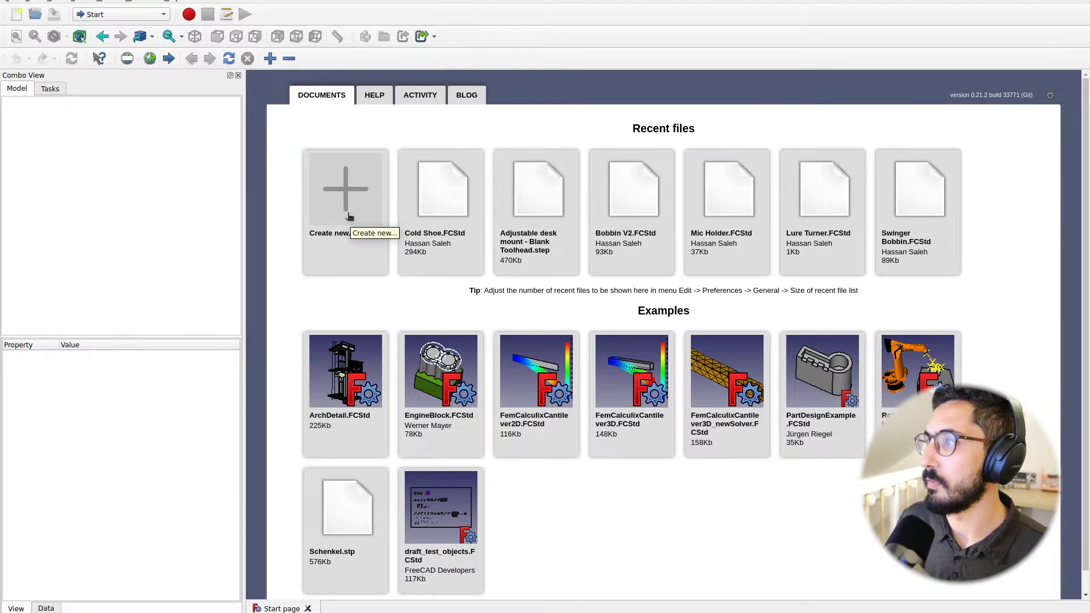
Open the recent file Bobbin V2.FCStd and inspect the bobbin model from several angles
{"action": "left_click", "coordinate": [616, 270]}
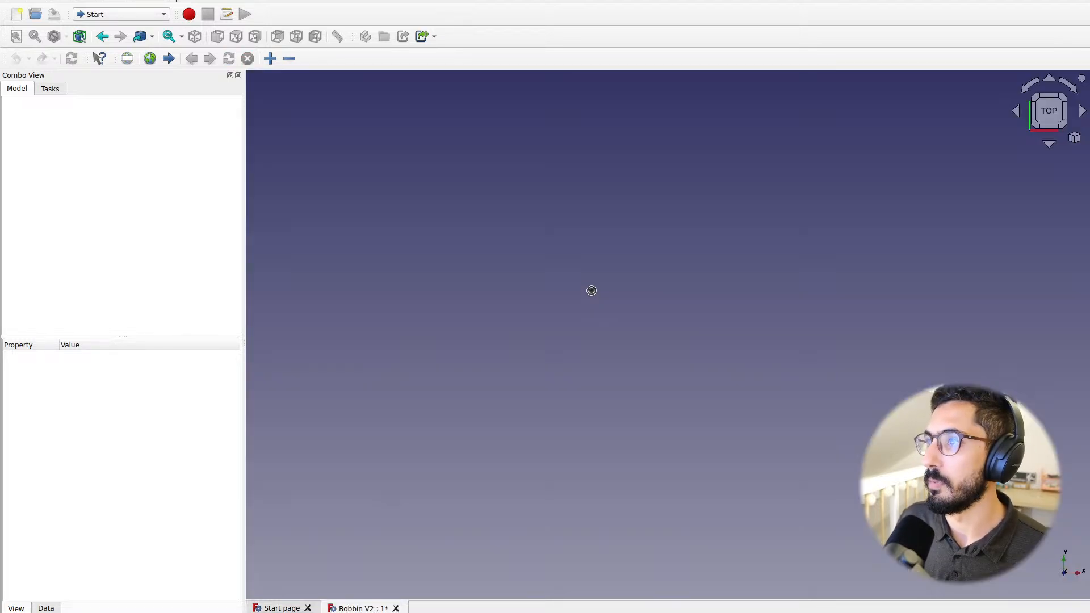
{"action": "left_click", "coordinate": [672, 340]}
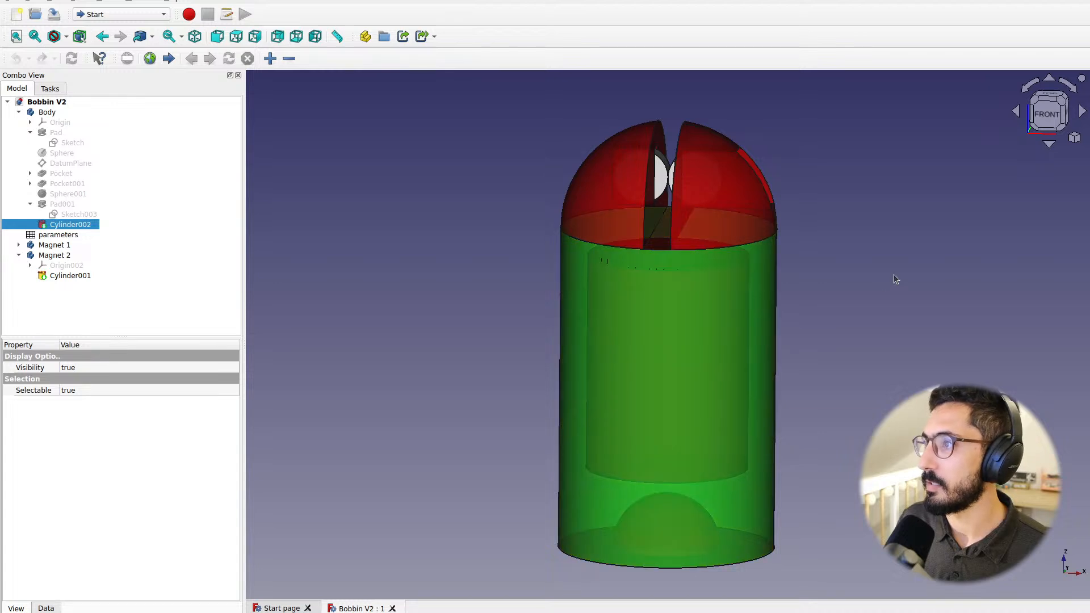
{"action": "left_click", "coordinate": [894, 279]}
{"action": "middle_click_drag", "start_coordinate": [680, 308], "coordinate": [579, 361]}
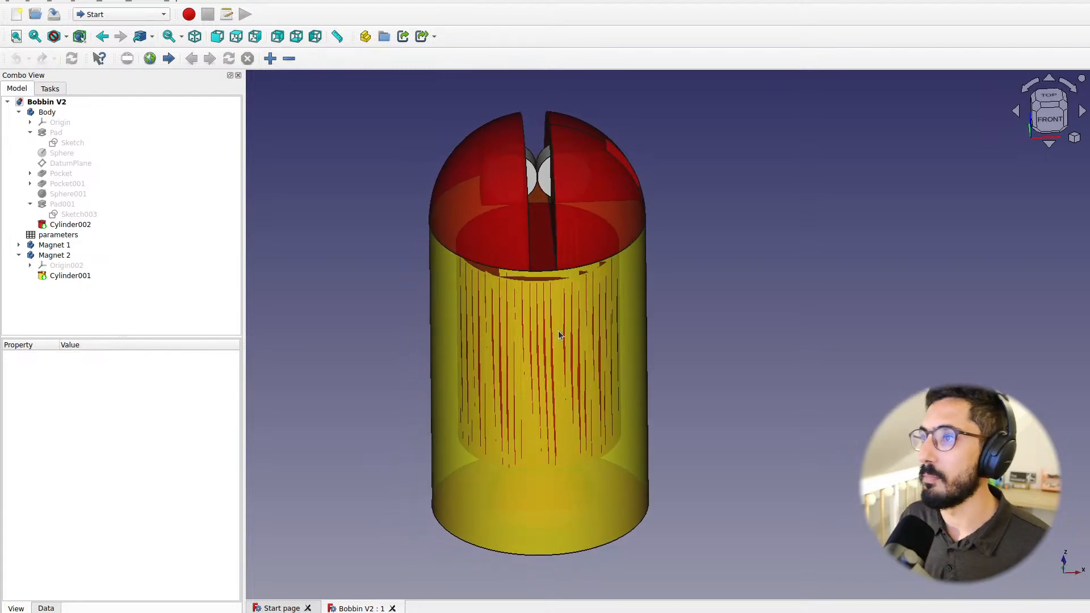
{"action": "middle_click_drag", "start_coordinate": [557, 304], "coordinate": [571, 338]}
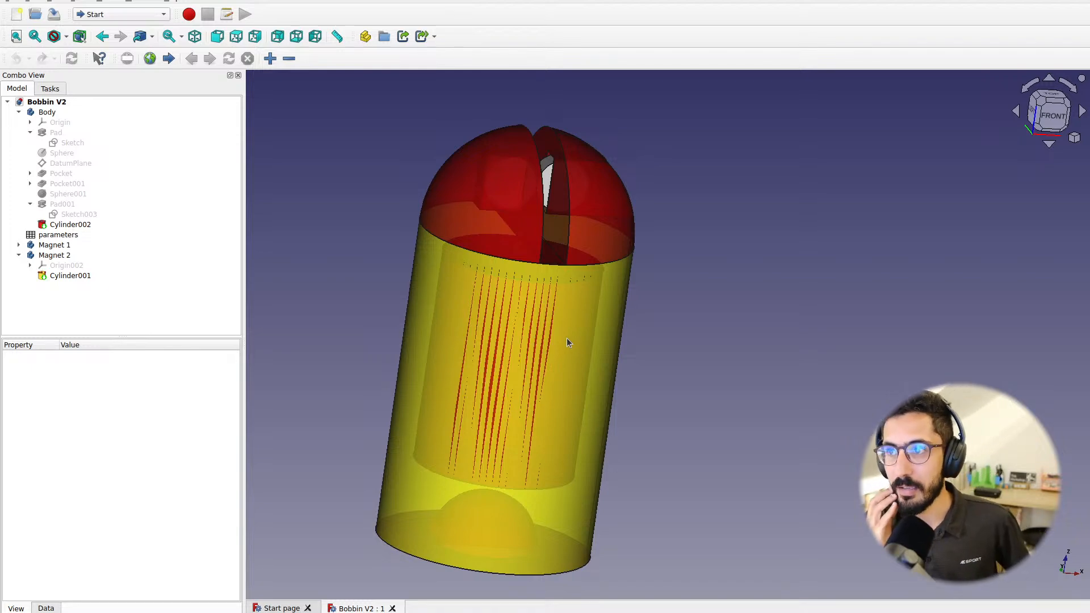
Switch to the browser and show the 3D models published on the account's own Printables profile
{"action": "key", "text": "ctrl+alt+Left"}
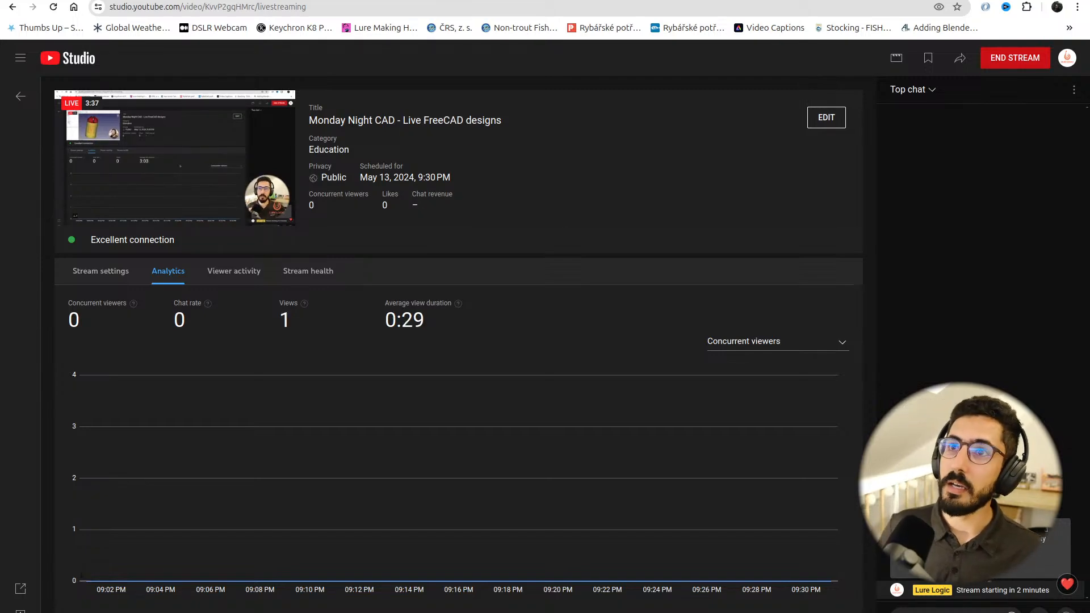
{"action": "key", "text": "ctrl+Tab"}
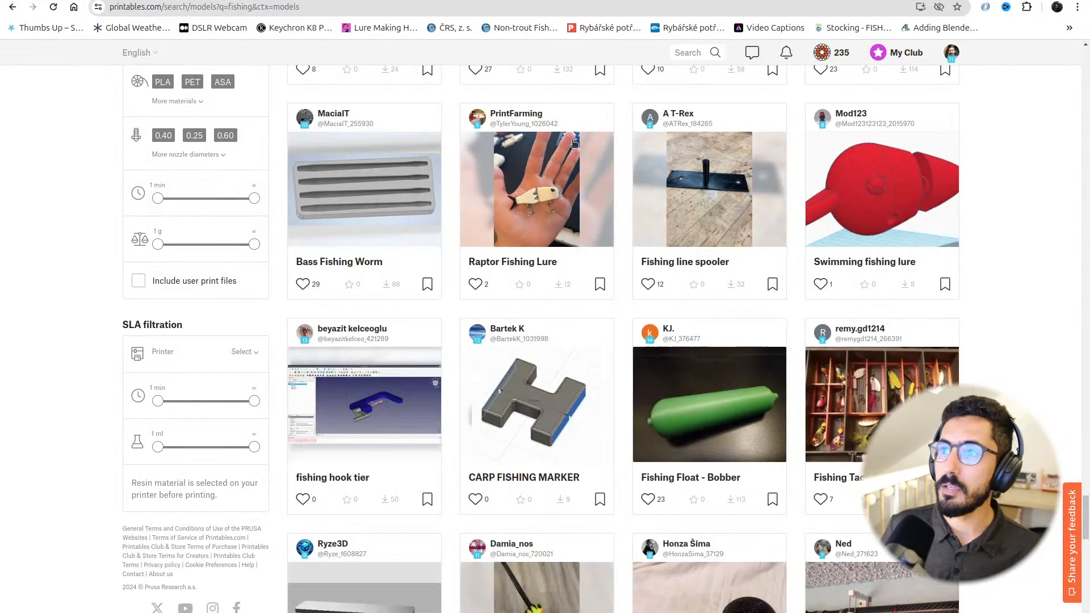
{"action": "left_click", "coordinate": [952, 53]}
{"action": "left_click", "coordinate": [921, 111]}
{"action": "left_click", "coordinate": [903, 110]}
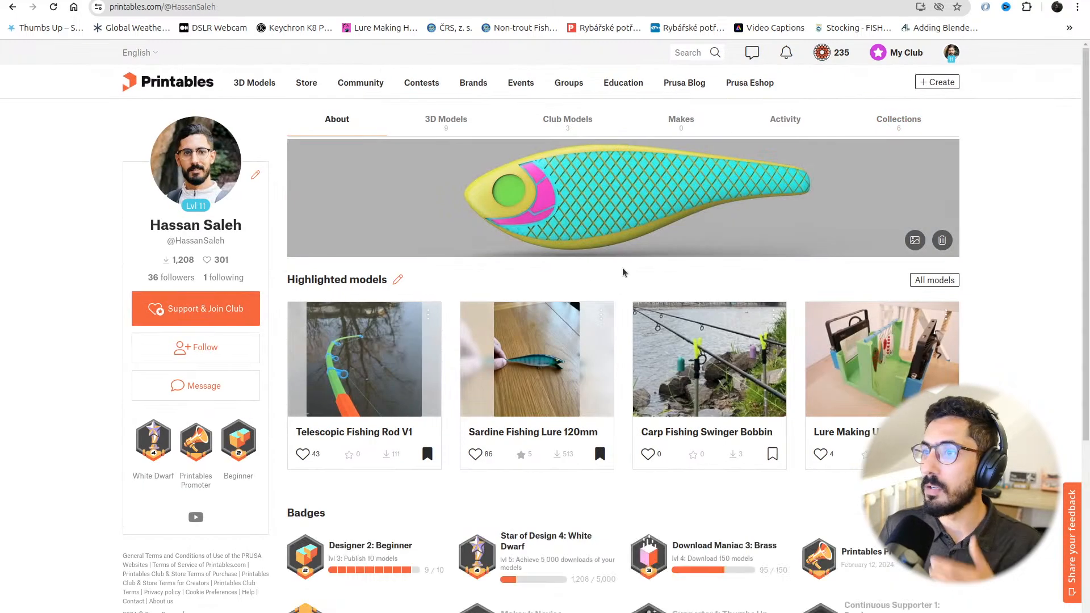
{"action": "left_click", "coordinate": [393, 125]}
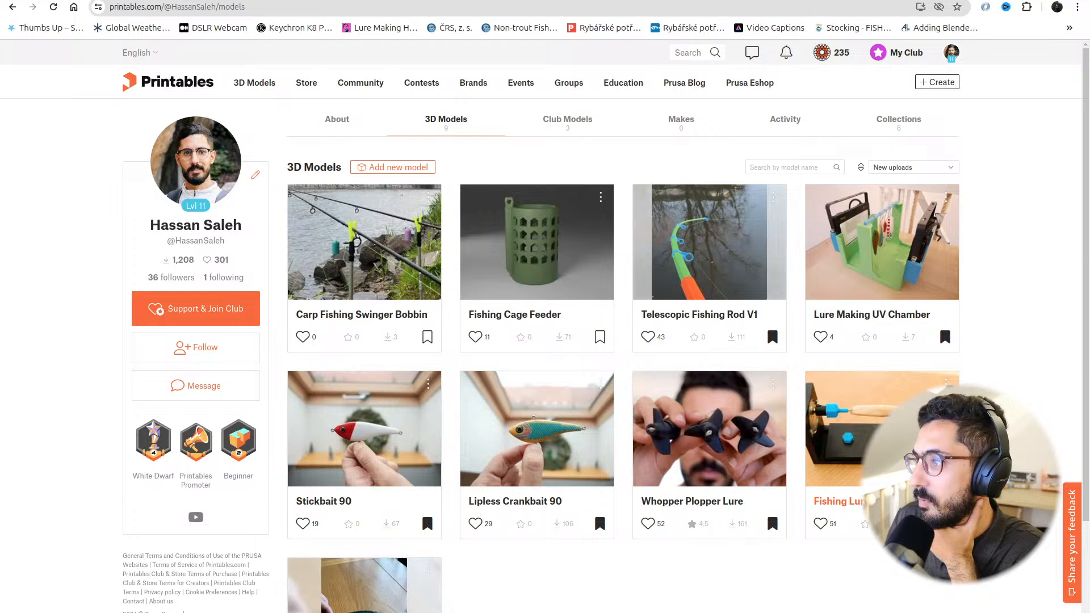
Open the Fishing Lure Dryer/Turner model page, view its main photo enlarged, and return to the page
{"action": "left_click", "coordinate": [894, 500]}
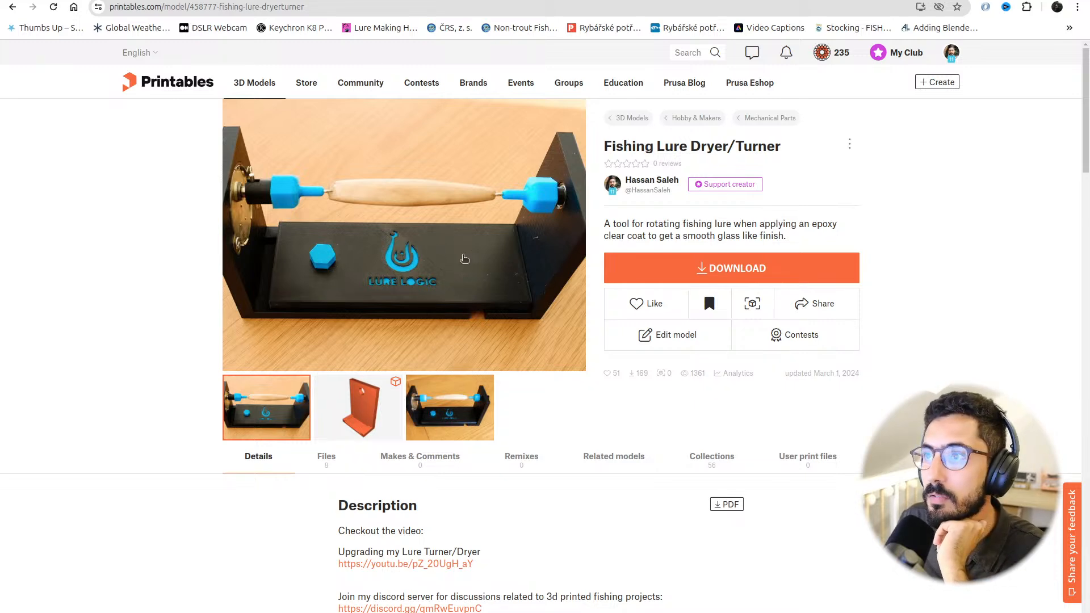
{"action": "left_click", "coordinate": [407, 258]}
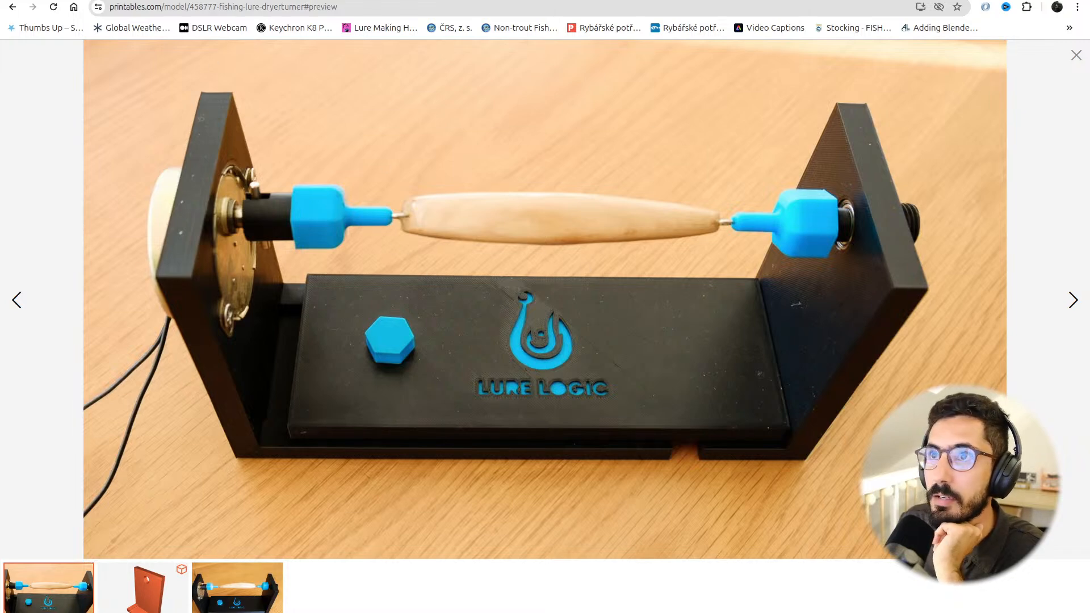
{"action": "key", "text": "ctrl+Tab"}
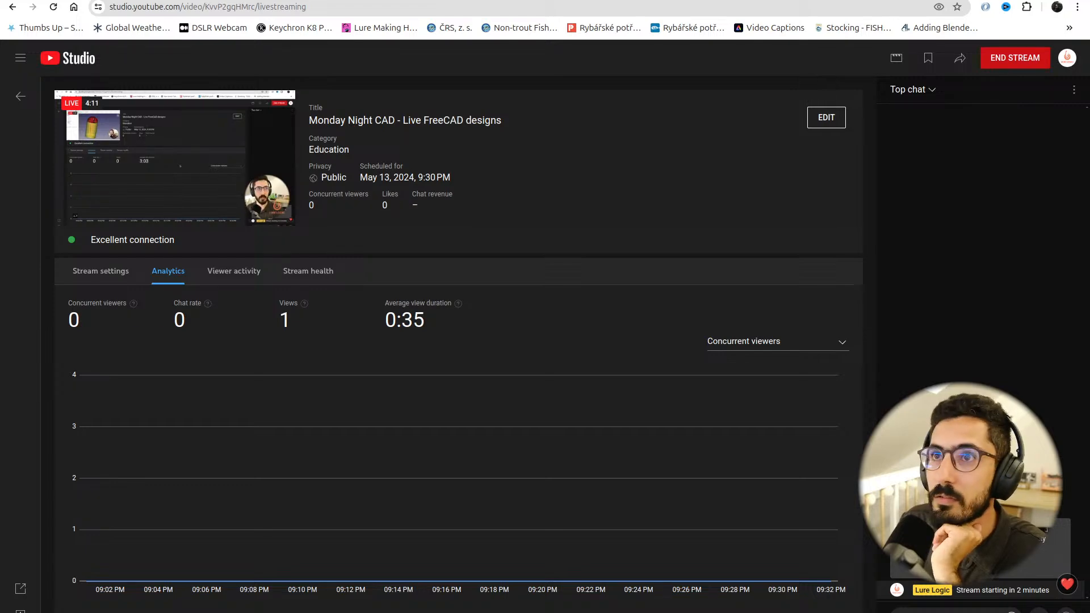
{"action": "key", "text": "ctrl+shift+Tab"}
{"action": "left_click", "coordinate": [1077, 55]}
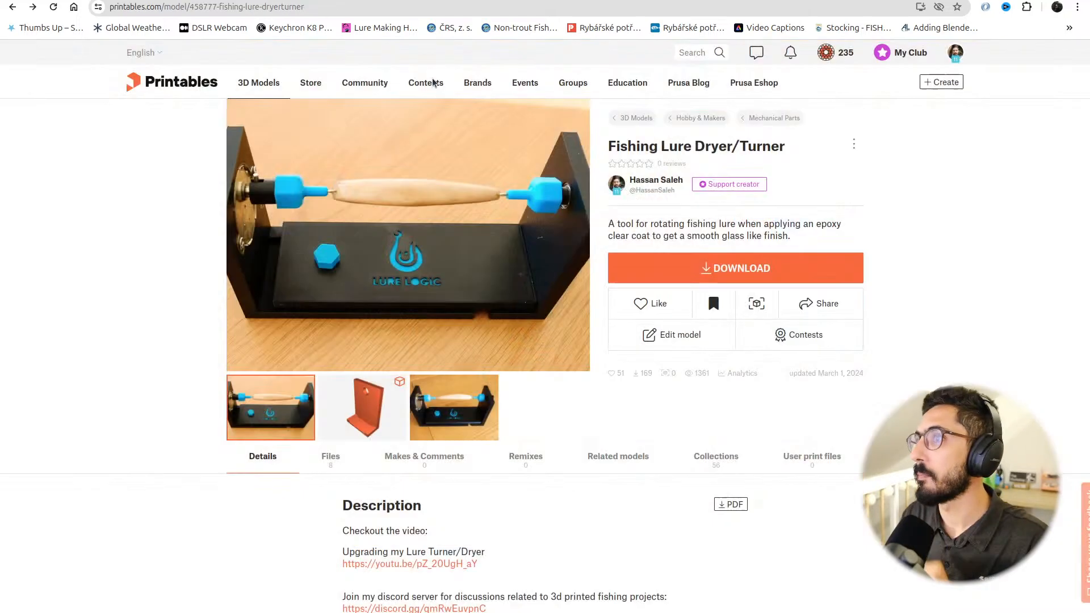
Search Printables for "carp boili", show all results, and go back to the previous page
{"action": "left_click", "coordinate": [683, 53]}
{"action": "type", "text": "car"}
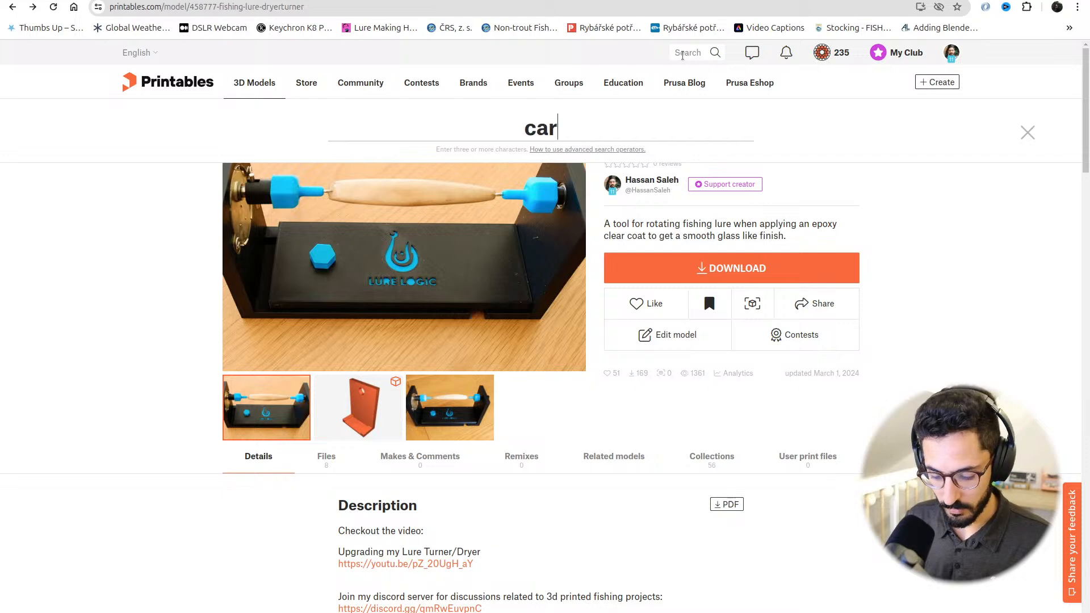
{"action": "type", "text": "p boili"}
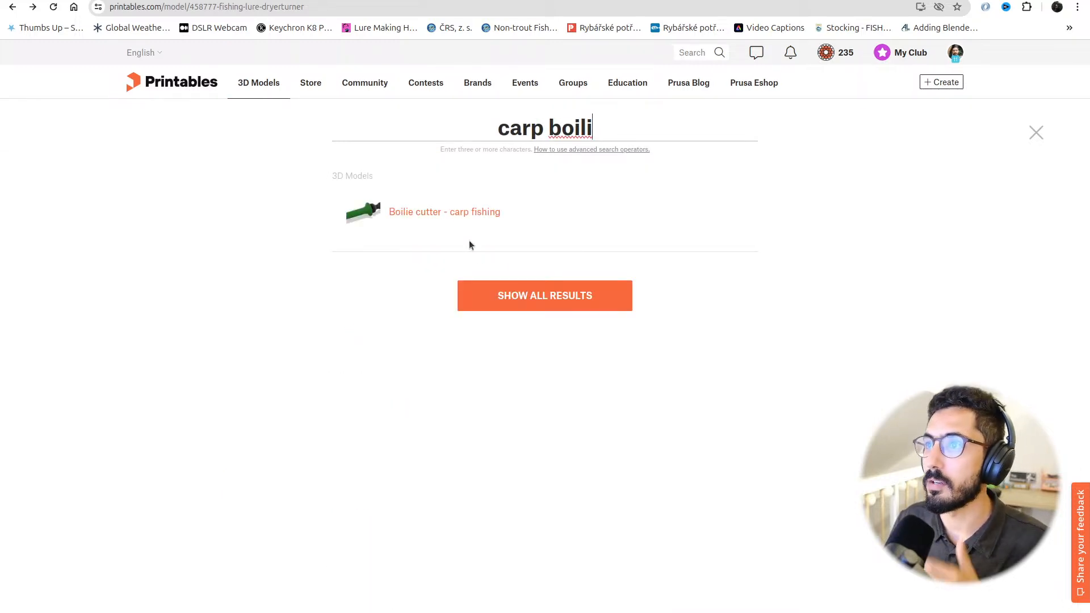
{"action": "left_click", "coordinate": [523, 291]}
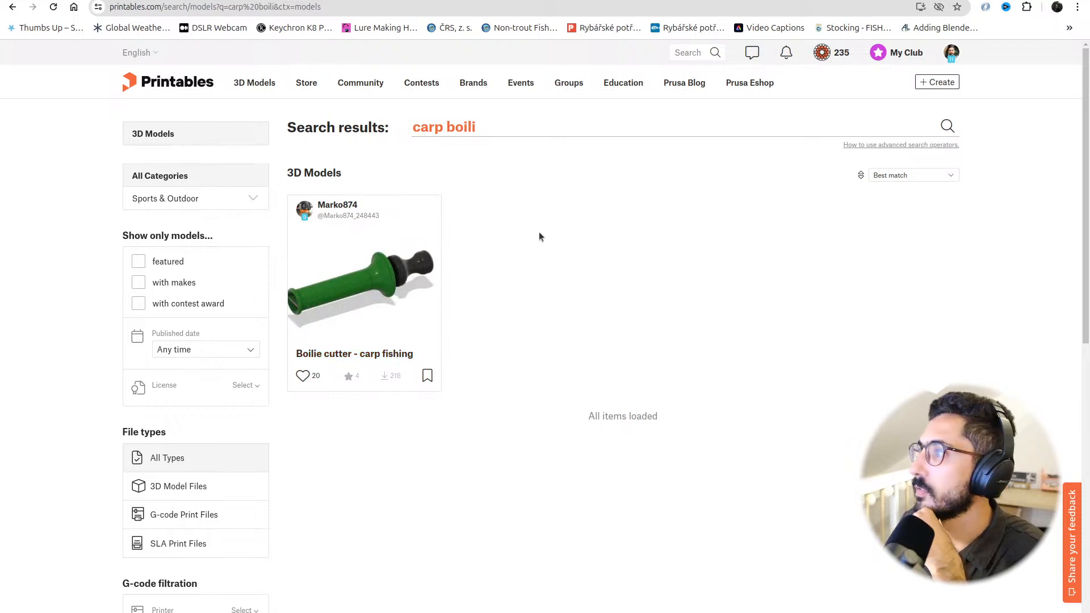
{"action": "key", "text": "alt+Left"}
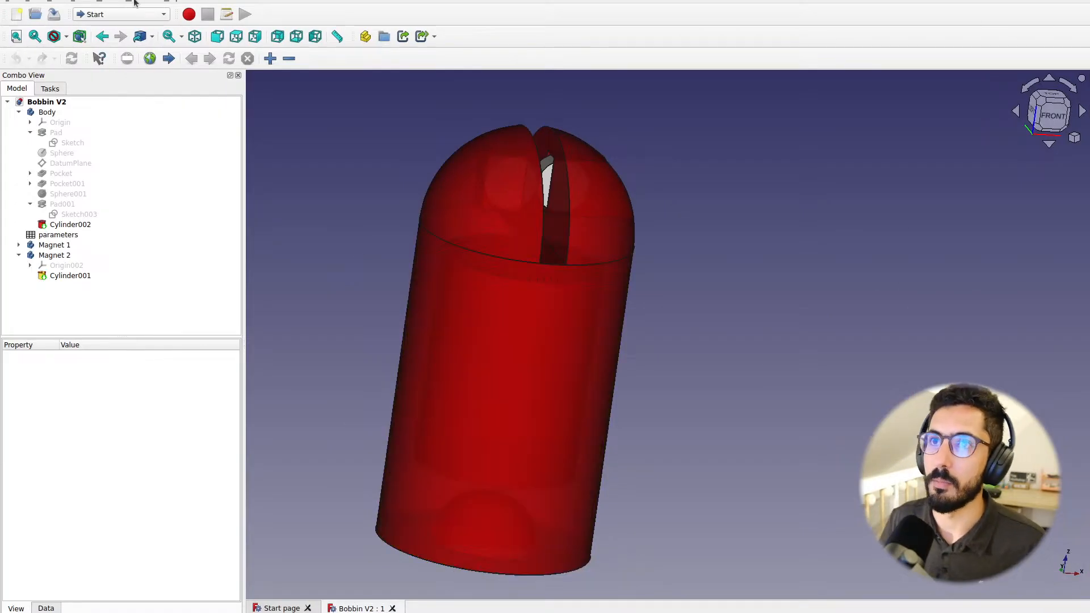
Switch to FreeCAD, activate the Lattice2 workbench and create a new document
{"action": "left_click", "coordinate": [116, 15]}
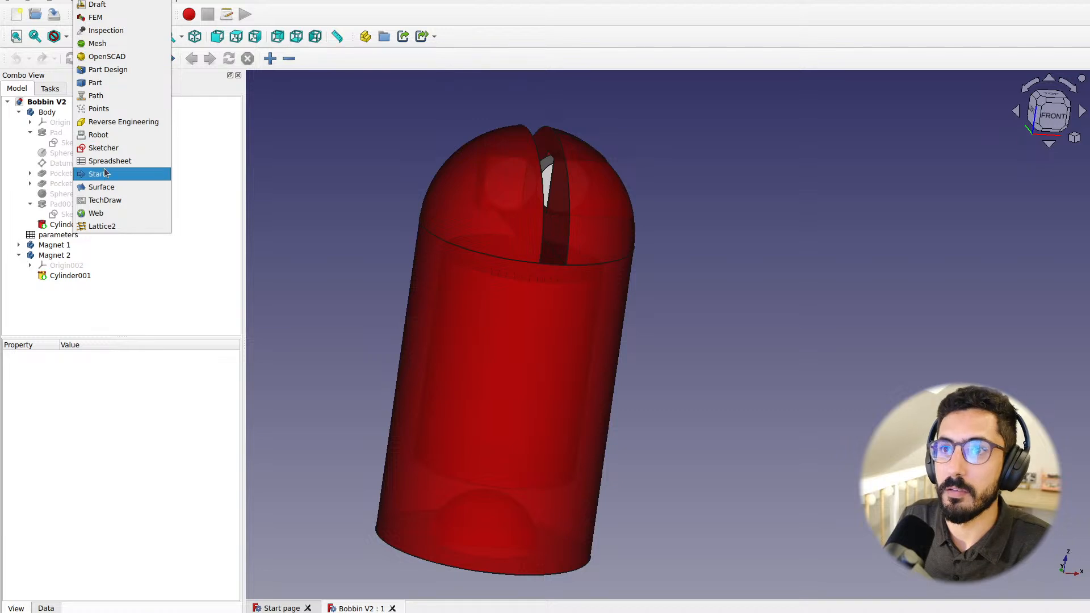
{"action": "left_click", "coordinate": [116, 228]}
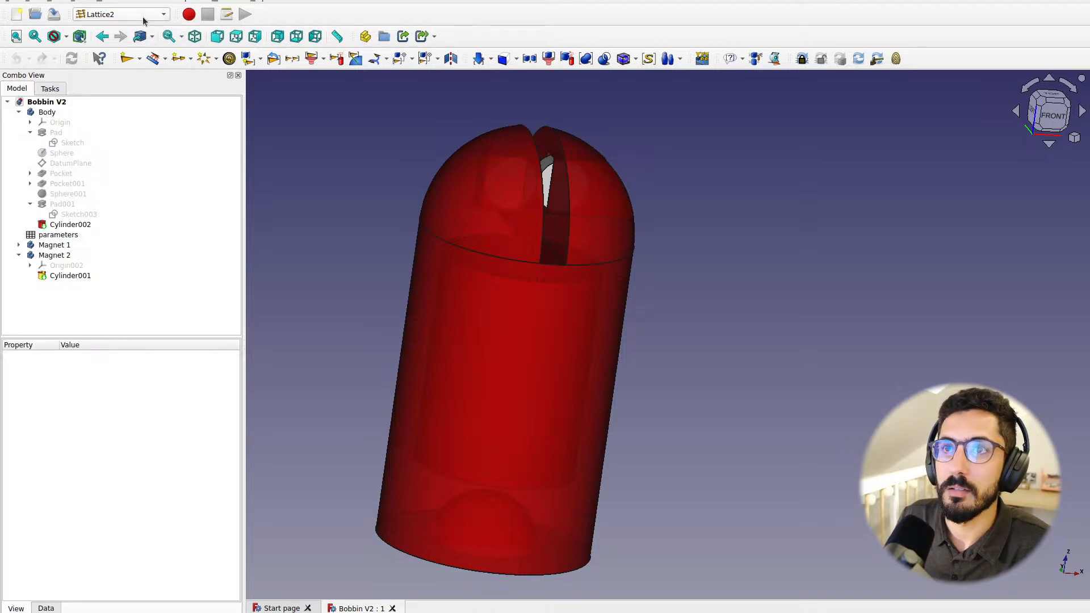
{"action": "left_click", "coordinate": [8, 2]}
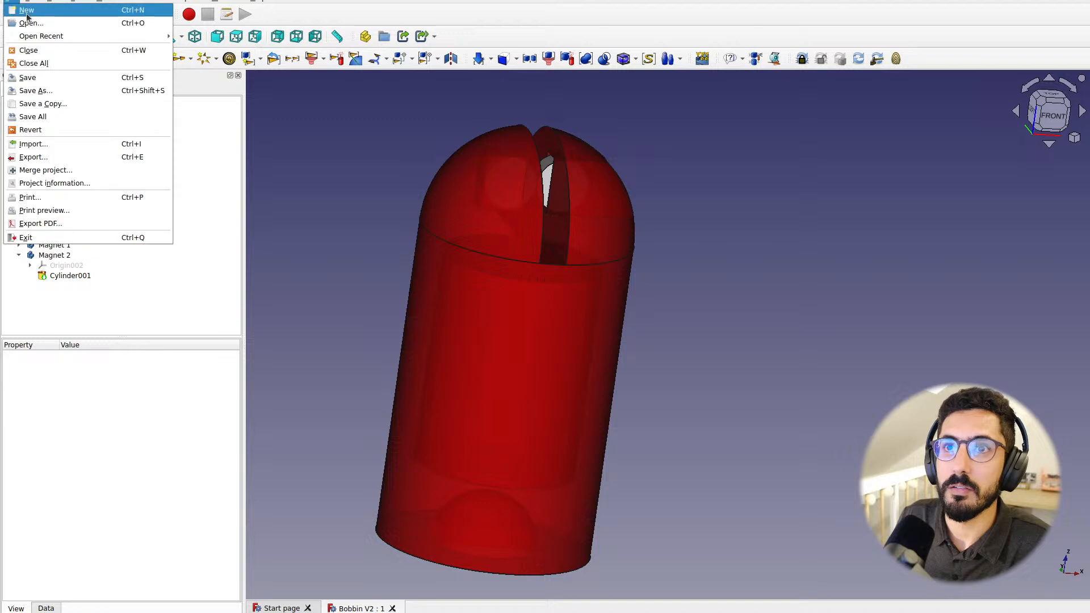
{"action": "left_click", "coordinate": [26, 8]}
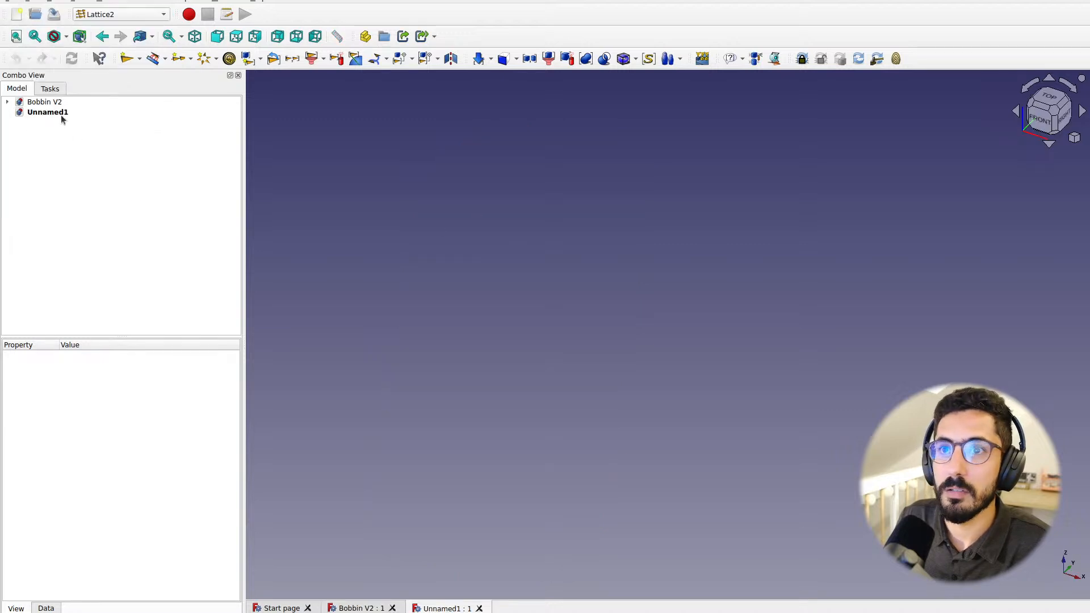
Close the Bobbin V2 document and return to the new empty document
{"action": "double_click", "coordinate": [40, 103]}
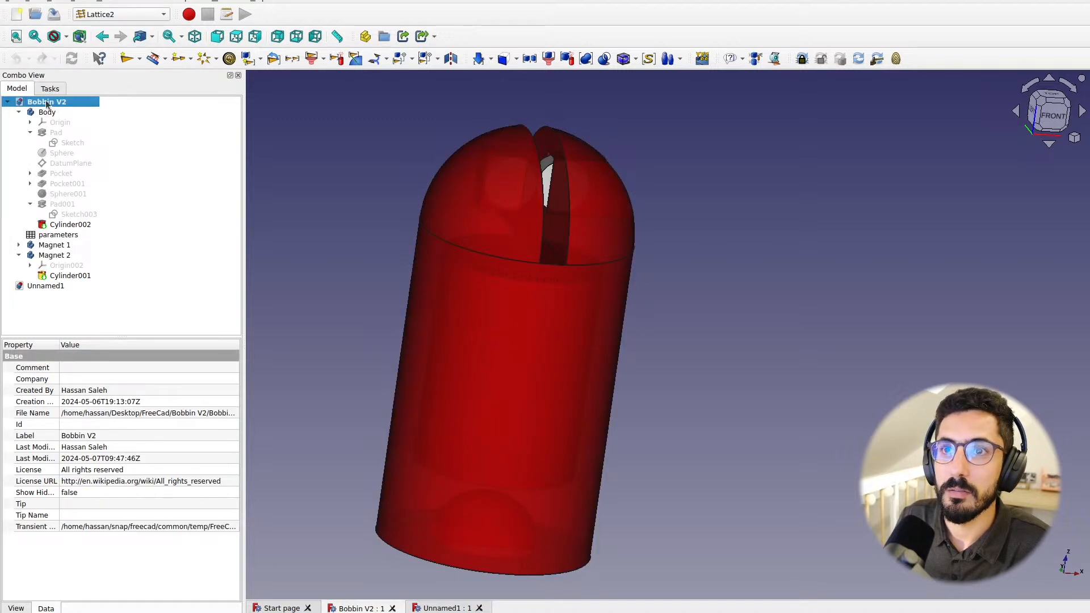
{"action": "left_click", "coordinate": [440, 608]}
{"action": "left_click", "coordinate": [392, 609]}
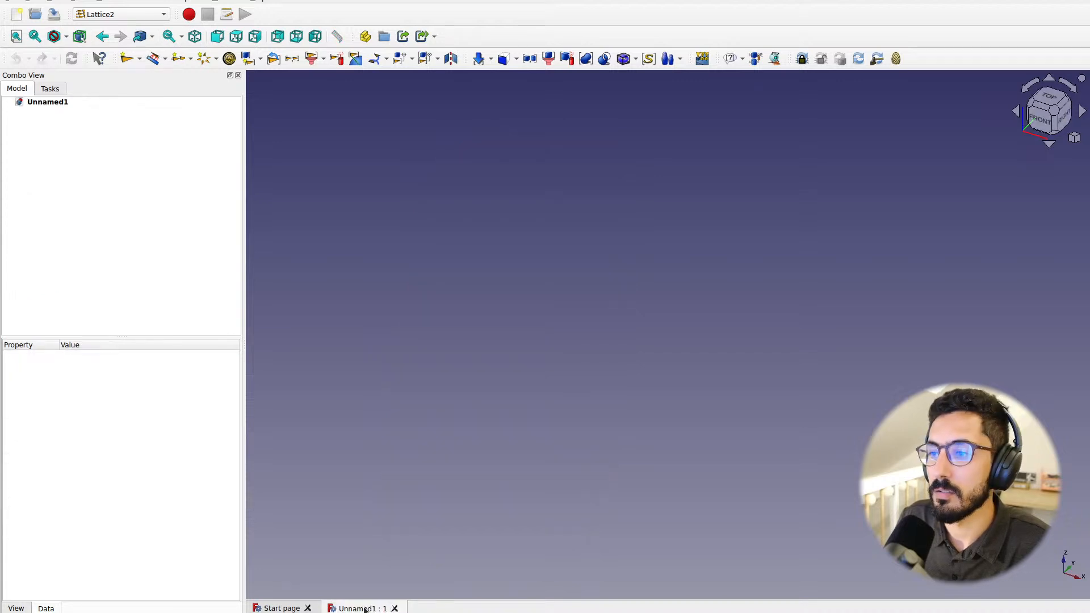
{"action": "left_click", "coordinate": [270, 608]}
{"action": "left_click", "coordinate": [353, 609]}
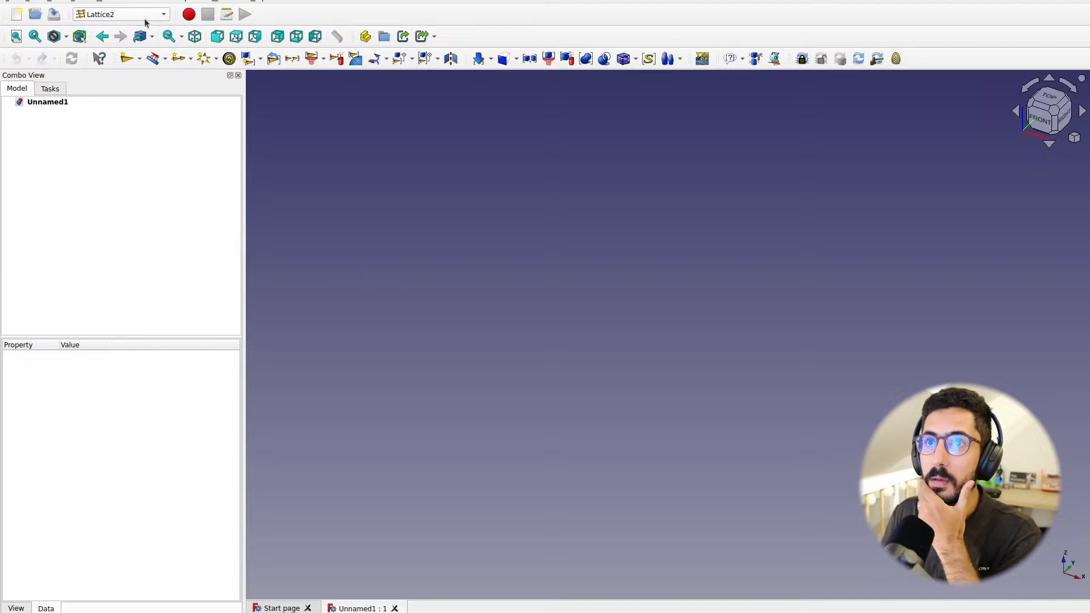
Activate the Part workbench for the empty document
{"action": "left_click", "coordinate": [122, 14]}
{"action": "left_click", "coordinate": [111, 78]}
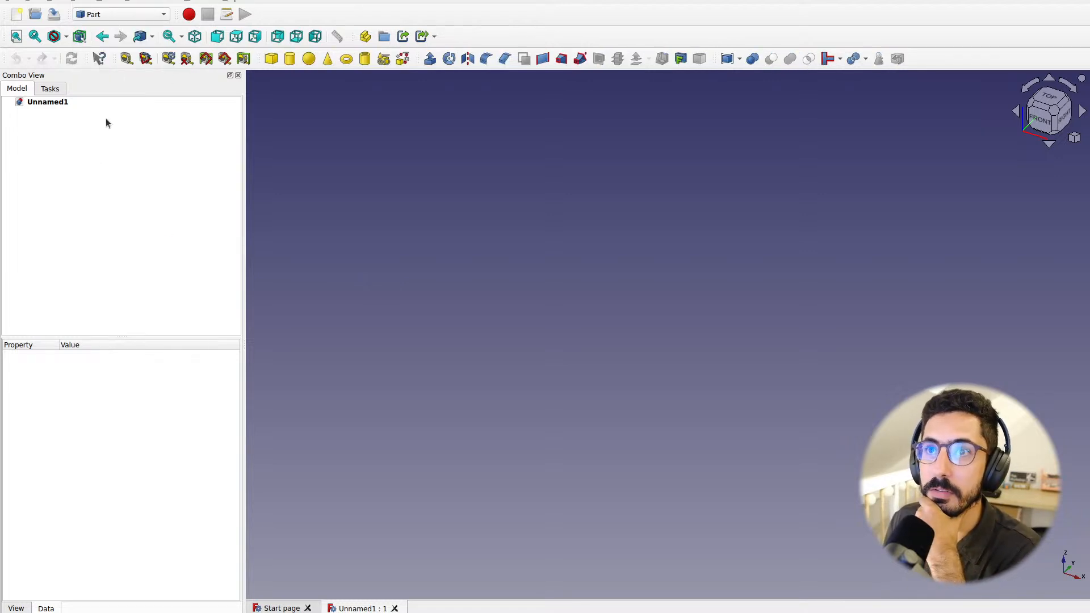
{"action": "left_click", "coordinate": [113, 16]}
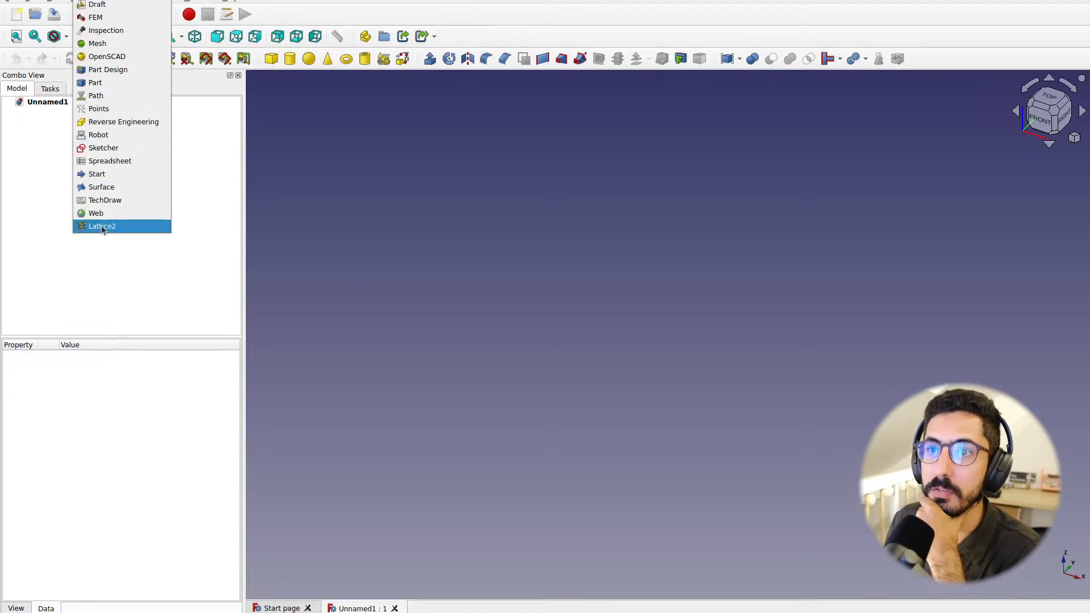
{"action": "left_click", "coordinate": [157, 303]}
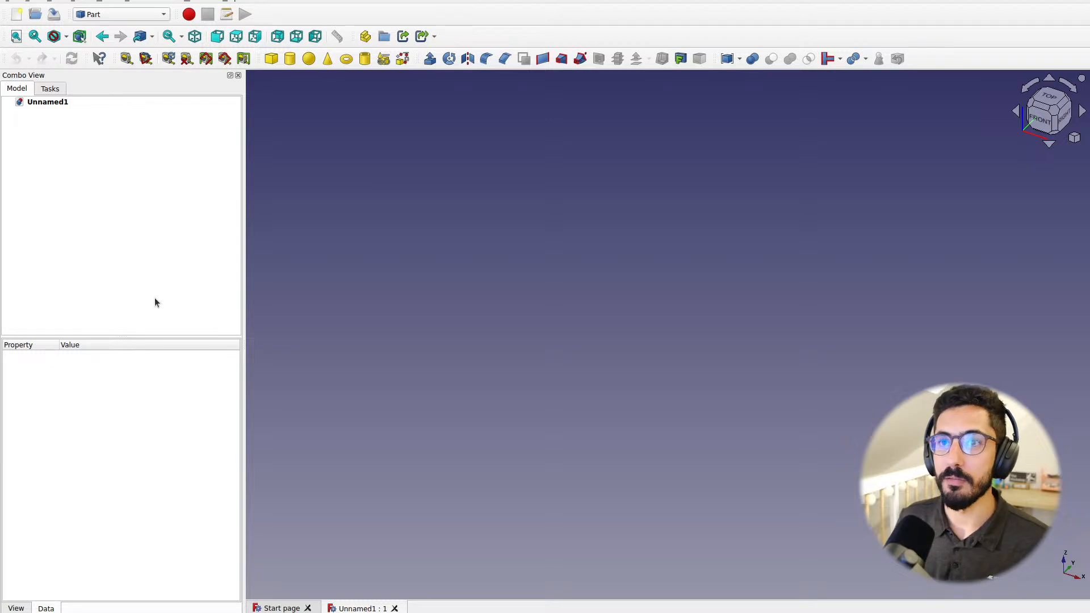
Switch to Discord and open the project-ideas channel of the Lure Logic server
{"action": "key", "text": "ctrl+alt+Left"}
{"action": "key", "text": "ctrl+alt+Left"}
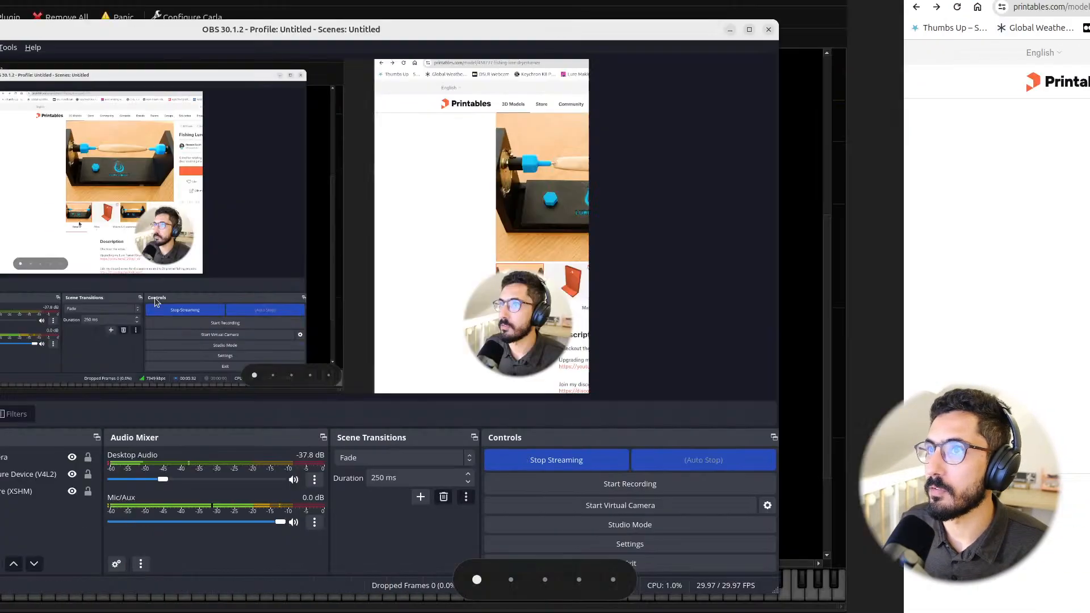
{"action": "key", "text": "ctrl+alt+Right"}
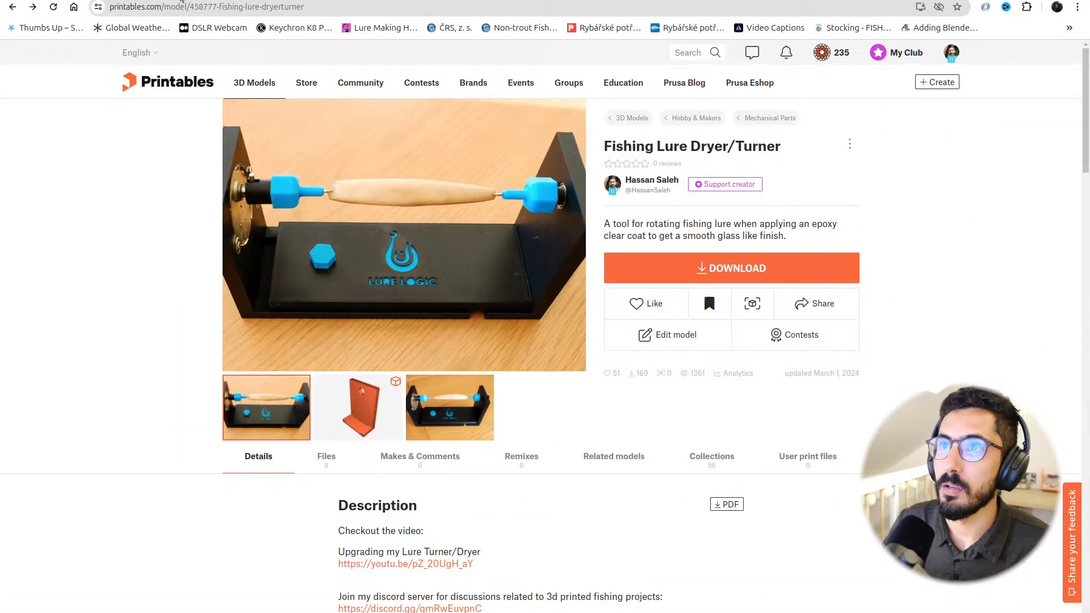
{"action": "left_click", "coordinate": [187, 1]}
{"action": "key", "text": "ctrl+alt+Right"}
{"action": "key", "text": "ctrl+alt+Right"}
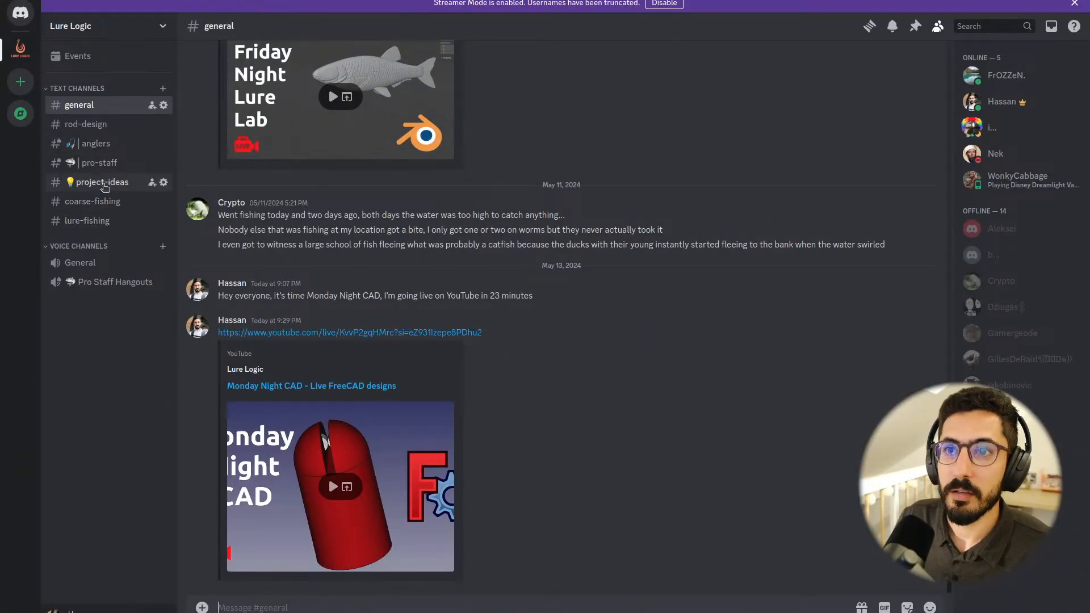
{"action": "left_click", "coordinate": [103, 183]}
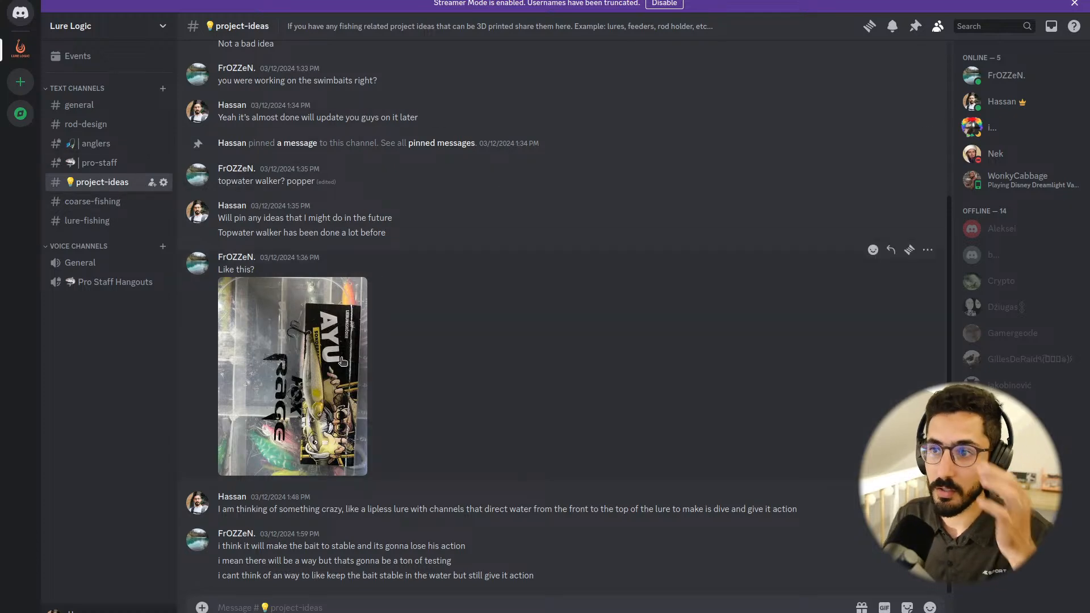
Go to the start of the project-ideas channel and highlight the message suggesting a tackle box
{"action": "scroll", "coordinate": [335, 357], "scroll_direction": "up", "scroll_amount": 4}
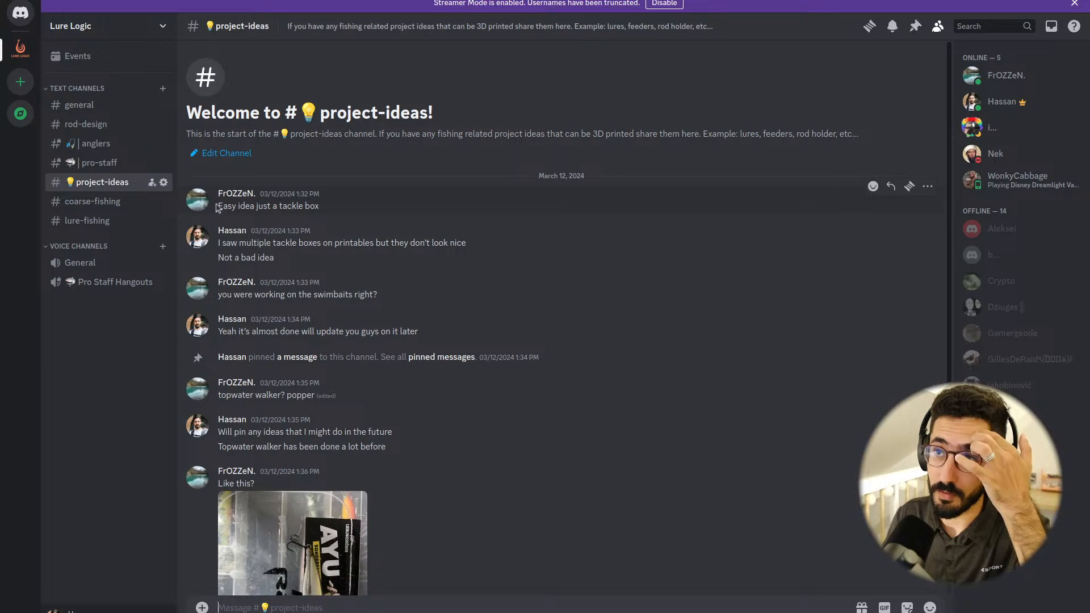
{"action": "mouse_move", "coordinate": [217, 208]}
{"action": "left_mouse_down"}
{"action": "mouse_move", "coordinate": [321, 206]}
{"action": "mouse_move", "coordinate": [205, 212]}
{"action": "left_mouse_up"}
{"action": "left_click", "coordinate": [322, 202]}
{"action": "left_click", "coordinate": [264, 206]}
{"action": "left_click_drag", "start_coordinate": [321, 205], "coordinate": [219, 204]}
{"action": "left_click", "coordinate": [317, 205]}
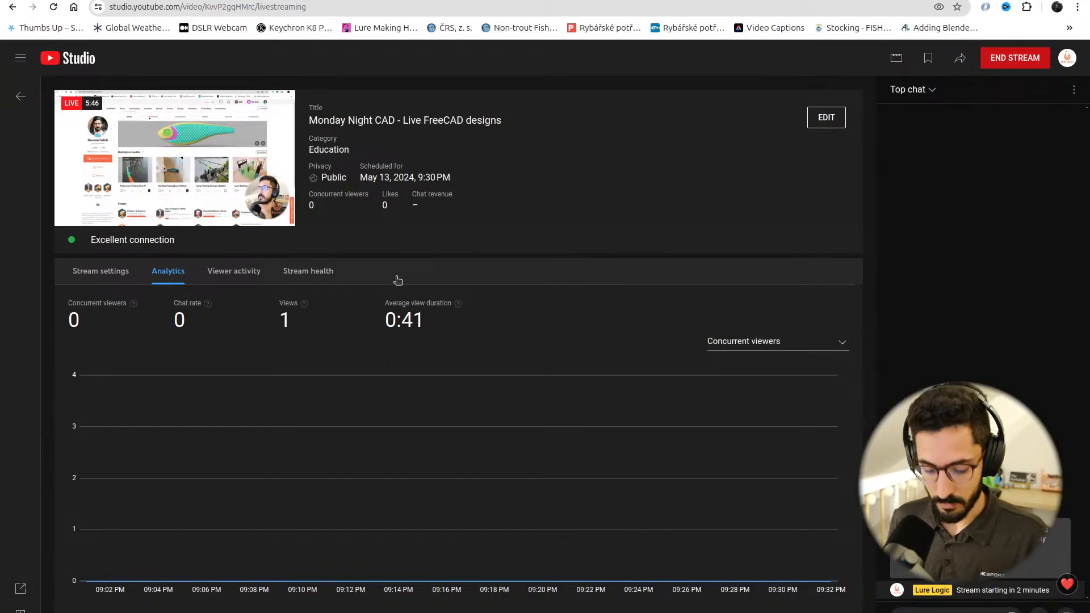
Switch to the browser, search Google for "tackle box" in a new tab and browse the product results
{"action": "key", "text": "ctrl+t"}
{"action": "type", "text": "tackle box"}
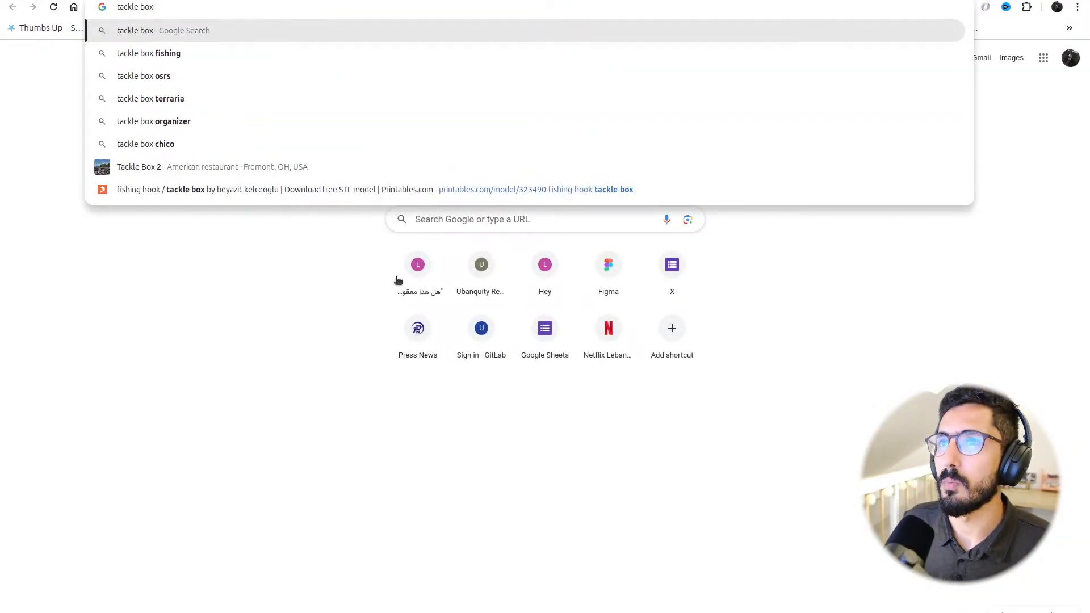
{"action": "key", "text": "Return"}
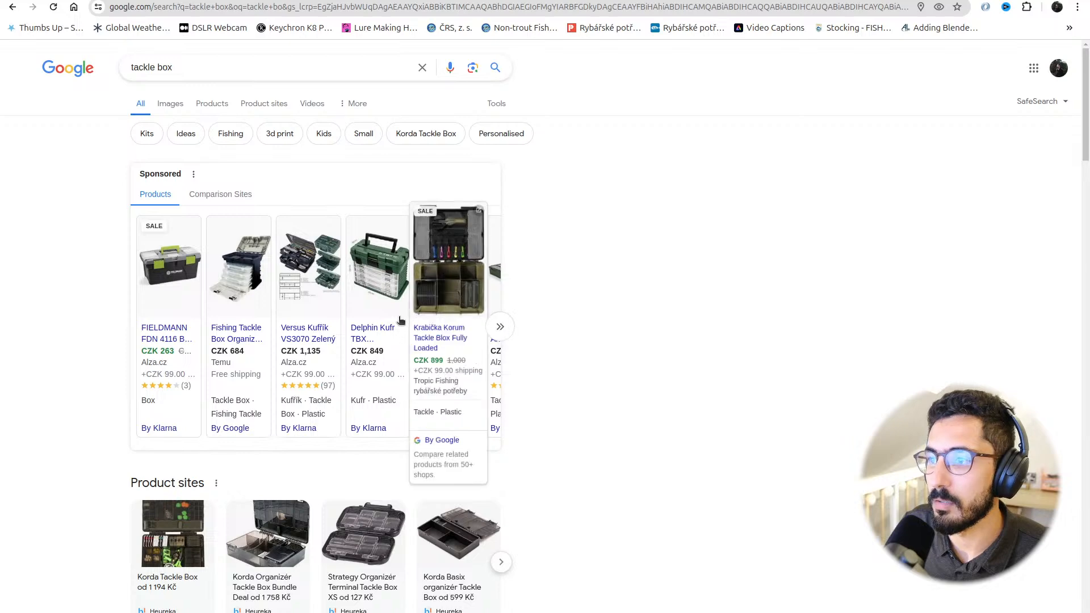
{"action": "scroll", "coordinate": [455, 369], "scroll_direction": "down", "scroll_amount": 1}
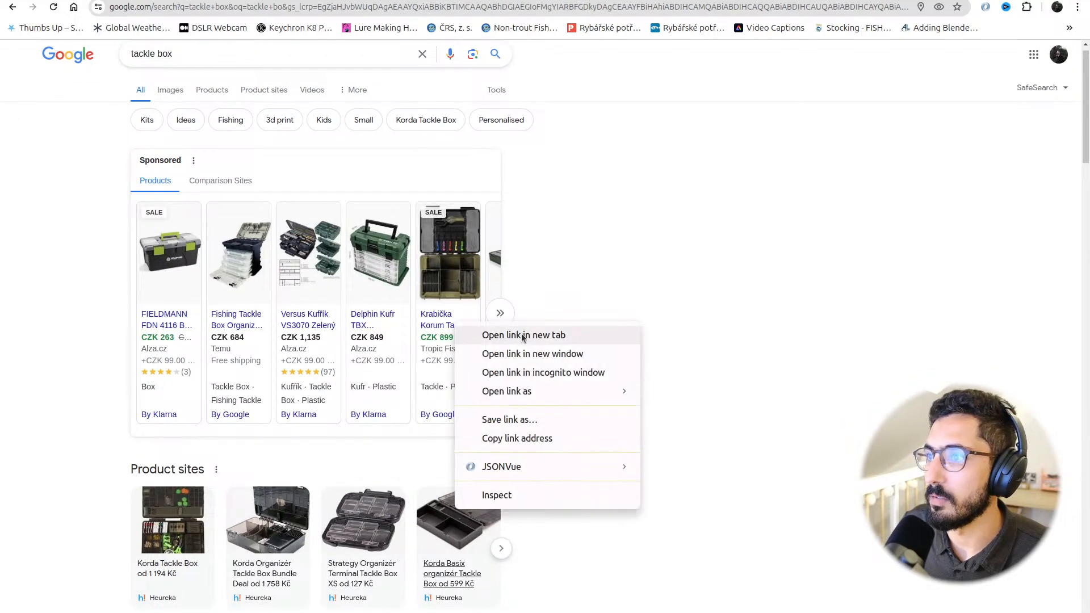
Open the Korda Basix organizer Tackle Box result in a new tab and examine its enlarged open and closed photos
{"action": "left_click", "coordinate": [524, 336]}
{"action": "left_click", "coordinate": [545, 1]}
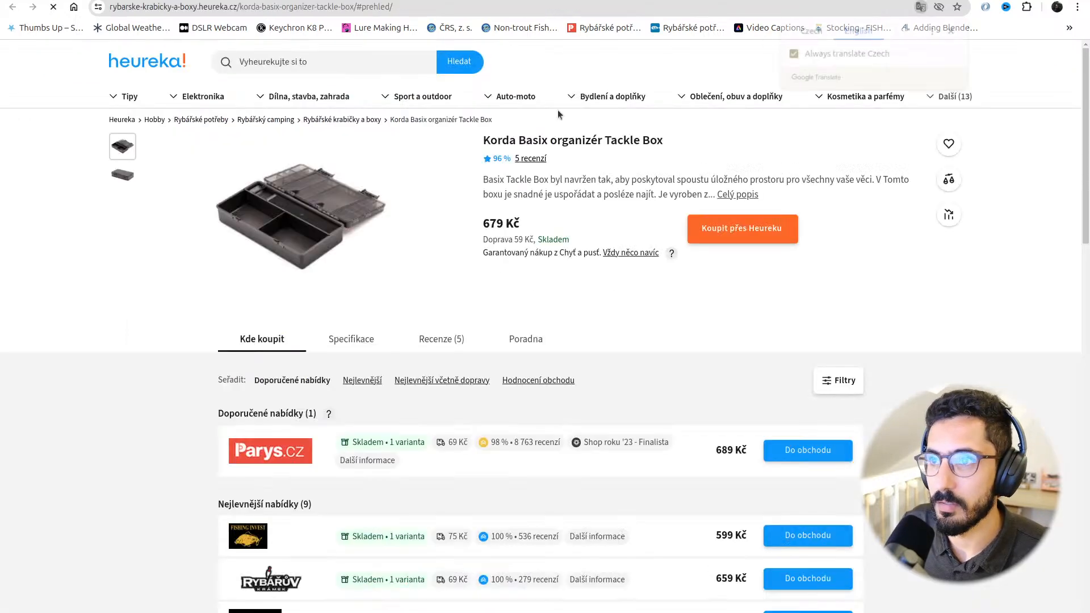
{"action": "left_click", "coordinate": [604, 522]}
{"action": "left_click", "coordinate": [323, 205]}
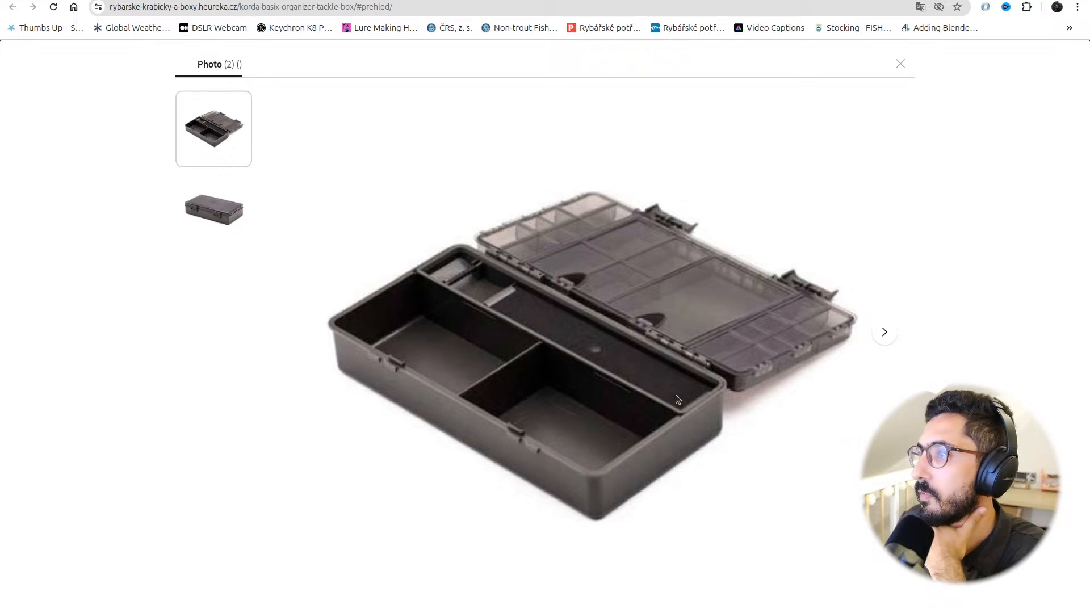
{"action": "left_click", "coordinate": [225, 202]}
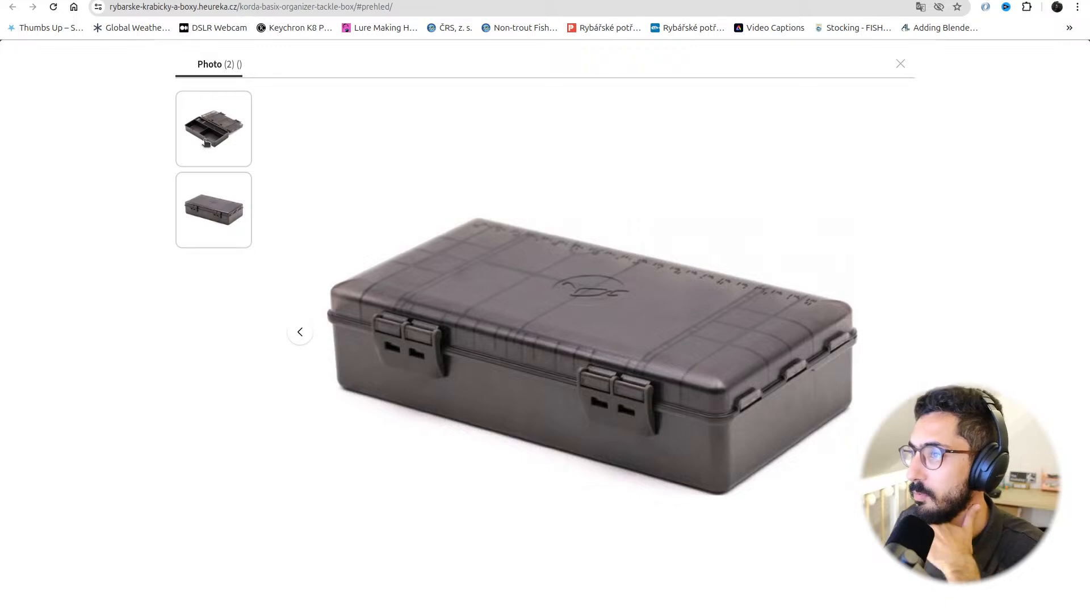
{"action": "left_click", "coordinate": [209, 149]}
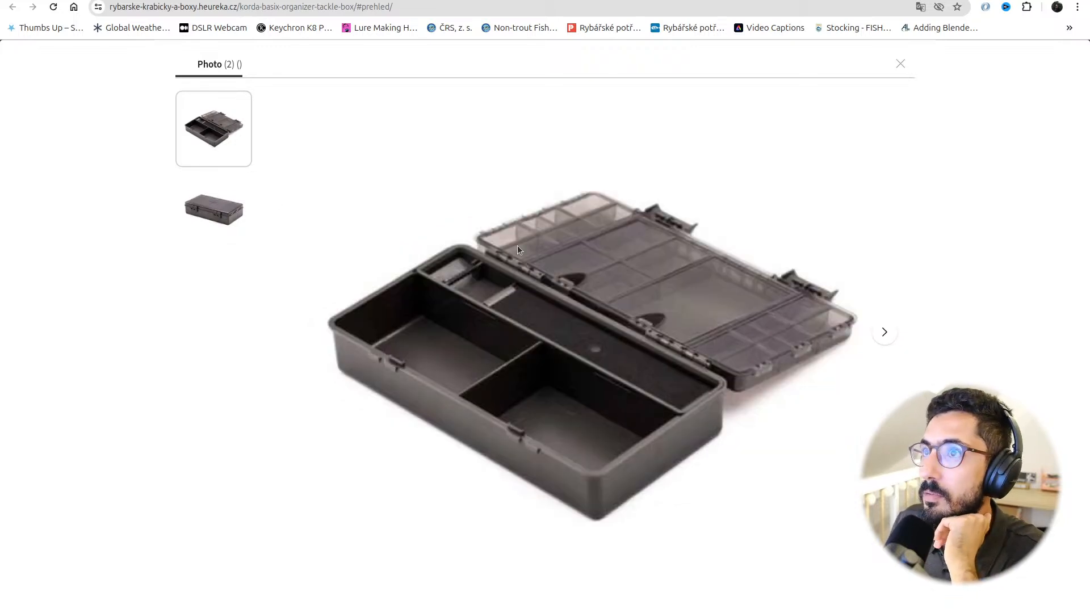
Check the livestream's analytics in YouTube Studio
{"action": "left_click", "coordinate": [281, 0]}
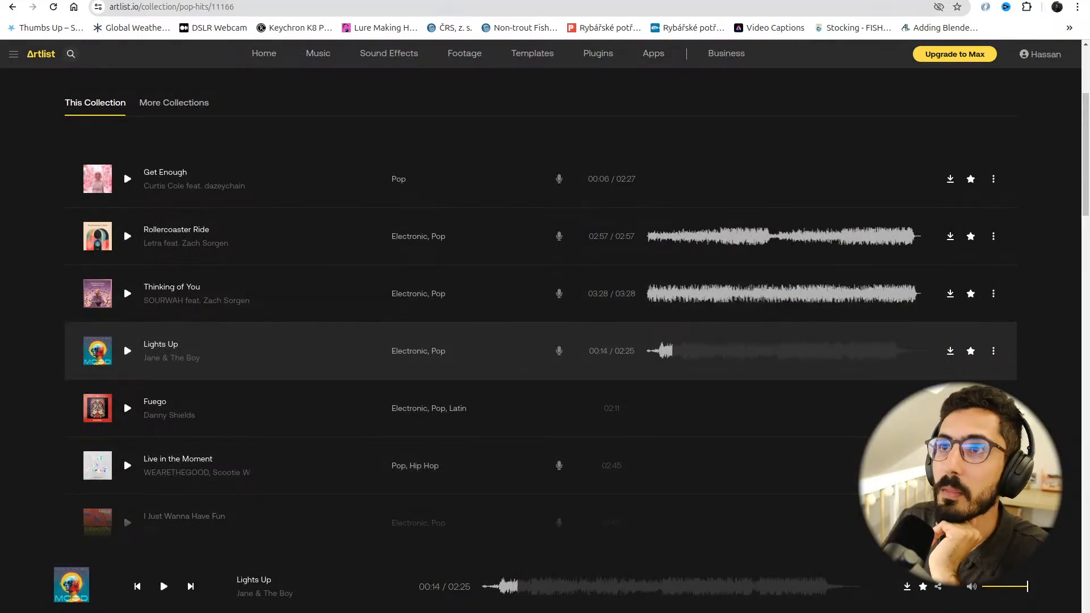
{"action": "left_click", "coordinate": [230, 0]}
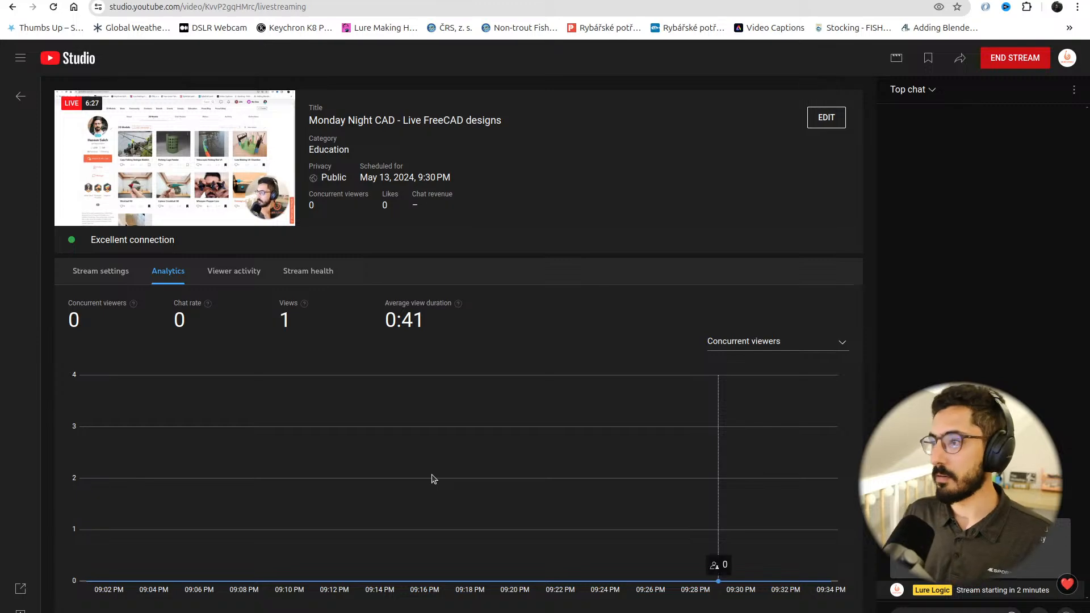
Switch to FreeCAD, activate the Spreadsheet workbench and create a spreadsheet in the empty document
{"action": "key", "text": "ctrl+alt+Right"}
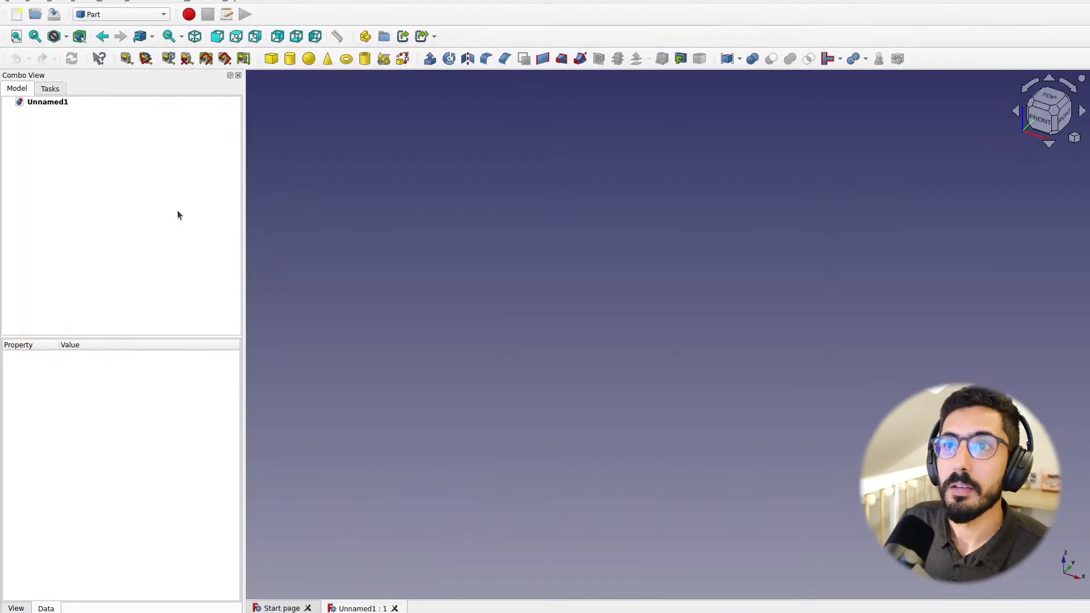
{"action": "left_click", "coordinate": [115, 16]}
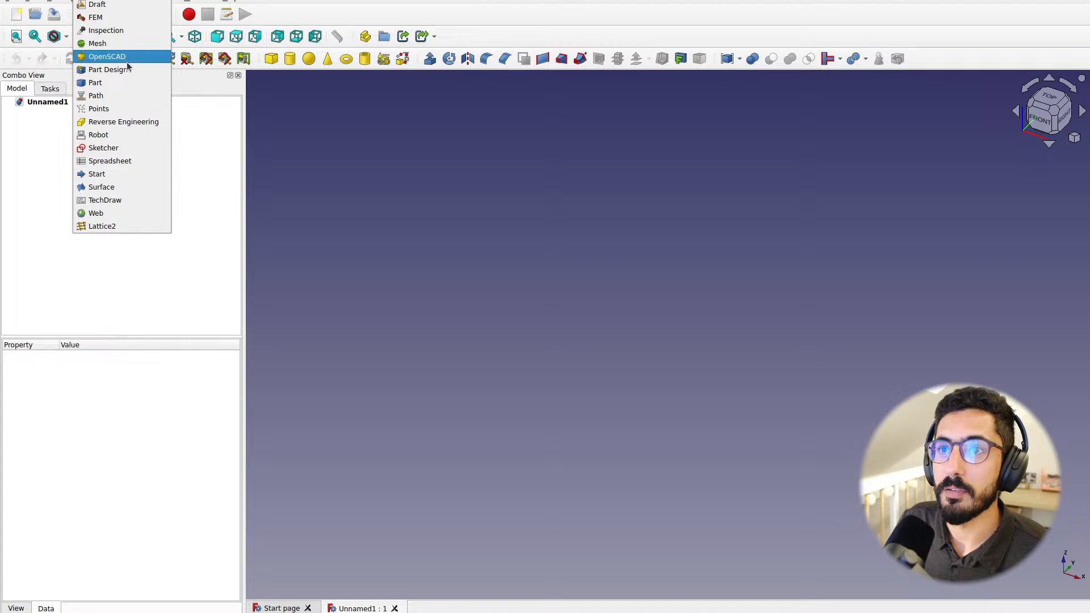
{"action": "left_click", "coordinate": [135, 160]}
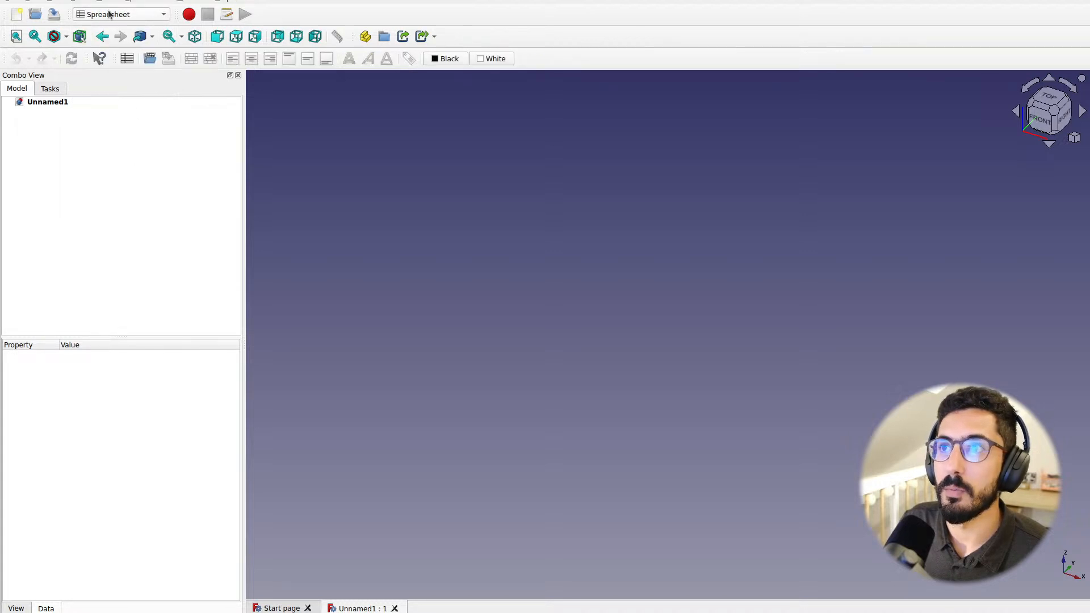
{"action": "left_click", "coordinate": [127, 58]}
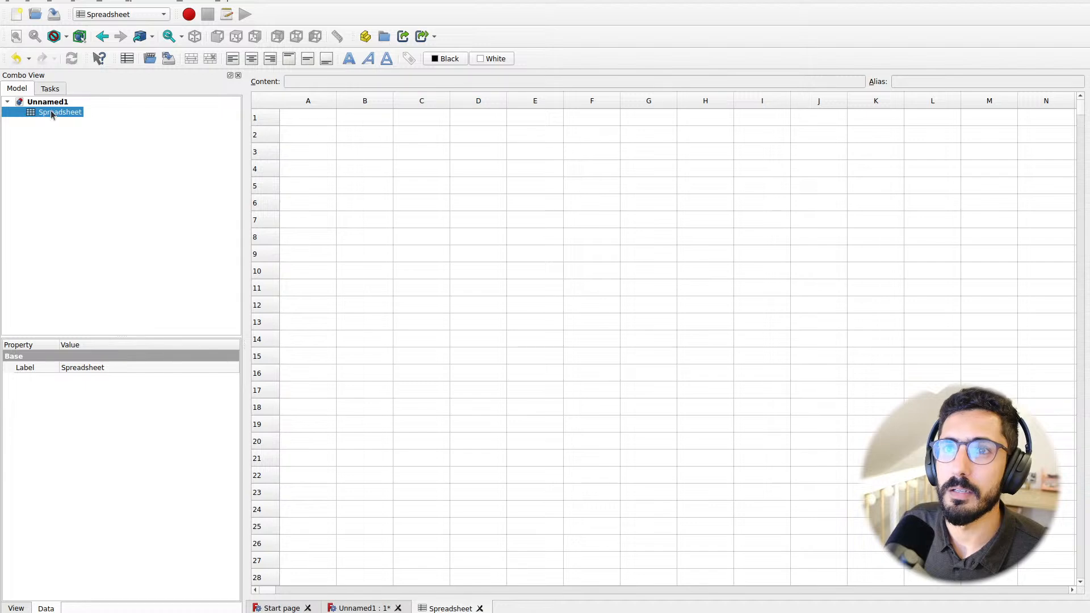
{"action": "left_click", "coordinate": [312, 149]}
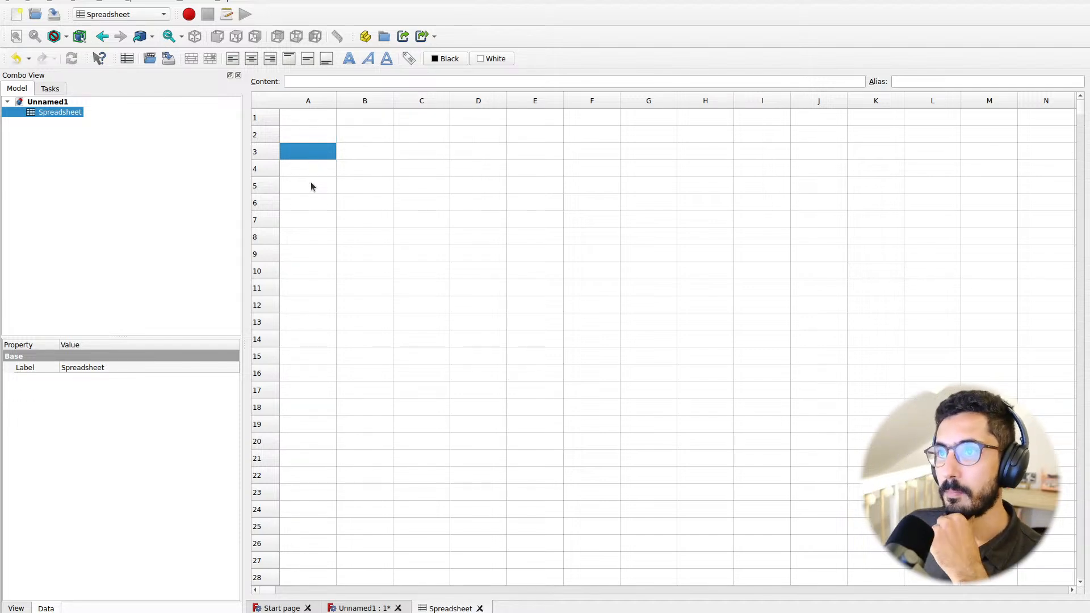
{"action": "left_click", "coordinate": [359, 155]}
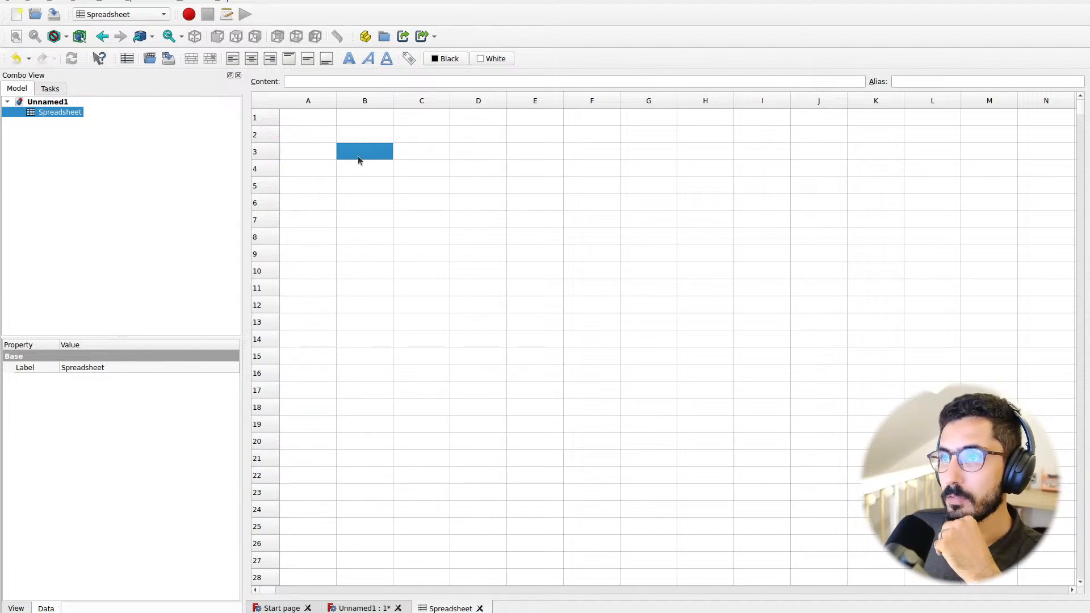
{"action": "left_click", "coordinate": [305, 157]}
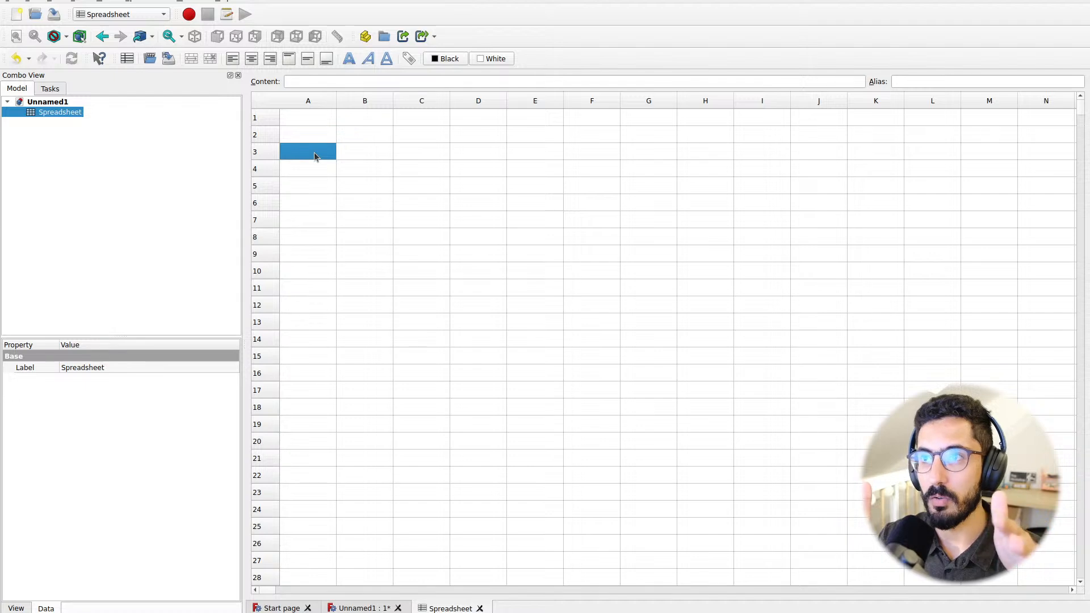
Switch to the browser to re-examine the compartments in the open tackle box photo, and return to the FreeCAD spreadsheet
{"action": "key", "text": "alt+Tab"}
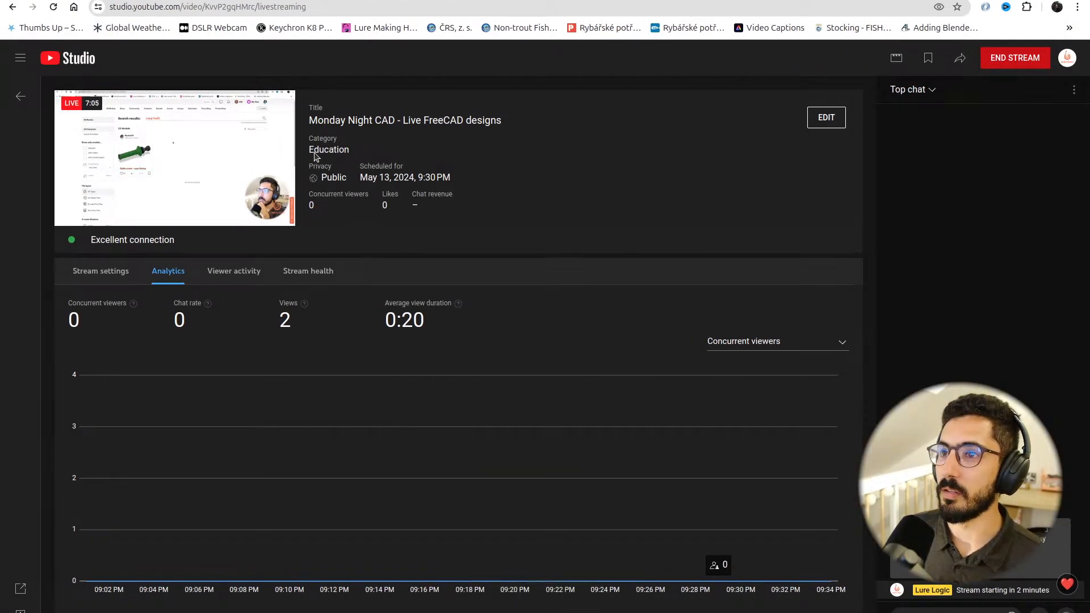
{"action": "left_click", "coordinate": [238, 0]}
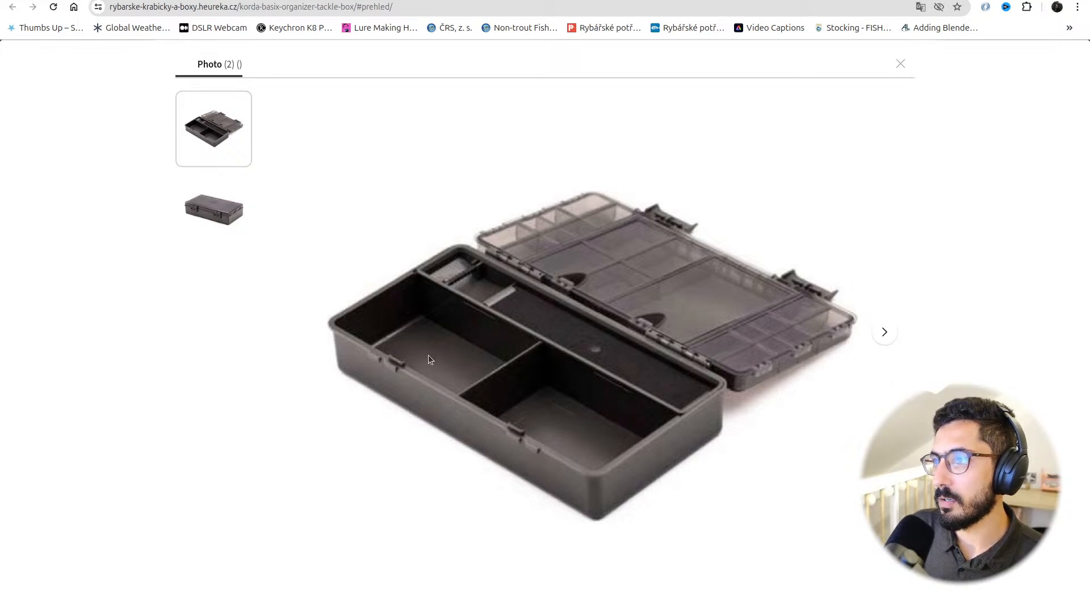
{"action": "key", "text": "ctrl+alt+Right"}
{"action": "key", "text": "ctrl+alt+Right"}
{"action": "key", "text": "ctrl+alt+Left"}
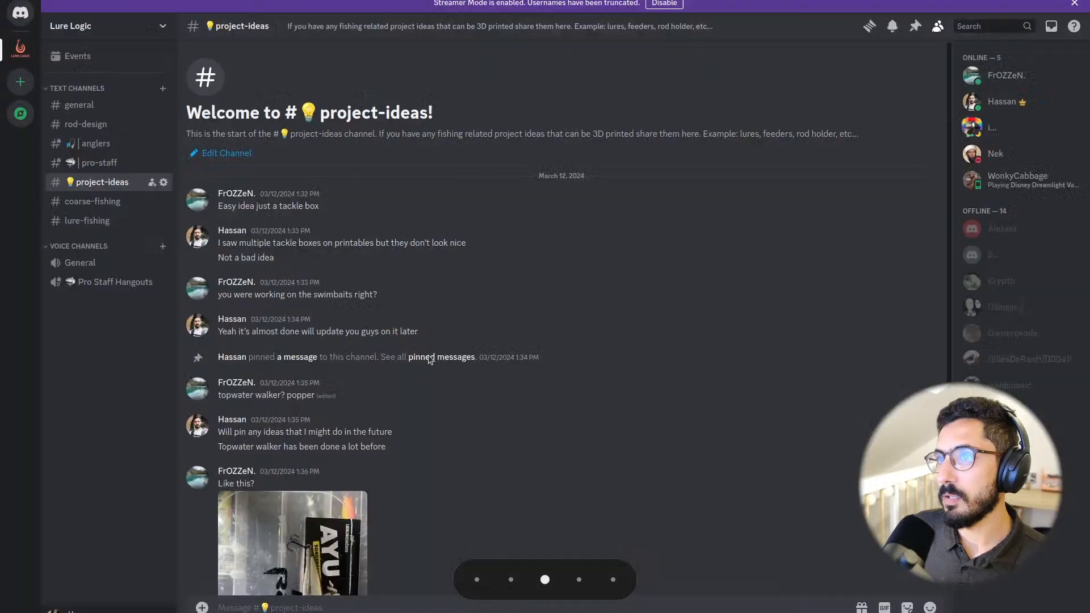
{"action": "key", "text": "ctrl+alt+Left"}
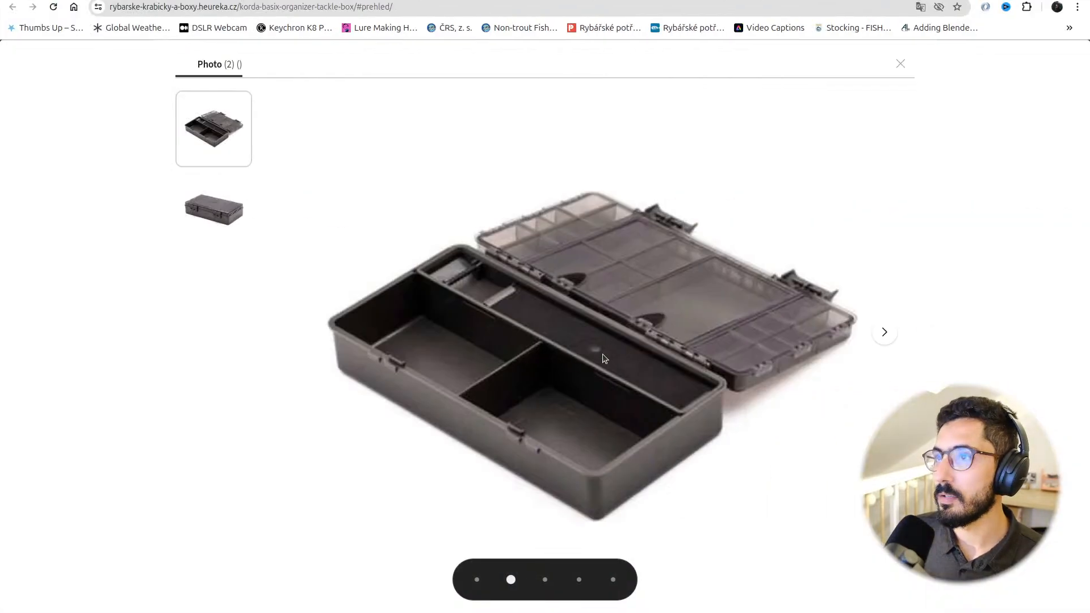
{"action": "left_click", "coordinate": [341, 1]}
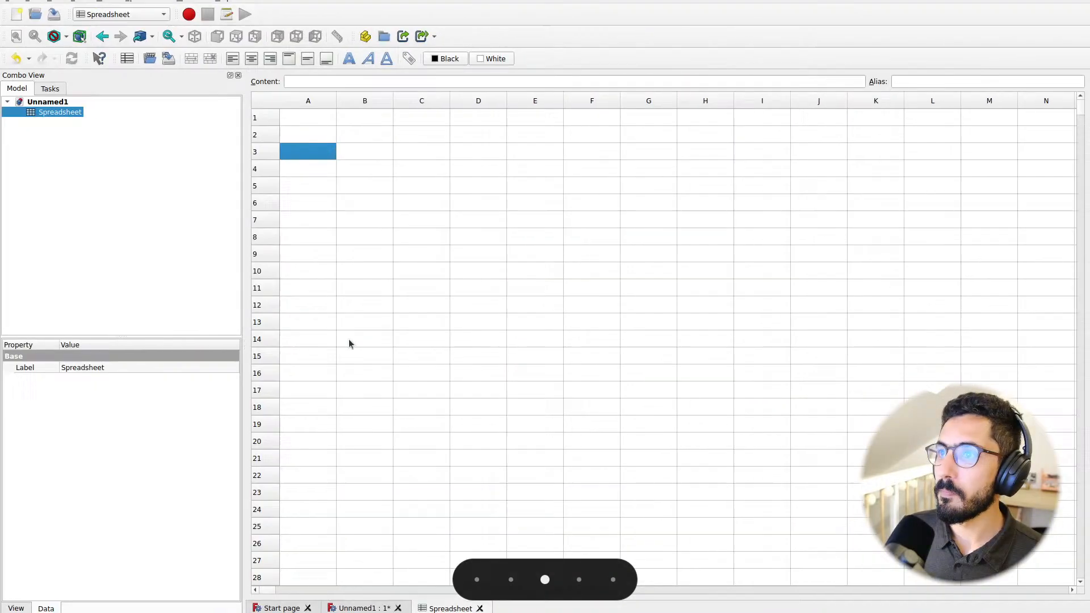
Rename the spreadsheet in the model tree as Section1
{"action": "left_click", "coordinate": [367, 152]}
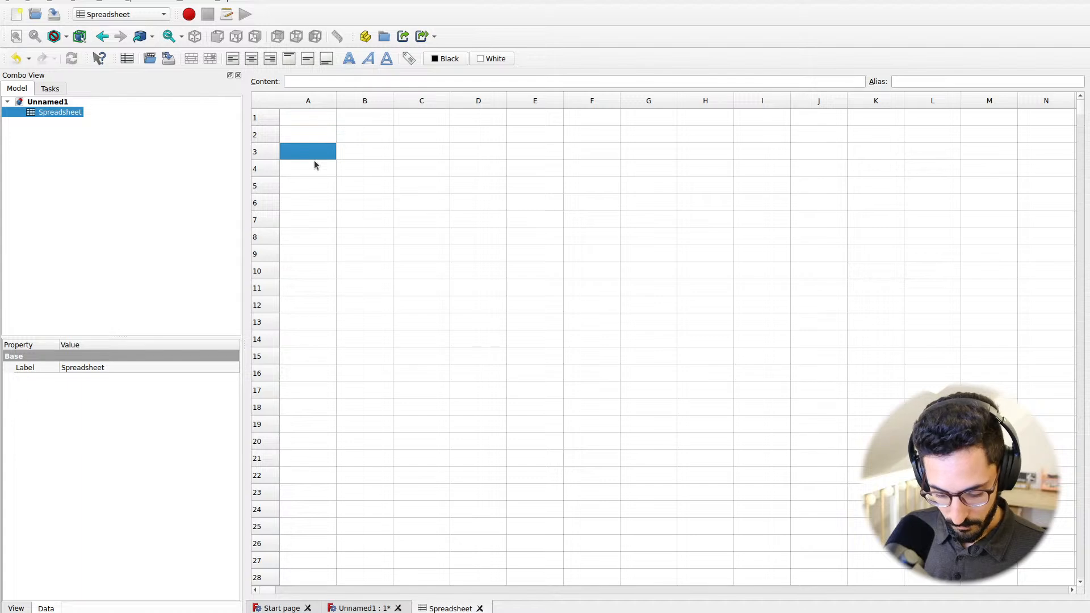
{"action": "left_click", "coordinate": [49, 156]}
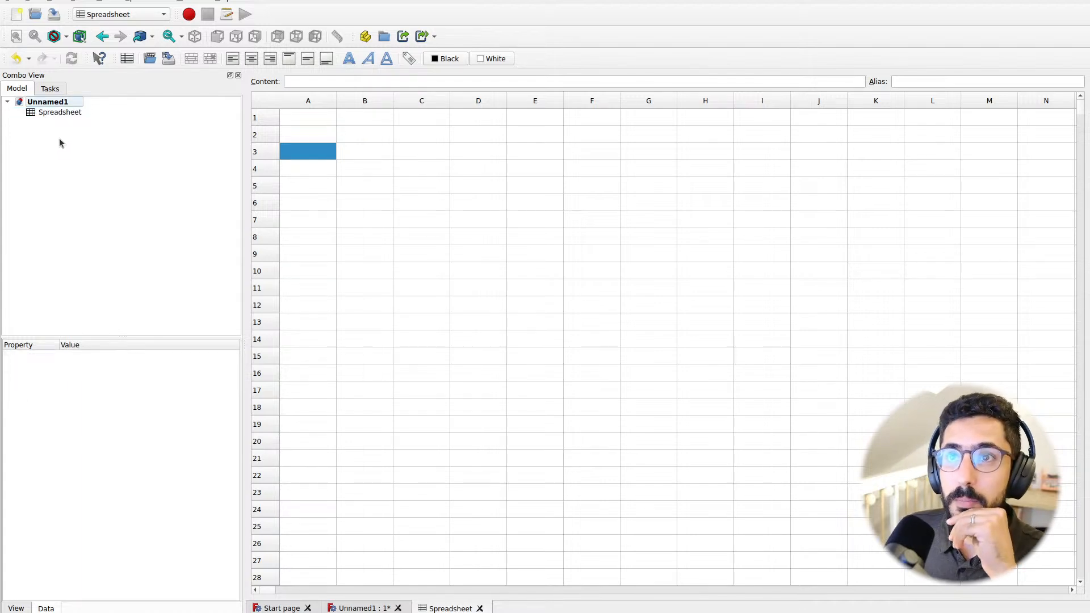
{"action": "left_click", "coordinate": [59, 112]}
{"action": "right_click", "coordinate": [58, 112]}
{"action": "mouse_move", "coordinate": [106, 290]}
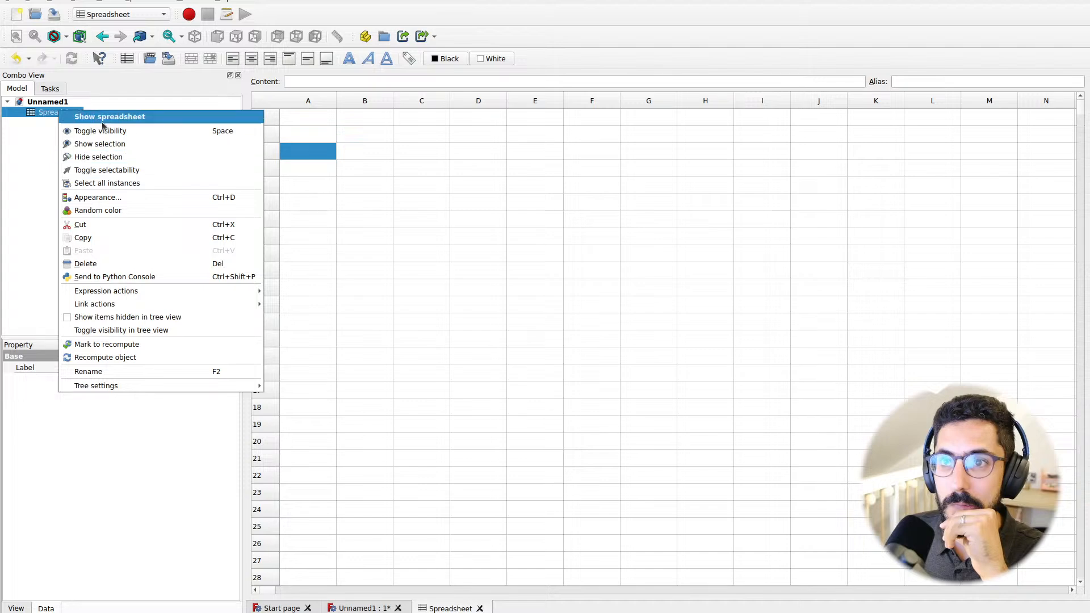
{"action": "left_click", "coordinate": [104, 373]}
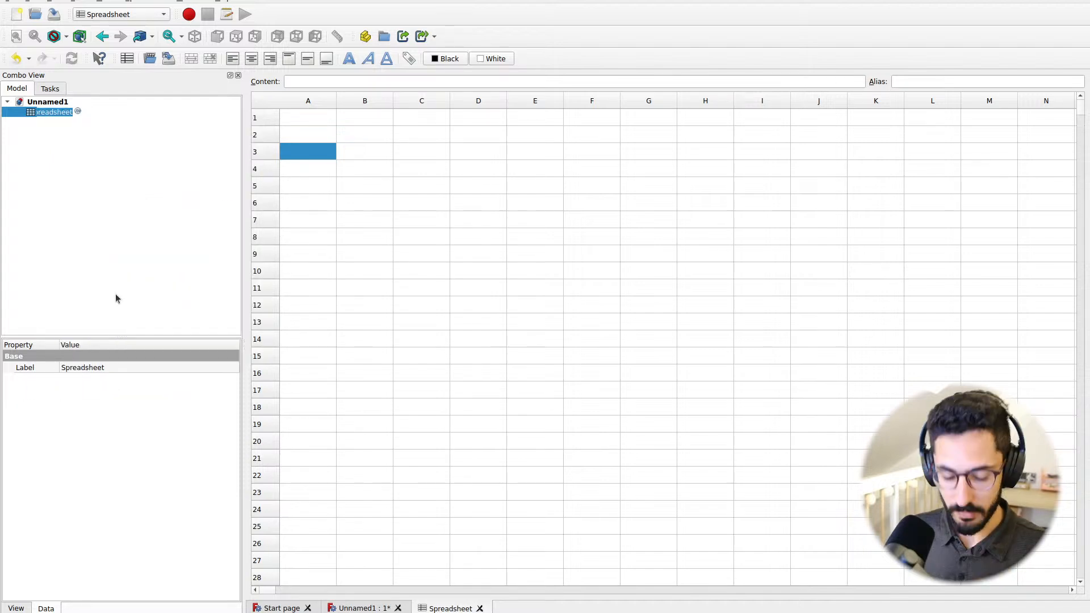
{"action": "type", "text": "Section1"}
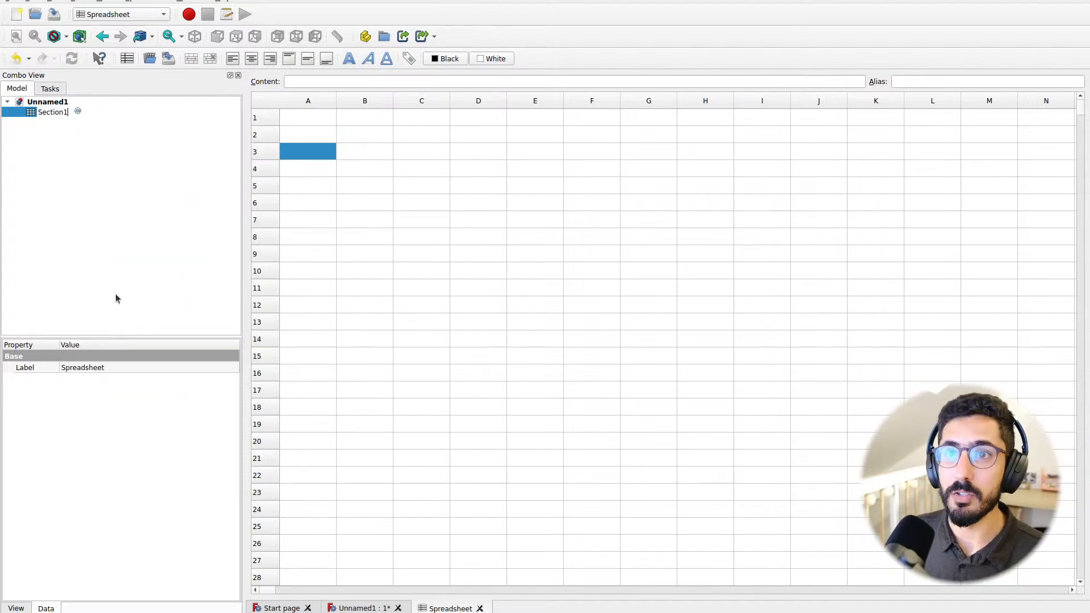
{"action": "key", "text": "Return"}
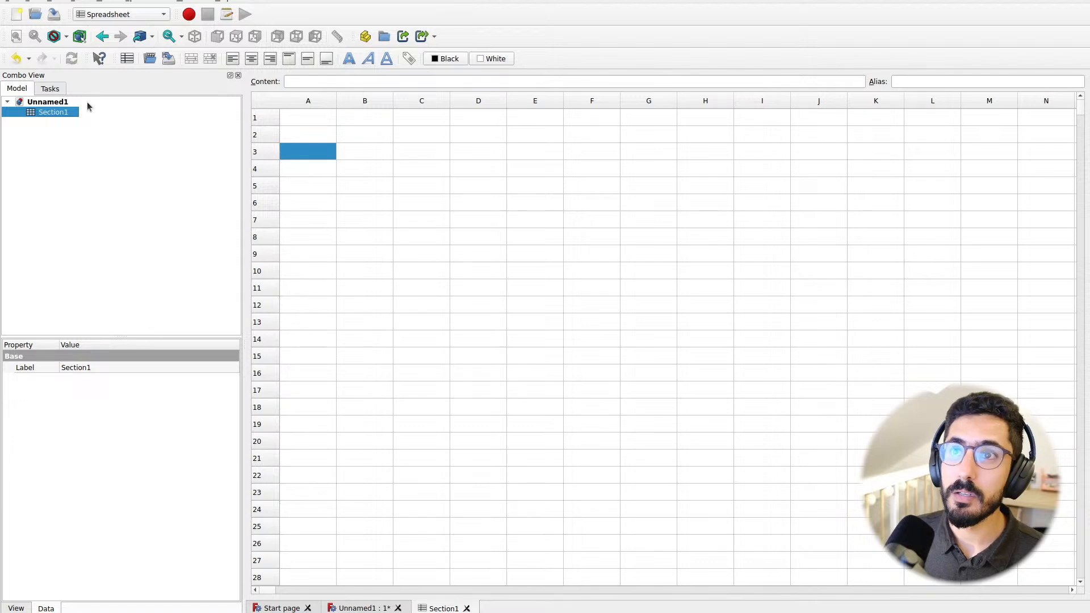
Create a second spreadsheet and name it Section2
{"action": "left_click", "coordinate": [127, 58]}
{"action": "right_click", "coordinate": [70, 122]}
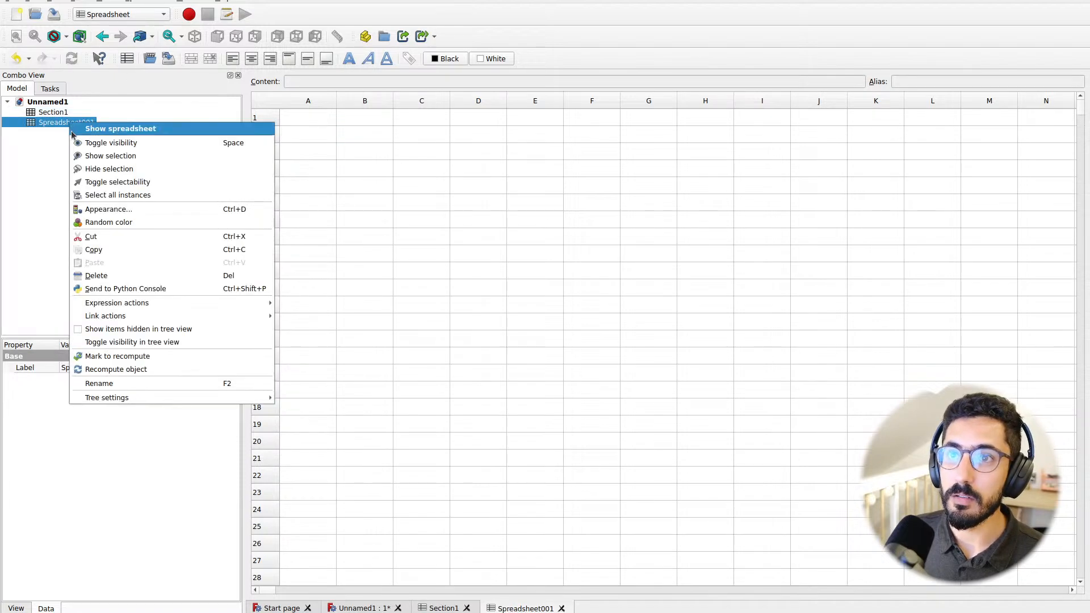
{"action": "left_click", "coordinate": [106, 385]}
{"action": "type", "text": "Sec"}
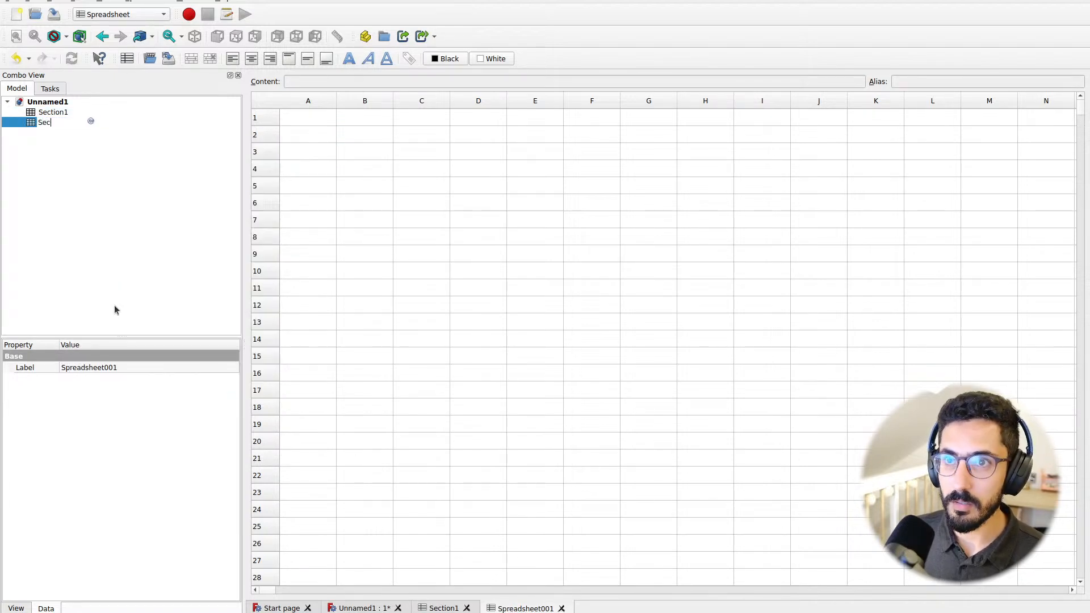
{"action": "type", "text": "tion2"}
{"action": "key", "text": "Return"}
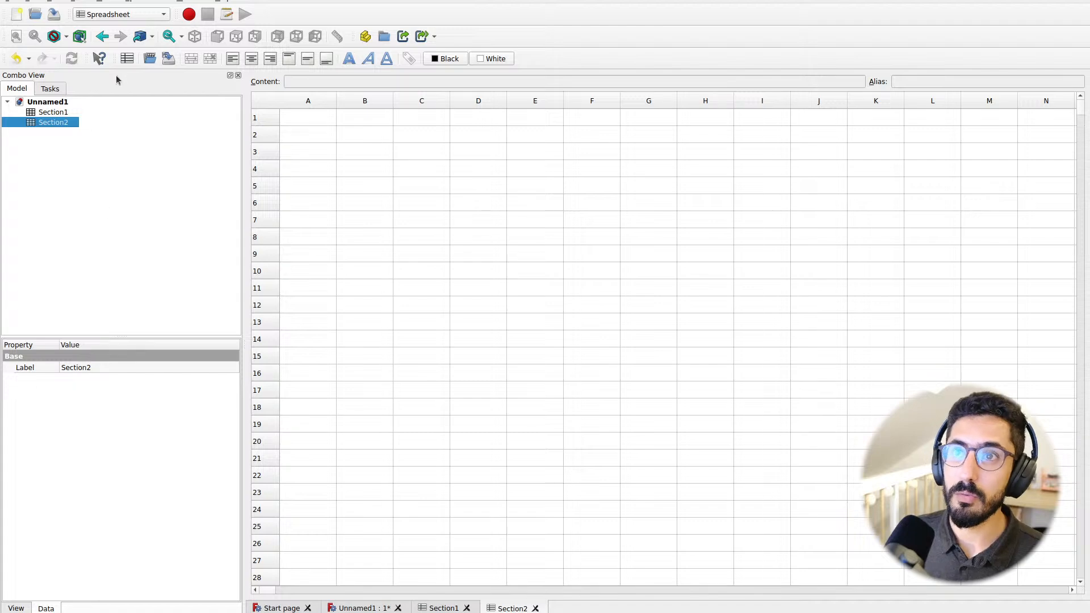
Create a third spreadsheet, name it RigHolder and clear the selection in the model tree
{"action": "left_click", "coordinate": [127, 59]}
{"action": "right_click", "coordinate": [67, 136]}
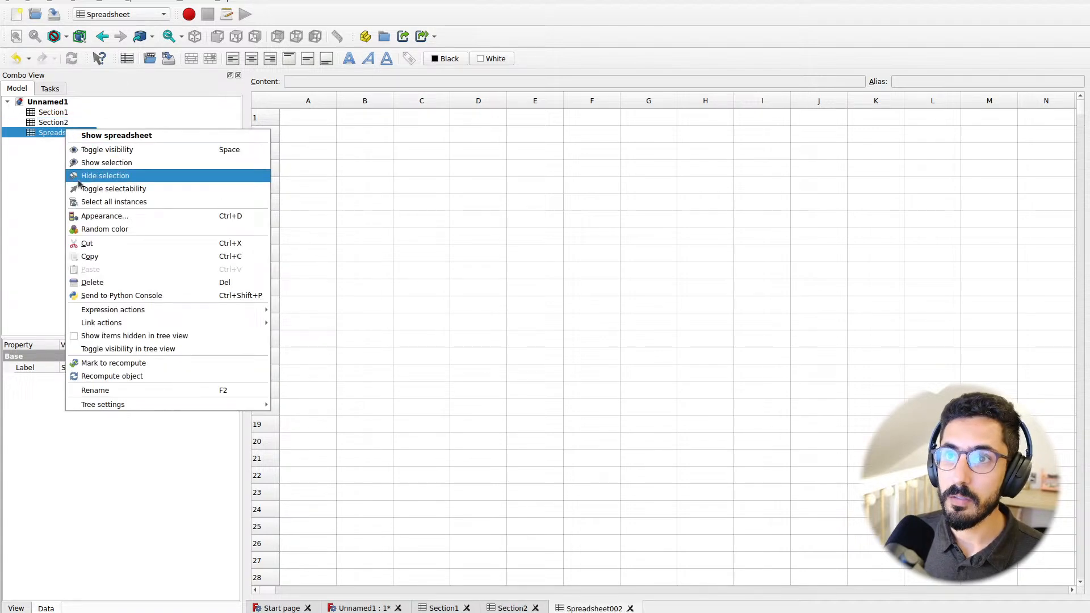
{"action": "left_click", "coordinate": [100, 386]}
{"action": "type", "text": "Rig"}
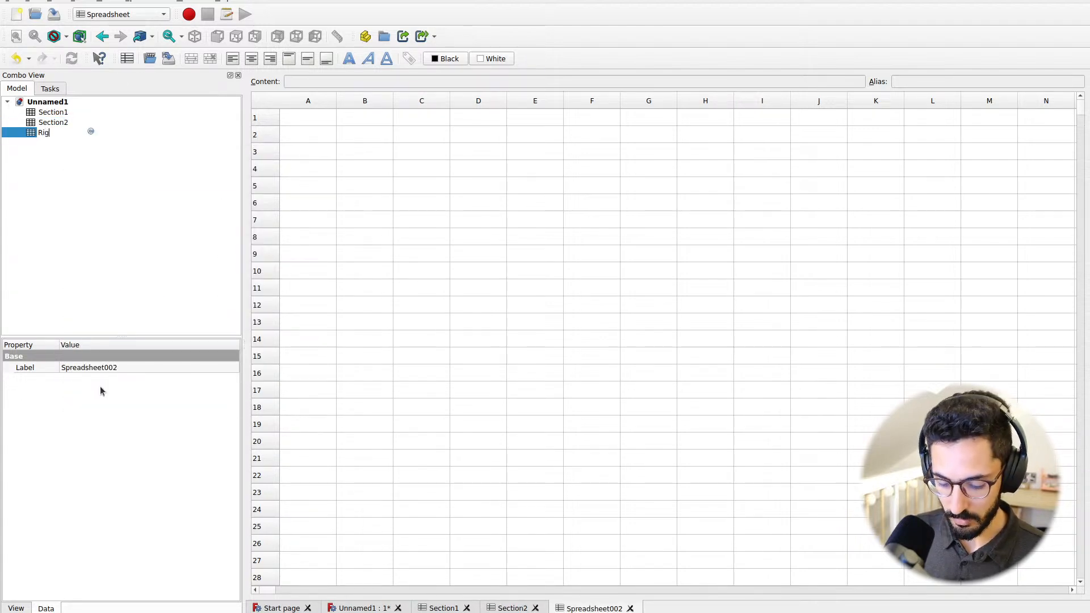
{"action": "type", "text": " H"}
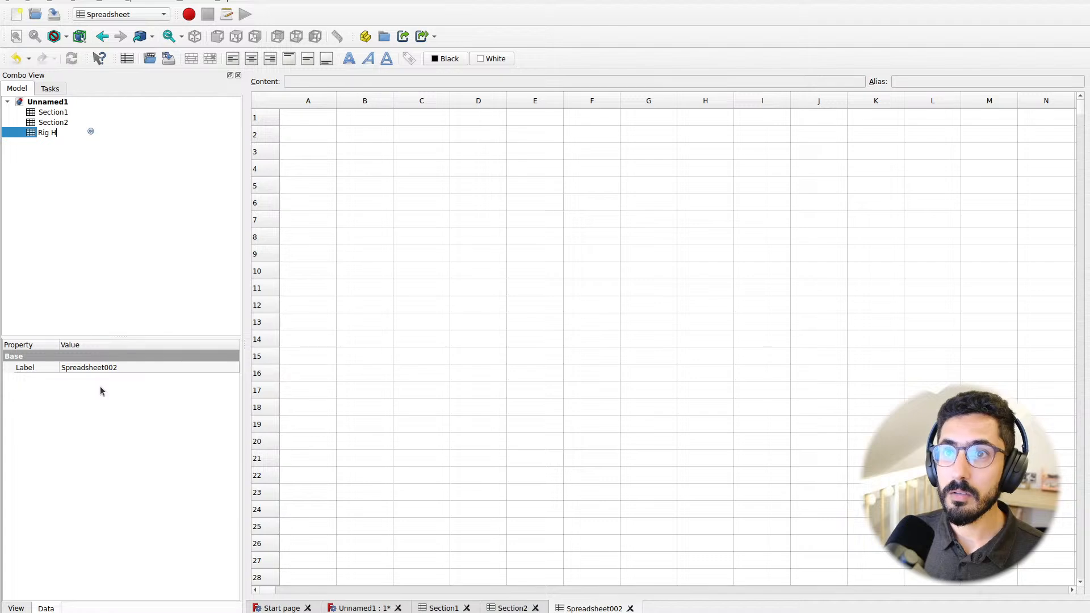
{"action": "type", "text": "h"}
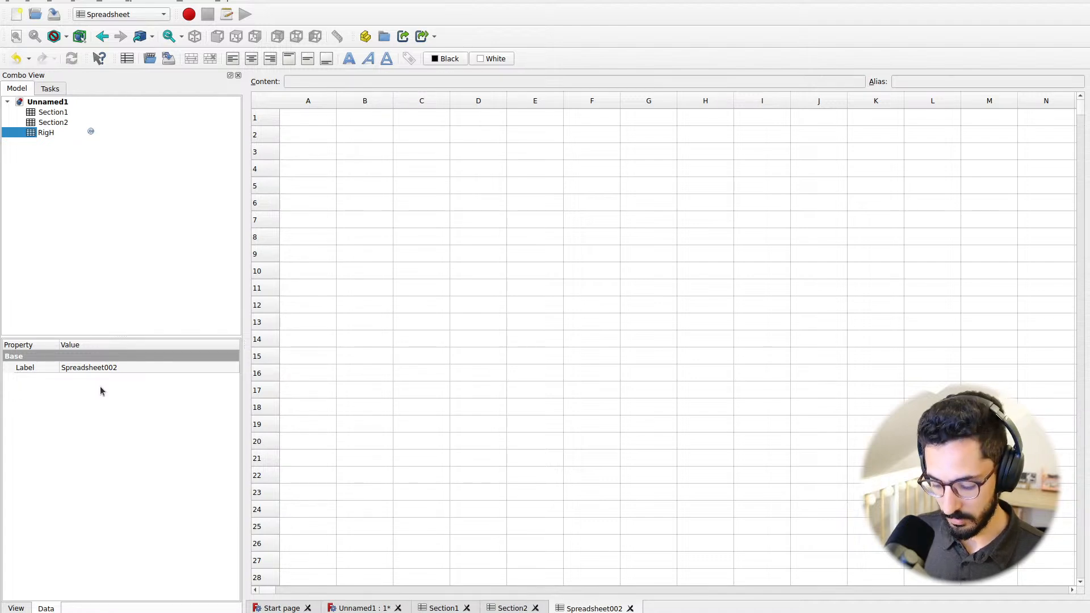
{"action": "type", "text": "older"}
{"action": "key", "text": "Return"}
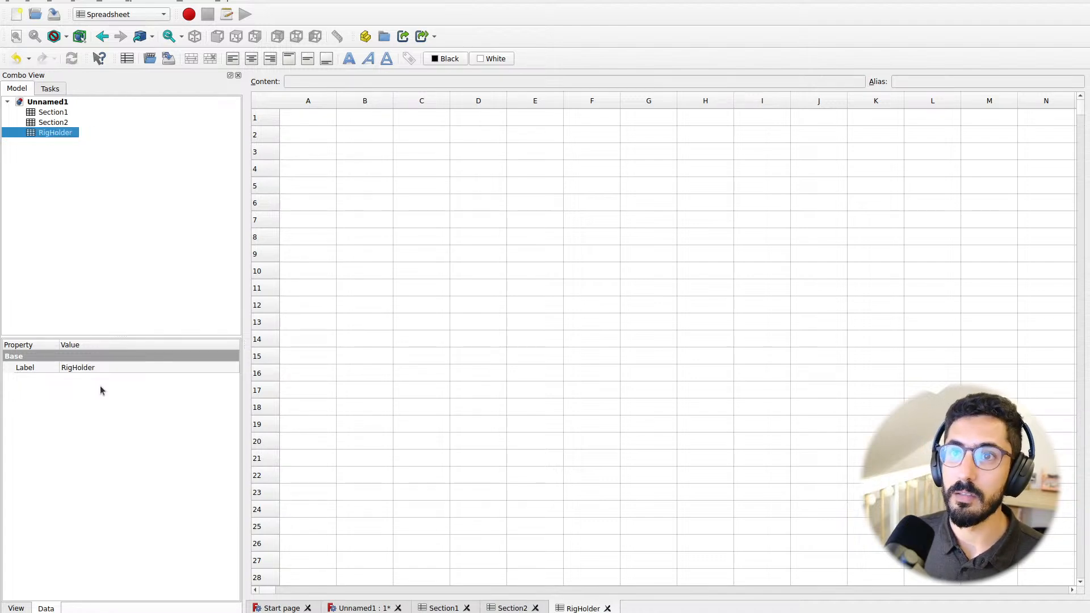
{"action": "left_click", "coordinate": [85, 186]}
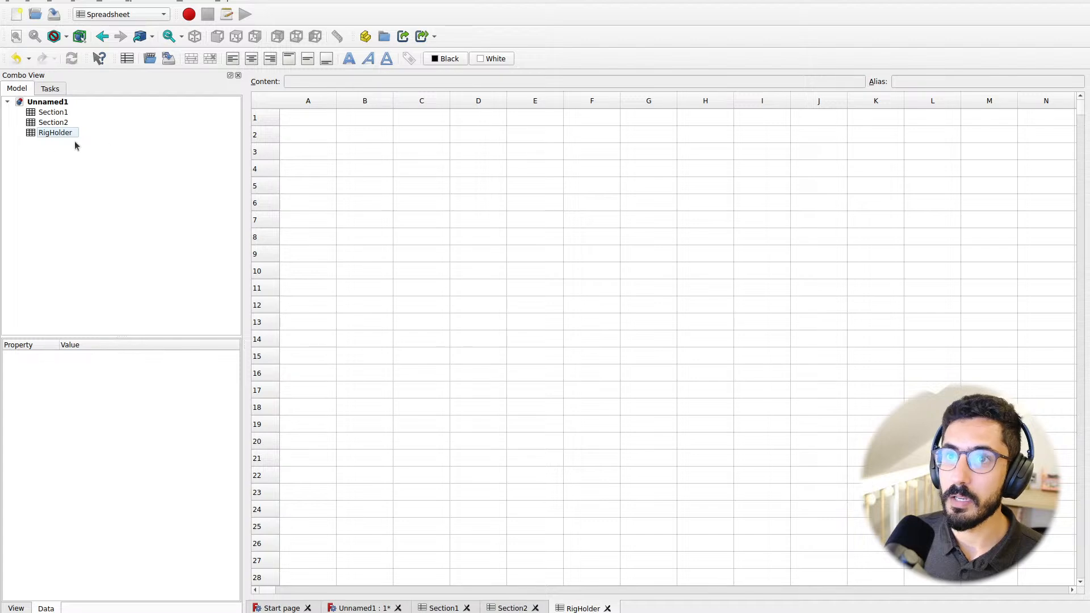
Open the Section1 spreadsheet and select cell A3
{"action": "double_click", "coordinate": [54, 113]}
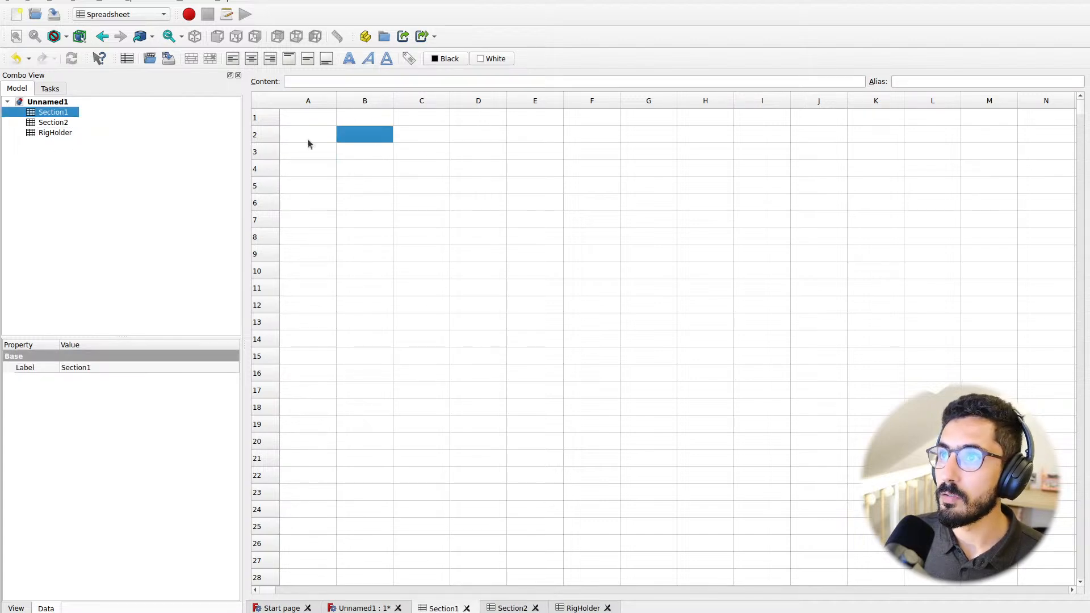
{"action": "left_click", "coordinate": [308, 140]}
{"action": "left_click", "coordinate": [24, 162]}
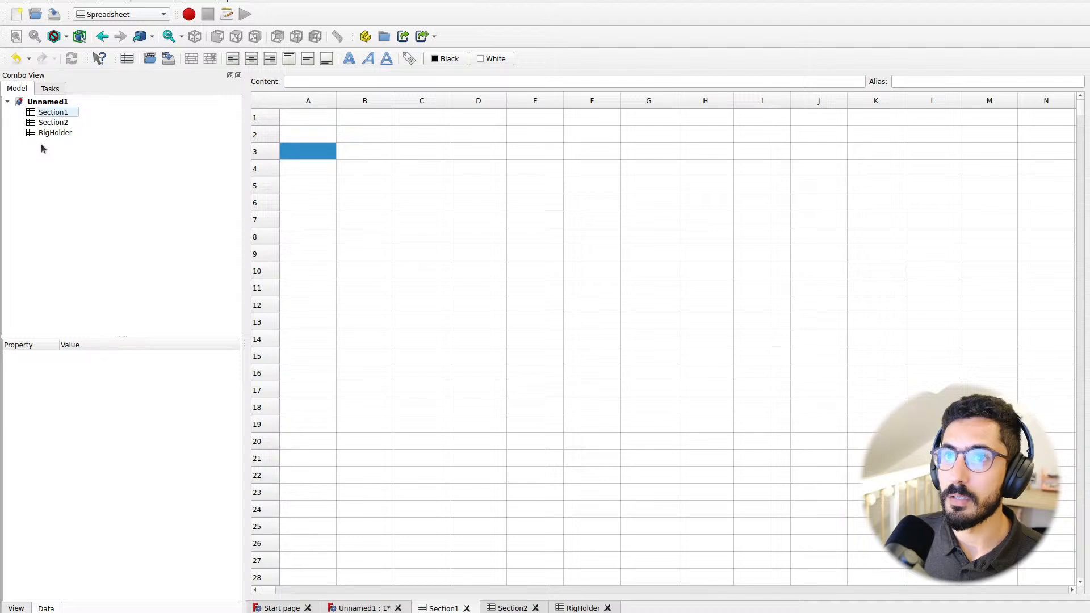
Create a fourth spreadsheet in the document and name it TackleBox
{"action": "left_click", "coordinate": [127, 59]}
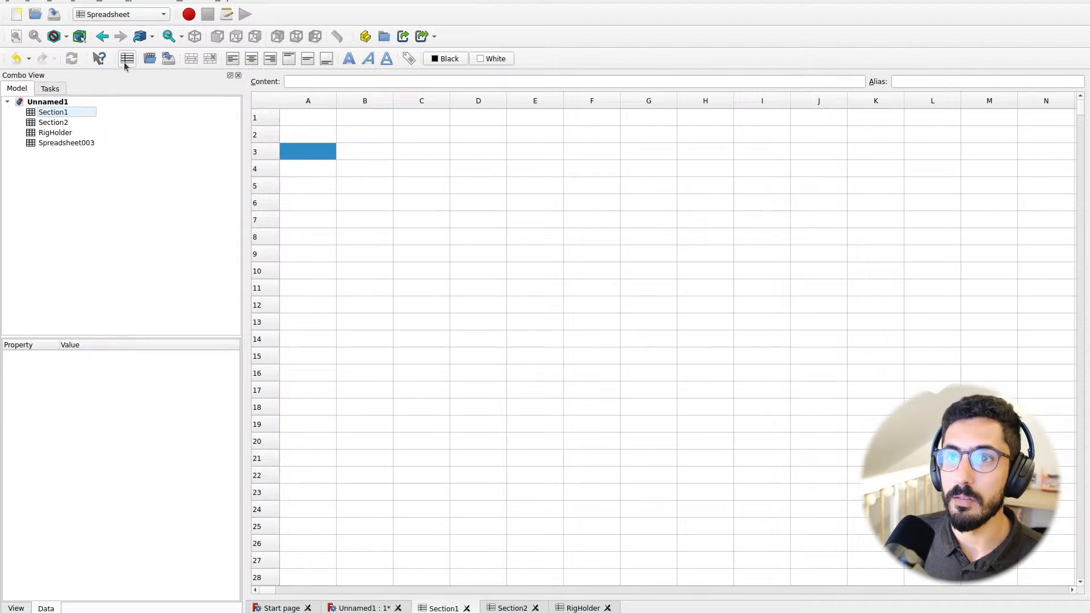
{"action": "right_click", "coordinate": [62, 144]}
{"action": "left_click", "coordinate": [102, 406]}
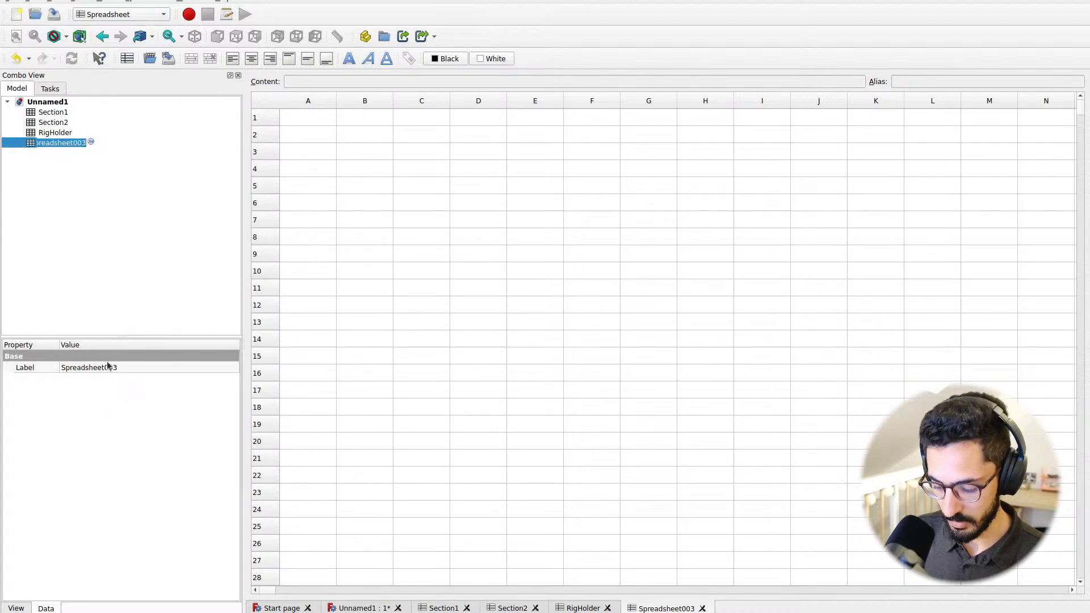
{"action": "type", "text": "Co"}
{"action": "key", "text": "BackSpace"}
{"action": "key", "text": "BackSpace"}
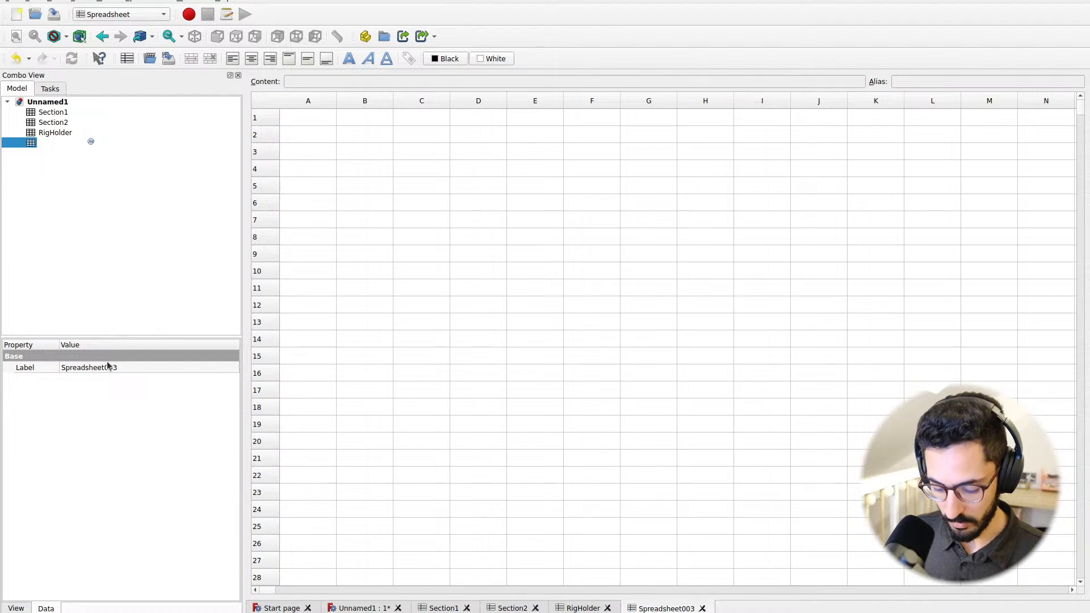
{"action": "type", "text": "TackleB"}
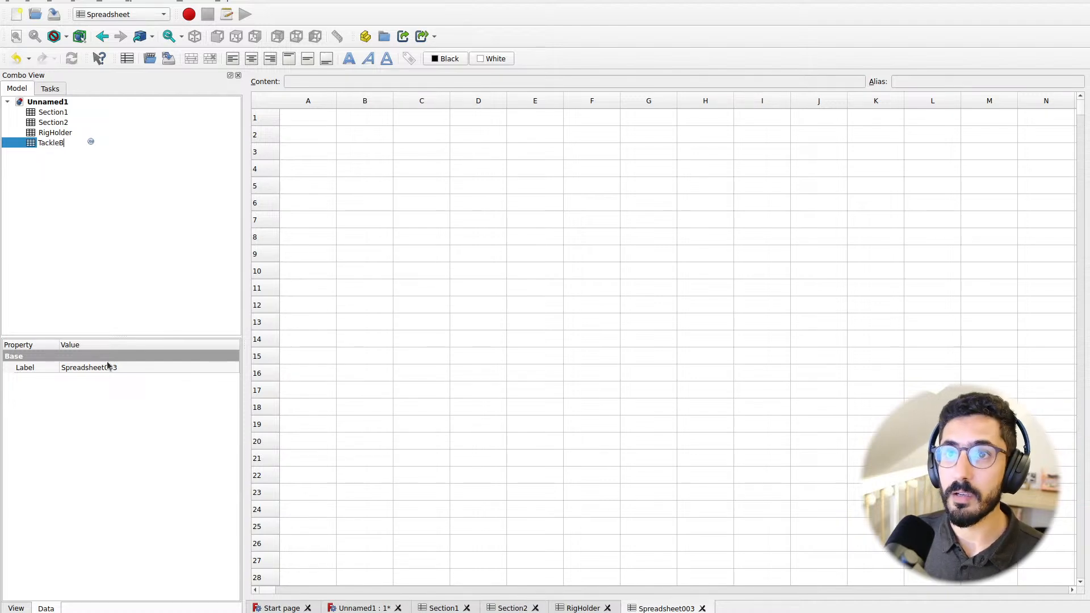
{"action": "type", "text": "ox"}
{"action": "key", "text": "Return"}
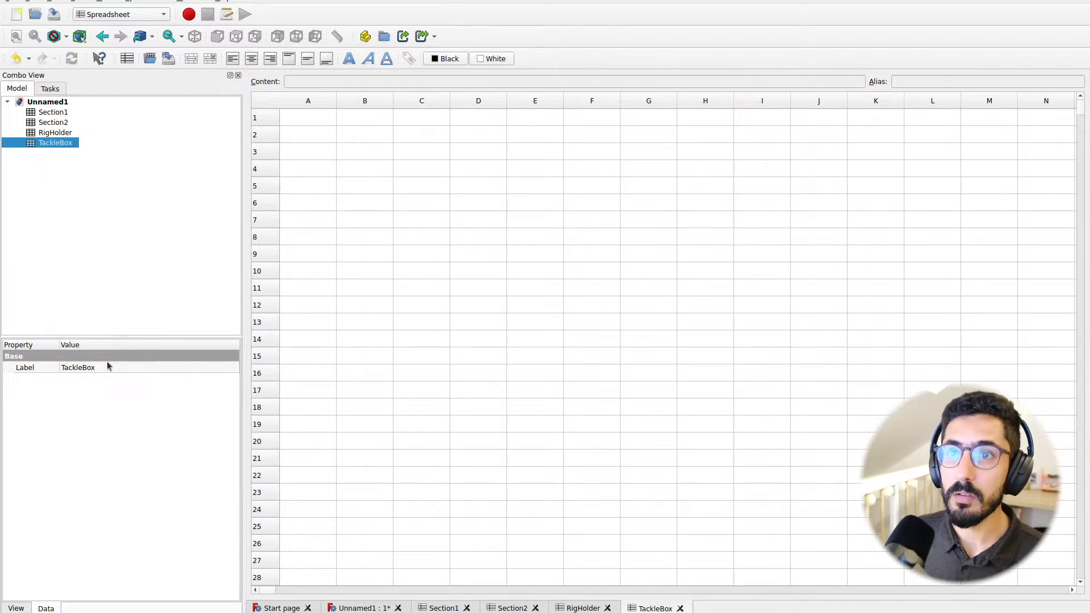
Open the Section1 spreadsheet and enter the labels width in cell A3 and height in cell A4
{"action": "double_click", "coordinate": [61, 113]}
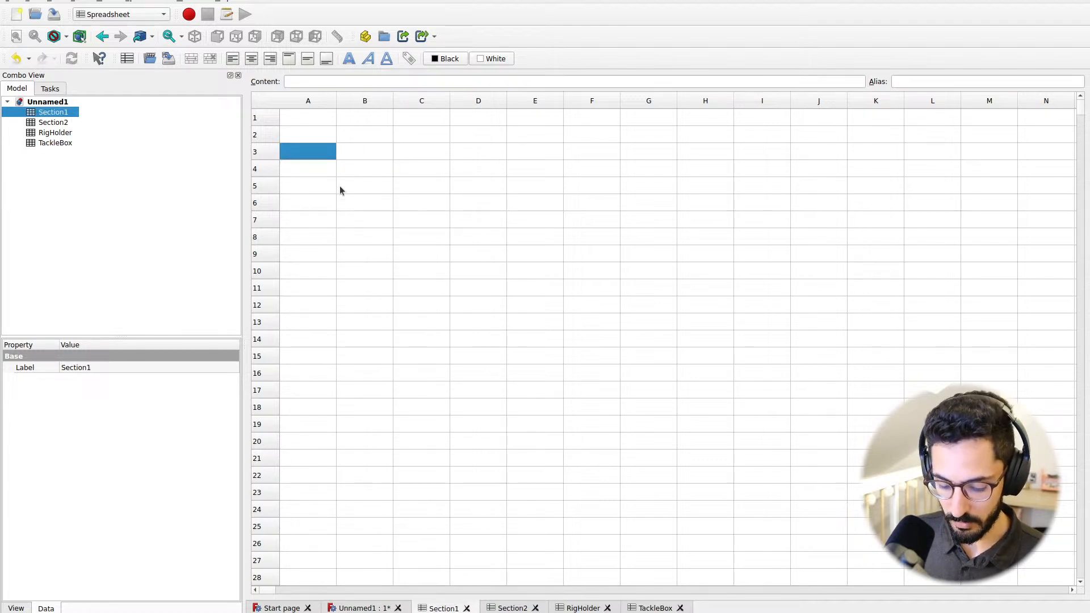
{"action": "type", "text": "widtg"}
{"action": "key", "text": "BackSpace"}
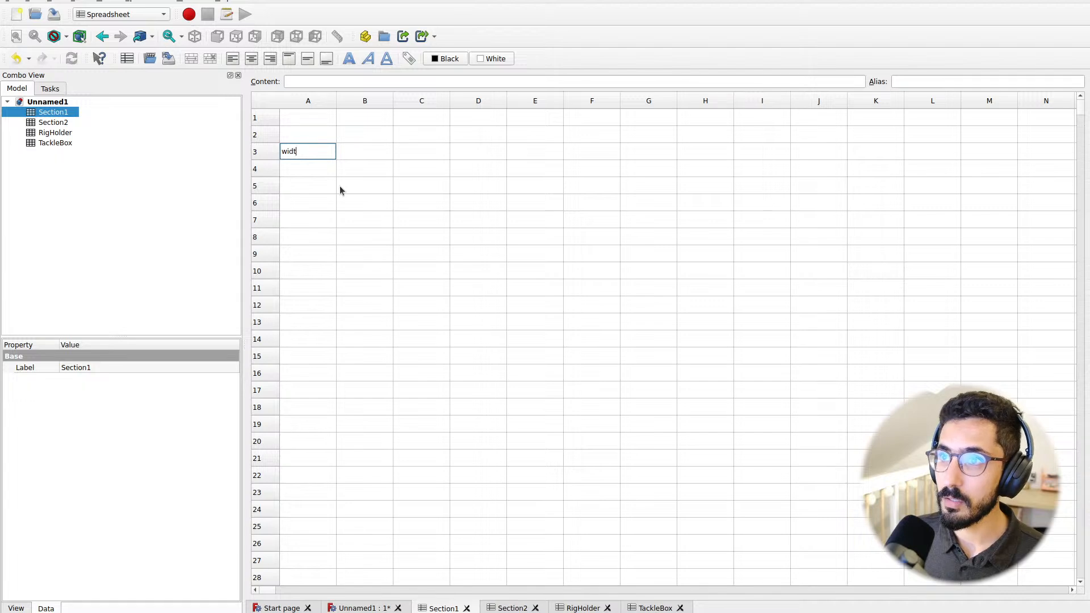
{"action": "type", "text": "h"}
{"action": "key", "text": "Return"}
{"action": "type", "text": "height"}
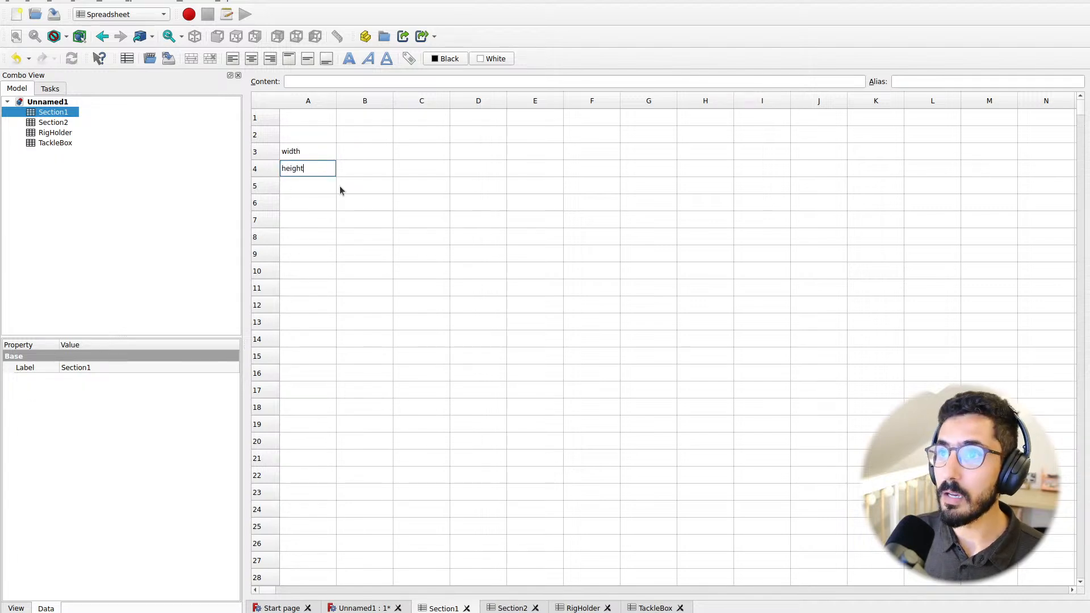
{"action": "key", "text": "Return"}
Check the reference tackle box photo in the browser and replace the height label in Section1's cell A4 with length
{"action": "key", "text": "alt+Tab"}
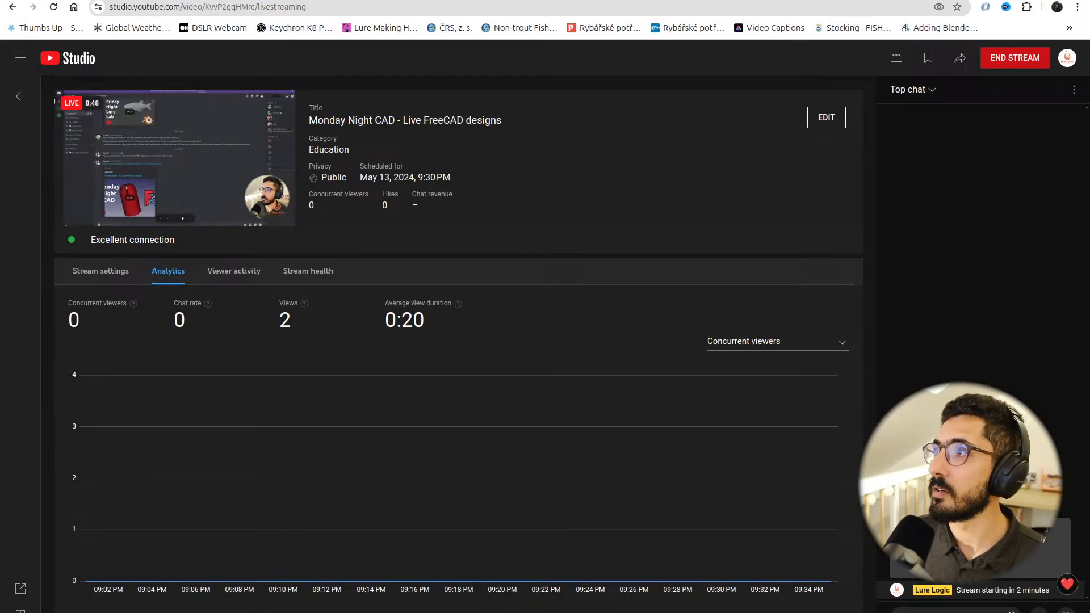
{"action": "key", "text": "ctrl+Tab"}
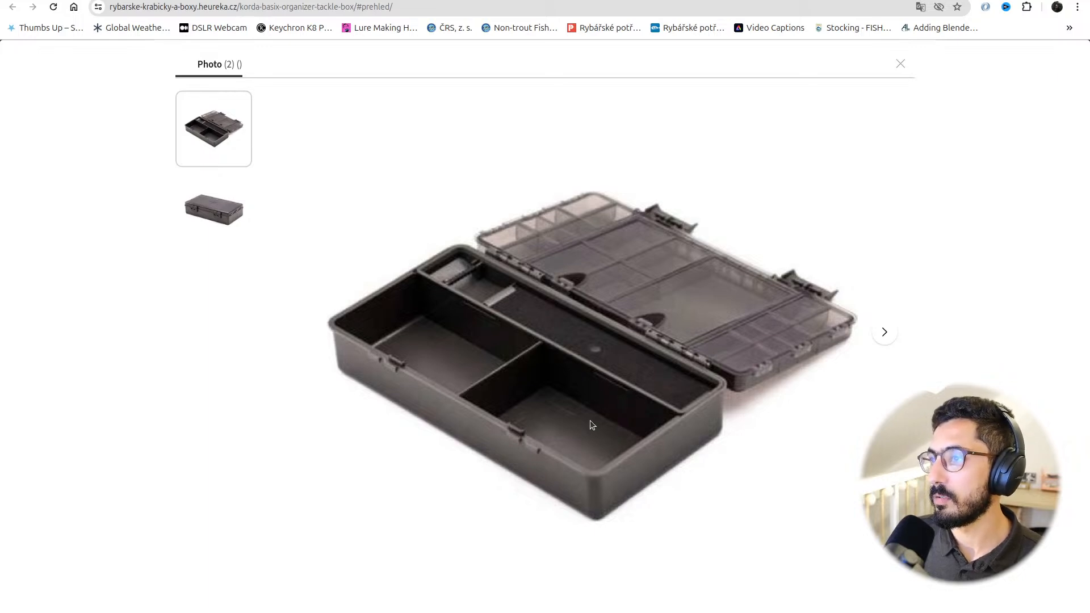
{"action": "key", "text": "ctrl+alt+Right"}
{"action": "key", "text": "Up"}
{"action": "type", "text": "length"}
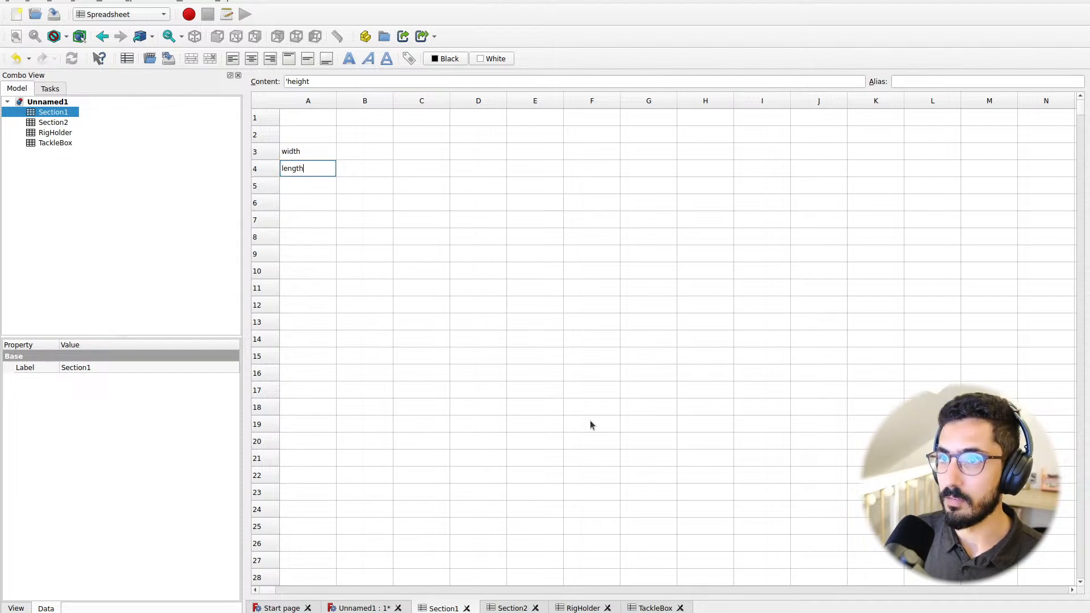
{"action": "key", "text": "Return"}
{"action": "key", "text": "ctrl+alt+Left"}
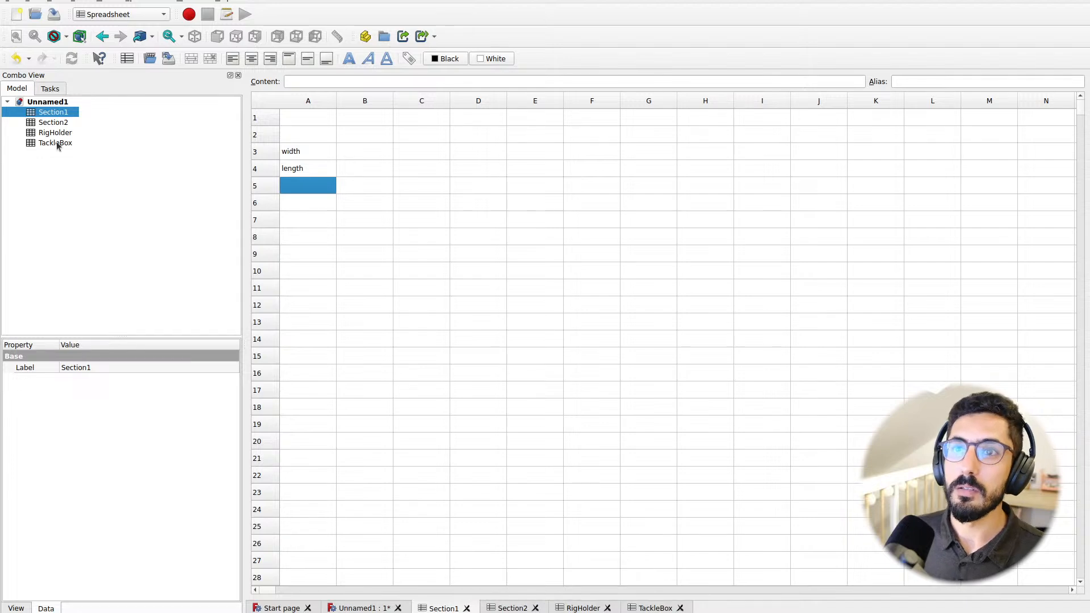
Look through the spreadsheets, return to Section1 and clear the width and length labels from cells A3 and A4
{"action": "double_click", "coordinate": [53, 123]}
{"action": "double_click", "coordinate": [67, 142]}
{"action": "double_click", "coordinate": [57, 122]}
{"action": "double_click", "coordinate": [57, 112]}
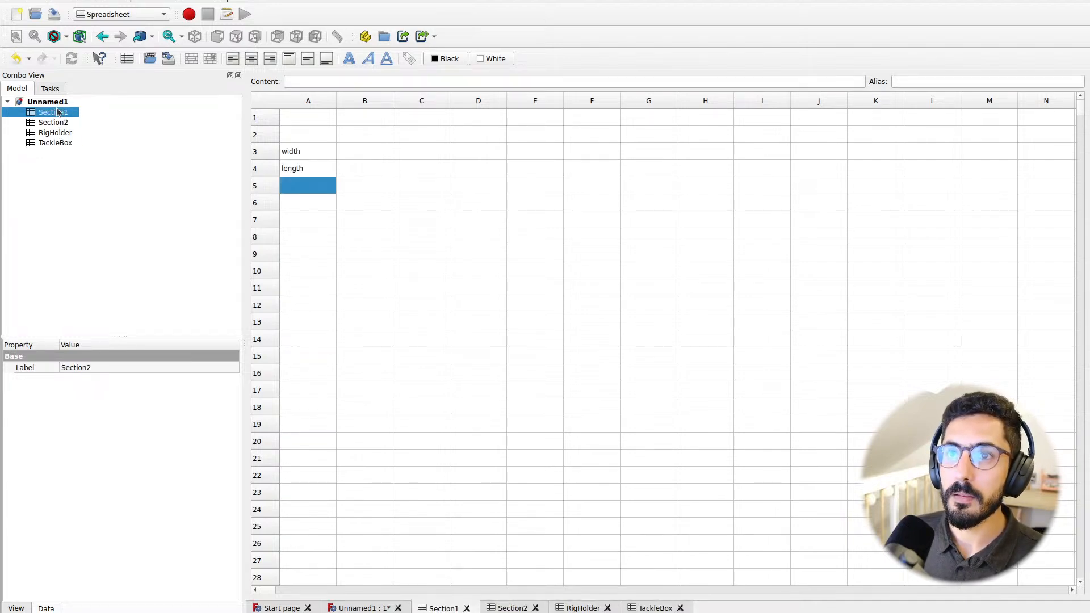
{"action": "left_click", "coordinate": [310, 155]}
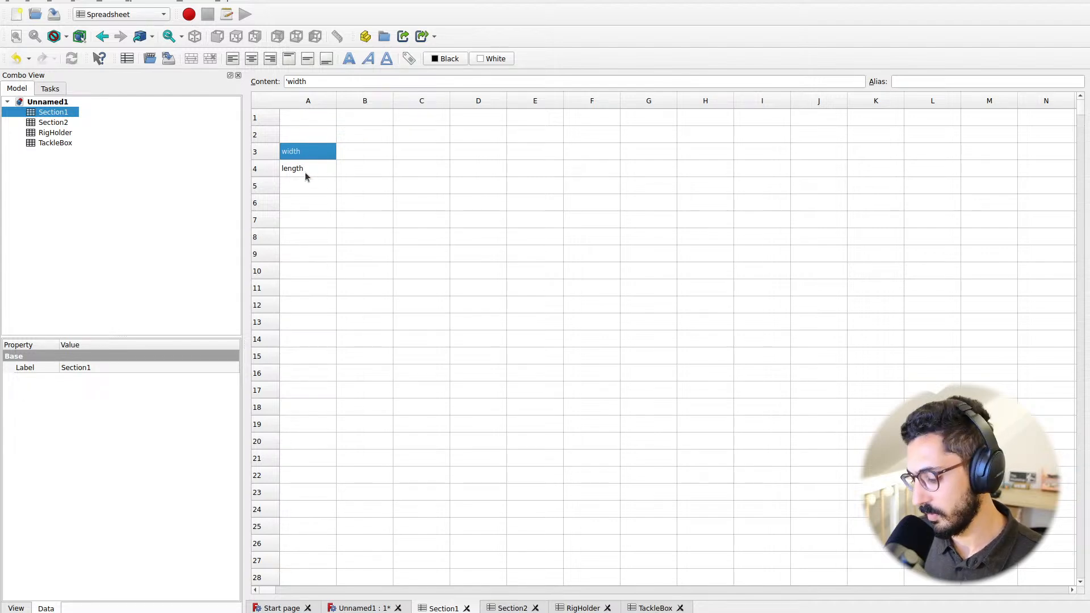
{"action": "key", "text": "Delete"}
{"action": "left_click", "coordinate": [314, 169]}
{"action": "key", "text": "Delete"}
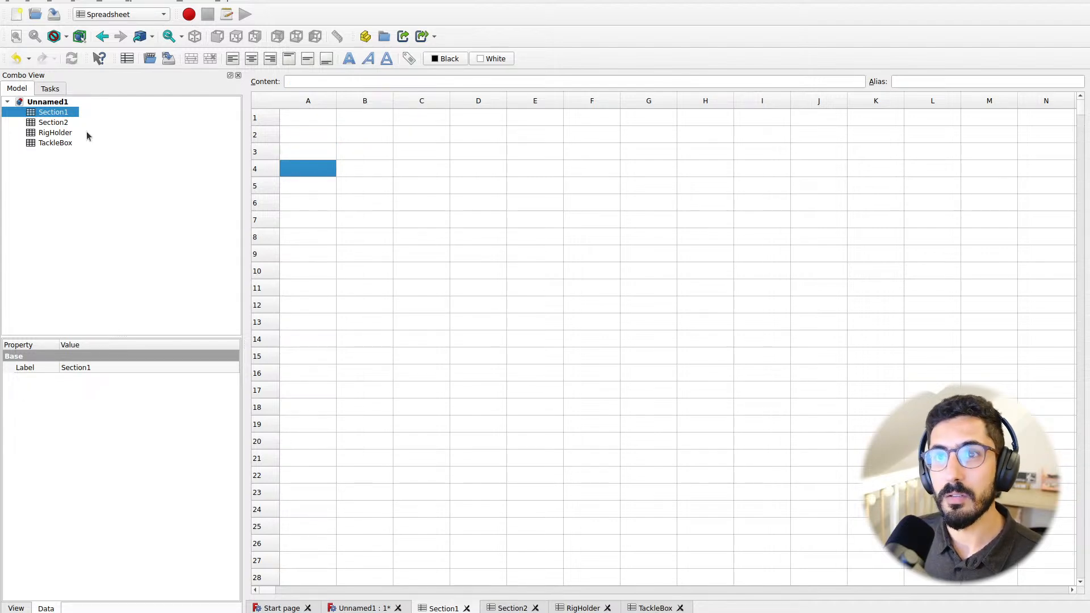
Delete the Section1 and Section2 spreadsheets from the document
{"action": "left_click", "coordinate": [124, 163]}
{"action": "left_click", "coordinate": [50, 114]}
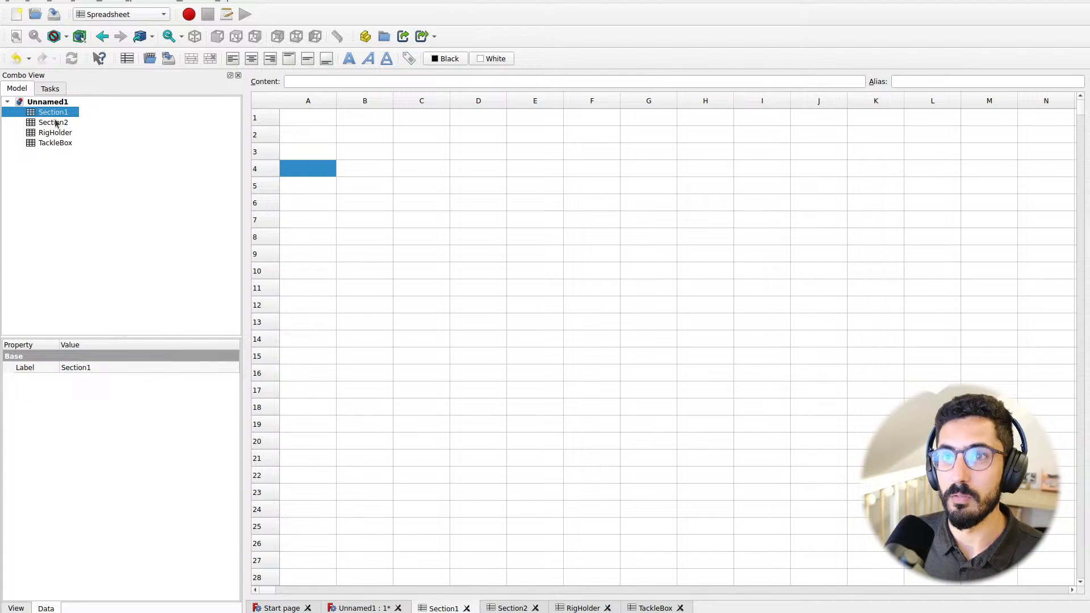
{"action": "left_click", "coordinate": [56, 123], "text": "ctrl"}
{"action": "right_click", "coordinate": [55, 123]}
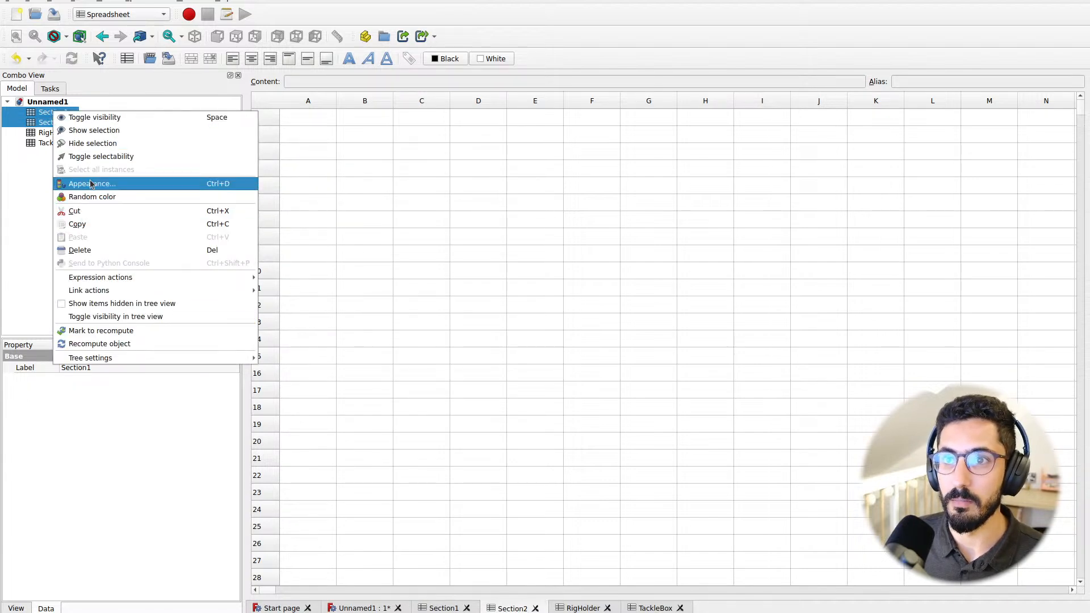
{"action": "left_click", "coordinate": [80, 250]}
Open the TackleBox spreadsheet and enter the label SectionWidth in cell A3
{"action": "left_click", "coordinate": [53, 122]}
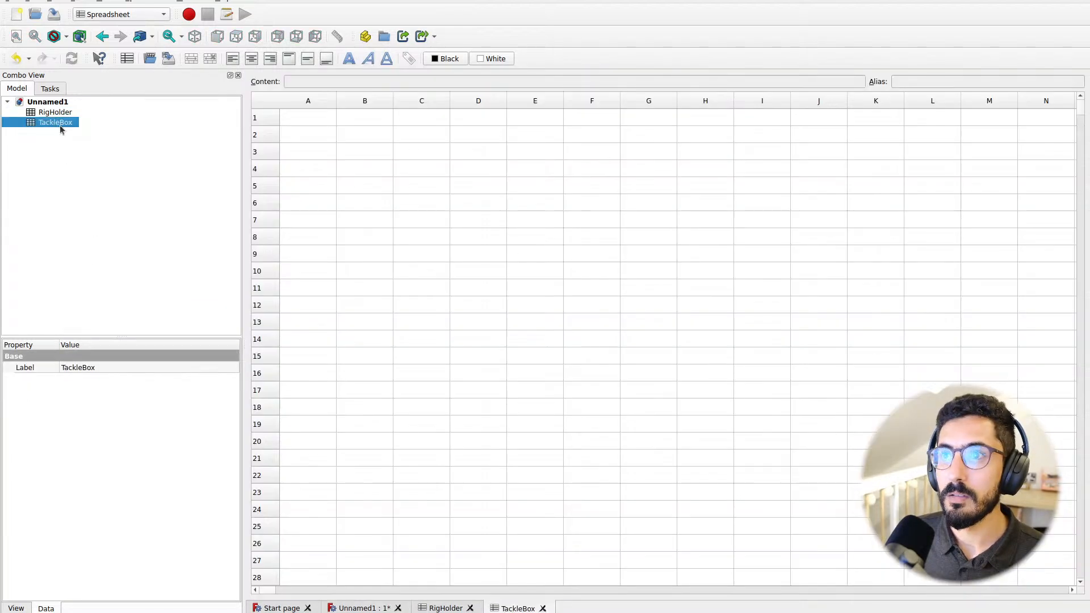
{"action": "left_click", "coordinate": [302, 153]}
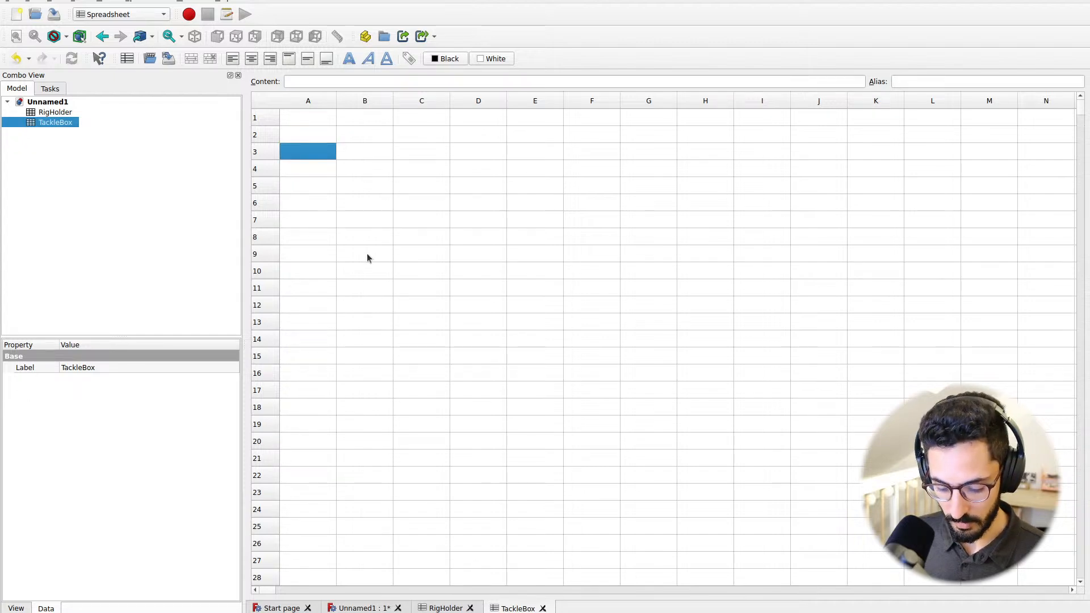
{"action": "type", "text": "Section"}
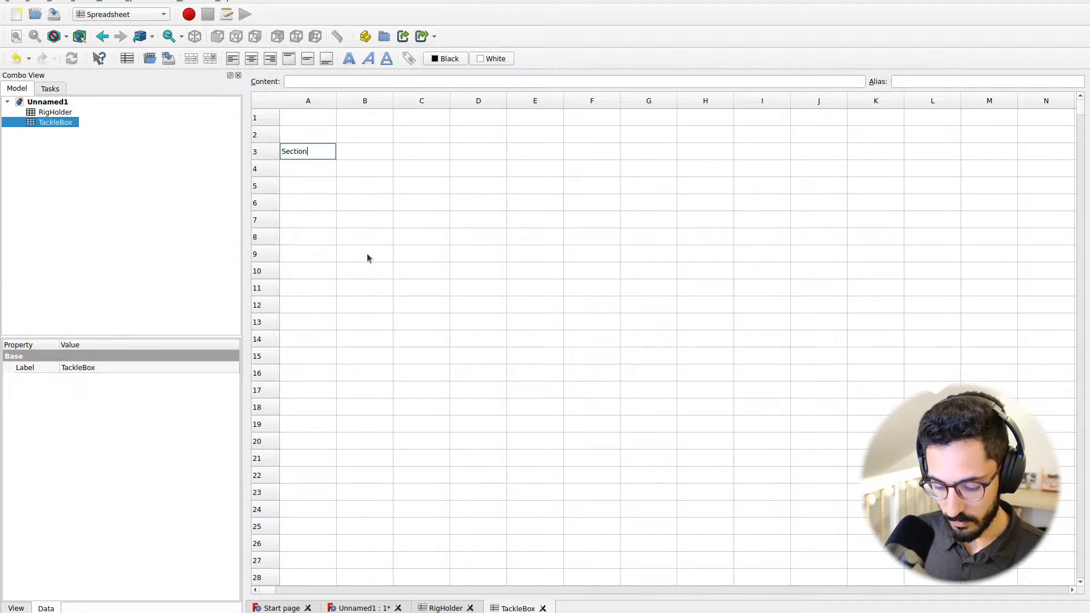
{"action": "type", "text": "1W"}
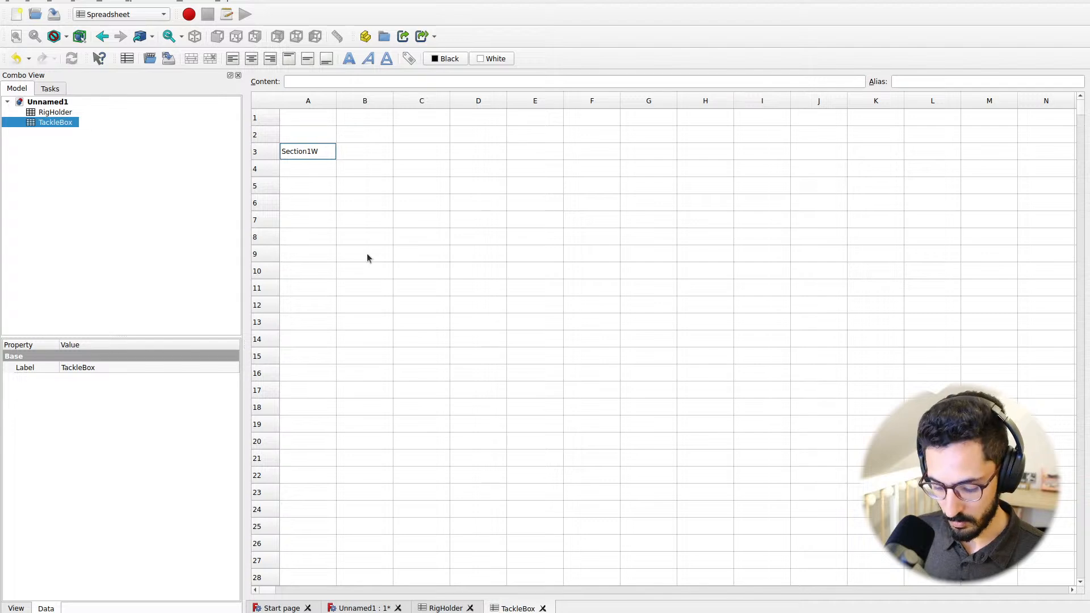
{"action": "type", "text": "id"}
{"action": "key", "text": "BackSpace"}
{"action": "key", "text": "BackSpace"}
{"action": "key", "text": "BackSpace"}
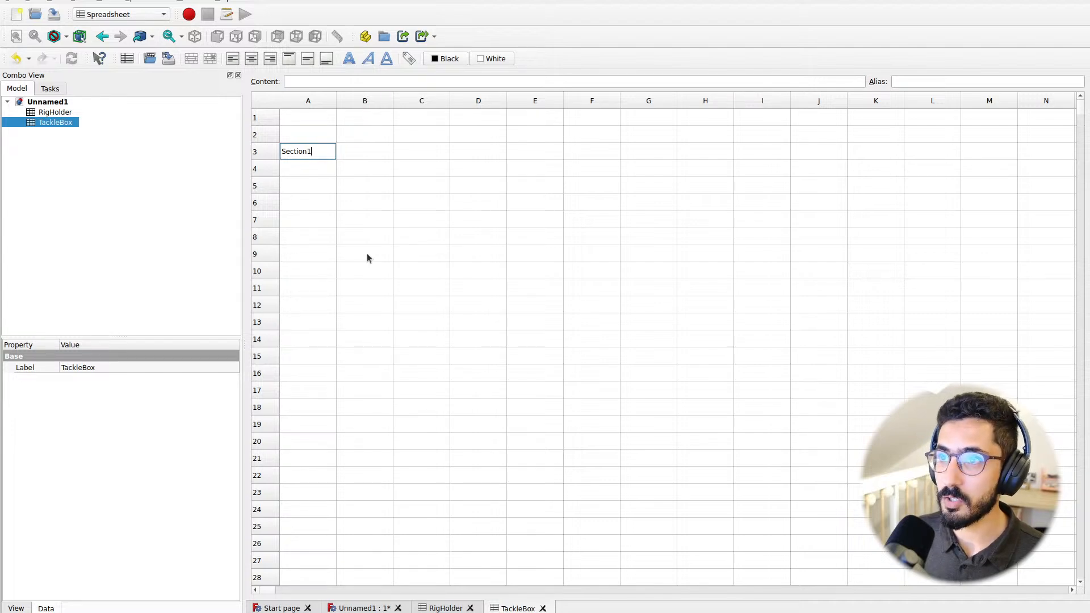
{"action": "key", "text": "BackSpace"}
{"action": "type", "text": "Width"}
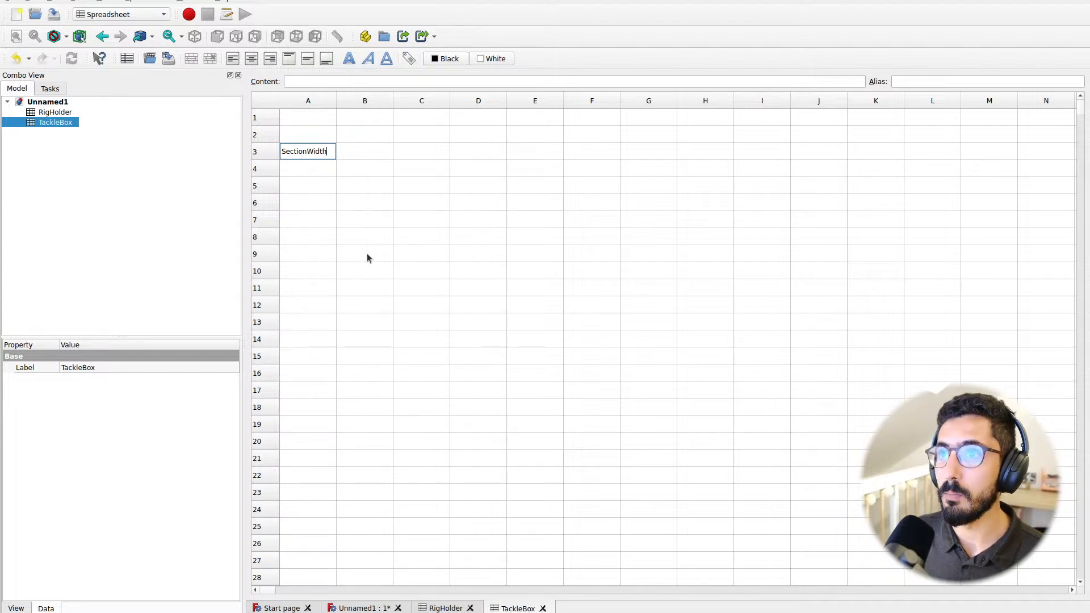
{"action": "key", "text": "Return"}
Enter the label Section1Length in cell A4 of the TackleBox spreadsheet
{"action": "type", "text": "Sect"}
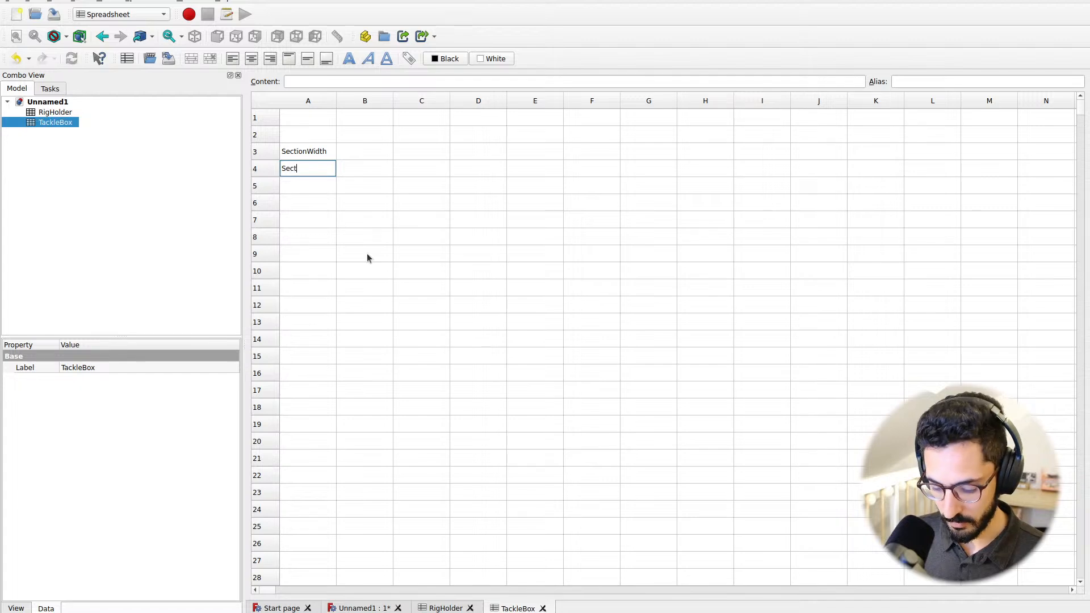
{"action": "type", "text": "ion1"}
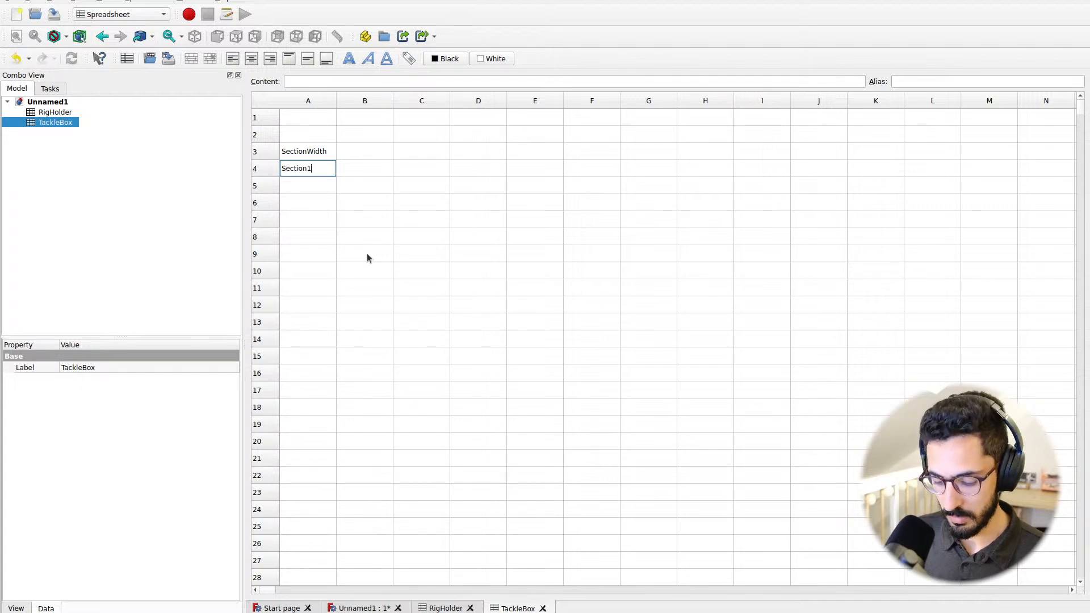
{"action": "type", "text": "Length"}
{"action": "key", "text": "Return"}
{"action": "type", "text": "Sec"}
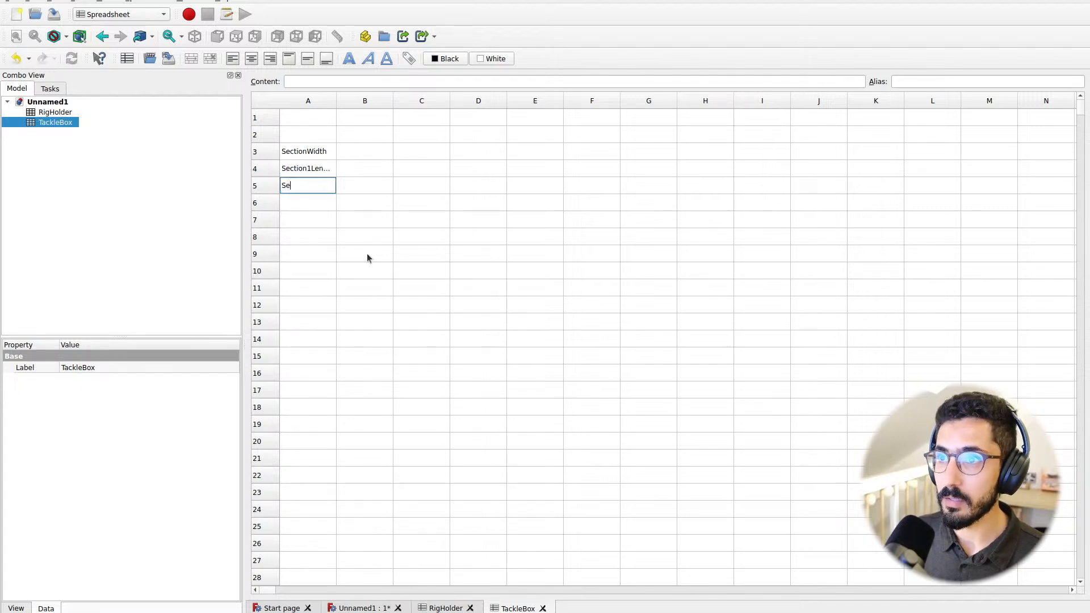
{"action": "key", "text": "BackSpace"}
{"action": "key", "text": "BackSpace"}
{"action": "key", "text": "BackSpace"}
{"action": "key", "text": "Escape"}
Copy the Section1Length label into cell A5 and change the copy to Section2Length
{"action": "key", "text": "Up"}
{"action": "key", "text": "ctrl+c"}
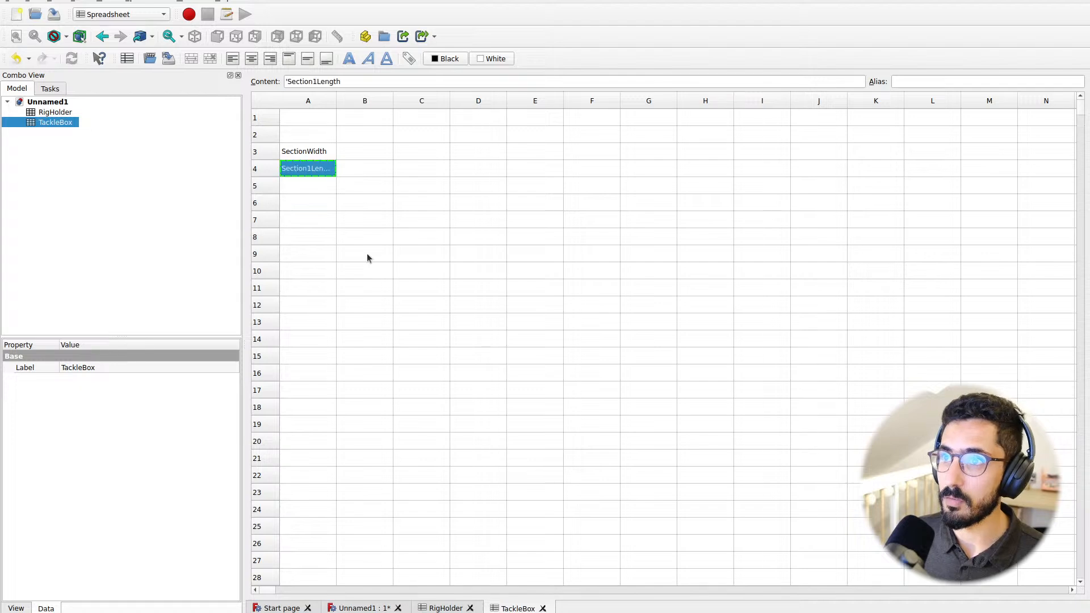
{"action": "key", "text": "Down"}
{"action": "key", "text": "ctrl+v"}
{"action": "key", "text": "Down"}
{"action": "key", "text": "Up"}
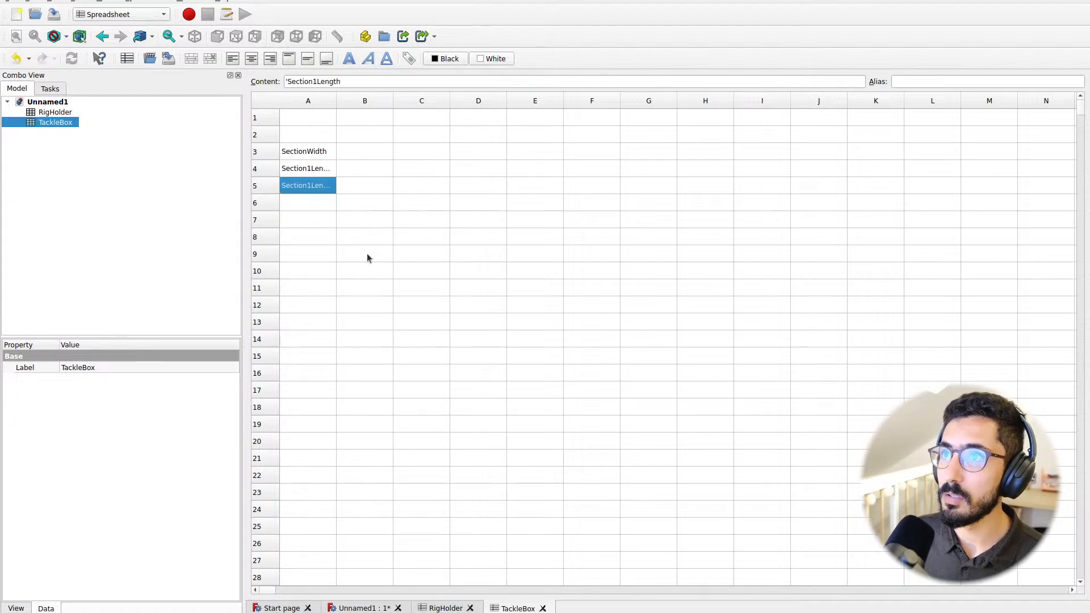
{"action": "left_click", "coordinate": [314, 82]}
{"action": "key", "text": "shift+Right"}
{"action": "type", "text": "2"}
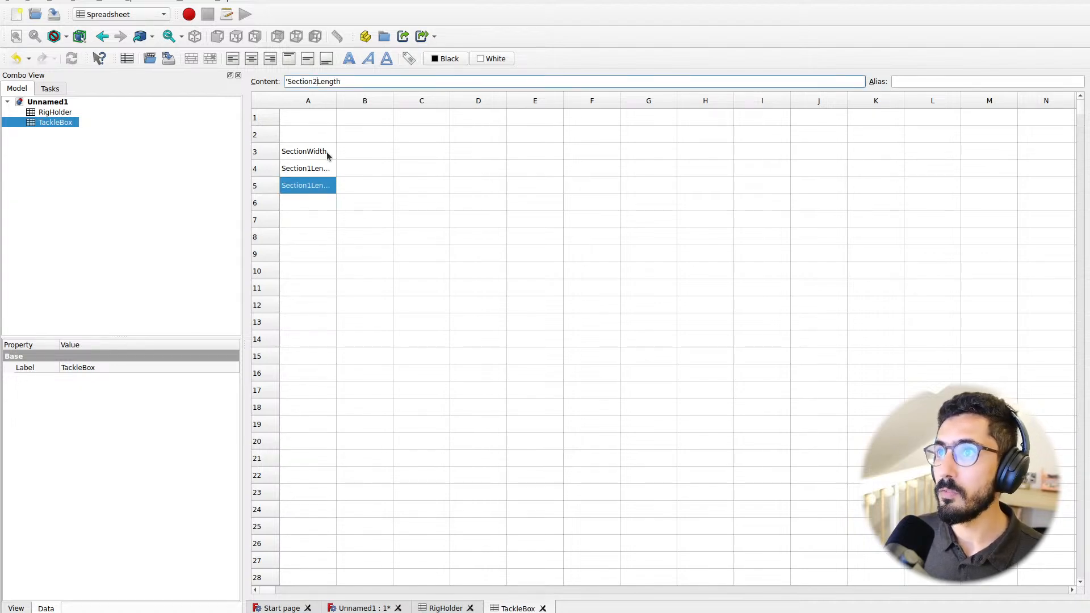
{"action": "key", "text": "Return"}
Widen column A of the TackleBox spreadsheet so the section length labels fit
{"action": "left_click", "coordinate": [309, 218]}
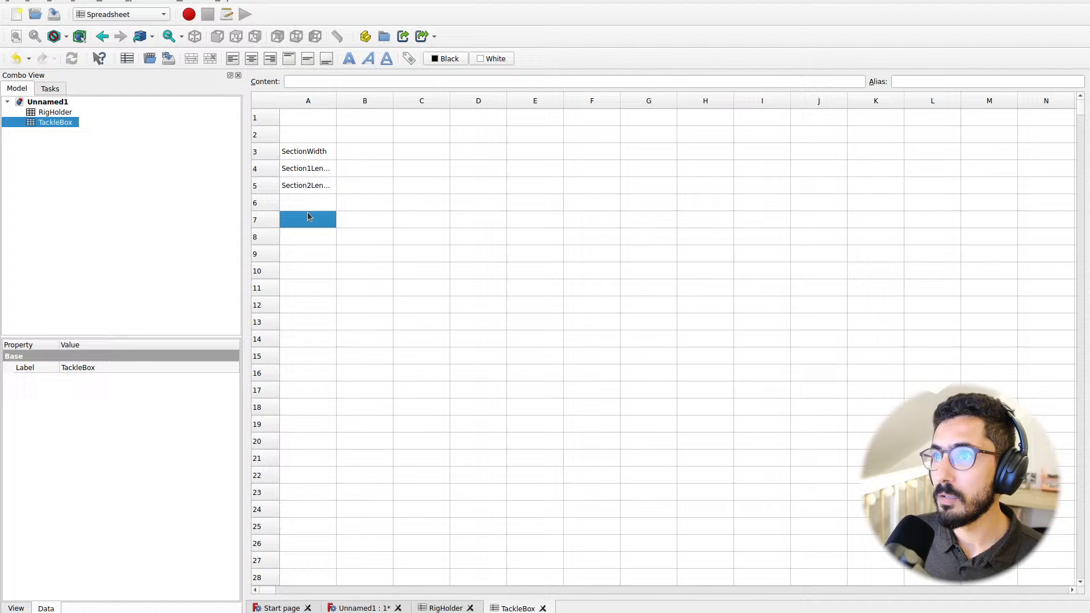
{"action": "left_click", "coordinate": [308, 154]}
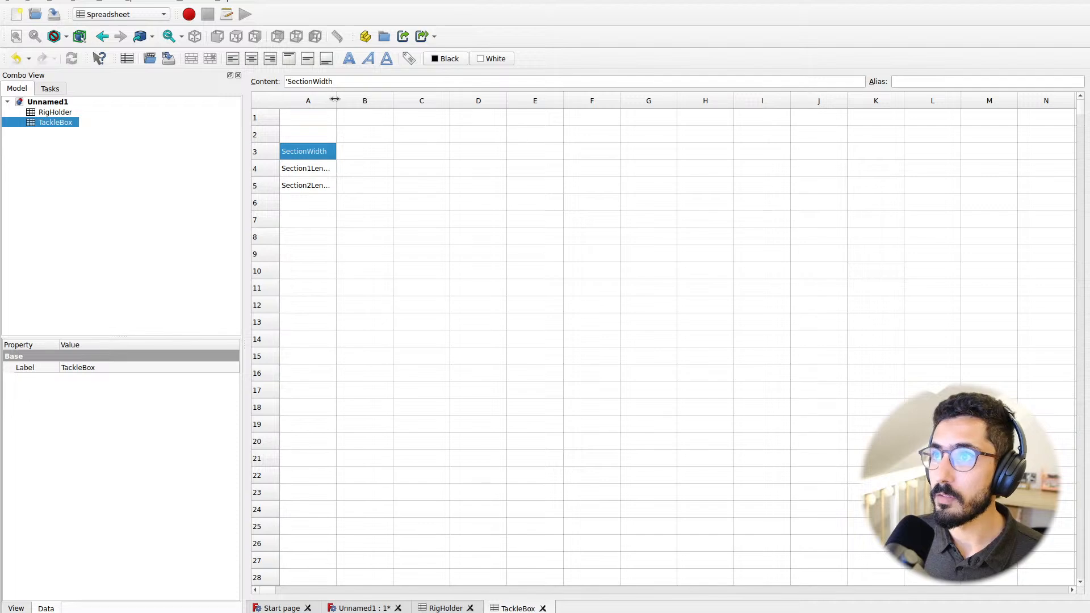
{"action": "left_click_drag", "start_coordinate": [335, 99], "coordinate": [357, 99]}
Enter the values 150 for SectionWidth, 200 for Section1Length and 300 for Section2Length in cells B3 to B5 of the TackleBox spreadsheet
{"action": "left_click", "coordinate": [390, 153]}
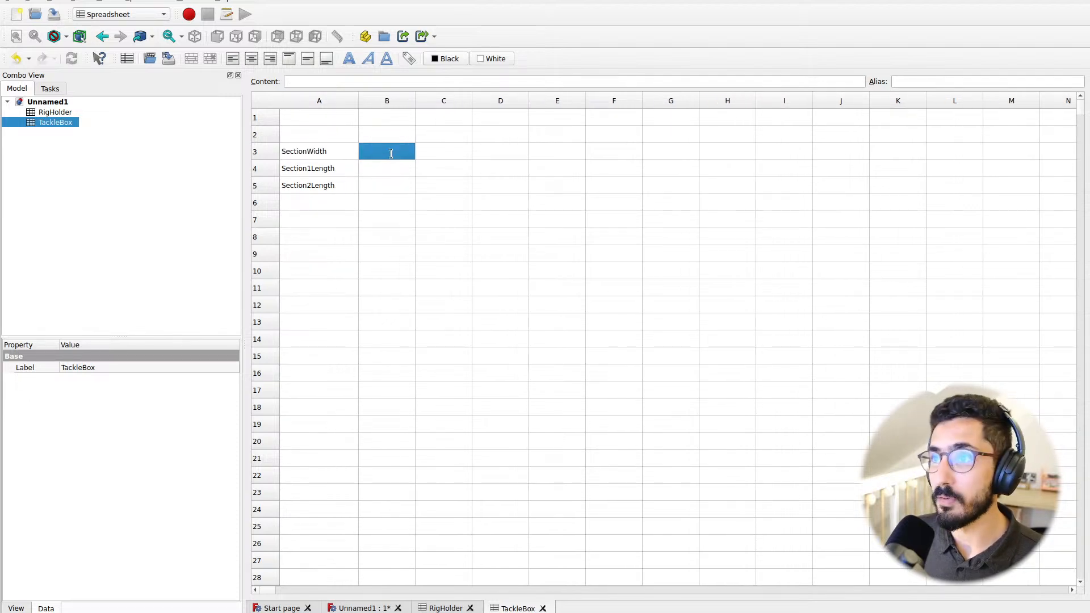
{"action": "type", "text": "150"}
{"action": "key", "text": "Return"}
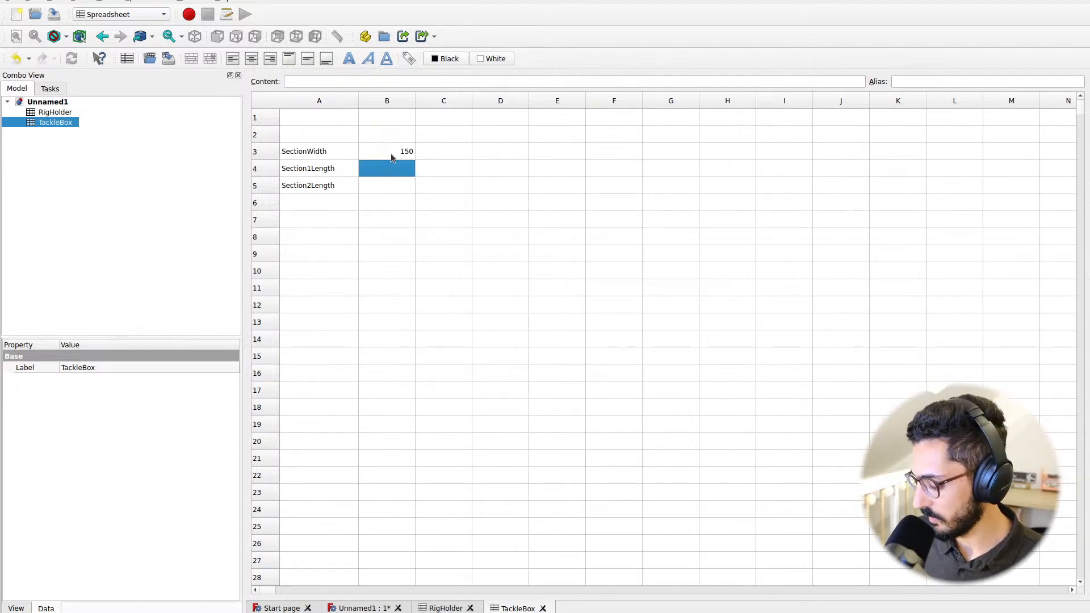
{"action": "key", "text": "Return"}
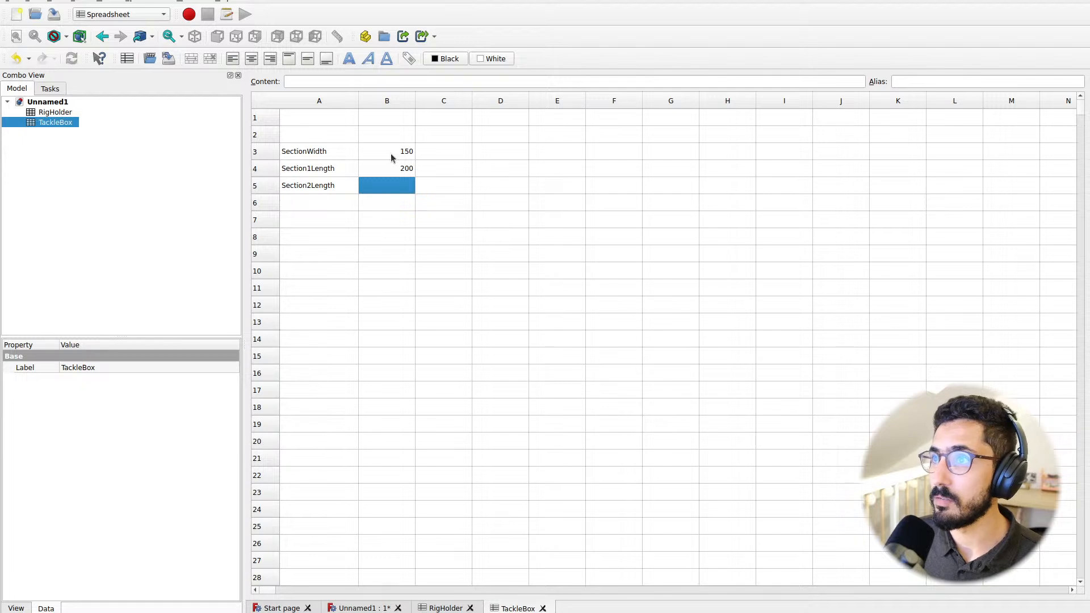
{"action": "type", "text": "300"}
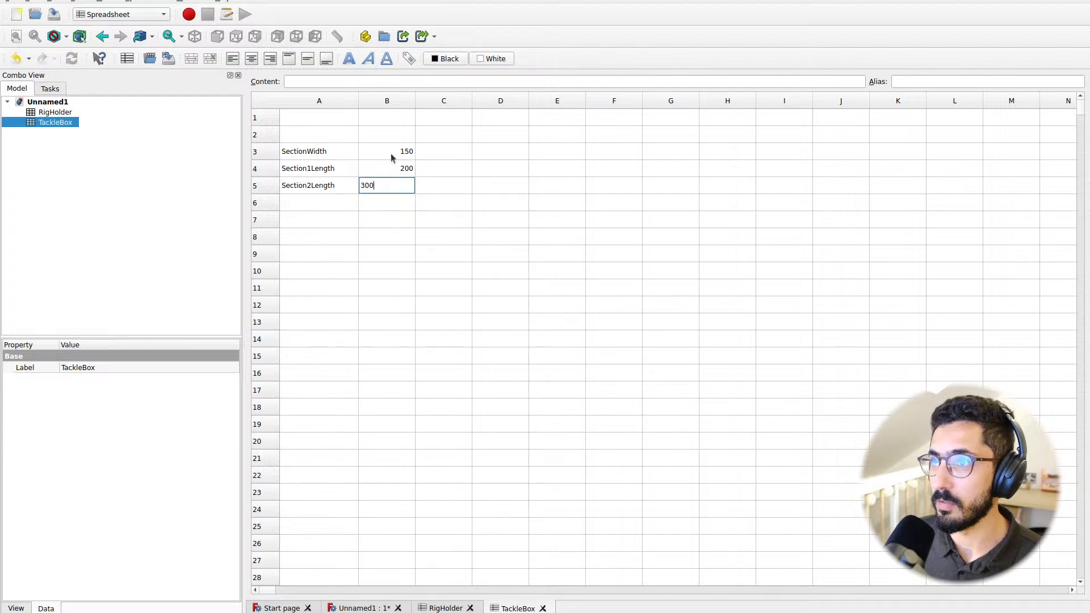
{"action": "key", "text": "Return"}
{"action": "key", "text": "Up"}
{"action": "key", "text": "Up"}
{"action": "key", "text": "Up"}
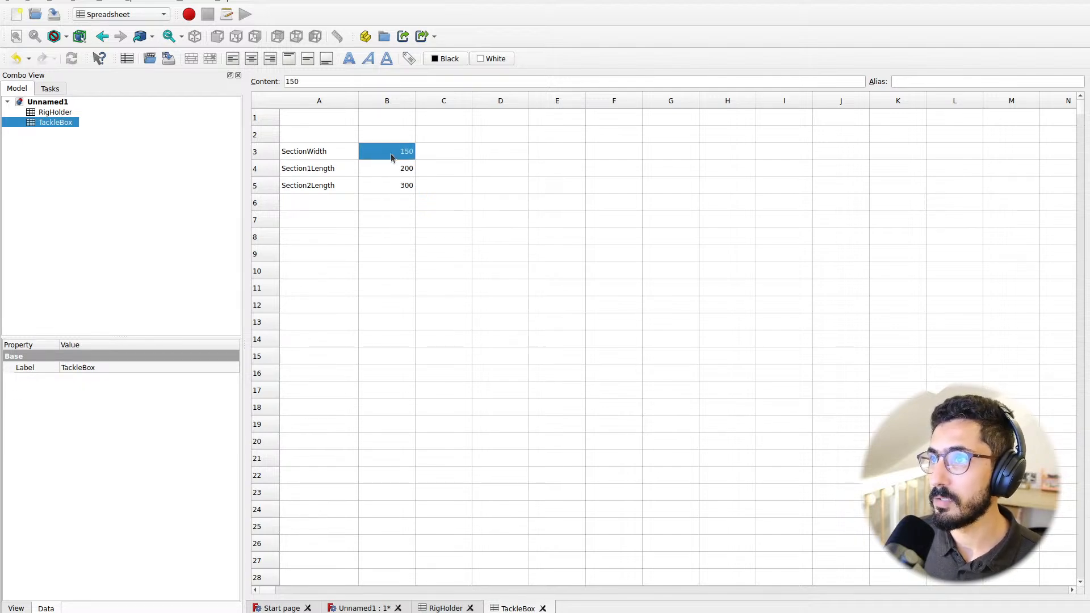
{"action": "key", "text": "Down"}
{"action": "key", "text": "Down"}
{"action": "key", "text": "Up"}
{"action": "key", "text": "Down"}
{"action": "key", "text": "Up"}
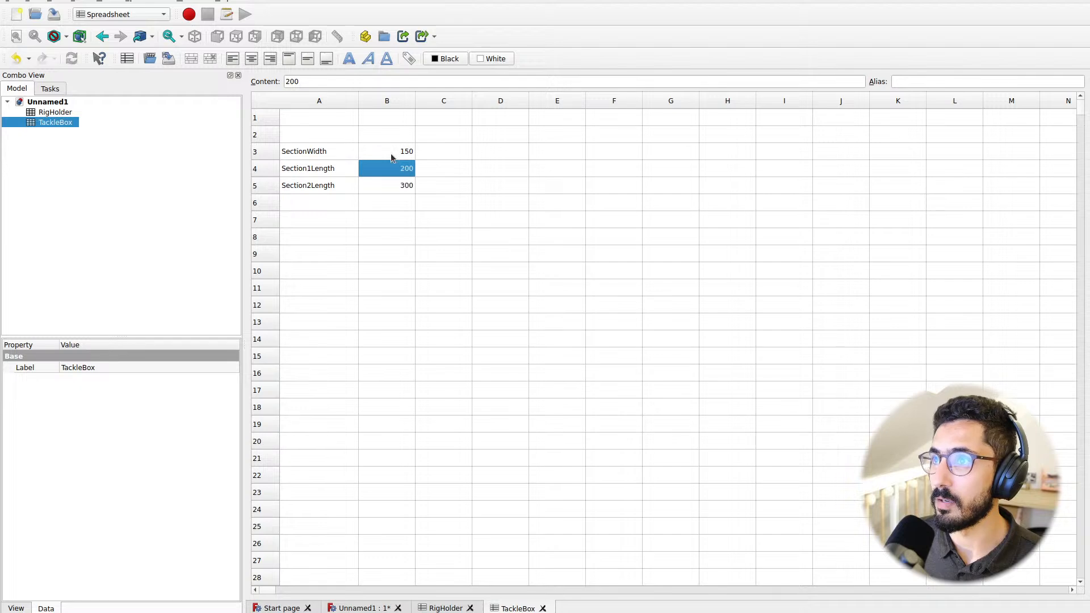
{"action": "key", "text": "Up"}
{"action": "key", "text": "Down"}
{"action": "key", "text": "Down"}
{"action": "key", "text": "Down"}
{"action": "key", "text": "Left"}
{"action": "key", "text": "Right"}
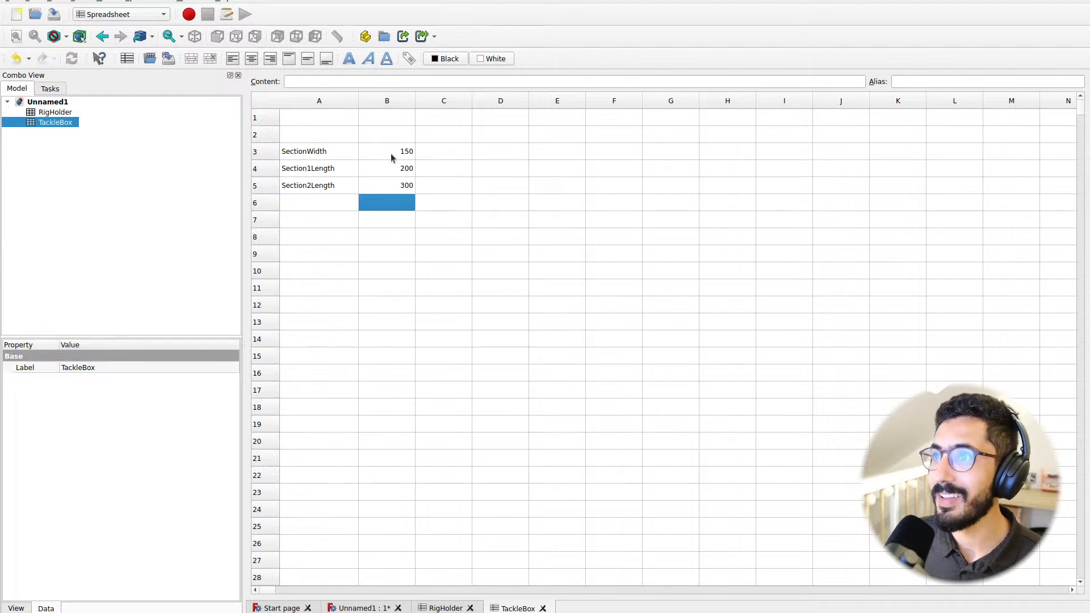
{"action": "key", "text": "Left"}
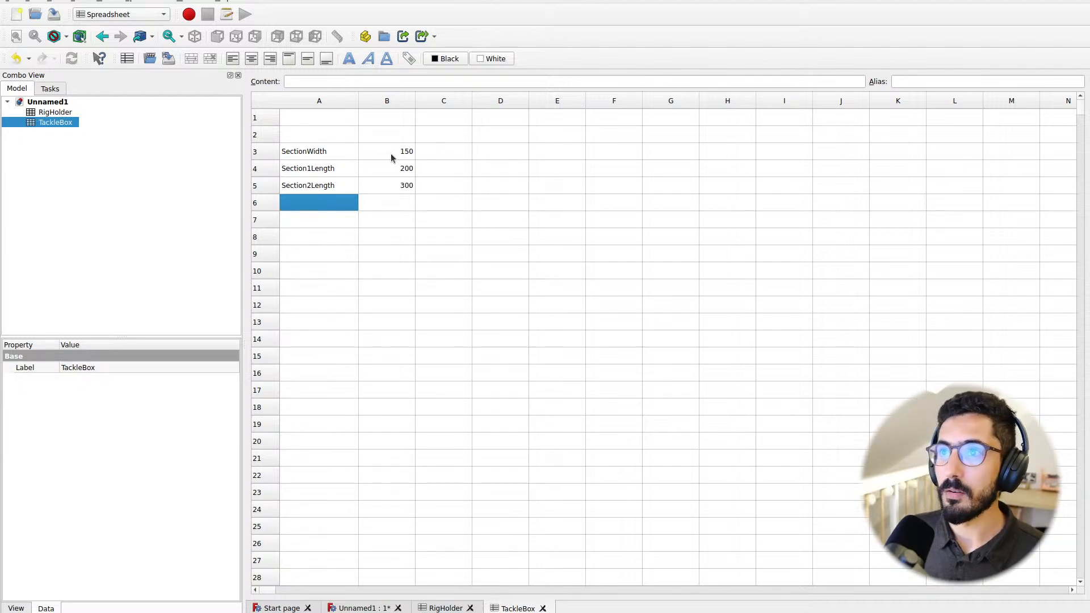
{"action": "left_click", "coordinate": [324, 152]}
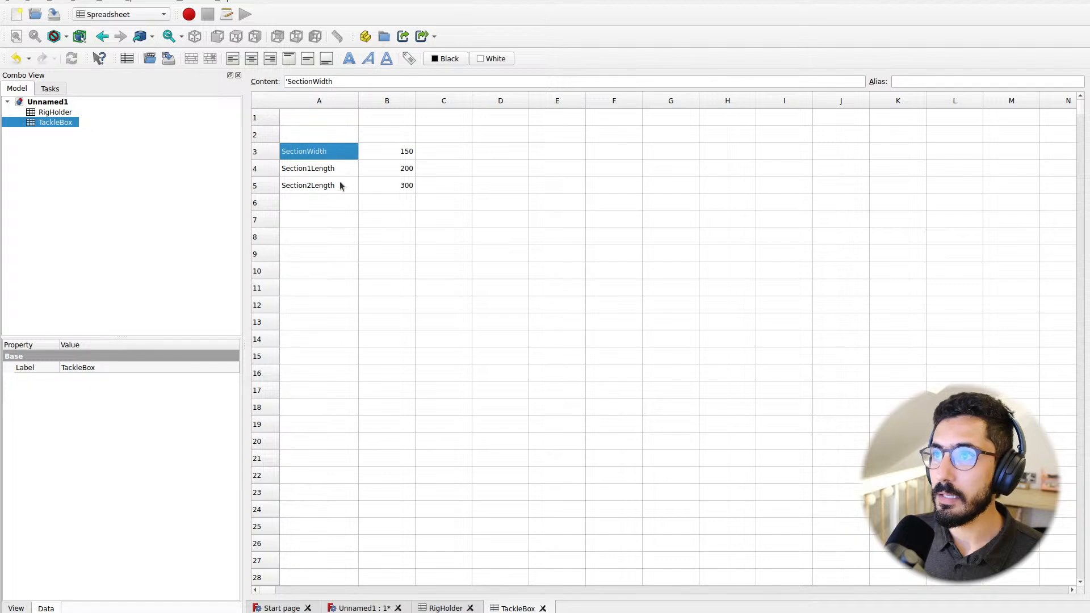
Open the RigHolder spreadsheet, check the reference tackle box photo in the browser and enter the label length in cell A3
{"action": "double_click", "coordinate": [56, 113]}
{"action": "left_click", "coordinate": [305, 154]}
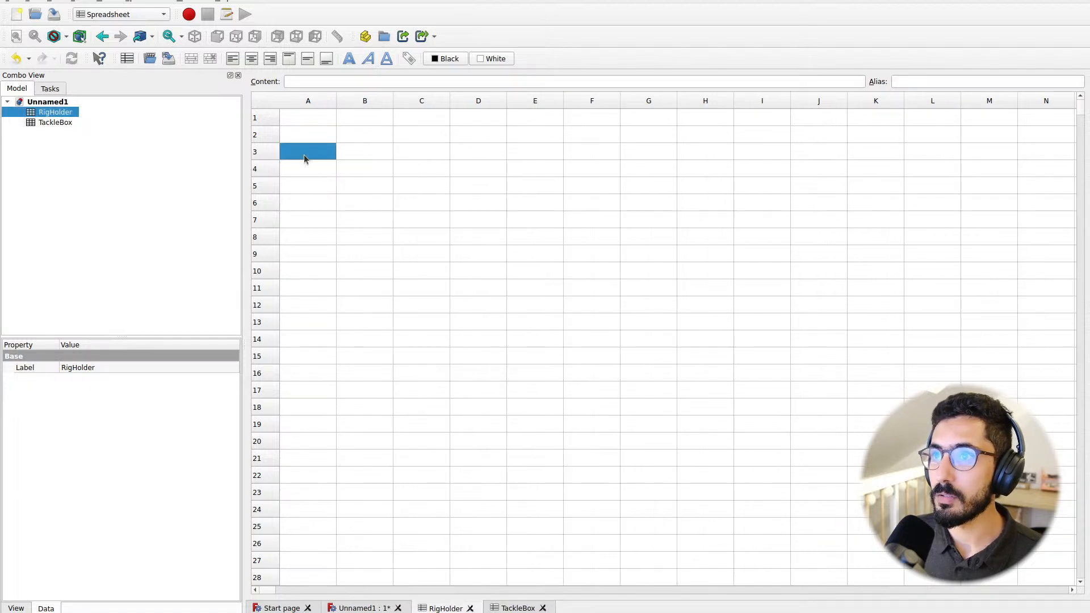
{"action": "key", "text": "ctrl+alt+Left"}
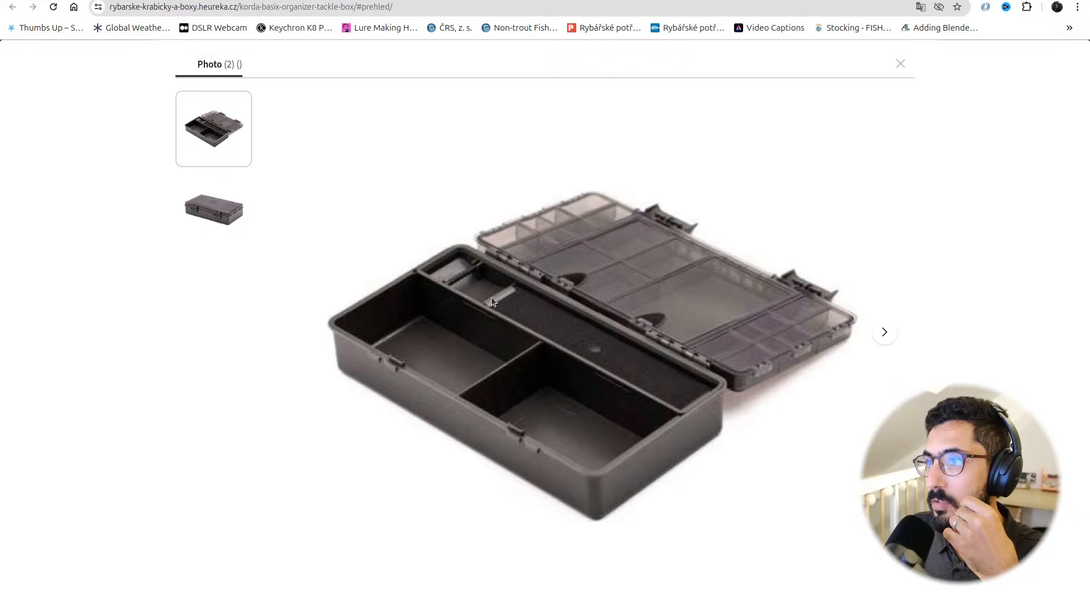
{"action": "key", "text": "ctrl+alt+Right"}
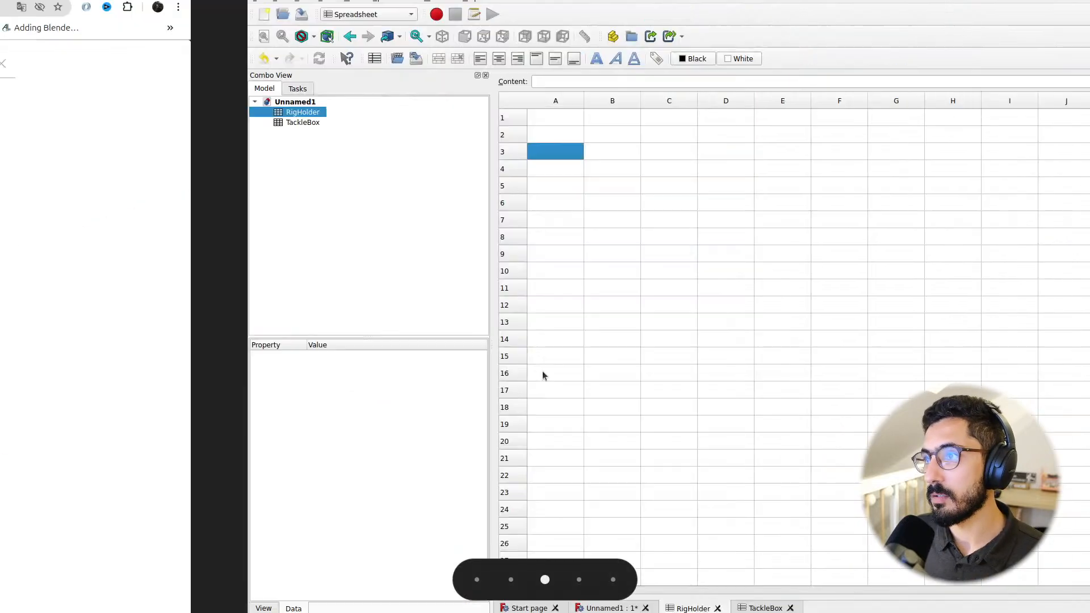
{"action": "key", "text": "ctrl+alt+Left"}
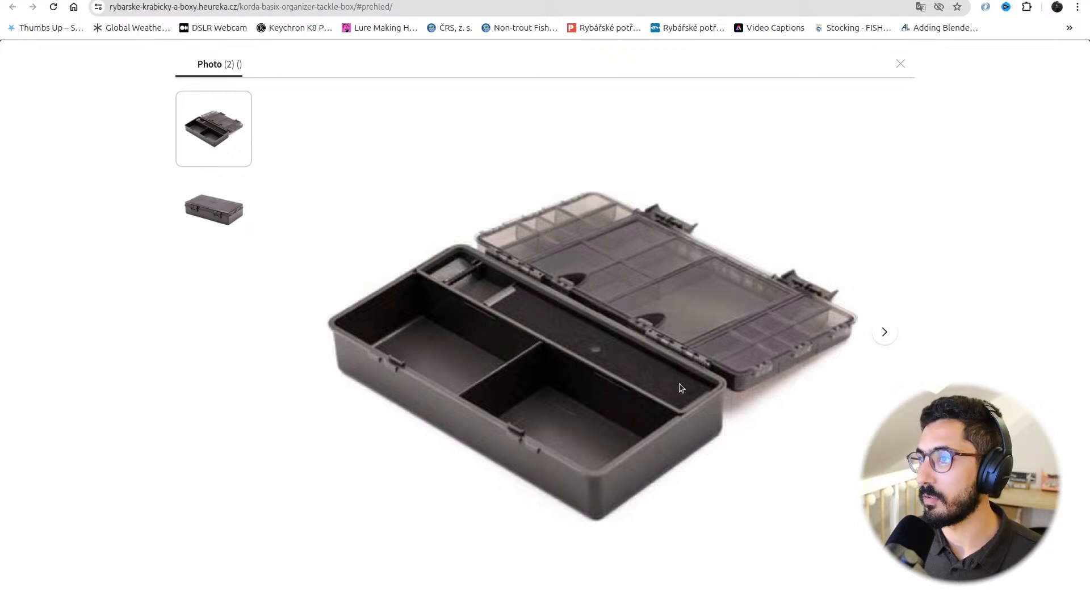
{"action": "key", "text": "ctrl+alt+Right"}
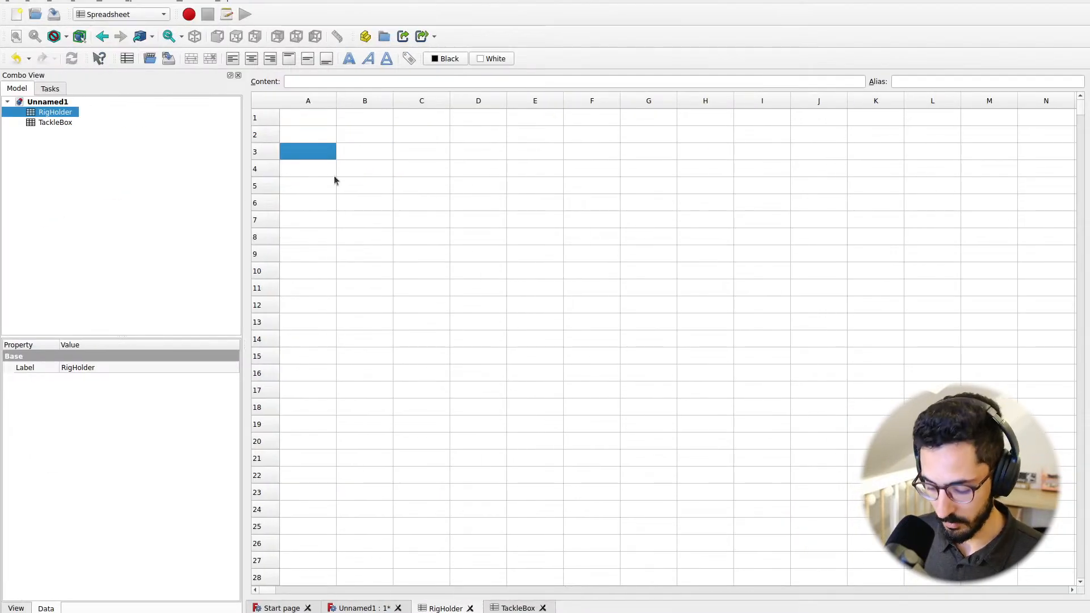
{"action": "type", "text": "length"}
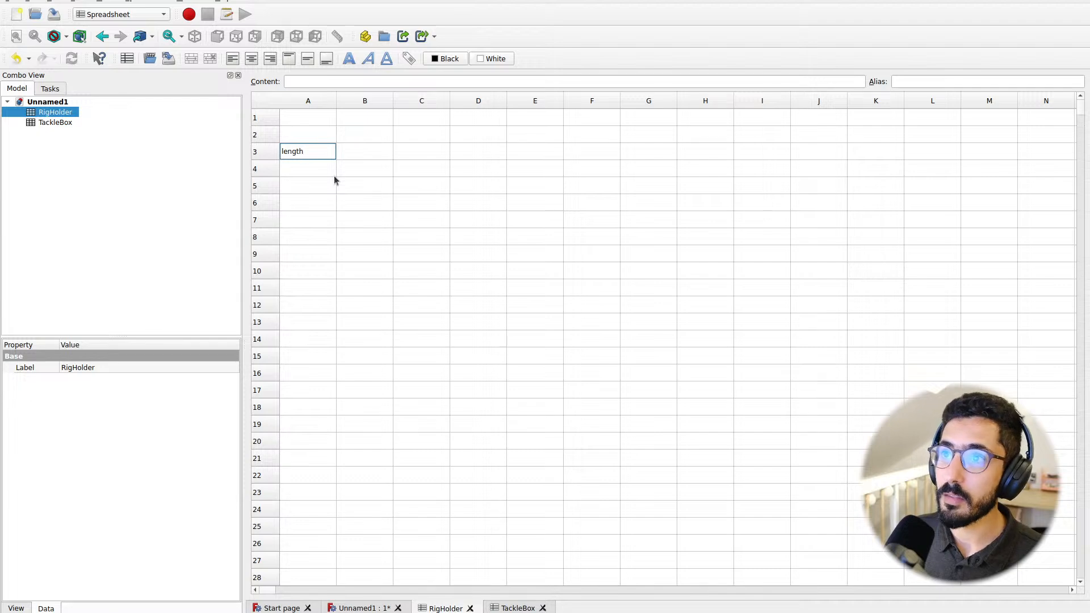
{"action": "key", "text": "Return"}
{"action": "key", "text": "Up"}
{"action": "key", "text": "Right"}
{"action": "key", "text": "Left"}
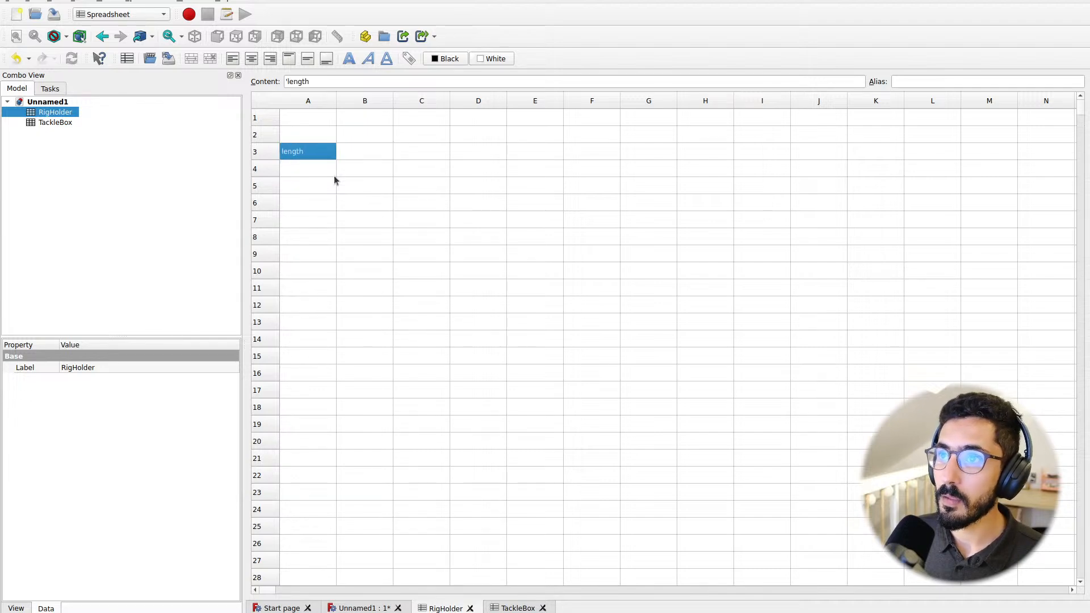
Replace the label in cell A3 of the RigHolder spreadsheet with width
{"action": "type", "text": "width"}
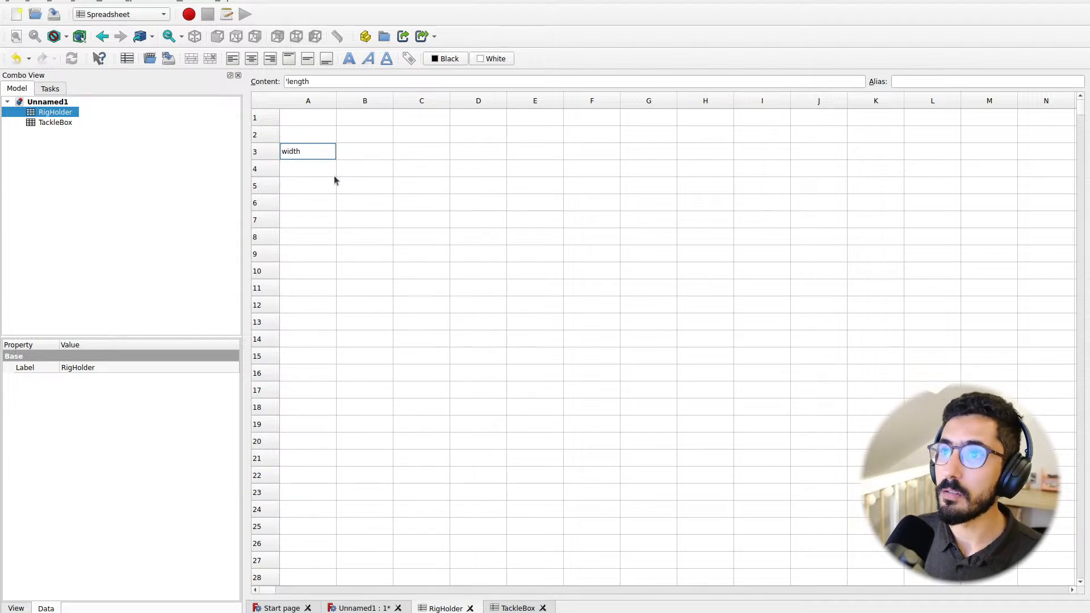
{"action": "key", "text": "Return"}
{"action": "key", "text": "Up"}
Return to the TackleBox spreadsheet and enter the label thickness in cell A6 with the value 3 in B6
{"action": "double_click", "coordinate": [46, 123]}
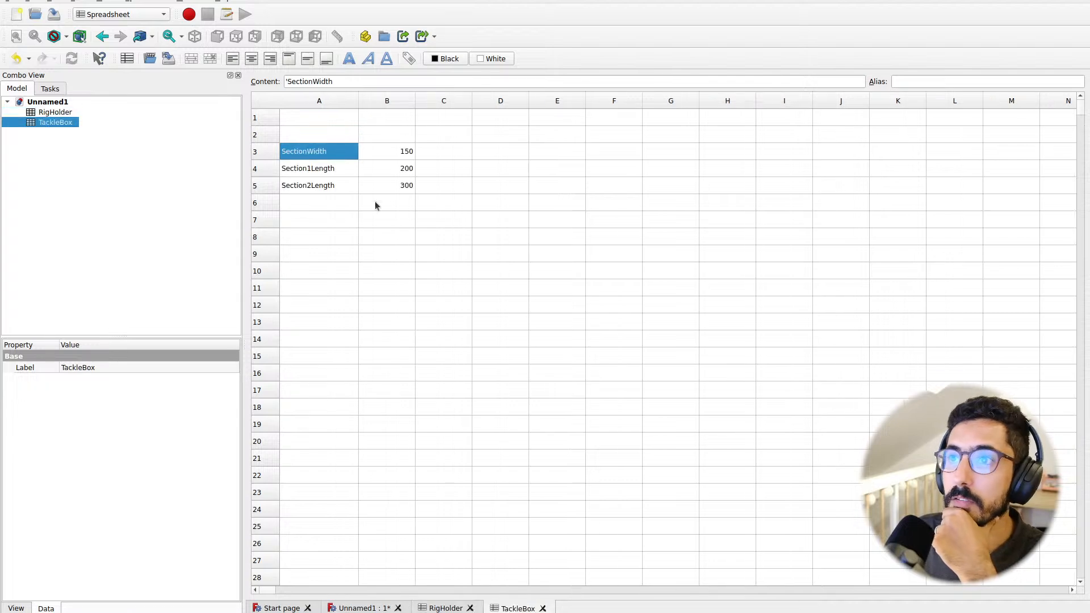
{"action": "left_click_drag", "start_coordinate": [387, 171], "coordinate": [390, 188]}
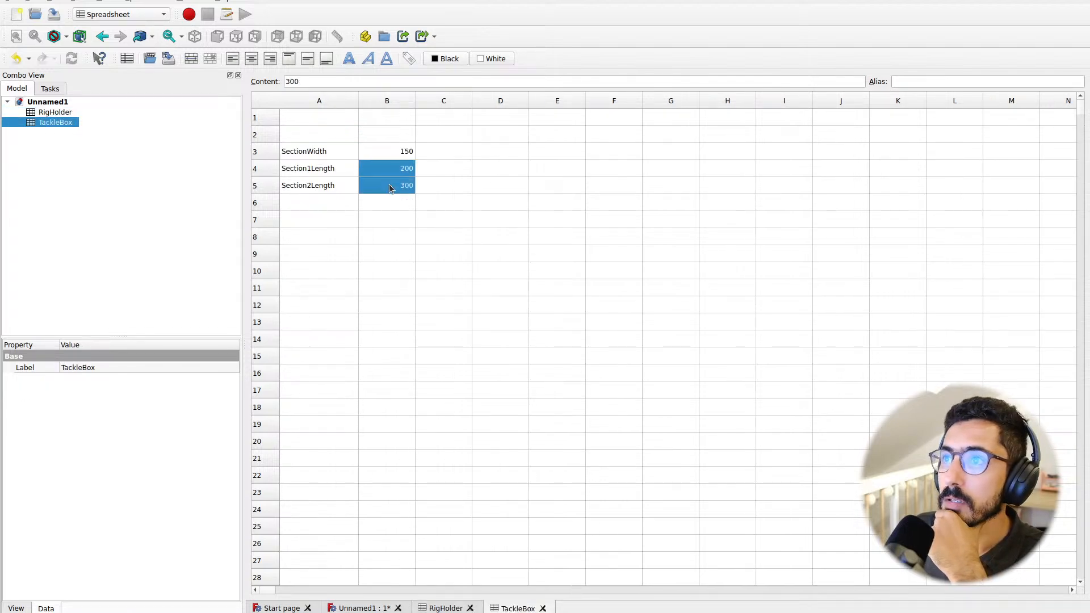
{"action": "left_click", "coordinate": [393, 204]}
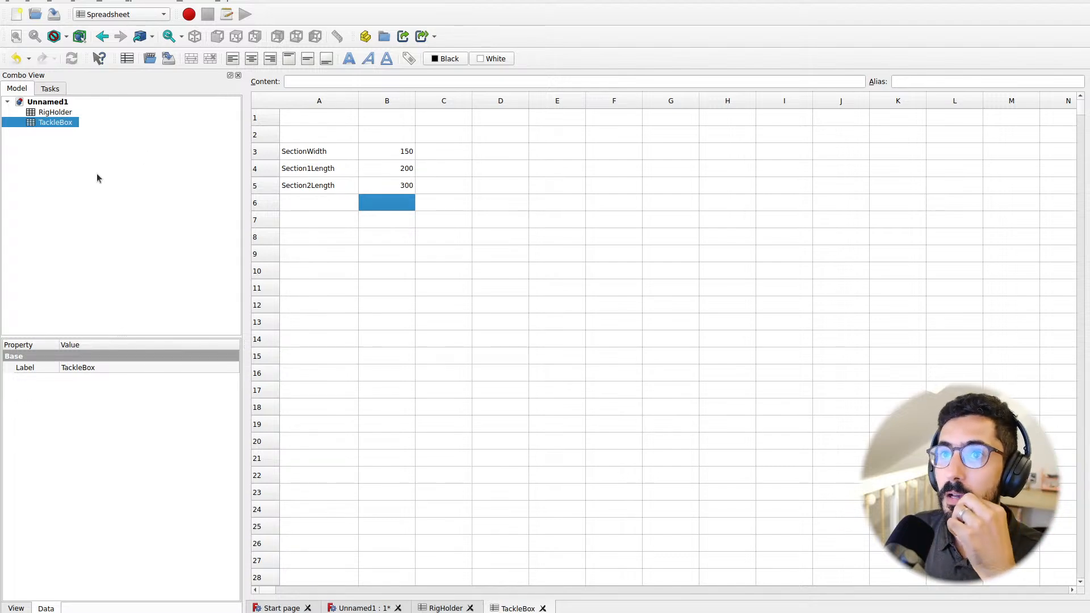
{"action": "left_click", "coordinate": [332, 204]}
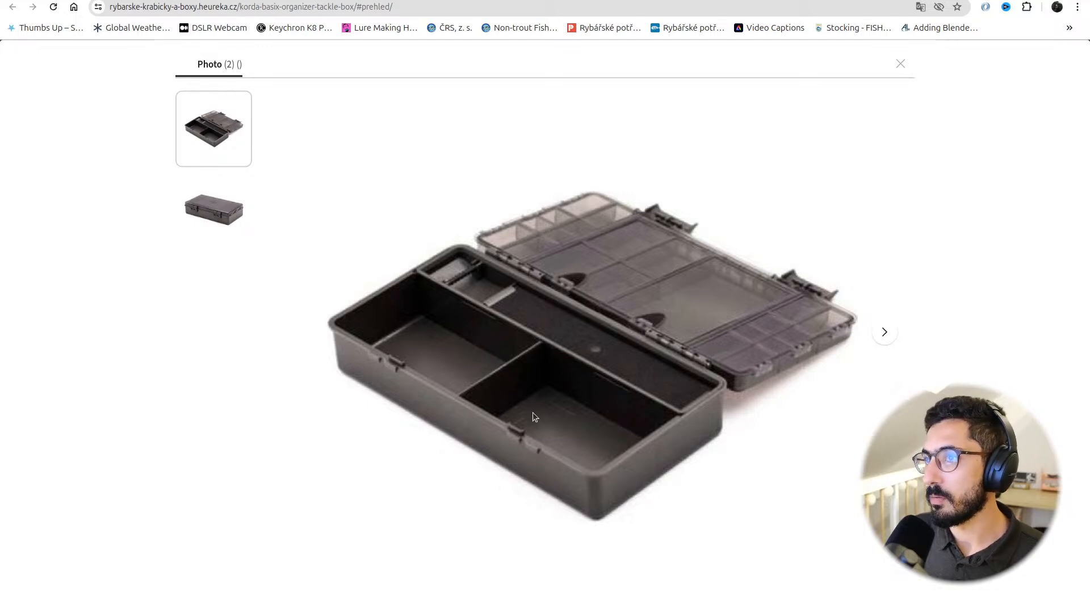
{"action": "key", "text": "ctrl+alt+Right"}
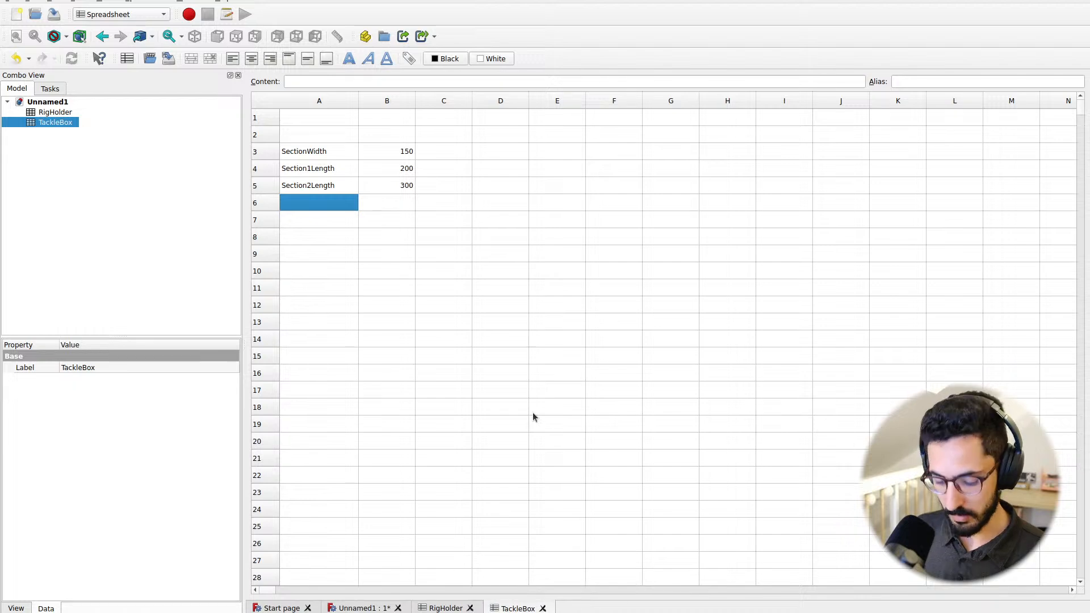
{"action": "type", "text": "thickness"}
{"action": "key", "text": "Return"}
{"action": "key", "text": "Up"}
{"action": "key", "text": "Up"}
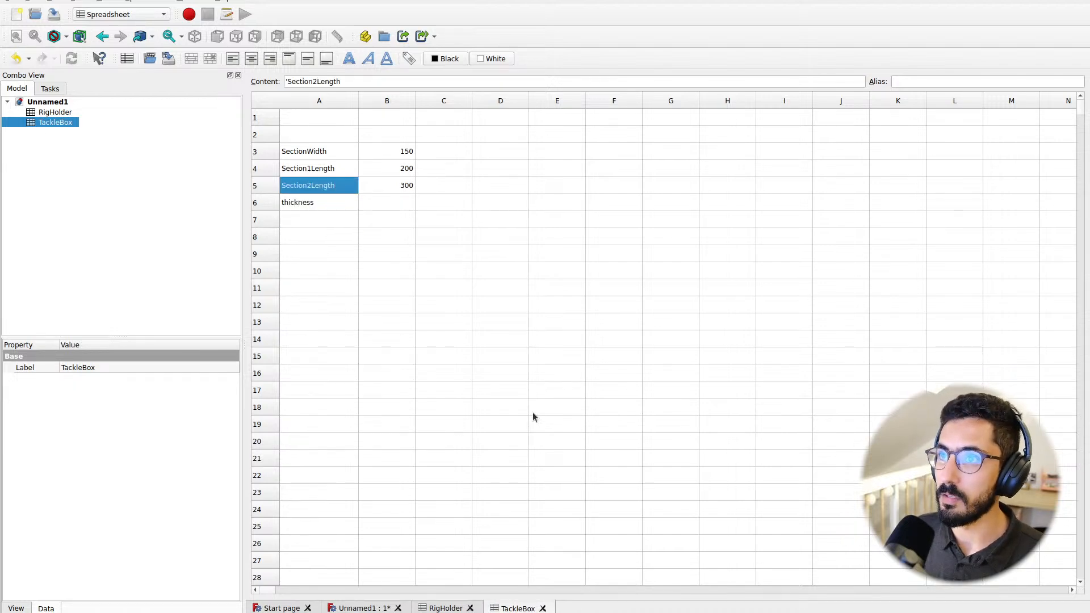
{"action": "key", "text": "Down"}
{"action": "key", "text": "Tab"}
{"action": "type", "text": "3"}
{"action": "key", "text": "Return"}
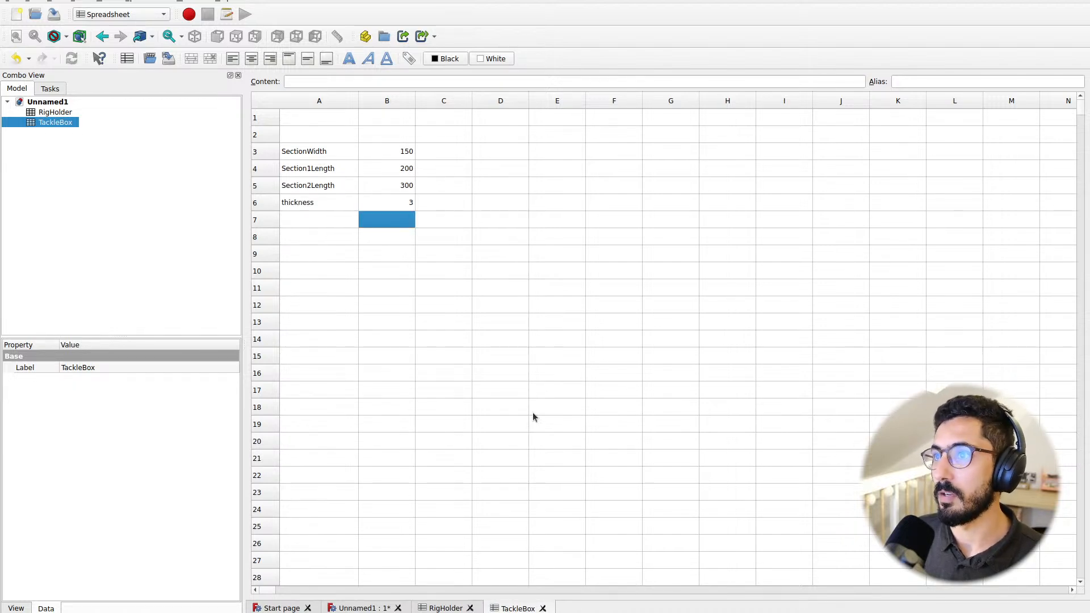
Check the box corners in the reference photo and enter the label borderRadius in cell A7 with the value 10 in B7
{"action": "key", "text": "Left"}
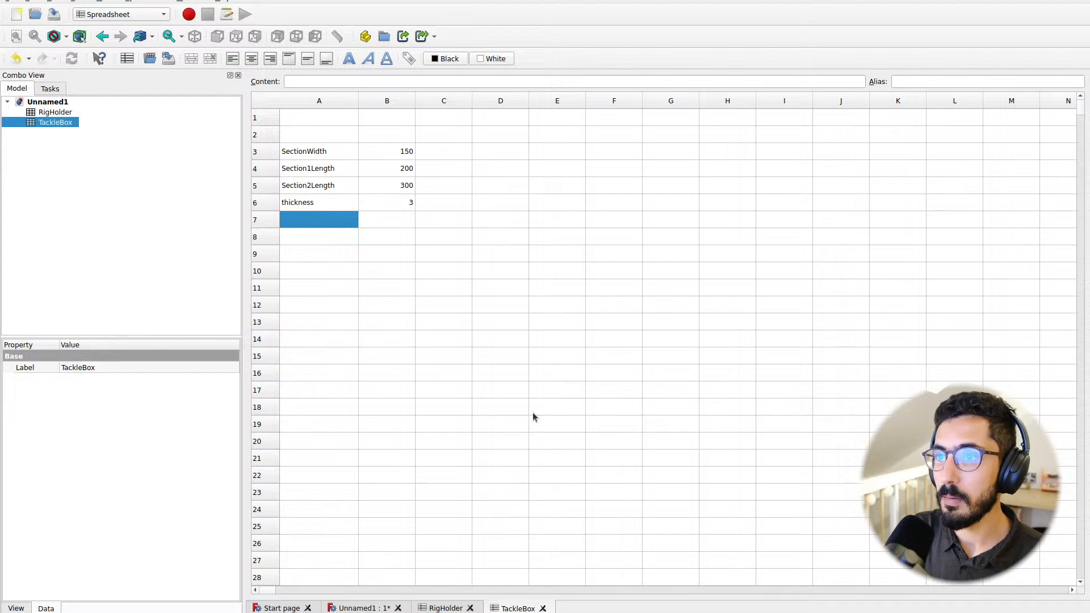
{"action": "key", "text": "alt+Tab"}
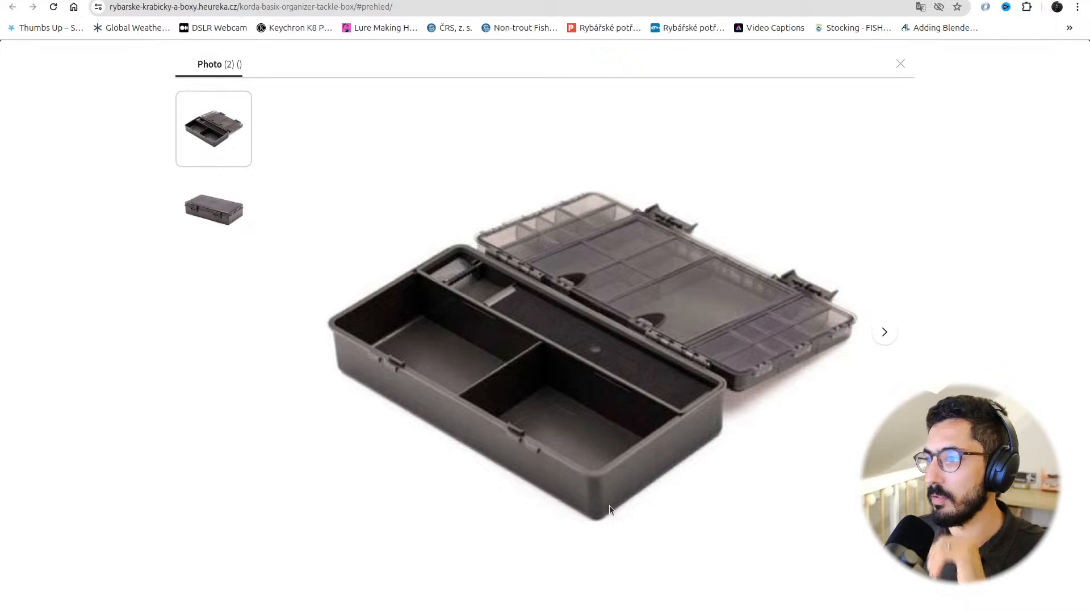
{"action": "key", "text": "ctrl+alt+Right"}
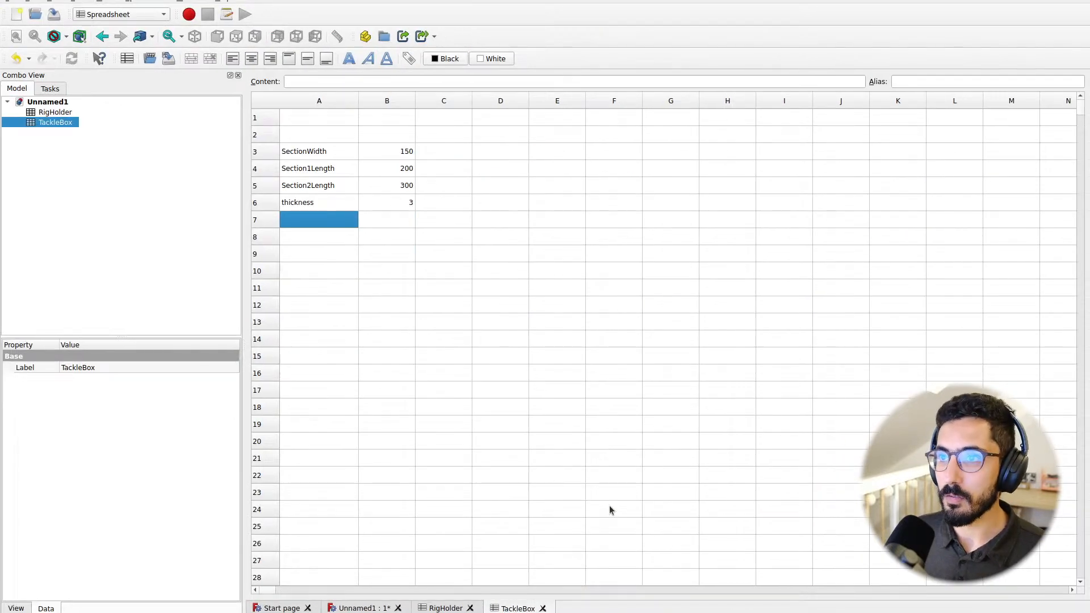
{"action": "type", "text": "bor"}
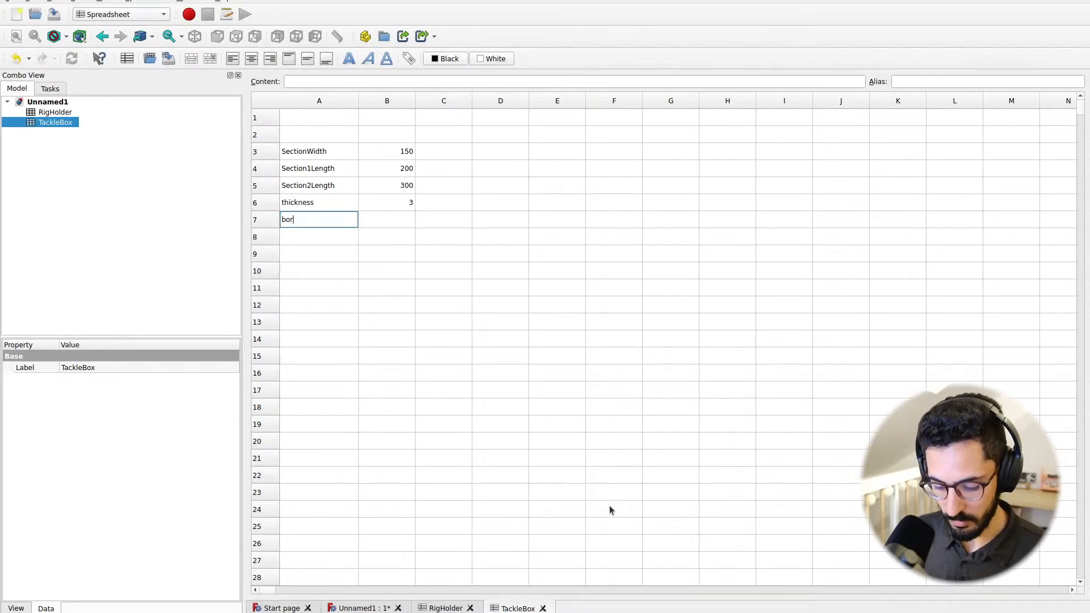
{"action": "type", "text": "derRad"}
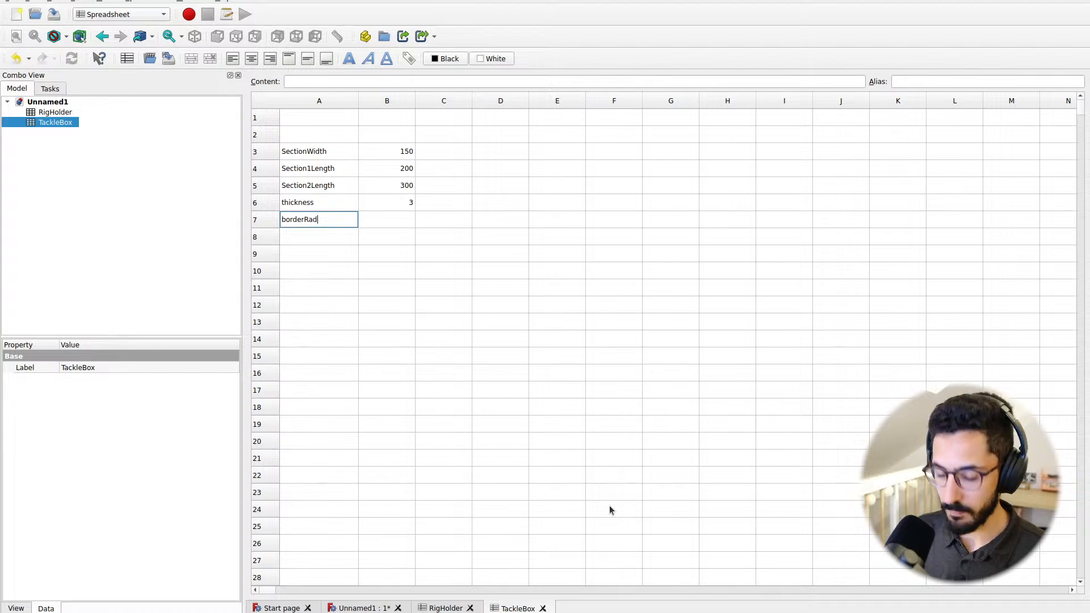
{"action": "type", "text": "ius"}
{"action": "key", "text": "Tab"}
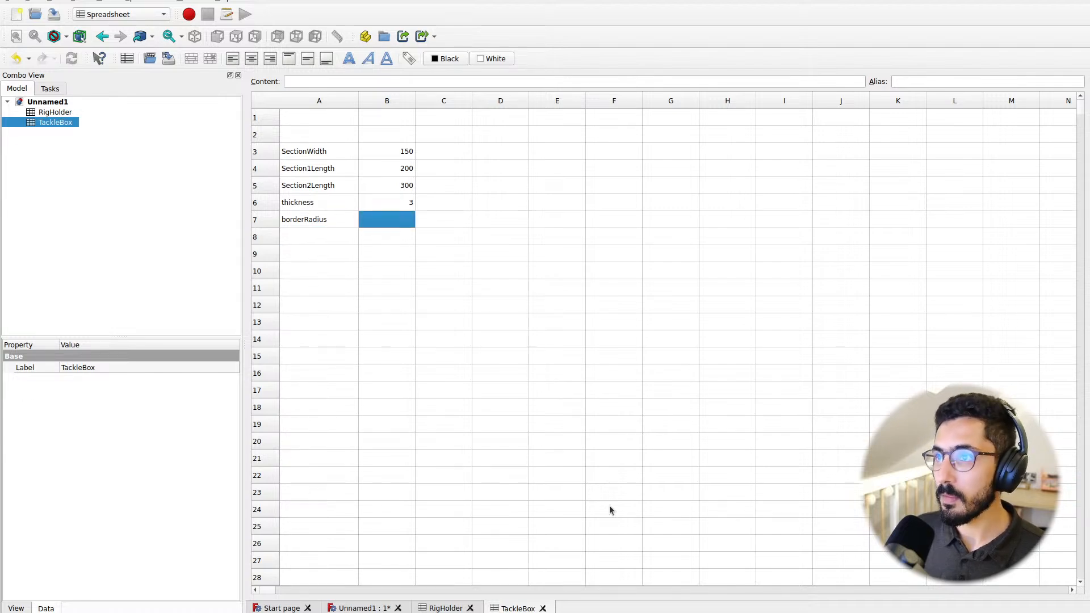
{"action": "type", "text": "10"}
{"action": "key", "text": "Return"}
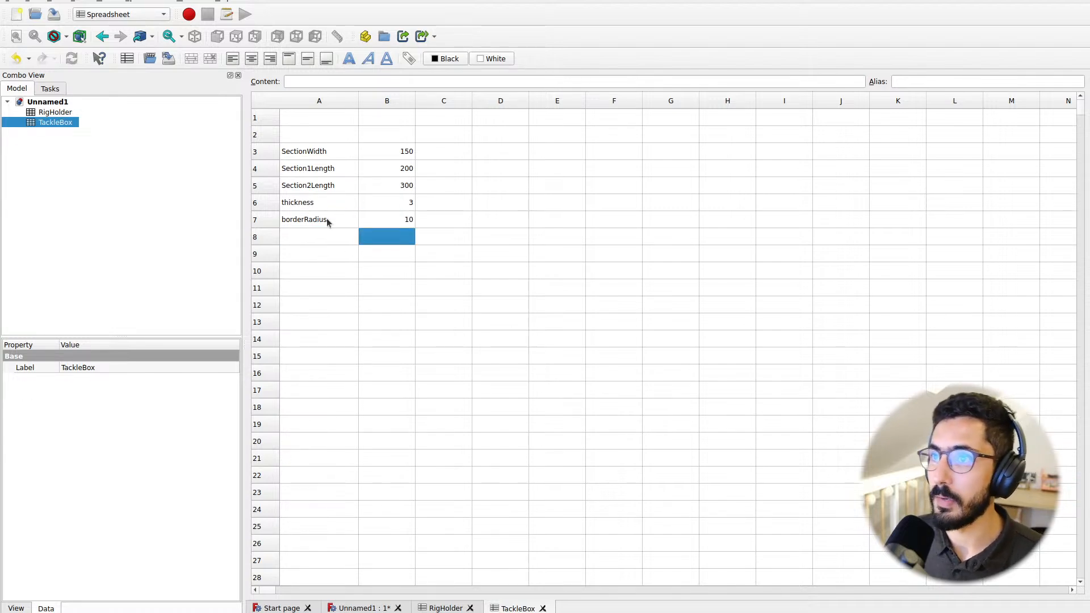
Give cell B3 of the TackleBox spreadsheet the alias SectionWidth, copied from its label in A3
{"action": "left_click_drag", "start_coordinate": [305, 147], "coordinate": [323, 236]}
{"action": "left_click", "coordinate": [500, 220]}
{"action": "left_click", "coordinate": [323, 154]}
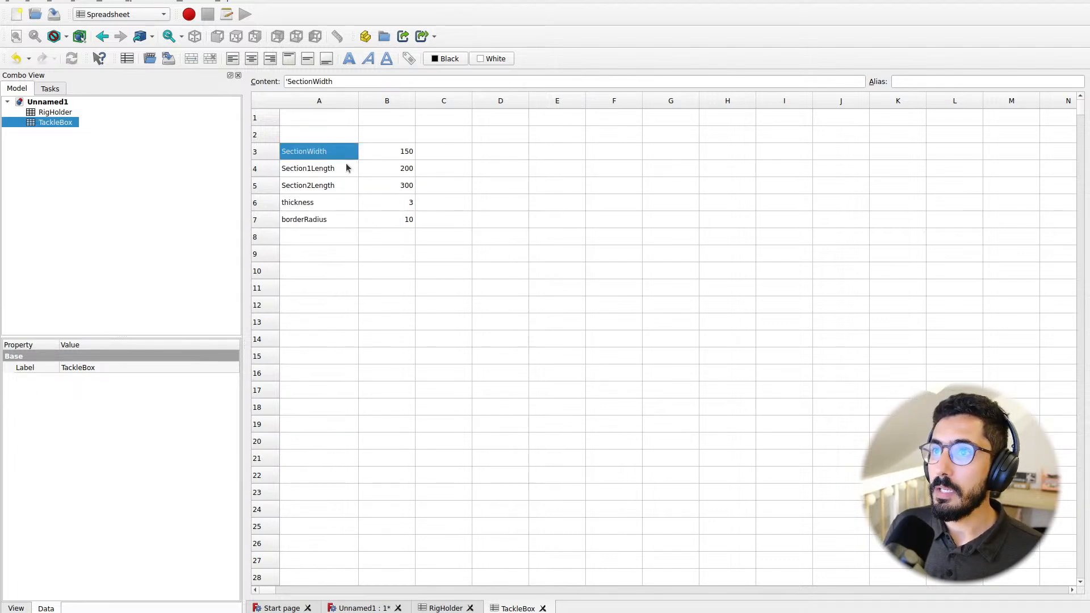
{"action": "double_click", "coordinate": [315, 81]}
{"action": "key", "text": "ctrl+c"}
{"action": "left_click", "coordinate": [395, 152]}
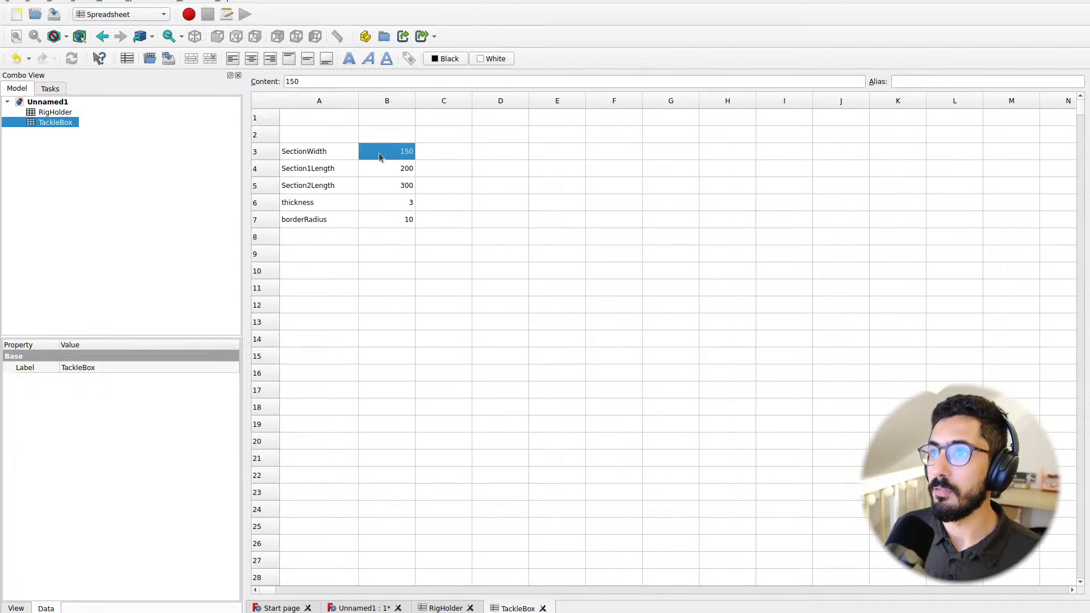
{"action": "left_click", "coordinate": [384, 168]}
{"action": "left_click_drag", "start_coordinate": [397, 152], "coordinate": [400, 220]}
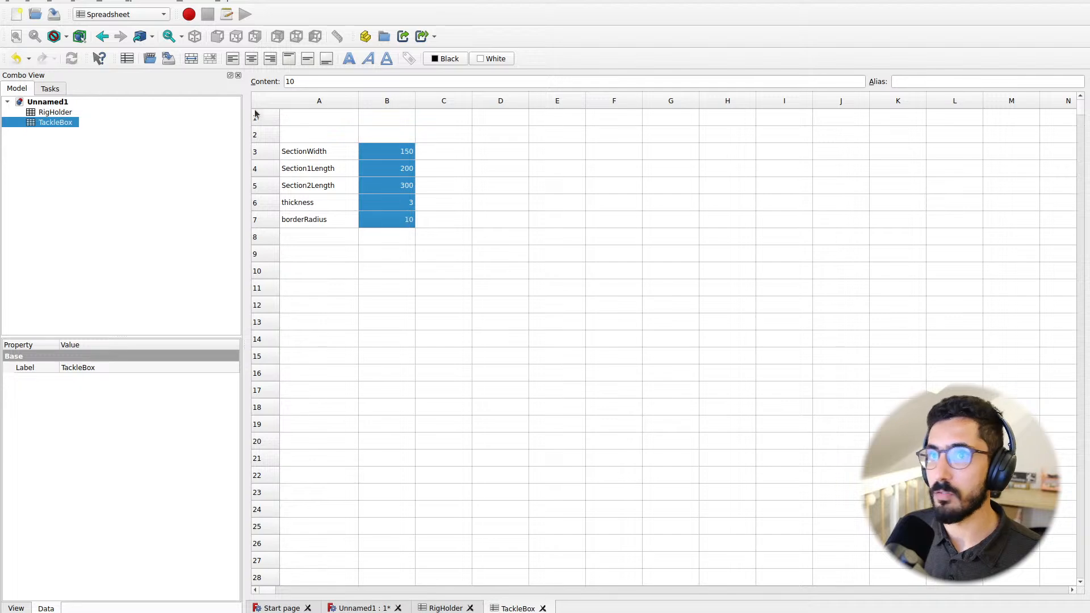
{"action": "left_click", "coordinate": [445, 276]}
{"action": "left_click", "coordinate": [303, 155]}
{"action": "left_click", "coordinate": [401, 156]}
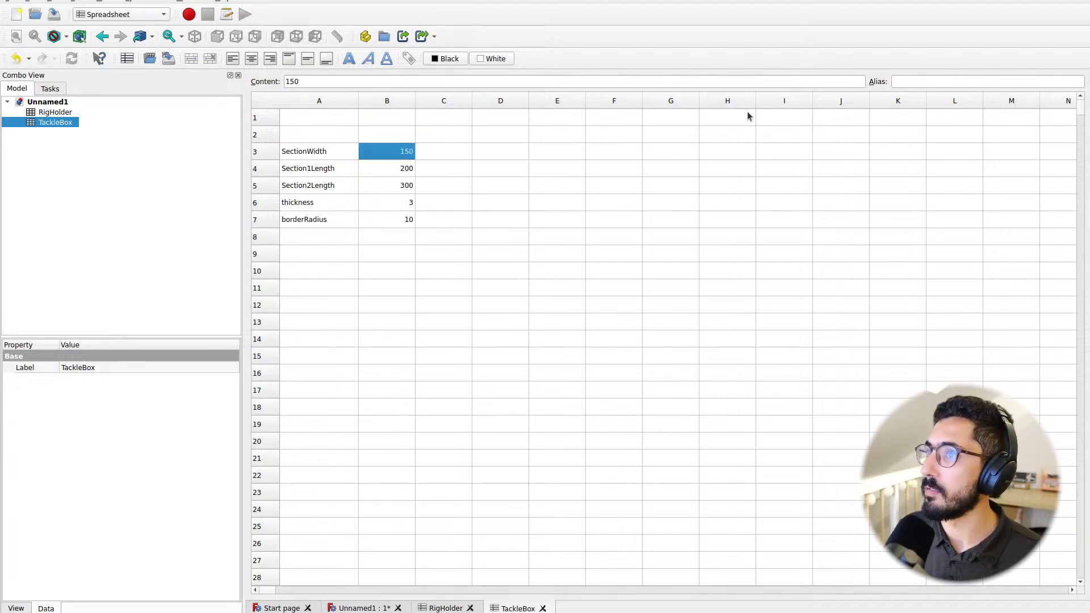
{"action": "left_click", "coordinate": [904, 82]}
{"action": "key", "text": "ctrl+v"}
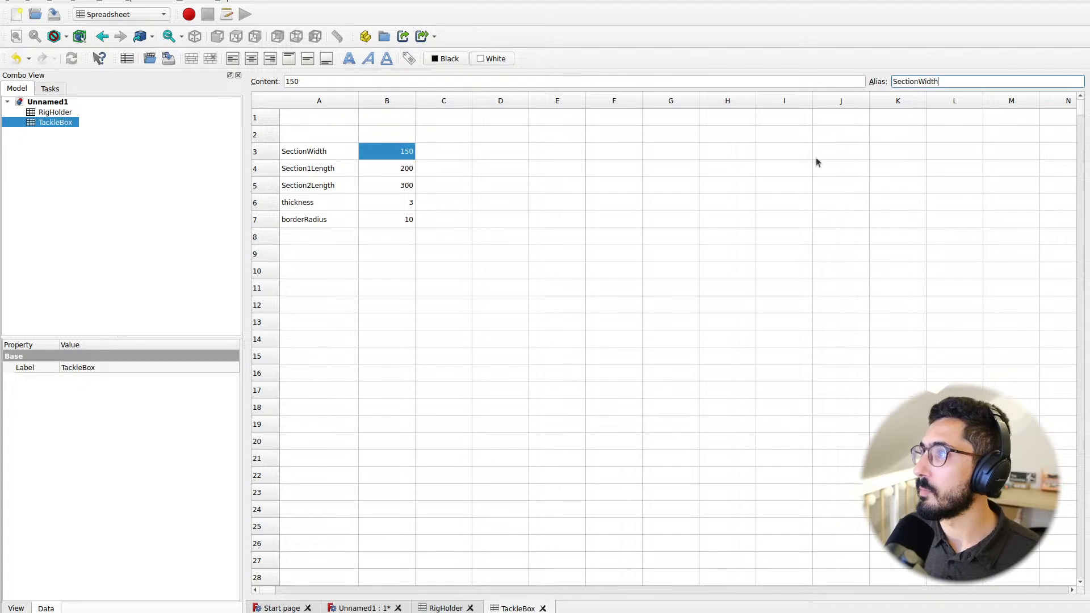
{"action": "left_click", "coordinate": [372, 168]}
Give cell B4 the alias Section1Length, copied from its label in A4
{"action": "left_click", "coordinate": [312, 170]}
{"action": "double_click", "coordinate": [328, 82]}
{"action": "key", "text": "ctrl+c"}
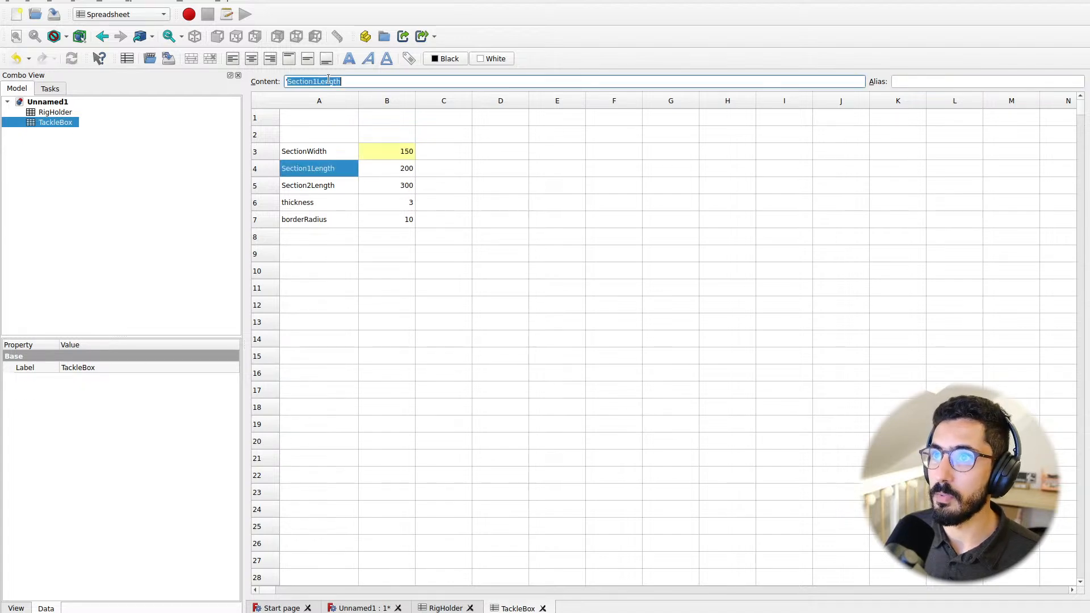
{"action": "left_click", "coordinate": [400, 171]}
{"action": "left_click", "coordinate": [925, 82]}
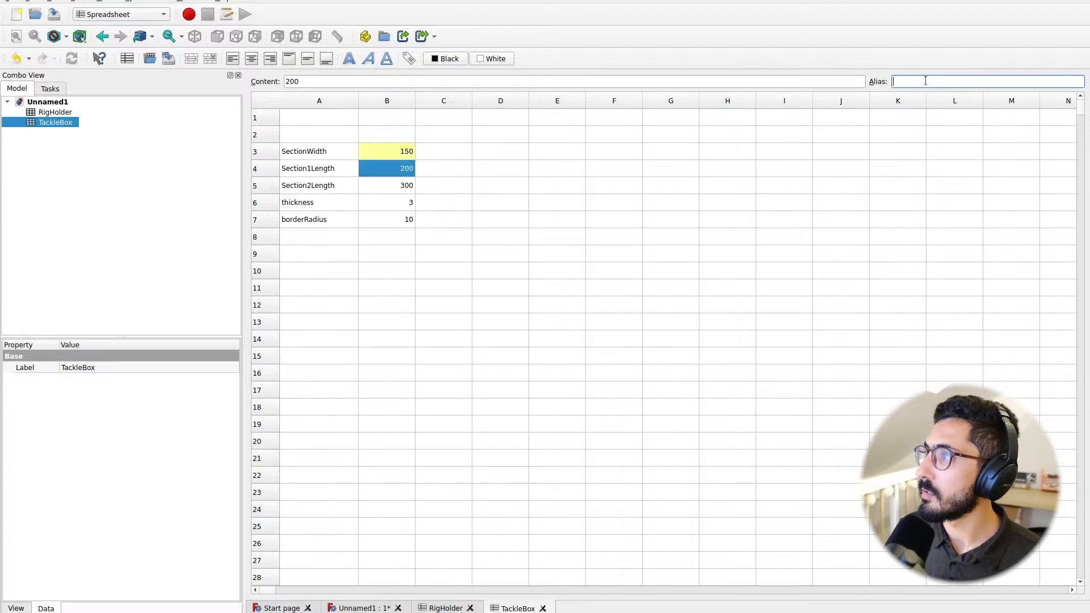
{"action": "key", "text": "ctrl+v"}
Give cell B5 the alias Section2Length, copied from its label in A5
{"action": "left_click", "coordinate": [316, 186]}
{"action": "double_click", "coordinate": [328, 82]}
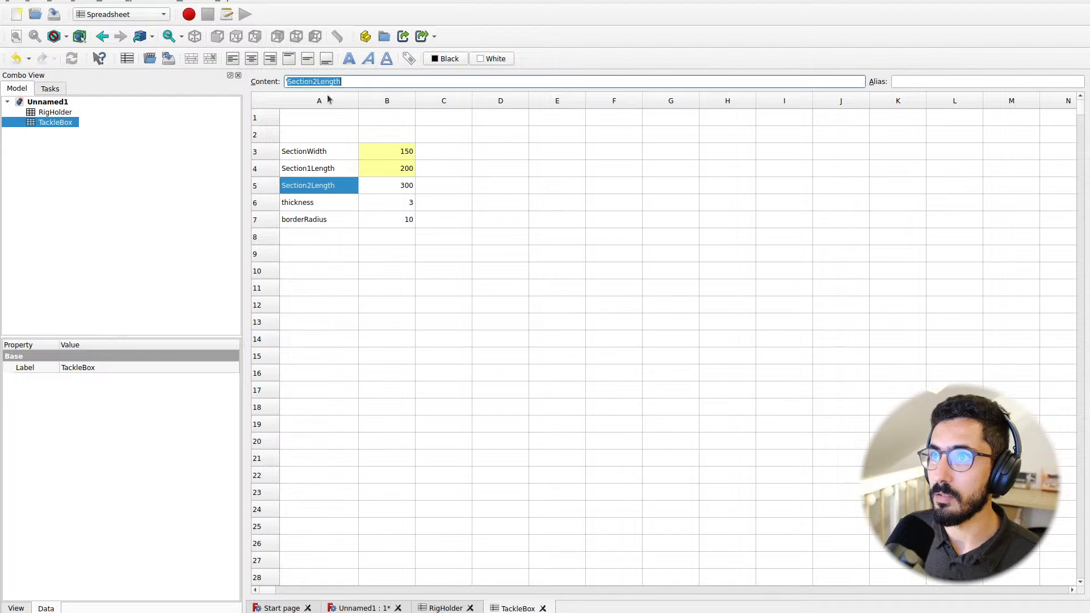
{"action": "key", "text": "ctrl+c"}
{"action": "left_click", "coordinate": [389, 187]}
{"action": "left_click", "coordinate": [908, 81]}
{"action": "key", "text": "ctrl+v"}
{"action": "left_click", "coordinate": [583, 206]}
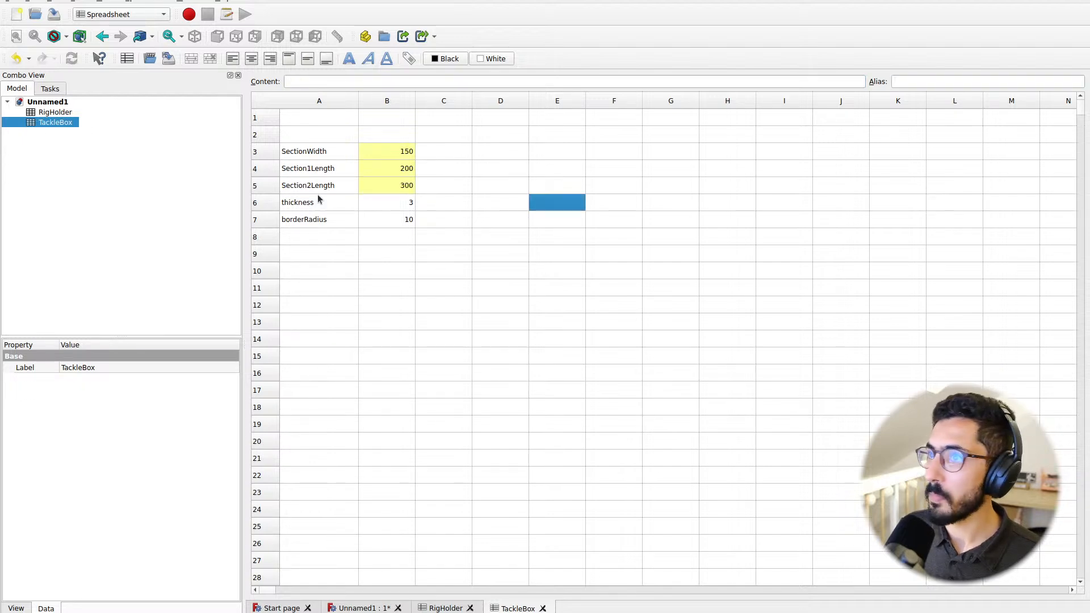
Give cell B6 the alias thickness, copied from its label in A6
{"action": "left_click", "coordinate": [318, 200]}
{"action": "double_click", "coordinate": [307, 82]}
{"action": "left_click", "coordinate": [399, 203]}
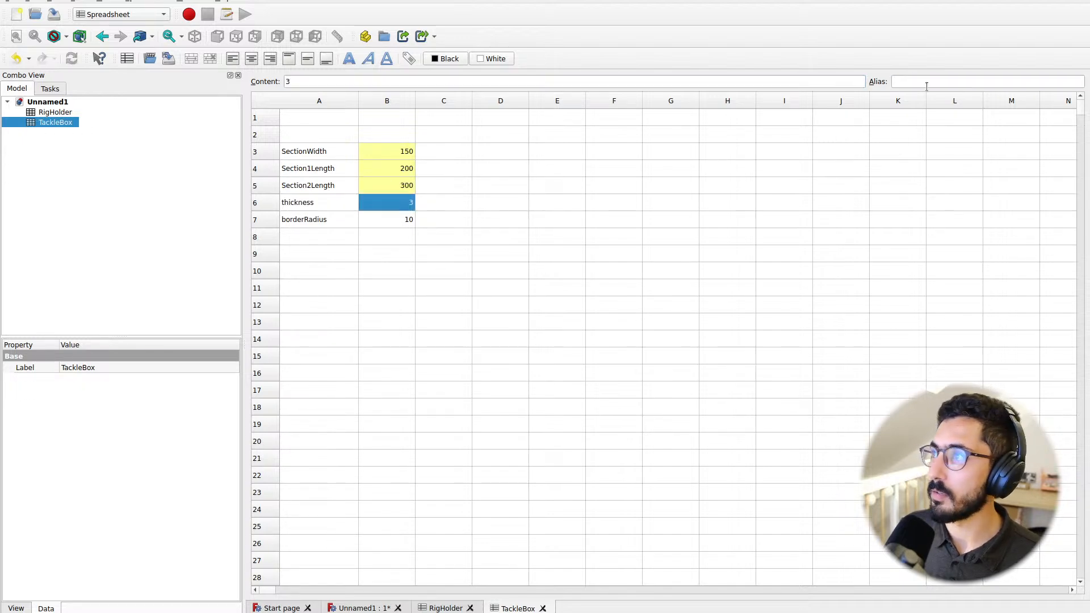
{"action": "left_click", "coordinate": [927, 84]}
{"action": "key", "text": "ctrl+v"}
{"action": "left_click", "coordinate": [448, 205]}
Give cell B7 the alias borderRadius, copied from its label in A7
{"action": "left_click", "coordinate": [312, 221]}
{"action": "double_click", "coordinate": [307, 81]}
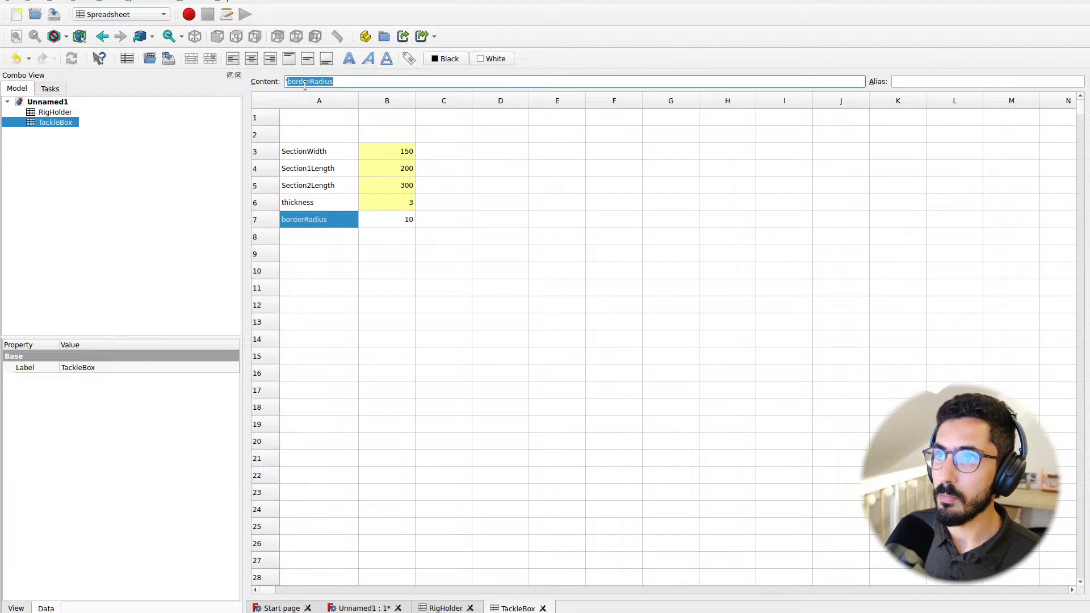
{"action": "key", "text": "ctrl+c"}
{"action": "left_click", "coordinate": [401, 221]}
{"action": "left_click", "coordinate": [926, 82]}
{"action": "key", "text": "ctrl+v"}
{"action": "left_click", "coordinate": [614, 220]}
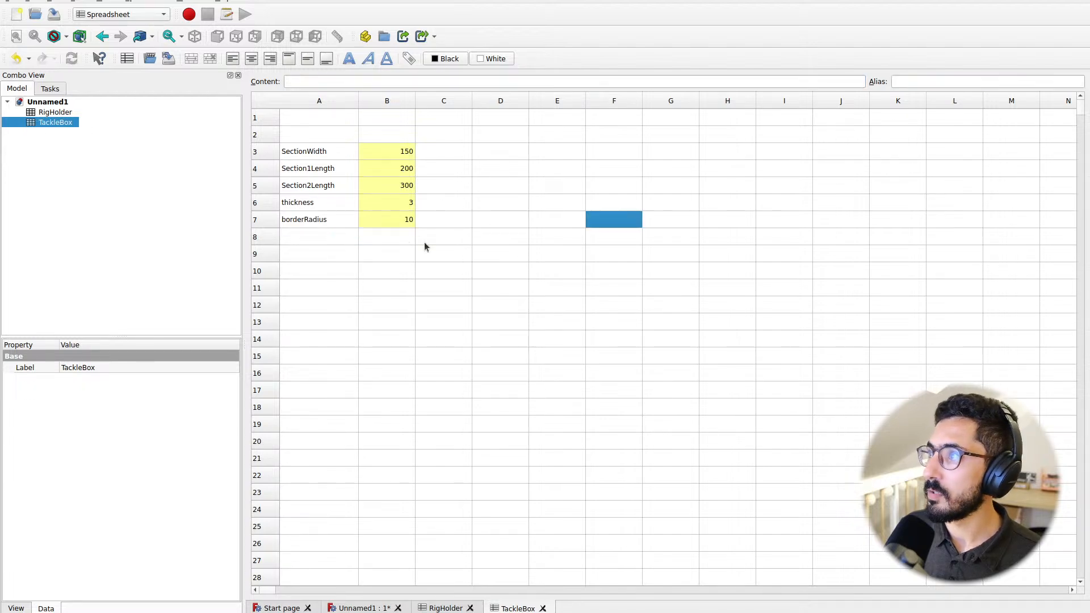
{"action": "left_click", "coordinate": [397, 221]}
{"action": "left_click_drag", "start_coordinate": [384, 145], "coordinate": [380, 214]}
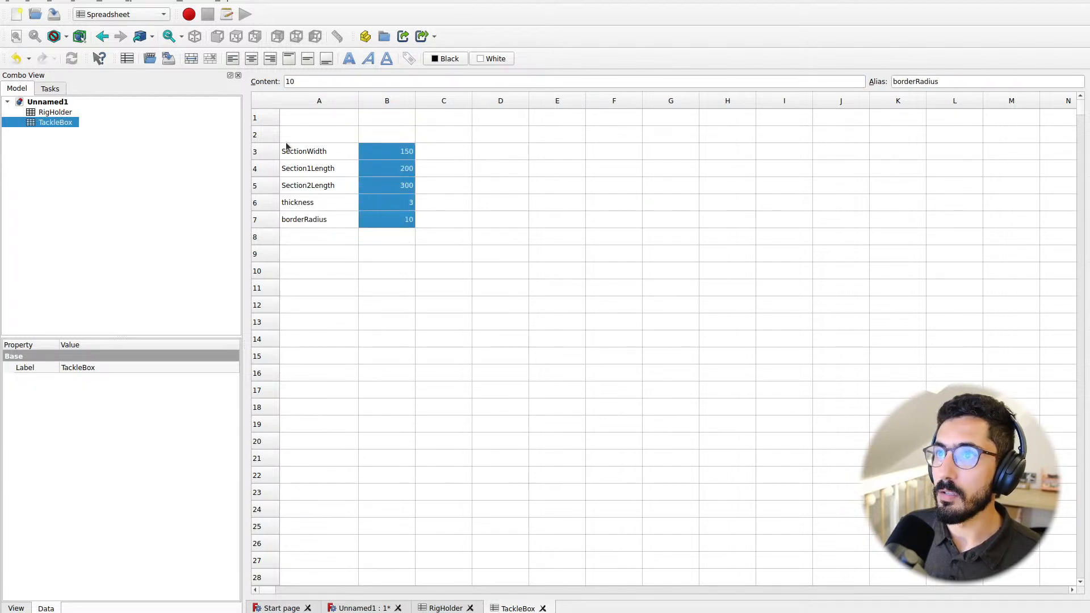
{"action": "left_click_drag", "start_coordinate": [287, 146], "coordinate": [380, 215]}
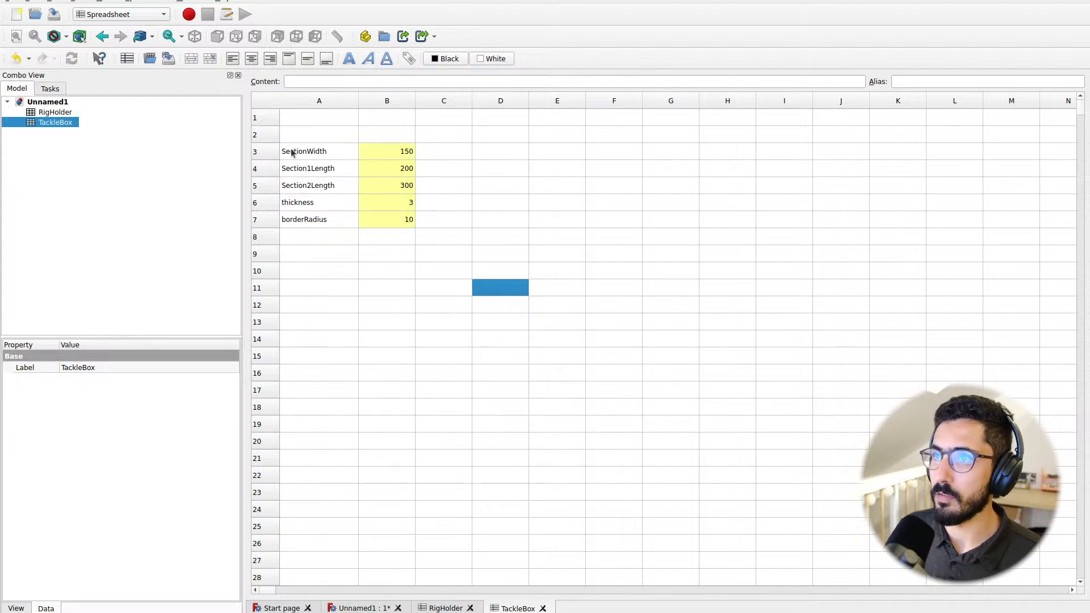
{"action": "left_click_drag", "start_coordinate": [293, 152], "coordinate": [391, 215]}
{"action": "left_click", "coordinate": [388, 234]}
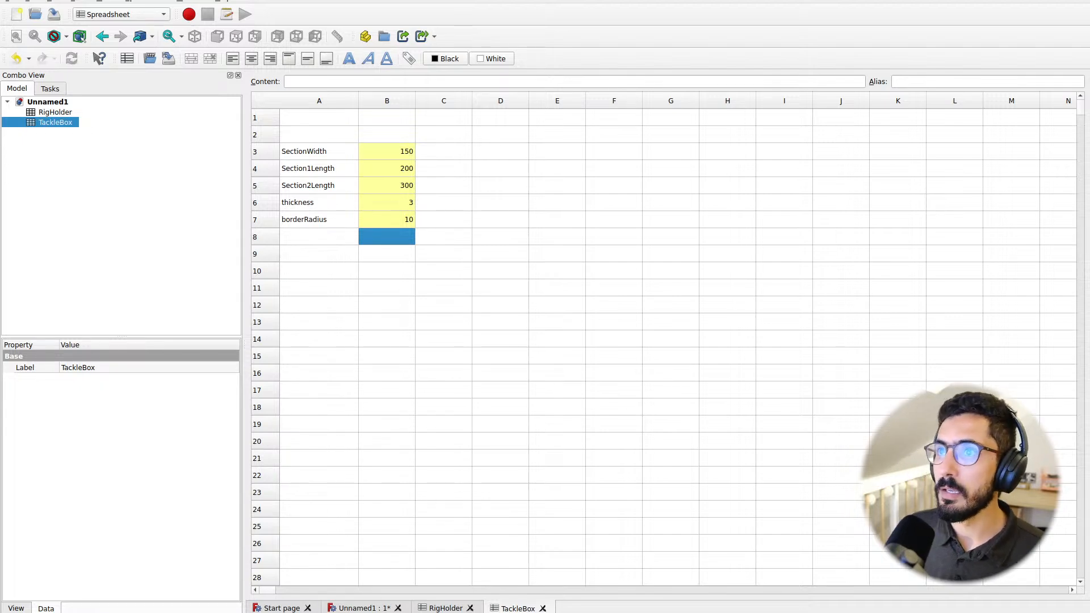
Return to the 3D view of the Unnamed1 document and switch to the Part Design workbench
{"action": "left_click", "coordinate": [361, 608]}
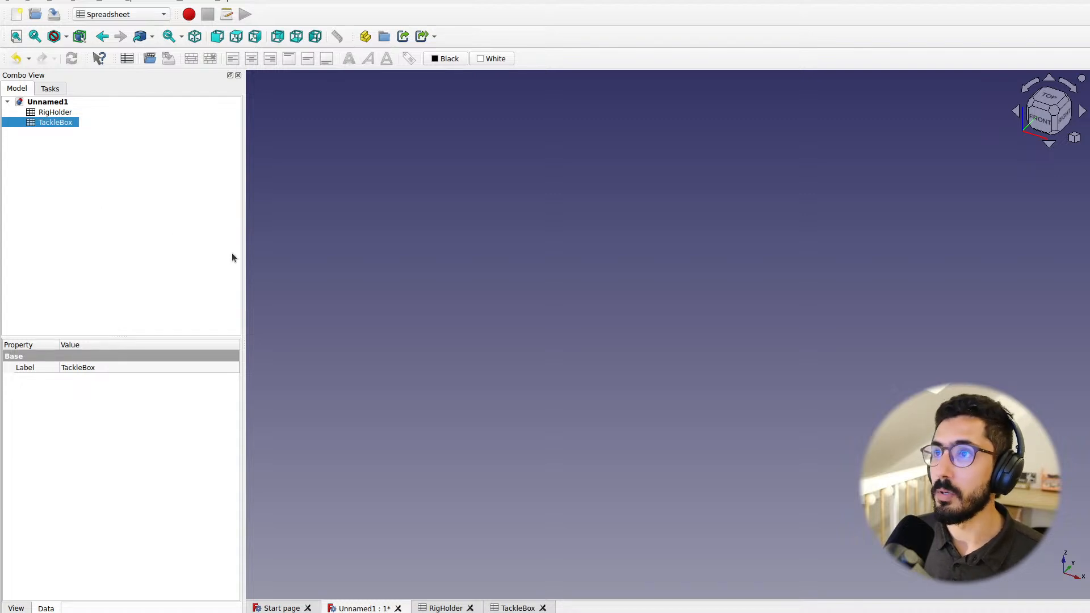
{"action": "left_click", "coordinate": [122, 14]}
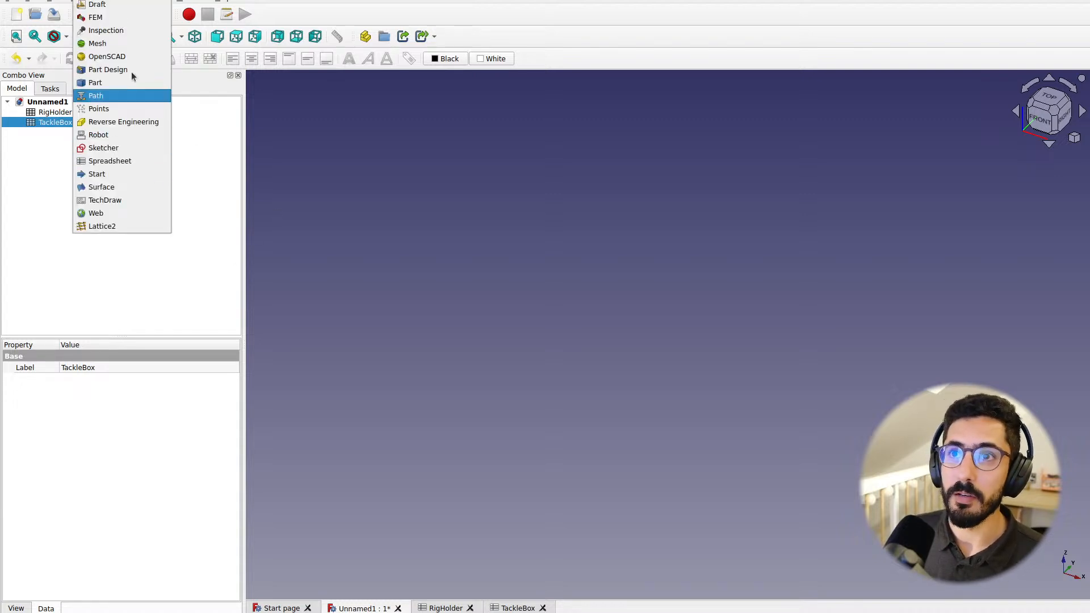
{"action": "left_click", "coordinate": [108, 70]}
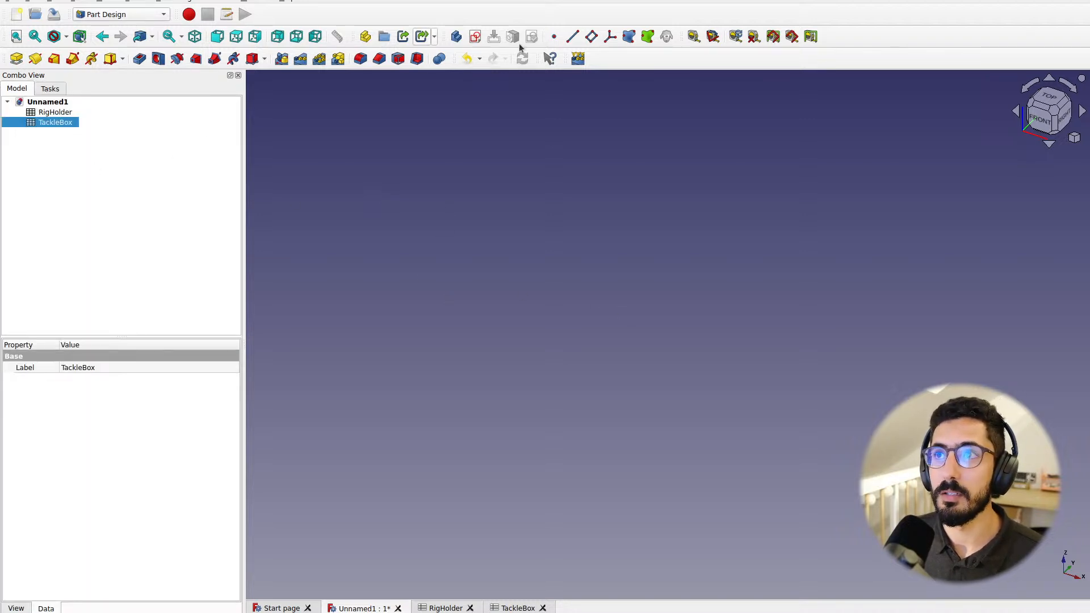
{"action": "left_click", "coordinate": [474, 40]}
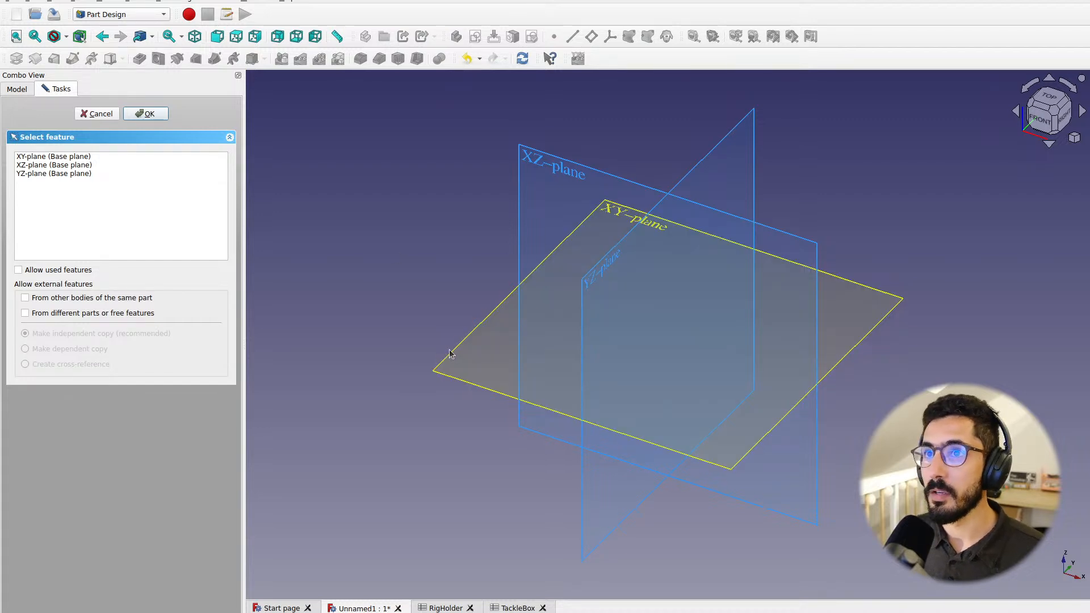
{"action": "left_click", "coordinate": [96, 114]}
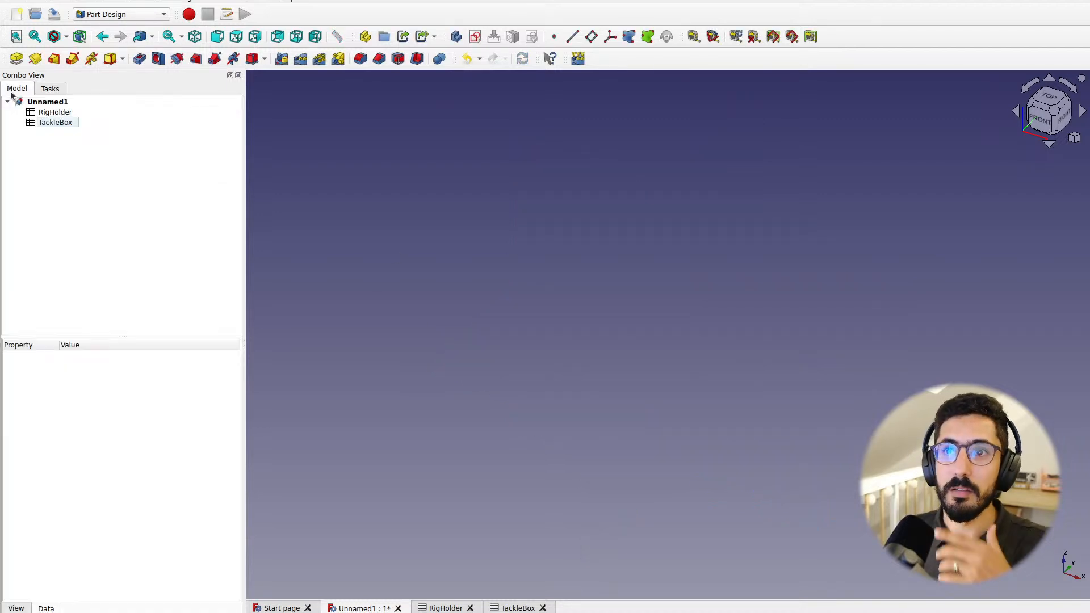
Create a new body in the document and rename it Box
{"action": "left_click", "coordinate": [54, 91]}
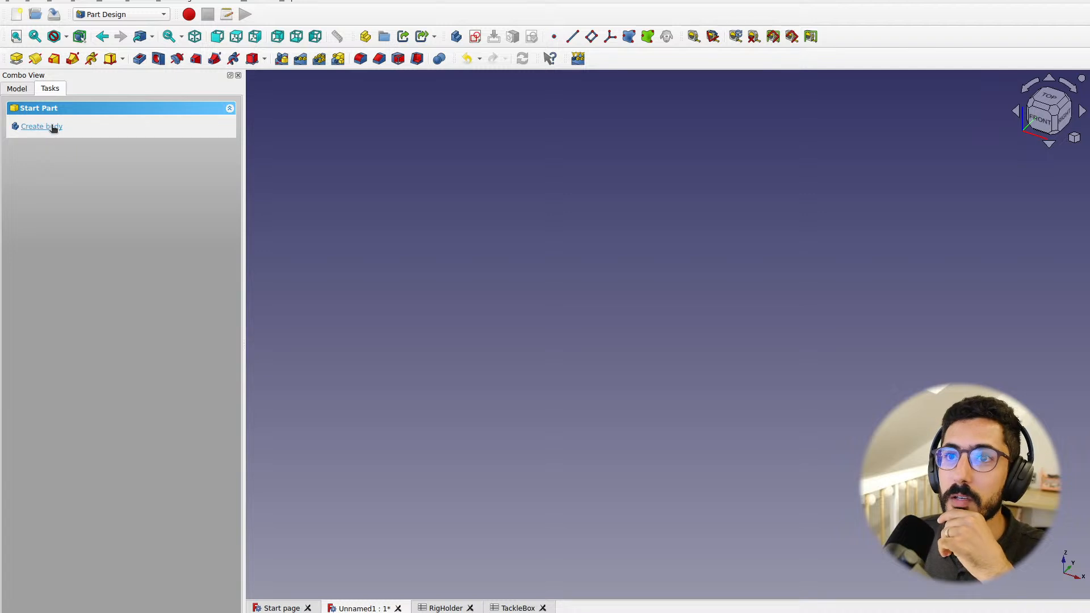
{"action": "left_click", "coordinate": [49, 130]}
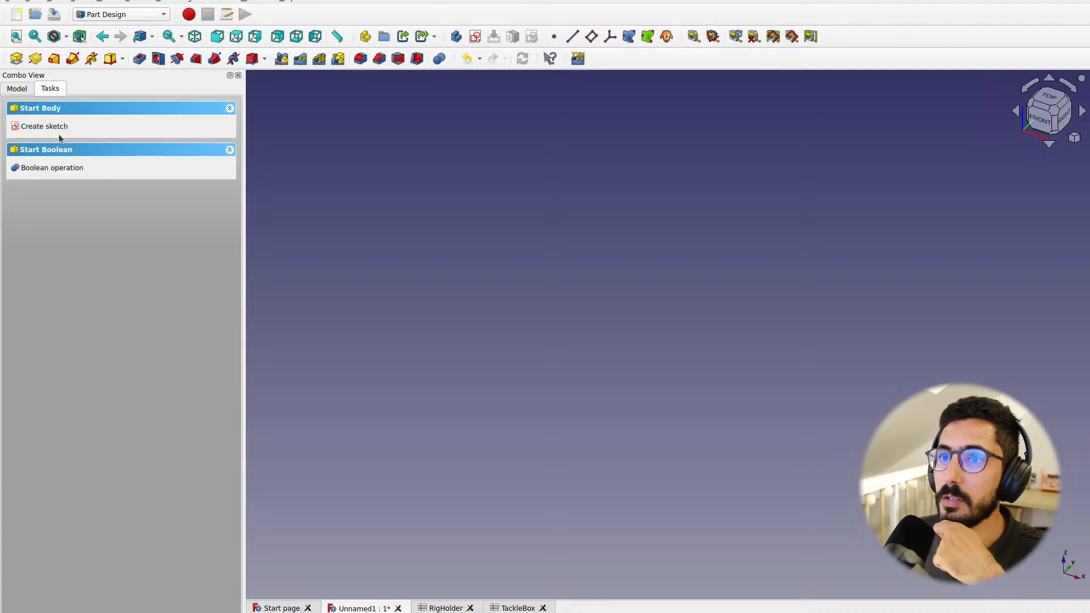
{"action": "left_click", "coordinate": [17, 88]}
{"action": "right_click", "coordinate": [48, 132]}
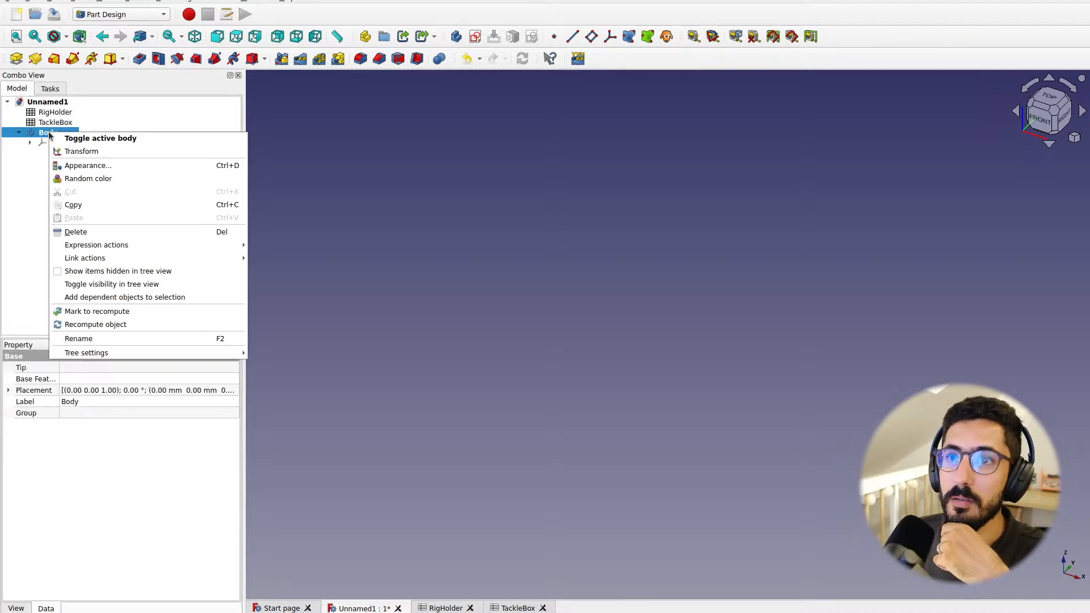
{"action": "left_click", "coordinate": [79, 338]}
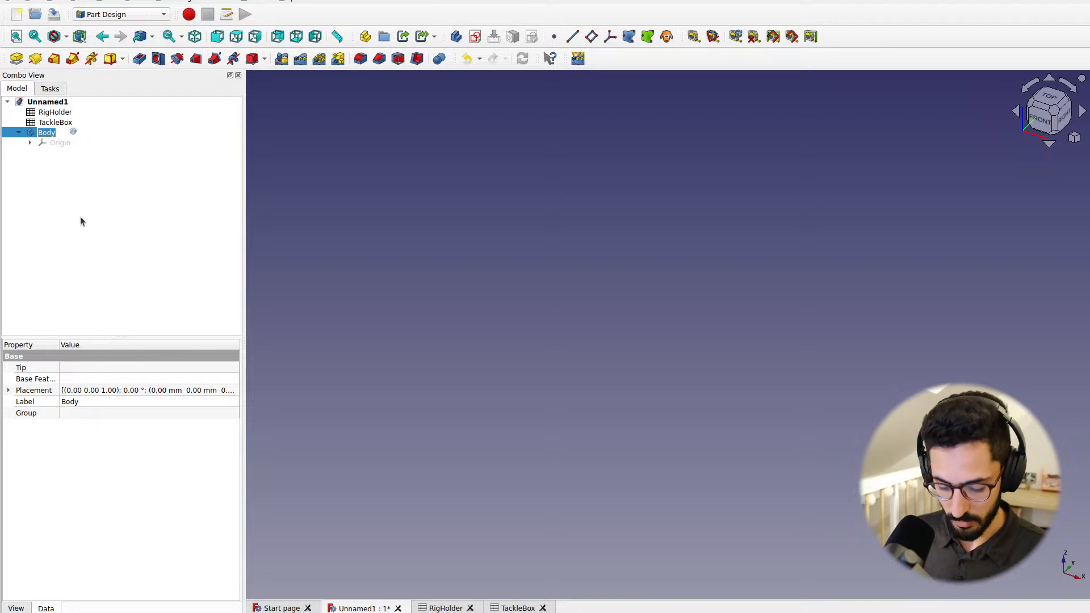
{"action": "type", "text": "Box"}
{"action": "key", "text": "Return"}
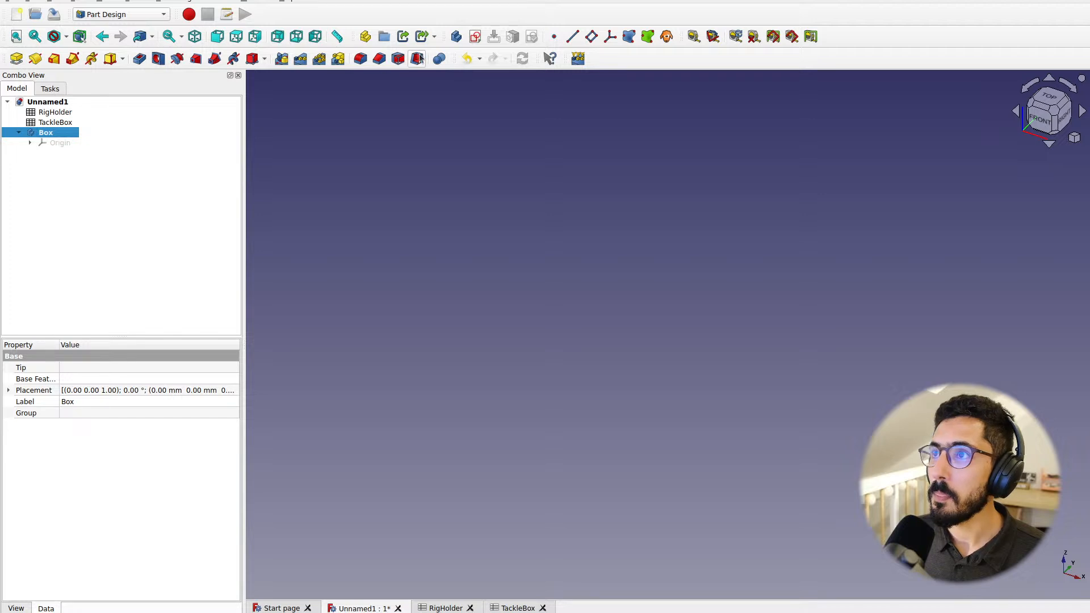
Start a sketch on the XY plane of the Box body and draw a rectangle with its lower-left corner on the origin
{"action": "left_click", "coordinate": [476, 38]}
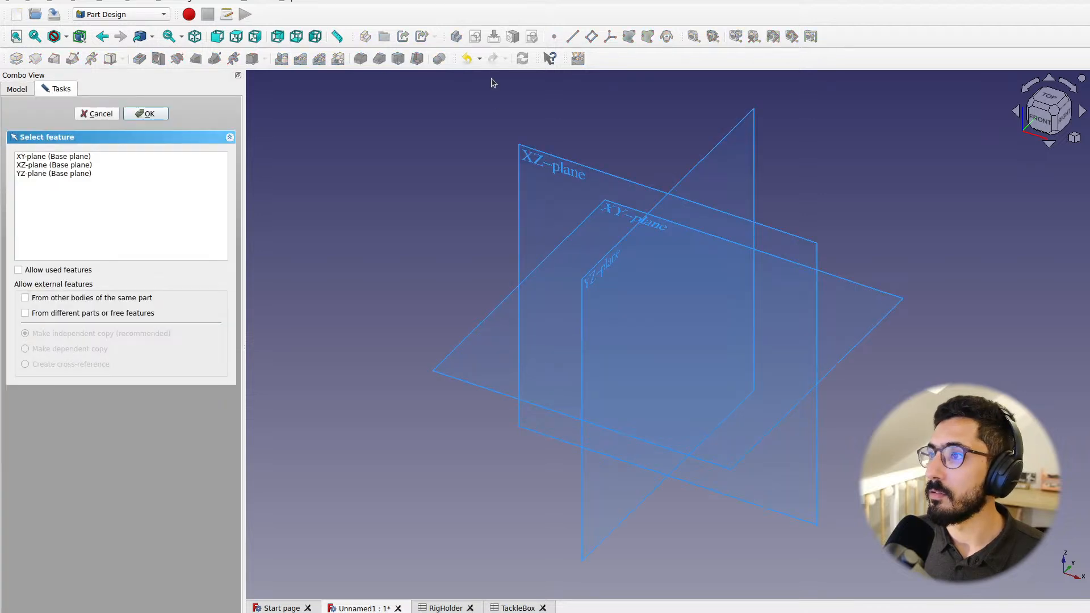
{"action": "left_click", "coordinate": [456, 355]}
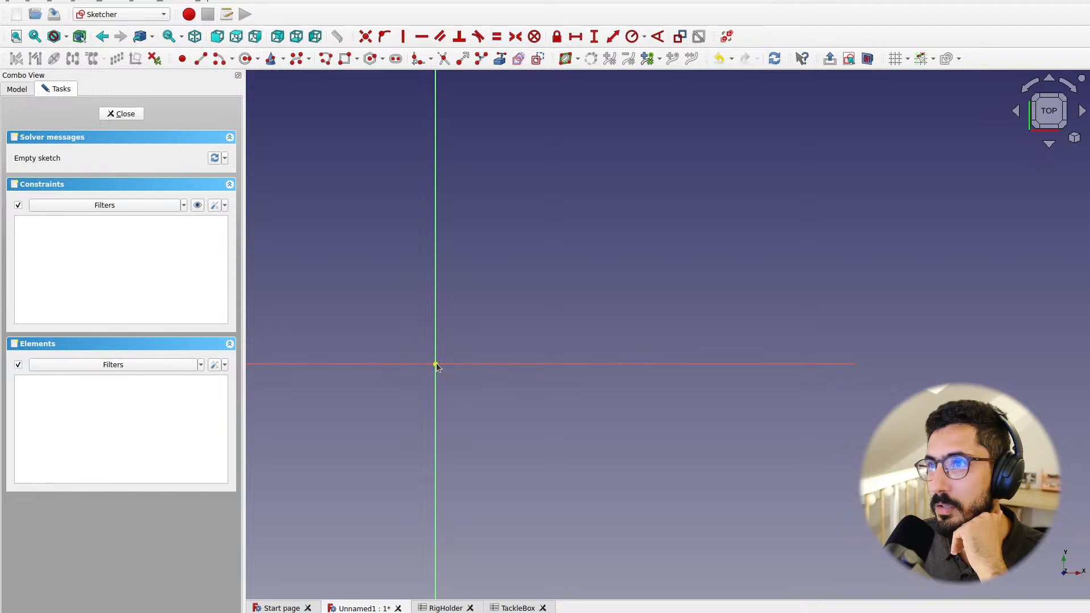
{"action": "key", "text": "g"}
{"action": "key", "text": "r"}
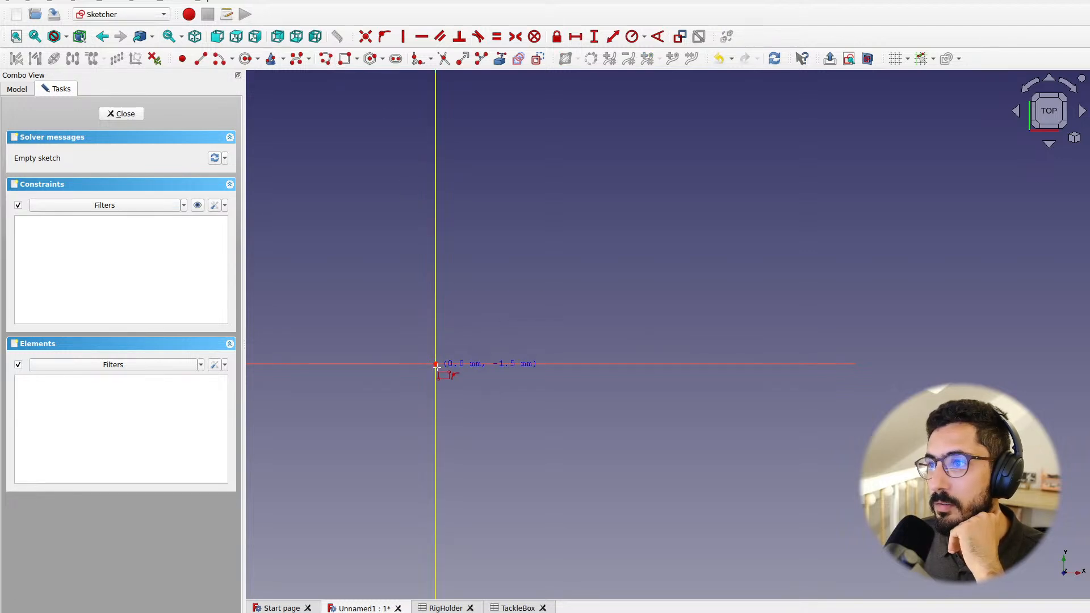
{"action": "left_click", "coordinate": [436, 364]}
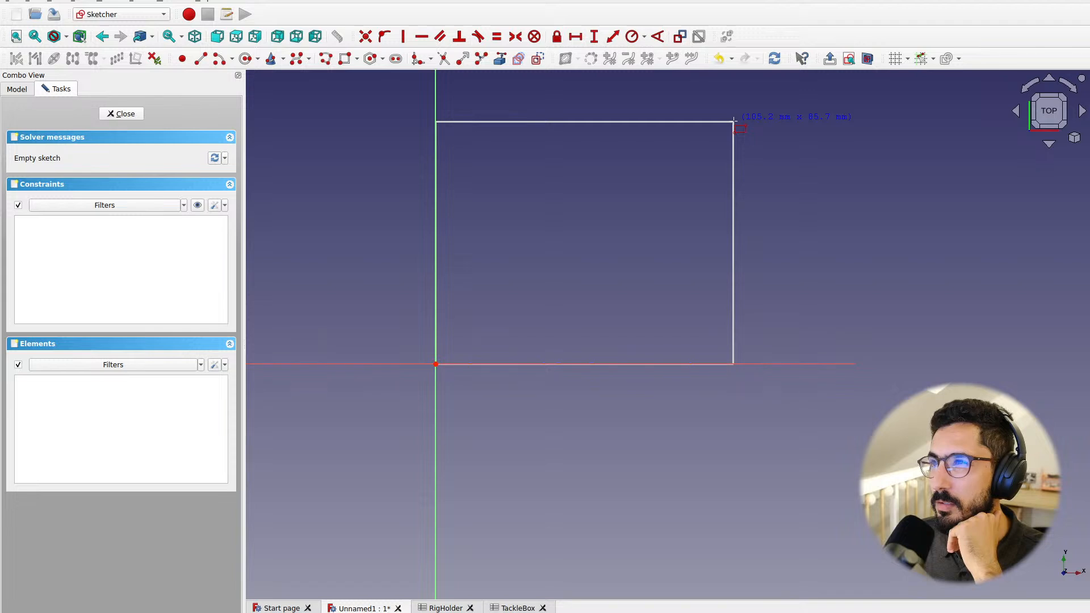
{"action": "left_click", "coordinate": [756, 124]}
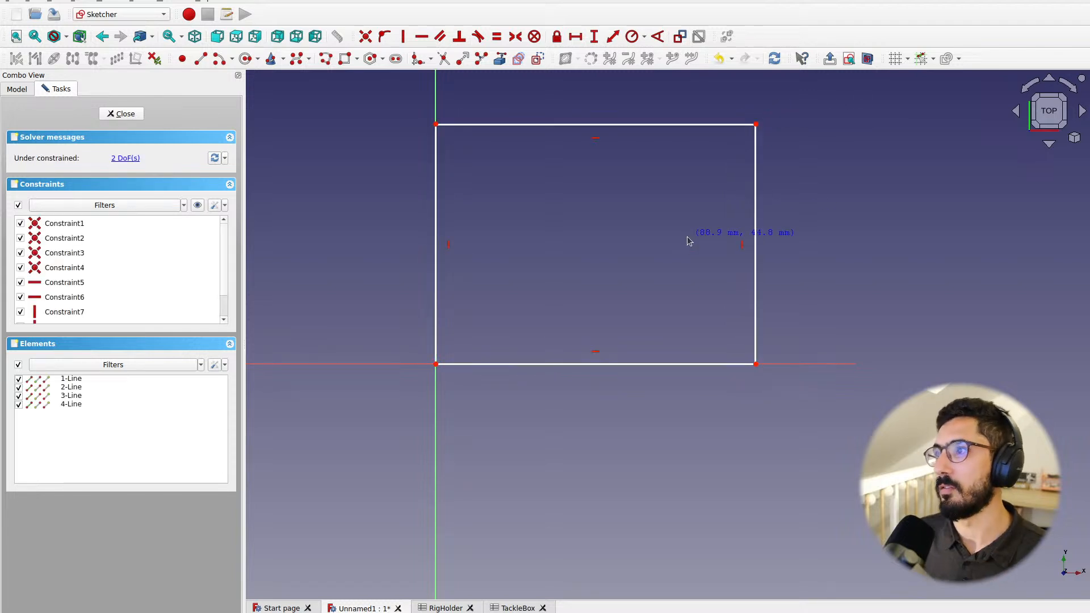
{"action": "mouse_move", "coordinate": [613, 197]}
{"action": "middle_mouse_down"}
{"action": "mouse_move", "coordinate": [477, 301]}
{"action": "mouse_move", "coordinate": [521, 314]}
{"action": "middle_mouse_up"}
{"action": "scroll", "coordinate": [497, 307], "scroll_direction": "down", "scroll_amount": 1}
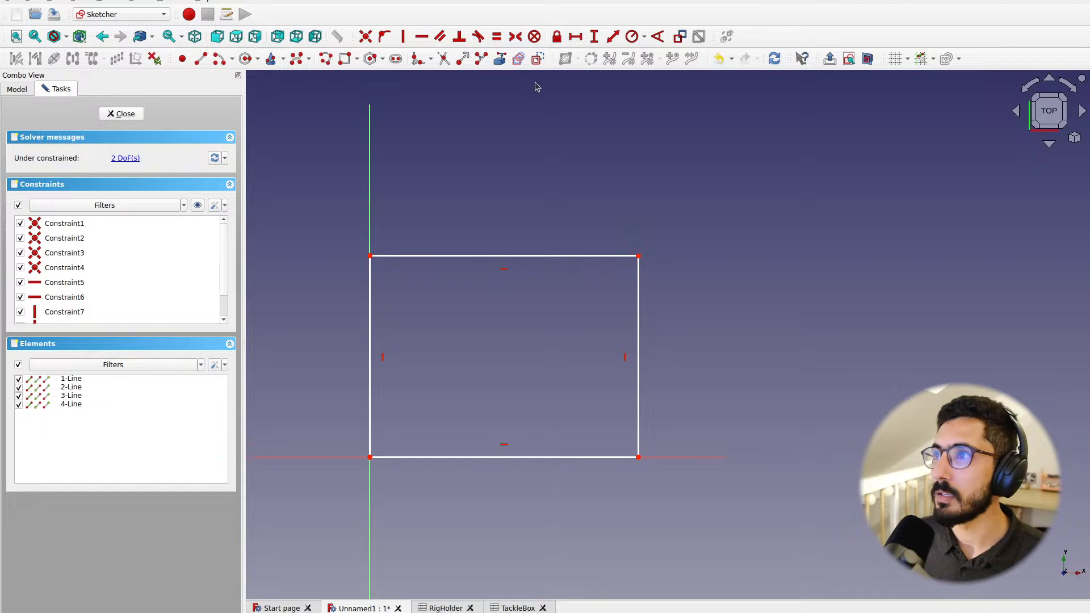
In the TackleBox spreadsheet, enter the label totalWidth in J3 and totalHeight in J4
{"action": "left_click", "coordinate": [575, 36]}
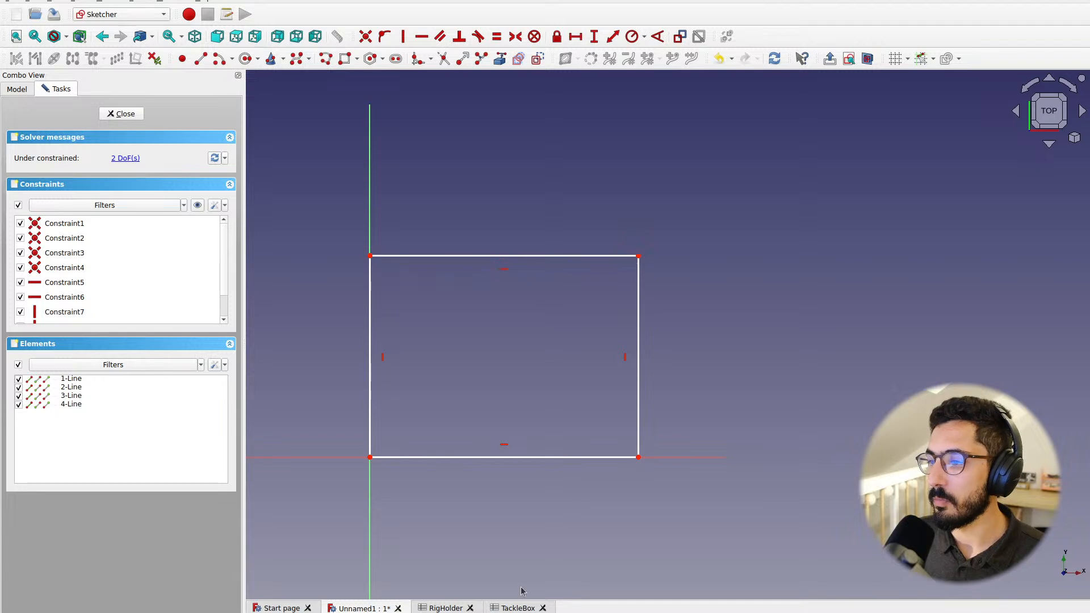
{"action": "left_click", "coordinate": [516, 607]}
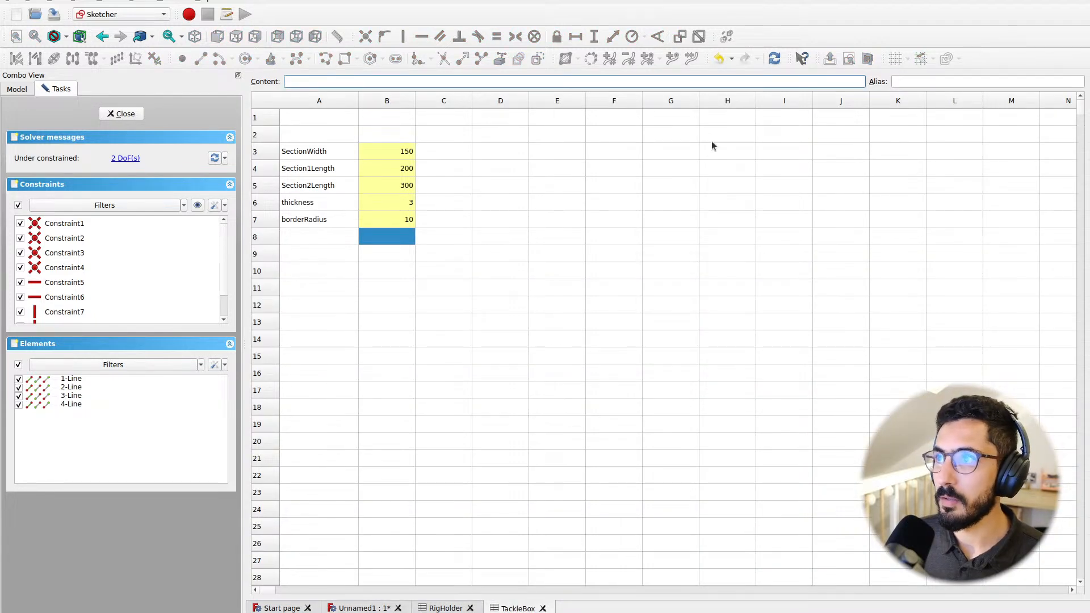
{"action": "left_click", "coordinate": [841, 153]}
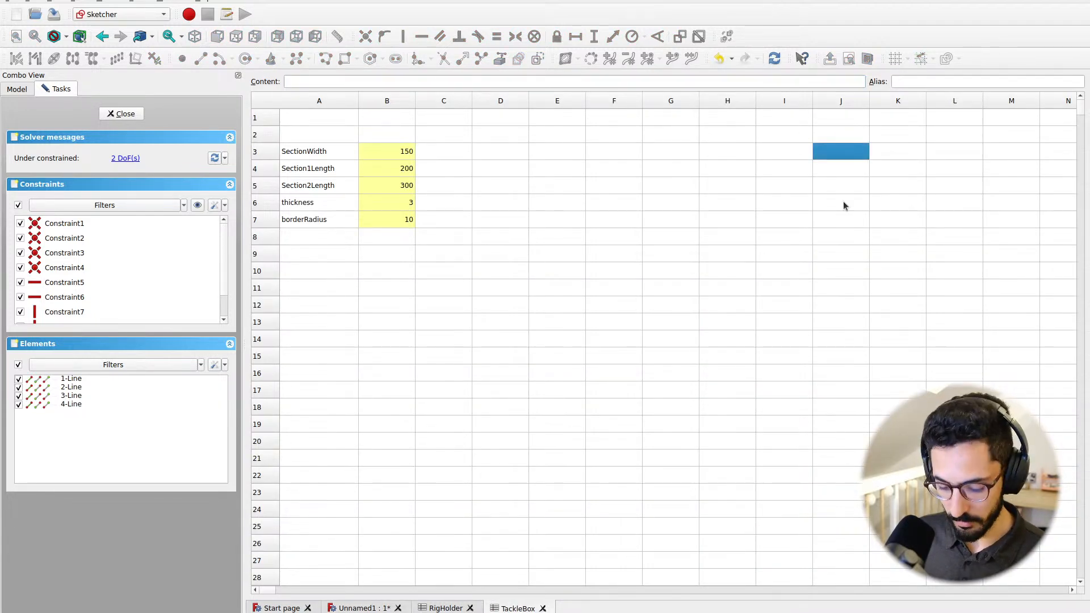
{"action": "type", "text": "totalWi"}
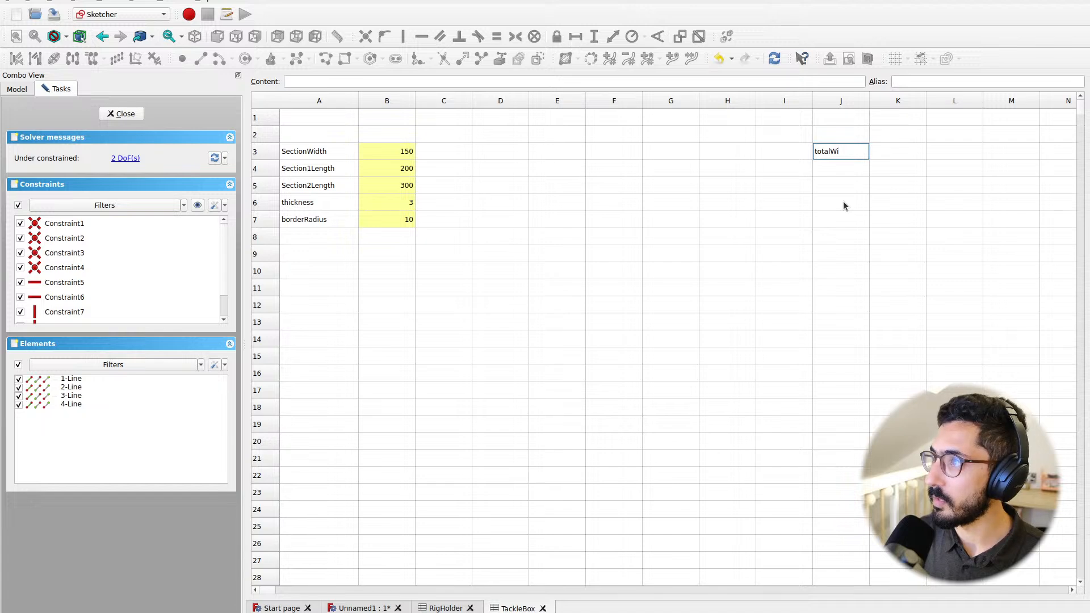
{"action": "type", "text": "dth"}
{"action": "key", "text": "Return"}
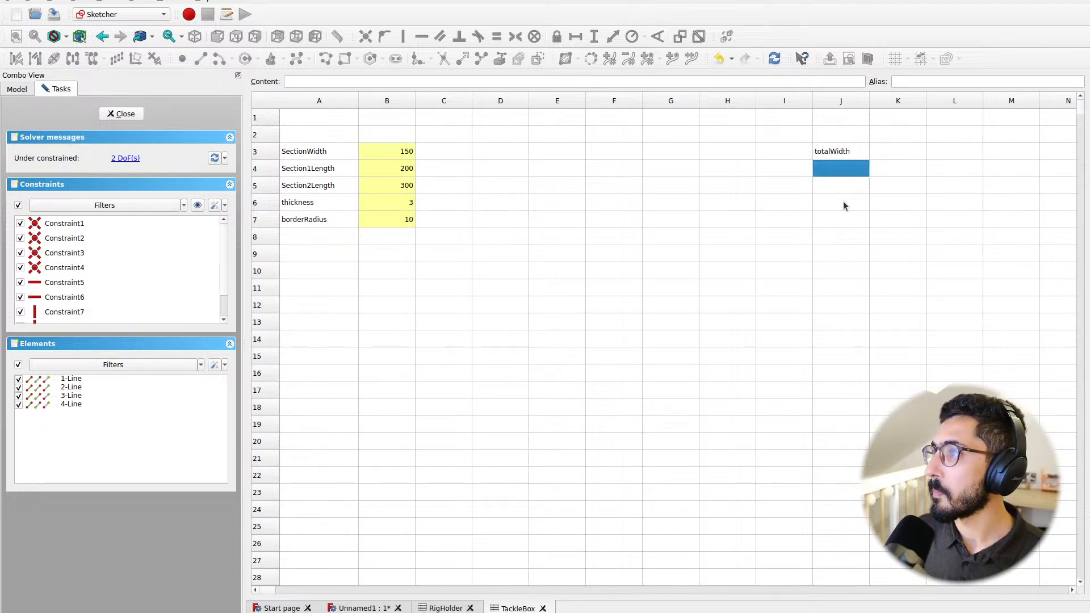
{"action": "type", "text": "totalHeight"}
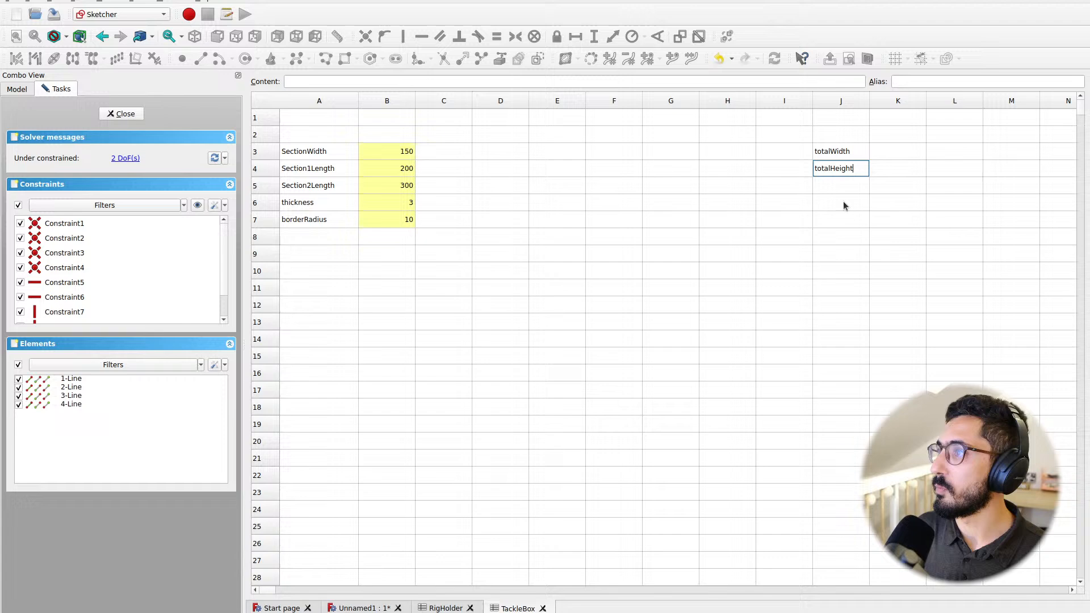
{"action": "key", "text": "Return"}
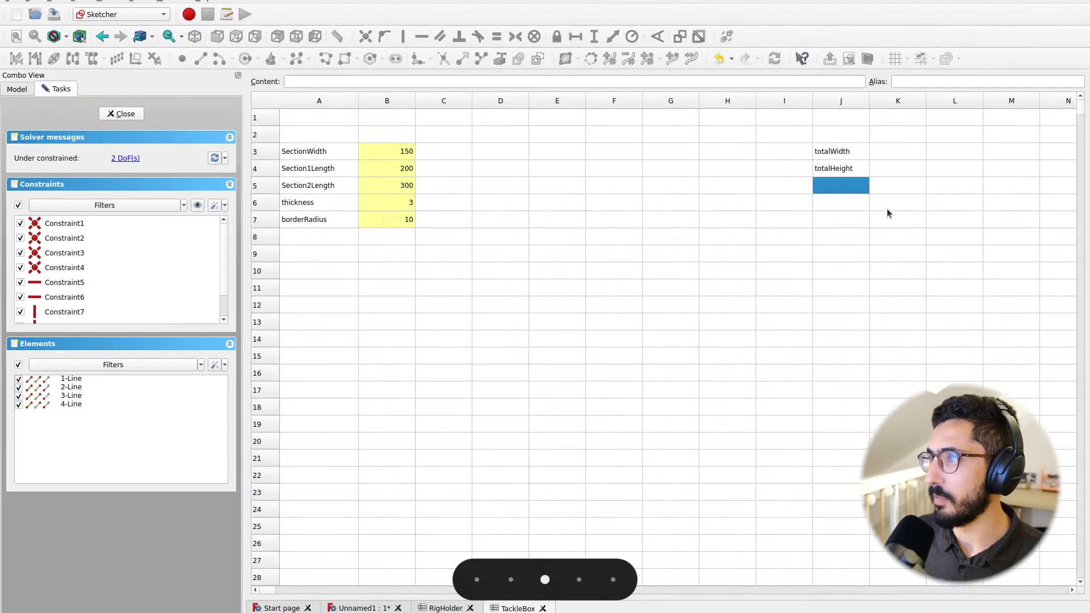
Change the label in cell J4 to totalLength
{"action": "key", "text": "Up"}
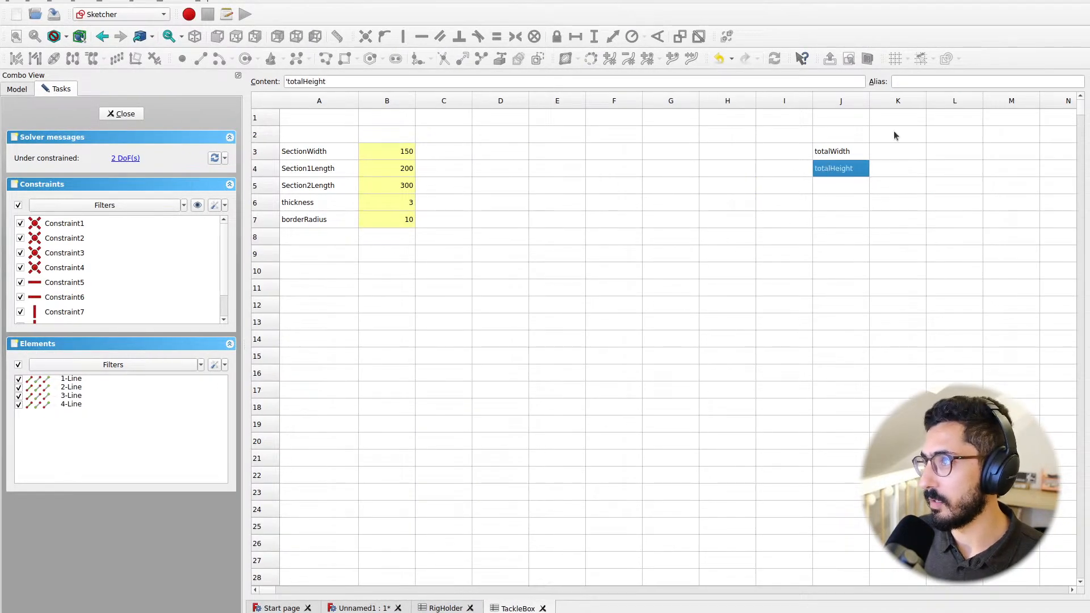
{"action": "left_click", "coordinate": [358, 80]}
{"action": "key", "text": "shift+Left"}
{"action": "key", "text": "shift+Left"}
{"action": "key", "text": "shift+Left"}
{"action": "key", "text": "shift+Left"}
{"action": "key", "text": "shift+Left"}
{"action": "key", "text": "shift+Left"}
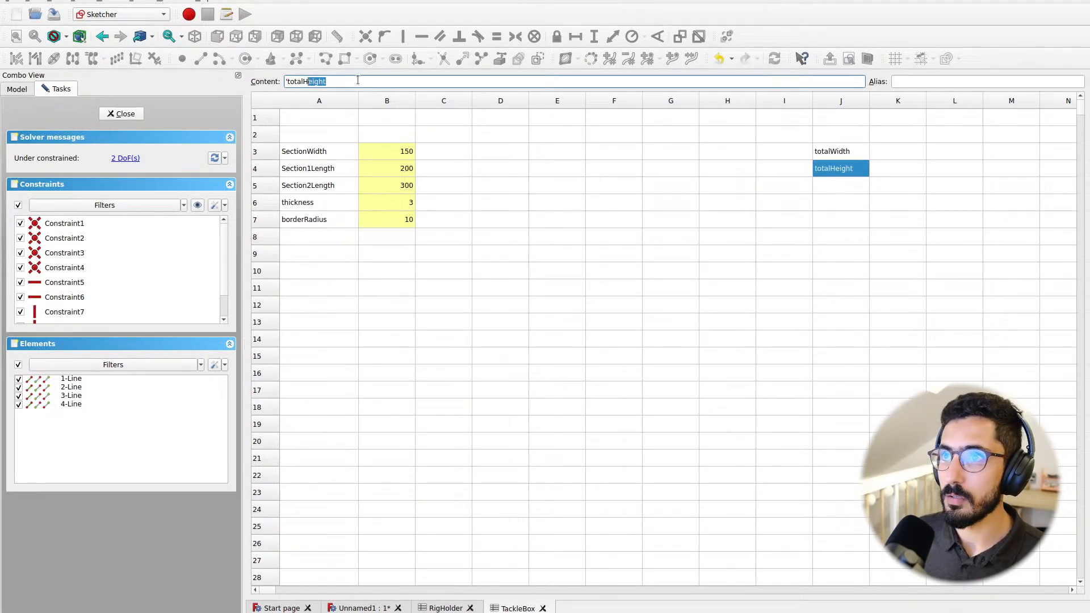
{"action": "type", "text": "Lengt"}
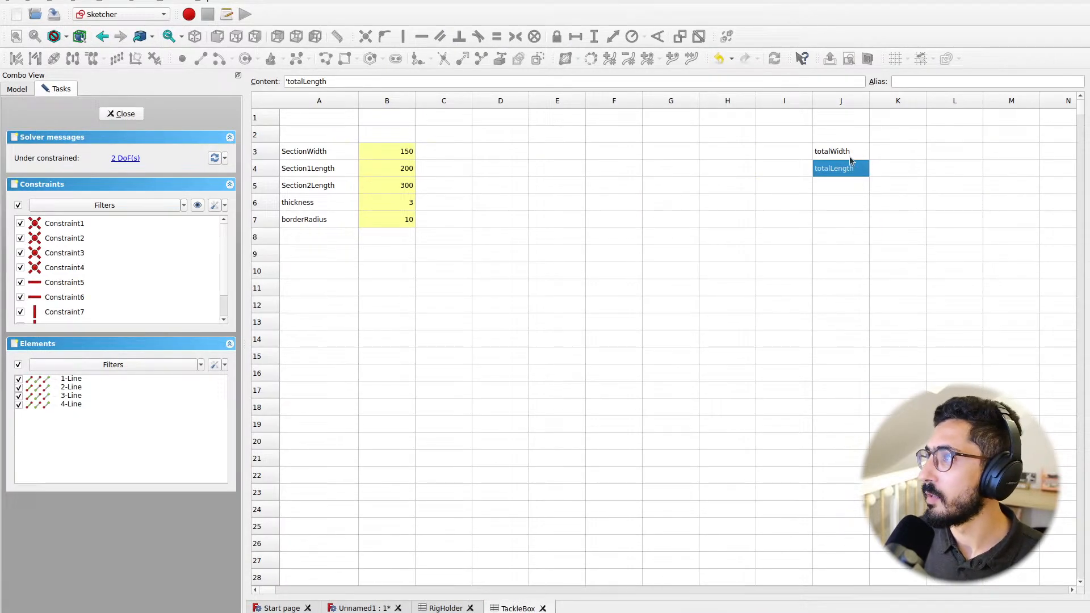
Enter the formula = thickness * 3 + Section1Length in cell K4, beside the totalLength label
{"action": "left_click", "coordinate": [889, 170]}
{"action": "left_click", "coordinate": [341, 81]}
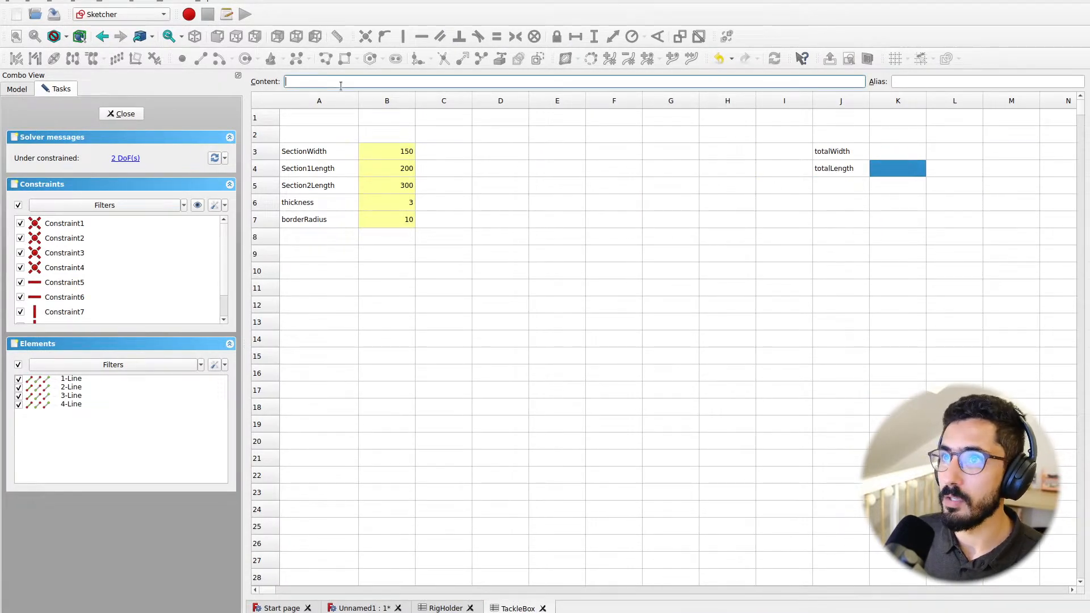
{"action": "type", "text": "= thi"}
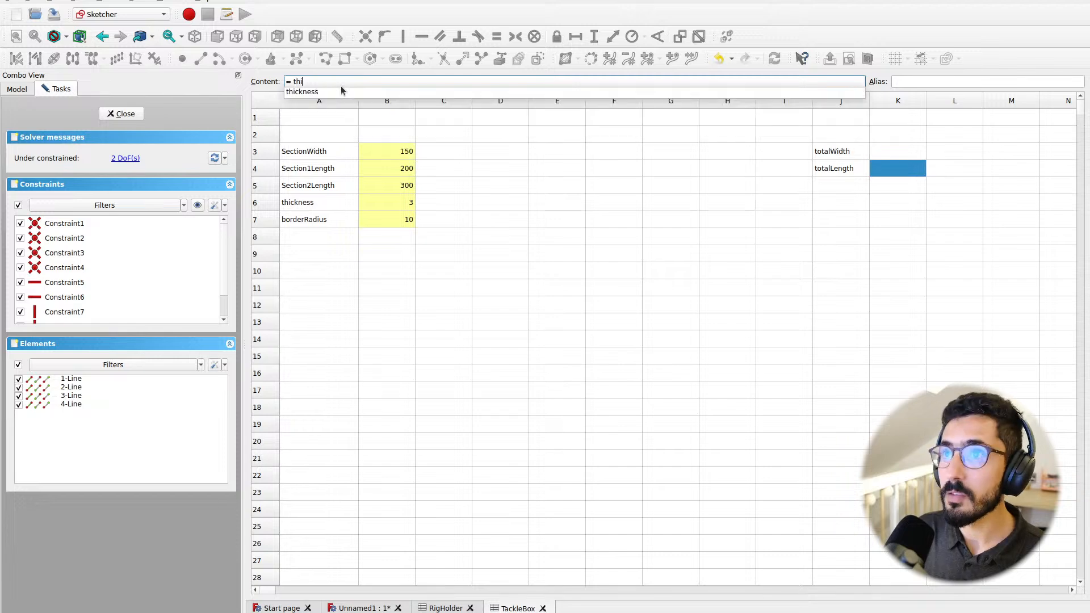
{"action": "type", "text": "ckness * 3 "}
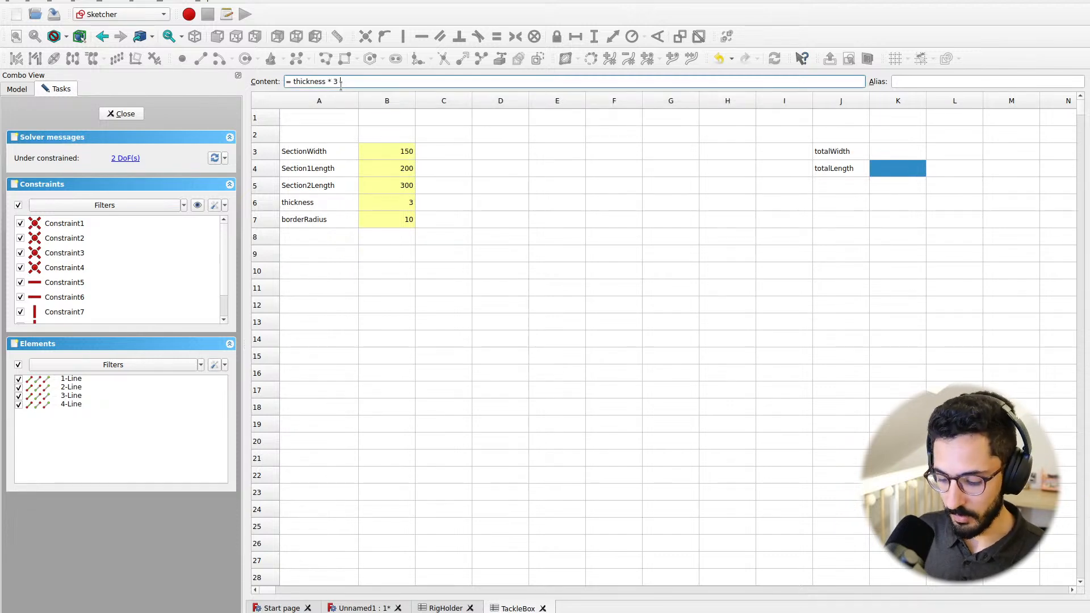
{"action": "type", "text": "+ Section1Length"}
{"action": "key", "text": "Down"}
{"action": "key", "text": "Down"}
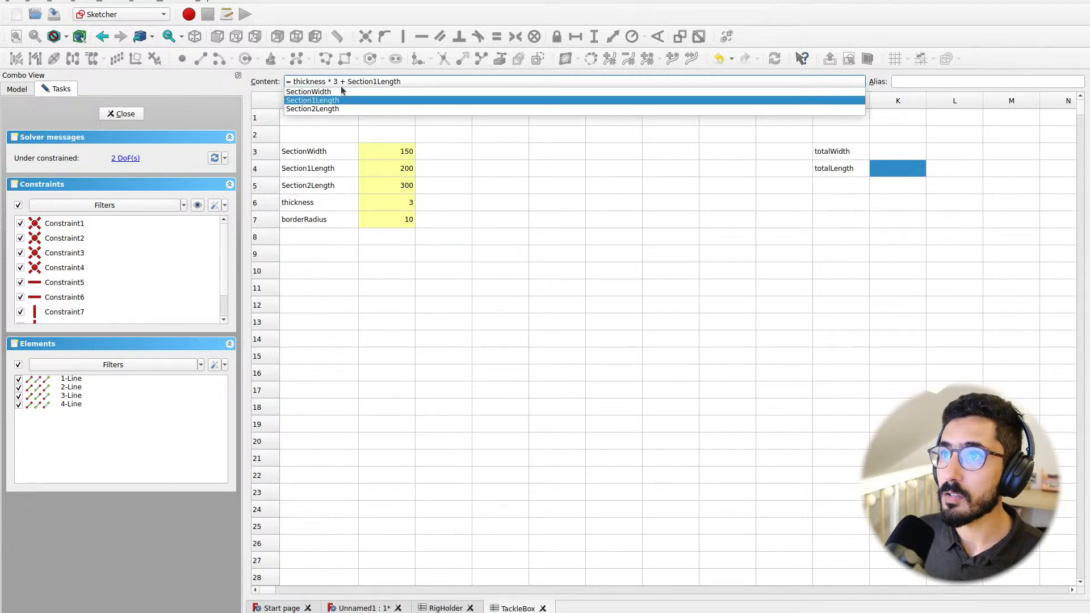
{"action": "key", "text": "Return"}
{"action": "key", "text": "Return"}
{"action": "key", "text": "Left"}
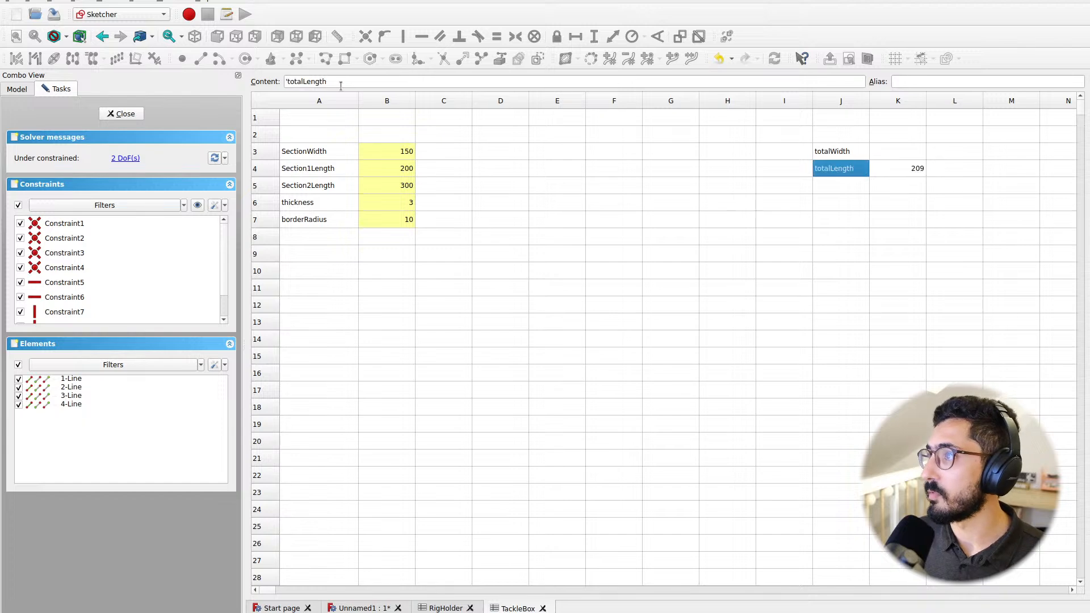
Extend the formula in K4 to =thickness * 3 + Section1Length + Section2Length
{"action": "left_click", "coordinate": [910, 169]}
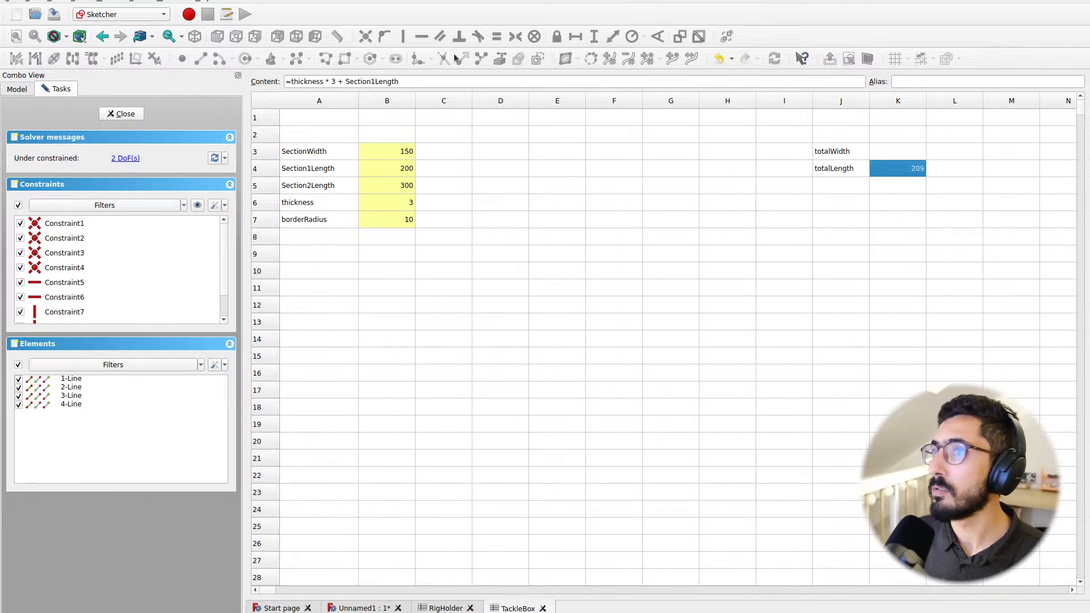
{"action": "left_click", "coordinate": [467, 85]}
{"action": "type", "text": "_ Sec"}
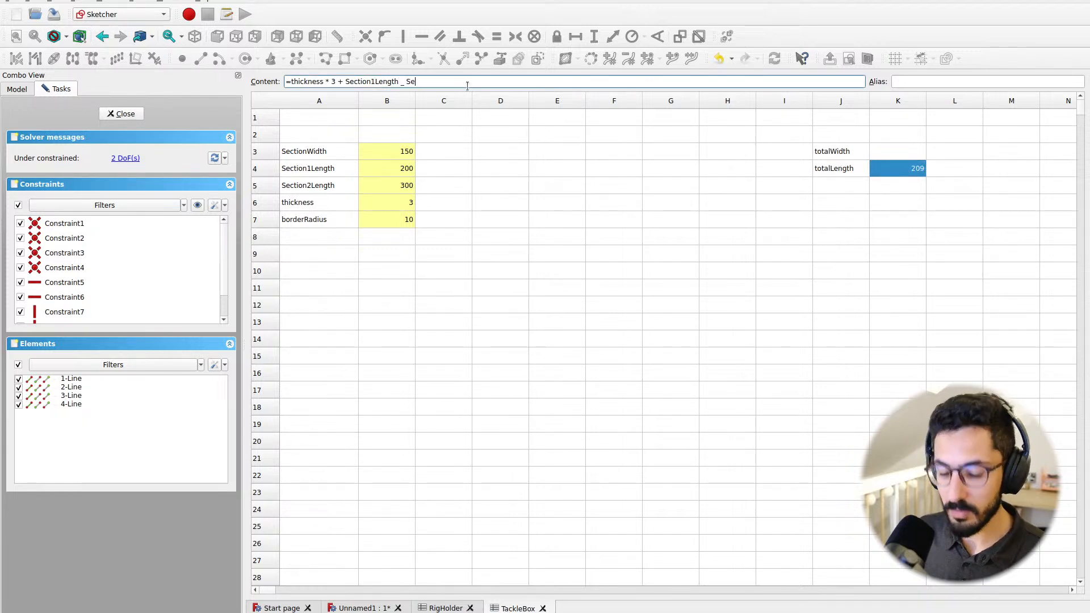
{"action": "key", "text": "BackSpace"}
{"action": "key", "text": "BackSpace"}
{"action": "key", "text": "BackSpace"}
{"action": "key", "text": "BackSpace"}
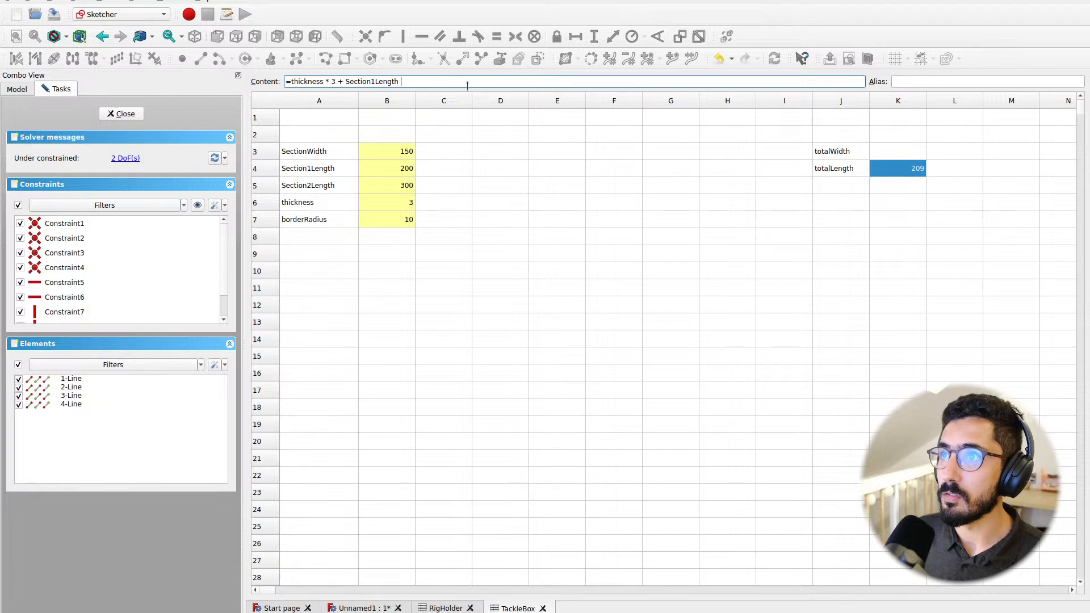
{"action": "type", "text": "+ Sec"}
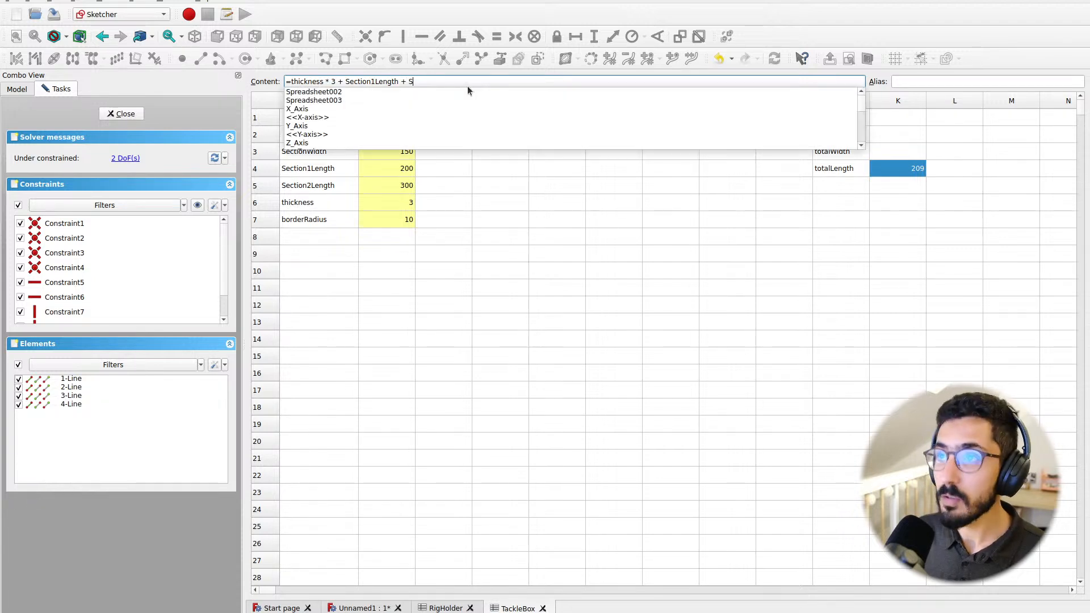
{"action": "key", "text": "Down"}
{"action": "key", "text": "Down"}
{"action": "key", "text": "Return"}
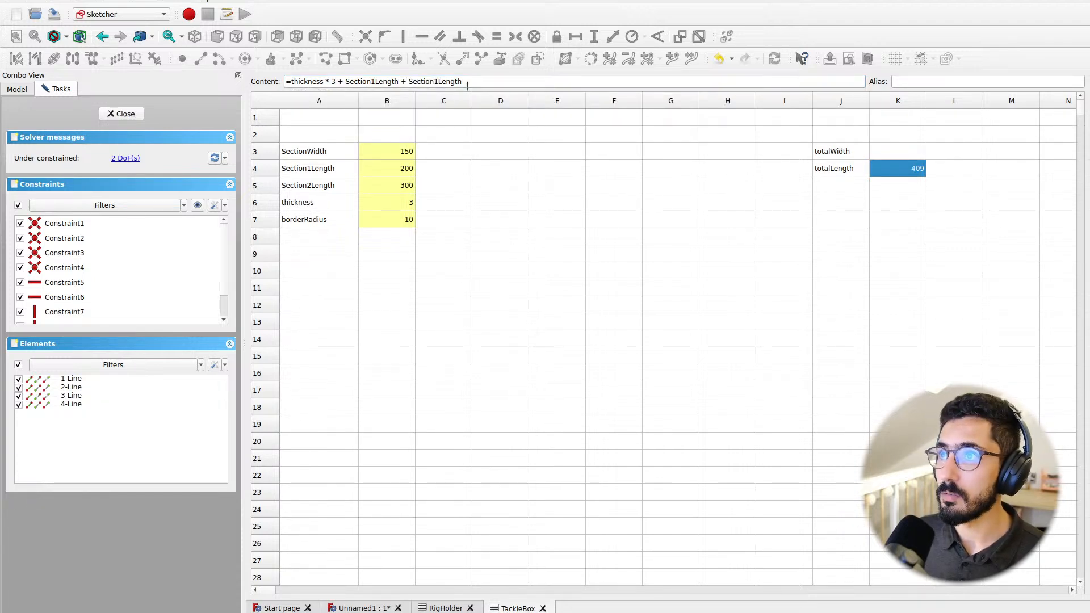
{"action": "left_click", "coordinate": [467, 85]}
{"action": "key", "text": "Left"}
{"action": "key", "text": "BackSpace"}
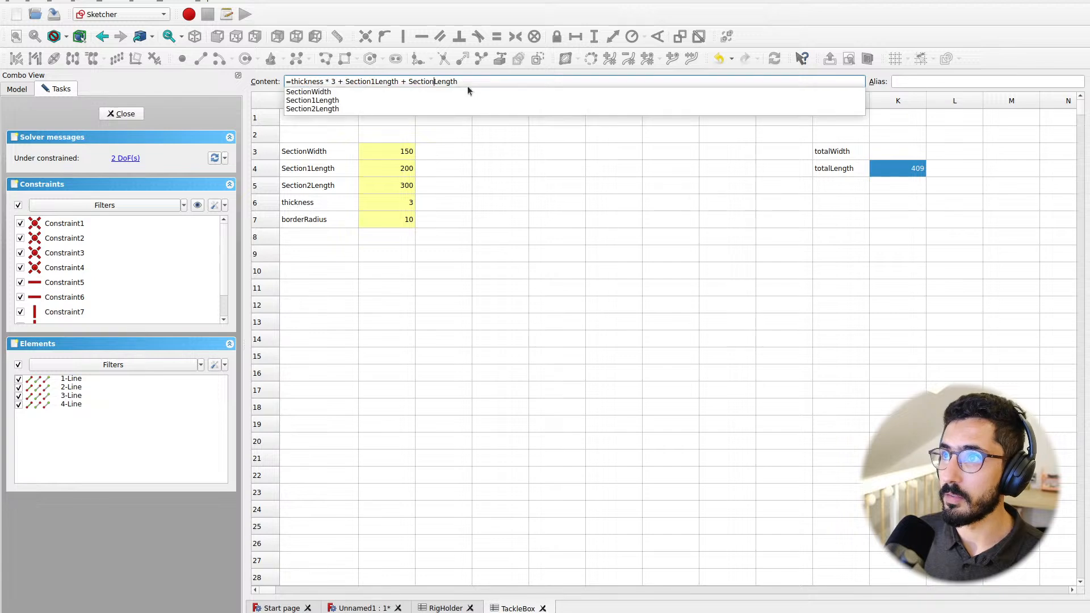
{"action": "type", "text": "2"}
{"action": "key", "text": "Return"}
Give cell K4 the alias totalLength, copied from its label in J4
{"action": "left_click", "coordinate": [897, 191]}
{"action": "left_click_drag", "start_coordinate": [833, 167], "coordinate": [915, 165]}
{"action": "left_click", "coordinate": [832, 169]}
{"action": "double_click", "coordinate": [314, 82]}
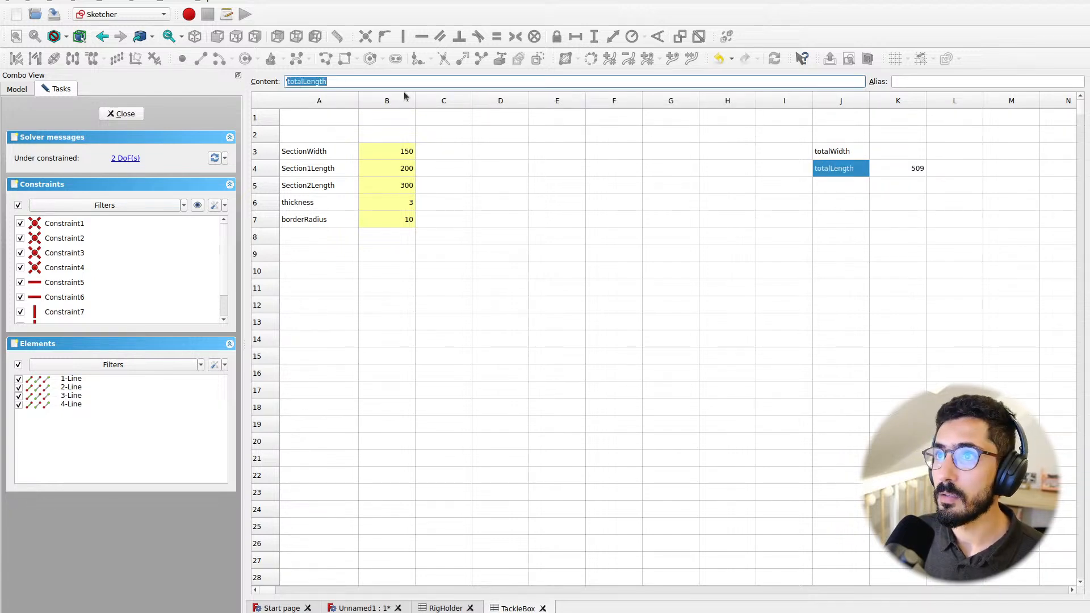
{"action": "key", "text": "ctrl+c"}
{"action": "left_click", "coordinate": [912, 171]}
{"action": "left_click", "coordinate": [922, 82]}
{"action": "key", "text": "ctrl+v"}
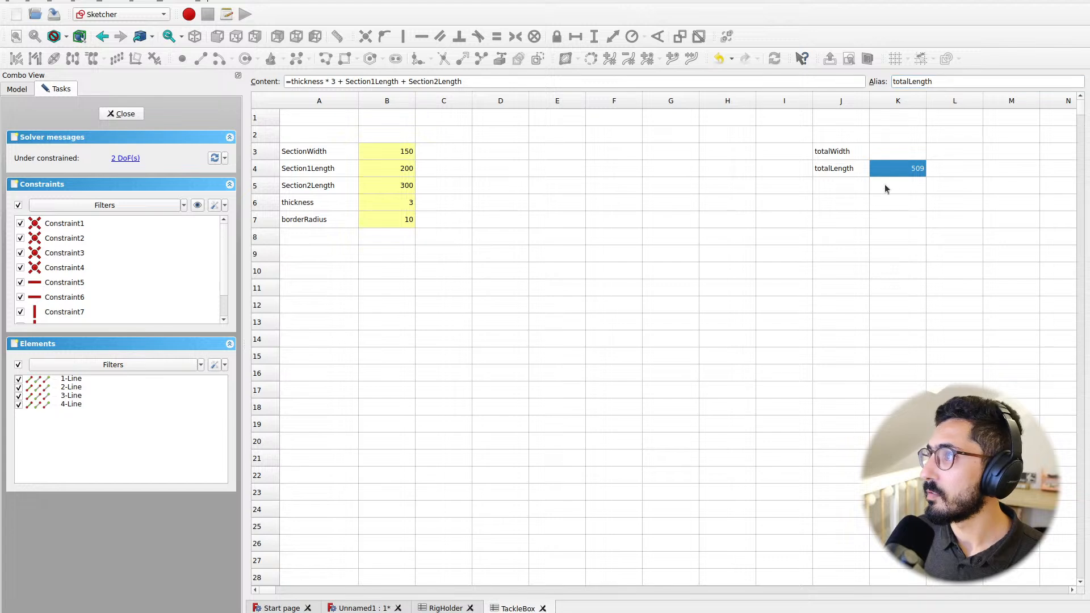
{"action": "key", "text": "Return"}
Set Section1Length in cell B4 to 100 and check the totalLength cell K4
{"action": "left_click", "coordinate": [402, 169]}
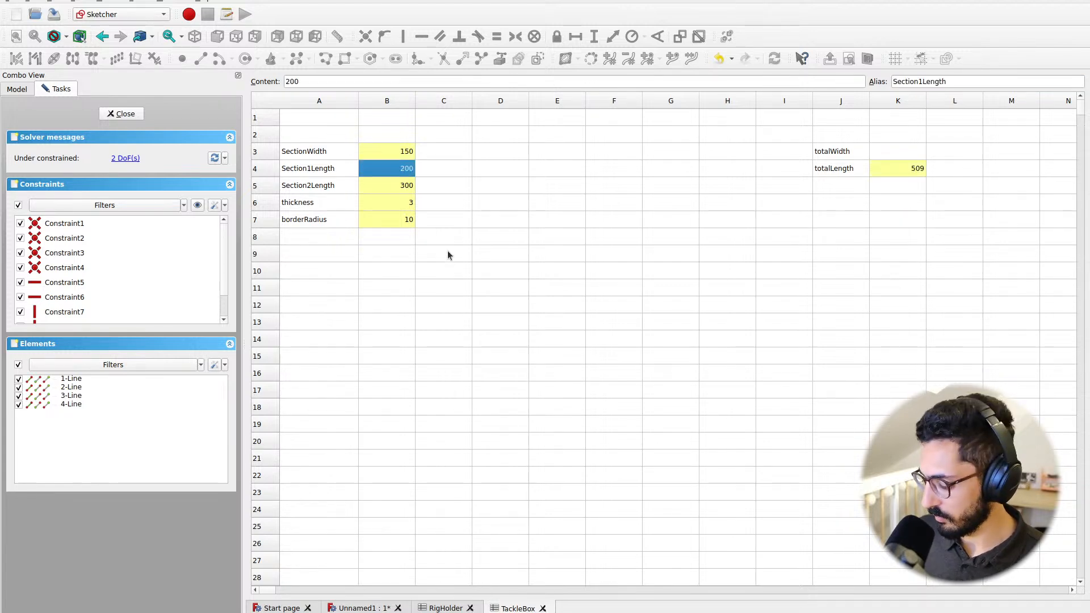
{"action": "type", "text": "100"}
{"action": "key", "text": "Return"}
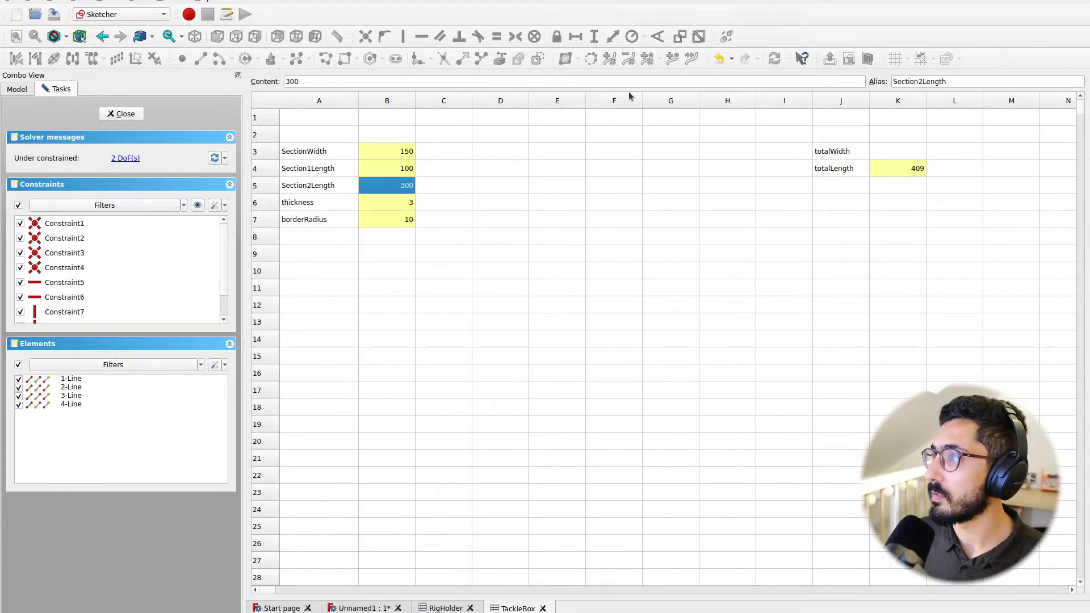
{"action": "left_click", "coordinate": [902, 181]}
{"action": "left_click", "coordinate": [908, 169]}
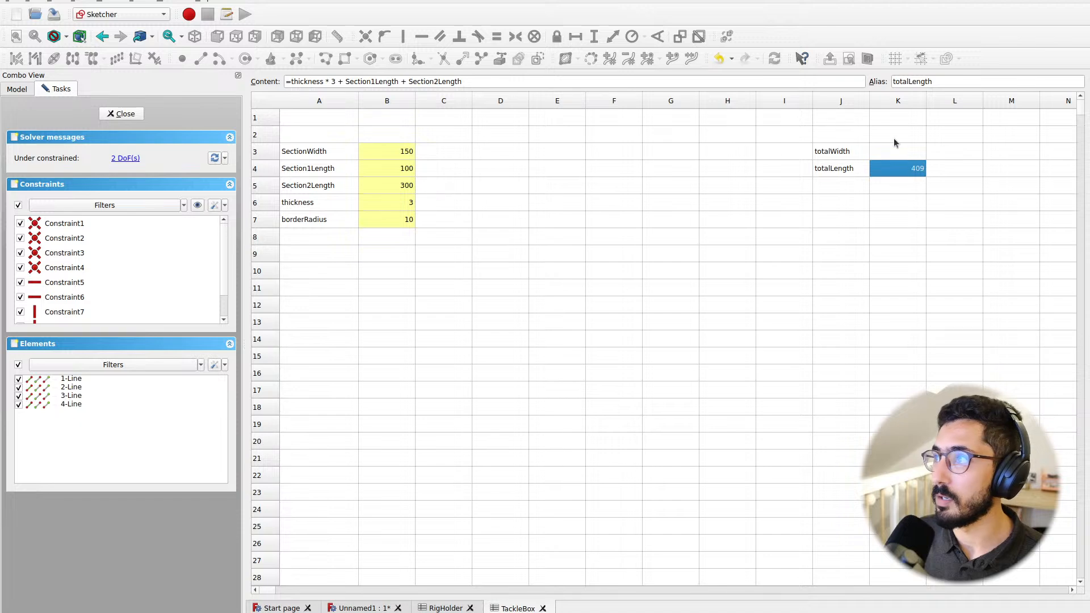
{"action": "left_click", "coordinate": [842, 156]}
{"action": "left_click", "coordinate": [846, 170]}
{"action": "left_click", "coordinate": [883, 168]}
{"action": "left_click", "coordinate": [830, 150]}
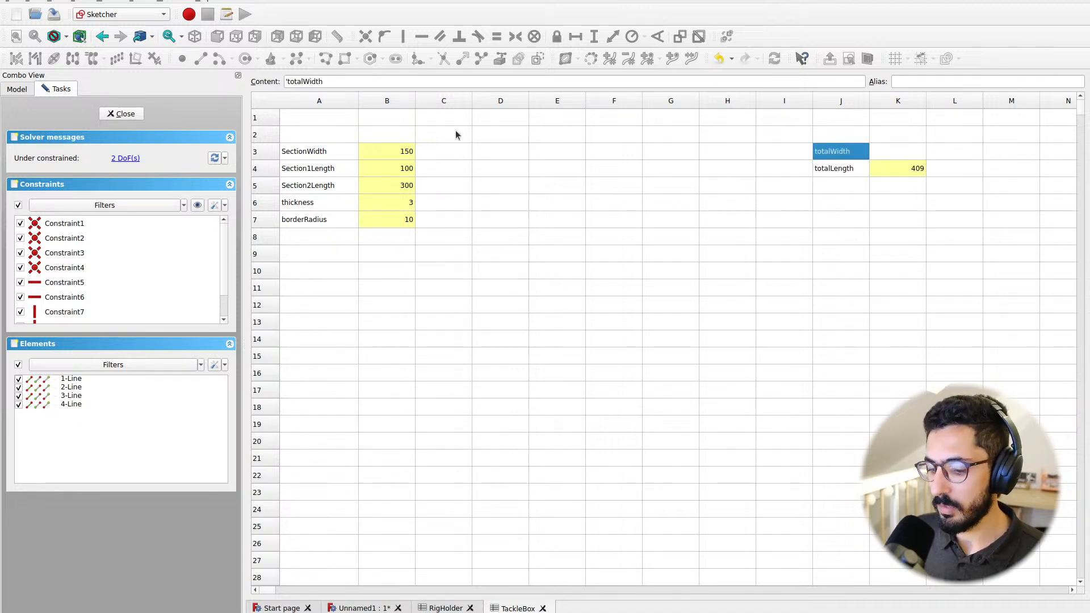
Start the totalWidth formula in cell K3 with = thickness * 3 + SectionWidth +
{"action": "left_click", "coordinate": [898, 146]}
{"action": "key", "text": "alt+Tab"}
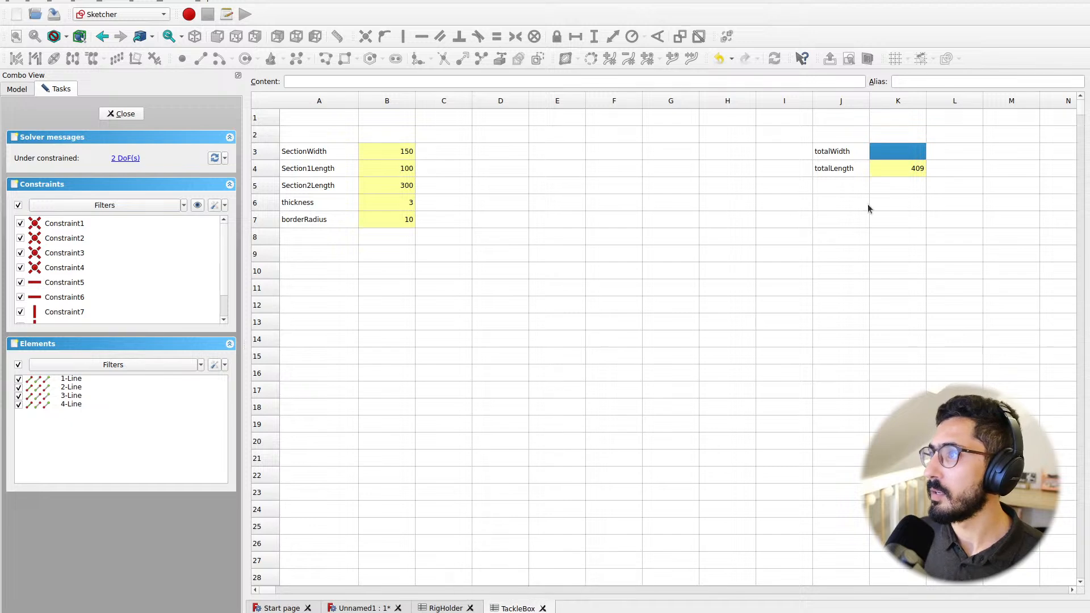
{"action": "left_click", "coordinate": [432, 80]}
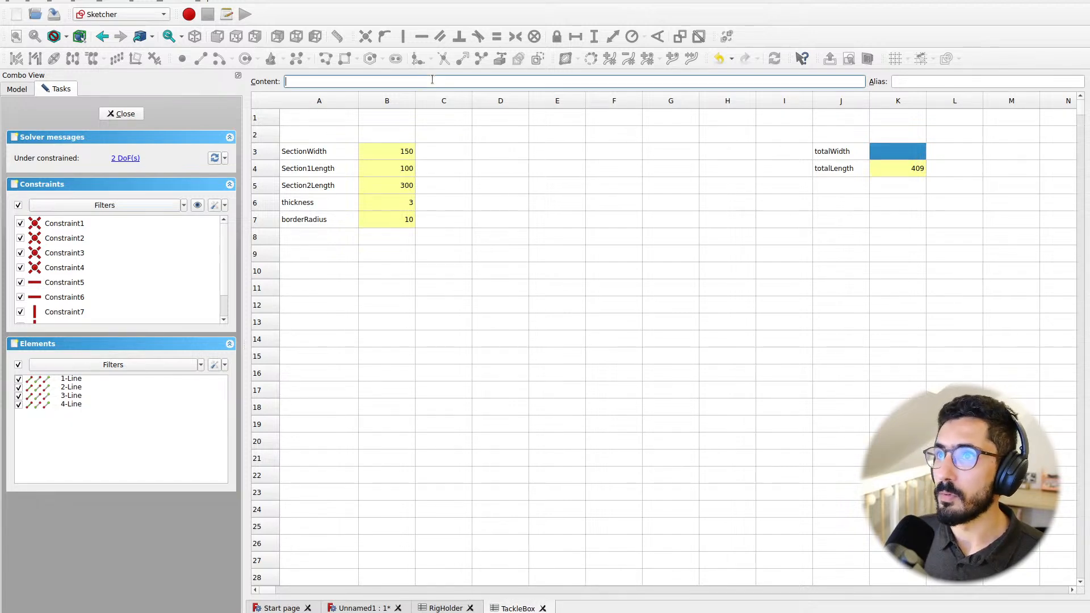
{"action": "type", "text": "="}
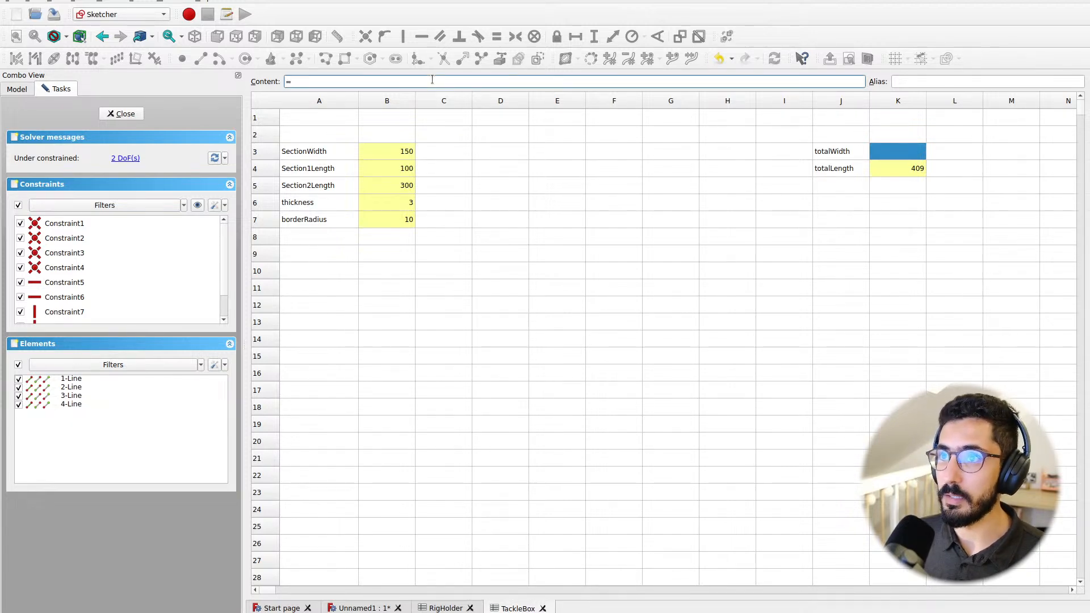
{"action": "type", "text": " th"}
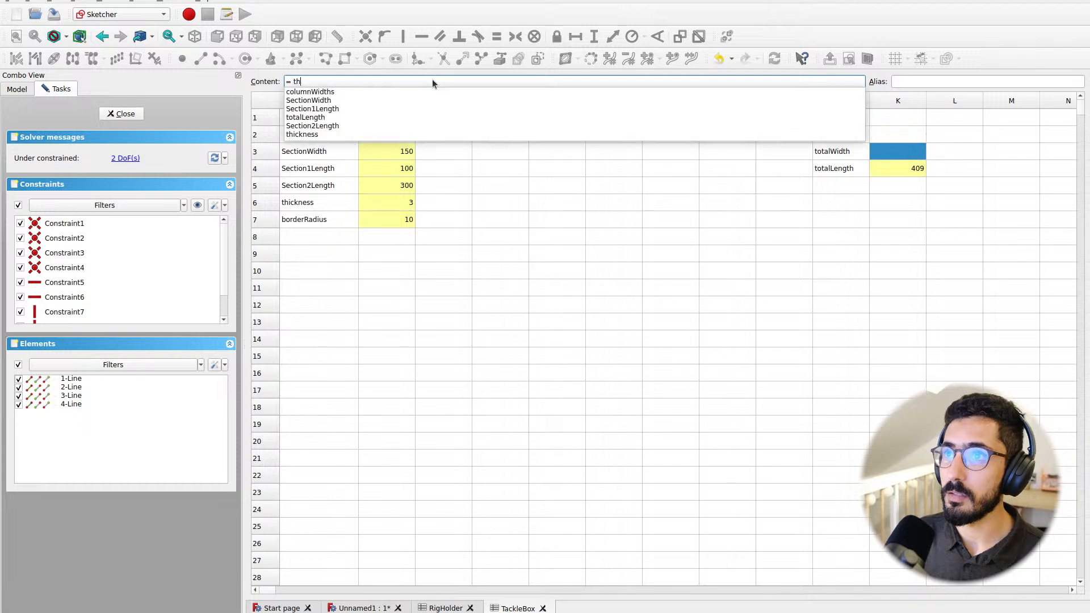
{"action": "type", "text": "ic"}
{"action": "key", "text": "BackSpace"}
{"action": "type", "text": "ickness"}
{"action": "key", "text": "Down"}
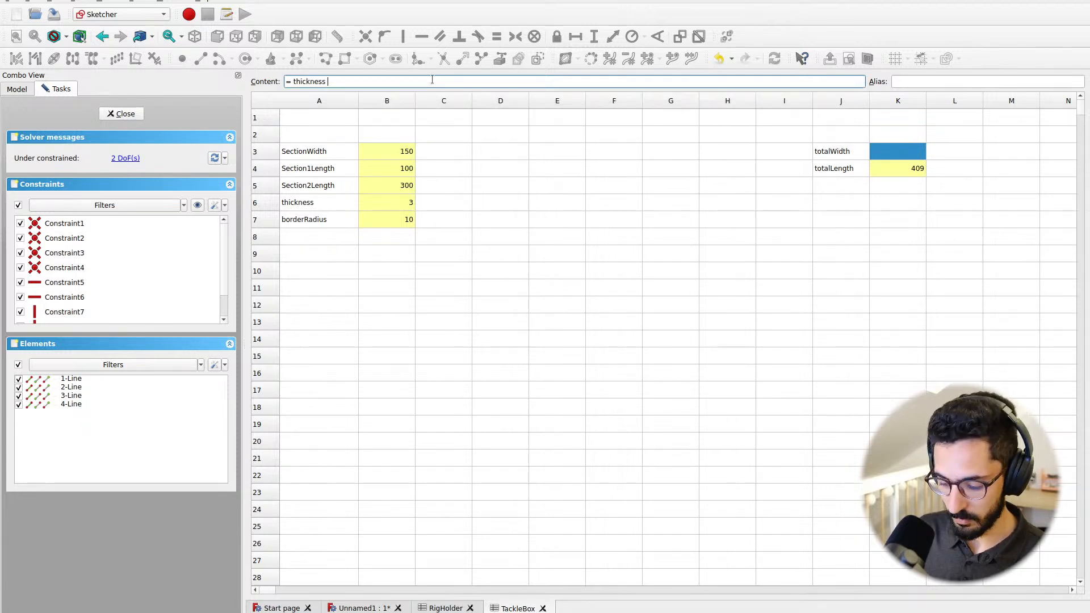
{"action": "type", "text": "* 3 "}
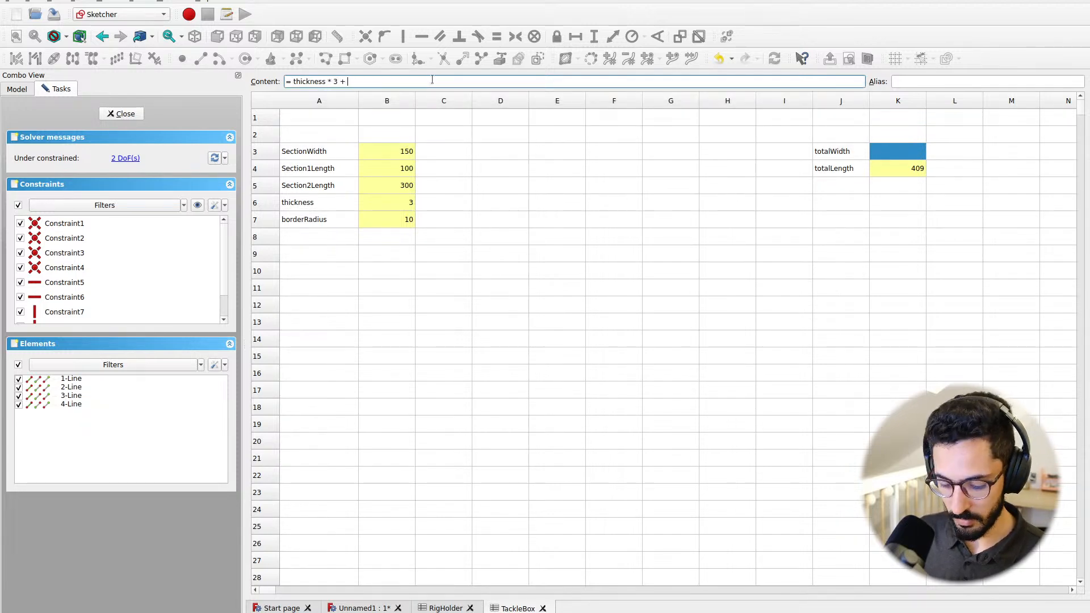
{"action": "type", "text": "+ wid"}
{"action": "key", "text": "Down"}
{"action": "key", "text": "Down"}
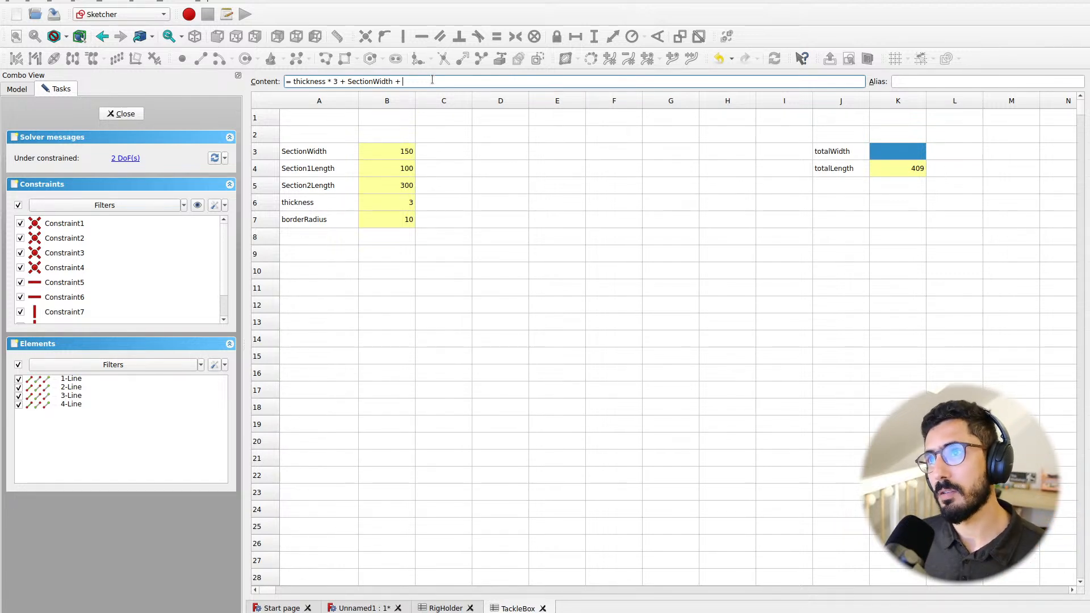
{"action": "type", "text": "Spreadsheet002."}
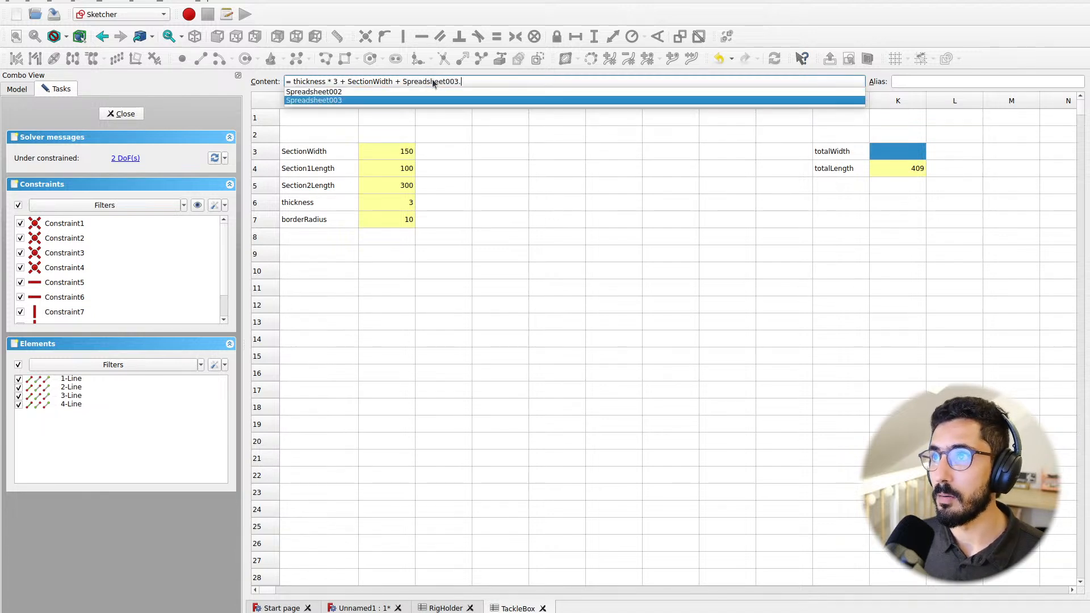
{"action": "key", "text": "BackSpace"}
{"action": "key", "text": "BackSpace"}
{"action": "key", "text": "BackSpace"}
{"action": "key", "text": "BackSpace"}
{"action": "key", "text": "BackSpace"}
{"action": "key", "text": "BackSpace"}
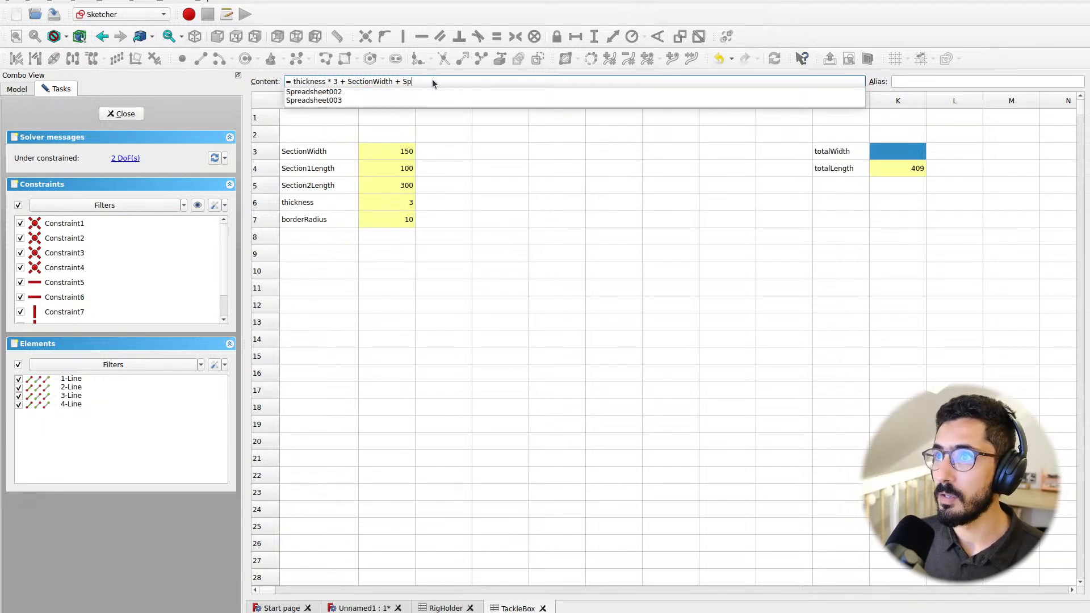
{"action": "key", "text": "BackSpace"}
{"action": "key", "text": "BackSpace"}
{"action": "key", "text": "BackSpace"}
{"action": "key", "text": "BackSpace"}
{"action": "key", "text": "BackSpace"}
{"action": "key", "text": "BackSpace"}
{"action": "key", "text": "BackSpace"}
{"action": "key", "text": "BackSpace"}
{"action": "key", "text": "BackSpace"}
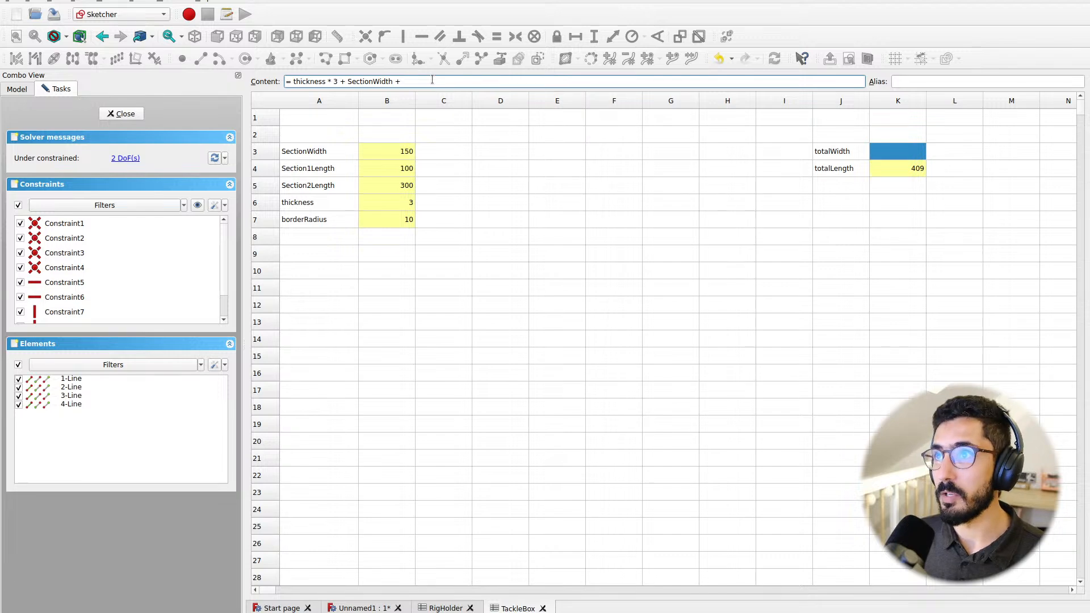
Append a reference to the <<RigHolder>> spreadsheet to the unfinished totalWidth formula in K3
{"action": "type", "text": "<<"}
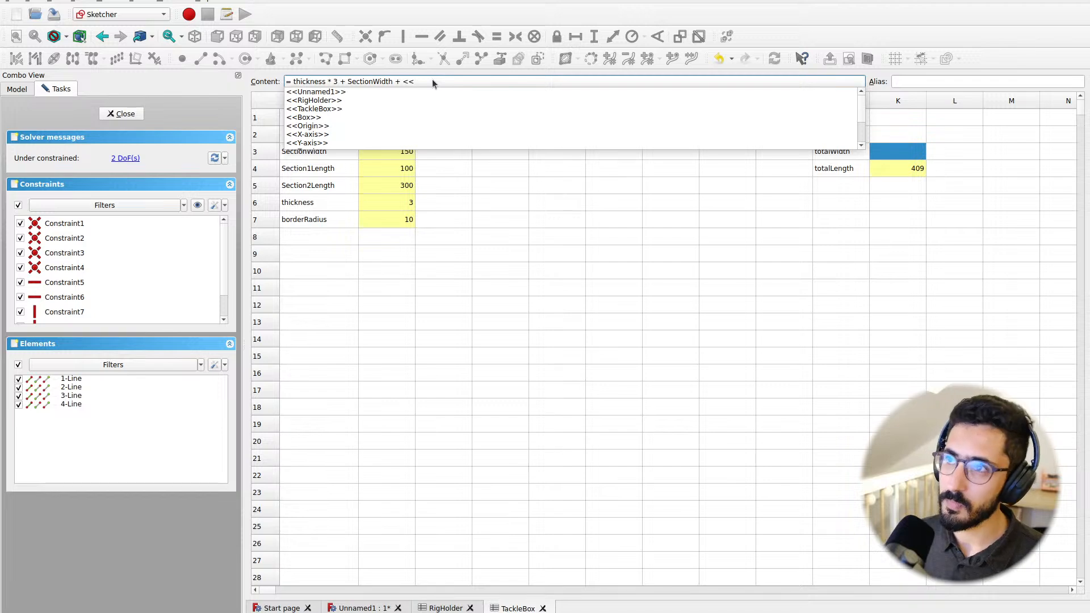
{"action": "key", "text": "Down"}
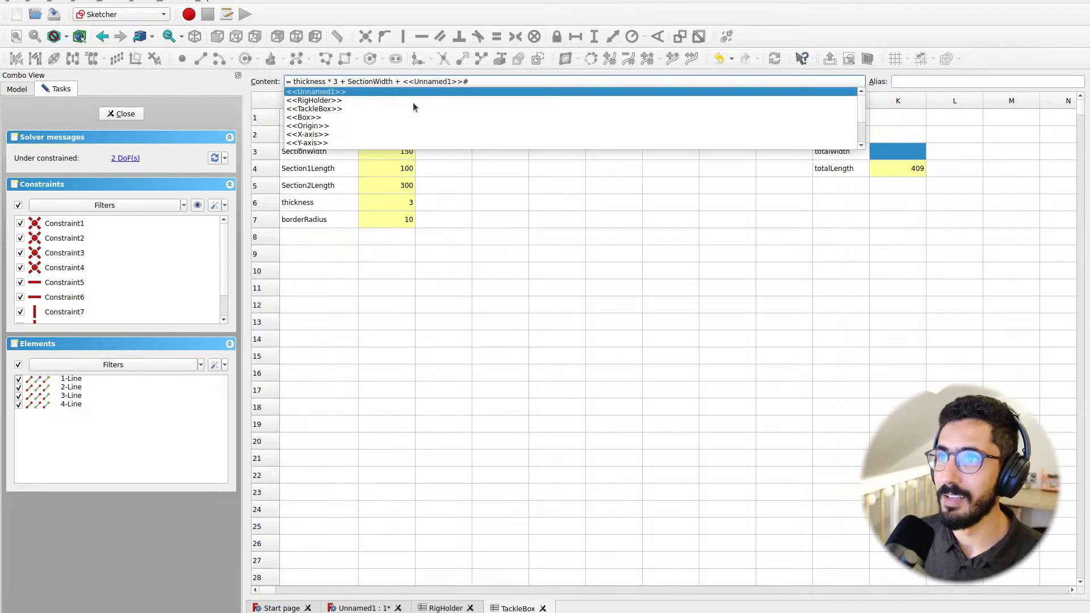
{"action": "key", "text": "Down"}
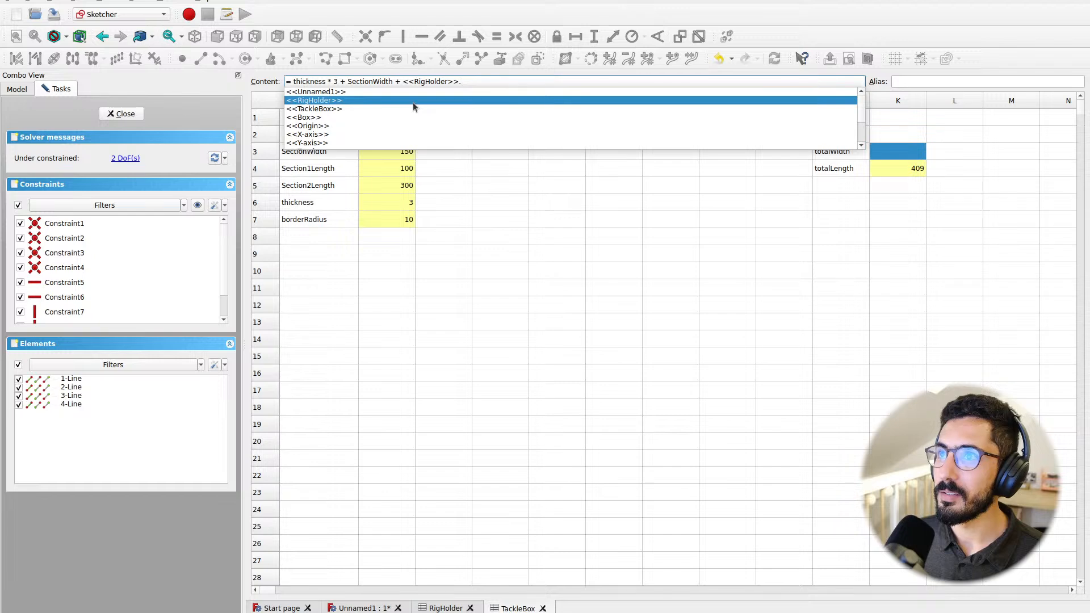
{"action": "type", "text": "wid"}
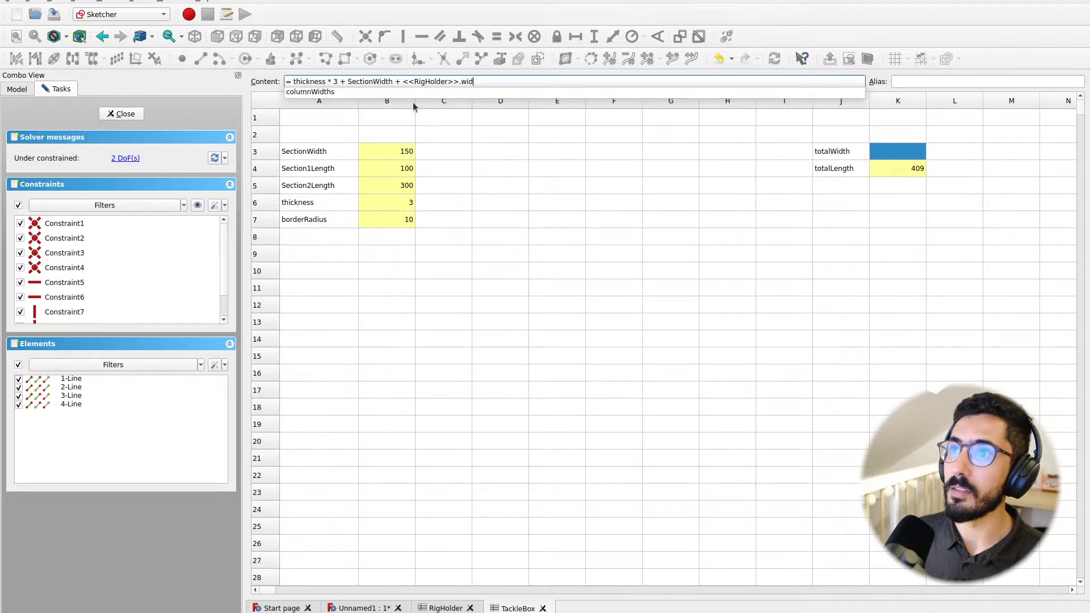
{"action": "key", "text": "Down"}
{"action": "key", "text": "BackSpace"}
{"action": "key", "text": "BackSpace"}
{"action": "key", "text": "BackSpace"}
{"action": "key", "text": "BackSpace"}
{"action": "key", "text": "BackSpace"}
{"action": "key", "text": "BackSpace"}
{"action": "key", "text": "BackSpace"}
{"action": "key", "text": "BackSpace"}
{"action": "key", "text": "BackSpace"}
{"action": "key", "text": "BackSpace"}
{"action": "key", "text": "BackSpace"}
{"action": "key", "text": "BackSpace"}
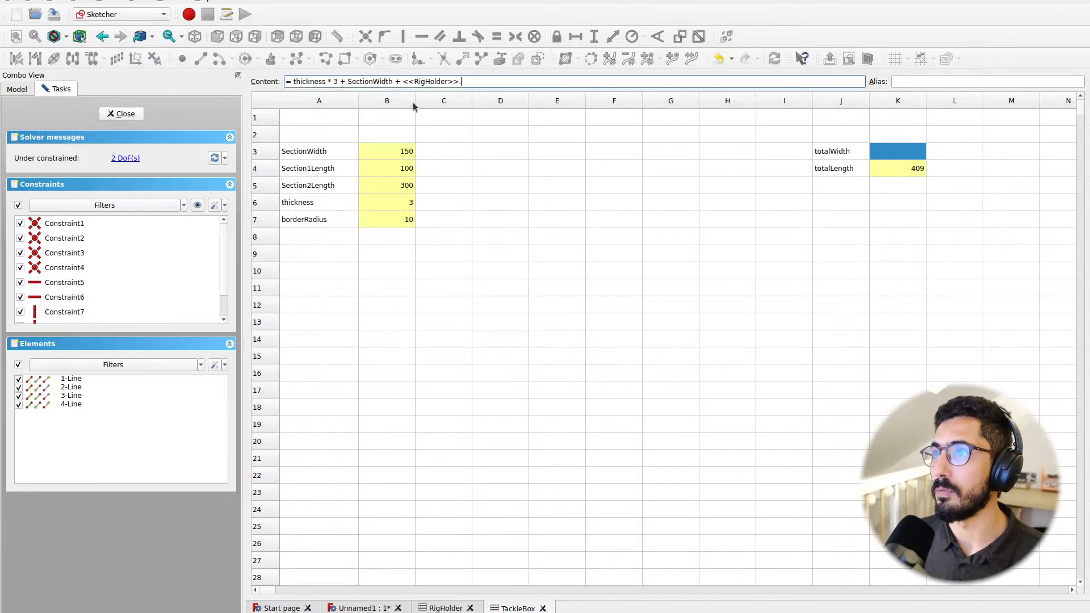
Enter 60 in cell B3 of the RigHolder spreadsheet, beside the width label
{"action": "left_click", "coordinate": [448, 608]}
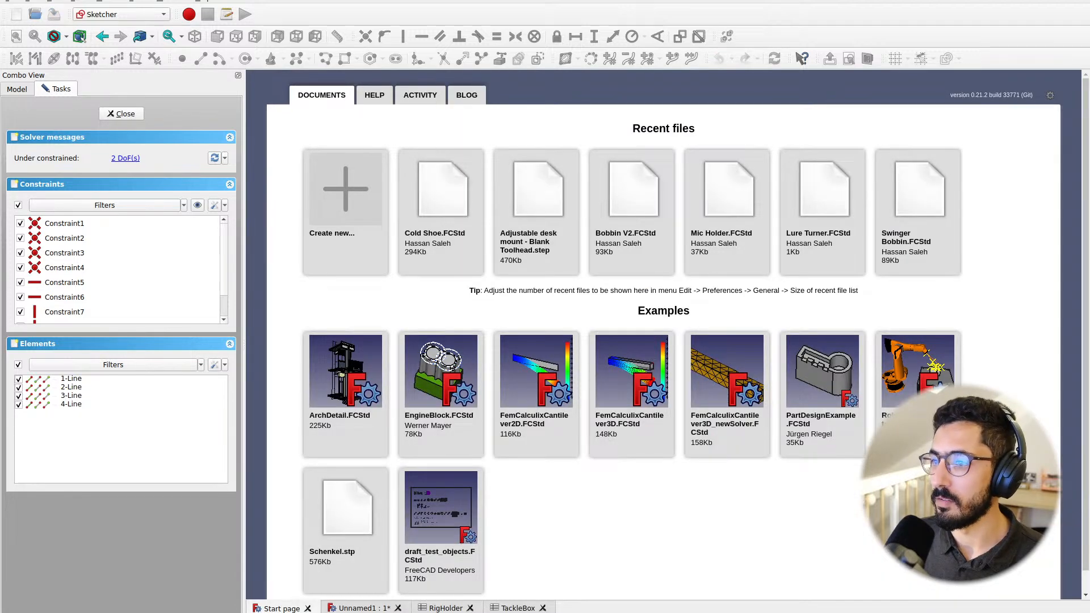
{"action": "left_click", "coordinate": [438, 609]}
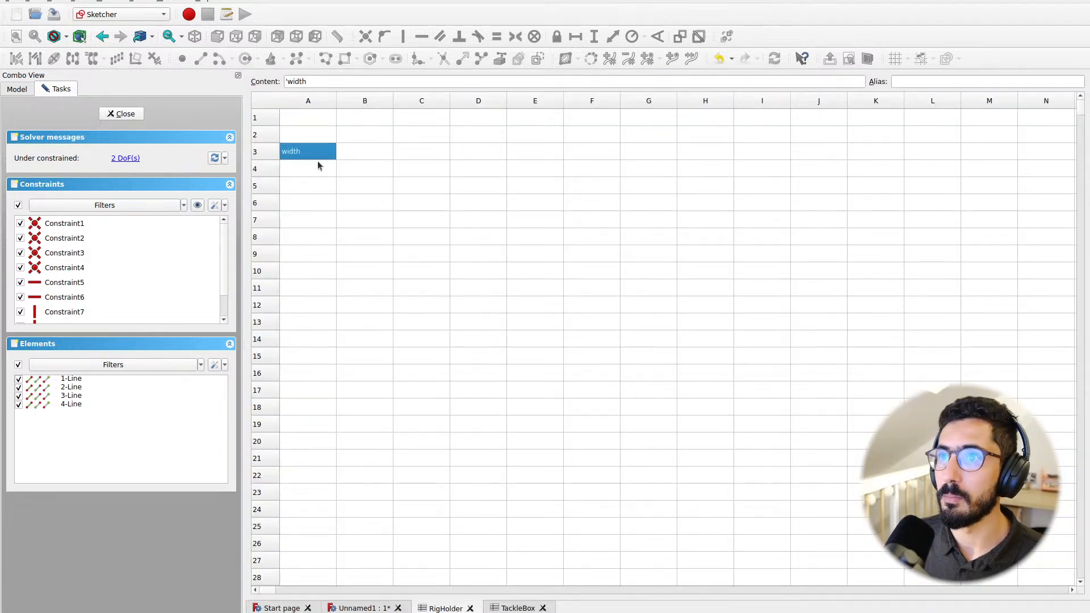
{"action": "left_click", "coordinate": [394, 153]}
{"action": "left_click", "coordinate": [350, 150]}
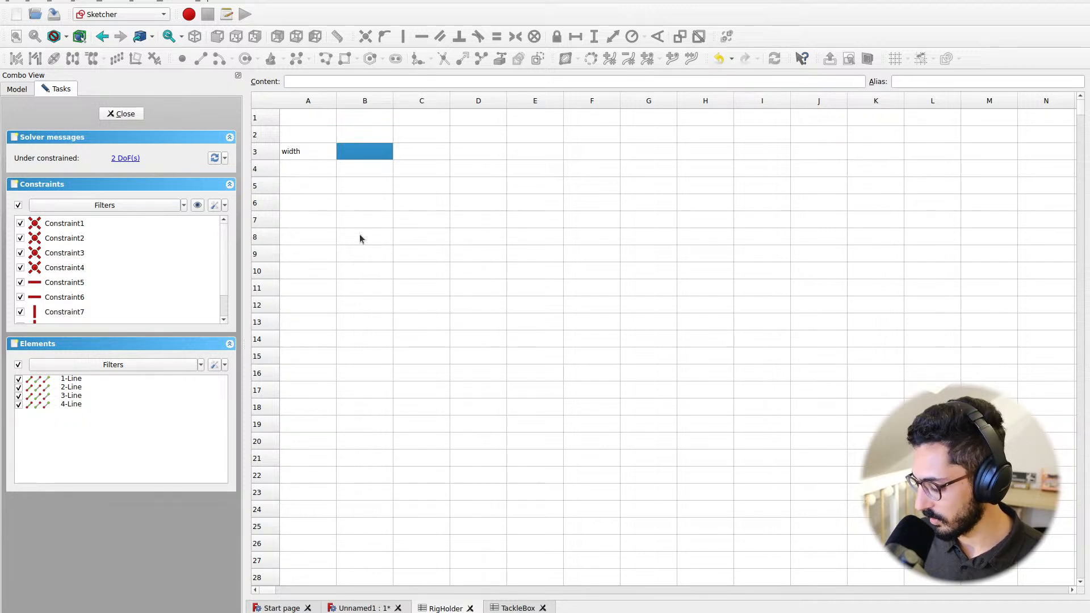
{"action": "type", "text": "60"}
{"action": "key", "text": "Return"}
Give RigHolder cell B3 the alias width, copied from its label in A3
{"action": "left_click", "coordinate": [295, 154]}
{"action": "key", "text": "ctrl+c"}
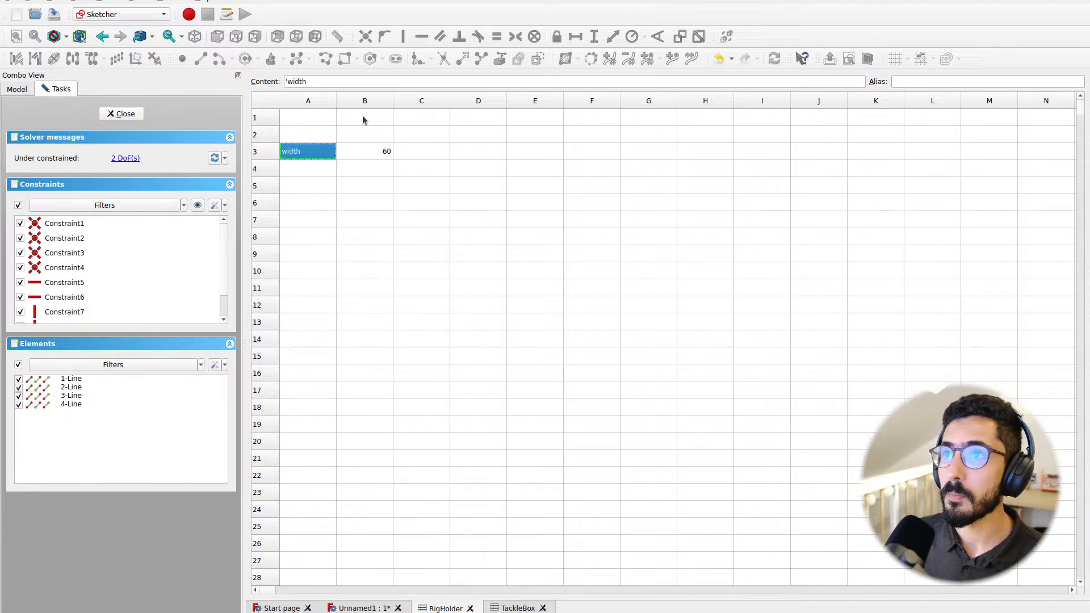
{"action": "left_click", "coordinate": [387, 149]}
{"action": "left_click", "coordinate": [937, 82]}
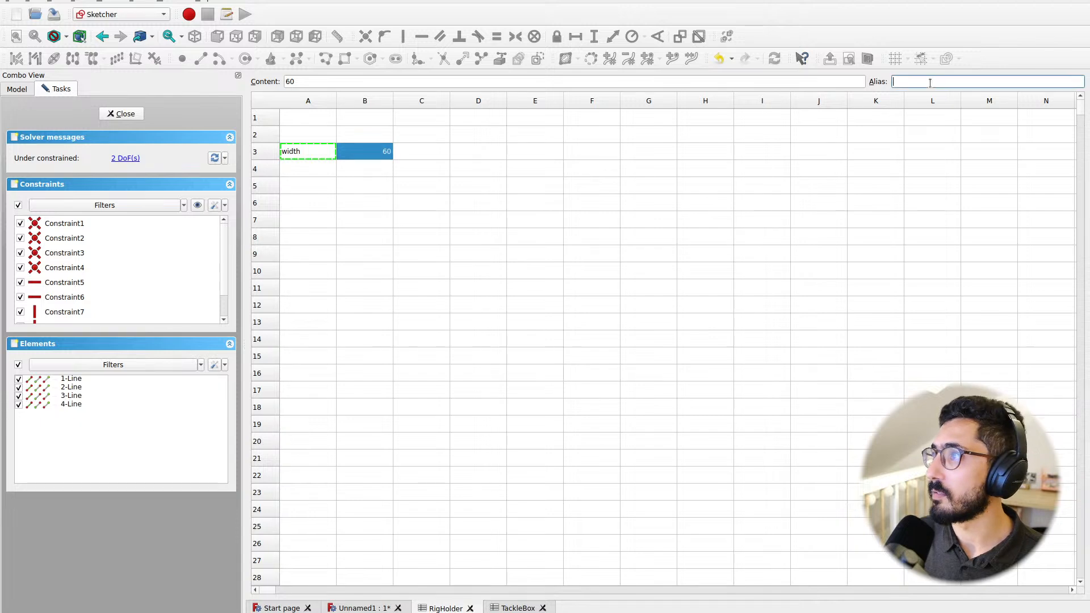
{"action": "key", "text": "ctrl+v"}
{"action": "left_click", "coordinate": [348, 166]}
{"action": "left_click", "coordinate": [366, 150]}
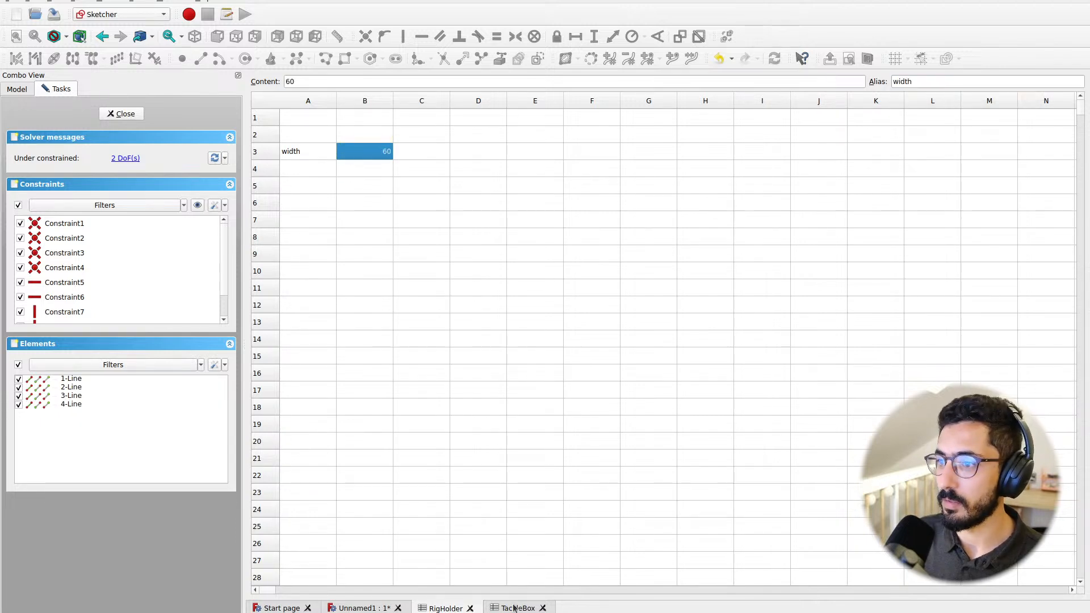
Complete the TackleBox cell K3 formula as =thickness * 3 + SectionWidth + <<RigHolder>>.width
{"action": "left_click", "coordinate": [514, 607]}
{"action": "left_click", "coordinate": [472, 83]}
{"action": "type", "text": "wid"}
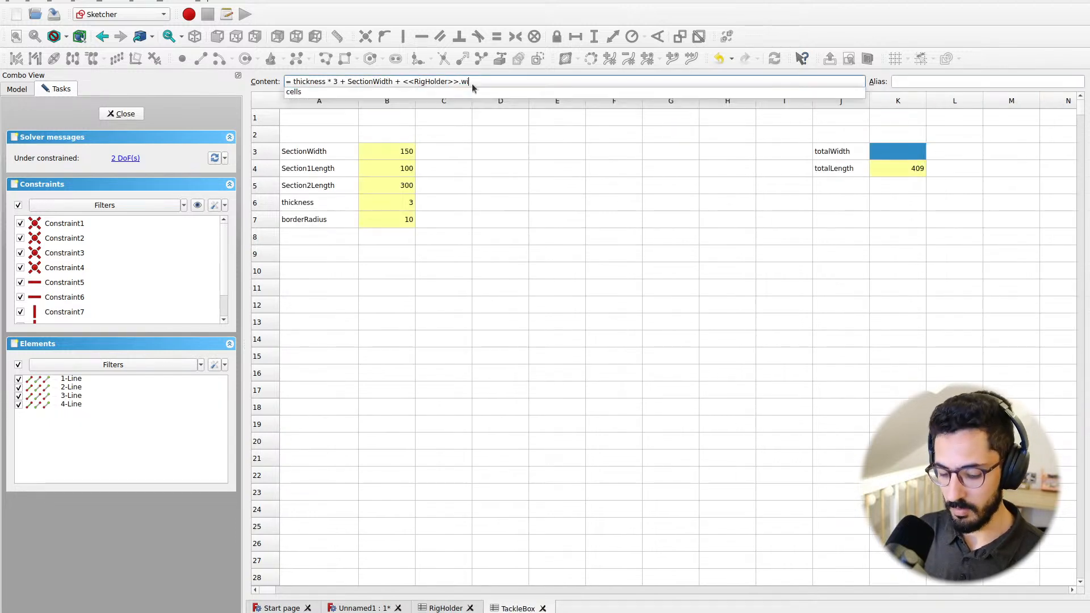
{"action": "key", "text": "Down"}
{"action": "key", "text": "BackSpace"}
{"action": "key", "text": "BackSpace"}
{"action": "key", "text": "BackSpace"}
{"action": "key", "text": "BackSpace"}
{"action": "key", "text": "BackSpace"}
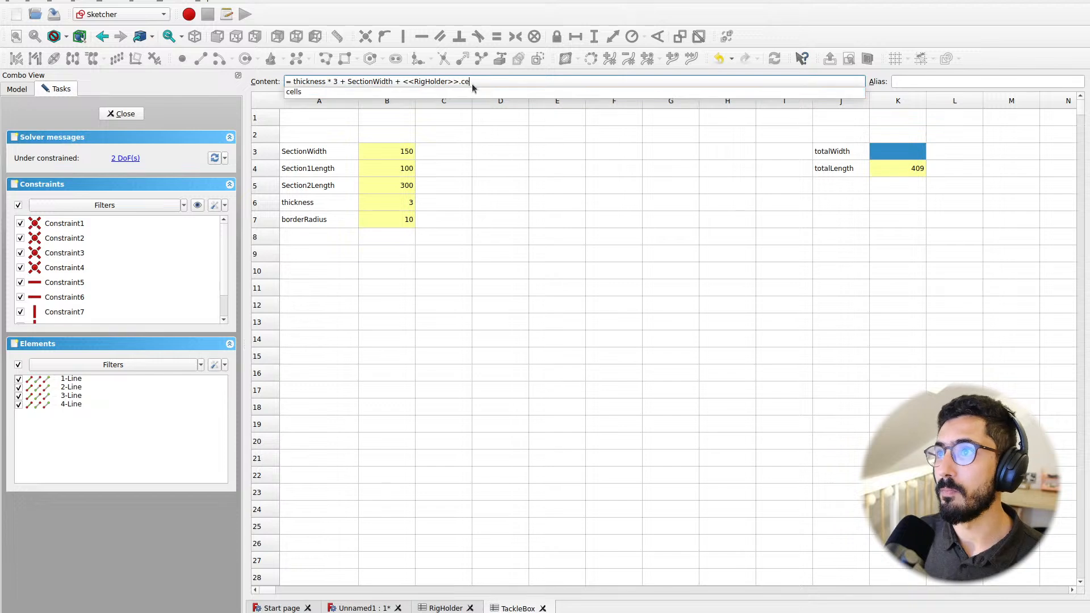
{"action": "type", "text": "w"}
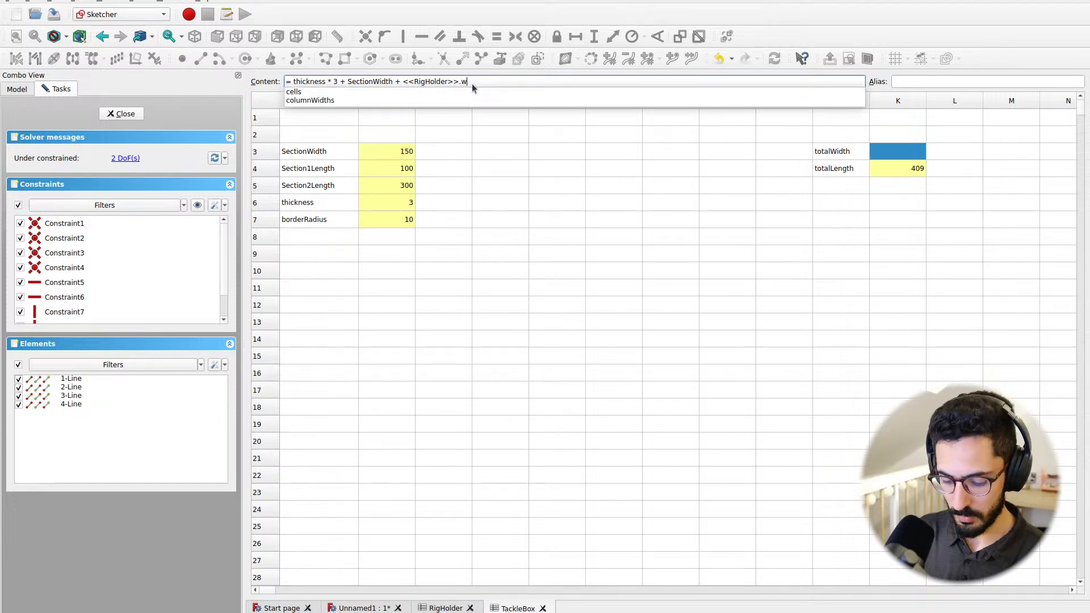
{"action": "type", "text": "idth"}
{"action": "key", "text": "Return"}
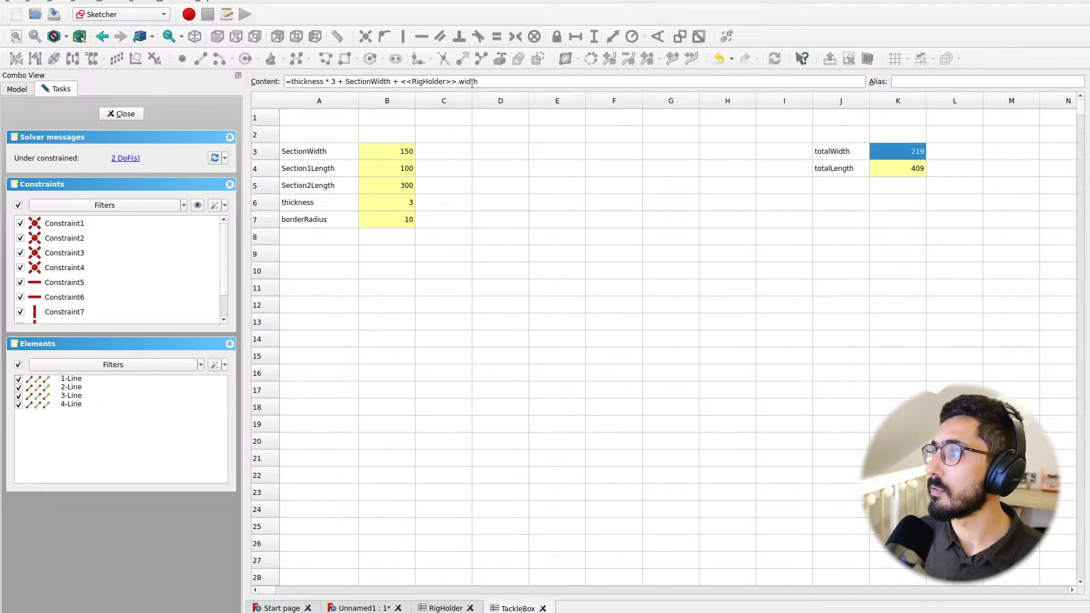
{"action": "left_click", "coordinate": [953, 203]}
{"action": "left_click", "coordinate": [903, 158]}
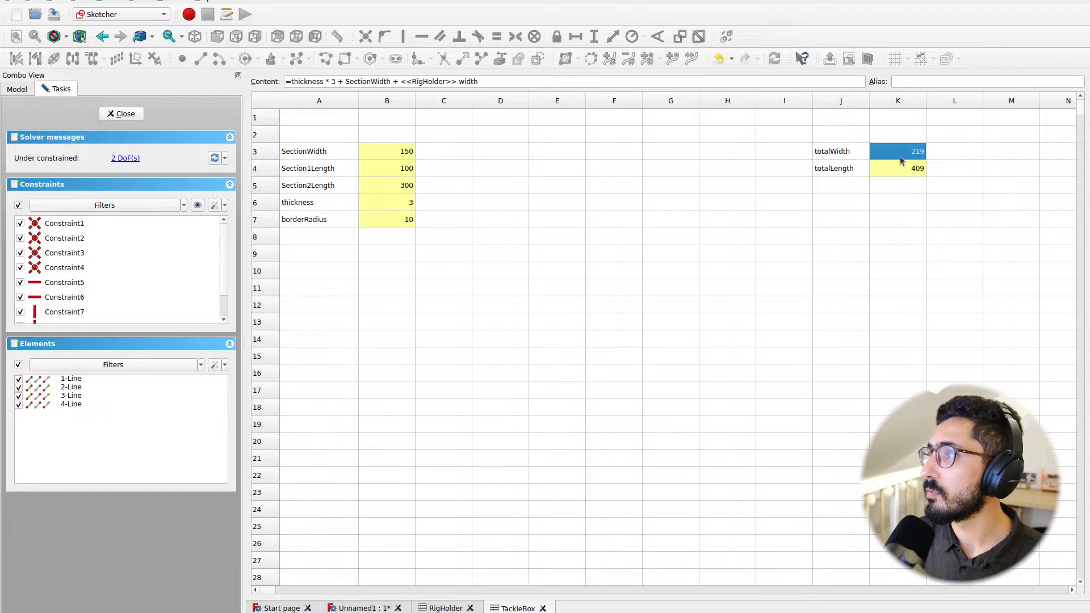
Increase the width value in RigHolder cell B3 and check the totalWidth cell in the TackleBox spreadsheet
{"action": "left_click", "coordinate": [456, 603]}
{"action": "left_click", "coordinate": [367, 152]}
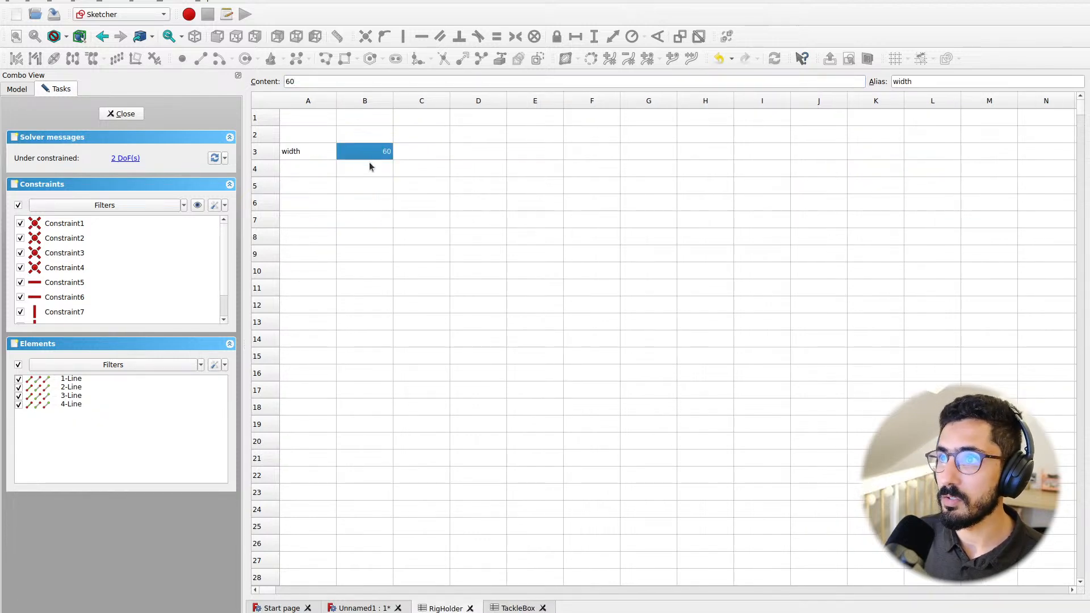
{"action": "left_click", "coordinate": [370, 167]}
{"action": "left_click", "coordinate": [517, 608]}
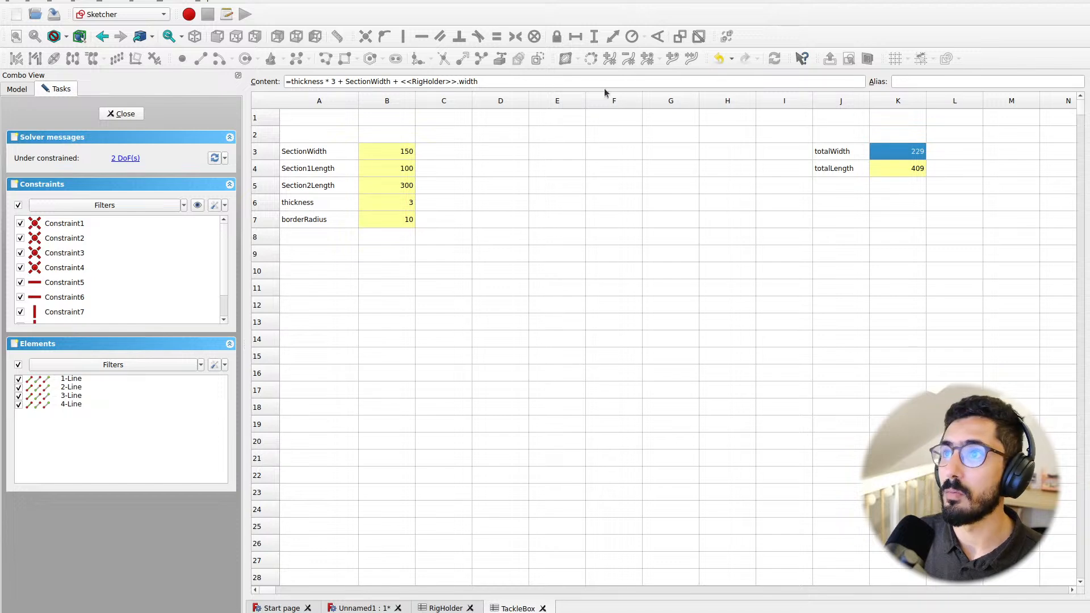
Give TackleBox cell K3 the alias totalWidth, copied from its label in J3
{"action": "left_click", "coordinate": [834, 157]}
{"action": "double_click", "coordinate": [384, 83]}
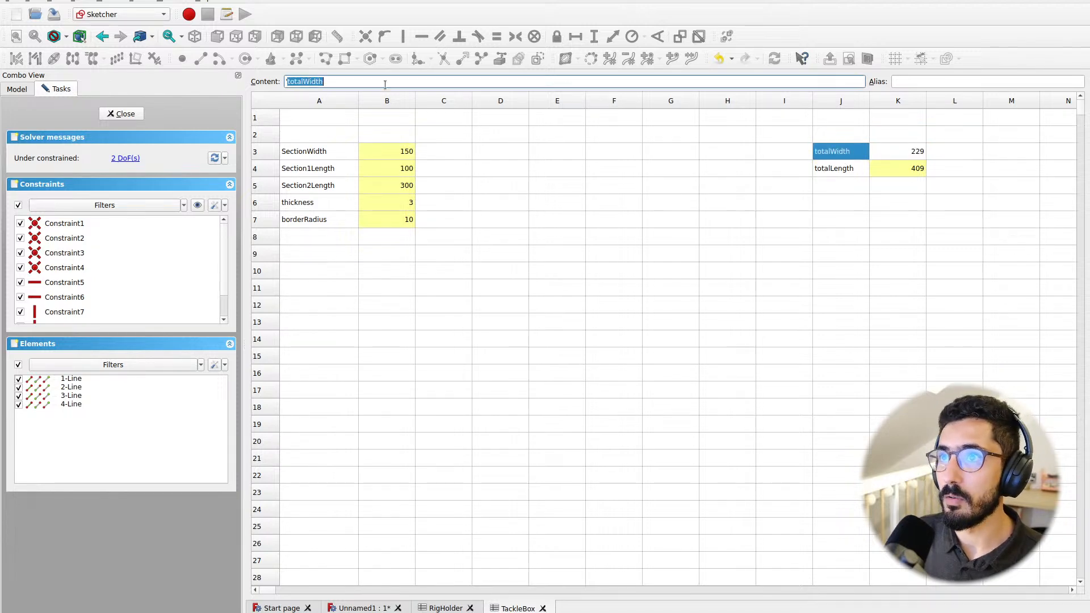
{"action": "key", "text": "ctrl+c"}
{"action": "left_click", "coordinate": [921, 149]}
{"action": "left_click", "coordinate": [941, 81]}
{"action": "key", "text": "ctrl+v"}
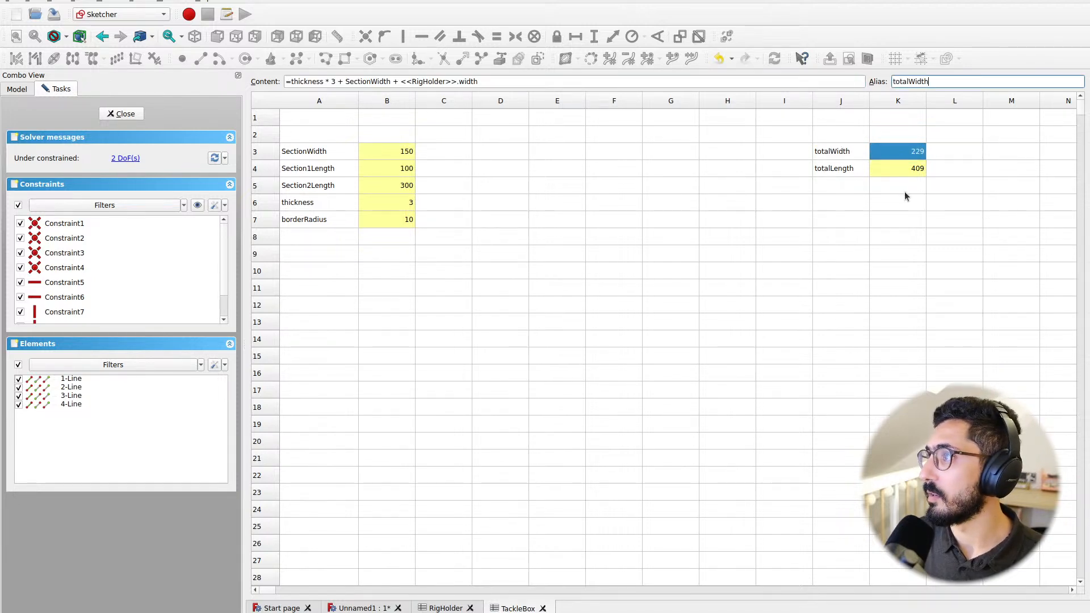
{"action": "left_click", "coordinate": [905, 196]}
{"action": "left_click", "coordinate": [908, 151]}
{"action": "left_click", "coordinate": [906, 167]}
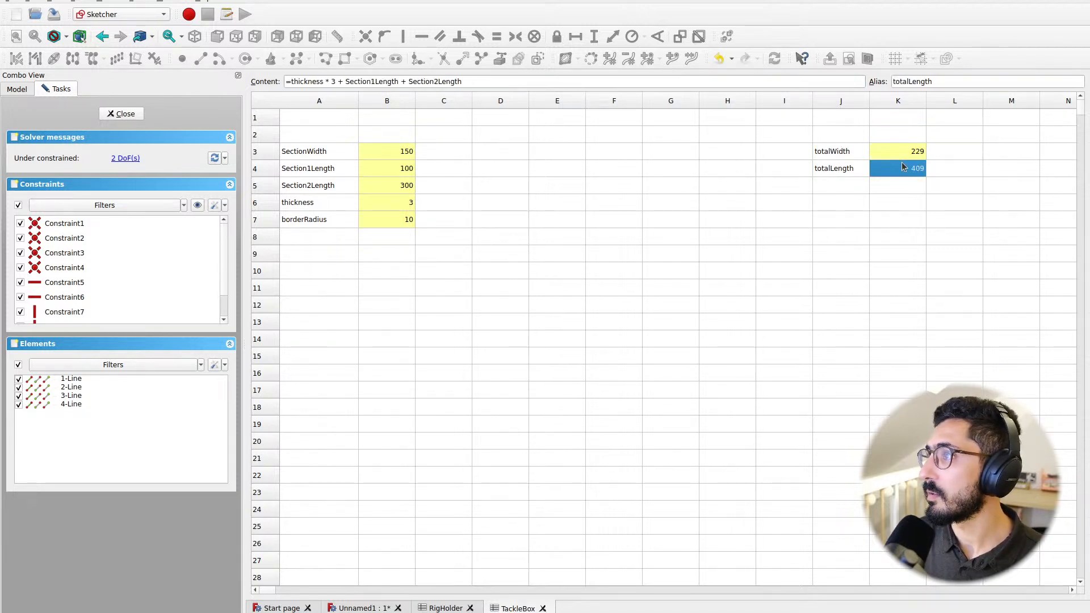
Constrain the horizontal length of the rectangle's lower edge to <<TackleBox>>.totalWidth and place its dimension below the edge
{"action": "left_click", "coordinate": [364, 608]}
{"action": "middle_click_drag", "start_coordinate": [466, 348], "coordinate": [552, 366]}
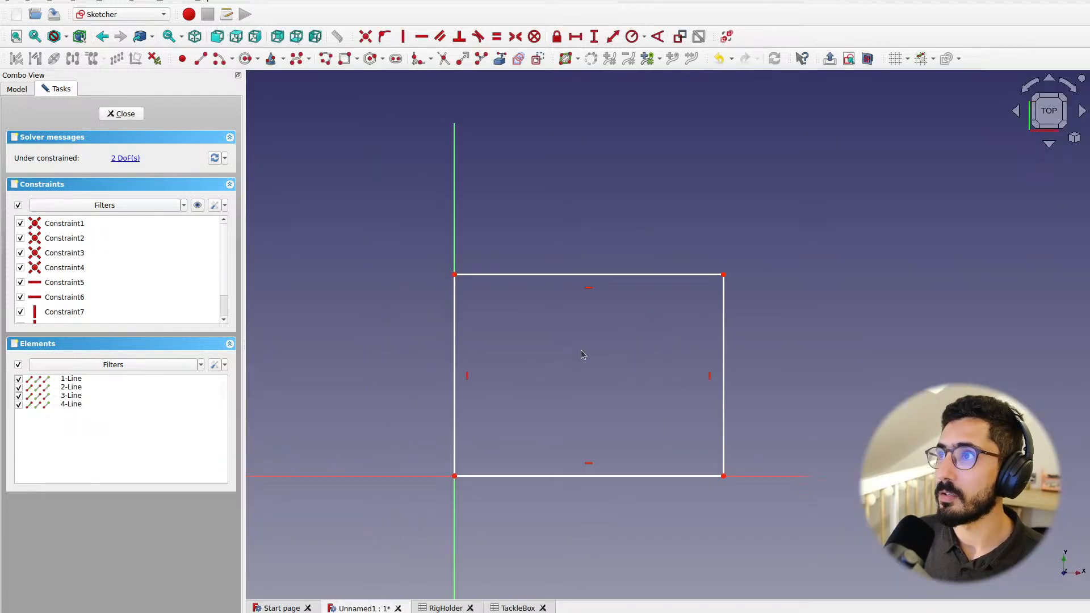
{"action": "left_click", "coordinate": [576, 37]}
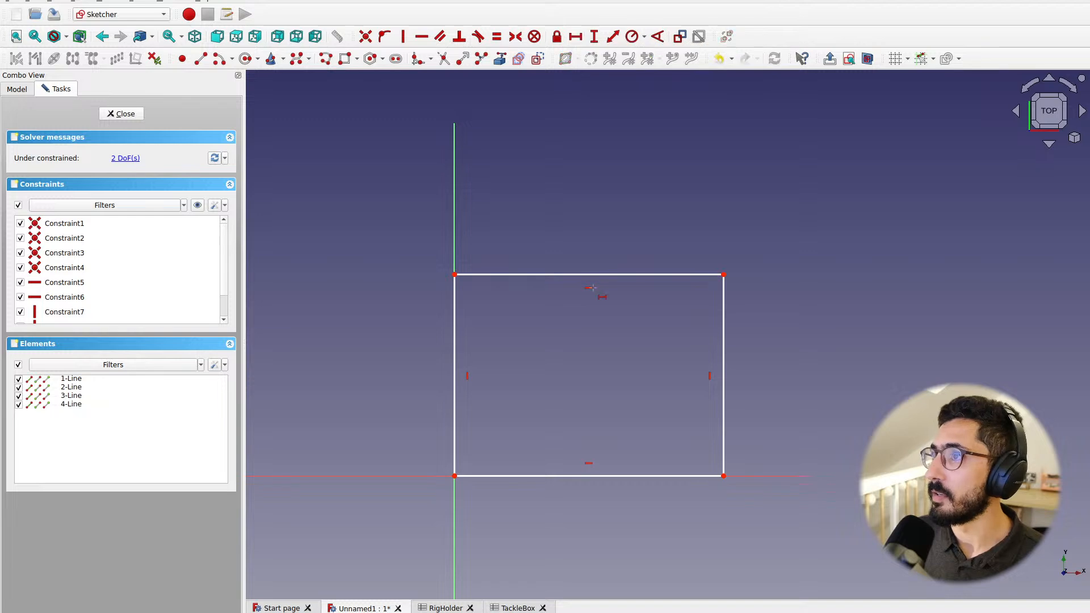
{"action": "left_click", "coordinate": [592, 476]}
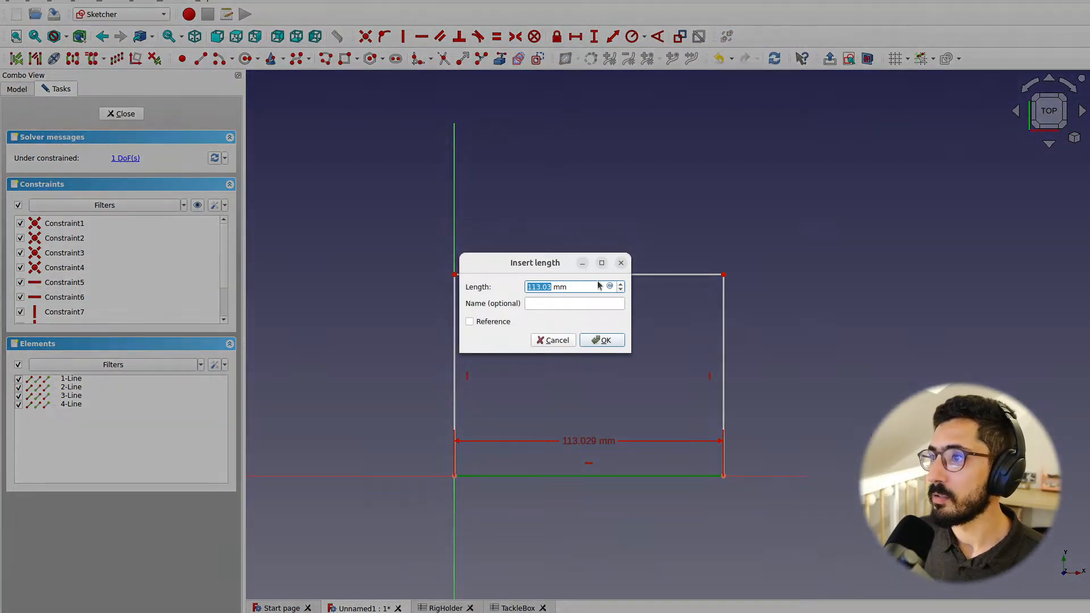
{"action": "left_click", "coordinate": [609, 286]}
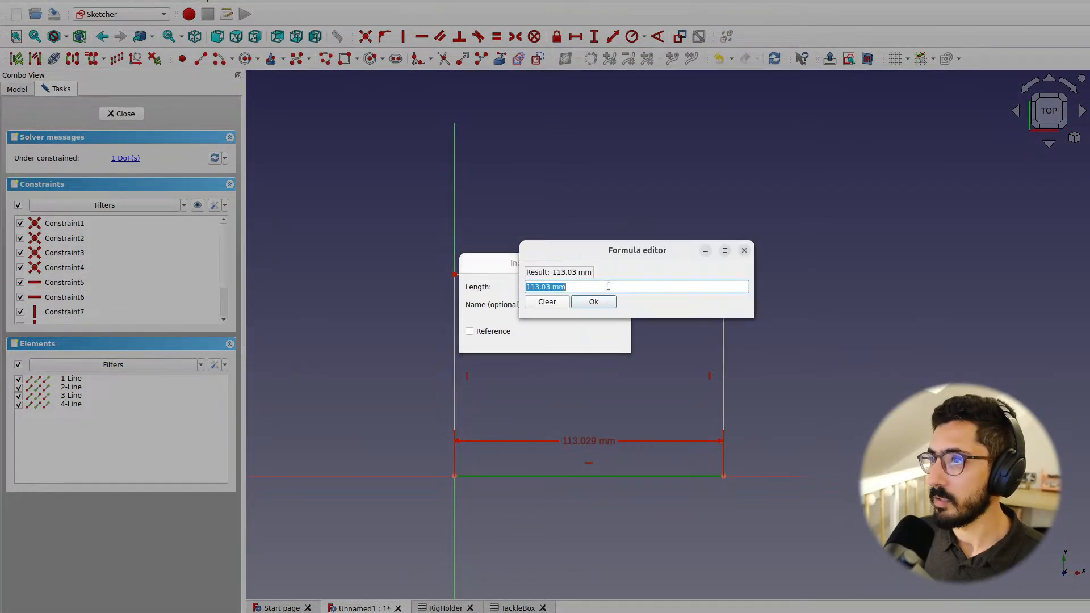
{"action": "type", "text": "<<"}
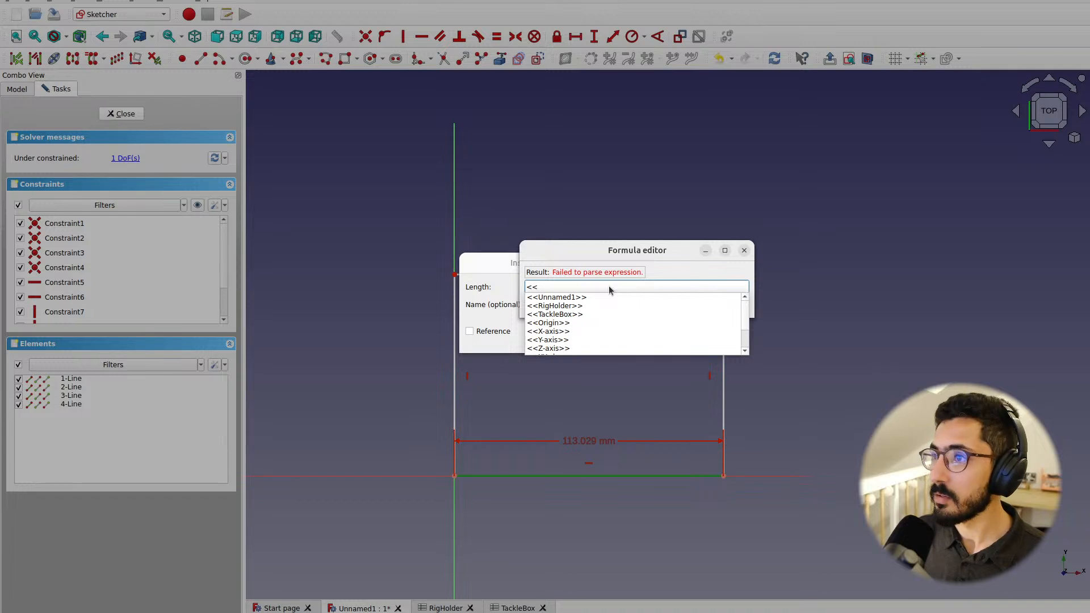
{"action": "key", "text": "Down"}
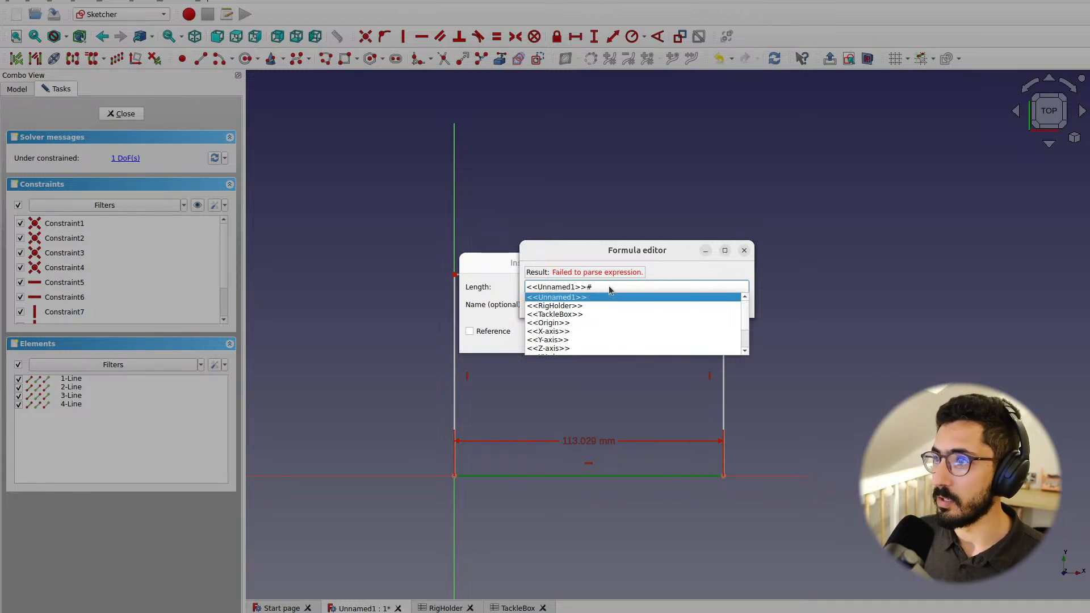
{"action": "key", "text": "Down"}
{"action": "key", "text": "Down"}
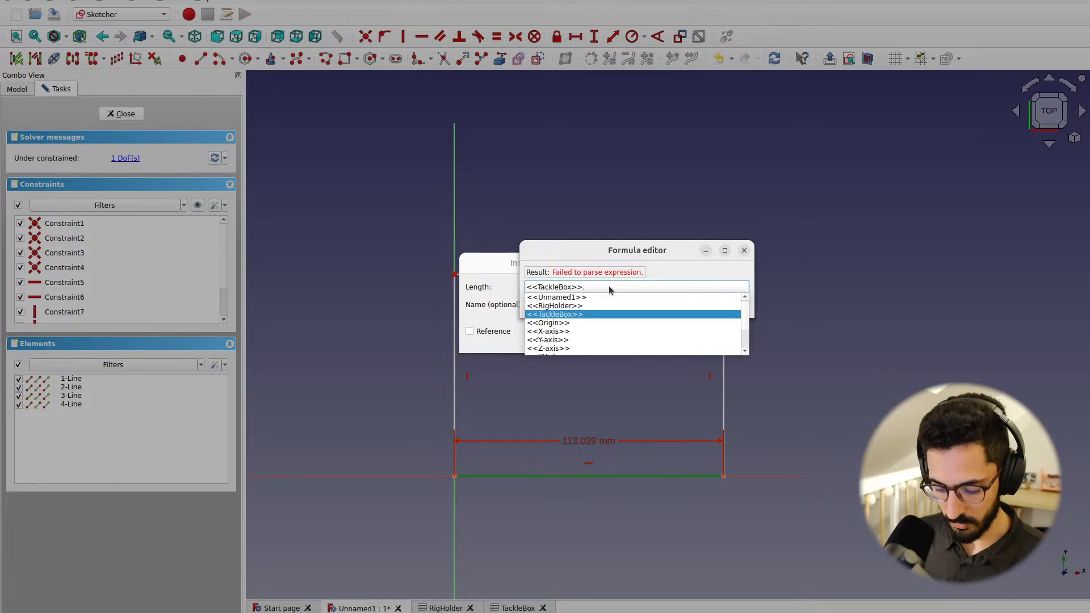
{"action": "key", "text": "Return"}
{"action": "type", "text": "tot"}
{"action": "key", "text": "Down"}
{"action": "key", "text": "Return"}
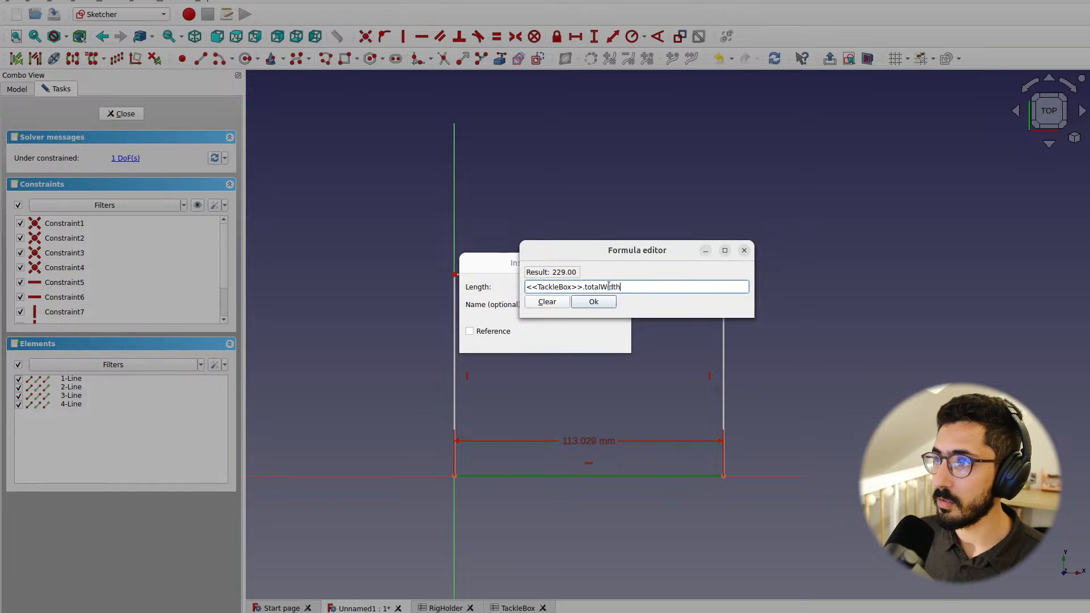
{"action": "left_click", "coordinate": [602, 303]}
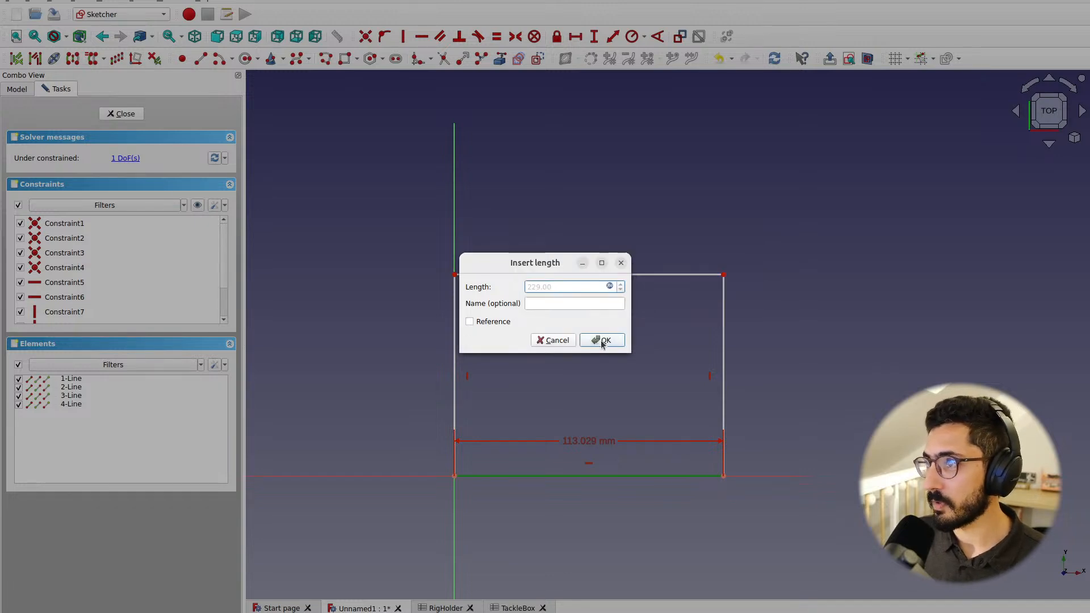
{"action": "left_click", "coordinate": [601, 342]}
{"action": "left_click_drag", "start_coordinate": [718, 439], "coordinate": [721, 525]}
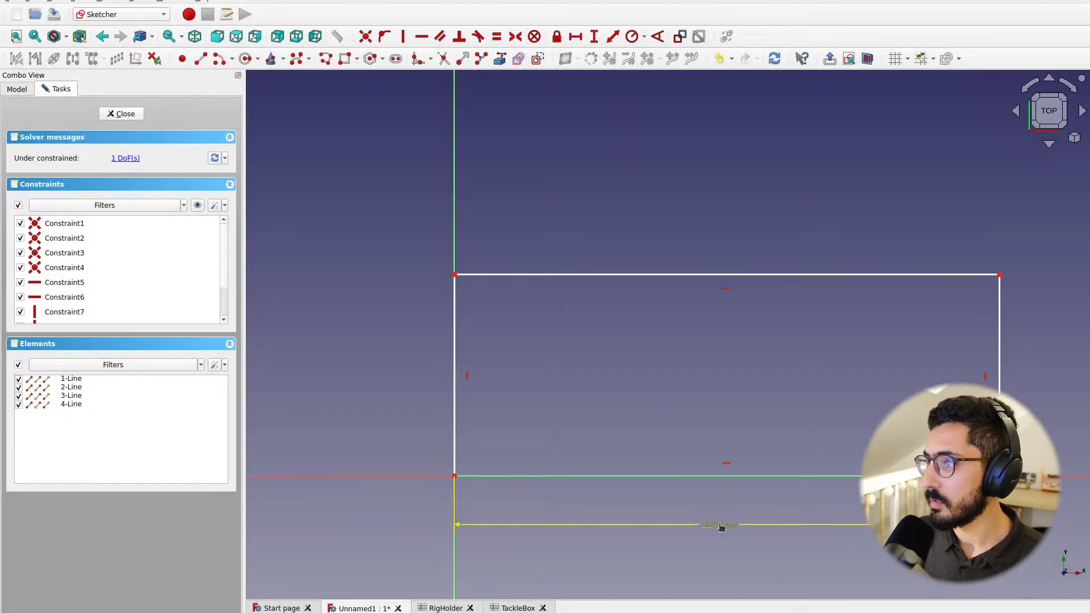
Constrain the vertical length of the rectangle's right edge with the expression <<TackleBox>>.totalLength
{"action": "mouse_move", "coordinate": [694, 382]}
{"action": "middle_mouse_down"}
{"action": "mouse_move", "coordinate": [532, 404]}
{"action": "mouse_move", "coordinate": [526, 358]}
{"action": "middle_mouse_up"}
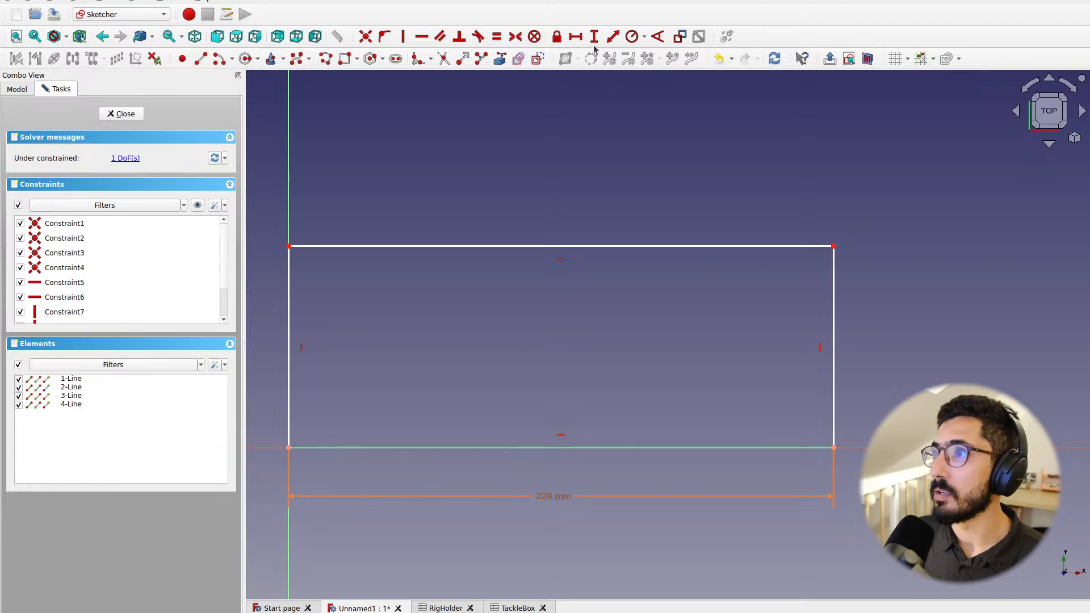
{"action": "left_click", "coordinate": [834, 307]}
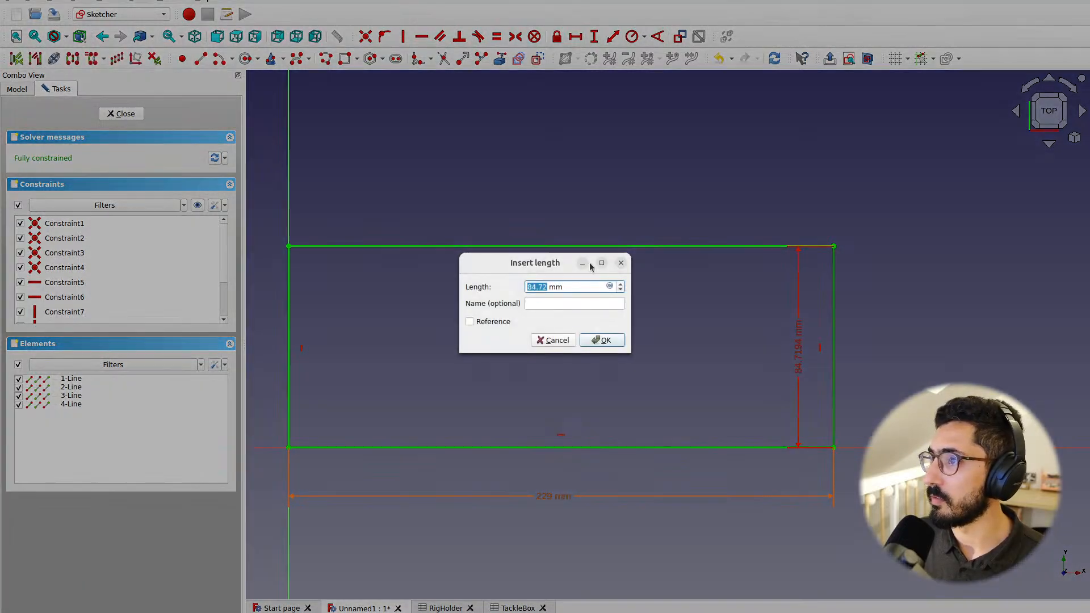
{"action": "left_click", "coordinate": [610, 284]}
{"action": "type", "text": "<<TackleBox>>."}
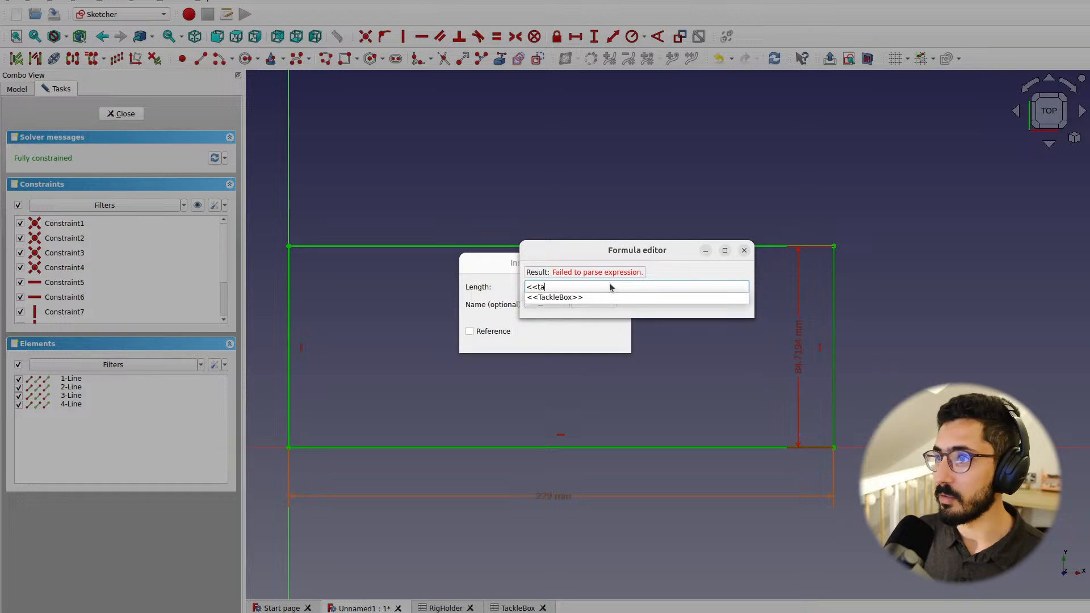
{"action": "type", "text": "totalLength"}
{"action": "key", "text": "Down"}
{"action": "key", "text": "Down"}
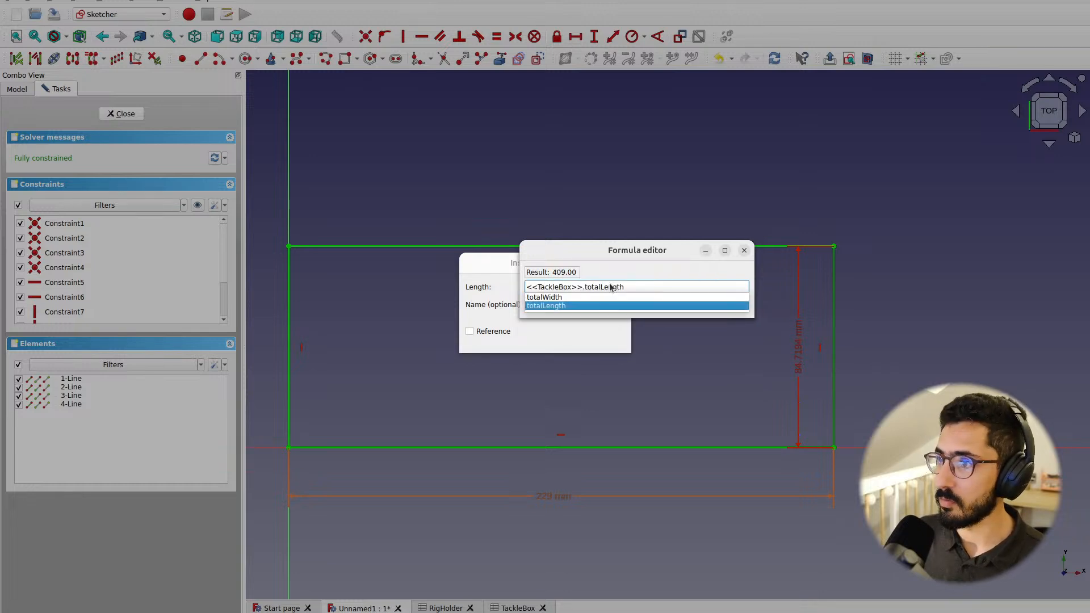
{"action": "key", "text": "Return"}
{"action": "left_click", "coordinate": [604, 308]}
{"action": "left_click", "coordinate": [601, 339]}
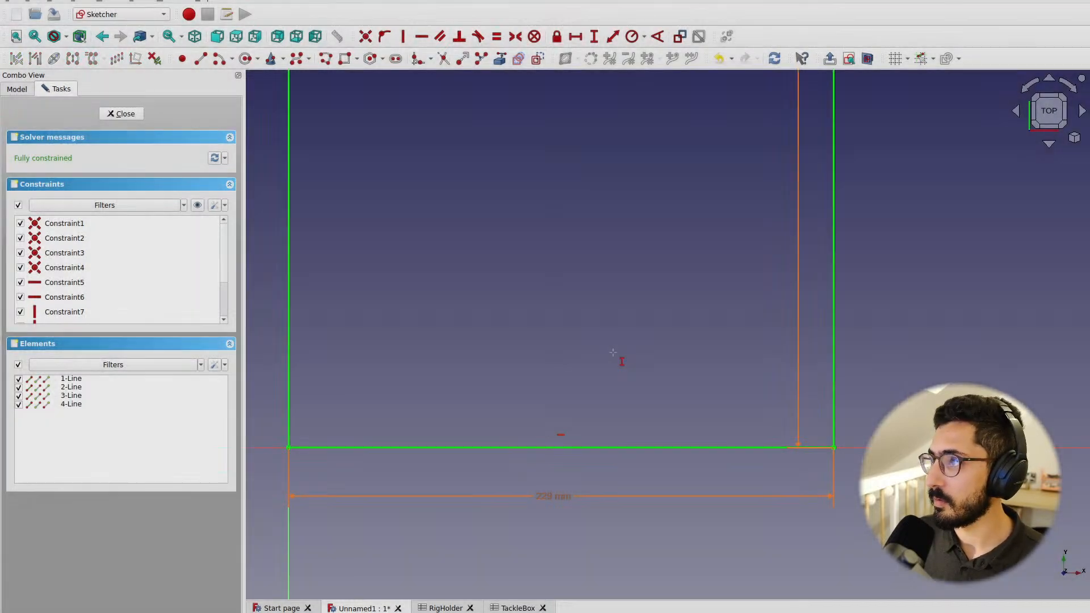
Reposition the length and width dimension labels outside the rectangle, clear of its edges
{"action": "scroll", "coordinate": [558, 302], "scroll_direction": "down", "scroll_amount": 4}
{"action": "mouse_move", "coordinate": [541, 181]}
{"action": "middle_mouse_down"}
{"action": "mouse_move", "coordinate": [526, 246]}
{"action": "mouse_move", "coordinate": [562, 390]}
{"action": "middle_mouse_up"}
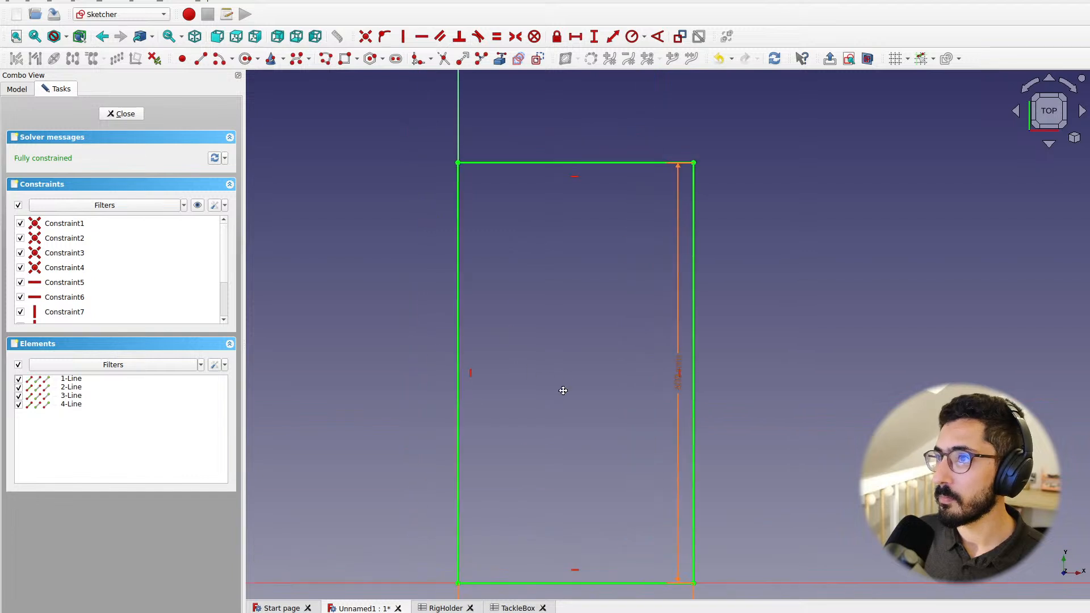
{"action": "scroll", "coordinate": [557, 345], "scroll_direction": "down", "scroll_amount": 1}
{"action": "left_click_drag", "start_coordinate": [657, 366], "coordinate": [754, 133]}
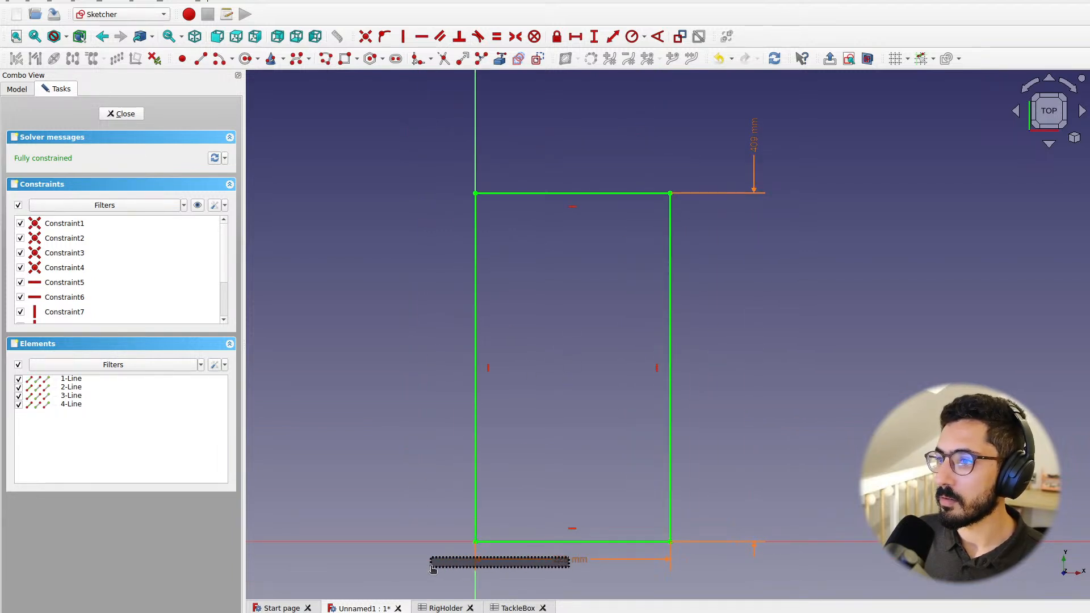
{"action": "left_click_drag", "start_coordinate": [569, 559], "coordinate": [413, 563]}
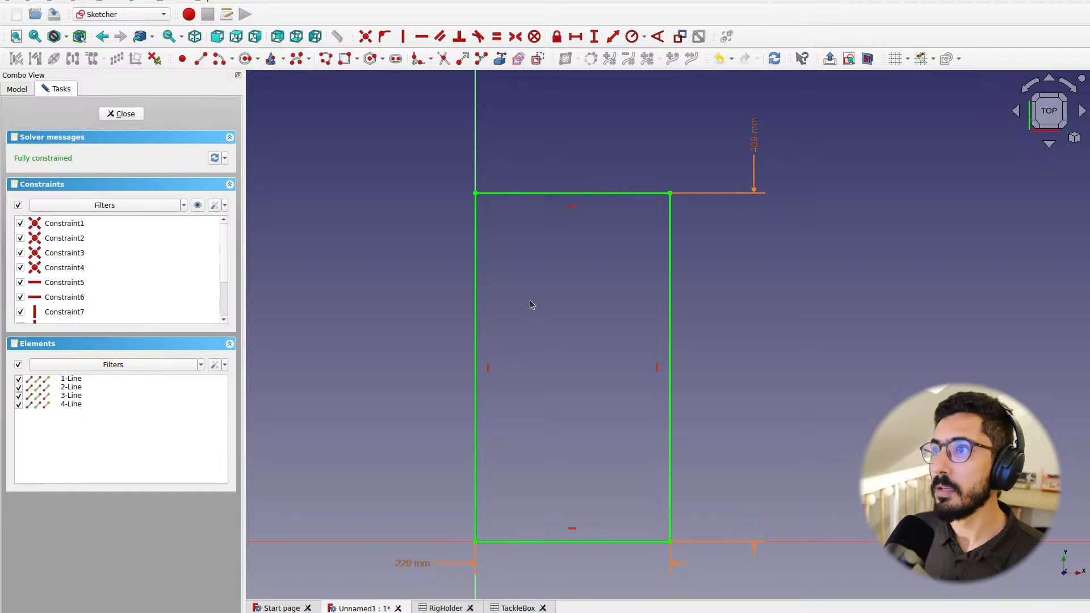
Round all four corners of the rectangle with sketch fillets between its adjacent edges
{"action": "middle_click_drag", "start_coordinate": [531, 305], "coordinate": [516, 312]}
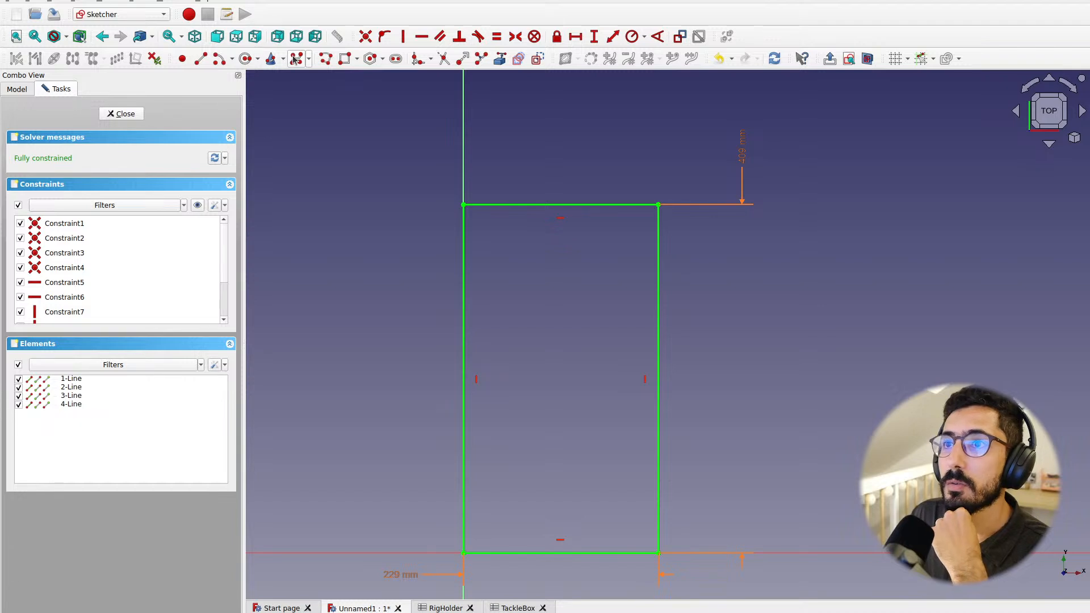
{"action": "left_click", "coordinate": [418, 60]}
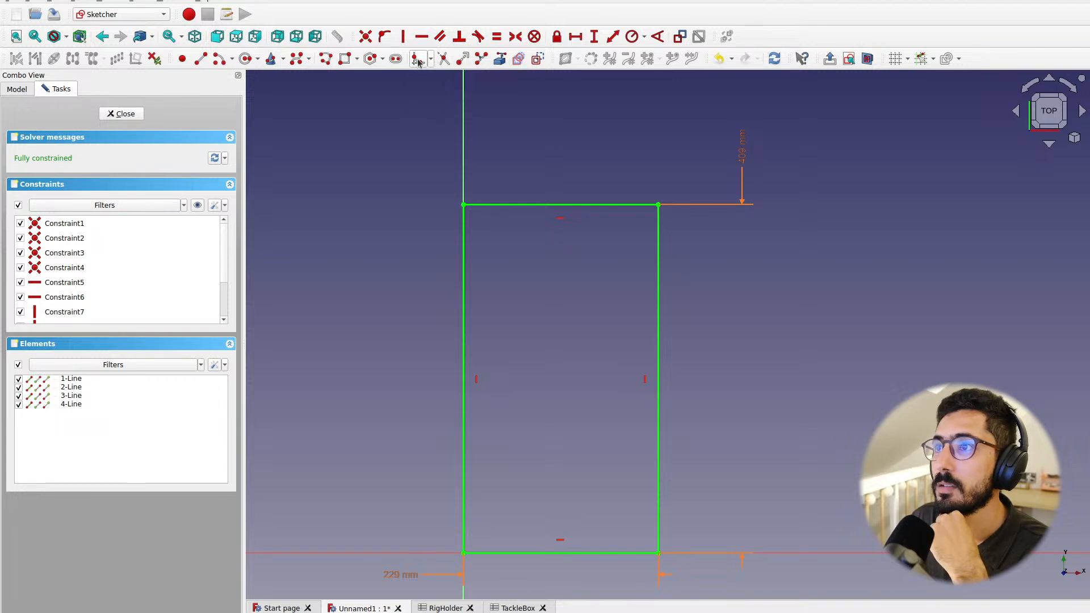
{"action": "left_click", "coordinate": [491, 204]}
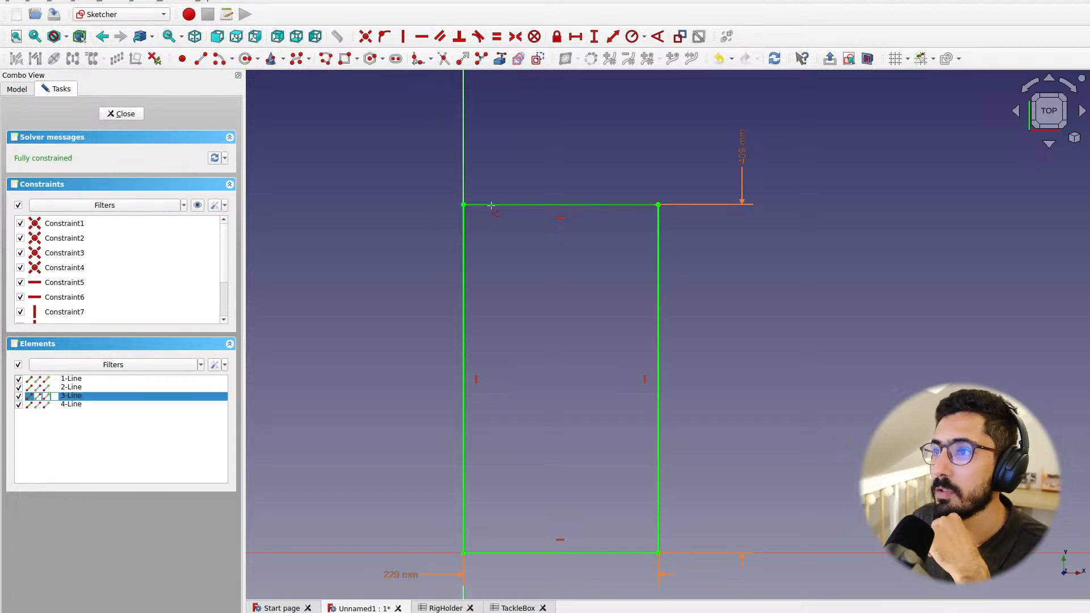
{"action": "left_click", "coordinate": [465, 318]}
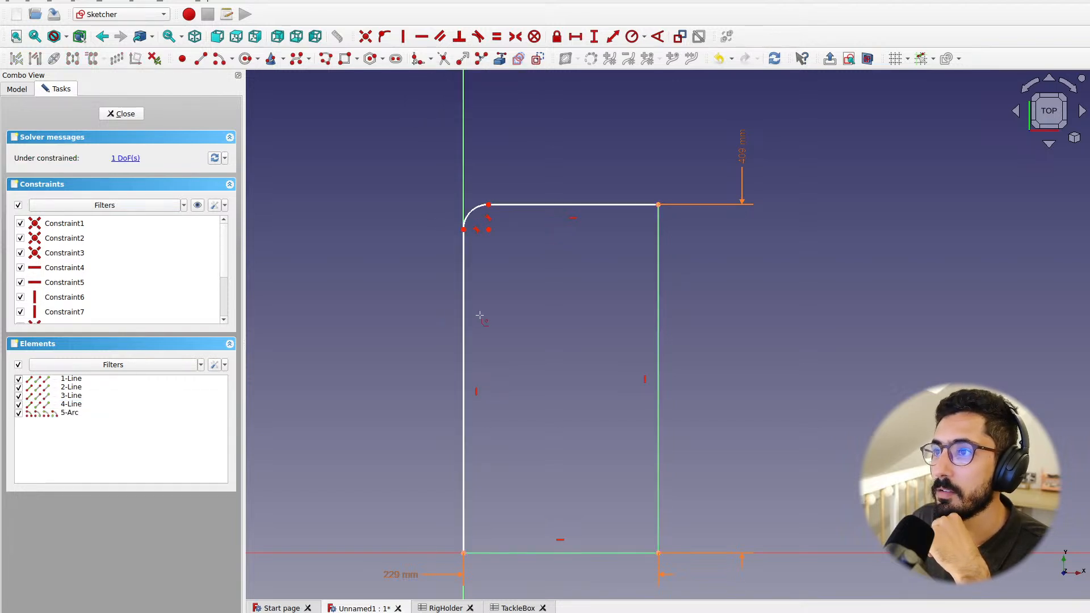
{"action": "left_click", "coordinate": [467, 525]}
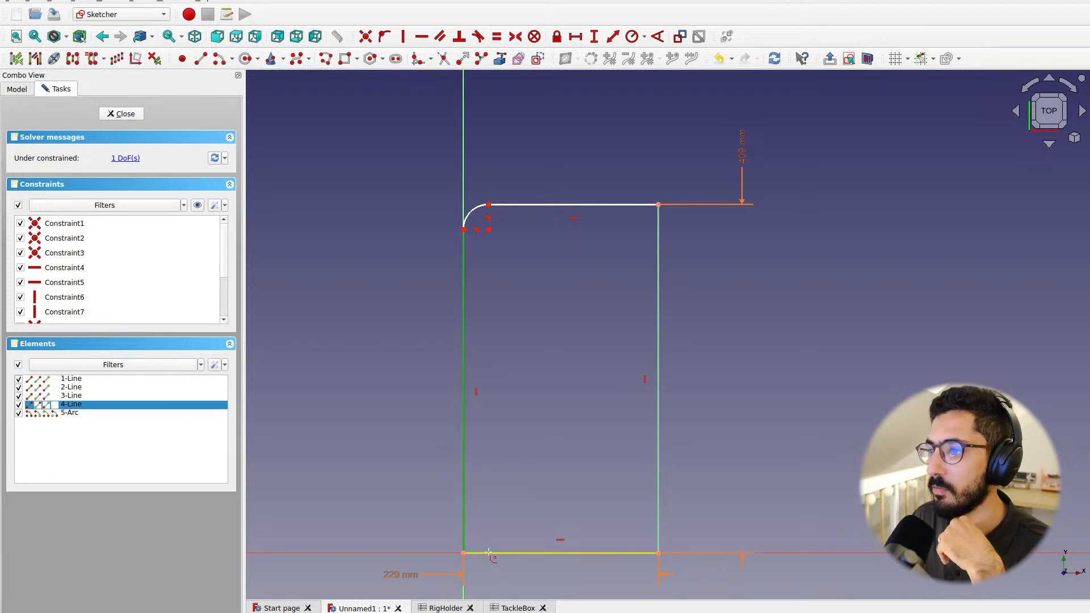
{"action": "left_click", "coordinate": [488, 553]}
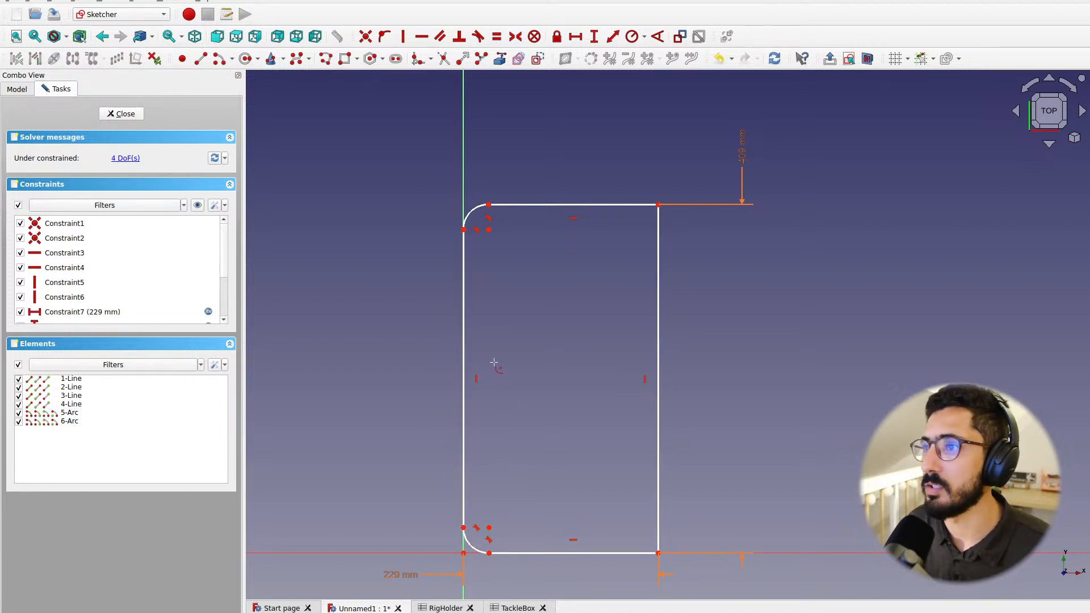
{"action": "left_click", "coordinate": [628, 553]}
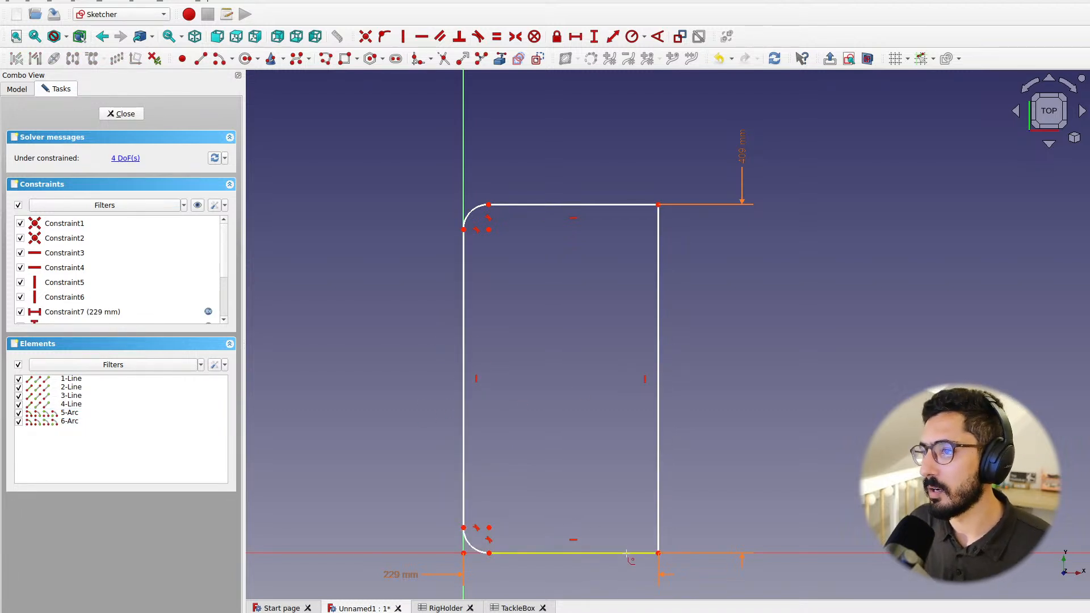
{"action": "left_click", "coordinate": [660, 507]}
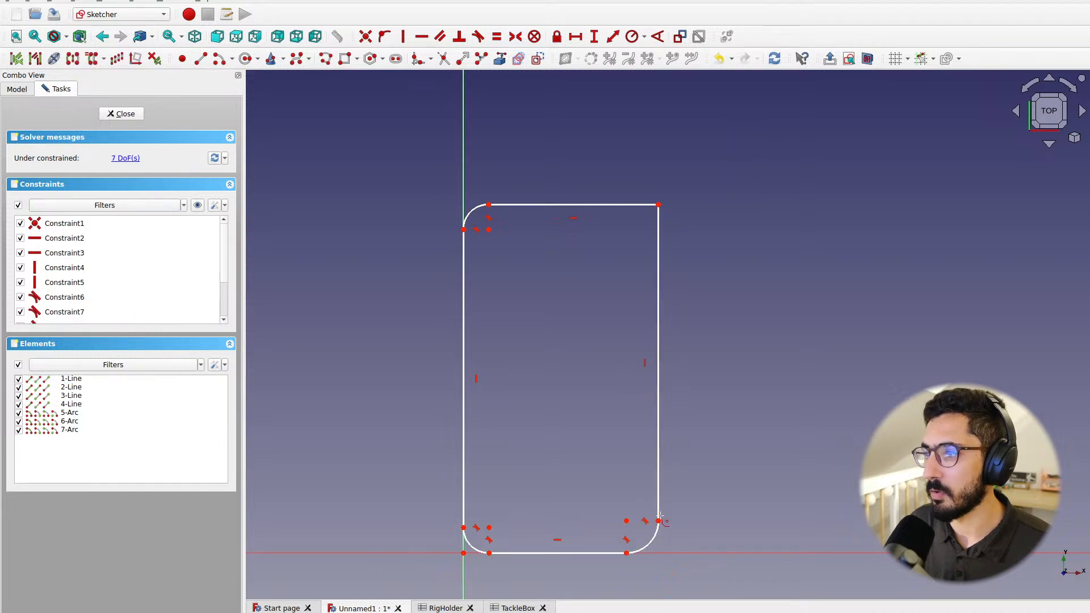
{"action": "left_click", "coordinate": [623, 205]}
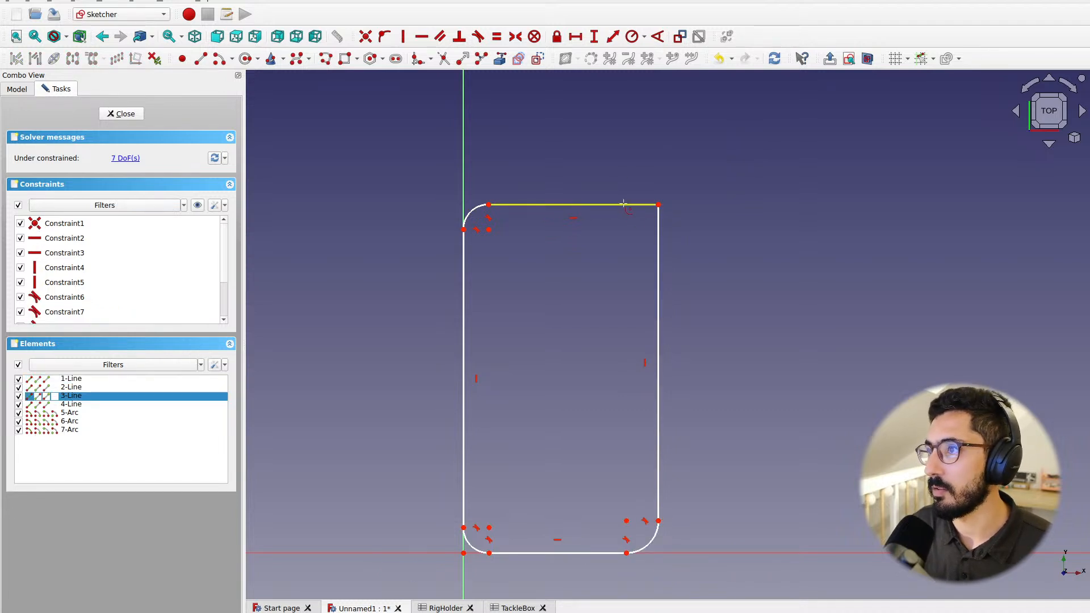
{"action": "left_click", "coordinate": [658, 234]}
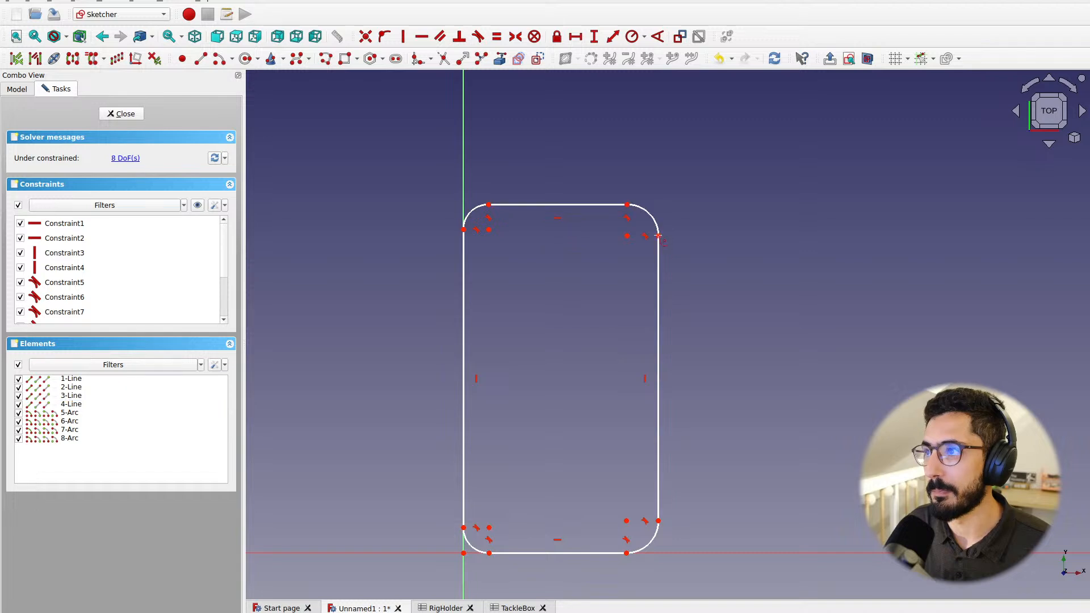
Constrain the horizontal distance between the rounded profile's left and right edges to <<TackleBox>>.totalWidth and place its dimension above the profile
{"action": "middle_click_drag", "start_coordinate": [658, 189], "coordinate": [612, 189]}
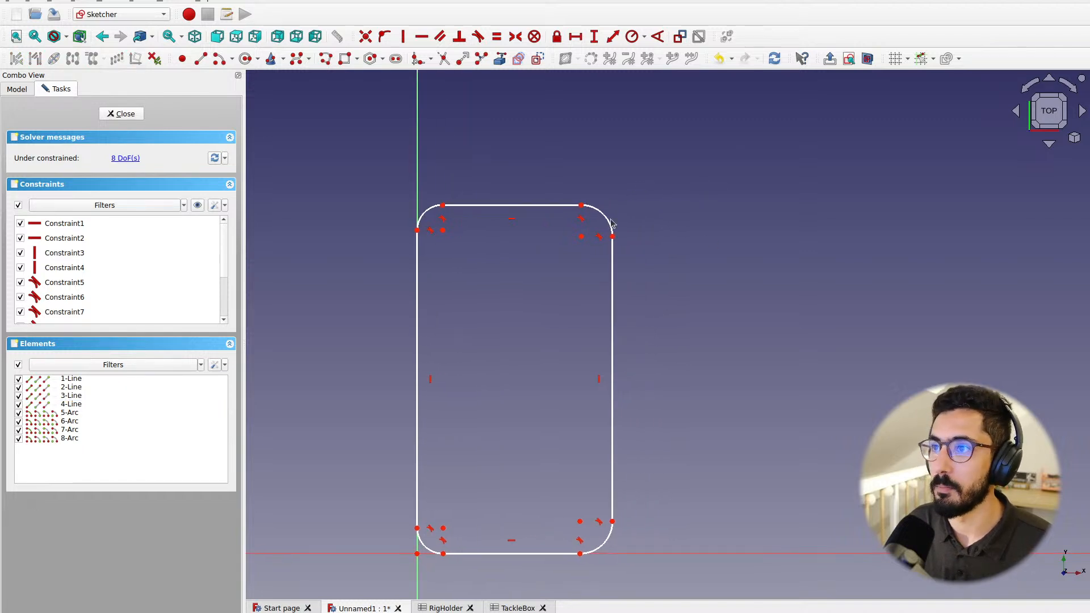
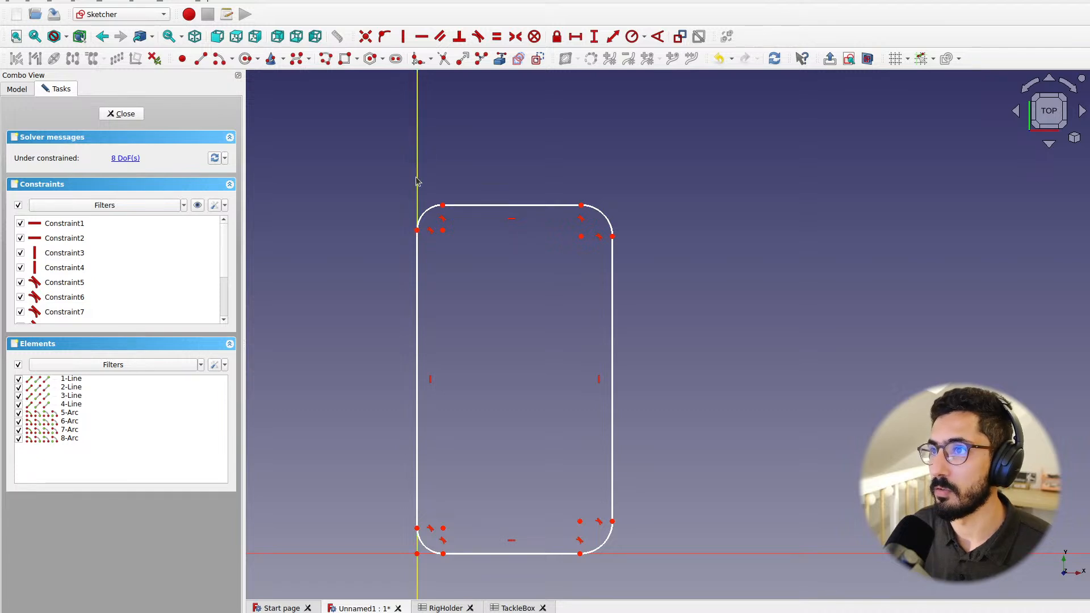
{"action": "left_click", "coordinate": [418, 230]}
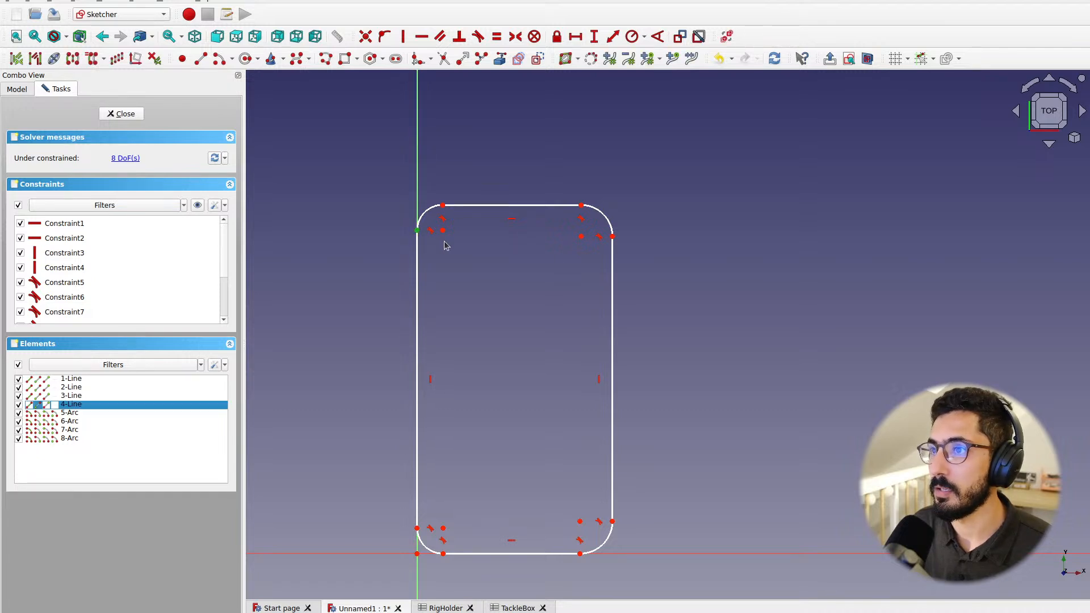
{"action": "left_click", "coordinate": [613, 237]}
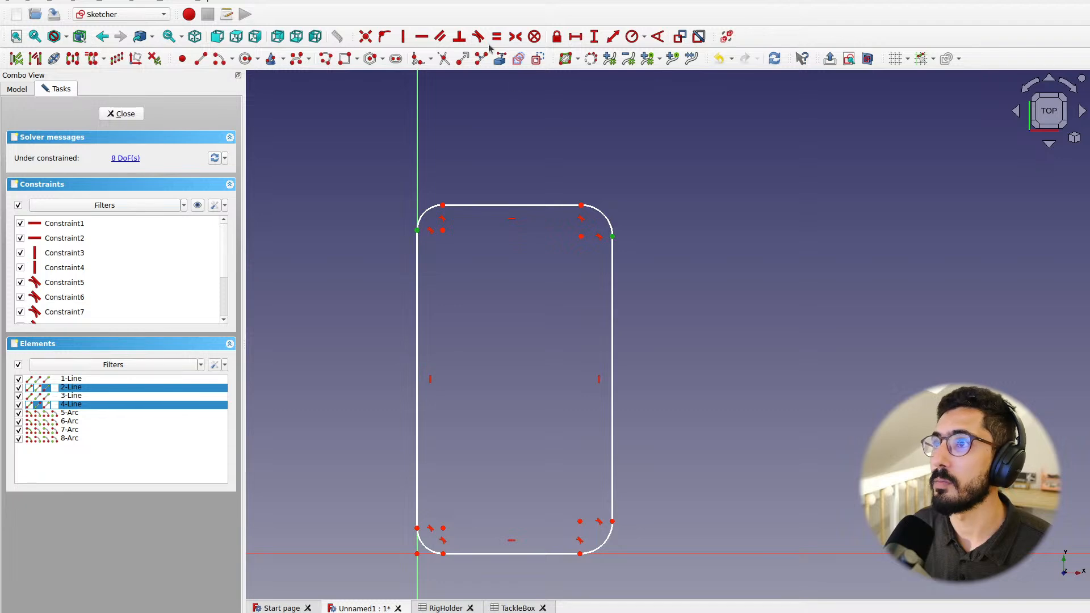
{"action": "left_click", "coordinate": [576, 36]}
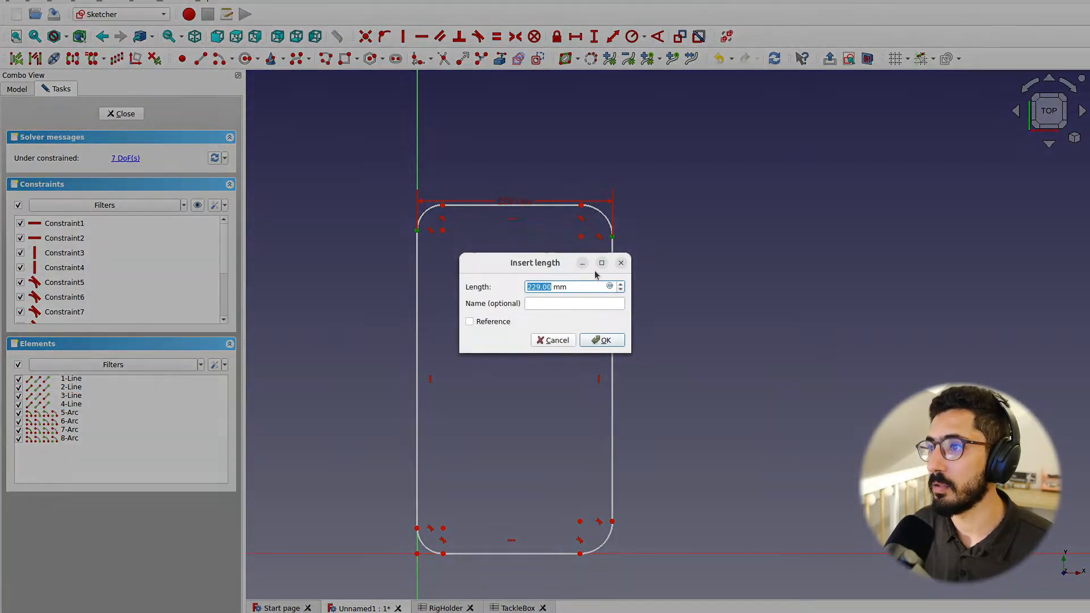
{"action": "left_click", "coordinate": [610, 287]}
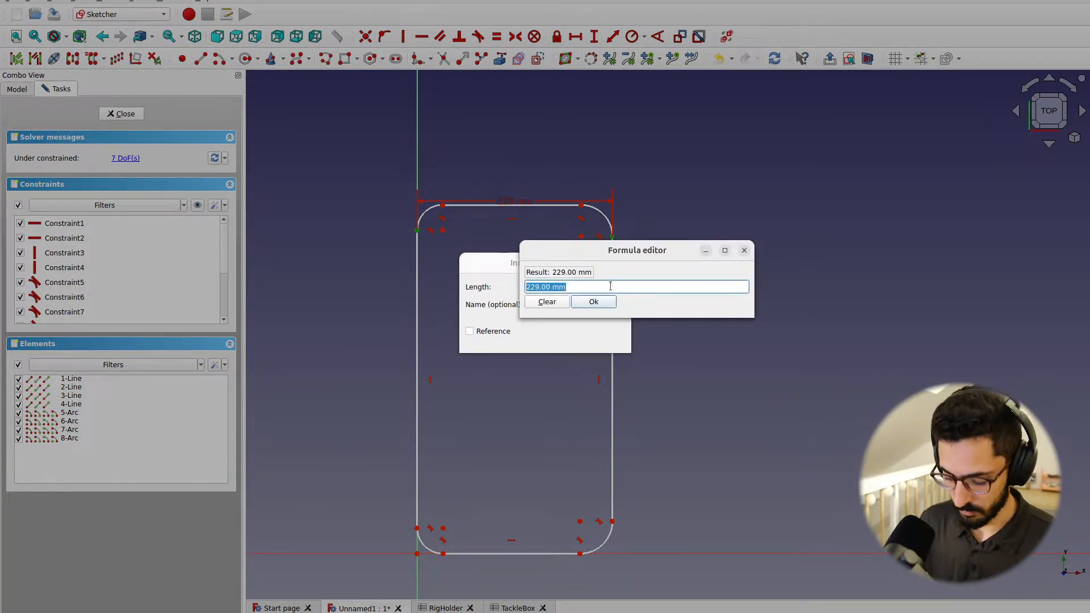
{"action": "type", "text": "<<"}
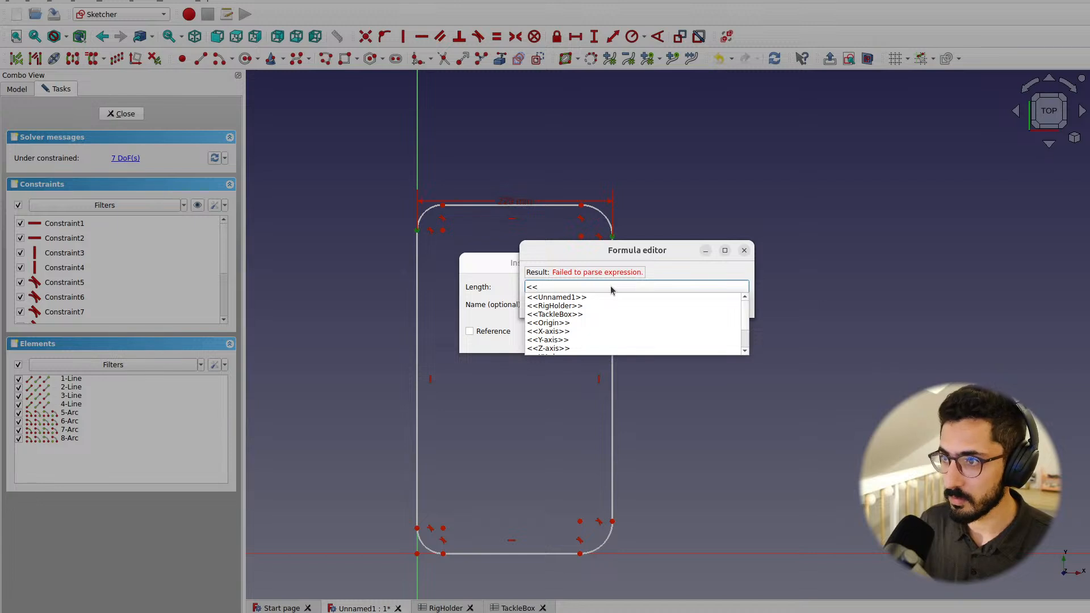
{"action": "key", "text": "Down"}
{"action": "key", "text": "Down"}
{"action": "key", "text": "Down"}
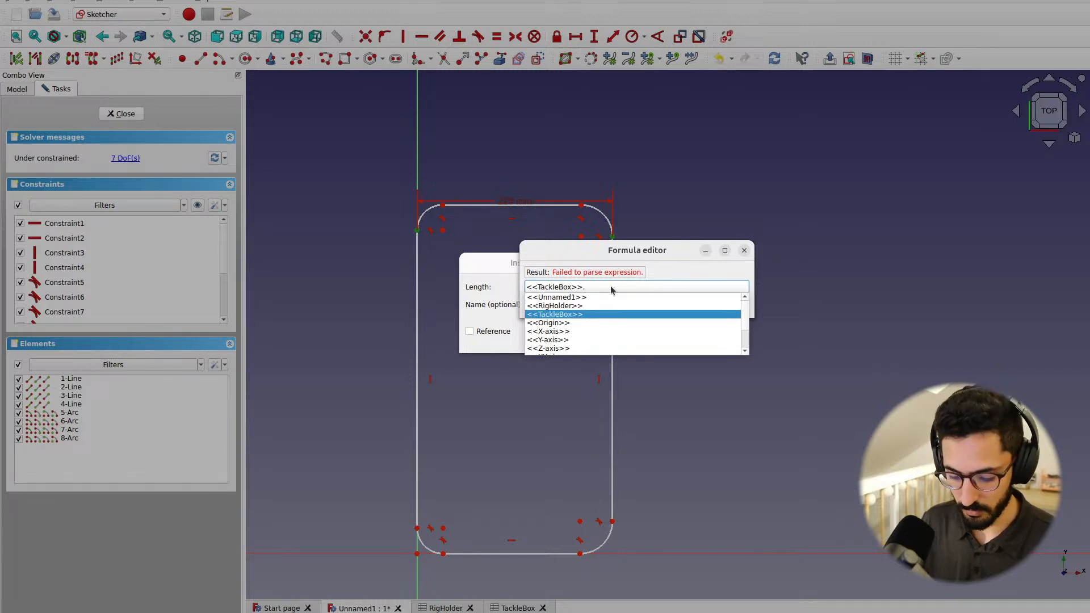
{"action": "type", "text": "totalWidth"}
{"action": "key", "text": "Down"}
{"action": "key", "text": "Return"}
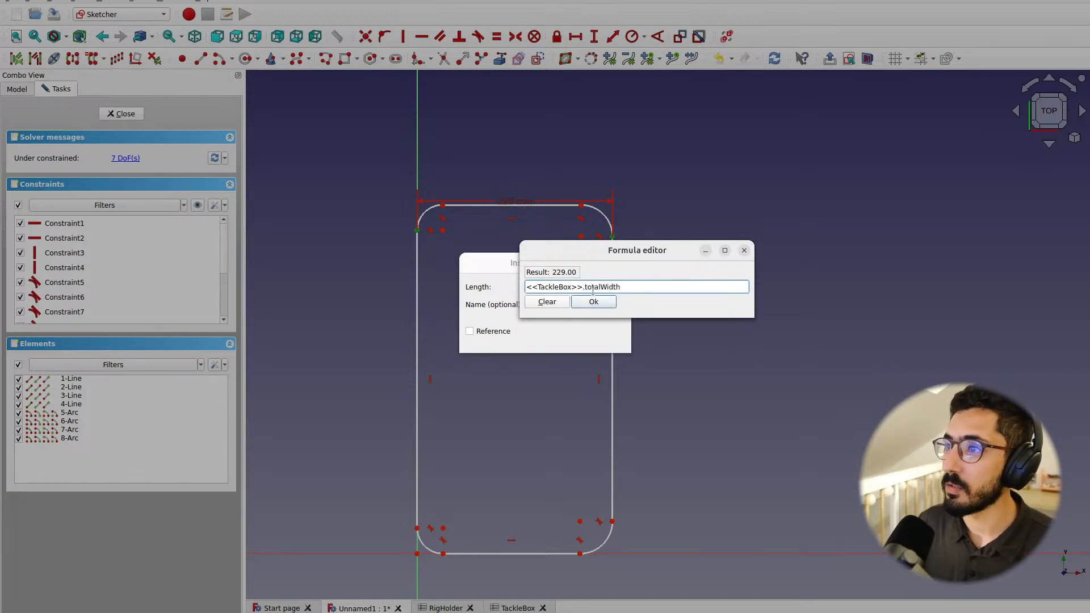
{"action": "left_click", "coordinate": [608, 306]}
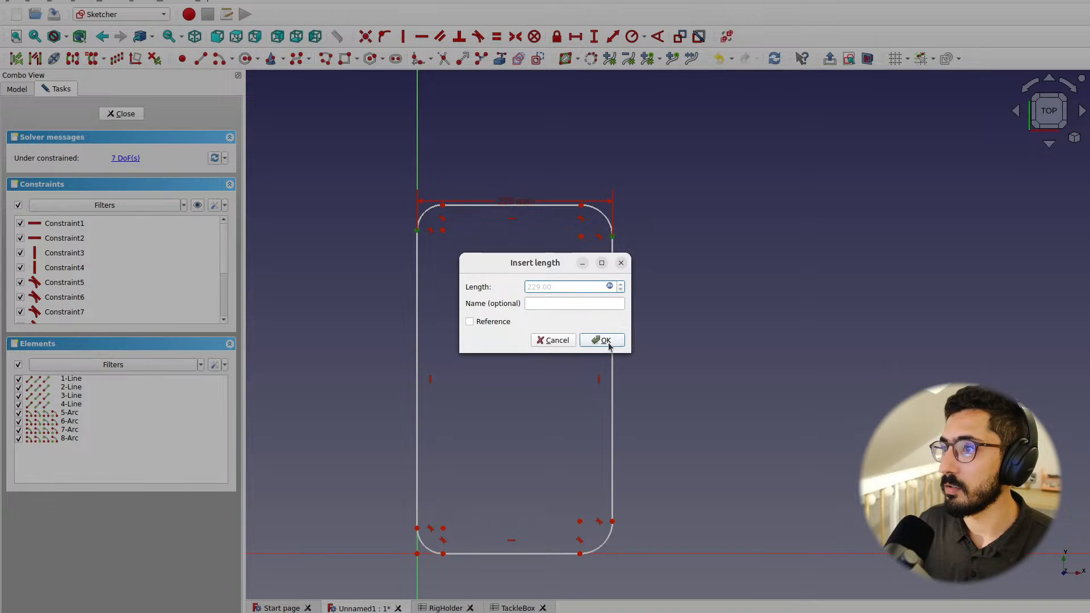
{"action": "left_click", "coordinate": [611, 335]}
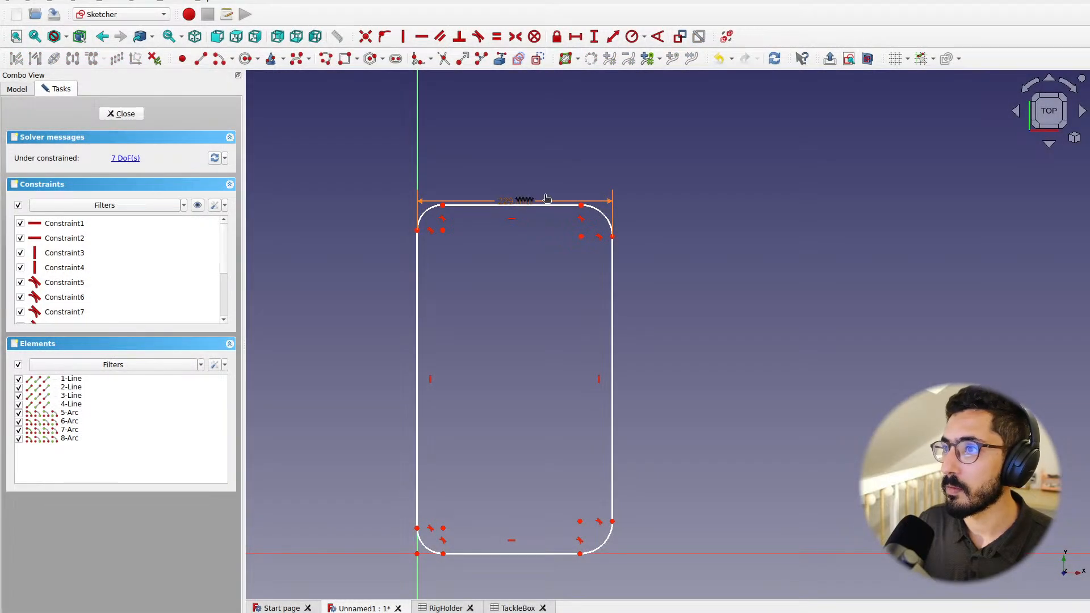
{"action": "left_click_drag", "start_coordinate": [515, 203], "coordinate": [714, 159]}
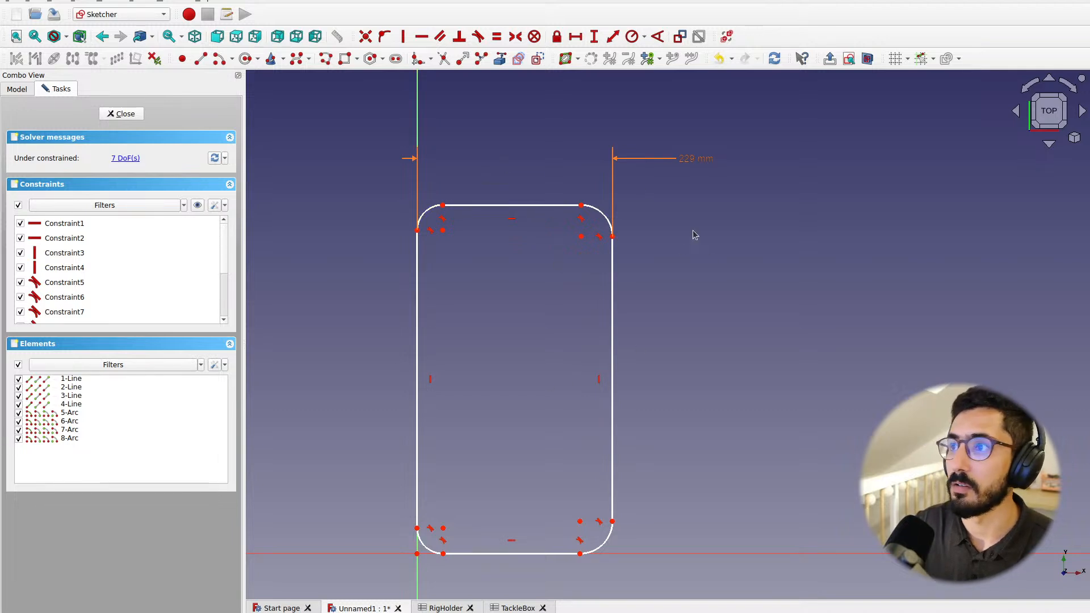
Constrain the vertical distance between the profile's upper and lower edges to <<TackleBox>>.totalLength and place its dimension outside the right edge
{"action": "left_click", "coordinate": [582, 206]}
{"action": "left_click", "coordinate": [580, 554]}
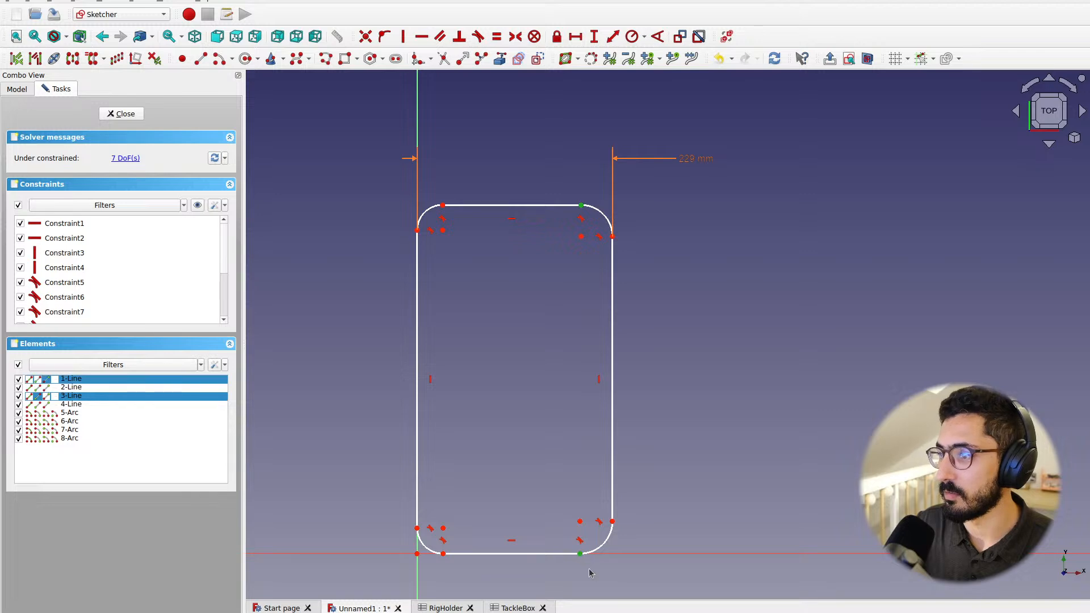
{"action": "left_click", "coordinate": [594, 36]}
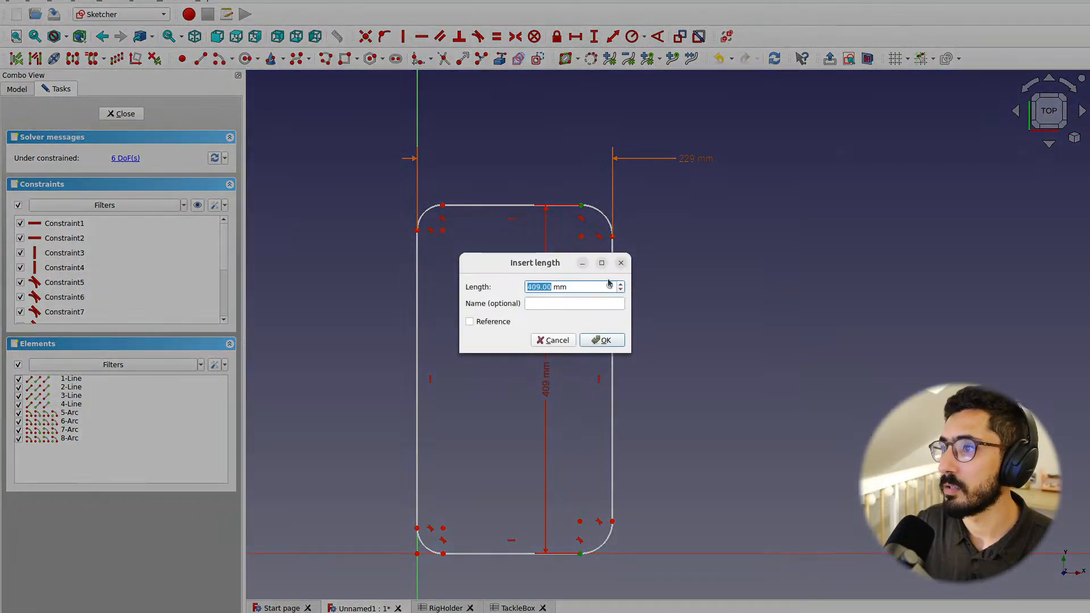
{"action": "left_click", "coordinate": [611, 285]}
{"action": "type", "text": "<<TackleBox>>."}
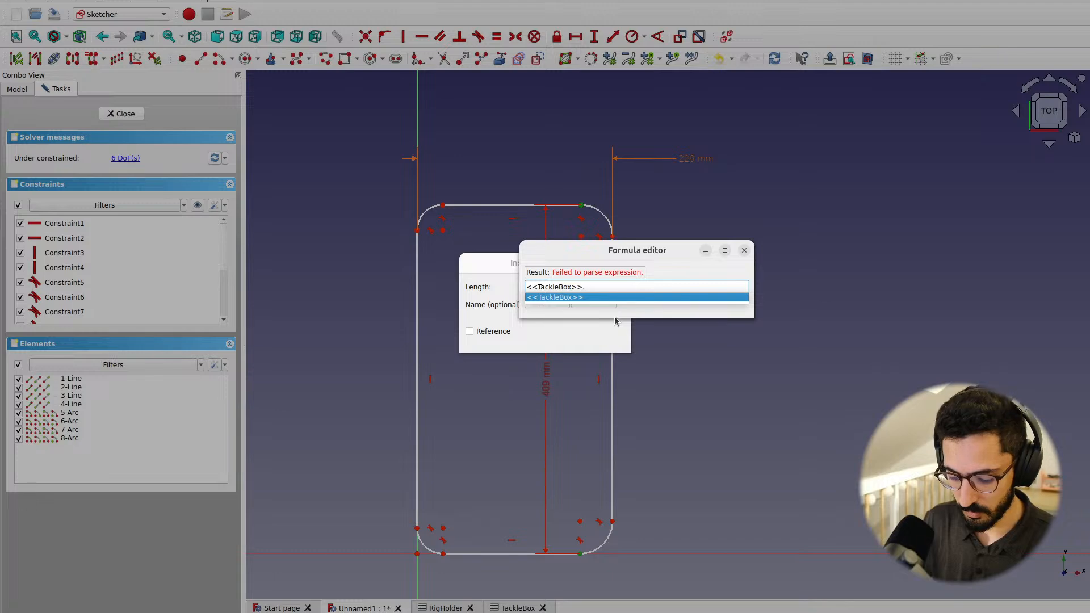
{"action": "type", "text": "totalLength"}
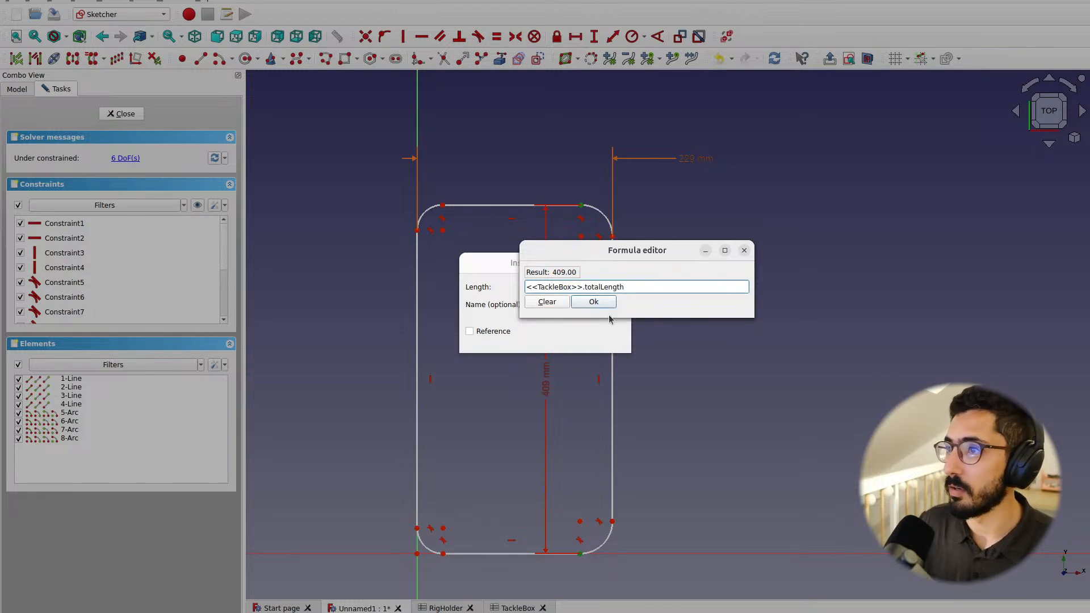
{"action": "left_click", "coordinate": [607, 302]}
{"action": "left_click", "coordinate": [606, 340]}
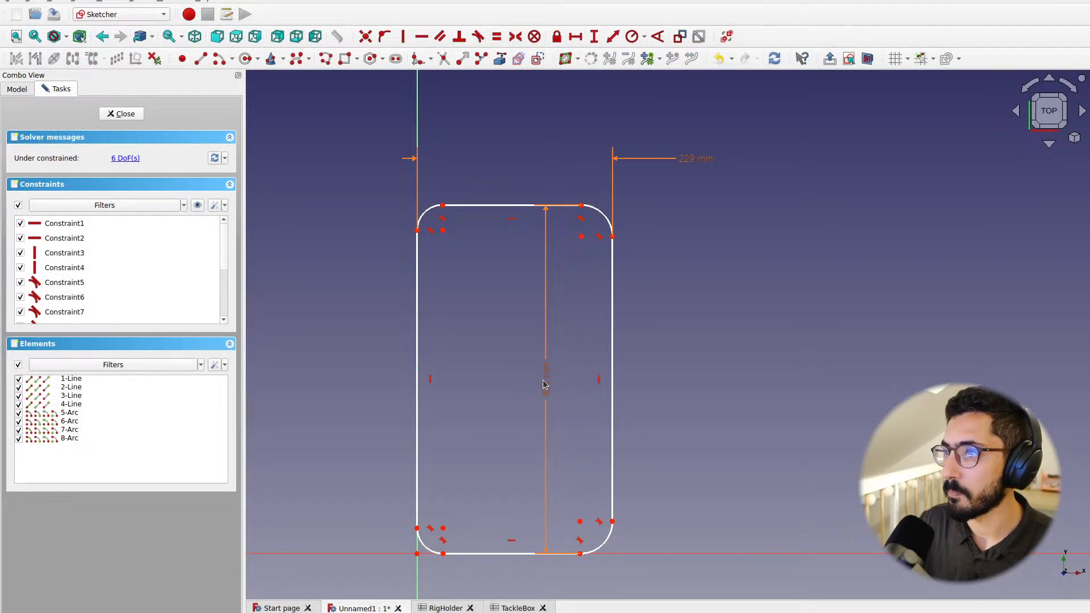
{"action": "mouse_move", "coordinate": [545, 385]}
{"action": "left_mouse_down"}
{"action": "mouse_move", "coordinate": [647, 392]}
{"action": "mouse_move", "coordinate": [722, 375]}
{"action": "mouse_move", "coordinate": [720, 364]}
{"action": "left_mouse_up"}
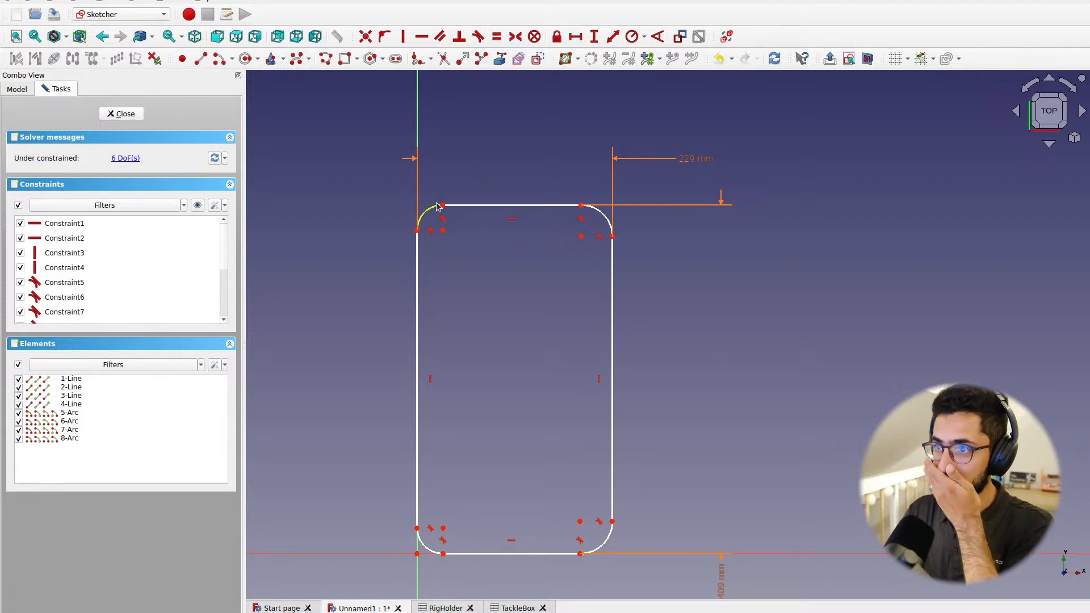
Test how freely the profile moves, and constrain the left endpoint of its lower edge onto the horizontal axis
{"action": "left_click_drag", "start_coordinate": [438, 207], "coordinate": [459, 147]}
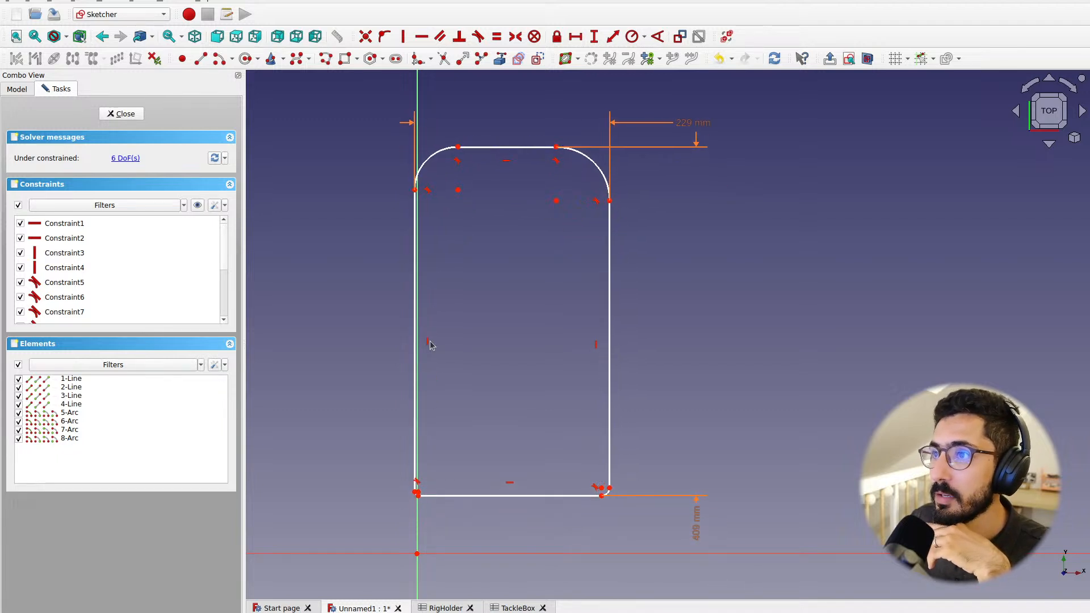
{"action": "left_click_drag", "start_coordinate": [442, 512], "coordinate": [433, 531]}
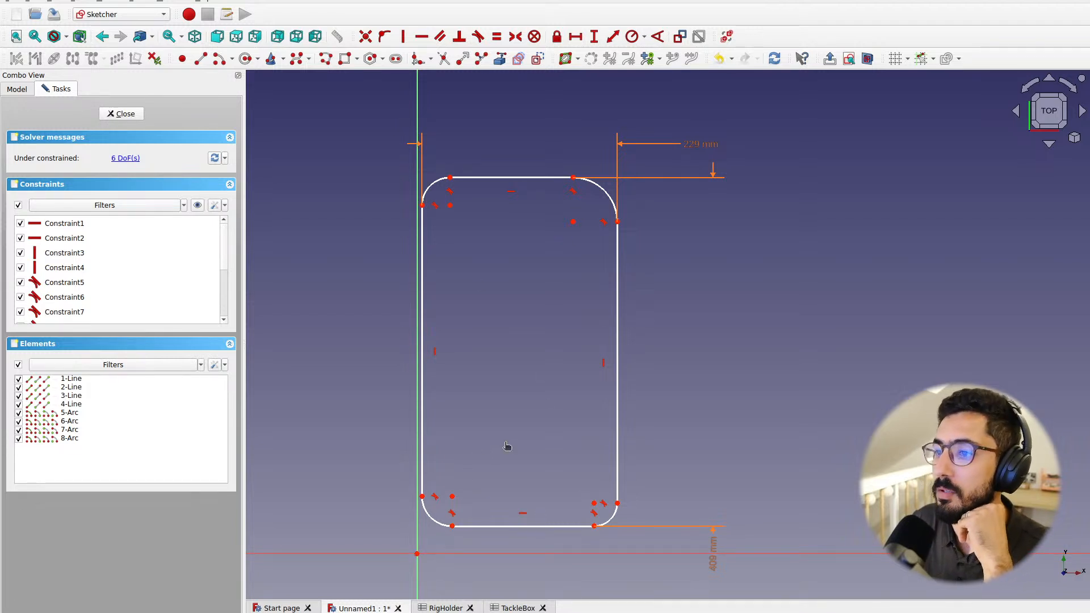
{"action": "left_click", "coordinate": [453, 527]}
{"action": "left_click", "coordinate": [461, 554]}
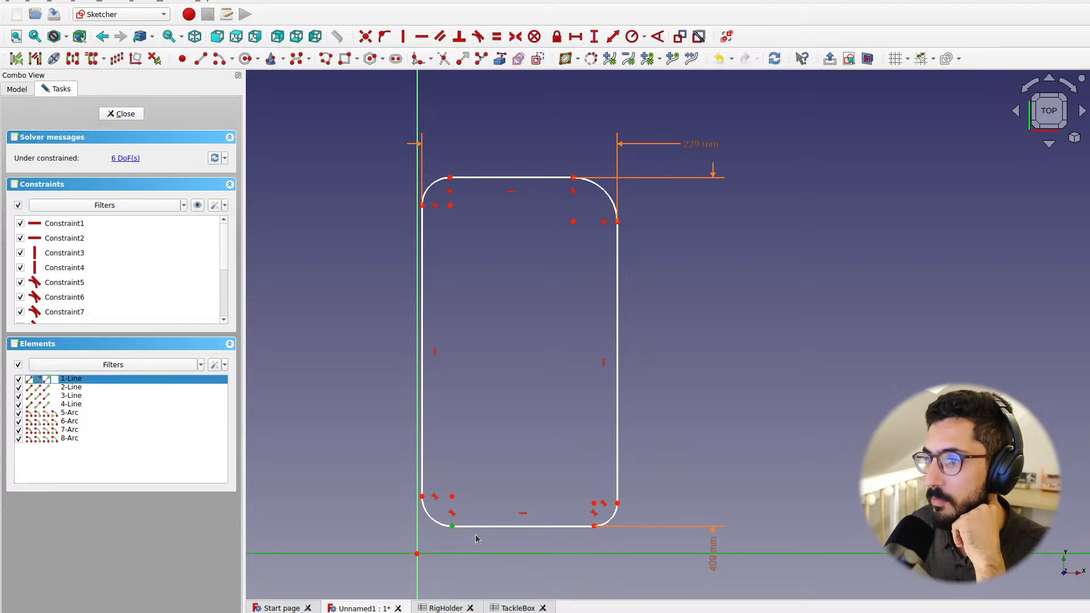
{"action": "left_click", "coordinate": [384, 37]}
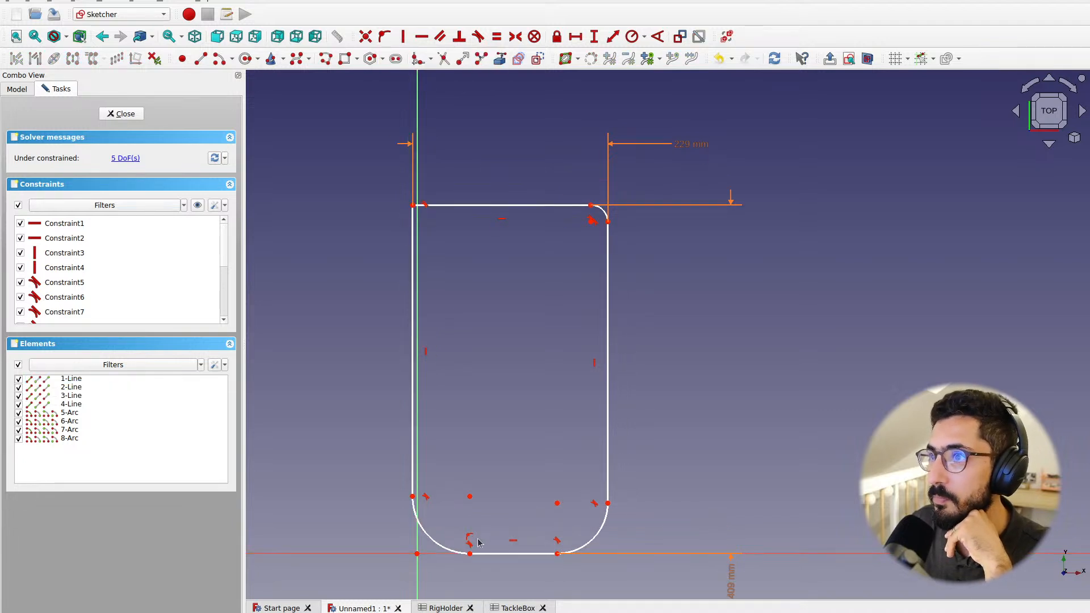
Reshape the collapsed upper corner arcs into clear roundings, with the profile right of the vertical axis, and dismiss the solver notifications
{"action": "mouse_move", "coordinate": [417, 256]}
{"action": "left_mouse_down"}
{"action": "mouse_move", "coordinate": [376, 265]}
{"action": "mouse_move", "coordinate": [308, 369]}
{"action": "left_mouse_up"}
{"action": "left_click_drag", "start_coordinate": [414, 208], "coordinate": [473, 200]}
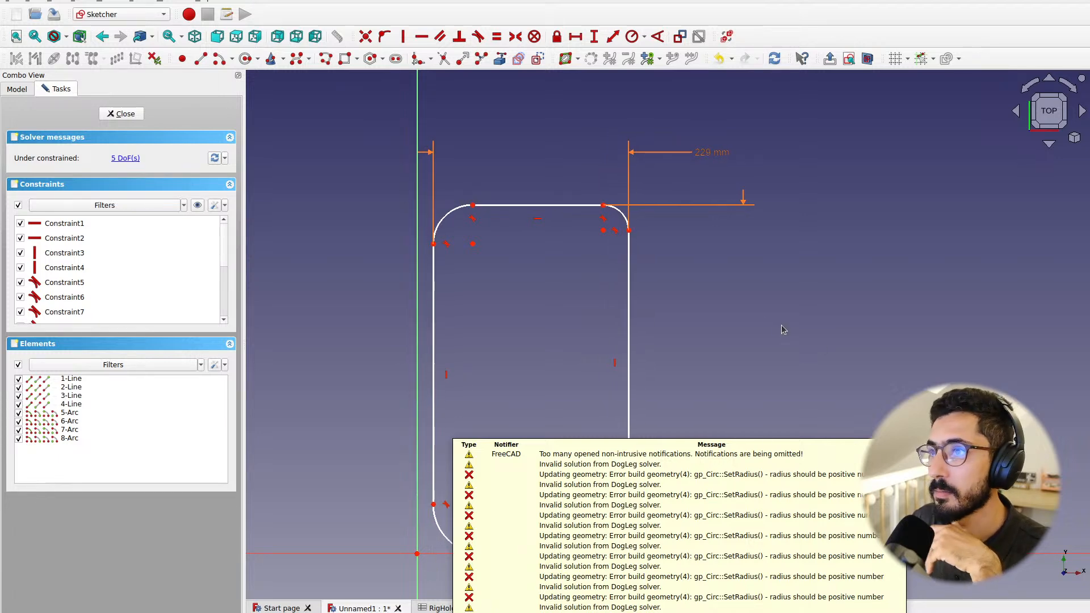
{"action": "left_click_drag", "start_coordinate": [629, 229], "coordinate": [632, 257]}
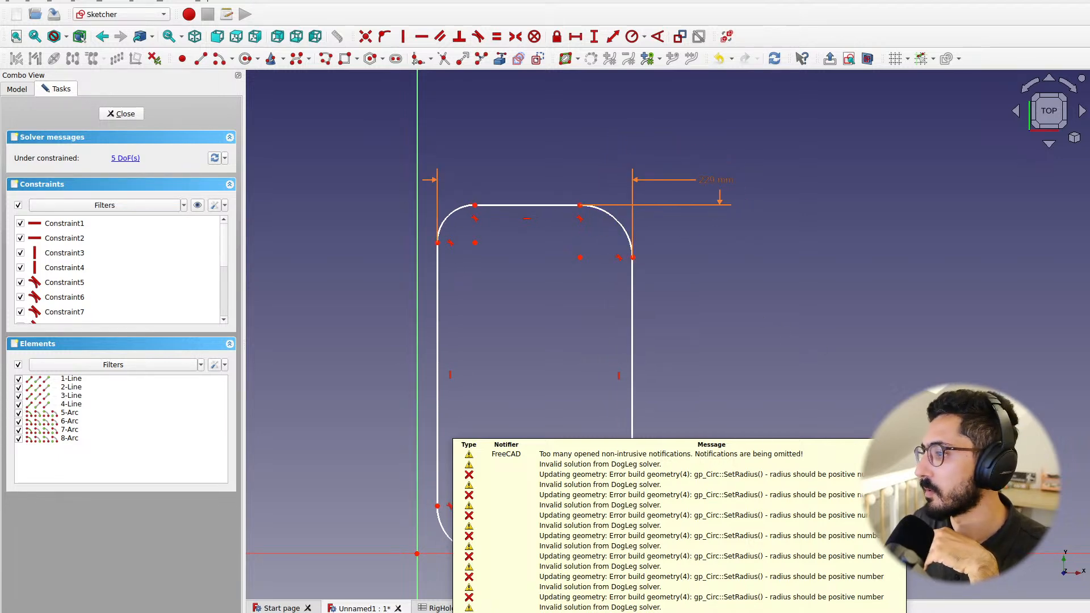
{"action": "right_click", "coordinate": [755, 275]}
{"action": "left_click", "coordinate": [849, 333]}
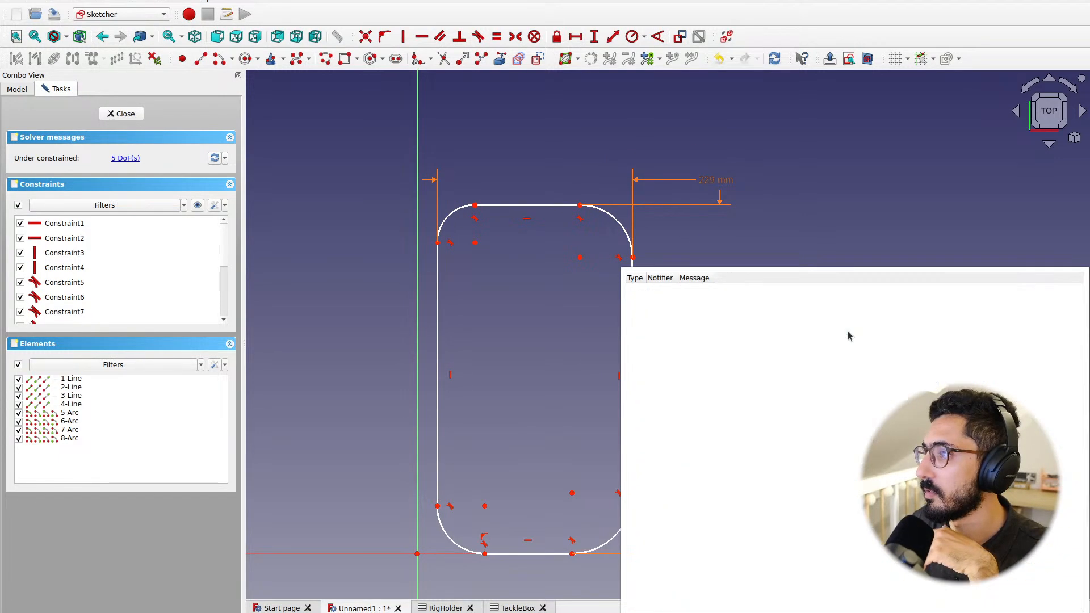
{"action": "left_click", "coordinate": [947, 221]}
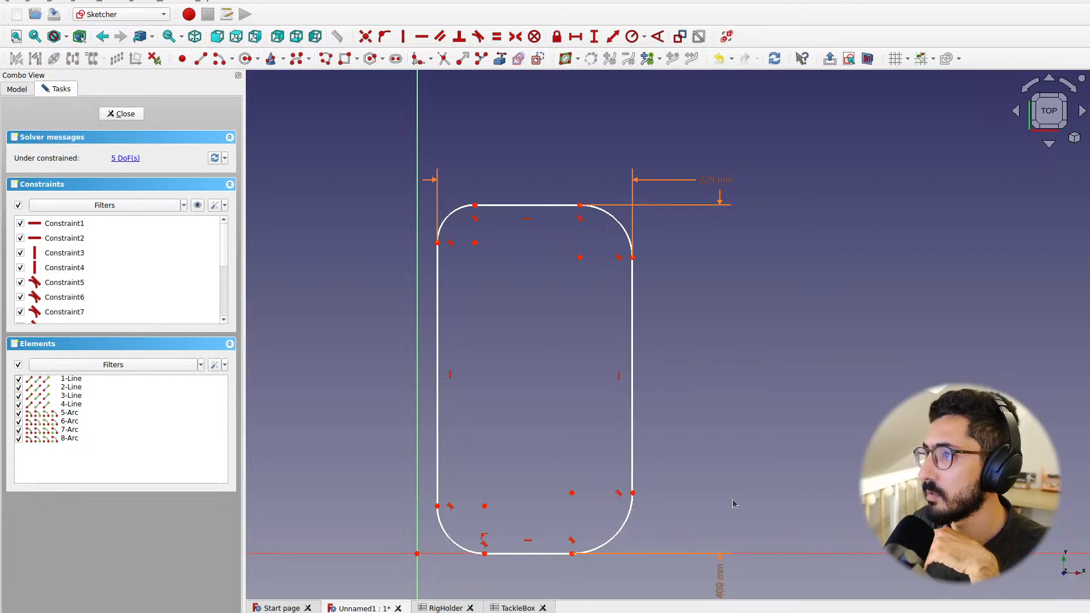
Constrain the lower endpoint of the profile's left edge onto the vertical axis
{"action": "left_click", "coordinate": [438, 507]}
{"action": "left_click", "coordinate": [396, 498]}
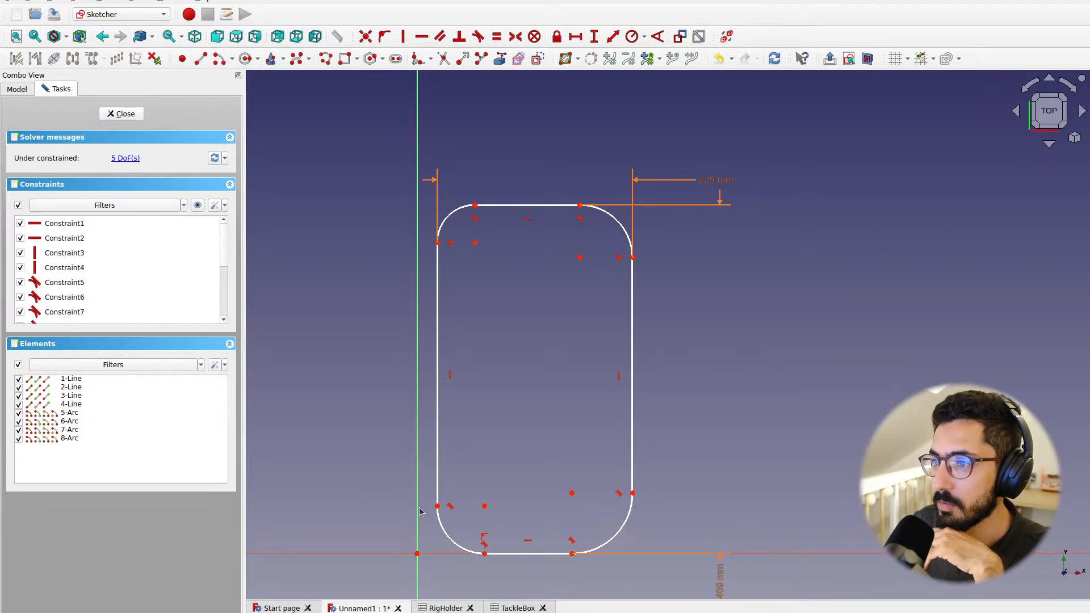
{"action": "left_click", "coordinate": [438, 507]}
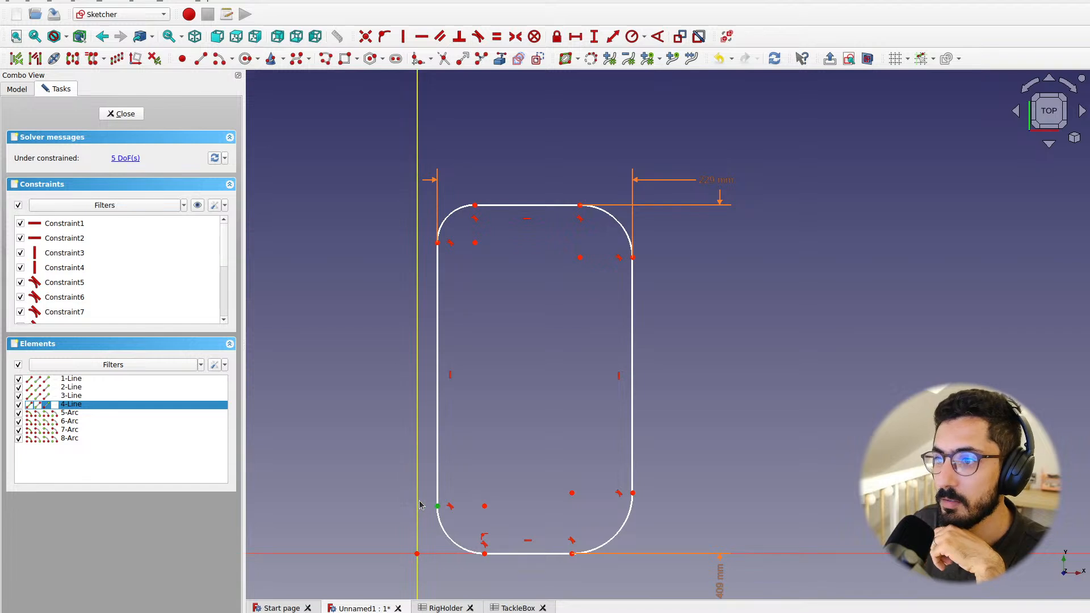
{"action": "left_click", "coordinate": [419, 500]}
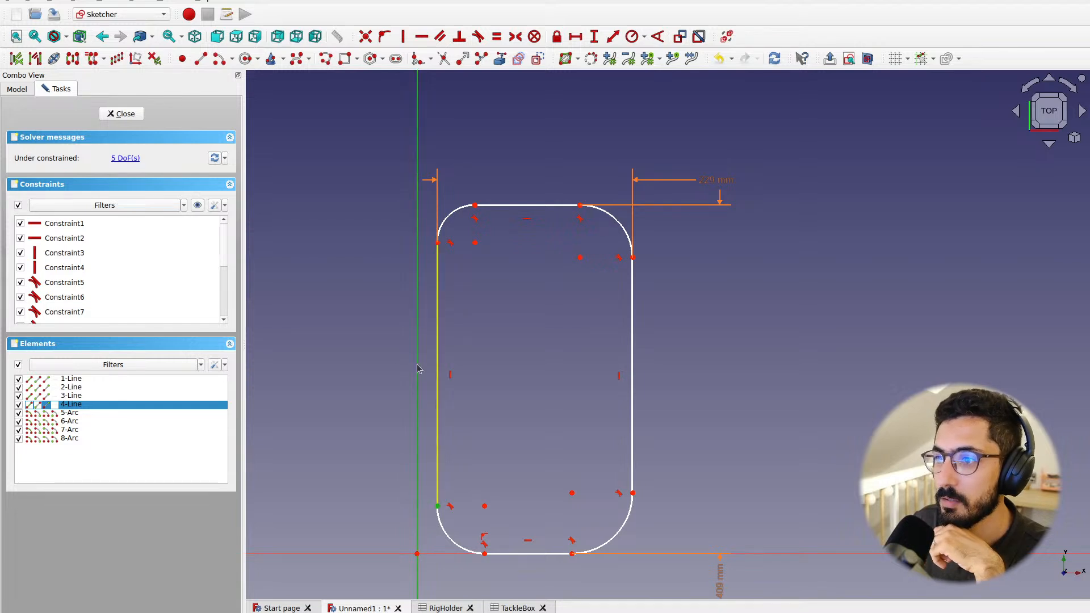
{"action": "left_click", "coordinate": [385, 38]}
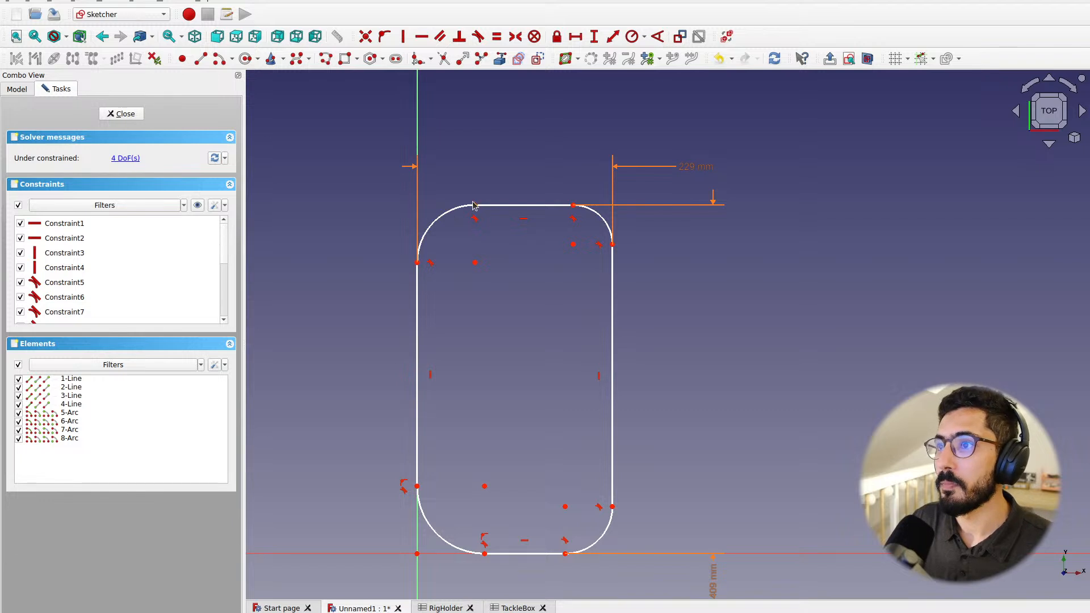
Make all four corner arcs equal in radius and shrink them together to a smaller rounding
{"action": "left_click_drag", "start_coordinate": [476, 206], "coordinate": [460, 206]}
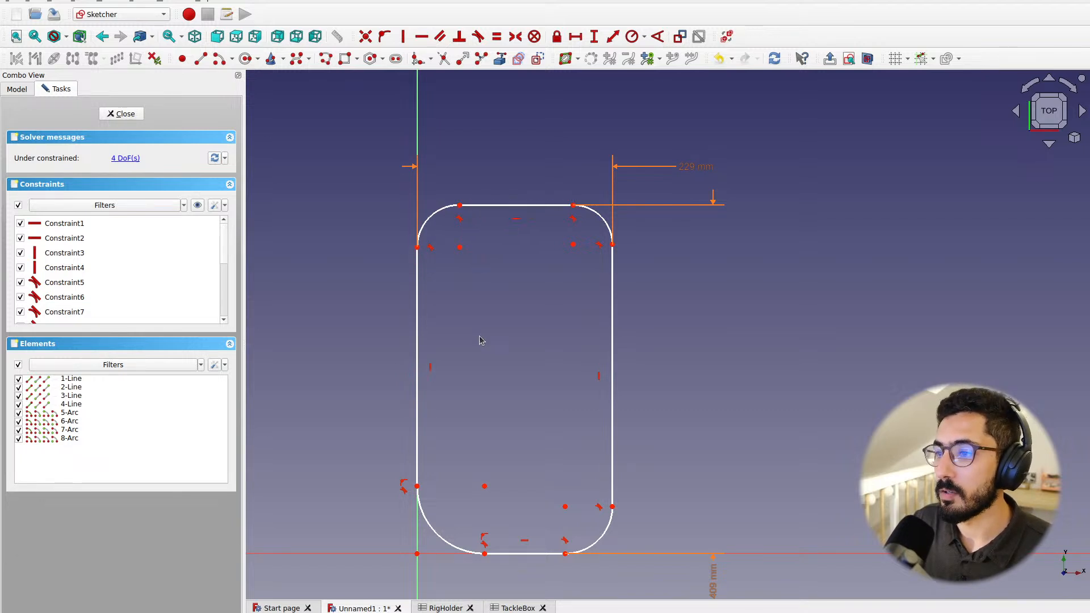
{"action": "mouse_move", "coordinate": [484, 554]}
{"action": "left_mouse_down"}
{"action": "mouse_move", "coordinate": [453, 555]}
{"action": "mouse_move", "coordinate": [475, 555]}
{"action": "left_mouse_up"}
{"action": "left_click", "coordinate": [434, 537]}
{"action": "left_click", "coordinate": [439, 210]}
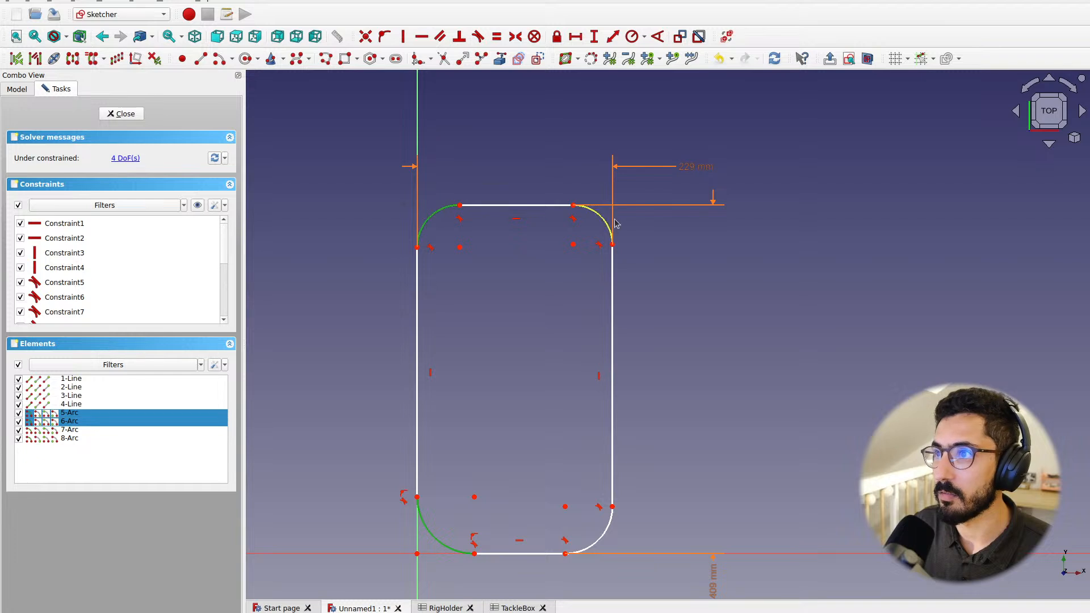
{"action": "left_click", "coordinate": [615, 225]}
{"action": "left_click", "coordinate": [607, 528]}
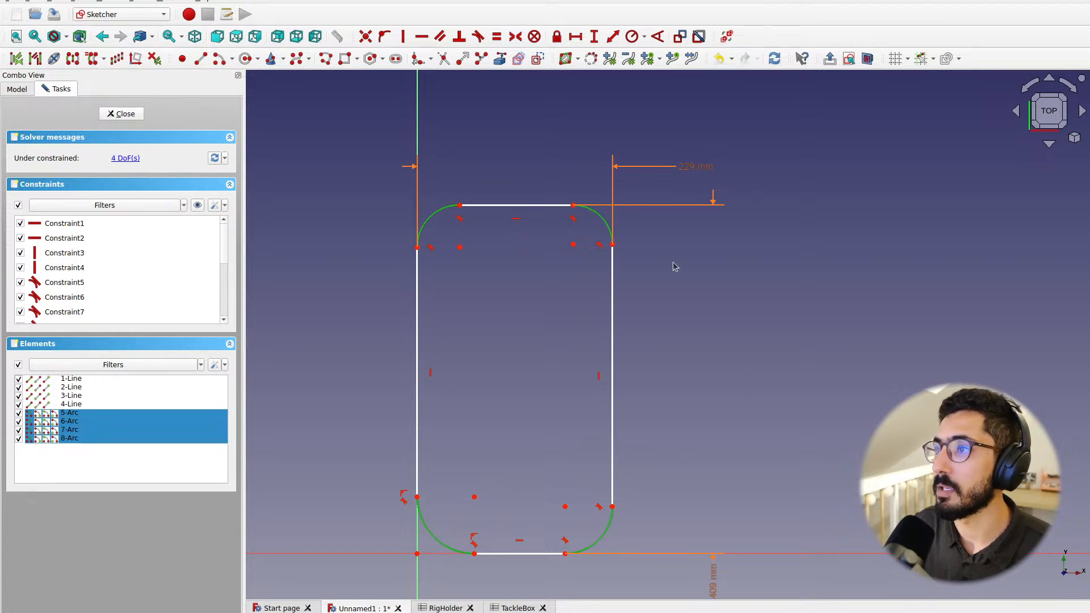
{"action": "left_click", "coordinate": [496, 39]}
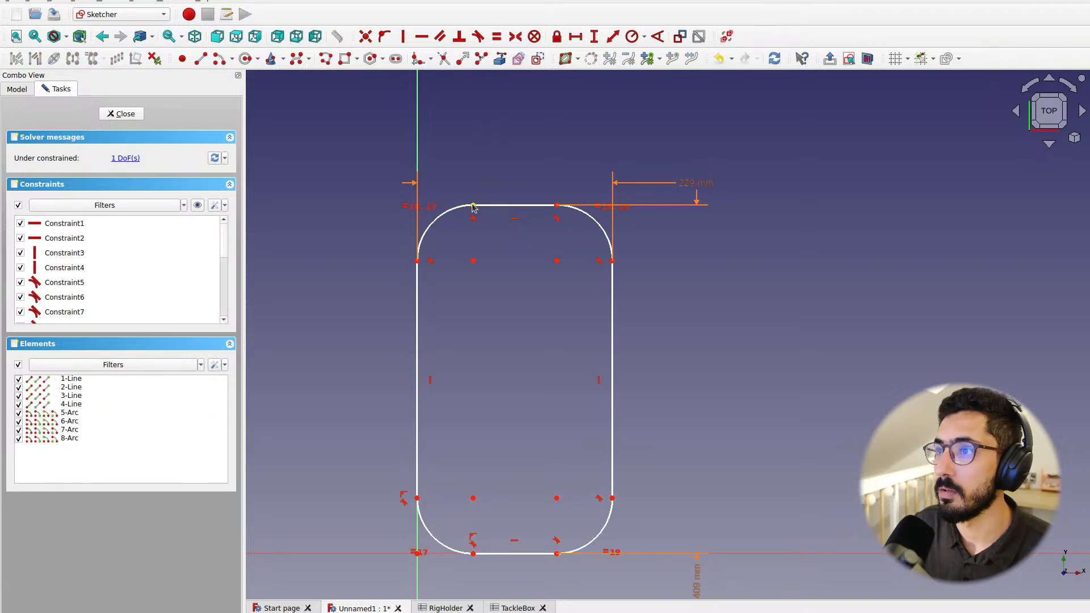
{"action": "left_click_drag", "start_coordinate": [473, 206], "coordinate": [446, 233]}
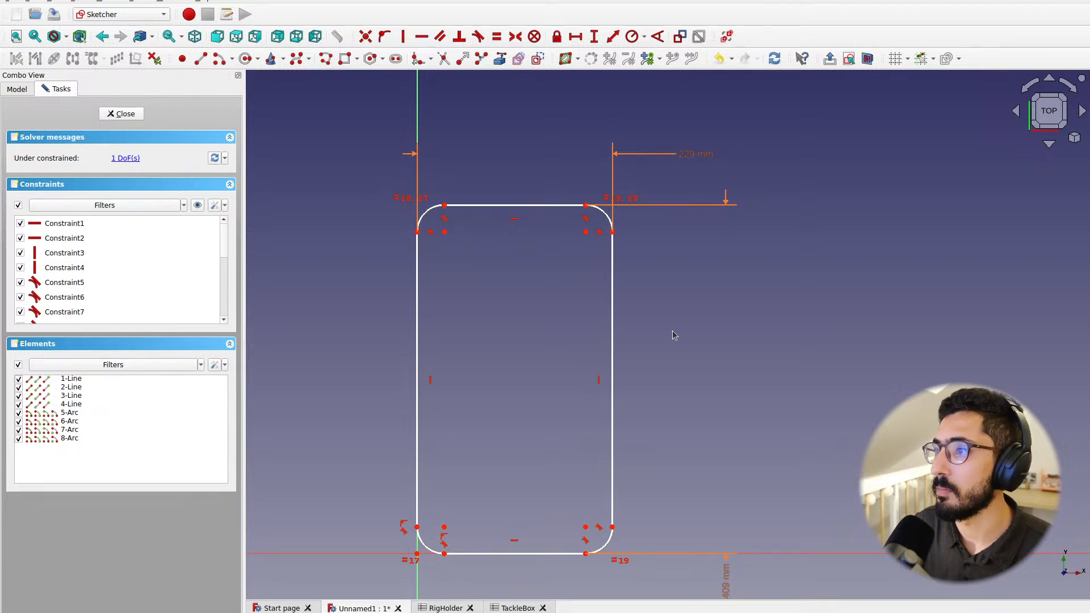
Constrain the radius of the corner arc at the origin with the expression <<TackleBox>>.borderRadius
{"action": "left_click", "coordinate": [422, 544]}
{"action": "middle_click_drag", "start_coordinate": [497, 399], "coordinate": [582, 248]}
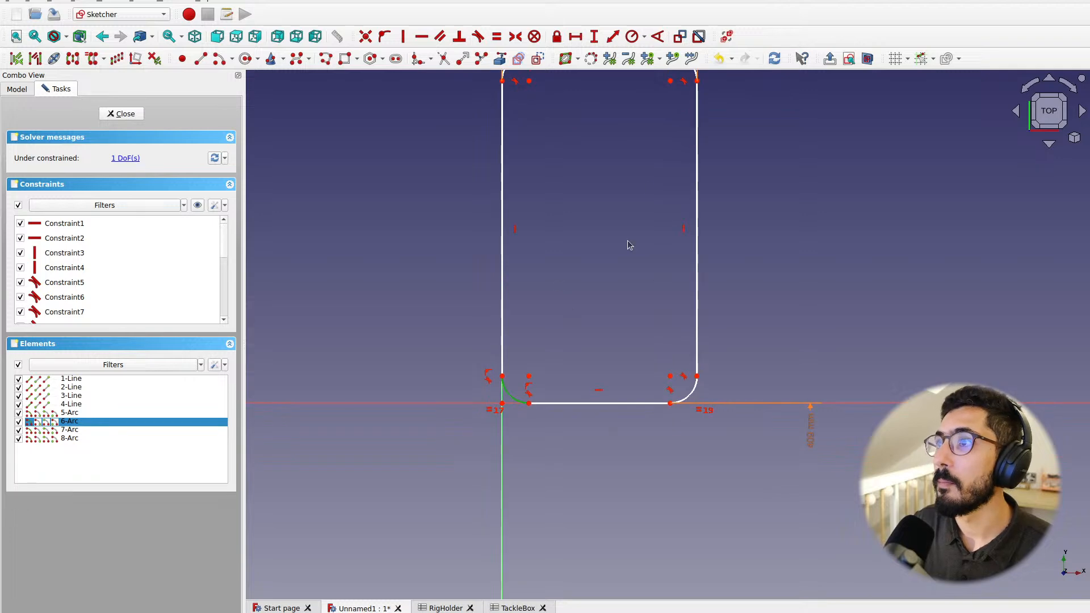
{"action": "left_click", "coordinate": [646, 37]}
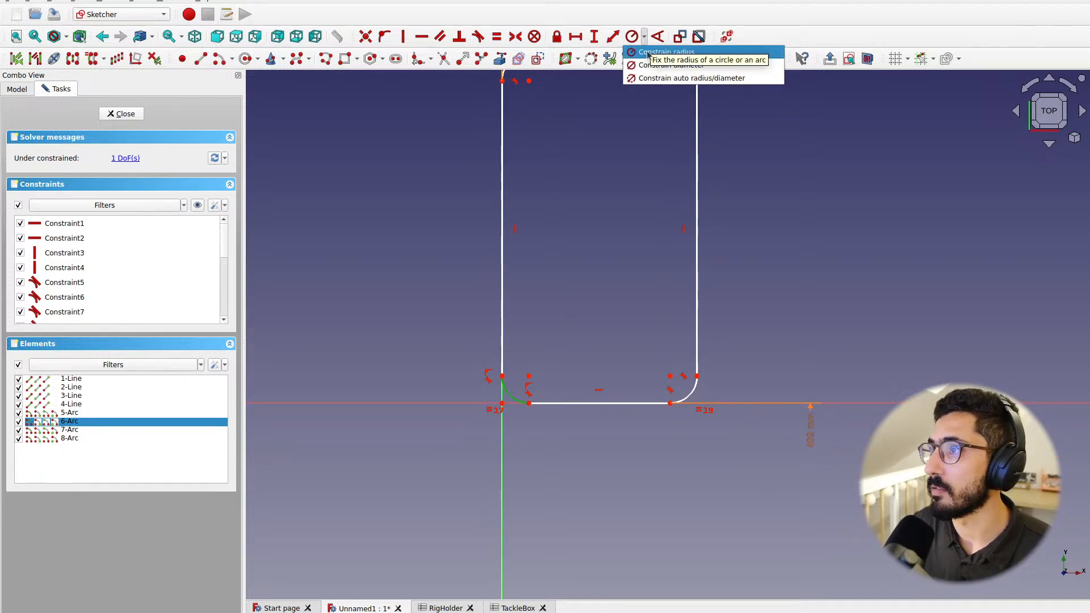
{"action": "left_click", "coordinate": [648, 52]}
{"action": "left_click", "coordinate": [611, 287]}
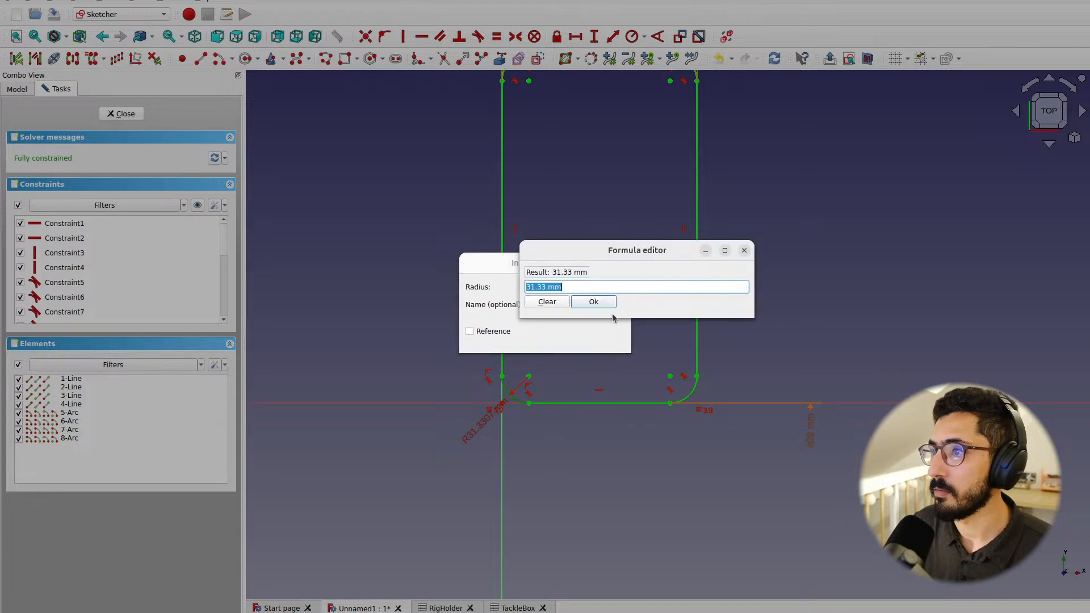
{"action": "type", "text": "<<"}
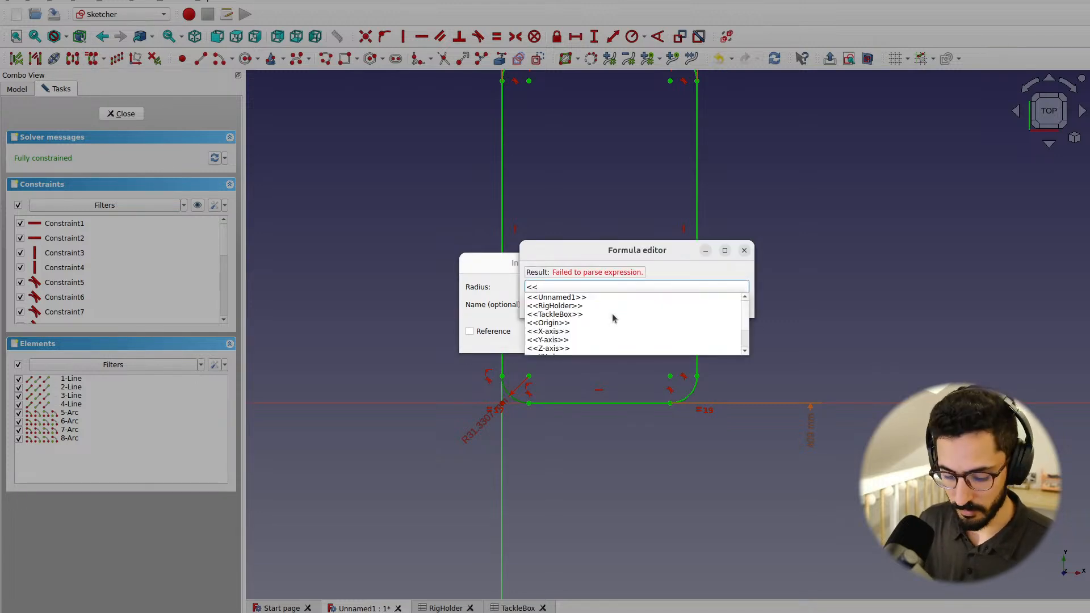
{"action": "type", "text": "ta"}
{"action": "key", "text": "Down"}
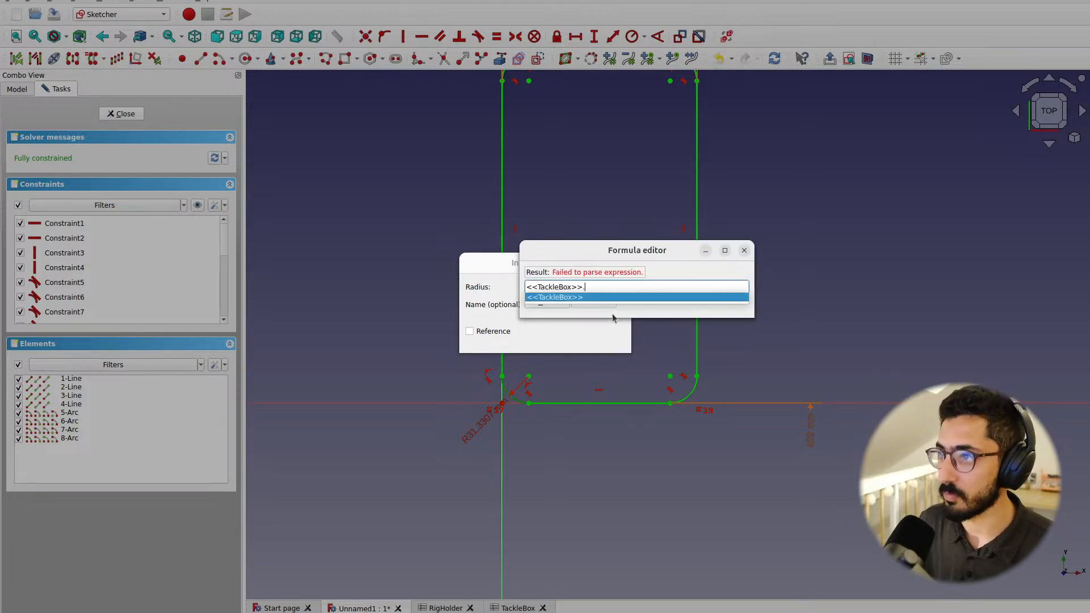
{"action": "type", "text": "bo"}
{"action": "key", "text": "Down"}
{"action": "key", "text": "Return"}
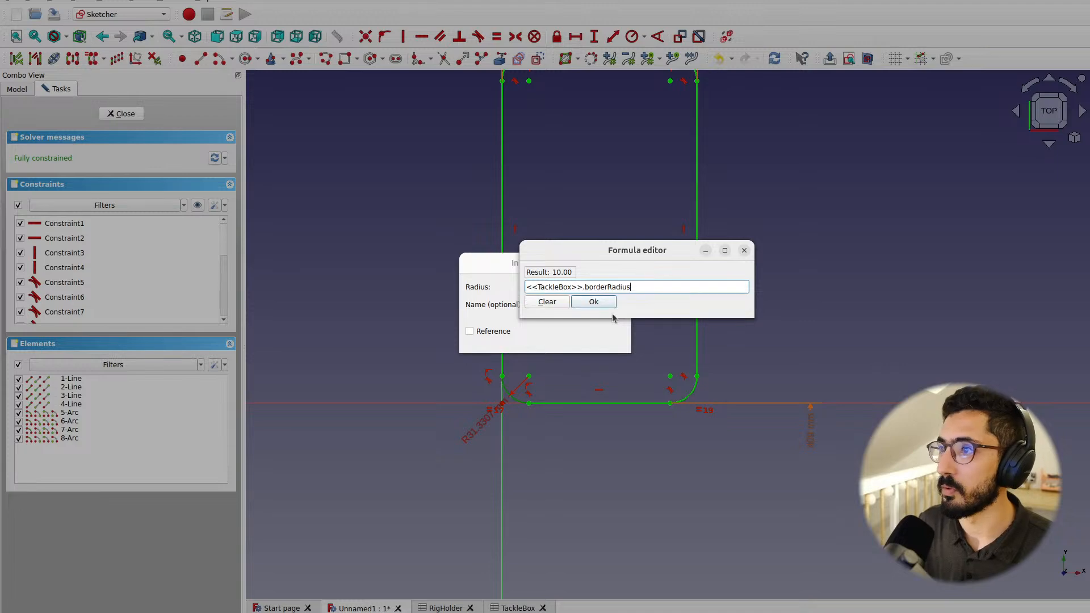
{"action": "left_click", "coordinate": [596, 298]}
{"action": "left_click", "coordinate": [603, 340]}
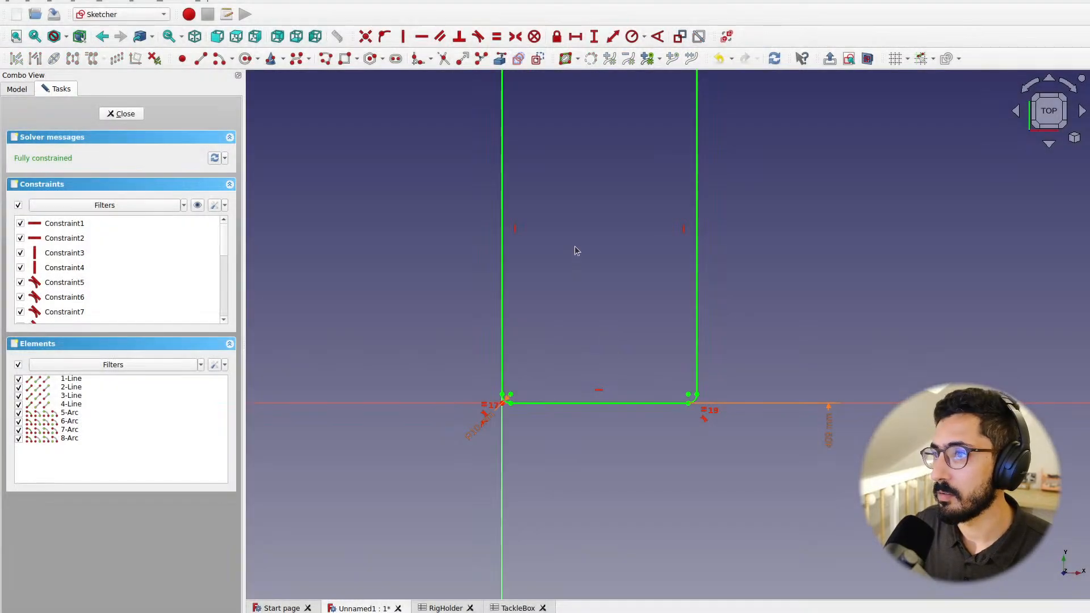
Close the fully constrained Box sketch and bring the whole rounded profile into view
{"action": "middle_click_drag", "start_coordinate": [577, 248], "coordinate": [509, 399]}
{"action": "left_click", "coordinate": [122, 114]}
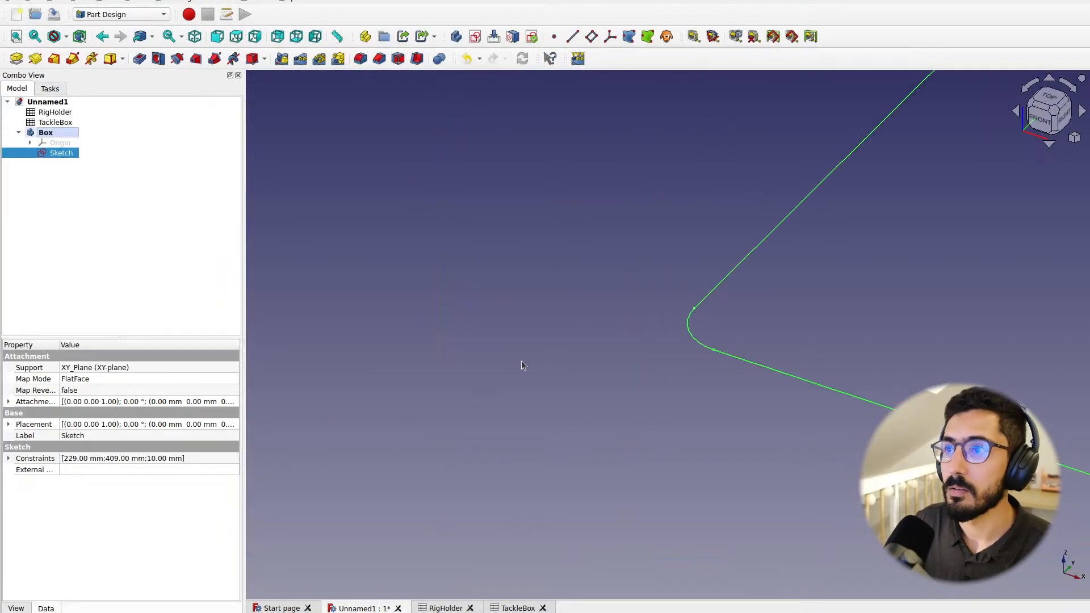
{"action": "middle_click_drag", "start_coordinate": [897, 230], "coordinate": [623, 364]}
{"action": "scroll", "coordinate": [624, 365], "scroll_direction": "down", "scroll_amount": 9}
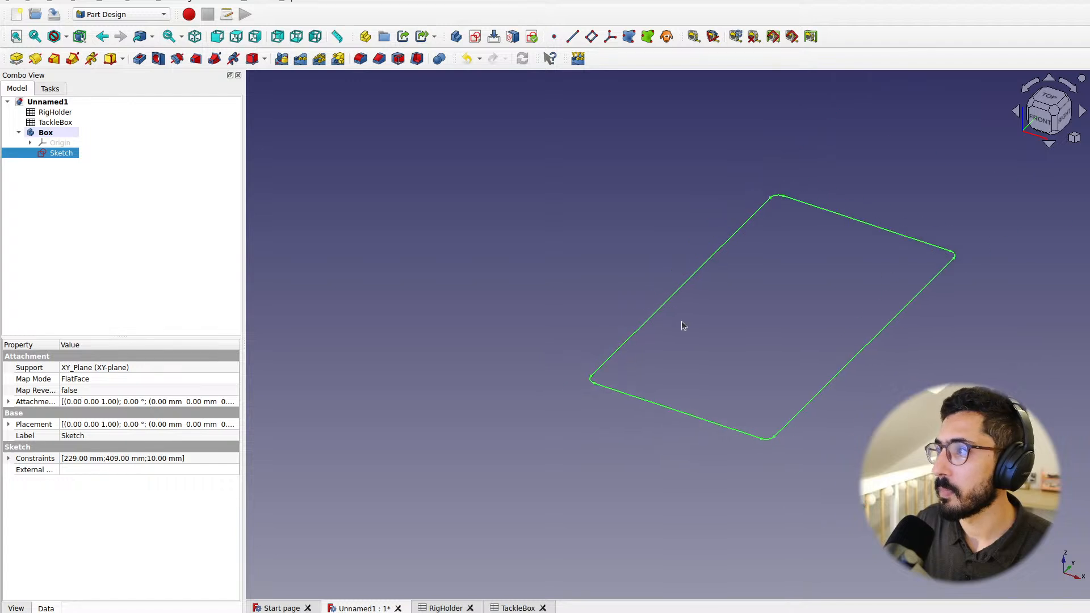
{"action": "mouse_move", "coordinate": [682, 322]}
{"action": "middle_mouse_down"}
{"action": "mouse_move", "coordinate": [694, 393]}
{"action": "mouse_move", "coordinate": [613, 324]}
{"action": "mouse_move", "coordinate": [507, 546]}
{"action": "middle_mouse_up"}
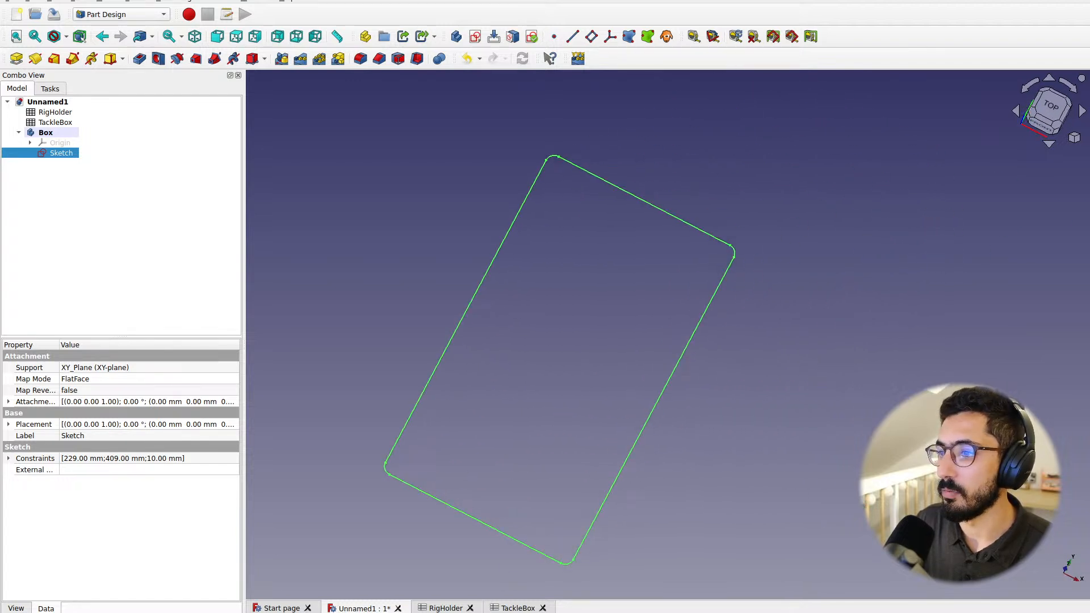
Set borderRadius to 25 in cell B7 of the TackleBox spreadsheet
{"action": "left_click", "coordinate": [516, 608]}
{"action": "left_click_drag", "start_coordinate": [517, 607], "coordinate": [449, 607]}
{"action": "left_click", "coordinate": [396, 225]}
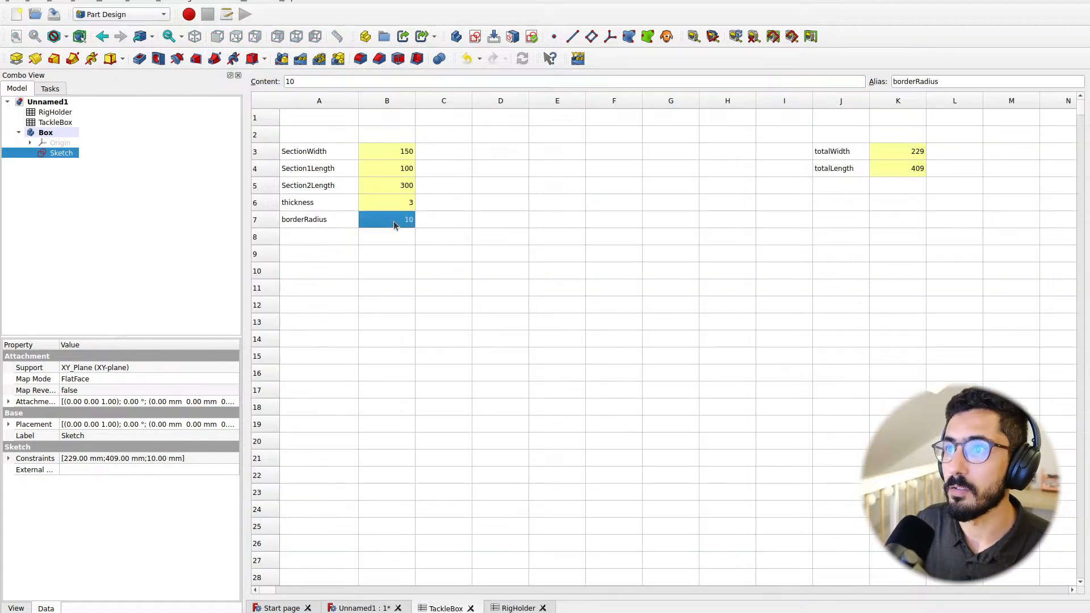
{"action": "type", "text": "25"}
{"action": "key", "text": "Return"}
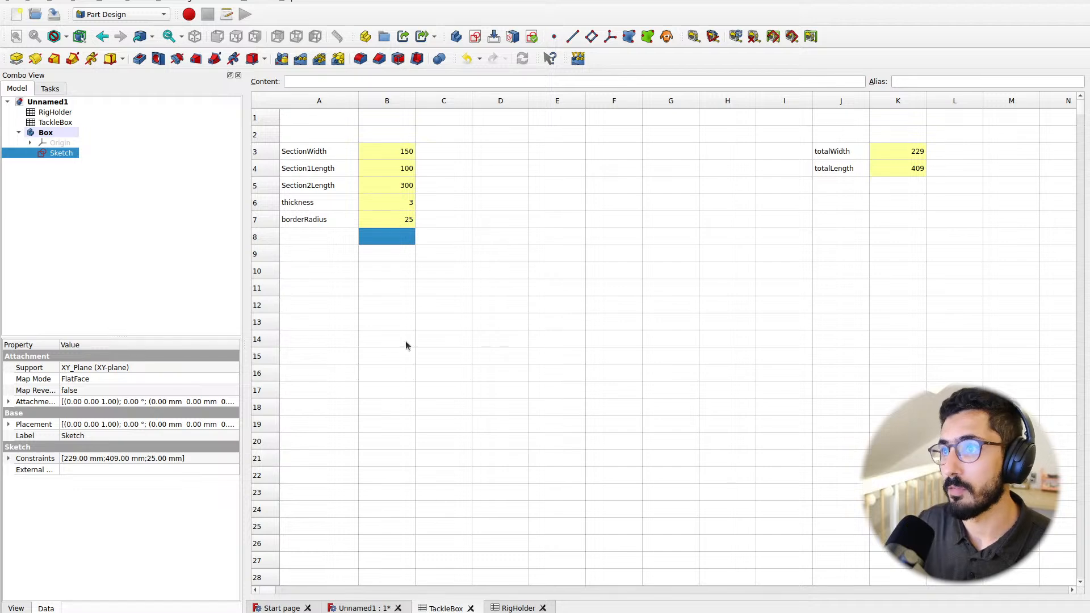
Return to the 3D model and examine how the profile's corners respond to the changed border radius
{"action": "left_click", "coordinate": [366, 606]}
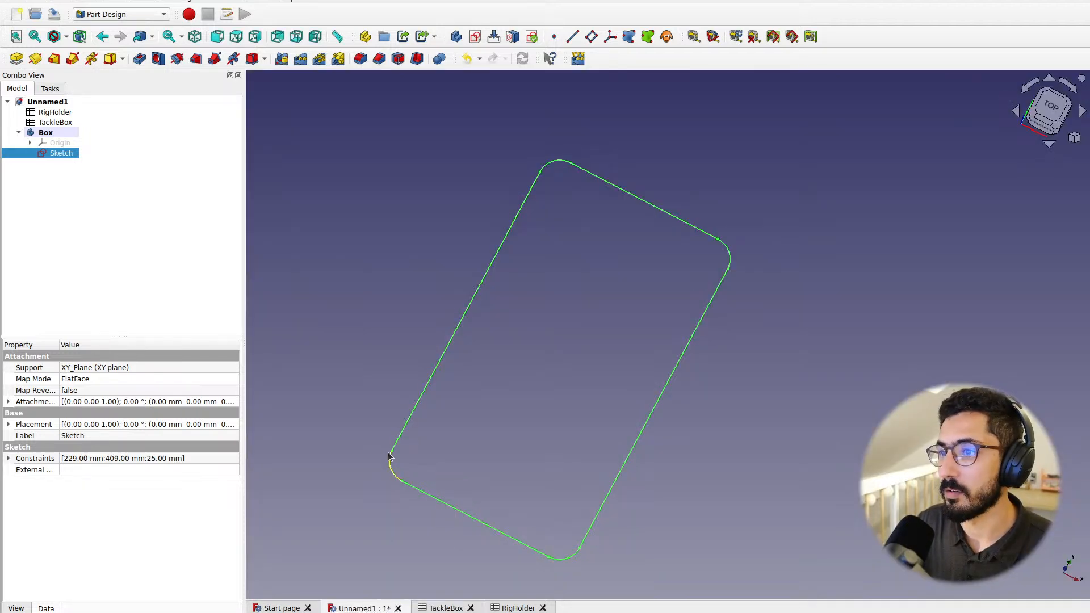
{"action": "mouse_move", "coordinate": [482, 372]}
{"action": "middle_mouse_down"}
{"action": "mouse_move", "coordinate": [480, 396]}
{"action": "mouse_move", "coordinate": [440, 394]}
{"action": "middle_mouse_up"}
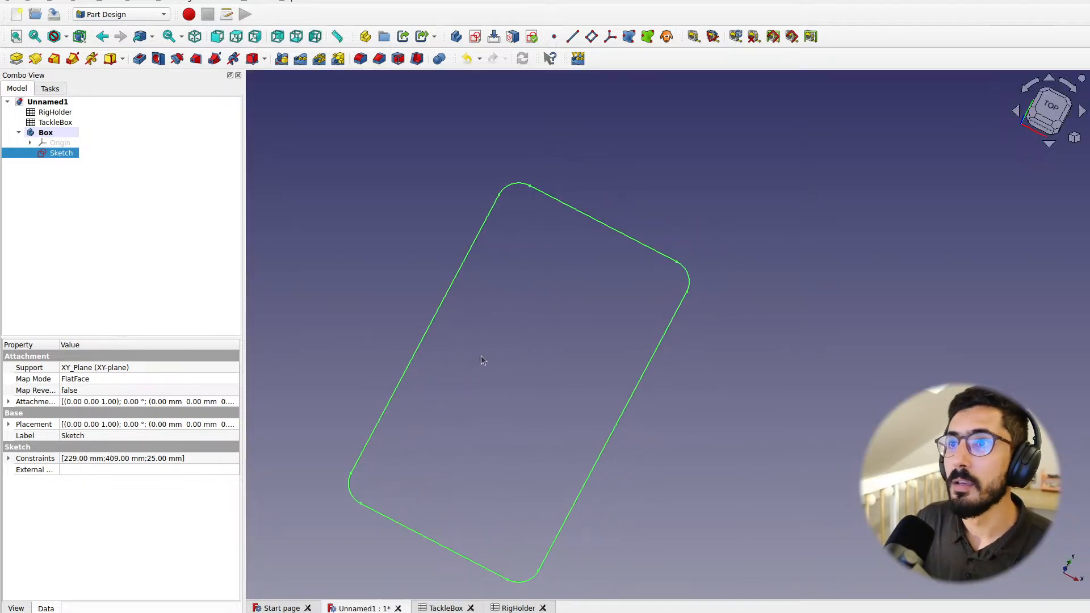
{"action": "left_click", "coordinate": [466, 345]}
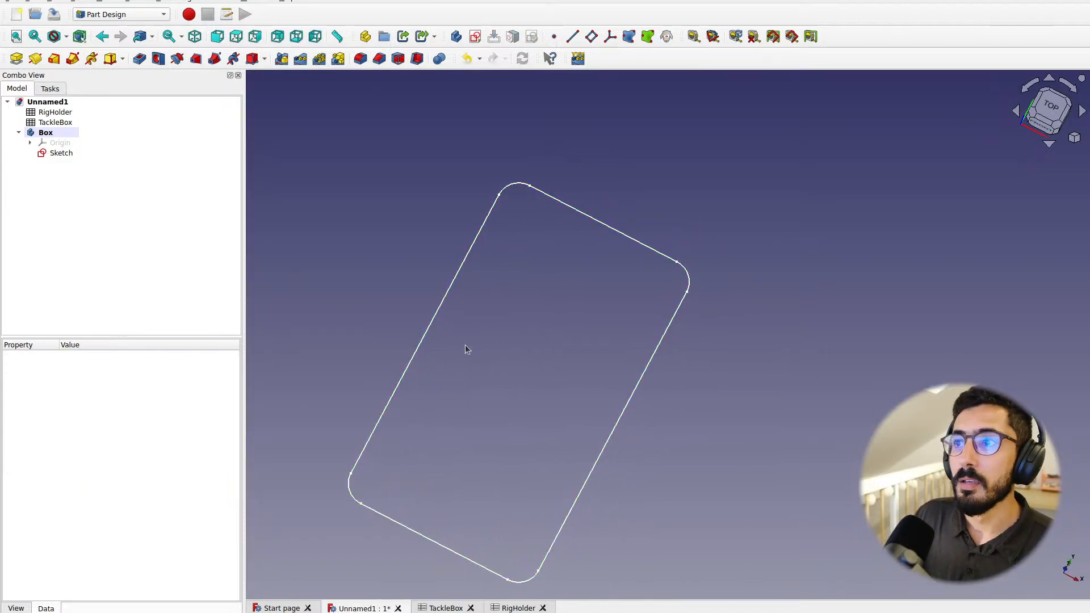
{"action": "left_click", "coordinate": [61, 154]}
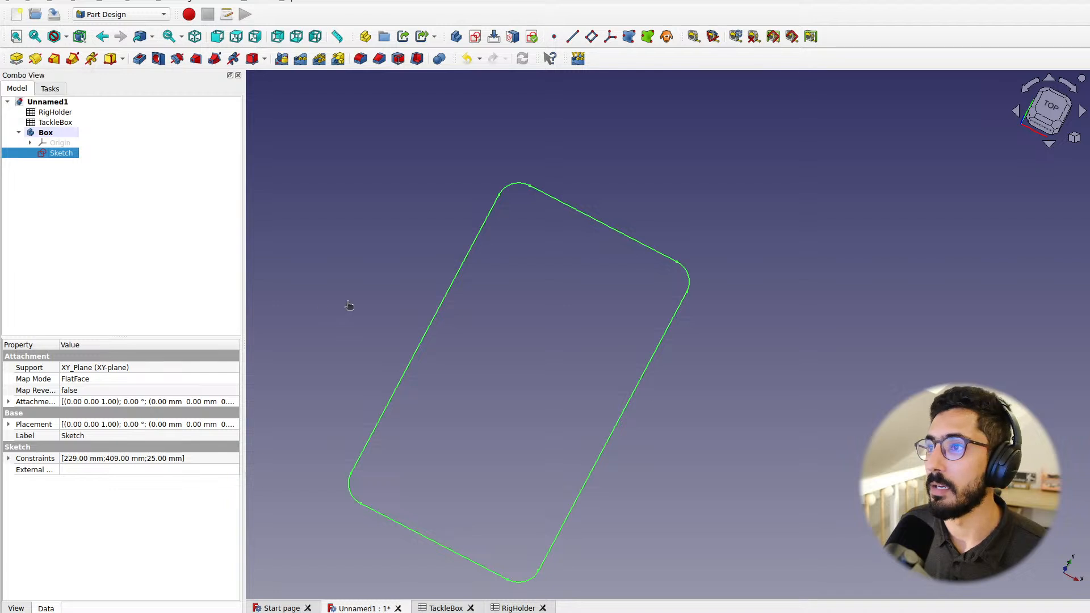
{"action": "left_click", "coordinate": [381, 302]}
{"action": "middle_click_drag", "start_coordinate": [382, 302], "coordinate": [402, 302]}
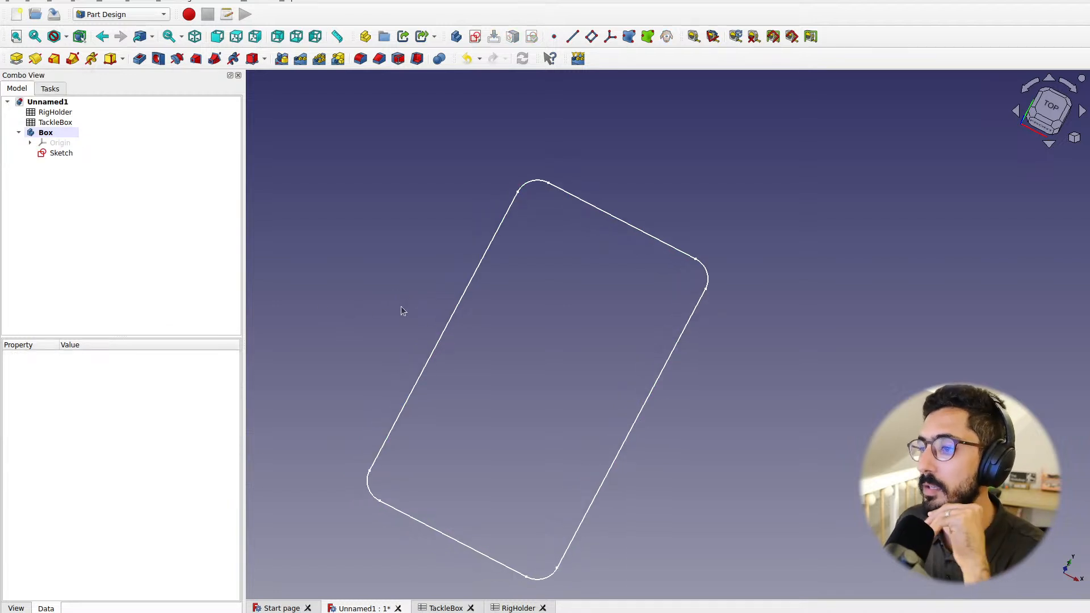
Consult the tackle box reference photo in the browser and label cell A8 of the TackleBox spreadsheet SectionHeight
{"action": "left_click", "coordinate": [445, 609]}
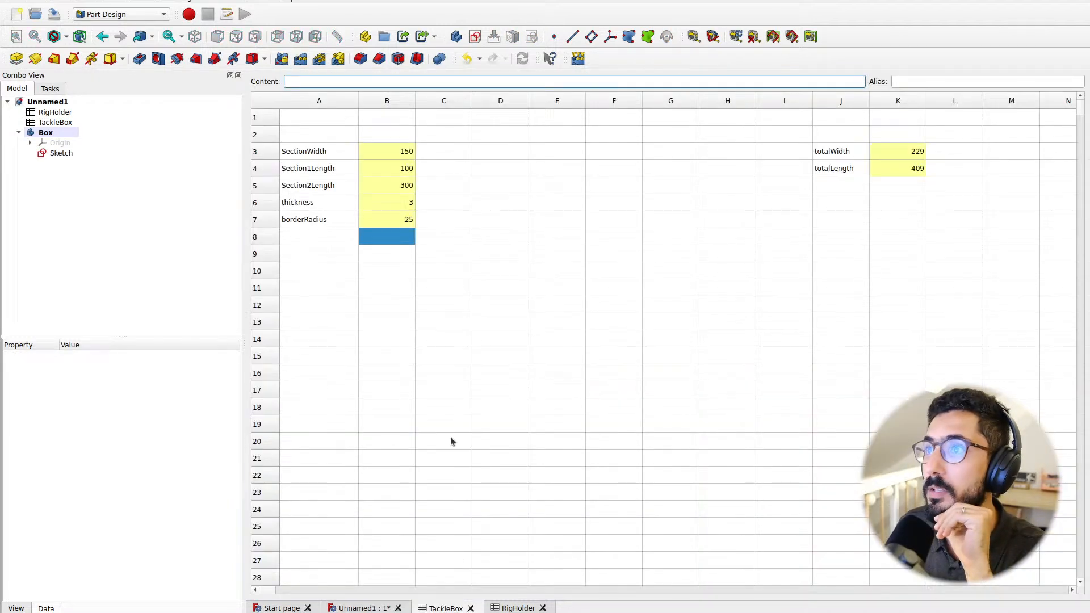
{"action": "left_click", "coordinate": [318, 217]}
{"action": "left_click", "coordinate": [327, 239]}
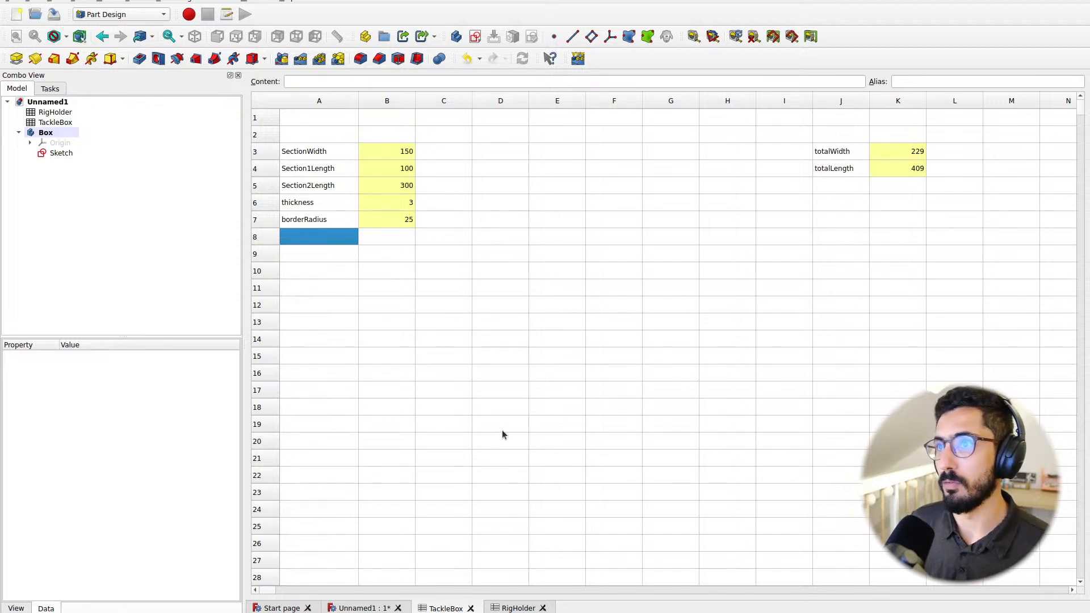
{"action": "key", "text": "ctrl+alt+Left"}
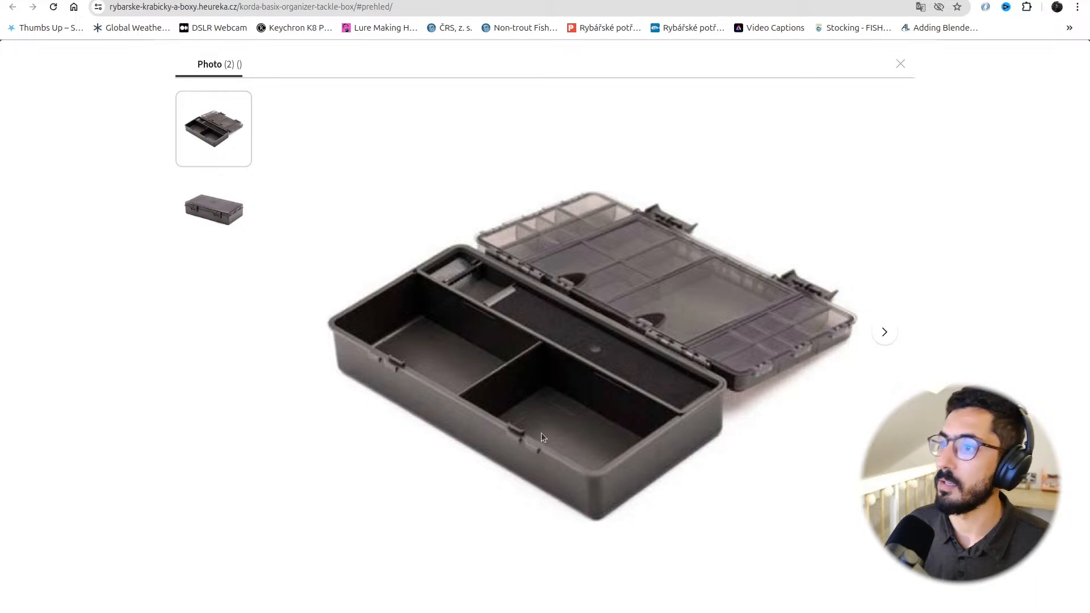
{"action": "key", "text": "ctrl+alt+Right"}
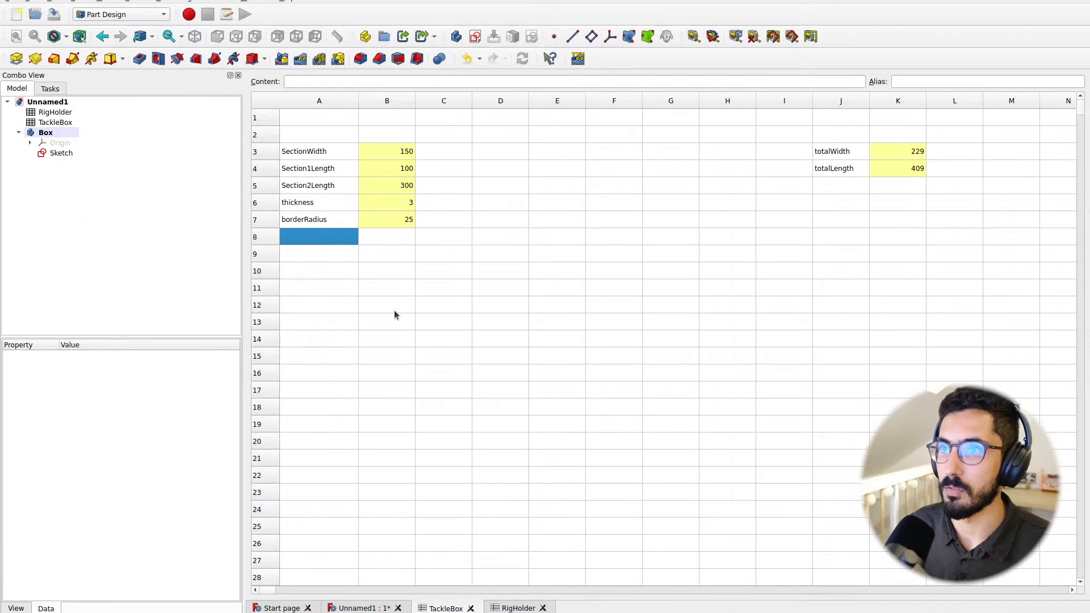
{"action": "type", "text": "Section"}
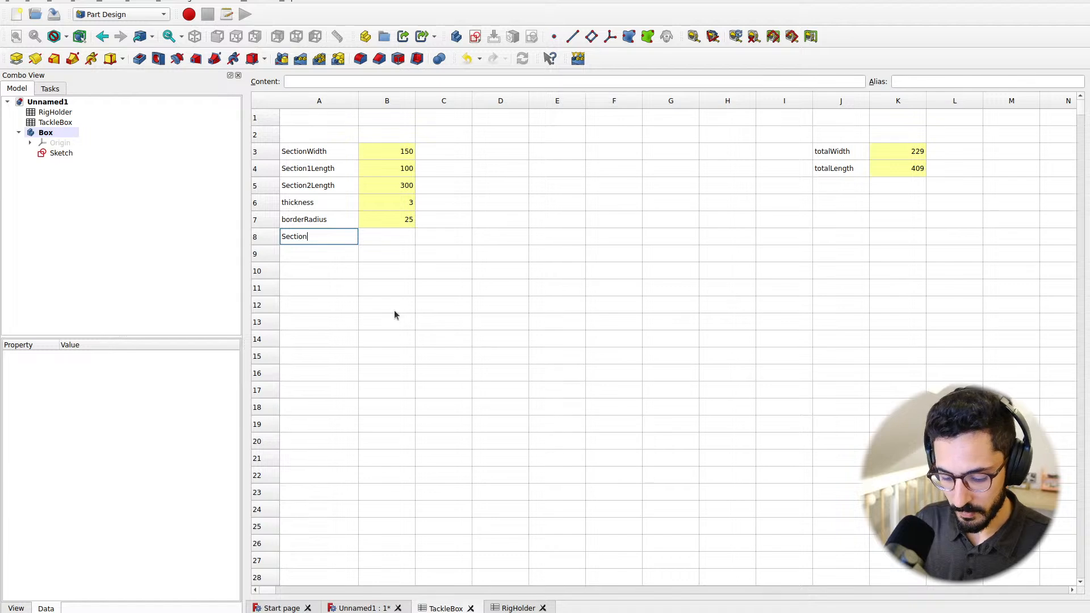
{"action": "type", "text": "Height"}
{"action": "key", "text": "Return"}
Enter 65 in cell B8 as the section height value
{"action": "key", "text": "Up"}
{"action": "key", "text": "Right"}
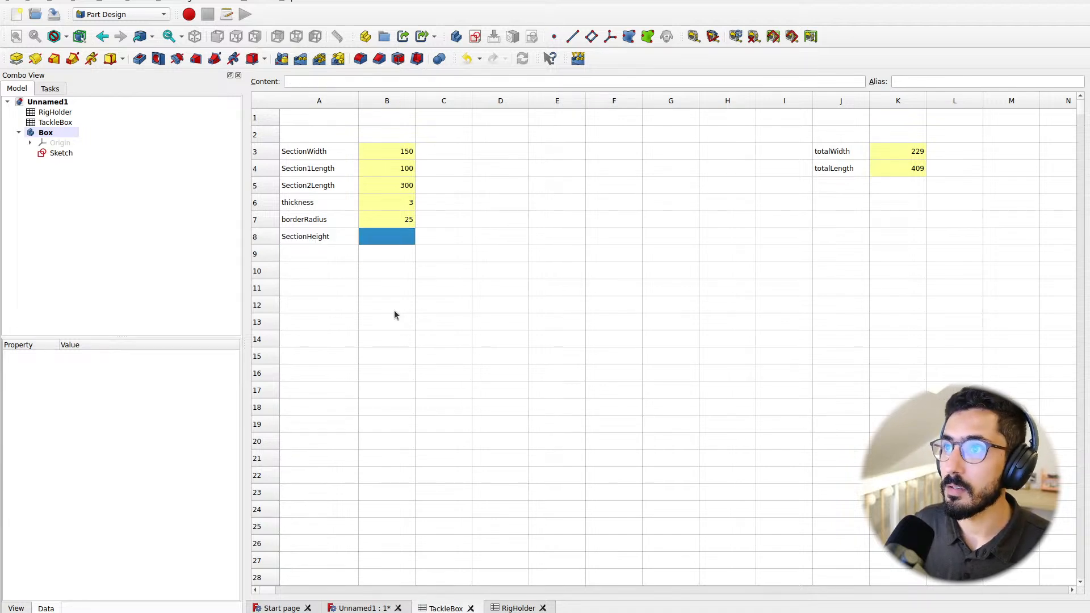
{"action": "type", "text": "60"}
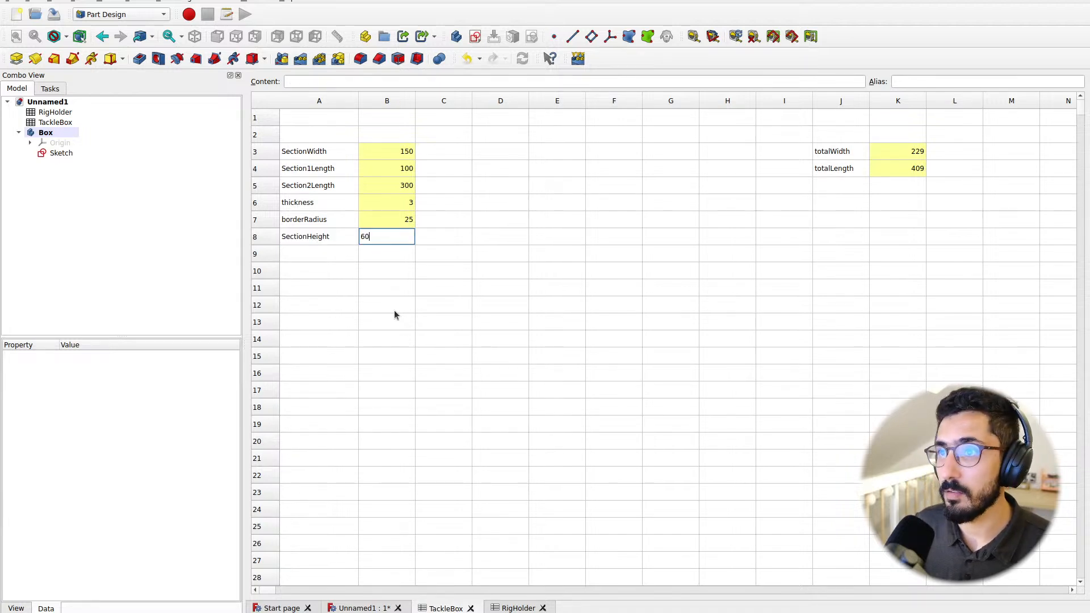
{"action": "key", "text": "BackSpace"}
{"action": "type", "text": "5"}
{"action": "key", "text": "Return"}
Give cell B8 the alias SectionHeight, copied from its label in A8
{"action": "key", "text": "Up"}
{"action": "key", "text": "Left"}
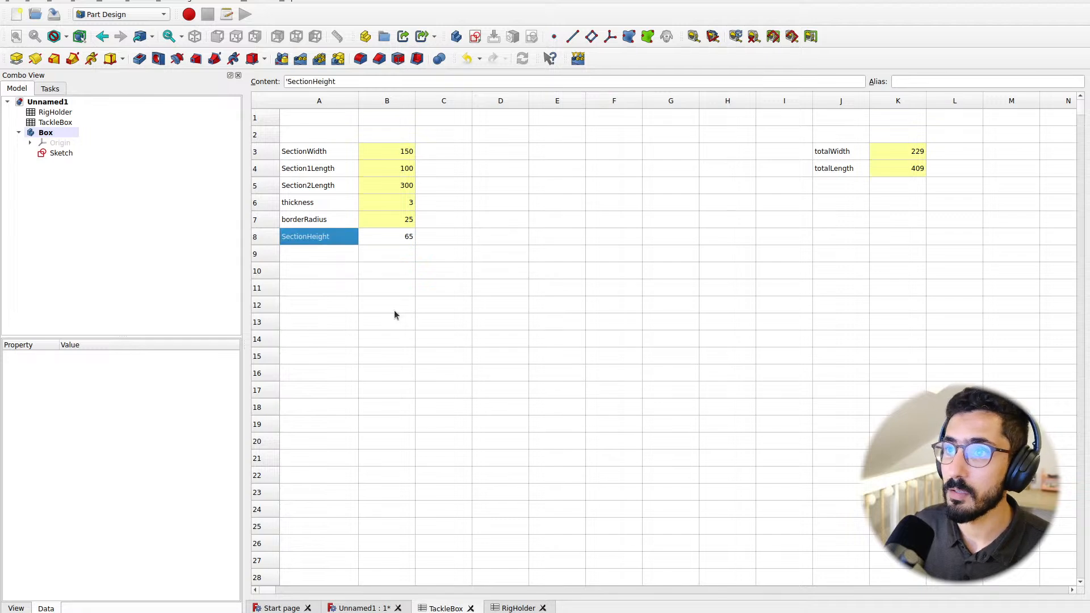
{"action": "double_click", "coordinate": [308, 82]}
{"action": "key", "text": "ctrl+c"}
{"action": "left_click", "coordinate": [393, 238]}
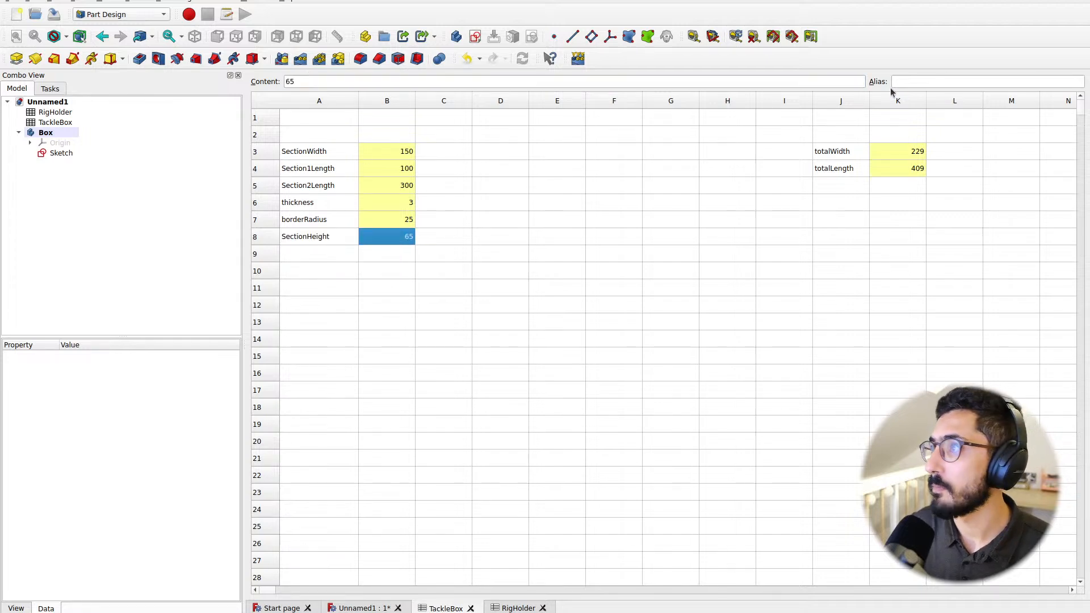
{"action": "left_click", "coordinate": [897, 82]}
{"action": "key", "text": "ctrl+v"}
{"action": "key", "text": "Return"}
Label cell J5 totalHeight and enter the formula =SectionHeight + thickness in K5
{"action": "left_click", "coordinate": [823, 189]}
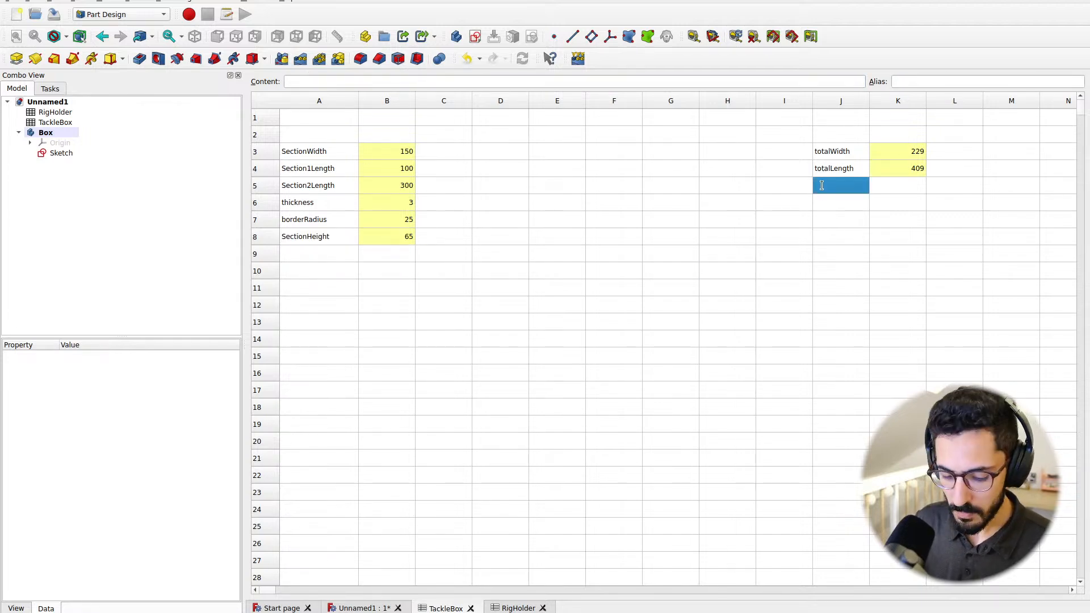
{"action": "type", "text": "totalHeight"}
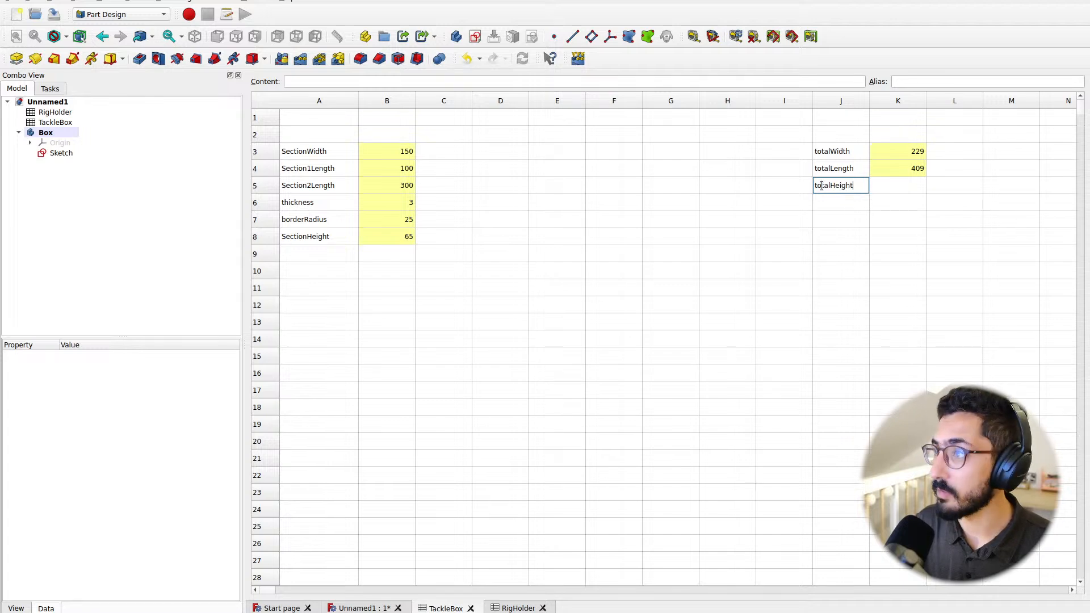
{"action": "key", "text": "Return"}
{"action": "key", "text": "Right"}
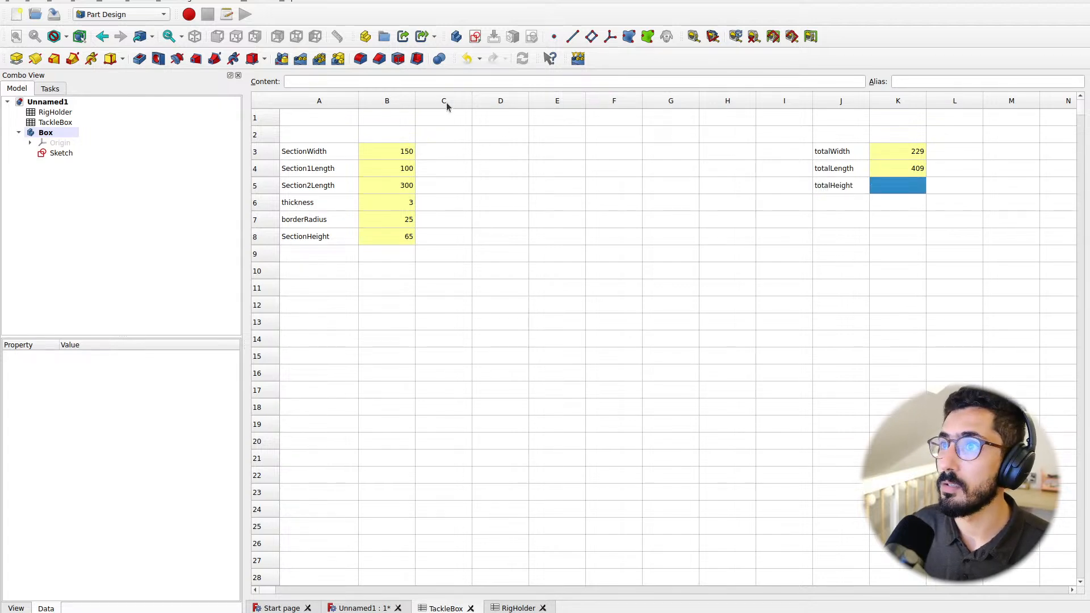
{"action": "left_click", "coordinate": [416, 81]}
{"action": "type", "text": "= SectionH"}
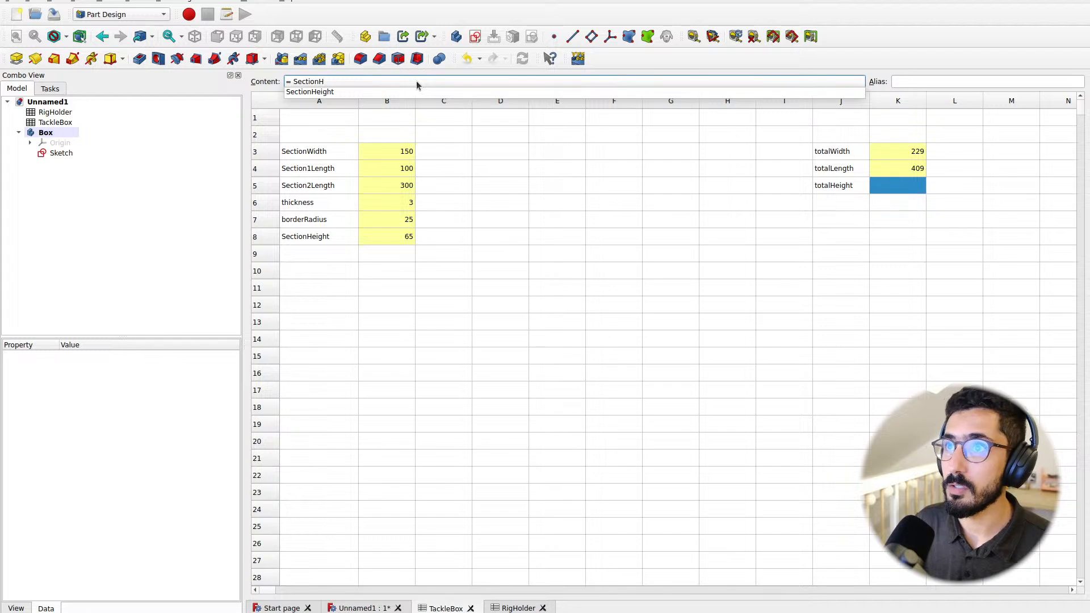
{"action": "key", "text": "Down"}
{"action": "key", "text": "Return"}
{"action": "type", "text": "+ "}
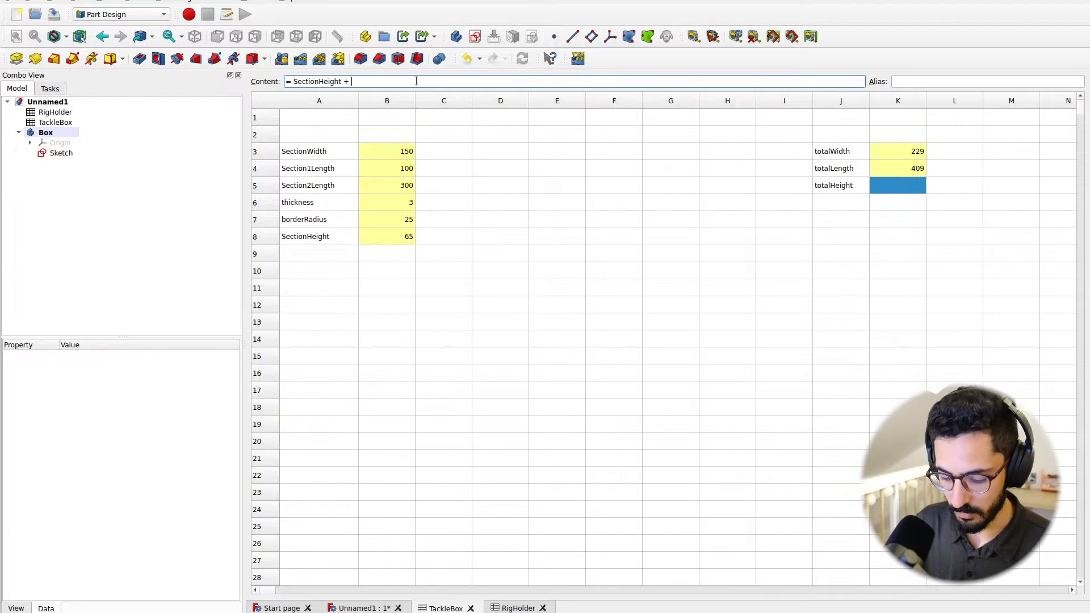
{"action": "type", "text": "thic"}
{"action": "key", "text": "Down"}
{"action": "key", "text": "Return"}
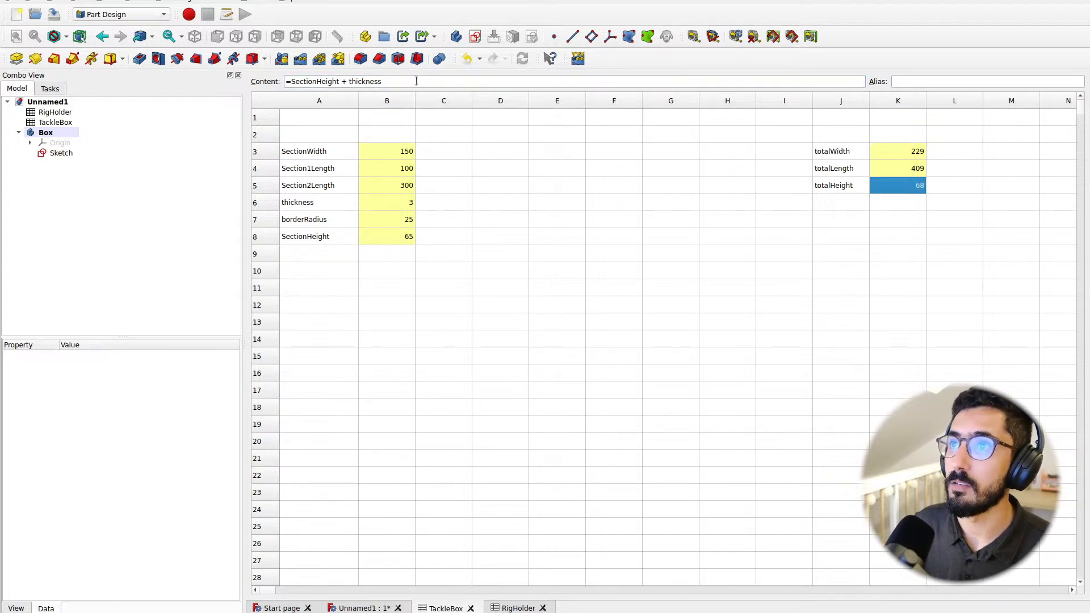
Give cell K5 the alias totalHeight, copied from its label in J5
{"action": "left_click", "coordinate": [818, 237]}
{"action": "left_click", "coordinate": [900, 202]}
{"action": "left_click", "coordinate": [840, 186]}
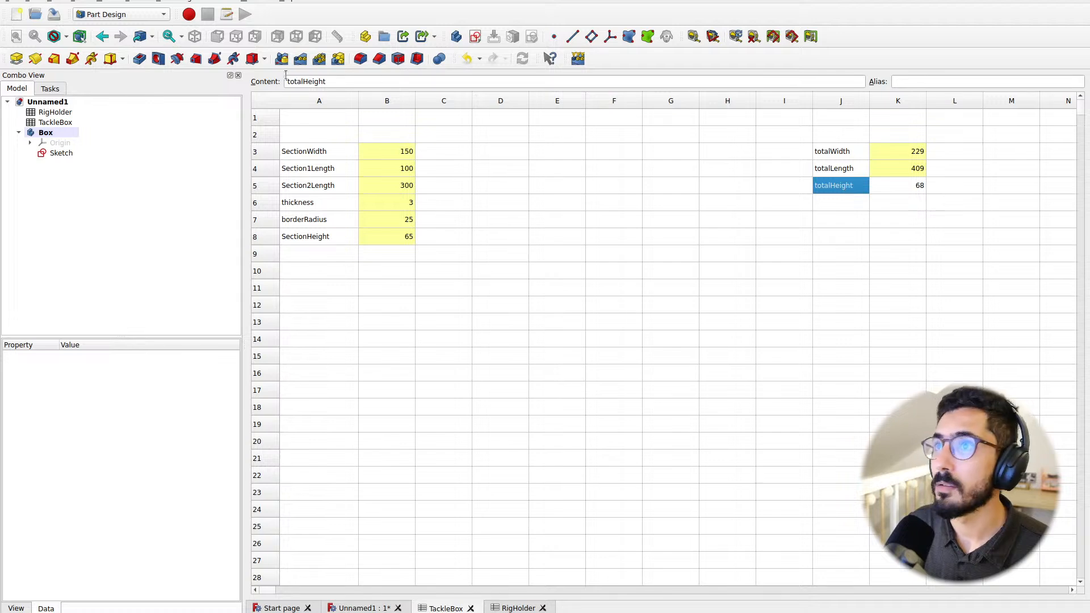
{"action": "double_click", "coordinate": [301, 81]}
{"action": "key", "text": "ctrl+c"}
{"action": "left_click", "coordinate": [893, 183]}
{"action": "left_click", "coordinate": [925, 81]}
{"action": "key", "text": "ctrl+v"}
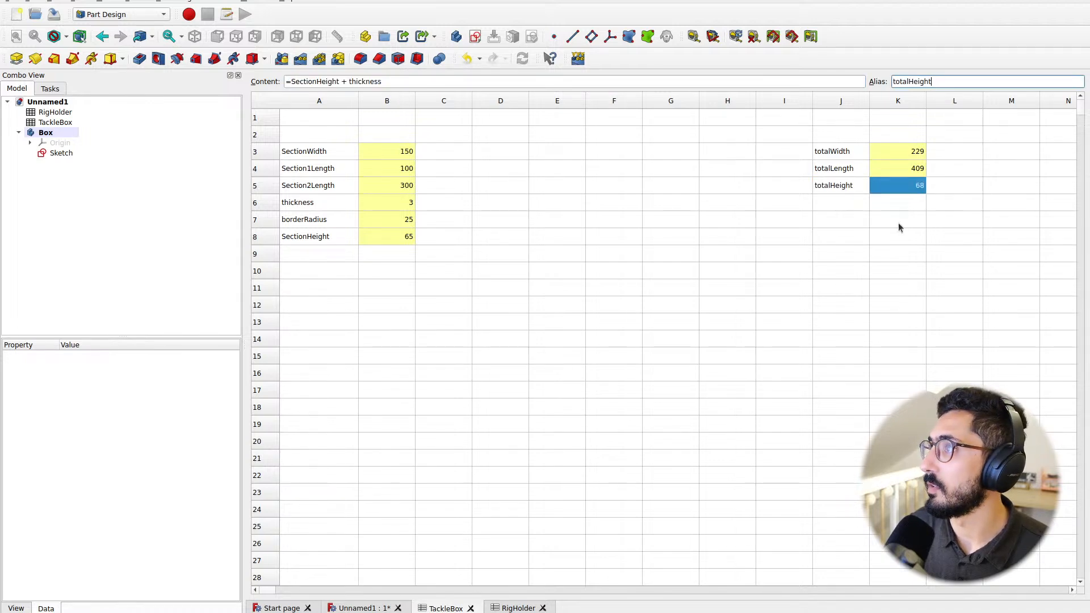
{"action": "left_click", "coordinate": [893, 212]}
{"action": "left_click", "coordinate": [841, 186]}
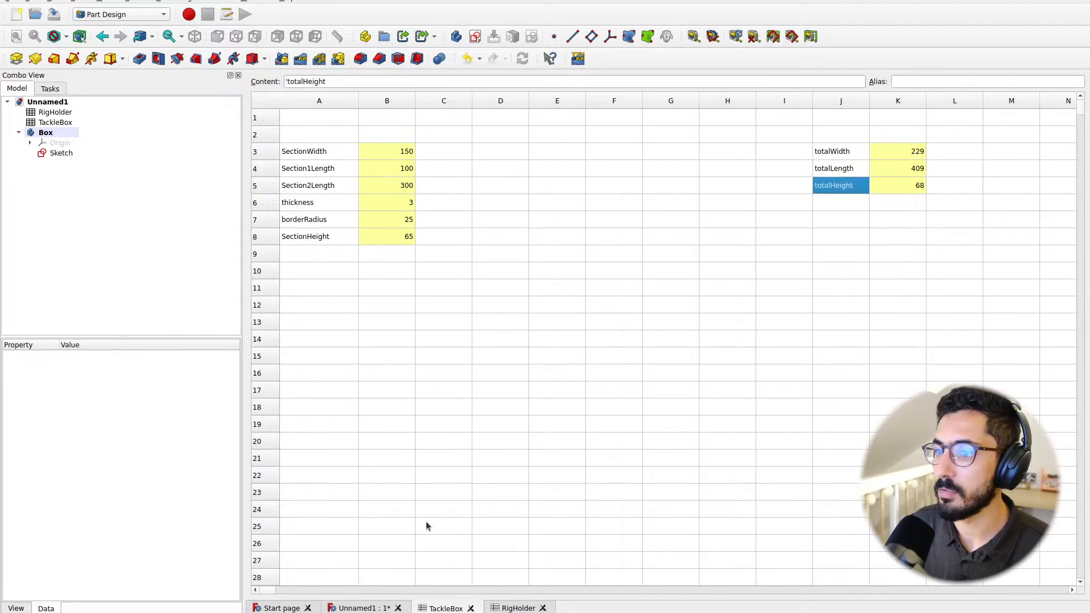
Start a Pad from the rounded Box sketch in the model view and try the Reversed direction, leaving it off
{"action": "left_click", "coordinate": [372, 608]}
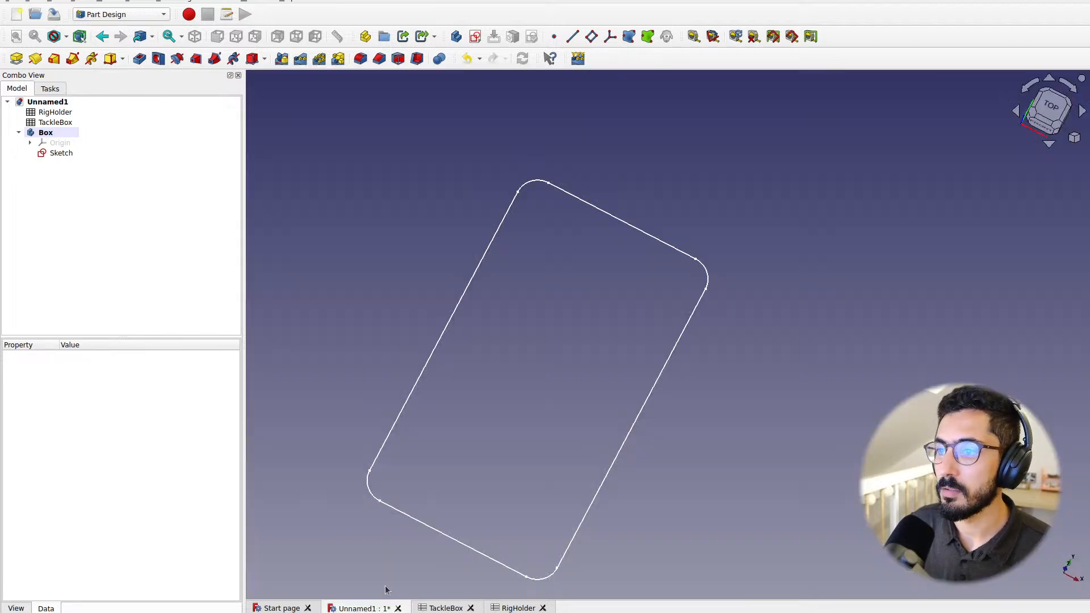
{"action": "left_click", "coordinate": [60, 153]}
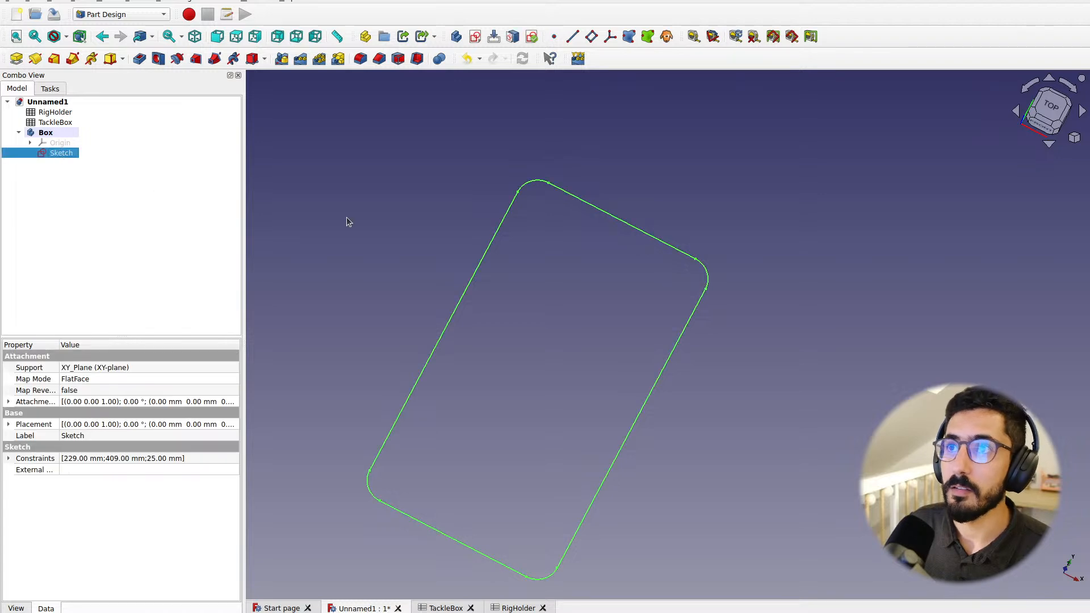
{"action": "left_click", "coordinate": [15, 61]}
{"action": "mouse_move", "coordinate": [502, 324]}
{"action": "middle_mouse_down"}
{"action": "mouse_move", "coordinate": [633, 297]}
{"action": "mouse_move", "coordinate": [433, 248]}
{"action": "middle_mouse_up"}
{"action": "middle_click_drag", "start_coordinate": [484, 196], "coordinate": [454, 142]}
{"action": "left_click", "coordinate": [1039, 119]}
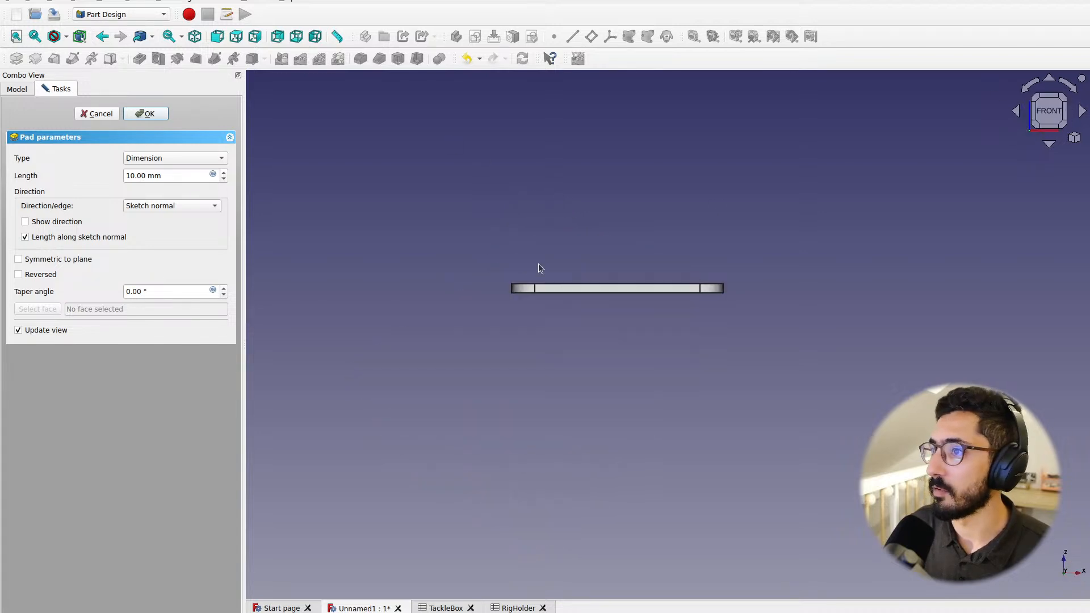
{"action": "left_click", "coordinate": [19, 275]}
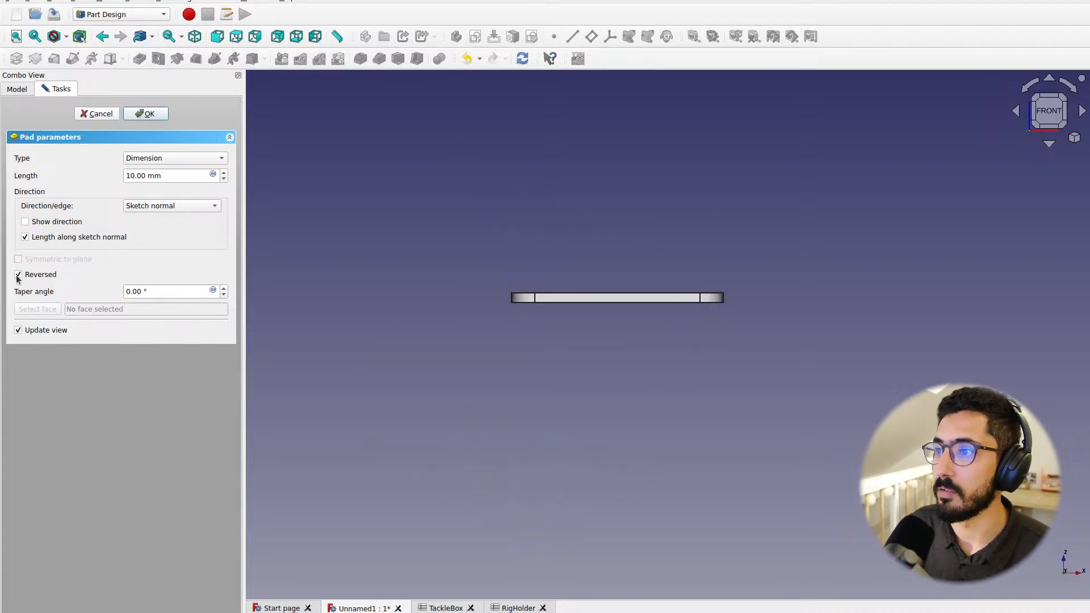
{"action": "left_click", "coordinate": [18, 275]}
{"action": "middle_click_drag", "start_coordinate": [630, 267], "coordinate": [637, 327]}
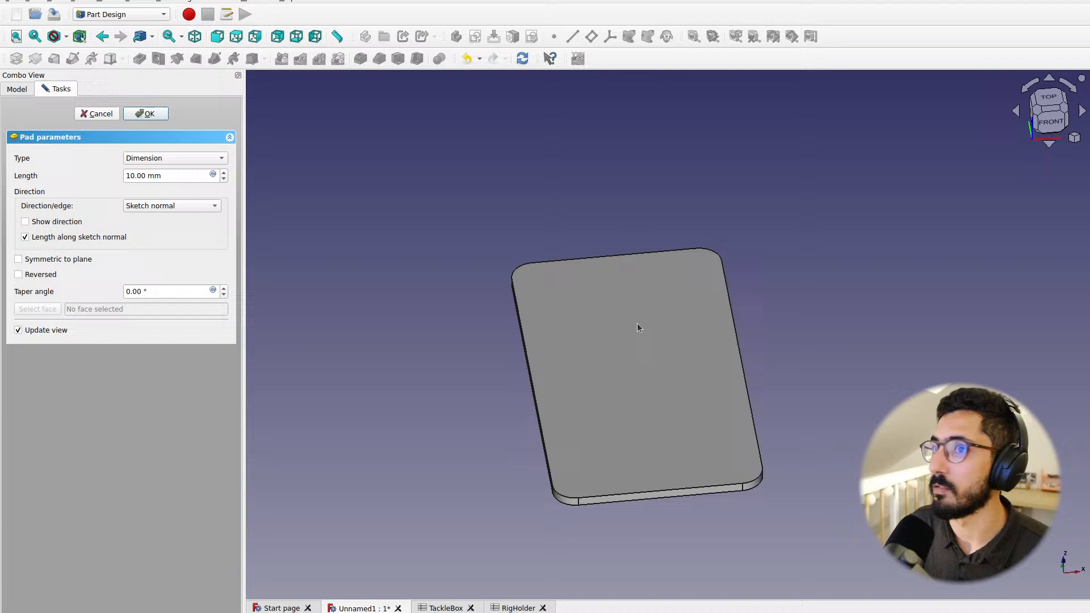
Drive the pad's length with the expression <<TackleBox>>.totalHeight and finish the Pad
{"action": "left_click", "coordinate": [214, 175]}
{"action": "type", "text": "<<"}
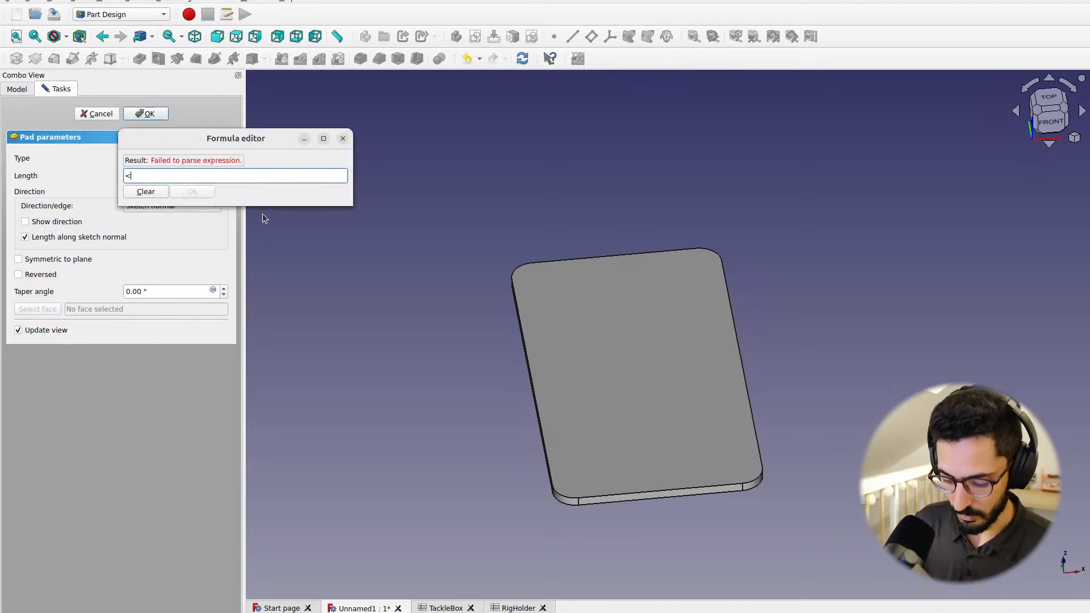
{"action": "key", "text": "Down"}
{"action": "key", "text": "Down"}
{"action": "key", "text": "Down"}
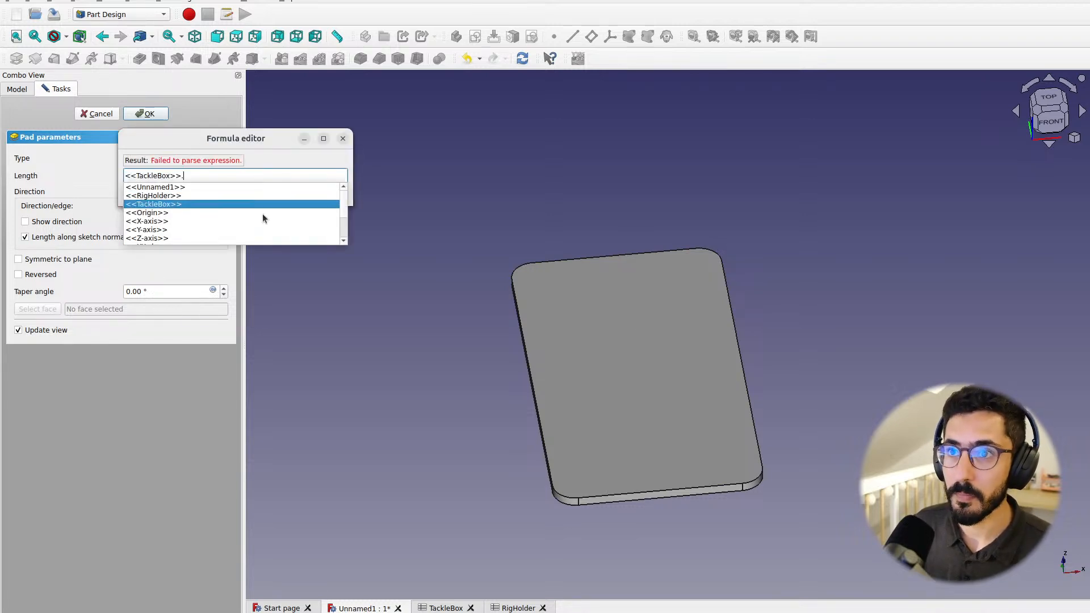
{"action": "type", "text": "tot"}
{"action": "key", "text": "Down"}
{"action": "key", "text": "Down"}
{"action": "key", "text": "Down"}
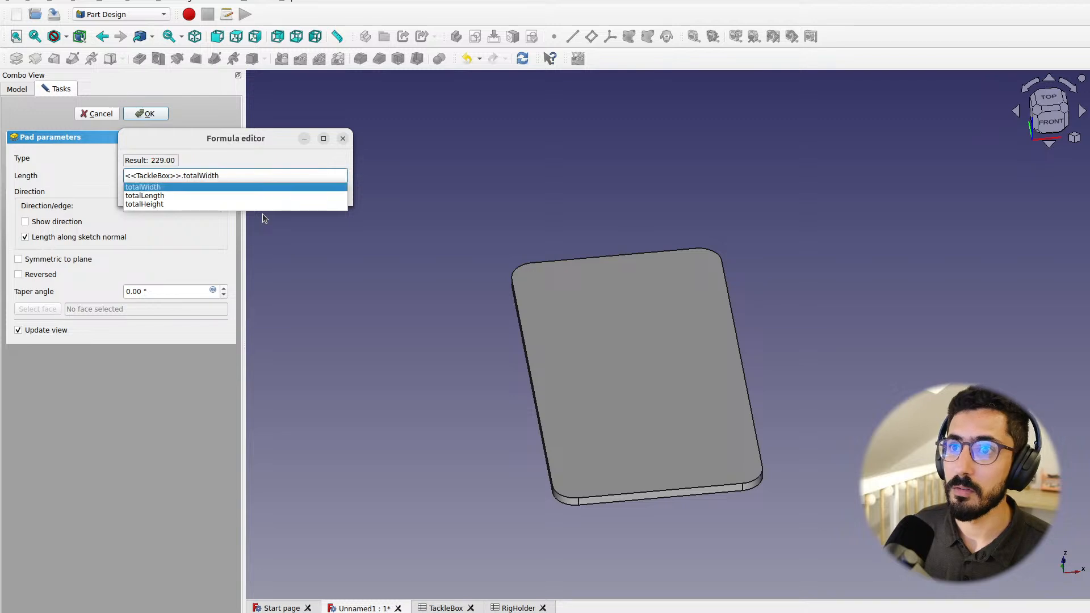
{"action": "key", "text": "Return"}
{"action": "left_click", "coordinate": [197, 196]}
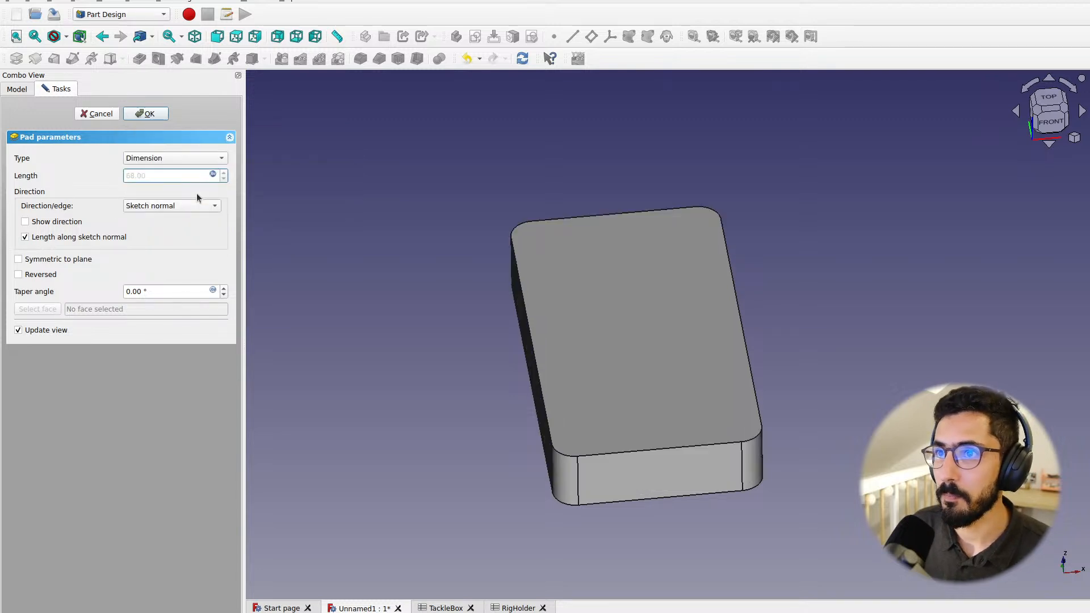
{"action": "left_click", "coordinate": [143, 115]}
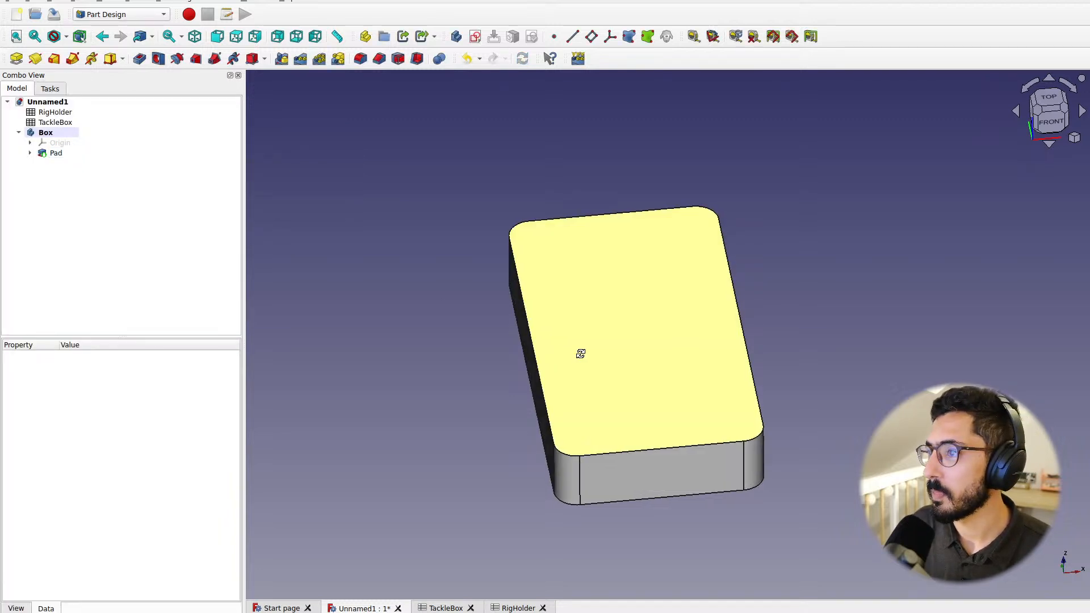
Switch to the browser and compare the padded box with the Korda tackle box product photo, checking its compartment layout
{"action": "middle_click_drag", "start_coordinate": [579, 352], "coordinate": [552, 377]}
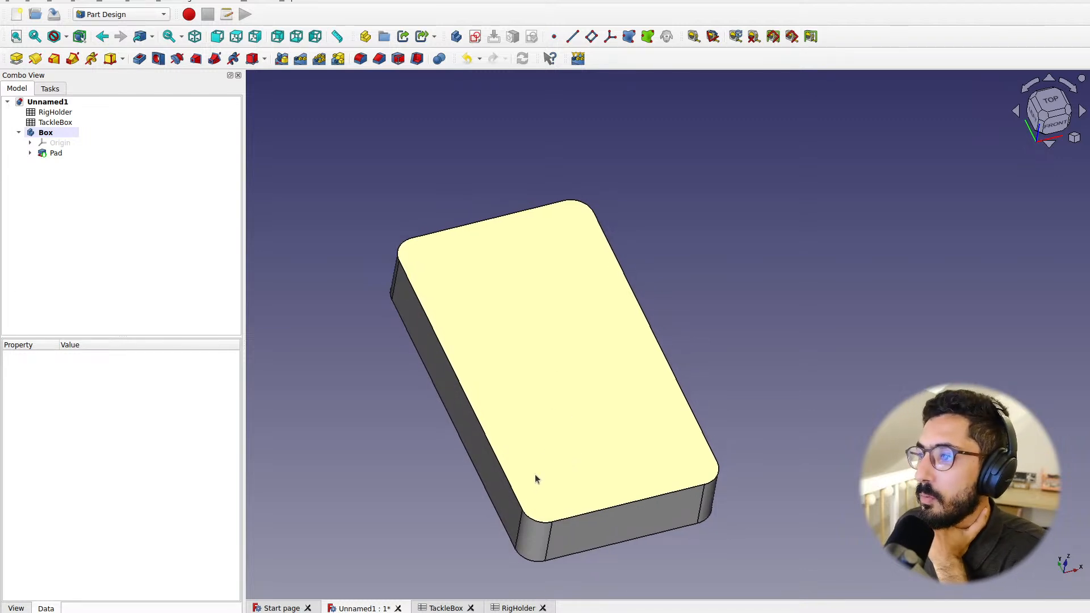
{"action": "mouse_move", "coordinate": [536, 475]}
{"action": "middle_mouse_down"}
{"action": "mouse_move", "coordinate": [523, 462]}
{"action": "mouse_move", "coordinate": [505, 472]}
{"action": "mouse_move", "coordinate": [532, 455]}
{"action": "middle_mouse_up"}
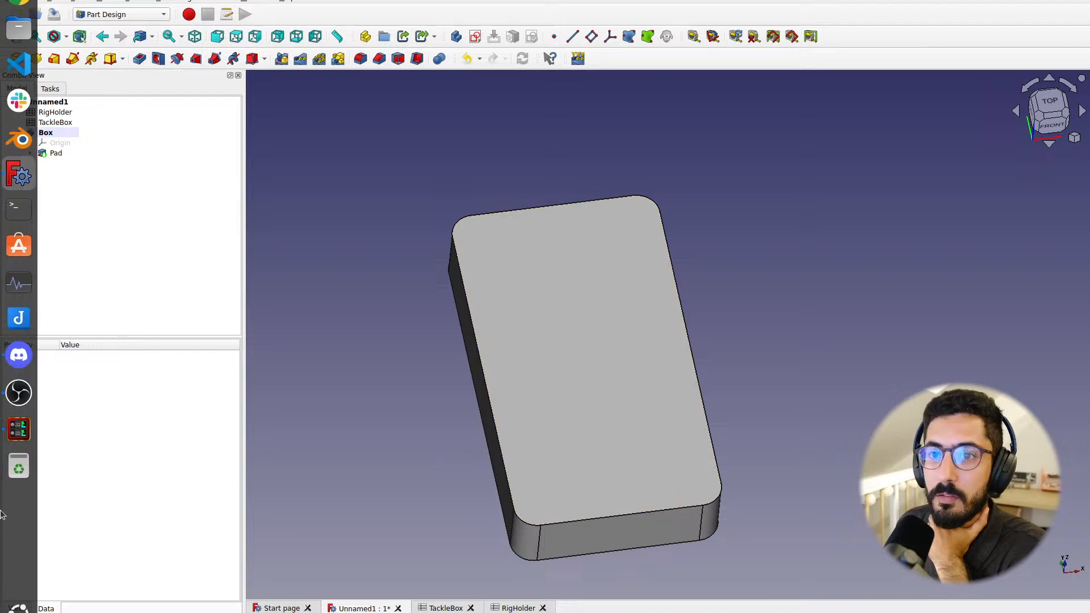
{"action": "key", "text": "alt+Tab"}
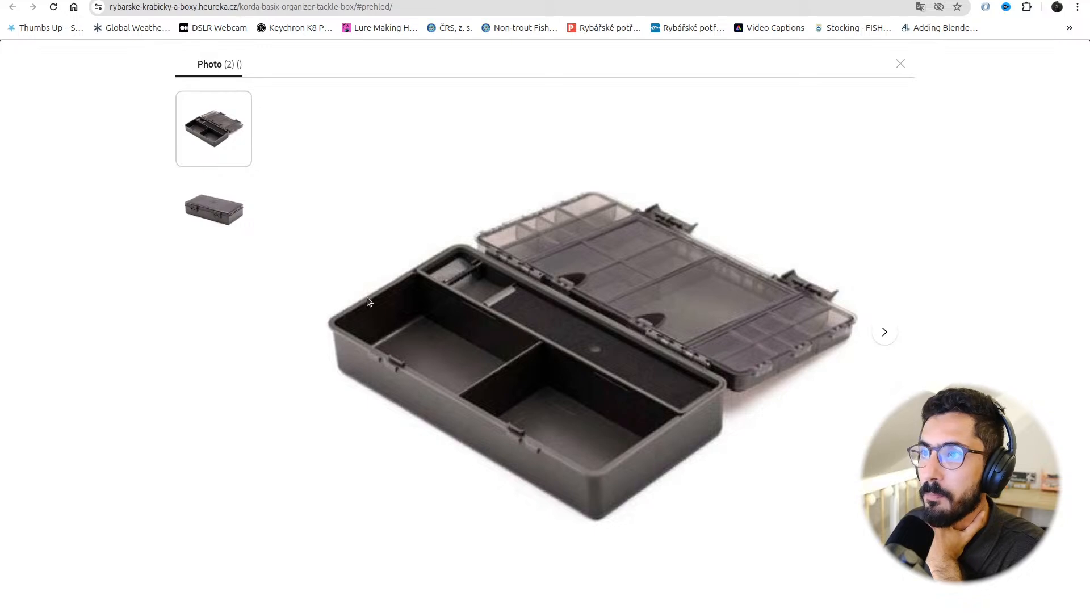
{"action": "key", "text": "ctrl+alt+Right"}
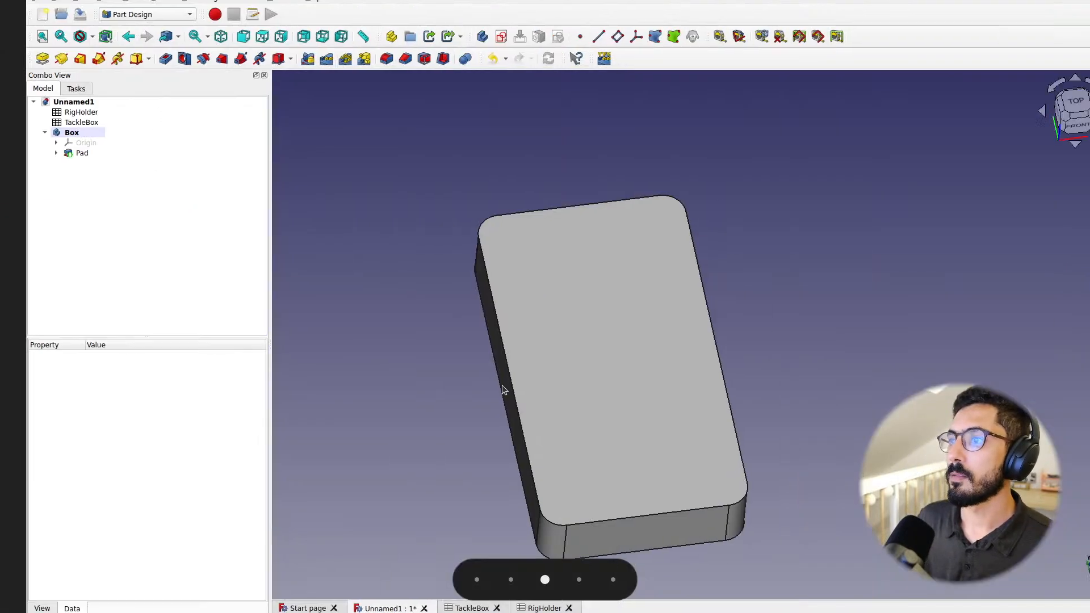
{"action": "key", "text": "ctrl+alt+Left"}
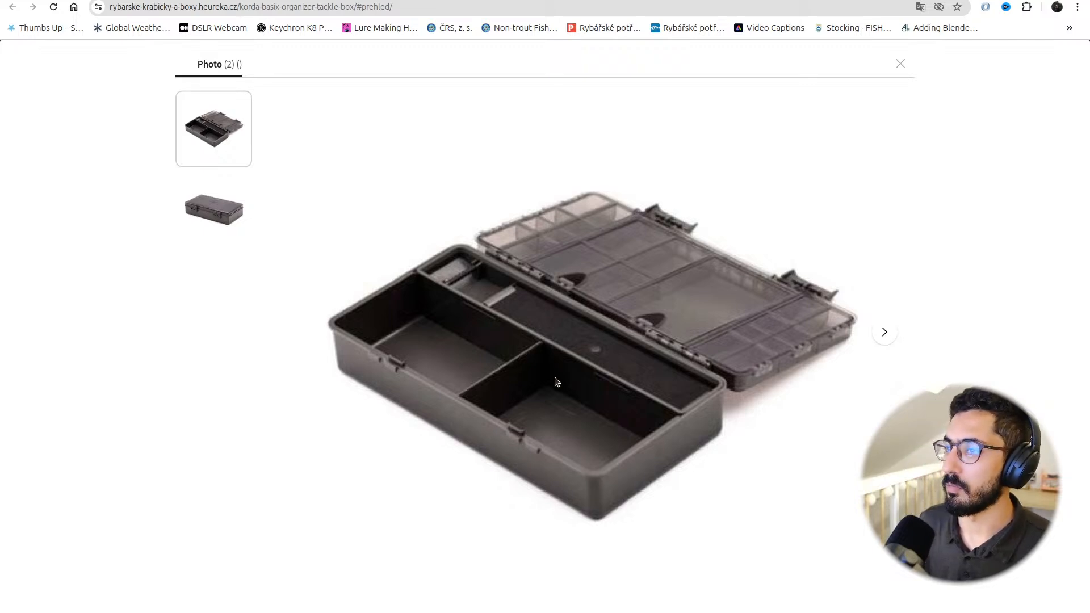
{"action": "key", "text": "ctrl+alt+Right"}
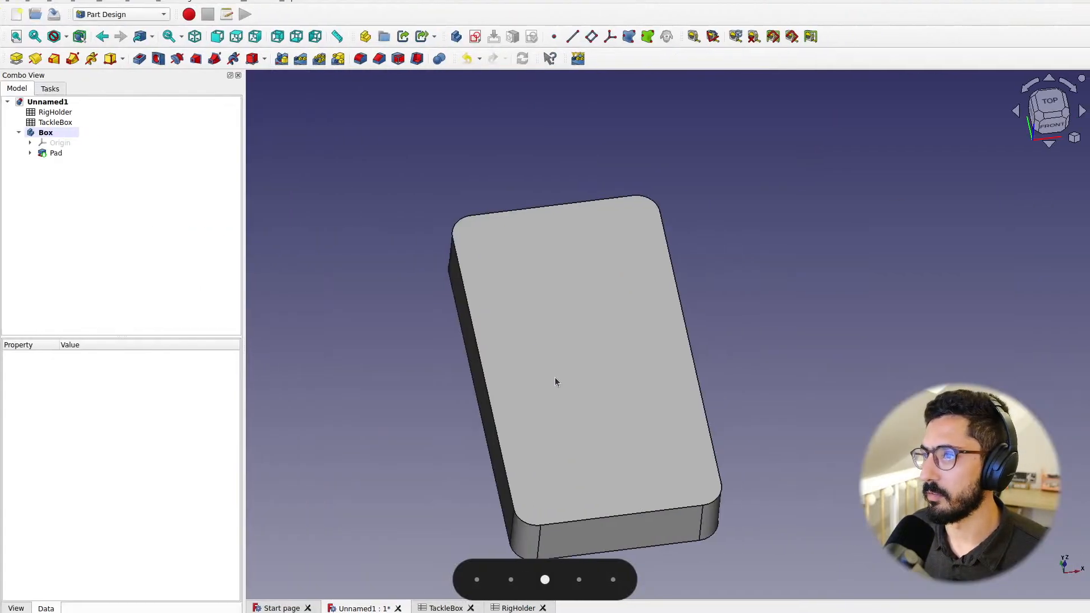
Examine the padded box from above and from several angles, focusing on its top face
{"action": "left_click", "coordinate": [1051, 103]}
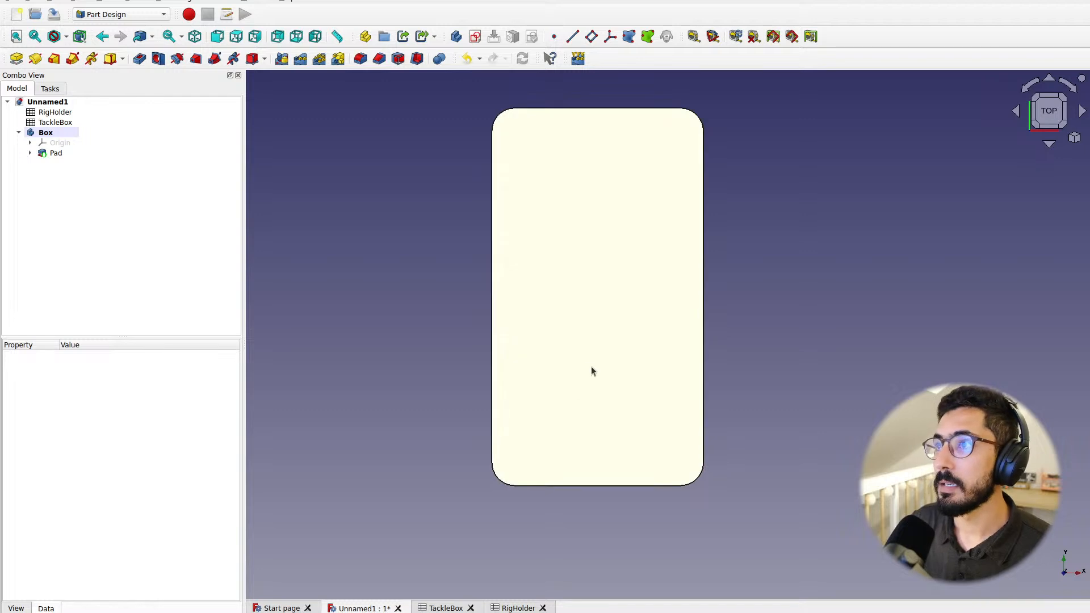
{"action": "middle_click_drag", "start_coordinate": [592, 369], "coordinate": [444, 458]}
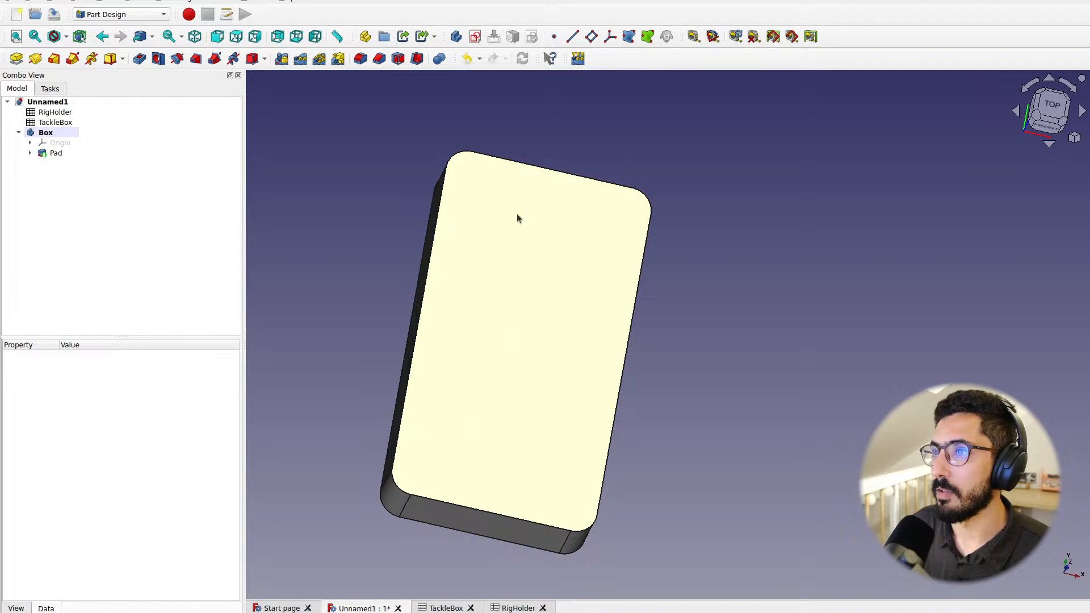
{"action": "middle_click_drag", "start_coordinate": [517, 217], "coordinate": [452, 183]}
{"action": "middle_click_drag", "start_coordinate": [436, 394], "coordinate": [488, 435]}
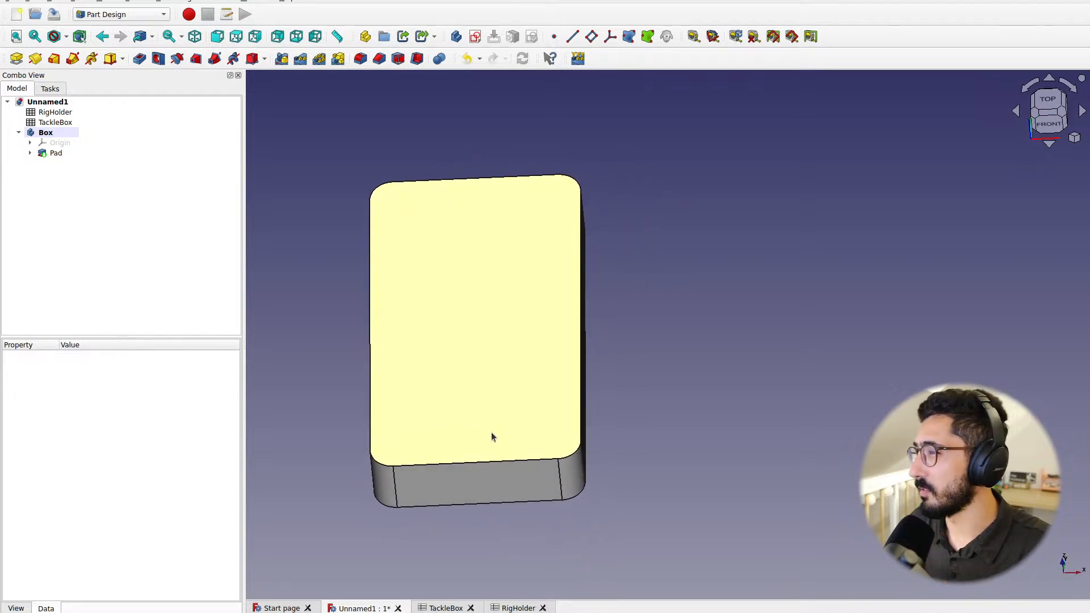
{"action": "middle_click_drag", "start_coordinate": [469, 442], "coordinate": [580, 444]}
{"action": "left_click", "coordinate": [518, 430]}
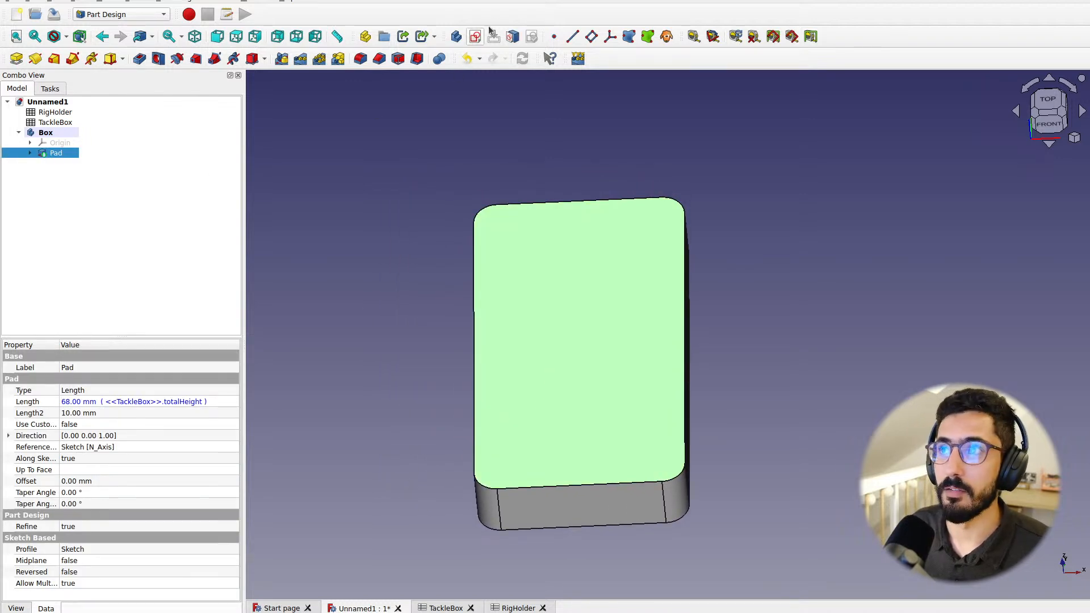
{"action": "left_click", "coordinate": [344, 363]}
{"action": "middle_click_drag", "start_coordinate": [500, 471], "coordinate": [557, 442]}
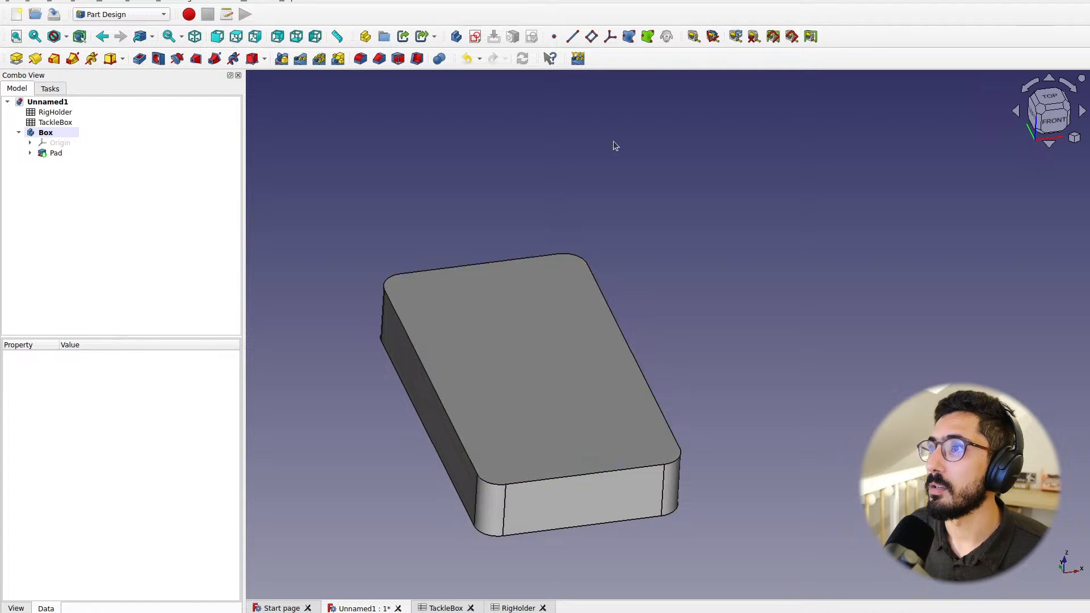
Make the Box body's origin planes and axes visible around the padded box
{"action": "left_click", "coordinate": [55, 144]}
{"action": "key", "text": "space"}
{"action": "scroll", "coordinate": [463, 371], "scroll_direction": "down", "scroll_amount": 6}
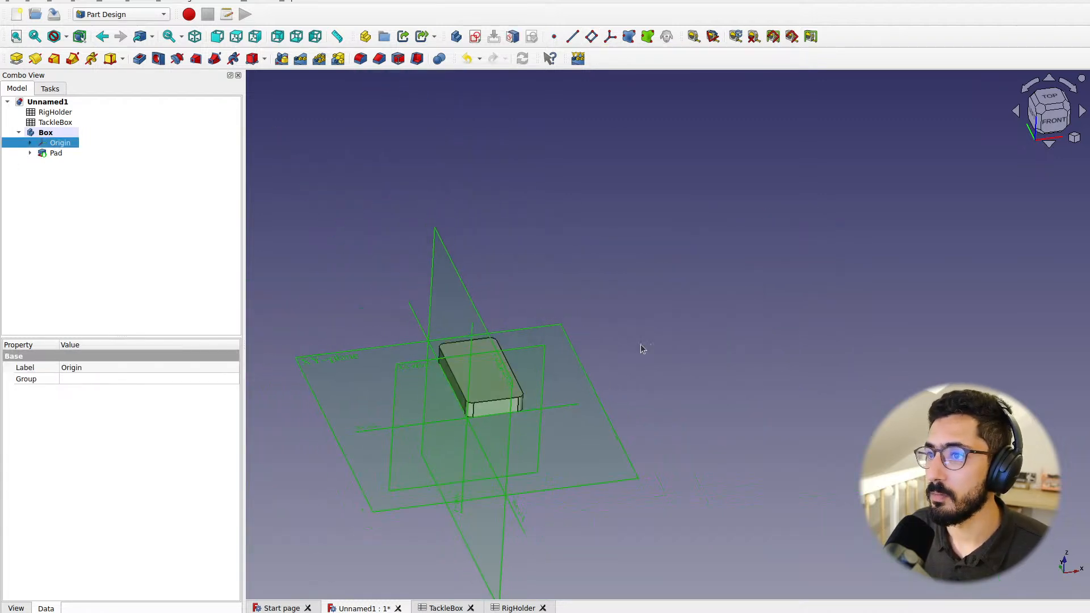
{"action": "left_click", "coordinate": [769, 308]}
{"action": "mouse_move", "coordinate": [686, 421]}
{"action": "middle_mouse_down"}
{"action": "mouse_move", "coordinate": [684, 399]}
{"action": "mouse_move", "coordinate": [677, 413]}
{"action": "middle_mouse_up"}
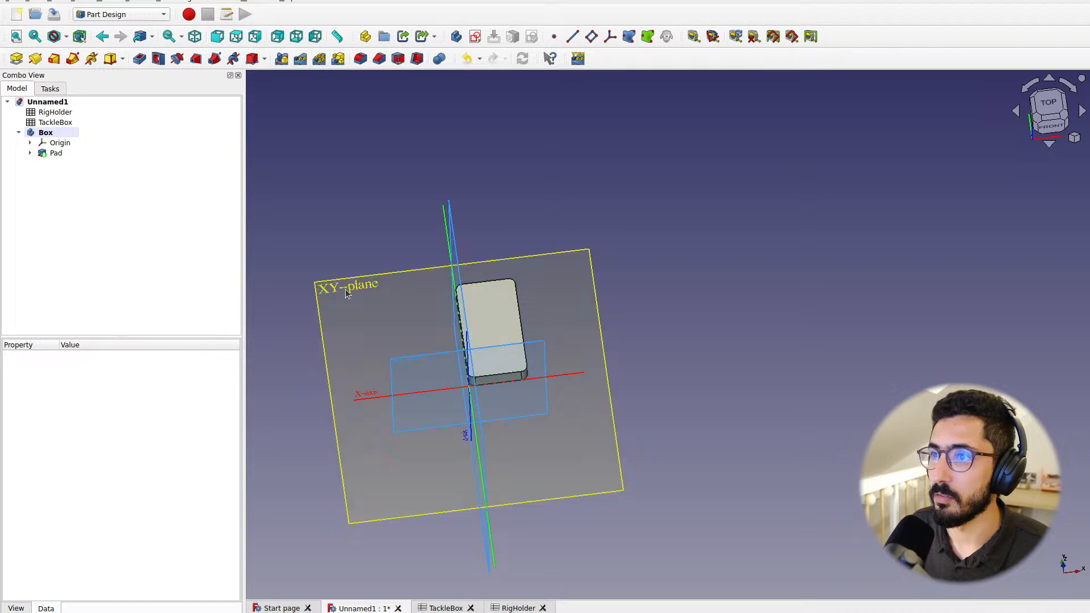
Create a datum plane attached to the XY plane and raise its z-direction offset to 2 mm
{"action": "left_click", "coordinate": [363, 290]}
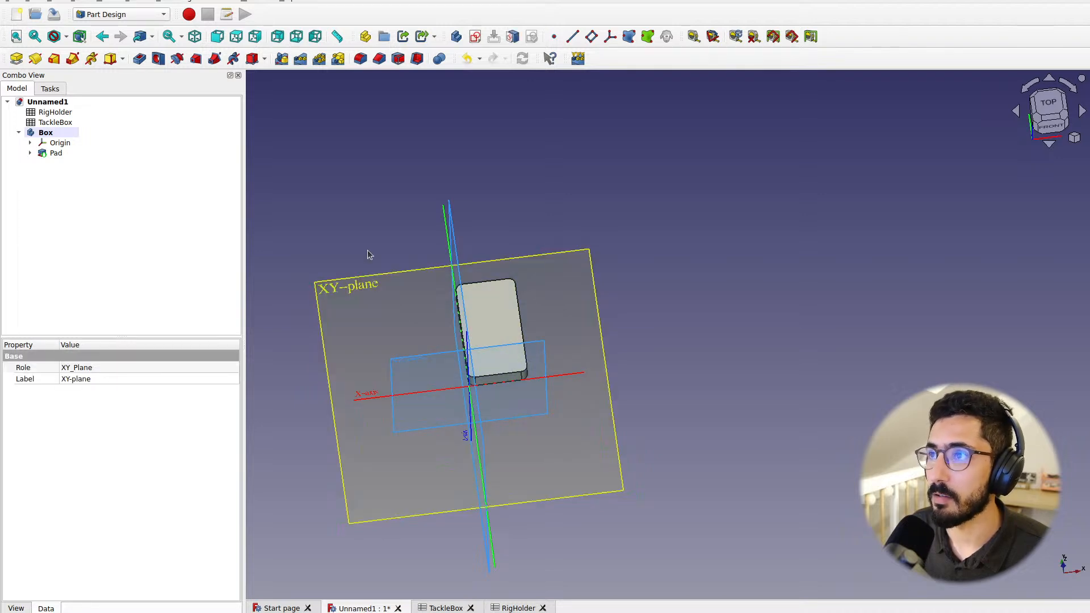
{"action": "left_click", "coordinate": [591, 36]}
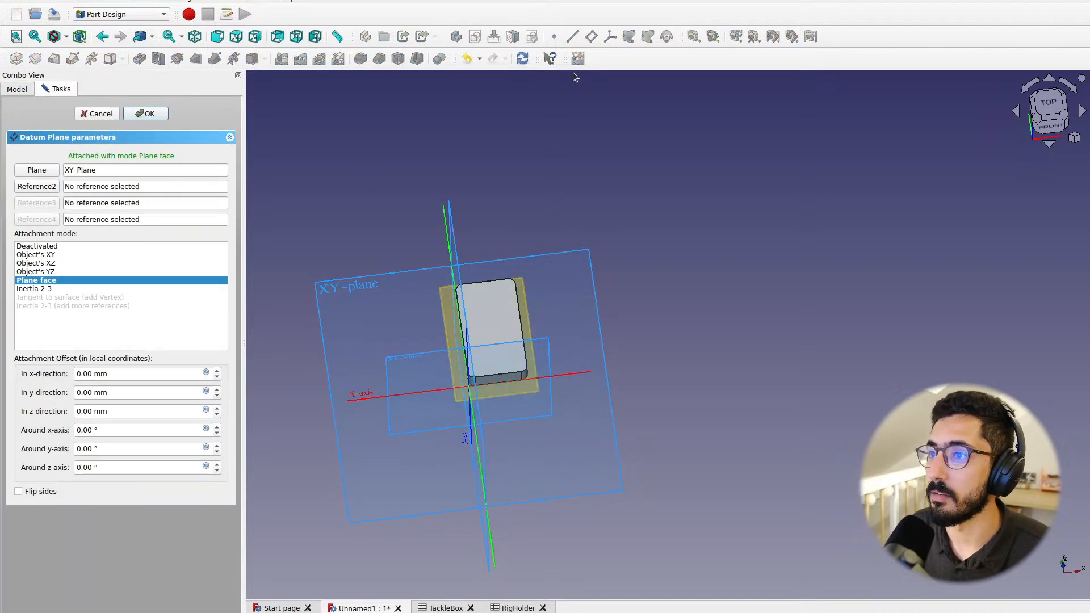
{"action": "middle_click_drag", "start_coordinate": [720, 302], "coordinate": [661, 282]}
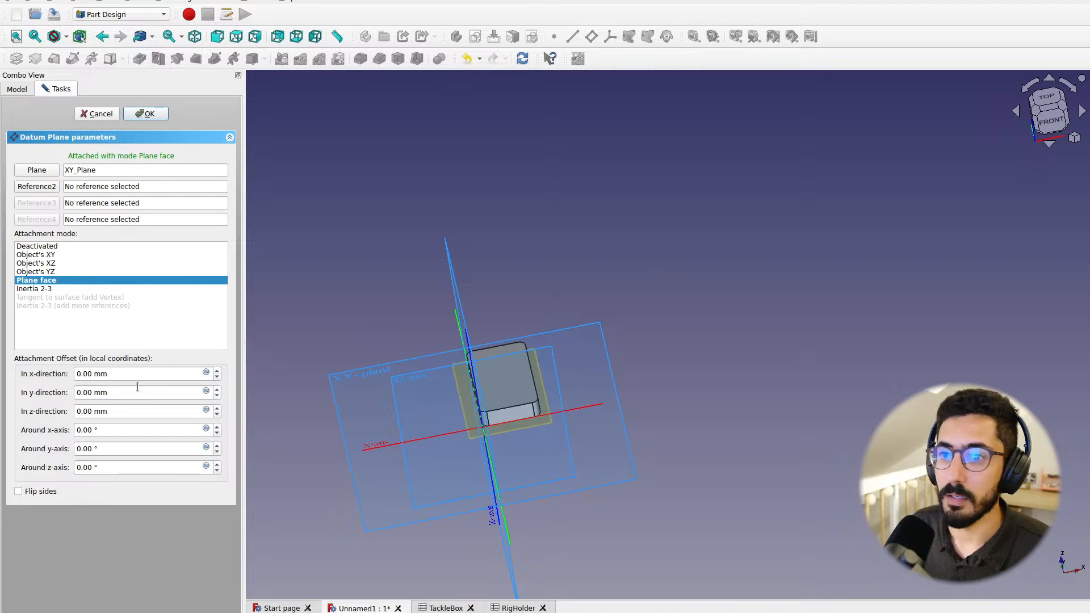
{"action": "scroll", "coordinate": [447, 413], "scroll_direction": "up", "scroll_amount": 3}
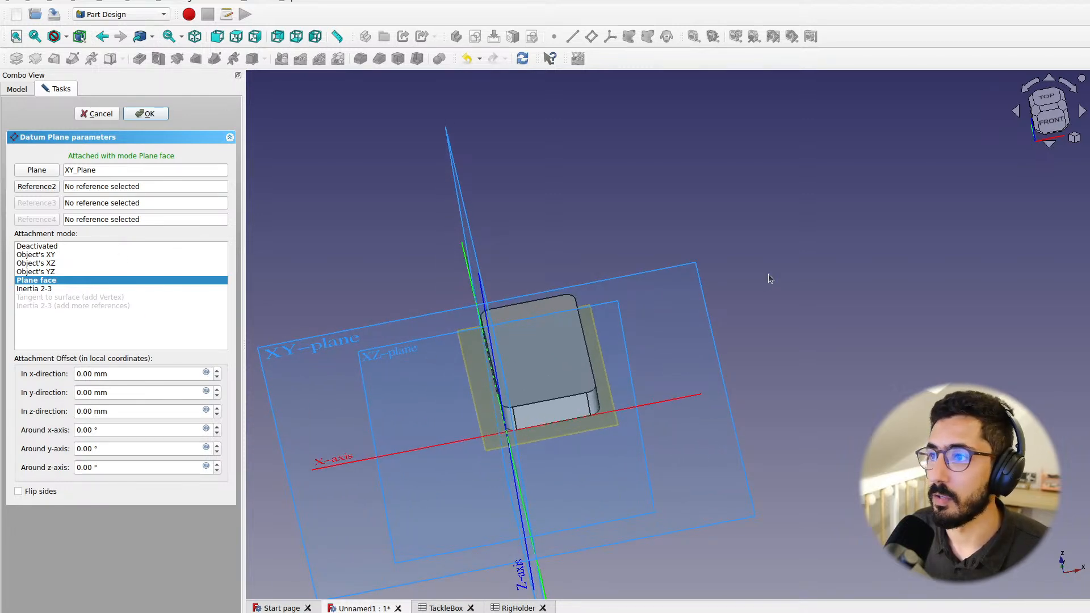
{"action": "key", "text": "0"}
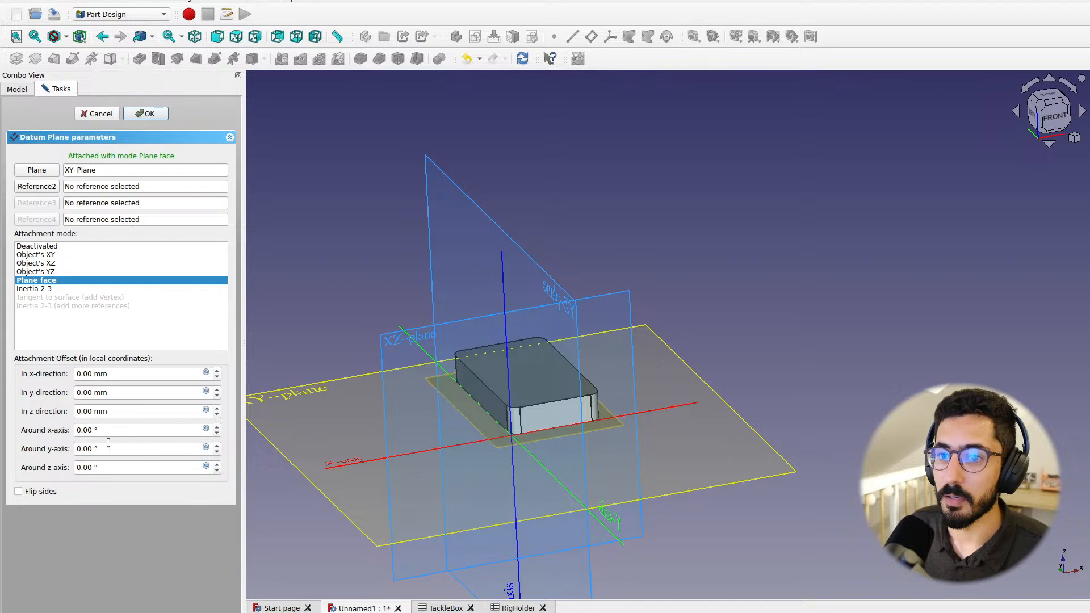
{"action": "left_click", "coordinate": [118, 411]}
{"action": "key", "text": "Up"}
{"action": "key", "text": "Up"}
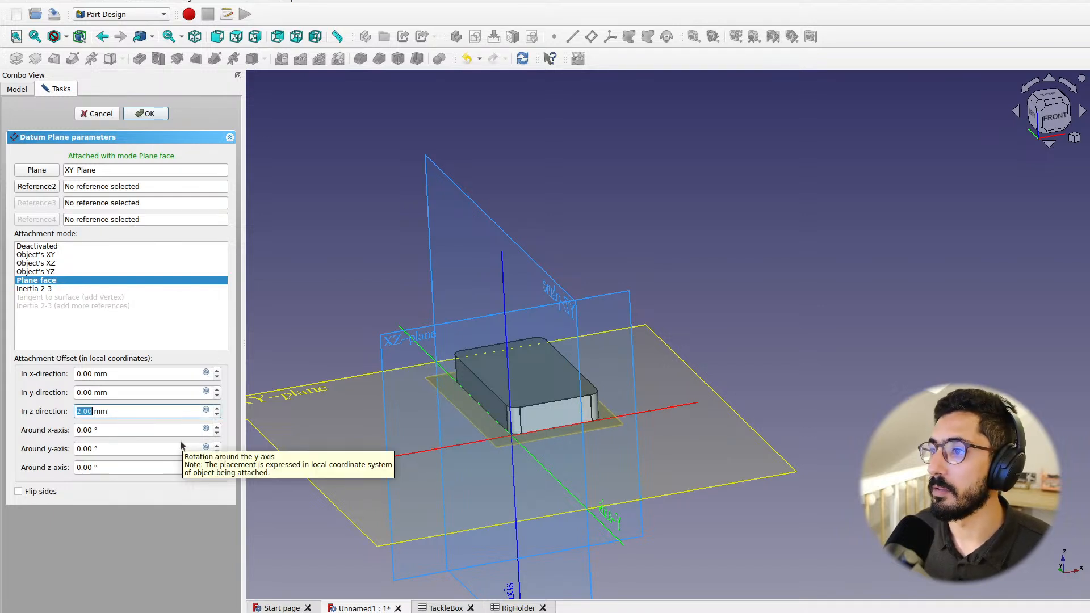
Raise the datum plane's z-direction offset from the XY plane to 36 mm
{"action": "key", "text": "Up"}
{"action": "key", "text": "Up"}
{"action": "key", "text": "Up"}
{"action": "key", "text": "Up"}
{"action": "key", "text": "Up"}
{"action": "key", "text": "Up"}
{"action": "key", "text": "Up"}
{"action": "key", "text": "Up"}
{"action": "key", "text": "Up"}
{"action": "key", "text": "Up"}
{"action": "key", "text": "Up"}
{"action": "key", "text": "Up"}
{"action": "key", "text": "Up"}
{"action": "key", "text": "Up"}
{"action": "key", "text": "Up"}
{"action": "key", "text": "Up"}
{"action": "key", "text": "Up"}
{"action": "key", "text": "Up"}
{"action": "key", "text": "Up"}
{"action": "key", "text": "Up"}
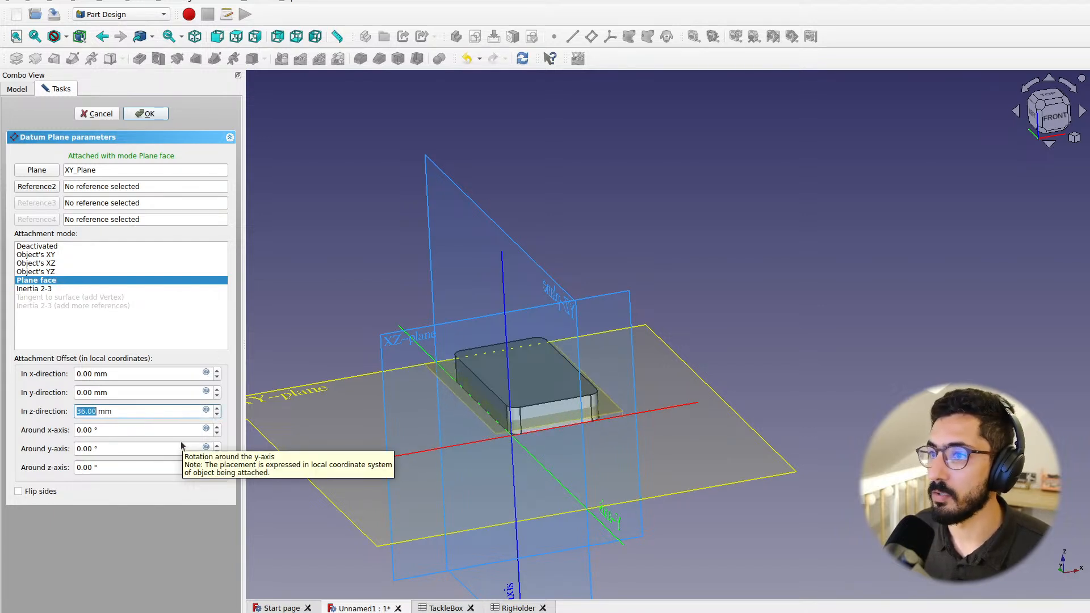
Drive the datum plane's z-direction offset with the formula <<TackleBox>>.totalHeight and finish the plane
{"action": "left_click", "coordinate": [206, 410]}
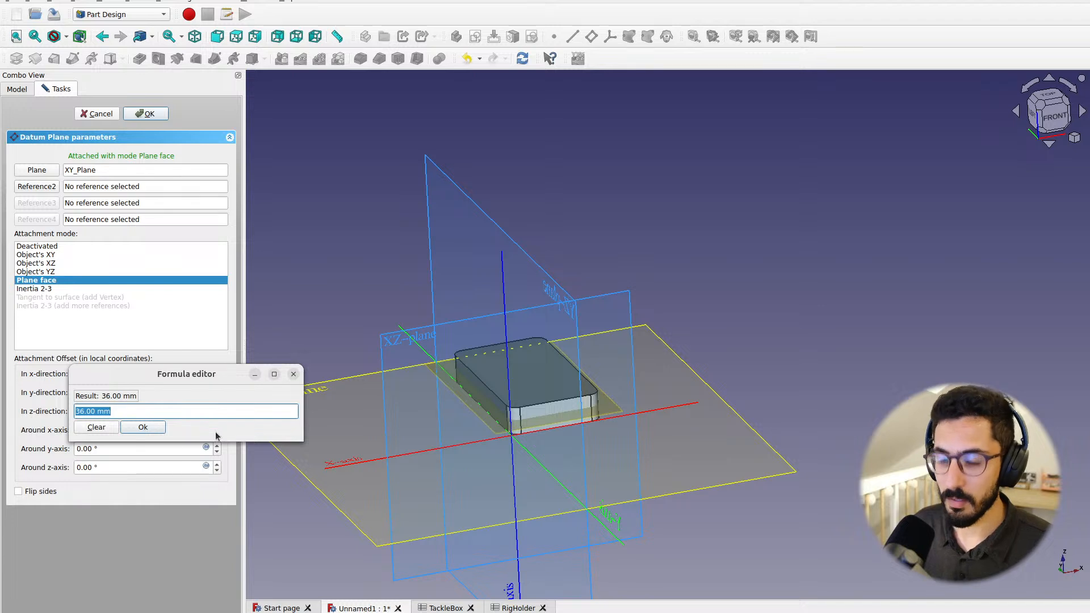
{"action": "type", "text": "<<RigHolder>>."}
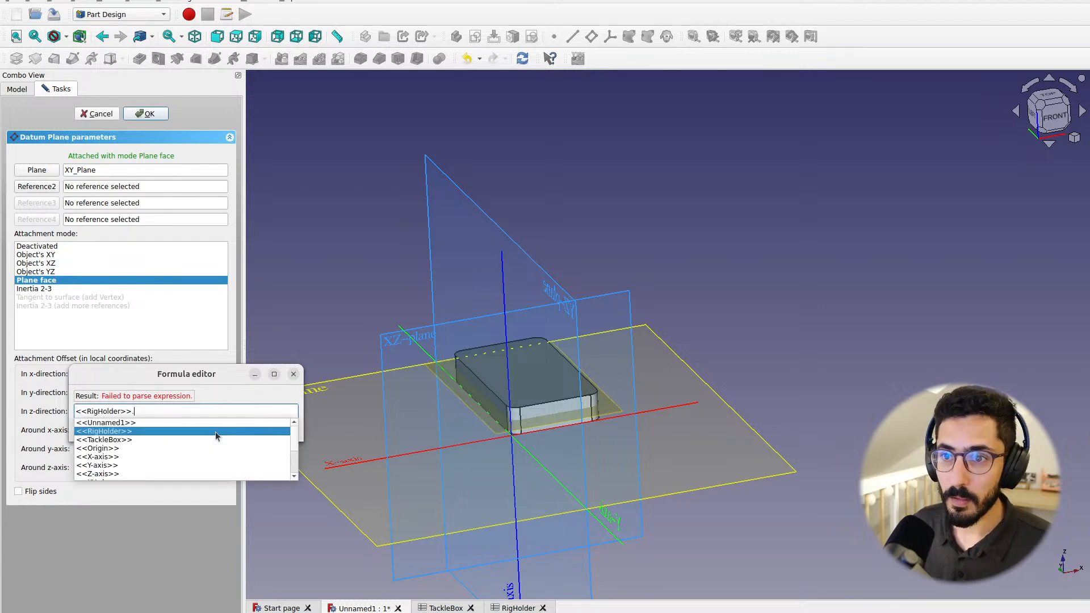
{"action": "type", "text": "tot"}
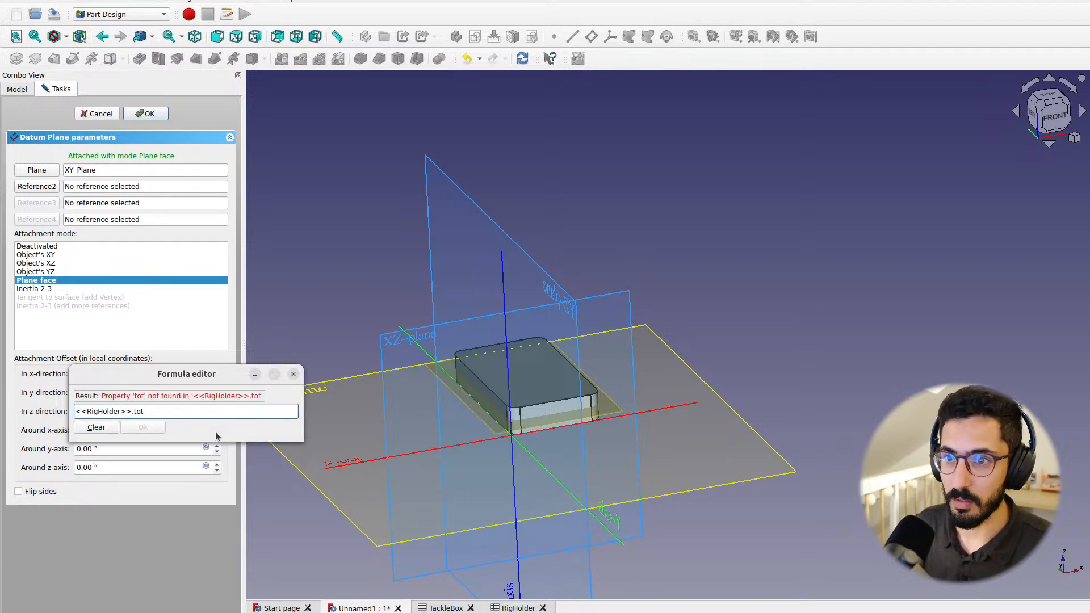
{"action": "key", "text": "ctrl+shift+Left"}
{"action": "key", "text": "ctrl+shift+Left"}
{"action": "key", "text": "ctrl+shift+Left"}
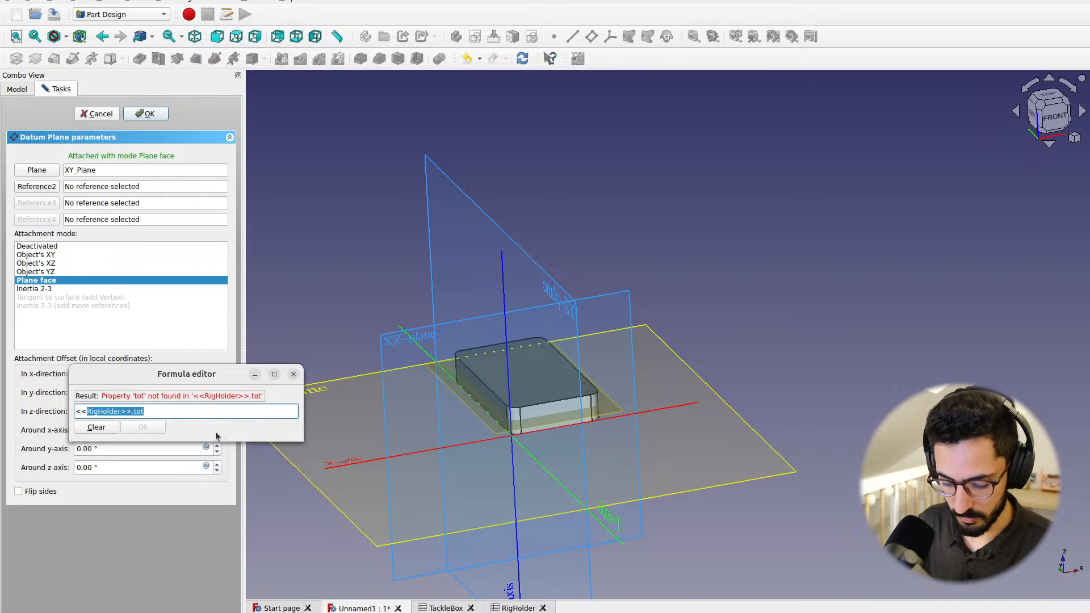
{"action": "type", "text": "TackleBox>>.tot"}
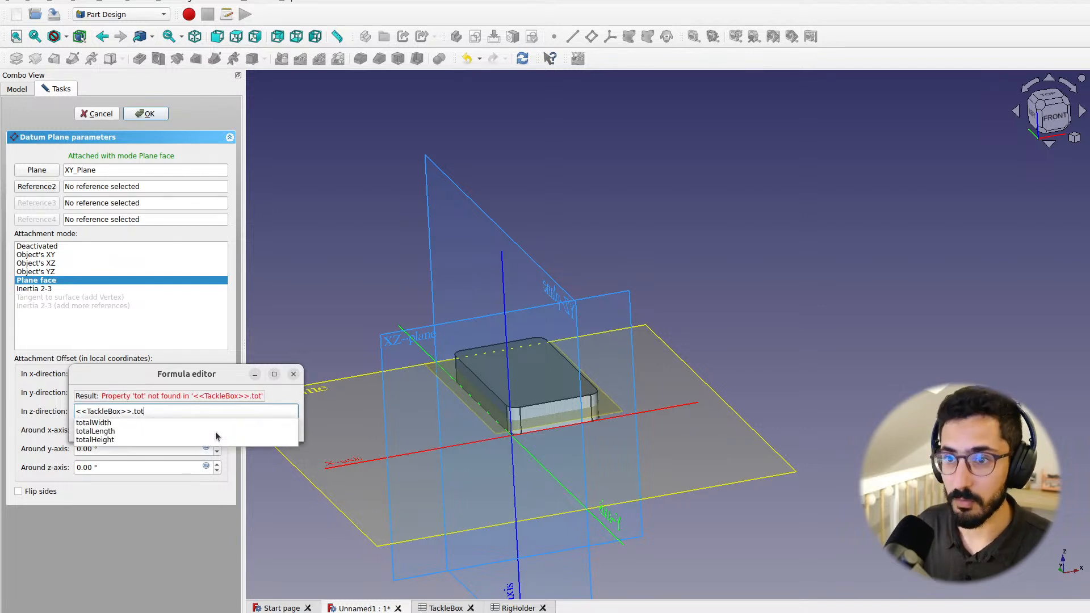
{"action": "key", "text": "Down"}
{"action": "key", "text": "Down"}
{"action": "key", "text": "Down"}
{"action": "key", "text": "Return"}
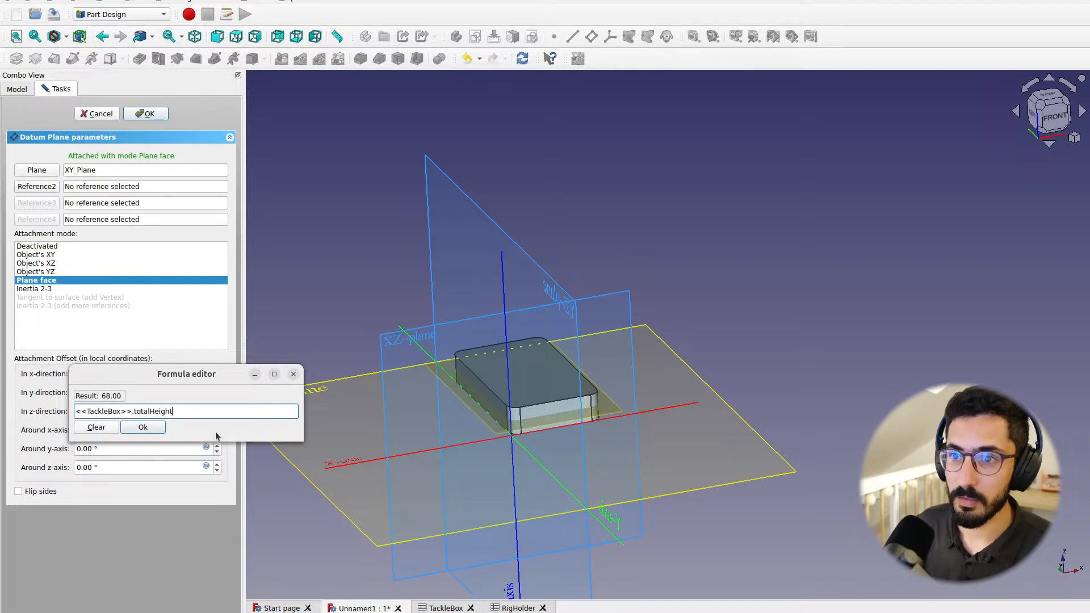
{"action": "left_click", "coordinate": [152, 434]}
{"action": "left_click", "coordinate": [153, 114]}
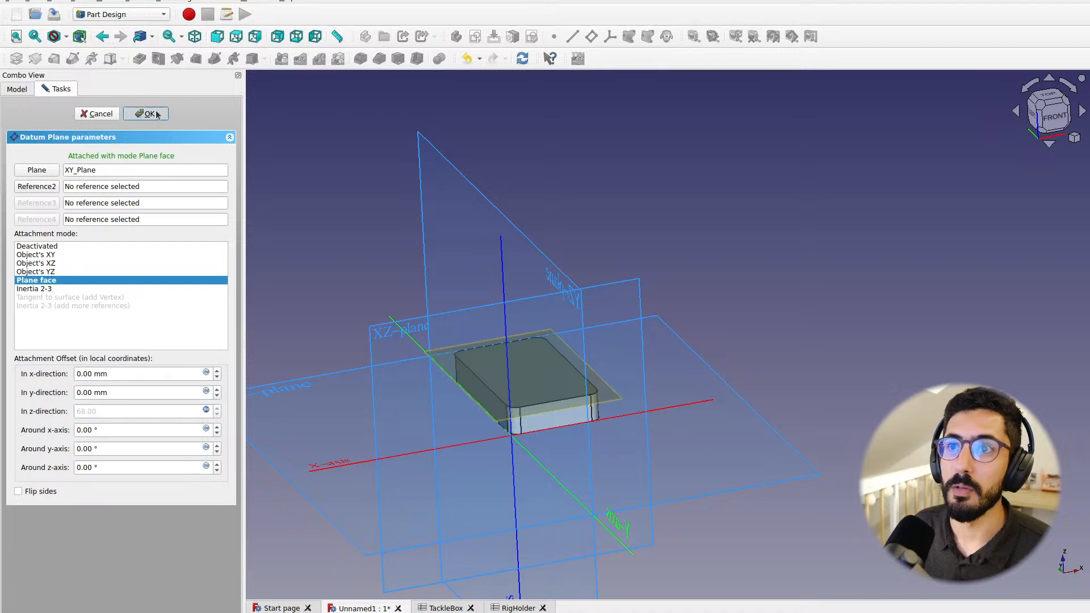
Hide the Box body's Origin and the DatumPlane in the model
{"action": "scroll", "coordinate": [536, 384], "scroll_direction": "up", "scroll_amount": 3}
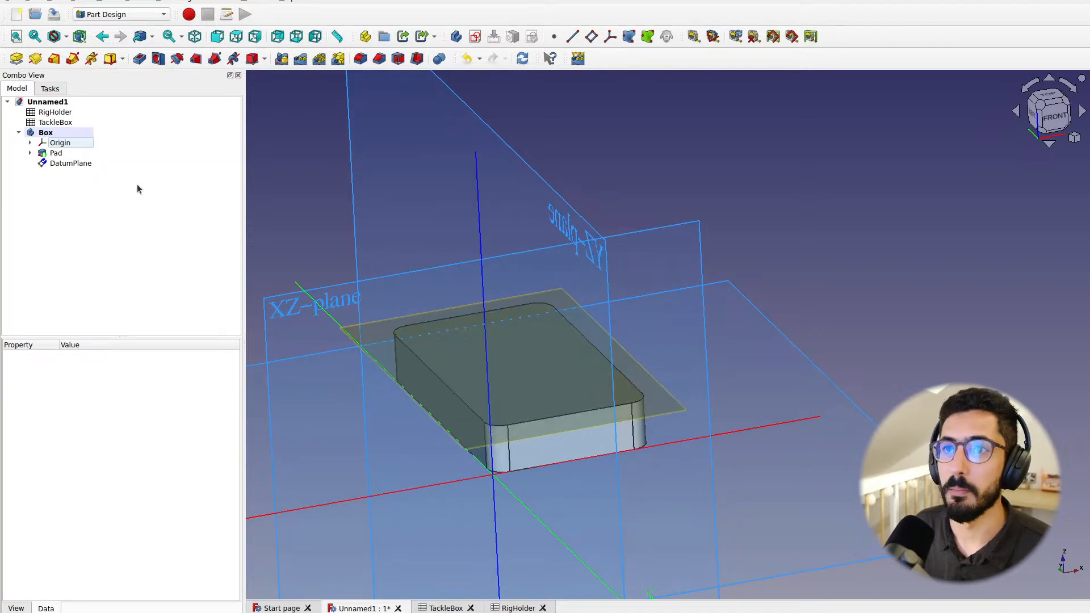
{"action": "left_click", "coordinate": [59, 143]}
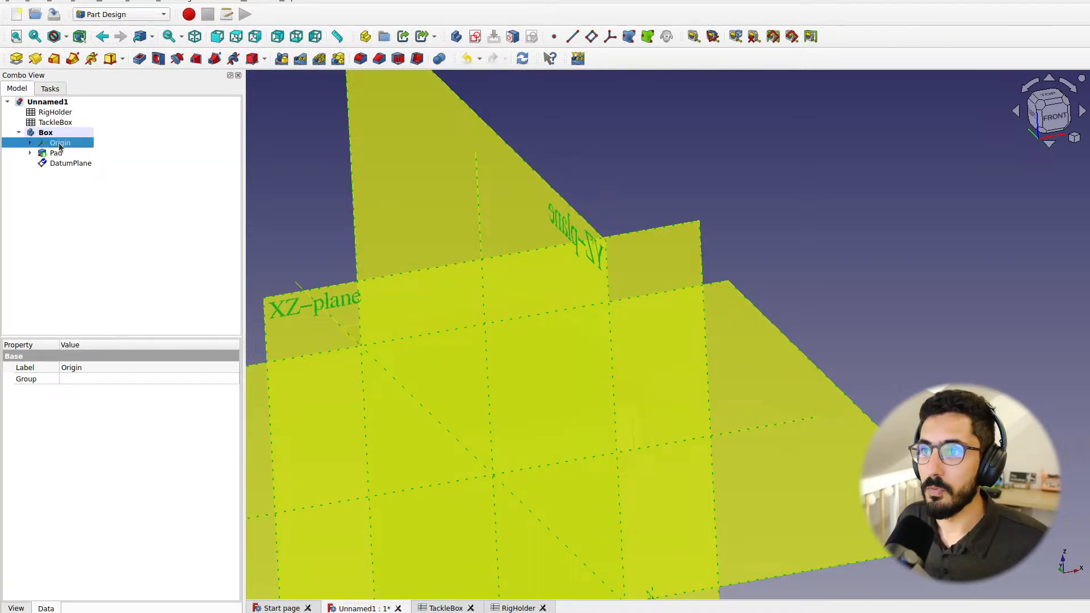
{"action": "key", "text": "space"}
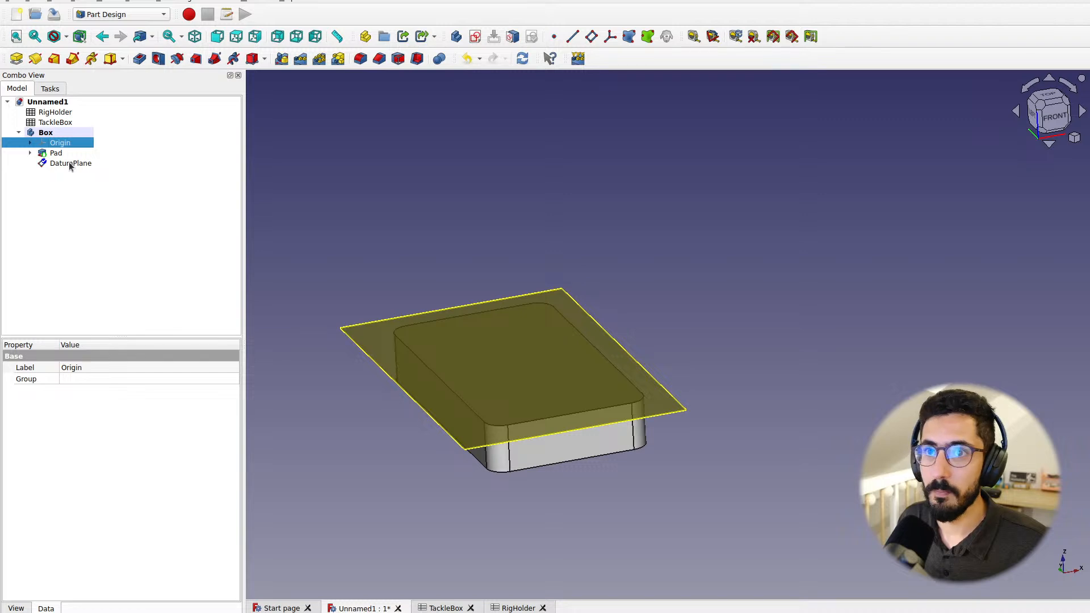
{"action": "left_click", "coordinate": [71, 164]}
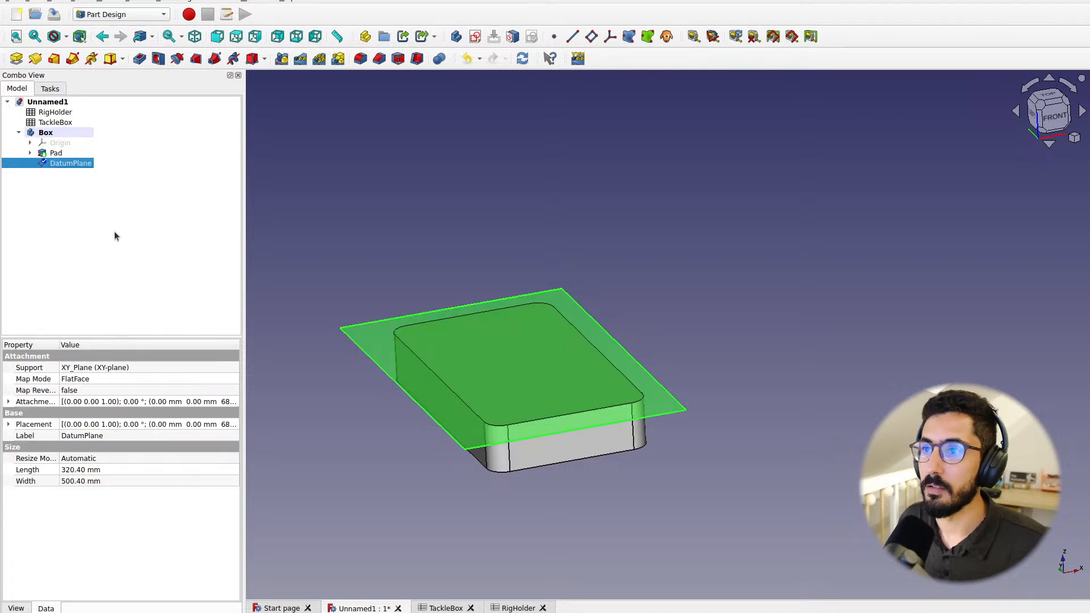
{"action": "key", "text": "space"}
Create a new sketch on the hidden DatumPlane above the pad
{"action": "middle_click_drag", "start_coordinate": [672, 212], "coordinate": [693, 283]}
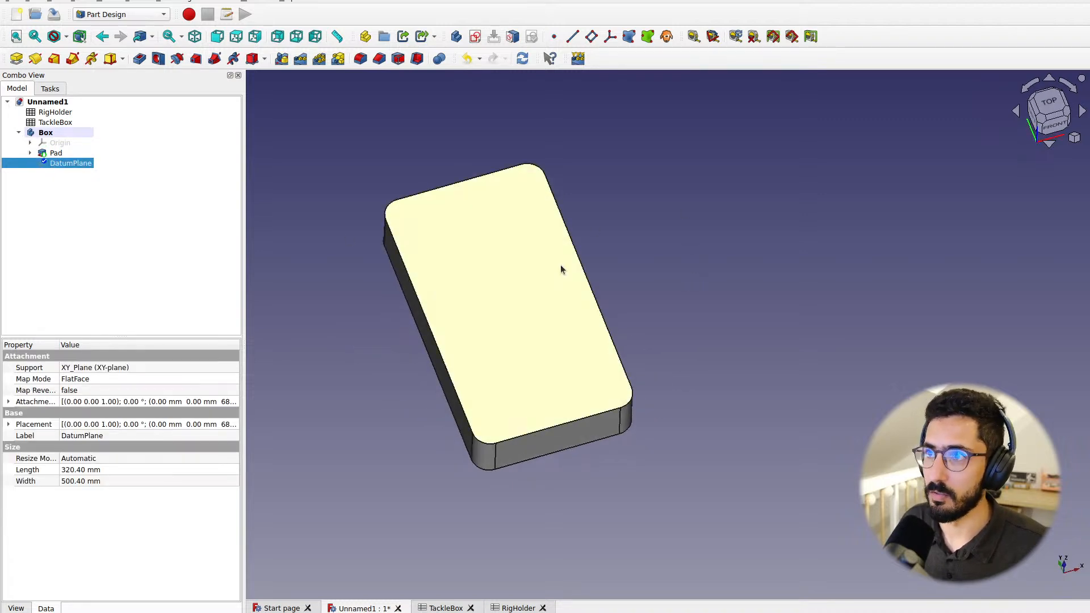
{"action": "middle_click_drag", "start_coordinate": [561, 268], "coordinate": [639, 299]}
{"action": "left_click", "coordinate": [433, 170]}
{"action": "left_click", "coordinate": [54, 164]}
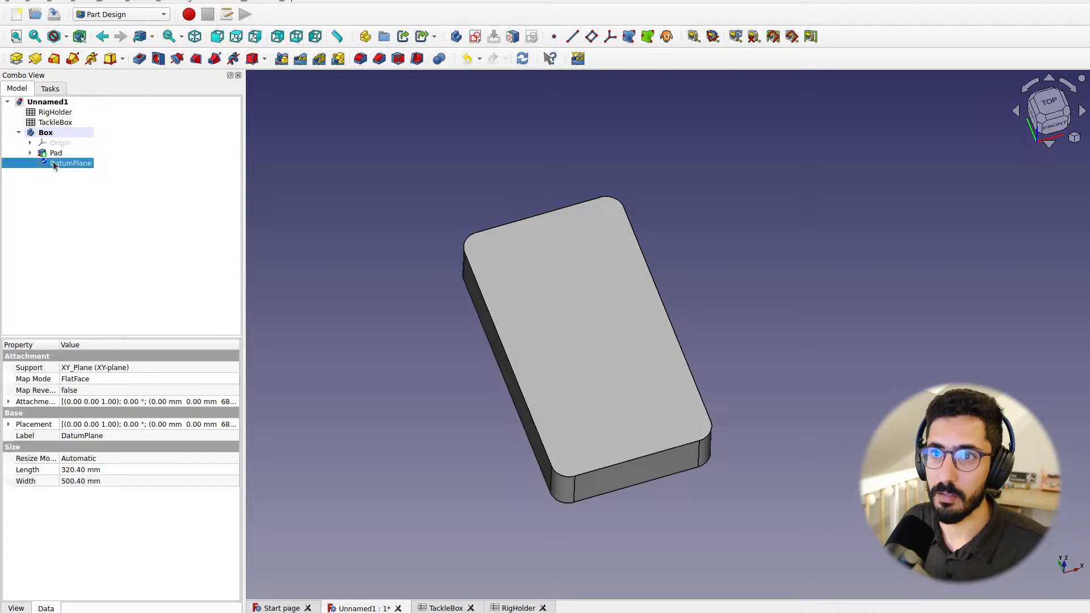
{"action": "left_click", "coordinate": [475, 36]}
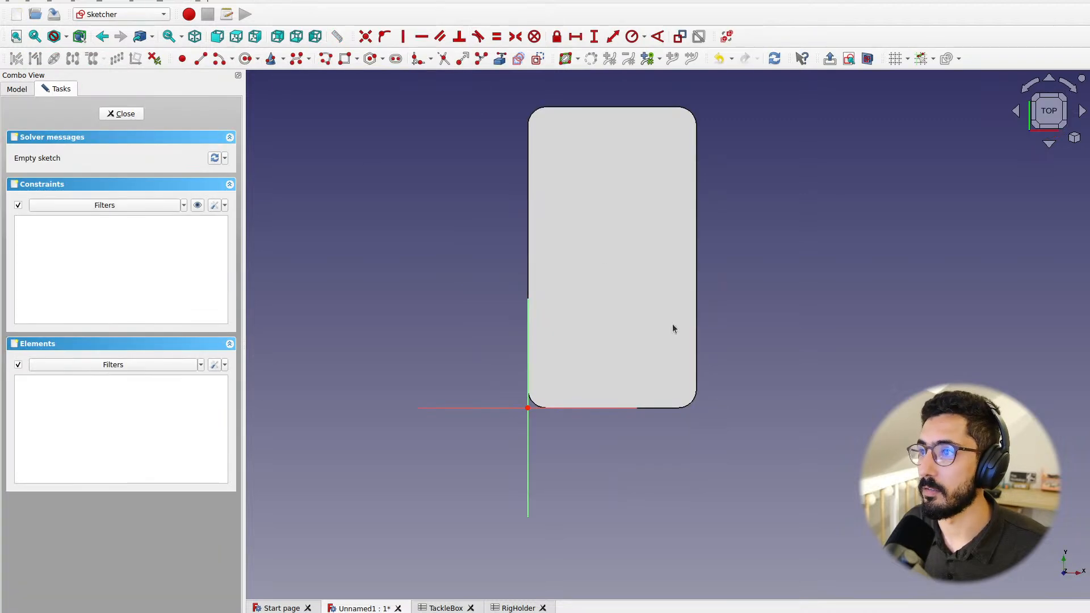
Set SectionHeight to 80 in the TackleBox spreadsheet and check the sketch plane against the pad's top in the model
{"action": "middle_click_drag", "start_coordinate": [486, 370], "coordinate": [551, 234]}
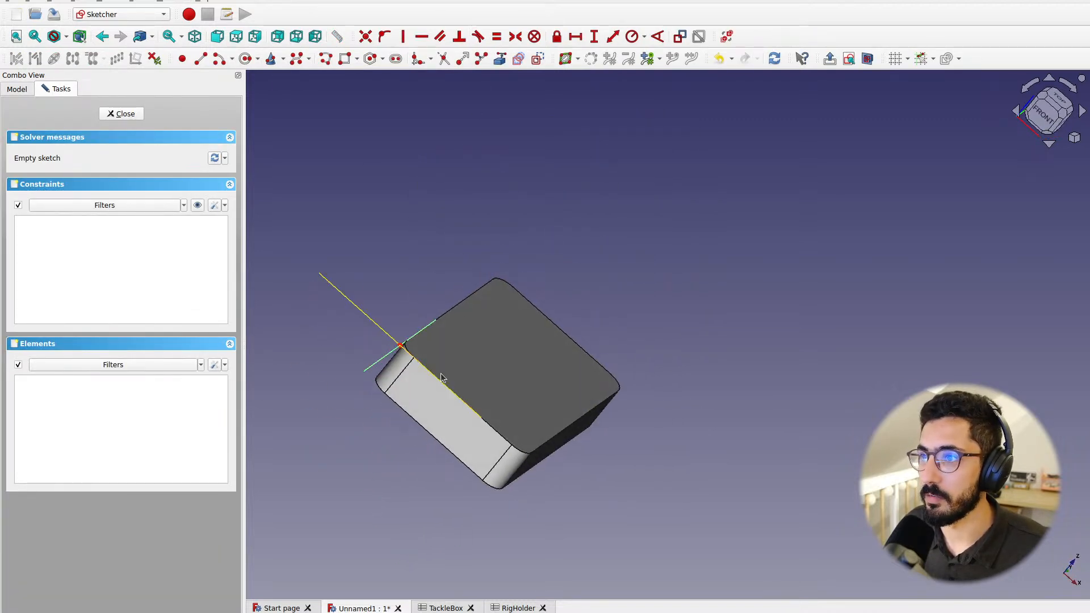
{"action": "left_click", "coordinate": [1056, 101]}
{"action": "left_click", "coordinate": [1030, 88]}
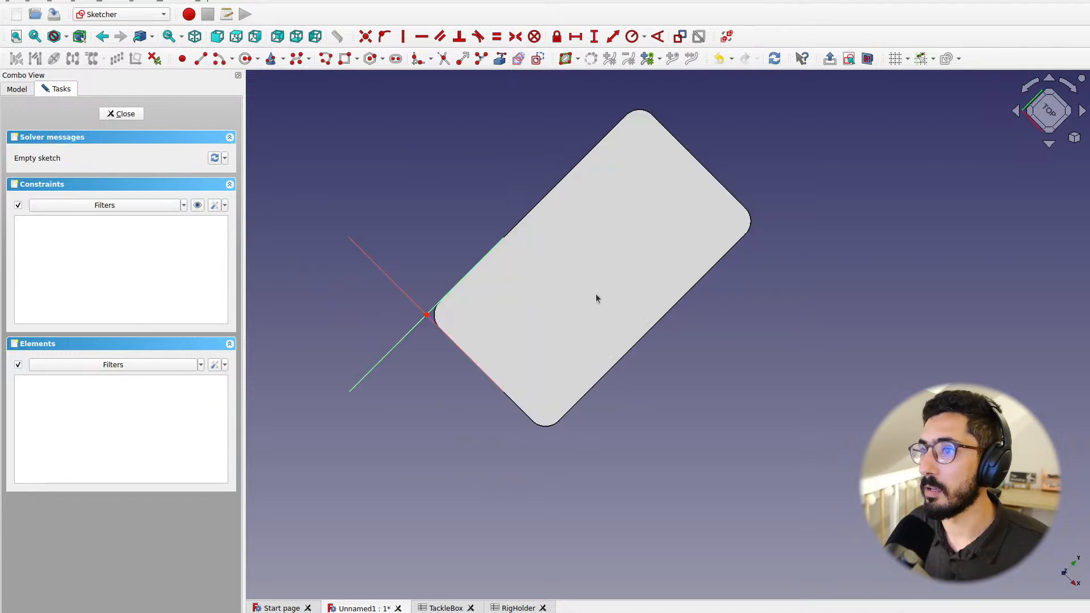
{"action": "left_click", "coordinate": [1030, 88]}
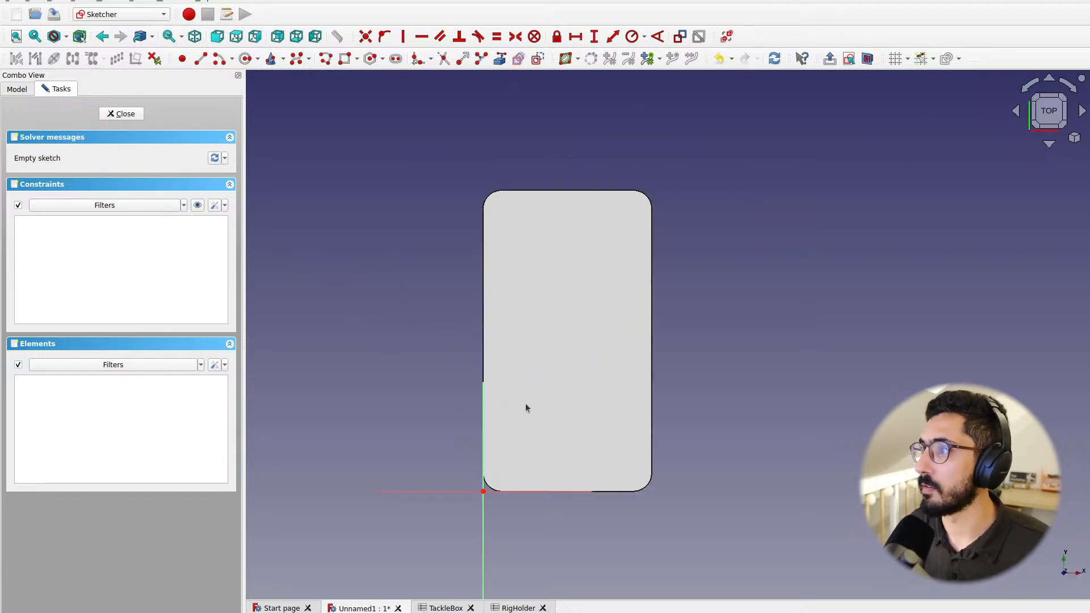
{"action": "middle_click_drag", "start_coordinate": [526, 408], "coordinate": [539, 280]}
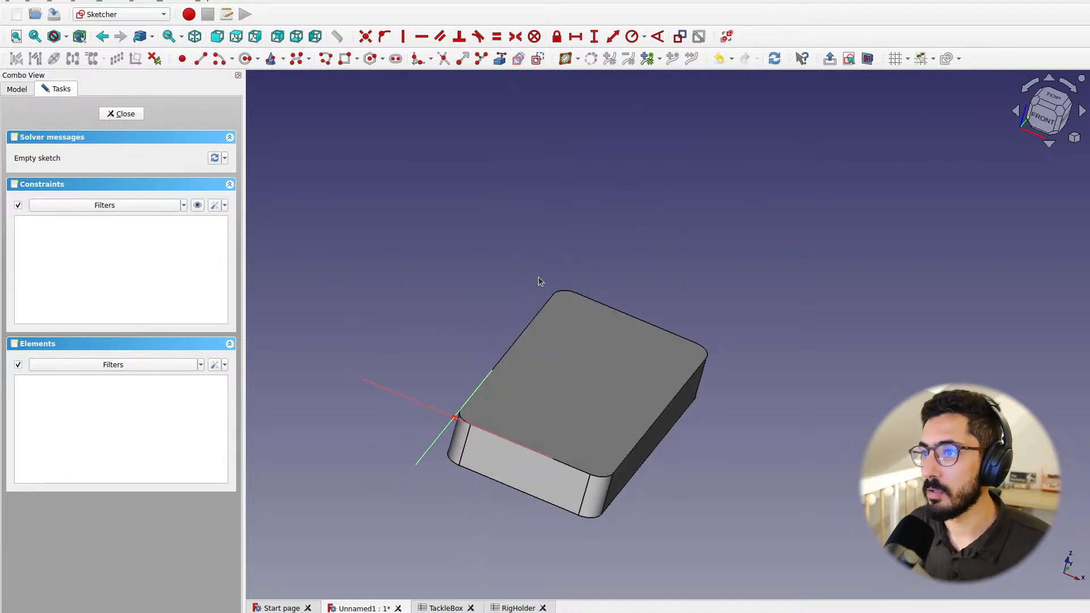
{"action": "left_click", "coordinate": [449, 608]}
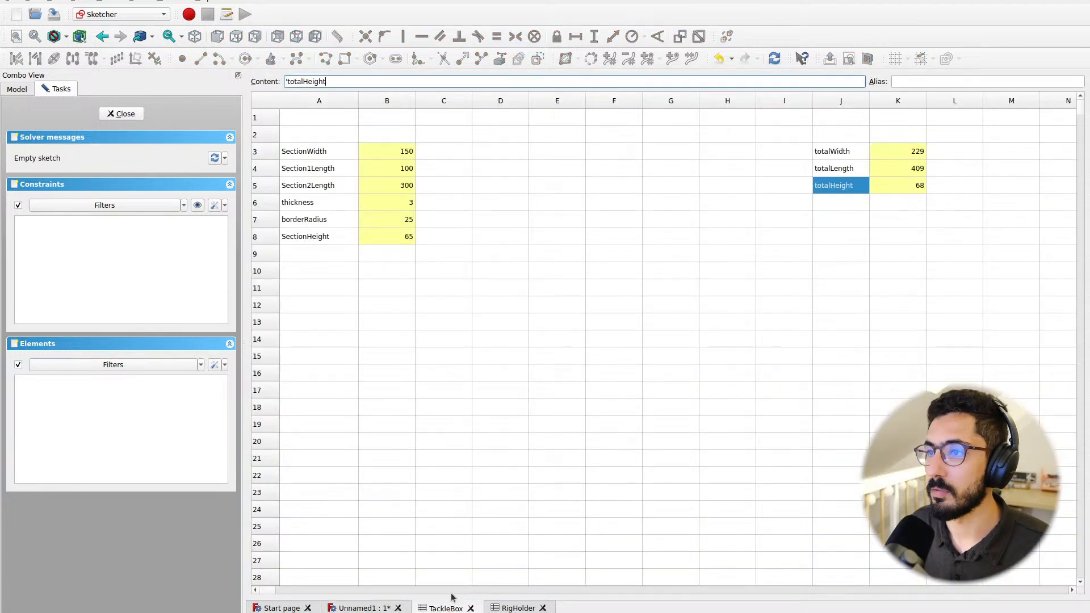
{"action": "left_click", "coordinate": [395, 238]}
{"action": "type", "text": "80"}
{"action": "key", "text": "Return"}
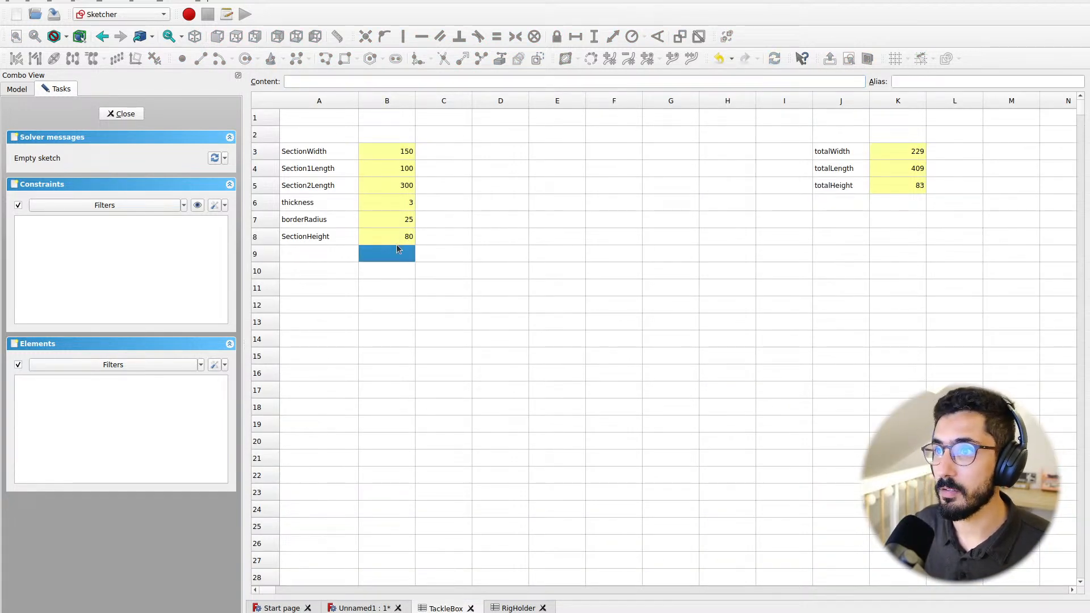
{"action": "left_click", "coordinate": [366, 608]}
{"action": "middle_click_drag", "start_coordinate": [519, 462], "coordinate": [559, 379]}
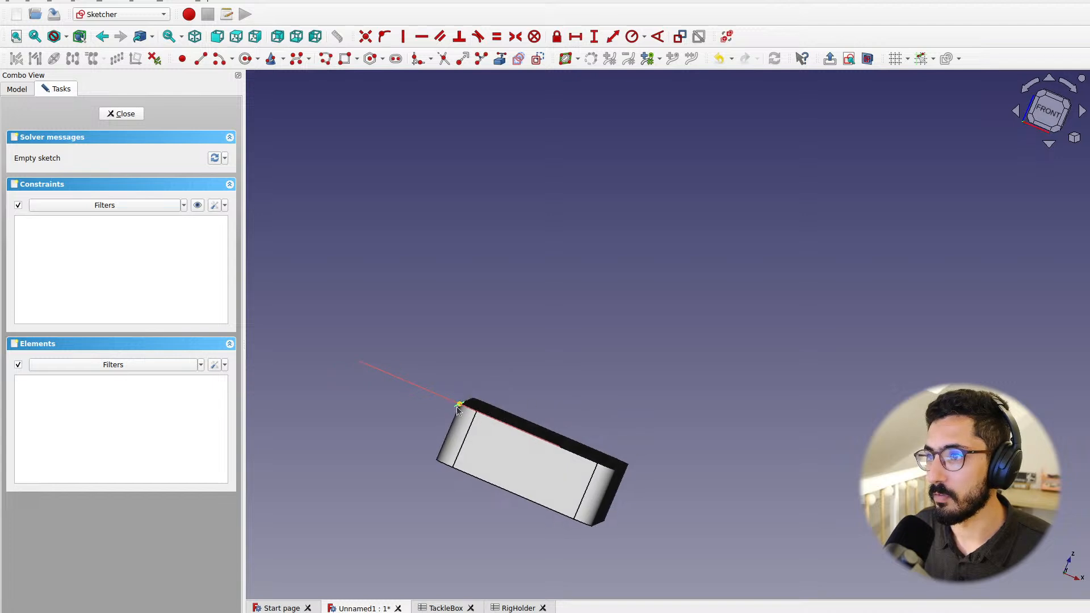
{"action": "middle_click_drag", "start_coordinate": [489, 418], "coordinate": [479, 484]}
Sketch an upright rectangle inside the box outline, near the origin corner and just off both axes
{"action": "left_click", "coordinate": [1049, 101]}
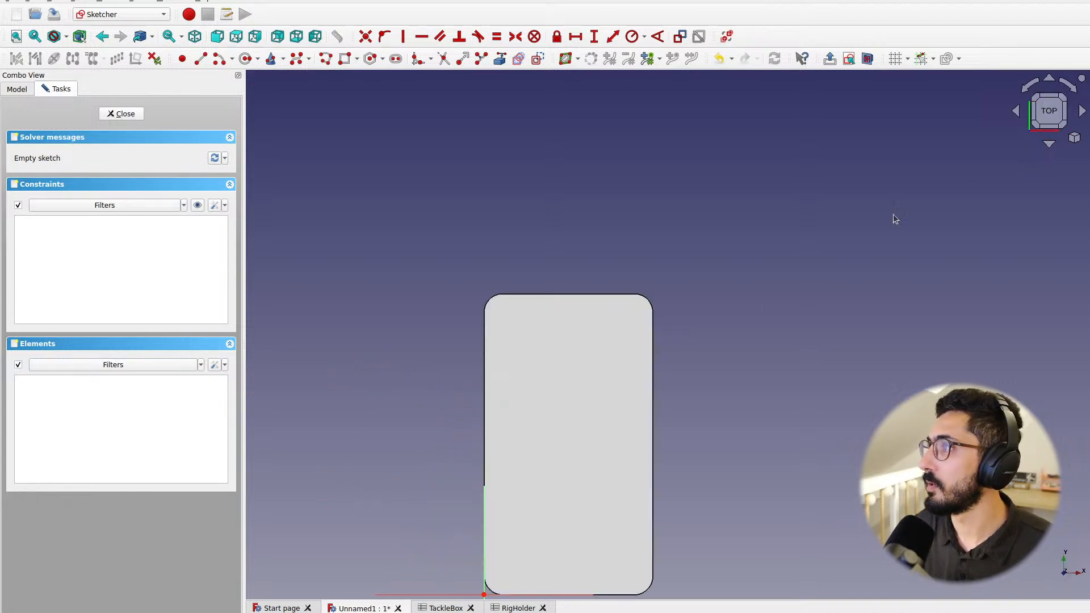
{"action": "middle_click_drag", "start_coordinate": [499, 420], "coordinate": [467, 270]}
{"action": "scroll", "coordinate": [485, 417], "scroll_direction": "up", "scroll_amount": 3}
{"action": "middle_click_drag", "start_coordinate": [483, 391], "coordinate": [455, 439]}
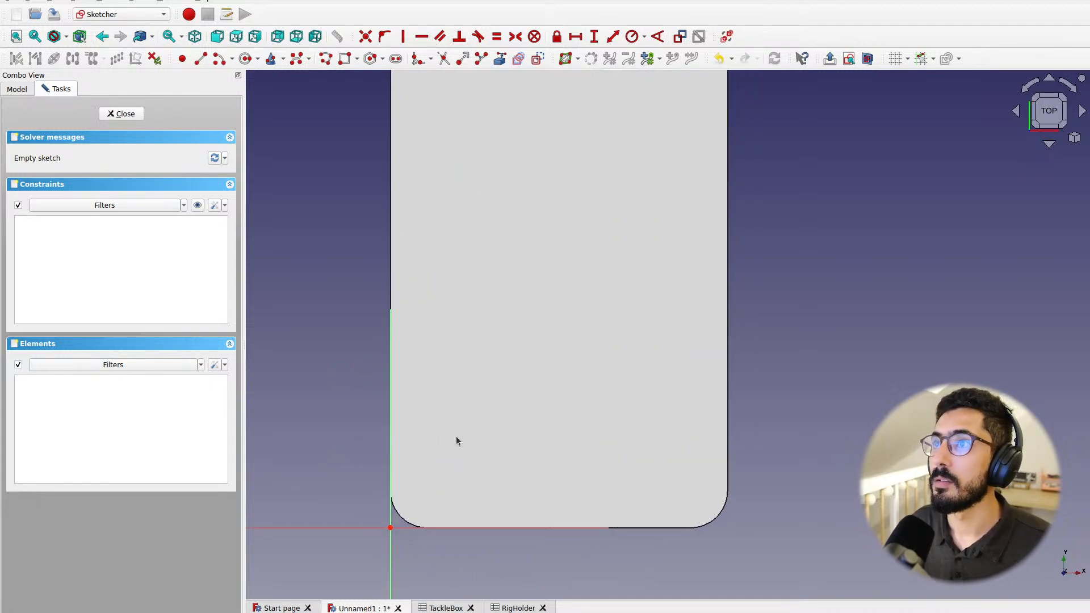
{"action": "scroll", "coordinate": [453, 428], "scroll_direction": "down", "scroll_amount": 2}
{"action": "middle_click_drag", "start_coordinate": [454, 400], "coordinate": [447, 417]}
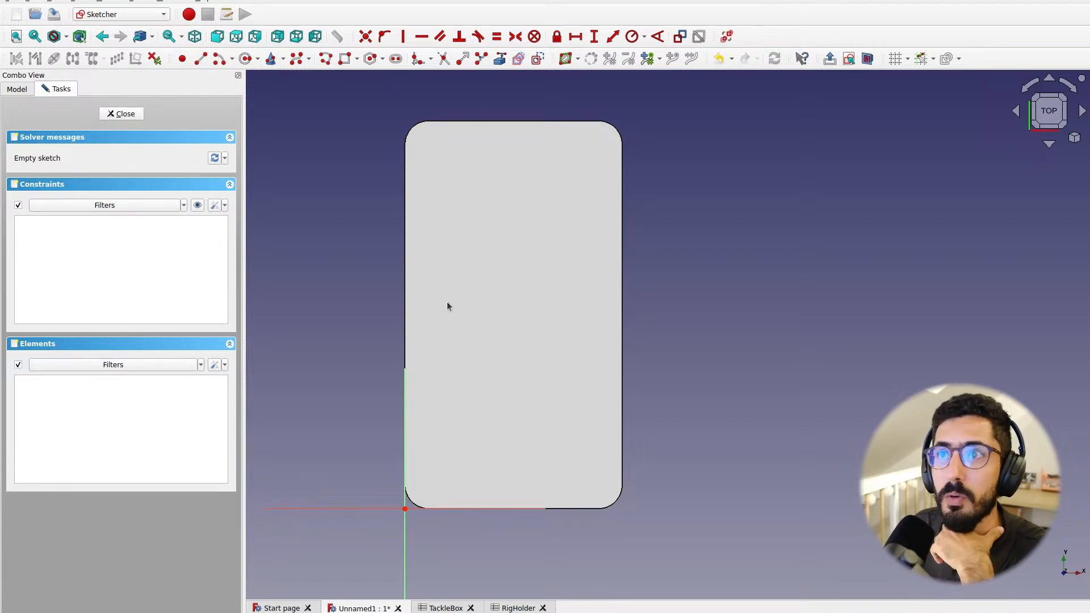
{"action": "left_click", "coordinate": [345, 59]}
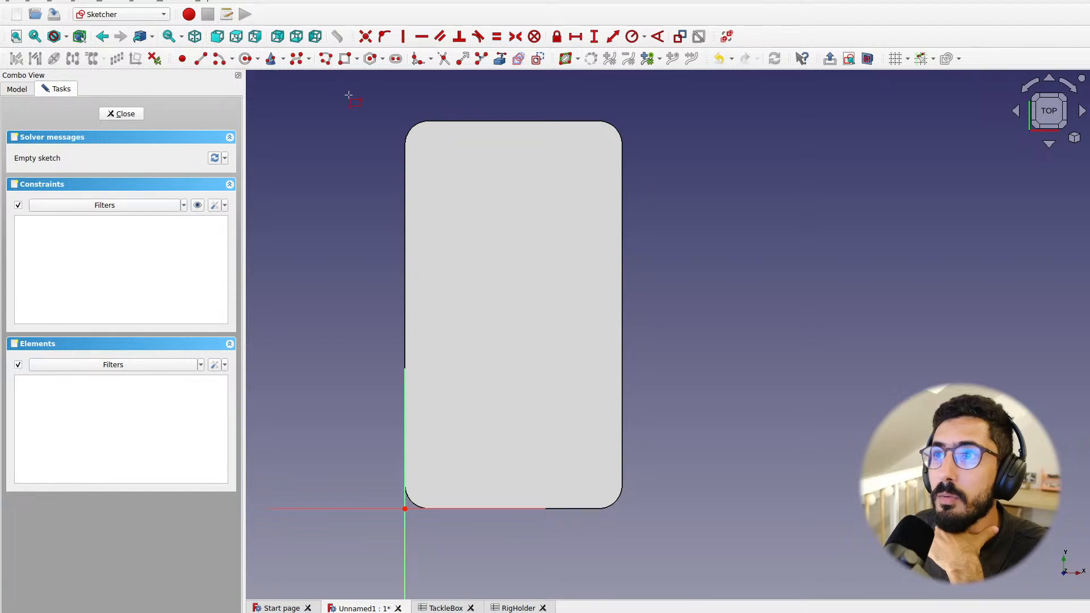
{"action": "left_click", "coordinate": [421, 292]}
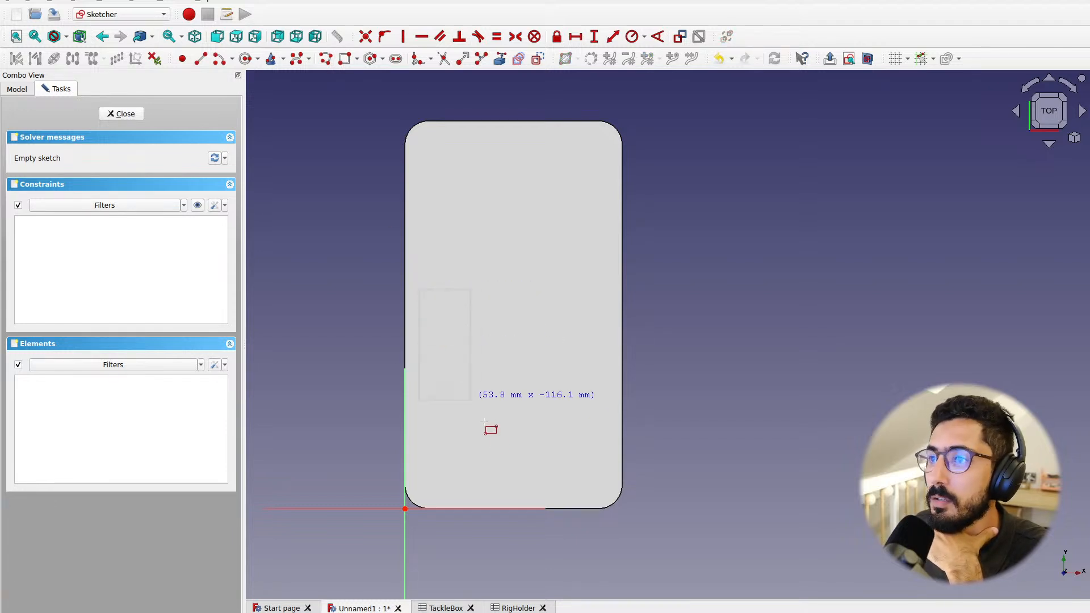
{"action": "left_click", "coordinate": [529, 492]}
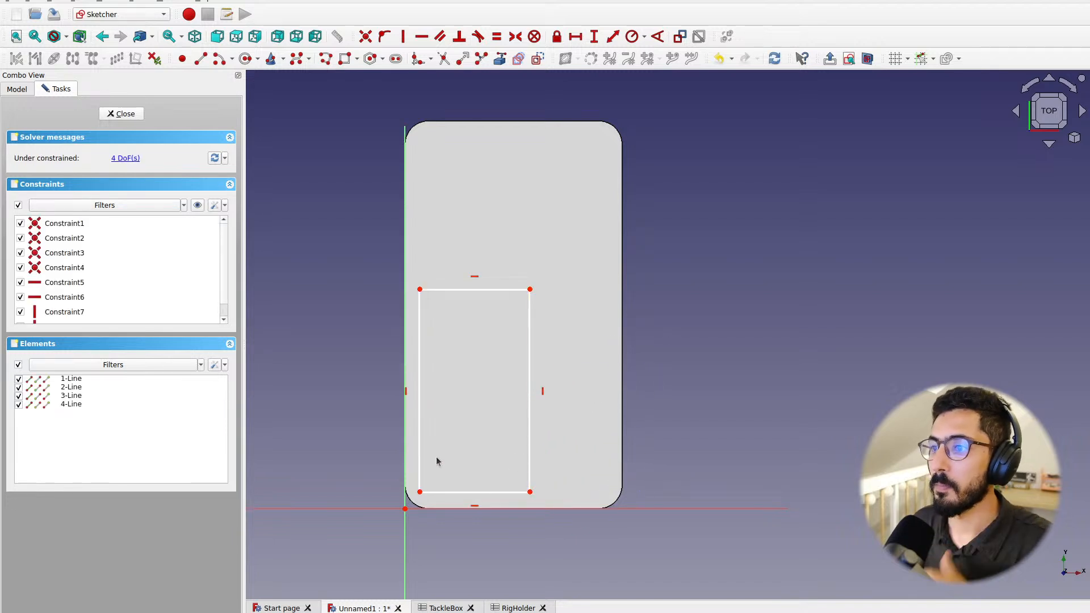
Fillet the rectangle's corner nearest the origin, between its lower edge and the edge beside the vertical axis
{"action": "scroll", "coordinate": [438, 445], "scroll_direction": "up", "scroll_amount": 5}
{"action": "middle_click_drag", "start_coordinate": [419, 405], "coordinate": [420, 434]}
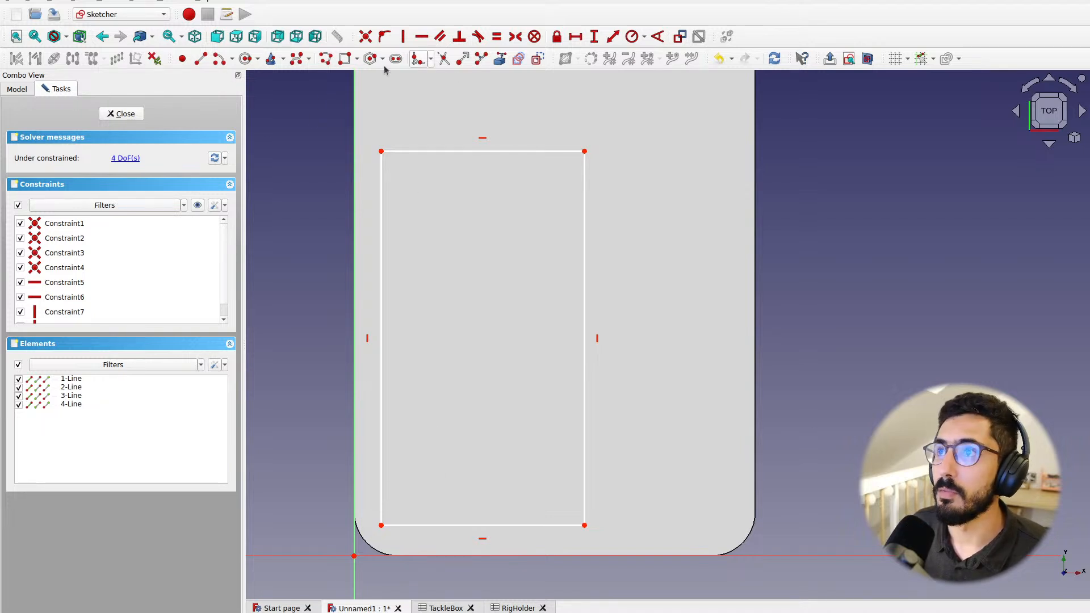
{"action": "left_click", "coordinate": [419, 60]}
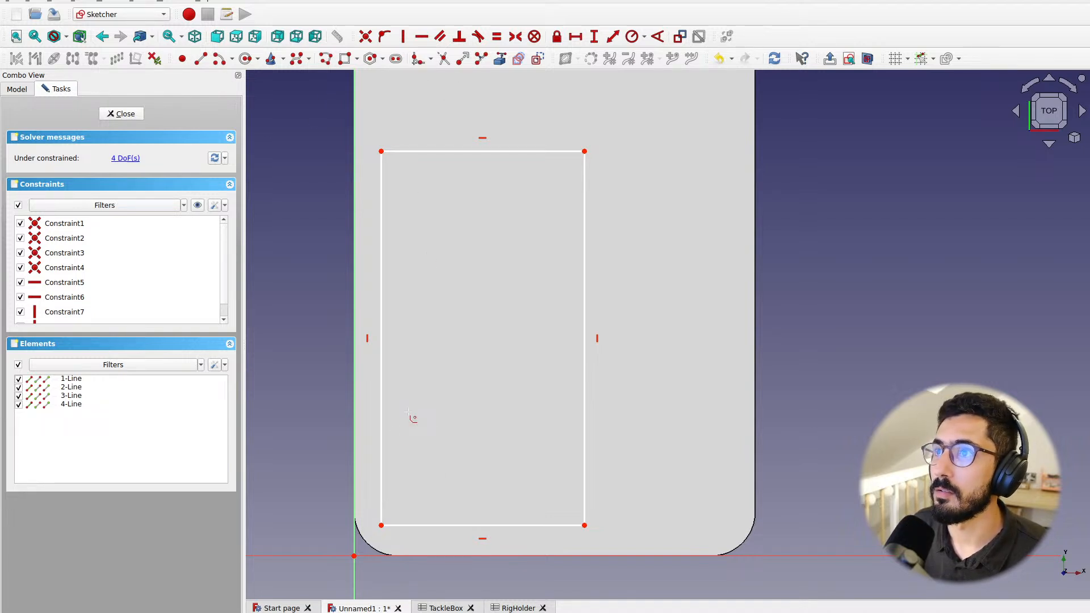
{"action": "left_click", "coordinate": [381, 489]}
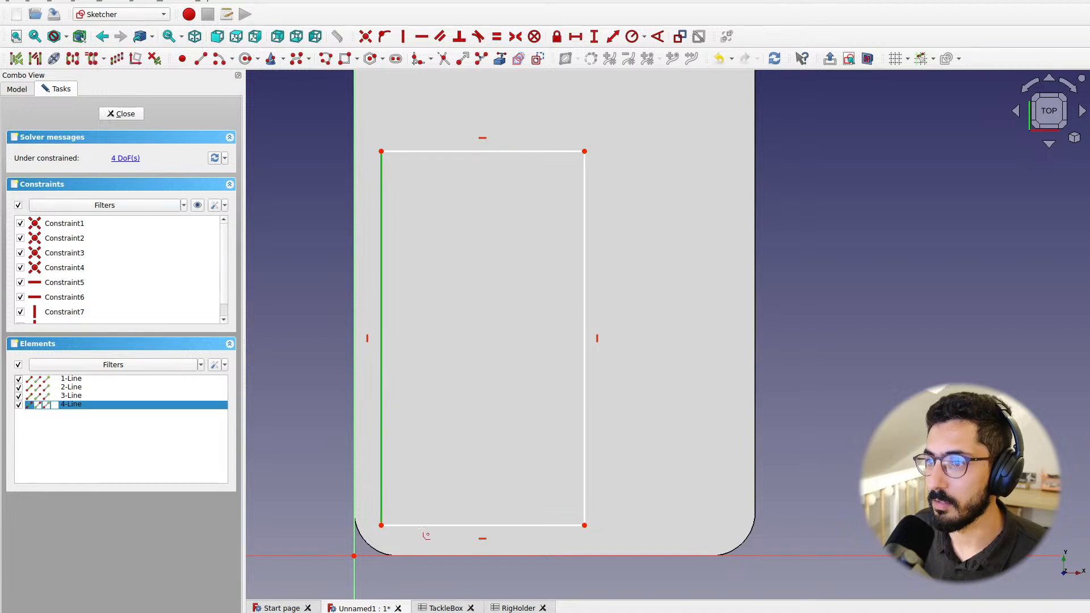
{"action": "left_click", "coordinate": [417, 526]}
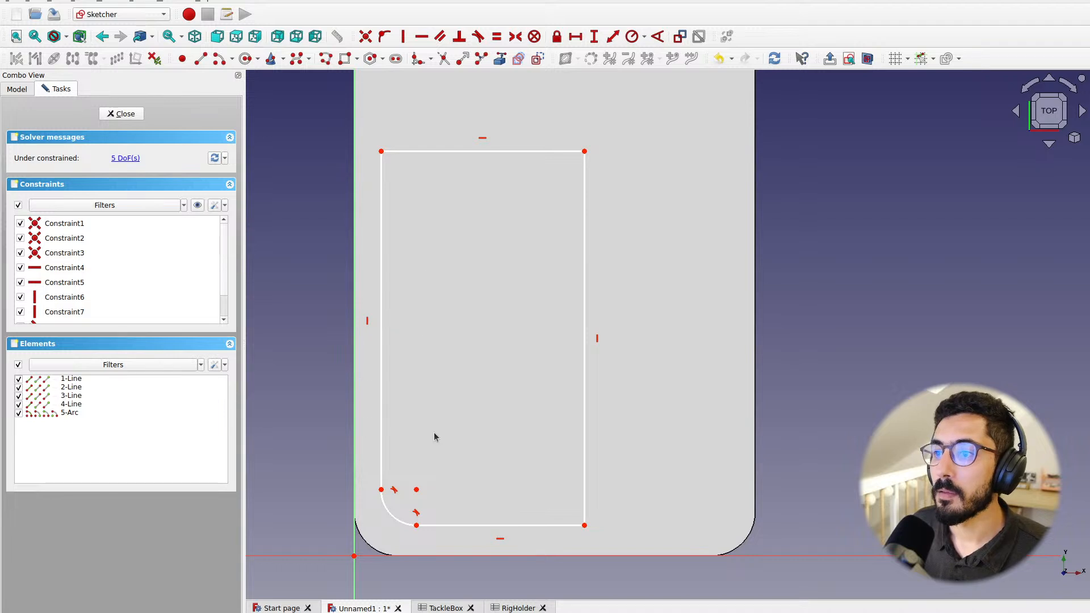
Constrain the horizontal distance from the rectangle's upper corner to the vertical axis to <<TackleBox>>.thickness and move the dimension label outside the box outline
{"action": "left_click", "coordinate": [381, 153]}
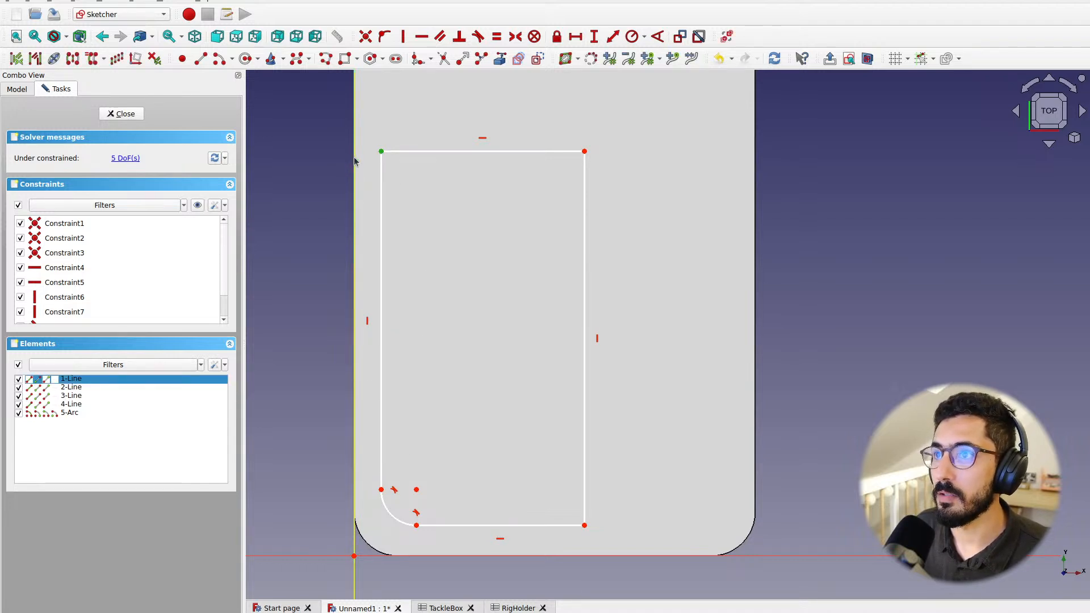
{"action": "left_click", "coordinate": [354, 159]}
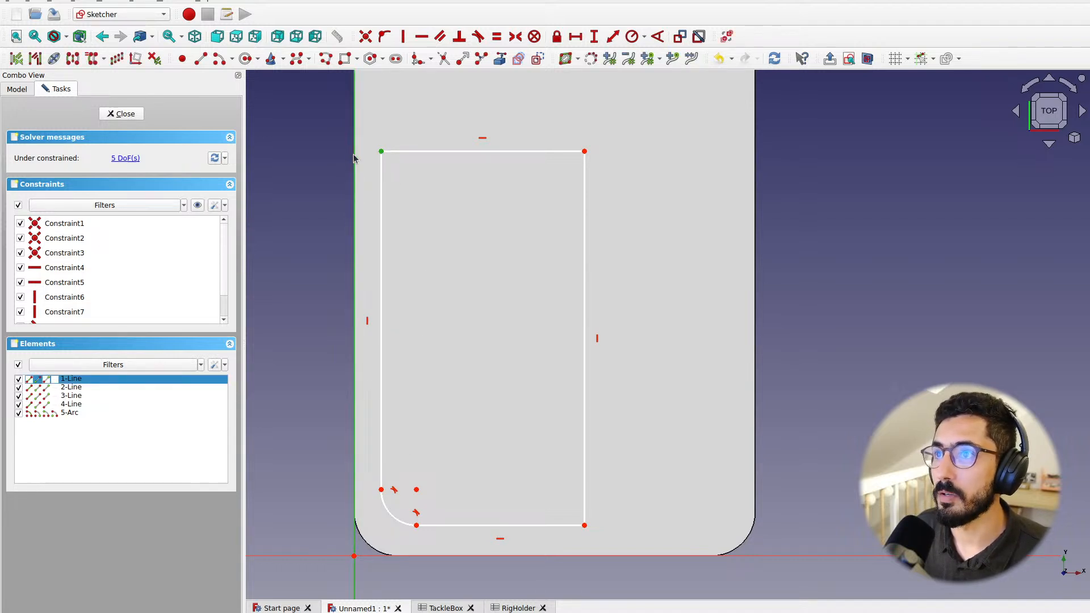
{"action": "left_click", "coordinate": [576, 36]}
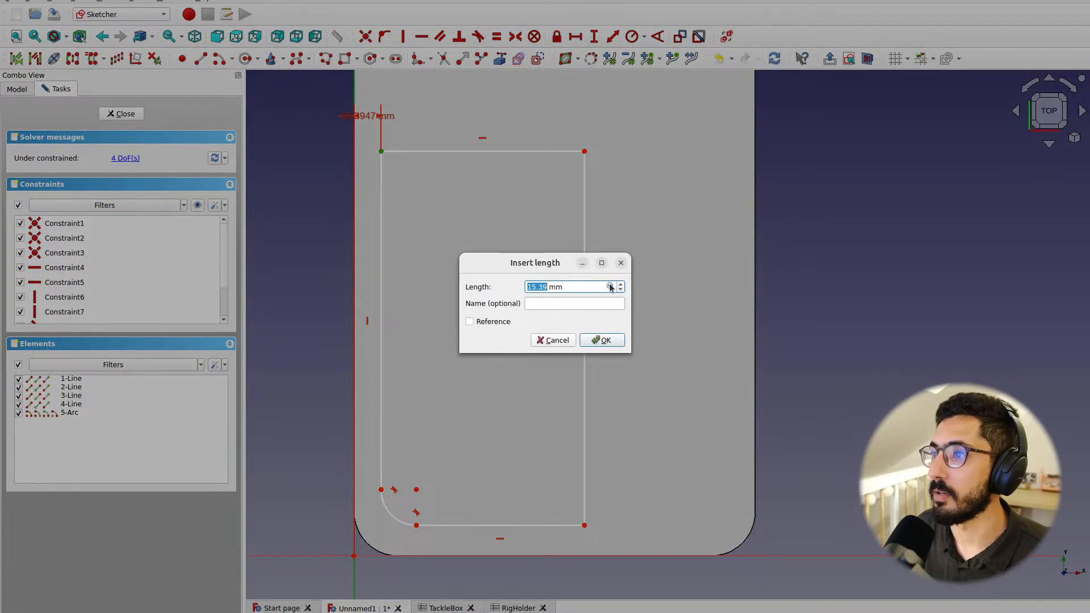
{"action": "left_click", "coordinate": [610, 287]}
{"action": "type", "text": "<<t"}
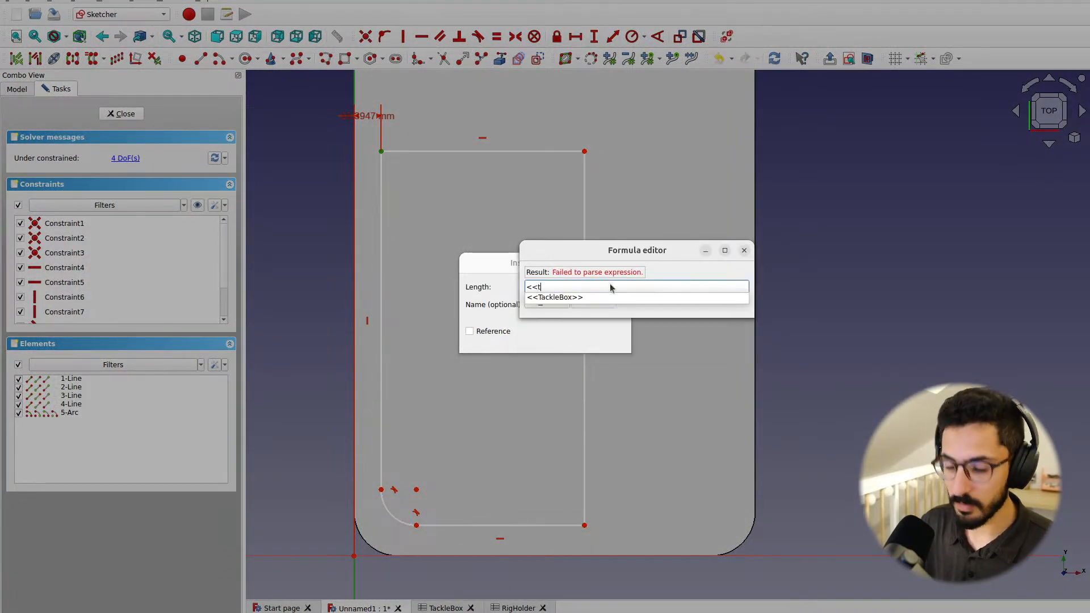
{"action": "key", "text": "Down"}
{"action": "key", "text": "Return"}
{"action": "type", "text": ".thick"}
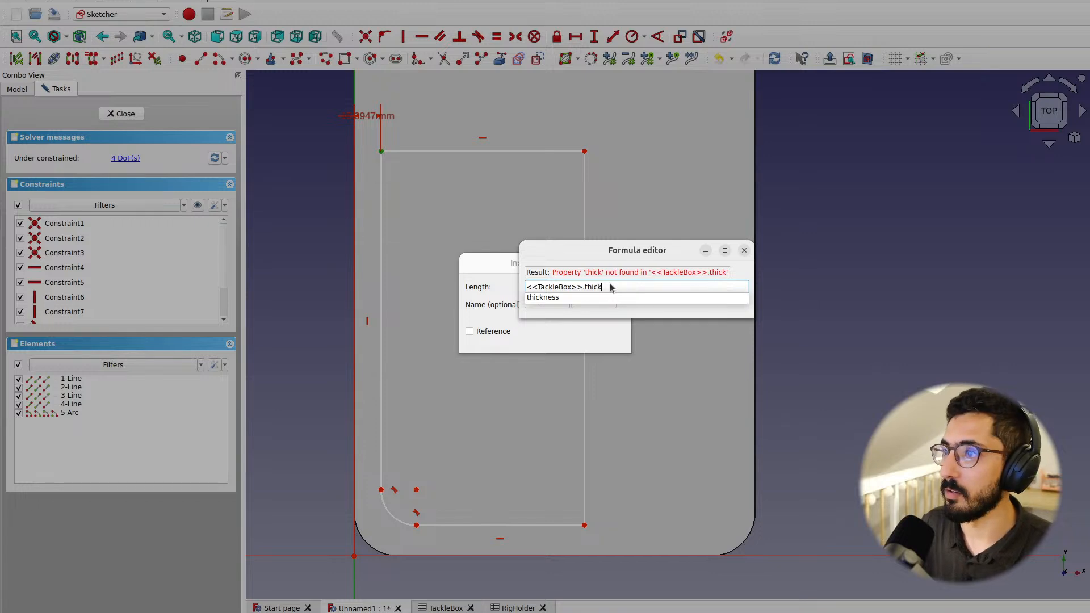
{"action": "key", "text": "Down"}
{"action": "key", "text": "Return"}
{"action": "left_click", "coordinate": [596, 303]}
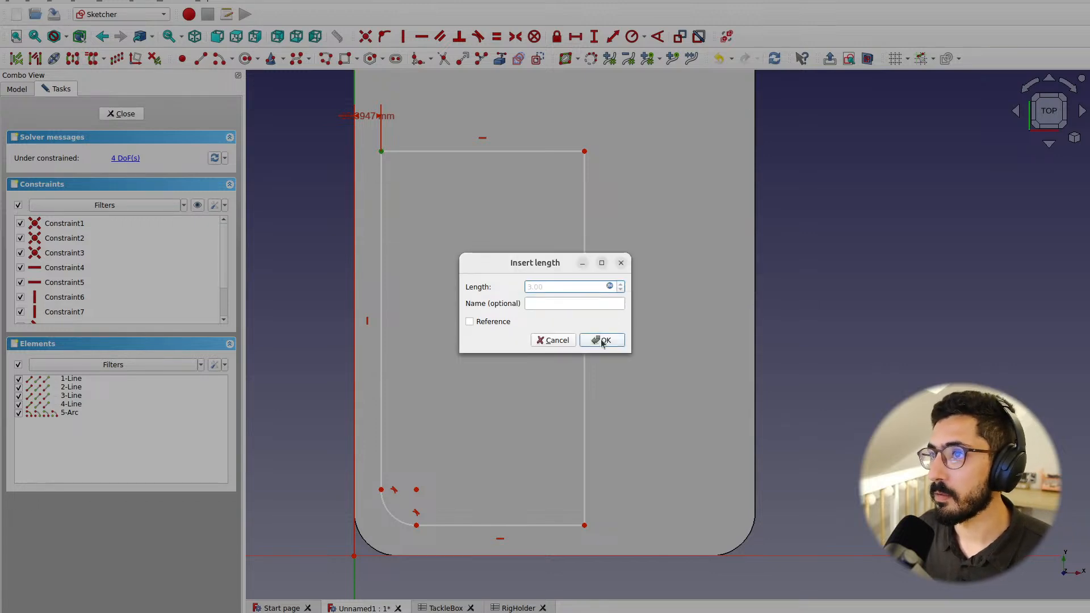
{"action": "left_click", "coordinate": [602, 339]}
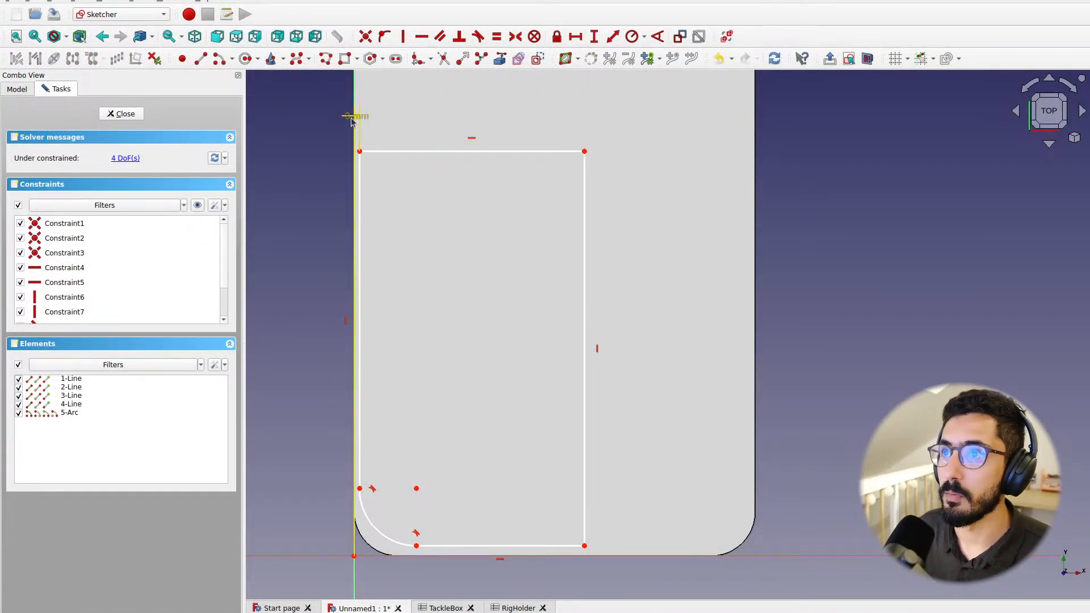
{"action": "left_click_drag", "start_coordinate": [360, 115], "coordinate": [307, 109]}
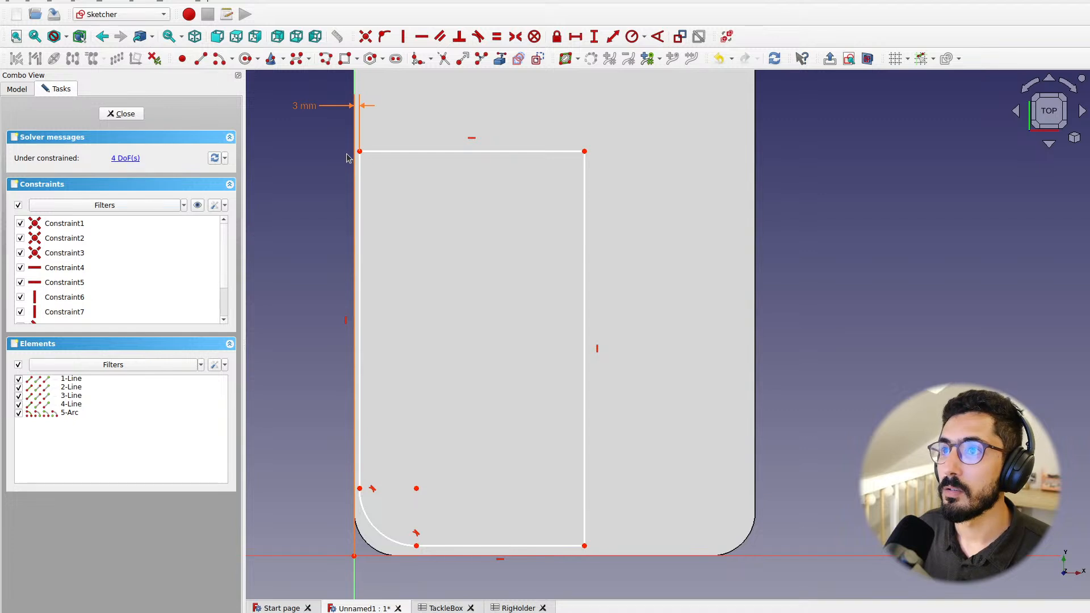
Constrain the vertical distance from the rectangle's lower unrounded corner to the horizontal axis to <<TackleBox>>.thickness, placing its label below the box outline
{"action": "middle_click_drag", "start_coordinate": [443, 452], "coordinate": [431, 435]}
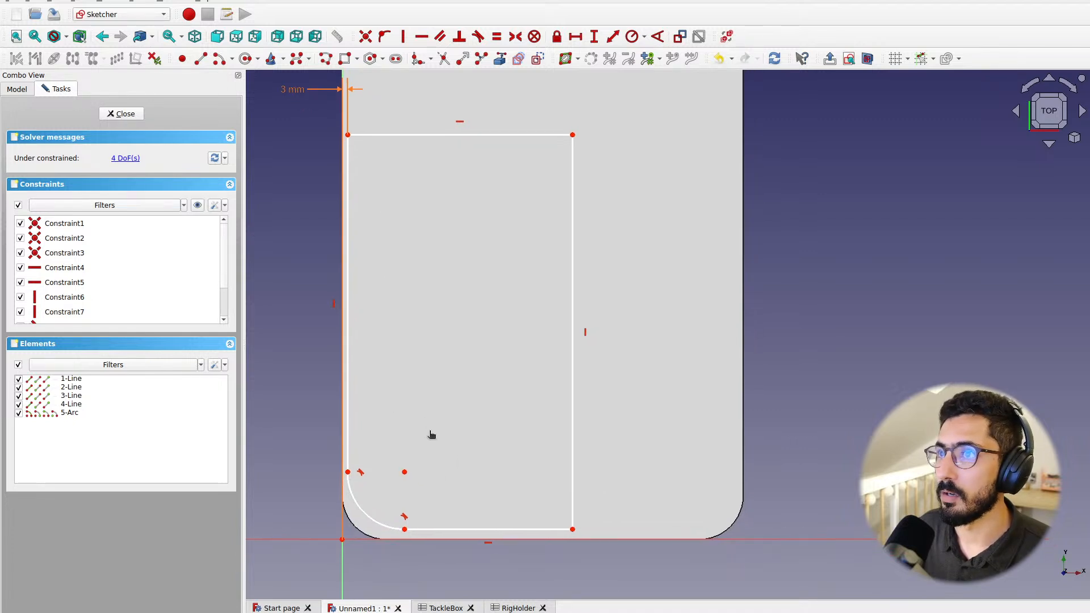
{"action": "middle_click_drag", "start_coordinate": [443, 356], "coordinate": [456, 380]}
{"action": "middle_click_drag", "start_coordinate": [487, 491], "coordinate": [475, 446]}
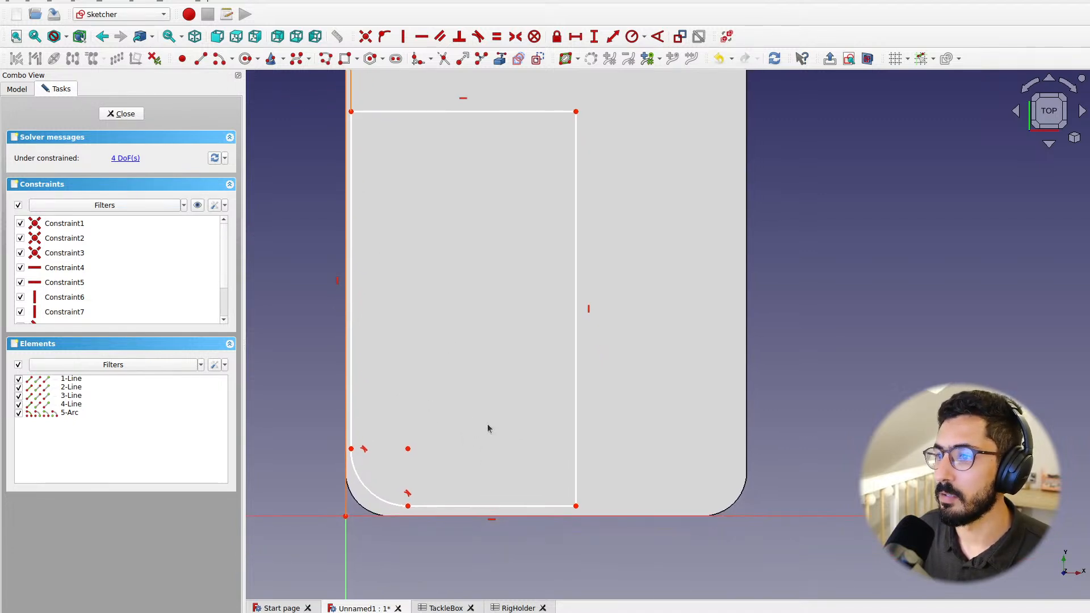
{"action": "left_click", "coordinate": [576, 506]}
{"action": "left_click", "coordinate": [579, 517]}
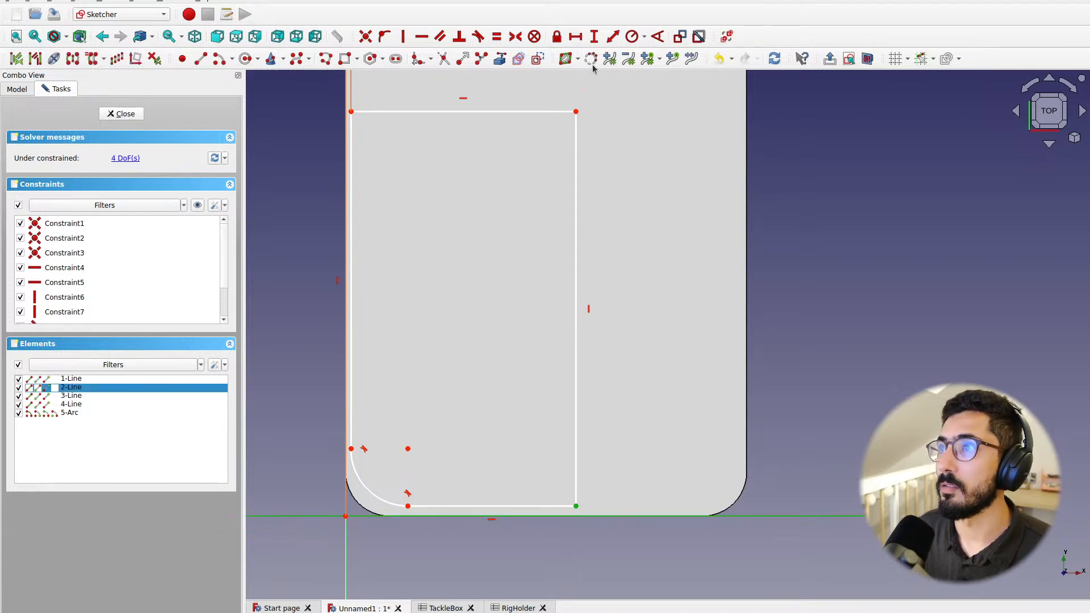
{"action": "left_click", "coordinate": [594, 37]}
{"action": "left_click", "coordinate": [612, 288]}
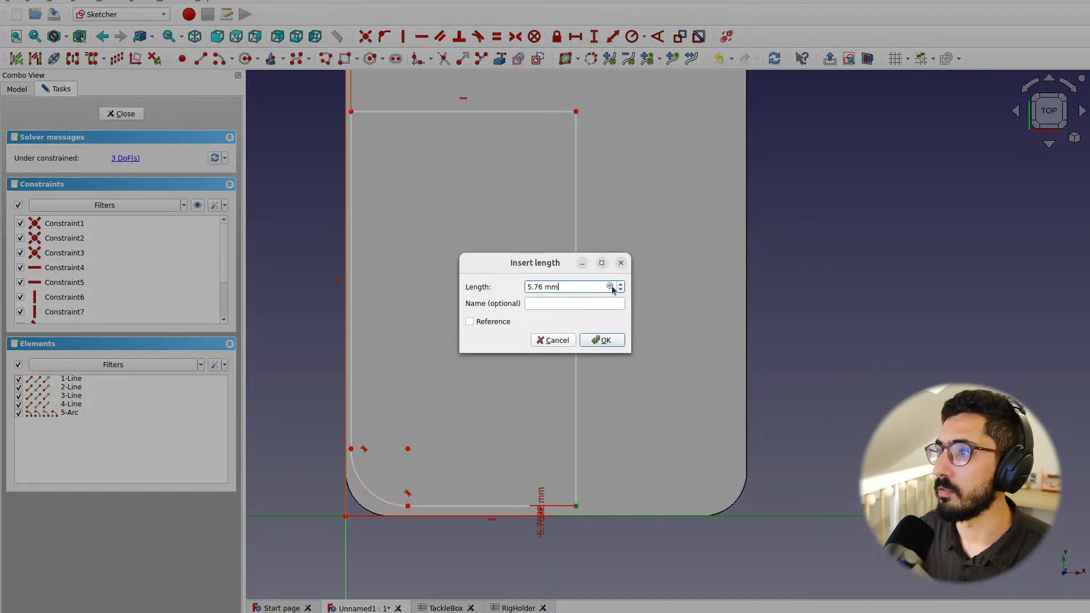
{"action": "left_click", "coordinate": [610, 287]}
{"action": "type", "text": "<<"}
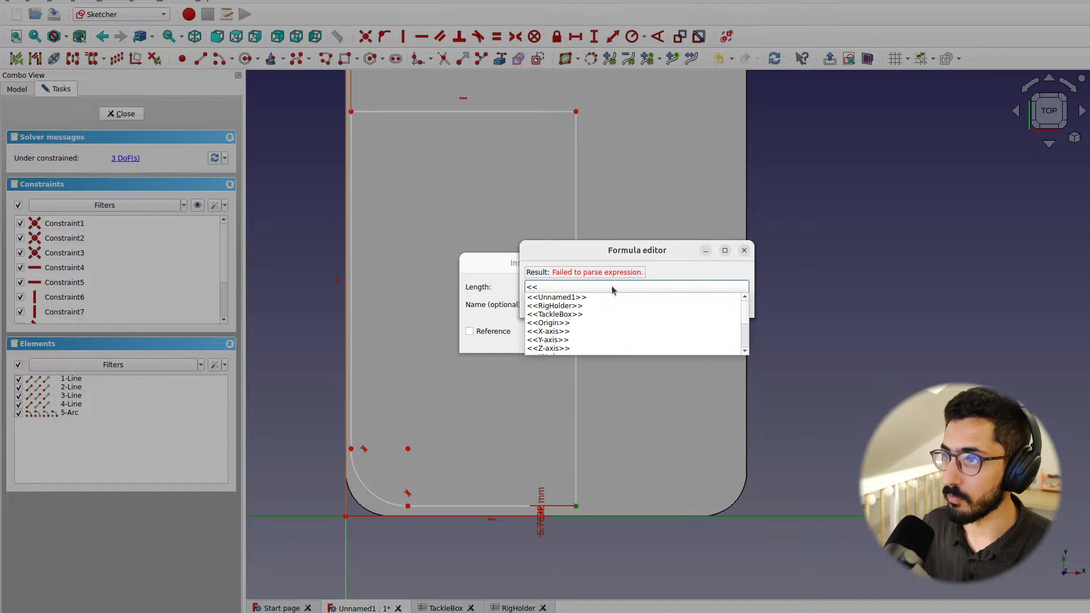
{"action": "key", "text": "Down"}
{"action": "key", "text": "Down"}
{"action": "key", "text": "Down"}
{"action": "type", "text": "thickness"}
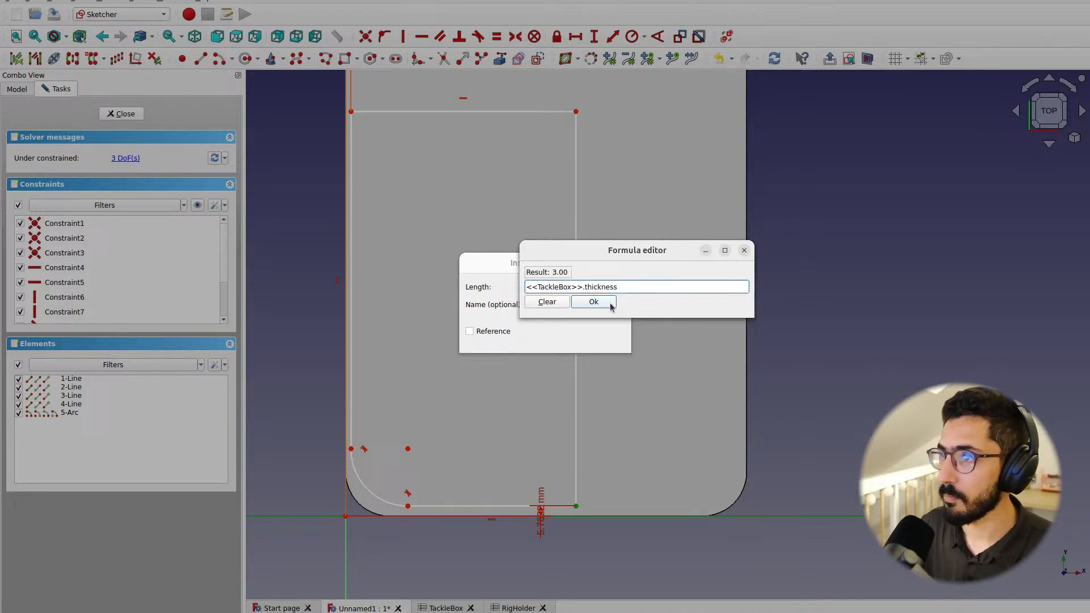
{"action": "left_click", "coordinate": [593, 302]}
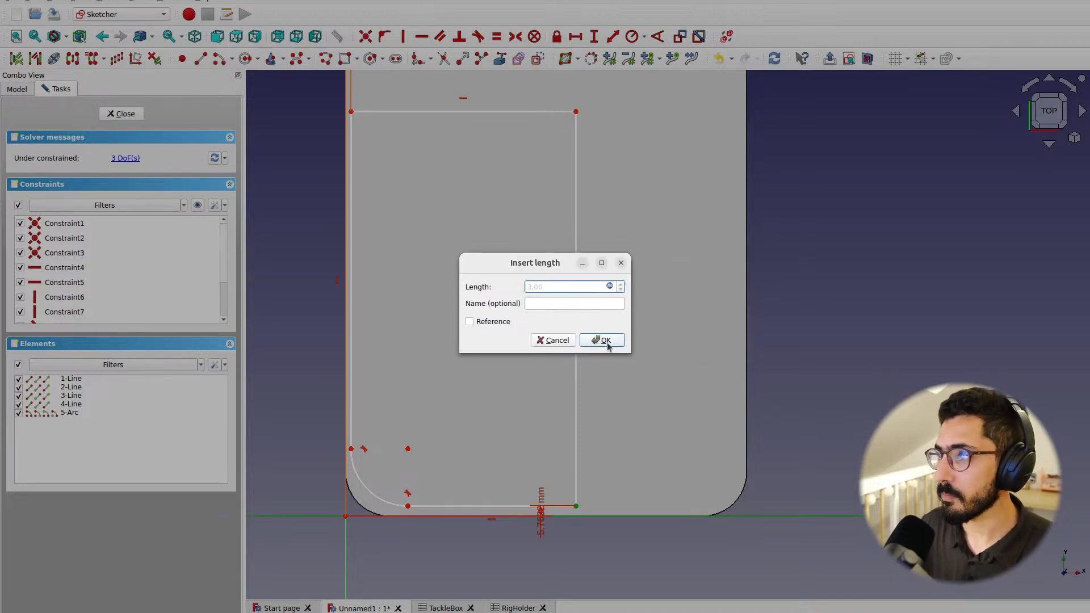
{"action": "left_click", "coordinate": [605, 342]}
{"action": "left_click_drag", "start_coordinate": [541, 517], "coordinate": [645, 584]}
{"action": "mouse_move", "coordinate": [577, 514]}
{"action": "left_mouse_down"}
{"action": "mouse_move", "coordinate": [523, 505]}
{"action": "mouse_move", "coordinate": [623, 471]}
{"action": "mouse_move", "coordinate": [551, 493]}
{"action": "mouse_move", "coordinate": [561, 494]}
{"action": "left_mouse_up"}
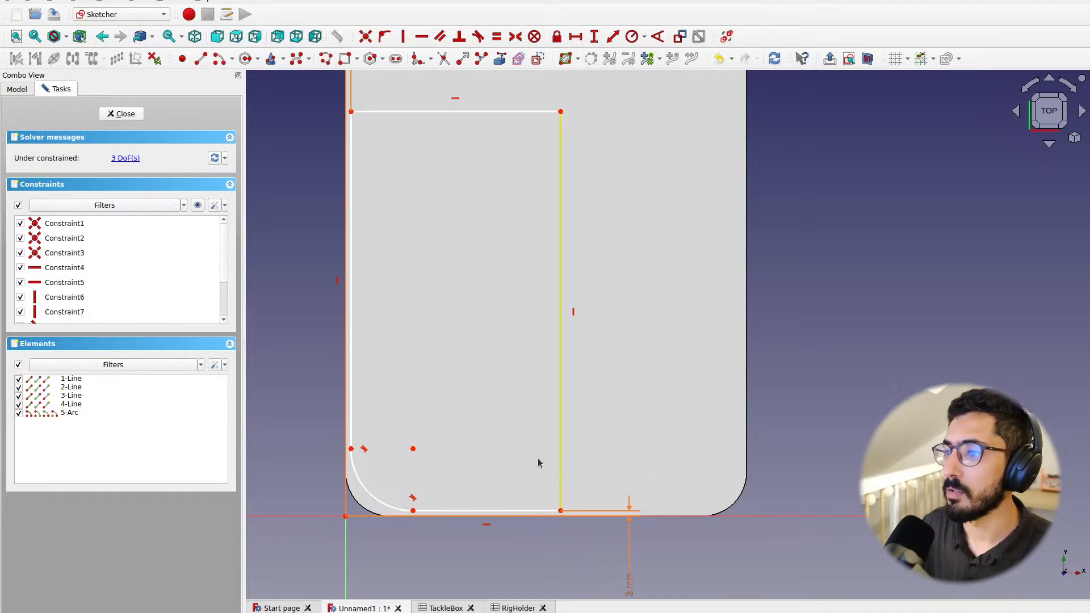
Constrain the rectangle's upper edge length to <<TackleBox>>.SectionWidth and move the dimension label beyond the compartment outline
{"action": "middle_click_drag", "start_coordinate": [467, 322], "coordinate": [494, 433]}
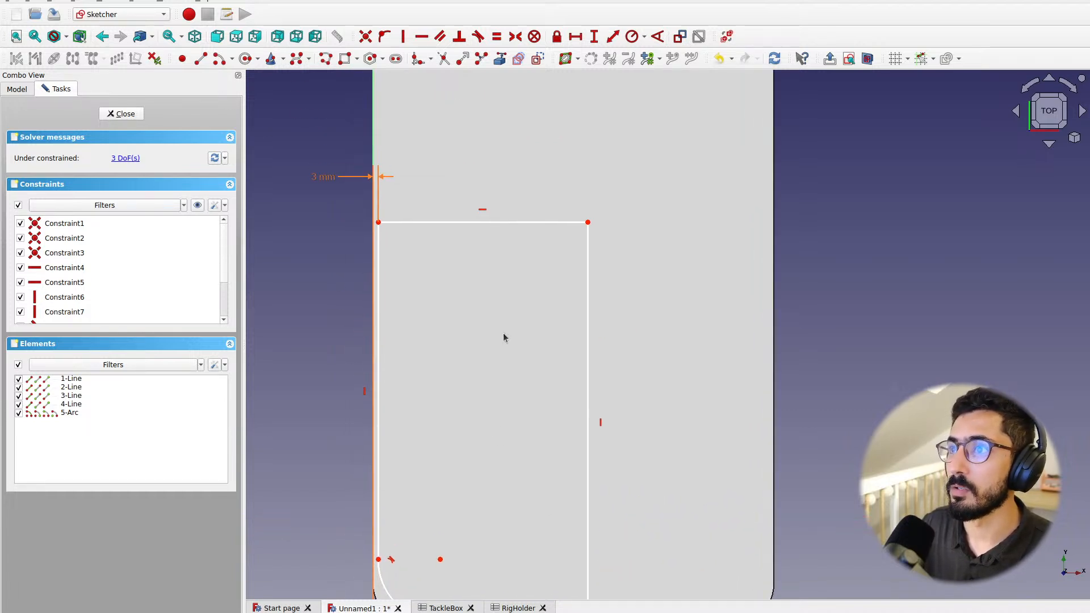
{"action": "left_click", "coordinate": [459, 222]}
{"action": "left_click", "coordinate": [575, 36]}
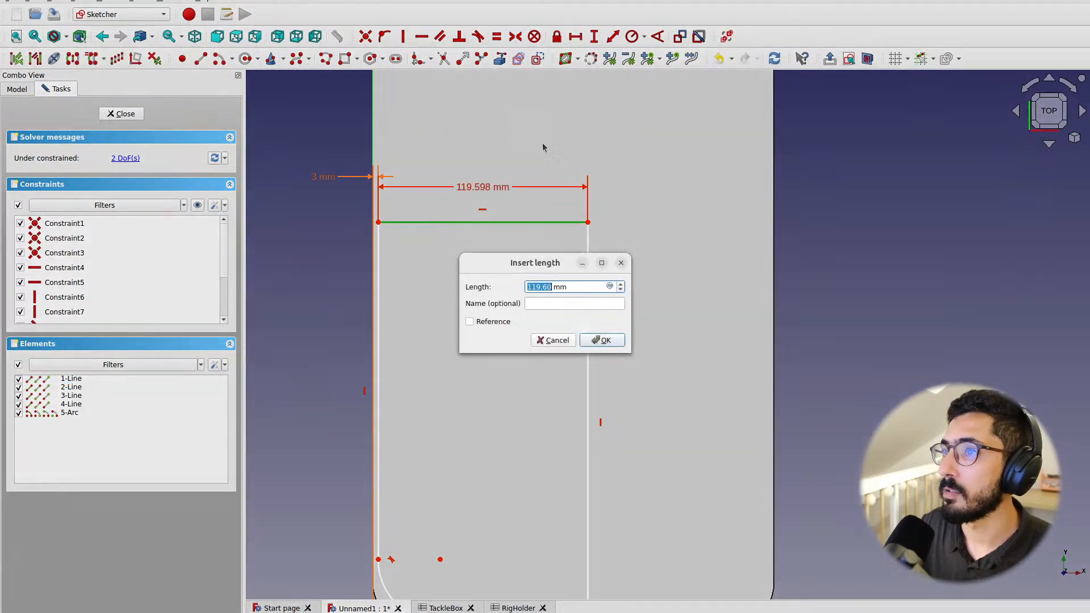
{"action": "left_click", "coordinate": [611, 287]}
{"action": "left_click", "coordinate": [610, 287]}
{"action": "type", "text": "Spreadsheet002."}
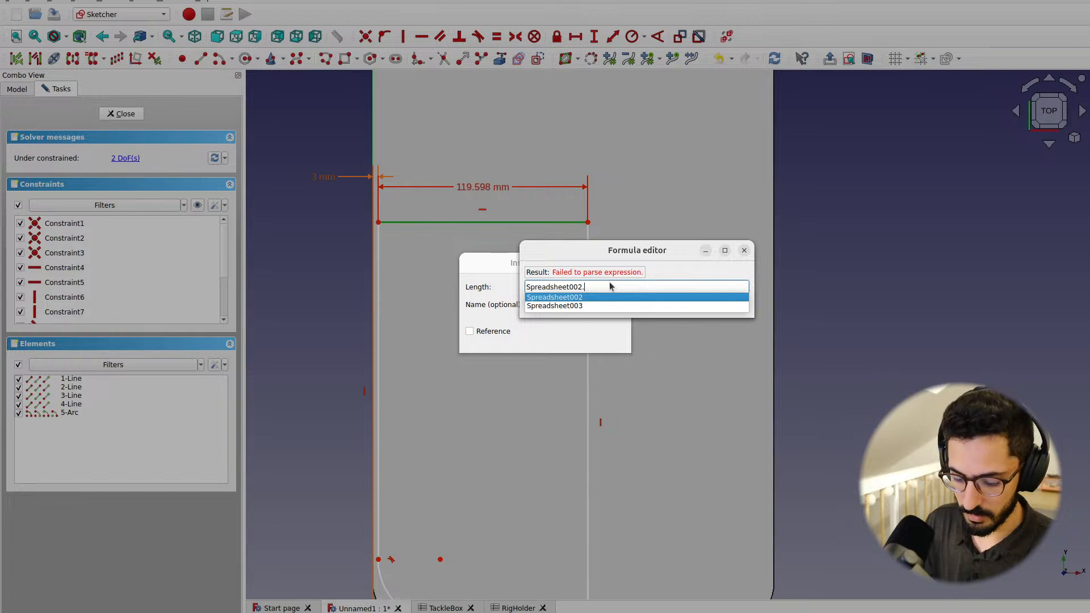
{"action": "triple_click", "coordinate": [610, 287]}
{"action": "type", "text": "<<"}
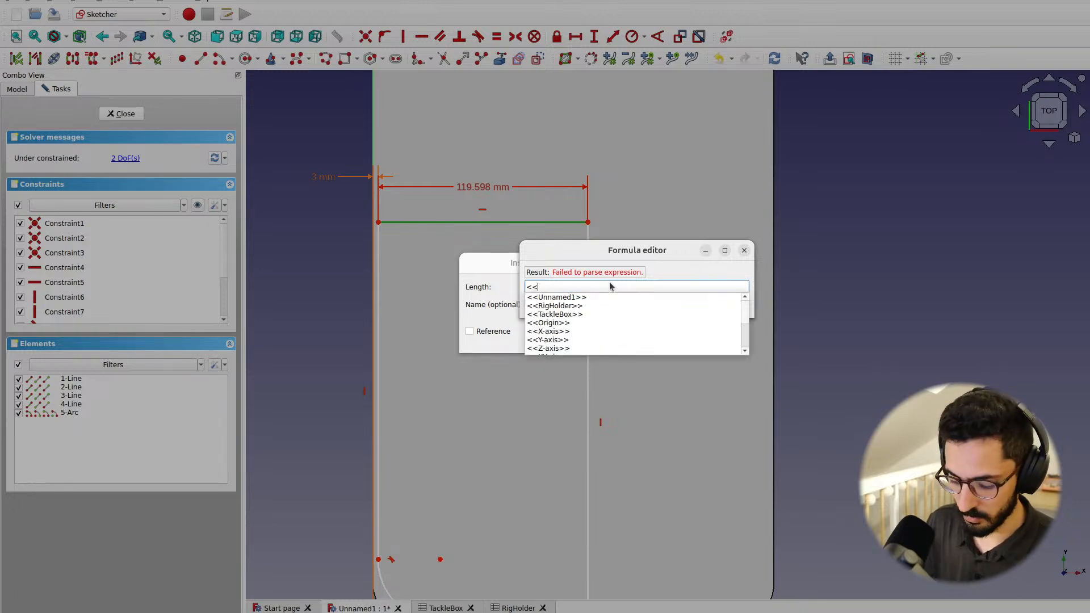
{"action": "type", "text": "T"}
{"action": "key", "text": "Down"}
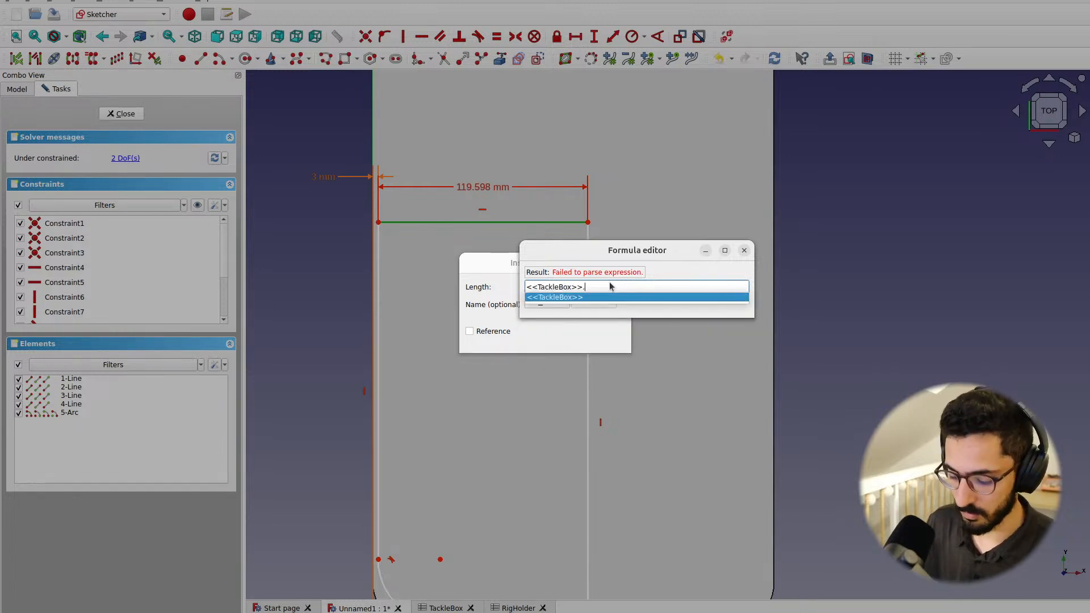
{"action": "type", "text": "SectionWidth"}
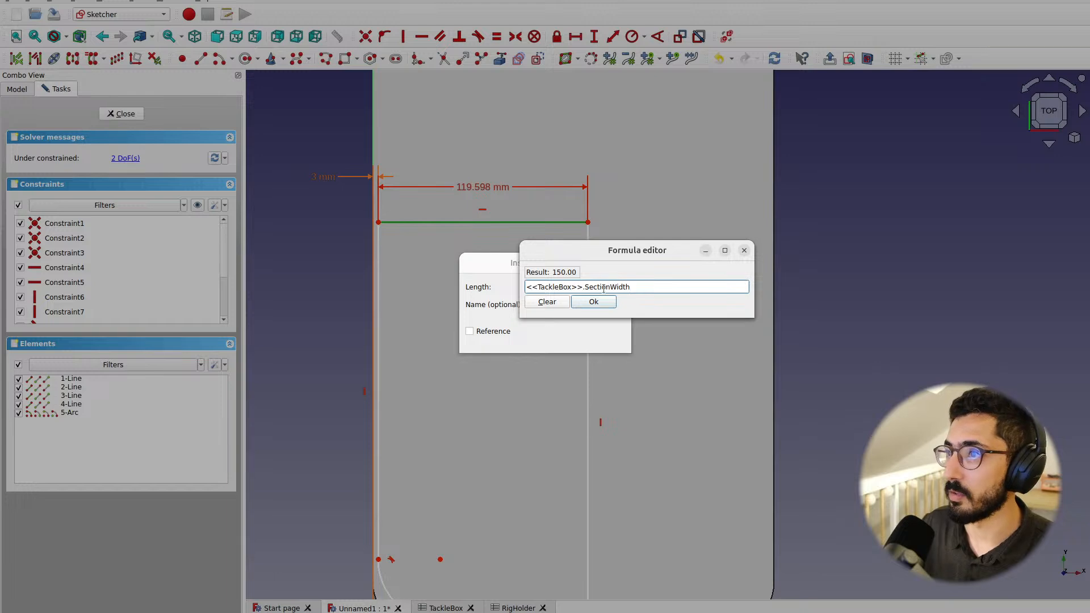
{"action": "left_click", "coordinate": [596, 303]}
{"action": "left_click", "coordinate": [604, 339]}
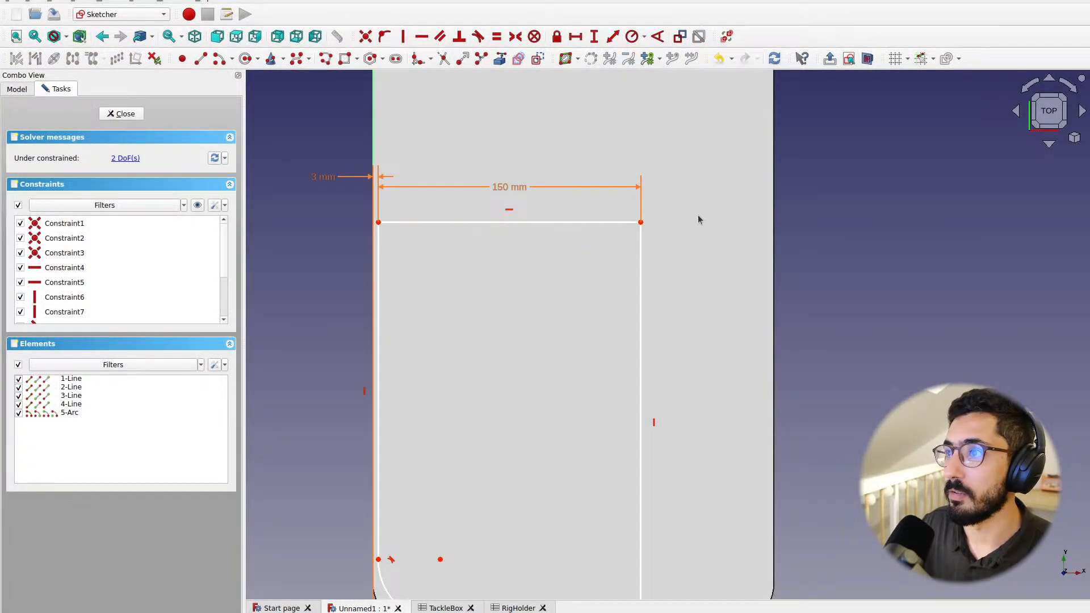
{"action": "left_click_drag", "start_coordinate": [640, 222], "coordinate": [606, 234]}
Constrain the length of the rectangle's unrounded vertical edge to <<TackleBox>>.Section1Length and move its dimension label outside the compartment
{"action": "middle_click_drag", "start_coordinate": [531, 387], "coordinate": [429, 333]}
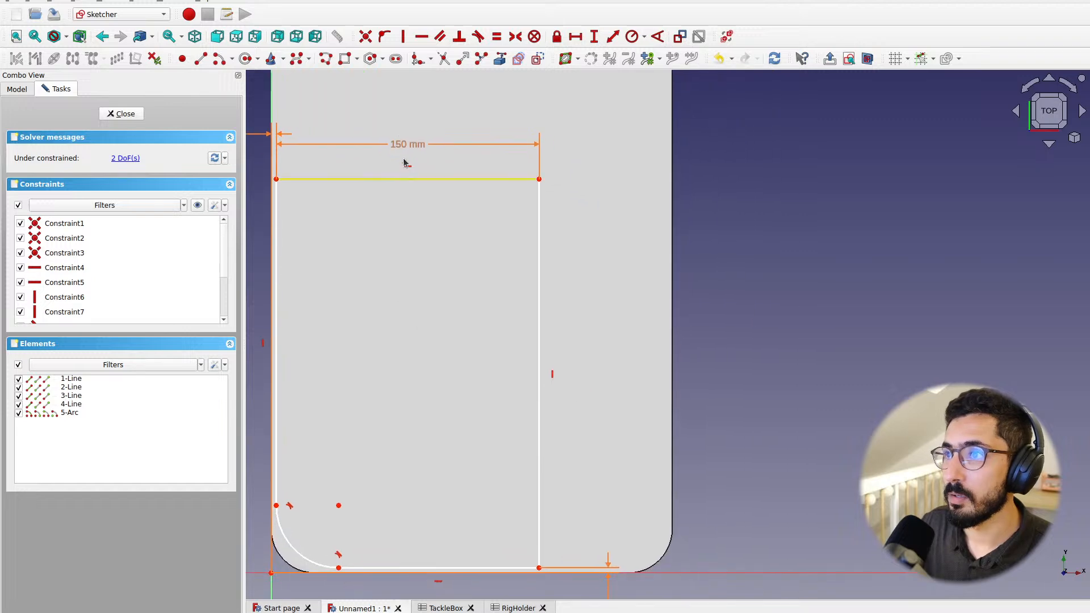
{"action": "left_click", "coordinate": [540, 236]}
{"action": "left_click", "coordinate": [594, 36]}
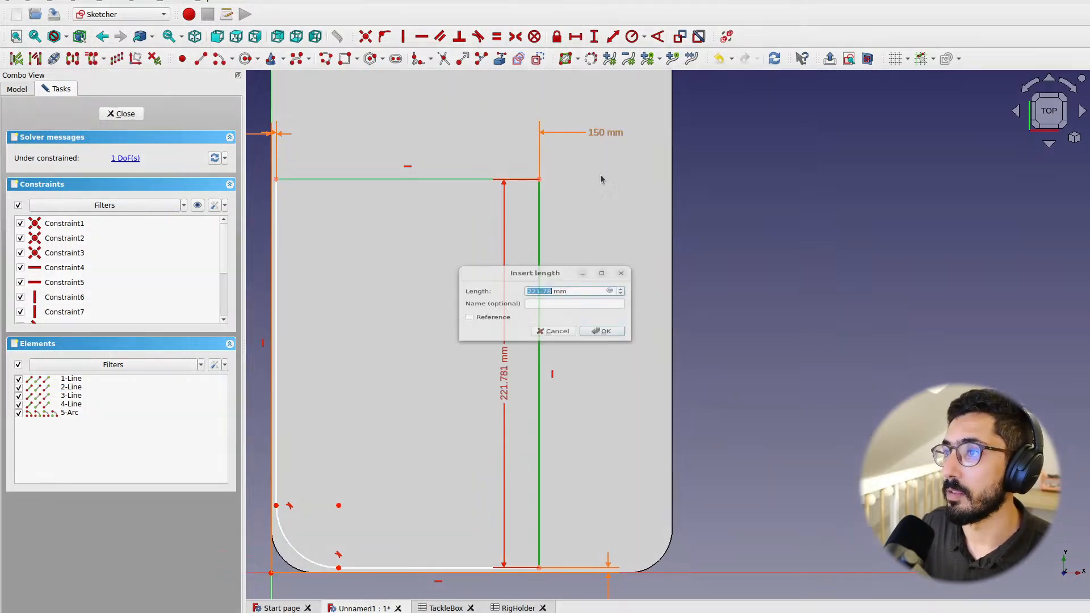
{"action": "left_click", "coordinate": [611, 286]}
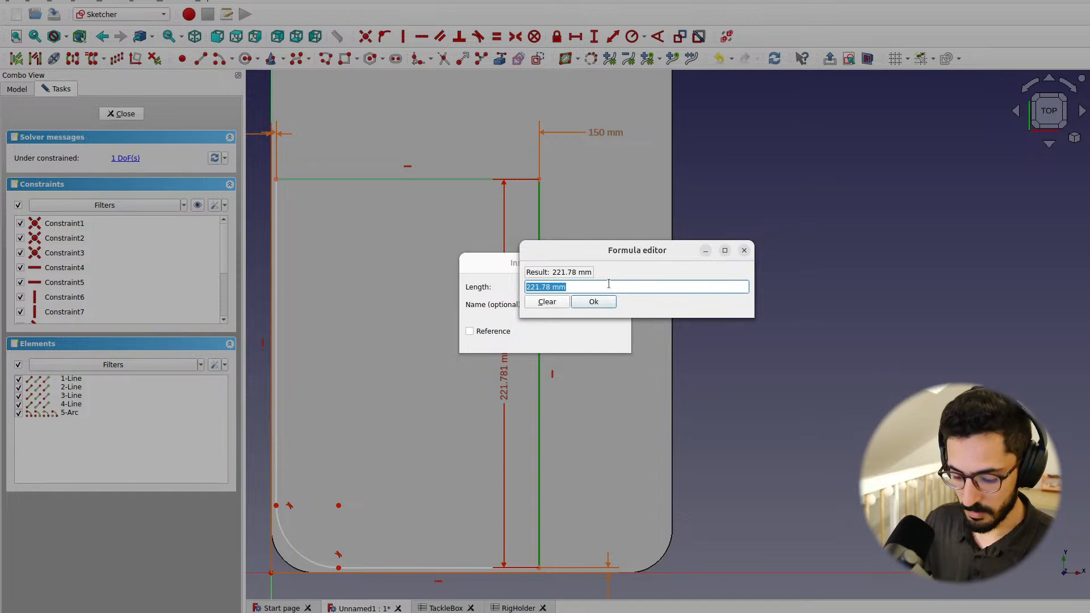
{"action": "type", "text": "<<TackleBox>>."}
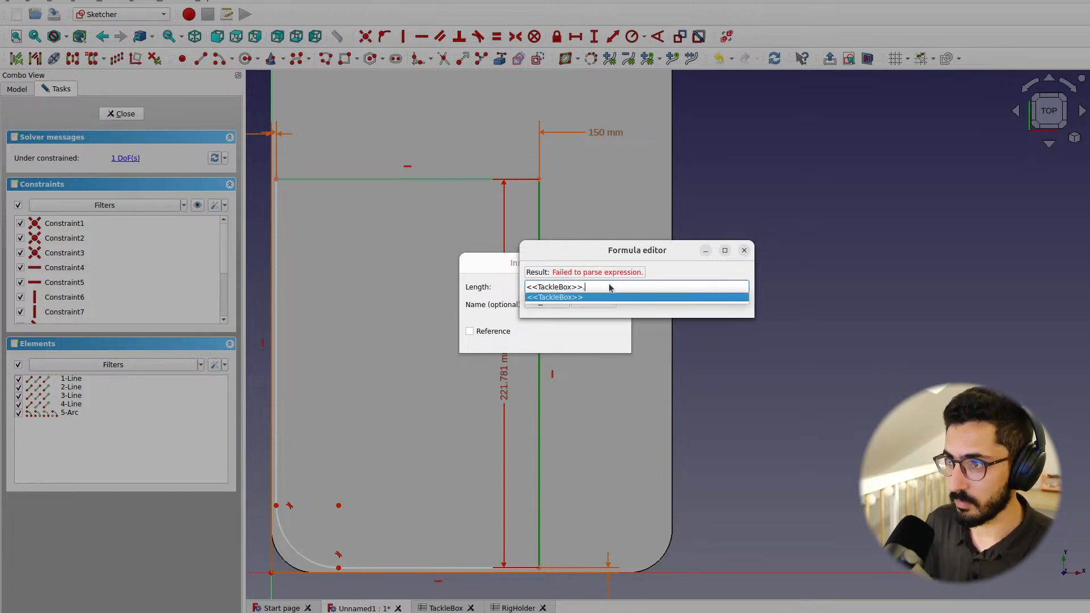
{"action": "type", "text": "sec"}
{"action": "key", "text": "Down"}
{"action": "key", "text": "Down"}
{"action": "key", "text": "Down"}
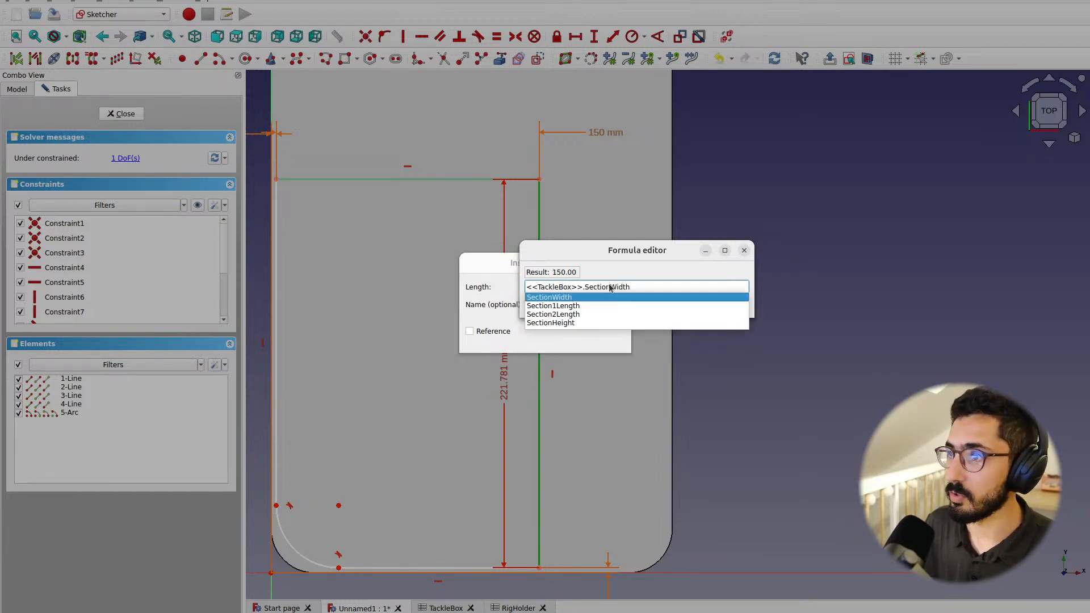
{"action": "key", "text": "Return"}
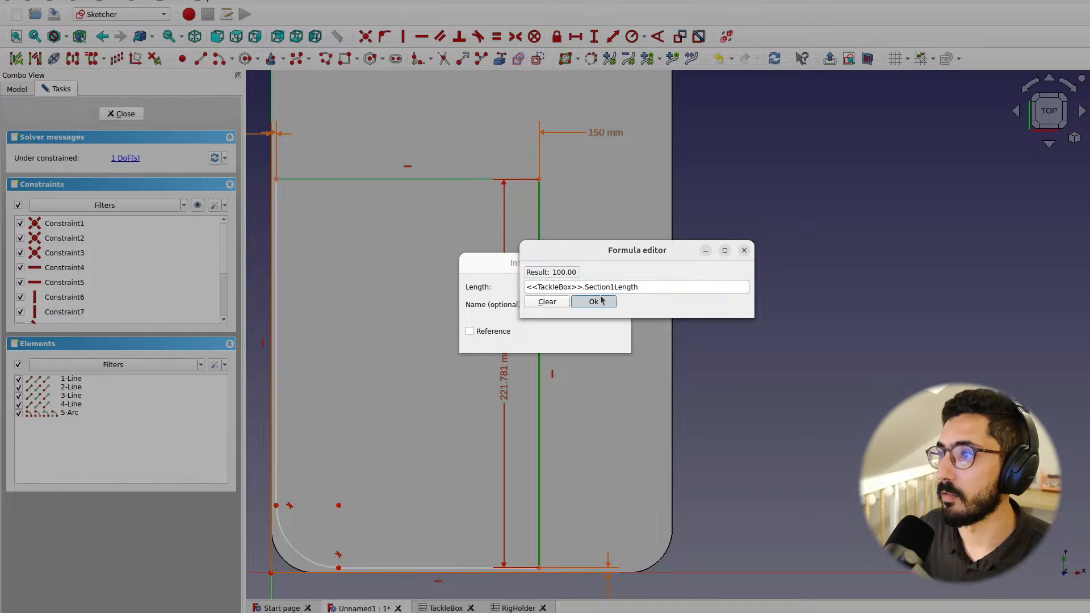
{"action": "left_click", "coordinate": [592, 310]}
{"action": "left_click", "coordinate": [586, 342]}
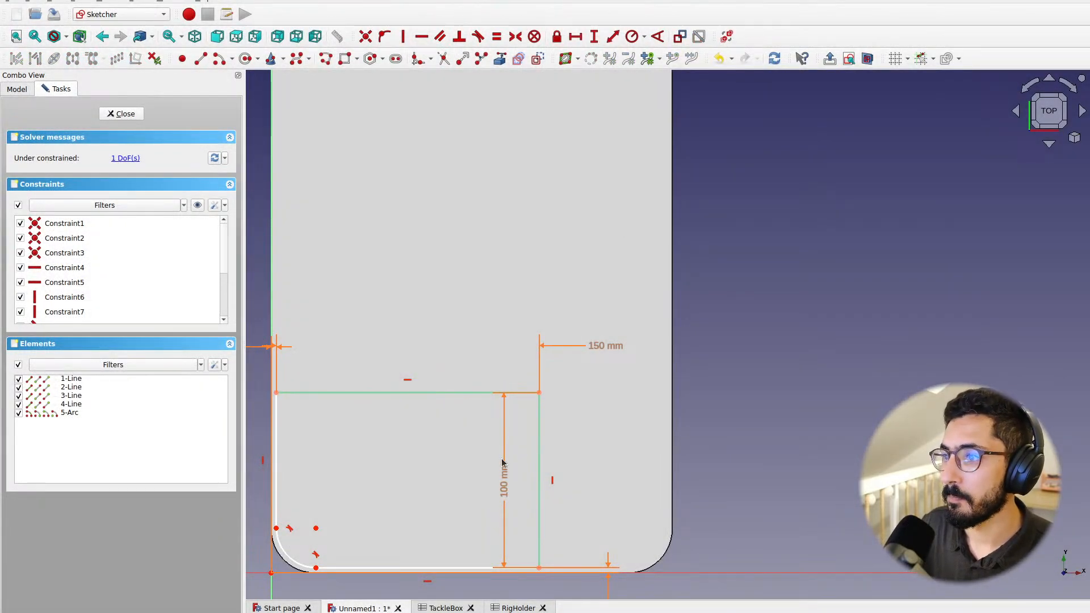
{"action": "left_click_drag", "start_coordinate": [542, 474], "coordinate": [642, 370]}
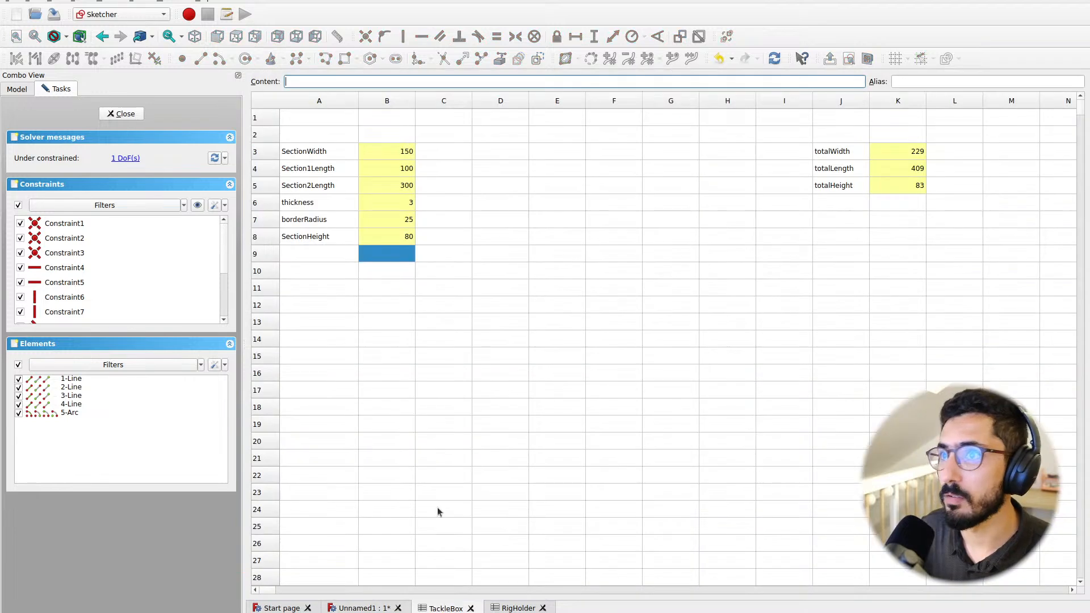
Compare the Section1Length entry in the TackleBox spreadsheet with the compartment's dimensions in the sketch
{"action": "left_click", "coordinate": [446, 608]}
{"action": "left_click", "coordinate": [400, 170]}
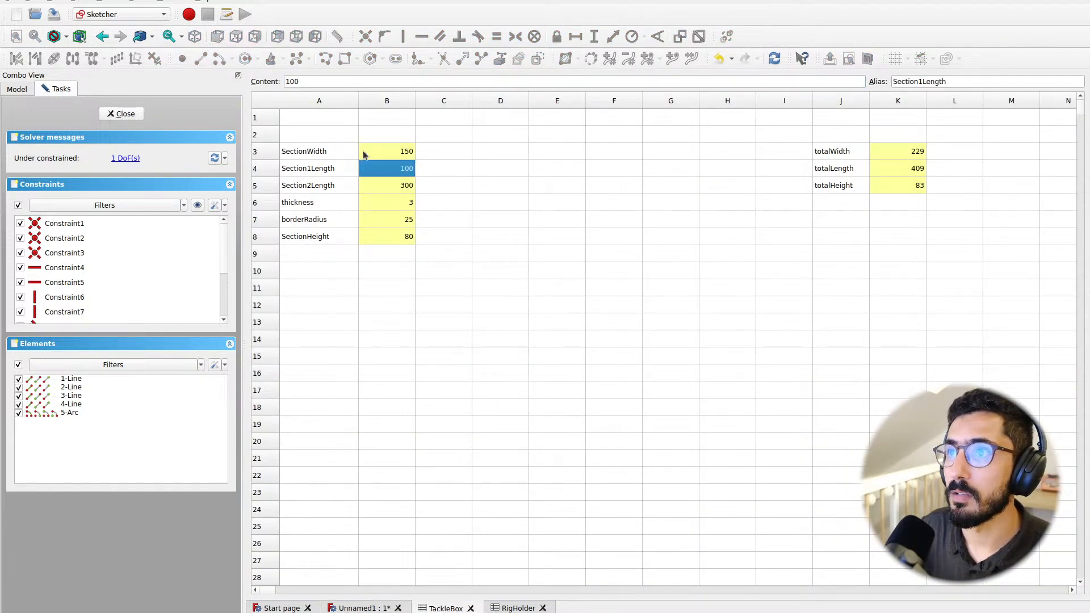
{"action": "left_click", "coordinate": [359, 608]}
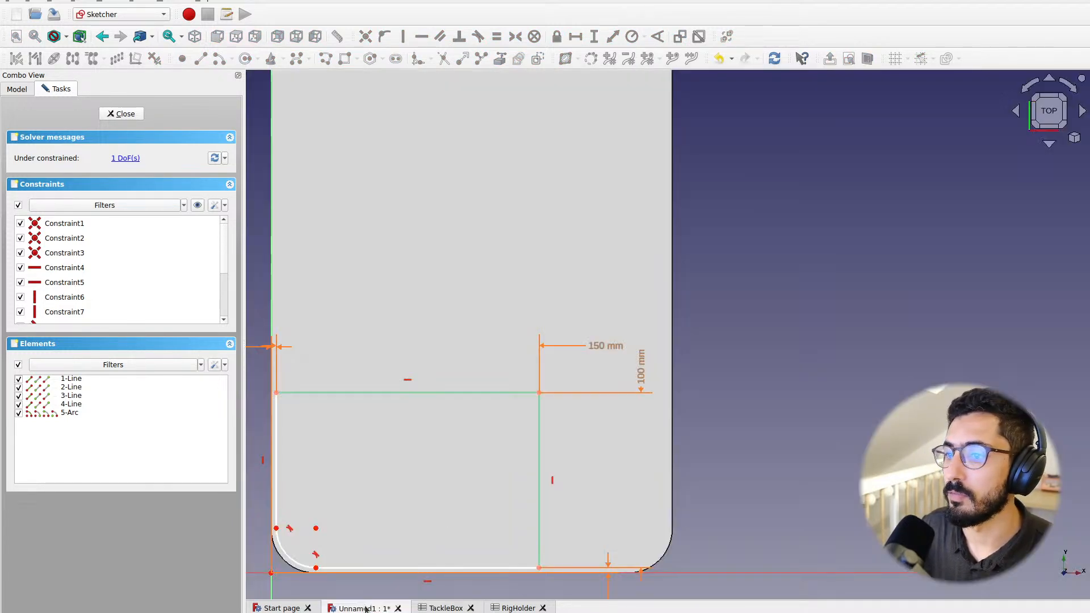
{"action": "scroll", "coordinate": [519, 409], "scroll_direction": "up", "scroll_amount": 2}
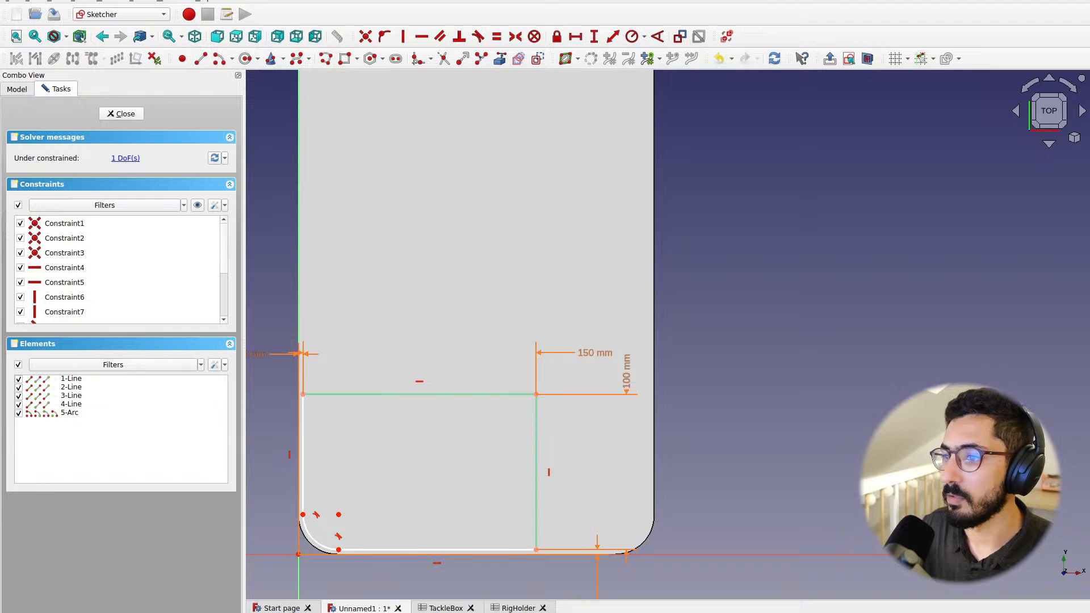
{"action": "left_click", "coordinate": [445, 609]}
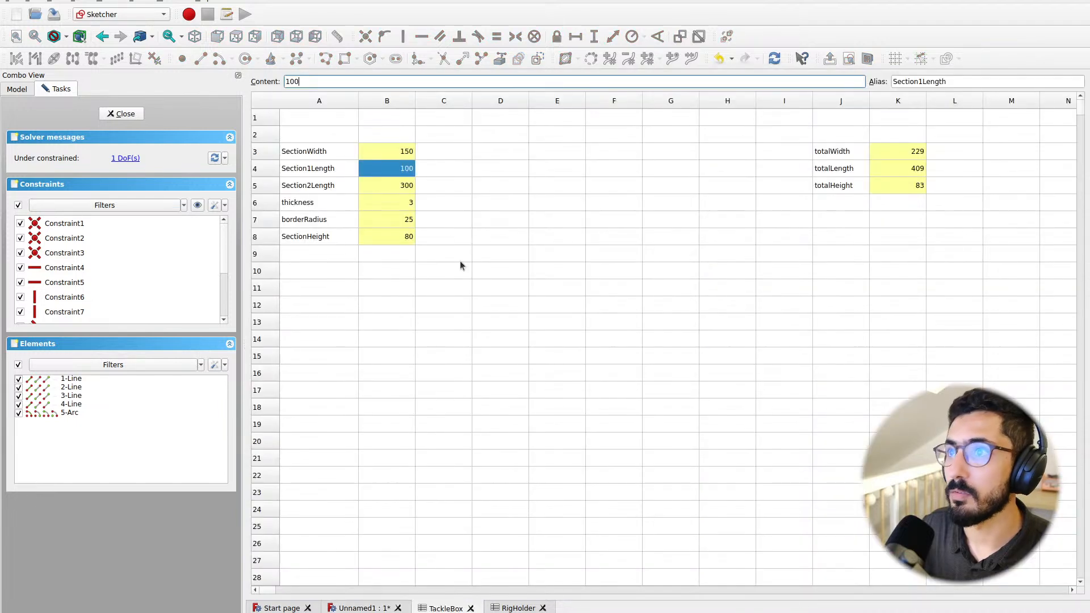
Check the SectionWidth entry in the TackleBox spreadsheet and move the sketch's horizontal thickness dimension label farther outside the box outline
{"action": "left_click", "coordinate": [403, 153]}
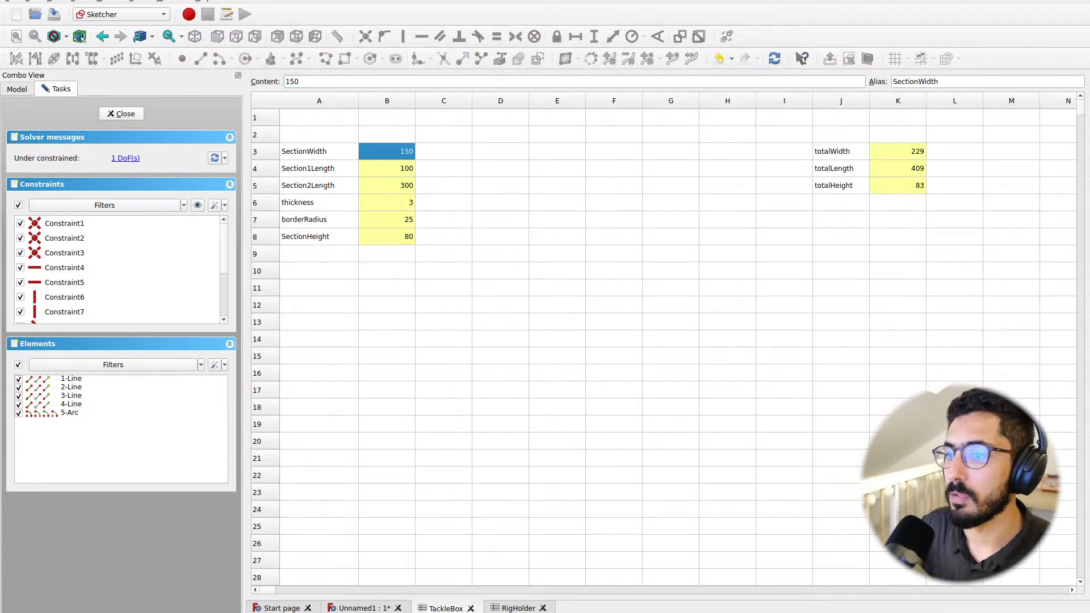
{"action": "left_click", "coordinate": [368, 608]}
{"action": "middle_click_drag", "start_coordinate": [459, 452], "coordinate": [591, 391]}
{"action": "scroll", "coordinate": [528, 435], "scroll_direction": "up", "scroll_amount": 2}
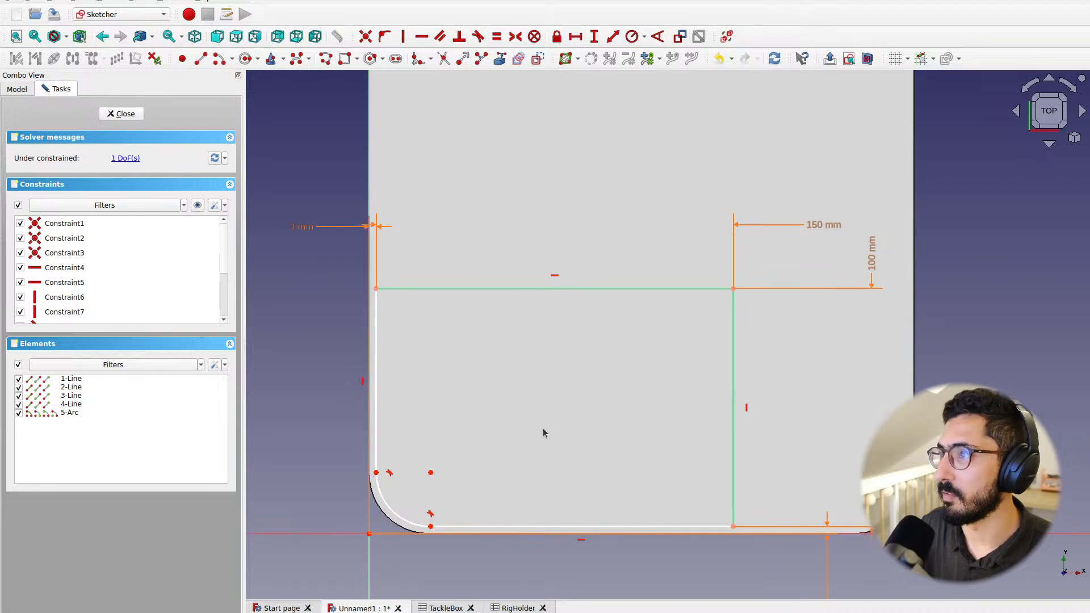
{"action": "middle_click_drag", "start_coordinate": [519, 407], "coordinate": [581, 390]}
{"action": "left_click_drag", "start_coordinate": [367, 212], "coordinate": [321, 189]}
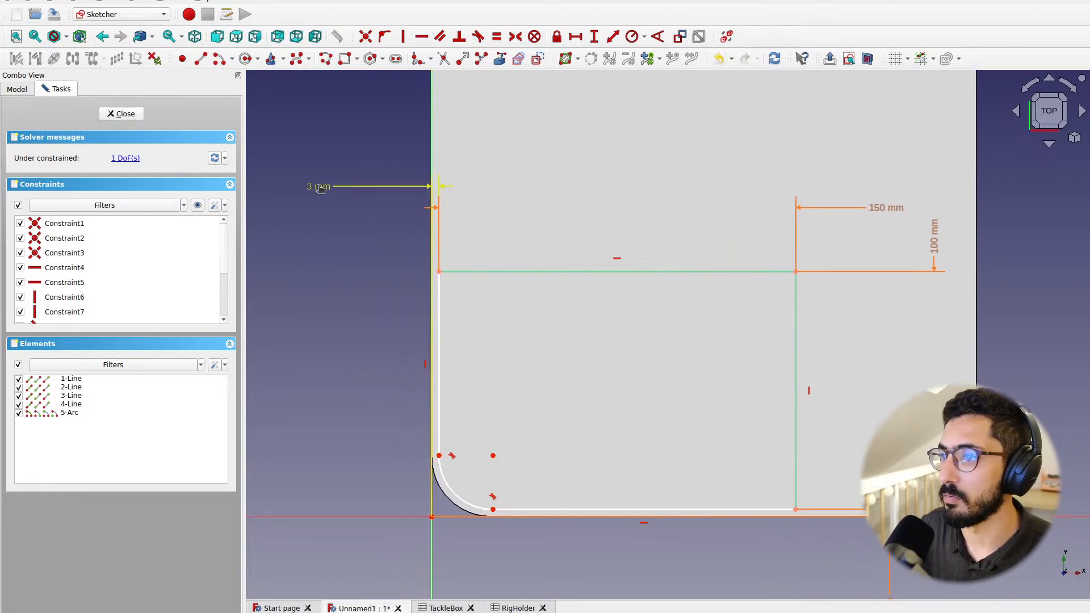
{"action": "middle_click_drag", "start_coordinate": [614, 377], "coordinate": [631, 302]}
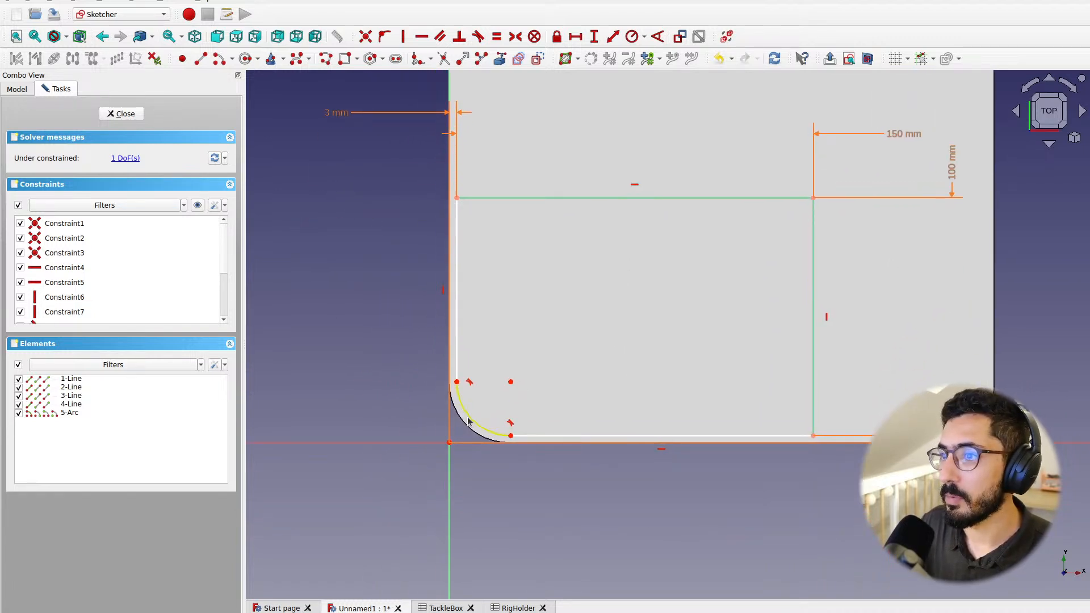
Try resizing the compartment's rounded corner freely to test which dimension is still unconstrained
{"action": "left_click_drag", "start_coordinate": [516, 388], "coordinate": [475, 419]}
{"action": "scroll", "coordinate": [427, 426], "scroll_direction": "up", "scroll_amount": 1}
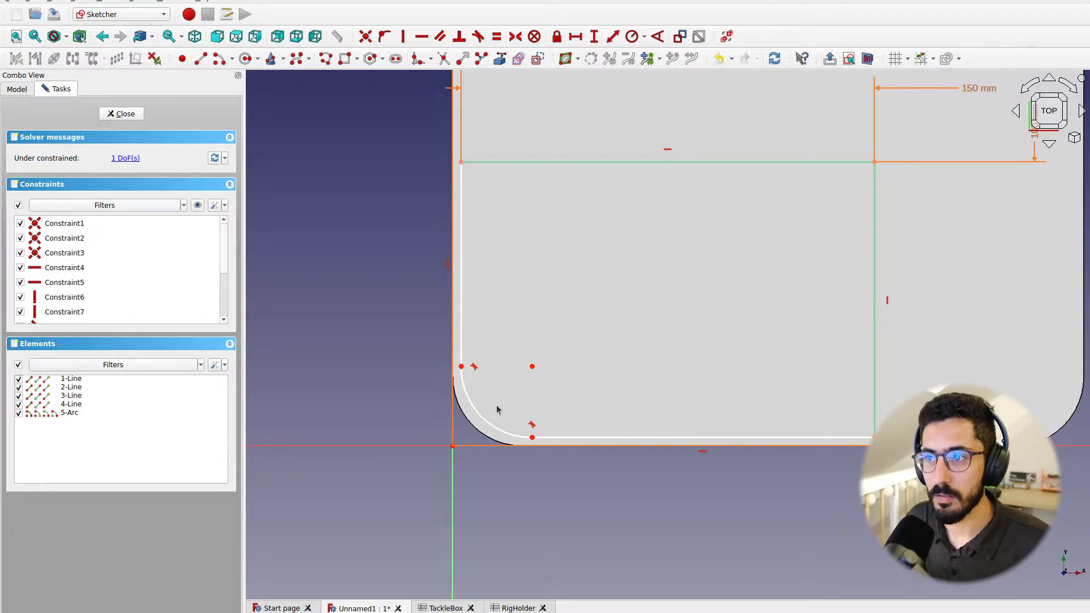
{"action": "scroll", "coordinate": [497, 409], "scroll_direction": "up", "scroll_amount": 1}
{"action": "scroll", "coordinate": [497, 409], "scroll_direction": "down", "scroll_amount": 2}
{"action": "middle_click_drag", "start_coordinate": [497, 408], "coordinate": [463, 447]}
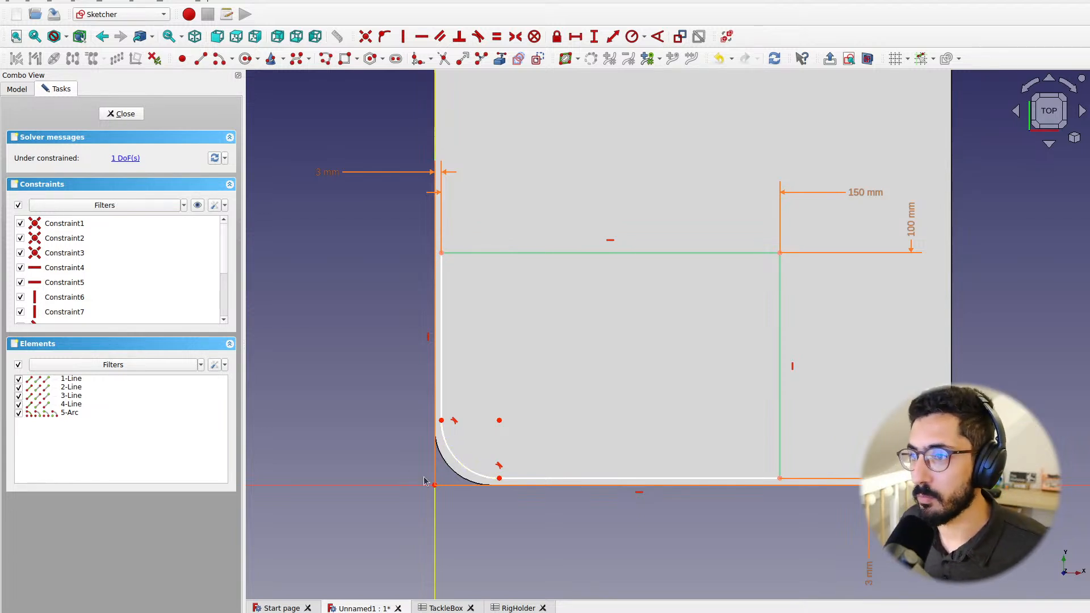
Constrain the corner arc's radius to <<TackleBox>>.borderRadius - <<TackleBox>>.thickness and move its label outside the compartment
{"action": "left_click", "coordinate": [459, 456]}
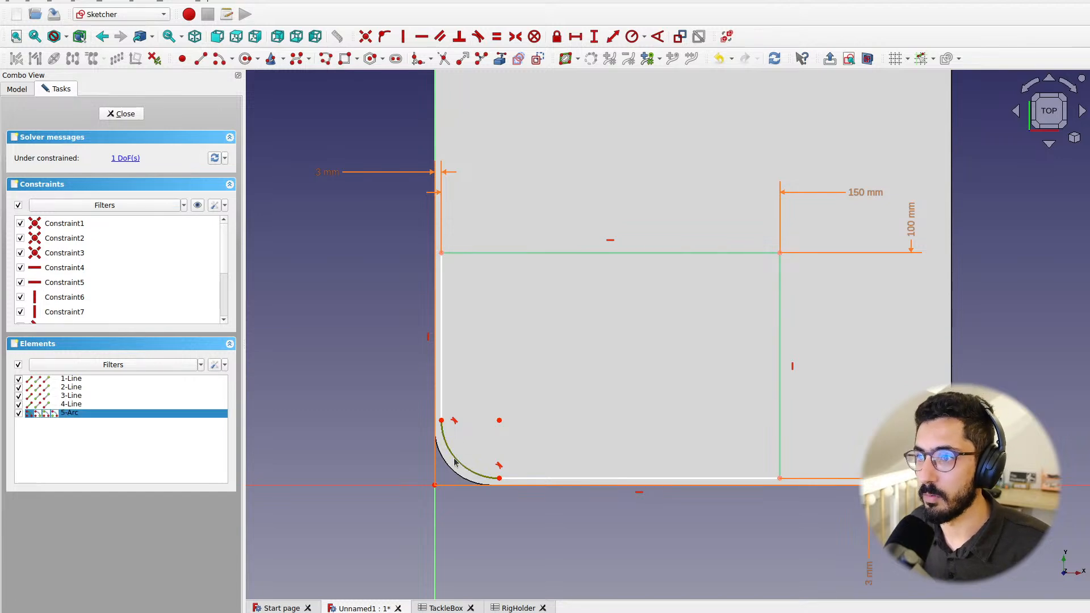
{"action": "left_click", "coordinate": [644, 37]}
{"action": "left_click", "coordinate": [659, 48]}
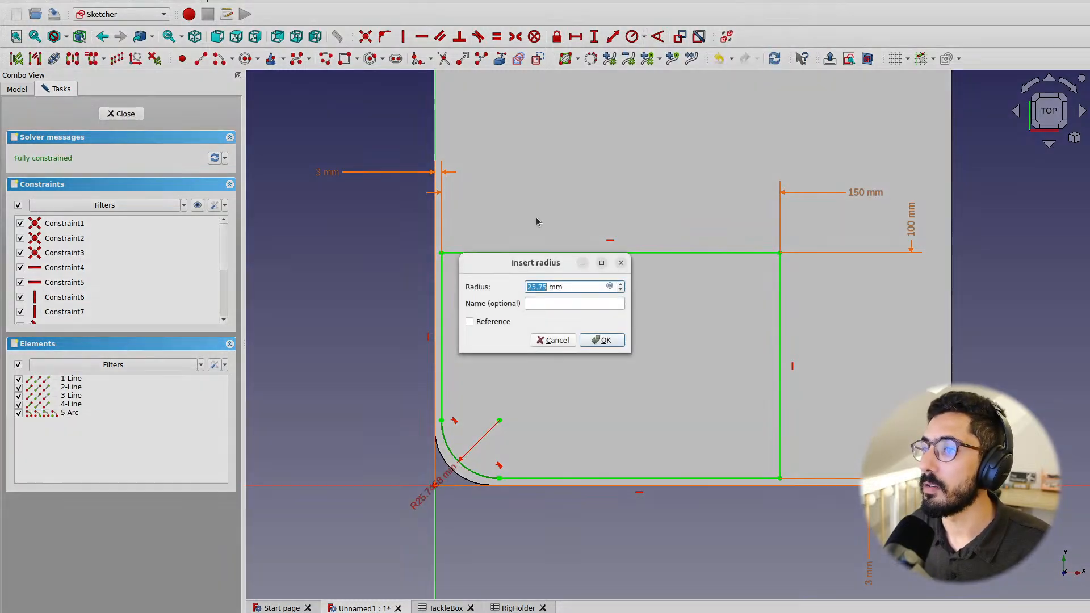
{"action": "left_click", "coordinate": [609, 286]}
{"action": "type", "text": "<"}
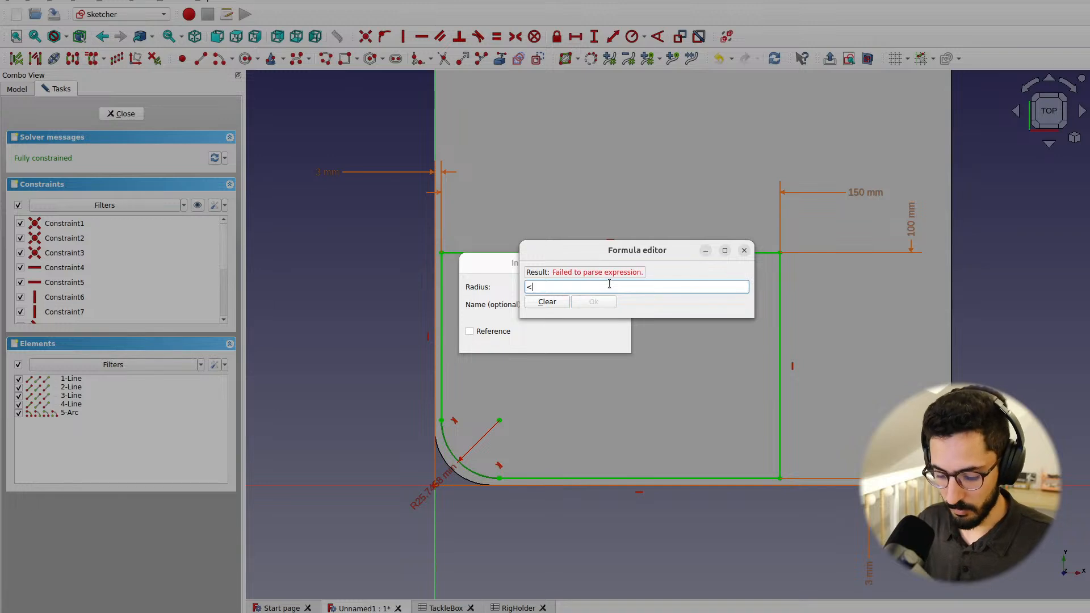
{"action": "type", "text": "<TackleBox>>."}
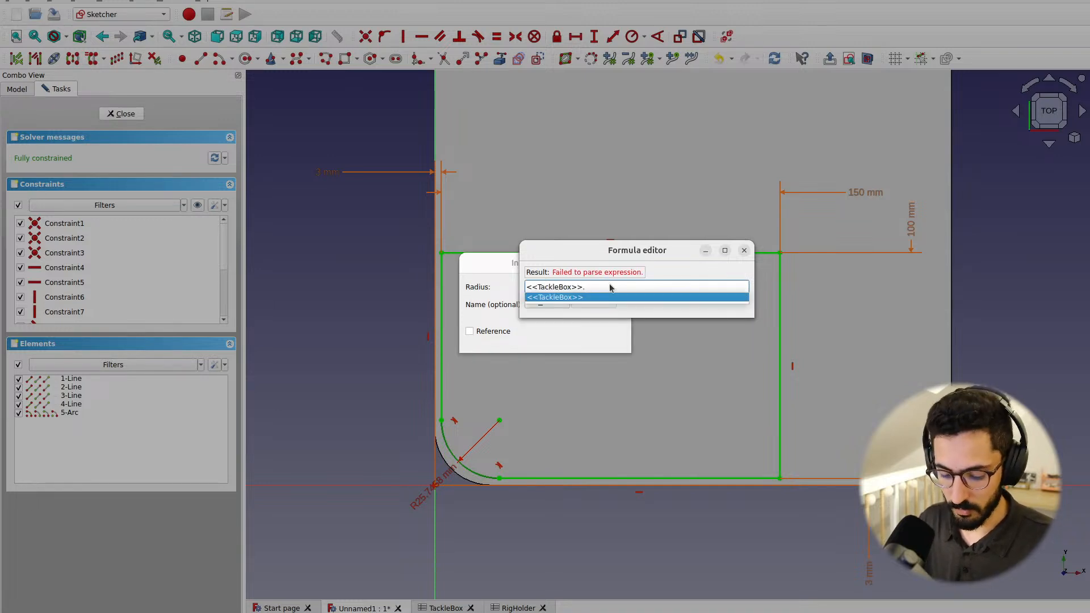
{"action": "type", "text": "borderRadius - "}
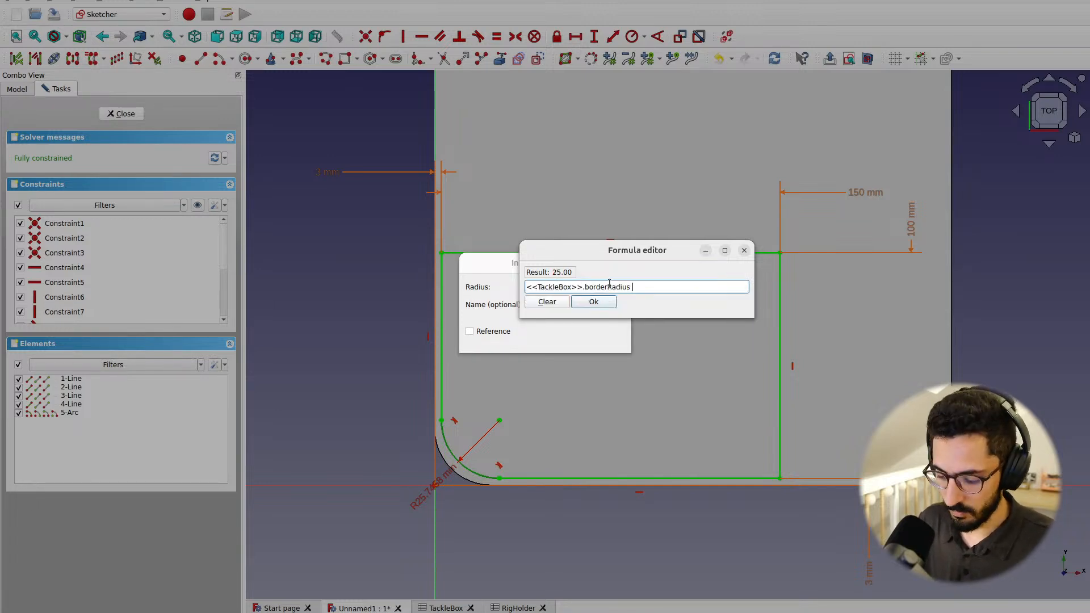
{"action": "type", "text": "<"}
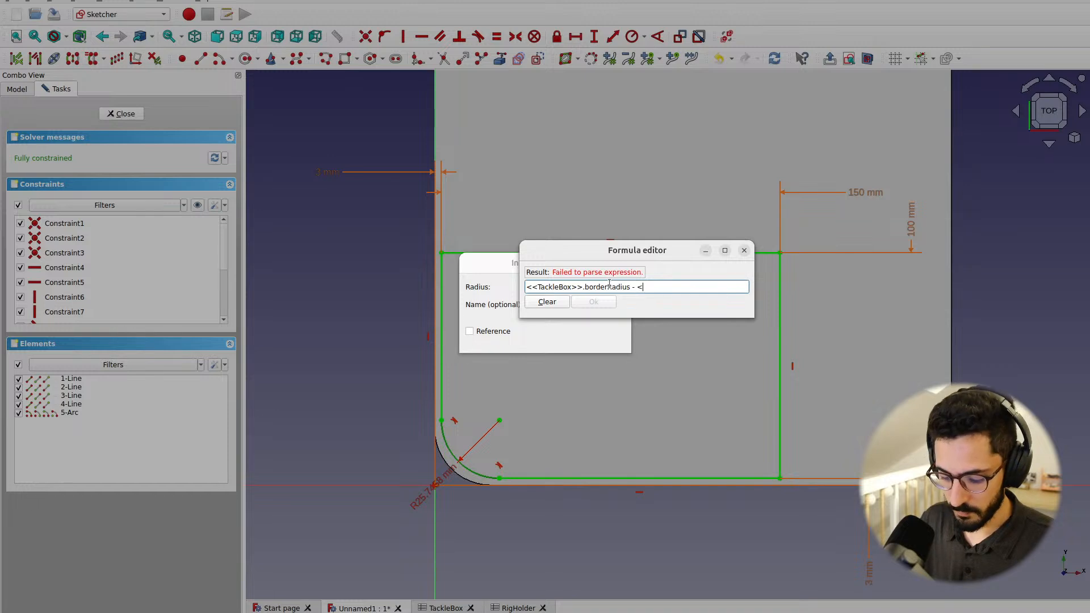
{"action": "type", "text": "<TackleBox>>.th"}
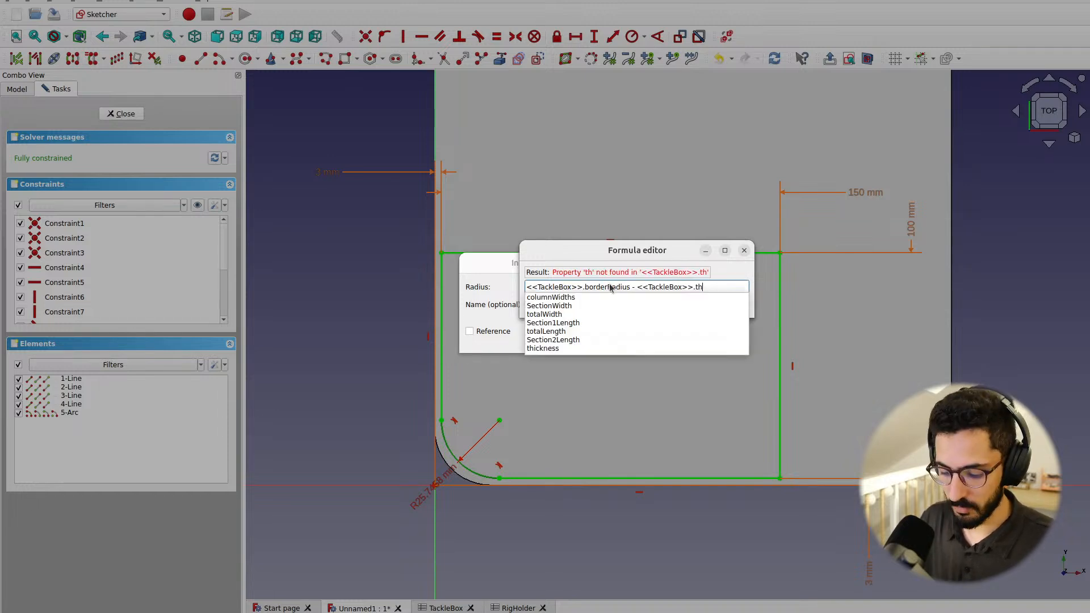
{"action": "type", "text": "ickness"}
{"action": "key", "text": "Down"}
{"action": "key", "text": "Return"}
{"action": "left_click", "coordinate": [602, 303]}
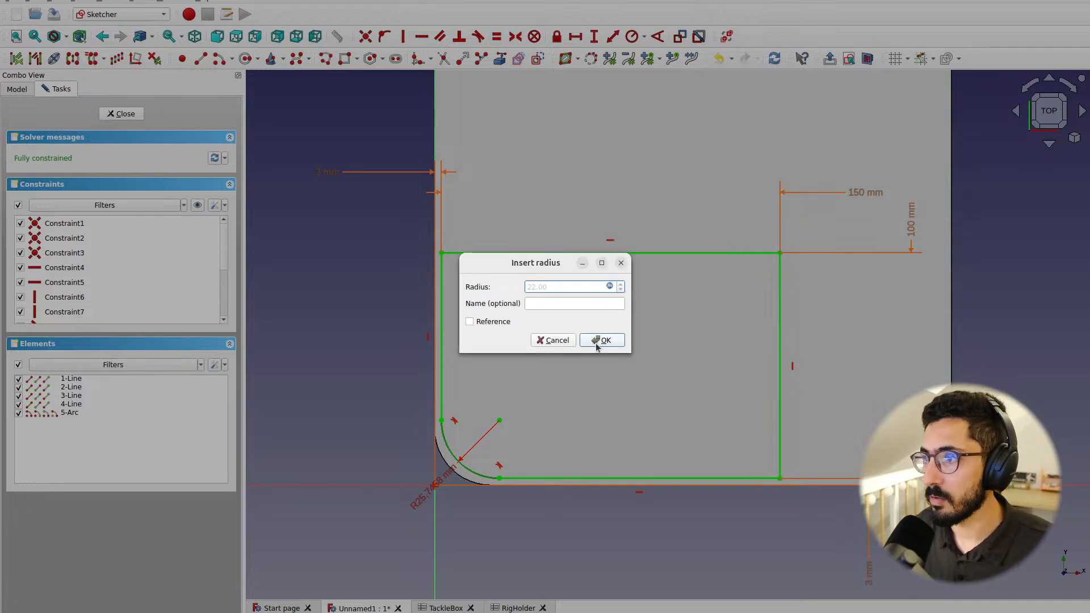
{"action": "left_click", "coordinate": [601, 340]}
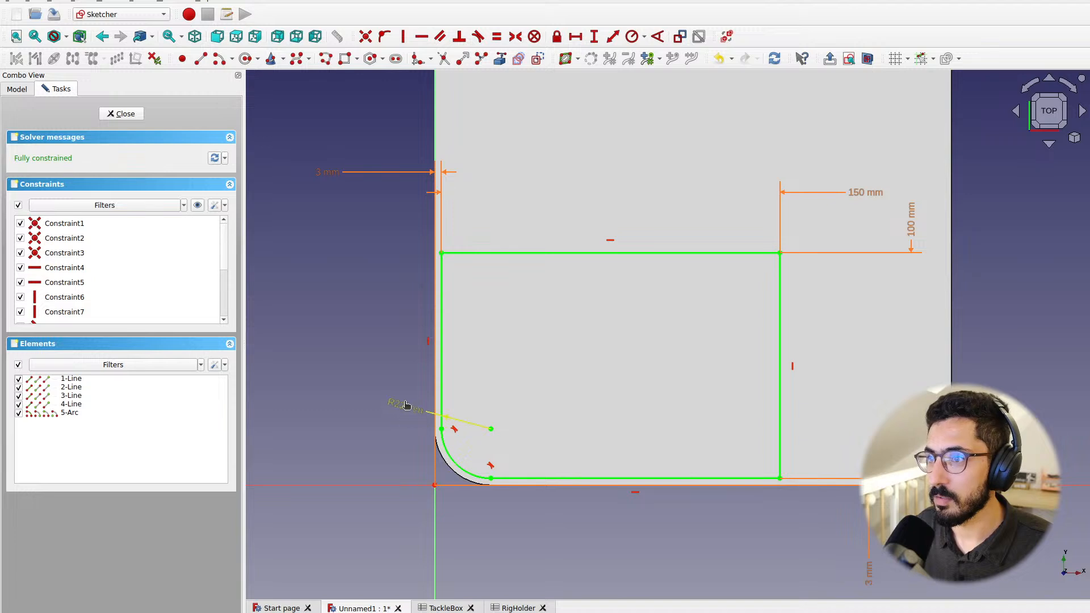
{"action": "scroll", "coordinate": [457, 461], "scroll_direction": "up", "scroll_amount": 5}
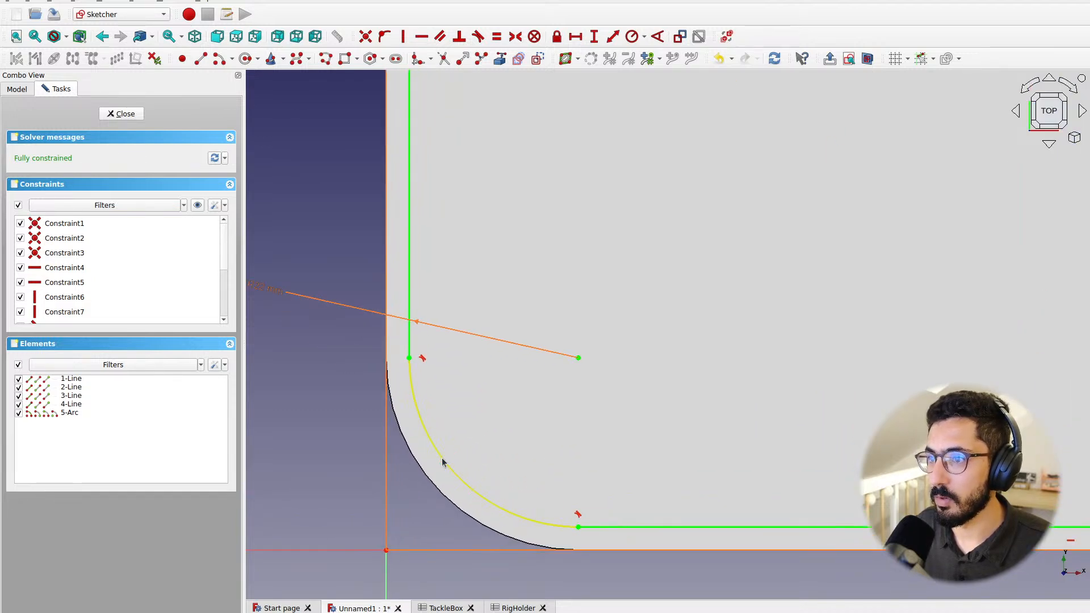
{"action": "scroll", "coordinate": [418, 481], "scroll_direction": "down", "scroll_amount": 6}
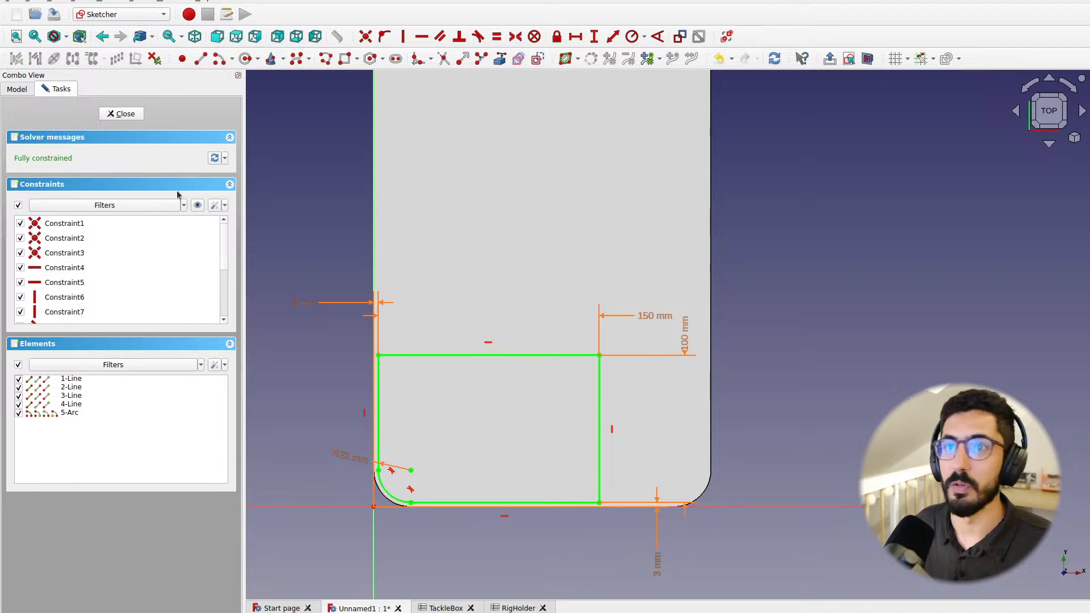
Close the compartment sketch and cut it as a pocket with its length set to <<TackleBox>>.SectionHeight
{"action": "left_click", "coordinate": [111, 114]}
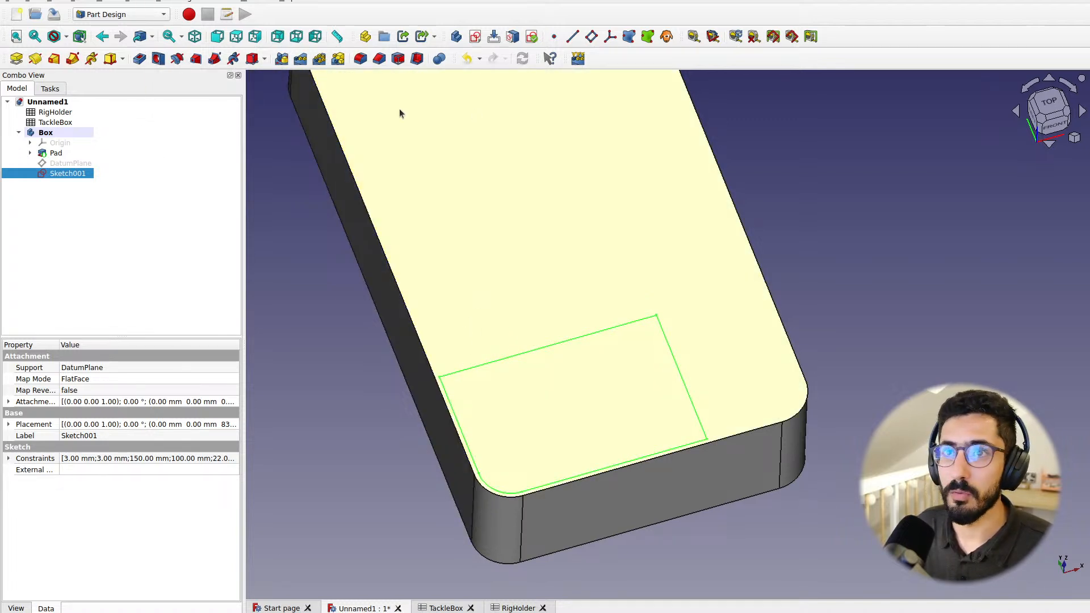
{"action": "left_click", "coordinate": [140, 59]}
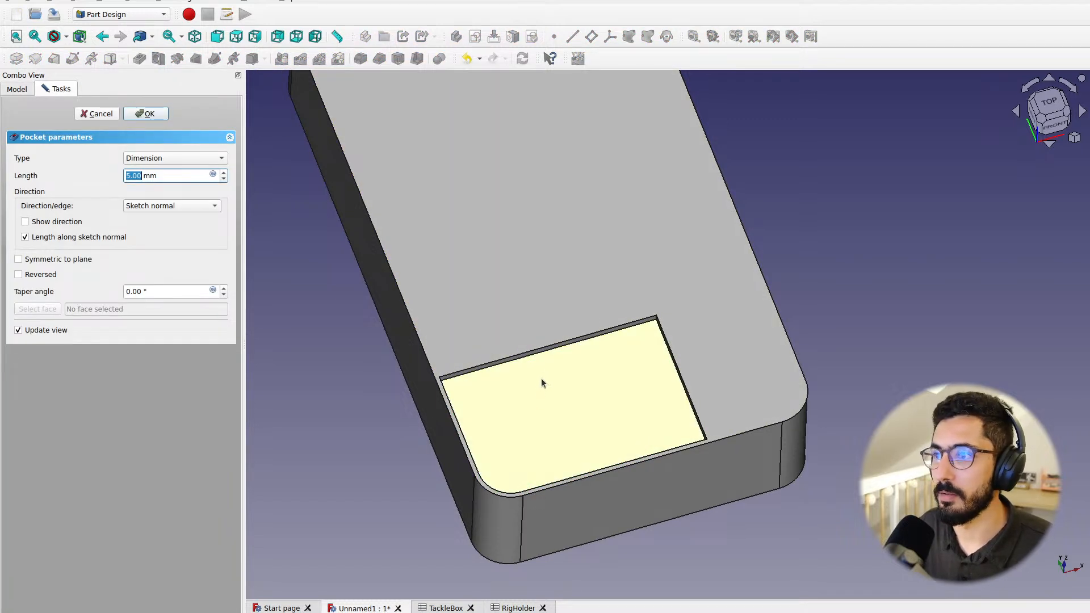
{"action": "scroll", "coordinate": [555, 332], "scroll_direction": "down", "scroll_amount": 5}
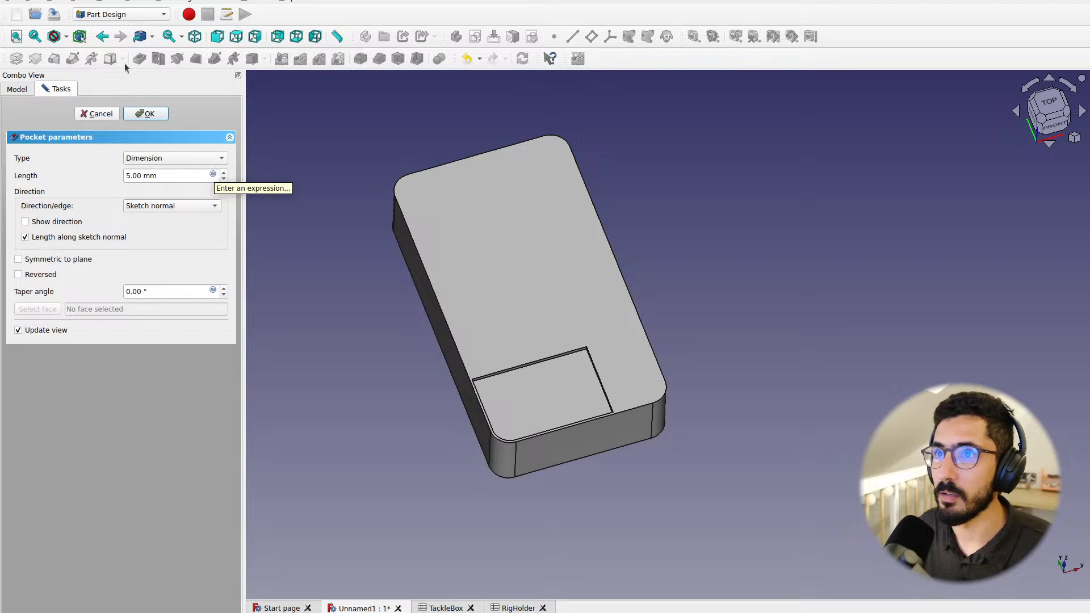
{"action": "left_click", "coordinate": [213, 176]}
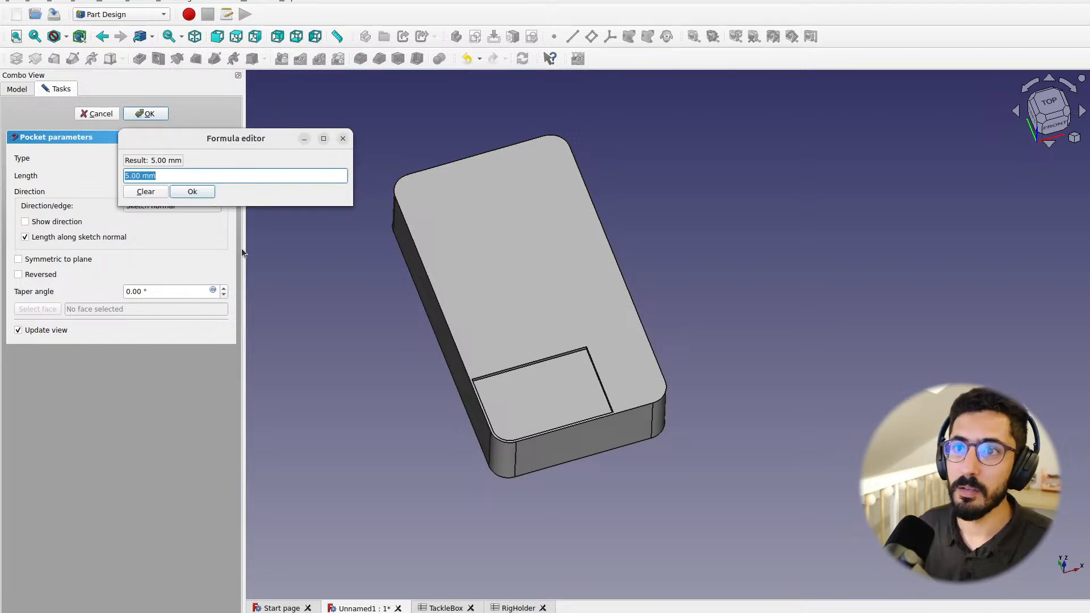
{"action": "type", "text": "<<TackleBox>>."}
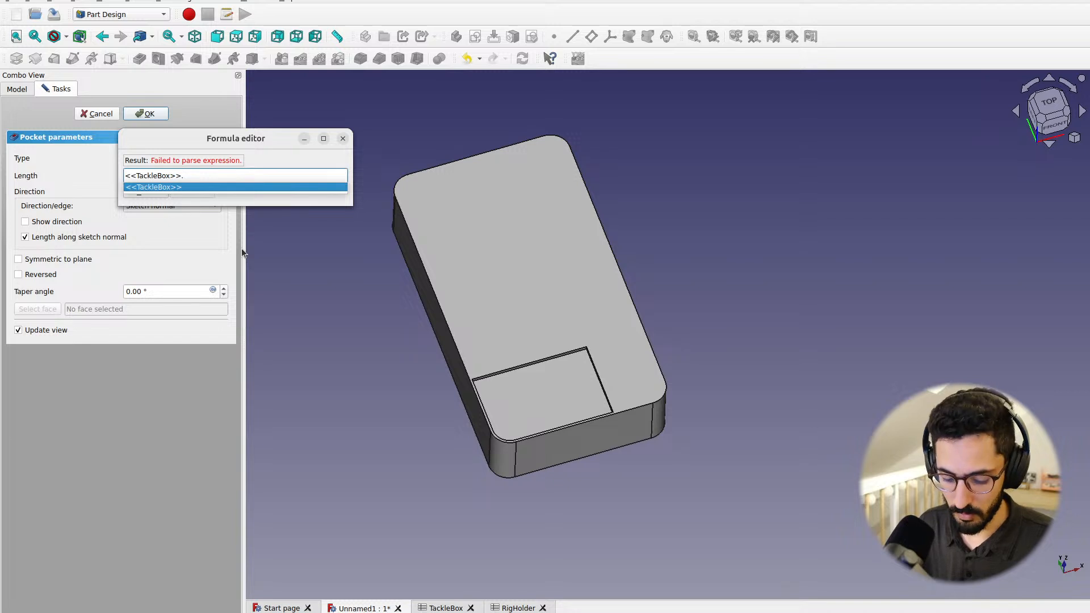
{"action": "type", "text": "Se"}
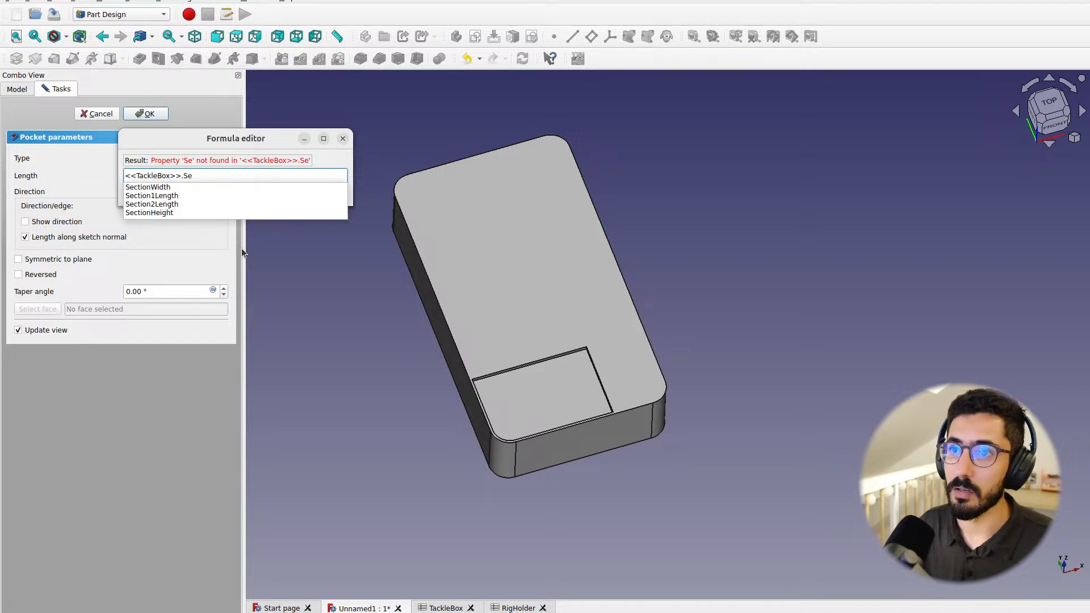
{"action": "key", "text": "Down"}
{"action": "key", "text": "Down"}
{"action": "key", "text": "Down"}
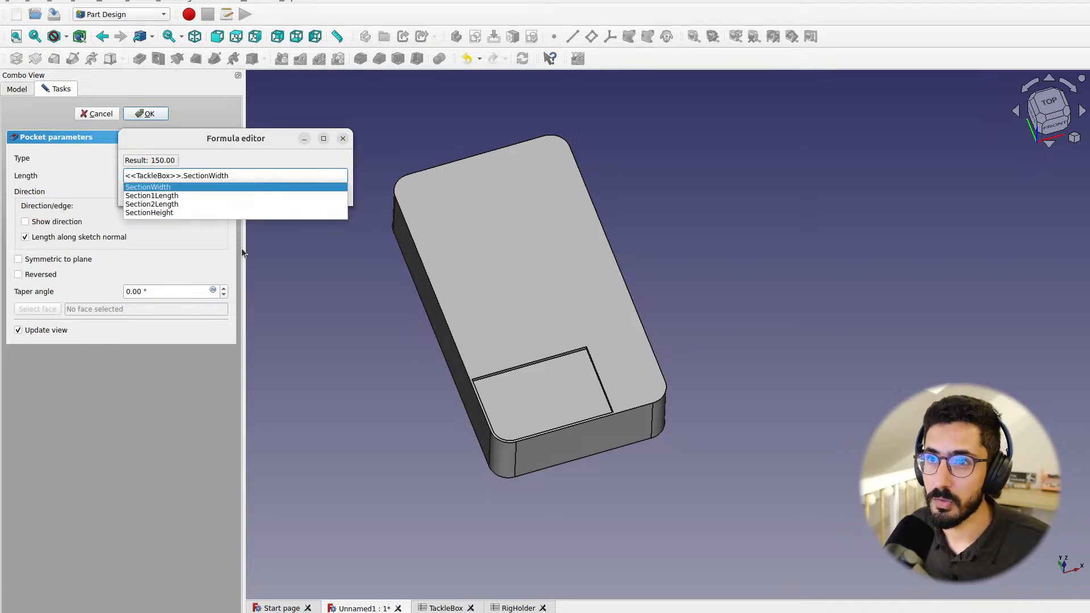
{"action": "key", "text": "Return"}
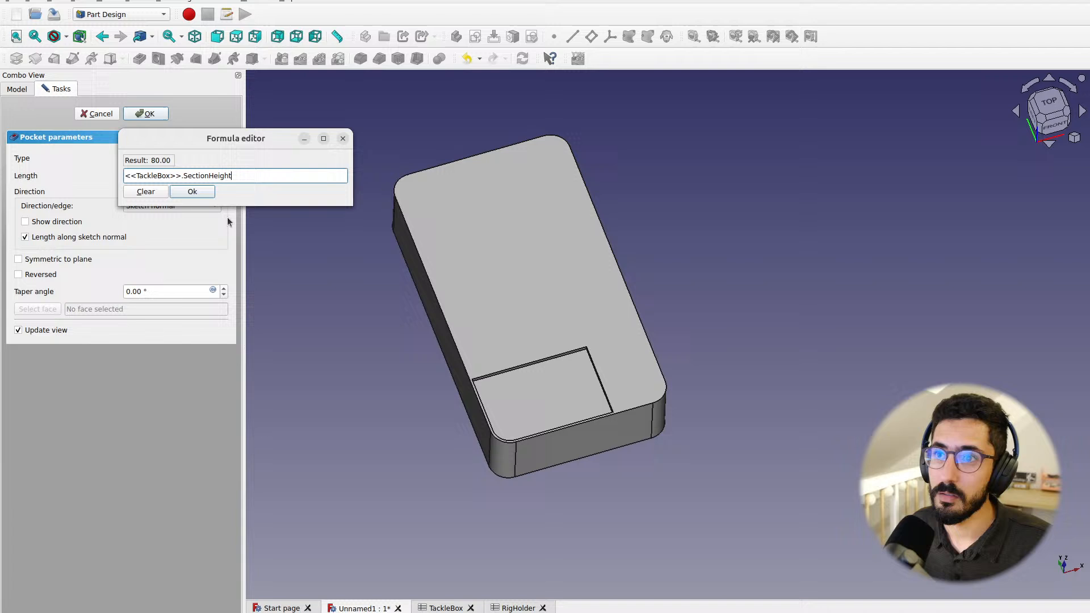
{"action": "left_click", "coordinate": [199, 193]}
{"action": "middle_click_drag", "start_coordinate": [577, 236], "coordinate": [485, 295]}
Compare the Section1Length and Section2Length entries in the TackleBox spreadsheet with the previewed pocket and the remaining box area
{"action": "left_click", "coordinate": [455, 610]}
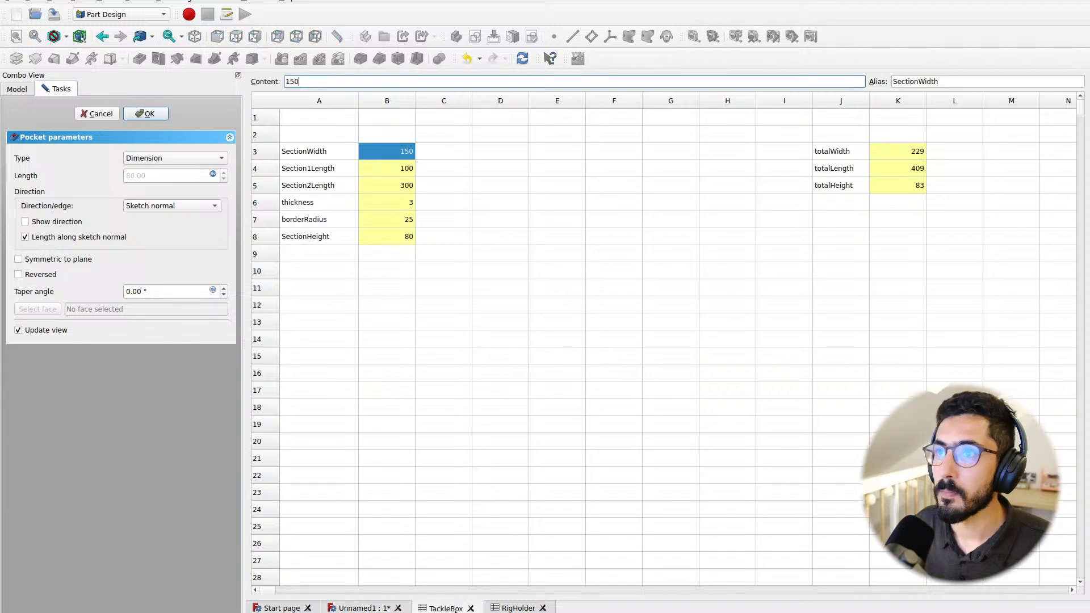
{"action": "left_click", "coordinate": [336, 168]}
{"action": "left_click", "coordinate": [389, 170]}
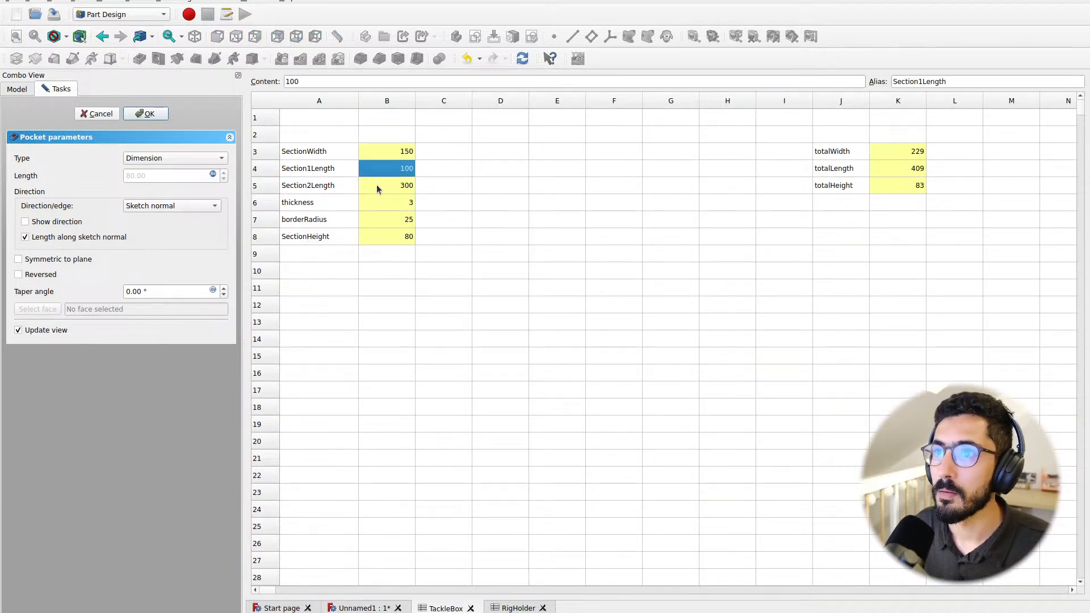
{"action": "left_click", "coordinate": [379, 190]}
{"action": "left_click", "coordinate": [363, 610]}
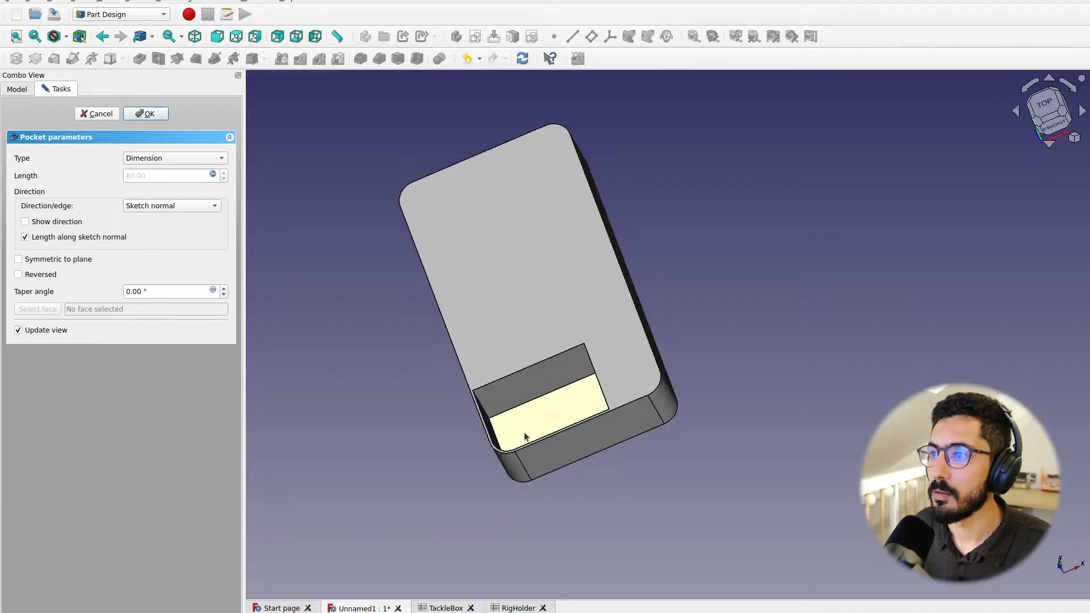
{"action": "middle_click_drag", "start_coordinate": [531, 439], "coordinate": [623, 415]}
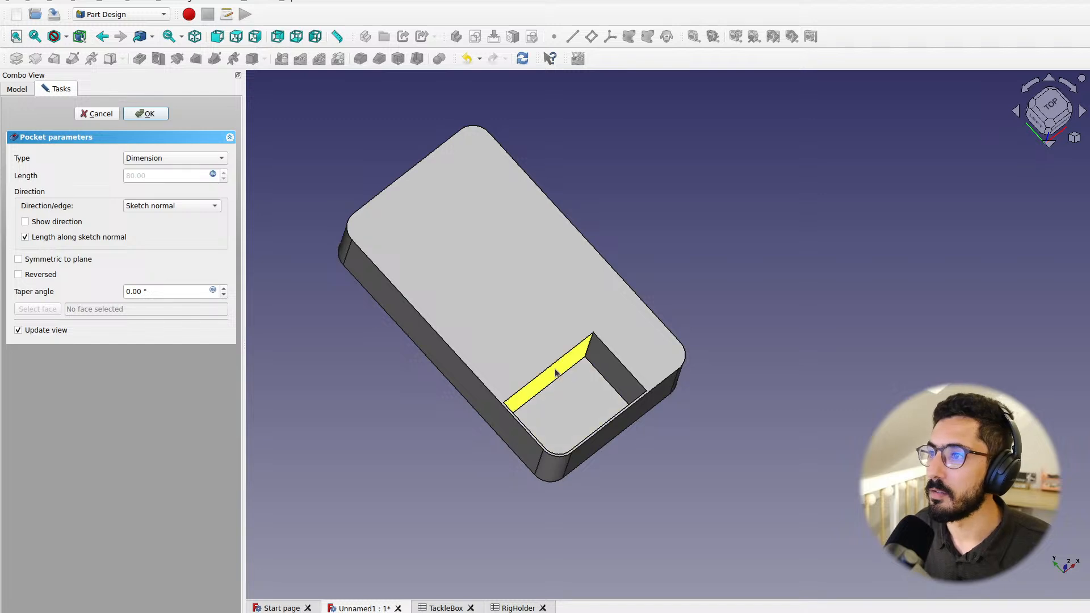
{"action": "scroll", "coordinate": [556, 374], "scroll_direction": "up", "scroll_amount": 2}
{"action": "scroll", "coordinate": [556, 375], "scroll_direction": "down", "scroll_amount": 4}
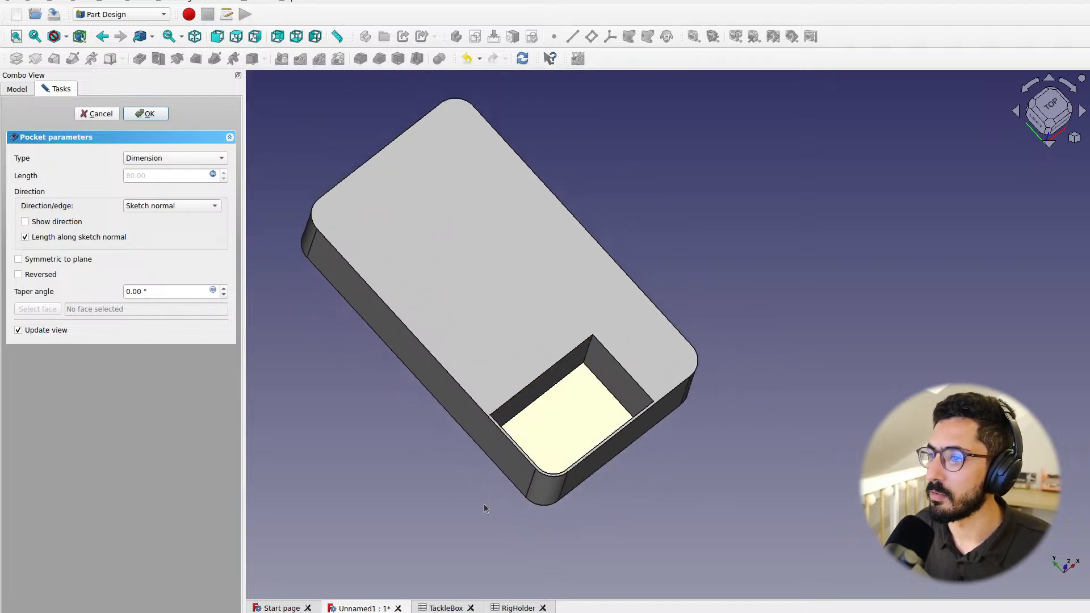
{"action": "left_click", "coordinate": [443, 608]}
{"action": "left_click", "coordinate": [403, 166]}
{"action": "left_click", "coordinate": [401, 184]}
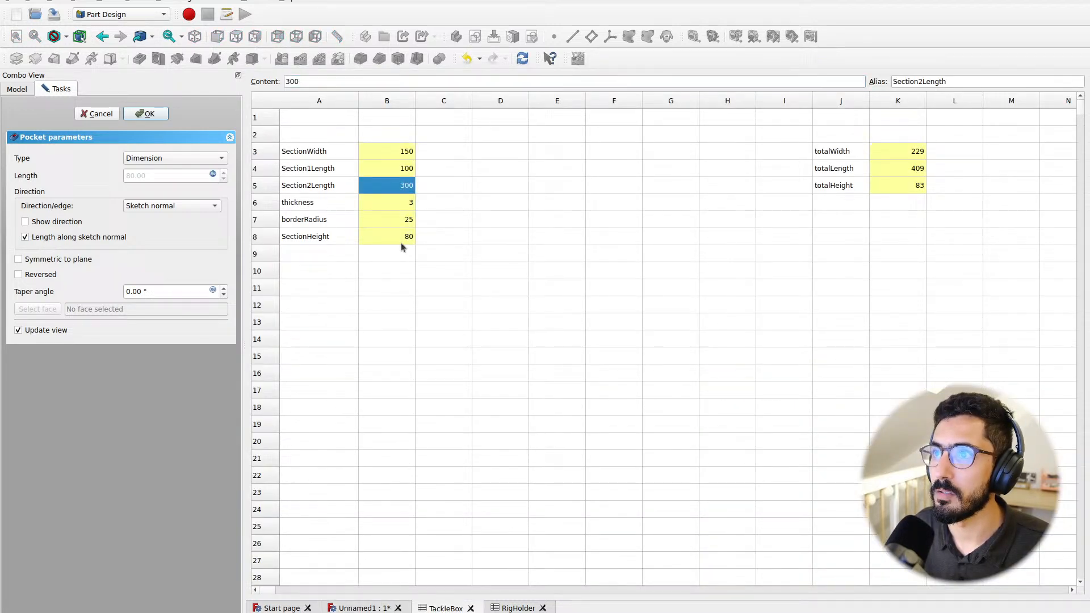
{"action": "left_click", "coordinate": [366, 609]}
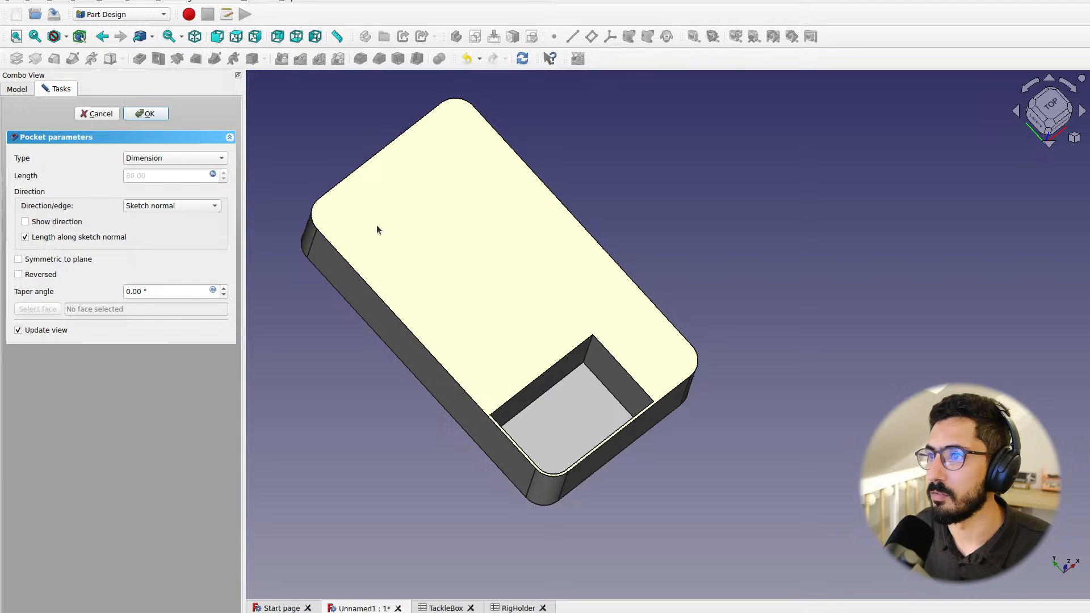
{"action": "middle_click_drag", "start_coordinate": [376, 225], "coordinate": [517, 481]}
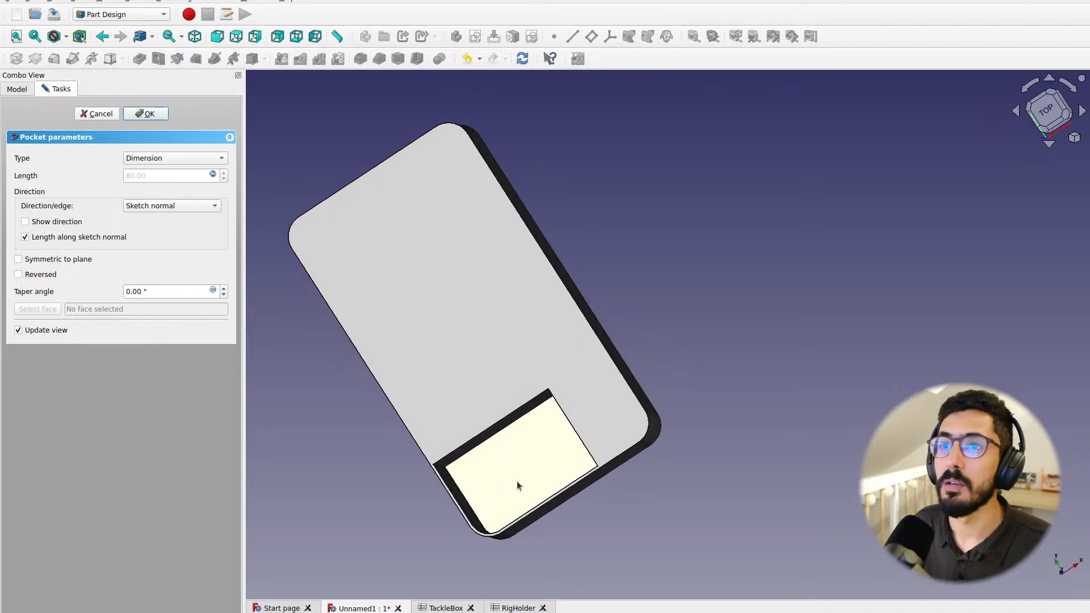
Accept the compartment pocket and return to the TackleBox spreadsheet
{"action": "left_click", "coordinate": [145, 113]}
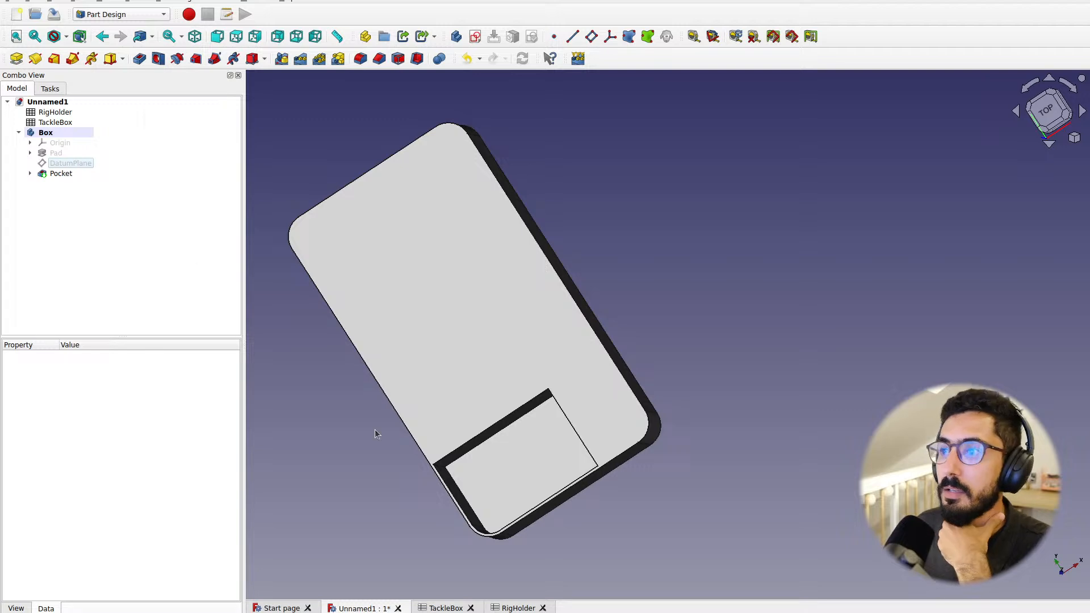
{"action": "left_click", "coordinate": [445, 609]}
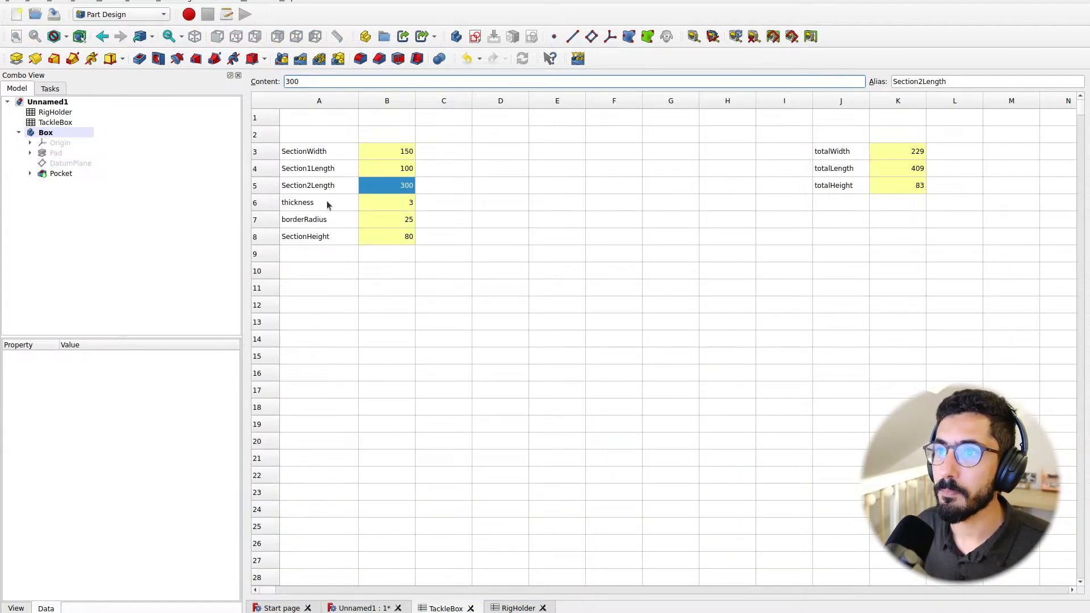
Set SectionWidth to 100 in the TackleBox spreadsheet and return to the 3D model
{"action": "left_click", "coordinate": [509, 609]}
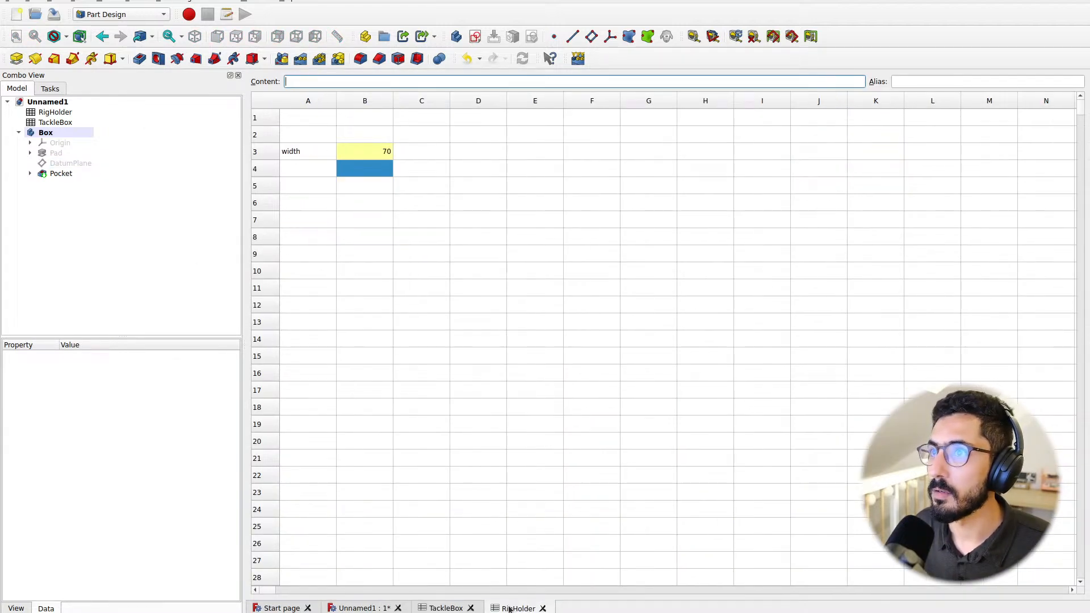
{"action": "left_click", "coordinate": [451, 609]}
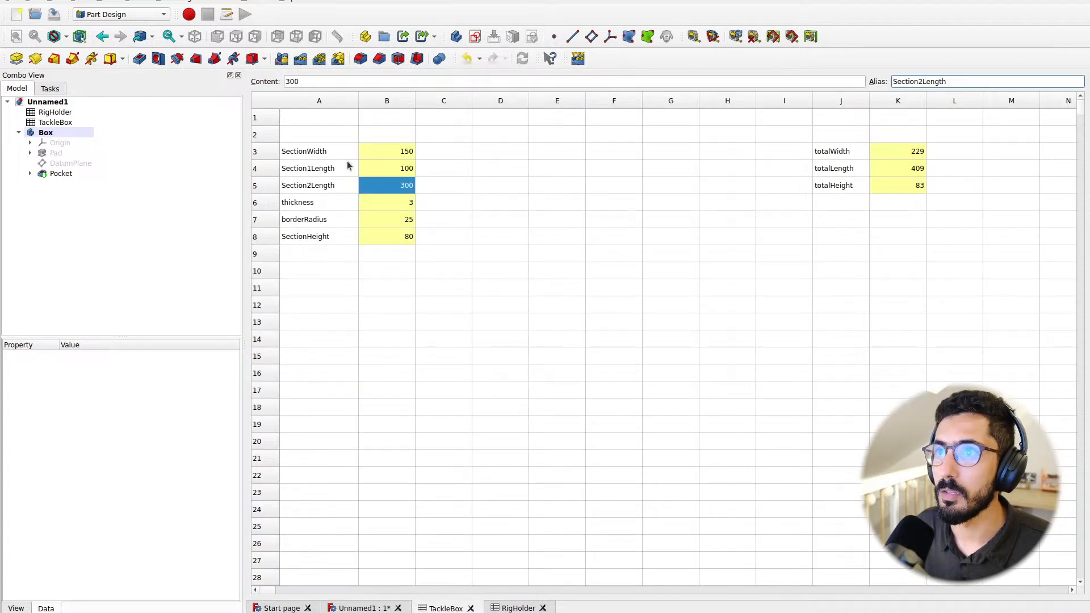
{"action": "left_click", "coordinate": [392, 152]}
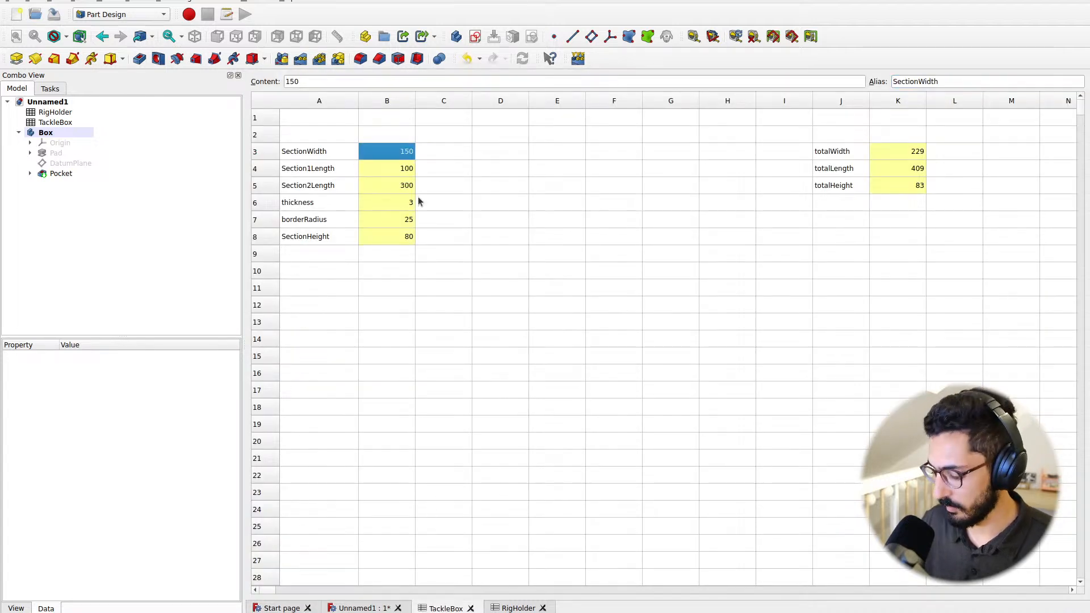
{"action": "type", "text": "100"}
{"action": "key", "text": "Return"}
{"action": "left_click", "coordinate": [361, 609]}
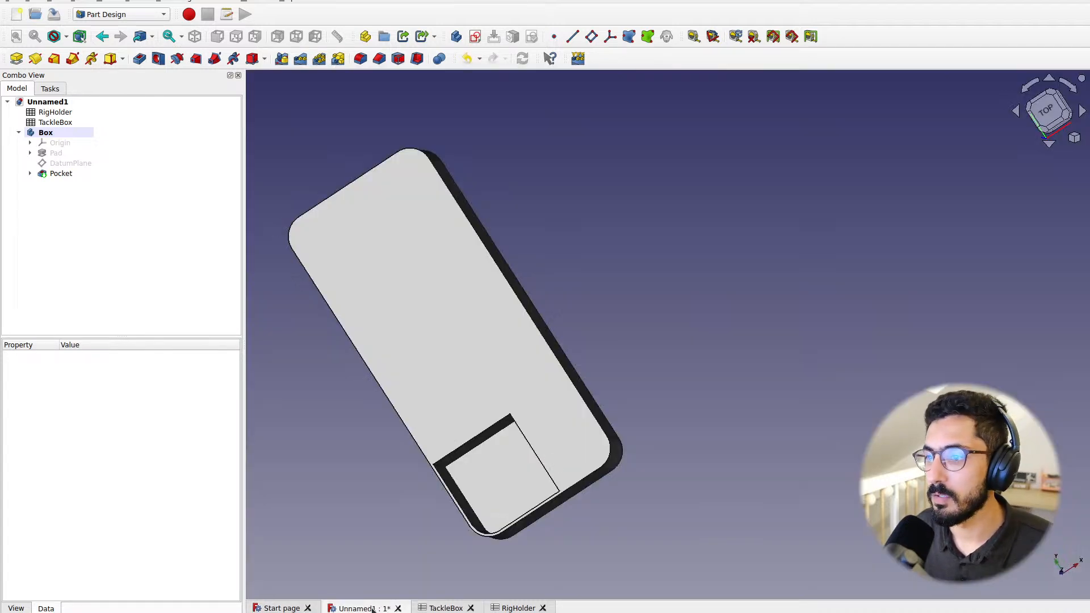
Set Section2Length to 200 in the TackleBox spreadsheet and inspect the resized box in the 3D model
{"action": "left_click", "coordinate": [446, 608]}
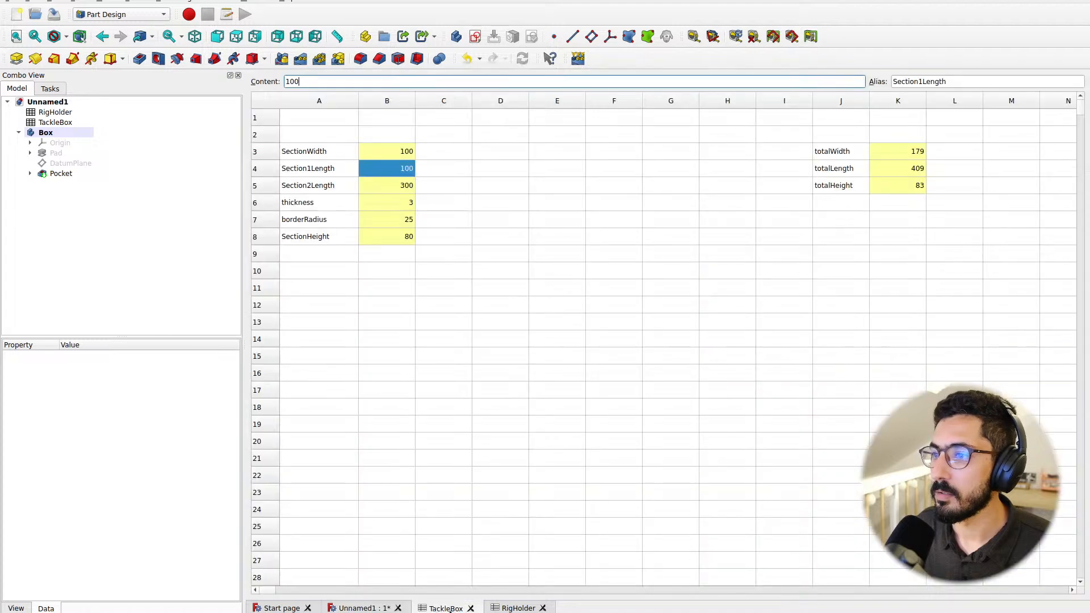
{"action": "left_click", "coordinate": [405, 186]}
{"action": "type", "text": "200"}
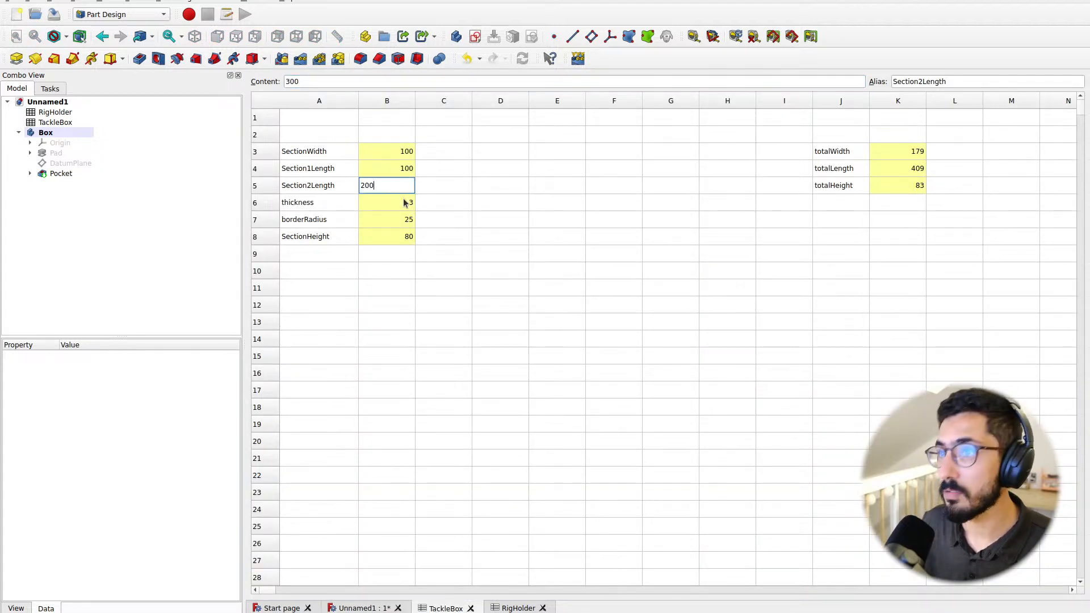
{"action": "key", "text": "Return"}
{"action": "left_click", "coordinate": [363, 609]}
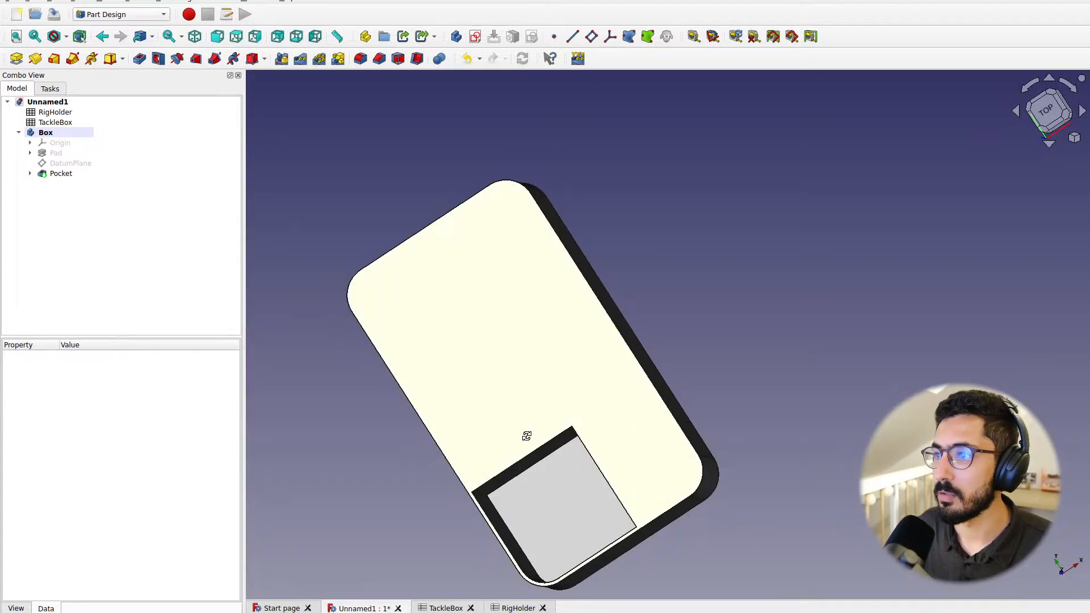
{"action": "middle_click_drag", "start_coordinate": [528, 433], "coordinate": [512, 400]}
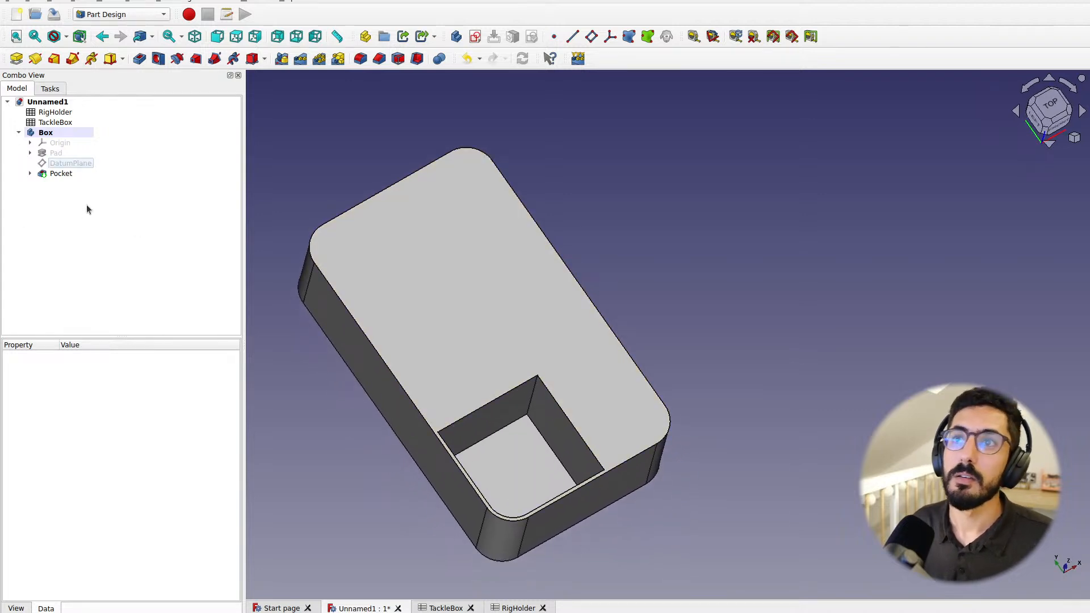
Create a new sketch on the DatumPlane of the Box body
{"action": "left_click", "coordinate": [70, 163]}
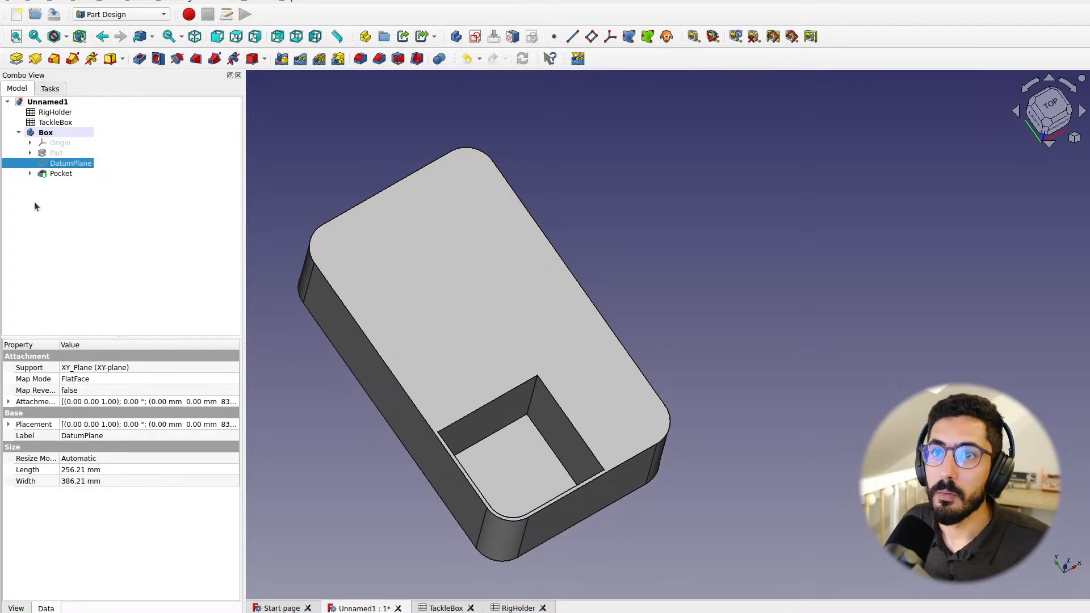
{"action": "left_click", "coordinate": [61, 215]}
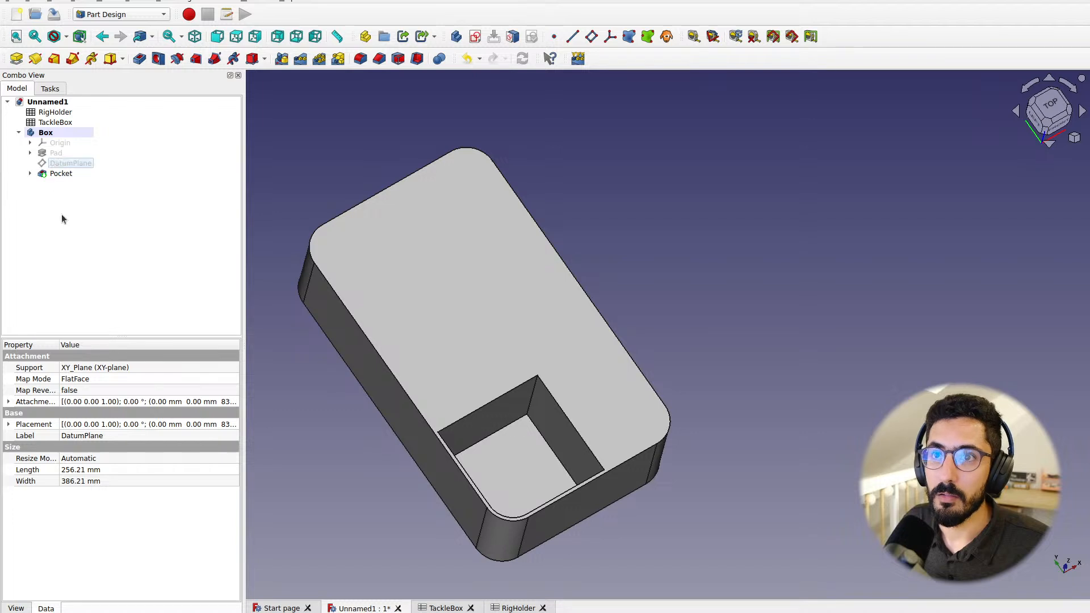
{"action": "left_click", "coordinate": [53, 164]}
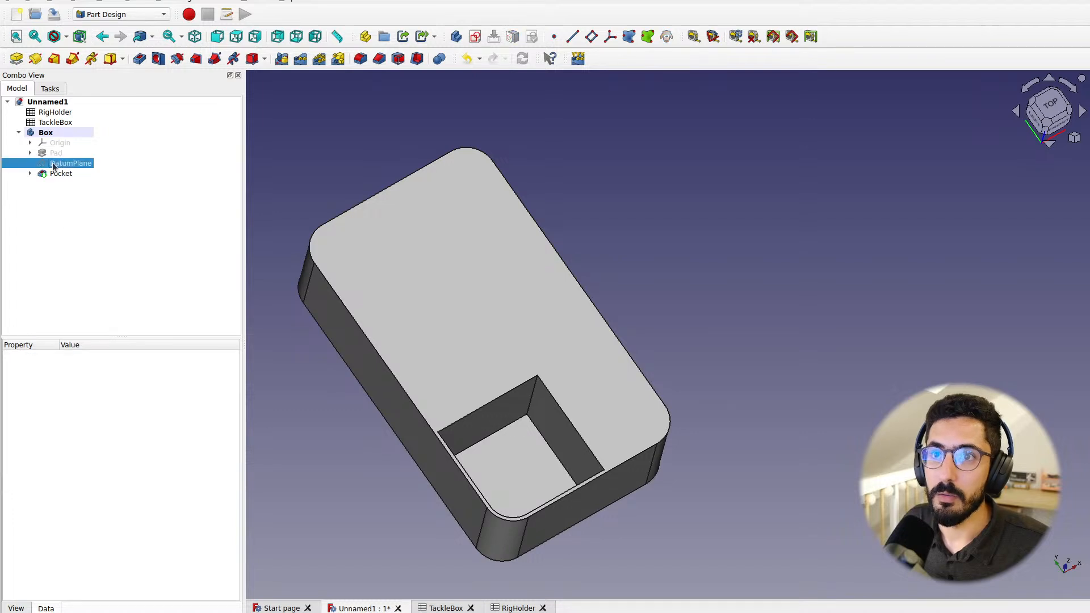
{"action": "left_click", "coordinate": [477, 37]}
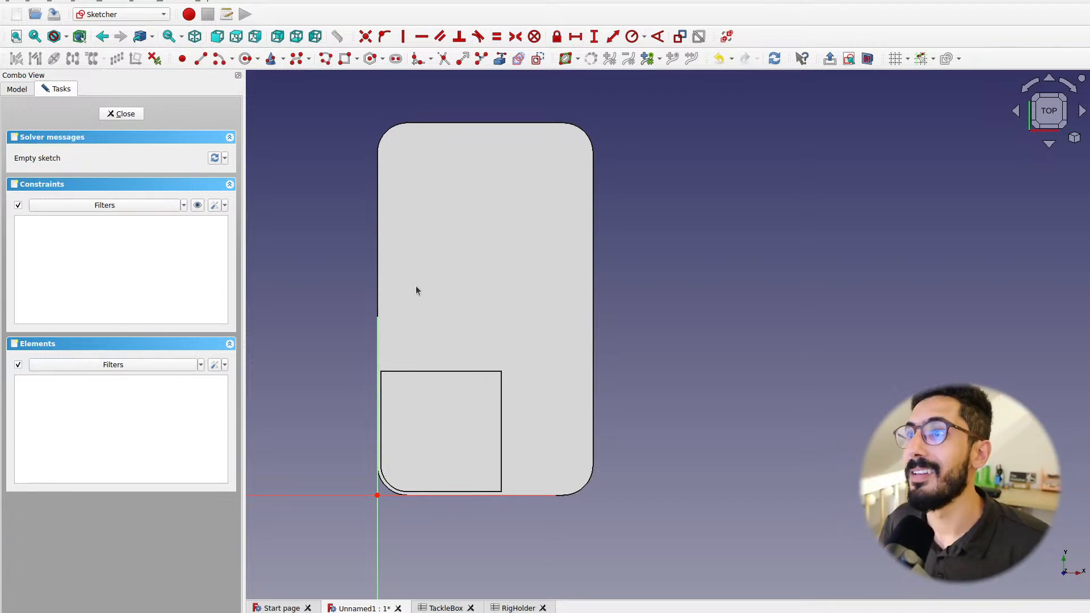
{"action": "left_click", "coordinate": [345, 59]}
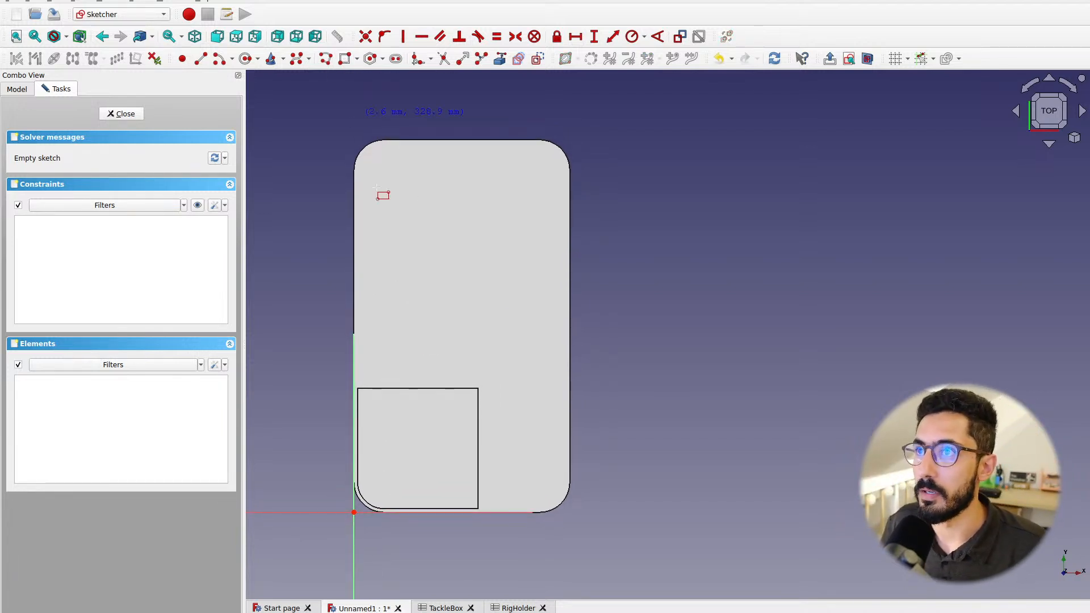
{"action": "left_click", "coordinate": [354, 378]}
{"action": "key", "text": "Escape"}
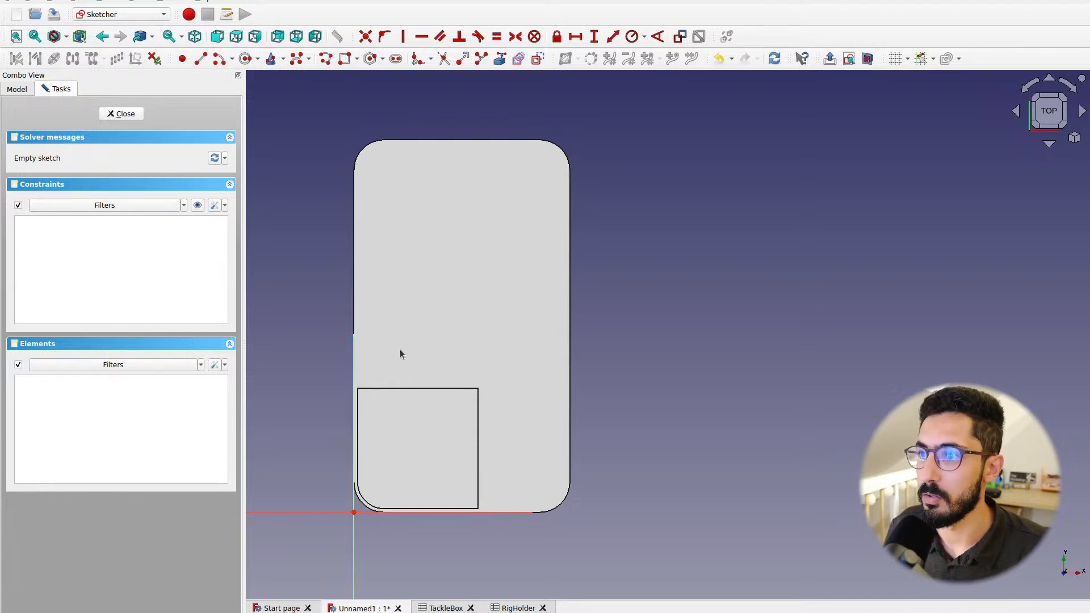
Sketch a tall rectangle for the second compartment on the box, just above the existing square pocket
{"action": "left_click", "coordinate": [343, 60]}
{"action": "left_click", "coordinate": [364, 377]}
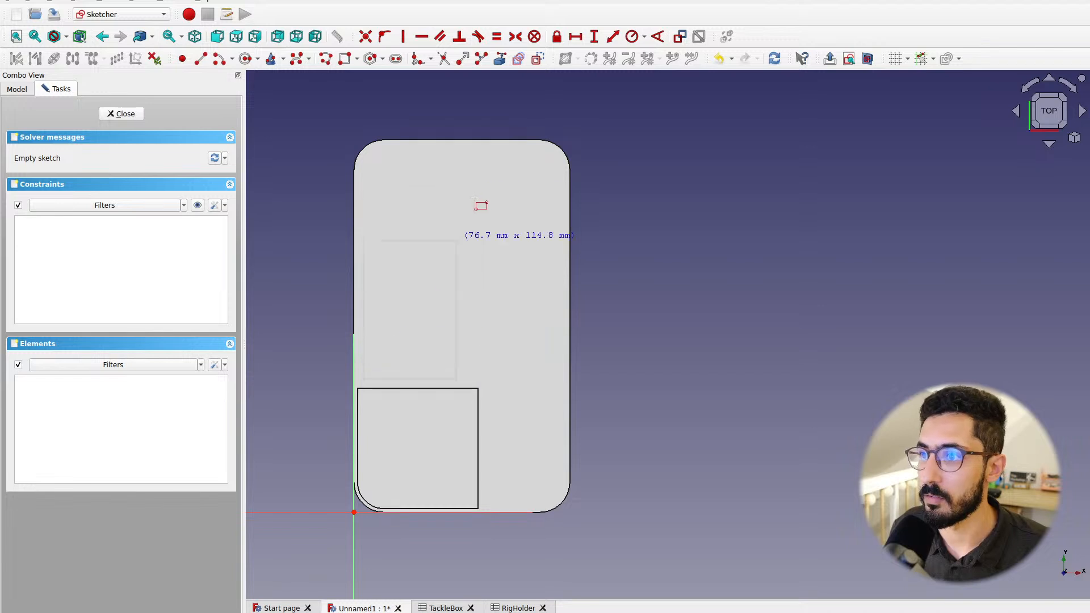
{"action": "left_click", "coordinate": [482, 192]}
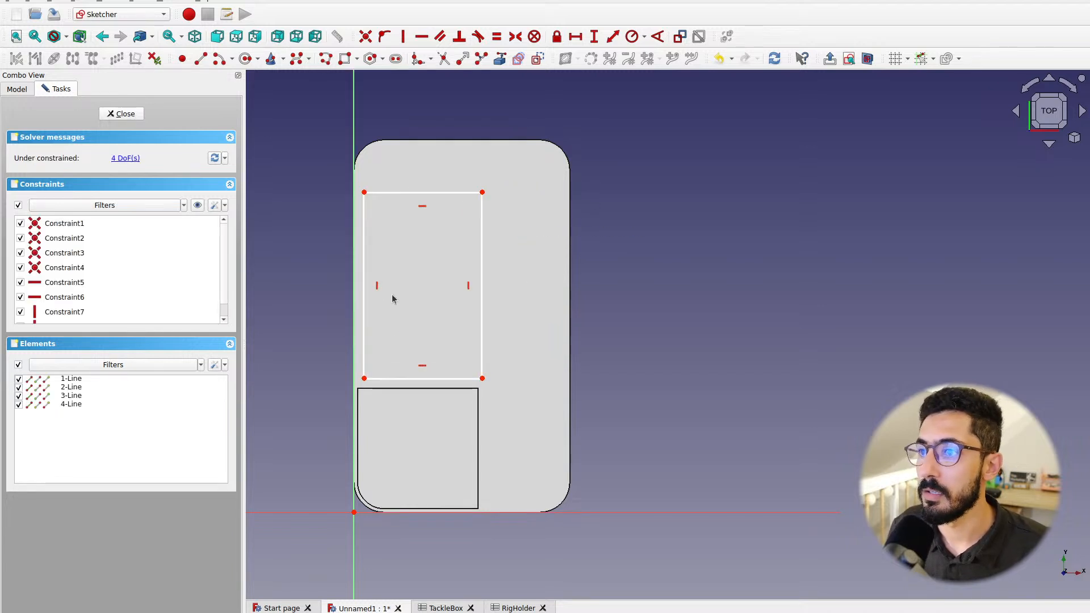
{"action": "middle_click_drag", "start_coordinate": [417, 313], "coordinate": [480, 273]}
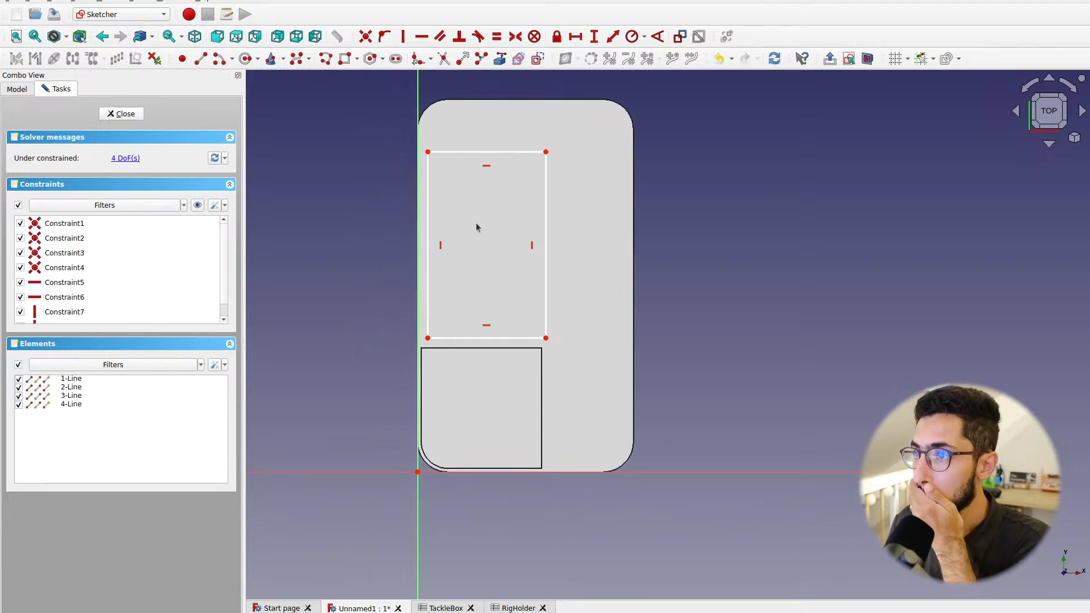
Constrain the rectangle's lower-left corner to <<TackleBox>>.thickness horizontally from the vertical axis and move the dimension label outside the box
{"action": "left_click", "coordinate": [427, 339]}
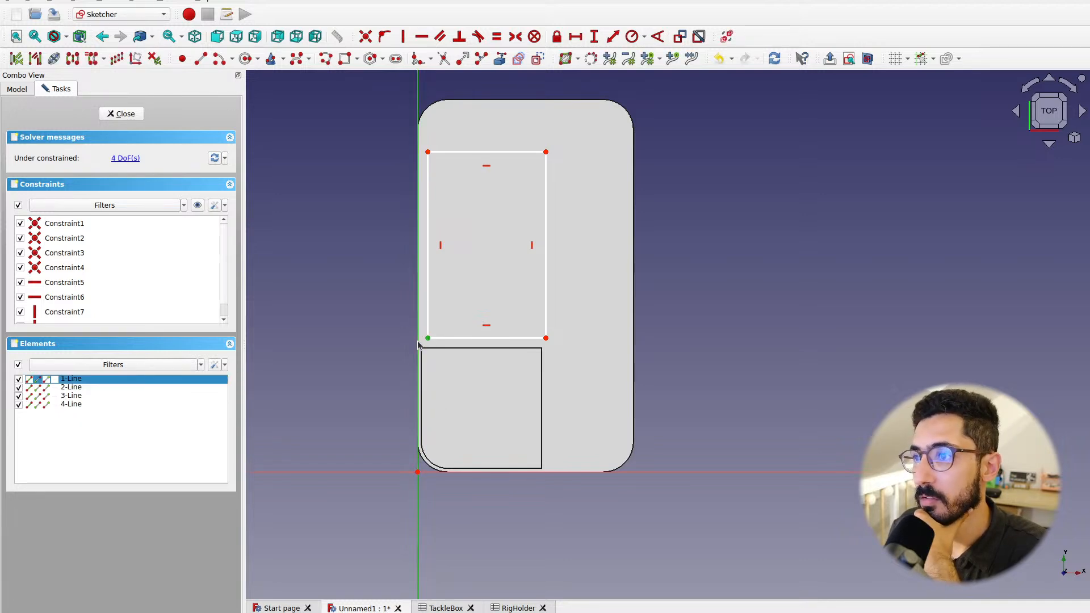
{"action": "left_click", "coordinate": [593, 35]}
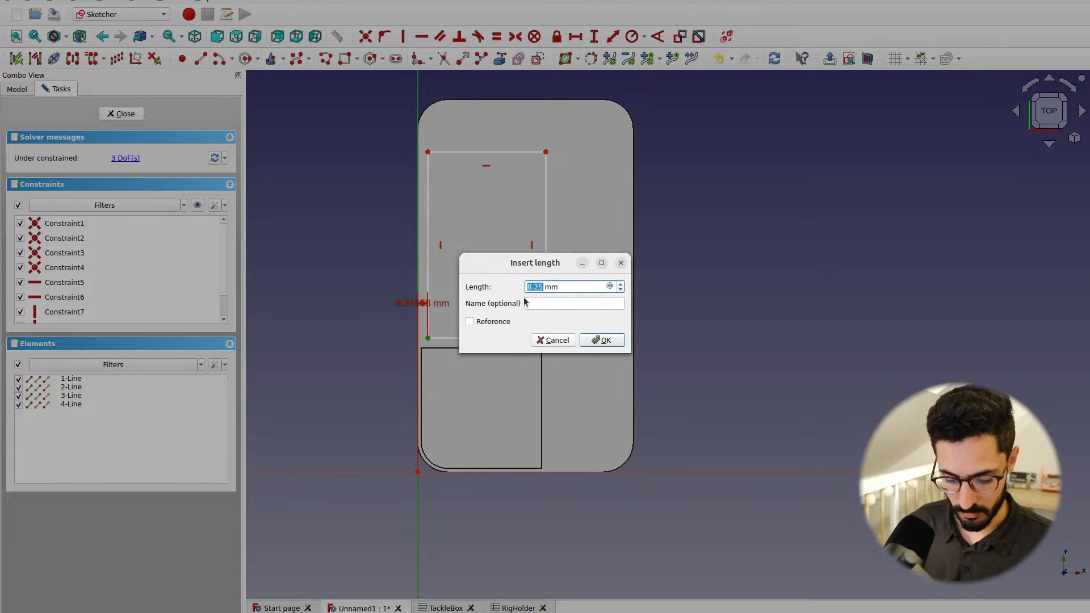
{"action": "left_click", "coordinate": [610, 286]}
{"action": "type", "text": "Sp"}
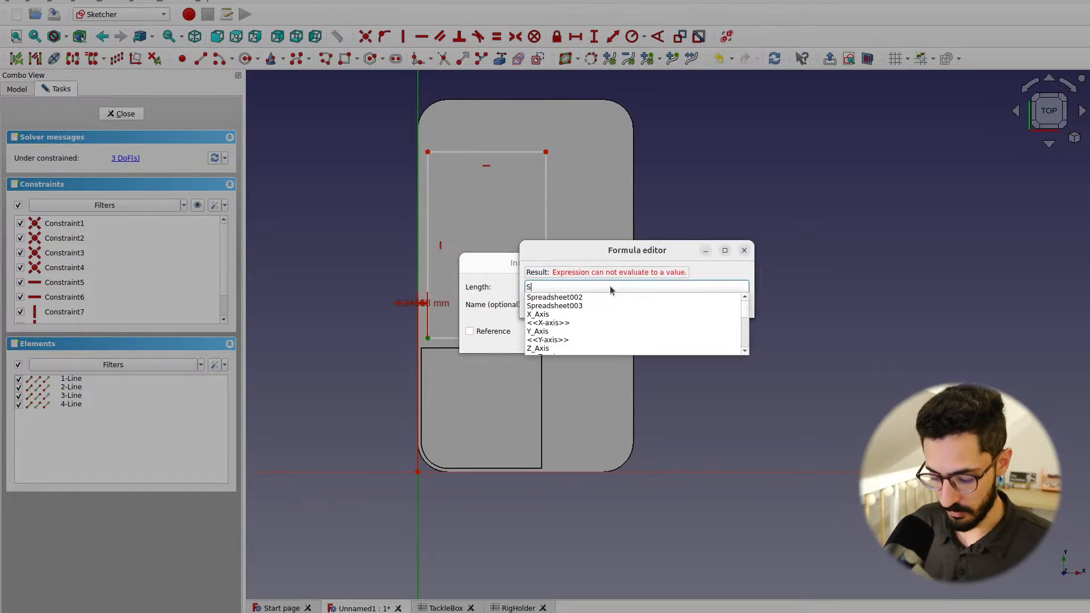
{"action": "key", "text": "BackSpace"}
{"action": "key", "text": "BackSpace"}
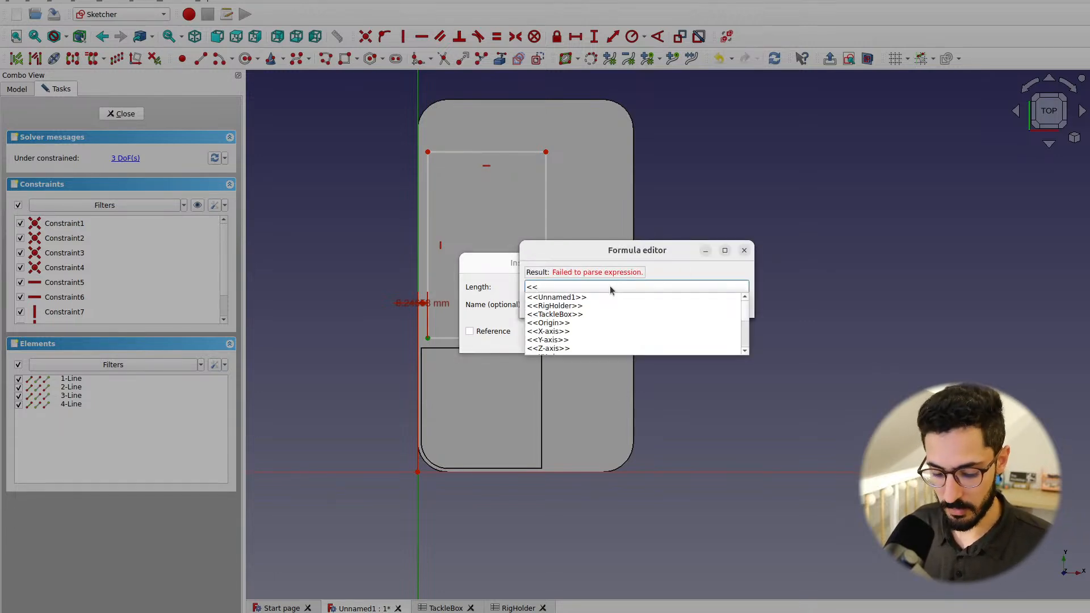
{"action": "type", "text": "TackleBox>>."}
{"action": "key", "text": "Return"}
{"action": "type", "text": ".thic"}
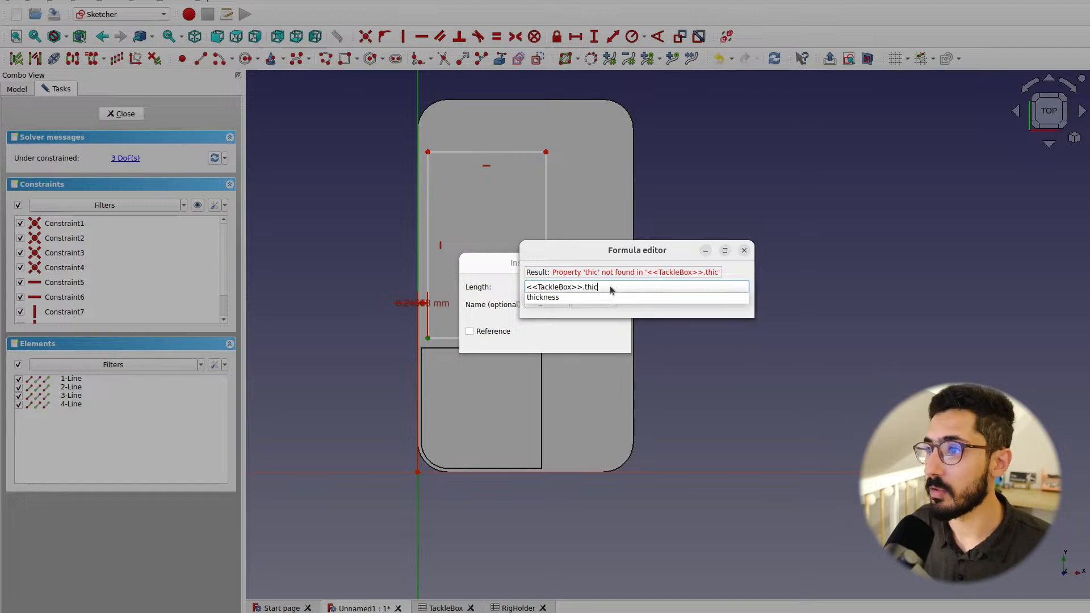
{"action": "key", "text": "Return"}
{"action": "left_click", "coordinate": [601, 301]}
{"action": "left_click", "coordinate": [613, 343]}
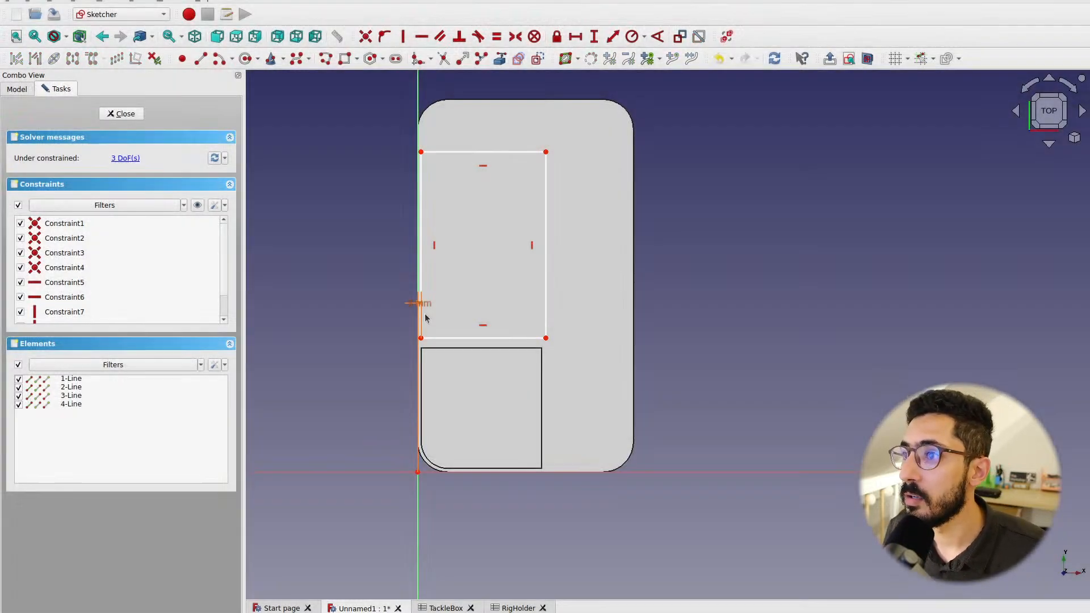
{"action": "left_click_drag", "start_coordinate": [419, 304], "coordinate": [348, 260]}
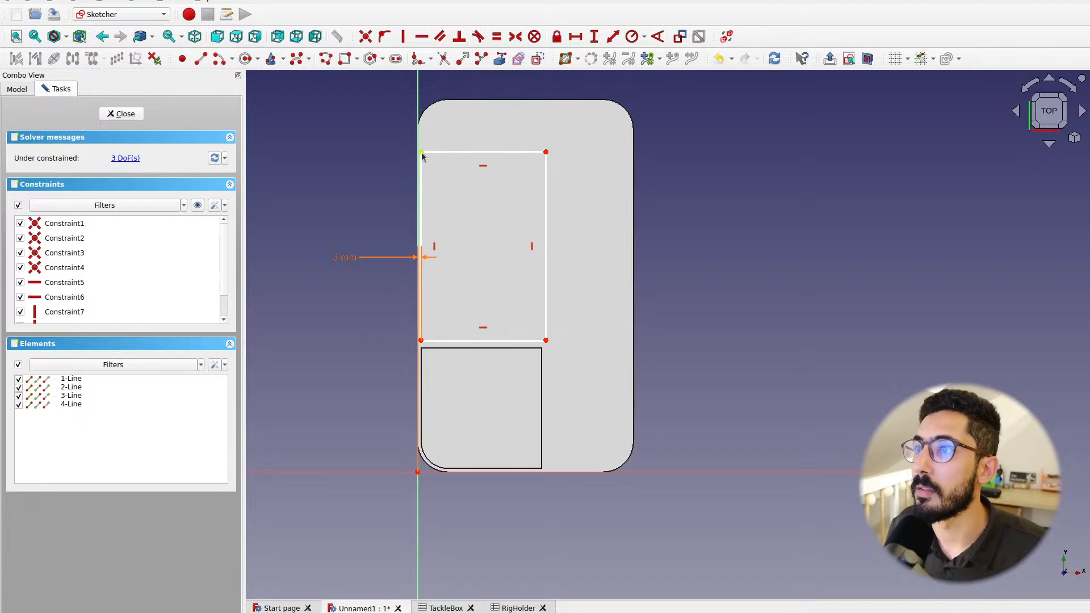
Stretch the rectangle up towards the box's top edge and fillet its upper-left corner
{"action": "left_click_drag", "start_coordinate": [422, 152], "coordinate": [442, 125]}
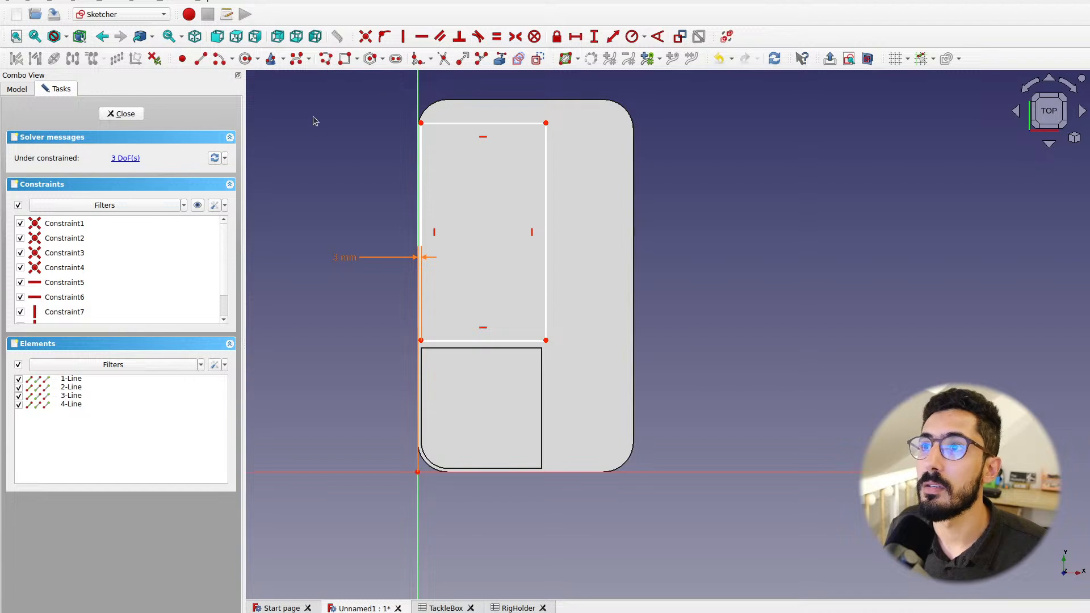
{"action": "left_click", "coordinate": [447, 123]}
{"action": "left_click", "coordinate": [421, 150]}
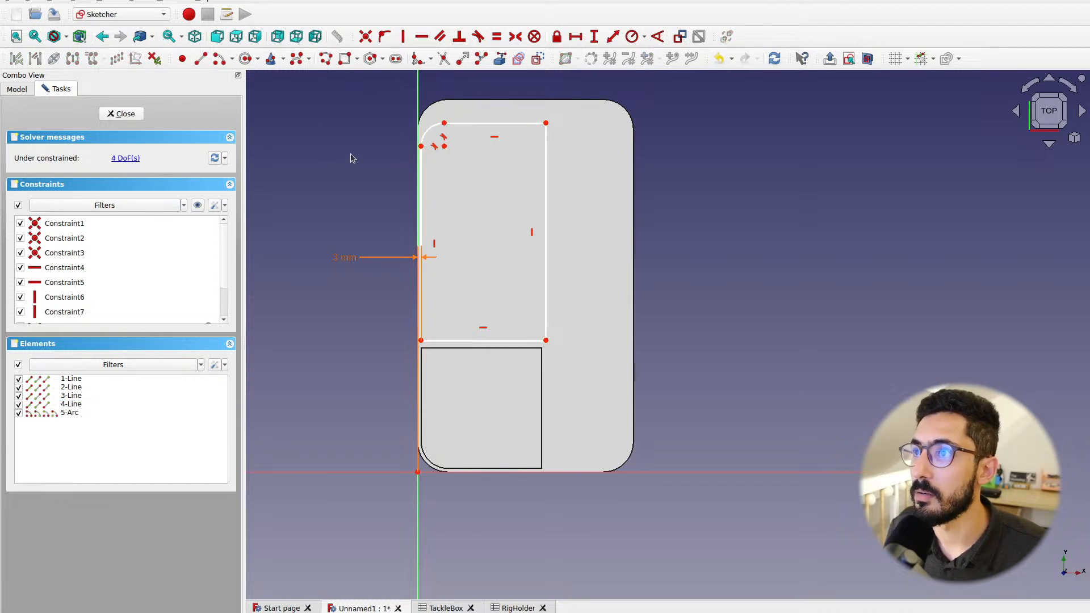
{"action": "left_click_drag", "start_coordinate": [469, 124], "coordinate": [476, 108]}
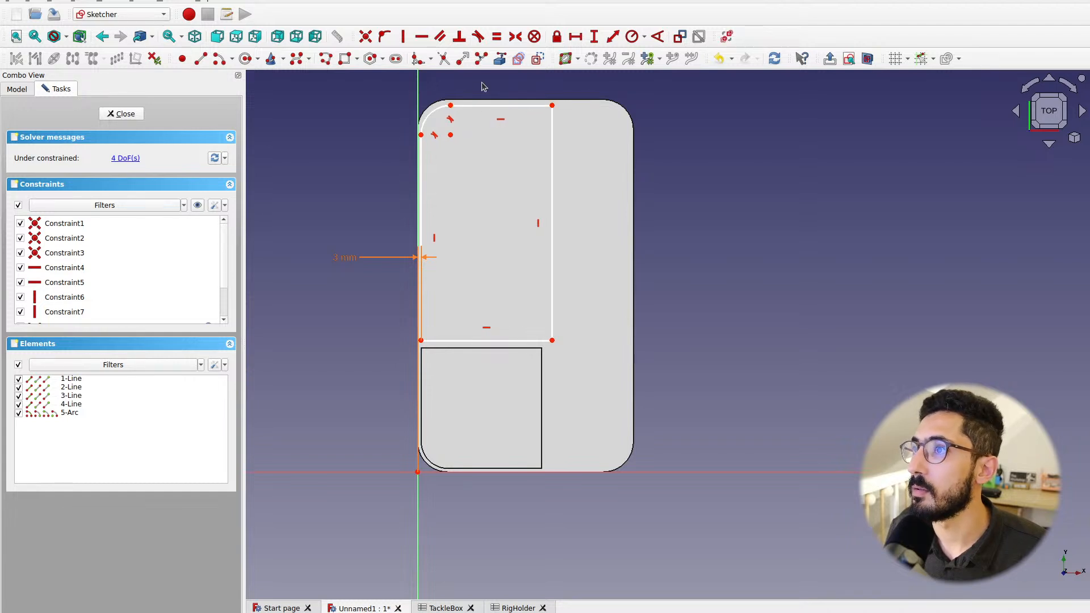
Move the wall-thickness dimension label farther outside the box and widen the compartment outline slightly
{"action": "mouse_move", "coordinate": [331, 122]}
{"action": "middle_mouse_down"}
{"action": "mouse_move", "coordinate": [301, 212]}
{"action": "mouse_move", "coordinate": [309, 148]}
{"action": "middle_mouse_up"}
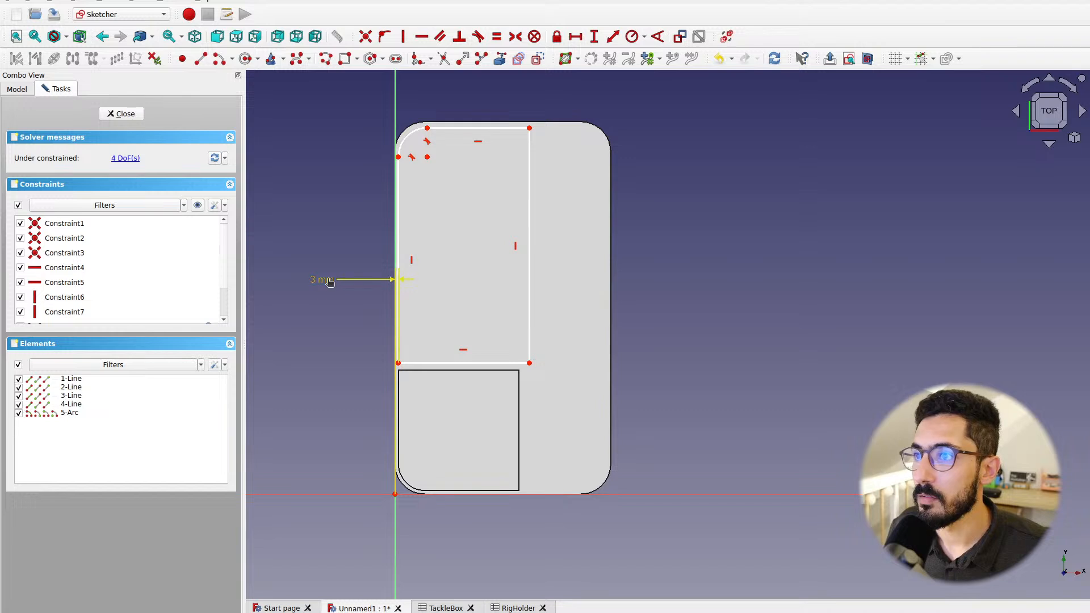
{"action": "left_click_drag", "start_coordinate": [331, 282], "coordinate": [296, 267]}
{"action": "mouse_move", "coordinate": [433, 364]}
{"action": "left_mouse_down"}
{"action": "mouse_move", "coordinate": [433, 341]}
{"action": "mouse_move", "coordinate": [438, 365]}
{"action": "left_mouse_up"}
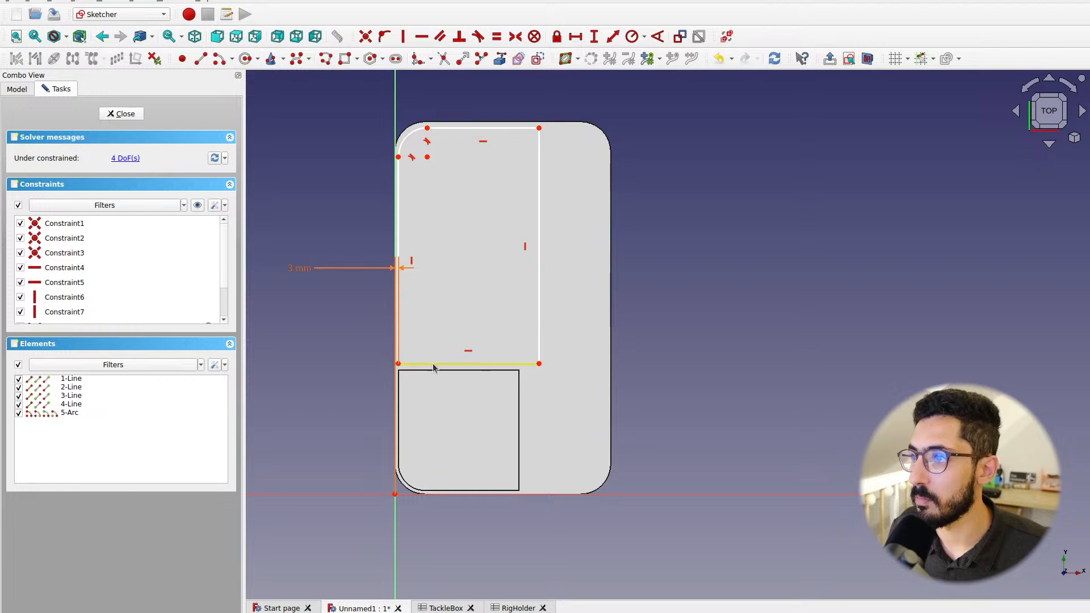
Constrain the compartment's lower-left corner vertically from the origin to <<TackleBox>>.thickness * 2 + <<TackleBox>>.Section1Length
{"action": "left_click", "coordinate": [398, 364]}
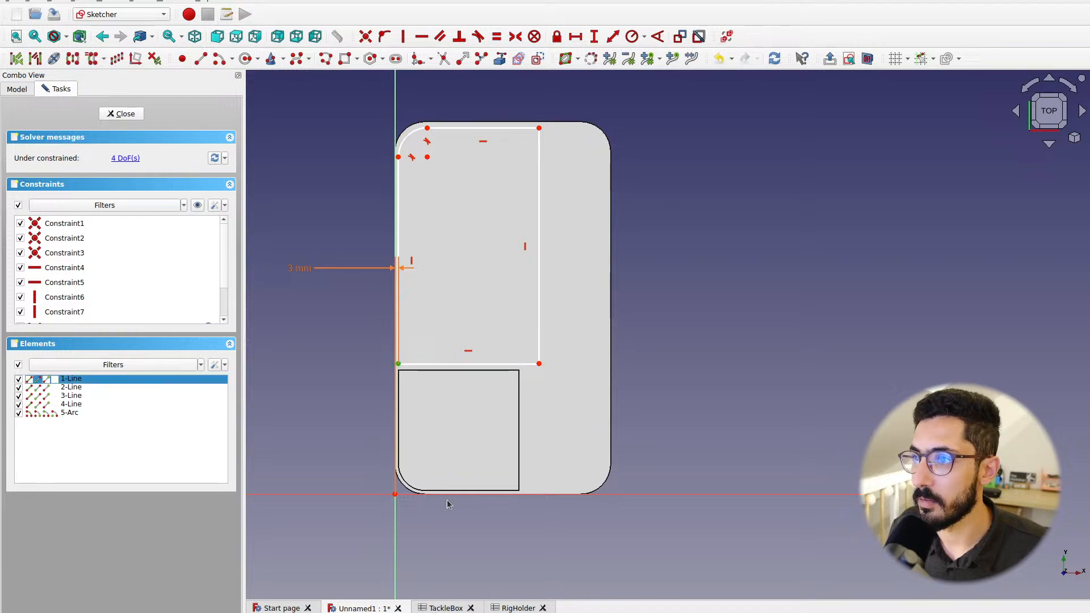
{"action": "left_click", "coordinate": [396, 494]}
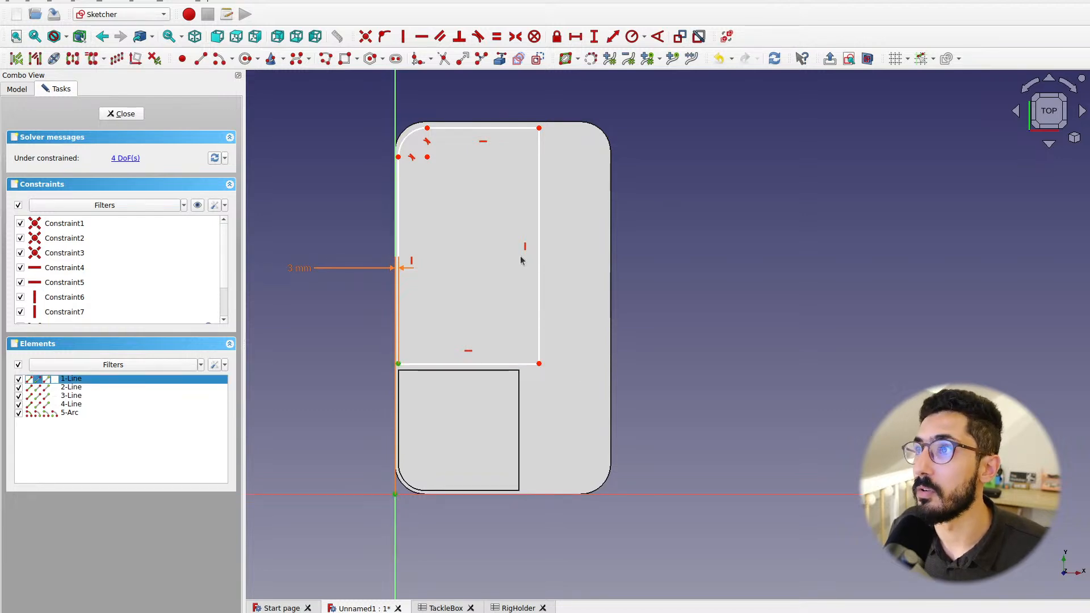
{"action": "left_click", "coordinate": [594, 36]}
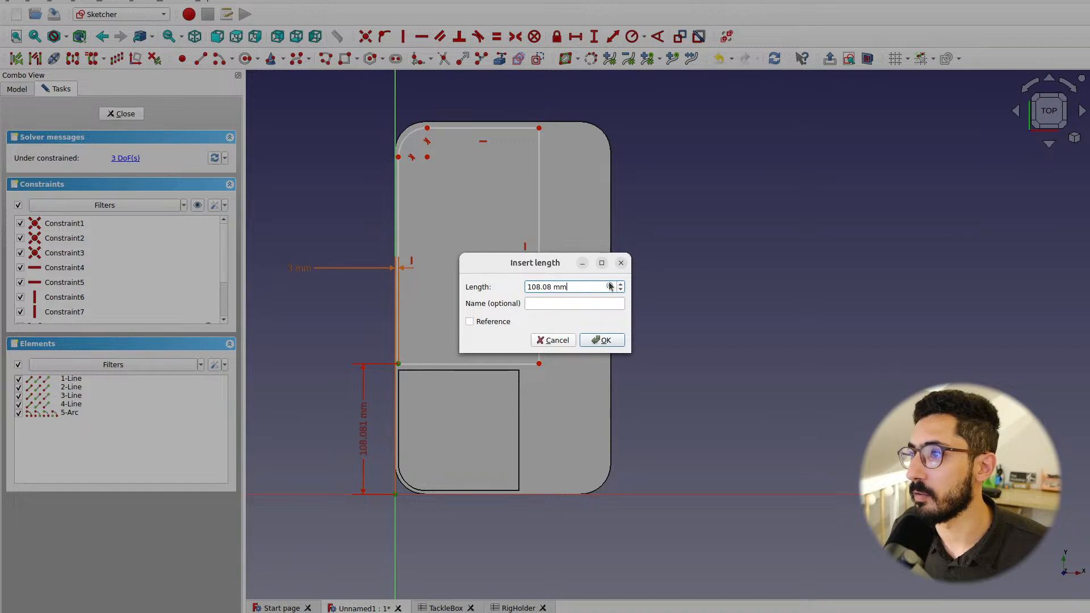
{"action": "left_click", "coordinate": [610, 285]}
{"action": "type", "text": "<<"}
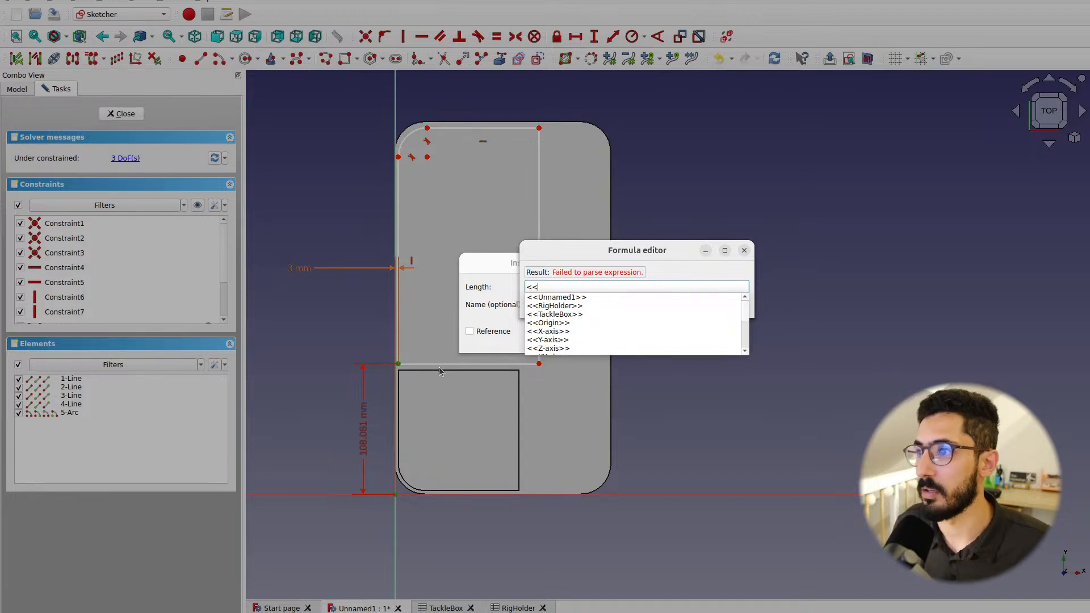
{"action": "key", "text": "Down"}
{"action": "key", "text": "Down"}
{"action": "key", "text": "Down"}
{"action": "key", "text": "Return"}
{"action": "type", "text": ".th"}
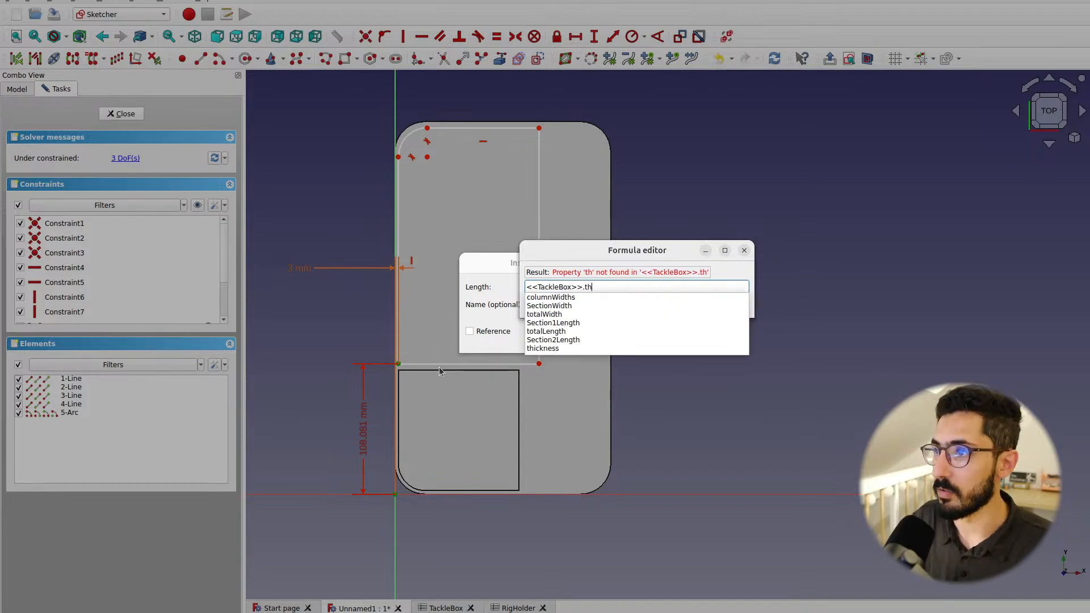
{"action": "type", "text": "ick"}
{"action": "key", "text": "Return"}
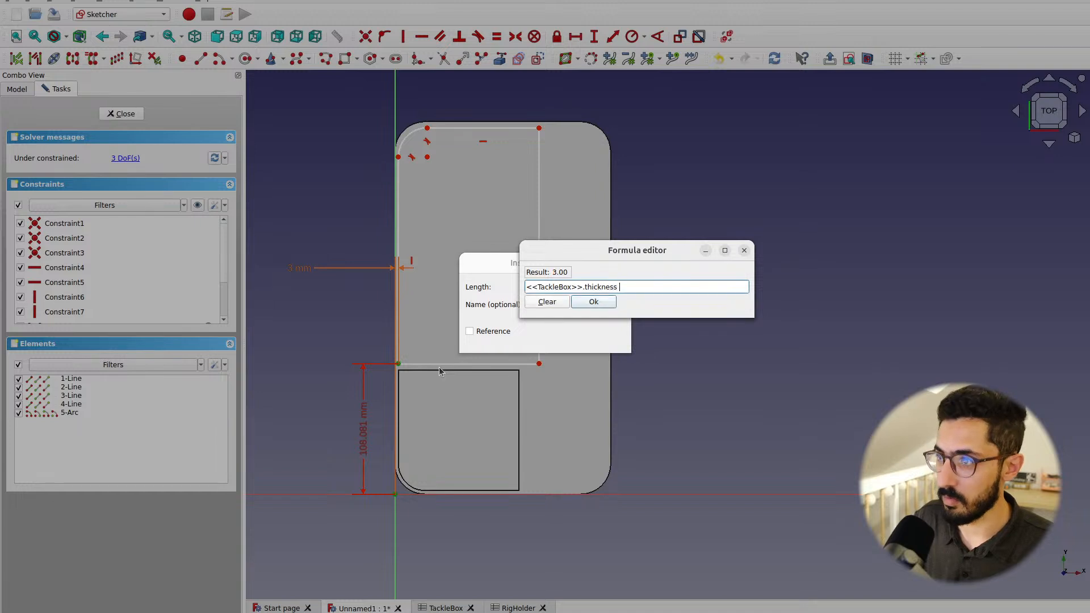
{"action": "type", "text": "* 2 "}
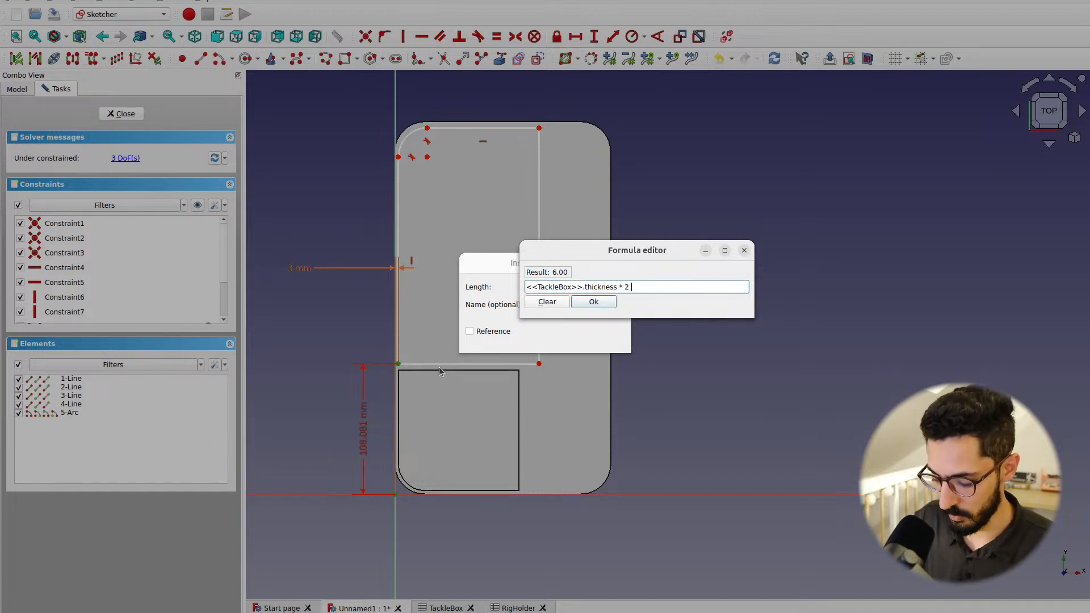
{"action": "type", "text": "+ <<ta"}
{"action": "key", "text": "Down"}
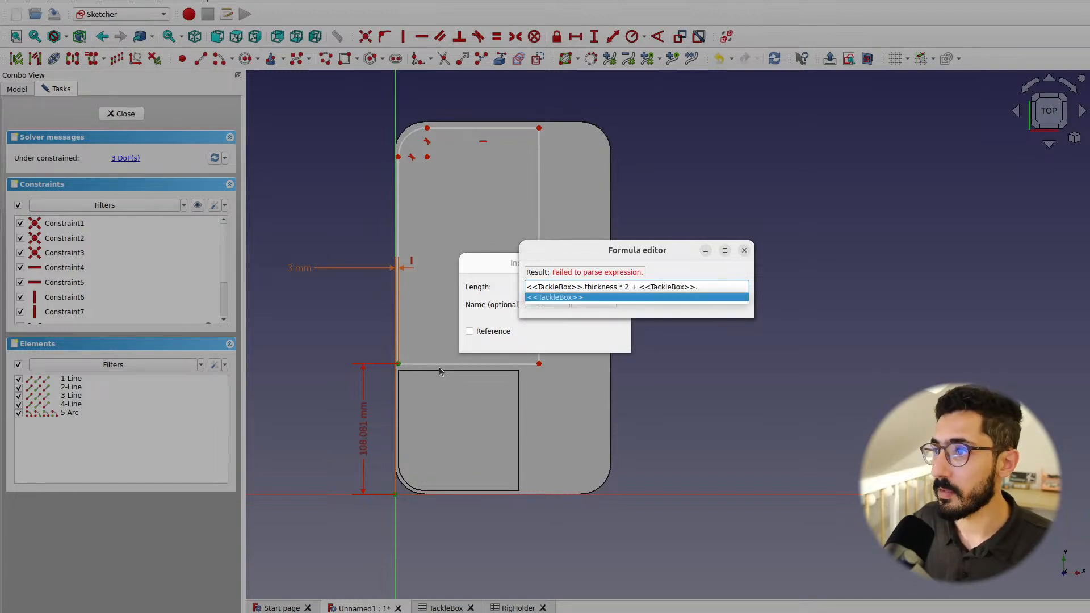
{"action": "key", "text": "Return"}
{"action": "type", "text": "sect"}
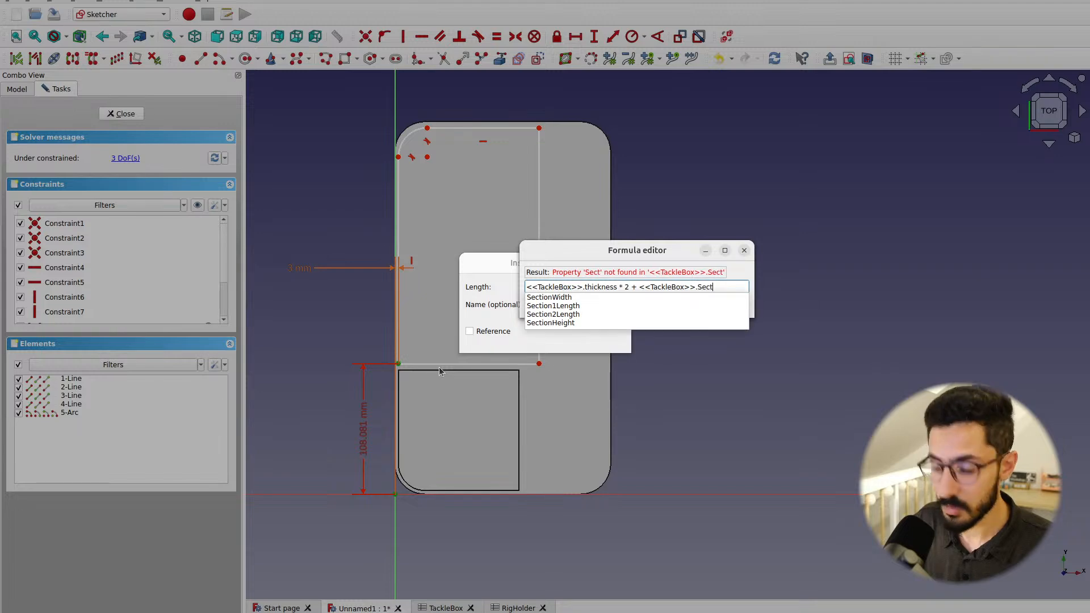
{"action": "key", "text": "Down"}
{"action": "key", "text": "Down"}
{"action": "key", "text": "Return"}
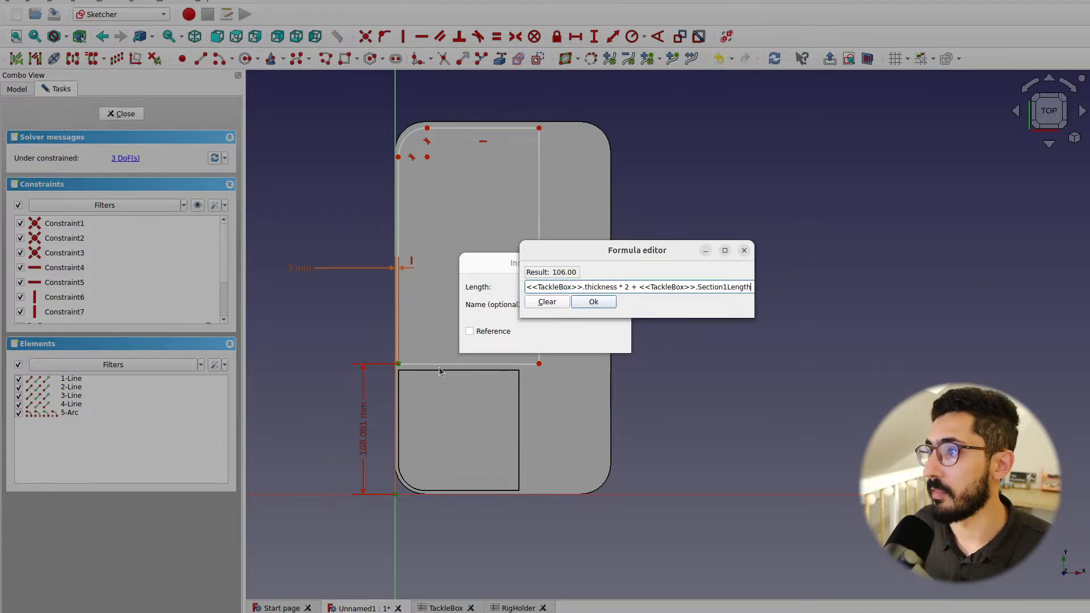
{"action": "left_click", "coordinate": [590, 303]}
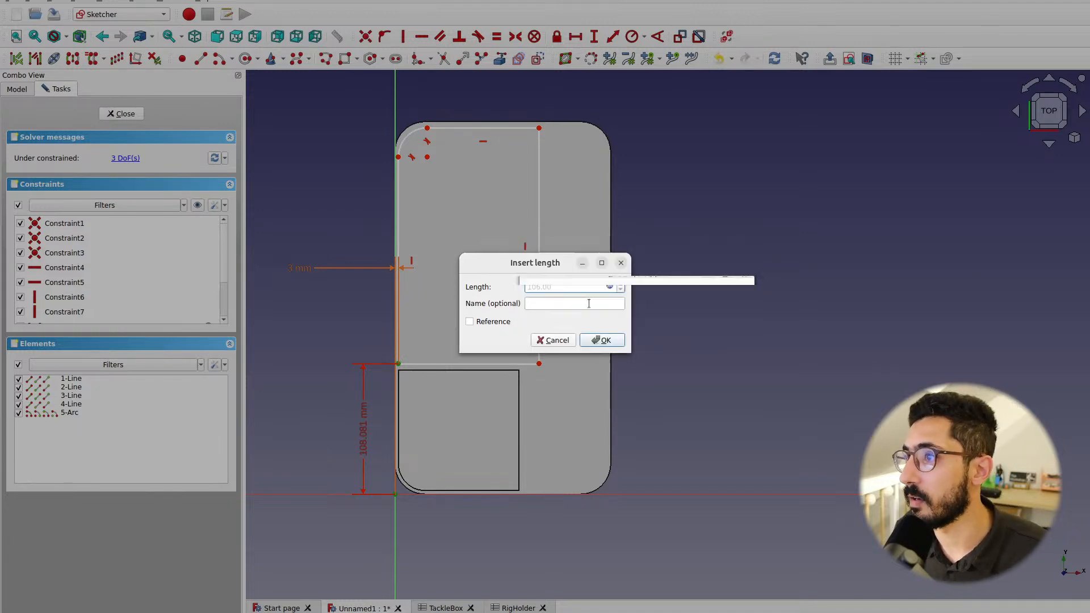
{"action": "left_click", "coordinate": [606, 341]}
Widen the compartment outline slightly and stretch it up to the box's top edge by its unconstrained right side
{"action": "scroll", "coordinate": [413, 366], "scroll_direction": "up", "scroll_amount": 5}
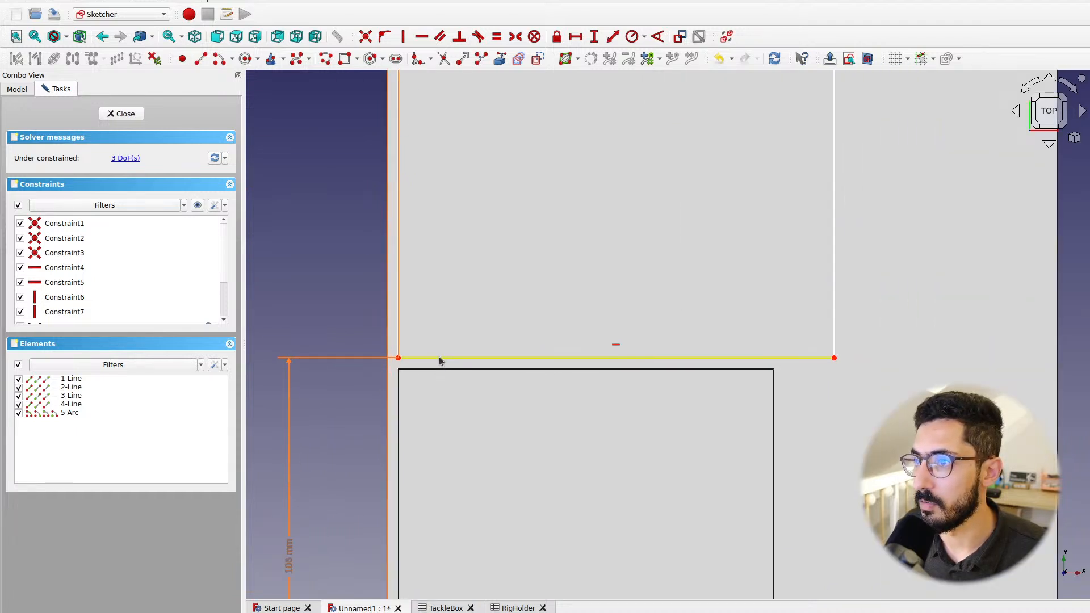
{"action": "scroll", "coordinate": [440, 363], "scroll_direction": "down", "scroll_amount": 5}
{"action": "mouse_move", "coordinate": [440, 366]}
{"action": "middle_mouse_down"}
{"action": "mouse_move", "coordinate": [410, 330]}
{"action": "mouse_move", "coordinate": [384, 389]}
{"action": "middle_mouse_up"}
{"action": "scroll", "coordinate": [404, 363], "scroll_direction": "down", "scroll_amount": 2}
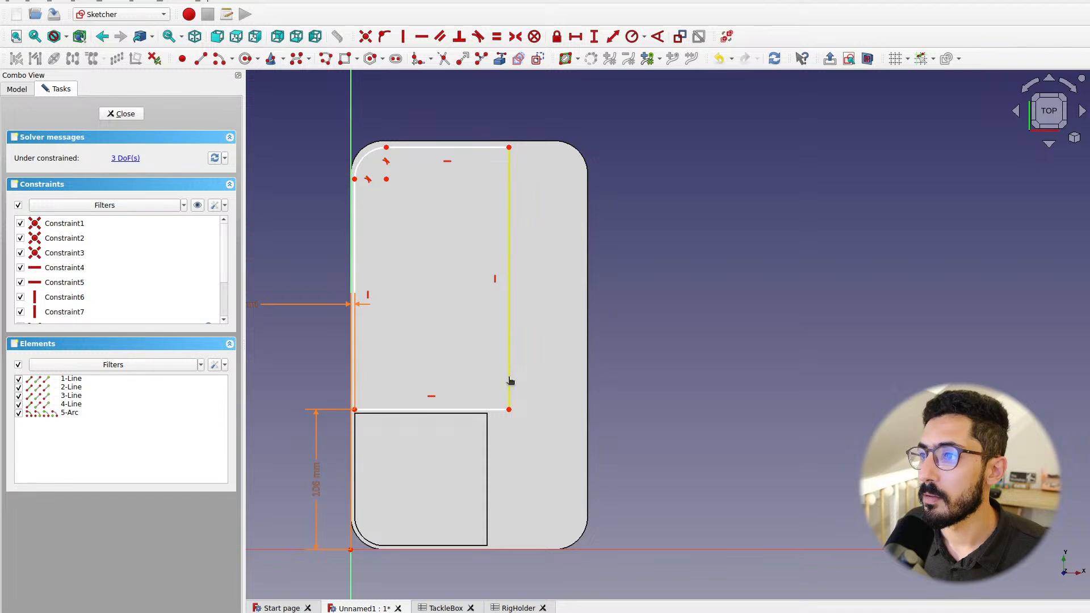
{"action": "mouse_move", "coordinate": [511, 381]}
{"action": "left_mouse_down"}
{"action": "mouse_move", "coordinate": [477, 380]}
{"action": "mouse_move", "coordinate": [514, 373]}
{"action": "left_mouse_up"}
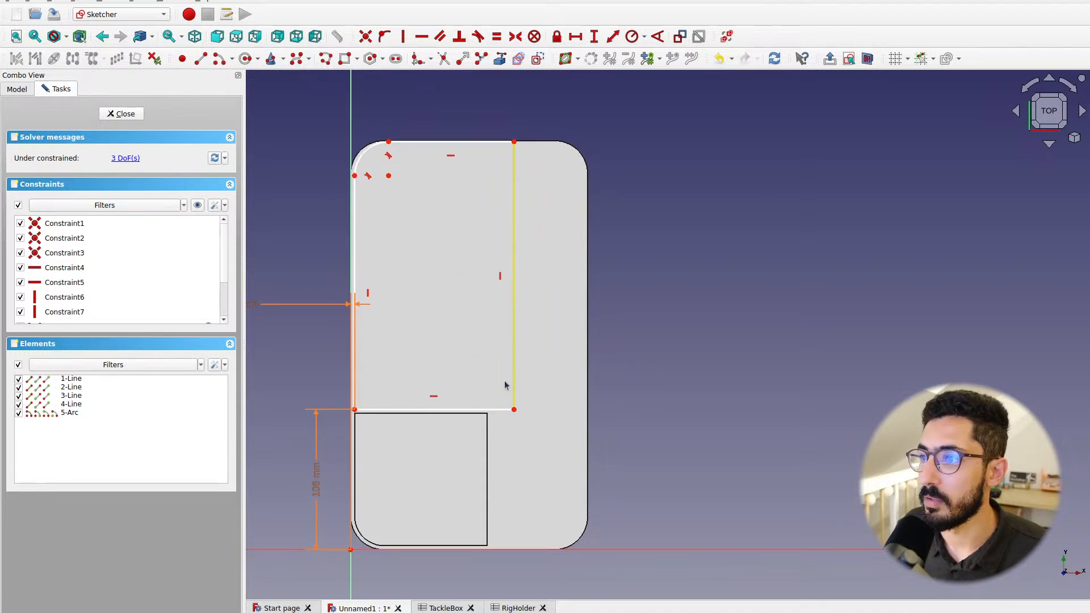
Constrain the horizontal length of the compartment's bottom edge to <<TackleBox>>.SectionWidth
{"action": "left_click", "coordinate": [418, 410]}
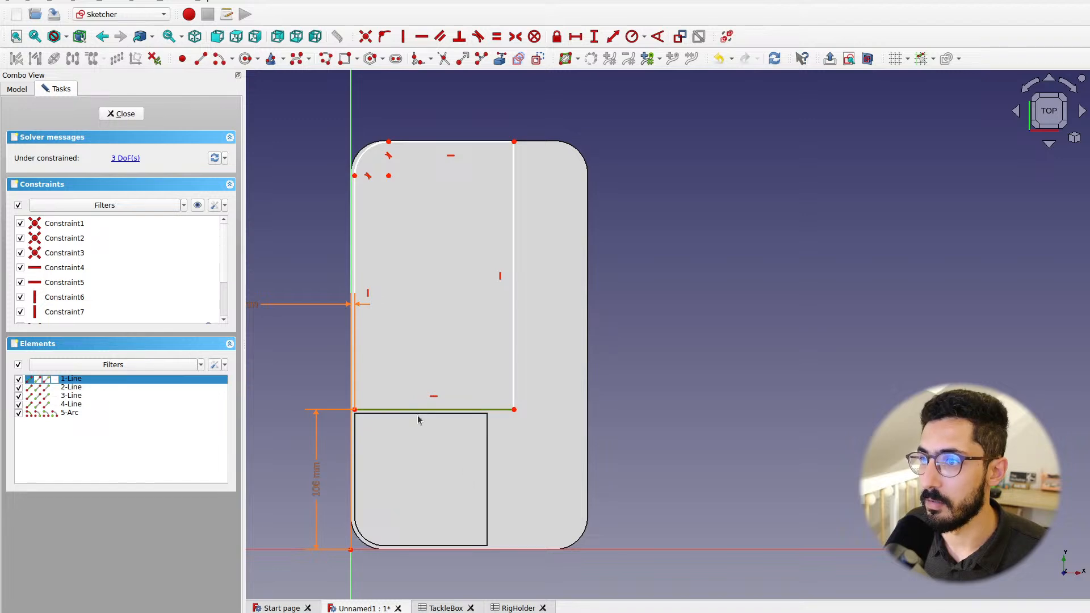
{"action": "left_click", "coordinate": [575, 36]}
{"action": "left_click", "coordinate": [609, 287]}
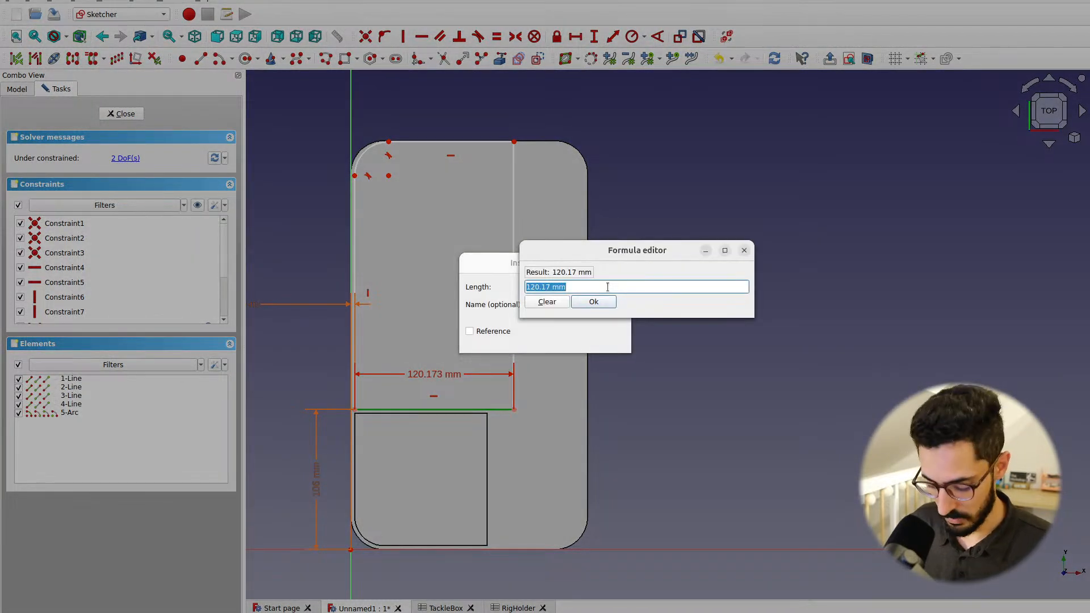
{"action": "type", "text": "<<t"}
{"action": "key", "text": "Down"}
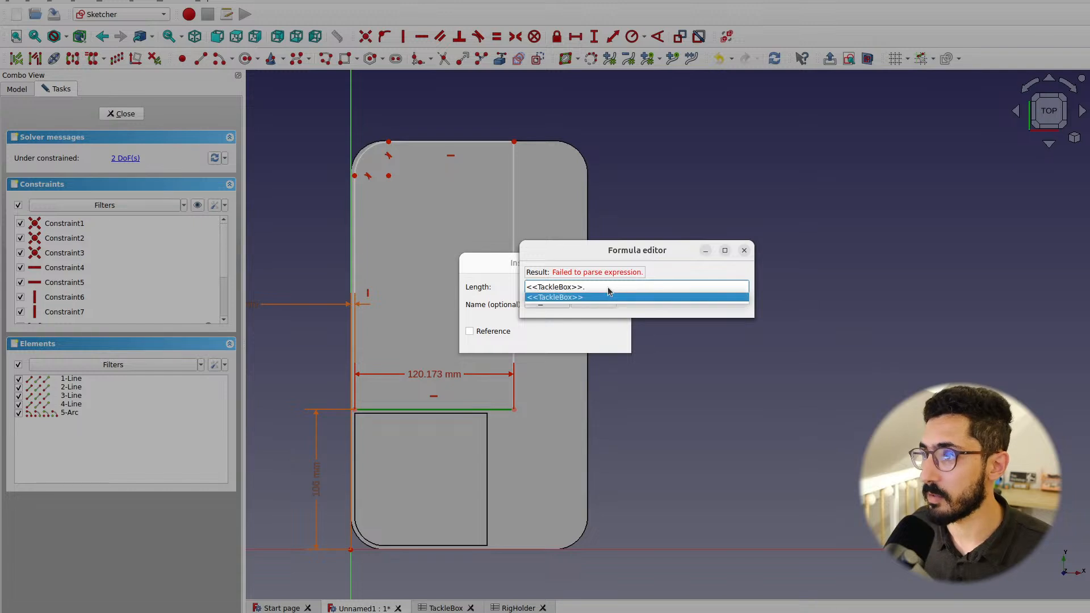
{"action": "type", "text": "wi"}
{"action": "key", "text": "Down"}
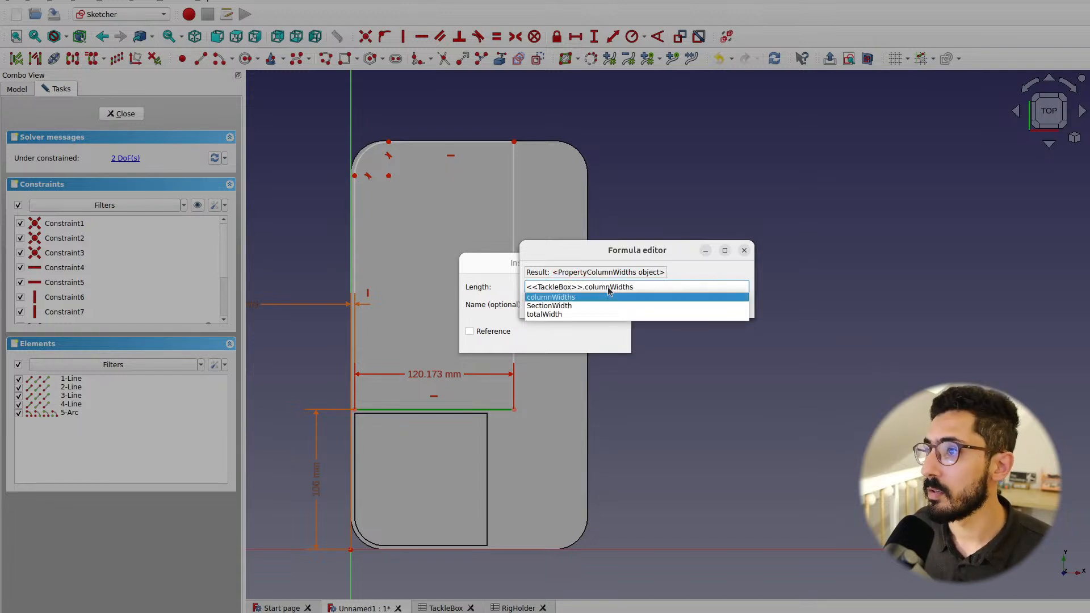
{"action": "key", "text": "Down"}
{"action": "key", "text": "Return"}
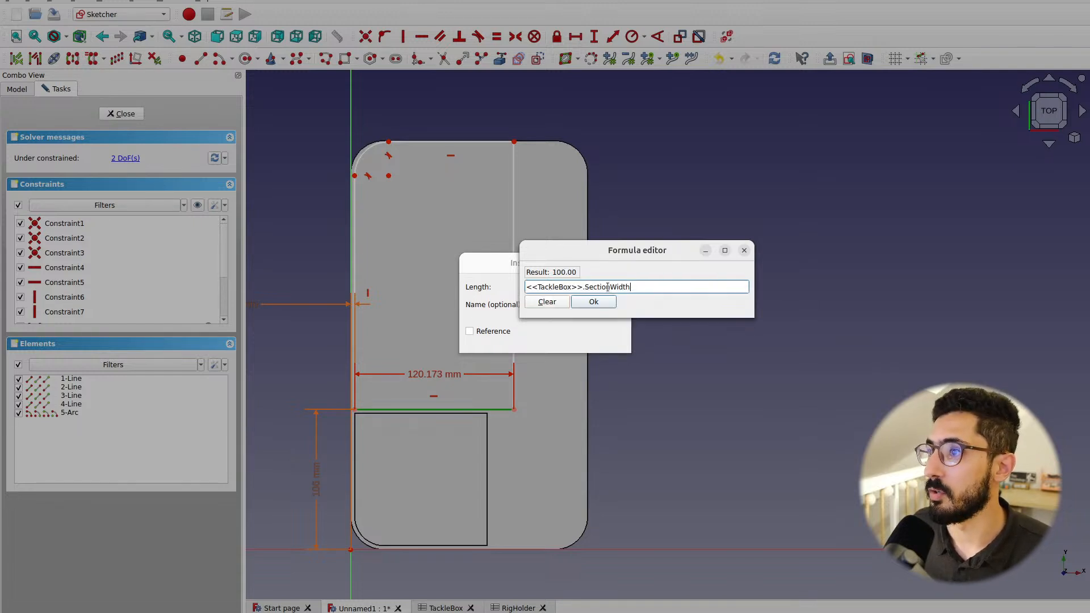
{"action": "left_click", "coordinate": [593, 302]}
{"action": "left_click", "coordinate": [596, 340]}
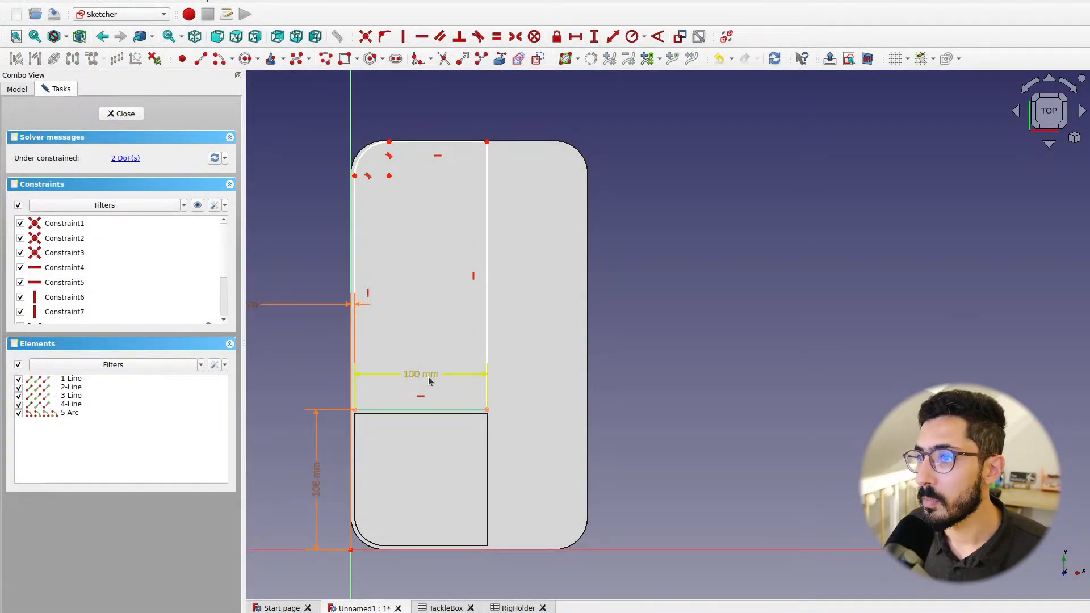
Move the width dimension label below the compartment's bottom edge and lower the compartment's top edge to just inside the box
{"action": "left_click_drag", "start_coordinate": [429, 376], "coordinate": [503, 418]}
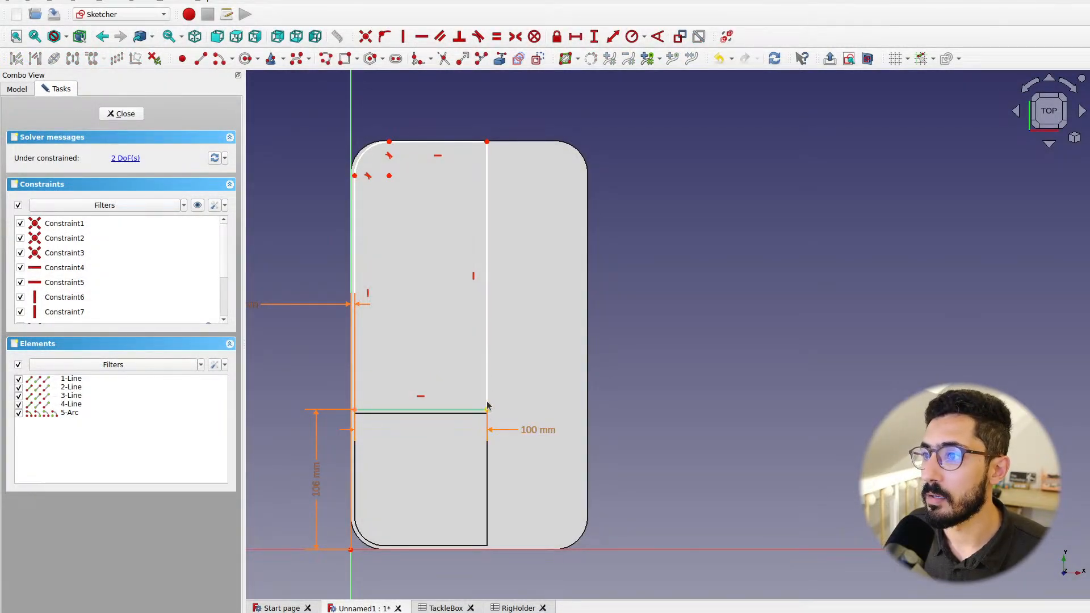
{"action": "left_click_drag", "start_coordinate": [487, 141], "coordinate": [486, 157]}
{"action": "left_click_drag", "start_coordinate": [409, 158], "coordinate": [411, 147]}
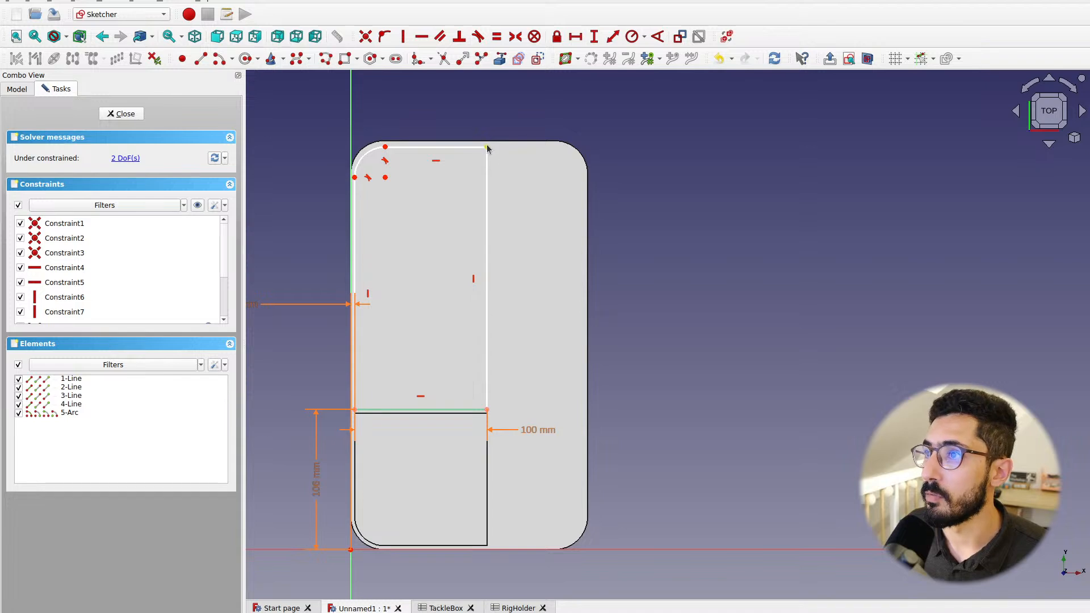
Add a vertical distance from the origin to the compartment's upper-right corner, set to <<TackleBox>>.thickness * 2 + <<TackleBox>>.Section1Length + <<TackleBox>>.Section2Length
{"action": "left_click", "coordinate": [487, 148]}
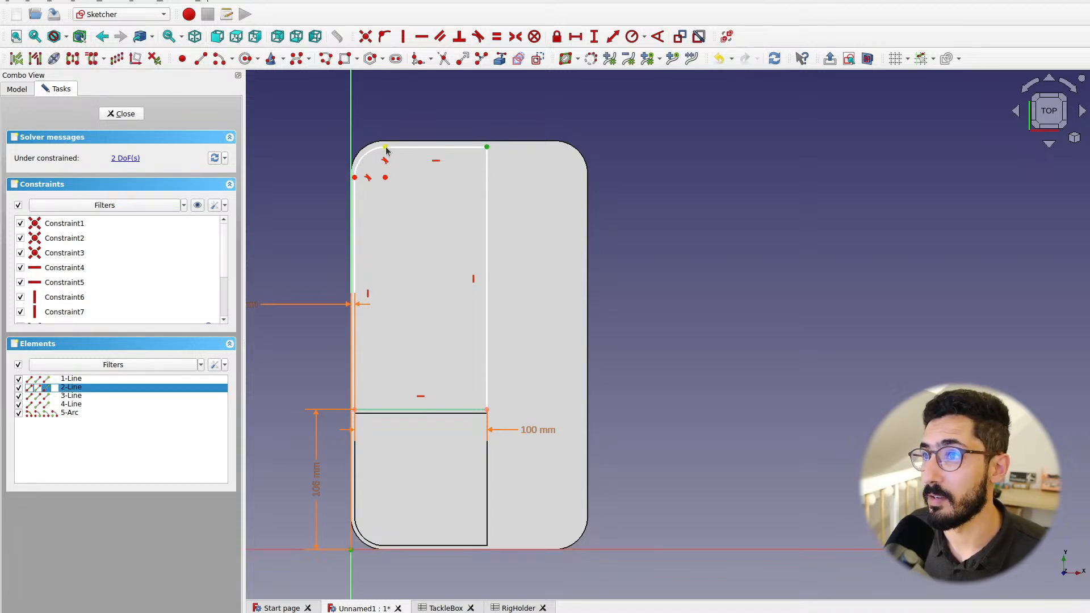
{"action": "left_click", "coordinate": [595, 37]}
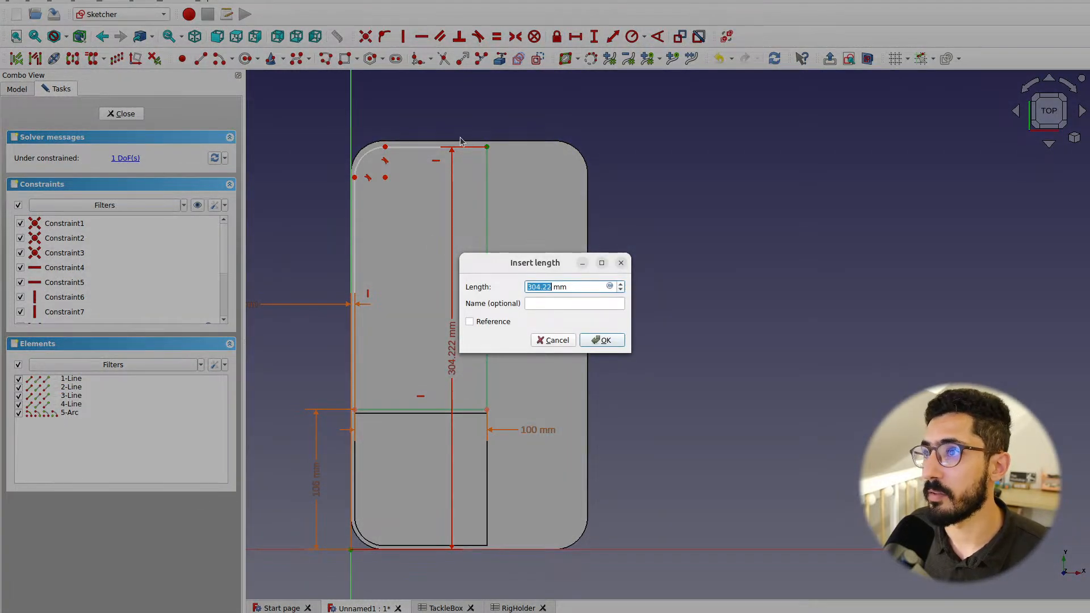
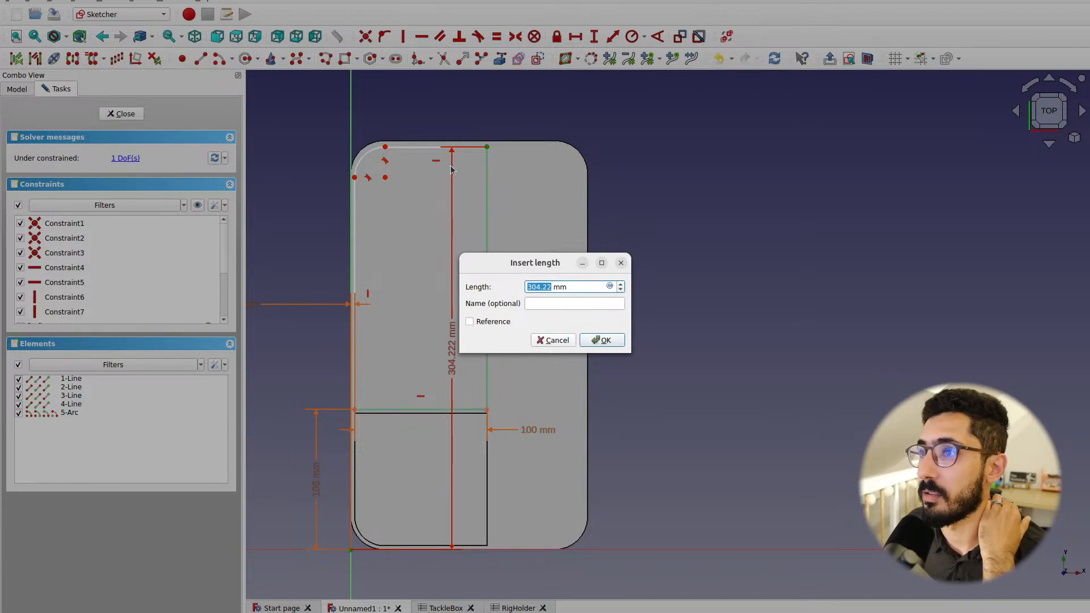
{"action": "left_click", "coordinate": [610, 286]}
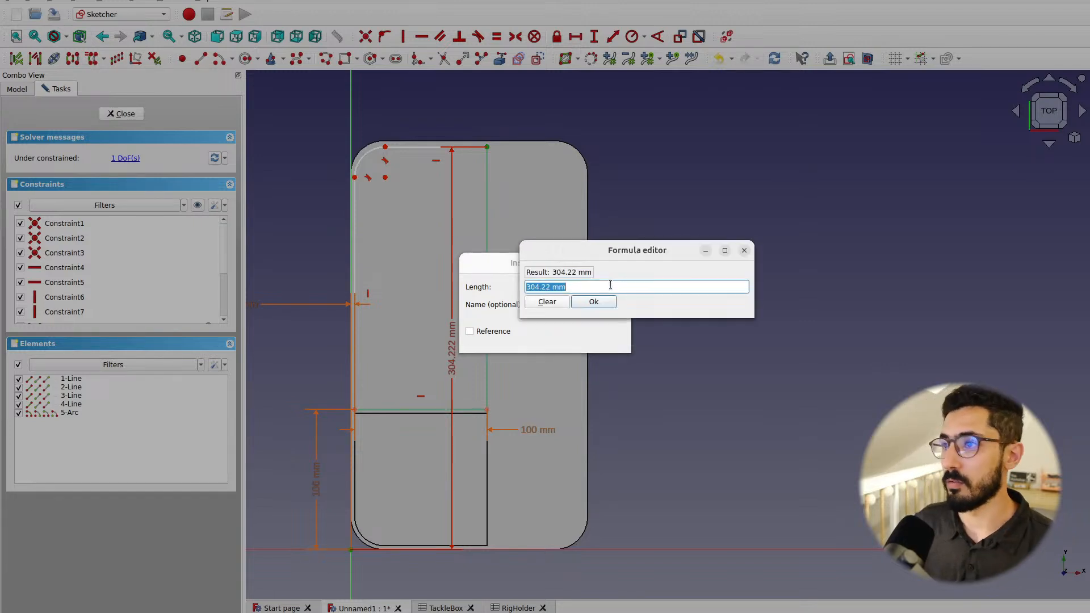
{"action": "type", "text": "<<TackleBox>>.th"}
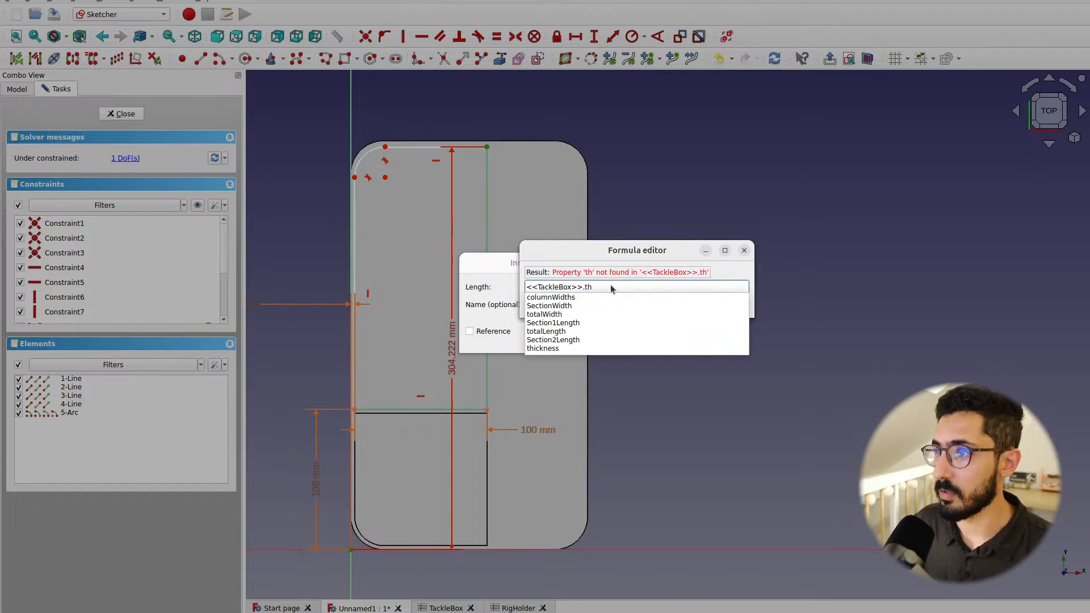
{"action": "type", "text": "ickness "}
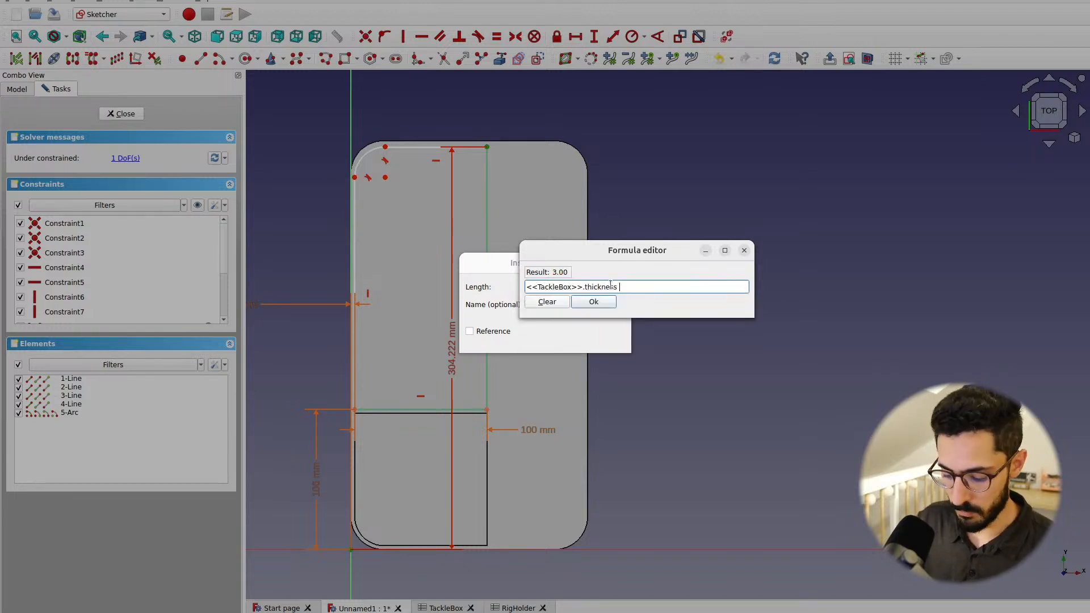
{"action": "type", "text": "* 2 + <<"}
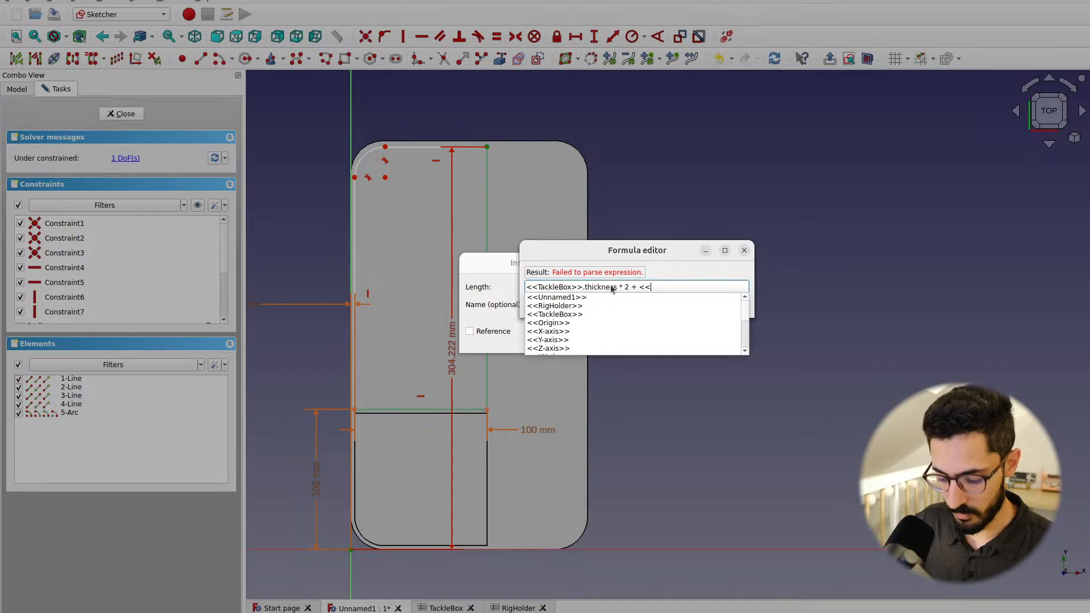
{"action": "type", "text": "TackleBox>>.Sec"}
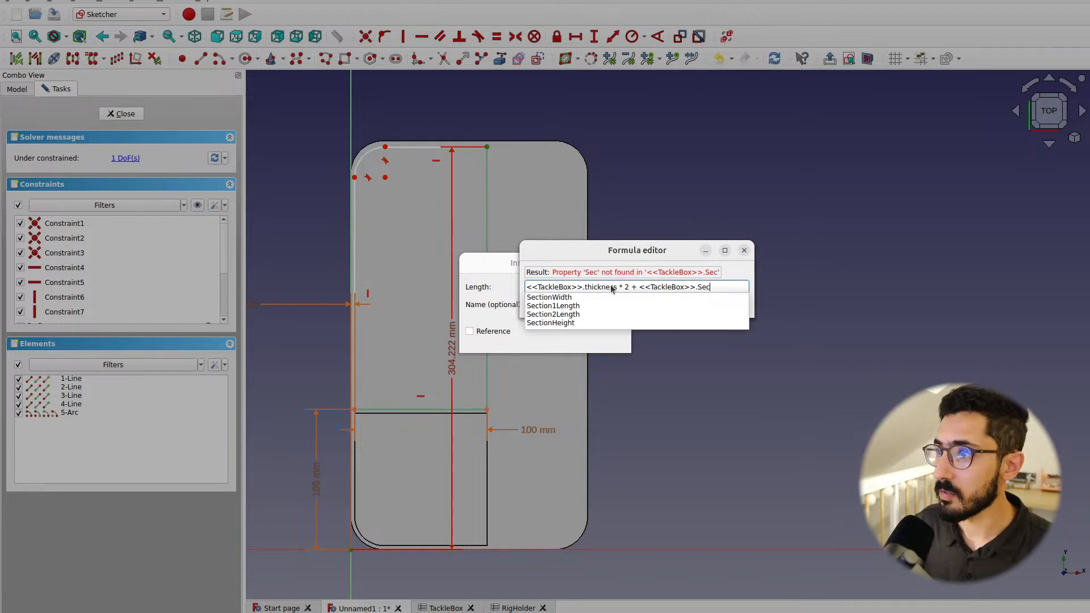
{"action": "type", "text": "tion1Length + <<TackleBox>>."}
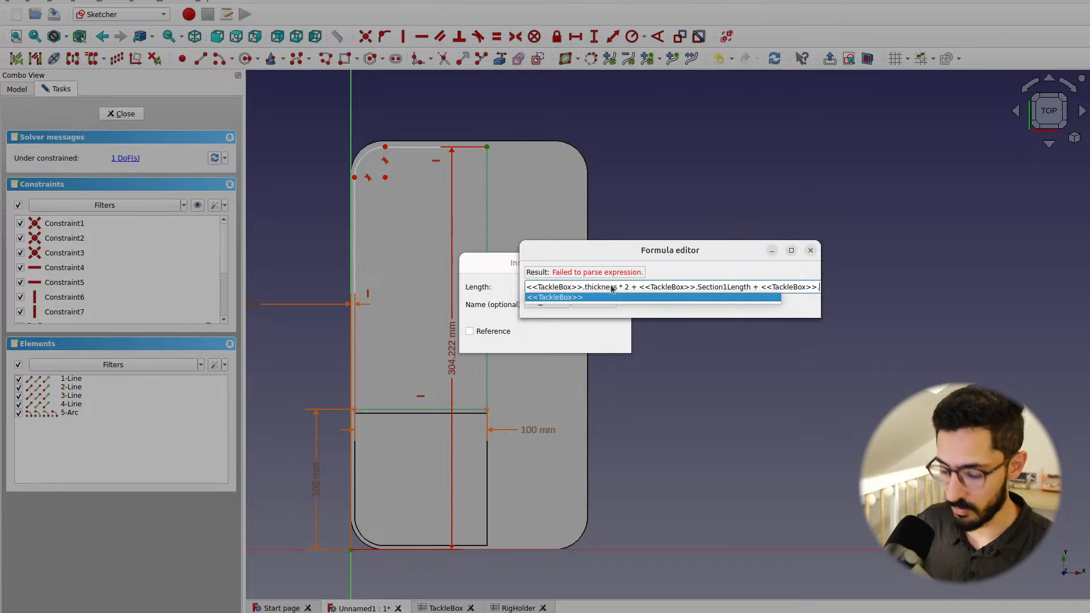
{"action": "type", "text": "Section2Length"}
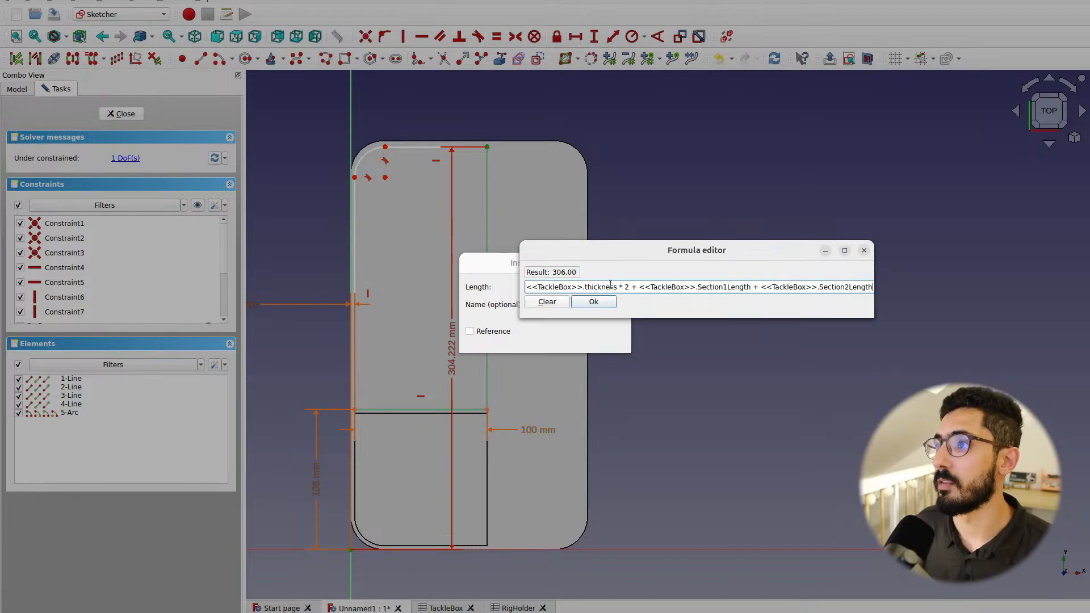
{"action": "left_click", "coordinate": [594, 302]}
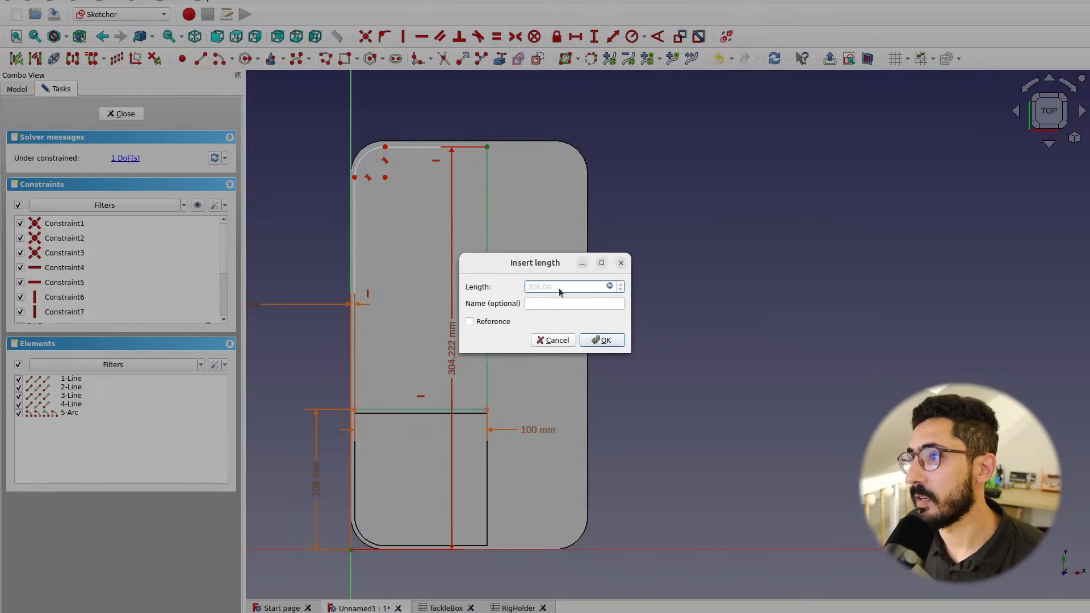
Set the compartment's vertical distance from the origin to <<TackleBox>>.totalLength - <<TackleBox>>.thickness and move its dimension label above the box
{"action": "left_click", "coordinate": [610, 286]}
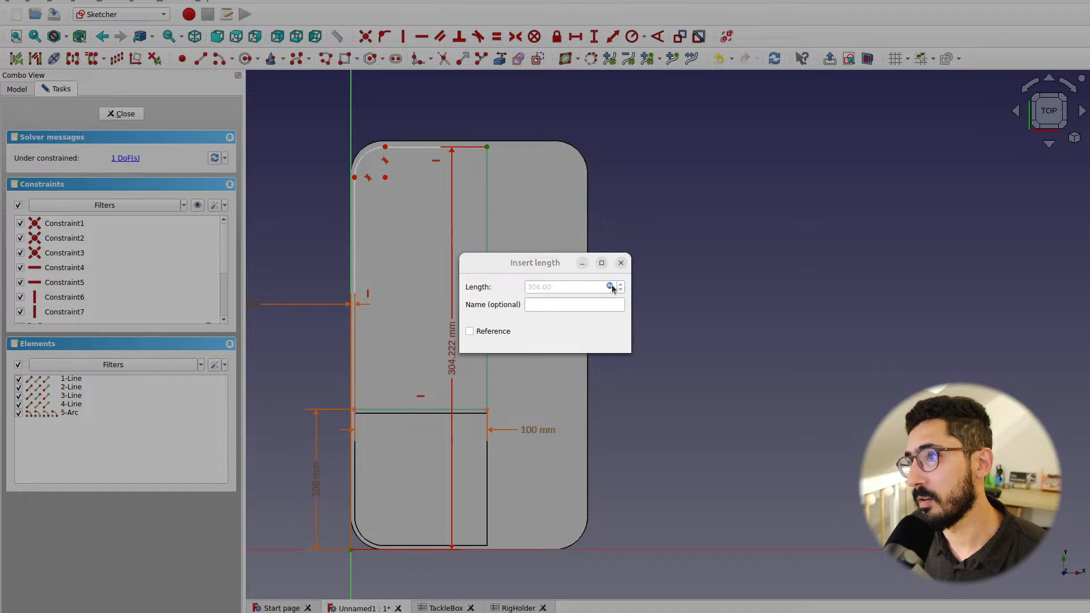
{"action": "type", "text": "<"}
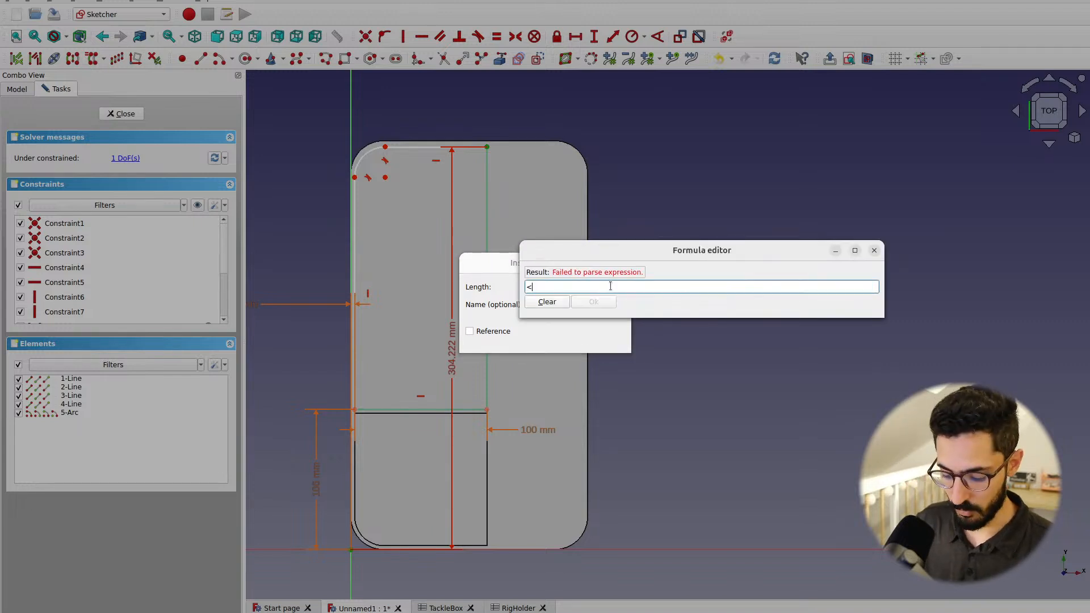
{"action": "type", "text": "<TackleBox>>.tot"}
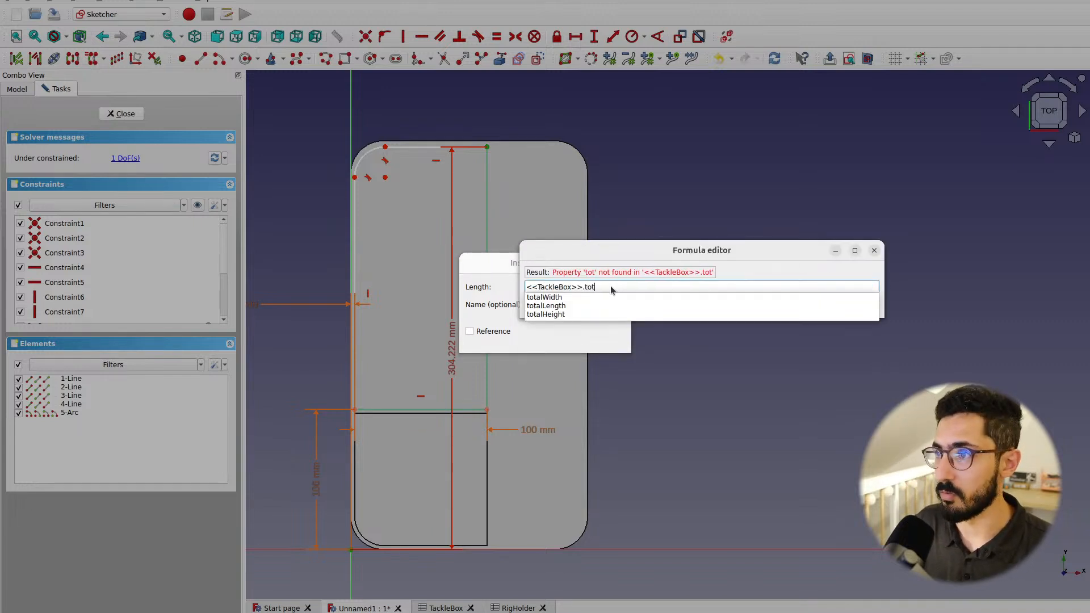
{"action": "key", "text": "Down"}
{"action": "key", "text": "Down"}
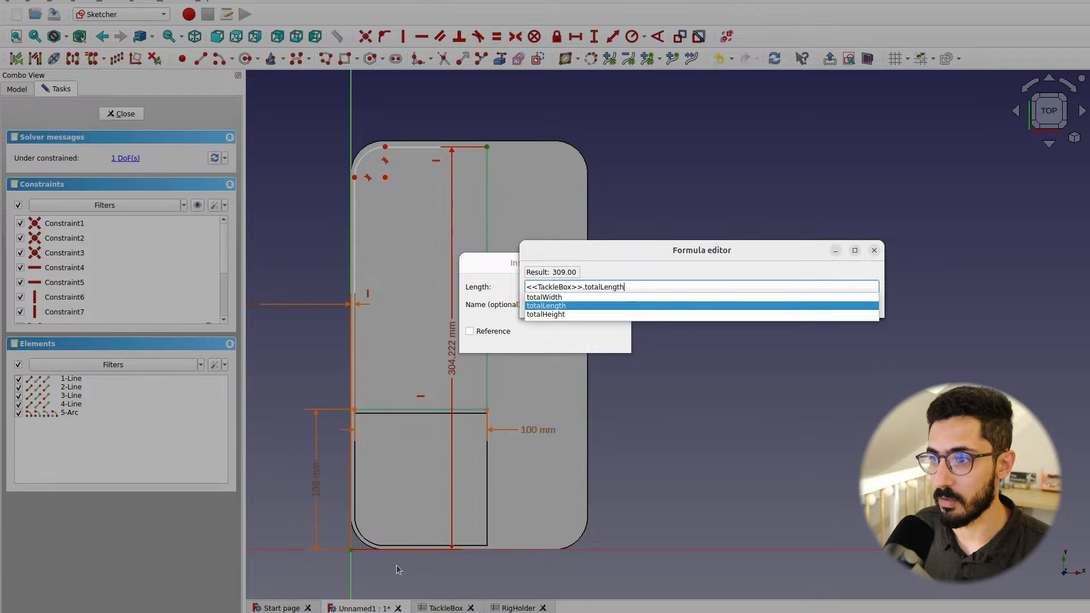
{"action": "type", "text": "- "}
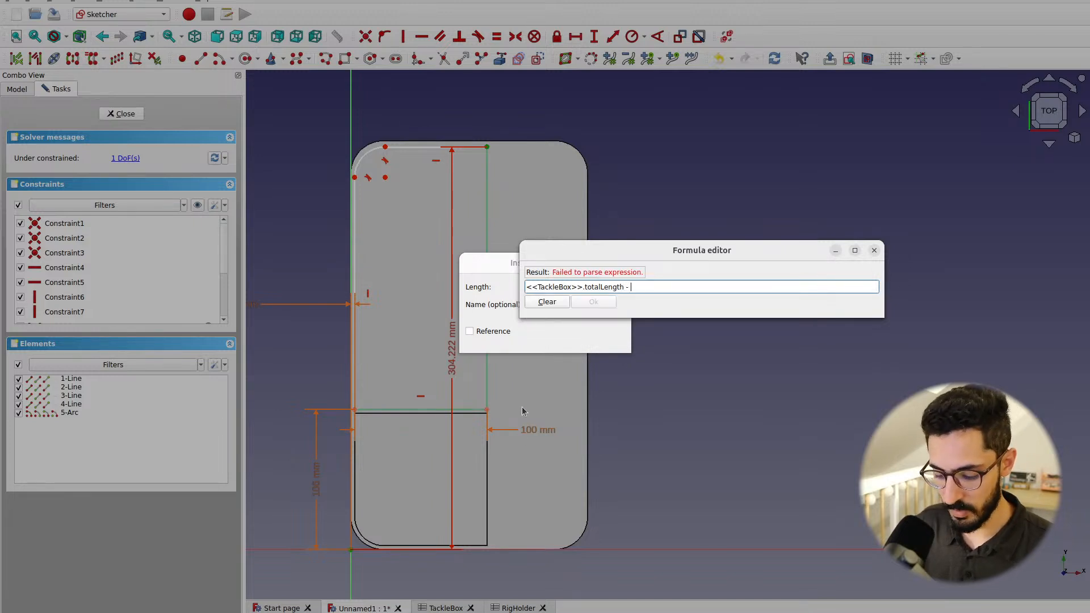
{"action": "type", "text": "<<"}
{"action": "key", "text": "Down"}
{"action": "key", "text": "Down"}
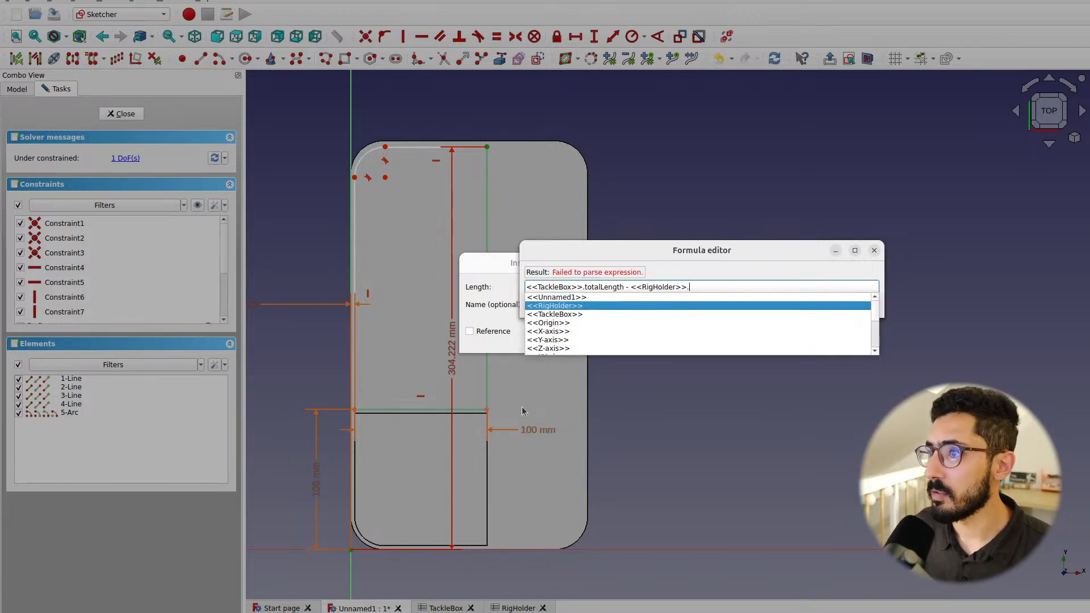
{"action": "key", "text": "Down"}
{"action": "key", "text": "Return"}
{"action": "type", "text": "thickness"}
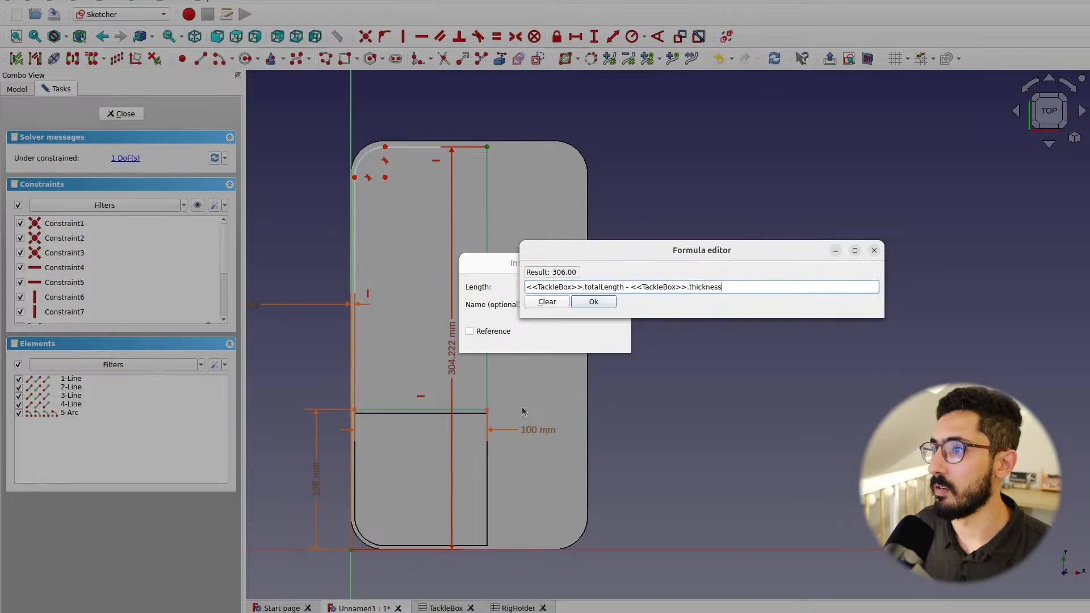
{"action": "left_click", "coordinate": [590, 302]}
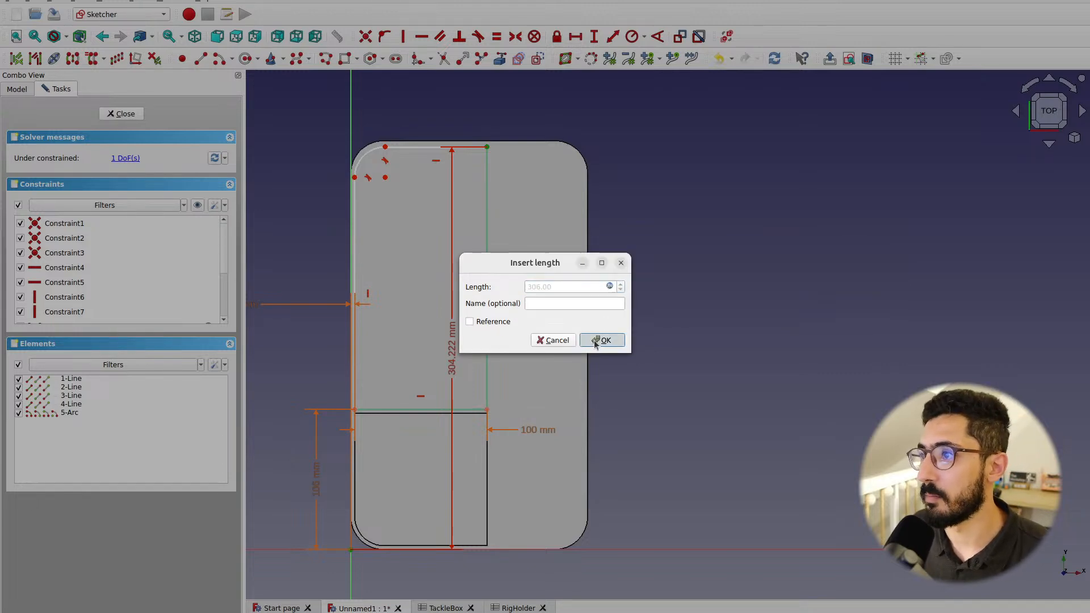
{"action": "left_click", "coordinate": [596, 342]}
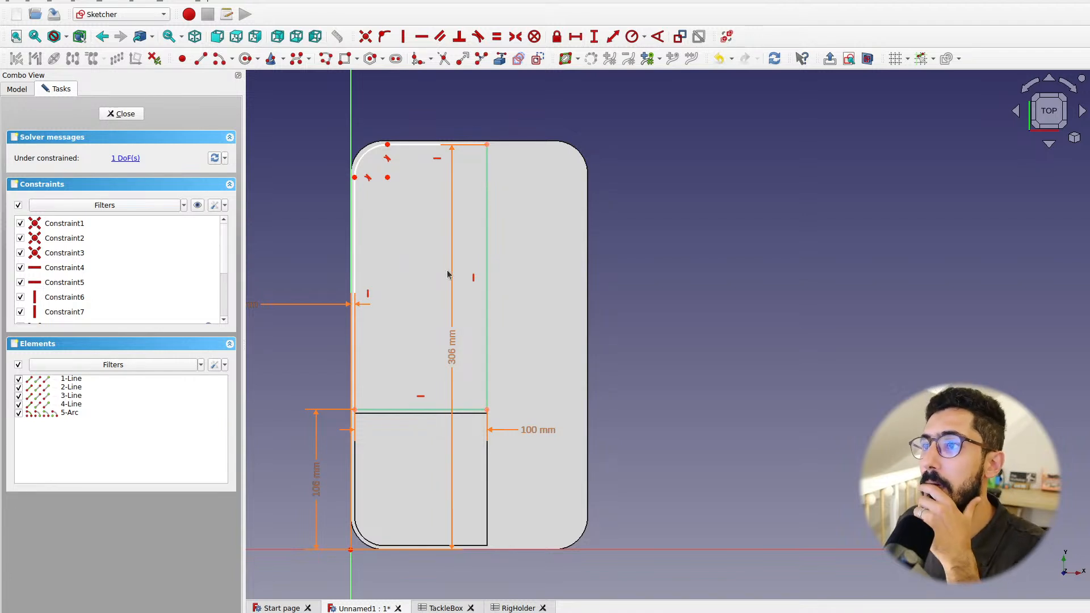
{"action": "left_click_drag", "start_coordinate": [450, 348], "coordinate": [544, 91]}
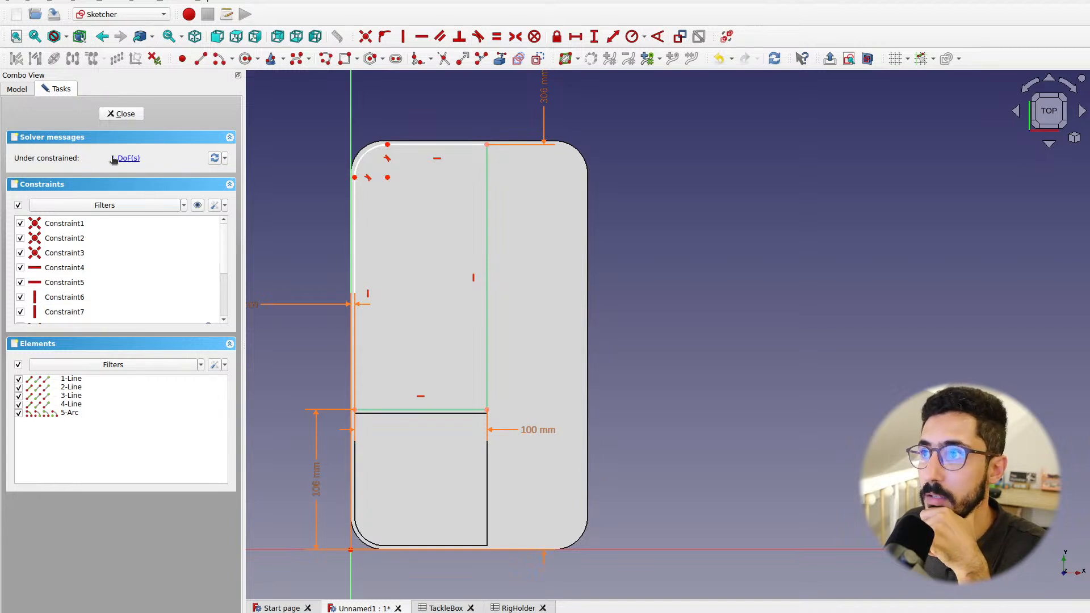
Constrain the radius of the compartment's upper-left corner arc to <<TackleBox>>.borderRadius - <<TackleBox>>.thickness
{"action": "mouse_move", "coordinate": [387, 147]}
{"action": "left_mouse_down"}
{"action": "mouse_move", "coordinate": [420, 147]}
{"action": "mouse_move", "coordinate": [355, 152]}
{"action": "mouse_move", "coordinate": [397, 158]}
{"action": "left_mouse_up"}
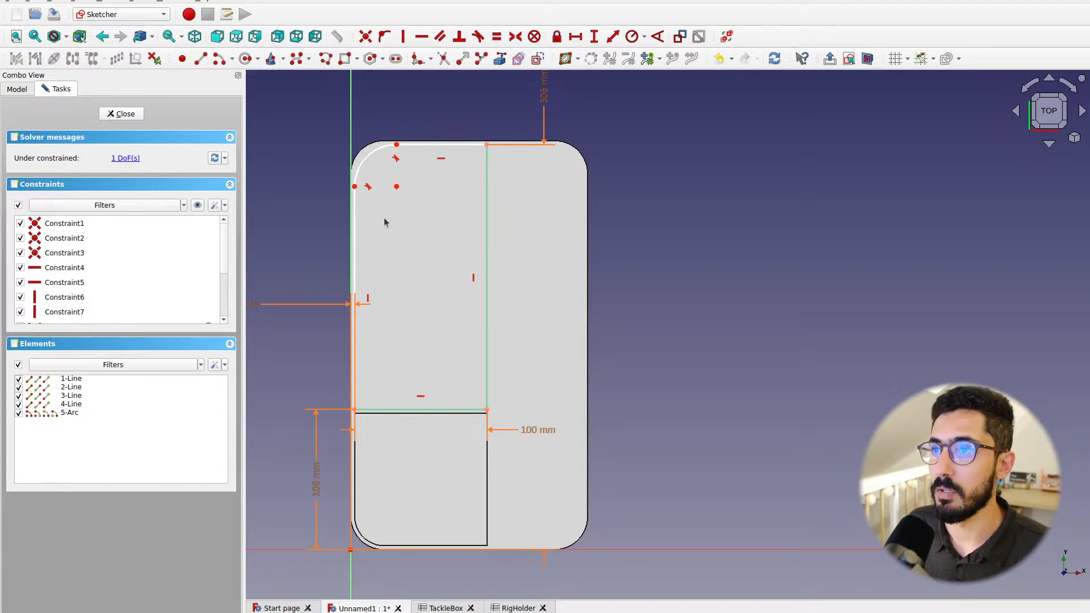
{"action": "scroll", "coordinate": [385, 222], "scroll_direction": "up", "scroll_amount": 3}
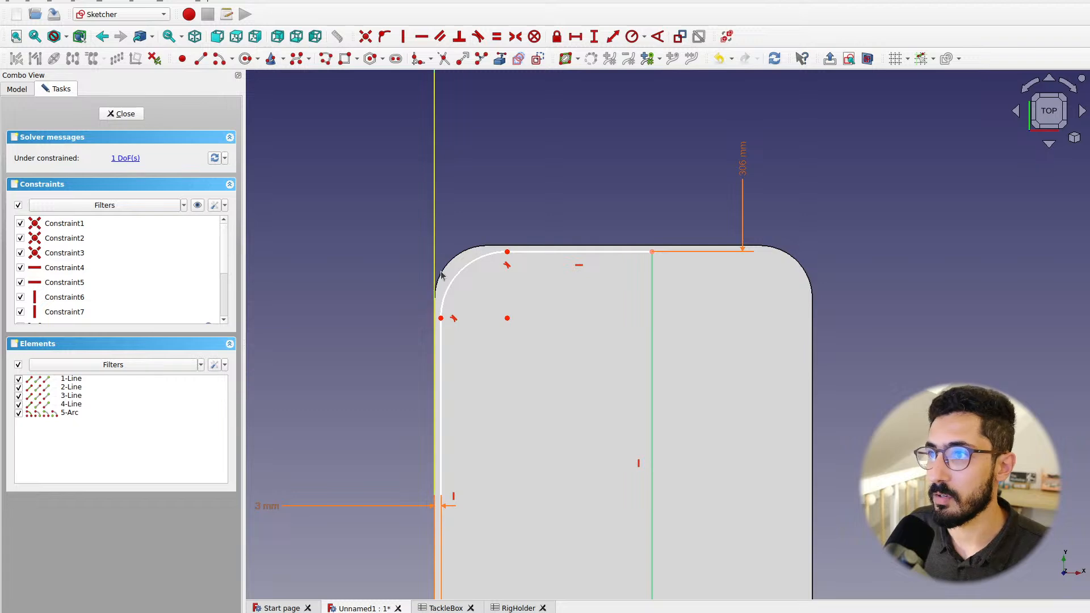
{"action": "left_click", "coordinate": [465, 273]}
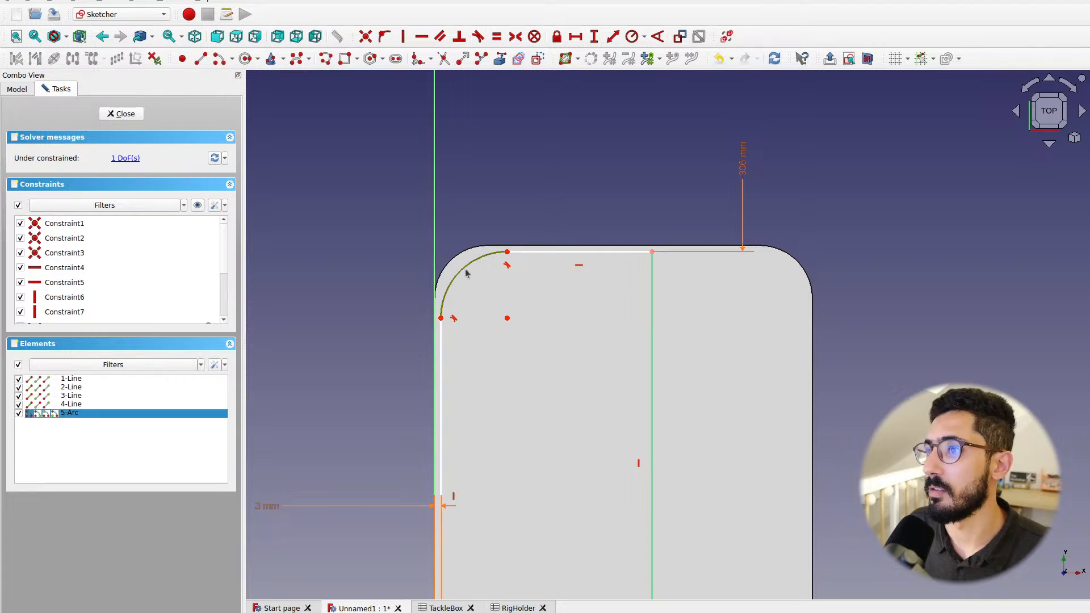
{"action": "left_click", "coordinate": [645, 36]}
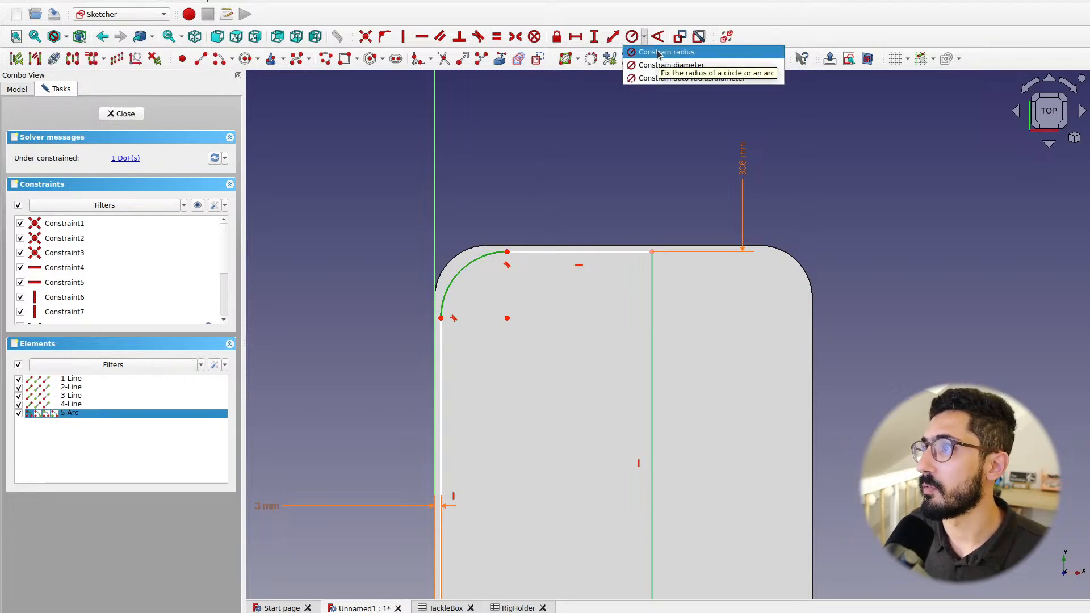
{"action": "left_click", "coordinate": [658, 53]}
{"action": "key", "text": "equal"}
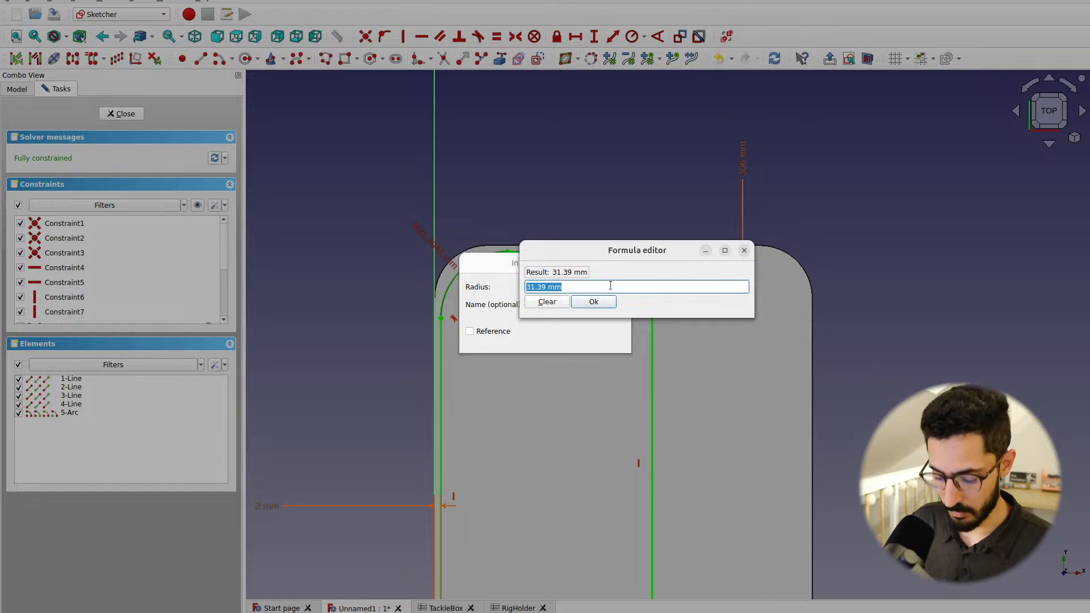
{"action": "type", "text": "<<"}
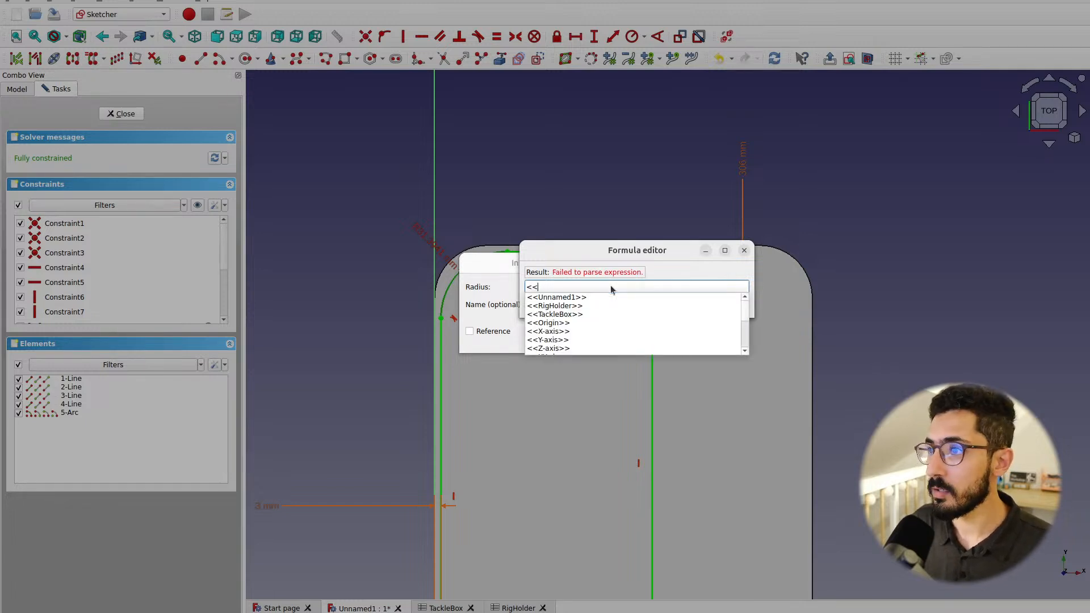
{"action": "key", "text": "Down"}
{"action": "key", "text": "Down"}
{"action": "key", "text": "Down"}
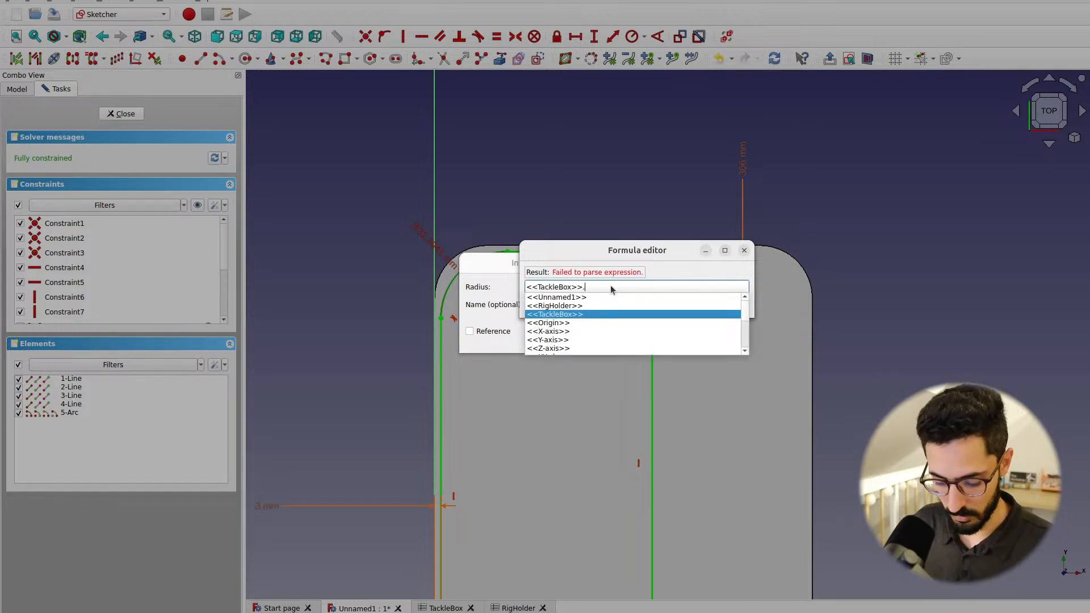
{"action": "type", "text": "borderRadius"}
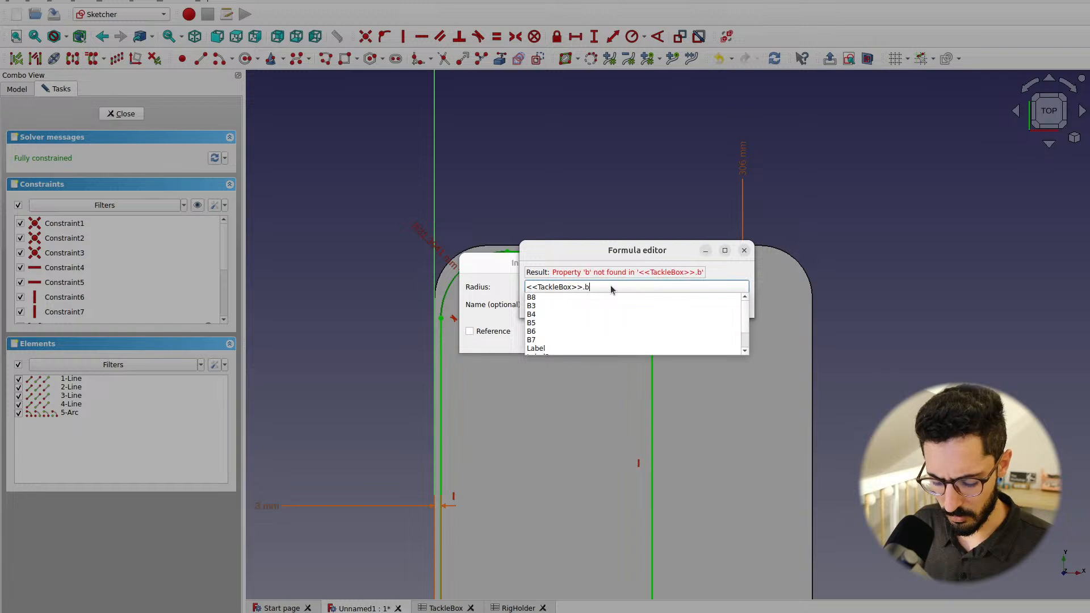
{"action": "key", "text": "Down"}
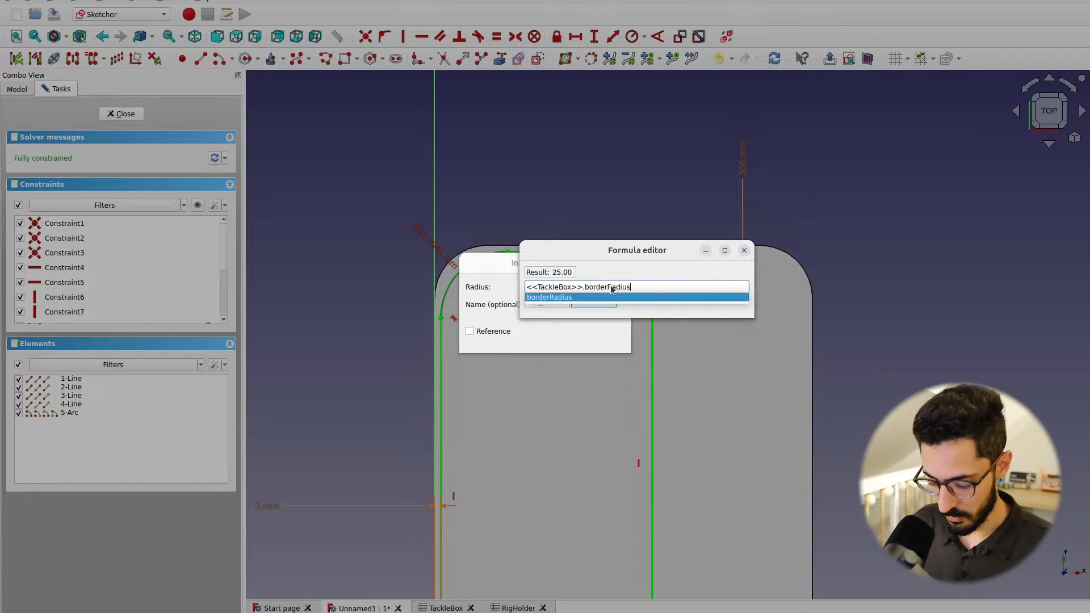
{"action": "type", "text": "- <<TackleBox>>.thic"}
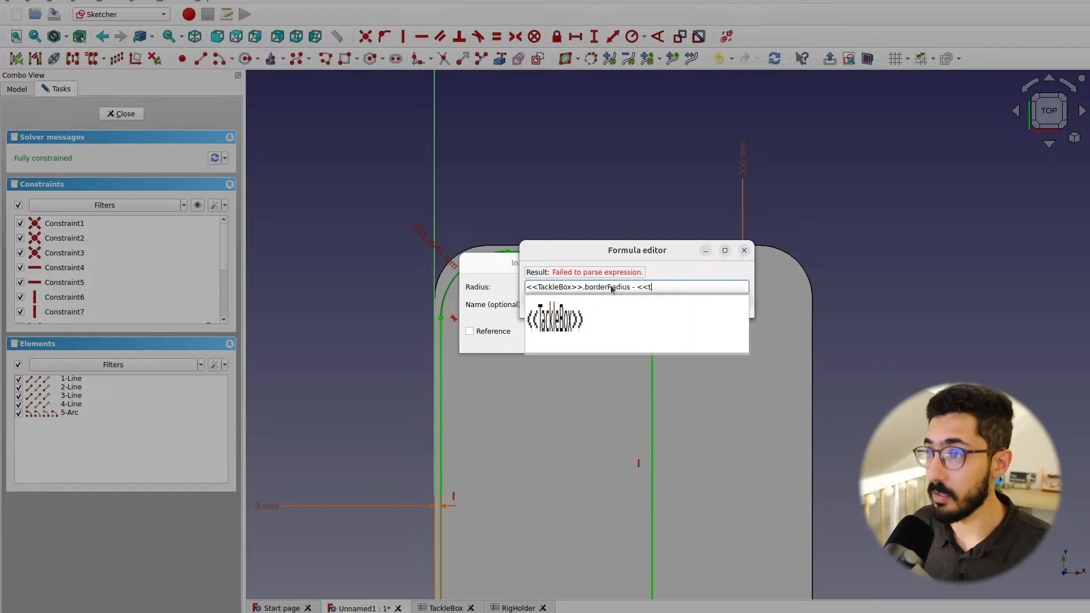
{"action": "type", "text": "kness"}
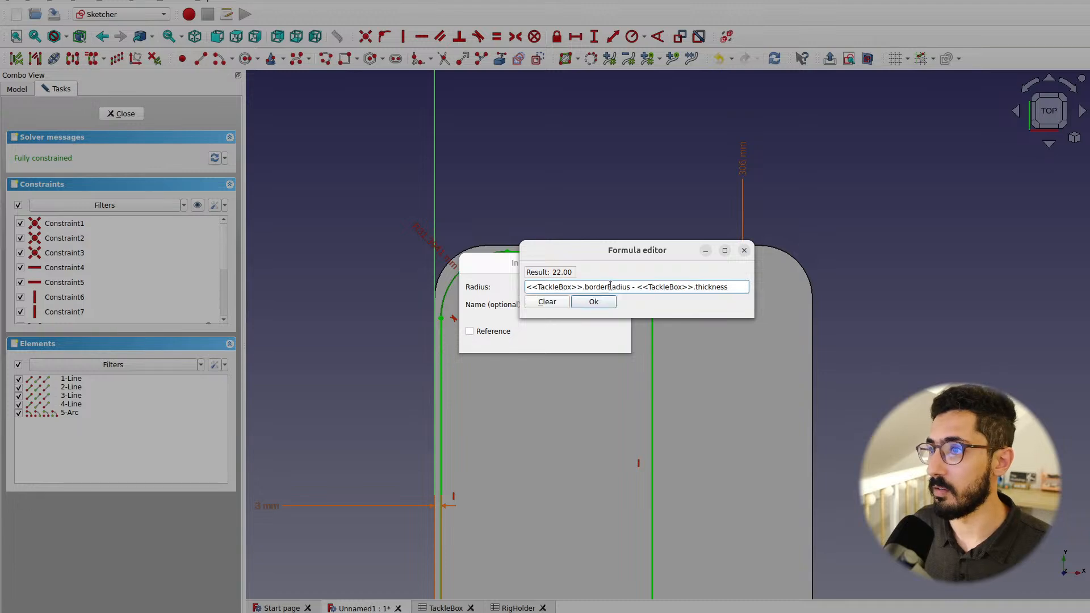
{"action": "left_click", "coordinate": [596, 302]}
{"action": "left_click", "coordinate": [601, 340]}
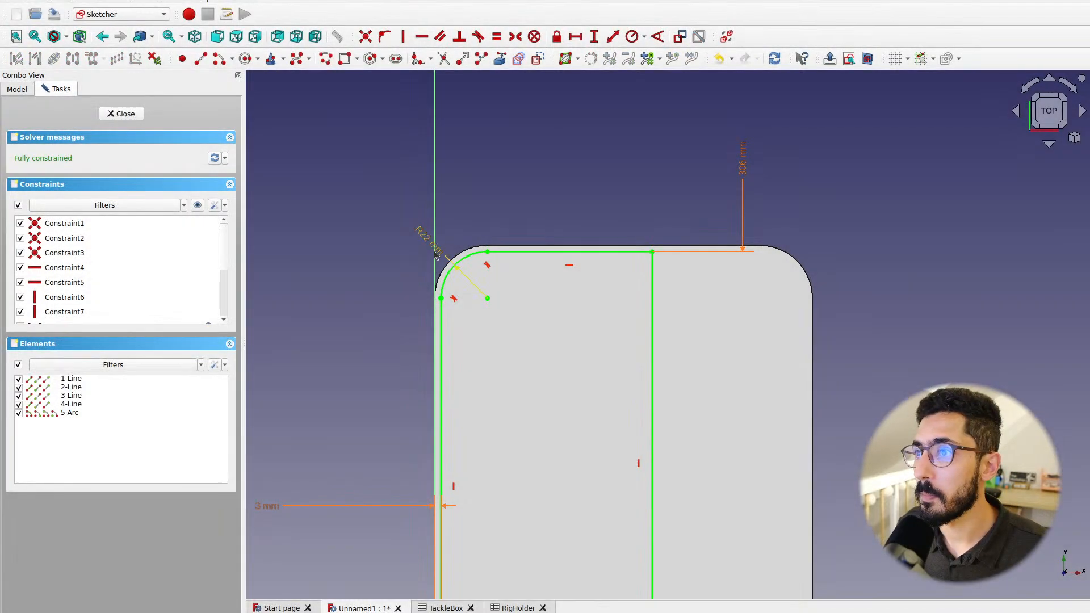
Move the radius label further away from the rounded corner and close the second compartment's sketch
{"action": "left_click_drag", "start_coordinate": [445, 223], "coordinate": [466, 186]}
{"action": "scroll", "coordinate": [292, 341], "scroll_direction": "down", "scroll_amount": 5}
{"action": "mouse_move", "coordinate": [322, 373]}
{"action": "middle_mouse_down"}
{"action": "mouse_move", "coordinate": [394, 355]}
{"action": "mouse_move", "coordinate": [459, 372]}
{"action": "middle_mouse_up"}
{"action": "scroll", "coordinate": [490, 356], "scroll_direction": "up", "scroll_amount": 4}
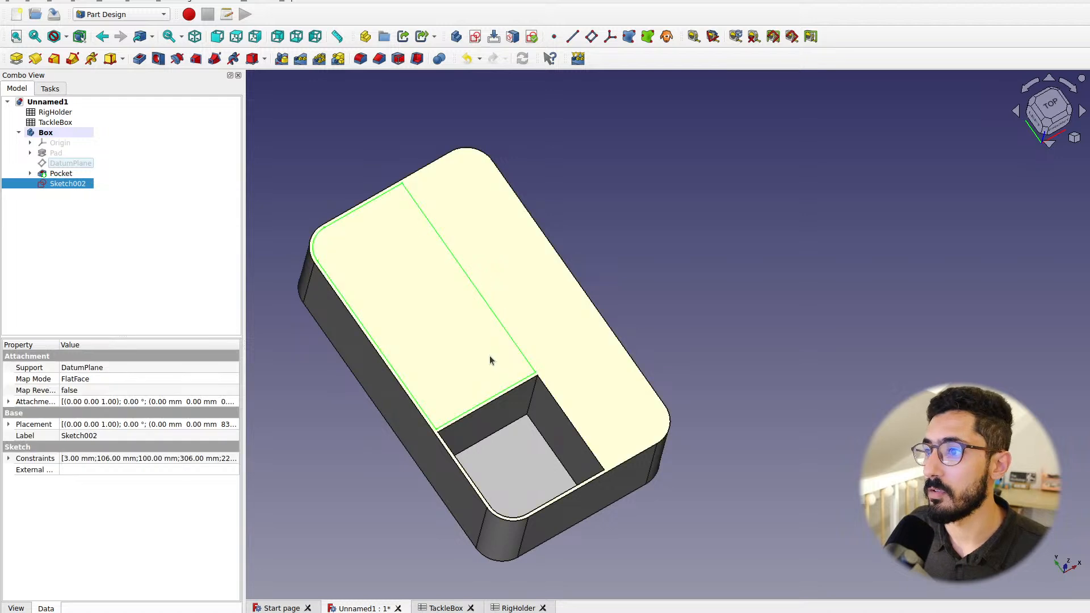
{"action": "scroll", "coordinate": [540, 332], "scroll_direction": "down", "scroll_amount": 2}
{"action": "scroll", "coordinate": [540, 332], "scroll_direction": "up", "scroll_amount": 2}
Pocket the second compartment's sketch into the box with its length set to <<TackleBox>>.SectionHeight
{"action": "left_click", "coordinate": [37, 193]}
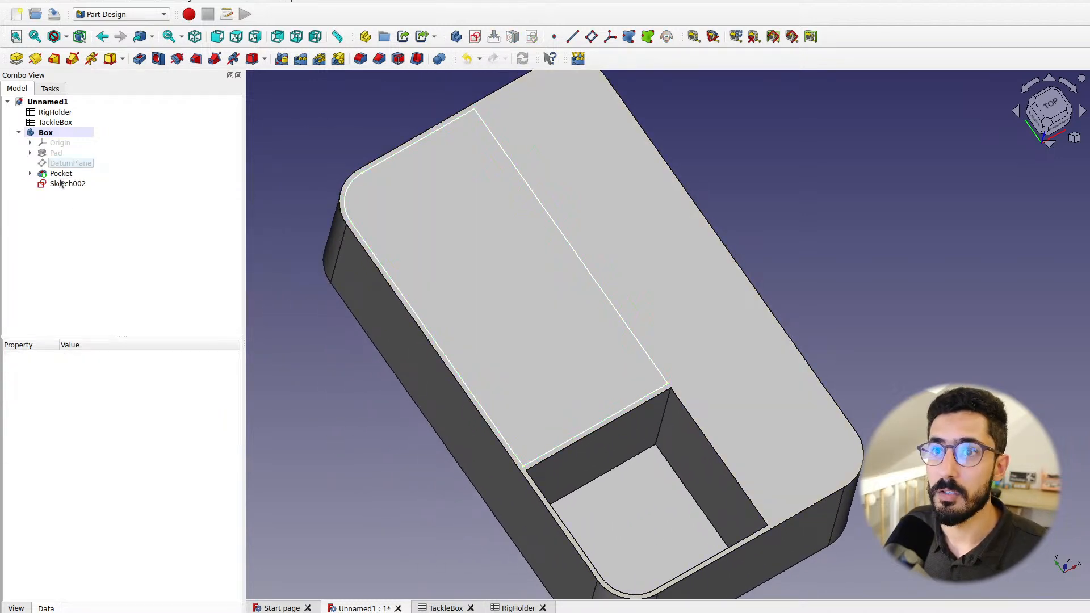
{"action": "left_click", "coordinate": [63, 187]}
{"action": "left_click", "coordinate": [140, 59]}
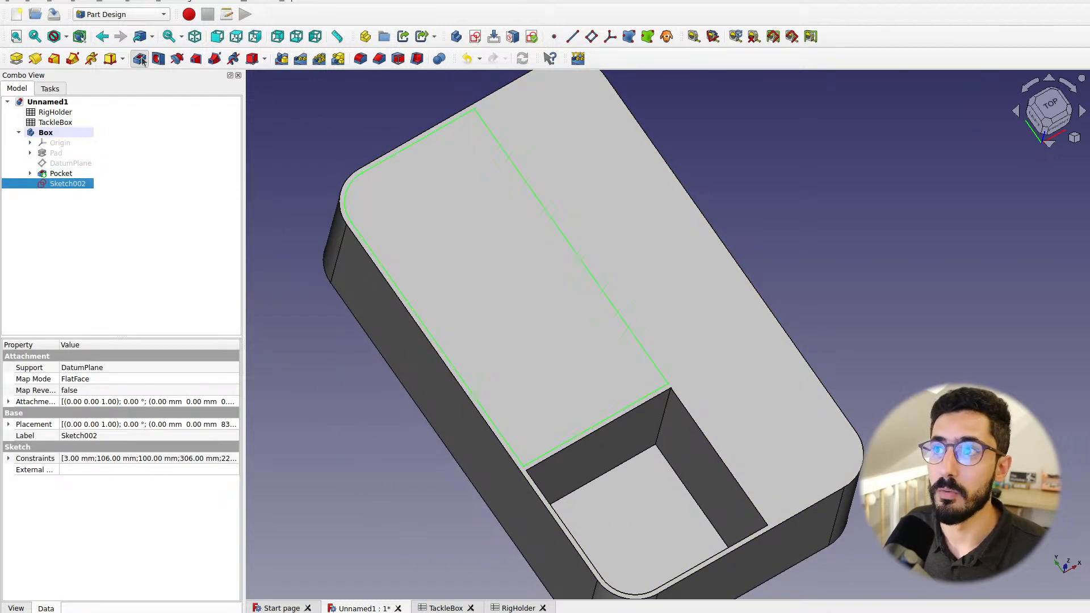
{"action": "left_click", "coordinate": [213, 176]}
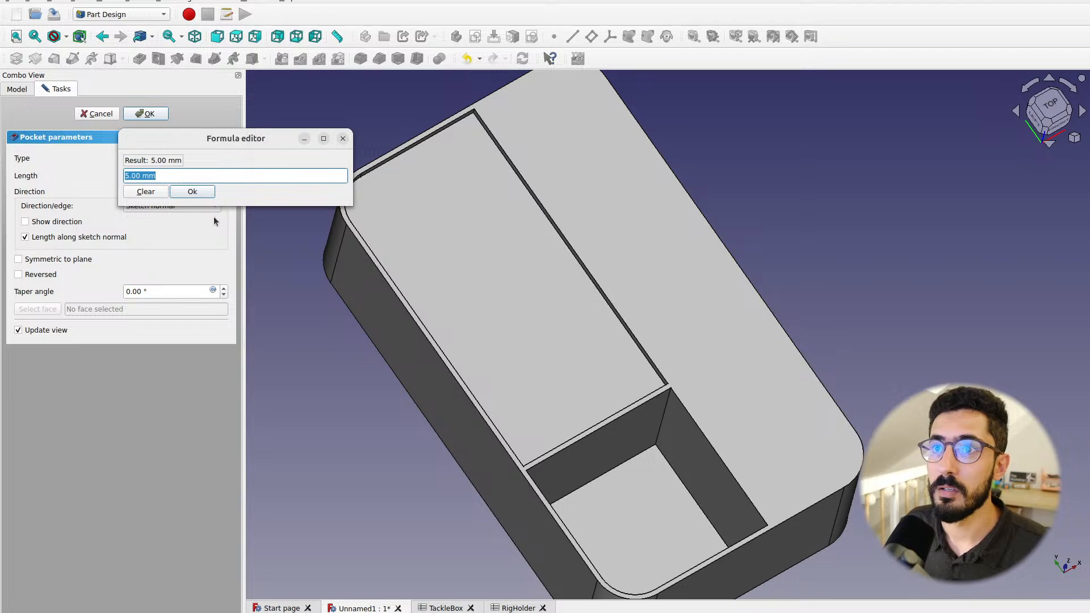
{"action": "type", "text": "<<"}
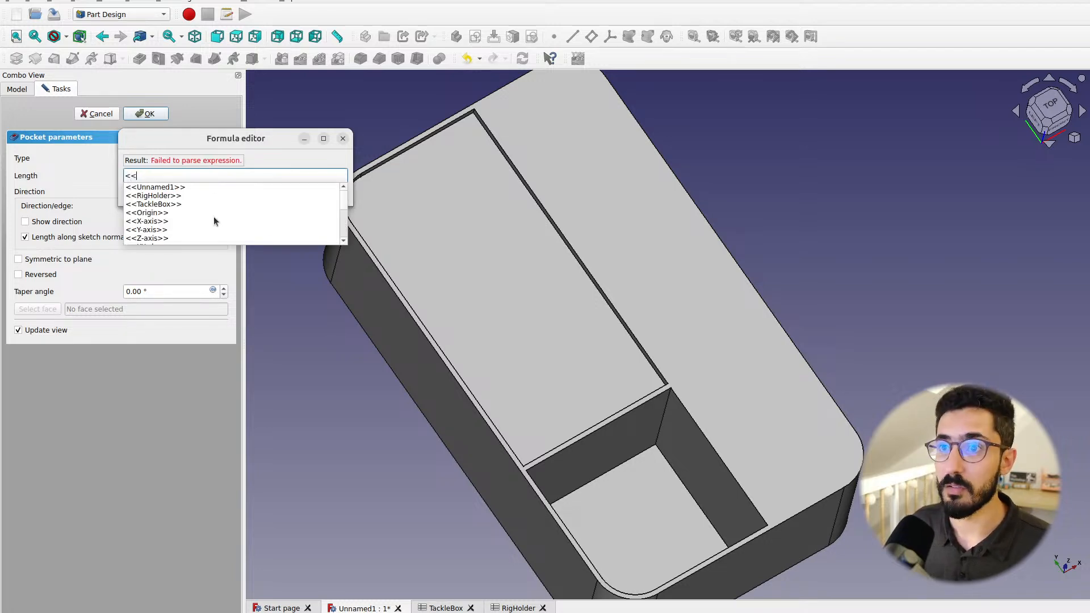
{"action": "key", "text": "Down"}
{"action": "key", "text": "Down"}
{"action": "key", "text": "Down"}
{"action": "key", "text": "Return"}
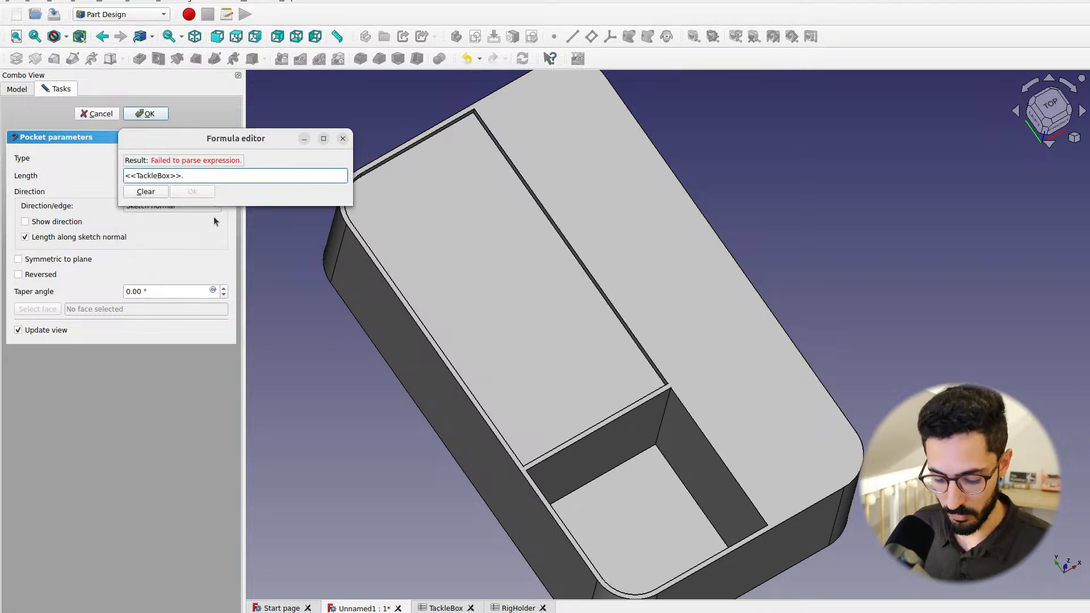
{"action": "type", "text": "se"}
{"action": "key", "text": "Down"}
{"action": "key", "text": "Down"}
{"action": "key", "text": "Down"}
{"action": "key", "text": "Down"}
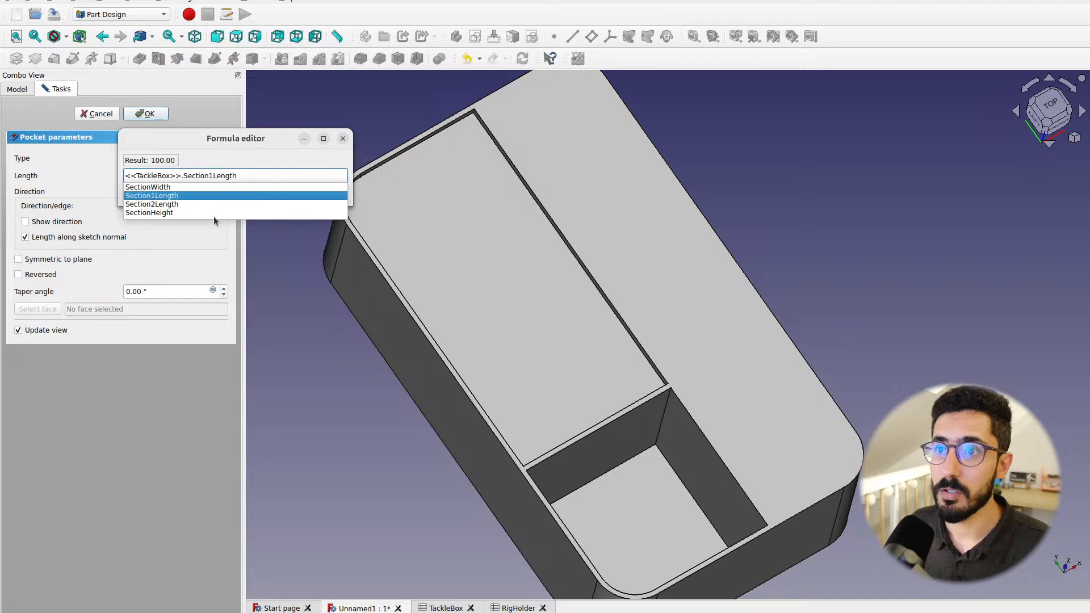
{"action": "key", "text": "Return"}
{"action": "left_click", "coordinate": [193, 192]}
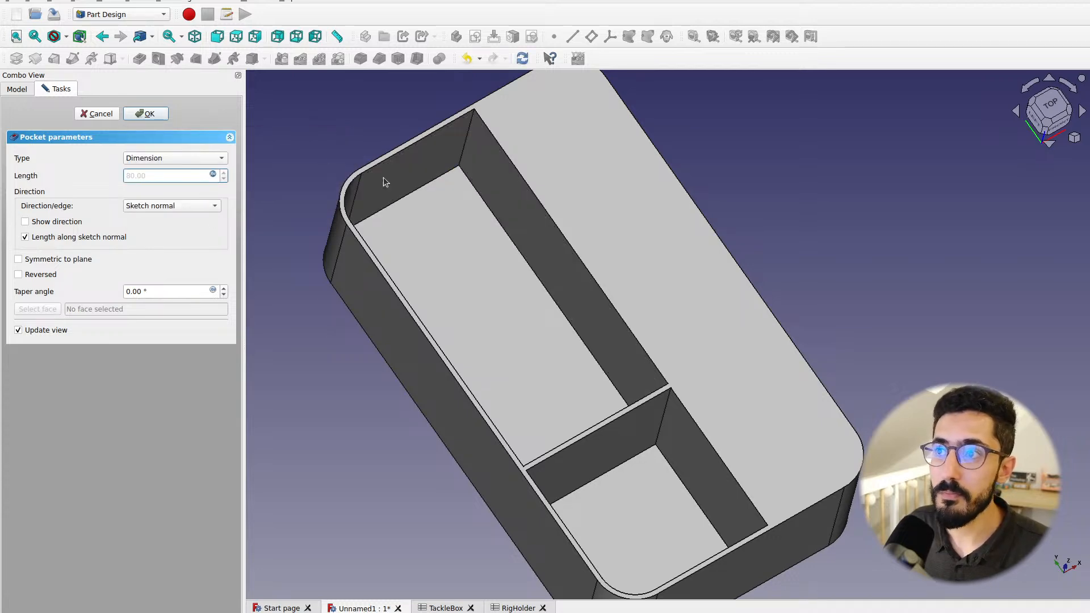
{"action": "left_click", "coordinate": [146, 113]}
Set Section2Length to 150 in the TackleBox spreadsheet and check the resized compartments in the 3D model
{"action": "mouse_move", "coordinate": [458, 301]}
{"action": "middle_mouse_down"}
{"action": "mouse_move", "coordinate": [459, 321]}
{"action": "mouse_move", "coordinate": [401, 306]}
{"action": "mouse_move", "coordinate": [460, 314]}
{"action": "mouse_move", "coordinate": [475, 332]}
{"action": "mouse_move", "coordinate": [467, 311]}
{"action": "middle_mouse_up"}
{"action": "scroll", "coordinate": [474, 332], "scroll_direction": "down", "scroll_amount": 3}
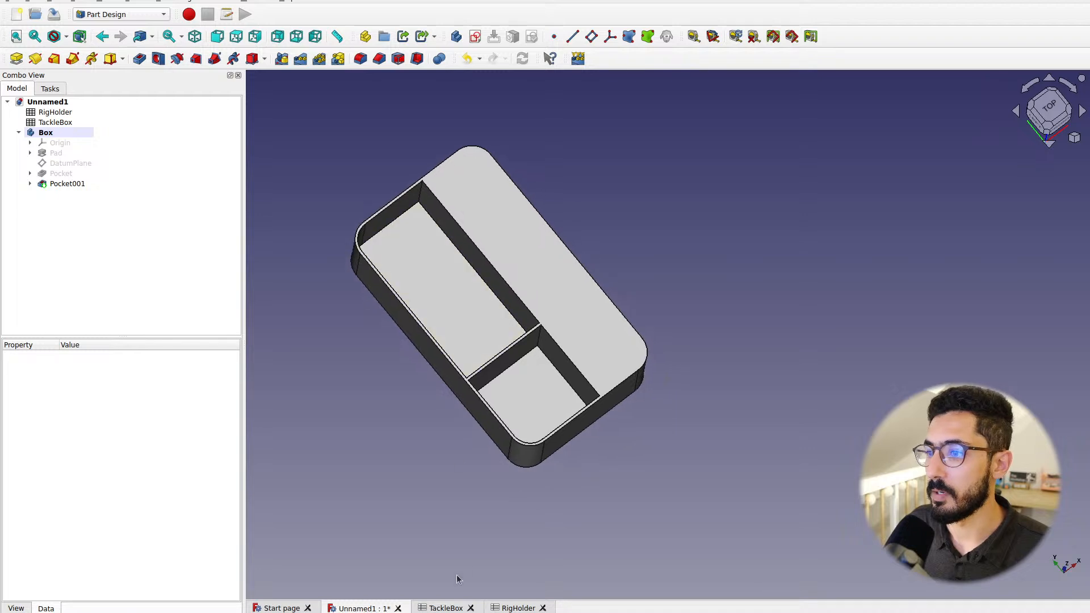
{"action": "left_click", "coordinate": [448, 608]}
{"action": "left_click", "coordinate": [400, 180]}
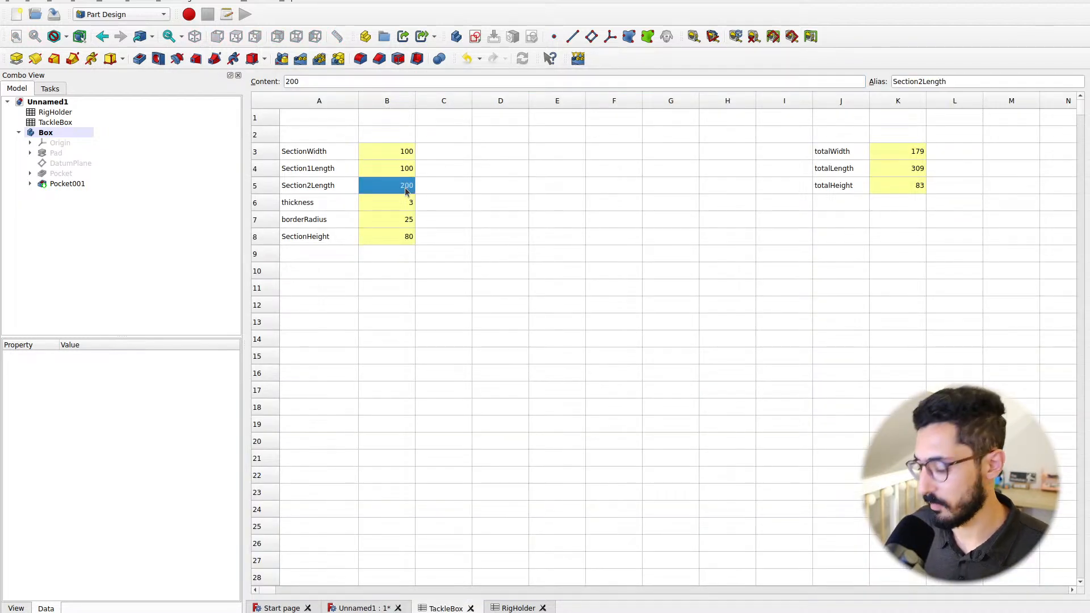
{"action": "type", "text": "150"}
{"action": "key", "text": "Return"}
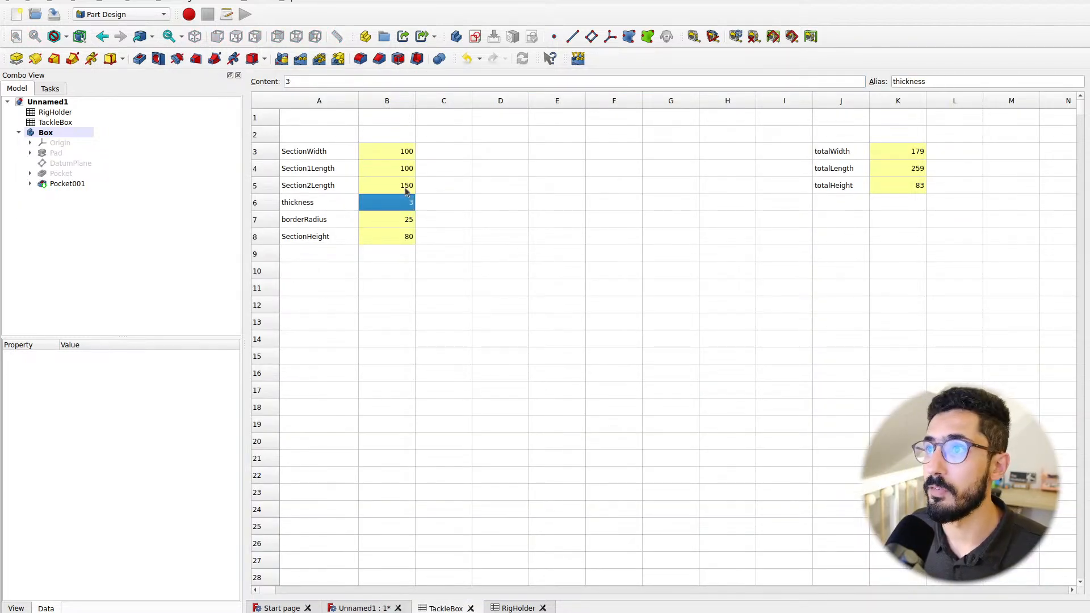
{"action": "left_click", "coordinate": [381, 607]}
{"action": "middle_click_drag", "start_coordinate": [461, 353], "coordinate": [435, 377]}
{"action": "scroll", "coordinate": [514, 357], "scroll_direction": "up", "scroll_amount": 3}
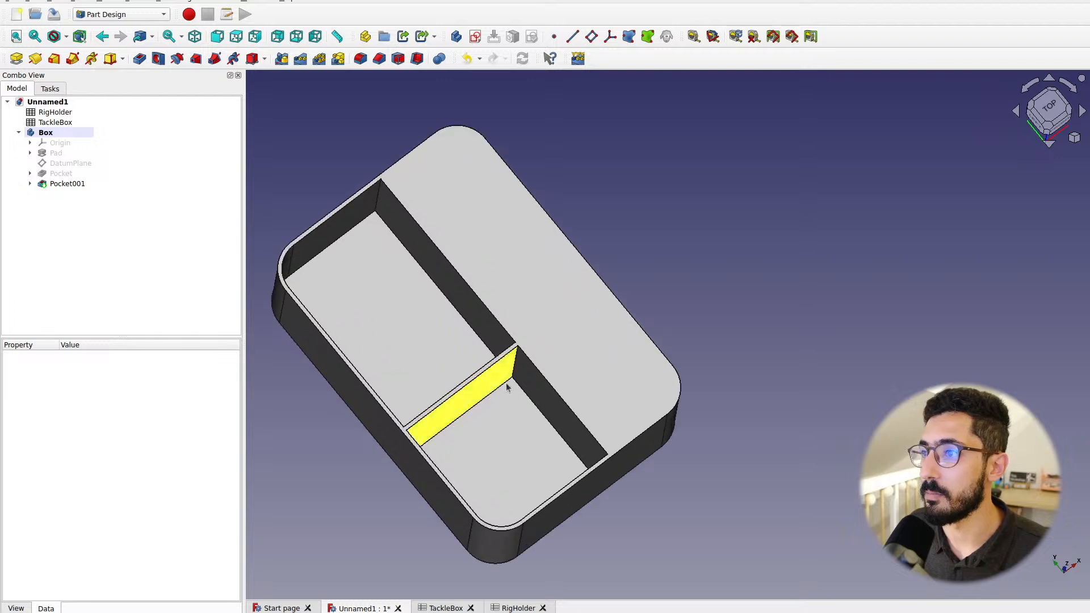
{"action": "middle_click_drag", "start_coordinate": [509, 385], "coordinate": [484, 401]}
Set SectionWidth to 120 in the TackleBox spreadsheet and check the widened compartments in the 3D model
{"action": "left_click", "coordinate": [446, 608]}
{"action": "left_click", "coordinate": [391, 185]}
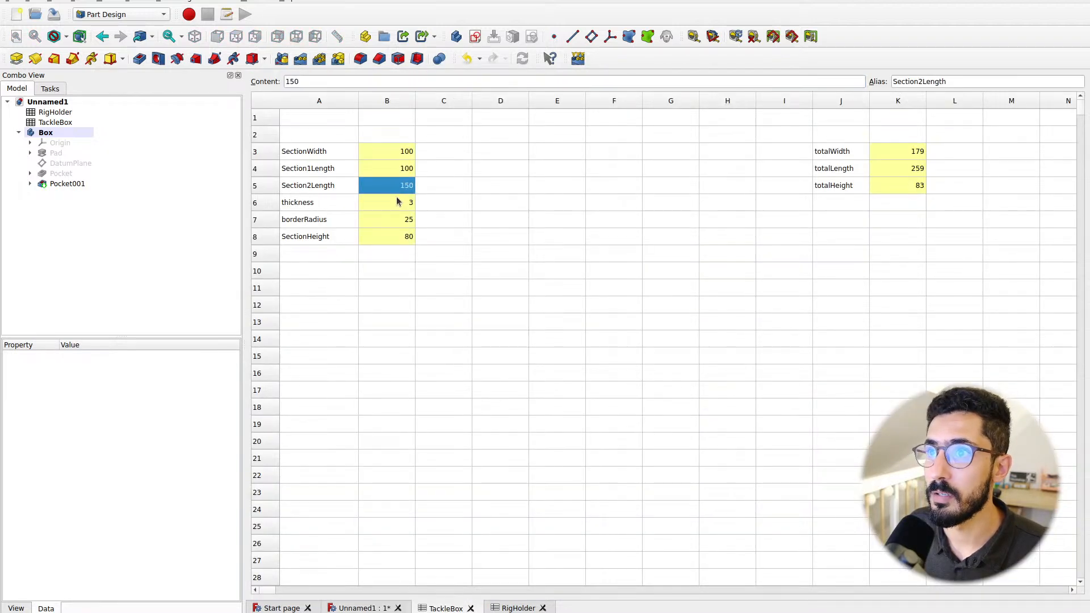
{"action": "left_click", "coordinate": [391, 154]}
{"action": "type", "text": "120"}
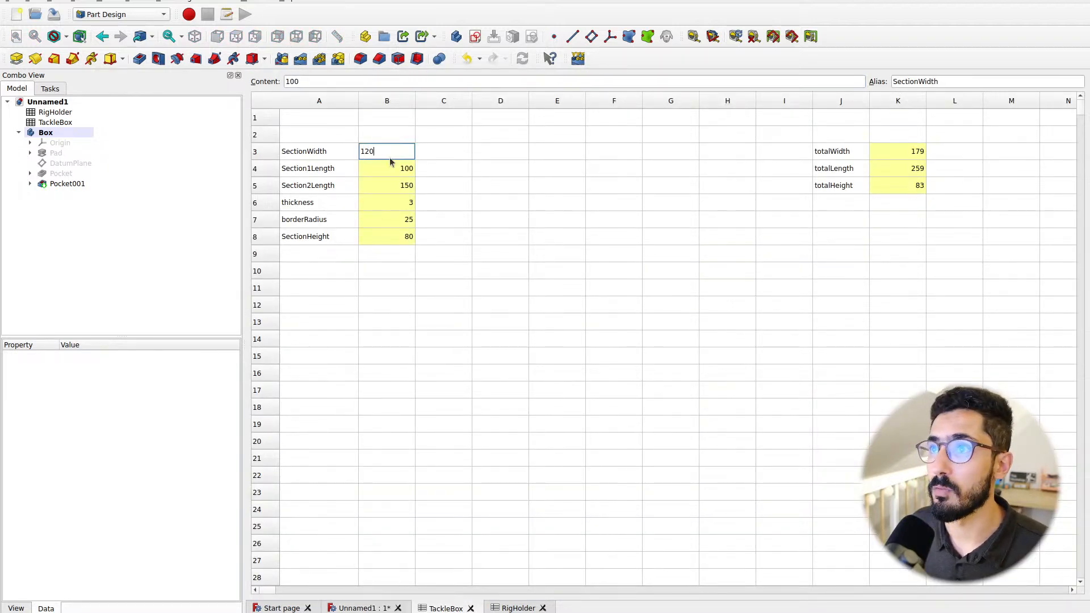
{"action": "key", "text": "Return"}
{"action": "left_click", "coordinate": [366, 608]}
{"action": "scroll", "coordinate": [518, 414], "scroll_direction": "down", "scroll_amount": 2}
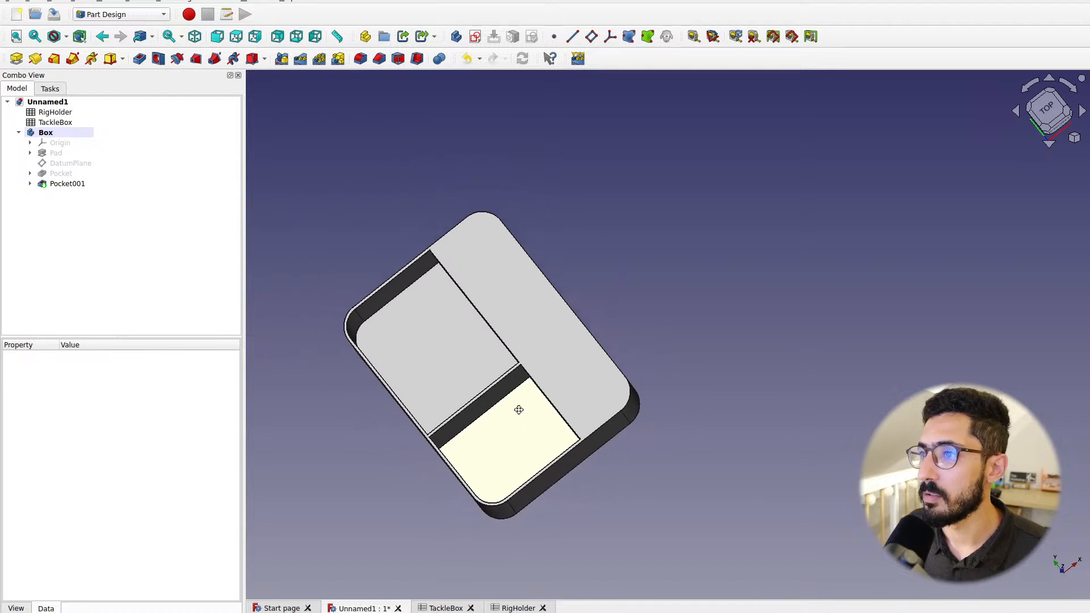
{"action": "middle_click_drag", "start_coordinate": [518, 409], "coordinate": [568, 443]}
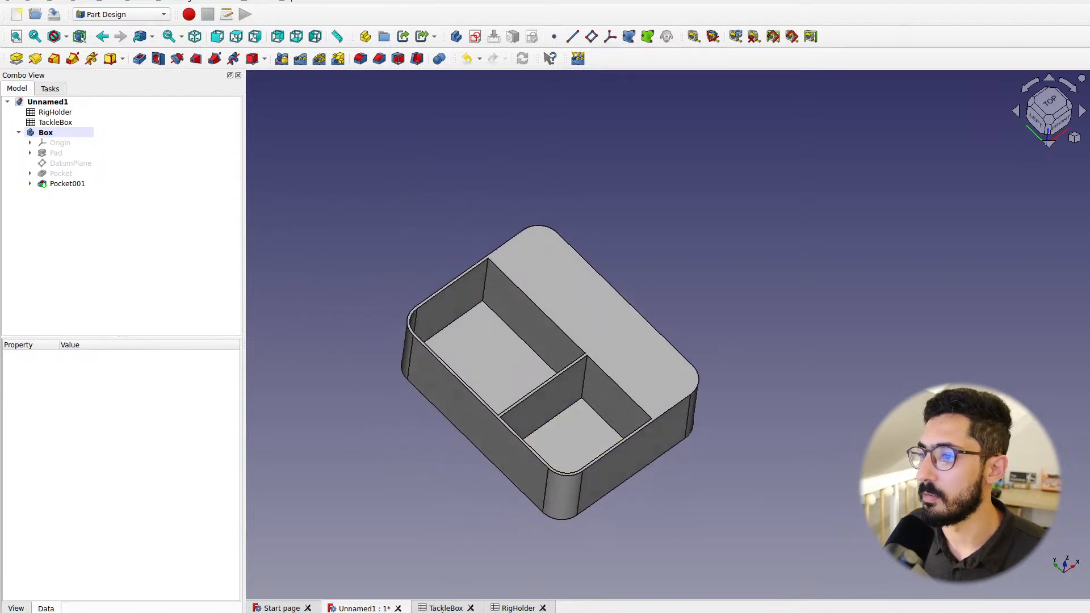
Review the totalWidth, totalLength and totalHeight cells in the TackleBox spreadsheet against the 3D box
{"action": "left_click", "coordinate": [447, 607]}
{"action": "left_click_drag", "start_coordinate": [905, 152], "coordinate": [906, 183]}
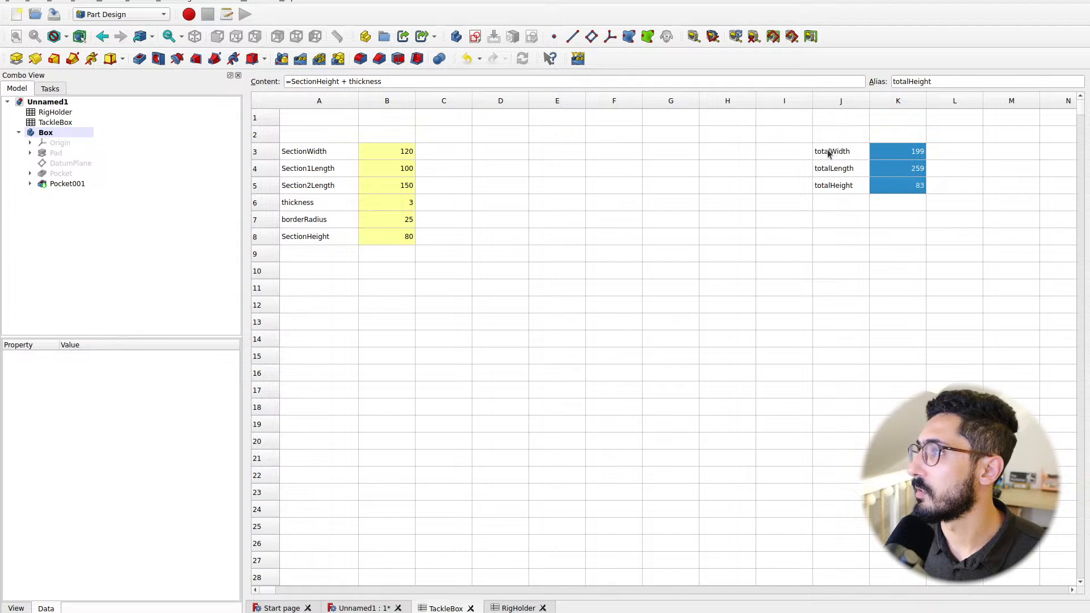
{"action": "left_click_drag", "start_coordinate": [827, 152], "coordinate": [903, 183]}
{"action": "left_click", "coordinate": [898, 203]}
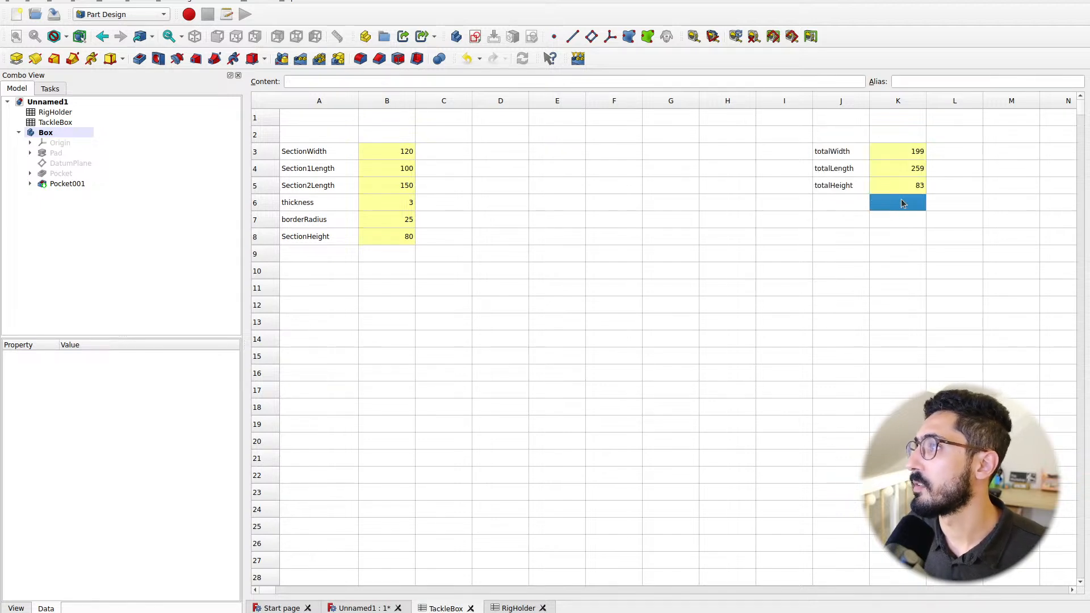
{"action": "left_click", "coordinate": [359, 608]}
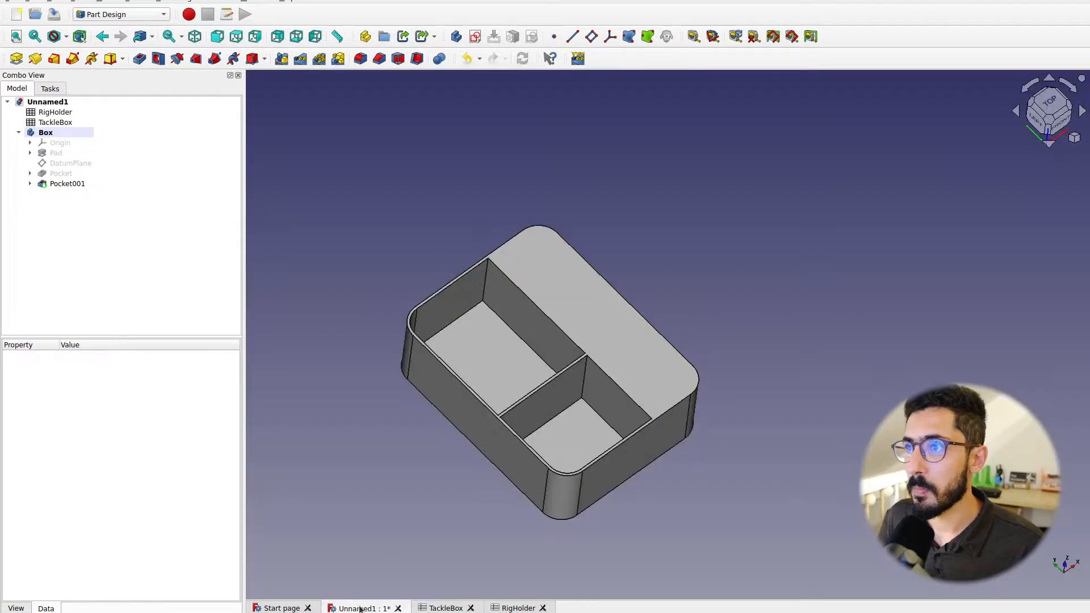
{"action": "left_click", "coordinate": [445, 609]}
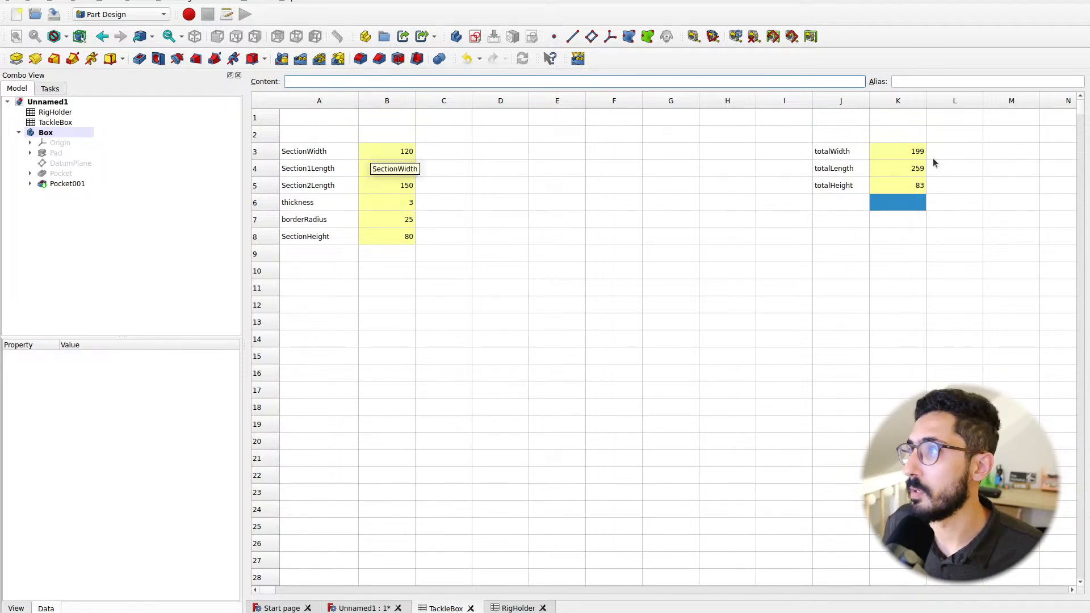
{"action": "left_click_drag", "start_coordinate": [909, 152], "coordinate": [906, 191]}
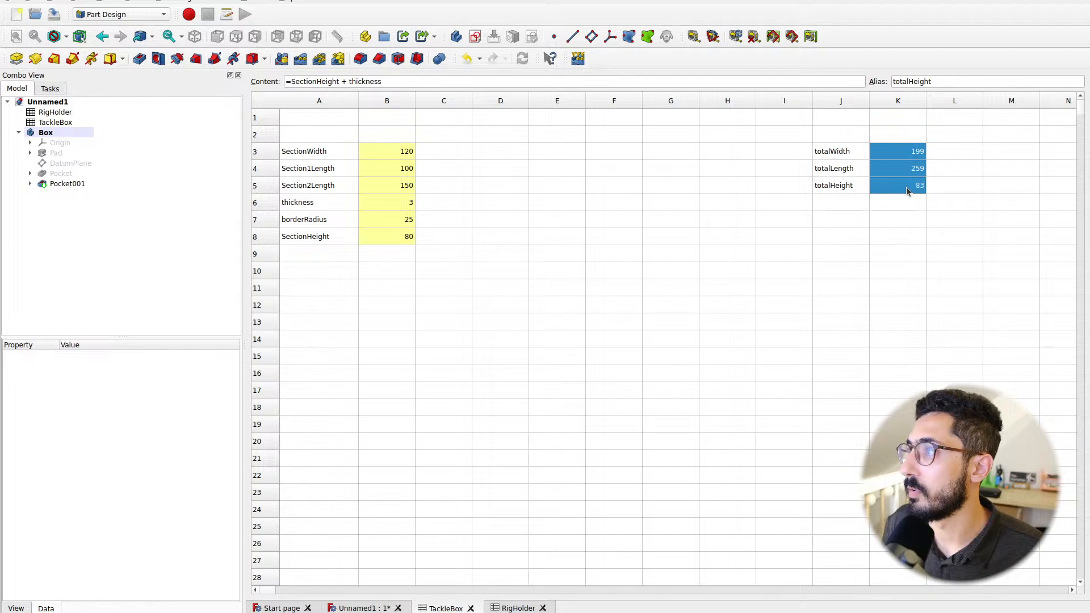
{"action": "left_click", "coordinate": [907, 208]}
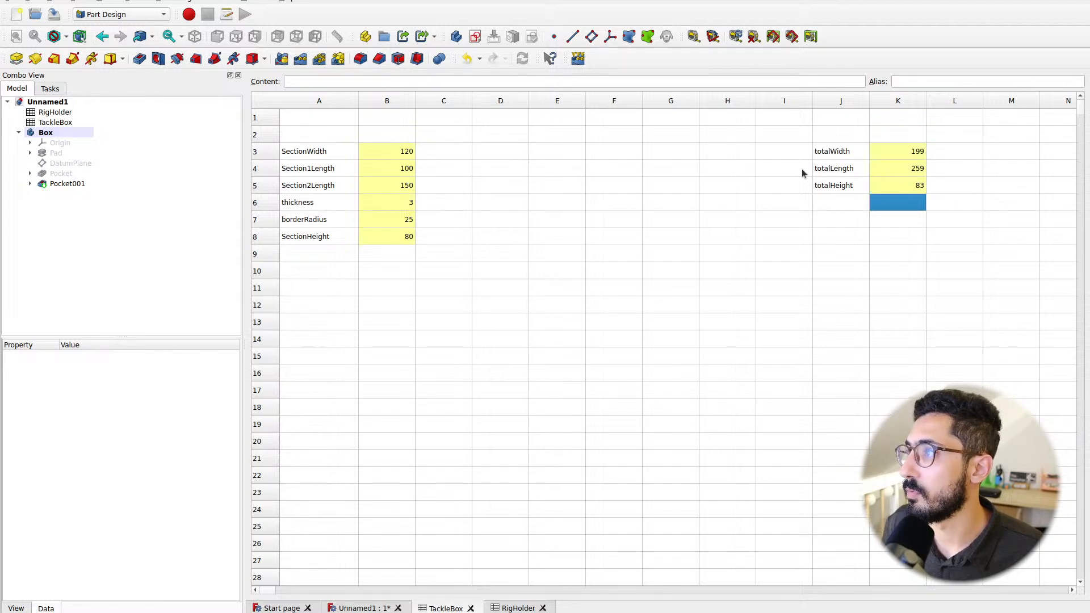
{"action": "left_click", "coordinate": [836, 169]}
{"action": "left_click", "coordinate": [914, 170]}
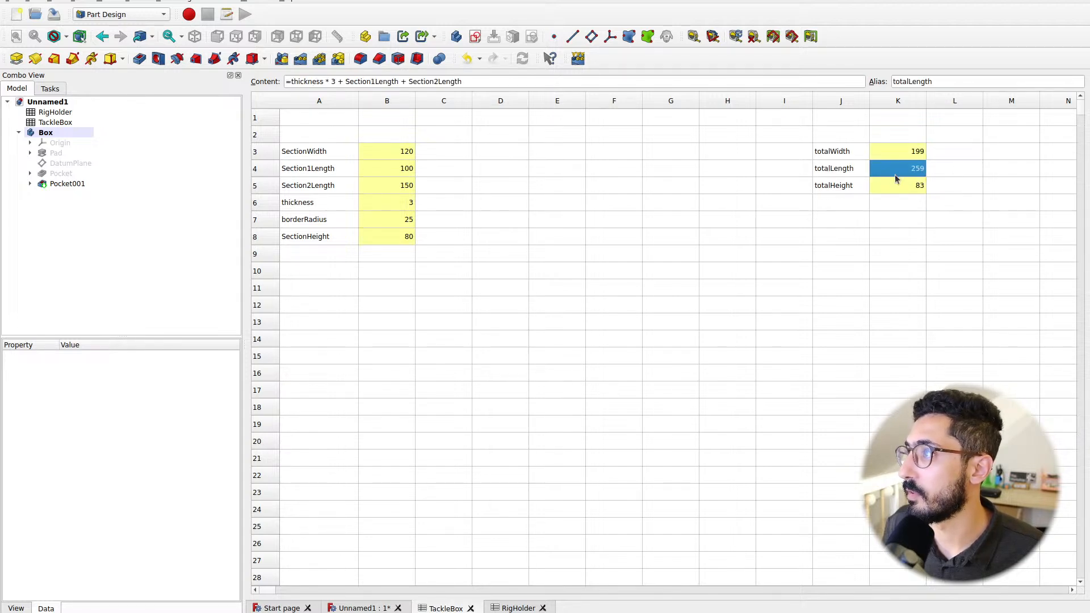
Set Section2Length to 140 in the TackleBox spreadsheet
{"action": "left_click", "coordinate": [400, 171]}
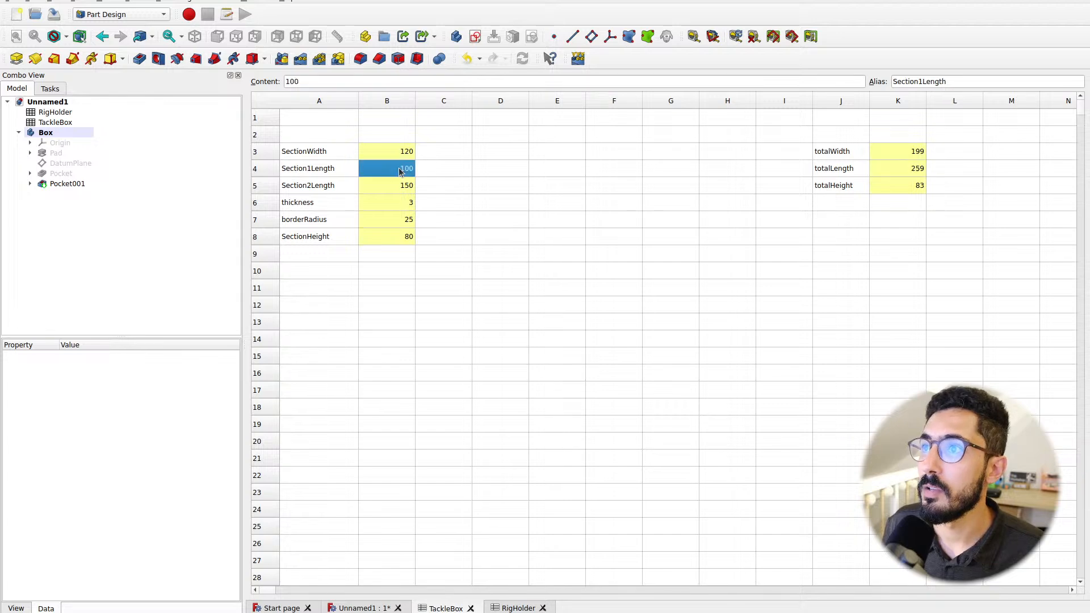
{"action": "left_click", "coordinate": [397, 189]}
{"action": "left_click", "coordinate": [401, 172]}
{"action": "left_click", "coordinate": [397, 190]}
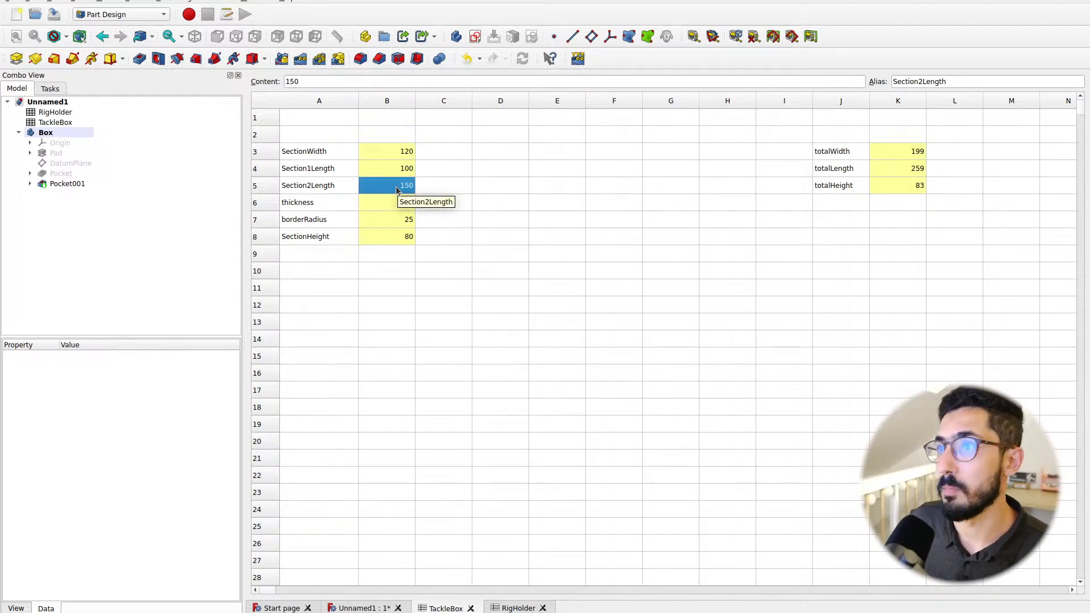
{"action": "type", "text": "130"}
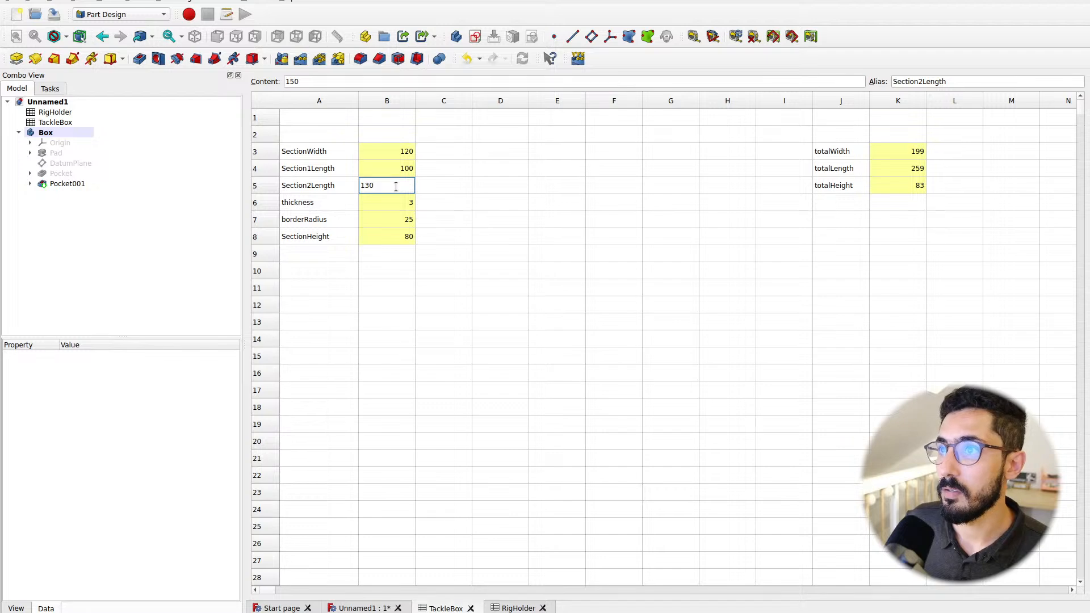
{"action": "key", "text": "BackSpace"}
{"action": "key", "text": "BackSpace"}
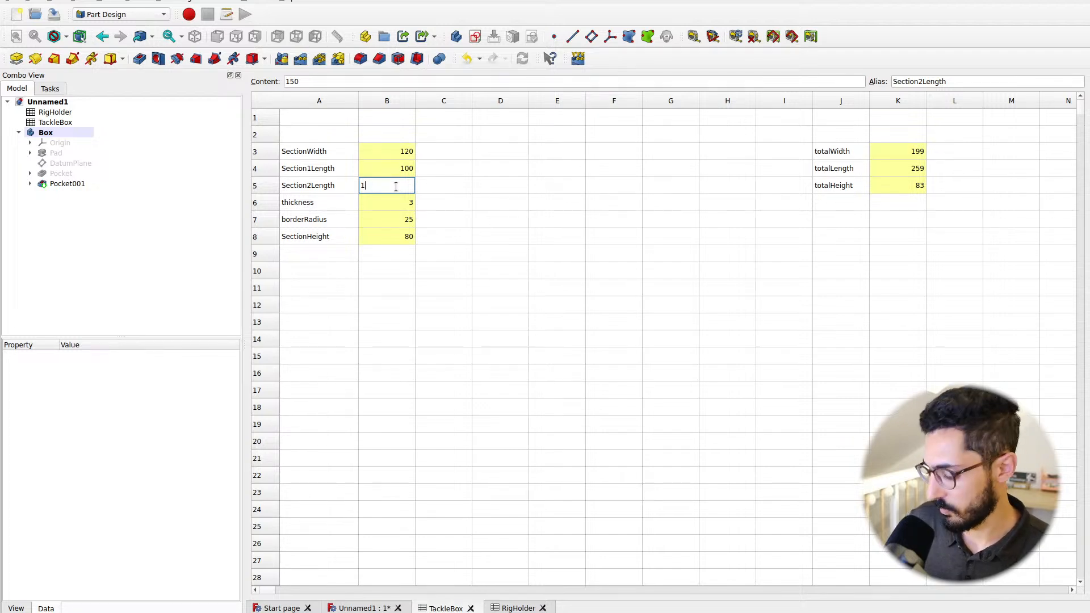
{"action": "type", "text": "40"}
{"action": "key", "text": "Return"}
Set Section1Length to 90 in the TackleBox spreadsheet and review the box's total dimensions
{"action": "key", "text": "Up"}
{"action": "key", "text": "Up"}
{"action": "type", "text": "90"}
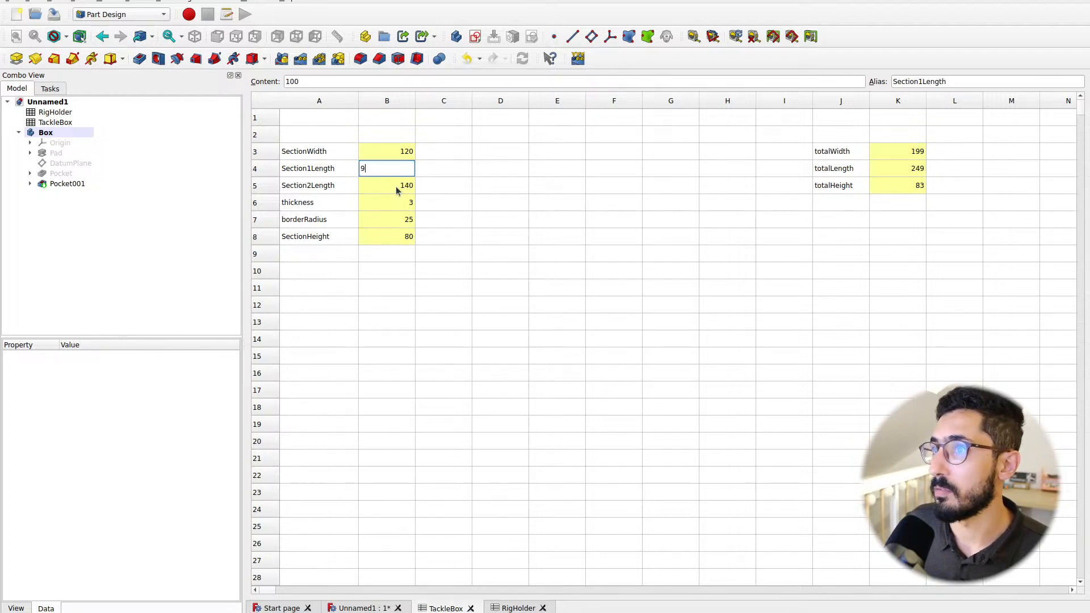
{"action": "key", "text": "Return"}
{"action": "left_click", "coordinate": [909, 170]}
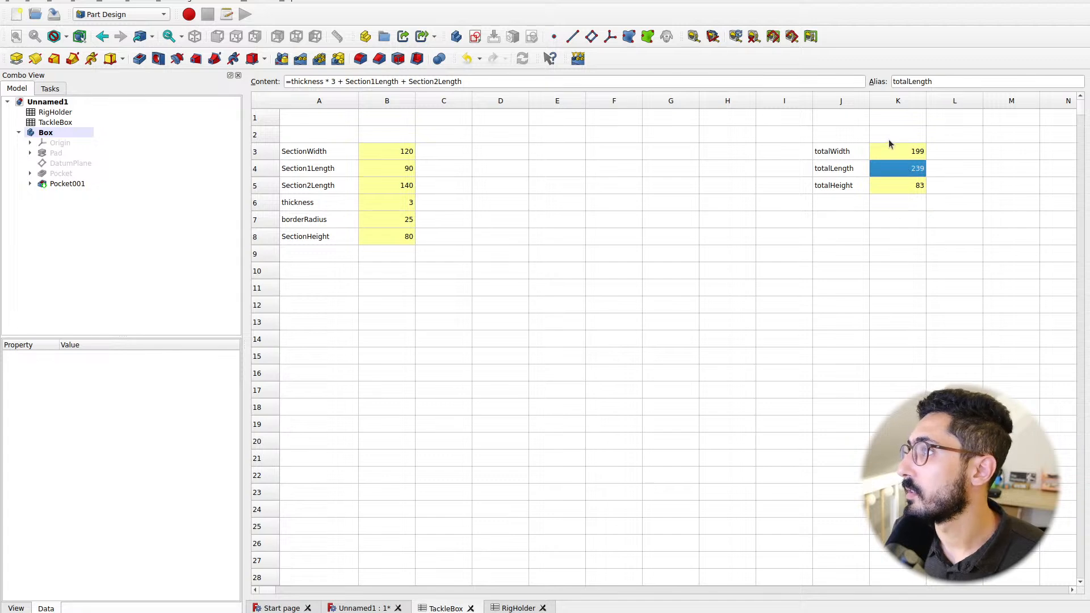
{"action": "left_click_drag", "start_coordinate": [888, 146], "coordinate": [907, 185]}
{"action": "left_click", "coordinate": [906, 216]}
{"action": "left_click", "coordinate": [880, 207]}
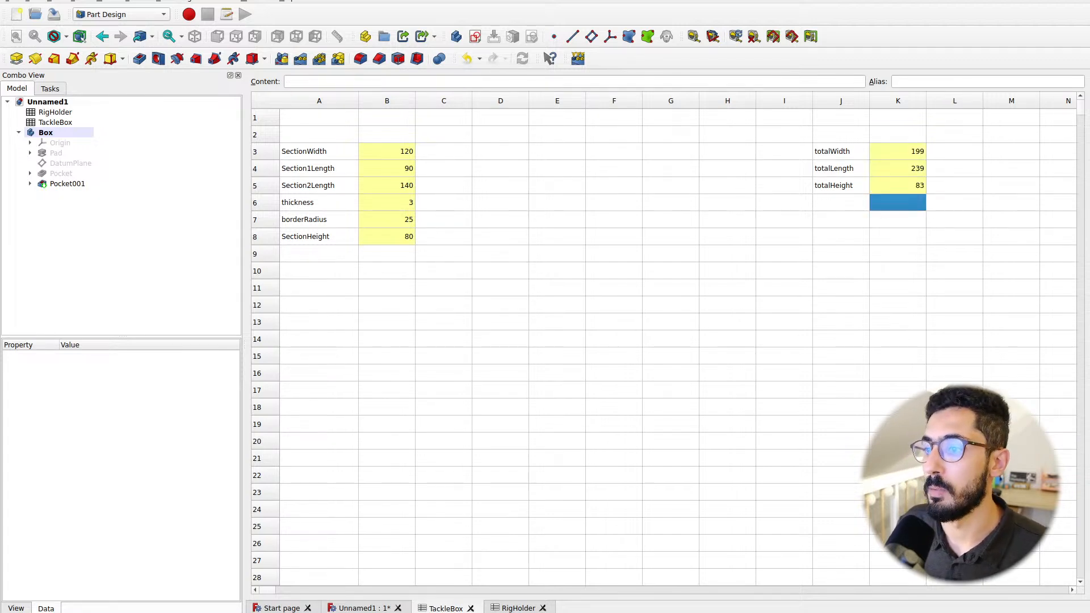
Compare the resized 3D box and its compartments with the reference tackle box photo in the browser
{"action": "left_click", "coordinate": [364, 609]}
{"action": "mouse_move", "coordinate": [533, 448]}
{"action": "middle_mouse_down"}
{"action": "mouse_move", "coordinate": [572, 418]}
{"action": "mouse_move", "coordinate": [562, 430]}
{"action": "mouse_move", "coordinate": [518, 431]}
{"action": "mouse_move", "coordinate": [536, 406]}
{"action": "mouse_move", "coordinate": [560, 428]}
{"action": "mouse_move", "coordinate": [550, 443]}
{"action": "middle_mouse_up"}
{"action": "key", "text": "alt+Tab"}
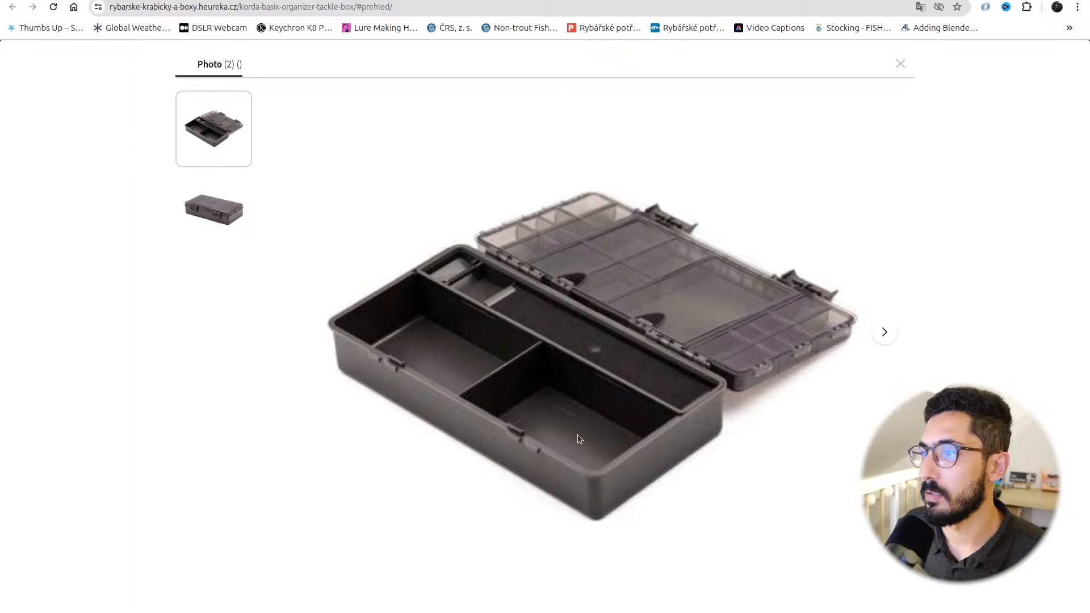
{"action": "key", "text": "ctrl+alt+Right"}
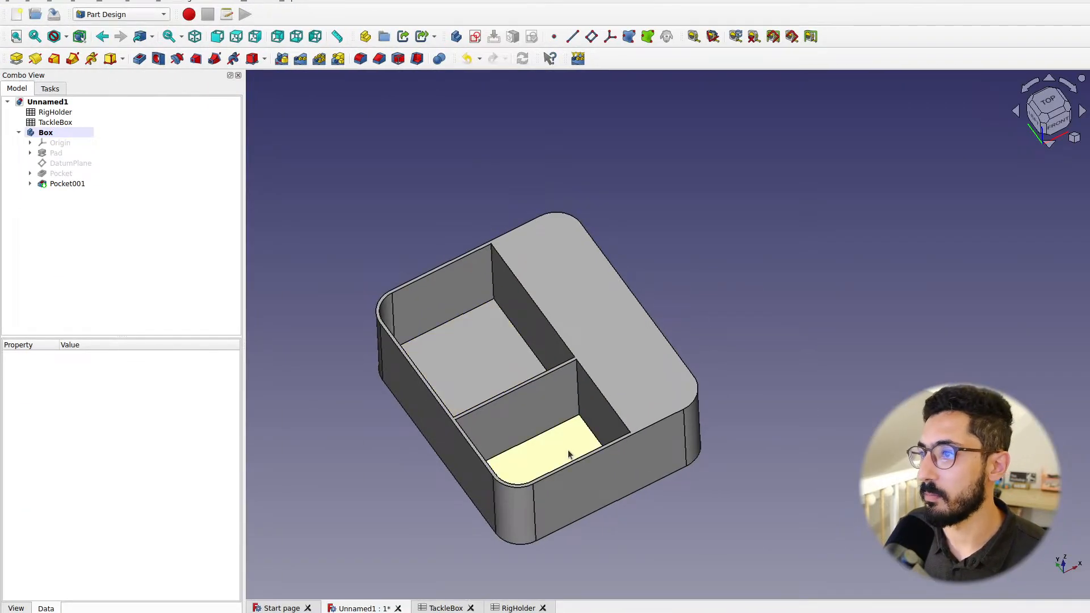
{"action": "middle_click_drag", "start_coordinate": [568, 451], "coordinate": [517, 500]}
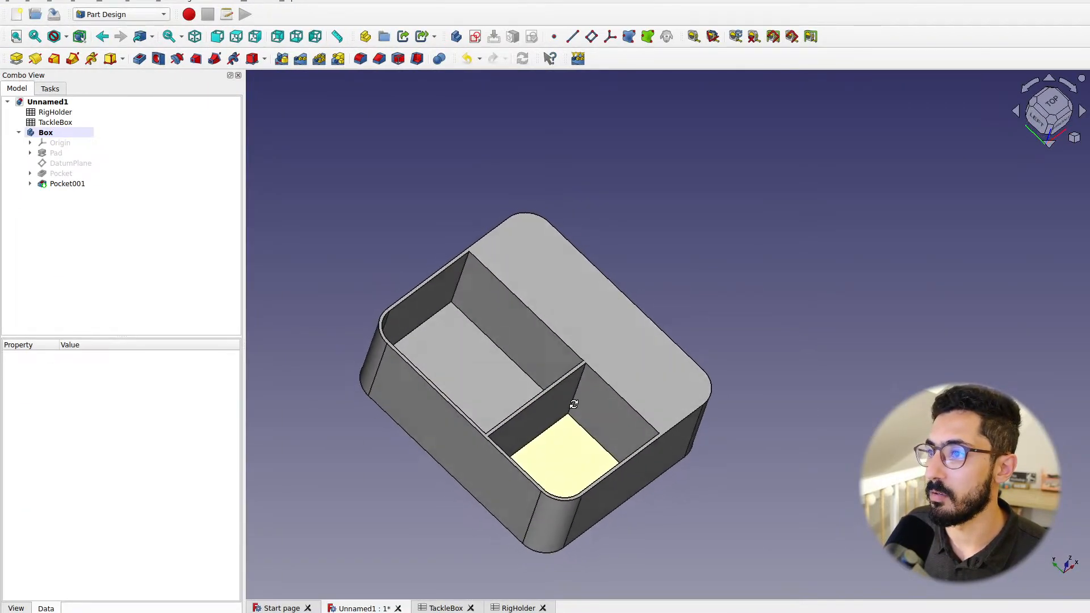
{"action": "middle_click_drag", "start_coordinate": [600, 463], "coordinate": [559, 389]}
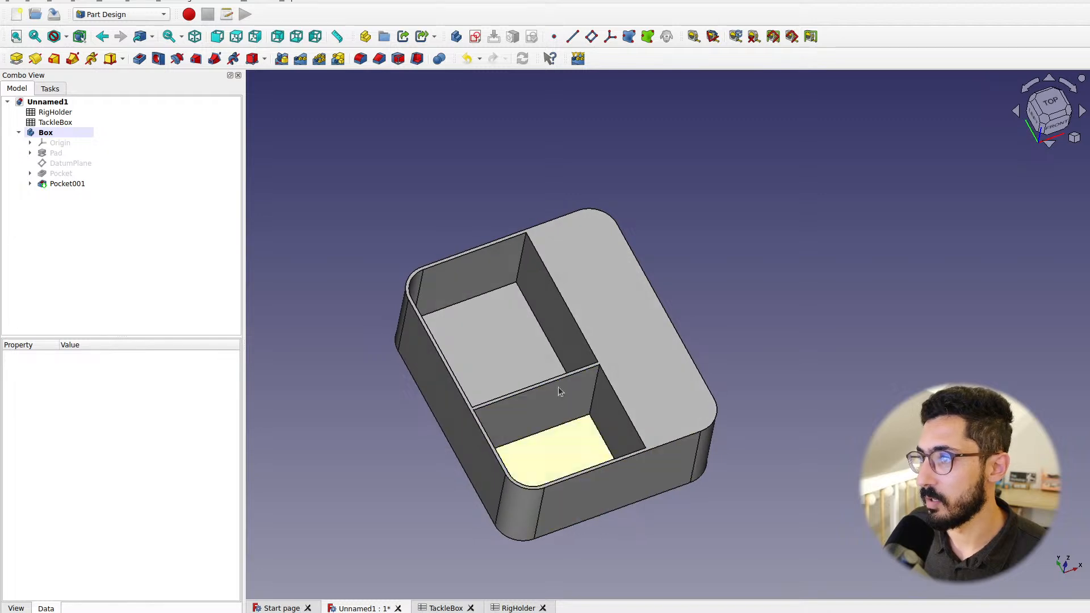
{"action": "middle_click_drag", "start_coordinate": [563, 453], "coordinate": [549, 457]}
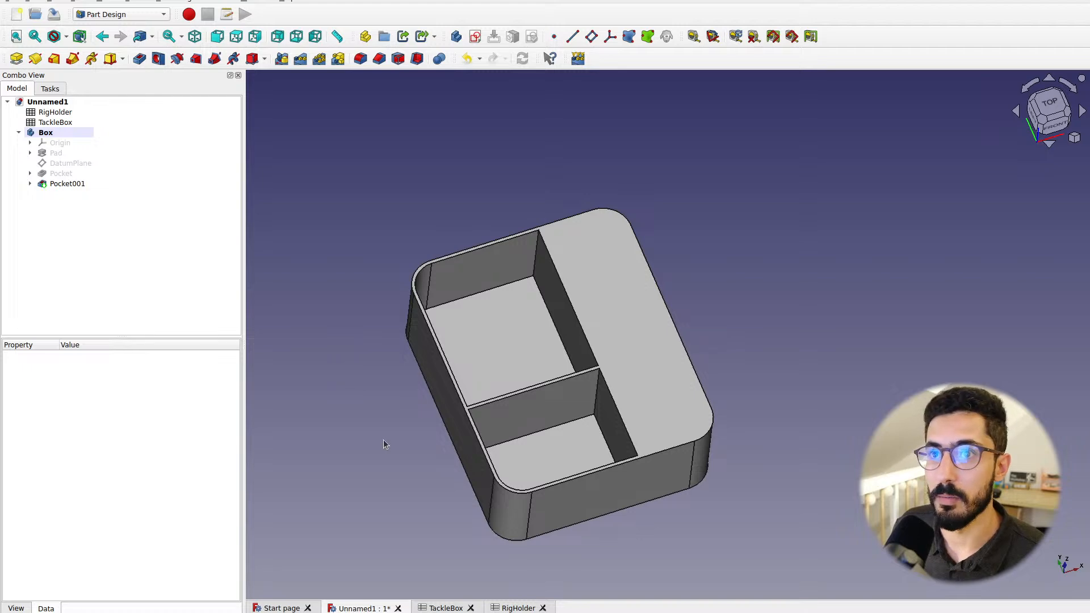
Start saving the document and create a new folder named TackleBox inside the Desktop's FreeCad folder
{"action": "key", "text": "ctrl+s"}
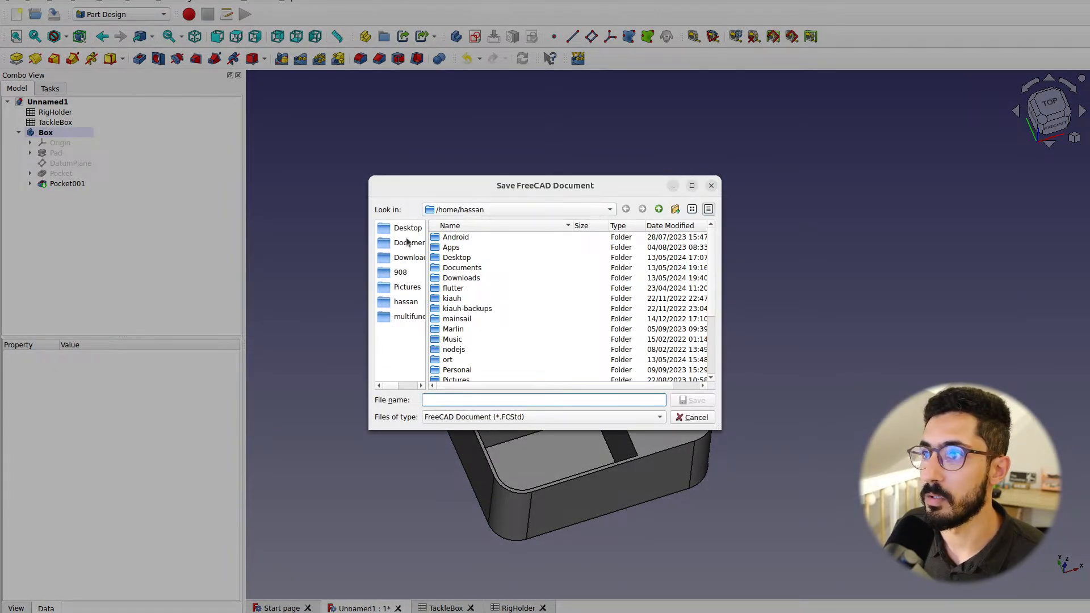
{"action": "left_click", "coordinate": [407, 230]}
{"action": "double_click", "coordinate": [463, 247]}
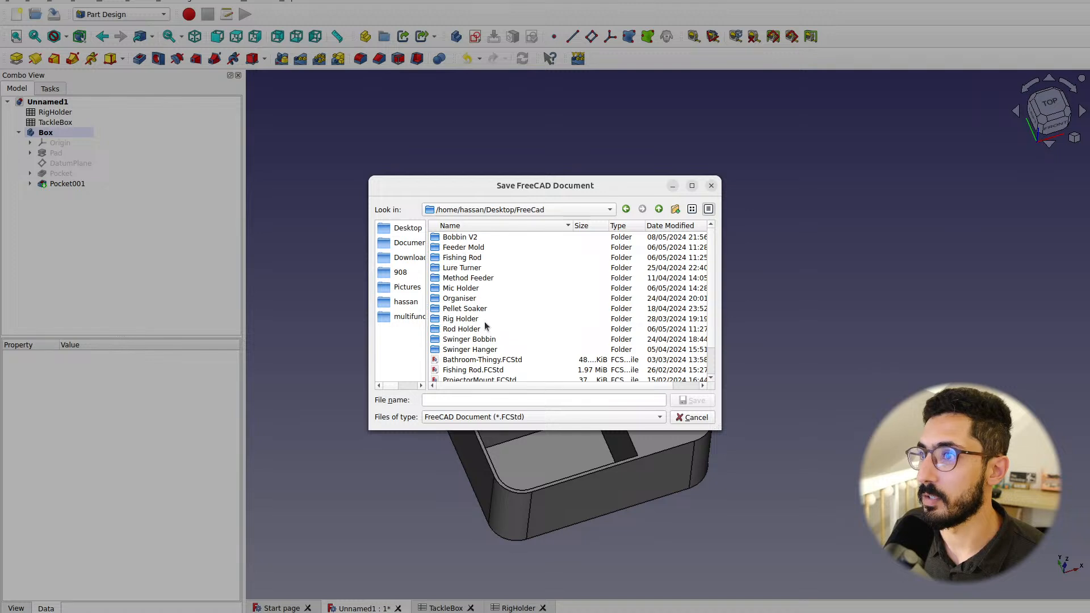
{"action": "left_click", "coordinate": [676, 209]}
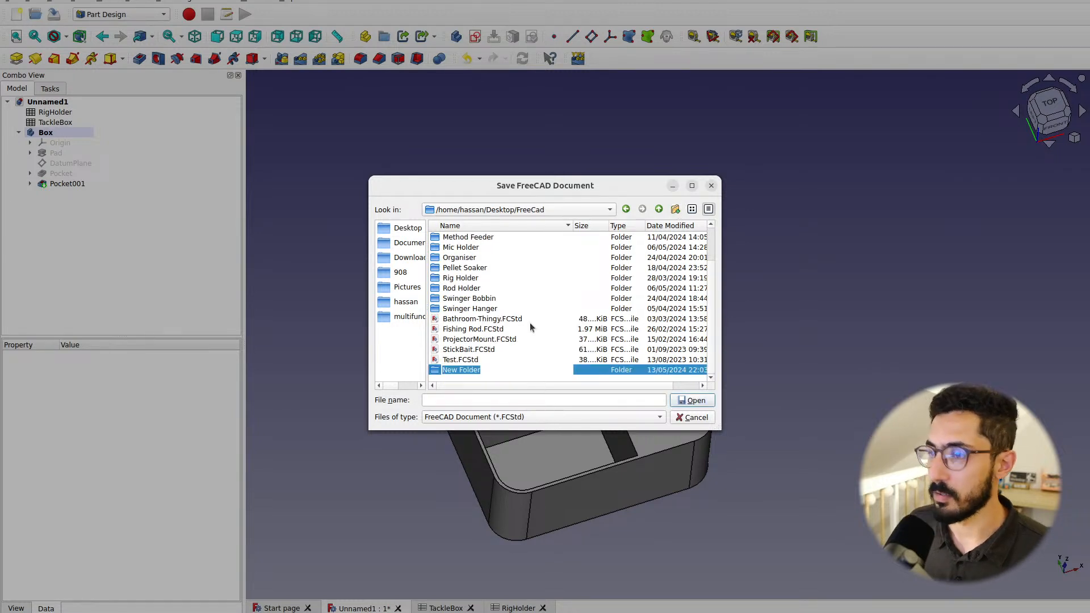
{"action": "type", "text": "Tackle"}
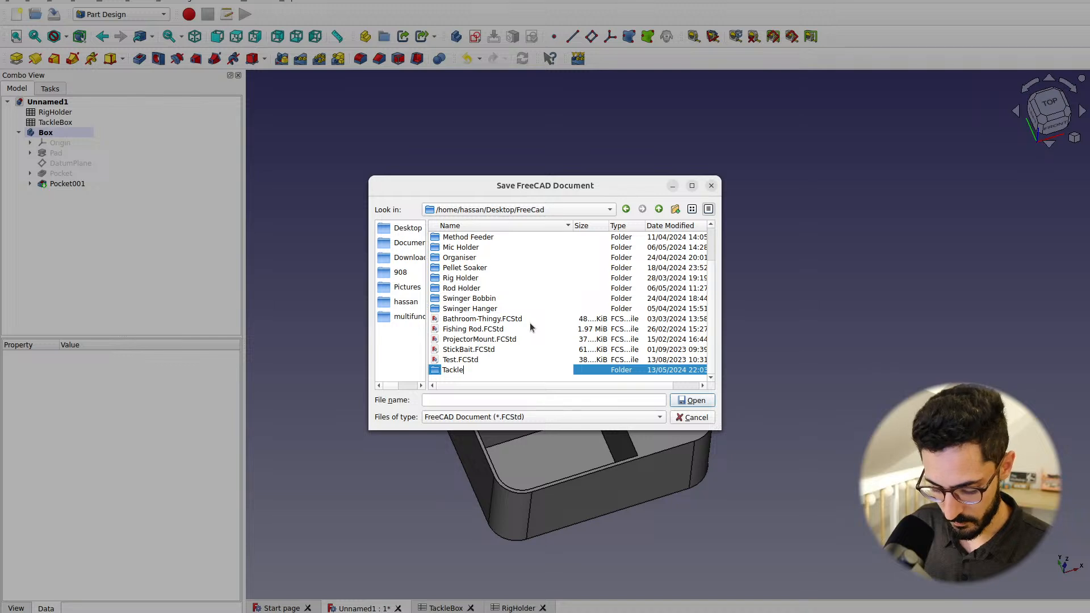
{"action": "type", "text": "Box"}
{"action": "key", "text": "Return"}
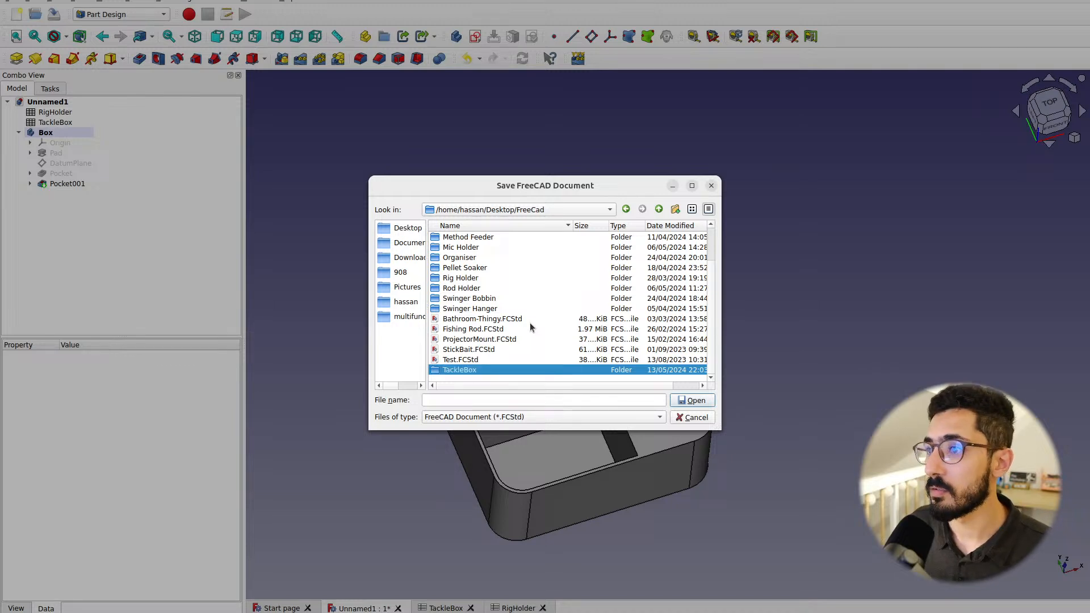
Open the new TackleBox folder in the save dialog and save the document with the file path ending in Desktop/FreeCad/TackleBox.FCStd
{"action": "right_click", "coordinate": [474, 366]}
{"action": "left_click", "coordinate": [495, 377]}
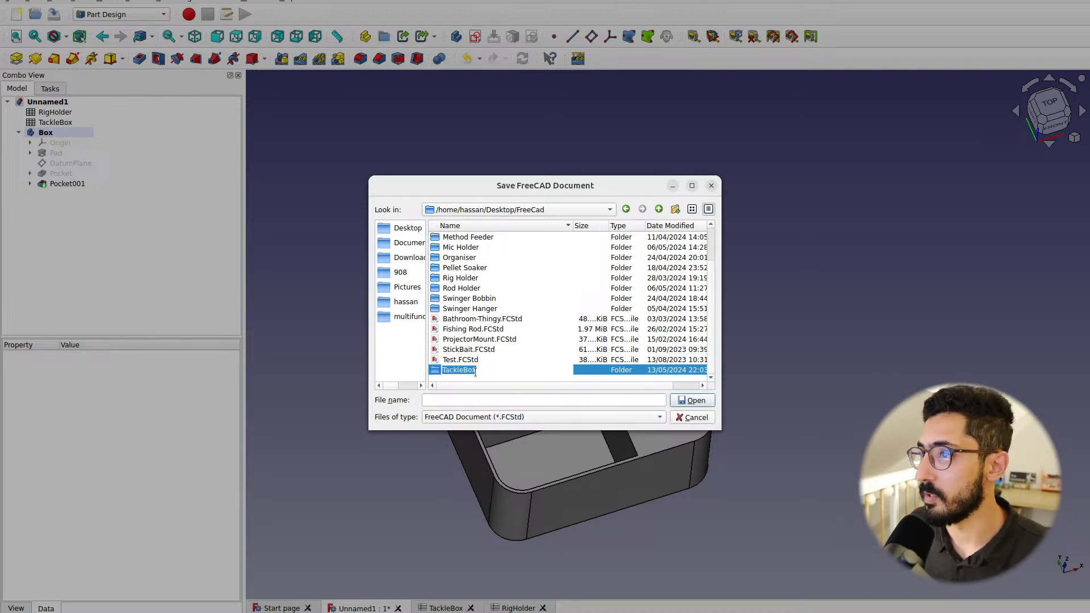
{"action": "key", "text": "Return"}
{"action": "left_click", "coordinate": [692, 401]}
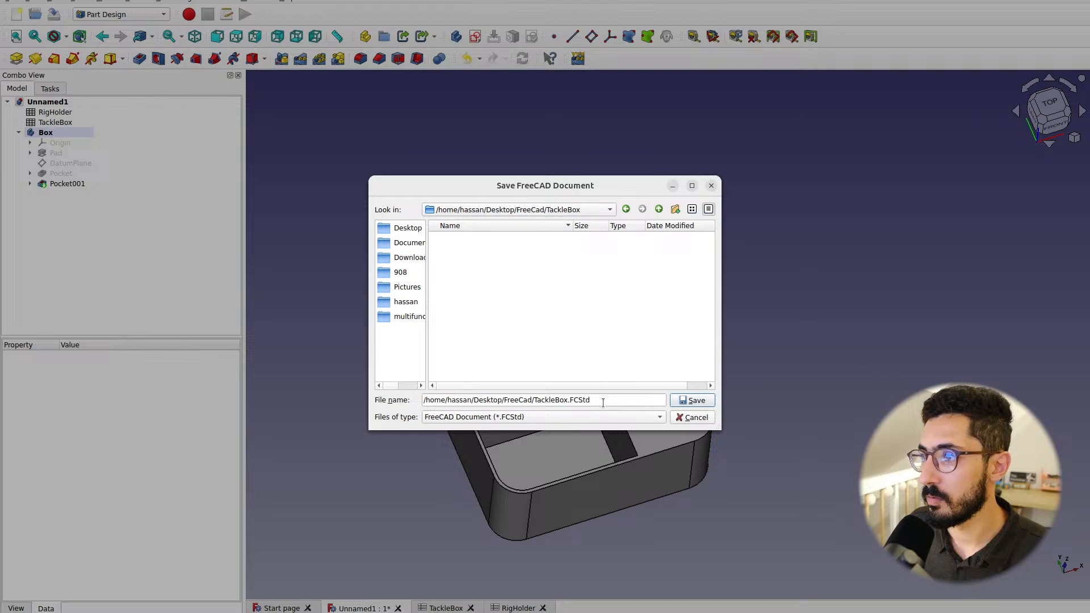
{"action": "double_click", "coordinate": [552, 401]}
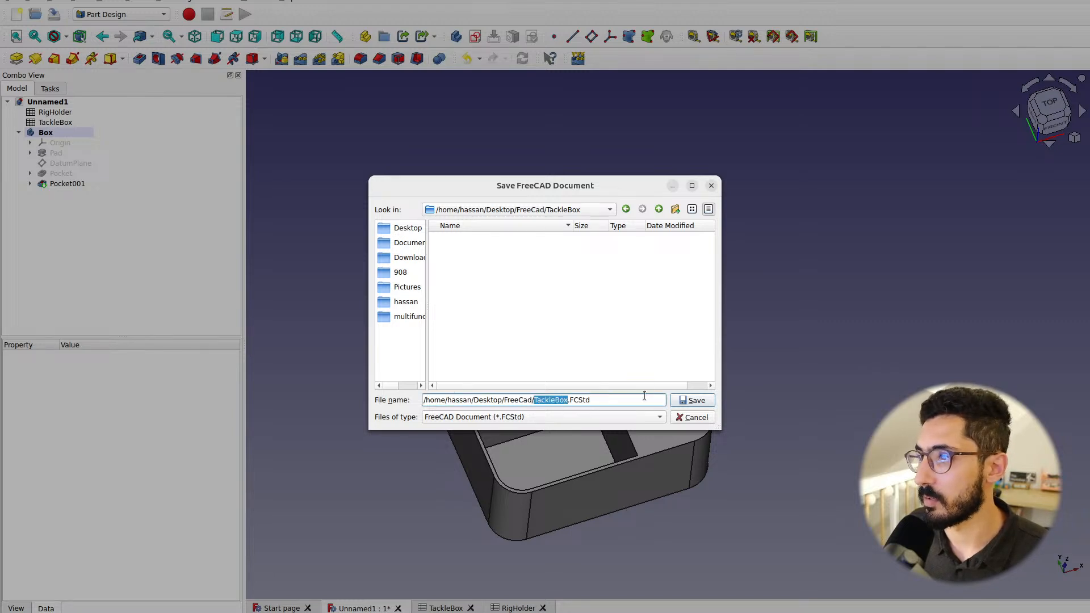
{"action": "left_click", "coordinate": [693, 400]}
Open the RigHolder spreadsheet, review the width parameter in row 3, and select the empty label cell A4
{"action": "middle_click_drag", "start_coordinate": [628, 380], "coordinate": [610, 419]}
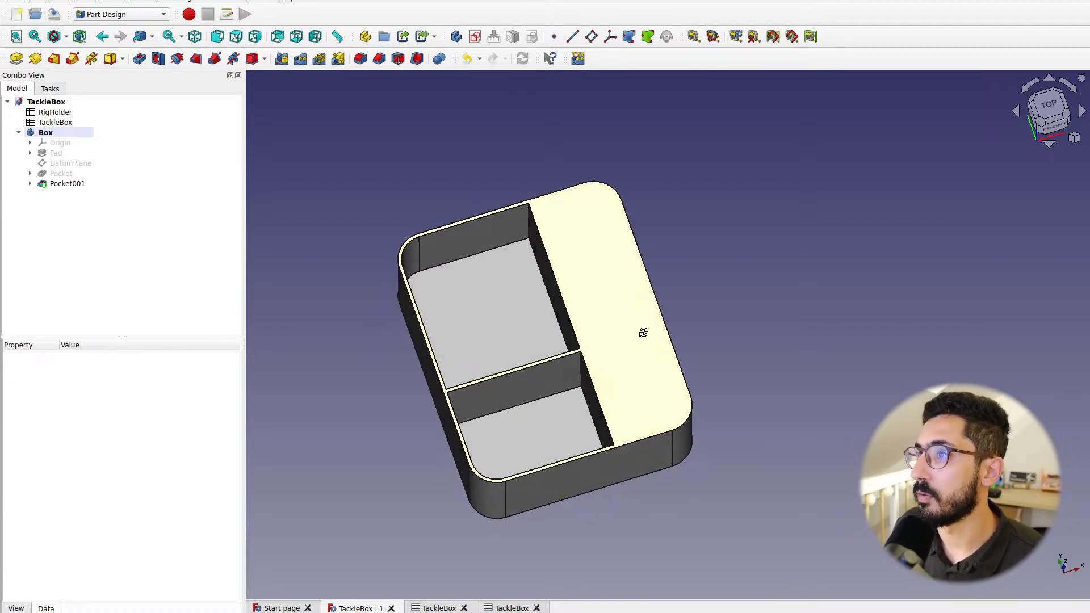
{"action": "double_click", "coordinate": [52, 113]}
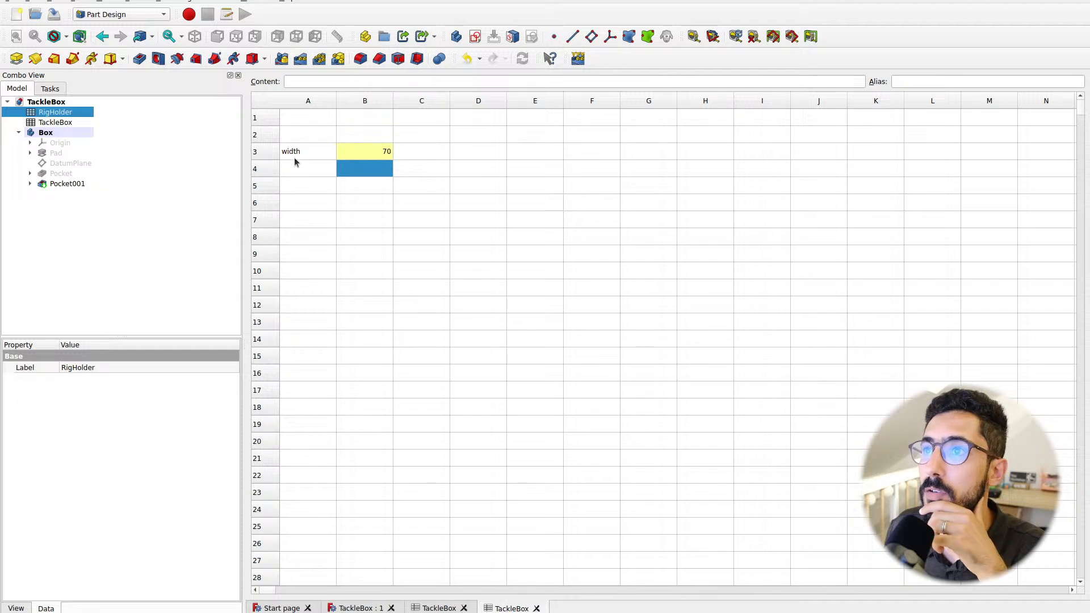
{"action": "left_click", "coordinate": [298, 154]}
{"action": "left_click", "coordinate": [371, 153]}
{"action": "left_click", "coordinate": [301, 157]}
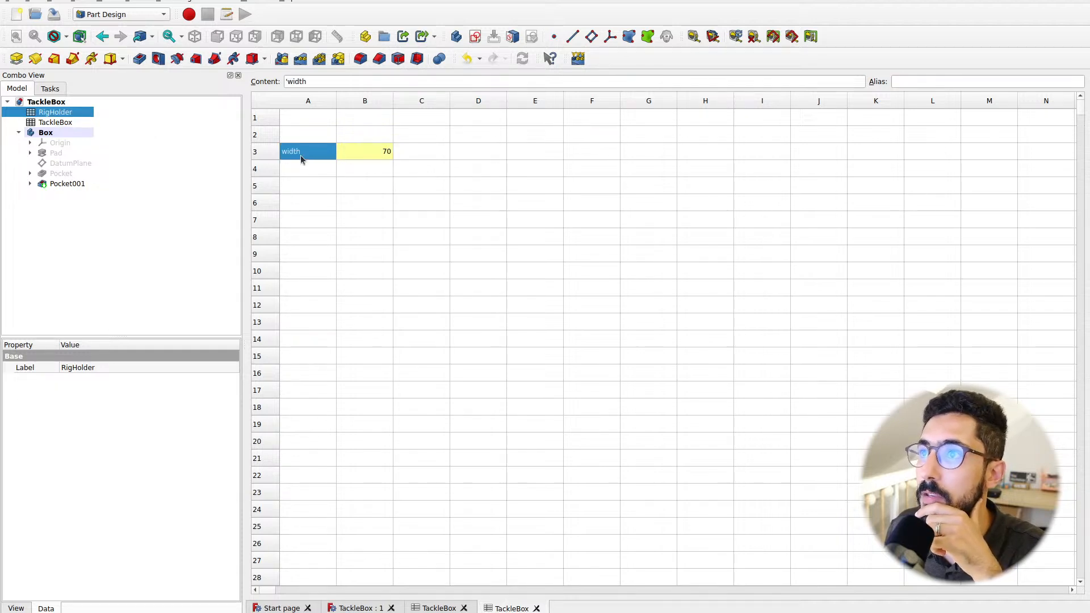
{"action": "left_click", "coordinate": [301, 172]}
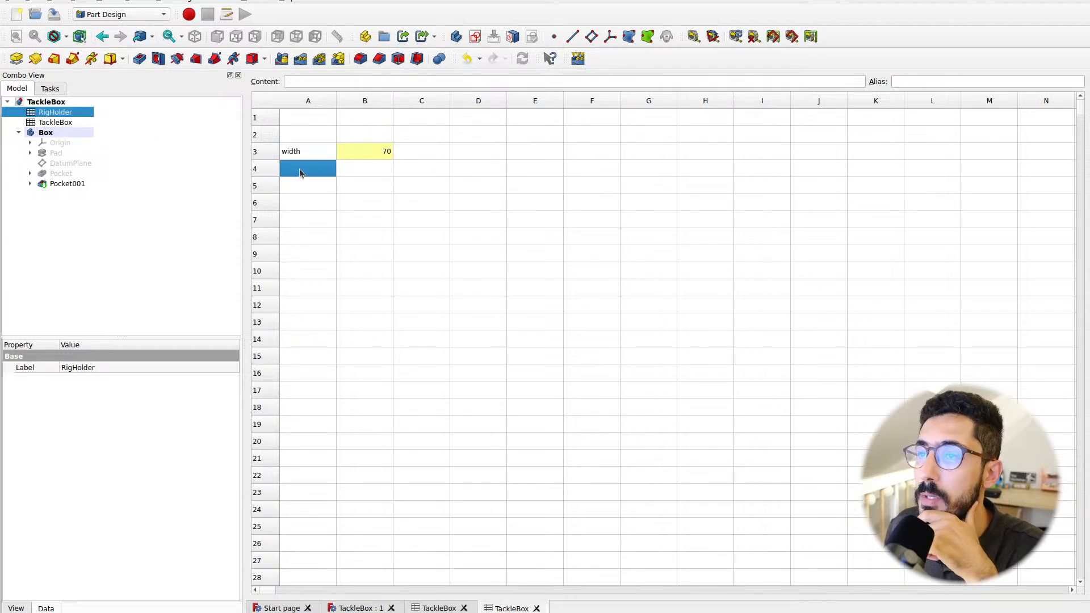
Check the reference tackle box photo in the browser and label cell A4 of the RigHolder spreadsheet as depth
{"action": "type", "text": "depth"}
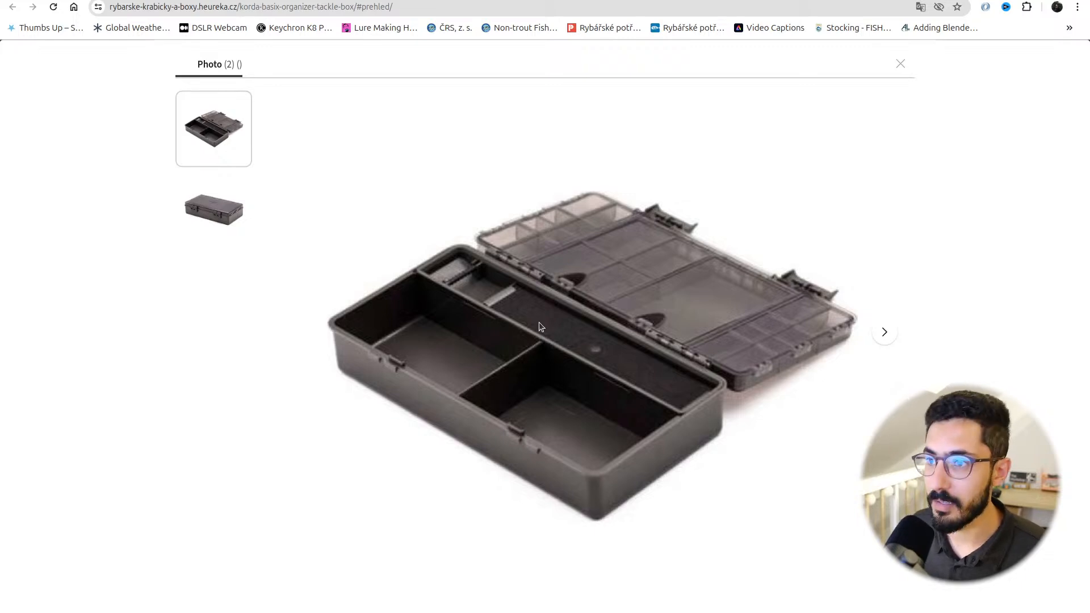
{"action": "key", "text": "ctrl+alt+Right"}
{"action": "key", "text": "ctrl+alt+Left"}
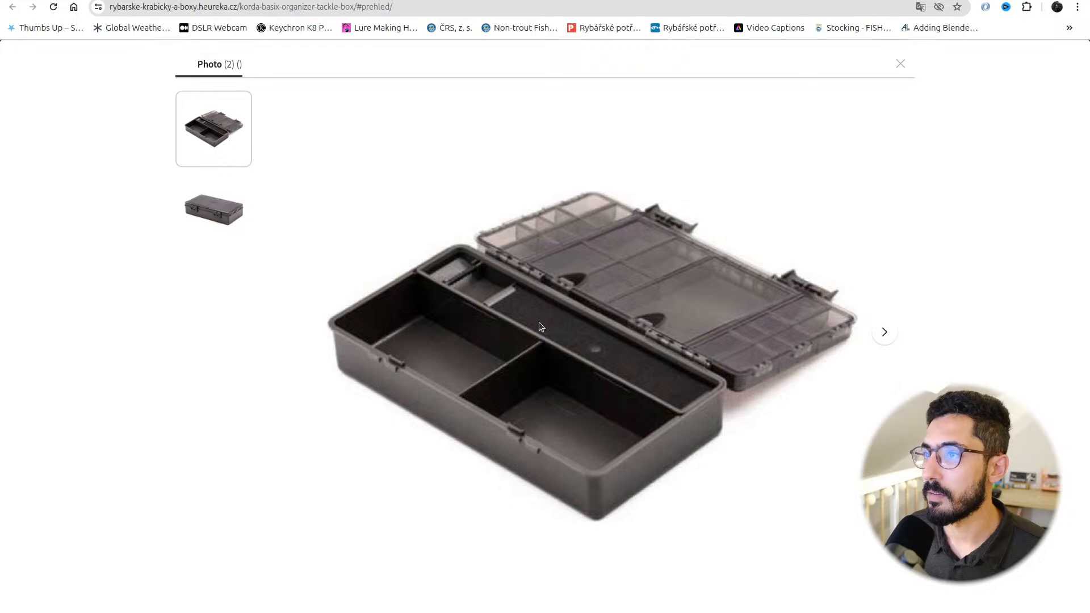
{"action": "key", "text": "ctrl+alt+Left"}
{"action": "key", "text": "ctrl+alt+Right"}
{"action": "key", "text": "ctrl+alt+Right"}
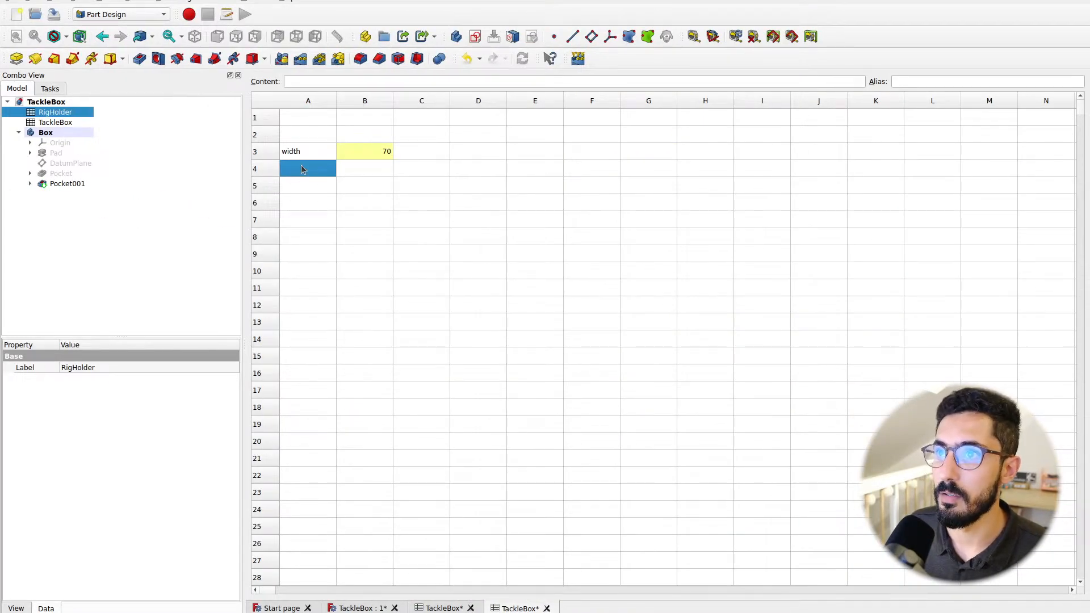
{"action": "type", "text": "depth"}
{"action": "key", "text": "Return"}
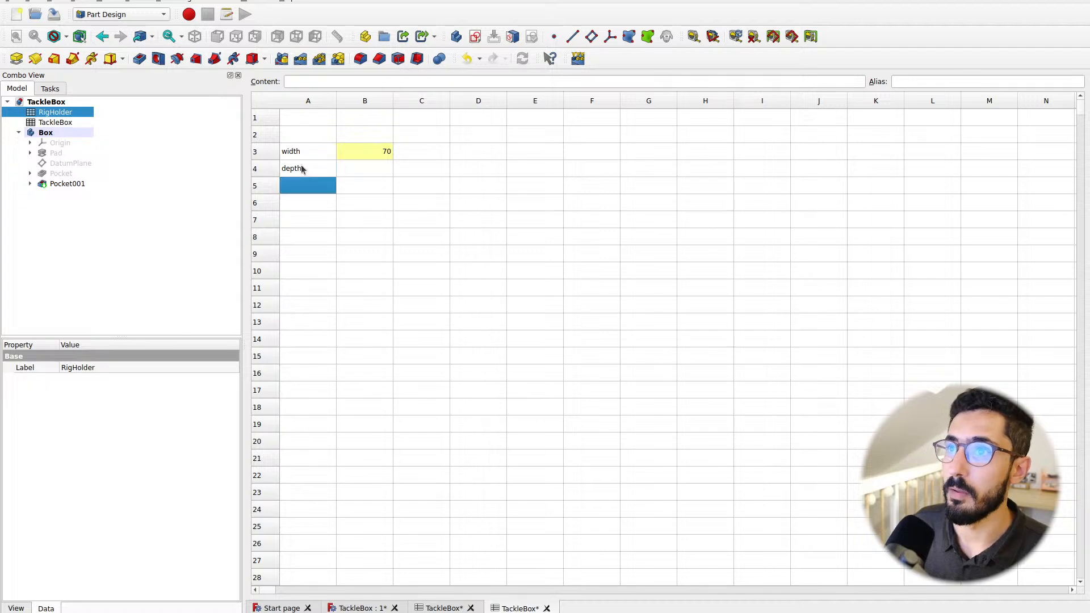
Set the depth value in cell B4 to 30
{"action": "key", "text": "Up"}
{"action": "key", "text": "Right"}
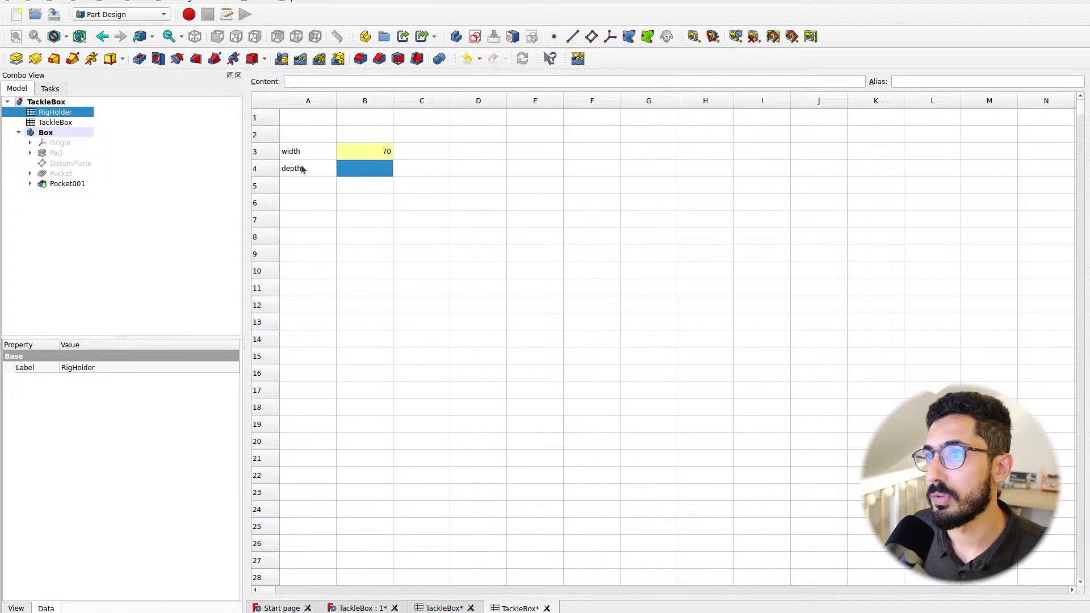
{"action": "type", "text": "25"}
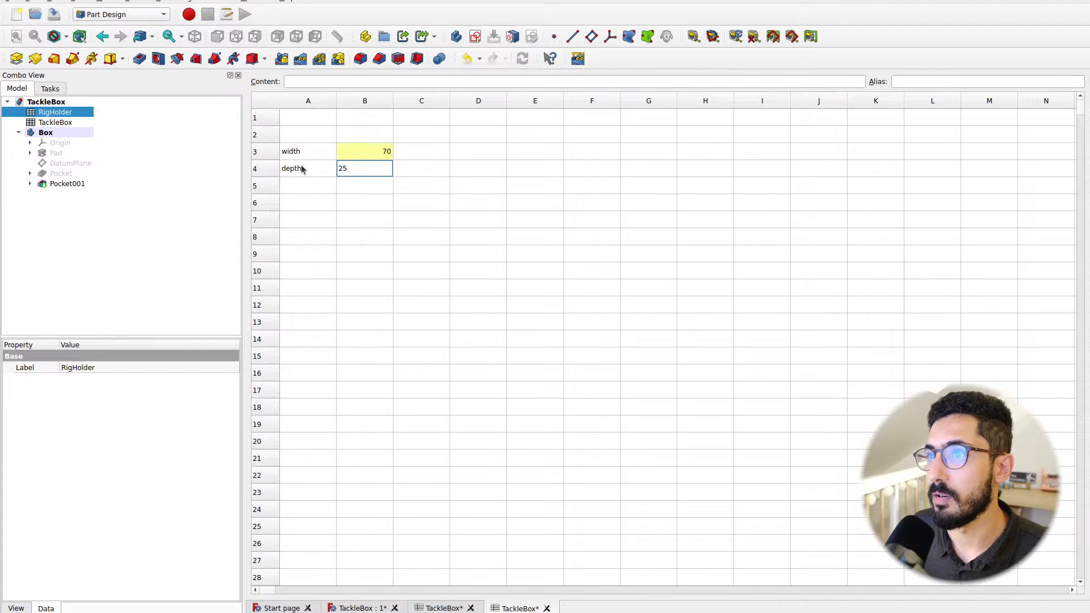
{"action": "key", "text": "shift+Left"}
{"action": "type", "text": "30"}
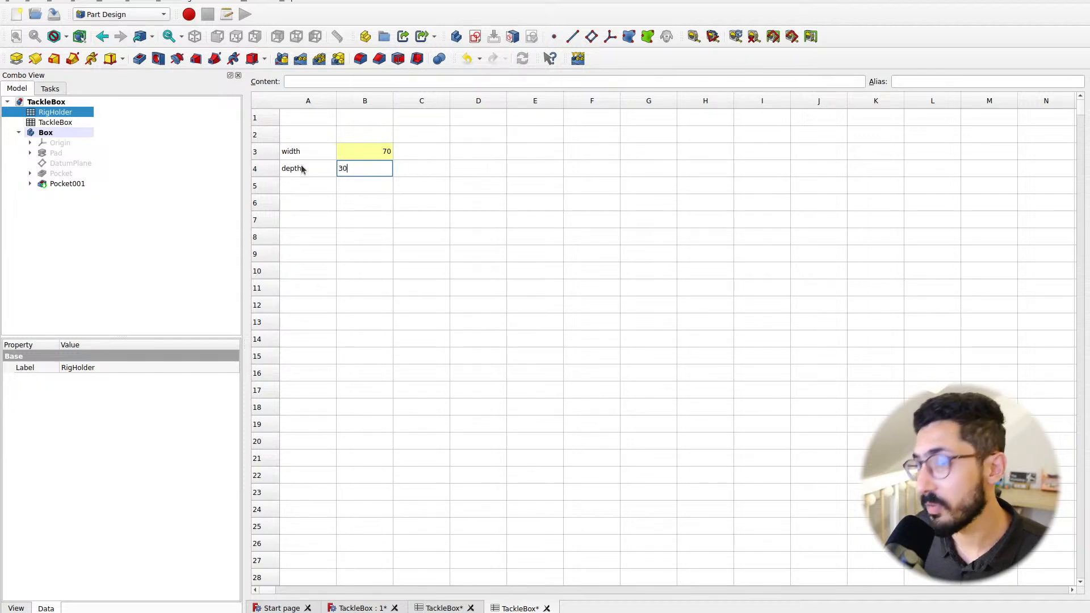
{"action": "key", "text": "Return"}
Assign the alias depth to cell B4, copying the name from its label in A4
{"action": "left_click", "coordinate": [303, 168]}
{"action": "double_click", "coordinate": [299, 82]}
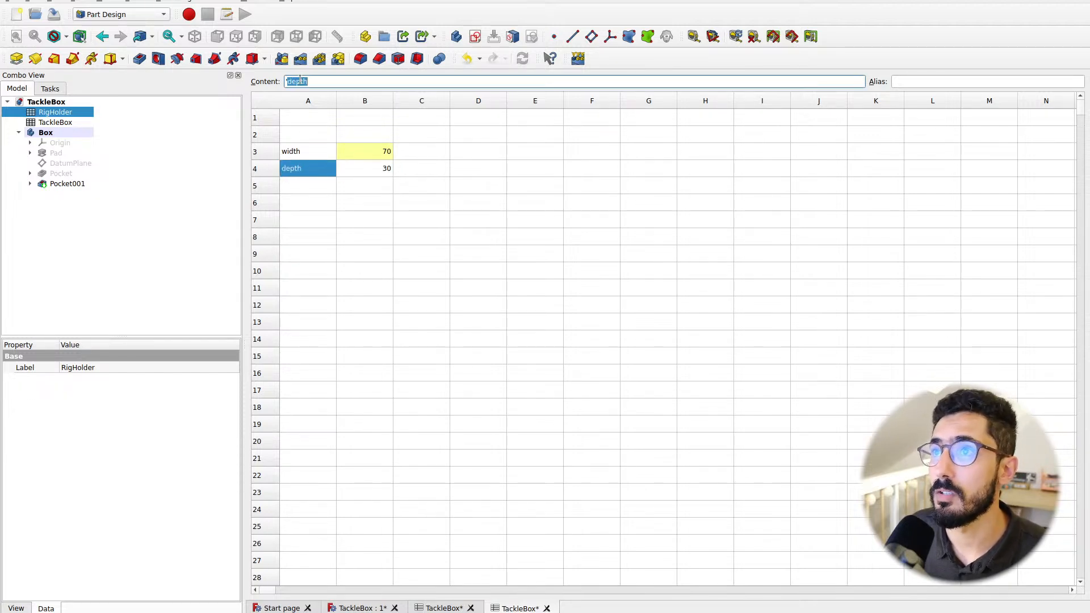
{"action": "key", "text": "ctrl+c"}
{"action": "left_click", "coordinate": [374, 173]}
{"action": "left_click", "coordinate": [932, 81]}
{"action": "key", "text": "ctrl+v"}
{"action": "left_click", "coordinate": [503, 204]}
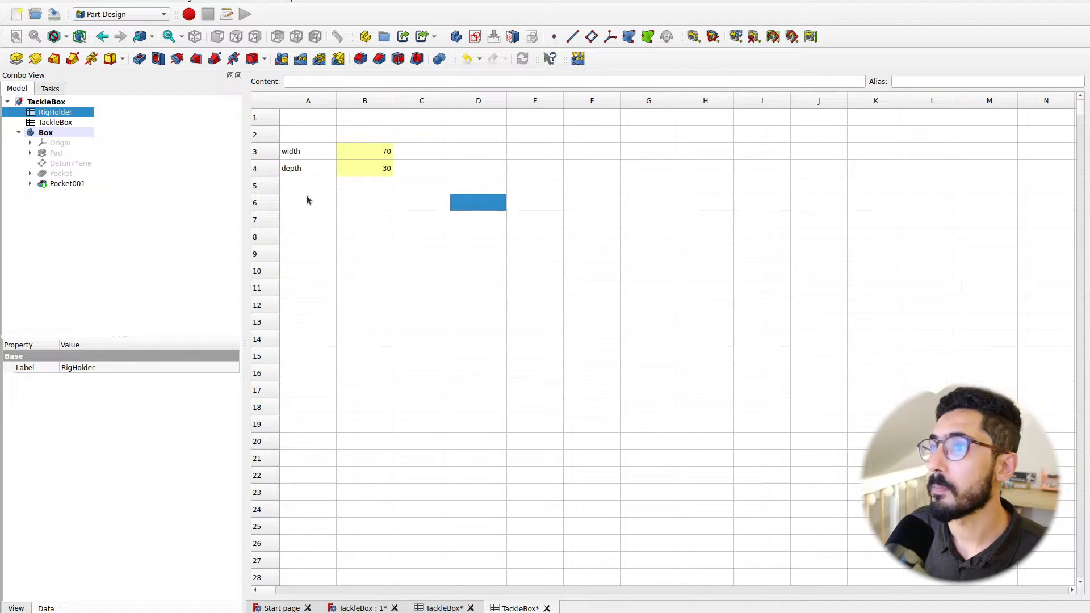
Check the narrow compartment in the reference photo and label cell A5 of the RigHolder spreadsheet as hookArea
{"action": "left_click", "coordinate": [307, 192]}
{"action": "left_click", "coordinate": [383, 186]}
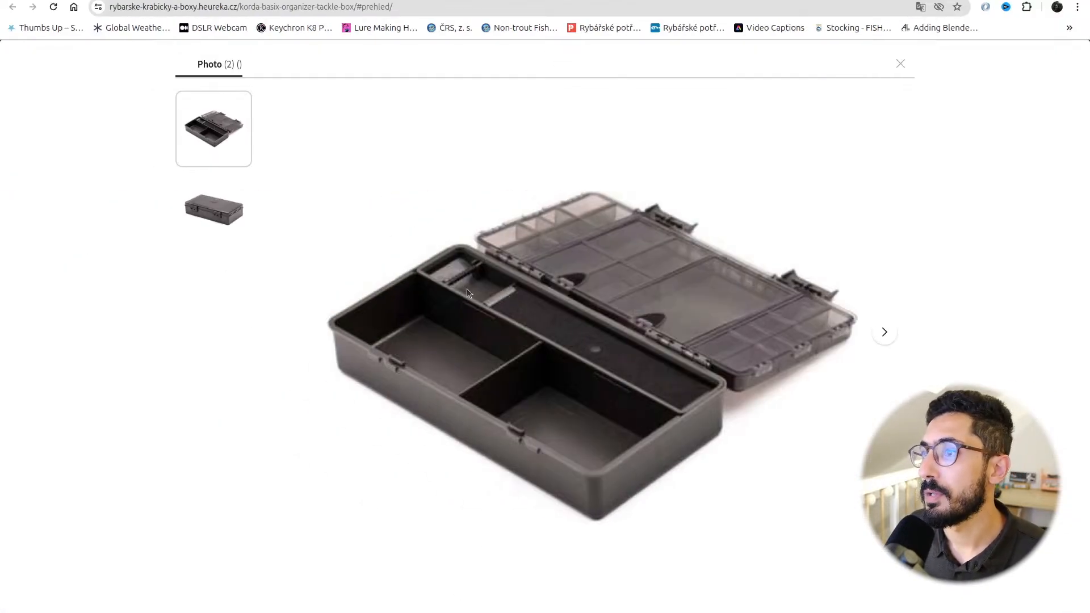
{"action": "key", "text": "ctrl+alt+Right"}
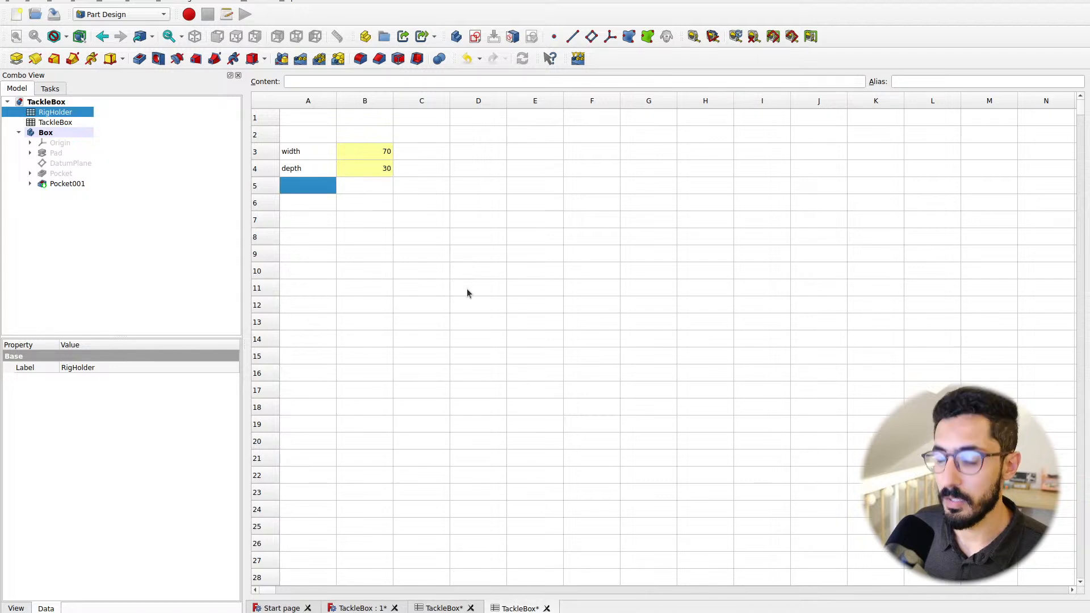
{"action": "type", "text": "hookArea"}
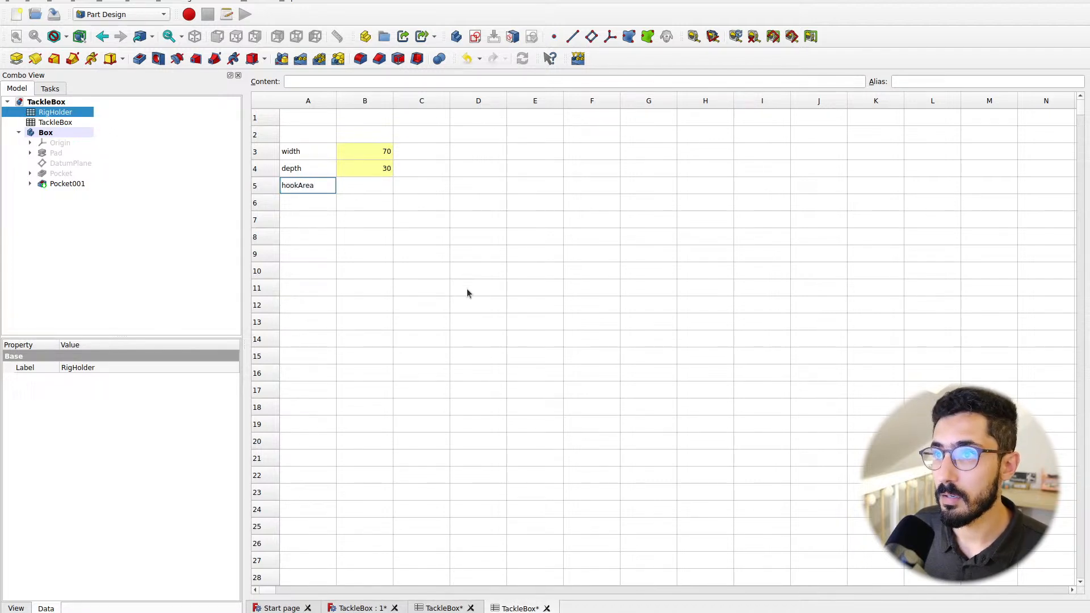
{"action": "key", "text": "Return"}
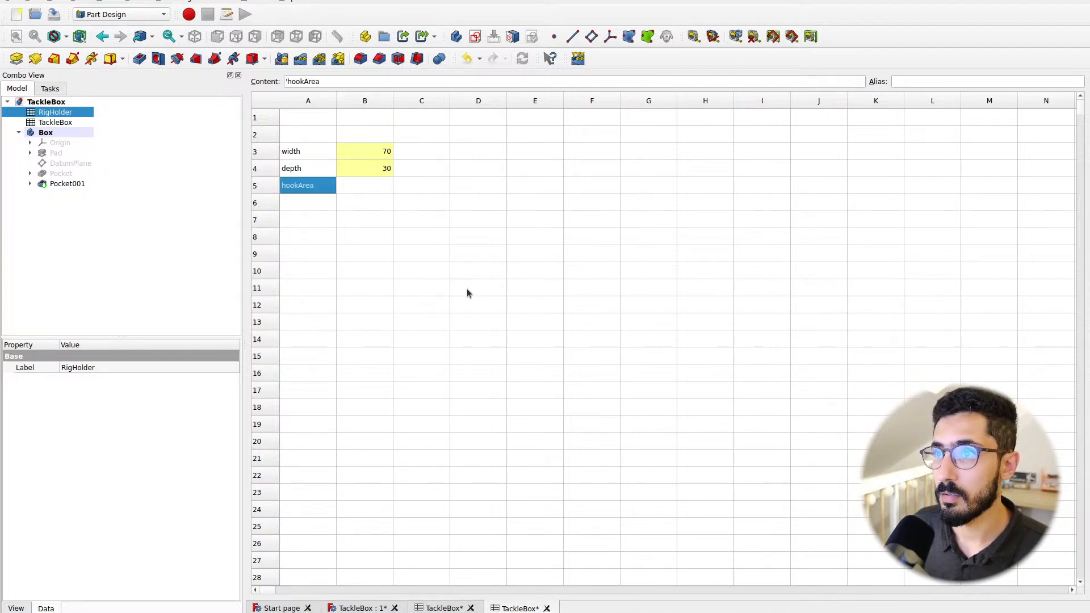
{"action": "key", "text": "ctrl+alt+Left"}
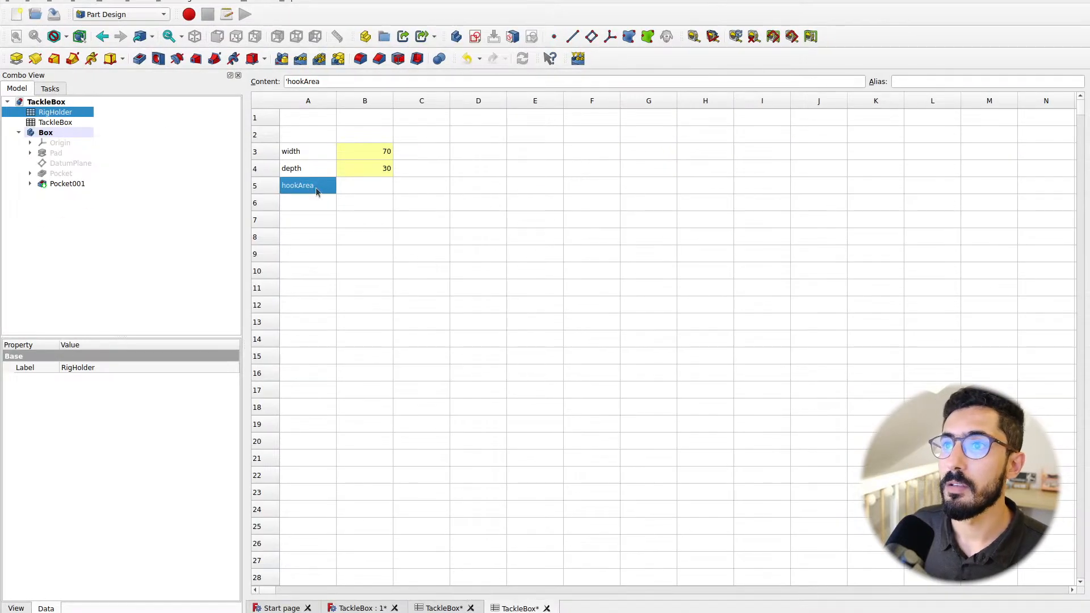
Set the hookArea value in cell B5 to 60
{"action": "left_click", "coordinate": [349, 191]}
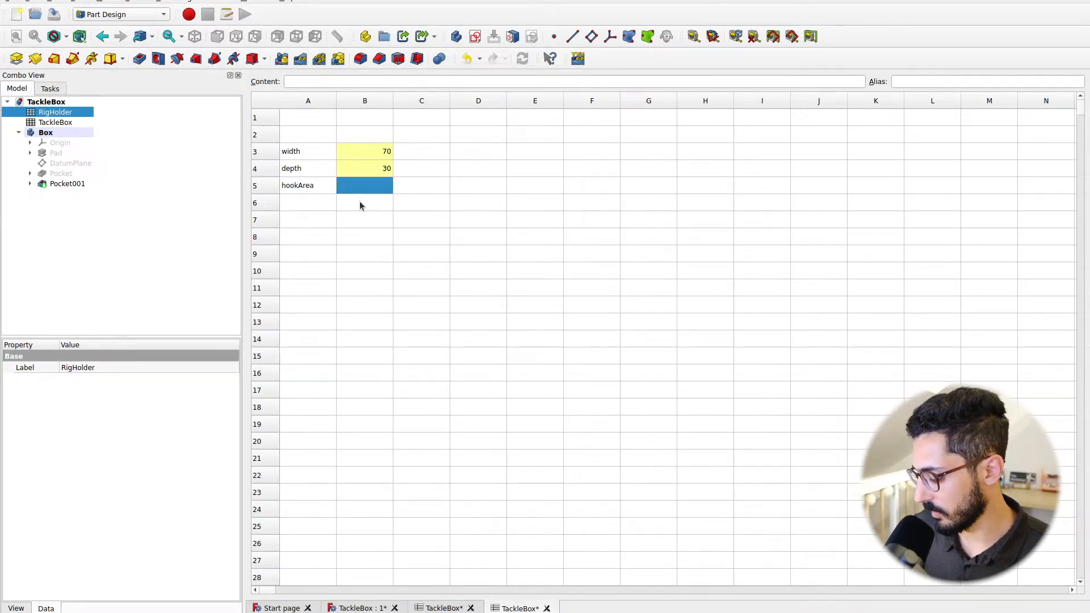
{"action": "type", "text": "60"}
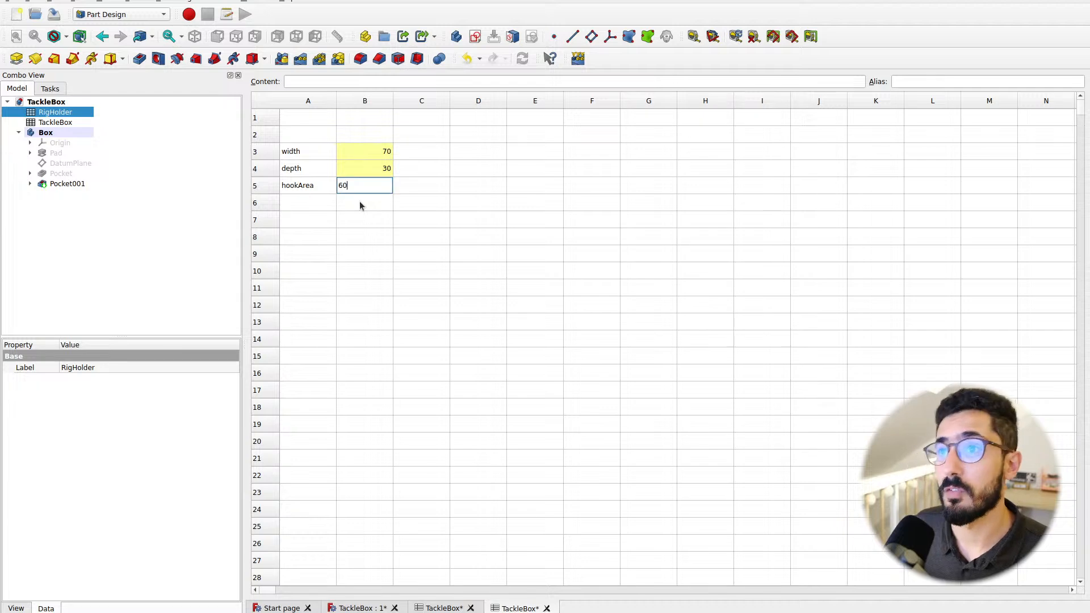
{"action": "key", "text": "Return"}
Assign the alias hookArea to cell B5, copying the name from its label in A5
{"action": "key", "text": "Left"}
{"action": "left_click", "coordinate": [308, 82]}
{"action": "double_click", "coordinate": [307, 82]}
{"action": "key", "text": "ctrl+c"}
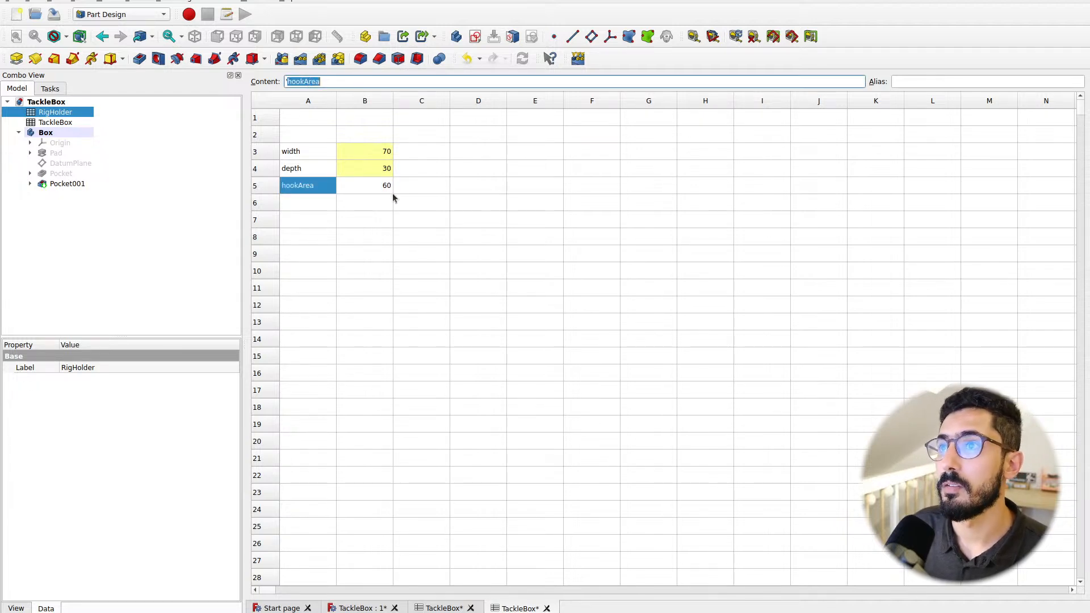
{"action": "left_click", "coordinate": [379, 187]}
{"action": "left_click", "coordinate": [909, 81]}
{"action": "key", "text": "ctrl+v"}
{"action": "key", "text": "Return"}
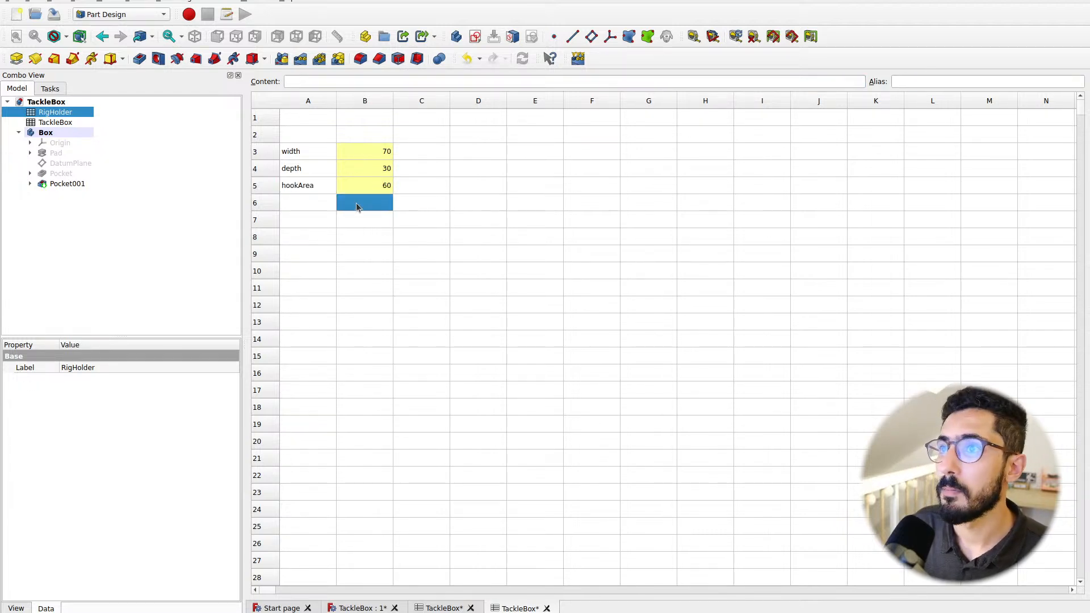
{"action": "key", "text": "Left"}
{"action": "key", "text": "Up"}
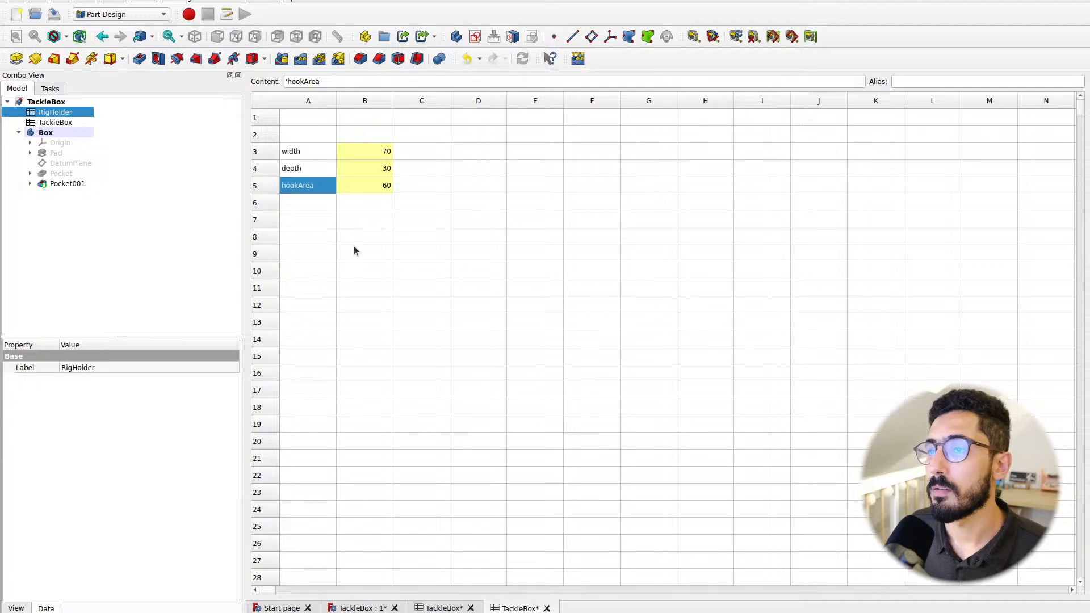
Check the reference photo, return to the 3D model, and start a new sketch on the Box body's DatumPlane
{"action": "key", "text": "ctrl+alt+Right"}
{"action": "key", "text": "ctrl+alt+Left"}
{"action": "key", "text": "ctrl+alt+Left"}
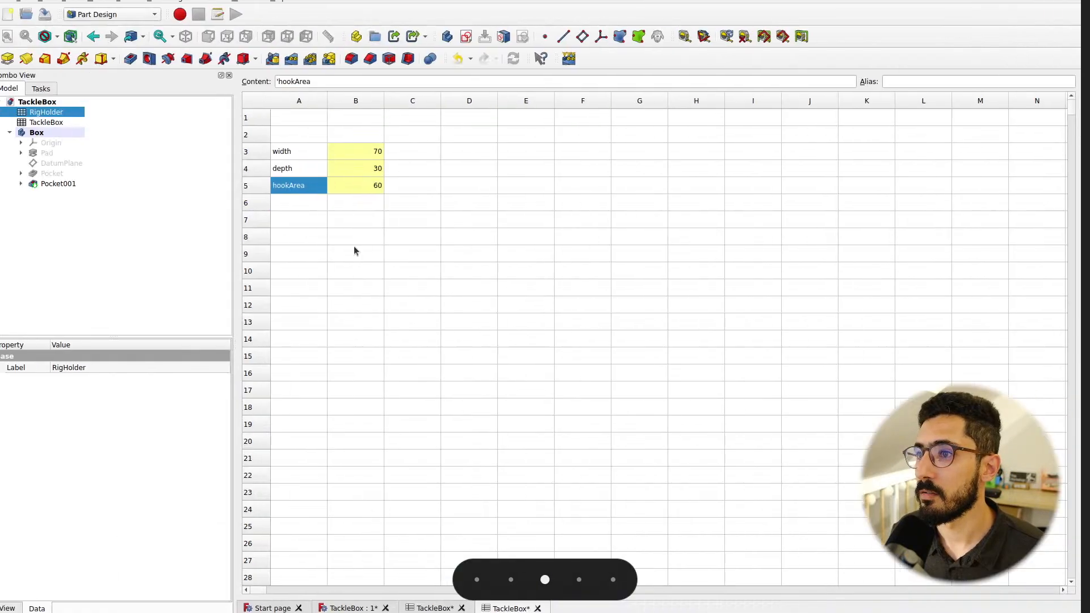
{"action": "key", "text": "ctrl+alt+Right"}
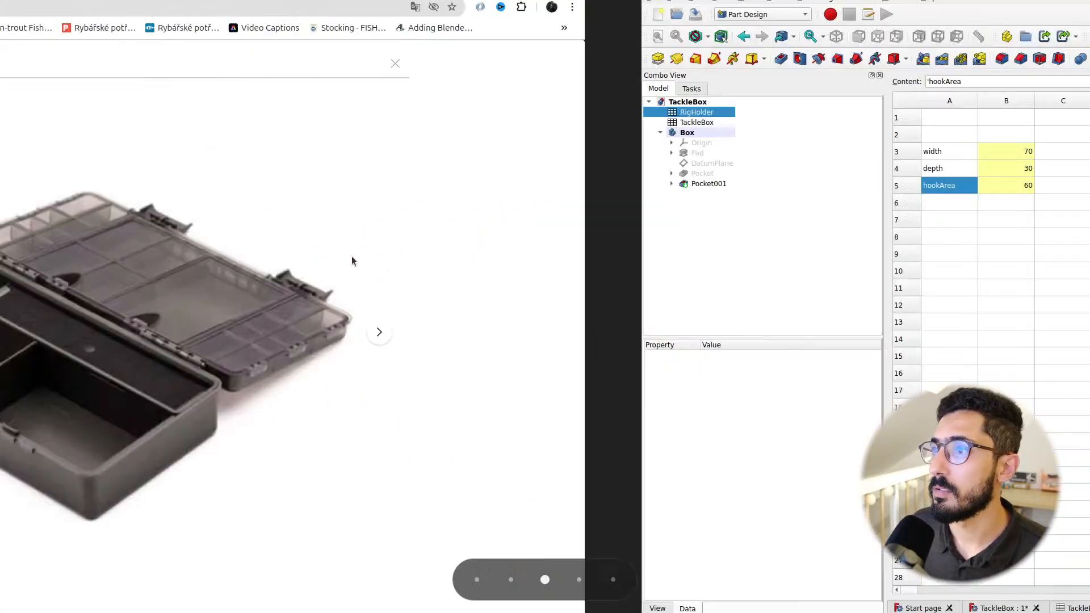
{"action": "left_click", "coordinate": [363, 607]}
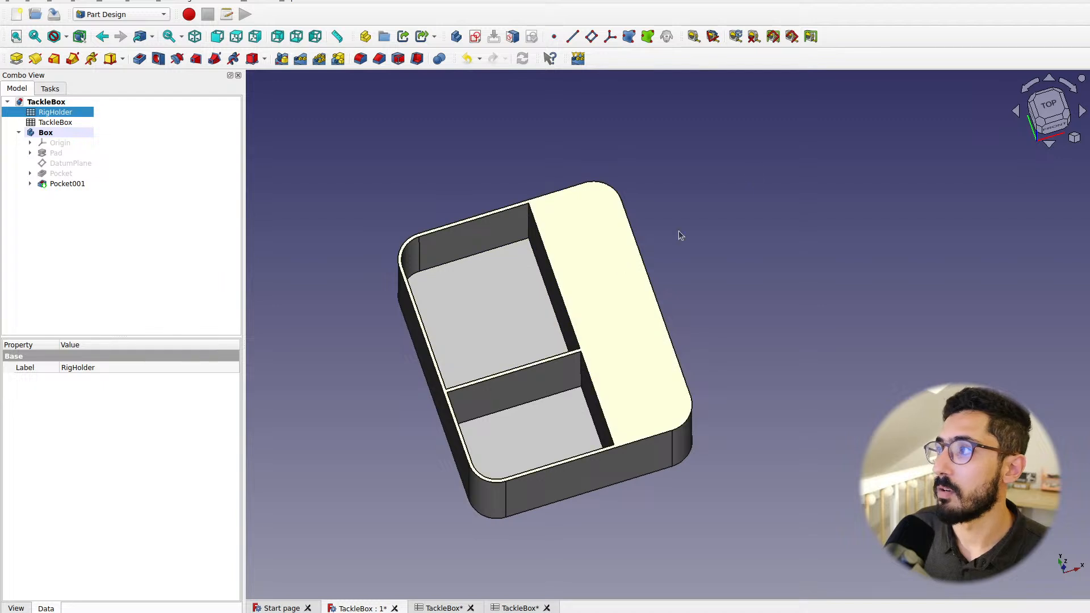
{"action": "left_click", "coordinate": [1049, 105]}
{"action": "middle_click_drag", "start_coordinate": [578, 320], "coordinate": [504, 379]}
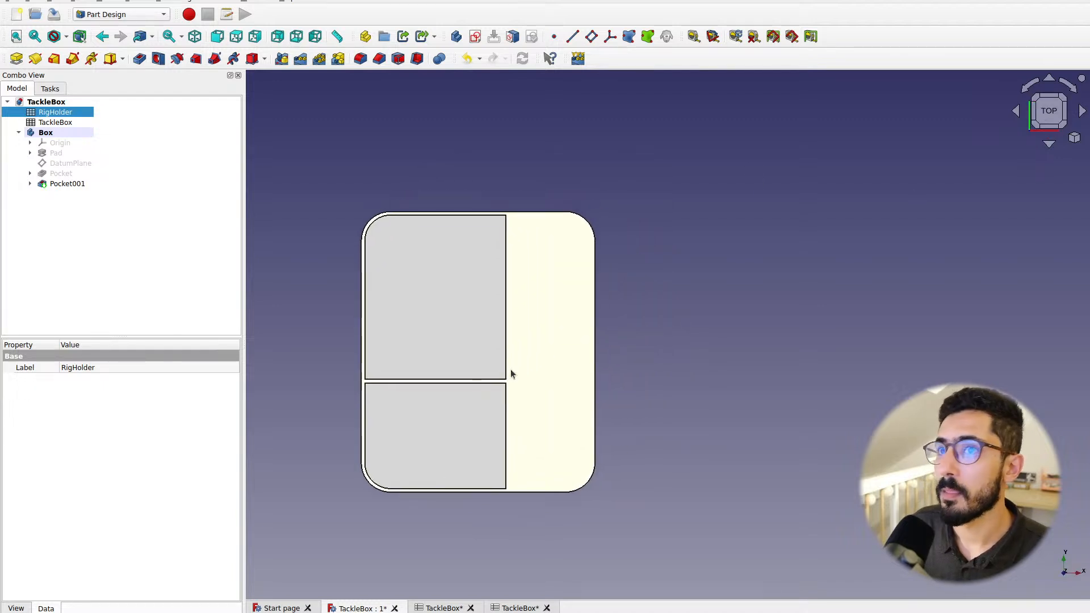
{"action": "left_click", "coordinate": [69, 164]}
{"action": "key", "text": "space"}
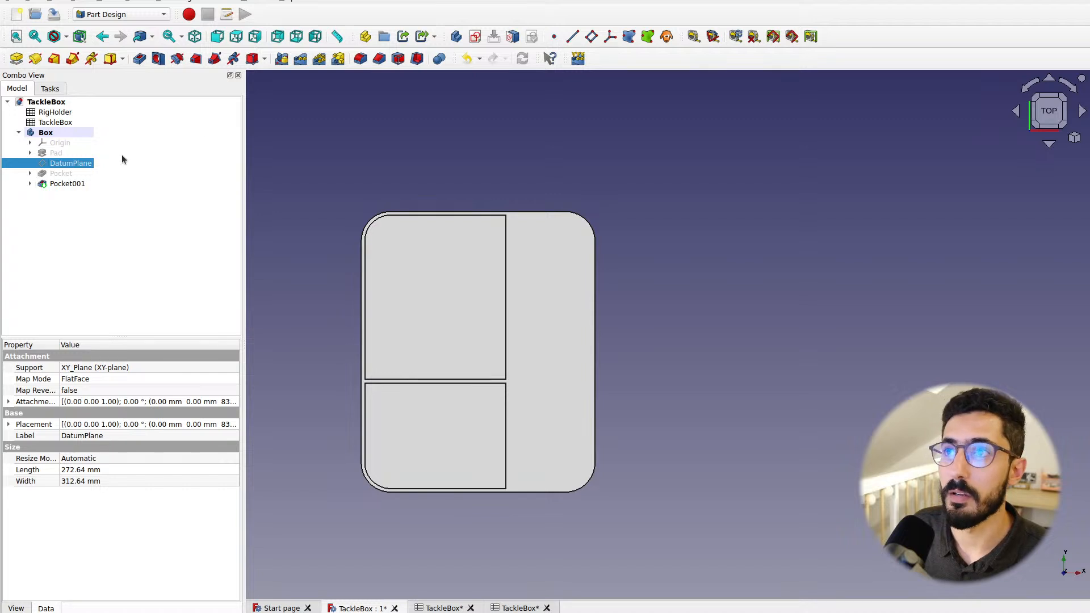
{"action": "left_click", "coordinate": [476, 36]}
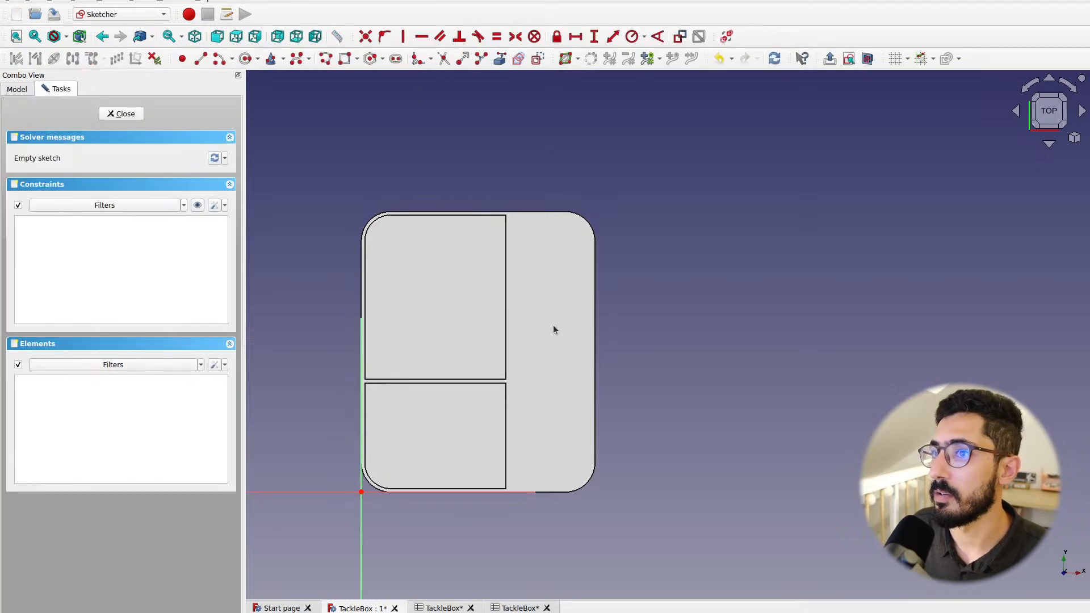
Sketch a rectangle at the upper end of the box's solid strip, beside the two pocketed compartments
{"action": "scroll", "coordinate": [554, 329], "scroll_direction": "up", "scroll_amount": 3}
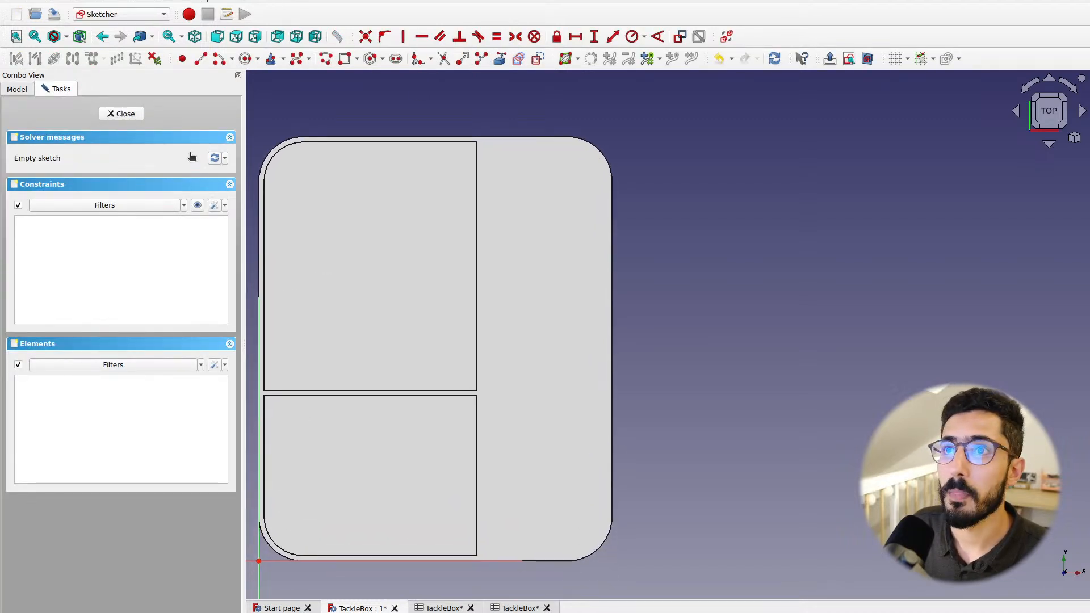
{"action": "left_click", "coordinate": [344, 58]}
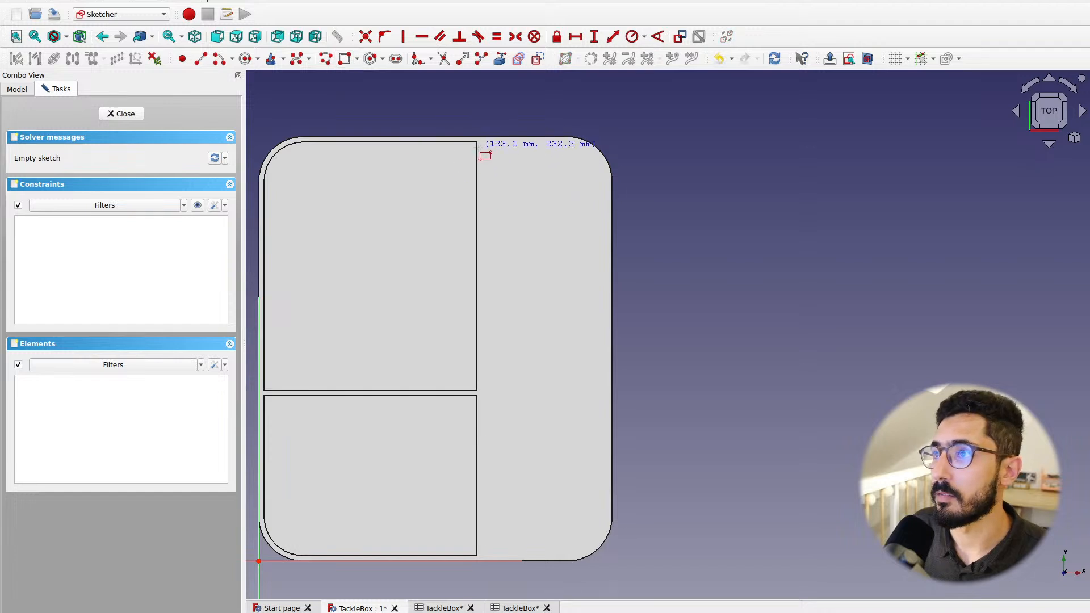
{"action": "left_click", "coordinate": [481, 147]}
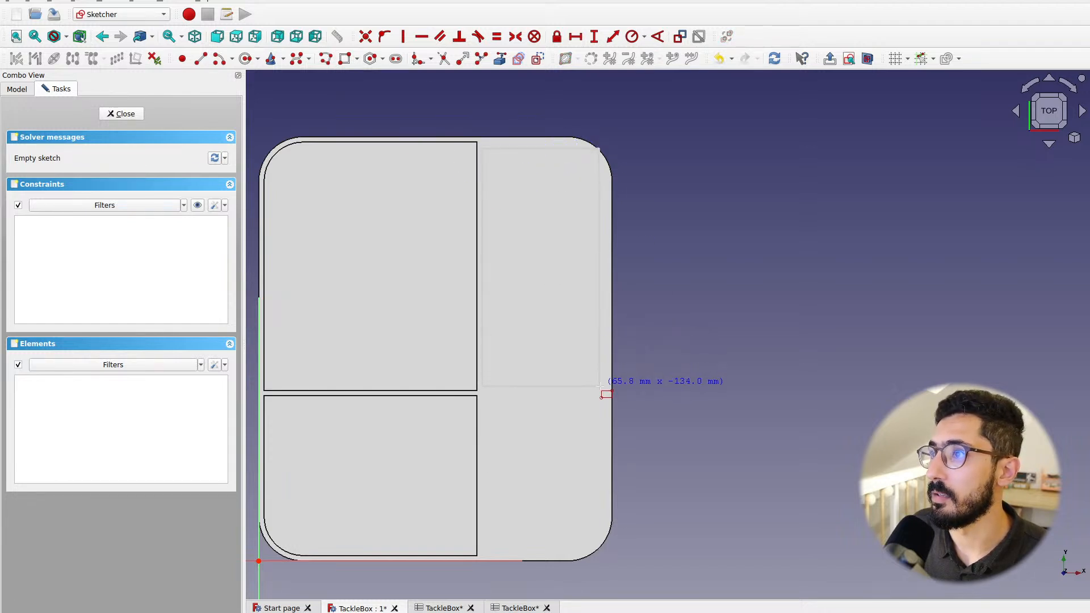
{"action": "left_click", "coordinate": [606, 271]}
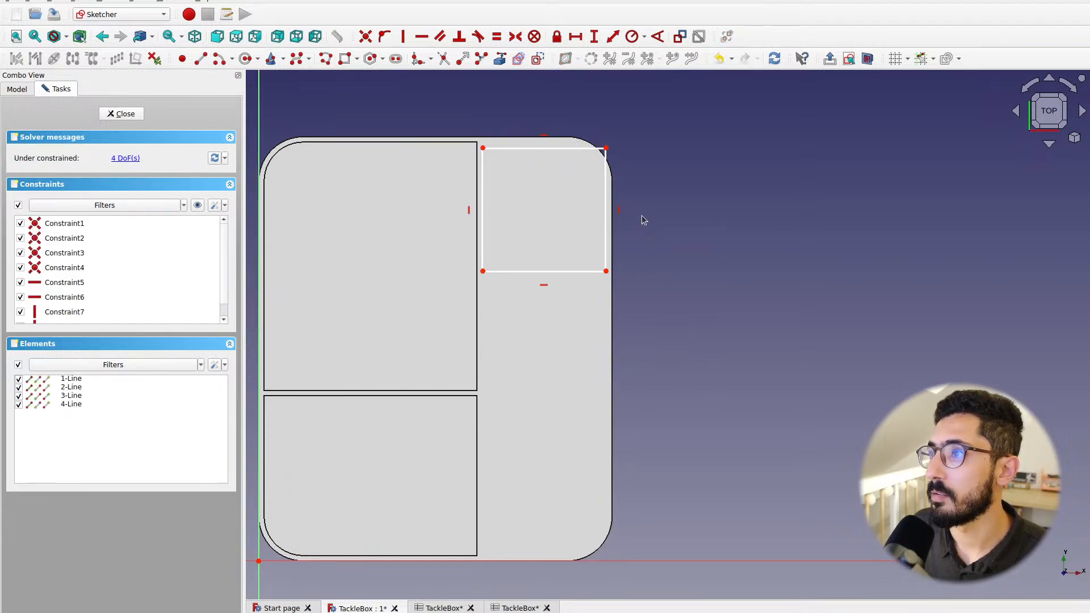
Fillet the rectangle's outer upper corner to follow the box's rounded corner, and shift its upper edge closer to the box's rim
{"action": "middle_click_drag", "start_coordinate": [616, 160], "coordinate": [572, 234]}
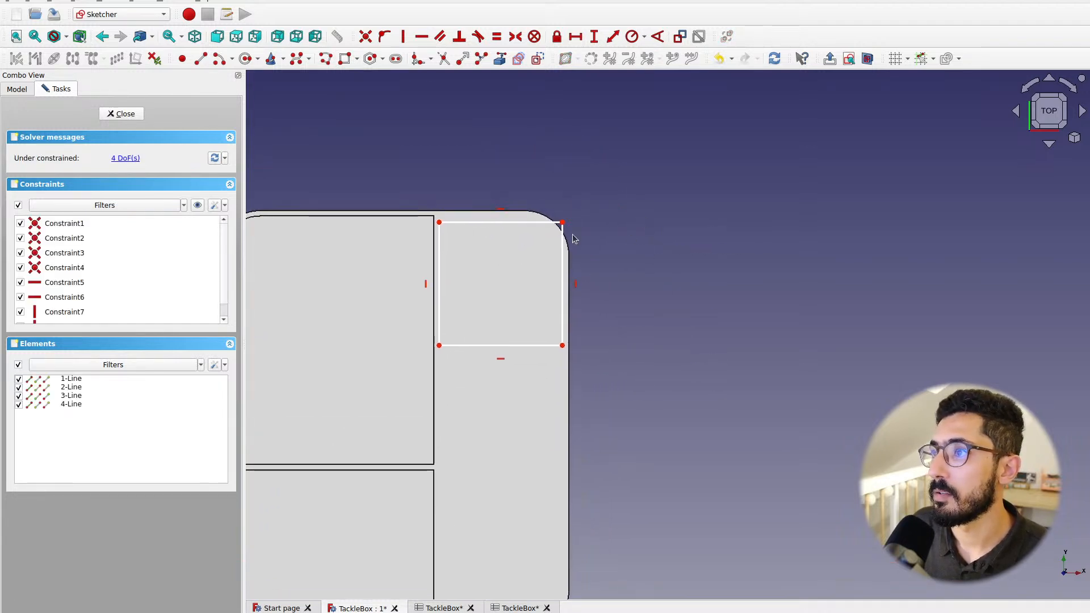
{"action": "left_click", "coordinate": [417, 60]}
{"action": "left_click", "coordinate": [531, 223]}
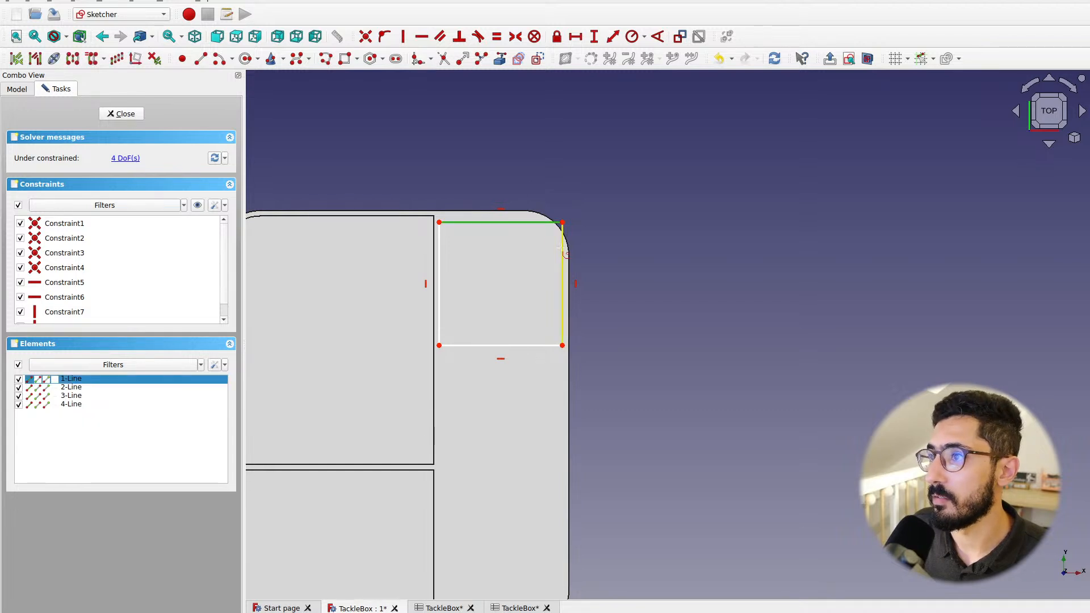
{"action": "left_click", "coordinate": [562, 248]}
{"action": "left_click_drag", "start_coordinate": [508, 222], "coordinate": [509, 219]}
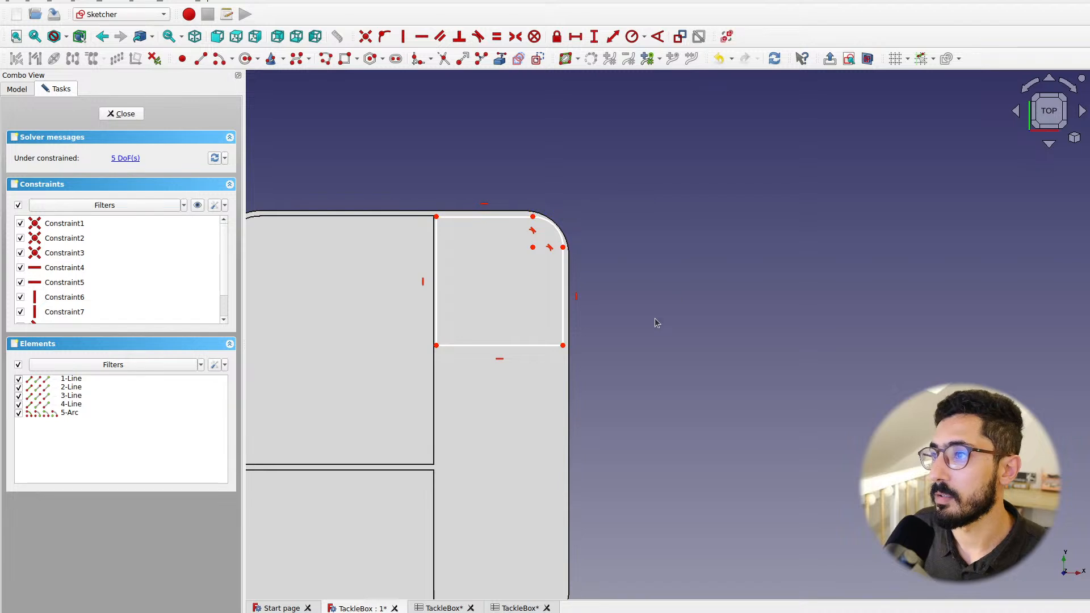
Add a horizontal distance between the origin and the rectangle's lower outer corner, starting its formula with <<TackleBox>>.totalWidth
{"action": "scroll", "coordinate": [613, 335], "scroll_direction": "down", "scroll_amount": 3}
{"action": "middle_click_drag", "start_coordinate": [645, 314], "coordinate": [661, 297]}
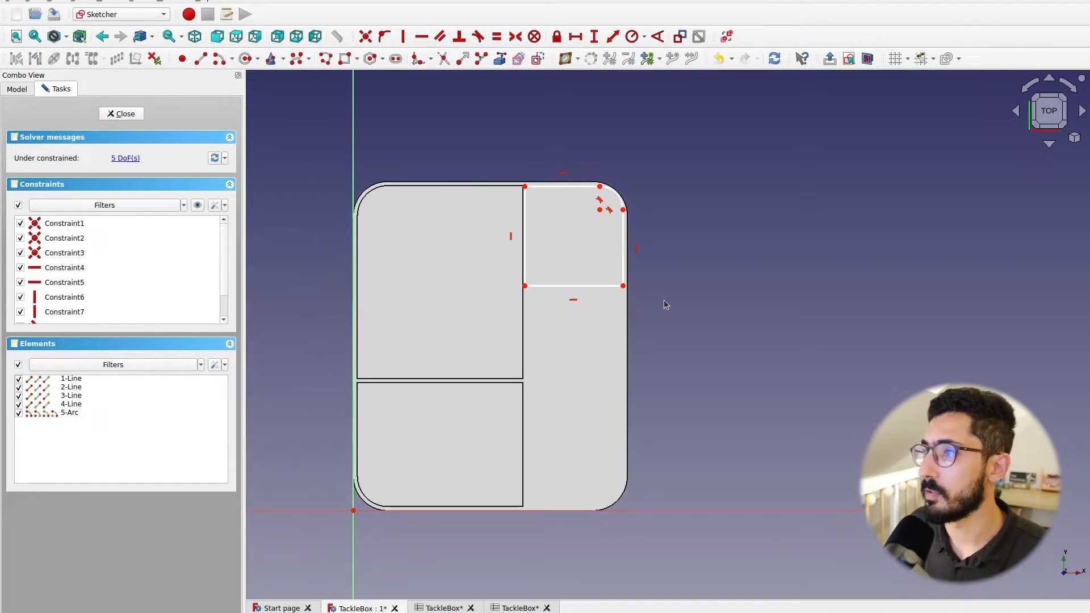
{"action": "left_click", "coordinate": [624, 287]}
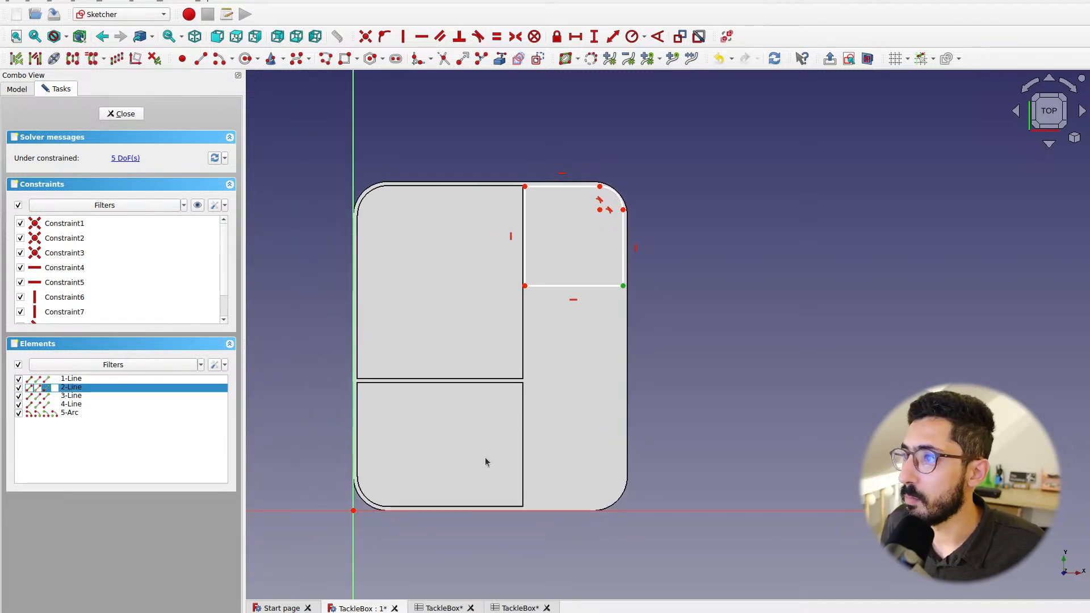
{"action": "left_click", "coordinate": [354, 511]}
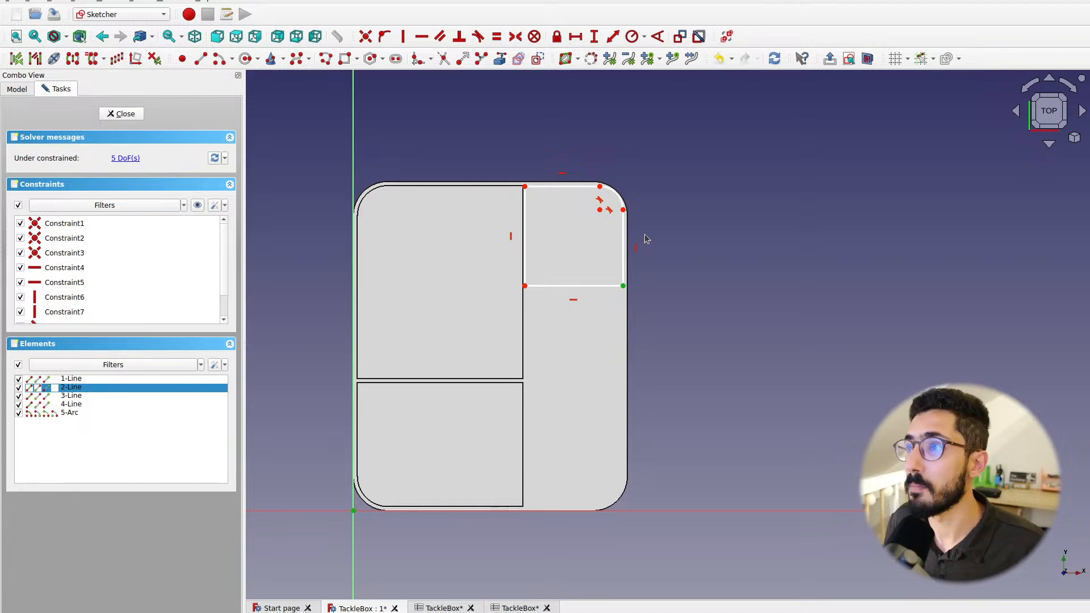
{"action": "left_click", "coordinate": [583, 40]}
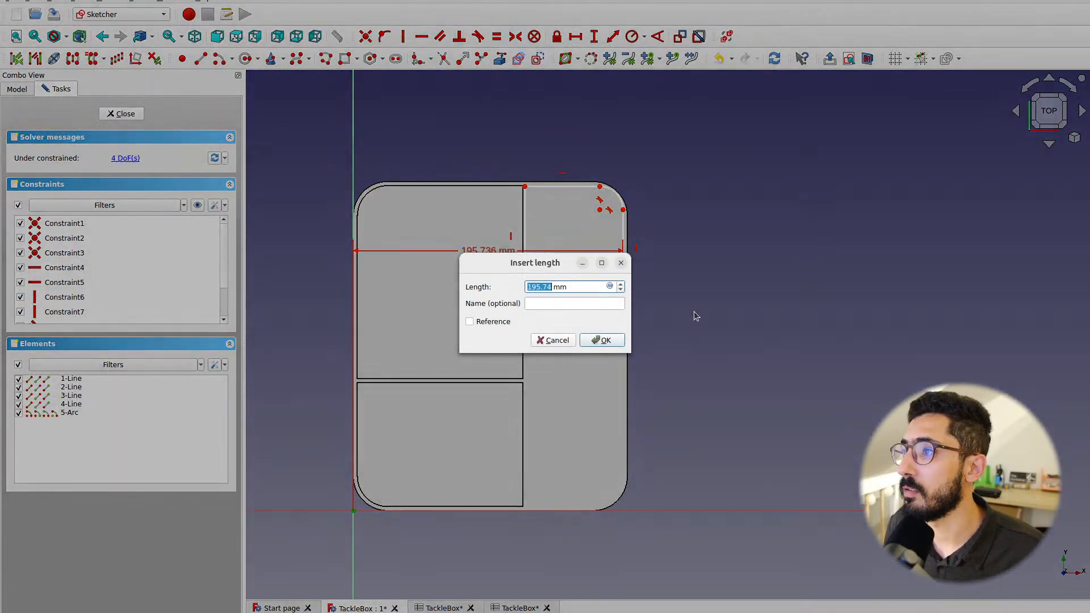
{"action": "left_click", "coordinate": [609, 287]}
{"action": "left_click_drag", "start_coordinate": [576, 254], "coordinate": [330, 347]}
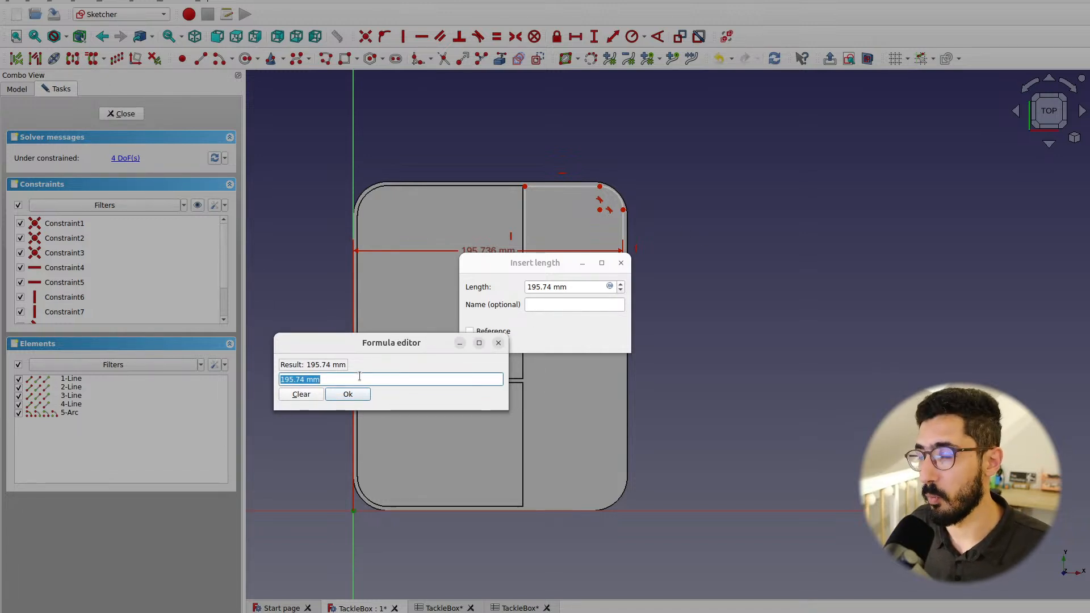
{"action": "type", "text": "<<TackleBox>>#total"}
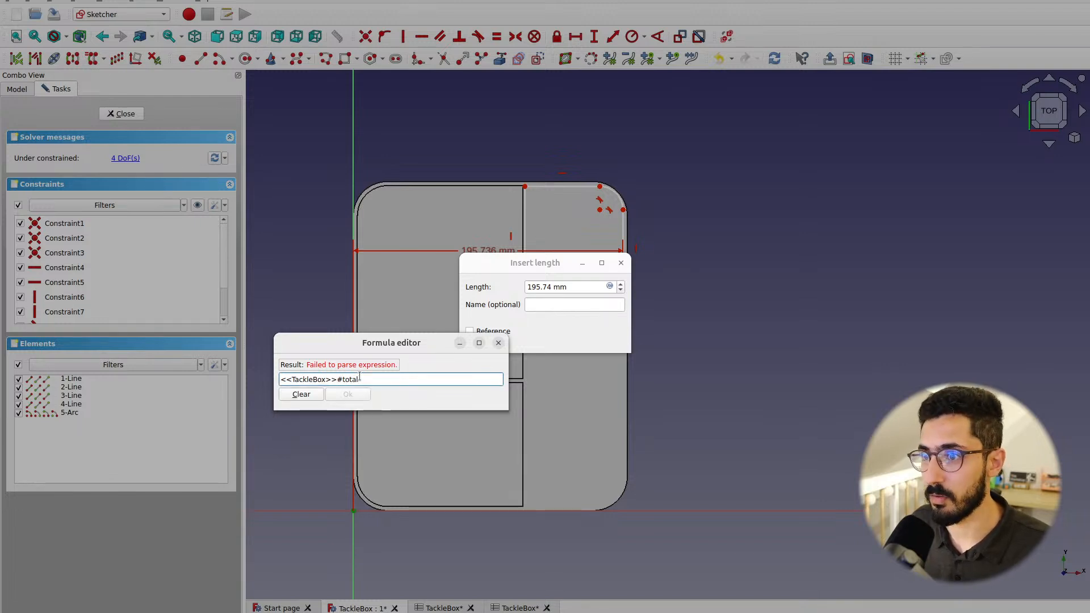
{"action": "key", "text": "BackSpace"}
{"action": "key", "text": "BackSpace"}
{"action": "key", "text": "BackSpace"}
{"action": "key", "text": "BackSpace"}
{"action": "key", "text": "BackSpace"}
{"action": "key", "text": "BackSpace"}
{"action": "type", "text": ".tot"}
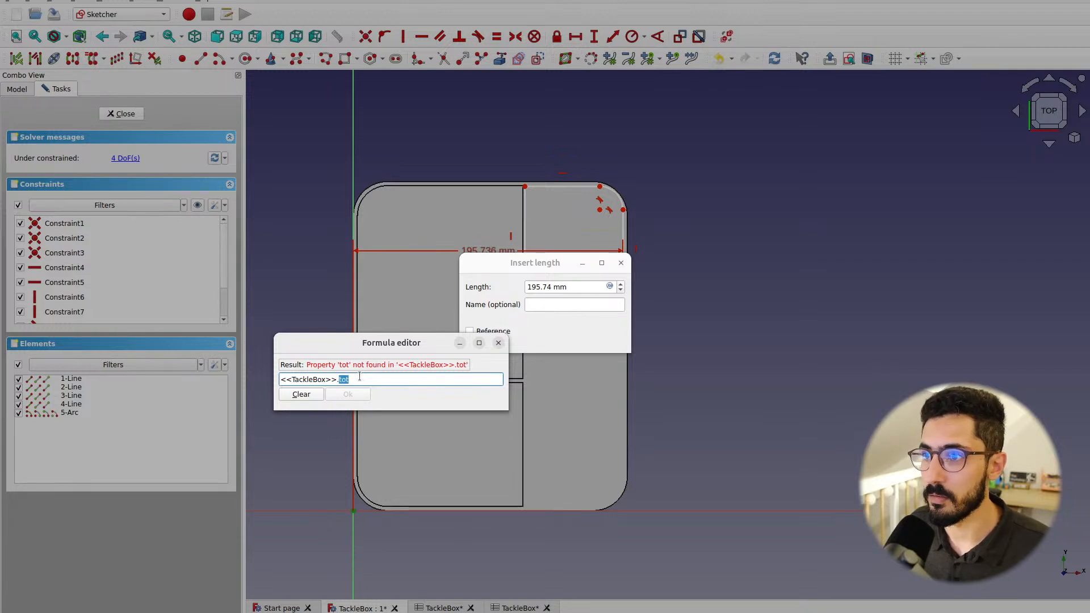
{"action": "key", "text": "BackSpace"}
{"action": "type", "text": "toal"}
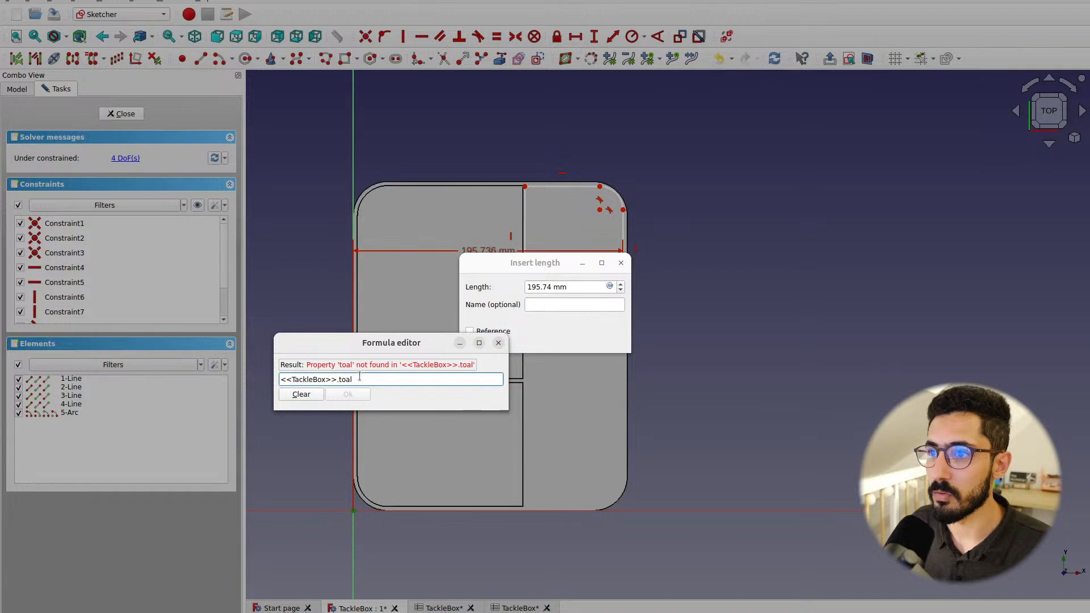
{"action": "key", "text": "ctrl+Left"}
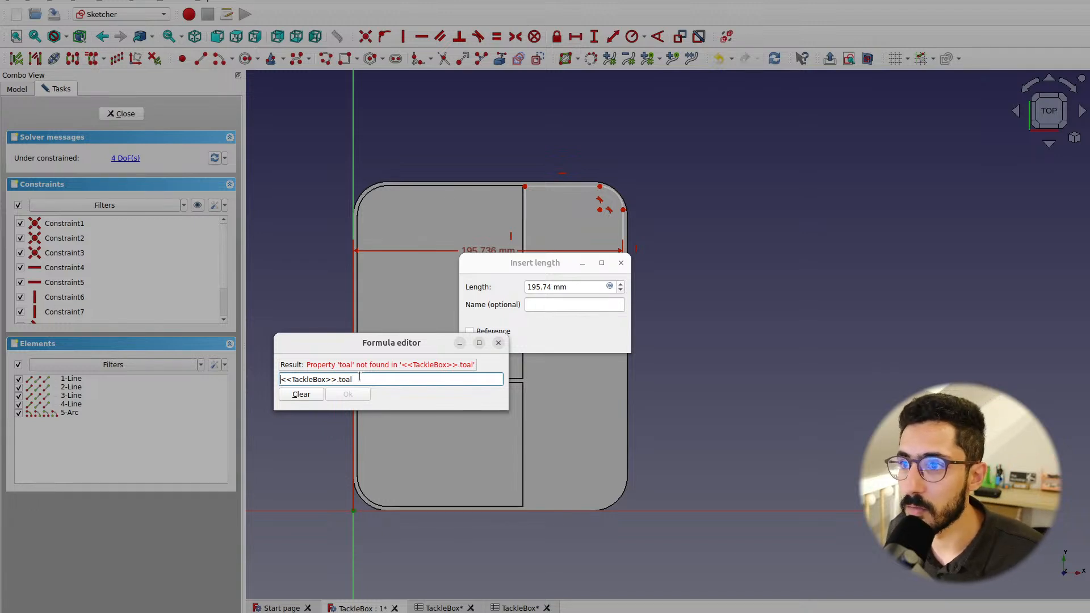
{"action": "key", "text": "Left"}
{"action": "key", "text": "Left"}
{"action": "type", "text": "tal"}
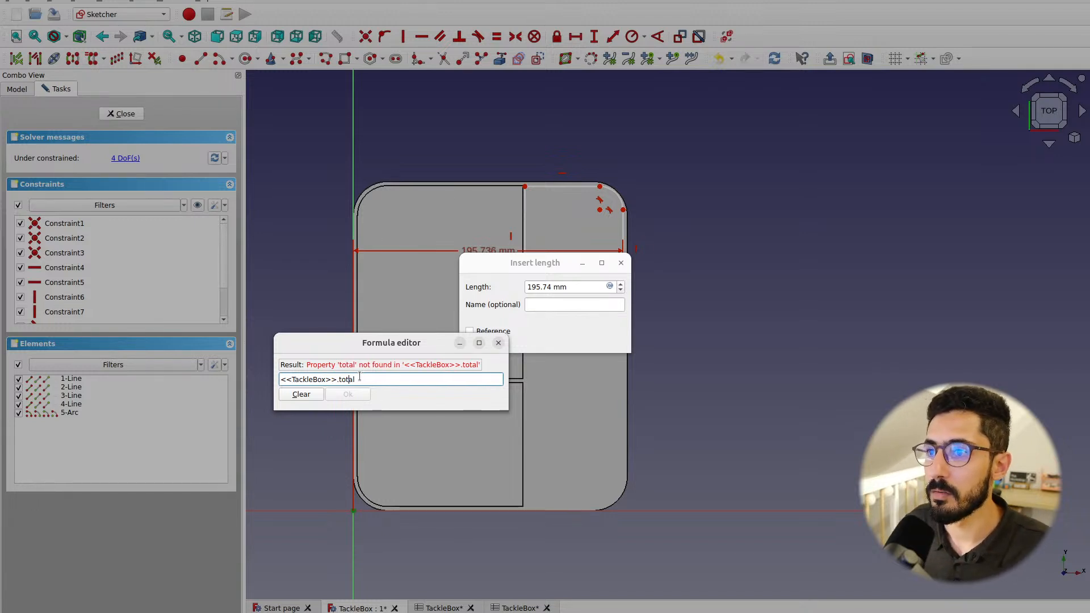
{"action": "type", "text": "Width"}
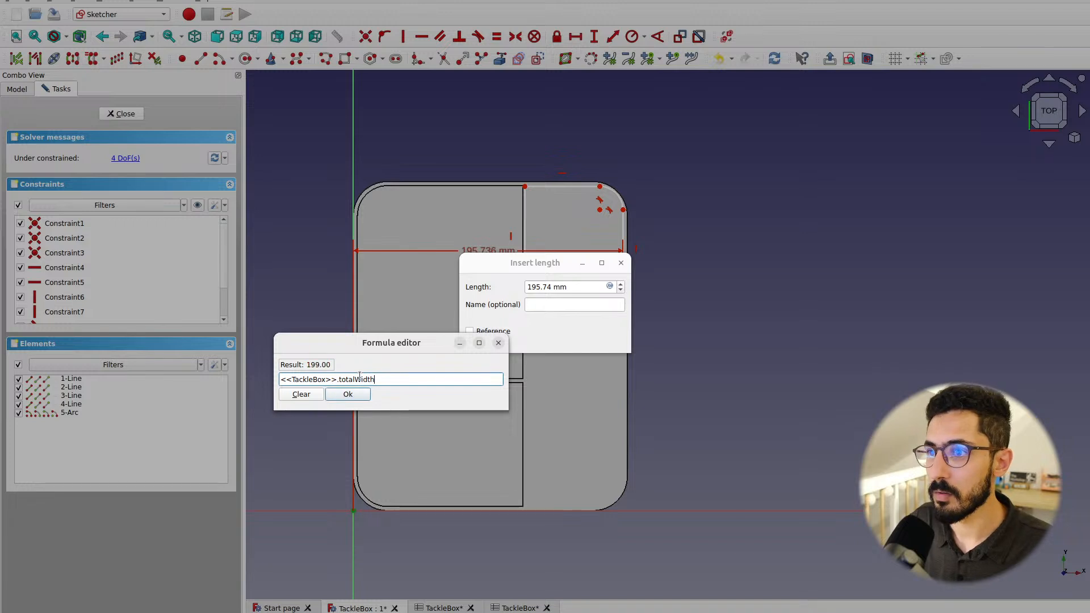
Subtract <<TackleBox>>.thickness in the horizontal distance formula and apply the constraint
{"action": "type", "text": " - <<"}
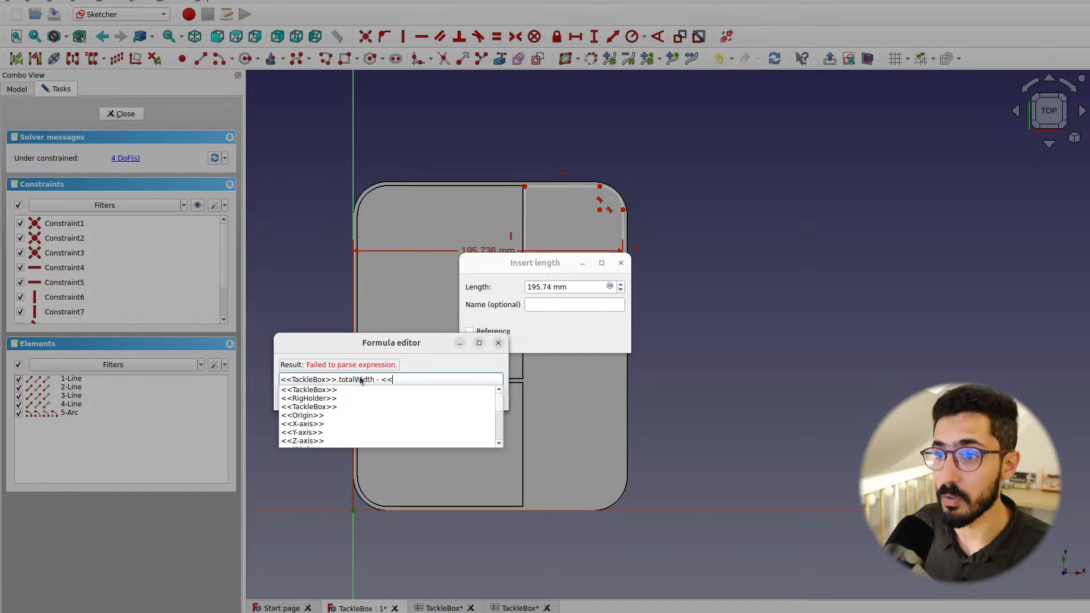
{"action": "key", "text": "Down"}
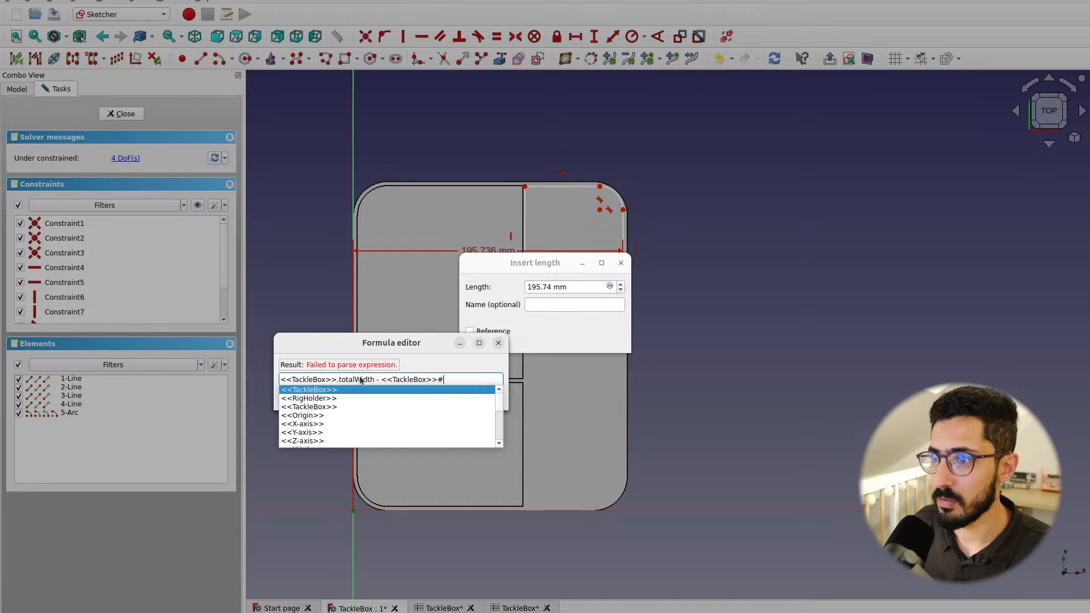
{"action": "key", "text": "Return"}
{"action": "key", "text": "BackSpace"}
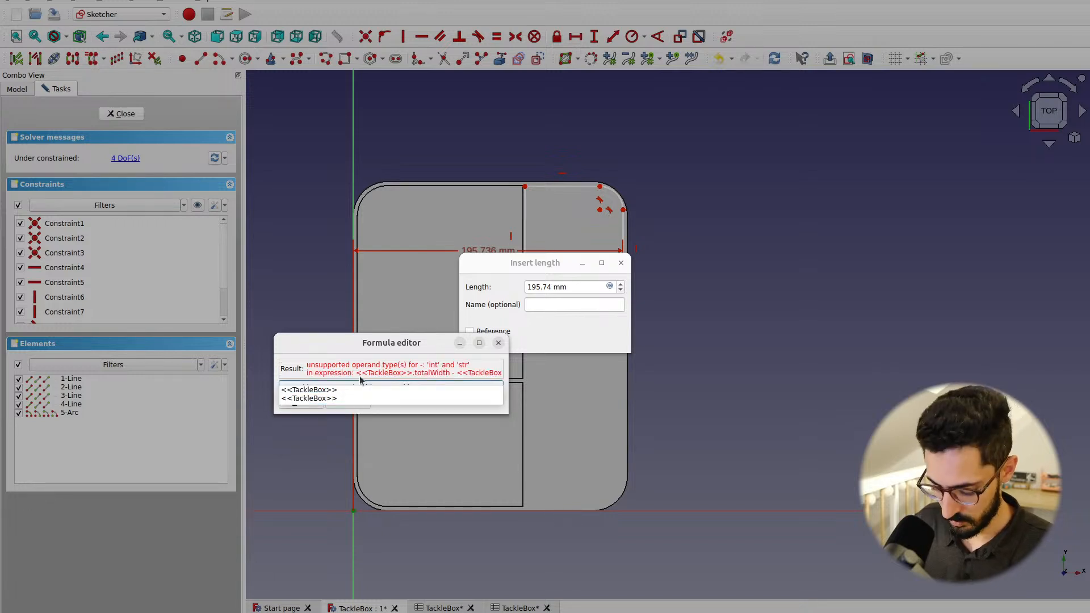
{"action": "type", "text": "."}
{"action": "type", "text": "thickness"}
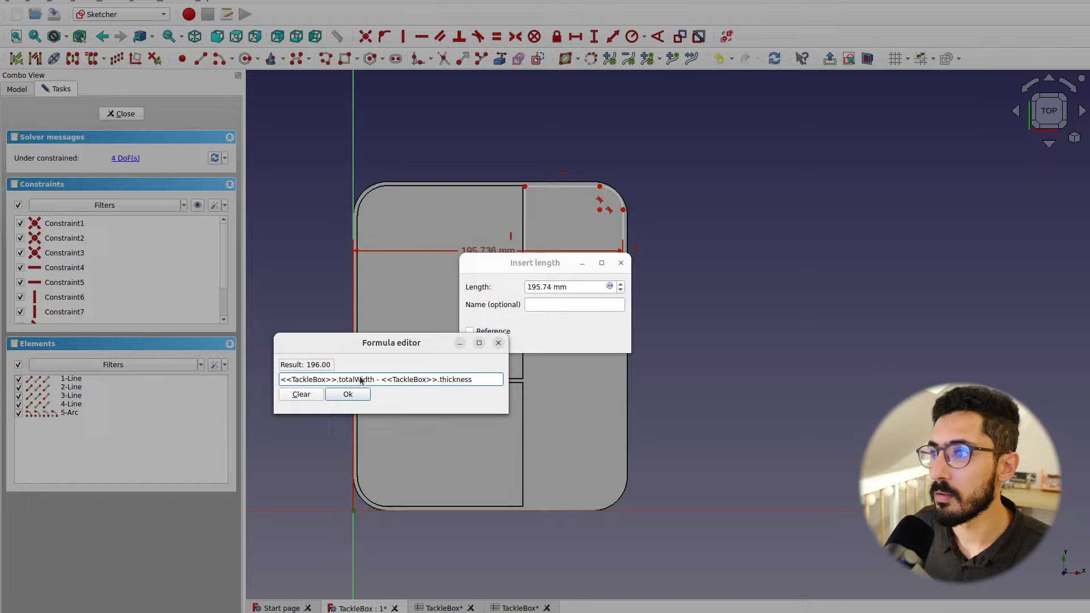
{"action": "key", "text": "Return"}
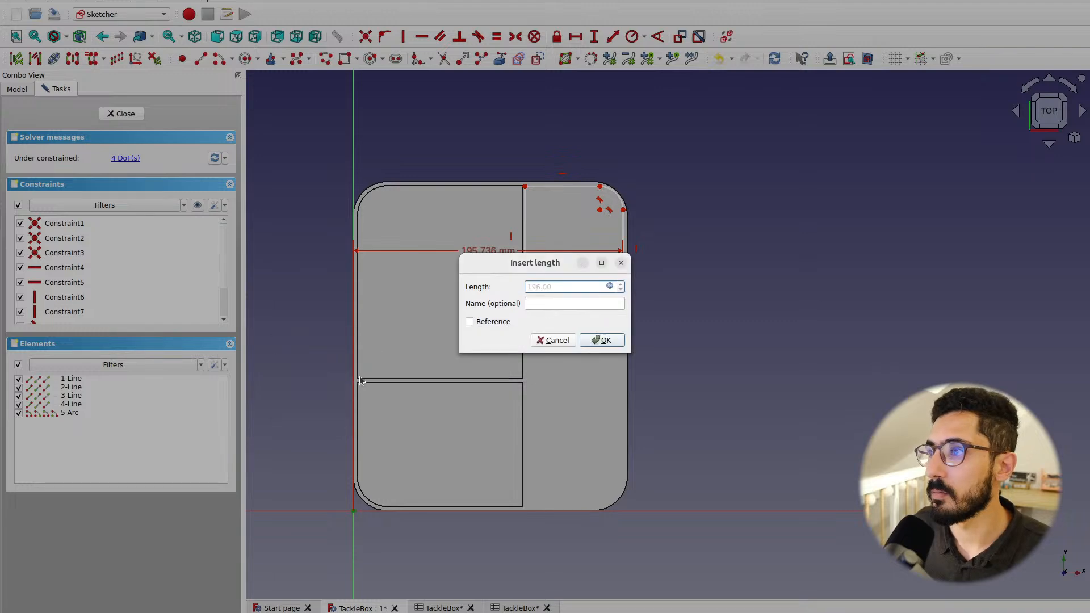
{"action": "left_click", "coordinate": [601, 340]}
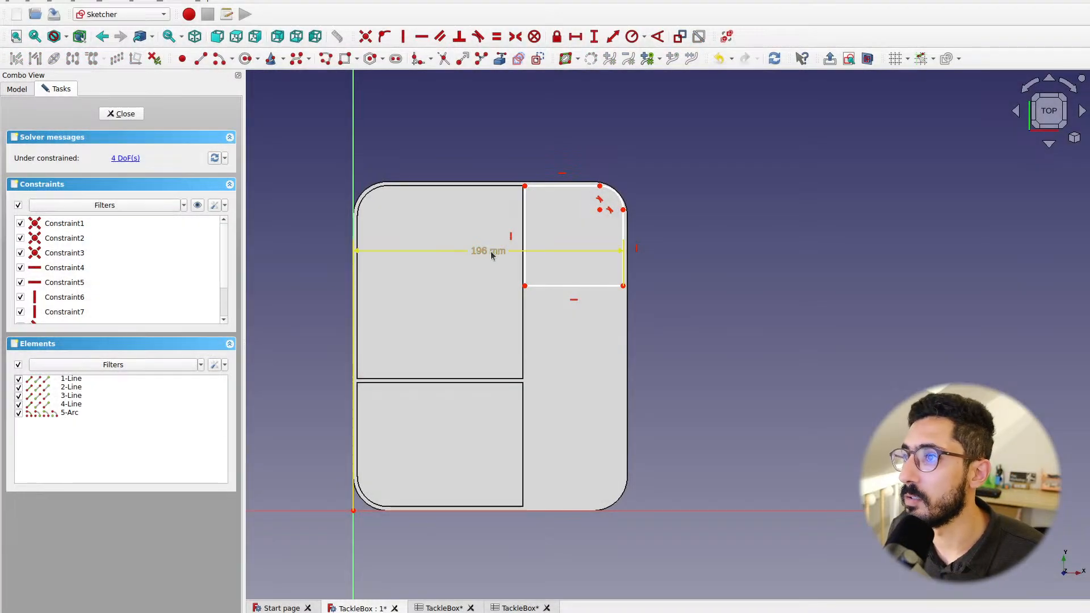
Move the horizontal dimension below the box and nudge the rectangle's upper edge so its inner side clears the neighbouring pocket
{"action": "left_click_drag", "start_coordinate": [494, 256], "coordinate": [689, 570]}
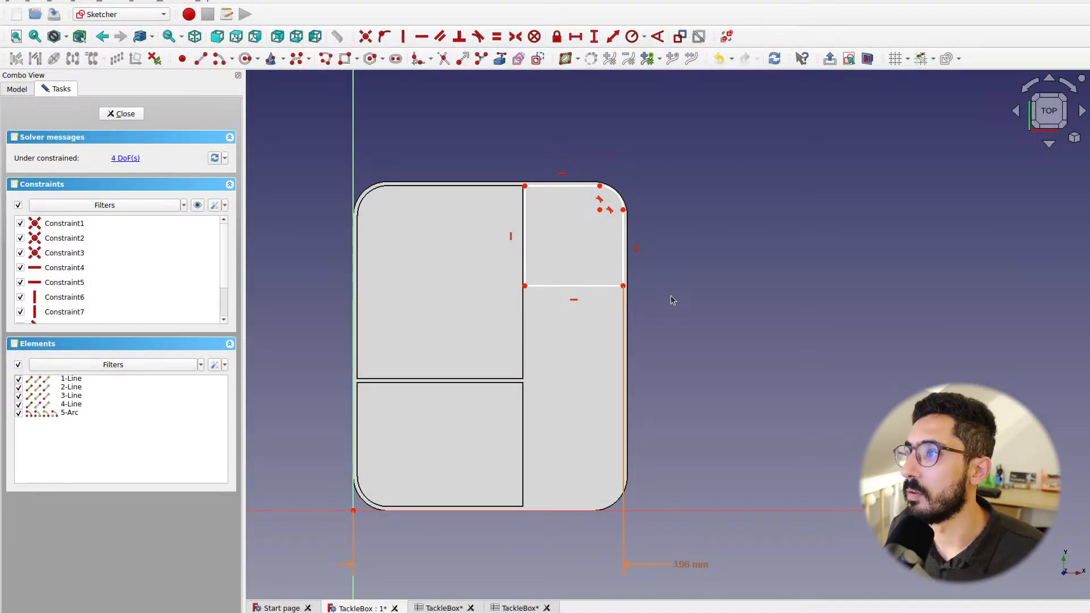
{"action": "middle_click_drag", "start_coordinate": [668, 278], "coordinate": [685, 242]}
{"action": "mouse_move", "coordinate": [570, 151]}
{"action": "left_mouse_down"}
{"action": "mouse_move", "coordinate": [570, 164]}
{"action": "mouse_move", "coordinate": [572, 151]}
{"action": "left_mouse_up"}
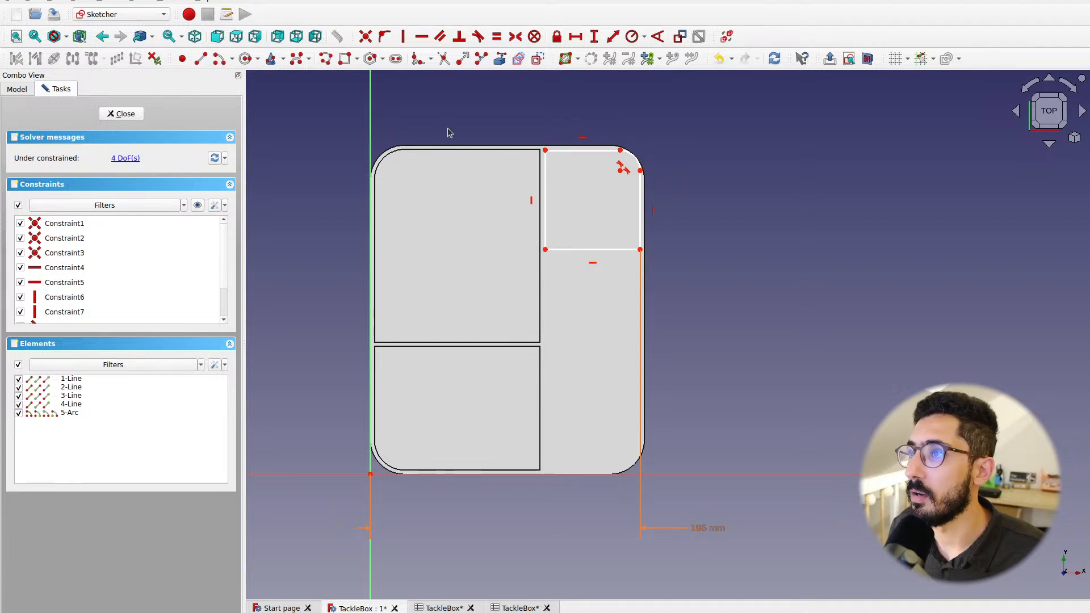
Add a vertical distance between the origin and the rectangle's upper inner corner, starting its formula with <<TackleBox>>.totalLength
{"action": "left_click", "coordinate": [545, 151]}
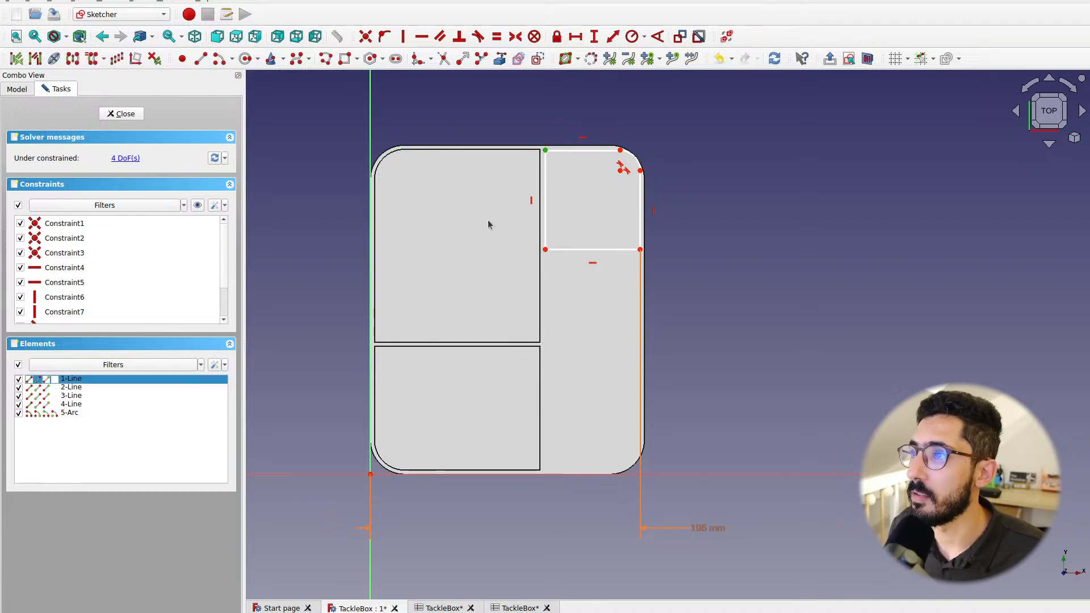
{"action": "left_click", "coordinate": [371, 475]}
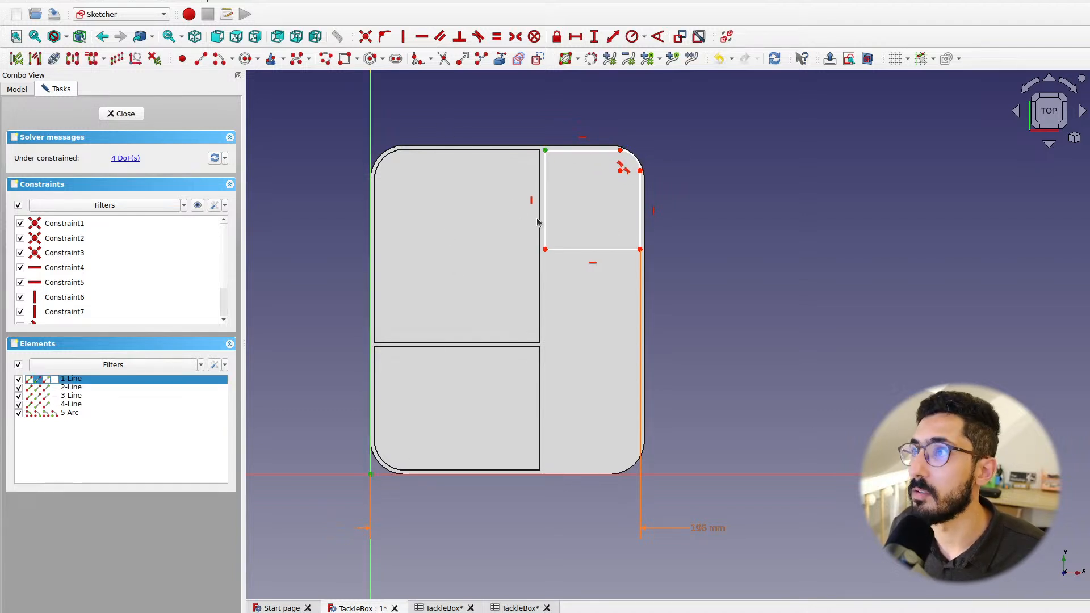
{"action": "left_click", "coordinate": [594, 36]}
{"action": "left_click", "coordinate": [610, 285]}
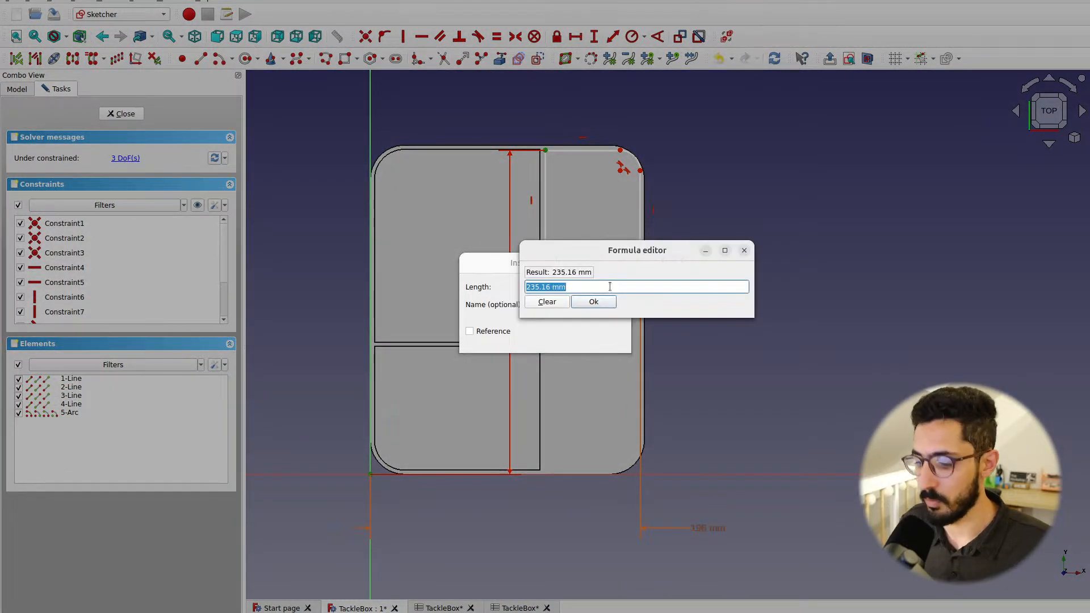
{"action": "type", "text": "<<ta"}
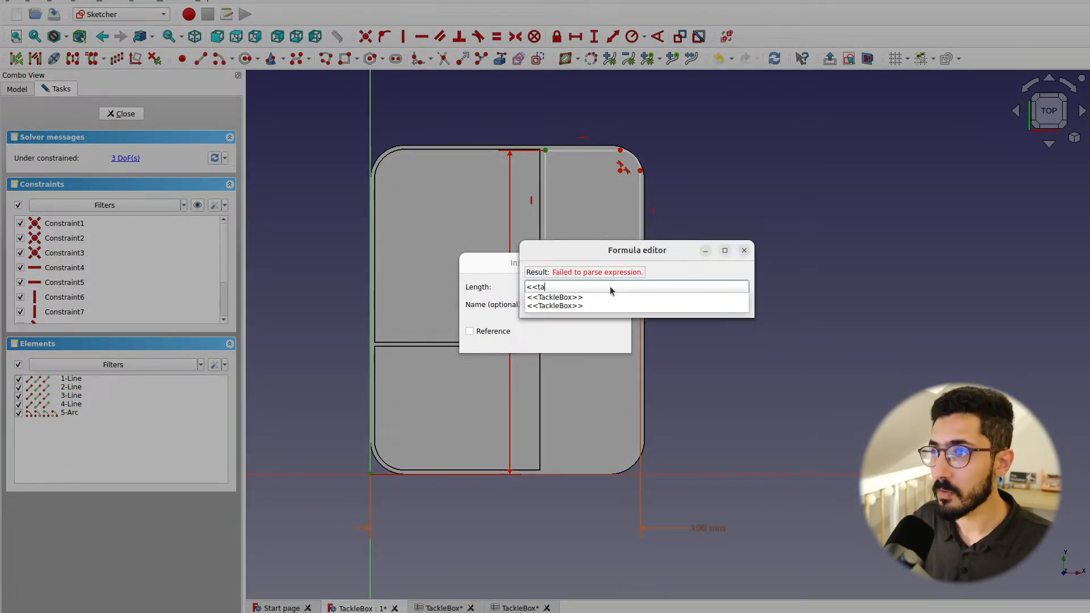
{"action": "type", "text": "ck"}
{"action": "key", "text": "Down"}
{"action": "key", "text": "Down"}
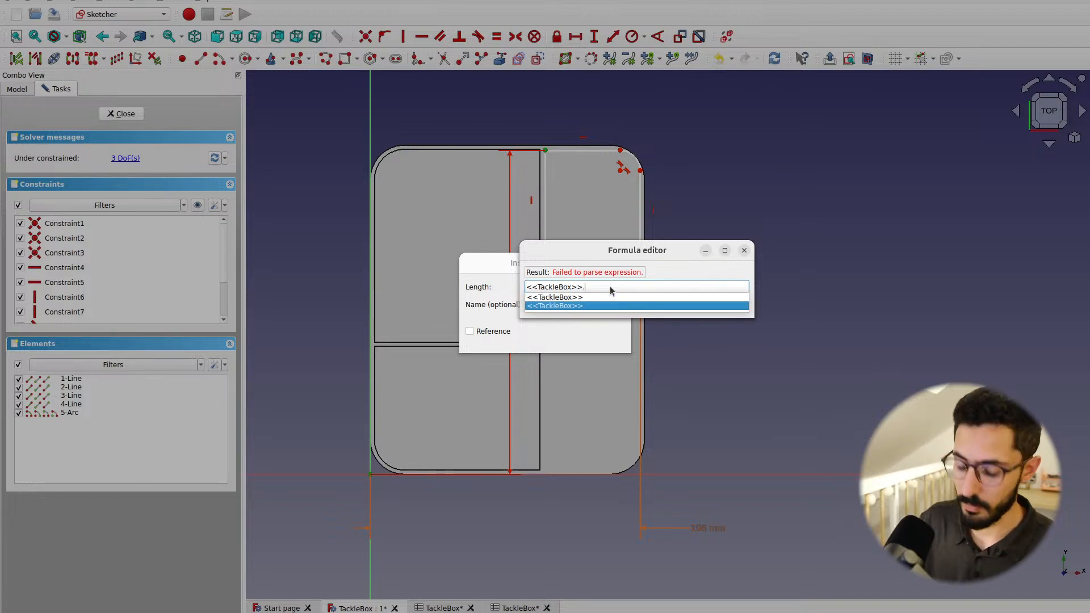
{"action": "type", "text": "tota"}
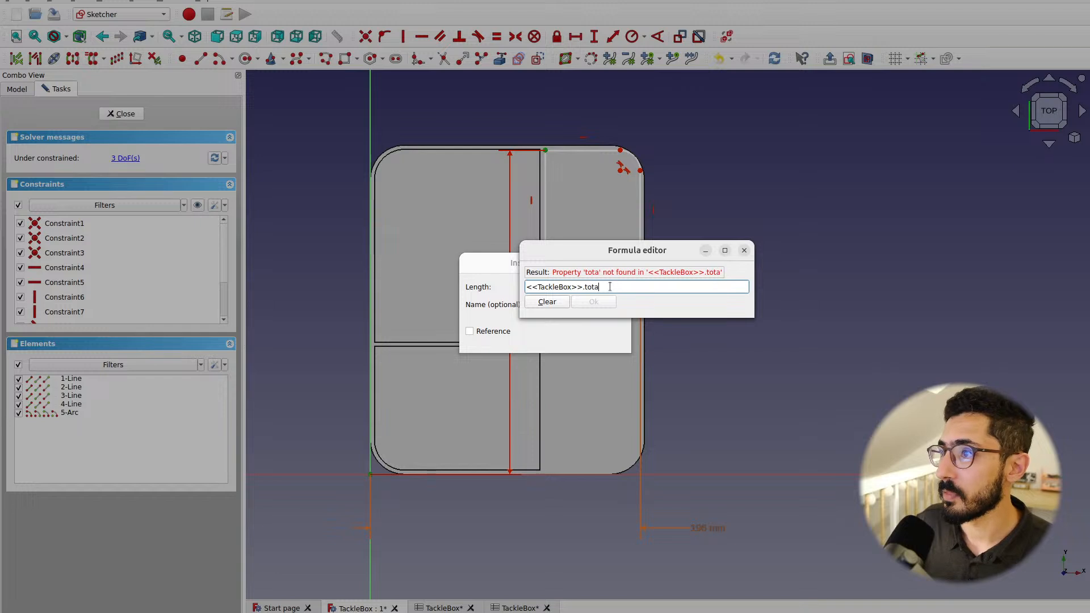
{"action": "type", "text": "lLength"}
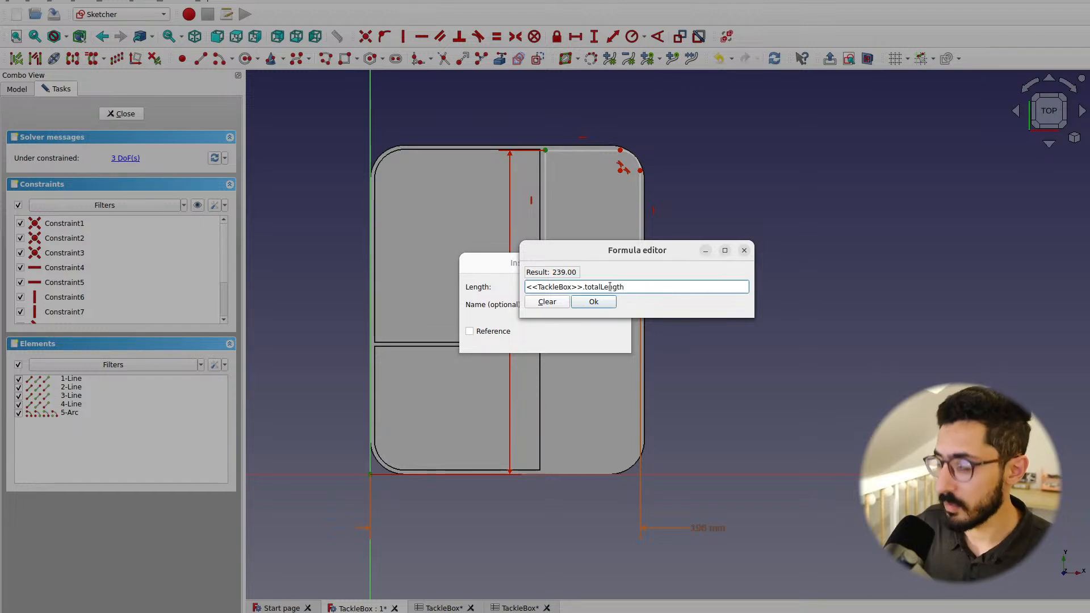
Subtract <<TackleBox>>.thickness in the vertical distance formula and apply the constraint
{"action": "type", "text": " - <<t"}
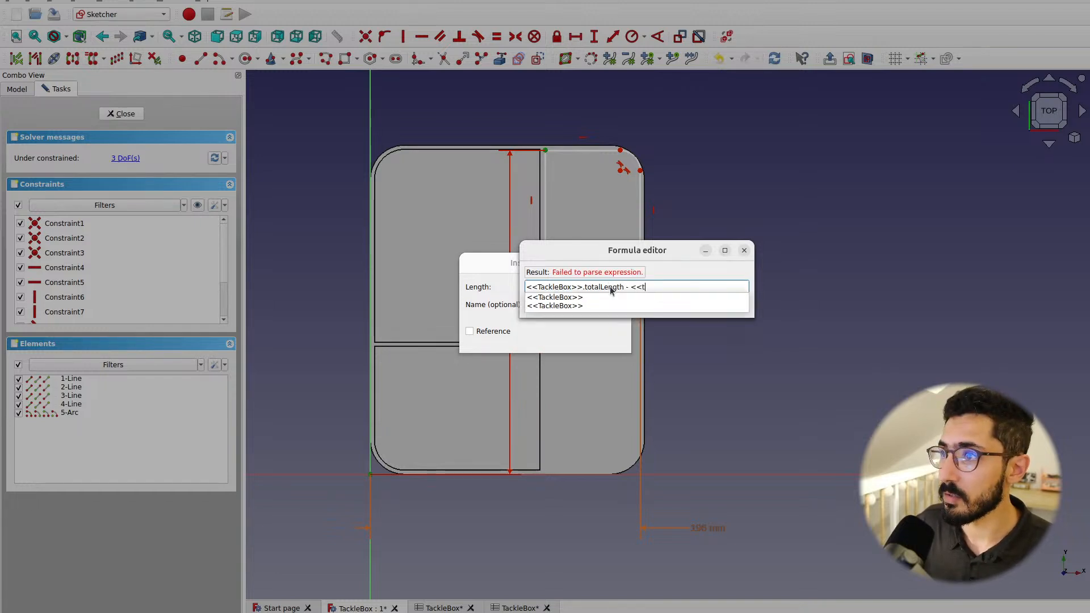
{"action": "key", "text": "Down"}
{"action": "key", "text": "Down"}
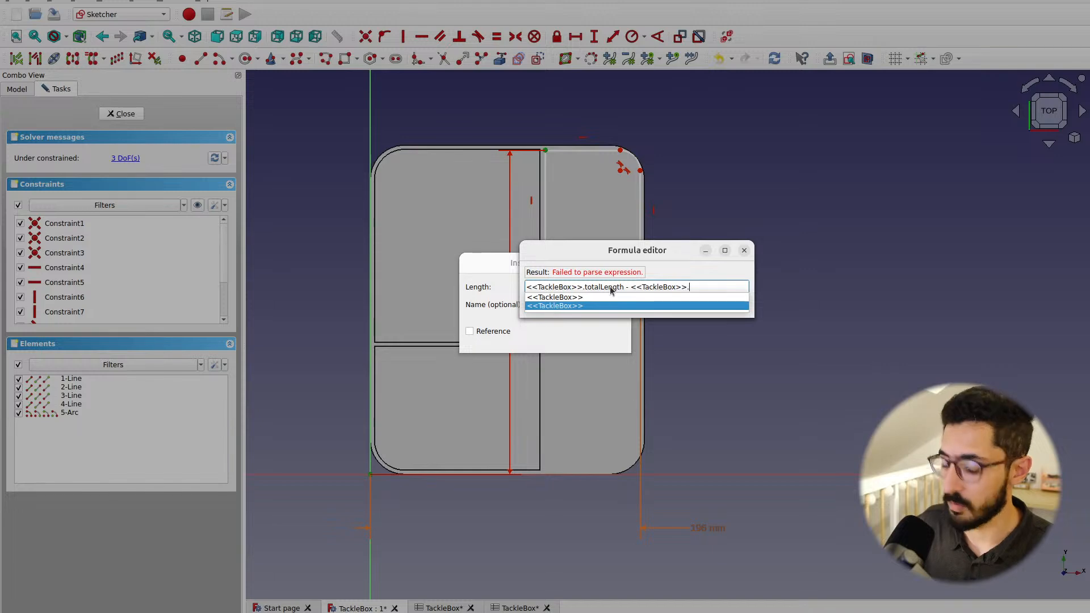
{"action": "type", "text": "thickness"}
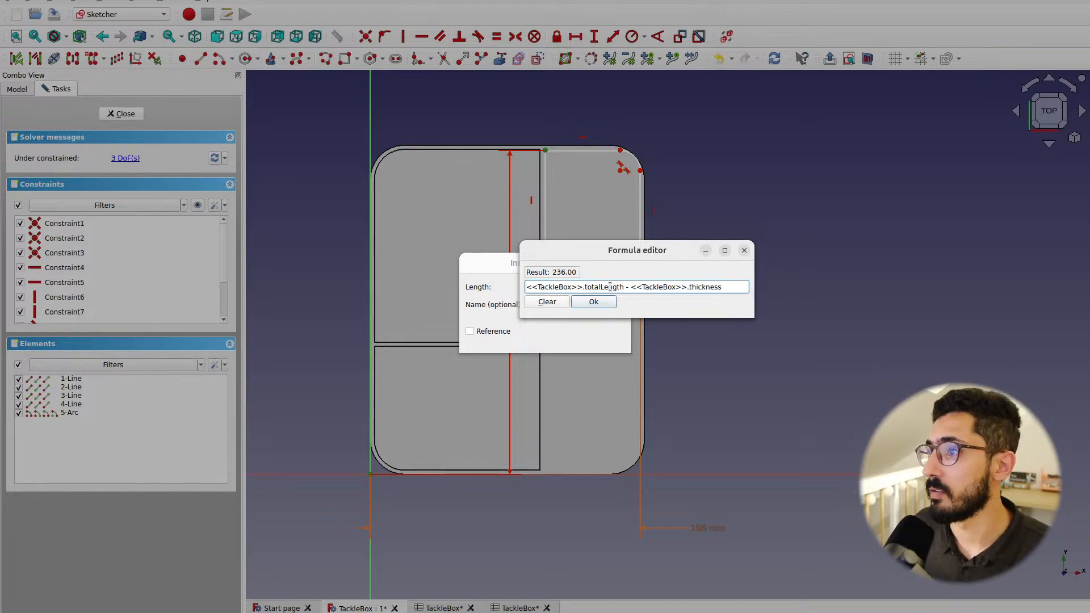
{"action": "key", "text": "Return"}
{"action": "left_click", "coordinate": [600, 337]}
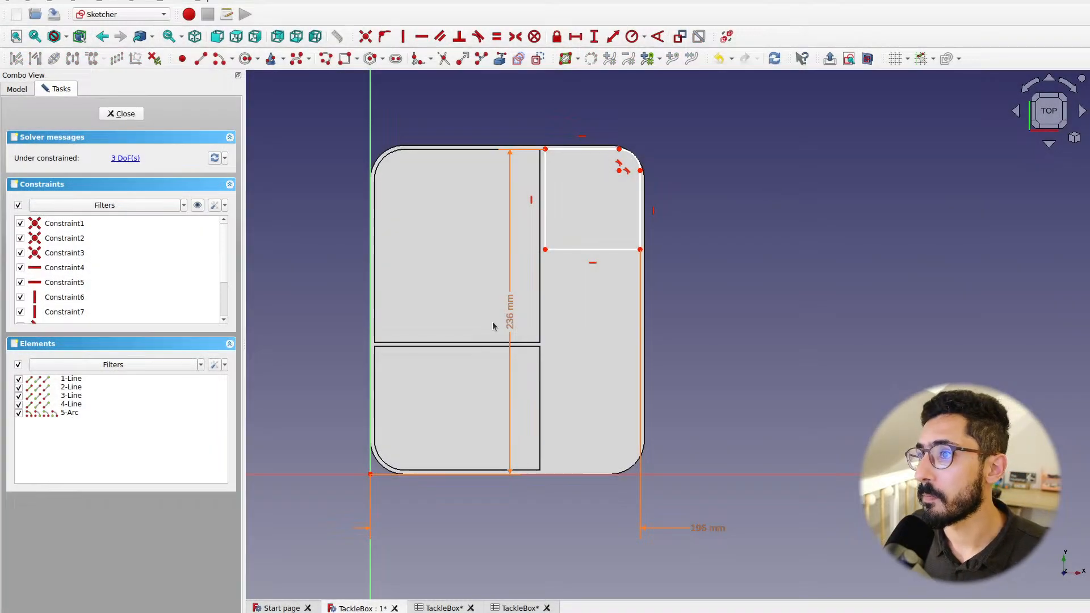
Move the vertical dimension's label above the box and enlarge the rectangle's rounded corner arc towards the box's outer corner
{"action": "middle_click_drag", "start_coordinate": [510, 318], "coordinate": [510, 266]}
{"action": "mouse_move", "coordinate": [509, 266]}
{"action": "left_mouse_down"}
{"action": "mouse_move", "coordinate": [500, 113]}
{"action": "mouse_move", "coordinate": [487, 195]}
{"action": "left_mouse_up"}
{"action": "right_click", "coordinate": [496, 144]}
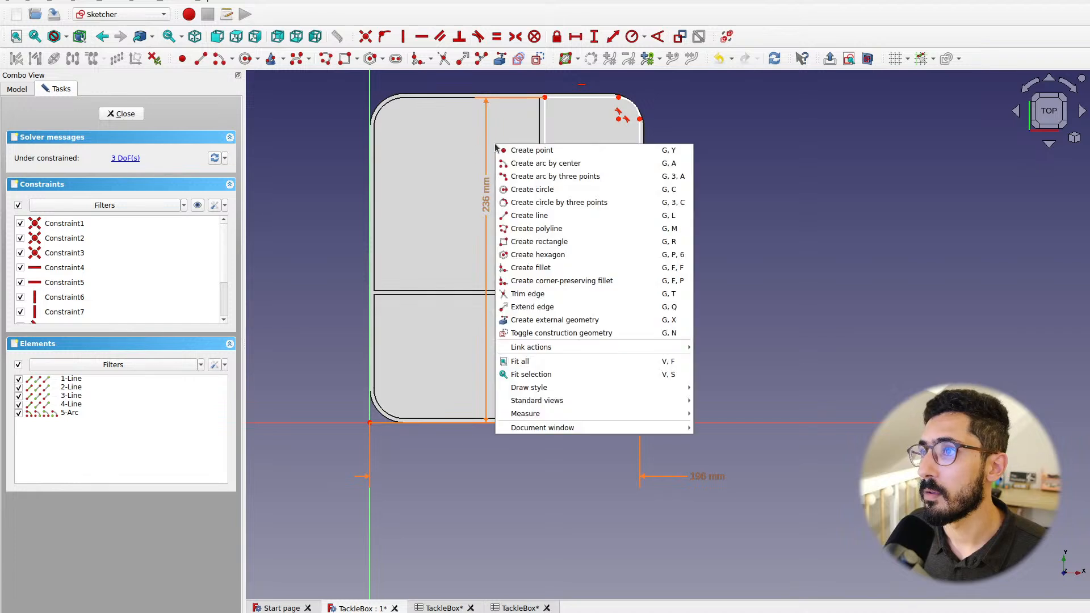
{"action": "key", "text": "Escape"}
{"action": "middle_click_drag", "start_coordinate": [496, 146], "coordinate": [469, 269]}
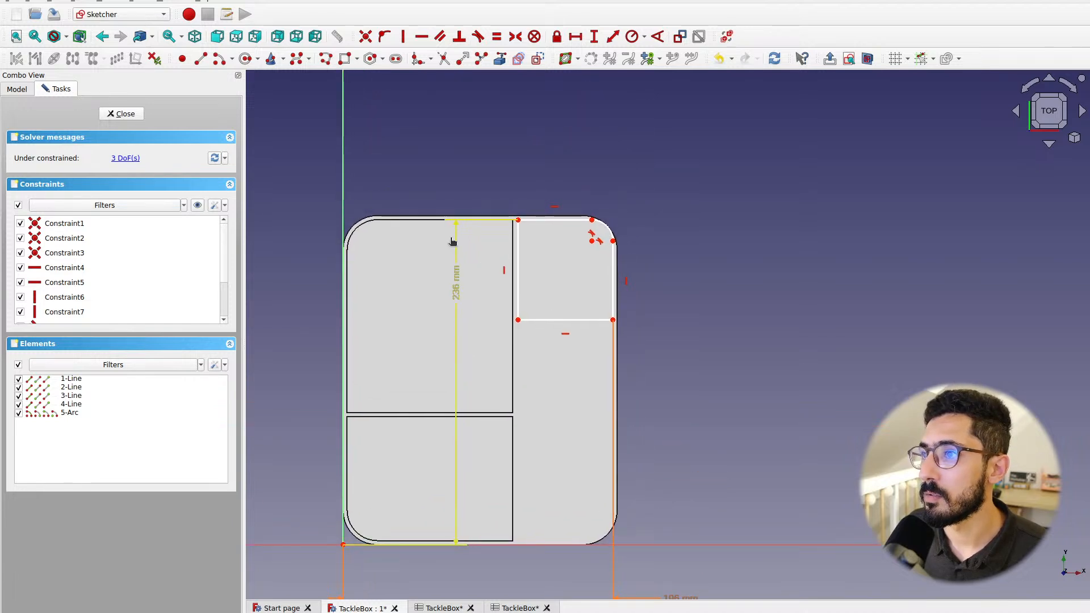
{"action": "left_click_drag", "start_coordinate": [452, 242], "coordinate": [448, 160]}
{"action": "scroll", "coordinate": [656, 211], "scroll_direction": "up", "scroll_amount": 2}
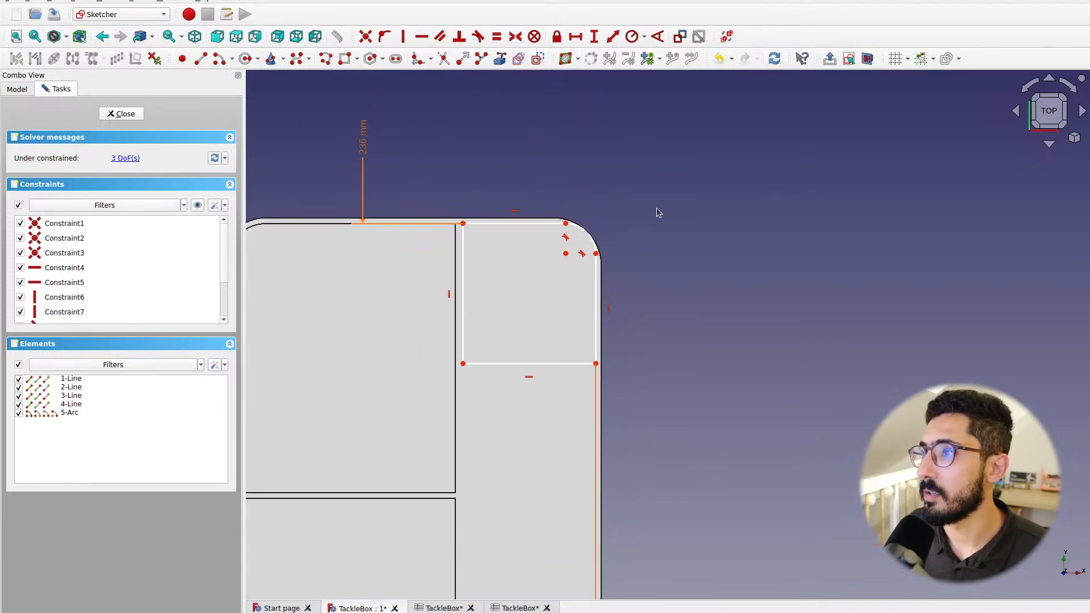
{"action": "mouse_move", "coordinate": [565, 226]}
{"action": "left_mouse_down"}
{"action": "mouse_move", "coordinate": [544, 232]}
{"action": "mouse_move", "coordinate": [552, 226]}
{"action": "left_mouse_up"}
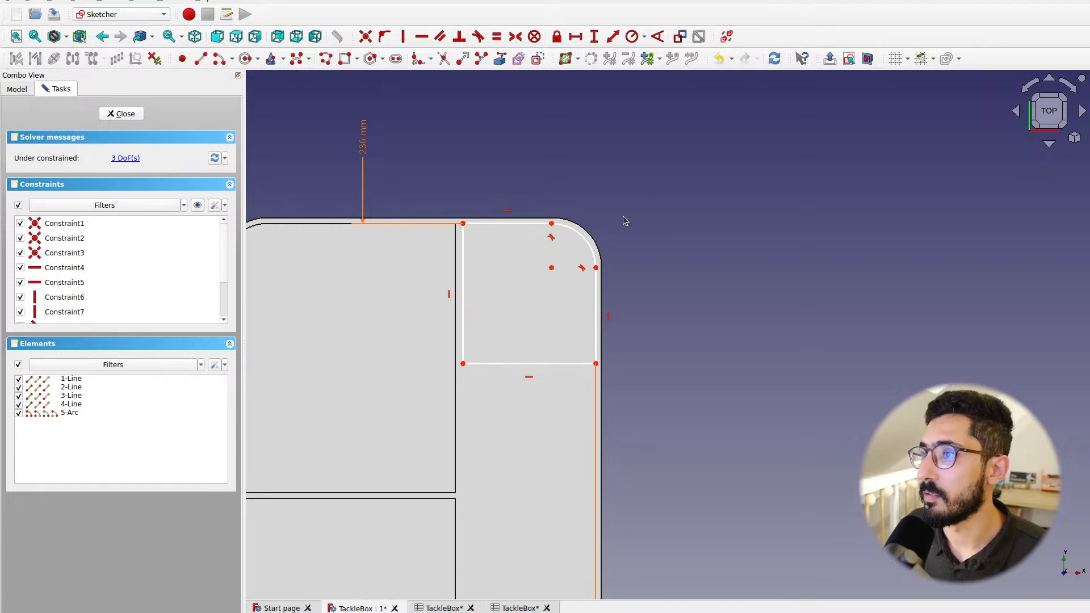
Add a radius constraint to the rectangle's corner arc, starting its formula with <<TackleBox>>.borderRadius
{"action": "left_click", "coordinate": [585, 238]}
{"action": "left_click", "coordinate": [644, 36]}
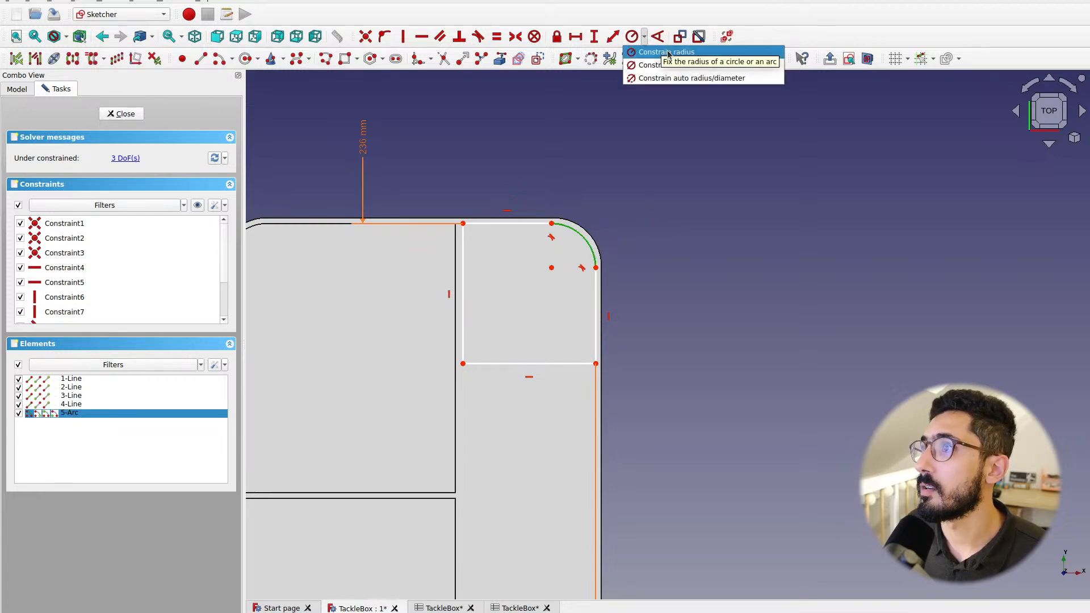
{"action": "left_click", "coordinate": [647, 44]}
{"action": "left_click", "coordinate": [609, 286]}
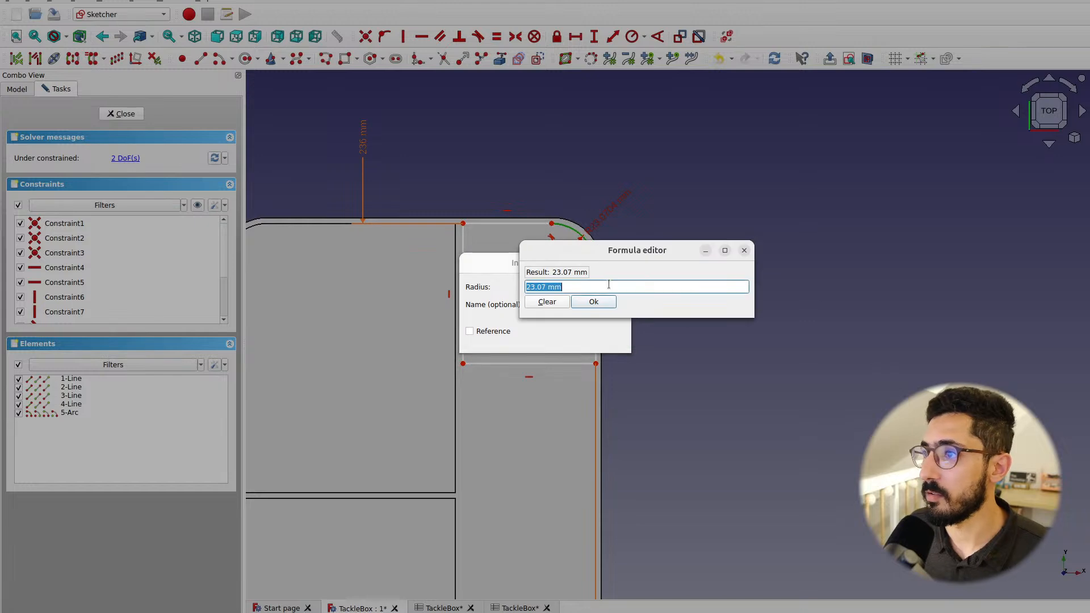
{"action": "type", "text": "<<"}
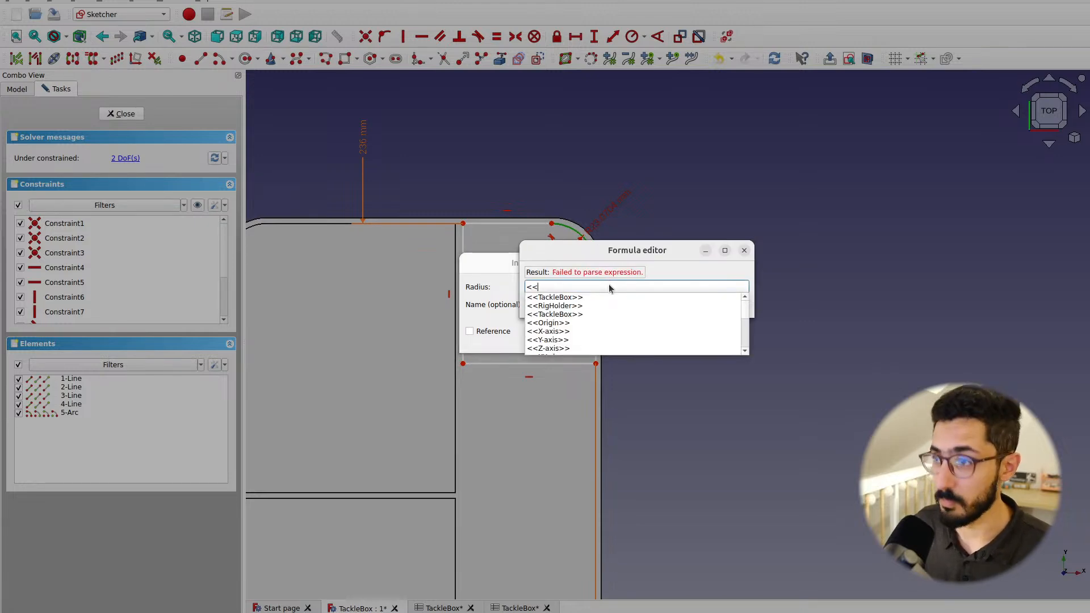
{"action": "key", "text": "Down"}
{"action": "key", "text": "Down"}
{"action": "key", "text": "Up"}
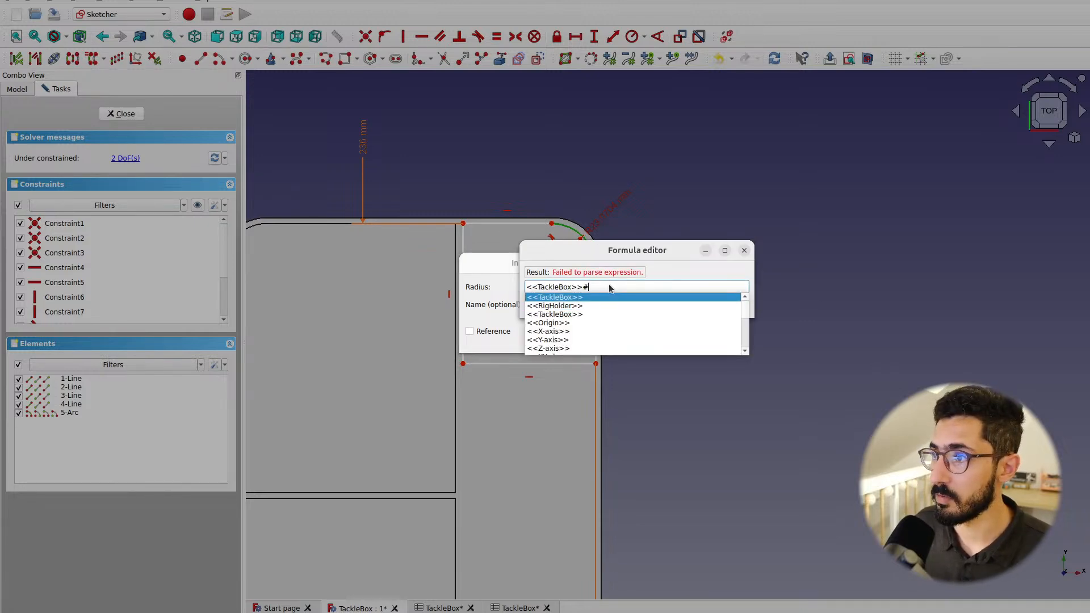
{"action": "key", "text": "BackSpace"}
{"action": "type", "text": "."}
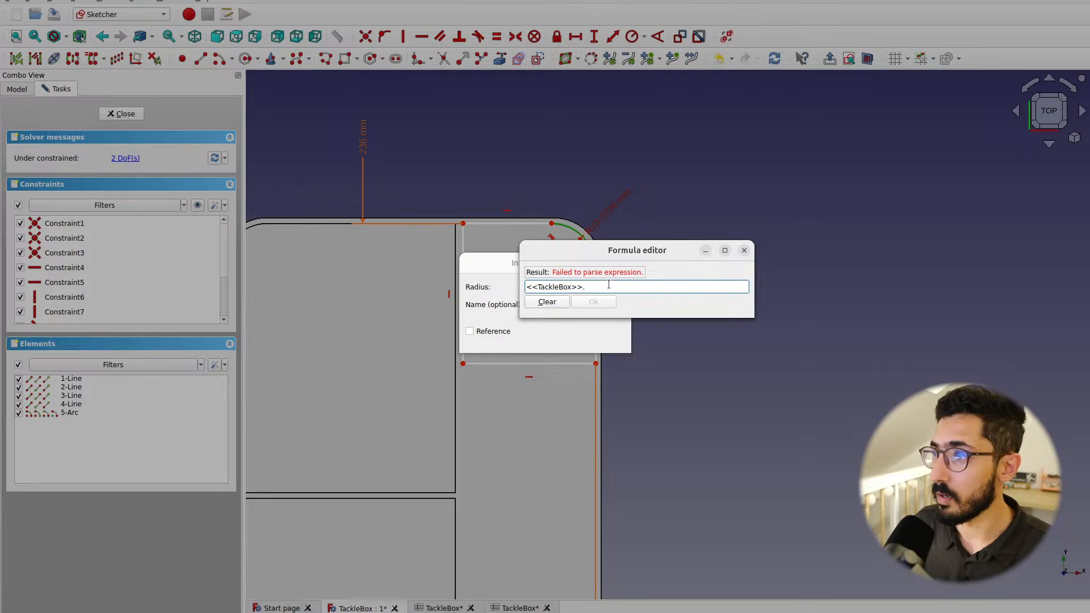
{"action": "type", "text": "border"}
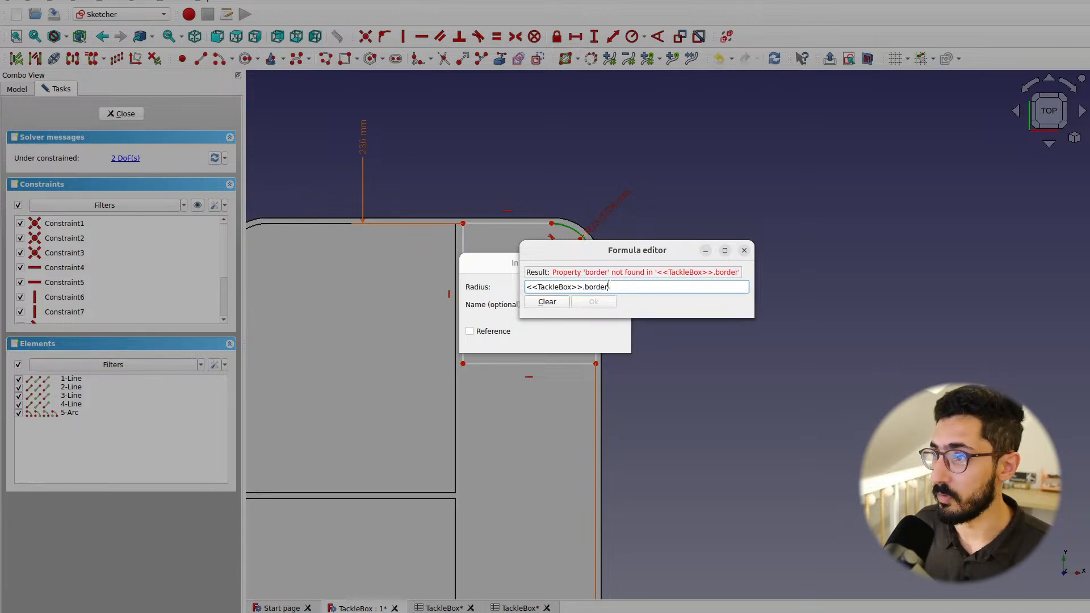
{"action": "type", "text": "Radius"}
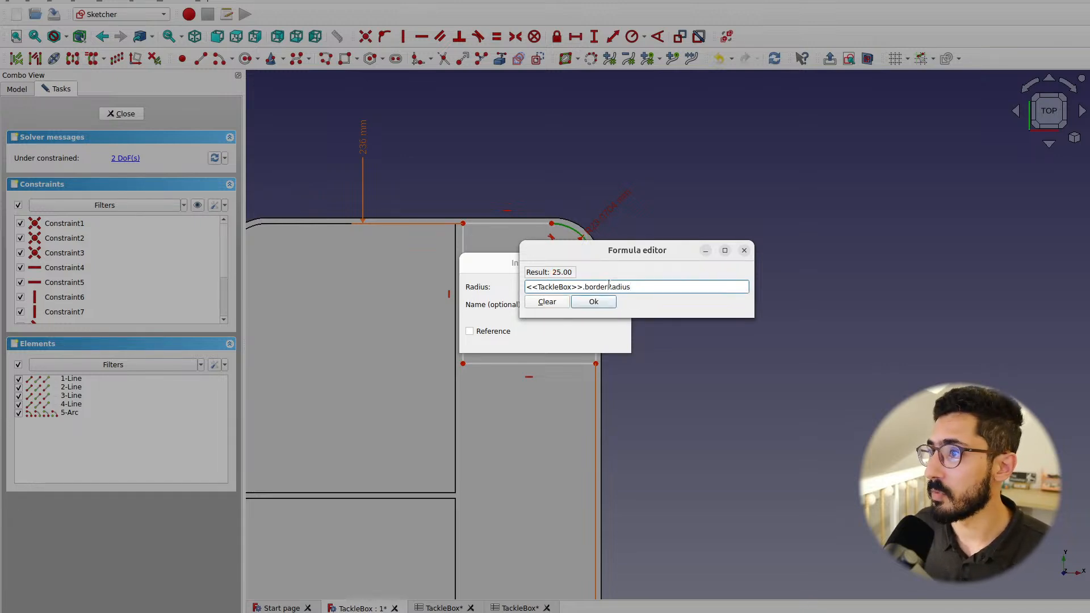
Subtract <<TackleBox>>.thickness in the radius formula, apply the constraint and save the document
{"action": "double_click", "coordinate": [609, 285]}
{"action": "key", "text": "End"}
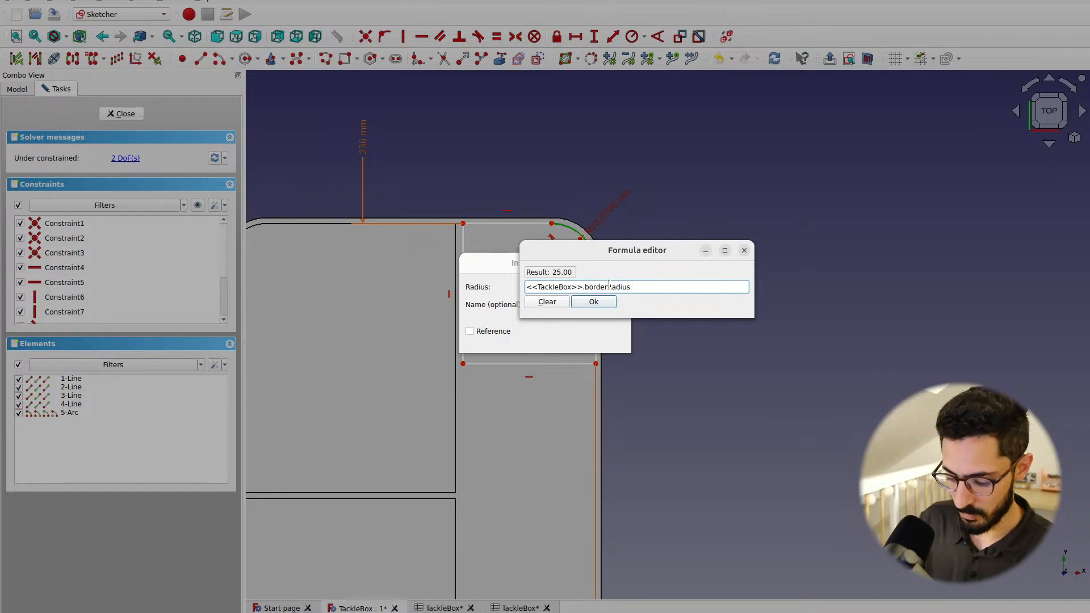
{"action": "type", "text": "- <<t"}
{"action": "key", "text": "Down"}
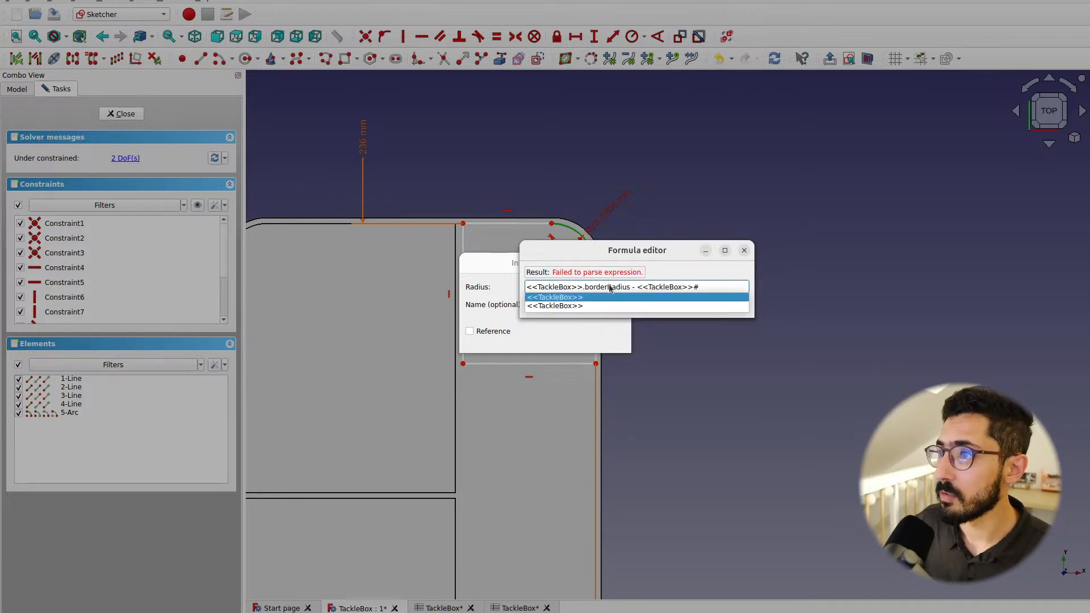
{"action": "key", "text": "Down"}
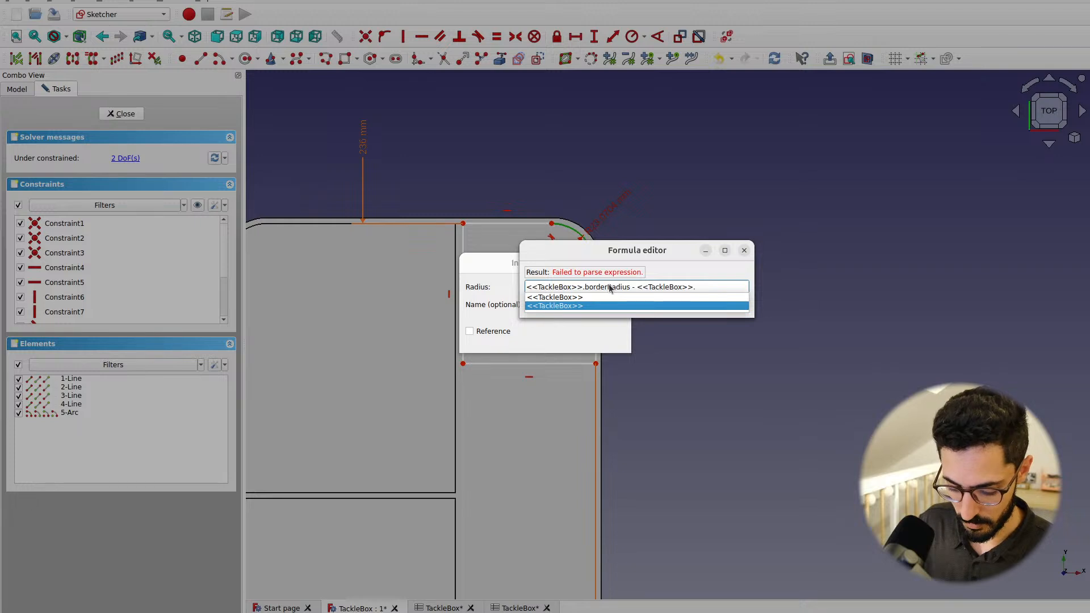
{"action": "type", "text": "thickness"}
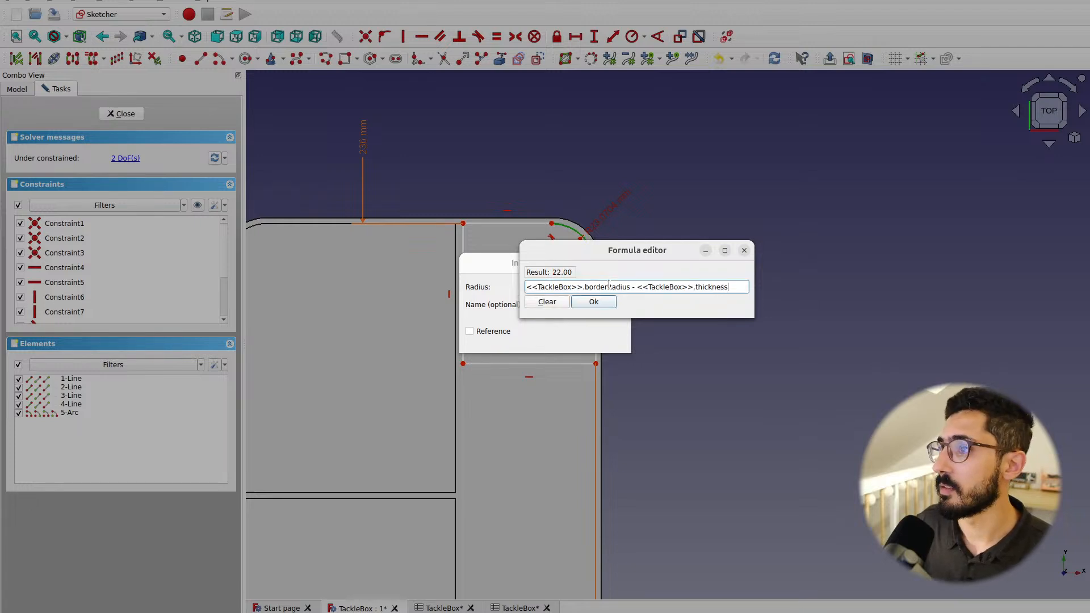
{"action": "key", "text": "Return"}
{"action": "left_click", "coordinate": [602, 339]}
{"action": "middle_click_drag", "start_coordinate": [689, 309], "coordinate": [762, 234]}
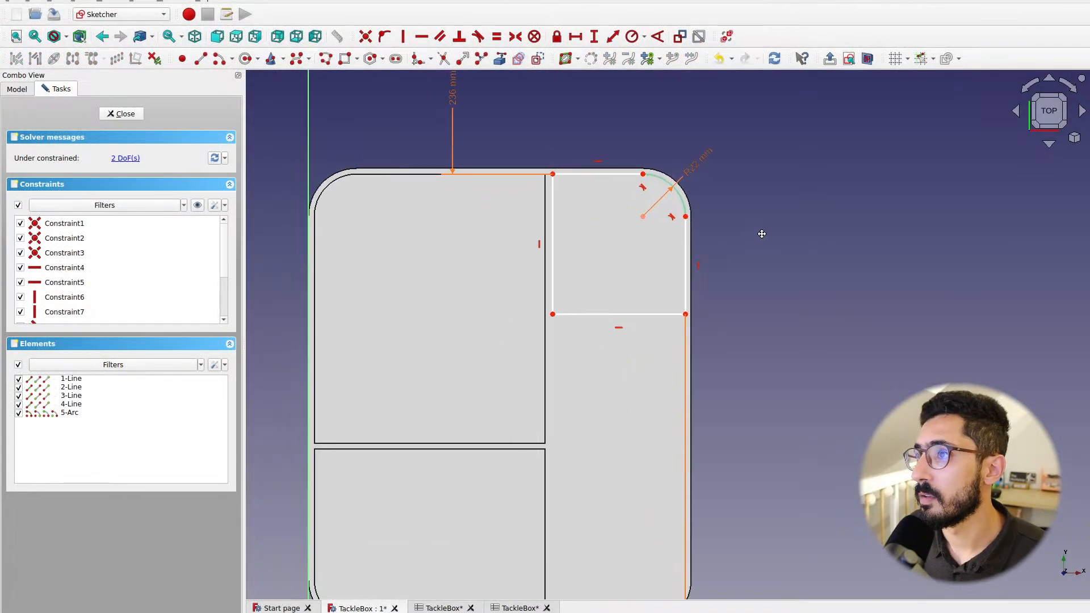
{"action": "key", "text": "ctrl+s"}
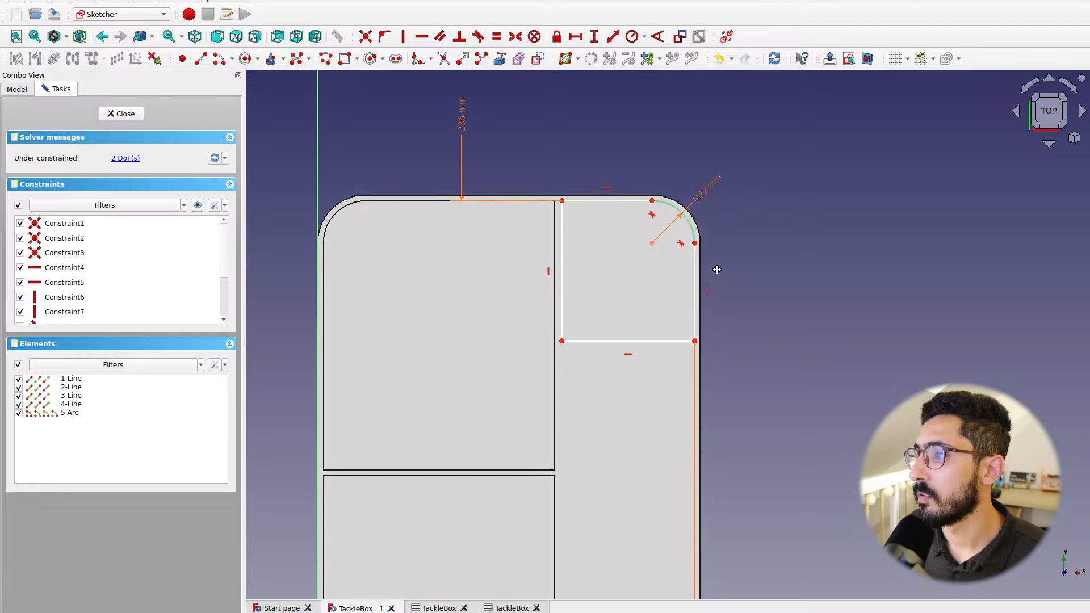
Nudge the rectangle's upper inner corner slightly farther from the neighbouring pocket
{"action": "middle_click_drag", "start_coordinate": [717, 270], "coordinate": [679, 236]}
{"action": "mouse_move", "coordinate": [523, 168]}
{"action": "left_mouse_down"}
{"action": "mouse_move", "coordinate": [462, 174]}
{"action": "mouse_move", "coordinate": [552, 175]}
{"action": "mouse_move", "coordinate": [523, 176]}
{"action": "mouse_move", "coordinate": [549, 178]}
{"action": "mouse_move", "coordinate": [525, 185]}
{"action": "left_mouse_up"}
{"action": "mouse_move", "coordinate": [576, 296]}
{"action": "middle_mouse_down"}
{"action": "mouse_move", "coordinate": [621, 244]}
{"action": "mouse_move", "coordinate": [571, 327]}
{"action": "middle_mouse_up"}
{"action": "scroll", "coordinate": [588, 327], "scroll_direction": "down", "scroll_amount": 1}
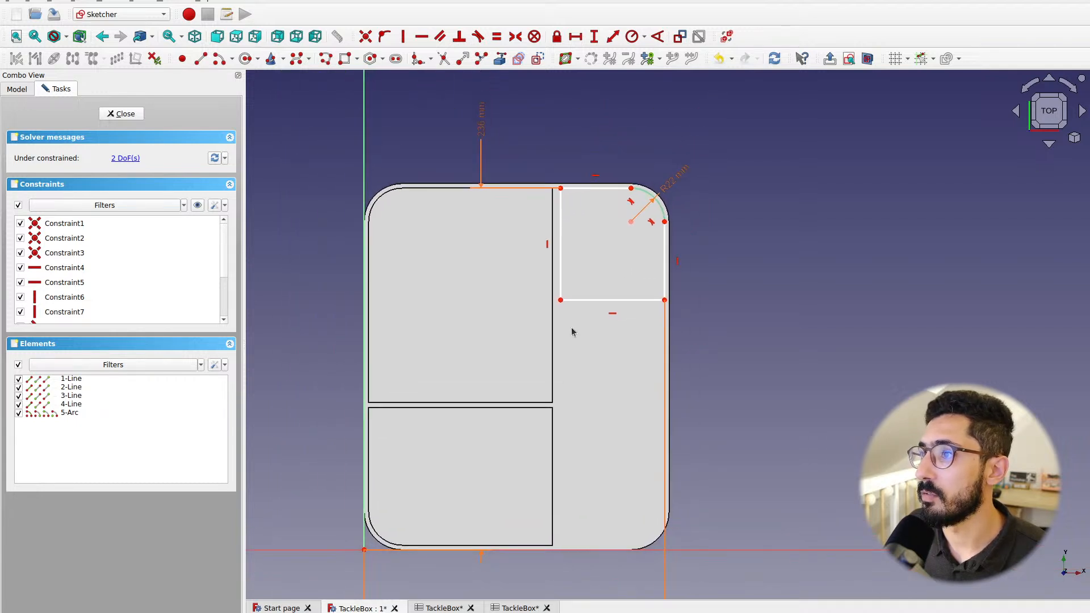
{"action": "left_click", "coordinate": [561, 299]}
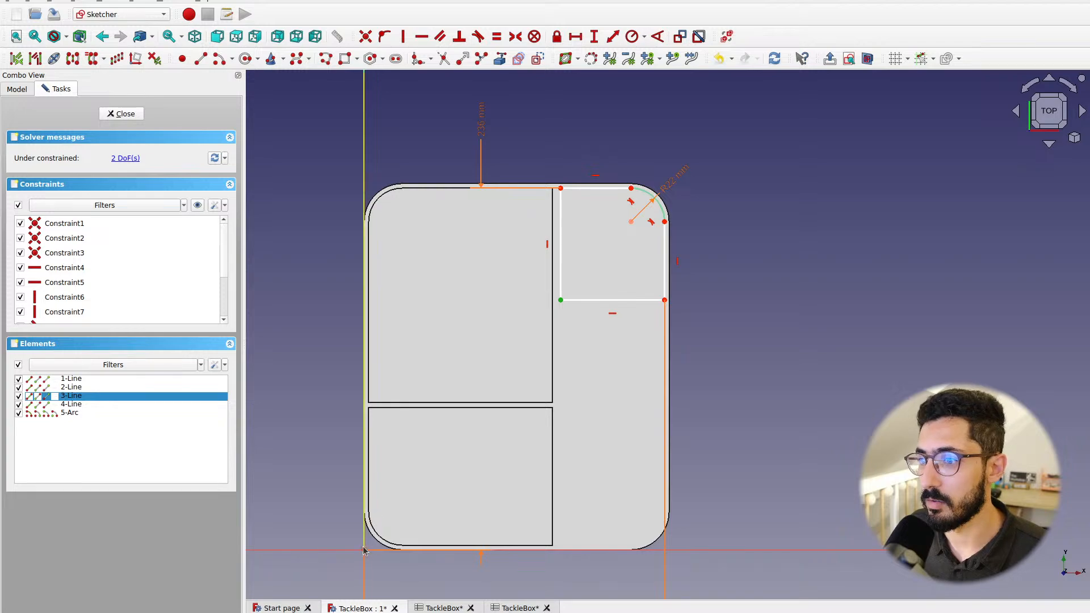
{"action": "scroll", "coordinate": [533, 367], "scroll_direction": "down", "scroll_amount": 1}
{"action": "left_click", "coordinate": [575, 37]}
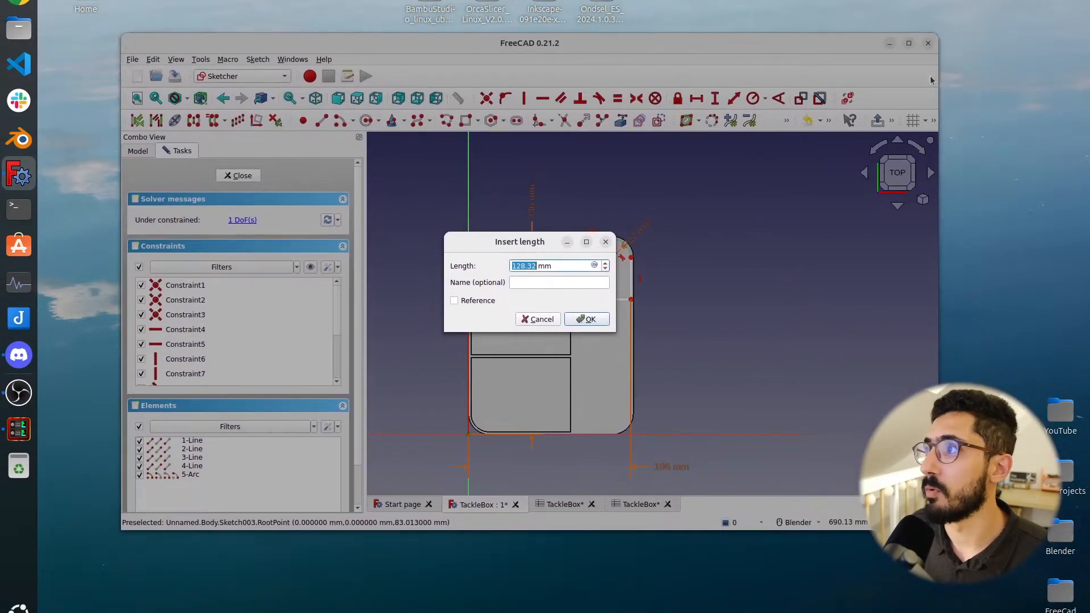
{"action": "left_click", "coordinate": [908, 44]}
{"action": "left_click", "coordinate": [623, 262]}
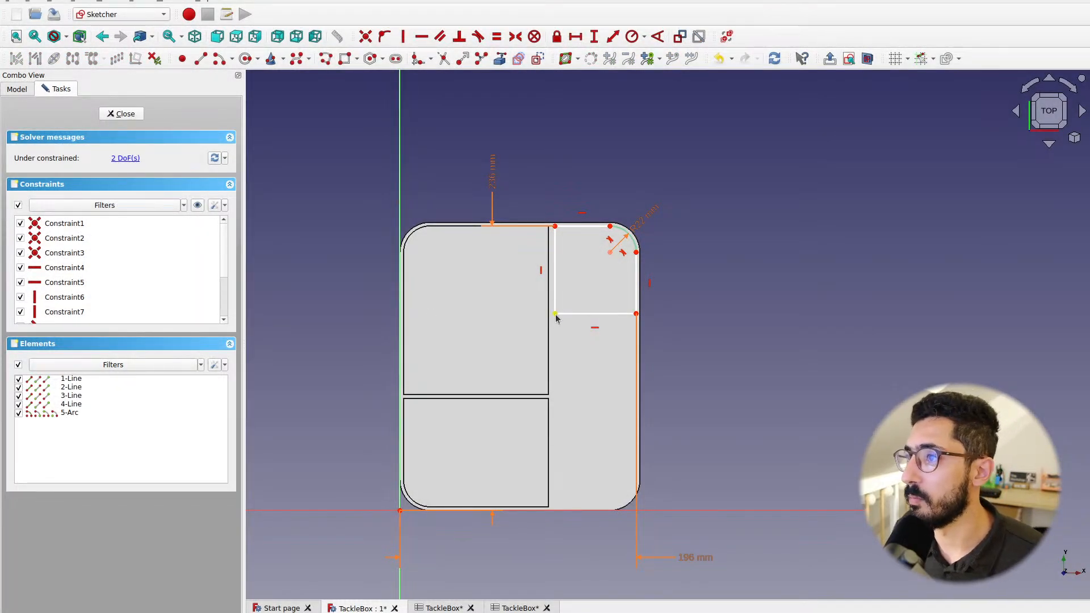
Check the width, depth and hookArea entries in the RigHolder spreadsheet, close the other spreadsheet view and return to the sketch
{"action": "left_click", "coordinate": [447, 608]}
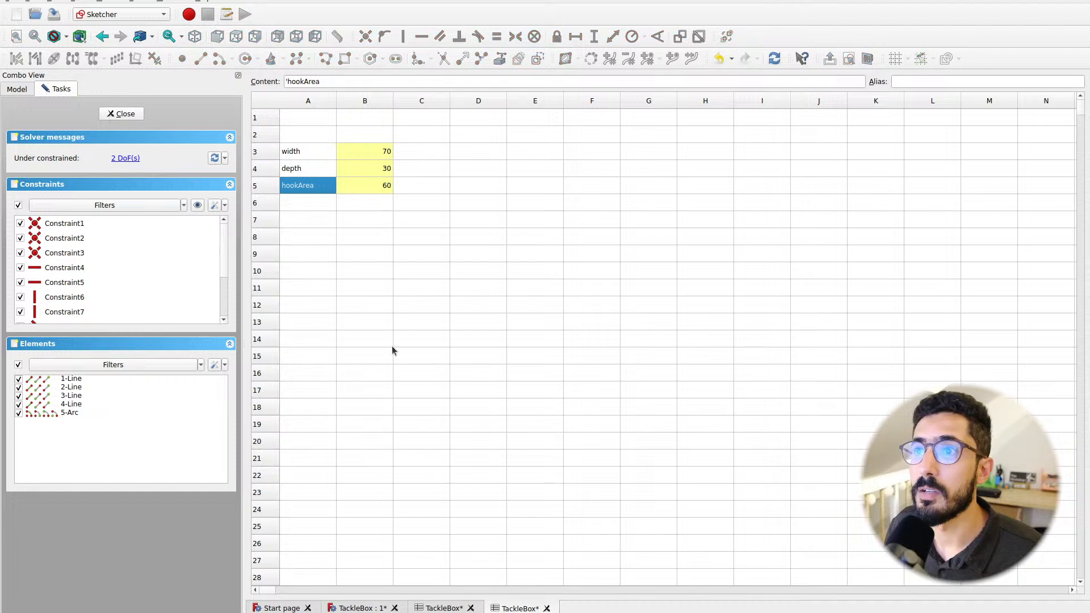
{"action": "left_click", "coordinate": [301, 158]}
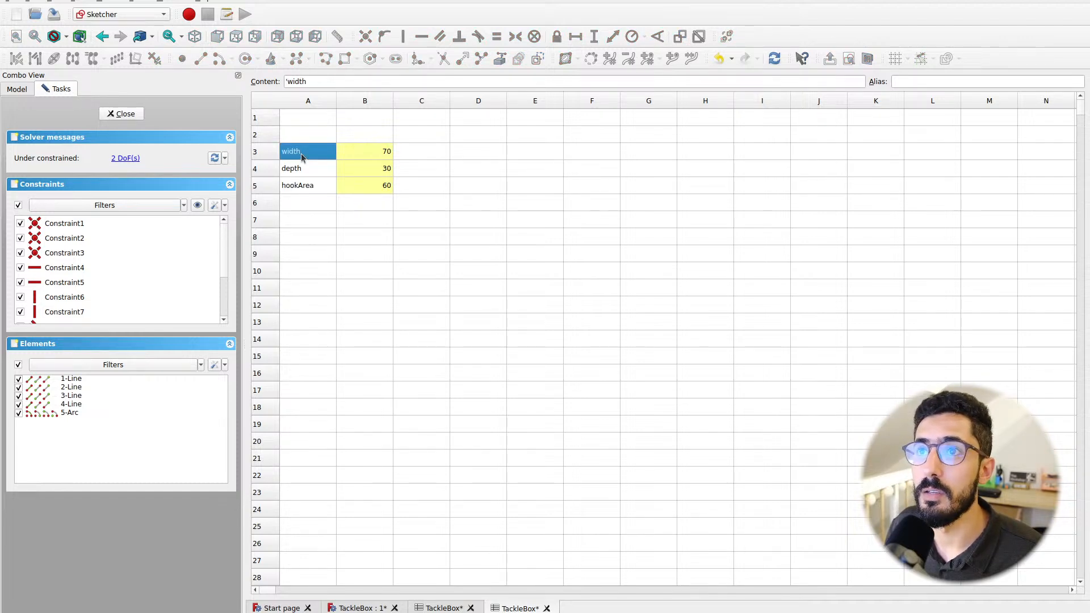
{"action": "left_click", "coordinate": [468, 608]}
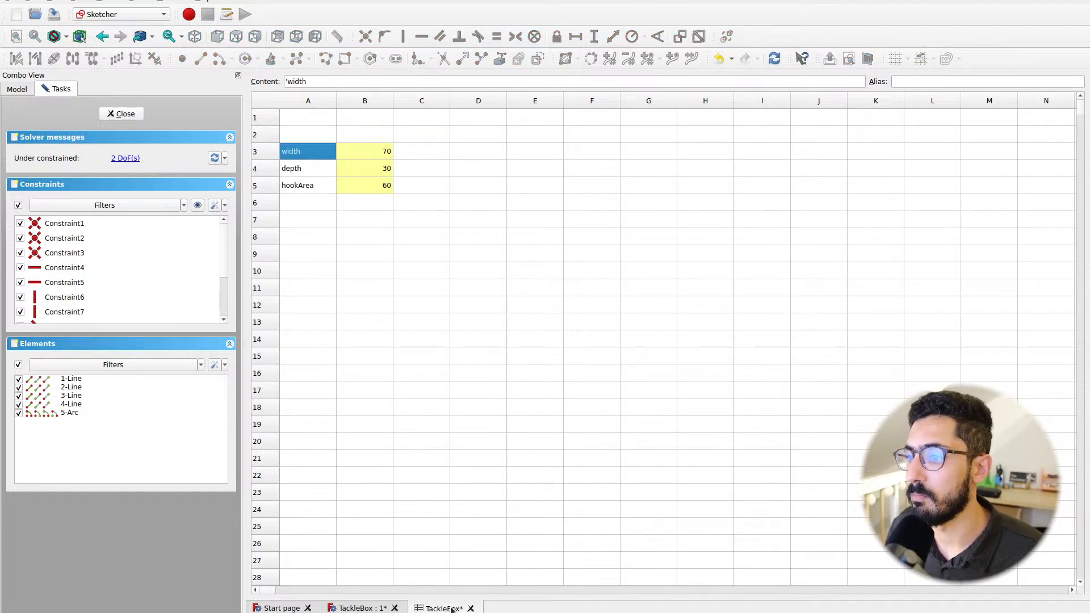
{"action": "left_click", "coordinate": [19, 89]}
{"action": "left_click", "coordinate": [63, 114]}
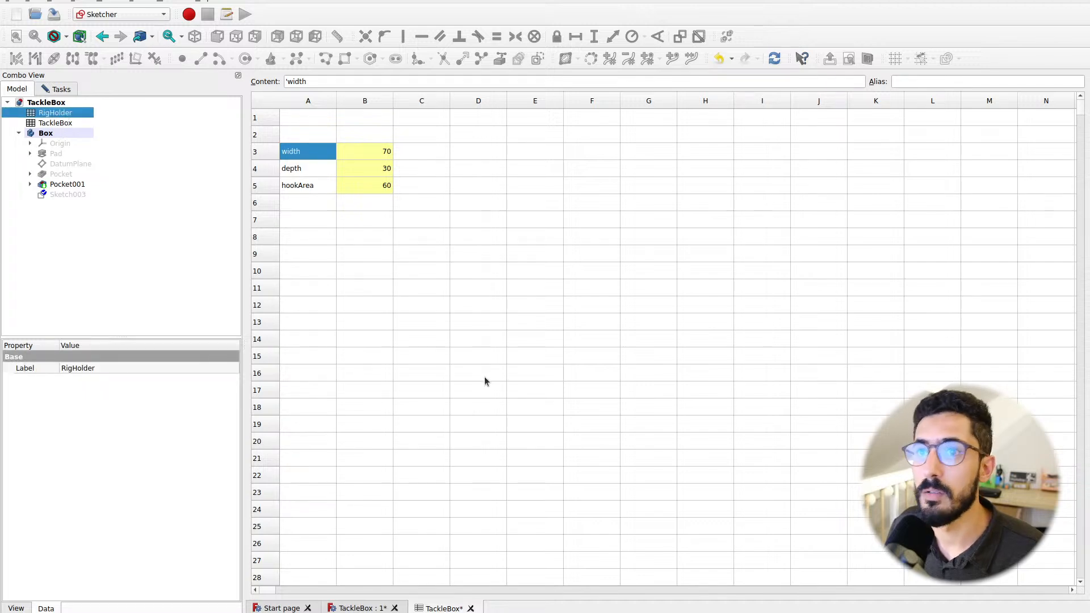
{"action": "left_click", "coordinate": [384, 605]}
{"action": "left_click", "coordinate": [660, 330]}
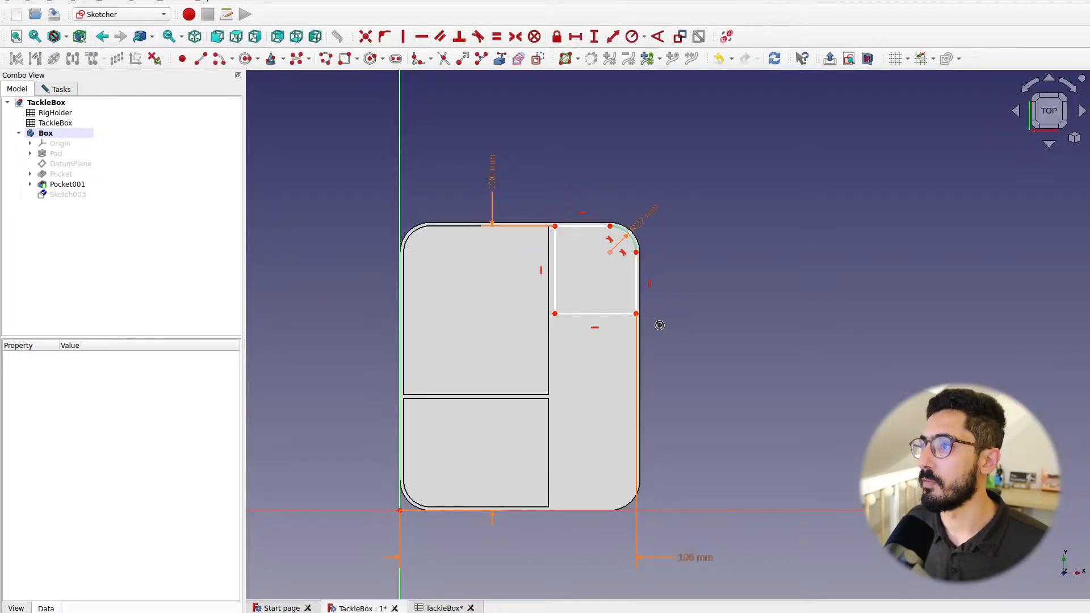
Save the document, close the rig holder sketch and save again
{"action": "key", "text": "ctrl+s"}
{"action": "left_click", "coordinate": [51, 89]}
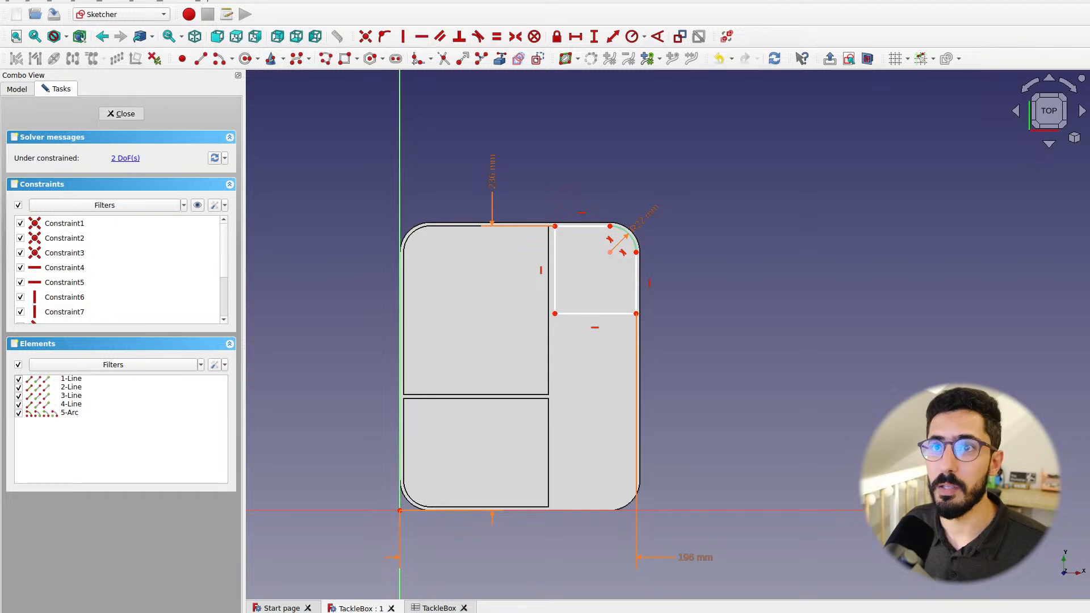
{"action": "left_click", "coordinate": [122, 113]}
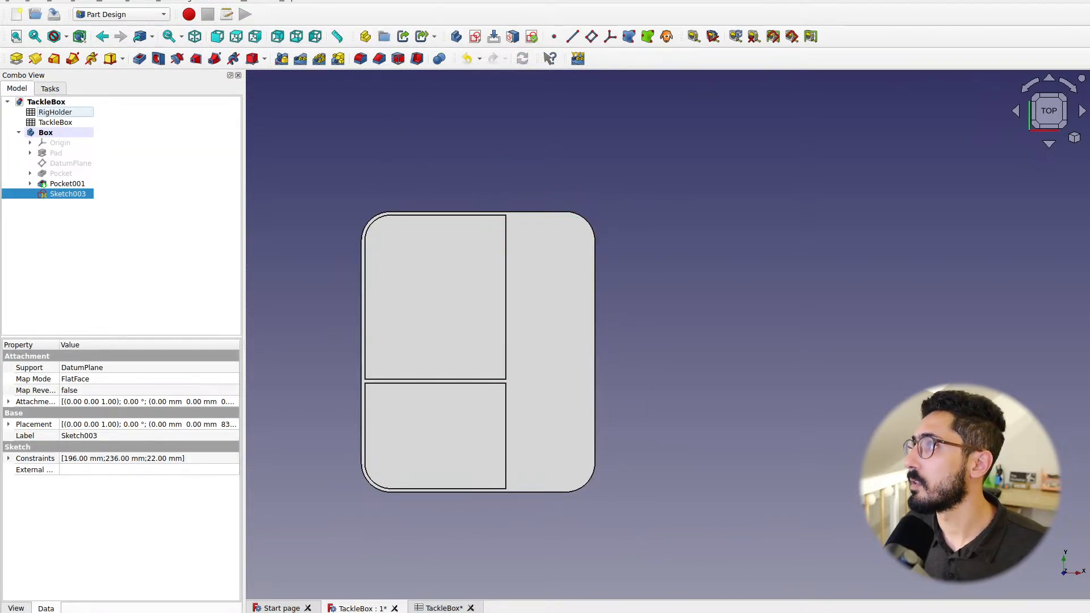
{"action": "left_click", "coordinate": [653, 254]}
{"action": "key", "text": "ctrl+s"}
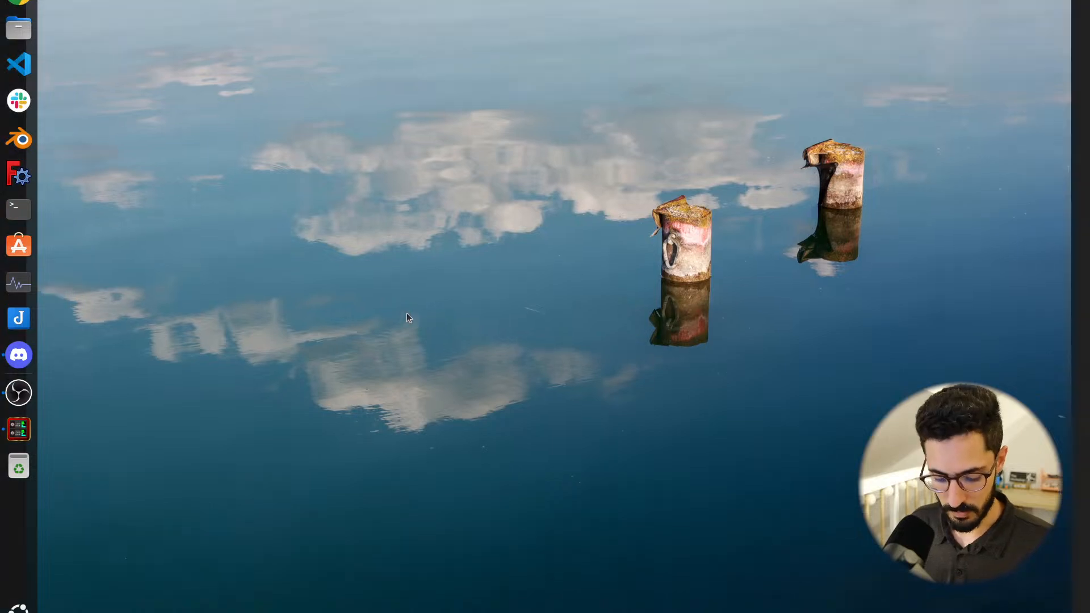
Relaunch FreeCAD and reopen TackleBox.FCStd from the recent files, showing the box from the top
{"action": "key", "text": "super"}
{"action": "type", "text": "f"}
{"action": "key", "text": "Return"}
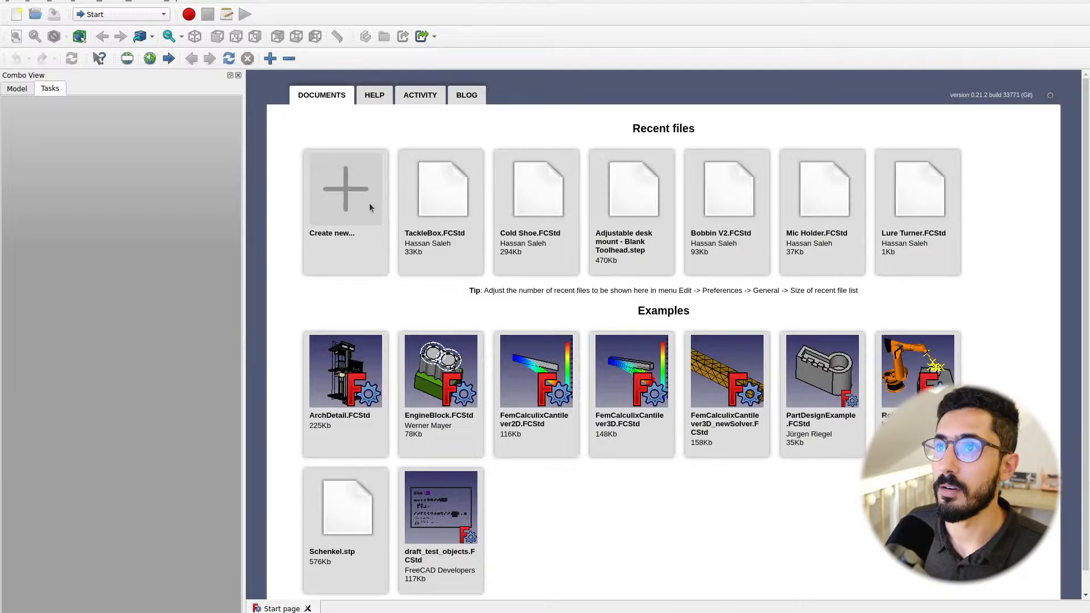
{"action": "left_click", "coordinate": [446, 213]}
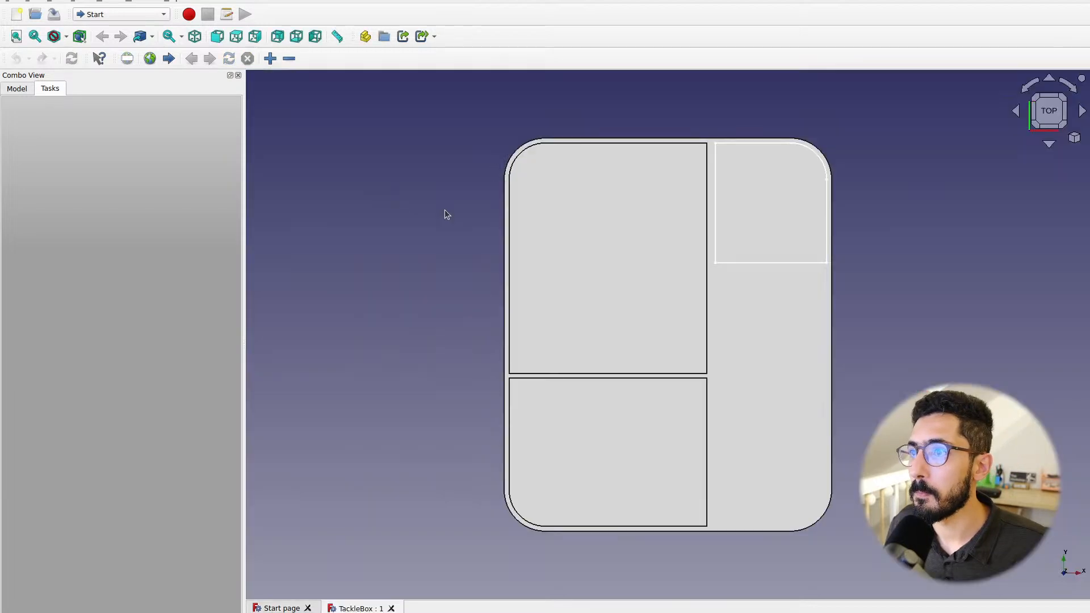
{"action": "middle_click_drag", "start_coordinate": [645, 282], "coordinate": [602, 274]}
{"action": "left_click", "coordinate": [1054, 108]}
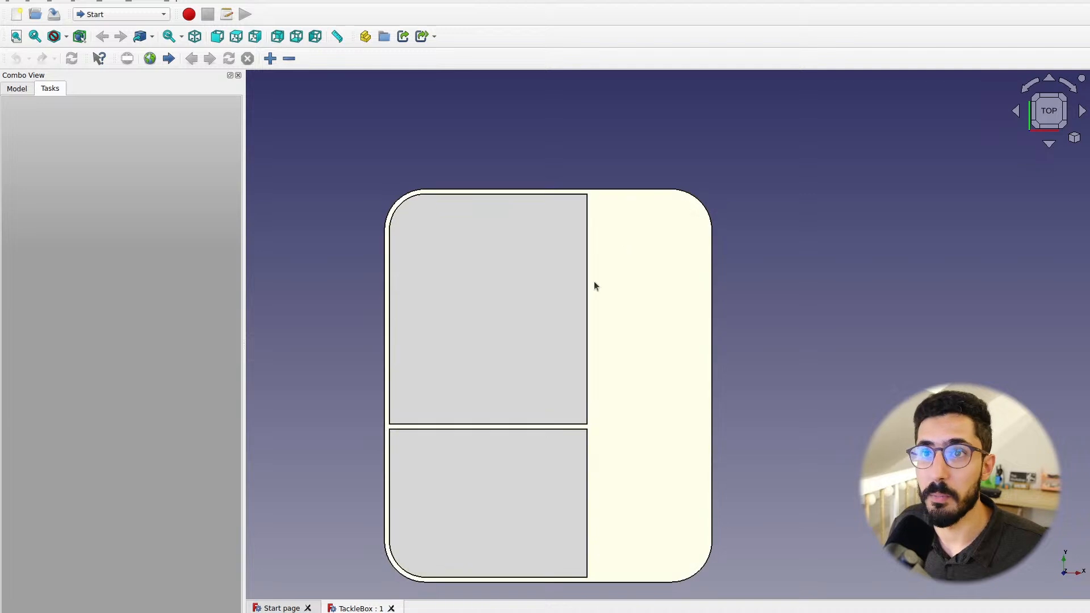
Open Sketch003 for editing and pull the rectangle's lower inner corner slightly downward to lengthen the compartment
{"action": "left_click", "coordinate": [23, 89]}
{"action": "double_click", "coordinate": [60, 195]}
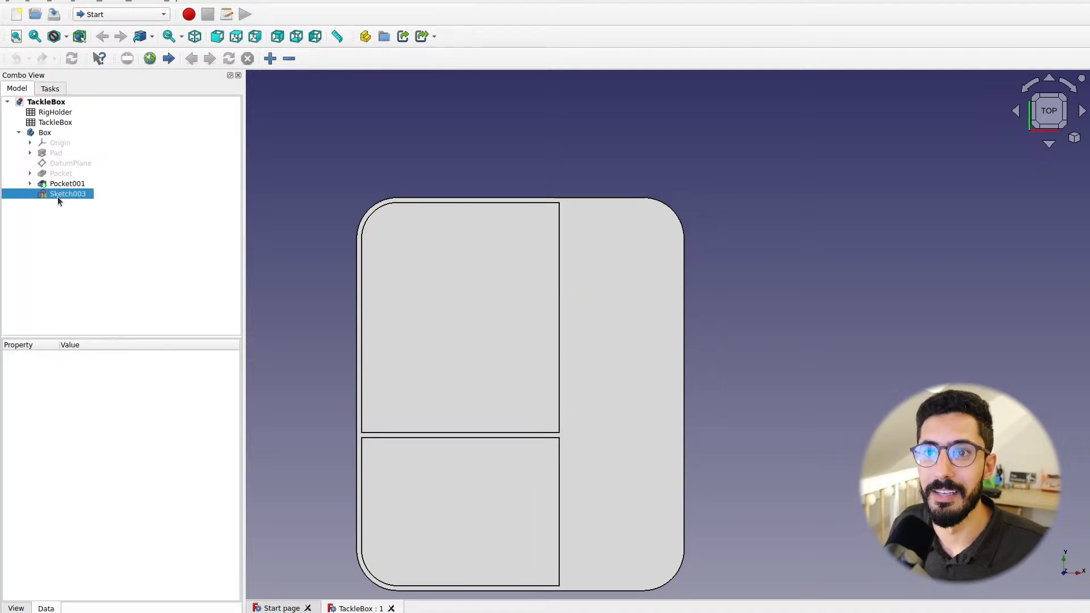
{"action": "scroll", "coordinate": [460, 265], "scroll_direction": "down", "scroll_amount": 3}
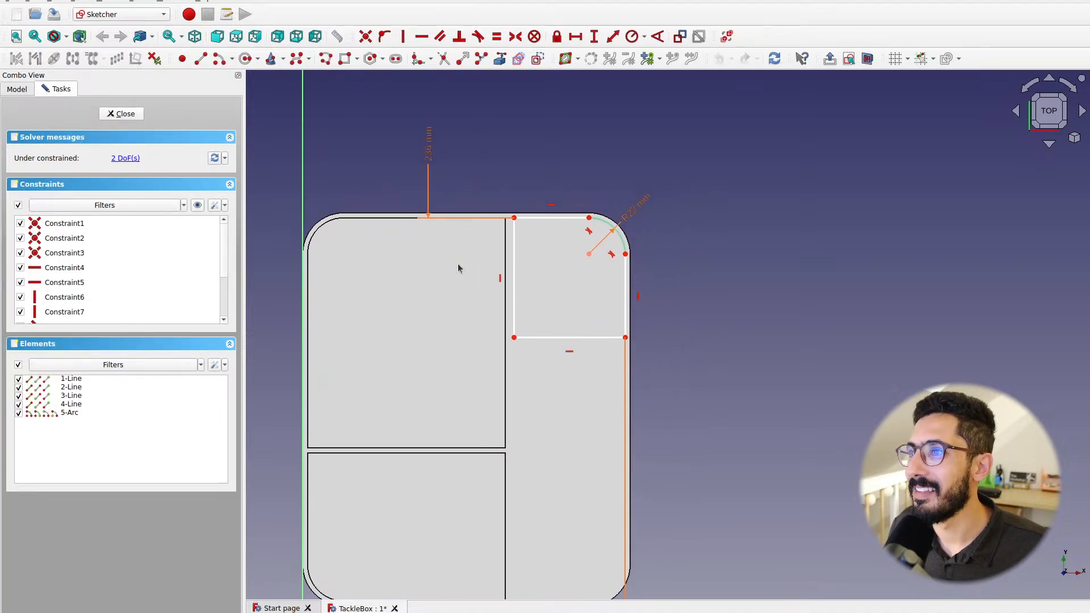
{"action": "mouse_move", "coordinate": [504, 323]}
{"action": "left_mouse_down"}
{"action": "mouse_move", "coordinate": [460, 334]}
{"action": "mouse_move", "coordinate": [506, 336]}
{"action": "left_mouse_up"}
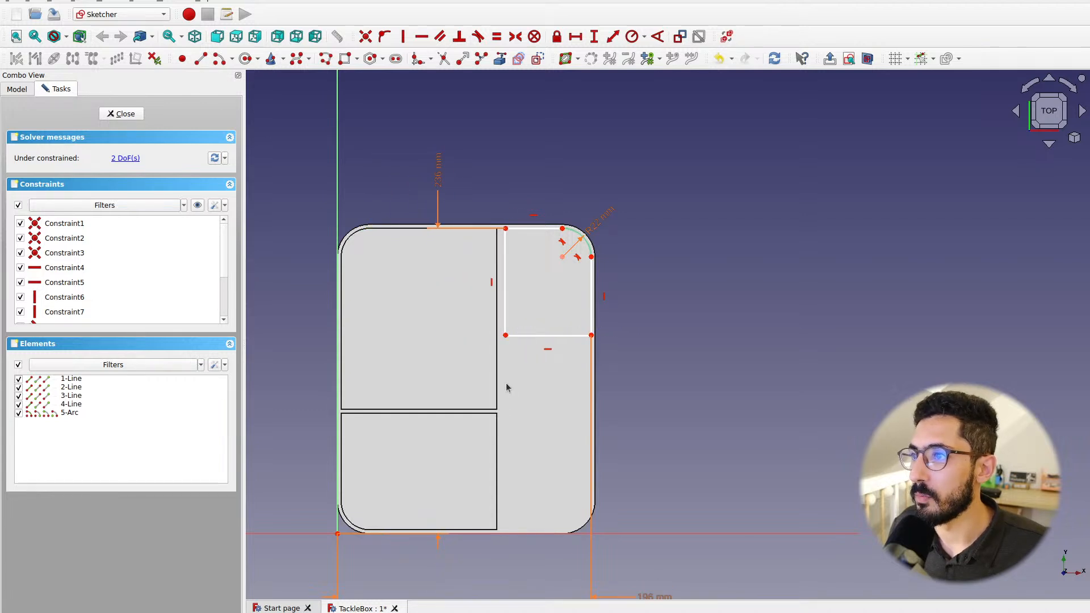
Constrain the horizontal length of the compartment's lower edge with the formula <<RigHolder>>.width
{"action": "middle_click_drag", "start_coordinate": [507, 388], "coordinate": [467, 370]}
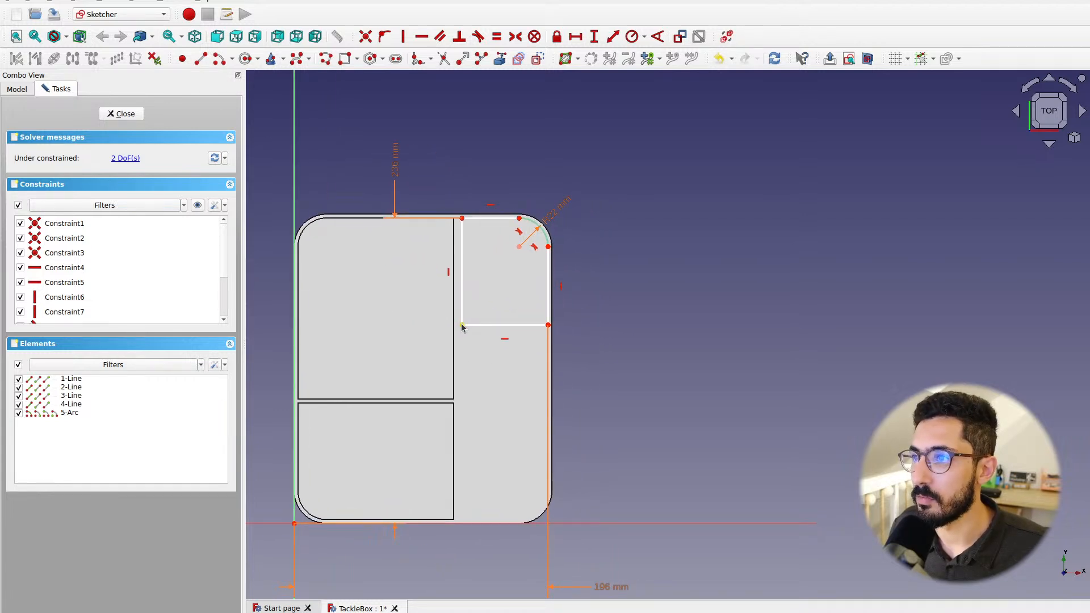
{"action": "left_click", "coordinate": [497, 325]}
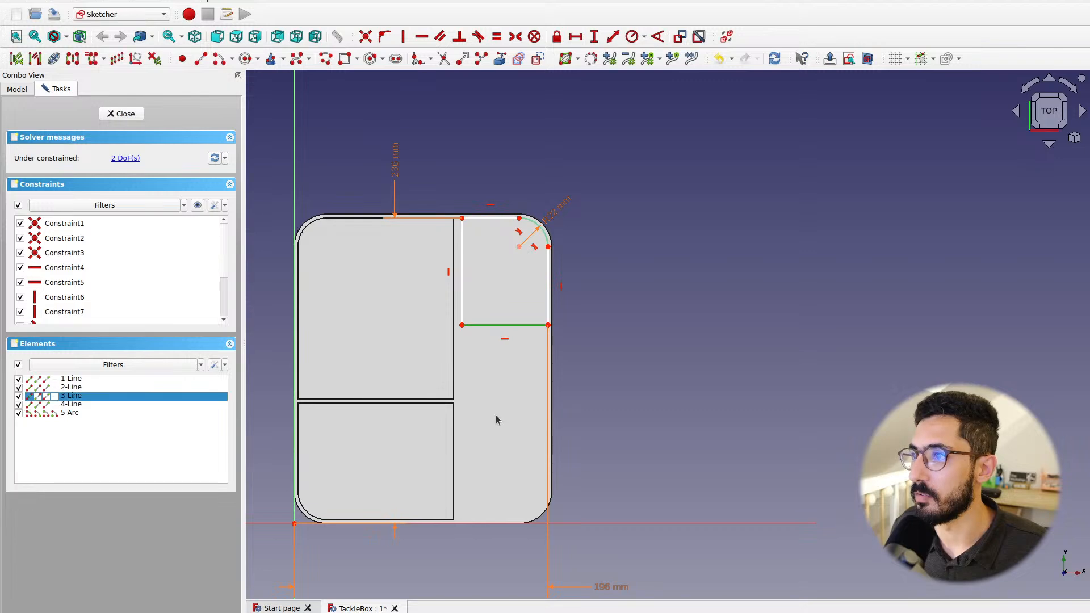
{"action": "scroll", "coordinate": [500, 314], "scroll_direction": "up", "scroll_amount": 2}
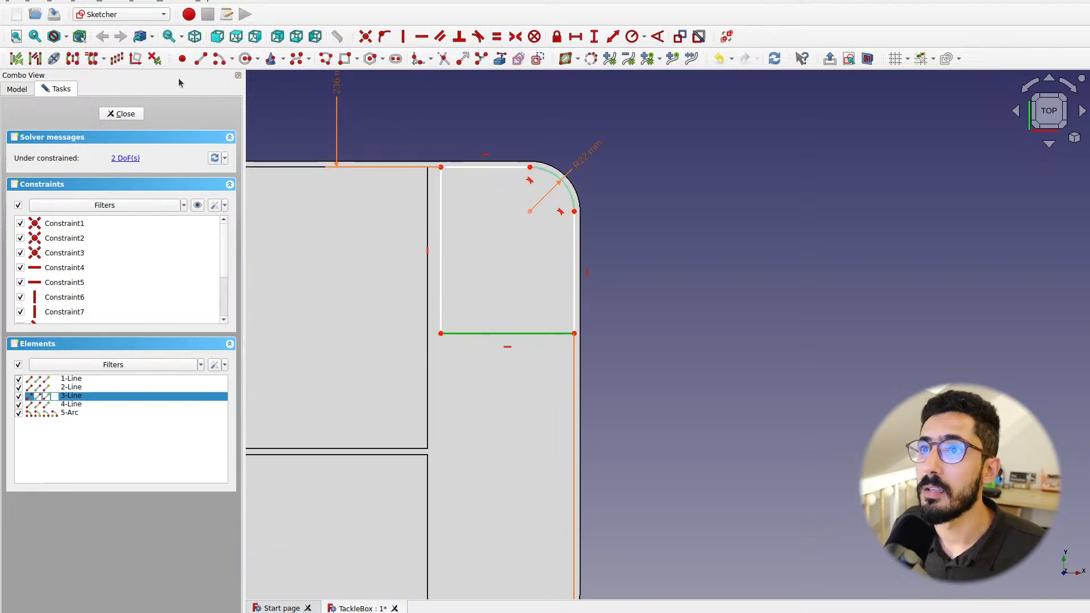
{"action": "left_click", "coordinate": [576, 38]}
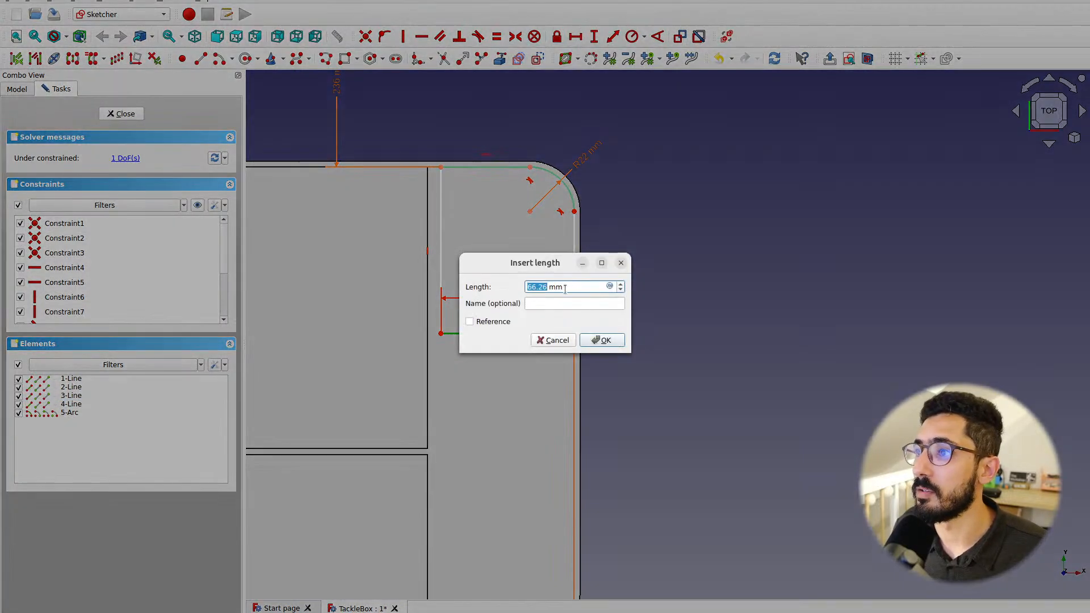
{"action": "left_click", "coordinate": [610, 293]}
{"action": "type", "text": "<<"}
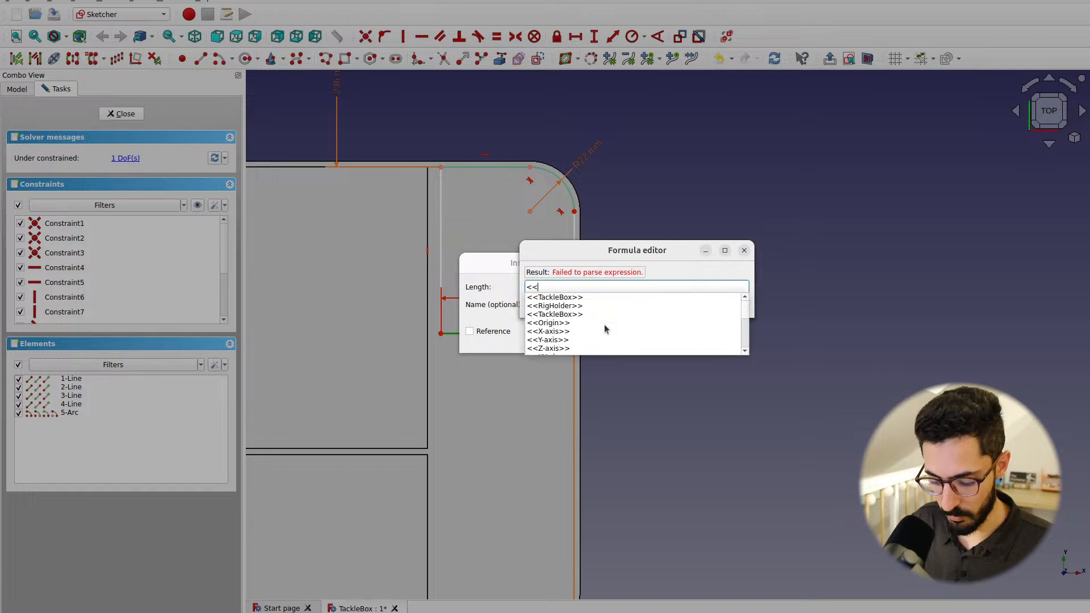
{"action": "type", "text": "r"}
{"action": "key", "text": "Down"}
{"action": "type", "text": ".w"}
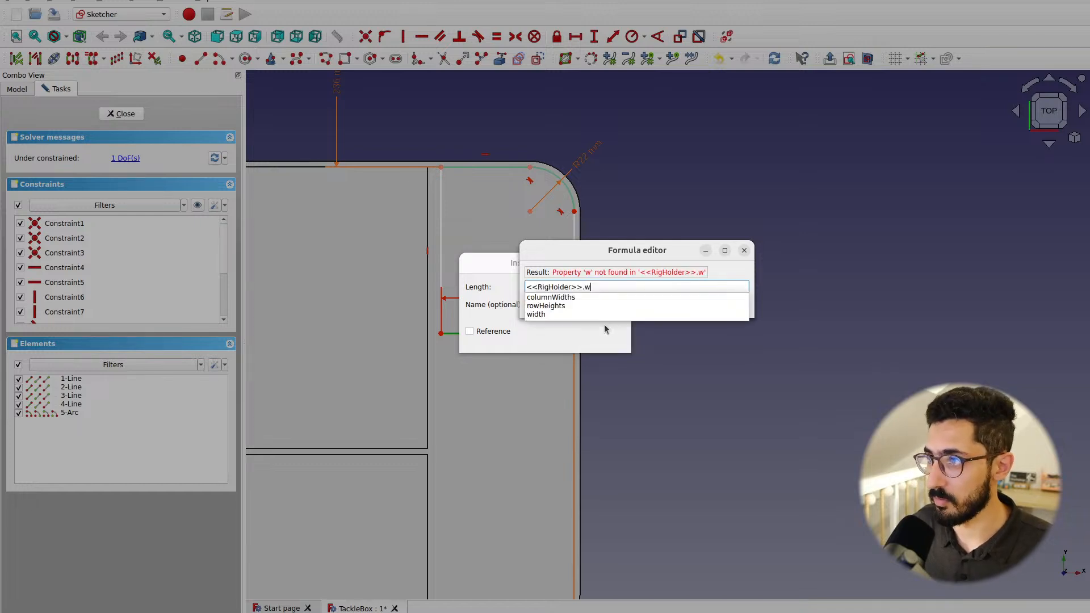
{"action": "key", "text": "Down"}
{"action": "key", "text": "Down"}
{"action": "key", "text": "Down"}
{"action": "key", "text": "Return"}
{"action": "left_click", "coordinate": [600, 301]}
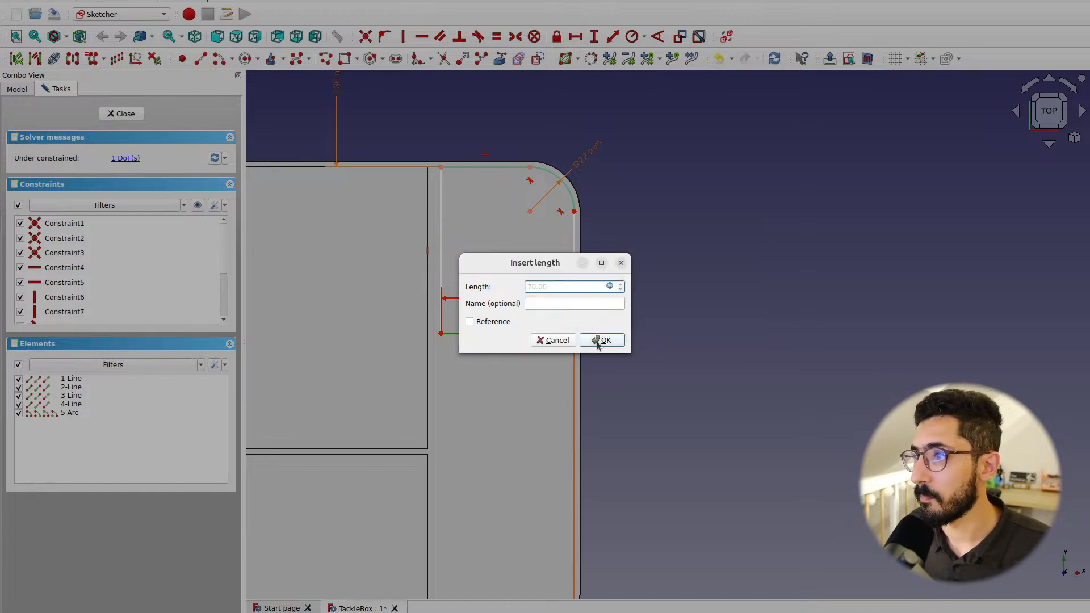
{"action": "left_click", "coordinate": [602, 340]}
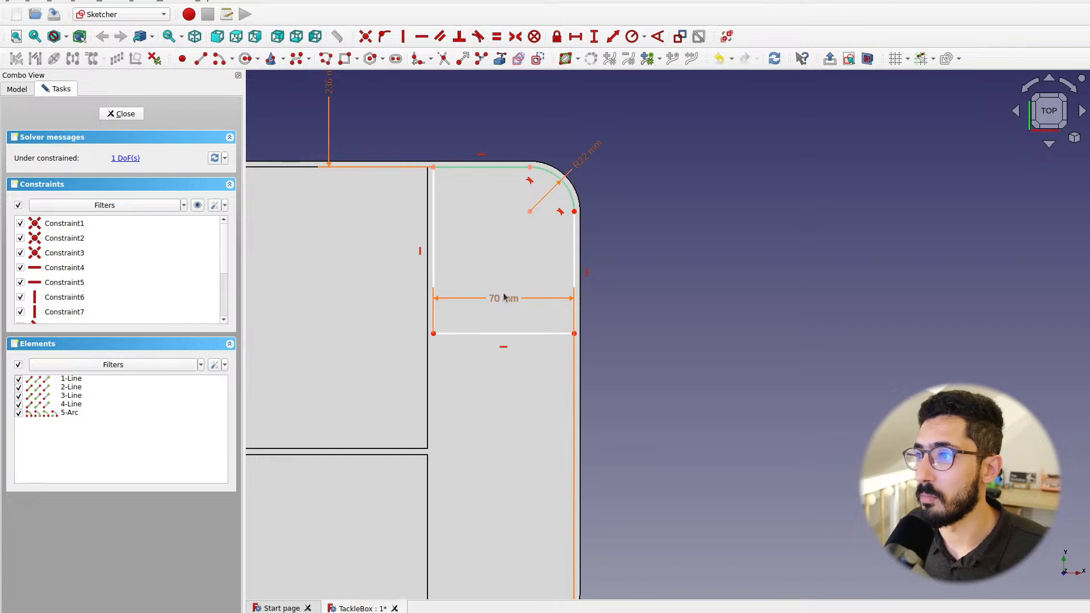
Move the width dimension label outside the compartment outline and pull the lower edge down until the compartment is about 104 mm long
{"action": "left_click_drag", "start_coordinate": [504, 298], "coordinate": [379, 343]}
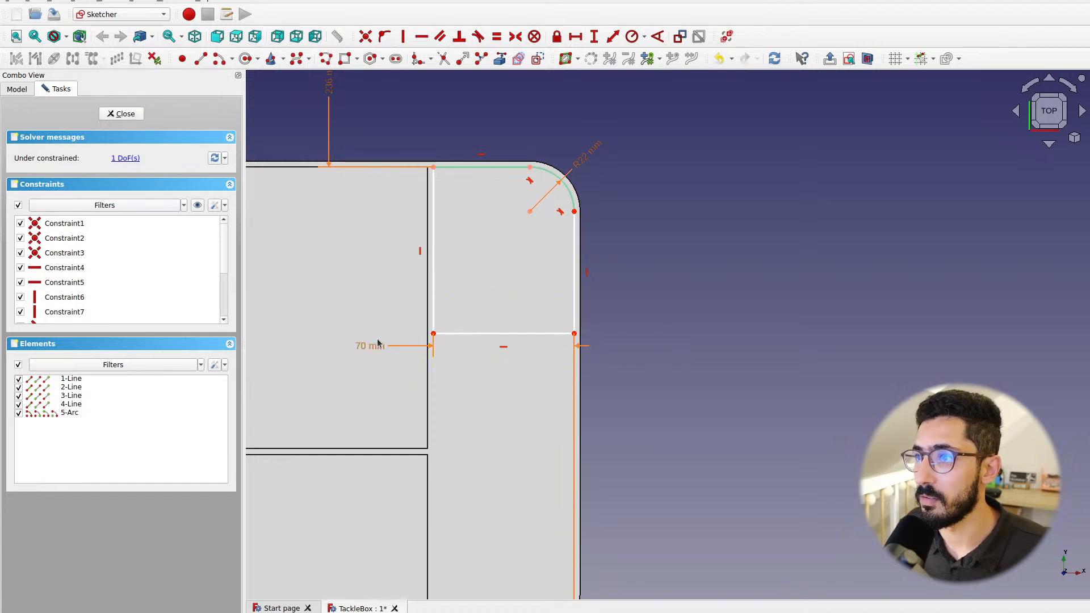
{"action": "mouse_move", "coordinate": [446, 334]}
{"action": "left_mouse_down"}
{"action": "mouse_move", "coordinate": [460, 425]}
{"action": "mouse_move", "coordinate": [460, 287]}
{"action": "mouse_move", "coordinate": [467, 434]}
{"action": "mouse_move", "coordinate": [467, 375]}
{"action": "left_mouse_up"}
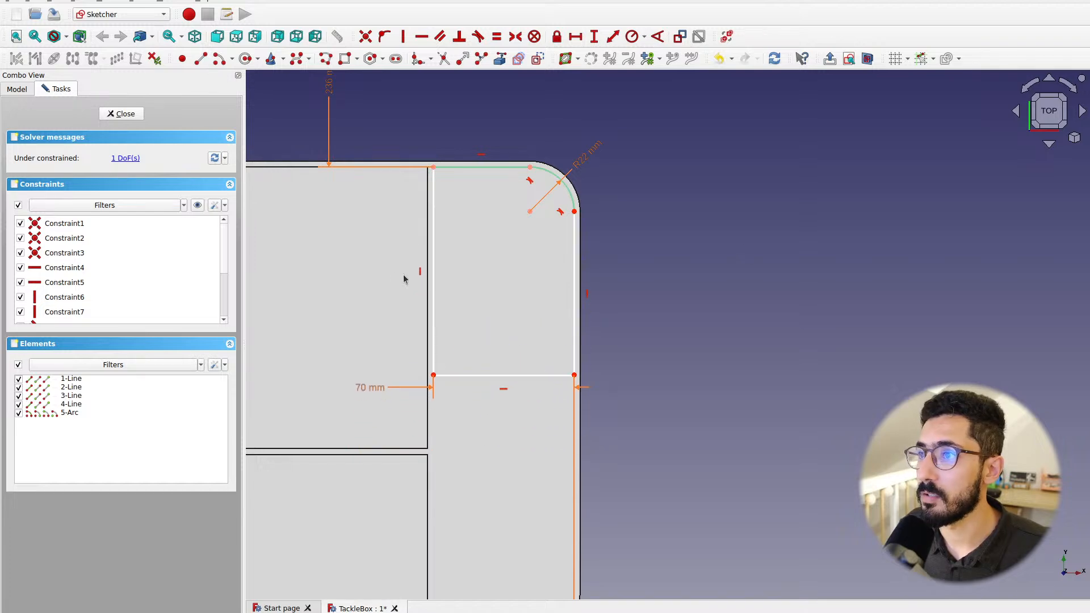
{"action": "left_click", "coordinate": [438, 267]}
{"action": "left_click", "coordinate": [595, 38]}
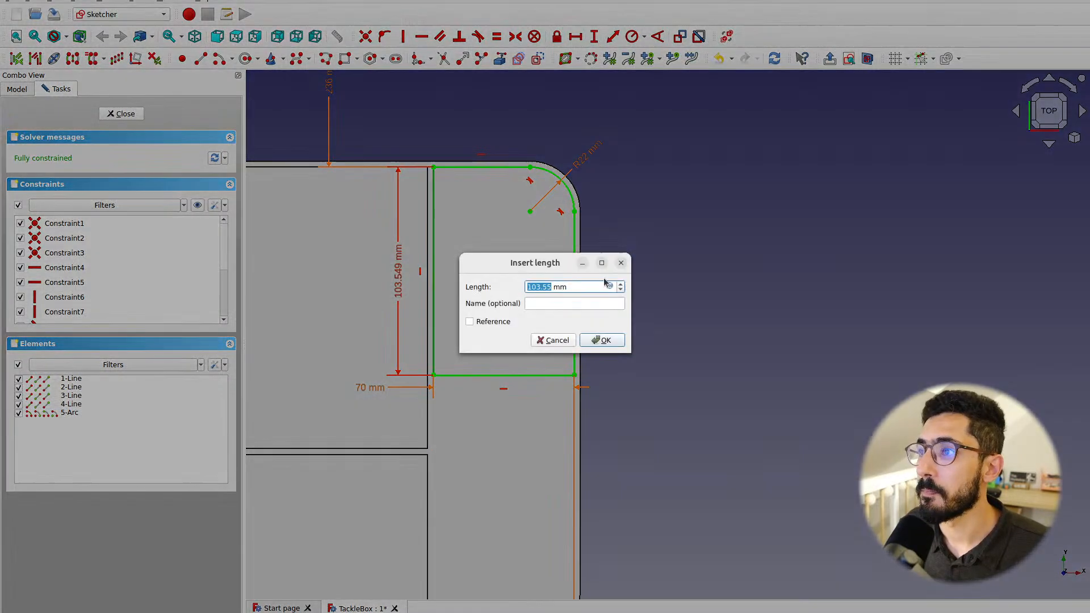
{"action": "left_click", "coordinate": [609, 294]}
{"action": "type", "text": "<<RigHolder>>."}
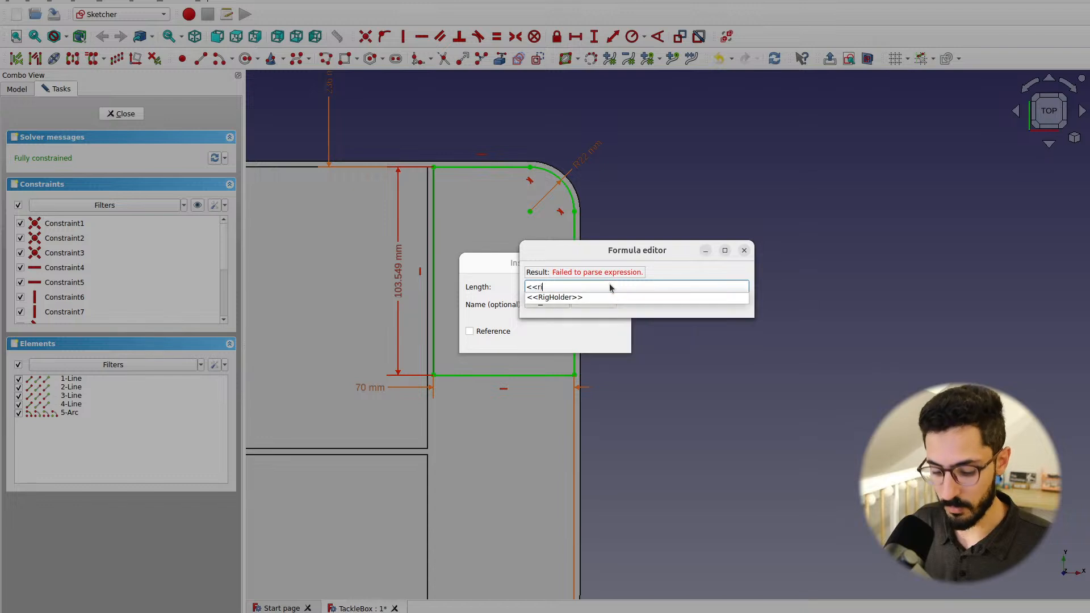
{"action": "key", "text": "Down"}
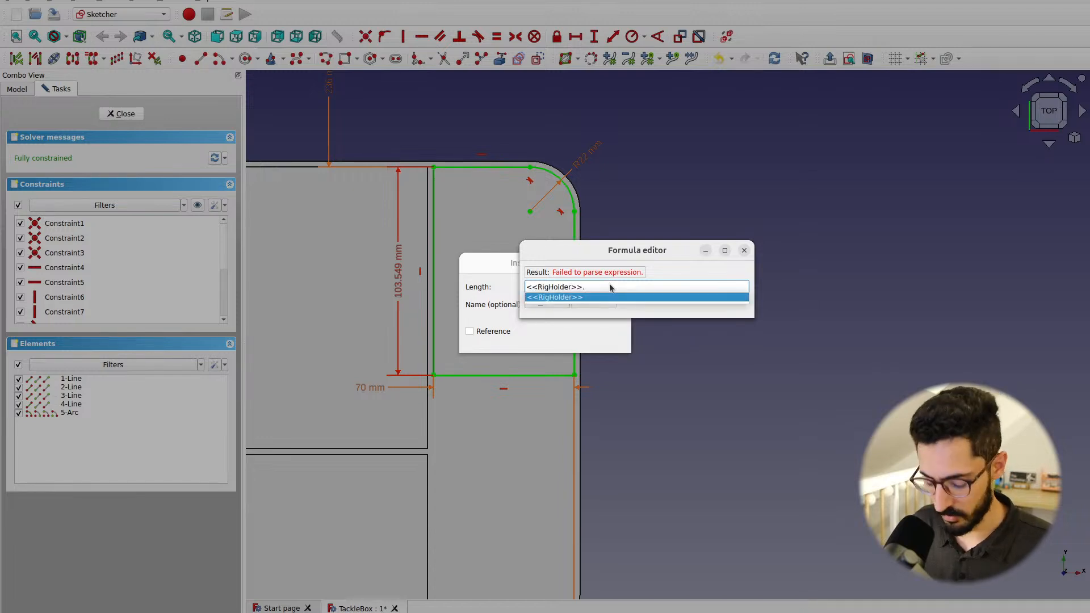
{"action": "type", "text": "le"}
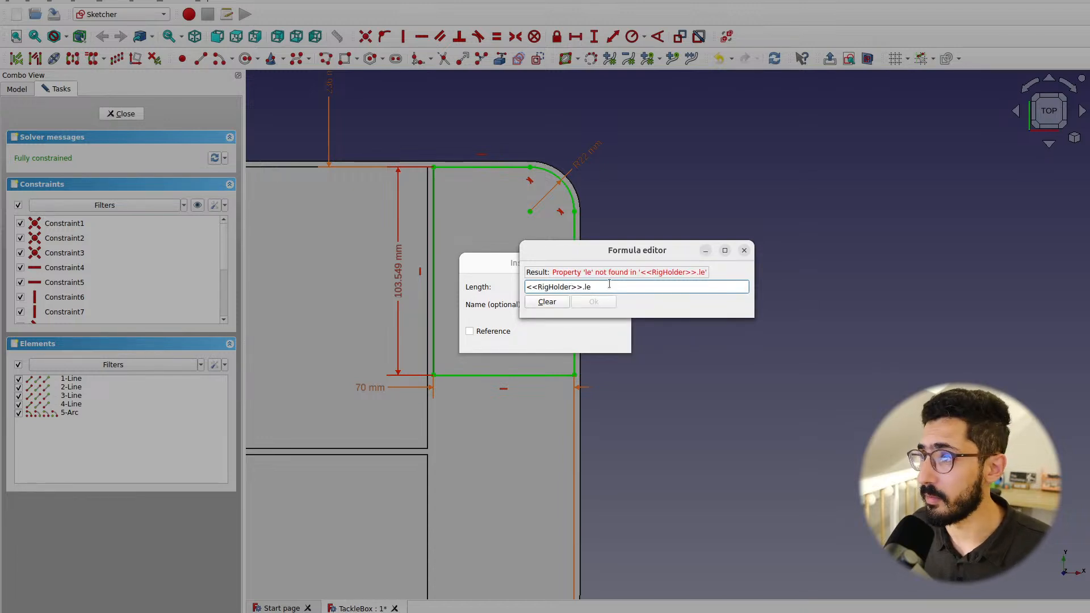
{"action": "key", "text": "BackSpace"}
{"action": "key", "text": "BackSpace"}
{"action": "type", "text": "he"}
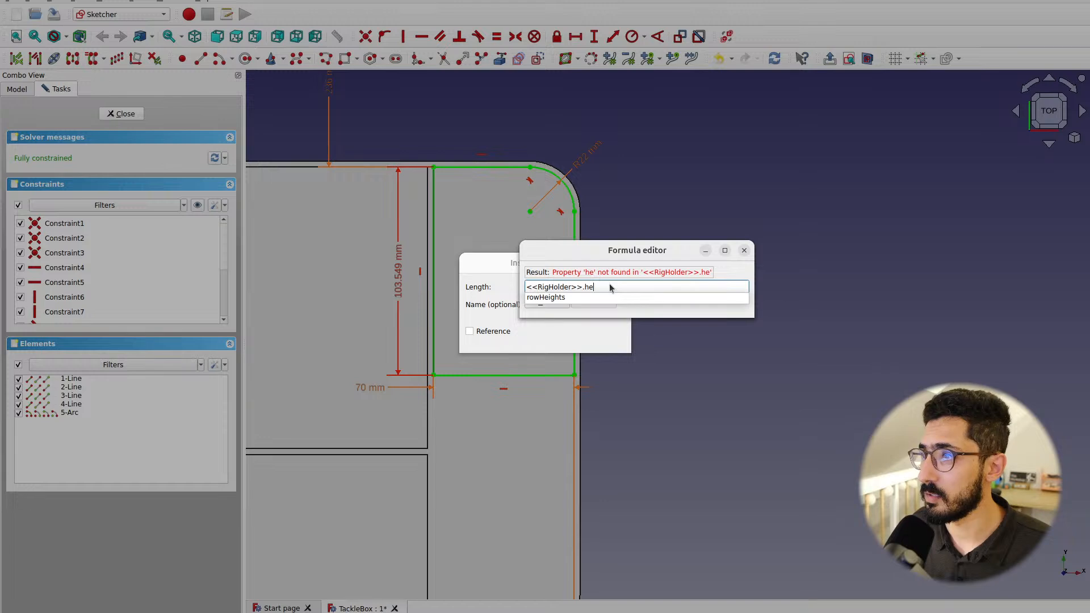
{"action": "key", "text": "BackSpace"}
{"action": "key", "text": "BackSpace"}
{"action": "left_click", "coordinate": [745, 250]}
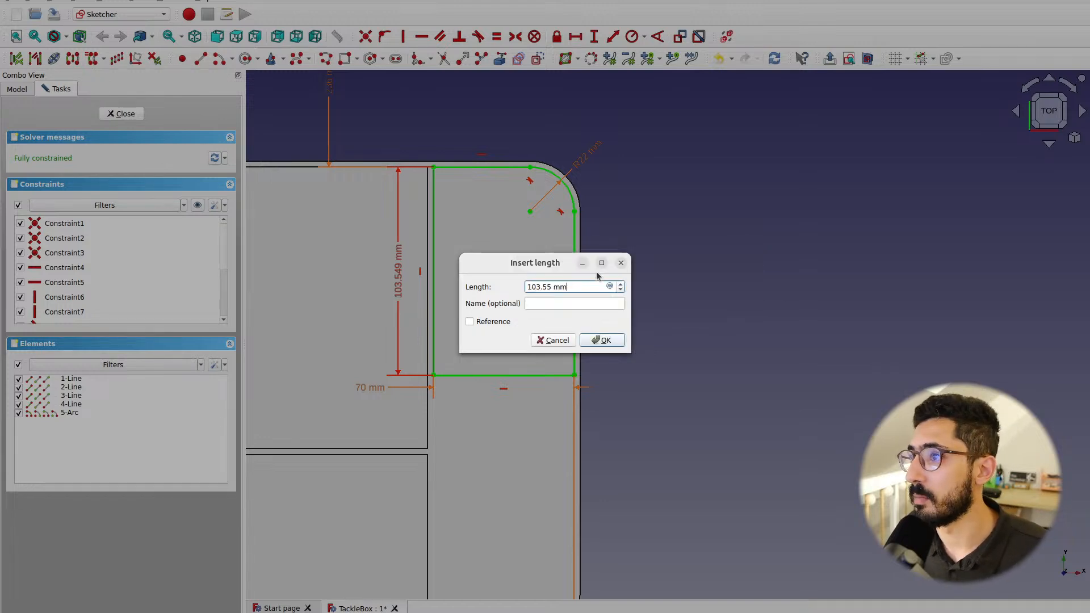
{"action": "left_click", "coordinate": [553, 338]}
Close the rig holder compartment sketch and return to the model tree
{"action": "left_click", "coordinate": [19, 89]}
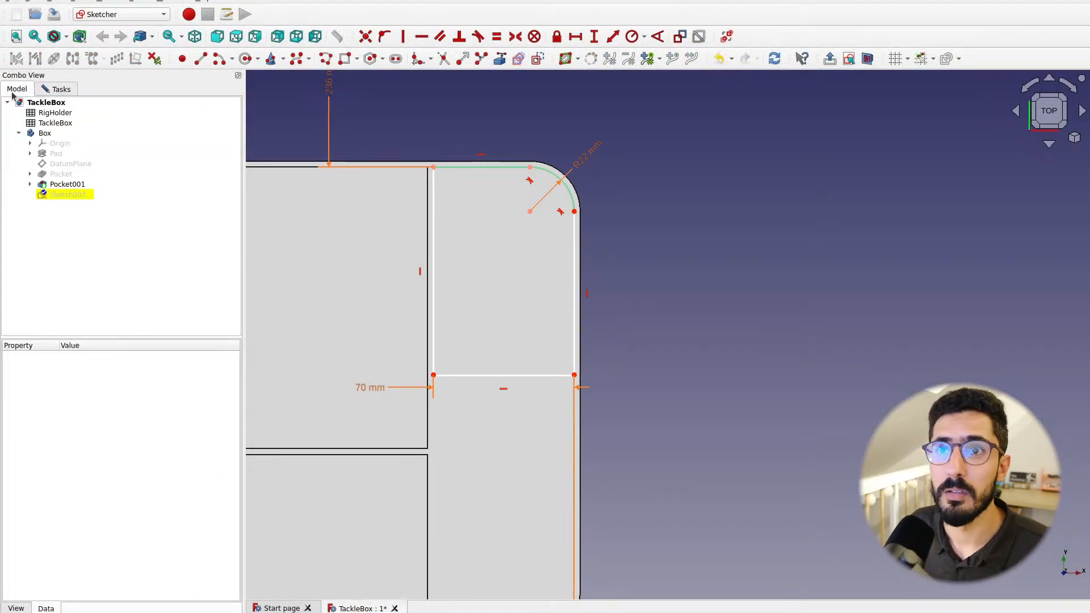
{"action": "left_click", "coordinate": [55, 89]}
{"action": "left_click", "coordinate": [121, 113]}
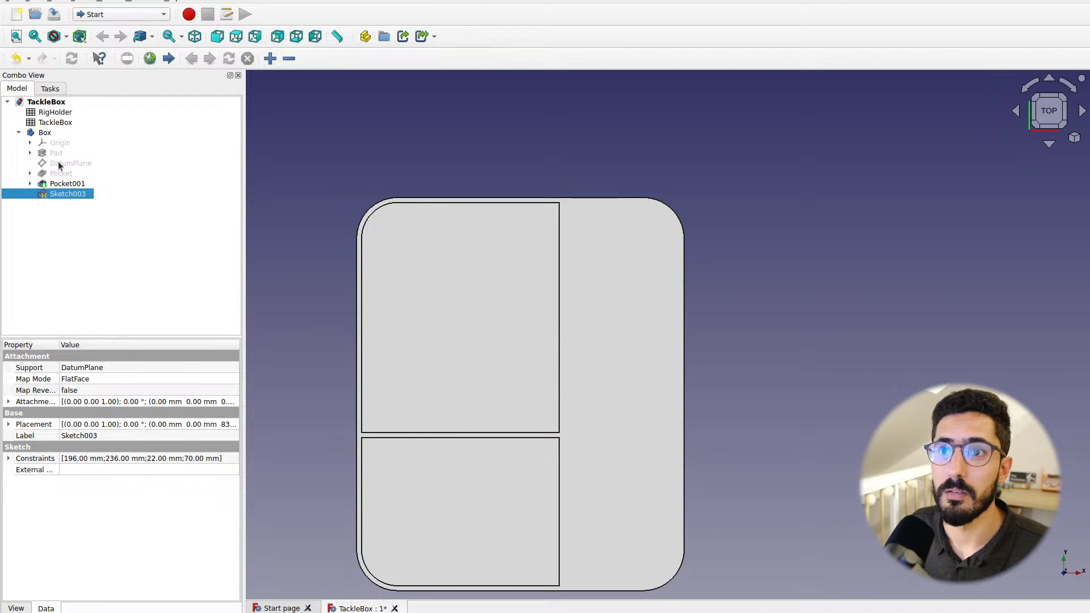
In the RigHolder spreadsheet, change the label in cell A5 to hookAreaLength
{"action": "double_click", "coordinate": [55, 113]}
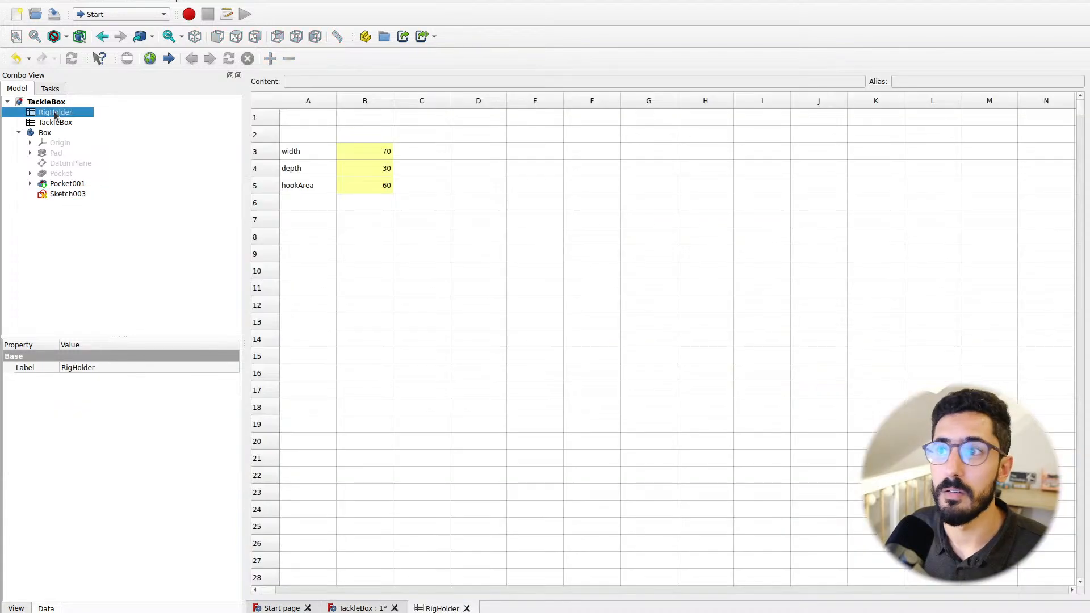
{"action": "left_click", "coordinate": [306, 184]}
{"action": "left_click", "coordinate": [333, 80]}
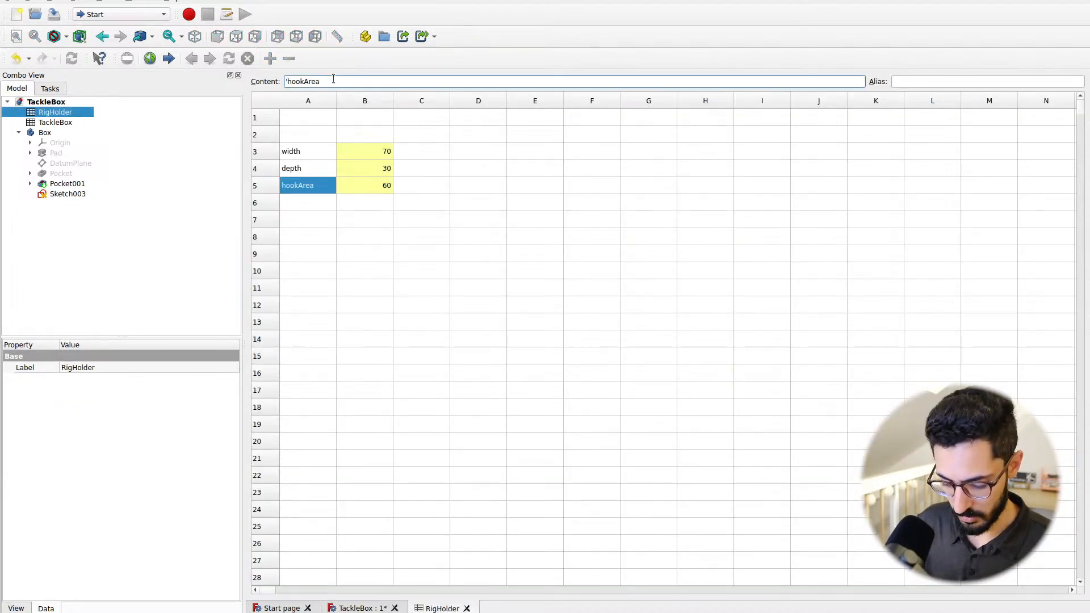
{"action": "key", "text": "Return"}
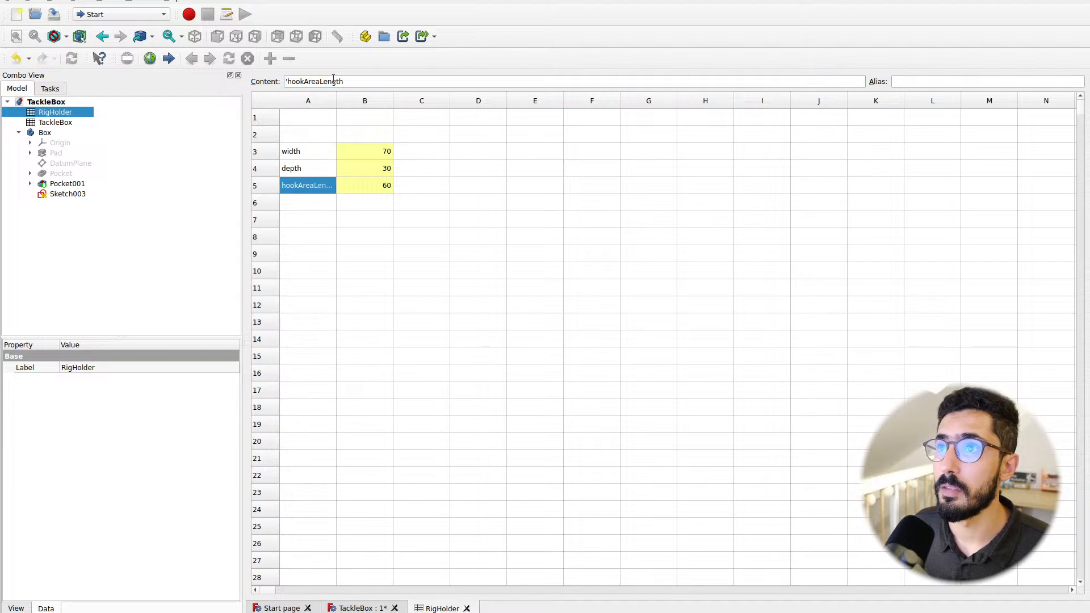
Copy the hookAreaLength label and use it as the alias of its value cell B5
{"action": "triple_click", "coordinate": [321, 80]}
{"action": "key", "text": "ctrl+c"}
{"action": "left_click", "coordinate": [355, 189]}
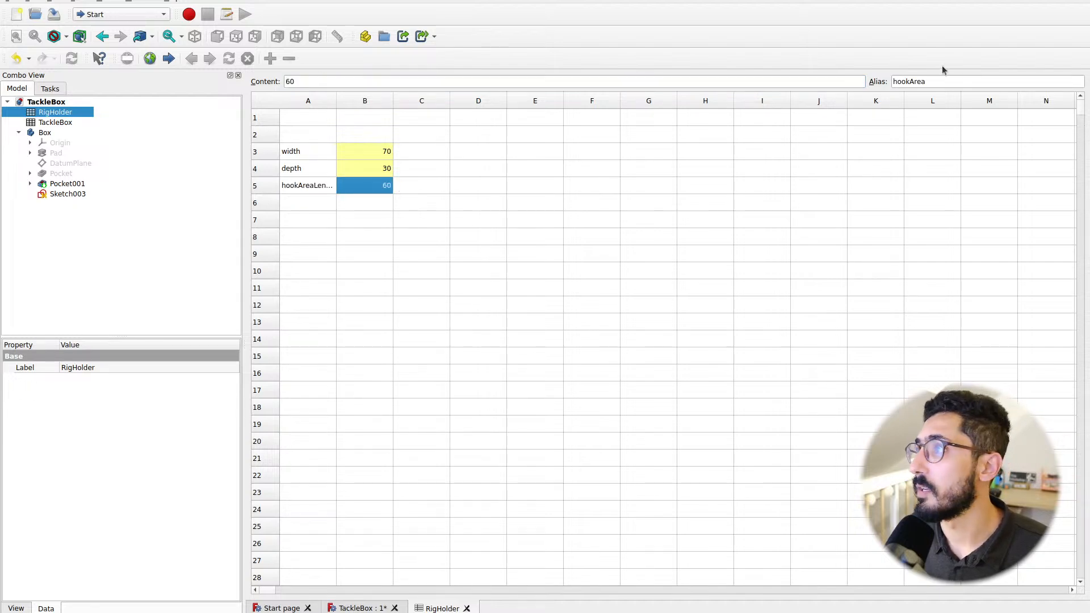
{"action": "left_click", "coordinate": [942, 81]}
{"action": "key", "text": "ctrl+v"}
{"action": "left_click", "coordinate": [414, 204]}
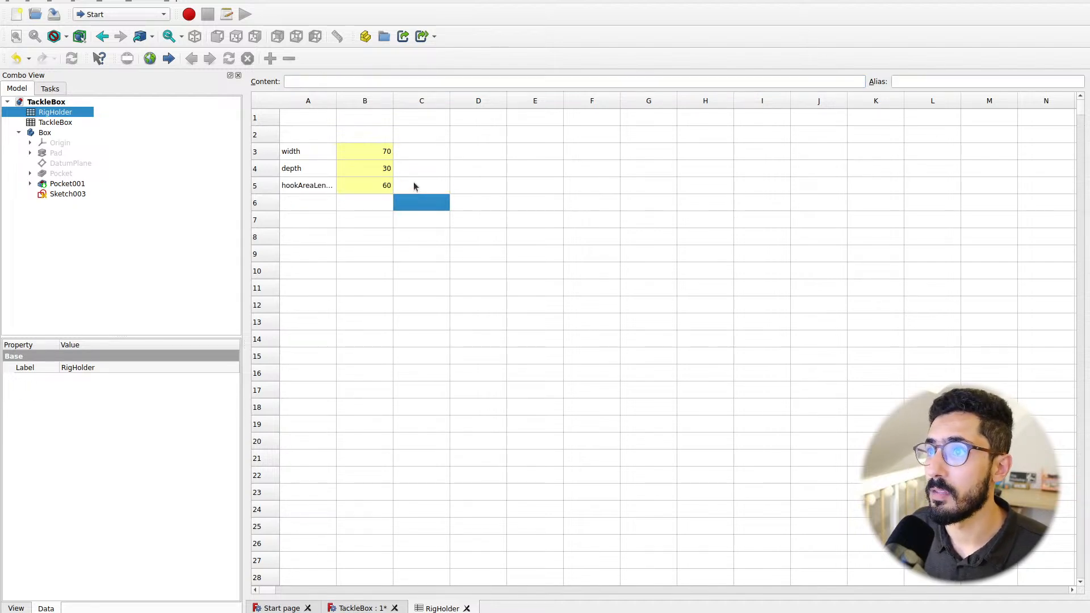
{"action": "left_click", "coordinate": [413, 184]}
{"action": "left_click", "coordinate": [376, 187]}
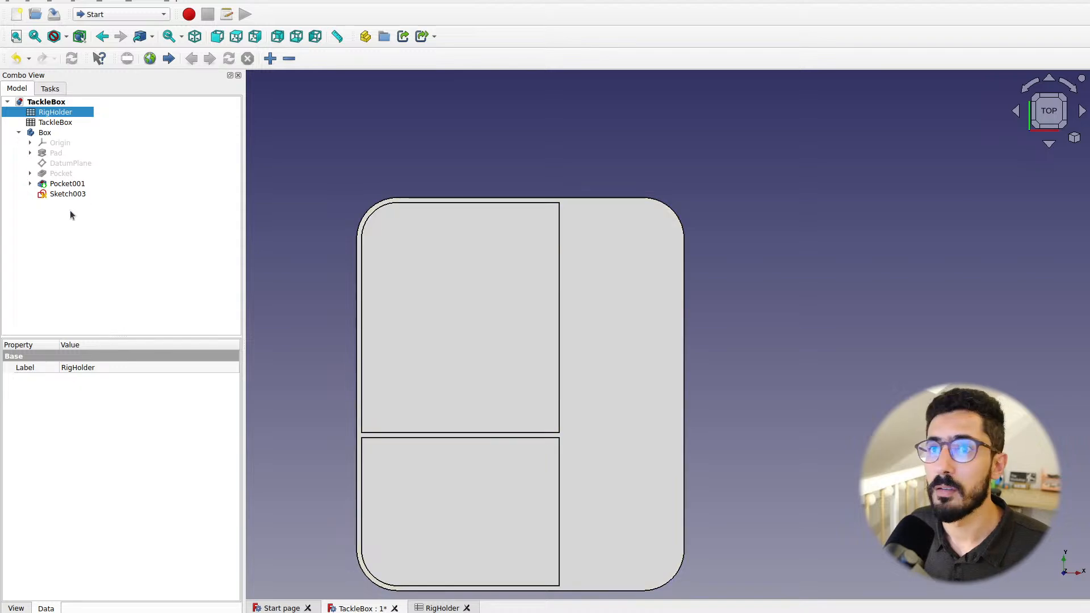
In Sketch003, constrain the inner vertical edge's length with the formula <<RigHolder>>.hookAreaLength
{"action": "double_click", "coordinate": [66, 194]}
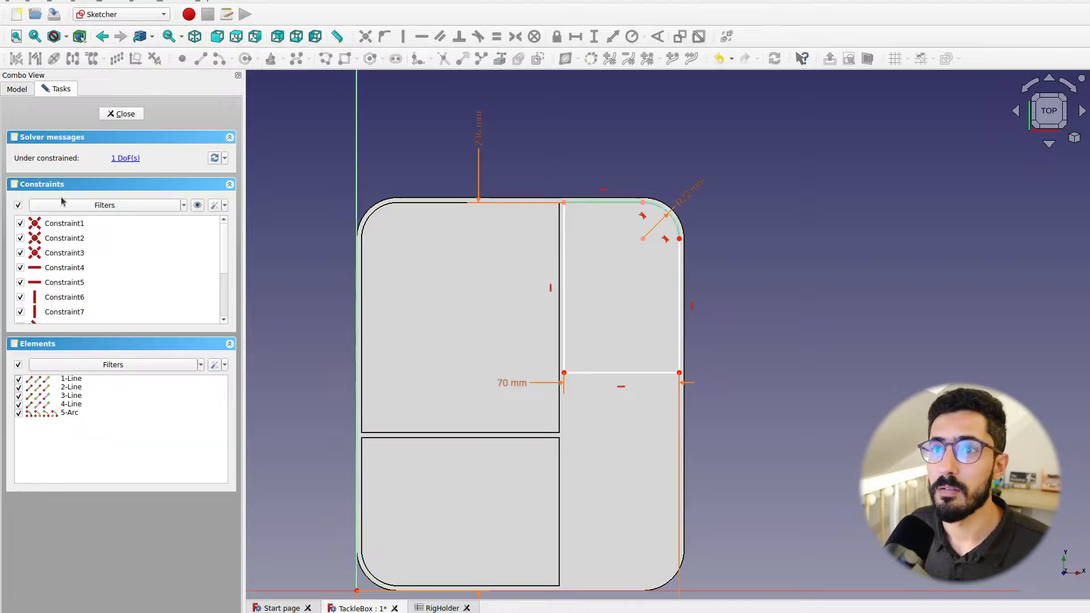
{"action": "left_click", "coordinate": [565, 275]}
{"action": "left_click", "coordinate": [594, 36]}
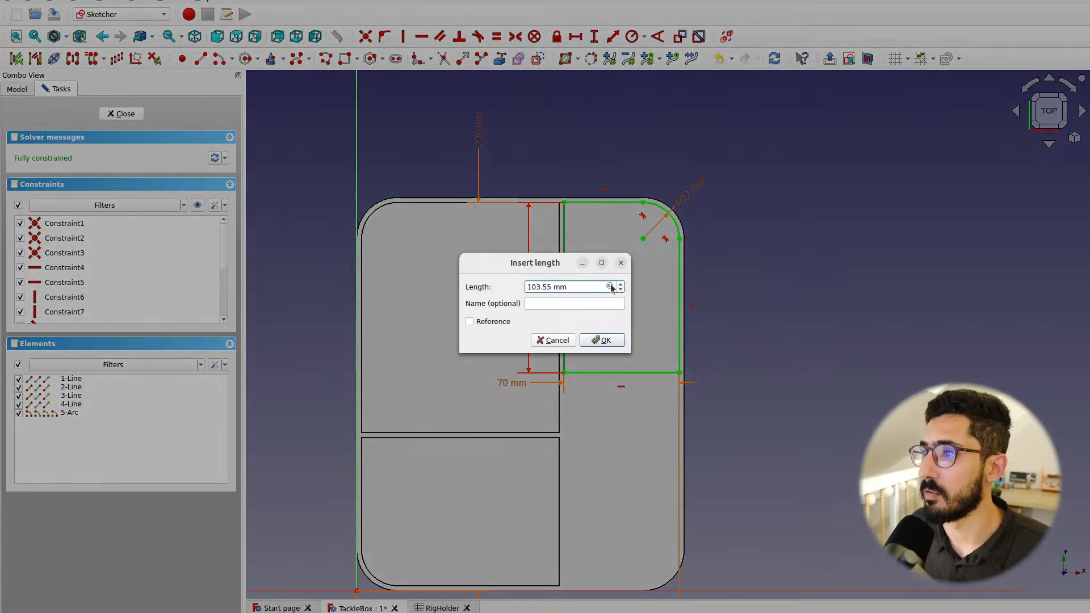
{"action": "left_click", "coordinate": [611, 284]}
{"action": "type", "text": "<<righ"}
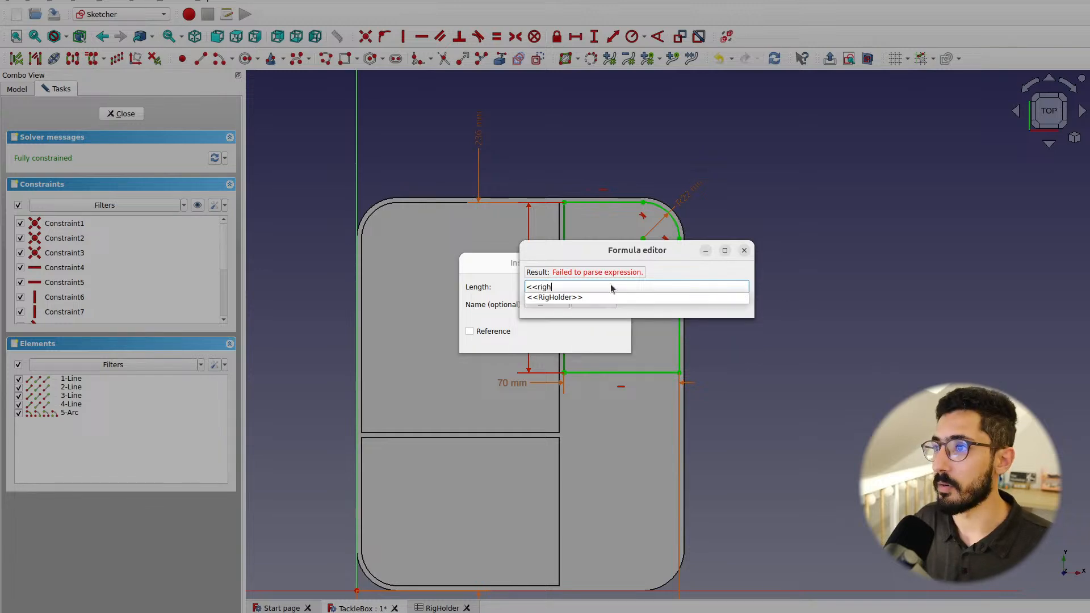
{"action": "key", "text": "Down"}
{"action": "type", "text": "hoo"}
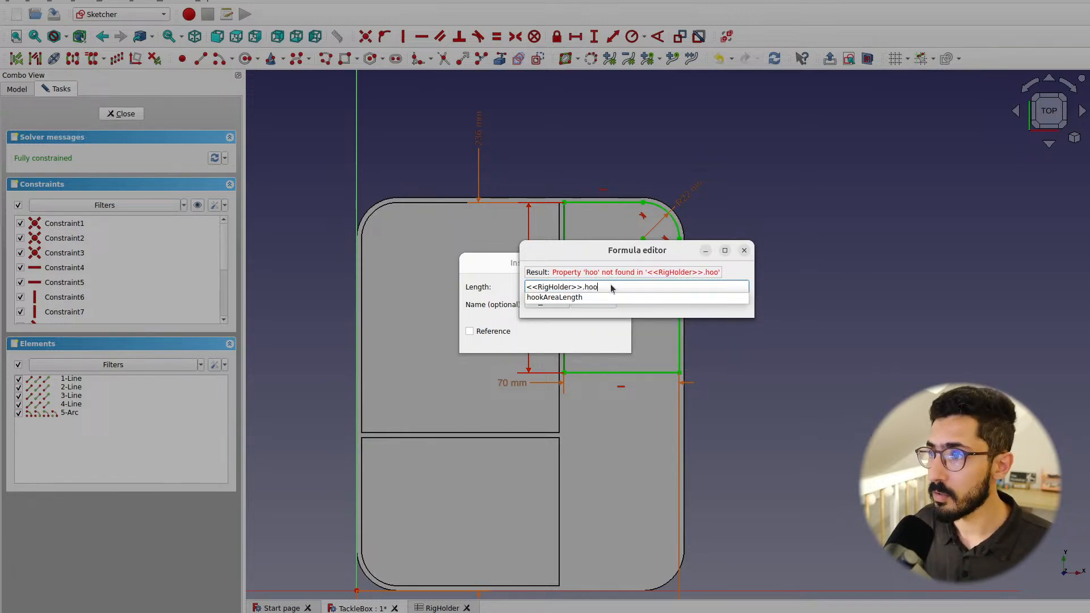
{"action": "key", "text": "Down"}
{"action": "key", "text": "Return"}
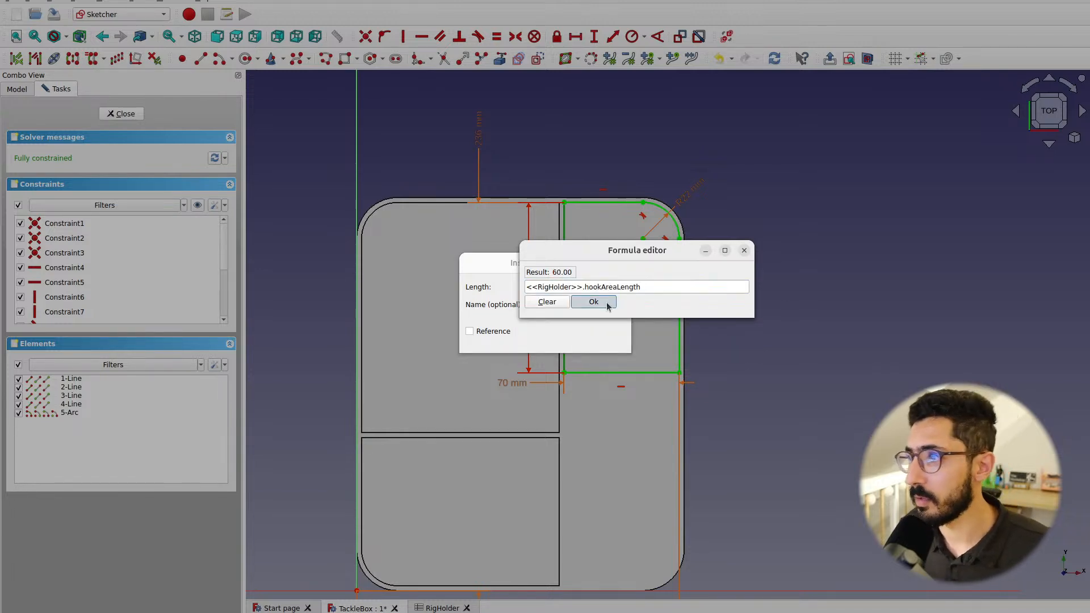
{"action": "left_click", "coordinate": [595, 302]}
{"action": "left_click", "coordinate": [604, 341]}
Move the 60 mm dimension label down and away from the profile, and close the sketch
{"action": "scroll", "coordinate": [706, 299], "scroll_direction": "up", "scroll_amount": 1}
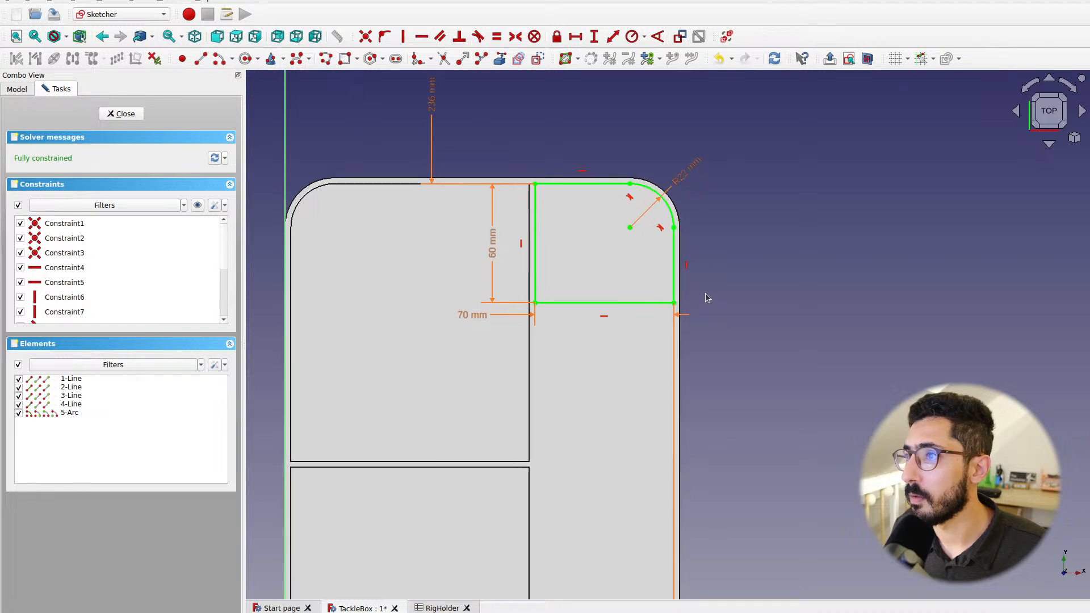
{"action": "left_click_drag", "start_coordinate": [494, 244], "coordinate": [409, 348]}
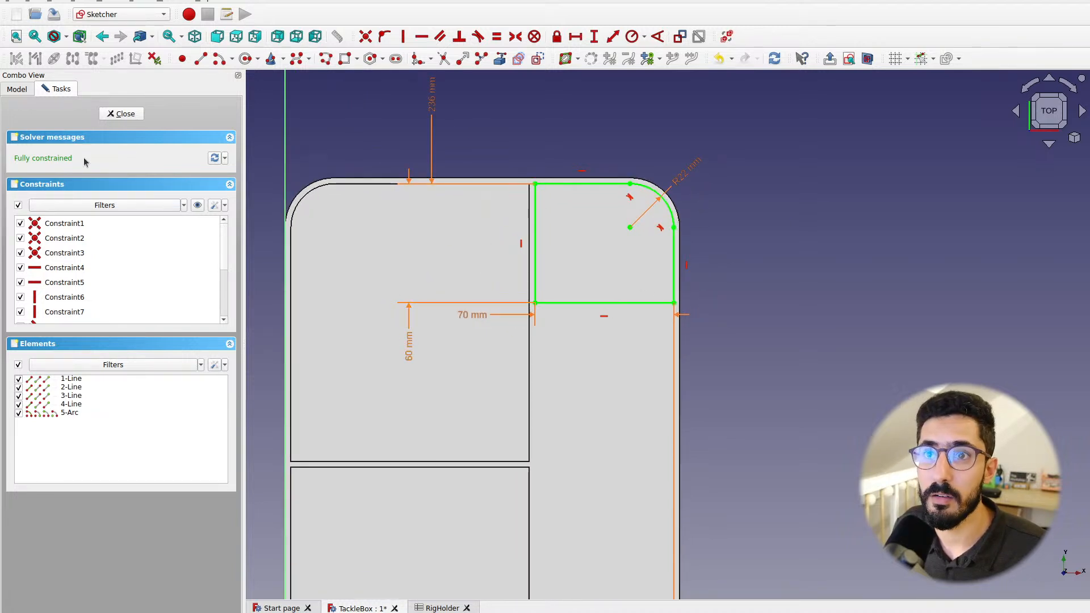
{"action": "left_click", "coordinate": [126, 114]}
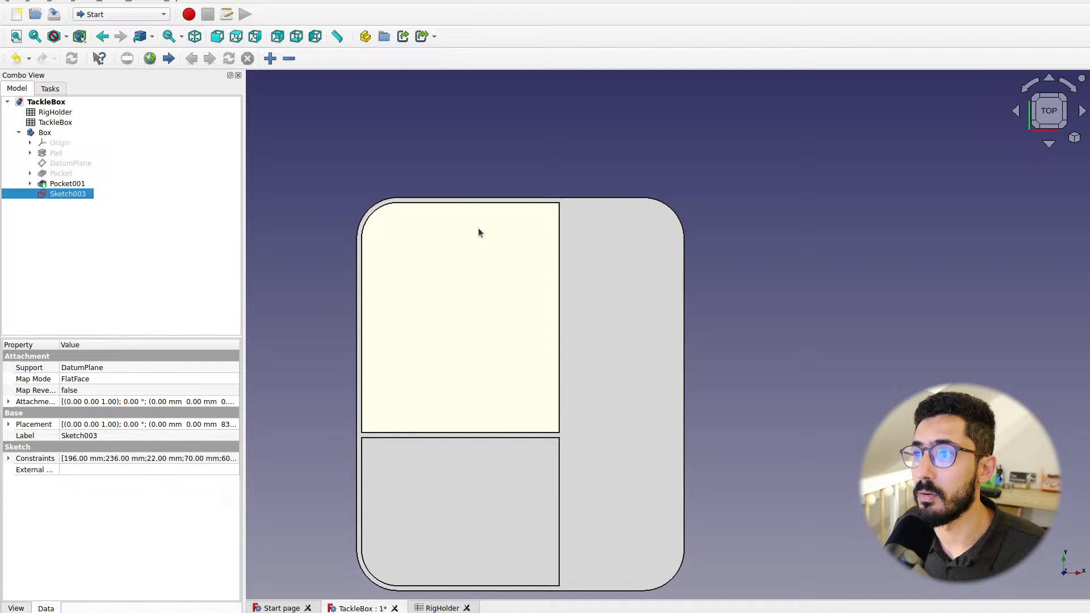
Start a Pocket from Sketch003 in the Part Design workbench
{"action": "left_click", "coordinate": [75, 233]}
{"action": "mouse_move", "coordinate": [588, 329]}
{"action": "middle_mouse_down"}
{"action": "mouse_move", "coordinate": [637, 291]}
{"action": "mouse_move", "coordinate": [596, 335]}
{"action": "middle_mouse_up"}
{"action": "left_click", "coordinate": [51, 194]}
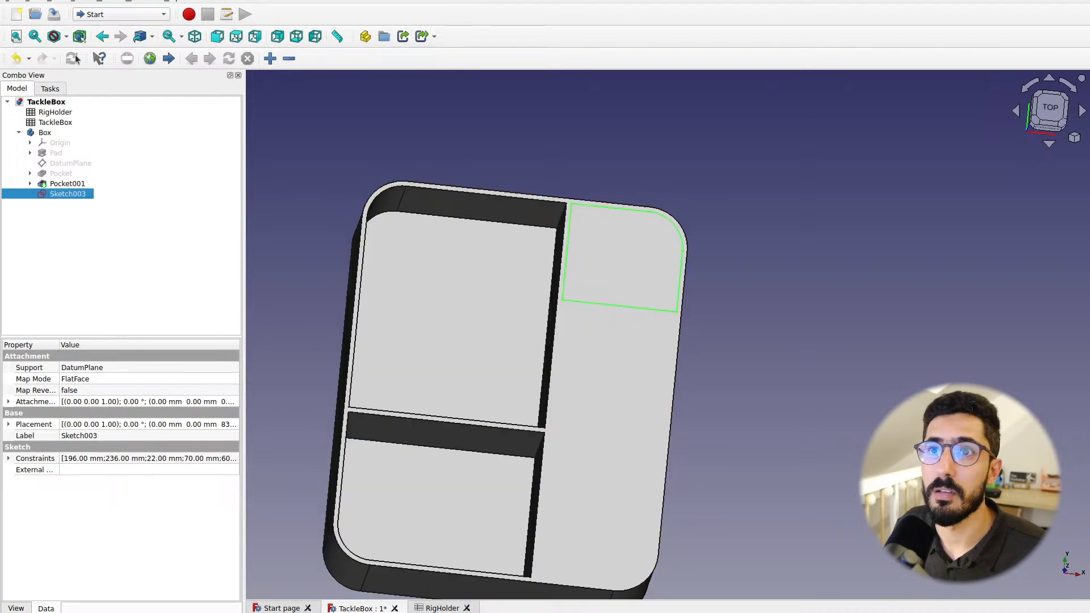
{"action": "left_click", "coordinate": [116, 14]}
{"action": "left_click", "coordinate": [107, 71]}
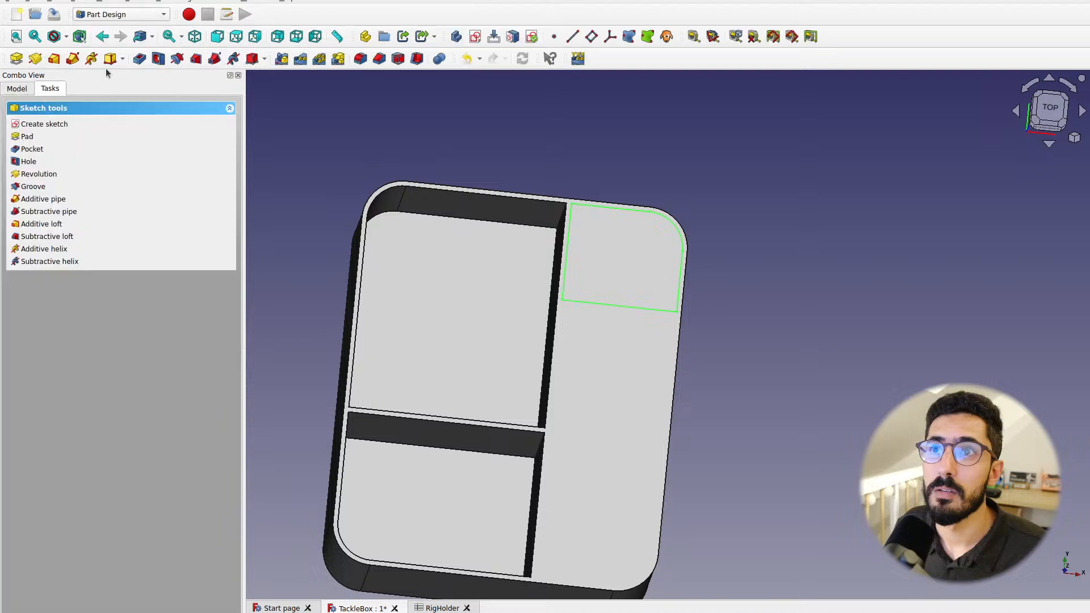
{"action": "left_click", "coordinate": [139, 59]}
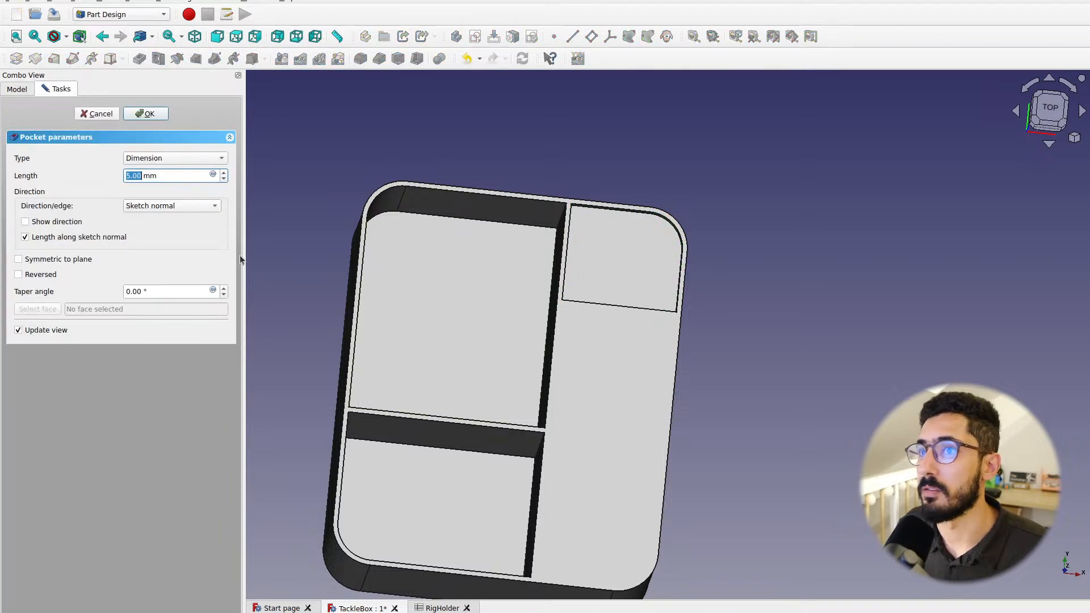
Set the pocket's length to the formula <<TackleBox>>.SectionHeight and accept the pocket
{"action": "left_click", "coordinate": [213, 175]}
{"action": "type", "text": "<<tack"}
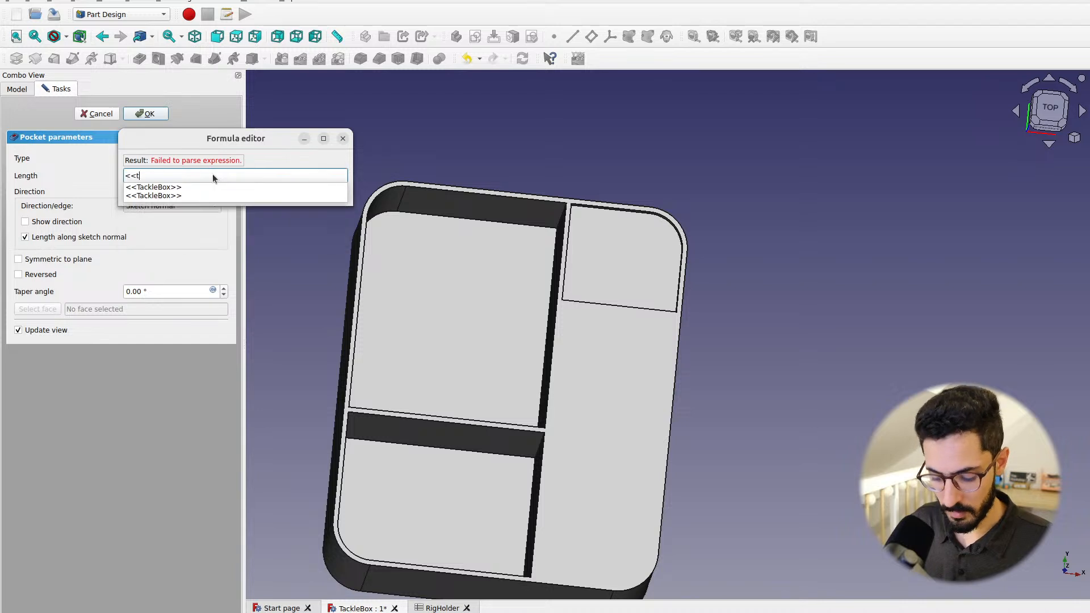
{"action": "key", "text": "Down"}
{"action": "key", "text": "Down"}
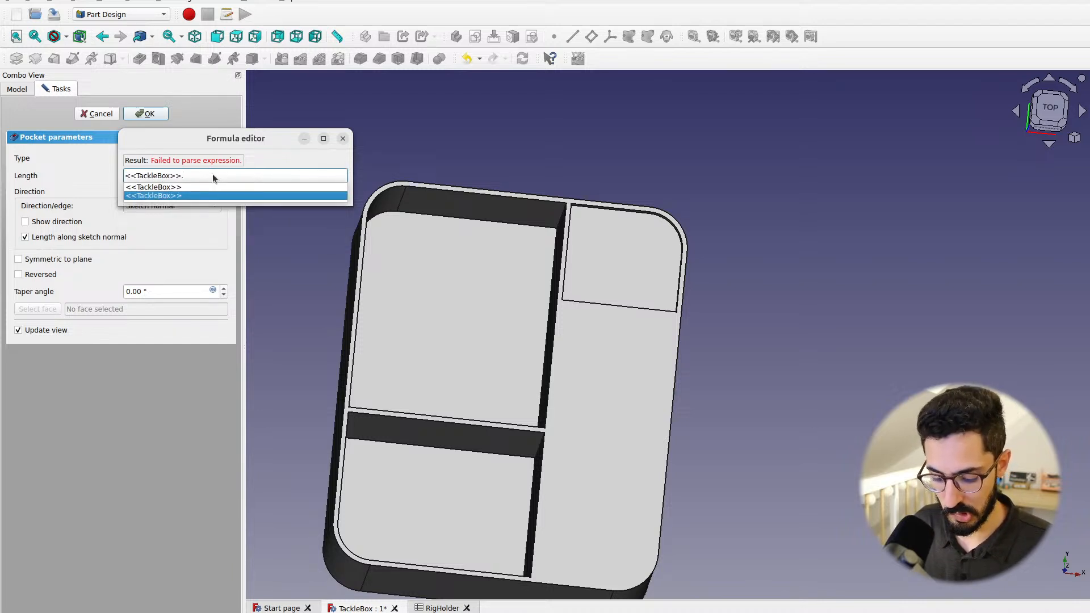
{"action": "type", "text": "Sec"}
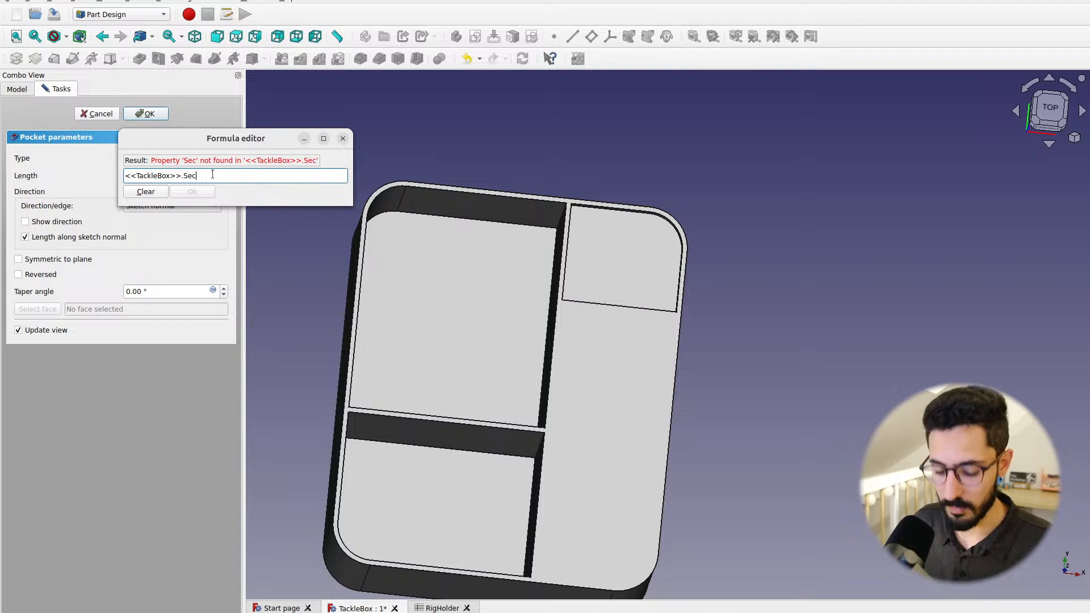
{"action": "type", "text": "tionHeight"}
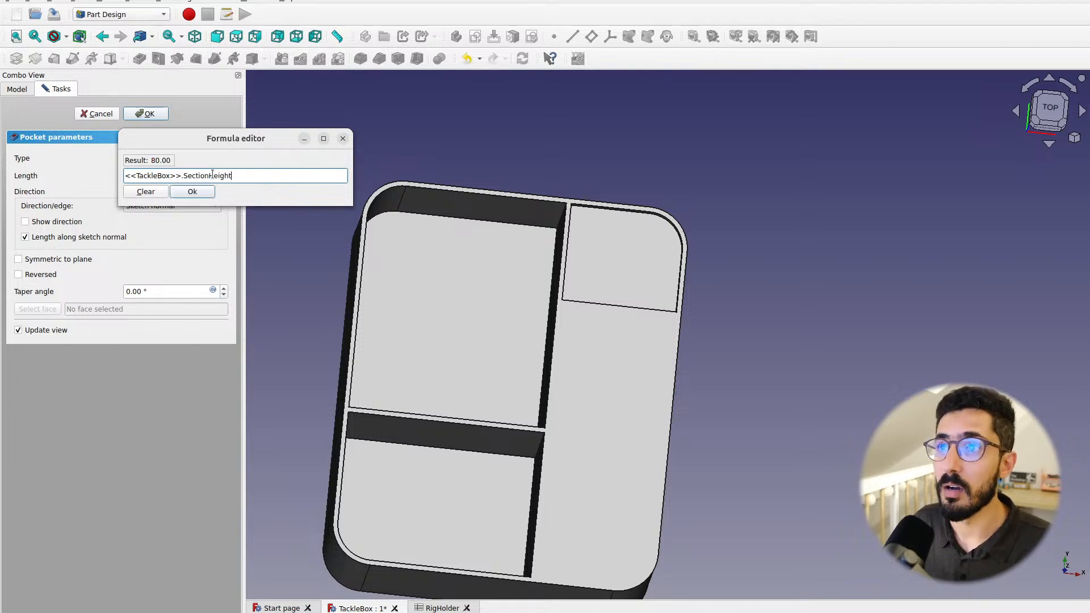
{"action": "key", "text": "Return"}
{"action": "left_click", "coordinate": [146, 113]}
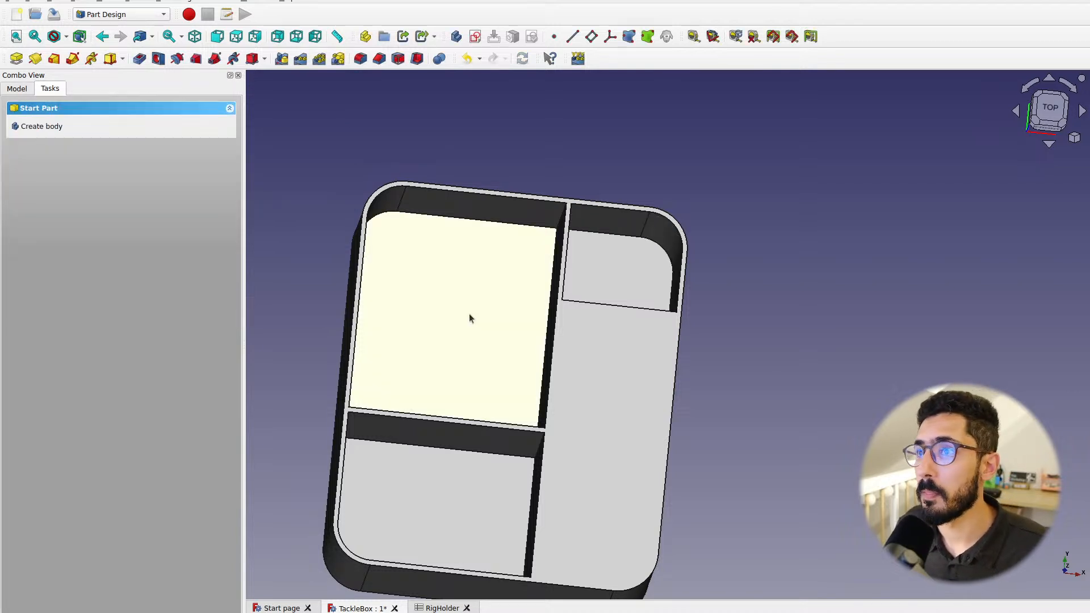
Save the TackleBox document and inspect the new compartment from above
{"action": "left_click", "coordinate": [16, 88]}
{"action": "key", "text": "ctrl+s"}
{"action": "key", "text": "2"}
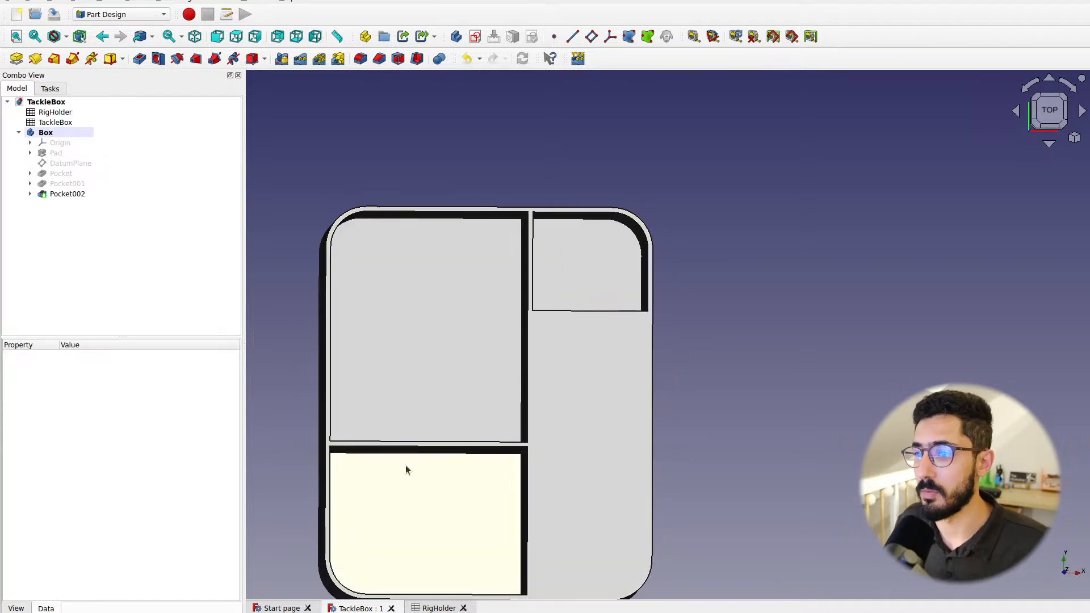
{"action": "middle_click_drag", "start_coordinate": [620, 444], "coordinate": [670, 453]}
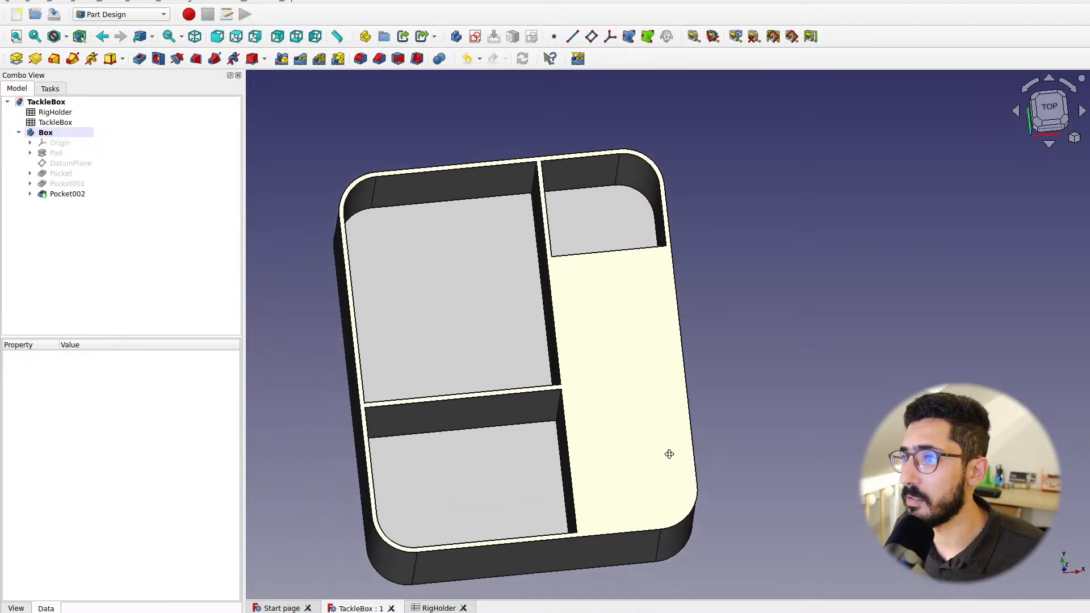
{"action": "mouse_move", "coordinate": [642, 366]}
{"action": "middle_mouse_down"}
{"action": "mouse_move", "coordinate": [628, 401]}
{"action": "mouse_move", "coordinate": [622, 363]}
{"action": "middle_mouse_up"}
Edit Pocket002 so that its length uses the formula <<RigHolder>>.depth
{"action": "left_click", "coordinate": [67, 194]}
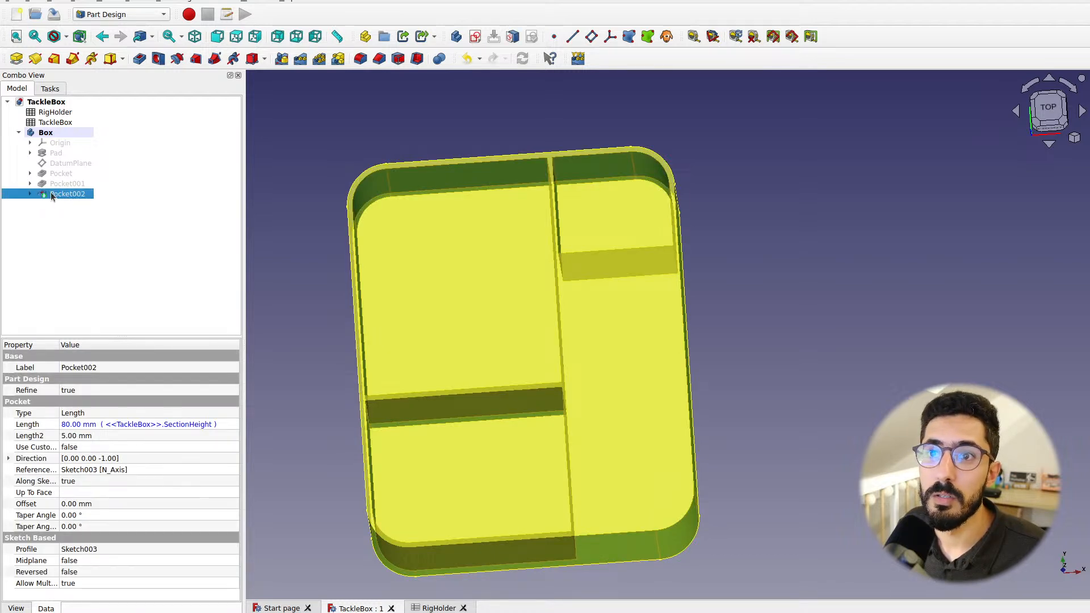
{"action": "double_click", "coordinate": [67, 194]}
{"action": "left_click", "coordinate": [214, 176]}
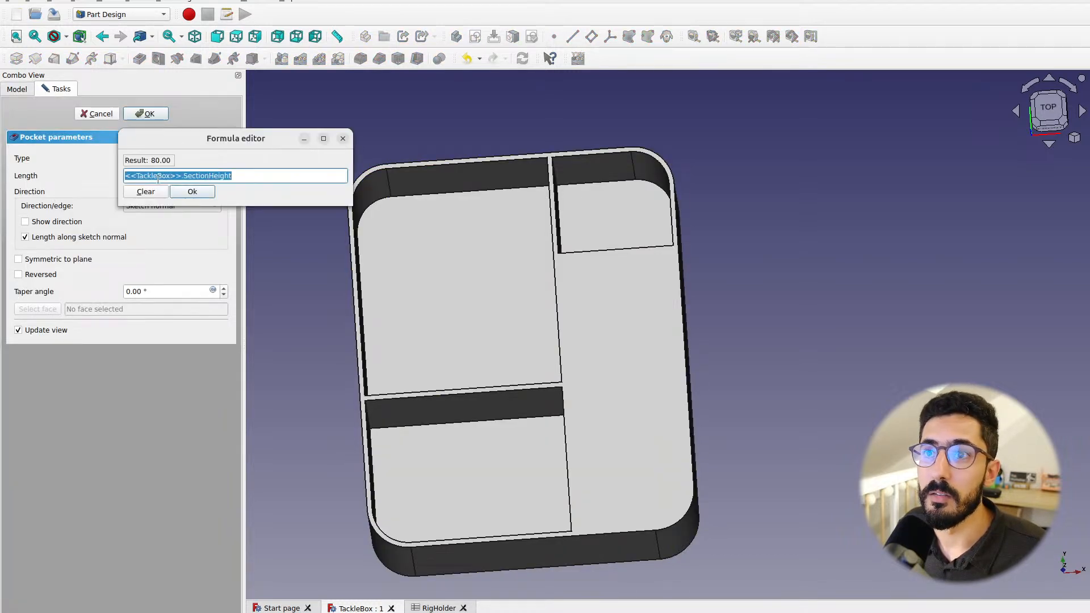
{"action": "left_click", "coordinate": [264, 176]}
{"action": "key", "text": "ctrl+shift+Left"}
{"action": "key", "text": "ctrl+shift+Left"}
{"action": "key", "text": "ctrl+shift+Left"}
{"action": "key", "text": "ctrl+shift+Left"}
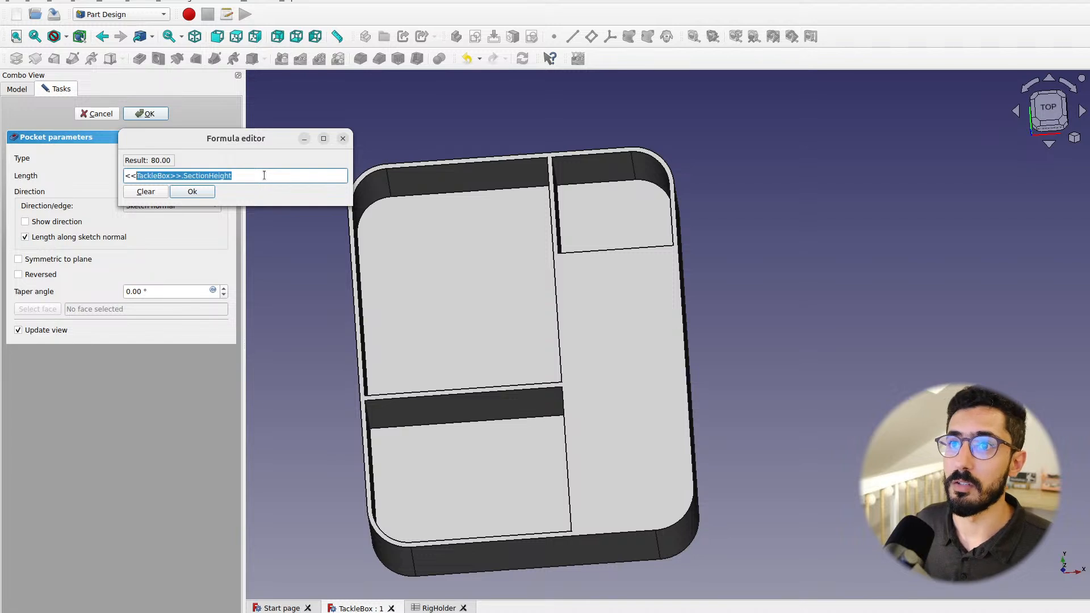
{"action": "key", "text": "ctrl+shift+Right"}
{"action": "type", "text": "RigHolder>>."}
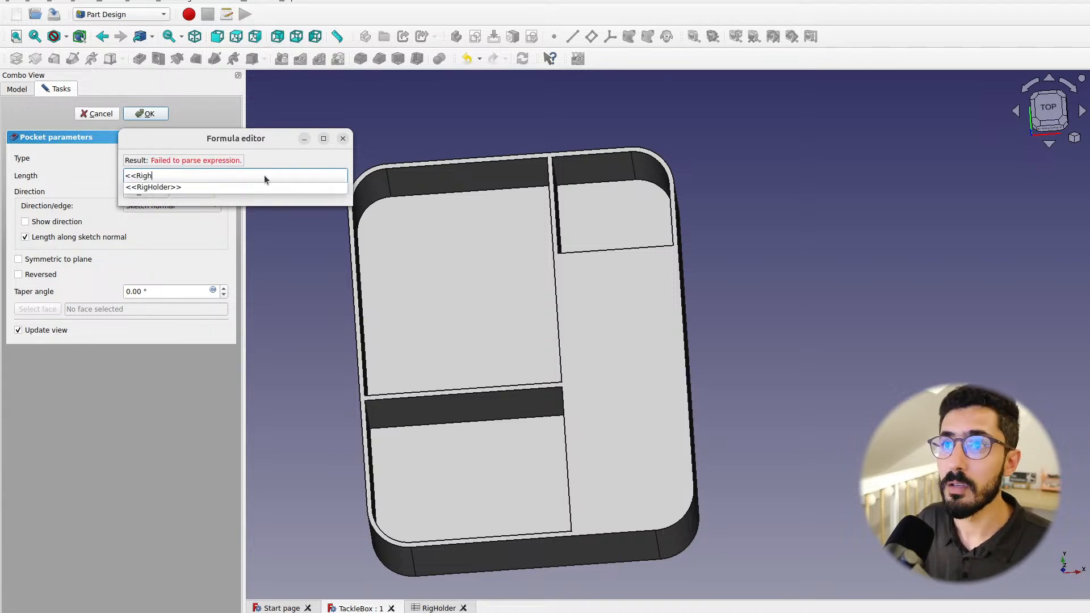
{"action": "type", "text": "depth"}
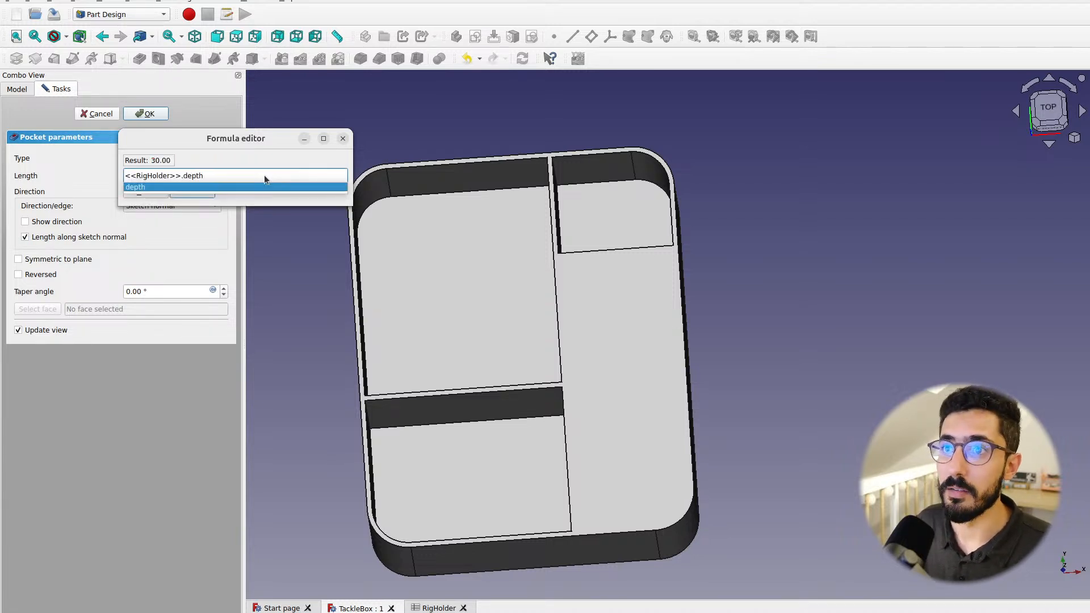
{"action": "key", "text": "Return"}
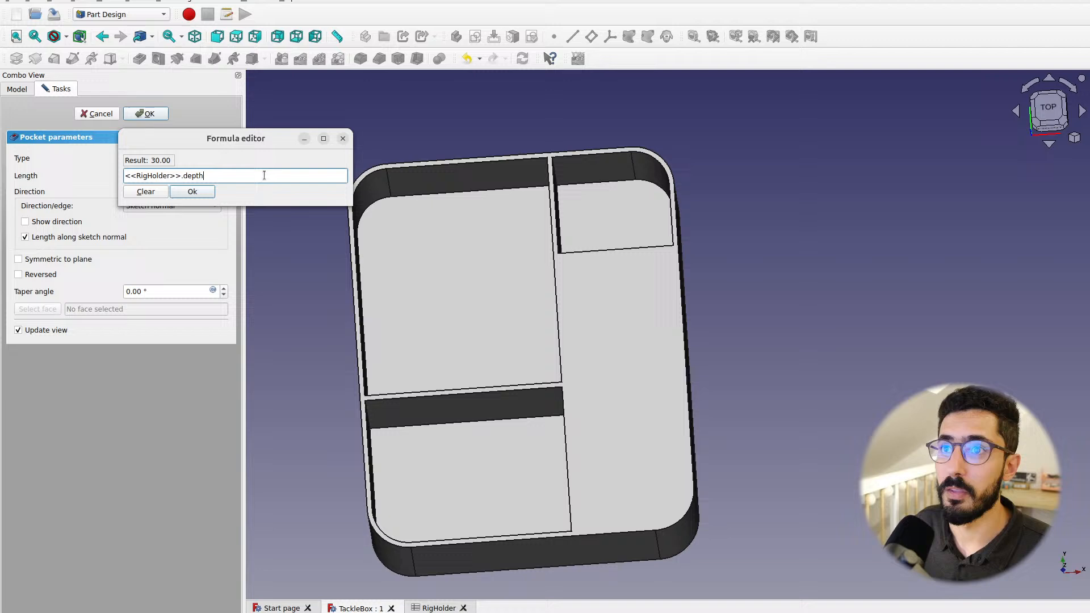
{"action": "left_click", "coordinate": [193, 192]}
{"action": "left_click", "coordinate": [148, 115]}
Review the width, depth and hookAreaLength cells in the RigHolder spreadsheet and view the compartments in the box model
{"action": "mouse_move", "coordinate": [603, 223]}
{"action": "middle_mouse_down"}
{"action": "mouse_move", "coordinate": [563, 199]}
{"action": "mouse_move", "coordinate": [561, 186]}
{"action": "mouse_move", "coordinate": [608, 193]}
{"action": "mouse_move", "coordinate": [608, 232]}
{"action": "middle_mouse_up"}
{"action": "left_click", "coordinate": [431, 608]}
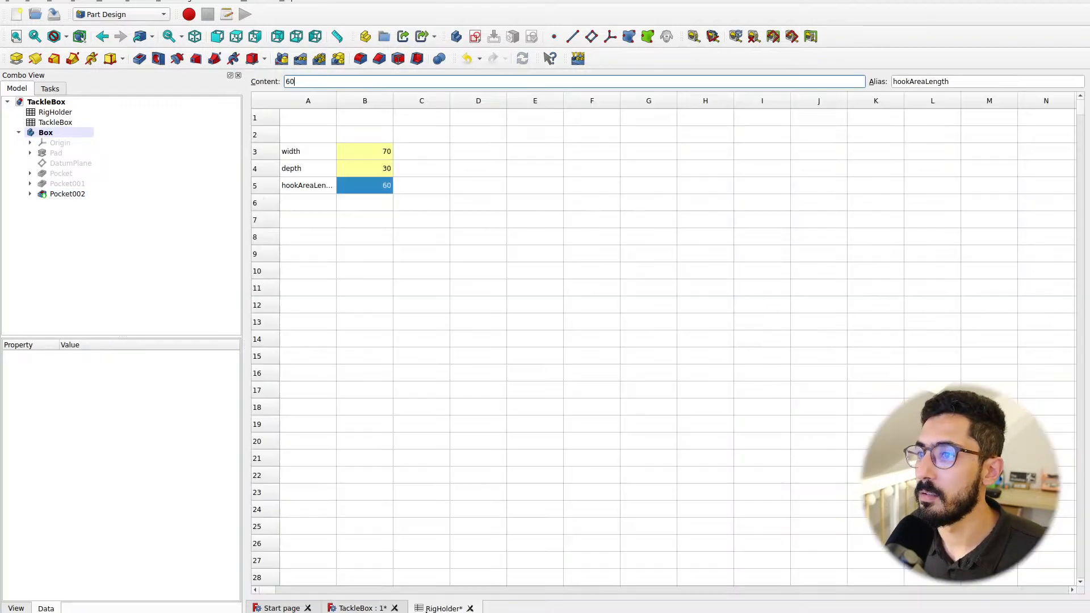
{"action": "left_click", "coordinate": [368, 170]}
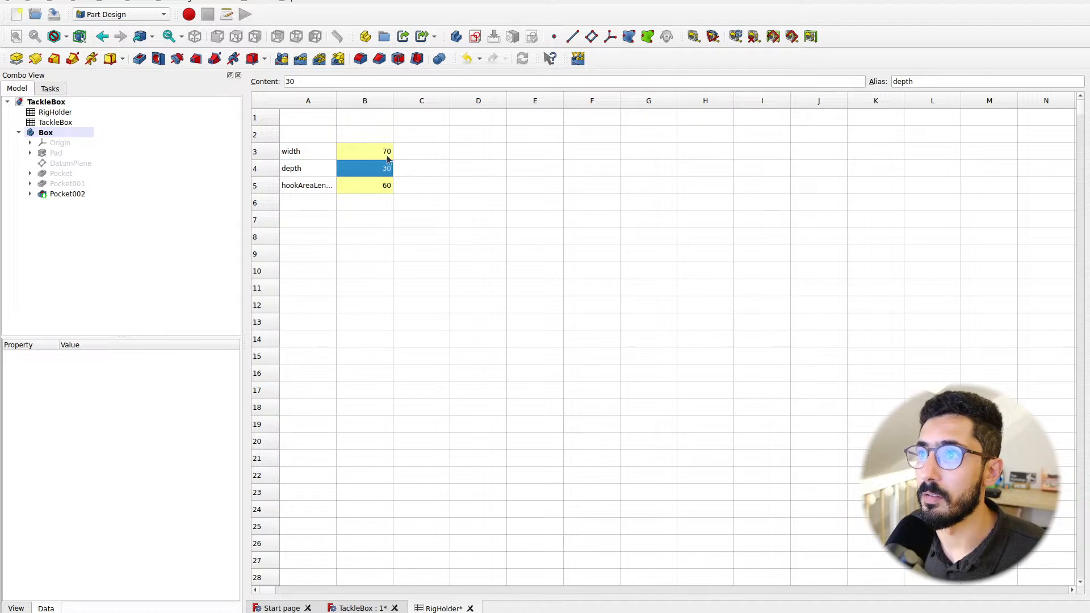
{"action": "left_click", "coordinate": [366, 152]}
{"action": "left_click", "coordinate": [377, 191]}
{"action": "left_click", "coordinate": [308, 186]}
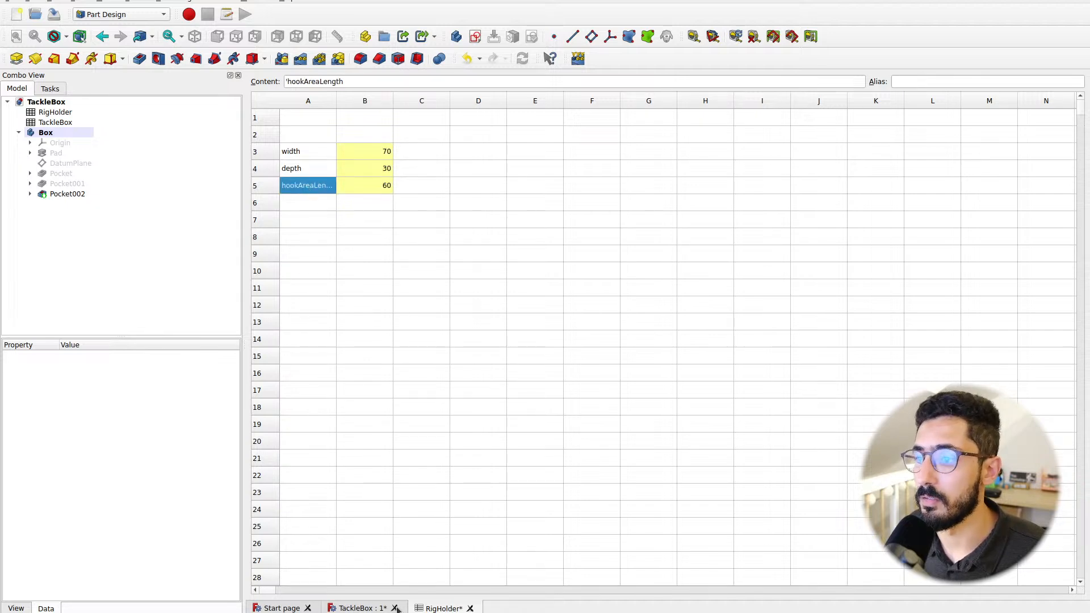
{"action": "left_click", "coordinate": [375, 609]}
{"action": "middle_click_drag", "start_coordinate": [516, 413], "coordinate": [585, 309]}
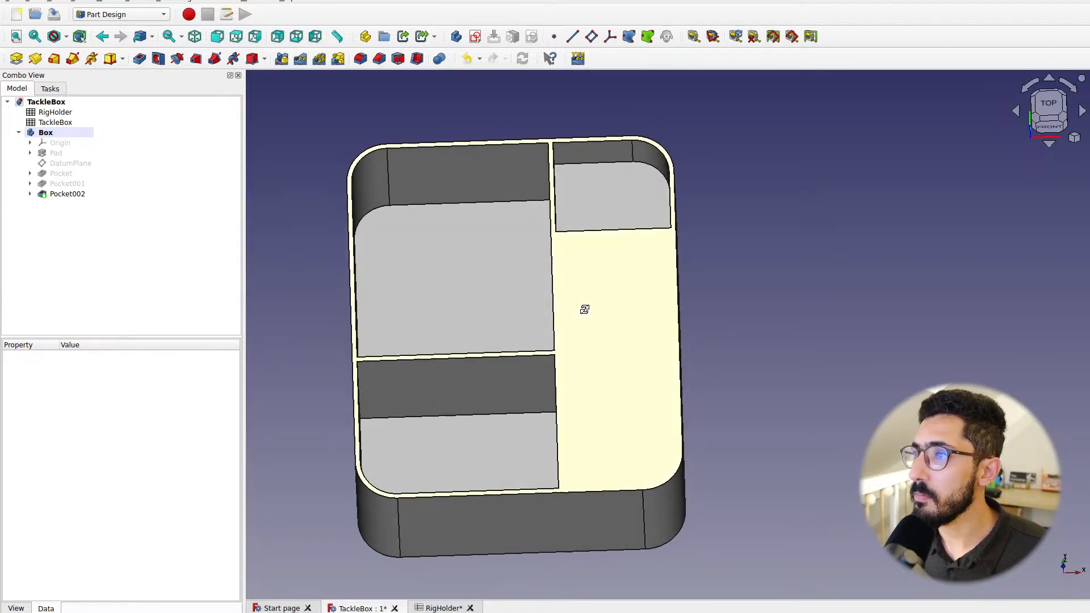
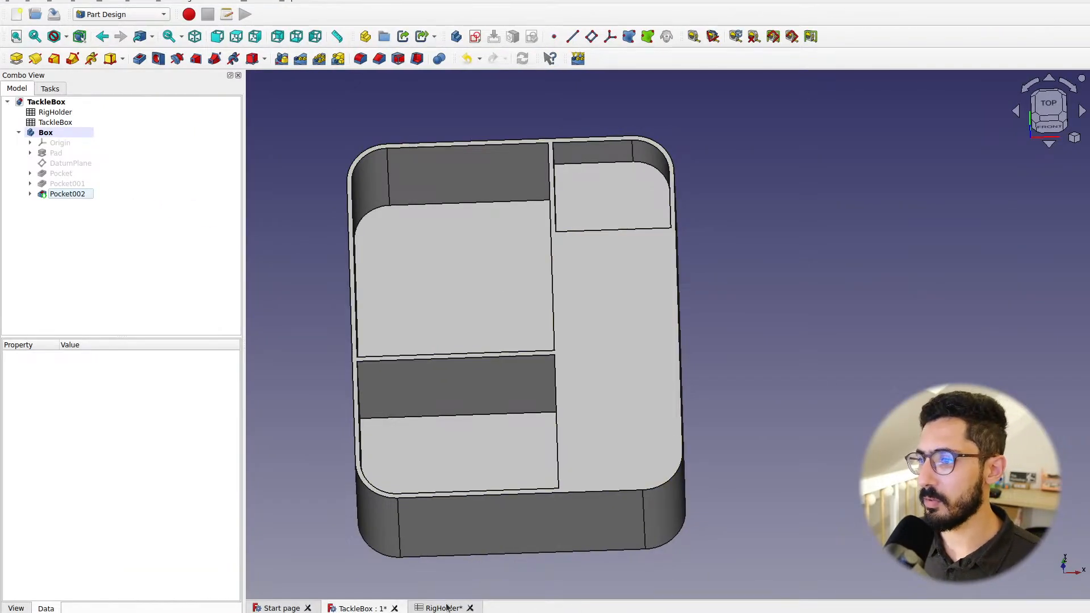
Set hookAreaLength to 50 in the RigHolder spreadsheet and inspect the hook compartment in the box model
{"action": "left_click", "coordinate": [443, 608]}
{"action": "left_click", "coordinate": [341, 225]}
{"action": "left_click", "coordinate": [372, 189]}
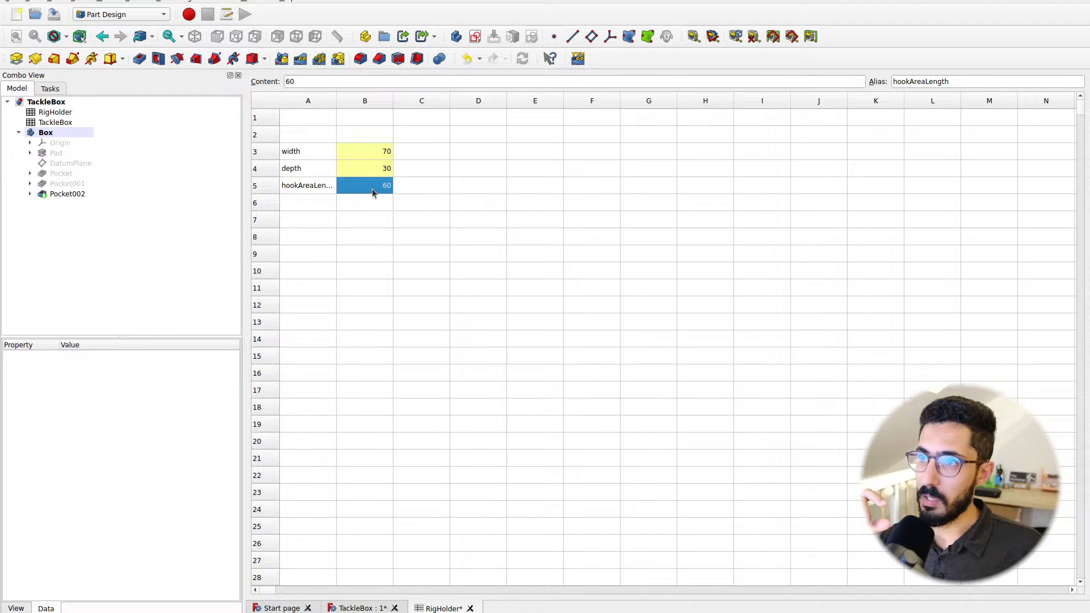
{"action": "type", "text": "50"}
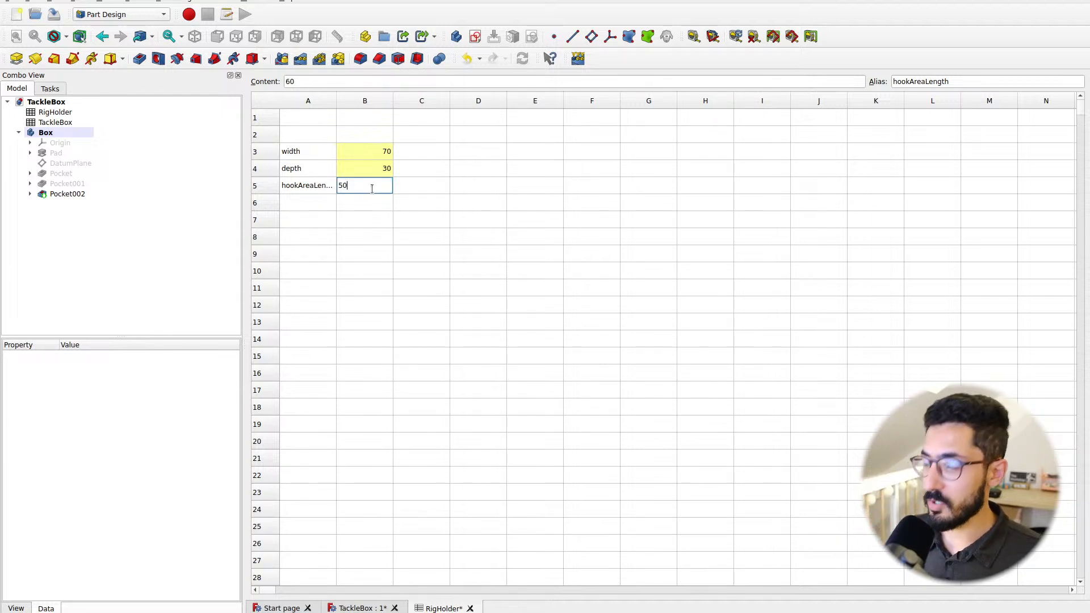
{"action": "key", "text": "Return"}
{"action": "left_click", "coordinate": [369, 608]}
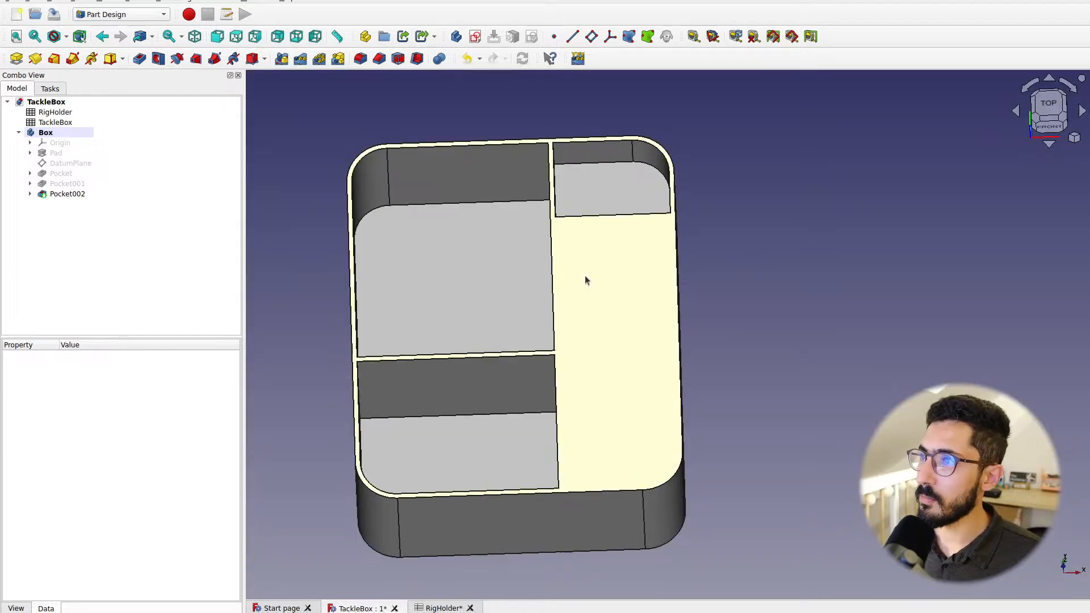
{"action": "middle_click_drag", "start_coordinate": [586, 277], "coordinate": [688, 326]}
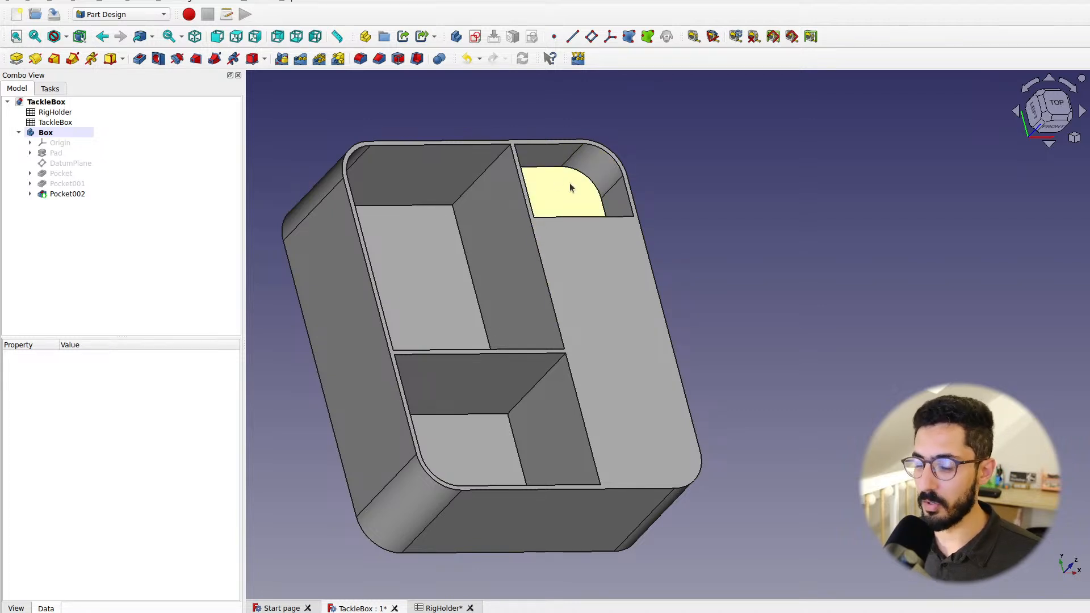
{"action": "middle_click_drag", "start_coordinate": [549, 183], "coordinate": [489, 249]}
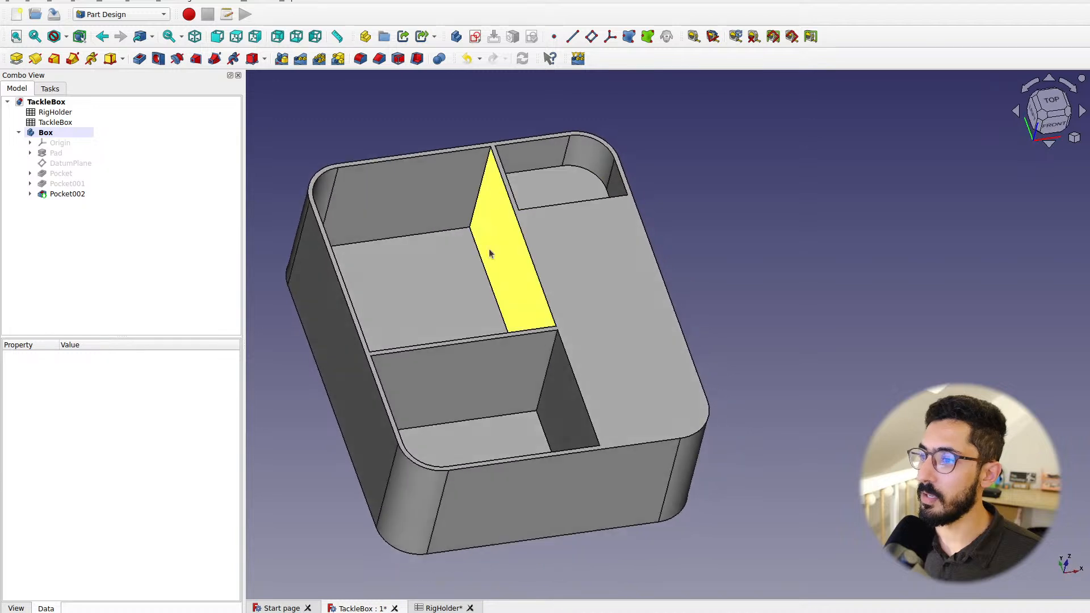
Add the label foamAreaDepth in cell A6 of the RigHolder spreadsheet, below hookAreaLength
{"action": "left_click", "coordinate": [426, 609]}
{"action": "left_click", "coordinate": [308, 186]}
{"action": "left_click", "coordinate": [304, 201]}
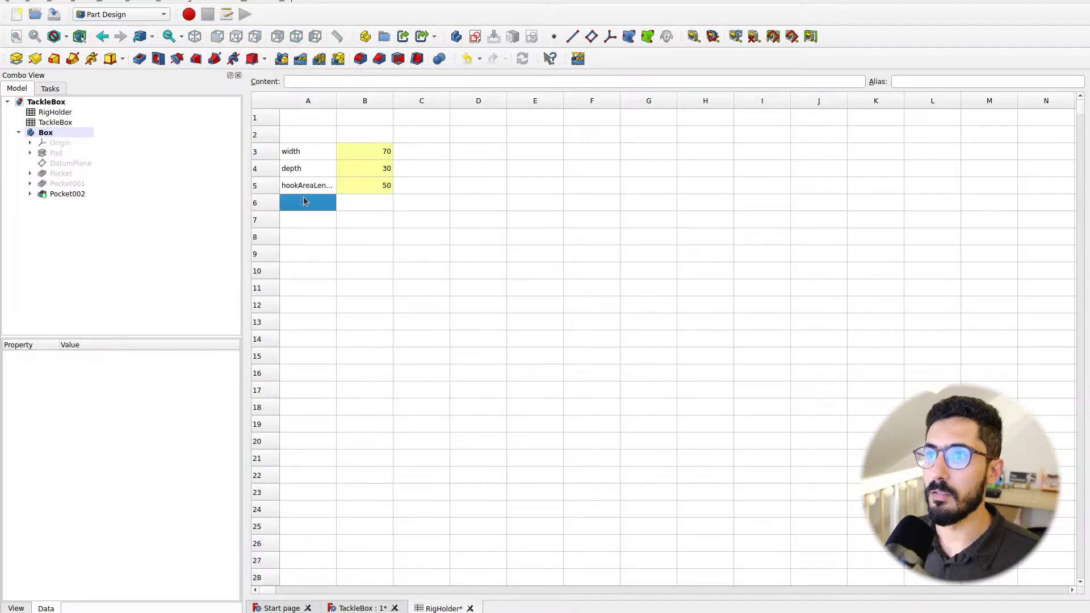
{"action": "type", "text": "FoamArea"}
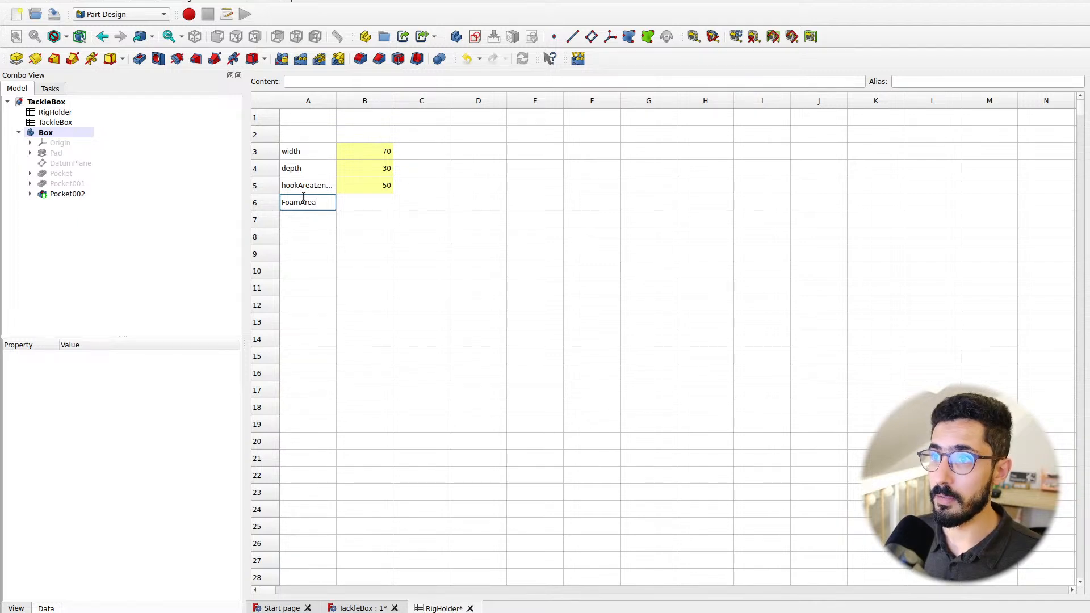
{"action": "type", "text": "Depth"}
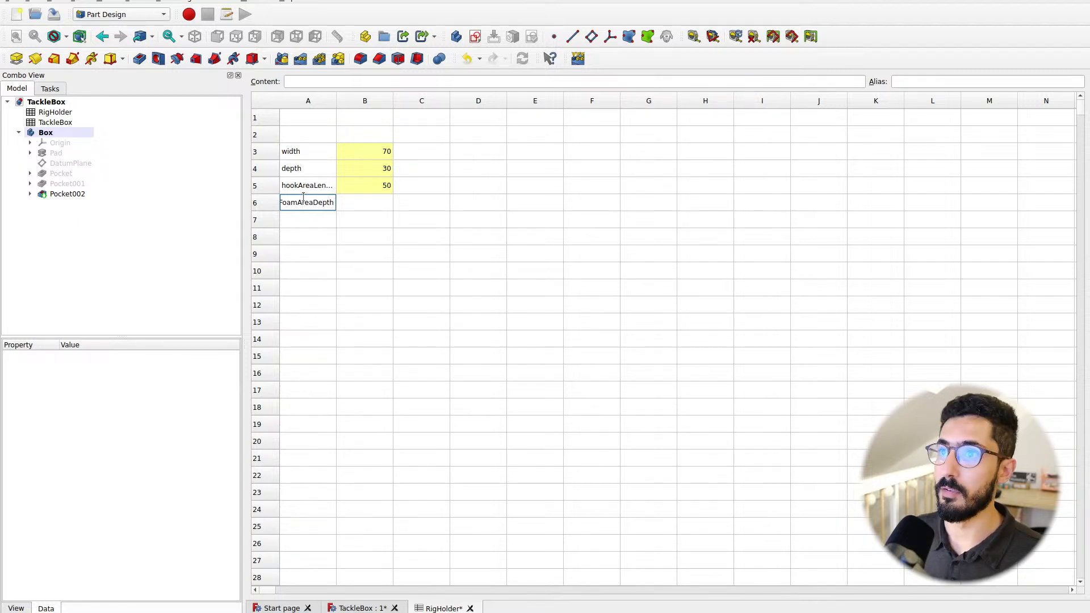
{"action": "key", "text": "Return"}
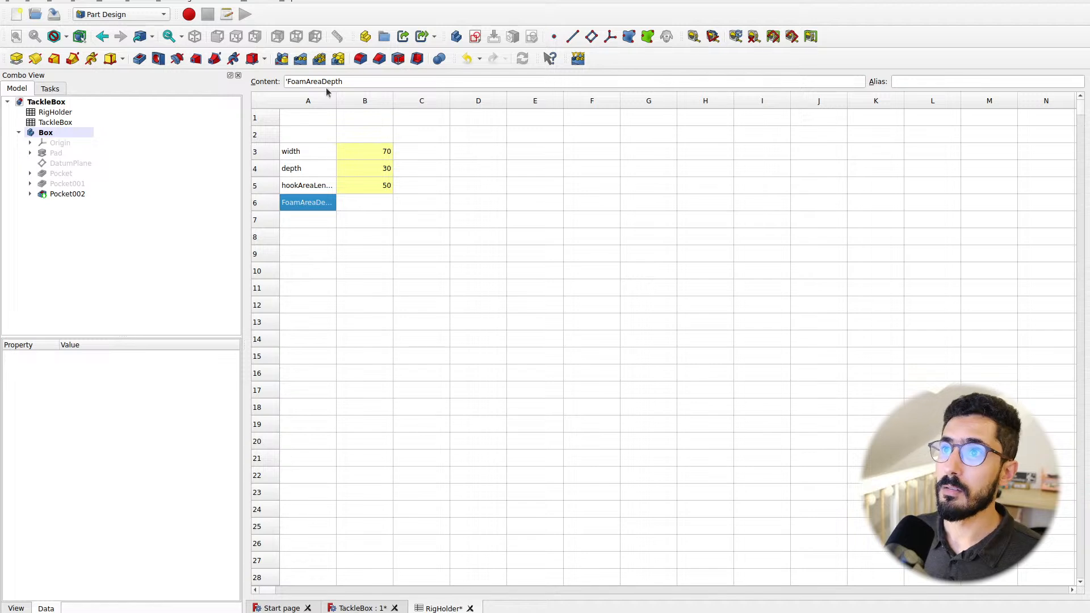
{"action": "left_click", "coordinate": [289, 82]}
{"action": "key", "text": "Delete"}
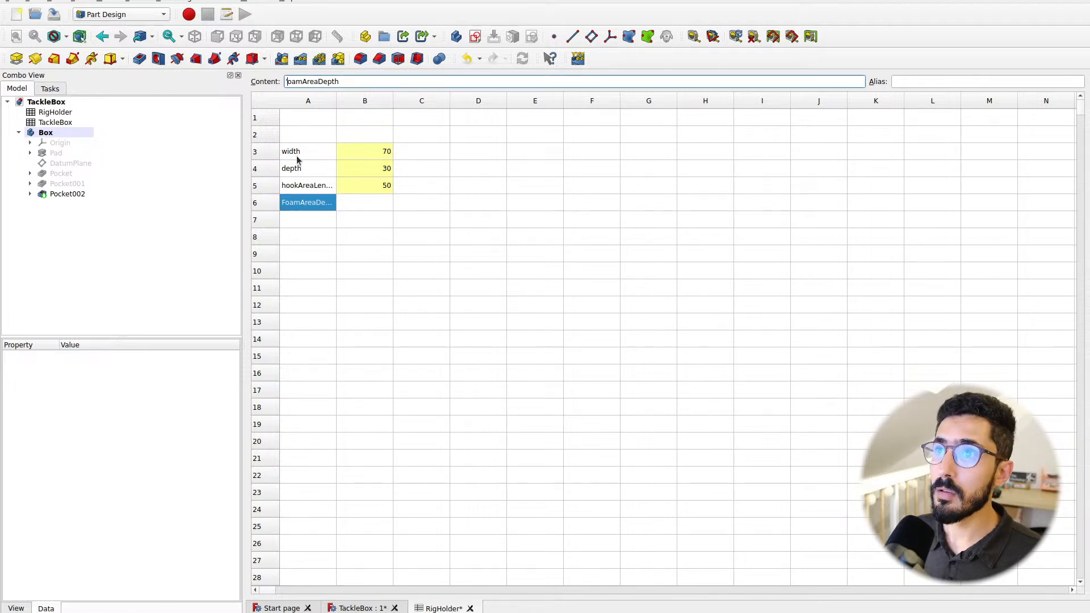
{"action": "type", "text": "f"}
{"action": "key", "text": "Return"}
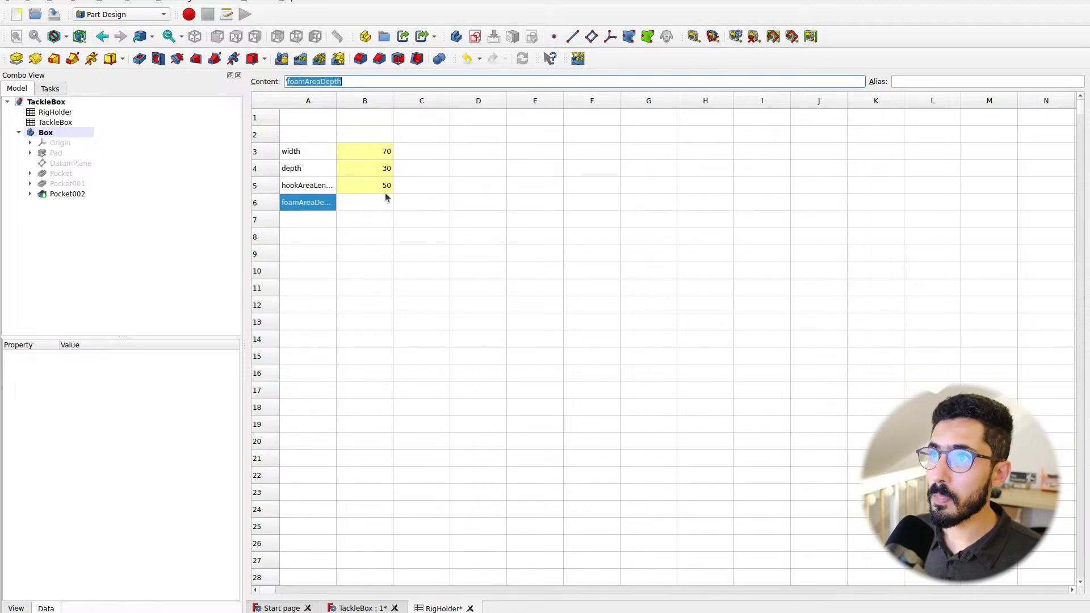
Give cell B6 of the RigHolder spreadsheet the alias foamAreaDepth and the value 60
{"action": "left_click", "coordinate": [389, 218]}
{"action": "left_click", "coordinate": [367, 204]}
{"action": "left_click", "coordinate": [939, 81]}
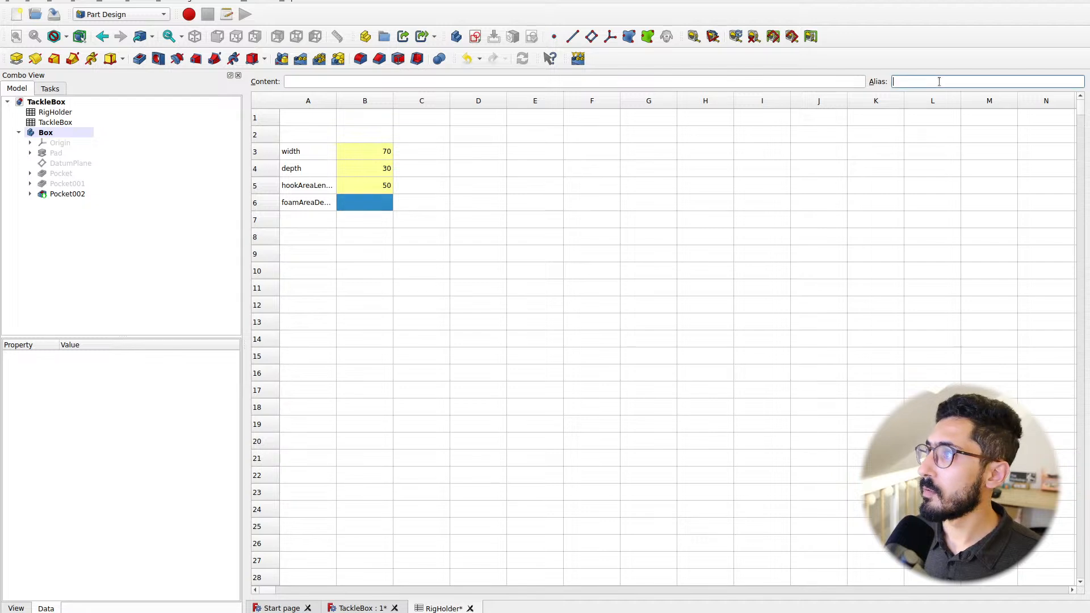
{"action": "type", "text": "foamAreaDepth"}
{"action": "key", "text": "Return"}
{"action": "left_click", "coordinate": [298, 205]}
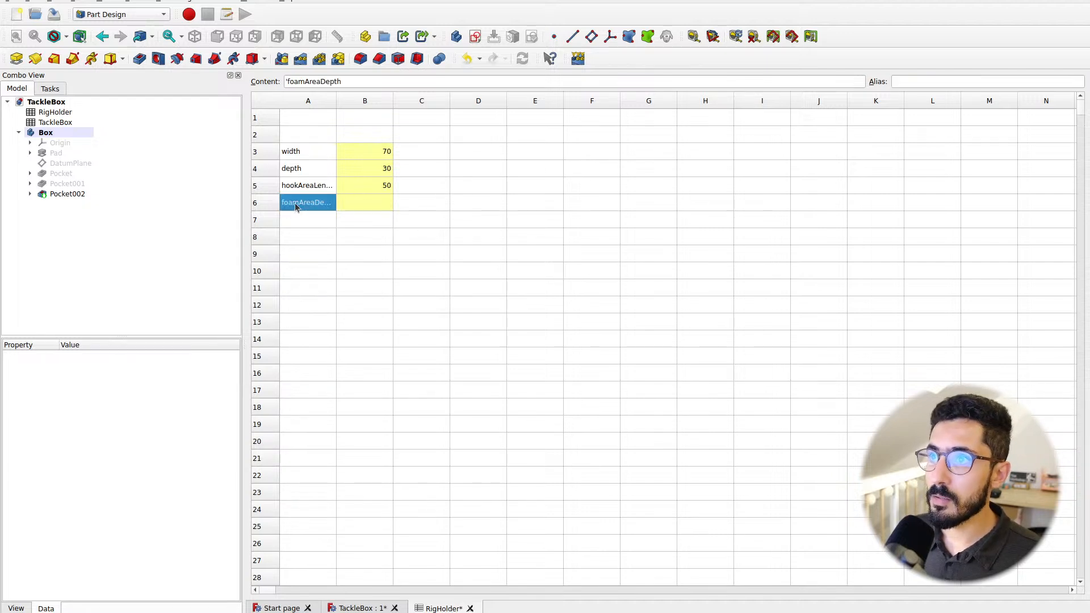
{"action": "left_click", "coordinate": [353, 203]}
{"action": "type", "text": "60"}
{"action": "key", "text": "Return"}
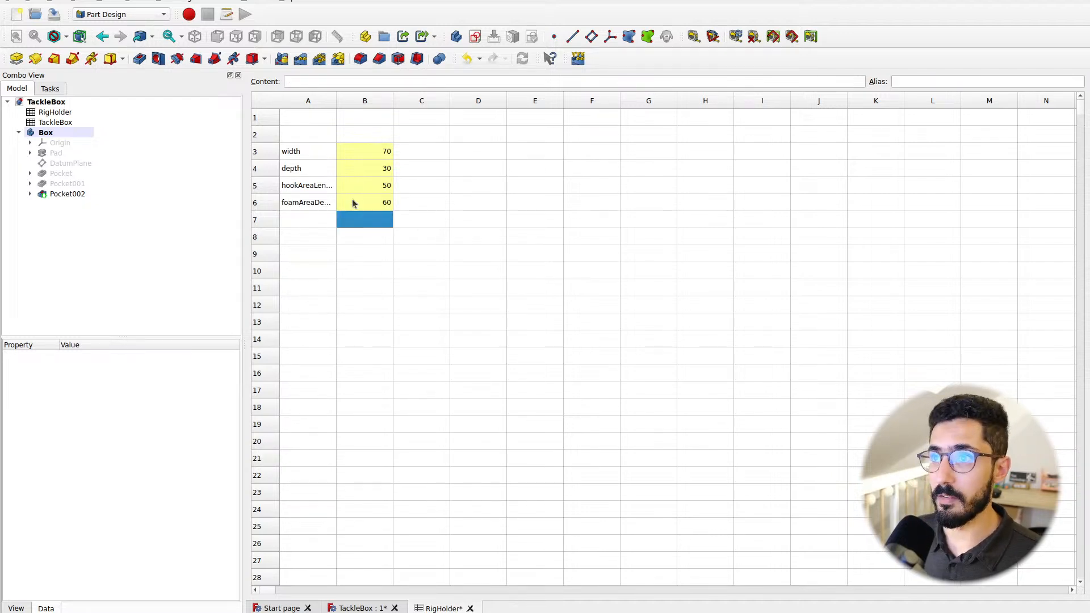
Return to the TackleBox model and create a new sketch on DatumPlane
{"action": "left_click", "coordinate": [364, 609]}
{"action": "mouse_move", "coordinate": [681, 446]}
{"action": "middle_mouse_down"}
{"action": "mouse_move", "coordinate": [769, 411]}
{"action": "mouse_move", "coordinate": [710, 418]}
{"action": "mouse_move", "coordinate": [690, 407]}
{"action": "mouse_move", "coordinate": [694, 430]}
{"action": "middle_mouse_up"}
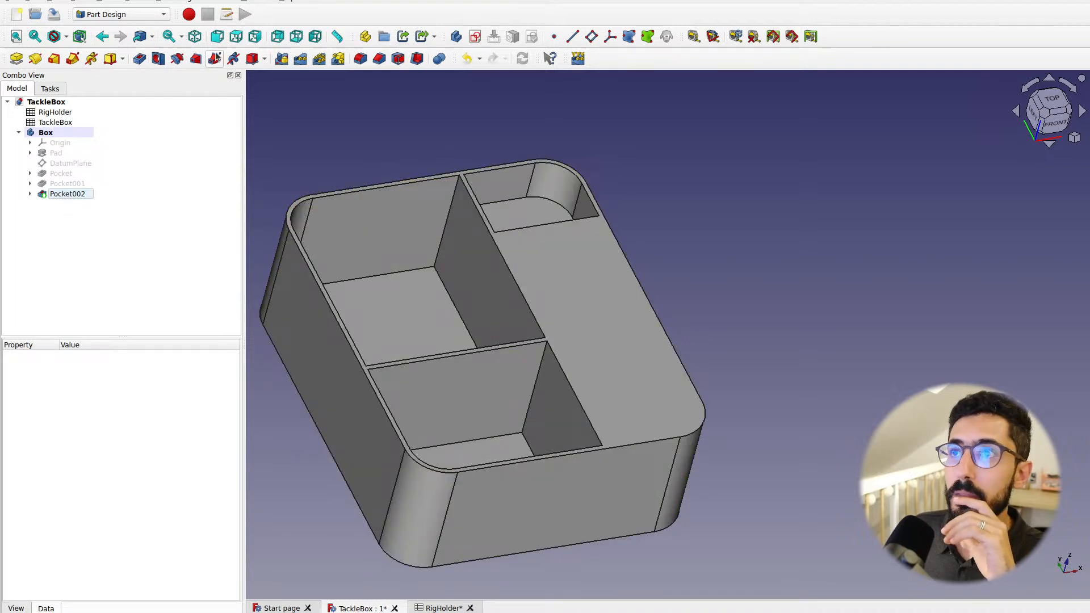
{"action": "left_click", "coordinate": [67, 163]}
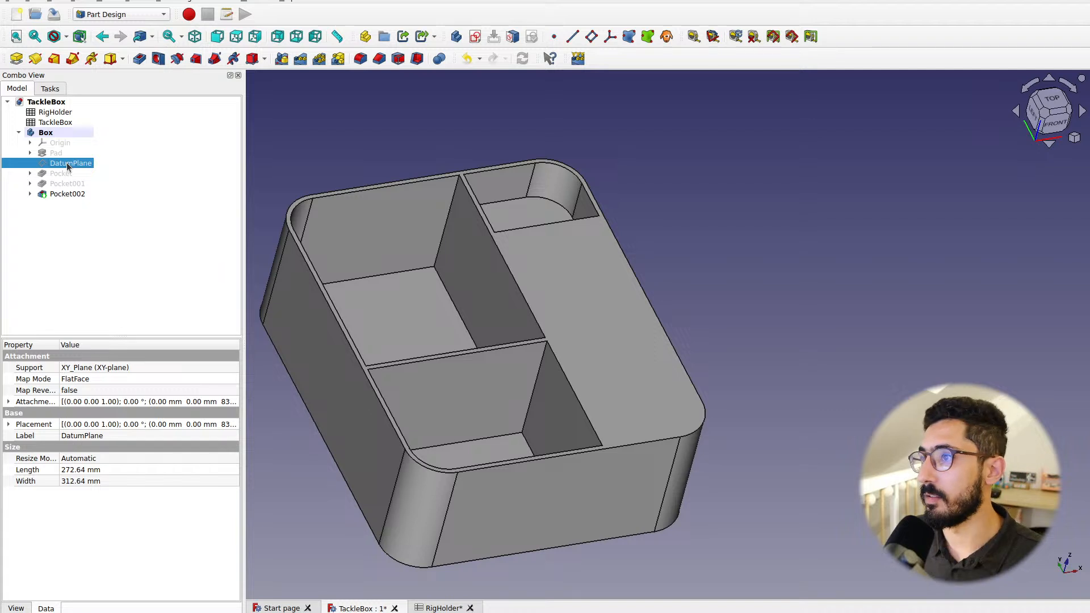
{"action": "key", "text": "space"}
{"action": "key", "text": "space"}
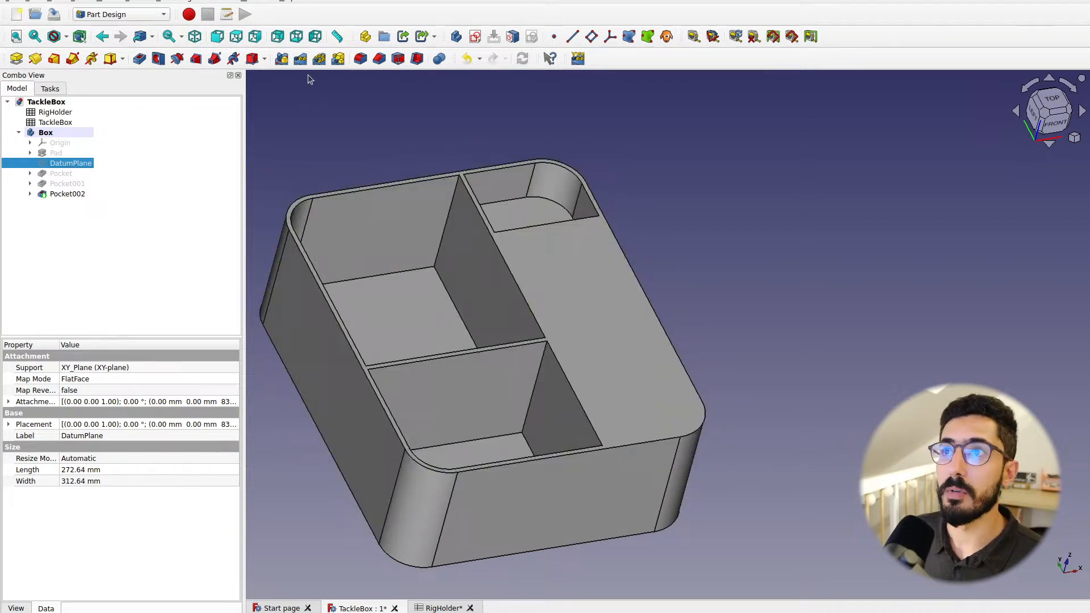
{"action": "left_click", "coordinate": [476, 36]}
{"action": "mouse_move", "coordinate": [615, 191]}
{"action": "middle_mouse_down"}
{"action": "mouse_move", "coordinate": [483, 306]}
{"action": "mouse_move", "coordinate": [564, 316]}
{"action": "mouse_move", "coordinate": [538, 308]}
{"action": "middle_mouse_up"}
{"action": "scroll", "coordinate": [492, 298], "scroll_direction": "up", "scroll_amount": 2}
{"action": "scroll", "coordinate": [565, 316], "scroll_direction": "up", "scroll_amount": 1}
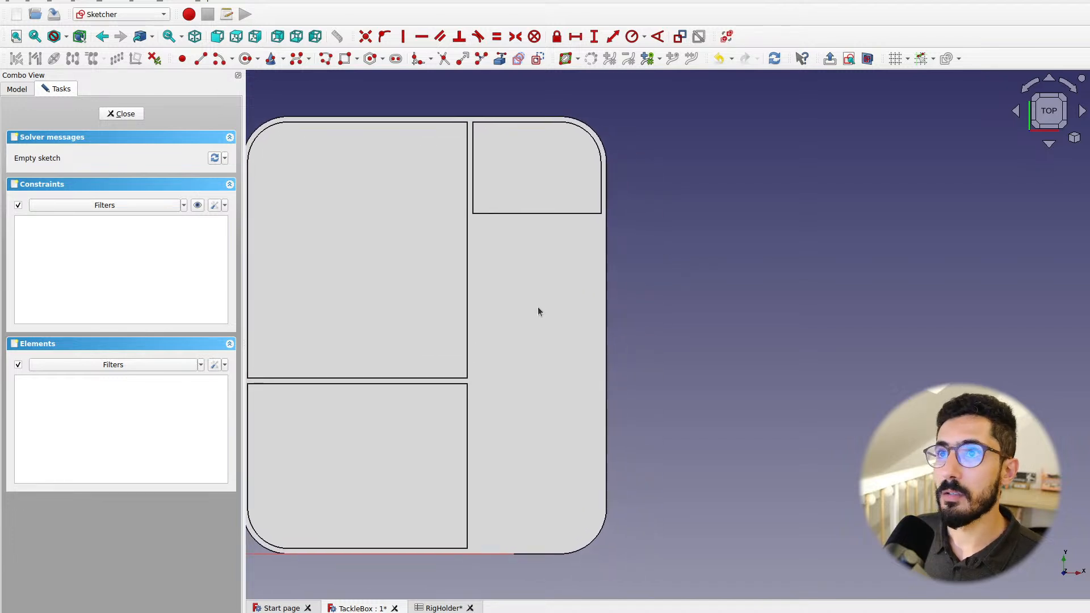
Sketch a rectangle over the uncut area below the hook compartment and fillet its lower outer corner with a radius of about 17.5 mm
{"action": "left_click", "coordinate": [344, 58]}
{"action": "left_click", "coordinate": [477, 222]}
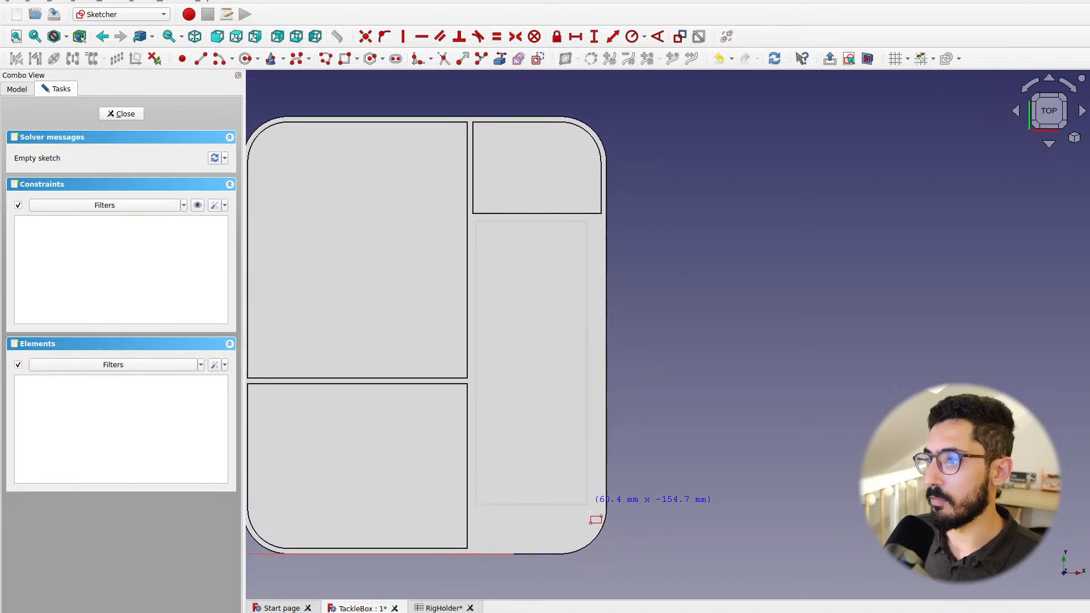
{"action": "left_click", "coordinate": [601, 544]}
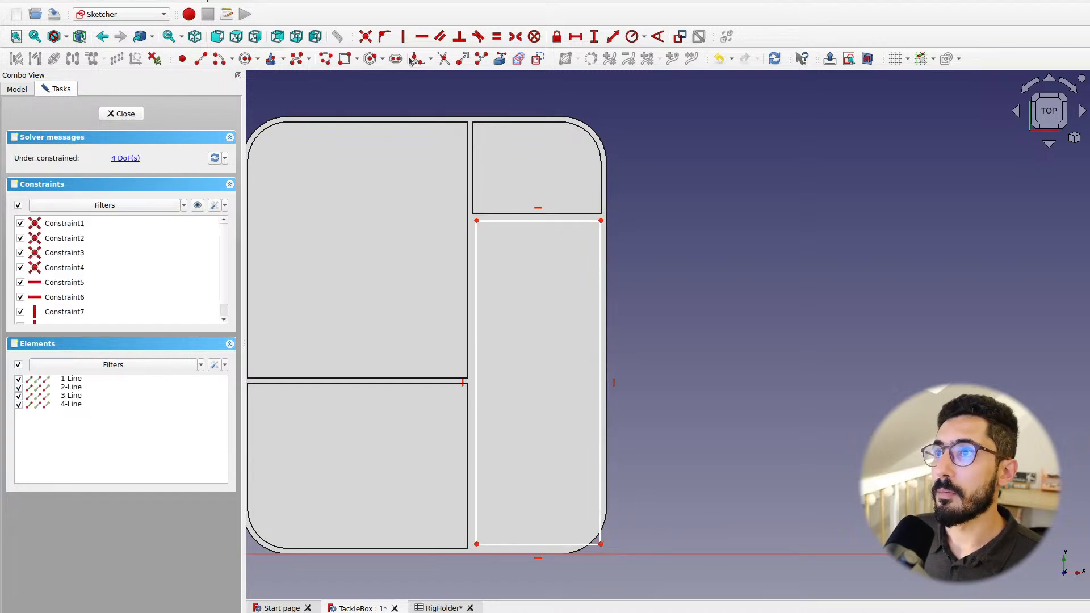
{"action": "left_click", "coordinate": [602, 518]}
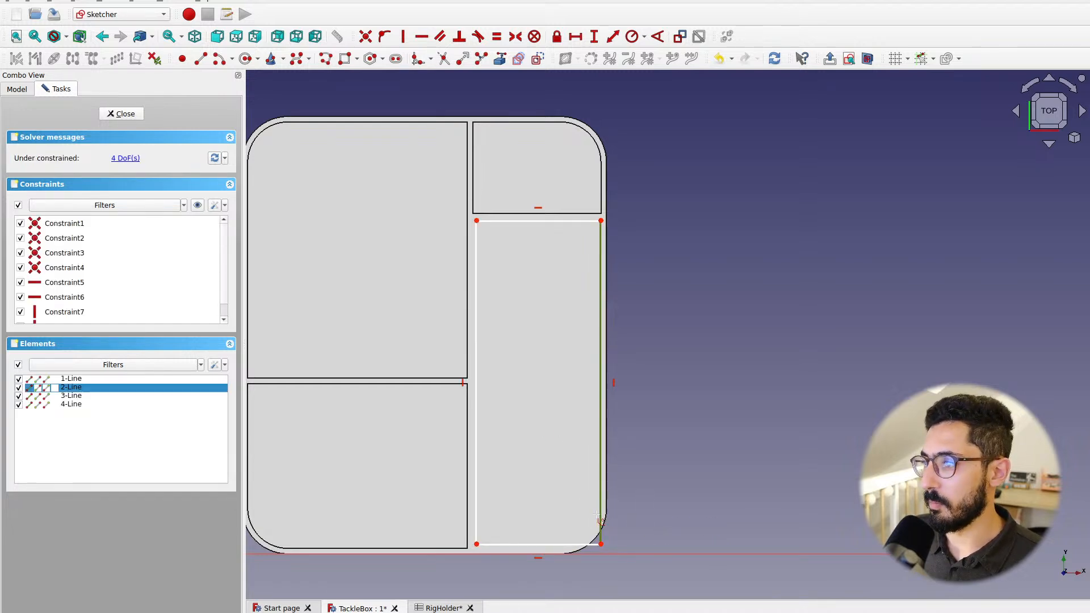
{"action": "left_click", "coordinate": [571, 547]}
{"action": "scroll", "coordinate": [632, 509], "scroll_direction": "up", "scroll_amount": 1}
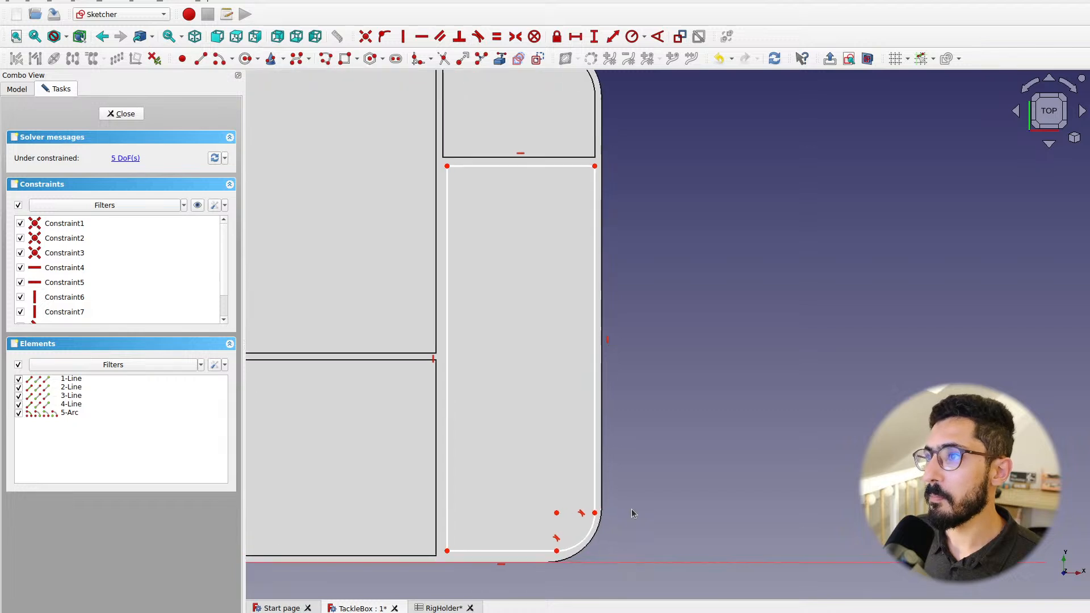
{"action": "scroll", "coordinate": [631, 415], "scroll_direction": "down", "scroll_amount": 2}
{"action": "mouse_move", "coordinate": [631, 408]}
{"action": "middle_mouse_down"}
{"action": "mouse_move", "coordinate": [715, 378]}
{"action": "mouse_move", "coordinate": [707, 409]}
{"action": "middle_mouse_up"}
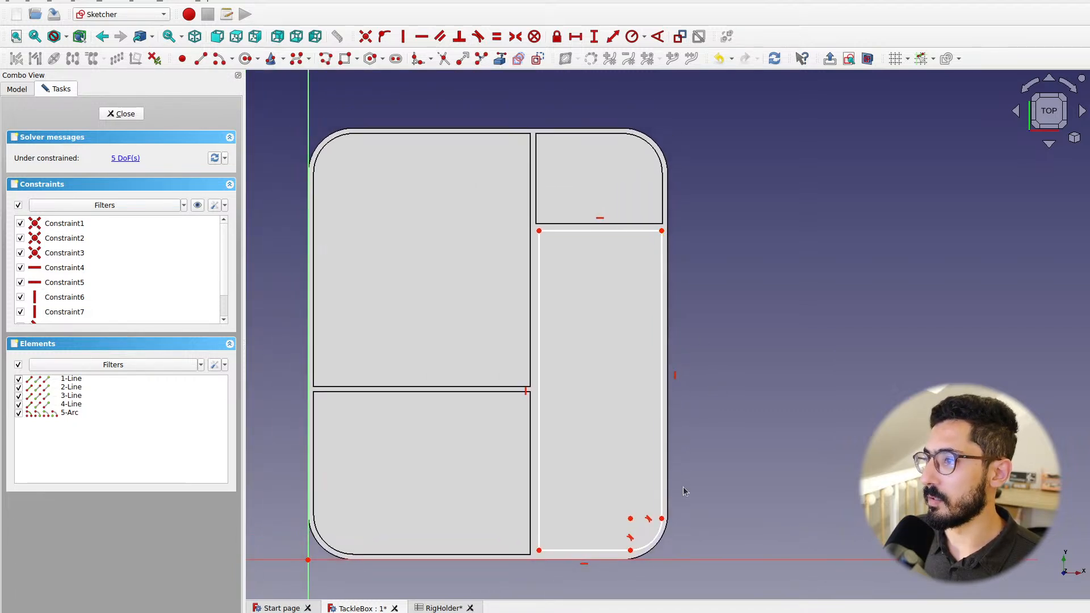
Constrain the horizontal distance from the origin to the rectangle's outer edge with the formula <<TackleBox>>.totalWidth - <<TackleBox>>.thickness
{"action": "left_click", "coordinate": [662, 518]}
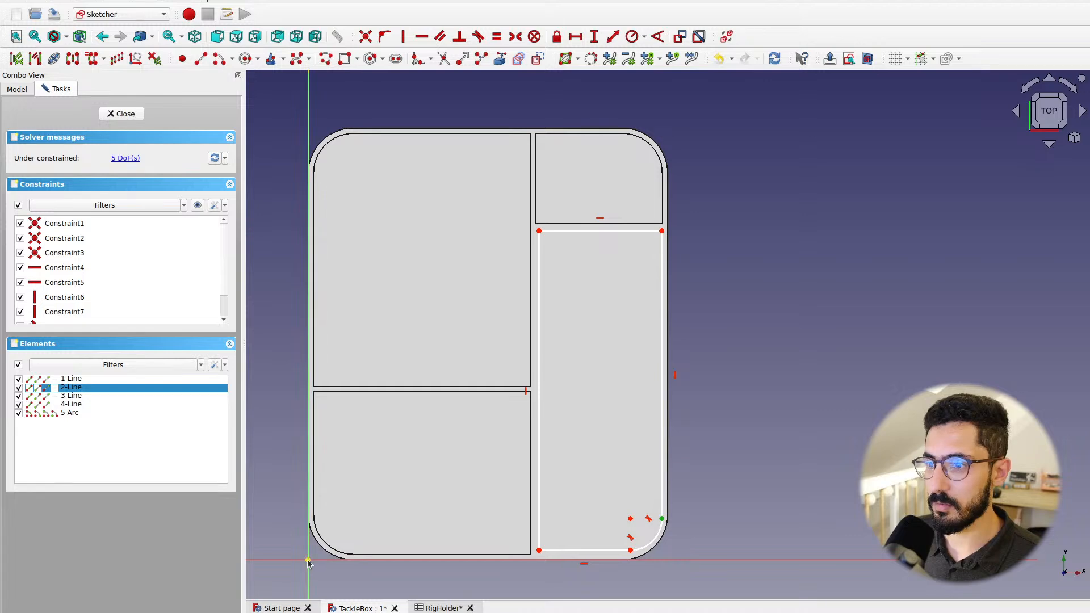
{"action": "left_click", "coordinate": [575, 36]}
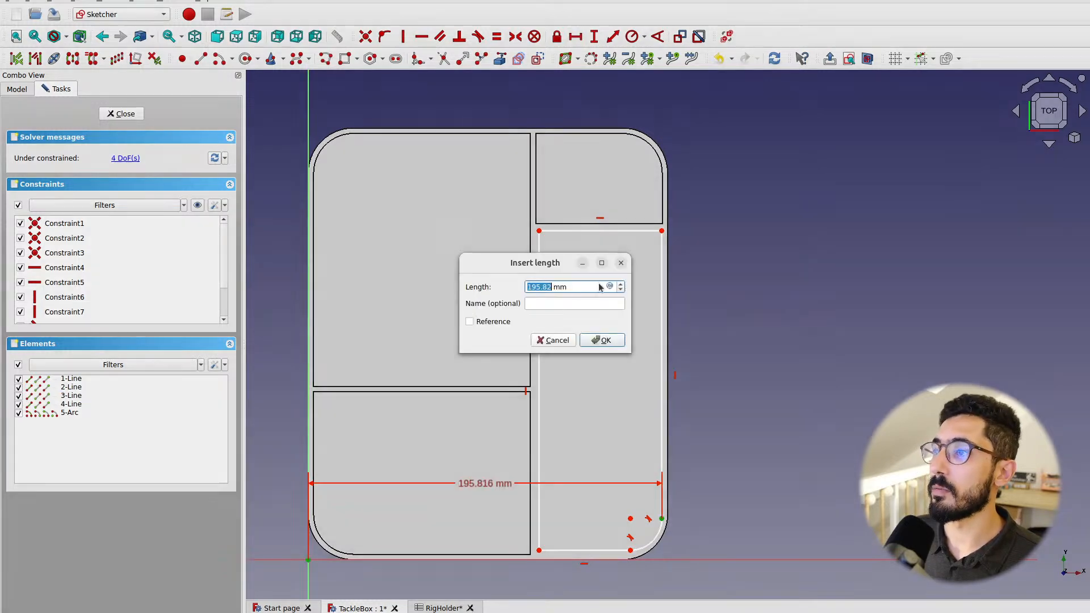
{"action": "left_click", "coordinate": [615, 286]}
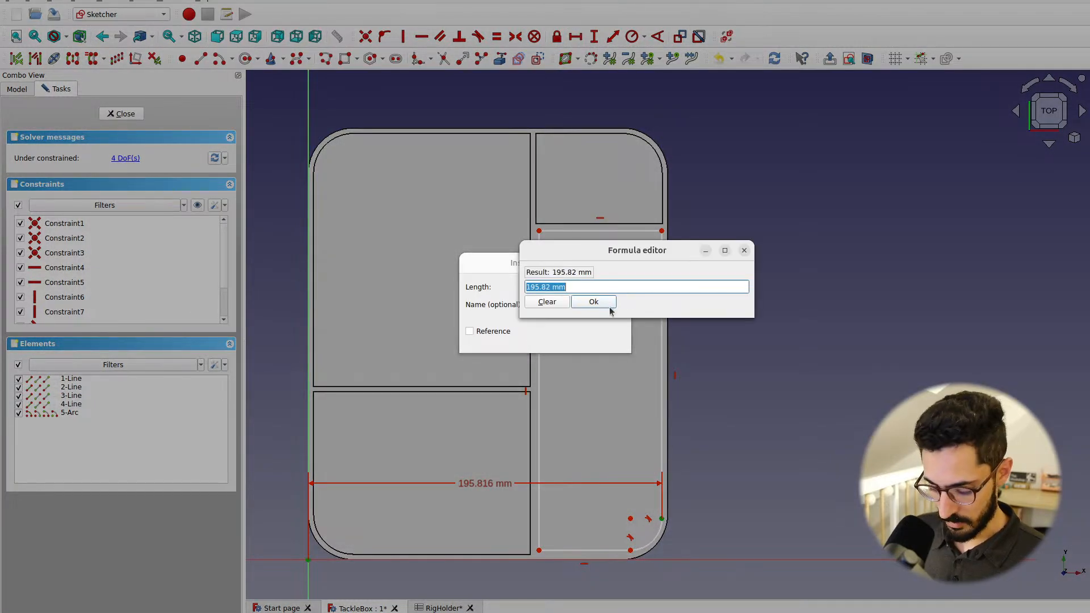
{"action": "type", "text": "<<"}
{"action": "key", "text": "Down"}
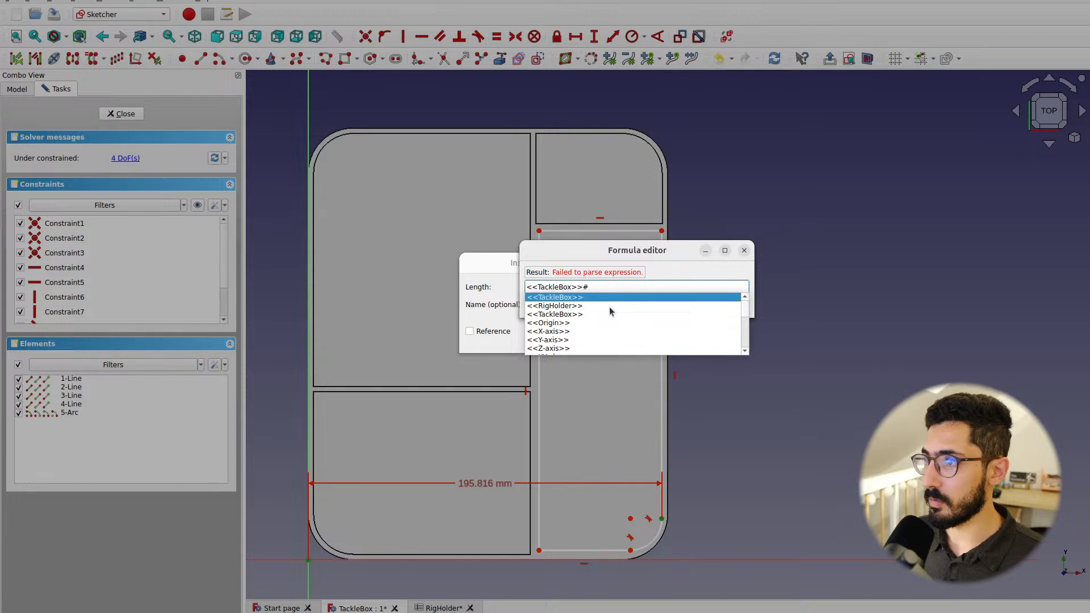
{"action": "type", "text": "."}
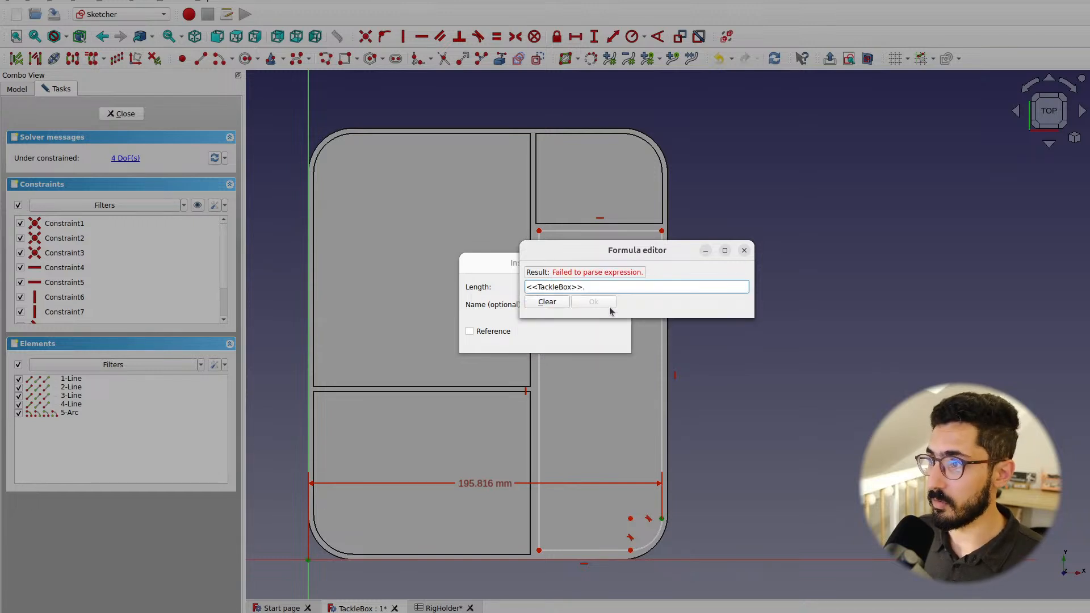
{"action": "type", "text": "totalW"}
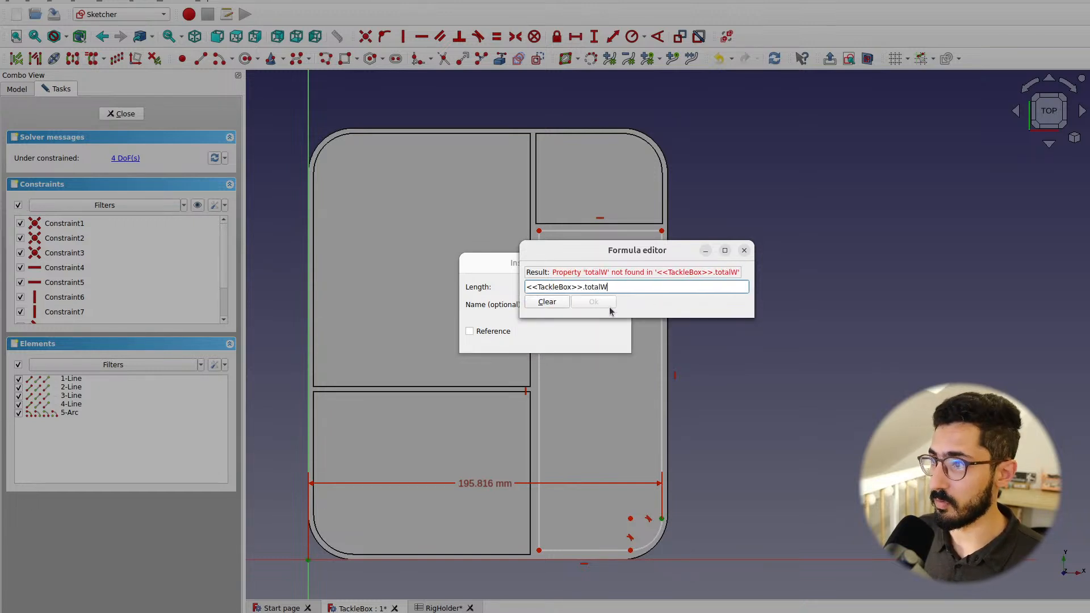
{"action": "type", "text": "idth - "}
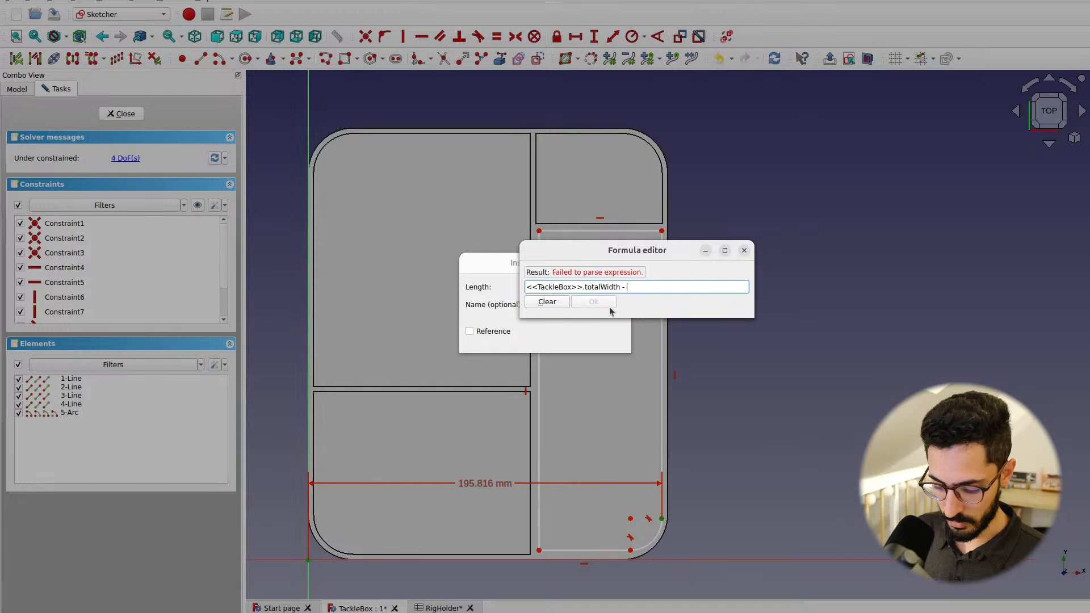
{"action": "type", "text": "<<ta"}
{"action": "key", "text": "Down"}
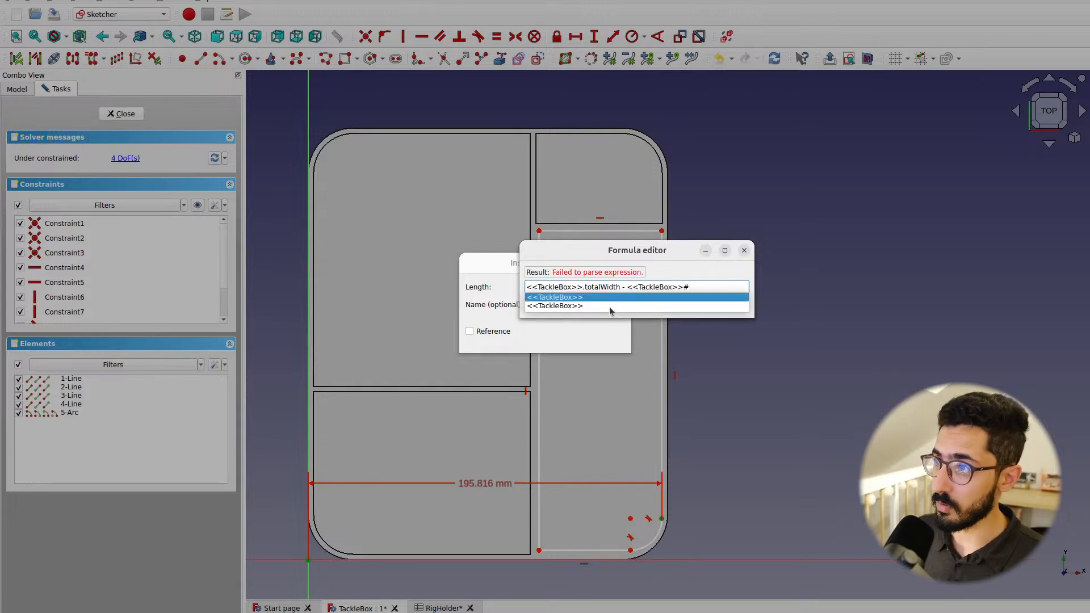
{"action": "key", "text": "Down"}
{"action": "key", "text": "Return"}
{"action": "type", "text": "thickness"}
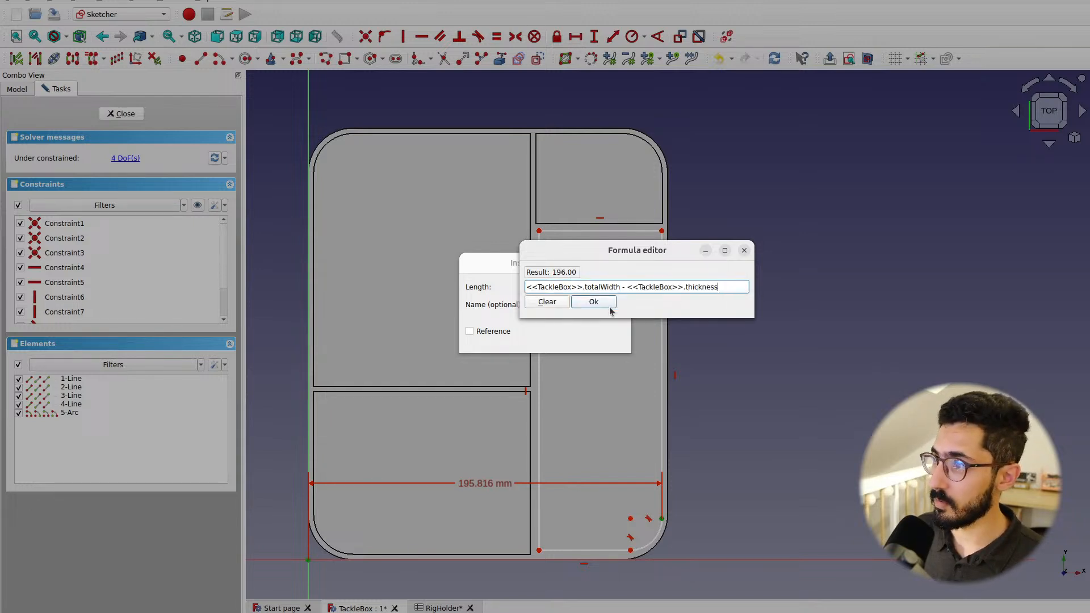
{"action": "left_click", "coordinate": [602, 303]}
{"action": "left_click", "coordinate": [597, 341]}
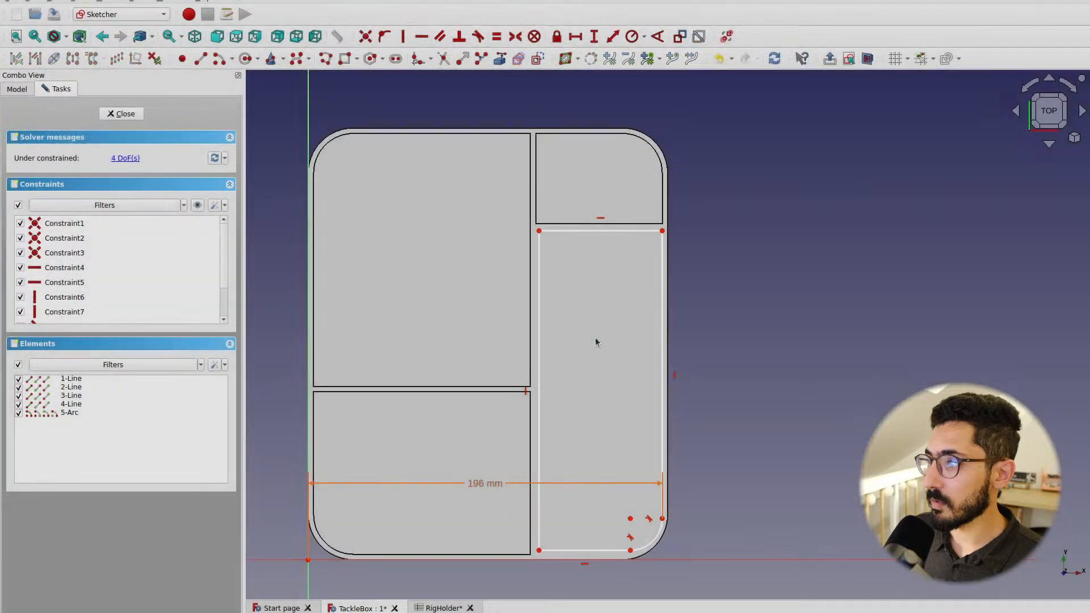
Move the horizontal distance dimension outside the box outline, clear of the rounded corner
{"action": "scroll", "coordinate": [703, 427], "scroll_direction": "up", "scroll_amount": 1}
{"action": "mouse_move", "coordinate": [687, 439]}
{"action": "middle_mouse_down"}
{"action": "mouse_move", "coordinate": [669, 357]}
{"action": "mouse_move", "coordinate": [669, 413]}
{"action": "middle_mouse_up"}
{"action": "mouse_move", "coordinate": [427, 467]}
{"action": "left_mouse_down"}
{"action": "mouse_move", "coordinate": [477, 588]}
{"action": "mouse_move", "coordinate": [705, 571]}
{"action": "left_mouse_up"}
{"action": "scroll", "coordinate": [698, 464], "scroll_direction": "down", "scroll_amount": 1}
{"action": "scroll", "coordinate": [699, 464], "scroll_direction": "down", "scroll_amount": 1}
{"action": "mouse_move", "coordinate": [699, 464]}
{"action": "middle_mouse_down"}
{"action": "mouse_move", "coordinate": [608, 445]}
{"action": "mouse_move", "coordinate": [566, 379]}
{"action": "middle_mouse_up"}
Constrain the radius of the rectangle's rounded lower corner with the formula <<TackleBox>>.borderRadius - <<TackleBox>>.thickness
{"action": "left_click", "coordinate": [575, 491]}
{"action": "left_click", "coordinate": [644, 37]}
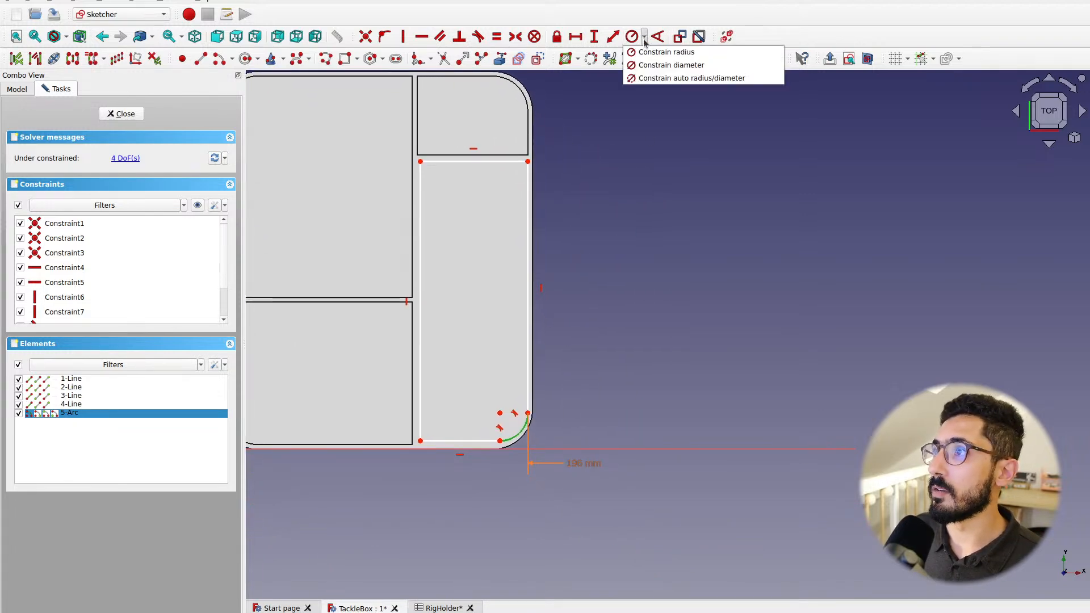
{"action": "left_click", "coordinate": [659, 47]}
{"action": "left_click", "coordinate": [609, 286]}
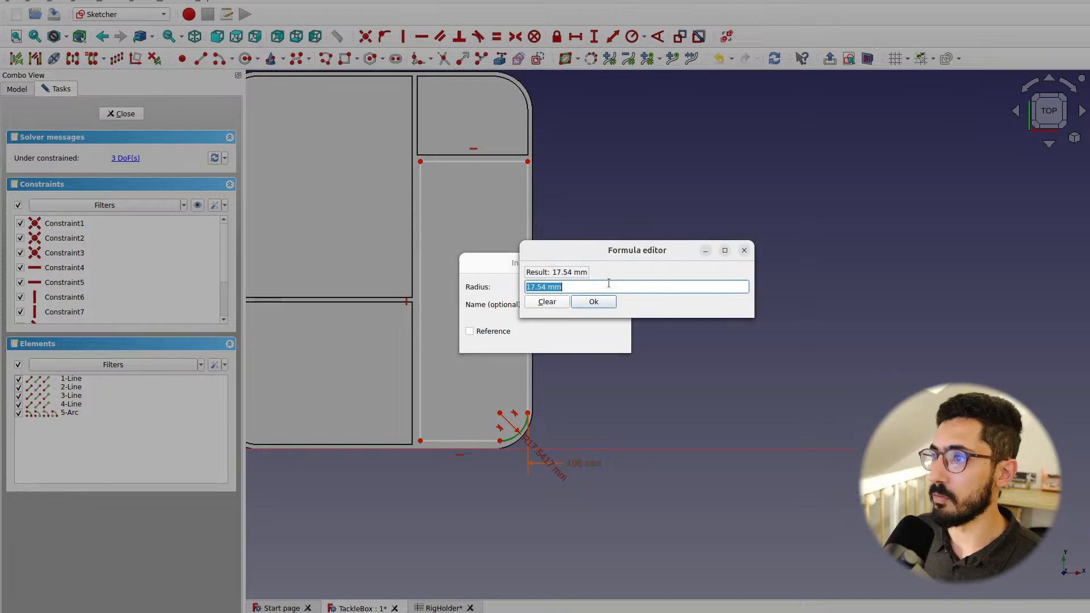
{"action": "type", "text": "<<TackleBox>>."}
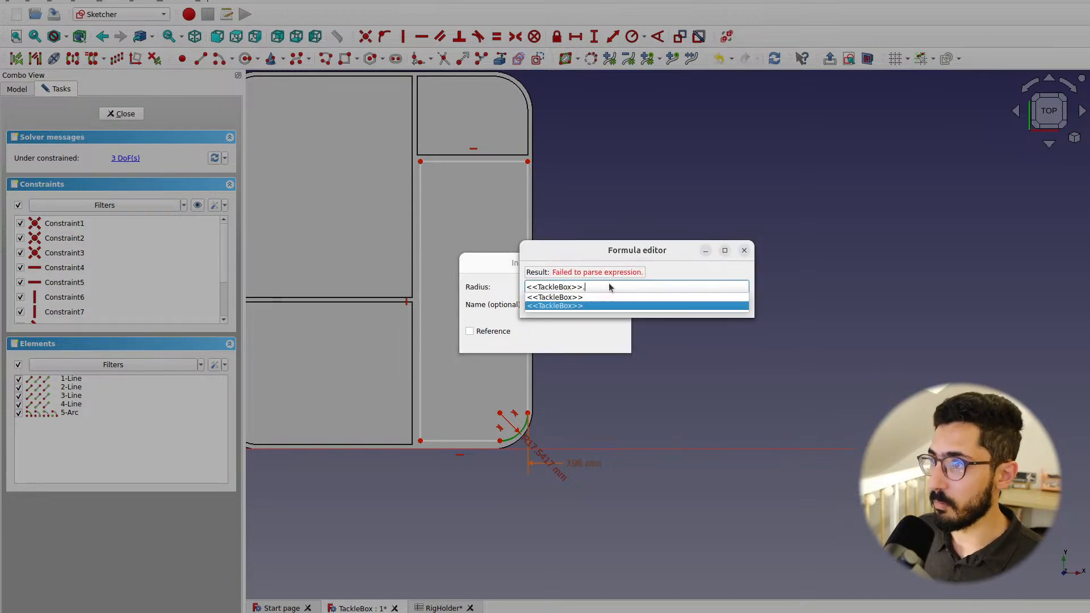
{"action": "type", "text": "border"}
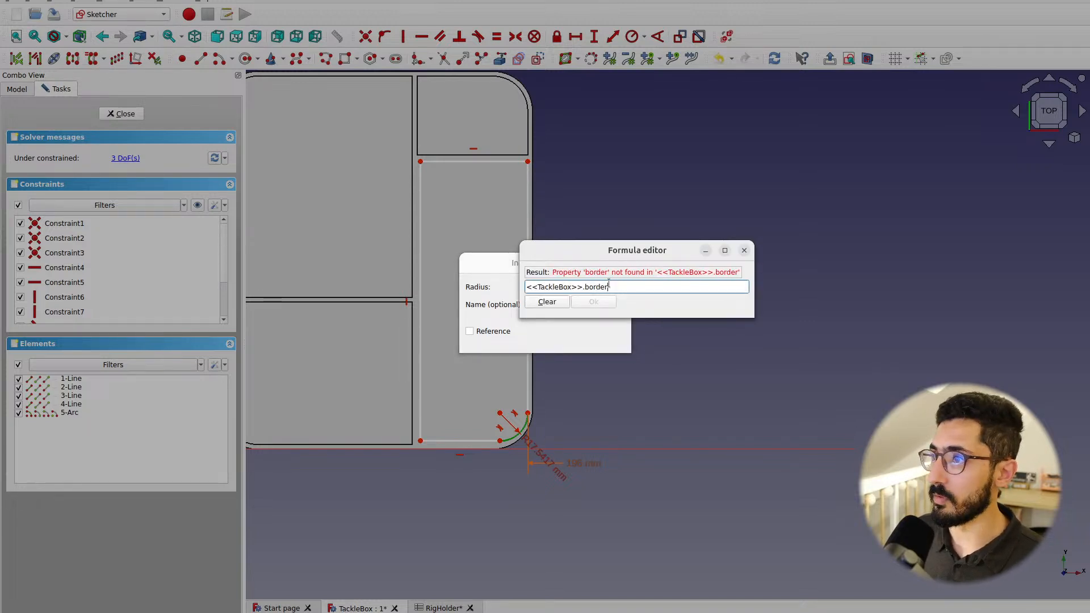
{"action": "type", "text": "Radius"}
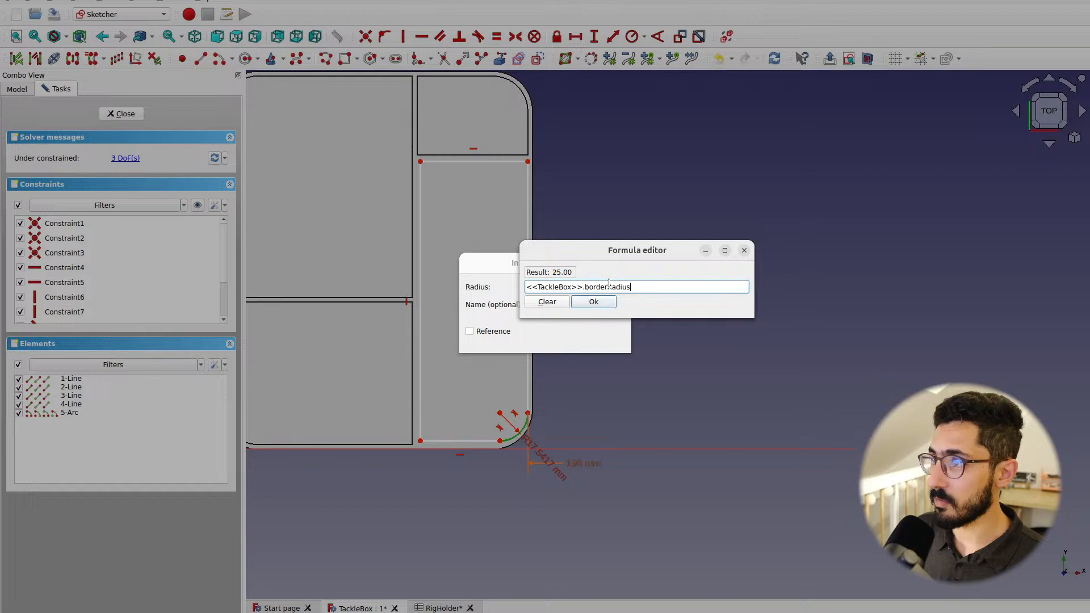
{"action": "type", "text": " - <"}
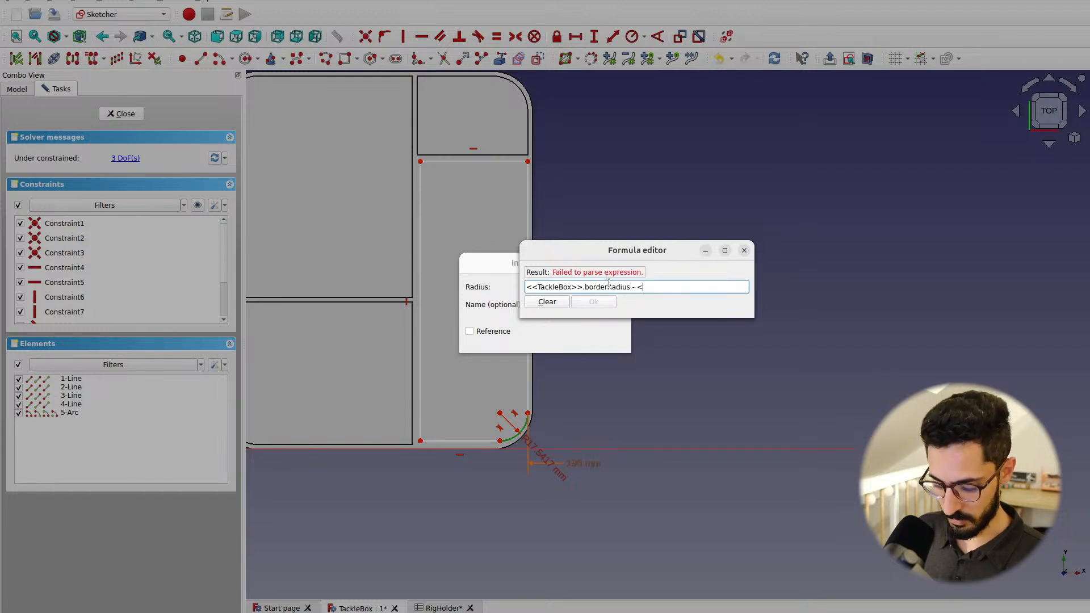
{"action": "type", "text": "<tack"}
{"action": "key", "text": "Down"}
{"action": "key", "text": "Down"}
{"action": "key", "text": "Return"}
{"action": "type", "text": ".thic"}
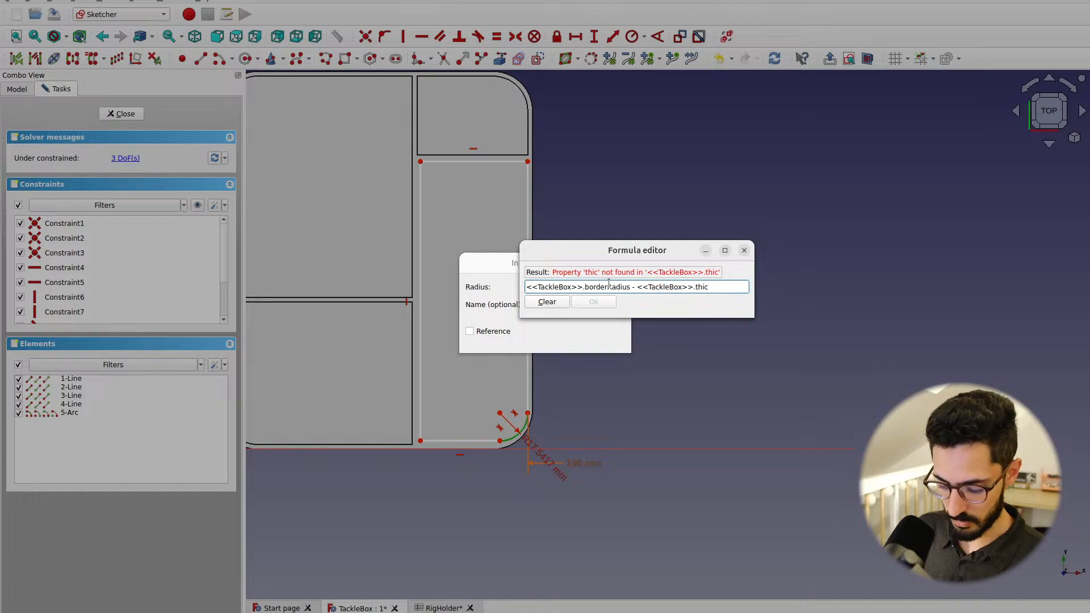
{"action": "type", "text": "kness"}
{"action": "key", "text": "Return"}
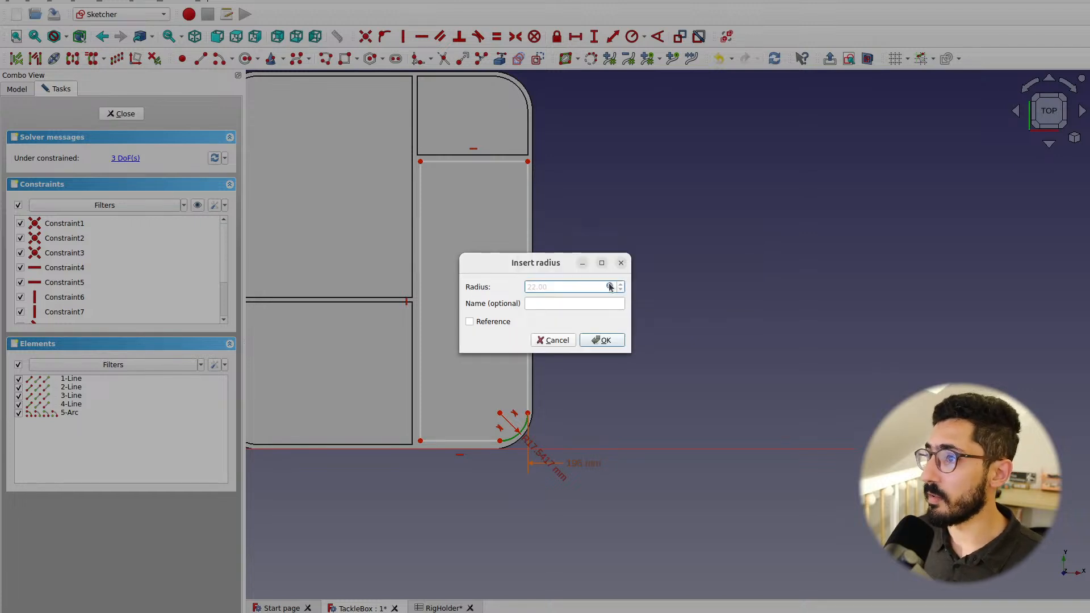
{"action": "left_click", "coordinate": [615, 341]}
Constrain the vertical distance from the horizontal axis to the rectangle's lower inner corner with the formula <<TackleBox>>.thickness
{"action": "scroll", "coordinate": [549, 473], "scroll_direction": "up", "scroll_amount": 5}
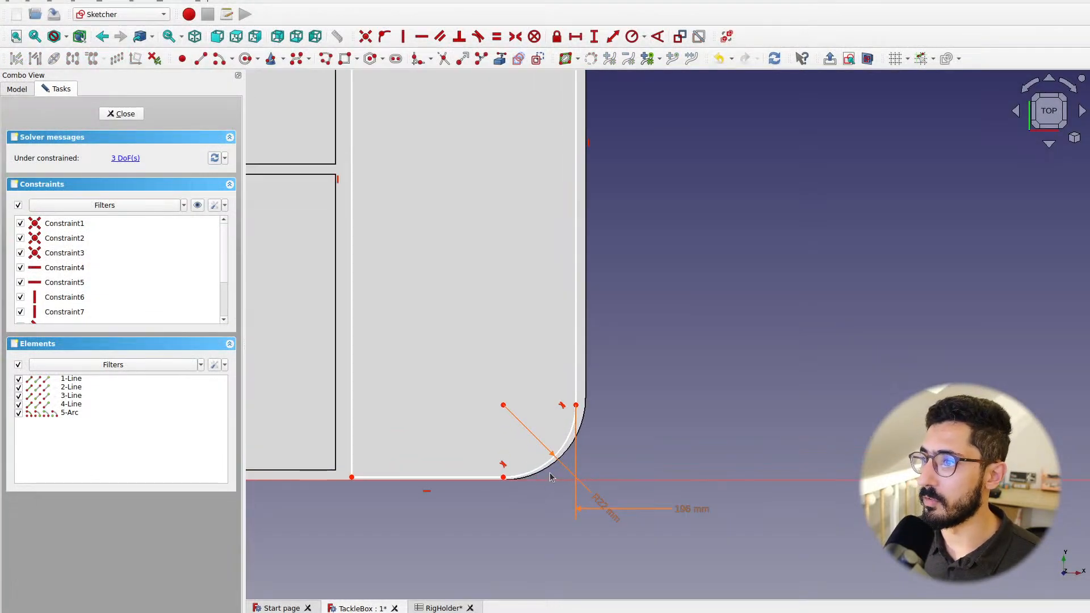
{"action": "mouse_move", "coordinate": [503, 480]}
{"action": "left_mouse_down"}
{"action": "mouse_move", "coordinate": [499, 452]}
{"action": "mouse_move", "coordinate": [493, 474]}
{"action": "left_mouse_up"}
{"action": "scroll", "coordinate": [401, 507], "scroll_direction": "down", "scroll_amount": 2}
{"action": "middle_click_drag", "start_coordinate": [400, 507], "coordinate": [435, 506]}
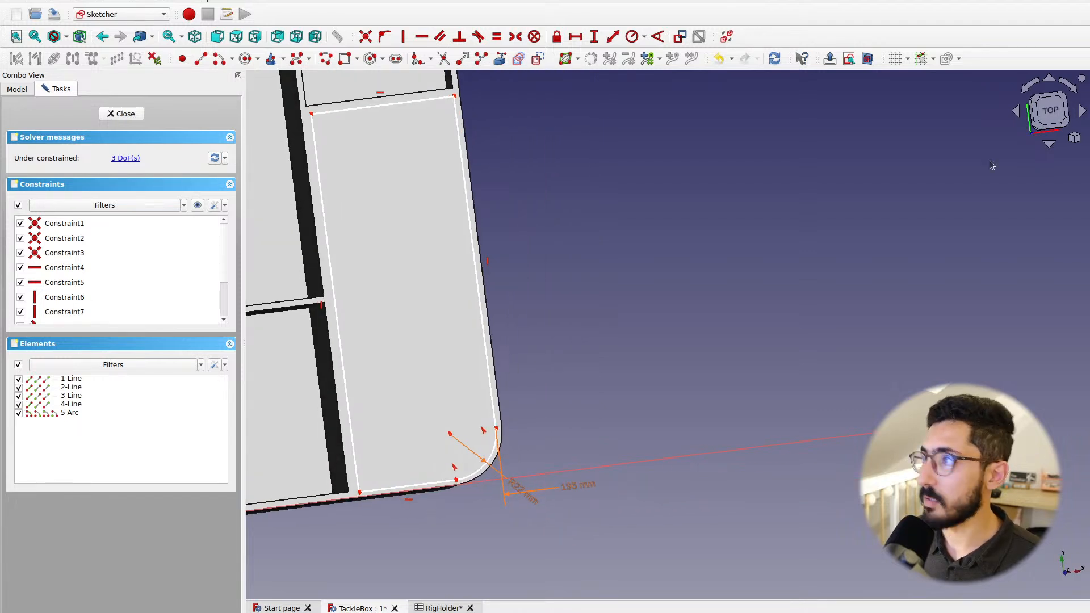
{"action": "left_click", "coordinate": [1035, 118]}
{"action": "middle_click_drag", "start_coordinate": [382, 402], "coordinate": [503, 314]}
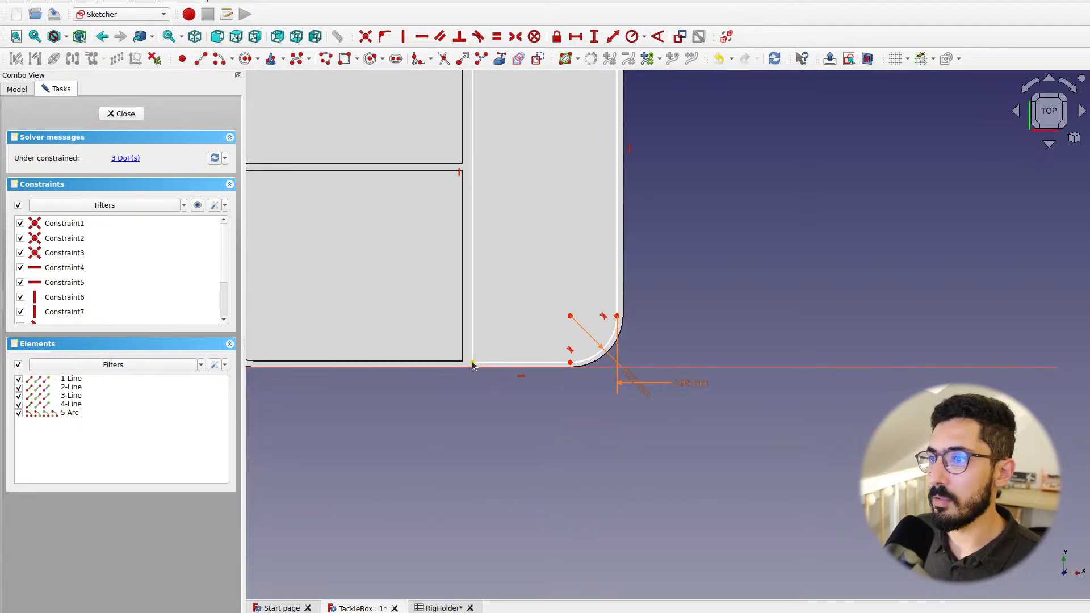
{"action": "left_click", "coordinate": [472, 361]}
{"action": "left_click", "coordinate": [468, 369]}
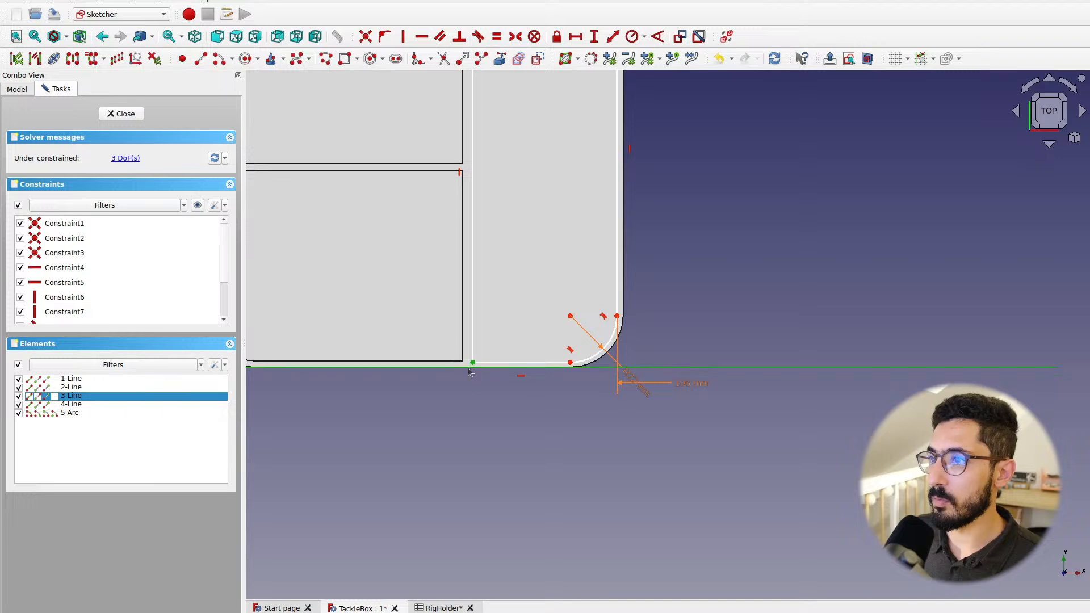
{"action": "left_click", "coordinate": [593, 37]}
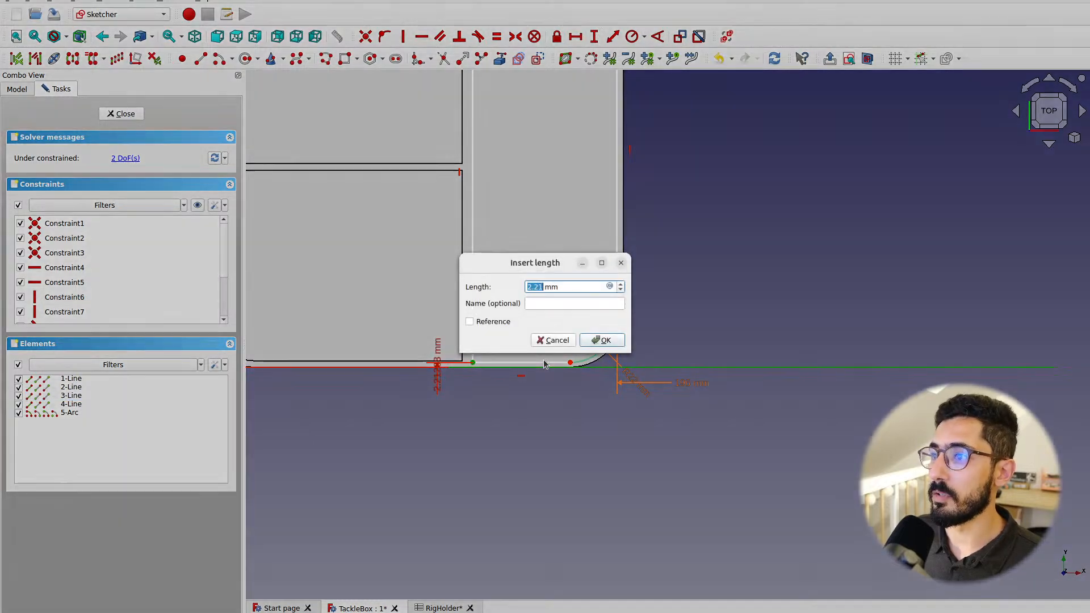
{"action": "left_click", "coordinate": [613, 287]}
{"action": "type", "text": "<<"}
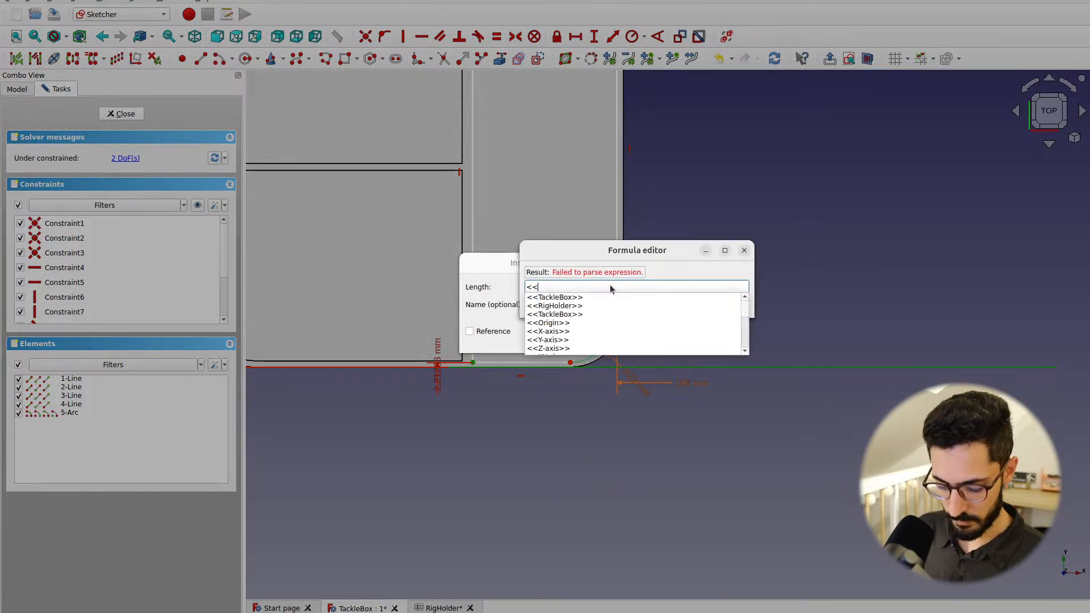
{"action": "type", "text": "TackleBox>>.thickness"}
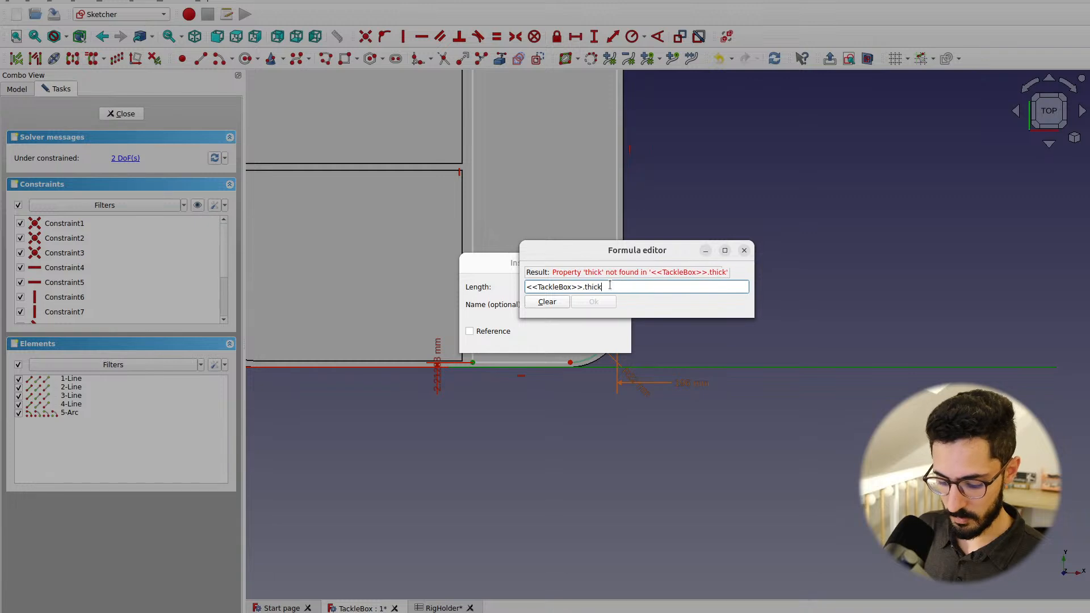
{"action": "key", "text": "Return"}
{"action": "left_click", "coordinate": [604, 339]}
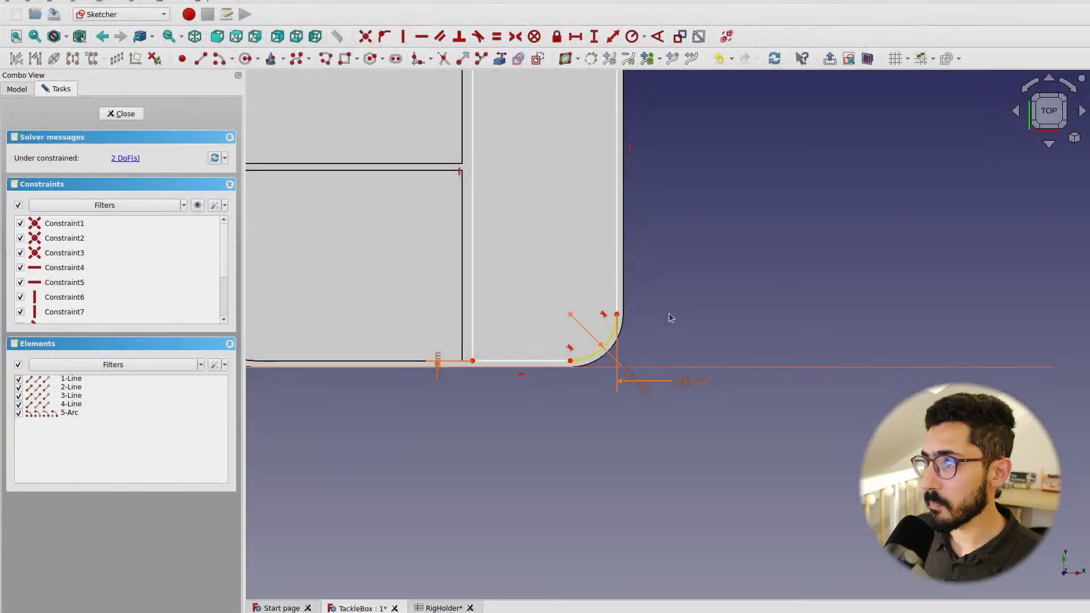
Constrain the length of the rectangle's upper edge with the formula <<RigHolder>>.width
{"action": "scroll", "coordinate": [503, 350], "scroll_direction": "down", "scroll_amount": 5}
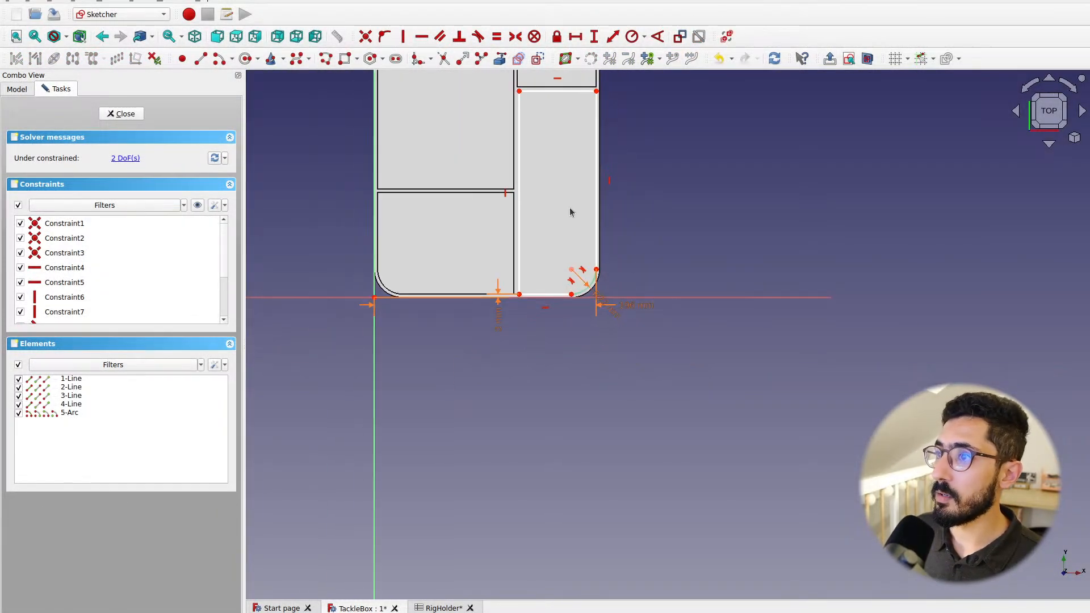
{"action": "left_click", "coordinate": [532, 211]}
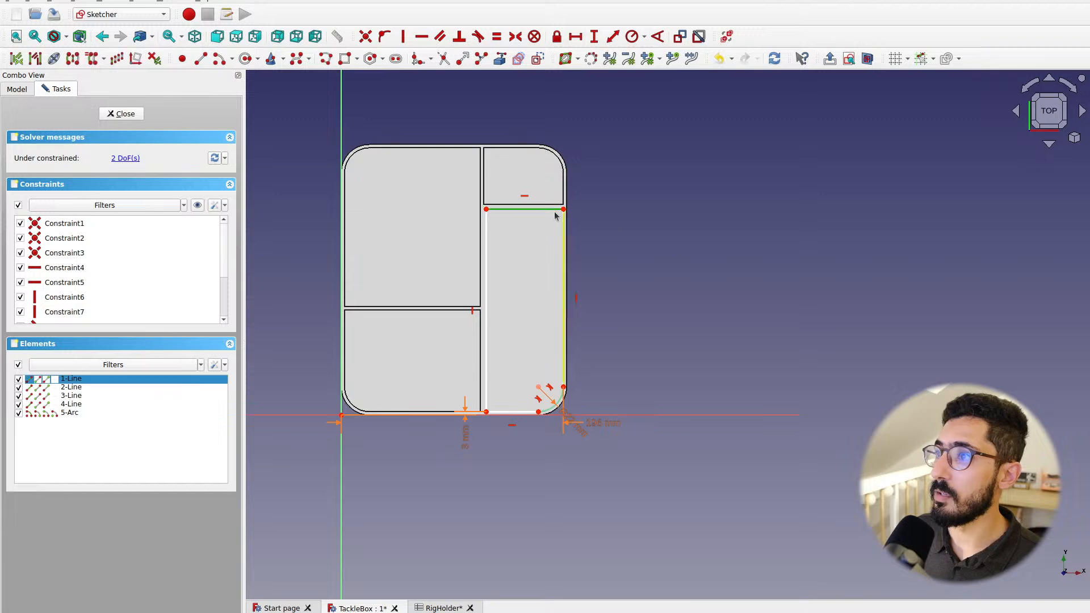
{"action": "left_click", "coordinate": [569, 37]}
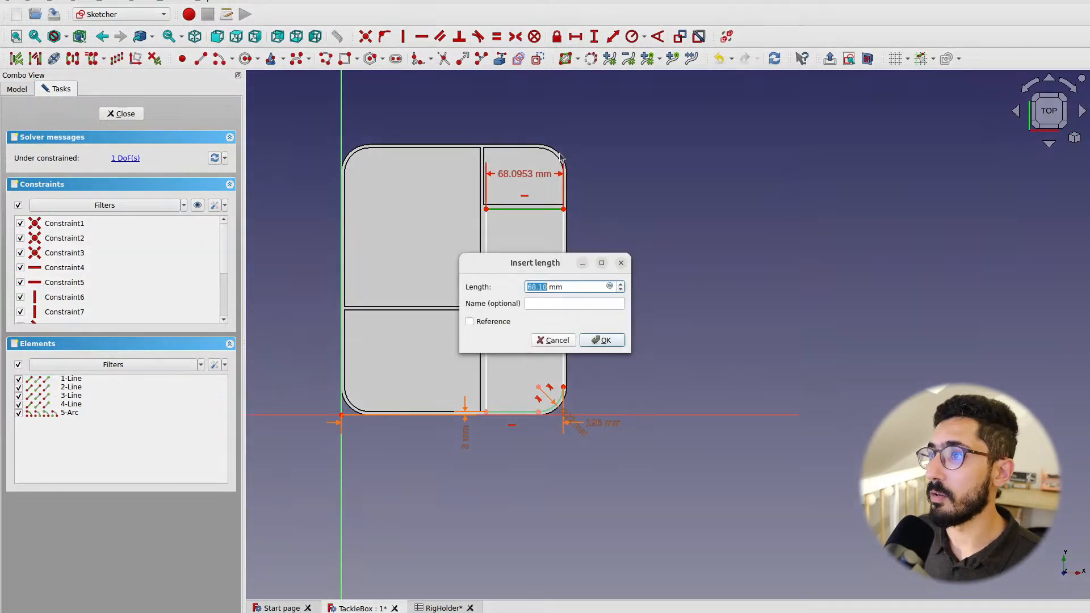
{"action": "left_click", "coordinate": [609, 287]}
{"action": "type", "text": "<"}
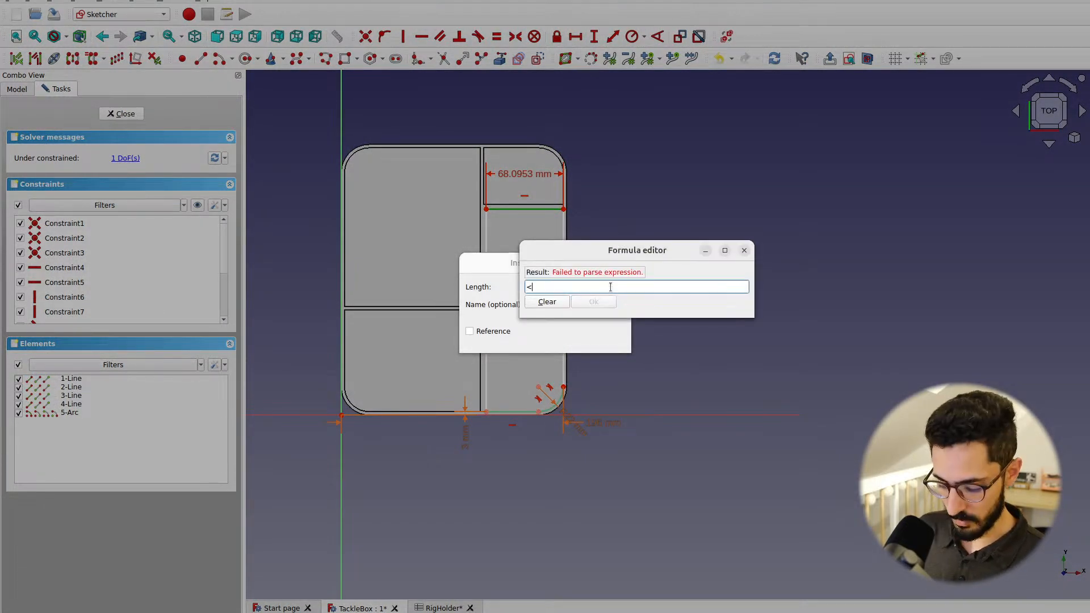
{"action": "type", "text": "<rig"}
{"action": "key", "text": "Down"}
{"action": "type", "text": ".width"}
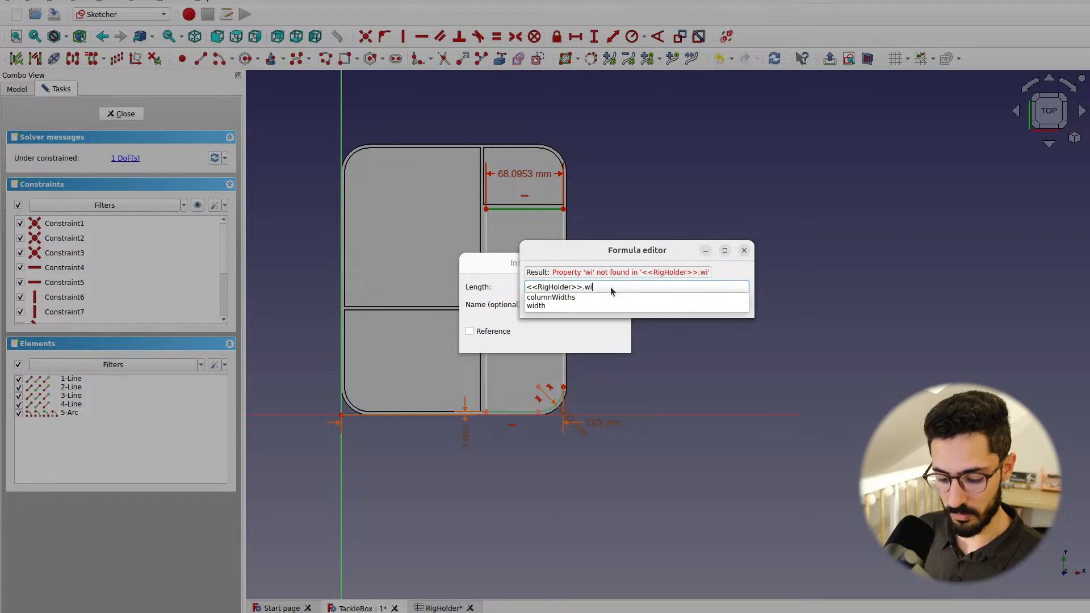
{"action": "key", "text": "Down"}
{"action": "key", "text": "Down"}
{"action": "key", "text": "Return"}
{"action": "key", "text": "Return"}
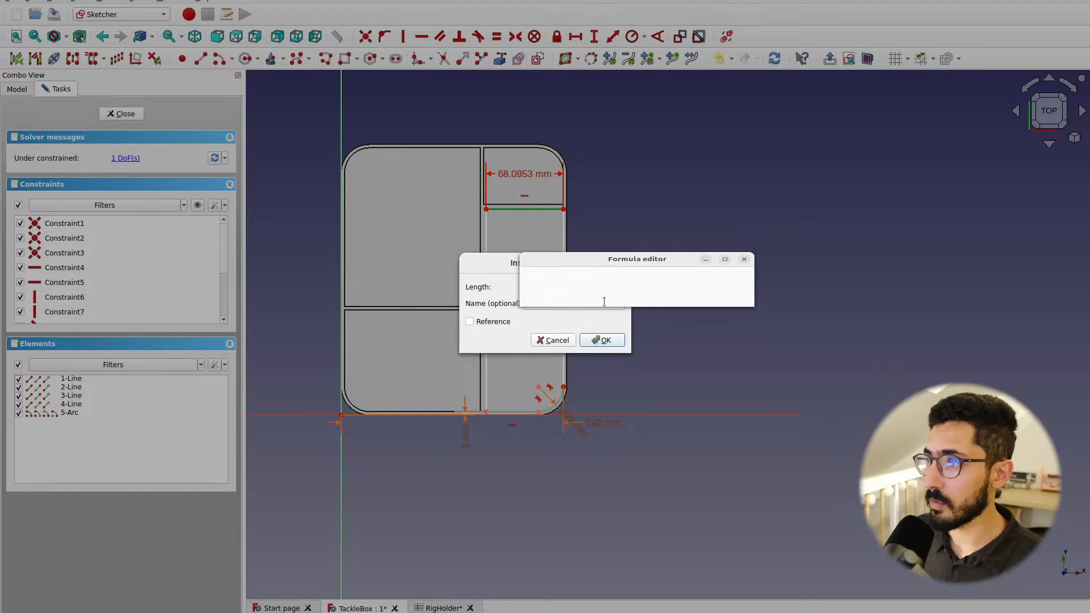
{"action": "key", "text": "Return"}
Nudge the rectangle's upper edge slightly down, away from the hook compartment above it
{"action": "mouse_move", "coordinate": [565, 237]}
{"action": "left_mouse_down"}
{"action": "mouse_move", "coordinate": [580, 236]}
{"action": "mouse_move", "coordinate": [576, 180]}
{"action": "mouse_move", "coordinate": [570, 237]}
{"action": "left_mouse_up"}
{"action": "scroll", "coordinate": [601, 187], "scroll_direction": "up", "scroll_amount": 2}
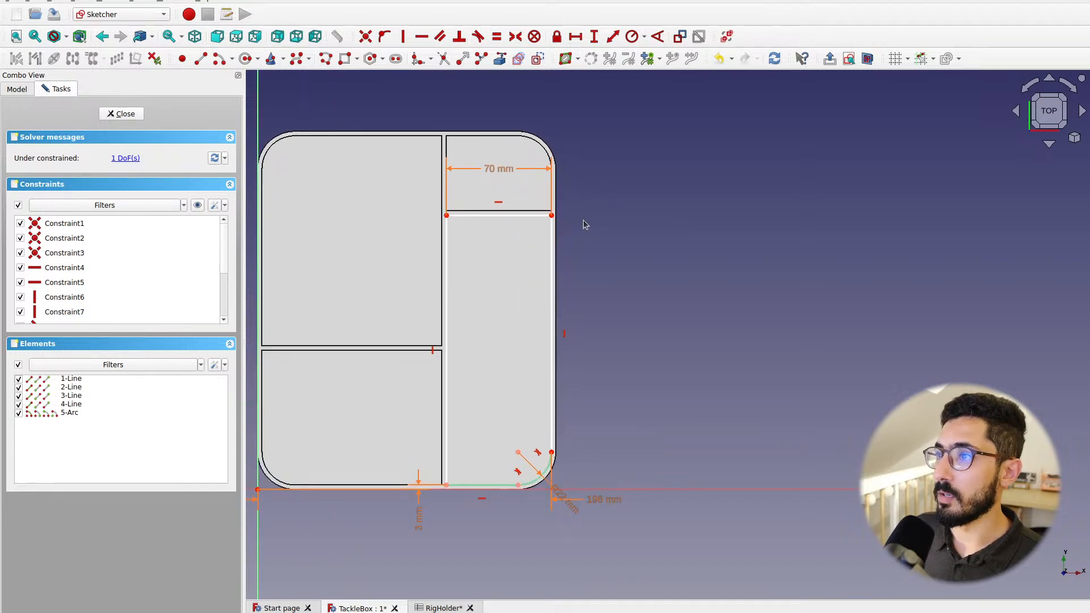
{"action": "mouse_move", "coordinate": [584, 222]}
{"action": "middle_mouse_down"}
{"action": "mouse_move", "coordinate": [670, 246]}
{"action": "mouse_move", "coordinate": [671, 262]}
{"action": "middle_mouse_up"}
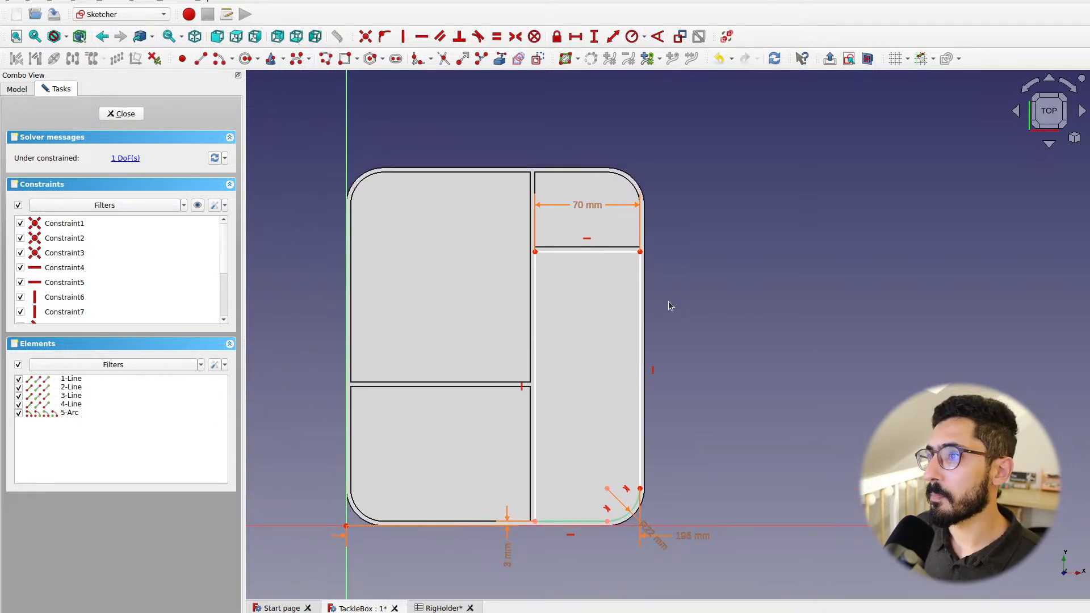
{"action": "scroll", "coordinate": [693, 287], "scroll_direction": "up", "scroll_amount": 1}
{"action": "middle_click_drag", "start_coordinate": [662, 270], "coordinate": [640, 251]}
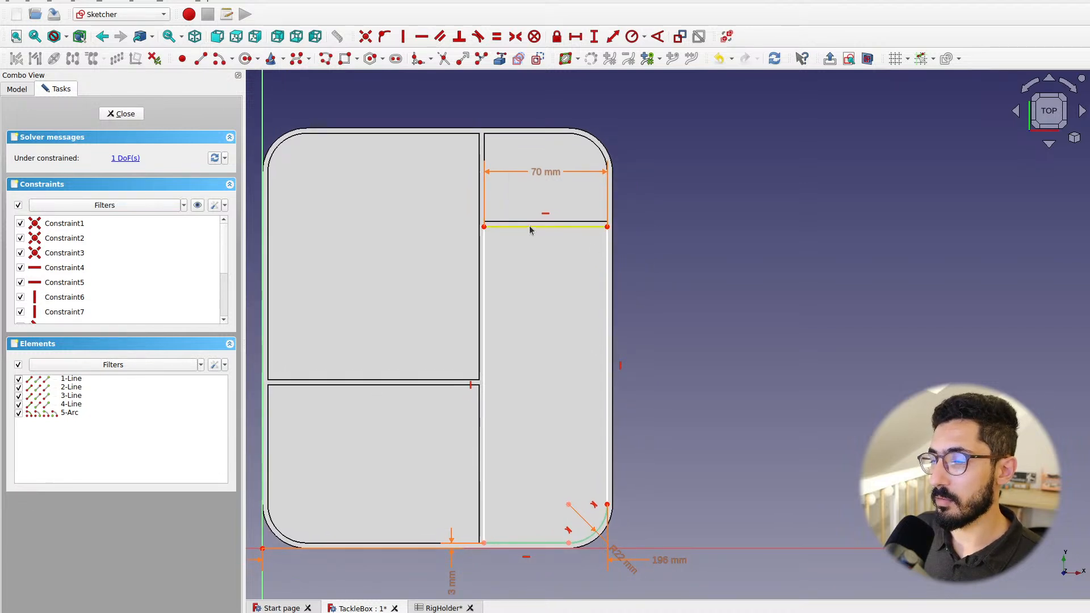
{"action": "left_click_drag", "start_coordinate": [530, 226], "coordinate": [528, 232]}
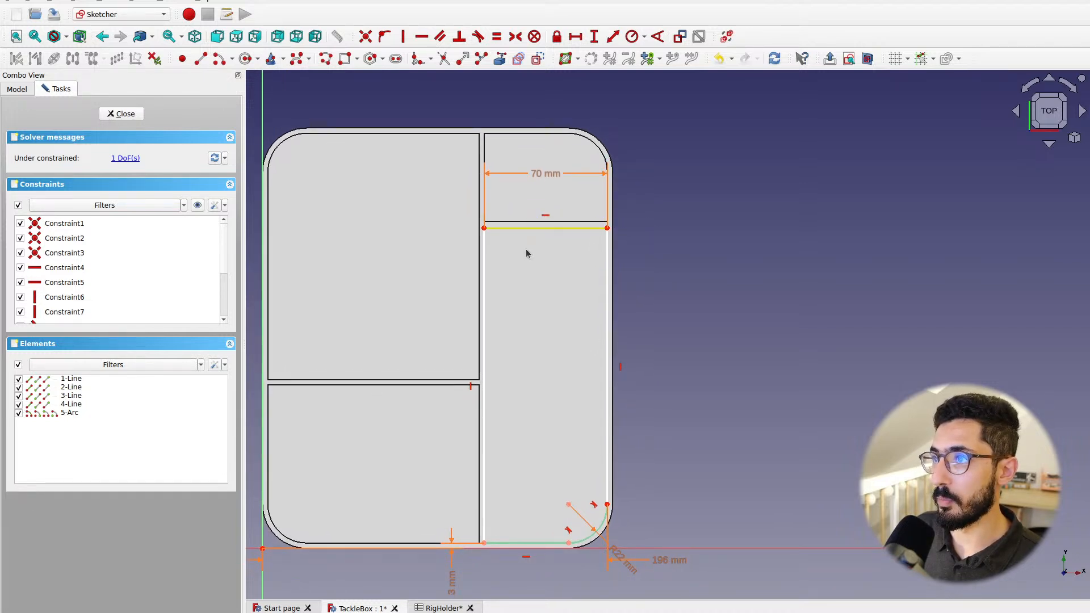
{"action": "mouse_move", "coordinate": [657, 286]}
{"action": "middle_mouse_down"}
{"action": "mouse_move", "coordinate": [723, 319]}
{"action": "mouse_move", "coordinate": [717, 287]}
{"action": "middle_mouse_up"}
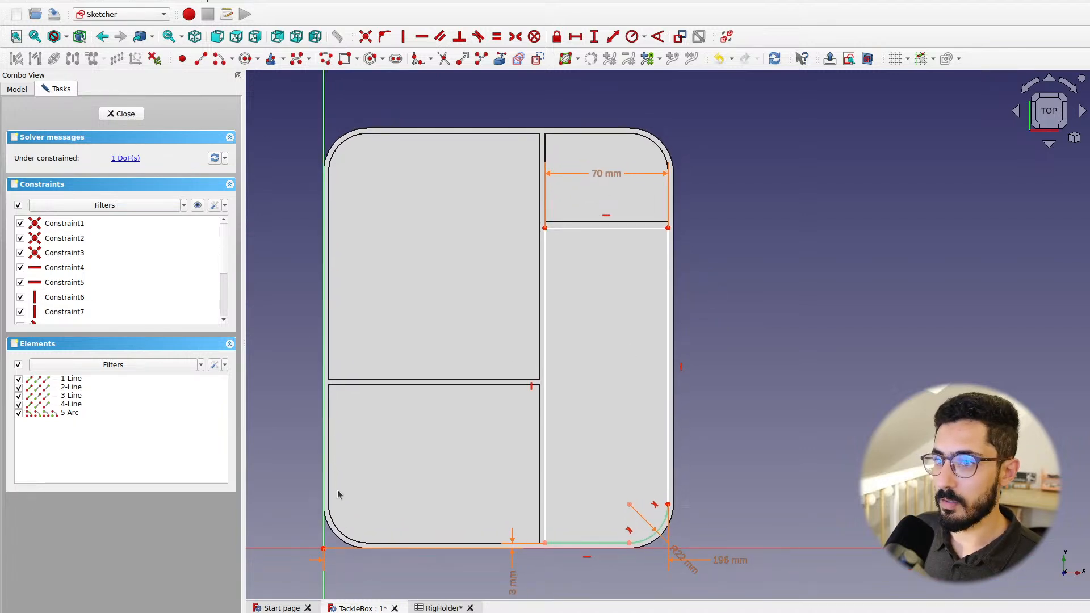
Constrain the vertical distance from the origin to the rectangle's upper inner corner with <<TackleBox>>.totalLength - <<TackleBox>>.thickness * 2 - <<RigHolder>>.hookAreaLength, and close the sketch
{"action": "left_click", "coordinate": [545, 228]}
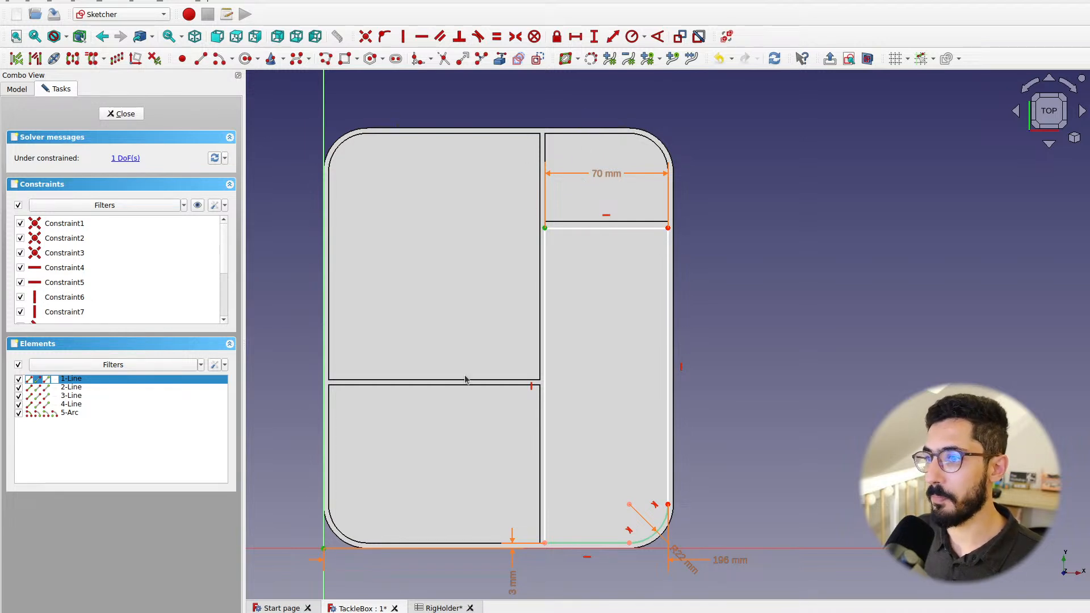
{"action": "left_click", "coordinate": [594, 36]}
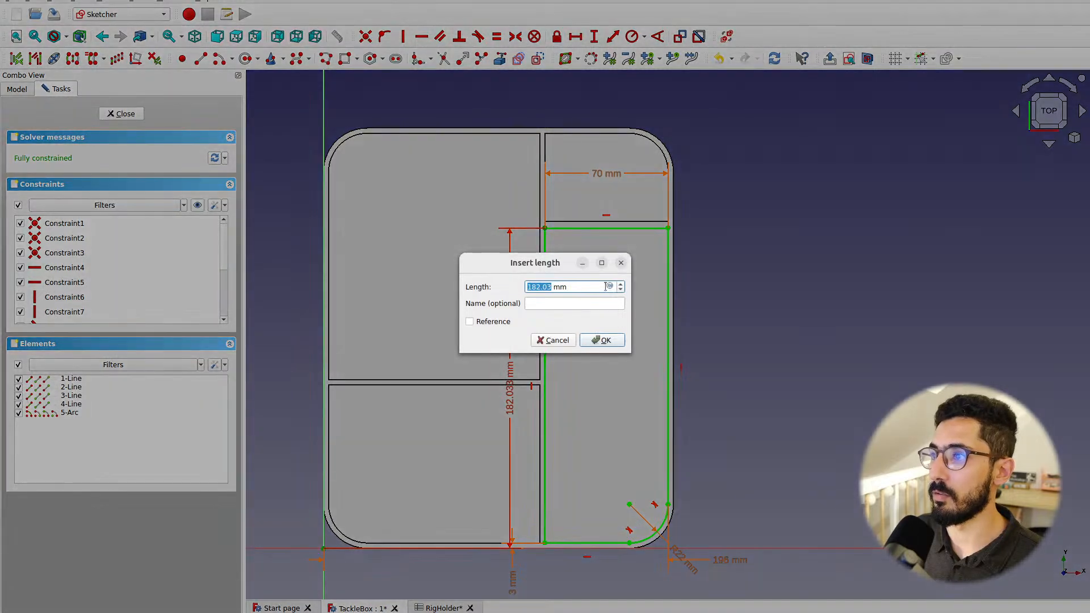
{"action": "left_click", "coordinate": [611, 286]}
{"action": "type", "text": "<<TackleBox>>."}
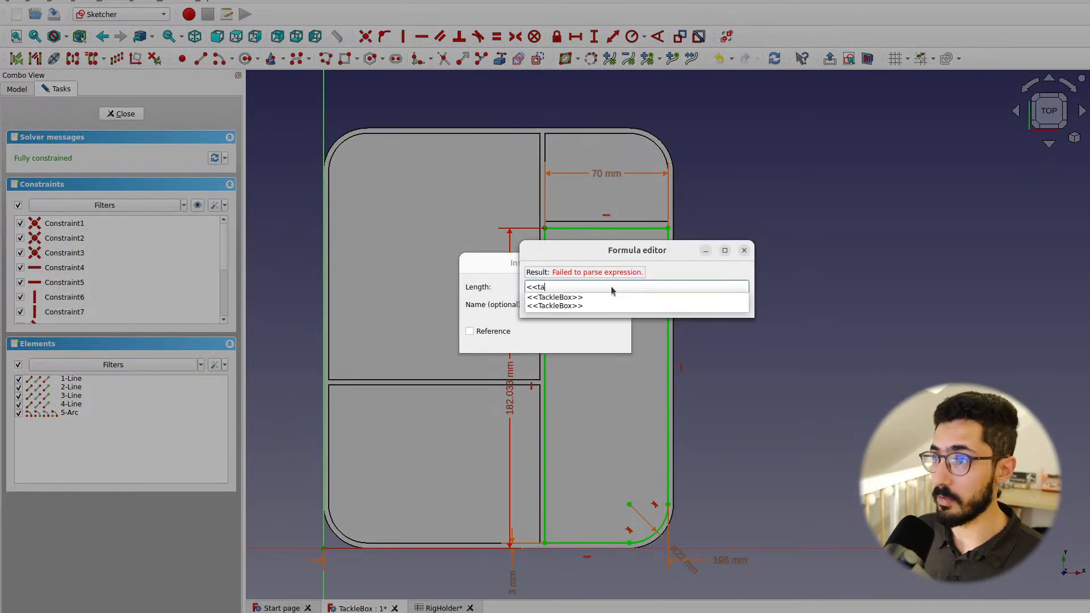
{"action": "type", "text": "tot"}
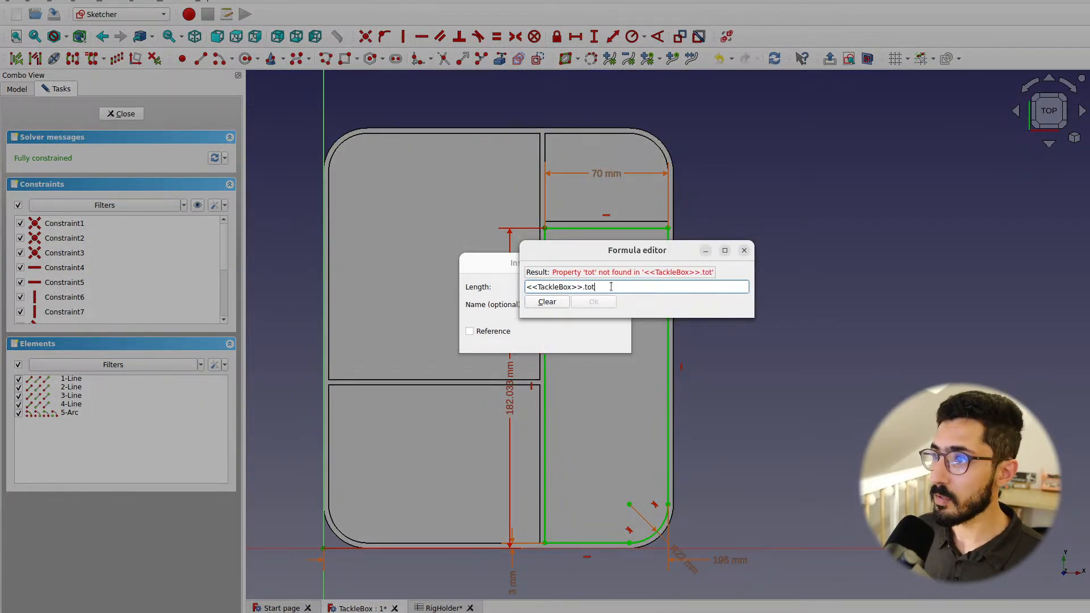
{"action": "type", "text": "al"}
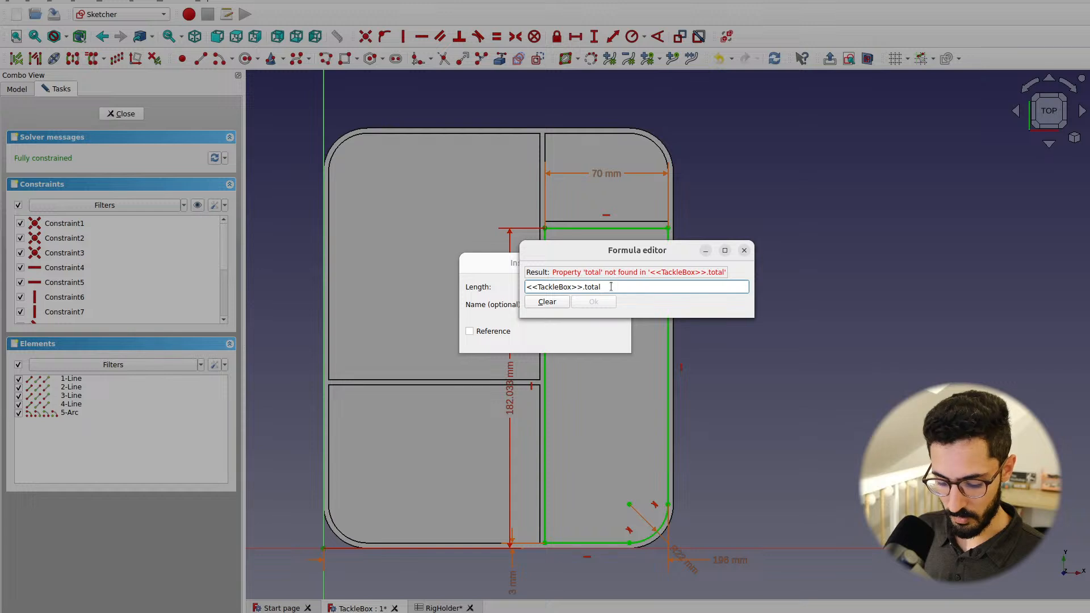
{"action": "type", "text": "Length"}
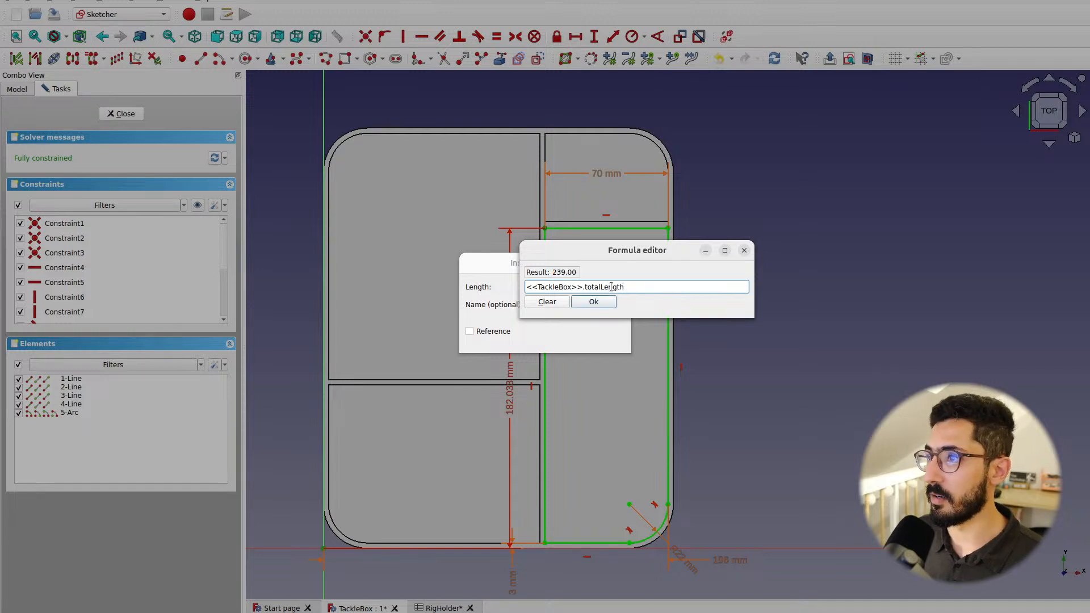
{"action": "type", "text": " - <"}
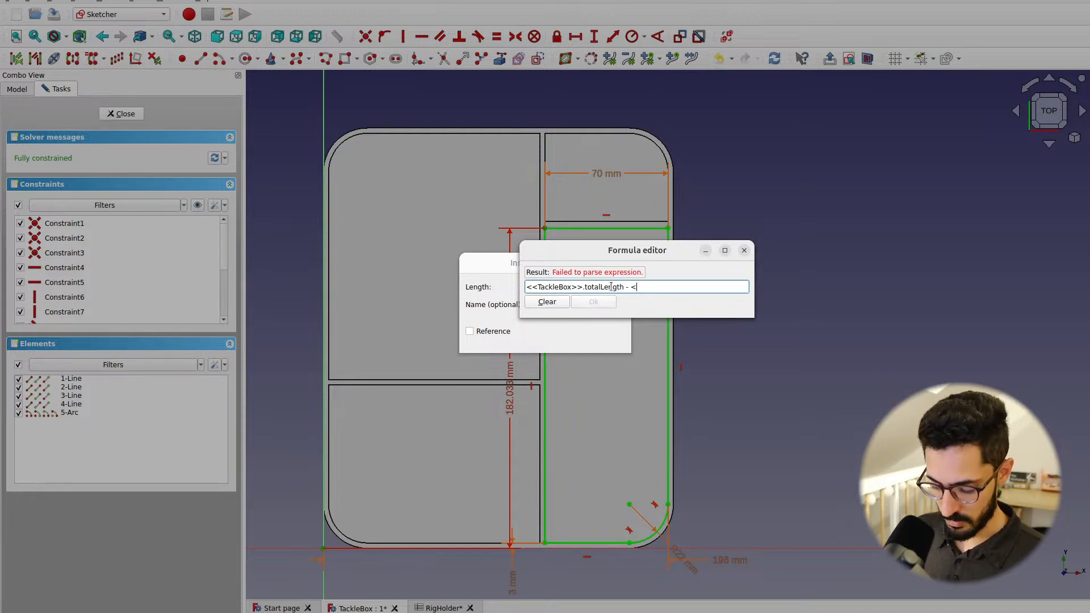
{"action": "type", "text": "<TackleBox>>."}
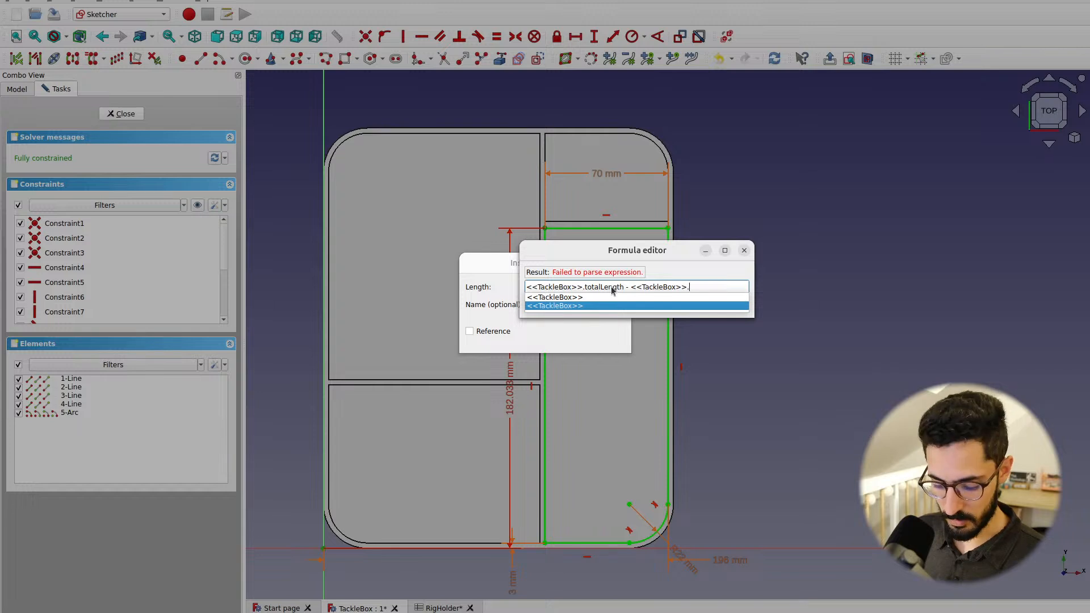
{"action": "type", "text": "thic"}
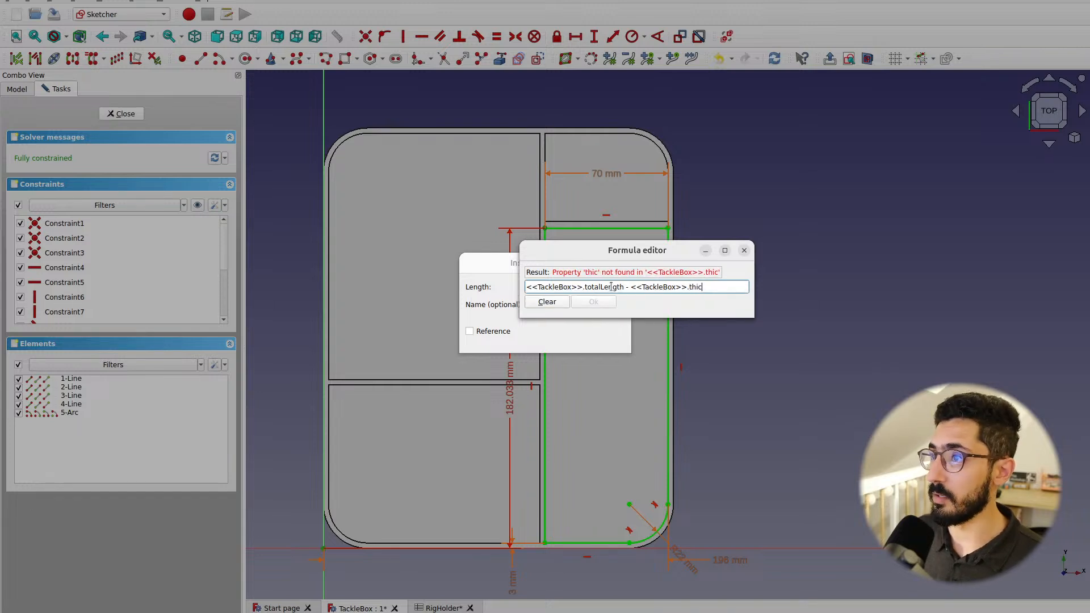
{"action": "type", "text": "kness "}
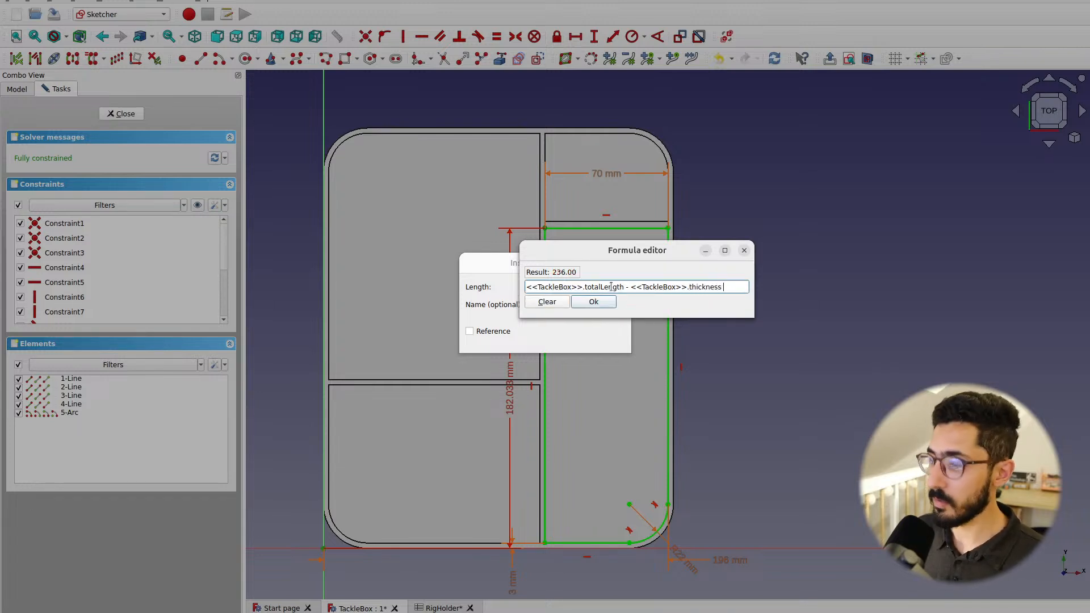
{"action": "type", "text": "* 2"}
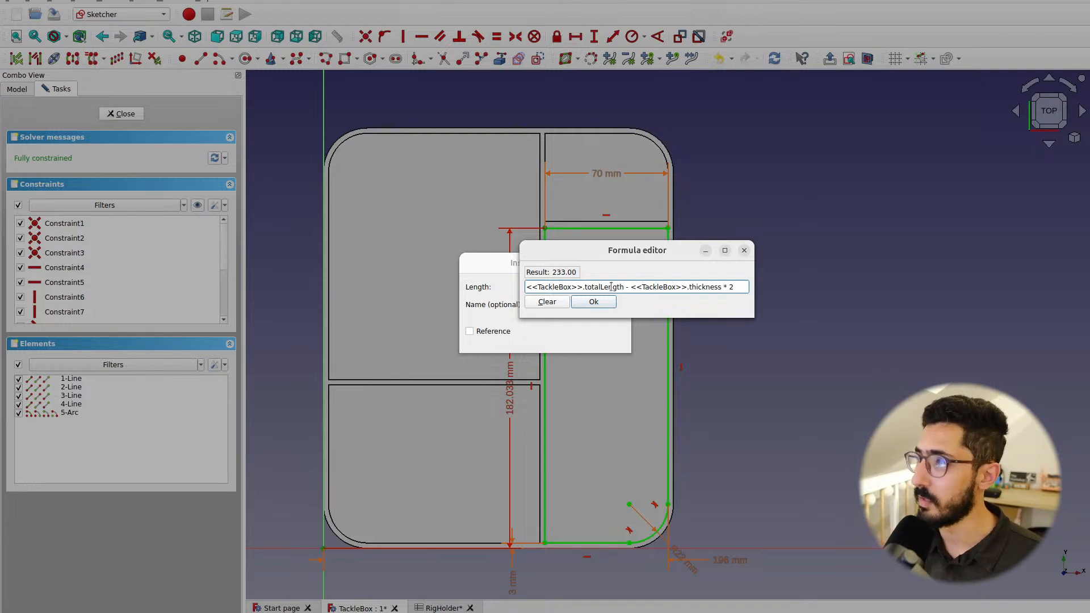
{"action": "type", "text": " - <<rig"}
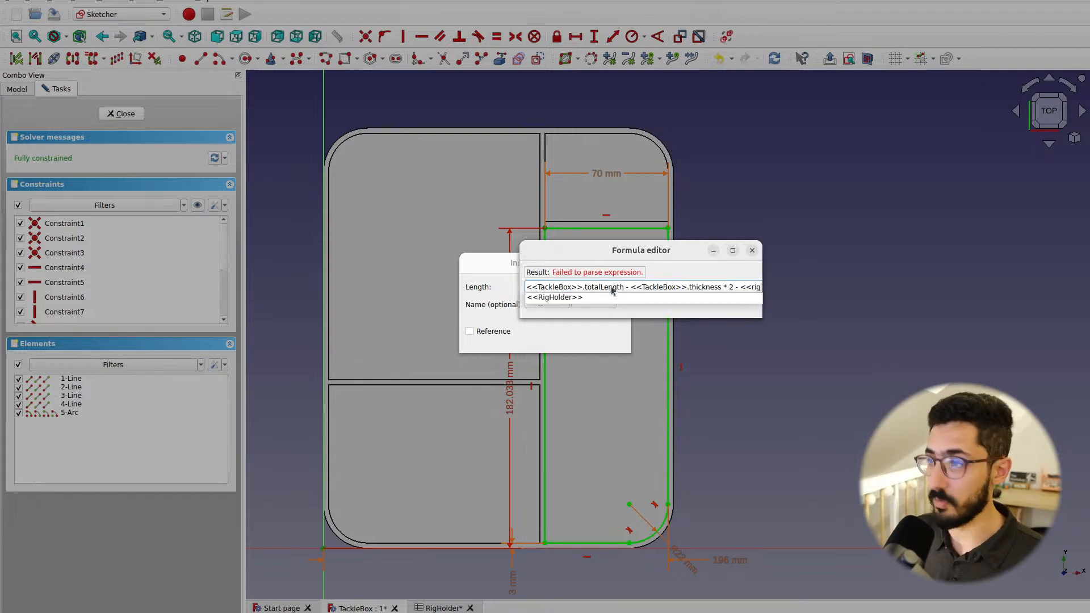
{"action": "key", "text": "Down"}
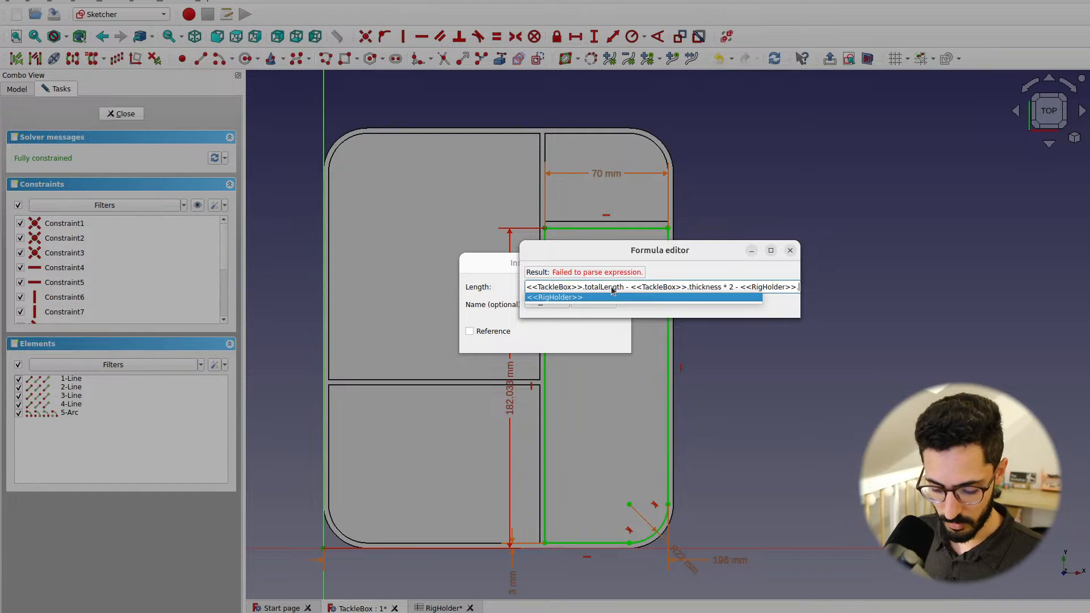
{"action": "type", "text": "hoo"}
{"action": "key", "text": "Return"}
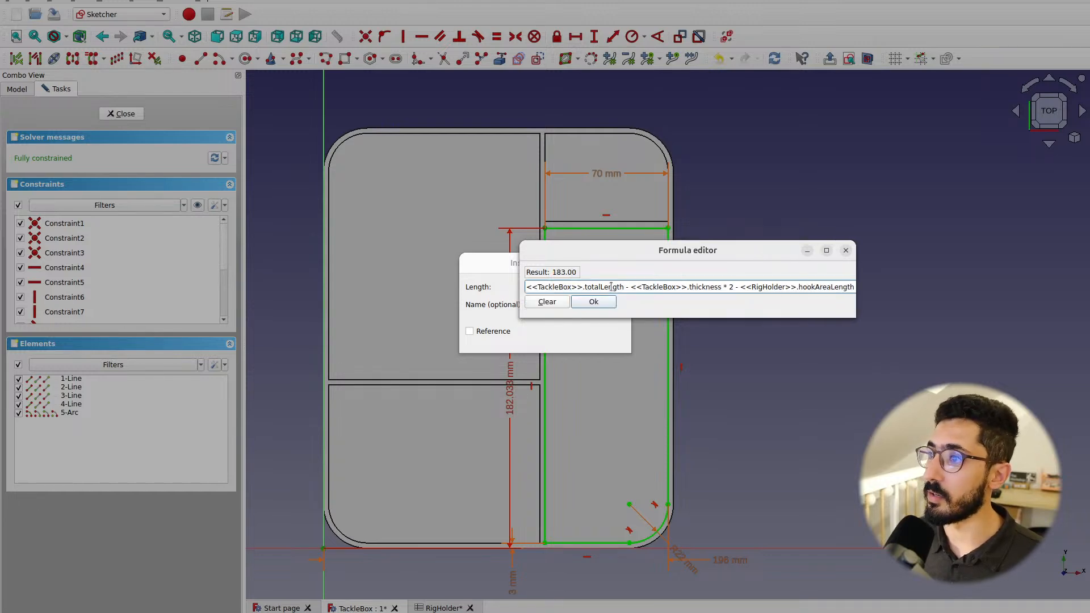
{"action": "left_click", "coordinate": [602, 301]}
{"action": "left_click", "coordinate": [601, 340]}
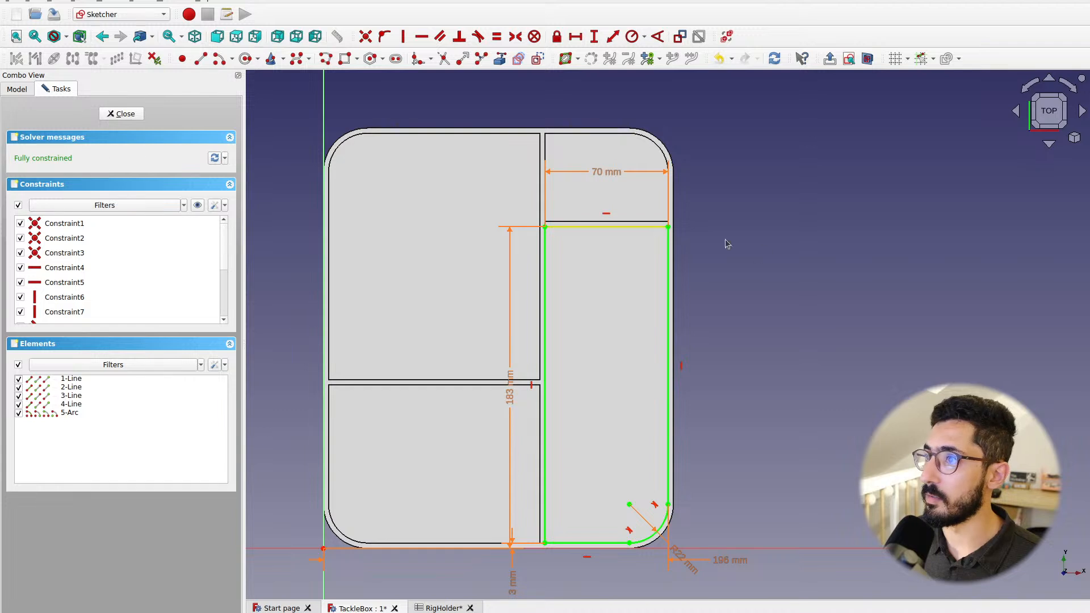
{"action": "scroll", "coordinate": [667, 274], "scroll_direction": "up", "scroll_amount": 2}
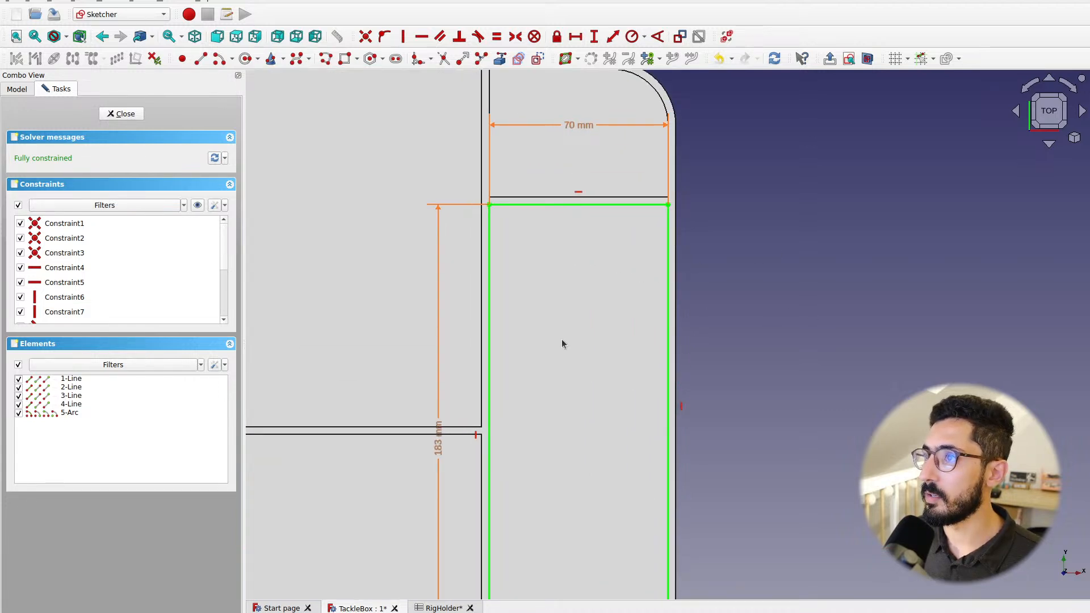
{"action": "scroll", "coordinate": [559, 338], "scroll_direction": "down", "scroll_amount": 1}
{"action": "mouse_move", "coordinate": [558, 333]}
{"action": "middle_mouse_down"}
{"action": "mouse_move", "coordinate": [489, 253]}
{"action": "mouse_move", "coordinate": [517, 334]}
{"action": "middle_mouse_up"}
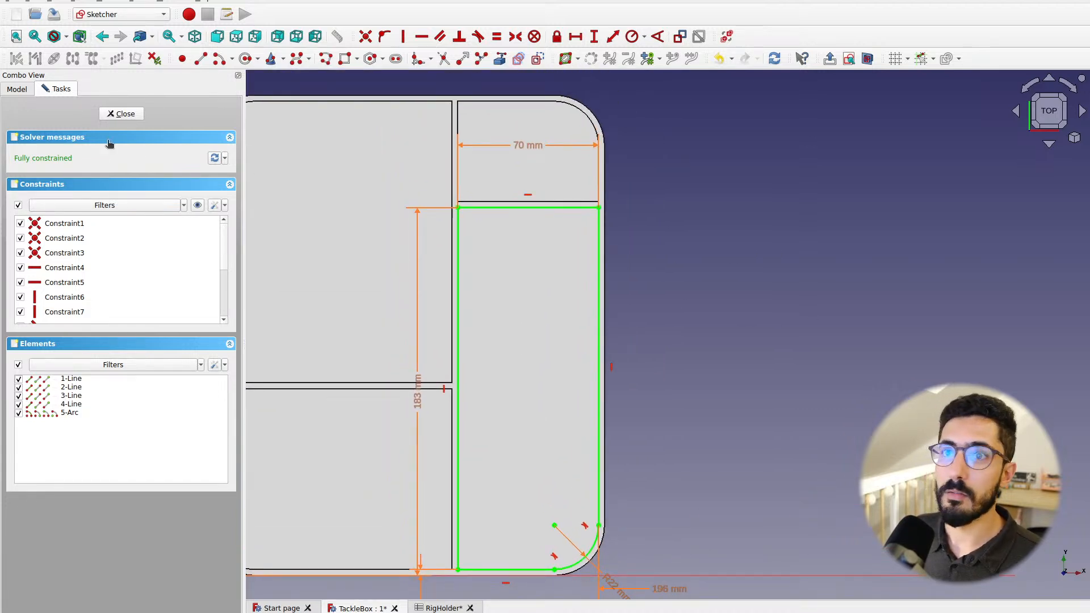
{"action": "left_click", "coordinate": [122, 114]}
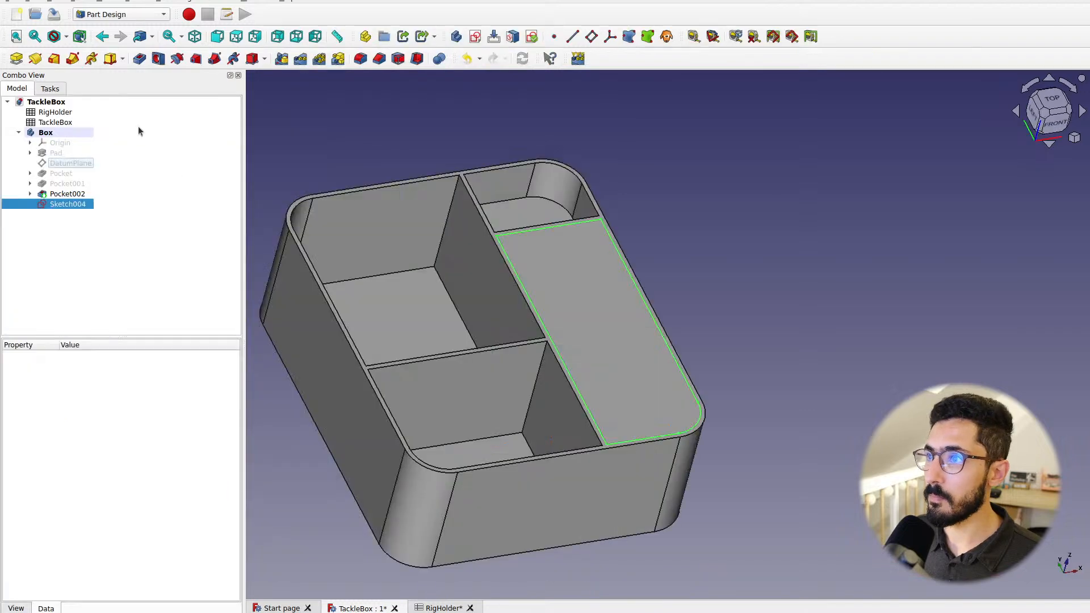
Pocket the rig holder compartment sketch into the box with its length set by the formula <<RigHolder>>.foamAreaDepth
{"action": "middle_click_drag", "start_coordinate": [726, 307], "coordinate": [634, 297]}
{"action": "scroll", "coordinate": [587, 287], "scroll_direction": "down", "scroll_amount": 2}
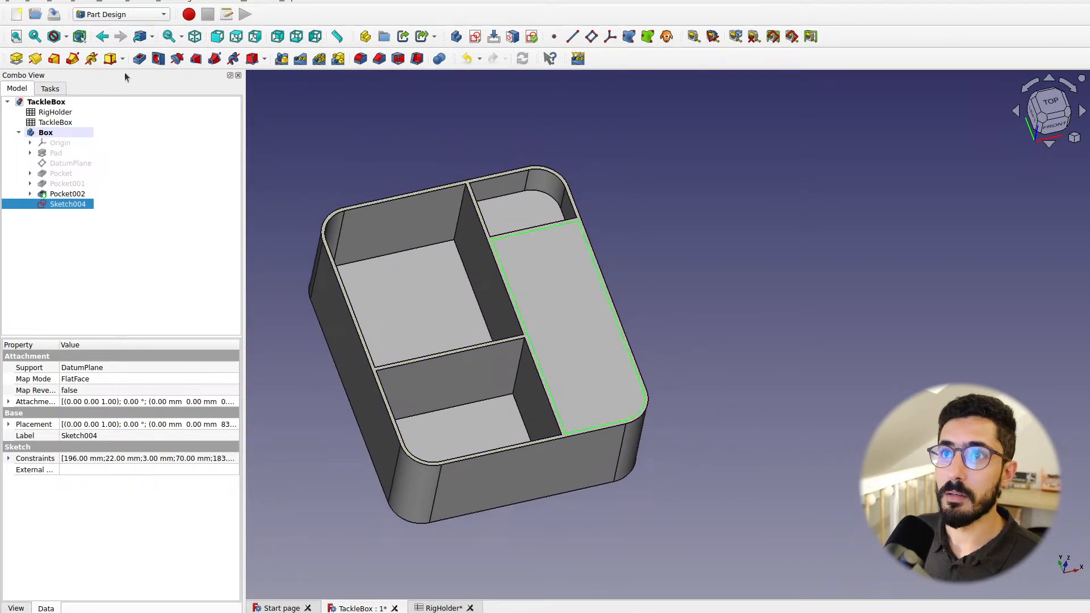
{"action": "left_click", "coordinate": [139, 59]}
{"action": "left_click", "coordinate": [213, 174]}
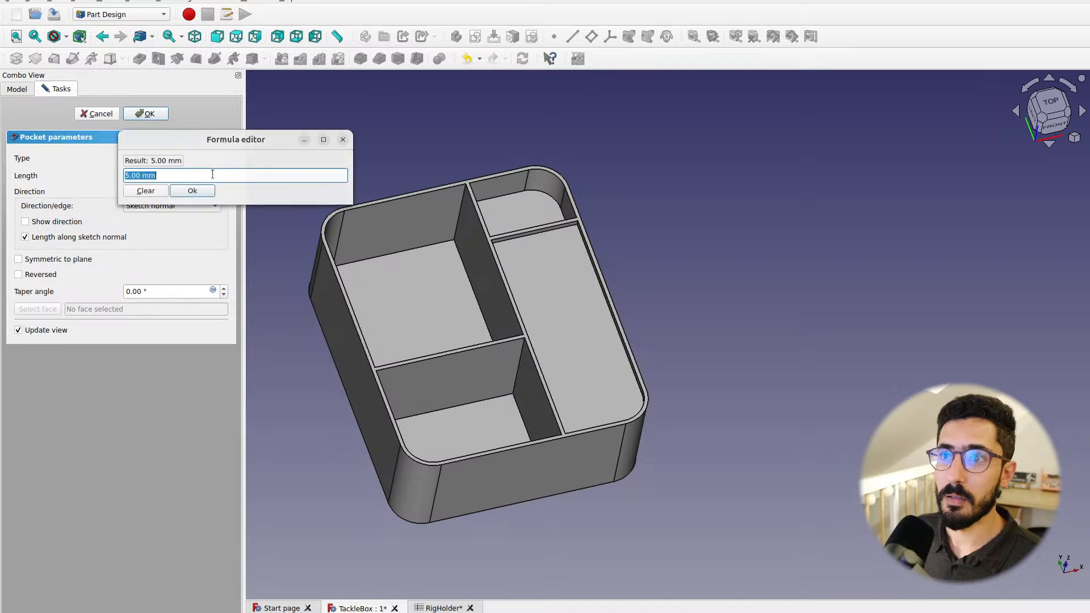
{"action": "type", "text": "<<RigHolder>>."}
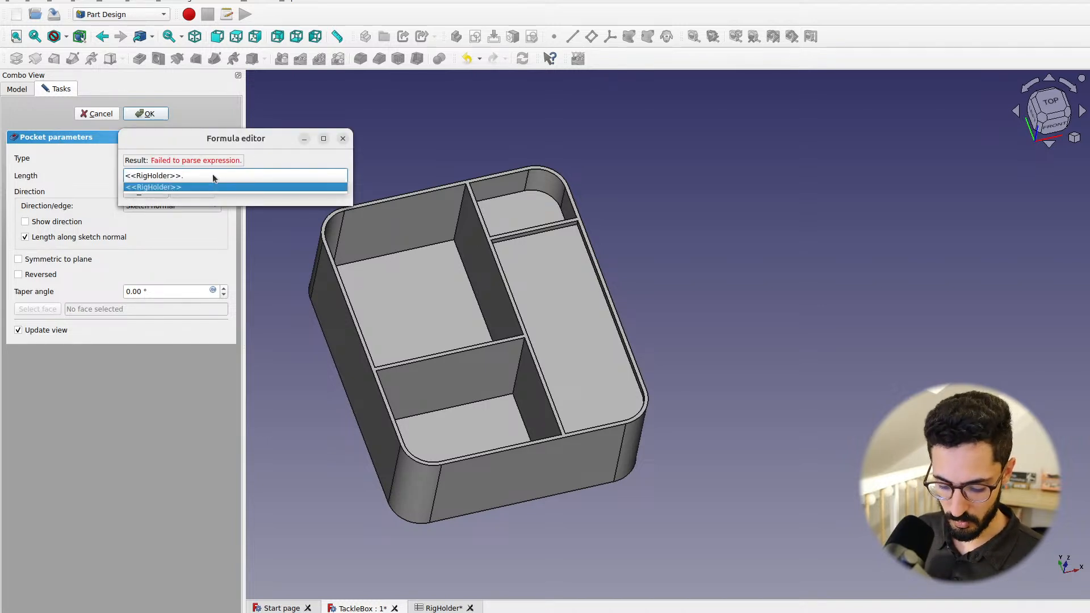
{"action": "type", "text": "foamAreaDepth"}
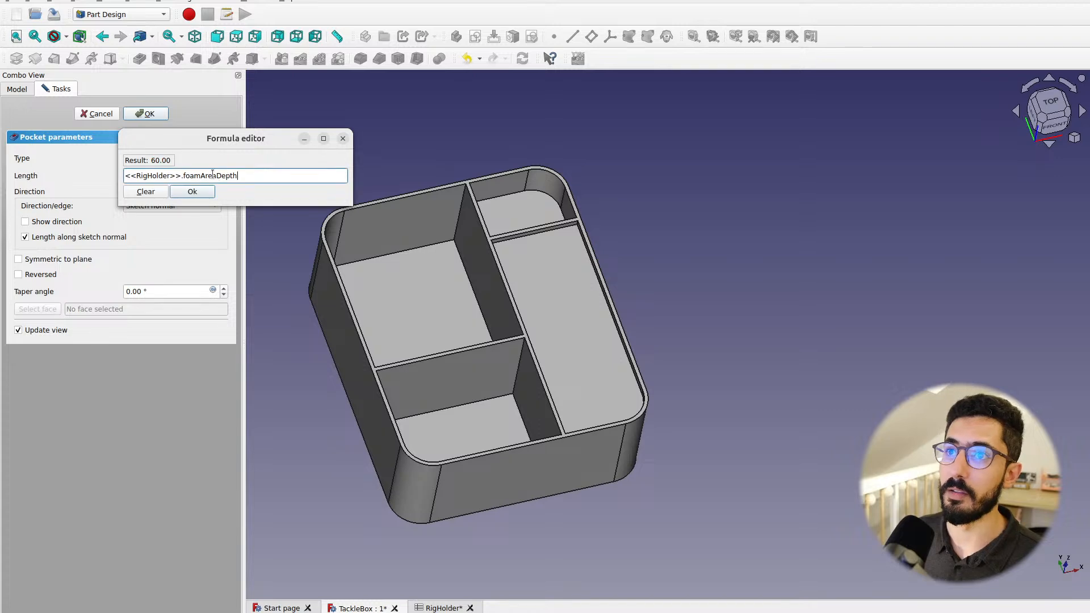
{"action": "left_click", "coordinate": [193, 192]}
{"action": "left_click", "coordinate": [145, 115]}
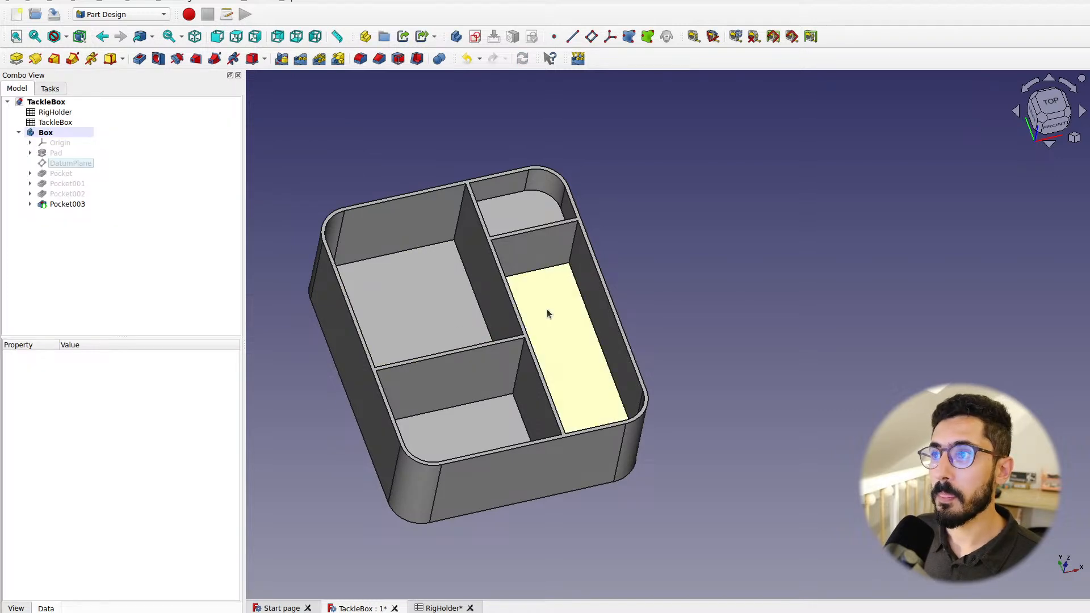
Set foamAreaDepth to 40 in the RigHolder spreadsheet and widen column A to fit the parameter names
{"action": "scroll", "coordinate": [548, 318], "scroll_direction": "up", "scroll_amount": 2}
{"action": "middle_click_drag", "start_coordinate": [555, 341], "coordinate": [535, 319]}
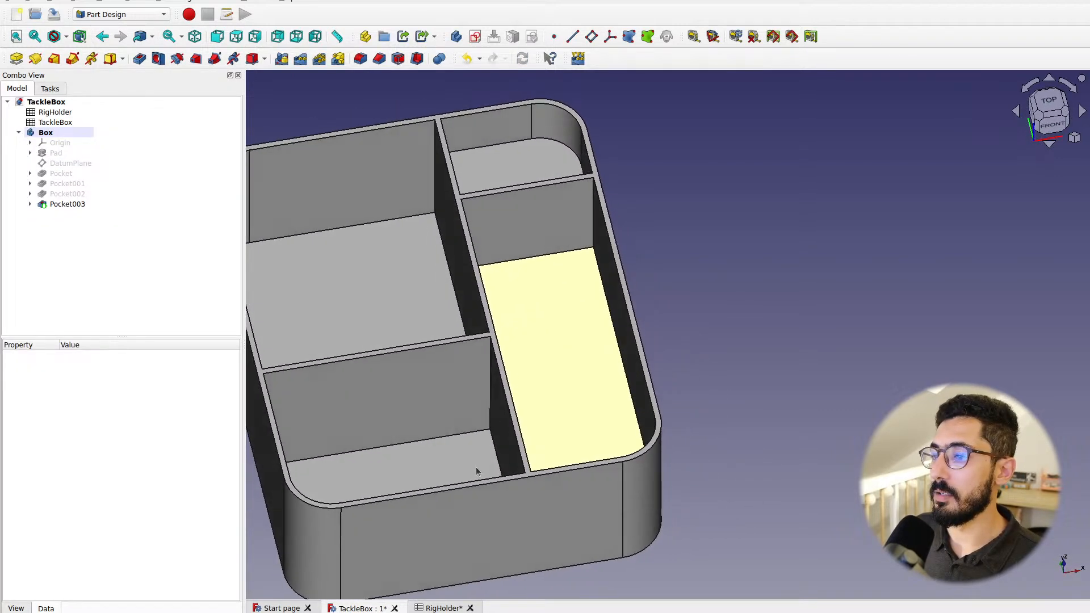
{"action": "left_click", "coordinate": [449, 609]}
{"action": "left_click", "coordinate": [361, 206]}
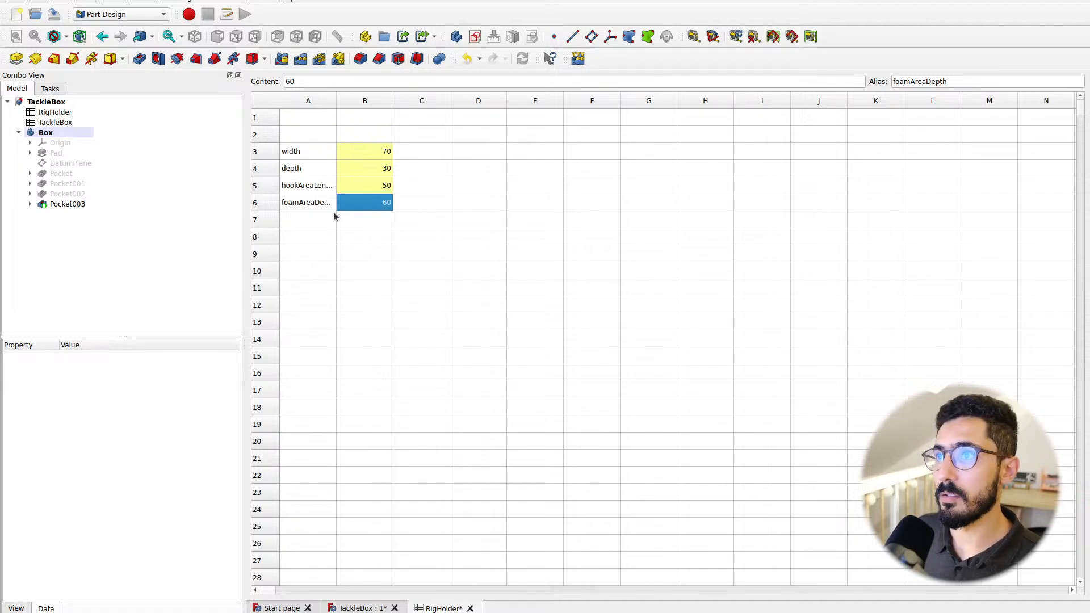
{"action": "type", "text": "40"}
{"action": "key", "text": "Return"}
{"action": "left_click", "coordinate": [313, 208]}
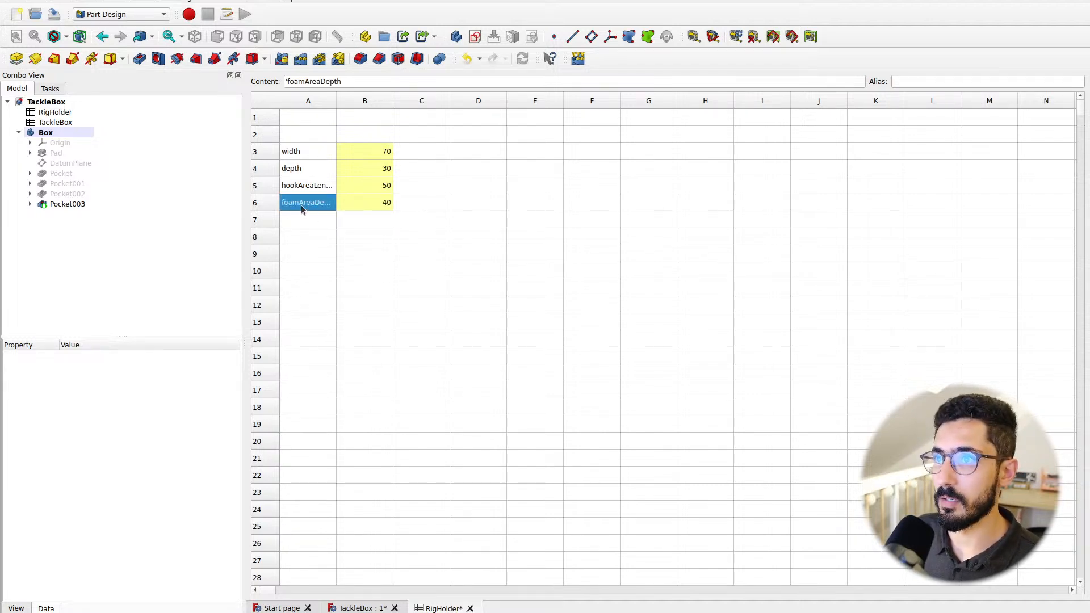
{"action": "left_click_drag", "start_coordinate": [336, 101], "coordinate": [361, 101]}
{"action": "left_click", "coordinate": [405, 205]}
{"action": "left_click", "coordinate": [323, 205]}
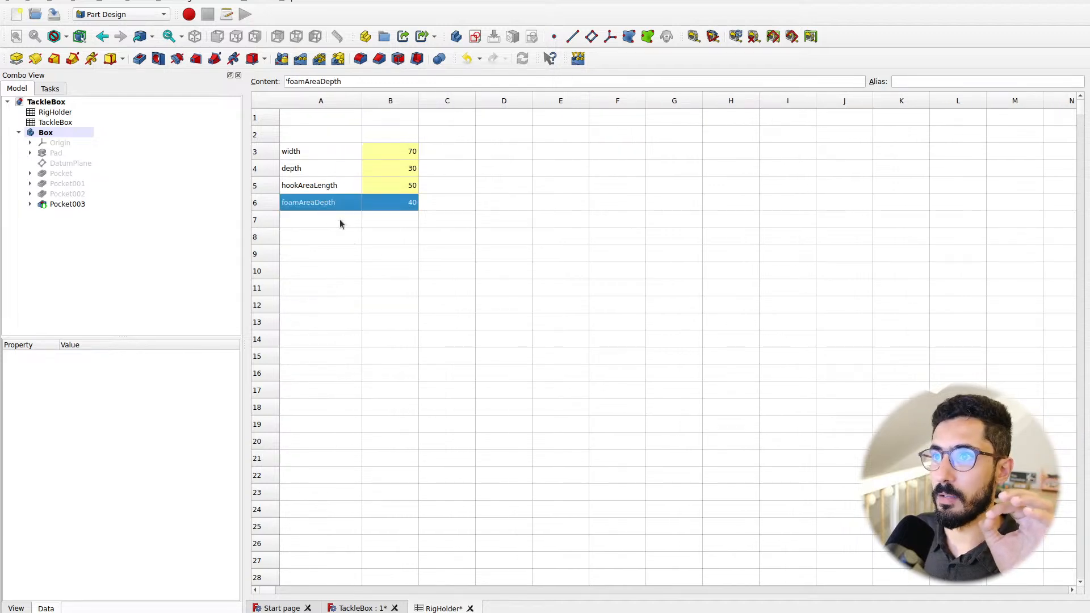
{"action": "left_click", "coordinate": [399, 223]}
{"action": "left_click_drag", "start_coordinate": [400, 205], "coordinate": [309, 203]}
{"action": "left_click", "coordinate": [352, 230]}
{"action": "left_click_drag", "start_coordinate": [401, 479], "coordinate": [389, 498]}
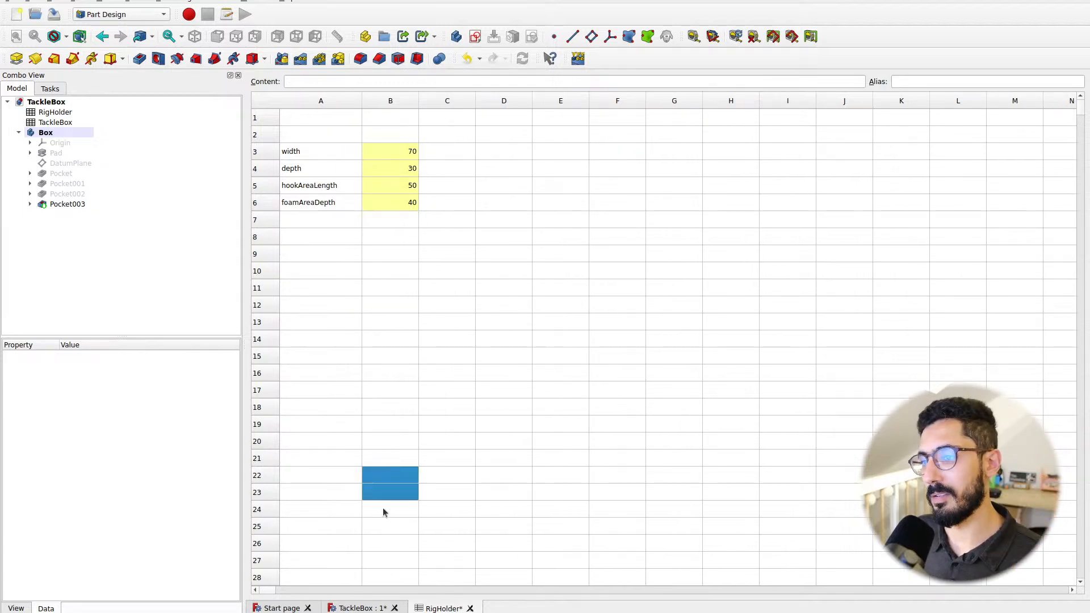
{"action": "left_click", "coordinate": [322, 224]}
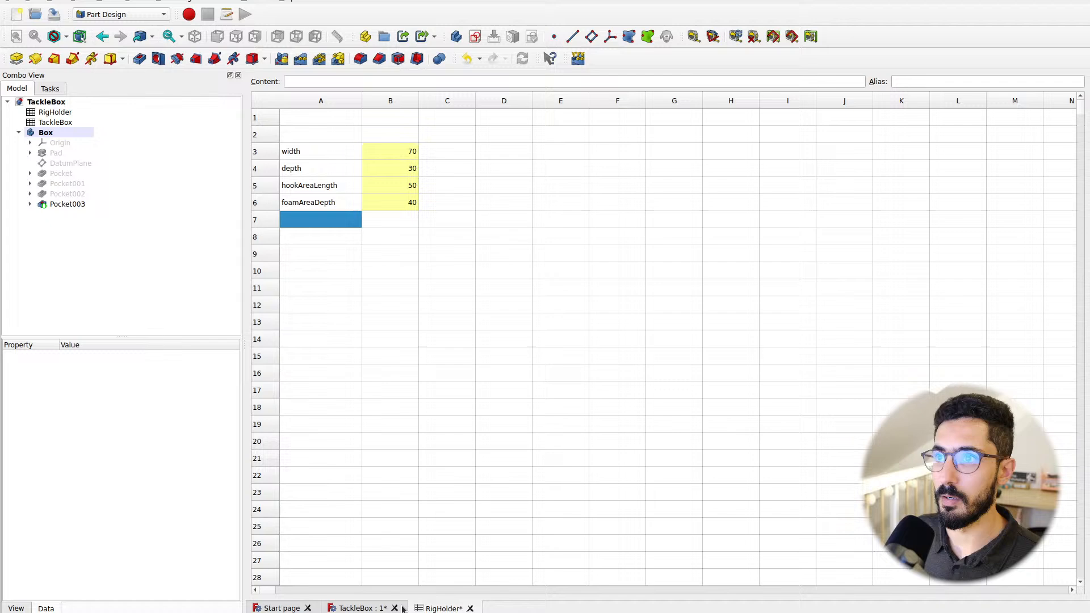
Return to the 3D model and examine the rig holder compartment's depth and the divider wall beside the hook compartment
{"action": "left_click", "coordinate": [367, 610]}
{"action": "middle_click_drag", "start_coordinate": [623, 431], "coordinate": [580, 381]}
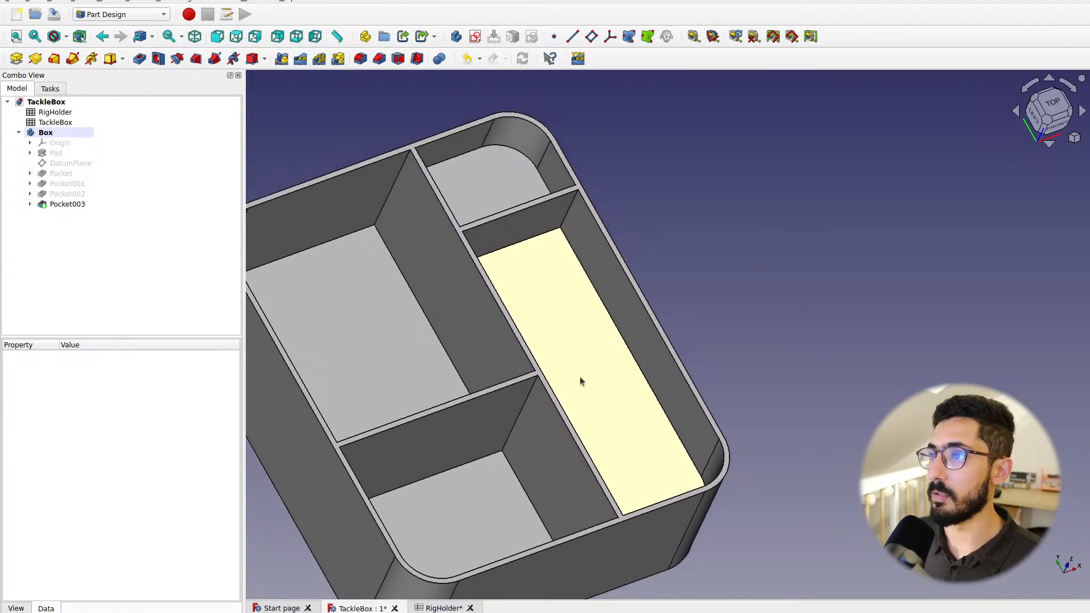
{"action": "scroll", "coordinate": [498, 224], "scroll_direction": "up", "scroll_amount": 5}
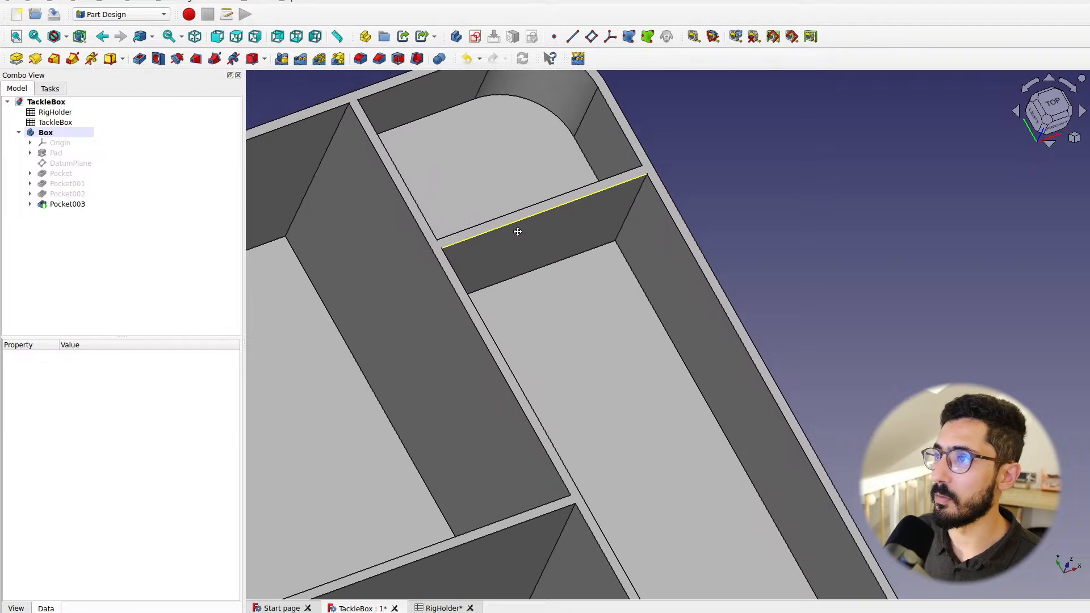
{"action": "middle_click_drag", "start_coordinate": [518, 231], "coordinate": [724, 284]}
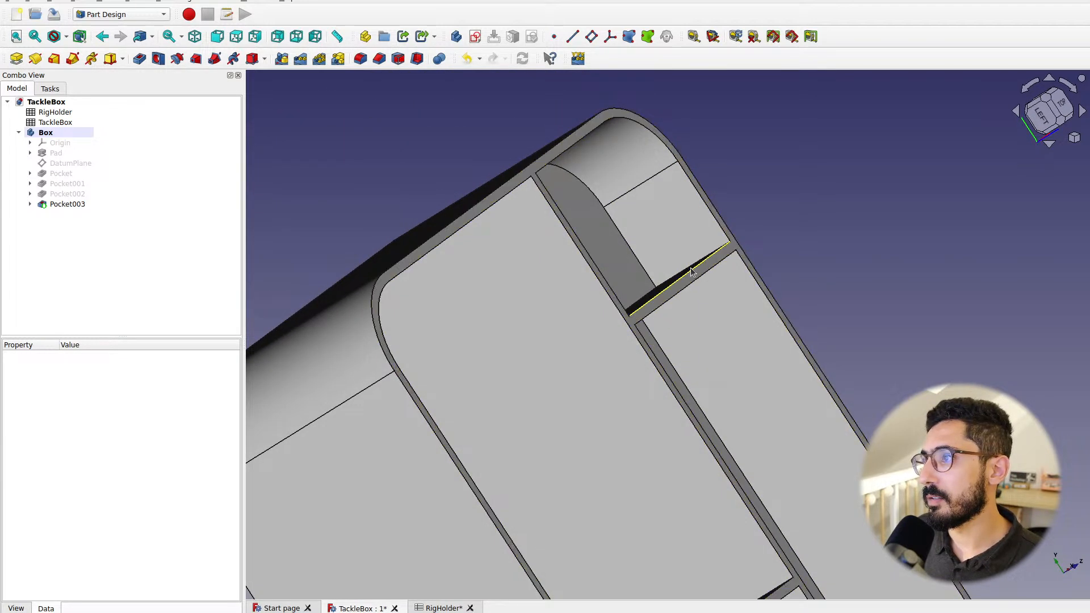
{"action": "middle_click_drag", "start_coordinate": [698, 309], "coordinate": [507, 320]}
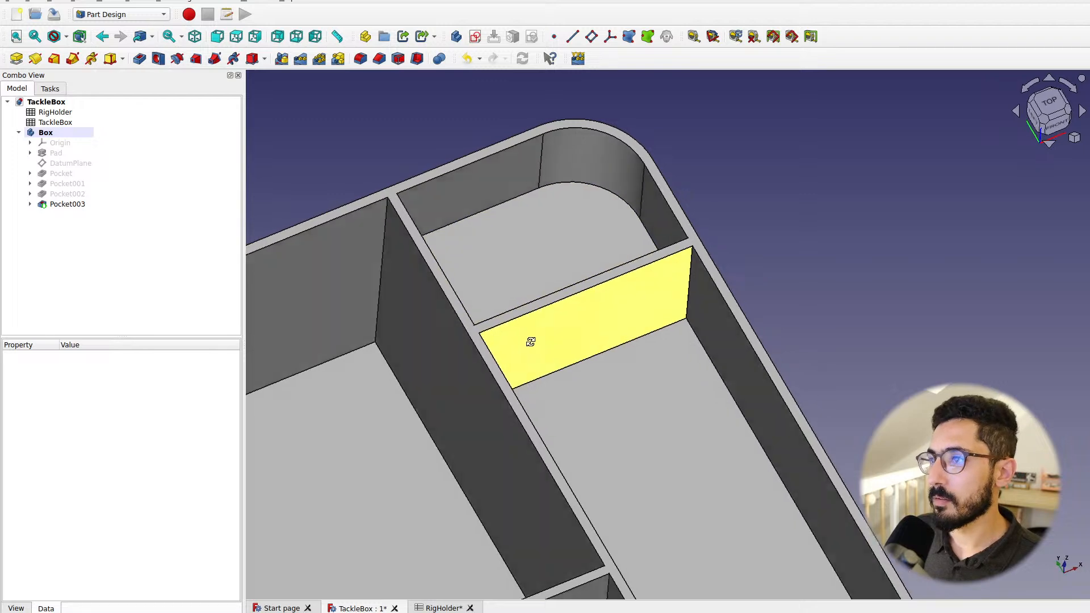
{"action": "middle_click_drag", "start_coordinate": [531, 340], "coordinate": [553, 308]}
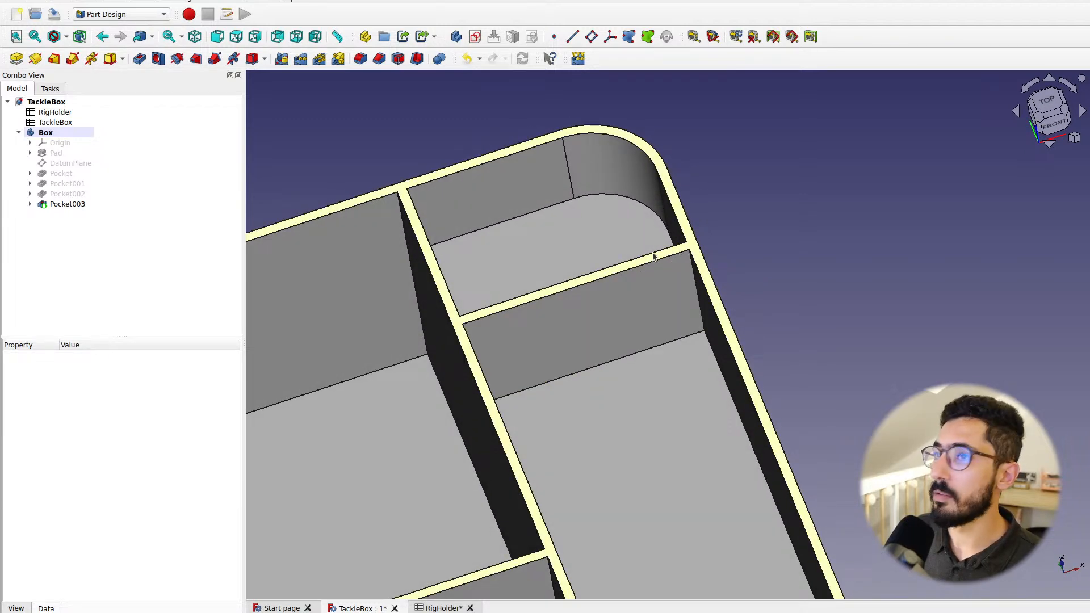
{"action": "middle_click_drag", "start_coordinate": [548, 296], "coordinate": [570, 309]}
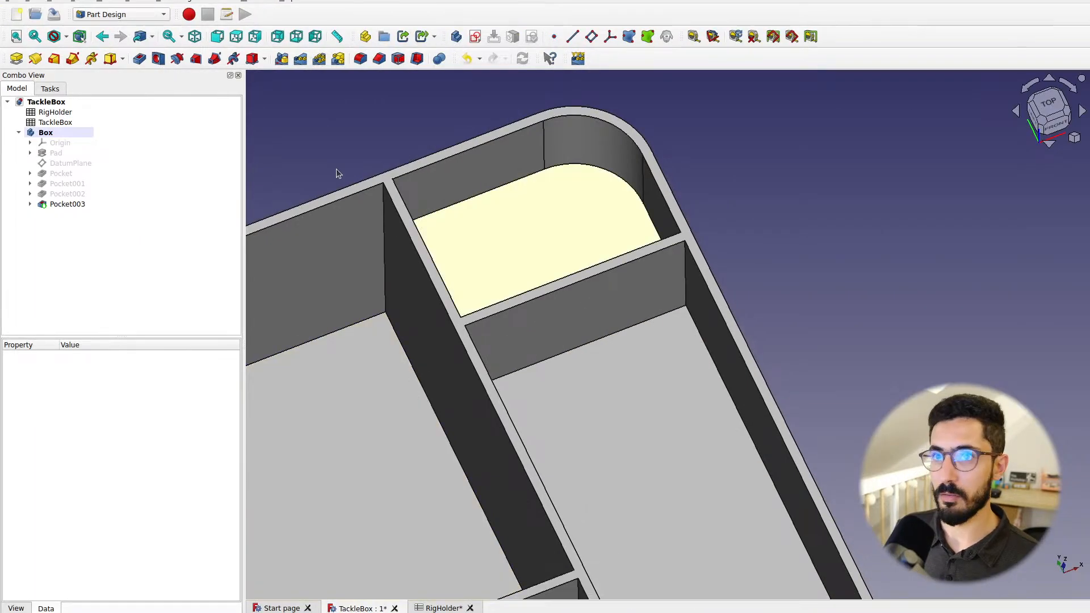
In the RigHolder spreadsheet, enter the heading "Hook Holder" in cell A8
{"action": "left_click", "coordinate": [425, 607]}
{"action": "left_click", "coordinate": [315, 233]}
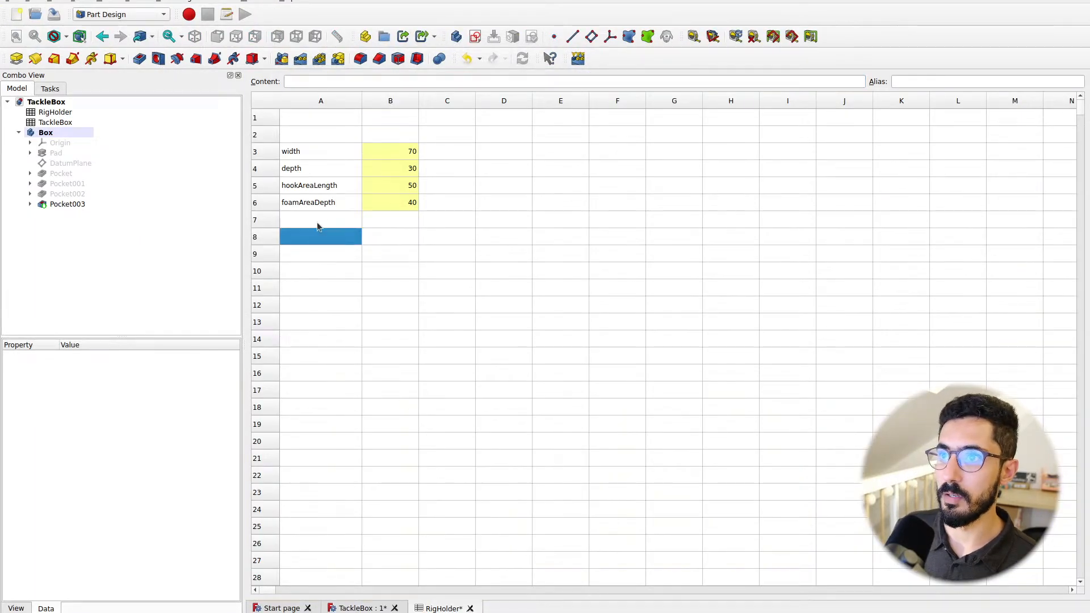
{"action": "key", "text": "Up"}
{"action": "left_click", "coordinate": [317, 238]}
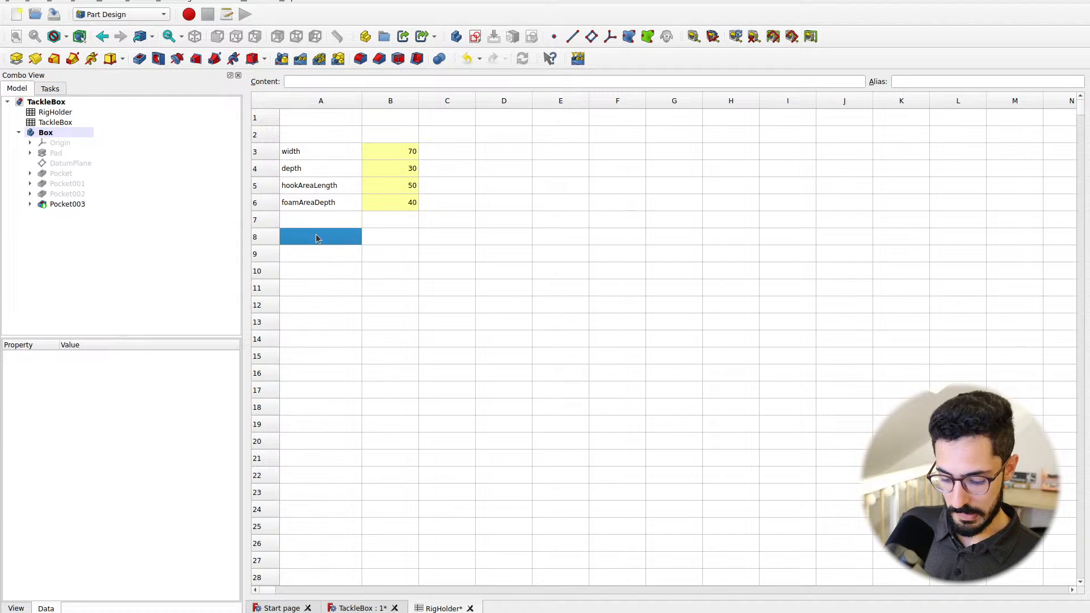
{"action": "type", "text": "H"}
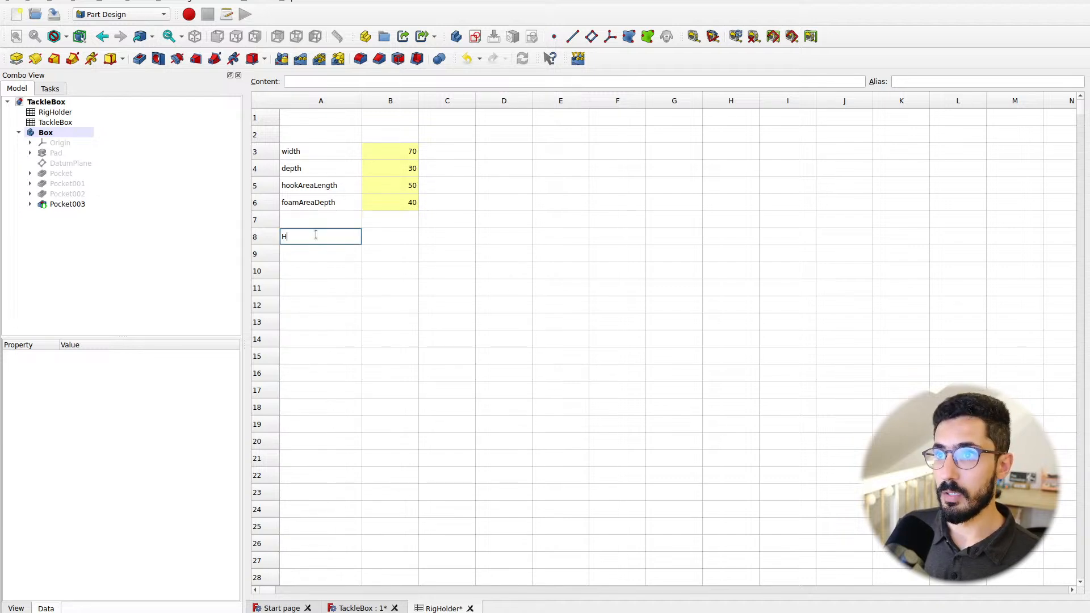
{"action": "type", "text": "ook "}
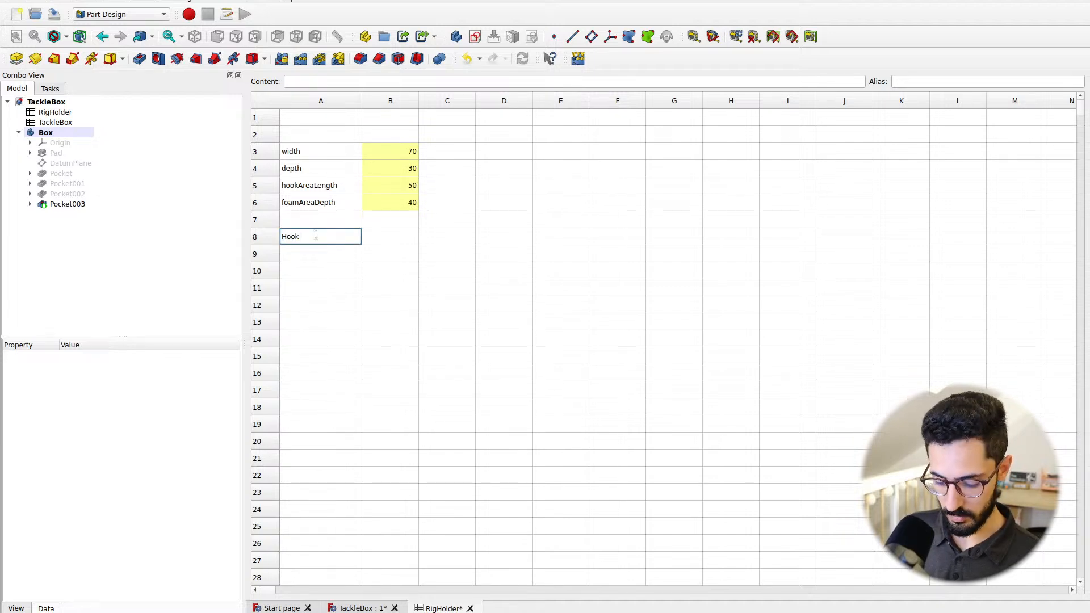
{"action": "type", "text": "Holder"}
{"action": "left_click", "coordinate": [299, 265]}
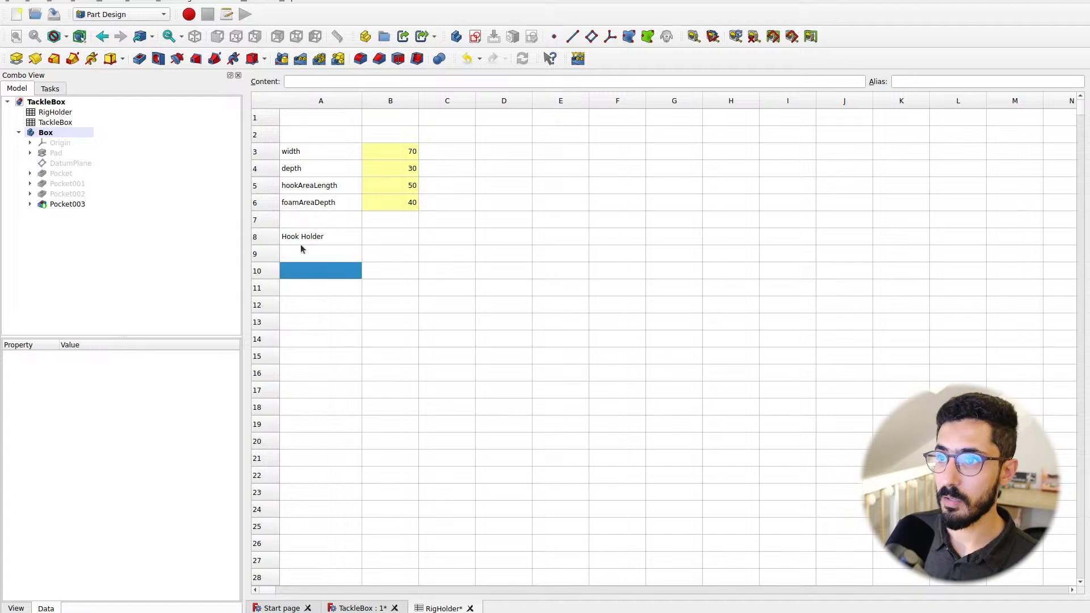
Merge cells A8 and B8 with the Spreadsheet workbench and format the Hook Holder heading as bold and centred
{"action": "left_click", "coordinate": [314, 237]}
{"action": "left_click", "coordinate": [130, 14]}
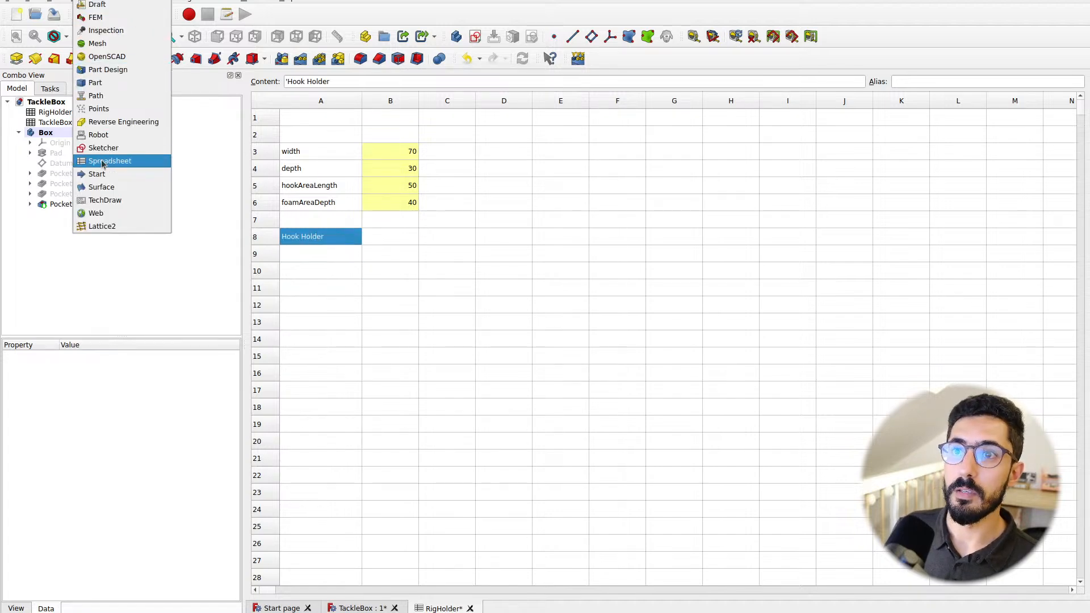
{"action": "left_click", "coordinate": [117, 164]}
{"action": "left_click", "coordinate": [392, 241]}
{"action": "left_click", "coordinate": [358, 246], "text": "shift"}
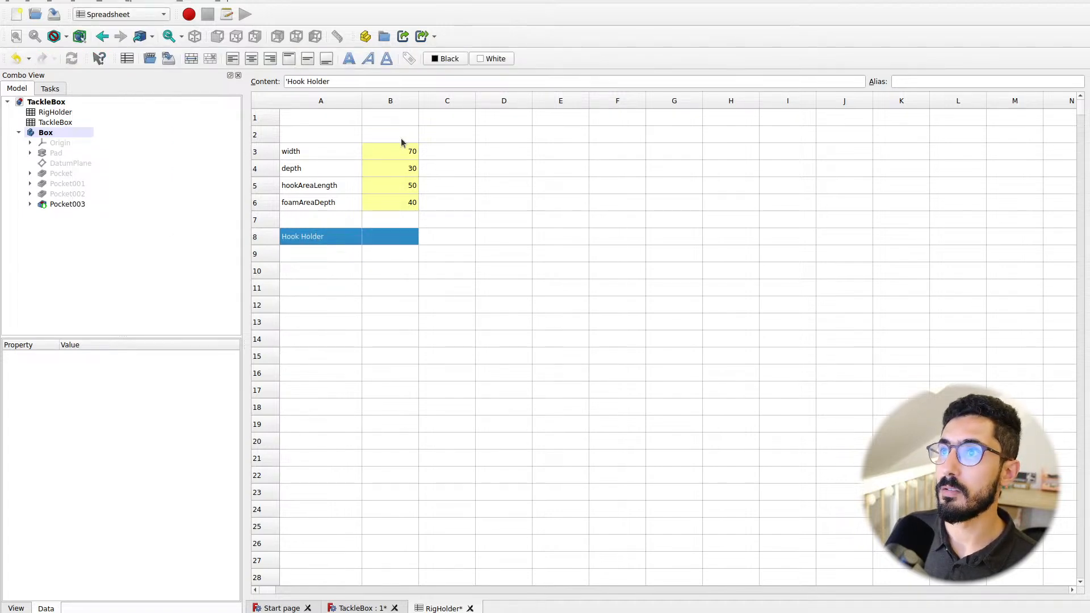
{"action": "left_click", "coordinate": [191, 59]}
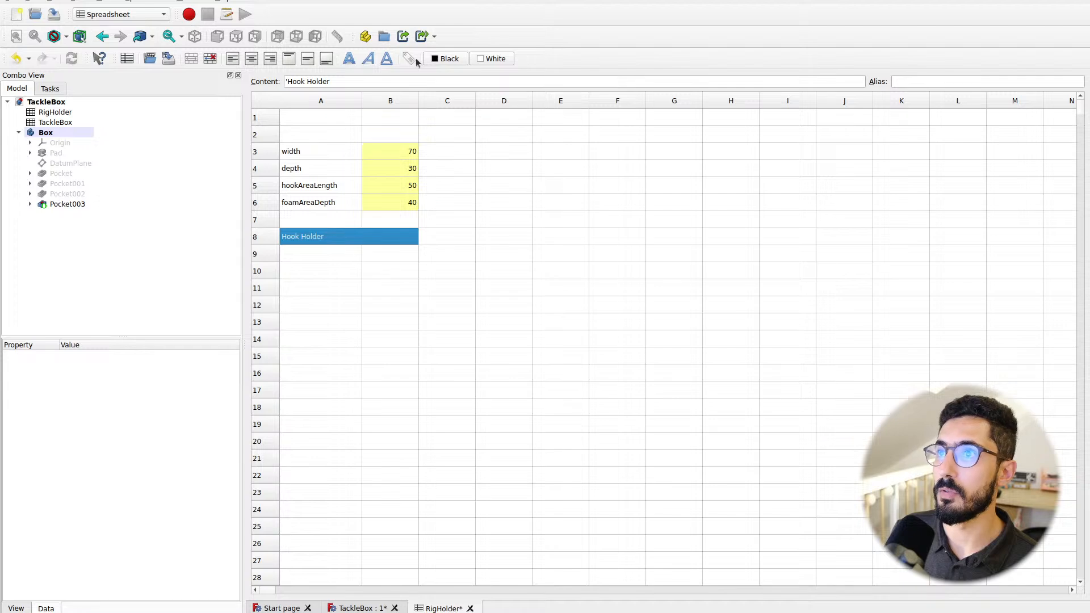
{"action": "left_click", "coordinate": [349, 59]}
{"action": "left_click", "coordinate": [252, 59]}
{"action": "left_click", "coordinate": [338, 255]}
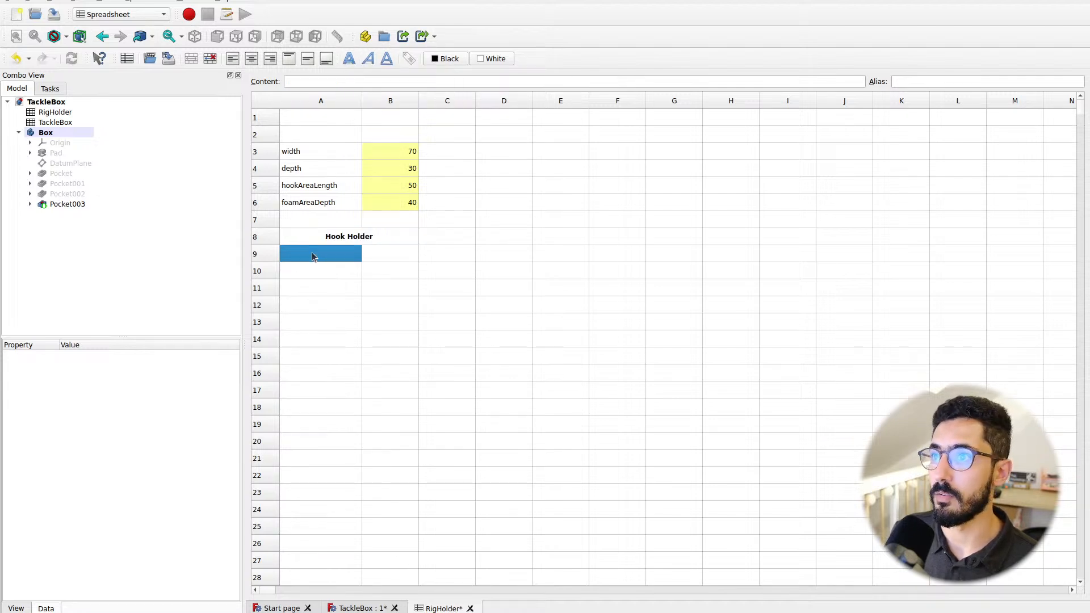
Return to the Part Design workbench and add the parameter labels hookHolderDiameter in A9 and hookHolderOffset in A10
{"action": "left_click", "coordinate": [132, 14]}
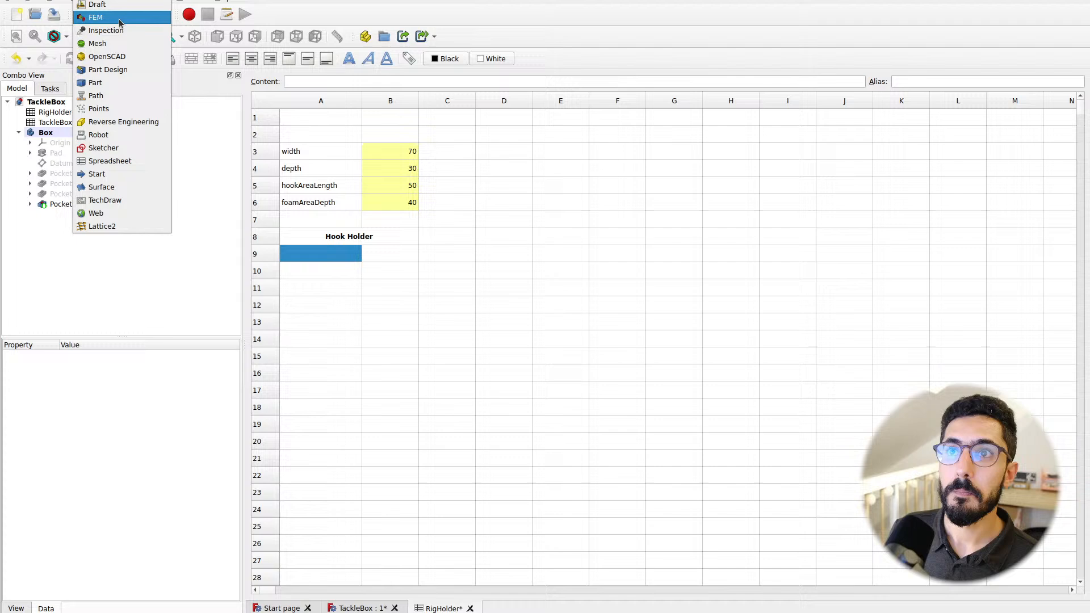
{"action": "left_click", "coordinate": [108, 69]}
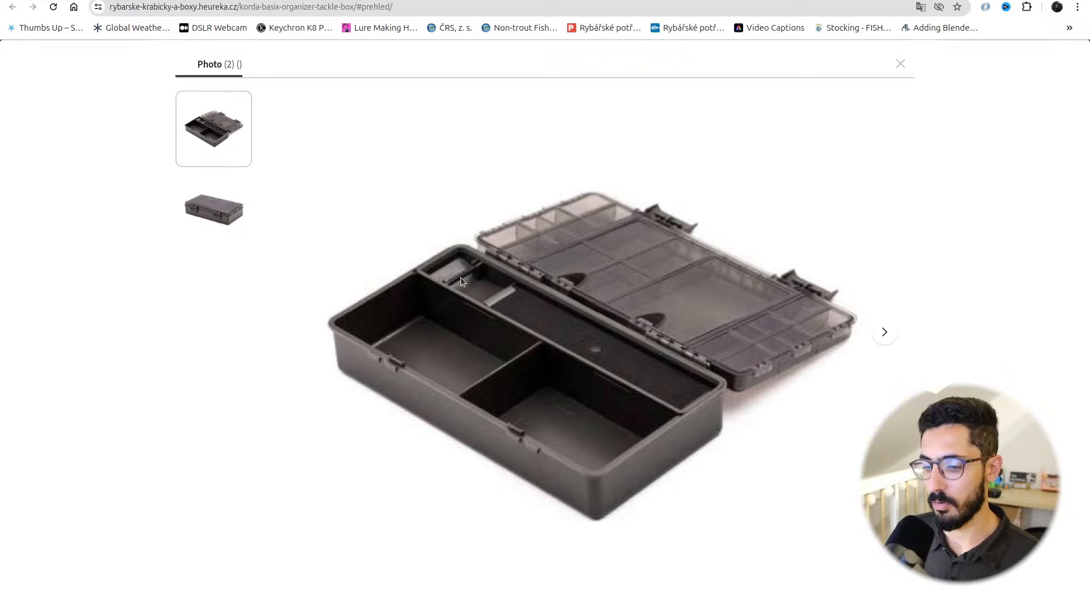
{"action": "key", "text": "ctrl+alt+Right"}
{"action": "left_click", "coordinate": [368, 259]}
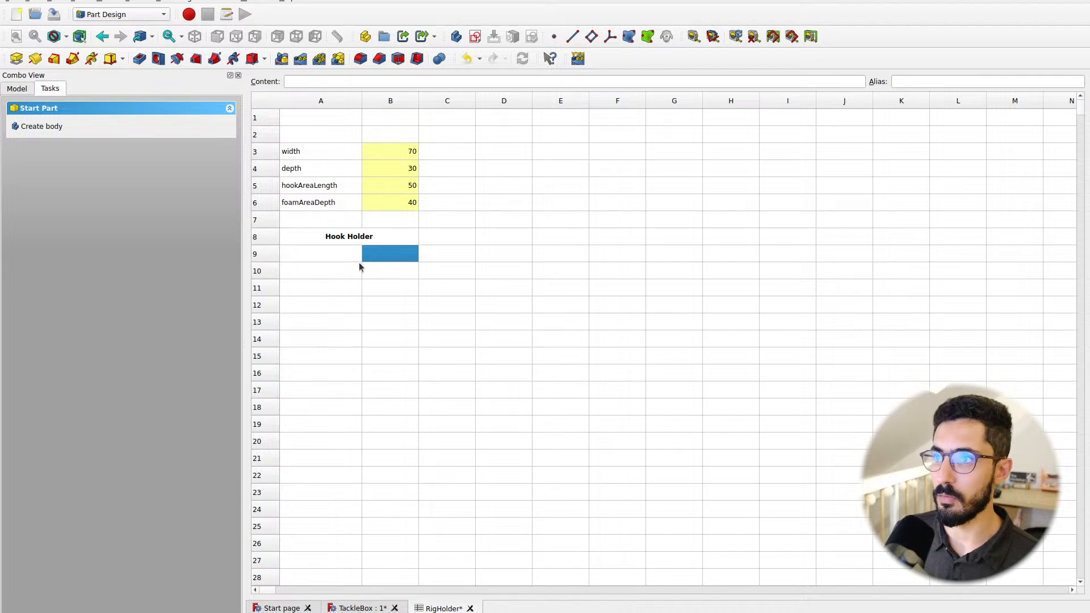
{"action": "left_click", "coordinate": [322, 252]}
{"action": "type", "text": "hookHo"}
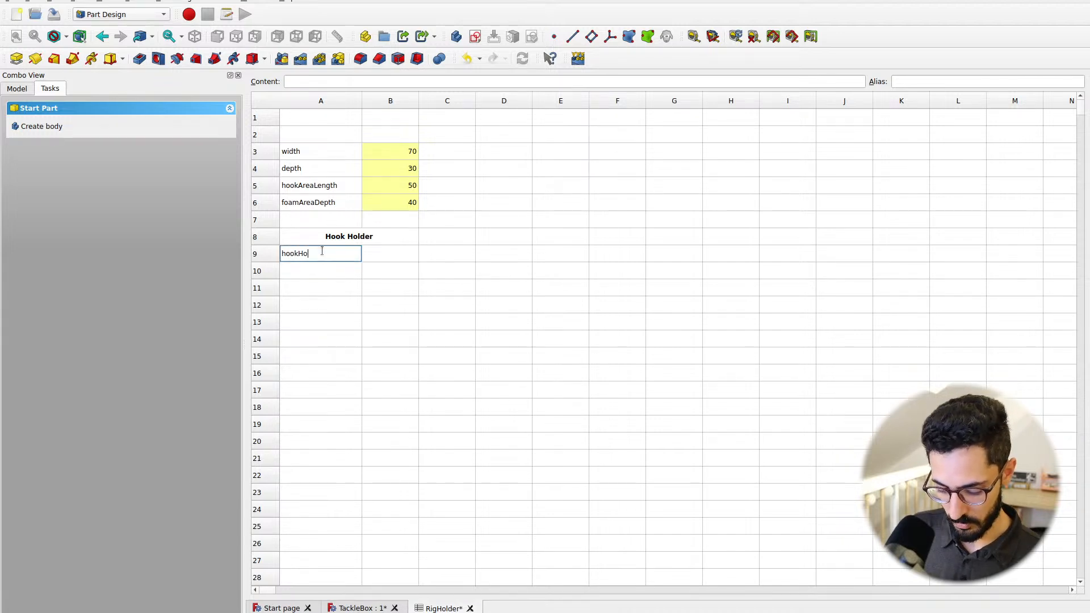
{"action": "type", "text": "lderDiameter"}
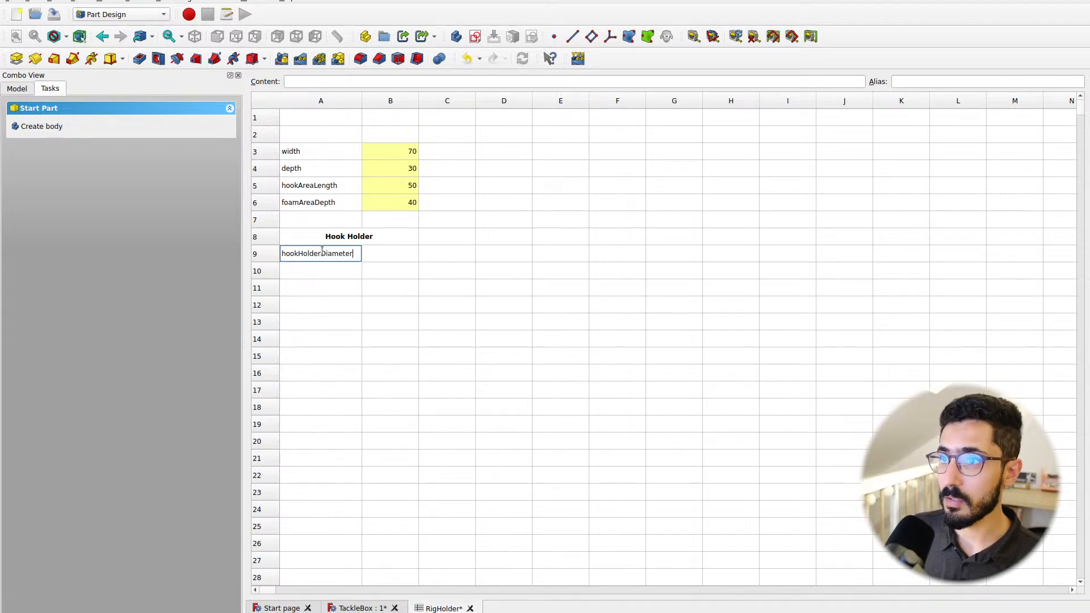
{"action": "key", "text": "Return"}
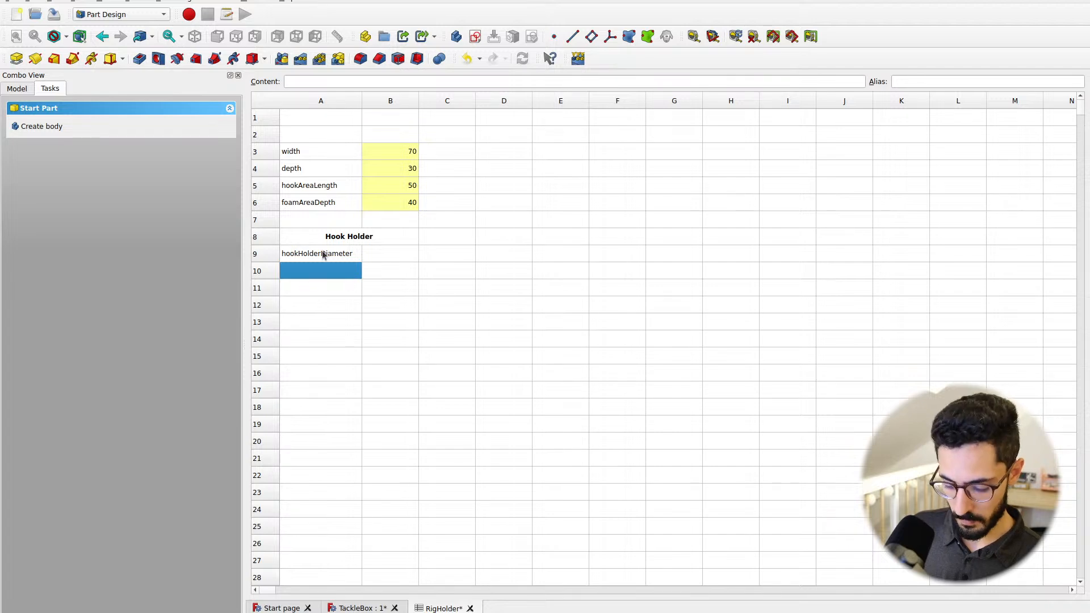
{"action": "type", "text": "hook"}
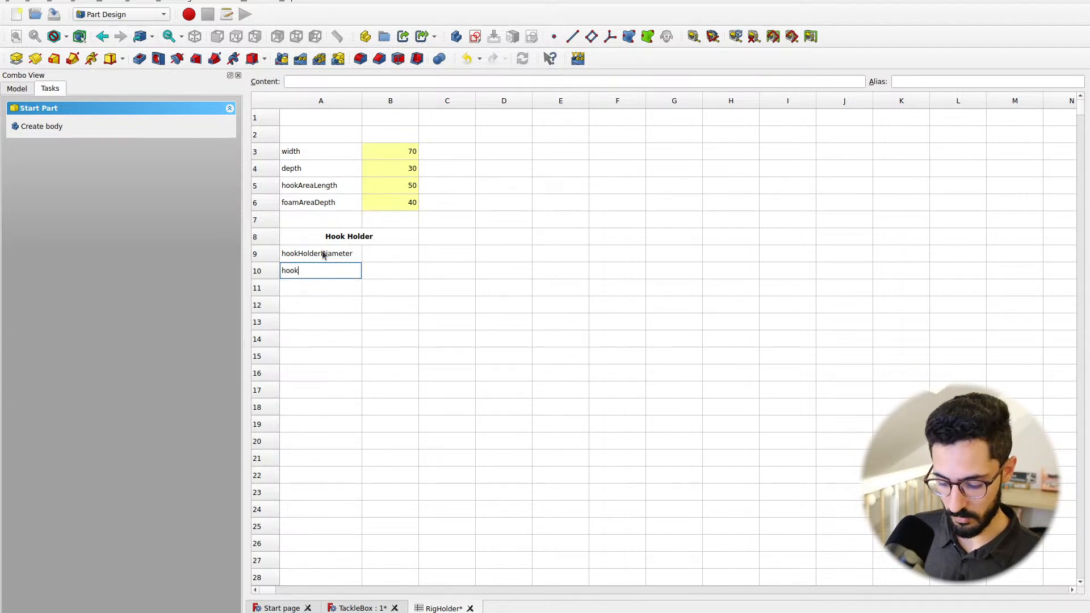
{"action": "type", "text": "Holder"}
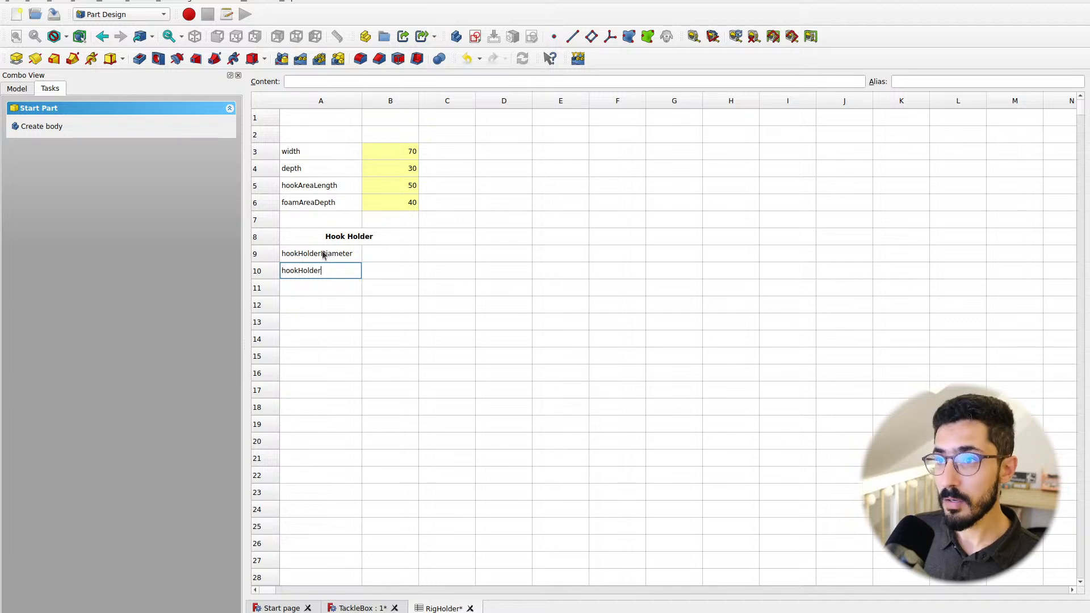
{"action": "type", "text": "Offset"}
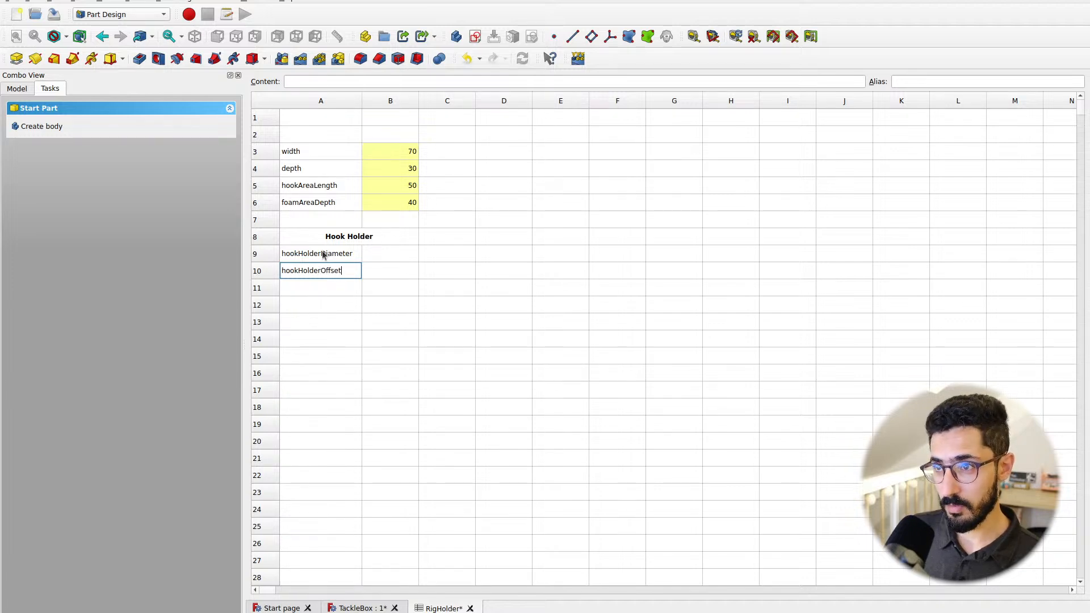
{"action": "key", "text": "Return"}
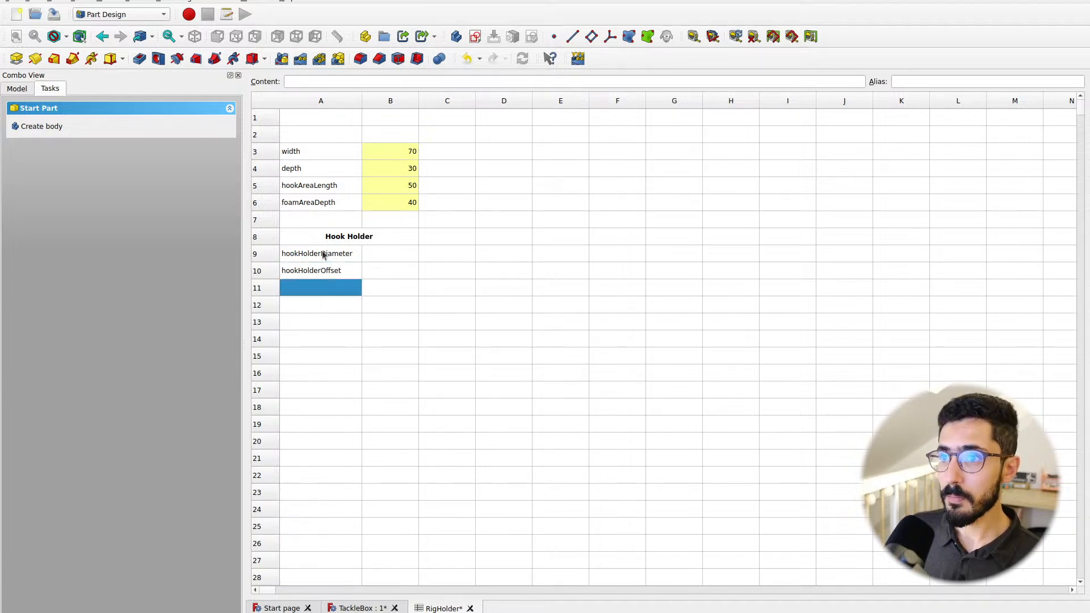
{"action": "key", "text": "Up"}
{"action": "key", "text": "Down"}
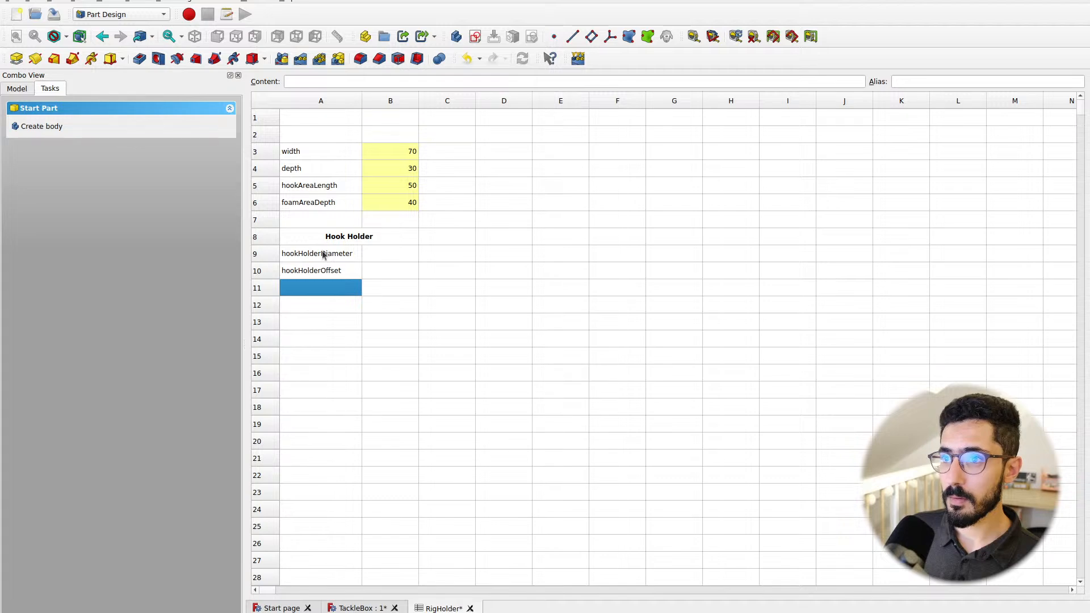
{"action": "key", "text": "ctrl+alt+Left"}
{"action": "key", "text": "ctrl+alt+Left"}
{"action": "key", "text": "ctrl+alt+Left"}
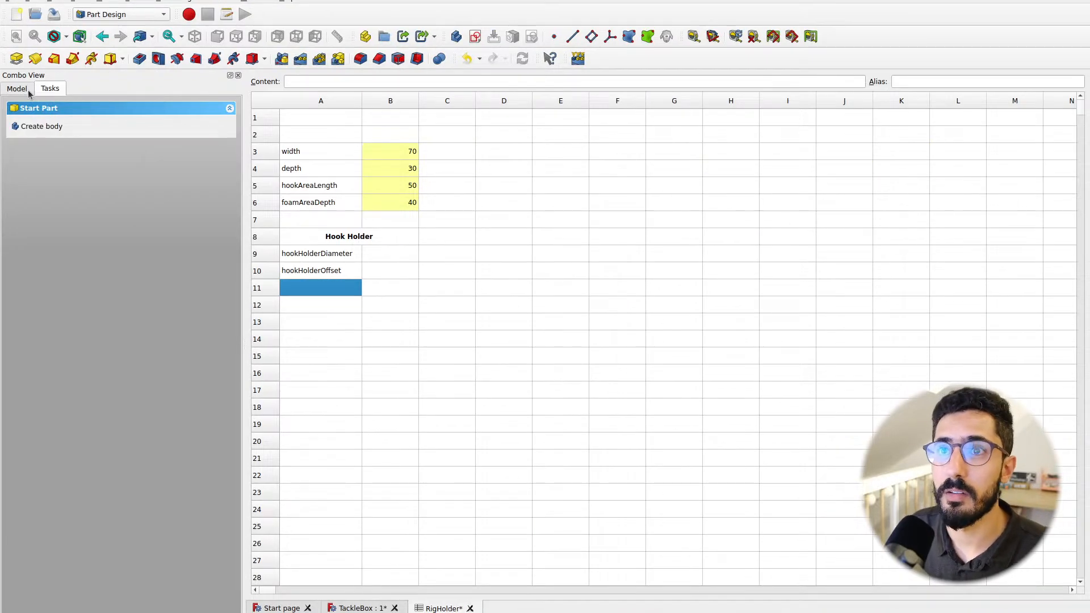
Open the TackleBox spreadsheet and add a tolerance parameter in row 9 with the value 0.2
{"action": "left_click", "coordinate": [364, 607]}
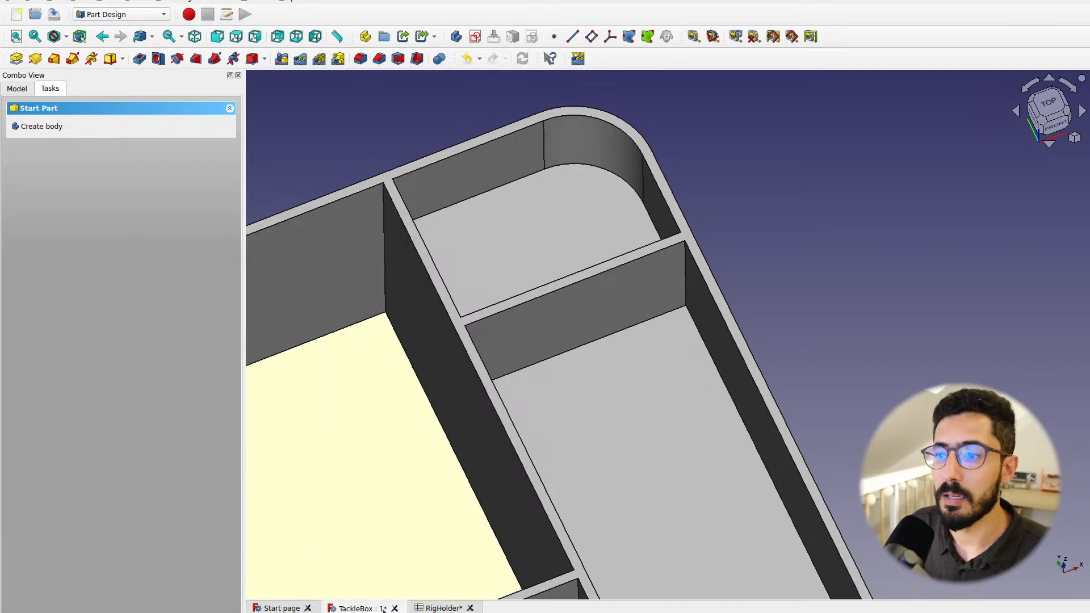
{"action": "left_click", "coordinate": [438, 608]}
{"action": "left_click", "coordinate": [17, 88]}
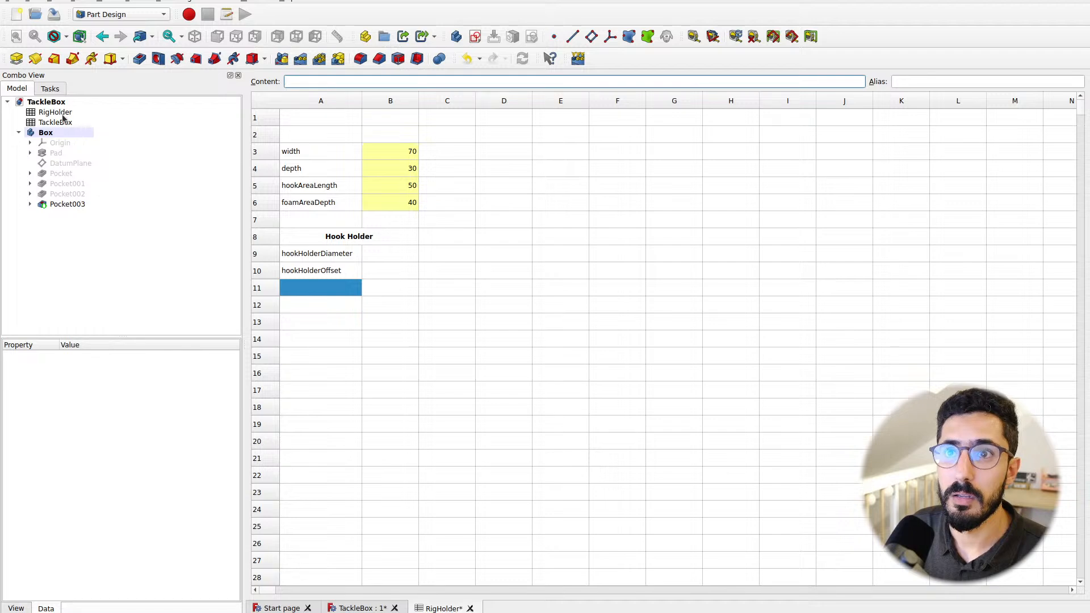
{"action": "double_click", "coordinate": [57, 123]}
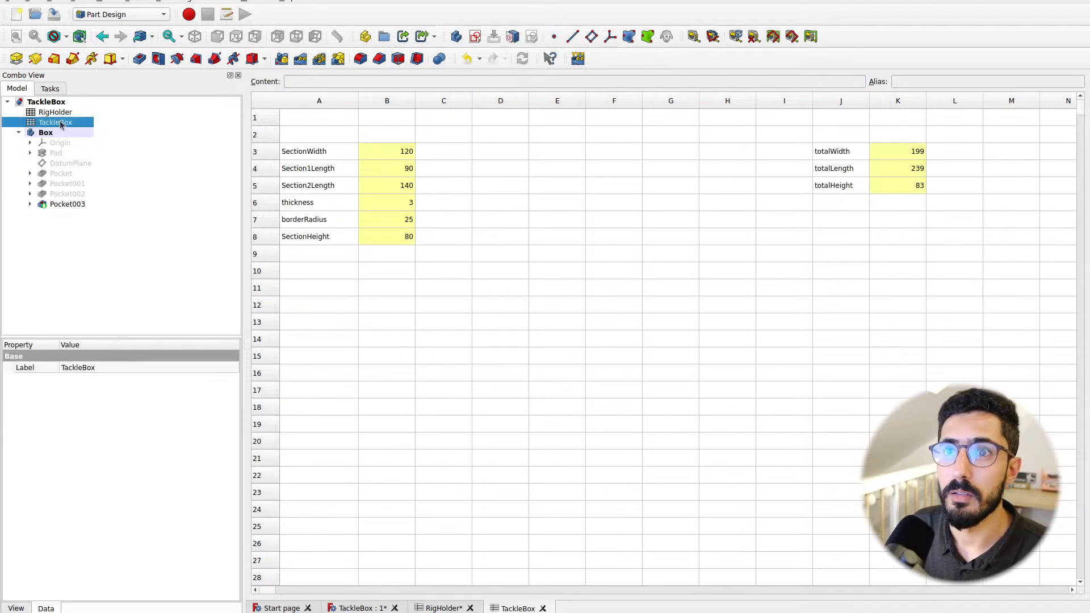
{"action": "left_click", "coordinate": [276, 253]}
{"action": "left_click", "coordinate": [297, 253]}
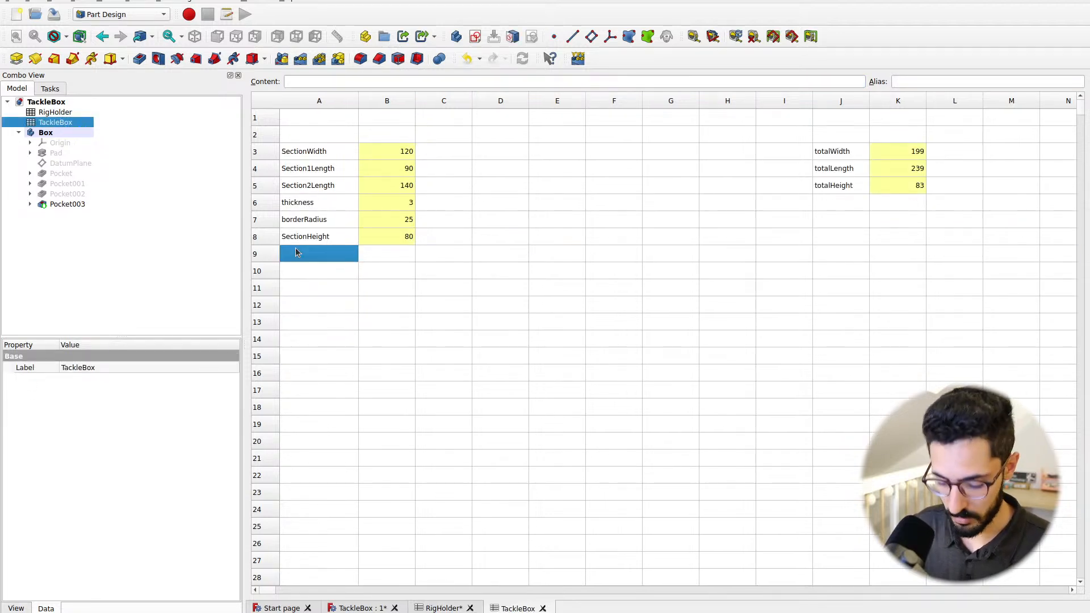
{"action": "type", "text": "tolerance"}
{"action": "key", "text": "Tab"}
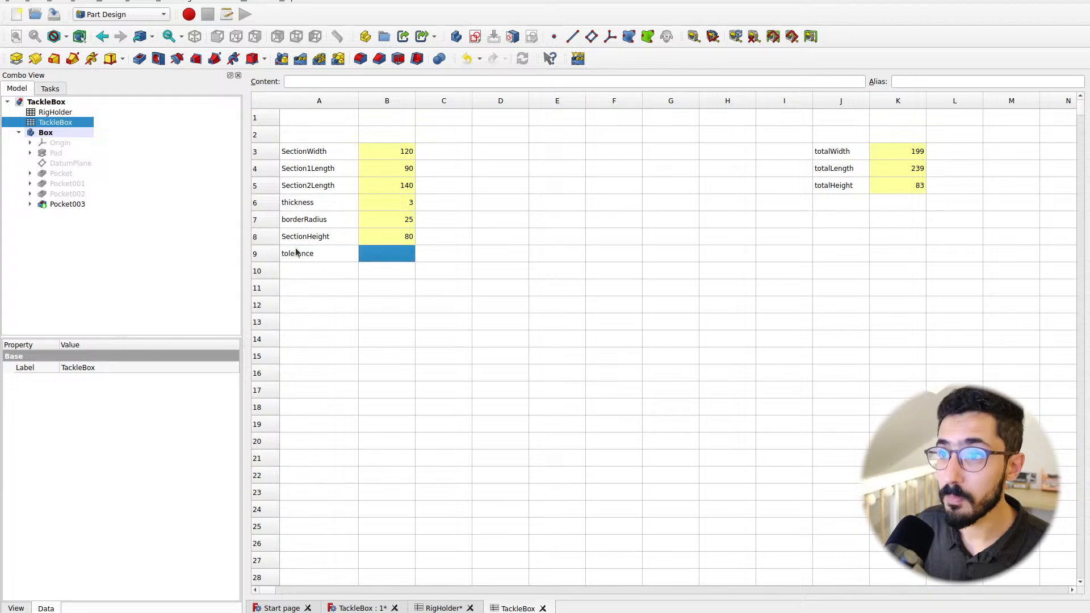
{"action": "type", "text": "0.2"}
{"action": "key", "text": "Return"}
Give cell B9 of the TackleBox spreadsheet the alias tolerance
{"action": "left_click", "coordinate": [297, 252]}
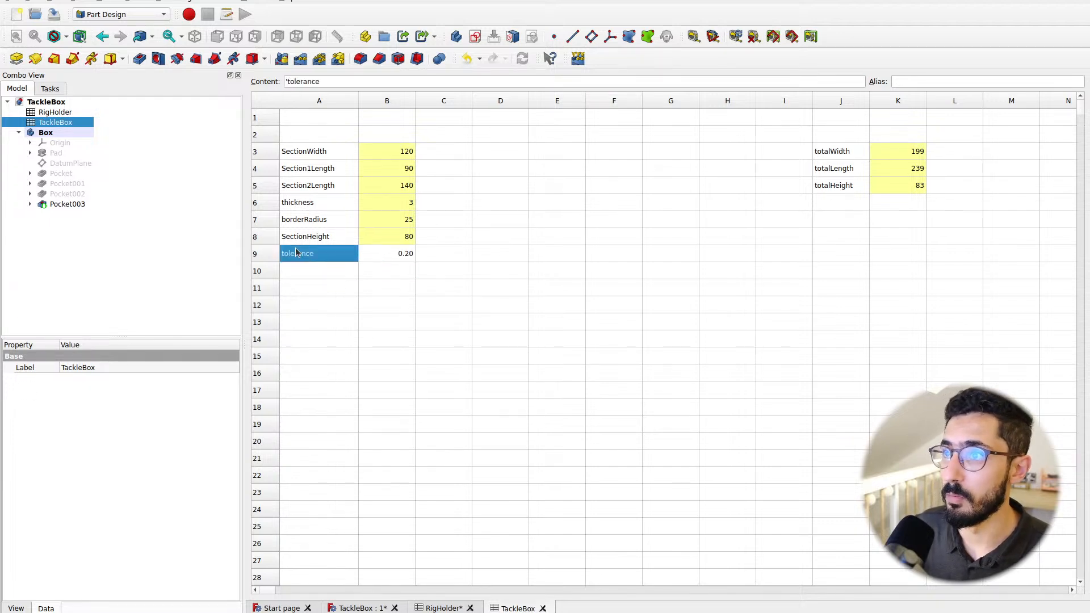
{"action": "left_click", "coordinate": [311, 81]}
{"action": "left_click", "coordinate": [391, 254]}
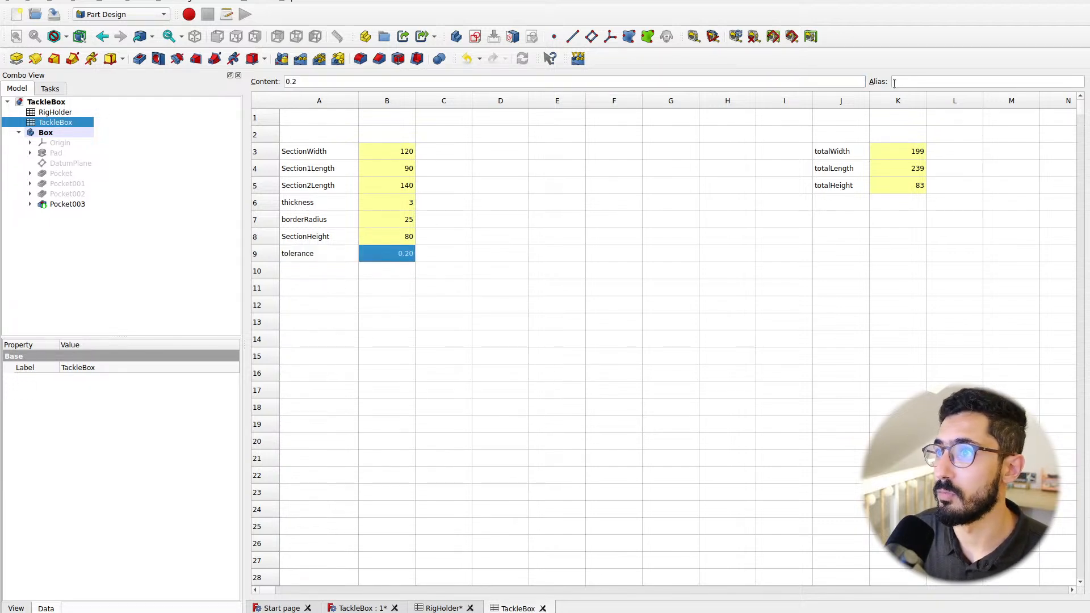
{"action": "left_click", "coordinate": [915, 82]}
{"action": "type", "text": "tolerance"}
{"action": "key", "text": "Return"}
{"action": "left_click", "coordinate": [345, 261]}
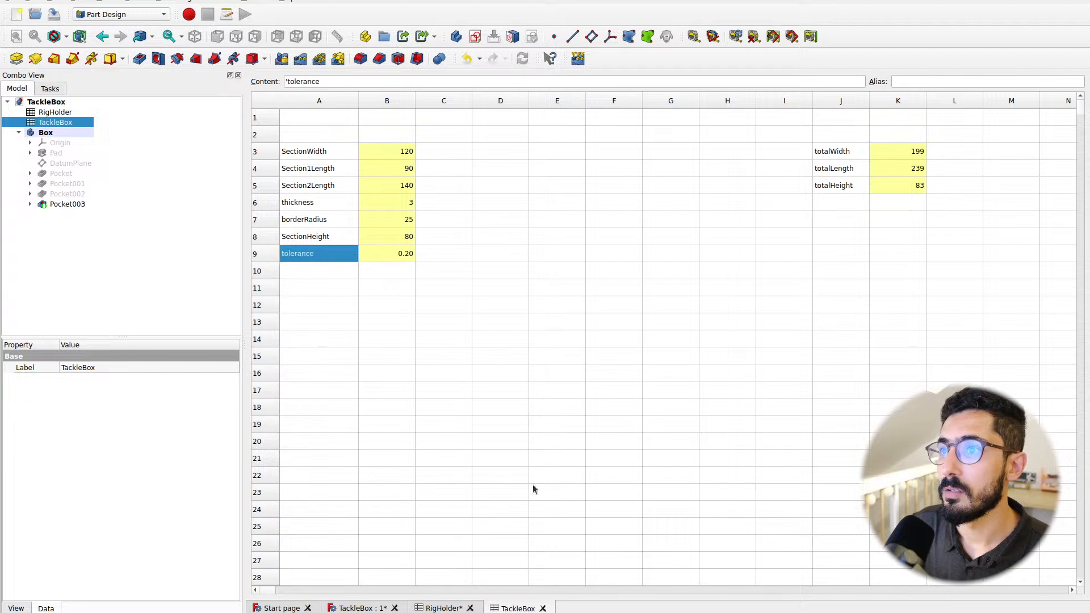
In the RigHolder spreadsheet, set hookHolderDiameter to 8 and hookHolderOffset to 10
{"action": "left_click", "coordinate": [444, 608]}
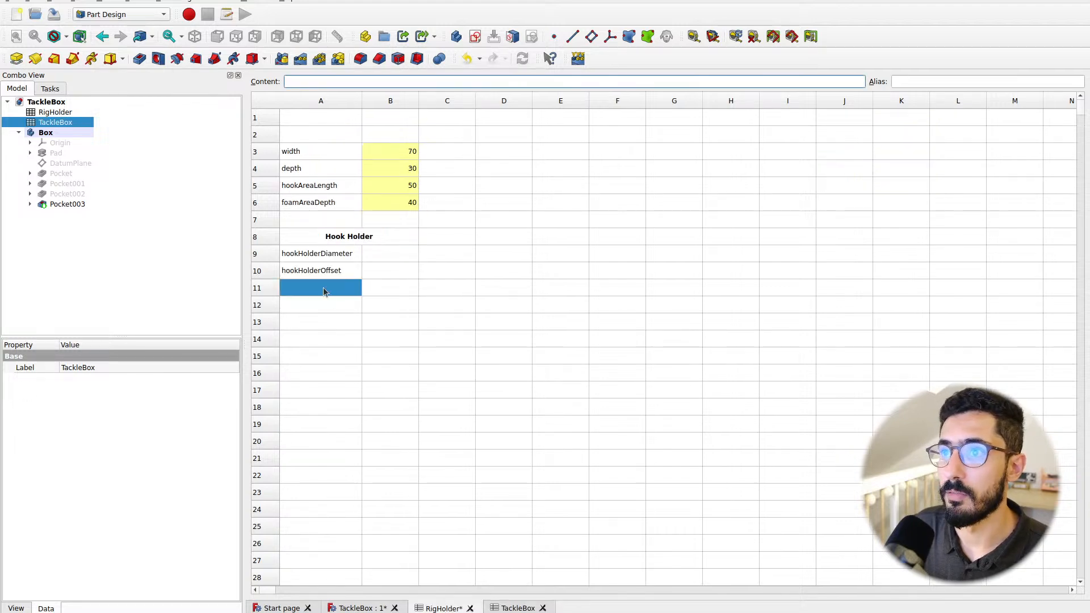
{"action": "left_click", "coordinate": [334, 254]}
{"action": "left_click", "coordinate": [391, 260]}
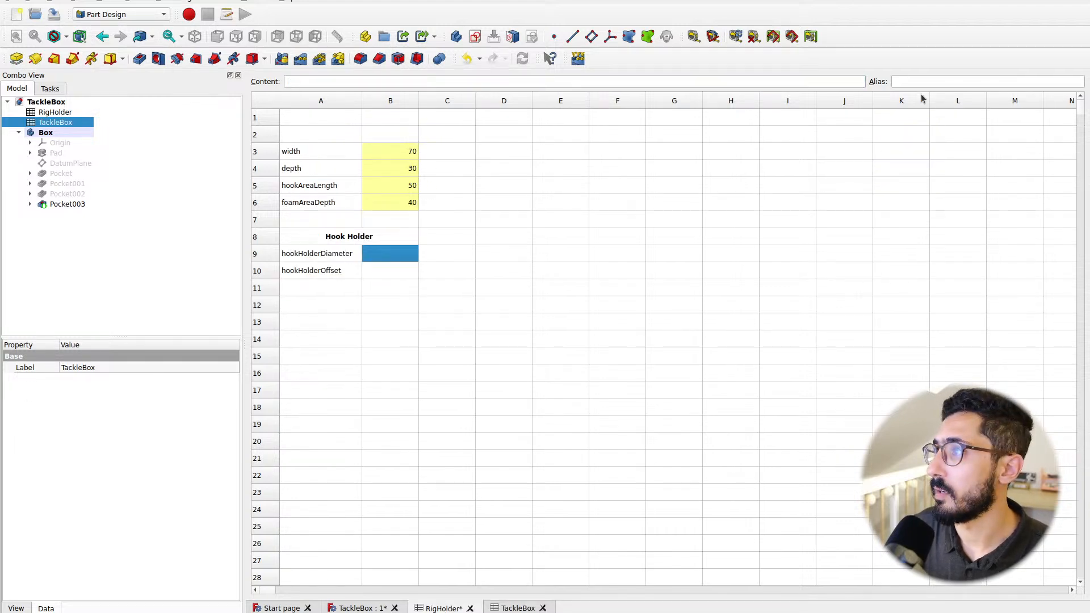
{"action": "left_click", "coordinate": [911, 80]}
{"action": "type", "text": "8"}
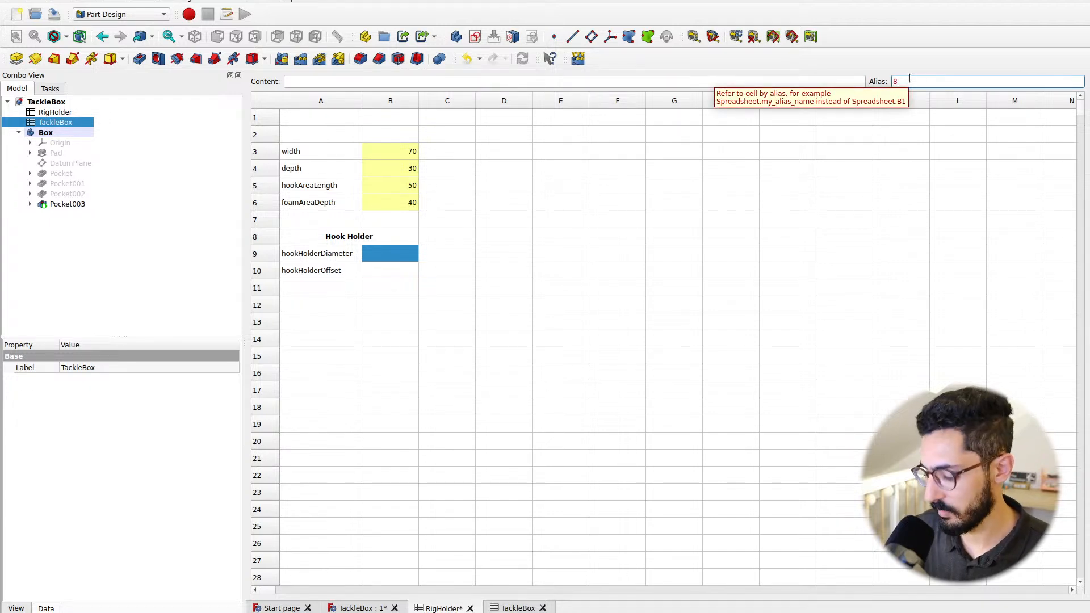
{"action": "key", "text": "BackSpace"}
{"action": "left_click", "coordinate": [387, 264]}
{"action": "left_click", "coordinate": [383, 252]}
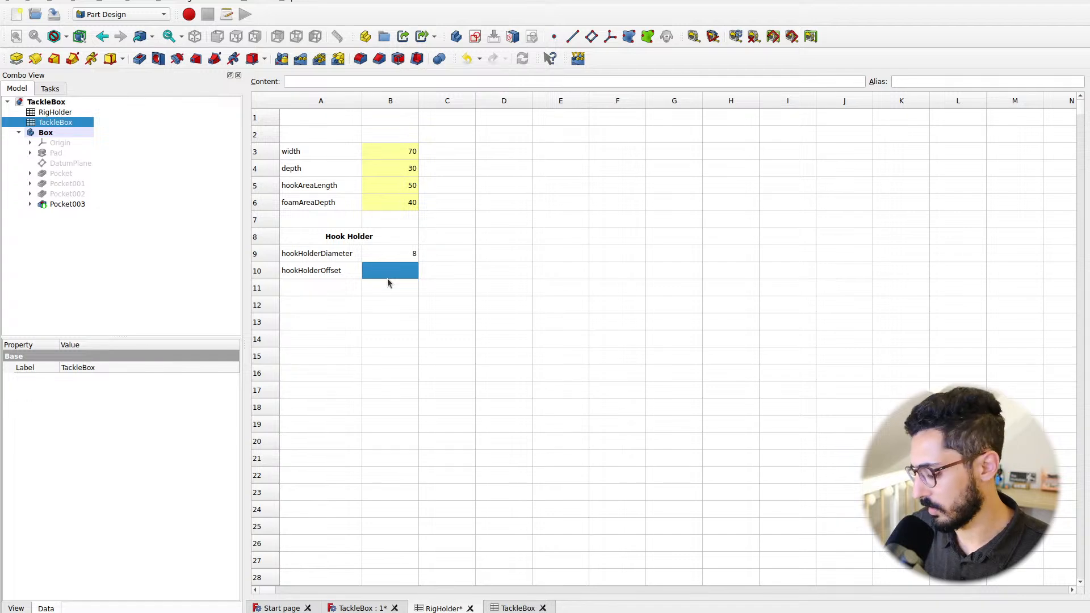
{"action": "left_click", "coordinate": [397, 259]}
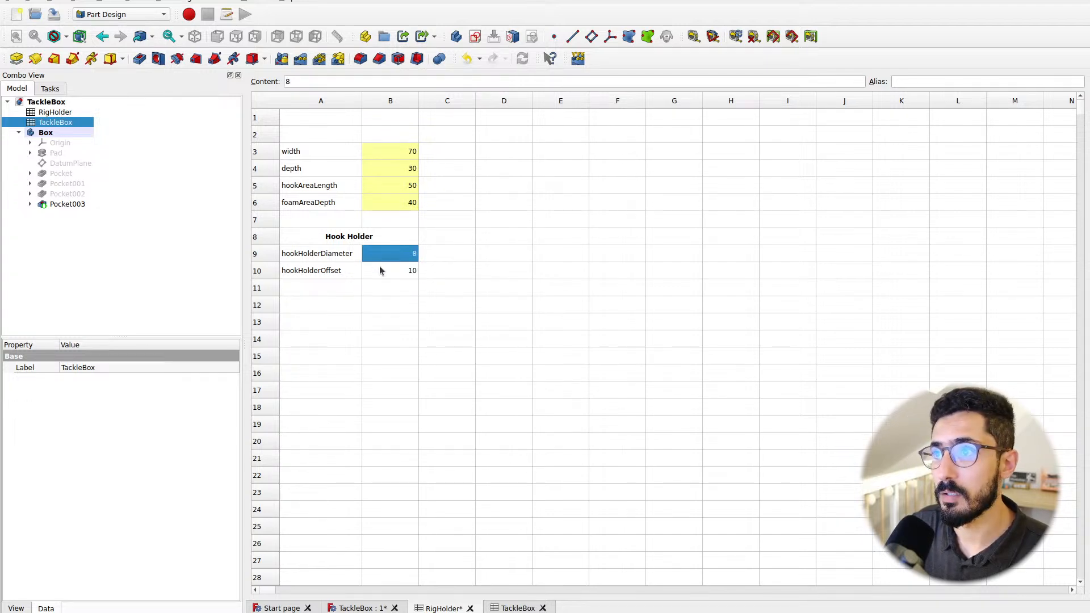
Give cell B9 of the RigHolder spreadsheet the alias hookHolderDiameter
{"action": "left_click", "coordinate": [313, 252]}
{"action": "double_click", "coordinate": [324, 82]}
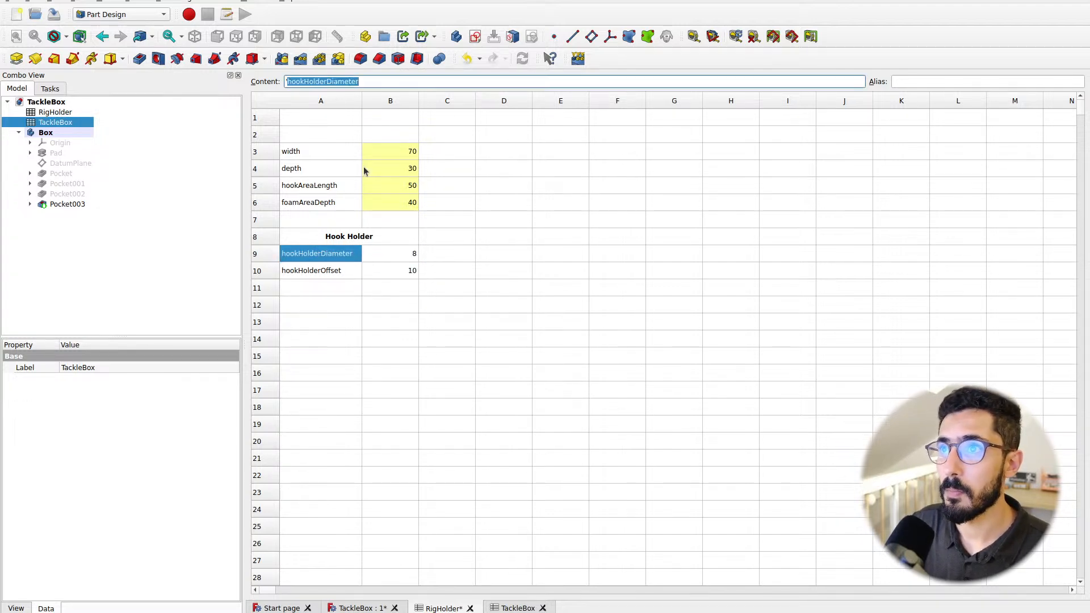
{"action": "left_click", "coordinate": [391, 265]}
{"action": "left_click", "coordinate": [398, 252]}
{"action": "left_click", "coordinate": [896, 81]}
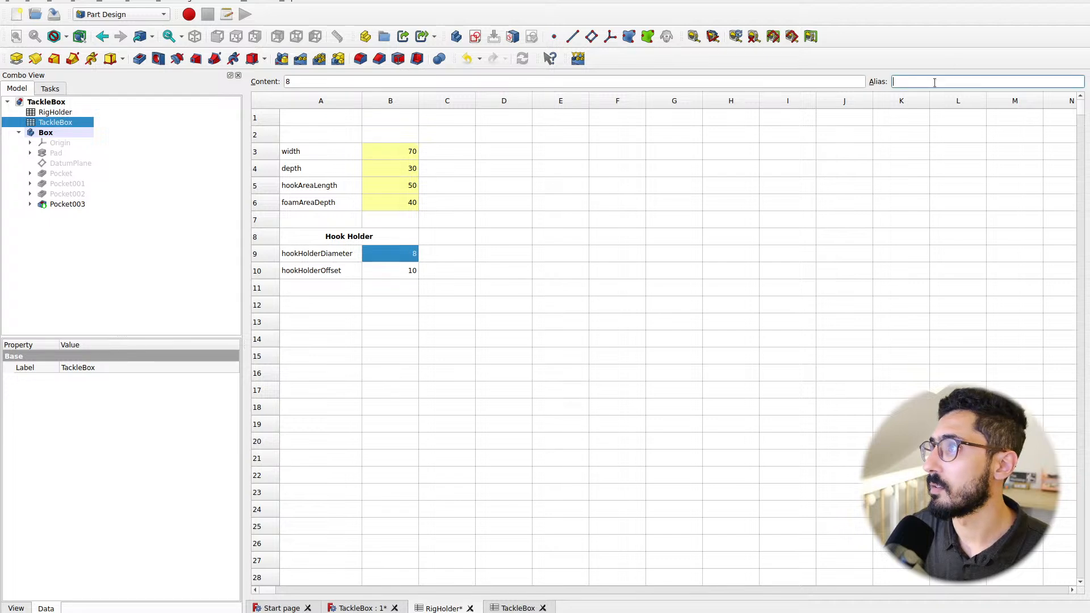
{"action": "type", "text": "hookHolderDiameter"}
{"action": "left_click", "coordinate": [450, 300]}
Give cell B10 of the RigHolder spreadsheet the alias hookHolderOffset
{"action": "left_click", "coordinate": [316, 271]}
{"action": "double_click", "coordinate": [326, 82]}
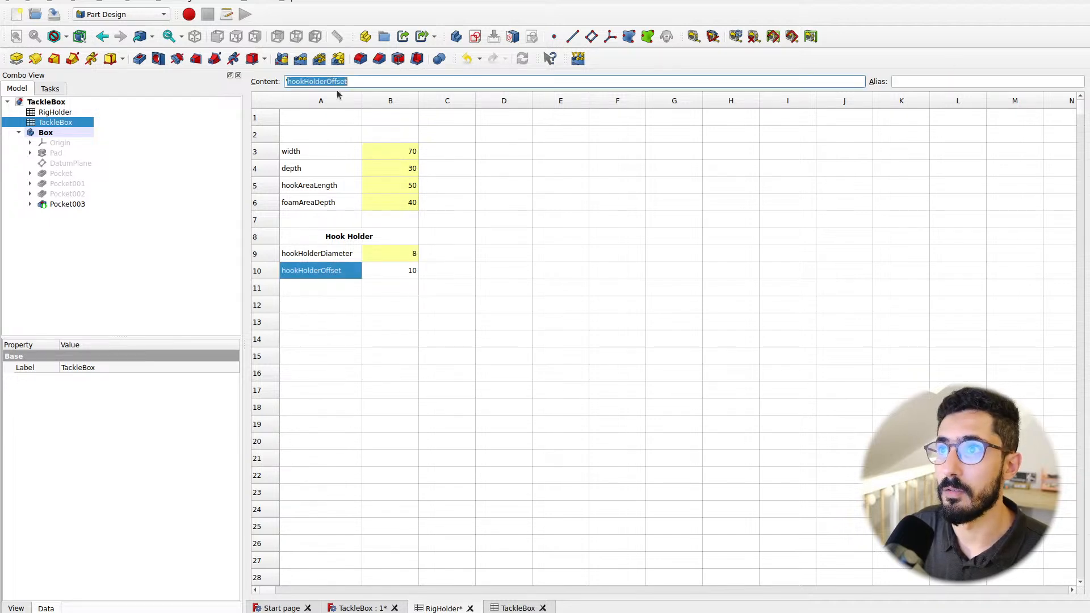
{"action": "left_click", "coordinate": [396, 268]}
{"action": "left_click", "coordinate": [912, 82]}
{"action": "type", "text": "hookHolderOffset"}
{"action": "left_click", "coordinate": [431, 288]}
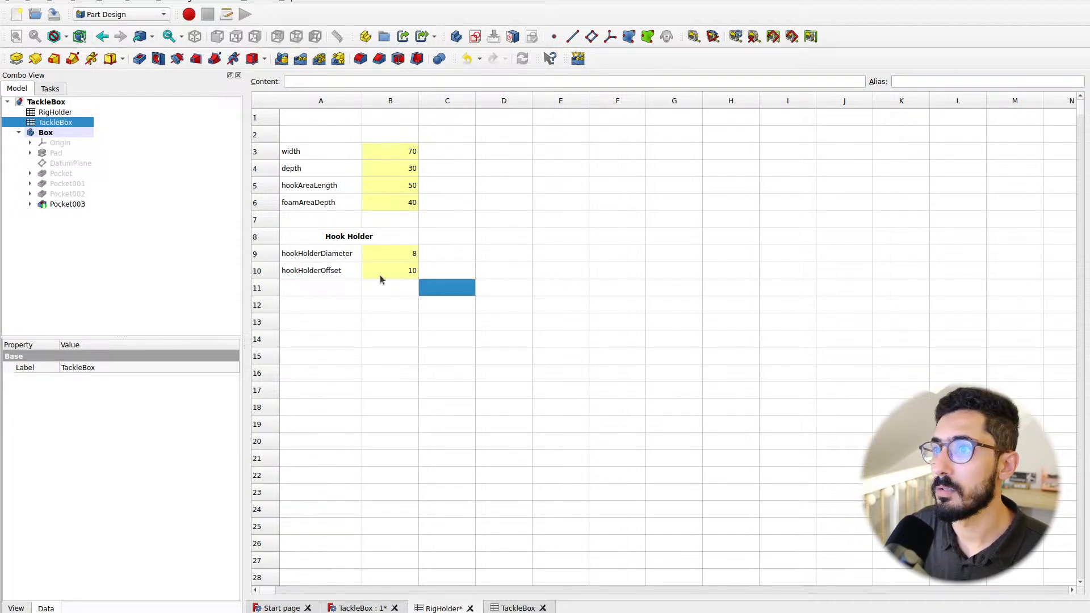
{"action": "left_click", "coordinate": [369, 255]}
{"action": "left_click", "coordinate": [328, 256]}
{"action": "left_click", "coordinate": [327, 277]}
{"action": "left_click", "coordinate": [368, 608]}
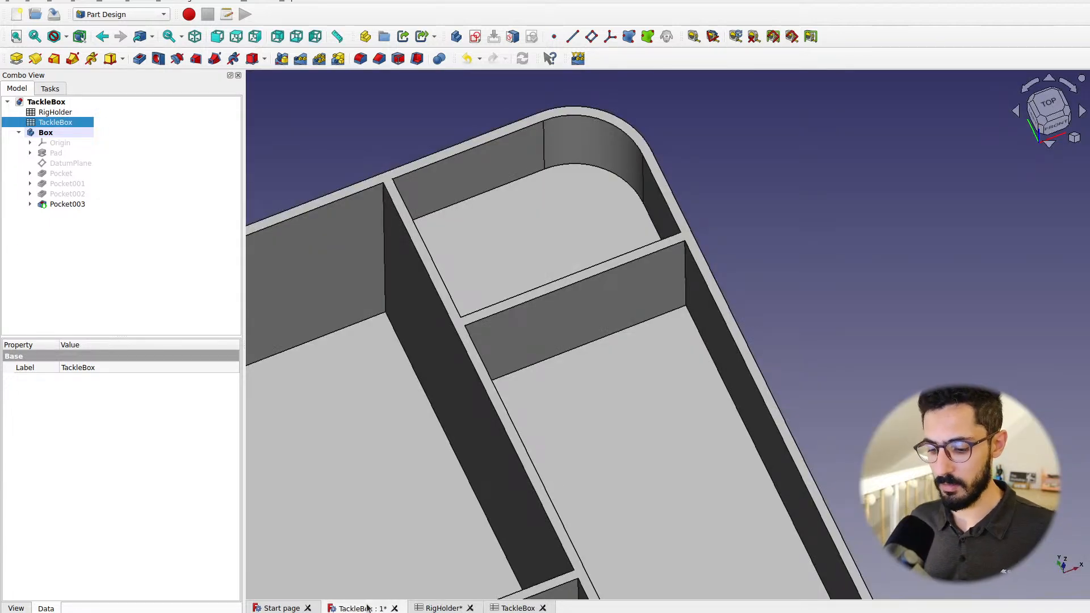
{"action": "key", "text": "ctrl+alt+Left"}
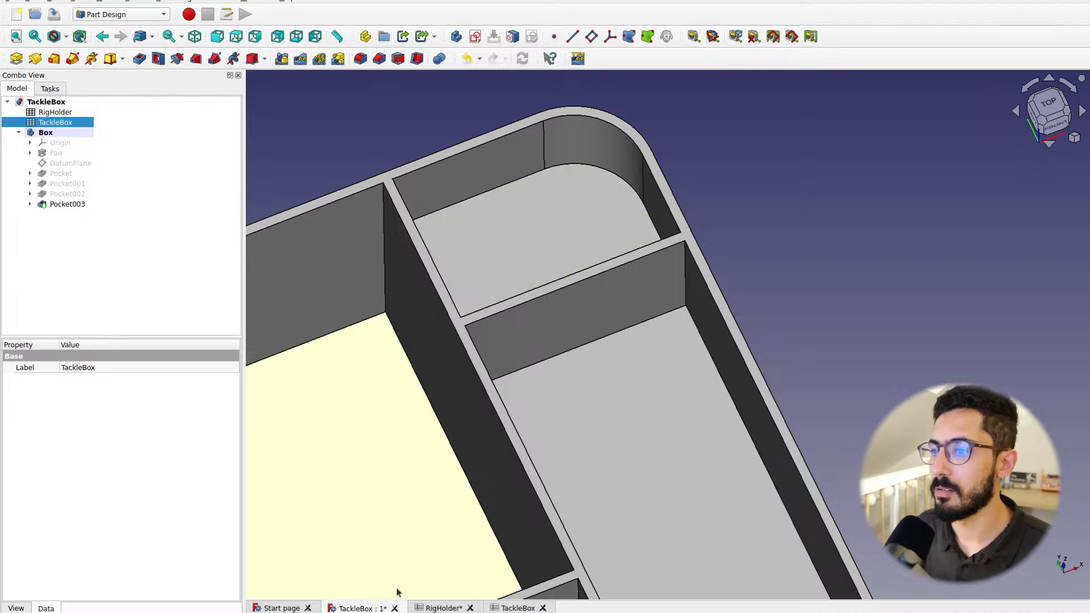
In the RigHolder spreadsheet, rename the offset label in A10 and the alias of B10 to hookHolderZOffset
{"action": "left_click", "coordinate": [430, 602]}
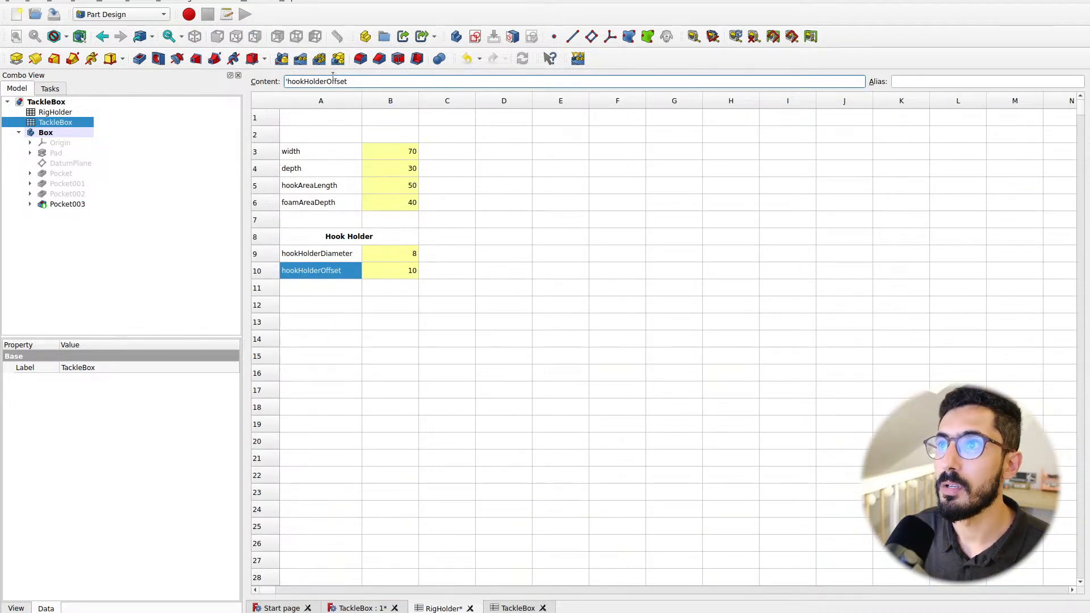
{"action": "type", "text": "Z"}
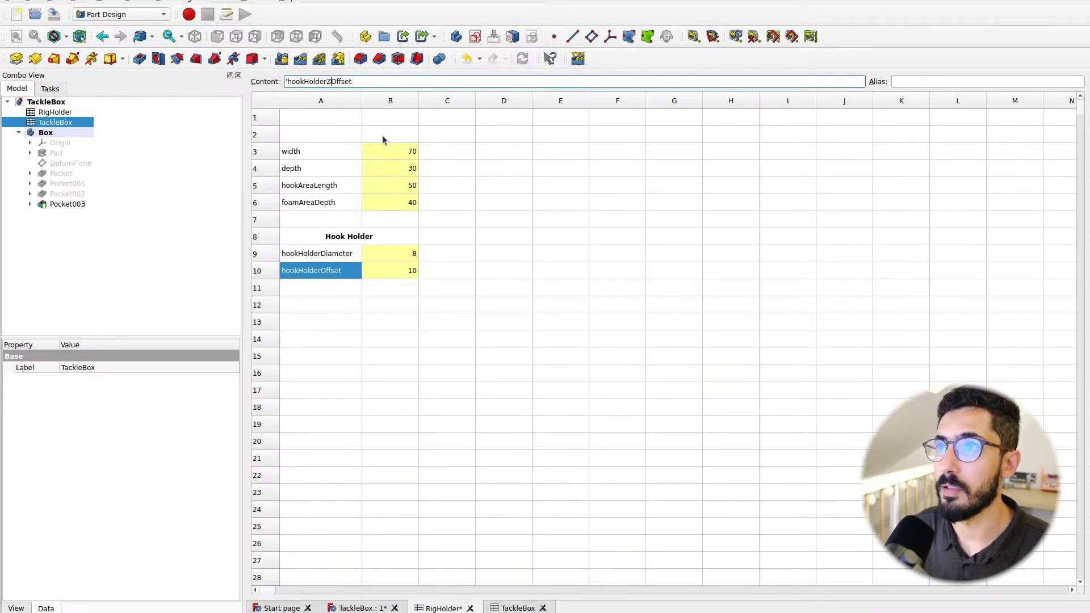
{"action": "key", "text": "Return"}
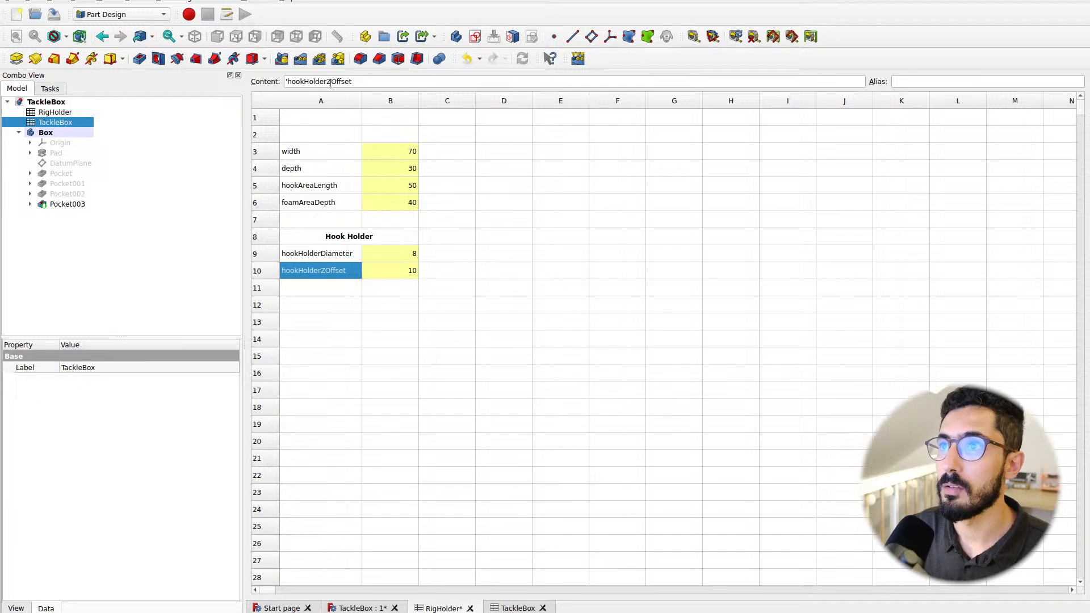
{"action": "left_click", "coordinate": [410, 275]}
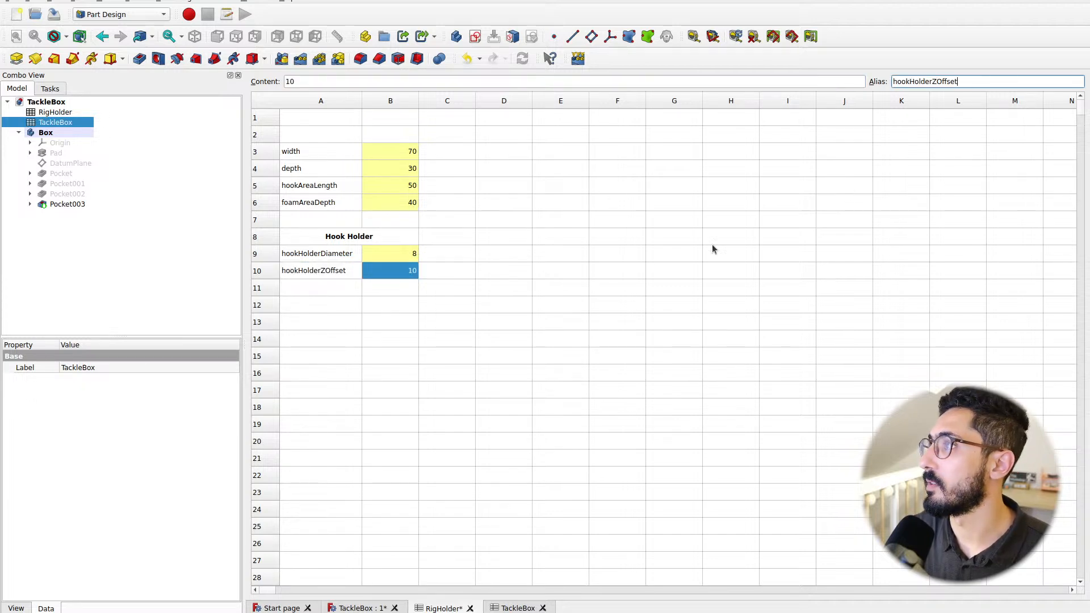
Add the parameter label hookHolderYOffset in cell A11 of the RigHolder spreadsheet
{"action": "left_click", "coordinate": [325, 291]}
{"action": "type", "text": "hookHolderZOffset"}
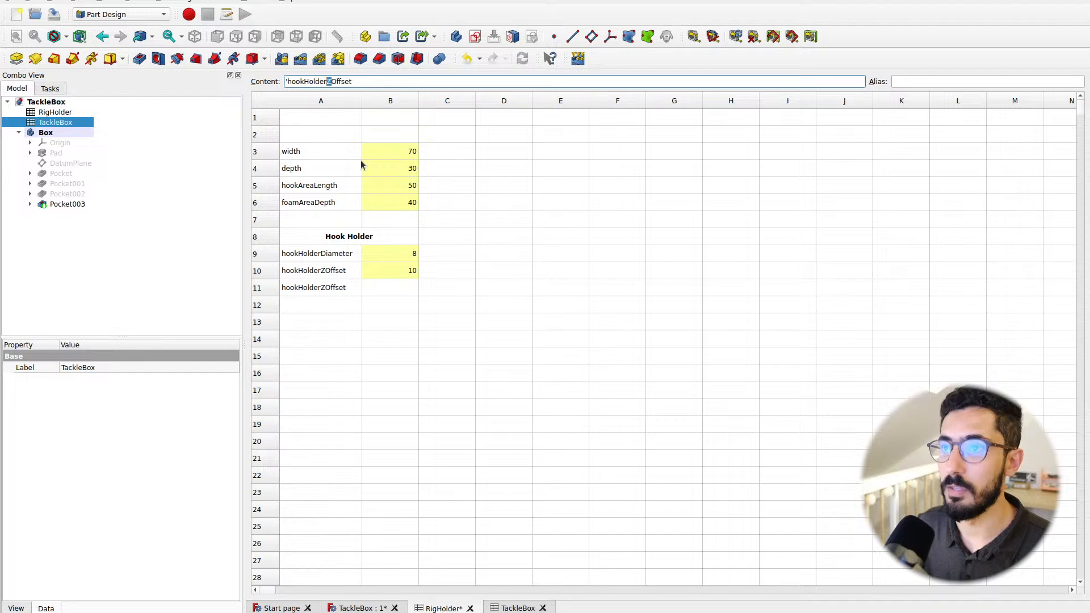
{"action": "key", "text": "BackSpace"}
{"action": "type", "text": "Y"}
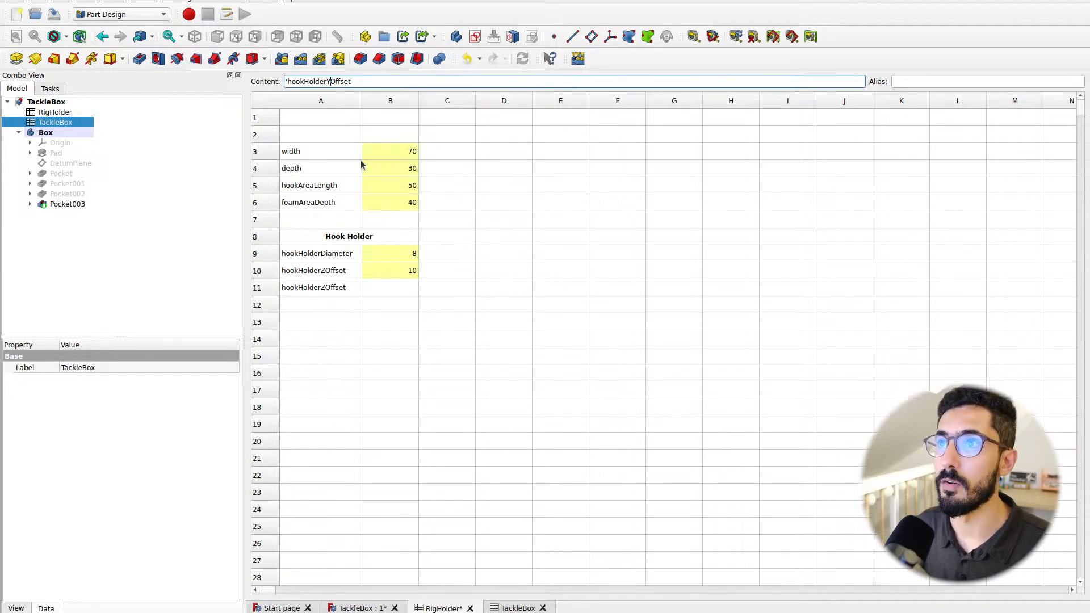
{"action": "key", "text": "Return"}
{"action": "key", "text": "Up"}
Set the hookHolderYOffset value in cell B11 to 20
{"action": "left_click", "coordinate": [379, 288]}
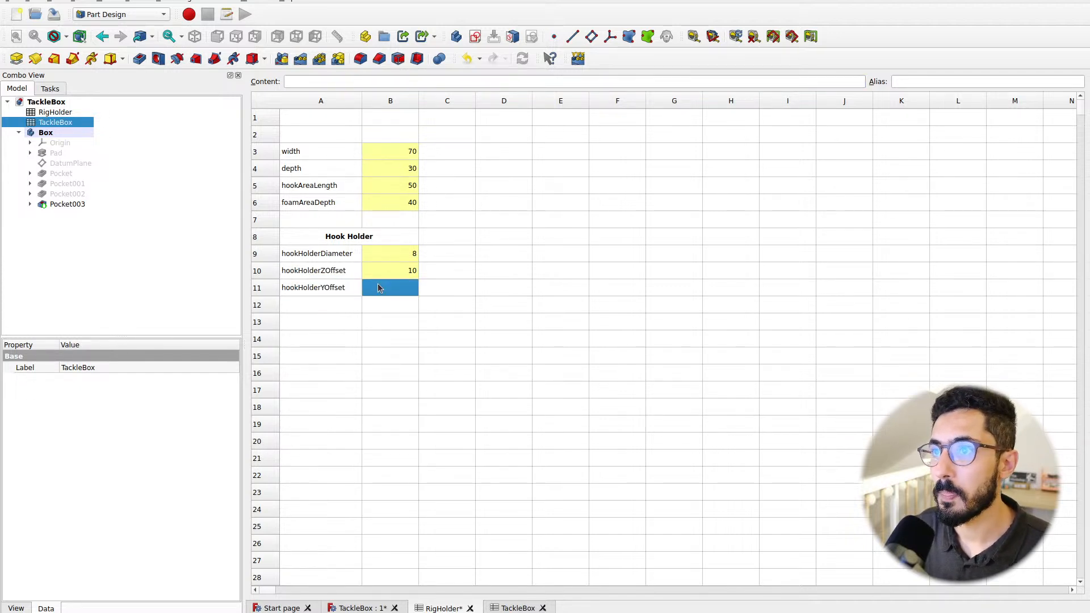
{"action": "left_click", "coordinate": [328, 290]}
{"action": "left_click", "coordinate": [394, 289]}
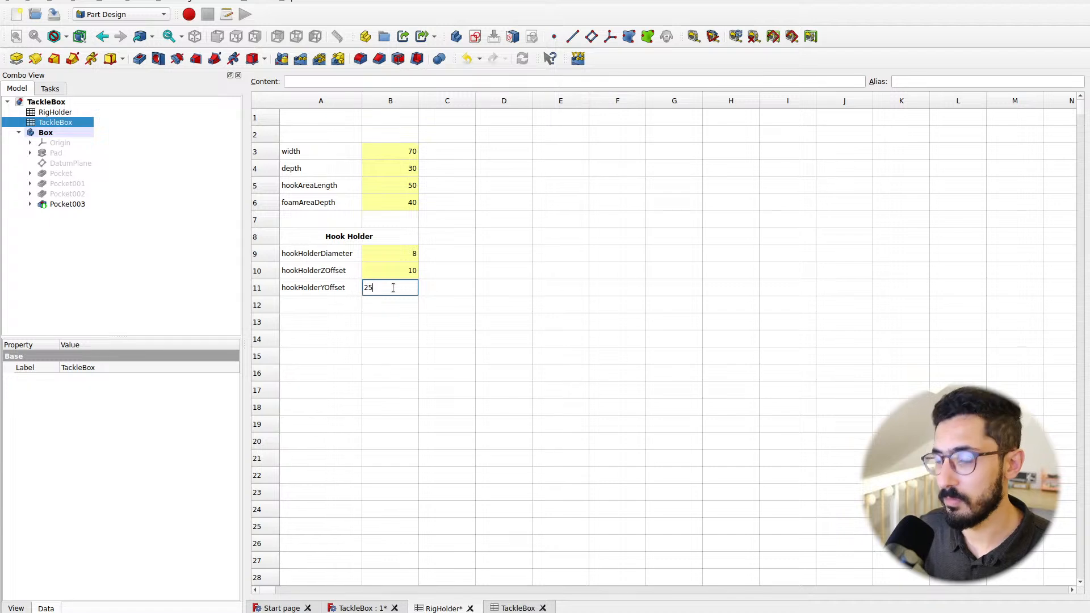
{"action": "key", "text": "Return"}
{"action": "left_click", "coordinate": [401, 289]}
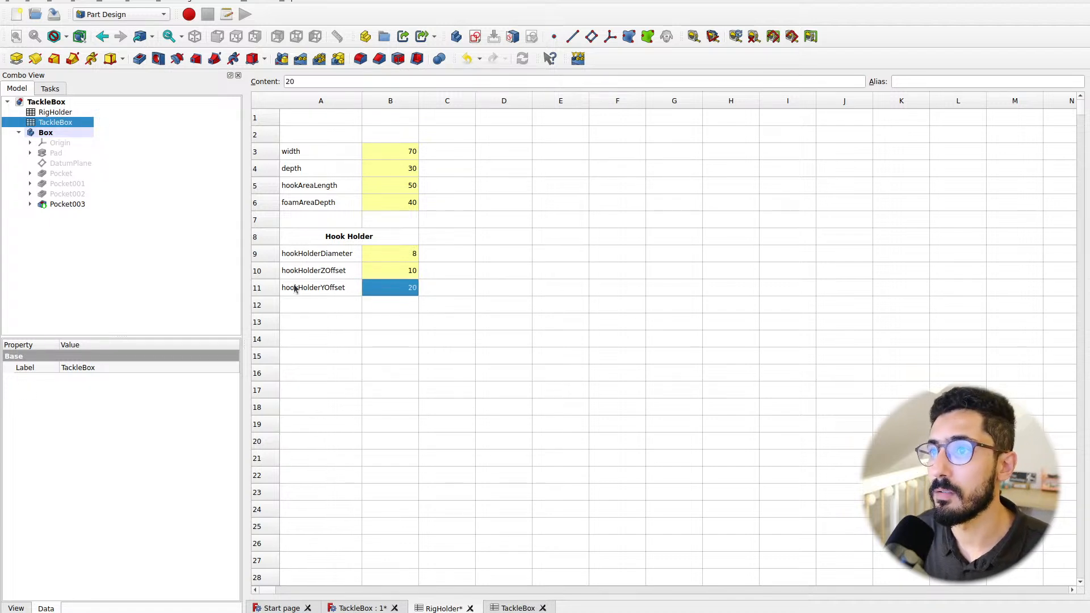
Give cell B11 of the RigHolder spreadsheet the alias hookHolderYOffset
{"action": "left_click", "coordinate": [297, 290]}
{"action": "double_click", "coordinate": [345, 81]}
{"action": "key", "text": "ctrl+c"}
{"action": "left_click", "coordinate": [409, 295]}
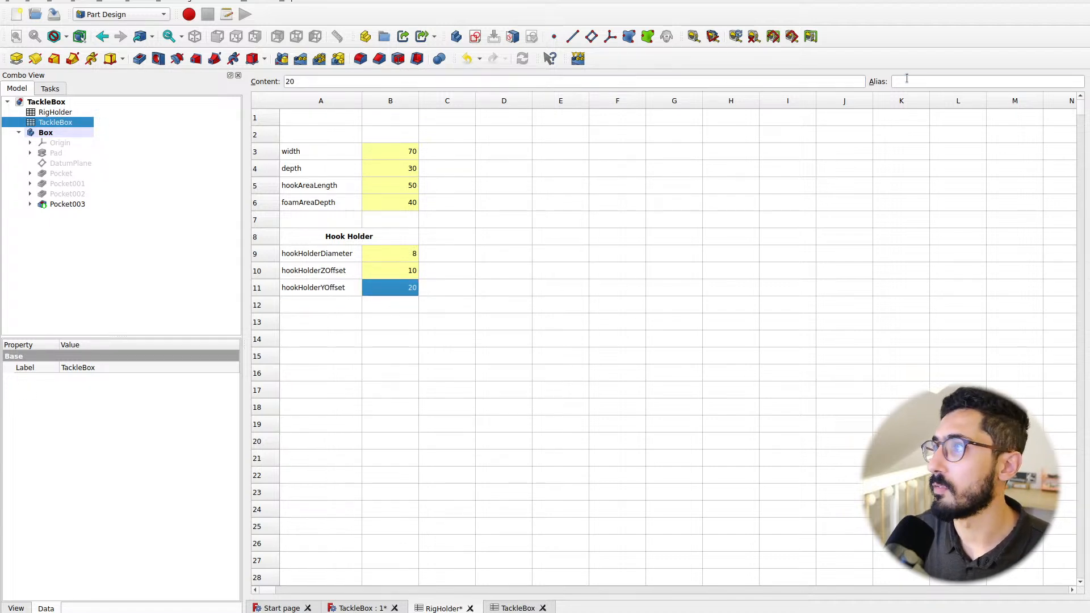
{"action": "left_click", "coordinate": [907, 81]}
{"action": "key", "text": "ctrl+v"}
{"action": "left_click", "coordinate": [710, 276]}
Review the labels, values and aliases of the hook holder diameter, Z offset and Y offset parameters
{"action": "left_click", "coordinate": [414, 275]}
{"action": "left_click", "coordinate": [392, 290]}
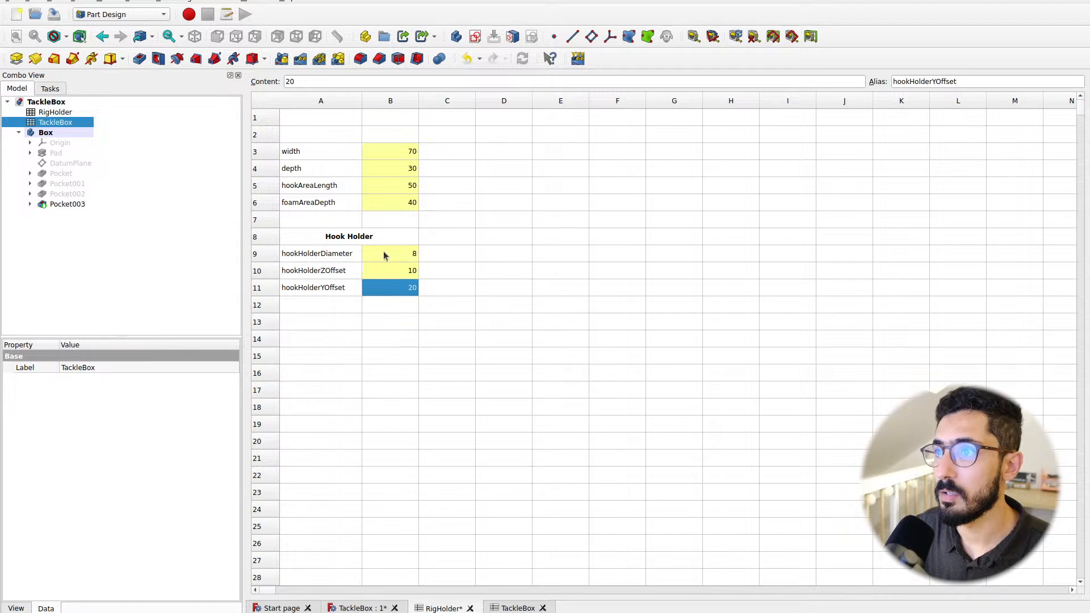
{"action": "left_click_drag", "start_coordinate": [383, 255], "coordinate": [391, 284]}
{"action": "left_click", "coordinate": [387, 293]}
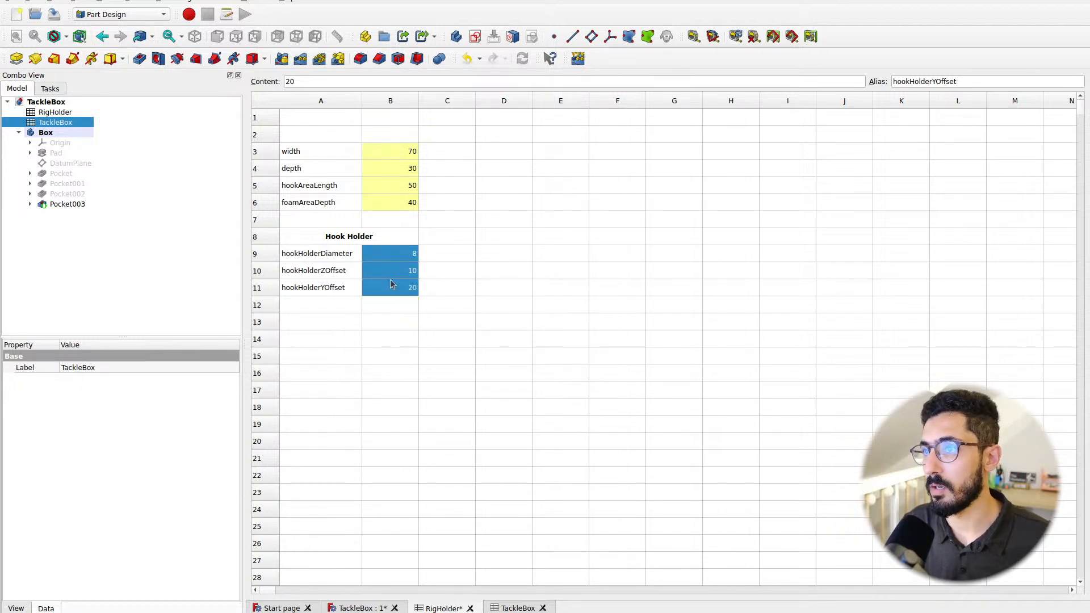
{"action": "left_click", "coordinate": [326, 256]}
{"action": "left_click", "coordinate": [333, 274]}
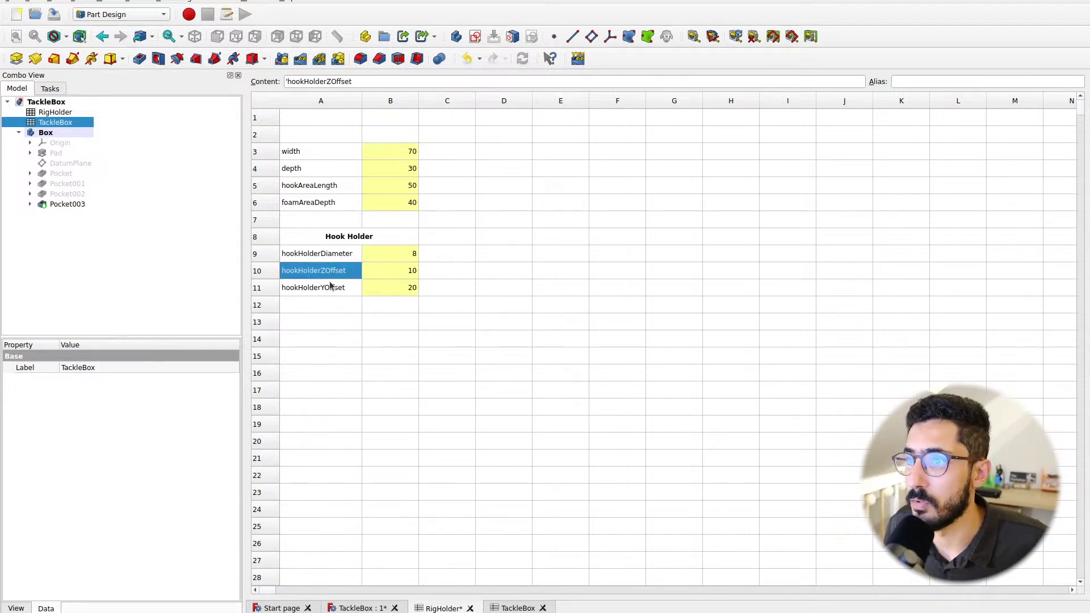
{"action": "left_click_drag", "start_coordinate": [311, 278], "coordinate": [401, 274]}
{"action": "left_click_drag", "start_coordinate": [333, 290], "coordinate": [400, 291]}
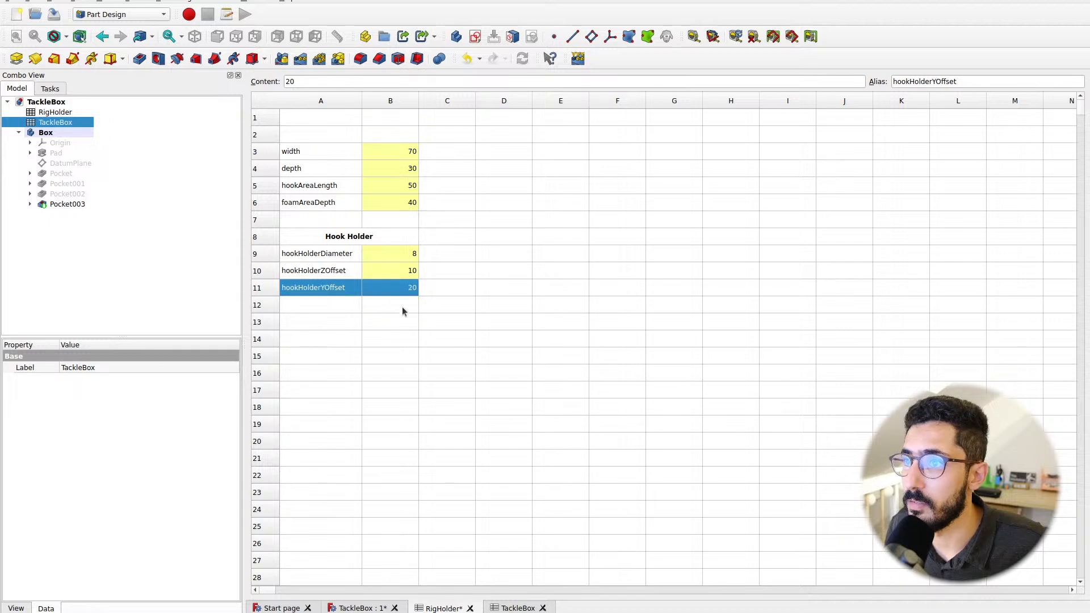
{"action": "left_click", "coordinate": [398, 306]}
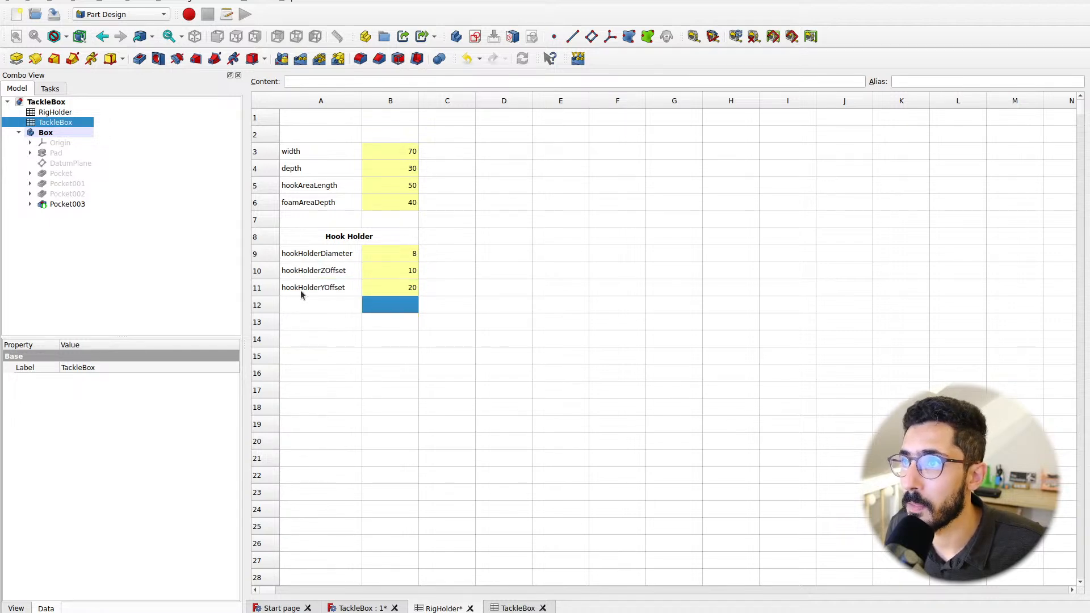
Examine the box model's compartments and corner walls from the top and from an angle
{"action": "left_click", "coordinate": [364, 609]}
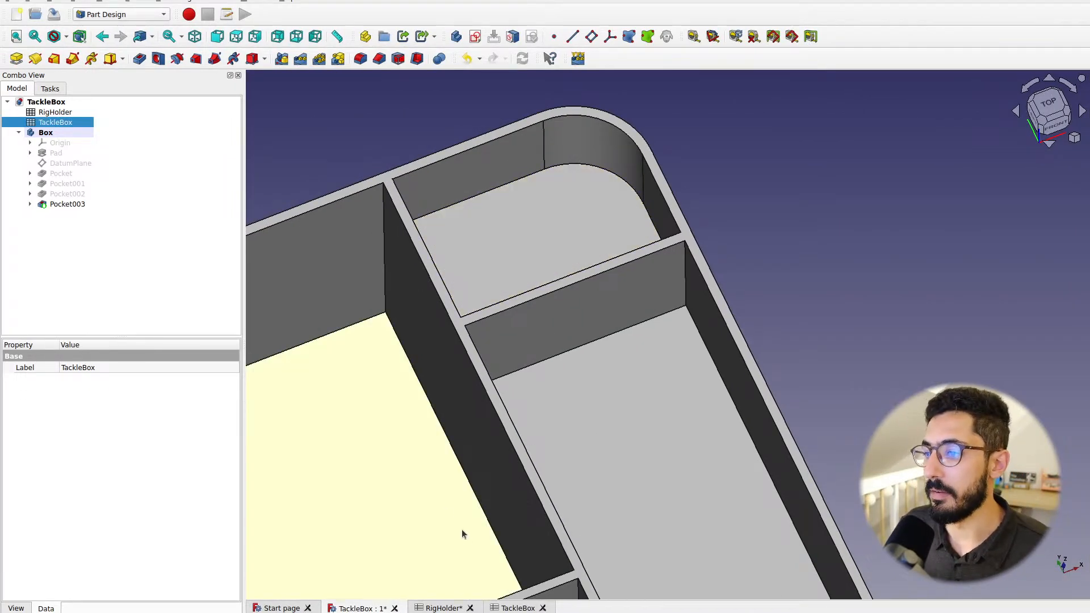
{"action": "left_click", "coordinate": [1046, 105]}
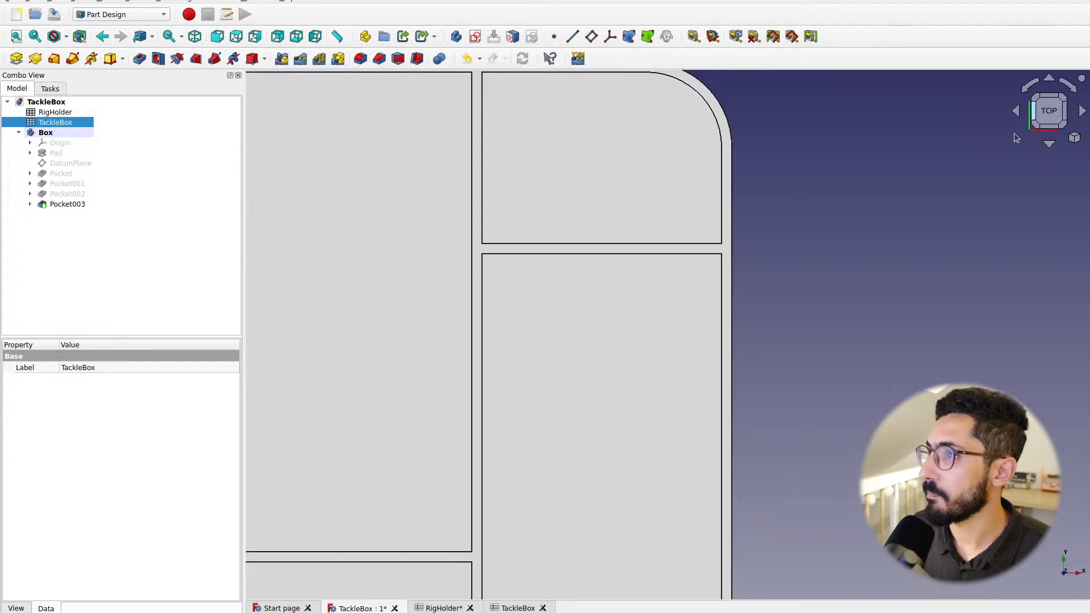
{"action": "middle_click_drag", "start_coordinate": [568, 218], "coordinate": [384, 248]}
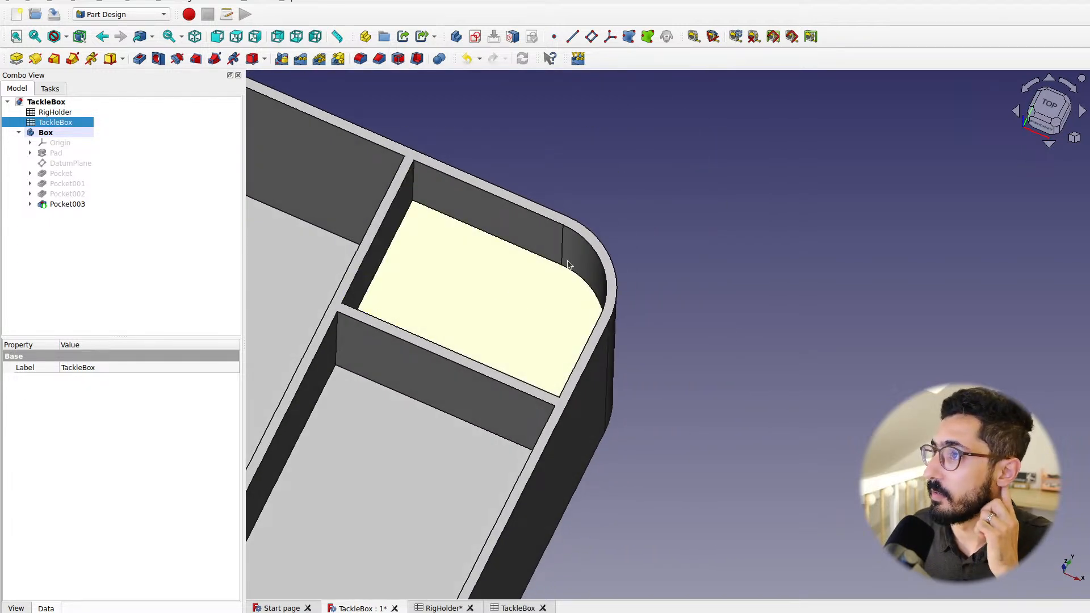
{"action": "left_click", "coordinate": [1043, 111]}
{"action": "scroll", "coordinate": [461, 401], "scroll_direction": "down", "scroll_amount": 4}
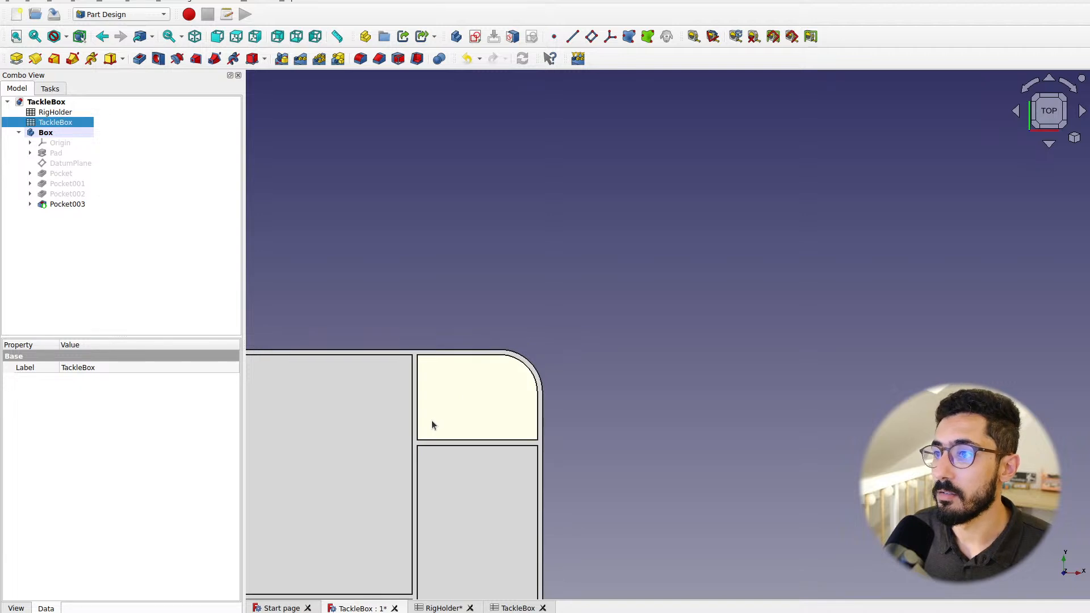
{"action": "middle_click_drag", "start_coordinate": [438, 416], "coordinate": [551, 255]}
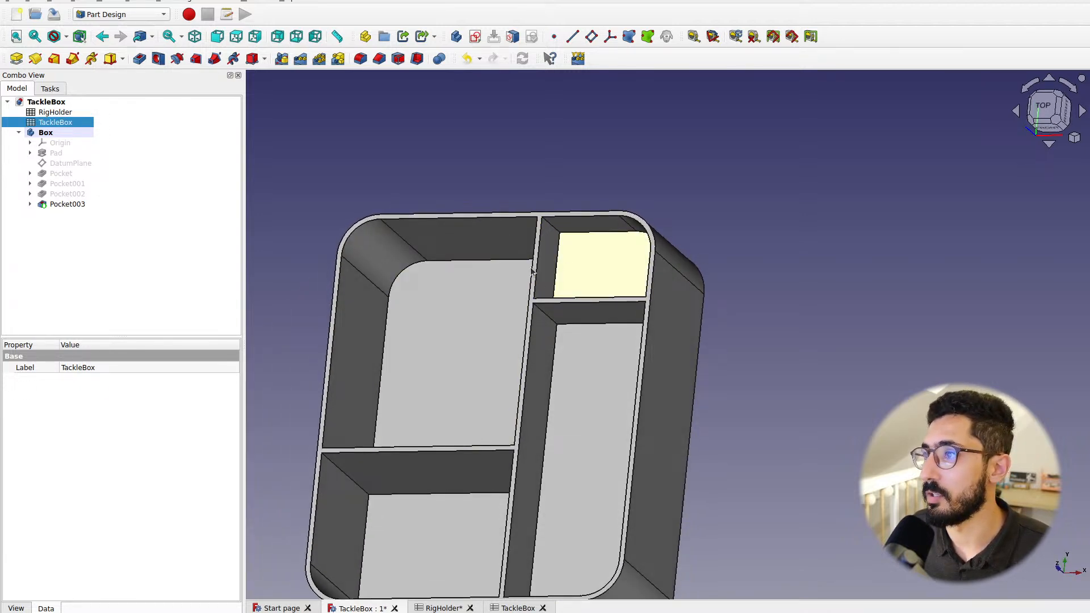
{"action": "left_click", "coordinate": [1044, 108]}
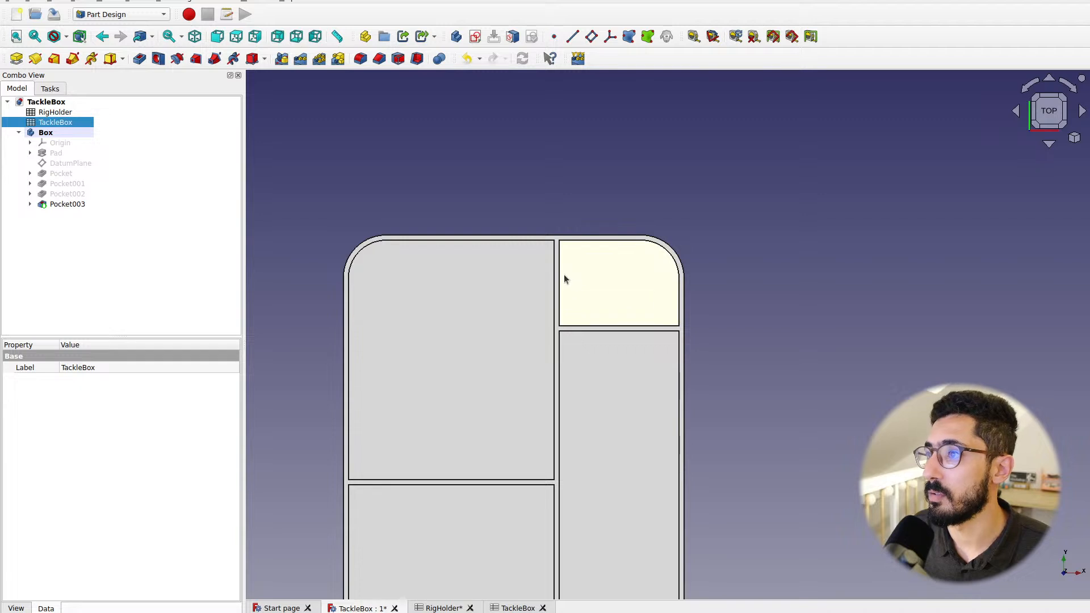
{"action": "scroll", "coordinate": [564, 274], "scroll_direction": "up", "scroll_amount": 6}
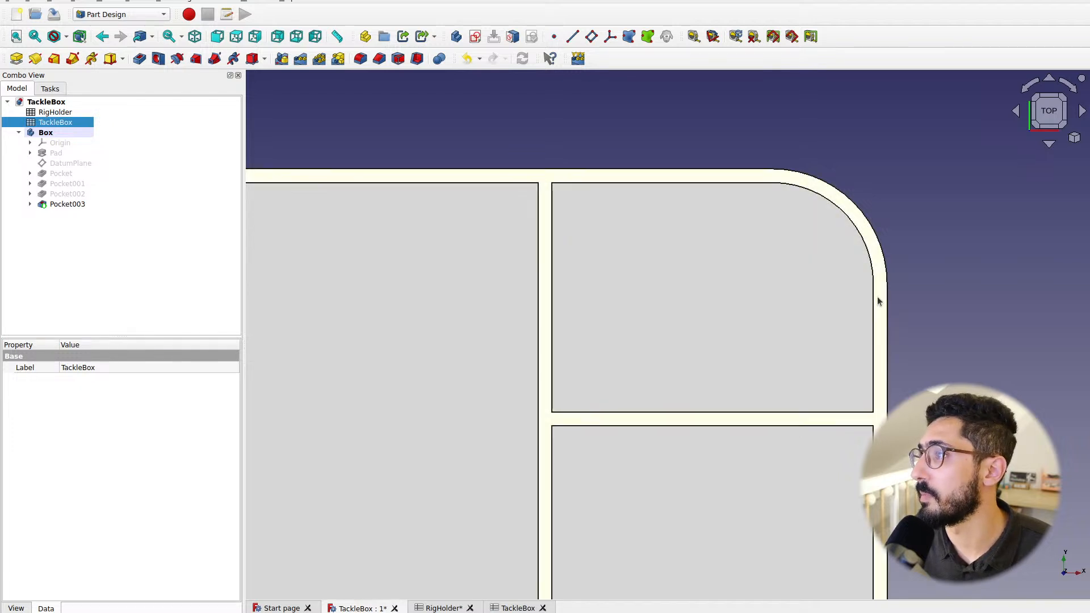
{"action": "scroll", "coordinate": [653, 355], "scroll_direction": "down", "scroll_amount": 3}
{"action": "middle_click_drag", "start_coordinate": [628, 367], "coordinate": [640, 295]}
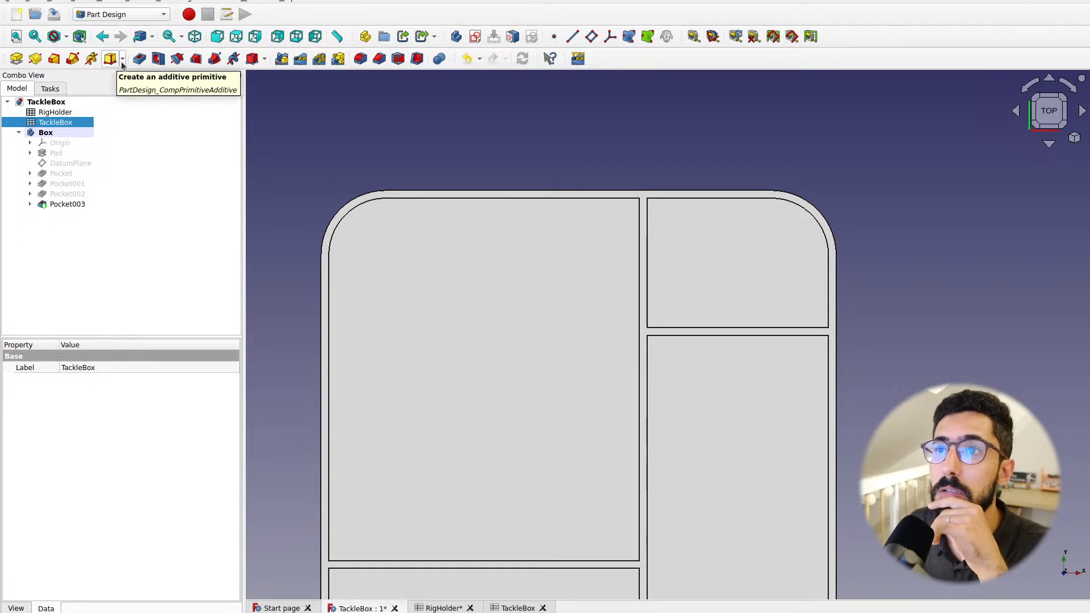
Start an additive cylinder in the Box body and attach it to the YZ plane in XY on plane mode
{"action": "left_click", "coordinate": [80, 246]}
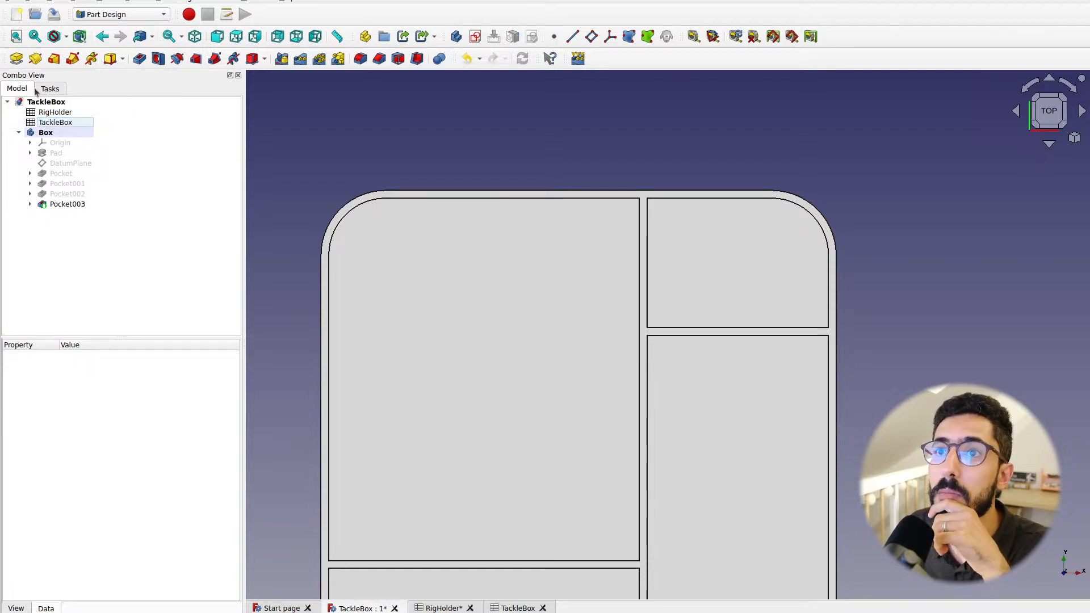
{"action": "left_click", "coordinate": [49, 89]}
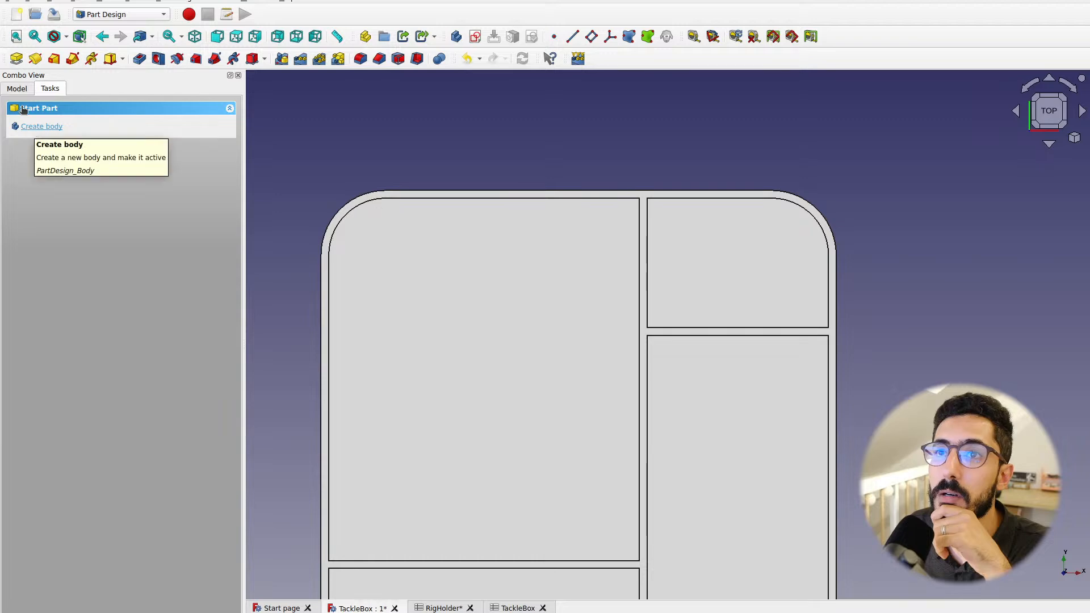
{"action": "left_click", "coordinate": [15, 90]}
{"action": "left_click", "coordinate": [122, 59]}
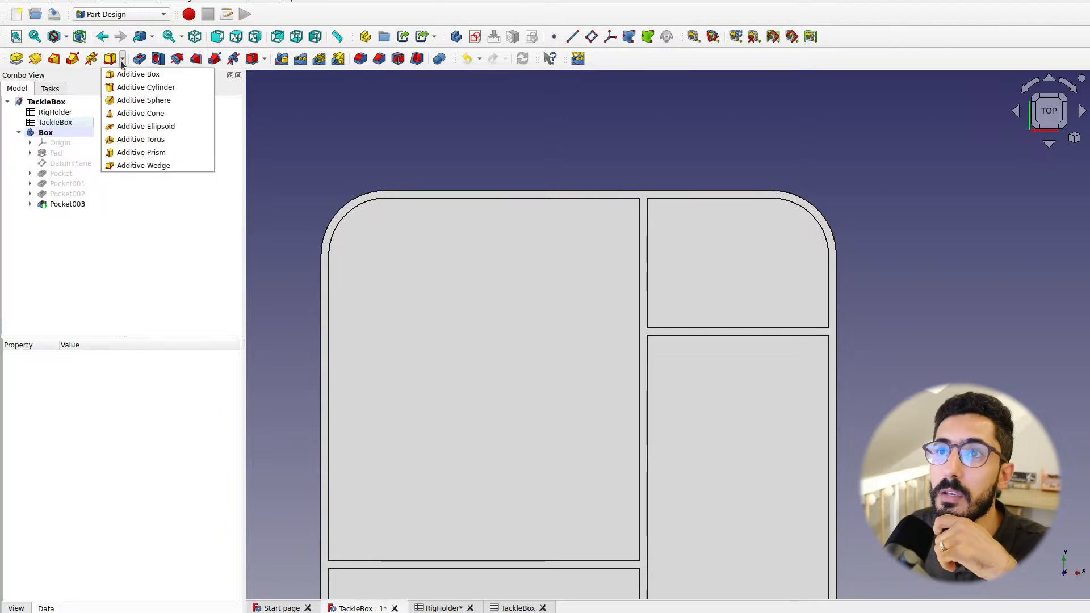
{"action": "left_click", "coordinate": [146, 88]}
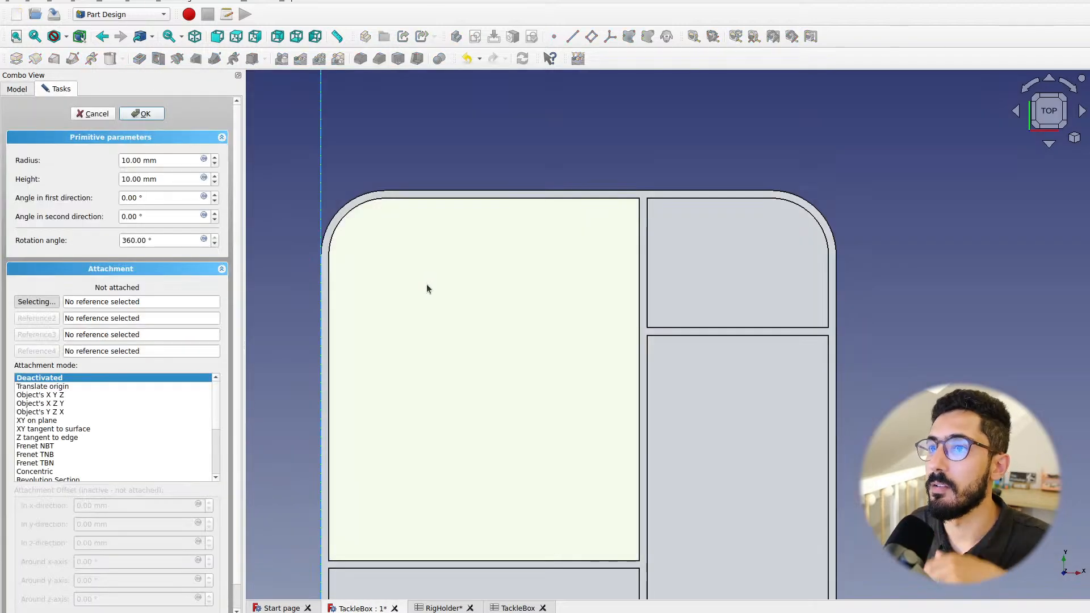
{"action": "scroll", "coordinate": [427, 284], "scroll_direction": "down", "scroll_amount": 5}
{"action": "middle_click_drag", "start_coordinate": [449, 345], "coordinate": [318, 255]}
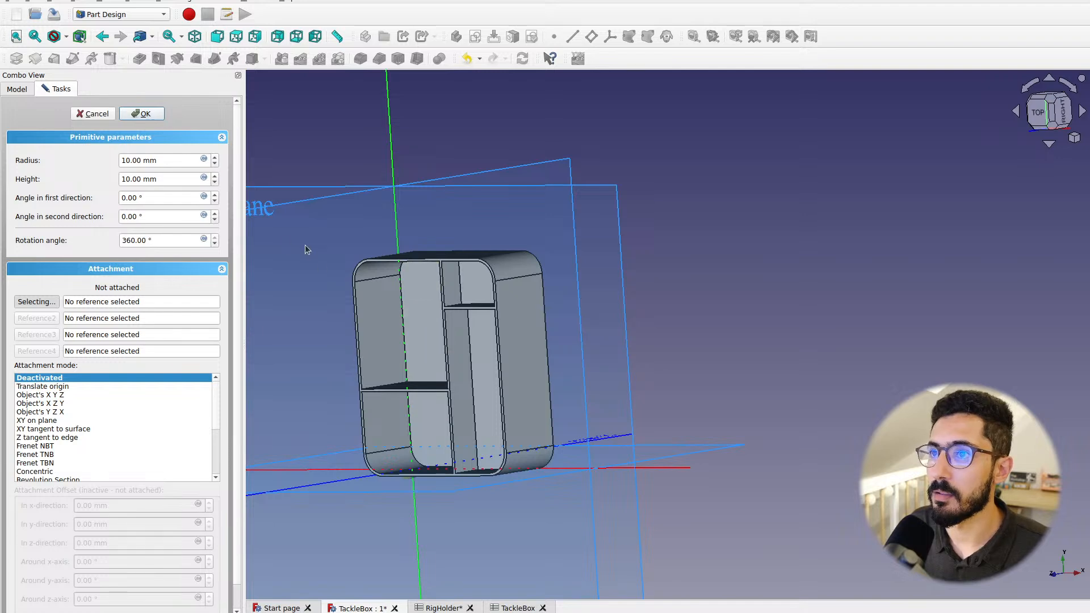
{"action": "left_click", "coordinate": [568, 166]}
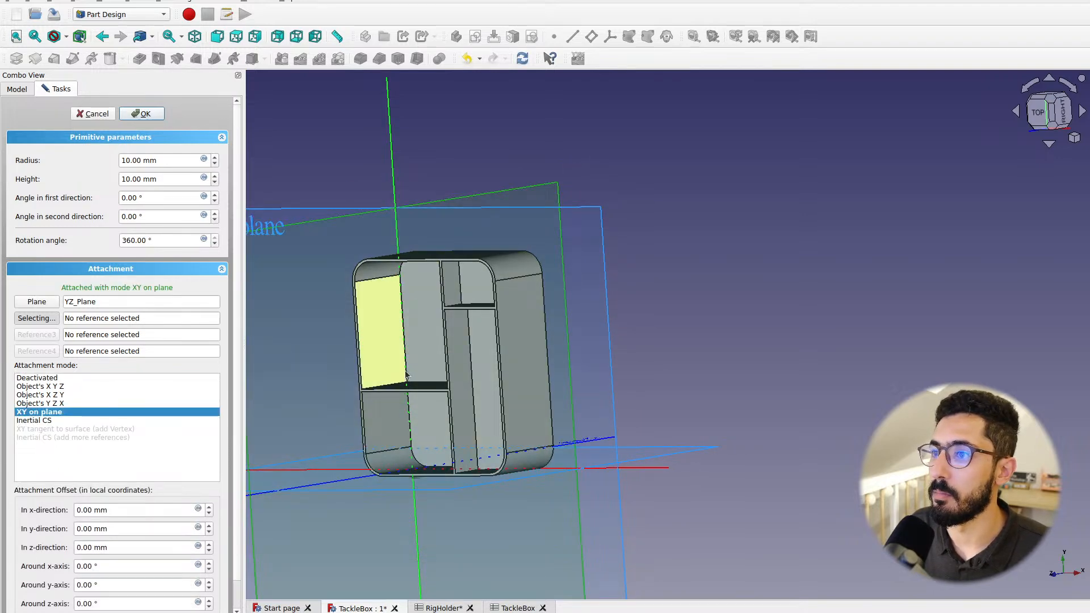
{"action": "middle_click_drag", "start_coordinate": [387, 373], "coordinate": [499, 335]}
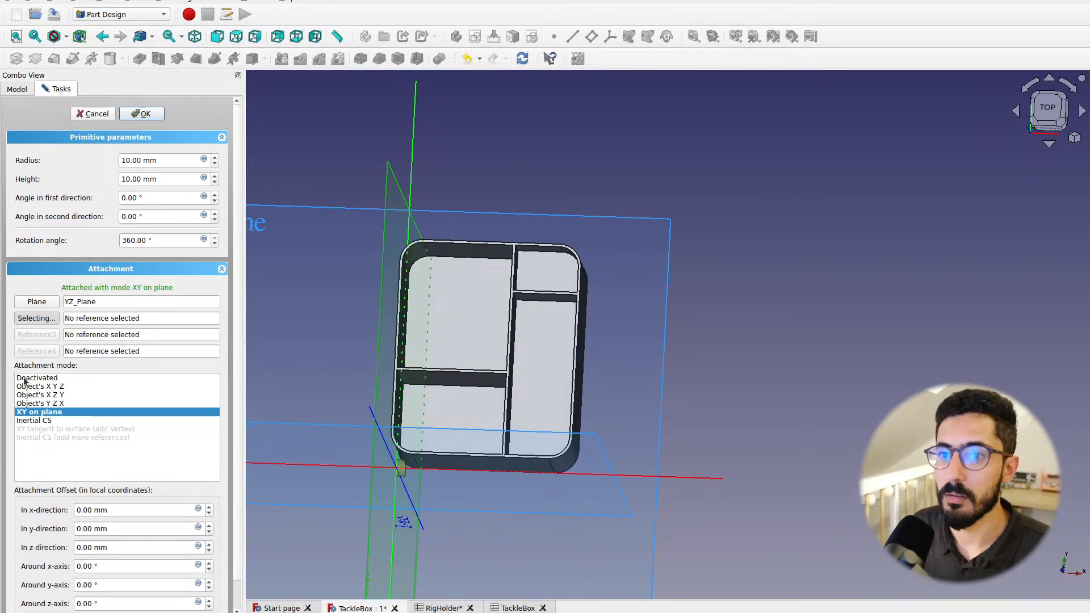
Set the additive cylinder's height to 30 mm and its radius to 5 mm
{"action": "left_click", "coordinate": [172, 179]}
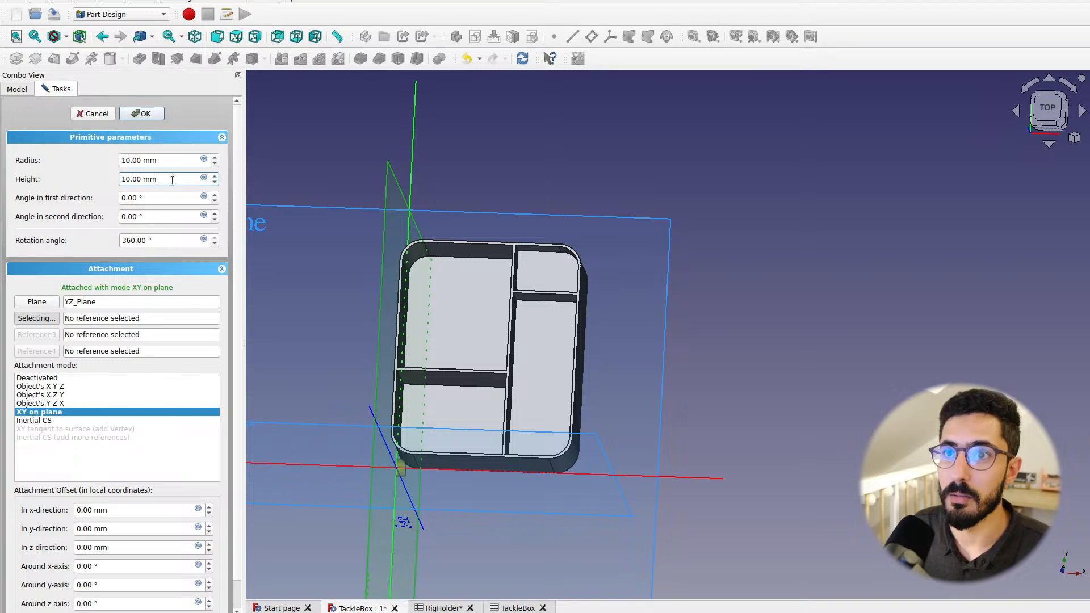
{"action": "scroll", "coordinate": [172, 180], "scroll_direction": "up", "scroll_amount": 1}
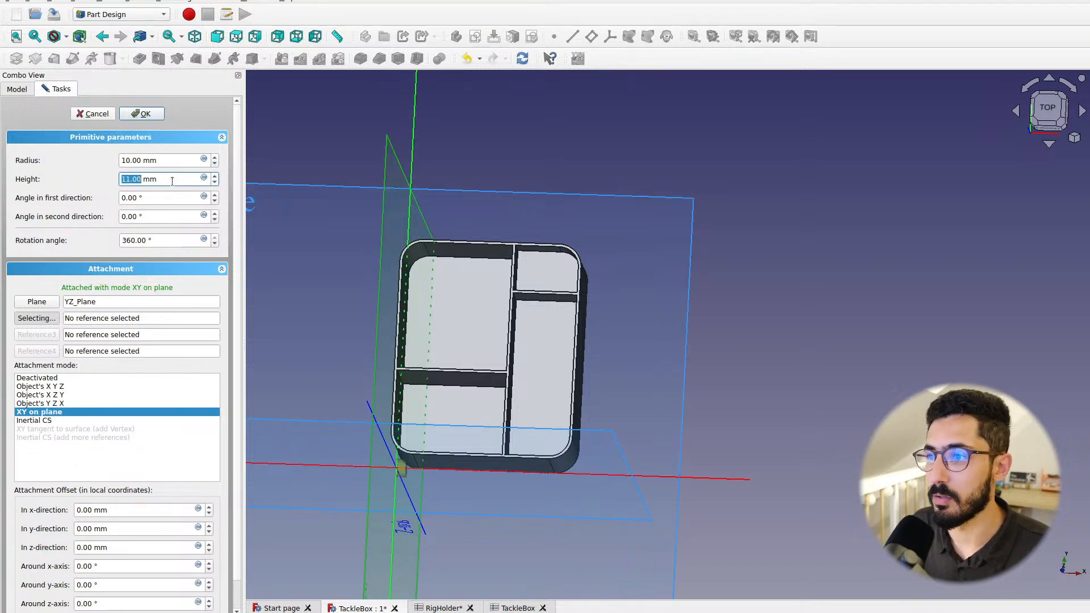
{"action": "scroll", "coordinate": [172, 180], "scroll_direction": "up", "scroll_amount": 7}
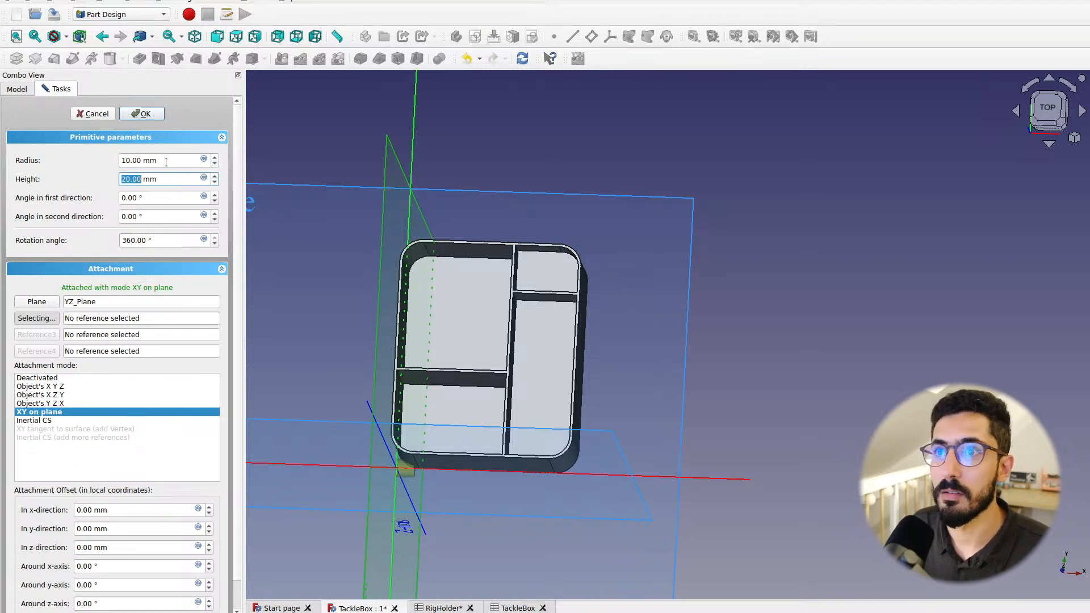
{"action": "left_click", "coordinate": [121, 179]}
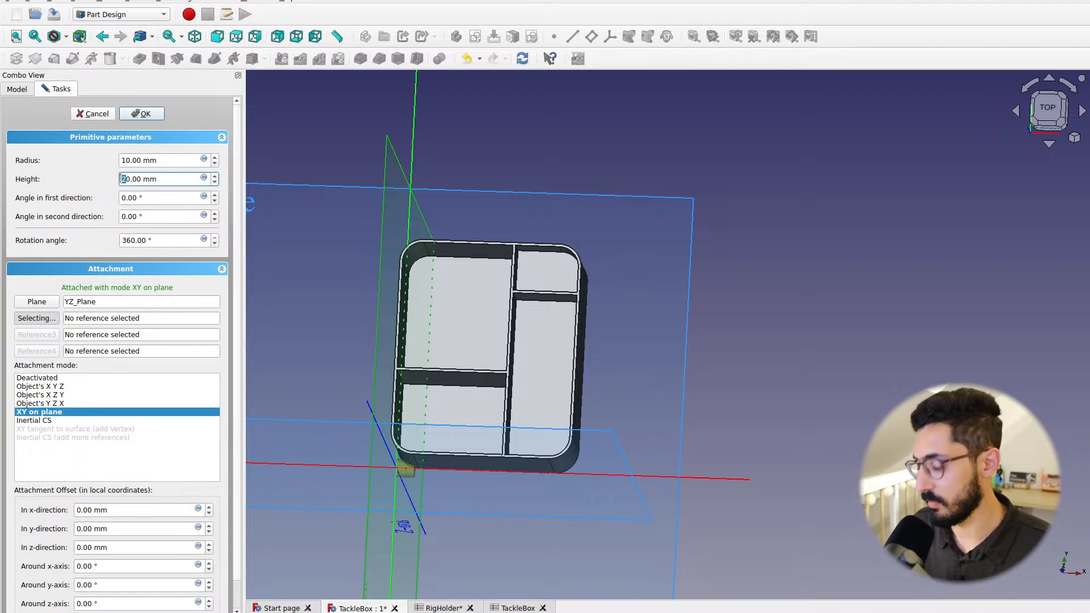
{"action": "type", "text": "3"}
{"action": "left_click", "coordinate": [155, 160]}
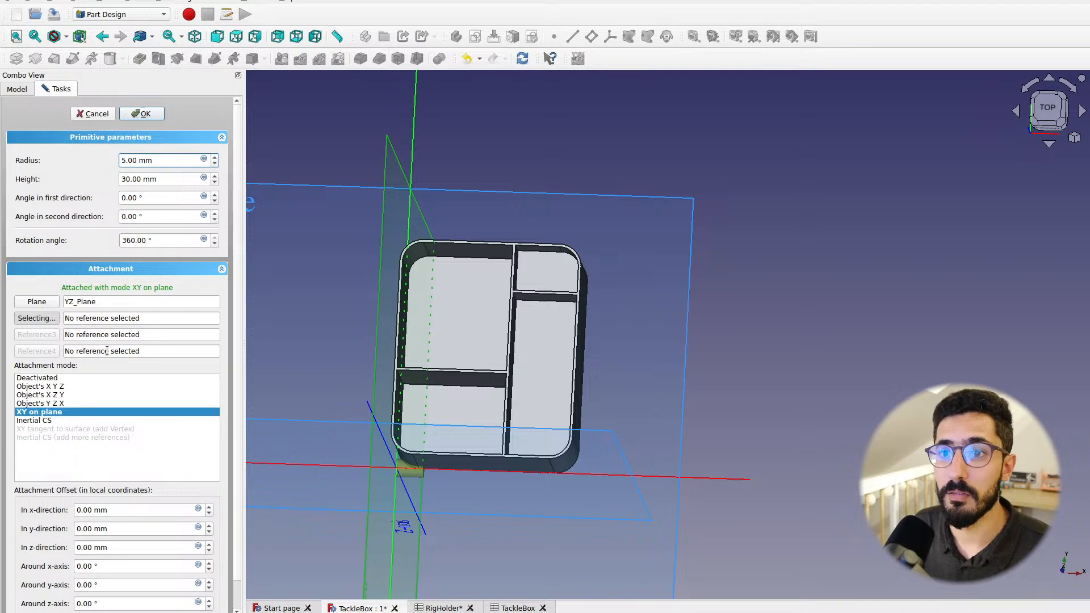
Set the cylinder's attachment offset in the z-direction to 143 mm
{"action": "left_click", "coordinate": [128, 515]}
{"action": "left_click", "coordinate": [140, 547]}
{"action": "scroll", "coordinate": [140, 546], "scroll_direction": "up", "scroll_amount": 1}
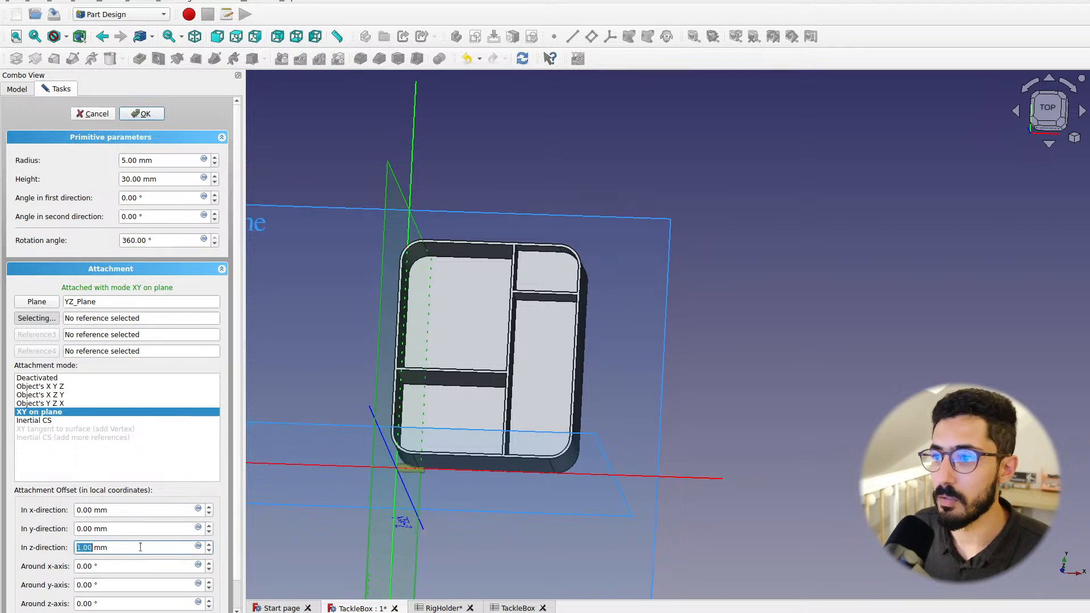
{"action": "scroll", "coordinate": [141, 545], "scroll_direction": "up", "scroll_amount": 17}
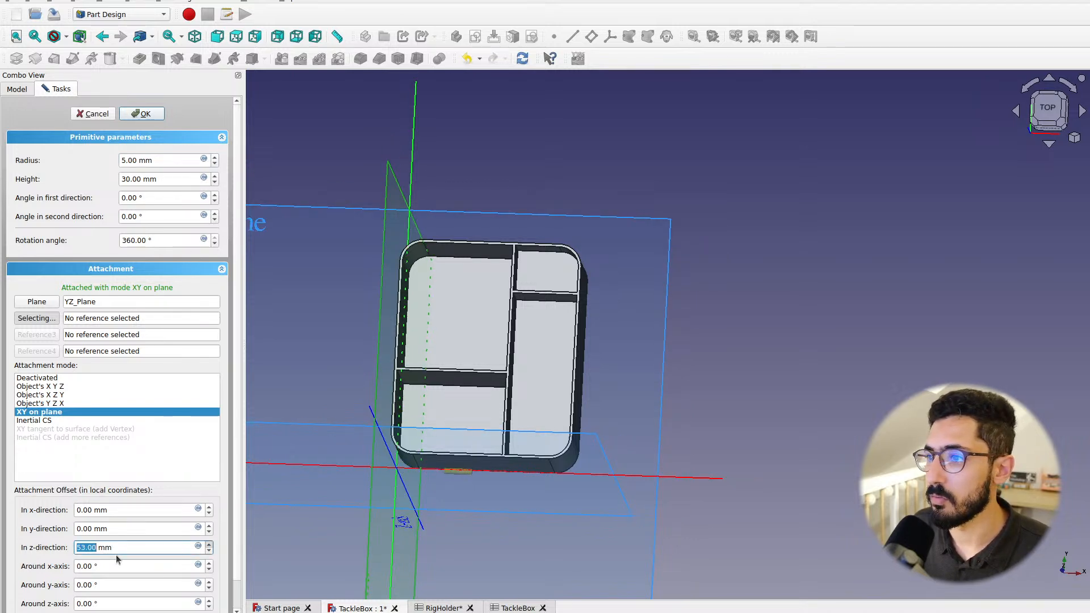
{"action": "scroll", "coordinate": [117, 547], "scroll_direction": "up", "scroll_amount": 20}
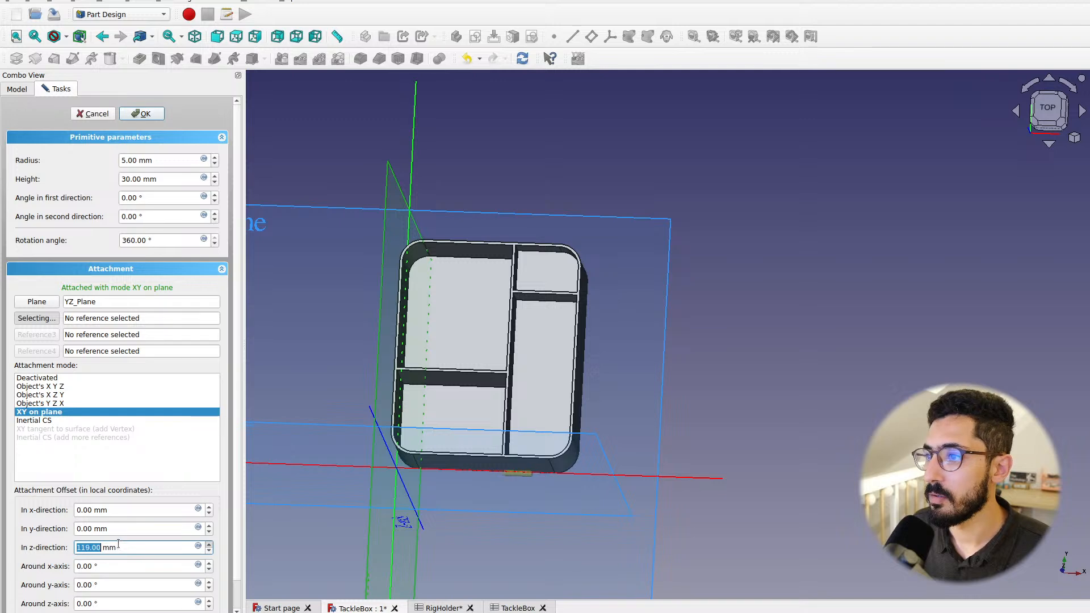
{"action": "scroll", "coordinate": [117, 547], "scroll_direction": "up", "scroll_amount": 9}
Try a y-direction attachment offset of 76 mm for the cylinder, and reset it to 0
{"action": "left_click", "coordinate": [103, 532]}
{"action": "scroll", "coordinate": [103, 532], "scroll_direction": "up", "scroll_amount": 20}
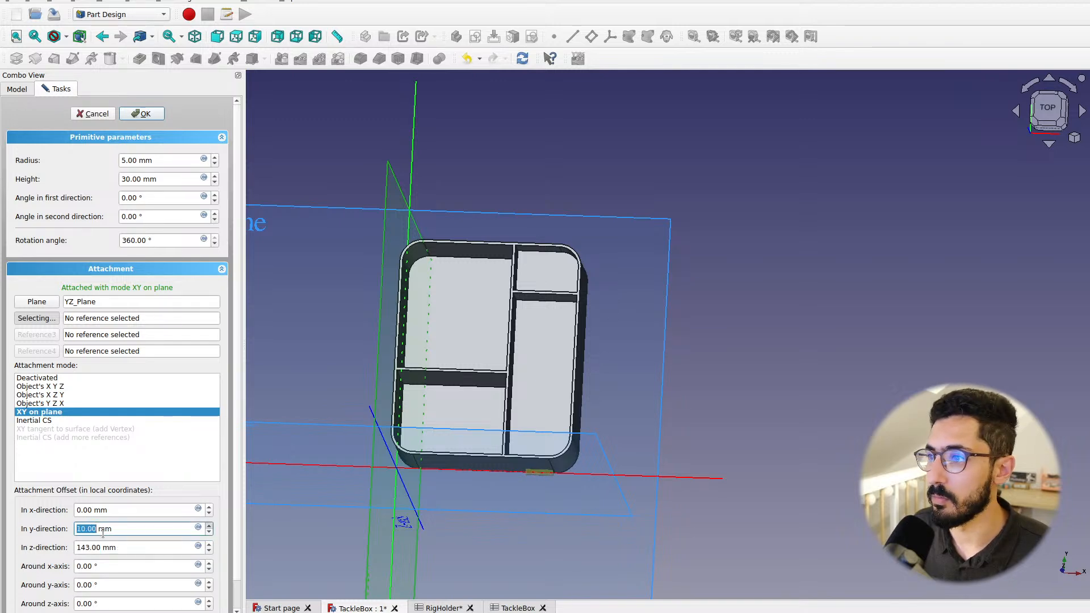
{"action": "scroll", "coordinate": [103, 532], "scroll_direction": "up", "scroll_amount": 20}
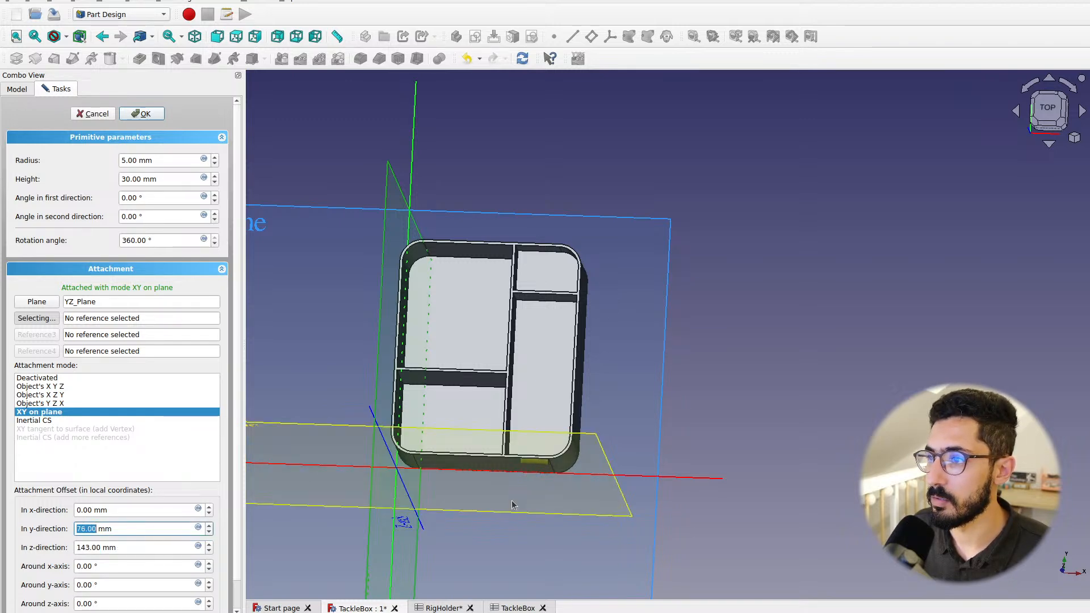
{"action": "middle_click_drag", "start_coordinate": [513, 500], "coordinate": [391, 363]}
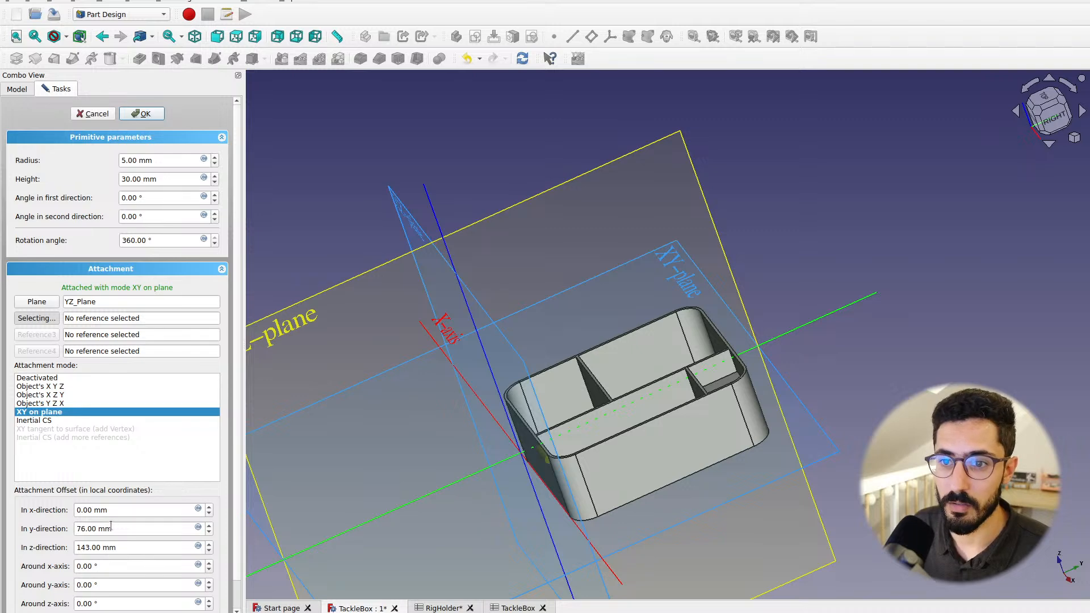
{"action": "left_click_drag", "start_coordinate": [110, 527], "coordinate": [31, 521]}
{"action": "type", "text": "0"}
Set the cylinder's attachment offset in the x-direction to 33 mm
{"action": "left_click", "coordinate": [86, 508]}
{"action": "scroll", "coordinate": [86, 509], "scroll_direction": "up", "scroll_amount": 1}
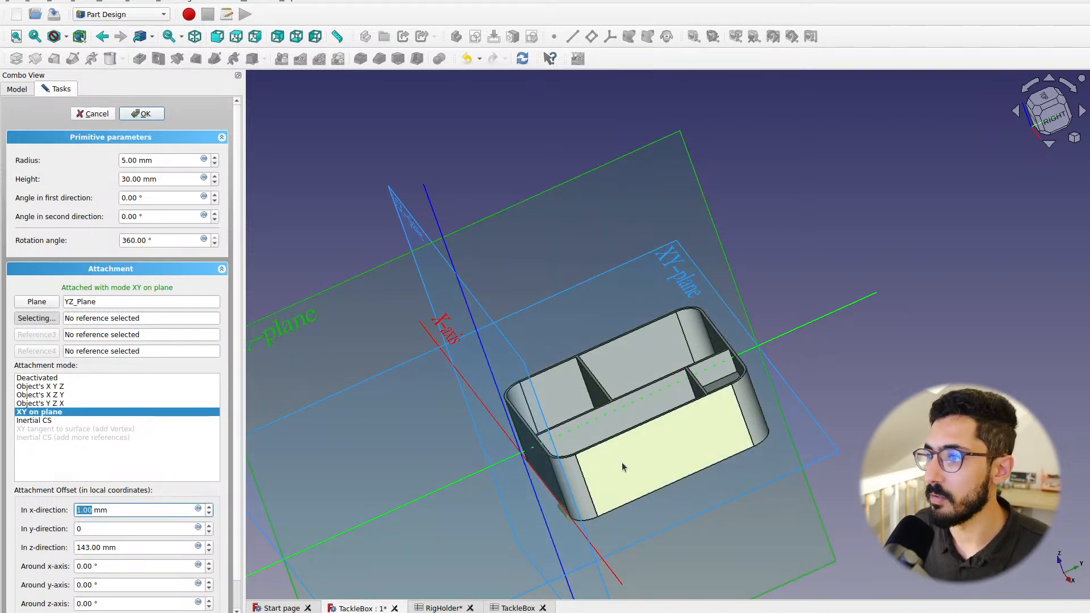
{"action": "middle_click_drag", "start_coordinate": [579, 406], "coordinate": [623, 471]}
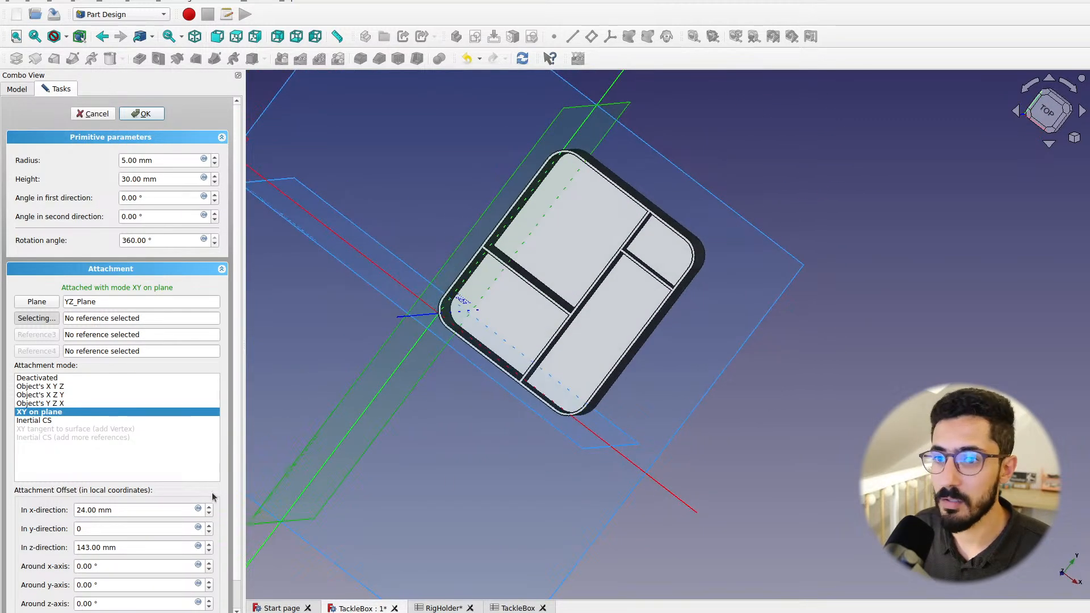
{"action": "scroll", "coordinate": [128, 510], "scroll_direction": "up", "scroll_amount": 1}
Raise the cylinder's attachment offset in the y-direction to 75 mm while viewing the box from the top
{"action": "scroll", "coordinate": [93, 529], "scroll_direction": "up", "scroll_amount": 5}
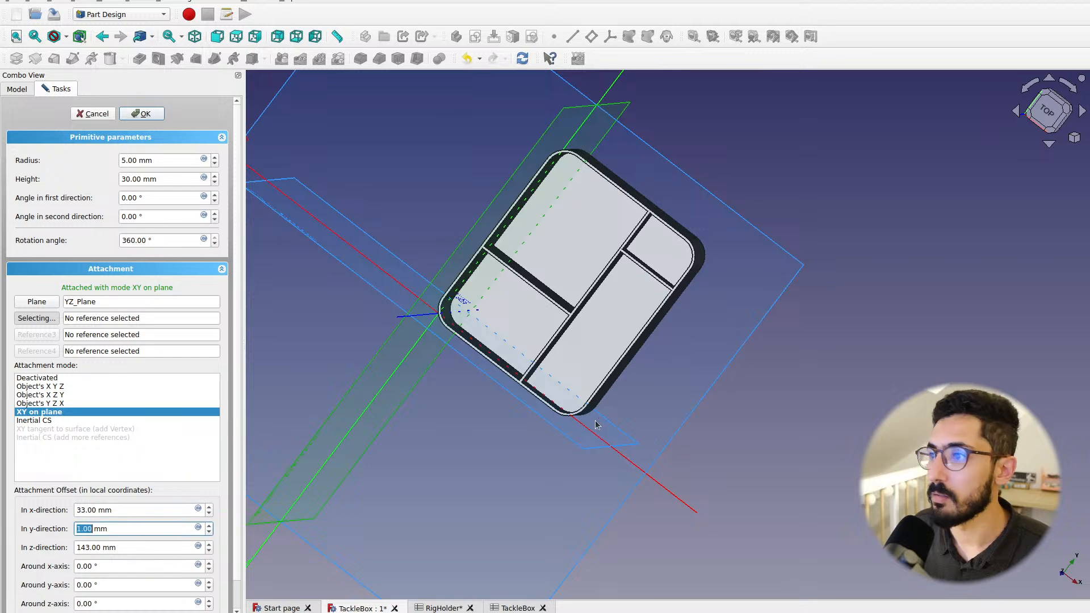
{"action": "middle_click_drag", "start_coordinate": [579, 408], "coordinate": [539, 396]}
{"action": "left_click", "coordinate": [1035, 126]}
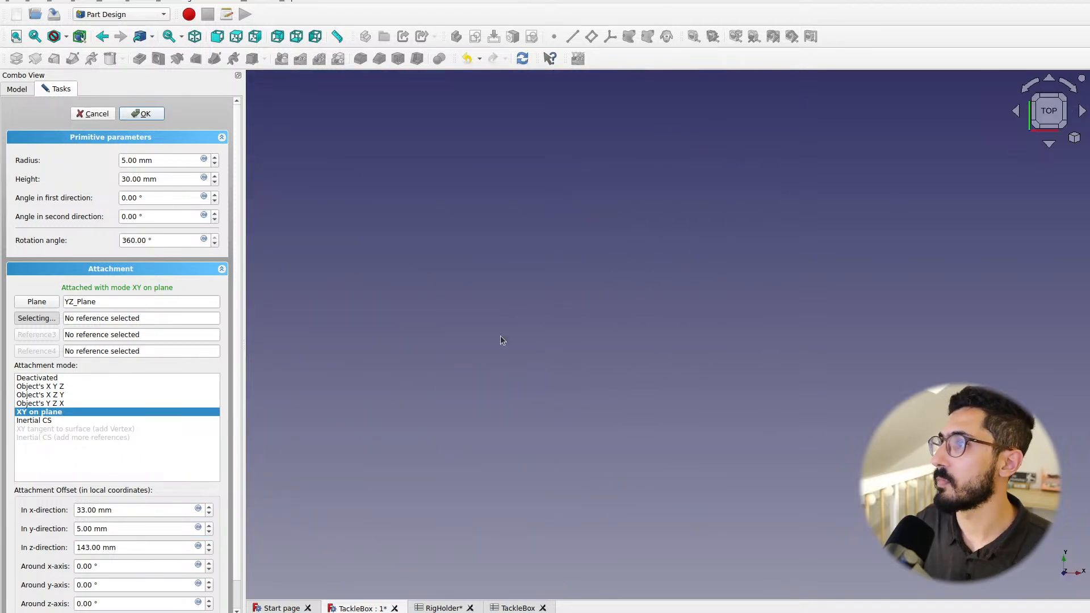
{"action": "middle_click_drag", "start_coordinate": [572, 254], "coordinate": [554, 513]}
{"action": "scroll", "coordinate": [554, 408], "scroll_direction": "down", "scroll_amount": 6}
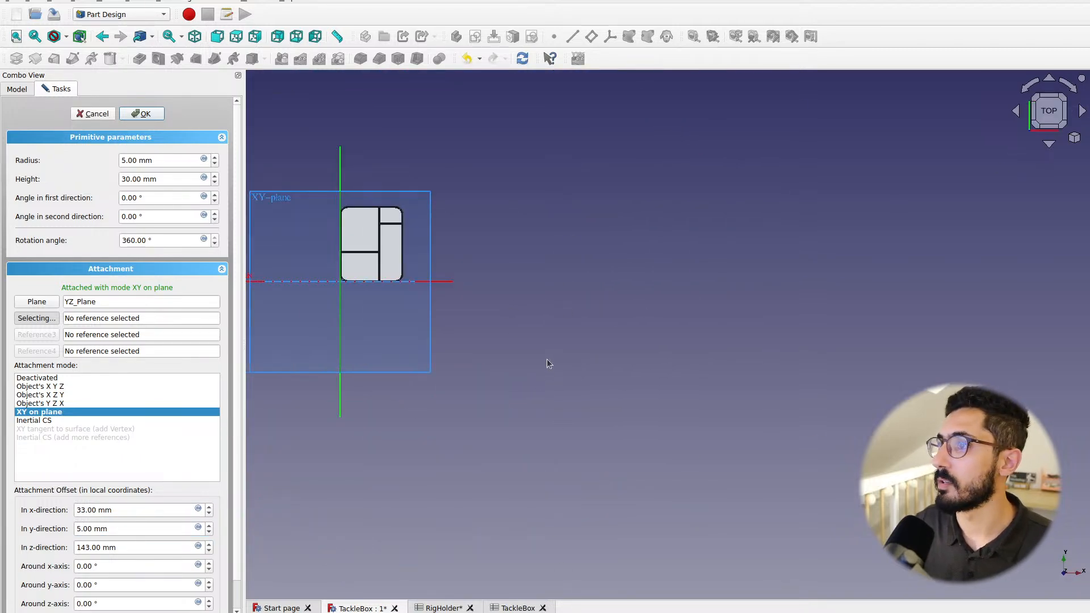
{"action": "middle_click_drag", "start_coordinate": [494, 304], "coordinate": [671, 448]}
{"action": "scroll", "coordinate": [542, 389], "scroll_direction": "up", "scroll_amount": 6}
{"action": "middle_click_drag", "start_coordinate": [575, 419], "coordinate": [508, 397]}
{"action": "left_click", "coordinate": [120, 531]}
{"action": "key", "text": "Up"}
{"action": "key", "text": "Up"}
{"action": "key", "text": "Up"}
{"action": "key", "text": "Up"}
{"action": "key", "text": "Up"}
{"action": "key", "text": "Up"}
{"action": "key", "text": "Up"}
{"action": "key", "text": "Up"}
{"action": "key", "text": "Up"}
{"action": "key", "text": "Up"}
{"action": "key", "text": "Up"}
{"action": "key", "text": "Up"}
{"action": "key", "text": "Up"}
{"action": "key", "text": "Up"}
{"action": "key", "text": "Up"}
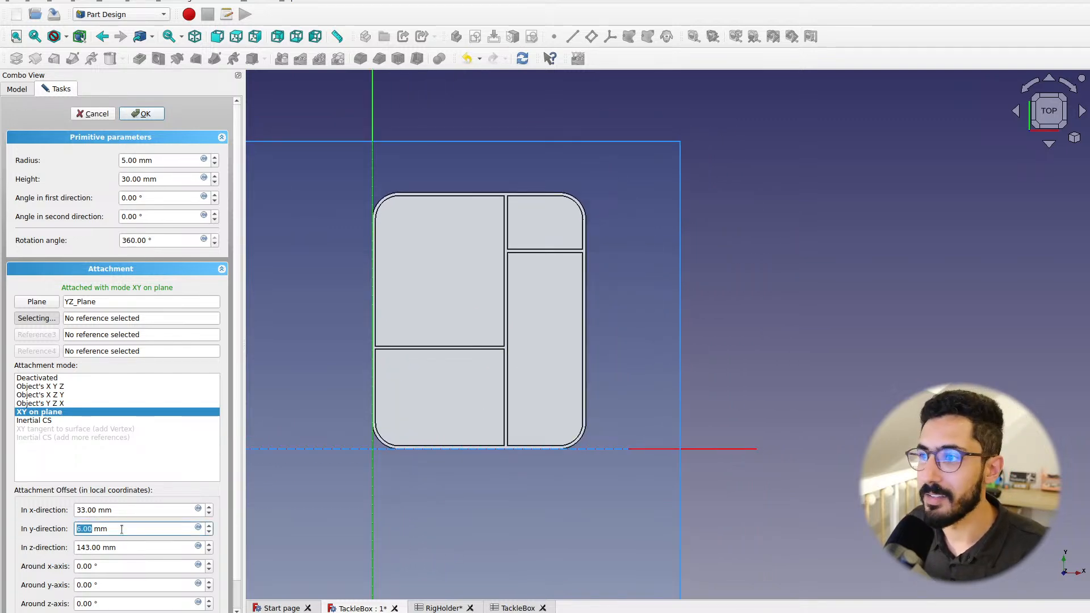
{"action": "key", "text": "Up"}
{"action": "key", "text": "Up"}
{"action": "key", "text": "Up"}
{"action": "key", "text": "Up"}
{"action": "key", "text": "Up"}
{"action": "key", "text": "Up"}
{"action": "key", "text": "Up"}
{"action": "key", "text": "Up"}
{"action": "key", "text": "Up"}
{"action": "key", "text": "Up"}
{"action": "key", "text": "Up"}
{"action": "key", "text": "Up"}
{"action": "key", "text": "Up"}
{"action": "key", "text": "Up"}
{"action": "key", "text": "Up"}
{"action": "key", "text": "Up"}
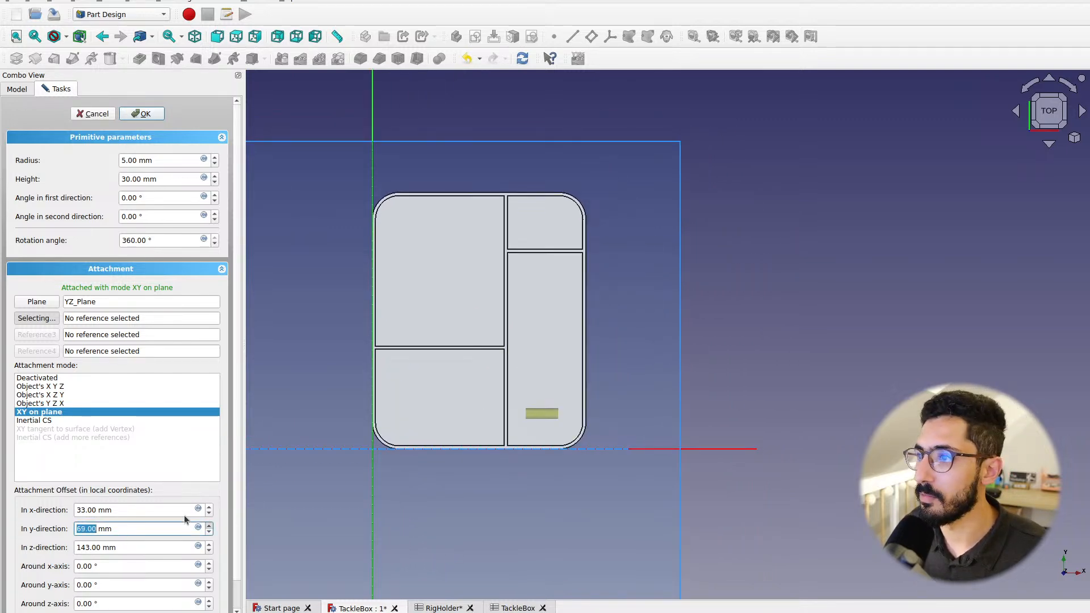
{"action": "key", "text": "Up"}
{"action": "key", "text": "Up"}
{"action": "key", "text": "Up"}
{"action": "key", "text": "Up"}
{"action": "key", "text": "Up"}
{"action": "key", "text": "Up"}
Check the previewed cylinder's position in the long narrow compartment from several angles and accept the additive cylinder
{"action": "middle_click_drag", "start_coordinate": [524, 465], "coordinate": [487, 362]}
{"action": "middle_click_drag", "start_coordinate": [516, 386], "coordinate": [528, 393]}
{"action": "scroll", "coordinate": [580, 530], "scroll_direction": "up", "scroll_amount": 4}
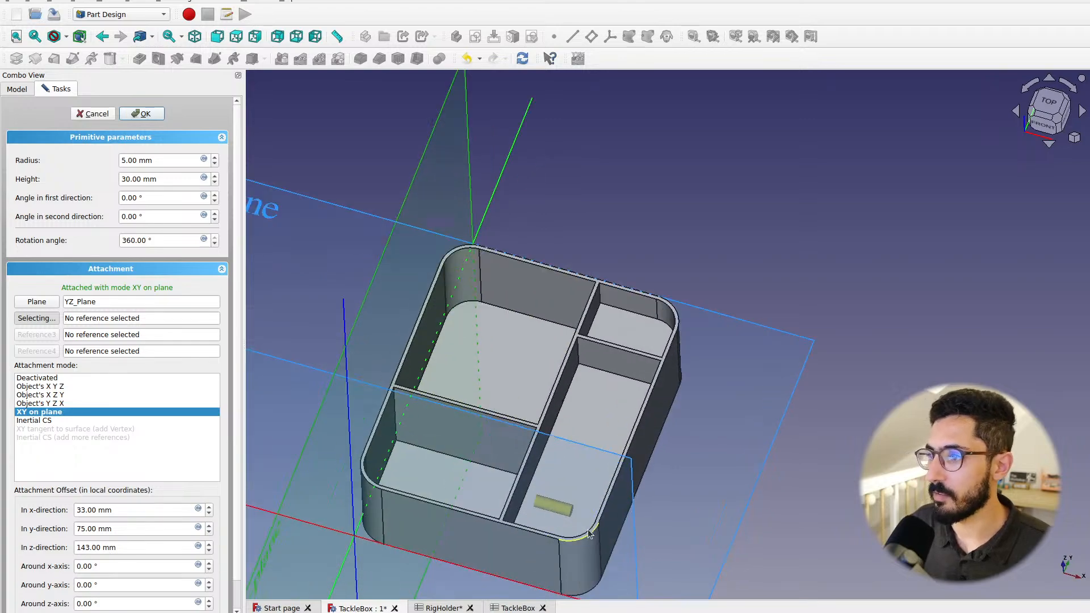
{"action": "middle_click_drag", "start_coordinate": [521, 523], "coordinate": [534, 436]}
{"action": "middle_click_drag", "start_coordinate": [549, 474], "coordinate": [477, 448]}
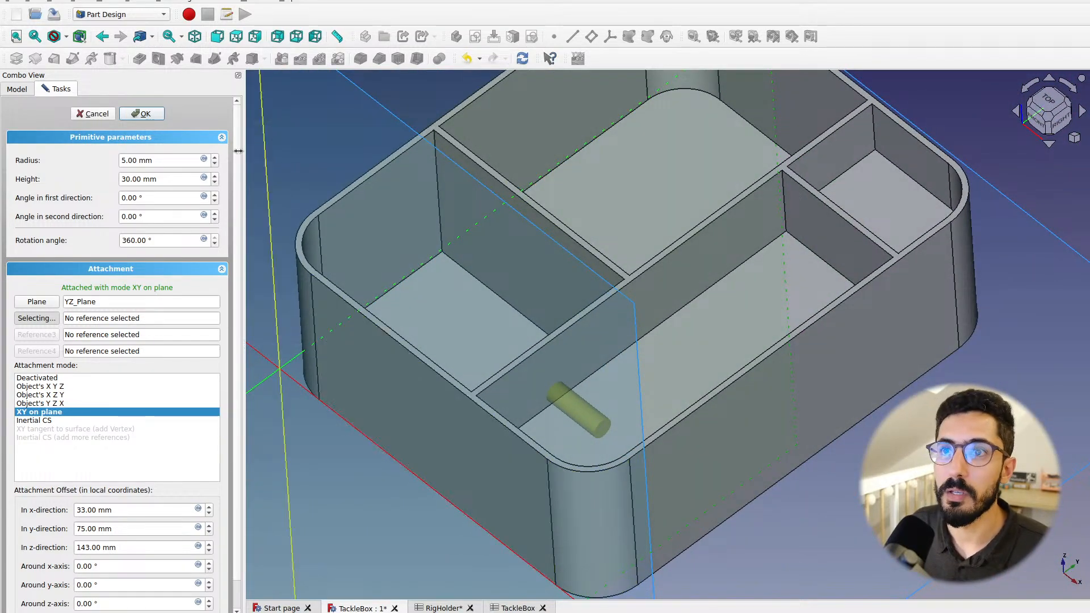
{"action": "left_click", "coordinate": [141, 114]}
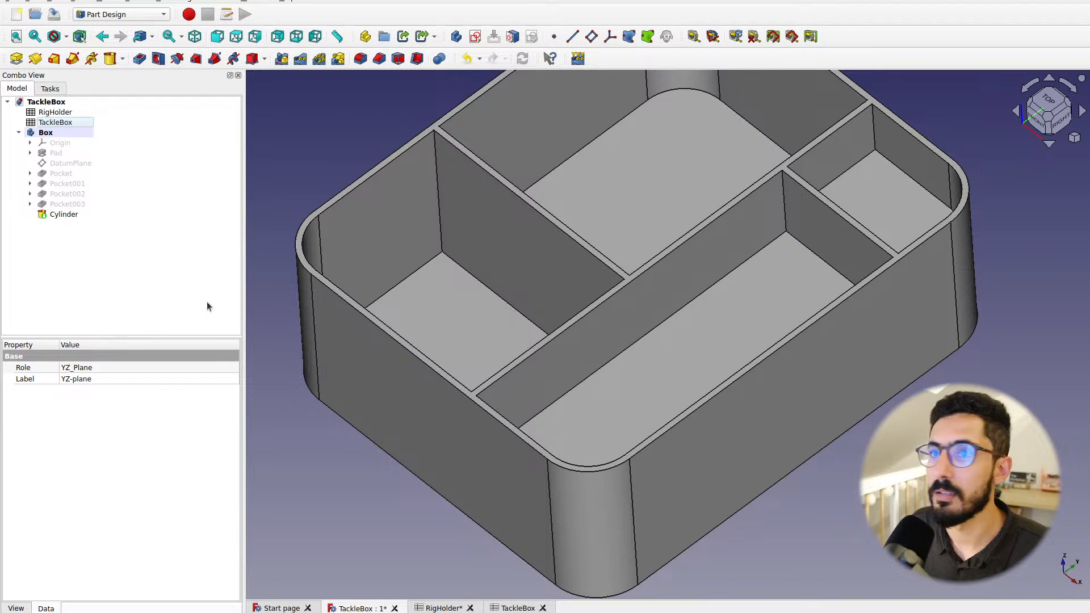
Reopen the Cylinder feature to examine its placement in the long narrow compartment, and close it with its values kept
{"action": "scroll", "coordinate": [443, 324], "scroll_direction": "down", "scroll_amount": 5}
{"action": "middle_click_drag", "start_coordinate": [443, 324], "coordinate": [511, 250]}
{"action": "left_click", "coordinate": [59, 216]}
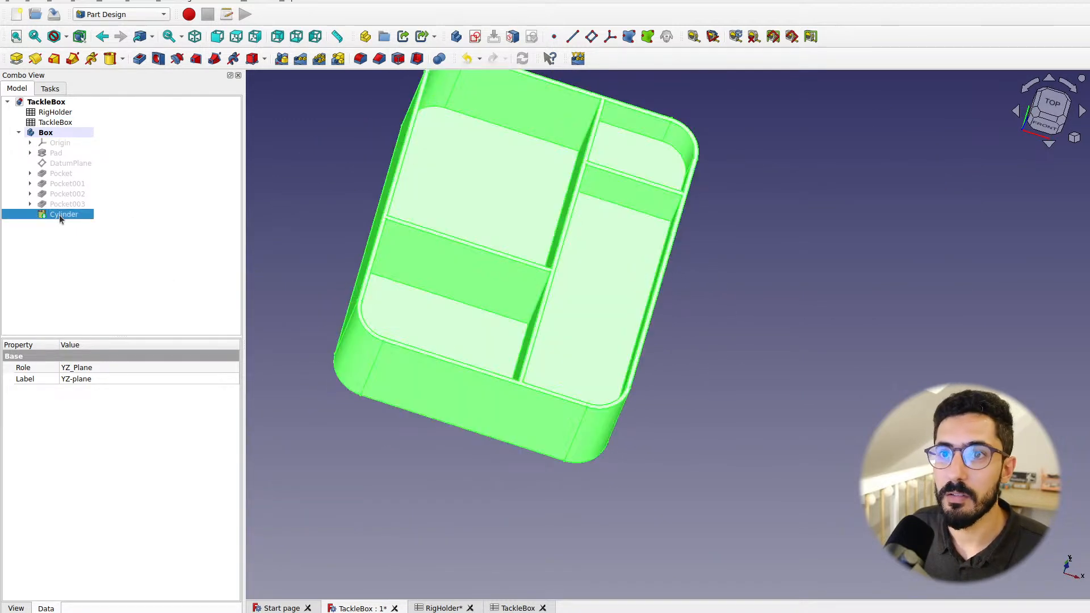
{"action": "double_click", "coordinate": [59, 215]}
{"action": "middle_click_drag", "start_coordinate": [432, 272], "coordinate": [503, 437]}
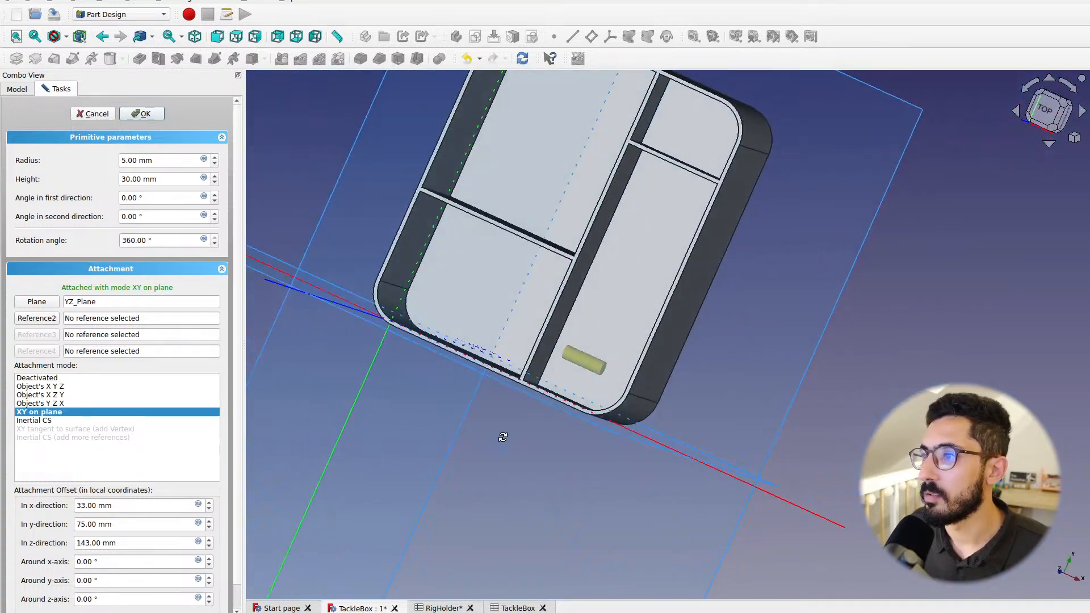
{"action": "left_click", "coordinate": [145, 116]}
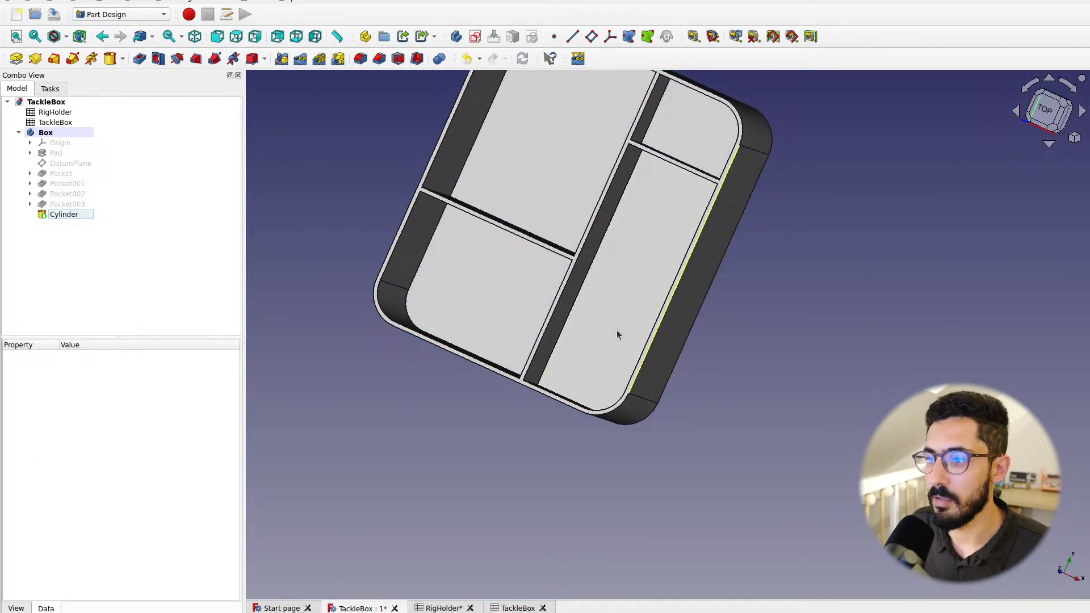
Examine the long narrow compartment for the cylinder and check the Box body's properties
{"action": "left_click", "coordinate": [909, 612]}
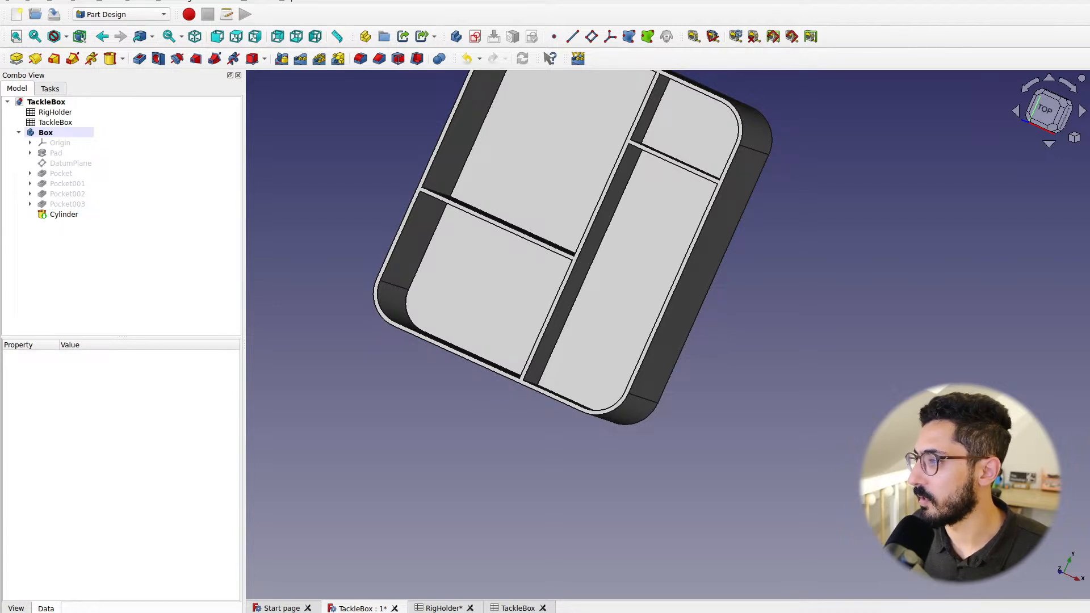
{"action": "middle_click_drag", "start_coordinate": [569, 370], "coordinate": [620, 327]}
{"action": "scroll", "coordinate": [622, 362], "scroll_direction": "up", "scroll_amount": 5}
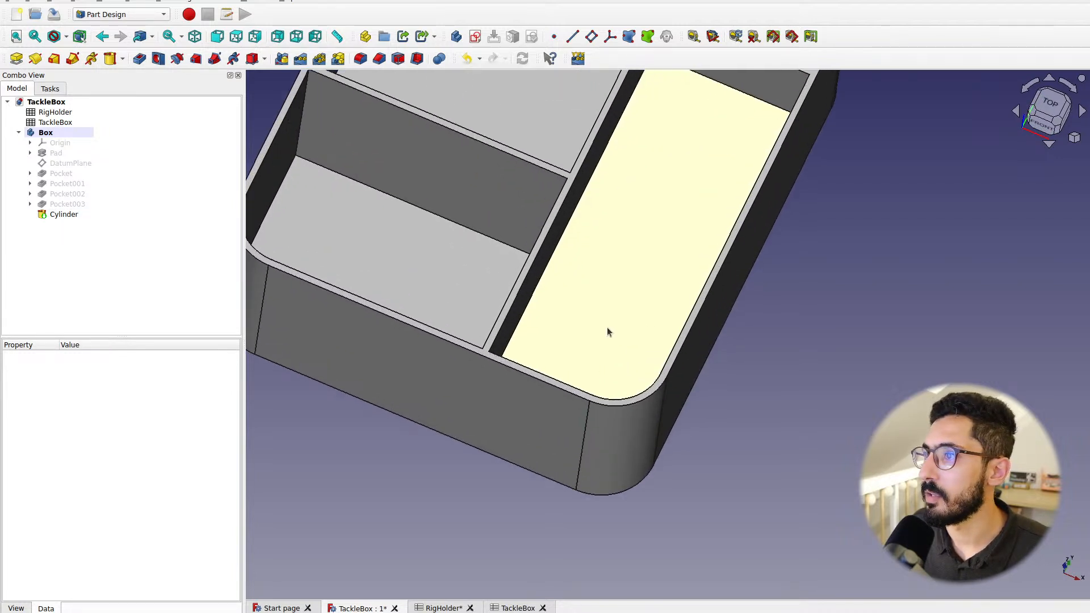
{"action": "left_click", "coordinate": [46, 132]}
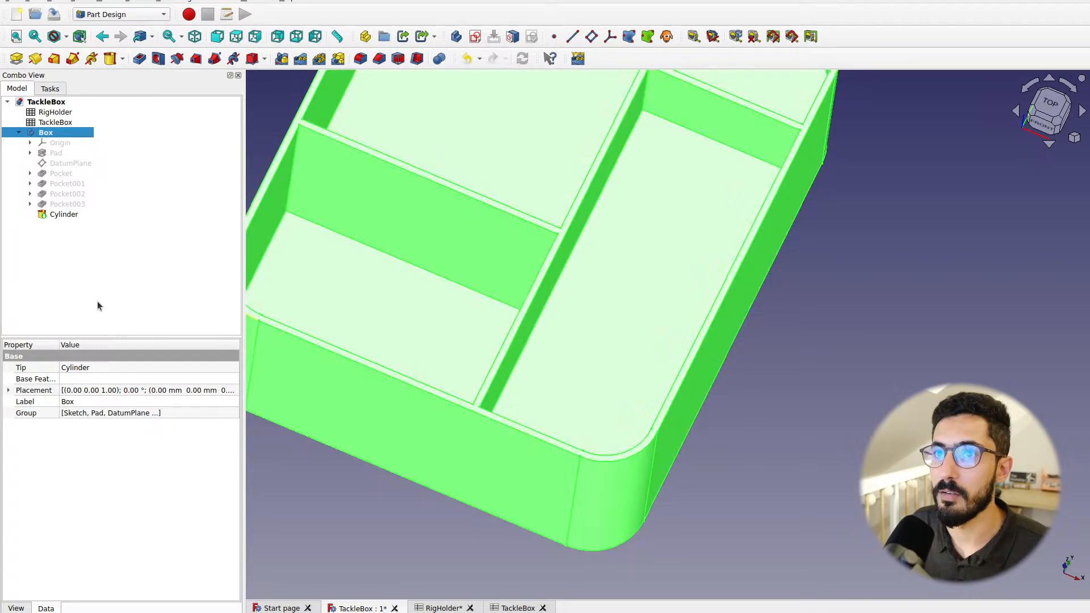
{"action": "left_click", "coordinate": [97, 301]}
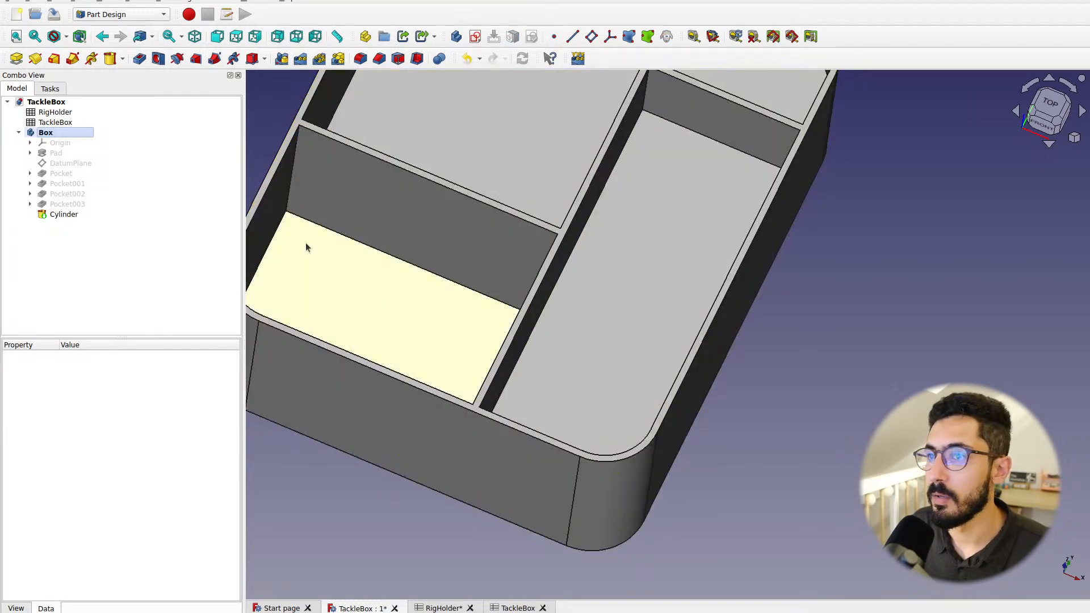
Reopen the Cylinder feature to examine its placement in the long narrow compartment, and cancel without changes
{"action": "double_click", "coordinate": [63, 215]}
{"action": "middle_click_drag", "start_coordinate": [569, 379], "coordinate": [455, 378]}
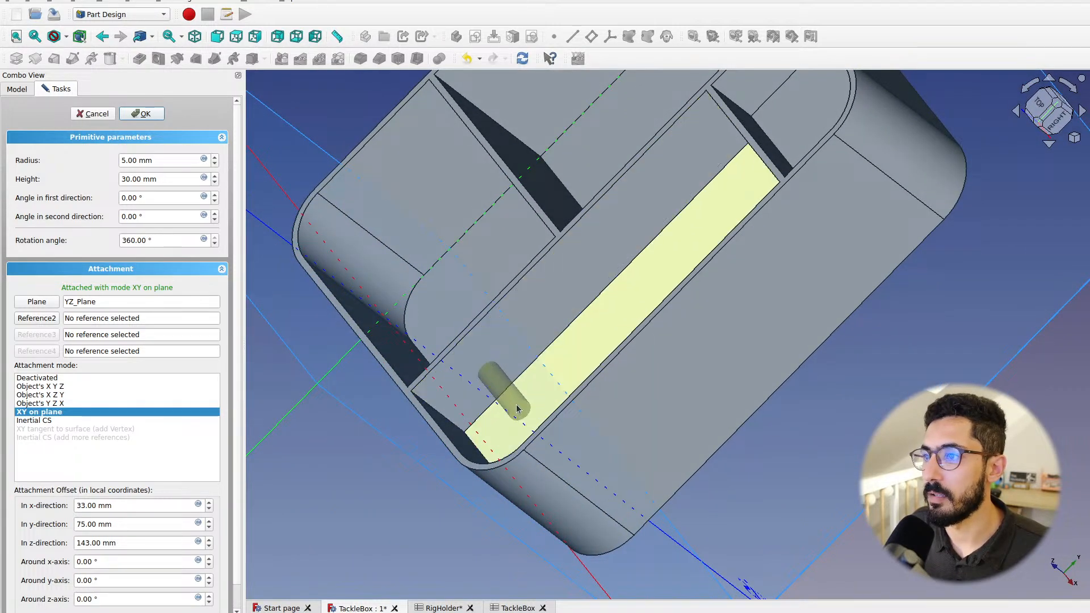
{"action": "middle_click_drag", "start_coordinate": [523, 353], "coordinate": [507, 336]}
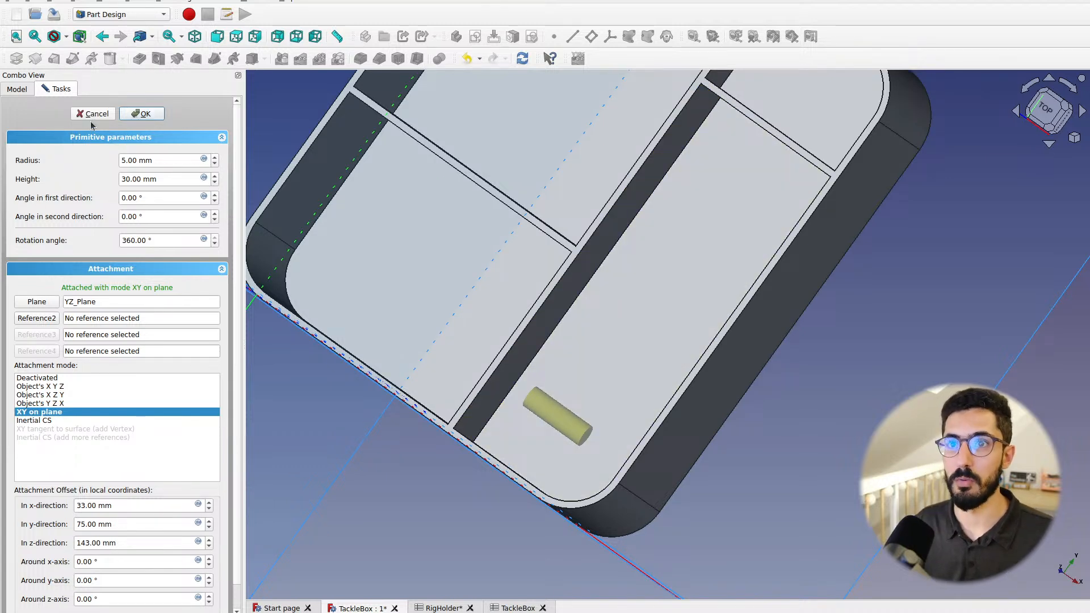
{"action": "left_click", "coordinate": [125, 14]}
{"action": "left_click", "coordinate": [107, 70]}
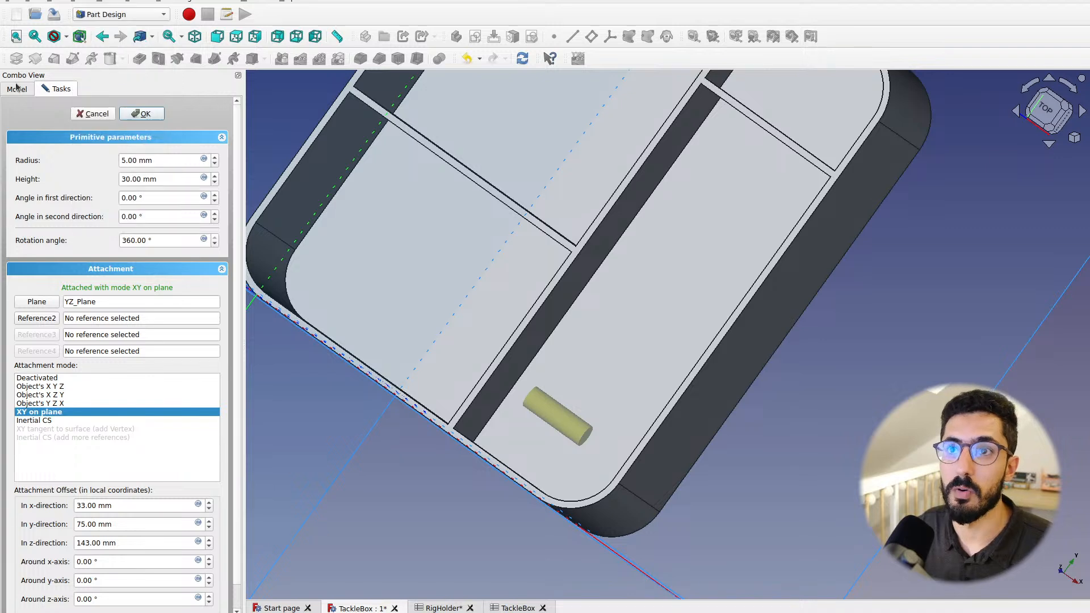
{"action": "left_click", "coordinate": [96, 114]}
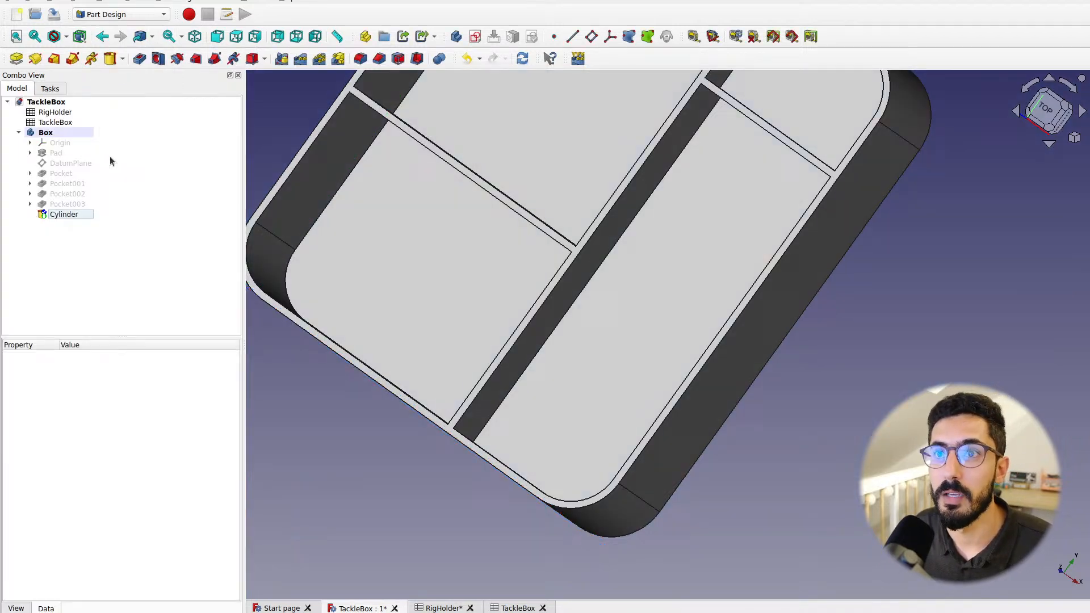
Delete the additive Cylinder from the Box body
{"action": "left_click", "coordinate": [57, 214]}
{"action": "key", "text": "Delete"}
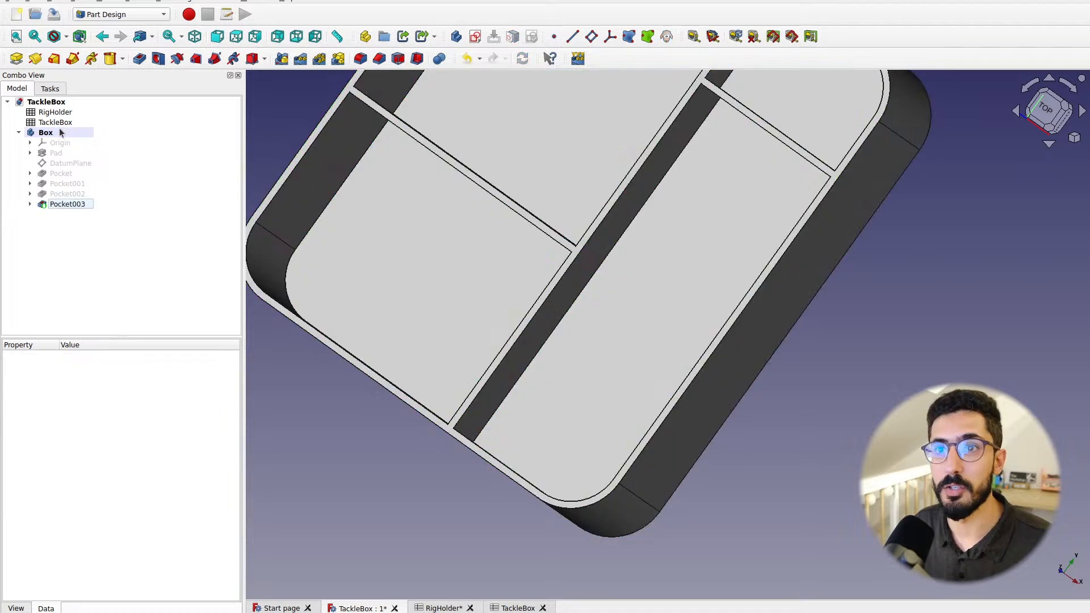
{"action": "left_click", "coordinate": [63, 134]}
Create a new body alongside the Box body and show its origin
{"action": "left_click", "coordinate": [1049, 112]}
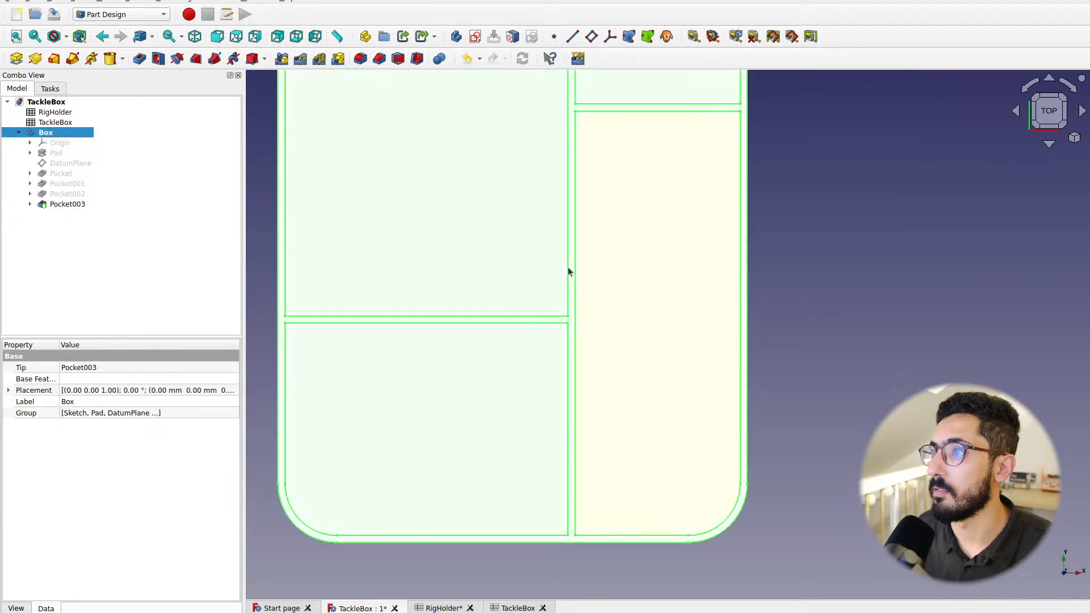
{"action": "scroll", "coordinate": [567, 267], "scroll_direction": "down", "scroll_amount": 2}
{"action": "left_click", "coordinate": [823, 274]}
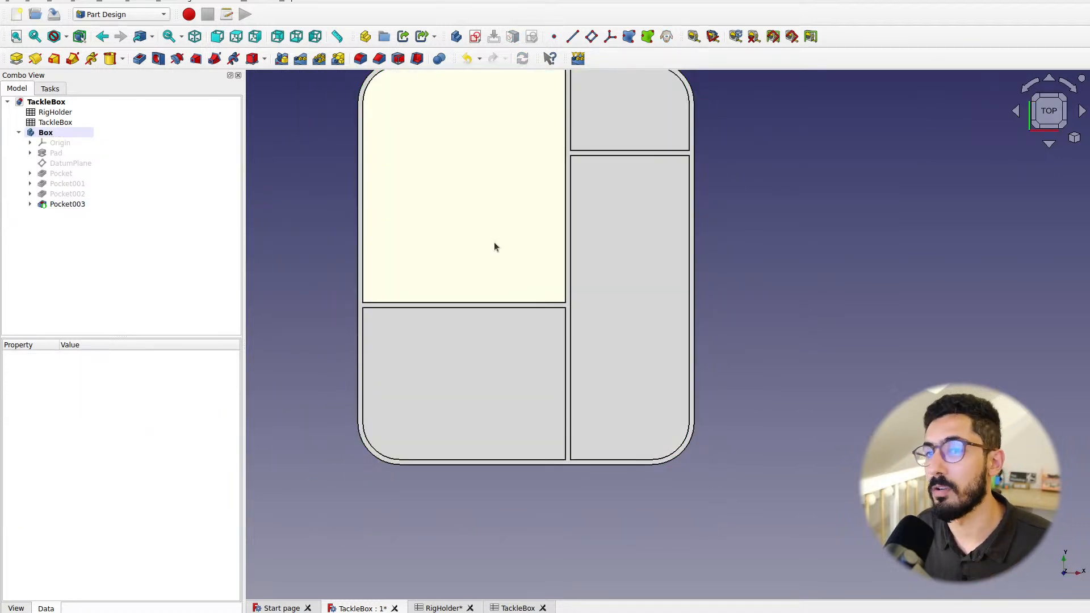
{"action": "middle_click_drag", "start_coordinate": [496, 260], "coordinate": [514, 329]}
{"action": "left_click", "coordinate": [49, 88]}
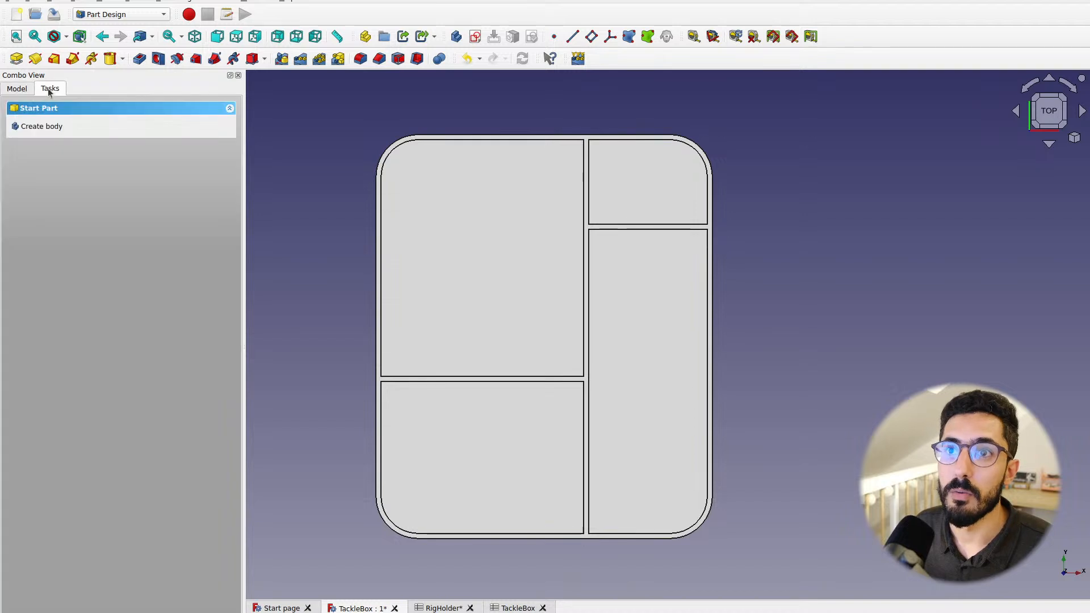
{"action": "left_click", "coordinate": [17, 89]}
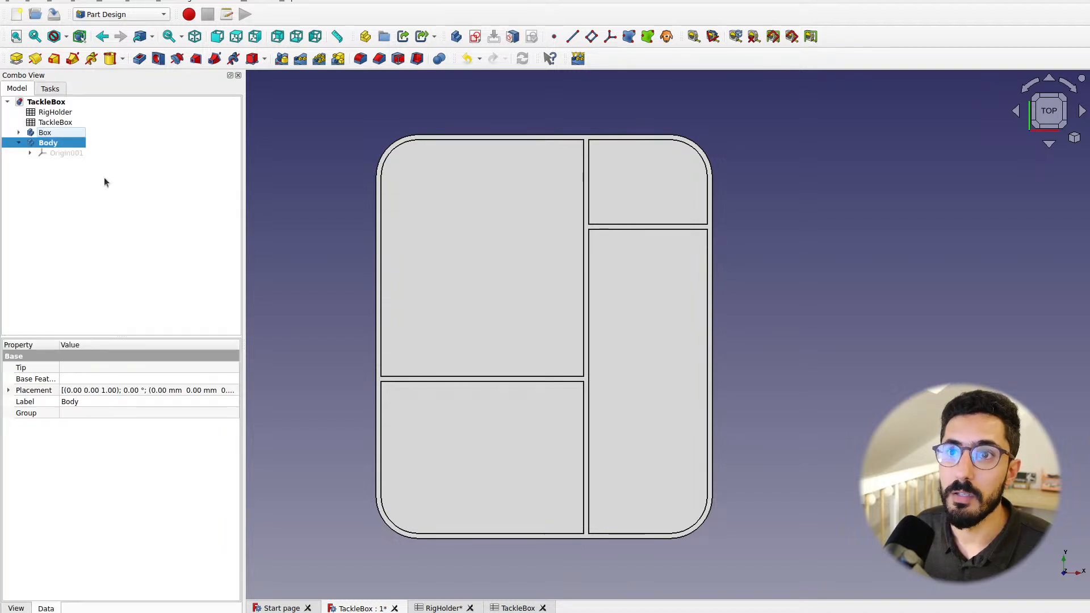
{"action": "left_click", "coordinate": [66, 157]}
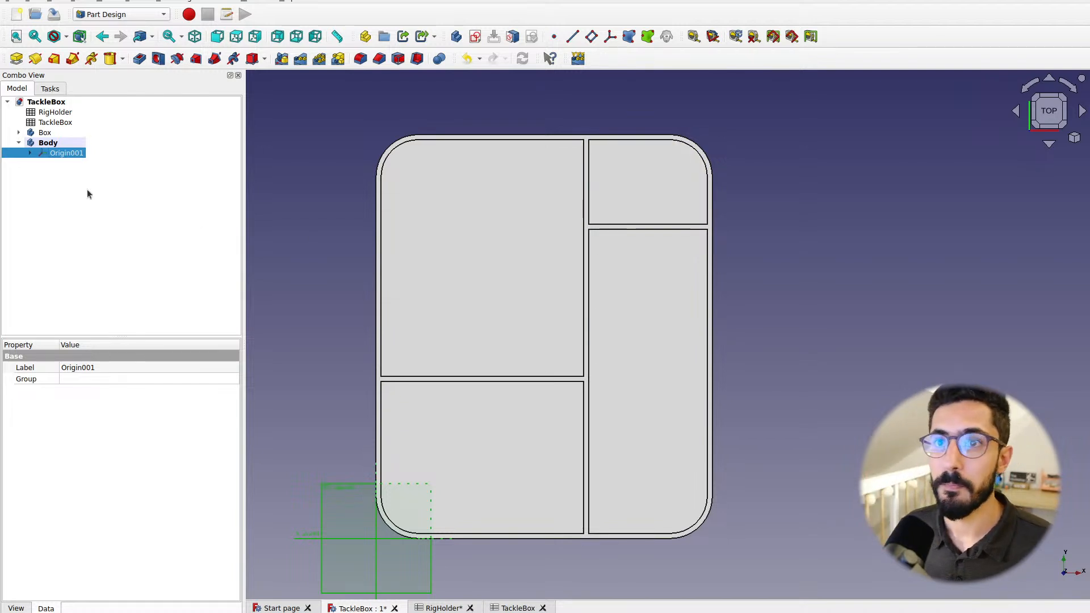
{"action": "left_click", "coordinate": [48, 143]}
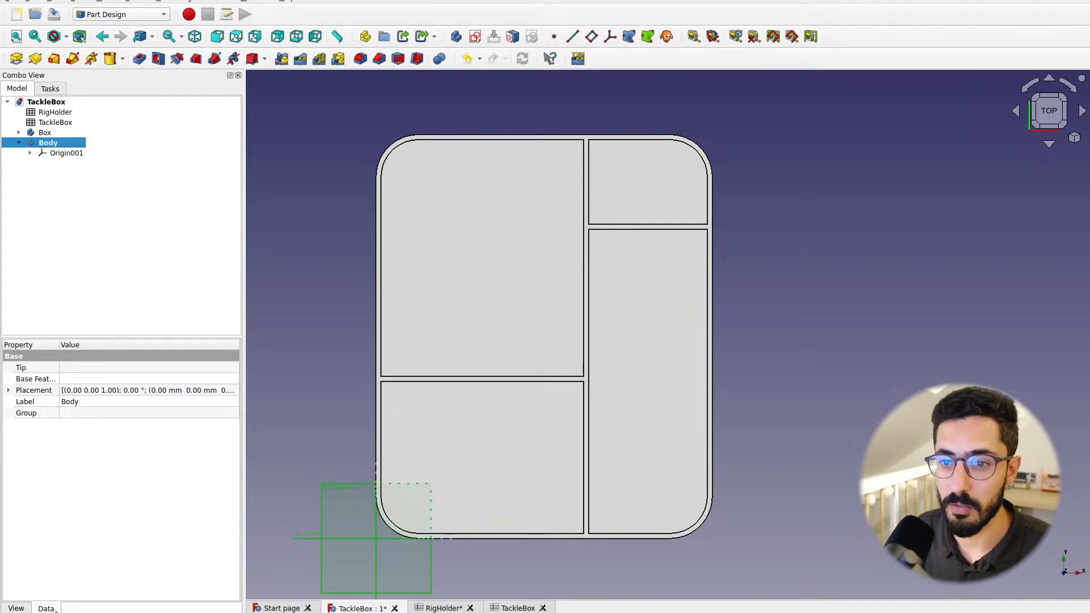
Set the new body's placement z position to 1 mm and check where its origin sits on the box
{"action": "left_click", "coordinate": [9, 390]}
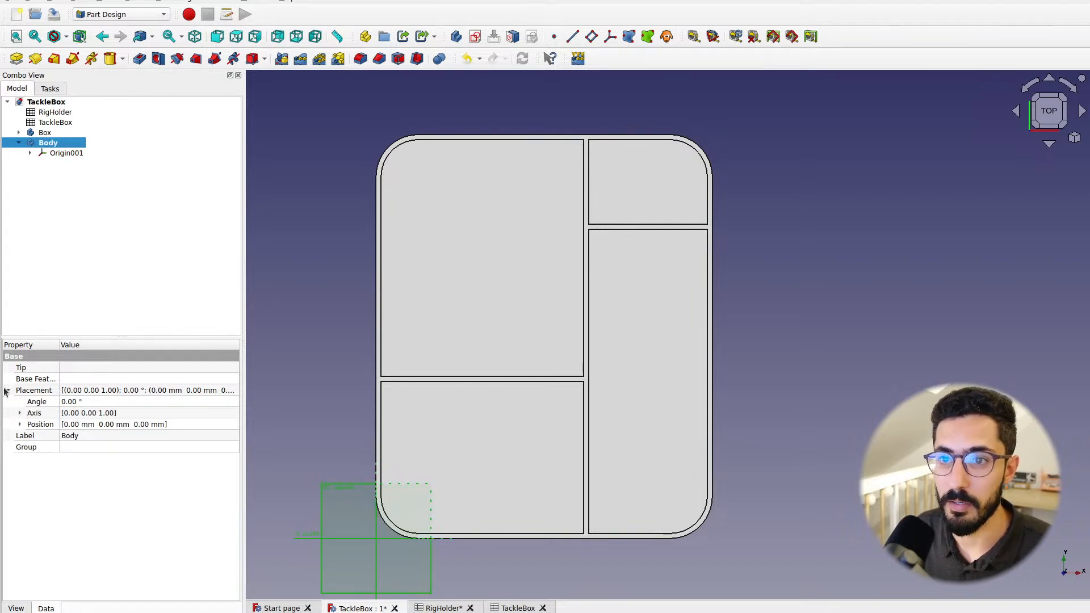
{"action": "left_click", "coordinate": [21, 424]}
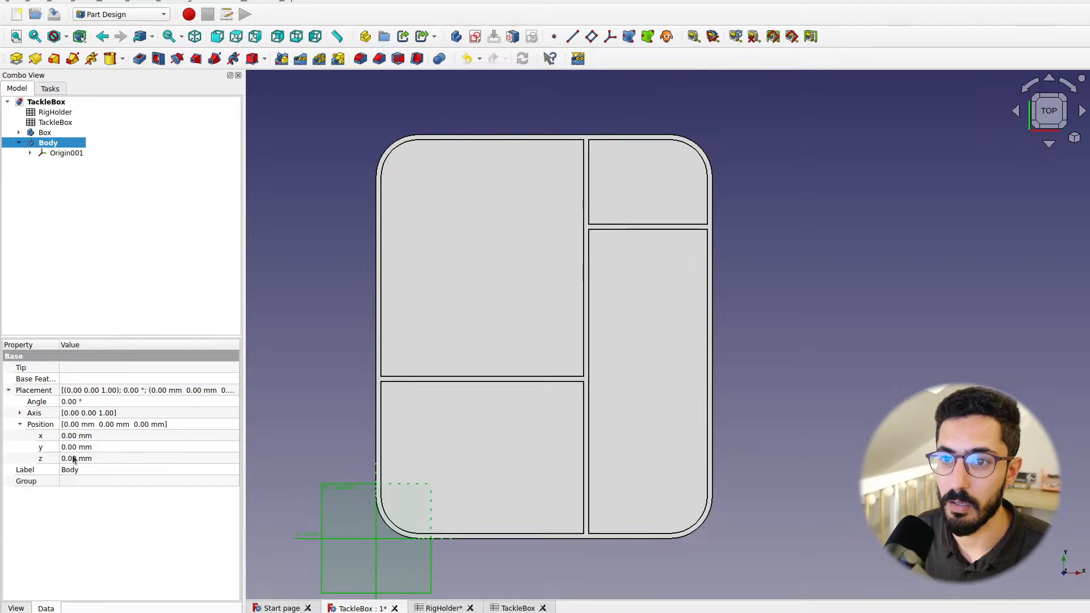
{"action": "left_click", "coordinate": [74, 458]}
{"action": "type", "text": "1"}
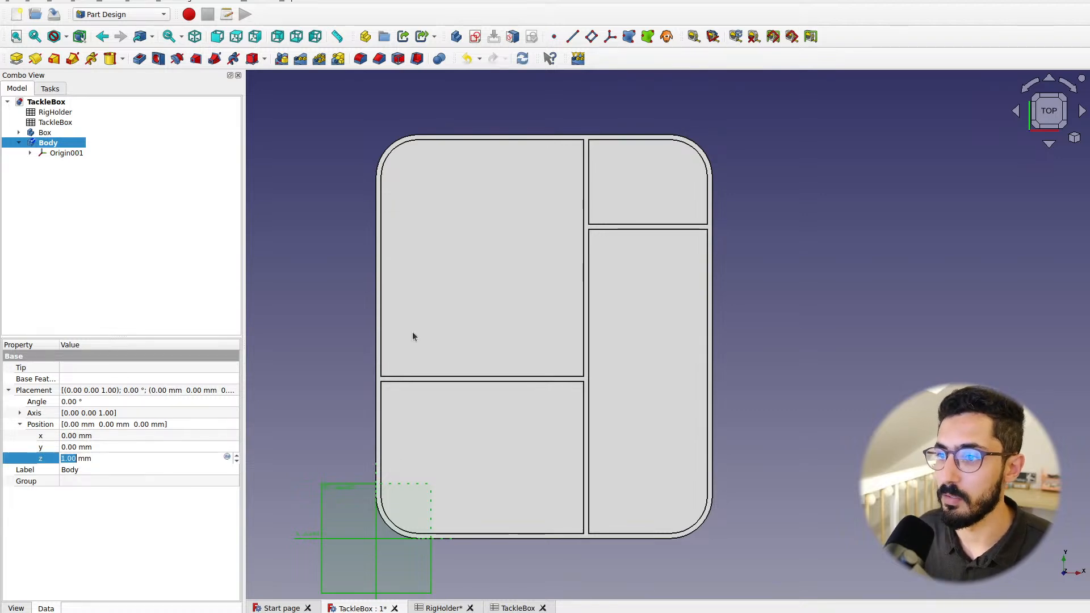
{"action": "middle_click_drag", "start_coordinate": [414, 335], "coordinate": [435, 391]}
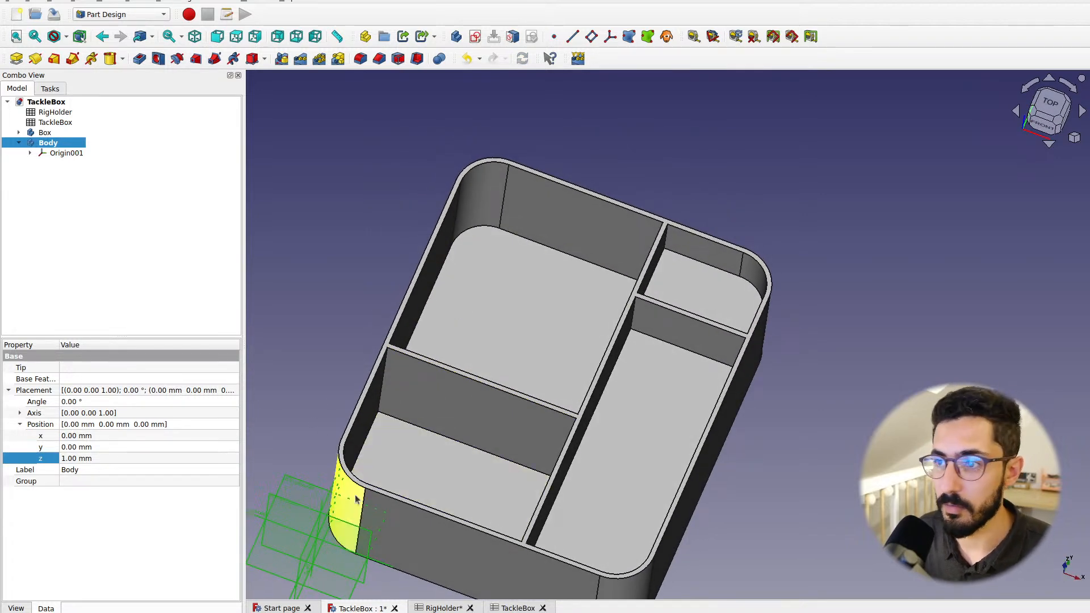
{"action": "middle_click_drag", "start_coordinate": [585, 474], "coordinate": [545, 466]}
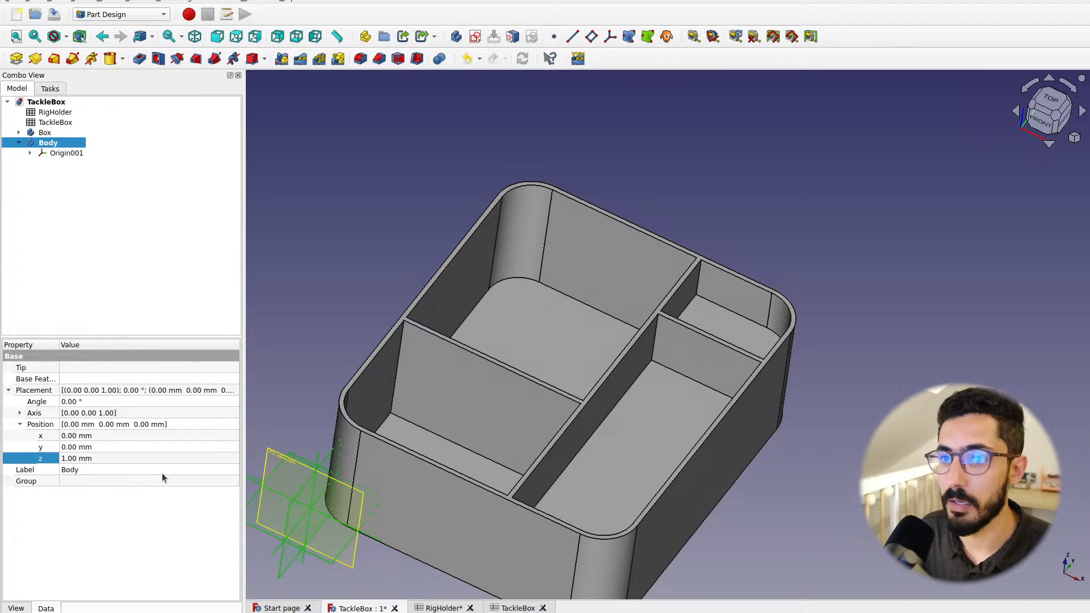
Open a formula for the new body's z position and reference <<TackleBox>>.totalHeight
{"action": "double_click", "coordinate": [211, 458]}
{"action": "key", "text": "equal"}
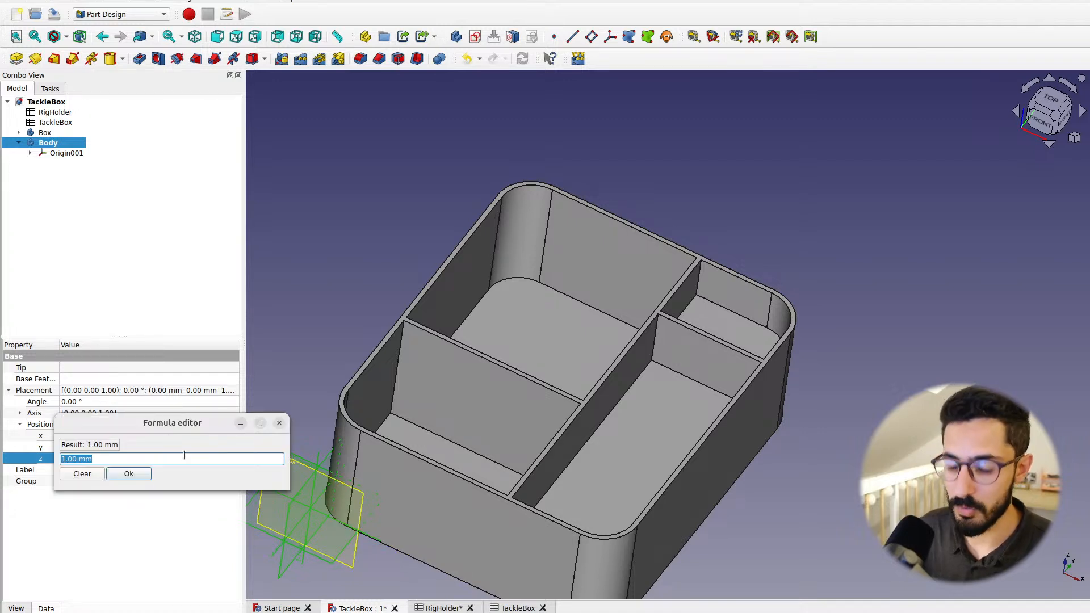
{"action": "type", "text": "<<"}
{"action": "key", "text": "Down"}
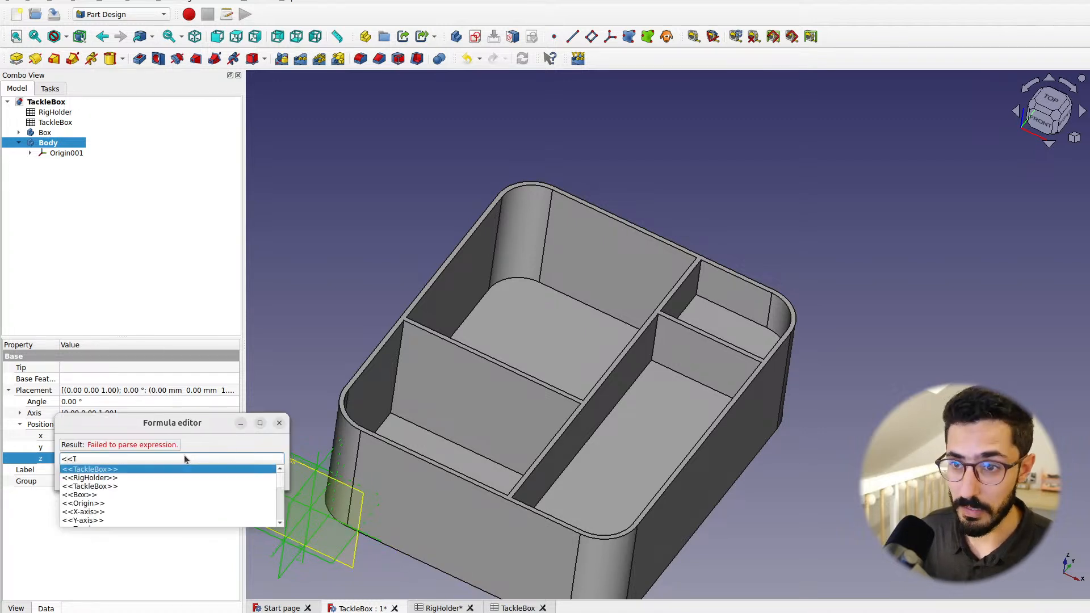
{"action": "key", "text": "BackSpace"}
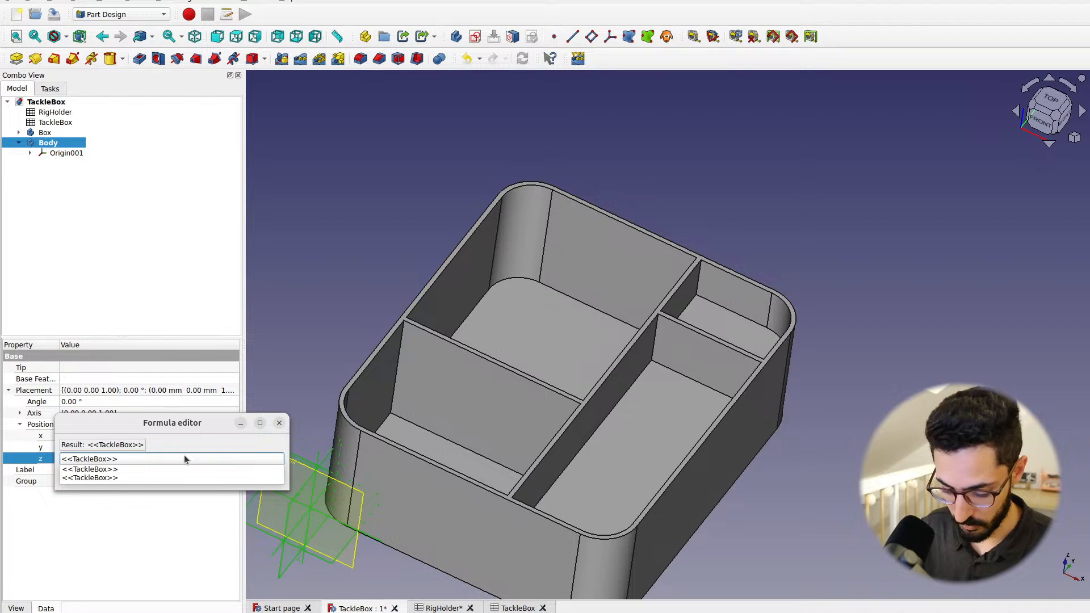
{"action": "type", "text": ".totalHeig"}
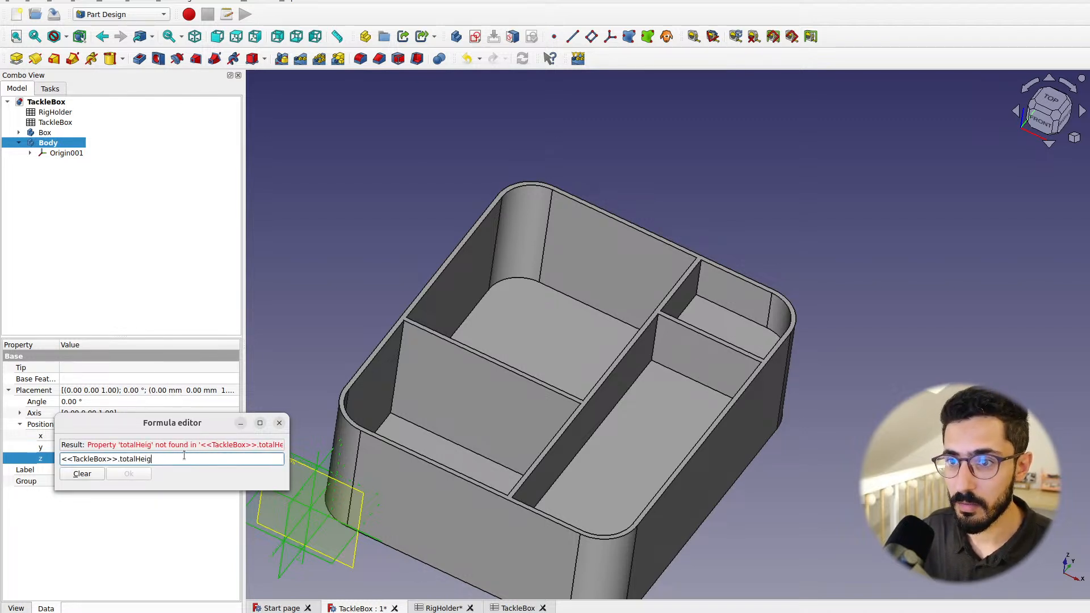
{"action": "type", "text": "ht"}
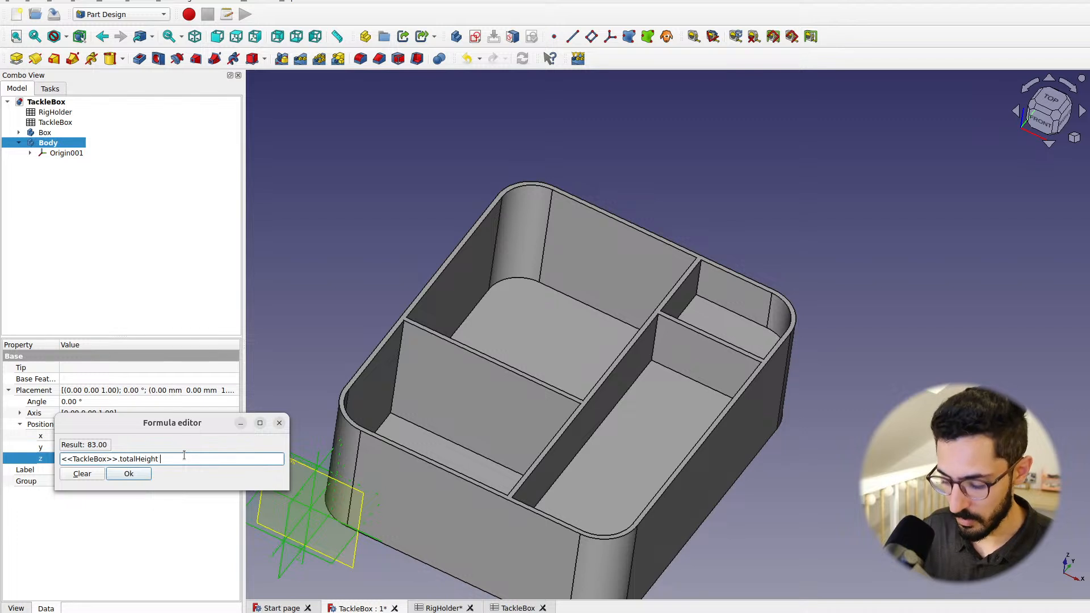
Subtract <<RigHolder>>.hookHolderZOffset from the total height in the z-position formula and accept it
{"action": "type", "text": " - <<ta"}
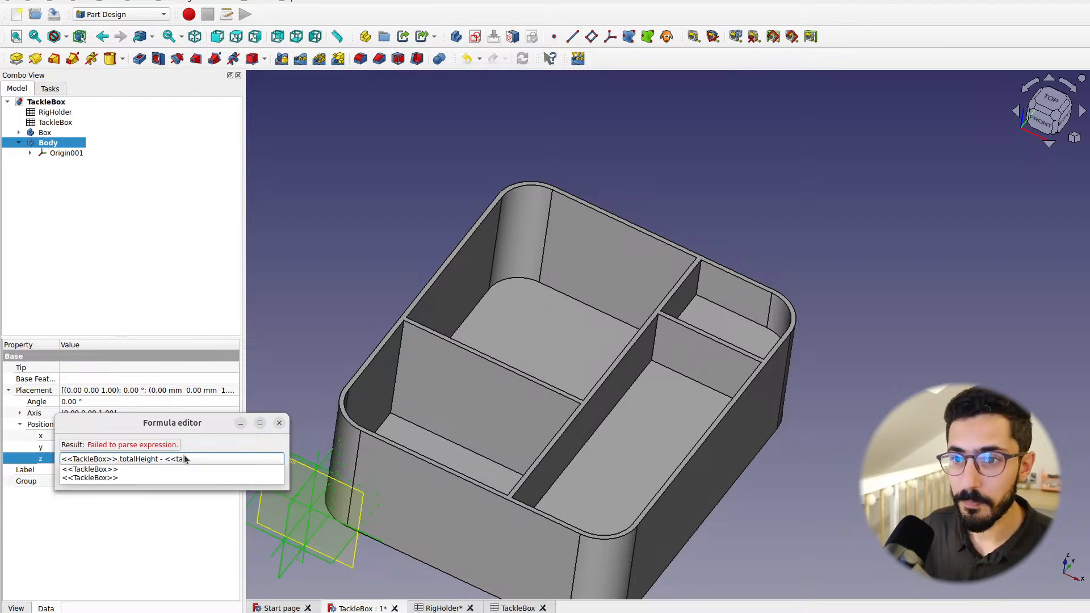
{"action": "type", "text": "RigHolder>>."}
{"action": "key", "text": "Down"}
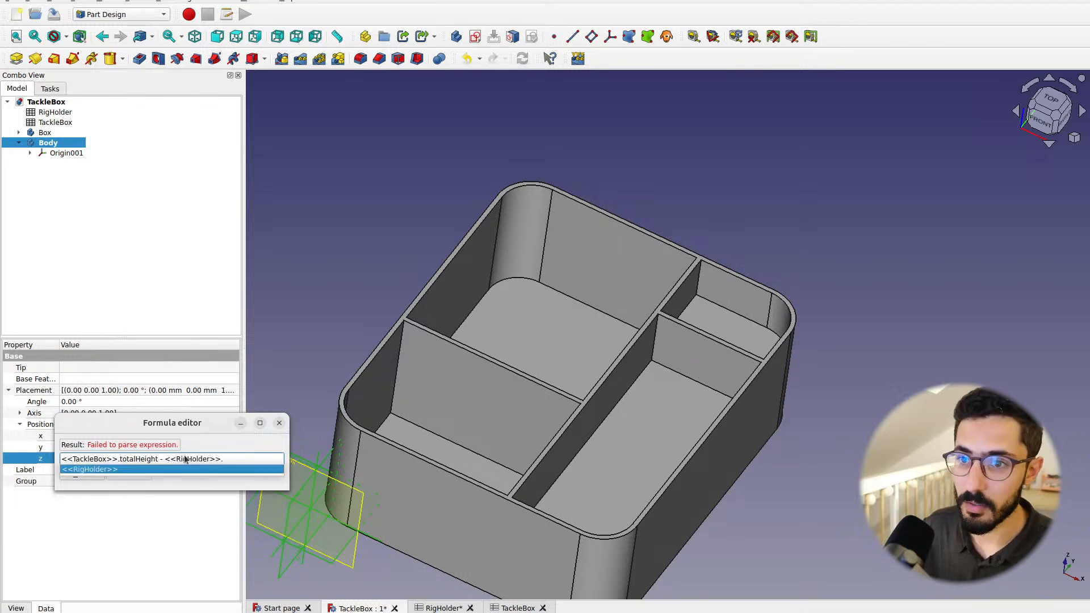
{"action": "type", "text": "of"}
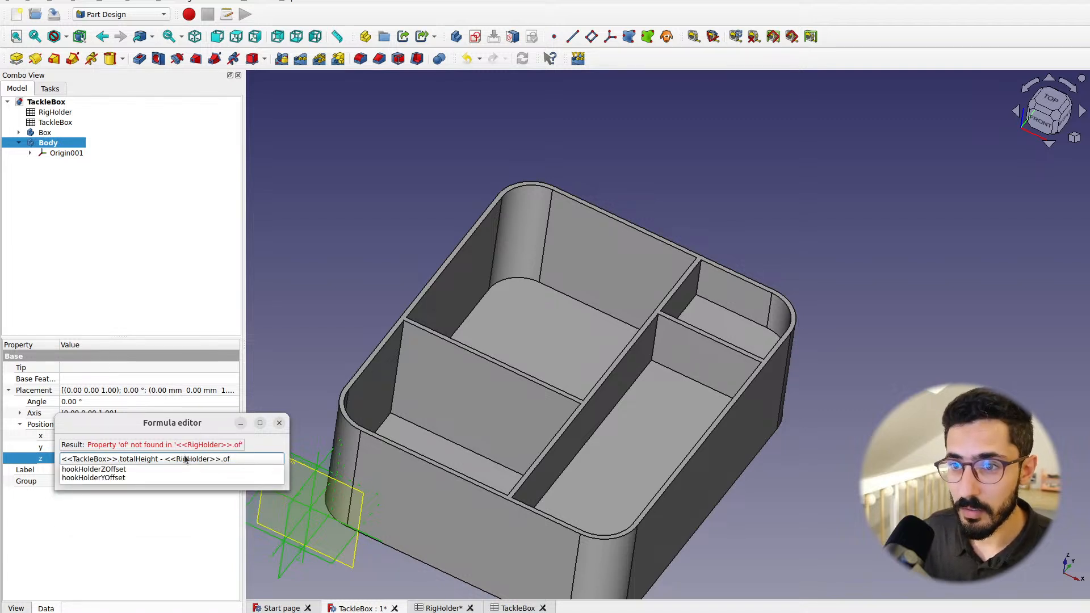
{"action": "key", "text": "Down"}
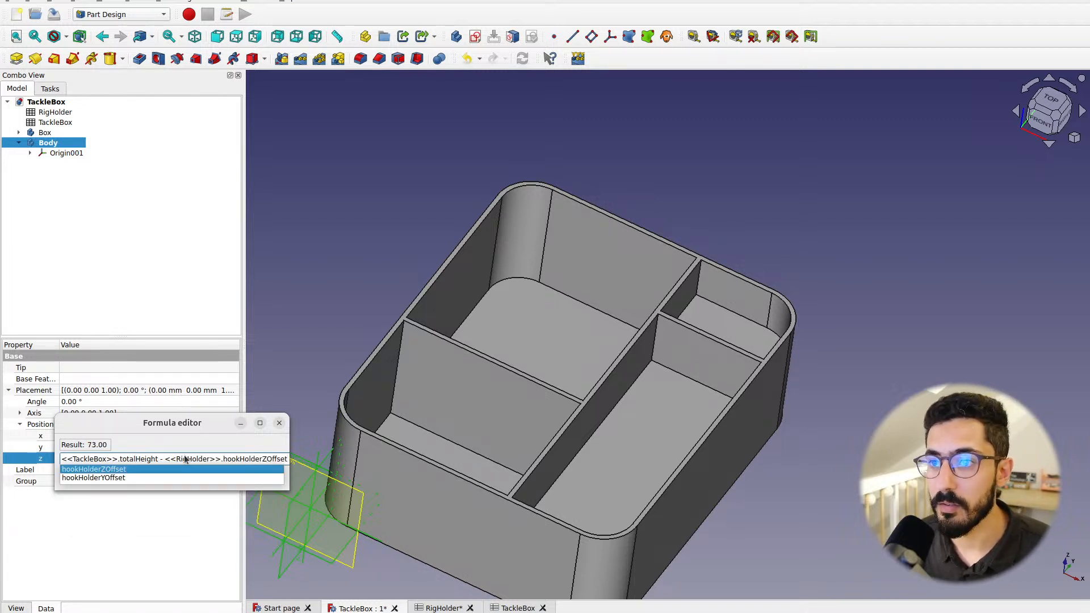
{"action": "key", "text": "Return"}
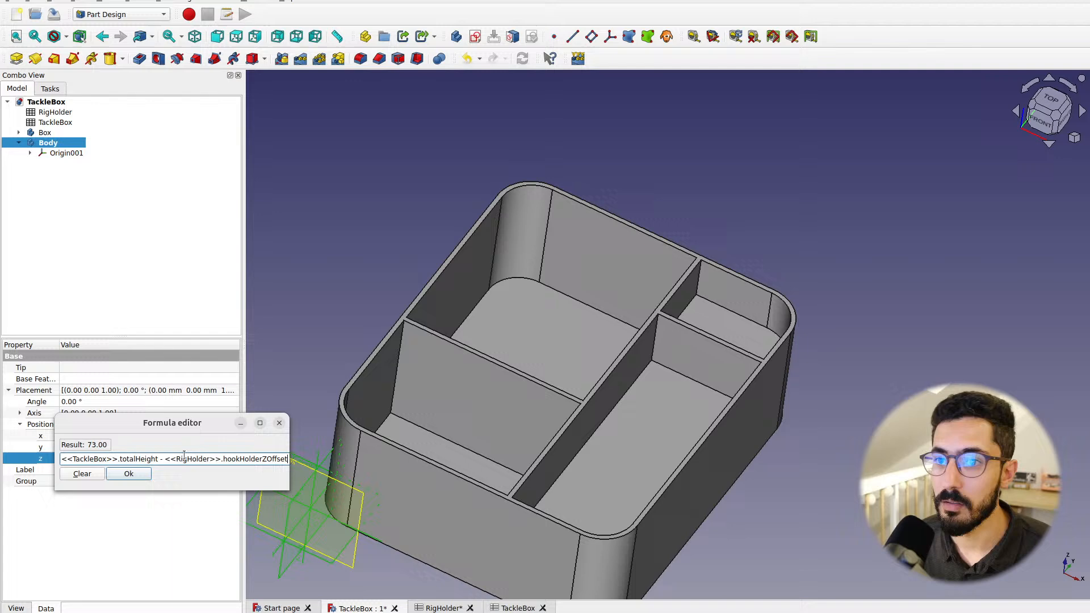
{"action": "left_click", "coordinate": [126, 468]}
{"action": "left_click", "coordinate": [93, 502]}
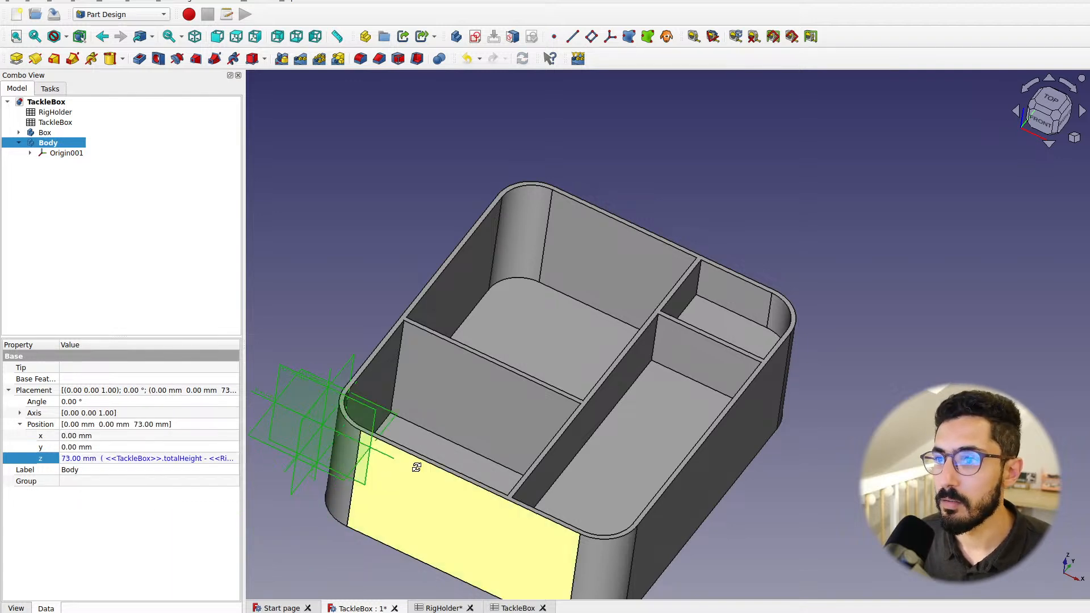
Examine the new body's origin position relative to the box from the front and from the top
{"action": "middle_click_drag", "start_coordinate": [416, 464], "coordinate": [532, 432]}
{"action": "key", "text": "1"}
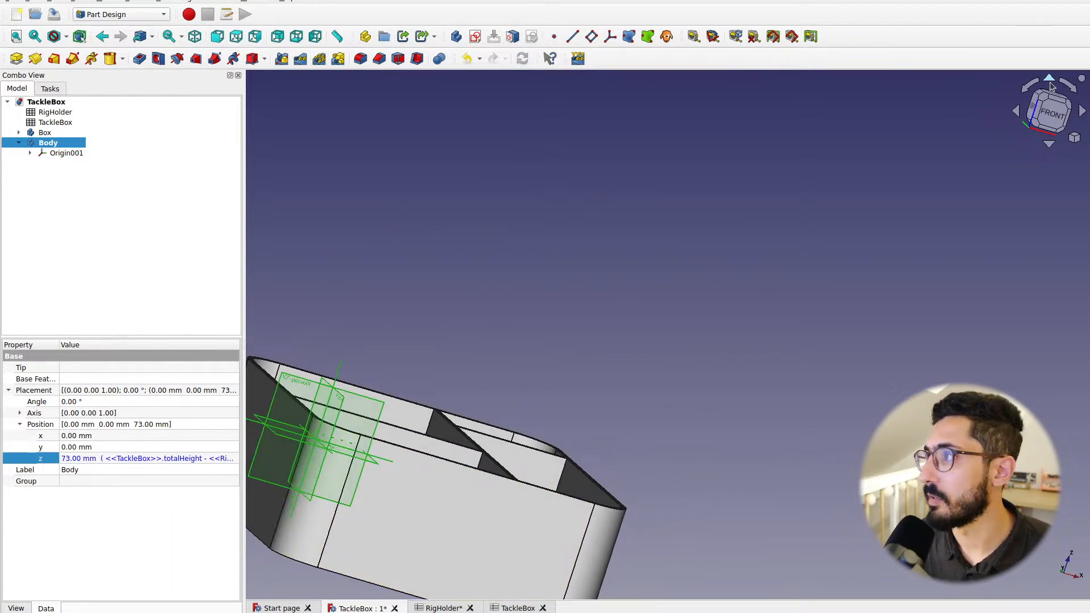
{"action": "middle_click_drag", "start_coordinate": [412, 524], "coordinate": [451, 353]}
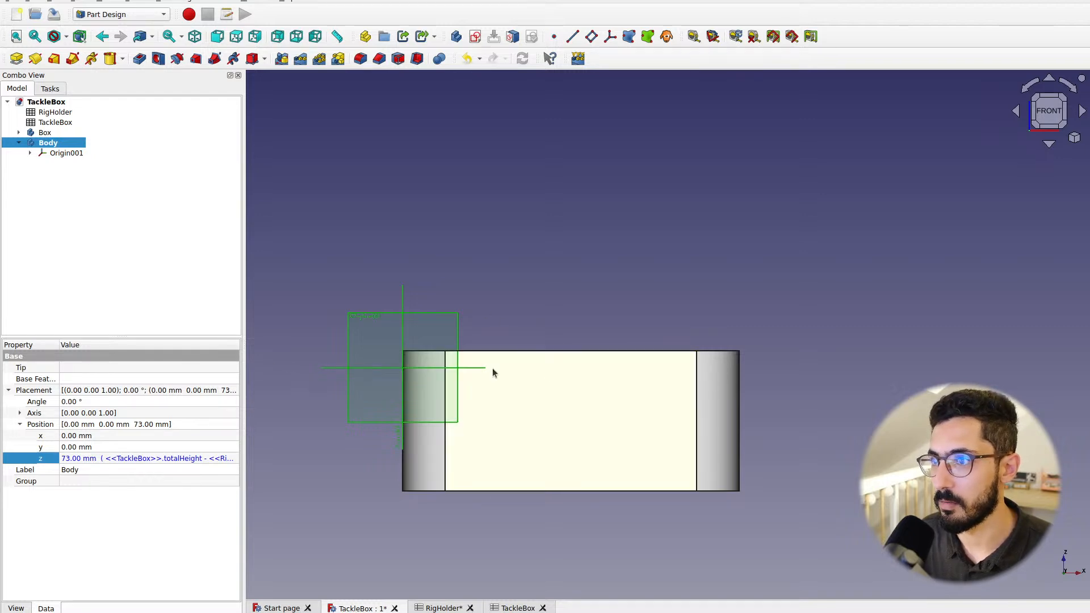
{"action": "middle_click_drag", "start_coordinate": [621, 373], "coordinate": [703, 216]}
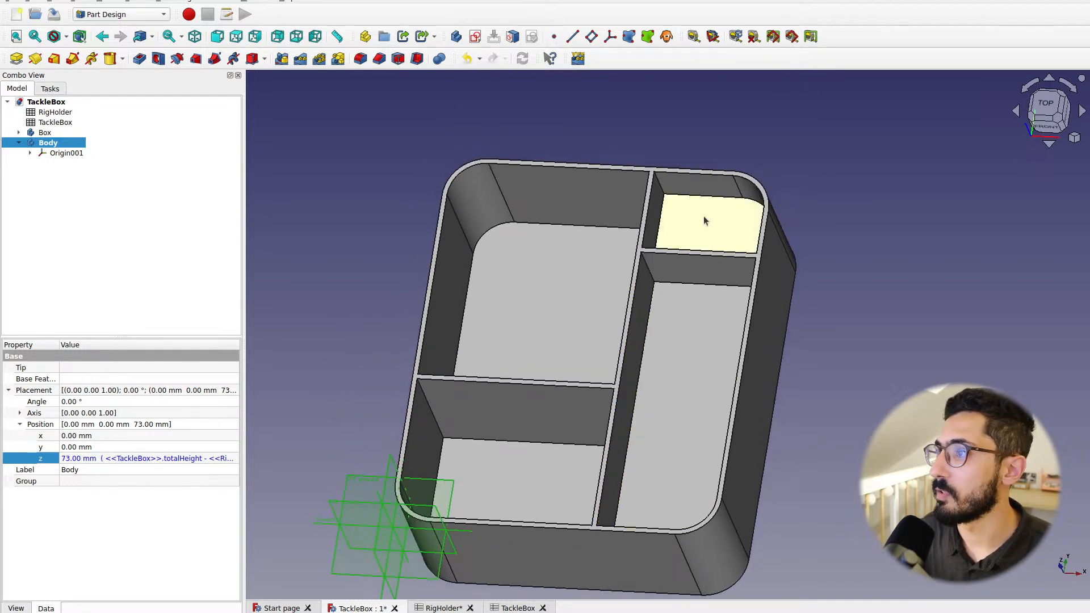
{"action": "left_click", "coordinate": [1046, 107]}
{"action": "middle_click_drag", "start_coordinate": [676, 180], "coordinate": [613, 234]}
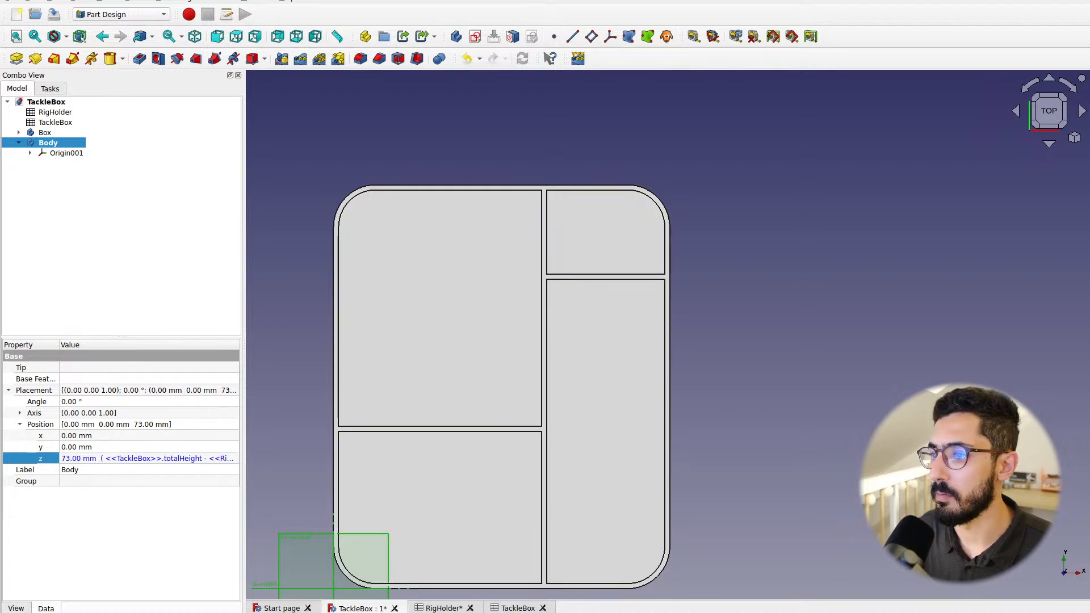
Look up the hookHolderYOffset parameter in the RigHolder spreadsheet and return to the 3D model
{"action": "left_click", "coordinate": [448, 609]}
{"action": "left_click", "coordinate": [322, 290]}
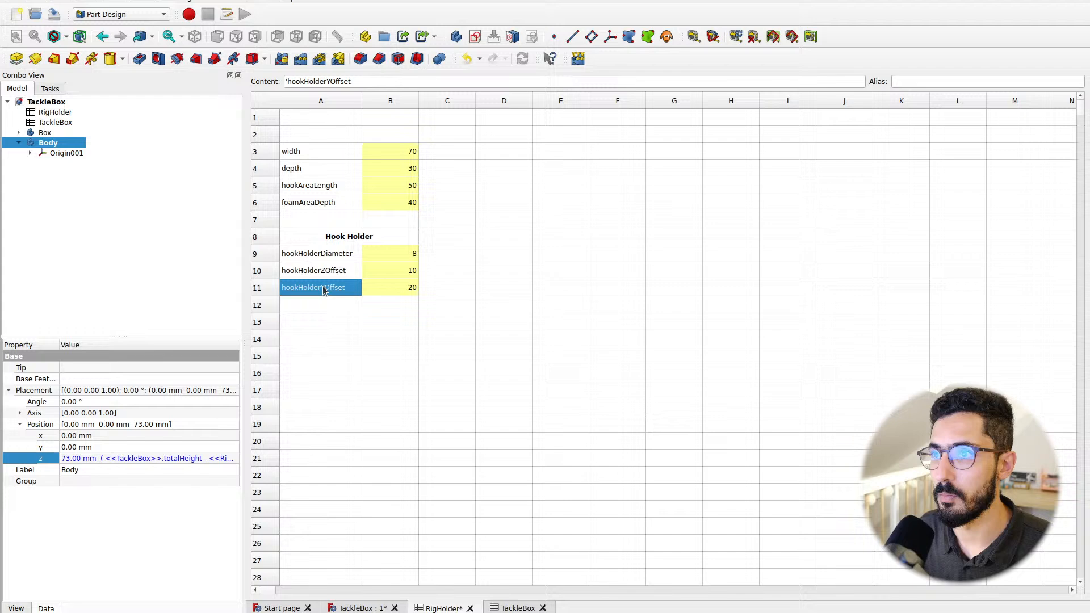
{"action": "left_click", "coordinate": [404, 291]}
{"action": "left_click", "coordinate": [358, 608]}
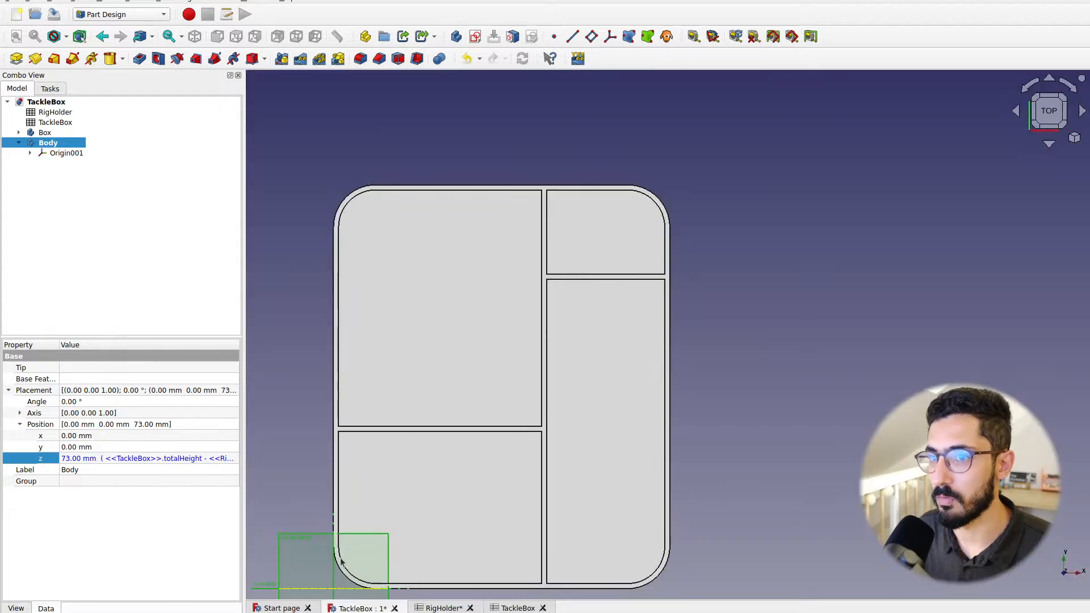
Open a formula for the new body's y position and reference <<TackleBox>>.totalLength
{"action": "left_click", "coordinate": [99, 447]}
{"action": "left_click", "coordinate": [230, 449]}
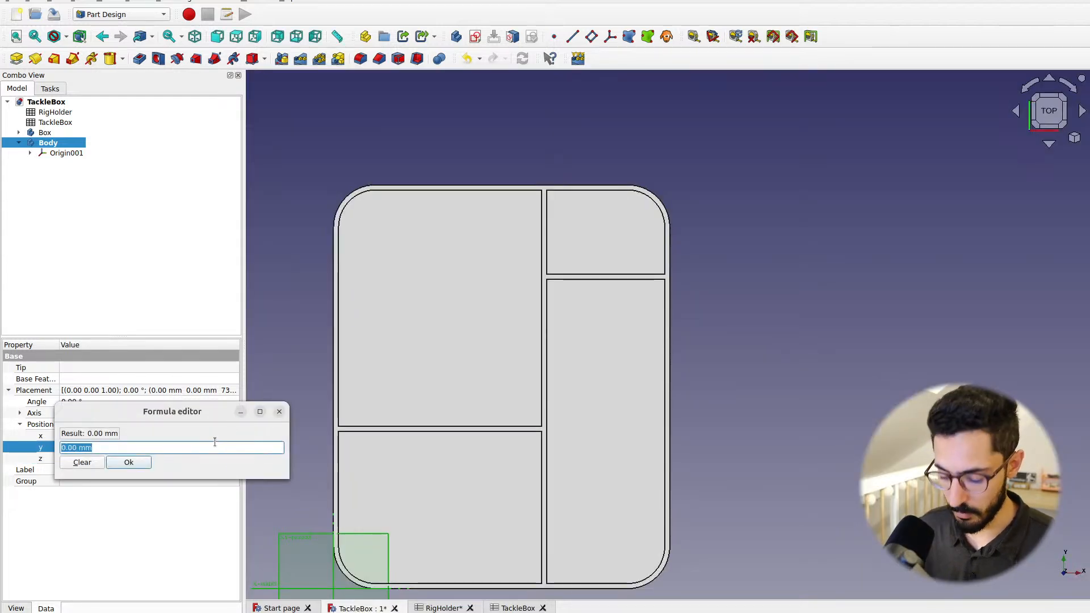
{"action": "type", "text": "<<TackleBox>>#"}
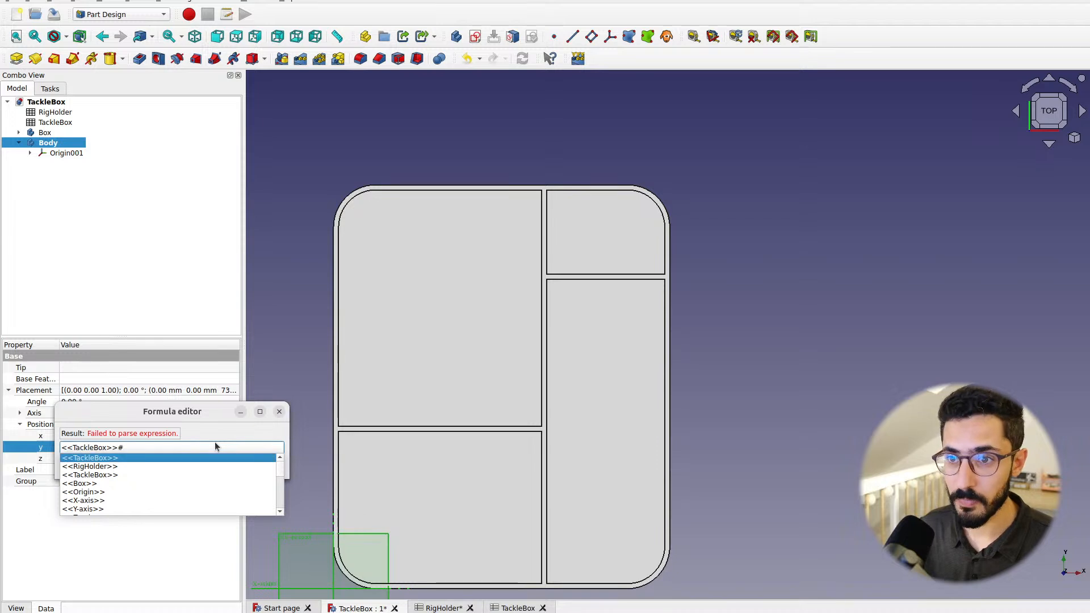
{"action": "key", "text": "BackSpace"}
{"action": "type", "text": ".total"}
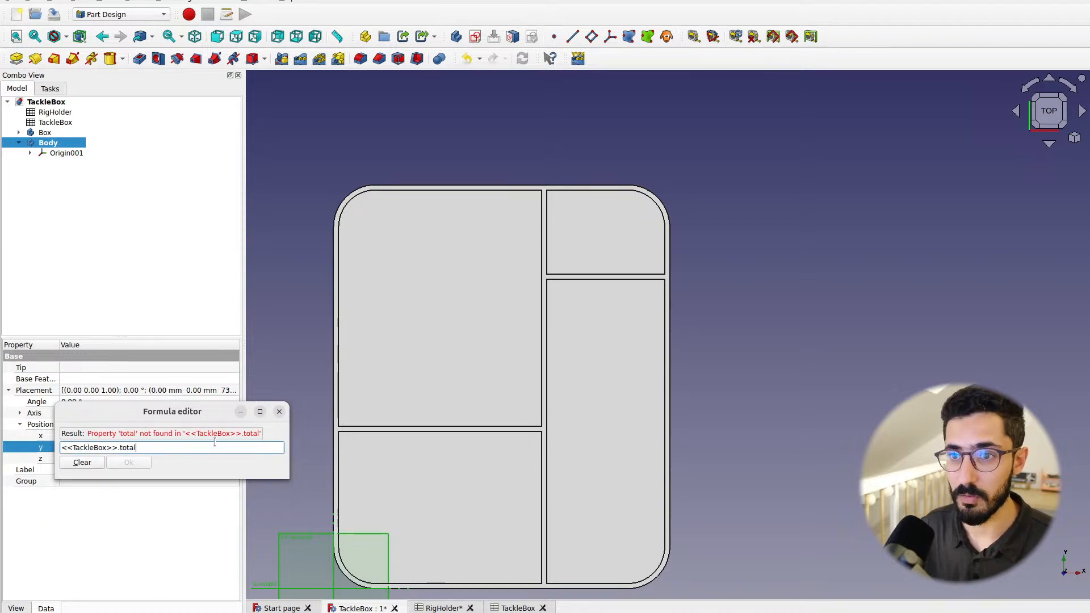
{"action": "type", "text": "Length"}
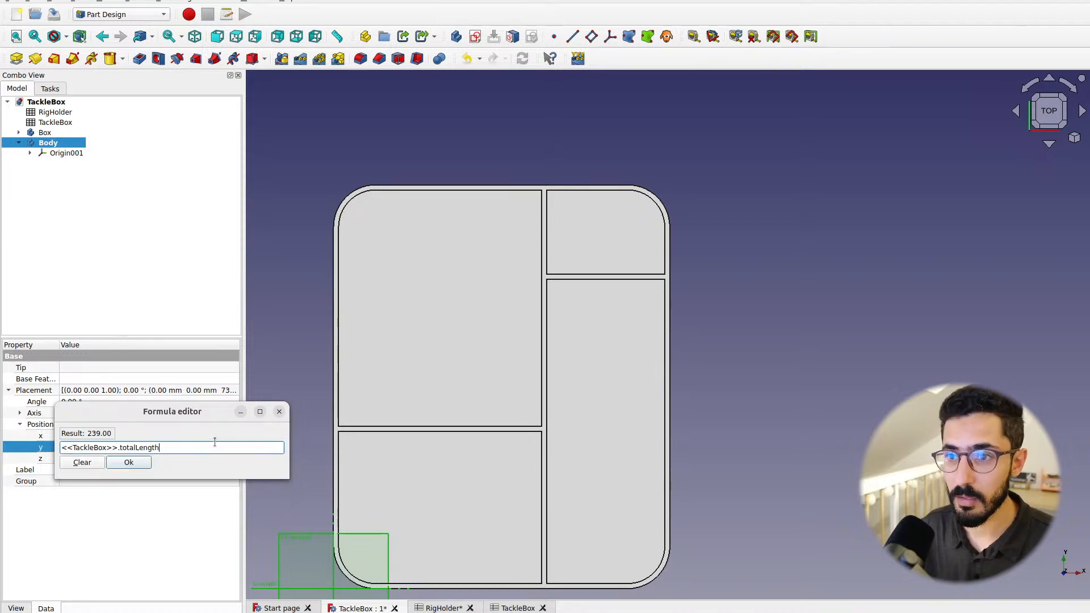
Subtract <<RigHolder>>.hookHolderYOffset from the total length in the y-position formula and accept it
{"action": "type", "text": " - <,<<RigHolder>>."}
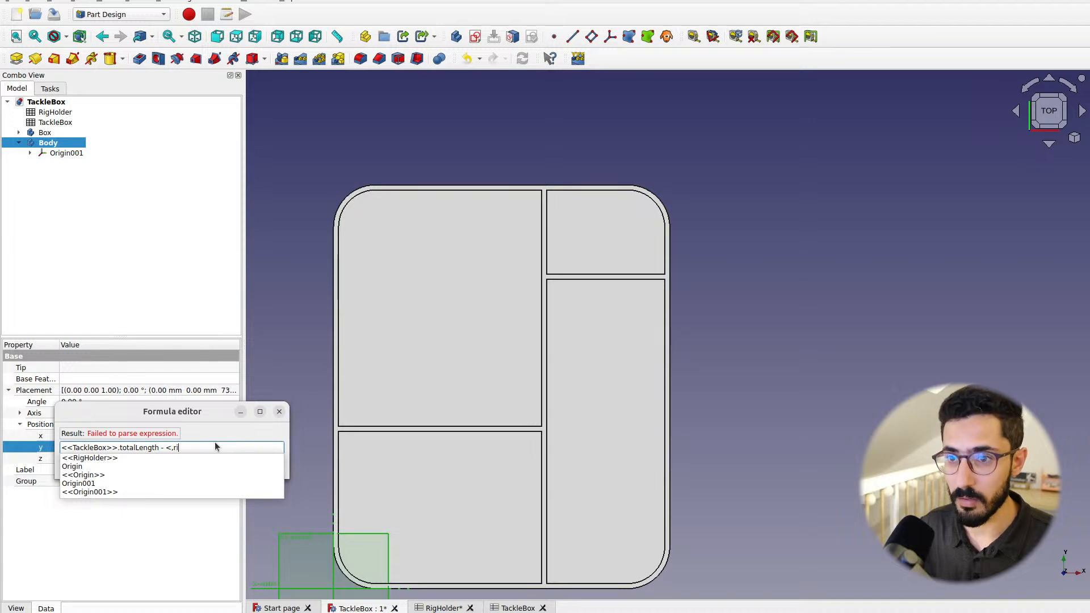
{"action": "key", "text": "Down"}
{"action": "type", "text": "hookHolderYOffset"}
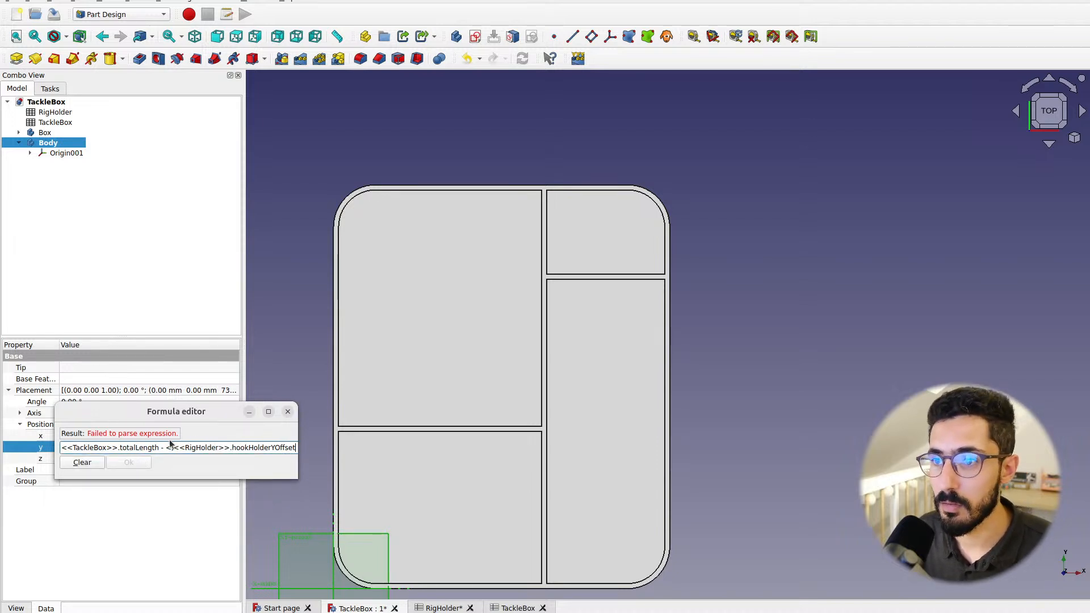
{"action": "key", "text": "BackSpace"}
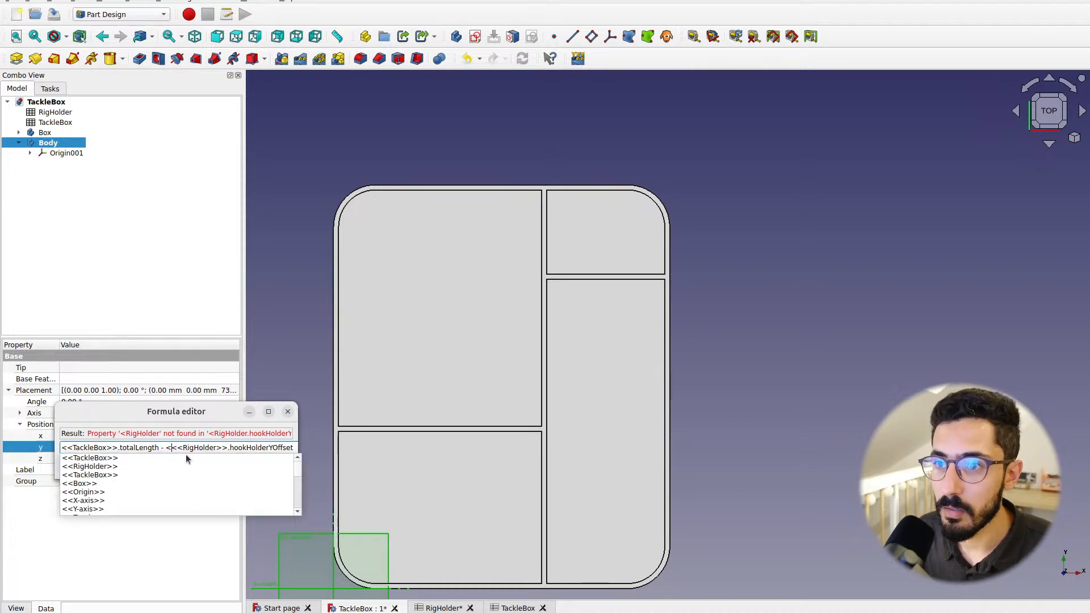
{"action": "key", "text": "BackSpace"}
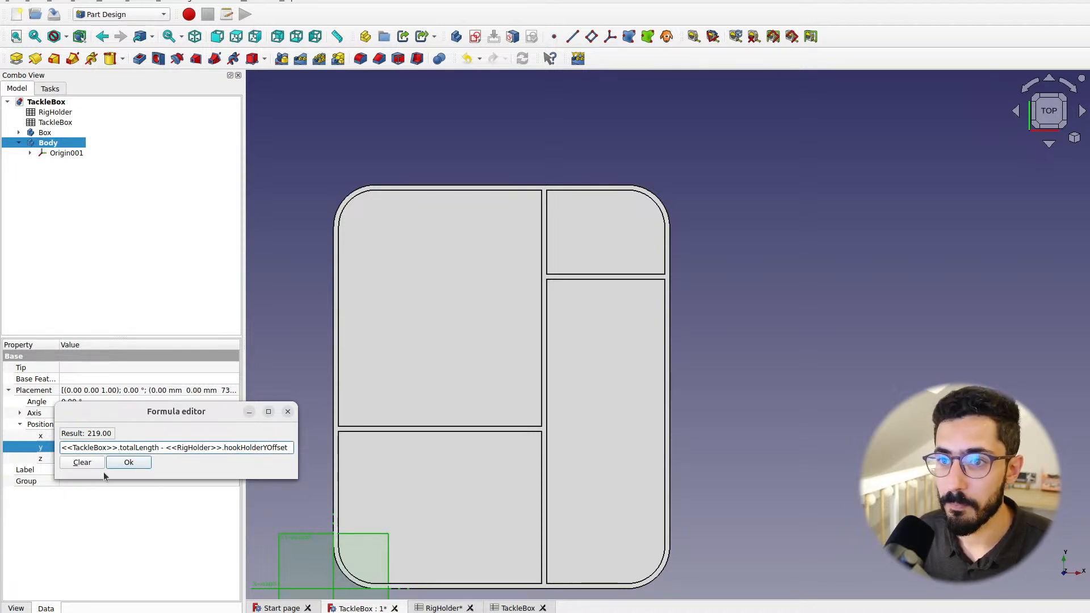
{"action": "left_click", "coordinate": [128, 462]}
{"action": "left_click", "coordinate": [298, 380]}
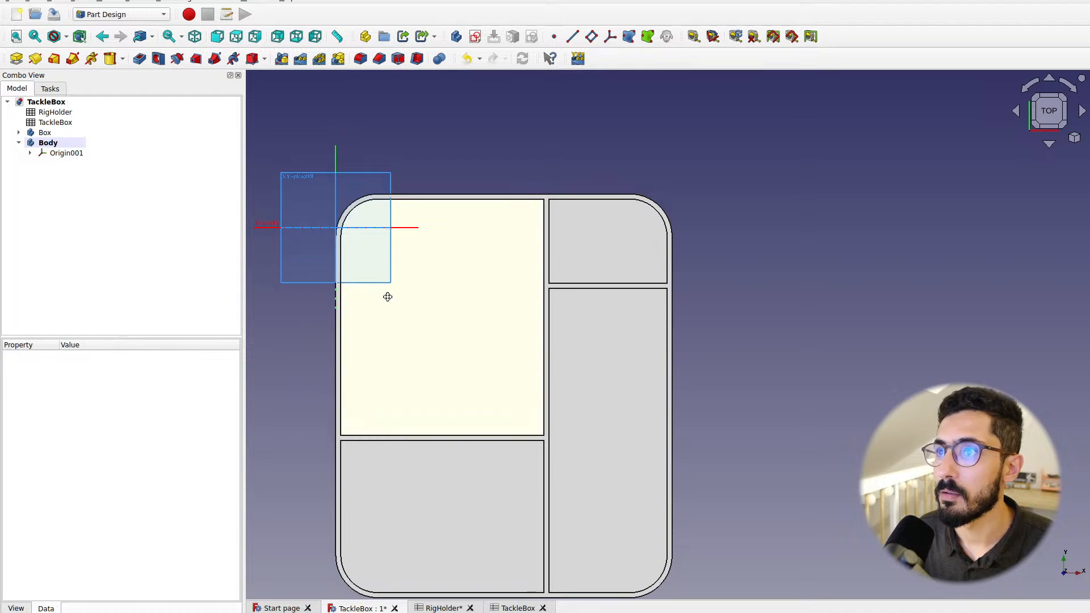
Open a formula for the new body's x position and start it with <<TackleBox>>.totalWidth followed by a minus sign
{"action": "middle_click_drag", "start_coordinate": [388, 297], "coordinate": [423, 325]}
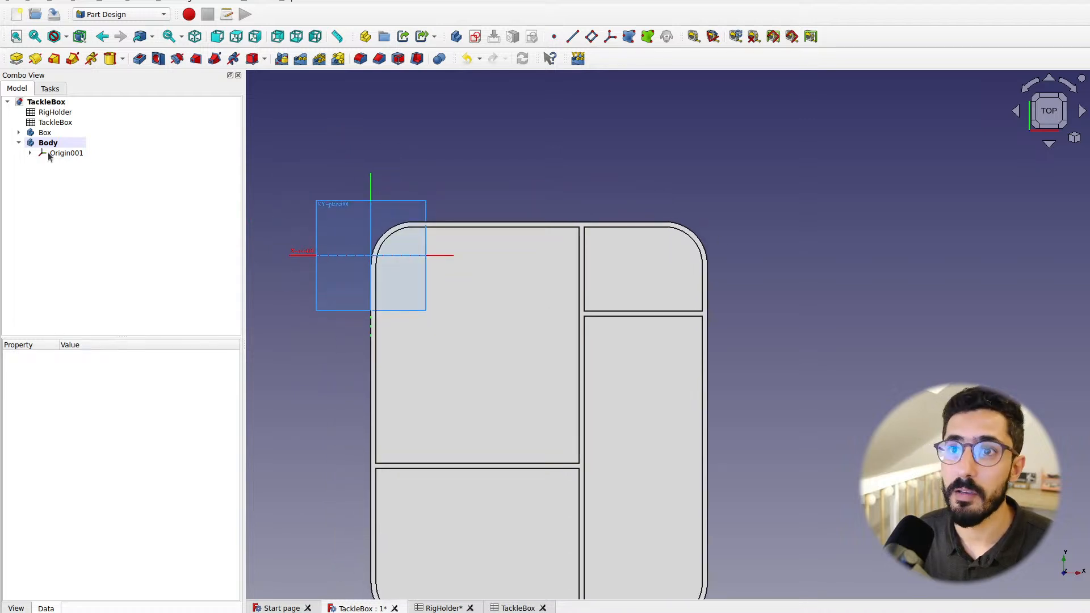
{"action": "left_click", "coordinate": [50, 155]}
{"action": "left_click", "coordinate": [45, 143]}
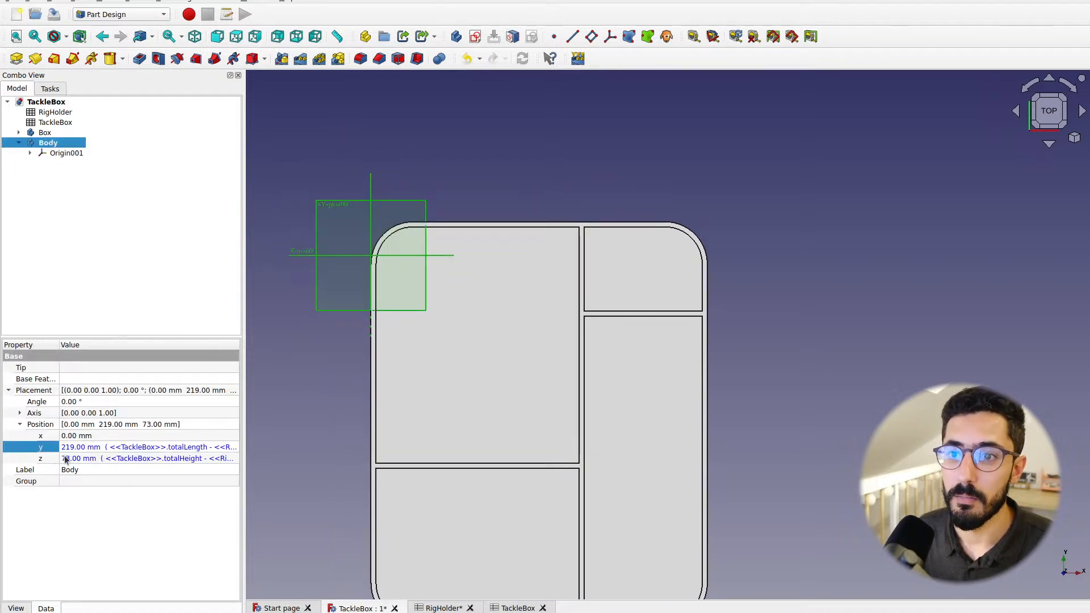
{"action": "left_click", "coordinate": [51, 436]}
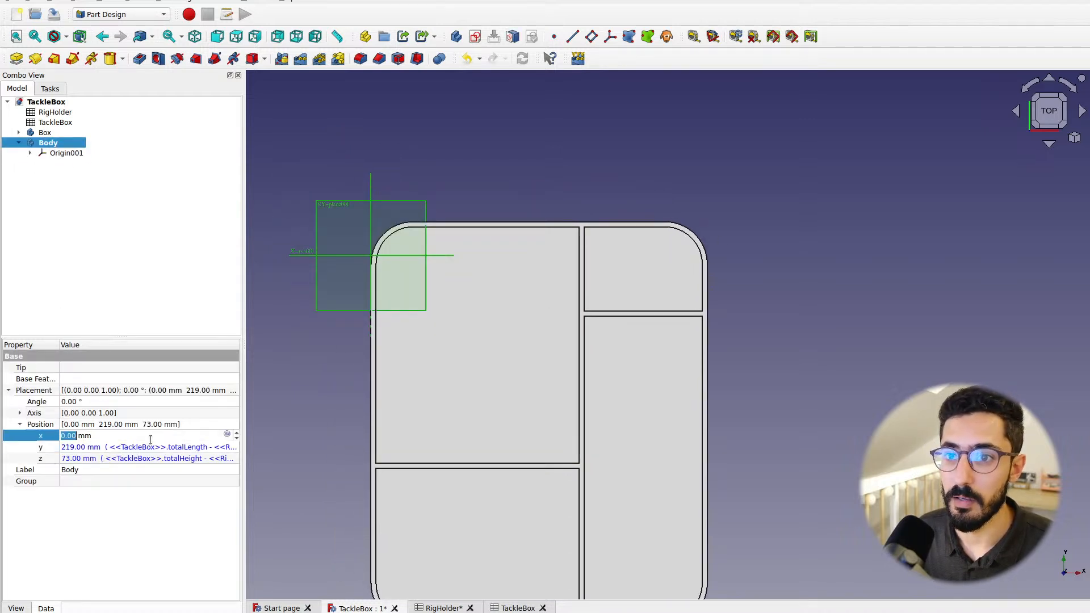
{"action": "left_click", "coordinate": [227, 432]}
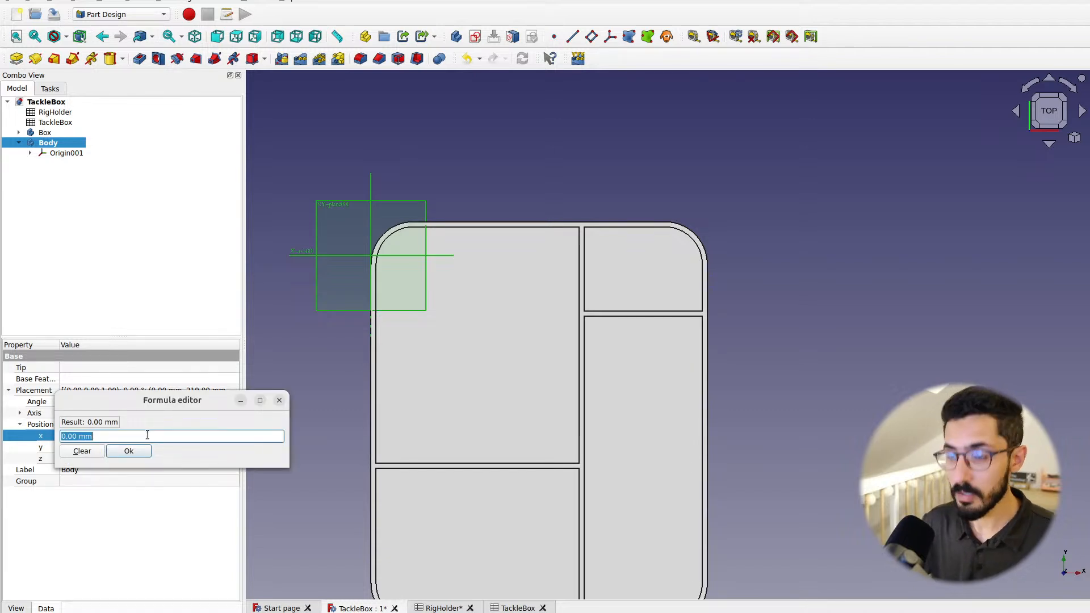
{"action": "type", "text": "<<"}
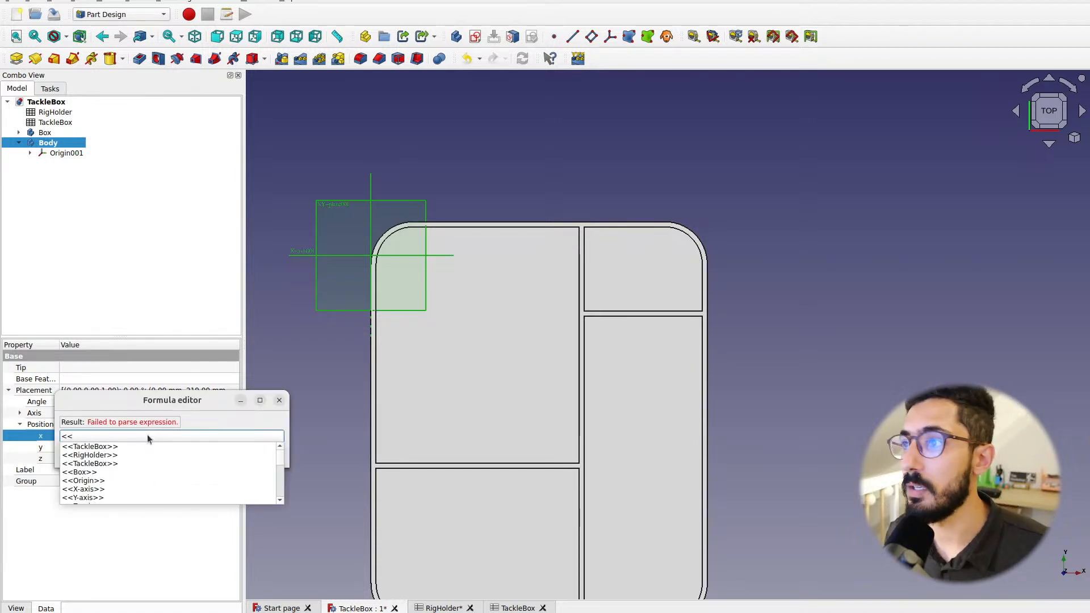
{"action": "type", "text": "Ta"}
{"action": "key", "text": "Down"}
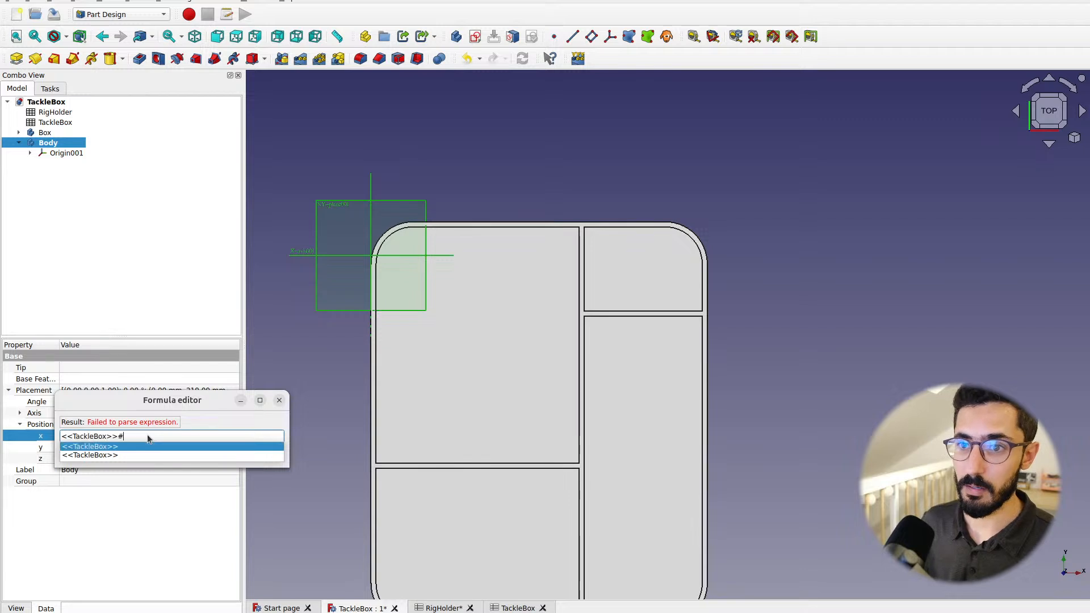
{"action": "key", "text": "Down"}
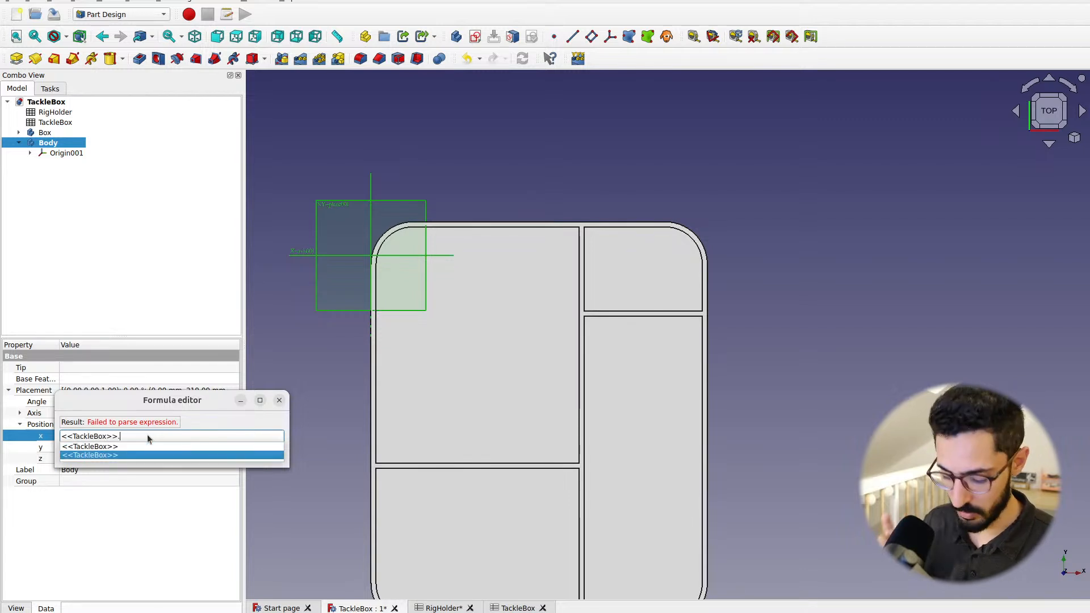
{"action": "type", "text": "total"}
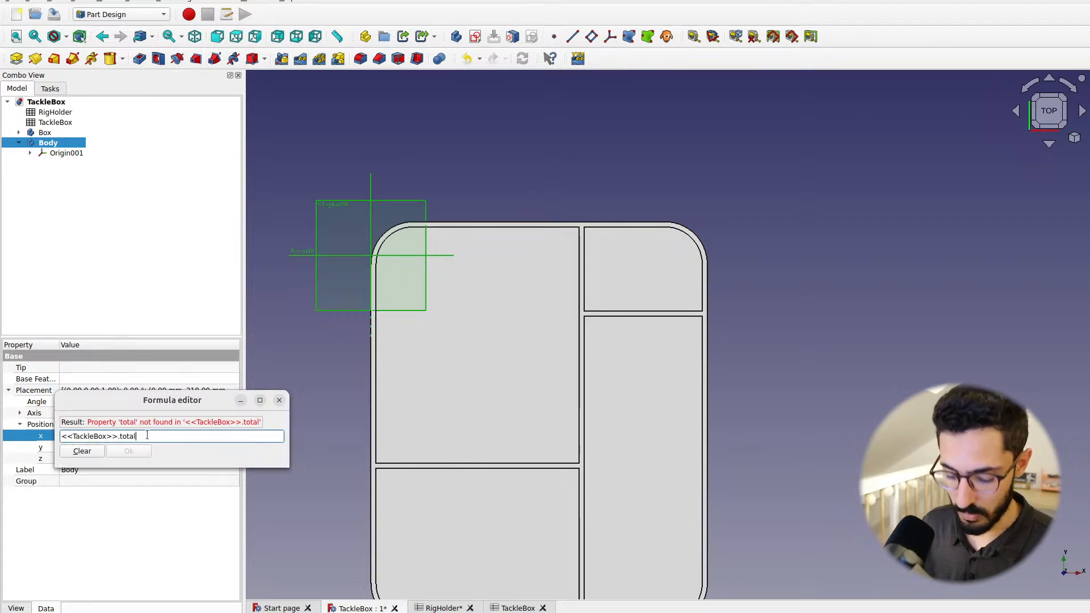
{"action": "type", "text": "Width "}
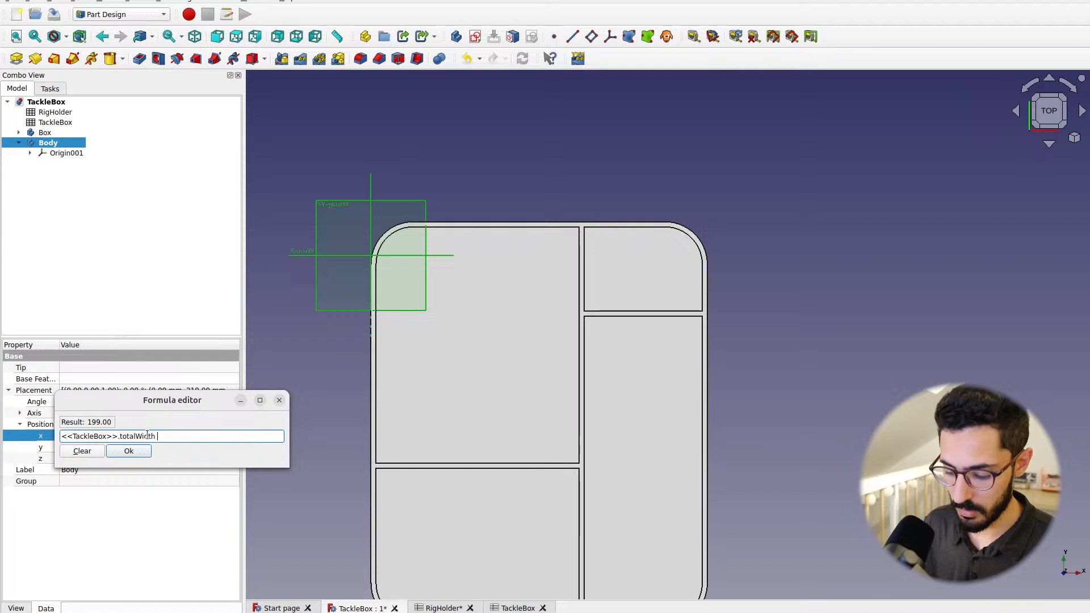
{"action": "type", "text": "-"}
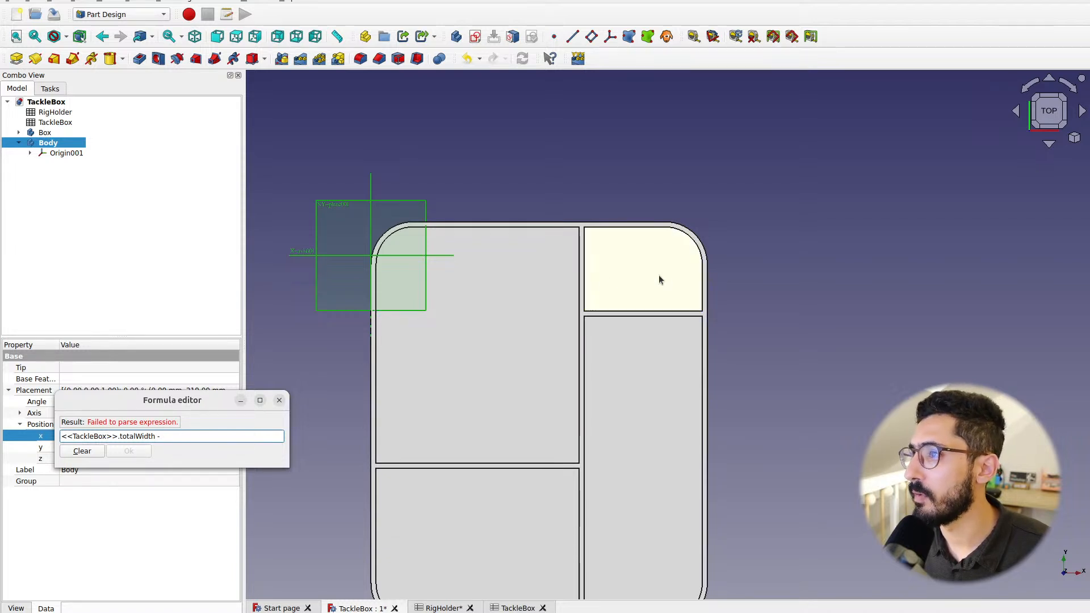
Subtract <<TackleBox>>.thickness from the total width in the x-position formula
{"action": "type", "text": "thick"}
{"action": "double_click", "coordinate": [180, 438]}
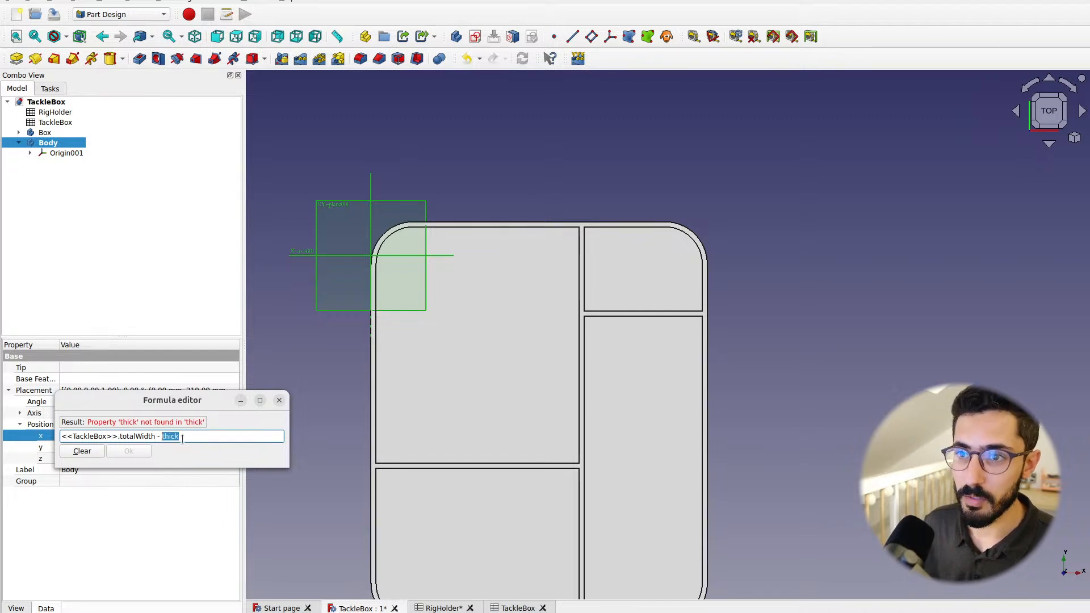
{"action": "type", "text": "<<TackleBox>>."}
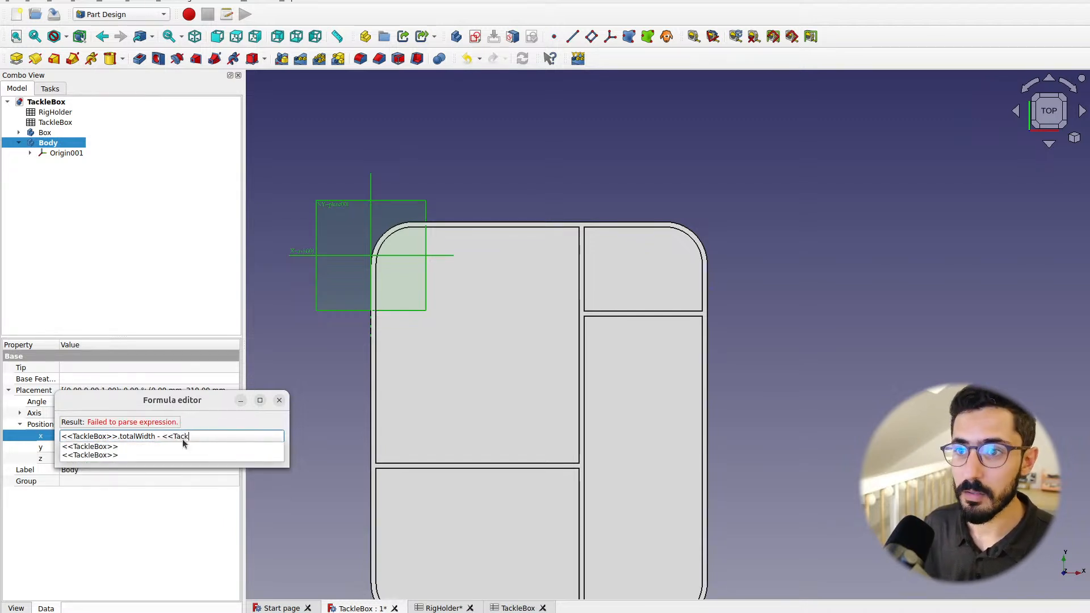
{"action": "type", "text": "thickness"}
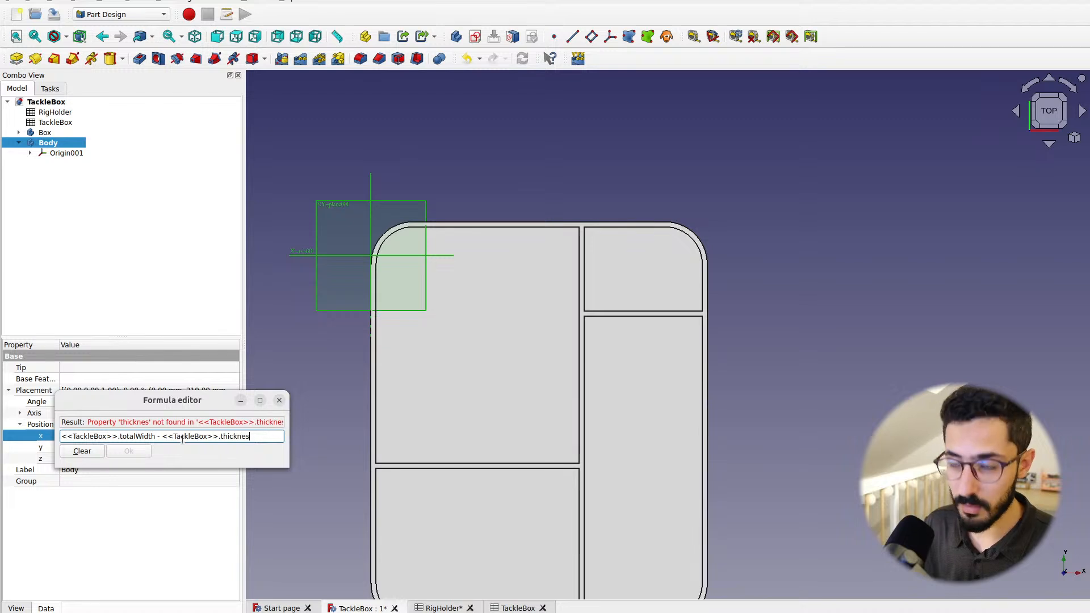
Also subtract <<RigHolder>>.width / 2 in the x-position formula, accept it and deselect the body
{"action": "type", "text": "re"}
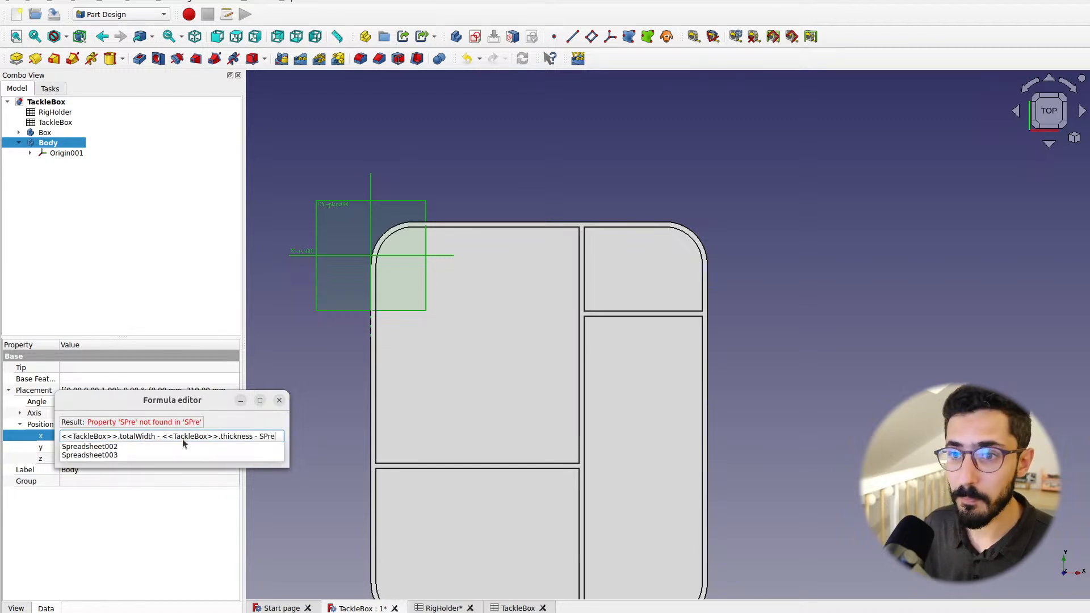
{"action": "key", "text": "ctrl+shift+Left"}
{"action": "type", "text": "<<Rig"}
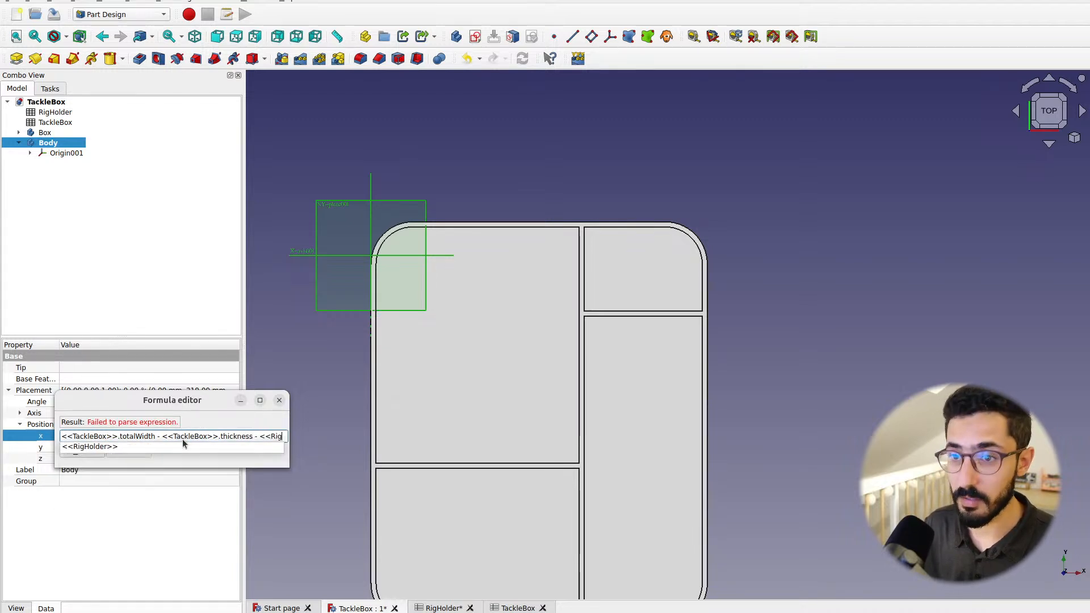
{"action": "key", "text": "Down"}
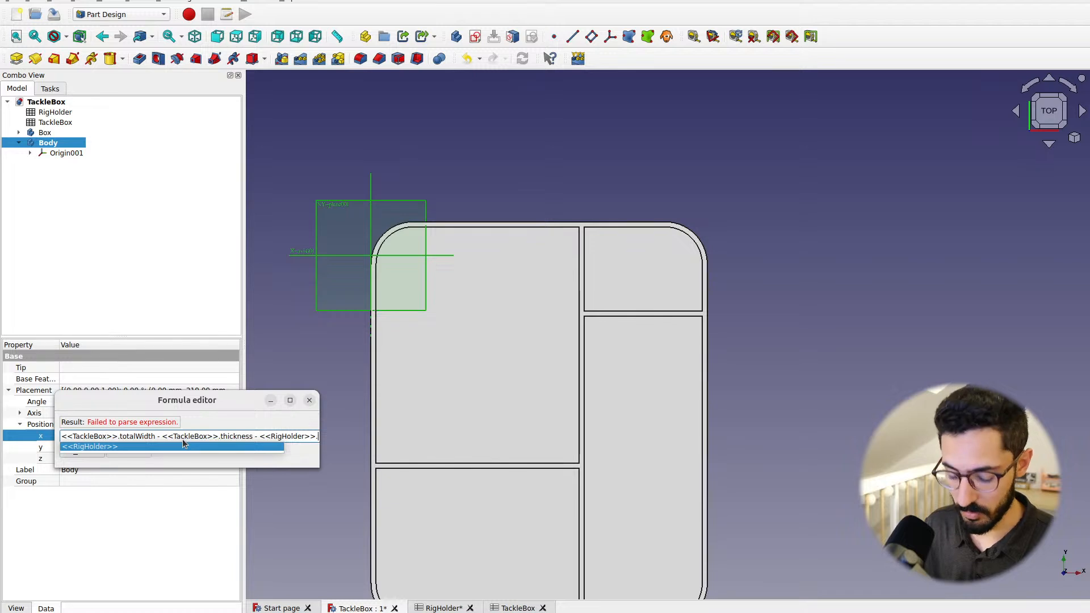
{"action": "key", "text": "Return"}
{"action": "type", "text": "wid"}
{"action": "key", "text": "Down"}
{"action": "key", "text": "Return"}
{"action": "type", "text": "/ 2"}
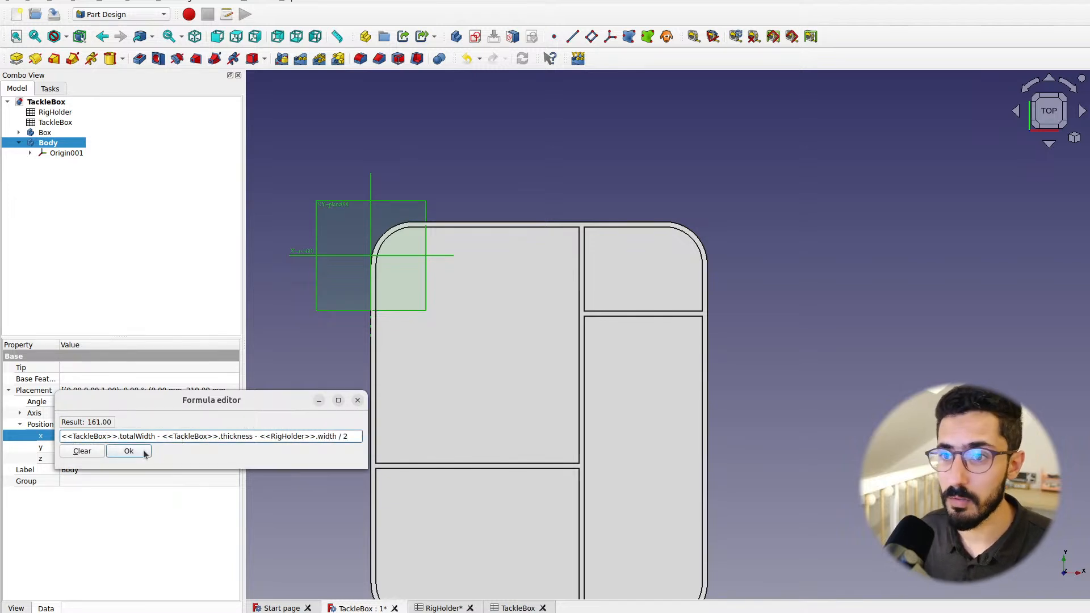
{"action": "left_click", "coordinate": [144, 453]}
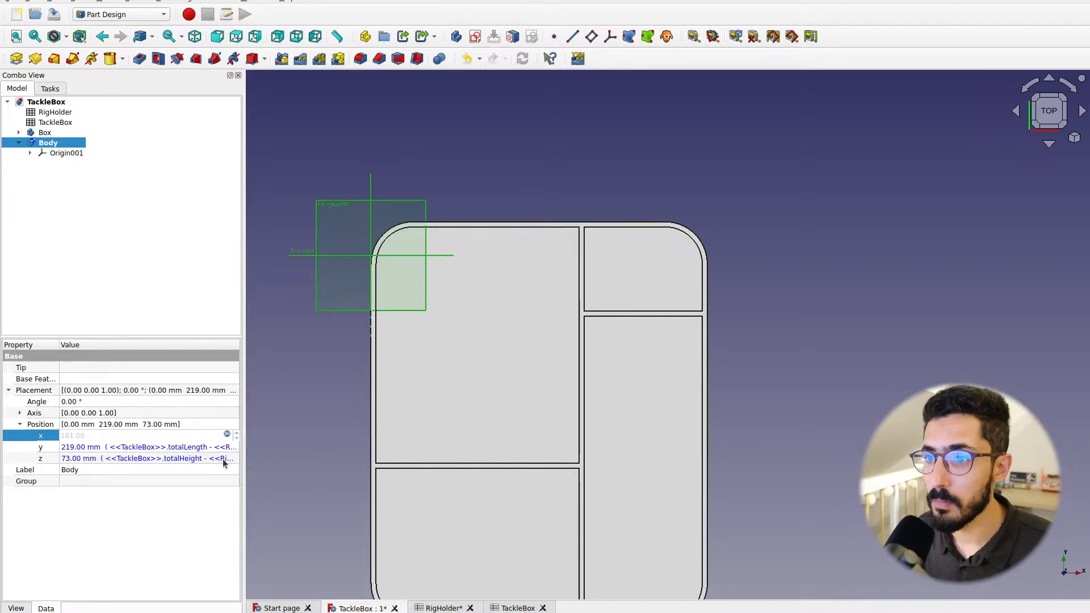
{"action": "left_click", "coordinate": [322, 418]}
Set hookHolderYOffset to 30 in the RigHolder spreadsheet and check the body's origin within the upper-right compartment
{"action": "scroll", "coordinate": [666, 259], "scroll_direction": "up", "scroll_amount": 3}
{"action": "scroll", "coordinate": [666, 259], "scroll_direction": "up", "scroll_amount": 2}
{"action": "middle_click_drag", "start_coordinate": [647, 268], "coordinate": [579, 214]}
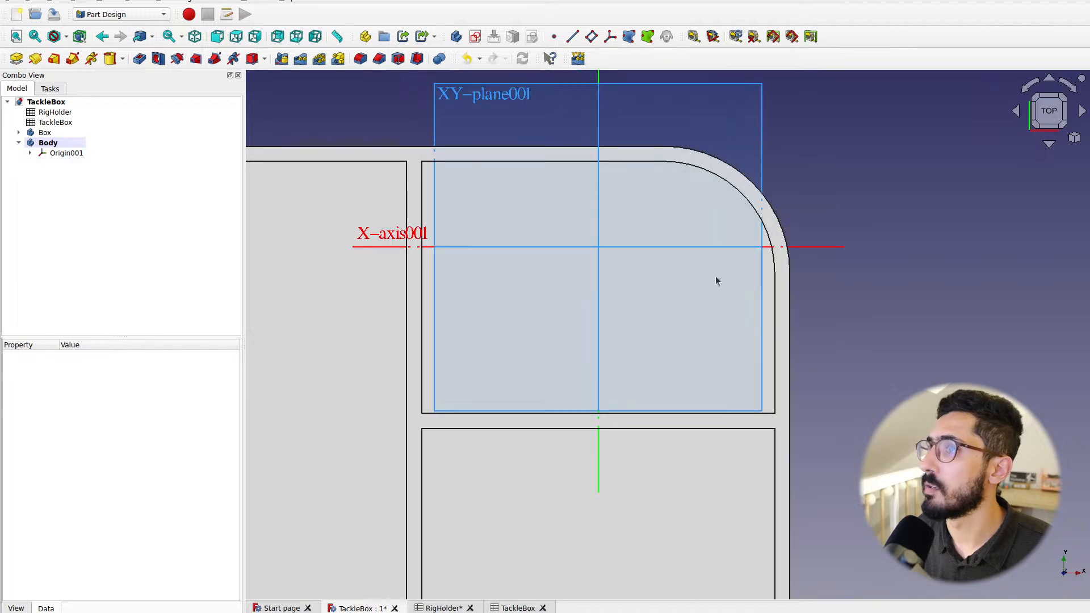
{"action": "left_click", "coordinate": [449, 608]}
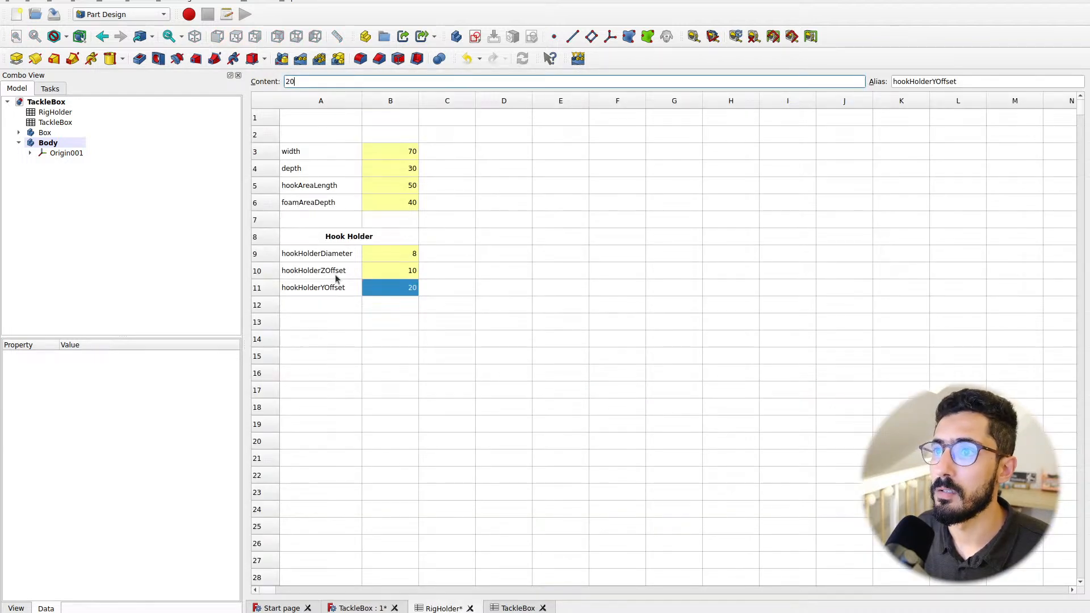
{"action": "left_click", "coordinate": [420, 267]}
{"action": "left_click", "coordinate": [407, 289]}
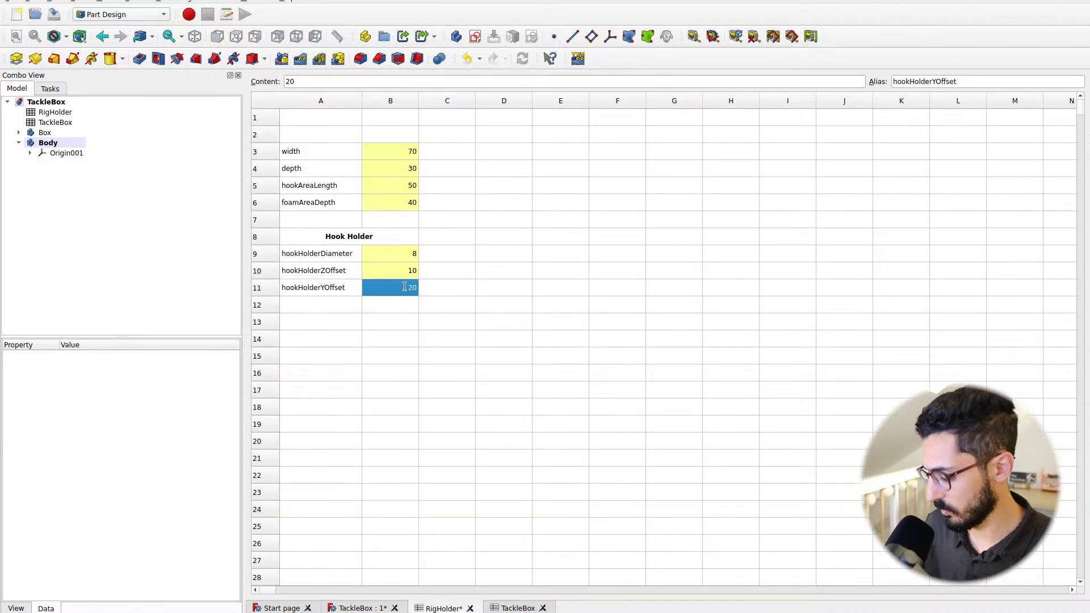
{"action": "type", "text": "30"}
{"action": "key", "text": "Return"}
{"action": "left_click", "coordinate": [364, 609]}
{"action": "scroll", "coordinate": [538, 310], "scroll_direction": "down", "scroll_amount": 2}
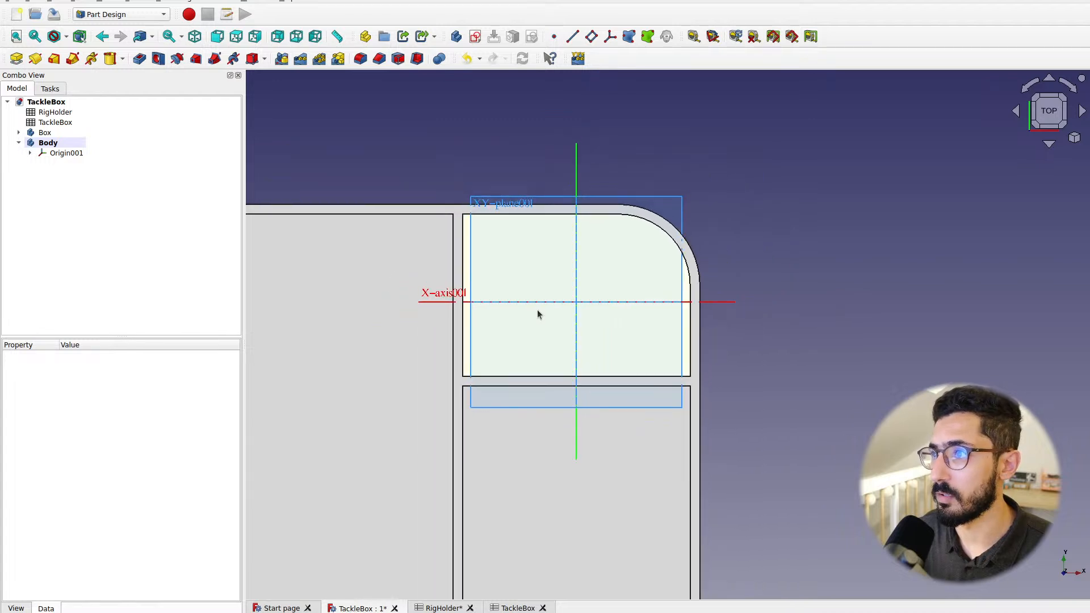
{"action": "scroll", "coordinate": [589, 317], "scroll_direction": "up", "scroll_amount": 1}
{"action": "middle_click_drag", "start_coordinate": [590, 319], "coordinate": [600, 351]}
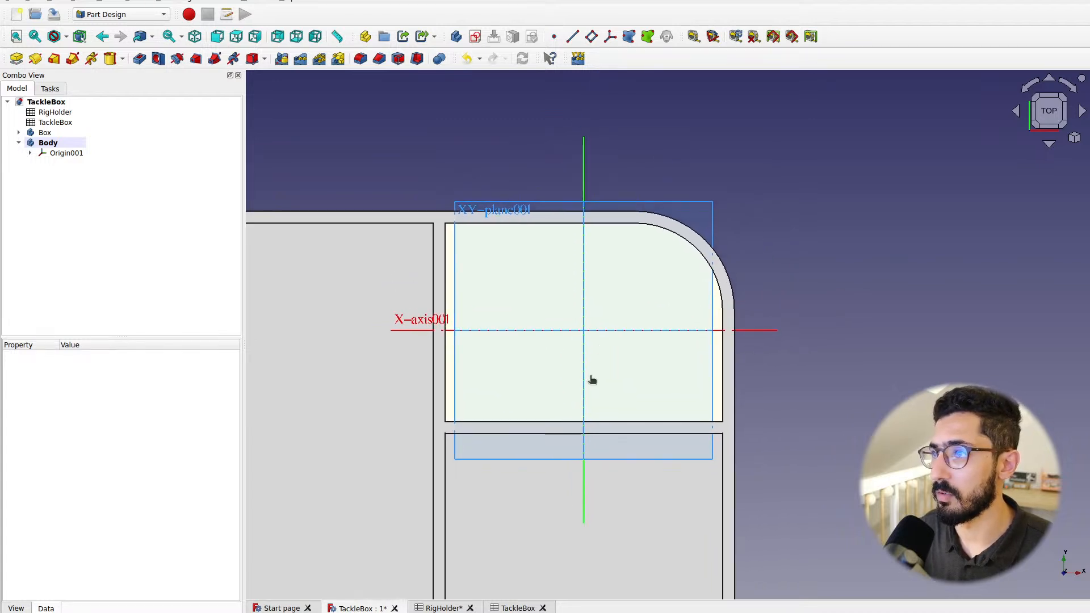
Set hookHolderYOffset to 25 in the RigHolder spreadsheet, half of hookAreaLength
{"action": "left_click", "coordinate": [445, 608]}
{"action": "left_click", "coordinate": [330, 189]}
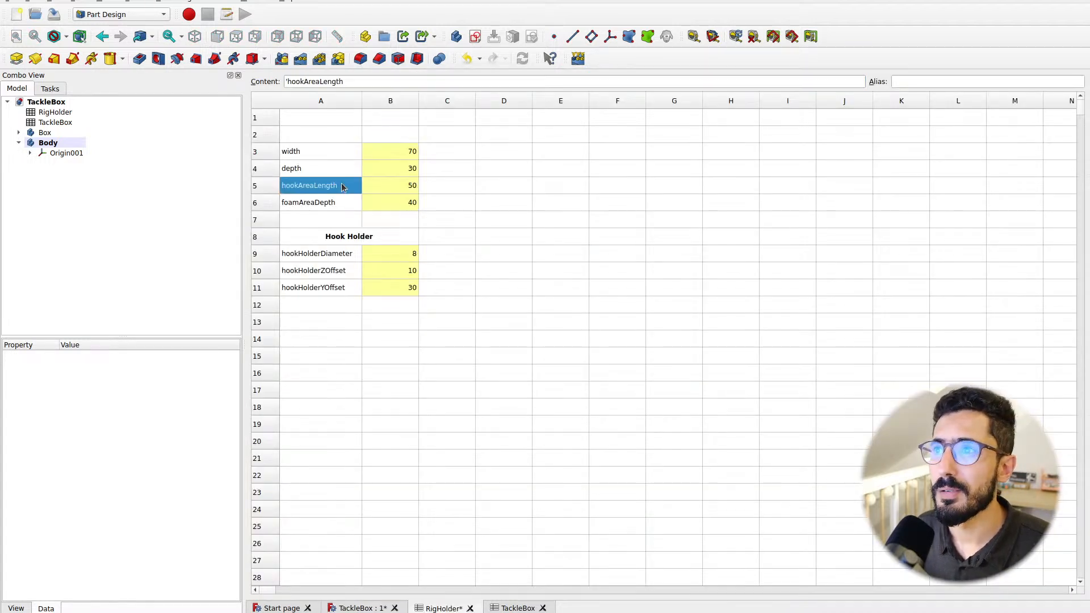
{"action": "left_click", "coordinate": [414, 188]}
{"action": "left_click", "coordinate": [392, 289]}
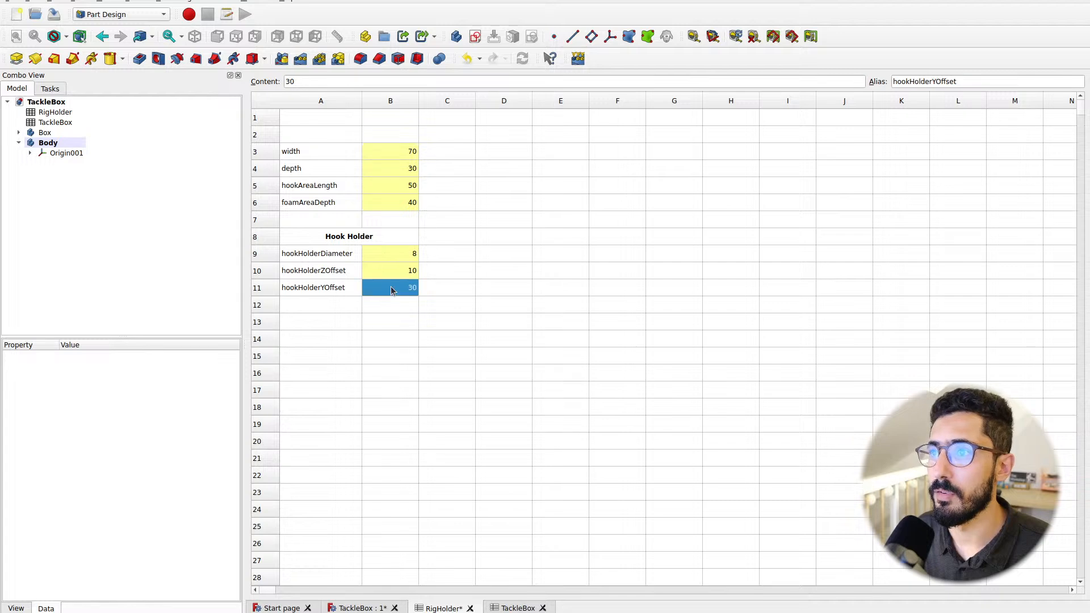
{"action": "key", "text": "Return"}
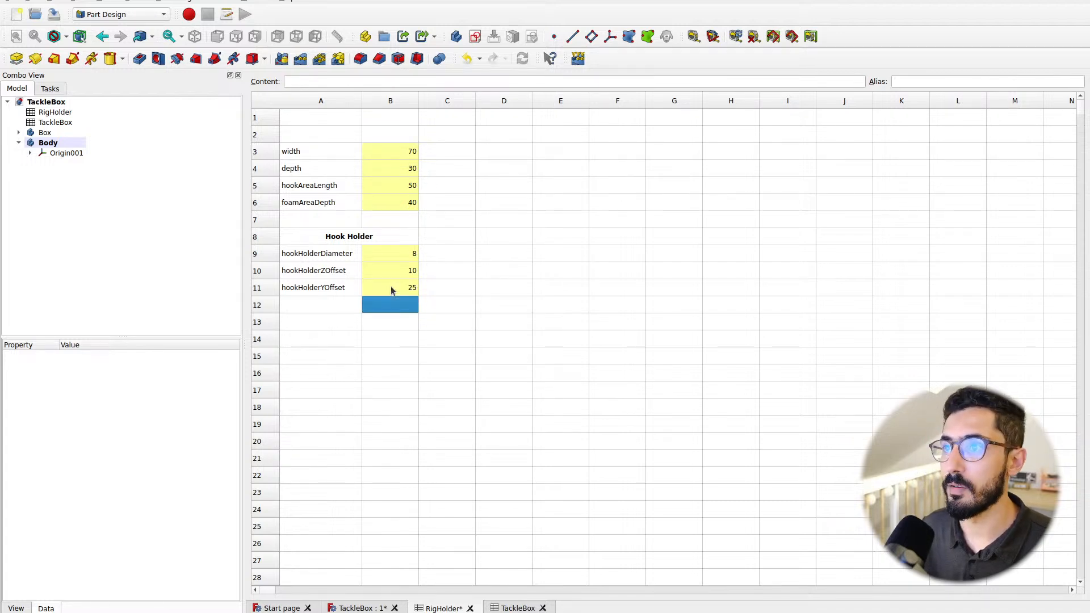
Subtract <<TackleBox>>.thickness from <<TackleBox>>.totalLength in the body's y-position formula, replacing the rest of the expression
{"action": "left_click", "coordinate": [378, 607]}
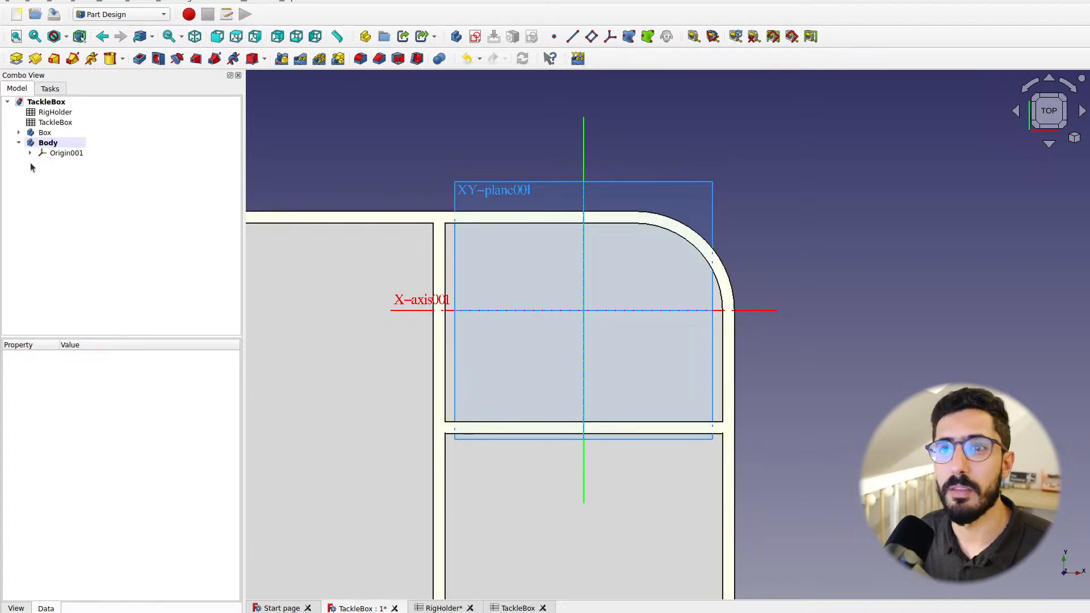
{"action": "left_click", "coordinate": [49, 144]}
{"action": "left_click", "coordinate": [40, 447]}
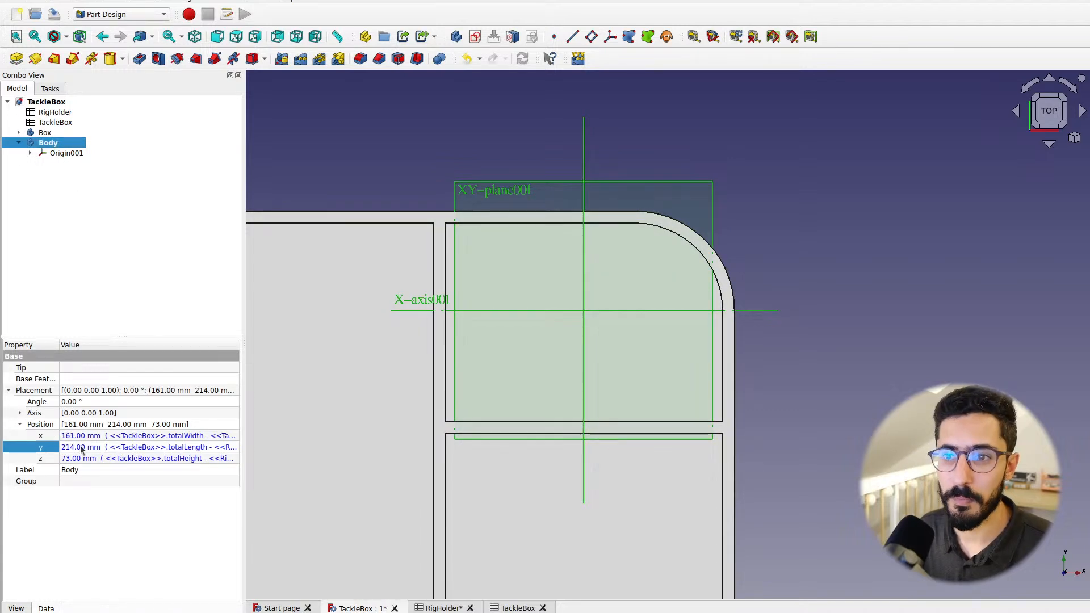
{"action": "left_click", "coordinate": [141, 448]}
{"action": "left_click", "coordinate": [227, 446]}
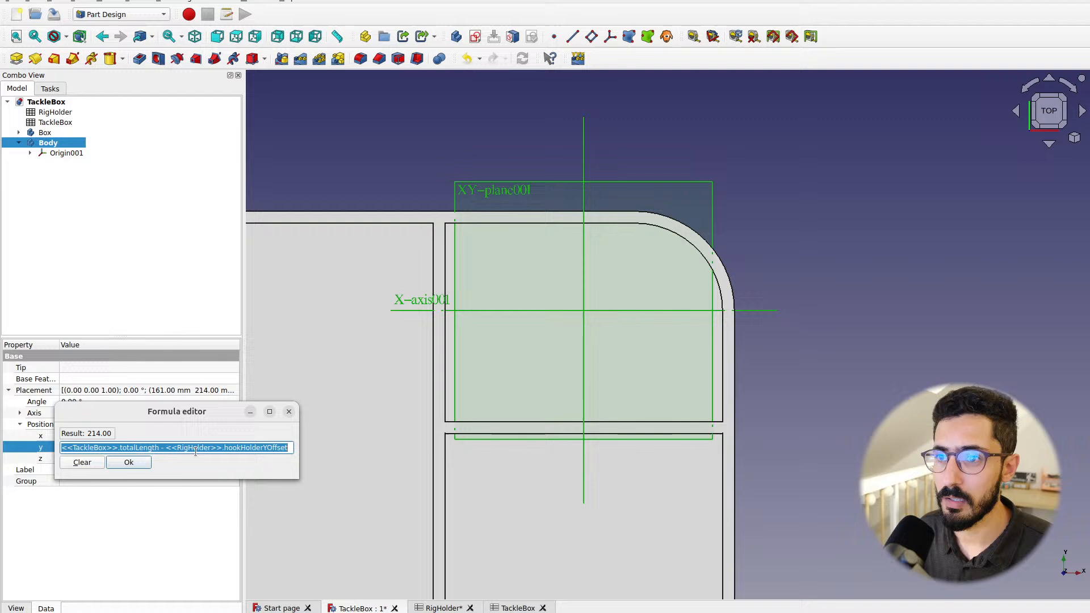
{"action": "left_click", "coordinate": [162, 448]}
{"action": "type", "text": "-"}
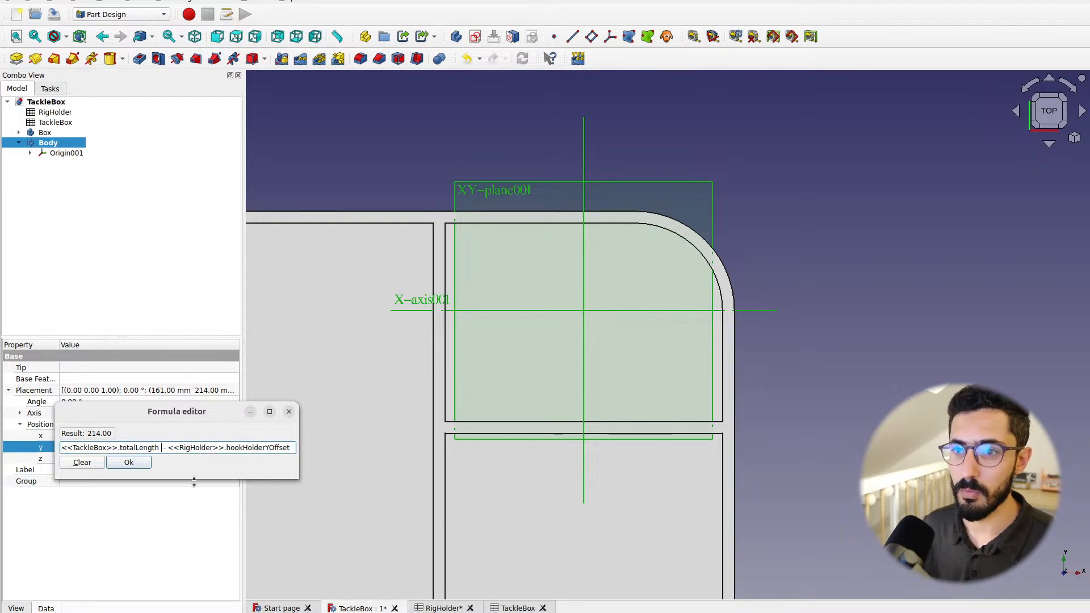
{"action": "type", "text": "<<Ta"}
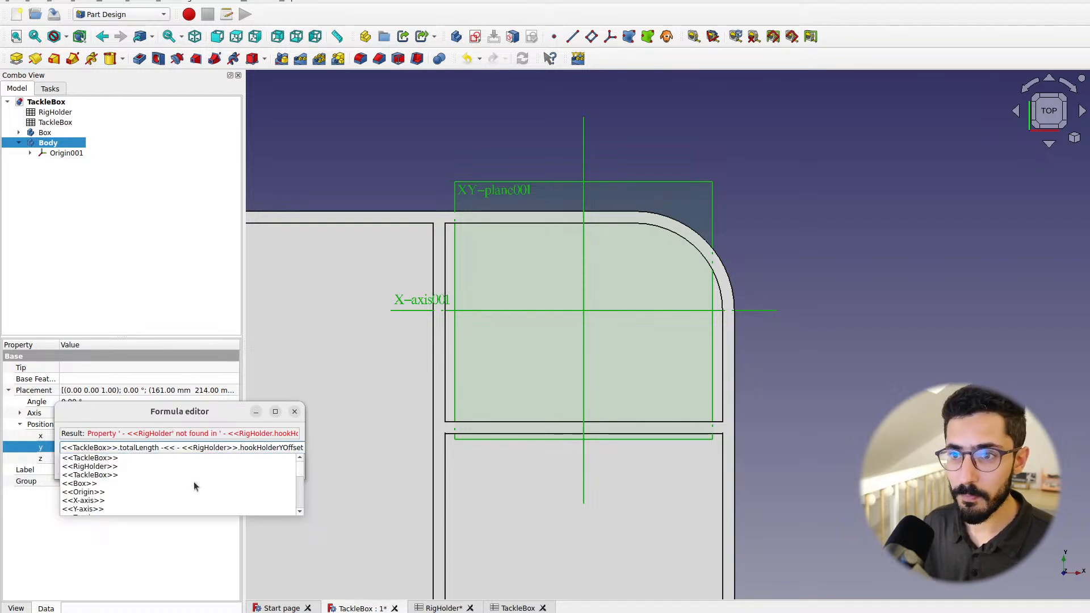
{"action": "key", "text": "Down"}
{"action": "key", "text": "Down"}
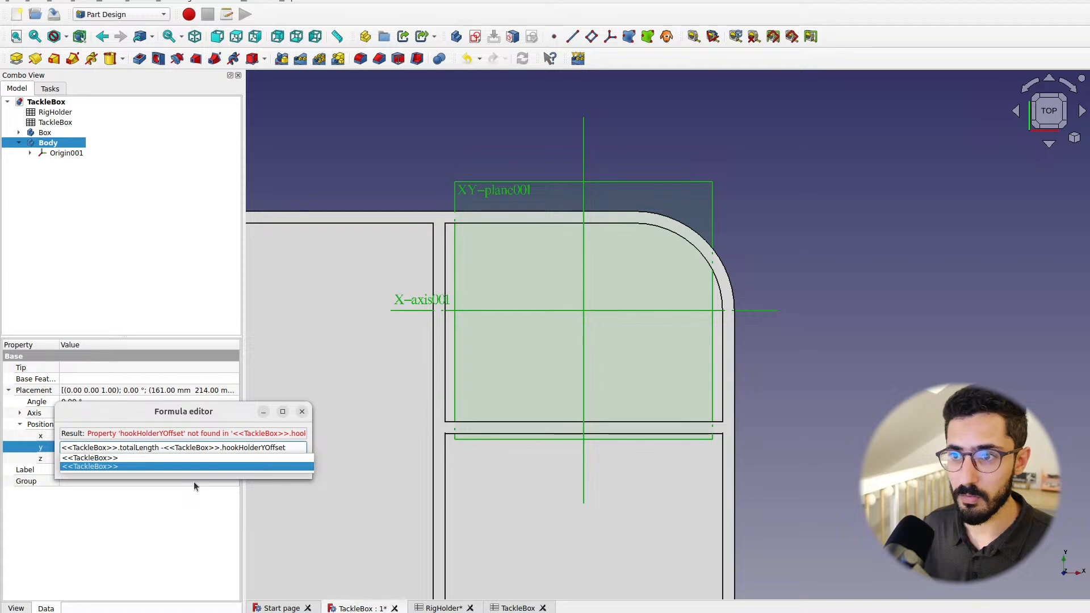
{"action": "key", "text": "ctrl+shift+Left"}
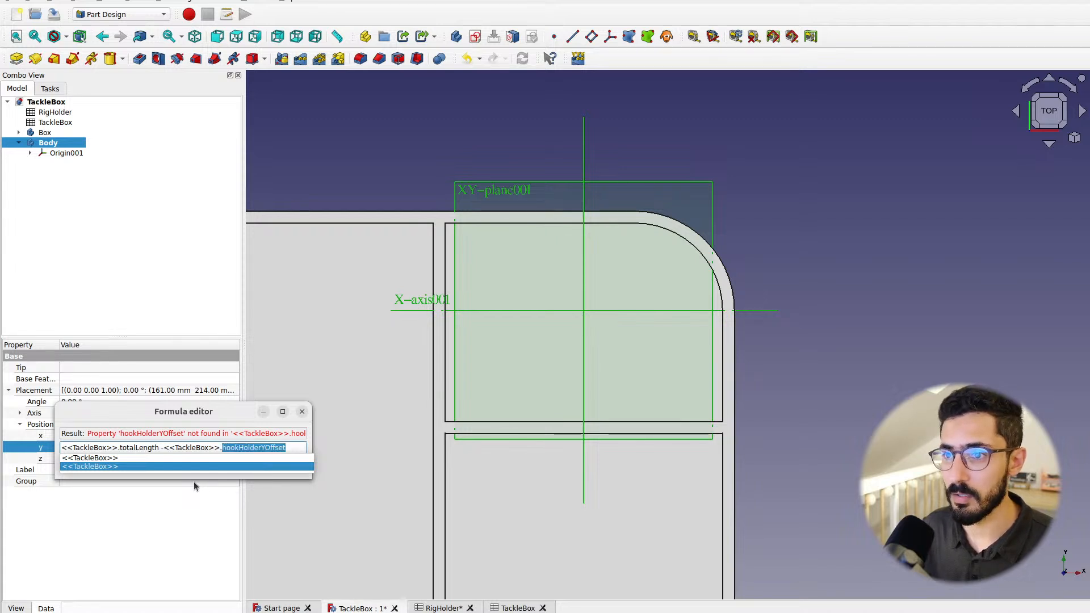
{"action": "key", "text": "BackSpace"}
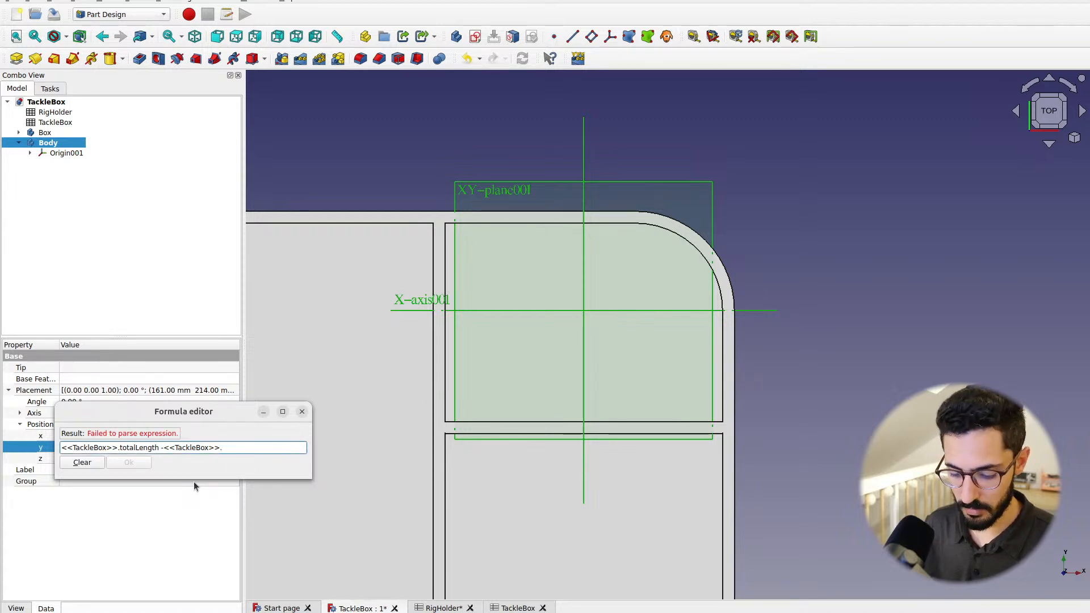
{"action": "type", "text": "thick"}
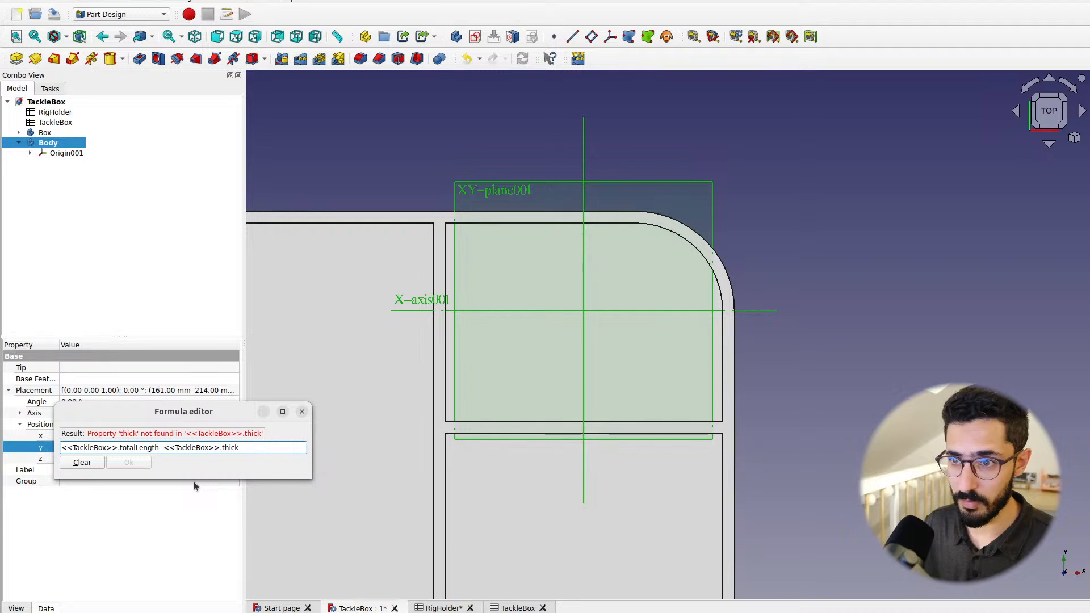
{"action": "type", "text": "ness - <"}
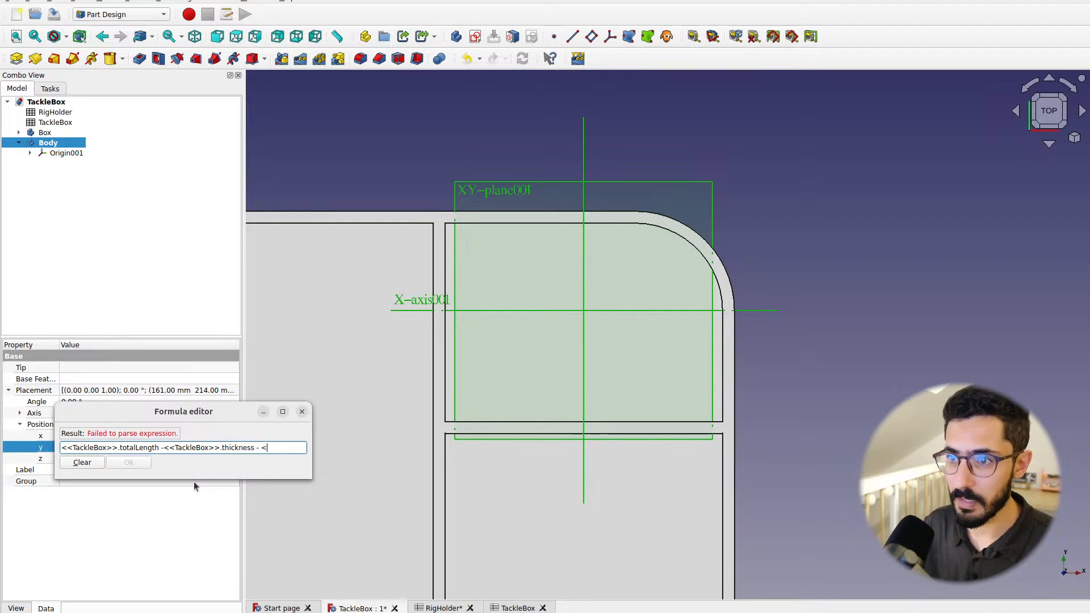
Complete the y-position formula by also subtracting <<RigHolder>>.hookHolderYOffset and accept it
{"action": "type", "text": "<RigHolder>>."}
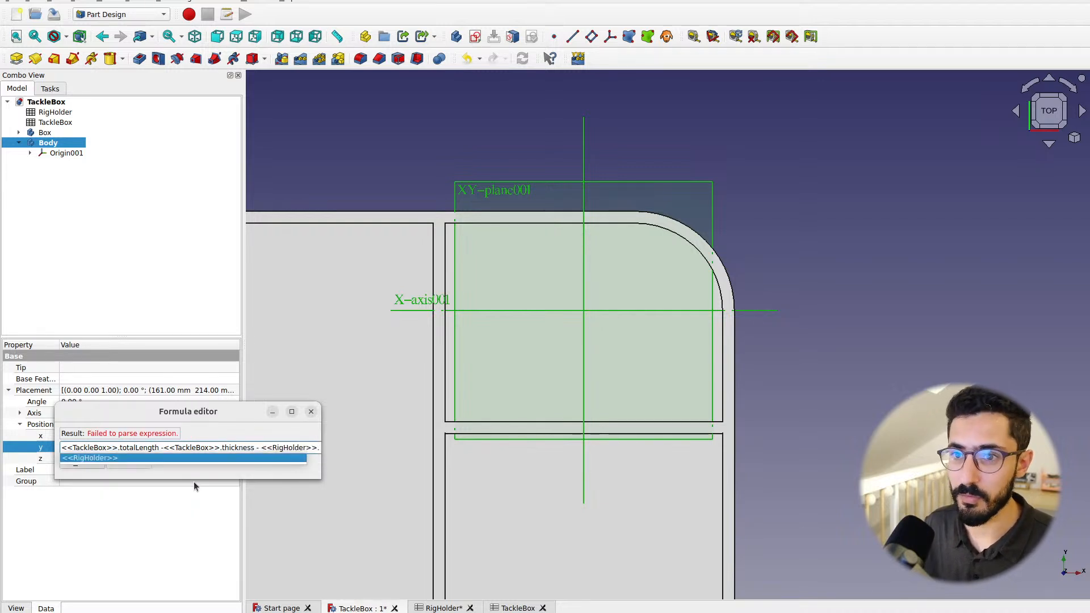
{"action": "type", "text": "hookHolderYOffset"}
{"action": "left_click", "coordinate": [121, 465]}
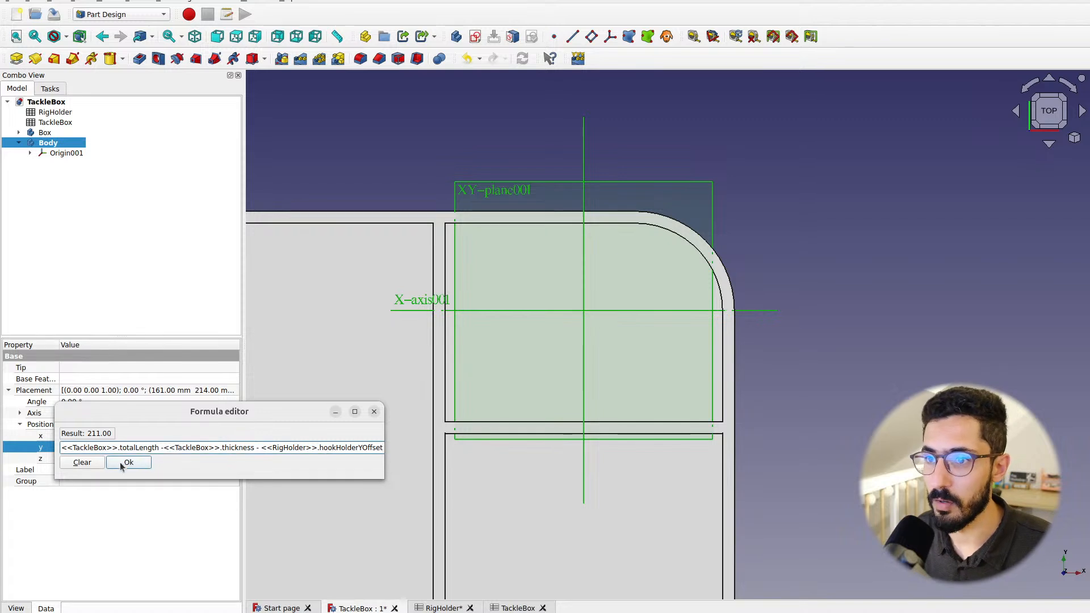
{"action": "left_click", "coordinate": [122, 465]}
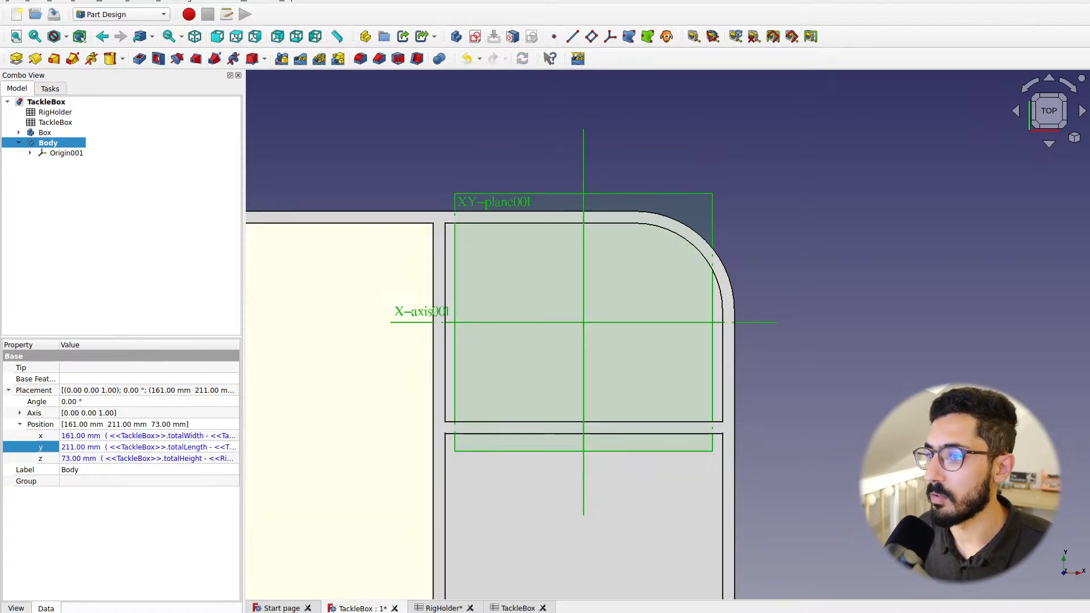
Compare hookAreaLength with hookHolderYOffset in the RigHolder spreadsheet and return to the 3D model
{"action": "left_click", "coordinate": [438, 608]}
{"action": "left_click", "coordinate": [409, 191]}
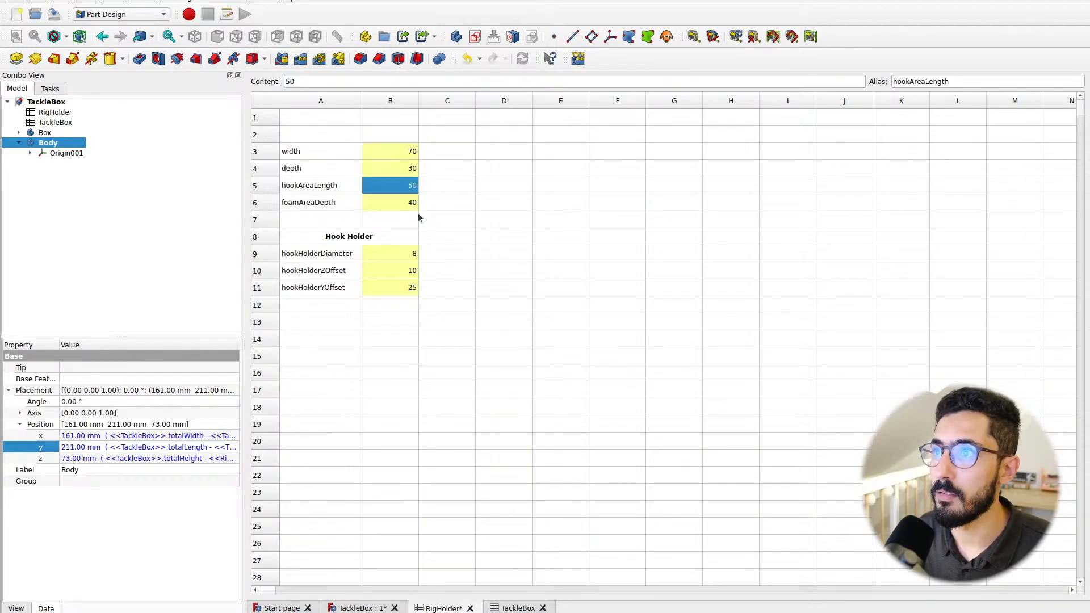
{"action": "left_click", "coordinate": [397, 291]}
{"action": "left_click", "coordinate": [364, 608]}
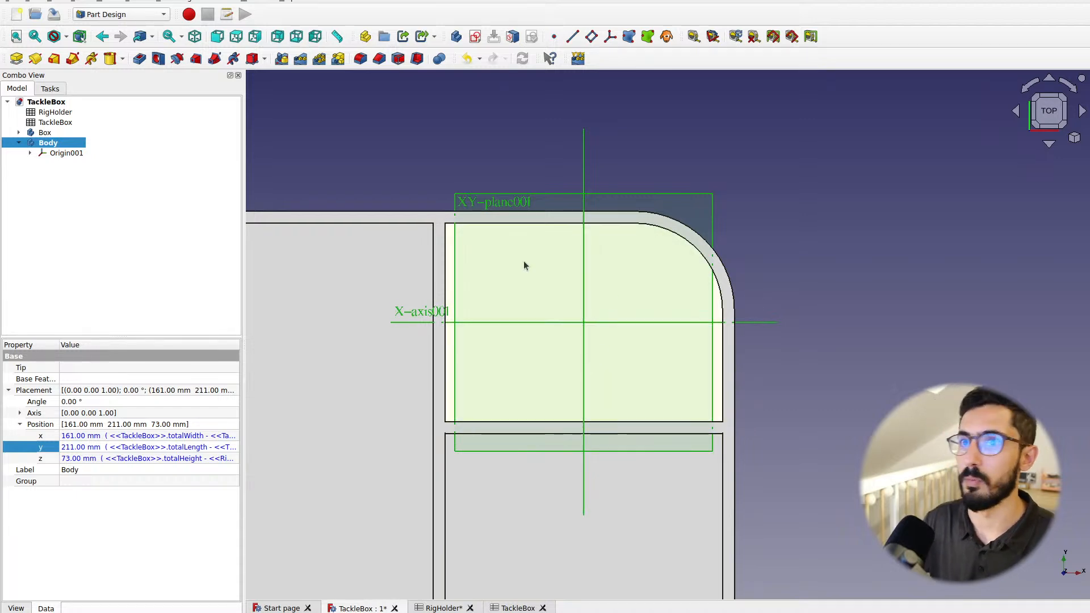
Hide and show the body's origin again to examine its planes inside the rounded corner compartment
{"action": "left_click", "coordinate": [63, 153]}
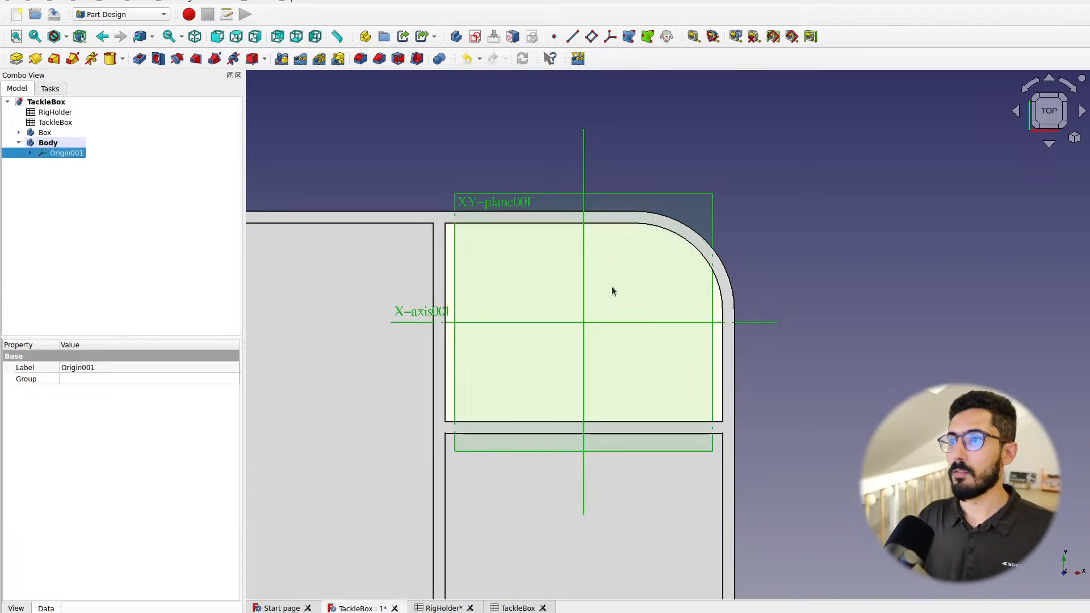
{"action": "middle_click_drag", "start_coordinate": [612, 291], "coordinate": [600, 238]}
{"action": "key", "text": "space"}
{"action": "left_click", "coordinate": [52, 144]}
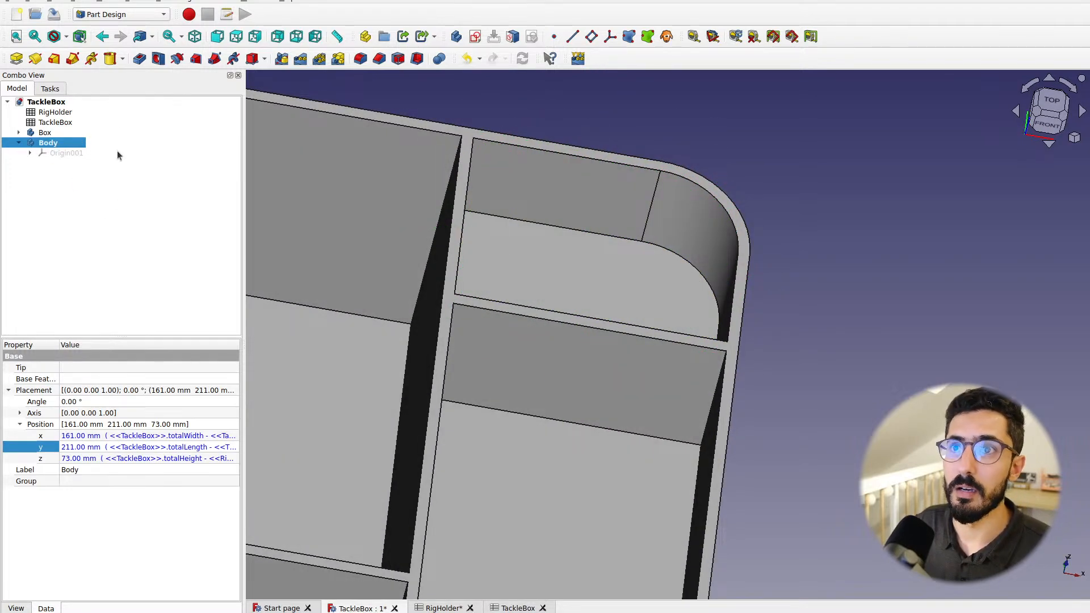
{"action": "left_click", "coordinate": [67, 153]}
{"action": "key", "text": "space"}
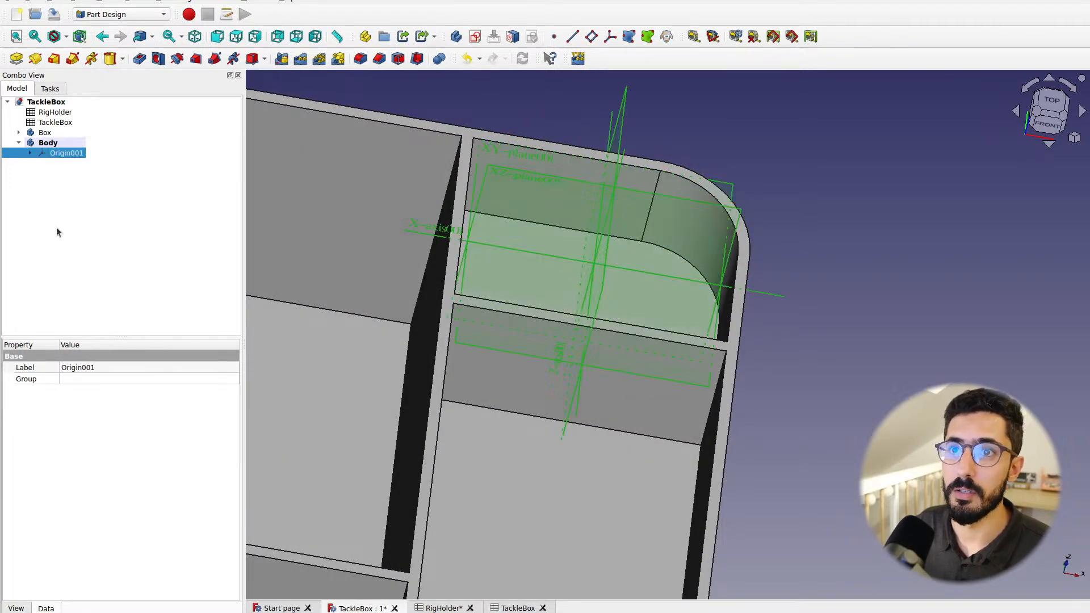
{"action": "left_click", "coordinate": [900, 226]}
{"action": "middle_click_drag", "start_coordinate": [900, 227], "coordinate": [769, 343]}
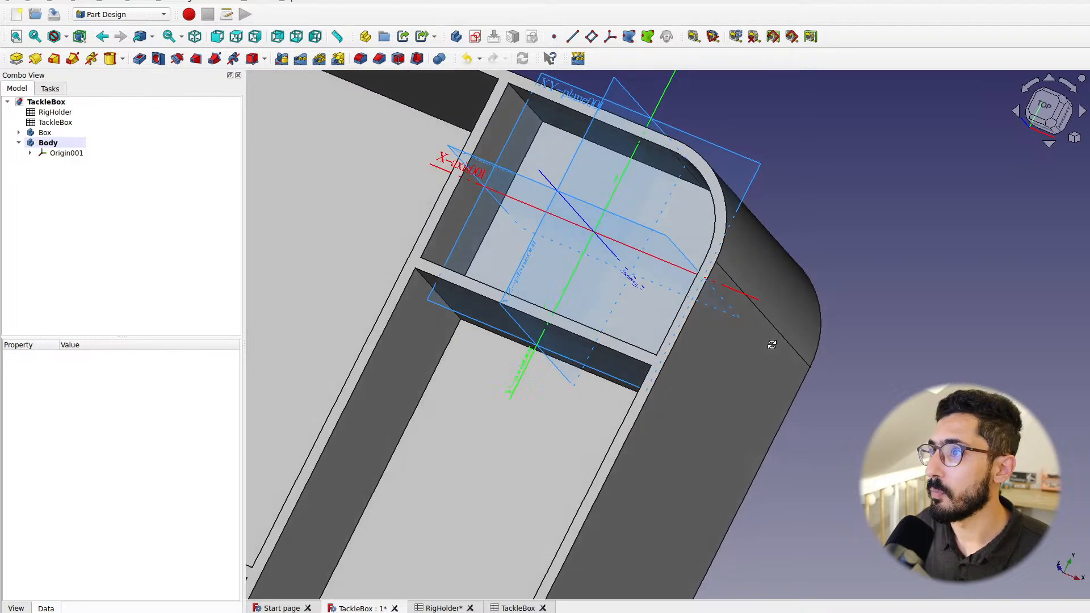
Add an additive cylinder to the hook holder body and attach it to the body's YZ plane
{"action": "left_click", "coordinate": [518, 281]}
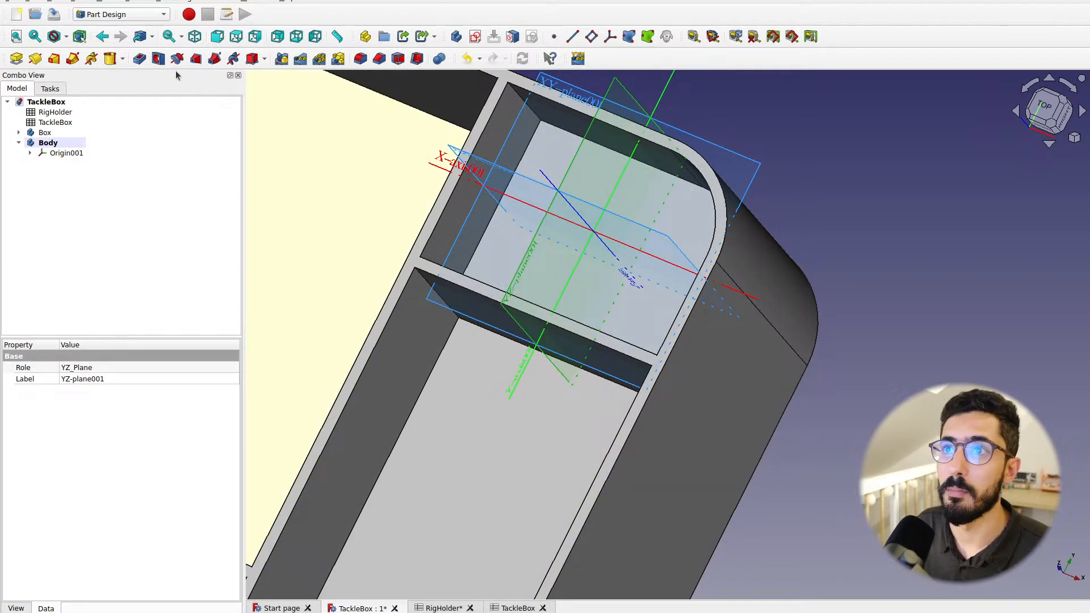
{"action": "left_click", "coordinate": [108, 59]}
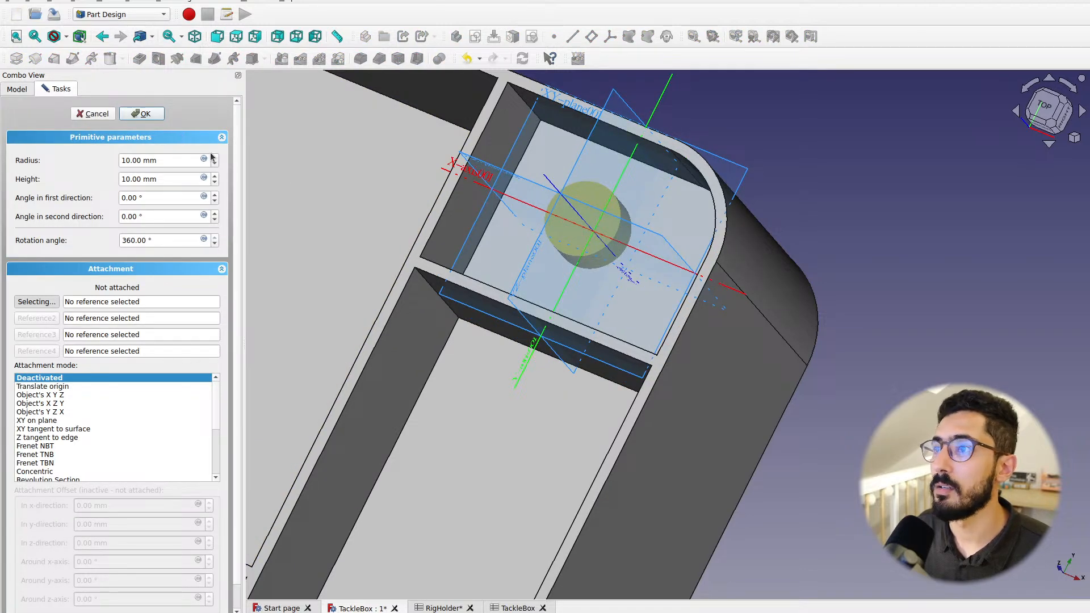
{"action": "middle_click_drag", "start_coordinate": [876, 223], "coordinate": [902, 197]}
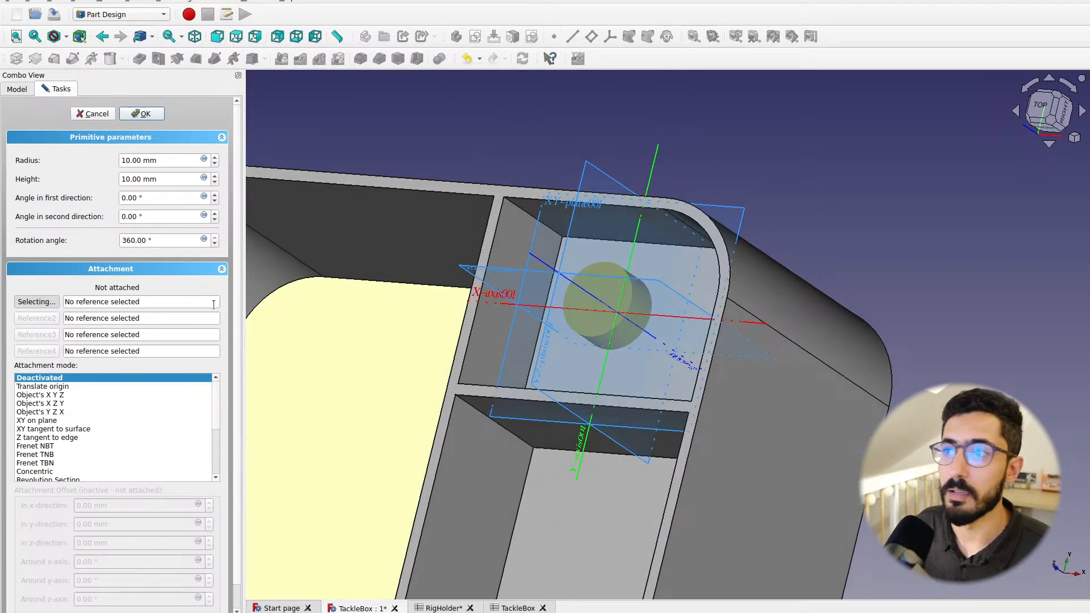
{"action": "left_click", "coordinate": [539, 374]}
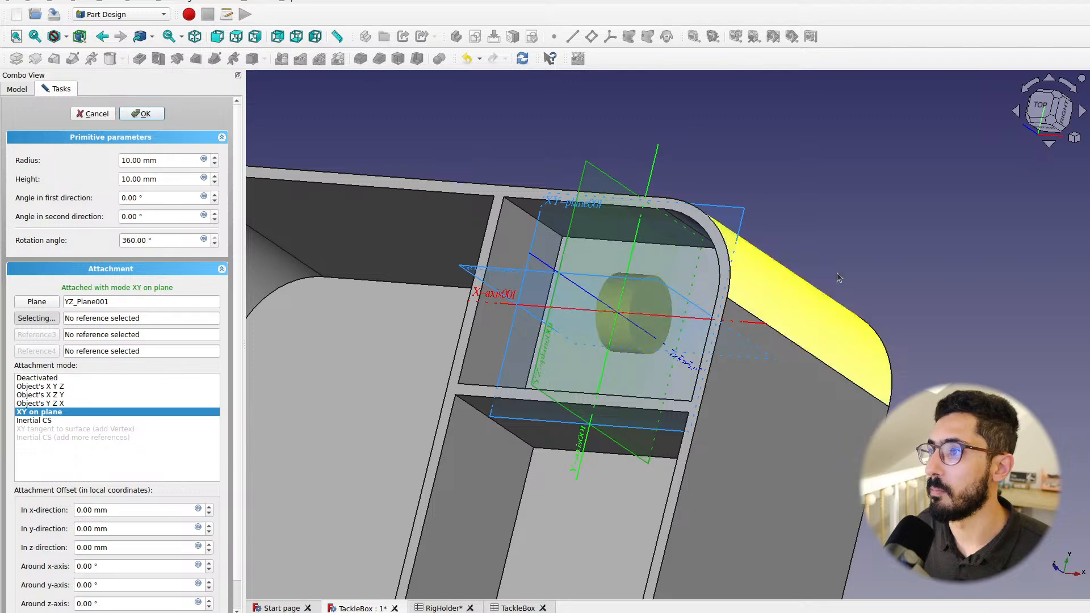
Set the cylinder's radius with the formula <<RigHolder>>.hookHolderDiameter / 2
{"action": "middle_click_drag", "start_coordinate": [840, 278], "coordinate": [946, 253]}
{"action": "left_click", "coordinate": [1047, 107]}
{"action": "scroll", "coordinate": [656, 287], "scroll_direction": "up", "scroll_amount": 1}
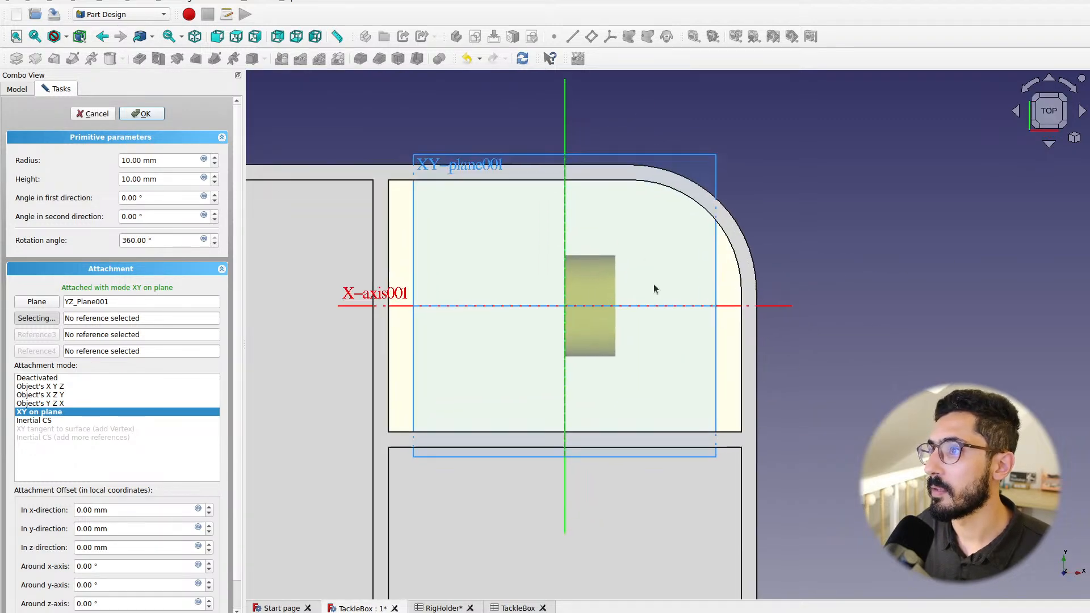
{"action": "scroll", "coordinate": [655, 286], "scroll_direction": "up", "scroll_amount": 2}
{"action": "middle_click_drag", "start_coordinate": [602, 300], "coordinate": [677, 288]}
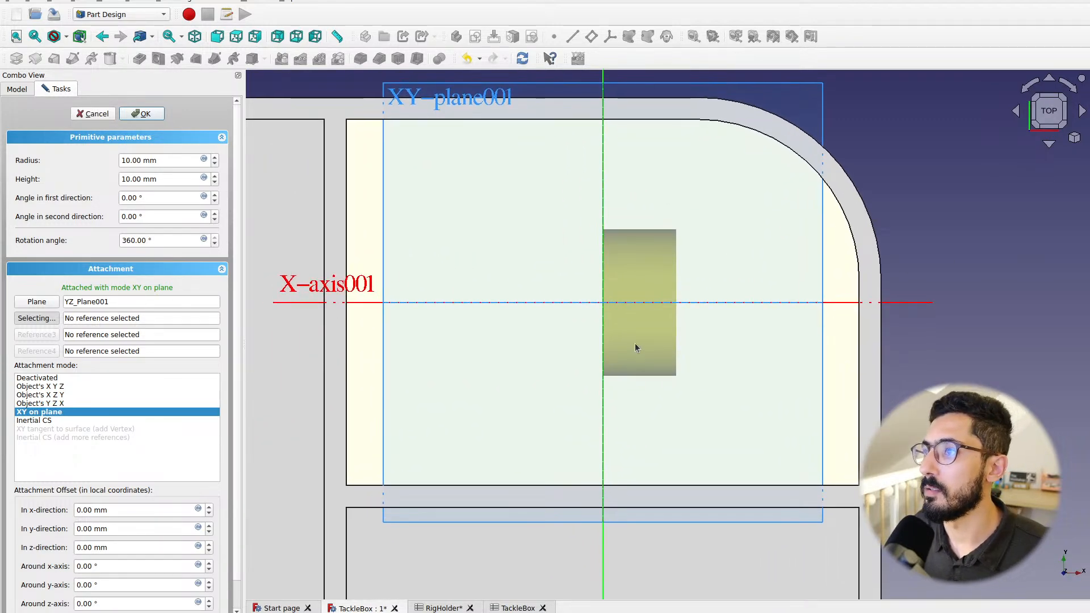
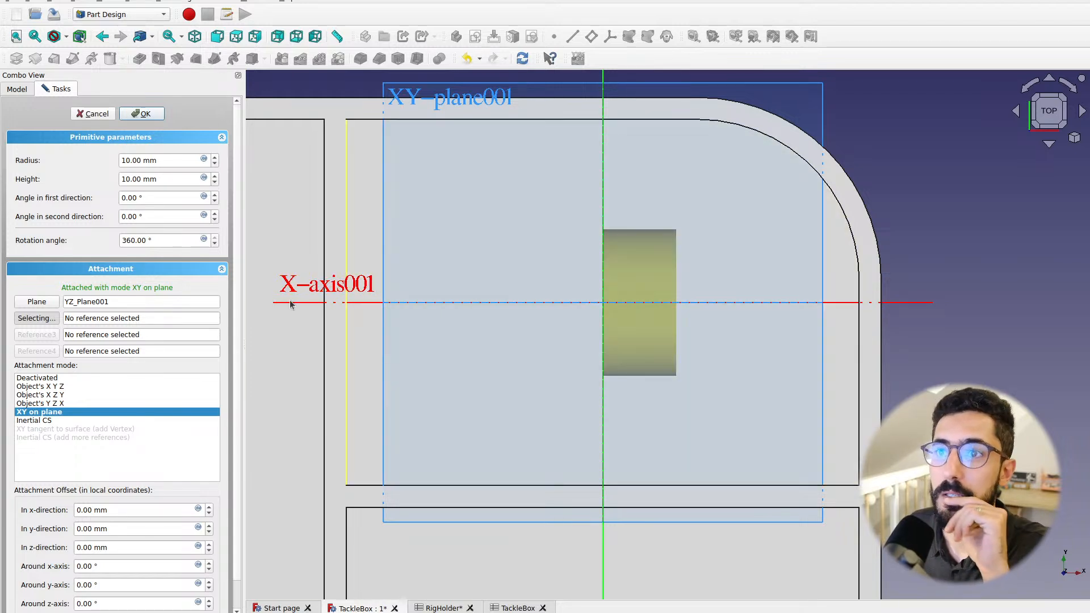
{"action": "left_click", "coordinate": [204, 160]}
{"action": "type", "text": "<<RigHolder>>."}
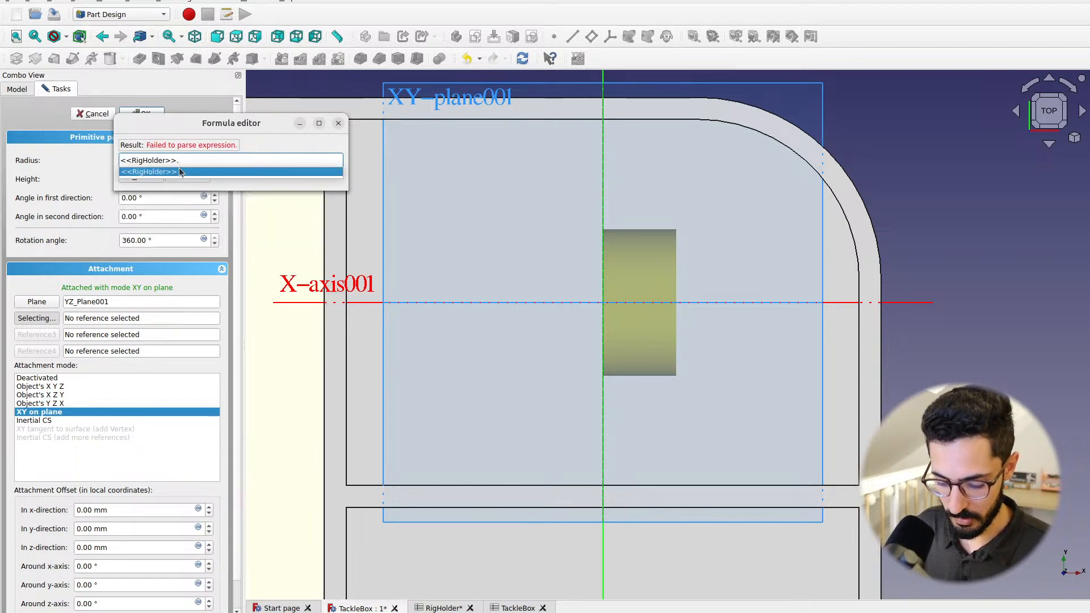
{"action": "type", "text": "hoo"}
{"action": "key", "text": "Down"}
{"action": "key", "text": "Down"}
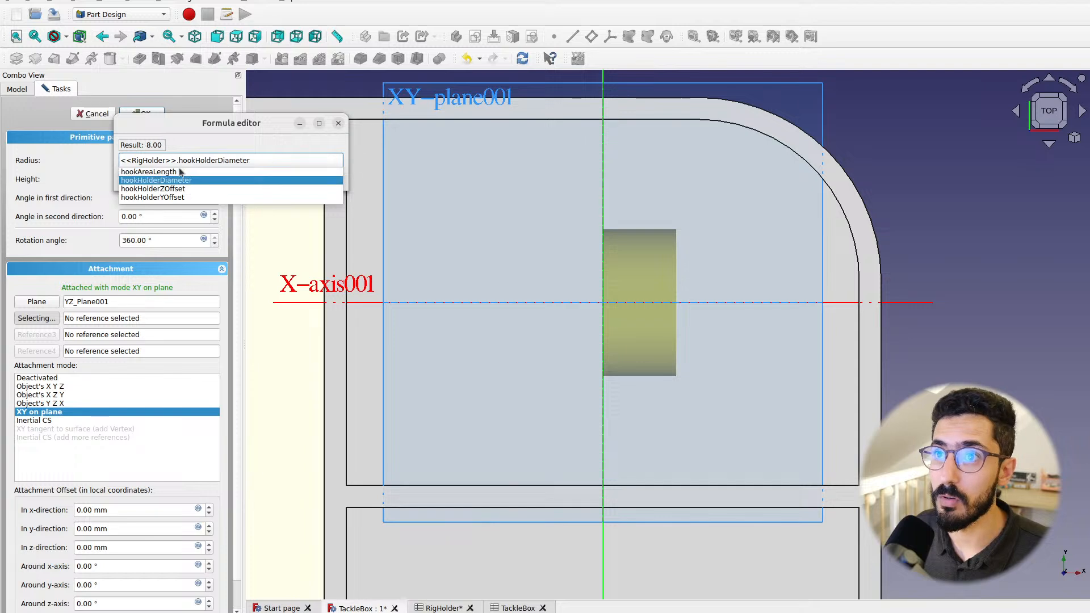
{"action": "key", "text": "Return"}
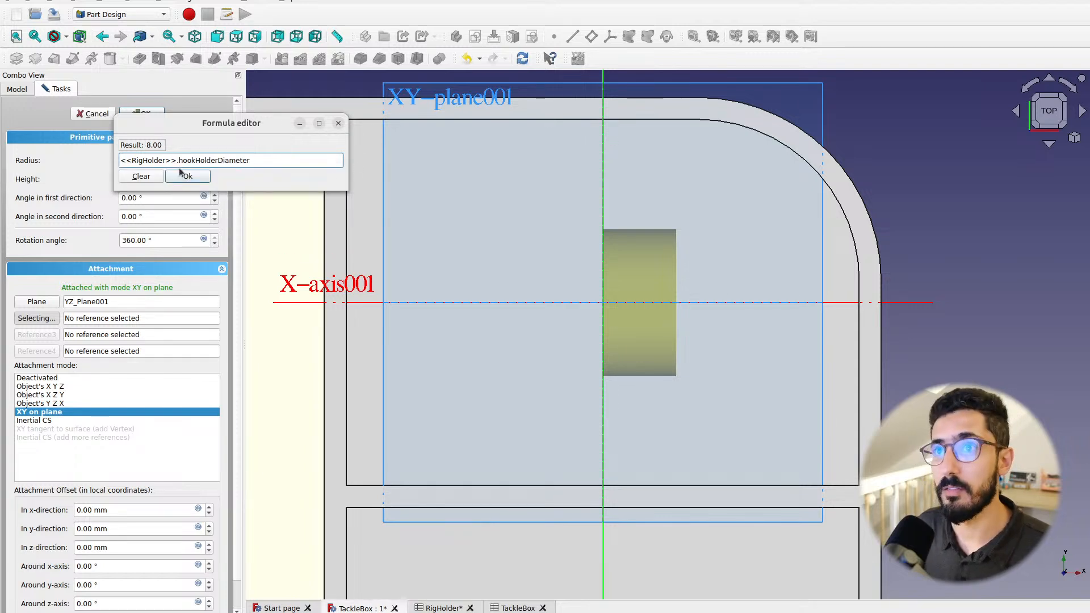
{"action": "type", "text": "/ 2"}
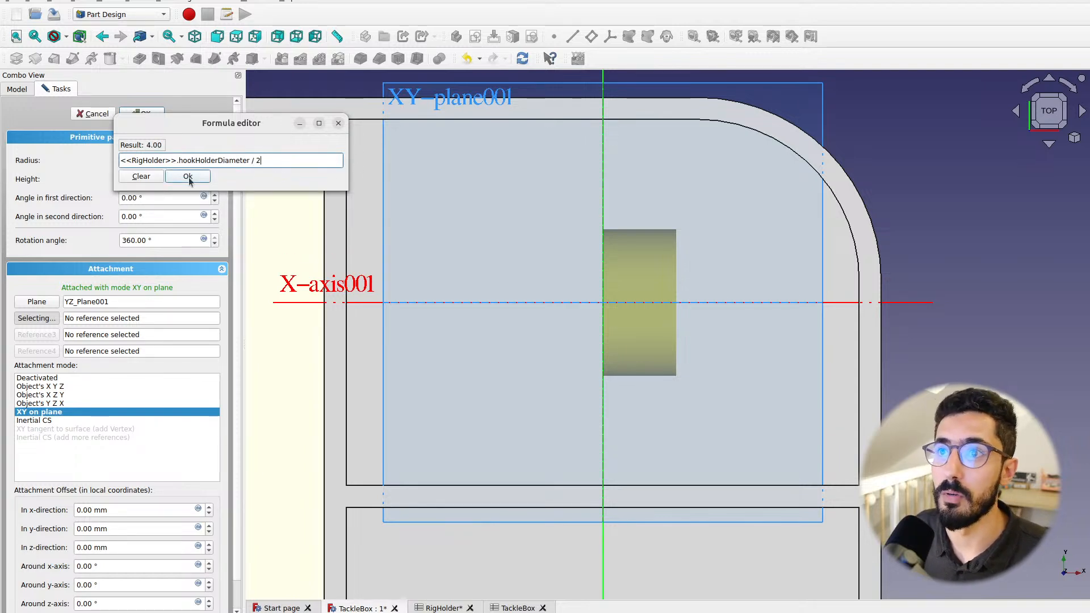
{"action": "left_click", "coordinate": [189, 178]}
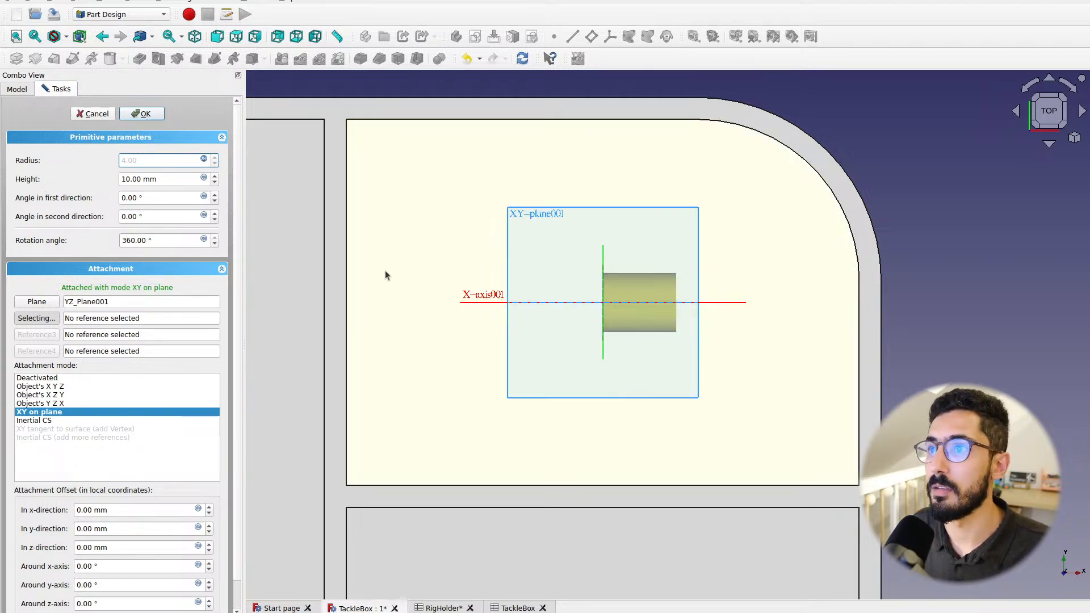
Try adding the two opposite straight side edges of the rounded corner compartment as extra attachment references for the cylinder, and clear both references
{"action": "left_click", "coordinate": [345, 271]}
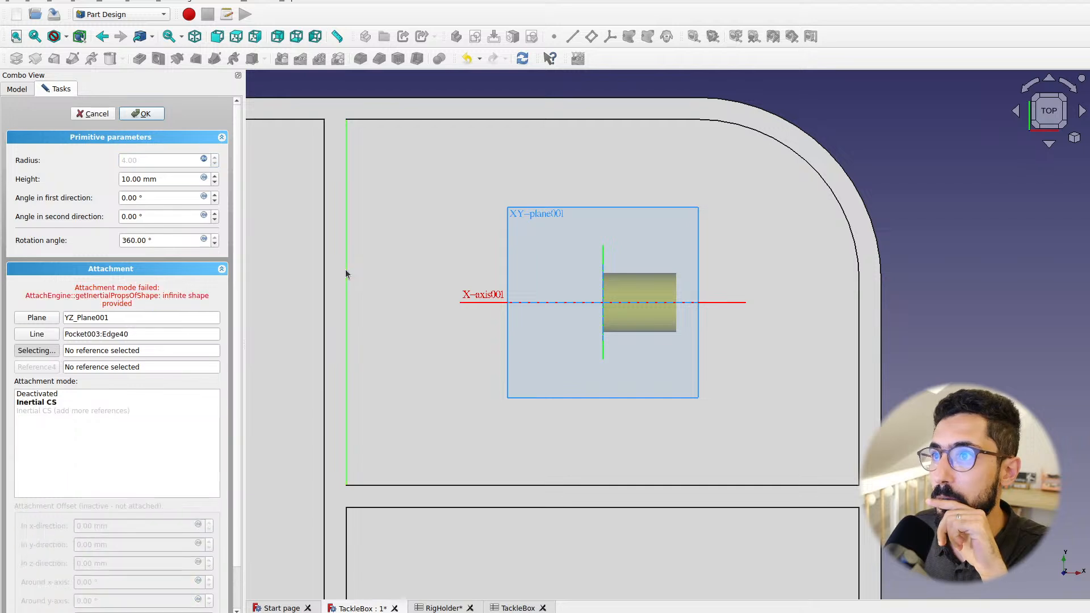
{"action": "left_click", "coordinate": [859, 319]}
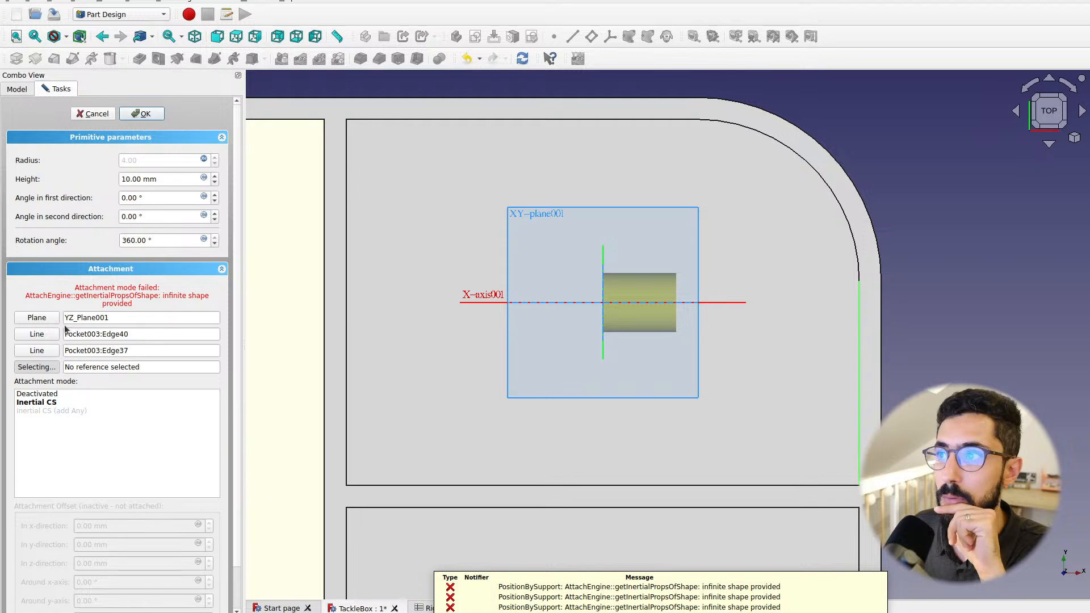
{"action": "scroll", "coordinate": [642, 406], "scroll_direction": "down", "scroll_amount": 2}
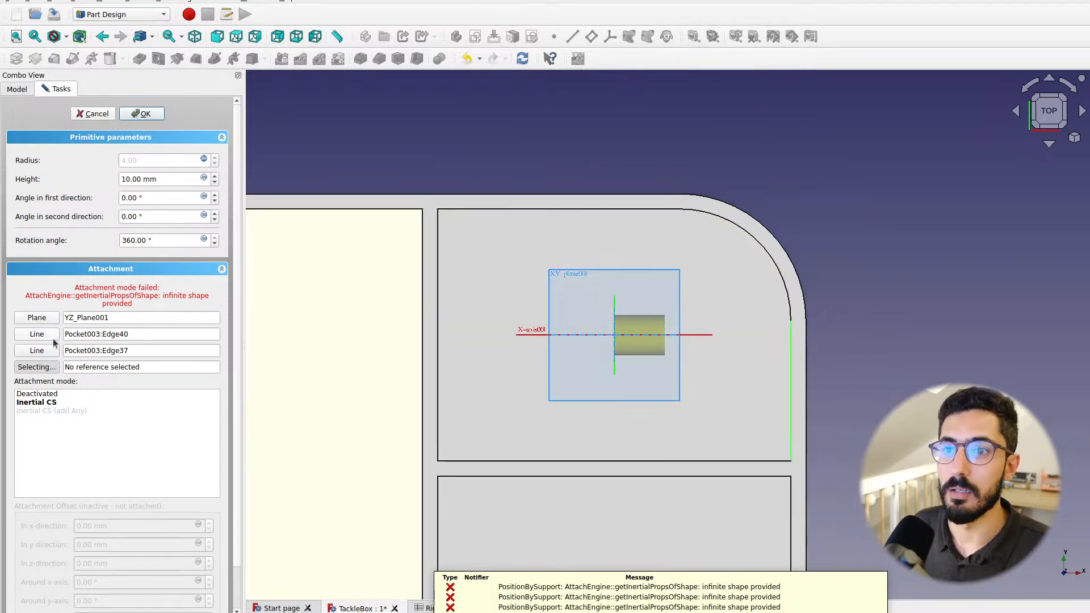
{"action": "left_click_drag", "start_coordinate": [166, 351], "coordinate": [8, 344]}
{"action": "key", "text": "BackSpace"}
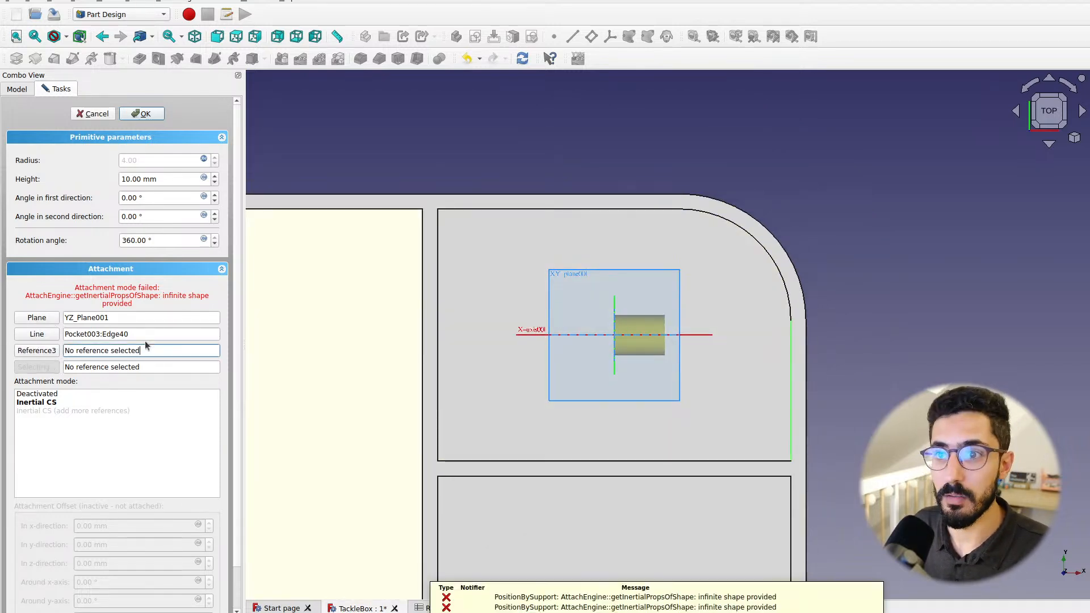
{"action": "left_click_drag", "start_coordinate": [162, 334], "coordinate": [42, 335]}
{"action": "key", "text": "BackSpace"}
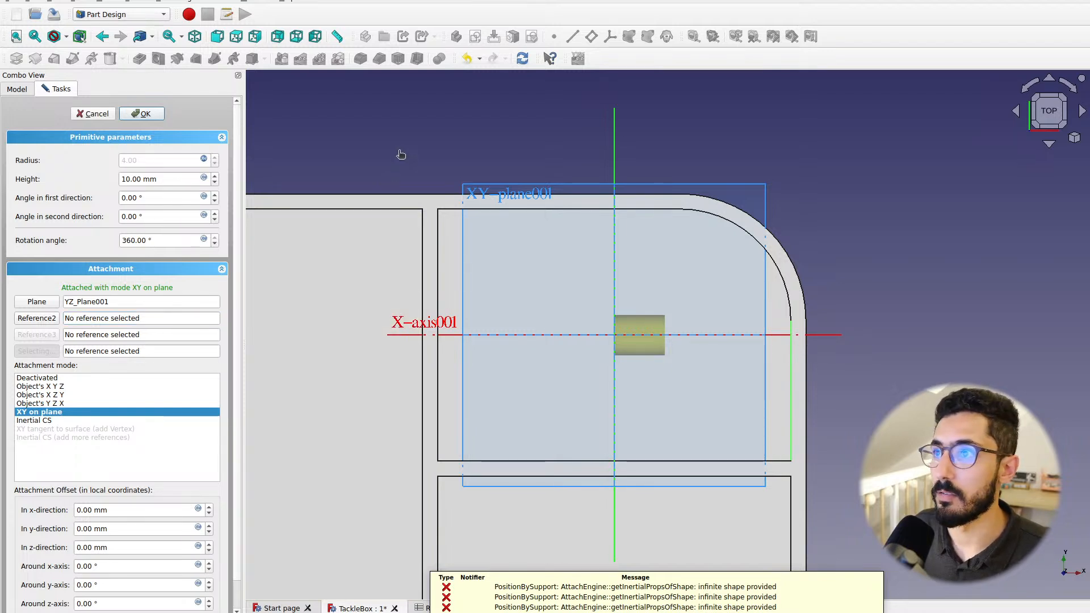
Try adding only the compartment's edge opposite the rounded corner as an attachment reference alongside the YZ plane, and remove it again
{"action": "scroll", "coordinate": [781, 356], "scroll_direction": "up", "scroll_amount": 1}
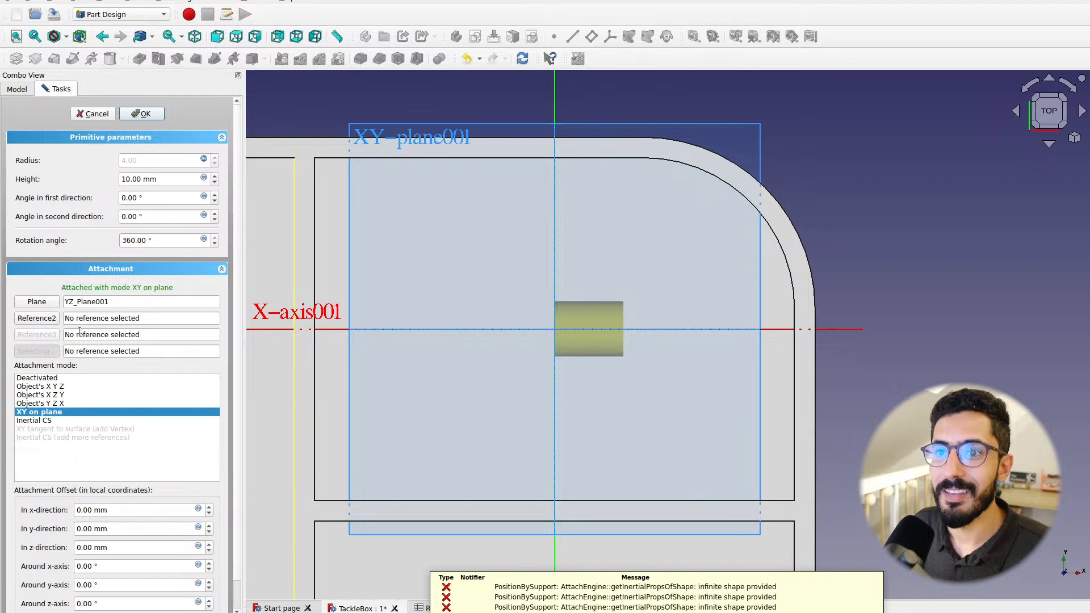
{"action": "left_click", "coordinate": [314, 287]}
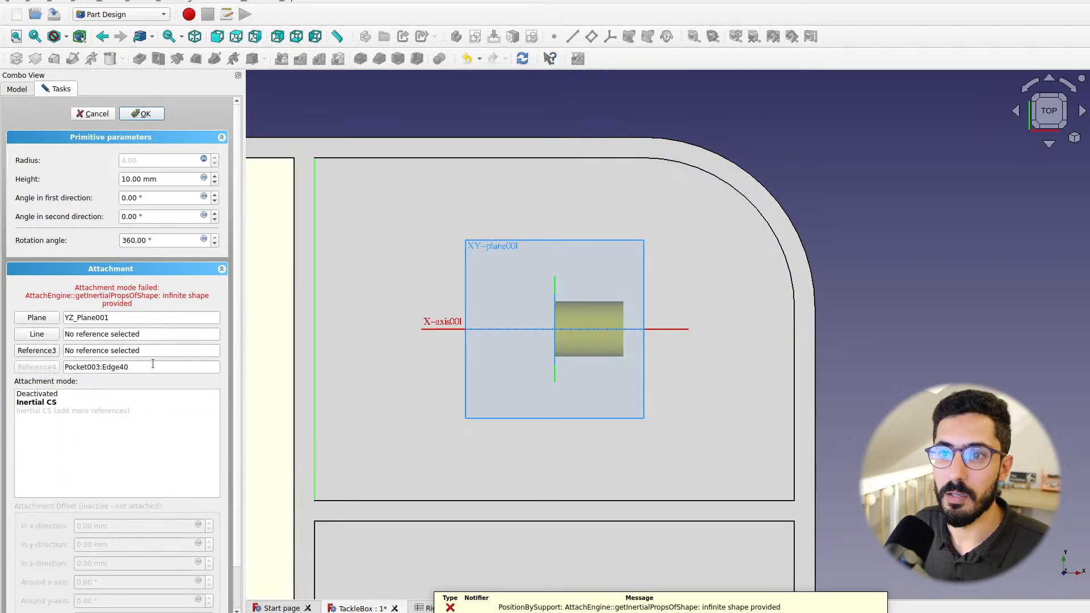
{"action": "left_click_drag", "start_coordinate": [154, 366], "coordinate": [27, 365]}
{"action": "key", "text": "BackSpace"}
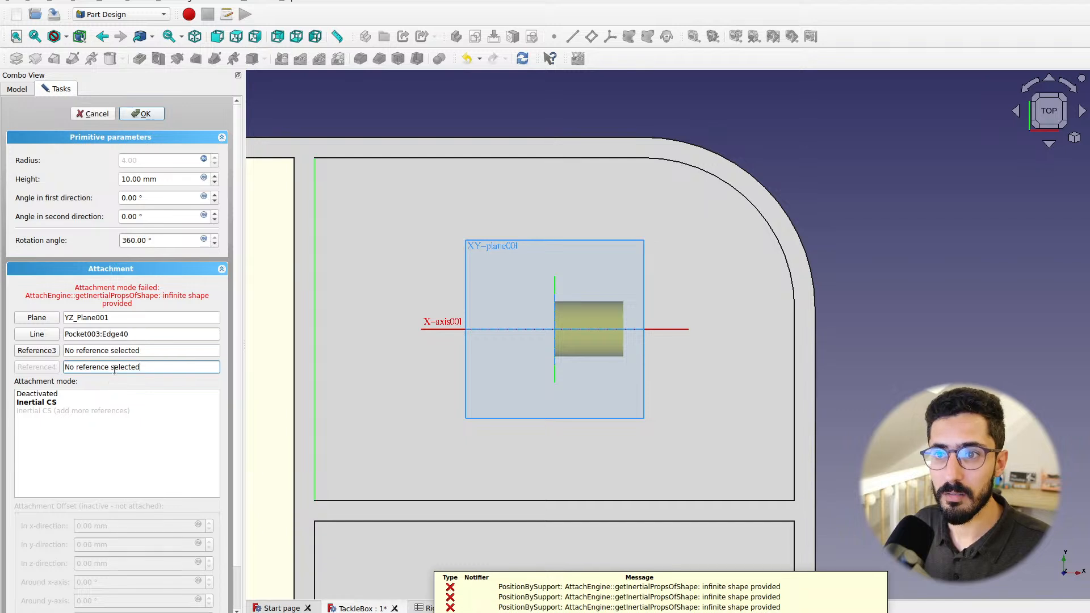
{"action": "left_click_drag", "start_coordinate": [142, 335], "coordinate": [57, 339]}
{"action": "key", "text": "BackSpace"}
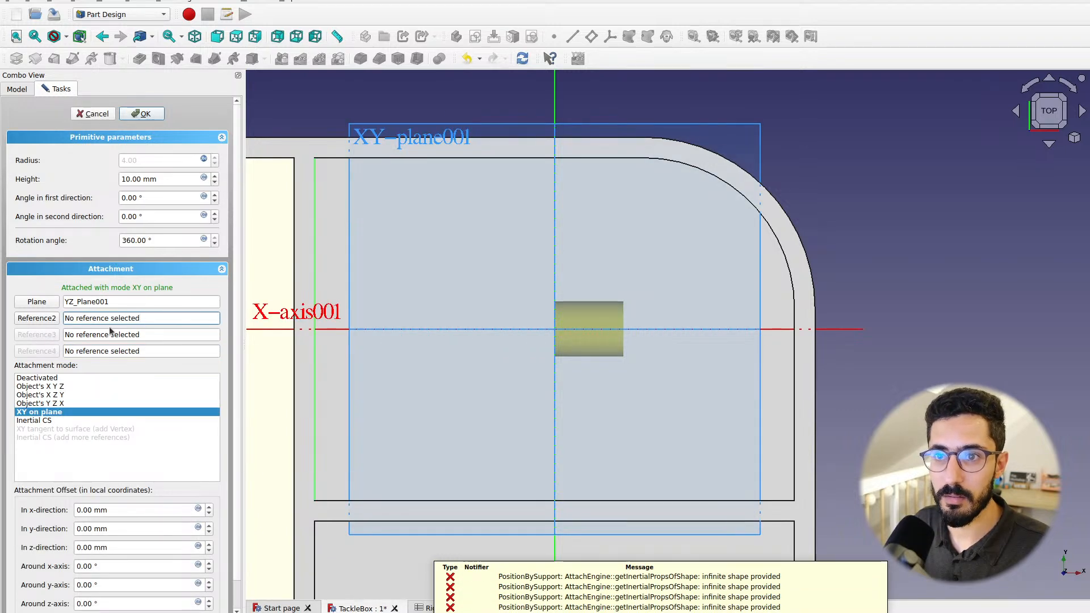
{"action": "left_click", "coordinate": [37, 318]}
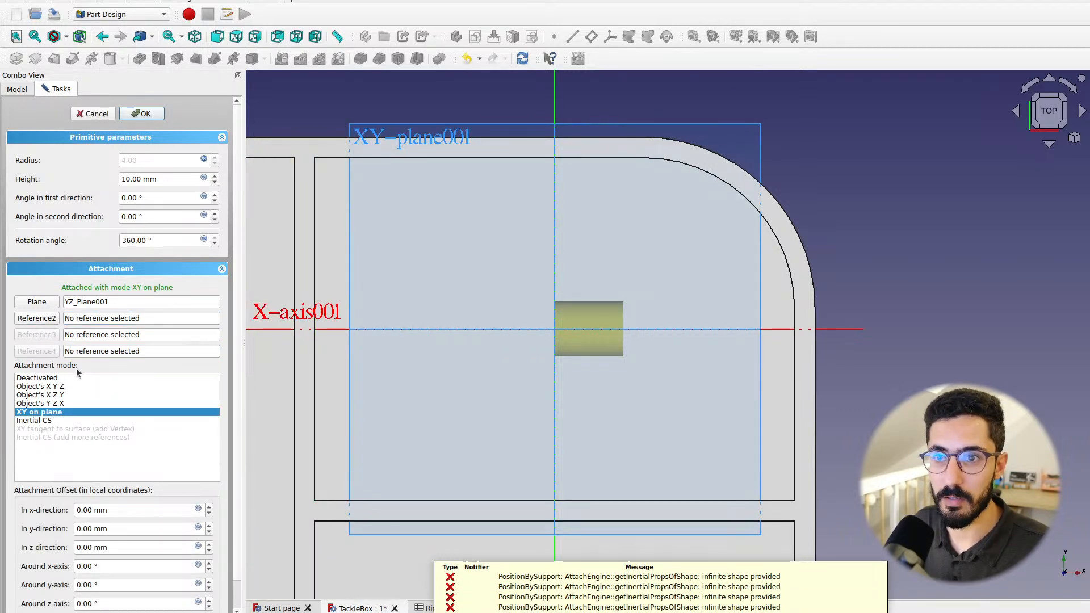
Clear the accumulated attachment error notifications
{"action": "left_click", "coordinate": [915, 609]}
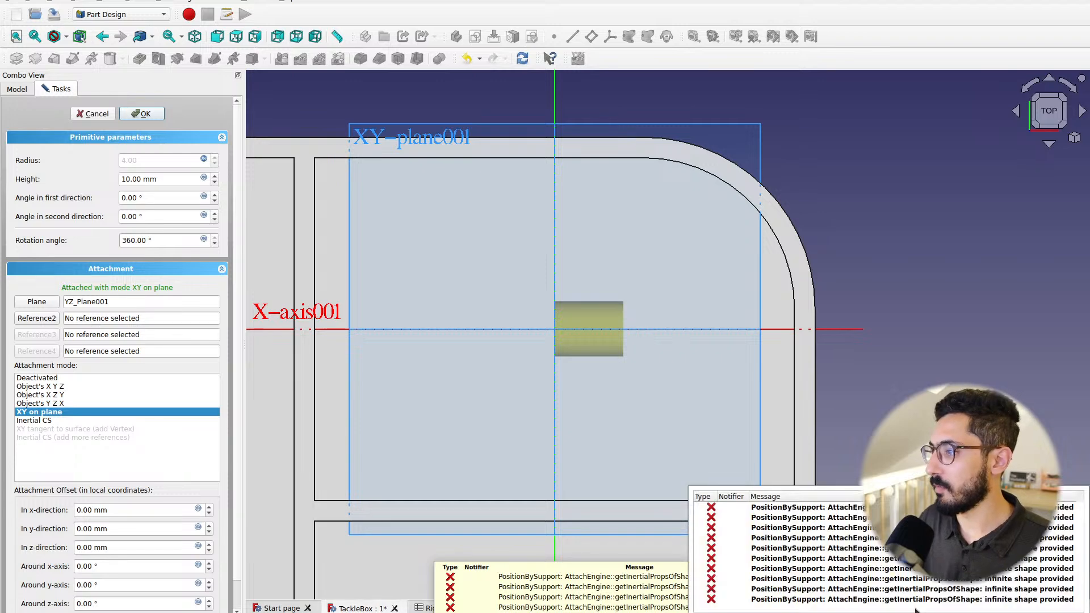
{"action": "right_click", "coordinate": [921, 517]}
{"action": "left_click", "coordinate": [943, 540]}
{"action": "left_click", "coordinate": [968, 357]}
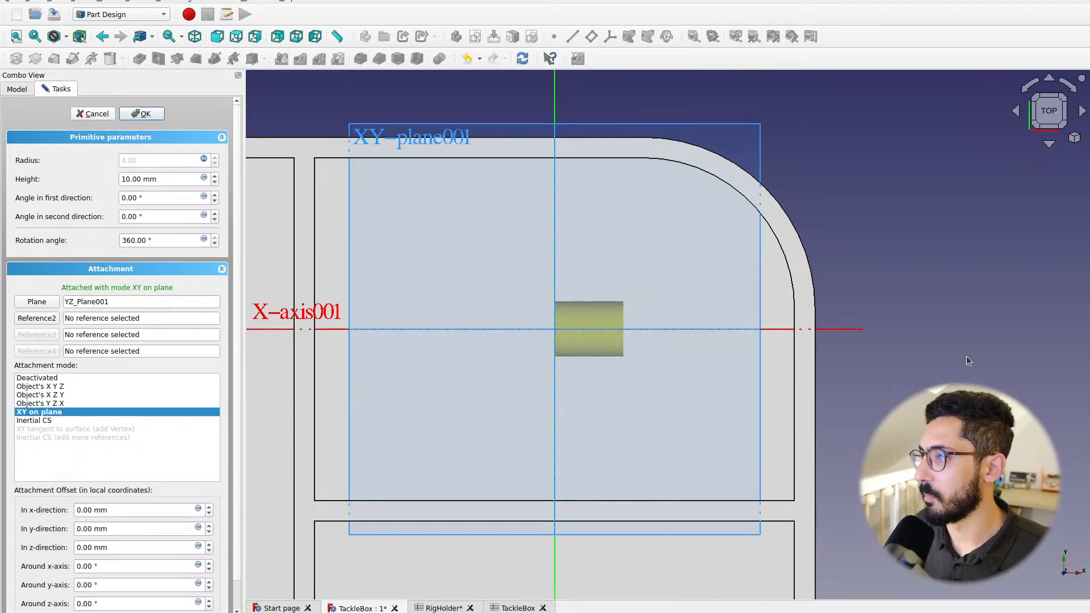
{"action": "middle_click_drag", "start_coordinate": [820, 284], "coordinate": [878, 295]}
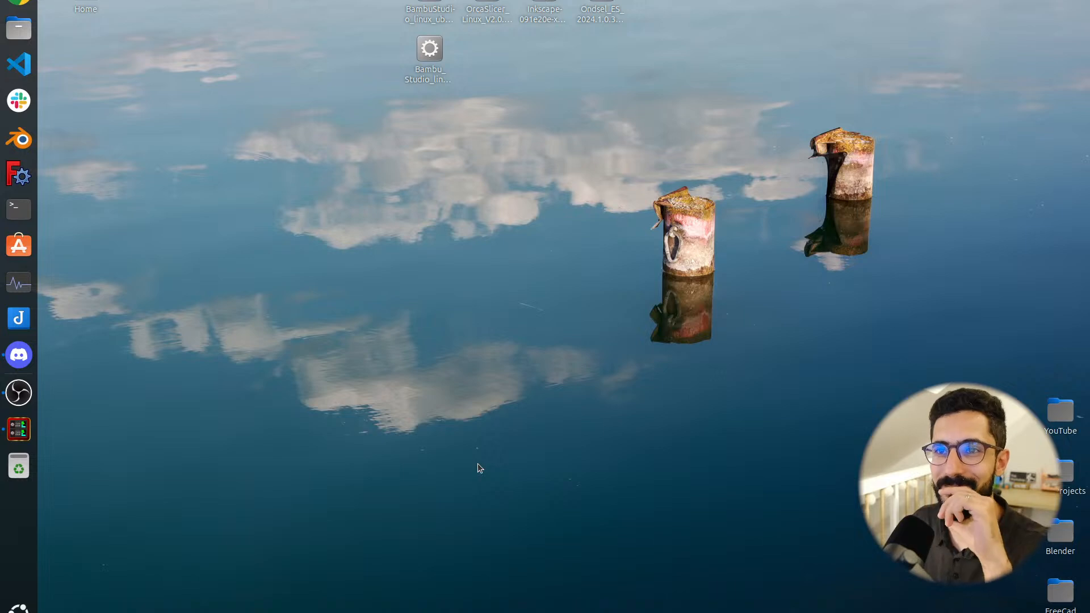
Switch to System Monitor to check the computer's resource usage, and close it
{"action": "left_click", "coordinate": [19, 283]}
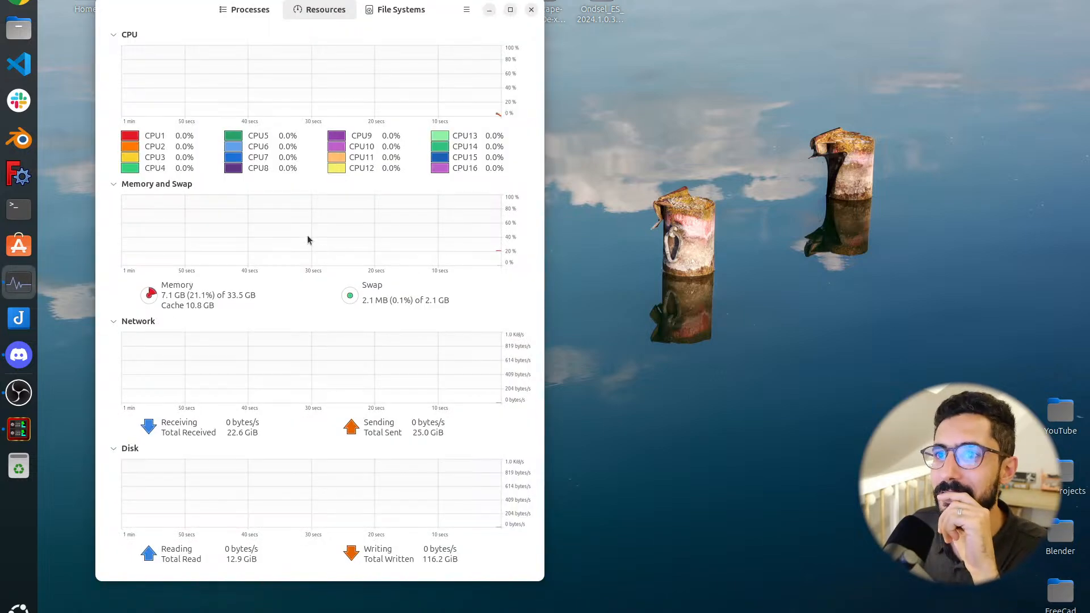
{"action": "left_click", "coordinate": [532, 9]}
Relaunch FreeCAD, recover the TackleBox document and finish the document recovery
{"action": "left_click", "coordinate": [19, 176]}
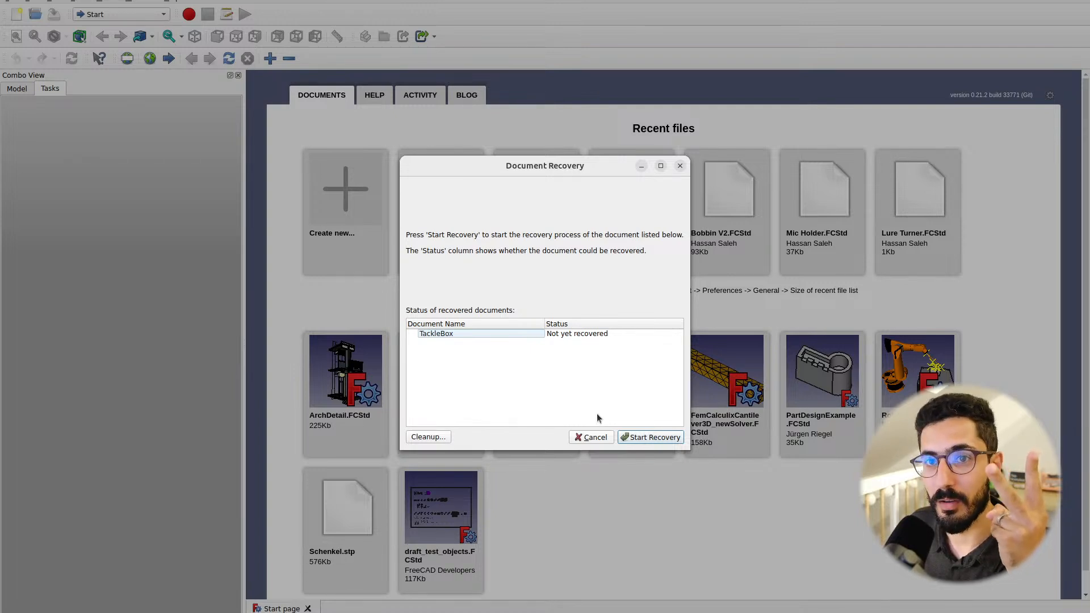
{"action": "left_click", "coordinate": [658, 437]}
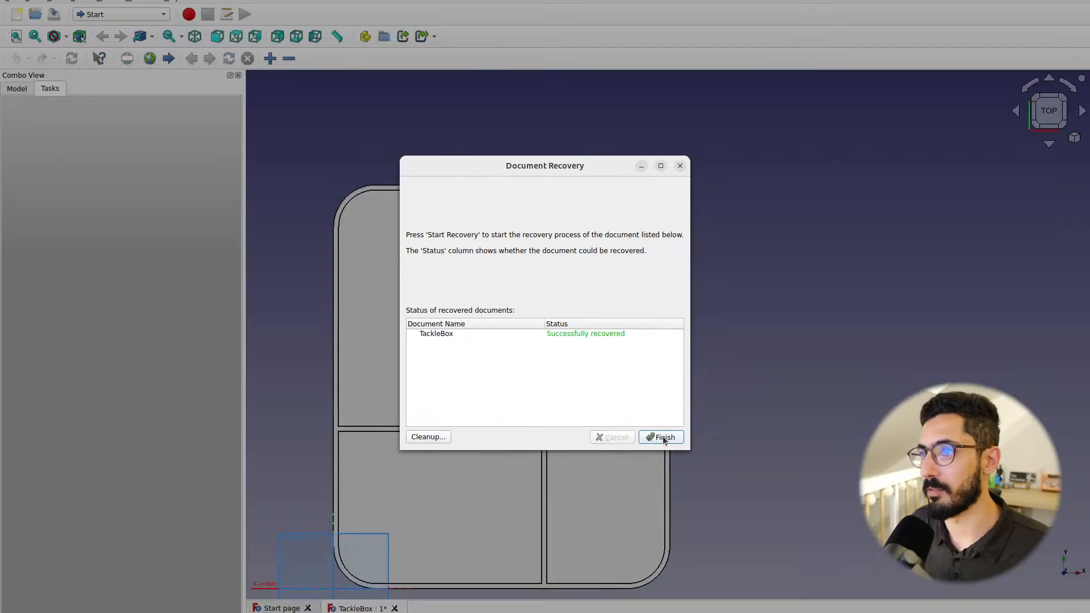
{"action": "left_click", "coordinate": [661, 438]}
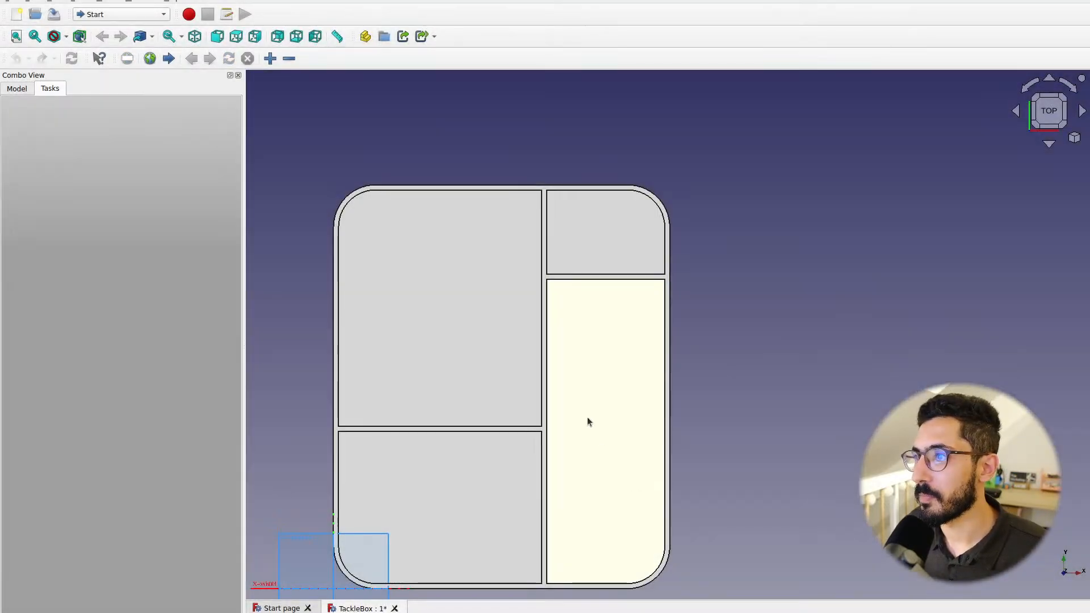
Examine the recovered tackle box from the top, along with the hook holder body and its origin in the model tree
{"action": "scroll", "coordinate": [588, 417], "scroll_direction": "down", "scroll_amount": 2}
{"action": "middle_click_drag", "start_coordinate": [499, 484], "coordinate": [577, 419]}
{"action": "left_click", "coordinate": [1056, 112]}
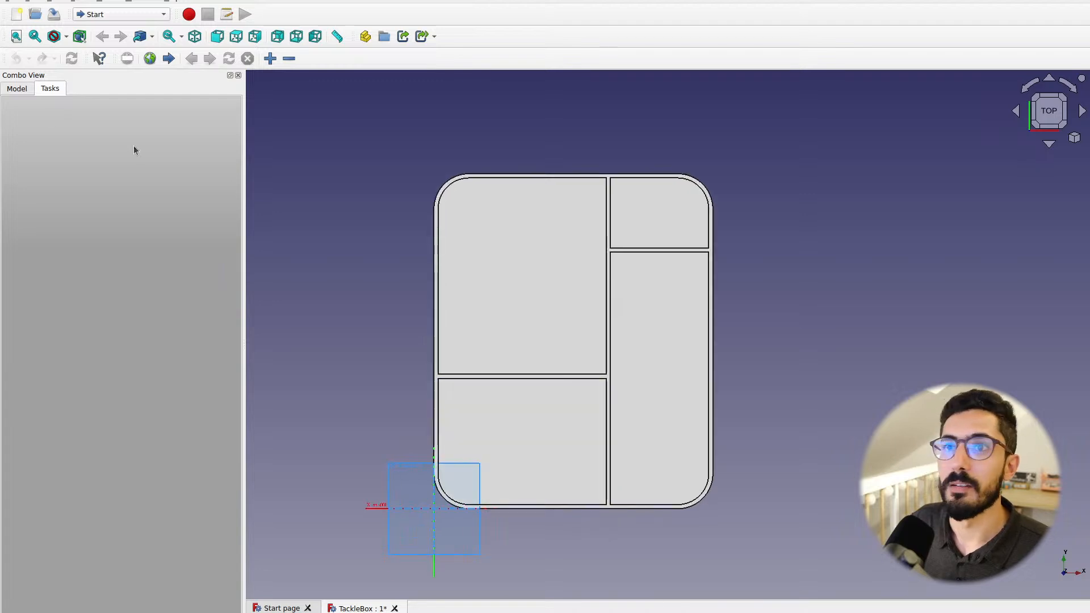
{"action": "left_click", "coordinate": [27, 90]}
{"action": "left_click", "coordinate": [59, 153]}
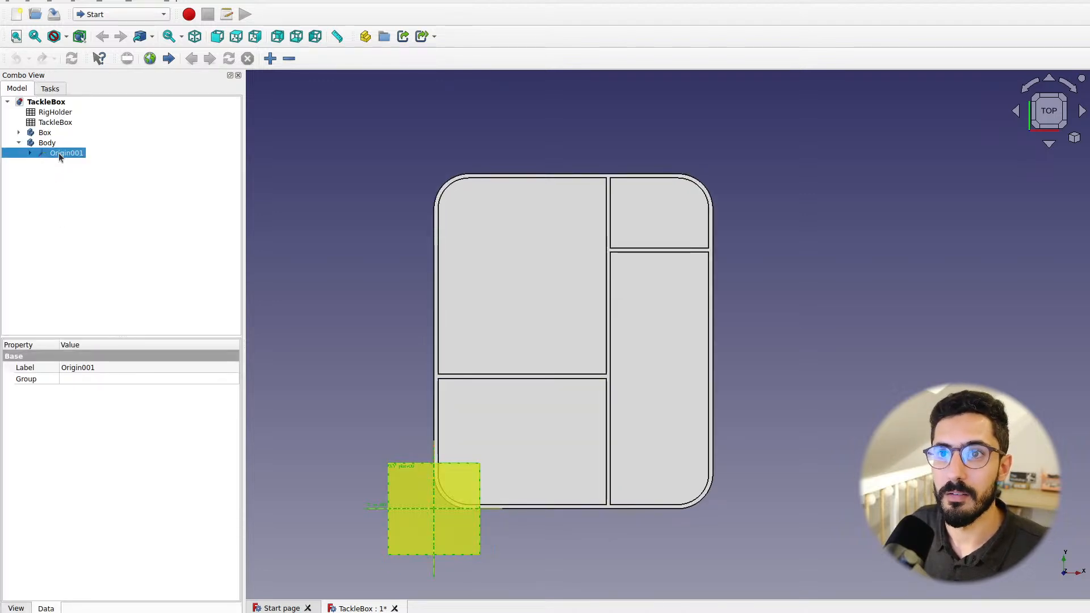
{"action": "left_click", "coordinate": [54, 144]}
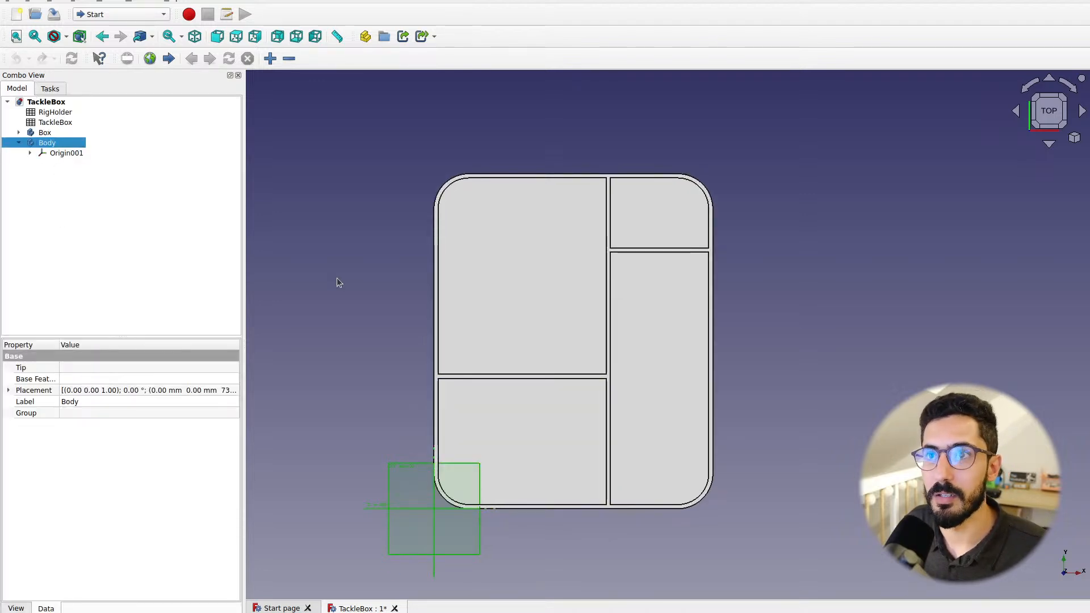
Save the document and start the Body's y position formula with <<TackleBox>>.totalLength
{"action": "key", "text": "ctrl+s"}
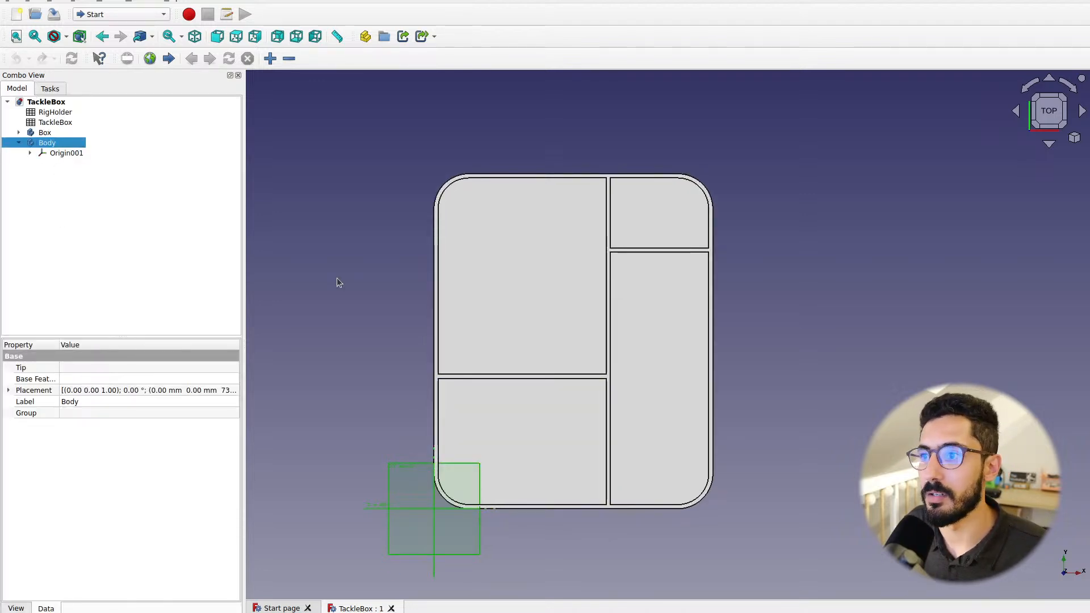
{"action": "left_click", "coordinate": [9, 390]}
{"action": "left_click", "coordinate": [20, 425]}
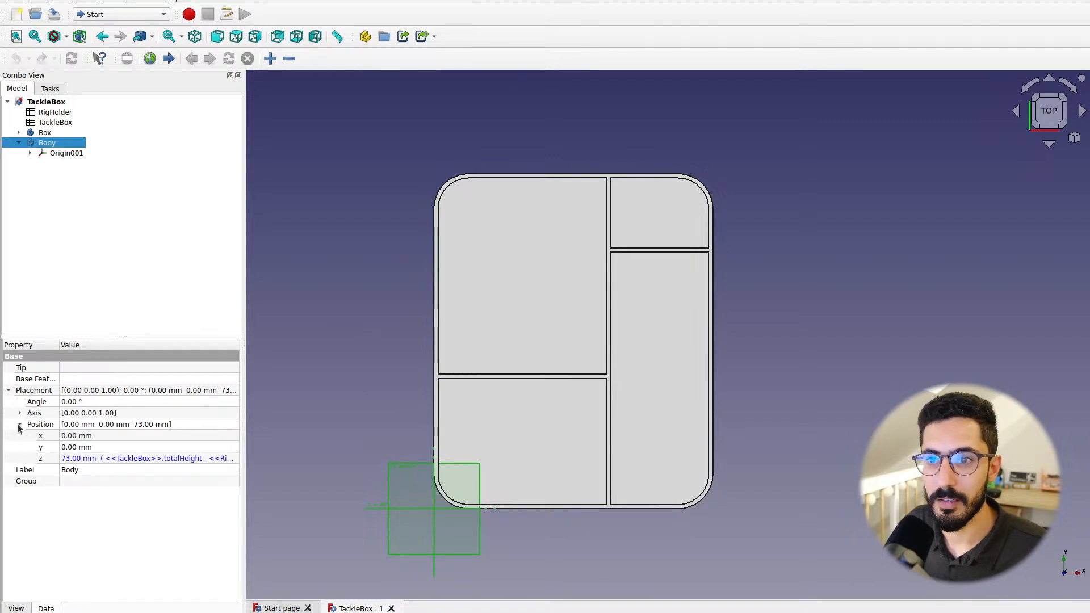
{"action": "left_click", "coordinate": [80, 447]}
{"action": "left_click", "coordinate": [226, 447]}
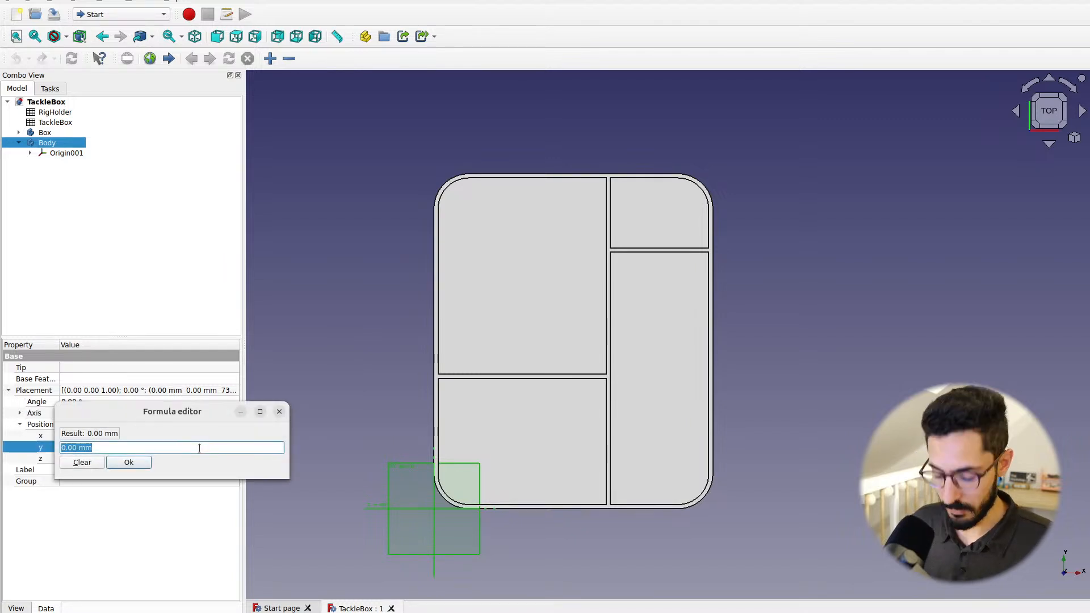
{"action": "type", "text": "<<tac"}
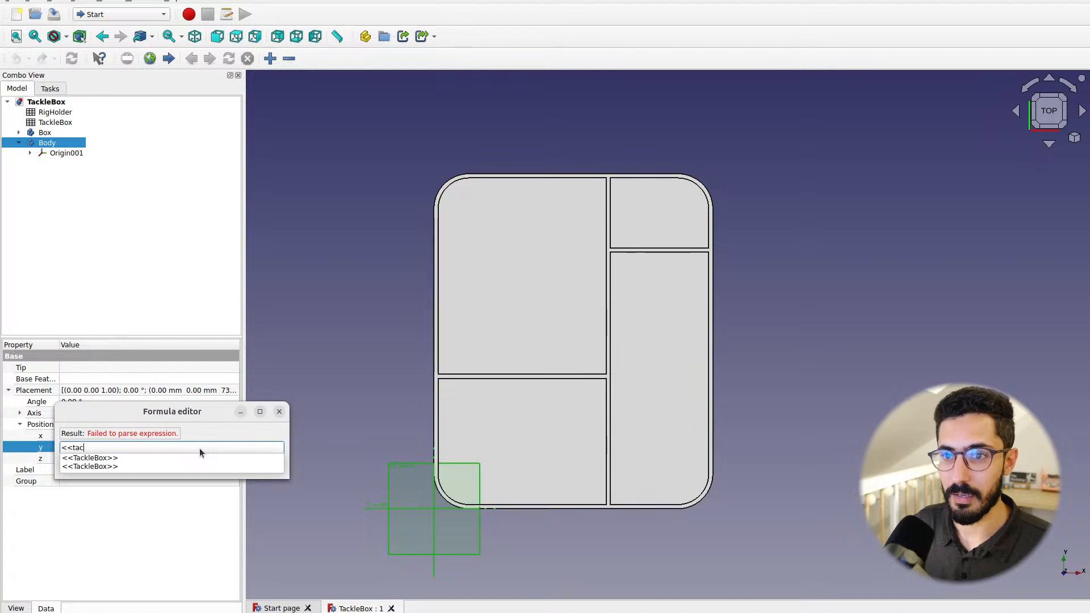
{"action": "key", "text": "Down"}
{"action": "key", "text": "Down"}
{"action": "key", "text": "Return"}
{"action": "type", "text": ".total"}
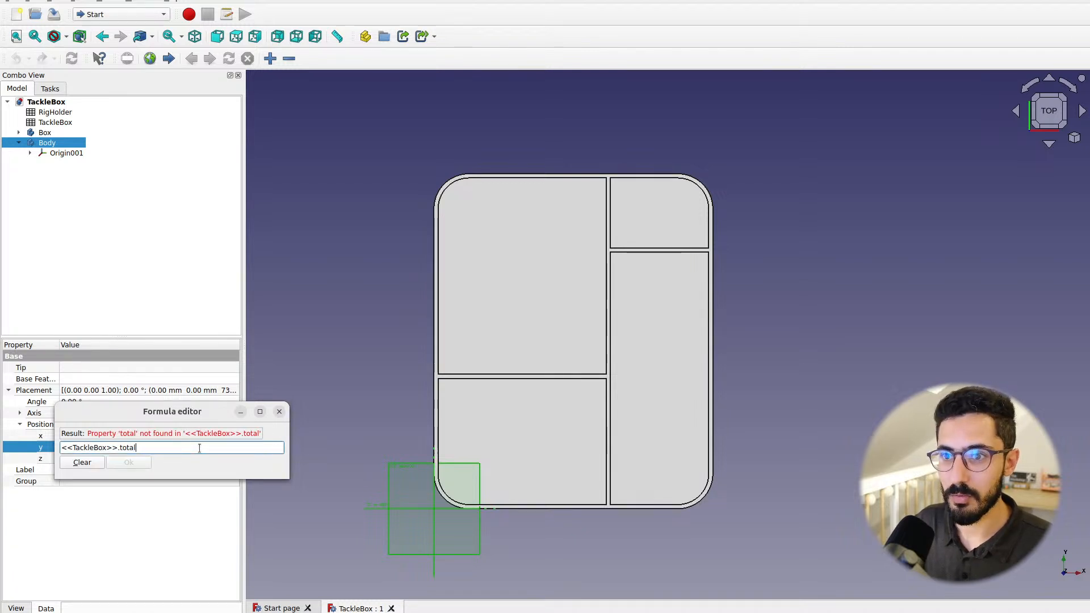
{"action": "type", "text": "Length"}
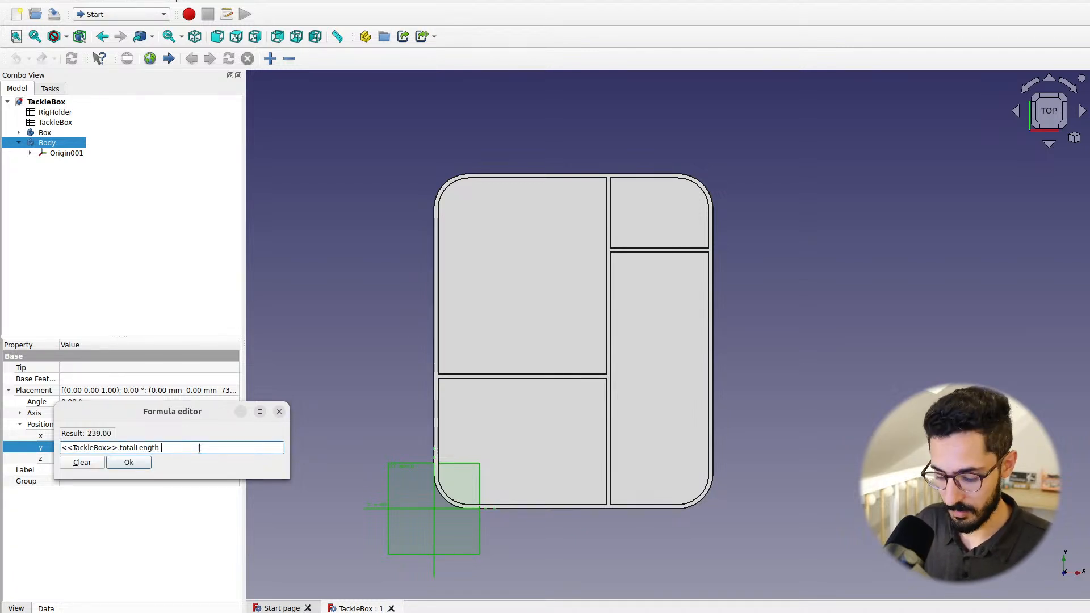
Subtract TackleBox.thickness and <<RigHolder>>.hookHolderZOffset in the y position formula and apply it
{"action": "type", "text": " - "}
{"action": "type", "text": "Tack"}
{"action": "key", "text": "Down"}
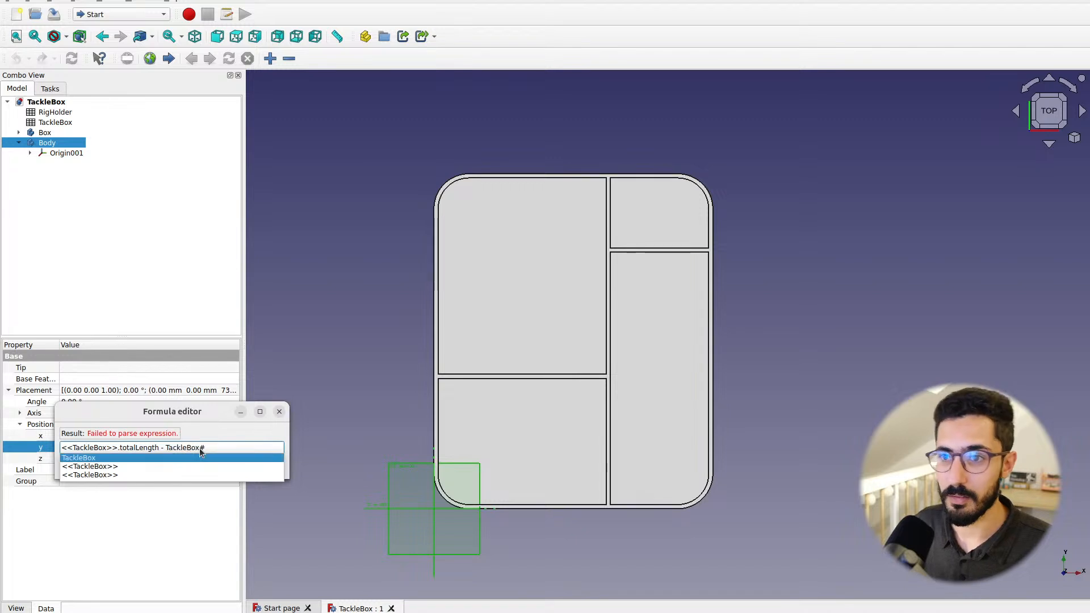
{"action": "type", "text": ".t"}
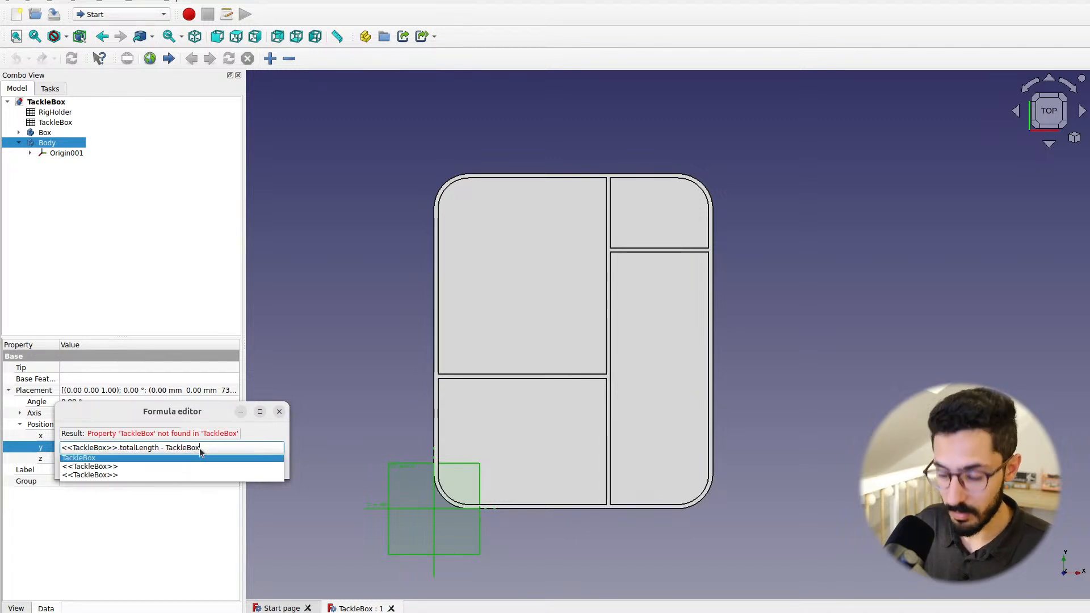
{"action": "type", "text": "hickne"}
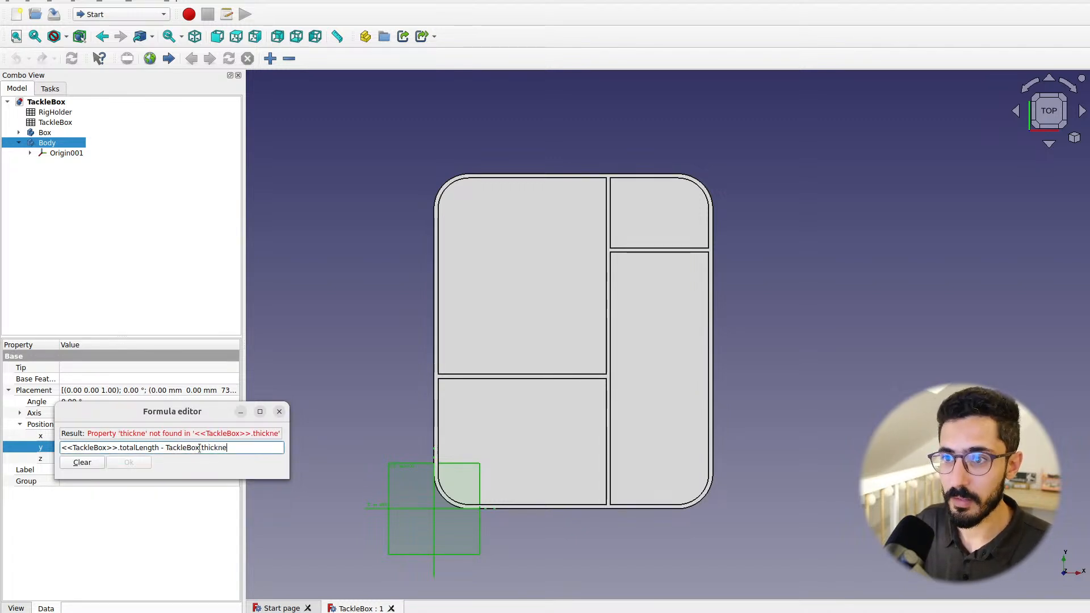
{"action": "type", "text": "ss - "}
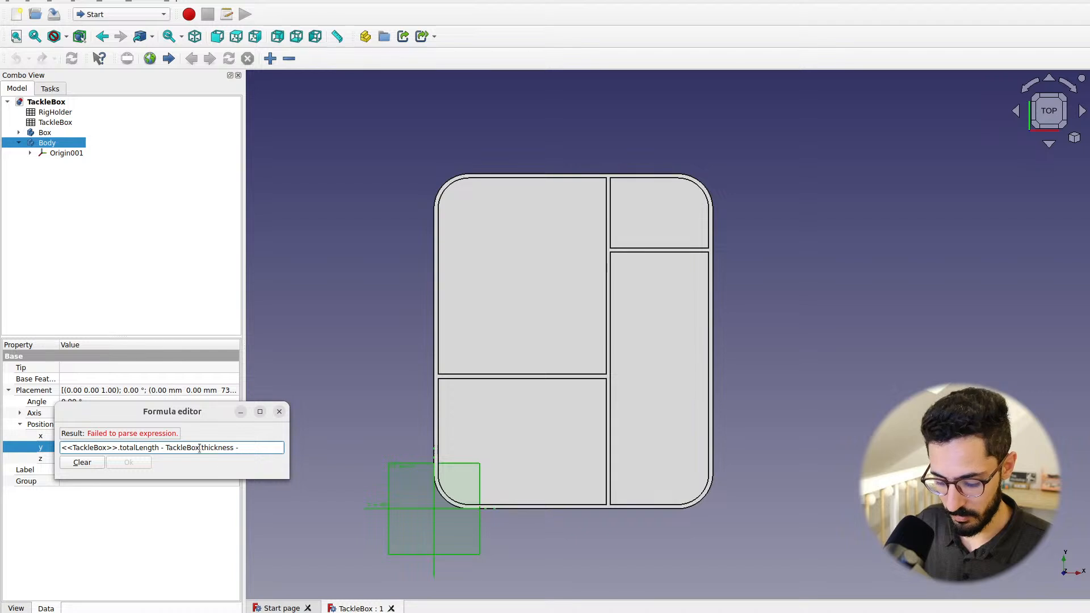
{"action": "type", "text": "<<RigHolder>>."}
{"action": "key", "text": "Down"}
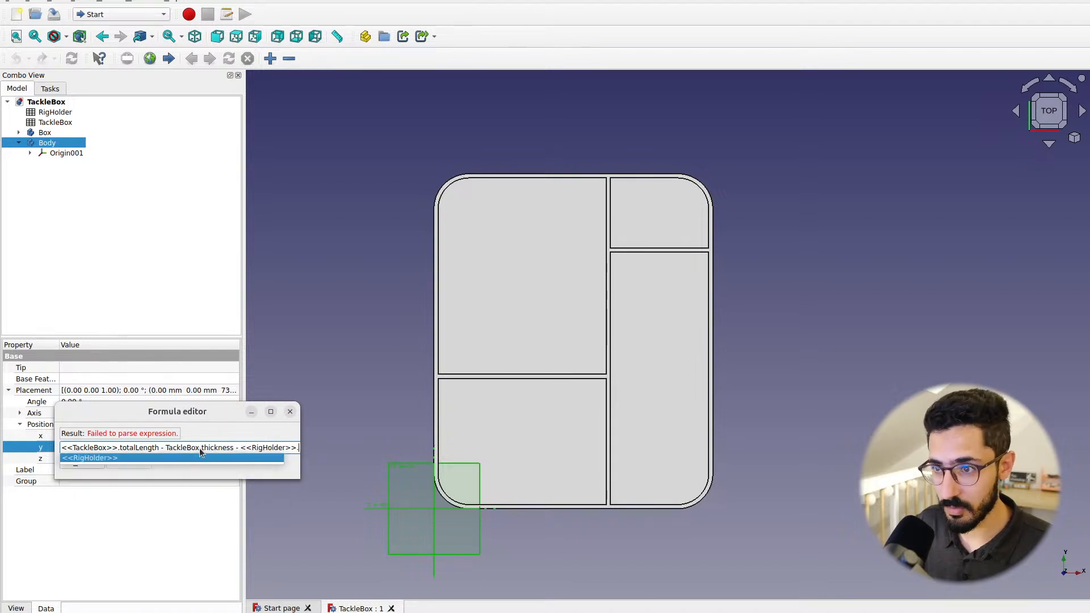
{"action": "type", "text": "hookHolderZOffset"}
{"action": "key", "text": "Return"}
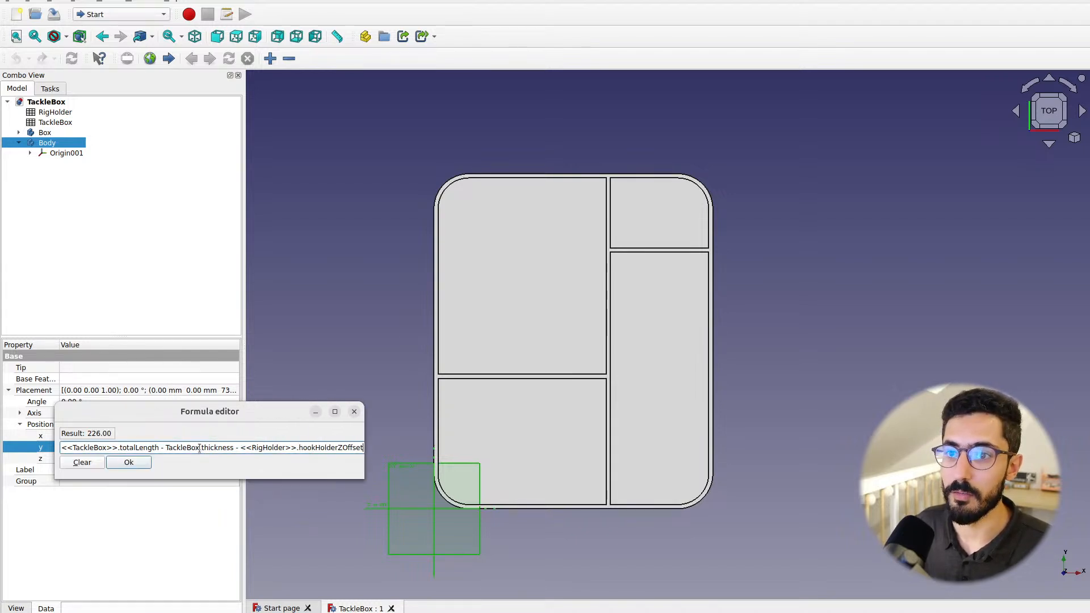
{"action": "left_click", "coordinate": [129, 462]}
{"action": "left_click", "coordinate": [320, 551]}
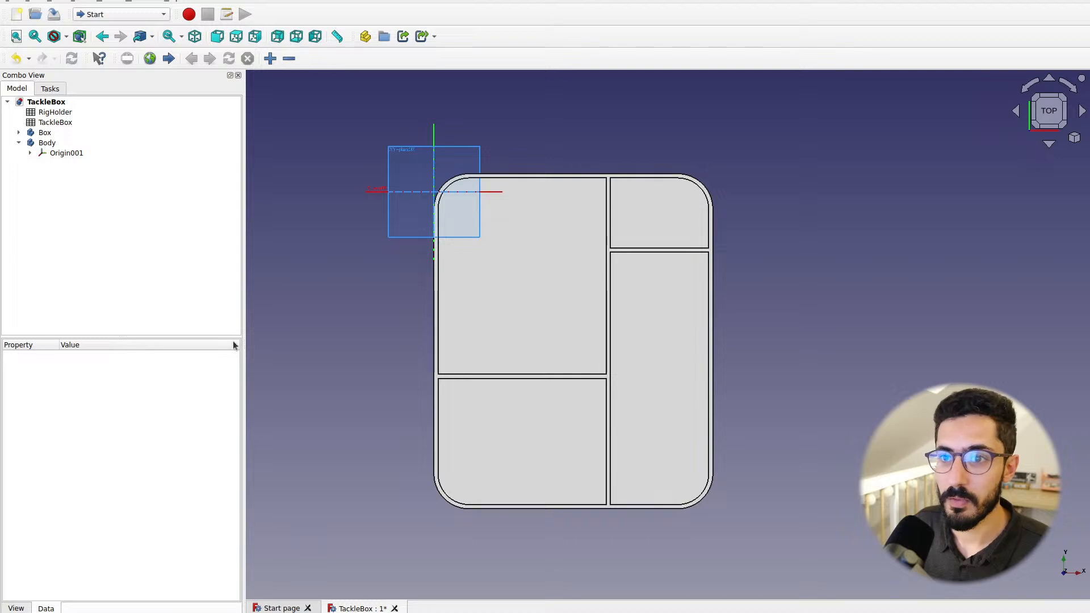
Start the Body's x position formula with <<TackleBox>>.totalWidth - <<TackleBox>>.thickness
{"action": "left_click", "coordinate": [56, 142]}
{"action": "left_click", "coordinate": [77, 435]}
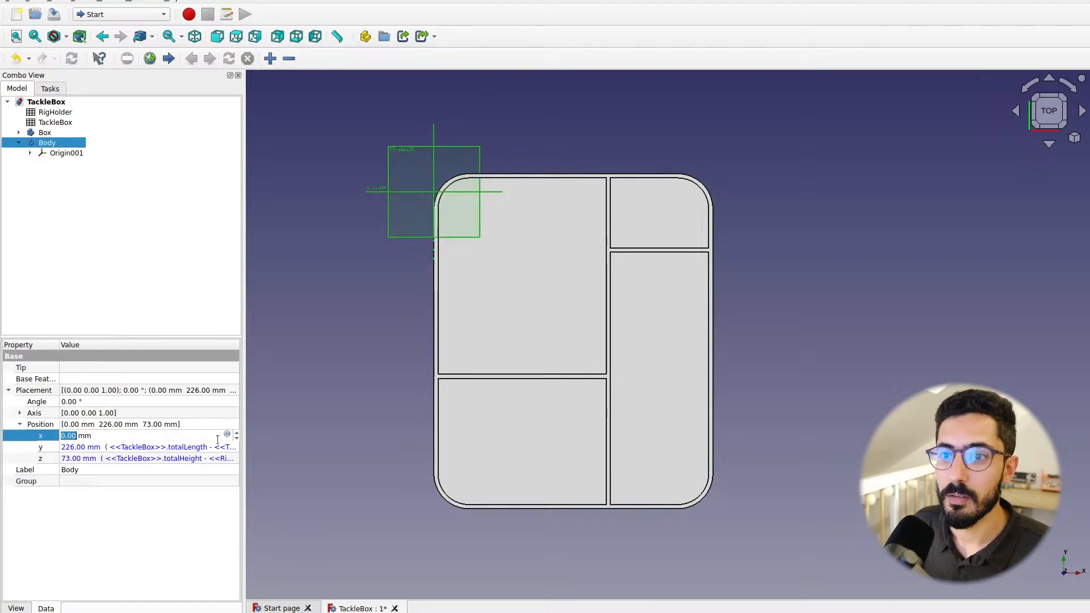
{"action": "left_click", "coordinate": [228, 434]}
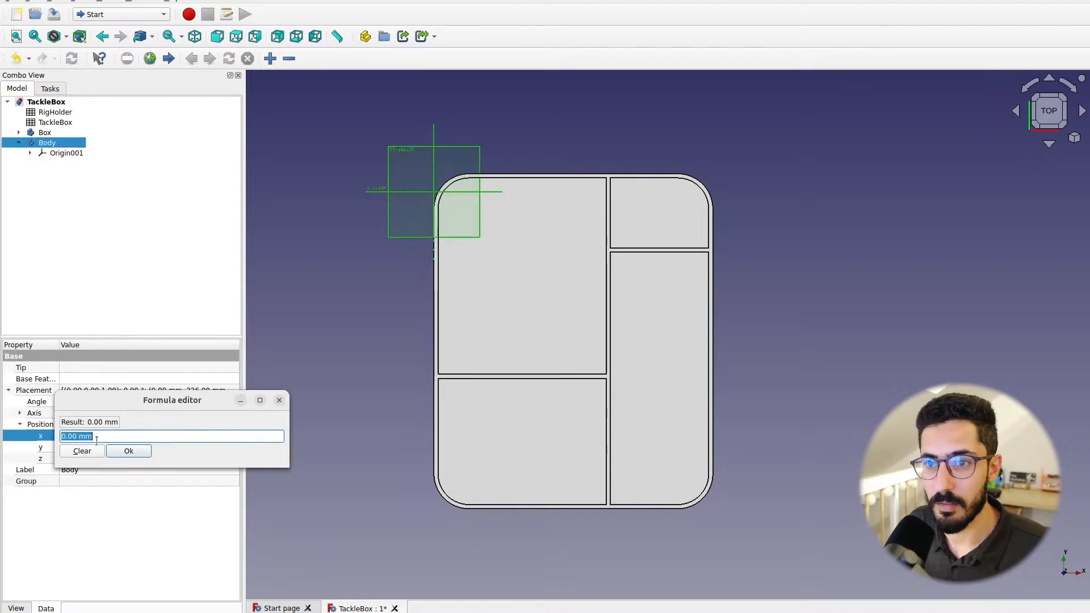
{"action": "type", "text": "<<T"}
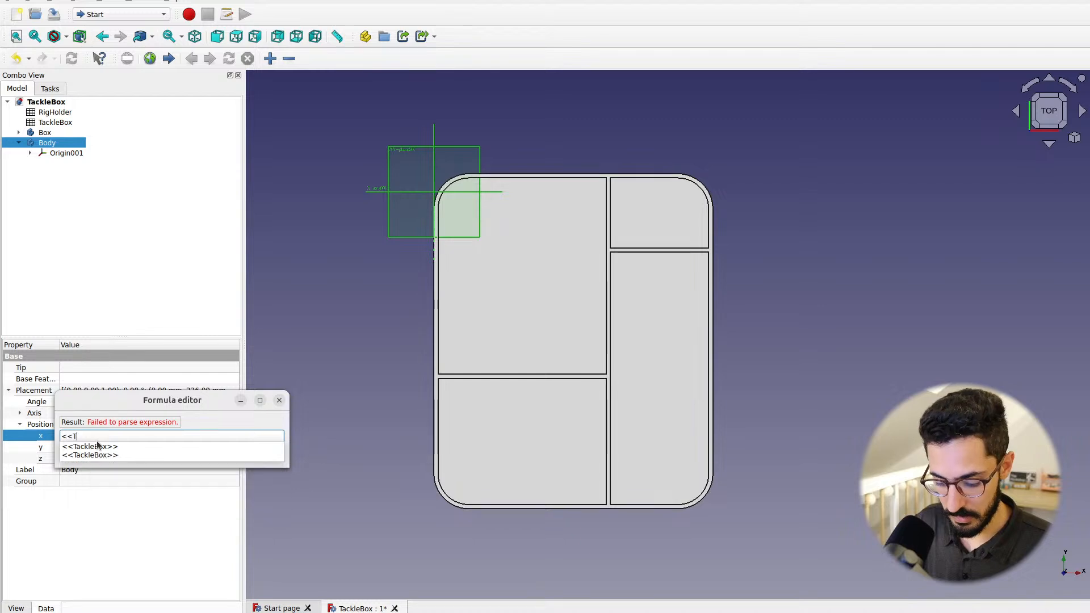
{"action": "type", "text": "a"}
{"action": "key", "text": "Down"}
{"action": "key", "text": "Down"}
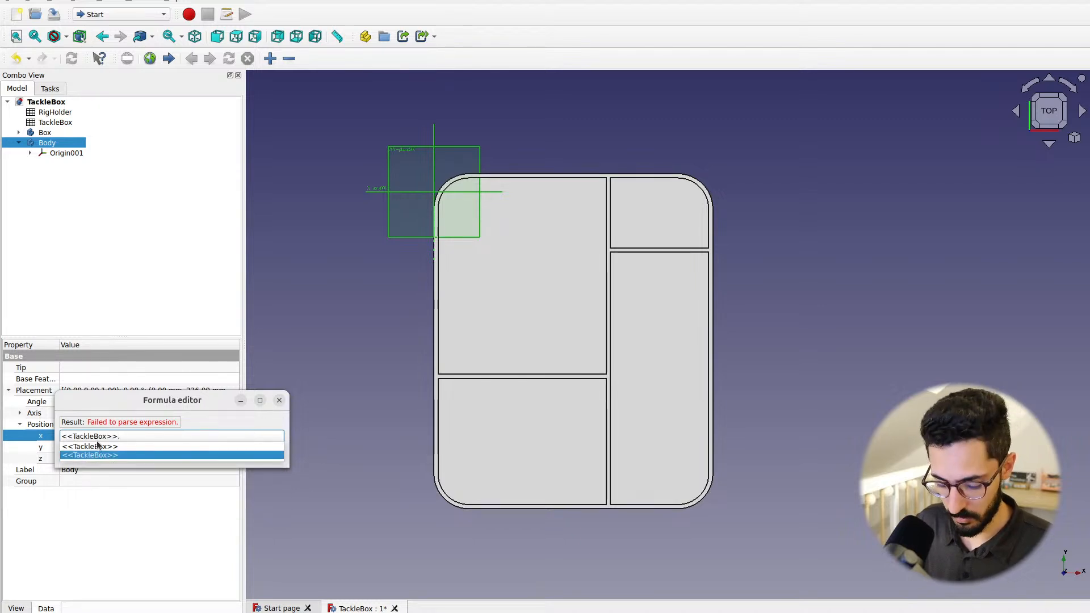
{"action": "type", "text": "totalWid"}
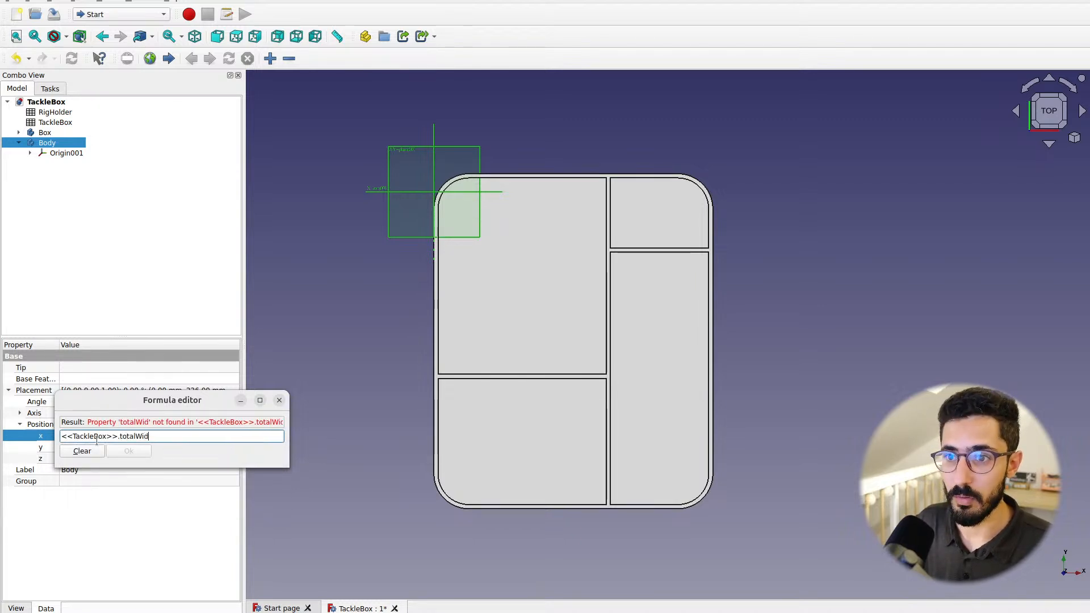
{"action": "type", "text": "th - "}
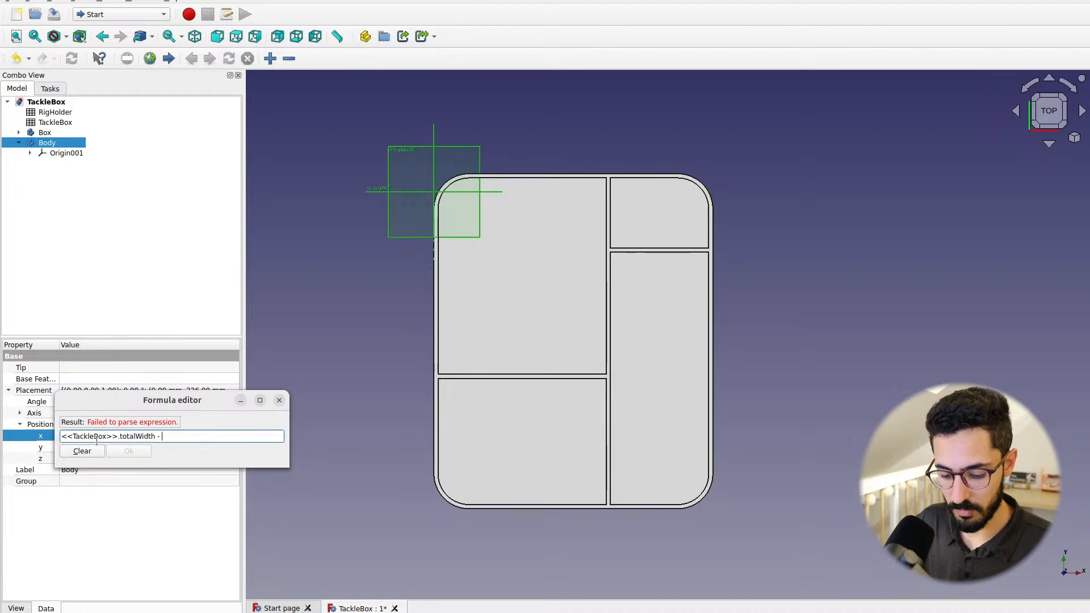
{"action": "type", "text": "<<"}
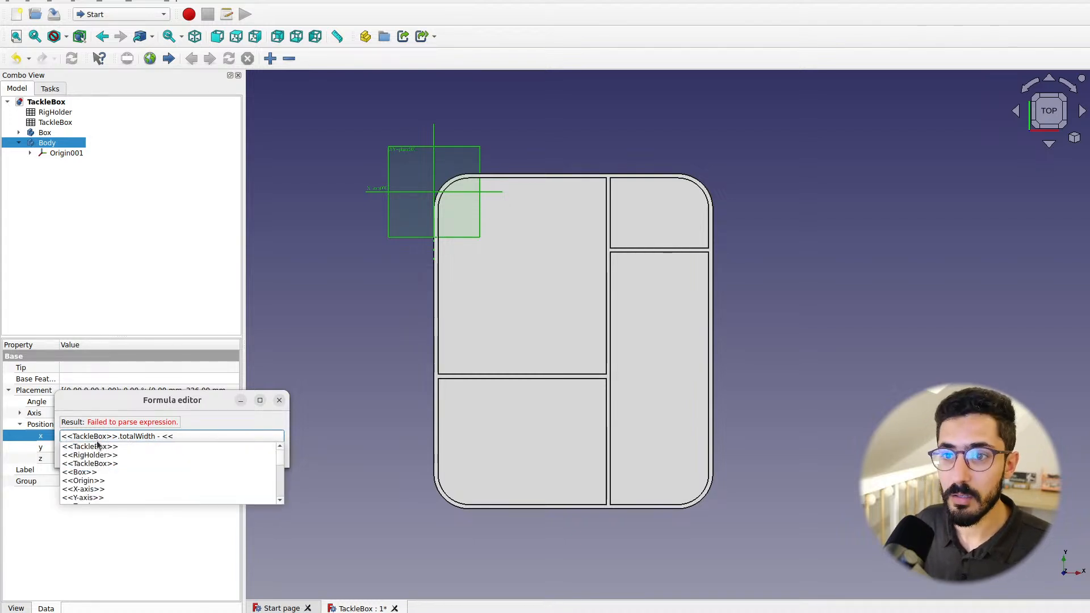
{"action": "type", "text": "T"}
{"action": "key", "text": "Down"}
{"action": "key", "text": "Down"}
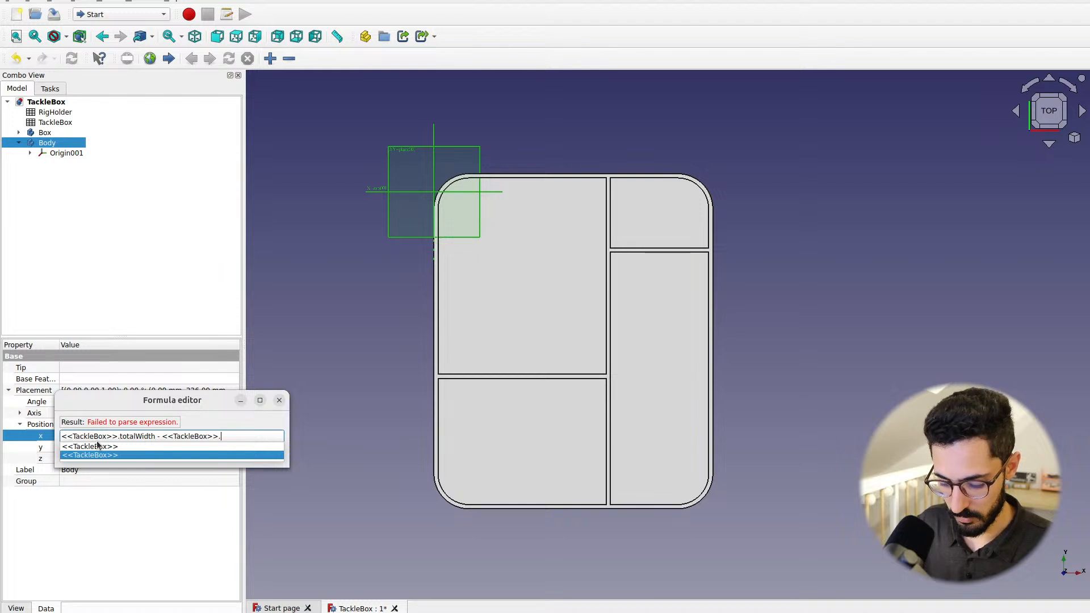
{"action": "type", "text": "thickness "}
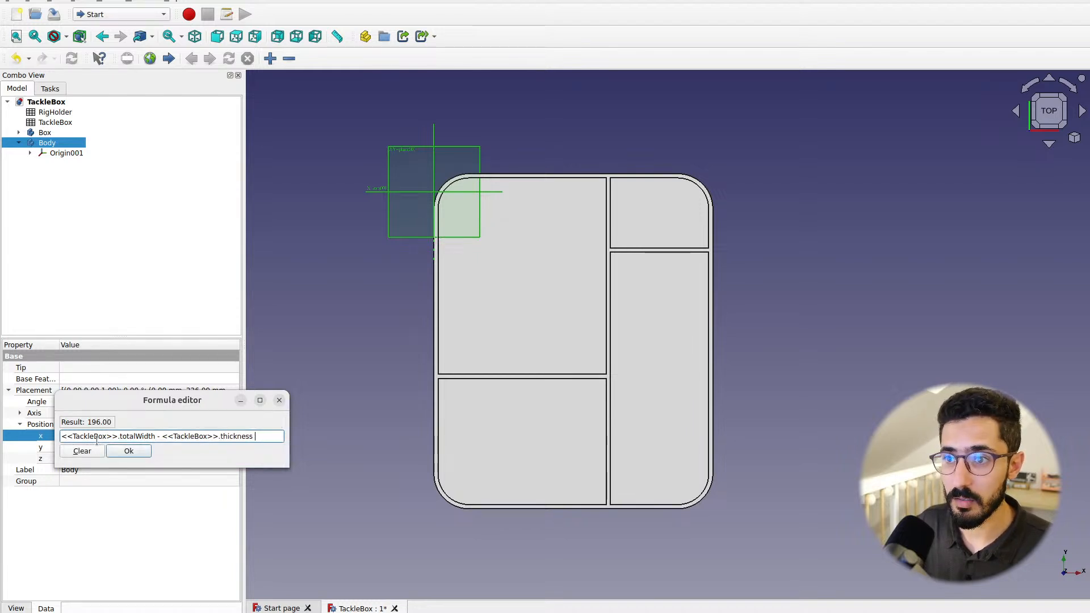
Subtract half of <<RigHolder>>.width in the x position formula and apply it
{"action": "type", "text": "- <<R"}
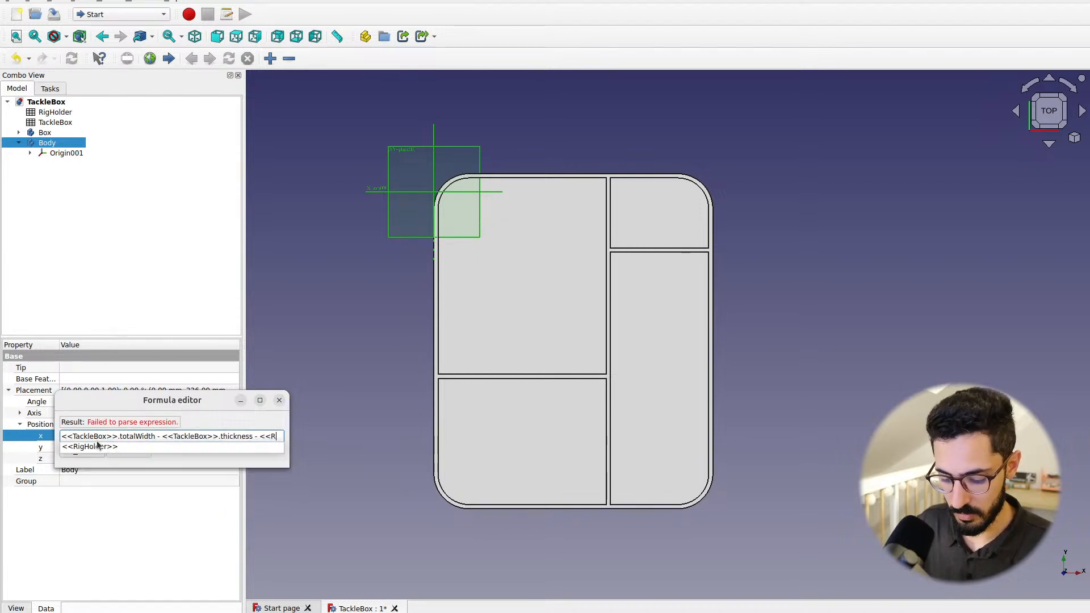
{"action": "type", "text": "i"}
{"action": "left_click", "coordinate": [98, 447]}
{"action": "type", "text": "y"}
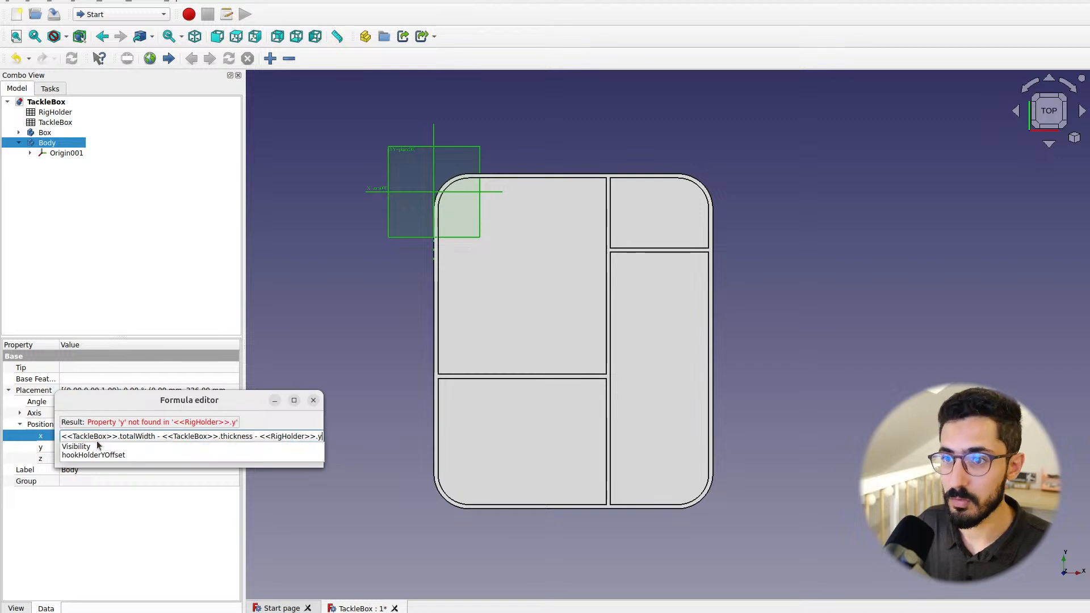
{"action": "key", "text": "BackSpace"}
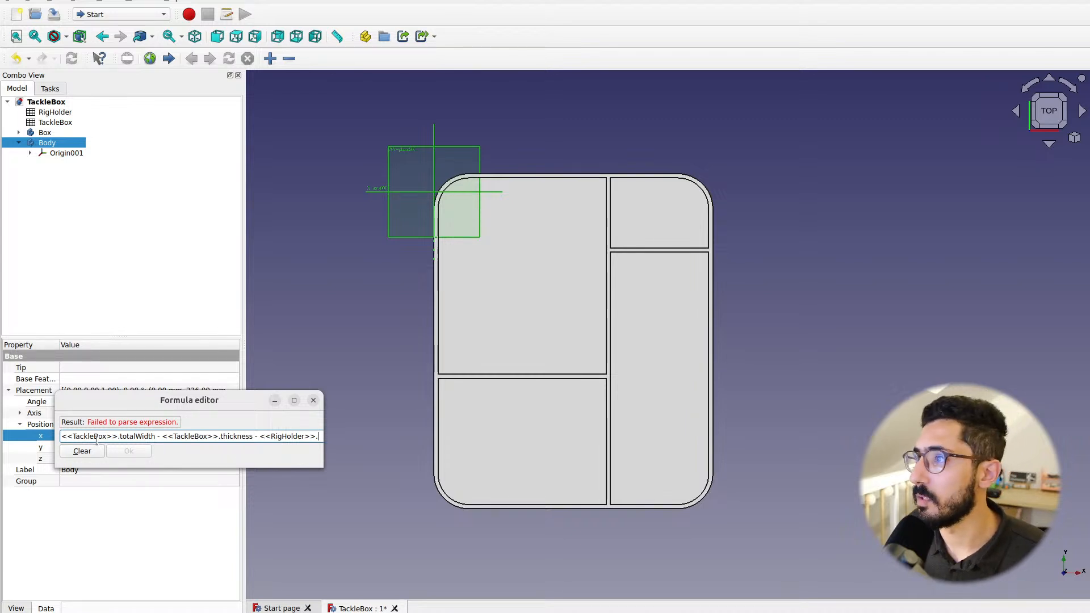
{"action": "type", "text": "width"}
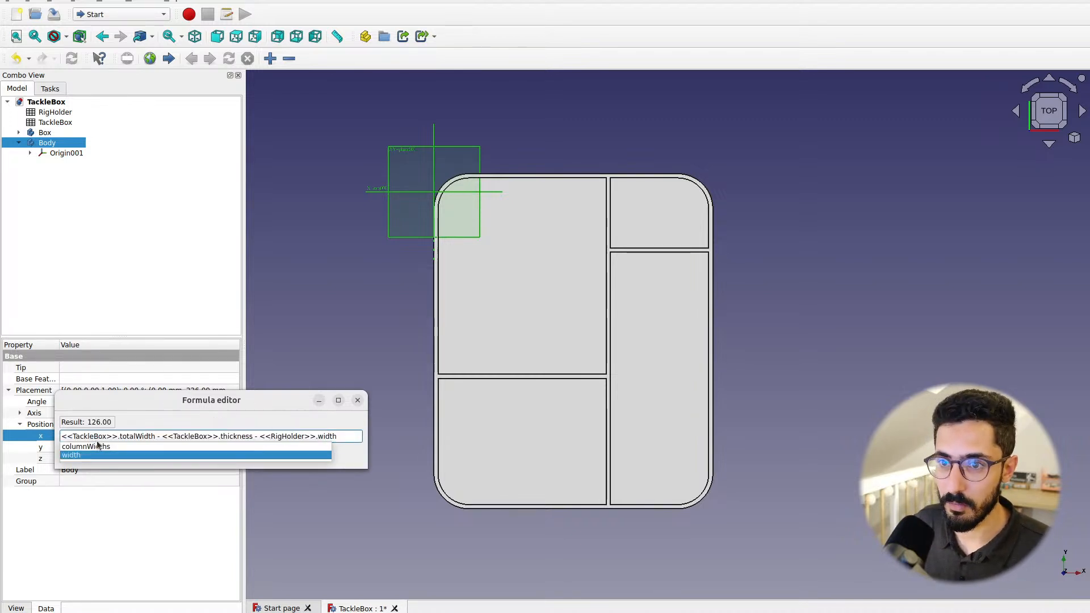
{"action": "key", "text": "Return"}
{"action": "key", "text": "Return"}
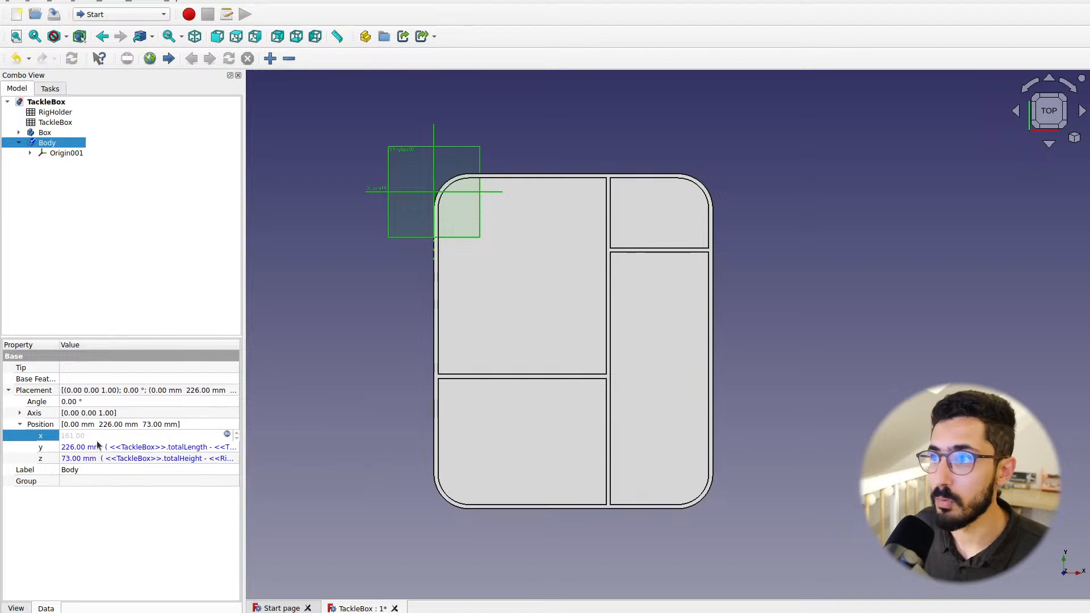
{"action": "left_click", "coordinate": [316, 368]}
{"action": "scroll", "coordinate": [655, 216], "scroll_direction": "up", "scroll_amount": 3}
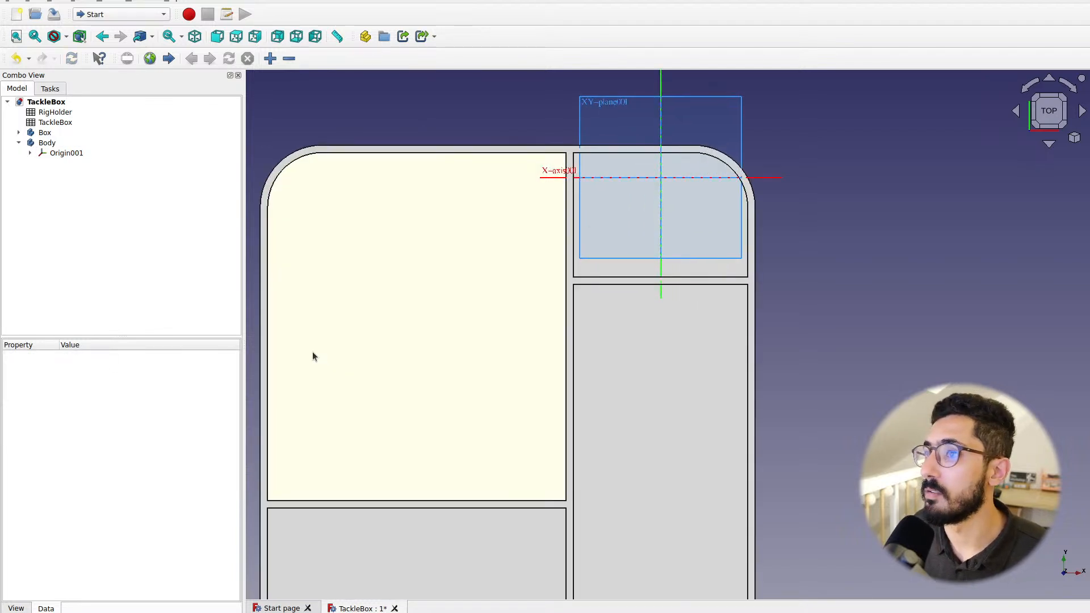
Correct the Body's y position formula to subtract <<RigHolder>>.hookHolderYOffset in place of hookHolderZOffset
{"action": "left_click", "coordinate": [47, 143]}
{"action": "left_click", "coordinate": [192, 447]}
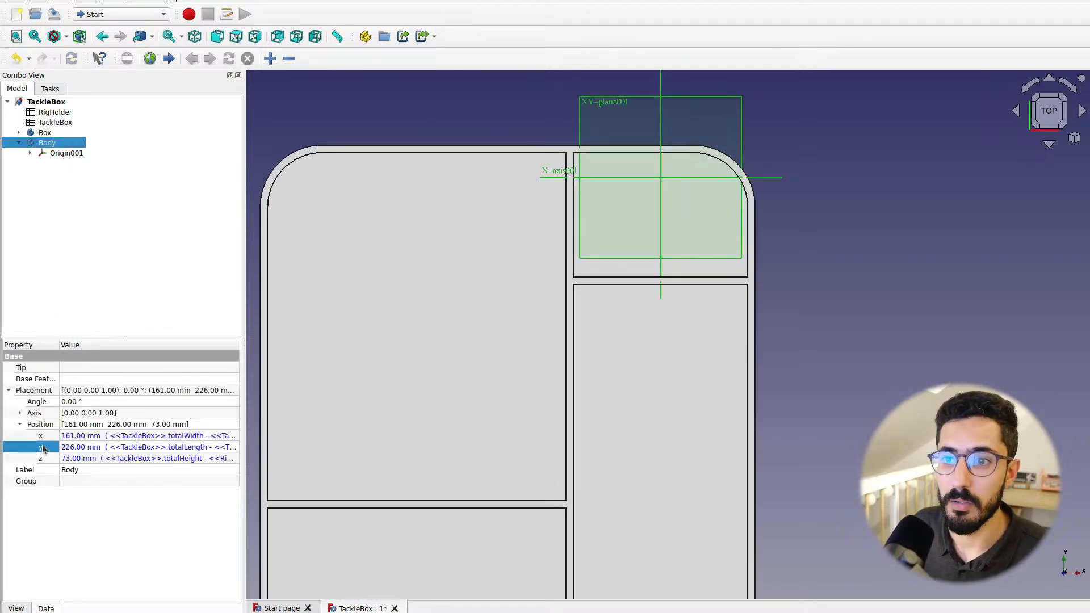
{"action": "left_click", "coordinate": [192, 447]}
{"action": "key", "text": "equal"}
{"action": "type", "text": "<<TackleBox>>.totalLength - <<TackleBox>>.thickness - <<RigHolder>>.hookHolderZOffset"}
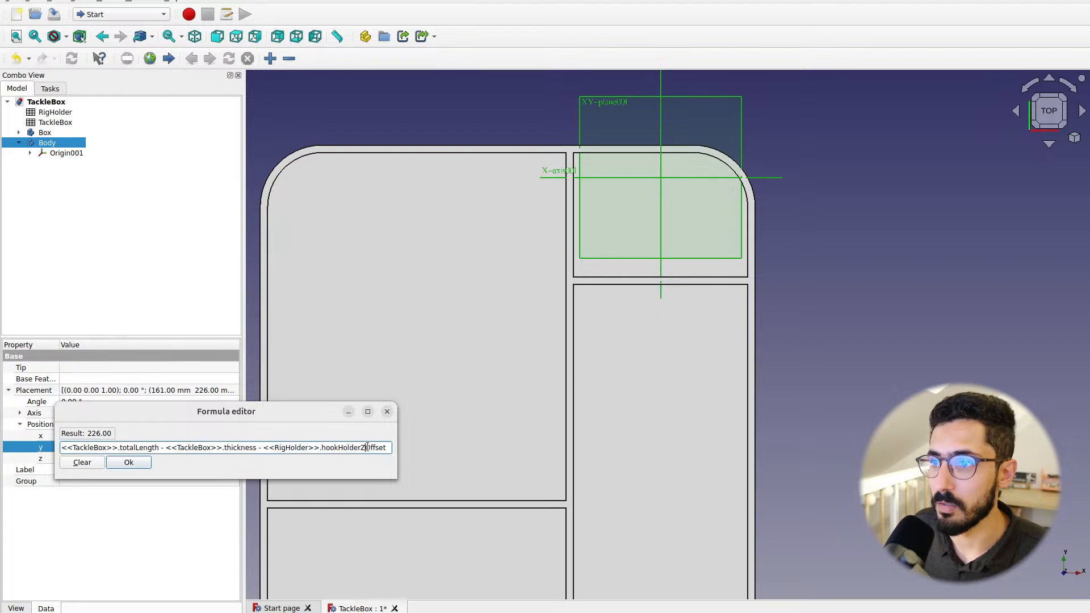
{"action": "key", "text": "shift+Left"}
{"action": "type", "text": "Y"}
{"action": "key", "text": "Return"}
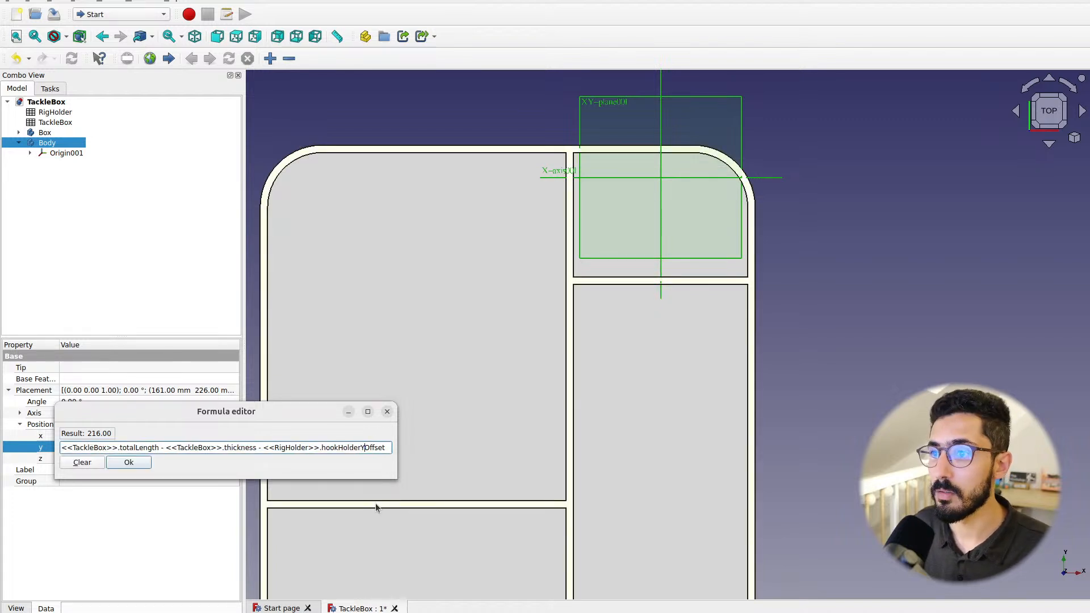
{"action": "left_click", "coordinate": [129, 463]}
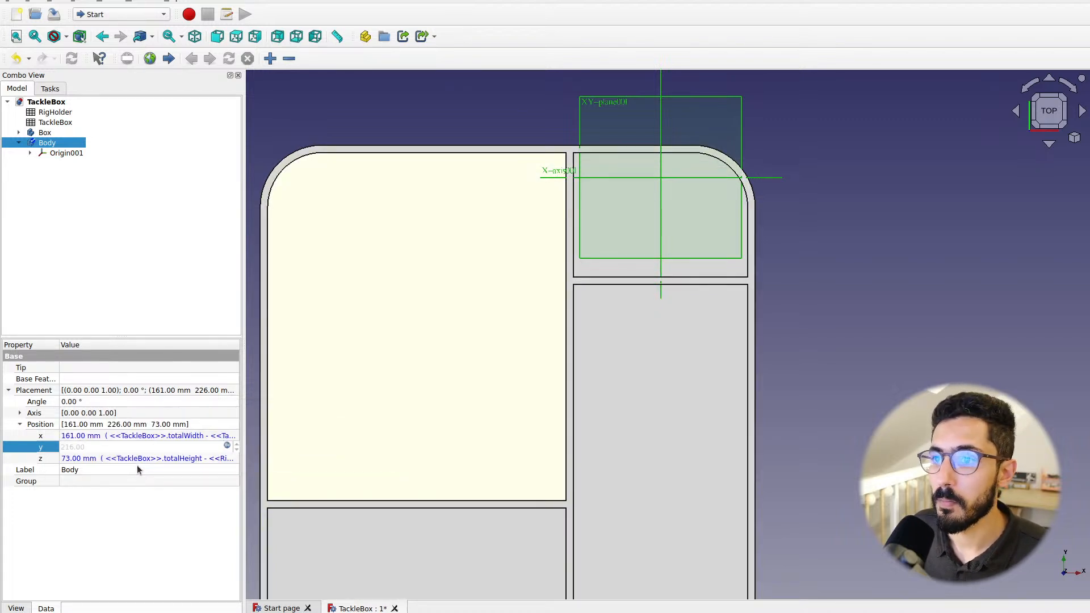
{"action": "left_click", "coordinate": [845, 257]}
{"action": "scroll", "coordinate": [803, 220], "scroll_direction": "up", "scroll_amount": 5}
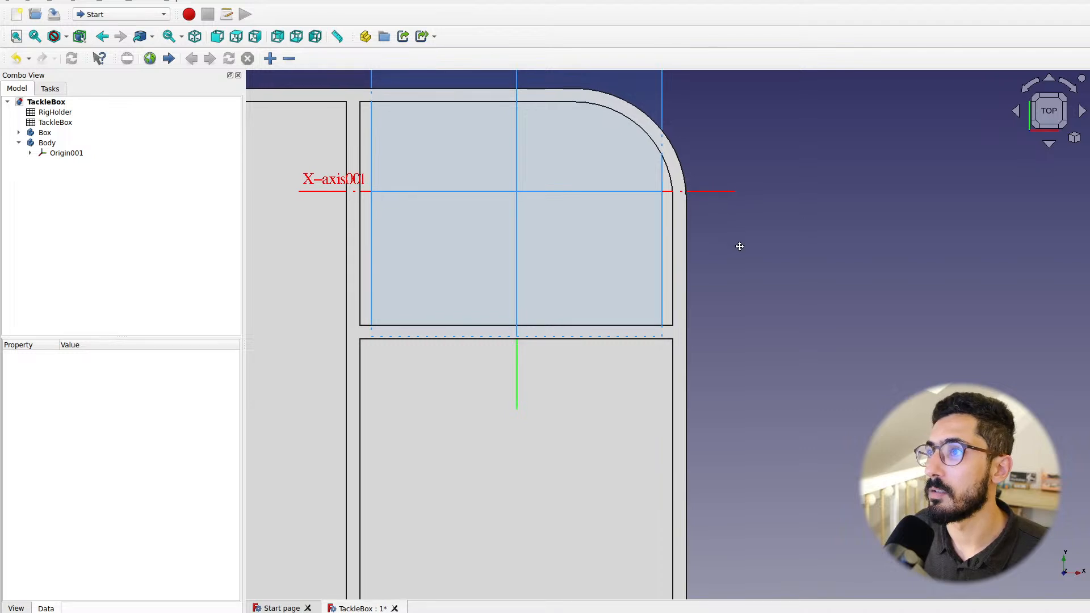
Set hookHolderZOffset to 25 in the RigHolder spreadsheet and return to the TackleBox model
{"action": "double_click", "coordinate": [55, 113]}
{"action": "left_click", "coordinate": [414, 272]}
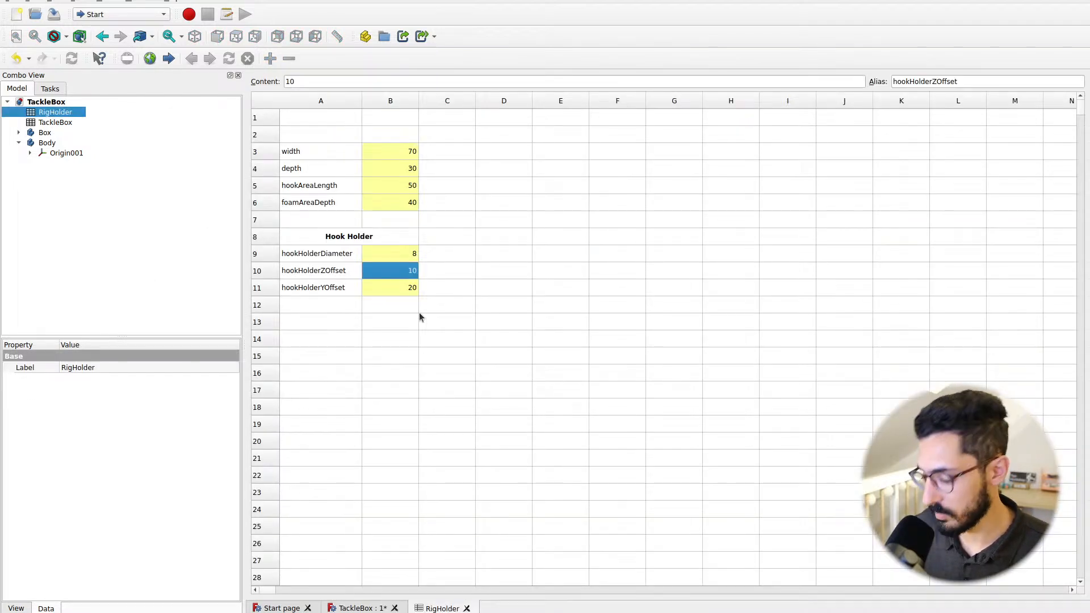
{"action": "type", "text": "25"}
{"action": "key", "text": "Return"}
{"action": "left_click", "coordinate": [356, 608]}
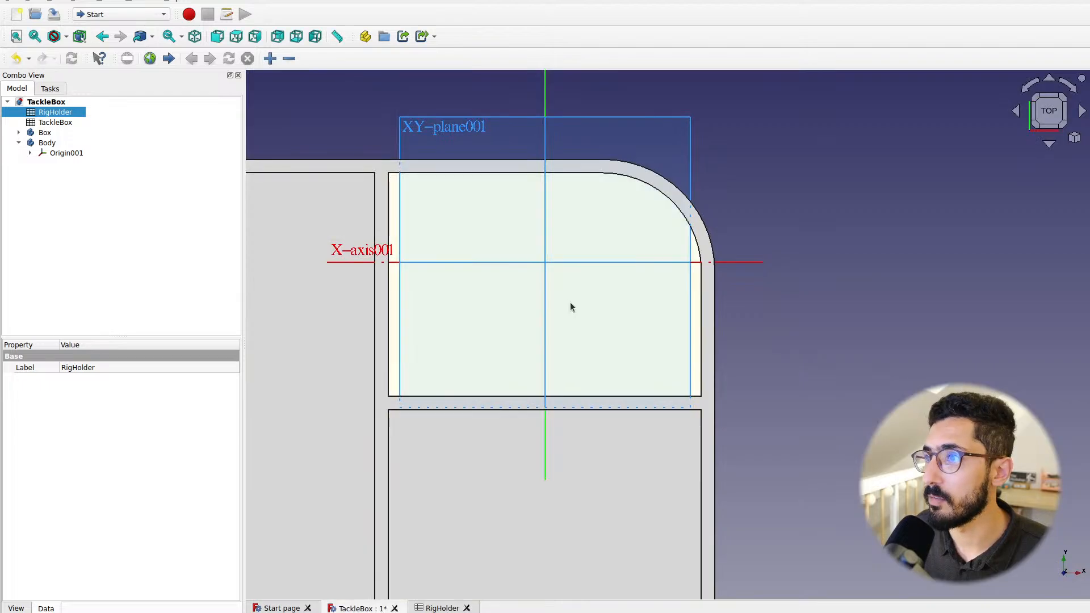
Undo the last hookHolderZOffset change in the RigHolder spreadsheet
{"action": "left_click", "coordinate": [440, 608]}
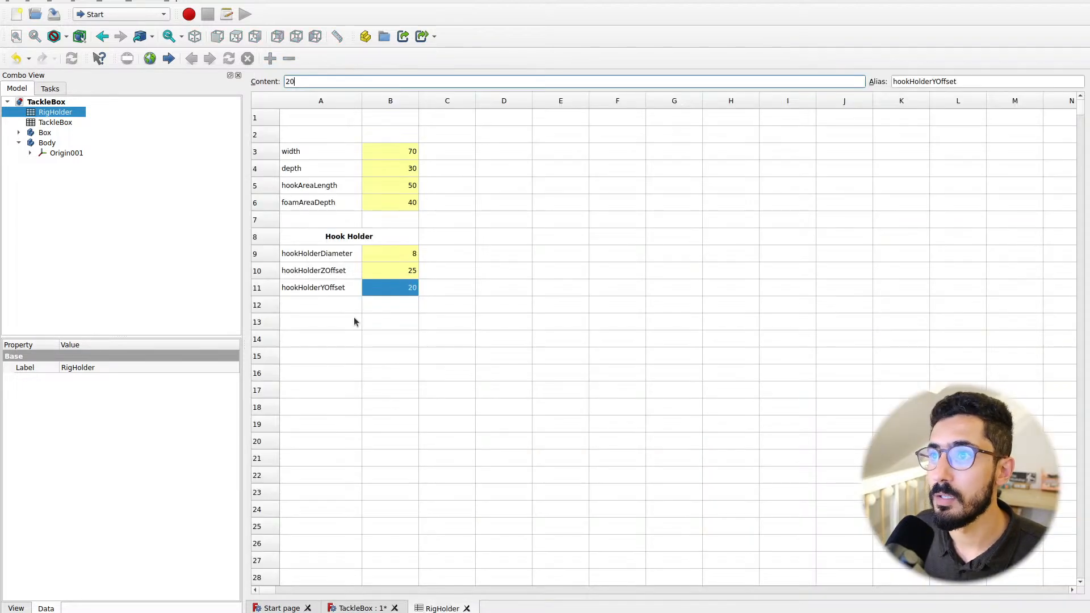
{"action": "left_click", "coordinate": [375, 271]}
{"action": "left_click", "coordinate": [480, 287]}
{"action": "key", "text": "ctrl+z"}
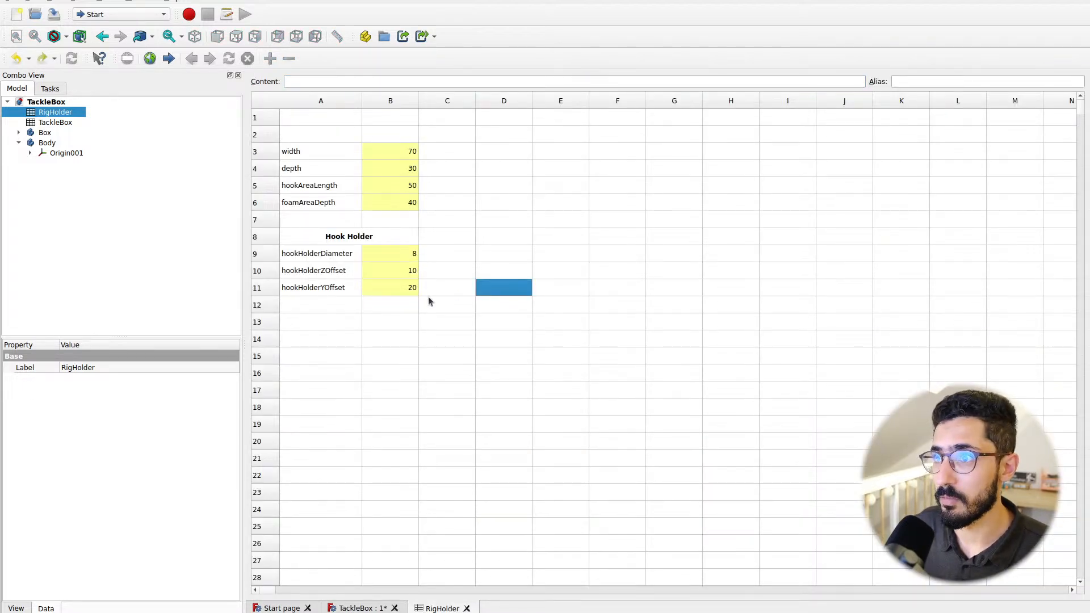
Set hookHolderYOffset to 25 in the RigHolder spreadsheet and return to the TackleBox model
{"action": "left_click", "coordinate": [394, 290]}
{"action": "type", "text": "25"}
{"action": "key", "text": "Return"}
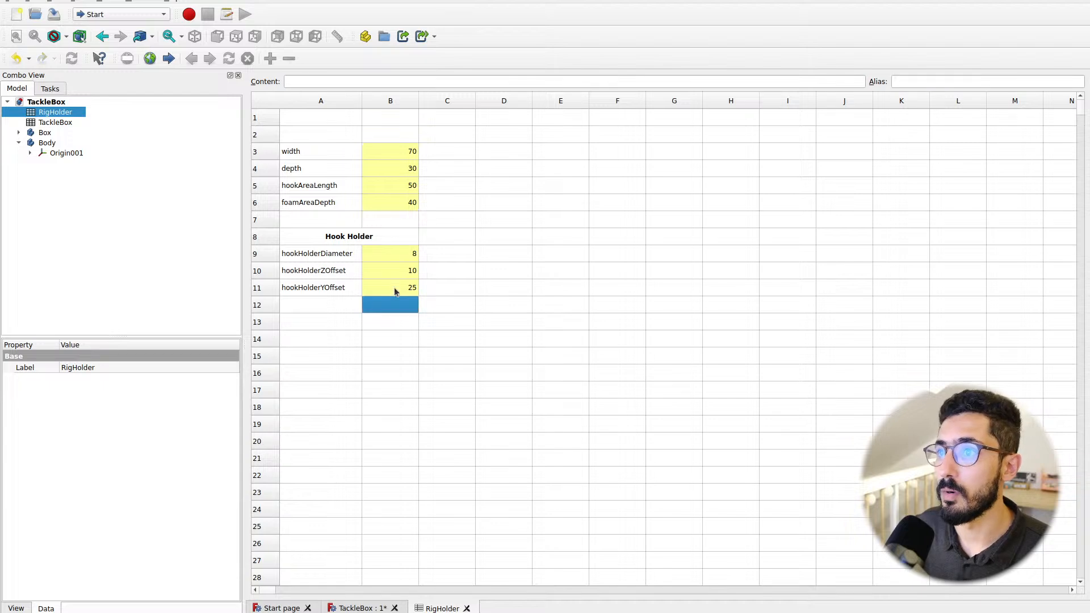
{"action": "left_click", "coordinate": [393, 187]}
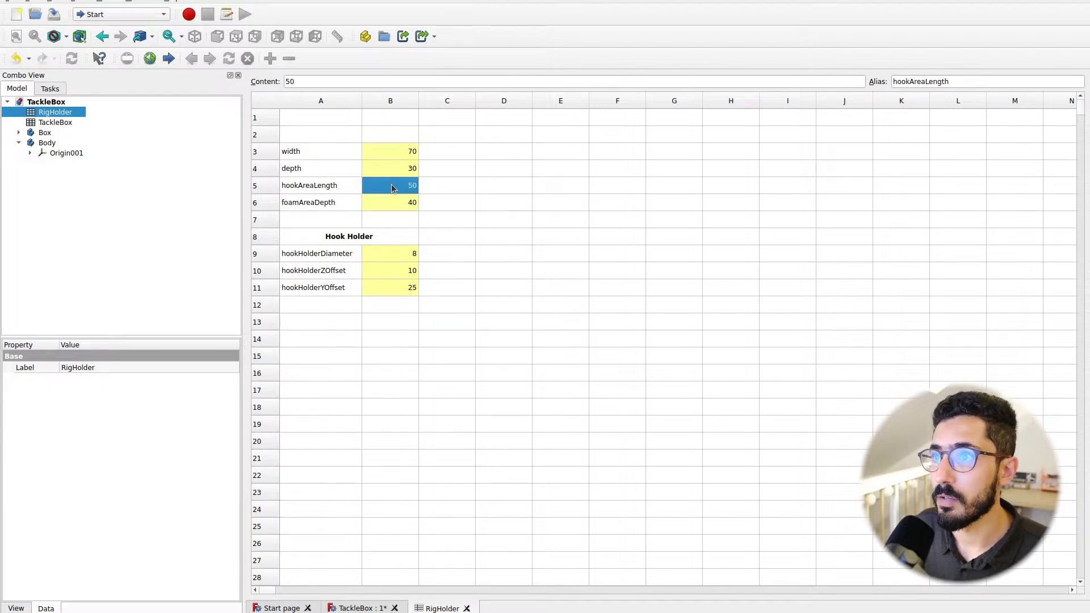
{"action": "left_click", "coordinate": [396, 290]}
{"action": "left_click", "coordinate": [362, 608]}
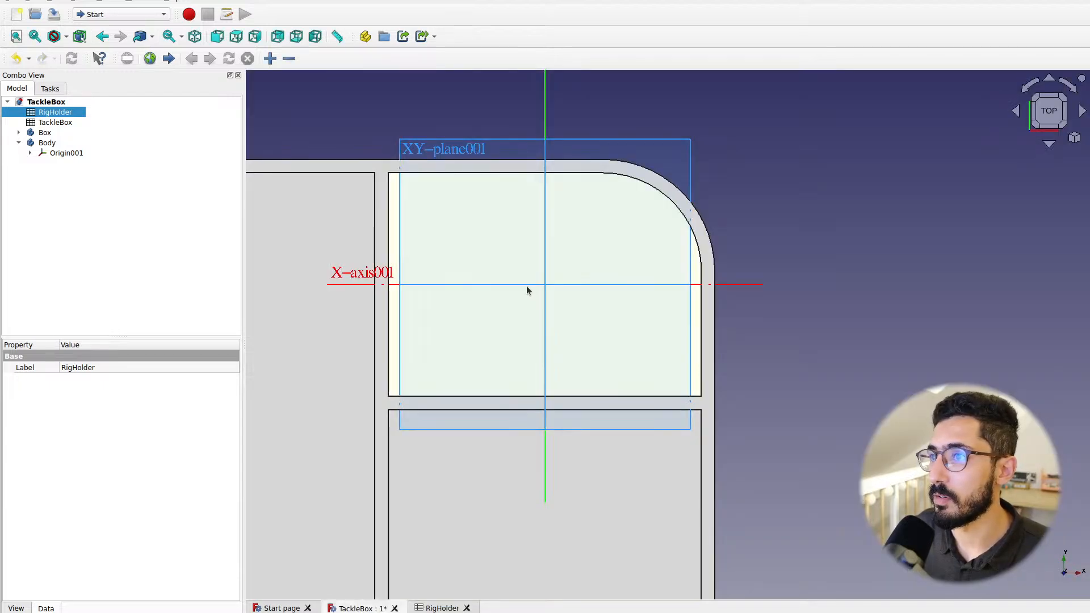
Make the new Body the active body in Part Design and save the document
{"action": "left_click", "coordinate": [62, 153]}
{"action": "left_click", "coordinate": [53, 206]}
{"action": "middle_click_drag", "start_coordinate": [894, 230], "coordinate": [811, 214]}
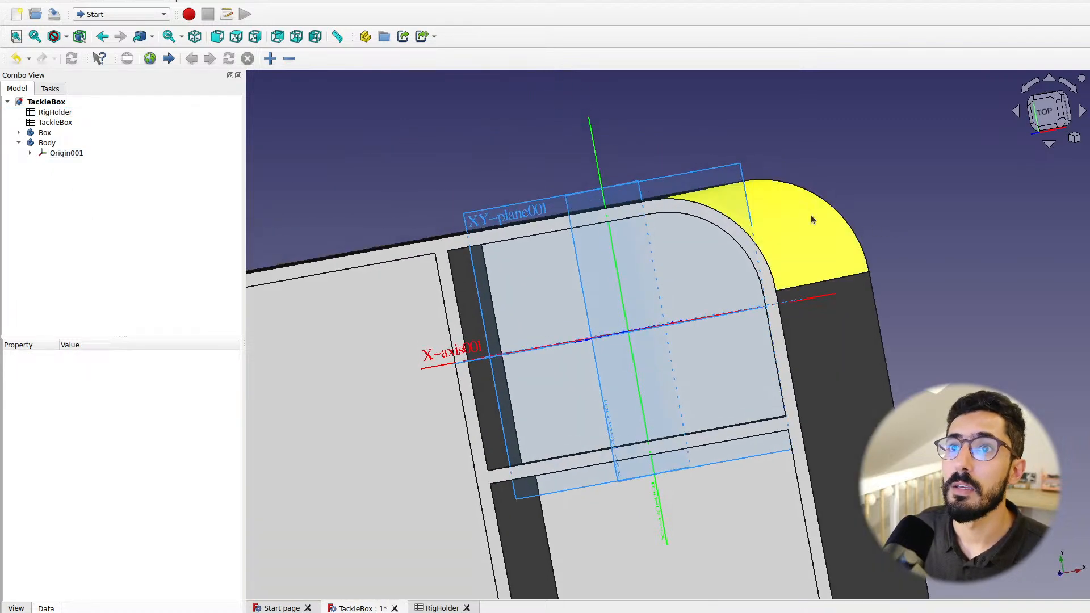
{"action": "right_click", "coordinate": [48, 143]}
{"action": "left_click", "coordinate": [63, 148]}
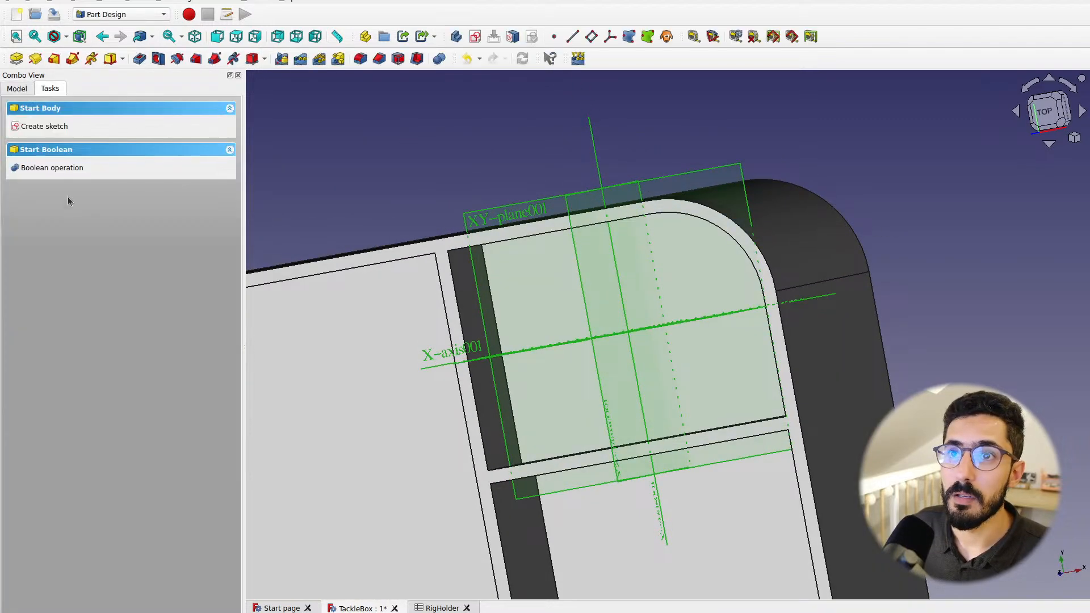
{"action": "left_click", "coordinate": [18, 89]}
{"action": "left_click", "coordinate": [73, 218]}
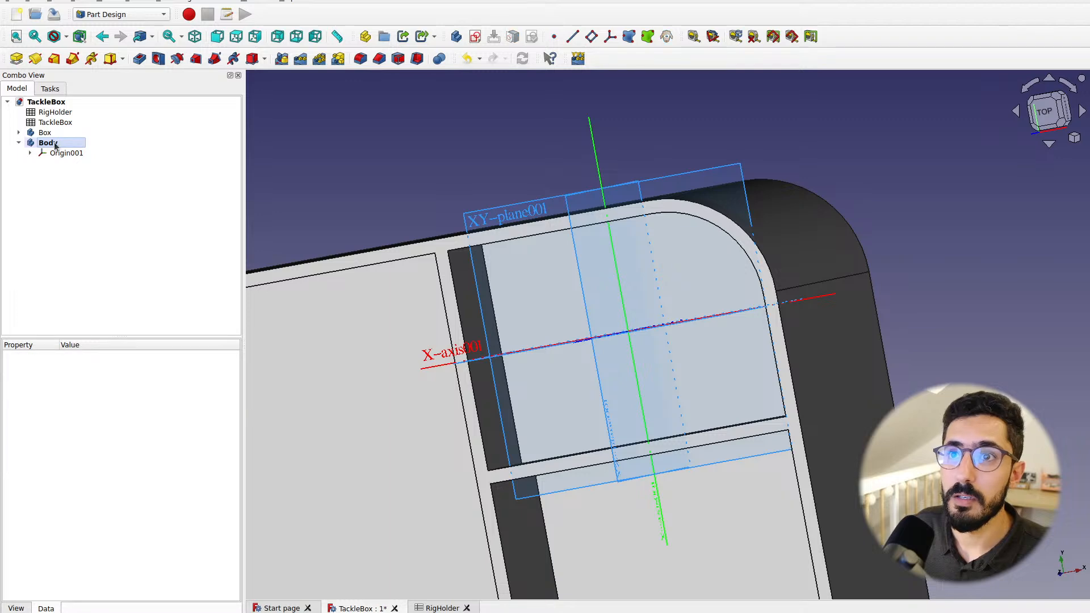
{"action": "middle_click_drag", "start_coordinate": [702, 345], "coordinate": [628, 348]}
{"action": "key", "text": "ctrl+s"}
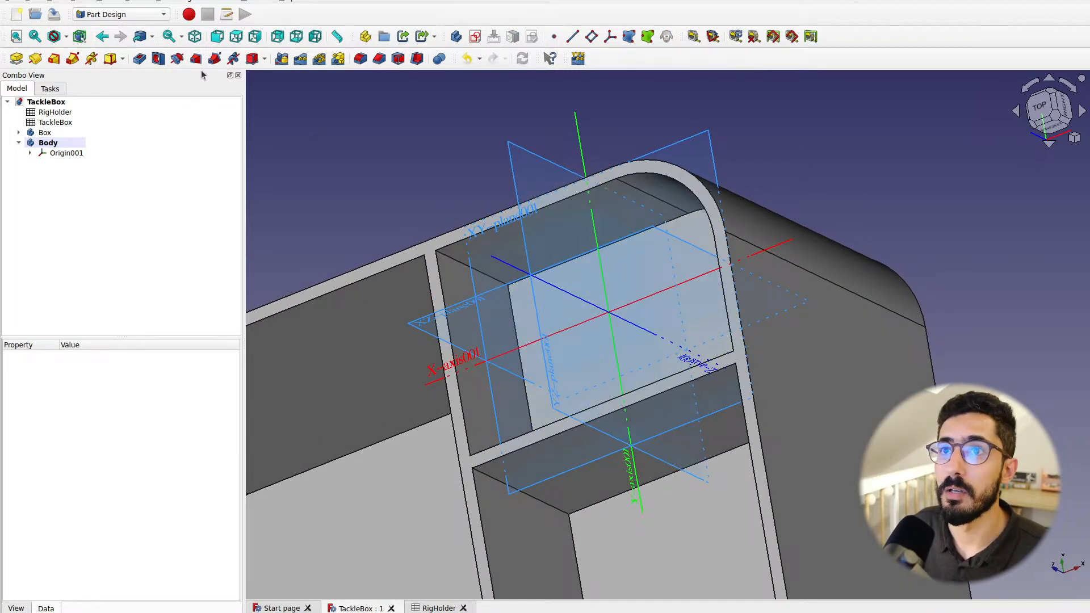
Add an Additive Cylinder to the Body and attach it to the Body's YZ plane in XY on plane mode
{"action": "left_click", "coordinate": [123, 59]}
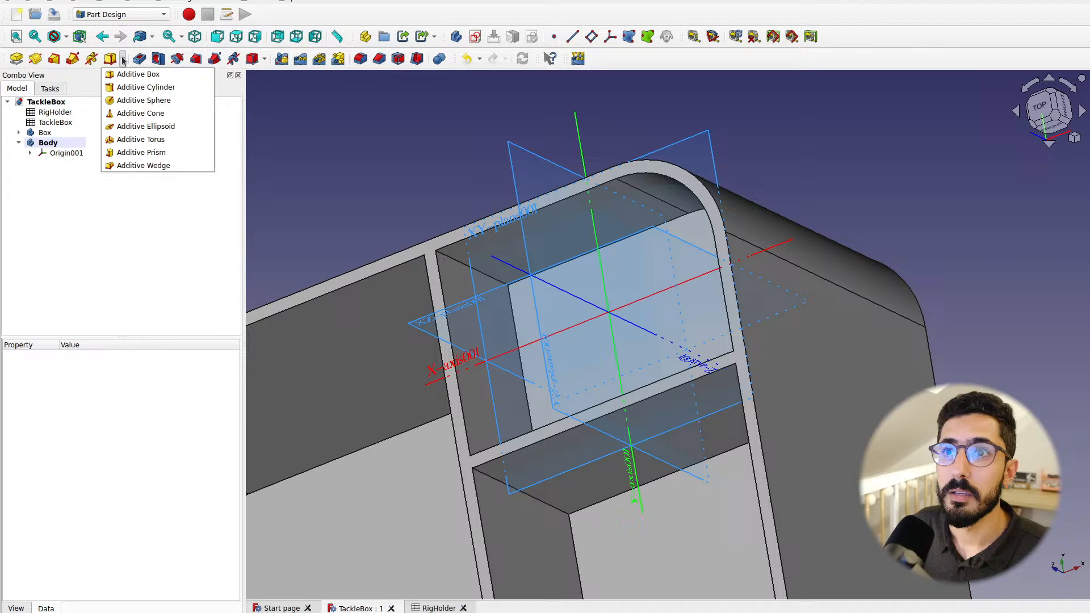
{"action": "left_click", "coordinate": [141, 88]}
{"action": "scroll", "coordinate": [687, 335], "scroll_direction": "up", "scroll_amount": 2}
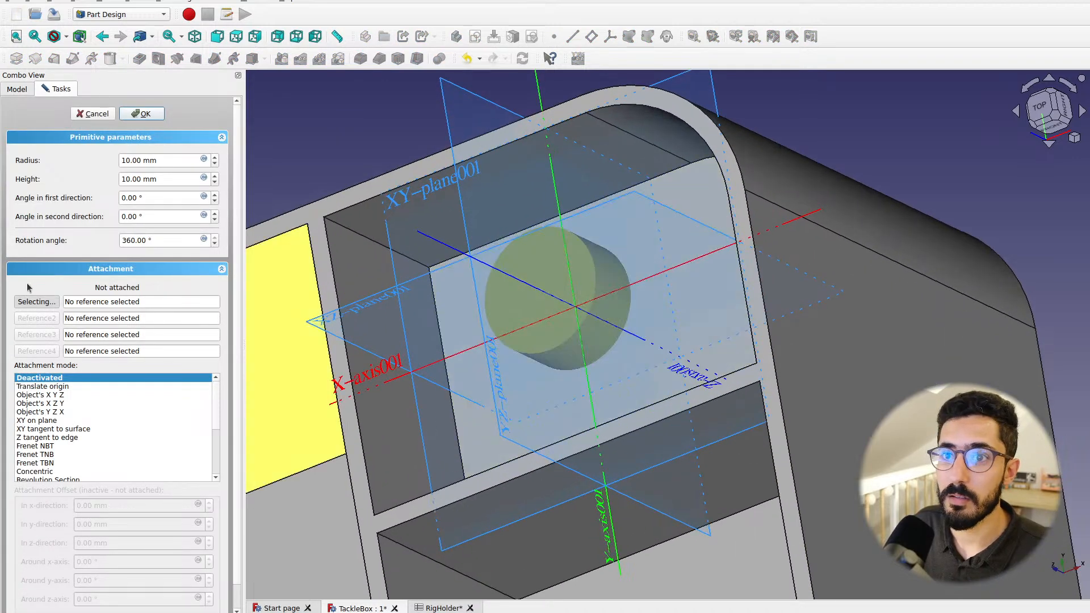
{"action": "scroll", "coordinate": [651, 223], "scroll_direction": "down", "scroll_amount": 3}
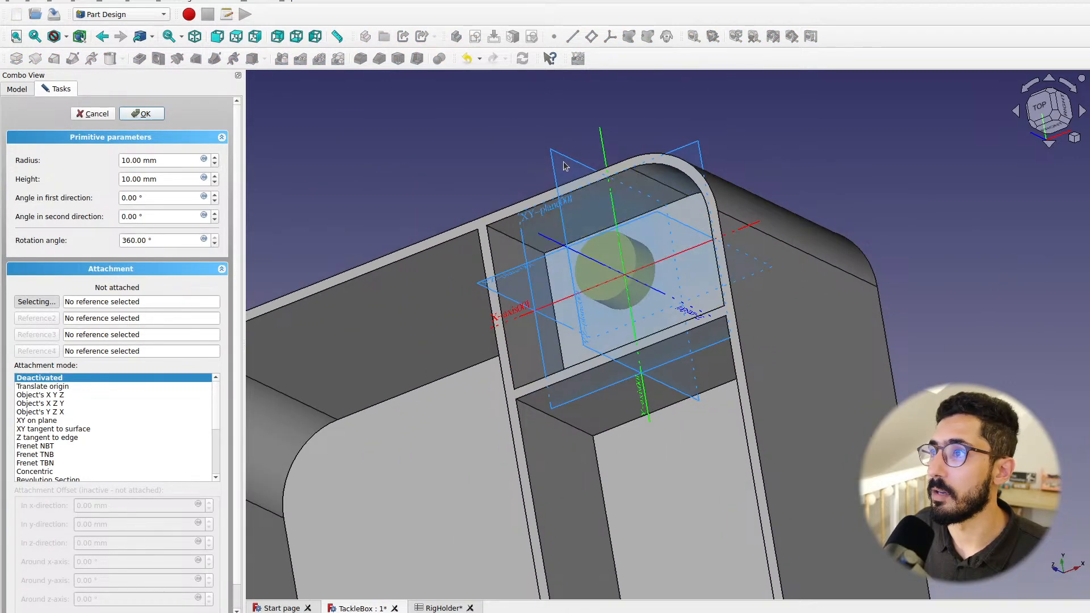
{"action": "left_click", "coordinate": [555, 164]}
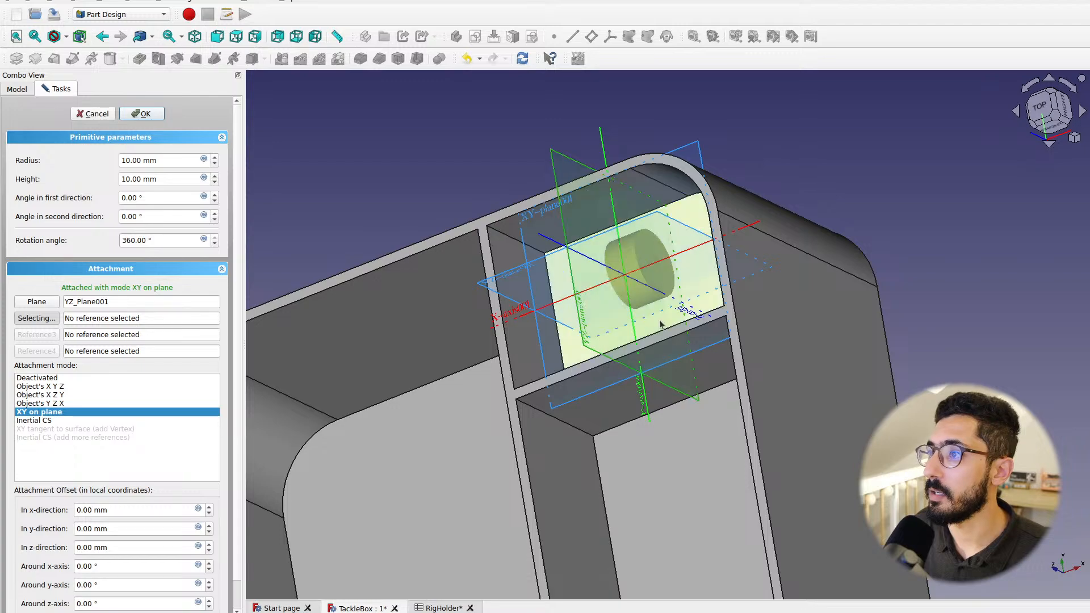
{"action": "left_click", "coordinate": [1042, 112]}
{"action": "scroll", "coordinate": [729, 278], "scroll_direction": "up", "scroll_amount": 2}
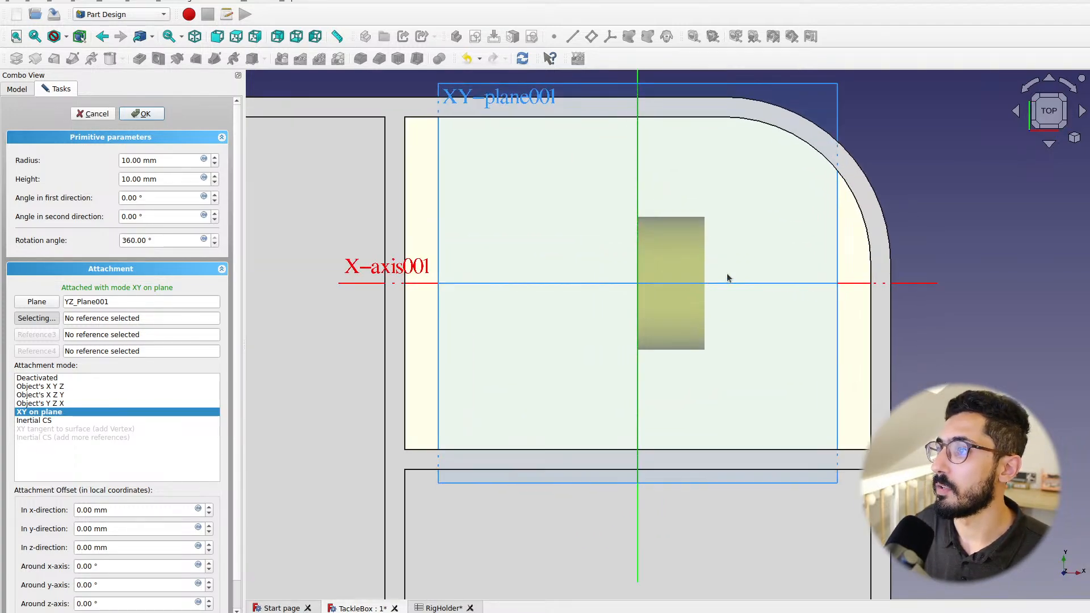
{"action": "middle_click_drag", "start_coordinate": [777, 302], "coordinate": [708, 316]}
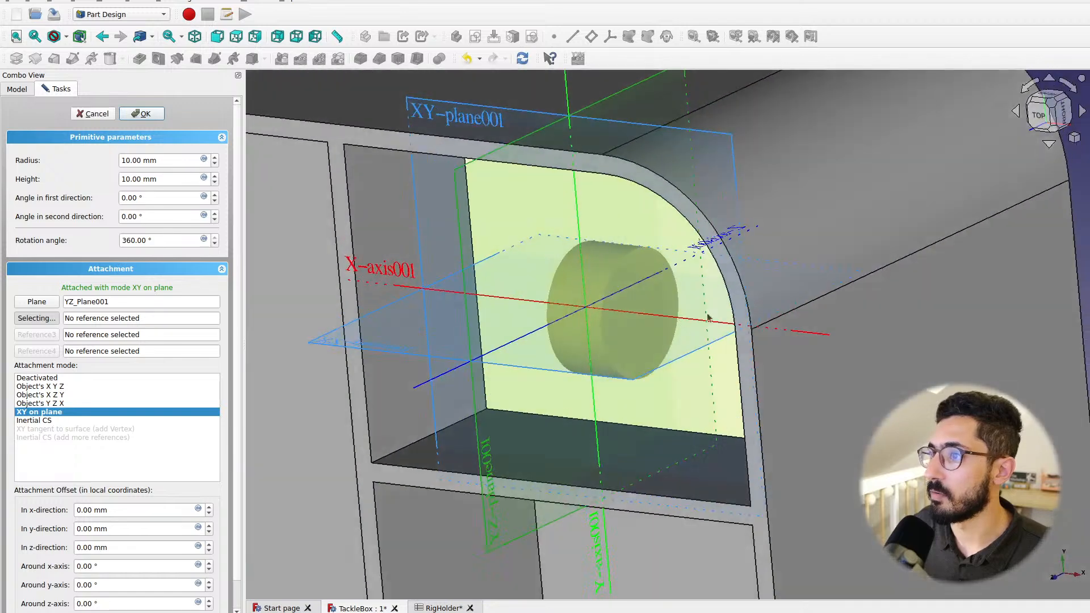
{"action": "left_click", "coordinate": [1040, 114]}
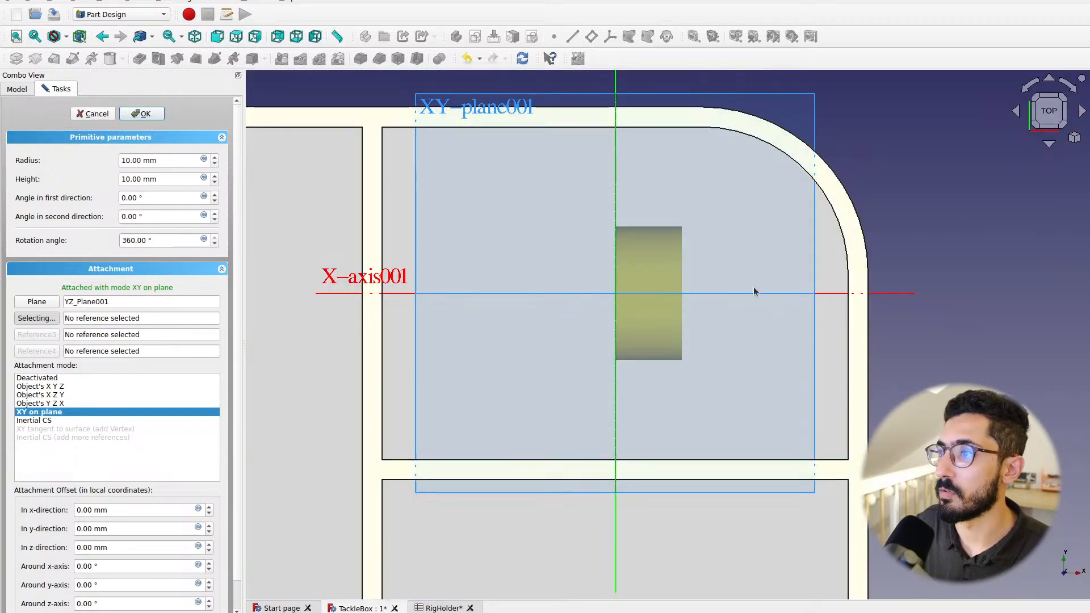
{"action": "scroll", "coordinate": [687, 298], "scroll_direction": "down", "scroll_amount": 1}
Set the cylinder's radius with the formula <<RigHolder>>.hookHolderDiameter / 2
{"action": "left_click", "coordinate": [204, 160]}
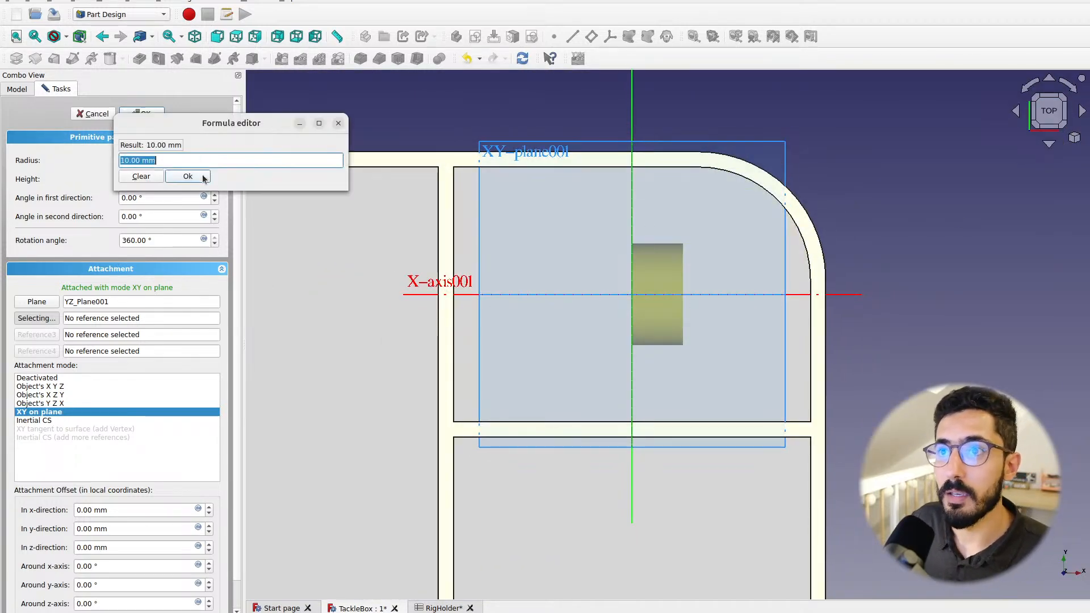
{"action": "type", "text": "<<RigHolder>>."}
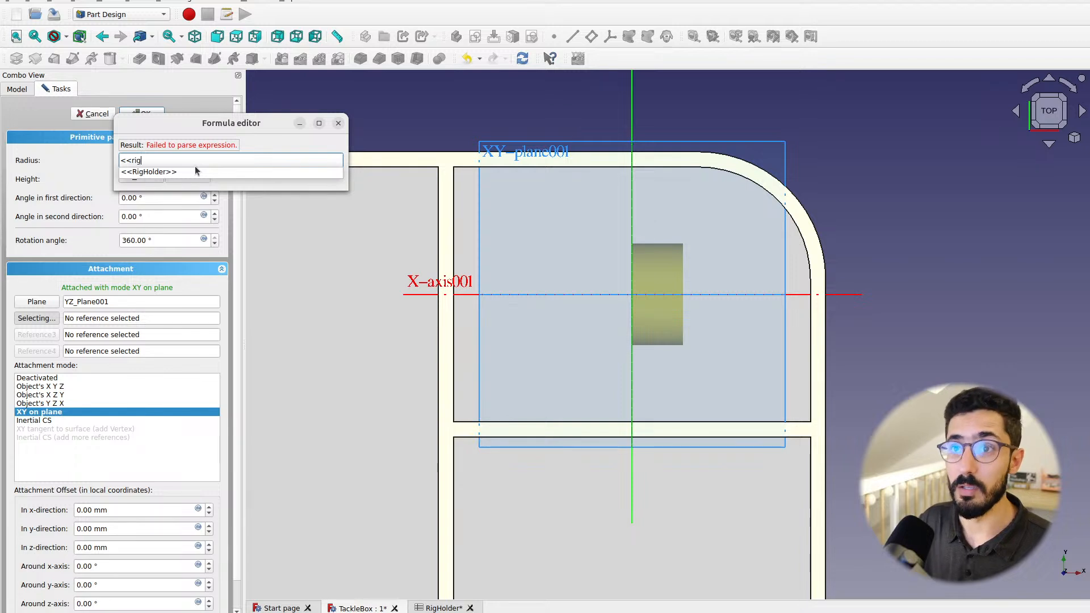
{"action": "type", "text": "hookHolderDiameter "}
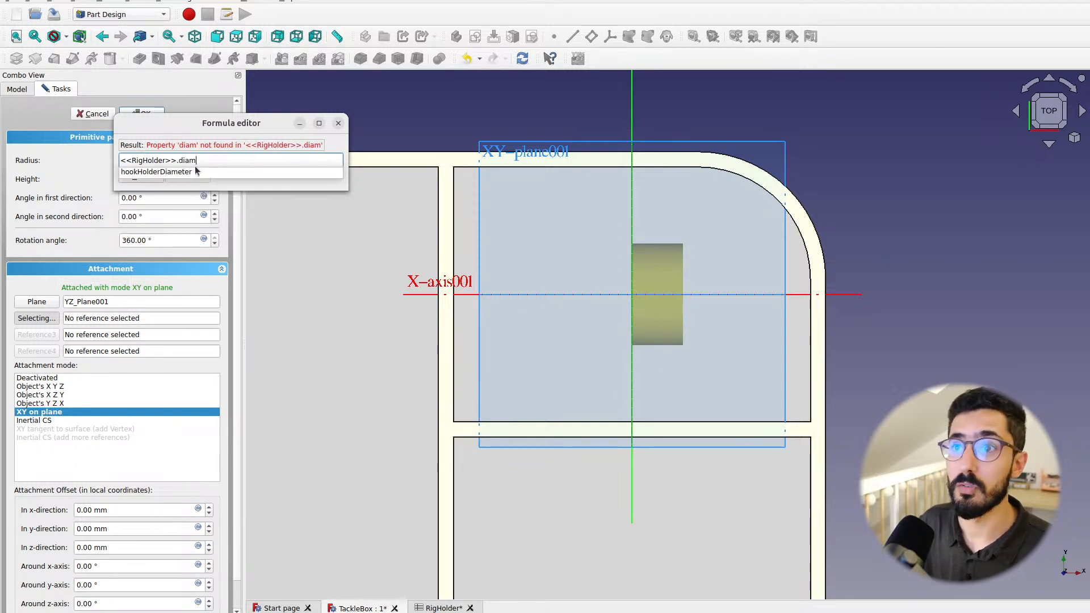
{"action": "type", "text": "/ 2"}
{"action": "key", "text": "Return"}
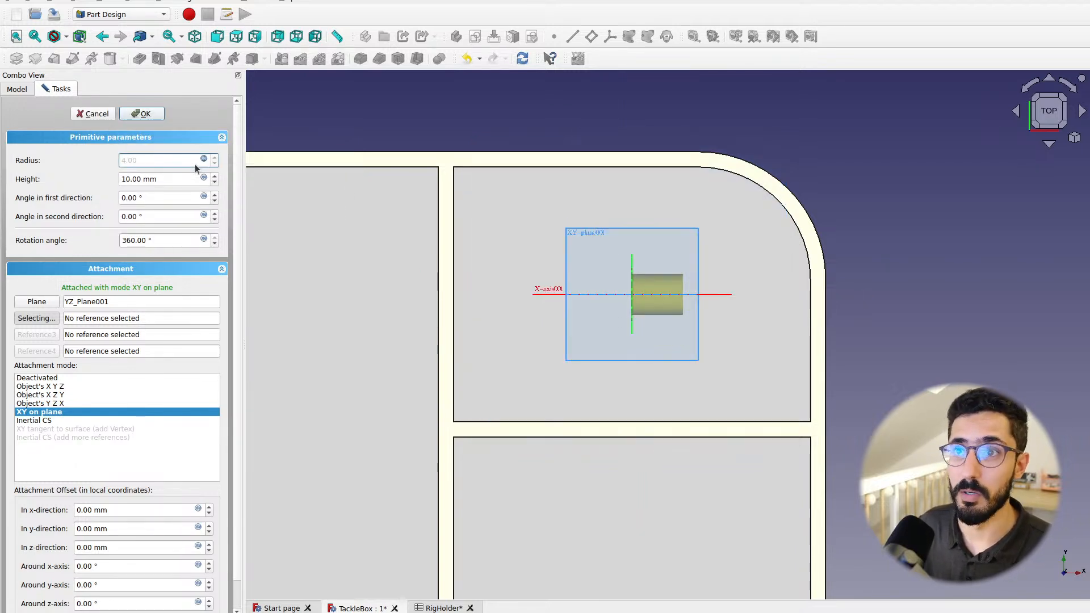
Set the cylinder's height with the formula <<RigHolder>>.width - <<TackleBox>>.tolerance * 2
{"action": "left_click", "coordinate": [207, 178]}
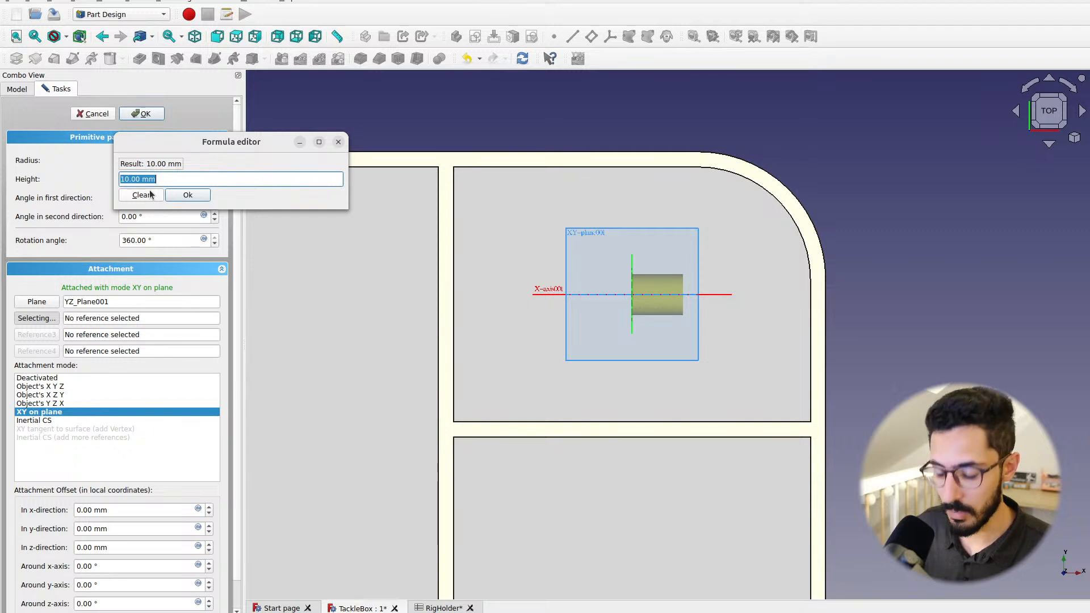
{"action": "type", "text": "<<Rig"}
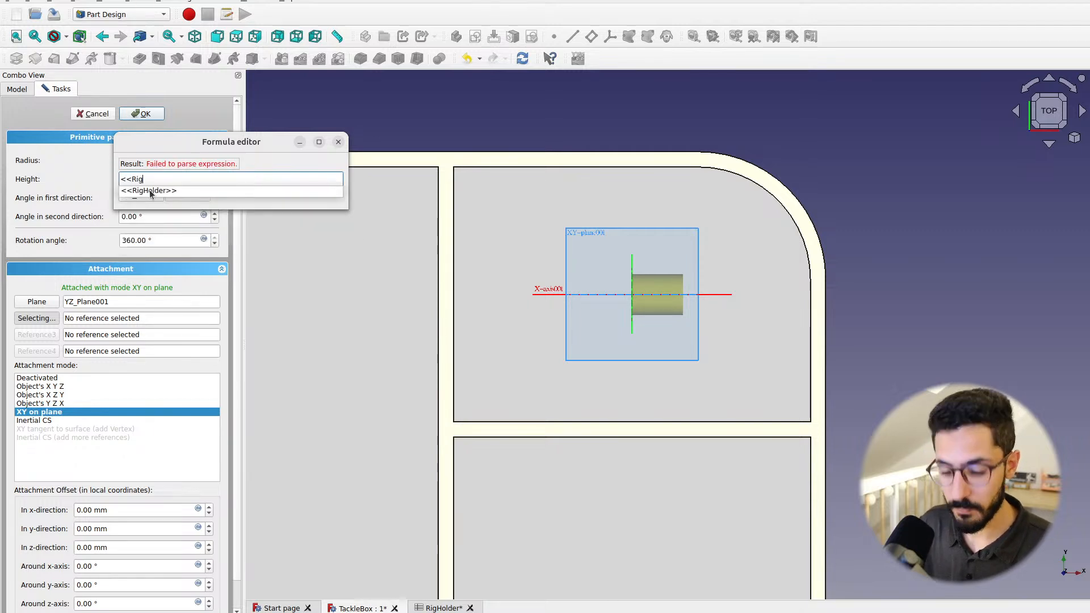
{"action": "type", "text": "h"}
{"action": "left_click", "coordinate": [150, 190]}
{"action": "type", "text": "width"}
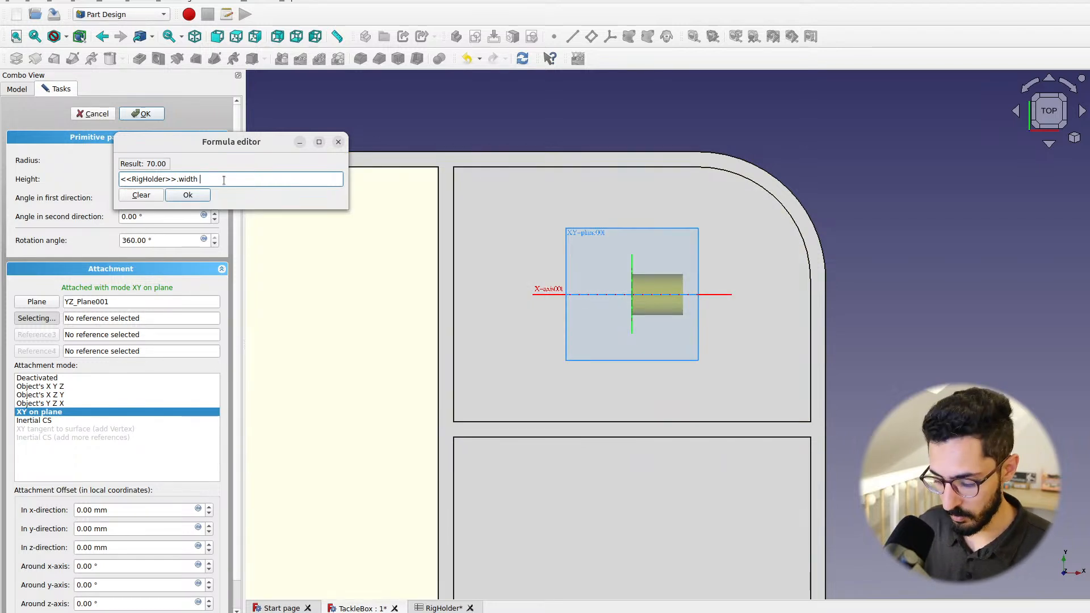
{"action": "type", "text": " - <<"}
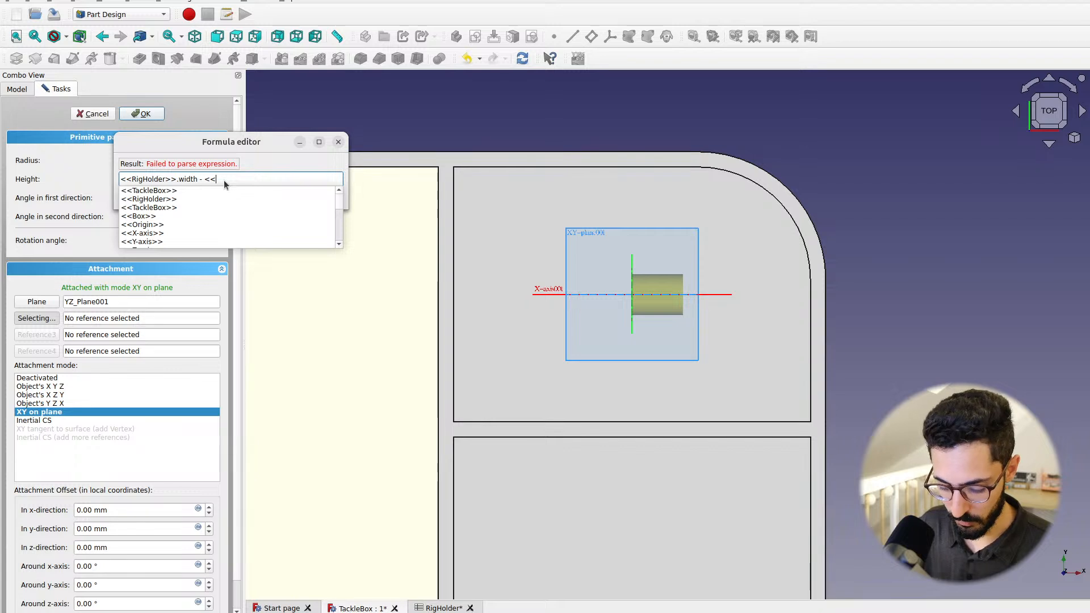
{"action": "type", "text": "tack"}
{"action": "key", "text": "Down"}
{"action": "key", "text": "Down"}
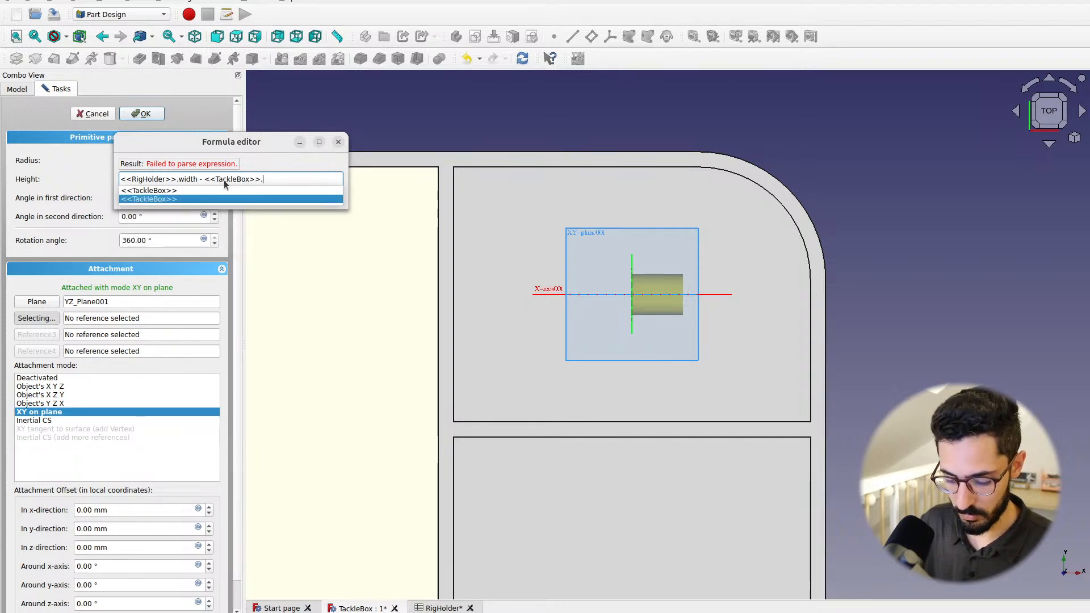
{"action": "type", "text": "tole"}
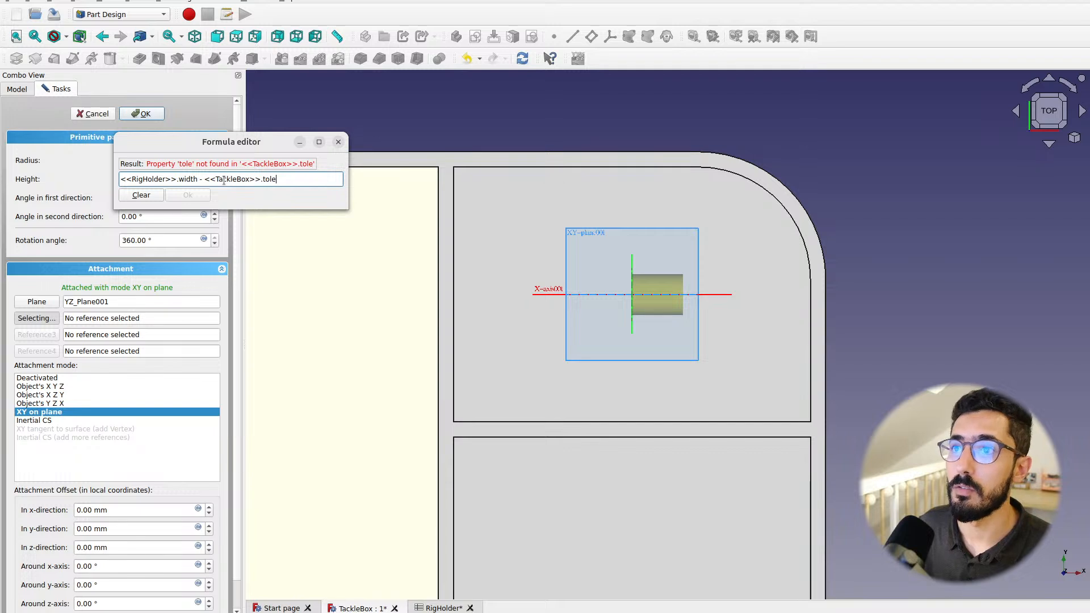
{"action": "type", "text": "rance"}
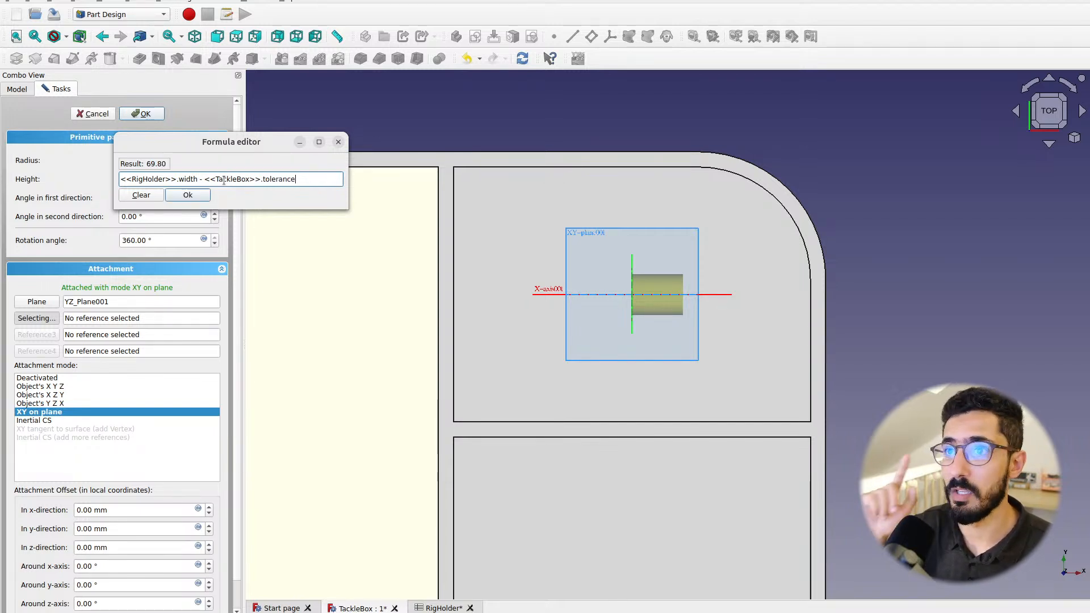
{"action": "type", "text": " * 2"}
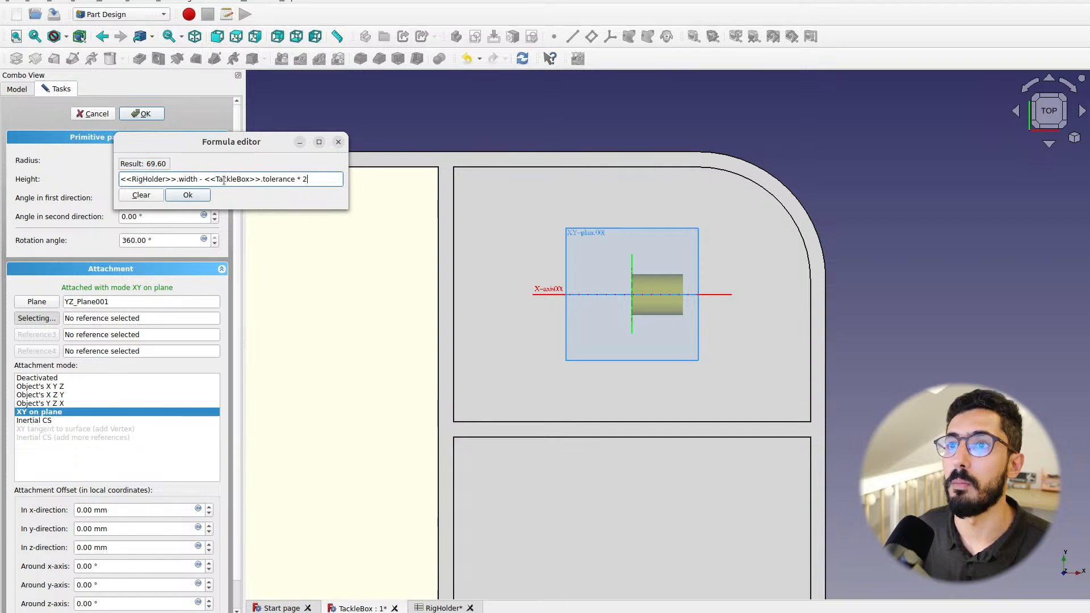
{"action": "key", "text": "Return"}
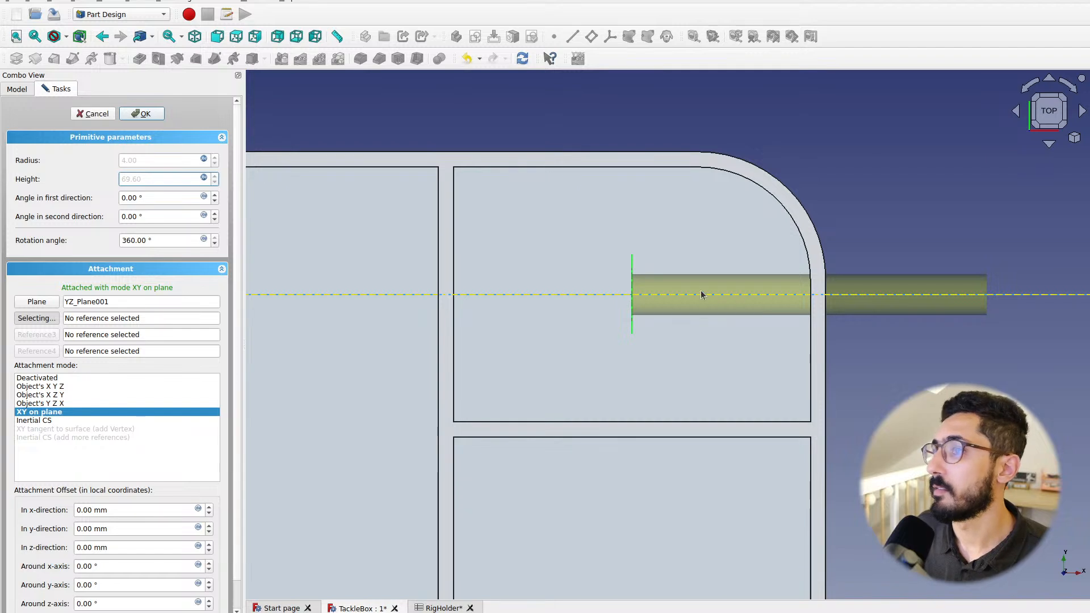
Copy the cylinder's height formula to the clipboard and close its formula editor without changing it
{"action": "left_click", "coordinate": [204, 178]}
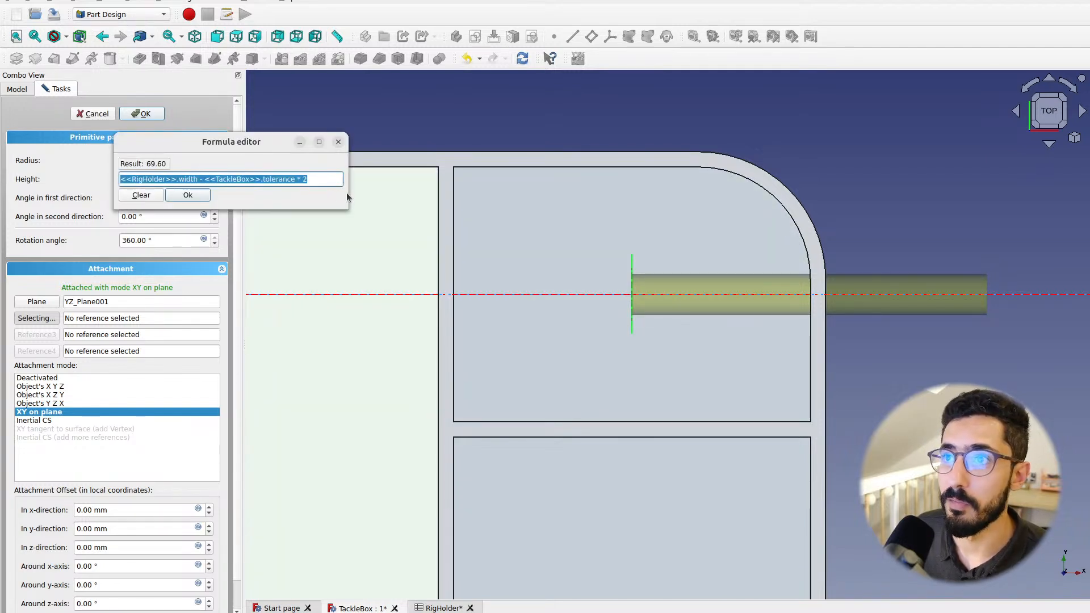
{"action": "type", "text": "c"}
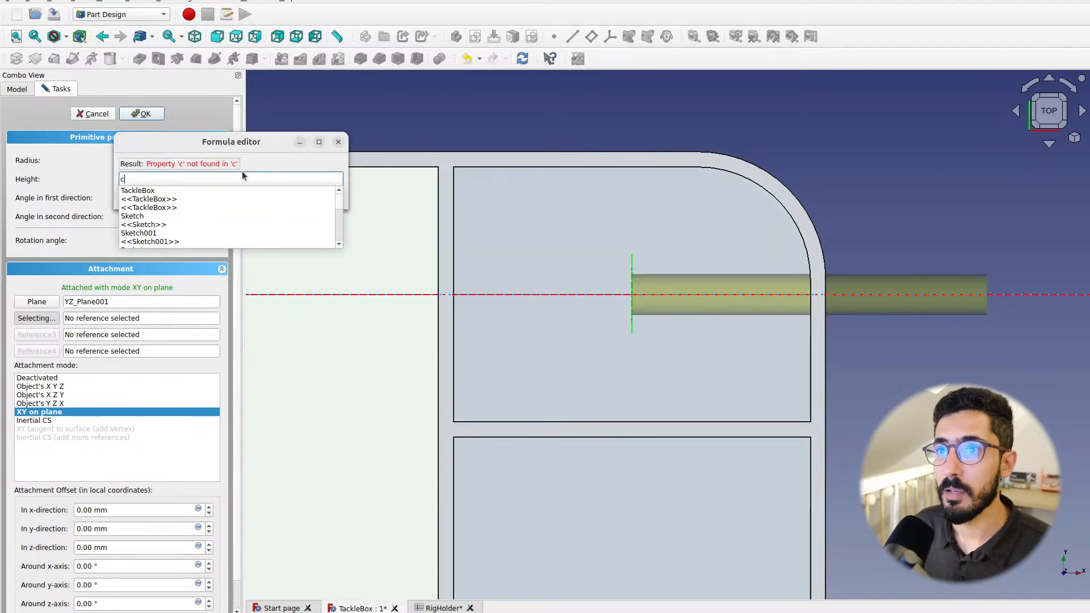
{"action": "key", "text": "ctrl+z"}
{"action": "right_click", "coordinate": [220, 177]}
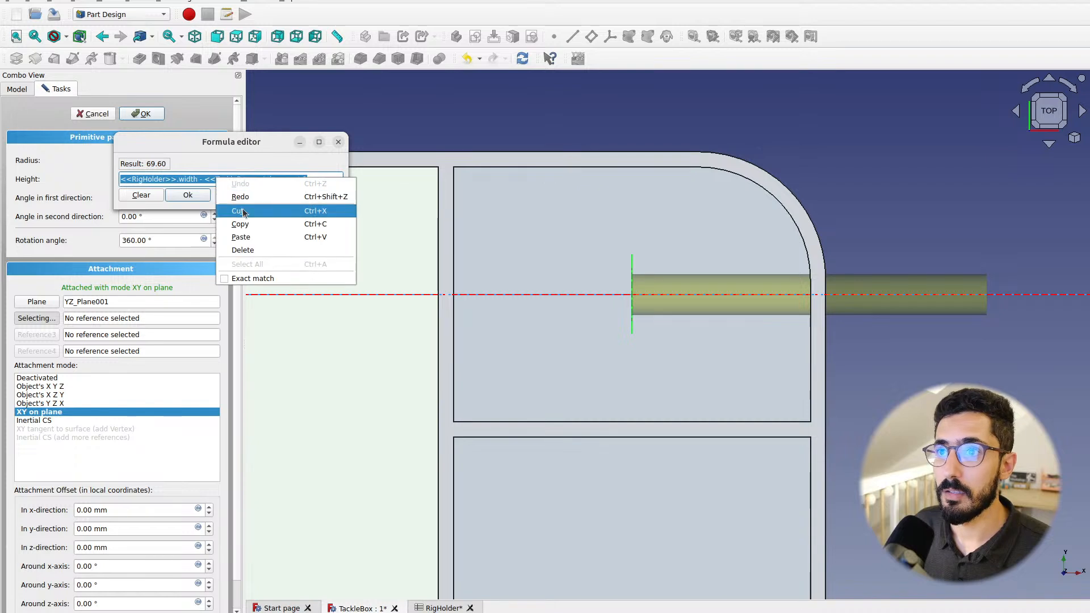
{"action": "left_click", "coordinate": [242, 224]}
{"action": "key", "text": "Escape"}
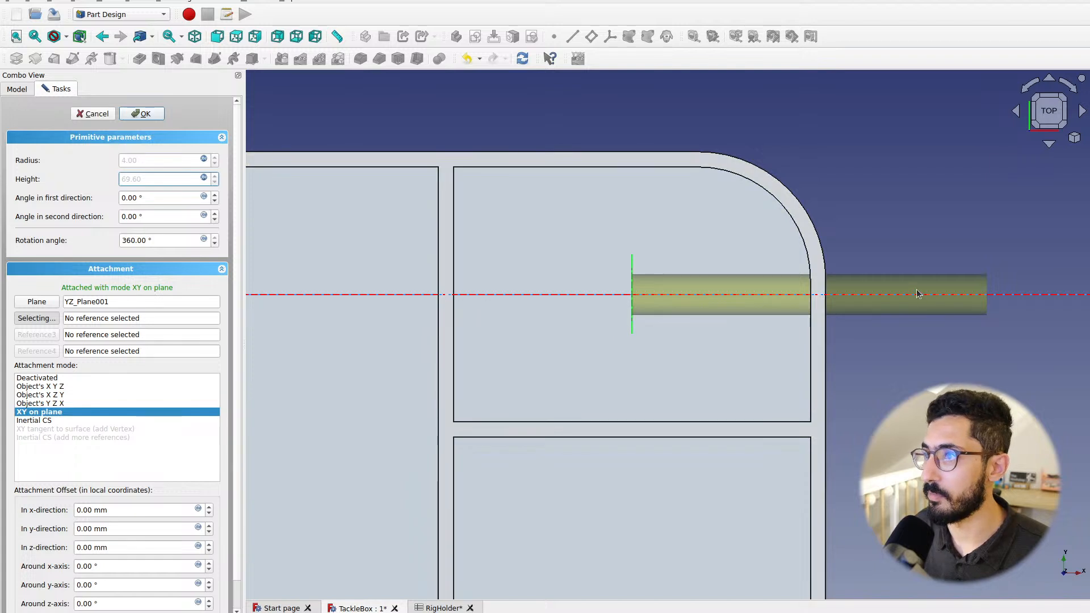
Try attachment offsets of 2 mm in the x- and y-directions, resetting both to 0 mm
{"action": "left_click", "coordinate": [105, 513]}
{"action": "scroll", "coordinate": [113, 512], "scroll_direction": "up", "scroll_amount": 1}
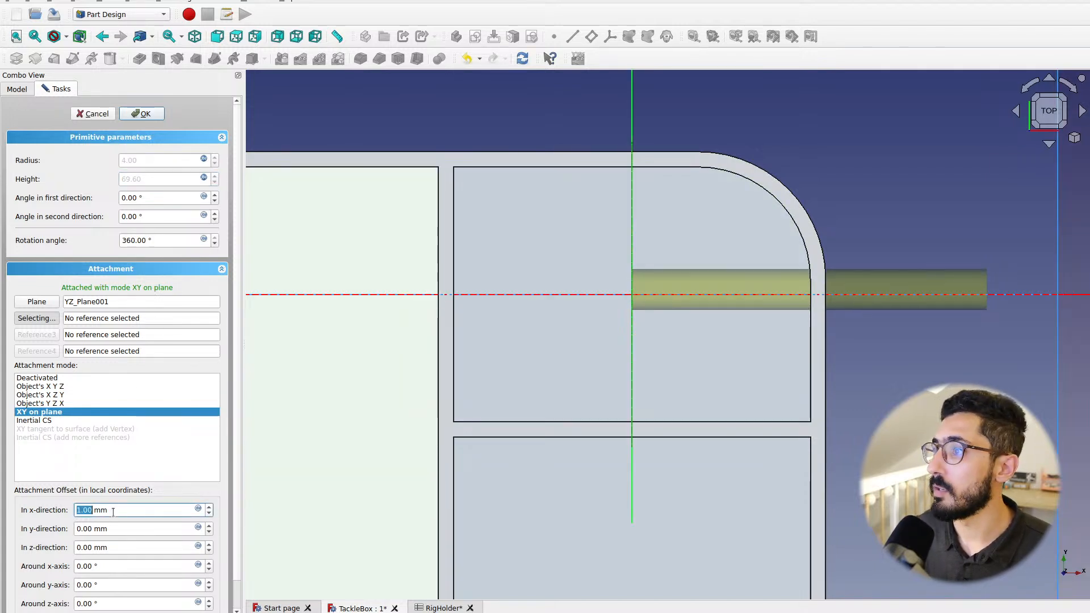
{"action": "scroll", "coordinate": [113, 513], "scroll_direction": "up", "scroll_amount": 1}
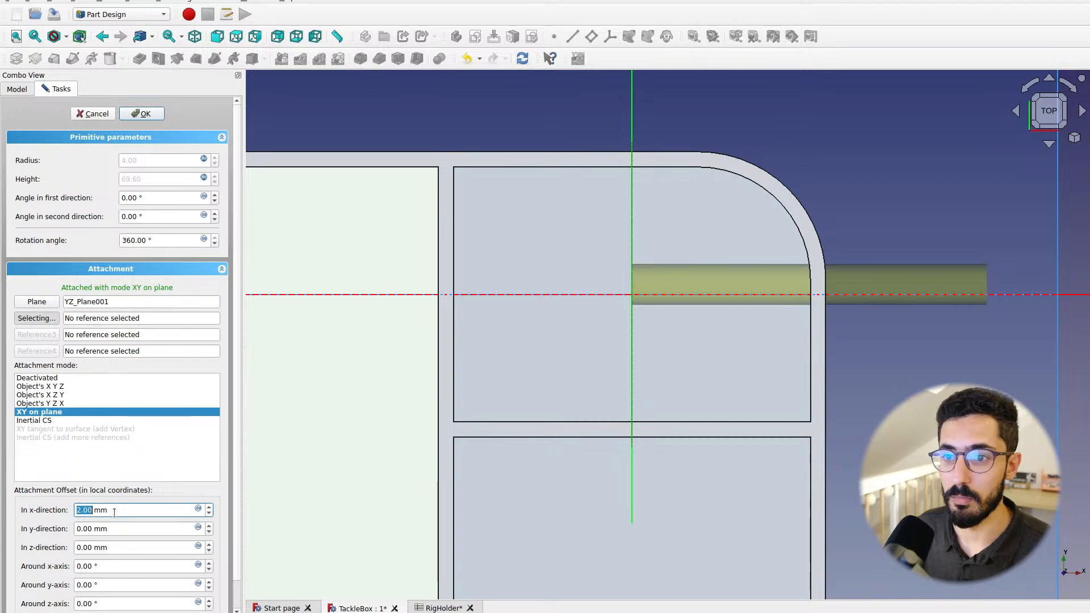
{"action": "type", "text": "0"}
{"action": "key", "text": "Tab"}
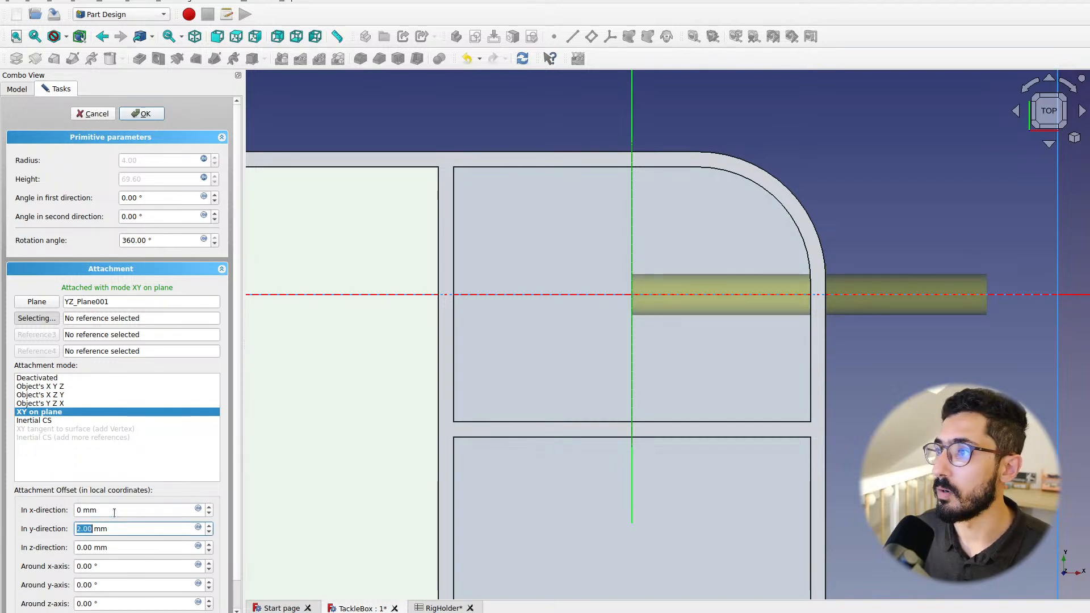
{"action": "type", "text": "0"}
Try shifting the cylinder along its axis with a z-direction attachment offset of -13 mm
{"action": "key", "text": "Tab"}
{"action": "key", "text": "Down"}
{"action": "key", "text": "Down"}
{"action": "key", "text": "Down"}
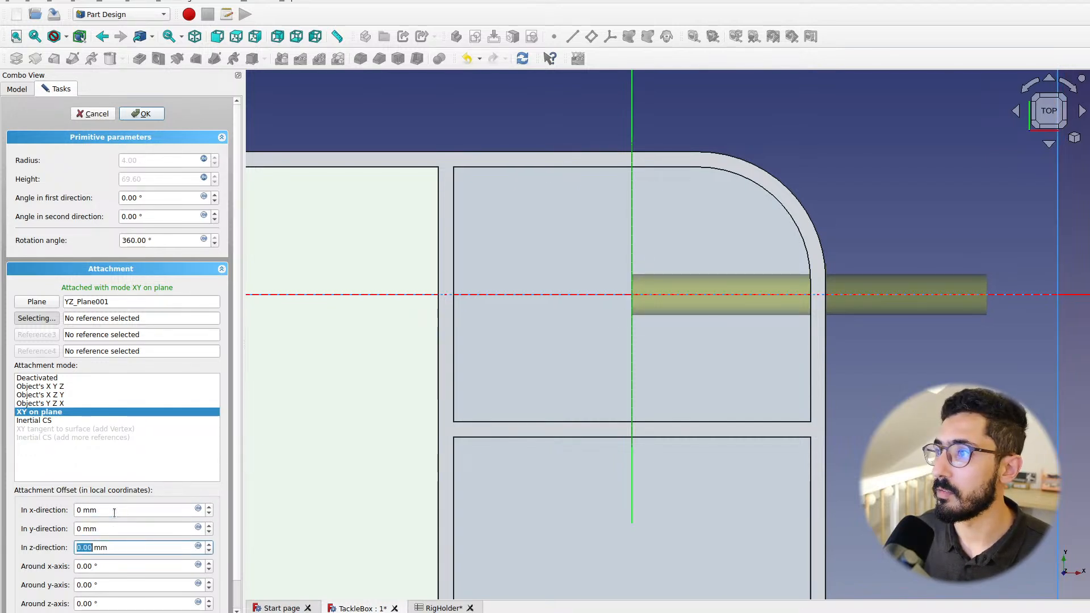
{"action": "key", "text": "Down"}
{"action": "key", "text": "Down"}
{"action": "key", "text": "Down"}
{"action": "key", "text": "Down"}
{"action": "key", "text": "Down"}
{"action": "key", "text": "Down"}
{"action": "key", "text": "Down"}
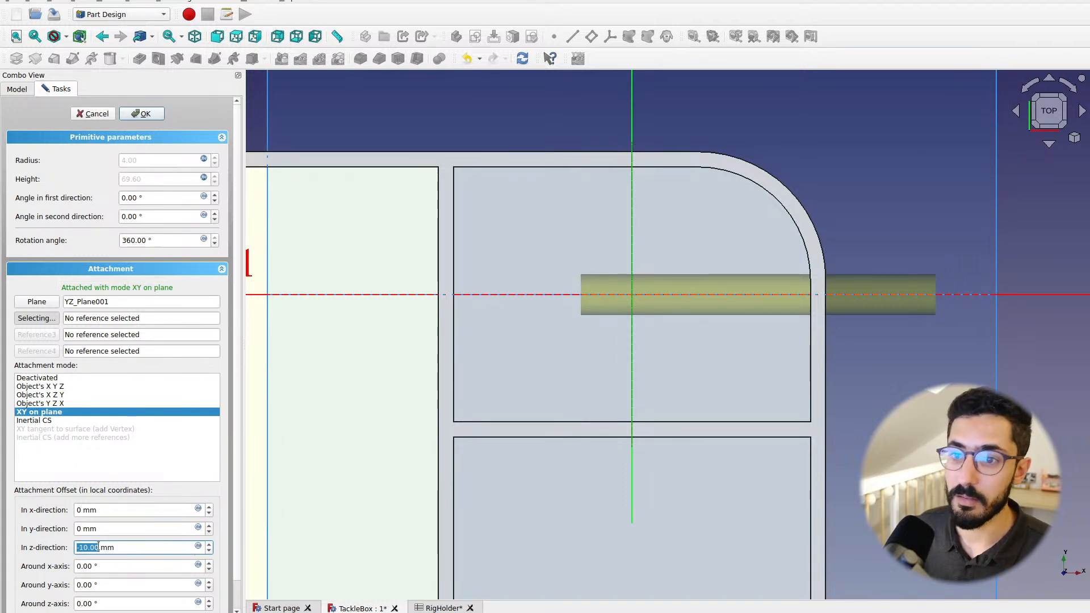
{"action": "key", "text": "Down"}
{"action": "key", "text": "Down"}
{"action": "key", "text": "Down"}
Set the cylinder's z-direction attachment offset with the formula - (<<RigHolder>>.width - <<TackleBox>>.tolerance * 2) / 2
{"action": "left_click", "coordinate": [198, 546]}
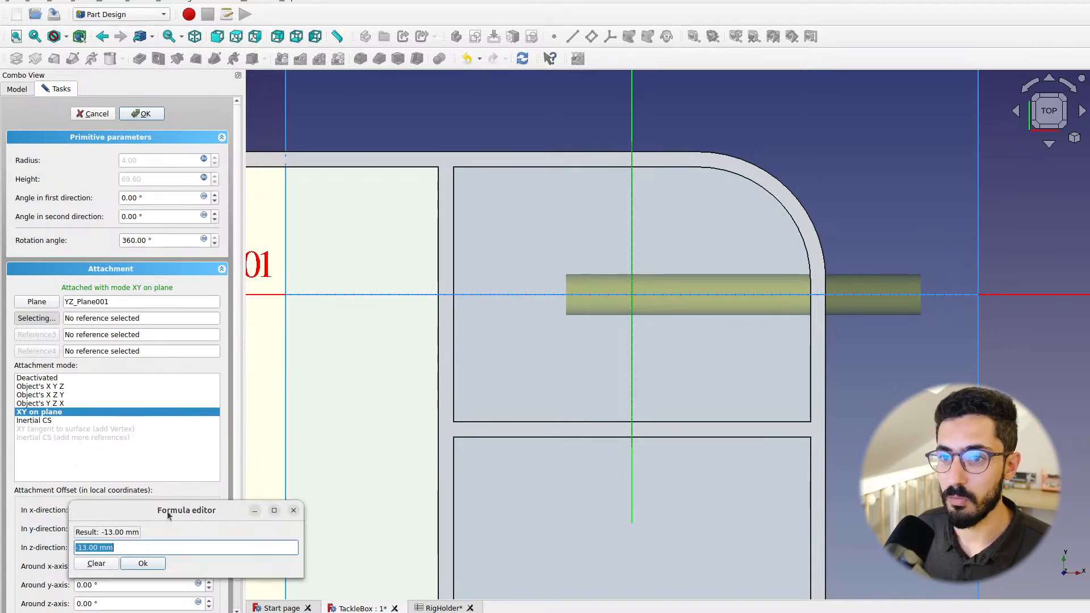
{"action": "type", "text": "-"}
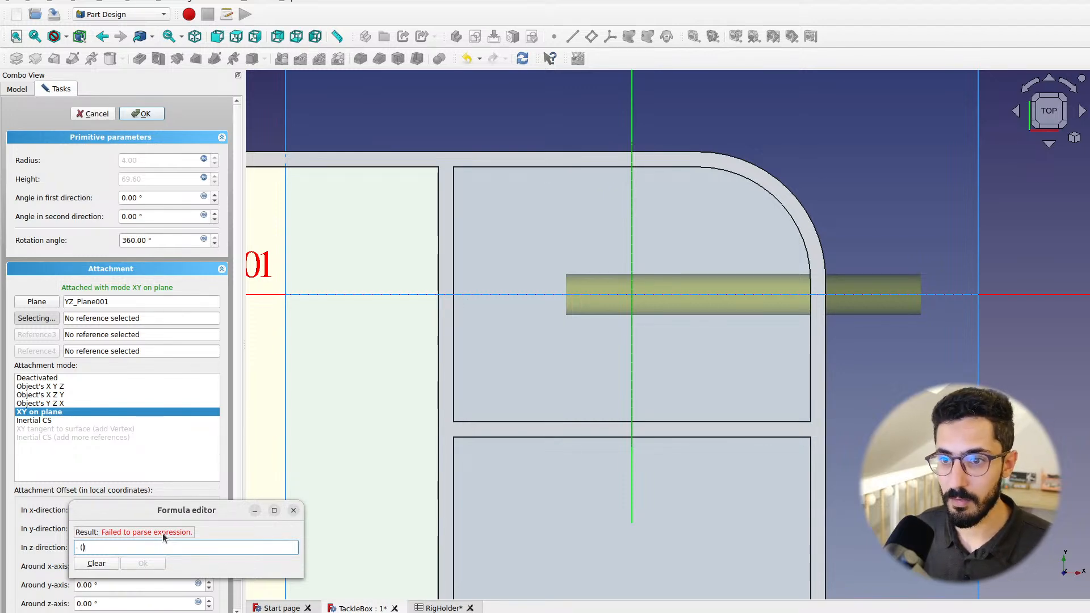
{"action": "type", "text": " ("}
{"action": "key", "text": "ctrl+v"}
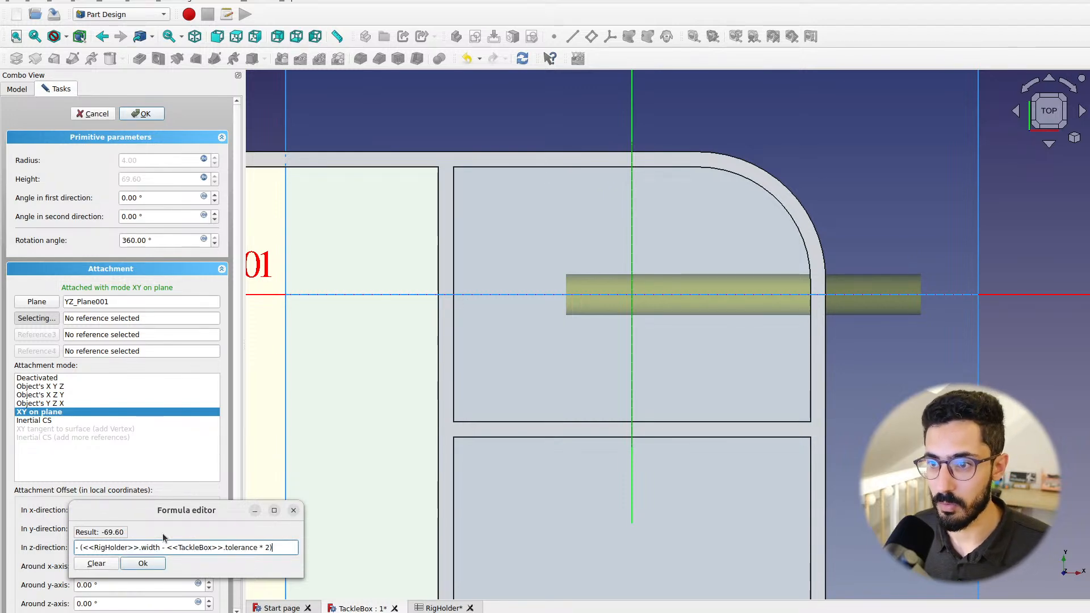
{"action": "type", "text": "/ 2"}
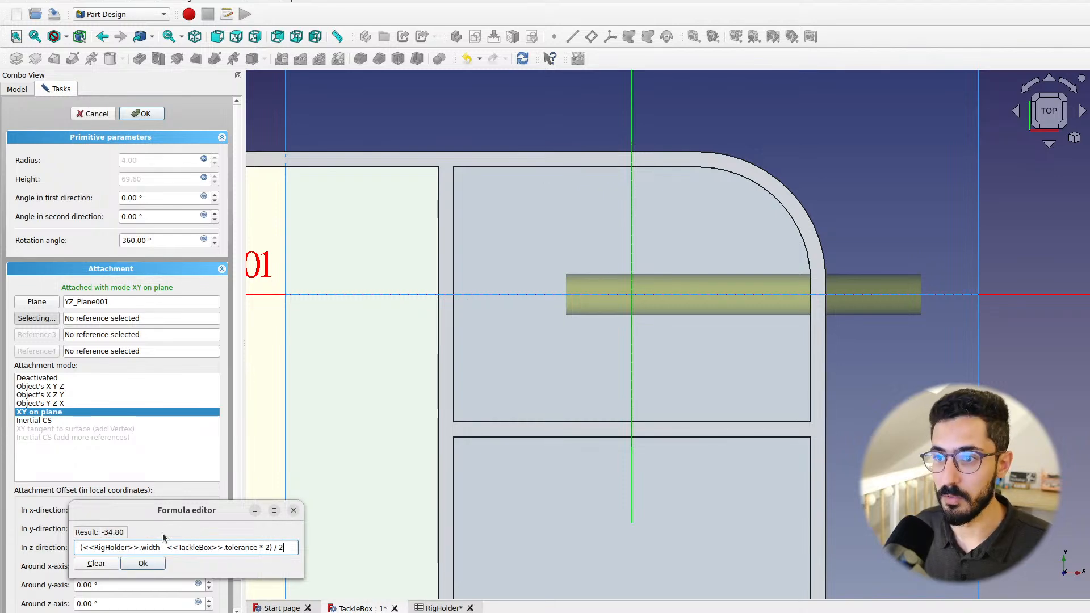
{"action": "key", "text": "Return"}
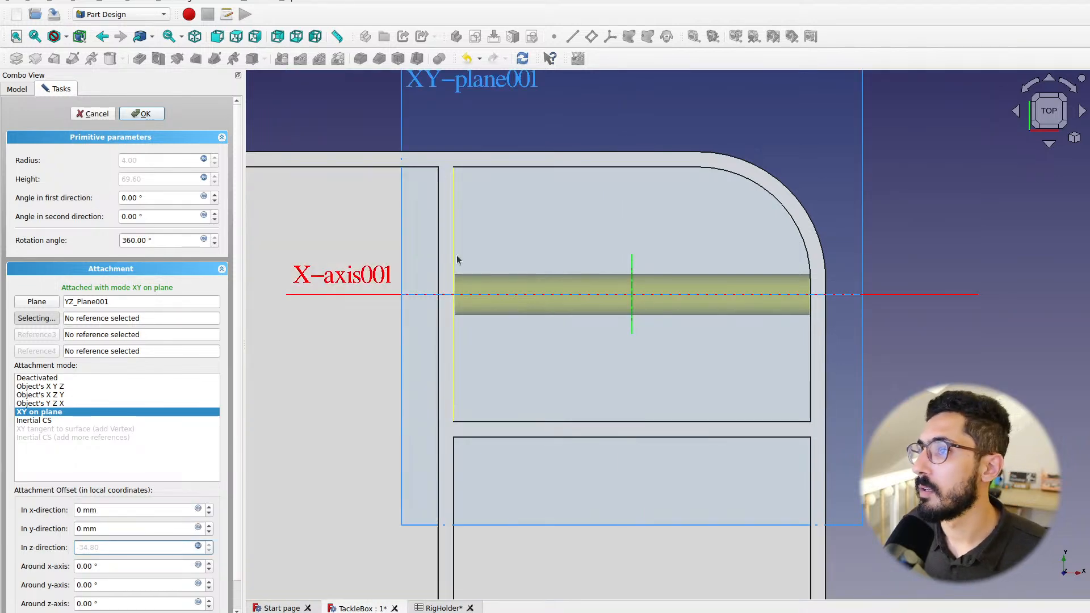
Examine the clearance between both ends of the cylinder and the compartment walls
{"action": "scroll", "coordinate": [456, 284], "scroll_direction": "up", "scroll_amount": 6}
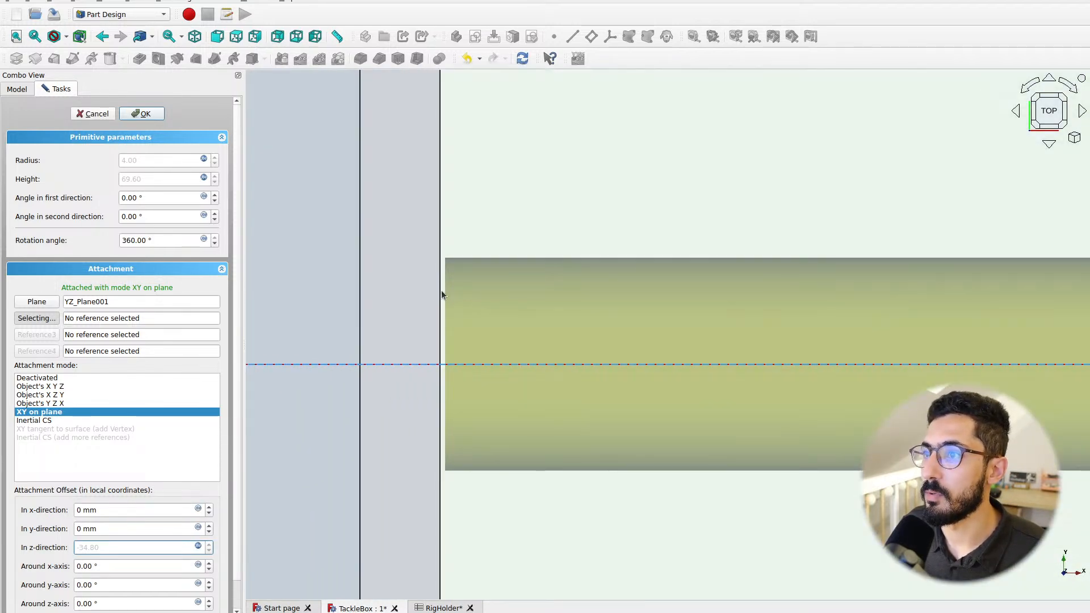
{"action": "scroll", "coordinate": [434, 290], "scroll_direction": "down", "scroll_amount": 4}
{"action": "middle_click_drag", "start_coordinate": [614, 274], "coordinate": [243, 303]}
{"action": "scroll", "coordinate": [749, 320], "scroll_direction": "up", "scroll_amount": 3}
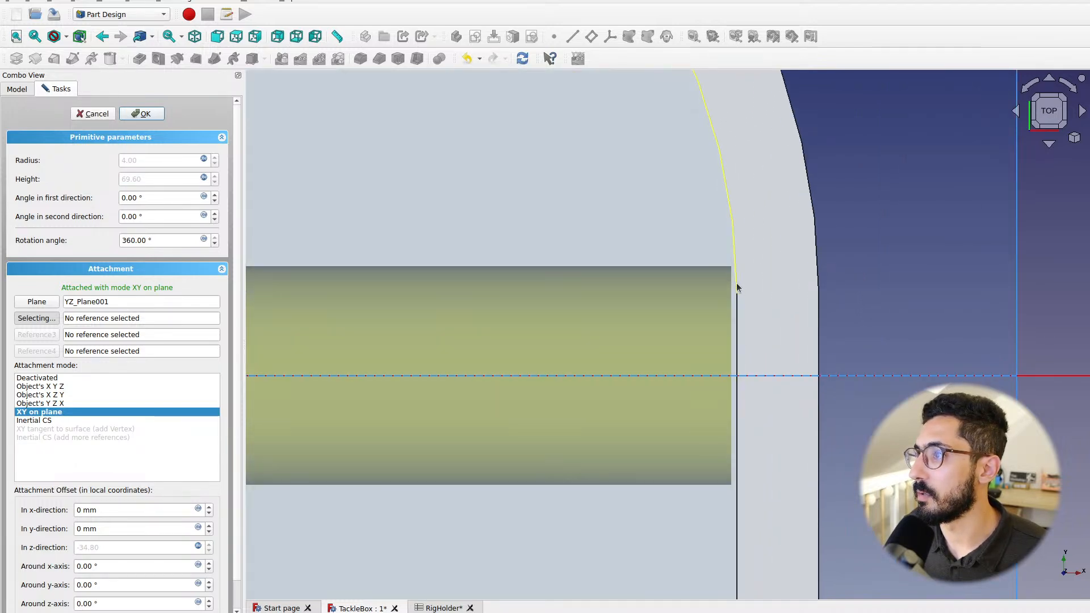
{"action": "left_click", "coordinate": [735, 254]}
{"action": "scroll", "coordinate": [736, 254], "scroll_direction": "down", "scroll_amount": 5}
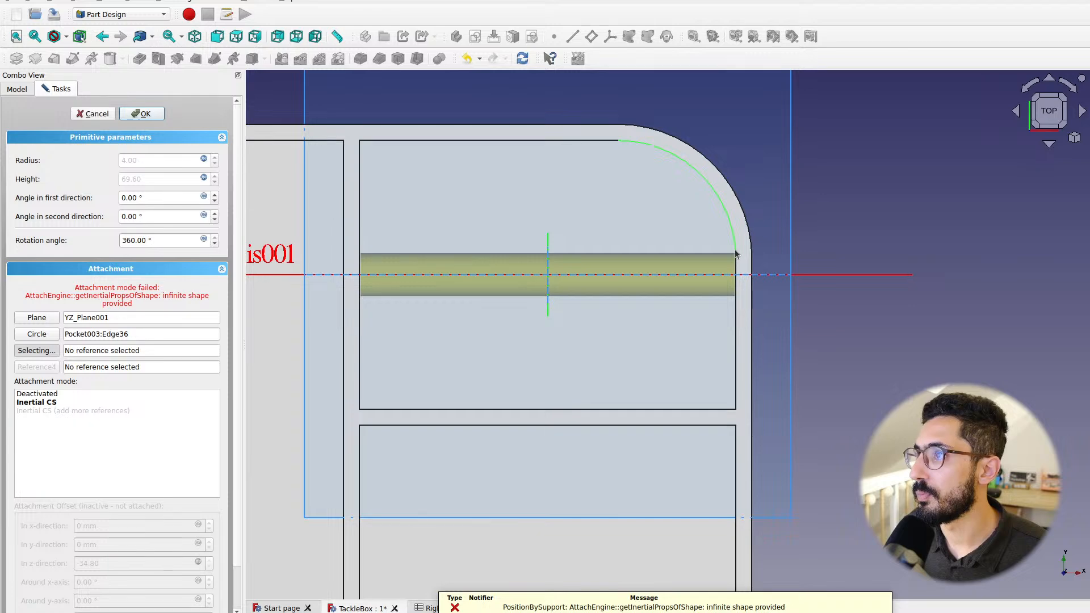
{"action": "scroll", "coordinate": [735, 254], "scroll_direction": "up", "scroll_amount": 2}
{"action": "scroll", "coordinate": [736, 254], "scroll_direction": "down", "scroll_amount": 1}
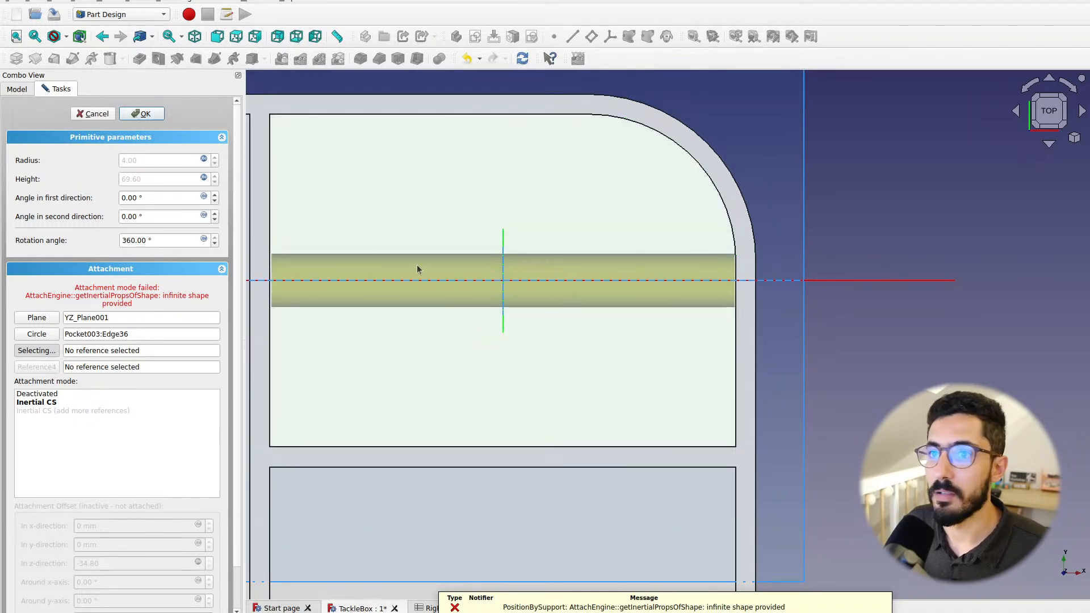
Remove the stray Pocket003:Edge36 reference from the cylinder's attachment and accept the cylinder
{"action": "left_click", "coordinate": [36, 334]}
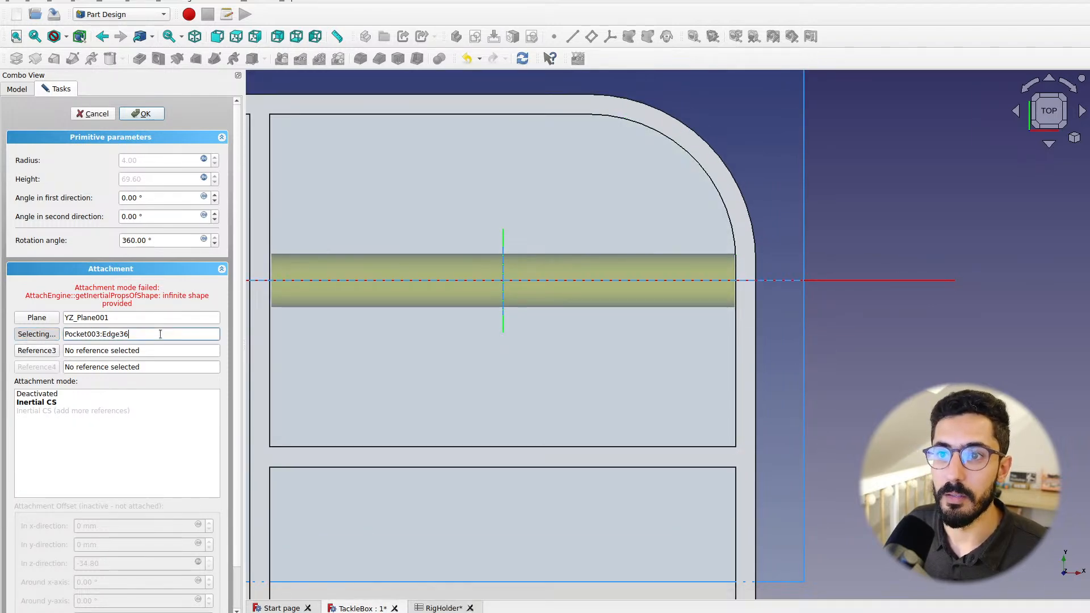
{"action": "key", "text": "Delete"}
{"action": "left_click", "coordinate": [45, 321]}
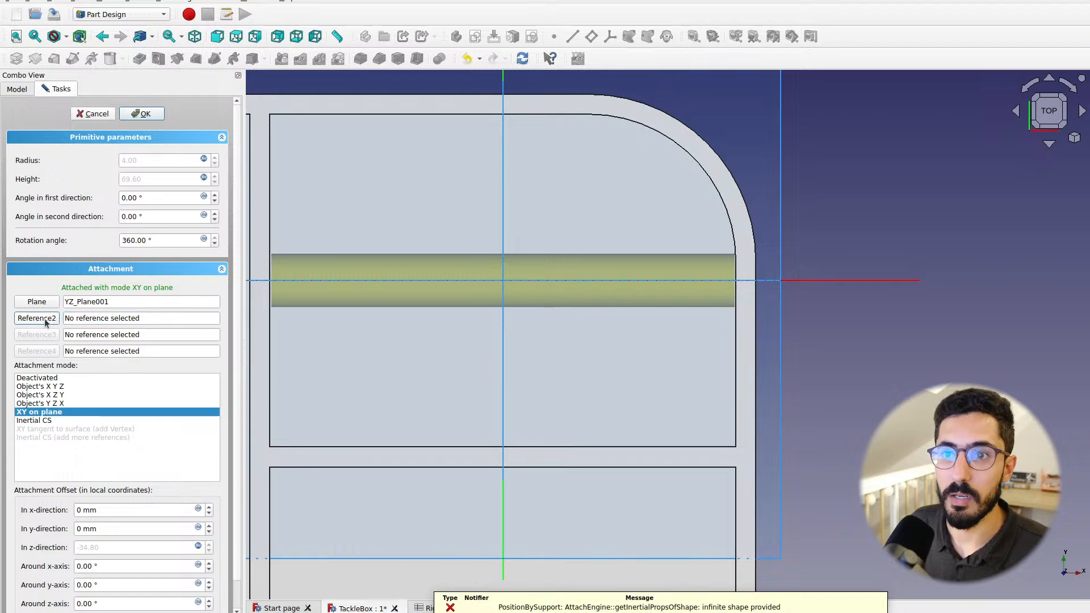
{"action": "left_click", "coordinate": [142, 114]}
Set hookHolderYOffset to 20 in the RigHolder spreadsheet and return to the TackleBox model
{"action": "left_click", "coordinate": [415, 608]}
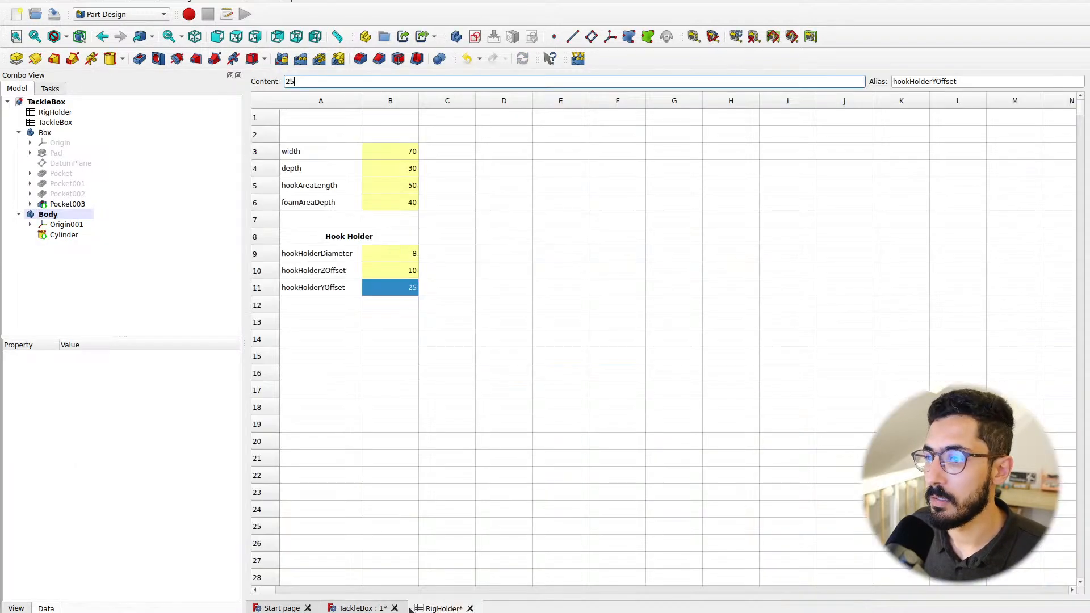
{"action": "left_click", "coordinate": [400, 294]}
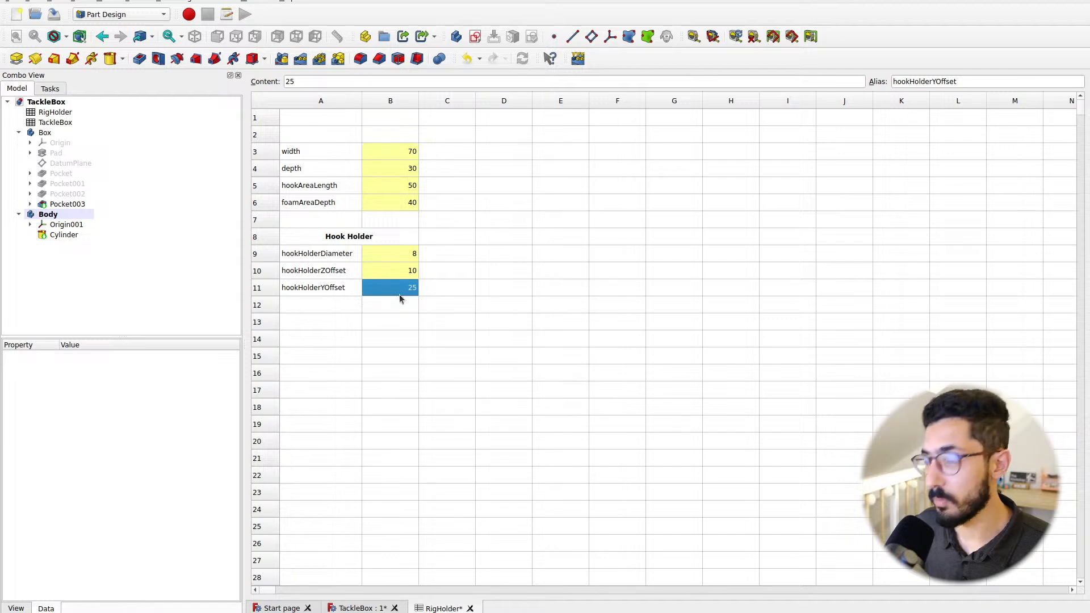
{"action": "type", "text": "20"}
{"action": "key", "text": "Return"}
{"action": "left_click", "coordinate": [367, 608]}
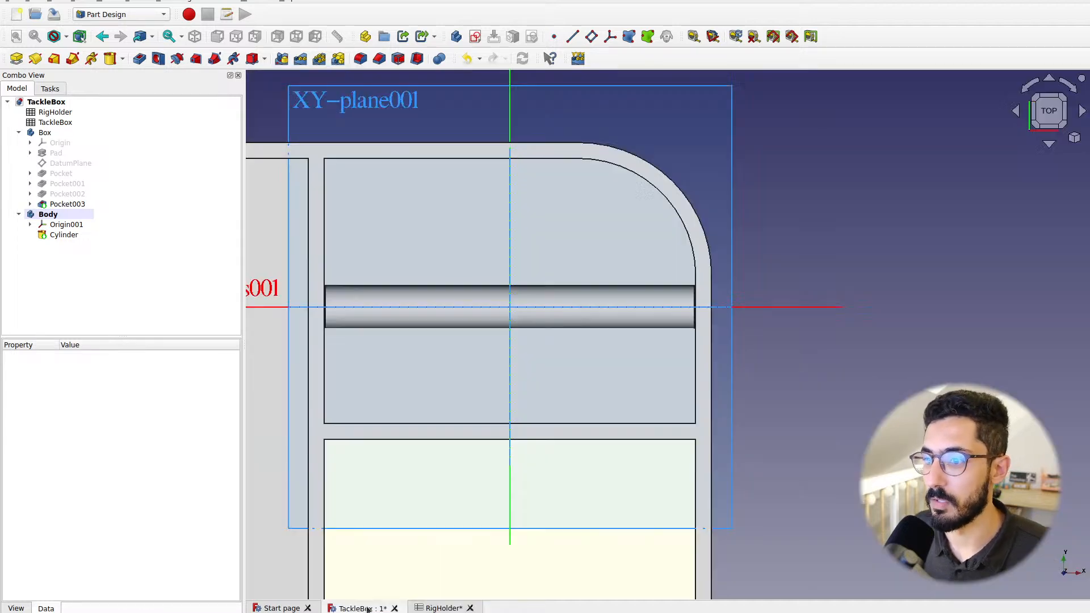
Hide the Body's origin planes and axes
{"action": "scroll", "coordinate": [700, 318], "scroll_direction": "up", "scroll_amount": 8}
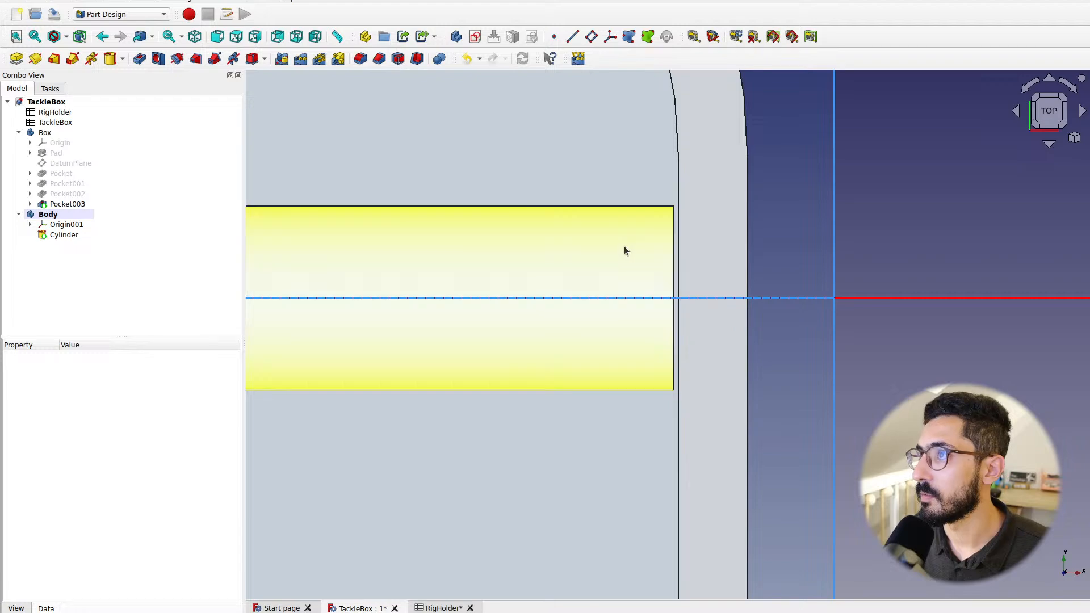
{"action": "scroll", "coordinate": [625, 247], "scroll_direction": "down", "scroll_amount": 3}
{"action": "middle_click_drag", "start_coordinate": [462, 267], "coordinate": [844, 287]}
{"action": "middle_click_drag", "start_coordinate": [364, 285], "coordinate": [611, 326]}
{"action": "scroll", "coordinate": [451, 324], "scroll_direction": "up", "scroll_amount": 5}
{"action": "scroll", "coordinate": [412, 319], "scroll_direction": "down", "scroll_amount": 6}
{"action": "left_click", "coordinate": [61, 224]}
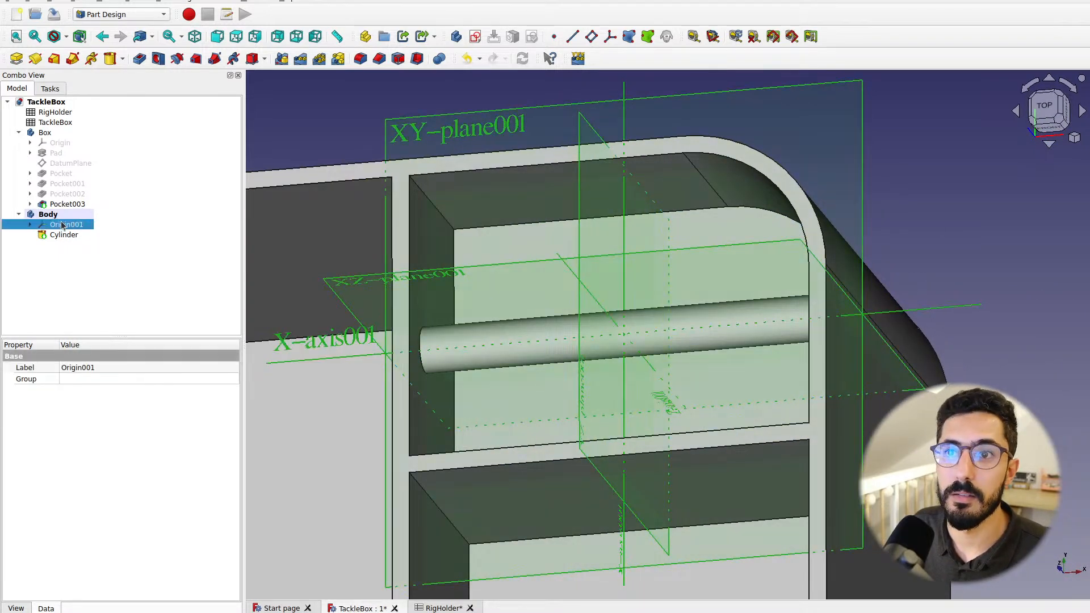
{"action": "key", "text": "space"}
Examine the cylinder's fit inside the compartment from several angles and from above
{"action": "middle_click_drag", "start_coordinate": [667, 295], "coordinate": [606, 335]}
{"action": "scroll", "coordinate": [560, 331], "scroll_direction": "up", "scroll_amount": 2}
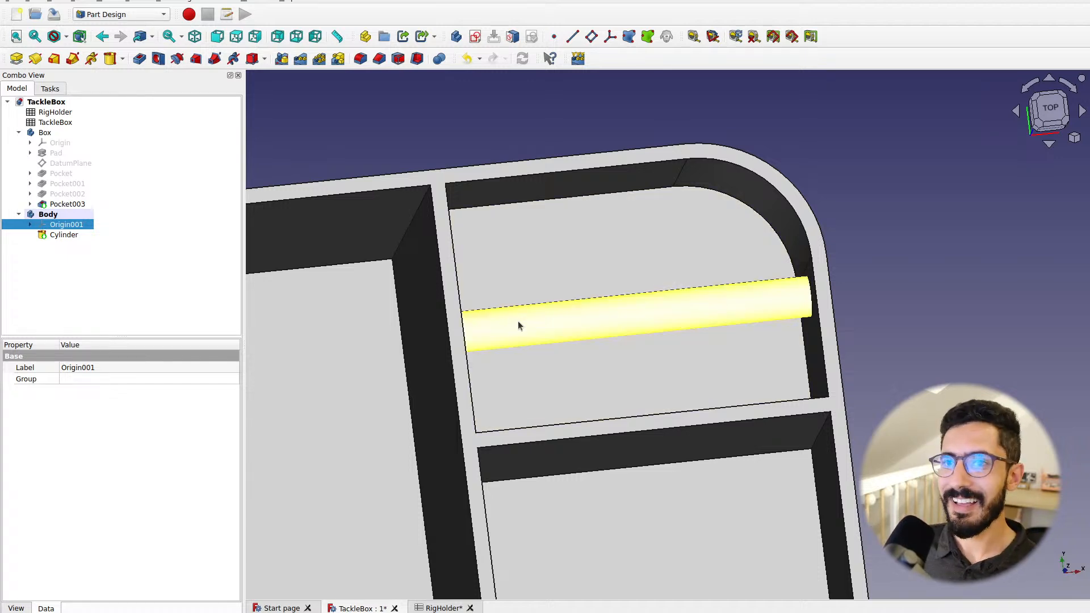
{"action": "middle_click_drag", "start_coordinate": [518, 322], "coordinate": [467, 346]}
{"action": "key", "text": "2"}
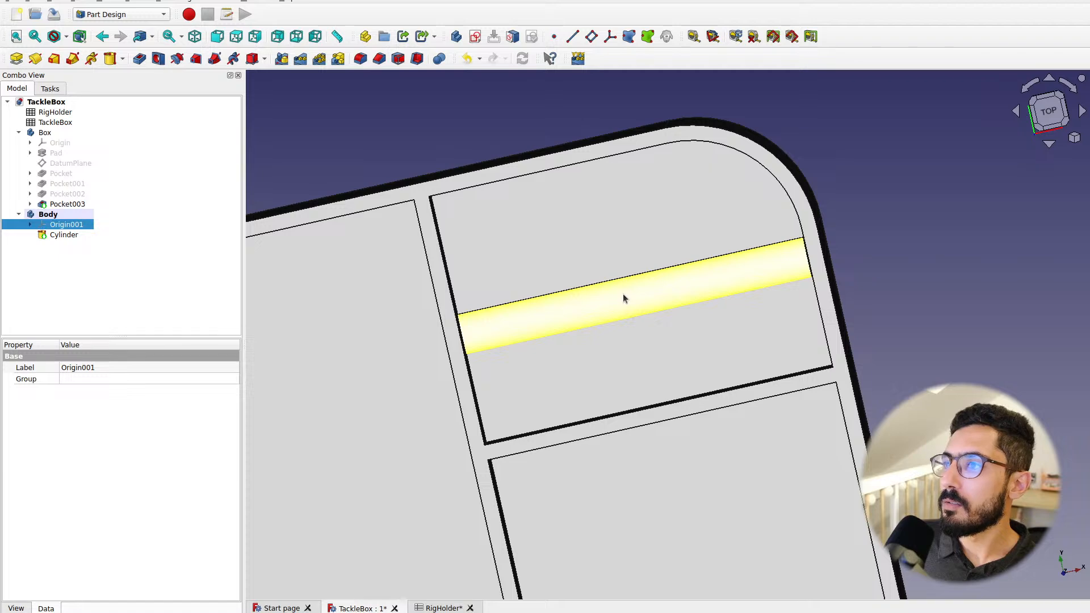
{"action": "middle_click_drag", "start_coordinate": [494, 319], "coordinate": [443, 341]}
{"action": "left_click", "coordinate": [122, 59]}
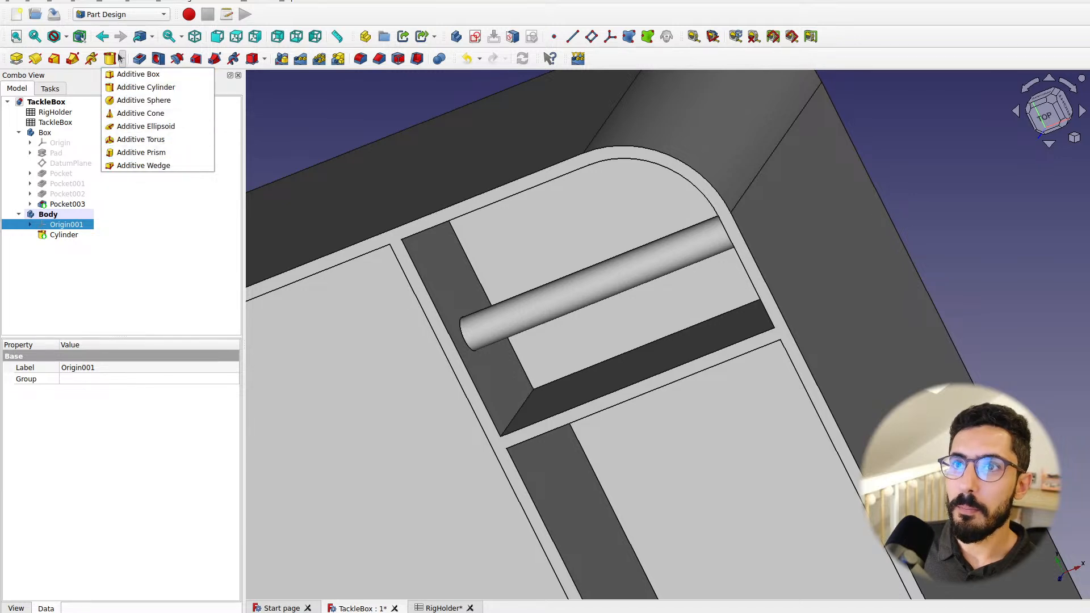
{"action": "left_click", "coordinate": [578, 288]}
{"action": "mouse_move", "coordinate": [596, 281]}
{"action": "middle_mouse_down"}
{"action": "mouse_move", "coordinate": [725, 244]}
{"action": "mouse_move", "coordinate": [784, 288]}
{"action": "mouse_move", "coordinate": [557, 306]}
{"action": "mouse_move", "coordinate": [526, 295]}
{"action": "mouse_move", "coordinate": [523, 248]}
{"action": "mouse_move", "coordinate": [585, 304]}
{"action": "mouse_move", "coordinate": [607, 273]}
{"action": "mouse_move", "coordinate": [606, 292]}
{"action": "middle_mouse_up"}
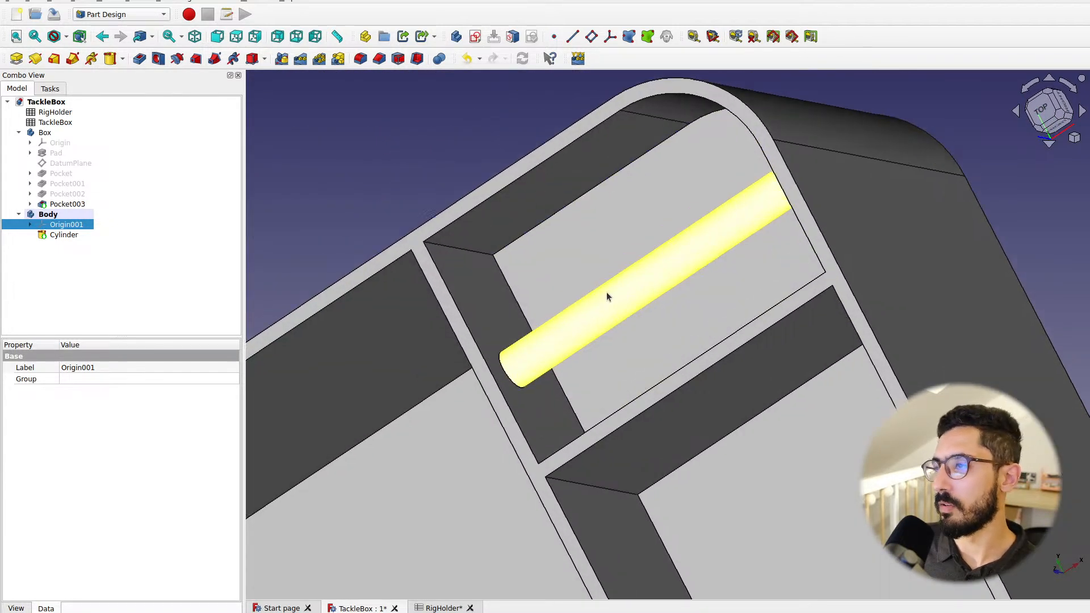
{"action": "scroll", "coordinate": [607, 292], "scroll_direction": "up", "scroll_amount": 1}
{"action": "left_click", "coordinate": [1044, 108]}
{"action": "scroll", "coordinate": [686, 286], "scroll_direction": "up", "scroll_amount": 2}
{"action": "scroll", "coordinate": [686, 286], "scroll_direction": "down", "scroll_amount": 1}
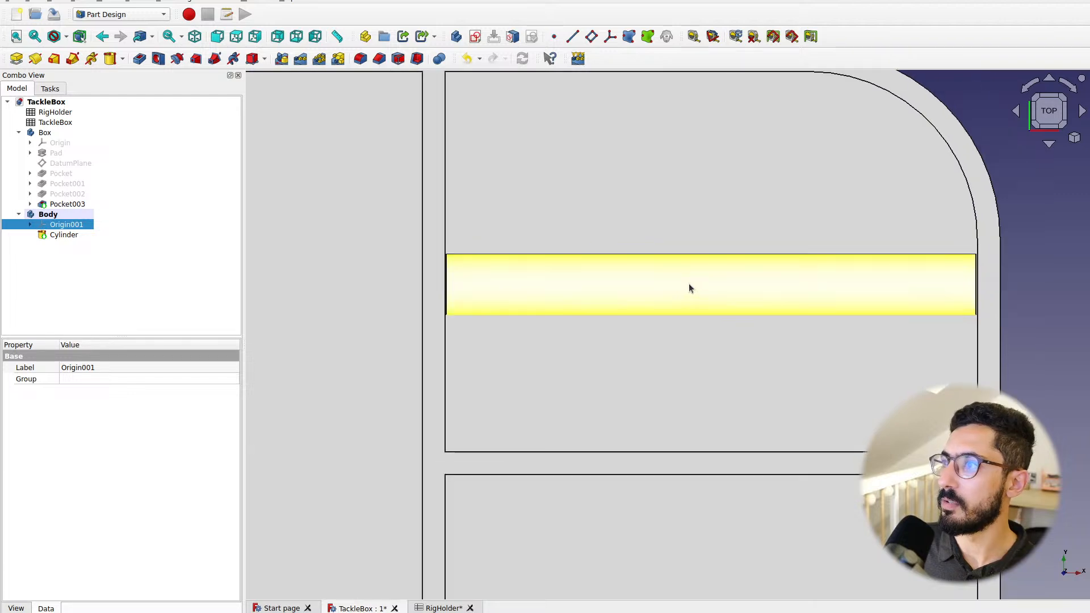
{"action": "middle_click_drag", "start_coordinate": [687, 285], "coordinate": [502, 318]}
Show the Body's origin and add another Additive Cylinder attached to its YZ plane in XY on plane mode
{"action": "key", "text": "space"}
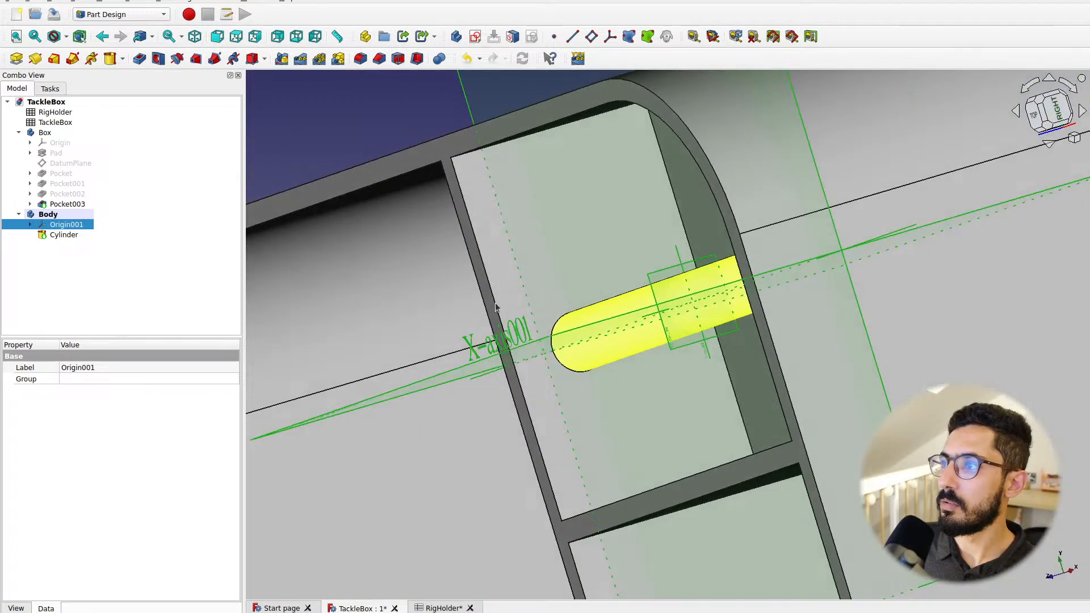
{"action": "left_click", "coordinate": [67, 284]}
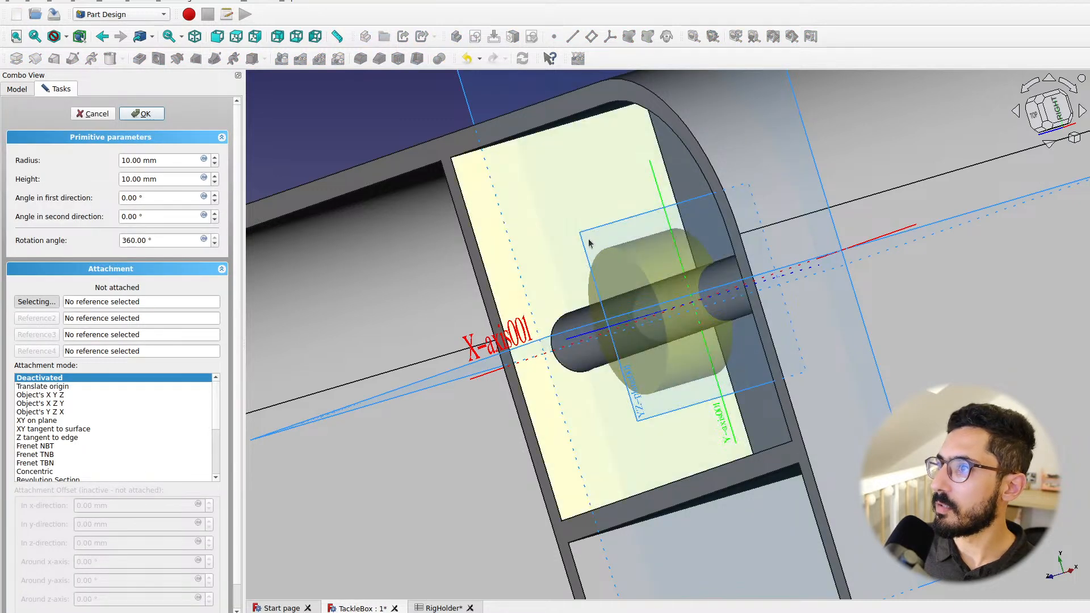
{"action": "left_click", "coordinate": [592, 271]}
{"action": "scroll", "coordinate": [665, 343], "scroll_direction": "up", "scroll_amount": 3}
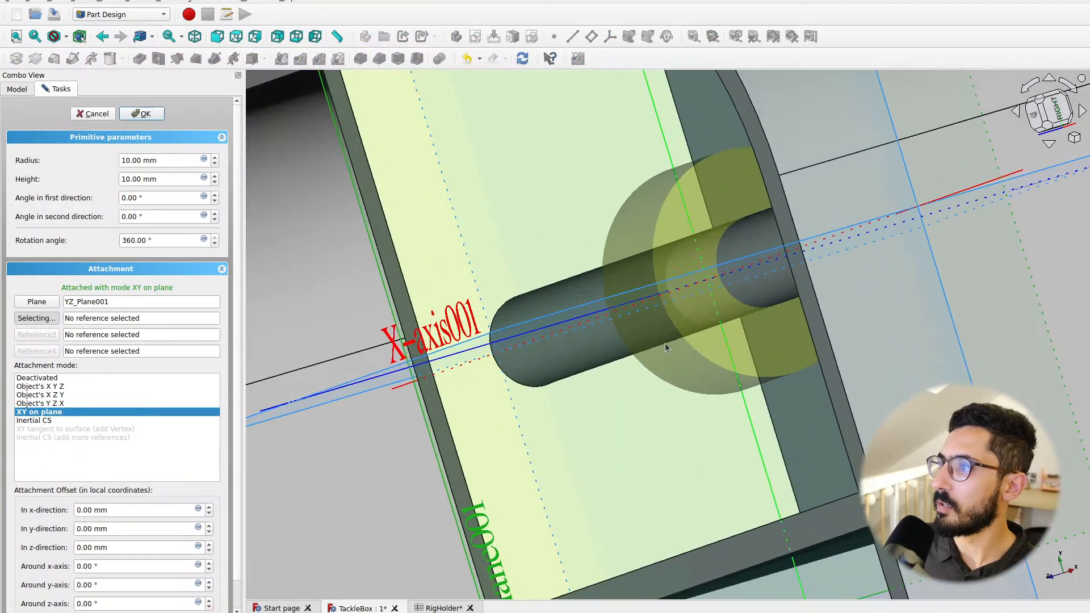
Set the new cylinder's radius formula to <<RigHolder>>.hookHolderDiameter / 2
{"action": "left_click", "coordinate": [1034, 115]}
{"action": "scroll", "coordinate": [667, 257], "scroll_direction": "down", "scroll_amount": 5}
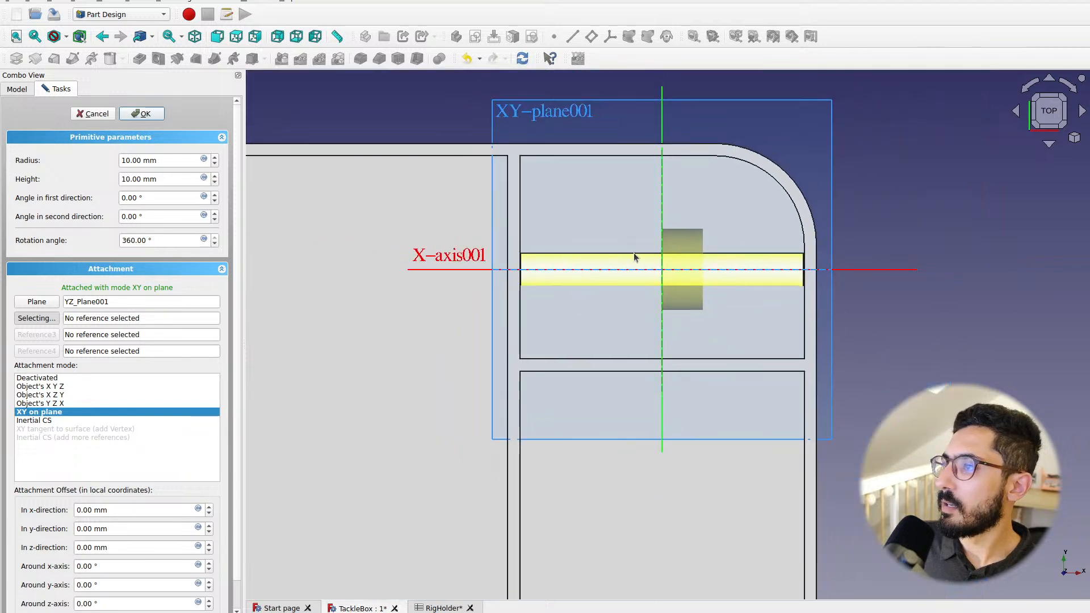
{"action": "left_click", "coordinate": [204, 161]}
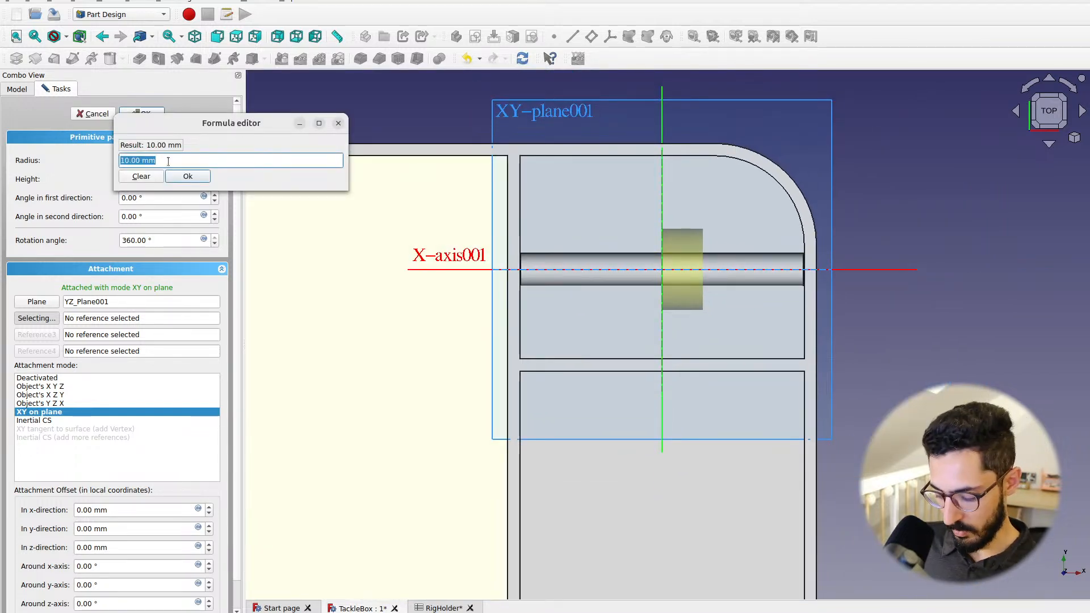
{"action": "type", "text": "<<"}
{"action": "key", "text": "Down"}
{"action": "key", "text": "Down"}
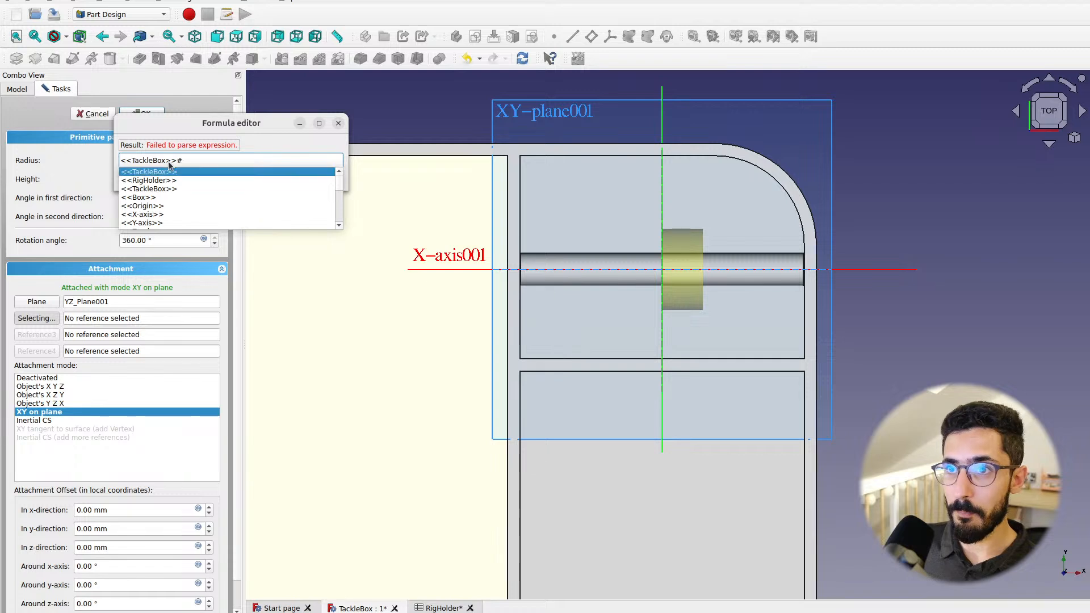
{"action": "type", "text": "ho"}
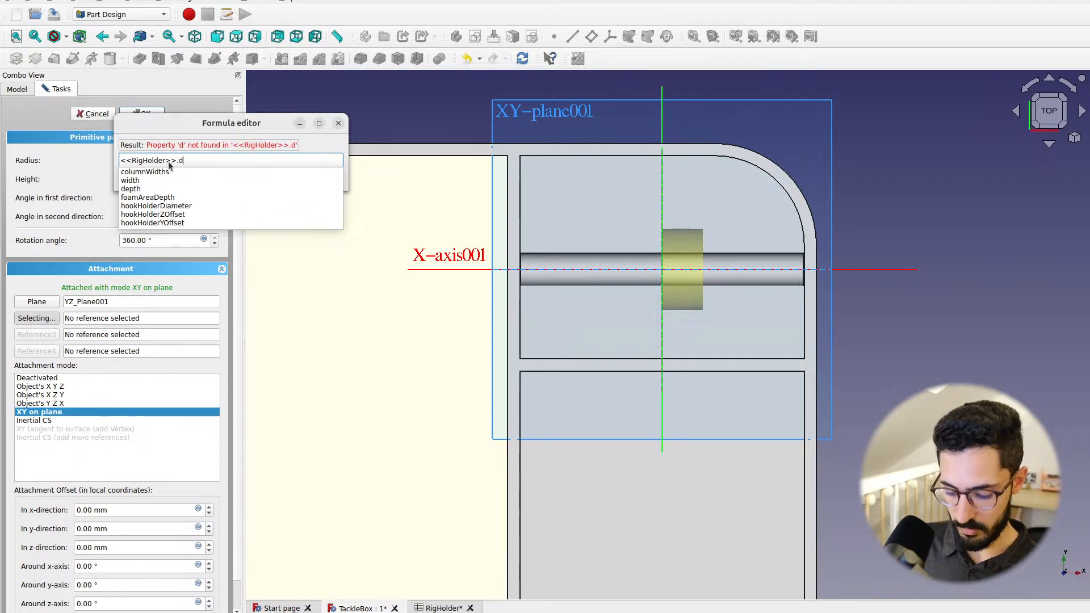
{"action": "key", "text": "Down"}
{"action": "key", "text": "Return"}
{"action": "type", "text": "/ 2"}
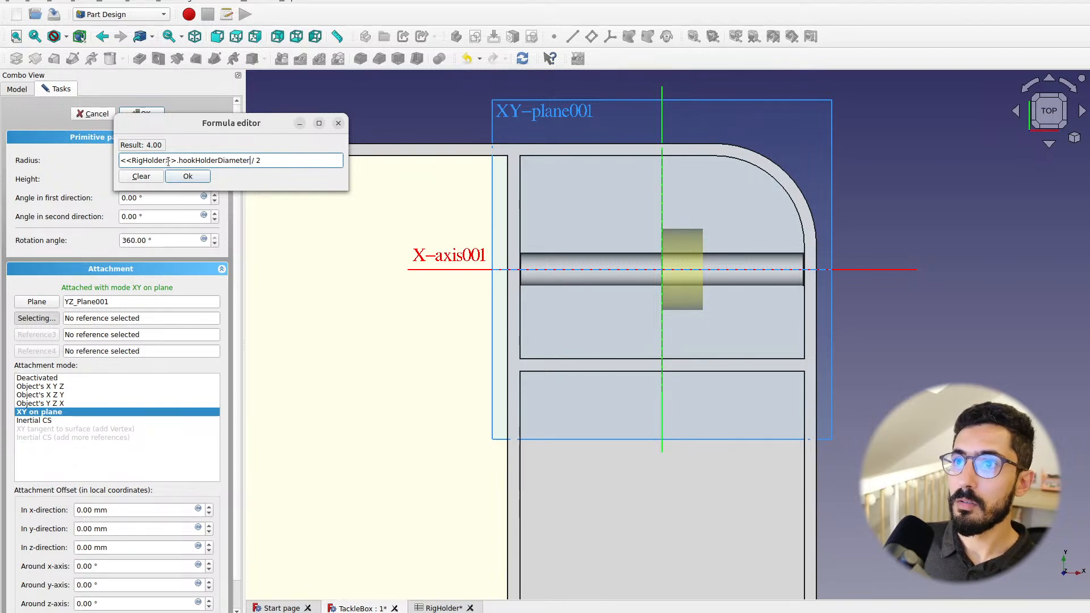
Add 0.5 to the diameter in the radius formula, making it (<<RigHolder>>.hookHolderDiameter + 0.5) / 2
{"action": "type", "text": ")"}
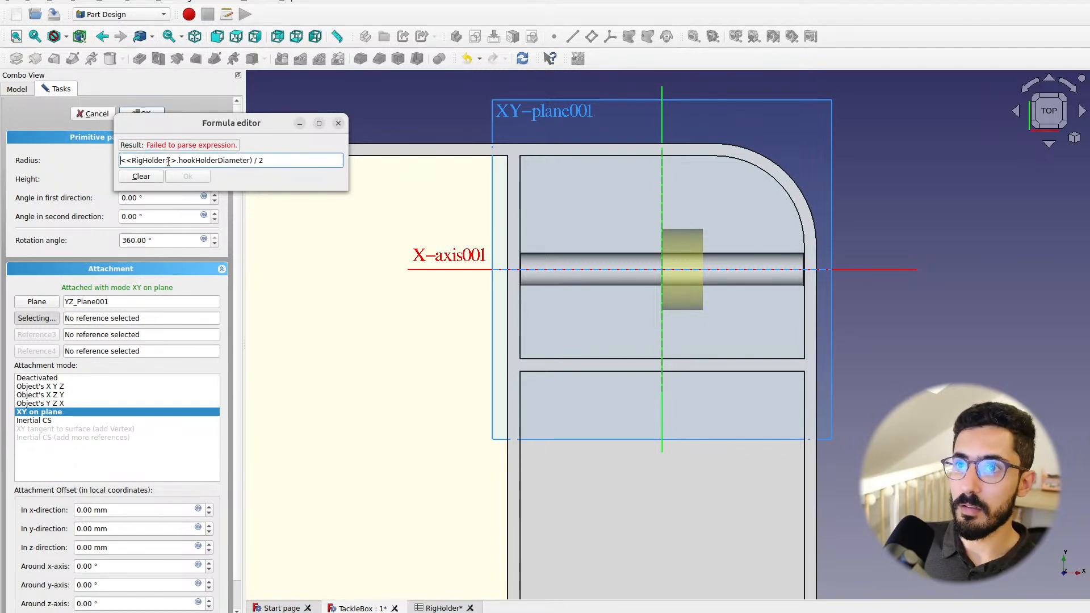
{"action": "type", "text": "("}
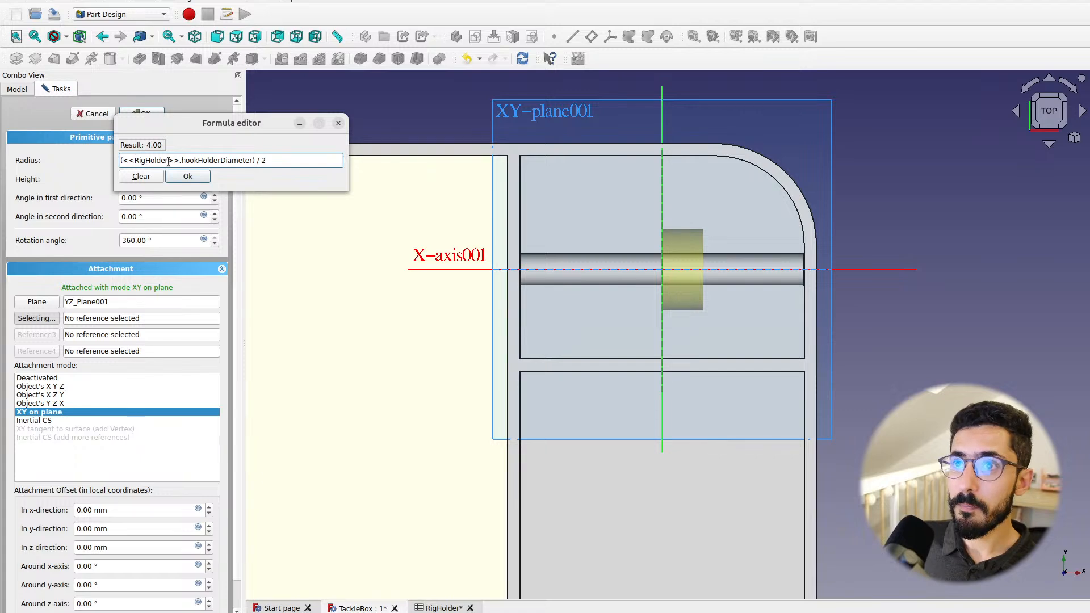
{"action": "type", "text": " + 0.5"}
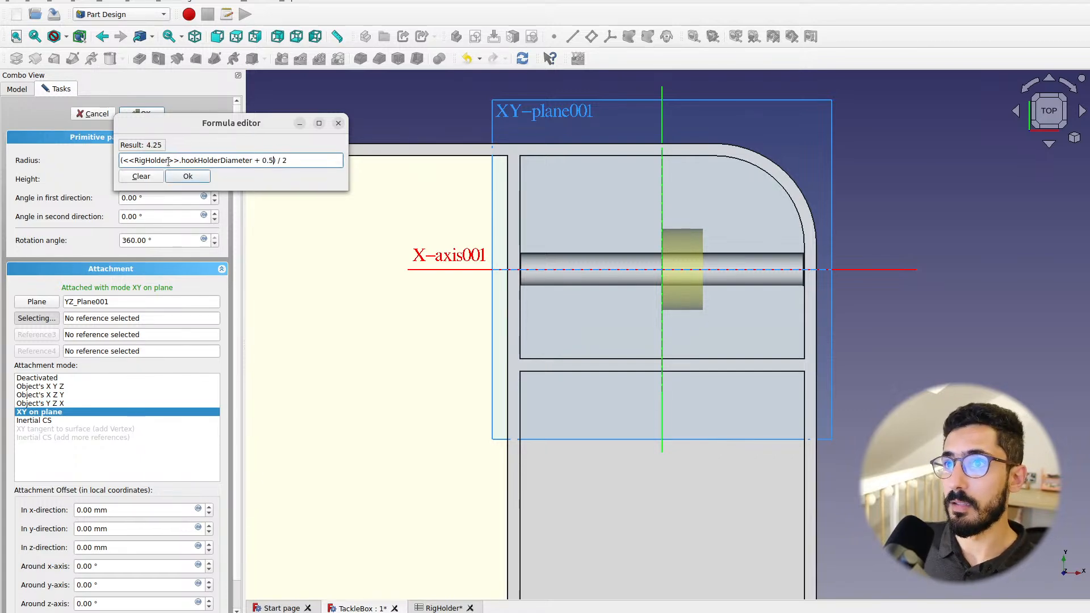
{"action": "key", "text": "Return"}
{"action": "scroll", "coordinate": [691, 296], "scroll_direction": "up", "scroll_amount": 5}
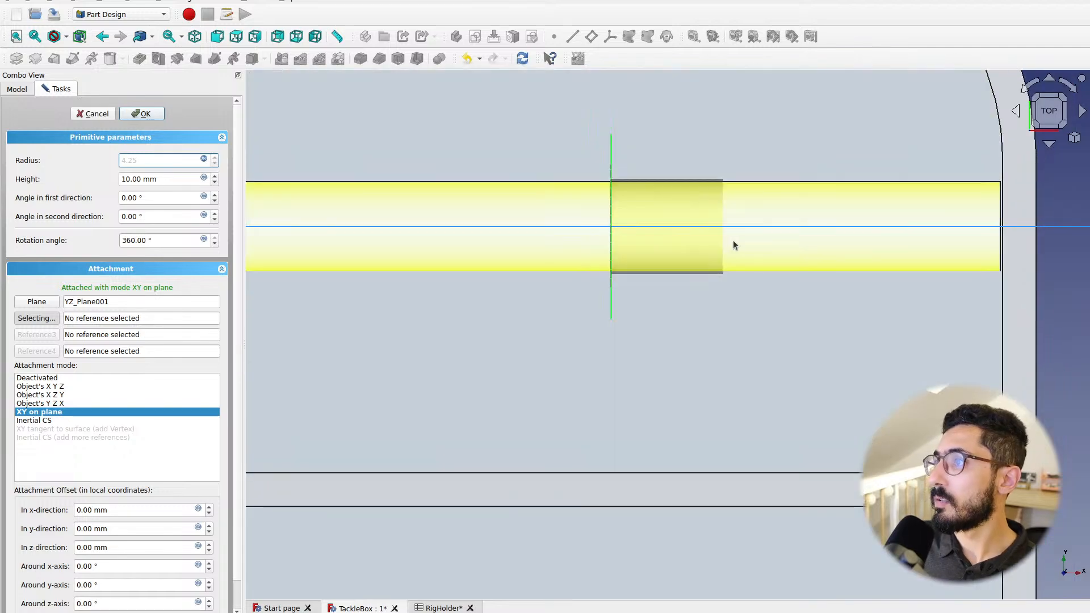
Set the new cylinder's height to 1 mm
{"action": "middle_click_drag", "start_coordinate": [733, 241], "coordinate": [553, 275]}
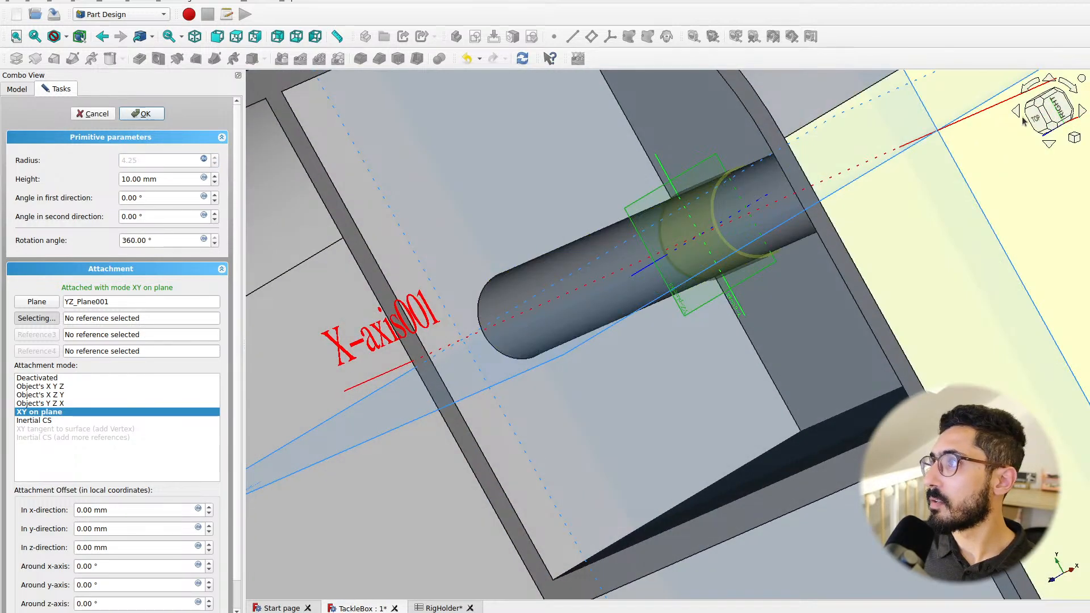
{"action": "left_click", "coordinate": [1036, 120]}
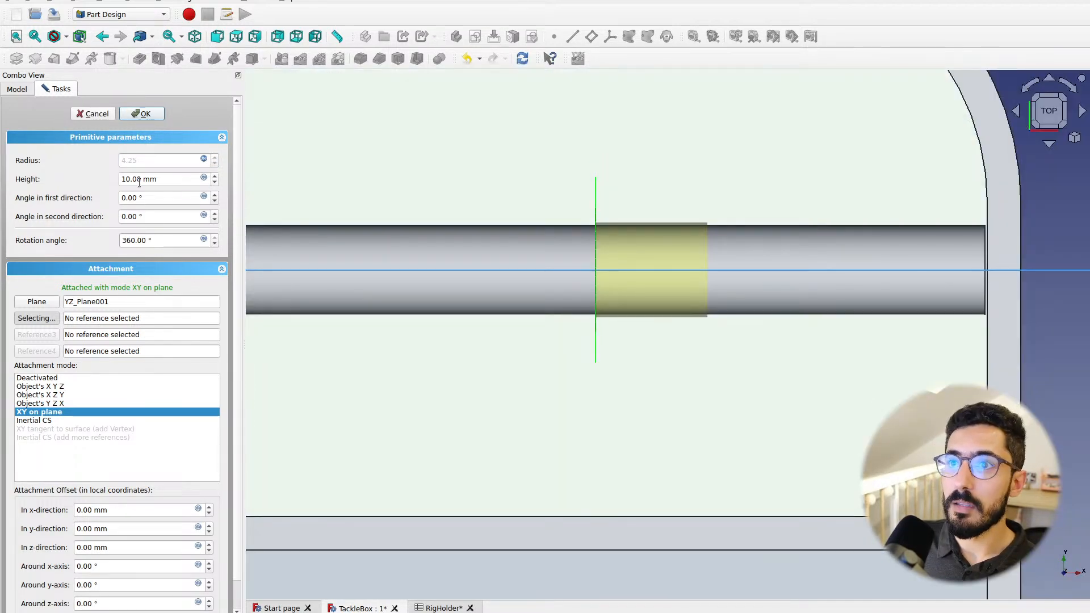
{"action": "left_click", "coordinate": [138, 178]}
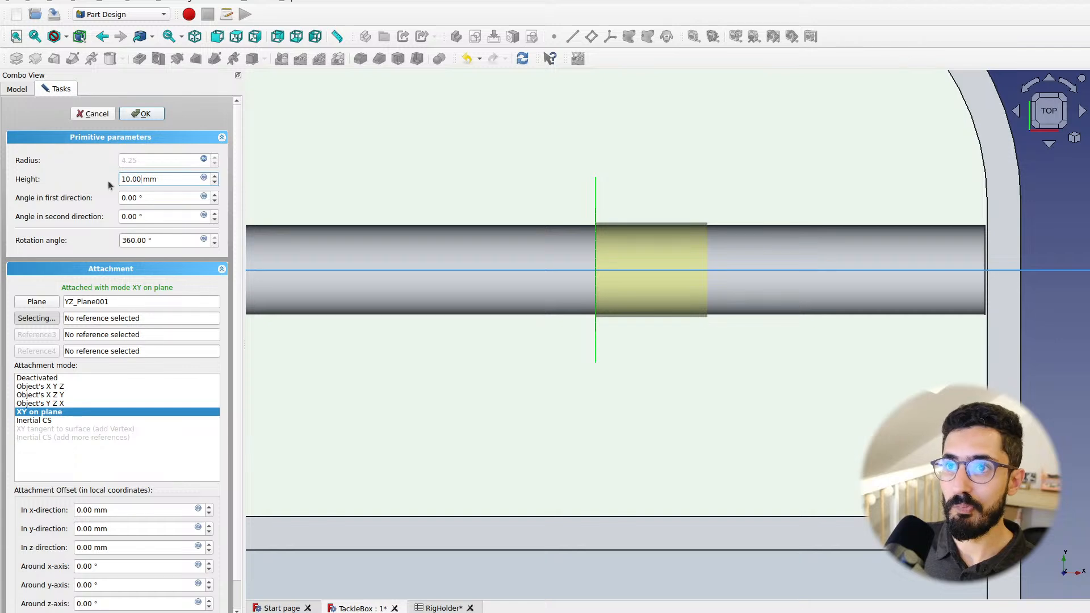
{"action": "type", "text": "1"}
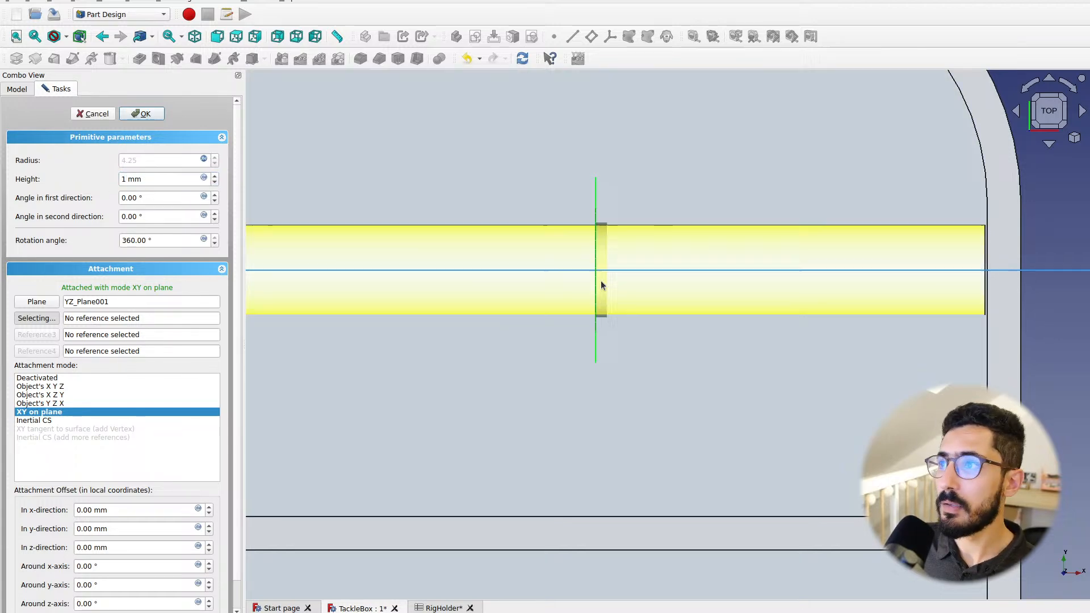
Change the 1 mm cylinder's radius formula to (<<RigHolder>>.hookHolderDiameter + 1) / 2
{"action": "middle_click_drag", "start_coordinate": [500, 273], "coordinate": [441, 291]}
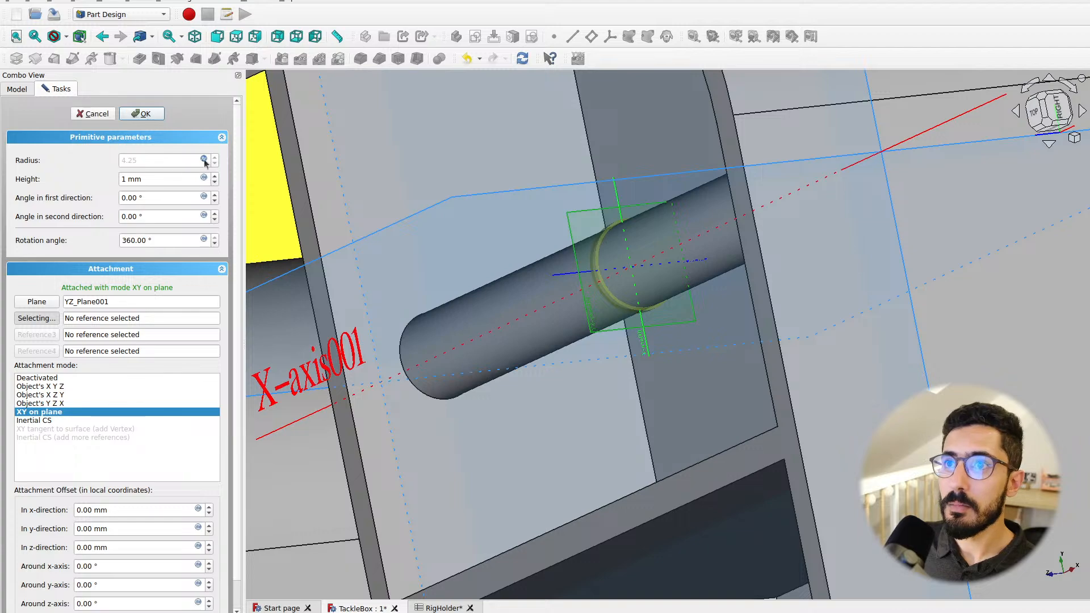
{"action": "left_click", "coordinate": [204, 160]}
{"action": "left_click", "coordinate": [273, 162]}
{"action": "key", "text": "shift+Left"}
{"action": "key", "text": "shift+Left"}
{"action": "key", "text": "shift+Left"}
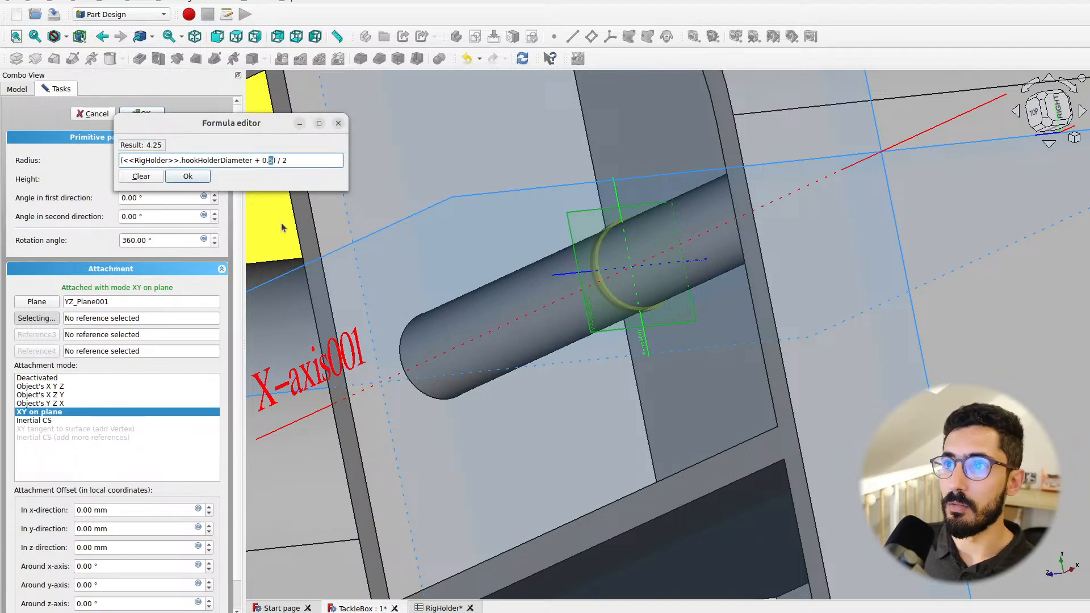
{"action": "type", "text": "1"}
{"action": "key", "text": "Return"}
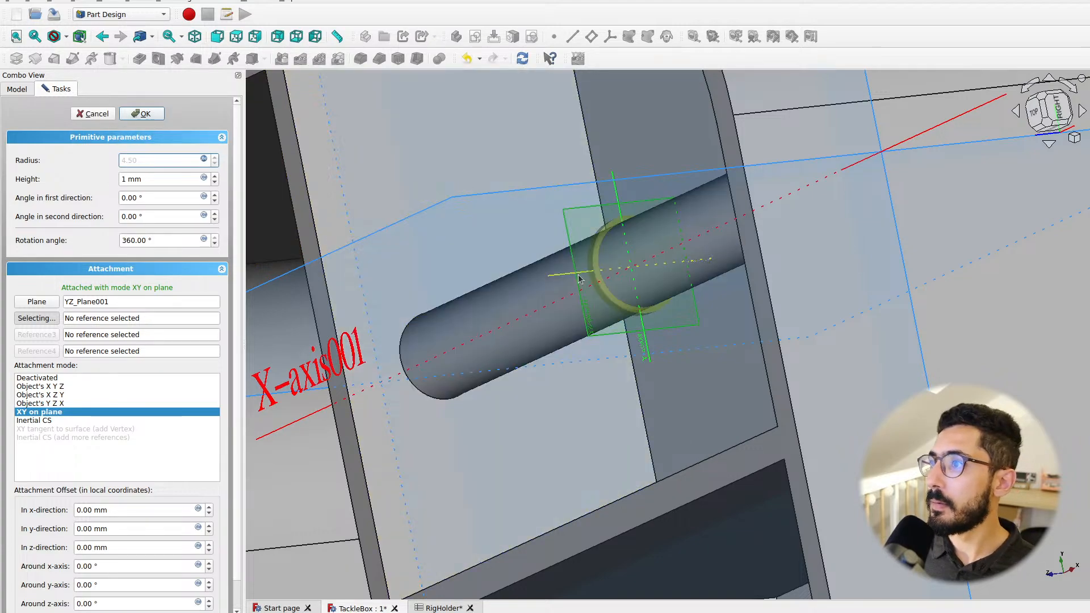
Set the cylinder's z-direction attachment offset to the formula -(<<RigHolder>>.width - <<TackleBox>>.tolerance * 2) / 2
{"action": "middle_click_drag", "start_coordinate": [581, 273], "coordinate": [726, 216]}
{"action": "key", "text": "2"}
{"action": "scroll", "coordinate": [598, 263], "scroll_direction": "down", "scroll_amount": 2}
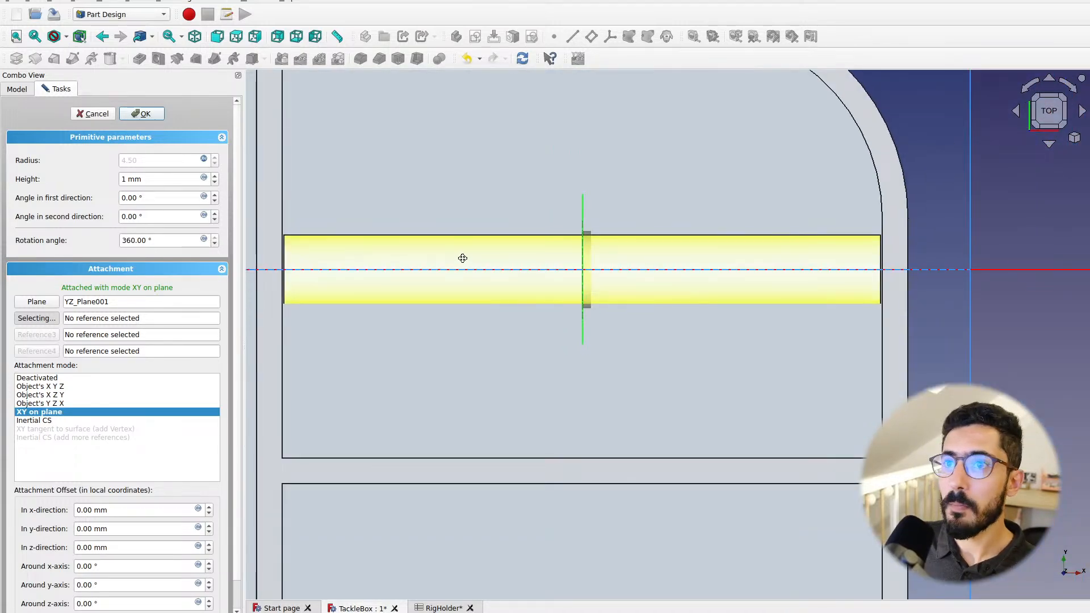
{"action": "middle_click_drag", "start_coordinate": [462, 258], "coordinate": [558, 335]}
{"action": "scroll", "coordinate": [532, 328], "scroll_direction": "down", "scroll_amount": 1}
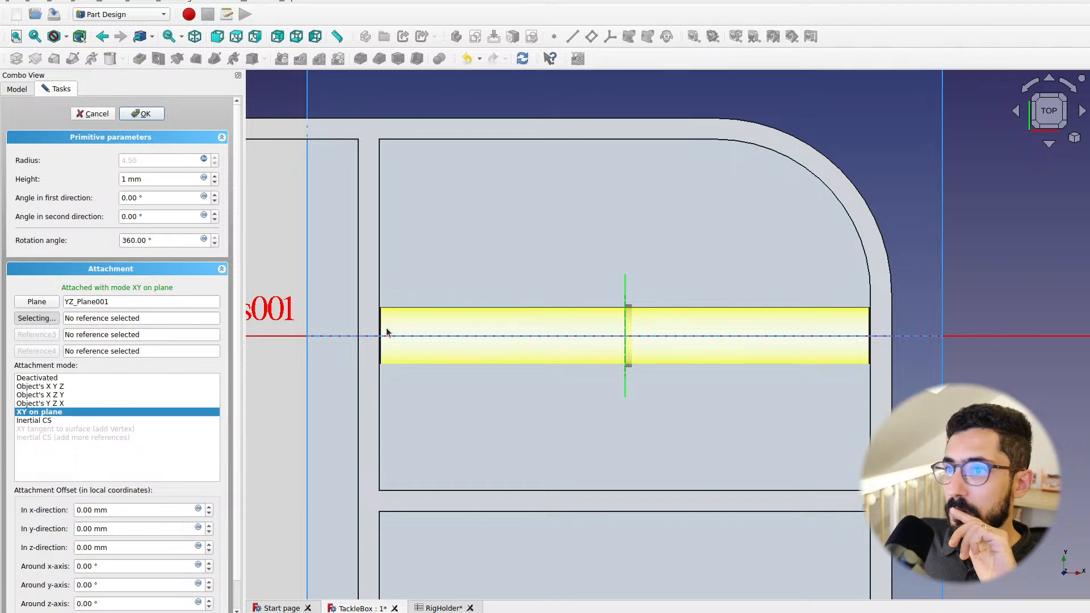
{"action": "scroll", "coordinate": [96, 399], "scroll_direction": "down", "scroll_amount": 1}
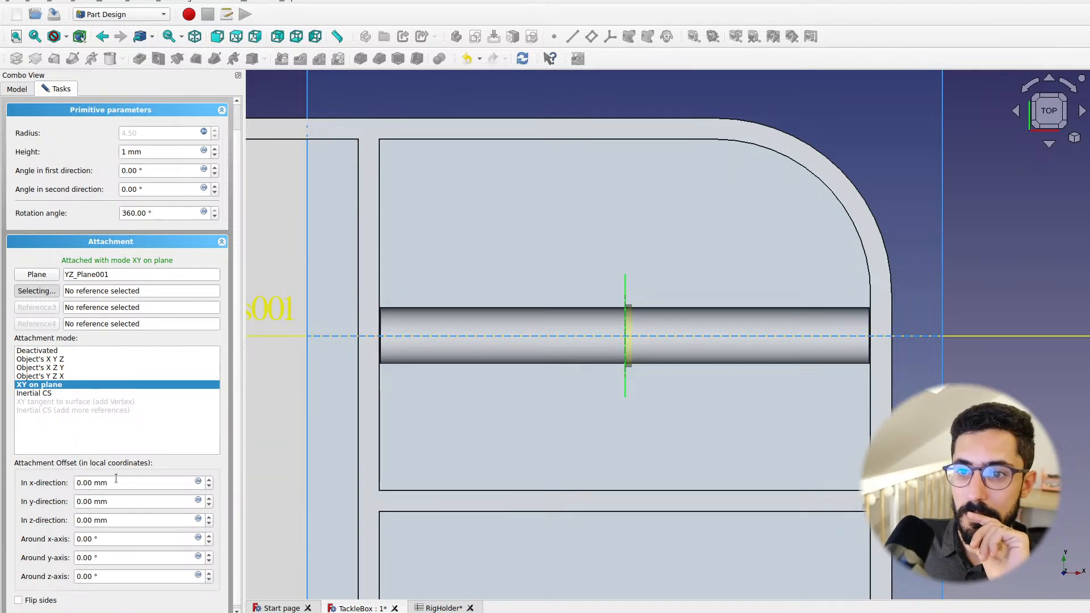
{"action": "left_click", "coordinate": [196, 520]}
{"action": "type", "text": "-("}
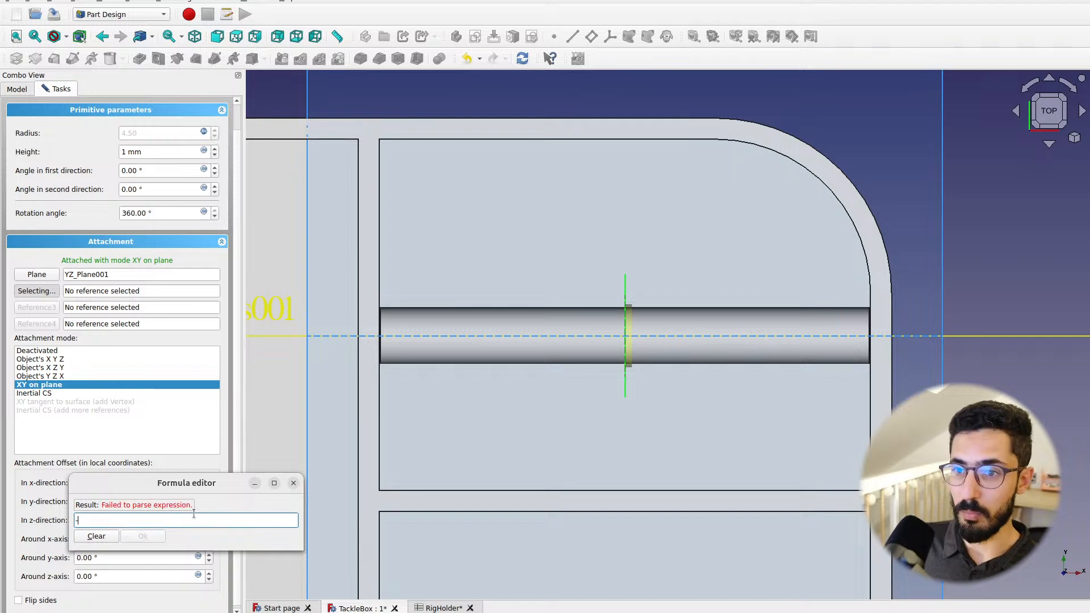
{"action": "type", "text": ")"}
{"action": "key", "text": "Left"}
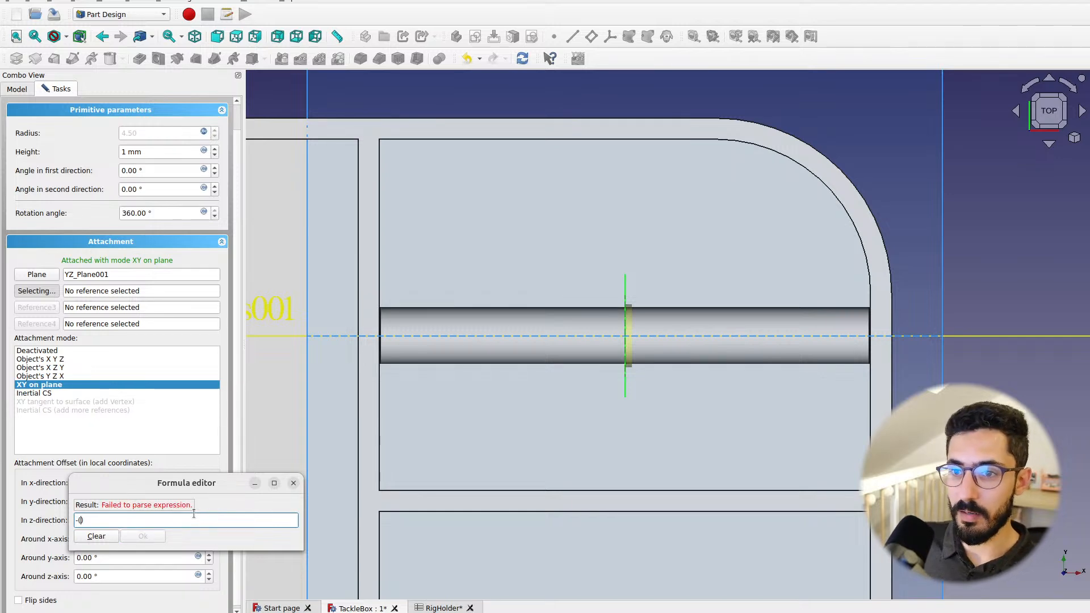
{"action": "type", "text": "<<RigHolder>>.width - <<TackleBox>>.tolerance * 2"}
{"action": "type", "text": "/ 2"}
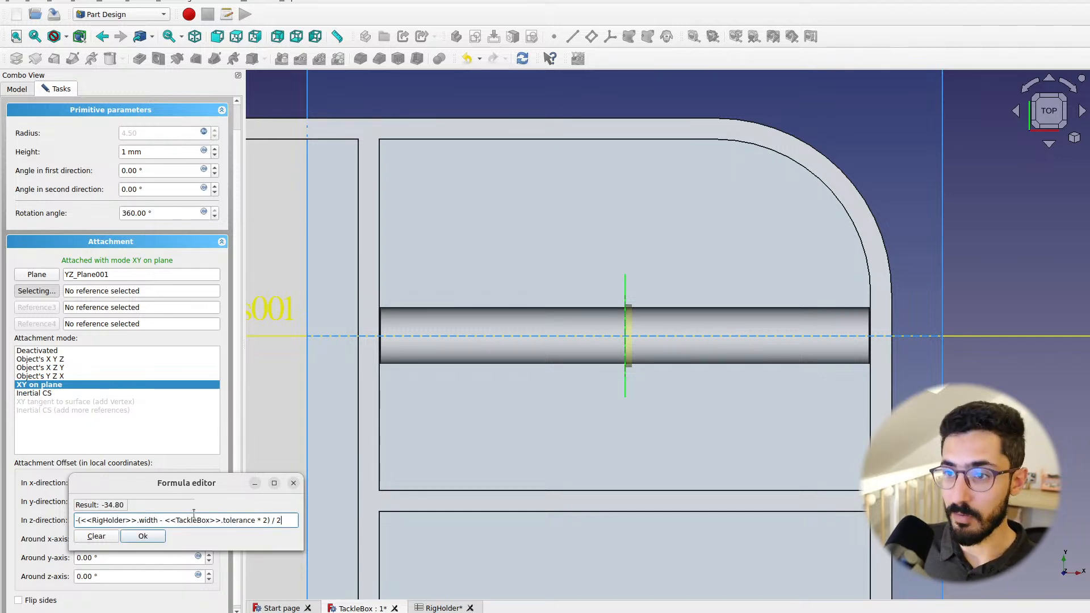
{"action": "key", "text": "Return"}
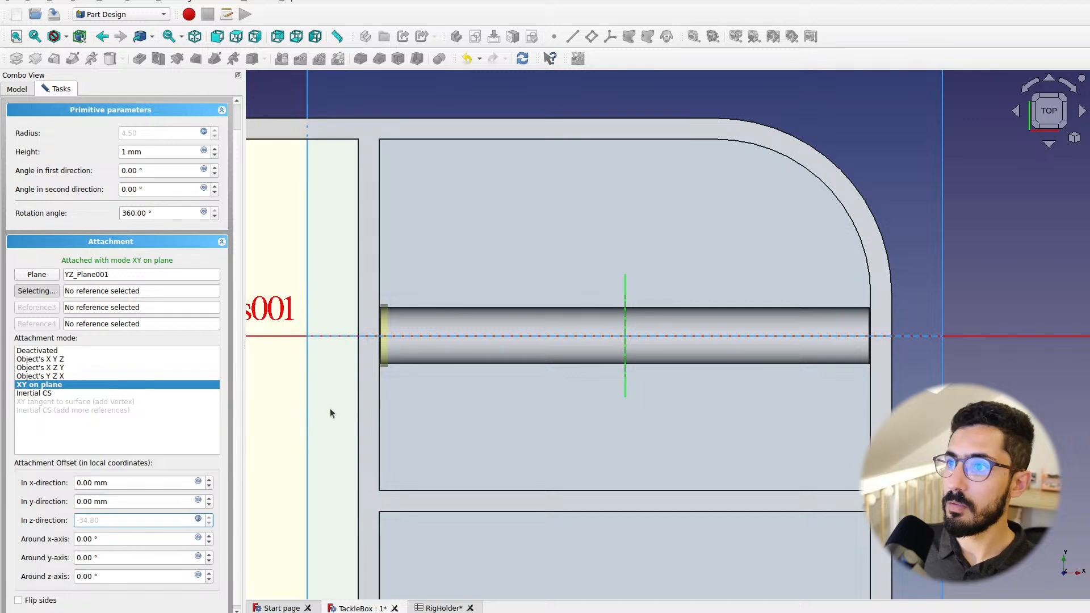
Accept the 1 mm end cylinder and hide the Body's origin planes and axes
{"action": "scroll", "coordinate": [386, 309], "scroll_direction": "up", "scroll_amount": 5}
{"action": "scroll", "coordinate": [383, 315], "scroll_direction": "up", "scroll_amount": 2}
{"action": "scroll", "coordinate": [379, 339], "scroll_direction": "down", "scroll_amount": 3}
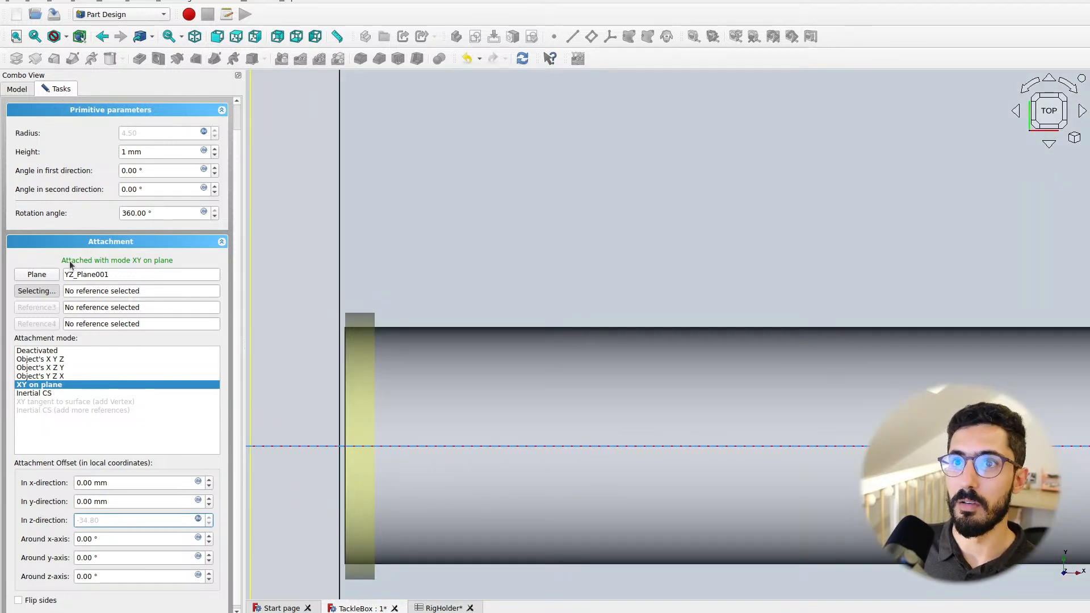
{"action": "scroll", "coordinate": [69, 260], "scroll_direction": "up", "scroll_amount": 2}
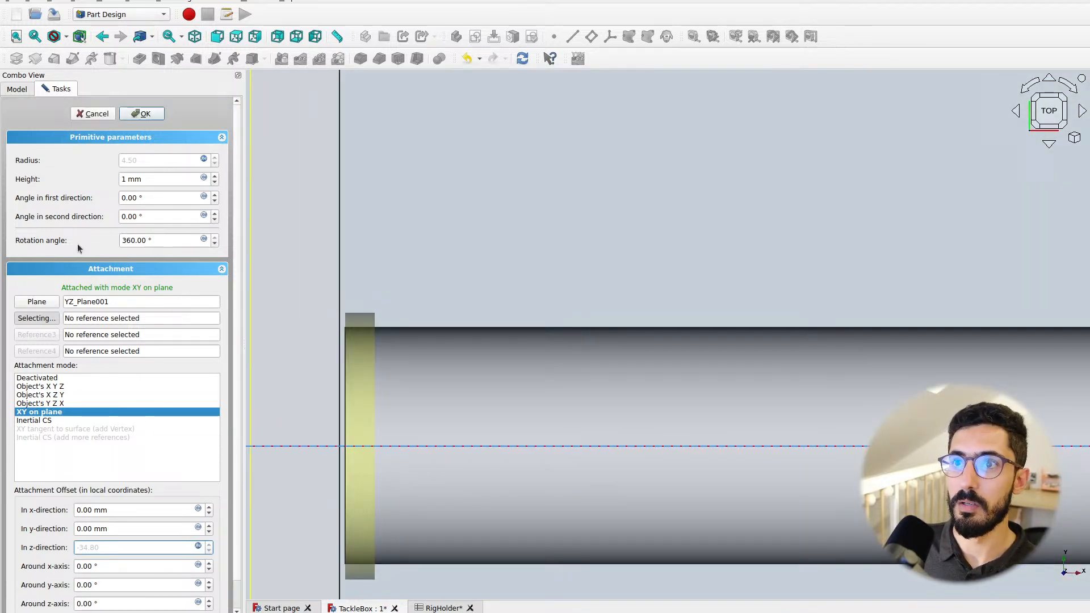
{"action": "left_click", "coordinate": [140, 115]}
{"action": "scroll", "coordinate": [420, 399], "scroll_direction": "down", "scroll_amount": 1}
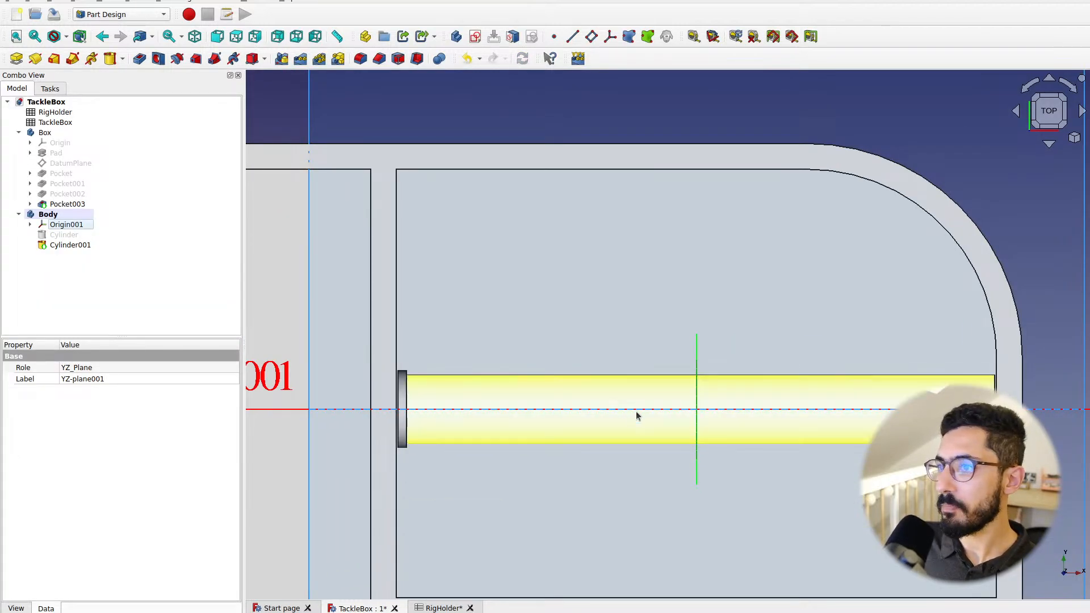
{"action": "middle_click_drag", "start_coordinate": [636, 411], "coordinate": [642, 369]}
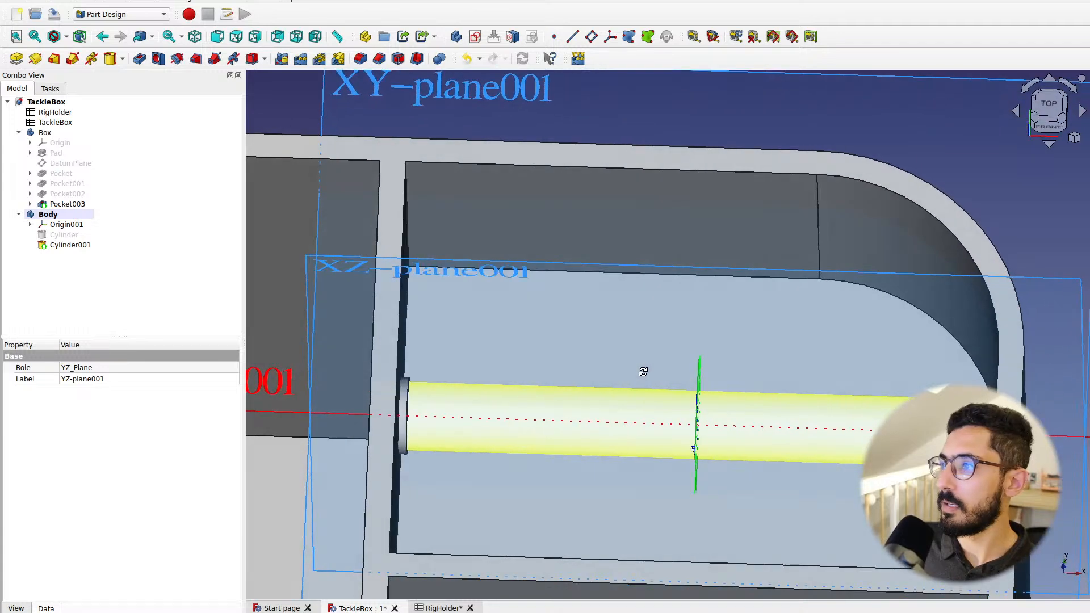
{"action": "left_click", "coordinate": [51, 225]}
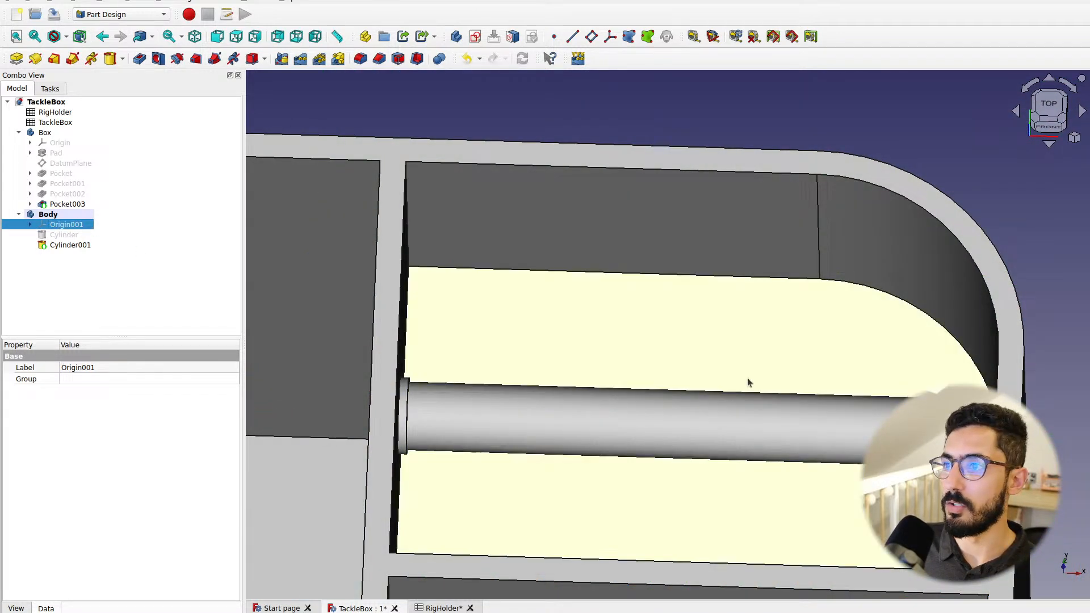
{"action": "scroll", "coordinate": [746, 379], "scroll_direction": "down", "scroll_amount": 2}
{"action": "scroll", "coordinate": [682, 387], "scroll_direction": "up", "scroll_amount": 2}
Start a linear pattern of the 1 mm cylinder along the Base X axis, keeping the direction unreversed
{"action": "left_click", "coordinate": [67, 250]}
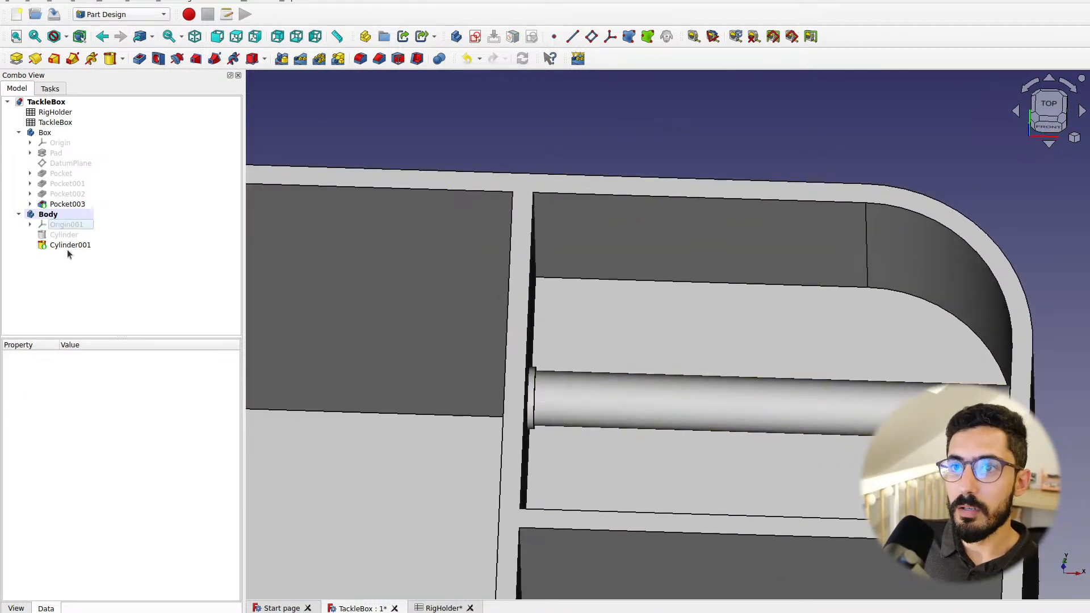
{"action": "left_click", "coordinate": [64, 245]}
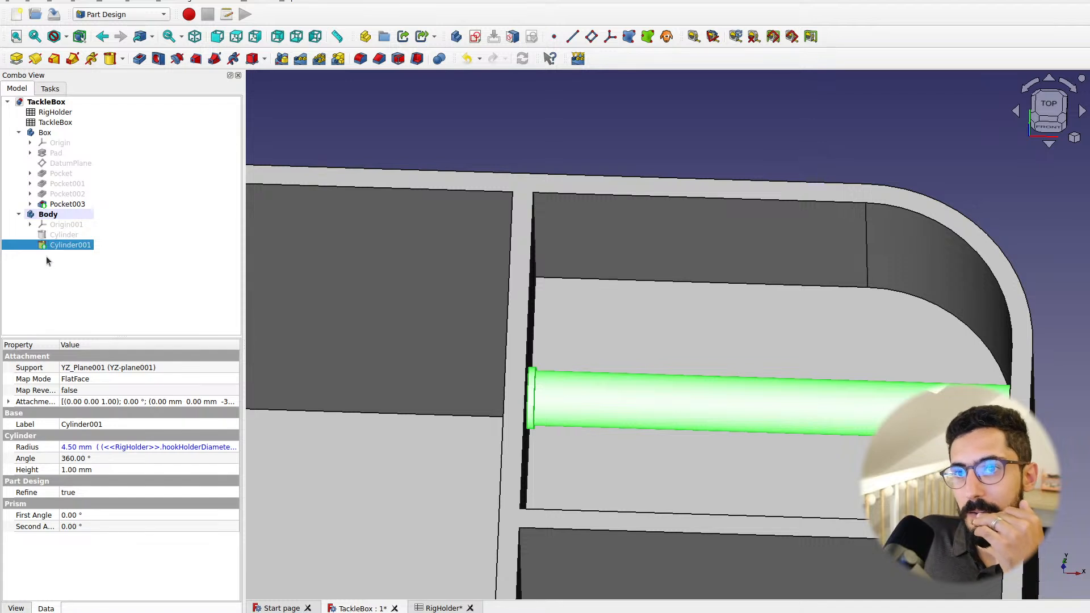
{"action": "left_click", "coordinate": [62, 260]}
{"action": "left_click", "coordinate": [53, 247]}
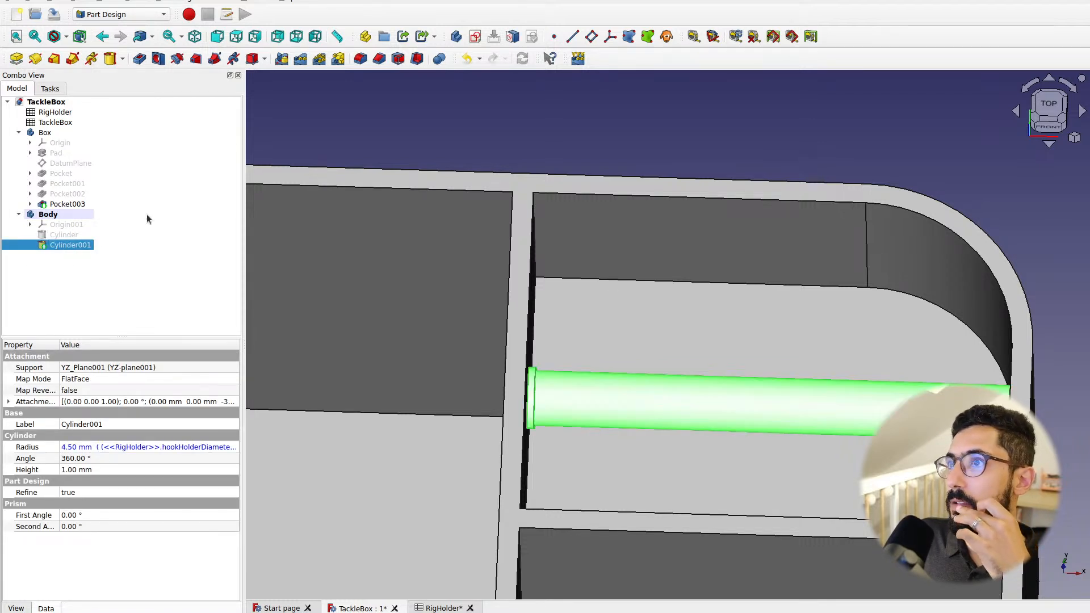
{"action": "left_click", "coordinate": [301, 60]}
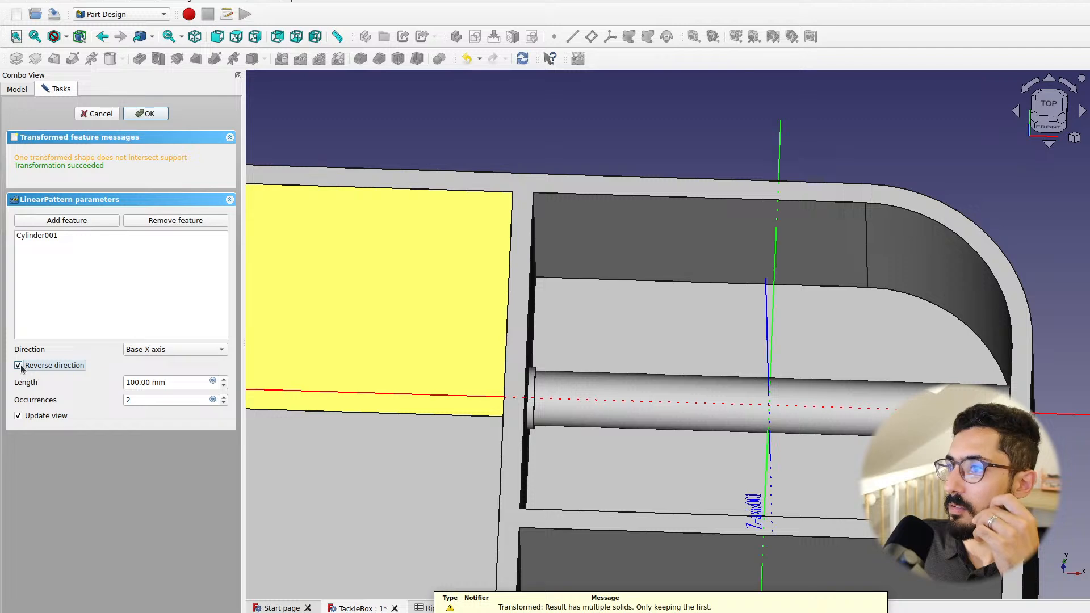
{"action": "scroll", "coordinate": [269, 392], "scroll_direction": "down", "scroll_amount": 5}
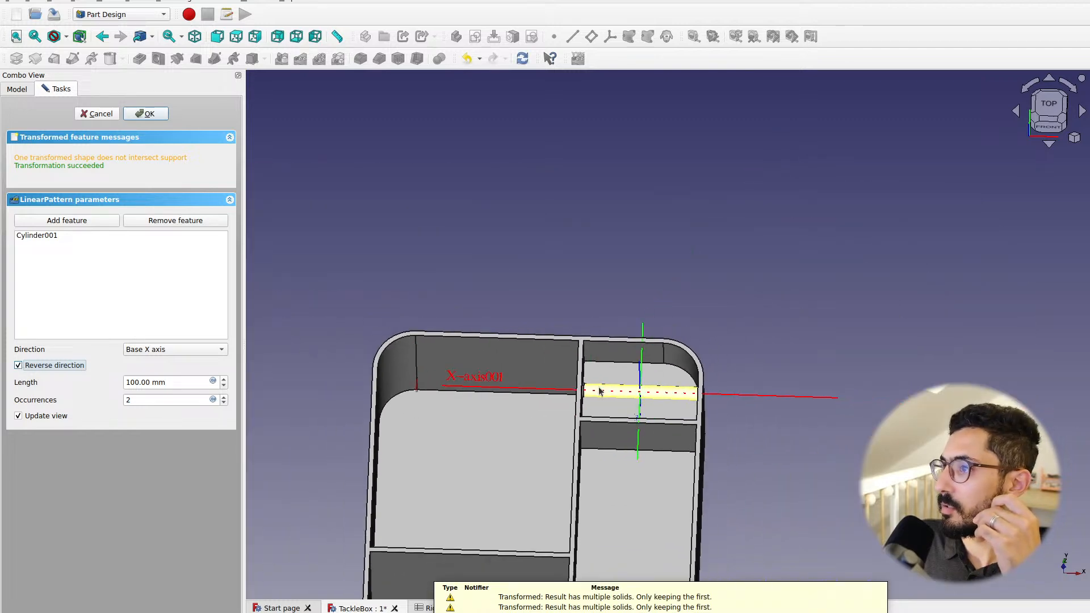
{"action": "scroll", "coordinate": [269, 392], "scroll_direction": "up", "scroll_amount": 3}
{"action": "left_click", "coordinate": [50, 372]}
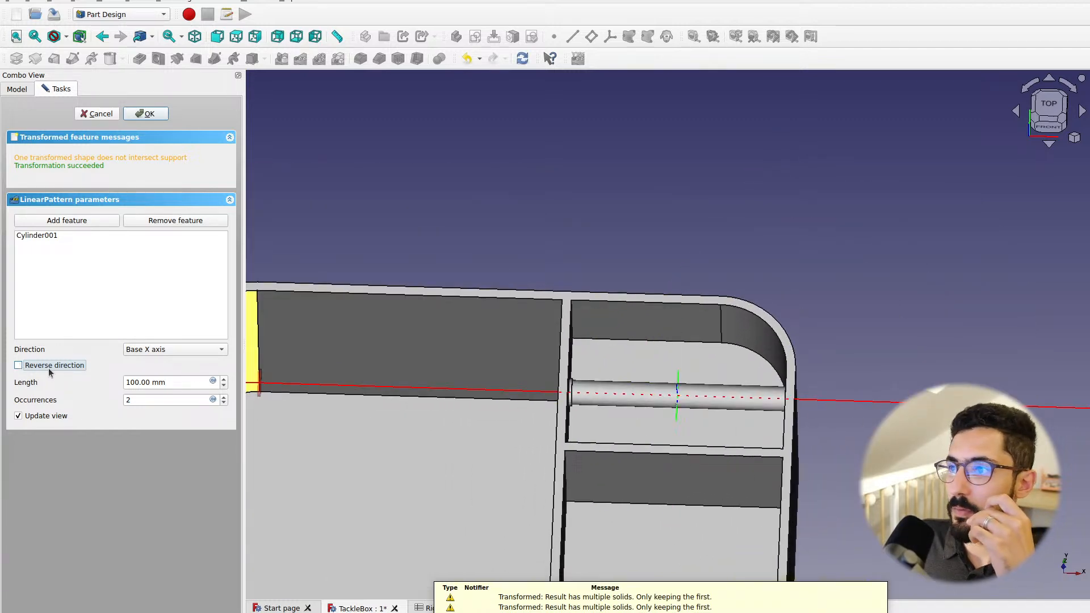
{"action": "scroll", "coordinate": [681, 403], "scroll_direction": "down", "scroll_amount": 3}
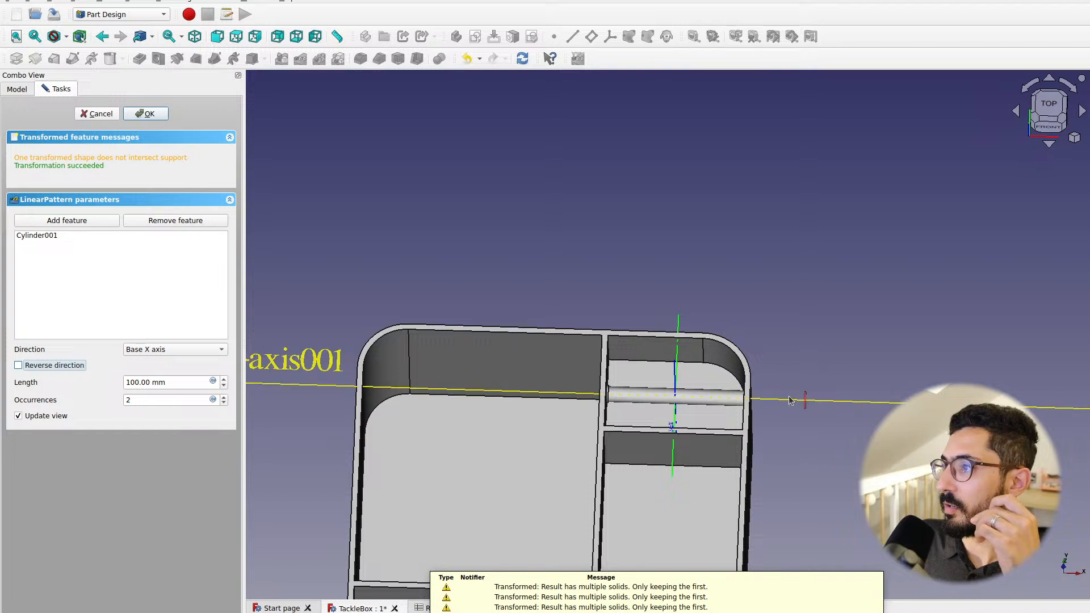
{"action": "scroll", "coordinate": [819, 414], "scroll_direction": "up", "scroll_amount": 3}
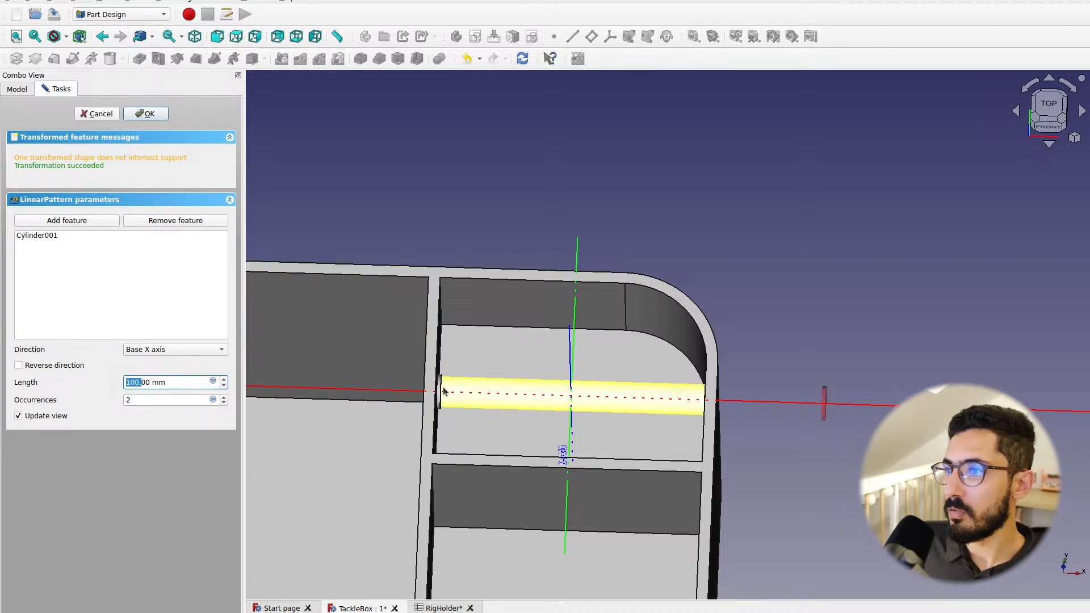
Set the pattern length to the formula <<RigHolder>>.width - <<TackleBox>>.tolerance * 2
{"action": "scroll", "coordinate": [439, 393], "scroll_direction": "up", "scroll_amount": 4}
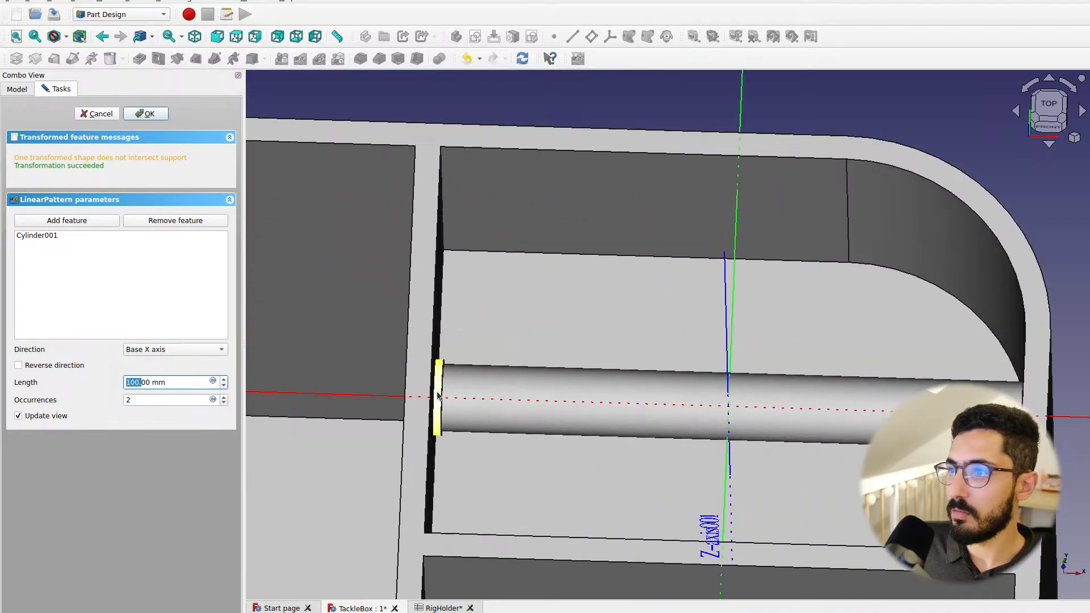
{"action": "left_click", "coordinate": [213, 382]}
{"action": "type", "text": "<<RigHolder>>.width - <<TackleBox>>.tolerance * 2"}
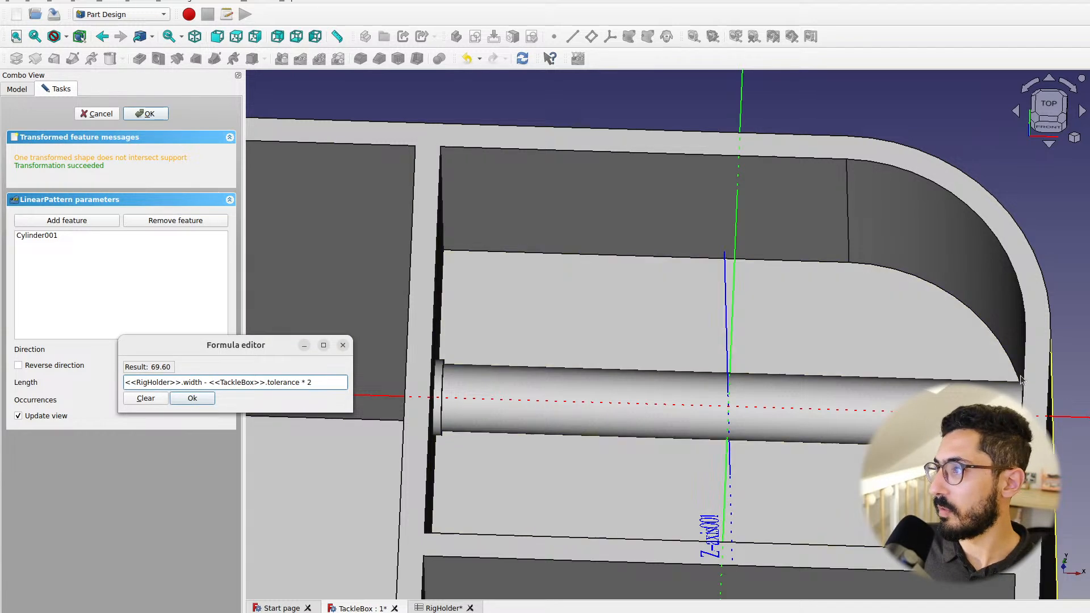
{"action": "left_click", "coordinate": [192, 399]}
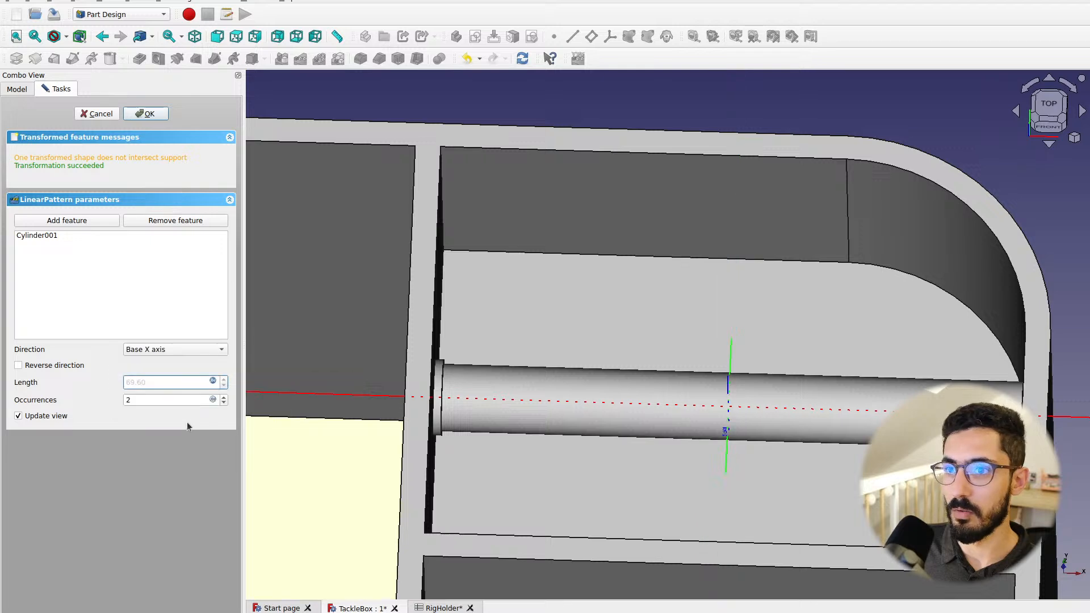
Examine from above and at an angle how the patterned ring at the rod's far end sits against the compartment wall
{"action": "scroll", "coordinate": [810, 425], "scroll_direction": "down", "scroll_amount": 3}
{"action": "scroll", "coordinate": [795, 423], "scroll_direction": "up", "scroll_amount": 1}
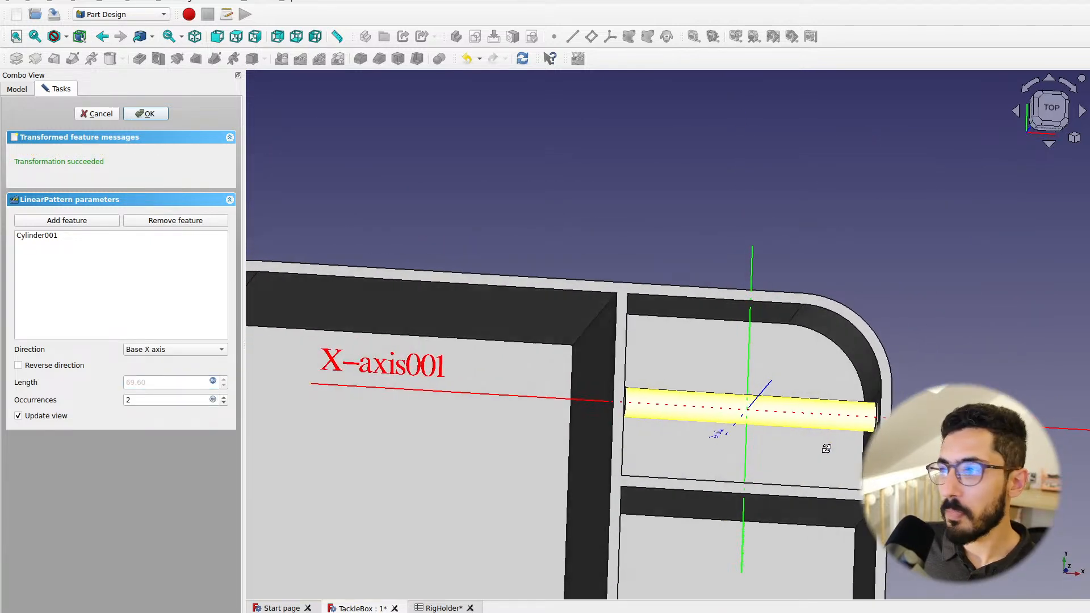
{"action": "scroll", "coordinate": [755, 423], "scroll_direction": "down", "scroll_amount": 5}
{"action": "scroll", "coordinate": [755, 429], "scroll_direction": "up", "scroll_amount": 6}
{"action": "key", "text": "2"}
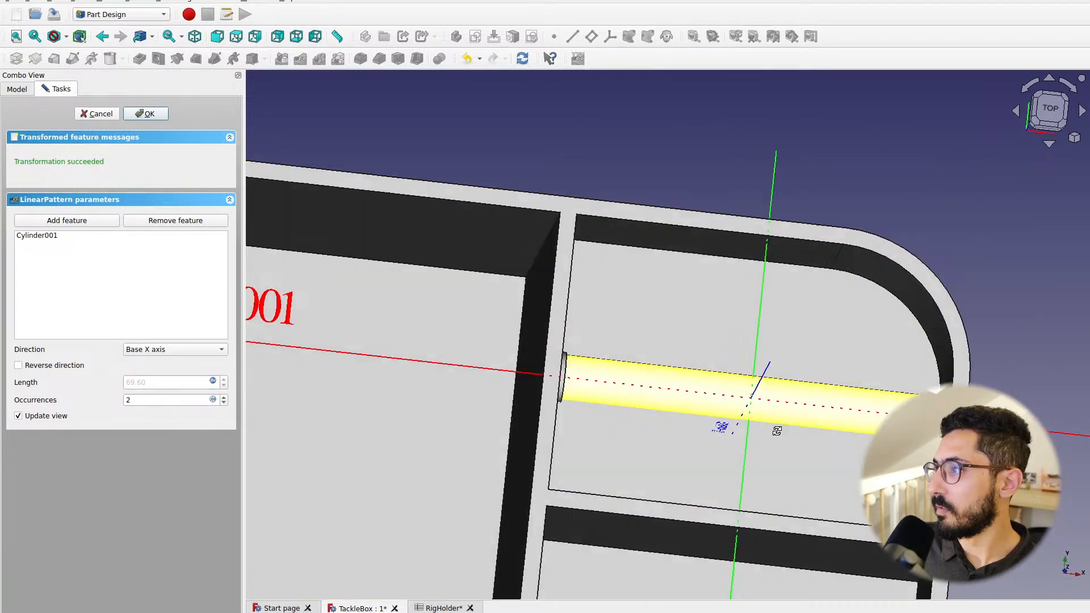
{"action": "scroll", "coordinate": [995, 366], "scroll_direction": "up", "scroll_amount": 2}
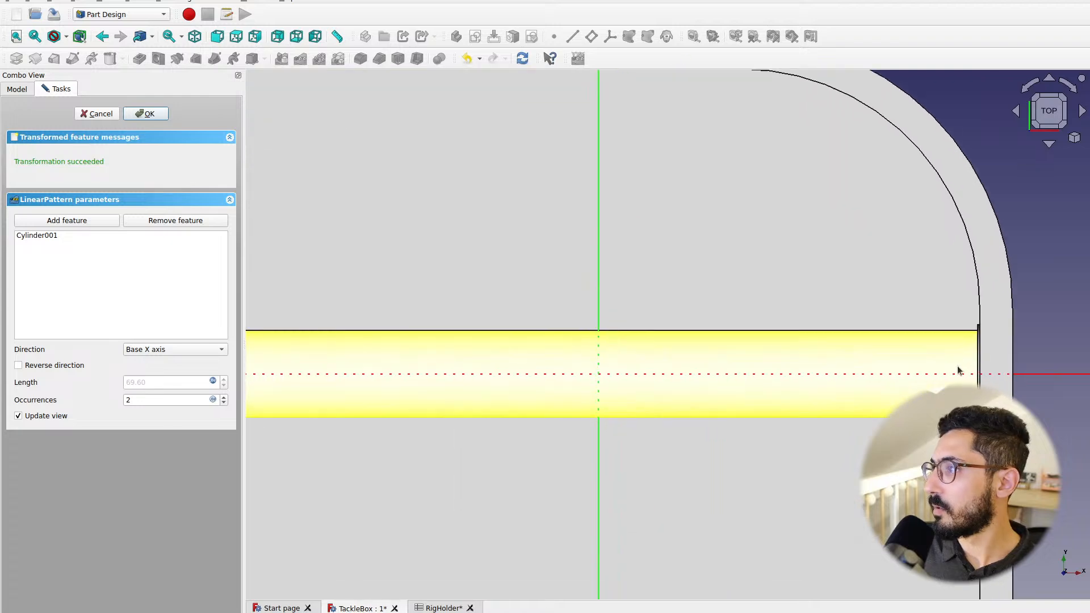
{"action": "middle_click_drag", "start_coordinate": [942, 375], "coordinate": [991, 372]}
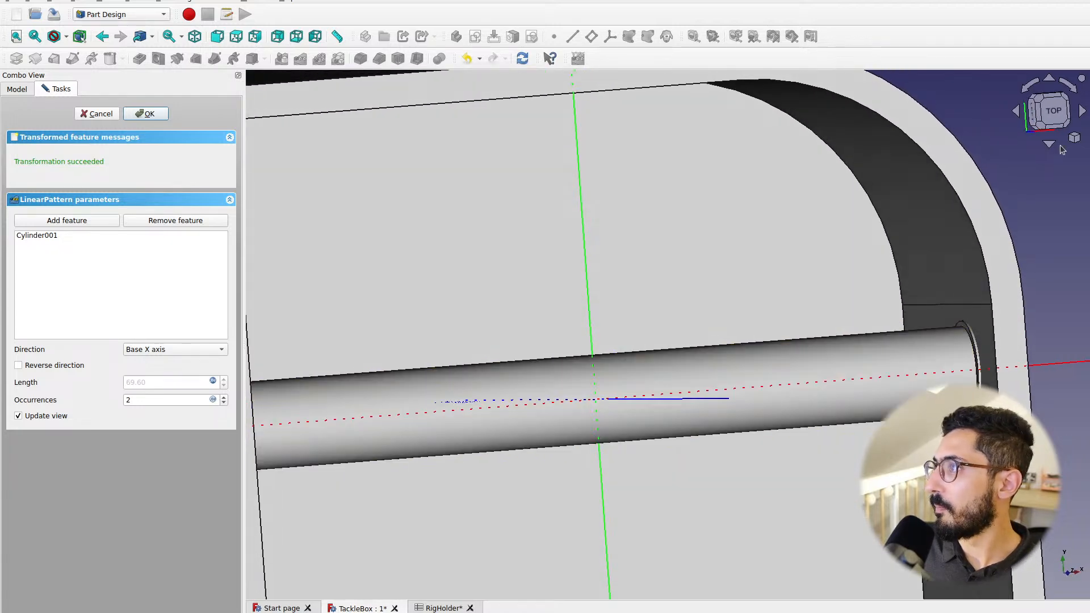
{"action": "left_click", "coordinate": [1054, 115]}
{"action": "scroll", "coordinate": [784, 375], "scroll_direction": "down", "scroll_amount": 5}
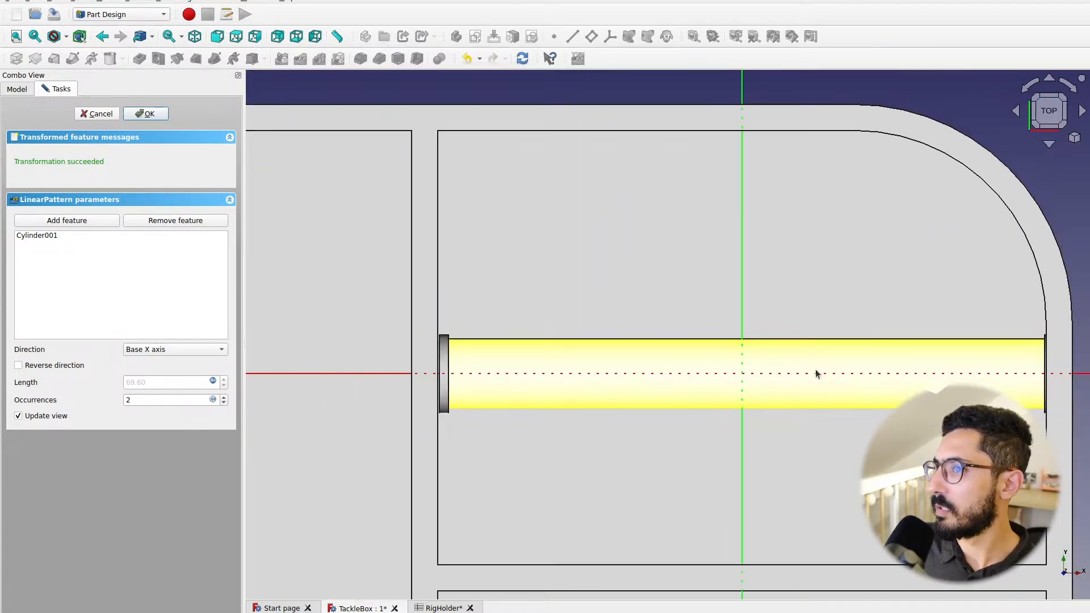
Change the pattern length formula to <<RigHolder>>.width - <<TackleBox>>.tolerance * 2 - 1
{"action": "left_click", "coordinate": [212, 383]}
{"action": "left_click", "coordinate": [312, 384]}
{"action": "key", "text": "BackSpace"}
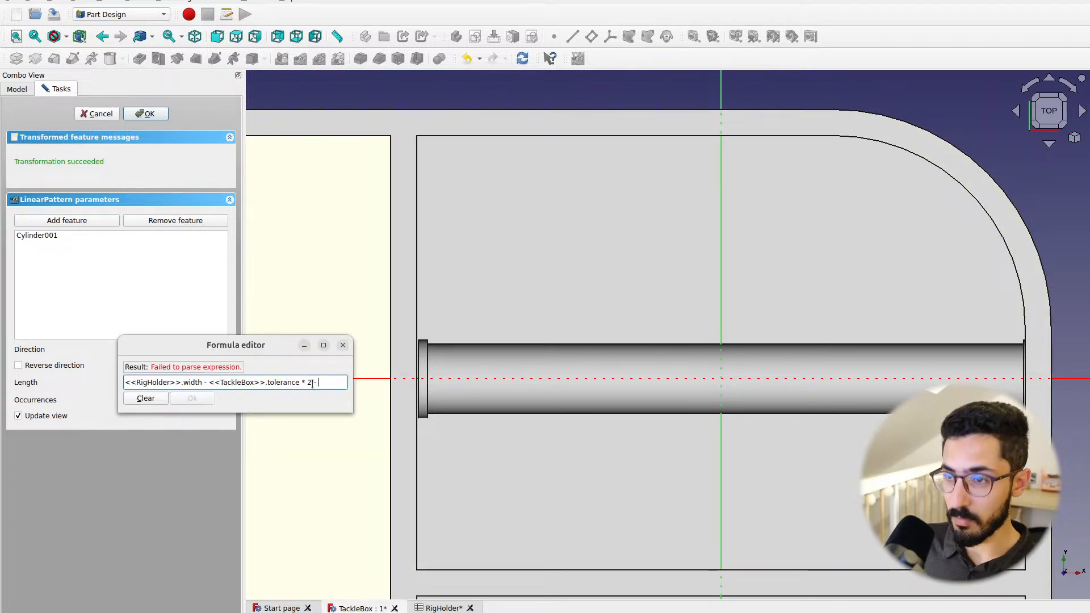
{"action": "type", "text": "4"}
{"action": "key", "text": "Return"}
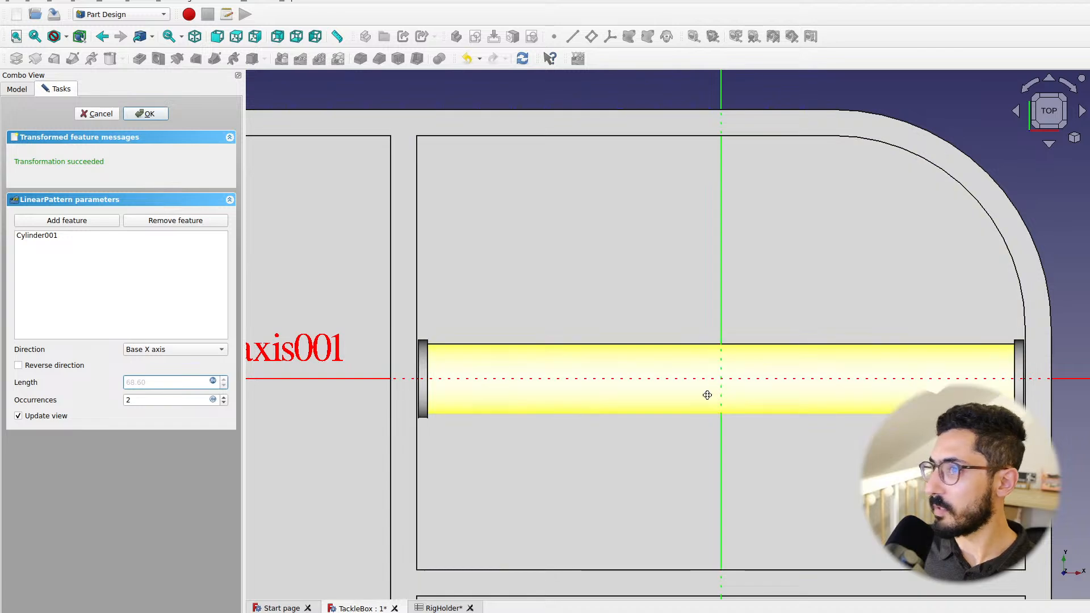
Increase the linear pattern's occurrences step by step to 13 to try out the ring spacing
{"action": "middle_click_drag", "start_coordinate": [708, 395], "coordinate": [668, 402]}
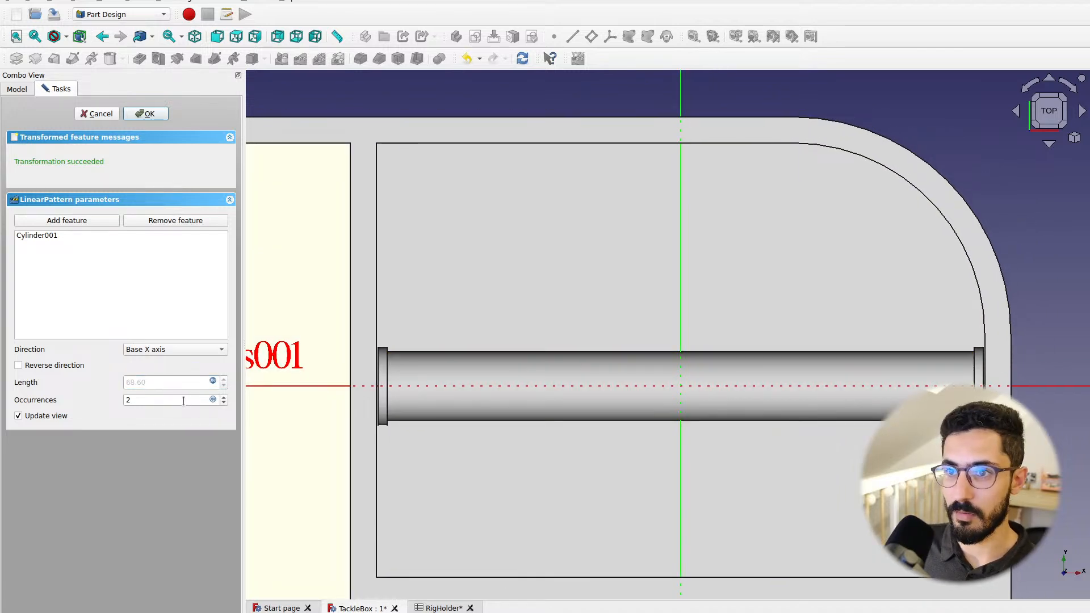
{"action": "scroll", "coordinate": [167, 401], "scroll_direction": "up", "scroll_amount": 2}
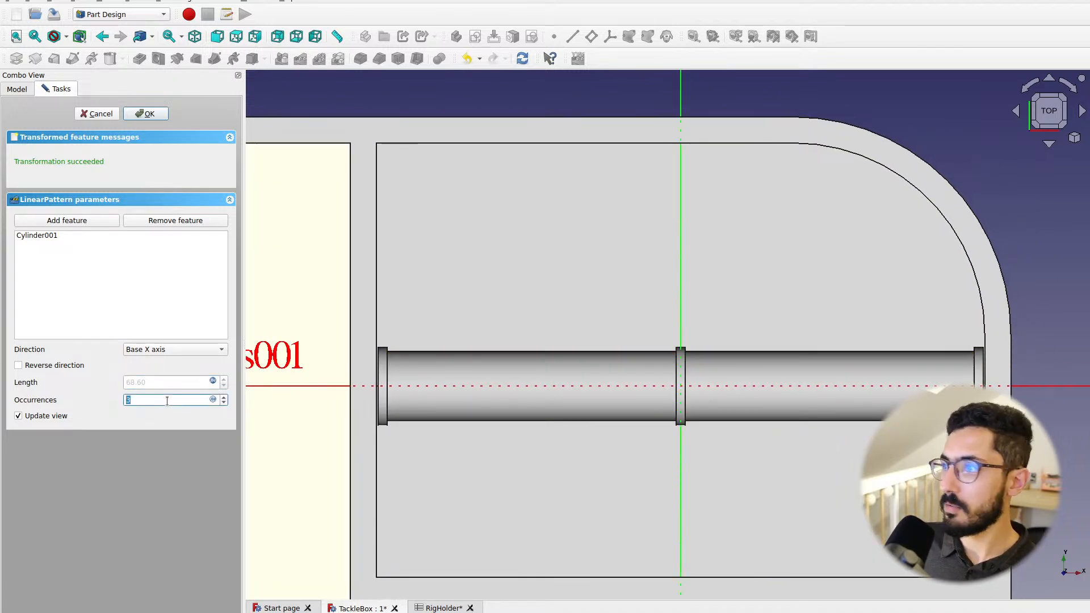
{"action": "scroll", "coordinate": [167, 401], "scroll_direction": "up", "scroll_amount": 2}
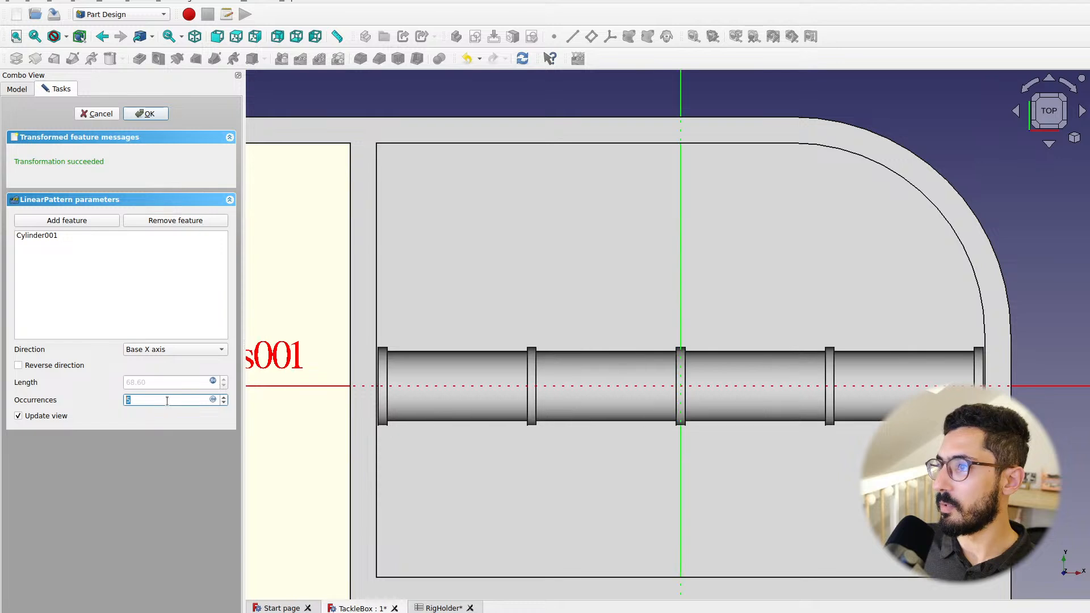
{"action": "scroll", "coordinate": [166, 401], "scroll_direction": "up", "scroll_amount": 2}
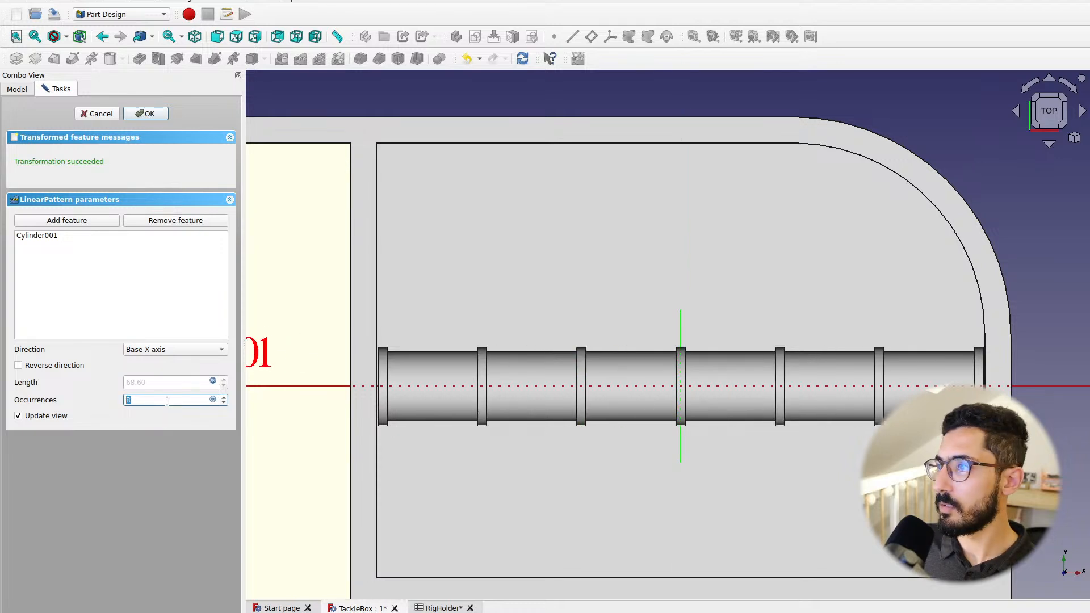
{"action": "scroll", "coordinate": [167, 401], "scroll_direction": "up", "scroll_amount": 3}
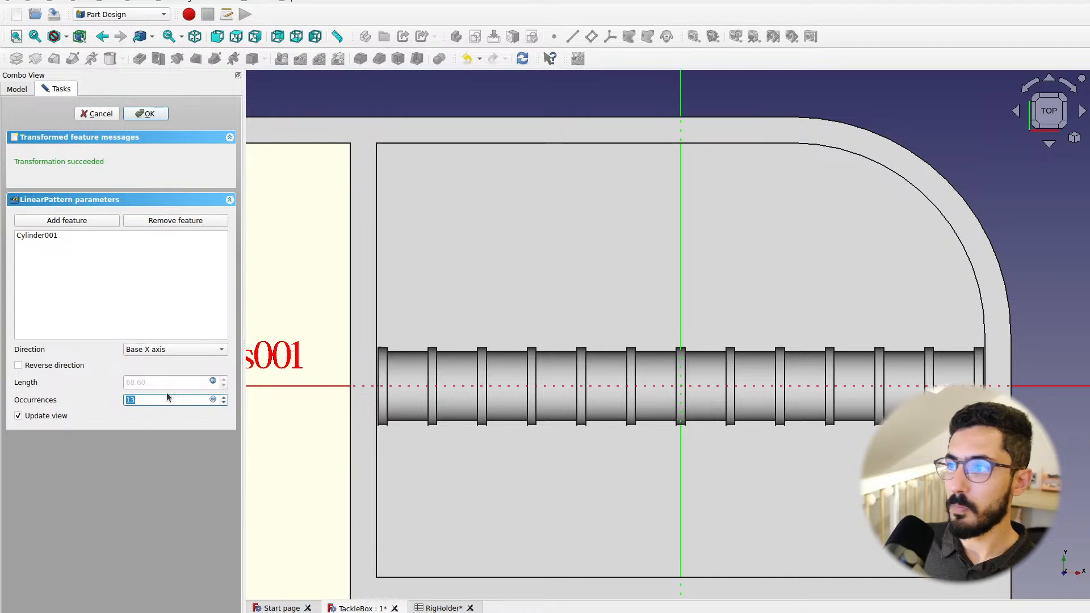
Add a numberOfRidges parameter with the value 12 below hookHolderYOffset in the RigHolder spreadsheet
{"action": "left_click", "coordinate": [444, 608]}
{"action": "left_click", "coordinate": [324, 308]}
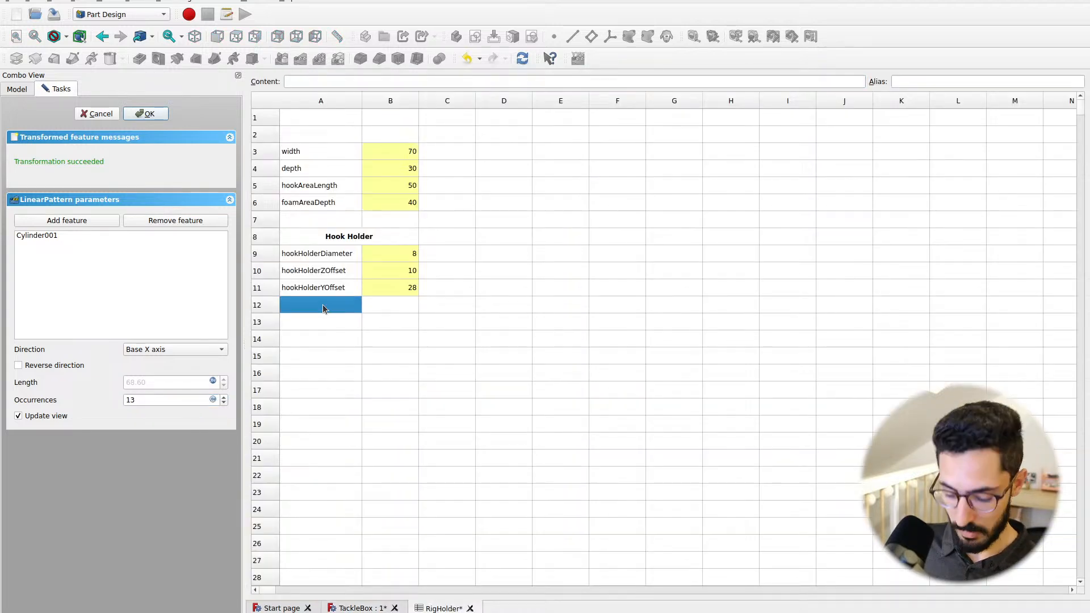
{"action": "type", "text": "N"}
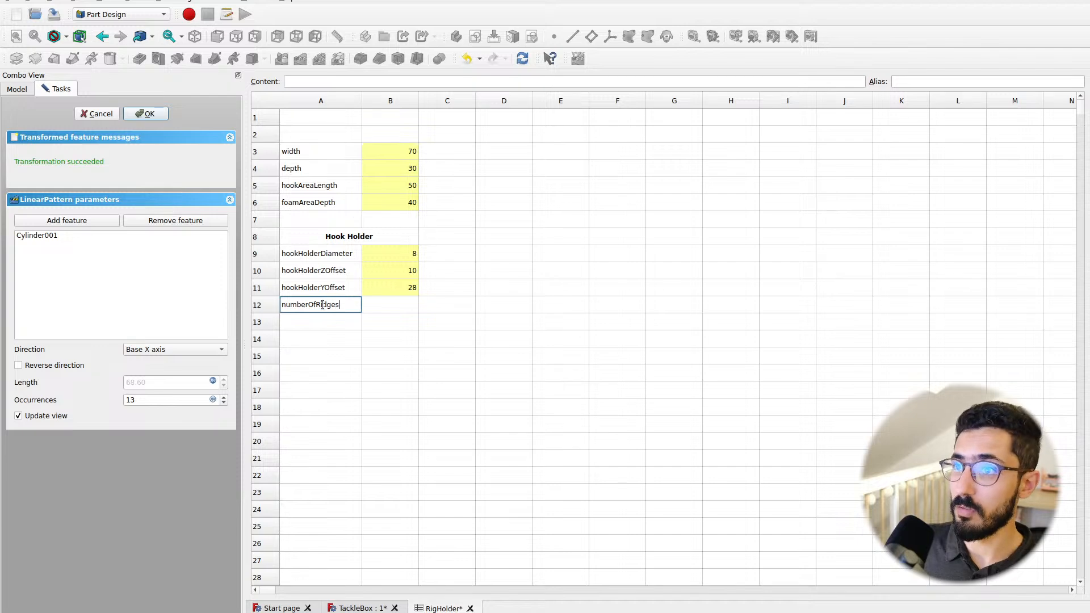
{"action": "key", "text": "Return"}
{"action": "key", "text": "Up"}
{"action": "key", "text": "Right"}
{"action": "type", "text": "20"}
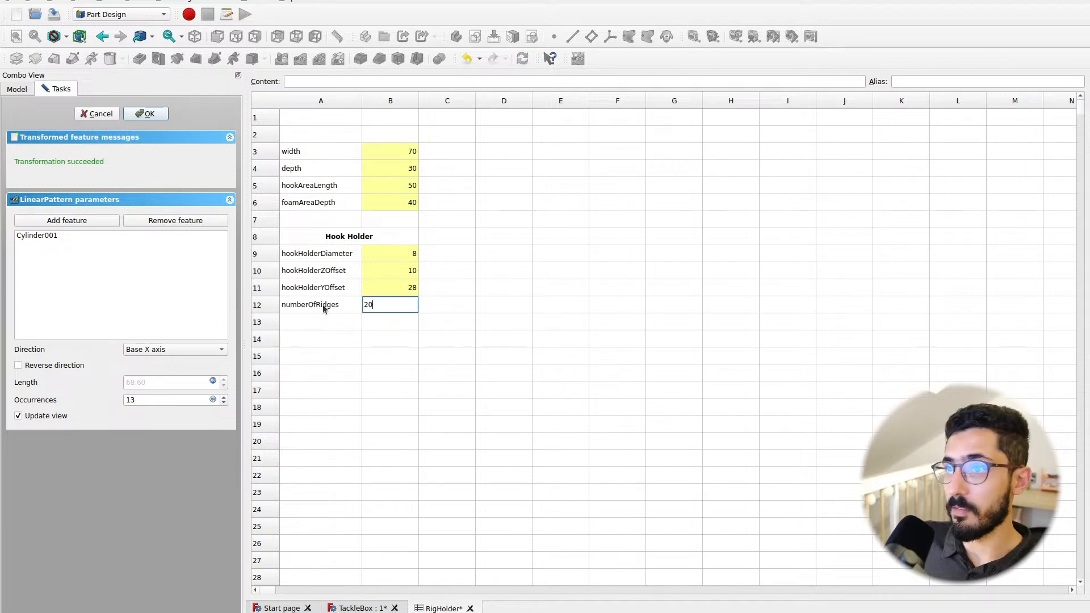
{"action": "key", "text": "Return"}
{"action": "left_click", "coordinate": [403, 310]}
{"action": "type", "text": "12"}
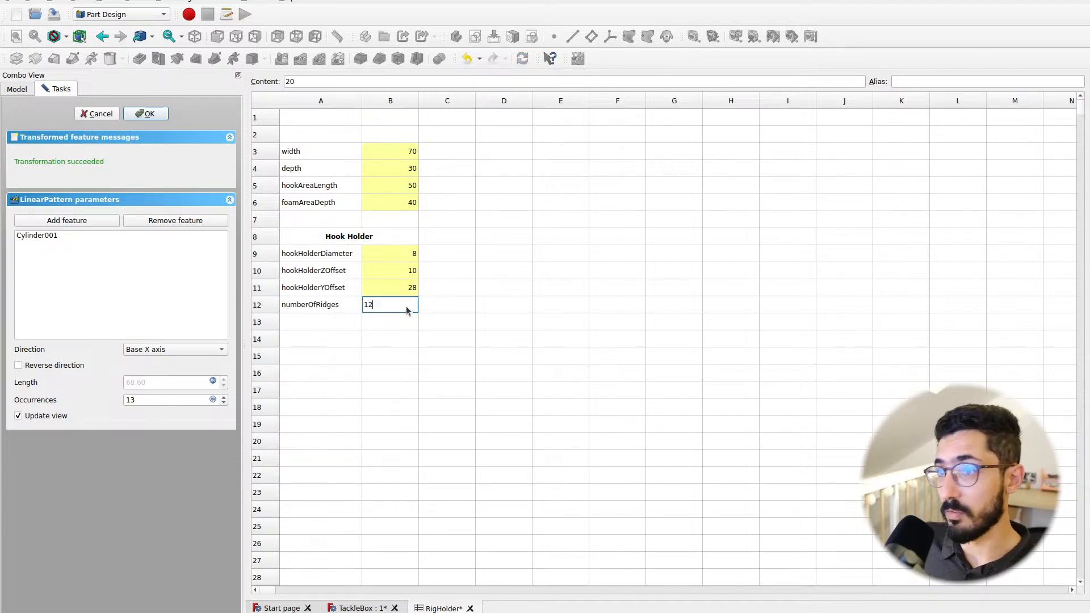
{"action": "key", "text": "Return"}
Give the numberOfRidges value cell B12 the alias numberOfRidges, copied from its label
{"action": "left_click", "coordinate": [292, 307]}
{"action": "double_click", "coordinate": [314, 81]}
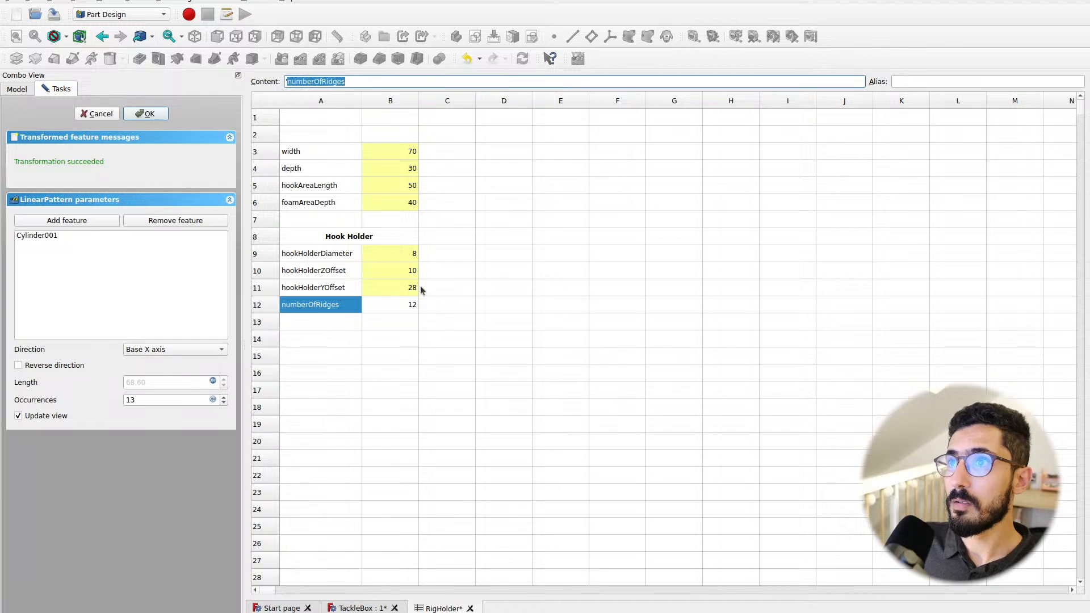
{"action": "left_click", "coordinate": [393, 311]}
{"action": "left_click", "coordinate": [682, 304]}
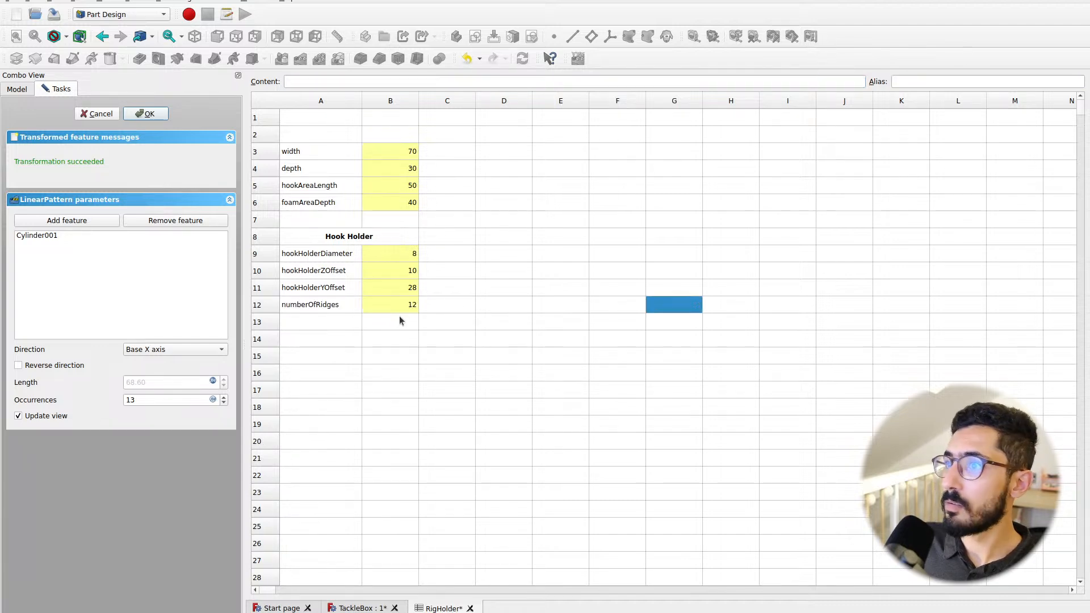
Set the pattern's occurrences to the formula <<RigHolder>>.numberOfRidges and accept the linear pattern
{"action": "left_click", "coordinate": [387, 607]}
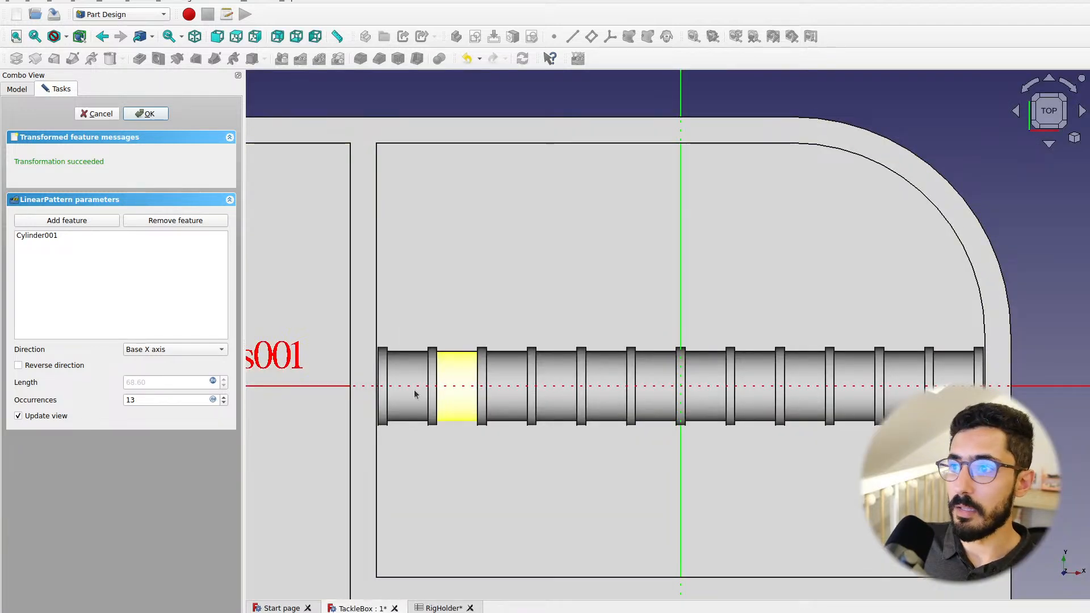
{"action": "left_click", "coordinate": [213, 400]}
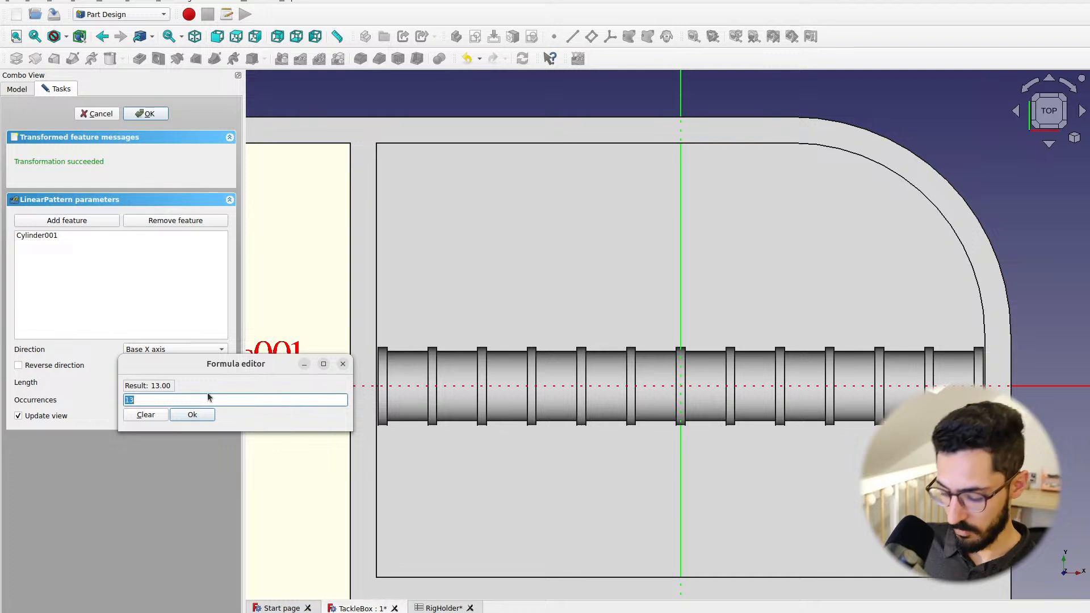
{"action": "type", "text": "<<"}
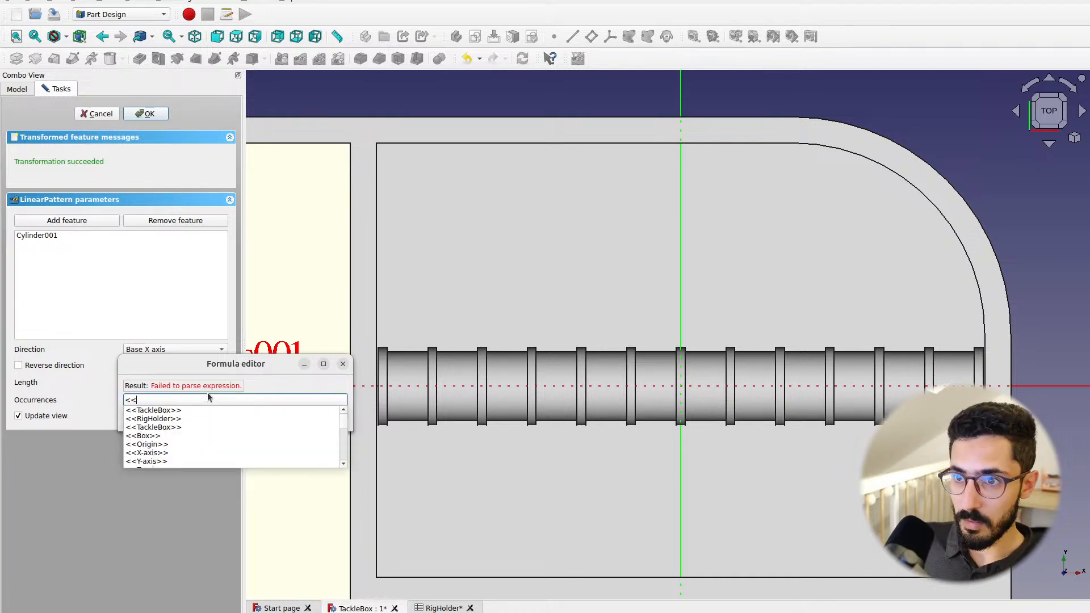
{"action": "key", "text": "Down"}
{"action": "key", "text": "Down"}
{"action": "type", "text": "n"}
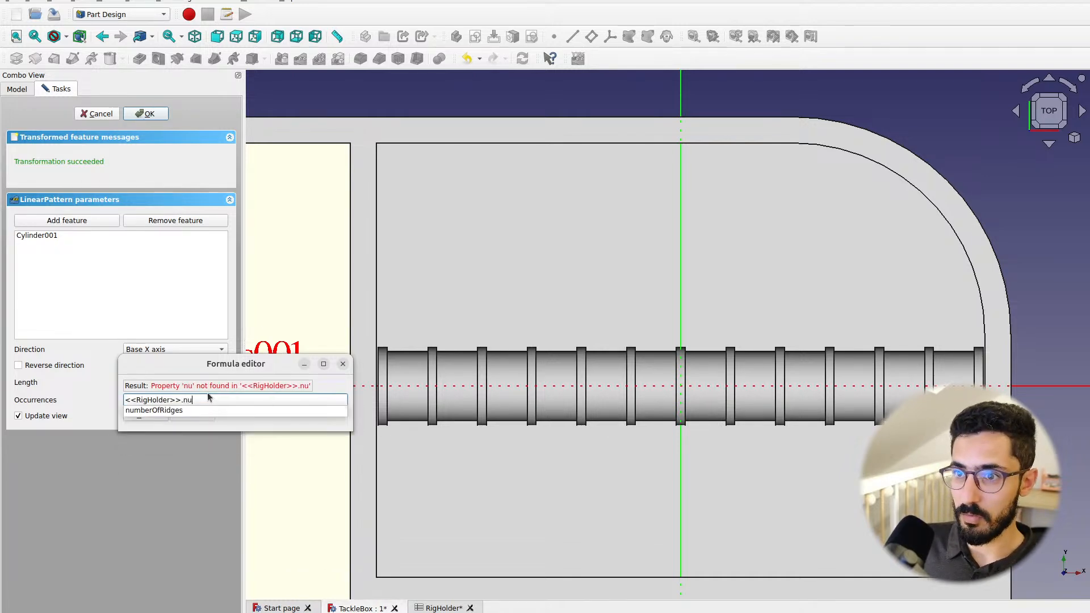
{"action": "key", "text": "Down"}
{"action": "key", "text": "Return"}
{"action": "key", "text": "Return"}
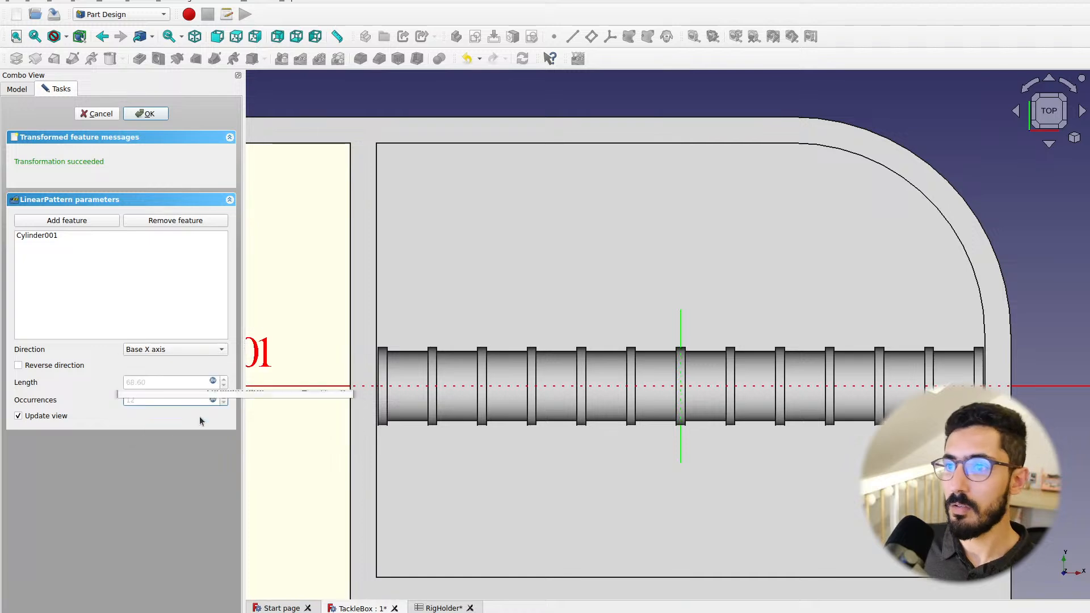
{"action": "left_click", "coordinate": [145, 113]}
{"action": "scroll", "coordinate": [568, 394], "scroll_direction": "down", "scroll_amount": 3}
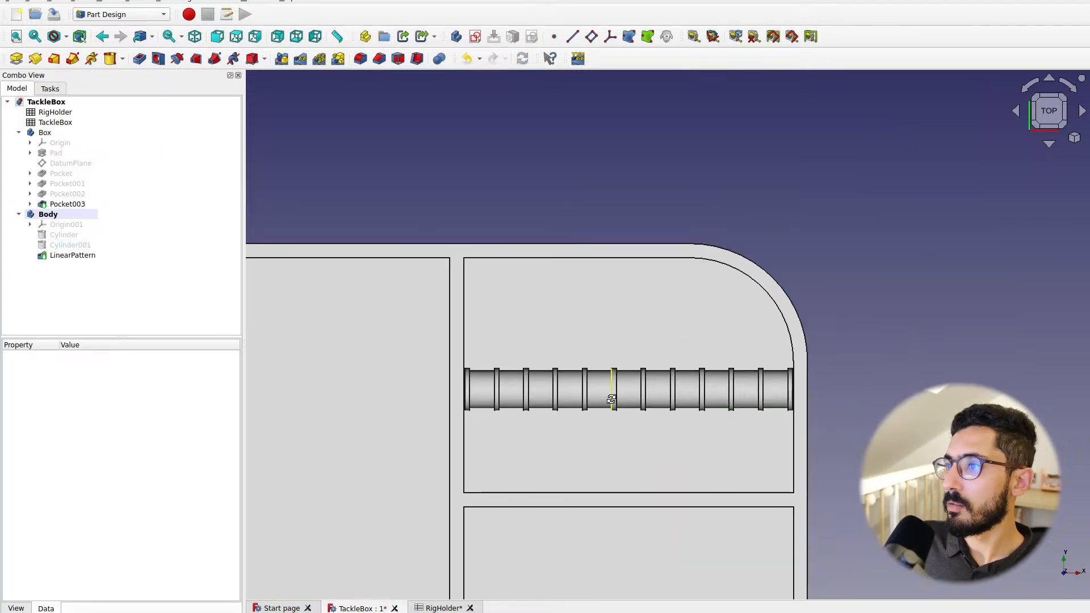
Set numberOfRidges to 16 in the RigHolder spreadsheet and check the ridge spacing on the rod in the model
{"action": "middle_click_drag", "start_coordinate": [570, 398], "coordinate": [581, 345]}
{"action": "left_click", "coordinate": [444, 608]}
{"action": "left_click", "coordinate": [407, 309]}
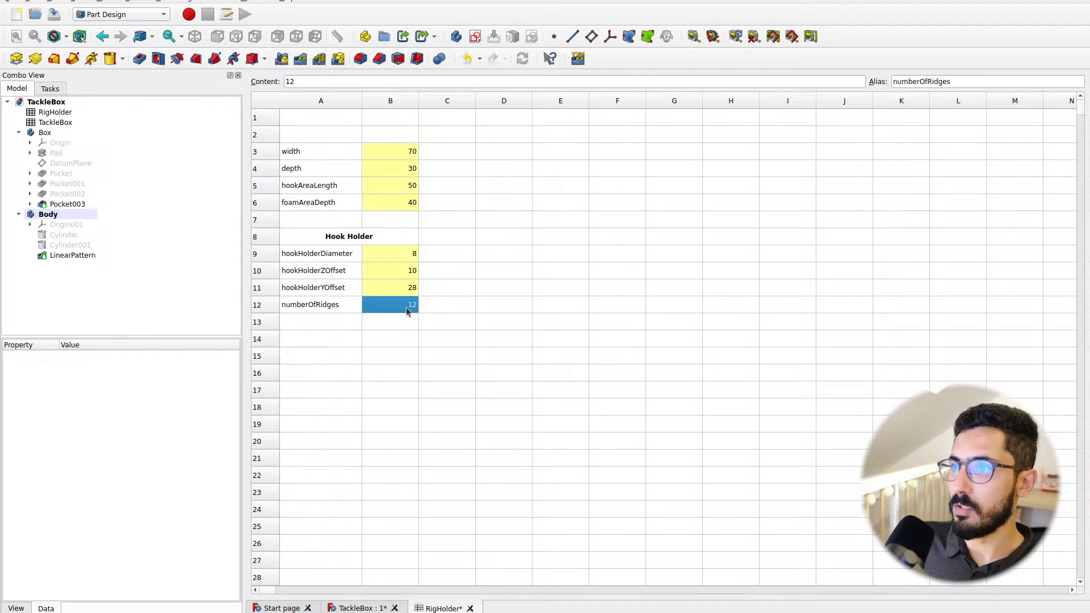
{"action": "type", "text": "16"}
{"action": "key", "text": "Return"}
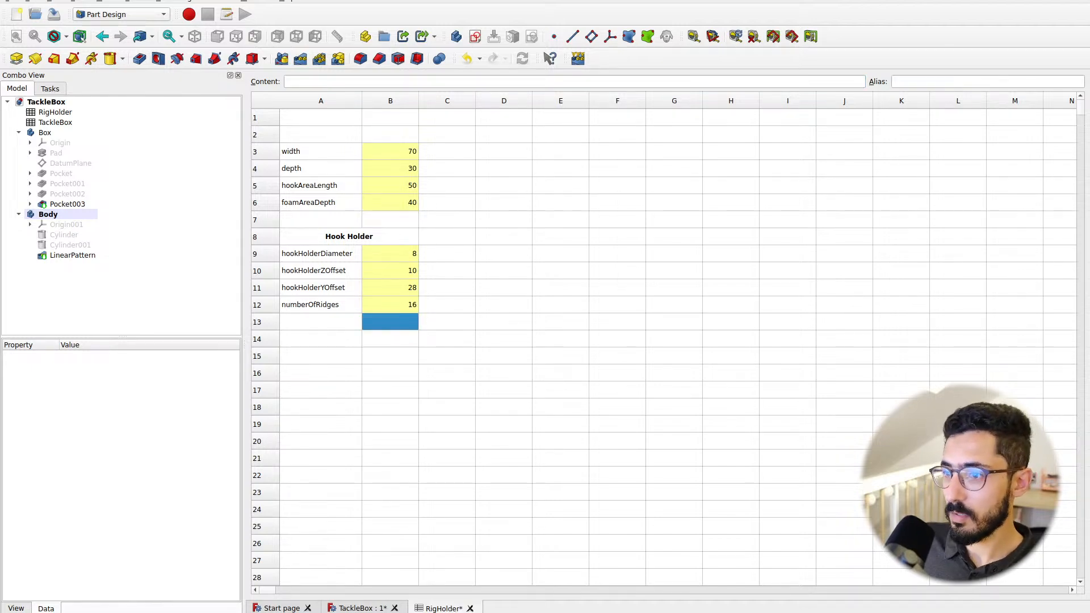
{"action": "left_click", "coordinate": [363, 609]}
{"action": "middle_click_drag", "start_coordinate": [591, 397], "coordinate": [619, 367]}
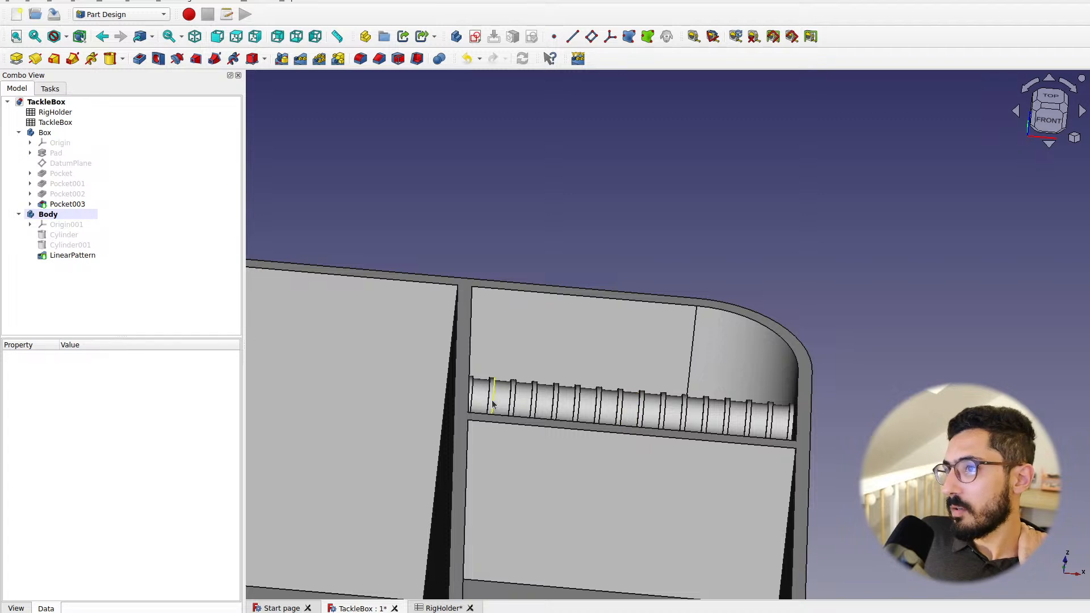
{"action": "scroll", "coordinate": [508, 390], "scroll_direction": "up", "scroll_amount": 1}
{"action": "left_click", "coordinate": [1054, 94]}
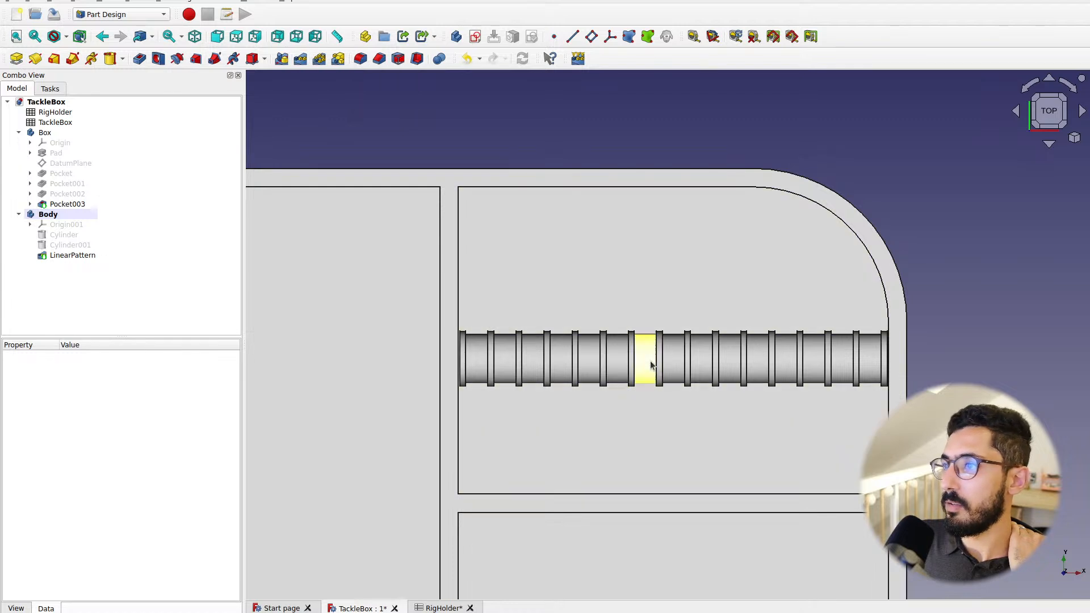
{"action": "scroll", "coordinate": [650, 360], "scroll_direction": "up", "scroll_amount": 3}
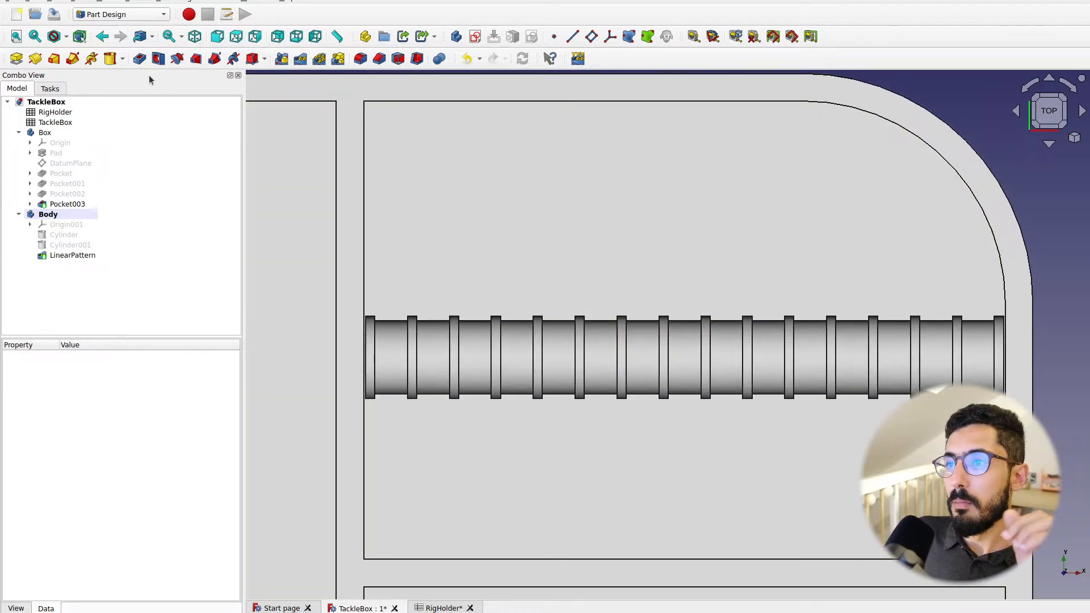
Look through the polar array options in the Lattice2 workbench and return to the model tree in Part Design
{"action": "left_click", "coordinate": [116, 14]}
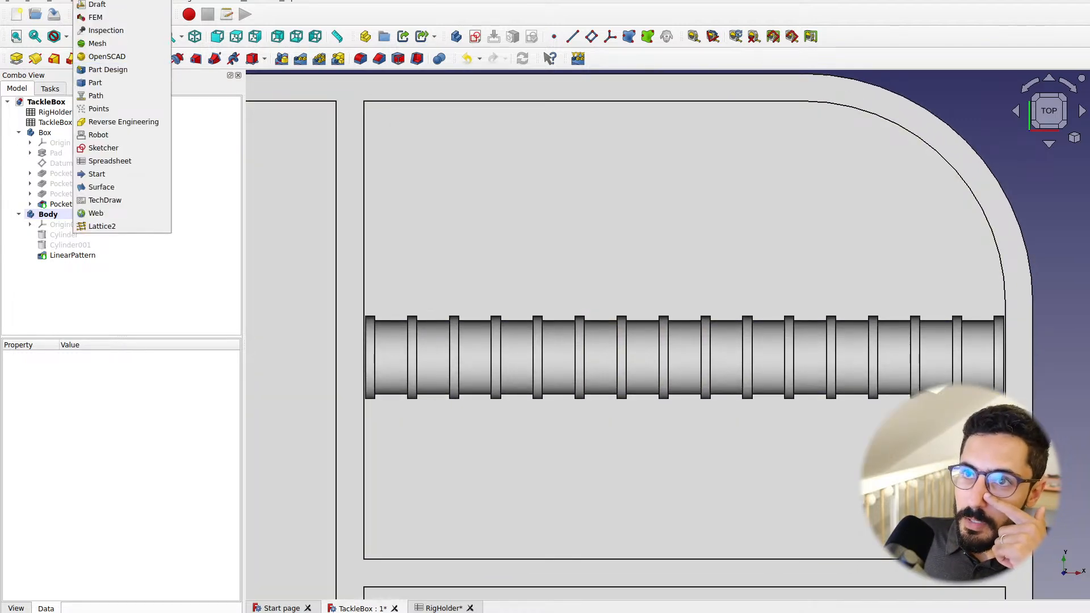
{"action": "left_click", "coordinate": [121, 223]}
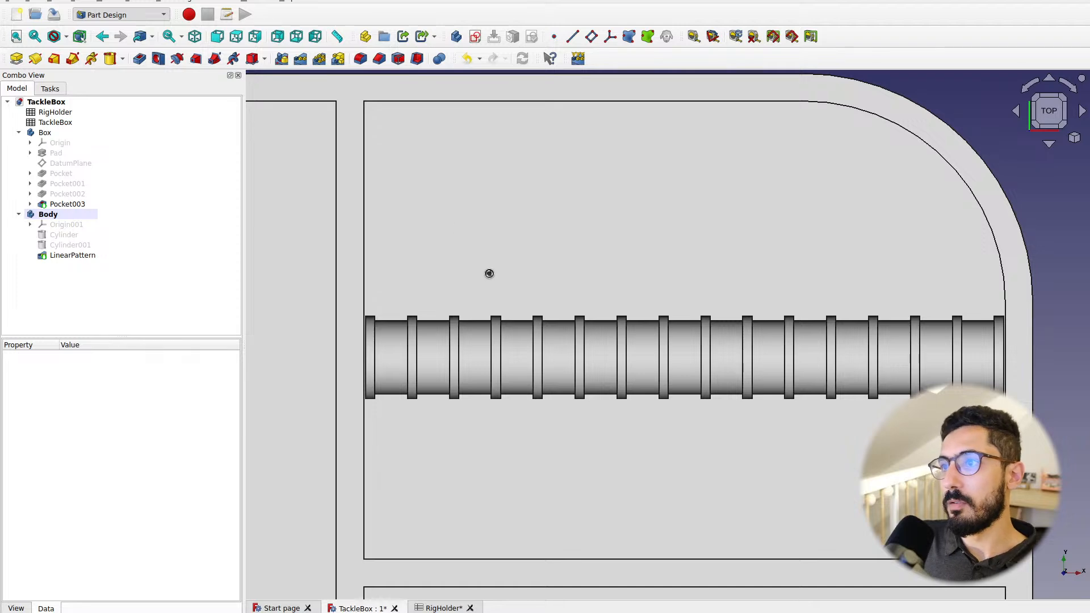
{"action": "scroll", "coordinate": [461, 305], "scroll_direction": "down", "scroll_amount": 5}
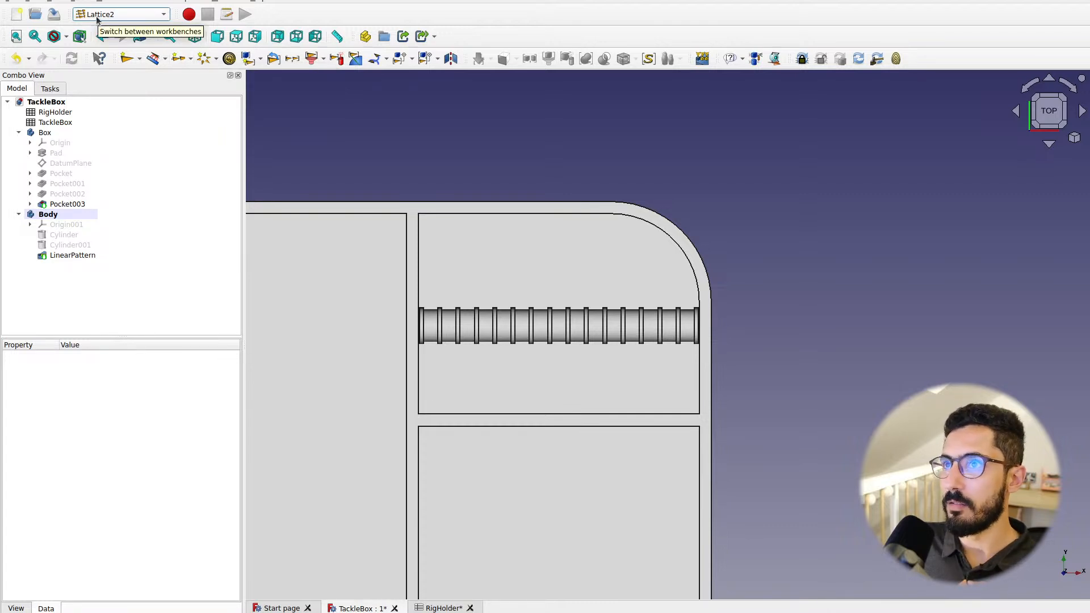
{"action": "left_click", "coordinate": [216, 59]}
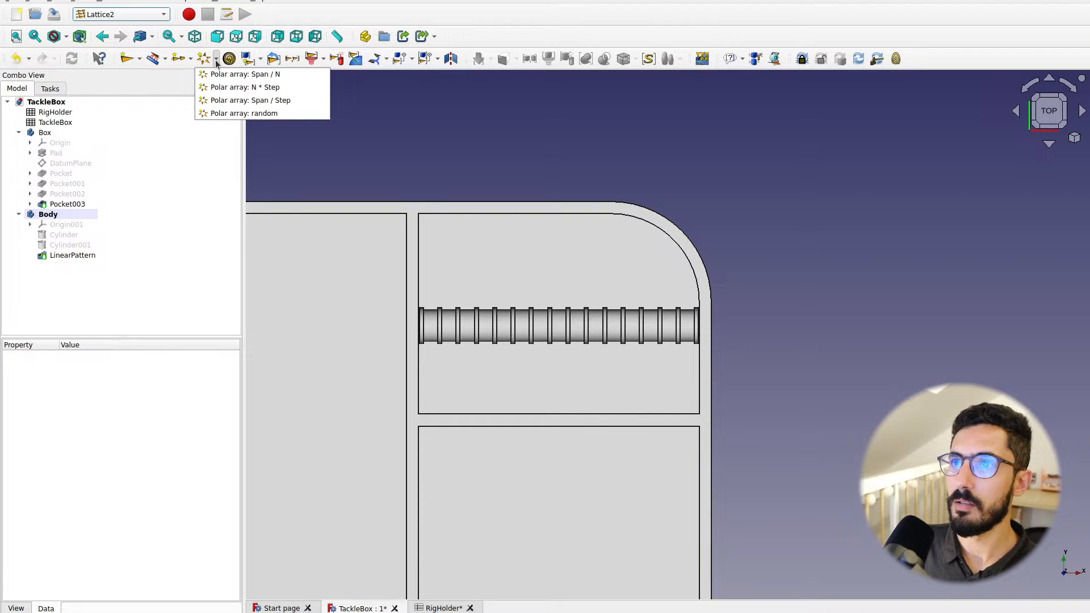
{"action": "left_click", "coordinate": [216, 63]}
{"action": "scroll", "coordinate": [465, 320], "scroll_direction": "up", "scroll_amount": 4}
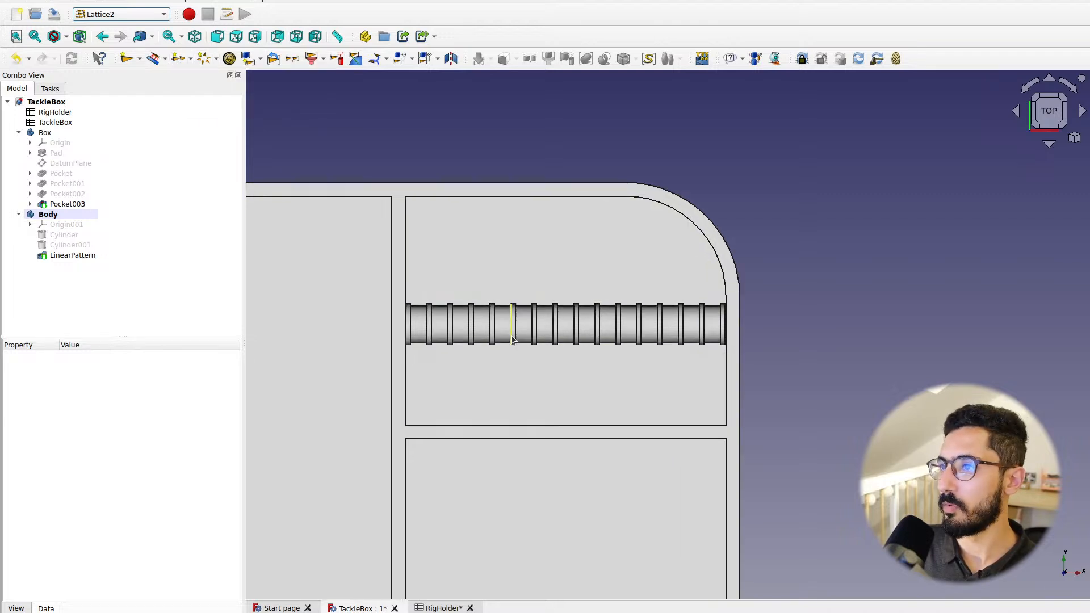
{"action": "left_click", "coordinate": [96, 14]}
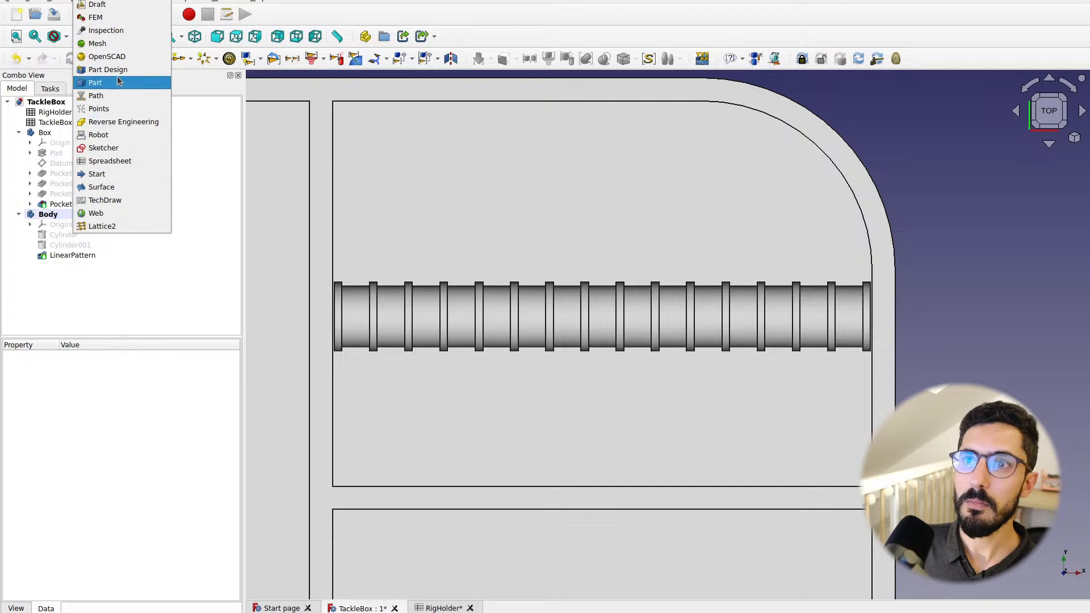
{"action": "left_click", "coordinate": [113, 70]}
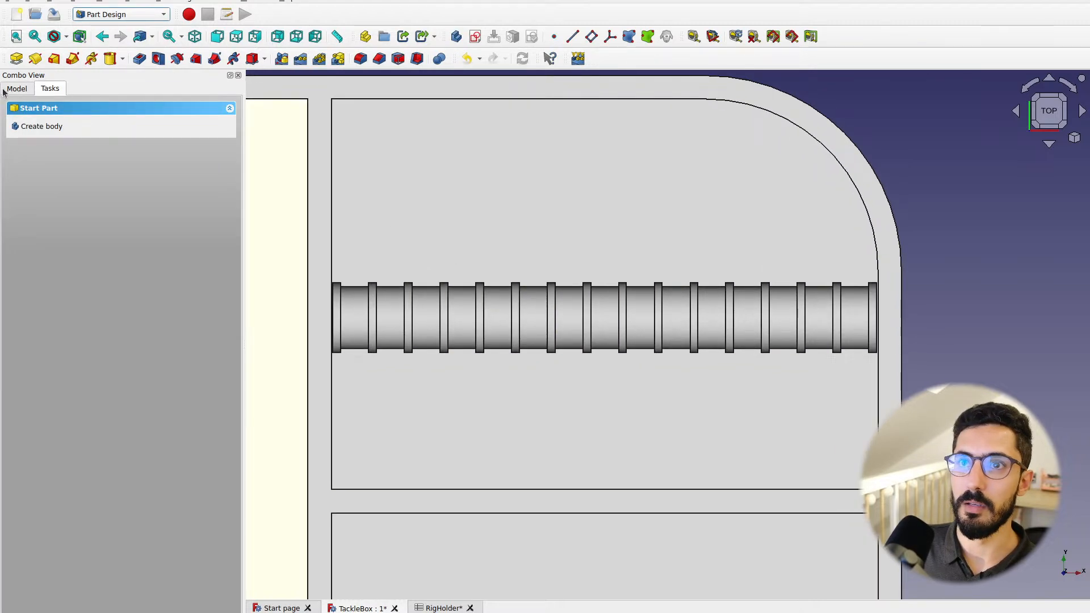
{"action": "left_click", "coordinate": [17, 88]}
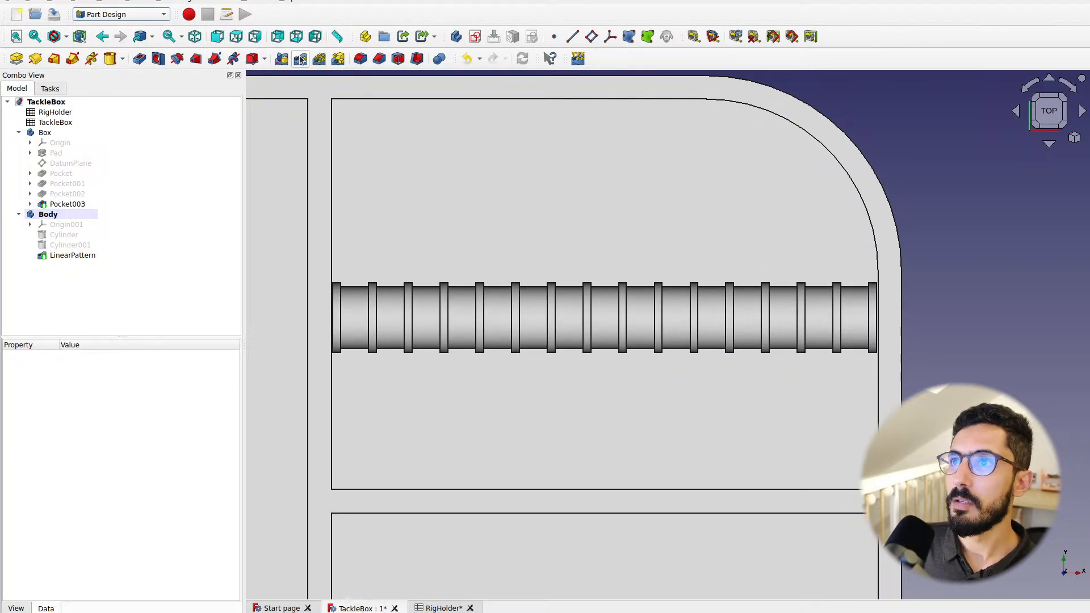
Examine the ridged rod inside its compartment at an angle and from above
{"action": "middle_click_drag", "start_coordinate": [397, 157], "coordinate": [596, 222]}
{"action": "scroll", "coordinate": [597, 332], "scroll_direction": "down", "scroll_amount": 2}
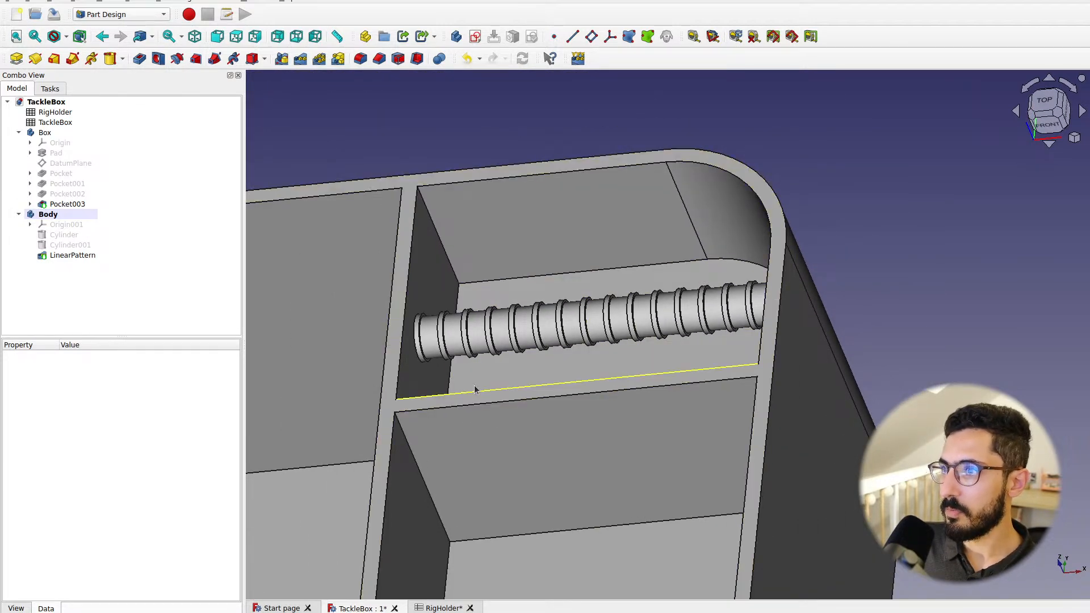
{"action": "middle_click_drag", "start_coordinate": [613, 338], "coordinate": [526, 337]}
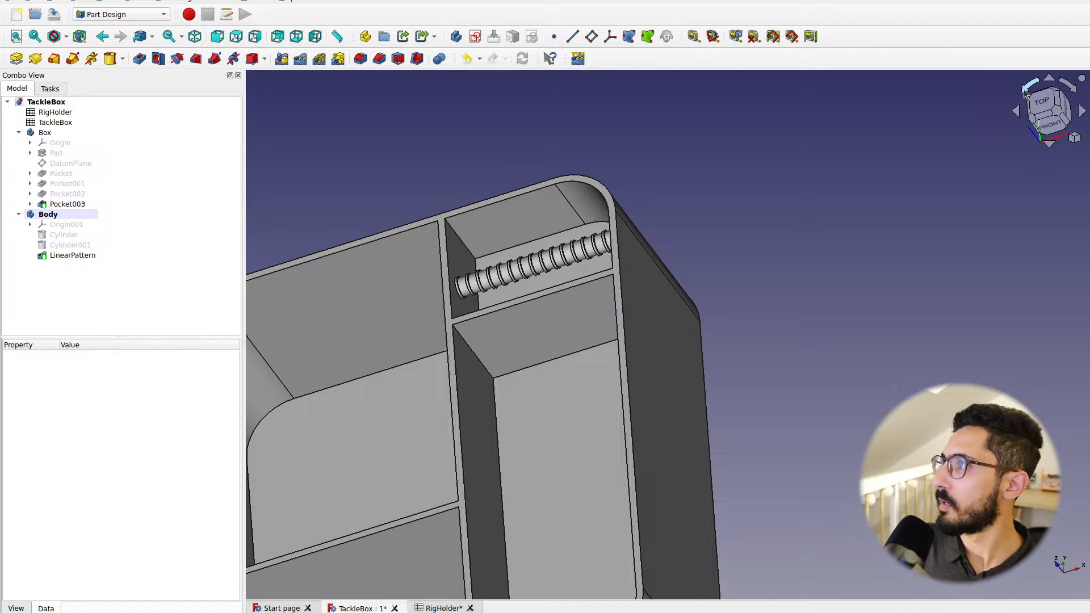
{"action": "left_click", "coordinate": [1044, 104]}
{"action": "scroll", "coordinate": [553, 291], "scroll_direction": "up", "scroll_amount": 4}
{"action": "scroll", "coordinate": [544, 295], "scroll_direction": "down", "scroll_amount": 4}
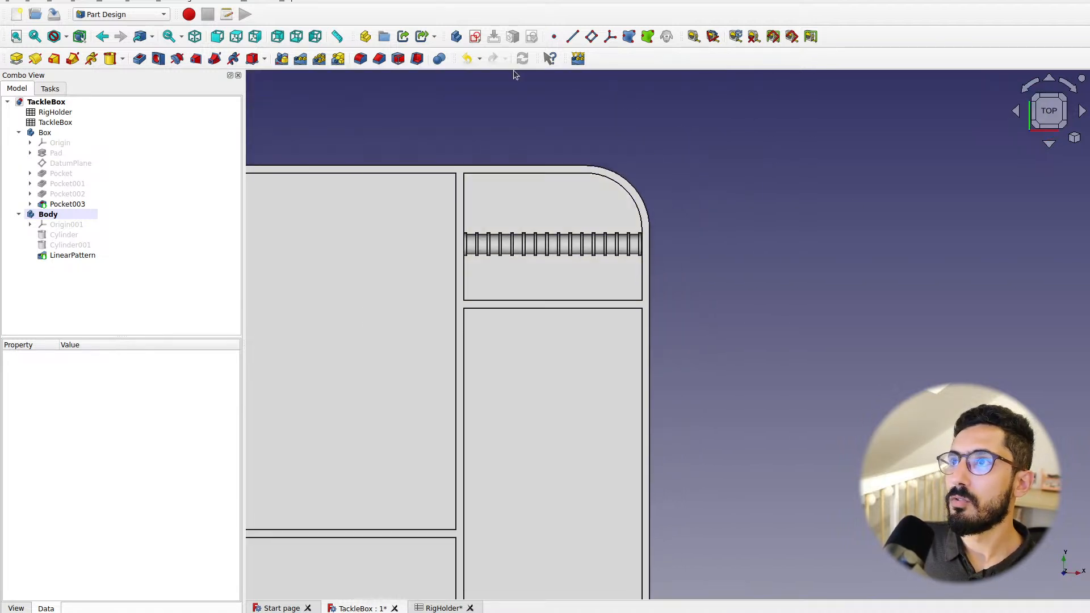
{"action": "scroll", "coordinate": [531, 293], "scroll_direction": "down", "scroll_amount": 4}
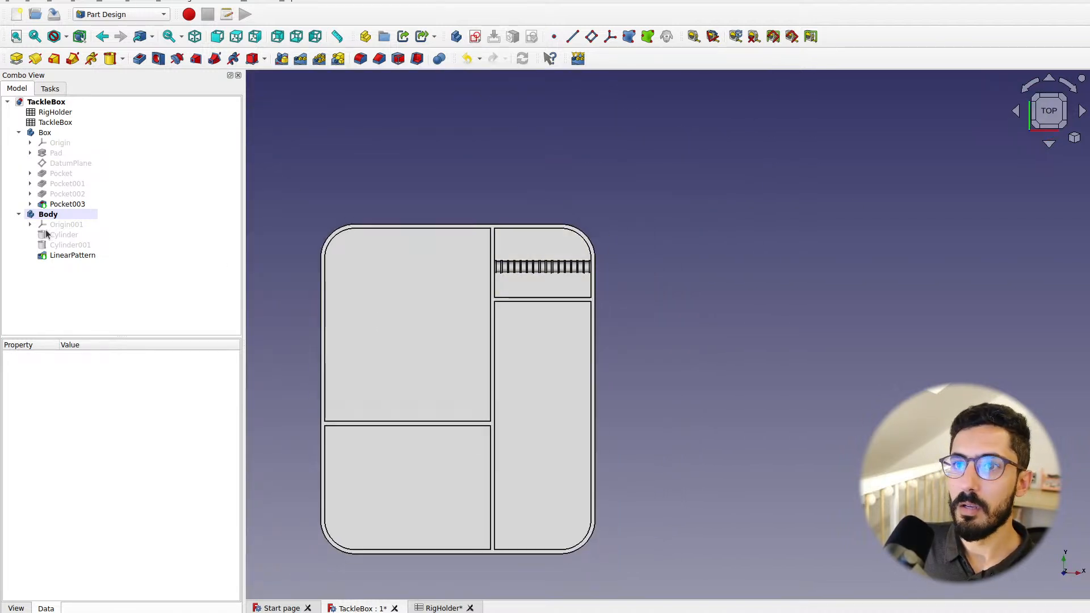
Make the Box body active, check its DatumPlane by showing and hiding it, and create a new sketch on that plane
{"action": "left_click", "coordinate": [44, 133]}
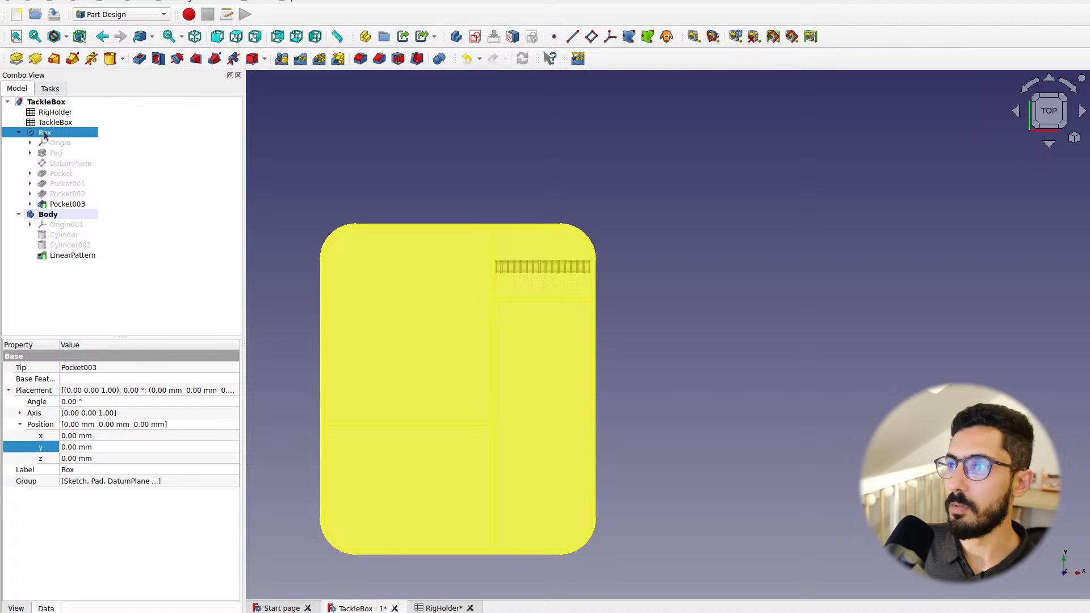
{"action": "right_click", "coordinate": [43, 131]}
{"action": "left_click", "coordinate": [80, 137]}
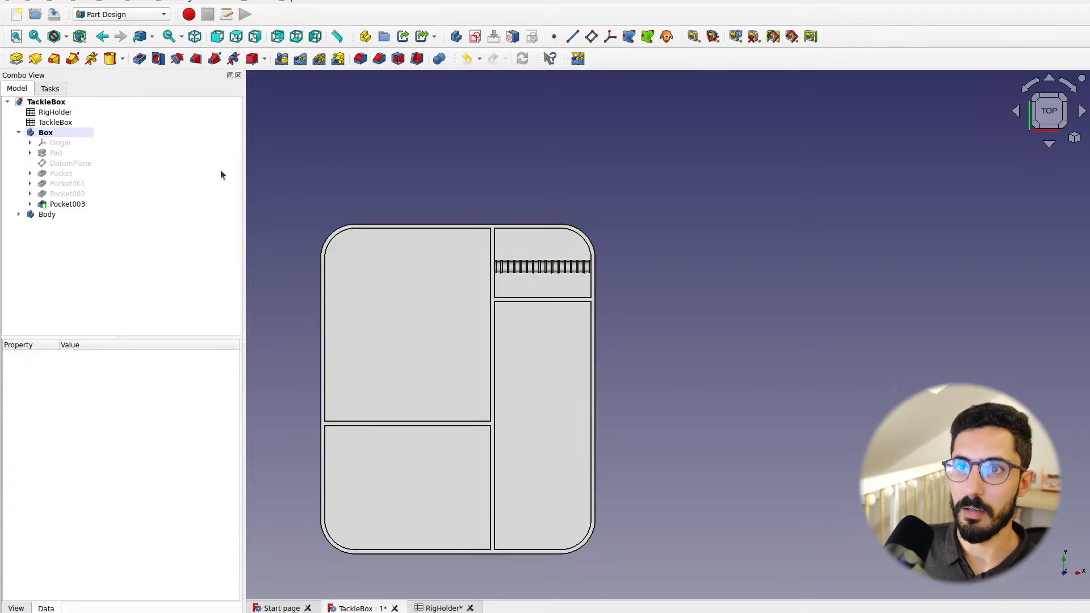
{"action": "left_click", "coordinate": [63, 164]}
{"action": "key", "text": "space"}
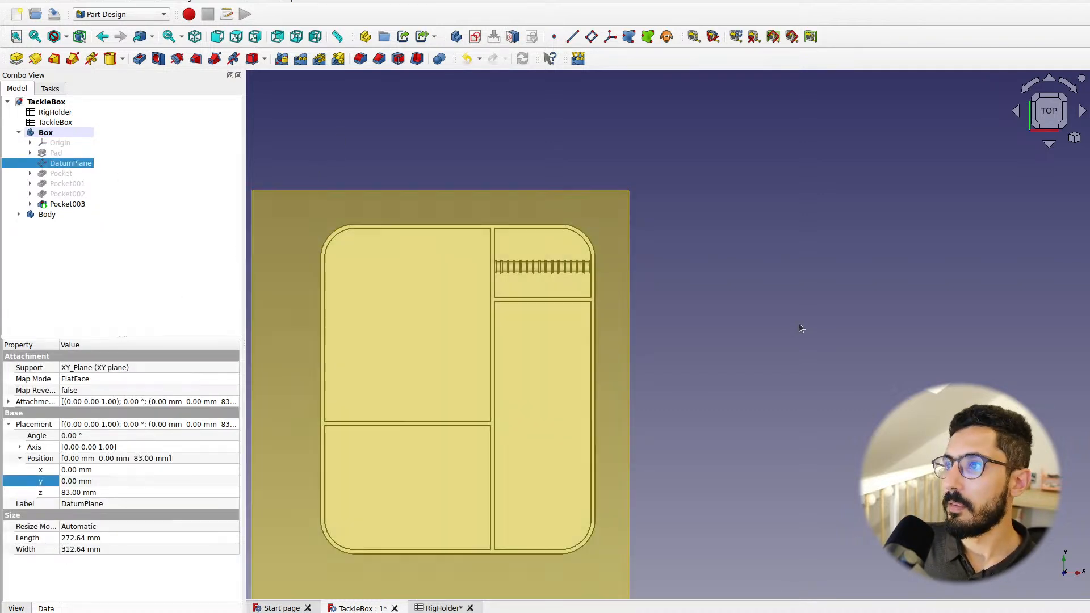
{"action": "left_click", "coordinate": [800, 324]}
{"action": "scroll", "coordinate": [698, 314], "scroll_direction": "up", "scroll_amount": 4}
{"action": "left_click", "coordinate": [56, 165]}
{"action": "key", "text": "space"}
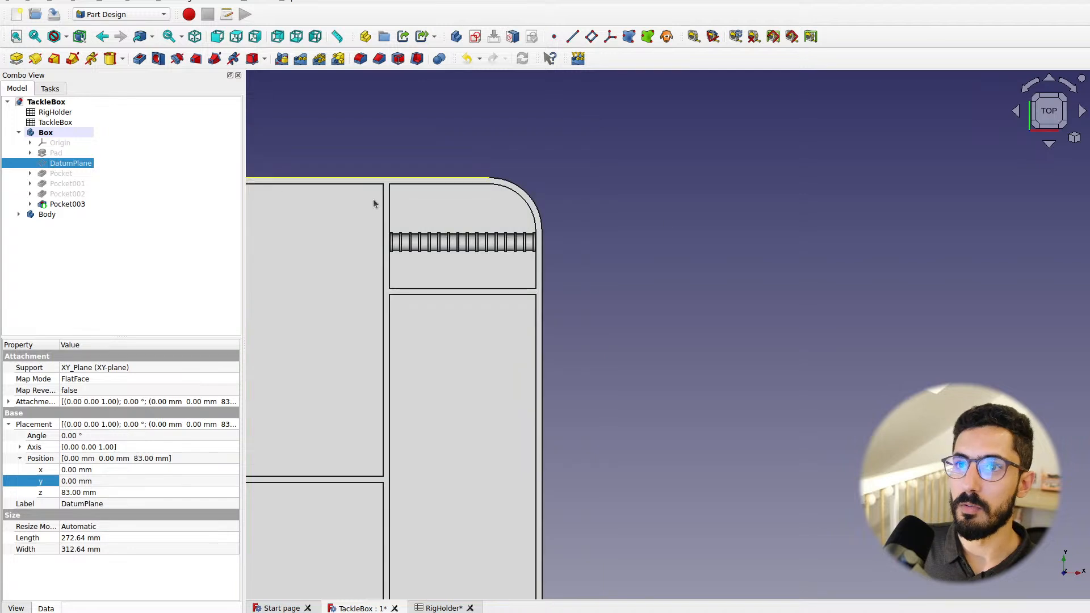
{"action": "left_click", "coordinate": [77, 261]}
{"action": "left_click", "coordinate": [55, 162]}
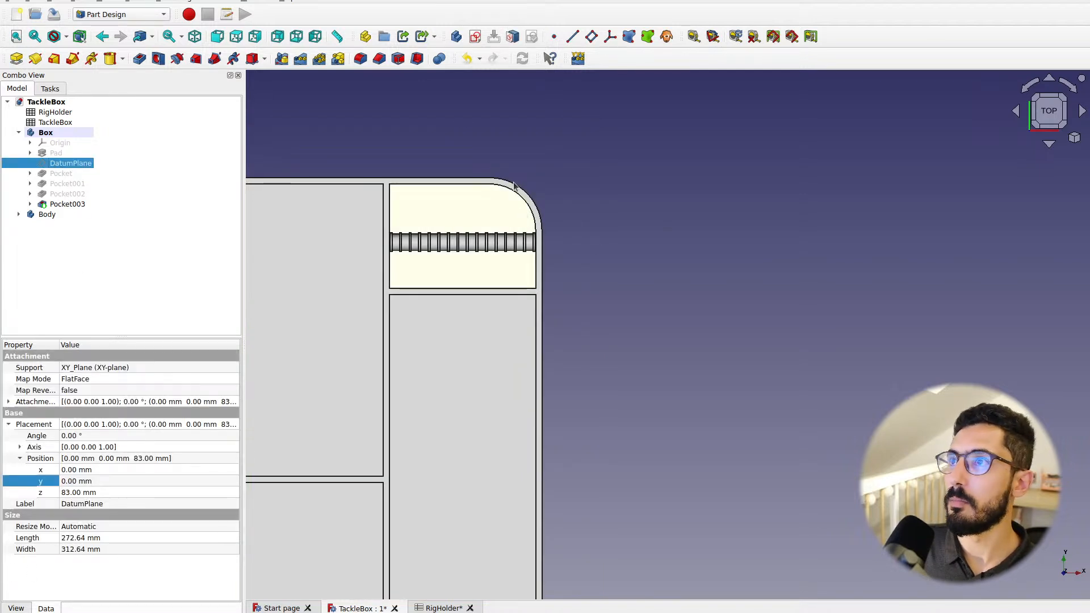
{"action": "left_click", "coordinate": [476, 37]}
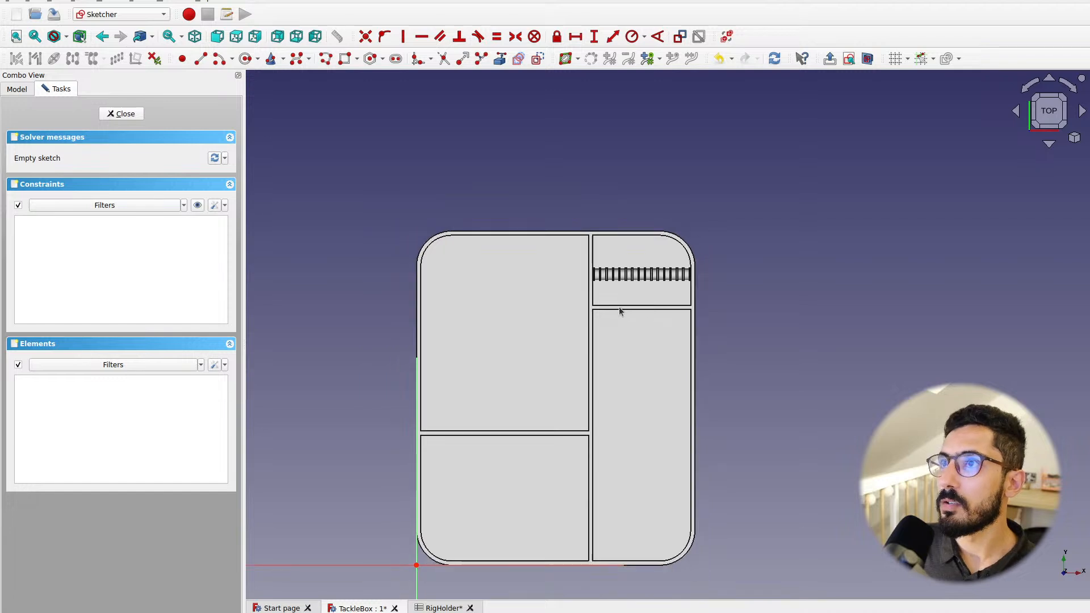
Sketch a rectangle across the divider wall just below the ridged rod, spanning the compartment's full width
{"action": "left_click", "coordinate": [345, 58]}
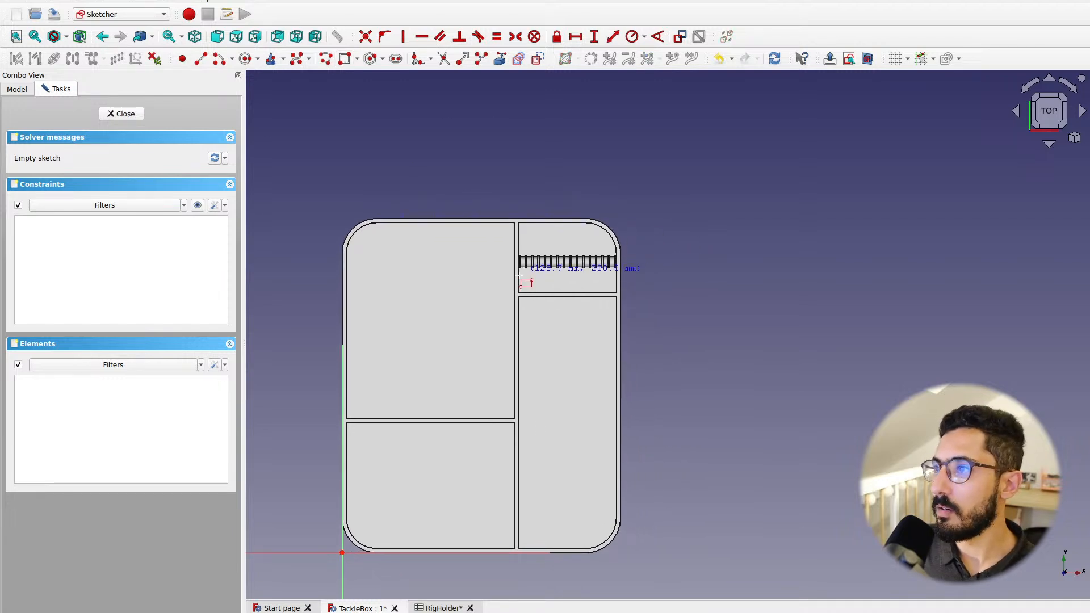
{"action": "left_click", "coordinate": [519, 287]}
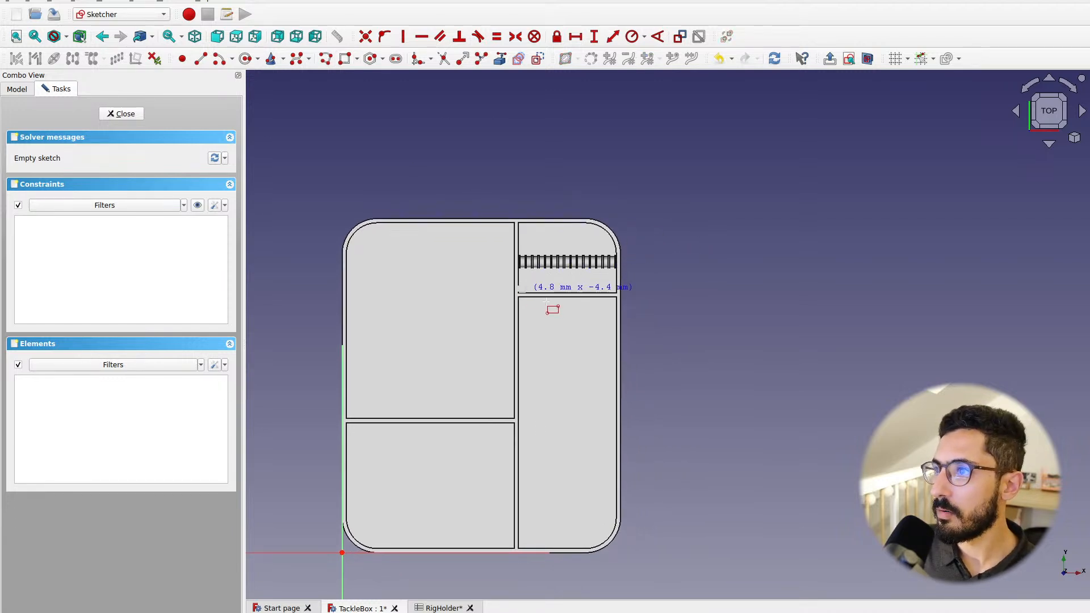
{"action": "left_click", "coordinate": [617, 313]}
{"action": "right_click", "coordinate": [543, 363]}
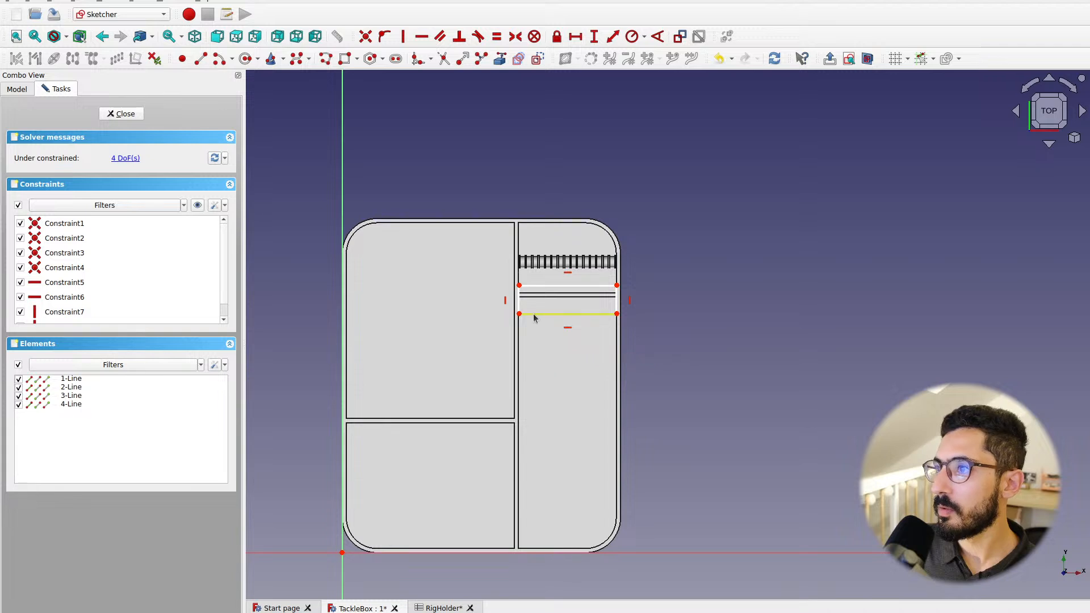
Constrain the horizontal distance from the origin to the rectangle's lower right corner as <<TackleBox>>.totalWidth - <<TackleBox>>.thickness, and place the dimension below the box
{"action": "scroll", "coordinate": [534, 315], "scroll_direction": "up", "scroll_amount": 5}
{"action": "scroll", "coordinate": [579, 330], "scroll_direction": "down", "scroll_amount": 4}
{"action": "middle_click_drag", "start_coordinate": [543, 382], "coordinate": [570, 327]}
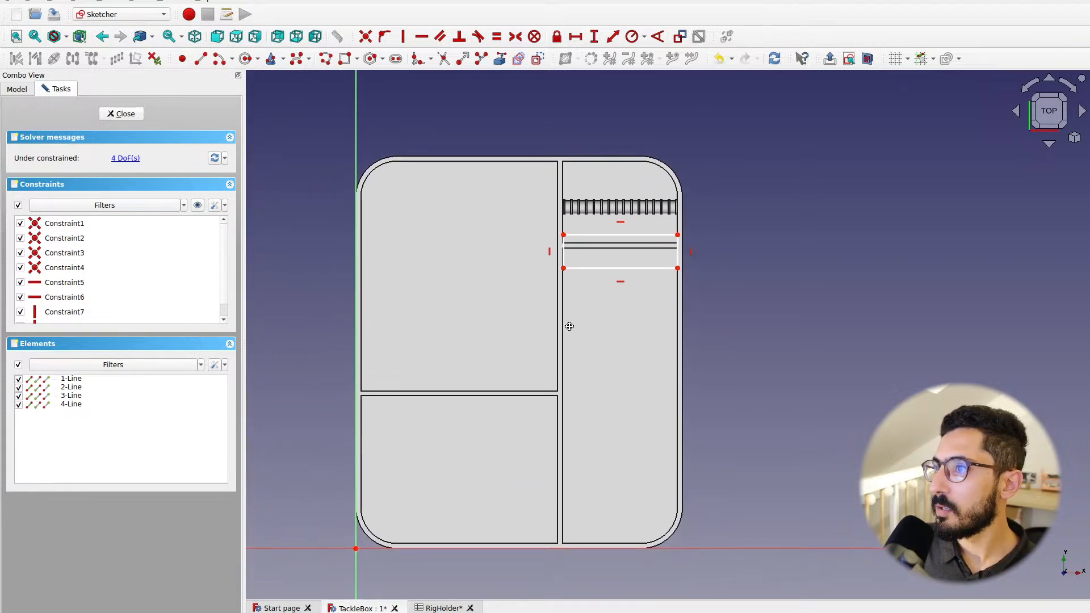
{"action": "left_click", "coordinate": [678, 268]}
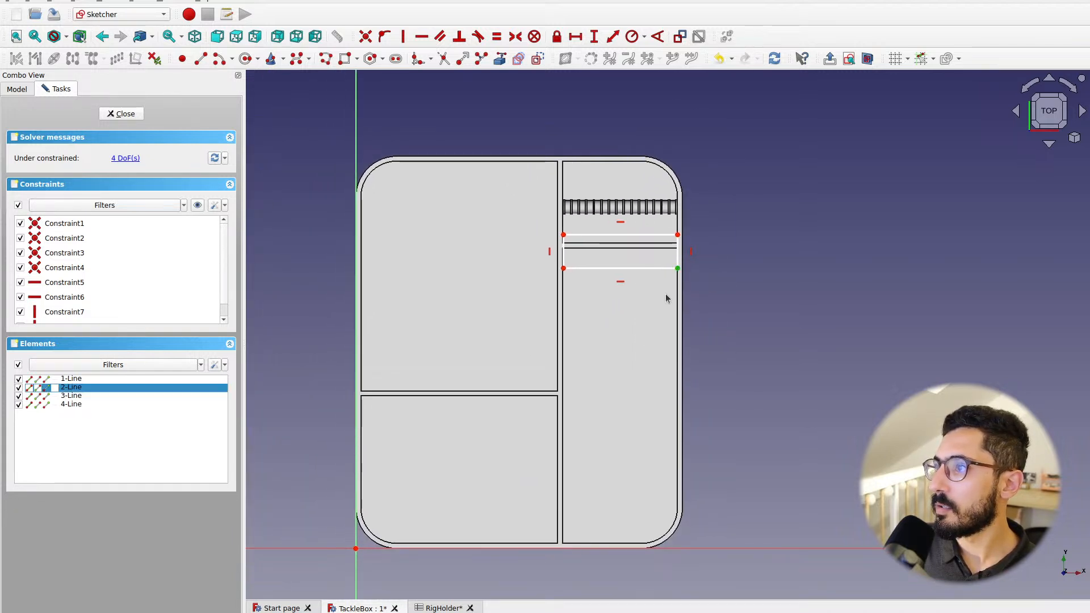
{"action": "left_click", "coordinate": [357, 550]}
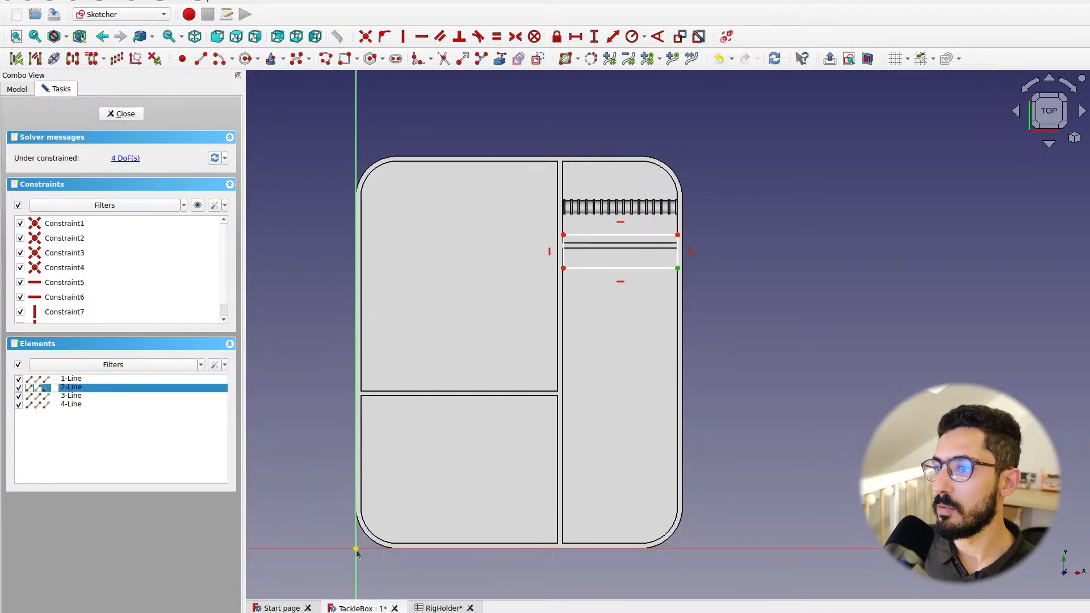
{"action": "left_click", "coordinate": [575, 36]}
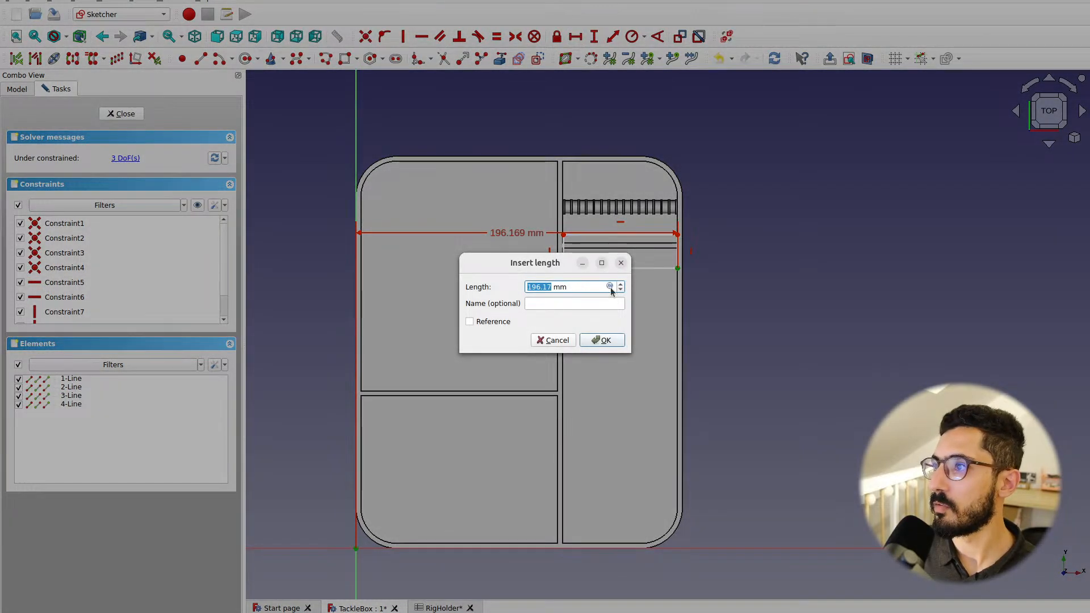
{"action": "left_click", "coordinate": [609, 287]}
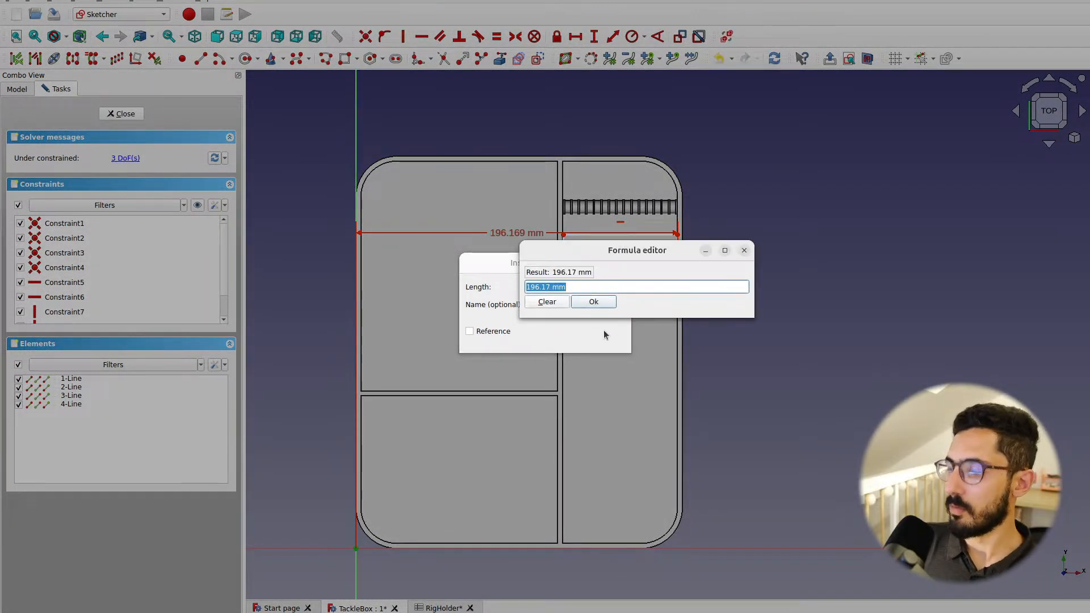
{"action": "type", "text": "<<ta"}
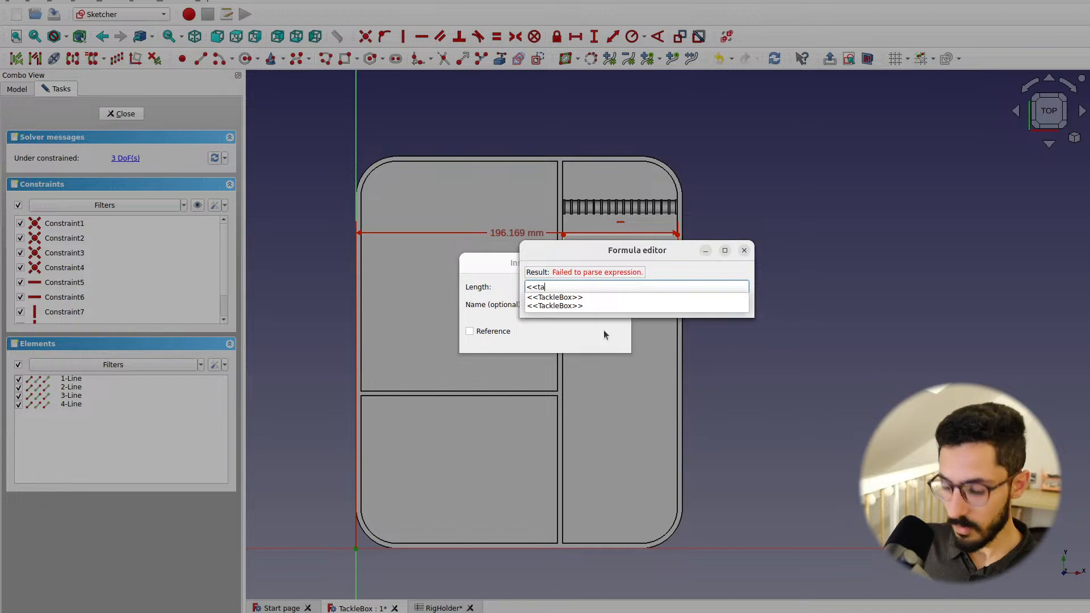
{"action": "key", "text": "Down"}
{"action": "key", "text": "Down"}
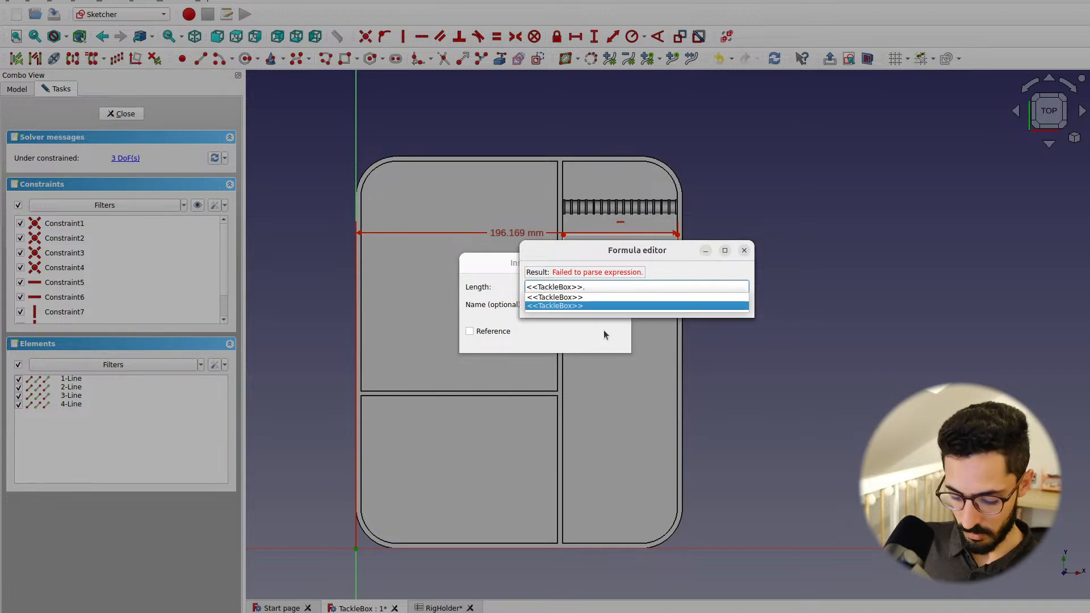
{"action": "key", "text": "Return"}
{"action": "type", "text": "total"}
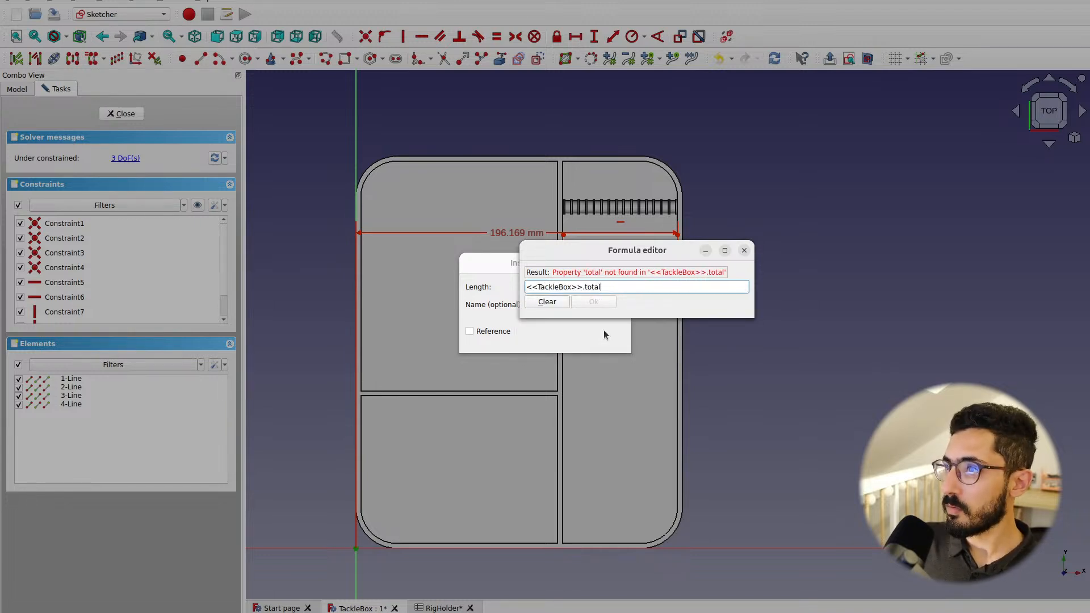
{"action": "type", "text": "Width - <"}
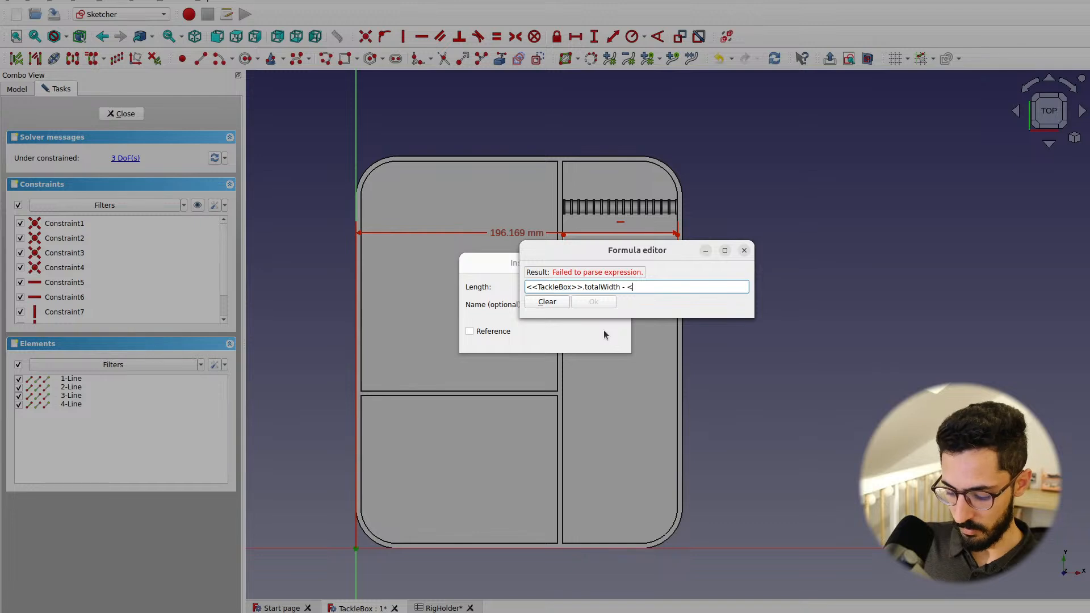
{"action": "type", "text": "<ta"}
{"action": "key", "text": "Down"}
{"action": "key", "text": "Down"}
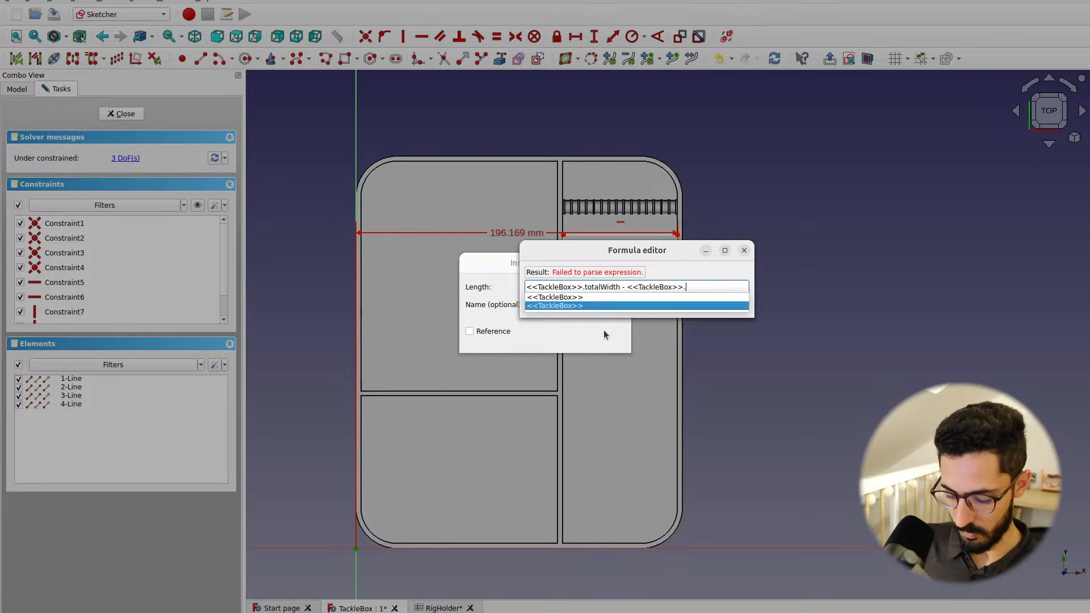
{"action": "key", "text": "Return"}
{"action": "type", "text": "thicknes"}
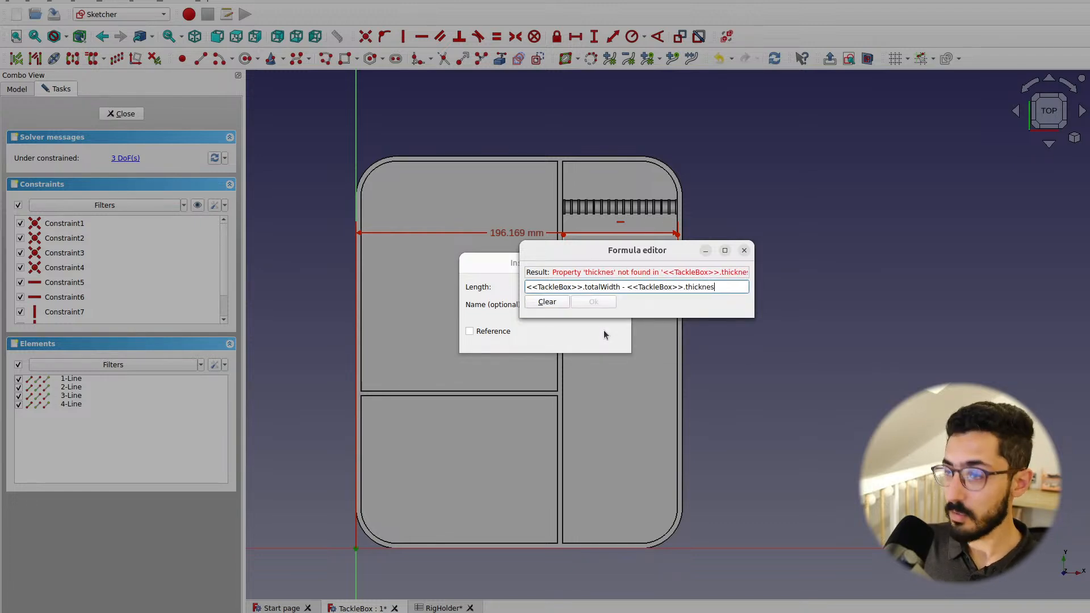
{"action": "type", "text": "s"}
{"action": "key", "text": "Return"}
{"action": "left_click", "coordinate": [604, 339]}
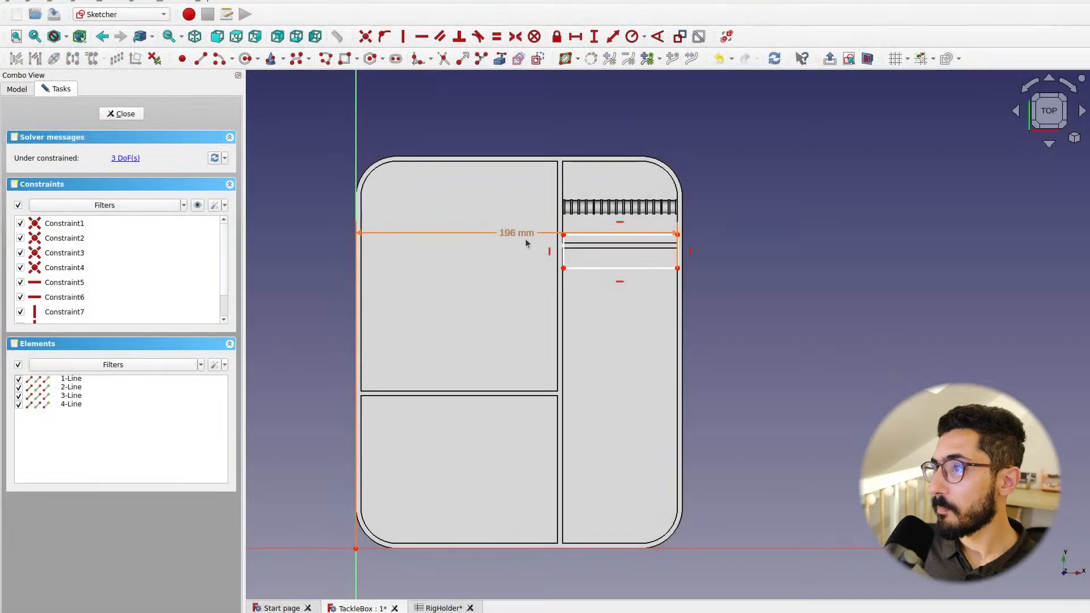
{"action": "left_click_drag", "start_coordinate": [521, 234], "coordinate": [742, 565]}
Move the rectangle's lower edge up to the lower face of the divider wall
{"action": "scroll", "coordinate": [705, 228], "scroll_direction": "up", "scroll_amount": 3}
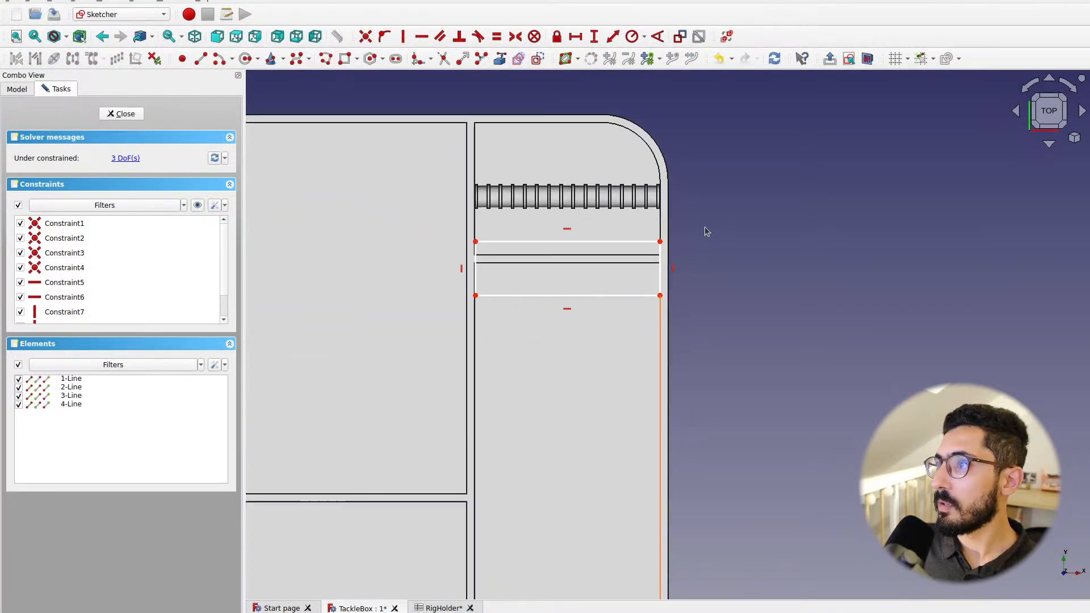
{"action": "scroll", "coordinate": [704, 228], "scroll_direction": "up", "scroll_amount": 3}
{"action": "left_click_drag", "start_coordinate": [624, 351], "coordinate": [625, 293]}
{"action": "scroll", "coordinate": [387, 389], "scroll_direction": "down", "scroll_amount": 4}
{"action": "middle_click_drag", "start_coordinate": [455, 400], "coordinate": [781, 281]}
{"action": "left_click", "coordinate": [681, 238]}
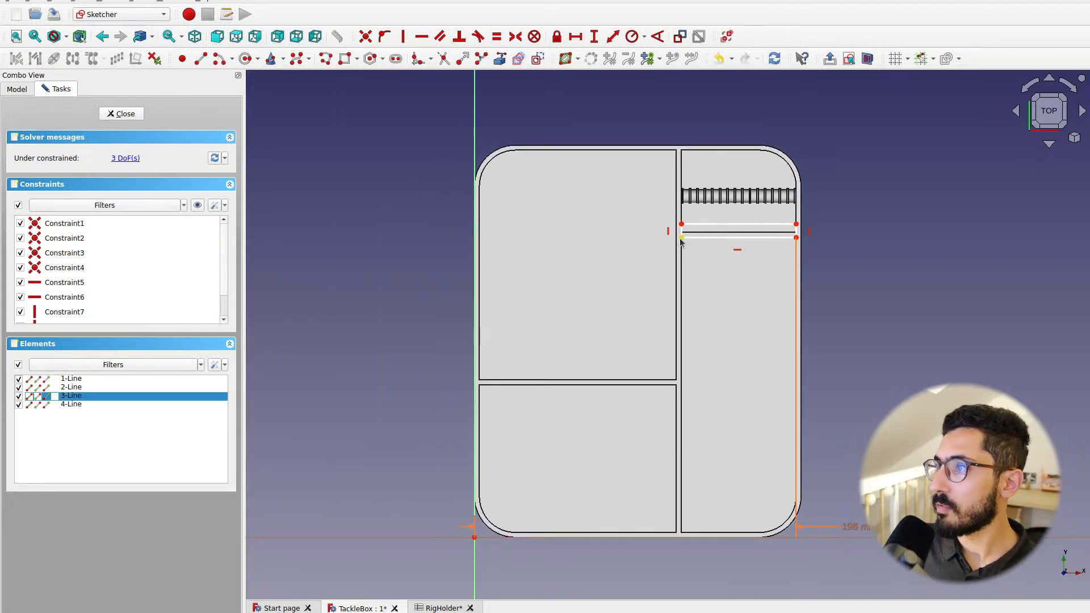
{"action": "left_click", "coordinate": [593, 37]}
{"action": "left_click", "coordinate": [611, 287]}
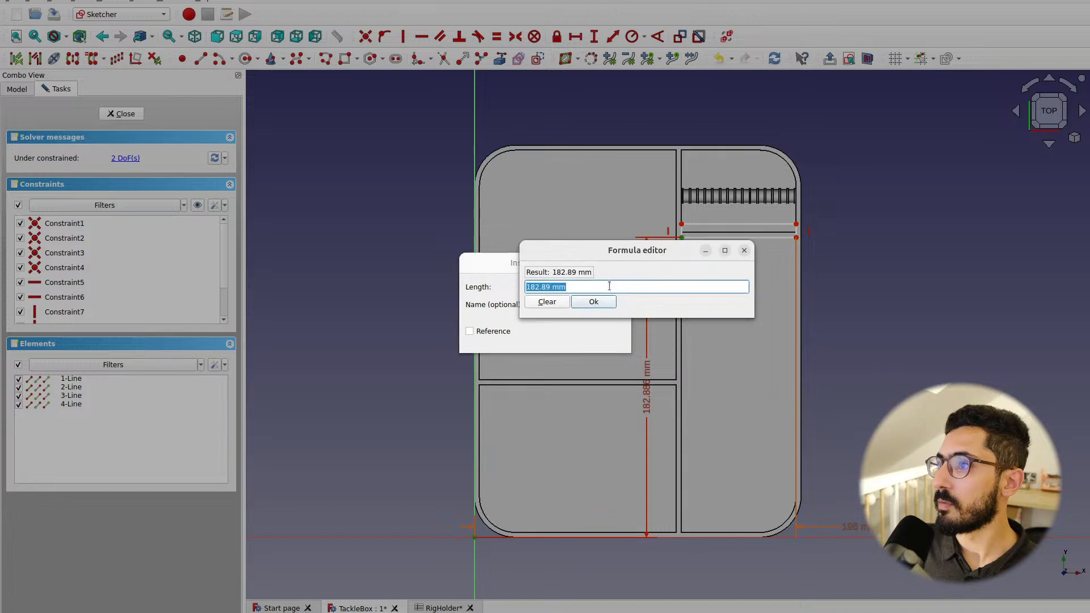
{"action": "type", "text": "<<TackleBox>>."}
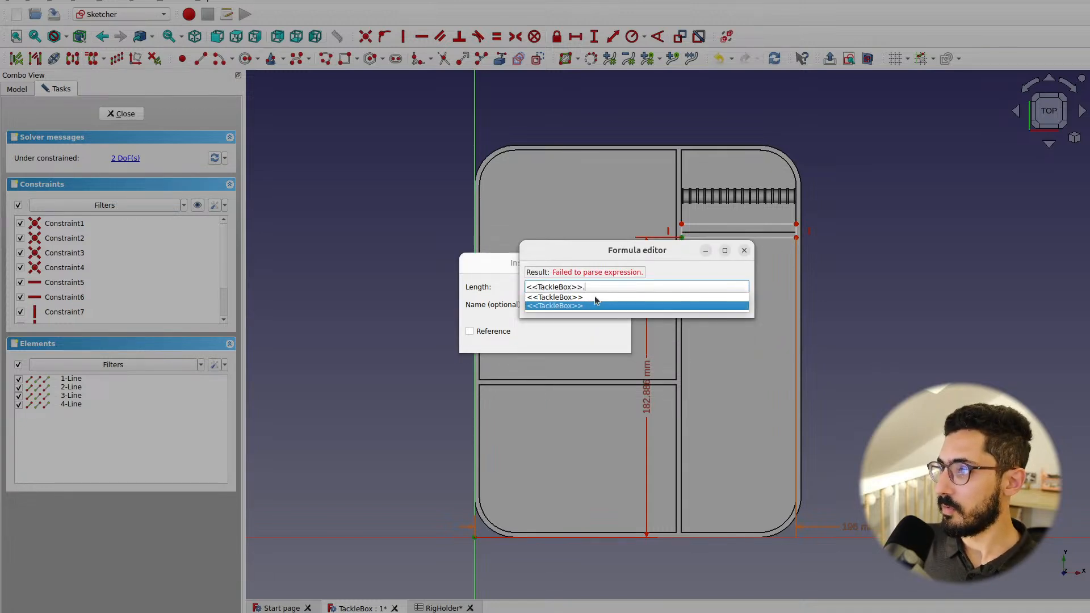
{"action": "type", "text": "thi"}
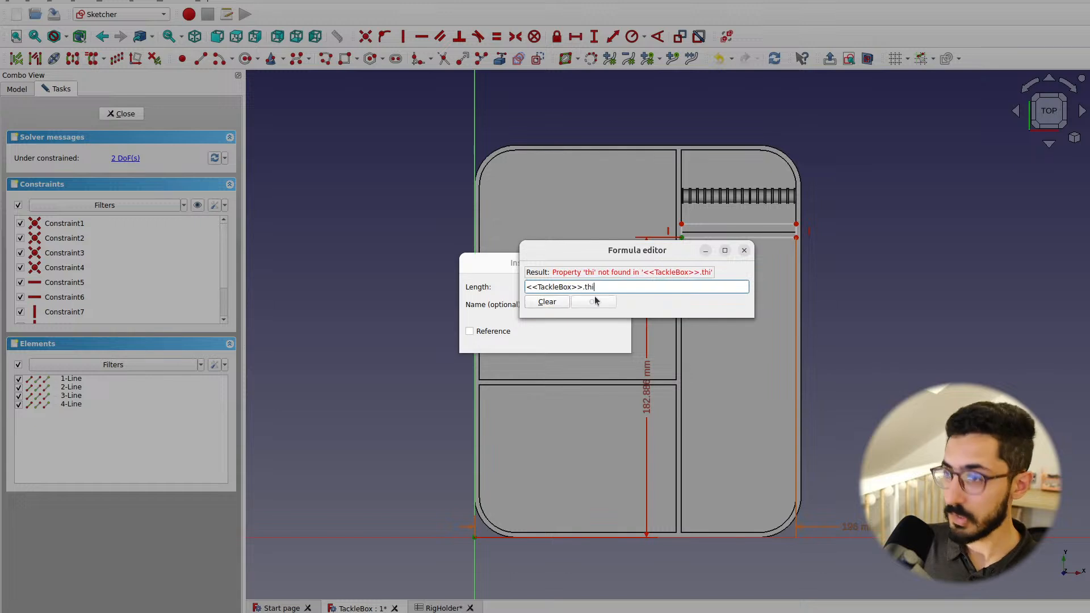
{"action": "type", "text": "ckne"}
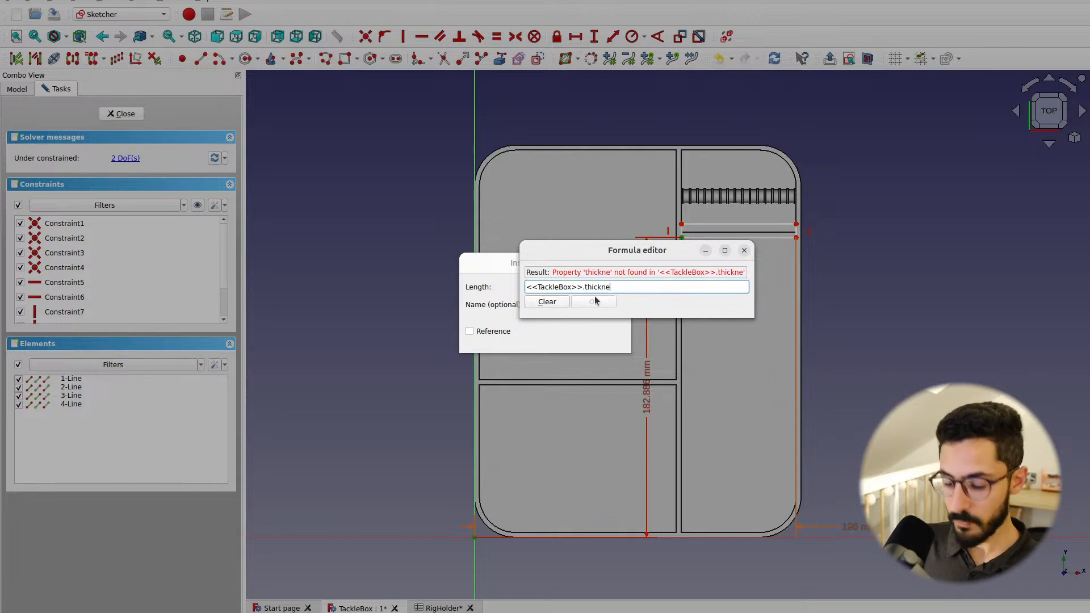
{"action": "type", "text": "ss + <<TackleBox>>."}
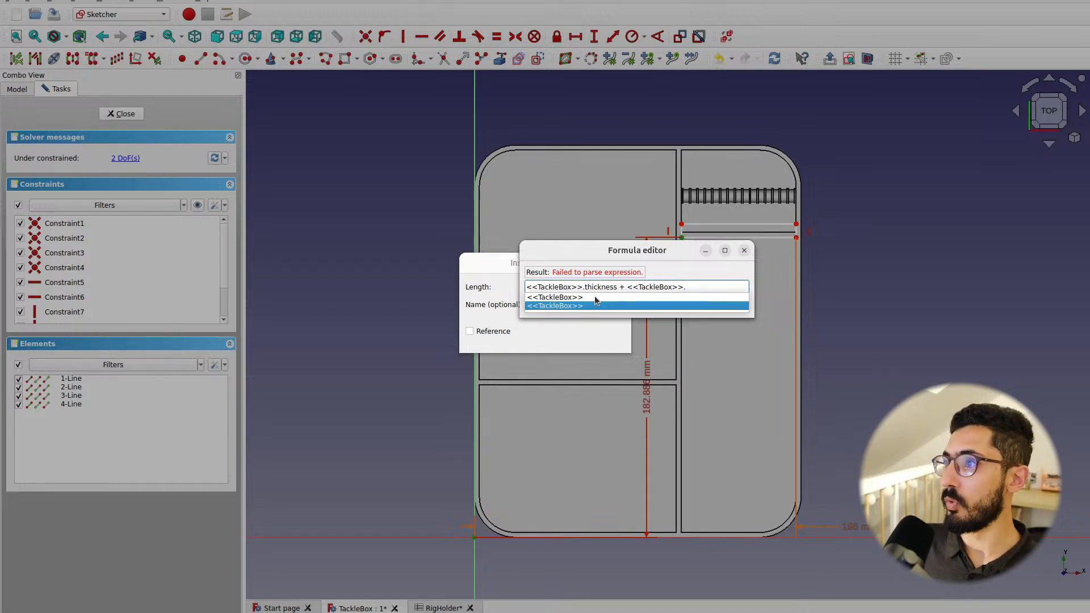
{"action": "left_click", "coordinate": [743, 251]}
{"action": "left_click", "coordinate": [745, 250]}
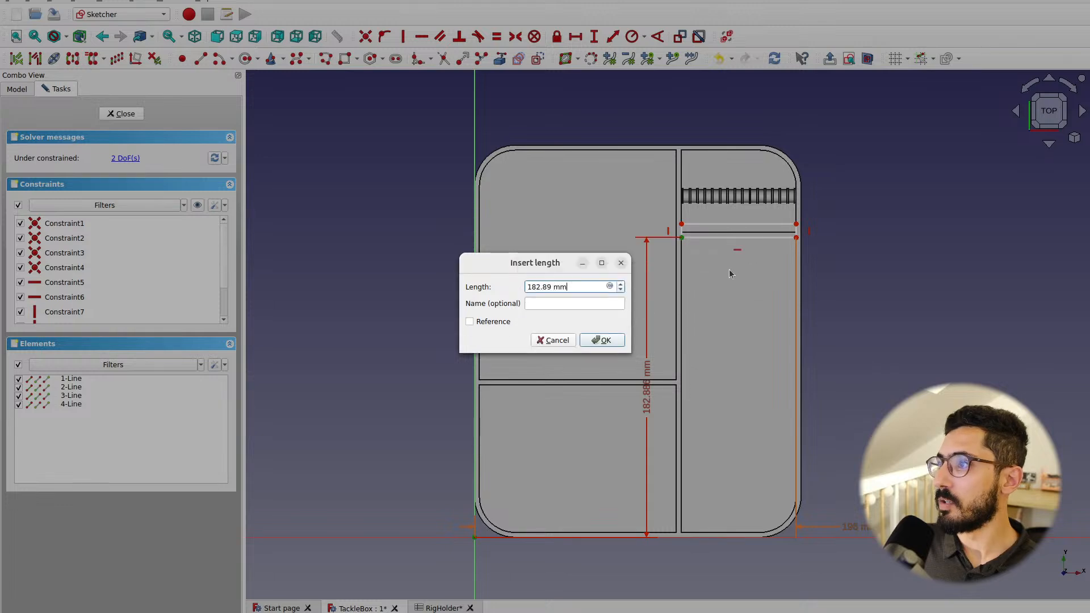
{"action": "left_click", "coordinate": [621, 262]}
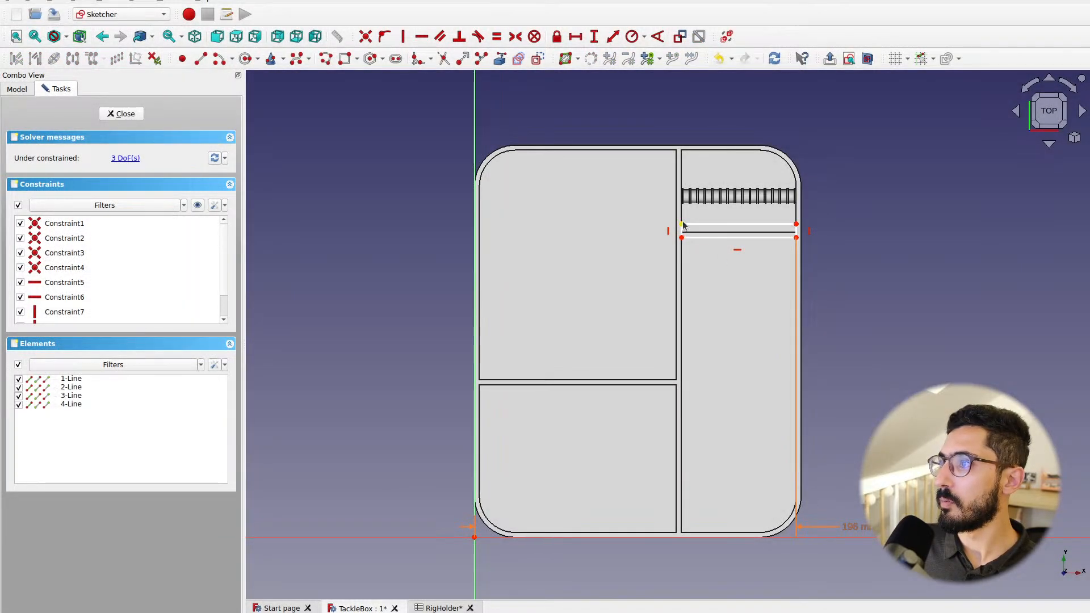
Reshape the rectangle so it extends below the divider wall and left past the compartment wall, with its upper edge on the divider's upper face
{"action": "left_click_drag", "start_coordinate": [683, 237], "coordinate": [682, 264]}
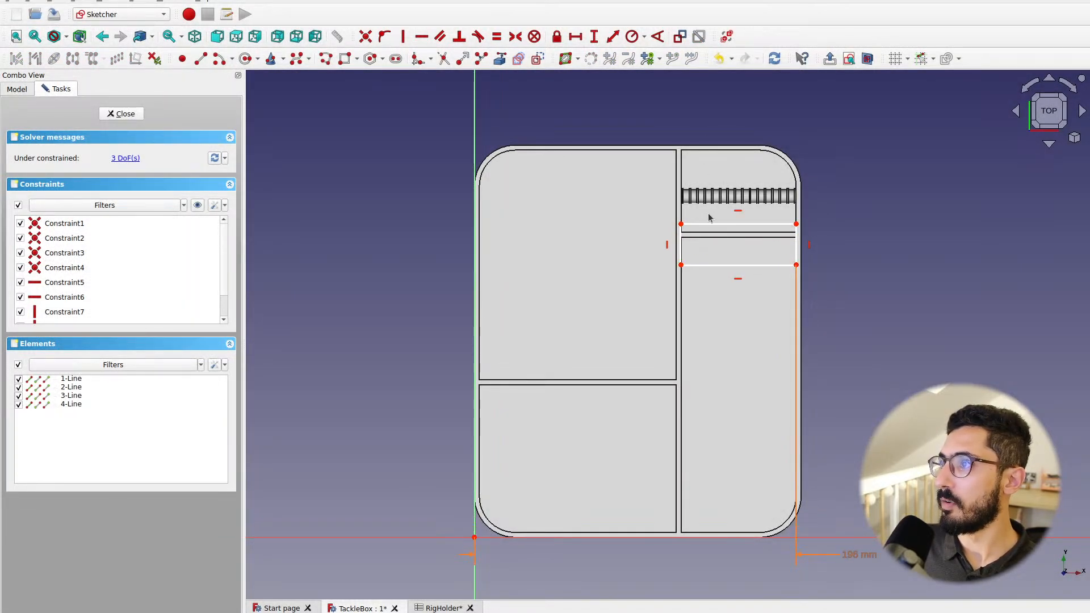
{"action": "left_click_drag", "start_coordinate": [681, 224], "coordinate": [645, 232]}
{"action": "left_click", "coordinate": [659, 232]}
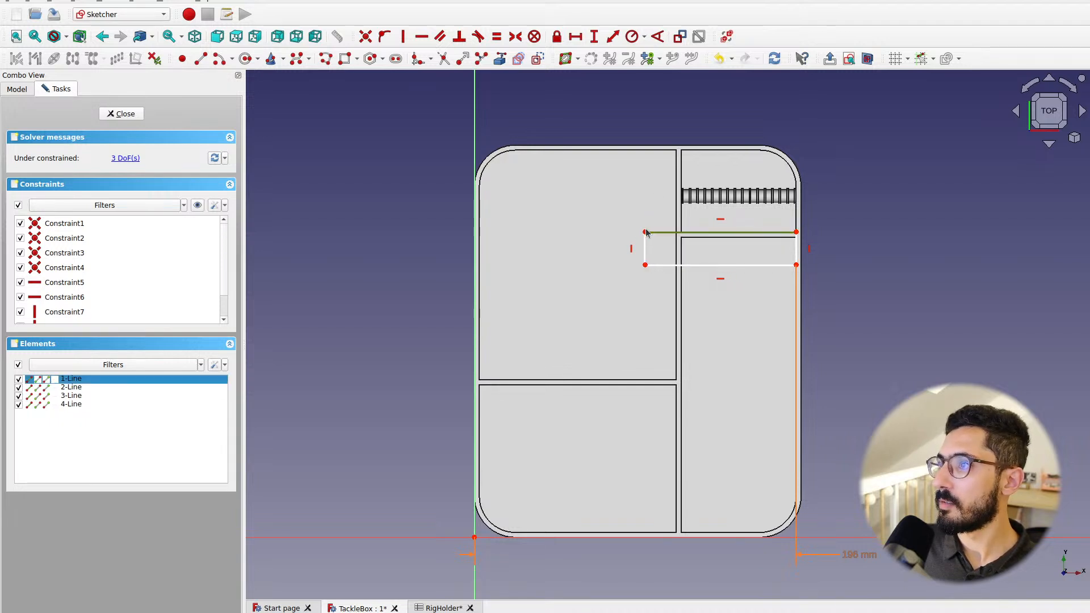
{"action": "left_click", "coordinate": [640, 203]}
Constrain the vertical distance from the origin to the rectangle's upper left corner as <<TackleBox>>.totalLength - <<TackleBox>>.thickness - <<RigHolder>>.hookAreaLength
{"action": "left_click", "coordinate": [645, 232]}
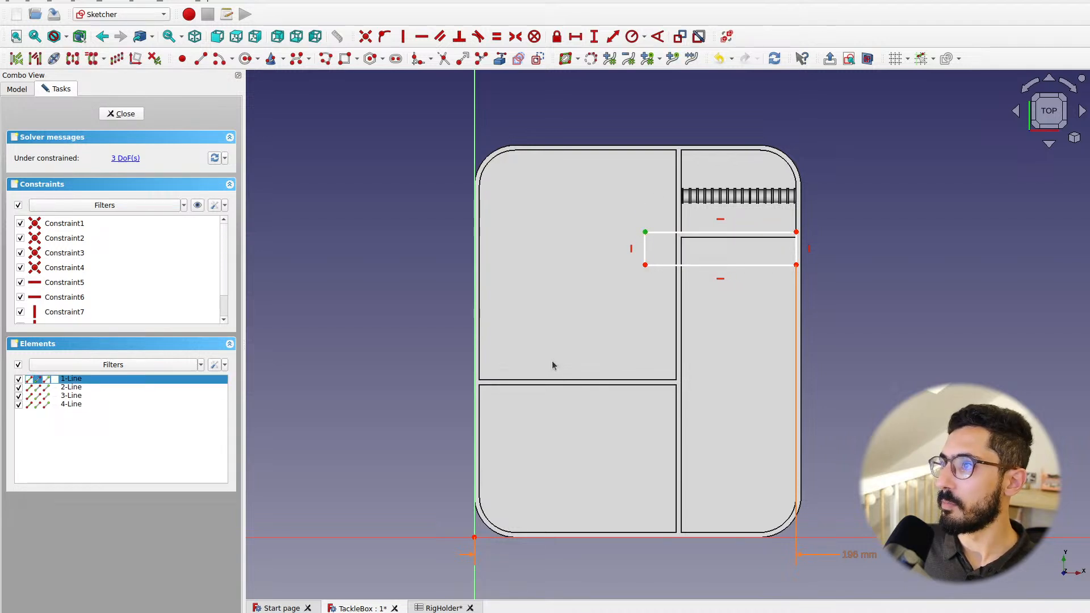
{"action": "left_click", "coordinate": [475, 539]}
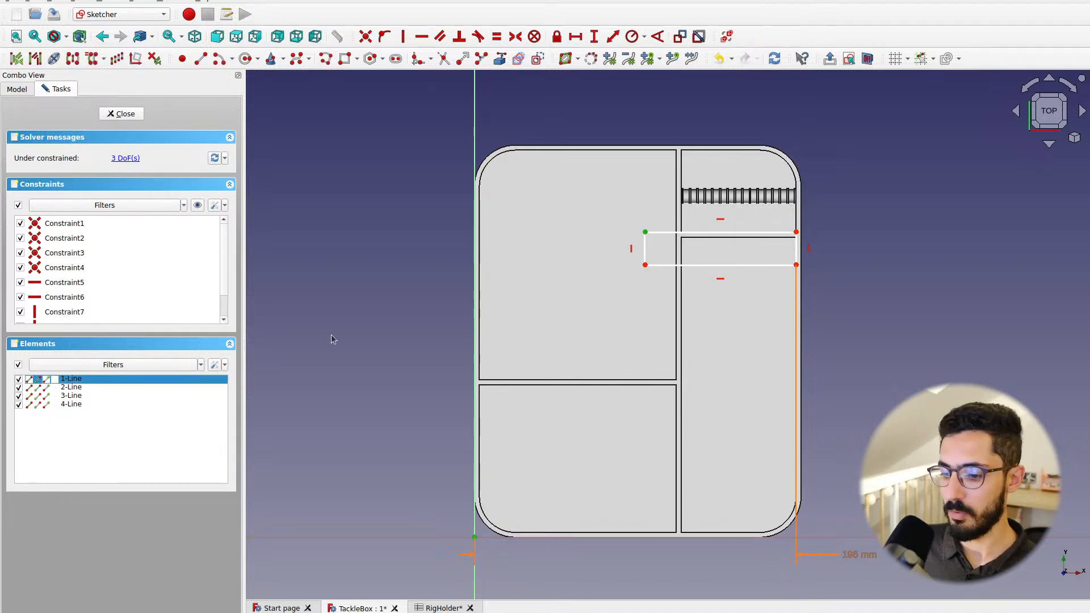
{"action": "left_click", "coordinate": [594, 37]}
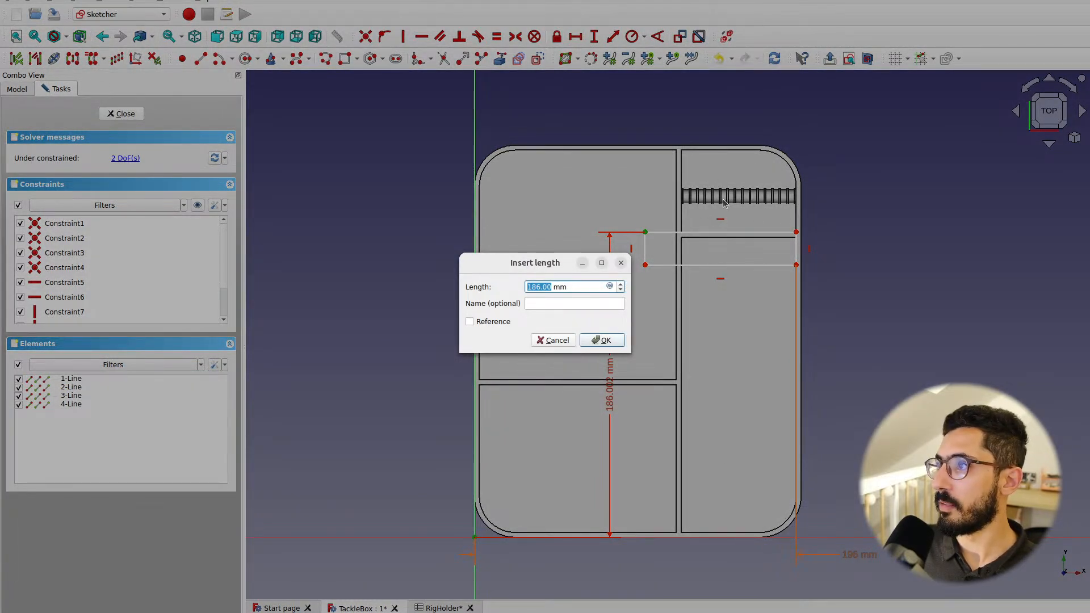
{"action": "left_click", "coordinate": [610, 286]}
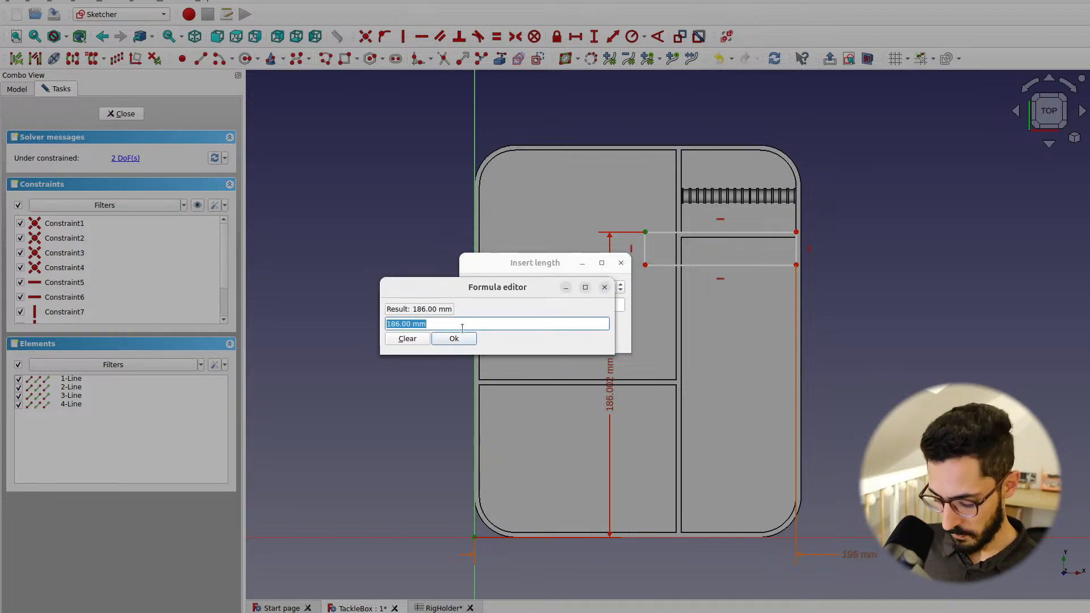
{"action": "type", "text": "<<Ta"}
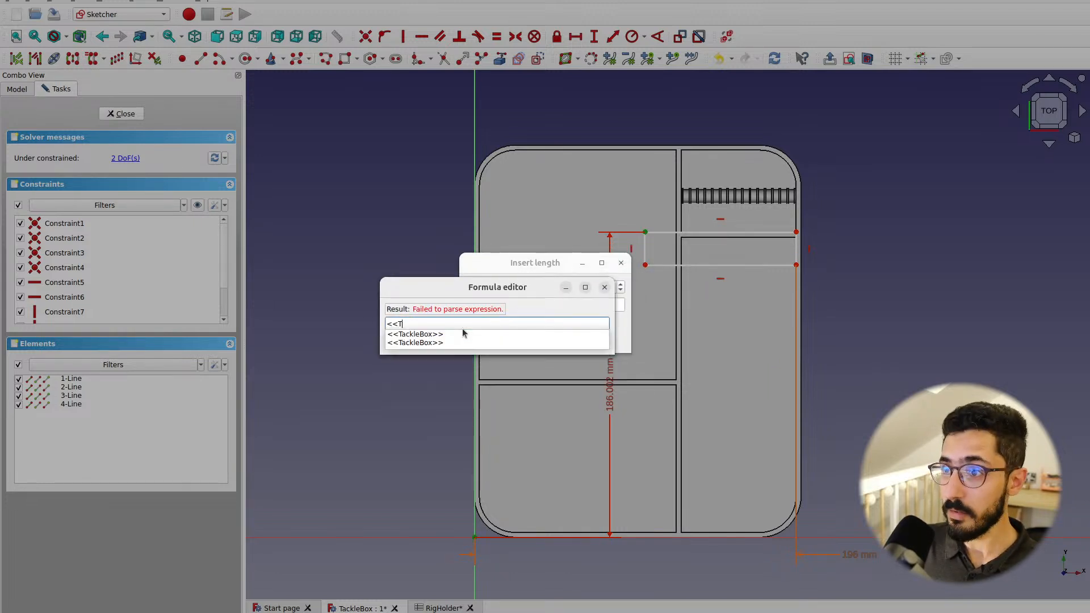
{"action": "key", "text": "Down"}
{"action": "key", "text": "Down"}
{"action": "type", "text": "to"}
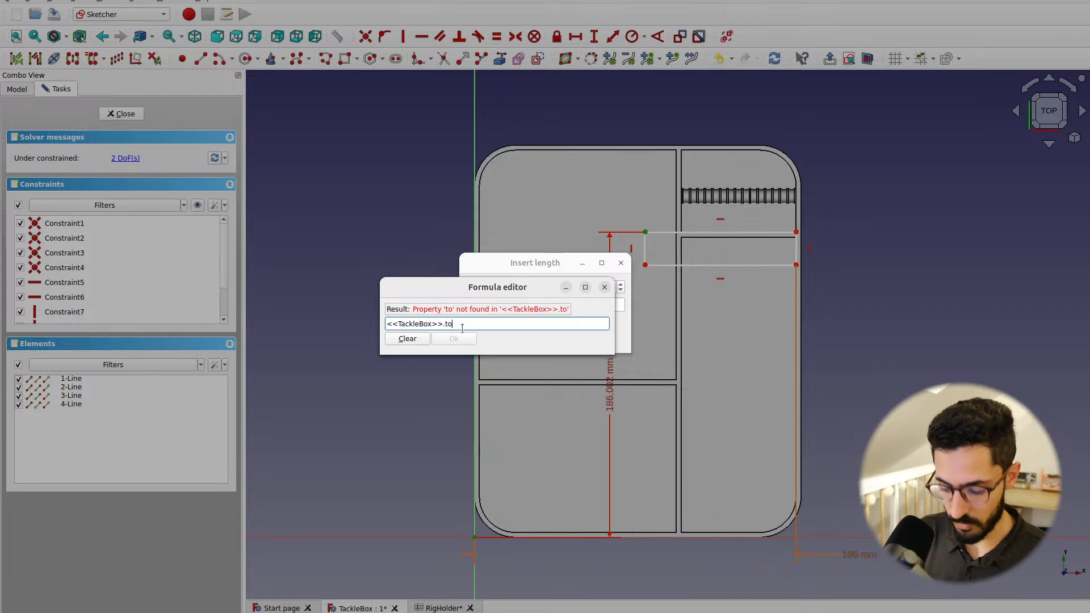
{"action": "type", "text": "talLength"}
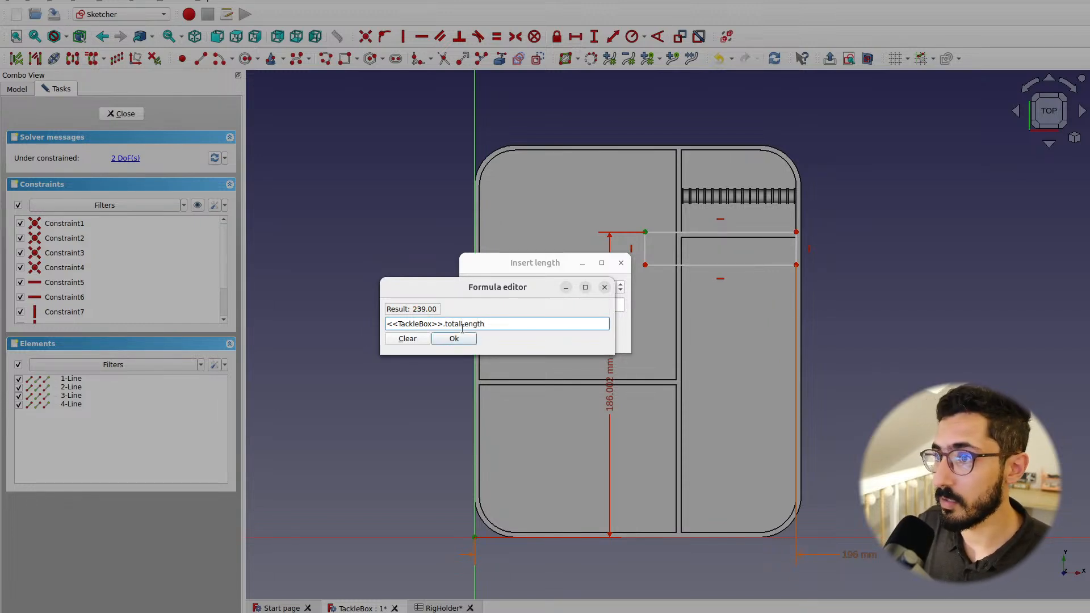
{"action": "type", "text": " - "}
{"action": "type", "text": "<<TackleBox>>.t"}
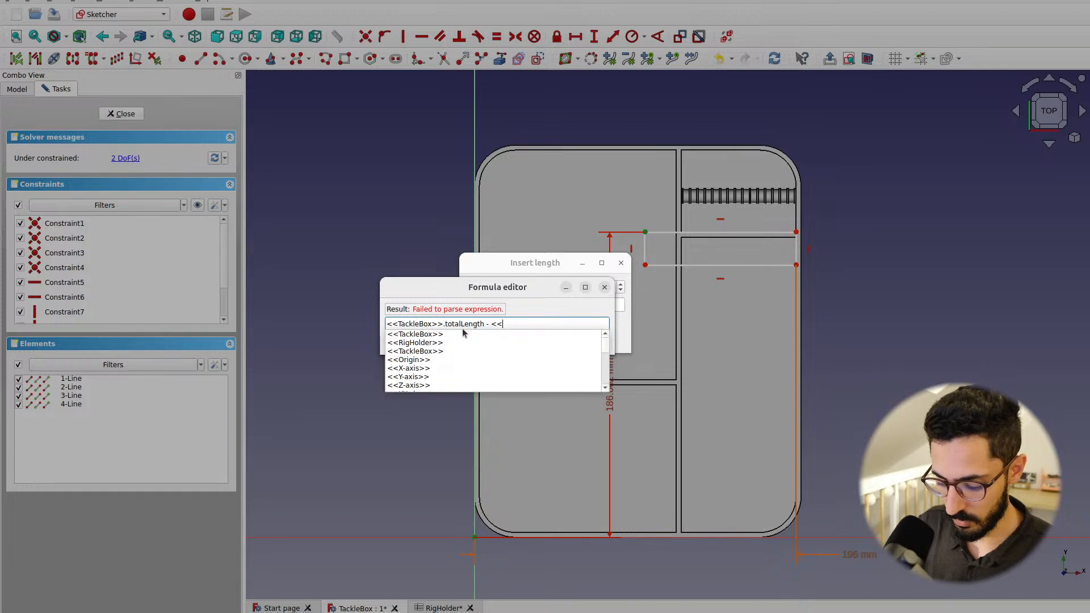
{"action": "type", "text": "hi"}
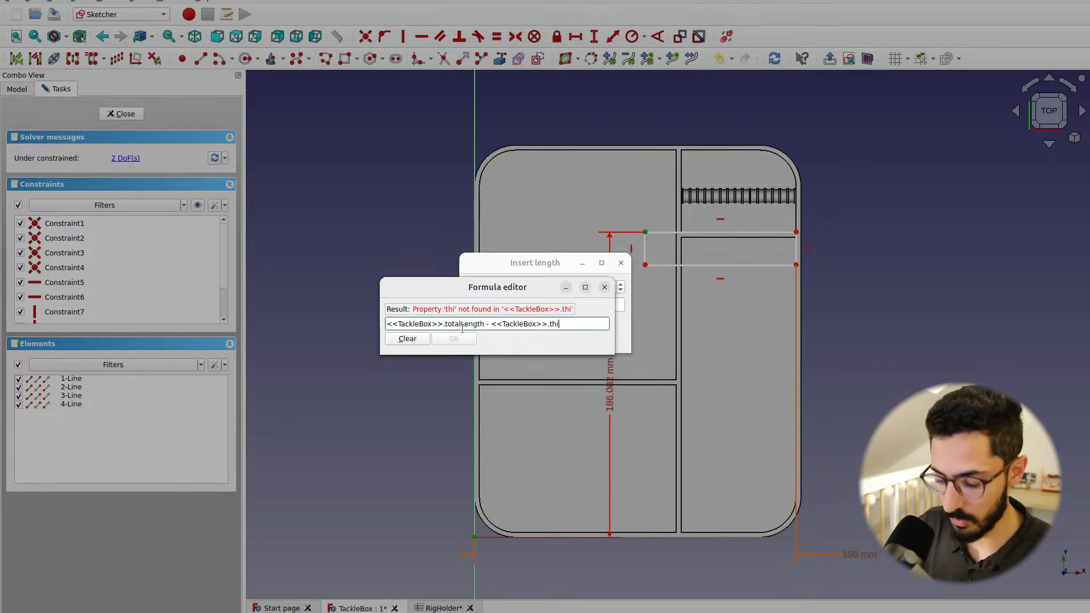
{"action": "type", "text": "cknes"}
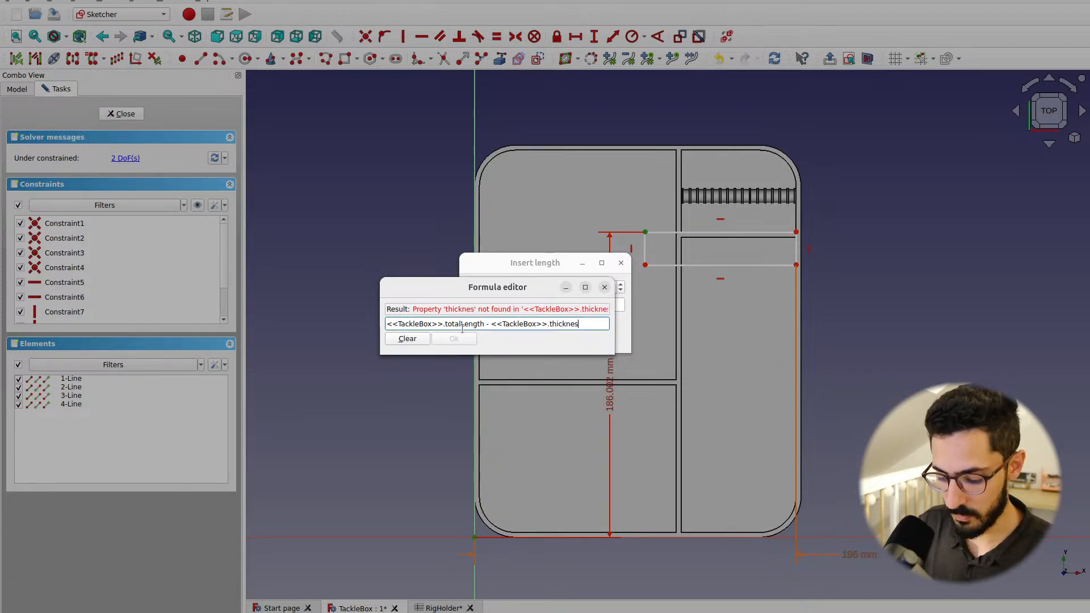
{"action": "type", "text": "s - <<RigHolder>>."}
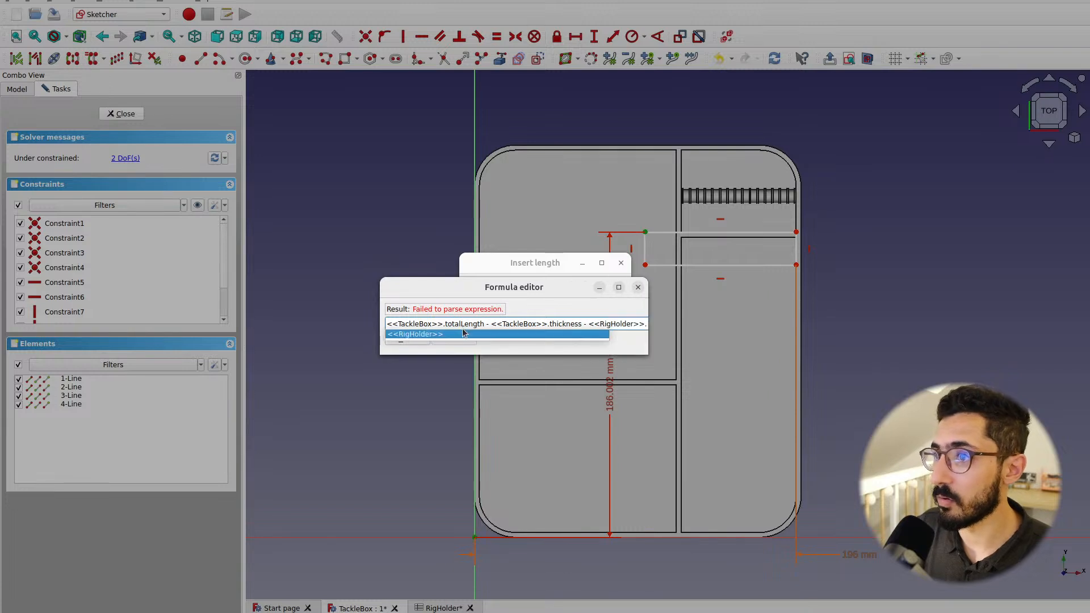
{"action": "type", "text": "ho"}
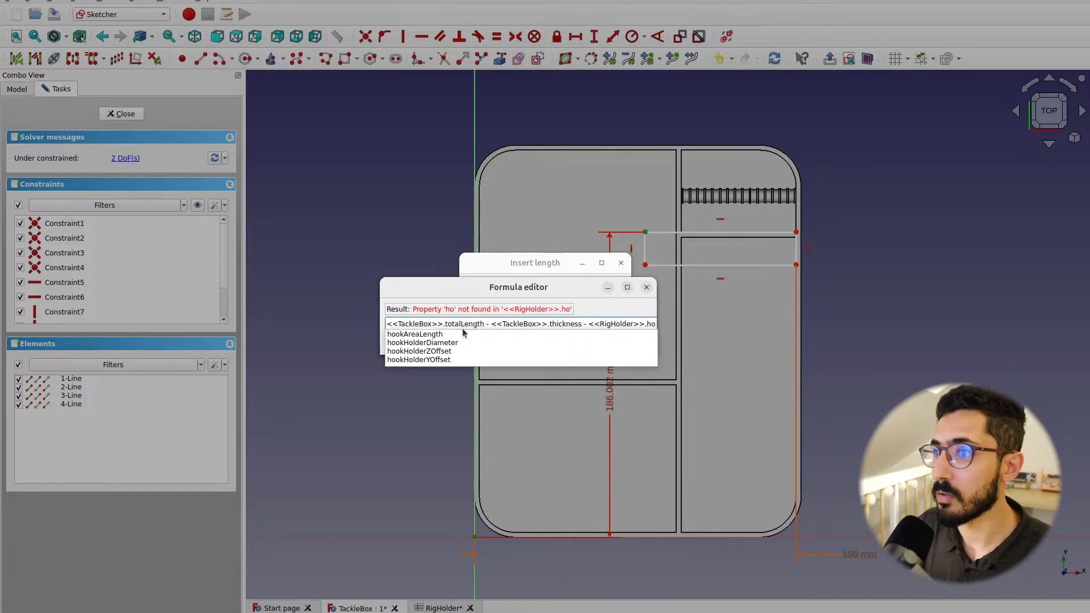
{"action": "left_click", "coordinate": [464, 334]}
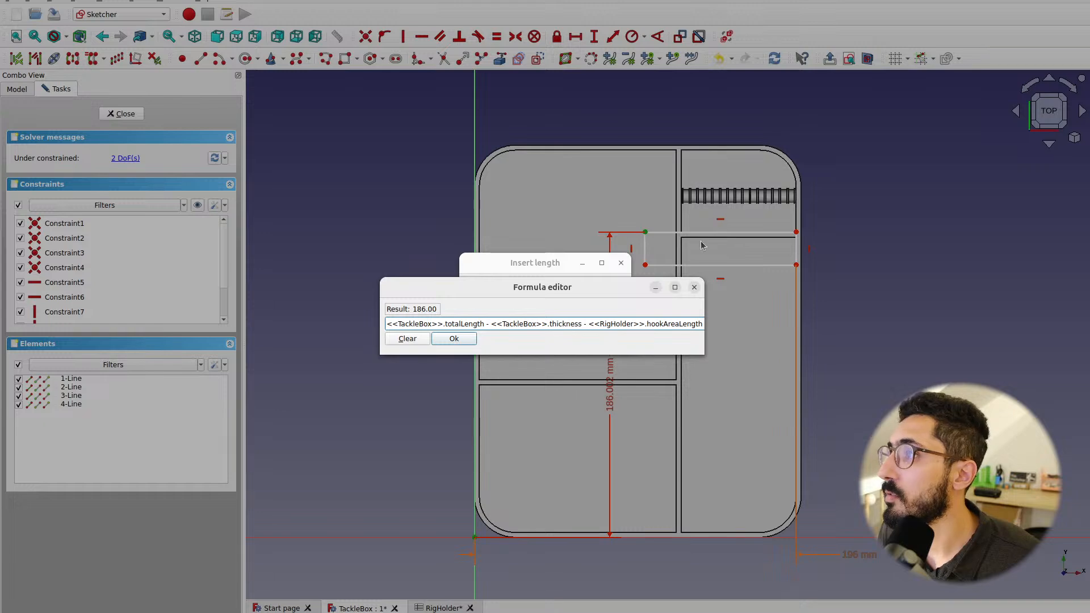
{"action": "left_click", "coordinate": [437, 339]}
{"action": "left_click", "coordinate": [602, 339]}
Constrain the horizontal length of the rectangle's upper edge with the formula <<RigHolder>>.width
{"action": "scroll", "coordinate": [708, 236], "scroll_direction": "up", "scroll_amount": 6}
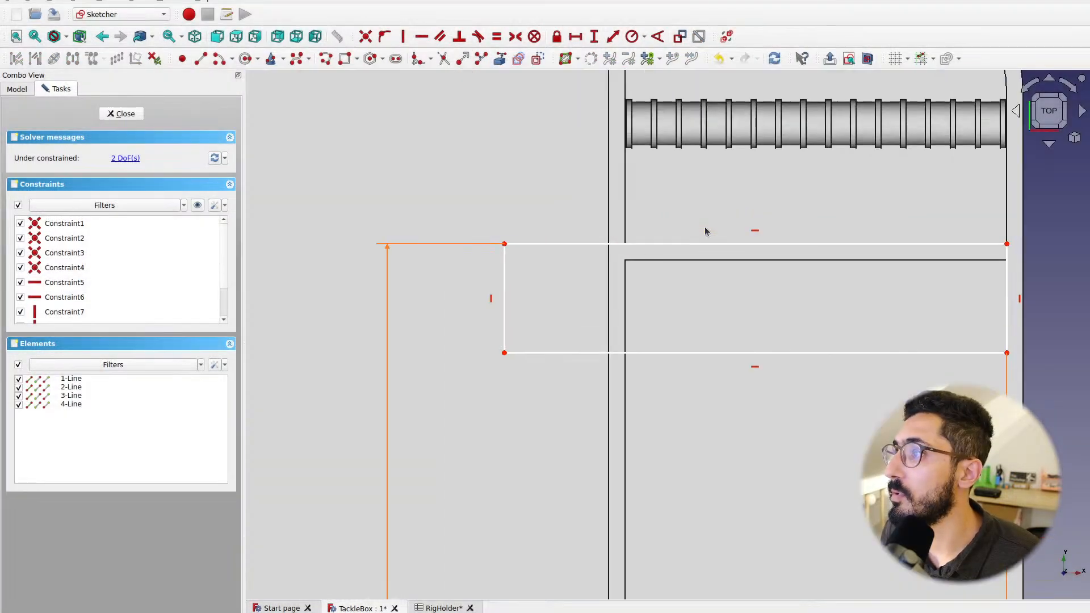
{"action": "scroll", "coordinate": [585, 265], "scroll_direction": "down", "scroll_amount": 5}
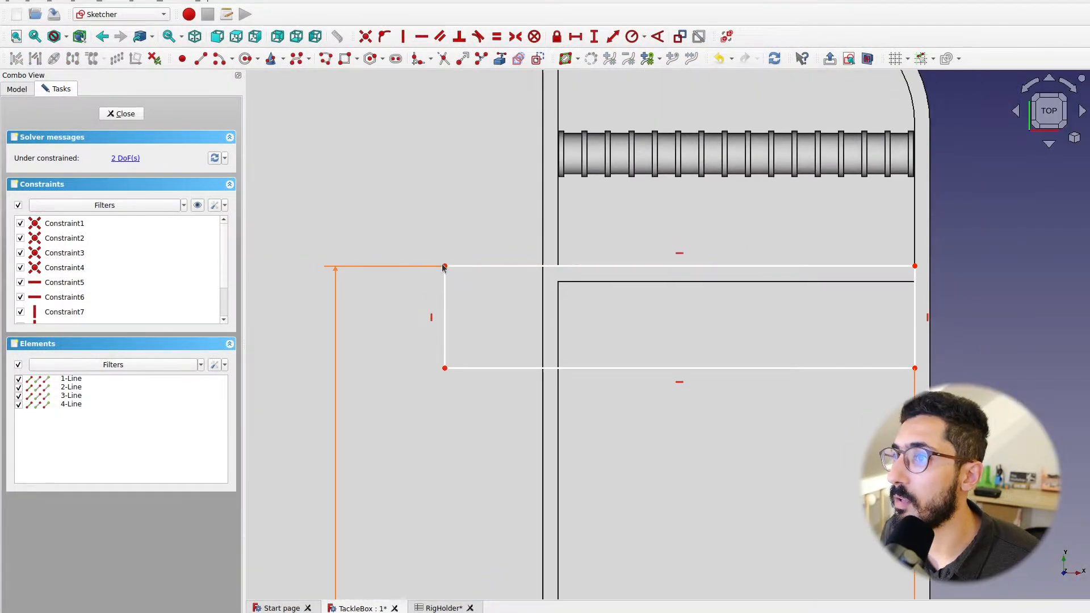
{"action": "mouse_move", "coordinate": [447, 269]}
{"action": "left_mouse_down"}
{"action": "mouse_move", "coordinate": [623, 267]}
{"action": "mouse_move", "coordinate": [427, 268]}
{"action": "mouse_move", "coordinate": [447, 266]}
{"action": "left_mouse_up"}
{"action": "scroll", "coordinate": [596, 275], "scroll_direction": "down", "scroll_amount": 4}
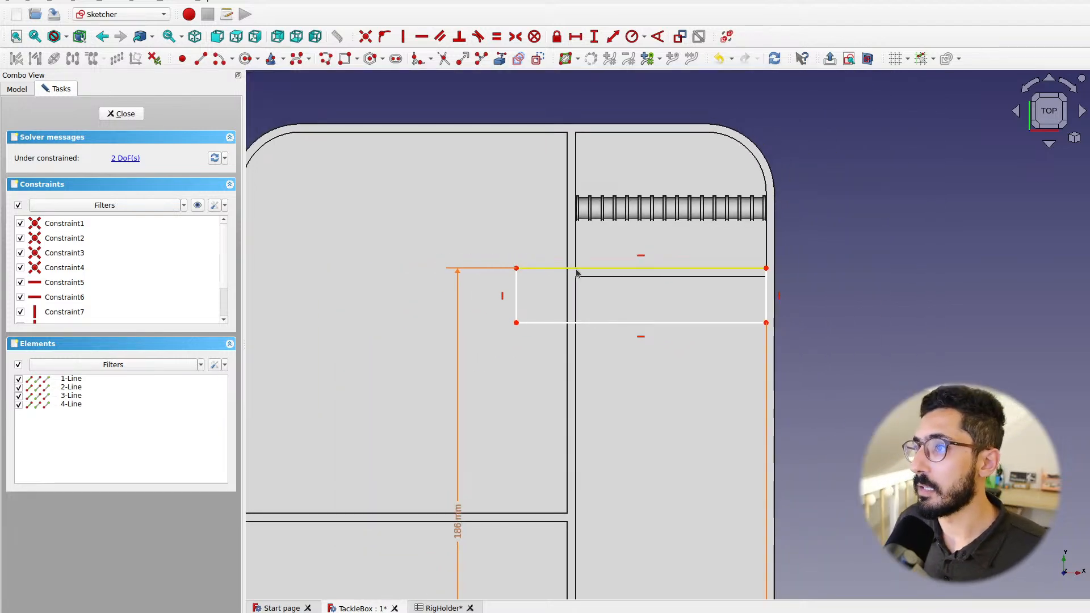
{"action": "left_click", "coordinate": [596, 268]}
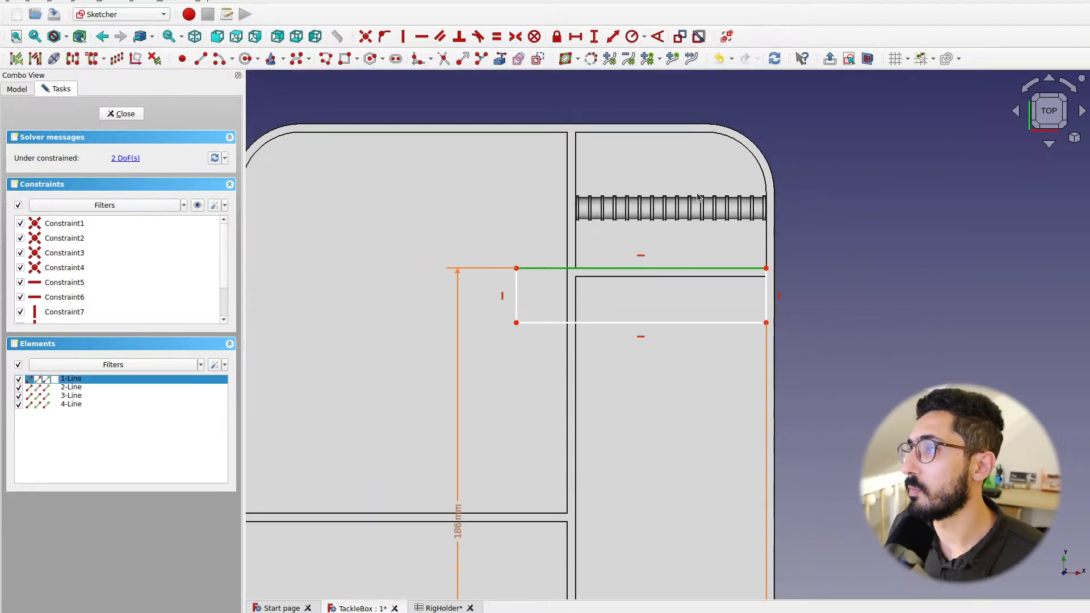
{"action": "left_click", "coordinate": [575, 36]}
{"action": "left_click", "coordinate": [610, 286]}
{"action": "type", "text": "<<Rig"}
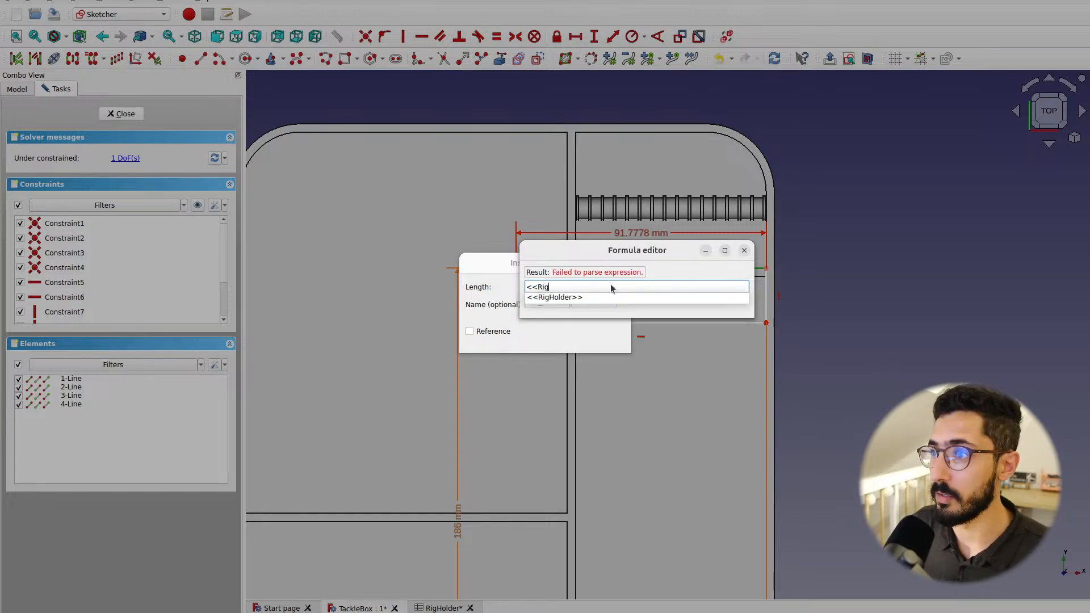
{"action": "key", "text": "Down"}
{"action": "key", "text": "Return"}
{"action": "type", "text": ".width"}
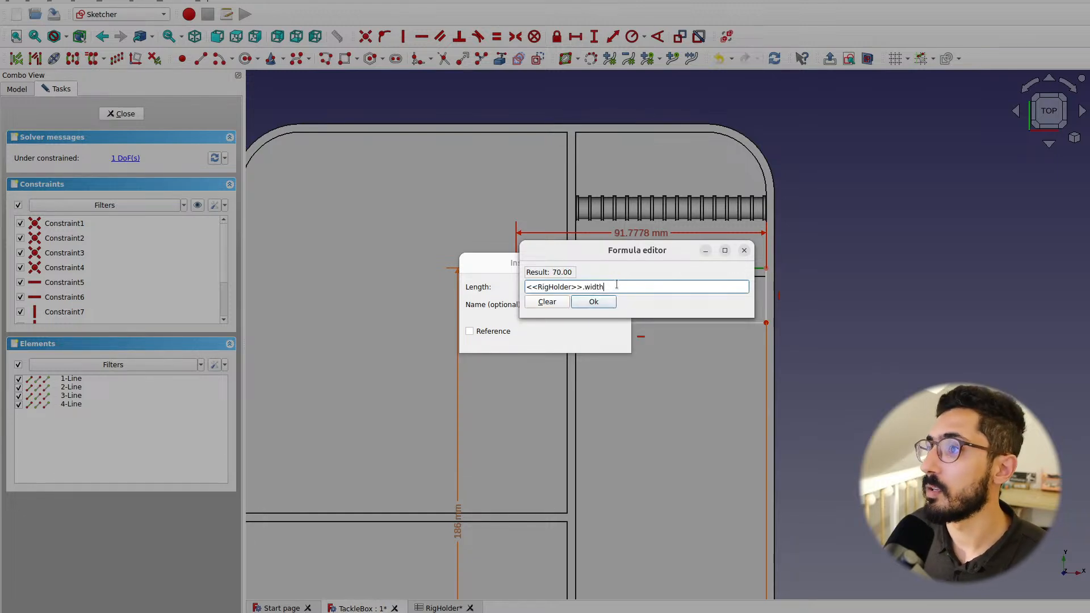
{"action": "left_click", "coordinate": [612, 304]}
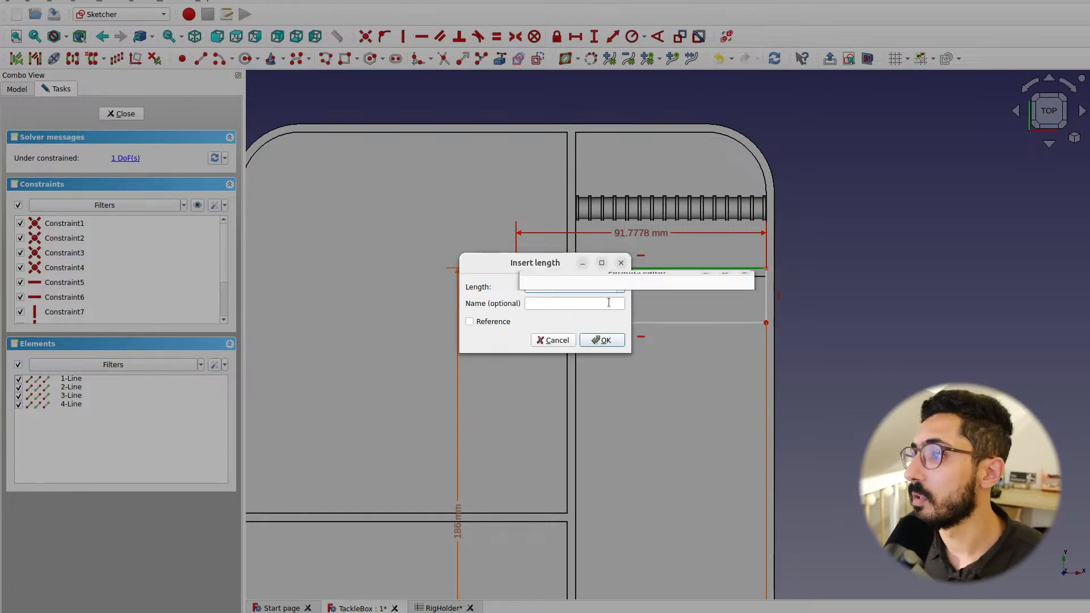
{"action": "key", "text": "Return"}
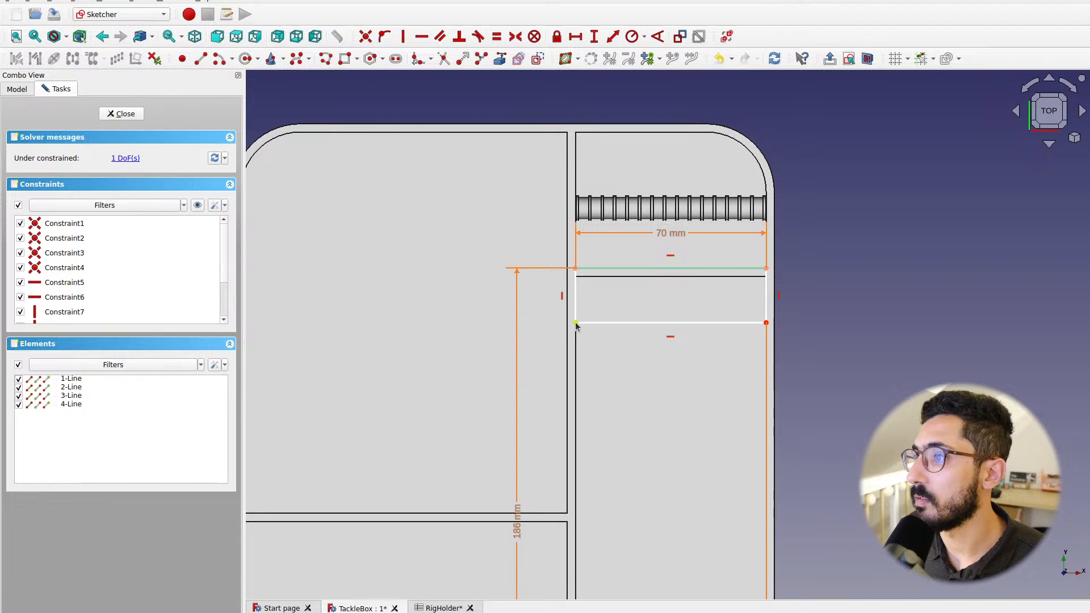
Constrain the vertical length of the rectangle's left edge as <<TackleBox>>.thickness and close the sketch
{"action": "left_click_drag", "start_coordinate": [575, 323], "coordinate": [576, 312]}
{"action": "left_click", "coordinate": [577, 291]}
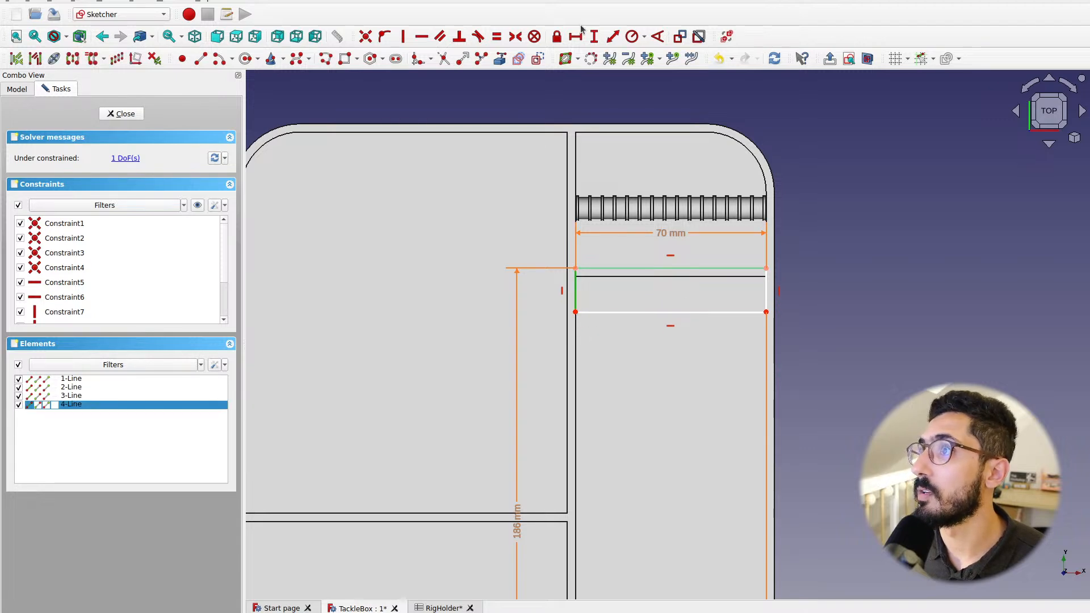
{"action": "left_click", "coordinate": [594, 37]}
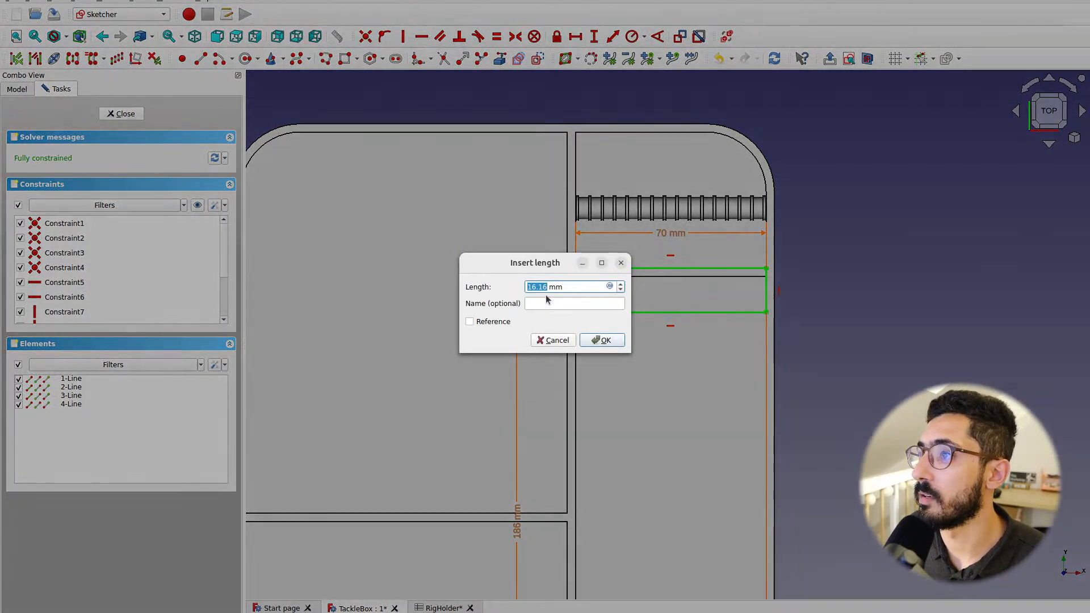
{"action": "left_click", "coordinate": [611, 287]}
{"action": "type", "text": "<<"}
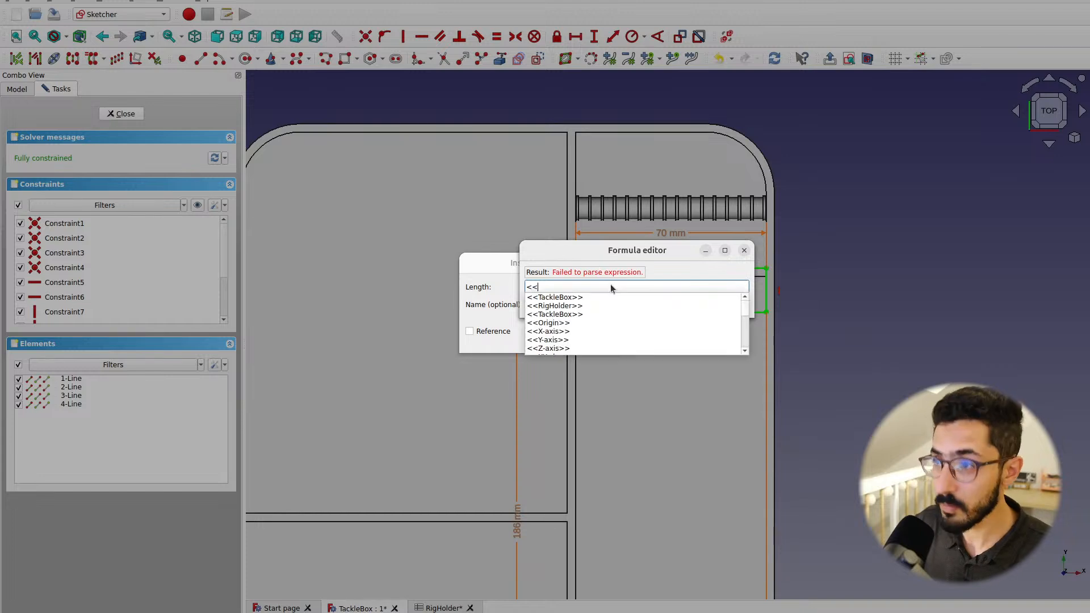
{"action": "key", "text": "Down"}
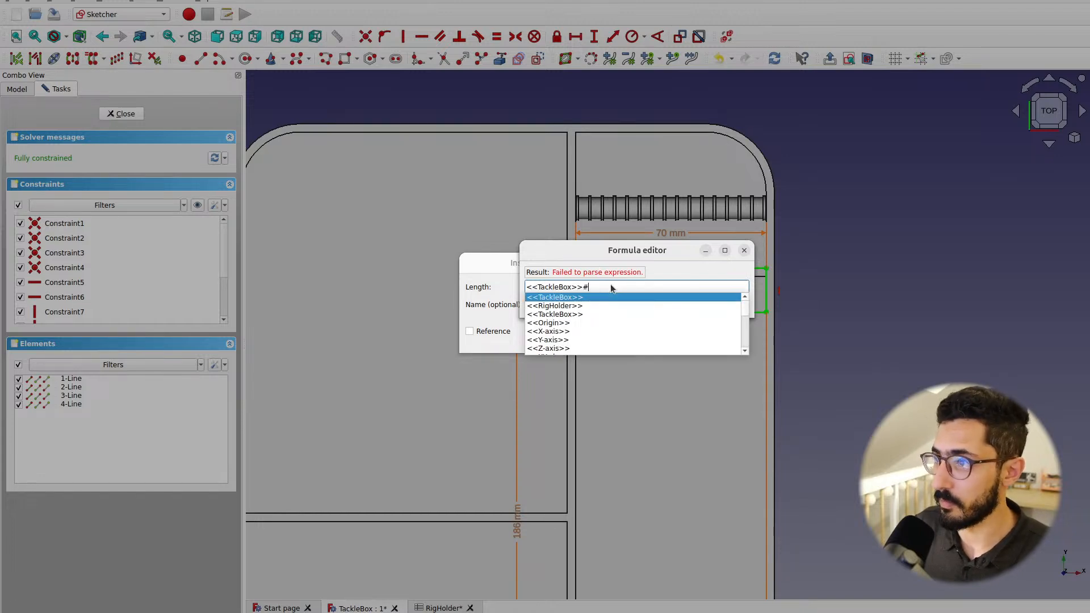
{"action": "key", "text": "Return"}
{"action": "type", "text": ".thic"}
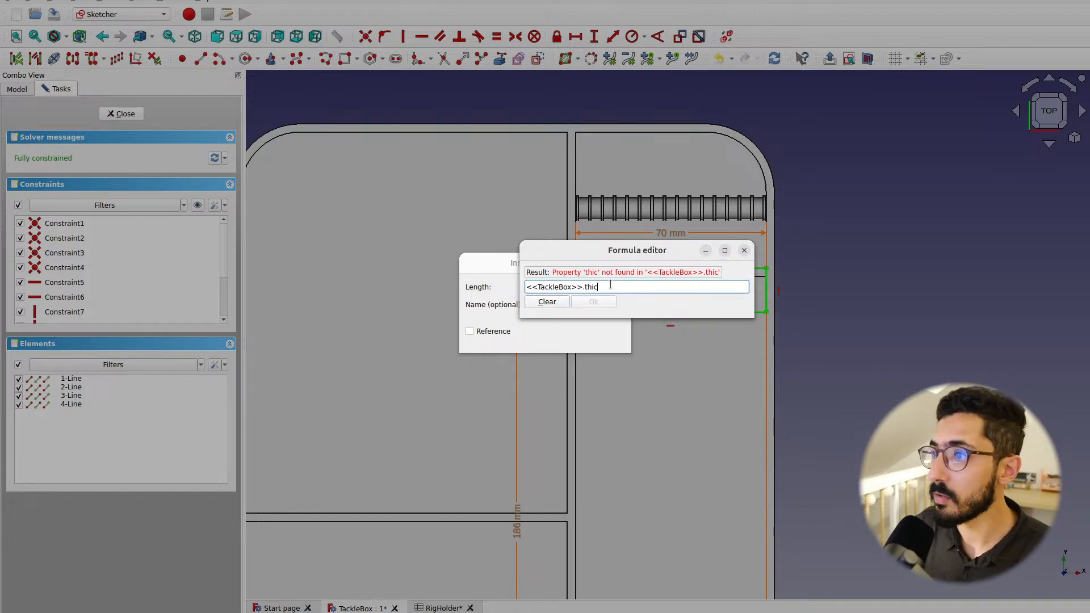
{"action": "type", "text": "kness"}
{"action": "key", "text": "Return"}
{"action": "left_click", "coordinate": [605, 342]}
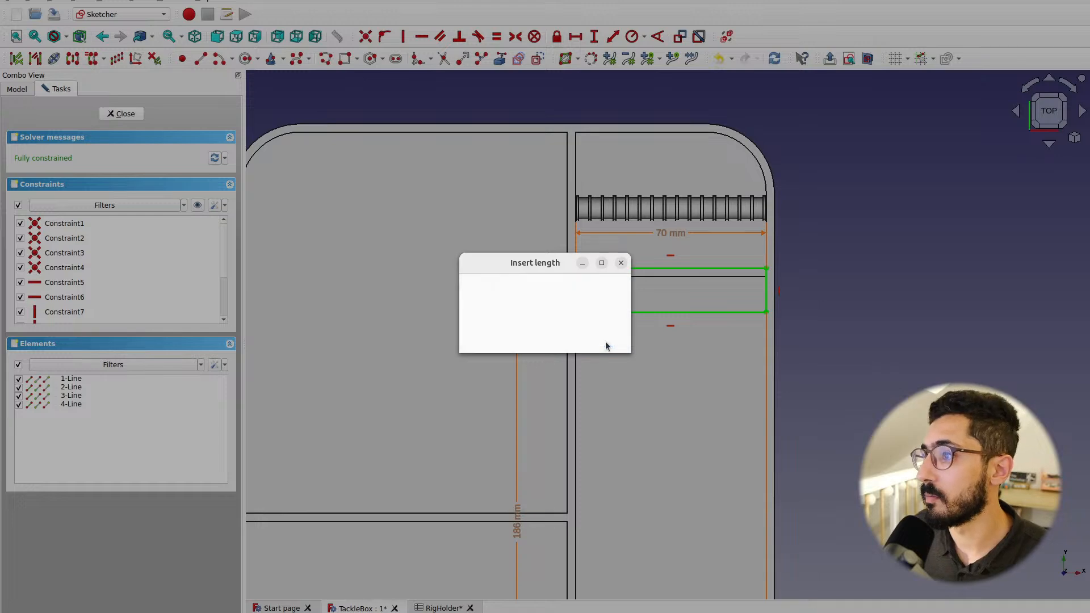
{"action": "scroll", "coordinate": [659, 233], "scroll_direction": "up", "scroll_amount": 5}
{"action": "scroll", "coordinate": [621, 267], "scroll_direction": "down", "scroll_amount": 1}
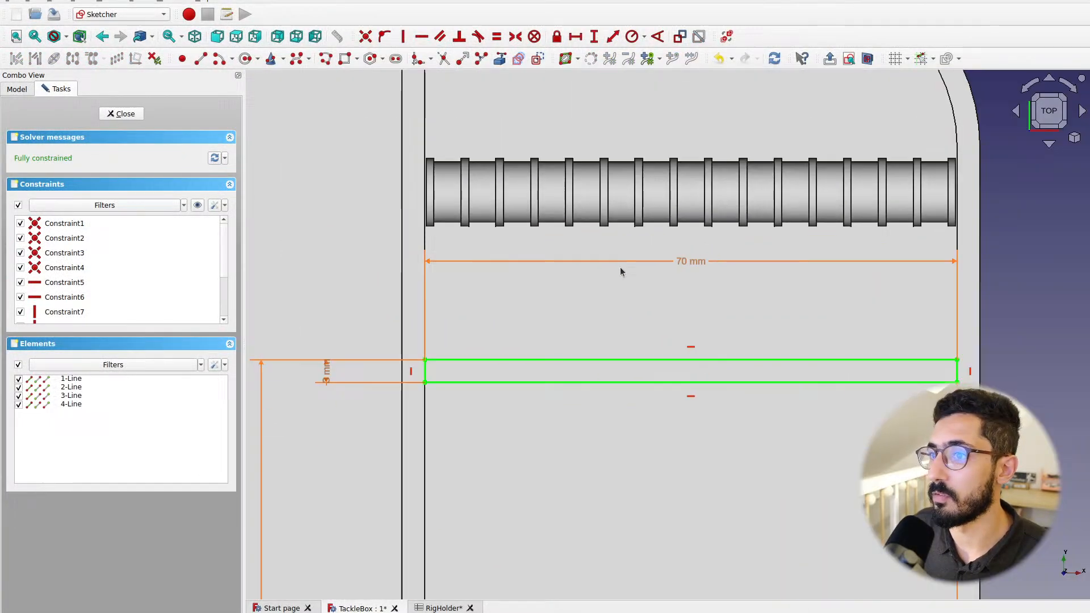
{"action": "left_click", "coordinate": [142, 121]}
Pocket the divider-wall rectangle with the length formula <<RigHolder>>.hookHolderZOffset and accept the feature
{"action": "mouse_move", "coordinate": [452, 312]}
{"action": "middle_mouse_down"}
{"action": "mouse_move", "coordinate": [471, 271]}
{"action": "mouse_move", "coordinate": [548, 326]}
{"action": "middle_mouse_up"}
{"action": "scroll", "coordinate": [472, 271], "scroll_direction": "up", "scroll_amount": 5}
{"action": "middle_click_drag", "start_coordinate": [619, 341], "coordinate": [581, 314]}
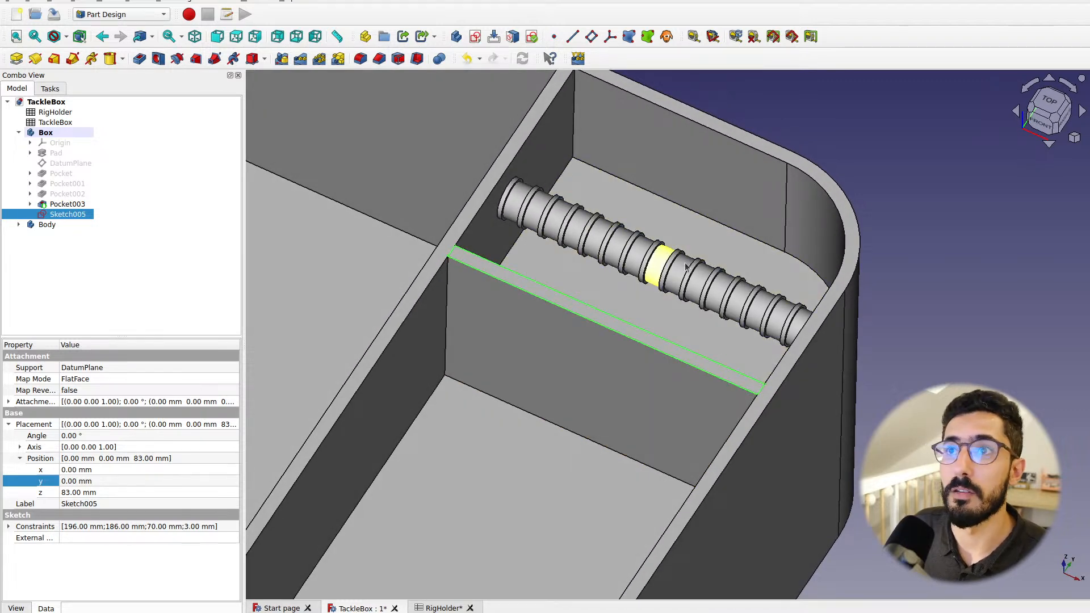
{"action": "middle_click_drag", "start_coordinate": [656, 252], "coordinate": [743, 237]}
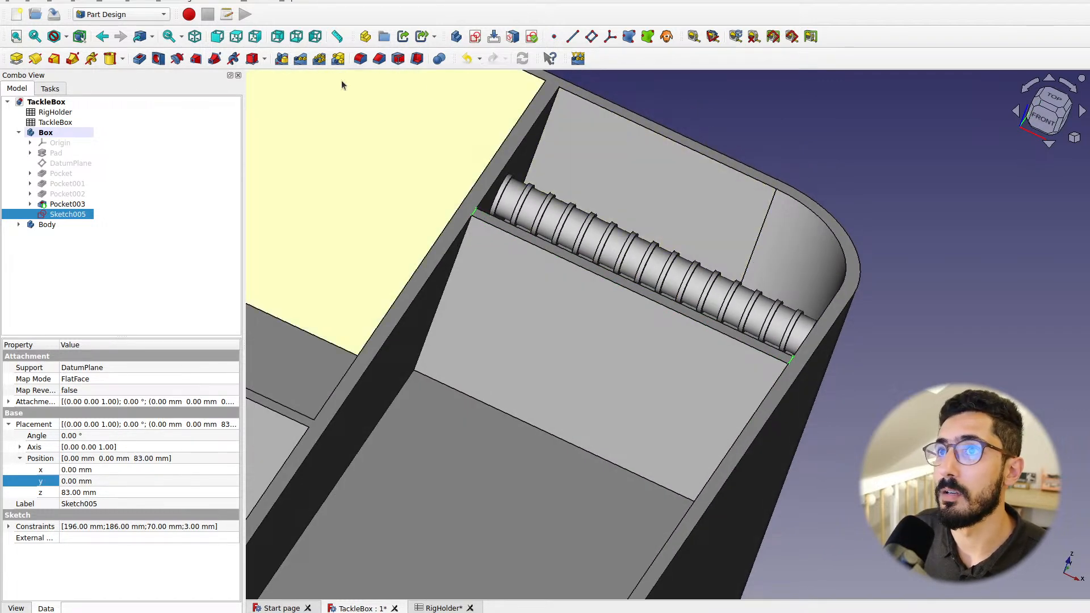
{"action": "left_click", "coordinate": [139, 59]}
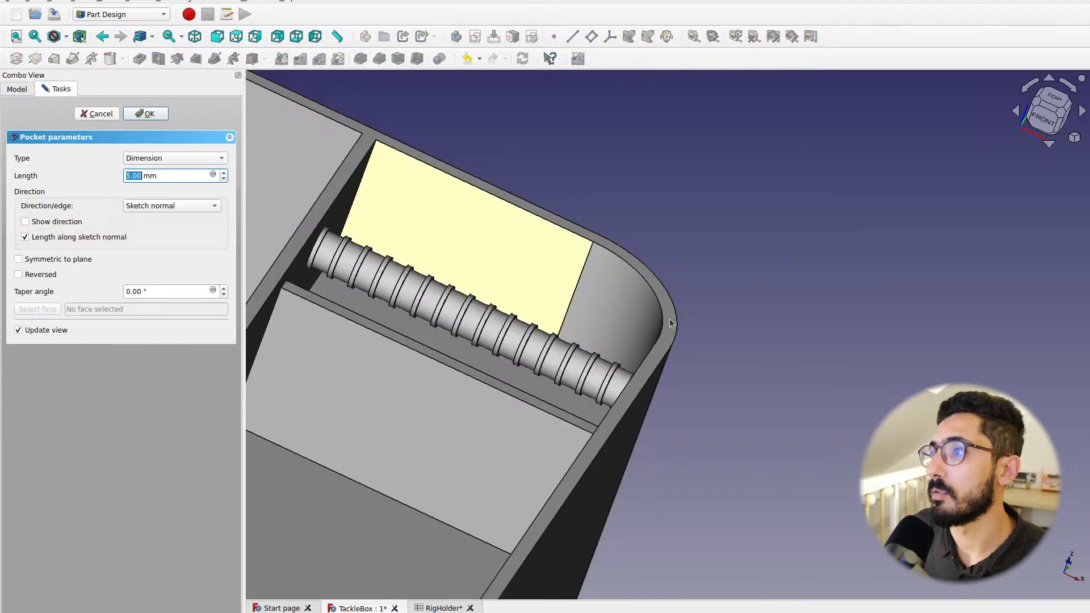
{"action": "middle_click_drag", "start_coordinate": [431, 294], "coordinate": [568, 319]}
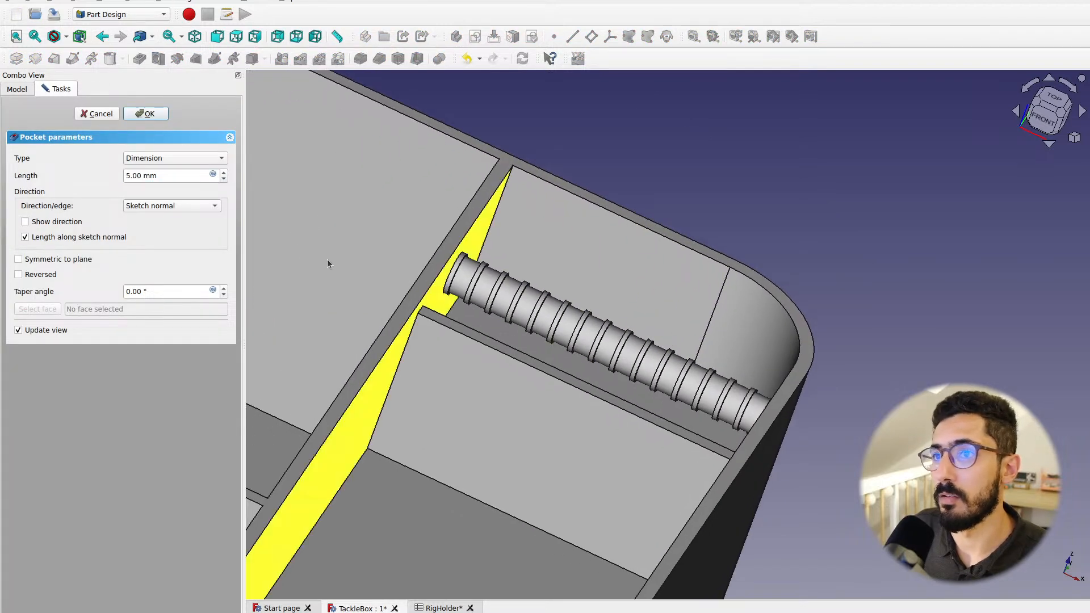
{"action": "left_click", "coordinate": [213, 175]}
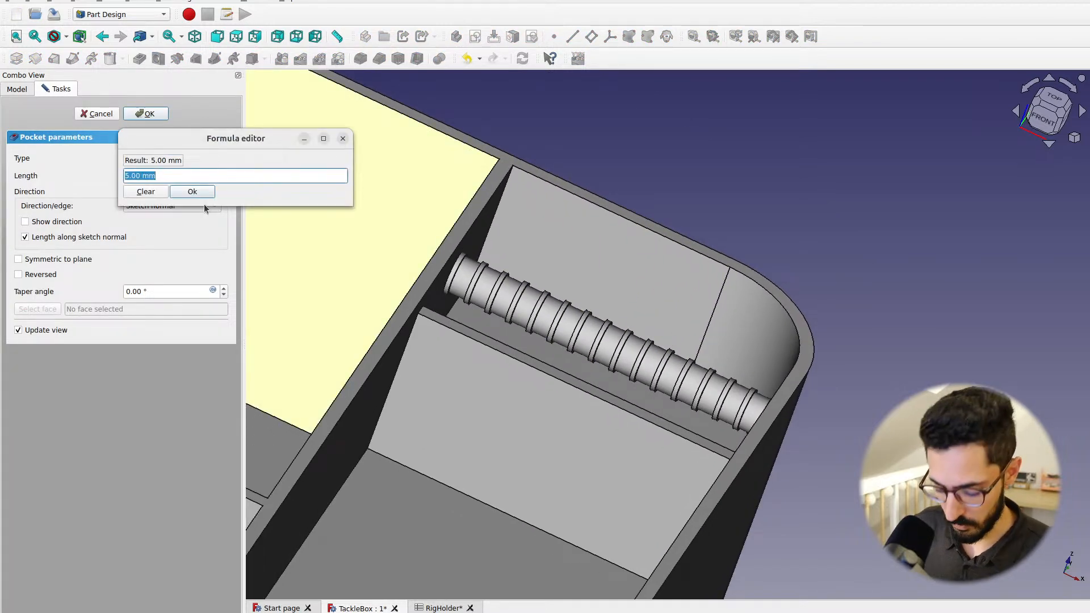
{"action": "type", "text": "<<RigH"}
{"action": "key", "text": "Down"}
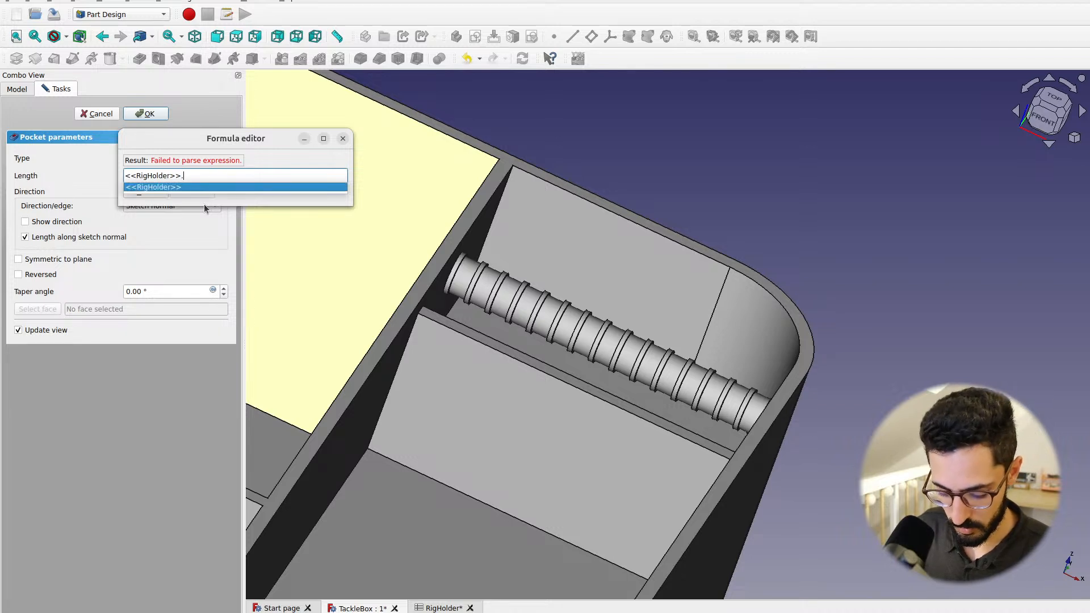
{"action": "type", "text": "hookHolderZOffset"}
{"action": "key", "text": "Down"}
{"action": "key", "text": "Return"}
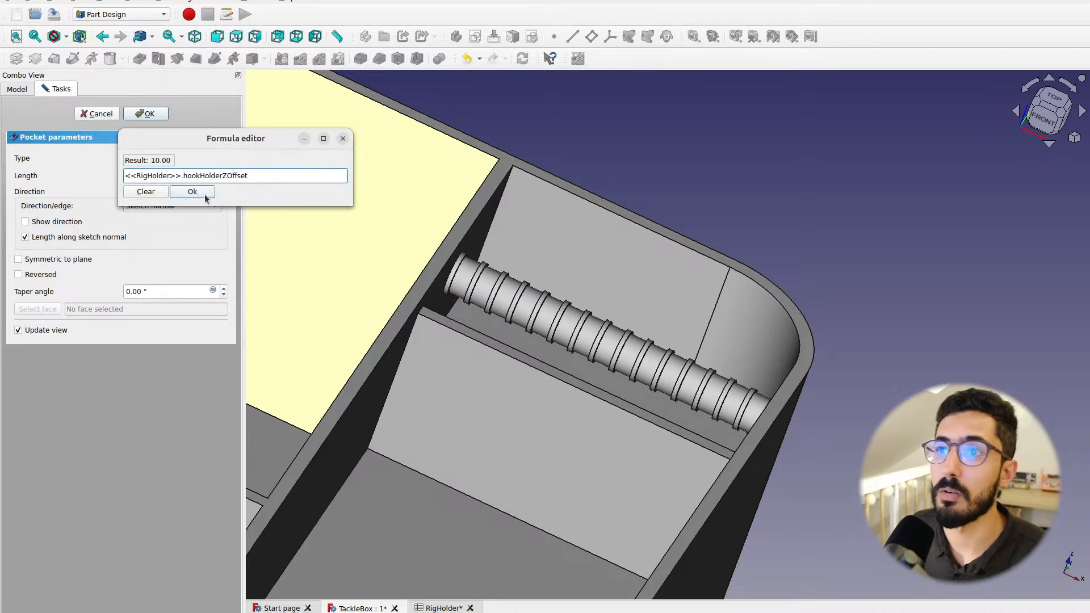
{"action": "left_click", "coordinate": [205, 196]}
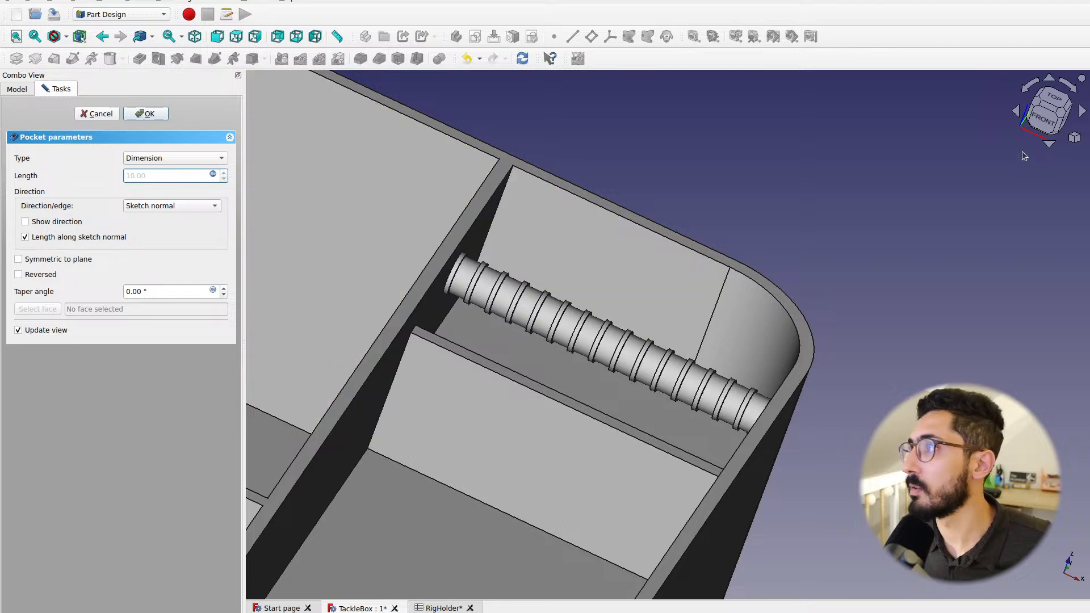
{"action": "middle_click_drag", "start_coordinate": [548, 365], "coordinate": [589, 280]}
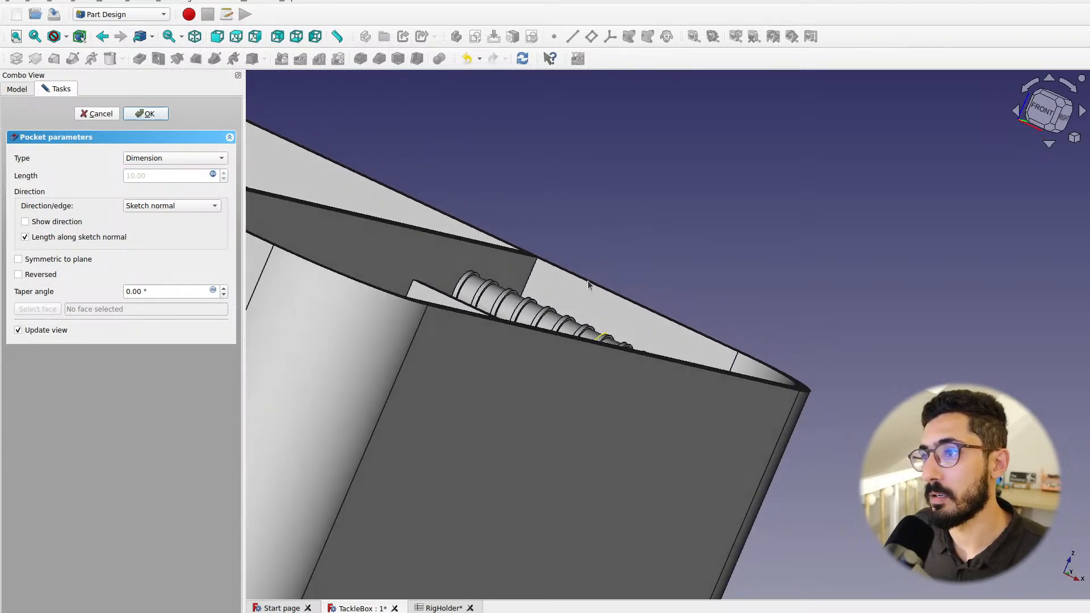
{"action": "middle_click_drag", "start_coordinate": [548, 323], "coordinate": [448, 355]}
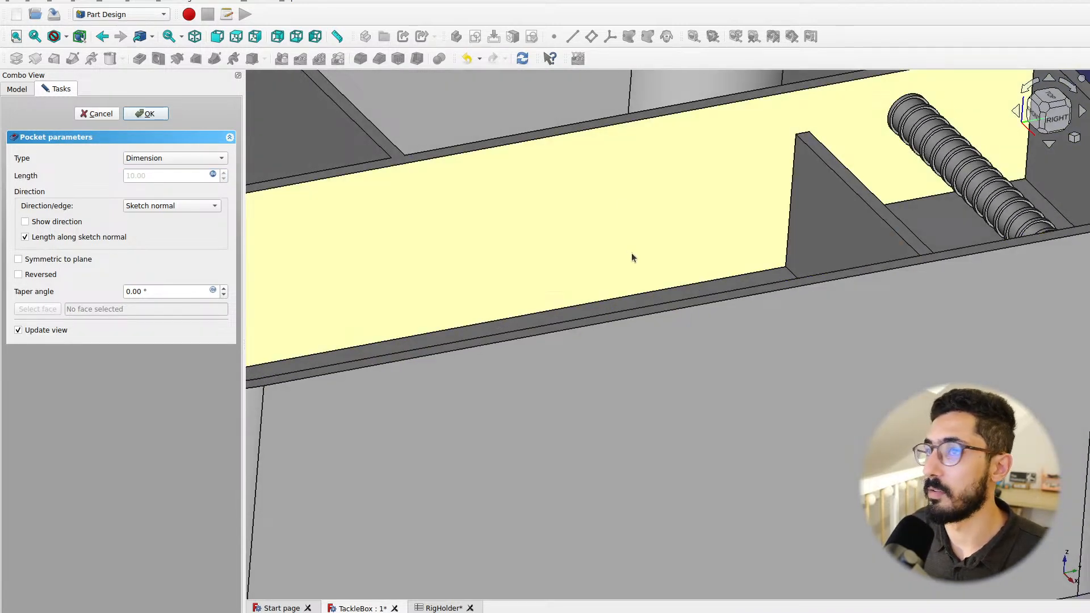
{"action": "scroll", "coordinate": [631, 253], "scroll_direction": "down", "scroll_amount": 3}
{"action": "middle_click_drag", "start_coordinate": [510, 319], "coordinate": [570, 346]}
{"action": "left_click", "coordinate": [145, 114]}
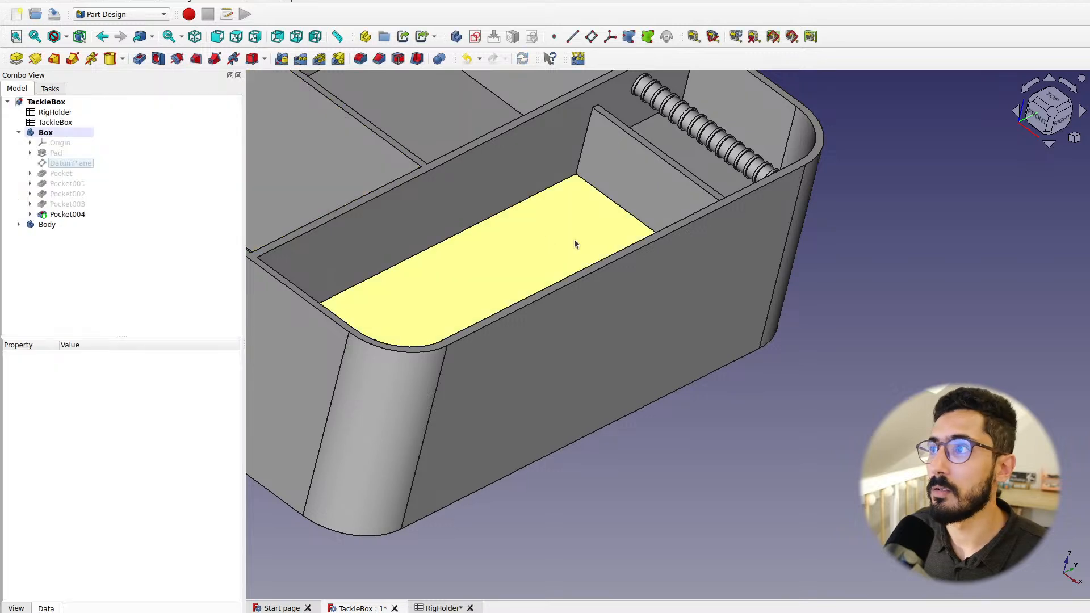
Examine the hook rod's end ridges and the lowered divider wall in perspective and from the top
{"action": "scroll", "coordinate": [477, 239], "scroll_direction": "down", "scroll_amount": 3}
{"action": "middle_click_drag", "start_coordinate": [477, 238], "coordinate": [603, 250]}
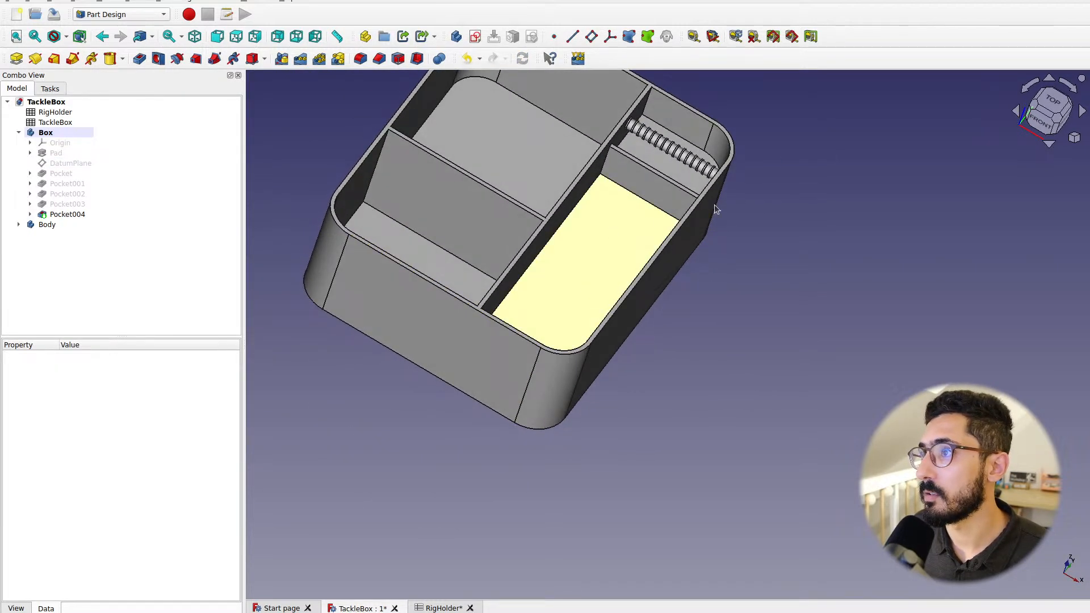
{"action": "key", "text": "2"}
{"action": "middle_click_drag", "start_coordinate": [540, 180], "coordinate": [502, 230]}
{"action": "scroll", "coordinate": [495, 287], "scroll_direction": "up", "scroll_amount": 7}
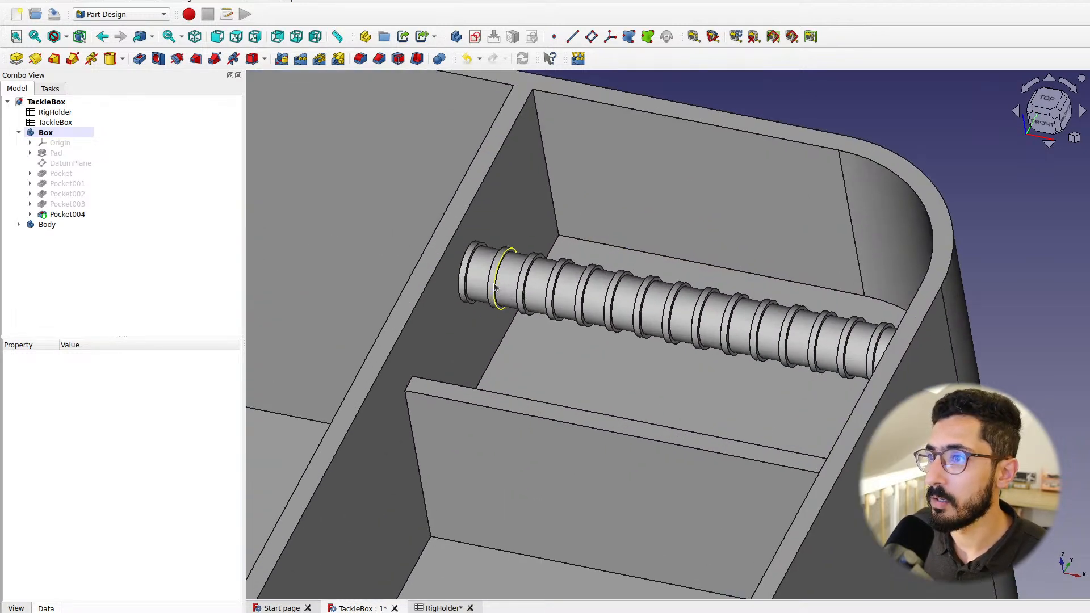
{"action": "scroll", "coordinate": [495, 288], "scroll_direction": "up", "scroll_amount": 5}
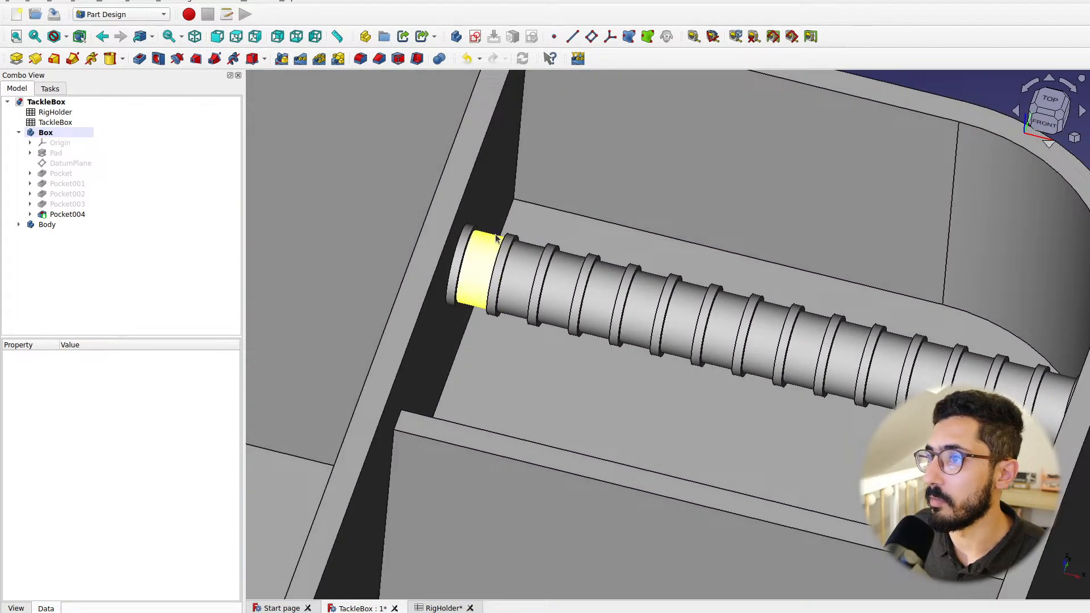
{"action": "scroll", "coordinate": [490, 283], "scroll_direction": "down", "scroll_amount": 2}
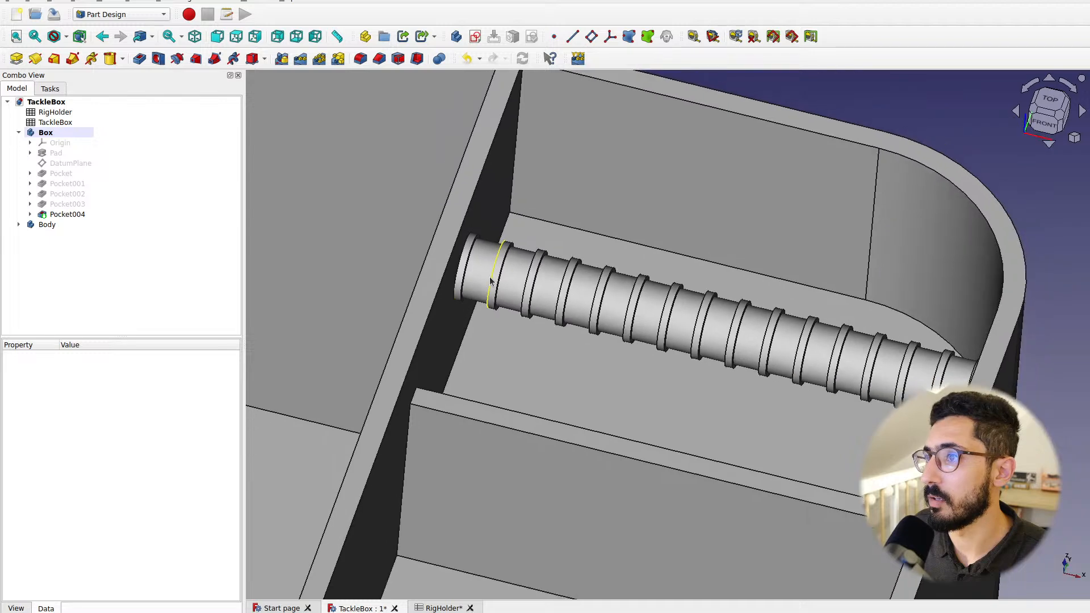
{"action": "scroll", "coordinate": [492, 281], "scroll_direction": "down", "scroll_amount": 3}
{"action": "middle_click_drag", "start_coordinate": [619, 301], "coordinate": [569, 300]}
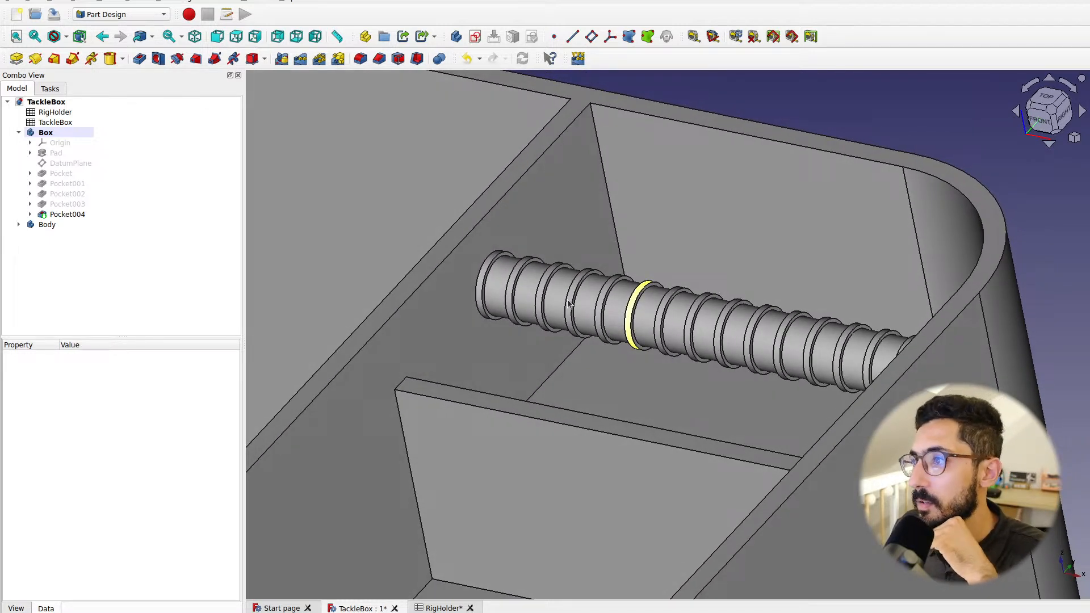
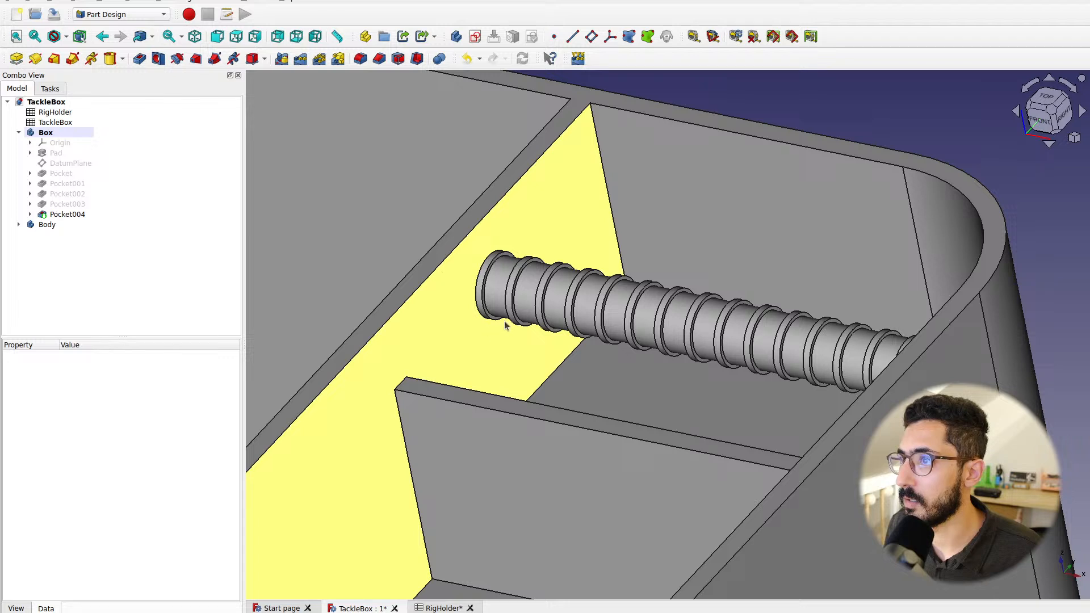
{"action": "left_click", "coordinate": [1055, 102]}
{"action": "scroll", "coordinate": [492, 320], "scroll_direction": "up", "scroll_amount": 5}
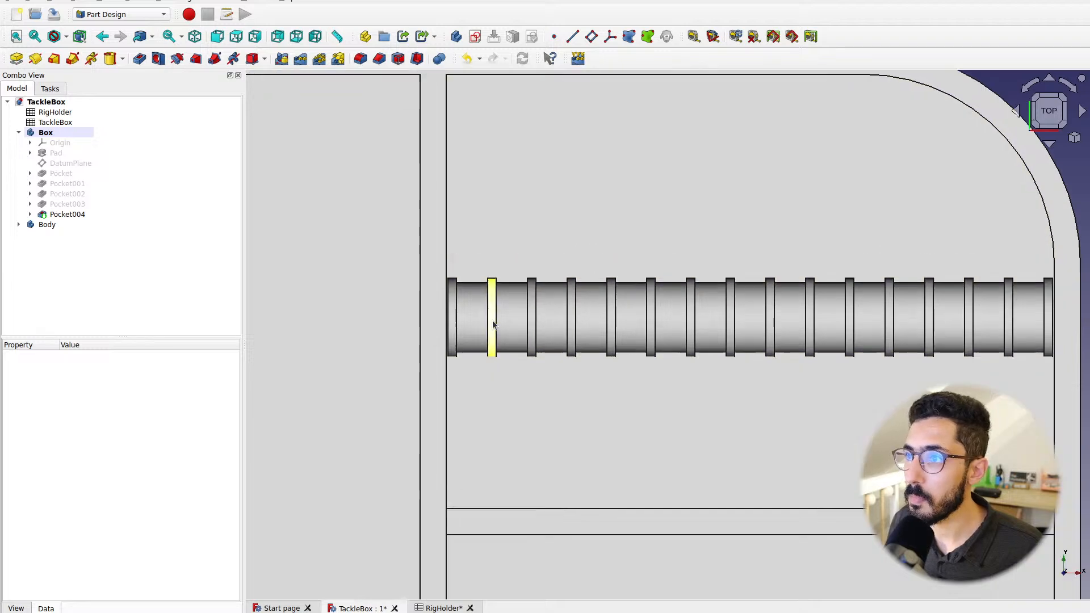
{"action": "scroll", "coordinate": [484, 314], "scroll_direction": "down", "scroll_amount": 4}
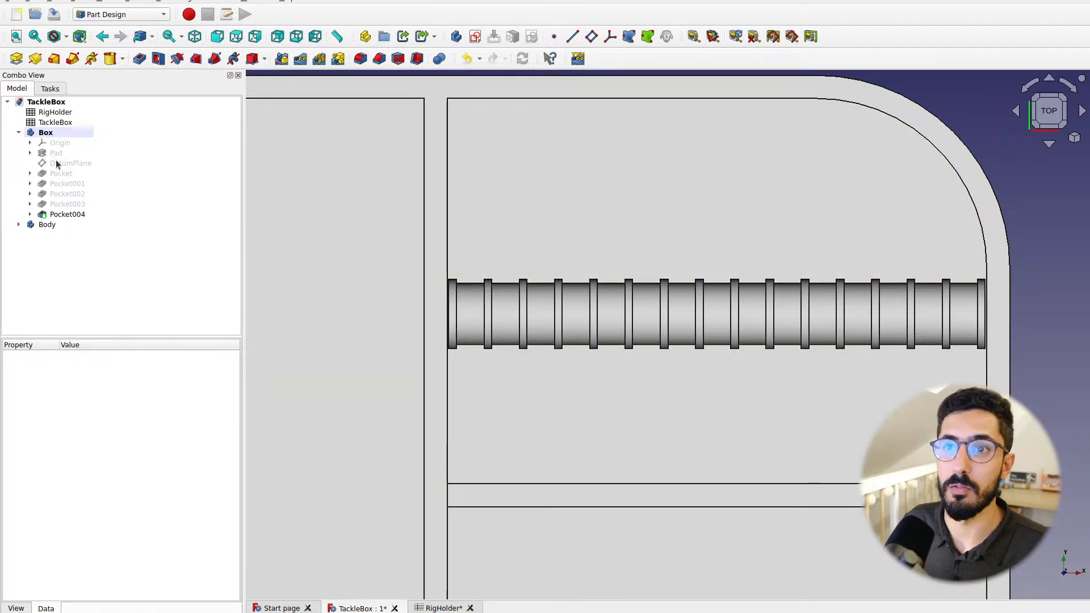
Create a new sketch on DatumPlane of the Box body, framed on the hook rod
{"action": "left_click", "coordinate": [57, 164]}
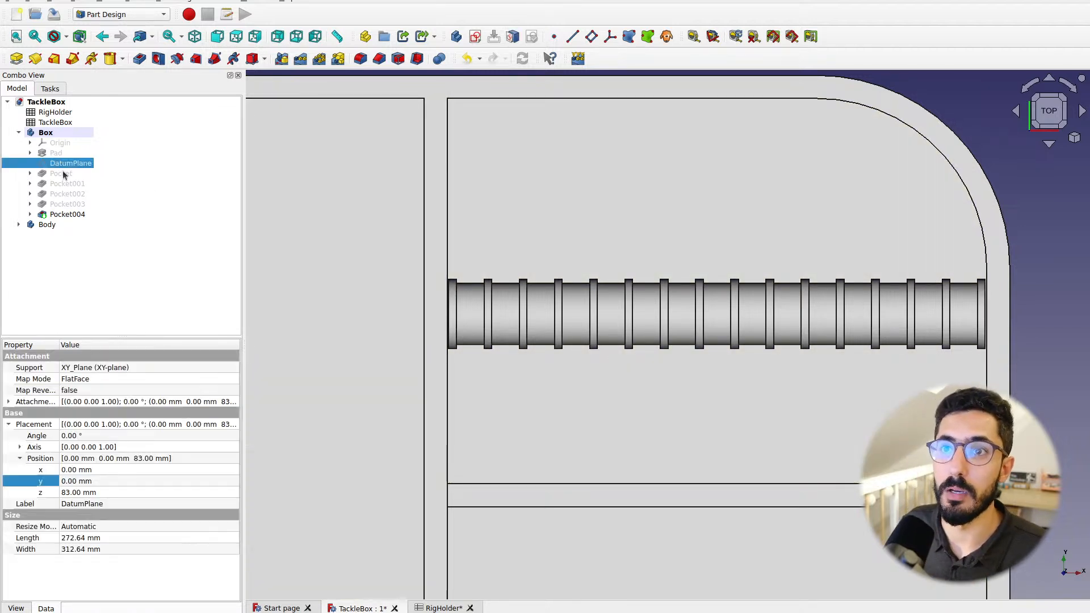
{"action": "key", "text": "space"}
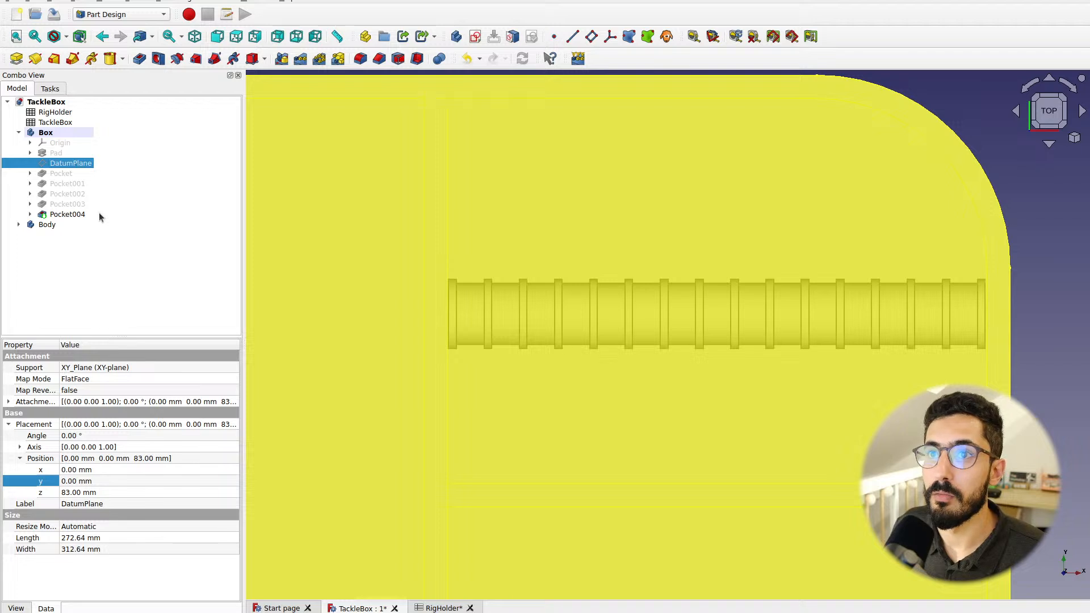
{"action": "key", "text": "space"}
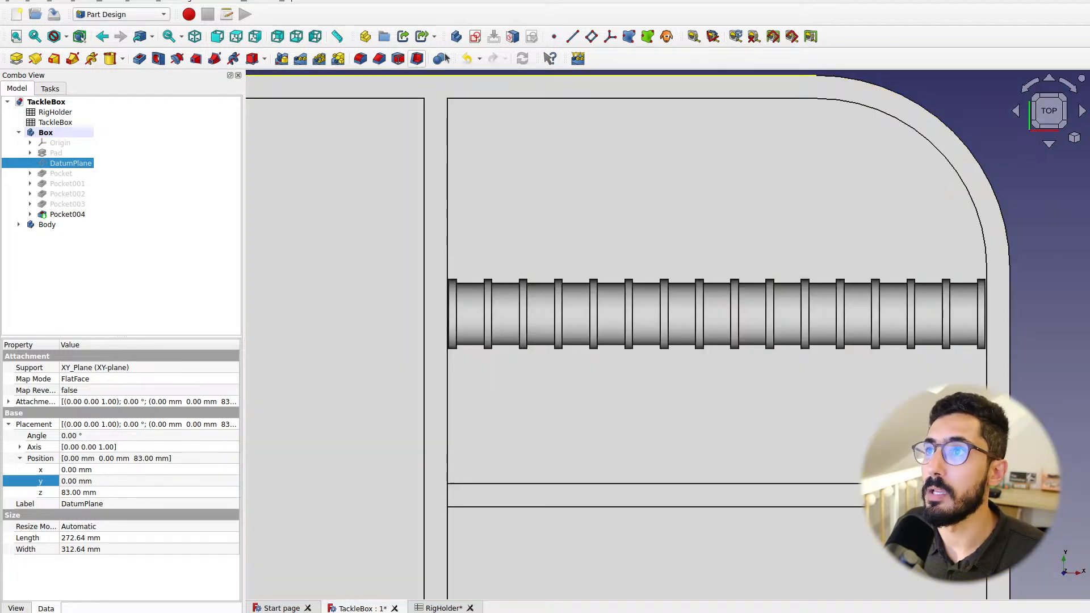
{"action": "left_click", "coordinate": [475, 36]}
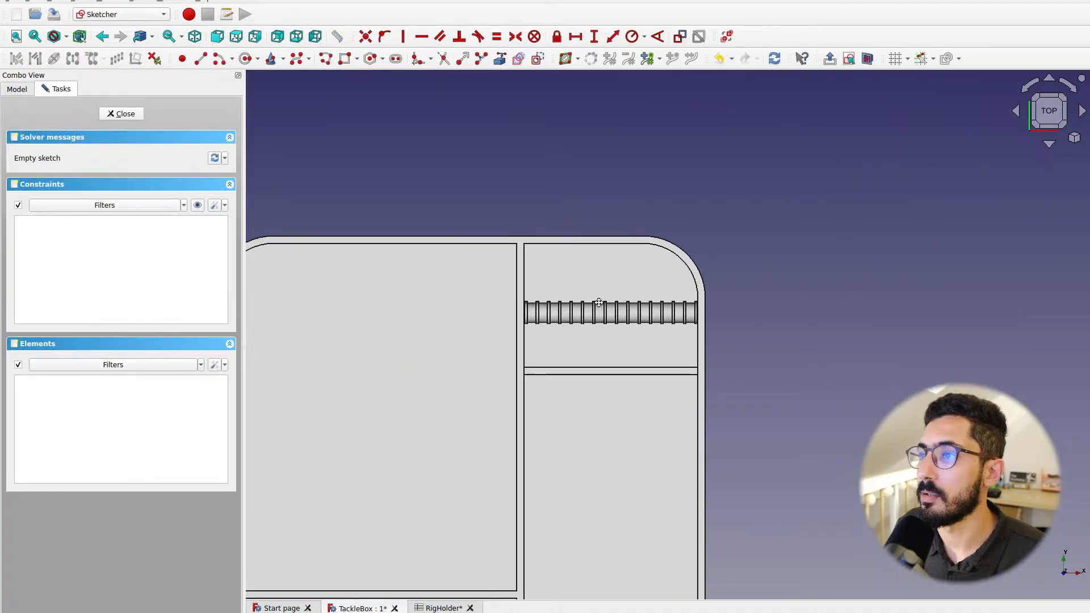
{"action": "scroll", "coordinate": [598, 289], "scroll_direction": "up", "scroll_amount": 3}
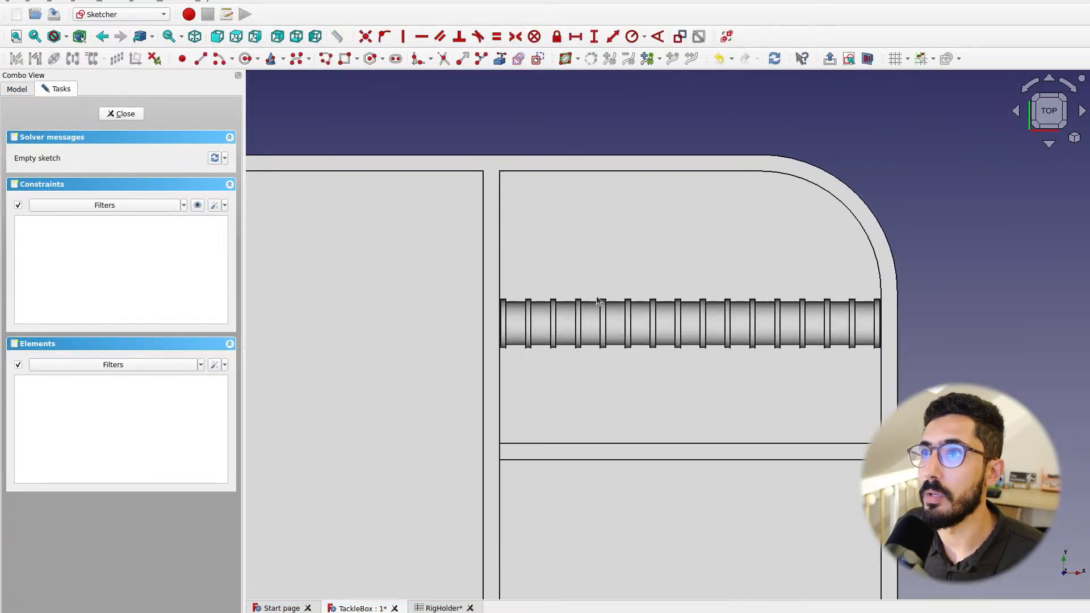
Draw two rectangles over the hook rod, one at its left end and one at its right end
{"action": "left_click", "coordinate": [345, 59]}
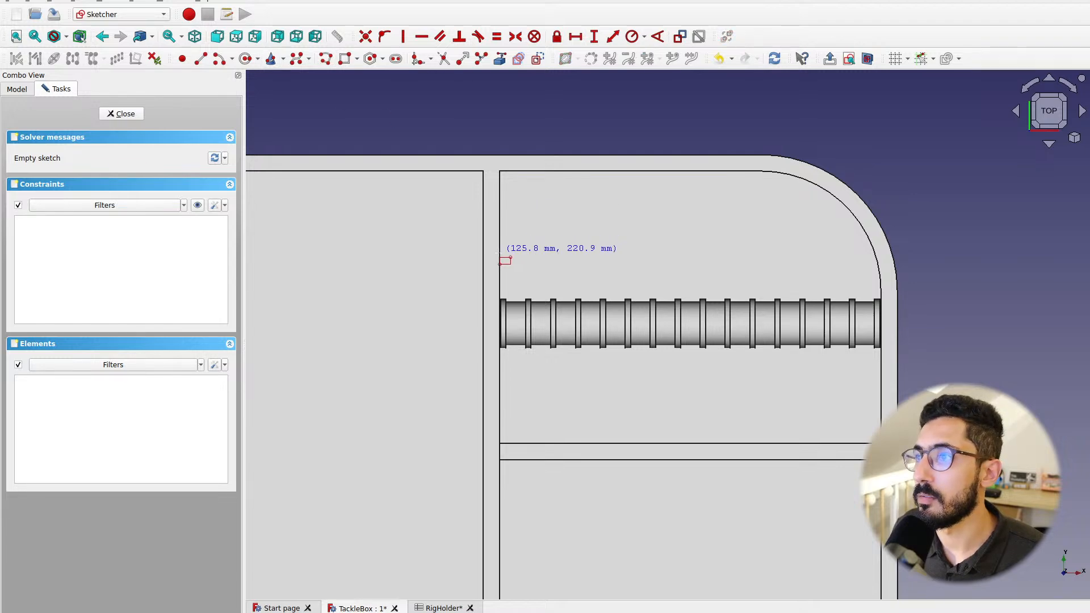
{"action": "left_click", "coordinate": [499, 255]}
{"action": "left_click", "coordinate": [576, 376]}
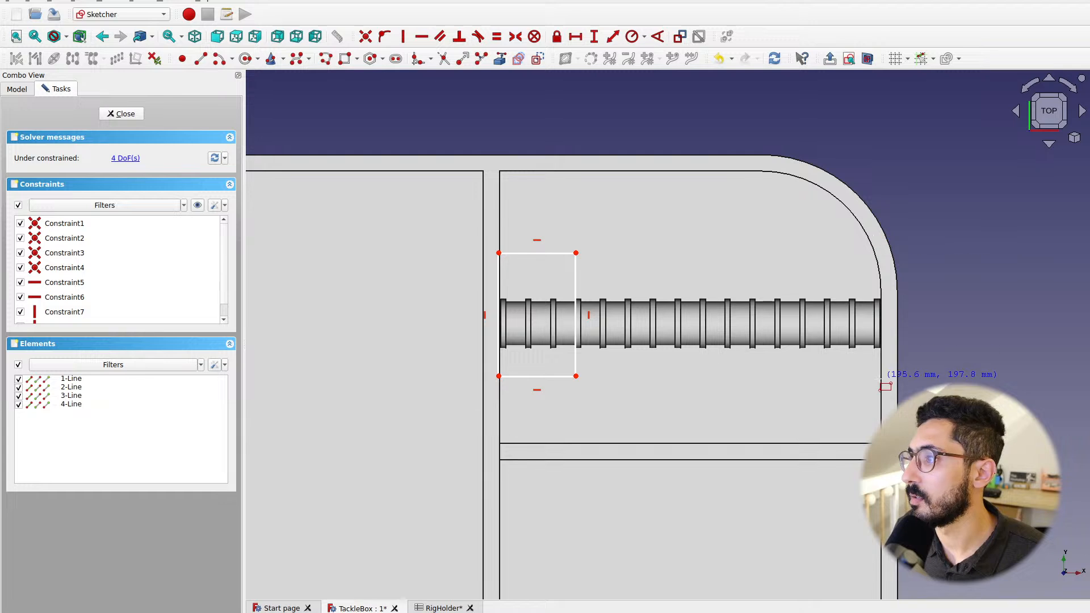
{"action": "left_click", "coordinate": [786, 251]}
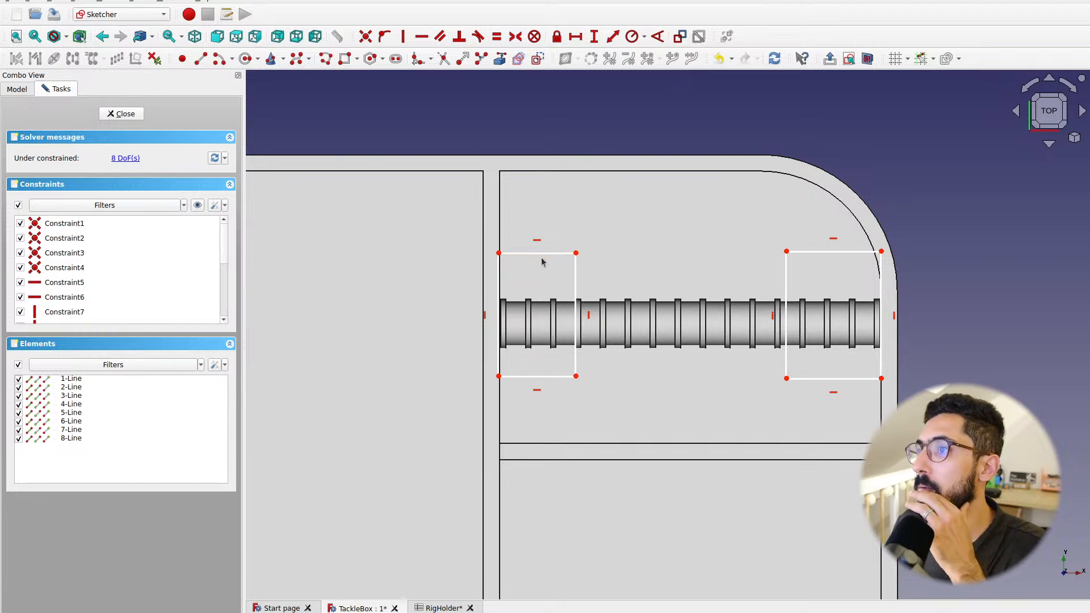
Lower the upper edges of both rectangles slightly and move the right rectangle's outer edge near the box wall's inner face
{"action": "left_click_drag", "start_coordinate": [543, 253], "coordinate": [546, 261]}
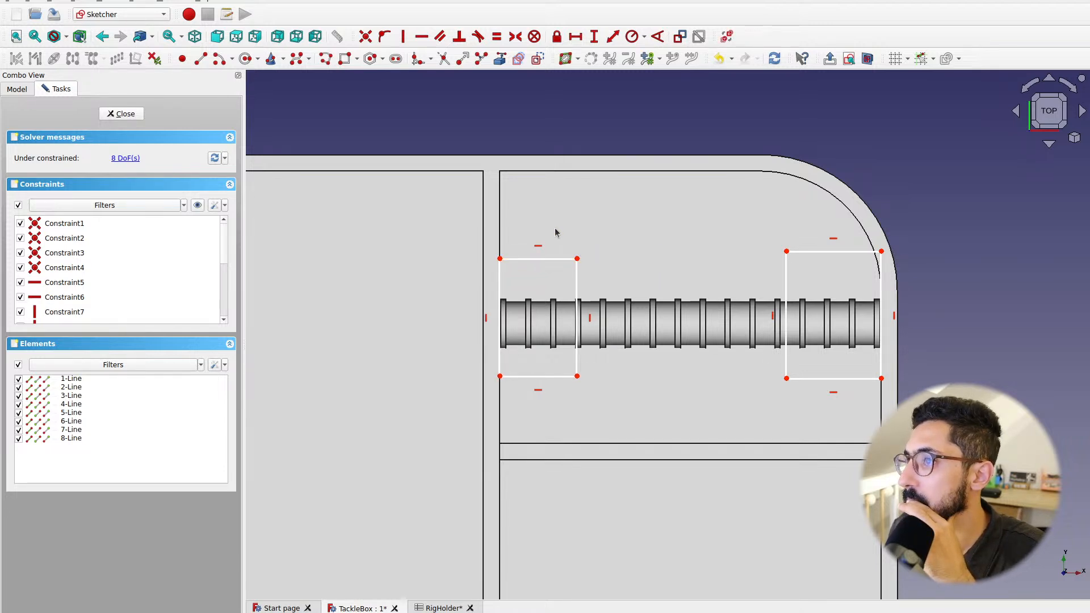
{"action": "left_click_drag", "start_coordinate": [839, 251], "coordinate": [853, 260]}
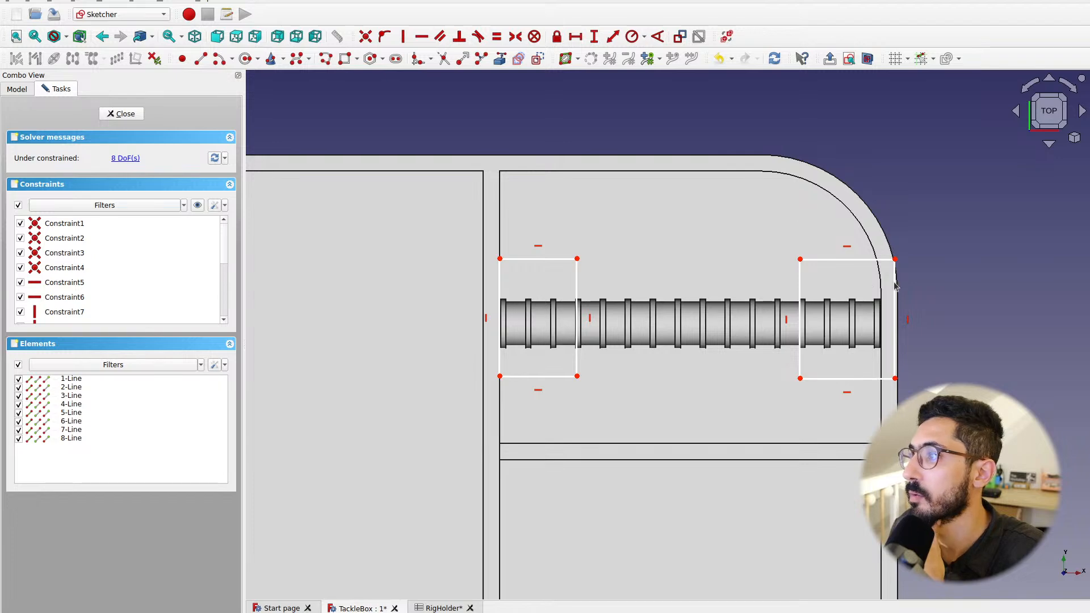
{"action": "left_click_drag", "start_coordinate": [896, 291], "coordinate": [887, 298]}
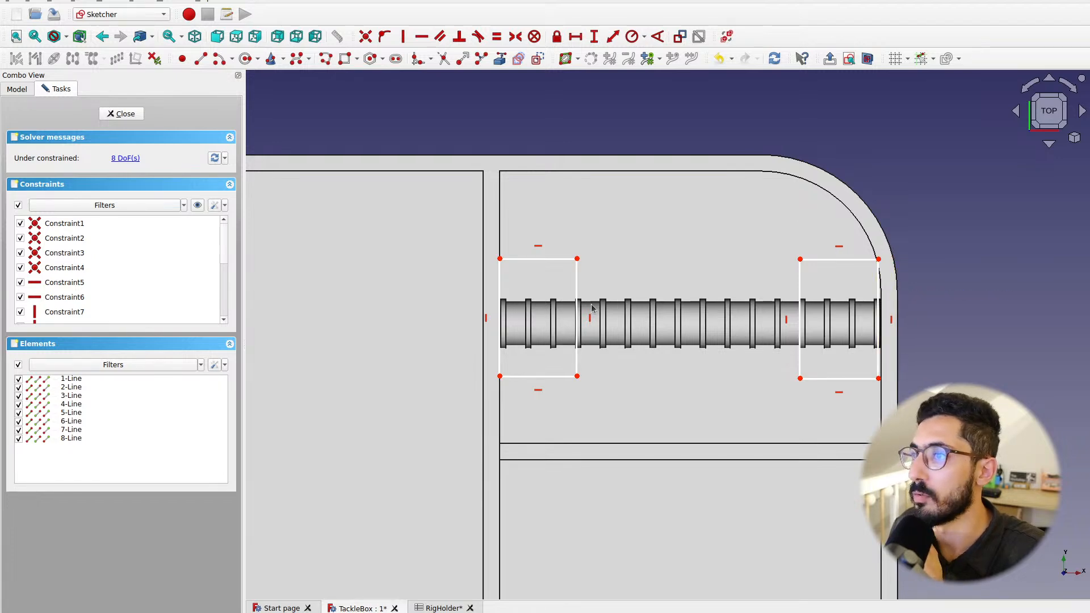
Narrow the left rectangle vertically around the rod and shift its upper left corner to the compartment wall's face
{"action": "scroll", "coordinate": [592, 308], "scroll_direction": "down", "scroll_amount": 2}
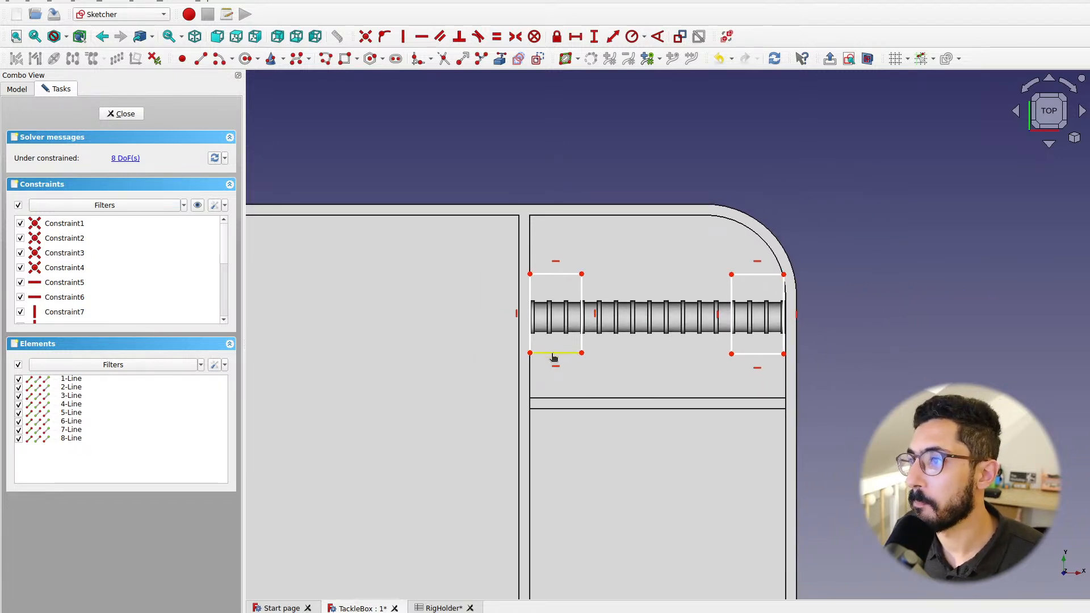
{"action": "left_click_drag", "start_coordinate": [554, 354], "coordinate": [554, 341]}
{"action": "left_click_drag", "start_coordinate": [546, 276], "coordinate": [547, 294]}
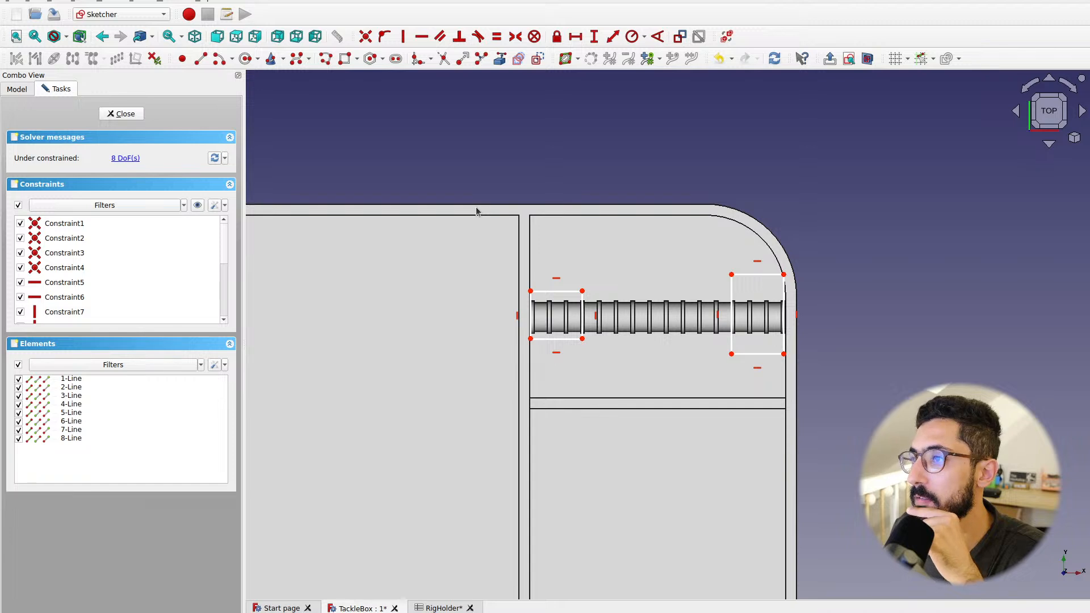
{"action": "scroll", "coordinate": [522, 308], "scroll_direction": "down", "scroll_amount": 2}
{"action": "scroll", "coordinate": [523, 308], "scroll_direction": "up", "scroll_amount": 4}
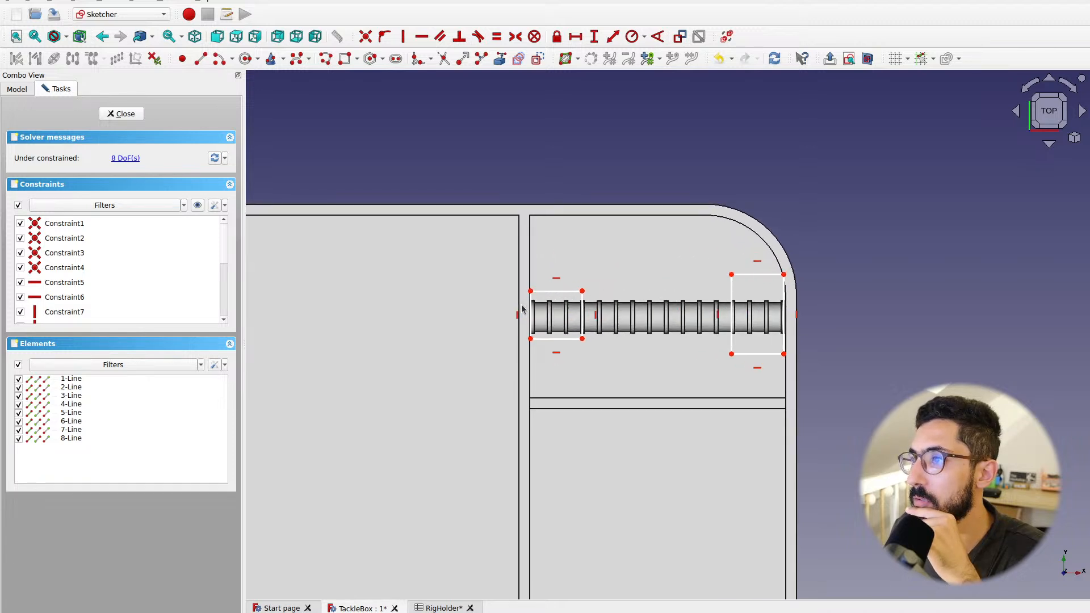
{"action": "scroll", "coordinate": [522, 308], "scroll_direction": "up", "scroll_amount": 1}
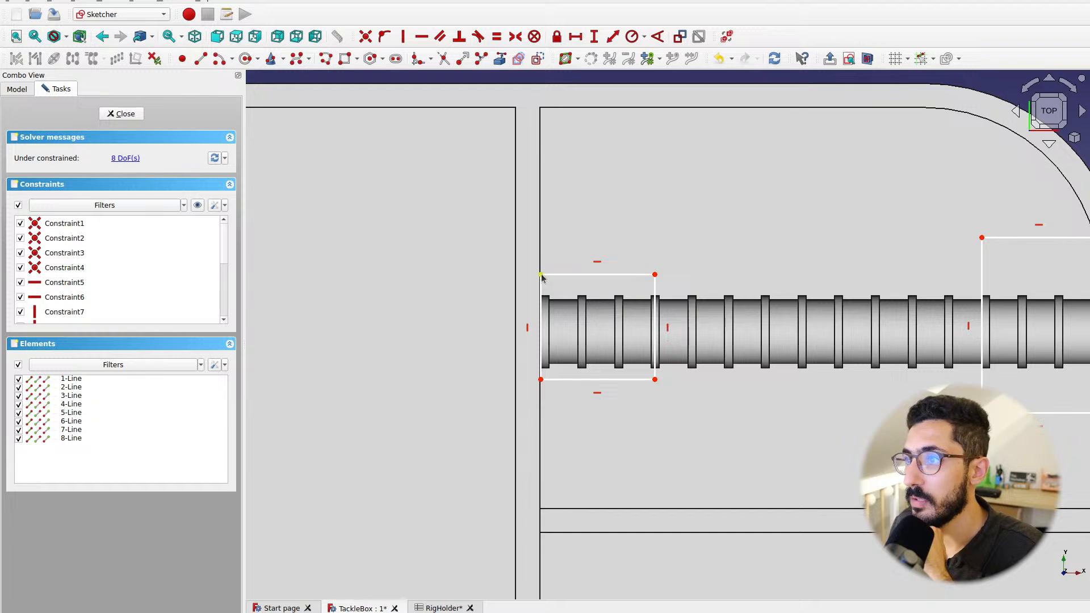
{"action": "mouse_move", "coordinate": [541, 274]}
{"action": "left_mouse_down"}
{"action": "mouse_move", "coordinate": [417, 165]}
{"action": "mouse_move", "coordinate": [587, 304]}
{"action": "mouse_move", "coordinate": [507, 233]}
{"action": "mouse_move", "coordinate": [540, 271]}
{"action": "left_mouse_up"}
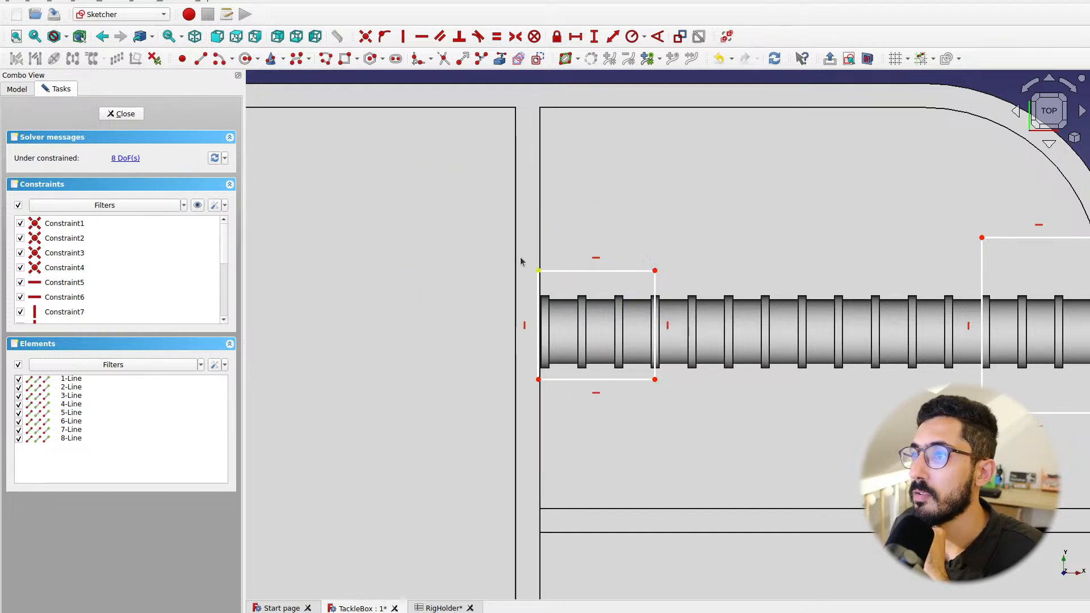
Place a point inside the left rectangle and constrain the rectangle's upper left and lower right corners symmetric about it
{"action": "left_click", "coordinate": [357, 60]}
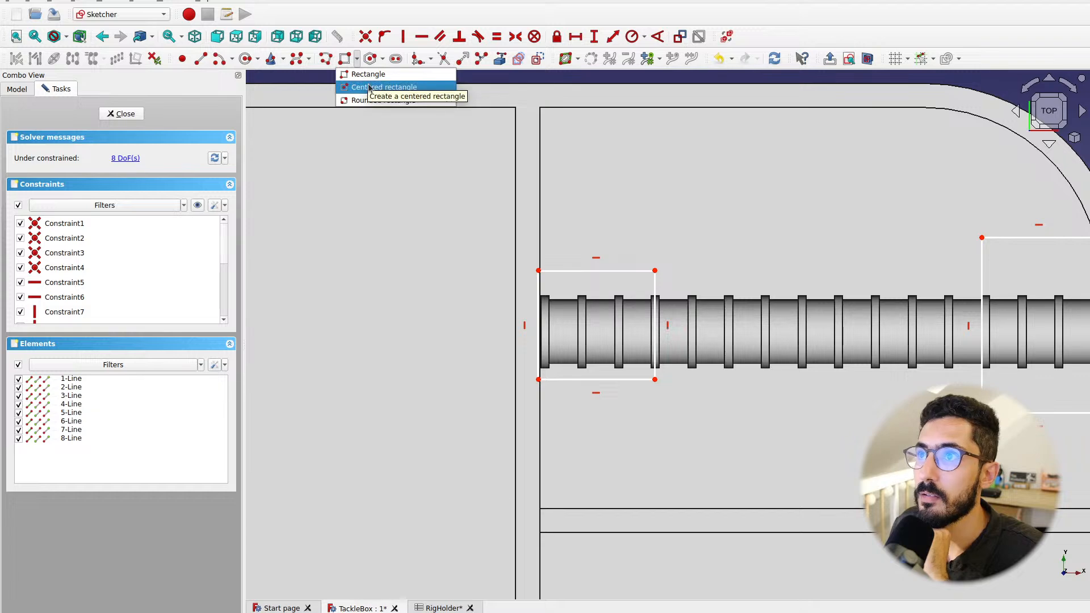
{"action": "left_click", "coordinate": [394, 246]}
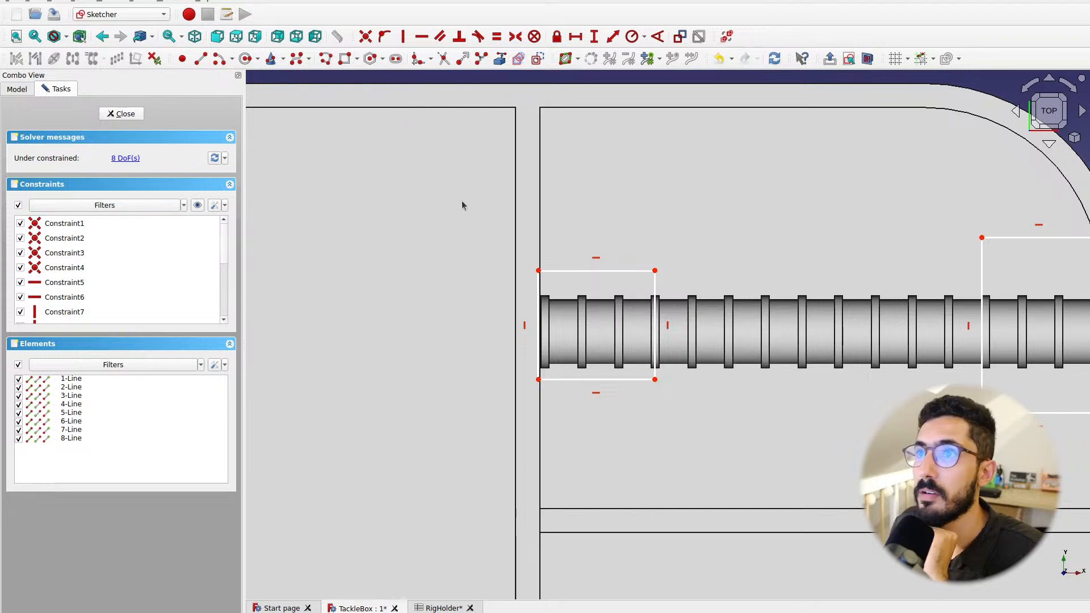
{"action": "left_click", "coordinate": [182, 59]}
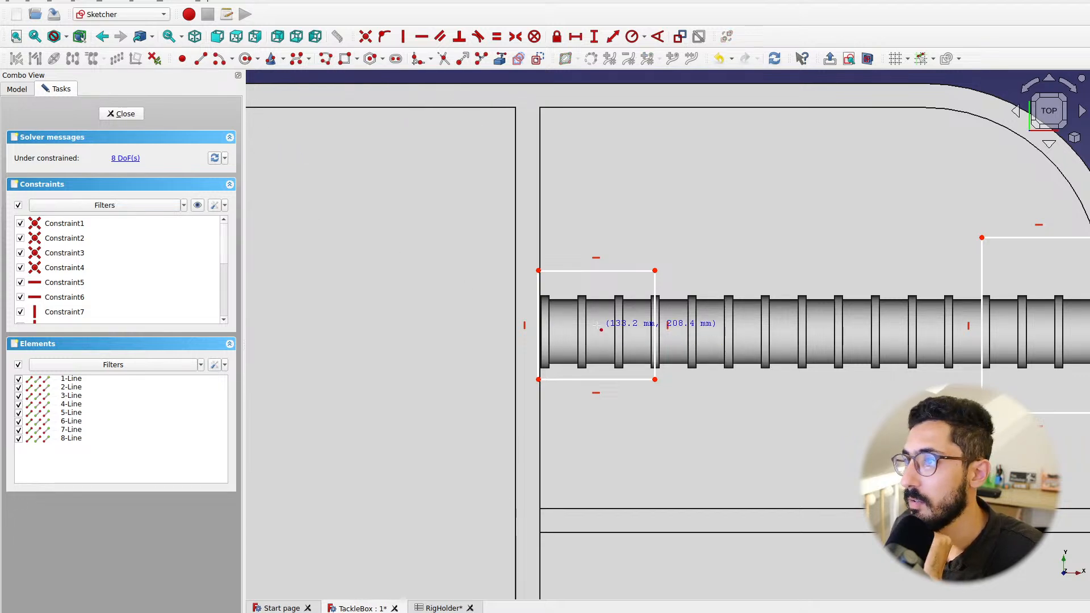
{"action": "left_click", "coordinate": [597, 326]}
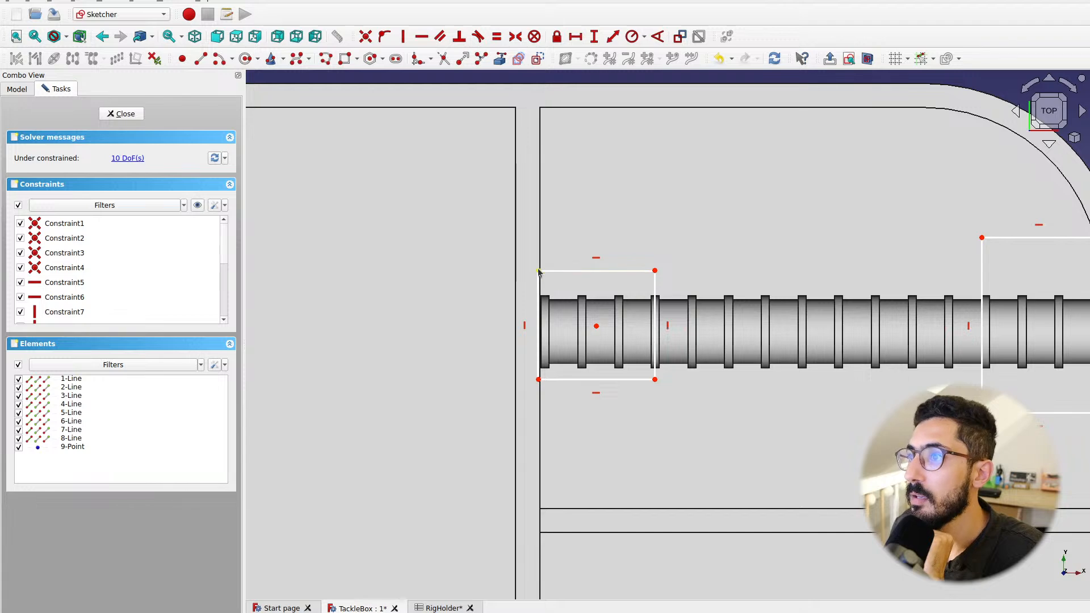
{"action": "left_click_drag", "start_coordinate": [538, 270], "coordinate": [514, 254]}
{"action": "left_click", "coordinate": [513, 253]}
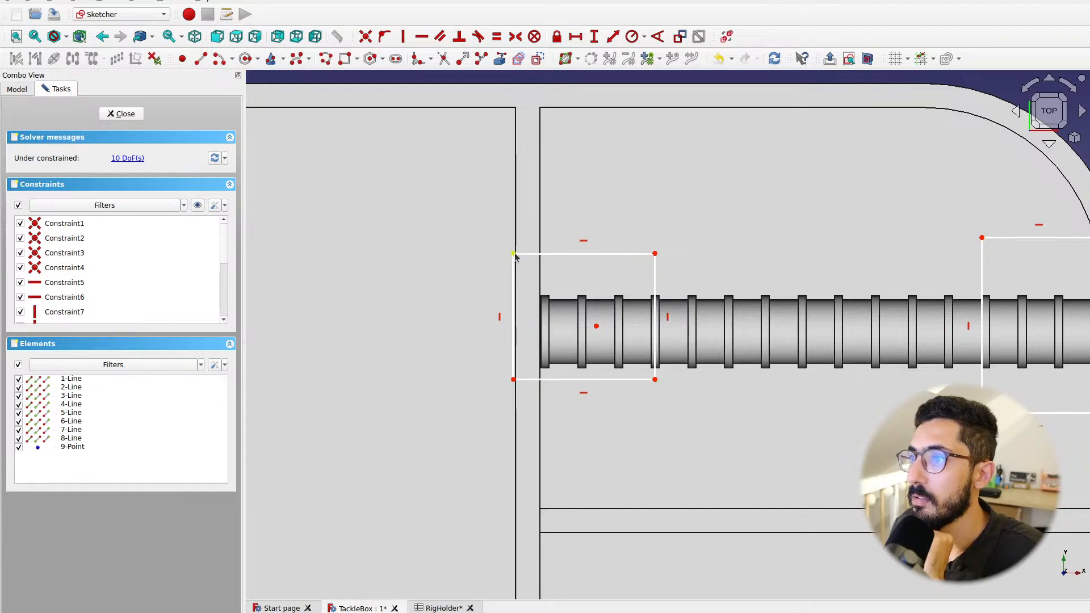
{"action": "left_click", "coordinate": [655, 379]}
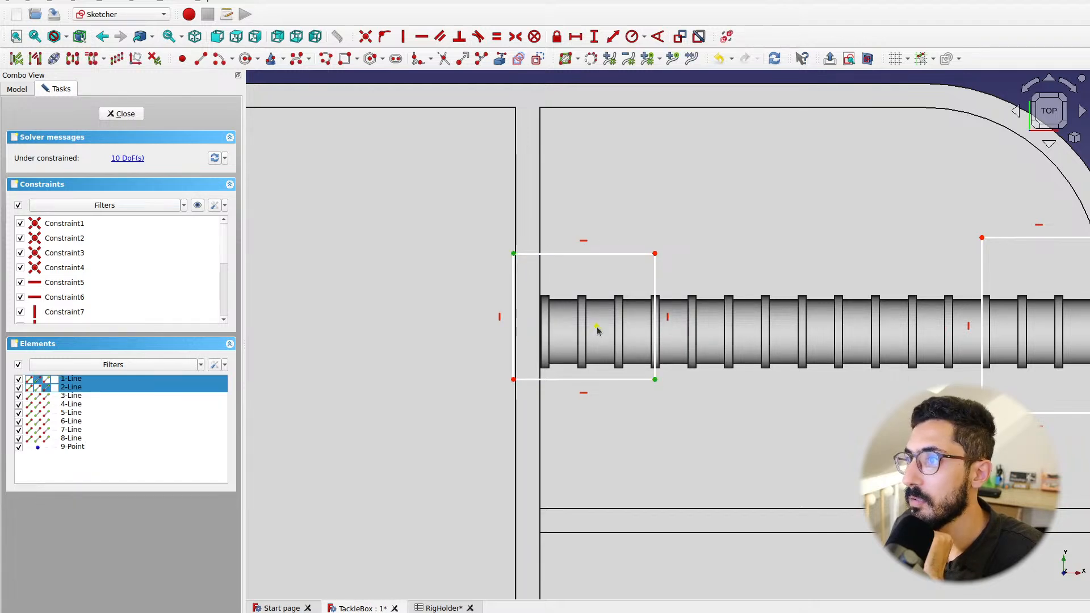
{"action": "left_click", "coordinate": [596, 325]}
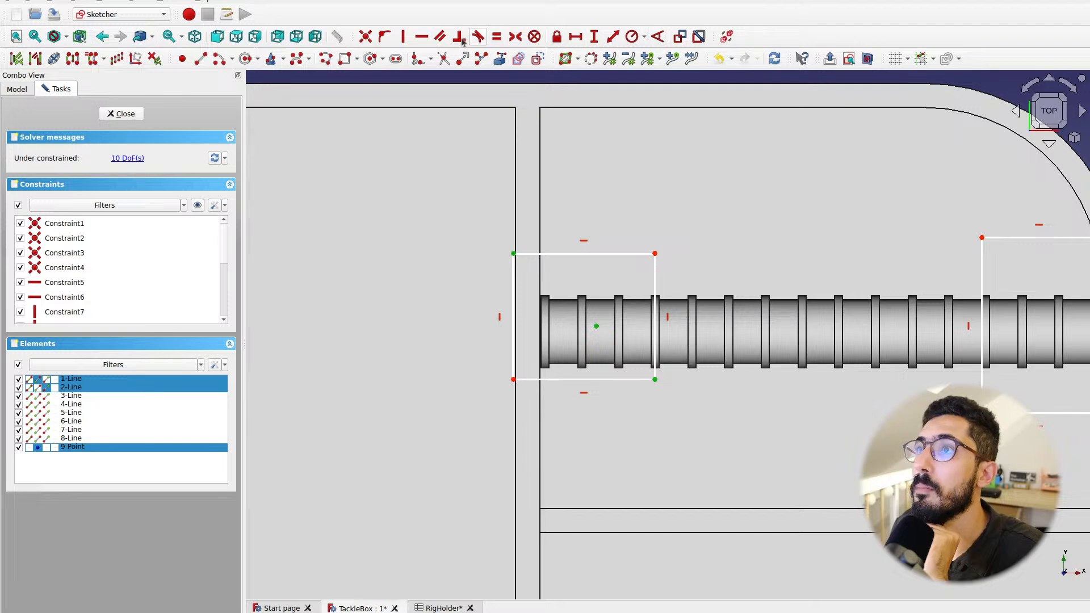
{"action": "left_click", "coordinate": [517, 37]}
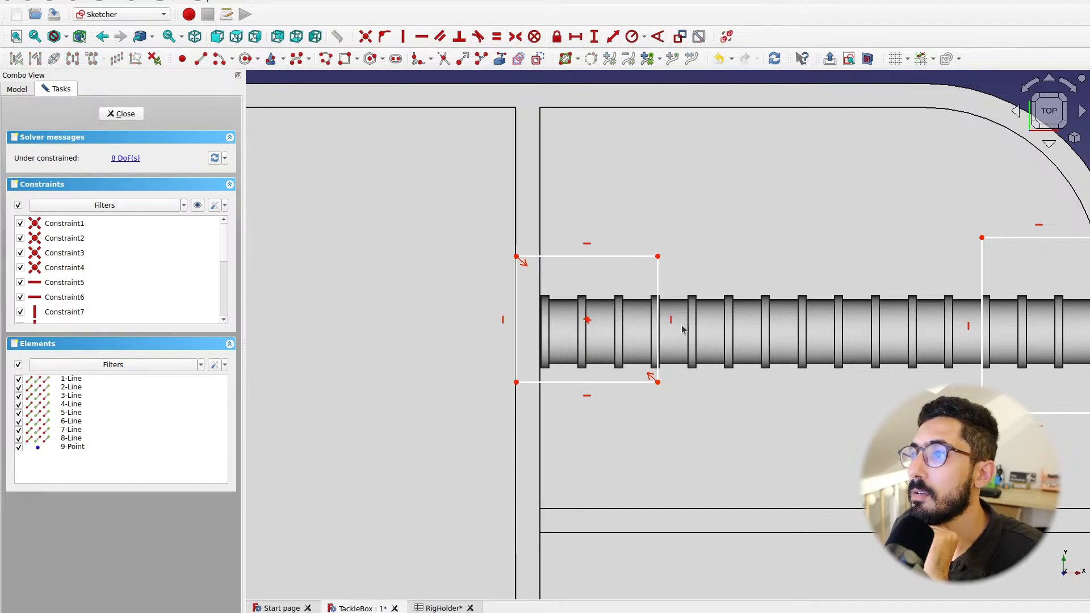
Stretch the left rectangle taller around the rod and move its centre point so the left edge meets the compartment wall's face
{"action": "mouse_move", "coordinate": [656, 380]}
{"action": "left_mouse_down"}
{"action": "mouse_move", "coordinate": [687, 414]}
{"action": "mouse_move", "coordinate": [660, 417]}
{"action": "mouse_move", "coordinate": [588, 309]}
{"action": "mouse_move", "coordinate": [660, 424]}
{"action": "mouse_move", "coordinate": [651, 412]}
{"action": "left_mouse_up"}
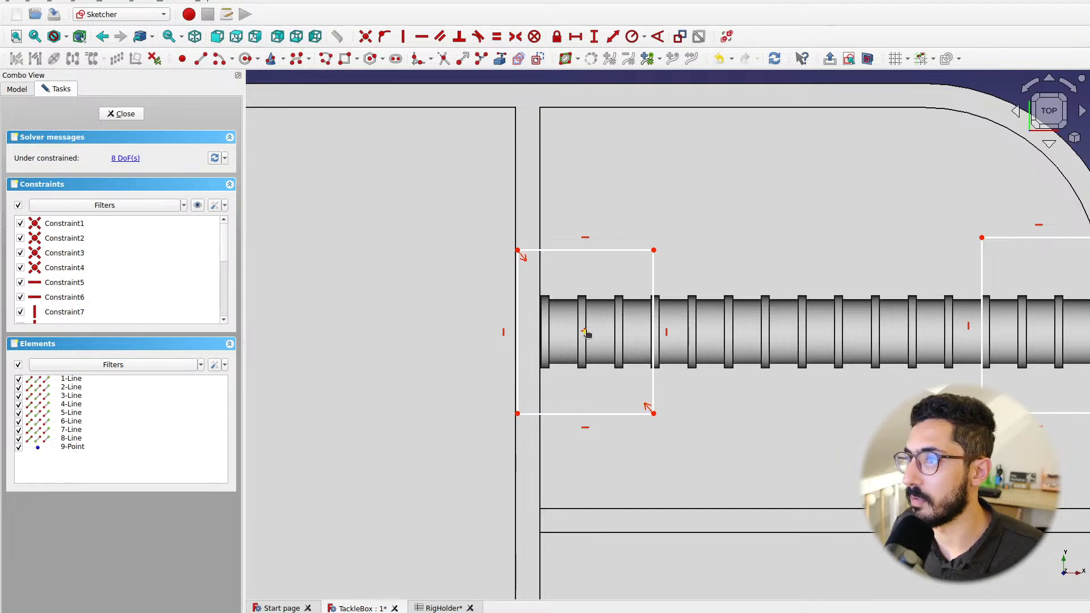
{"action": "left_click_drag", "start_coordinate": [584, 333], "coordinate": [608, 333]}
{"action": "scroll", "coordinate": [612, 339], "scroll_direction": "down", "scroll_amount": 3}
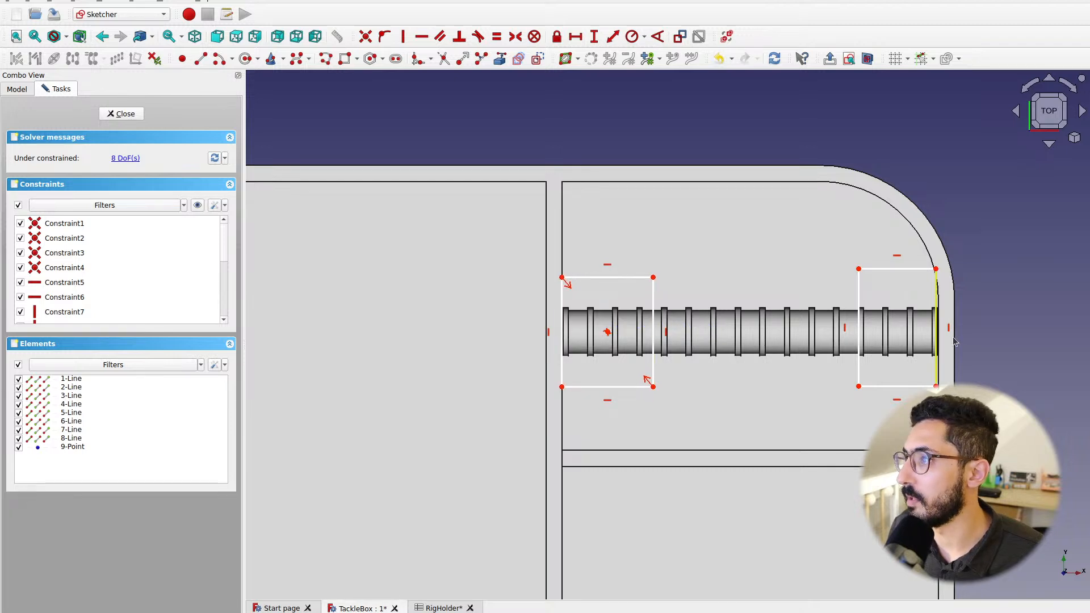
Add a vertical distance constraint between the sketch origin and the left rectangle's centre point
{"action": "scroll", "coordinate": [770, 317], "scroll_direction": "down", "scroll_amount": 5}
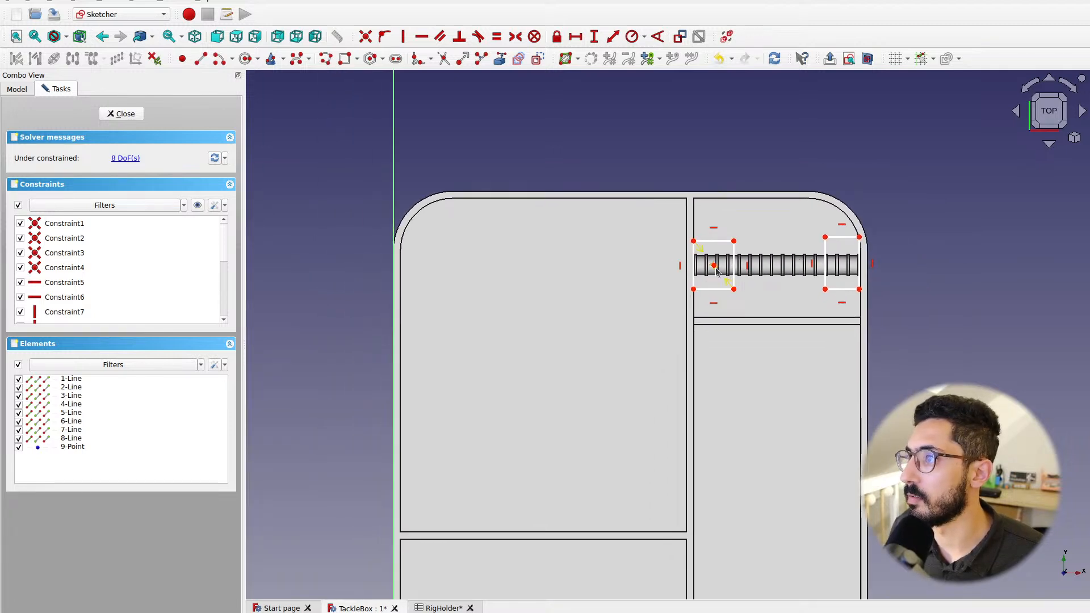
{"action": "left_click", "coordinate": [714, 265]}
{"action": "middle_click_drag", "start_coordinate": [557, 351], "coordinate": [590, 106]}
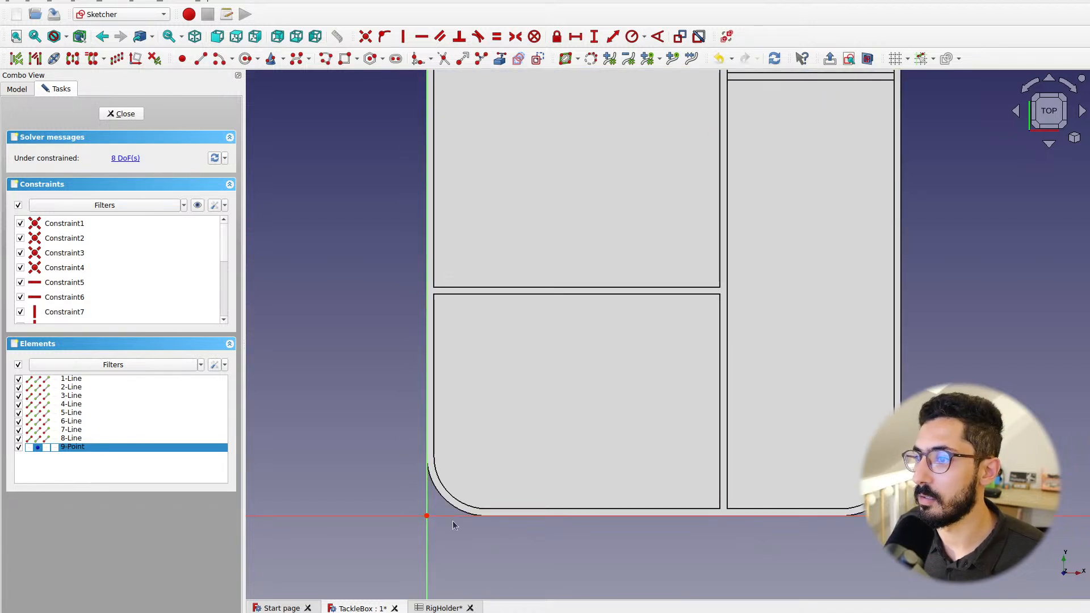
{"action": "scroll", "coordinate": [699, 180], "scroll_direction": "down", "scroll_amount": 2}
{"action": "middle_click_drag", "start_coordinate": [698, 181], "coordinate": [519, 357]}
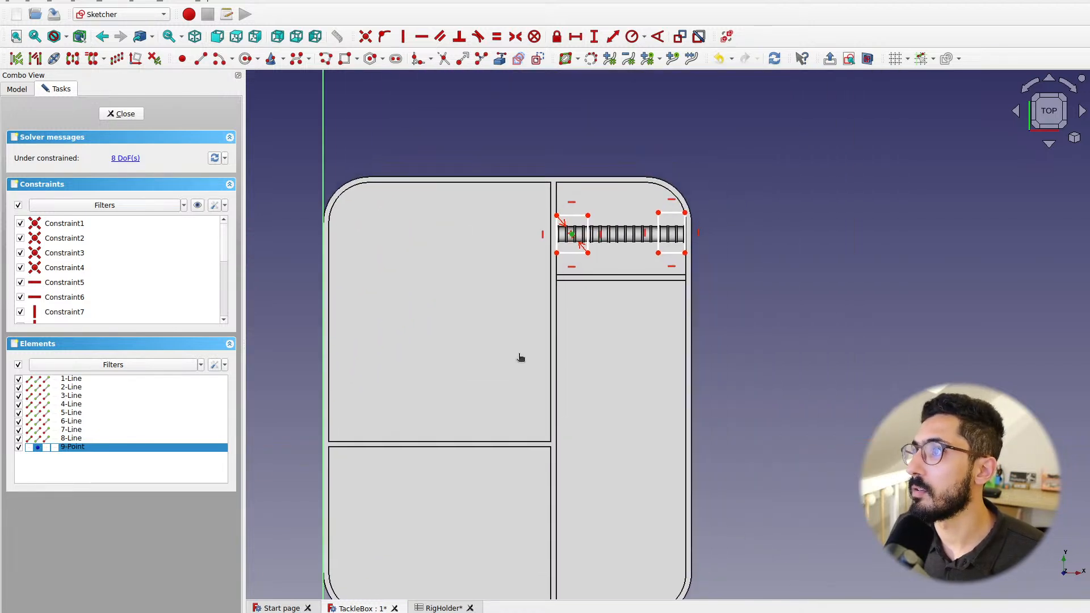
{"action": "left_click", "coordinate": [594, 37]}
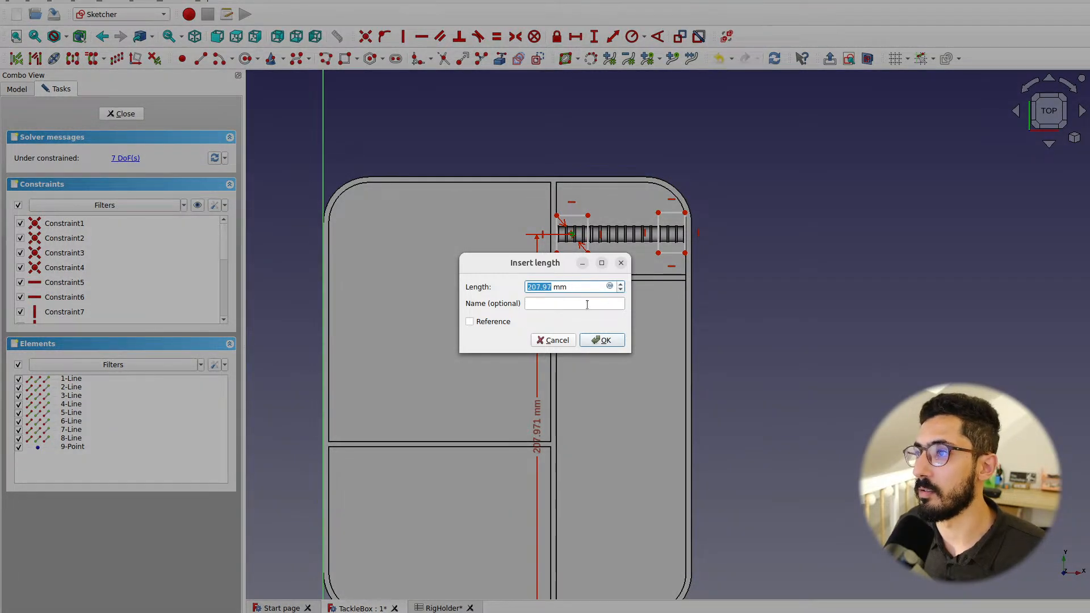
Begin the vertical distance's formula with <<TackleBox>>.totalLength - <<TackleBox>>.thickness
{"action": "left_click", "coordinate": [610, 286]}
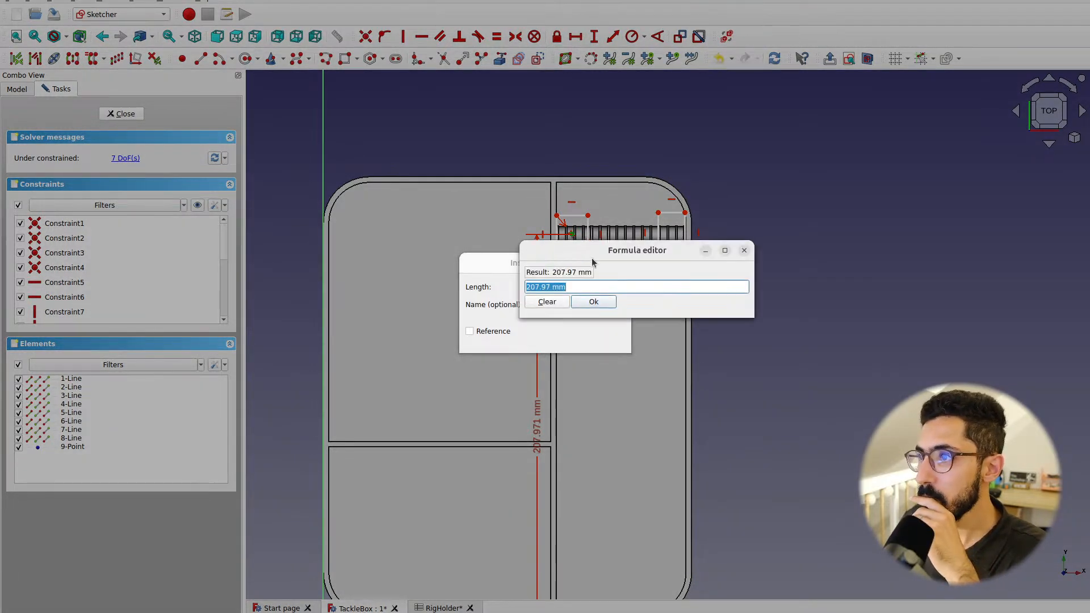
{"action": "left_click_drag", "start_coordinate": [601, 257], "coordinate": [575, 330]}
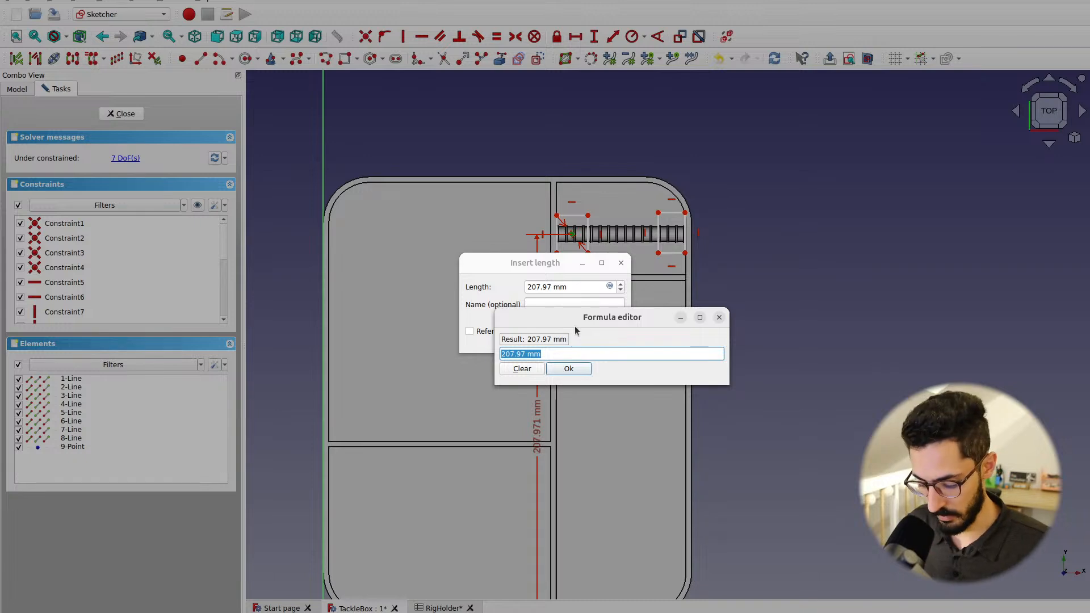
{"action": "type", "text": "<<T"}
{"action": "key", "text": "Down"}
{"action": "key", "text": "Down"}
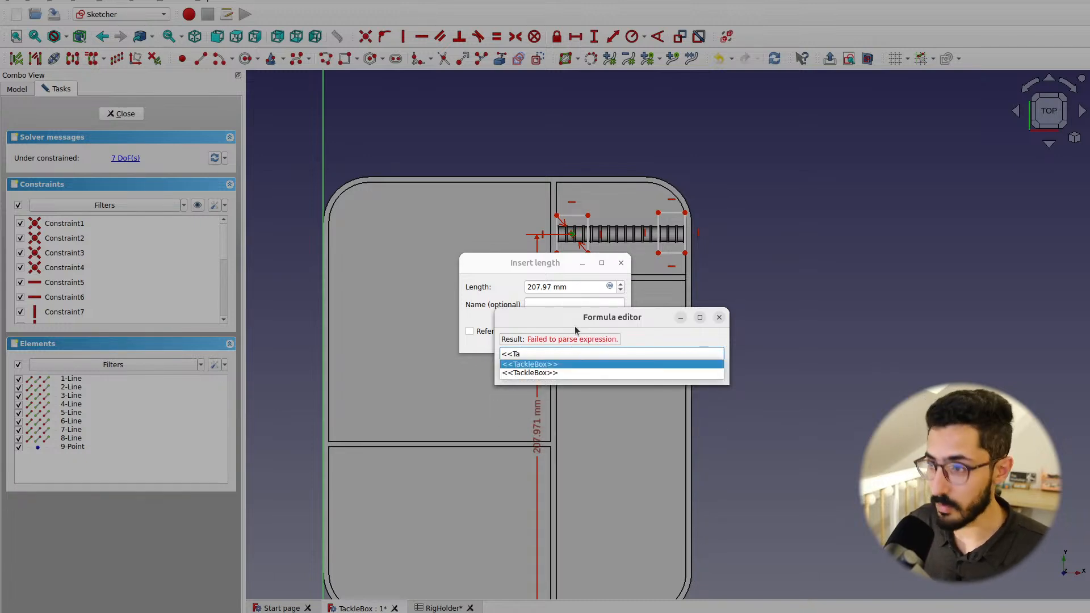
{"action": "key", "text": "Return"}
{"action": "type", "text": ".totalLen"}
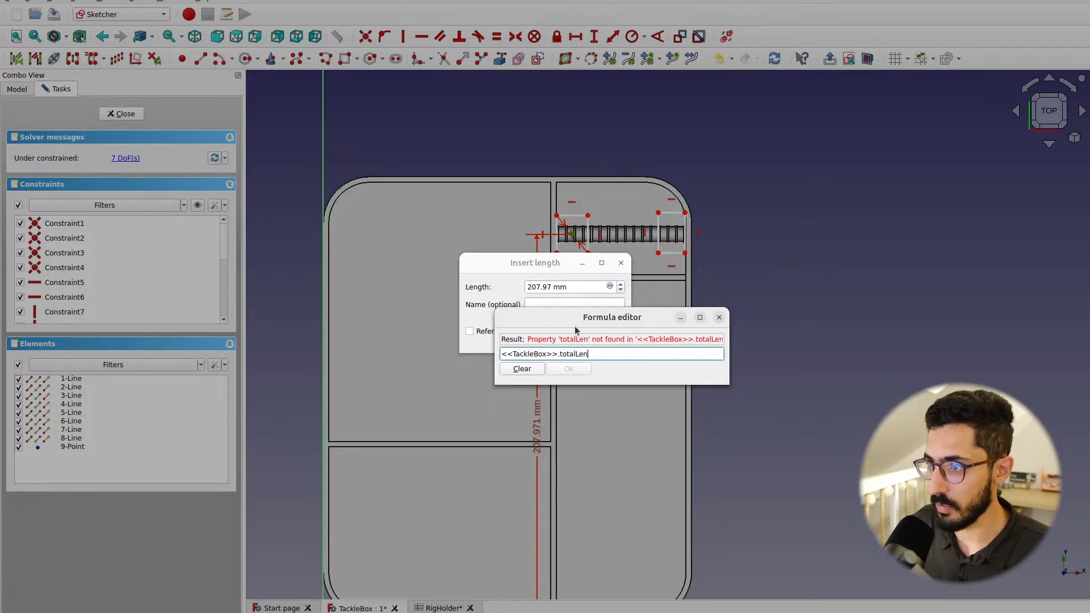
{"action": "type", "text": "gth - "}
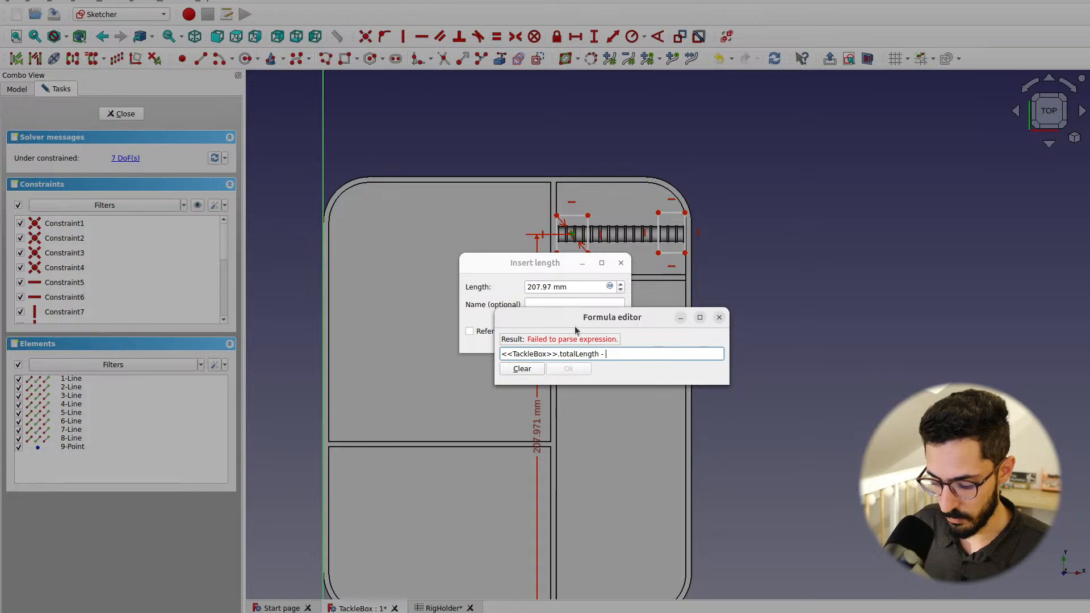
{"action": "type", "text": "<<"}
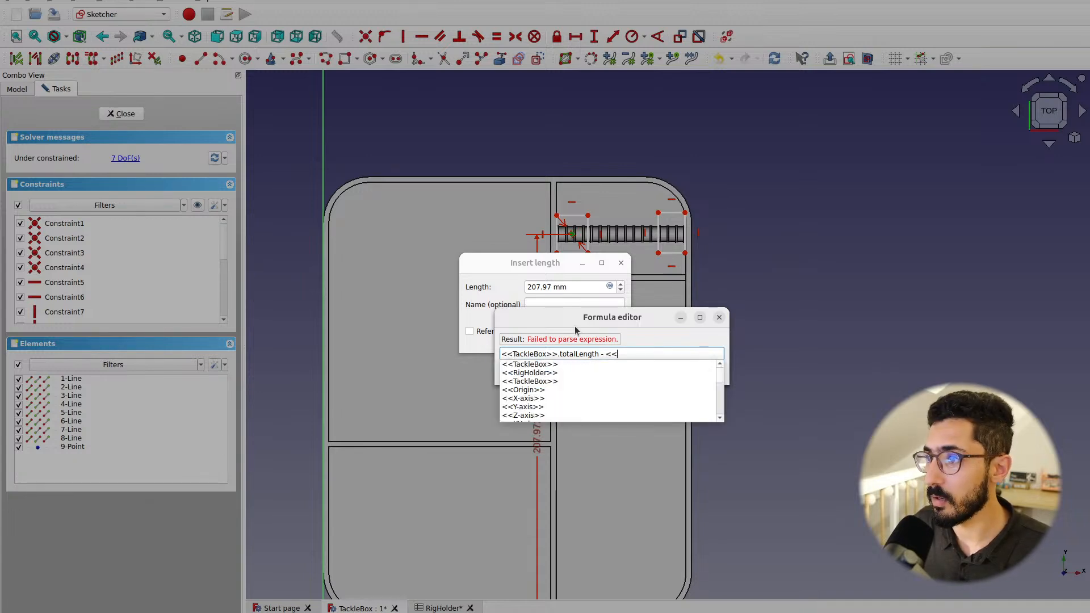
{"action": "type", "text": "T"}
{"action": "key", "text": "Down"}
{"action": "key", "text": "Down"}
{"action": "type", "text": "thi"}
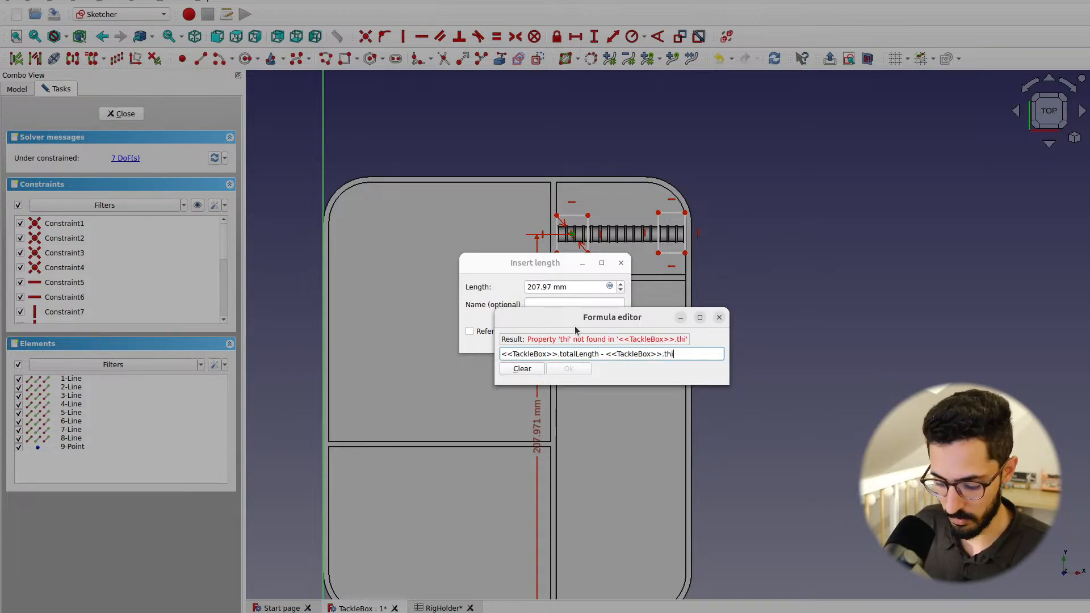
{"action": "type", "text": "ckness "}
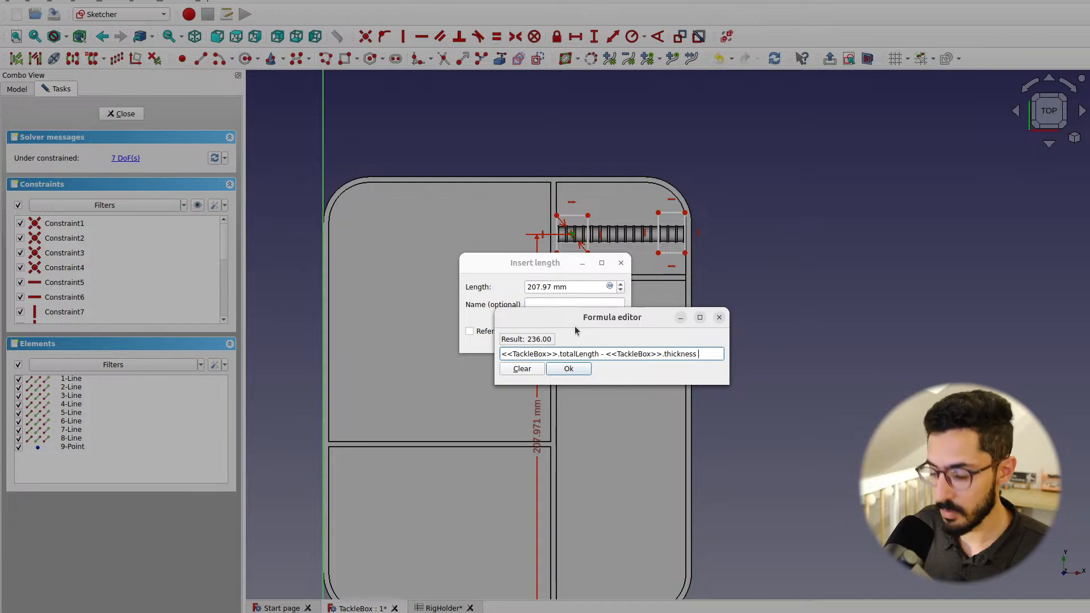
Complete the formula by subtracting <<RigHolder>>.hookHolderYOffset and apply it to the vertical distance constraint
{"action": "type", "text": "-"}
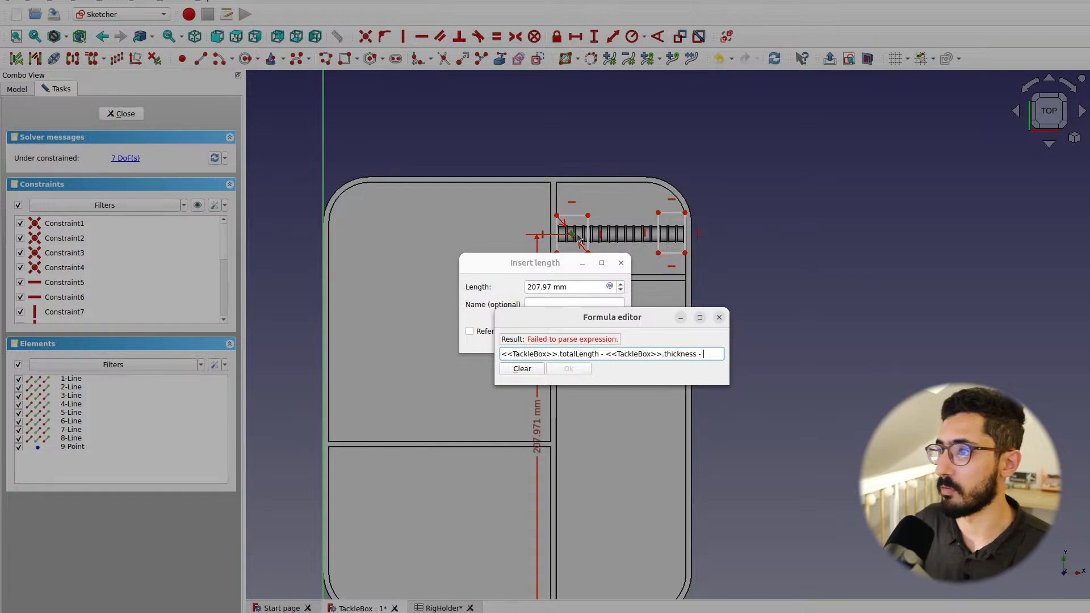
{"action": "type", "text": "<<ri"}
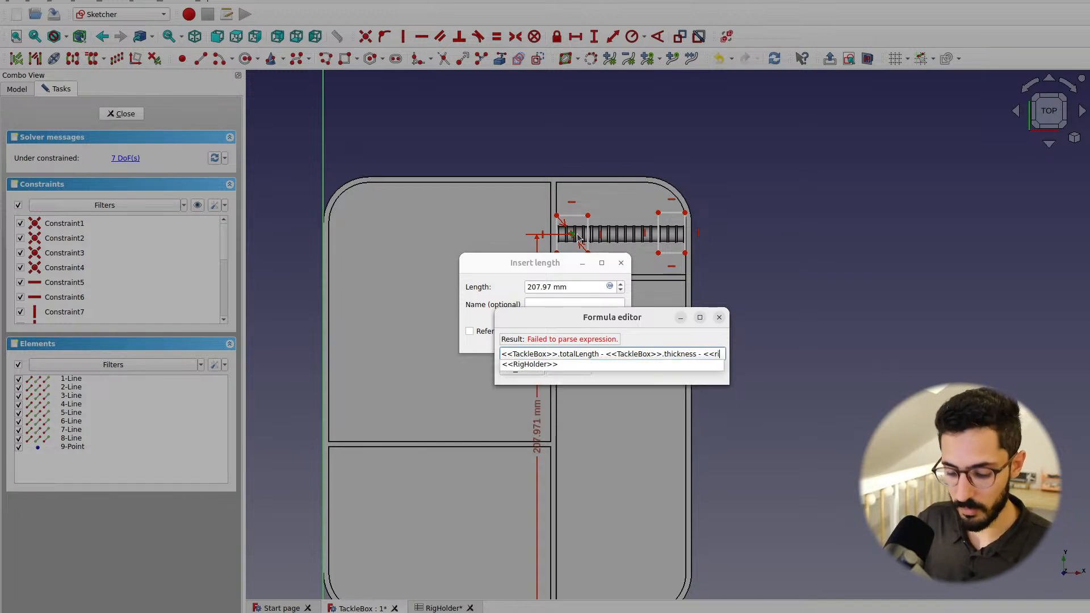
{"action": "type", "text": "gh"}
{"action": "key", "text": "Down"}
{"action": "key", "text": "Return"}
{"action": "type", "text": ".yof"}
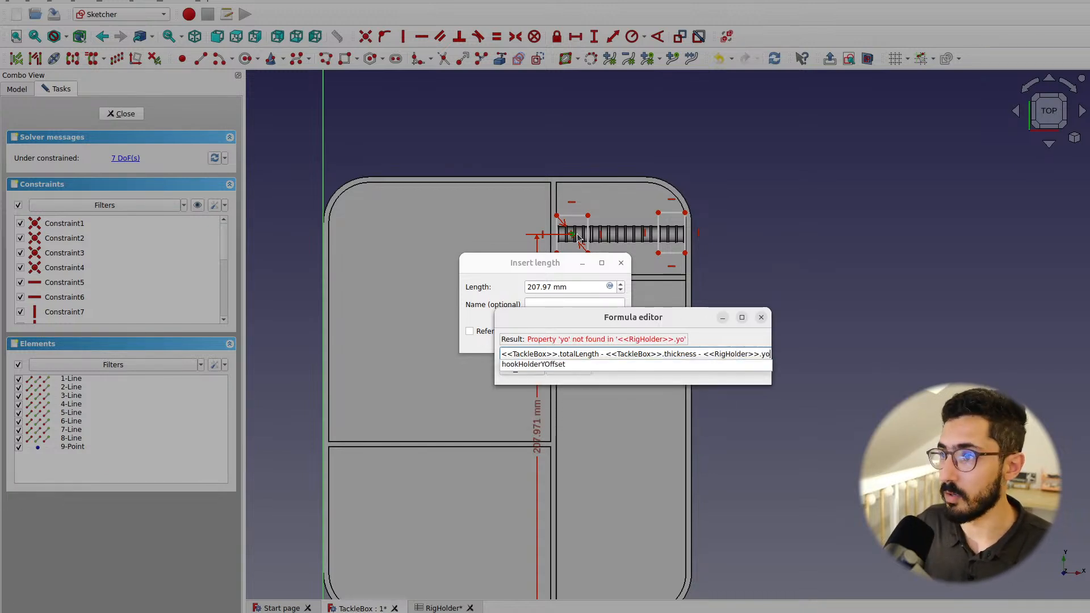
{"action": "key", "text": "Down"}
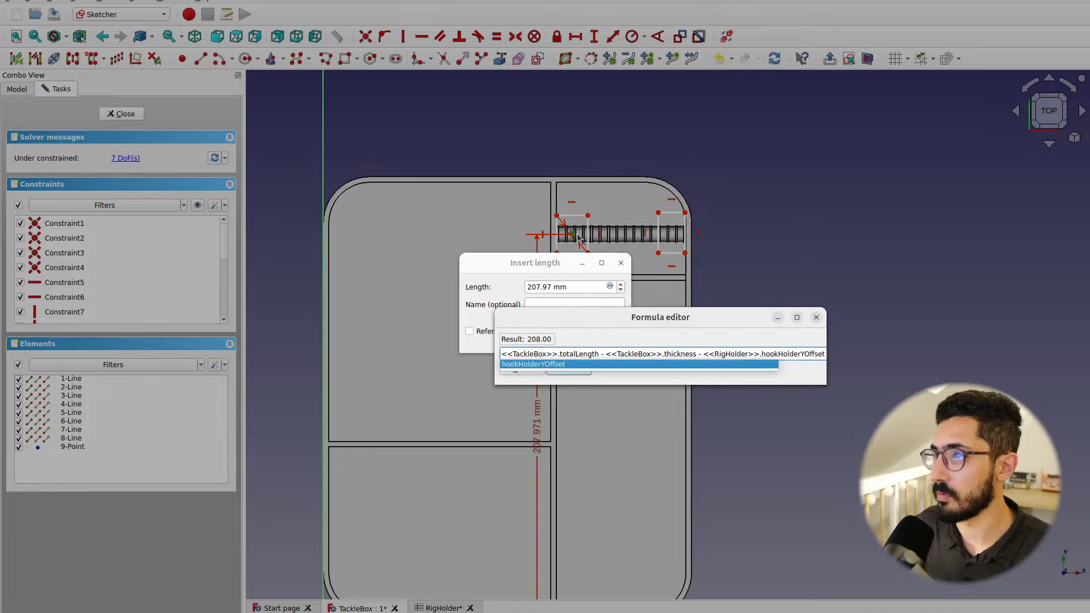
{"action": "key", "text": "Return"}
{"action": "left_click", "coordinate": [569, 370]}
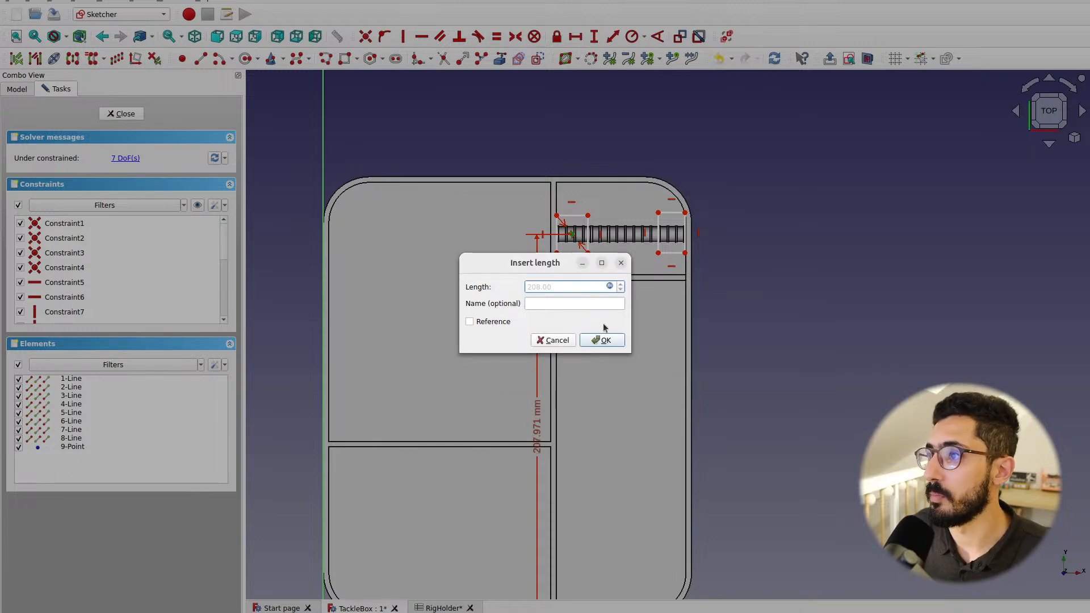
{"action": "left_click", "coordinate": [602, 340]}
Shift the left rectangle by its centre point along the rod, away from the compartment wall
{"action": "scroll", "coordinate": [579, 241], "scroll_direction": "up", "scroll_amount": 8}
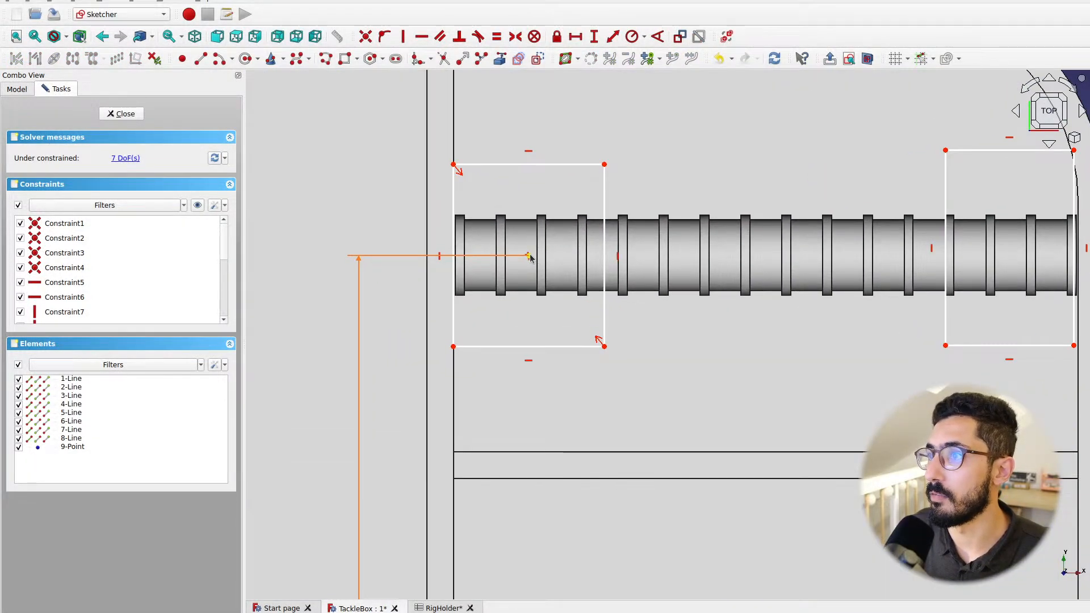
{"action": "mouse_move", "coordinate": [529, 256]}
{"action": "left_mouse_down"}
{"action": "mouse_move", "coordinate": [514, 196]}
{"action": "mouse_move", "coordinate": [432, 261]}
{"action": "mouse_move", "coordinate": [453, 220]}
{"action": "mouse_move", "coordinate": [713, 220]}
{"action": "mouse_move", "coordinate": [558, 225]}
{"action": "left_mouse_up"}
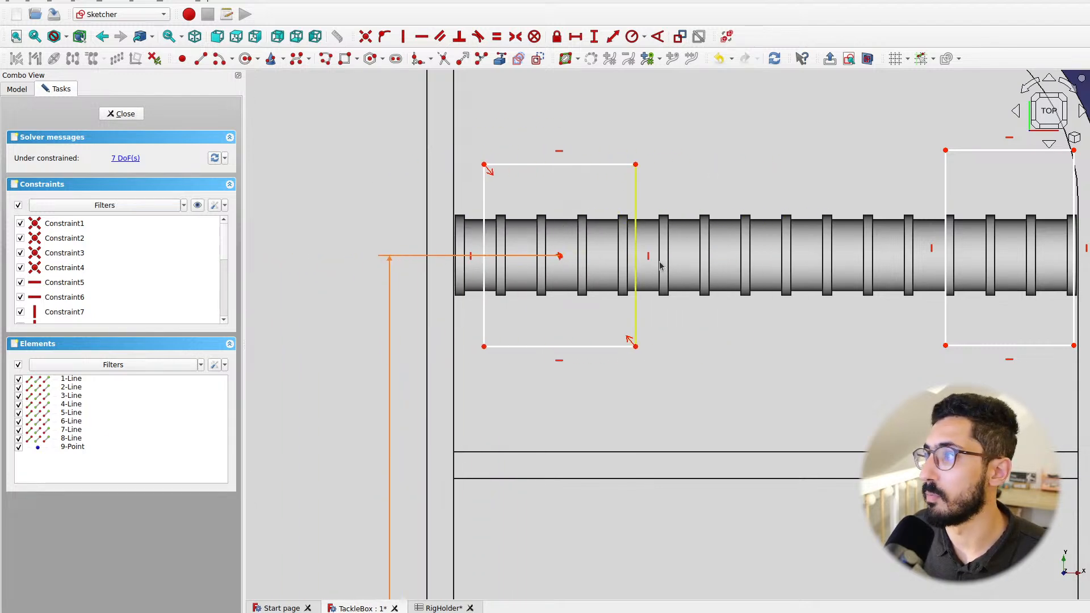
{"action": "scroll", "coordinate": [741, 275], "scroll_direction": "down", "scroll_amount": 2}
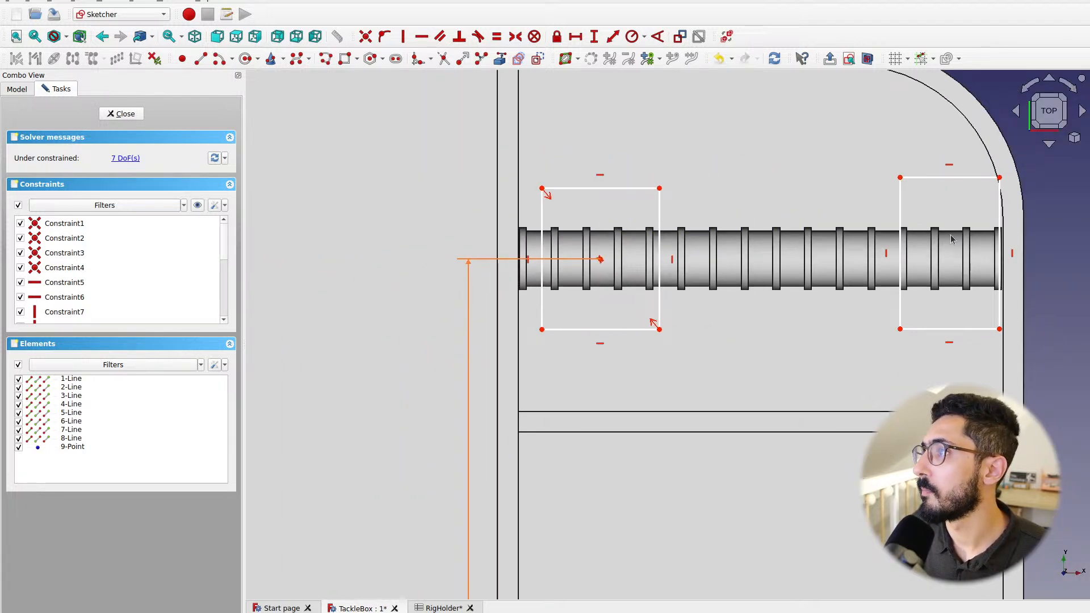
Place a point inside the right rectangle and constrain the rectangle's upper left and lower right corners symmetric about it
{"action": "left_click", "coordinate": [182, 59]}
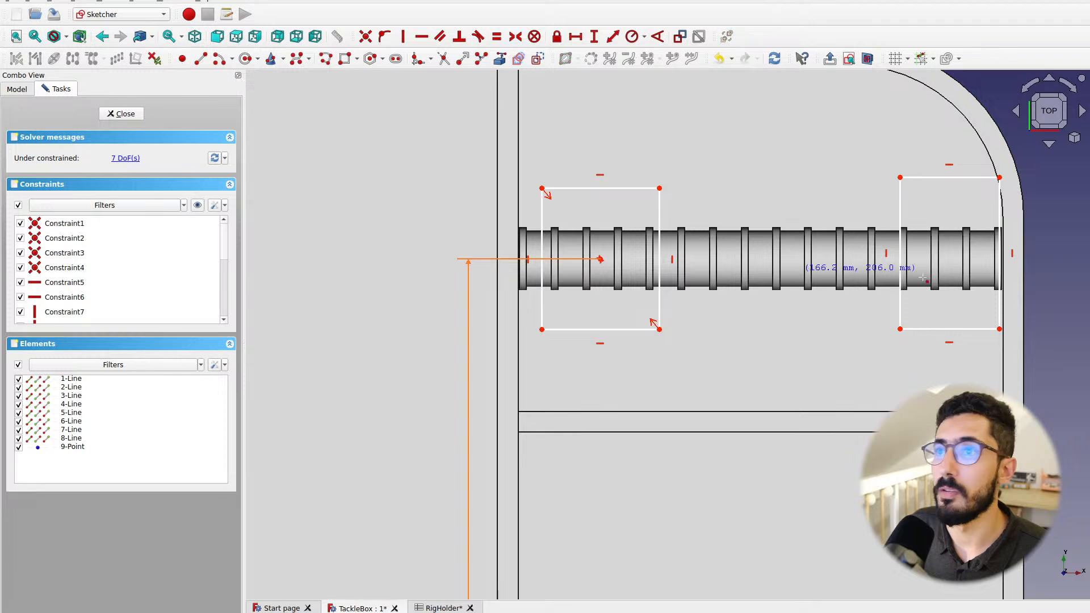
{"action": "left_click", "coordinate": [948, 253]}
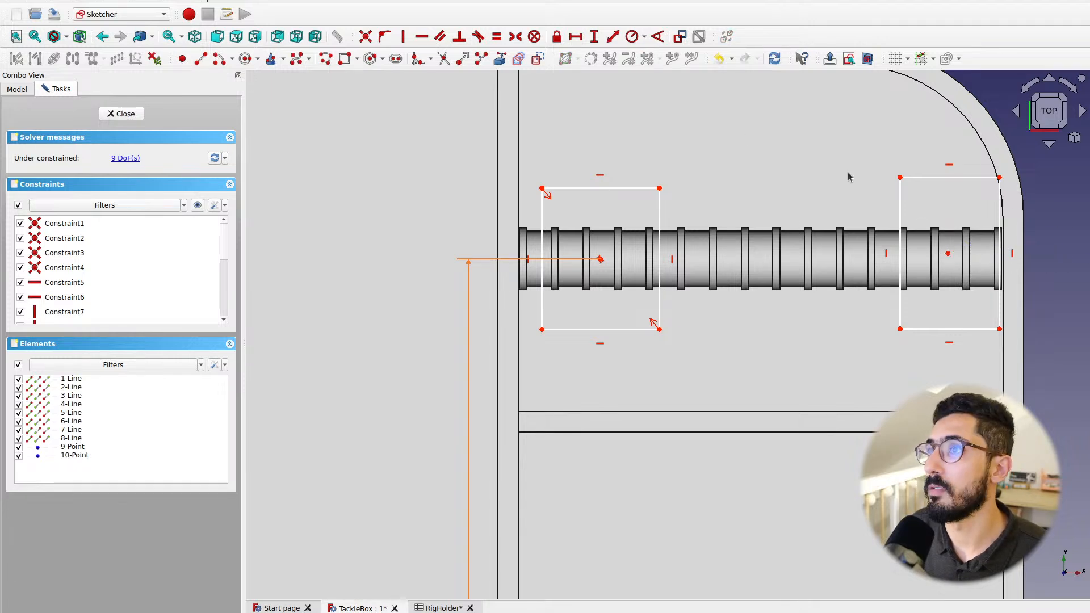
{"action": "left_click", "coordinate": [900, 178]}
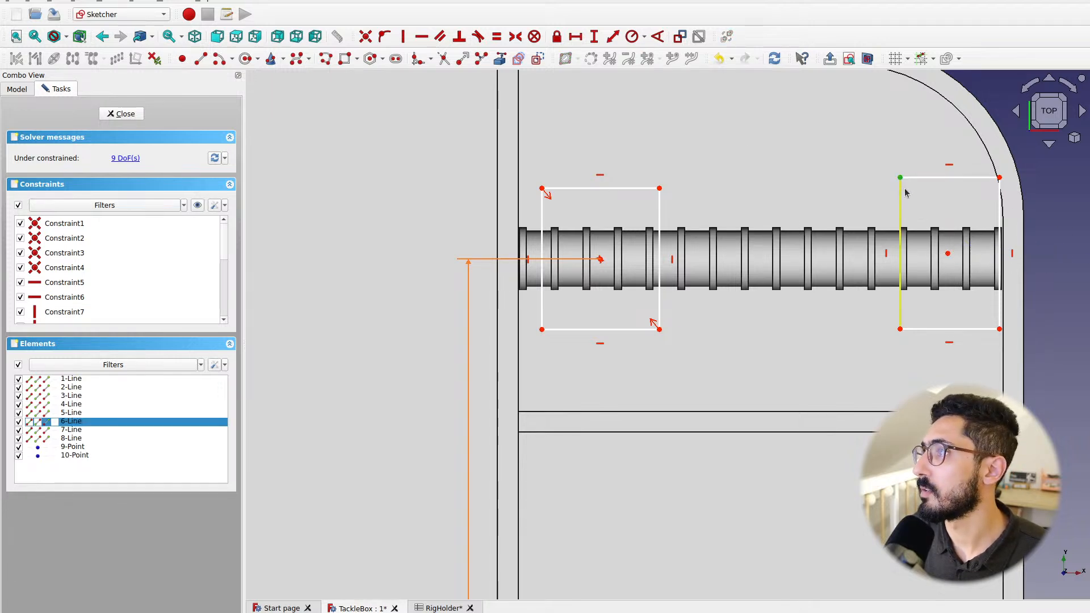
{"action": "left_click", "coordinate": [999, 329]}
{"action": "left_click", "coordinate": [948, 254]}
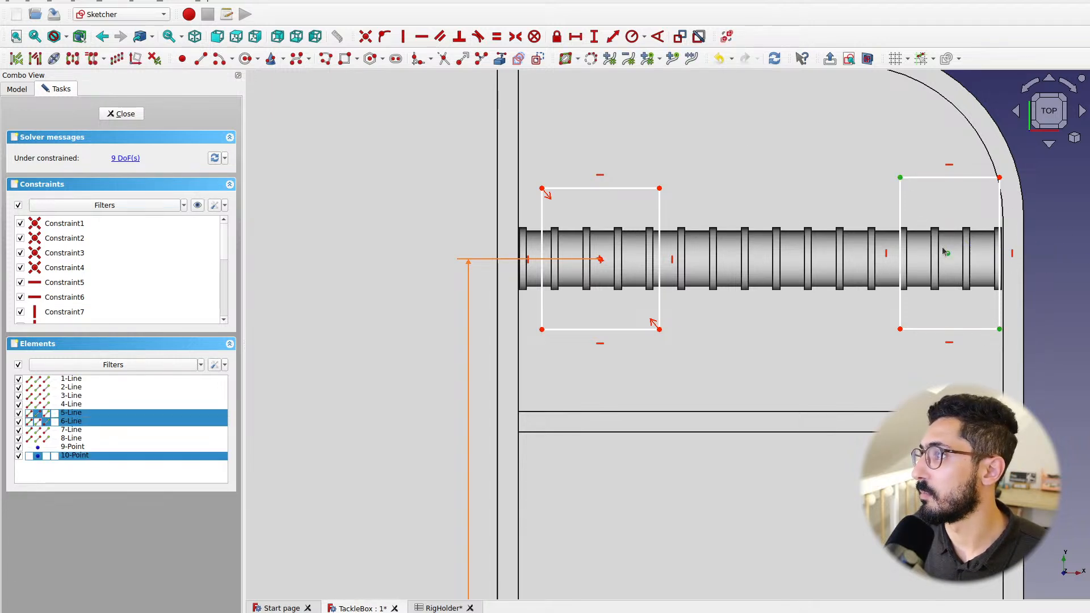
{"action": "left_click", "coordinate": [535, 37]}
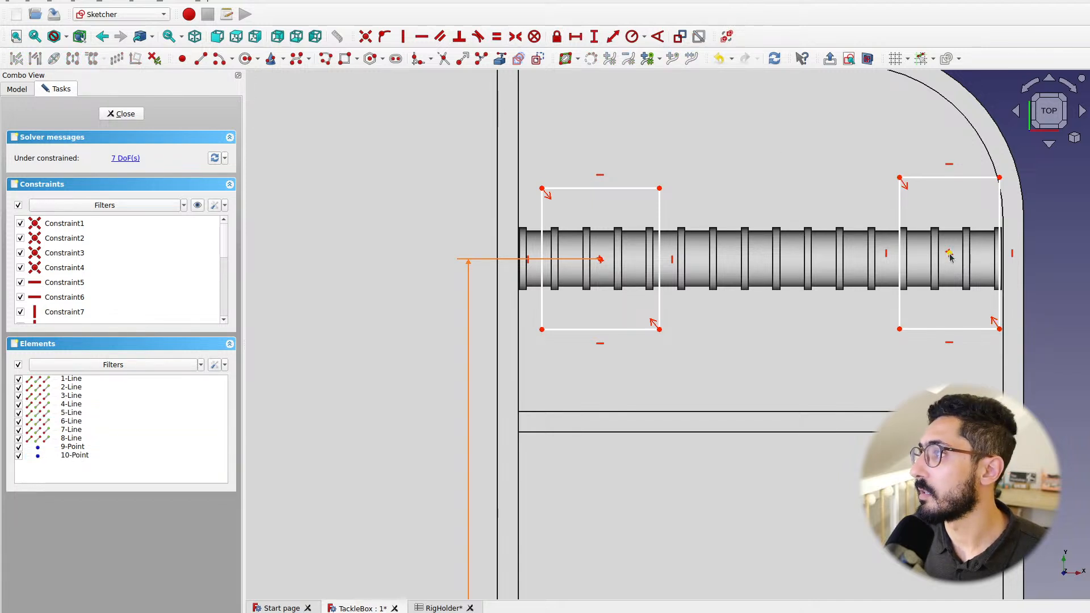
Shift the right rectangle below the rod's axis and constrain its centre point horizontally level with the left rectangle's centre point
{"action": "left_click_drag", "start_coordinate": [949, 256], "coordinate": [952, 287]}
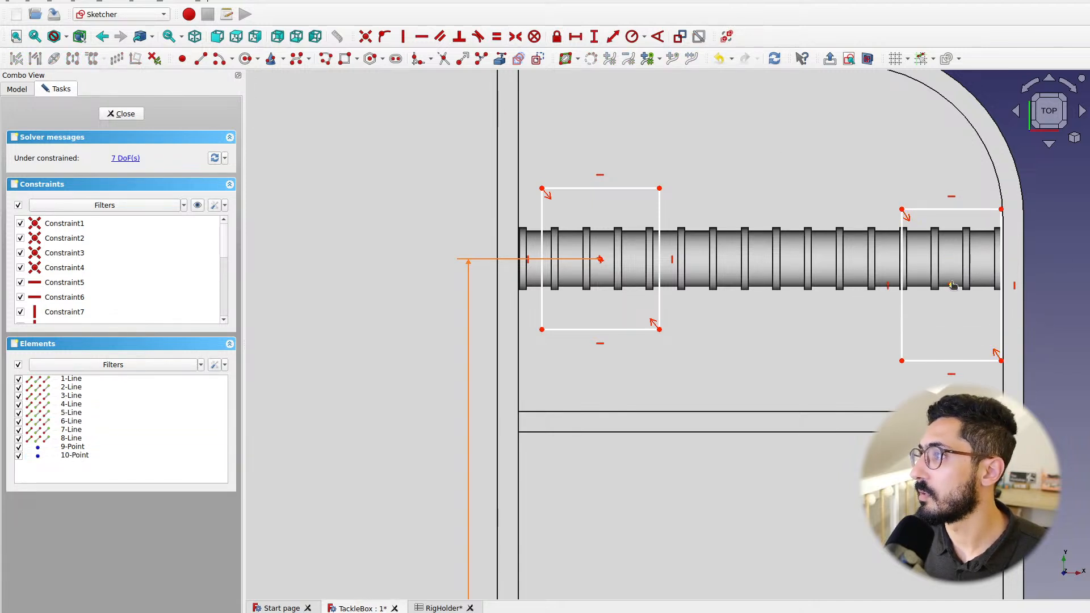
{"action": "left_click", "coordinate": [954, 286]}
{"action": "left_click", "coordinate": [600, 260]}
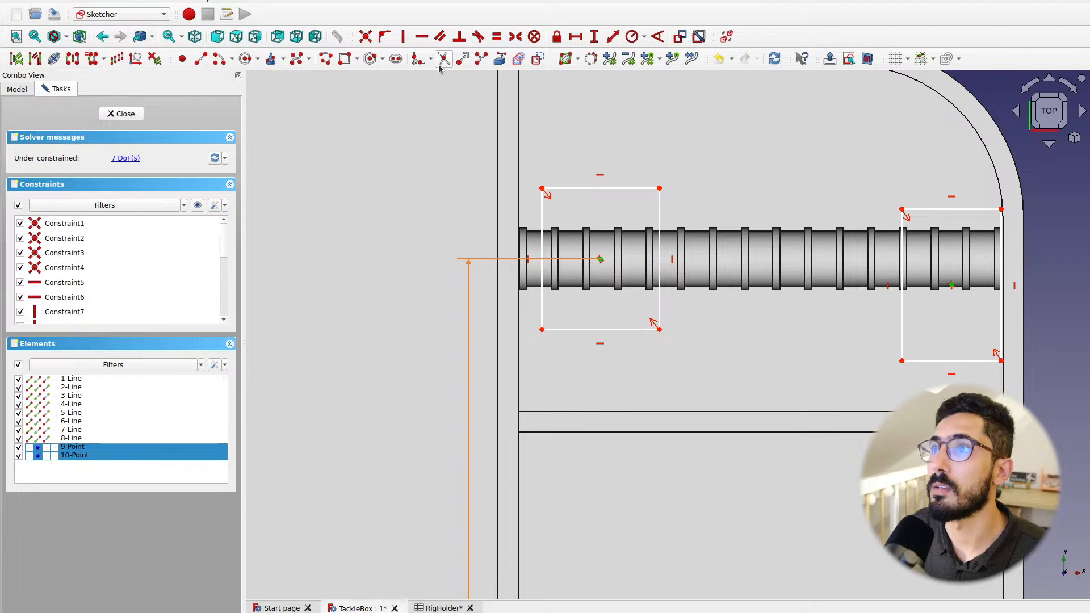
{"action": "left_click", "coordinate": [420, 38]}
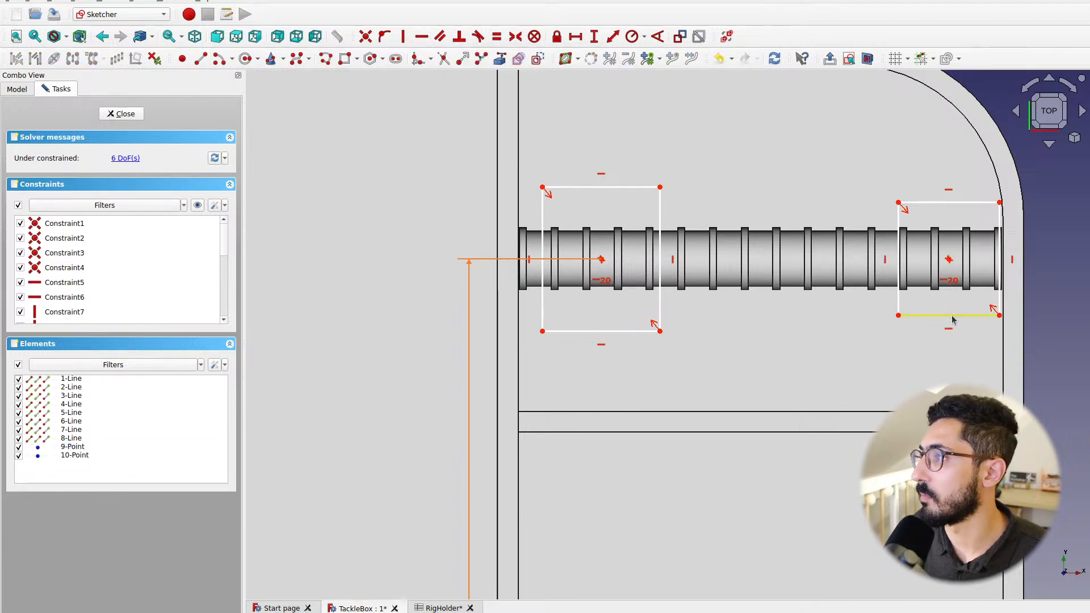
Make the right rectangle taller and shift it inward along the rod, and bring the left rectangle's outer edge to the compartment wall
{"action": "left_click_drag", "start_coordinate": [954, 315], "coordinate": [952, 344]}
{"action": "mouse_move", "coordinate": [948, 259]}
{"action": "left_mouse_down"}
{"action": "mouse_move", "coordinate": [890, 193]}
{"action": "mouse_move", "coordinate": [887, 119]}
{"action": "mouse_move", "coordinate": [914, 308]}
{"action": "mouse_move", "coordinate": [842, 259]}
{"action": "mouse_move", "coordinate": [945, 260]}
{"action": "mouse_move", "coordinate": [929, 260]}
{"action": "left_mouse_up"}
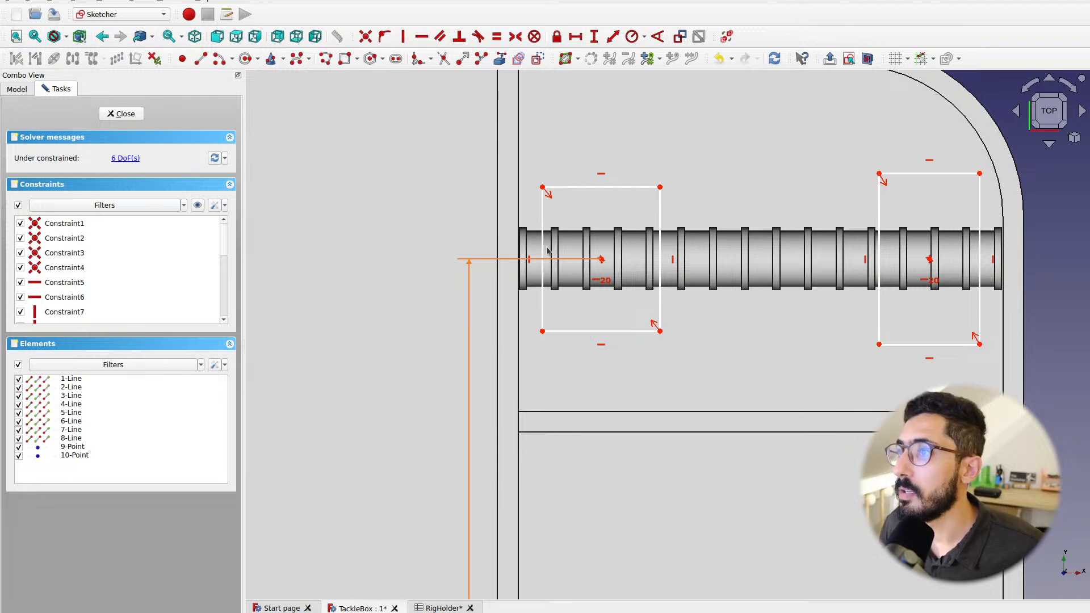
{"action": "left_click_drag", "start_coordinate": [543, 252], "coordinate": [519, 251]}
Add a horizontal distance from the origin to the left rectangle's lower left corner, beginning its formula with <<TackleBox>>.thickness * 2
{"action": "scroll", "coordinate": [550, 297], "scroll_direction": "down", "scroll_amount": 5}
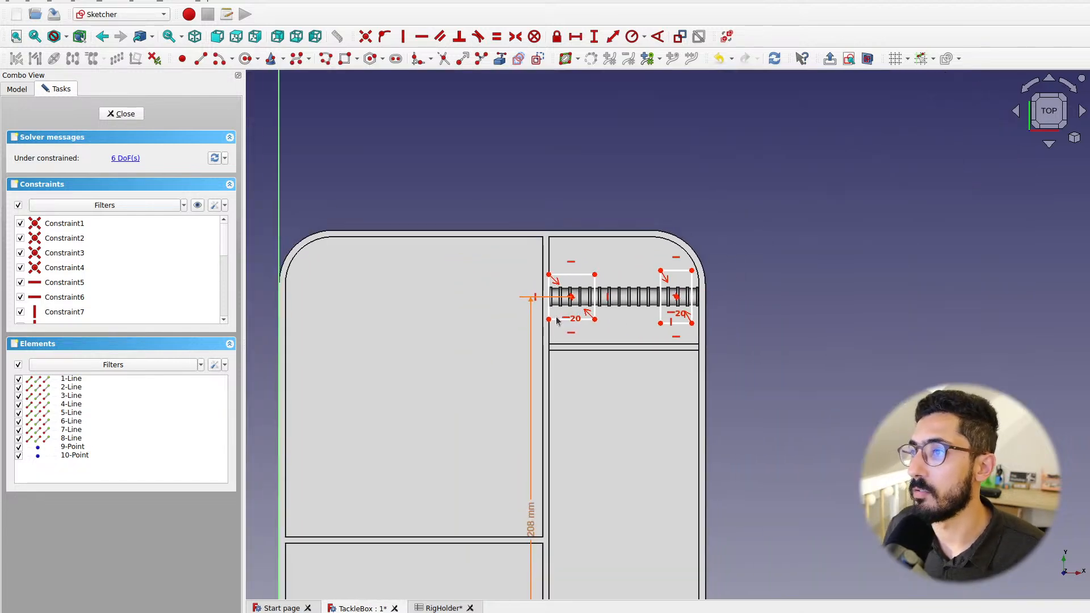
{"action": "mouse_move", "coordinate": [475, 348]}
{"action": "middle_mouse_down"}
{"action": "mouse_move", "coordinate": [537, 239]}
{"action": "mouse_move", "coordinate": [538, 255]}
{"action": "middle_mouse_up"}
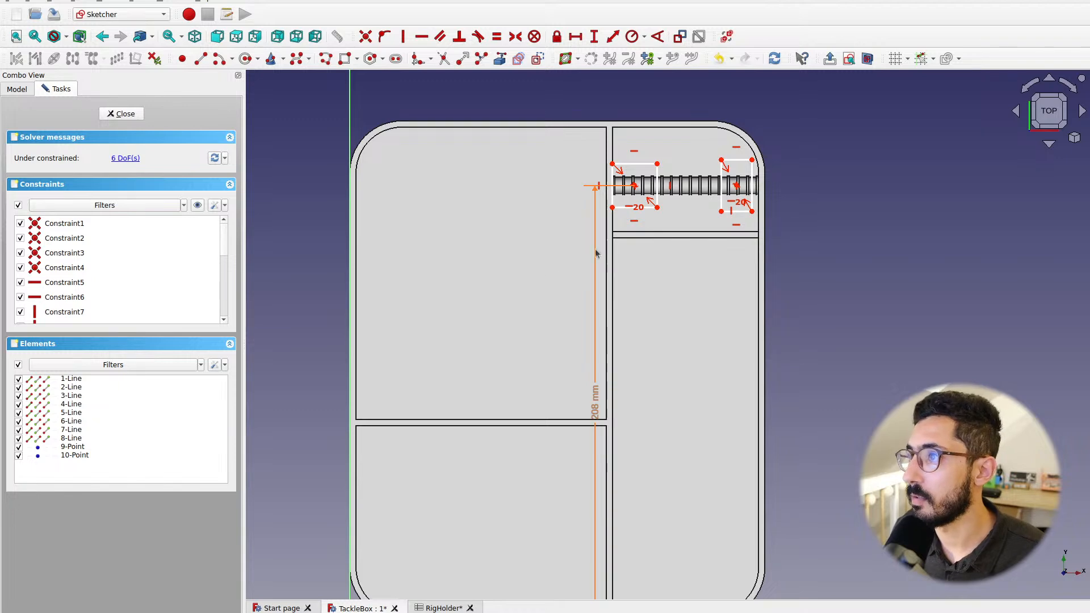
{"action": "left_click", "coordinate": [614, 209]}
{"action": "mouse_move", "coordinate": [450, 339]}
{"action": "middle_mouse_down"}
{"action": "mouse_move", "coordinate": [488, 245]}
{"action": "mouse_move", "coordinate": [495, 423]}
{"action": "middle_mouse_up"}
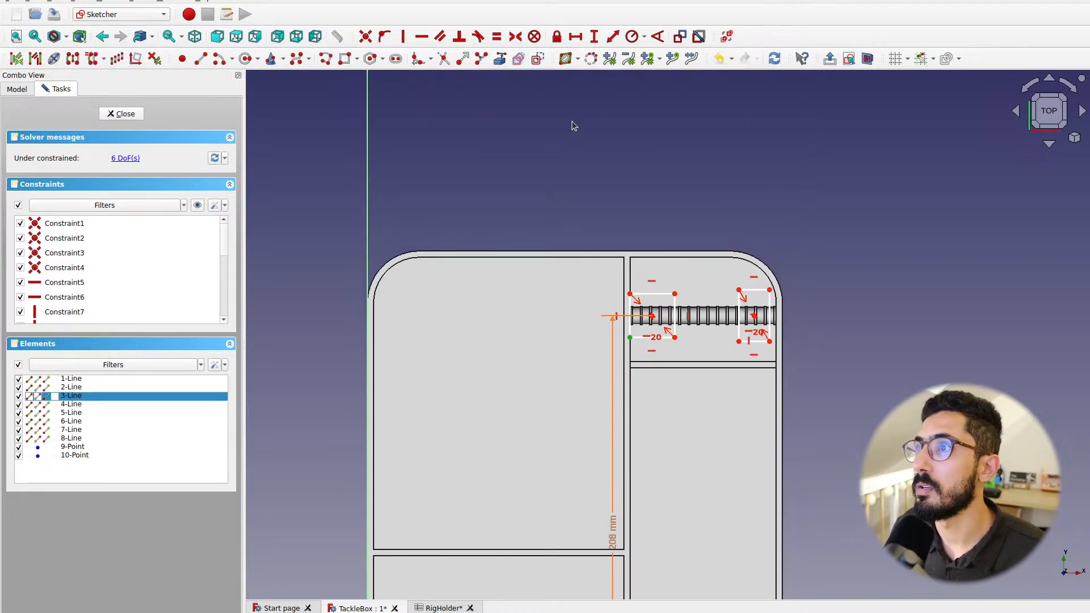
{"action": "left_click", "coordinate": [576, 36]}
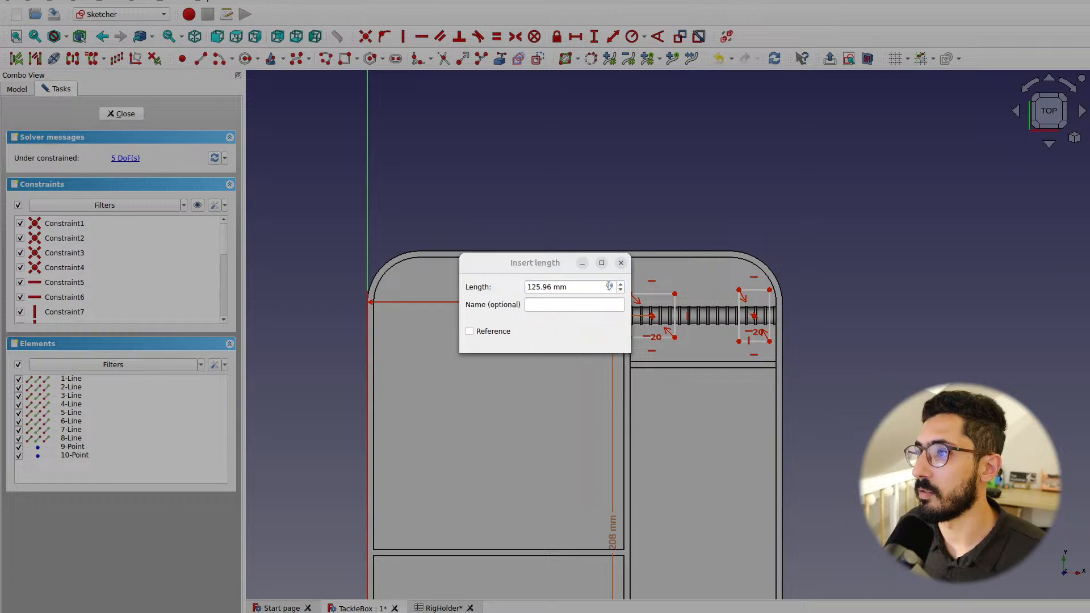
{"action": "key", "text": "equal"}
{"action": "type", "text": "<<tack"}
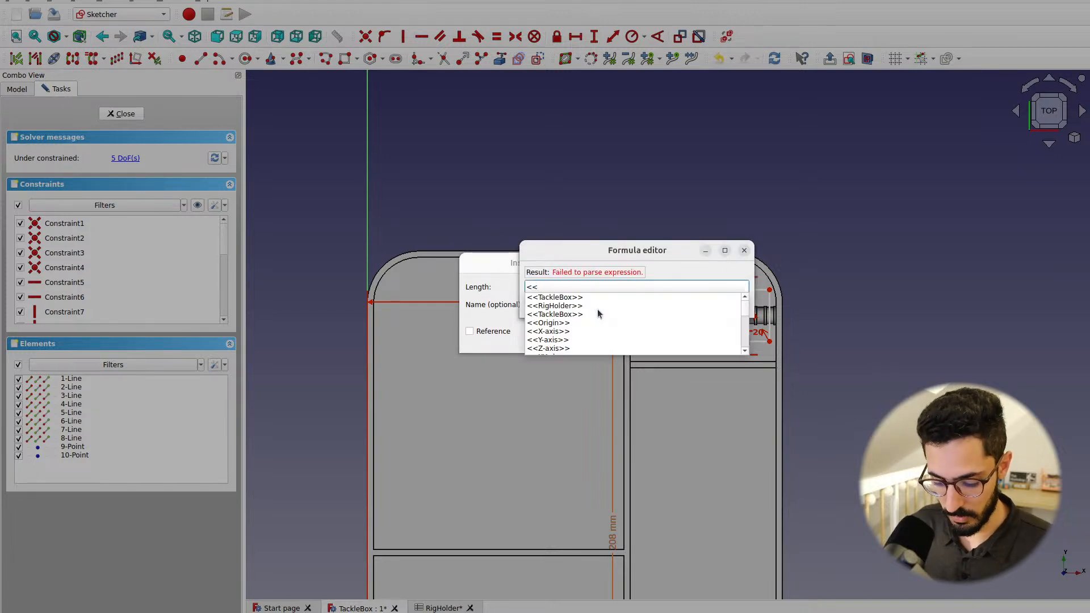
{"action": "key", "text": "Down"}
{"action": "key", "text": "Down"}
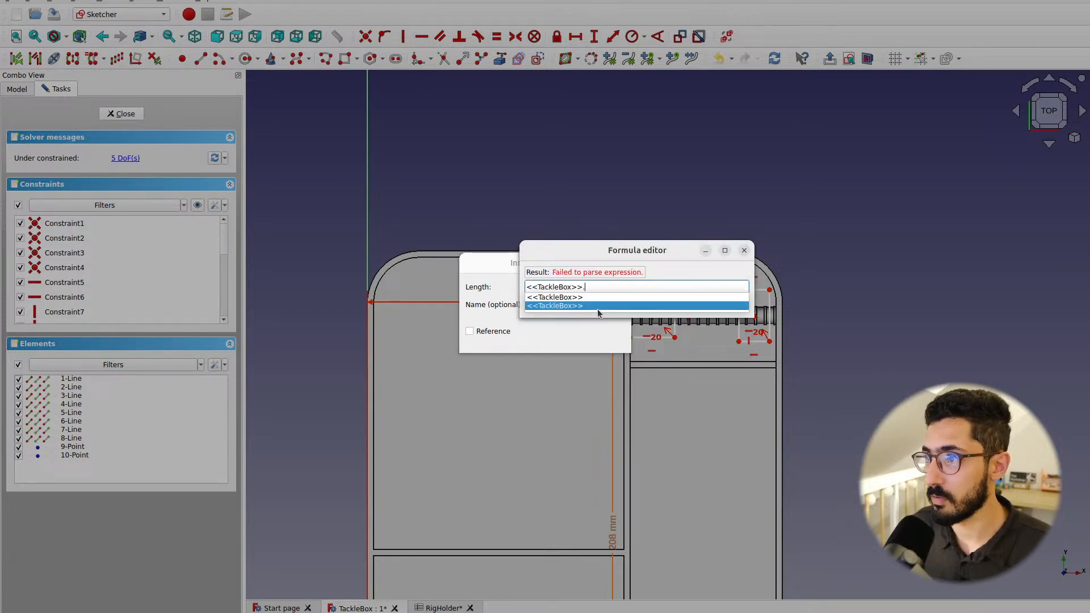
{"action": "type", "text": "thick"}
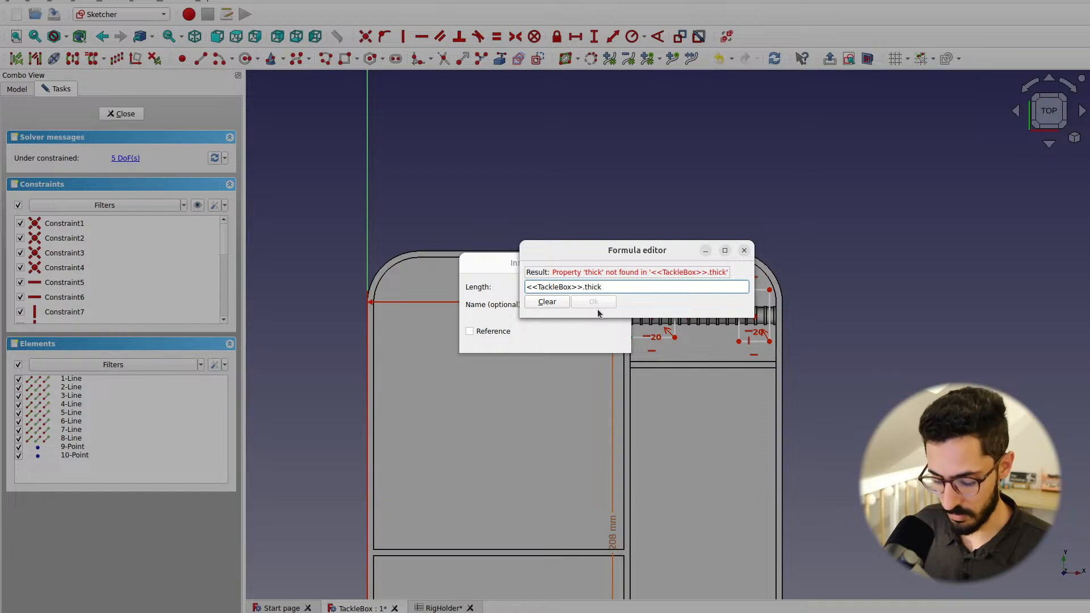
{"action": "type", "text": "ness * 2"}
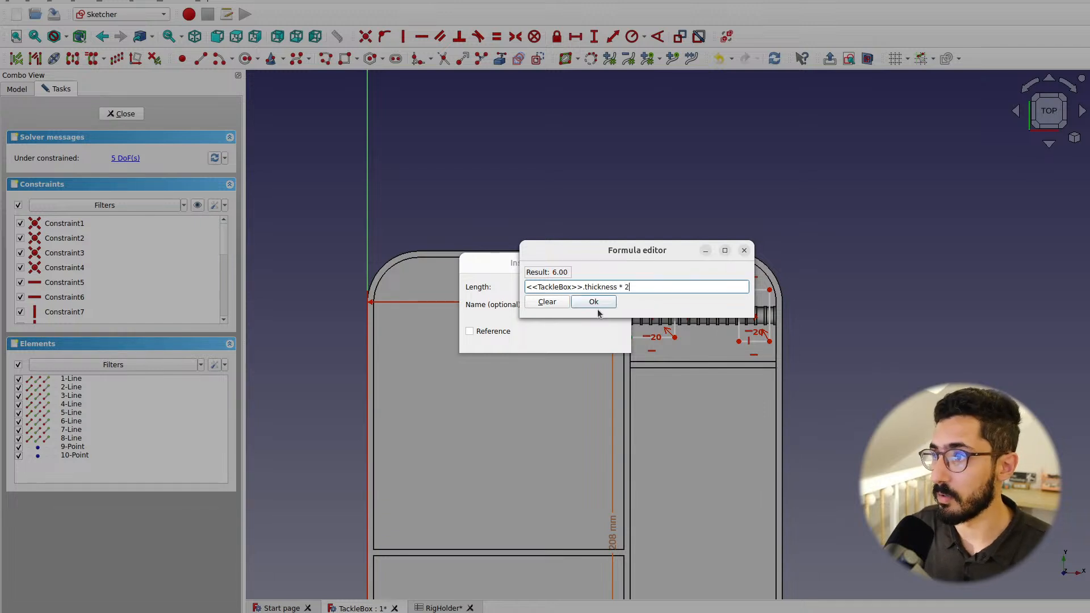
Complete the formula by adding <<TackleBox>>.SectionWidth and apply it to the horizontal distance constraint
{"action": "type", "text": " + <<TackleBox>>."}
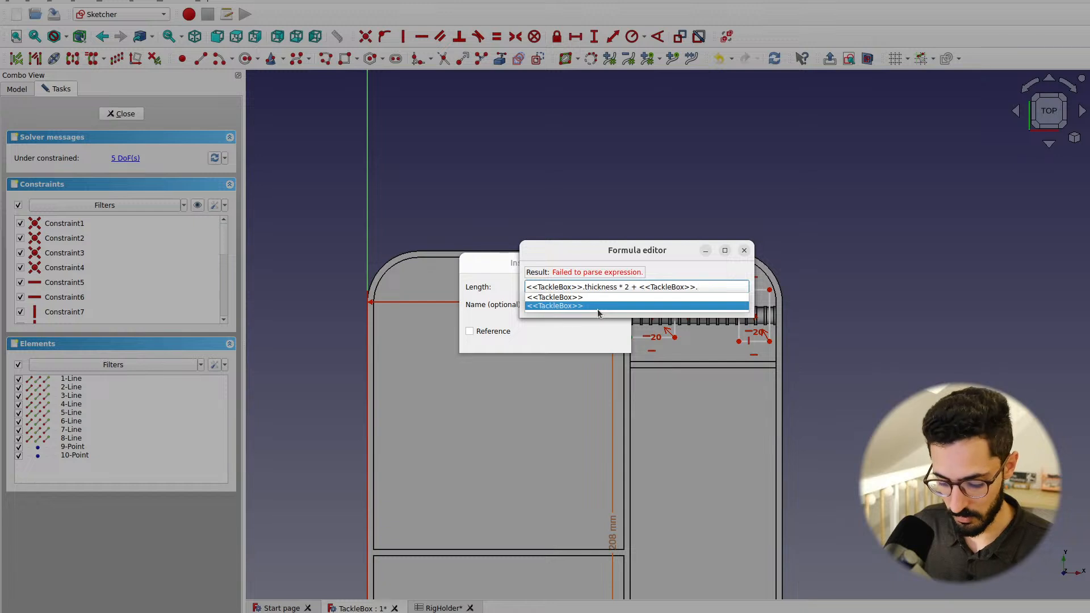
{"action": "type", "text": "Sect"}
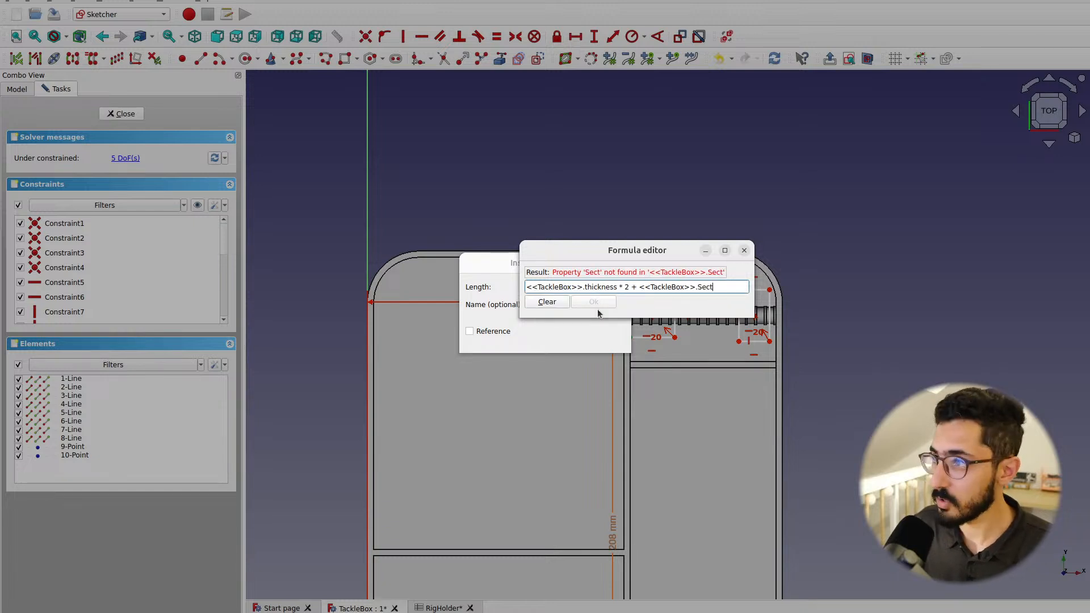
{"action": "type", "text": "ionWidth"}
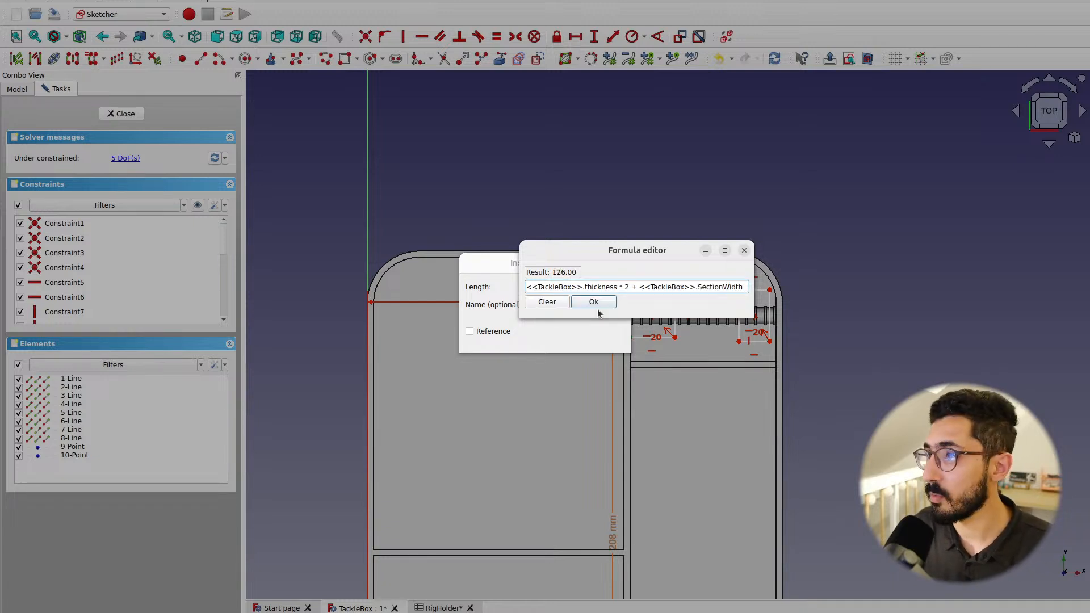
{"action": "left_click", "coordinate": [594, 303]}
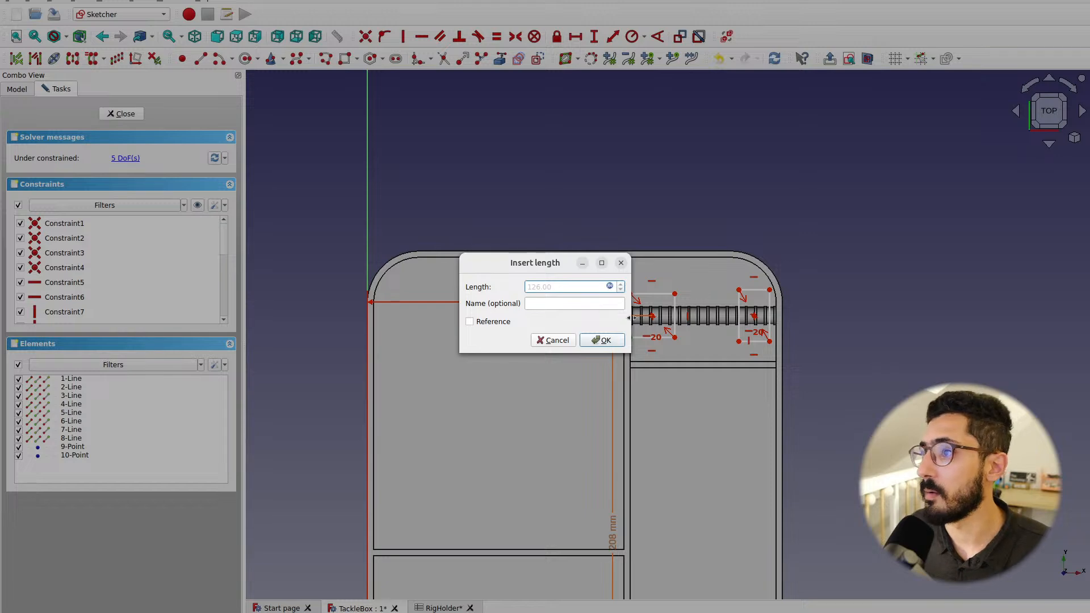
{"action": "left_click", "coordinate": [602, 340]}
Reduce the left rectangle's height by its upper edge so that it sits close around the rod
{"action": "scroll", "coordinate": [638, 321], "scroll_direction": "up", "scroll_amount": 5}
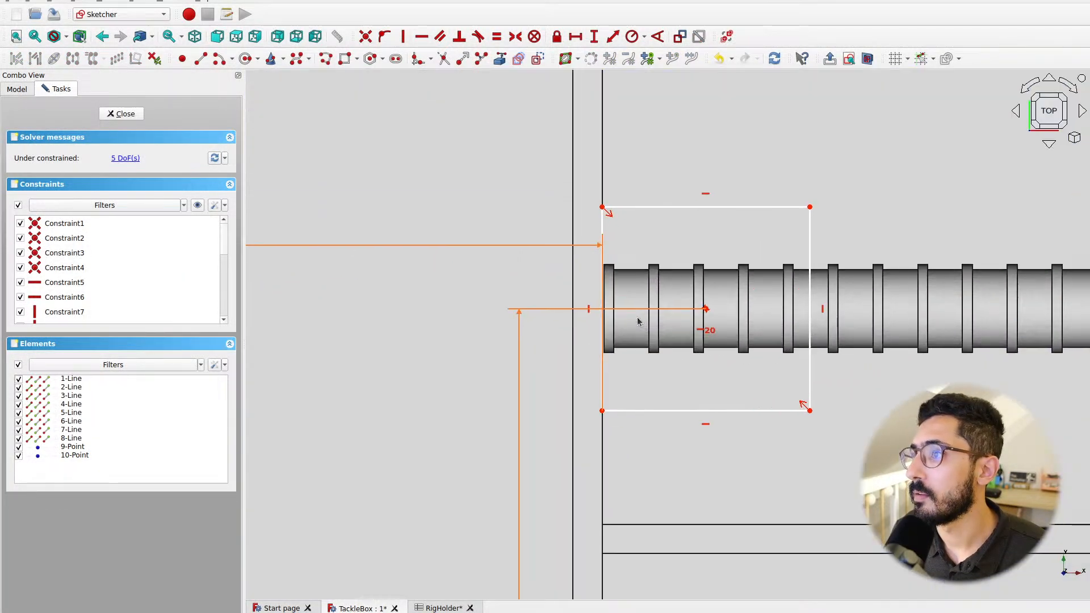
{"action": "scroll", "coordinate": [638, 321], "scroll_direction": "up", "scroll_amount": 3}
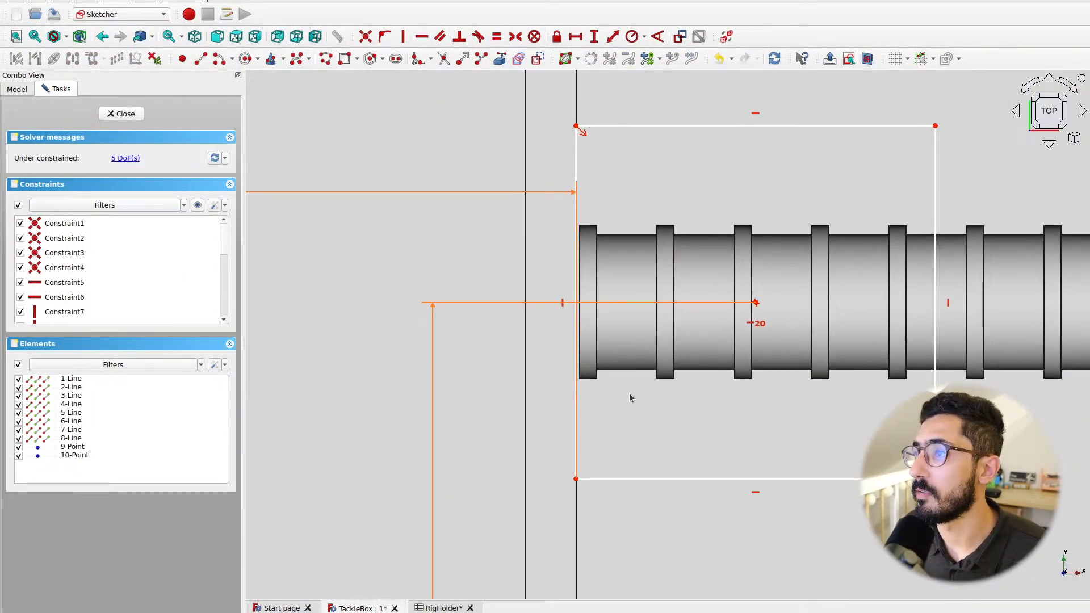
{"action": "scroll", "coordinate": [629, 394], "scroll_direction": "down", "scroll_amount": 5}
{"action": "mouse_move", "coordinate": [654, 296]}
{"action": "left_mouse_down"}
{"action": "mouse_move", "coordinate": [631, 317]}
{"action": "mouse_move", "coordinate": [650, 327]}
{"action": "left_mouse_up"}
{"action": "scroll", "coordinate": [642, 352], "scroll_direction": "up", "scroll_amount": 3}
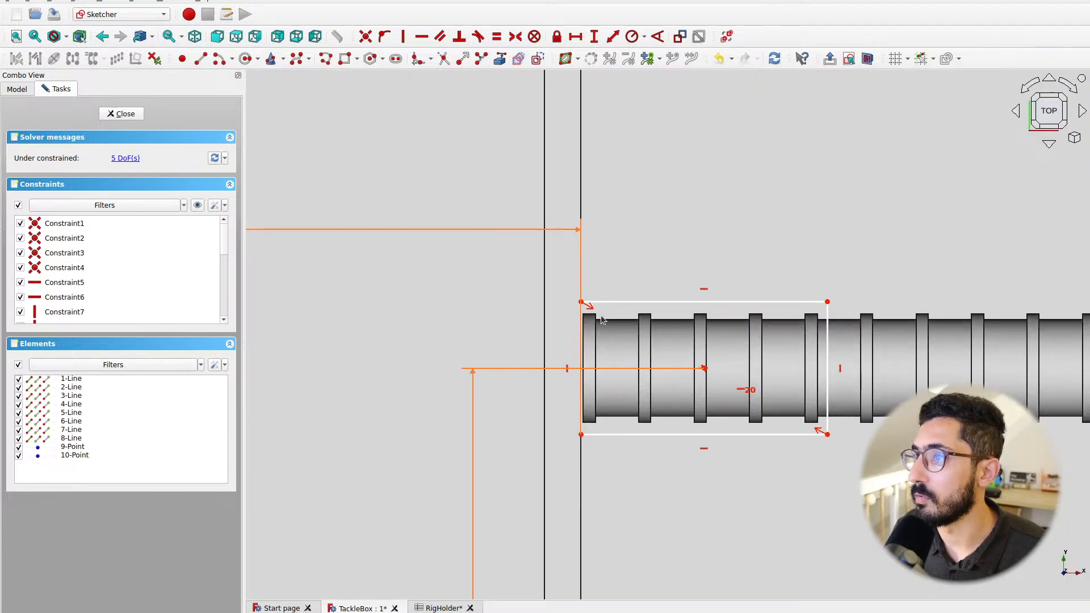
Constrain the left rectangle's height with the formula <<RigHolder>>.hookHolderDiameter + 1
{"action": "left_click", "coordinate": [828, 341]}
{"action": "left_click", "coordinate": [593, 37]}
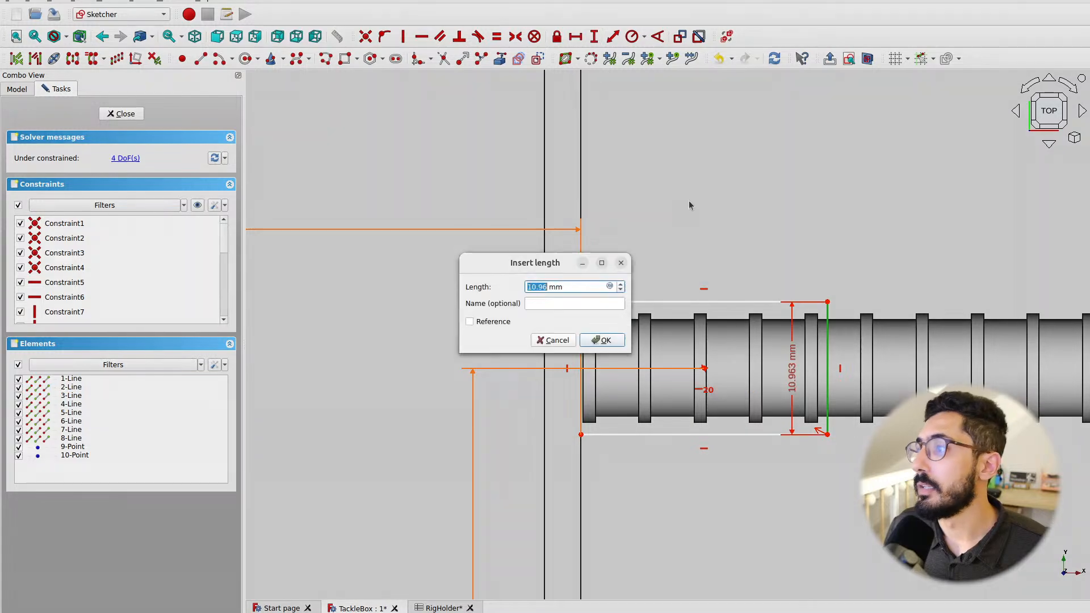
{"action": "left_click", "coordinate": [609, 285]}
{"action": "type", "text": "<<Rig"}
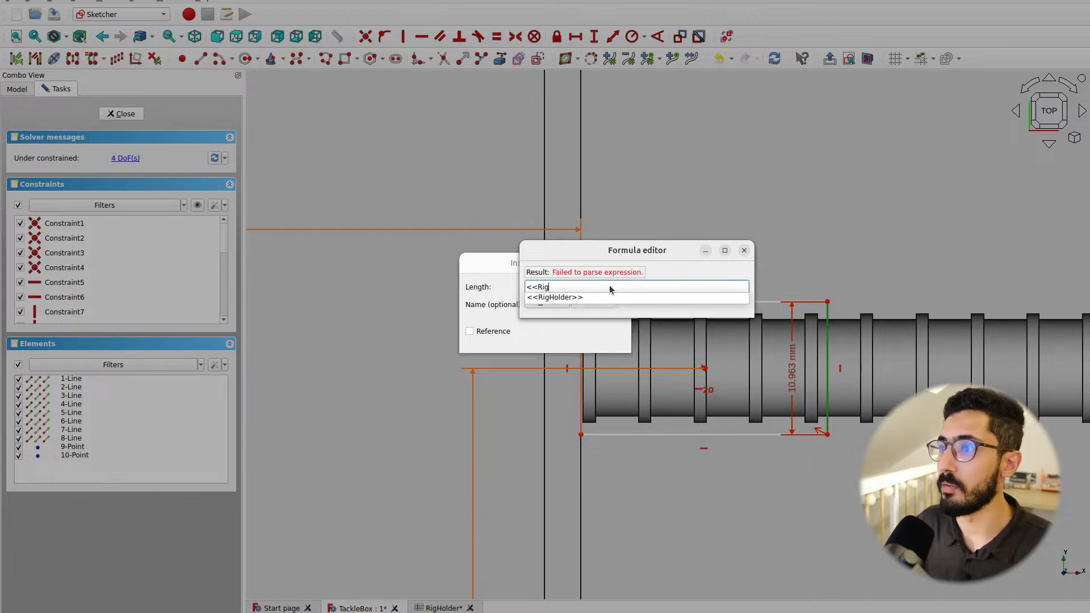
{"action": "key", "text": "Down"}
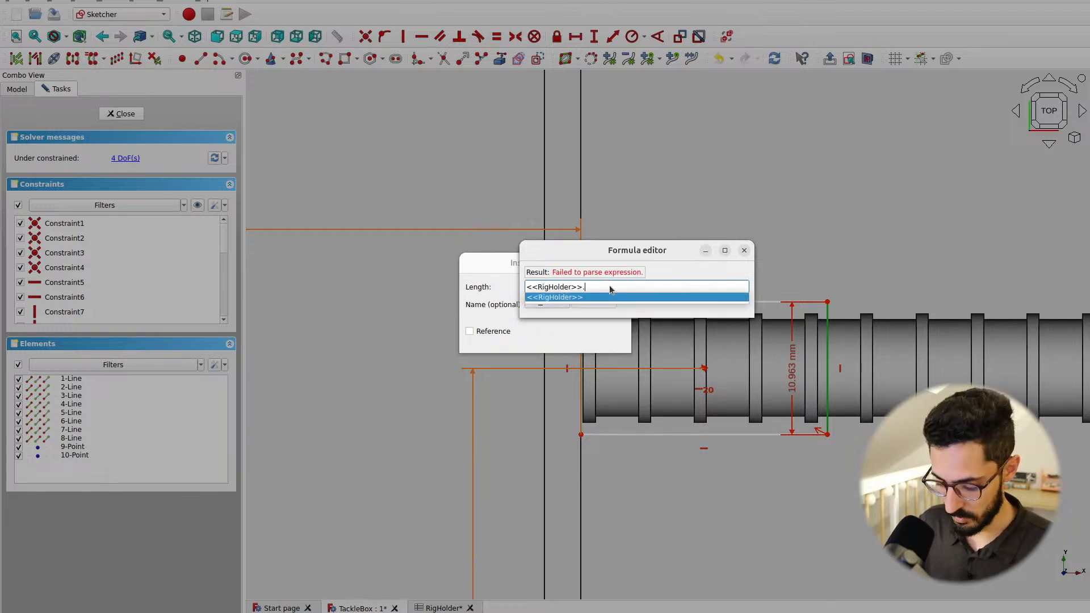
{"action": "type", "text": "hook"}
{"action": "key", "text": "Down"}
{"action": "key", "text": "Return"}
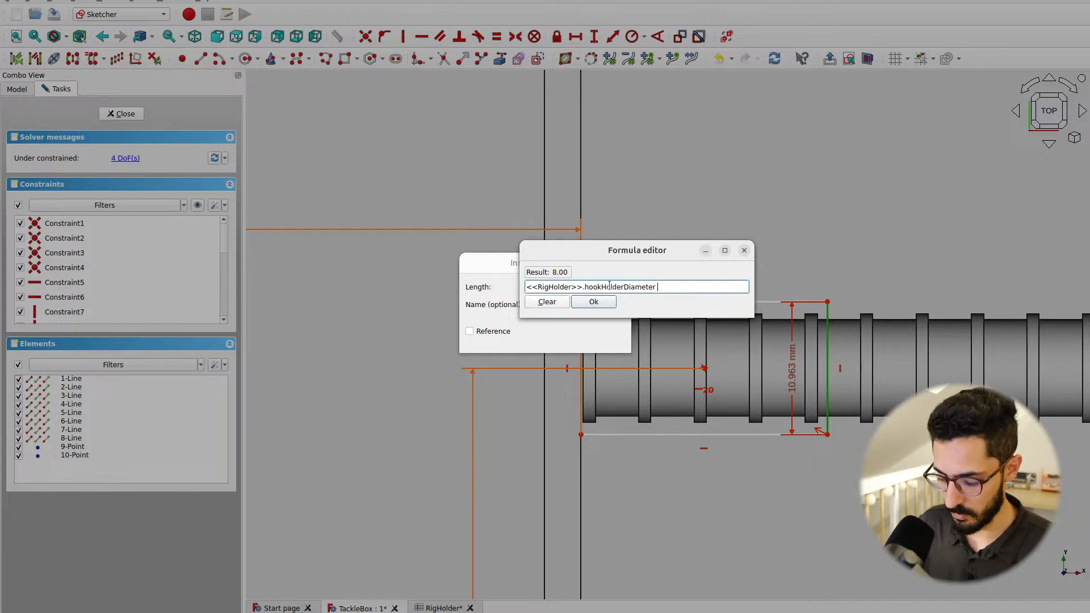
{"action": "left_click", "coordinate": [593, 302]}
{"action": "left_click", "coordinate": [601, 339]}
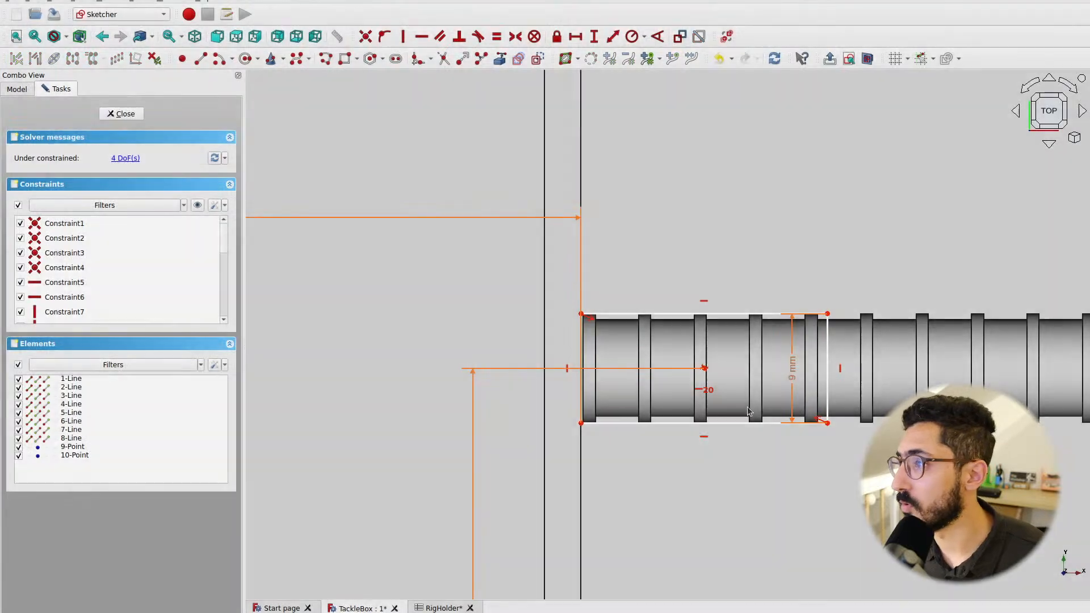
Place the height dimension outside the left rectangle and check the tackle box reference photo in the browser
{"action": "scroll", "coordinate": [750, 412], "scroll_direction": "up", "scroll_amount": 2}
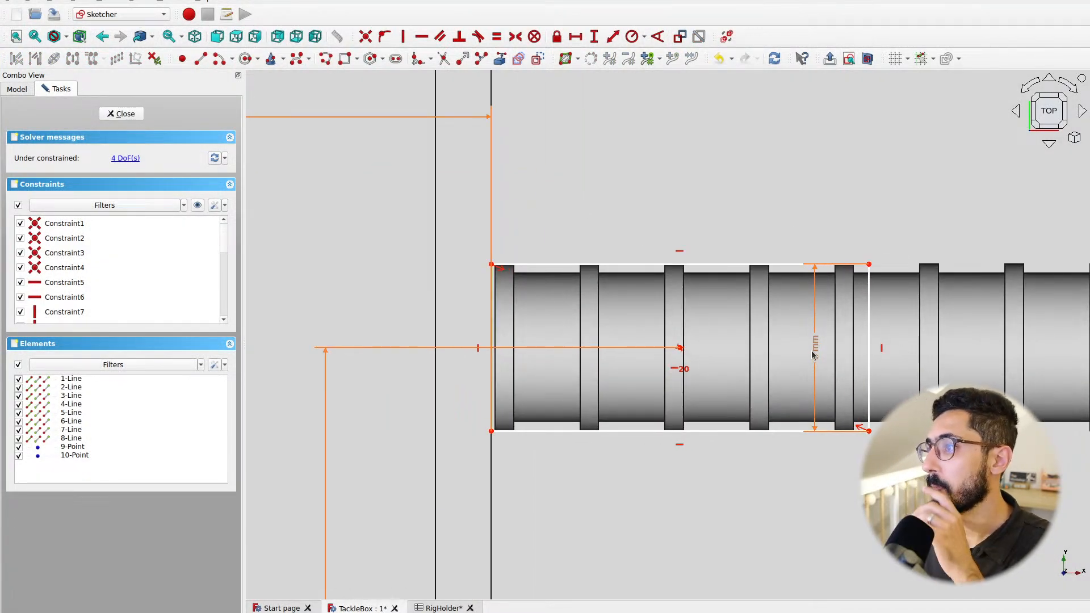
{"action": "left_click_drag", "start_coordinate": [815, 348], "coordinate": [932, 223]}
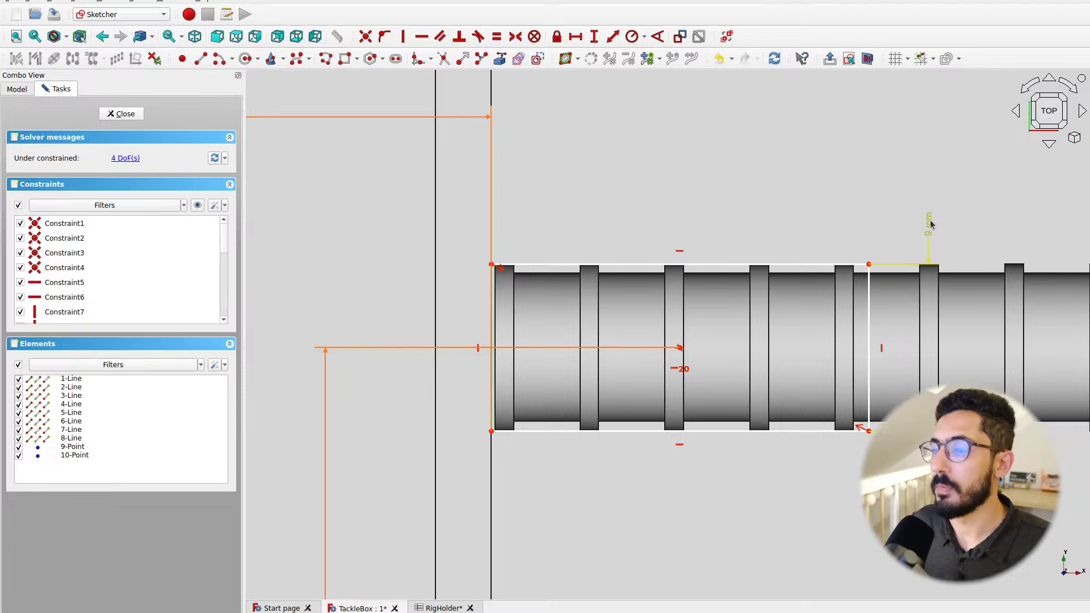
{"action": "key", "text": "ctrl+alt+Left"}
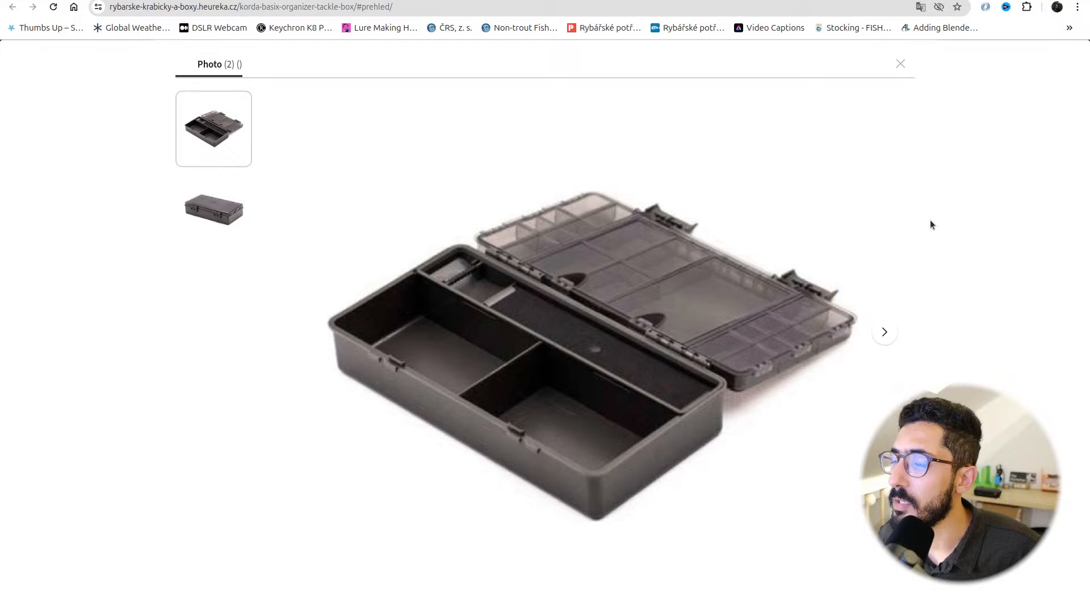
{"action": "key", "text": "ctrl+alt+Right"}
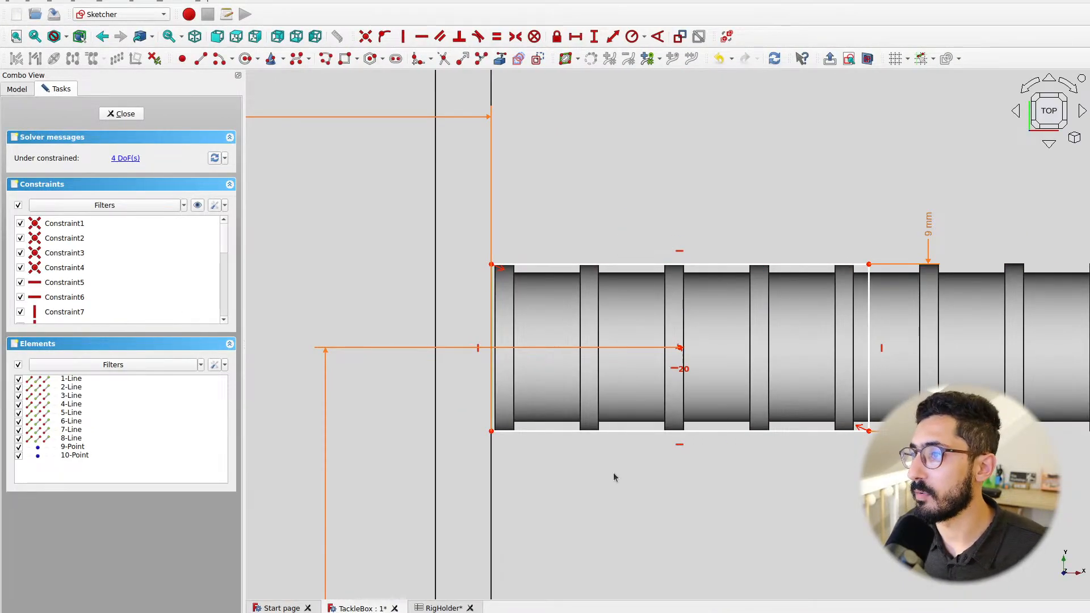
Extend the left rectangle's height formula to <<RigHolder>>.hookHolderDiameter + 1 + <<TackleBox>>.thickness * 2
{"action": "double_click", "coordinate": [929, 225]}
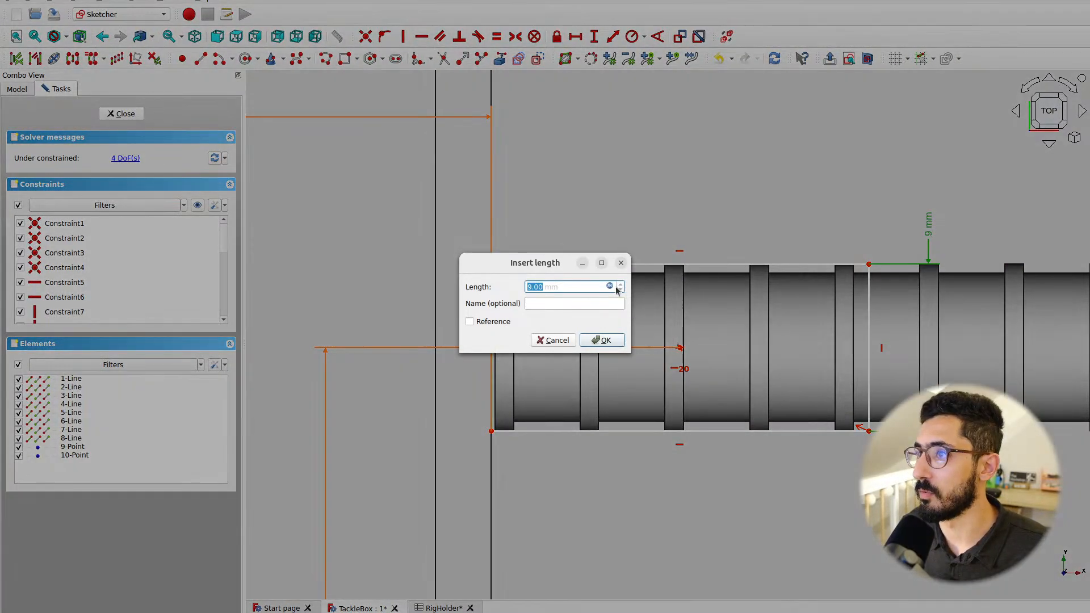
{"action": "left_click", "coordinate": [610, 286]}
{"action": "left_click", "coordinate": [686, 286]}
{"action": "type", "text": "+ 1 +"}
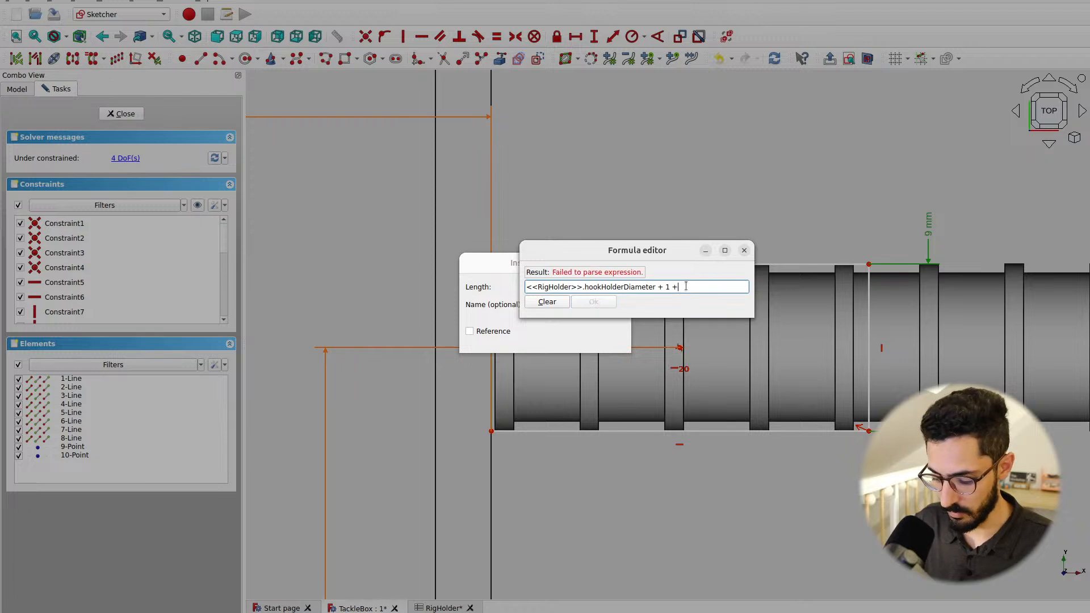
{"action": "type", "text": " <<tack"}
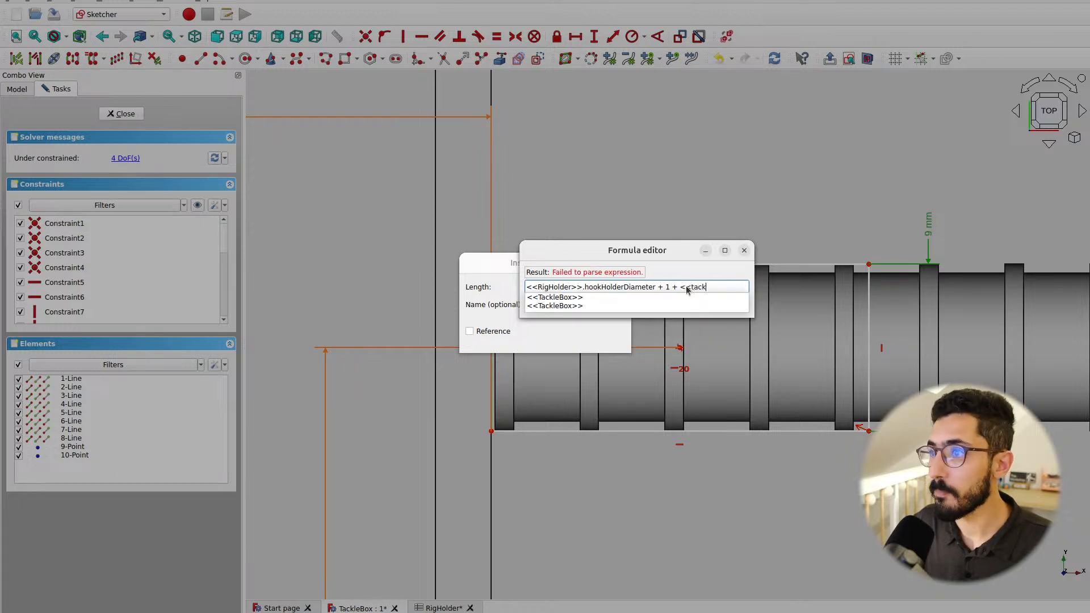
{"action": "key", "text": "Down"}
{"action": "key", "text": "Down"}
{"action": "type", "text": "thicl"}
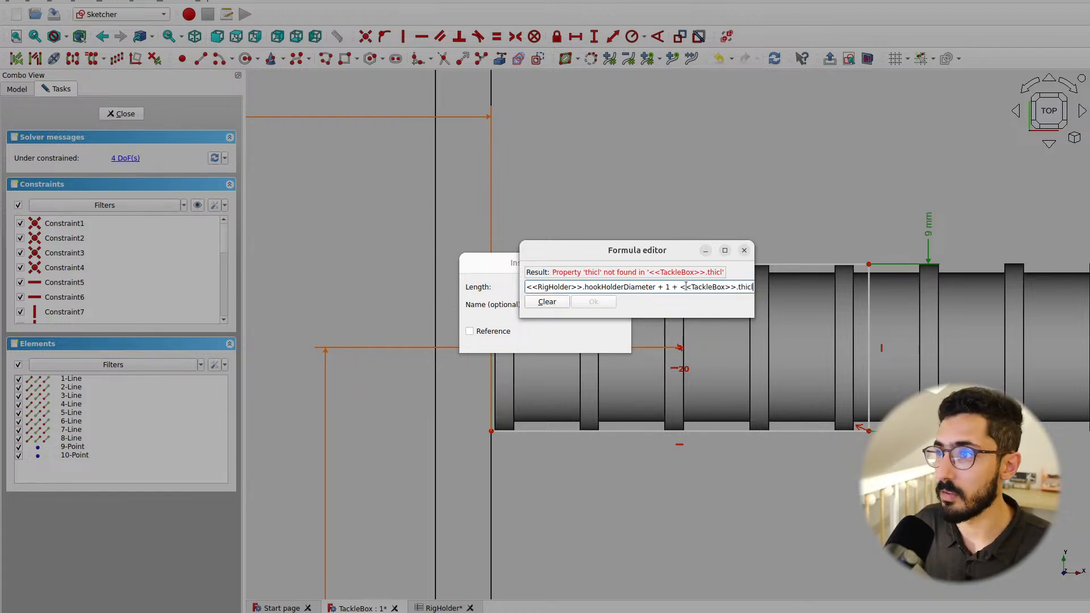
{"action": "key", "text": "BackSpace"}
{"action": "type", "text": "kness"}
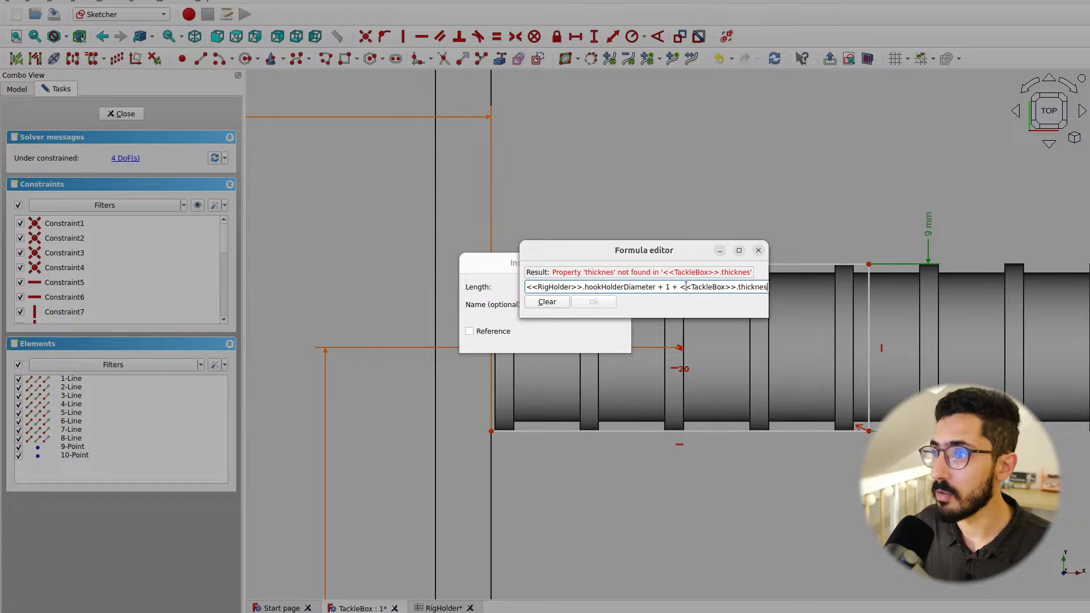
{"action": "type", "text": "2"}
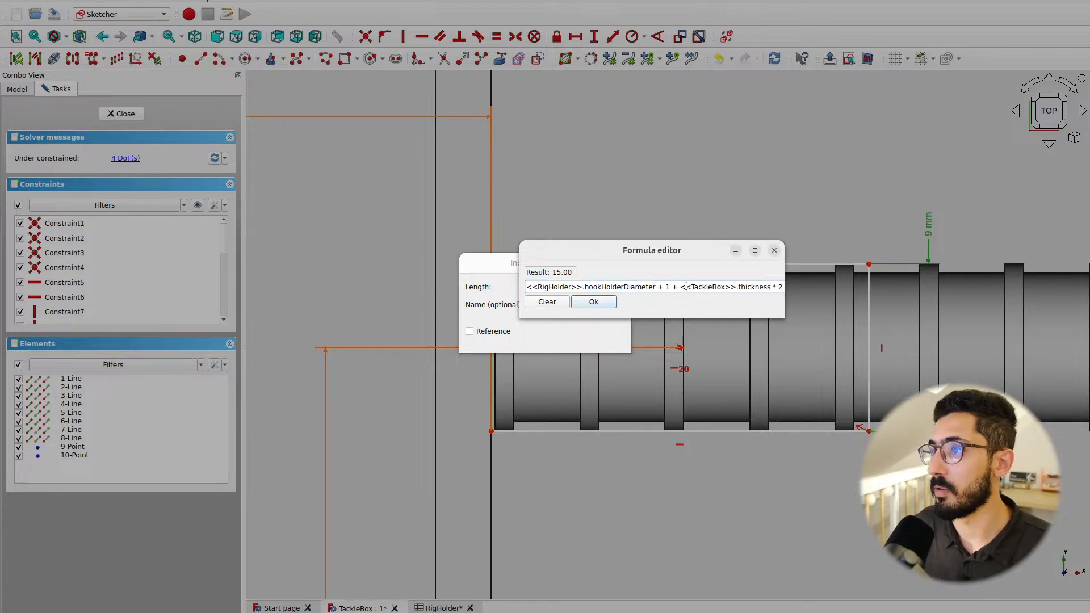
{"action": "key", "text": "Return"}
{"action": "left_click", "coordinate": [592, 343]}
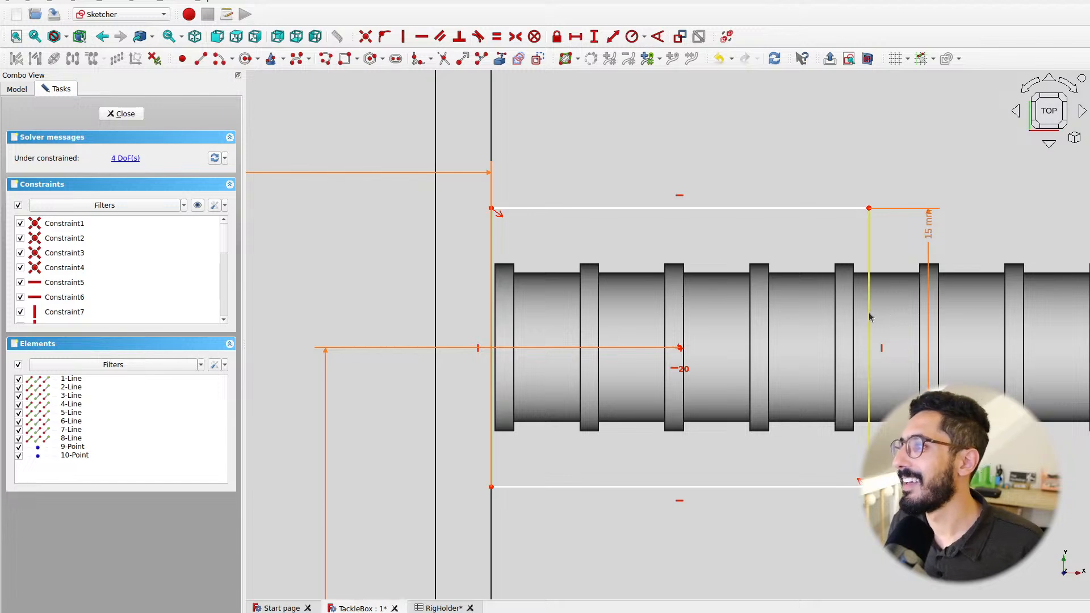
Narrow the left rectangle by moving its right edge inward along the rod
{"action": "mouse_move", "coordinate": [869, 310]}
{"action": "left_mouse_down"}
{"action": "mouse_move", "coordinate": [578, 334]}
{"action": "mouse_move", "coordinate": [707, 335]}
{"action": "mouse_move", "coordinate": [616, 331]}
{"action": "mouse_move", "coordinate": [698, 336]}
{"action": "mouse_move", "coordinate": [674, 334]}
{"action": "left_mouse_up"}
{"action": "scroll", "coordinate": [674, 335], "scroll_direction": "down", "scroll_amount": 5}
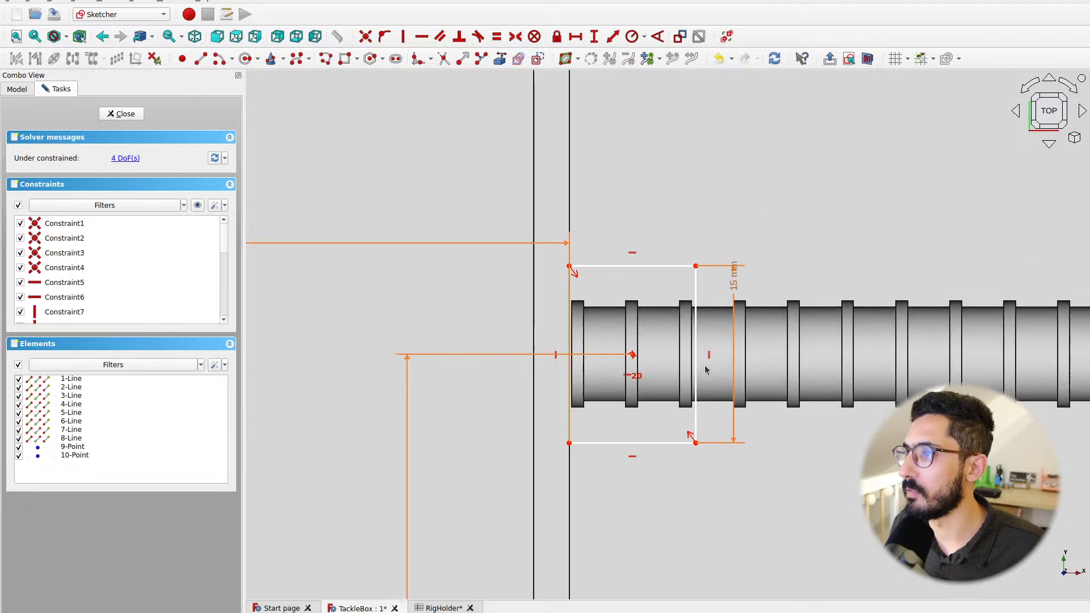
{"action": "middle_click_drag", "start_coordinate": [646, 377], "coordinate": [690, 342]}
Begin a new parameter label, hookHolderRest, in cell A13 of the RigHolder spreadsheet, below numberOfRidges
{"action": "left_click", "coordinate": [439, 609]}
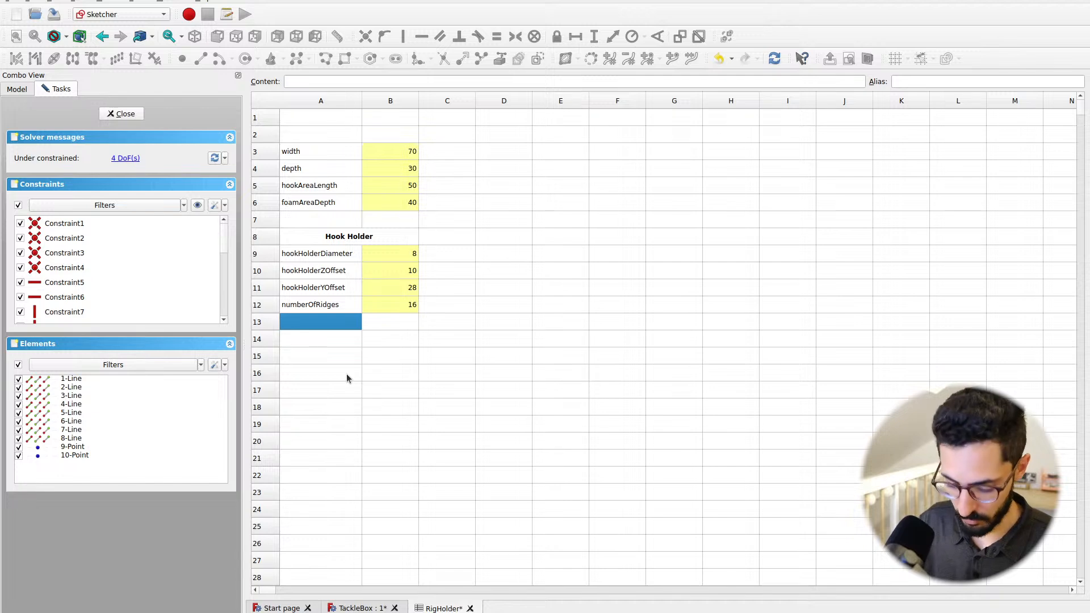
{"action": "type", "text": "hook"}
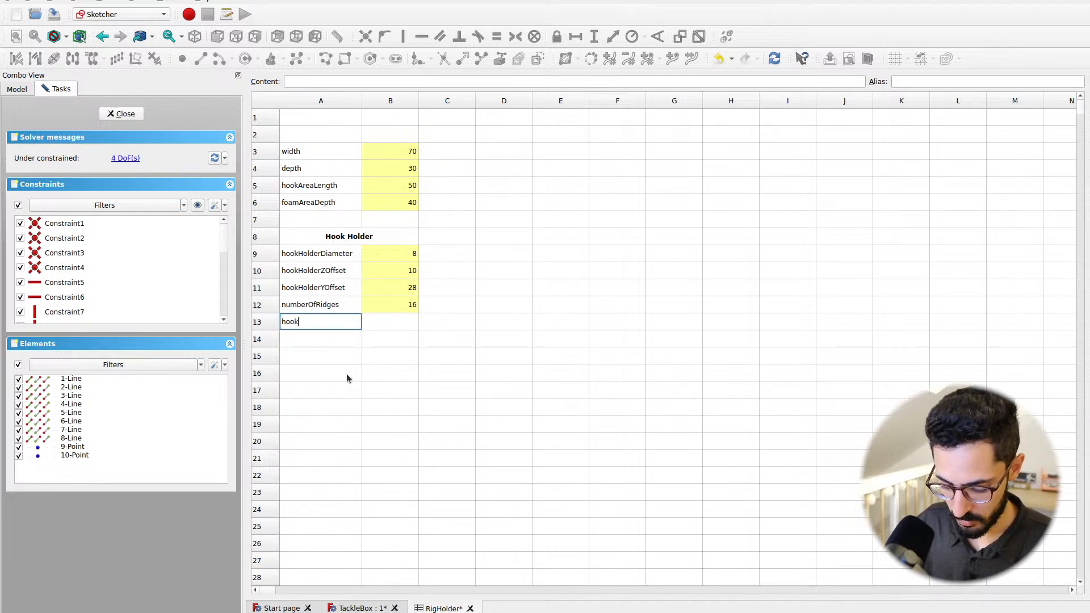
{"action": "type", "text": "Holder"}
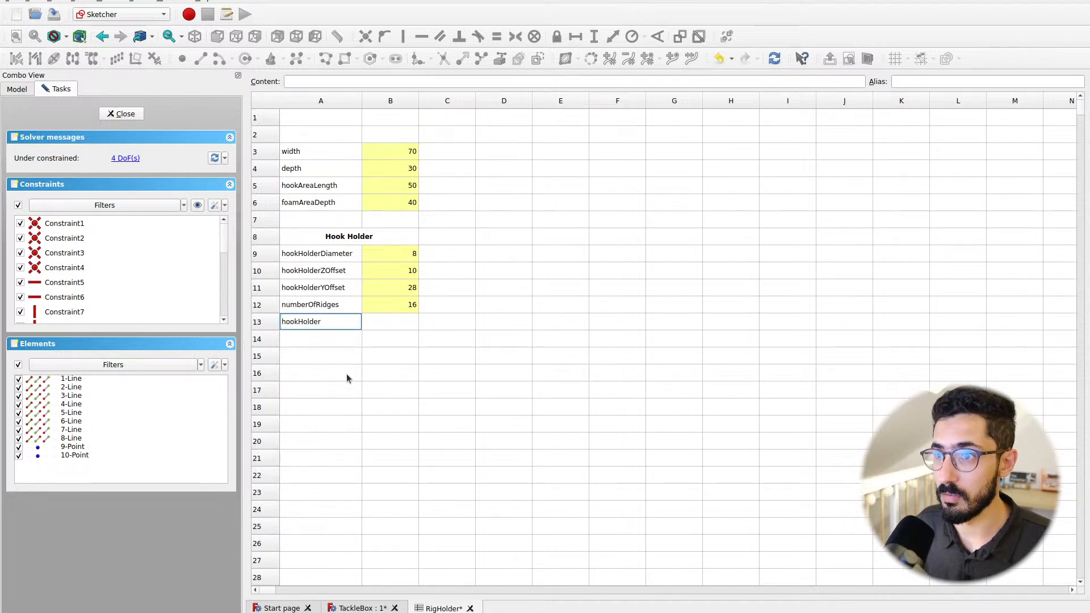
{"action": "type", "text": "R"}
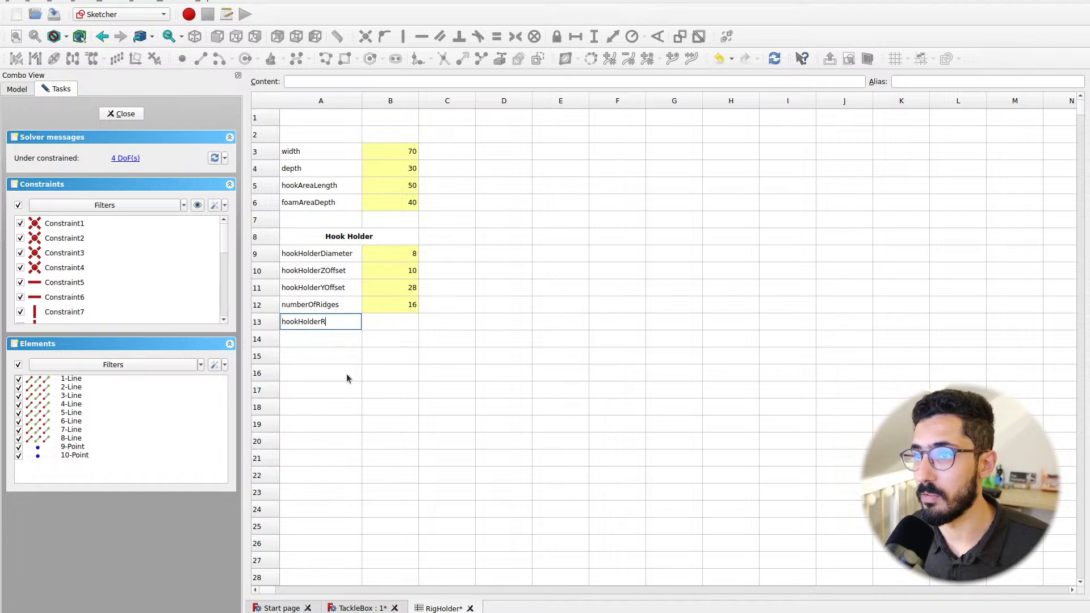
{"action": "type", "text": "Rest"}
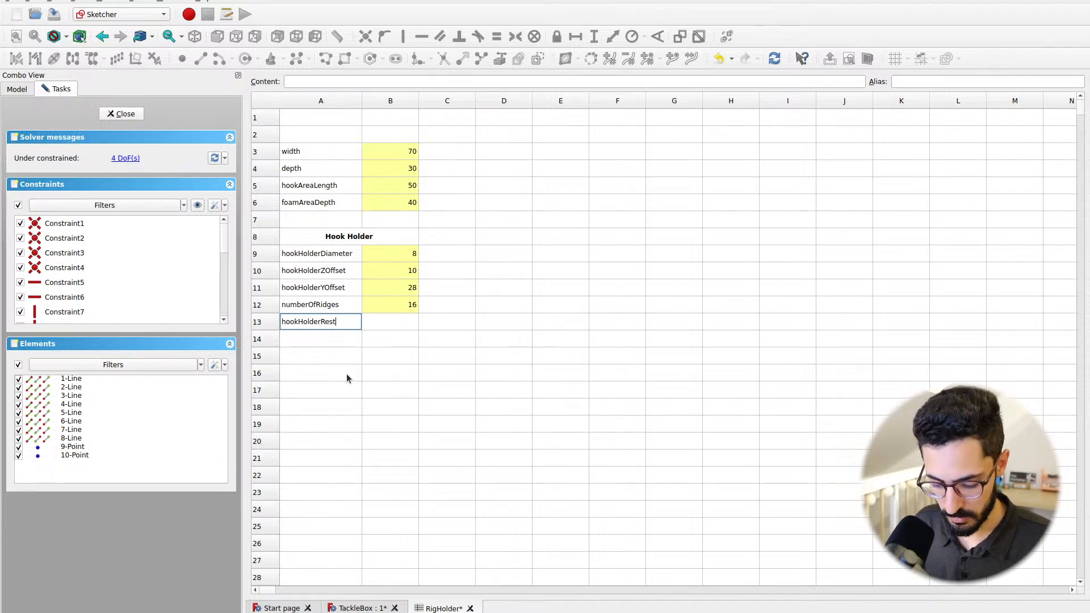
Finish the label hookHolderRestLength for a new parameter in cell A13 of the RigHolder spreadsheet
{"action": "type", "text": "Length"}
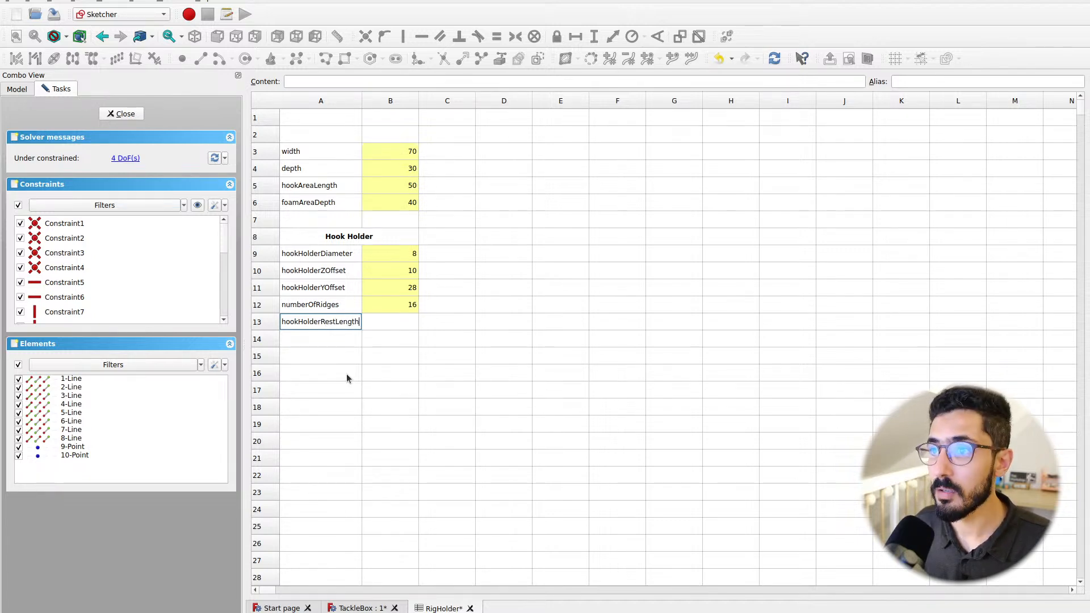
{"action": "key", "text": "Return"}
{"action": "key", "text": "Tab"}
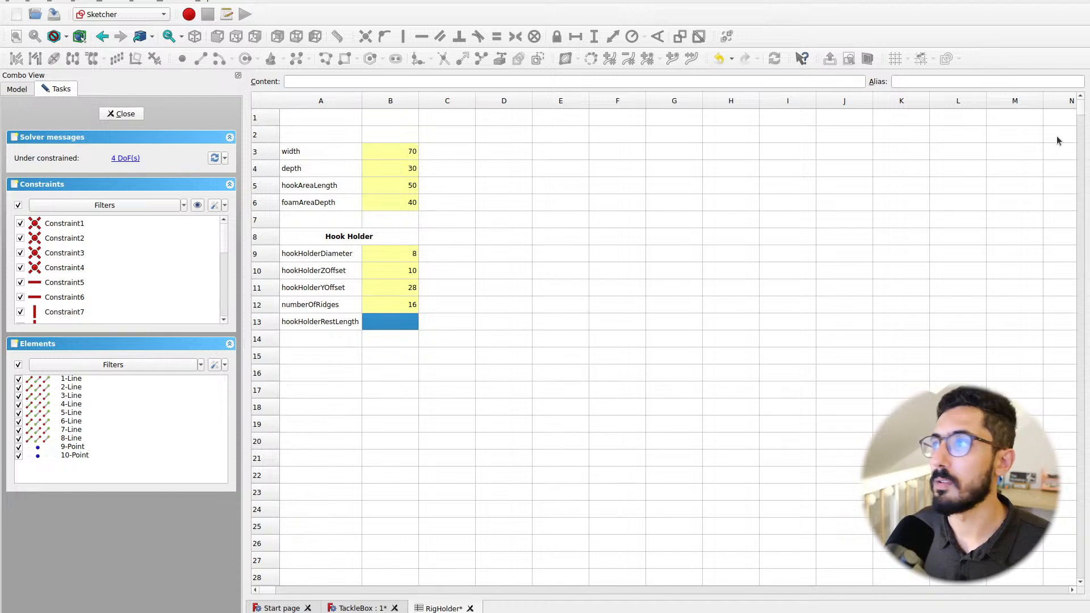
{"action": "left_click", "coordinate": [927, 83]}
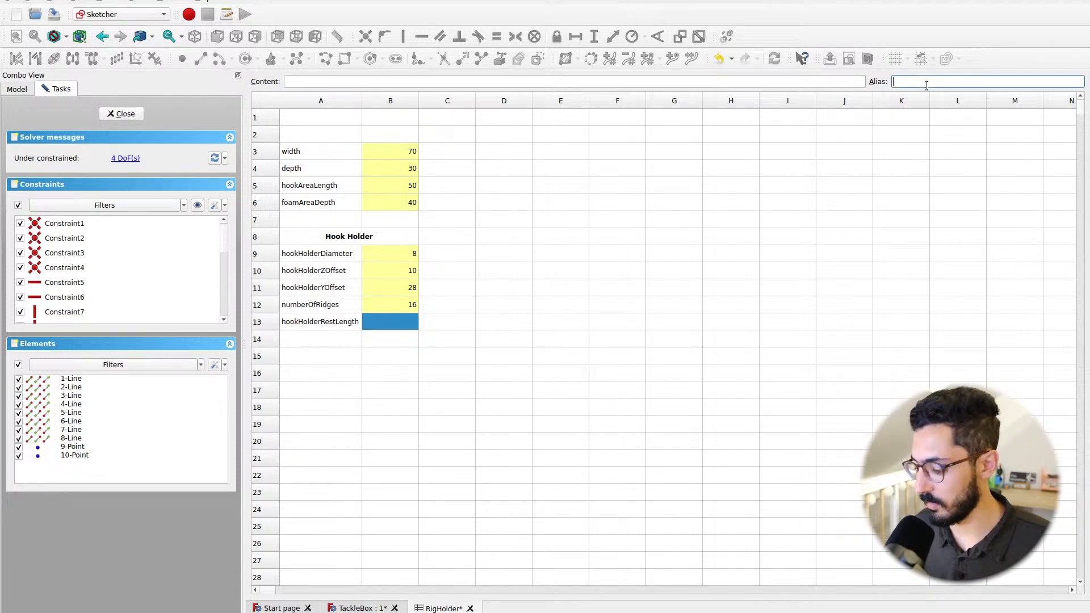
{"action": "type", "text": "123"}
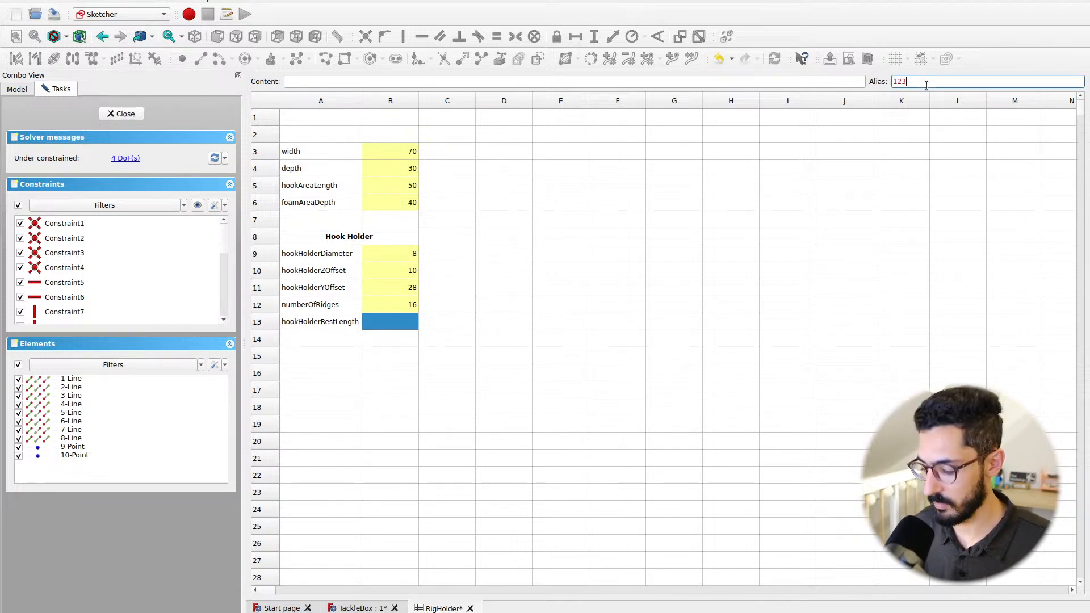
{"action": "key", "text": "Tab"}
{"action": "type", "text": "1"}
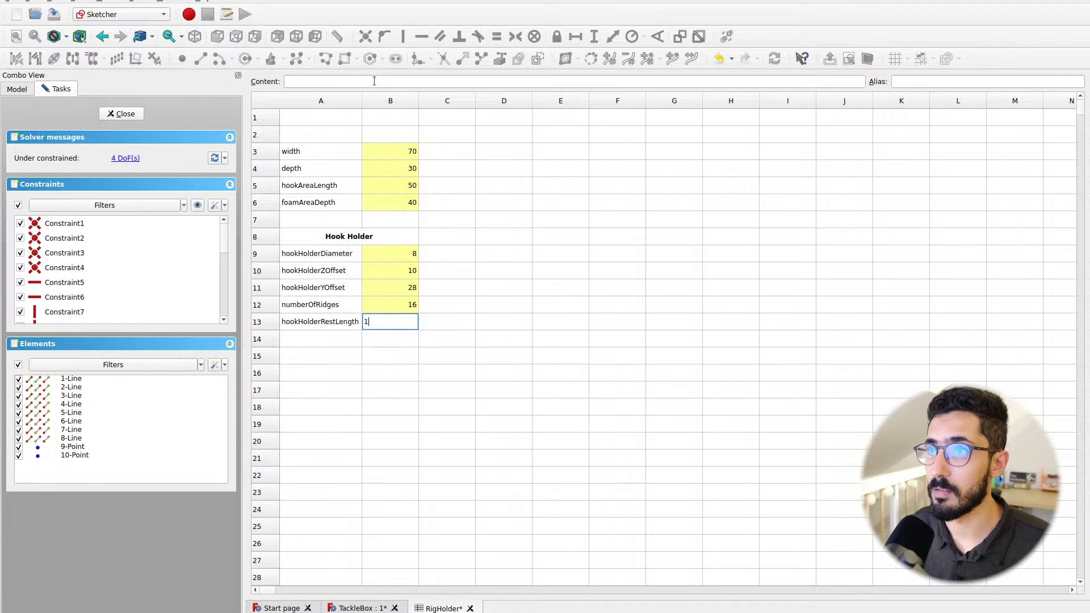
{"action": "left_click", "coordinate": [376, 81]}
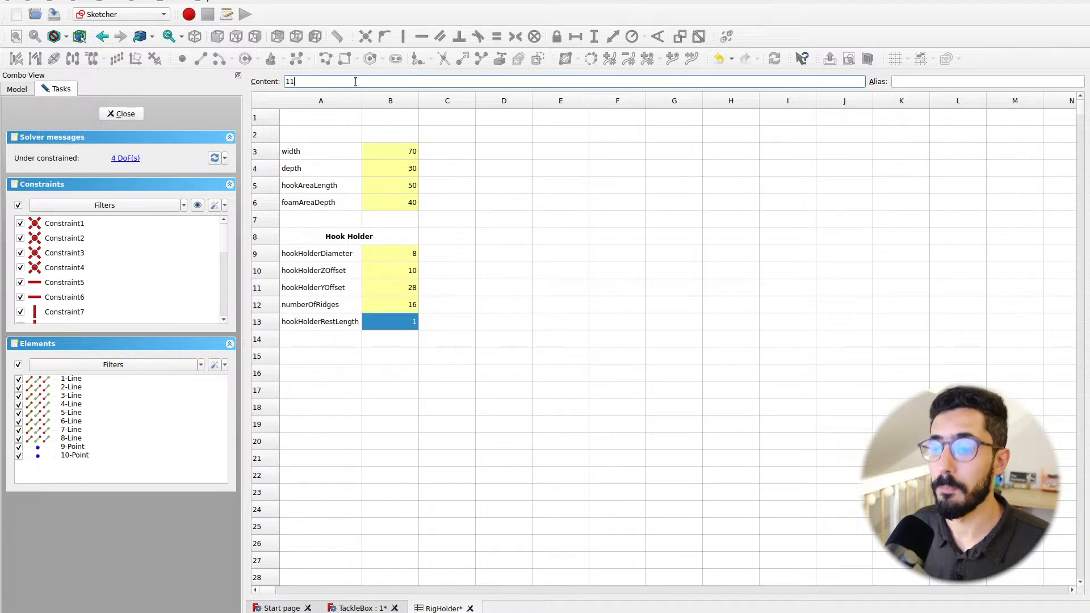
{"action": "left_click", "coordinate": [451, 349]}
{"action": "left_click", "coordinate": [313, 325]}
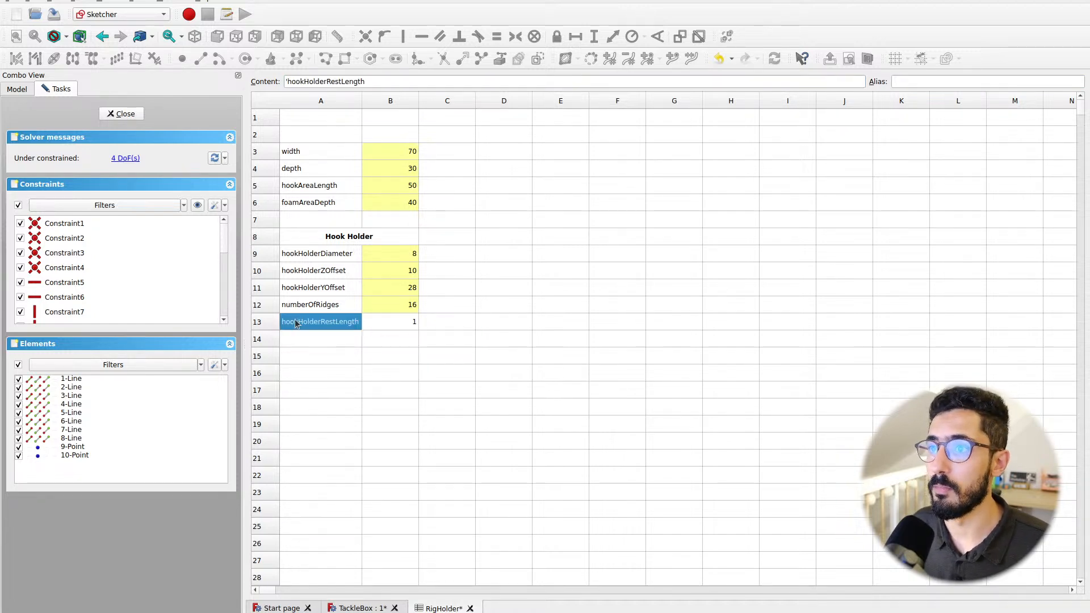
Set the hookHolderRestLength value in cell B13 to 12 and give the cell the alias hookHolderRestLength
{"action": "left_click", "coordinate": [401, 328]}
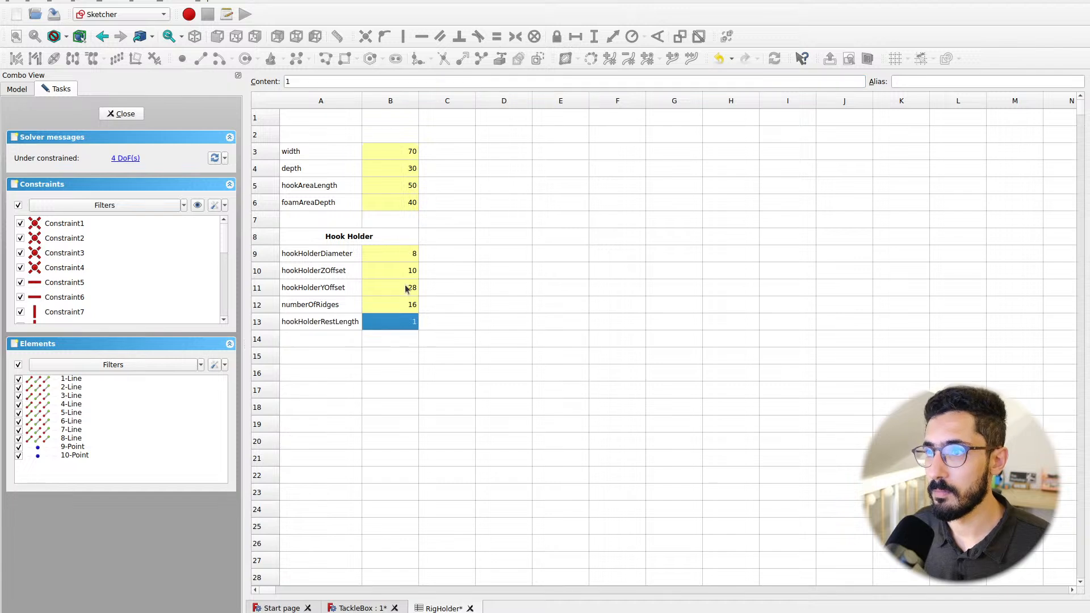
{"action": "type", "text": "12"}
{"action": "key", "text": "Return"}
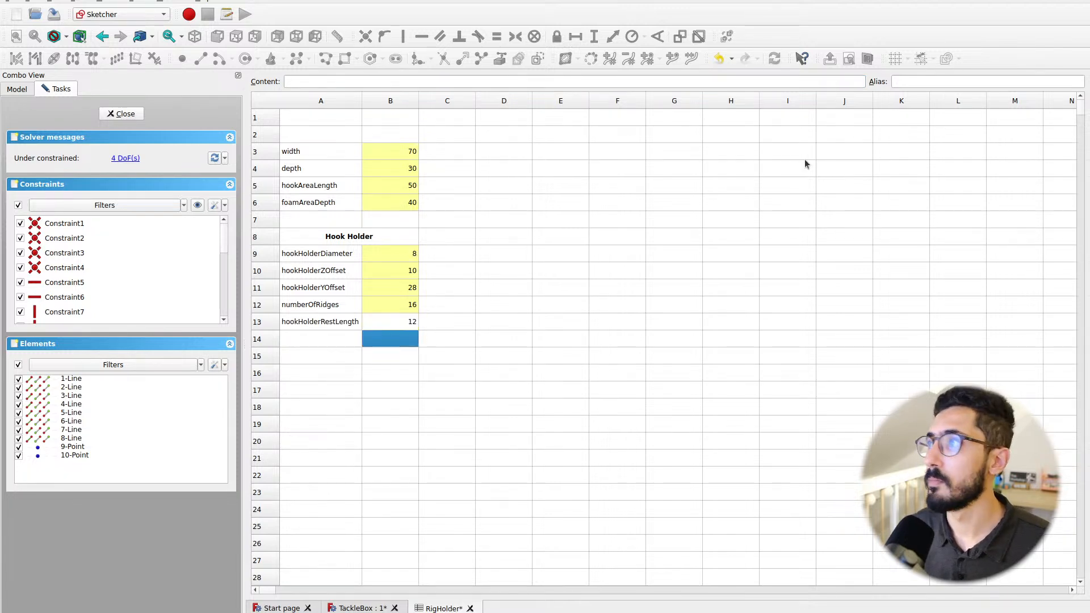
{"action": "left_click", "coordinate": [398, 321]}
{"action": "left_click", "coordinate": [930, 76]}
{"action": "type", "text": "hookHolderRestLength"}
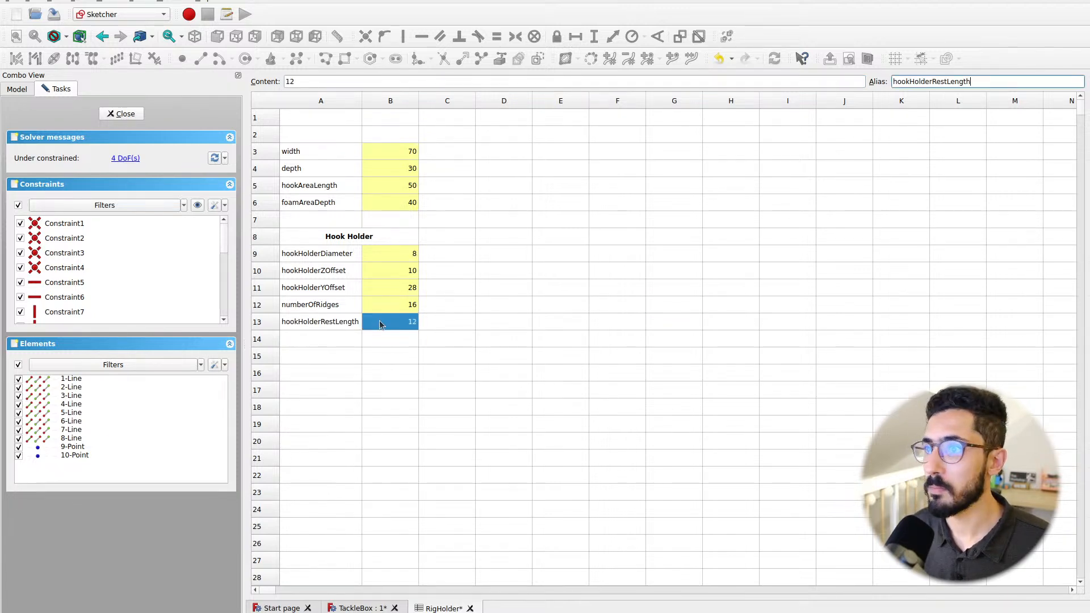
{"action": "left_click", "coordinate": [339, 325]}
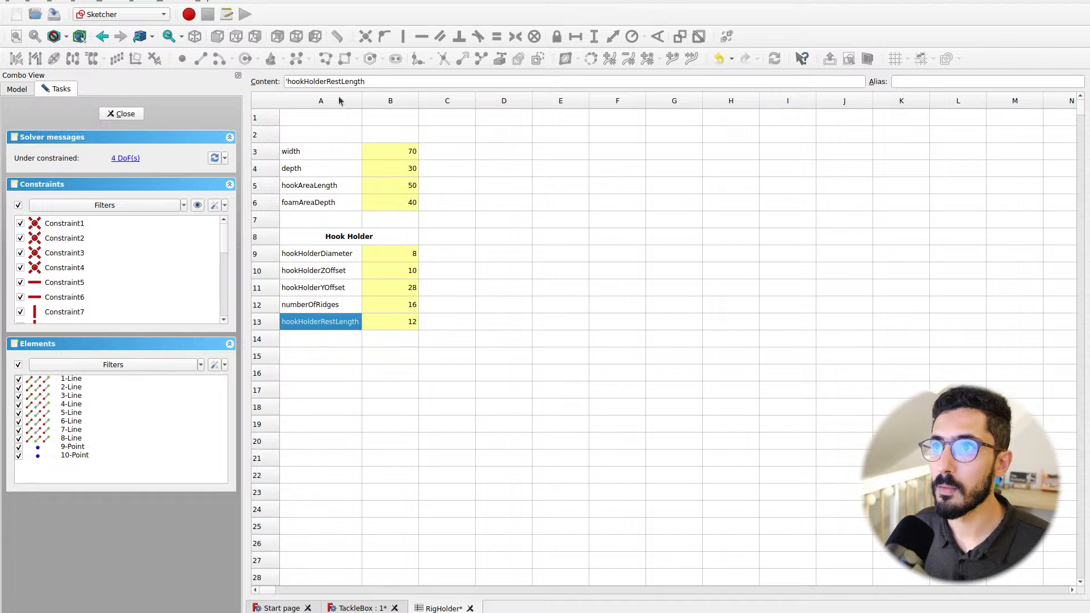
In the TackleBox sketch, constrain the left rectangle's horizontal width to <<RigHolder>>.hookHolderRestLength and move its dimension label clear of the rectangle
{"action": "left_click", "coordinate": [363, 607]}
{"action": "left_click", "coordinate": [548, 284]}
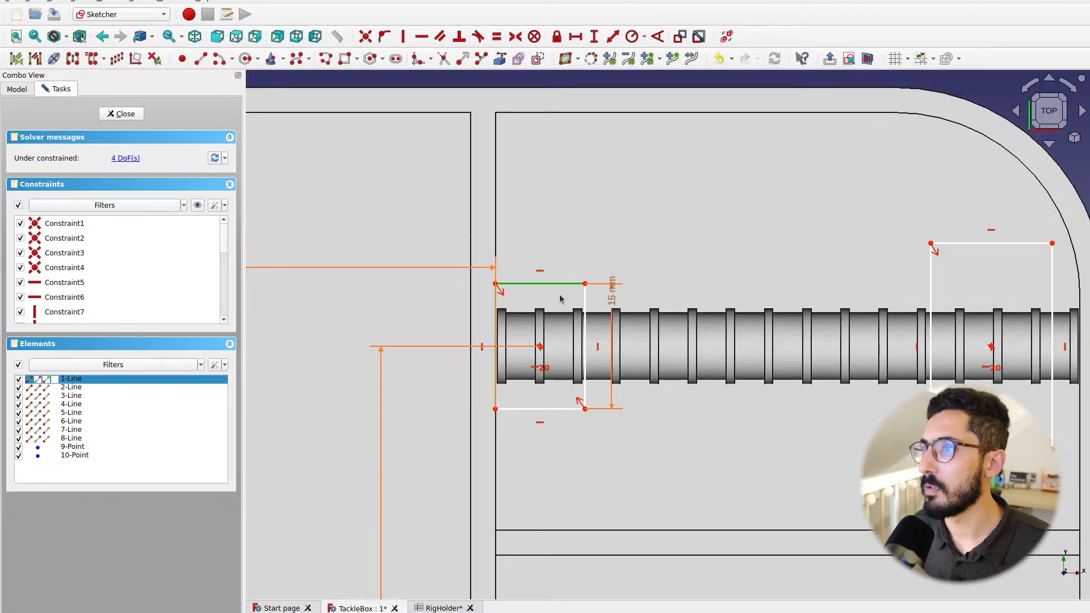
{"action": "left_click", "coordinate": [575, 36]}
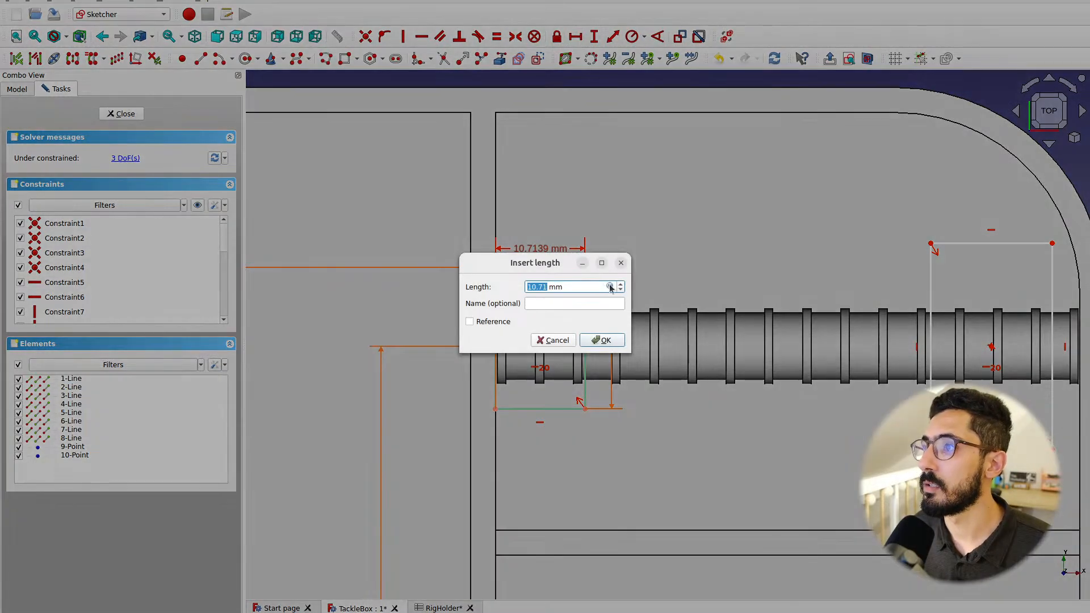
{"action": "left_click", "coordinate": [609, 287]}
{"action": "type", "text": "<<"}
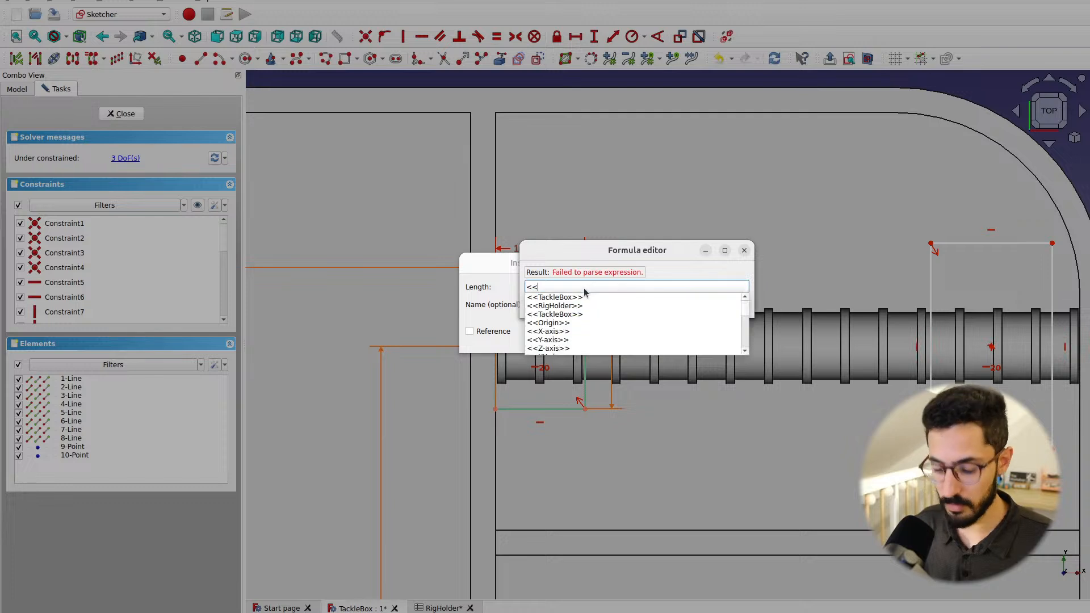
{"action": "key", "text": "Down"}
{"action": "key", "text": "Down"}
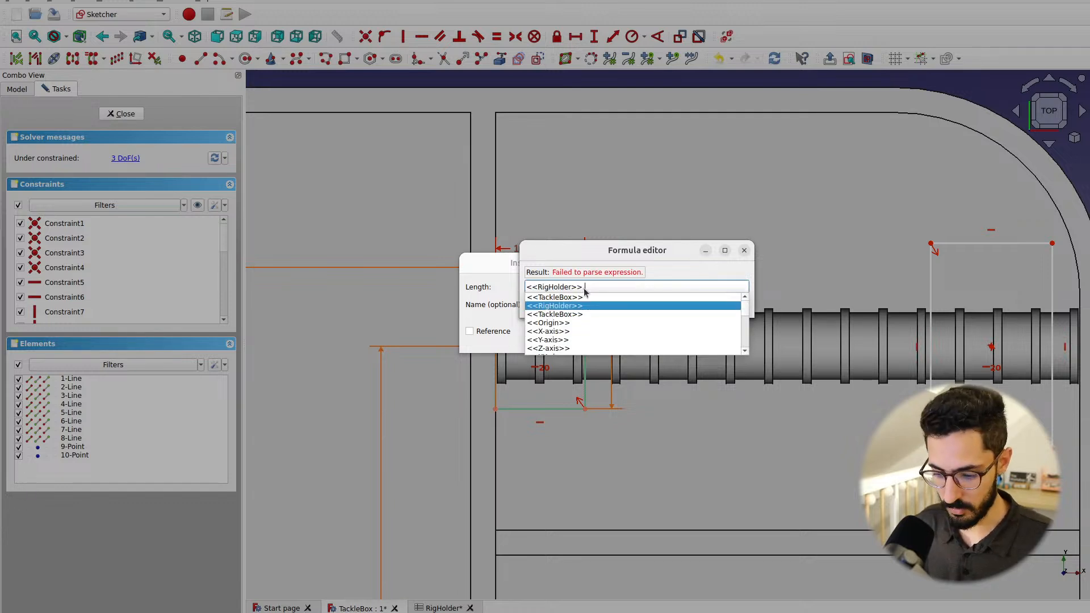
{"action": "type", "text": ".hookHolderRestLength"}
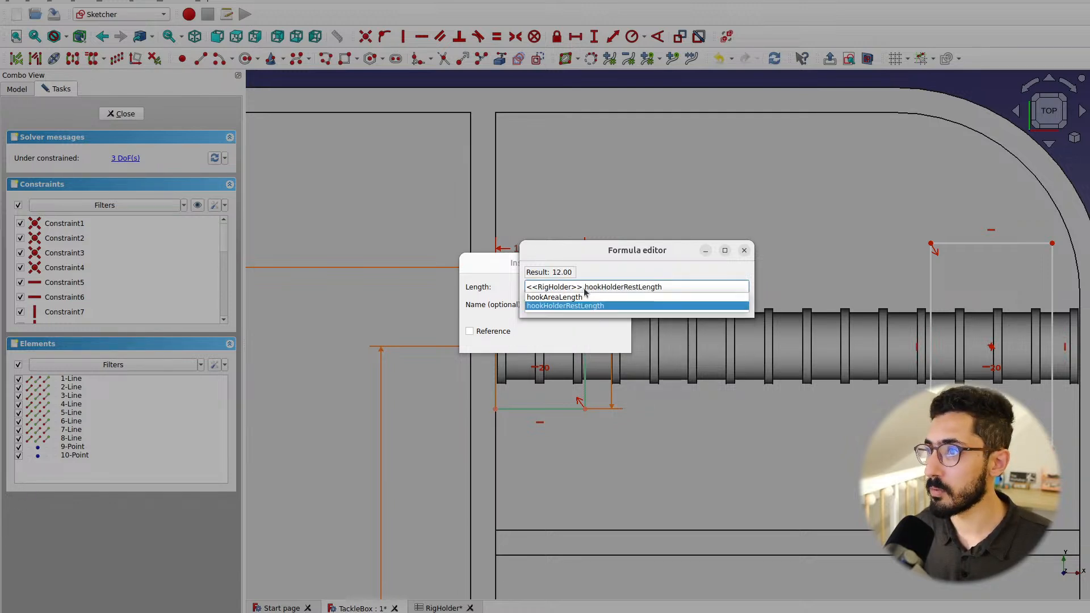
{"action": "key", "text": "Return"}
{"action": "left_click", "coordinate": [607, 304]}
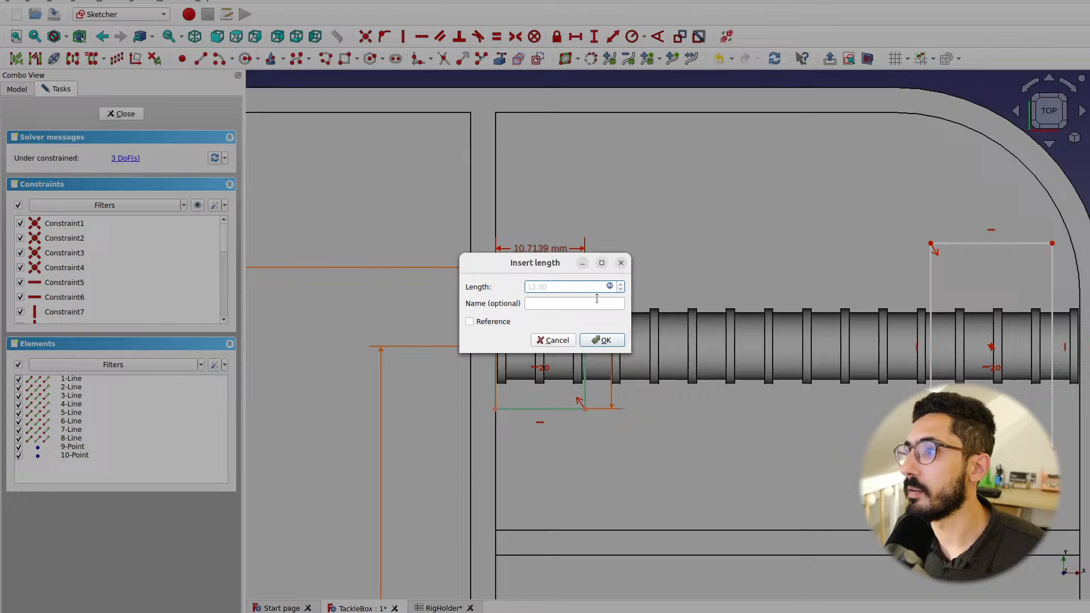
{"action": "left_click", "coordinate": [607, 341]}
{"action": "left_click_drag", "start_coordinate": [562, 246], "coordinate": [409, 219]}
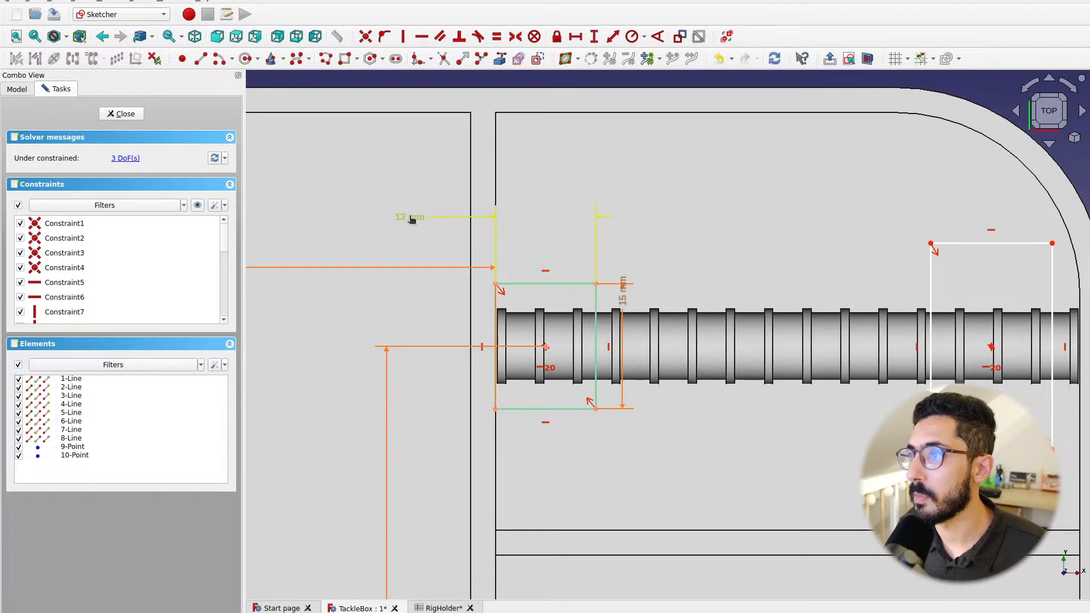
Constrain the top edges of the left and right rectangles to equal length
{"action": "middle_click_drag", "start_coordinate": [704, 280], "coordinate": [515, 261]}
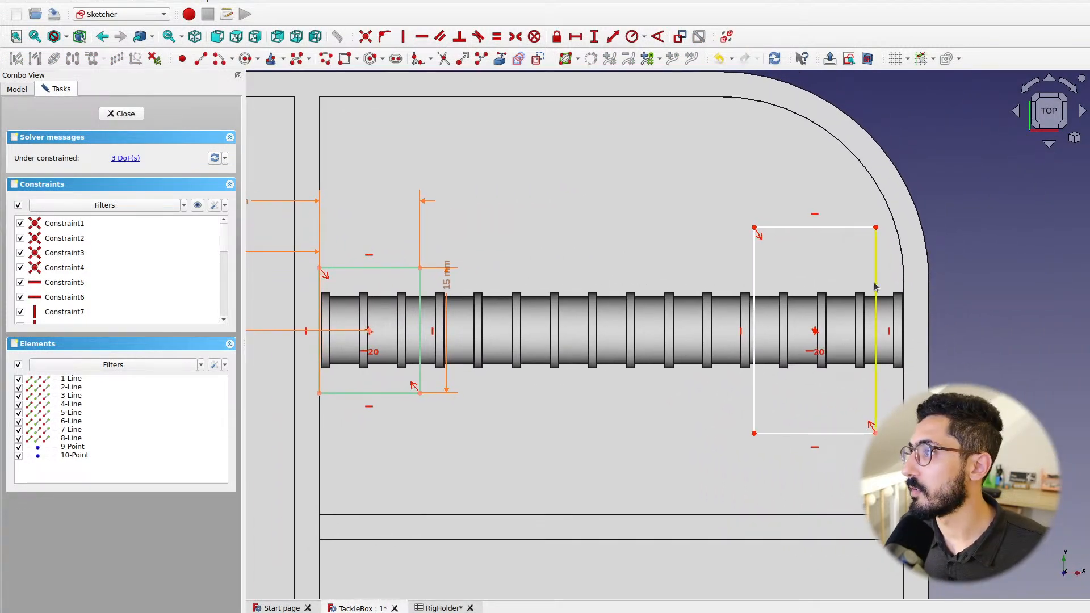
{"action": "left_click_drag", "start_coordinate": [875, 287], "coordinate": [903, 314]}
{"action": "left_click", "coordinate": [378, 267]}
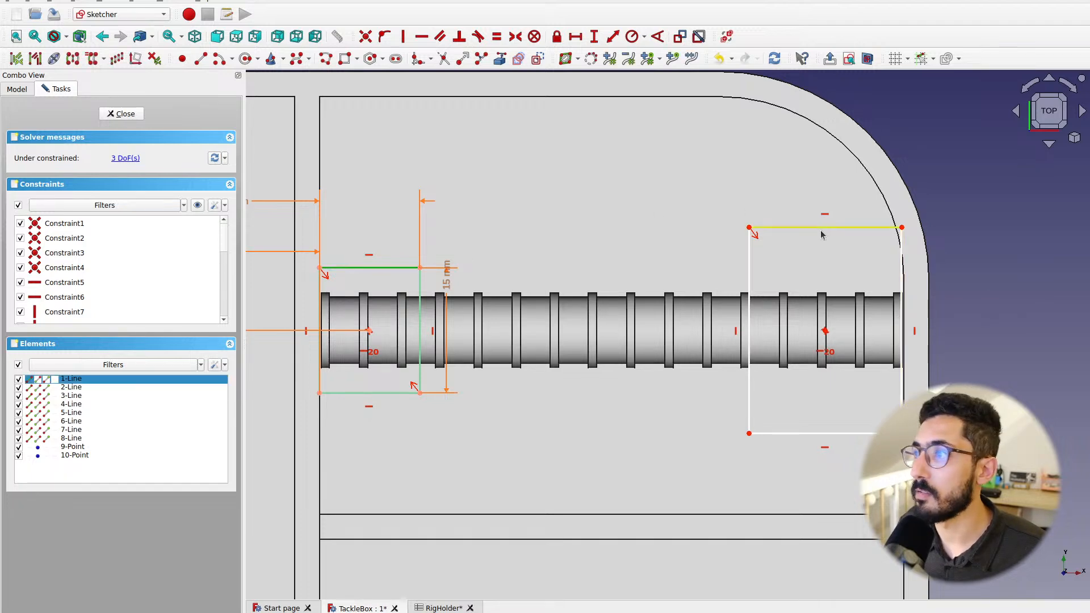
{"action": "left_click", "coordinate": [823, 227]}
{"action": "left_click", "coordinate": [495, 37]}
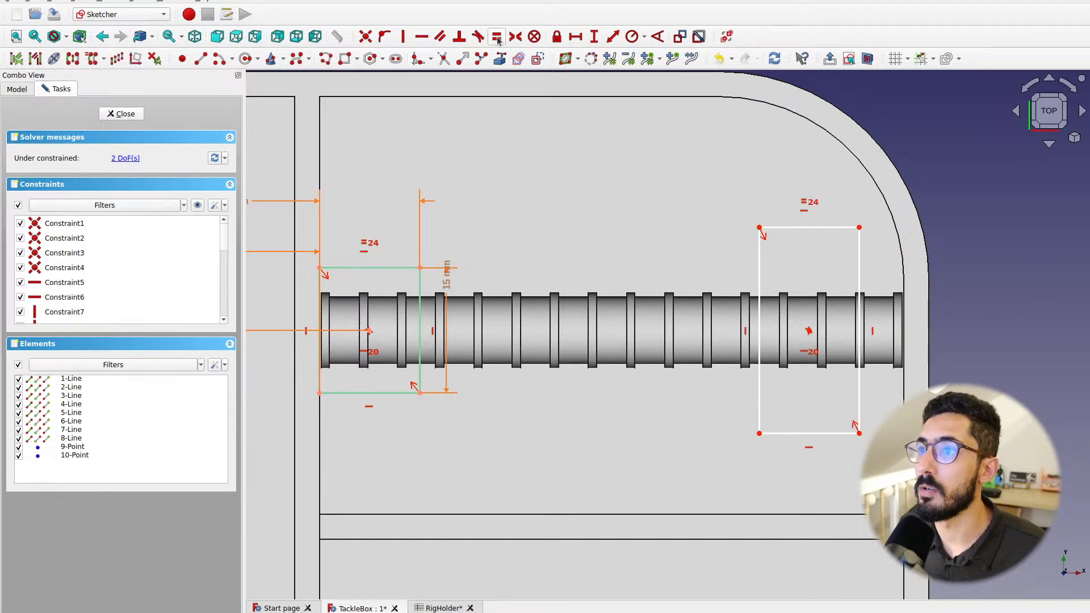
Constrain the vertical edges of both rectangles to equal length and move the right rectangle against the right inner wall
{"action": "left_click", "coordinate": [760, 285]}
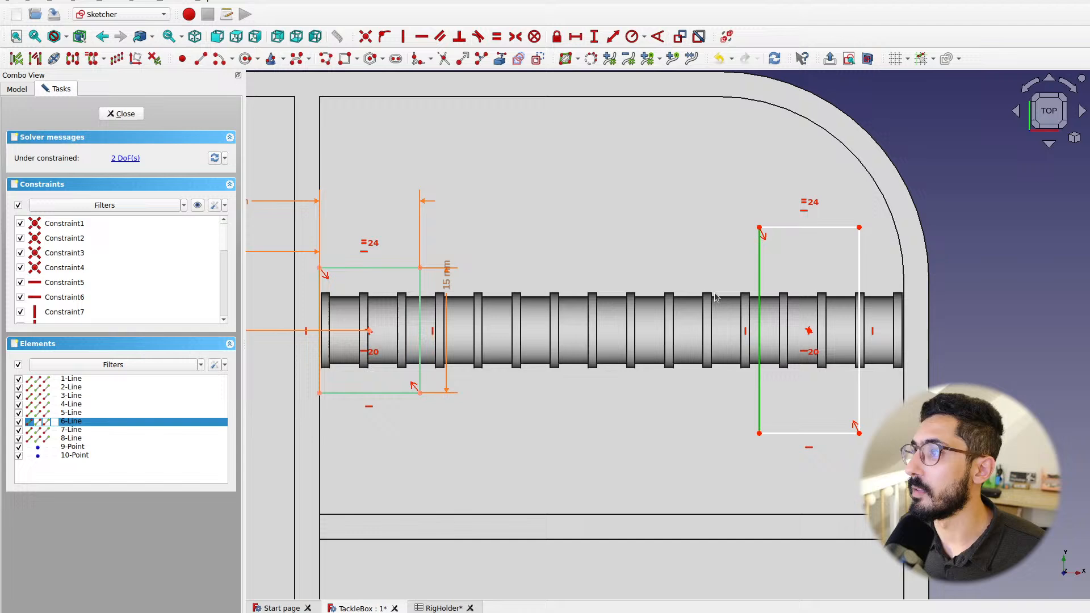
{"action": "left_click", "coordinate": [420, 317]}
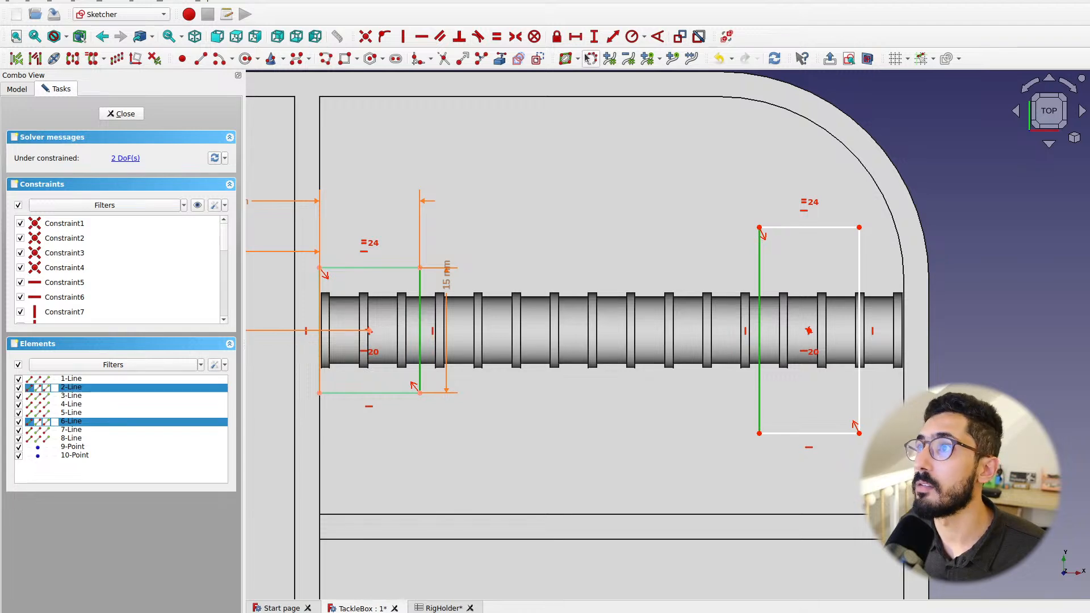
{"action": "left_click", "coordinate": [497, 37]}
{"action": "left_click_drag", "start_coordinate": [861, 273], "coordinate": [906, 285]}
Add a horizontal distance constraint between the sketch origin and the right rectangle's lower-right corner
{"action": "scroll", "coordinate": [716, 315], "scroll_direction": "down", "scroll_amount": 5}
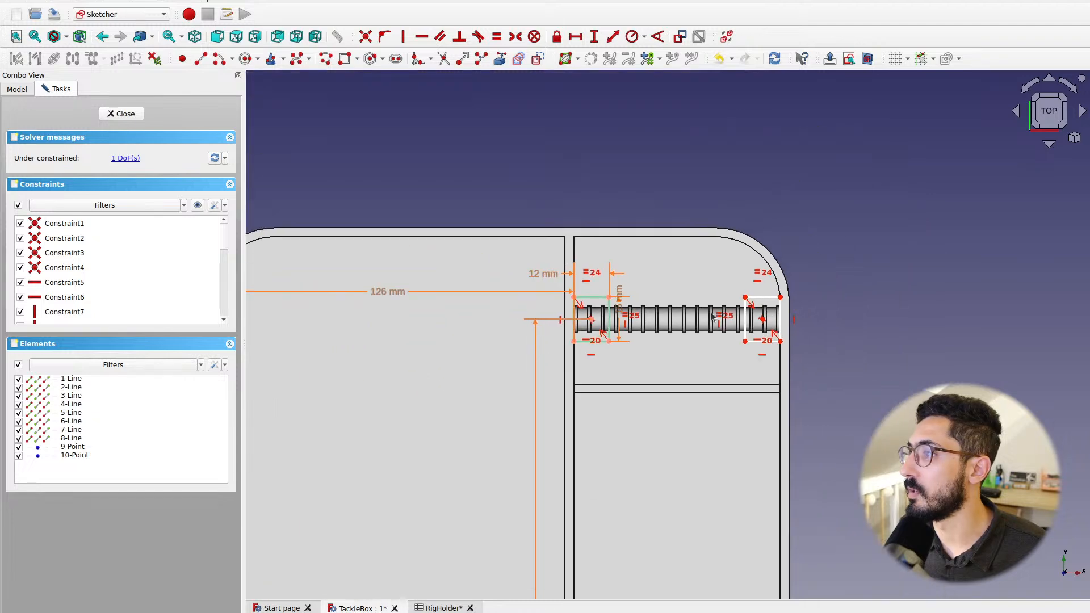
{"action": "middle_click_drag", "start_coordinate": [672, 259], "coordinate": [837, 115]}
{"action": "scroll", "coordinate": [843, 330], "scroll_direction": "down", "scroll_amount": 2}
{"action": "middle_click_drag", "start_coordinate": [817, 341], "coordinate": [706, 184]}
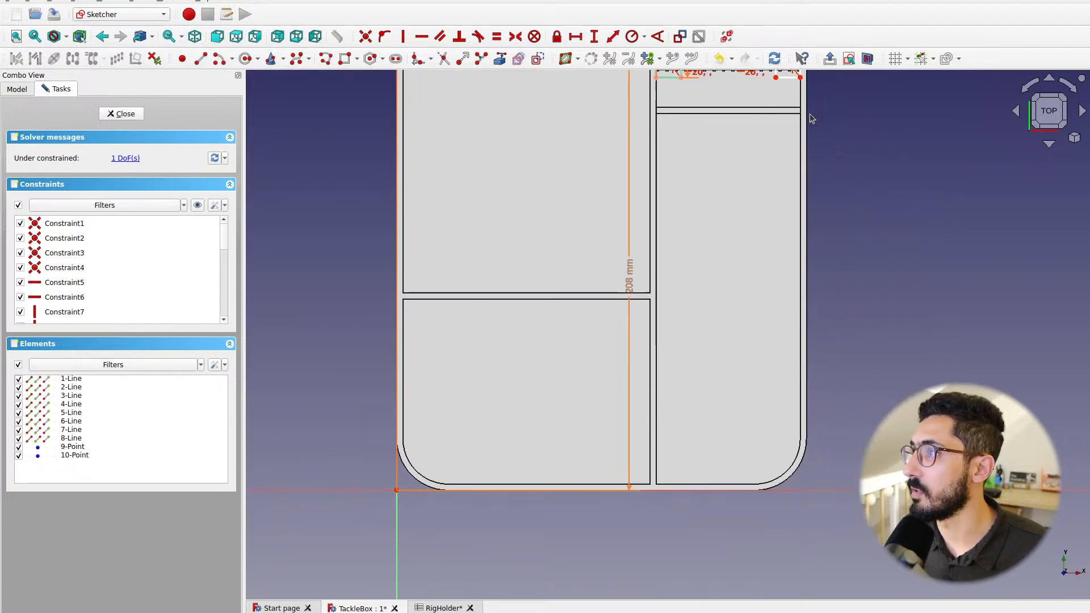
{"action": "left_click", "coordinate": [800, 77]}
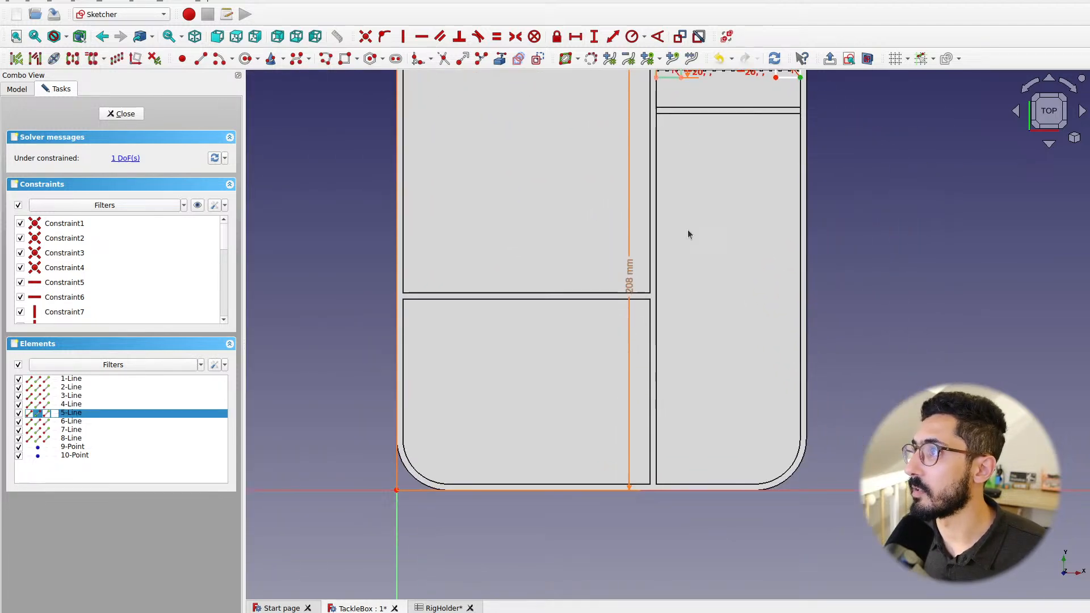
{"action": "left_click", "coordinate": [398, 490]}
{"action": "middle_click_drag", "start_coordinate": [629, 117], "coordinate": [572, 300]}
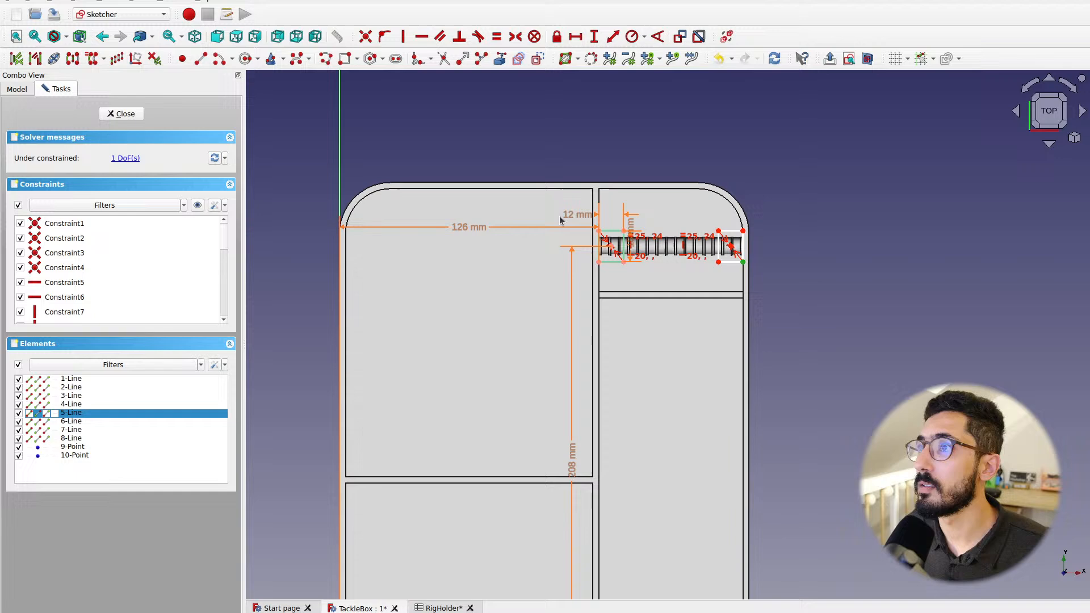
{"action": "left_click", "coordinate": [574, 39]}
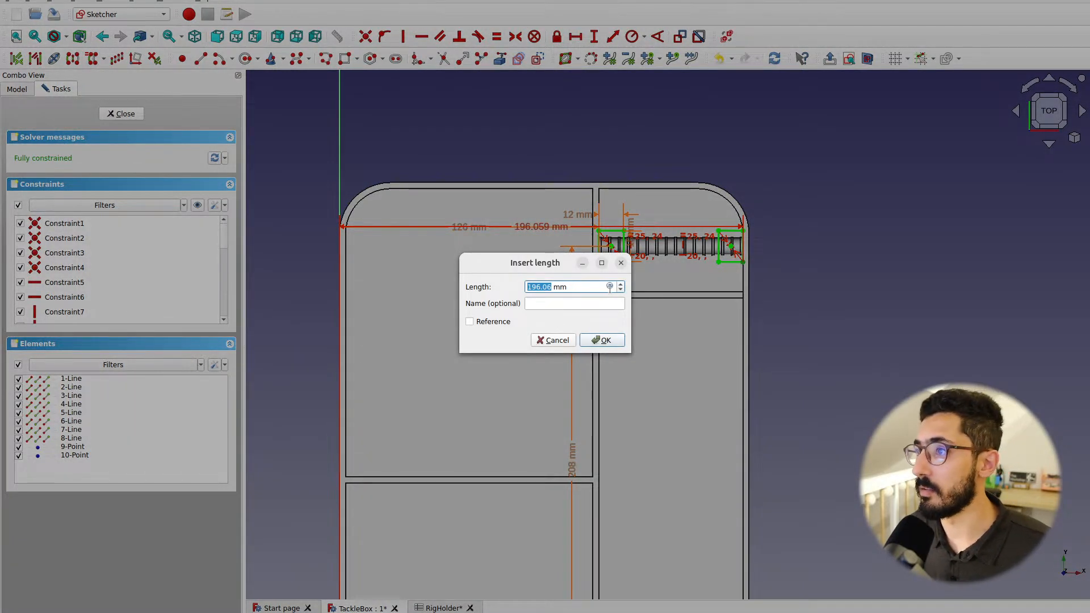
Set the right rectangle's horizontal distance from the origin to the formula <<TackleBox>>.totalWidth - <<TackleBox>>.thickness
{"action": "left_click", "coordinate": [609, 286]}
{"action": "type", "text": "<<"}
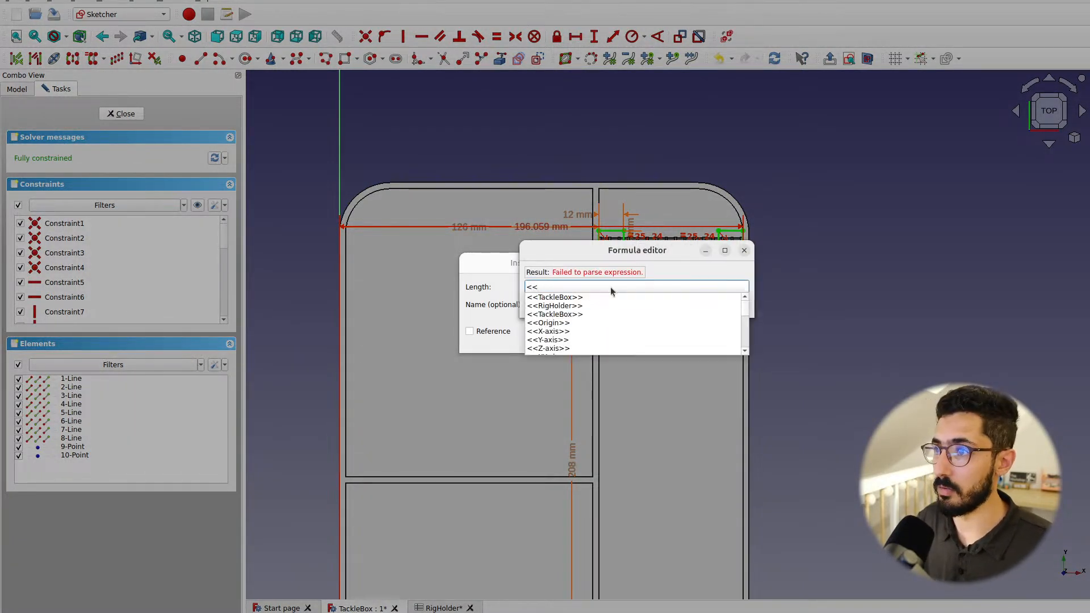
{"action": "key", "text": "Down"}
{"action": "key", "text": "Down"}
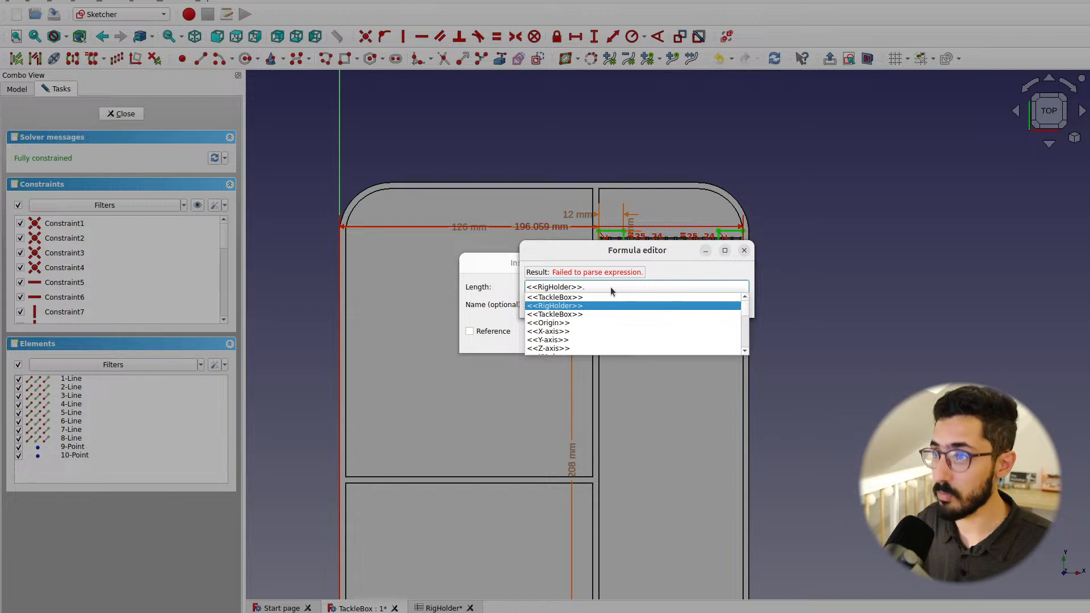
{"action": "key", "text": "Up"}
{"action": "type", "text": "t"}
{"action": "key", "text": "BackSpace"}
{"action": "key", "text": "BackSpace"}
{"action": "key", "text": "BackSpace"}
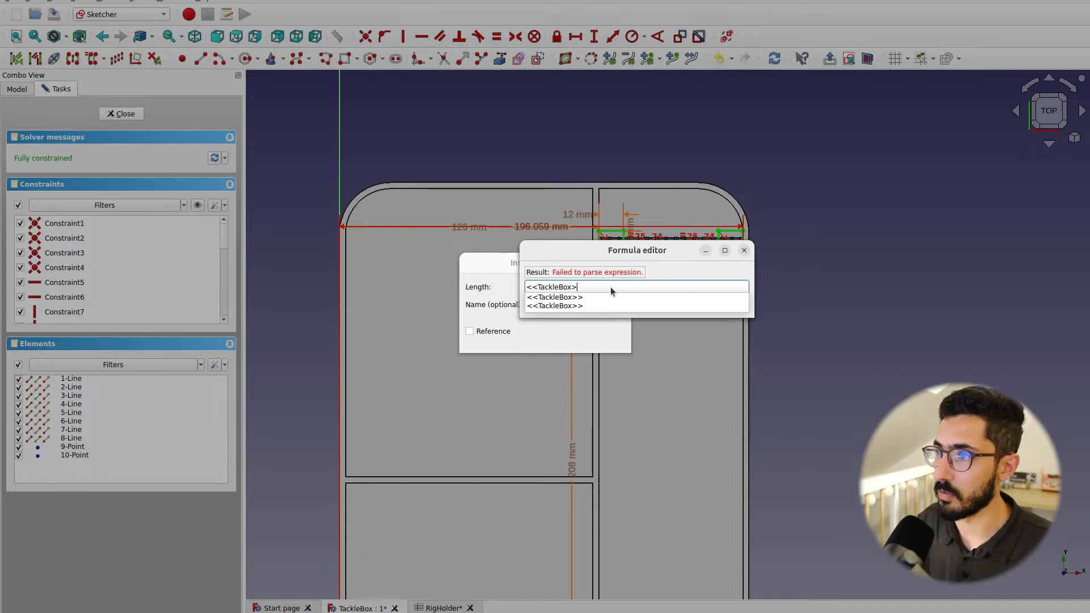
{"action": "type", "text": ">.to"}
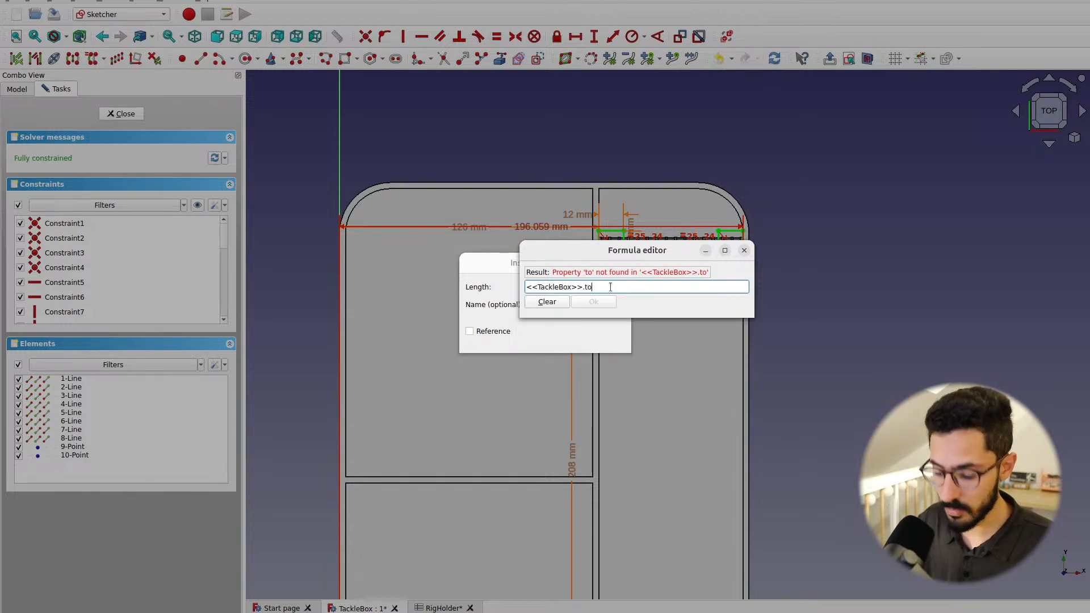
{"action": "type", "text": "talWidt"}
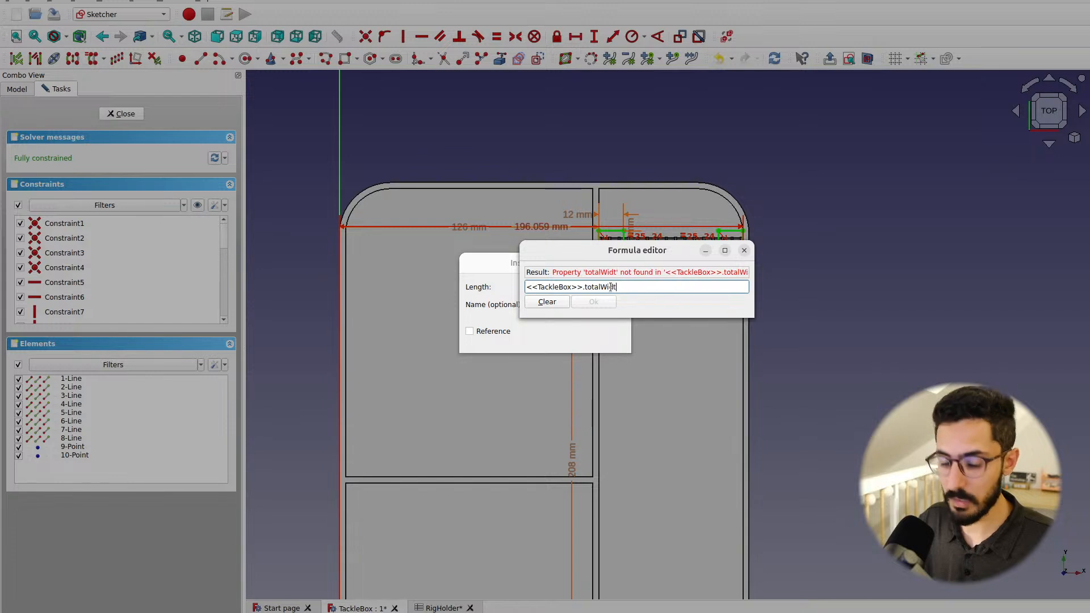
{"action": "type", "text": "h - <<"}
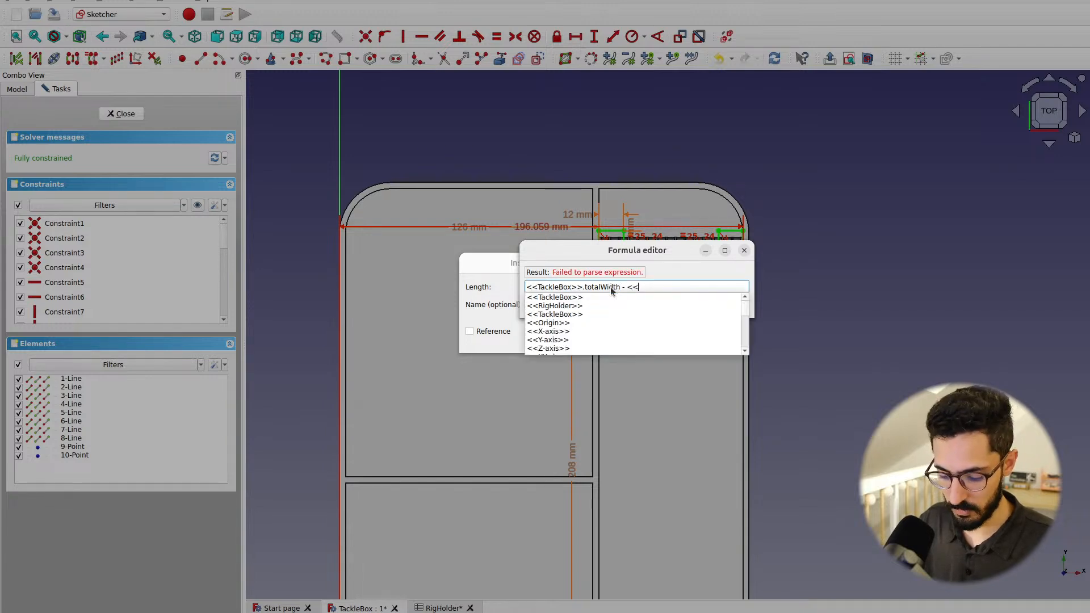
{"action": "key", "text": "Down"}
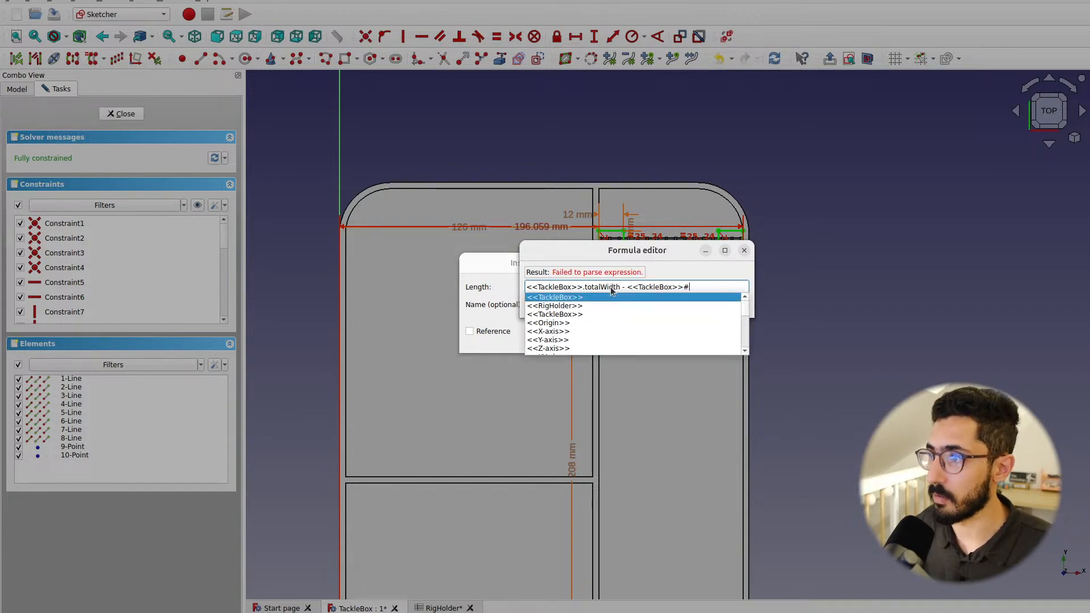
{"action": "key", "text": "Return"}
{"action": "type", "text": ".thickness"}
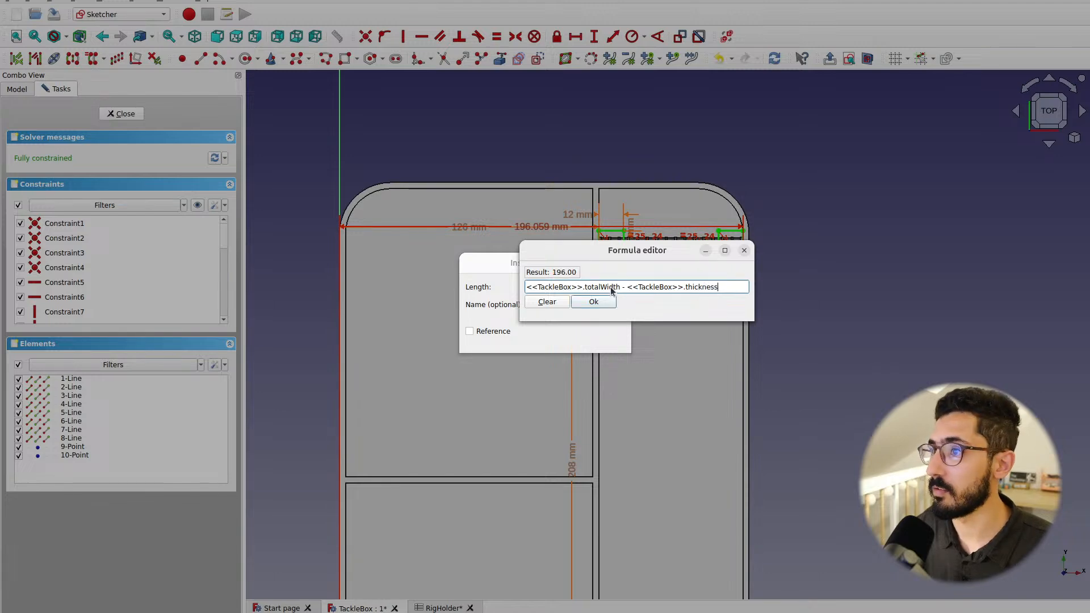
{"action": "key", "text": "Return"}
{"action": "left_click", "coordinate": [603, 340]}
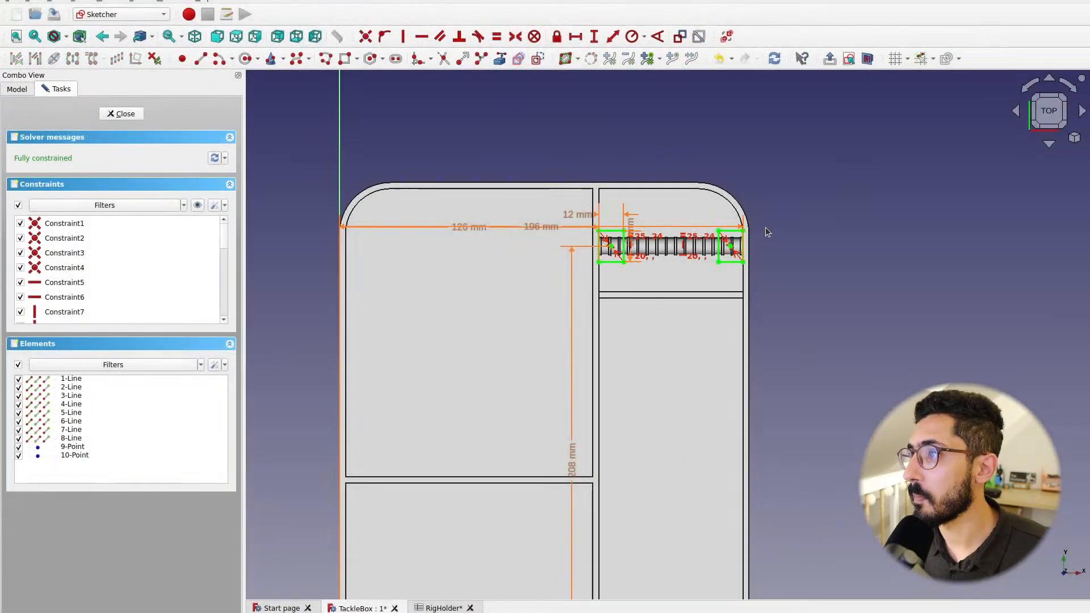
Check both rest rectangles against the ends of the hook holder and close the sketch
{"action": "scroll", "coordinate": [761, 239], "scroll_direction": "up", "scroll_amount": 4}
{"action": "scroll", "coordinate": [754, 241], "scroll_direction": "up", "scroll_amount": 4}
{"action": "scroll", "coordinate": [721, 243], "scroll_direction": "down", "scroll_amount": 2}
{"action": "middle_click_drag", "start_coordinate": [356, 284], "coordinate": [535, 305]}
{"action": "scroll", "coordinate": [535, 305], "scroll_direction": "down", "scroll_amount": 1}
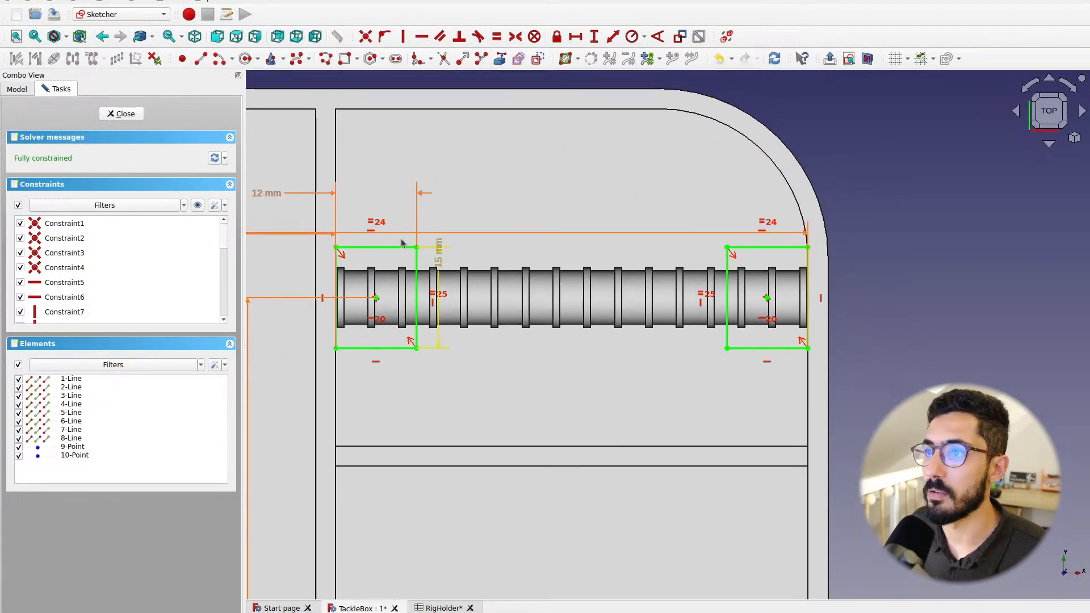
{"action": "left_click", "coordinate": [122, 113]}
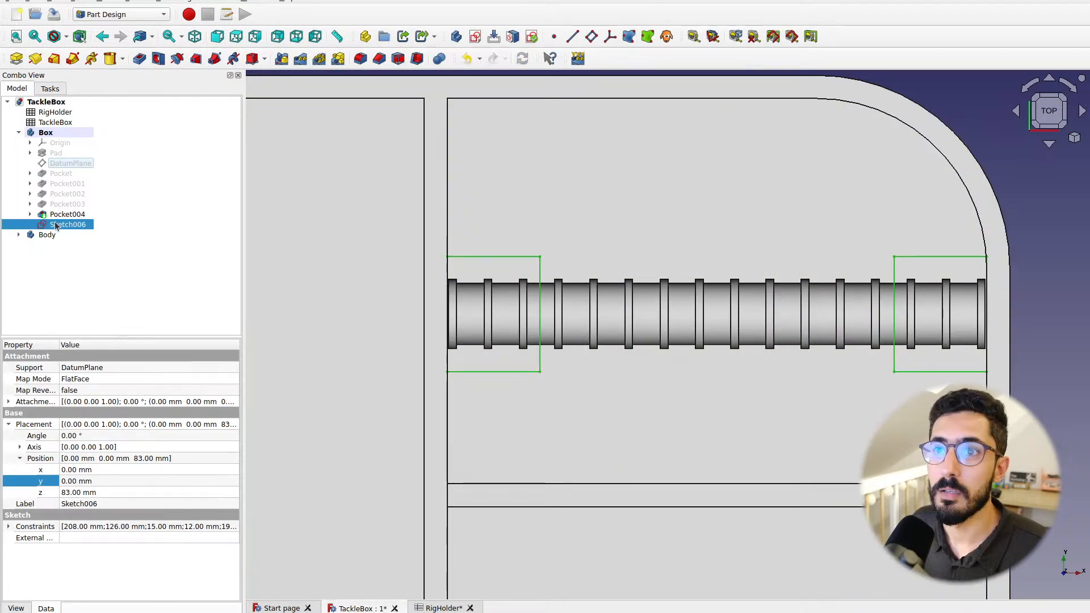
Start a pad of the rest rectangle sketch with its direction reversed, down into the box
{"action": "left_click", "coordinate": [16, 58]}
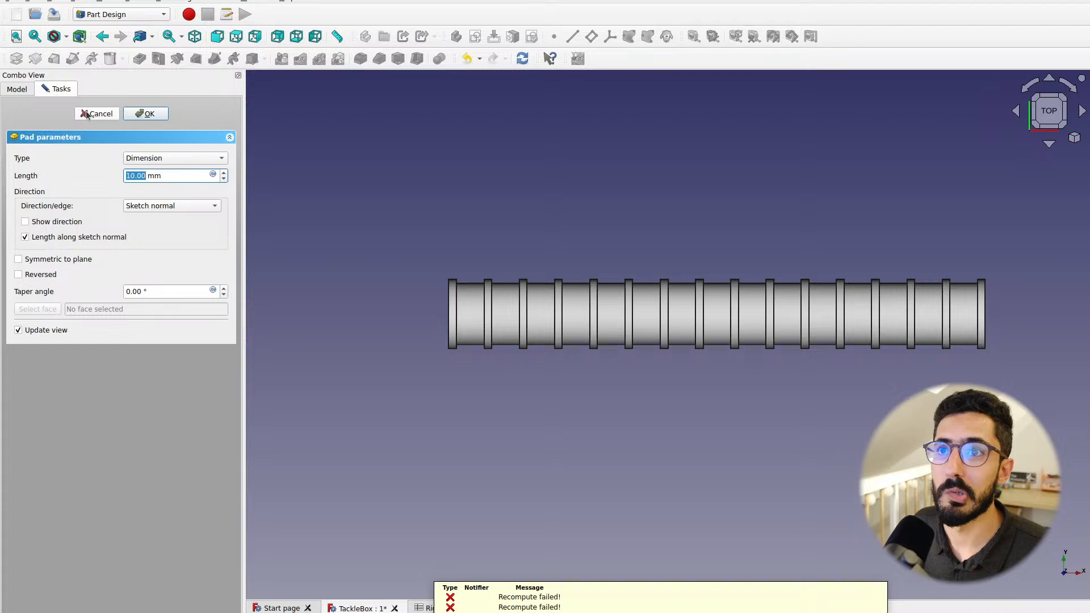
{"action": "left_click", "coordinate": [33, 276]}
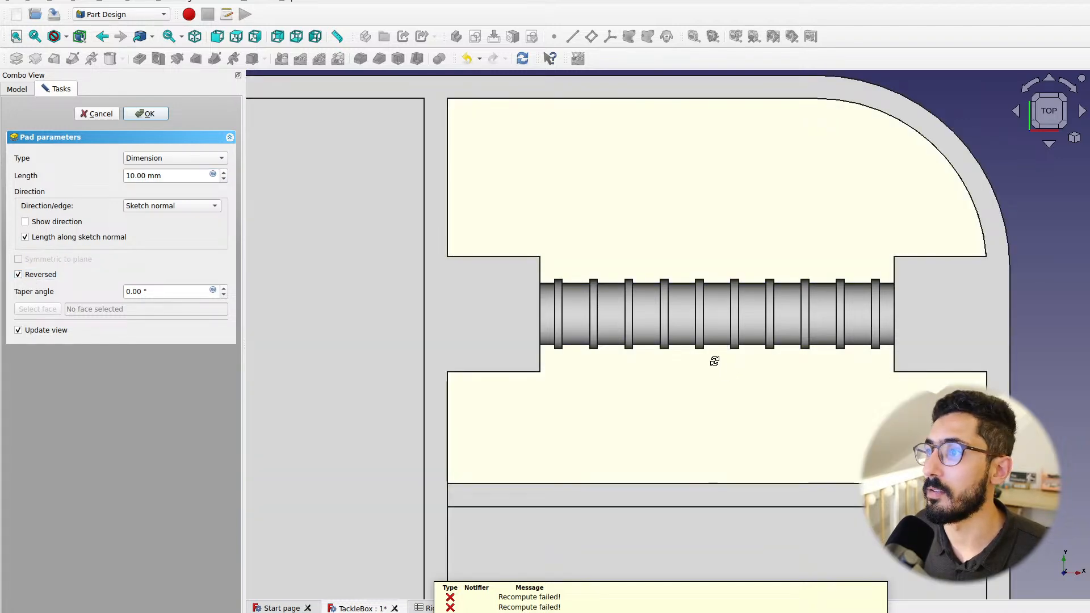
{"action": "middle_click_drag", "start_coordinate": [713, 360], "coordinate": [611, 360]}
{"action": "scroll", "coordinate": [671, 240], "scroll_direction": "down", "scroll_amount": 2}
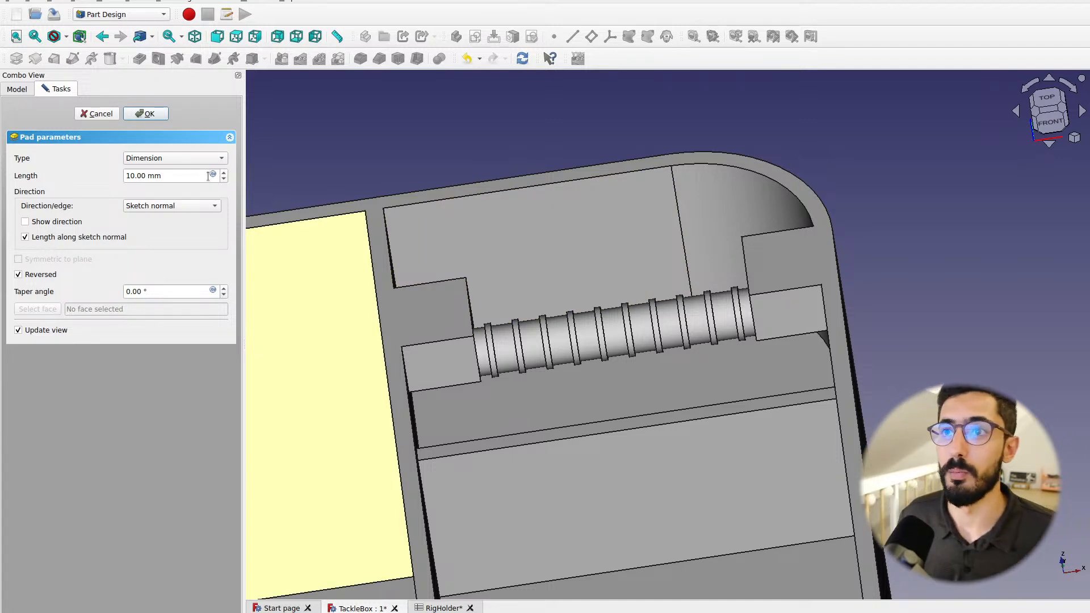
{"action": "mouse_move", "coordinate": [611, 403]}
{"action": "middle_mouse_down"}
{"action": "mouse_move", "coordinate": [658, 448]}
{"action": "mouse_move", "coordinate": [610, 409]}
{"action": "middle_mouse_up"}
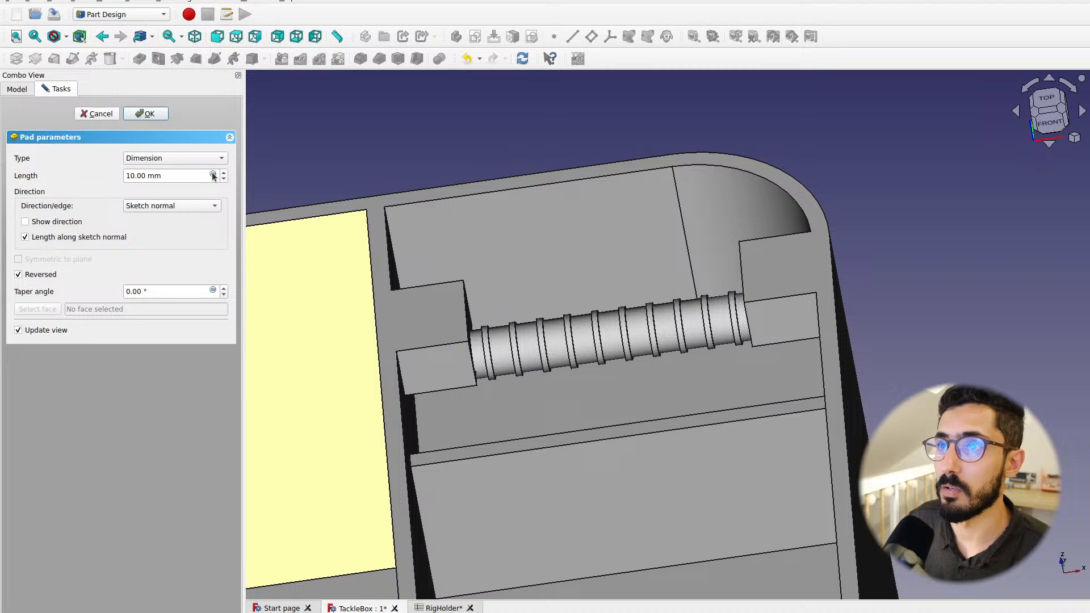
Set the pad length to the formula <<RigHolder>>.depth and accept the pad
{"action": "left_click", "coordinate": [213, 176]}
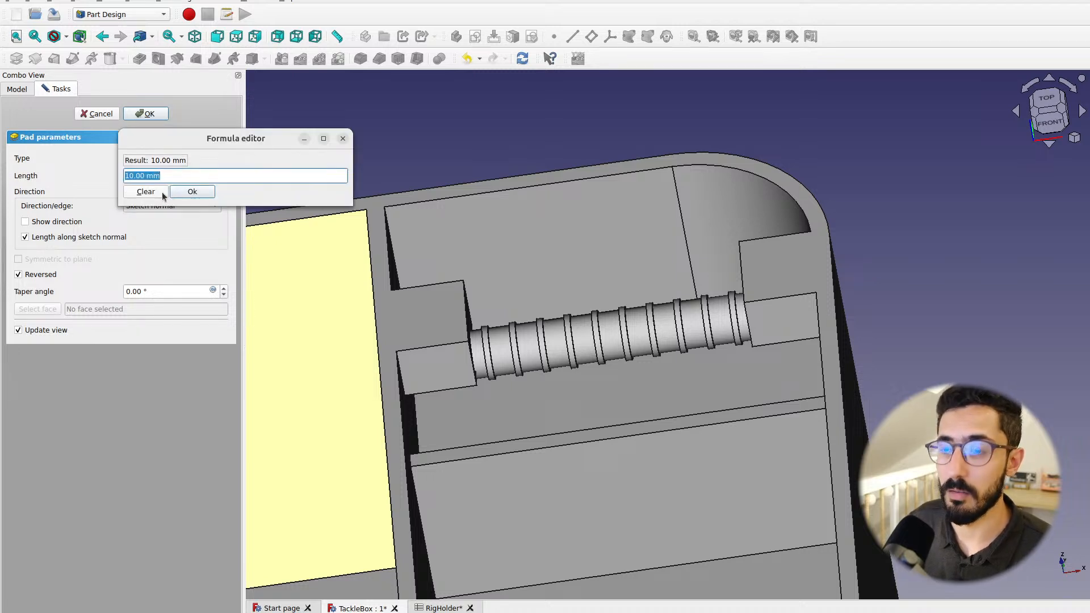
{"action": "type", "text": "<<rig"}
{"action": "key", "text": "Down"}
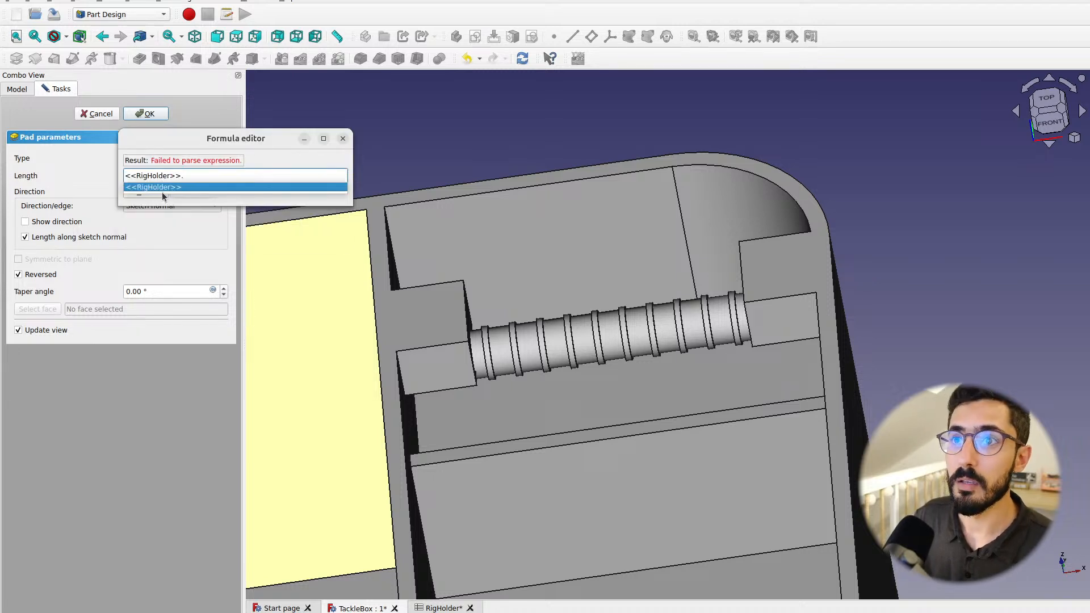
{"action": "type", "text": "dep"}
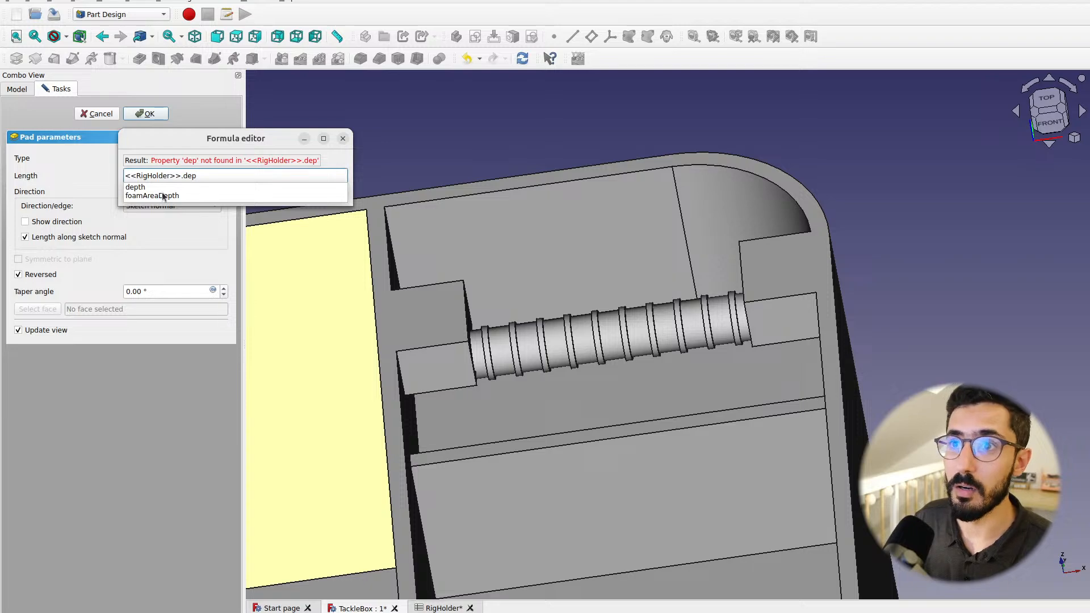
{"action": "key", "text": "Down"}
{"action": "key", "text": "Return"}
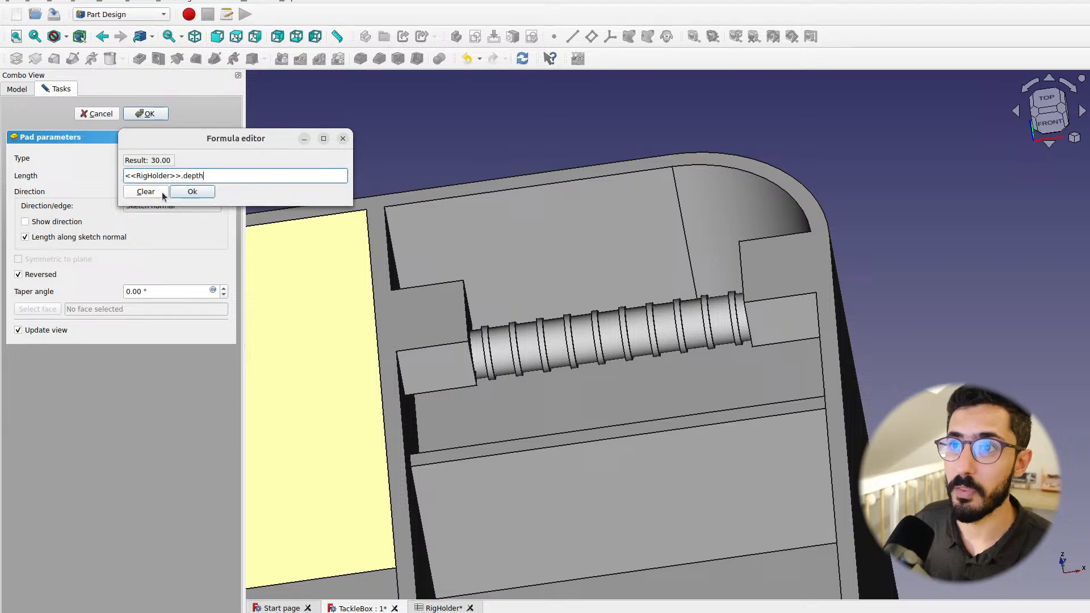
{"action": "left_click", "coordinate": [198, 192]}
{"action": "middle_click_drag", "start_coordinate": [428, 265], "coordinate": [392, 335]}
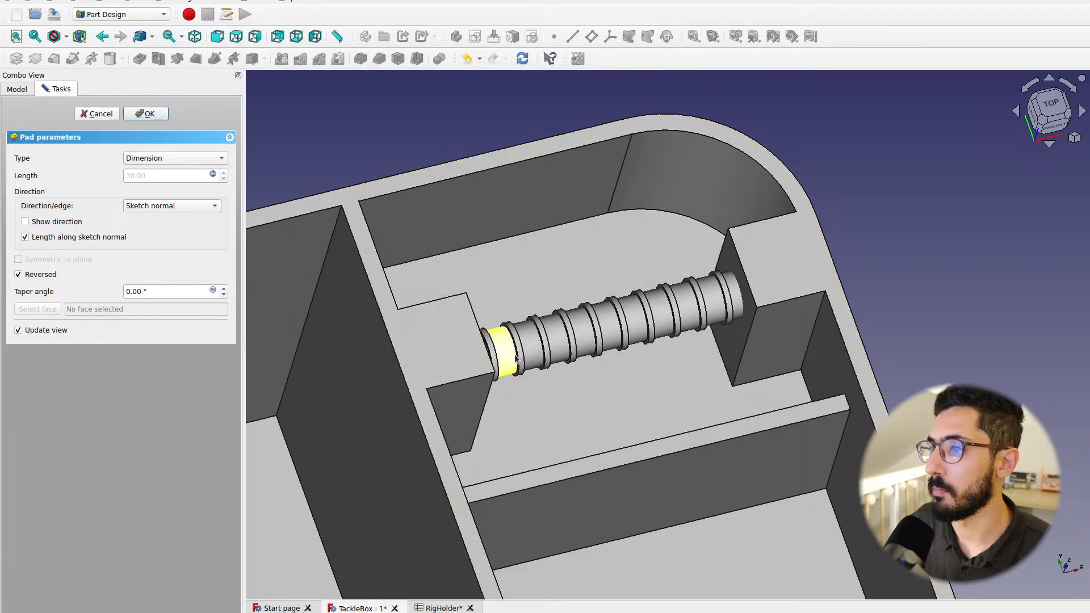
{"action": "left_click", "coordinate": [1036, 121]}
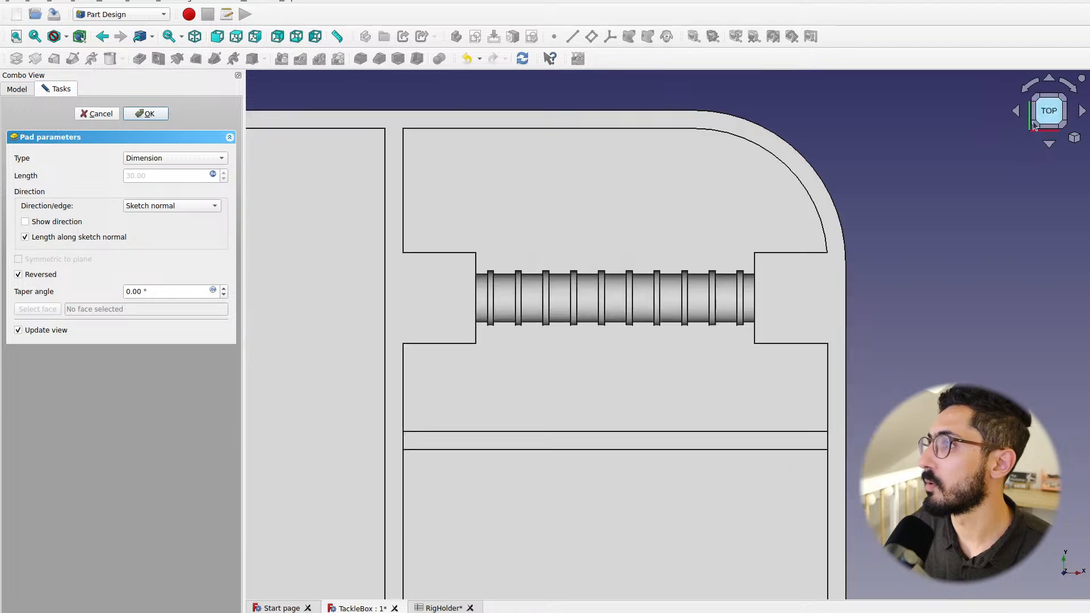
{"action": "scroll", "coordinate": [480, 310], "scroll_direction": "up", "scroll_amount": 5}
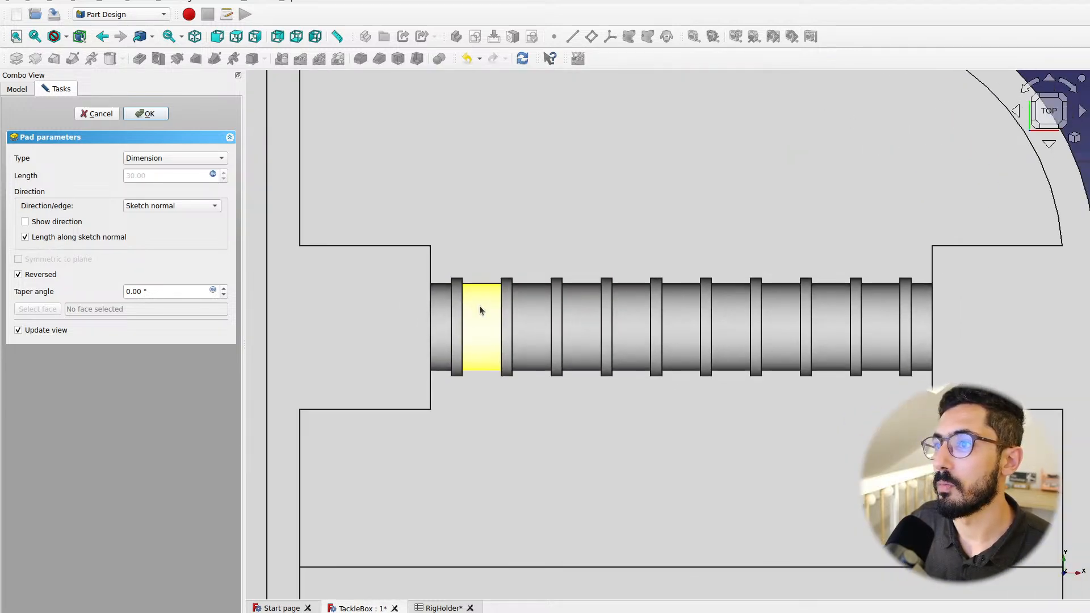
{"action": "scroll", "coordinate": [479, 310], "scroll_direction": "down", "scroll_amount": 1}
{"action": "middle_click_drag", "start_coordinate": [490, 312], "coordinate": [553, 325]}
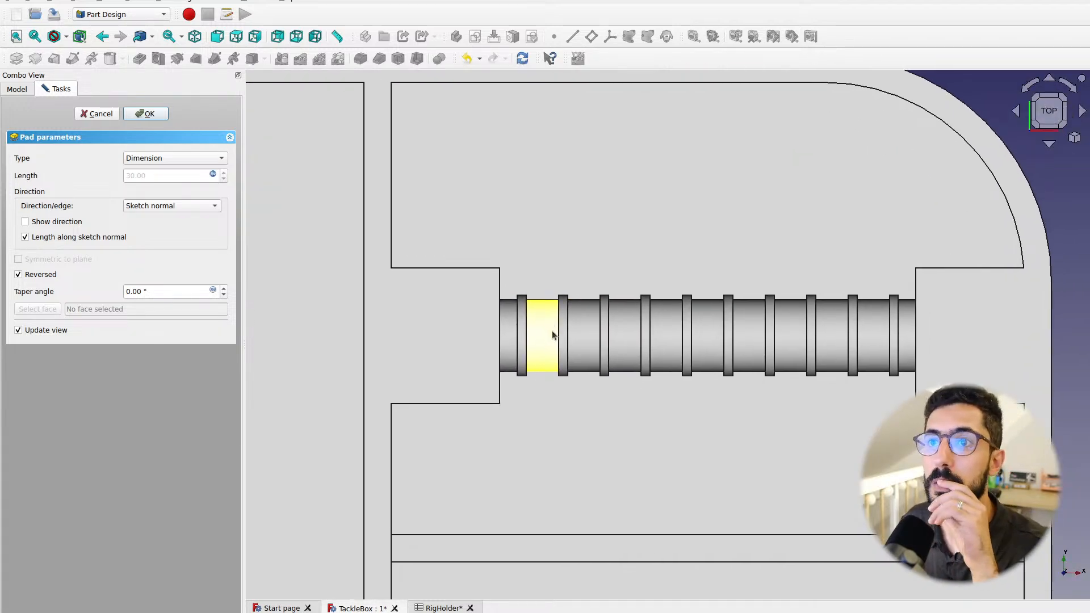
{"action": "left_click", "coordinate": [148, 114]}
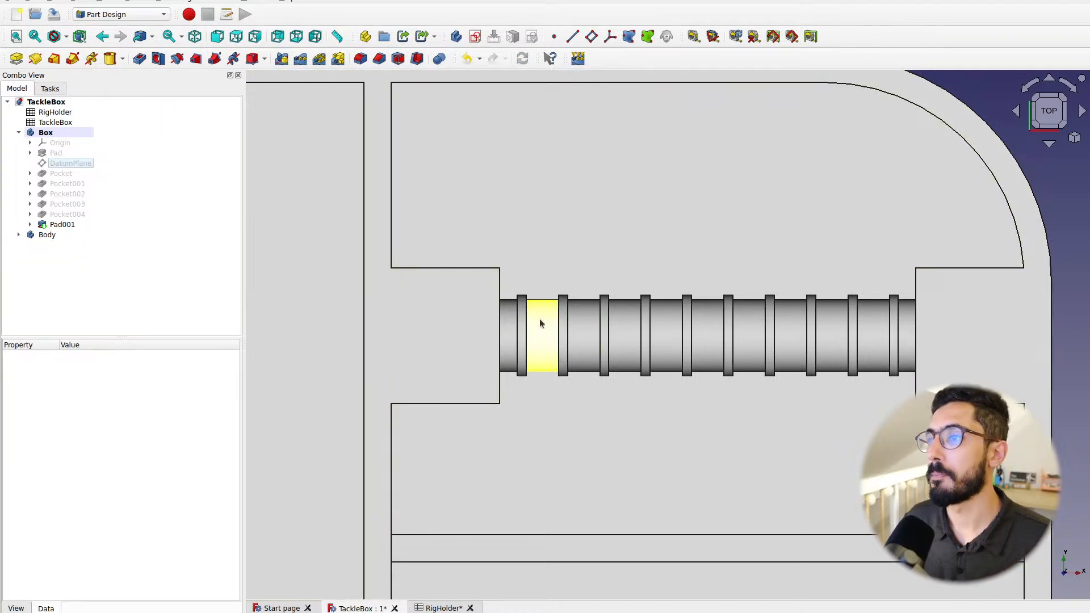
Examine how the padded rests meet the hook holder's ends, and review the pad and its sketch in the Box body
{"action": "scroll", "coordinate": [529, 311], "scroll_direction": "up", "scroll_amount": 3}
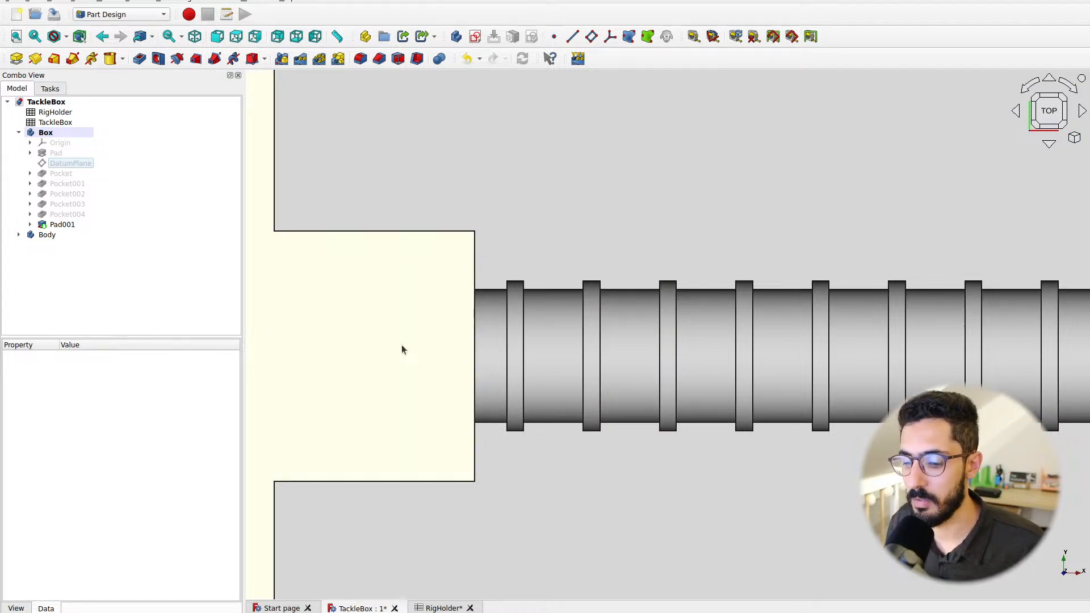
{"action": "scroll", "coordinate": [402, 345], "scroll_direction": "down", "scroll_amount": 2}
{"action": "middle_click_drag", "start_coordinate": [451, 348], "coordinate": [419, 356]}
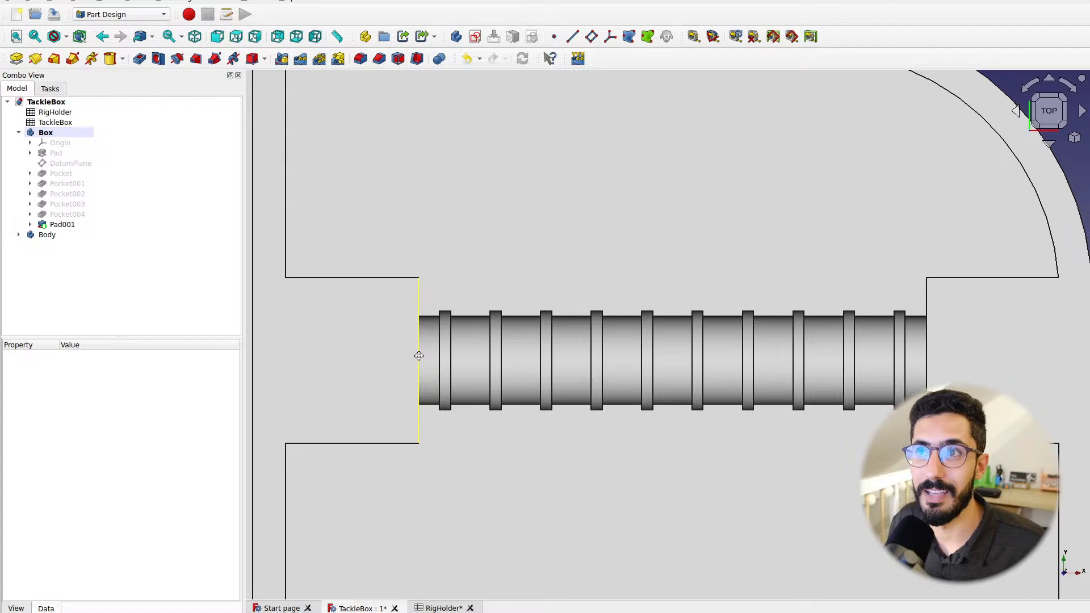
{"action": "scroll", "coordinate": [389, 367], "scroll_direction": "up", "scroll_amount": 1}
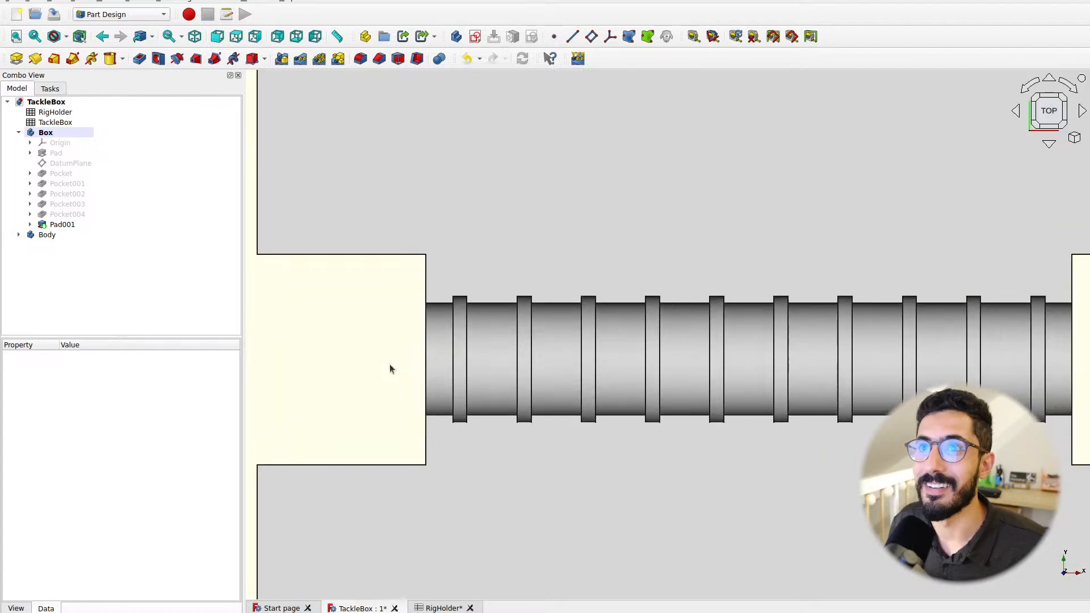
{"action": "scroll", "coordinate": [390, 368], "scroll_direction": "down", "scroll_amount": 3}
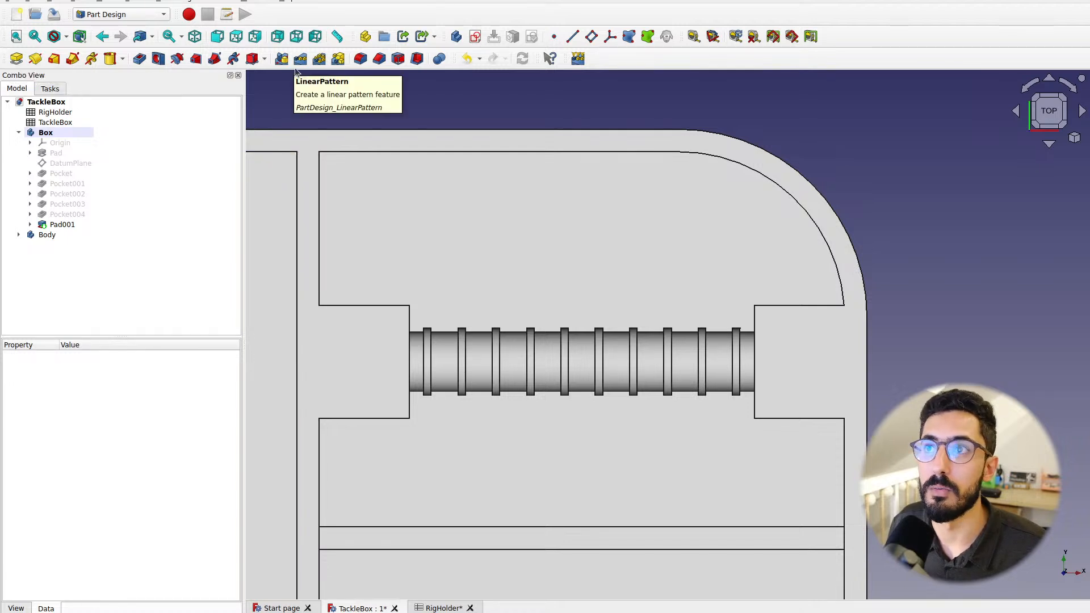
{"action": "scroll", "coordinate": [434, 278], "scroll_direction": "down", "scroll_amount": 2}
{"action": "scroll", "coordinate": [433, 277], "scroll_direction": "up", "scroll_amount": 2}
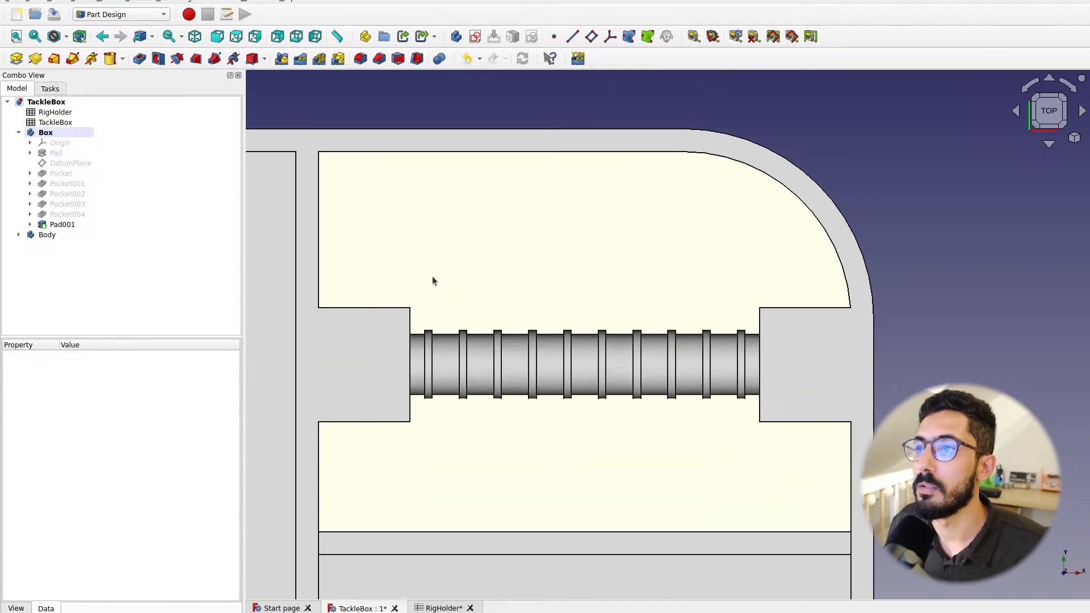
{"action": "left_click", "coordinate": [46, 226]}
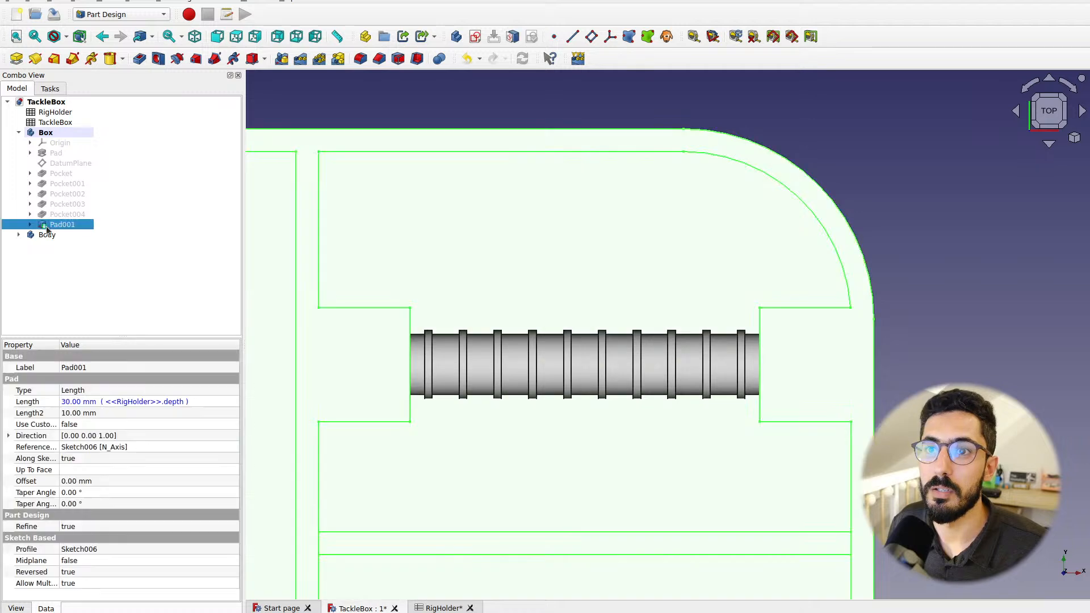
{"action": "left_click", "coordinate": [904, 188]}
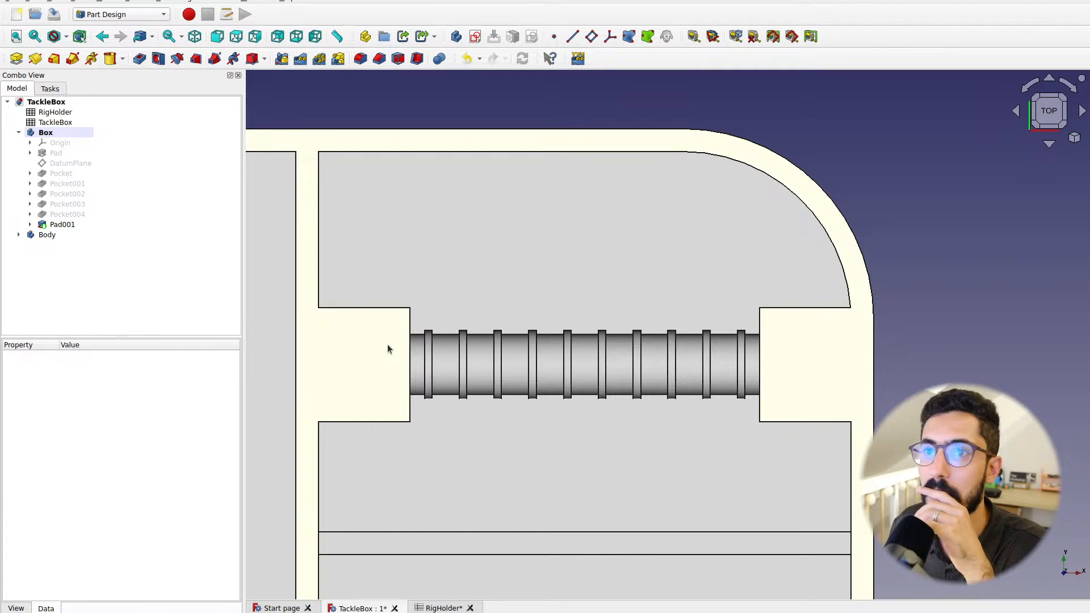
{"action": "left_click", "coordinate": [30, 225]}
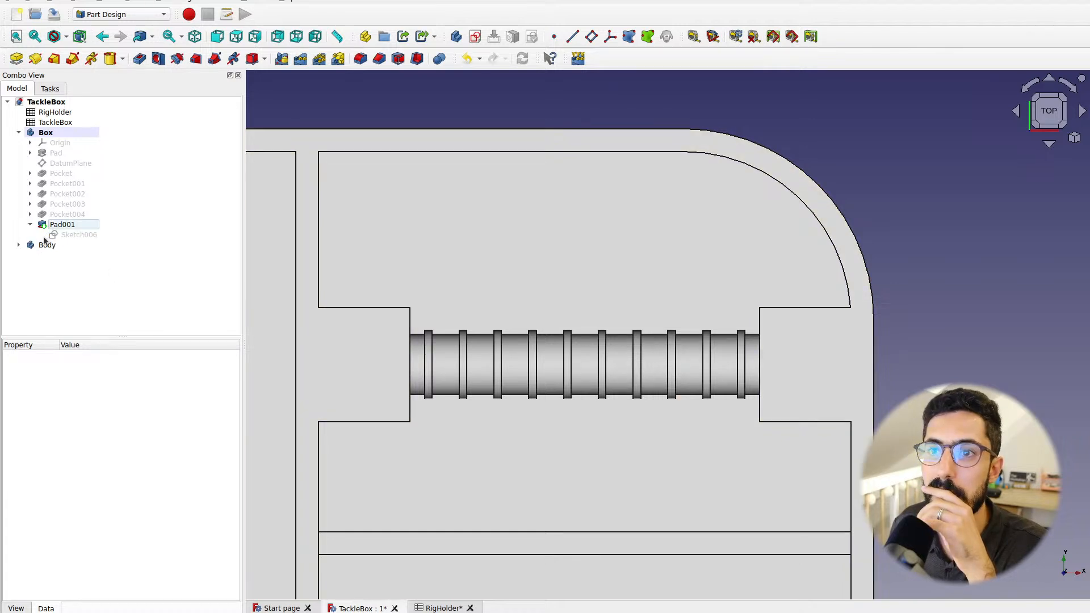
{"action": "left_click", "coordinate": [57, 234]}
{"action": "left_click", "coordinate": [968, 229]}
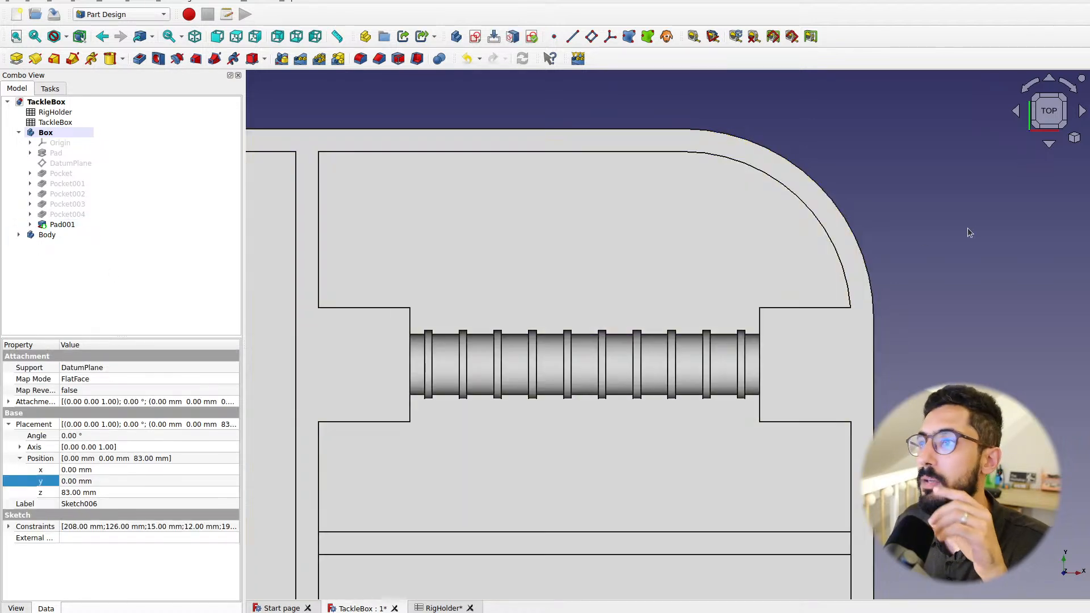
Start a new sketch on the Box body's datum plane
{"action": "scroll", "coordinate": [584, 362], "scroll_direction": "down", "scroll_amount": 3}
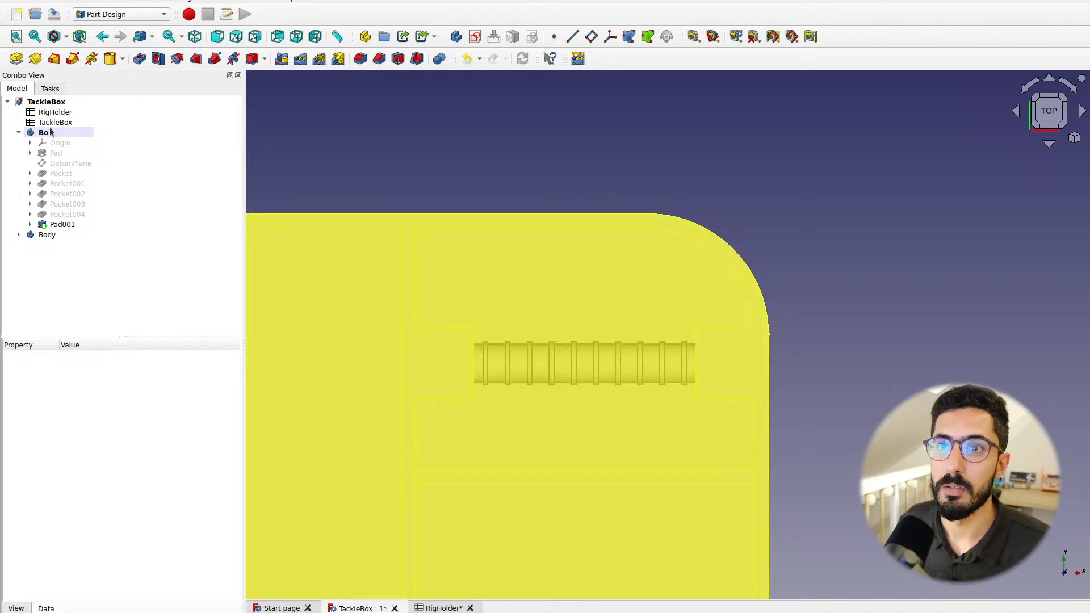
{"action": "left_click", "coordinate": [476, 37]}
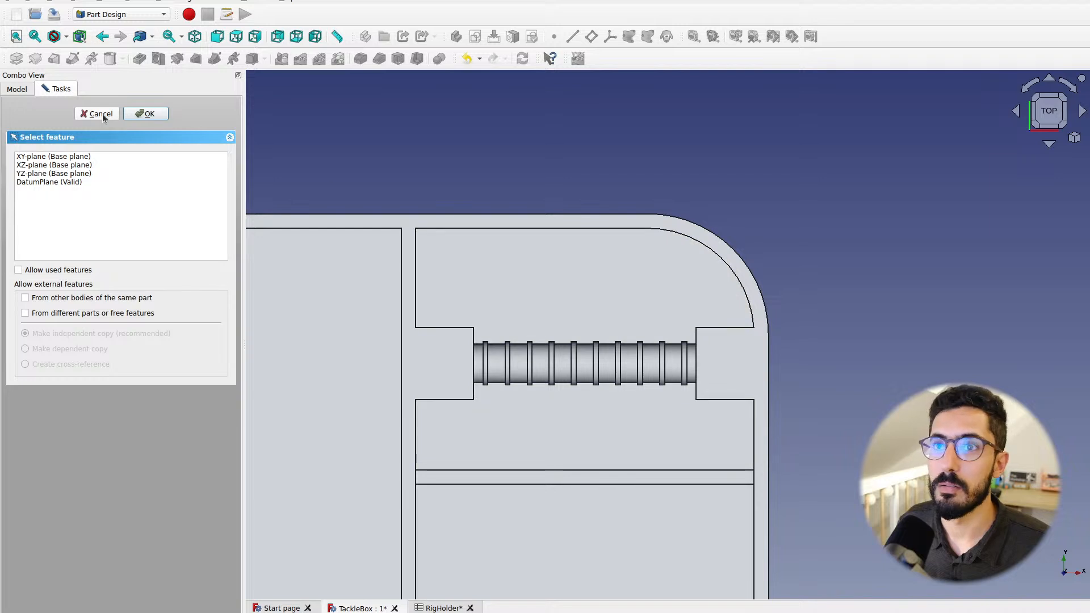
{"action": "left_click", "coordinate": [102, 114]}
{"action": "left_click", "coordinate": [55, 153]}
{"action": "left_click", "coordinate": [69, 163]}
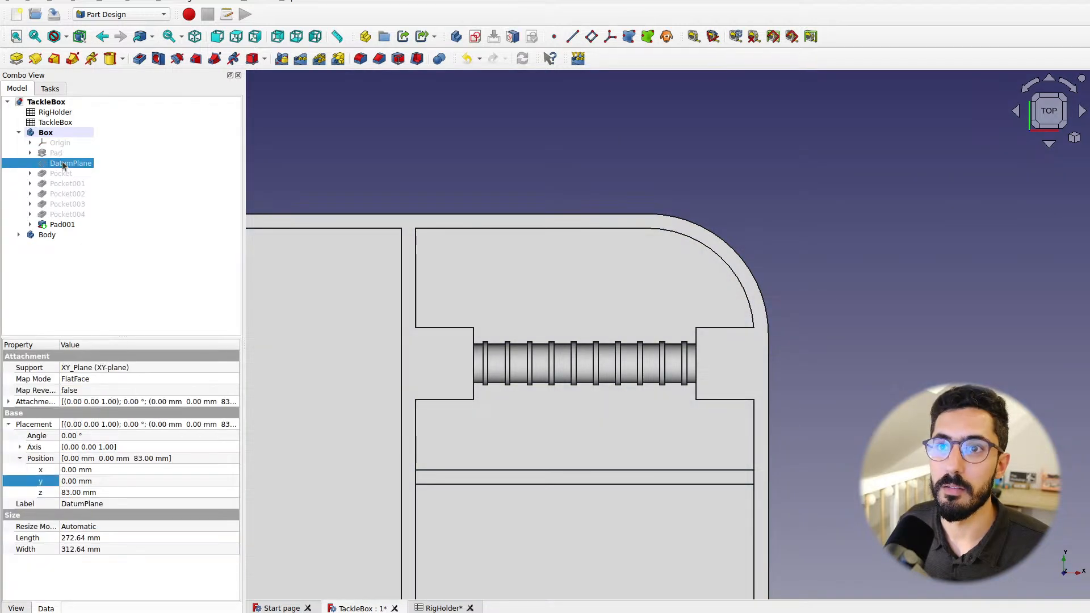
{"action": "left_click", "coordinate": [475, 37]}
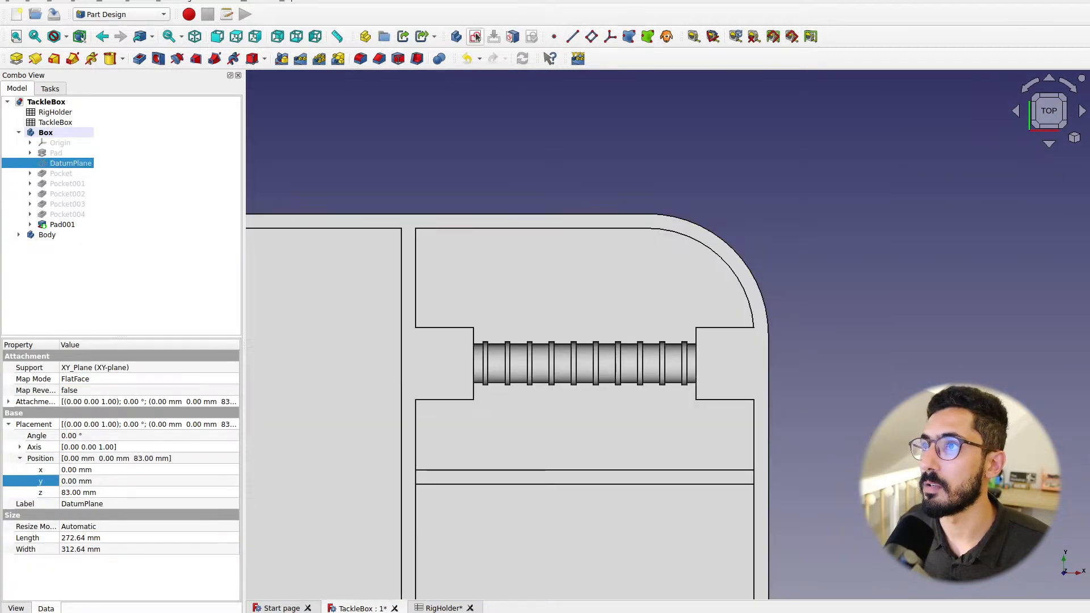
Sketch a centered rectangle across the hook holder, centre about 208 mm above the origin, and bring its left edge inside the left rest
{"action": "scroll", "coordinate": [544, 332], "scroll_direction": "up", "scroll_amount": 3}
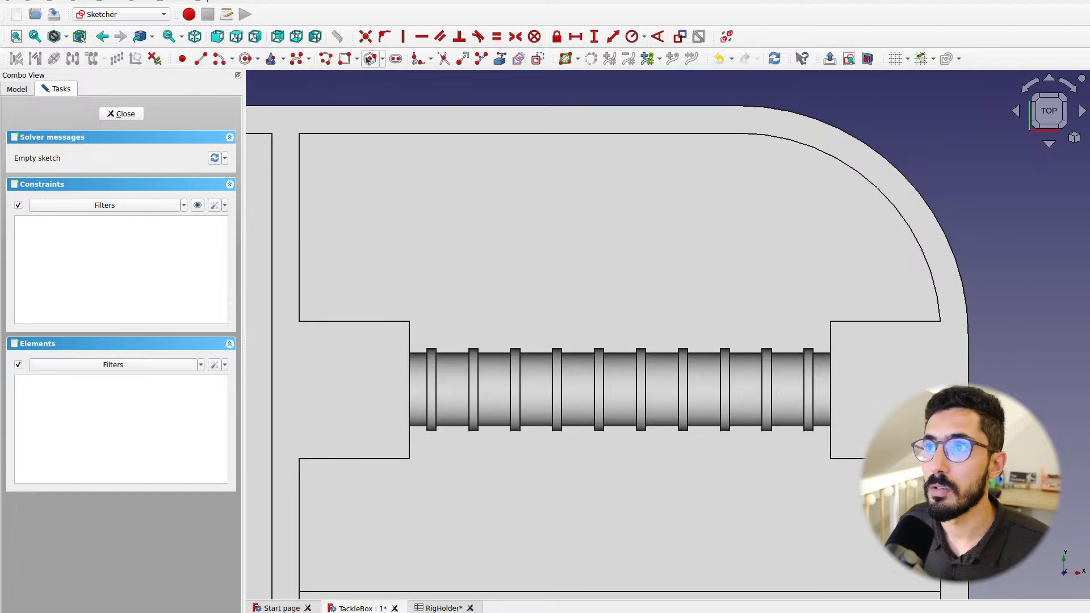
{"action": "left_click", "coordinate": [357, 59]}
{"action": "left_click", "coordinate": [366, 88]}
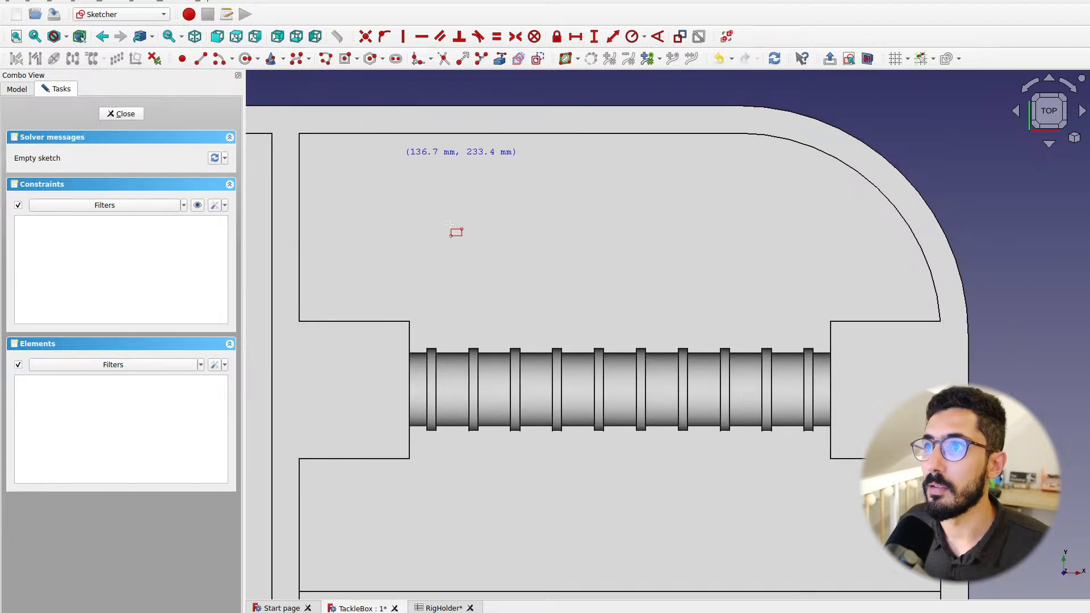
{"action": "left_click", "coordinate": [578, 390]}
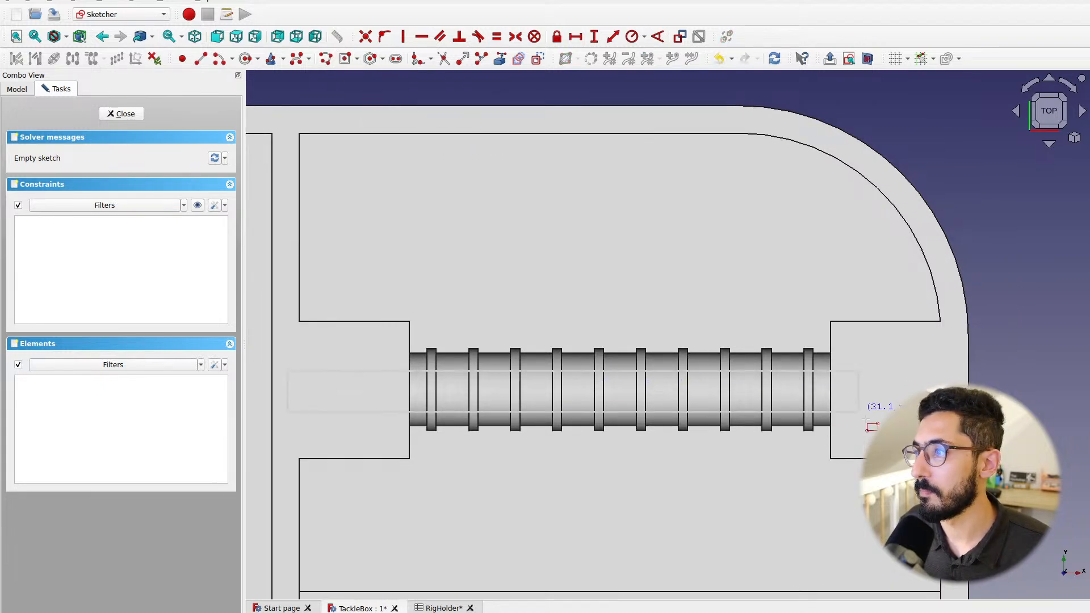
{"action": "left_click", "coordinate": [938, 341]}
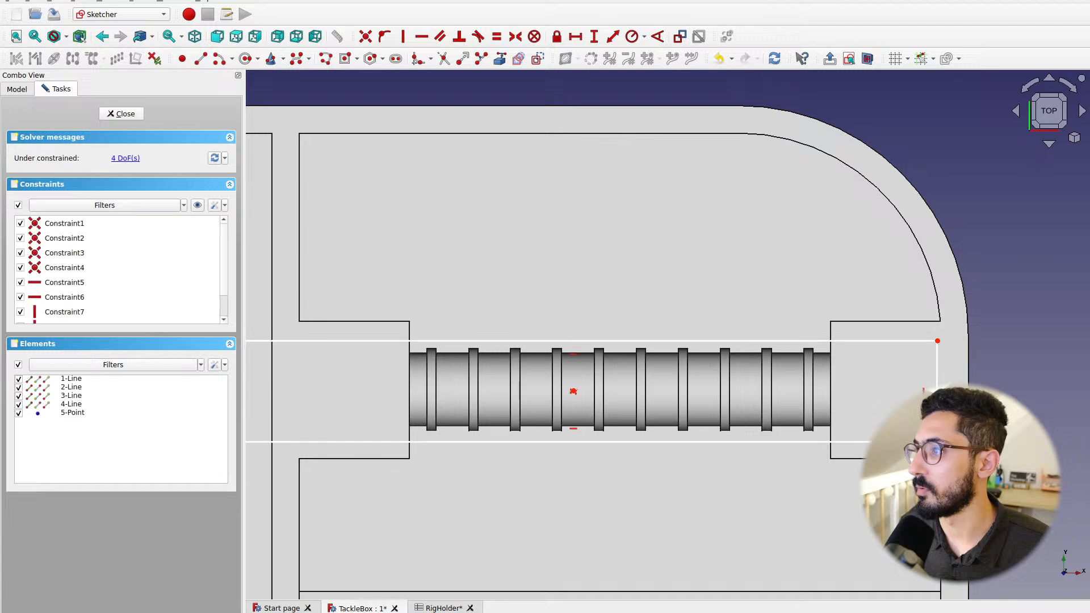
{"action": "middle_click_drag", "start_coordinate": [494, 387], "coordinate": [620, 362]}
{"action": "scroll", "coordinate": [620, 359], "scroll_direction": "down", "scroll_amount": 2}
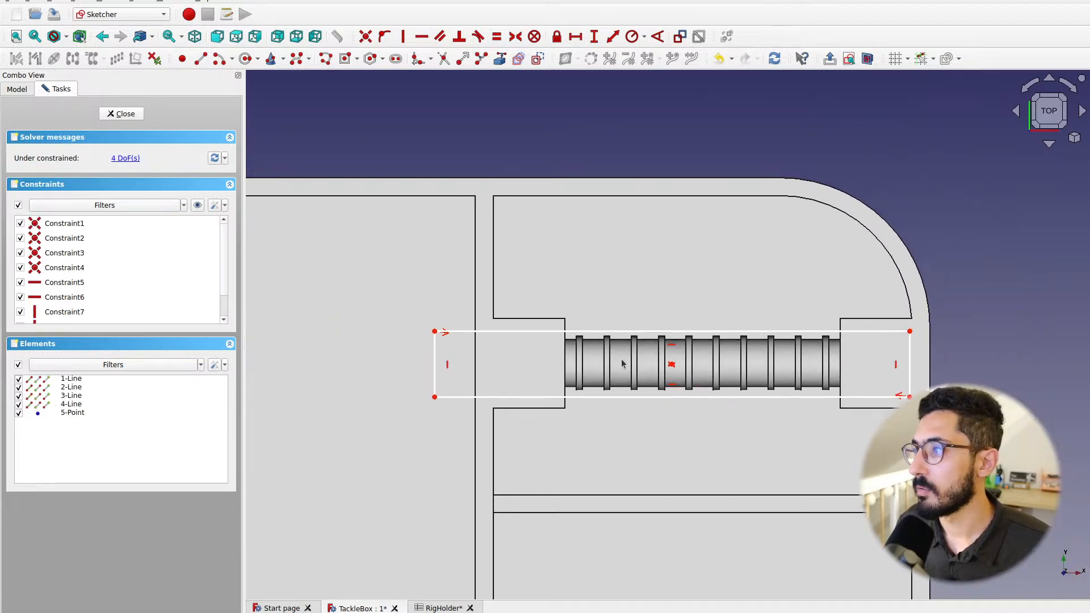
{"action": "left_click_drag", "start_coordinate": [435, 363], "coordinate": [504, 362]}
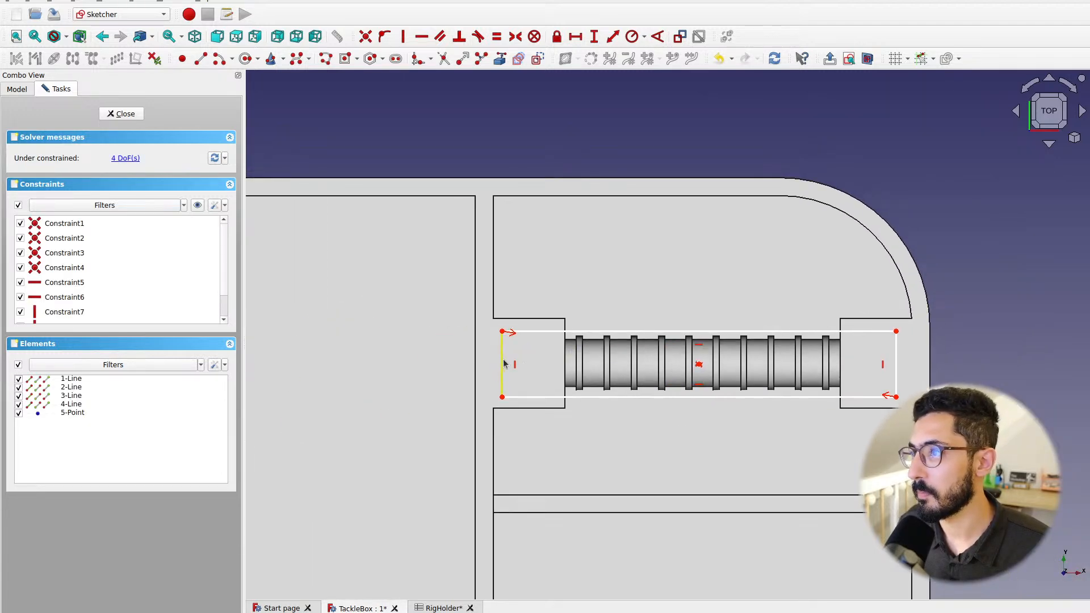
Add a vertical distance constraint between the rectangle's center point and the sketch origin
{"action": "scroll", "coordinate": [728, 461], "scroll_direction": "down", "scroll_amount": 5}
{"action": "middle_click_drag", "start_coordinate": [701, 450], "coordinate": [726, 228]}
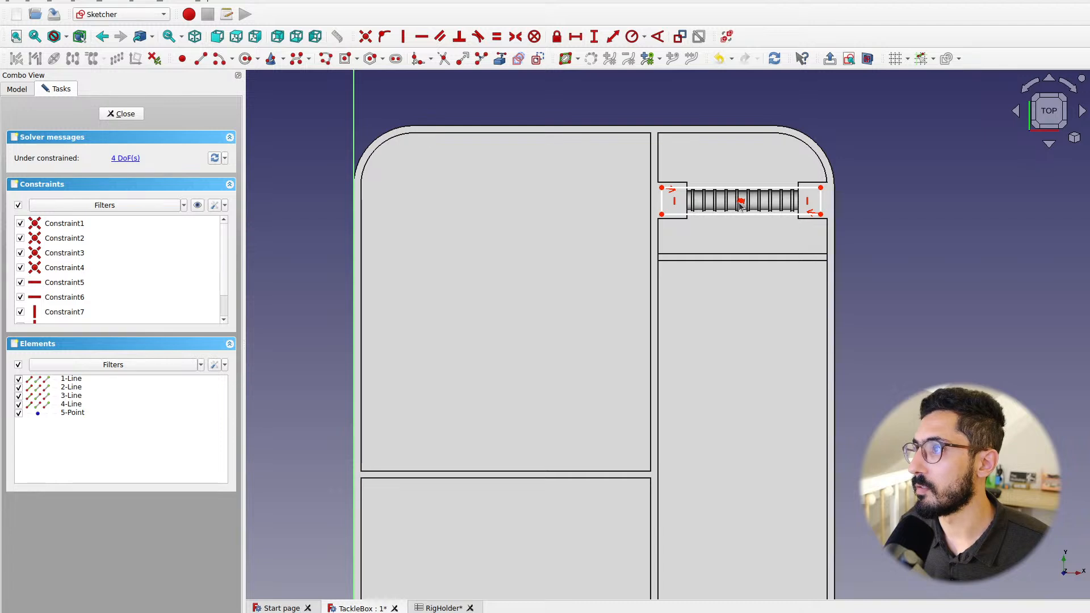
{"action": "left_click", "coordinate": [742, 201]}
{"action": "middle_click_drag", "start_coordinate": [705, 409], "coordinate": [736, 292]}
{"action": "scroll", "coordinate": [697, 382], "scroll_direction": "down", "scroll_amount": 2}
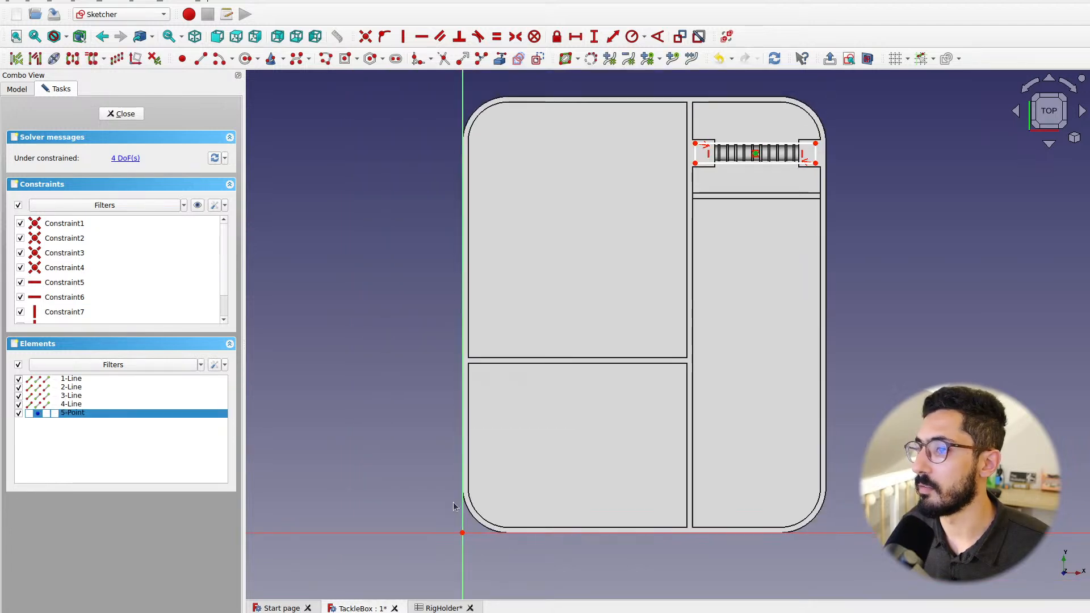
{"action": "left_click", "coordinate": [463, 533]}
{"action": "middle_click_drag", "start_coordinate": [680, 272], "coordinate": [578, 360]}
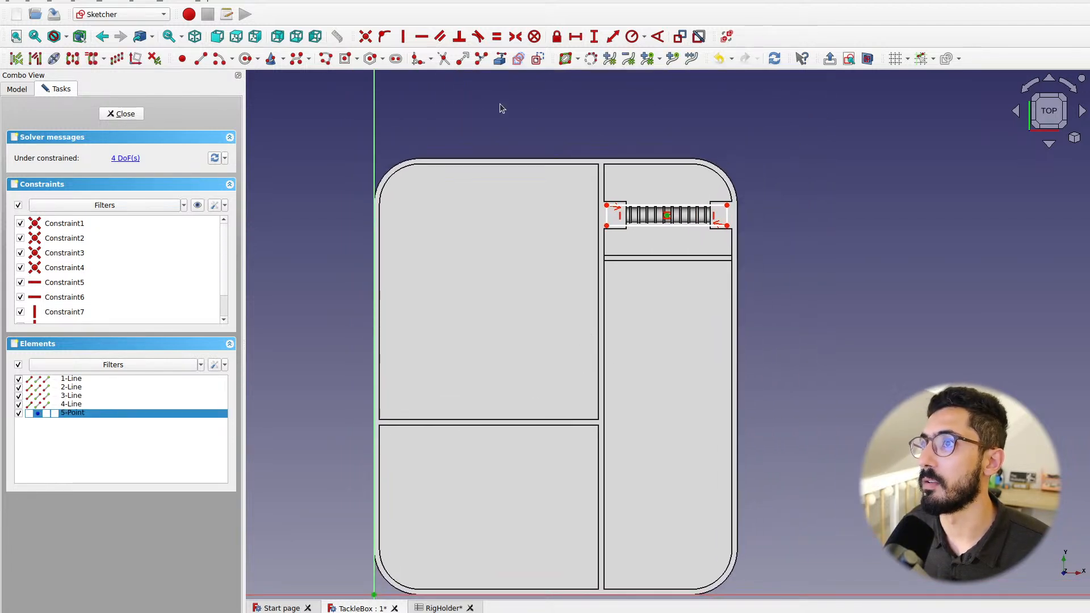
{"action": "left_click", "coordinate": [594, 37]}
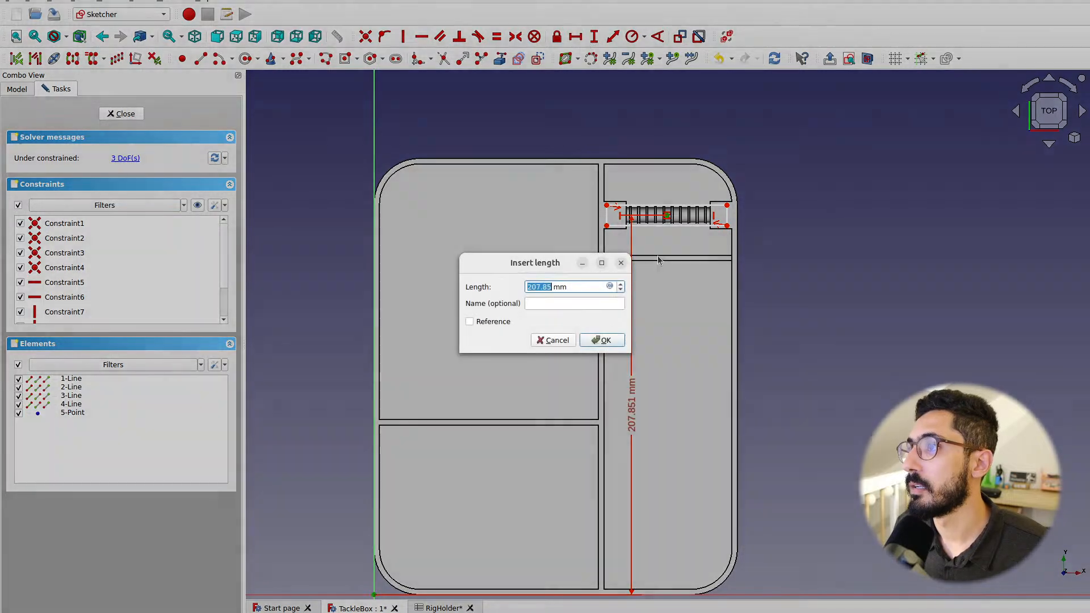
Enter the formula <<TackleBox>>.totalLength - <<TackleBox>>.thickness for the vertical distance of the rectangle's center
{"action": "left_click", "coordinate": [609, 286]}
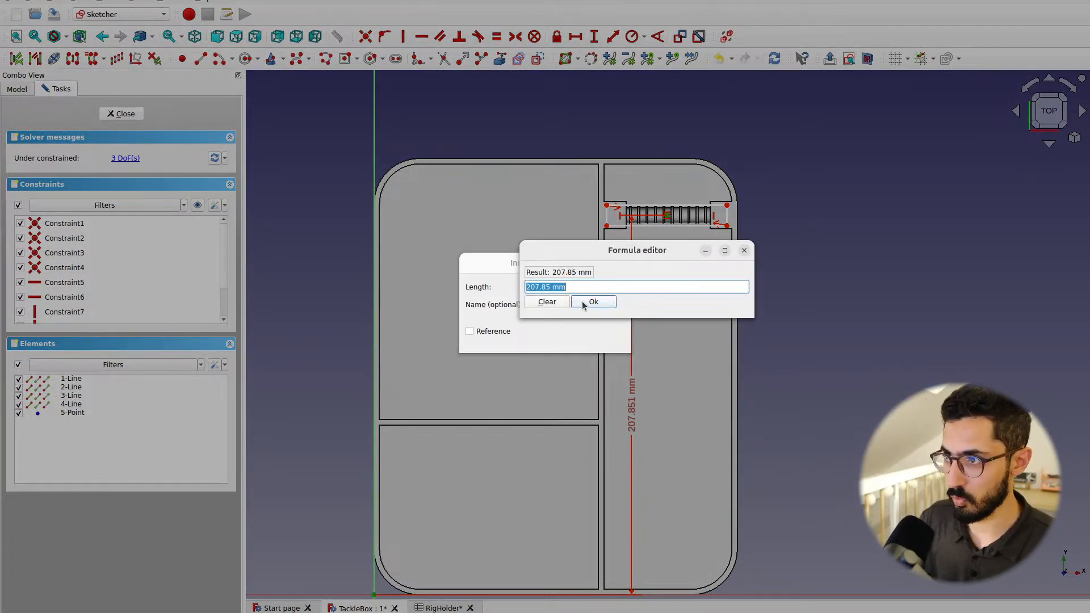
{"action": "type", "text": "<<"}
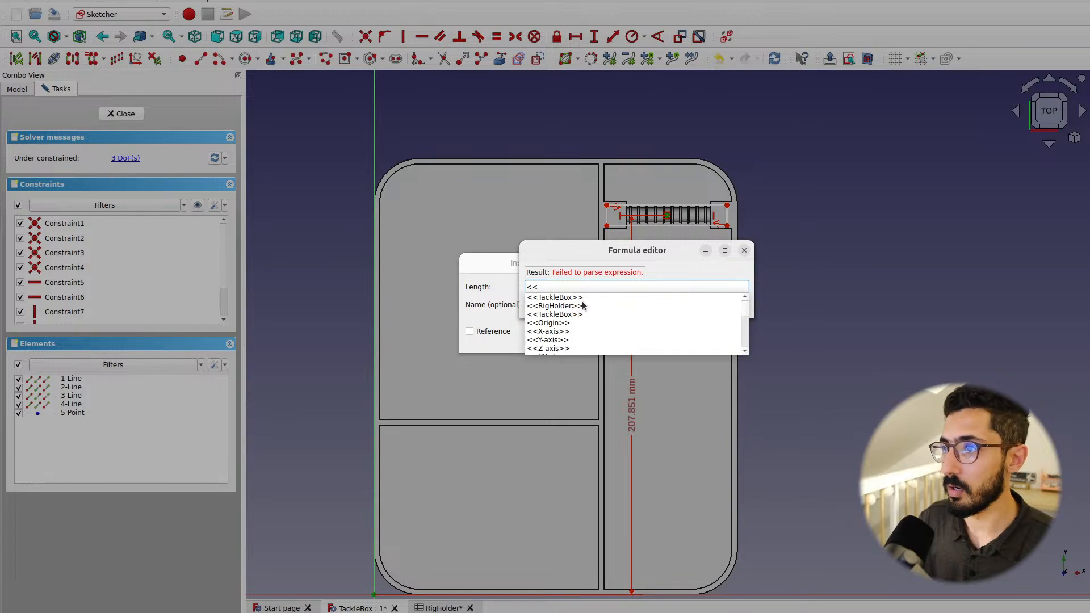
{"action": "key", "text": "Down"}
{"action": "key", "text": "Return"}
{"action": "type", "text": ".t"}
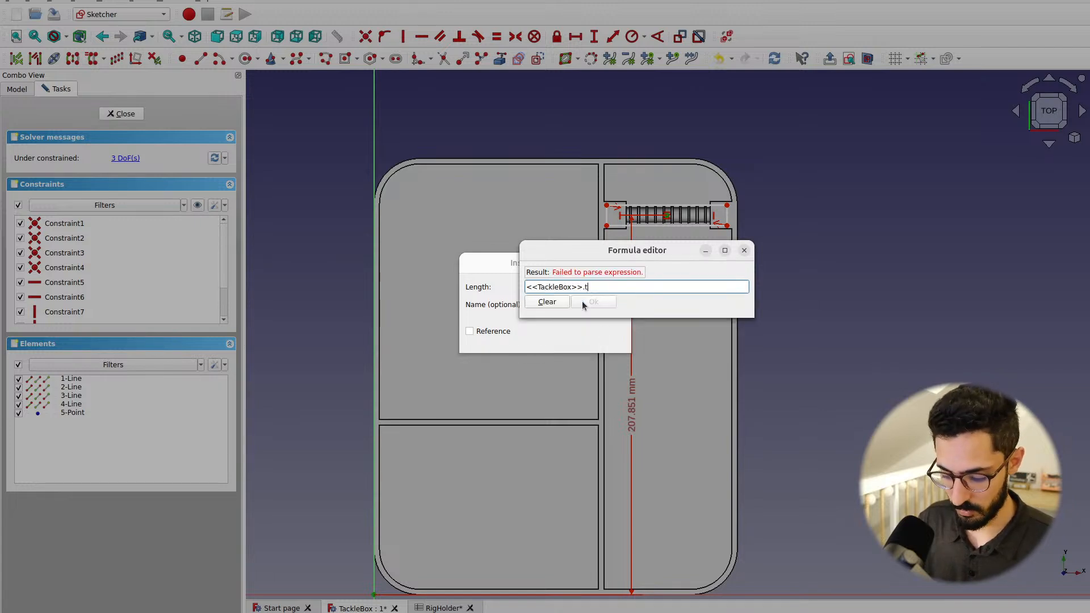
{"action": "type", "text": "otalLeng"}
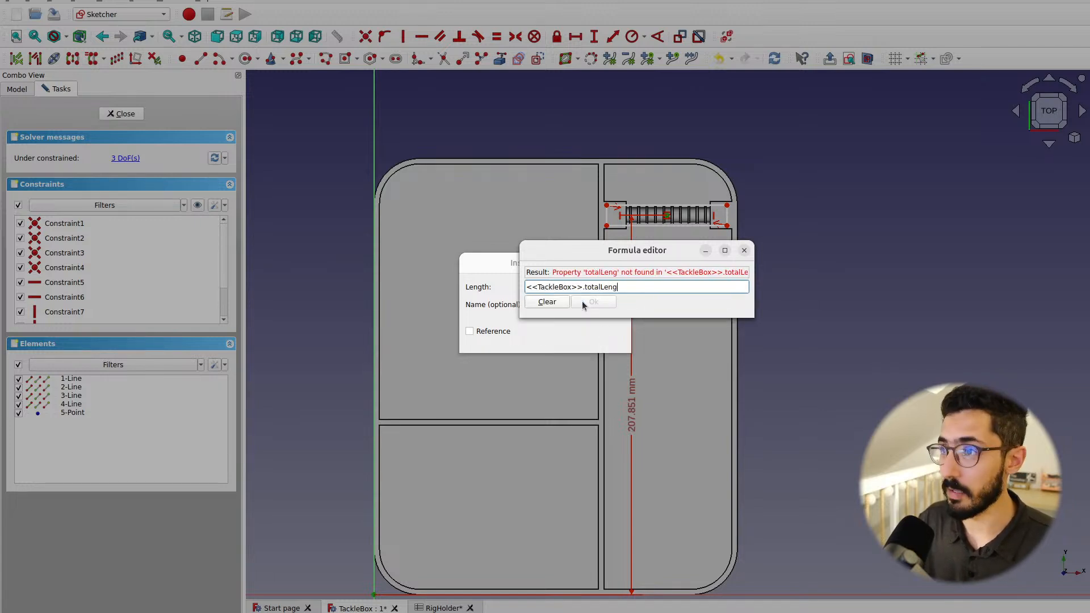
{"action": "type", "text": "th - "}
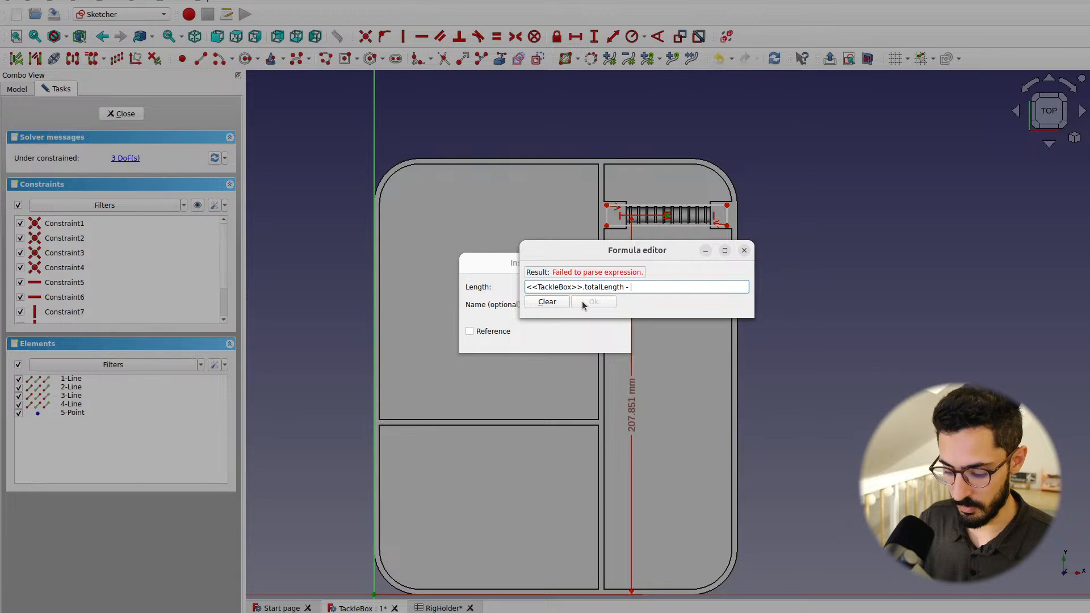
{"action": "type", "text": "<<tack"}
{"action": "key", "text": "Down"}
{"action": "key", "text": "Down"}
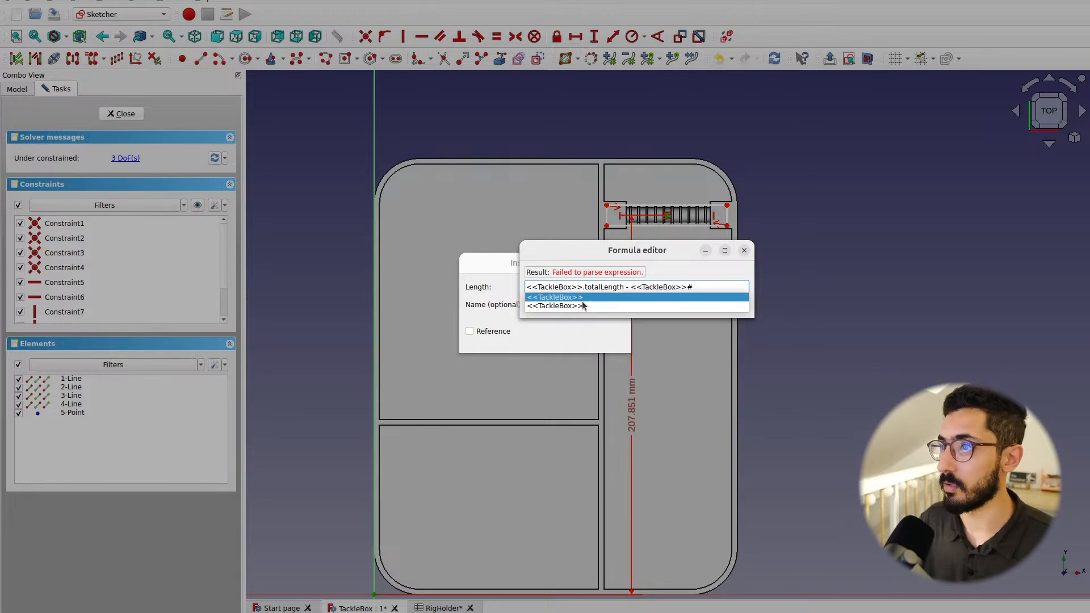
{"action": "type", "text": "thic"}
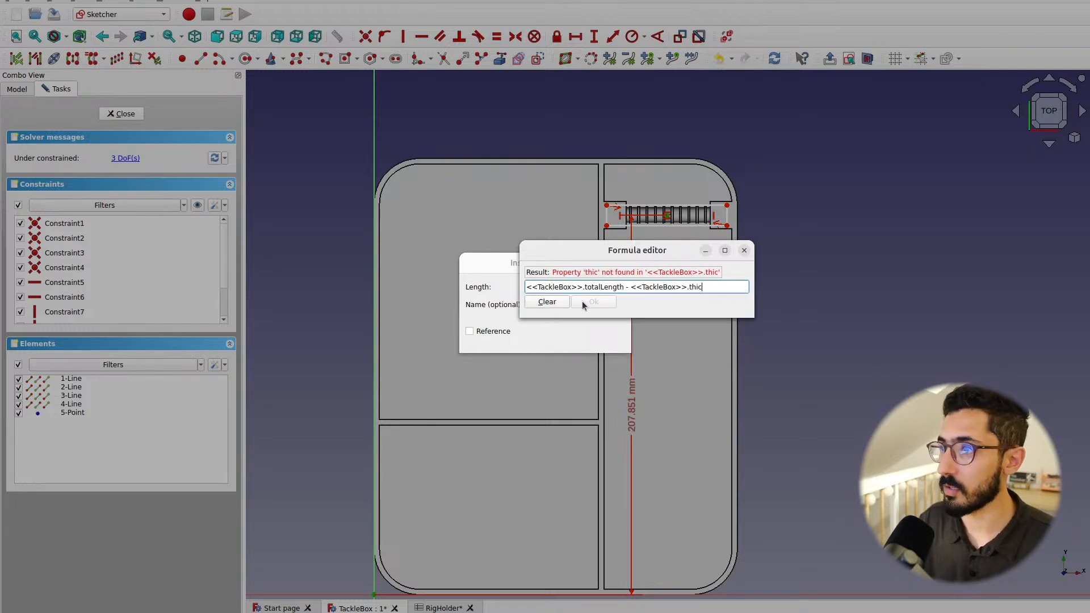
{"action": "type", "text": "kness"}
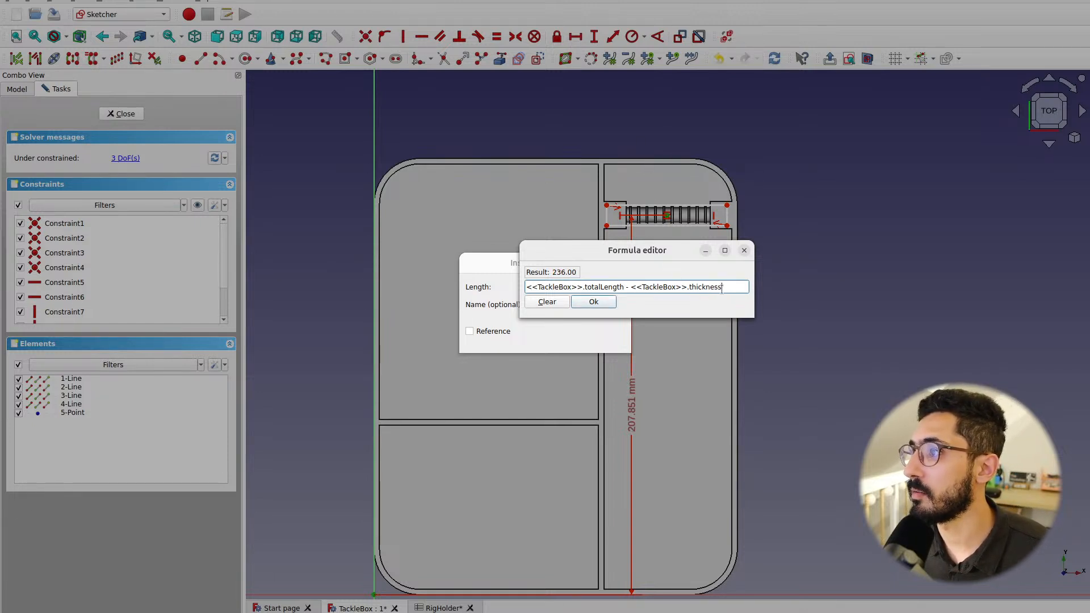
Subtract <<RigHolder>>.hookHolderYOffset in the vertical distance formula and accept the constraint
{"action": "type", "text": "-"}
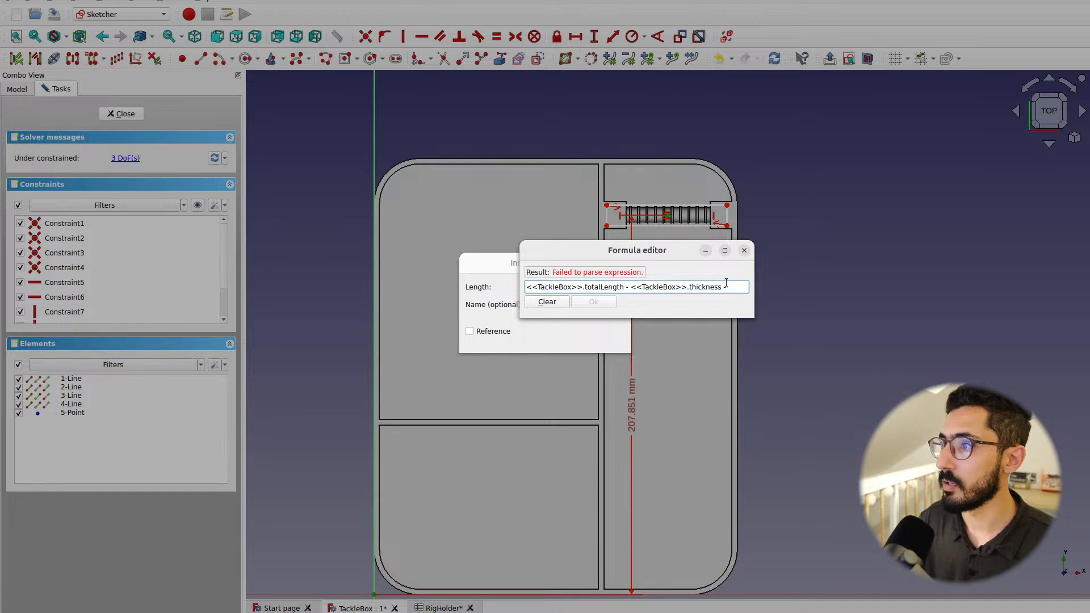
{"action": "type", "text": " <<"}
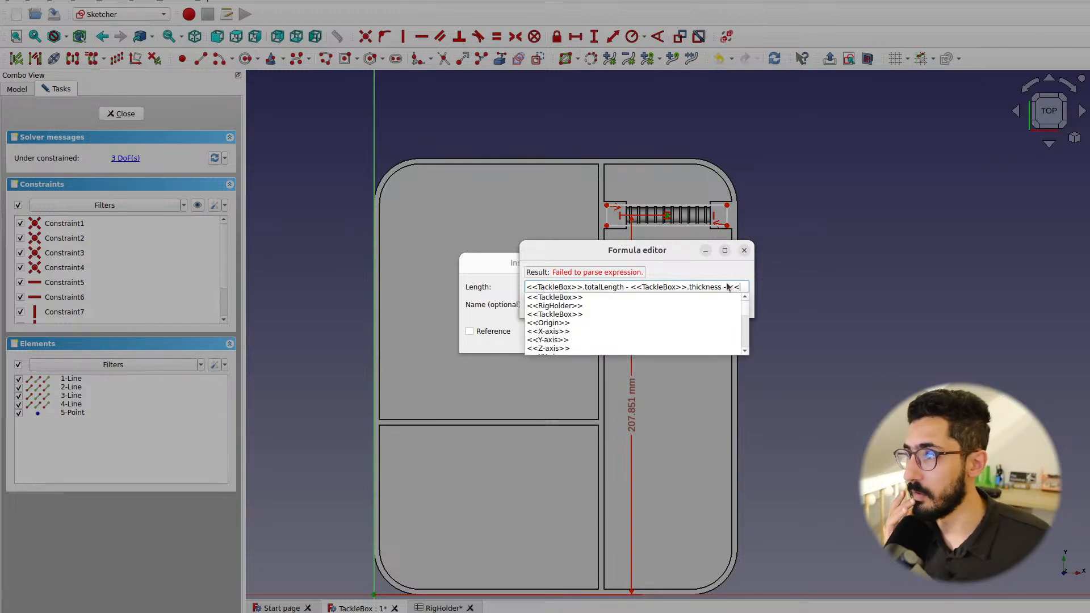
{"action": "key", "text": "Down"}
{"action": "key", "text": "Down"}
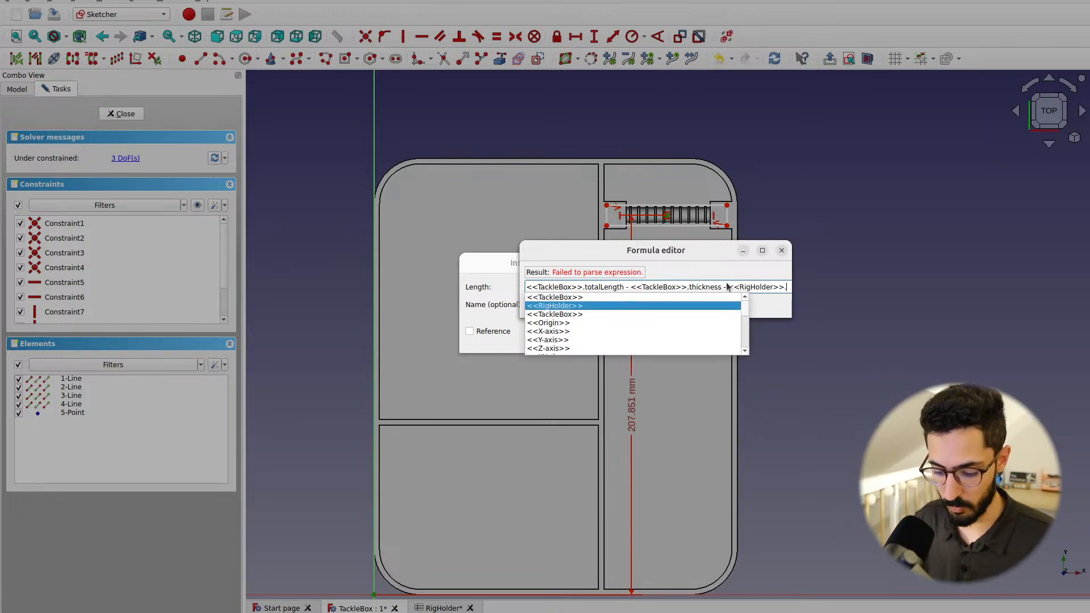
{"action": "type", "text": ".yo"}
{"action": "key", "text": "Down"}
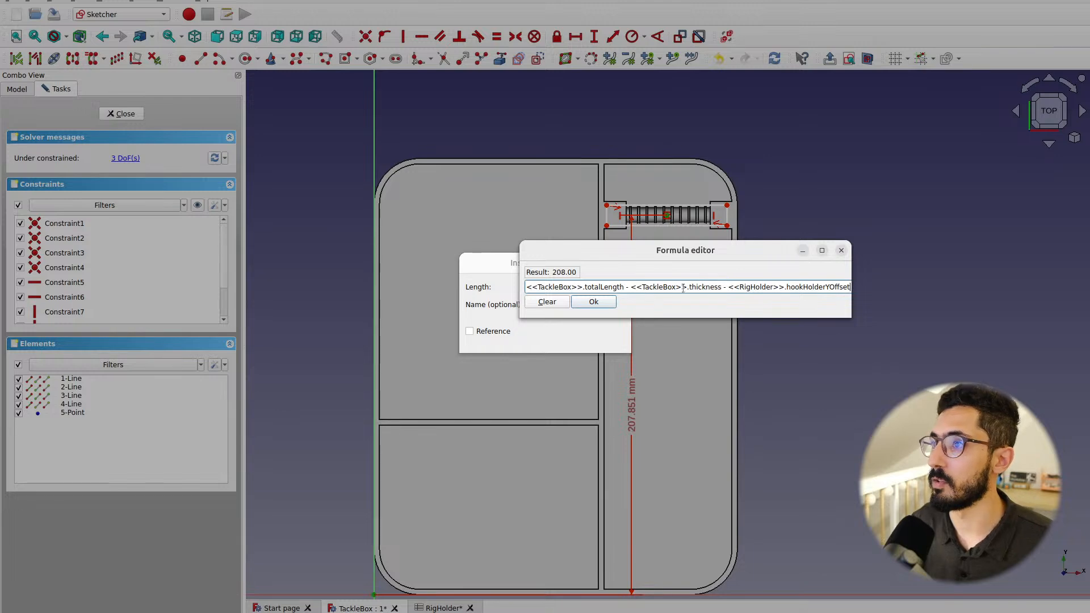
{"action": "left_click", "coordinate": [594, 302]}
{"action": "left_click", "coordinate": [601, 338]}
Narrow the rectangle by moving its left edge slightly toward the hook holder, with the centre about 161.4 mm horizontally from the origin
{"action": "scroll", "coordinate": [673, 202], "scroll_direction": "up", "scroll_amount": 6}
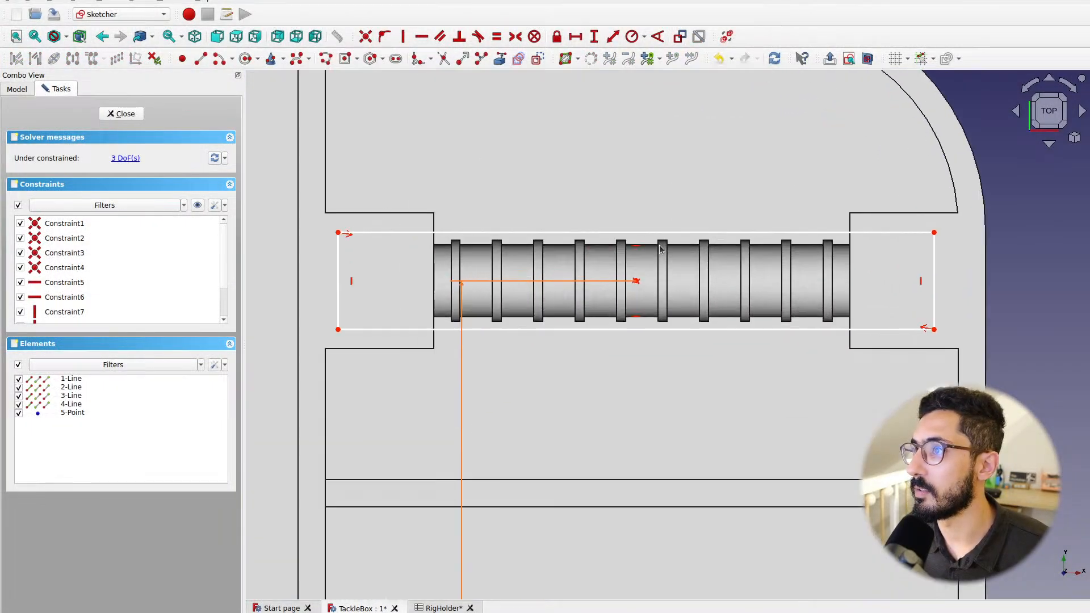
{"action": "scroll", "coordinate": [495, 272], "scroll_direction": "down", "scroll_amount": 2}
{"action": "mouse_move", "coordinate": [379, 278]}
{"action": "left_mouse_down"}
{"action": "mouse_move", "coordinate": [436, 277]}
{"action": "mouse_move", "coordinate": [377, 278]}
{"action": "mouse_move", "coordinate": [397, 277]}
{"action": "left_mouse_up"}
{"action": "scroll", "coordinate": [565, 339], "scroll_direction": "down", "scroll_amount": 2}
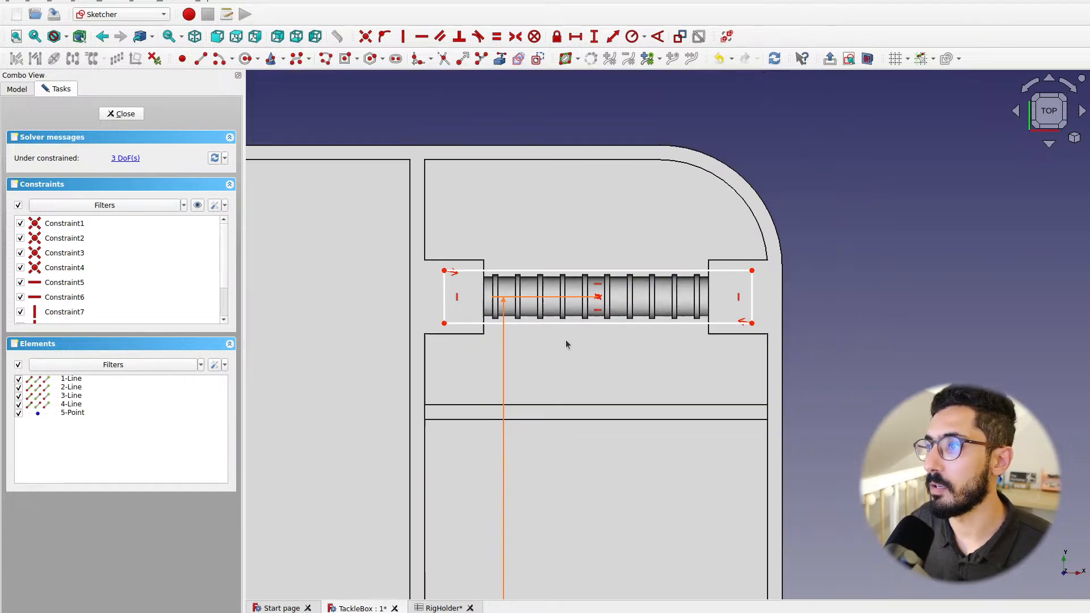
Add a horizontal distance constraint between the rectangle's center point and the sketch origin
{"action": "scroll", "coordinate": [566, 340], "scroll_direction": "down", "scroll_amount": 4}
{"action": "left_click", "coordinate": [581, 321]}
{"action": "mouse_move", "coordinate": [592, 394]}
{"action": "middle_mouse_down"}
{"action": "mouse_move", "coordinate": [639, 377]}
{"action": "mouse_move", "coordinate": [834, 250]}
{"action": "middle_mouse_up"}
{"action": "middle_click_drag", "start_coordinate": [495, 565], "coordinate": [477, 471]}
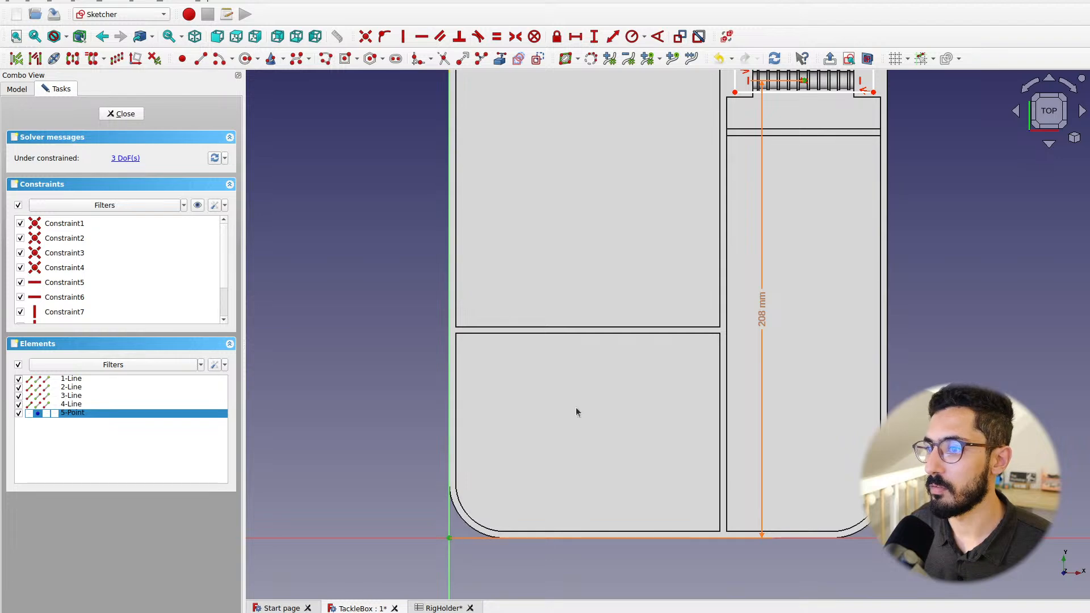
{"action": "middle_click_drag", "start_coordinate": [710, 206], "coordinate": [456, 407]}
{"action": "left_click", "coordinate": [576, 39]}
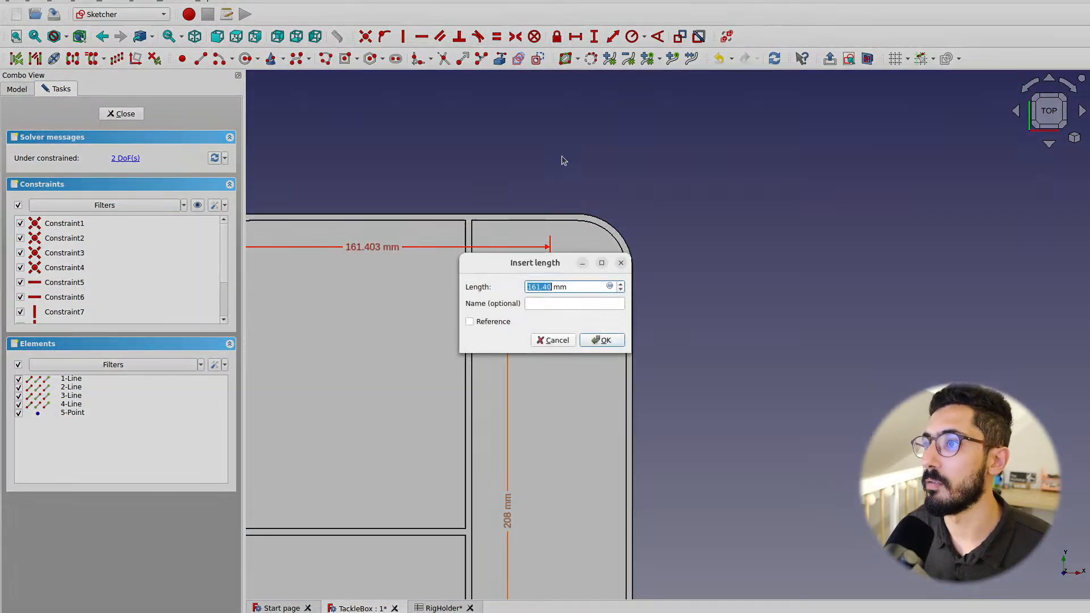
Enter the formula <<TackleBox>>.totalWidth - <<TackleBox>>.thickness for the horizontal distance of the rectangle's center
{"action": "left_click", "coordinate": [610, 286]}
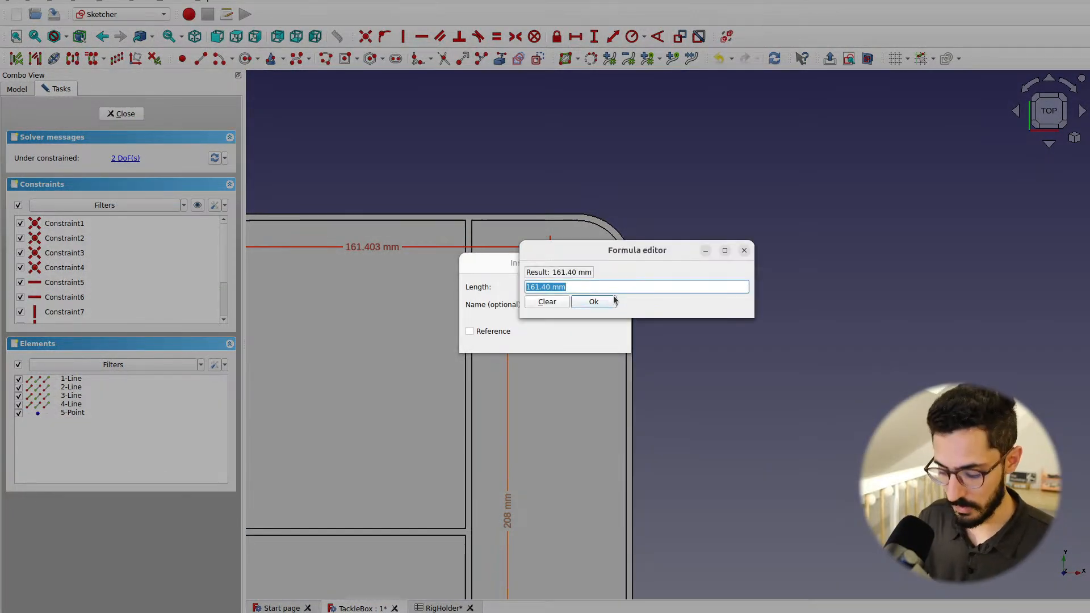
{"action": "type", "text": "<<TackleBox>>."}
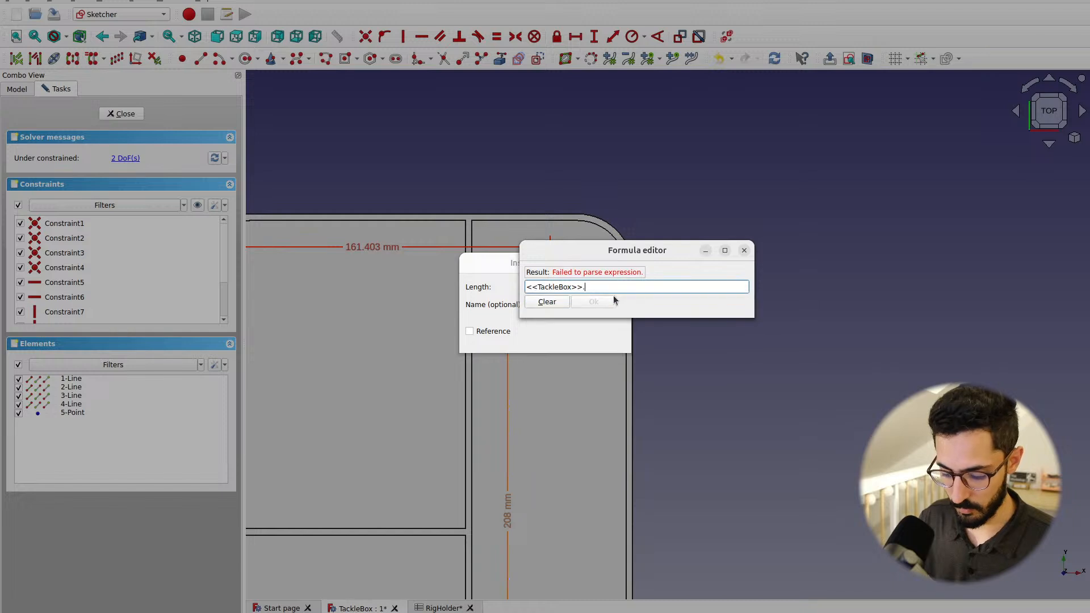
{"action": "type", "text": "totalWi"}
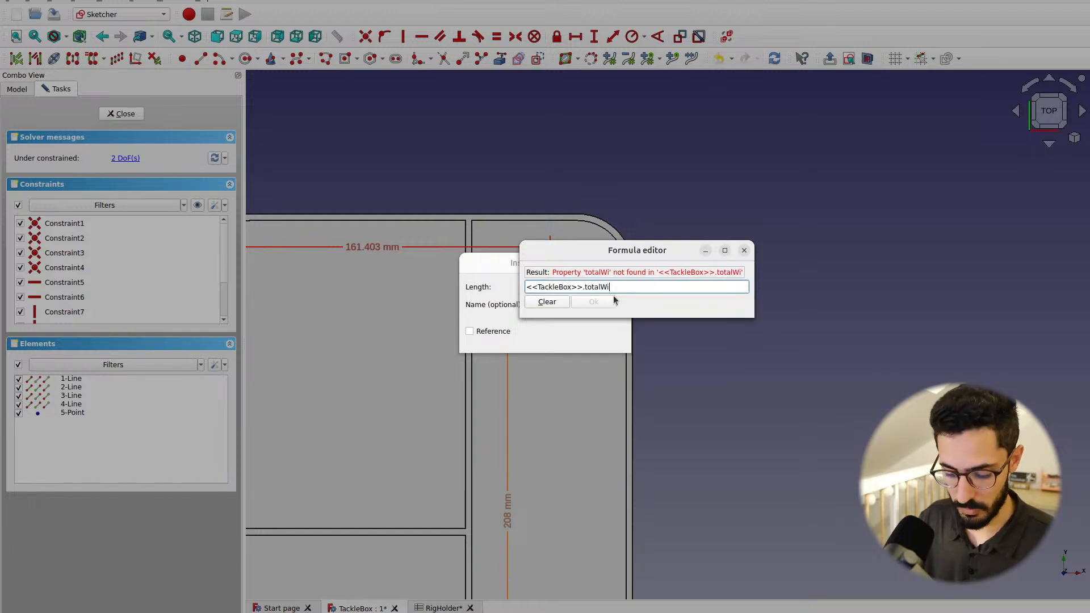
{"action": "type", "text": "dth - "}
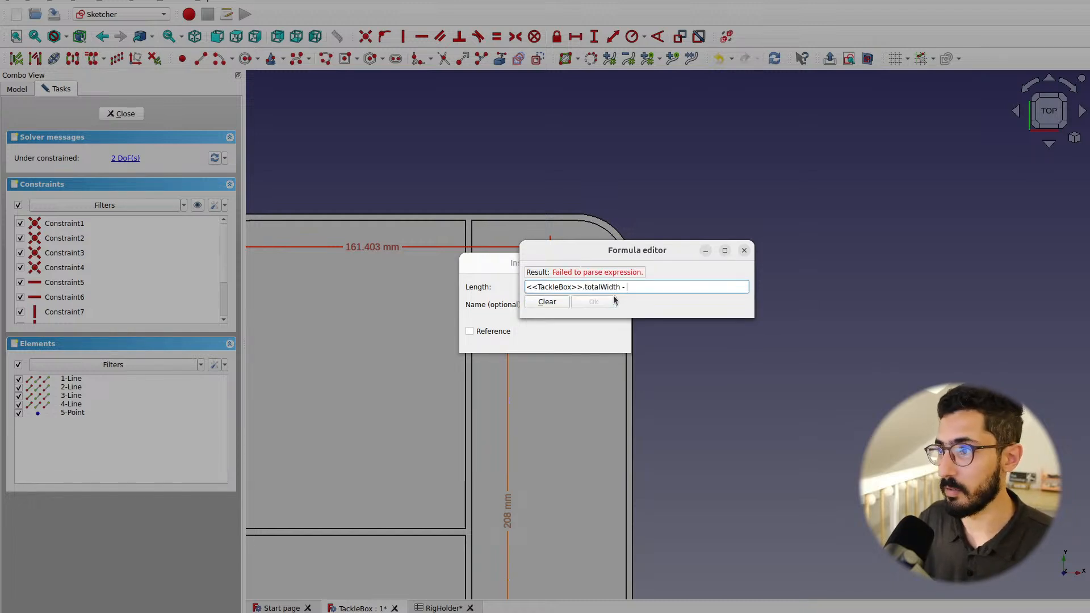
{"action": "type", "text": "<<TackleBox>>."}
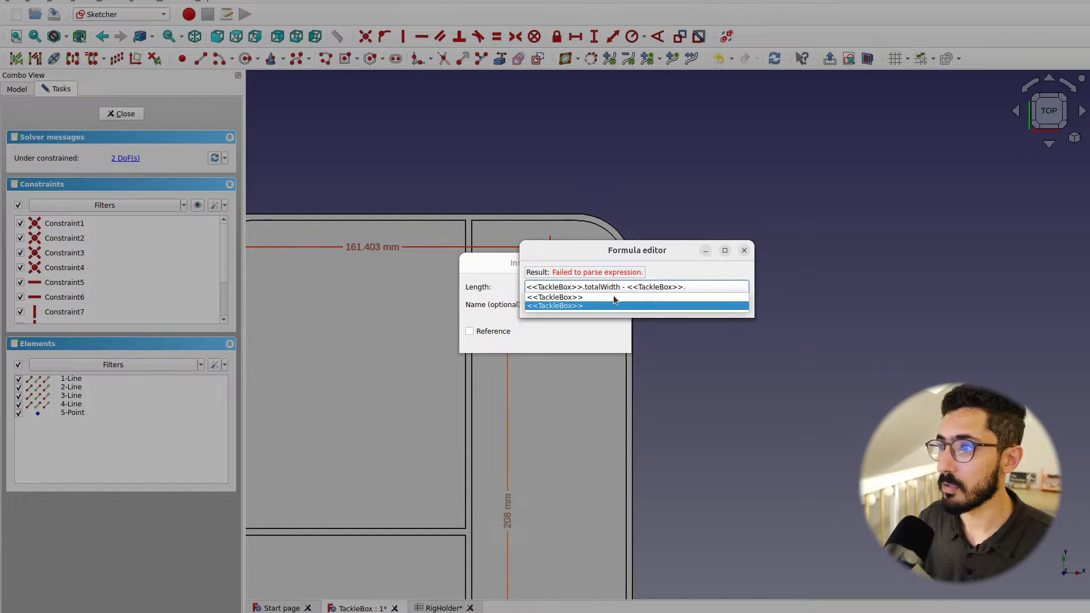
{"action": "type", "text": "thickness"}
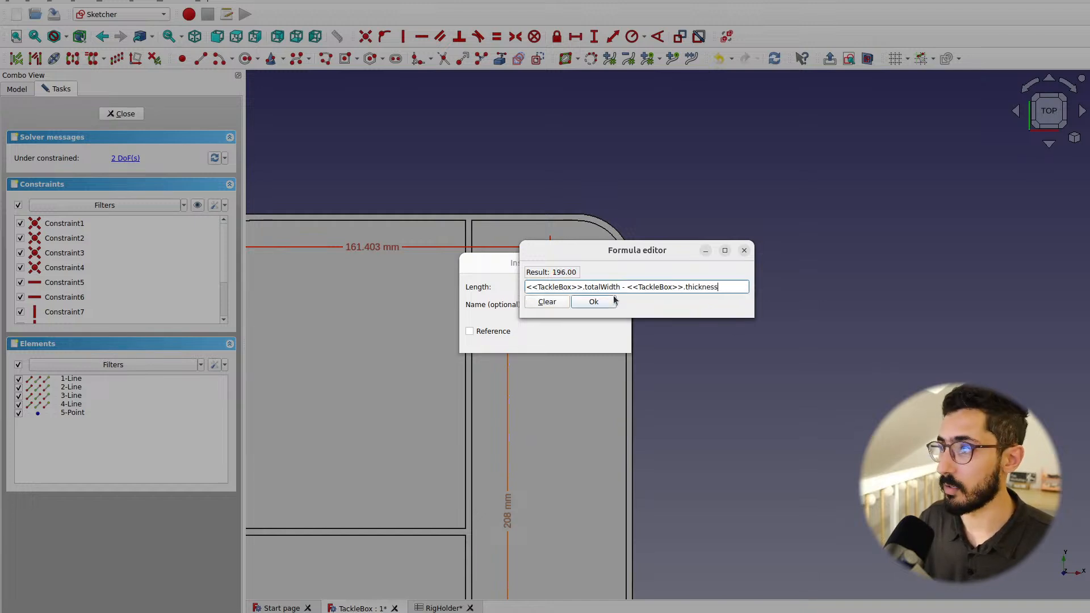
Subtract <<RigHolder>>.width / 2 in the horizontal distance formula and accept the constraint
{"action": "type", "text": " -"}
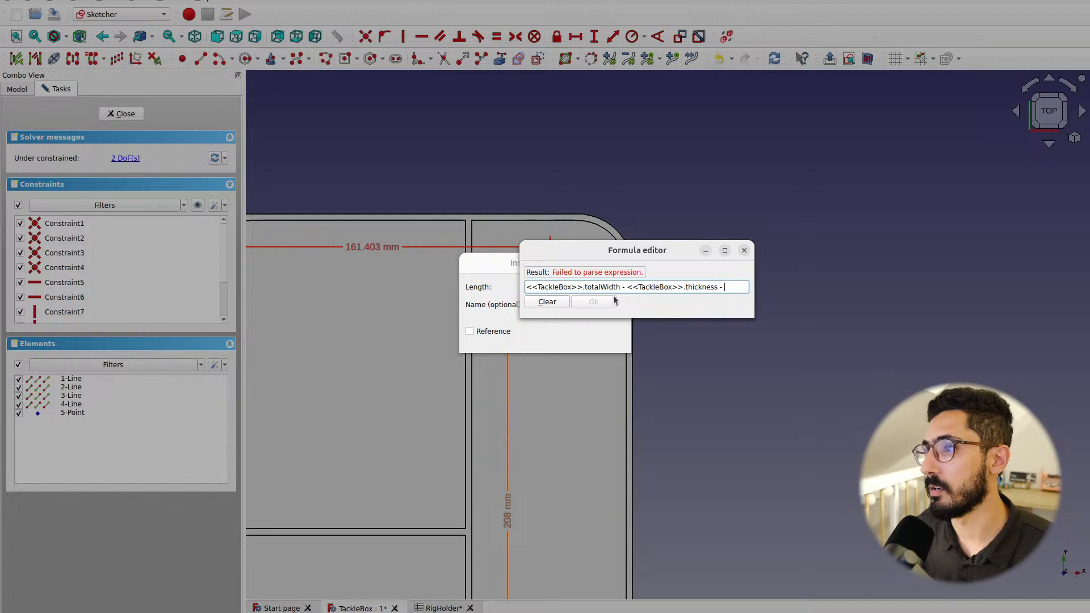
{"action": "type", "text": " <<RigHolder>>."}
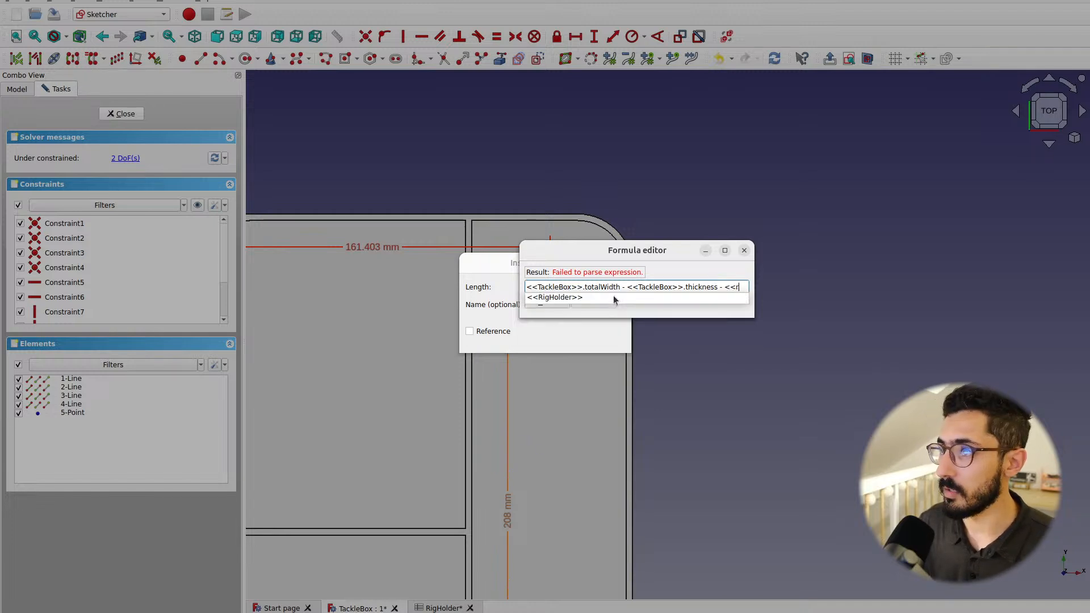
{"action": "key", "text": "Down"}
{"action": "type", "text": "width "}
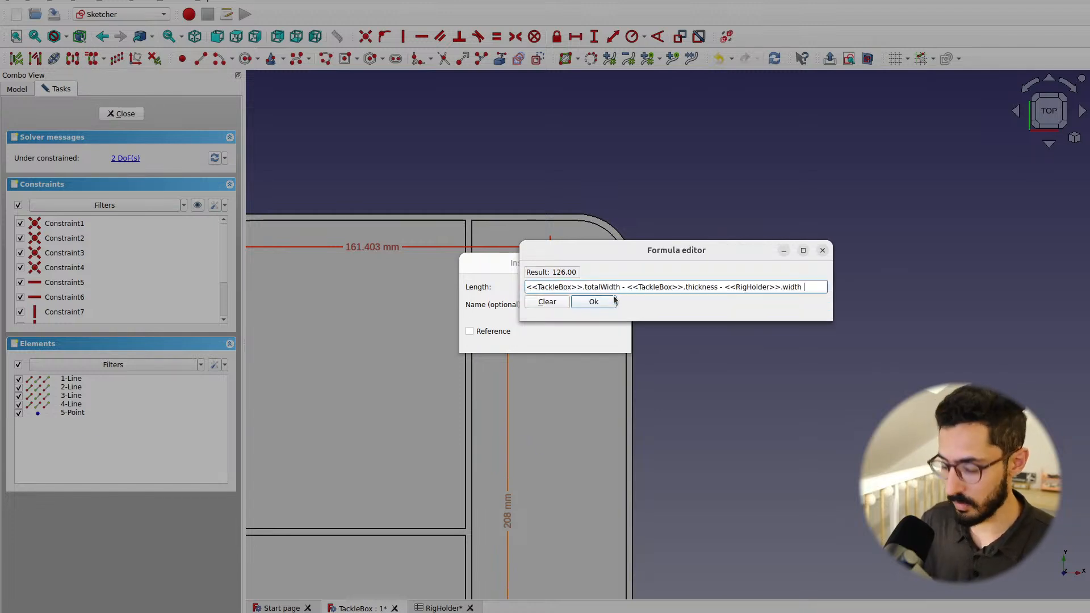
{"action": "type", "text": "/ 2"}
{"action": "key", "text": "Return"}
{"action": "left_click", "coordinate": [613, 339]}
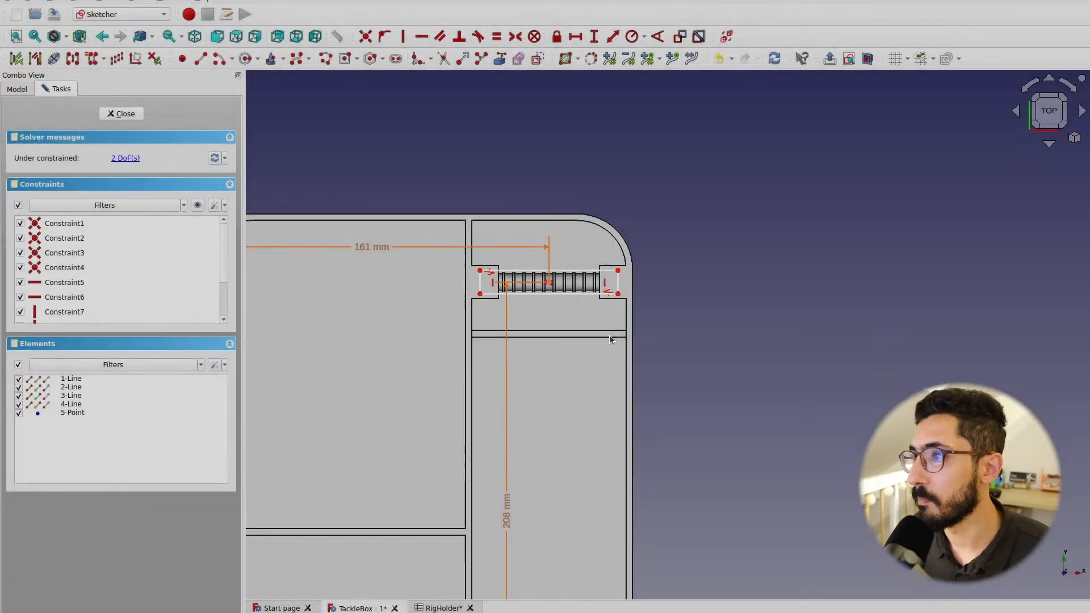
Widen the rectangle to about 69 mm by moving its left edge out toward the compartment's divider wall
{"action": "scroll", "coordinate": [557, 287], "scroll_direction": "up", "scroll_amount": 5}
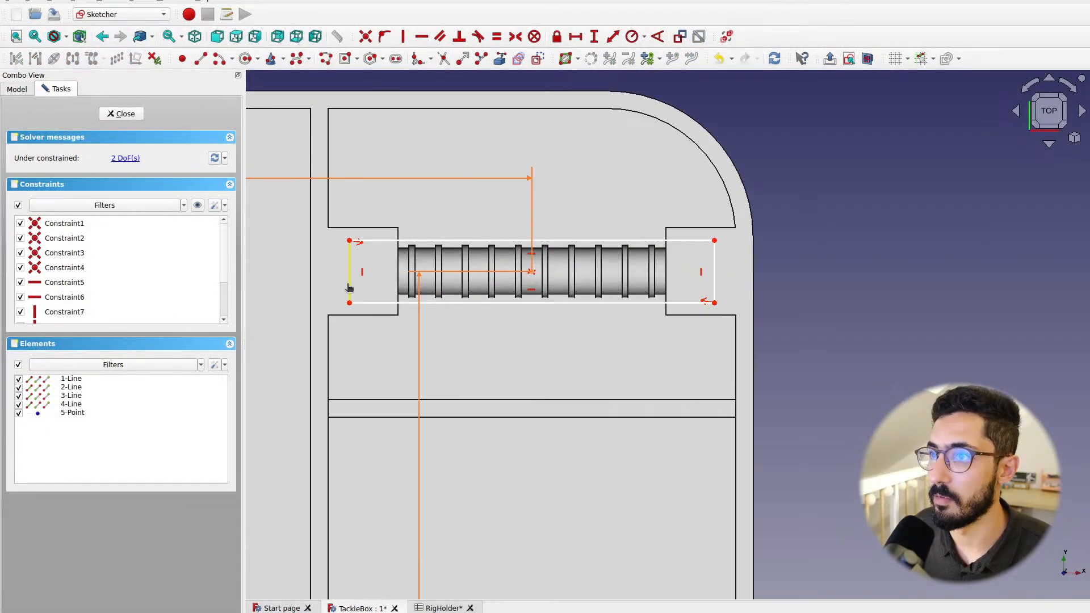
{"action": "mouse_move", "coordinate": [349, 288]}
{"action": "left_mouse_down"}
{"action": "mouse_move", "coordinate": [317, 287]}
{"action": "mouse_move", "coordinate": [331, 287]}
{"action": "left_mouse_up"}
{"action": "scroll", "coordinate": [378, 283], "scroll_direction": "down", "scroll_amount": 1}
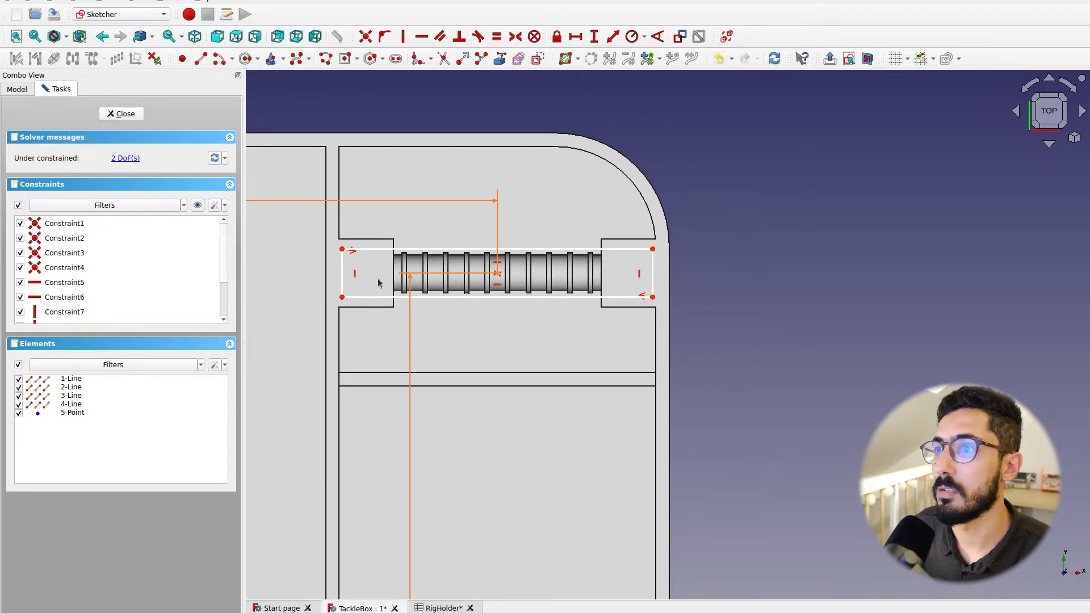
{"action": "mouse_move", "coordinate": [410, 275]}
{"action": "middle_mouse_down"}
{"action": "mouse_move", "coordinate": [572, 314]}
{"action": "mouse_move", "coordinate": [472, 327]}
{"action": "middle_mouse_up"}
{"action": "scroll", "coordinate": [414, 303], "scroll_direction": "down", "scroll_amount": 4}
{"action": "scroll", "coordinate": [406, 298], "scroll_direction": "up", "scroll_amount": 4}
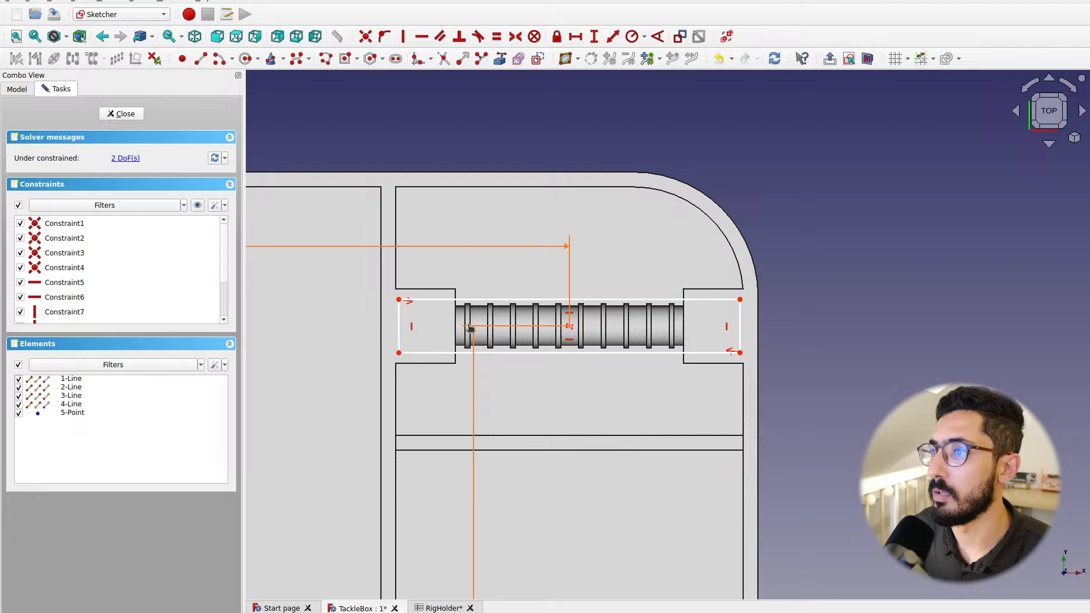
Constrain the rectangle's width to the formula <<RigHolder>>.width and place the dimension label outside the box's right wall
{"action": "left_click", "coordinate": [483, 299]}
{"action": "left_click", "coordinate": [575, 36]}
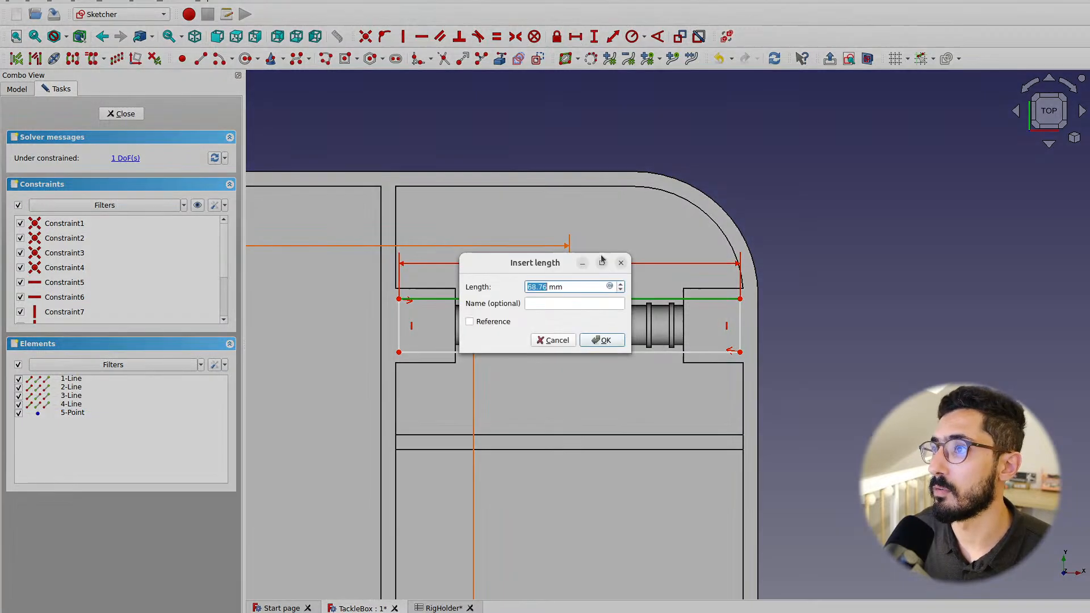
{"action": "left_click", "coordinate": [609, 286]}
{"action": "type", "text": "S"}
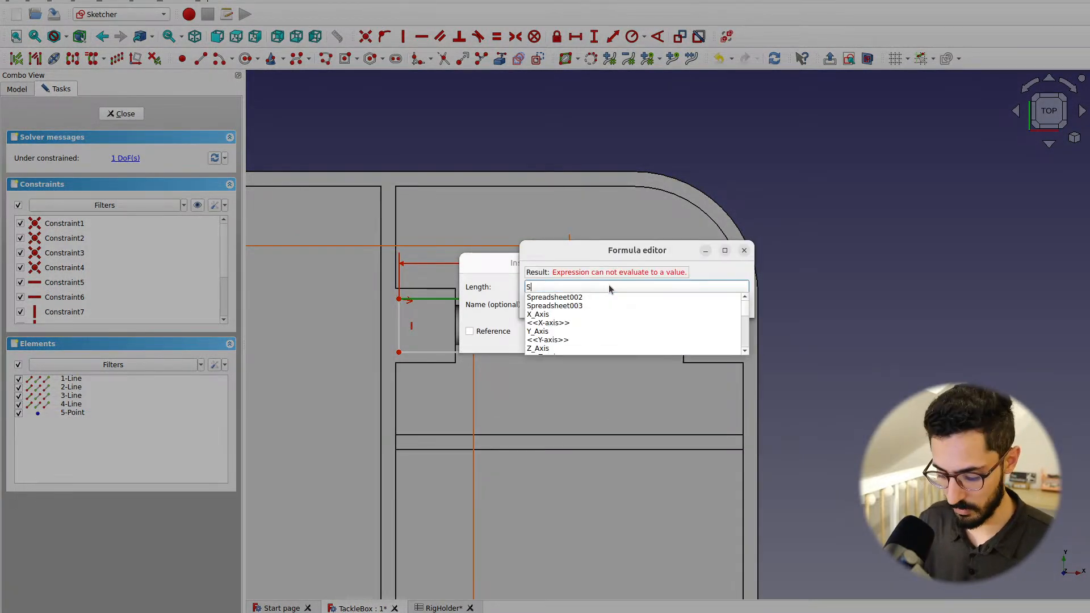
{"action": "key", "text": "BackSpace"}
{"action": "type", "text": "<<R"}
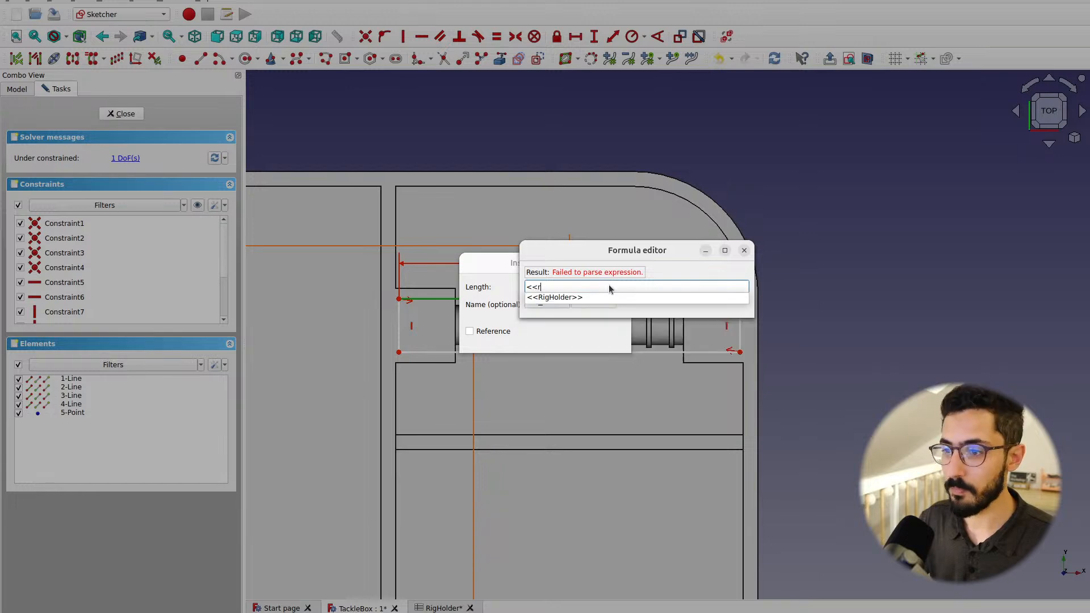
{"action": "key", "text": "Down"}
{"action": "type", "text": "width"}
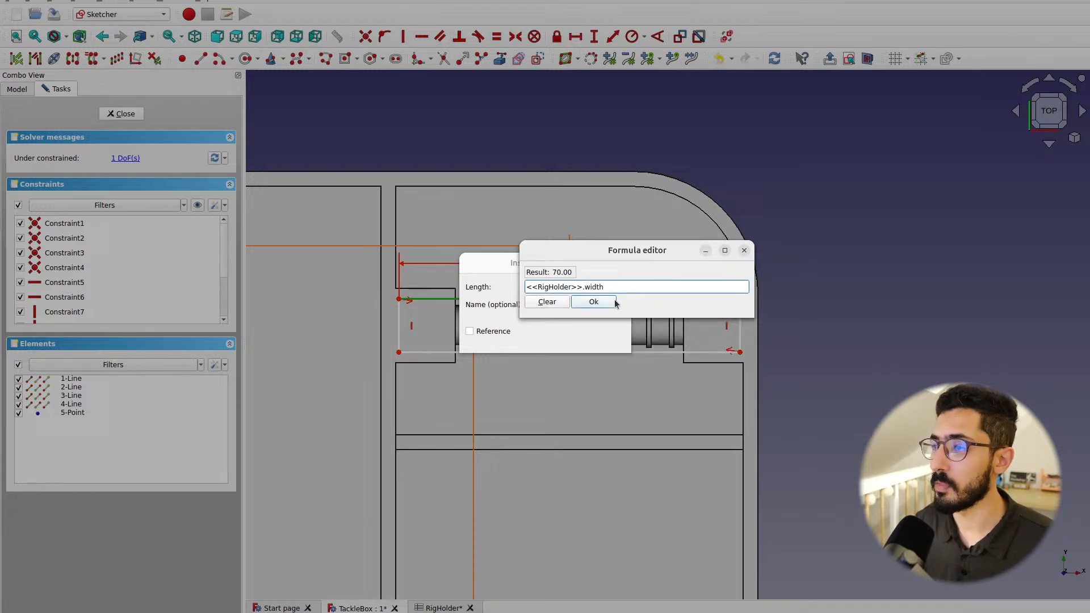
{"action": "left_click", "coordinate": [613, 302]}
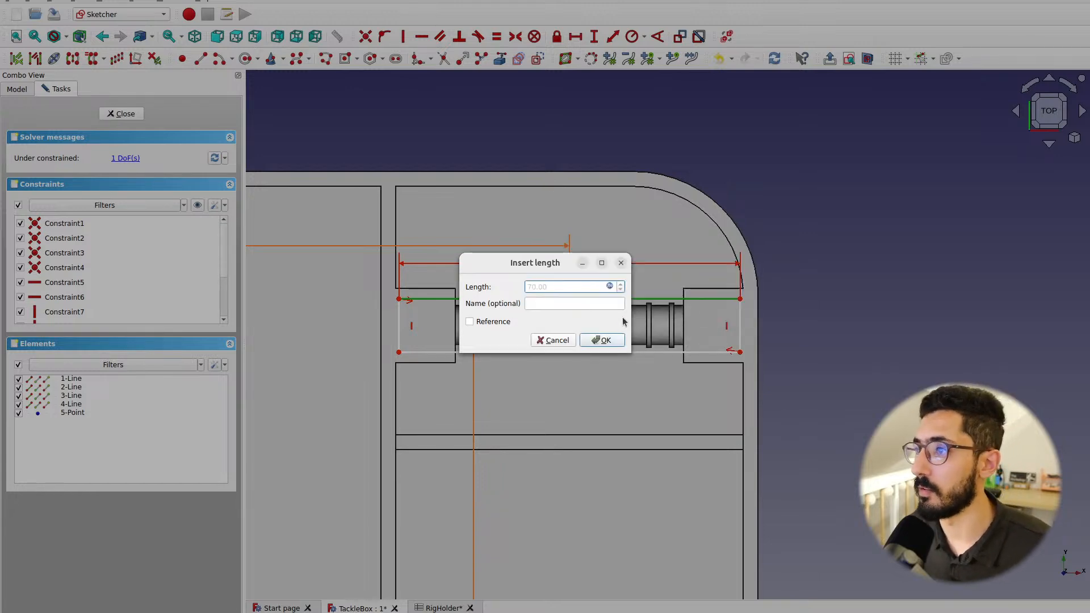
{"action": "left_click", "coordinate": [612, 340]}
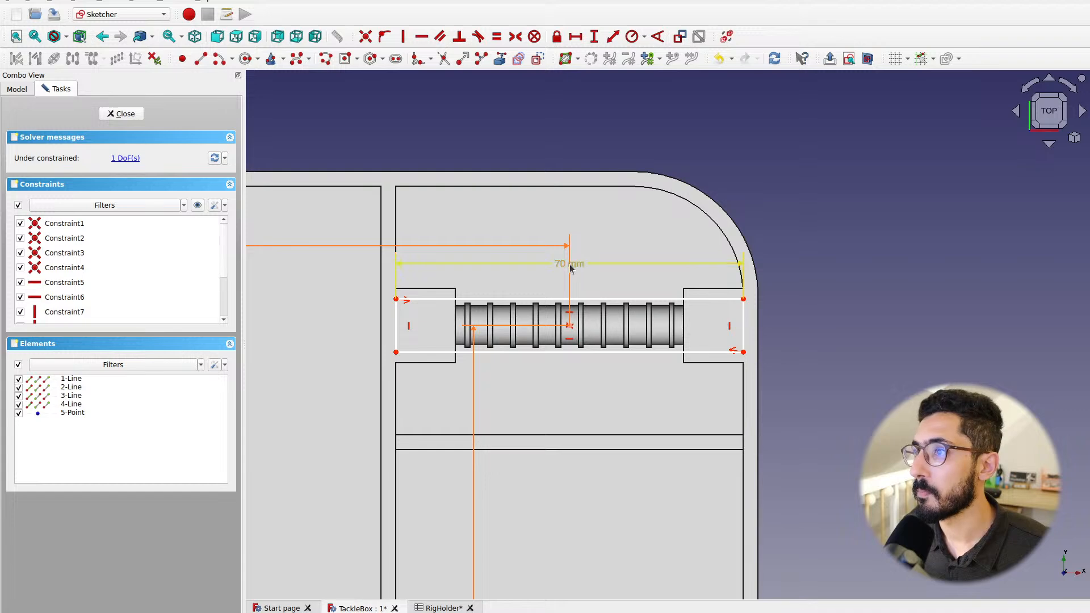
{"action": "left_click_drag", "start_coordinate": [570, 263], "coordinate": [821, 271]}
Add a vertical length constraint to the rectangle's right edge with the formula <<RigHolder>>.hookHolderDiameter + <<RigHolder>>.tolerance * 2
{"action": "left_click", "coordinate": [744, 324]}
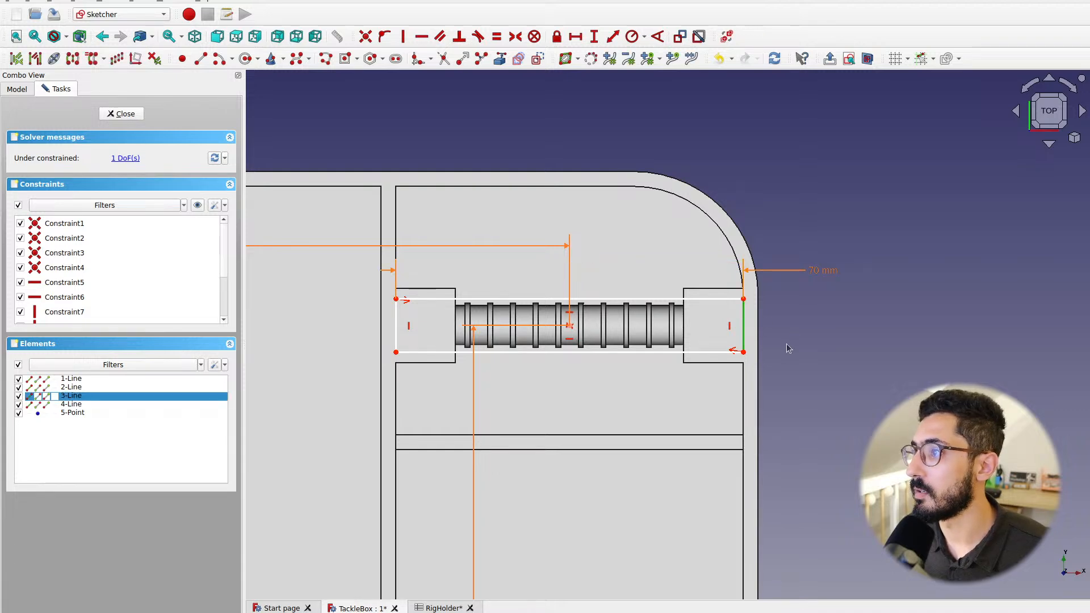
{"action": "left_click", "coordinate": [594, 37]}
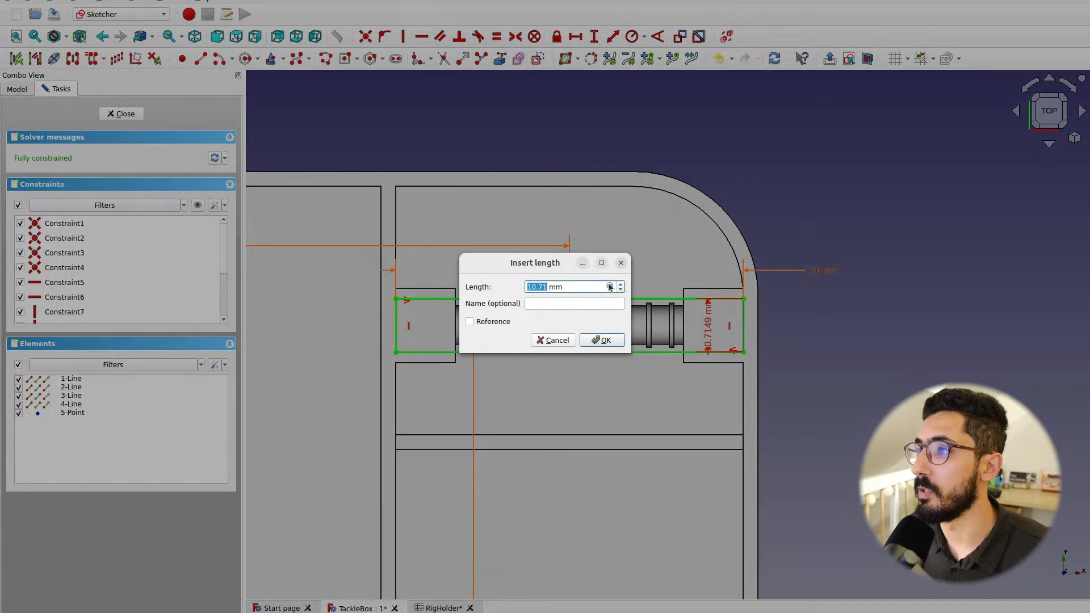
{"action": "left_click", "coordinate": [611, 287]}
{"action": "type", "text": "<<RigHolder>>."}
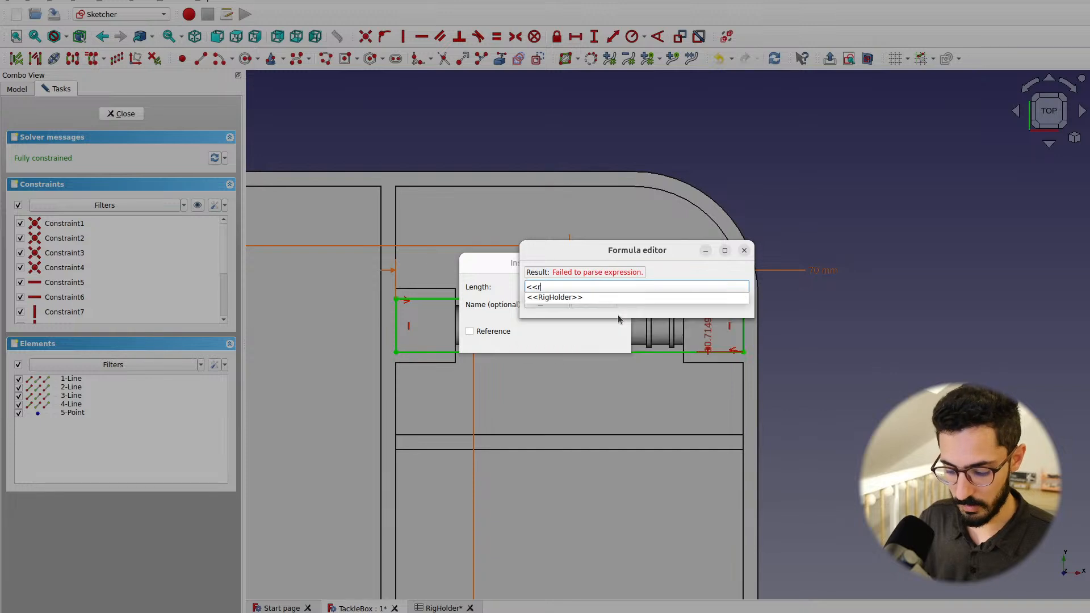
{"action": "type", "text": "hookHolderDiameter"}
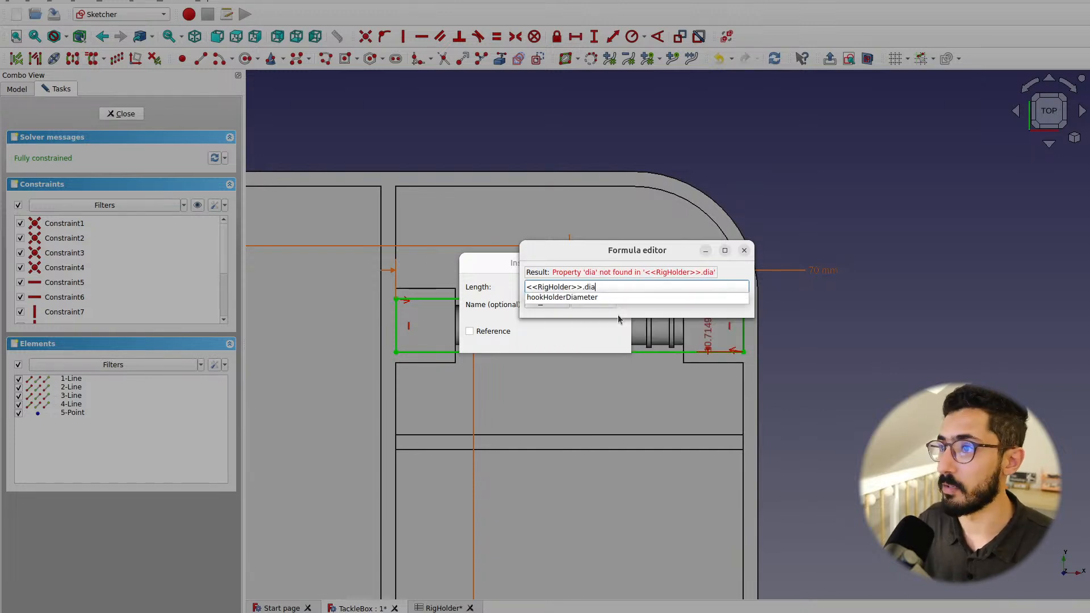
{"action": "type", "text": " +"}
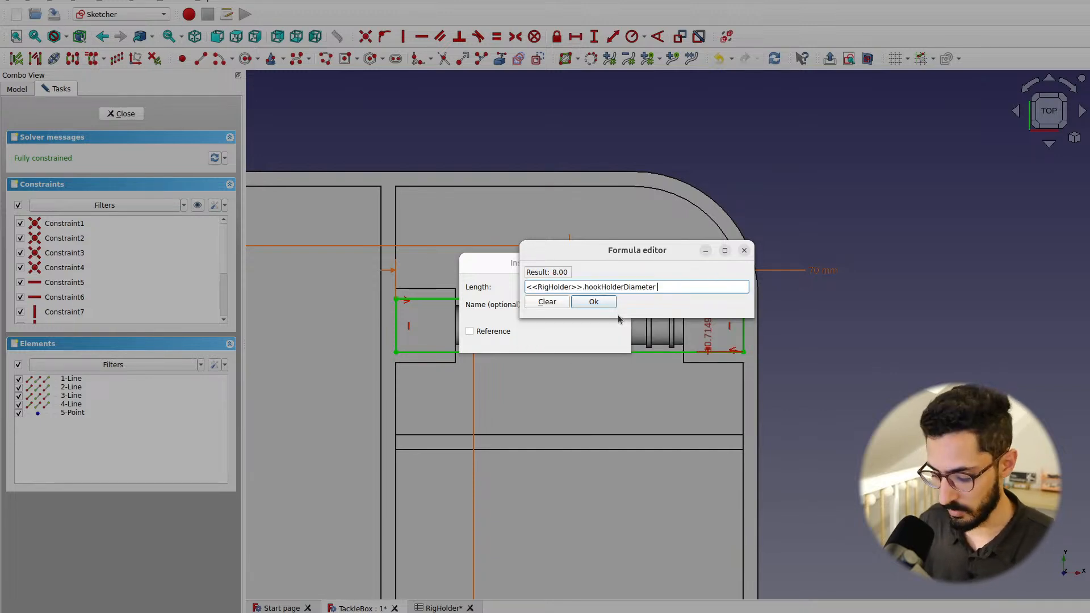
{"action": "type", "text": " <<"}
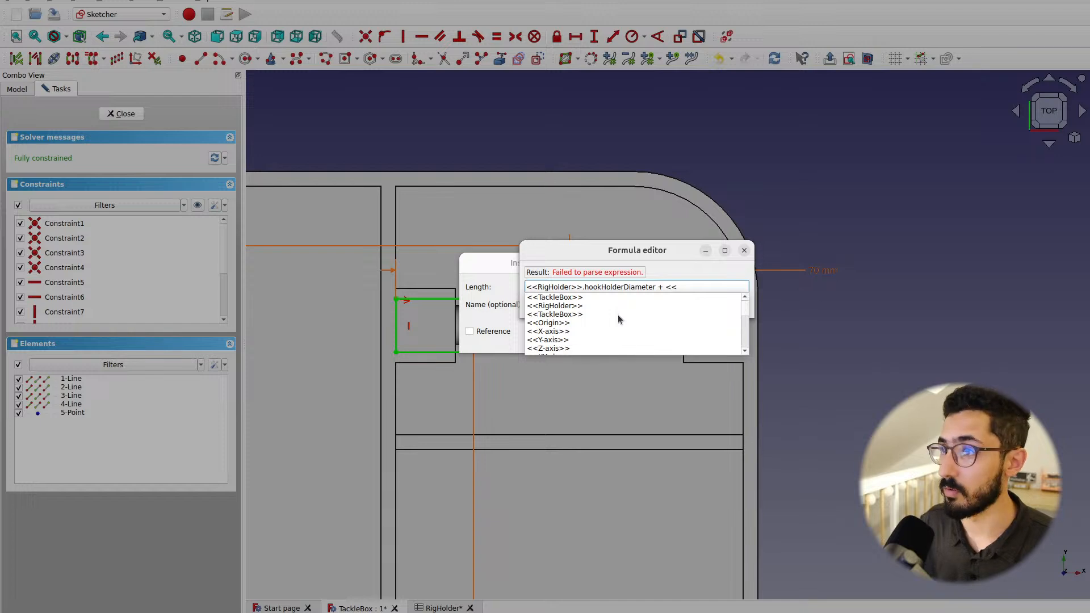
{"action": "key", "text": "Down"}
{"action": "key", "text": "Down"}
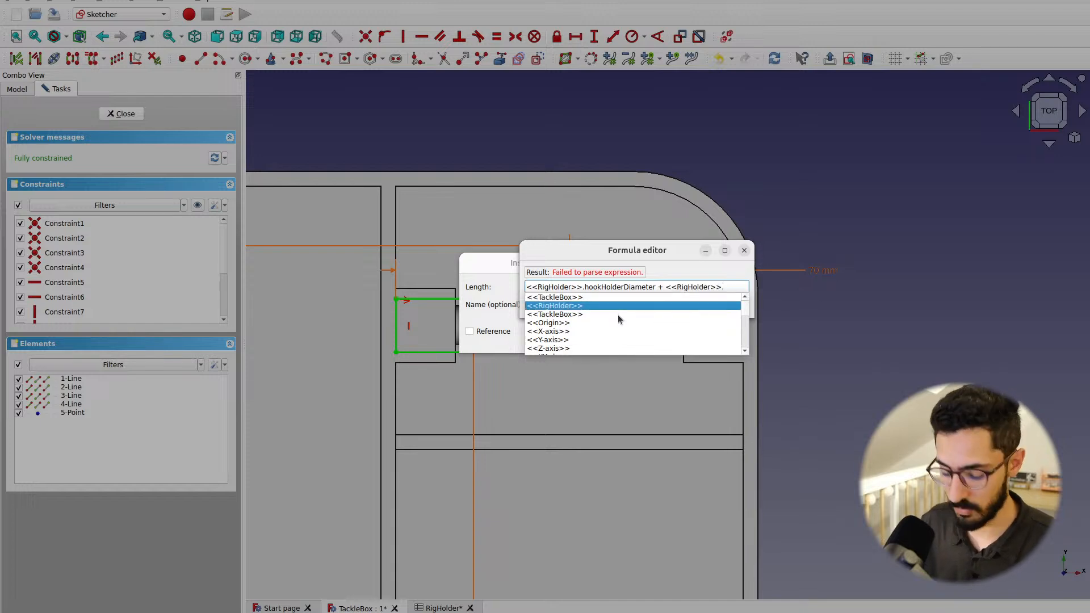
{"action": "type", "text": "tole"}
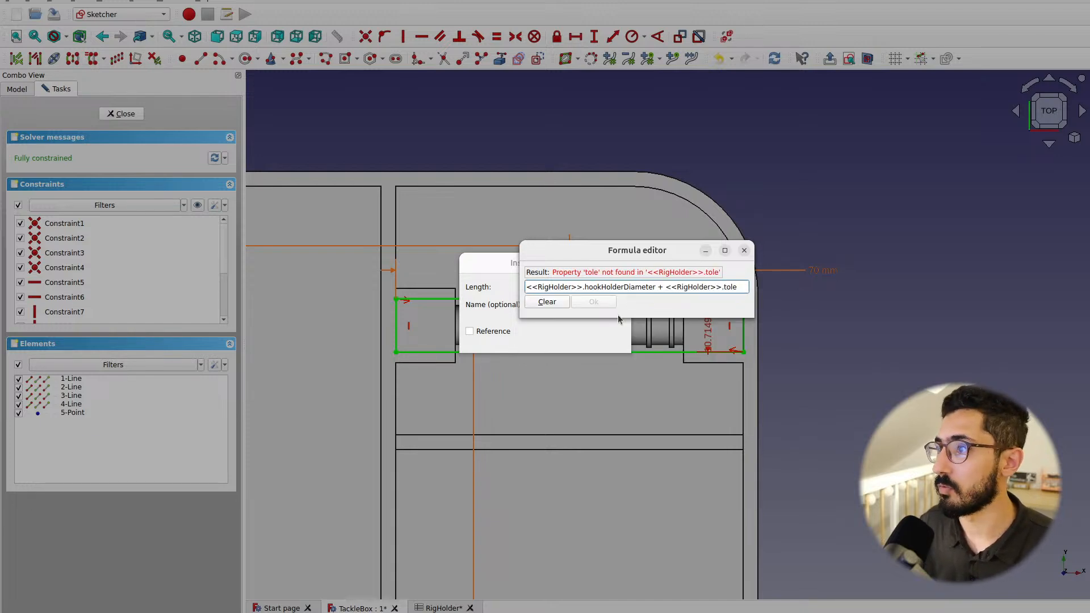
{"action": "type", "text": "rance * 2"}
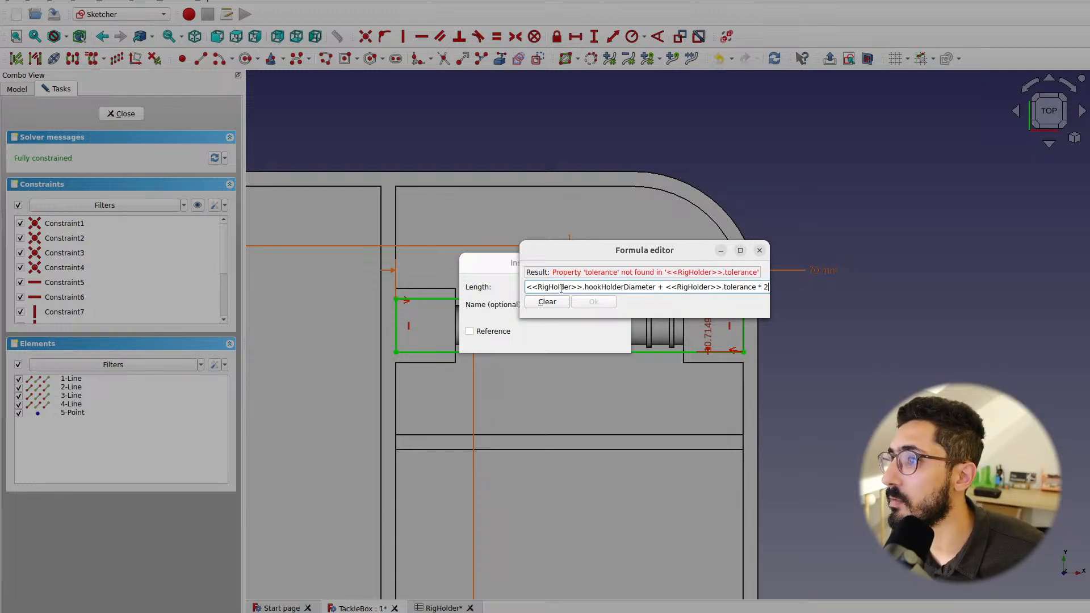
Change the tolerance reference in the height formula to <<TackleBox>>.tolerance and accept the constraint
{"action": "double_click", "coordinate": [596, 287]}
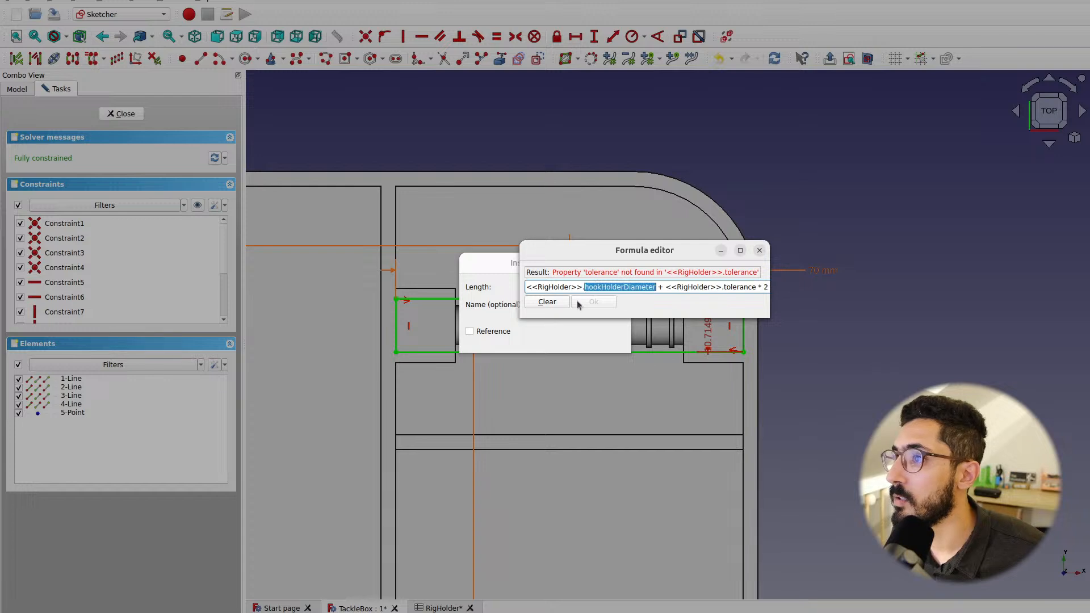
{"action": "double_click", "coordinate": [693, 287]}
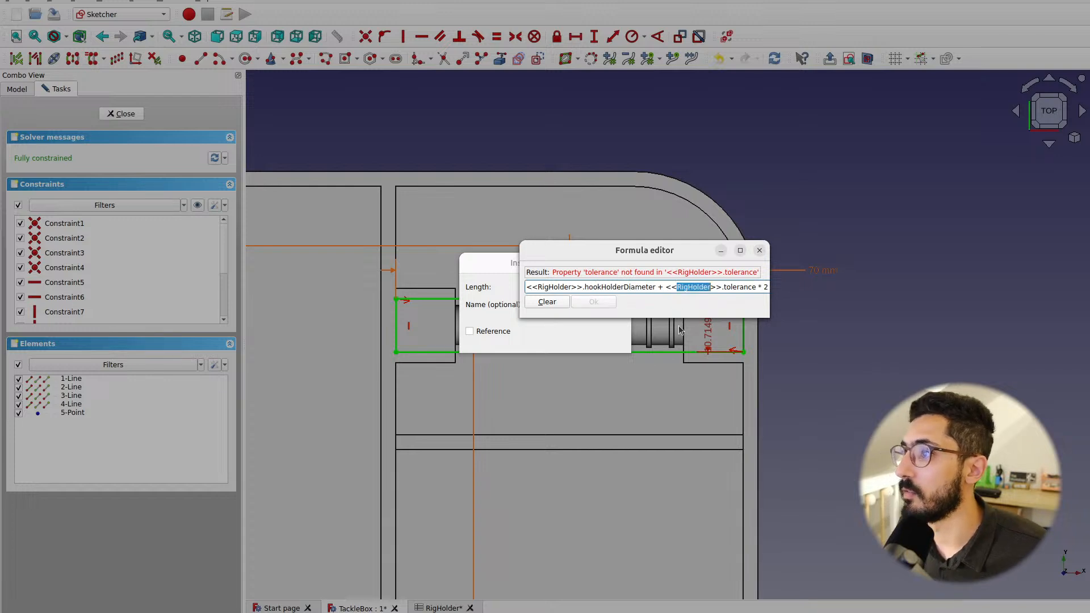
{"action": "key", "text": "Right"}
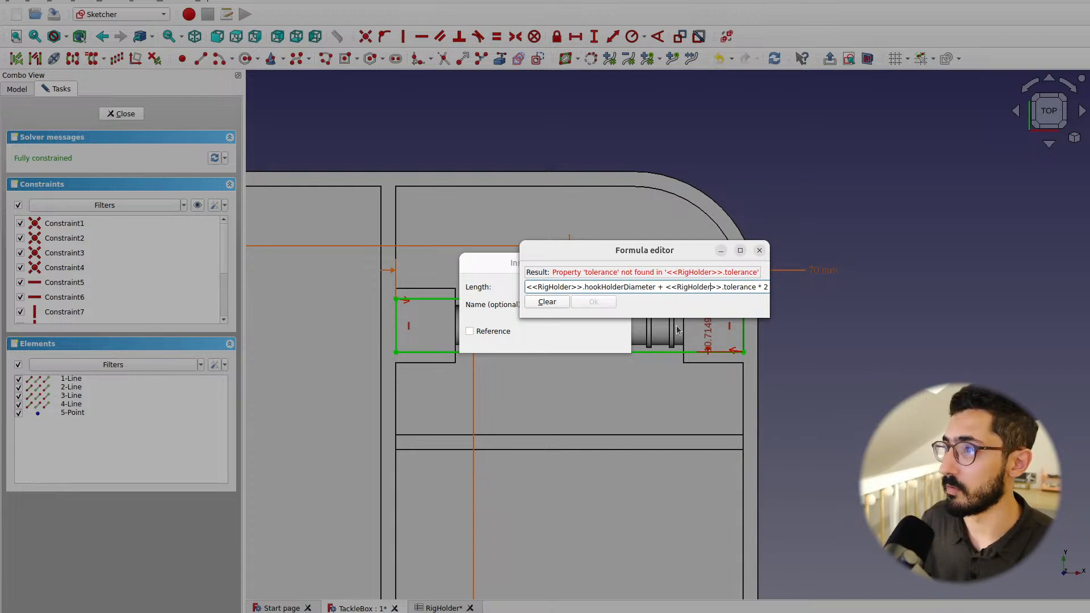
{"action": "key", "text": "ctrl+shift+Left"}
{"action": "type", "text": "TackleBox"}
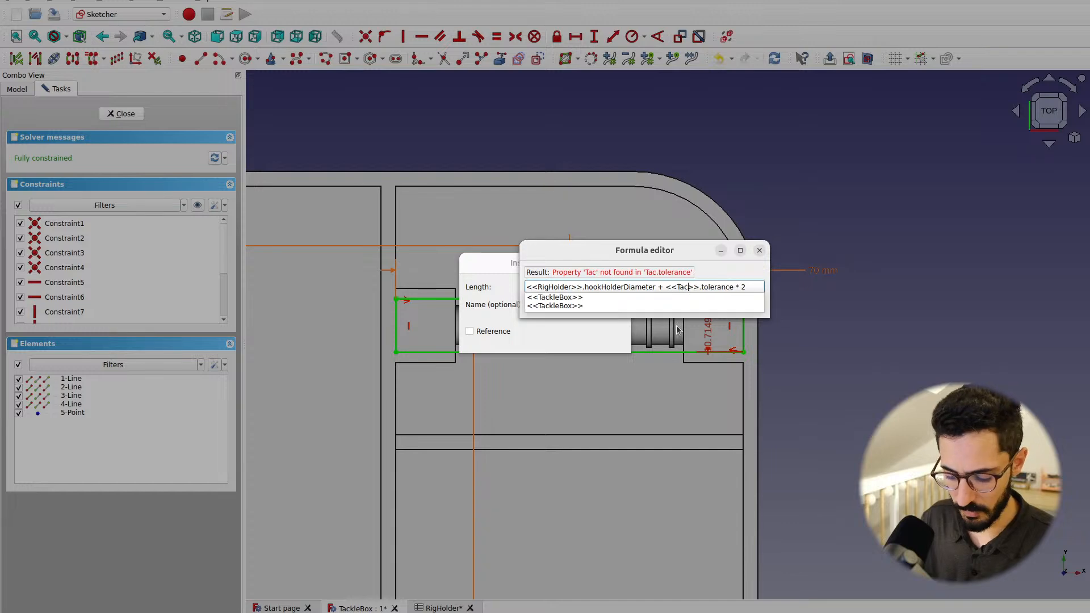
{"action": "key", "text": "Escape"}
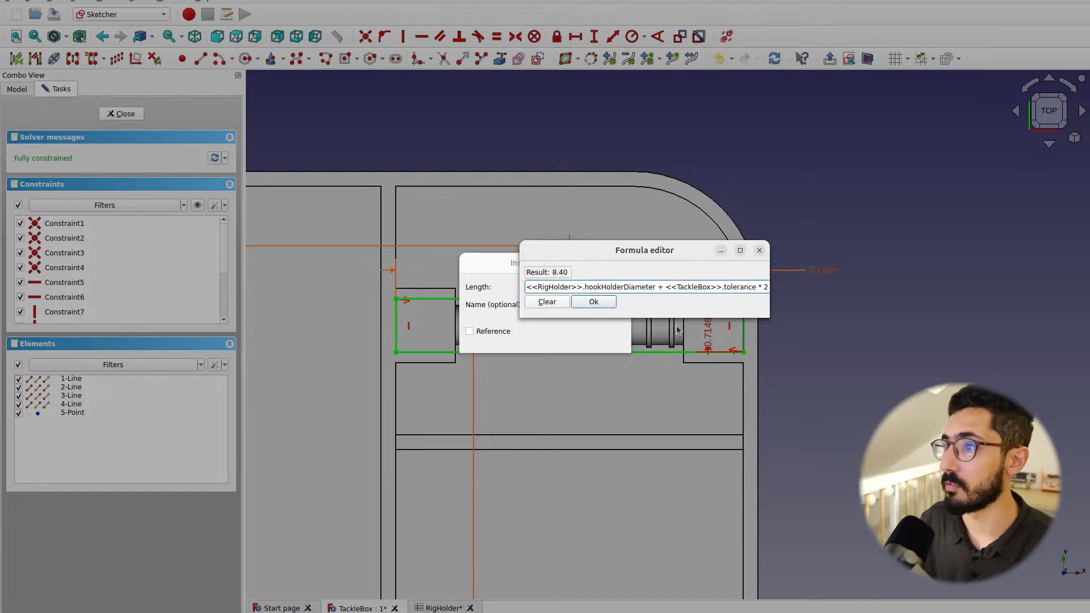
{"action": "left_click", "coordinate": [614, 304]}
{"action": "left_click", "coordinate": [592, 344]}
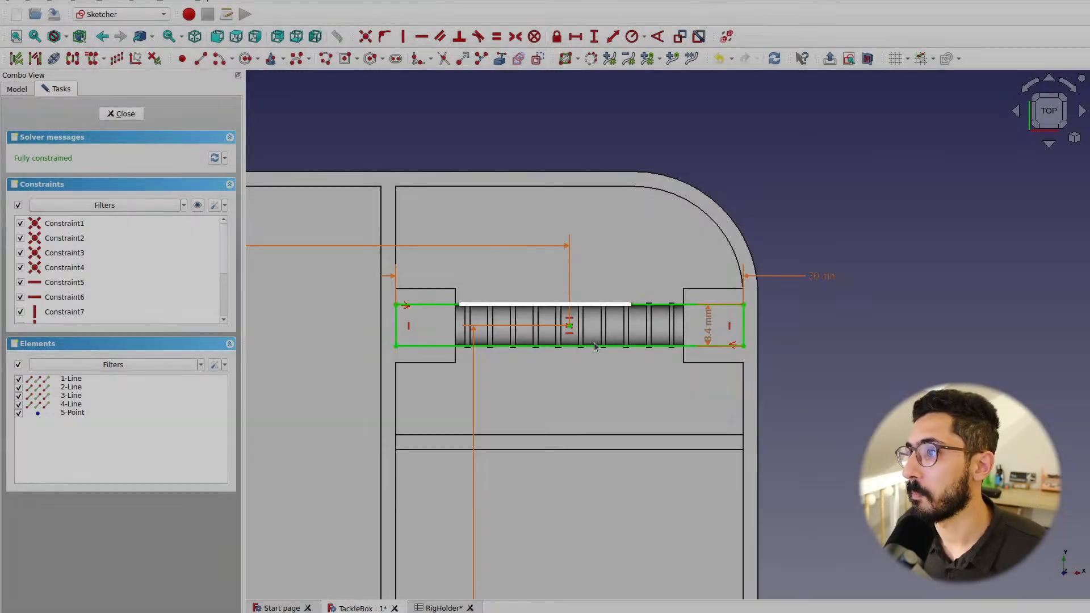
{"action": "scroll", "coordinate": [578, 305], "scroll_direction": "up", "scroll_amount": 6}
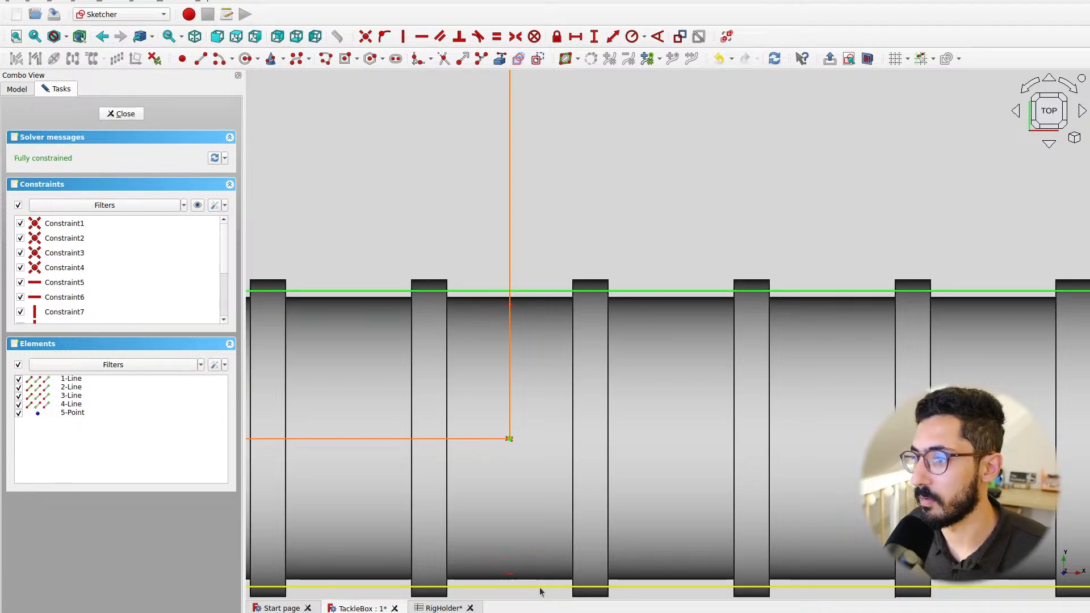
Check the rectangle across both hook holder rests and finish the sketch
{"action": "scroll", "coordinate": [516, 463], "scroll_direction": "down", "scroll_amount": 4}
{"action": "middle_click_drag", "start_coordinate": [516, 463], "coordinate": [843, 449]}
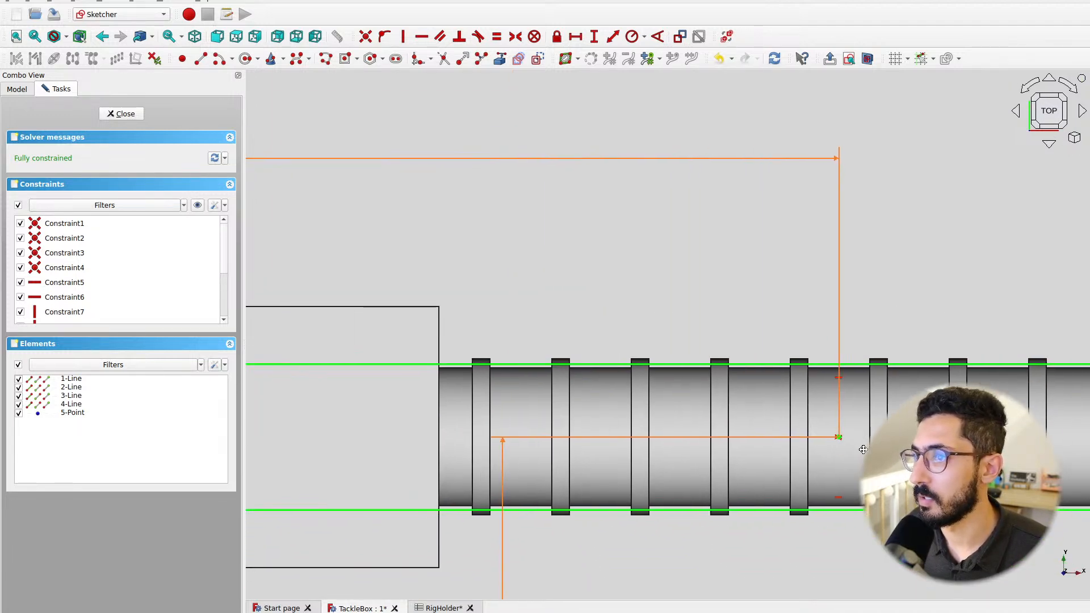
{"action": "scroll", "coordinate": [527, 455], "scroll_direction": "down", "scroll_amount": 3}
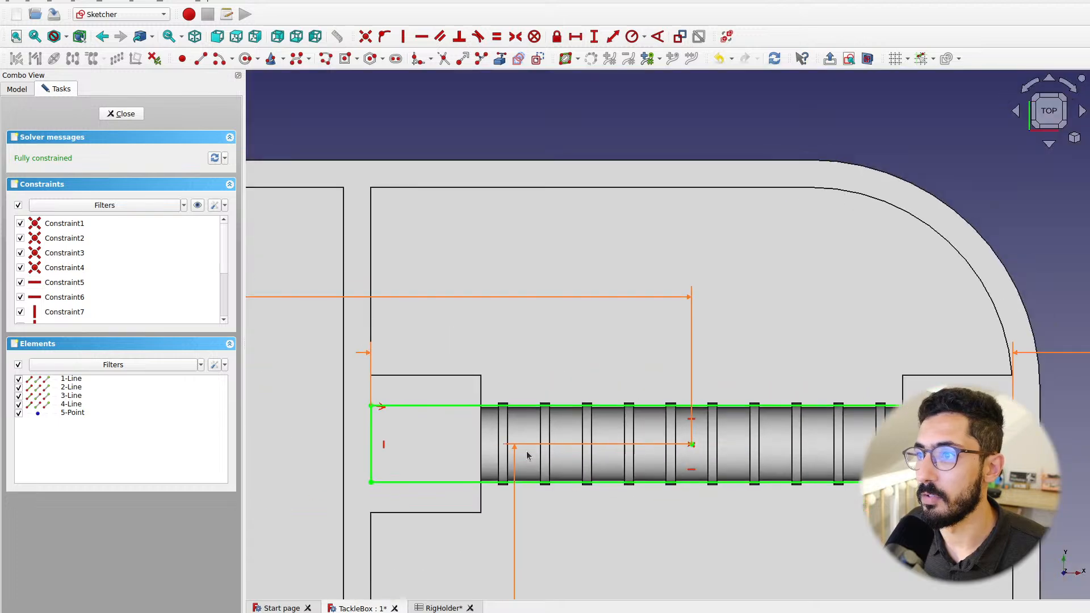
{"action": "scroll", "coordinate": [585, 480], "scroll_direction": "down", "scroll_amount": 2}
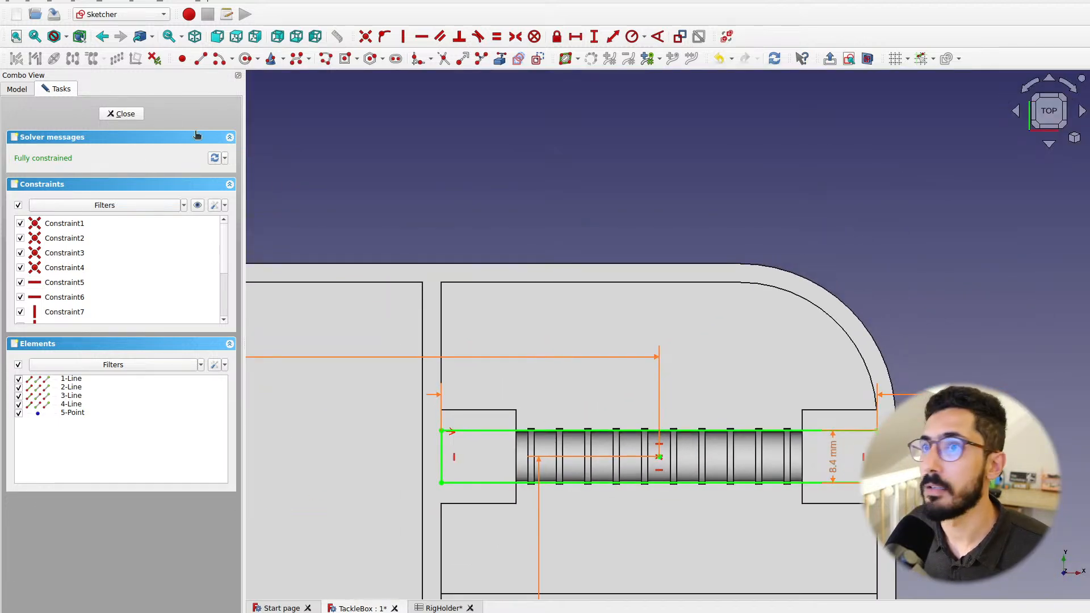
{"action": "left_click", "coordinate": [121, 113]}
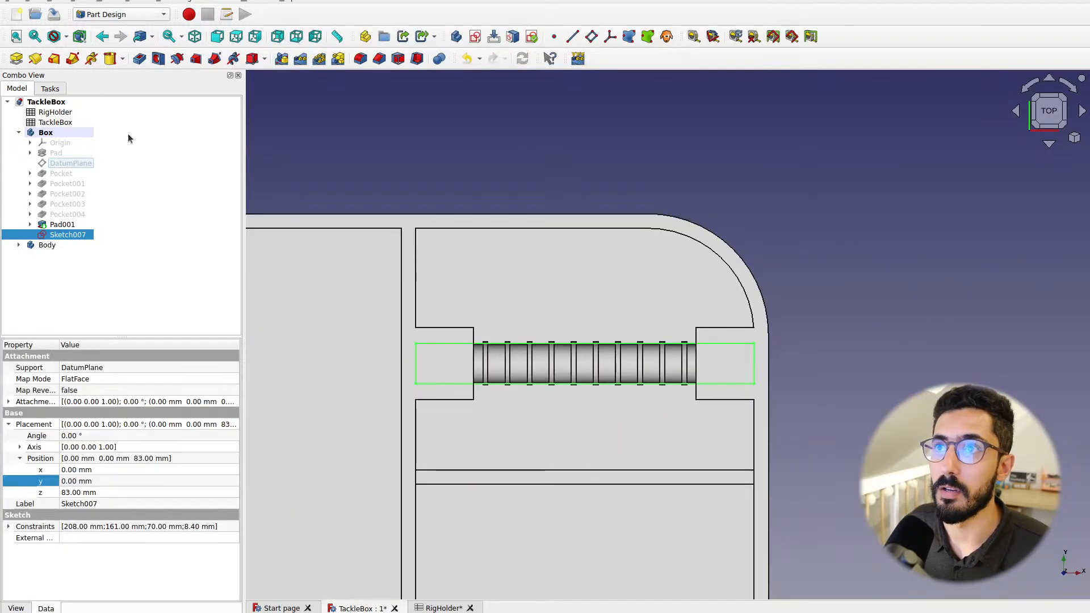
Start a Pocket from the rectangle sketch with its length driven by the formula <<RigHolder>>.hookHolderZOffset
{"action": "left_click", "coordinate": [139, 59]}
{"action": "middle_click_drag", "start_coordinate": [625, 429], "coordinate": [616, 347]}
{"action": "scroll", "coordinate": [525, 335], "scroll_direction": "up", "scroll_amount": 4}
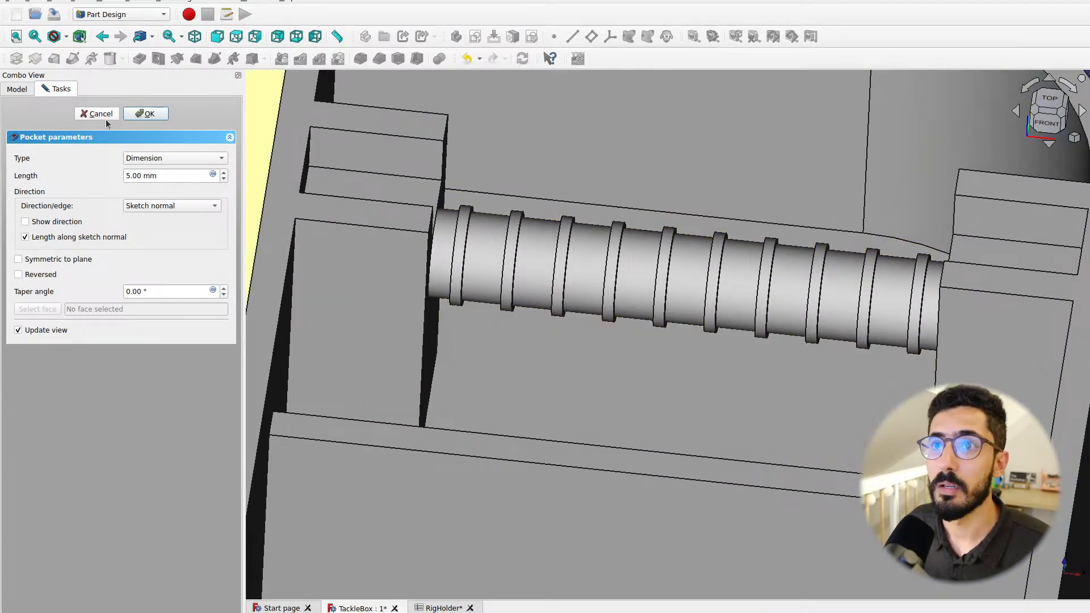
{"action": "left_click", "coordinate": [213, 176]}
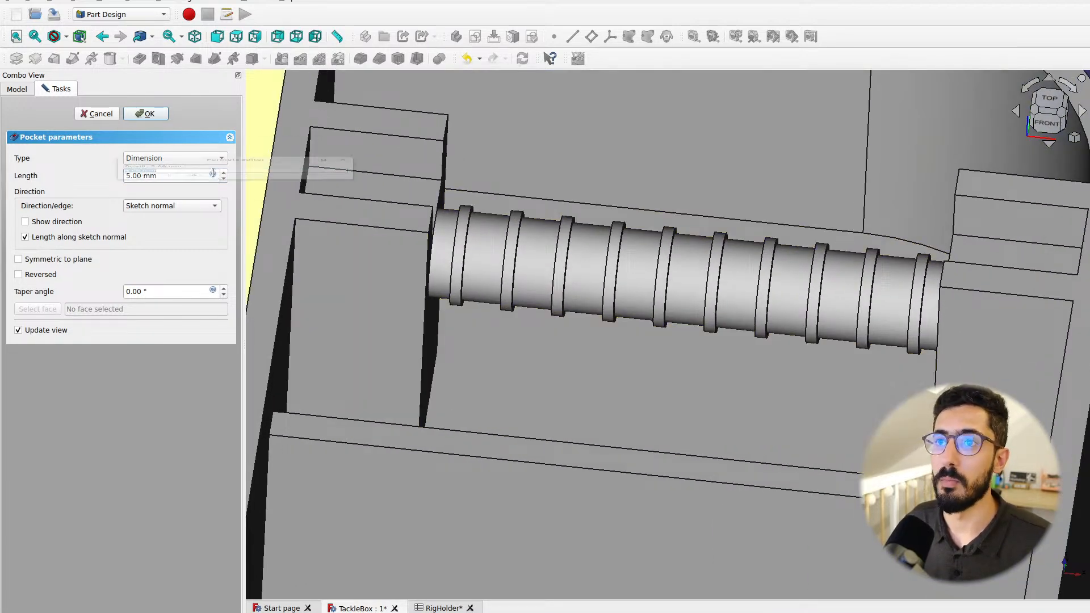
{"action": "type", "text": "<<RigHolder>>."}
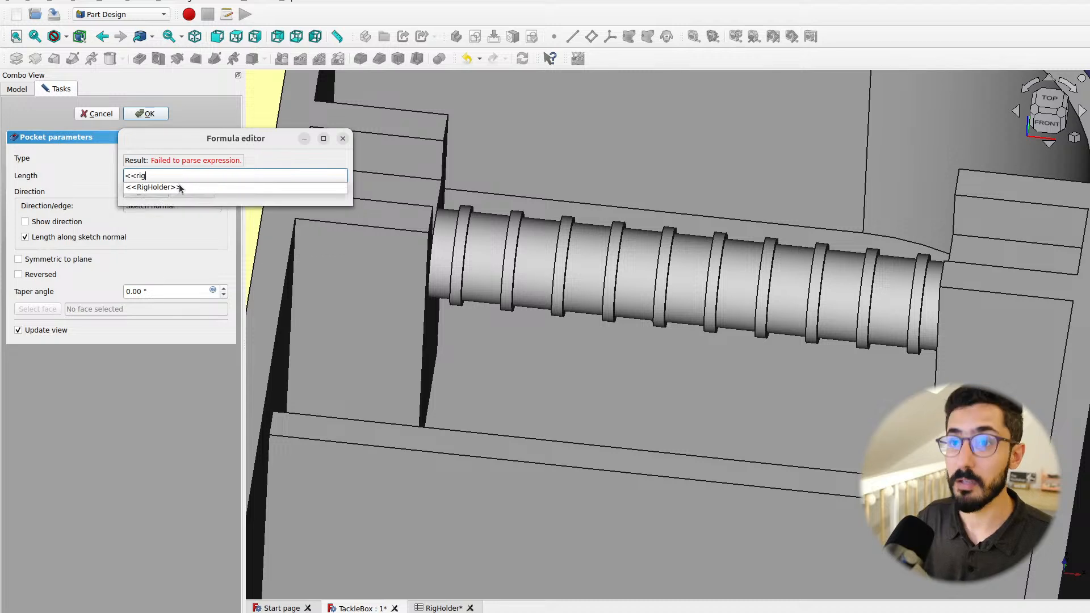
{"action": "key", "text": "Down"}
{"action": "type", "text": "hookHolderZOffset"}
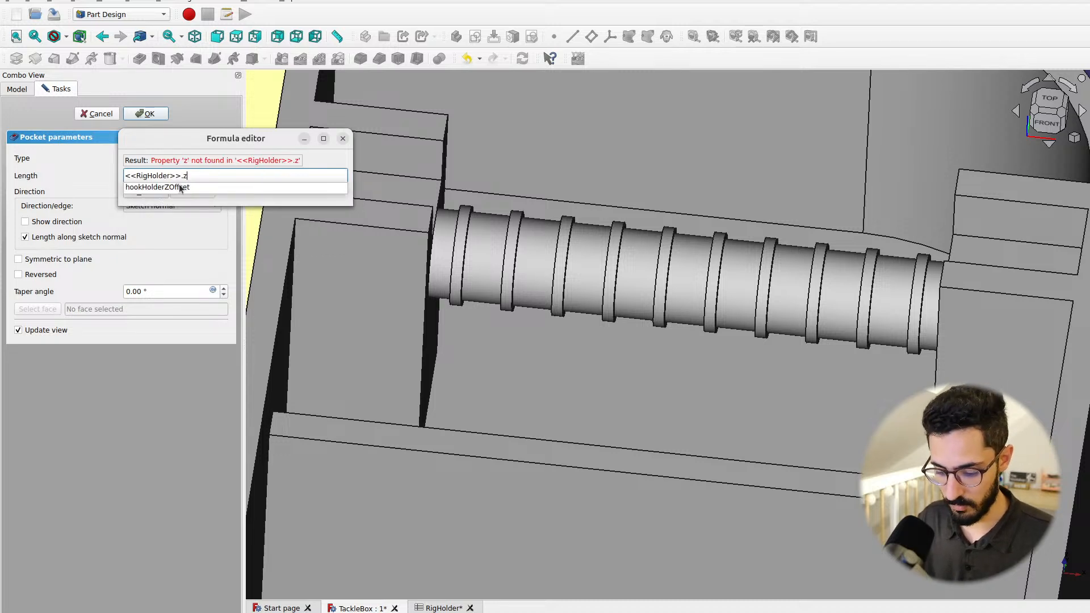
{"action": "key", "text": "Down"}
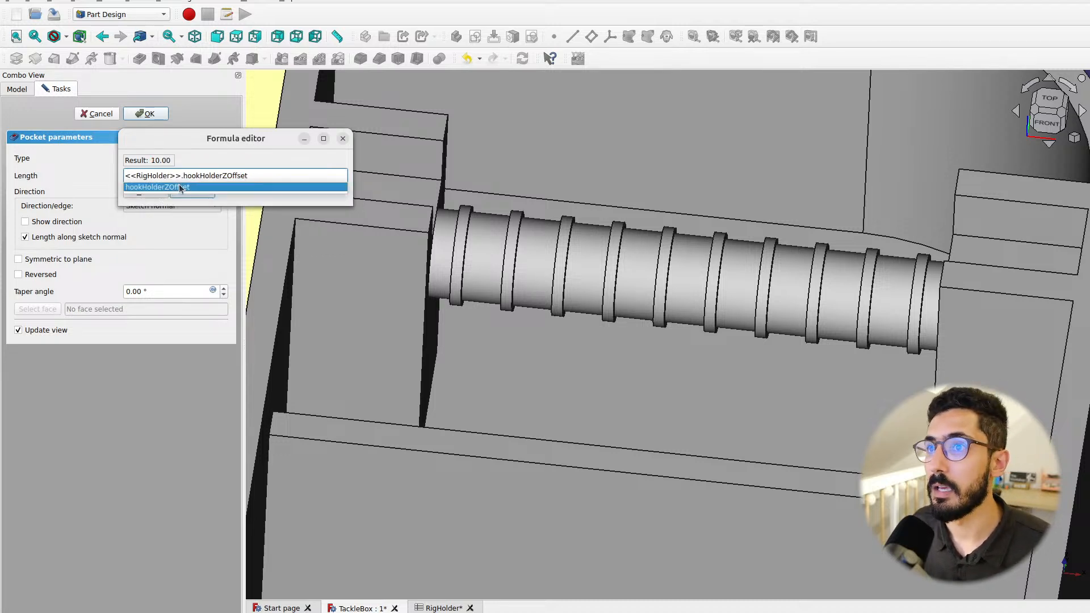
{"action": "left_click", "coordinate": [181, 188]}
{"action": "left_click", "coordinate": [212, 193]}
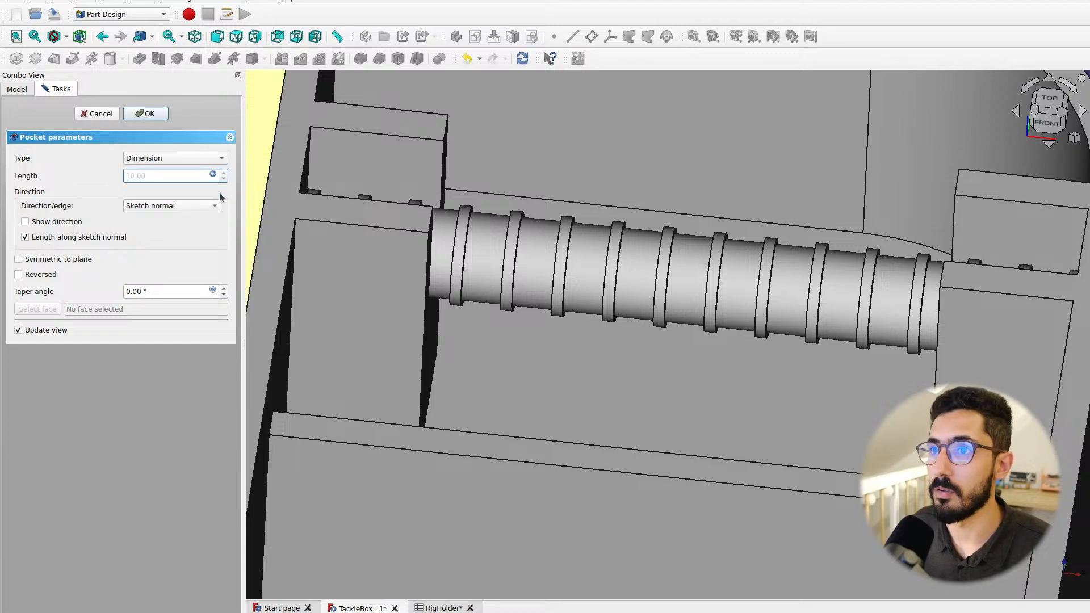
Extend the pocket length formula with + <<RigHolder>>.hookHolderDiameter / 2
{"action": "middle_click_drag", "start_coordinate": [638, 261], "coordinate": [559, 369]}
{"action": "scroll", "coordinate": [507, 351], "scroll_direction": "up", "scroll_amount": 3}
{"action": "scroll", "coordinate": [530, 365], "scroll_direction": "down", "scroll_amount": 2}
{"action": "scroll", "coordinate": [547, 350], "scroll_direction": "down", "scroll_amount": 1}
{"action": "left_click", "coordinate": [211, 175]}
{"action": "left_click", "coordinate": [278, 176]}
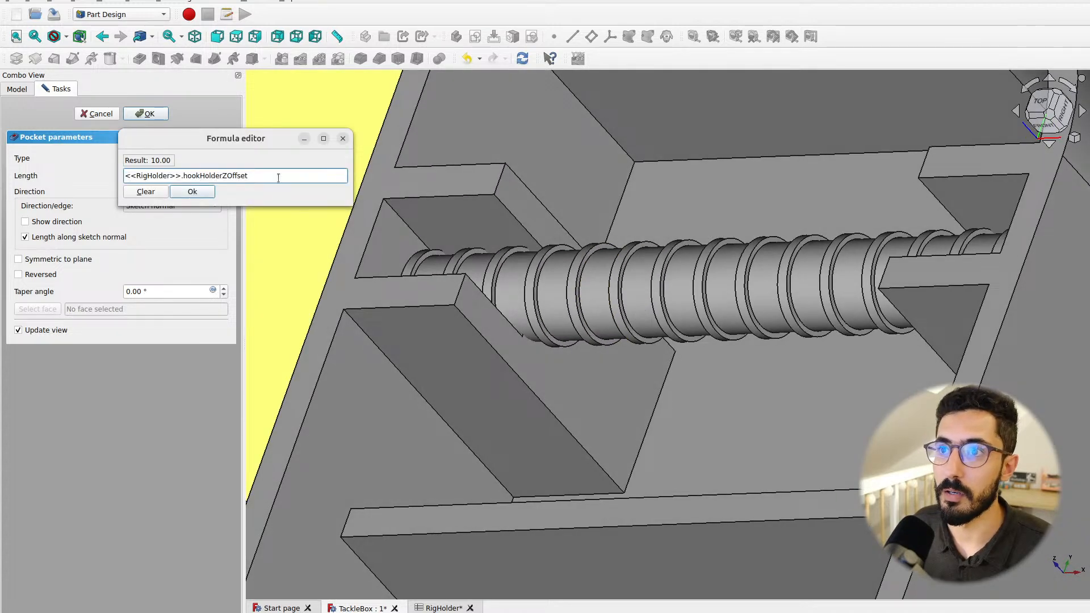
{"action": "type", "text": "+"}
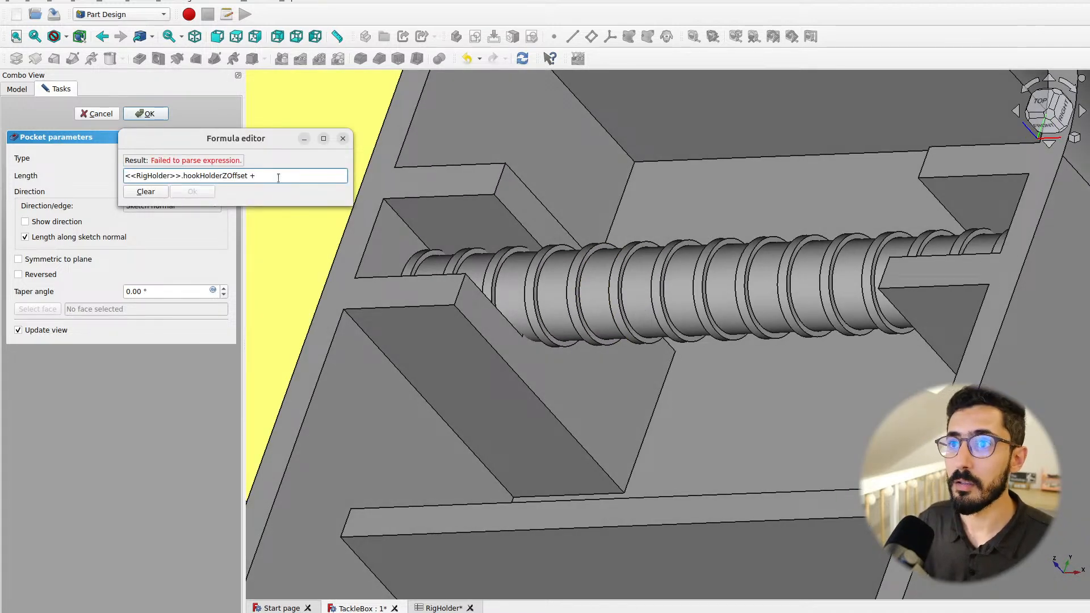
{"action": "type", "text": " <<RigHolder>>.di"}
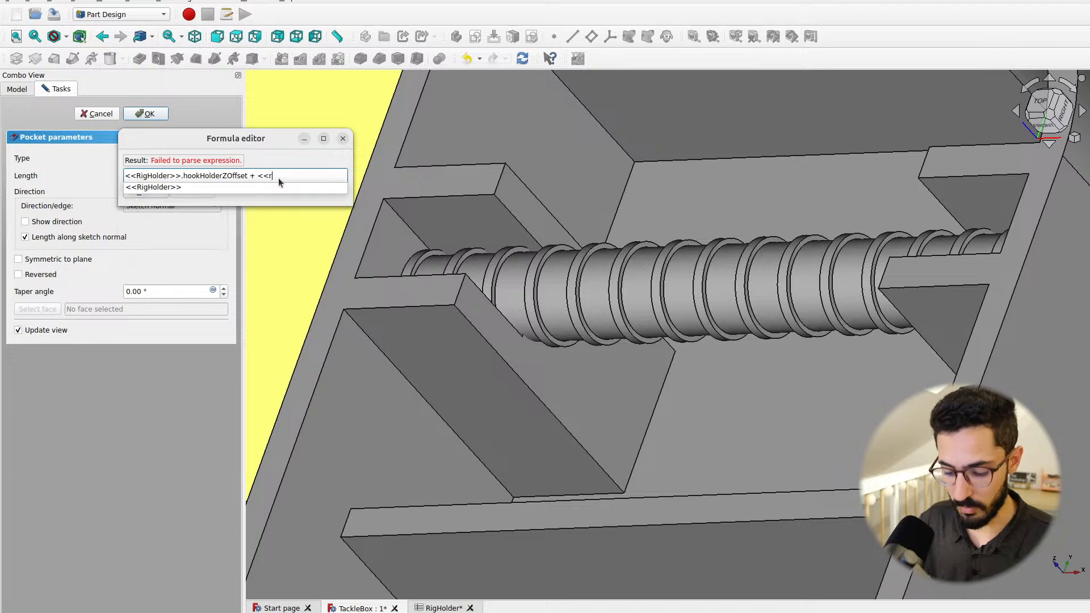
{"action": "key", "text": "Down"}
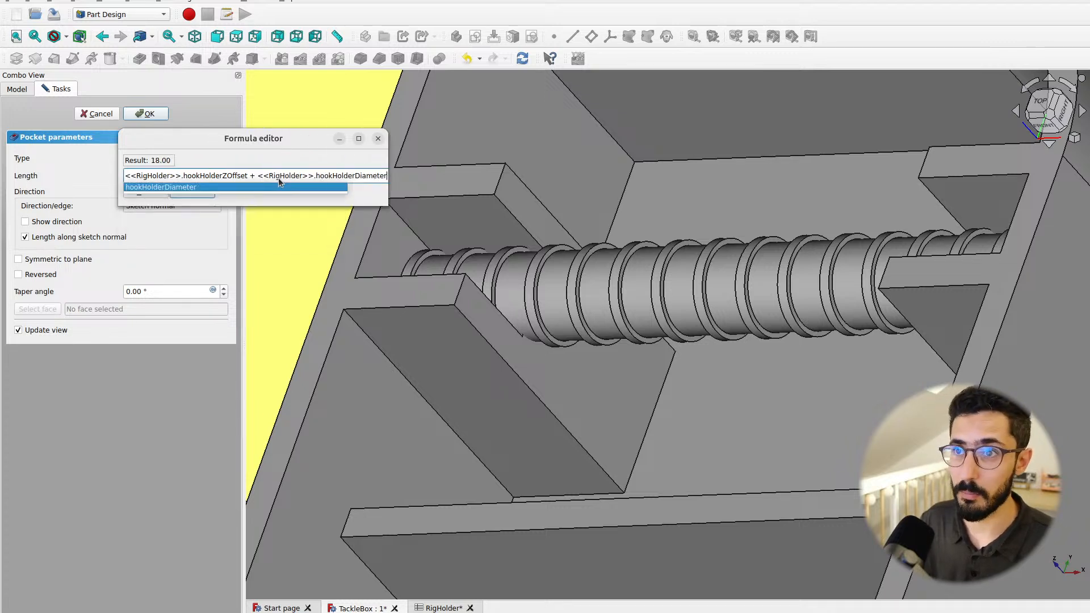
{"action": "type", "text": "/ 2"}
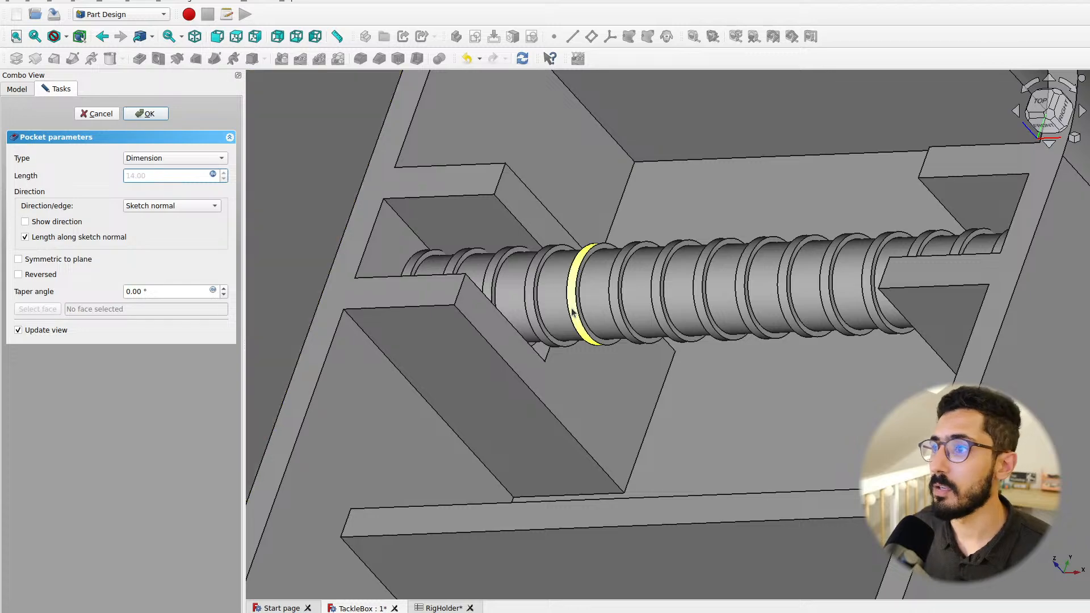
Append + <<TackleBox>>.tolerance to the pocket length formula and accept the Pocket
{"action": "mouse_move", "coordinate": [576, 314]}
{"action": "middle_mouse_down"}
{"action": "mouse_move", "coordinate": [564, 305]}
{"action": "mouse_move", "coordinate": [589, 333]}
{"action": "mouse_move", "coordinate": [572, 318]}
{"action": "mouse_move", "coordinate": [592, 271]}
{"action": "mouse_move", "coordinate": [591, 318]}
{"action": "middle_mouse_up"}
{"action": "left_click", "coordinate": [213, 175]}
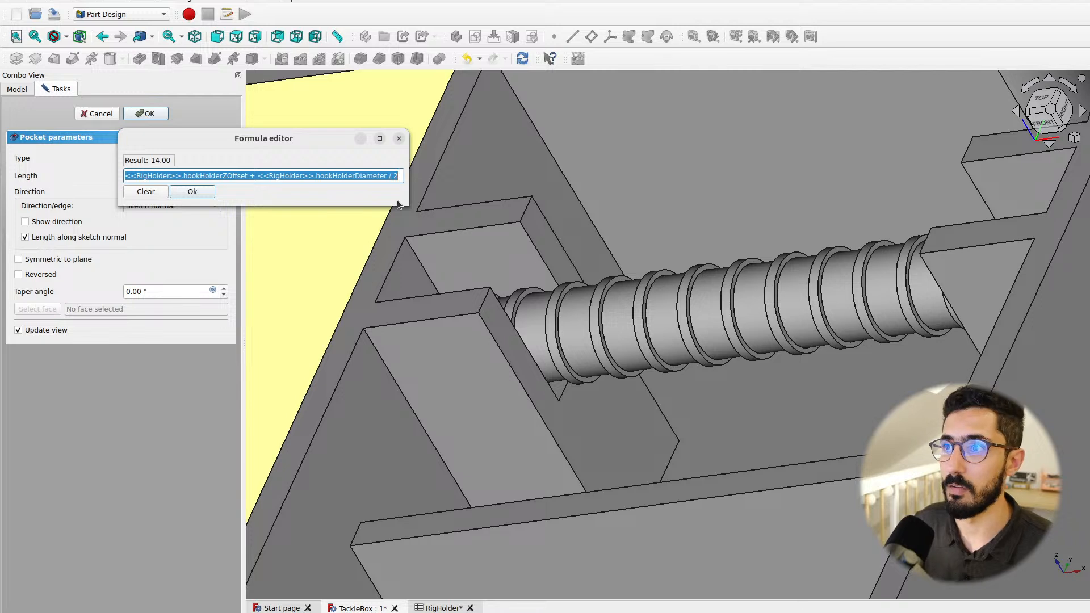
{"action": "key", "text": "End"}
{"action": "type", "text": "+ <<"}
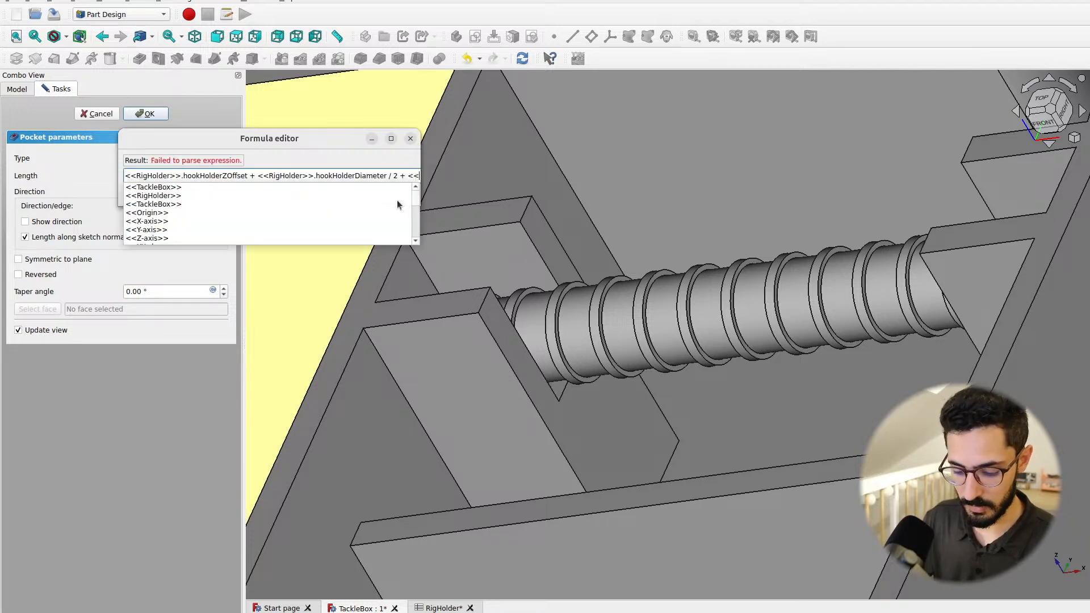
{"action": "type", "text": "TackleBox>>."}
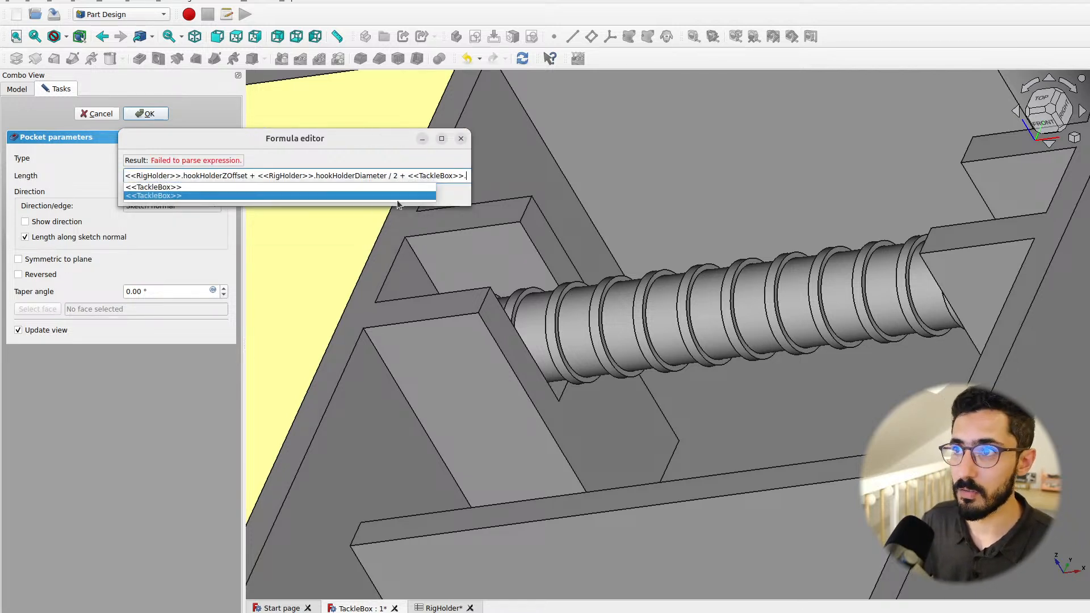
{"action": "key", "text": "Return"}
{"action": "type", "text": "tolerance"}
{"action": "key", "text": "Return"}
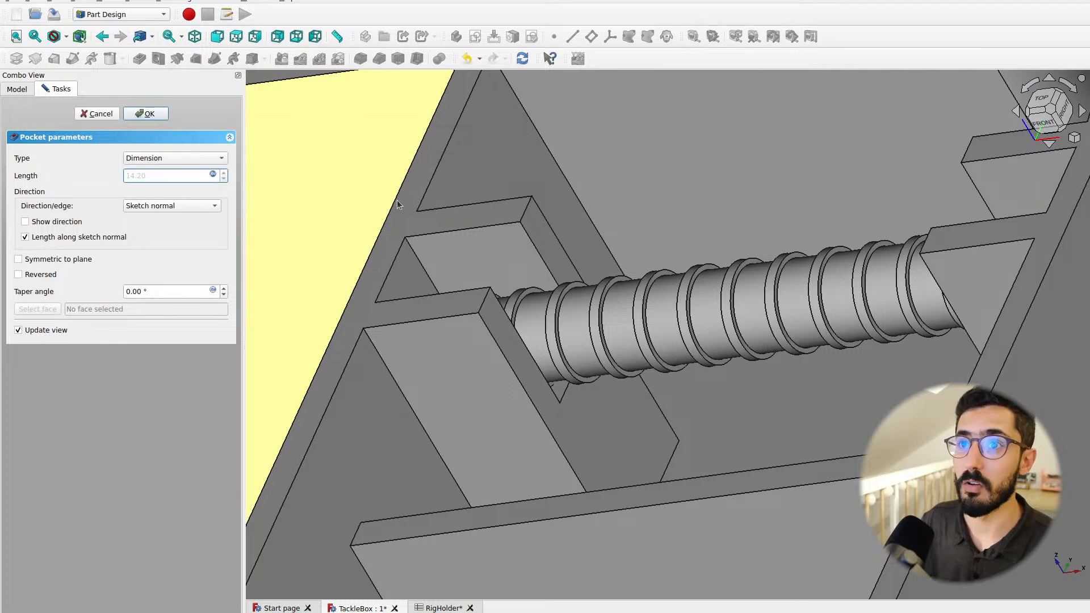
{"action": "left_click", "coordinate": [152, 112]}
Examine how the hook holder sits in the slotted rests, including from directly above
{"action": "middle_click_drag", "start_coordinate": [636, 294], "coordinate": [653, 352]}
{"action": "scroll", "coordinate": [704, 312], "scroll_direction": "down", "scroll_amount": 4}
{"action": "left_click", "coordinate": [444, 608]}
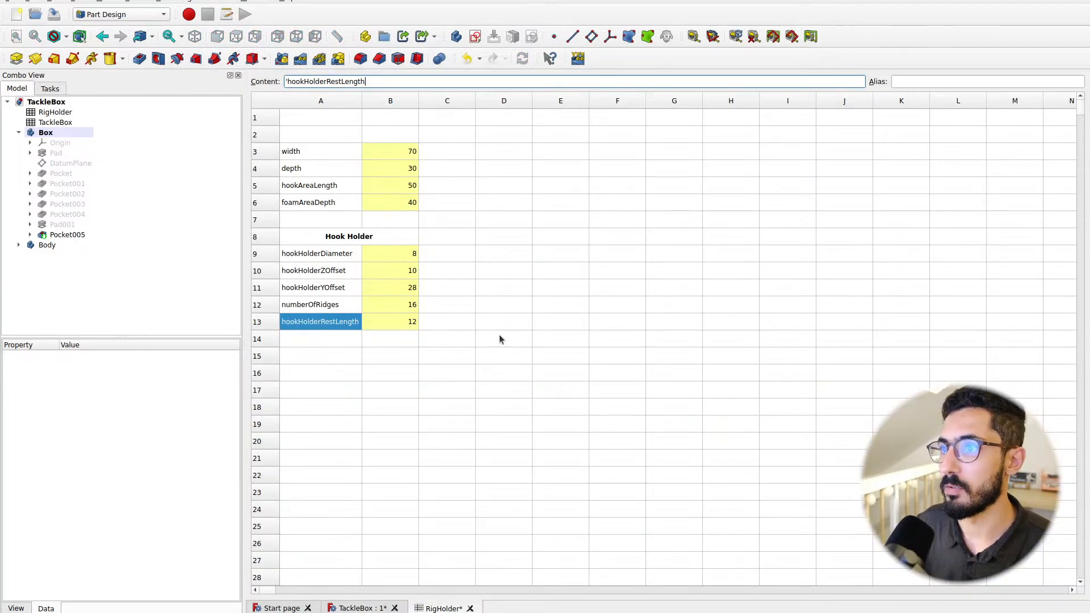
{"action": "left_click", "coordinate": [352, 606]}
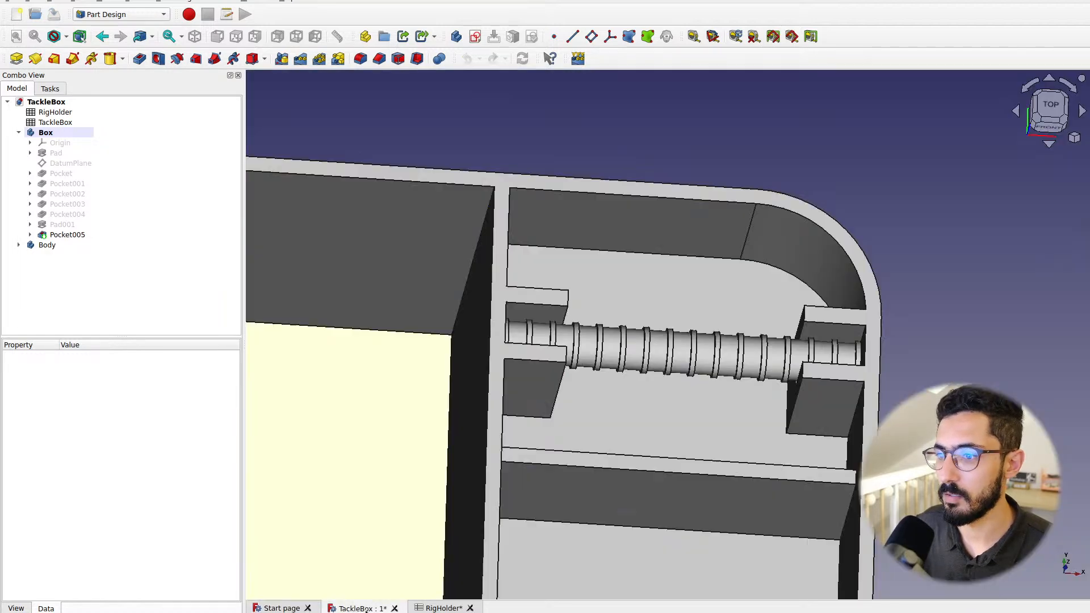
{"action": "left_click", "coordinate": [1051, 108]}
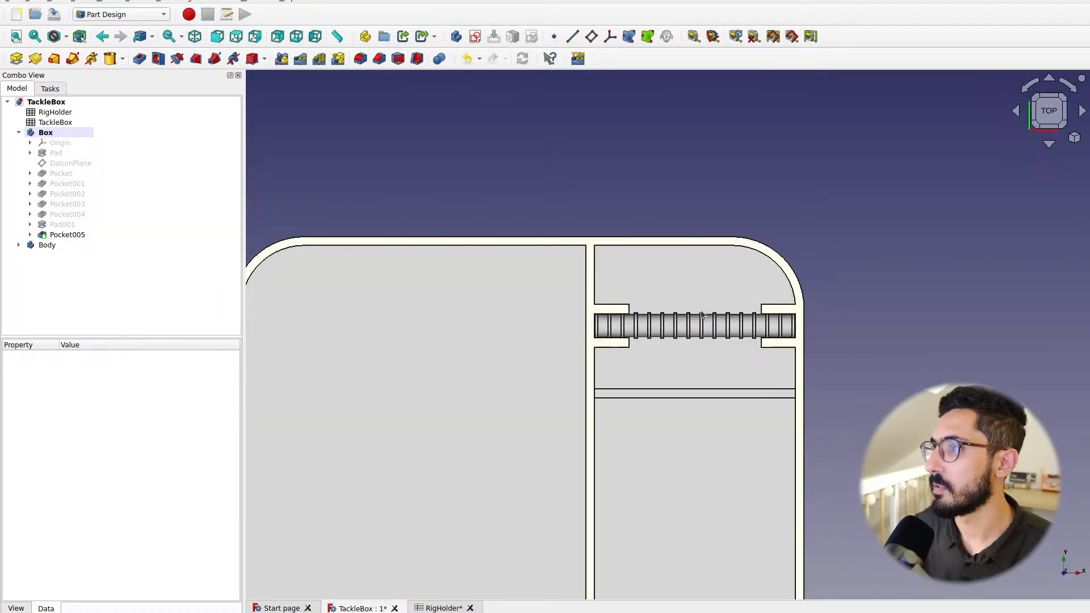
{"action": "middle_click_drag", "start_coordinate": [693, 325], "coordinate": [608, 367]}
{"action": "scroll", "coordinate": [608, 360], "scroll_direction": "up", "scroll_amount": 3}
{"action": "scroll", "coordinate": [609, 358], "scroll_direction": "down", "scroll_amount": 2}
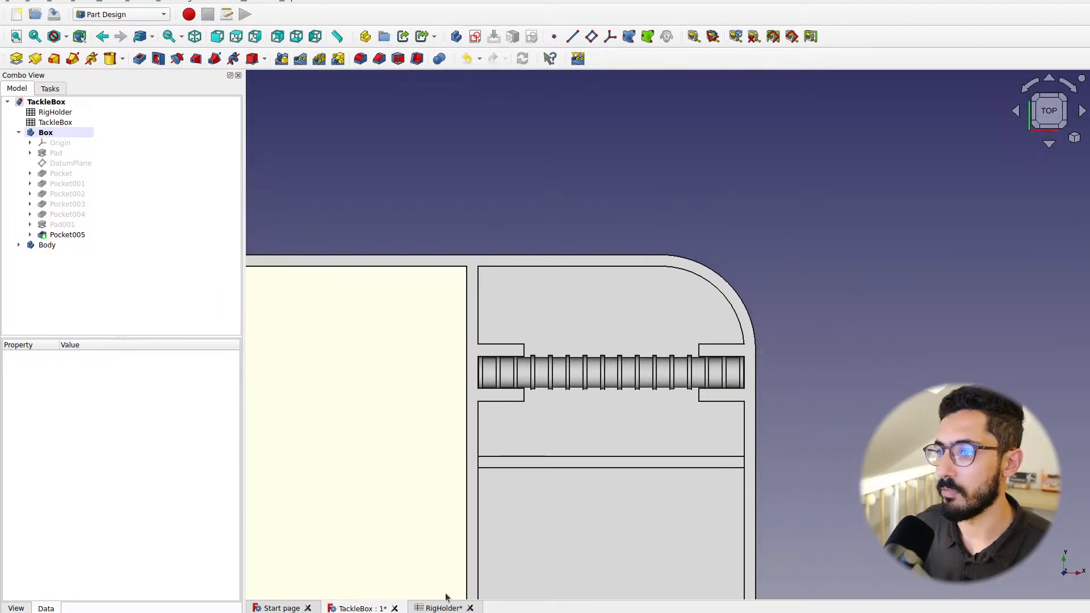
Set hookHolderYOffset to 30 in the RigHolder spreadsheet and check the rests in the model from above
{"action": "left_click", "coordinate": [446, 608]}
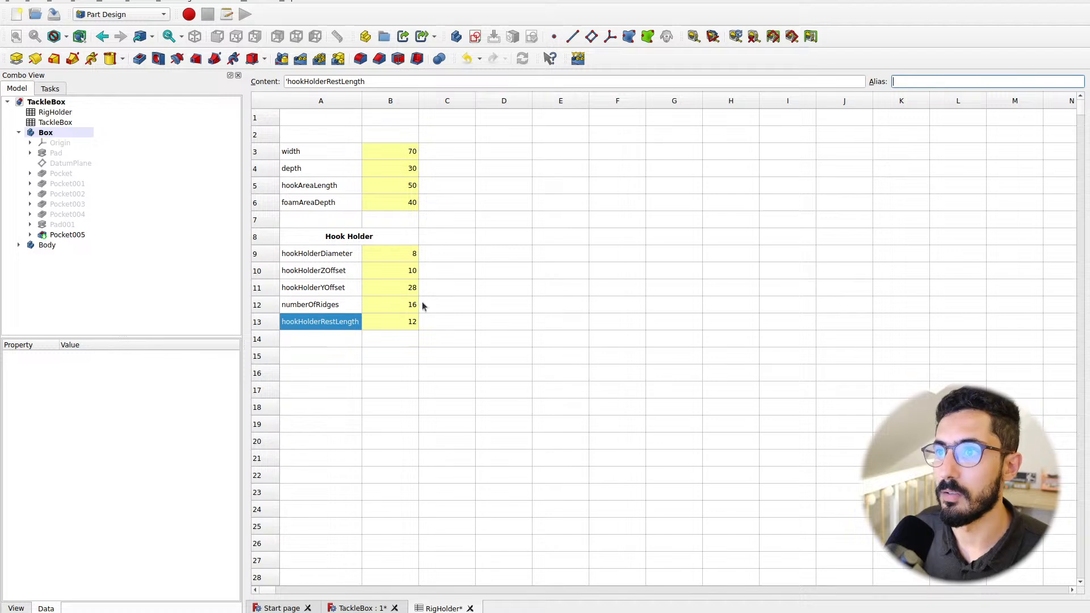
{"action": "left_click", "coordinate": [342, 291]}
{"action": "left_click", "coordinate": [398, 289]}
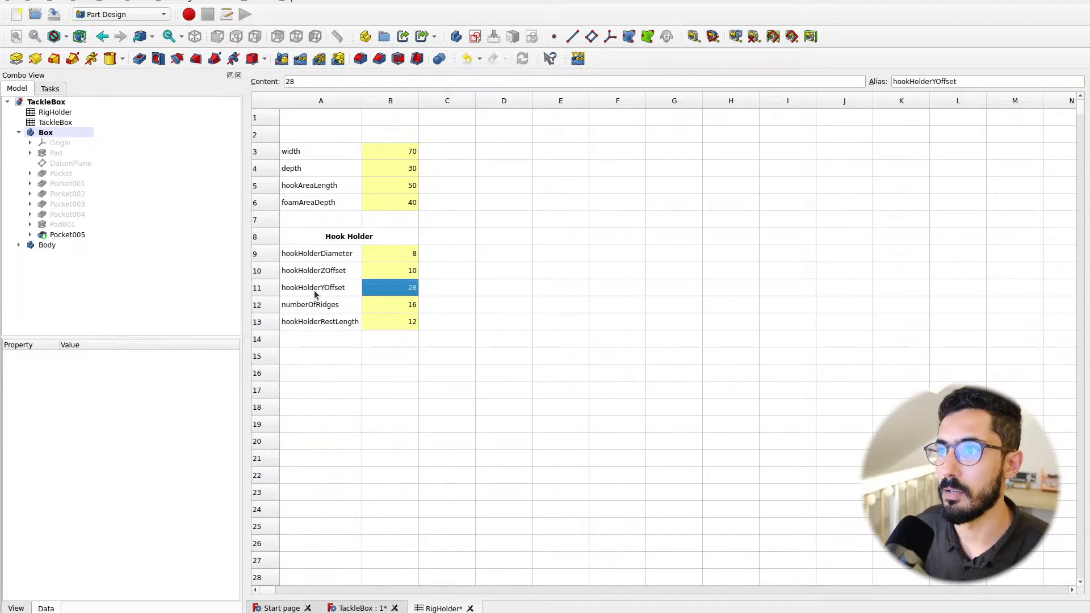
{"action": "type", "text": "30"}
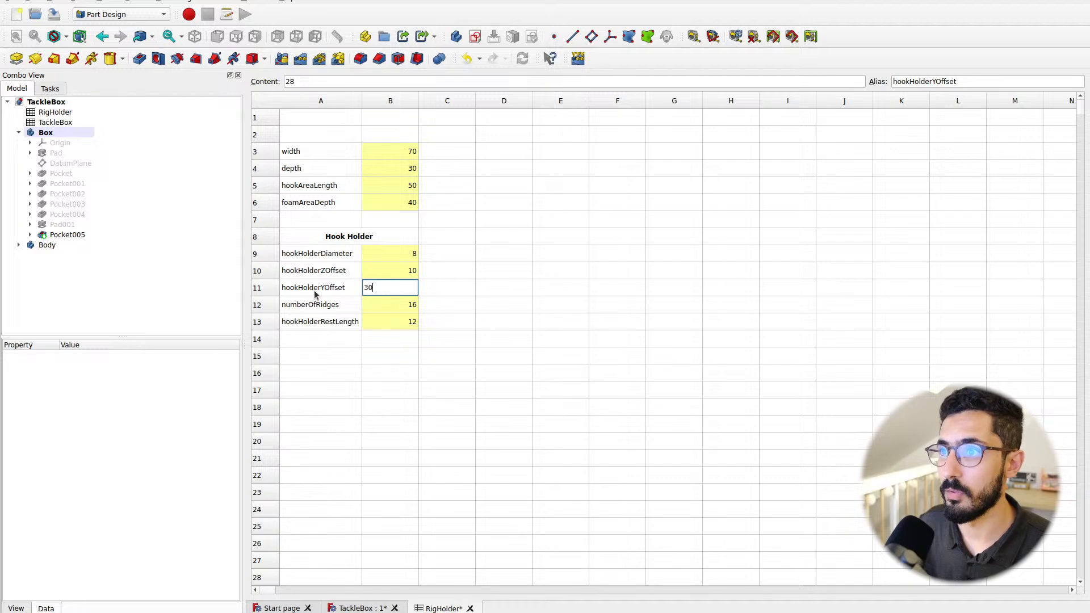
{"action": "key", "text": "Return"}
{"action": "left_click", "coordinate": [358, 609]}
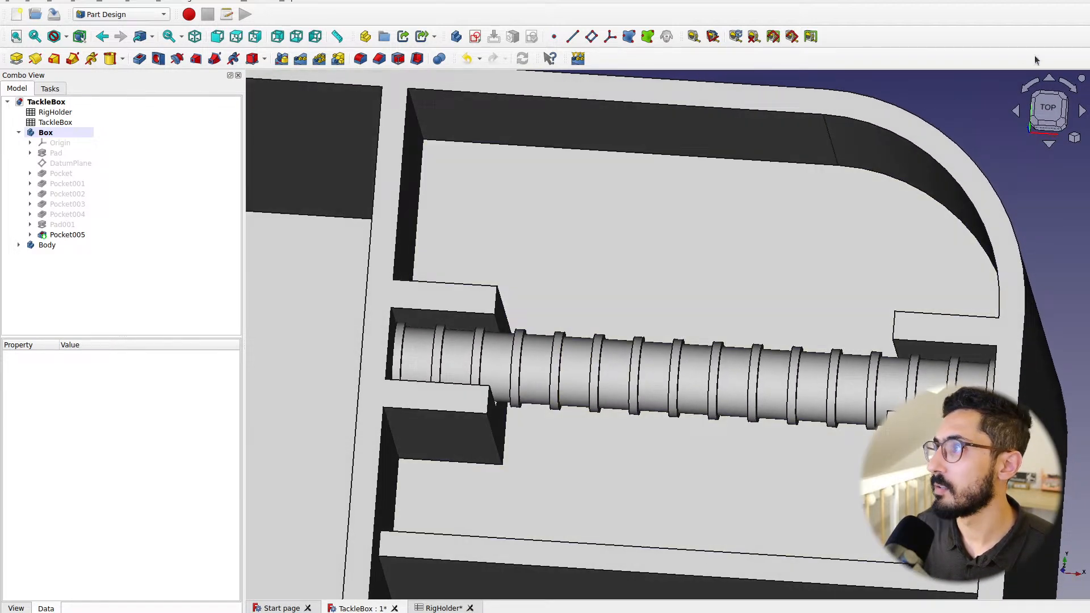
{"action": "left_click", "coordinate": [1042, 110]}
Try a hookHolderYOffset of 10 in the RigHolder spreadsheet and check the rests in the tackle box
{"action": "left_click", "coordinate": [444, 608]}
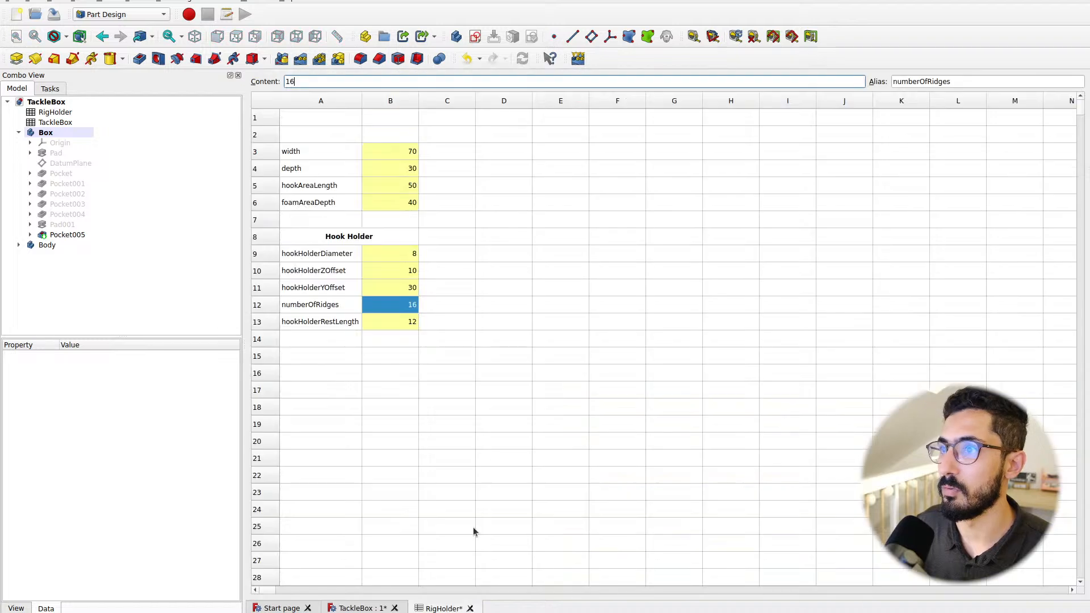
{"action": "left_click", "coordinate": [405, 293]}
{"action": "left_click", "coordinate": [406, 308]}
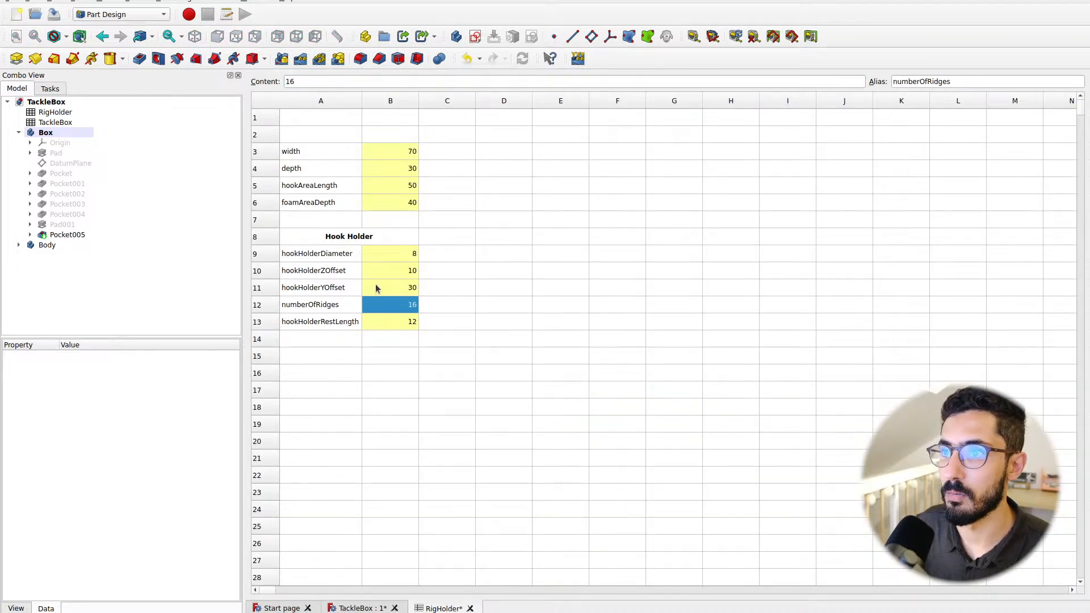
{"action": "left_click", "coordinate": [378, 289]}
{"action": "type", "text": "10"}
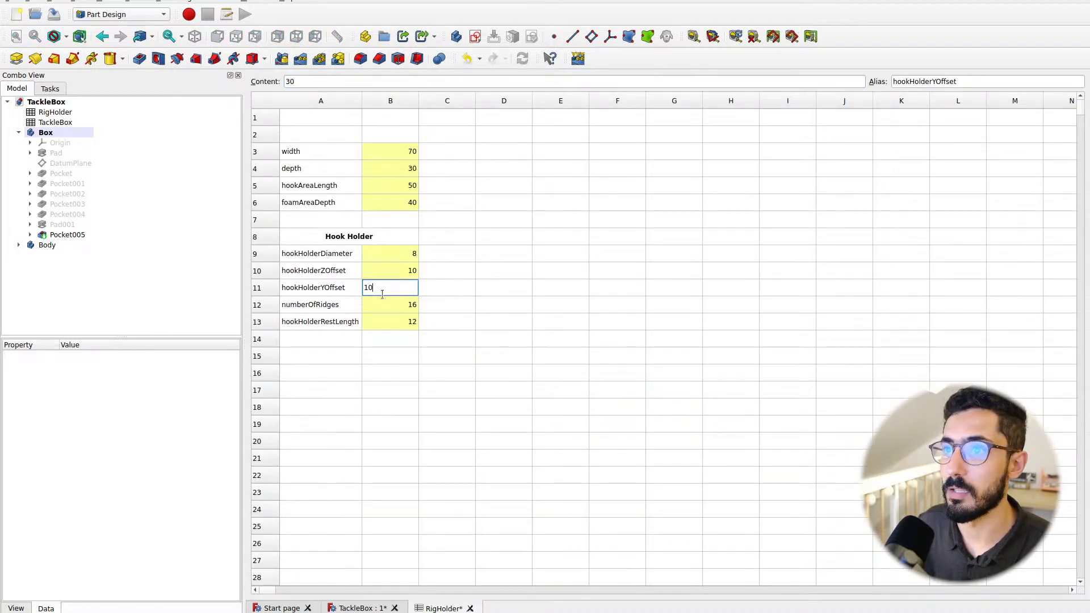
{"action": "key", "text": "Return"}
{"action": "left_click", "coordinate": [363, 609]}
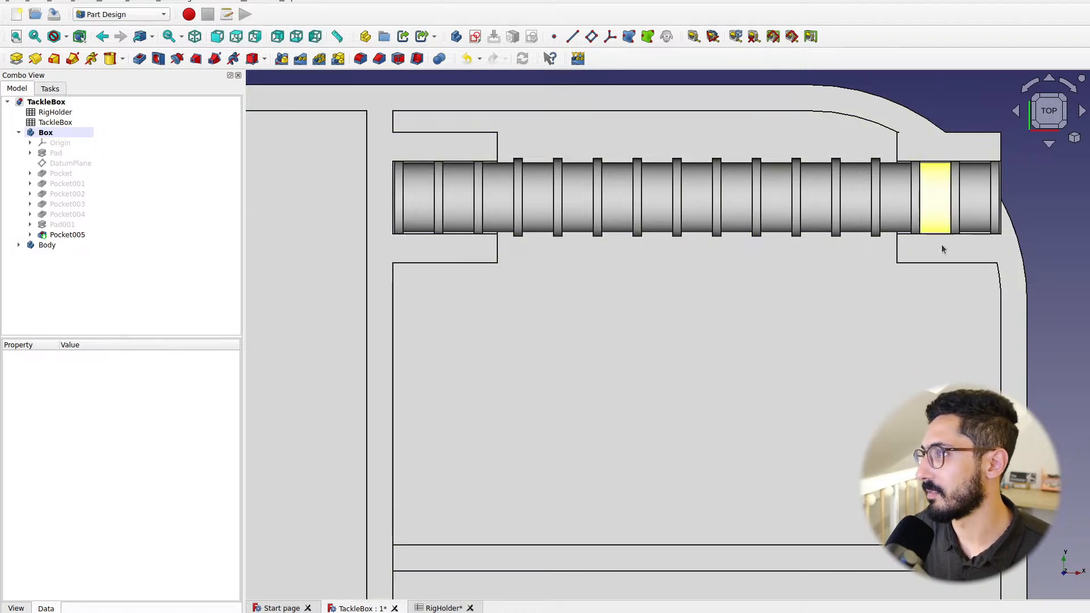
Set hookHolderYOffset to 25 in the RigHolder spreadsheet and inspect the hook holder and rests in the model
{"action": "left_click", "coordinate": [444, 608]}
{"action": "left_click", "coordinate": [401, 289]}
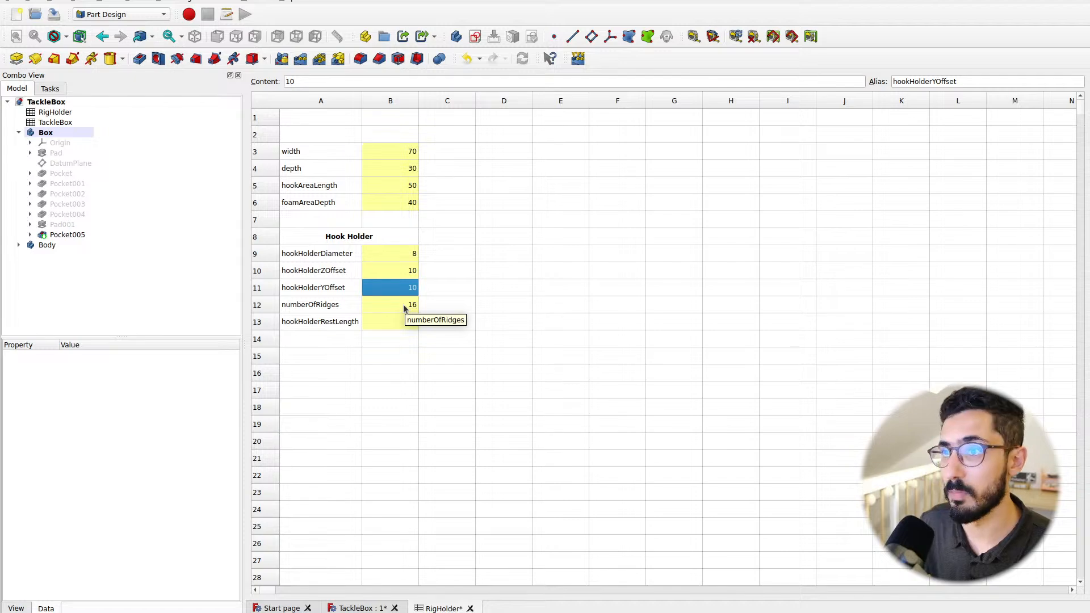
{"action": "type", "text": "25"}
{"action": "key", "text": "Return"}
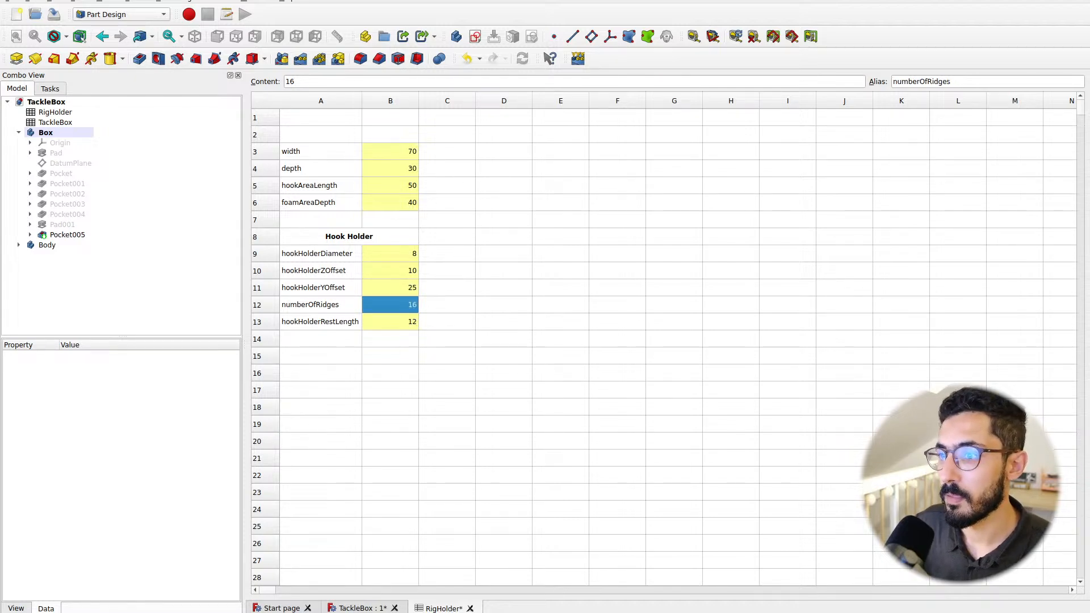
{"action": "left_click", "coordinate": [381, 608]}
{"action": "middle_click_drag", "start_coordinate": [771, 355], "coordinate": [636, 349]}
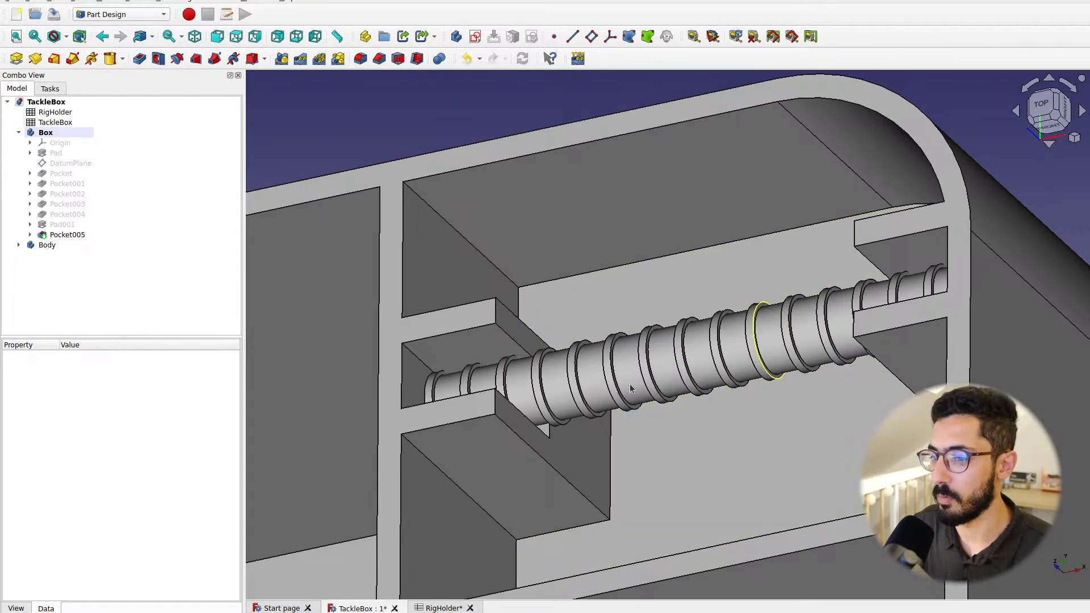
{"action": "middle_click_drag", "start_coordinate": [600, 382], "coordinate": [680, 348]}
{"action": "key", "text": "2"}
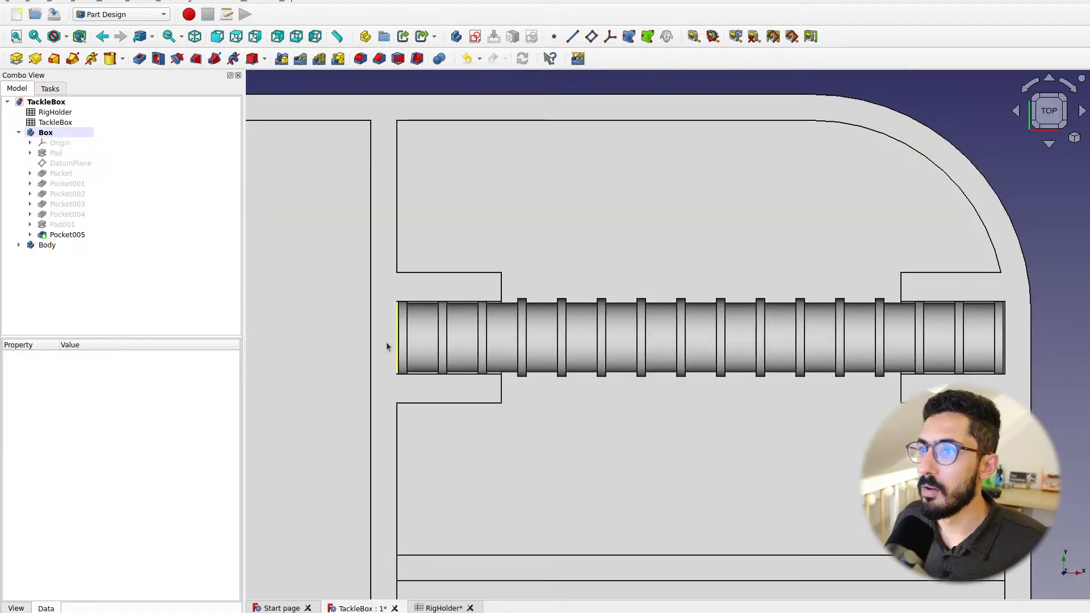
Set hookHolderRestLength to 8 in the RigHolder spreadsheet and check the rests around the hook holder's end from an angle and from above
{"action": "scroll", "coordinate": [387, 341], "scroll_direction": "up", "scroll_amount": 3}
{"action": "scroll", "coordinate": [432, 275], "scroll_direction": "up", "scroll_amount": 4}
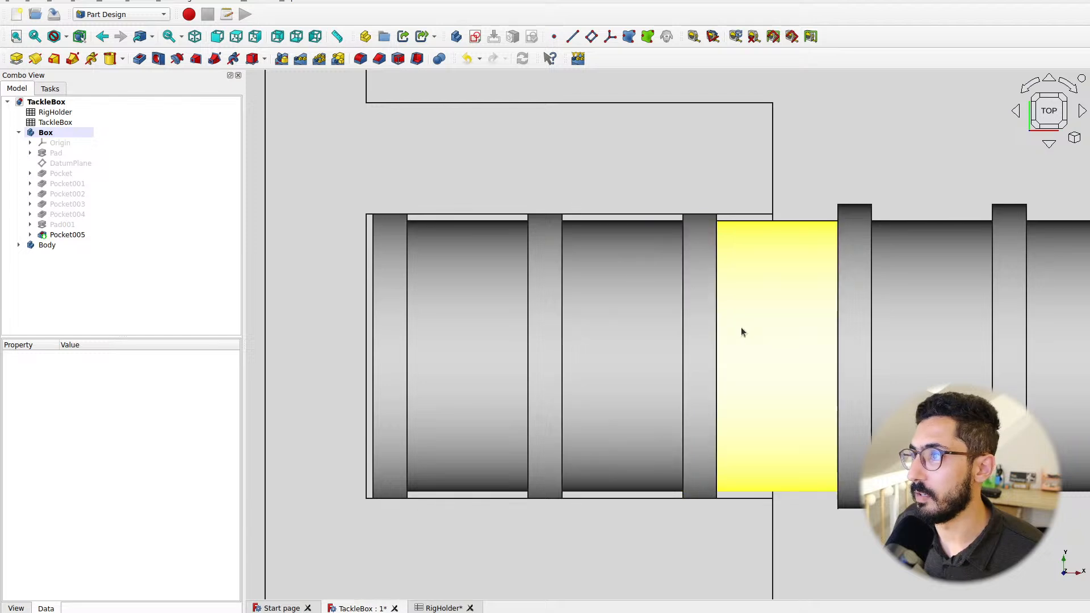
{"action": "scroll", "coordinate": [739, 329], "scroll_direction": "down", "scroll_amount": 3}
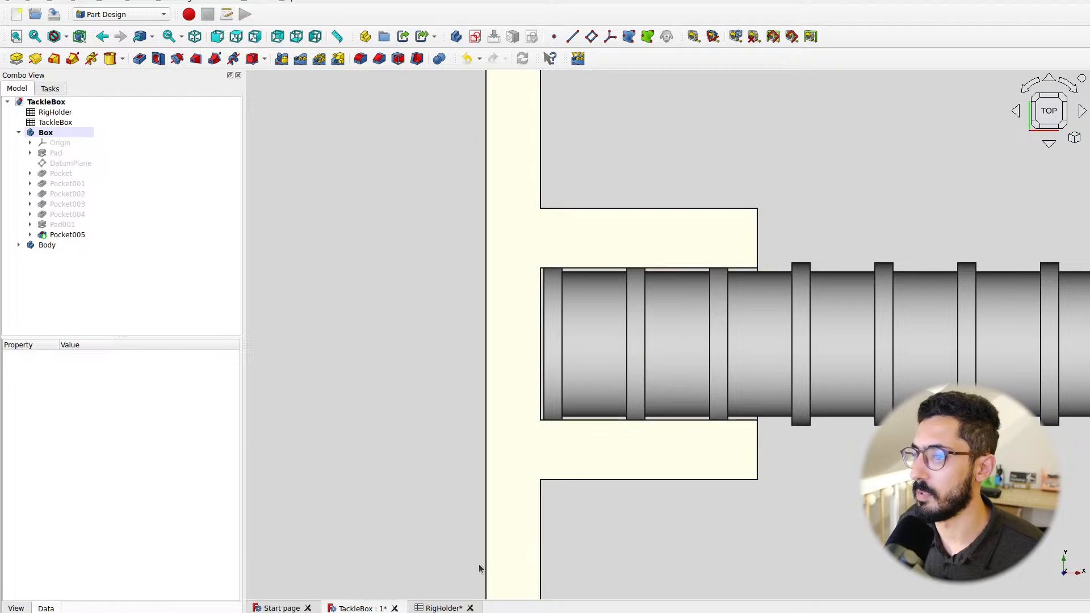
{"action": "left_click", "coordinate": [443, 609]}
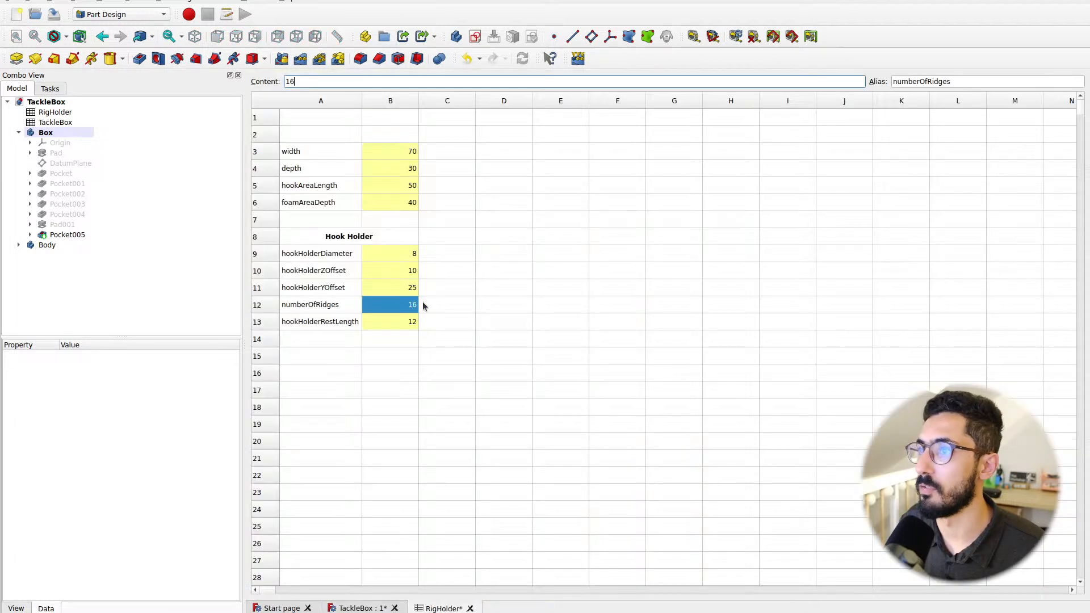
{"action": "left_click", "coordinate": [394, 323]}
{"action": "type", "text": "8"}
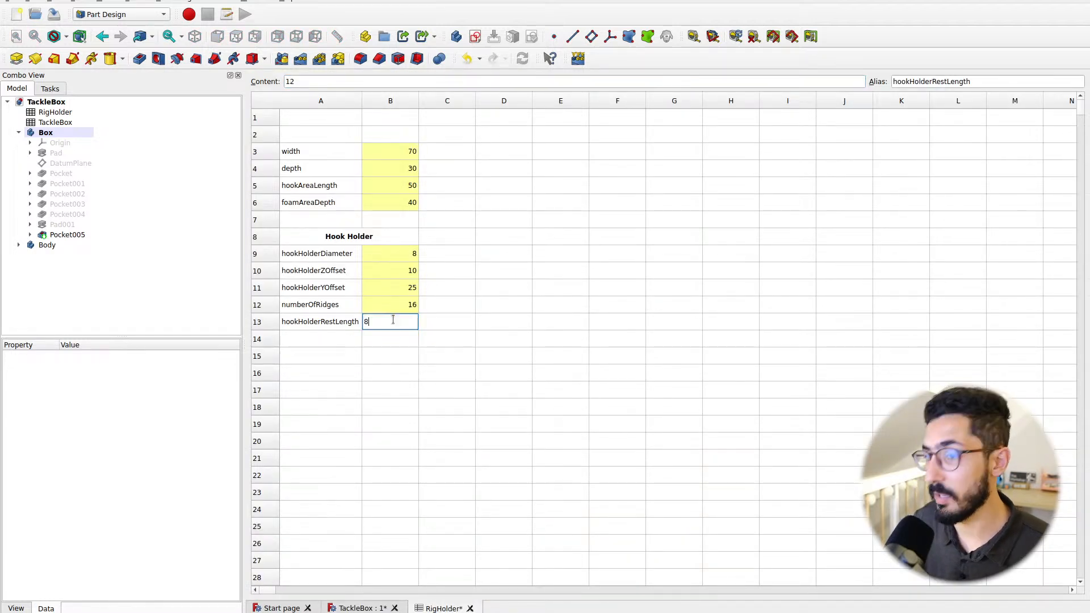
{"action": "key", "text": "Return"}
{"action": "left_click", "coordinate": [357, 608]}
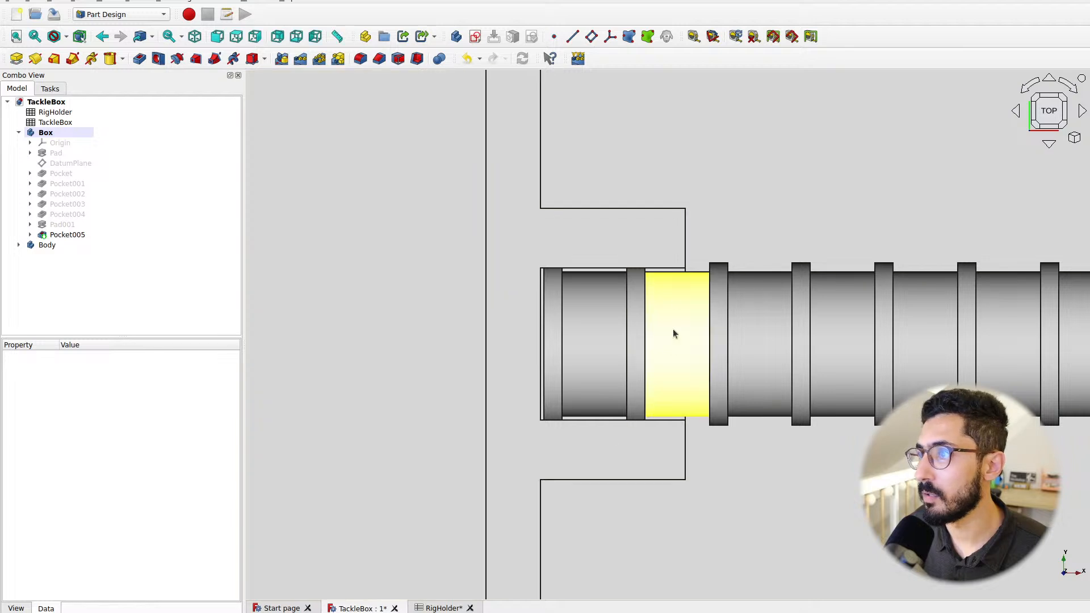
{"action": "scroll", "coordinate": [663, 273], "scroll_direction": "up", "scroll_amount": 1}
{"action": "middle_click_drag", "start_coordinate": [680, 331], "coordinate": [657, 297]}
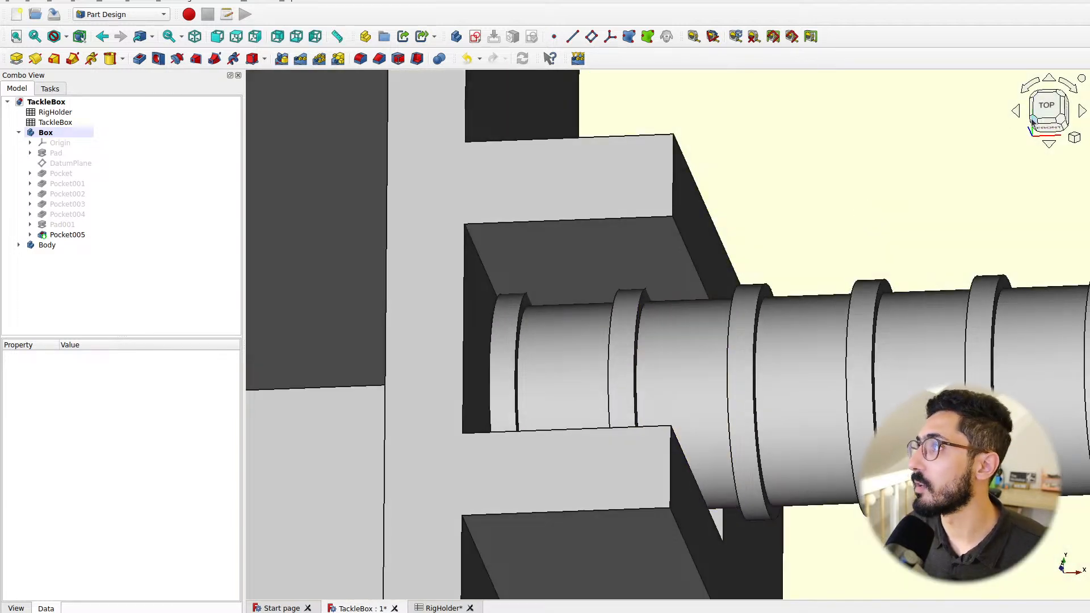
{"action": "left_click", "coordinate": [1051, 109]}
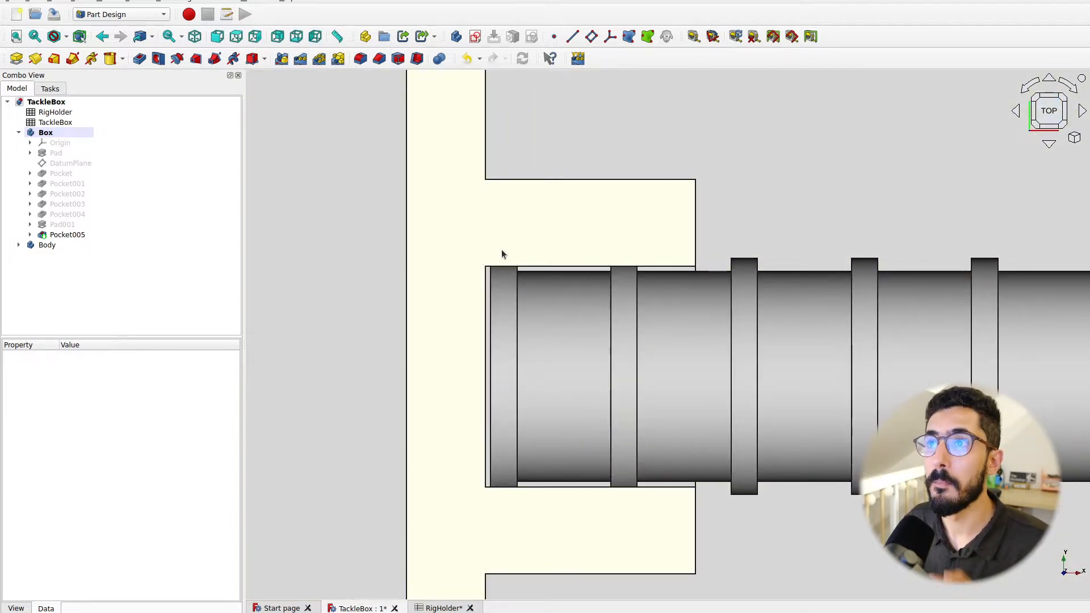
Start a new sketch on DatumPlane in the Box body
{"action": "scroll", "coordinate": [426, 314], "scroll_direction": "down", "scroll_amount": 5}
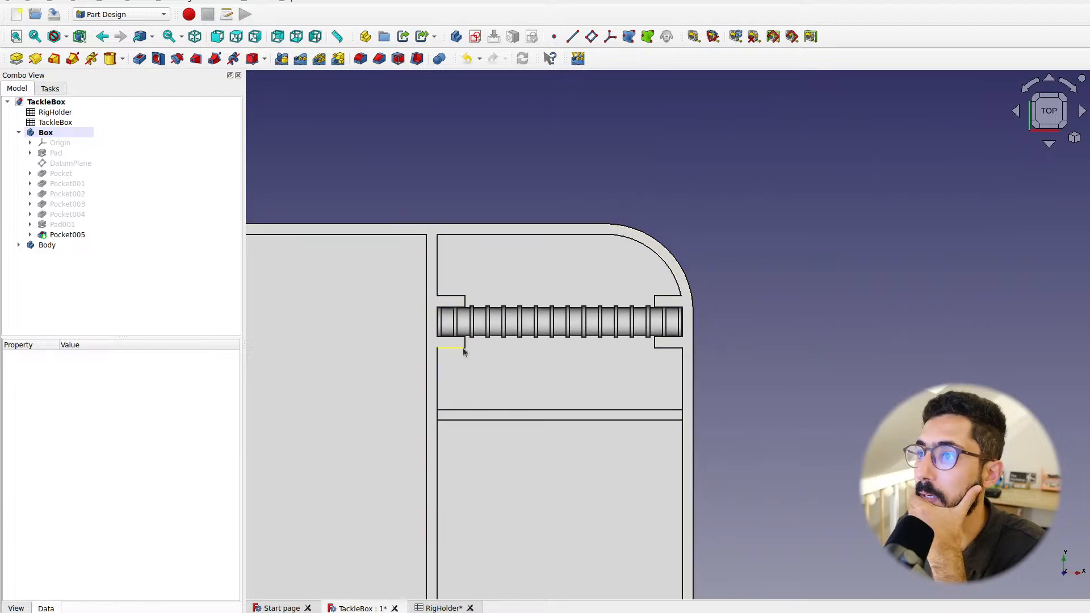
{"action": "scroll", "coordinate": [493, 352], "scroll_direction": "down", "scroll_amount": 1}
{"action": "middle_click_drag", "start_coordinate": [493, 367], "coordinate": [524, 346]}
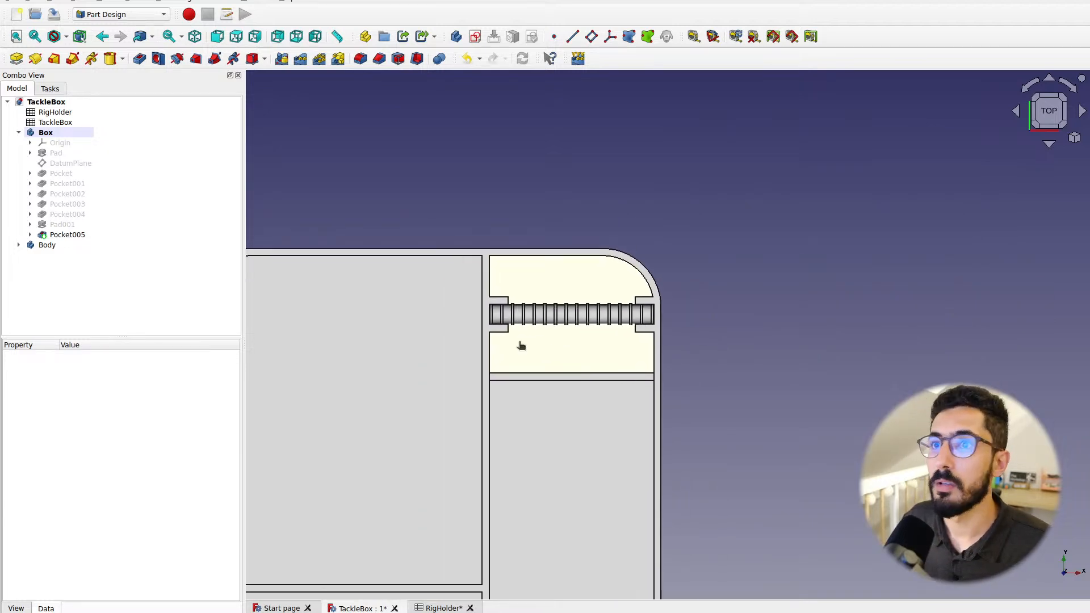
{"action": "left_click", "coordinate": [50, 163]}
{"action": "left_click", "coordinate": [476, 36]}
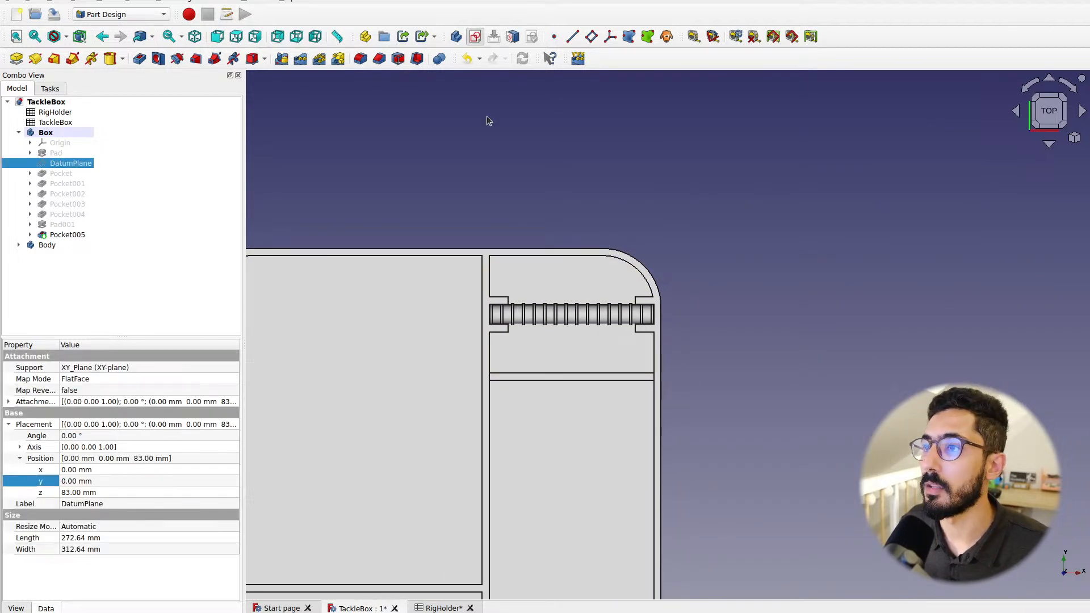
Examine both ends of the hook holder where the outermost ridges sit between the rests and the compartment walls
{"action": "scroll", "coordinate": [523, 338], "scroll_direction": "up", "scroll_amount": 8}
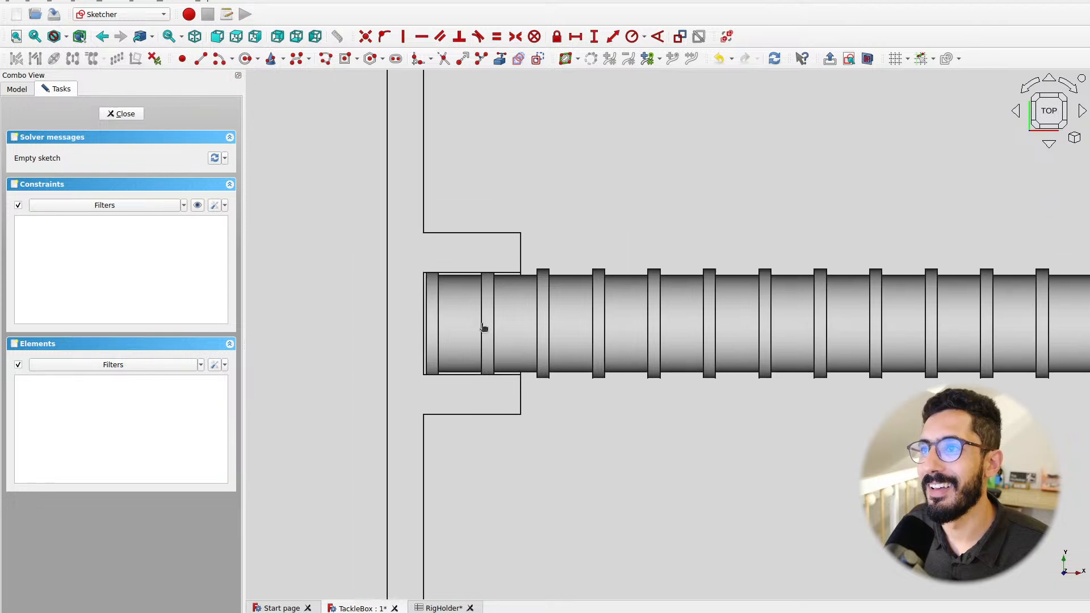
{"action": "scroll", "coordinate": [478, 309], "scroll_direction": "down", "scroll_amount": 5}
{"action": "scroll", "coordinate": [441, 273], "scroll_direction": "up", "scroll_amount": 2}
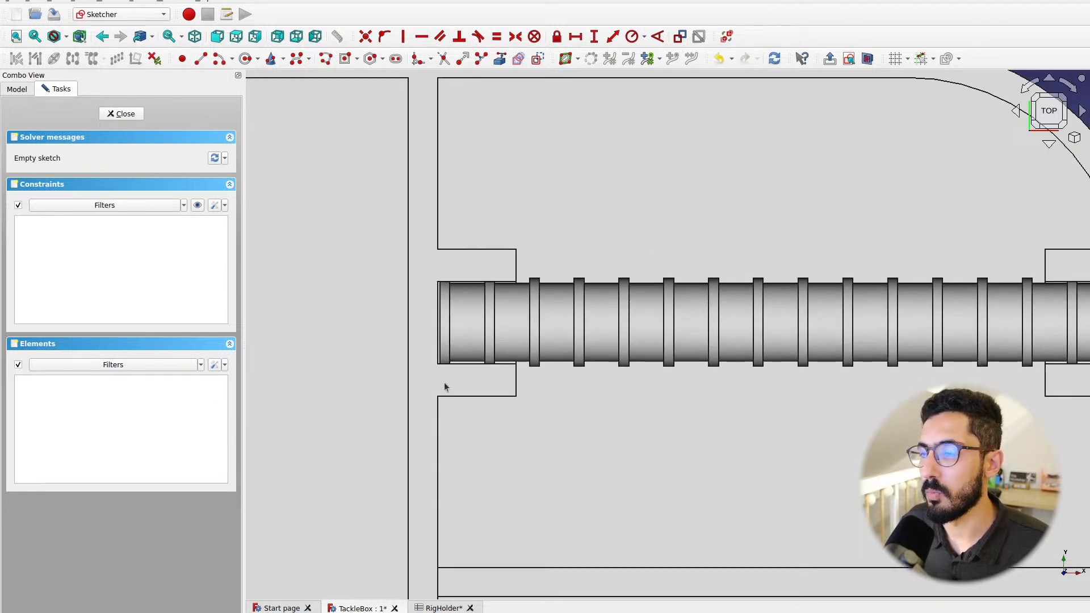
{"action": "scroll", "coordinate": [446, 298], "scroll_direction": "down", "scroll_amount": 1}
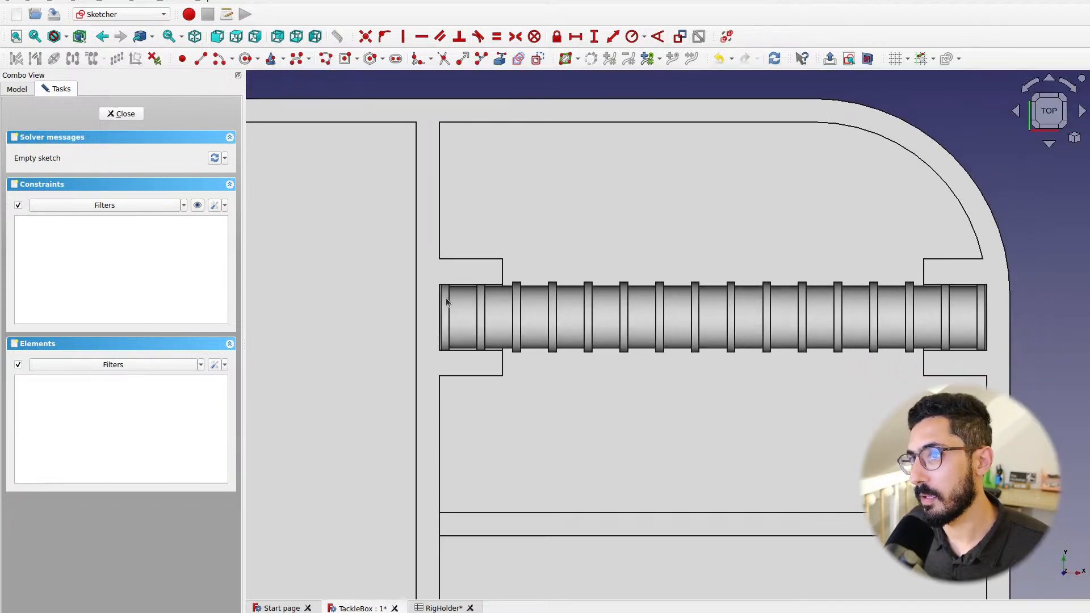
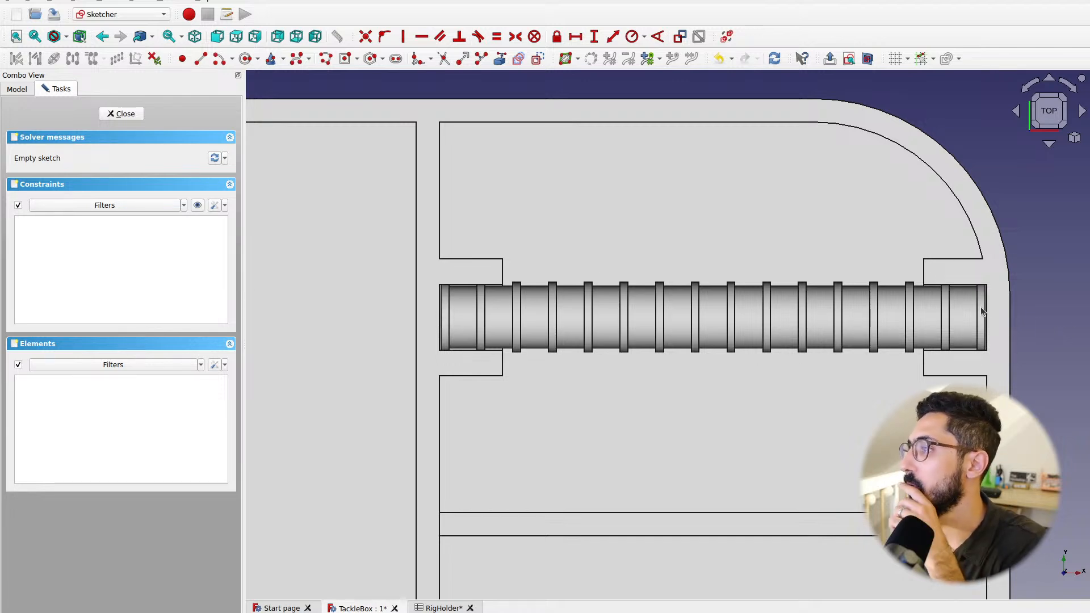
{"action": "scroll", "coordinate": [985, 316], "scroll_direction": "up", "scroll_amount": 3}
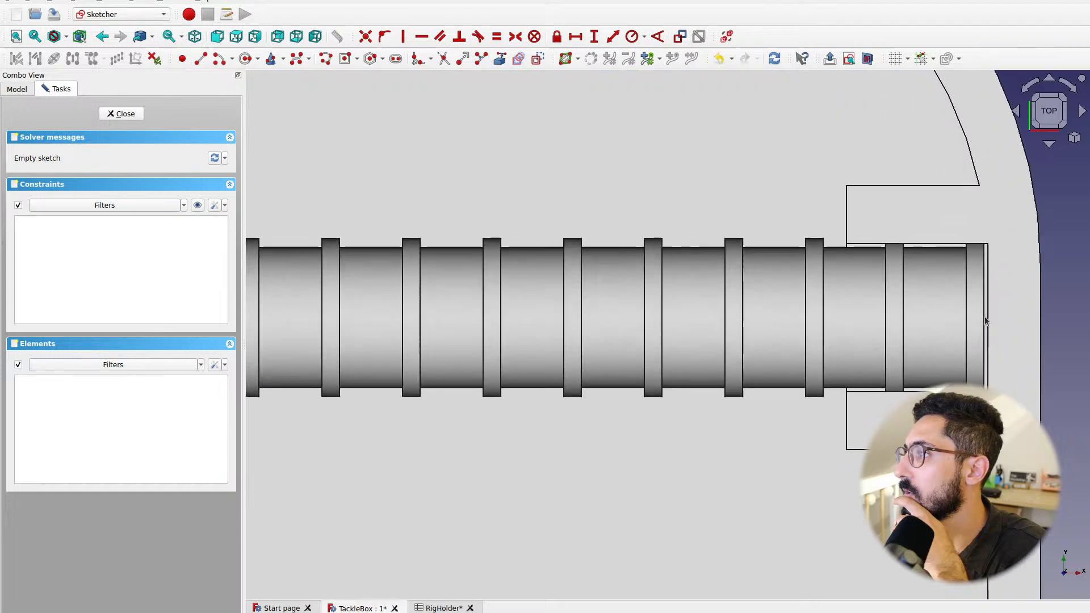
{"action": "scroll", "coordinate": [988, 316], "scroll_direction": "down", "scroll_amount": 2}
{"action": "middle_click_drag", "start_coordinate": [440, 310], "coordinate": [523, 316]}
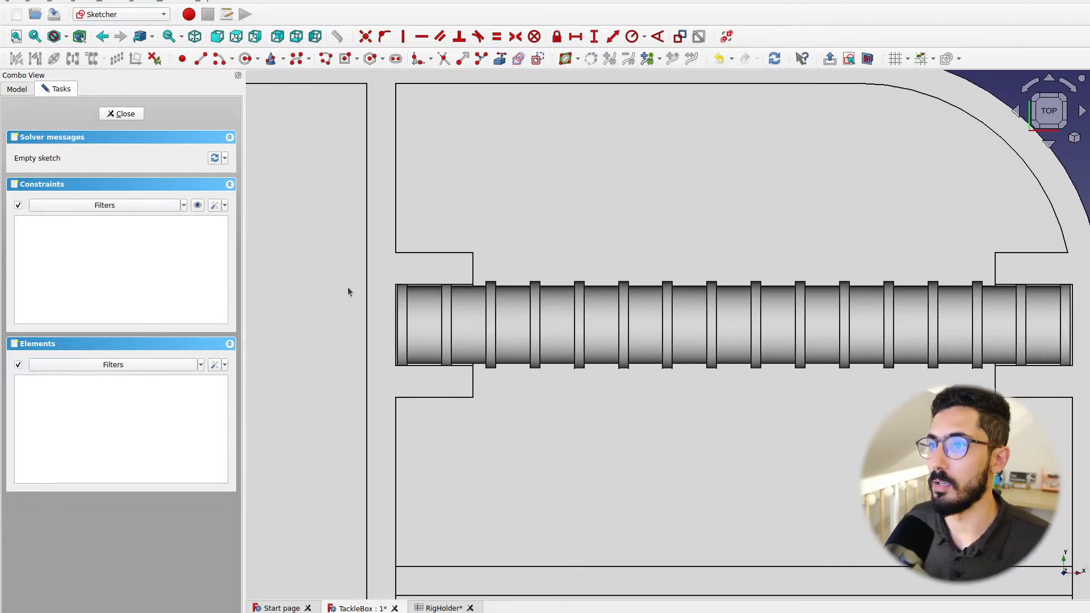
Sketch a centred rectangle about 1.6 mm wide and 10 mm tall over the hook holder's end ridge next to the inner wall
{"action": "scroll", "coordinate": [391, 302], "scroll_direction": "up", "scroll_amount": 2}
{"action": "scroll", "coordinate": [391, 301], "scroll_direction": "up", "scroll_amount": 2}
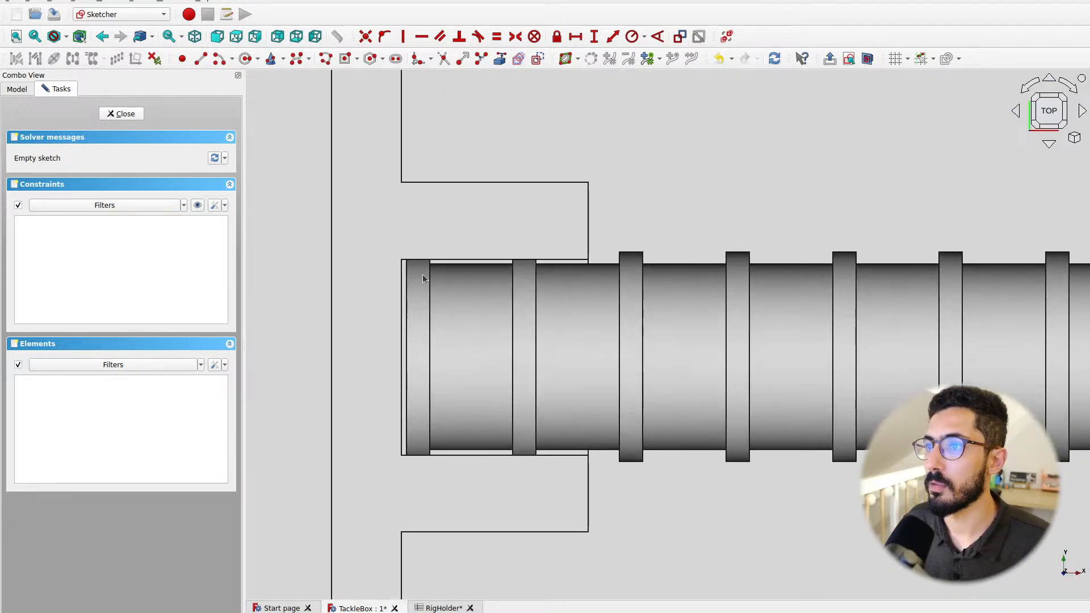
{"action": "scroll", "coordinate": [425, 293], "scroll_direction": "up", "scroll_amount": 1}
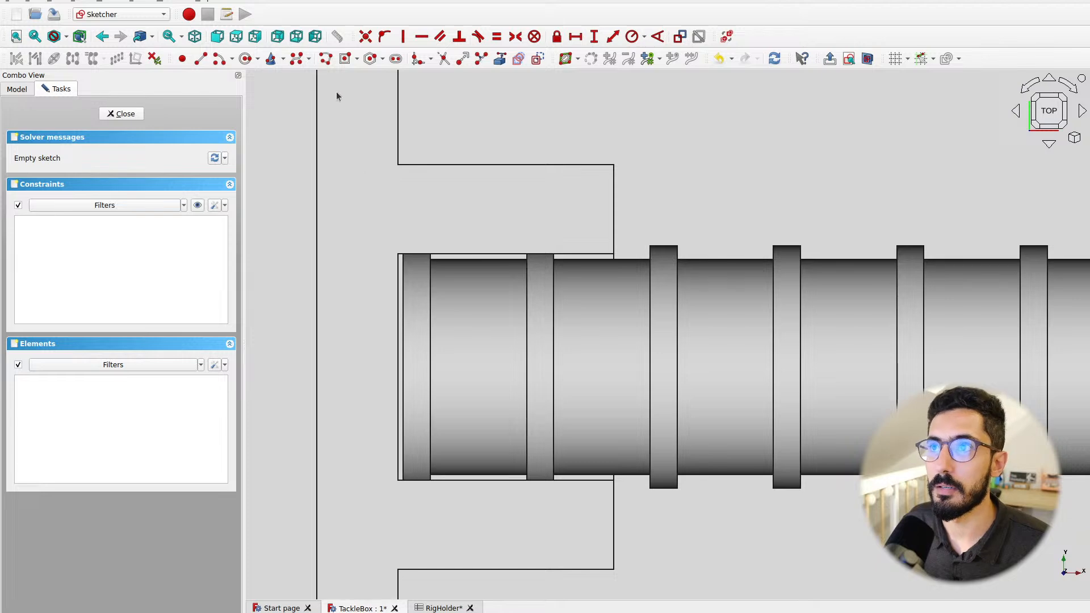
{"action": "left_click", "coordinate": [344, 59]}
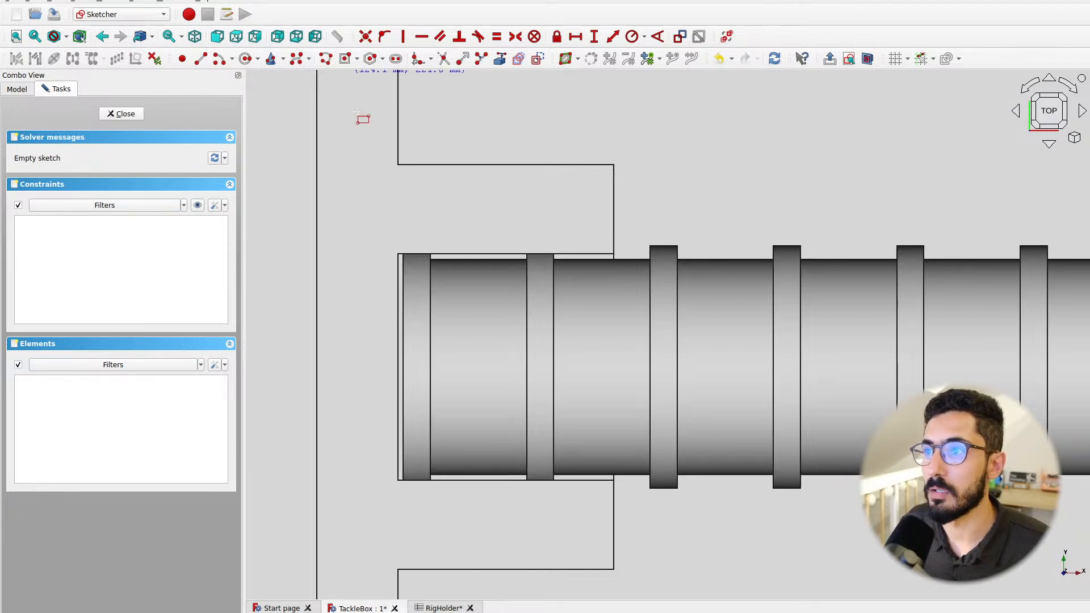
{"action": "left_click", "coordinate": [413, 352]}
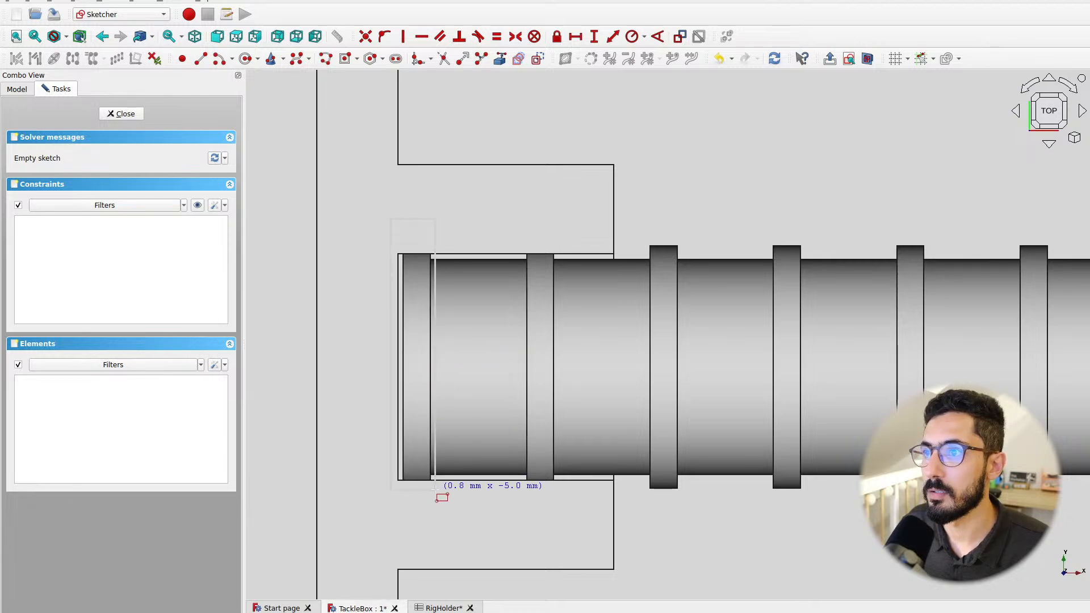
{"action": "left_click", "coordinate": [435, 488]}
{"action": "scroll", "coordinate": [447, 417], "scroll_direction": "down", "scroll_amount": 4}
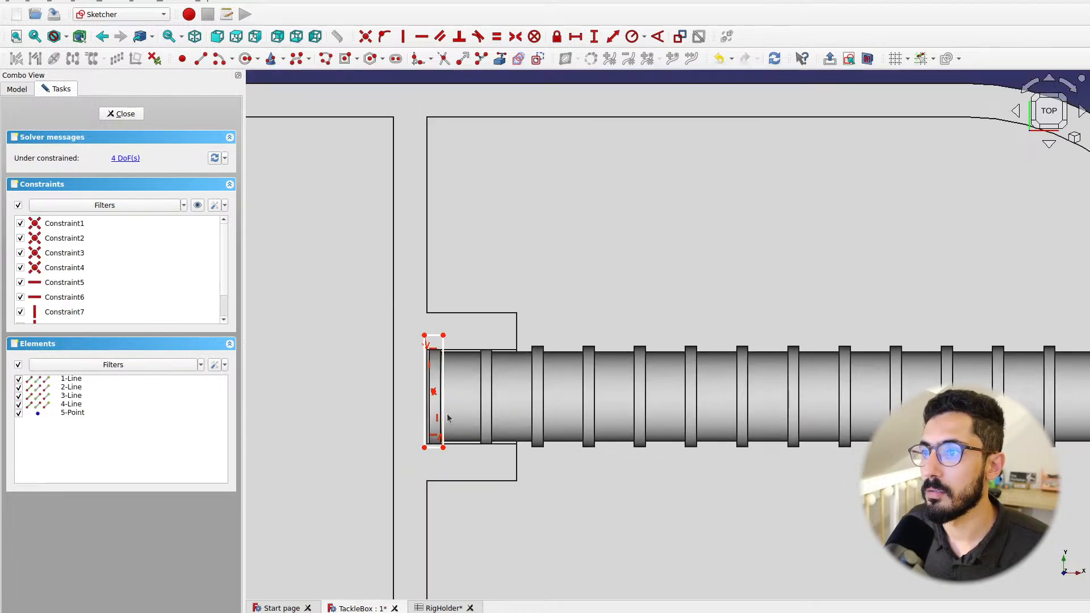
{"action": "left_click", "coordinate": [432, 394]}
{"action": "scroll", "coordinate": [345, 448], "scroll_direction": "down", "scroll_amount": 4}
{"action": "middle_click_drag", "start_coordinate": [345, 448], "coordinate": [632, 188]}
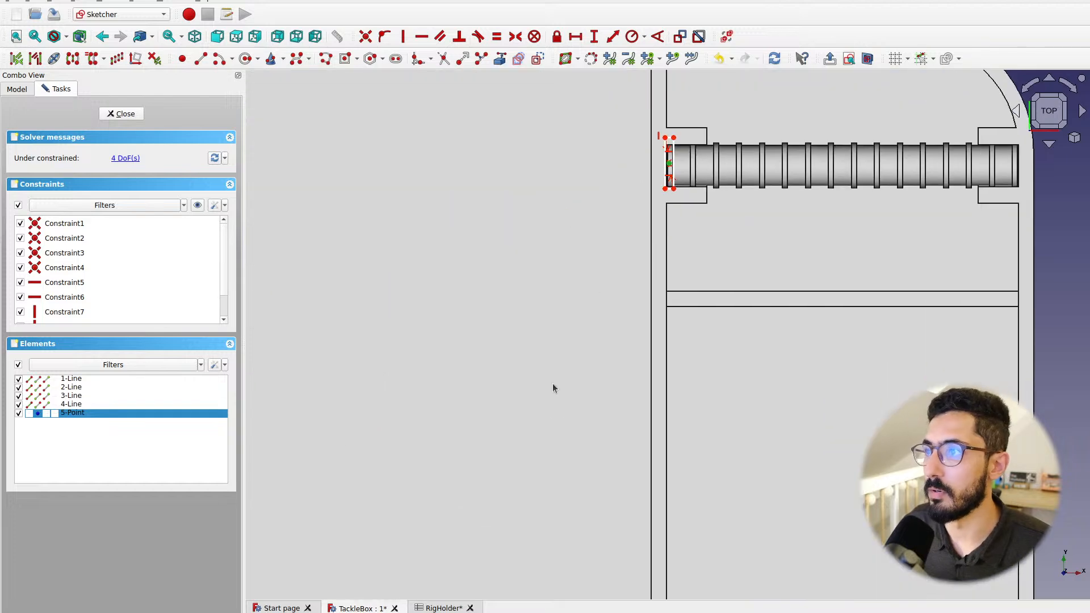
{"action": "scroll", "coordinate": [539, 417], "scroll_direction": "down", "scroll_amount": 1}
{"action": "scroll", "coordinate": [523, 406], "scroll_direction": "down", "scroll_amount": 5}
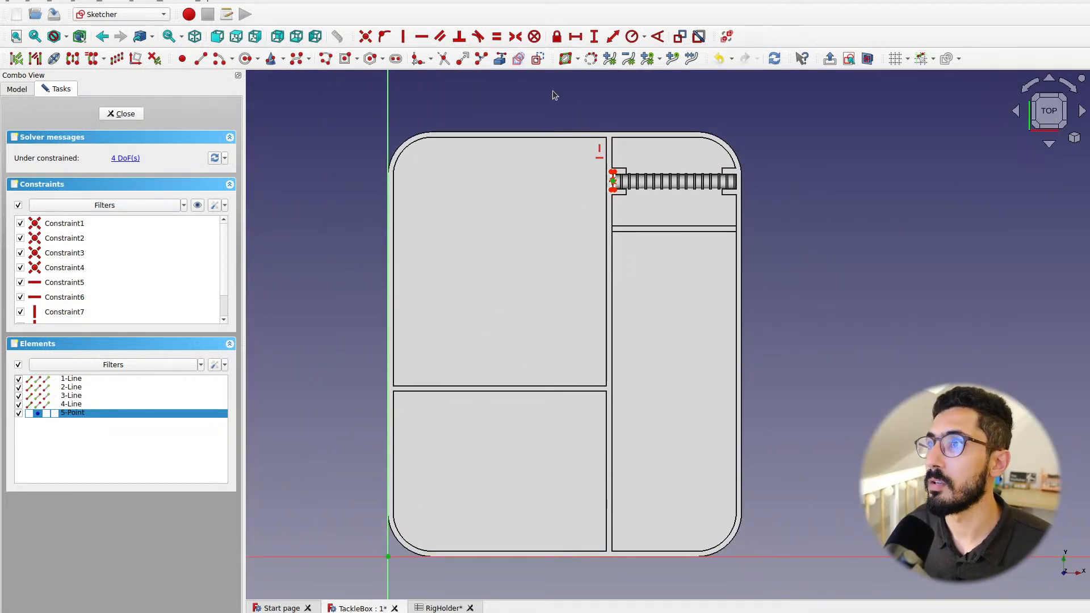
{"action": "left_click", "coordinate": [575, 37]}
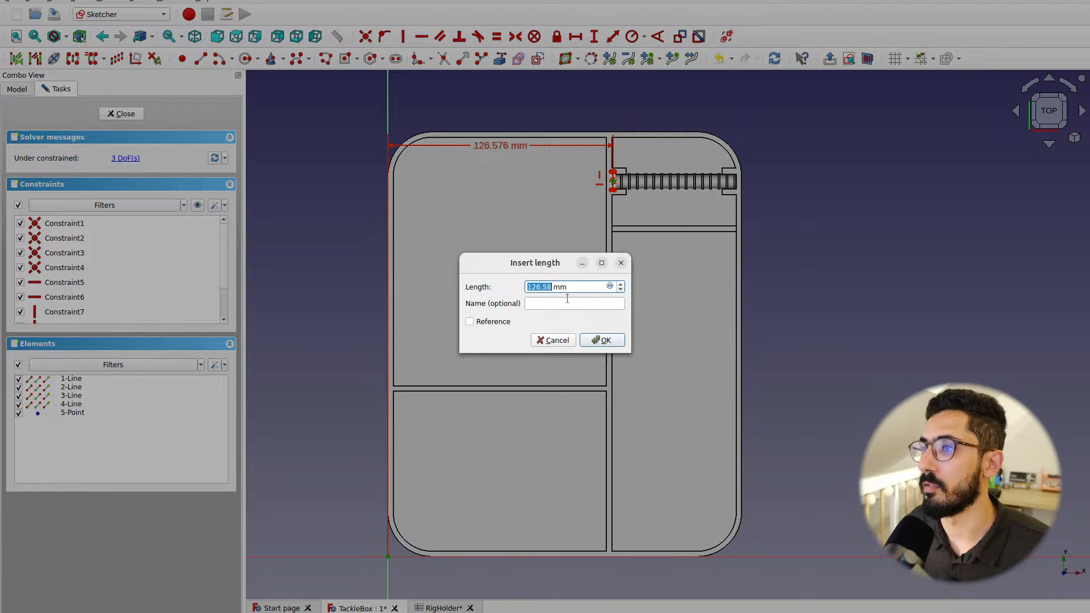
{"action": "left_click", "coordinate": [610, 287]}
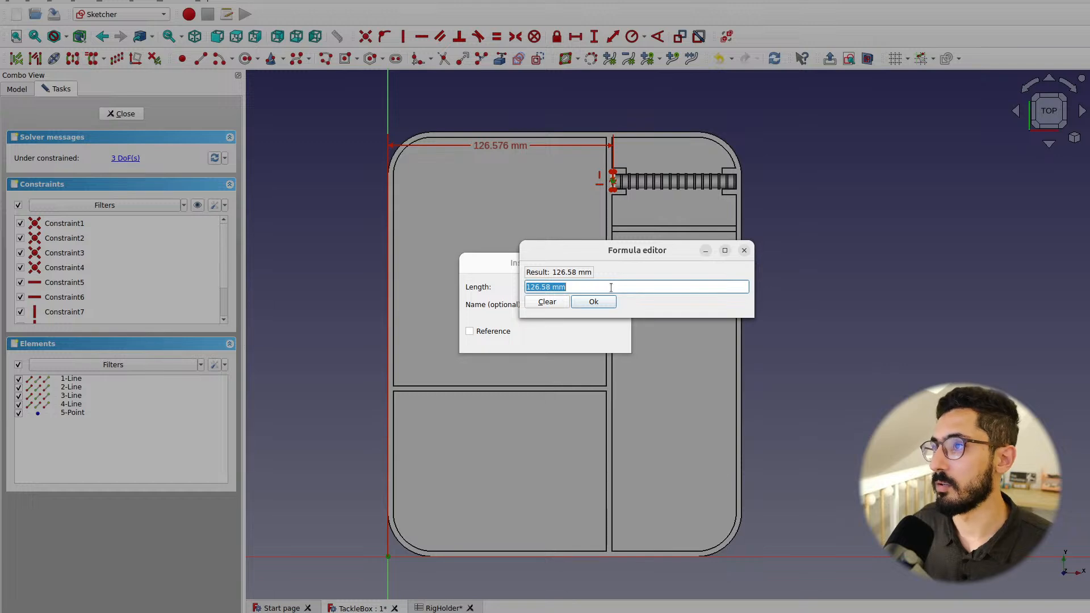
{"action": "left_click", "coordinate": [743, 251]}
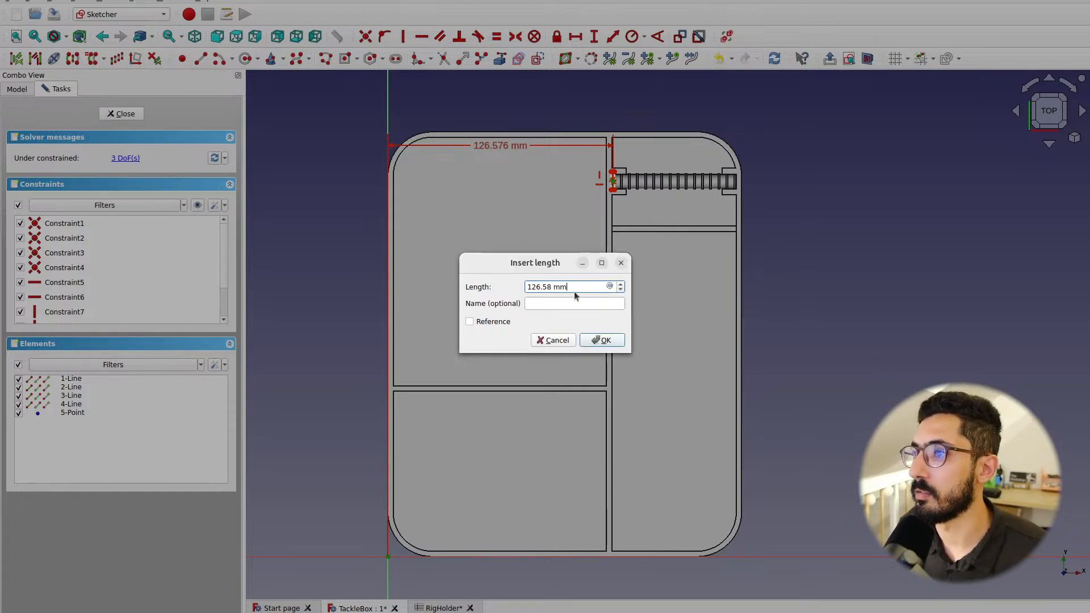
{"action": "left_click", "coordinate": [621, 263]}
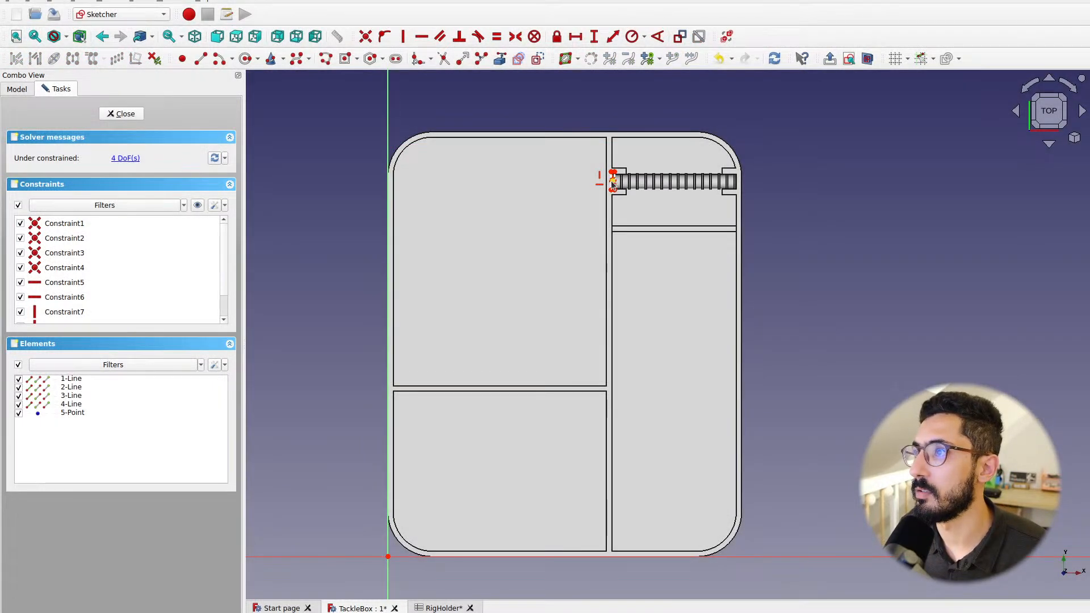
Constrain the vertical distance from the origin to the rectangle's centre point with the formula <<TackleBox>>.totalLength - <<TackleBox>>.thickness - <<RigHolder>>.hookHolderYOffset
{"action": "left_click", "coordinate": [613, 183]}
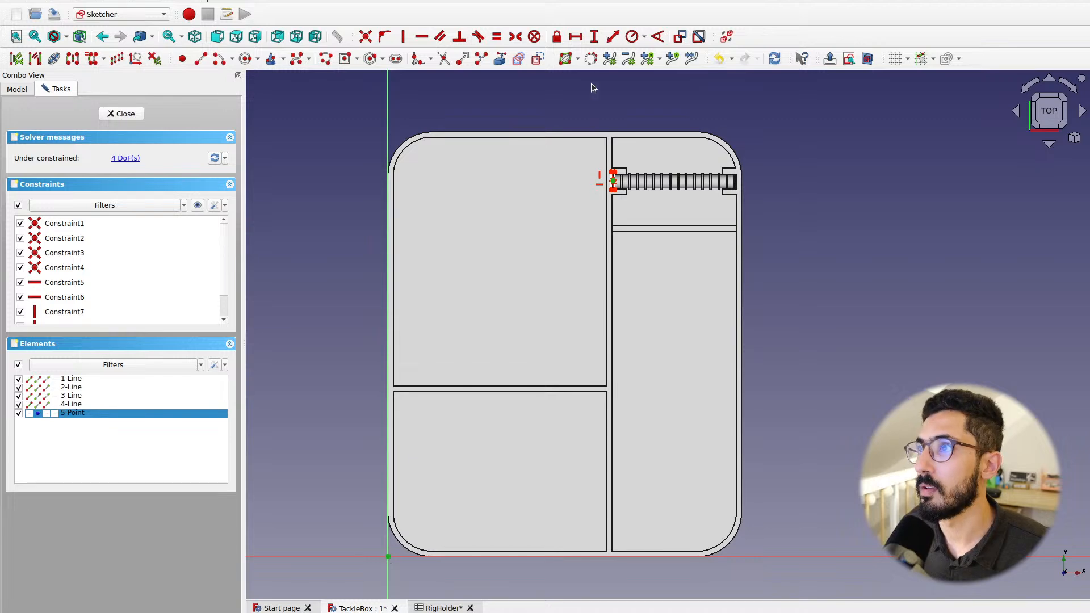
{"action": "left_click", "coordinate": [594, 36]}
{"action": "left_click", "coordinate": [607, 286]}
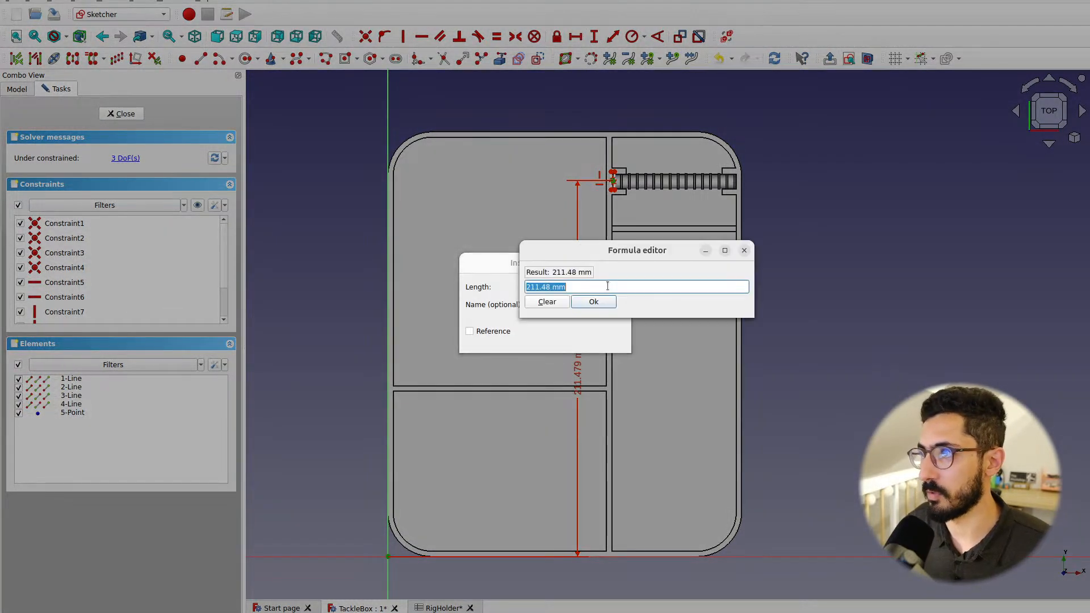
{"action": "type", "text": "<<tac"}
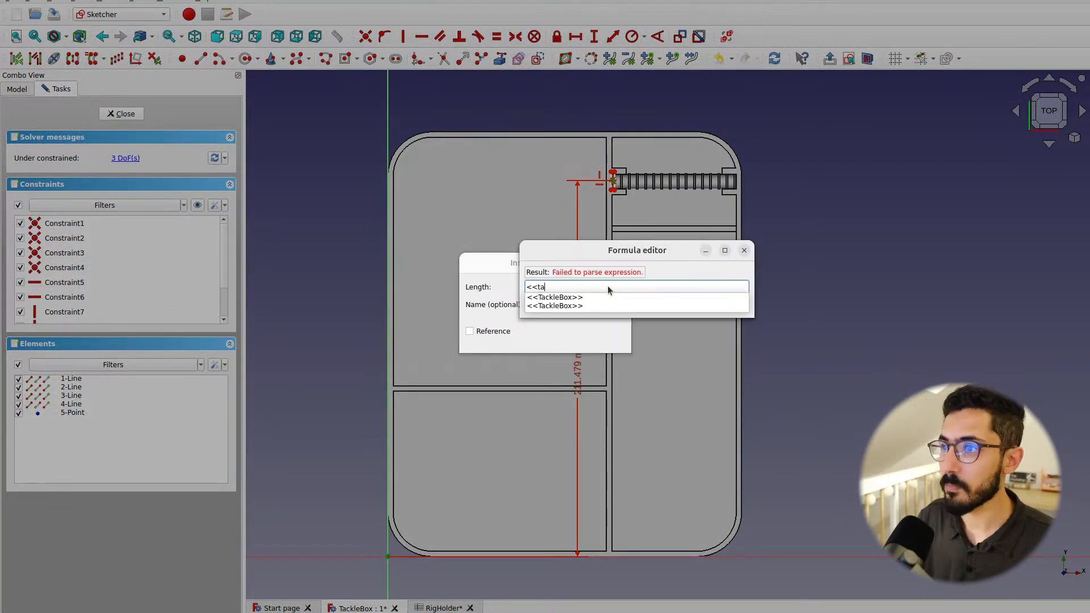
{"action": "key", "text": "Down"}
{"action": "key", "text": "Down"}
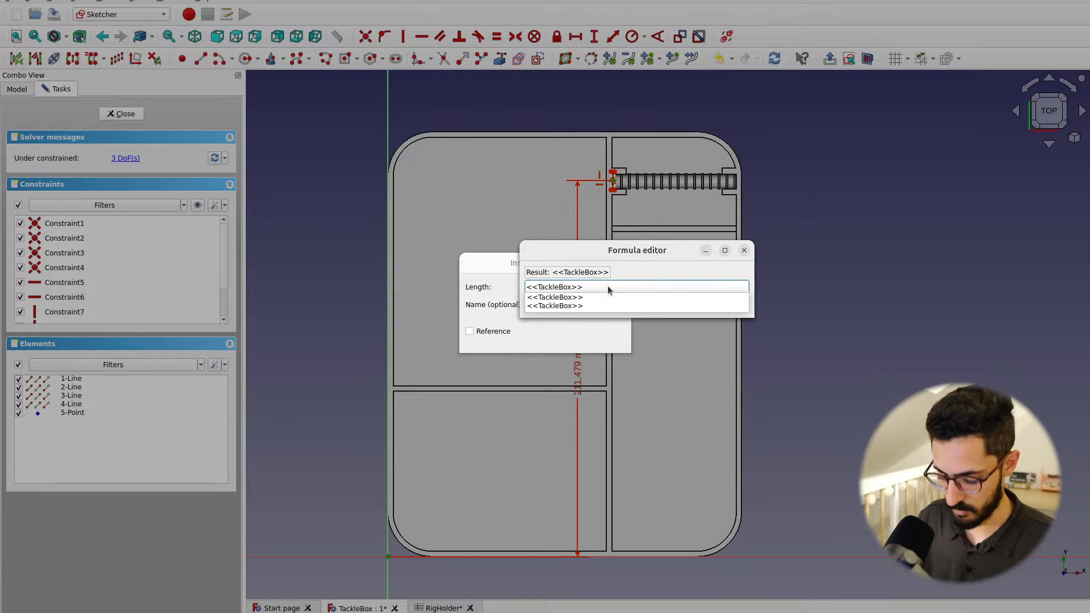
{"action": "key", "text": "Escape"}
{"action": "type", "text": "totalLeng"}
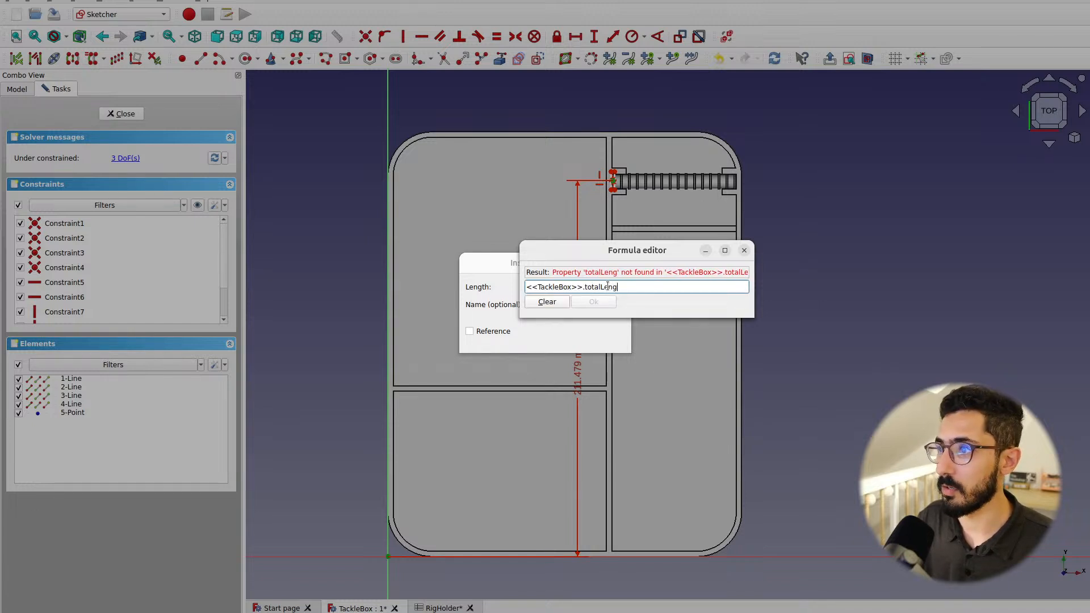
{"action": "type", "text": "th - "}
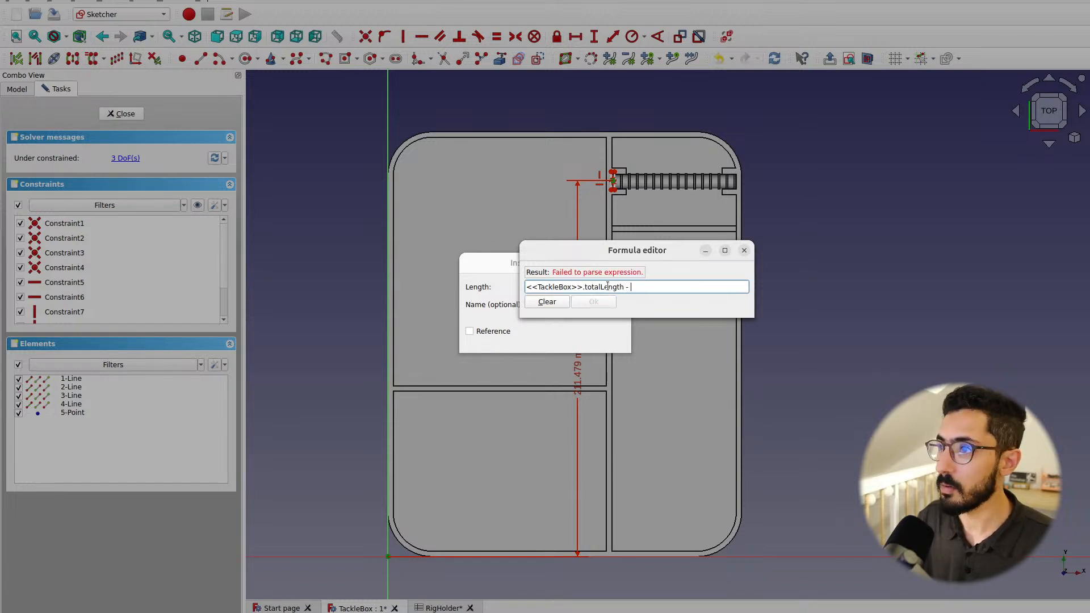
{"action": "type", "text": "<<TackleBox>>."}
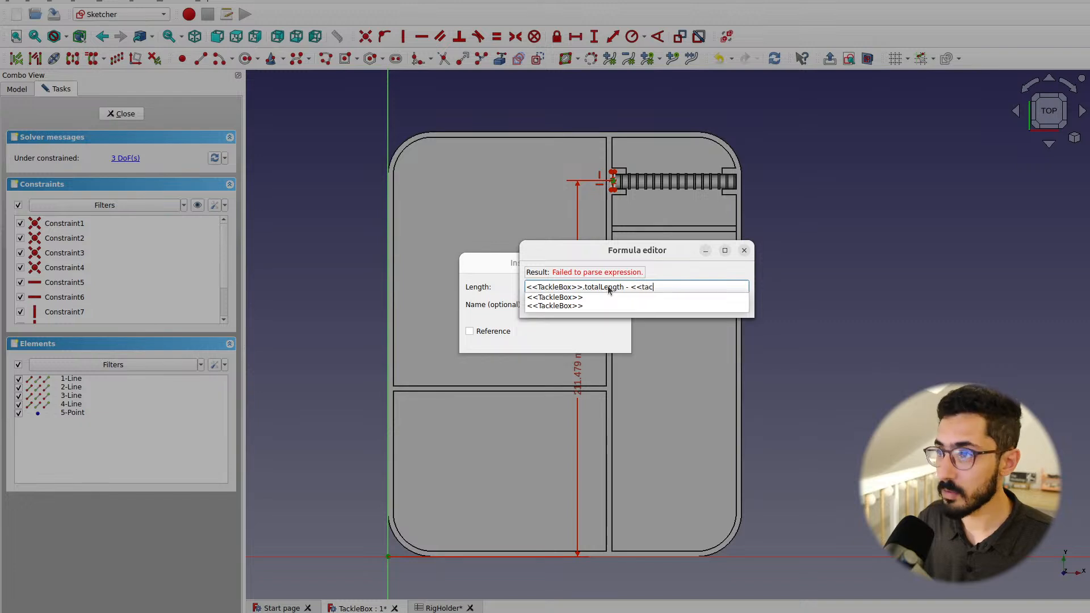
{"action": "type", "text": "thickne"}
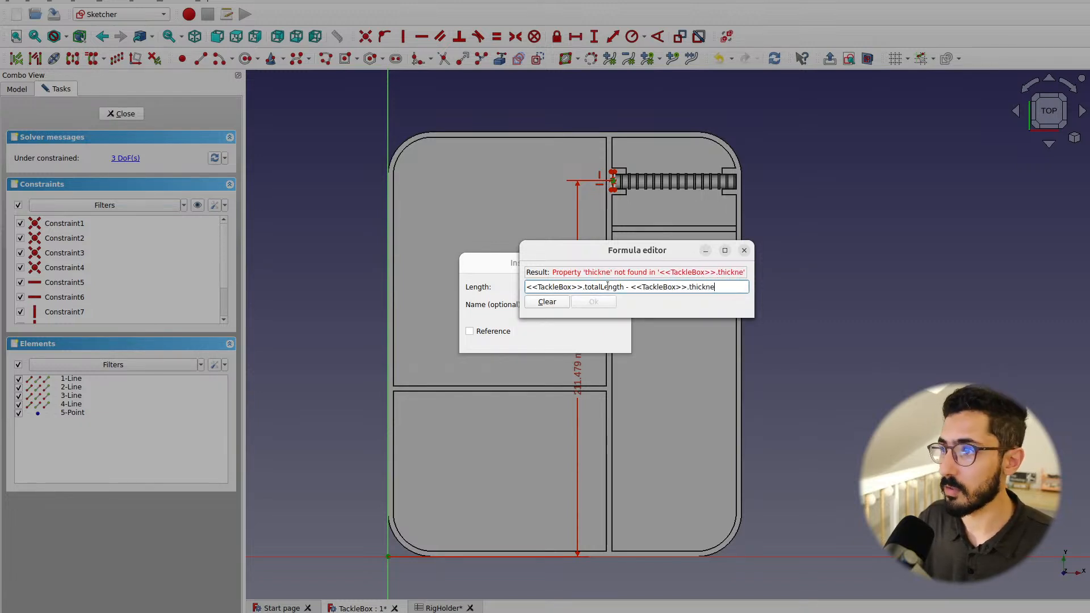
{"action": "type", "text": "ss - "}
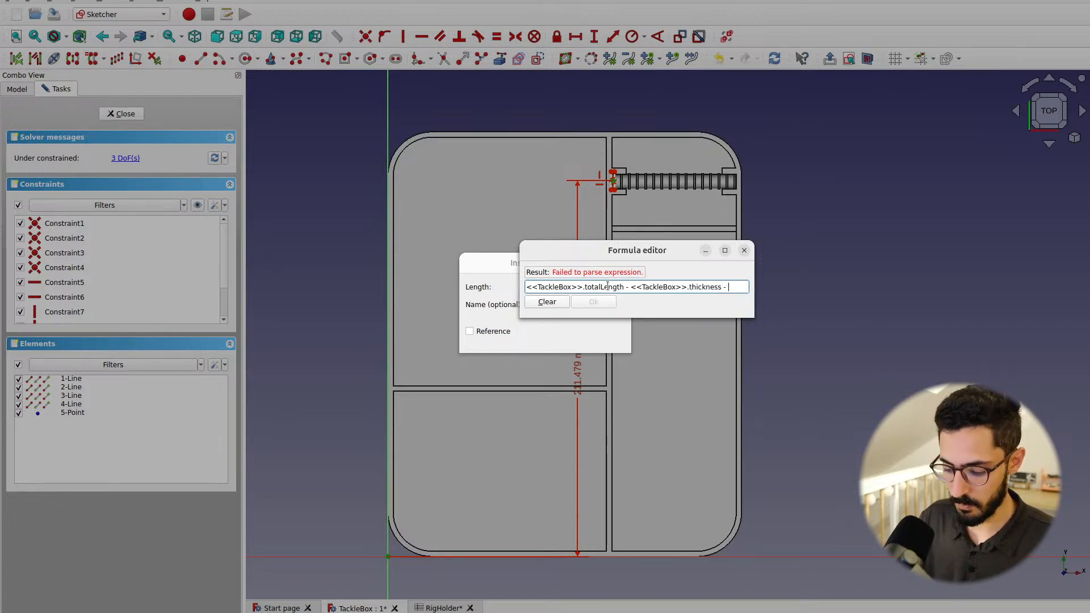
{"action": "type", "text": "<<Rig"}
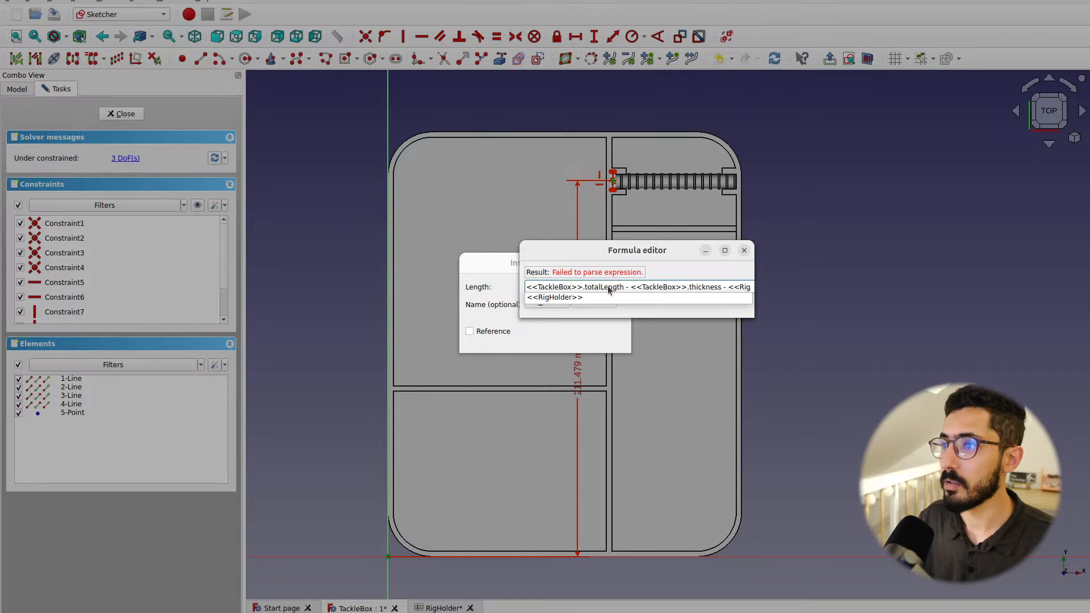
{"action": "key", "text": "Down"}
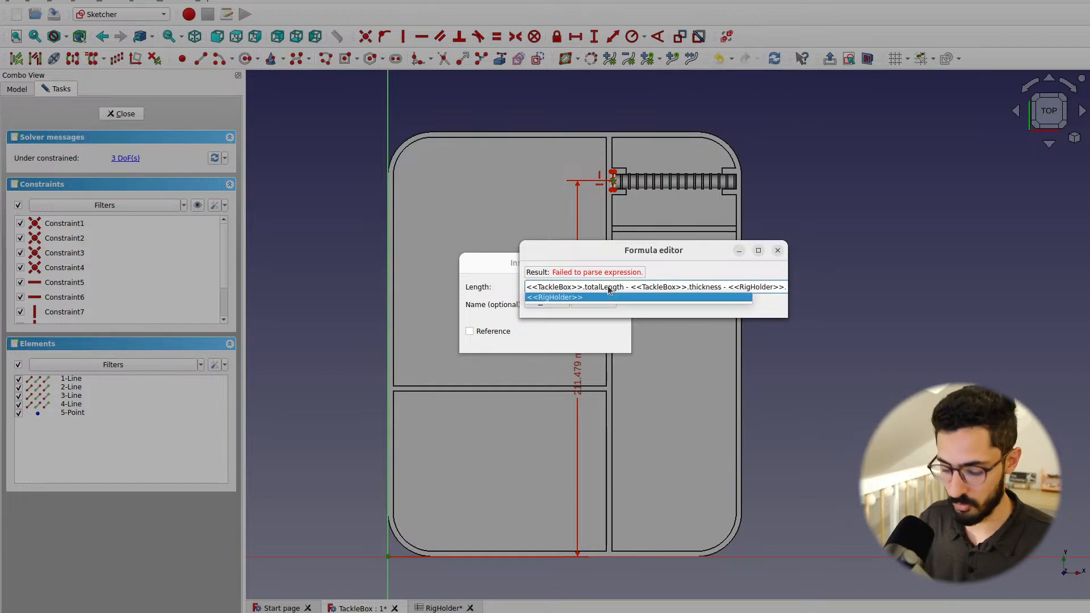
{"action": "type", "text": "hookHolderYOffset"}
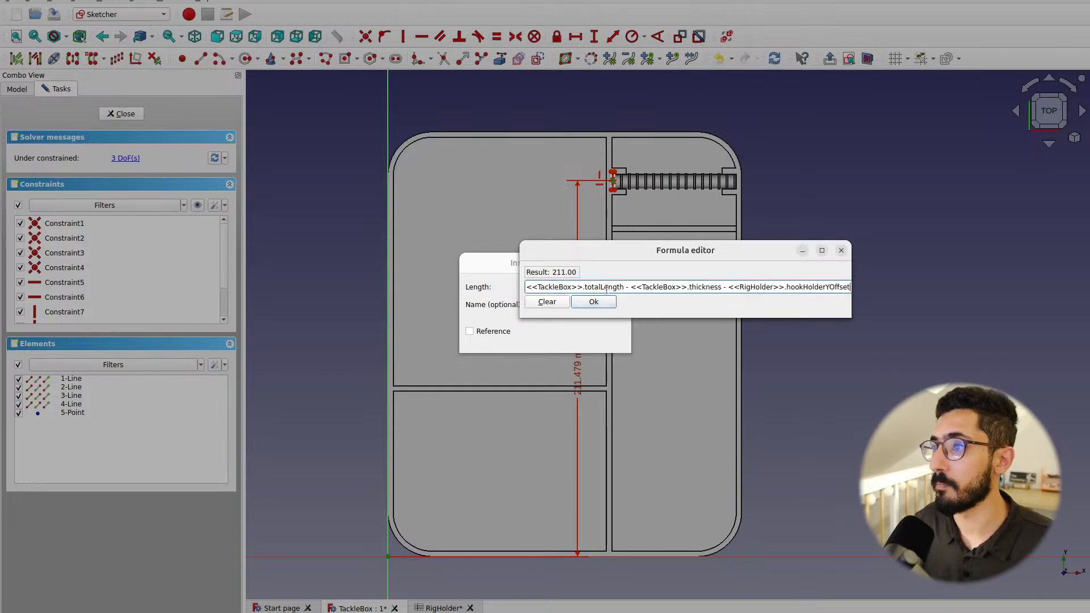
{"action": "left_click", "coordinate": [601, 303]}
{"action": "left_click", "coordinate": [602, 340]}
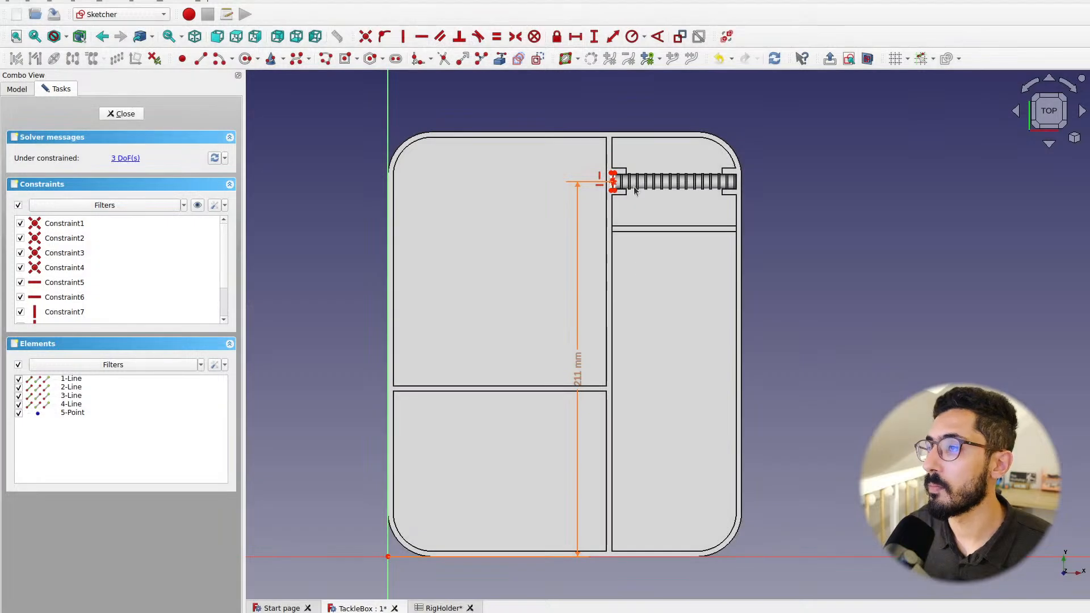
Move the rectangle's vertical side nearest the inner wall to line up roughly with the wall face, keeping the outermost ridge enclosed
{"action": "scroll", "coordinate": [628, 180], "scroll_direction": "up", "scroll_amount": 5}
{"action": "scroll", "coordinate": [591, 236], "scroll_direction": "down", "scroll_amount": 2}
{"action": "scroll", "coordinate": [565, 223], "scroll_direction": "up", "scroll_amount": 3}
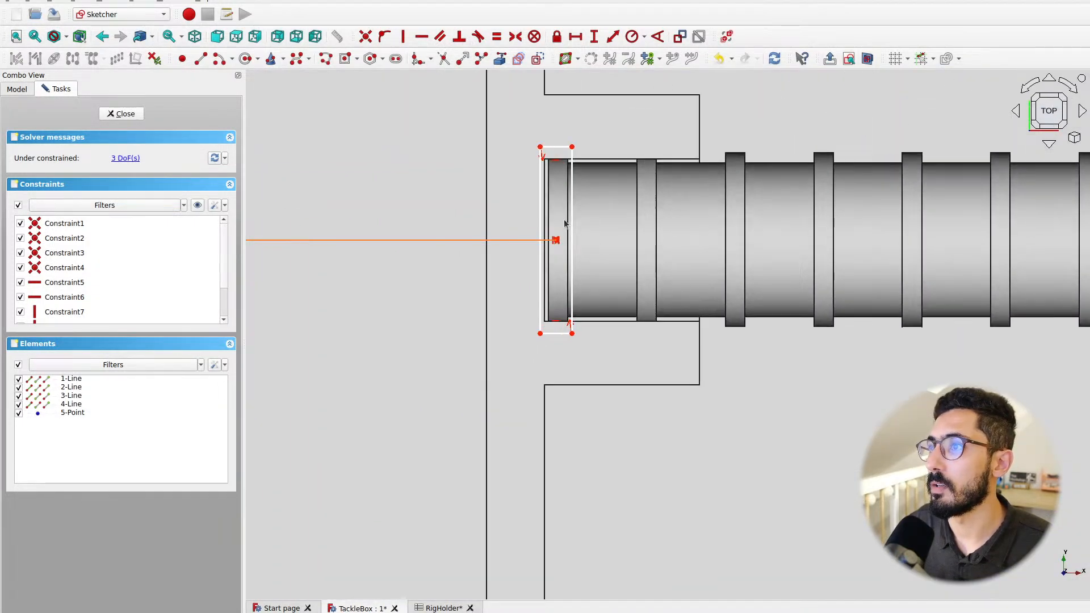
{"action": "mouse_move", "coordinate": [554, 240]}
{"action": "left_mouse_down"}
{"action": "mouse_move", "coordinate": [767, 239]}
{"action": "mouse_move", "coordinate": [705, 234]}
{"action": "mouse_move", "coordinate": [580, 169]}
{"action": "mouse_move", "coordinate": [559, 392]}
{"action": "mouse_move", "coordinate": [521, 245]}
{"action": "mouse_move", "coordinate": [595, 274]}
{"action": "mouse_move", "coordinate": [560, 264]}
{"action": "mouse_move", "coordinate": [545, 240]}
{"action": "left_mouse_up"}
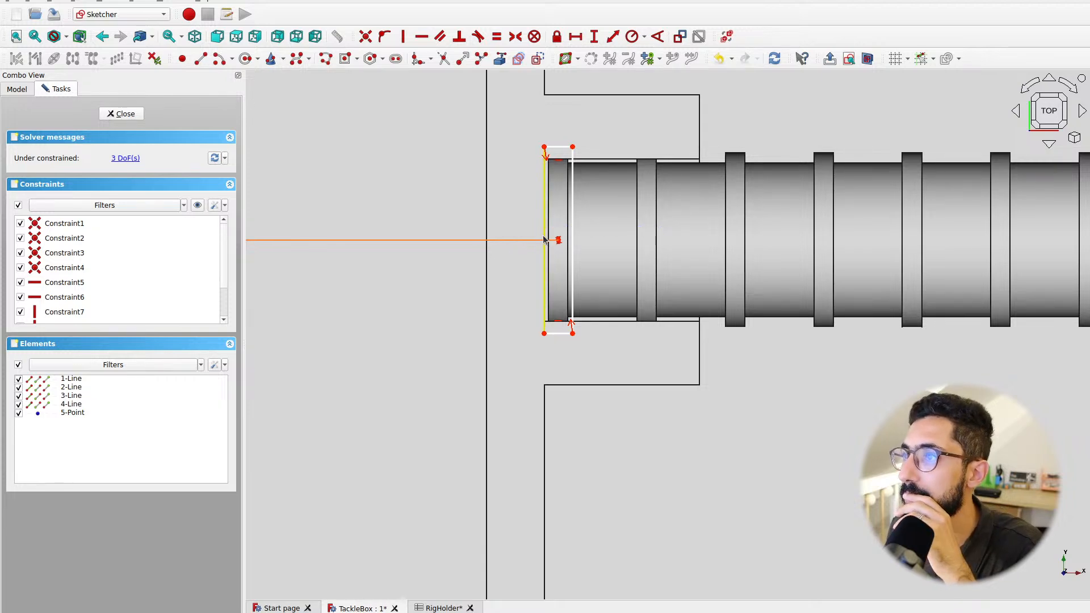
{"action": "scroll", "coordinate": [544, 239], "scroll_direction": "down", "scroll_amount": 2}
{"action": "scroll", "coordinate": [551, 209], "scroll_direction": "up", "scroll_amount": 6}
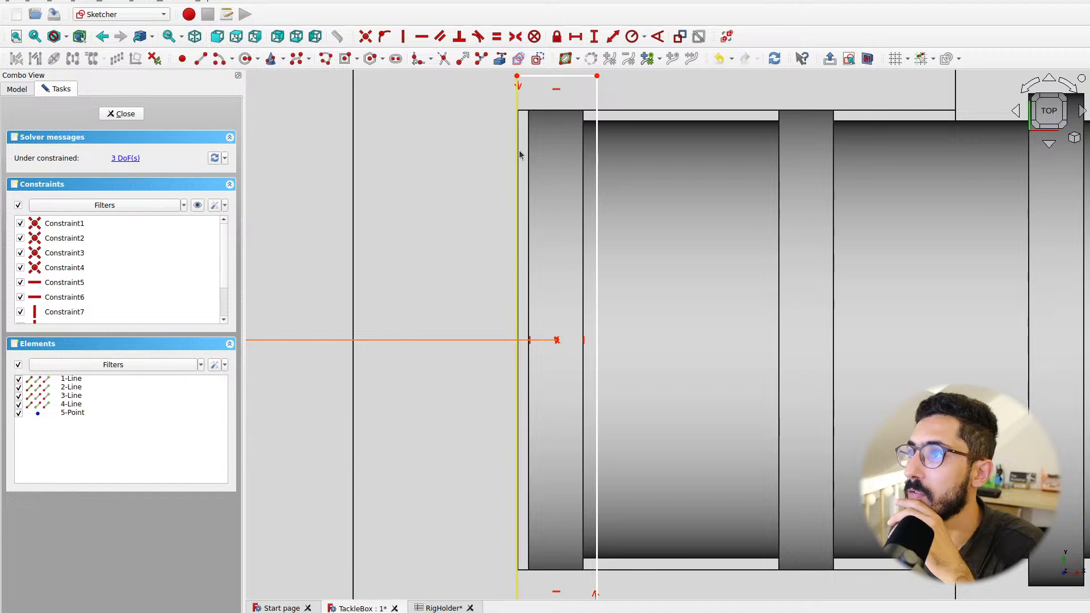
{"action": "left_click_drag", "start_coordinate": [518, 172], "coordinate": [523, 174]}
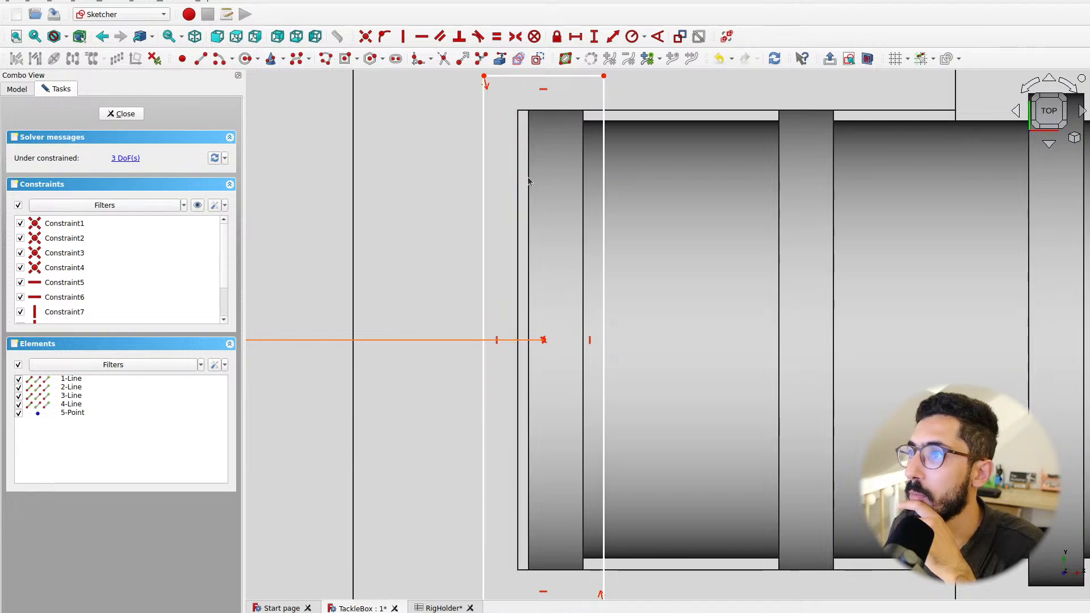
{"action": "scroll", "coordinate": [517, 217], "scroll_direction": "down", "scroll_amount": 3}
{"action": "left_click_drag", "start_coordinate": [502, 222], "coordinate": [520, 229]}
{"action": "scroll", "coordinate": [489, 358], "scroll_direction": "down", "scroll_amount": 4}
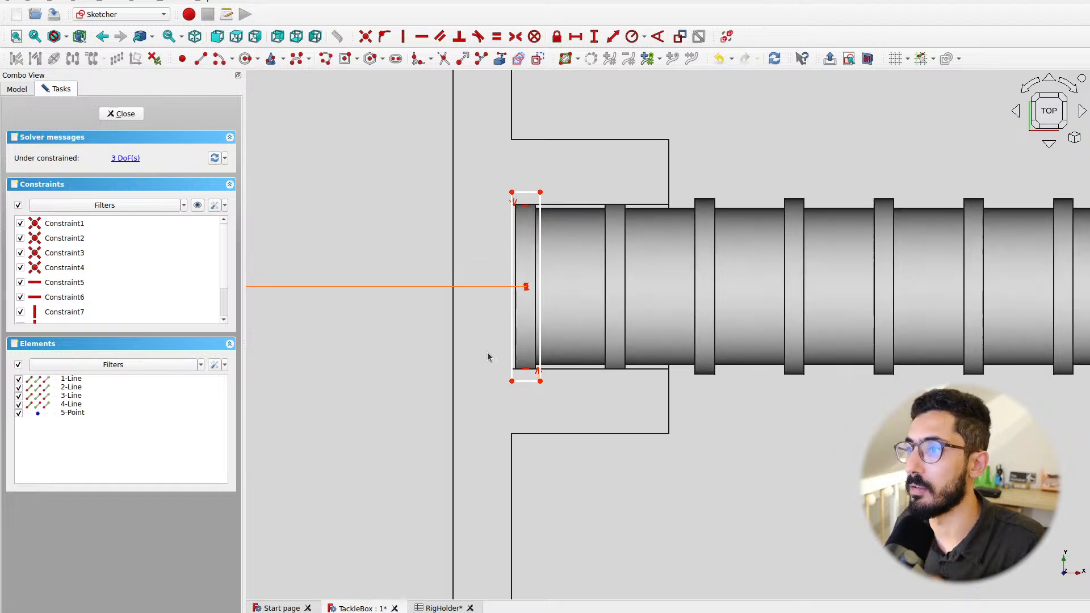
Constrain the horizontal distance from the vertical axis to the rectangle's wall-side corner with the formula <<TackleBox>>.thickness * 2 + <<TackleBox>>.SectionWidth
{"action": "left_click", "coordinate": [502, 368]}
{"action": "scroll", "coordinate": [420, 388], "scroll_direction": "down", "scroll_amount": 6}
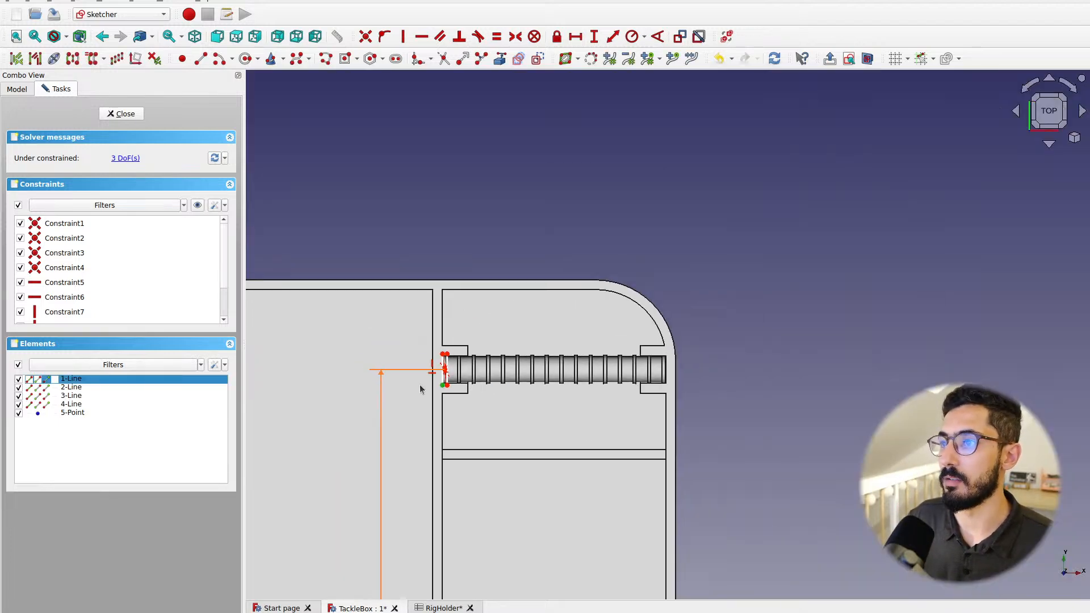
{"action": "middle_click_drag", "start_coordinate": [468, 438], "coordinate": [801, 126]}
{"action": "scroll", "coordinate": [592, 416], "scroll_direction": "down", "scroll_amount": 1}
{"action": "scroll", "coordinate": [591, 416], "scroll_direction": "down", "scroll_amount": 1}
{"action": "middle_click_drag", "start_coordinate": [542, 480], "coordinate": [596, 386]}
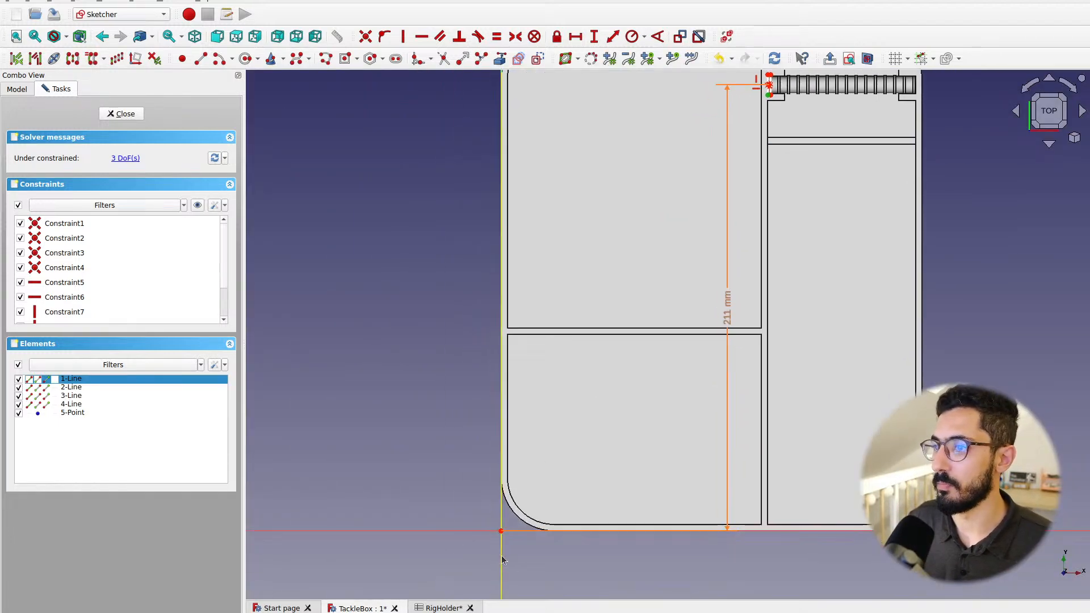
{"action": "scroll", "coordinate": [649, 342], "scroll_direction": "down", "scroll_amount": 3}
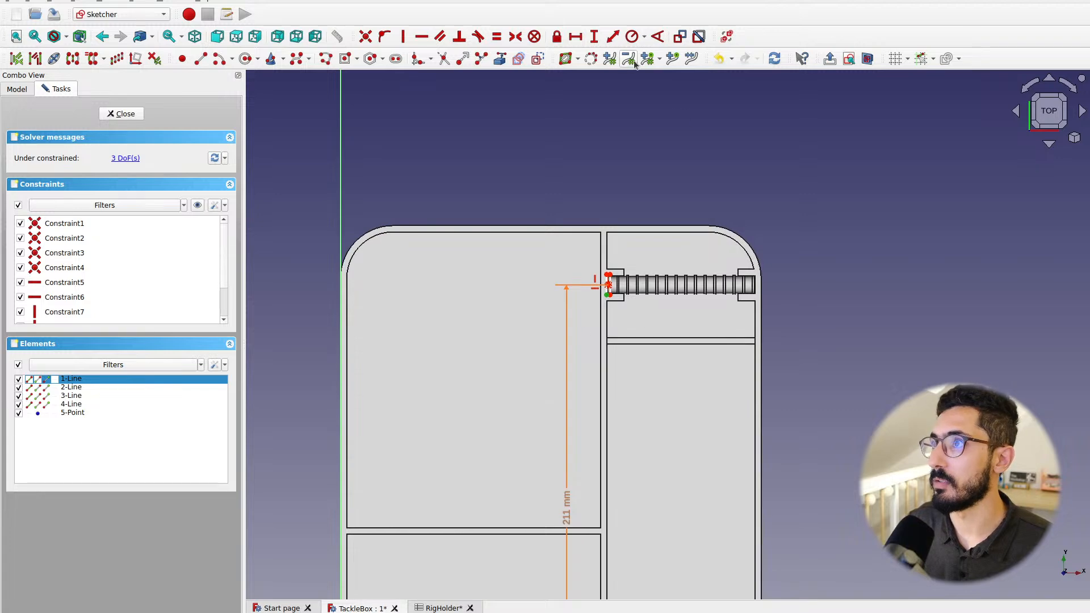
{"action": "left_click", "coordinate": [575, 37]}
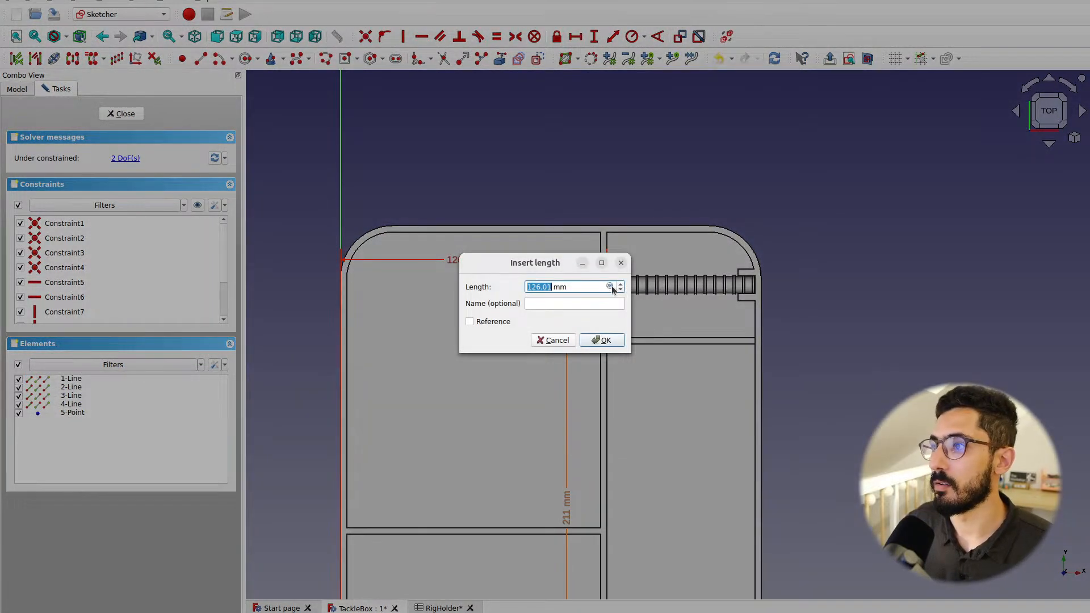
{"action": "left_click", "coordinate": [611, 286]}
{"action": "type", "text": "<<TackleBox>>."}
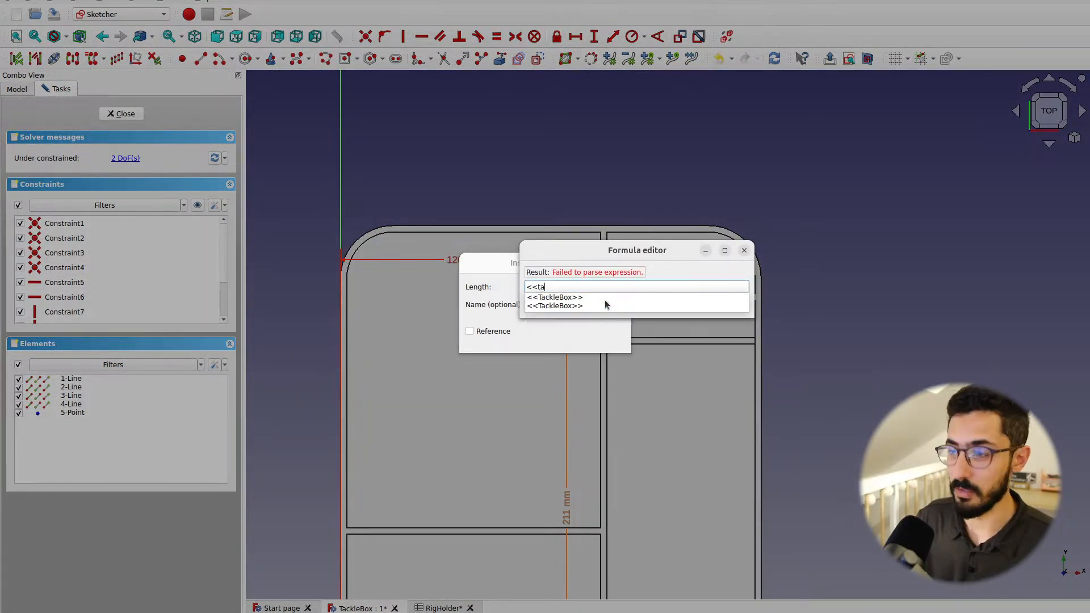
{"action": "type", "text": "thick"}
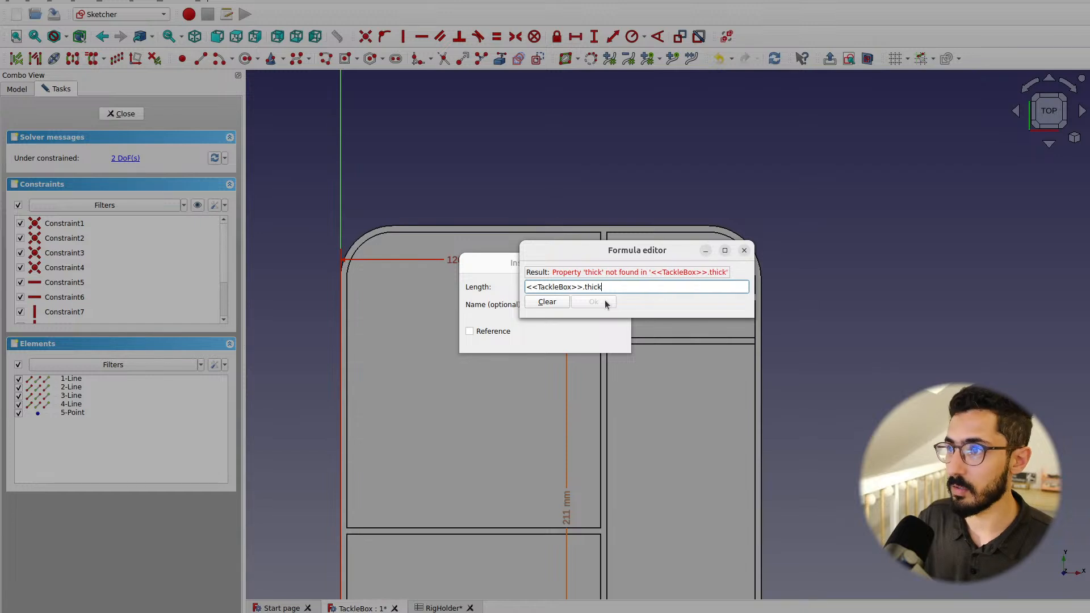
{"action": "type", "text": "ness"}
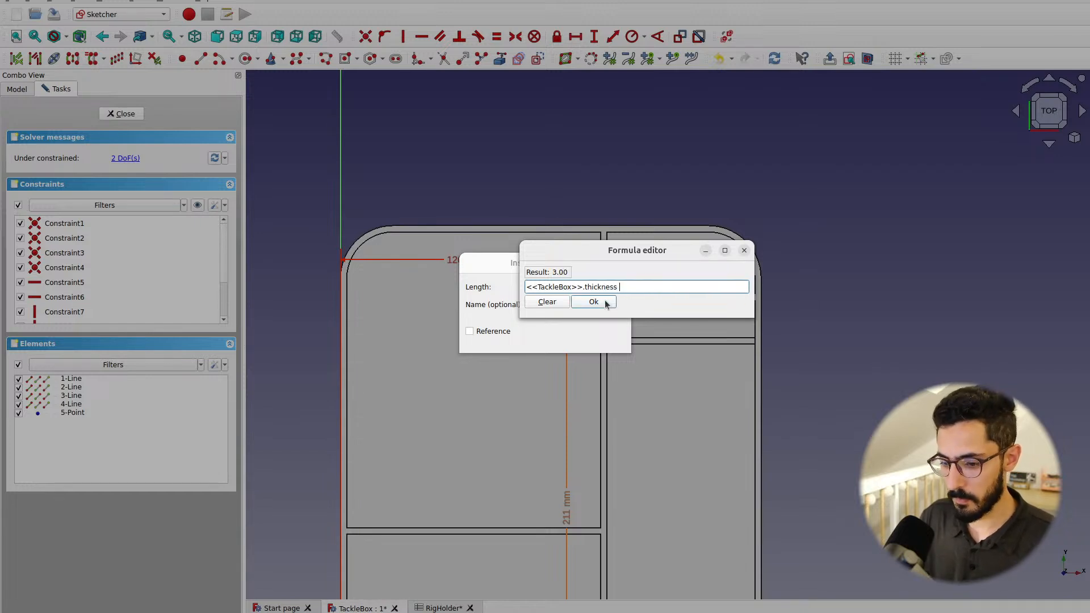
{"action": "type", "text": " * 2"}
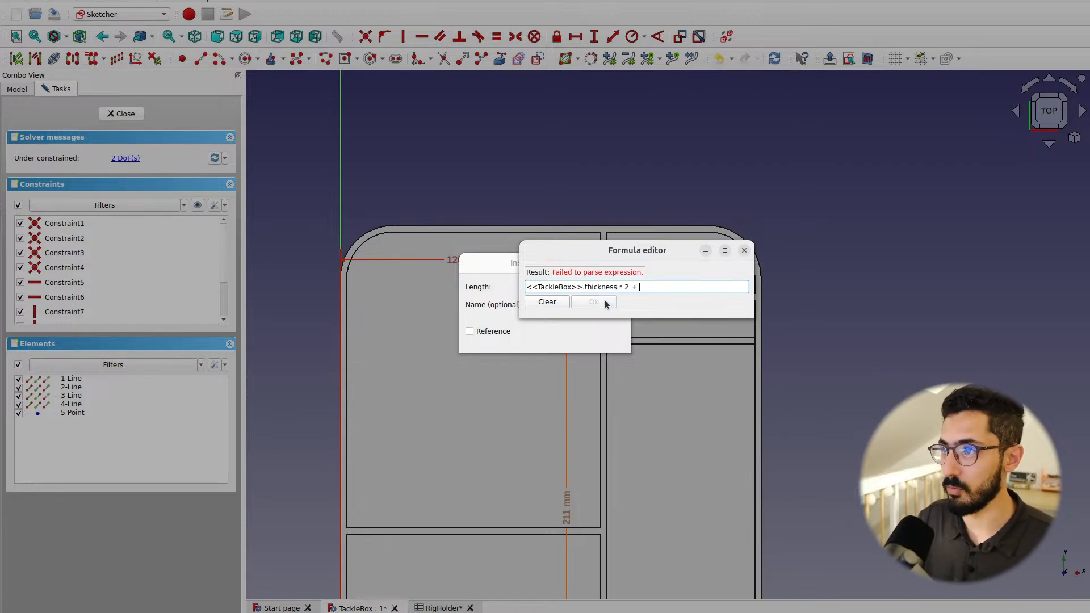
{"action": "type", "text": " + "}
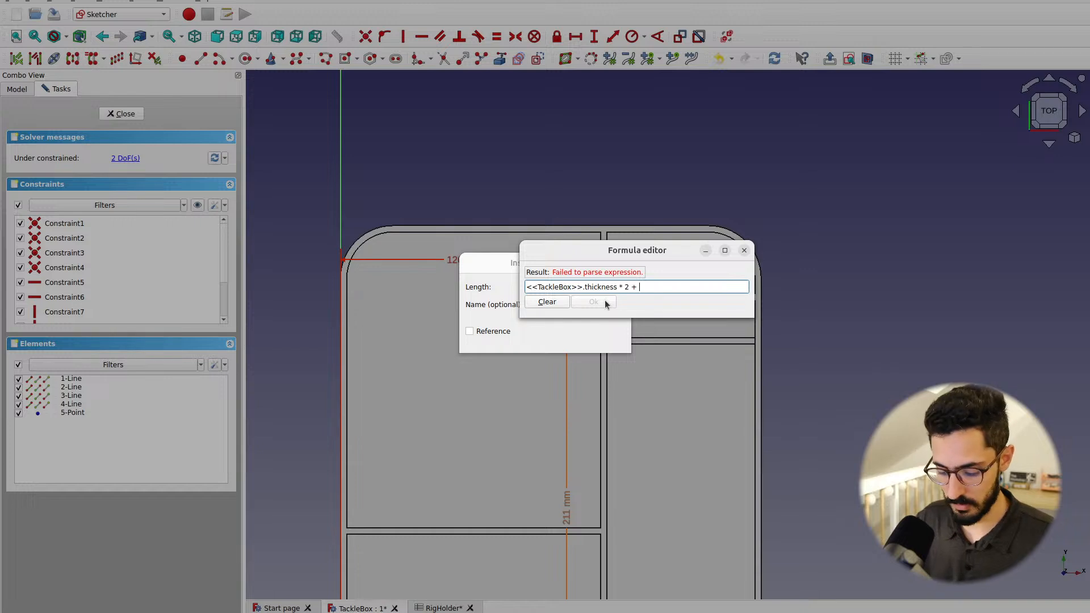
{"action": "type", "text": "<<Tac"}
{"action": "key", "text": "BackSpace"}
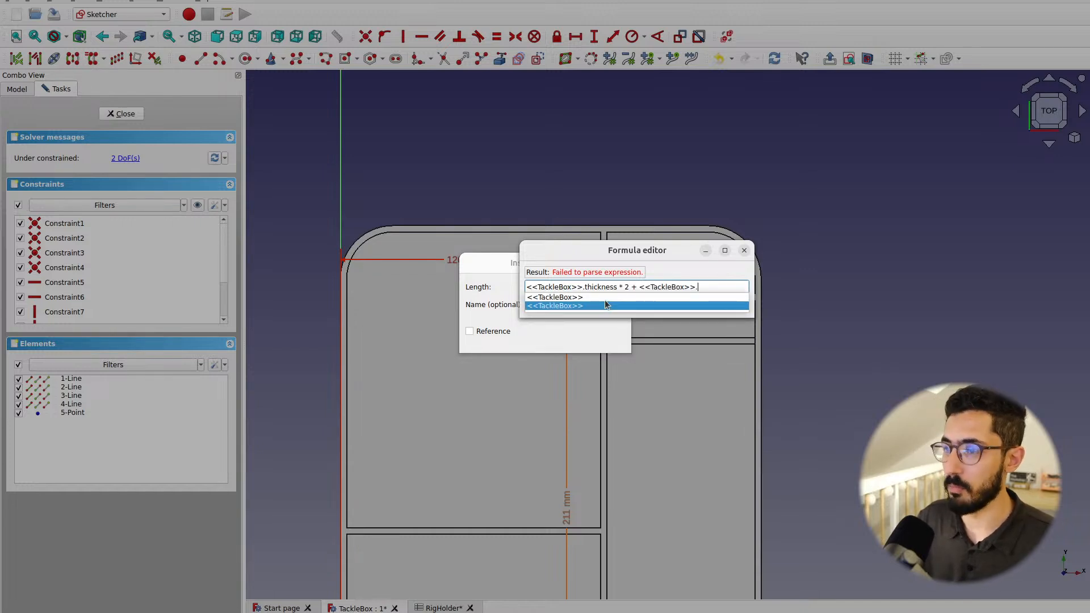
{"action": "type", "text": ".SectionWi"}
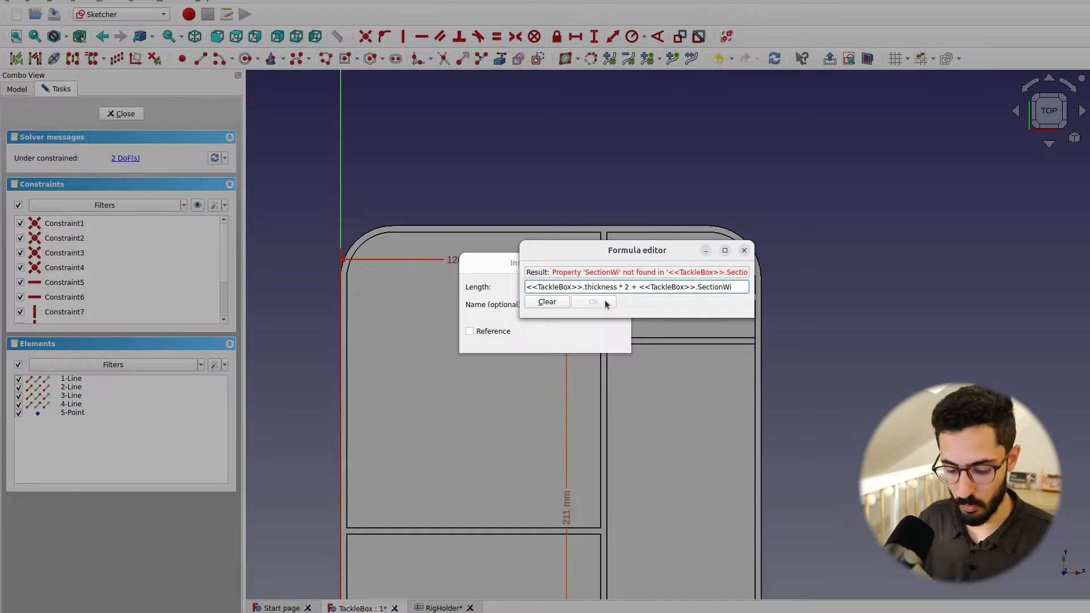
{"action": "type", "text": "dth"}
{"action": "left_click", "coordinate": [605, 302]}
{"action": "left_click", "coordinate": [598, 341]}
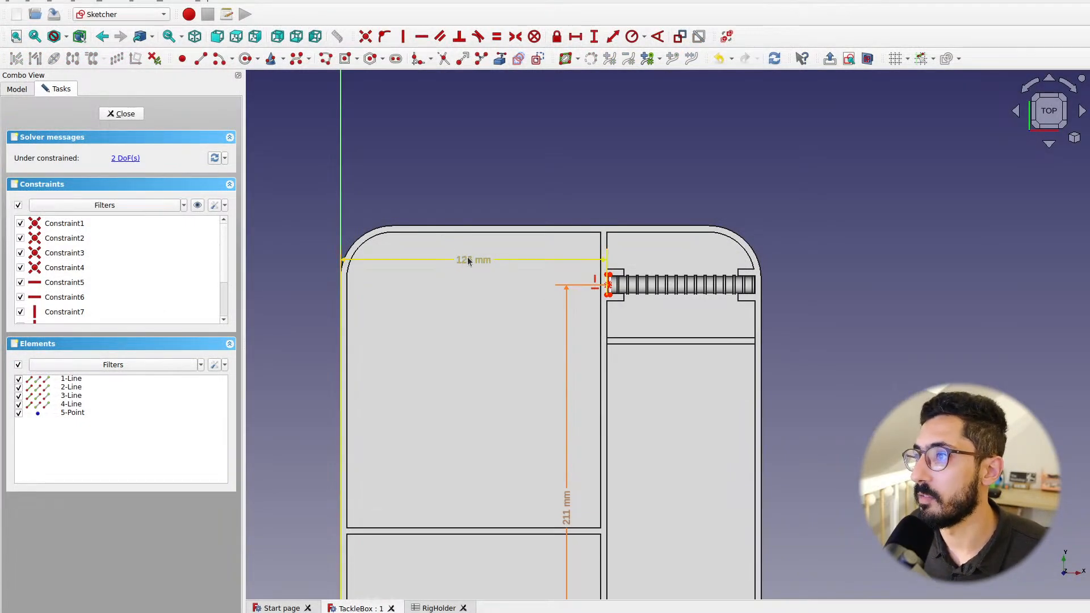
Move the rectangle's horizontal and vertical distance dimensions so their labels sit outside the box outline
{"action": "left_click_drag", "start_coordinate": [468, 261], "coordinate": [469, 573]}
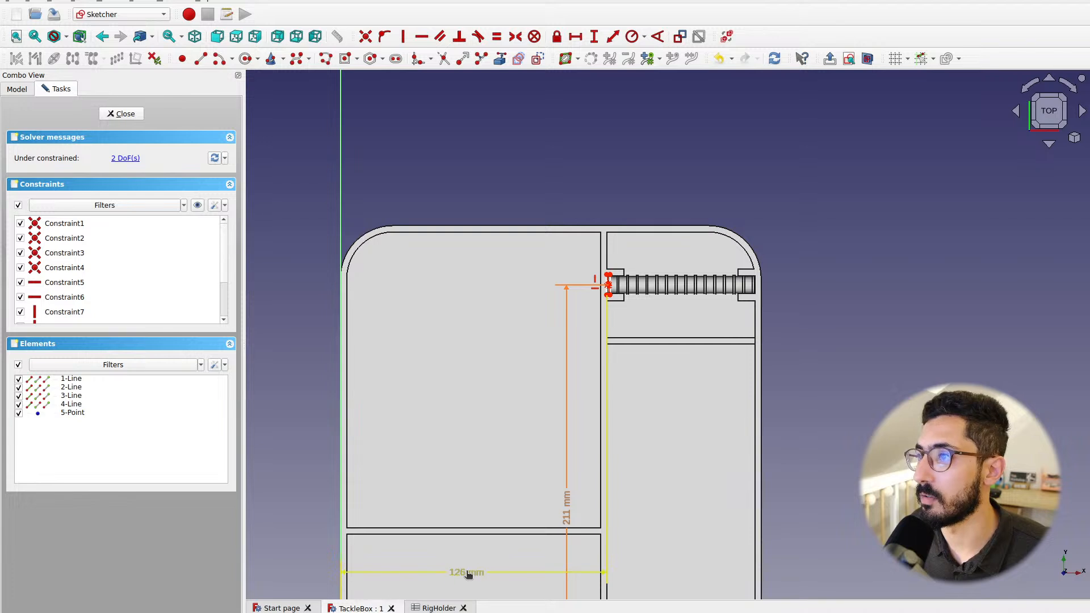
{"action": "mouse_move", "coordinate": [558, 514]}
{"action": "left_mouse_down"}
{"action": "mouse_move", "coordinate": [574, 462]}
{"action": "mouse_move", "coordinate": [564, 220]}
{"action": "left_mouse_up"}
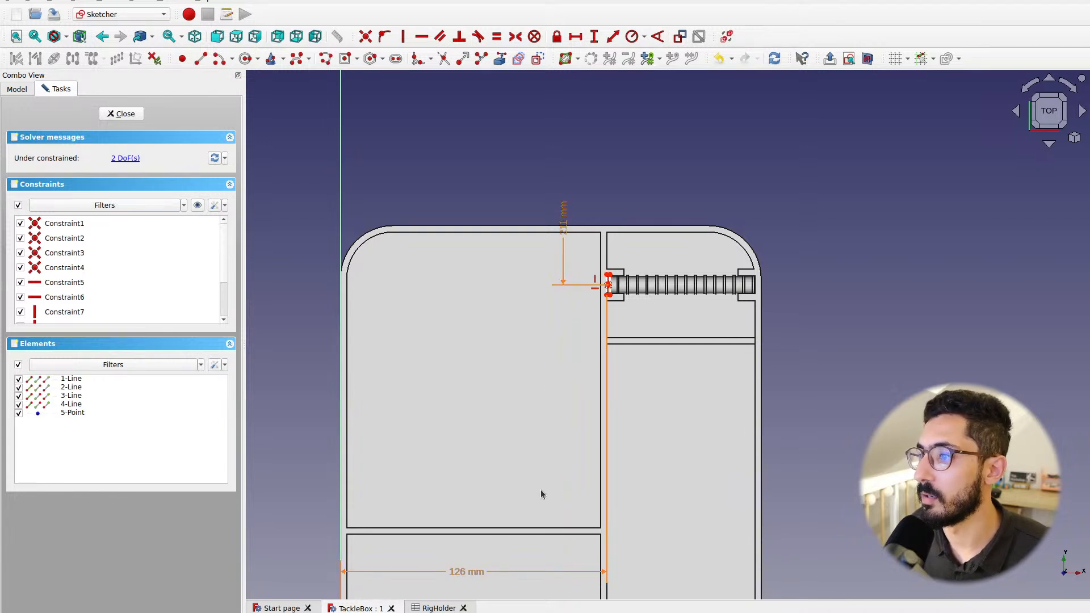
{"action": "middle_click_drag", "start_coordinate": [501, 524], "coordinate": [531, 260]}
{"action": "mouse_move", "coordinate": [506, 334]}
{"action": "left_mouse_down"}
{"action": "mouse_move", "coordinate": [293, 332]}
{"action": "mouse_move", "coordinate": [310, 133]}
{"action": "left_mouse_up"}
{"action": "middle_click_drag", "start_coordinate": [409, 170], "coordinate": [424, 335]}
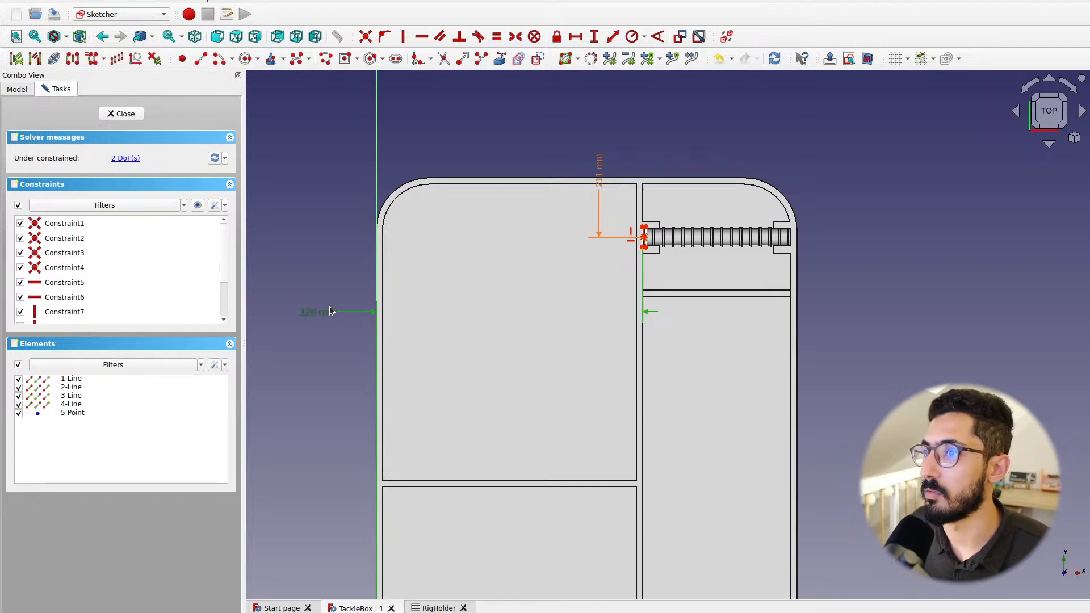
{"action": "scroll", "coordinate": [653, 284], "scroll_direction": "up", "scroll_amount": 6}
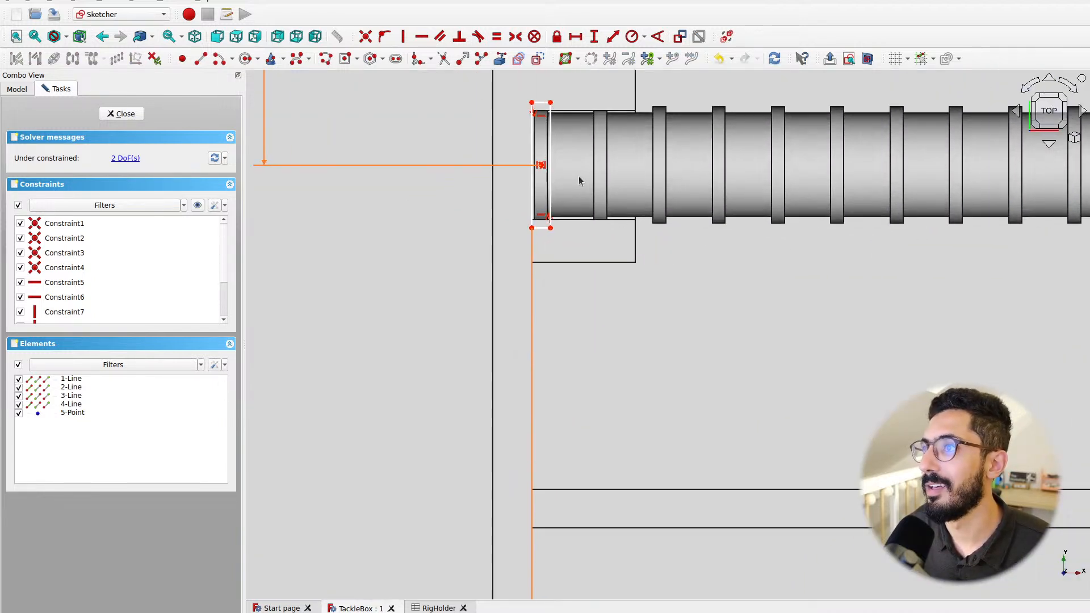
{"action": "middle_click_drag", "start_coordinate": [581, 239], "coordinate": [577, 278]}
{"action": "scroll", "coordinate": [552, 327], "scroll_direction": "up", "scroll_amount": 2}
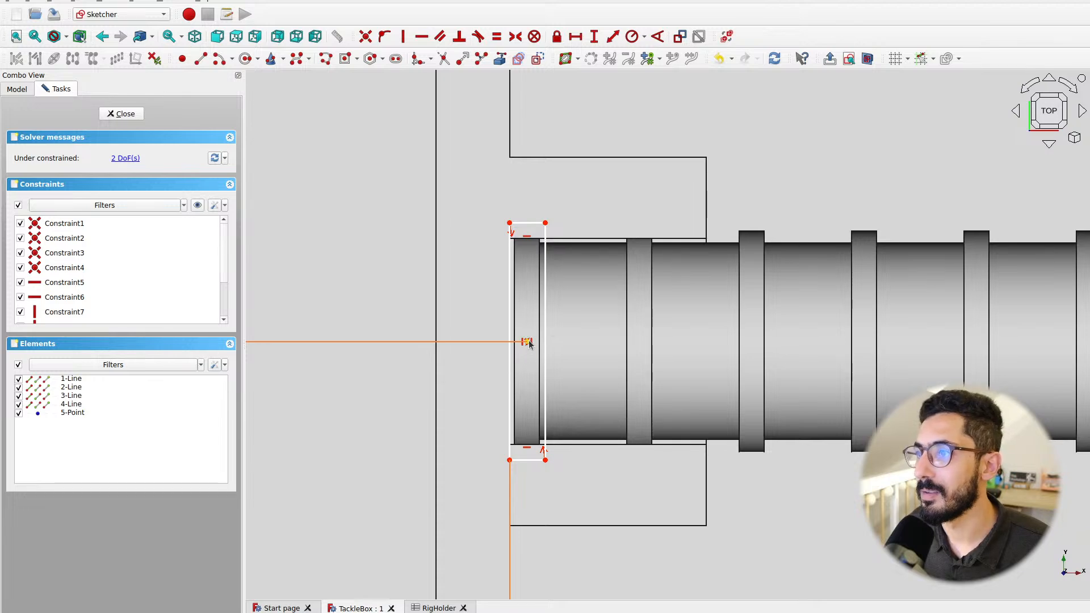
Widen the rectangle to about 2.3 mm so its free vertical side sits past the outermost ridge, and select its upper horizontal edge
{"action": "mouse_move", "coordinate": [550, 286]}
{"action": "left_mouse_down"}
{"action": "mouse_move", "coordinate": [670, 294]}
{"action": "mouse_move", "coordinate": [713, 142]}
{"action": "mouse_move", "coordinate": [540, 246]}
{"action": "mouse_move", "coordinate": [701, 299]}
{"action": "mouse_move", "coordinate": [570, 288]}
{"action": "mouse_move", "coordinate": [619, 281]}
{"action": "mouse_move", "coordinate": [564, 266]}
{"action": "left_mouse_up"}
{"action": "left_click", "coordinate": [537, 224]}
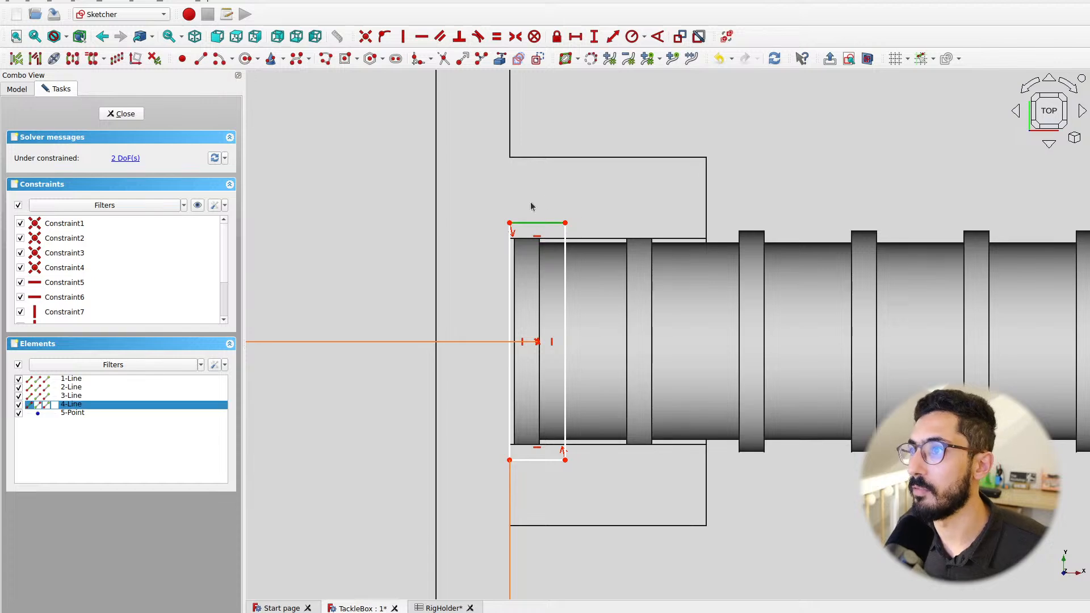
{"action": "scroll", "coordinate": [550, 256], "scroll_direction": "up", "scroll_amount": 3}
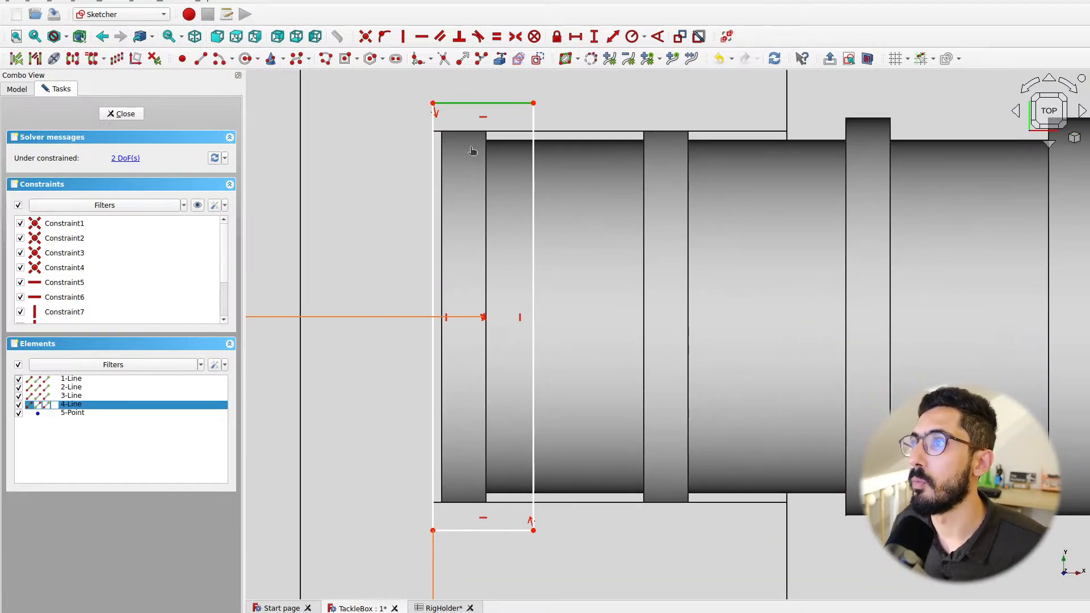
Look through the Hook Holder parameters in the RigHolder spreadsheet for dimensions to use for the ridge cutout, and return to the sketch
{"action": "left_click", "coordinate": [447, 605]}
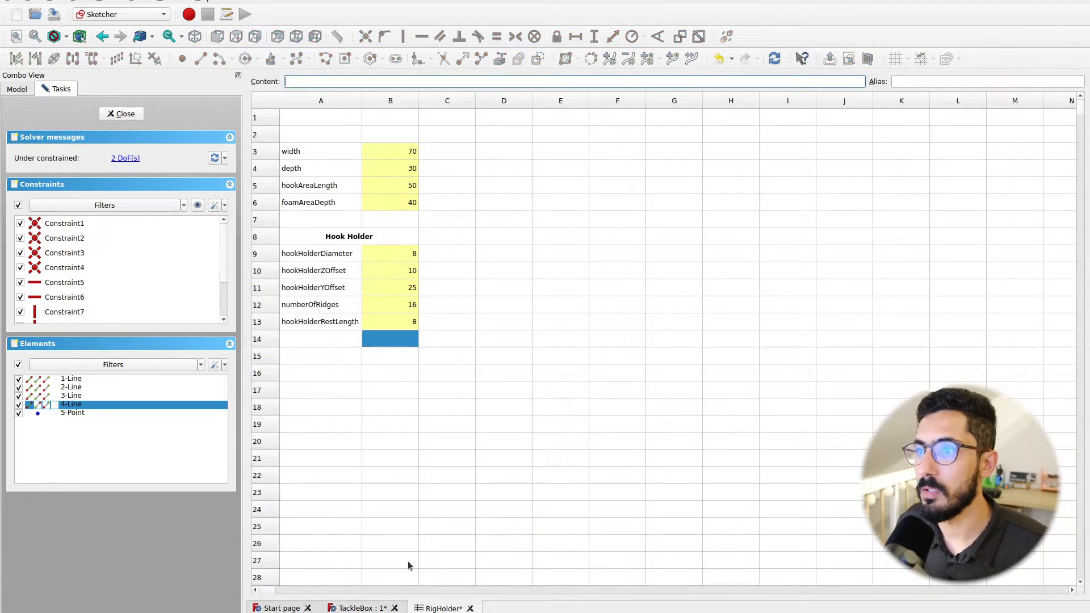
{"action": "left_click", "coordinate": [343, 324]}
{"action": "left_click", "coordinate": [331, 306]}
{"action": "left_click", "coordinate": [331, 289]}
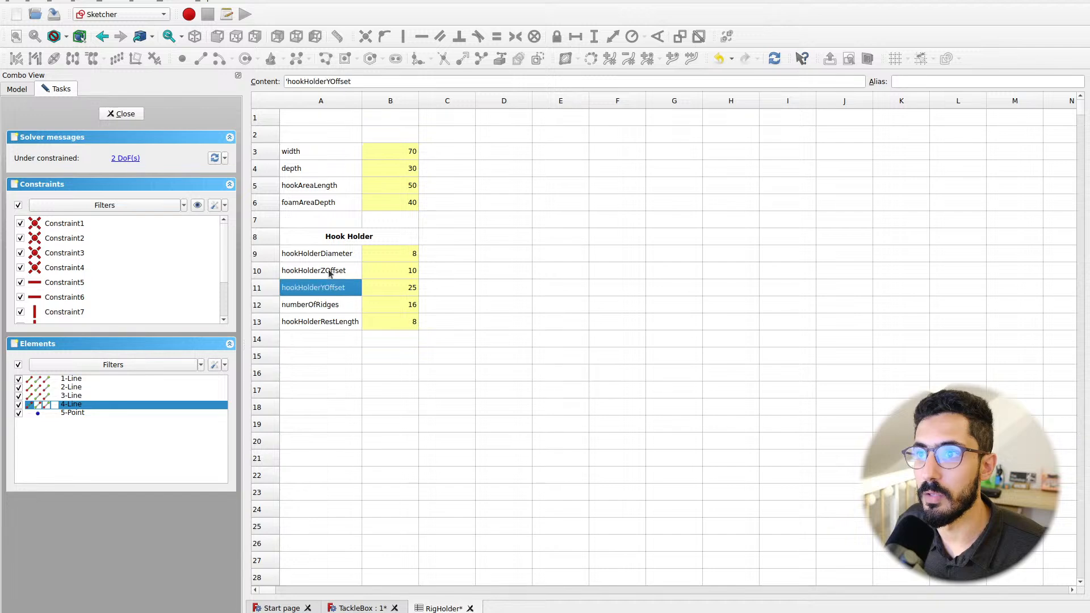
{"action": "left_click", "coordinate": [326, 251]}
{"action": "left_click", "coordinate": [325, 274]}
{"action": "left_click", "coordinate": [325, 291]}
{"action": "left_click", "coordinate": [324, 305]}
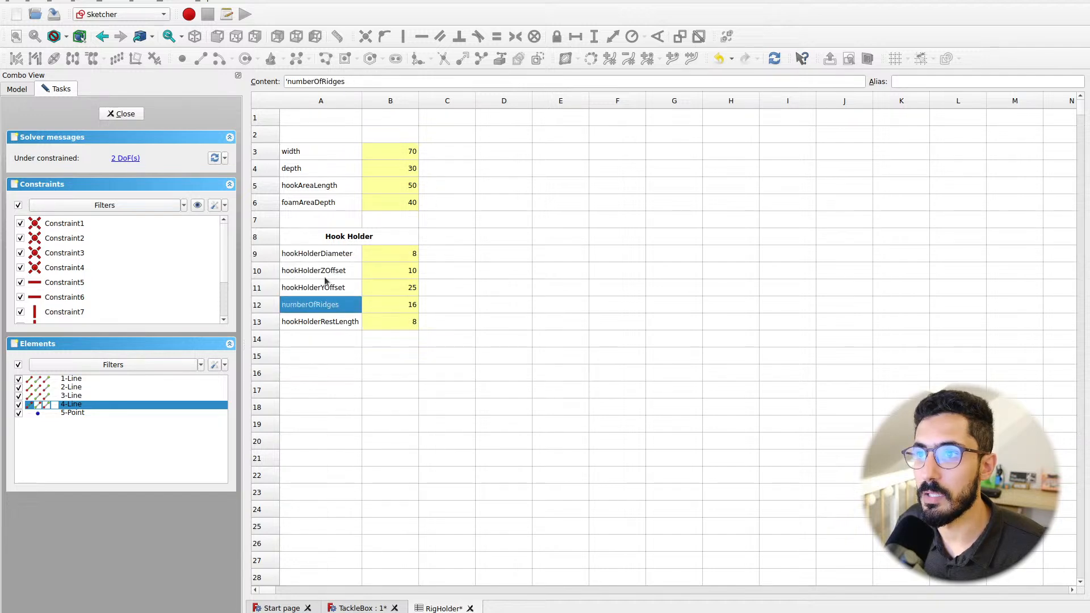
{"action": "left_click", "coordinate": [370, 608]}
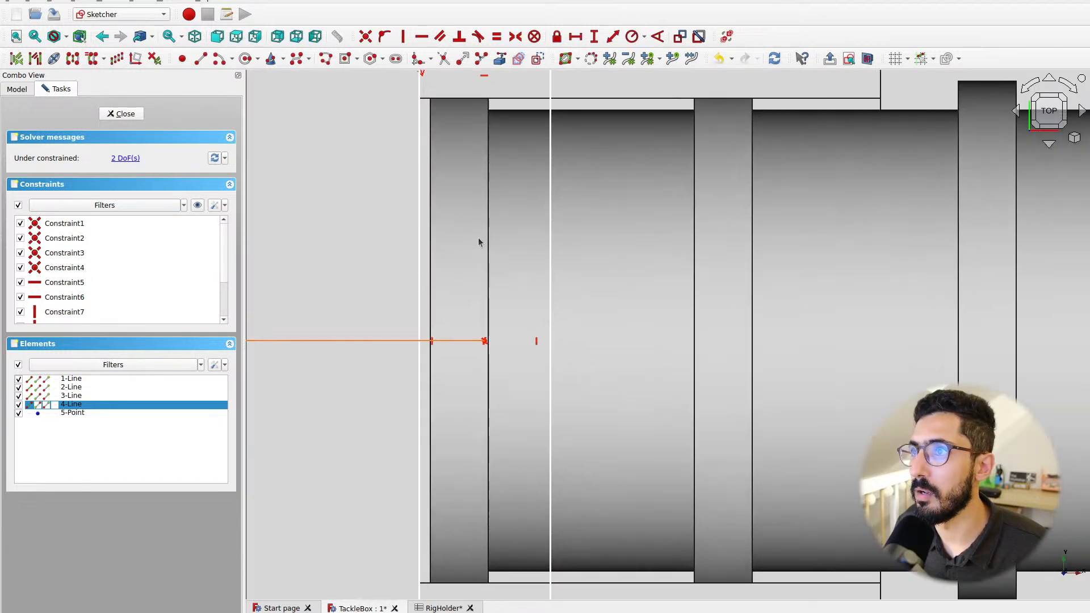
Constrain the rectangle's width with the formula 1 + <<TackleBox>>.tolerance * 2
{"action": "left_click", "coordinate": [569, 37]}
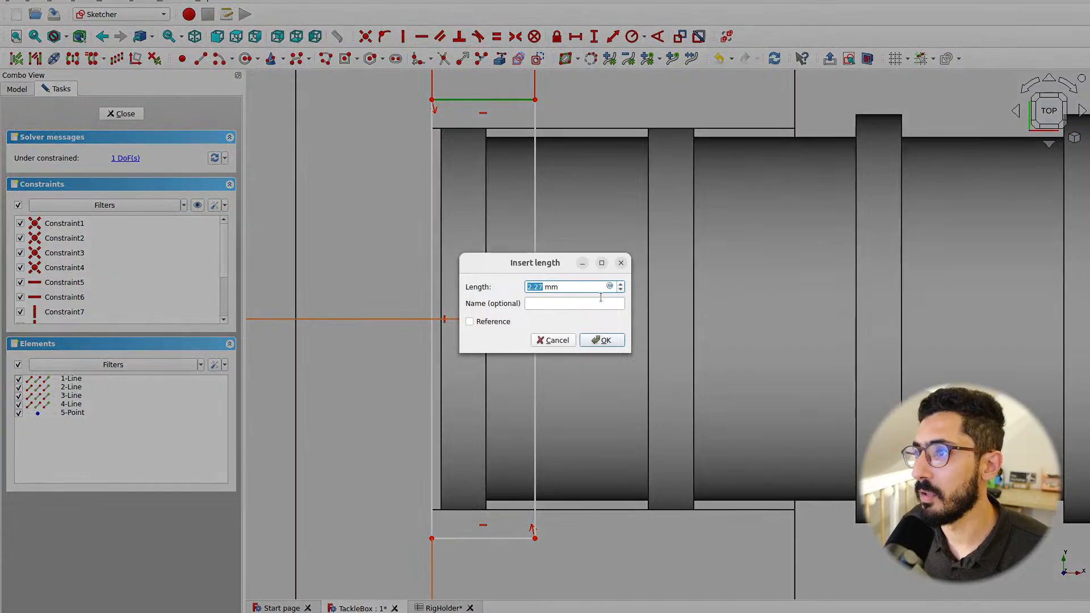
{"action": "key", "text": "equal"}
{"action": "type", "text": "1 +"}
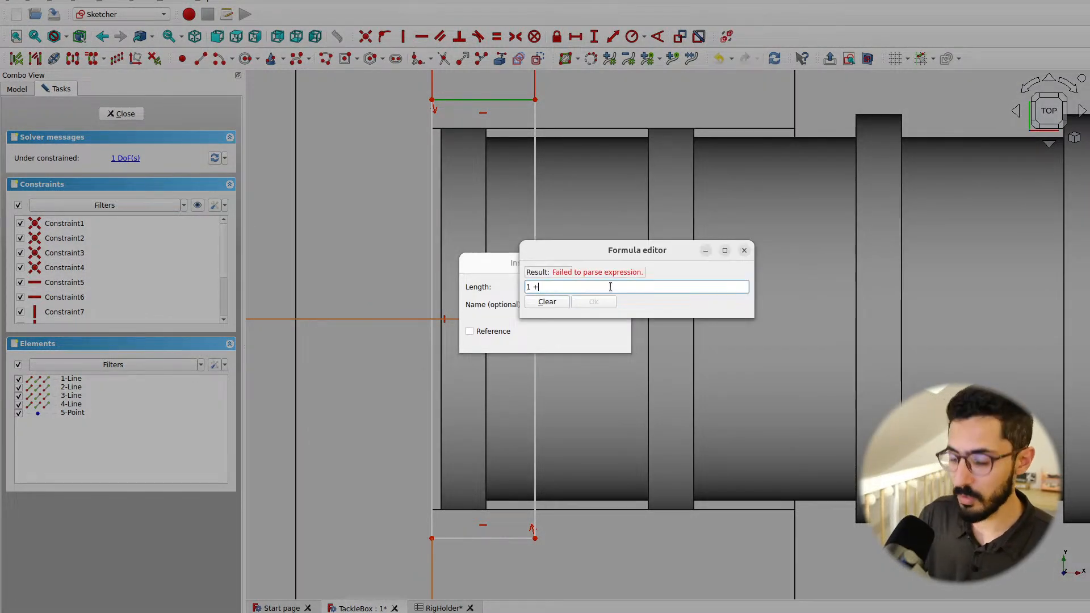
{"action": "type", "text": " <<"}
{"action": "key", "text": "Down"}
{"action": "key", "text": "Down"}
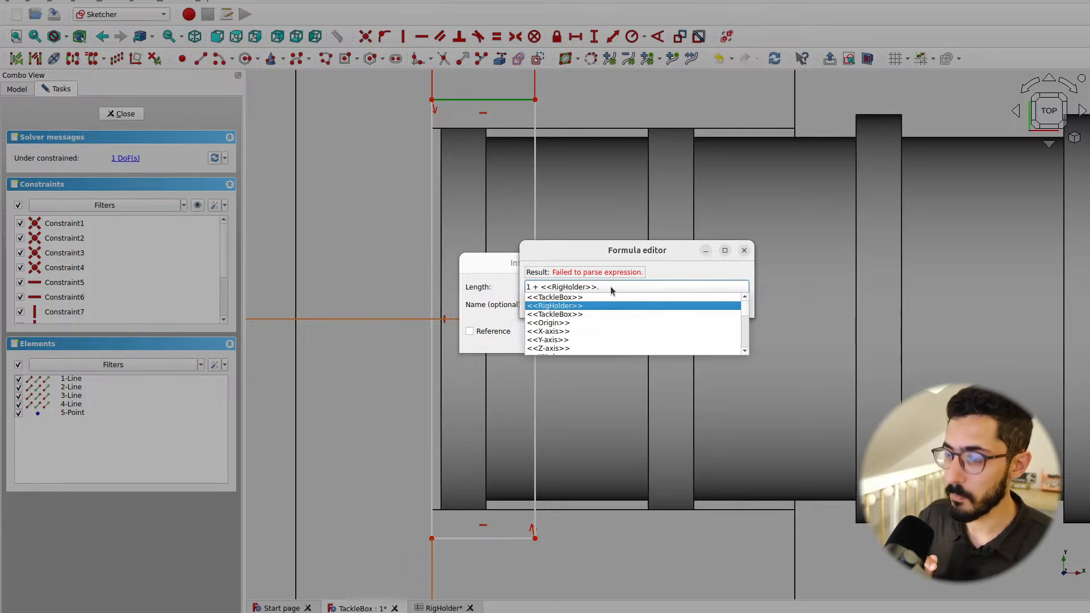
{"action": "type", "text": "tole"}
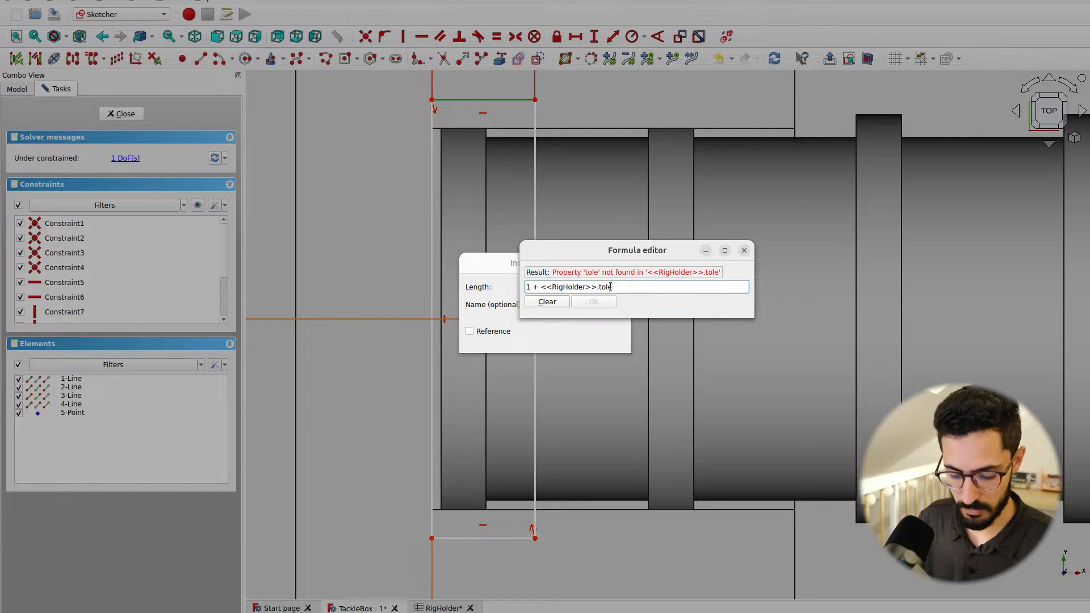
{"action": "type", "text": "rance"}
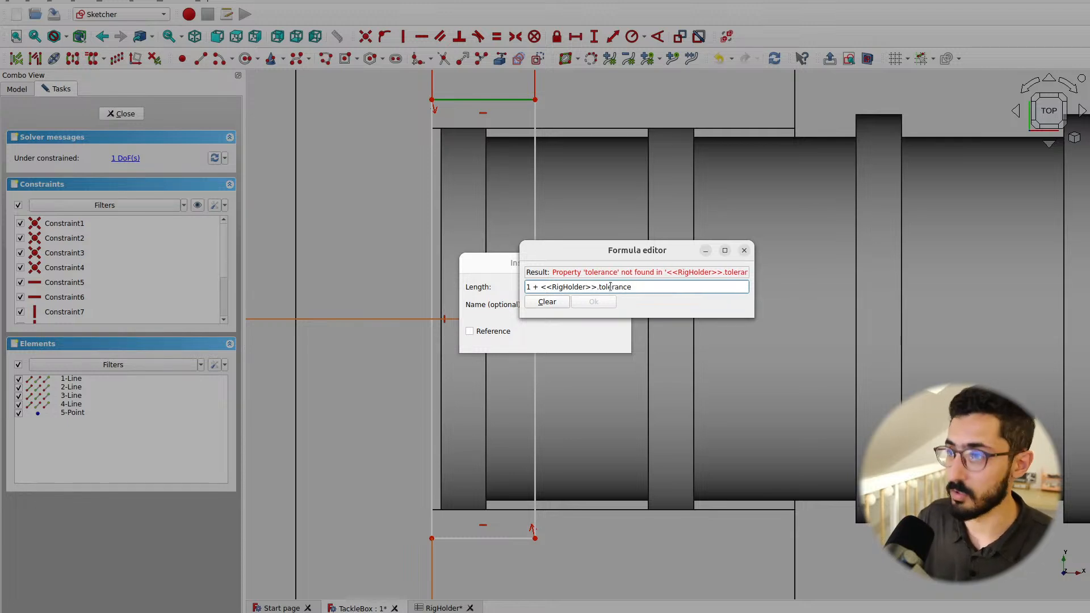
{"action": "key", "text": "ctrl+shift+Left"}
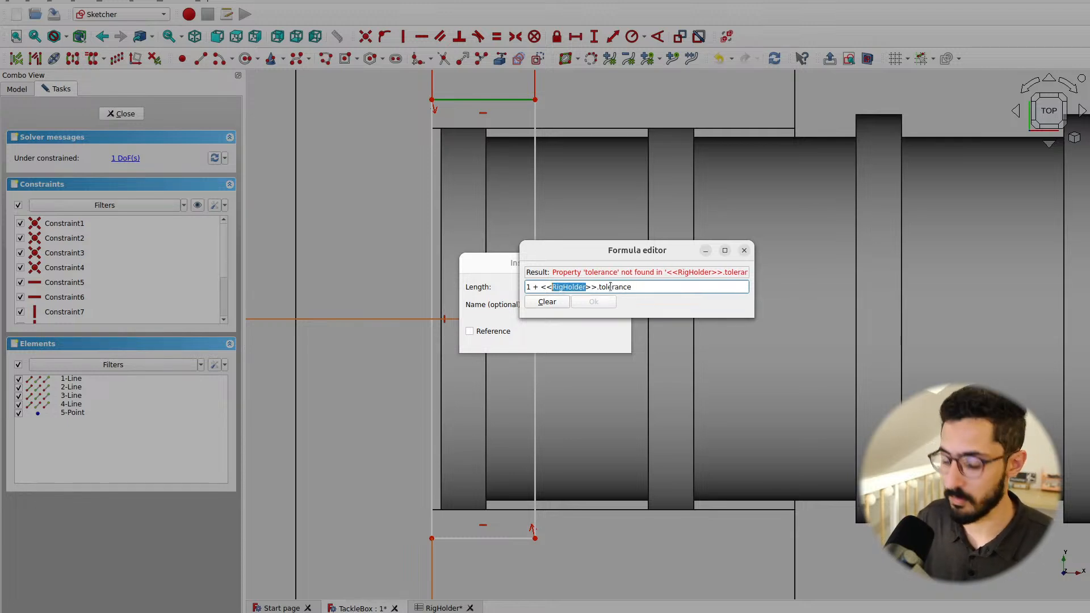
{"action": "type", "text": "TackleBox"}
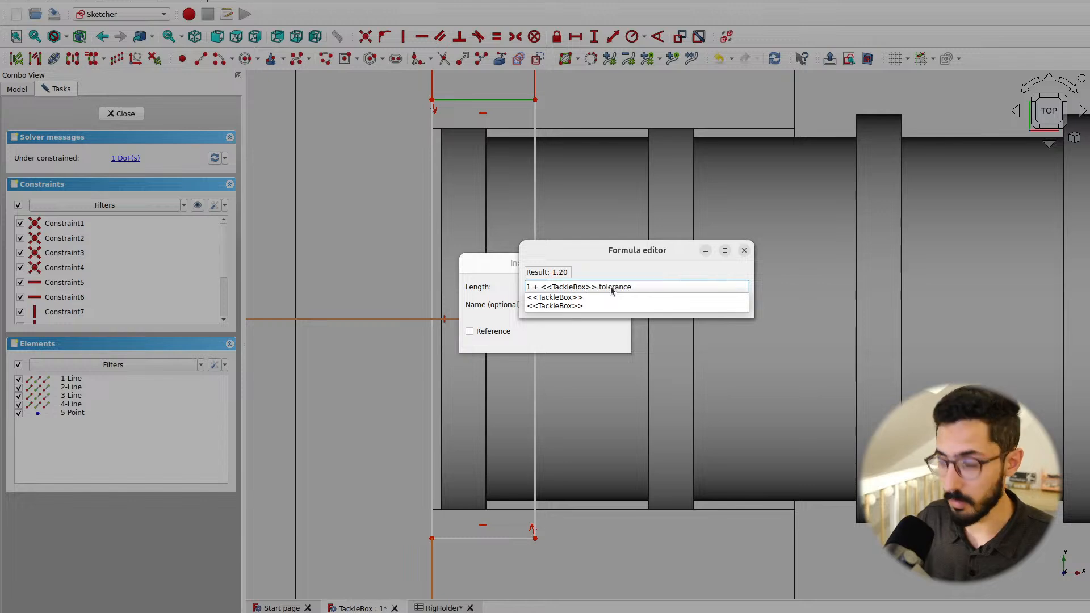
{"action": "type", "text": " * 2"}
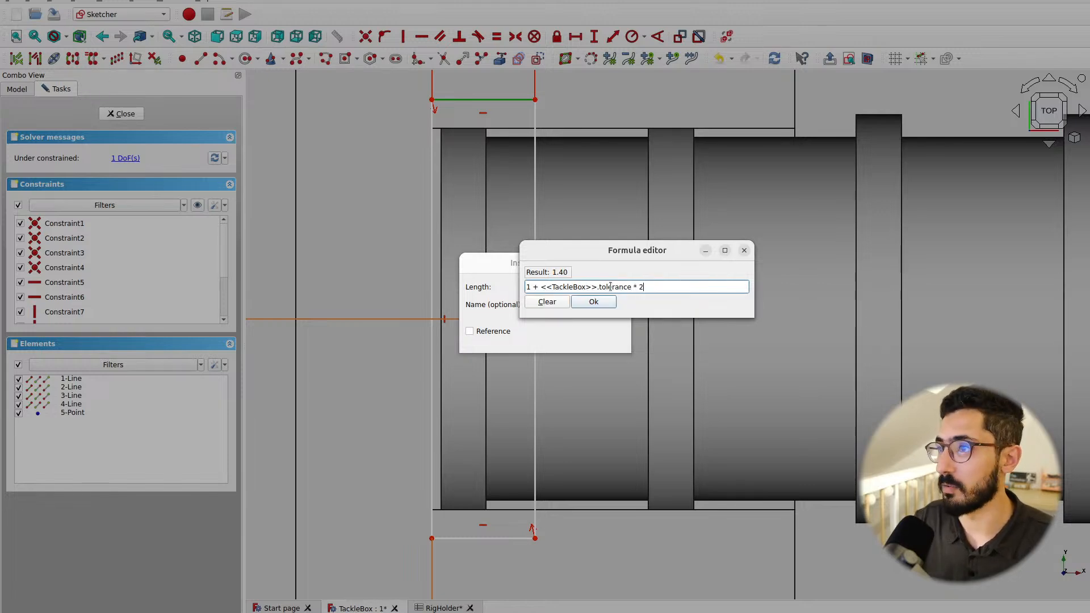
{"action": "key", "text": "Return"}
{"action": "left_click", "coordinate": [603, 342]}
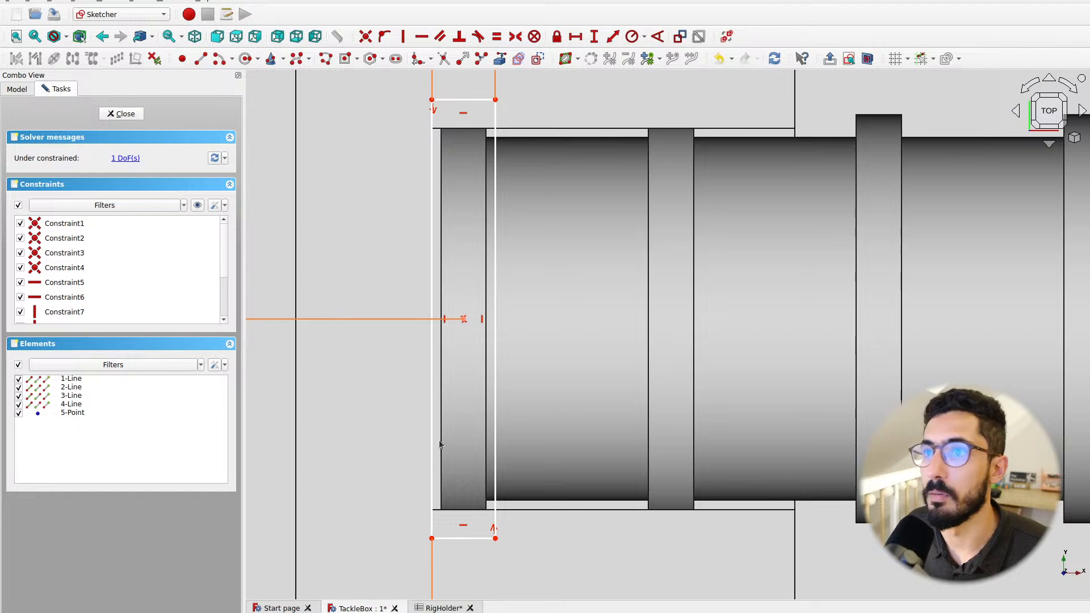
Constrain the rectangle's height with the formula <<RigHolder>>.hookHolderDiameter + 1 and move the dimension label outside the rectangle
{"action": "mouse_move", "coordinate": [461, 538]}
{"action": "left_mouse_down"}
{"action": "mouse_move", "coordinate": [483, 511]}
{"action": "mouse_move", "coordinate": [463, 520]}
{"action": "mouse_move", "coordinate": [476, 526]}
{"action": "left_mouse_up"}
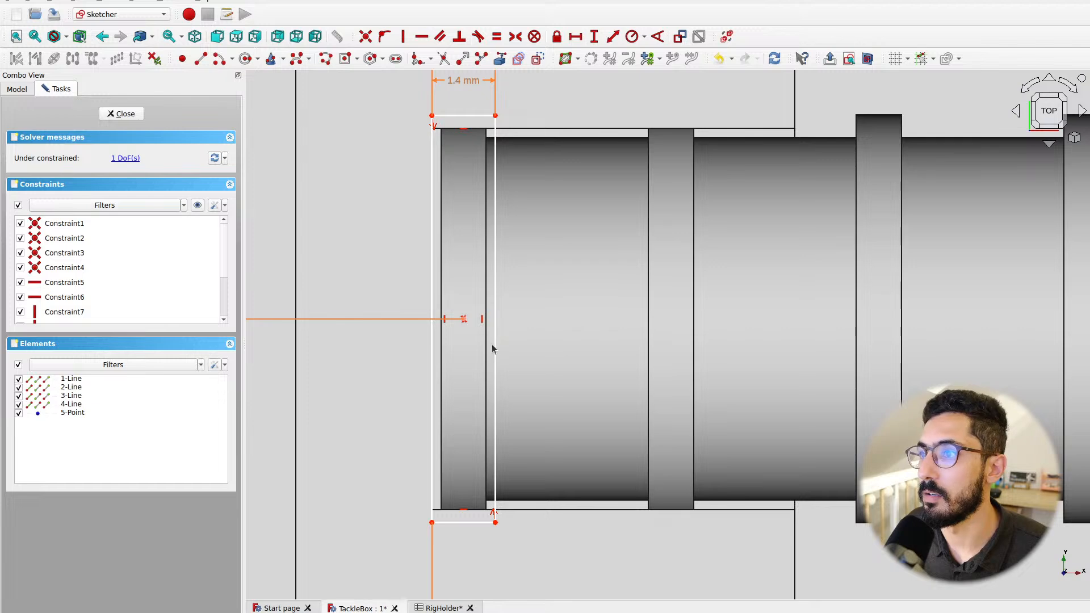
{"action": "left_click", "coordinate": [496, 352]}
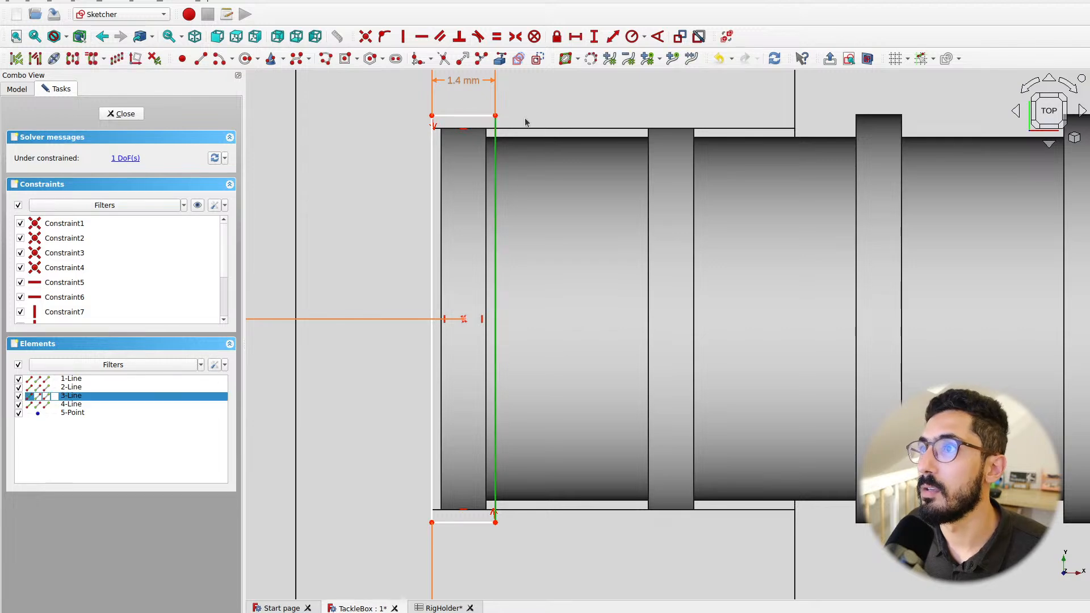
{"action": "left_click", "coordinate": [594, 36]}
{"action": "left_click", "coordinate": [612, 287]}
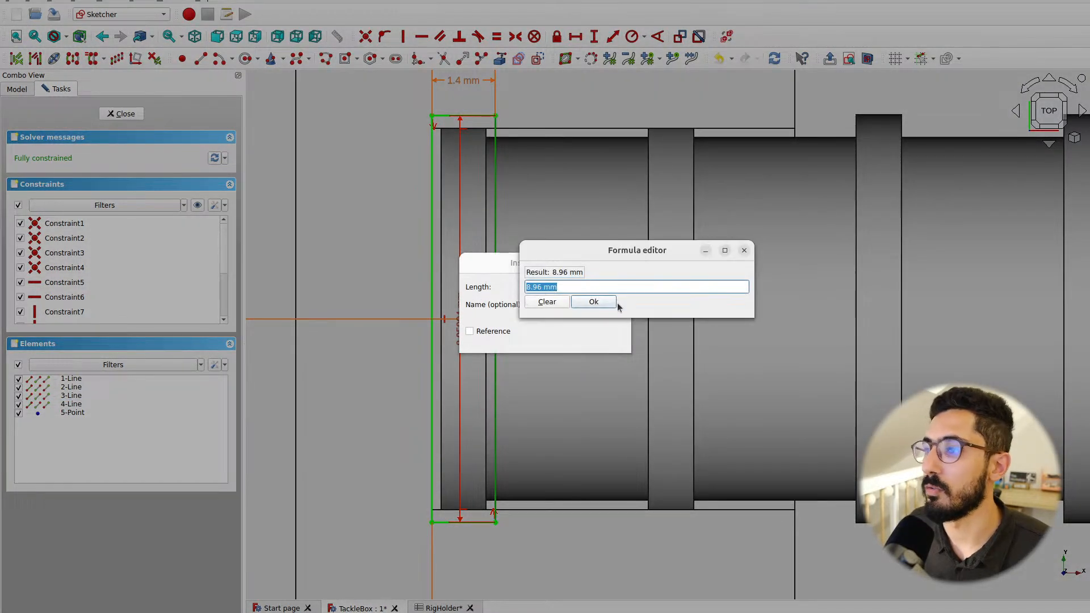
{"action": "type", "text": "<<"}
{"action": "key", "text": "Down"}
{"action": "key", "text": "Down"}
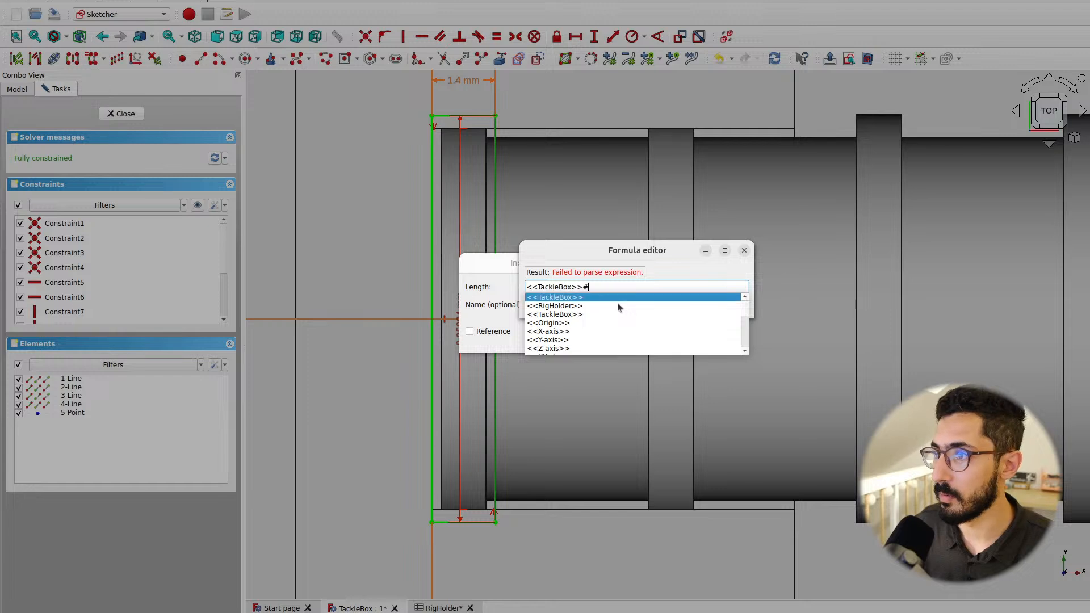
{"action": "type", "text": ".dia"}
{"action": "key", "text": "Down"}
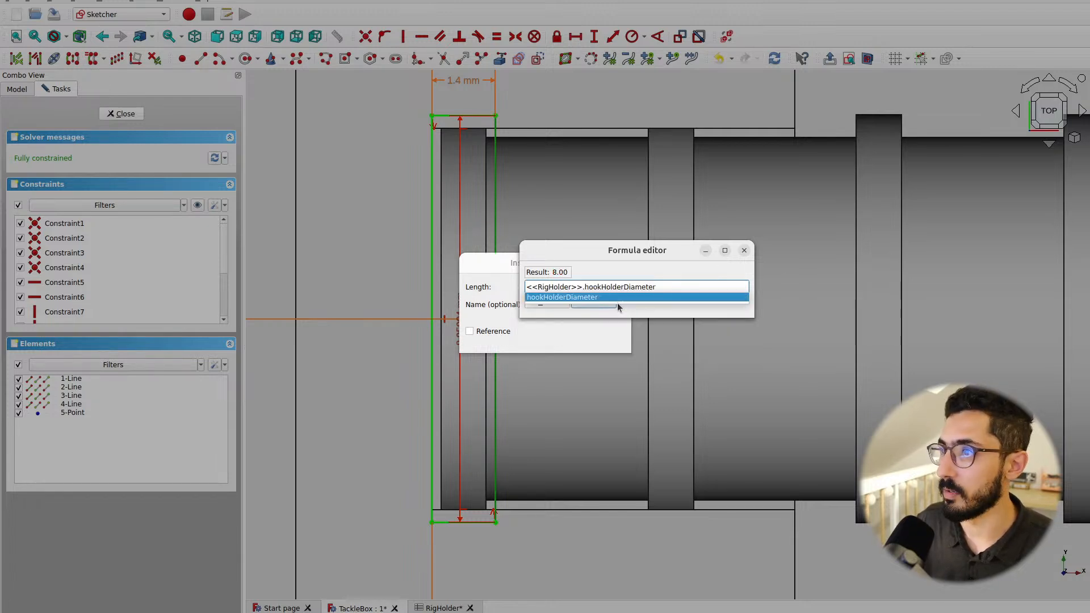
{"action": "key", "text": "Return"}
{"action": "type", "text": "+ 2"}
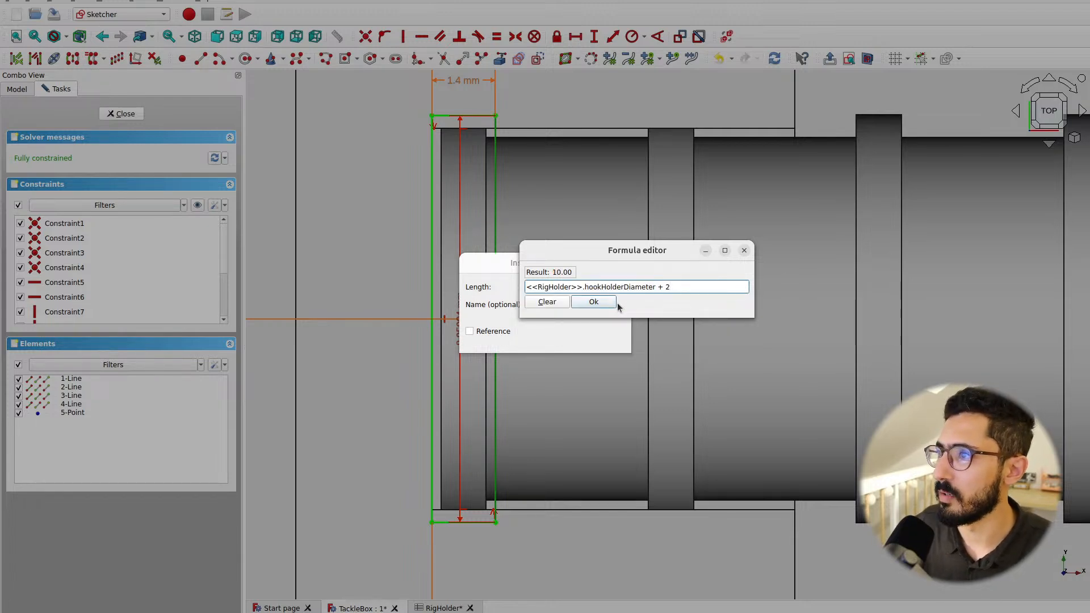
{"action": "left_click", "coordinate": [615, 303]}
{"action": "left_click", "coordinate": [601, 340]}
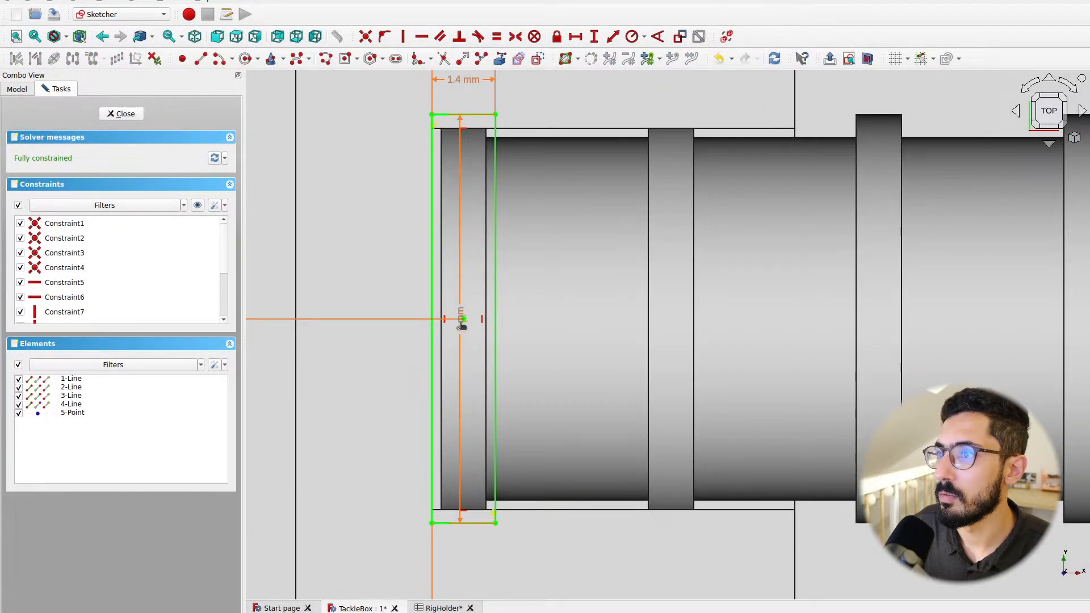
{"action": "left_click_drag", "start_coordinate": [459, 318], "coordinate": [588, 108]}
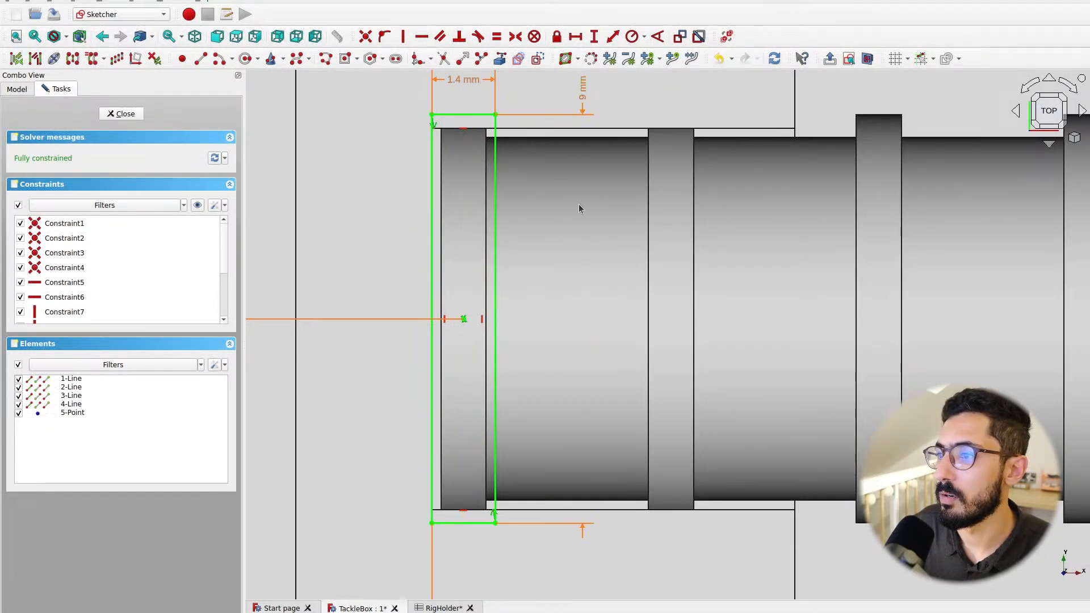
{"action": "scroll", "coordinate": [579, 203], "scroll_direction": "down", "scroll_amount": 2}
{"action": "double_click", "coordinate": [562, 175]}
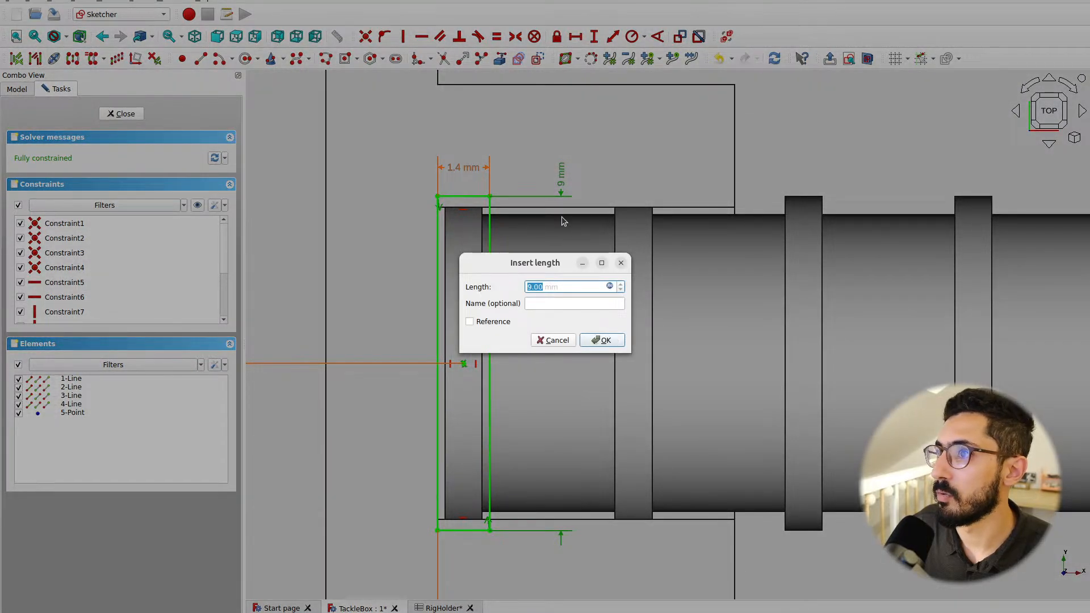
{"action": "left_click", "coordinate": [622, 263]}
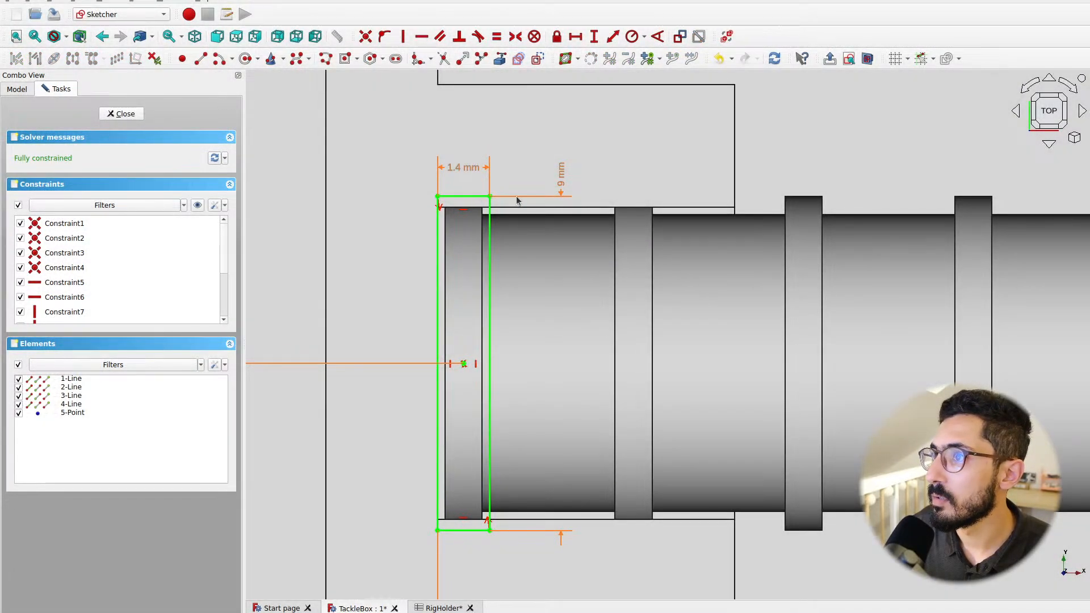
Change the rectangle's height formula to <<RigHolder>>.hookHolderDiameter + 1 + <<TackleBox>>.tolerance * 2 and close the sketch
{"action": "double_click", "coordinate": [562, 175]}
{"action": "left_click", "coordinate": [611, 288]}
{"action": "left_click", "coordinate": [692, 286]}
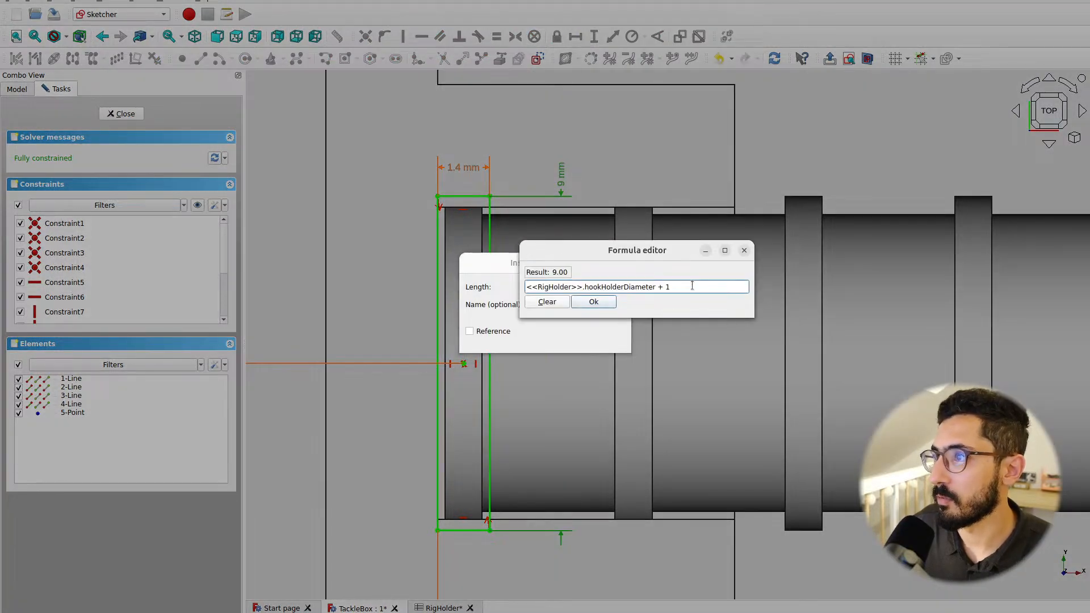
{"action": "type", "text": "+ "}
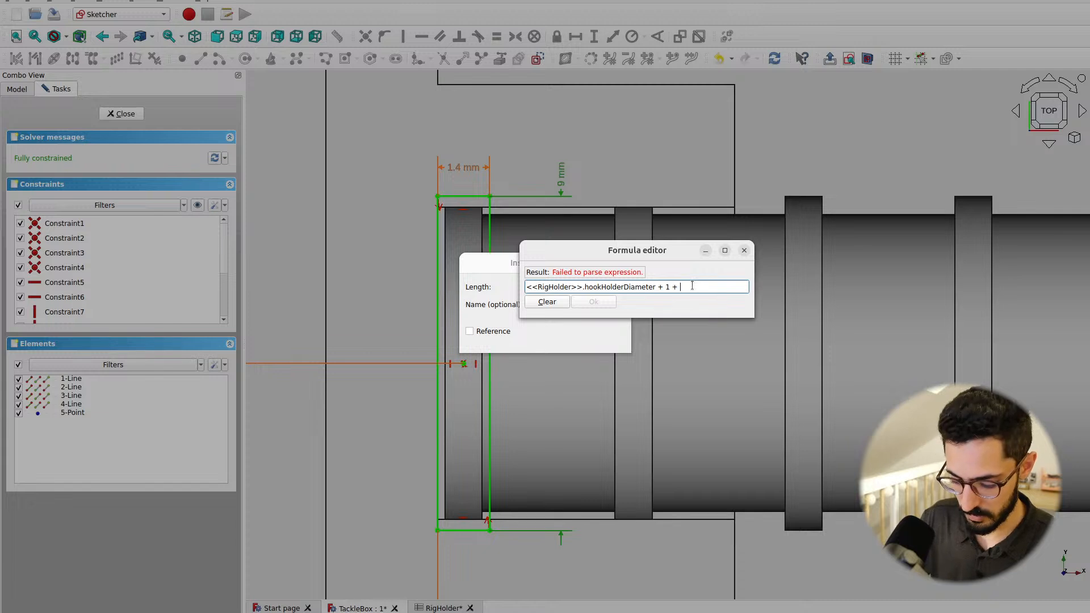
{"action": "type", "text": "<<Tack"}
{"action": "key", "text": "Down"}
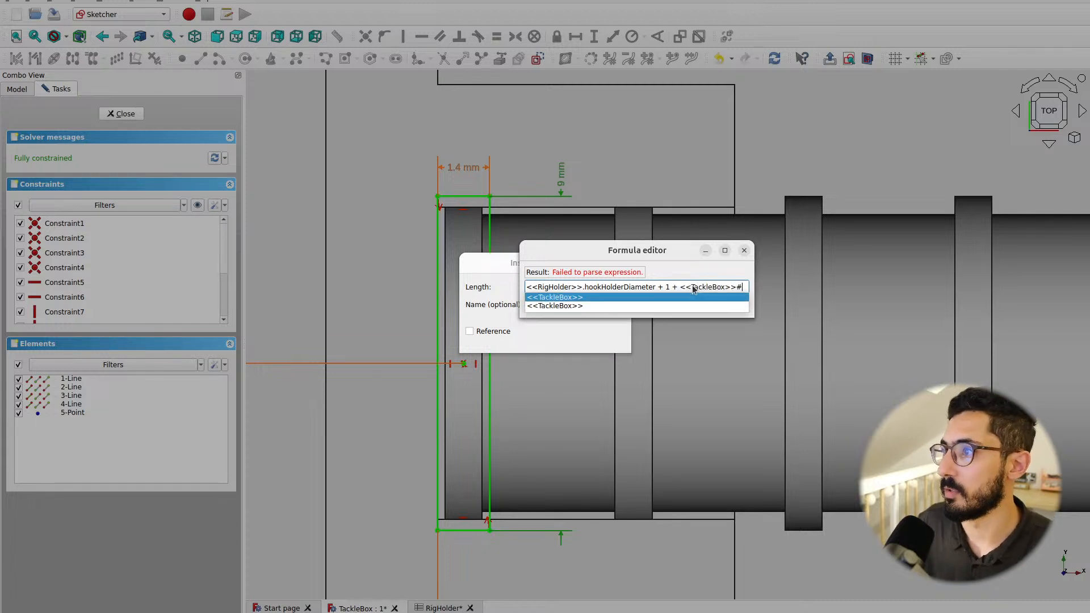
{"action": "key", "text": "Down"}
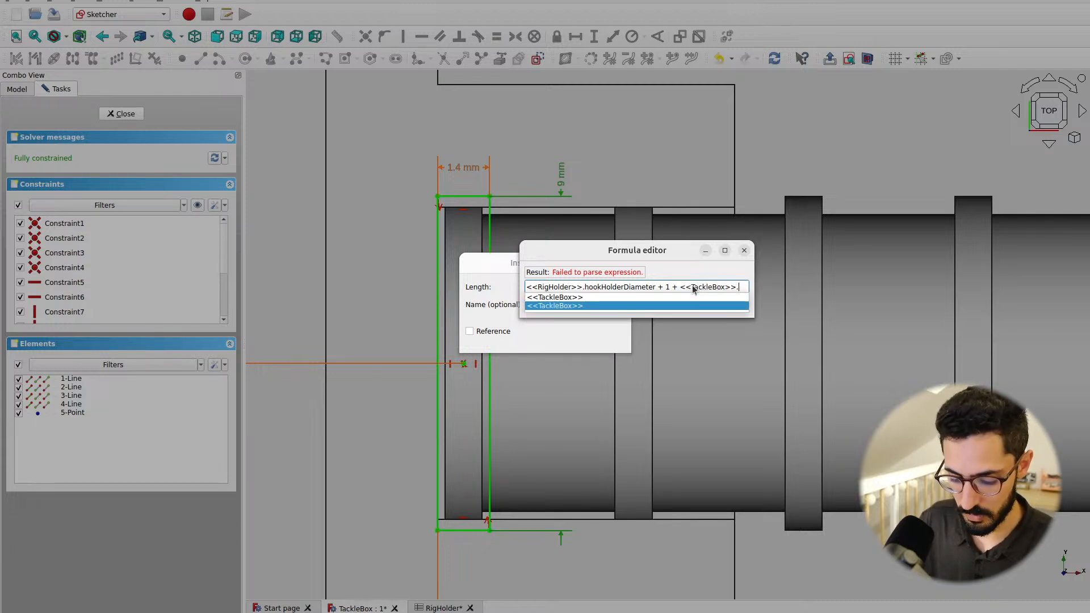
{"action": "key", "text": "Return"}
{"action": "type", "text": "th"}
{"action": "key", "text": "BackSpace"}
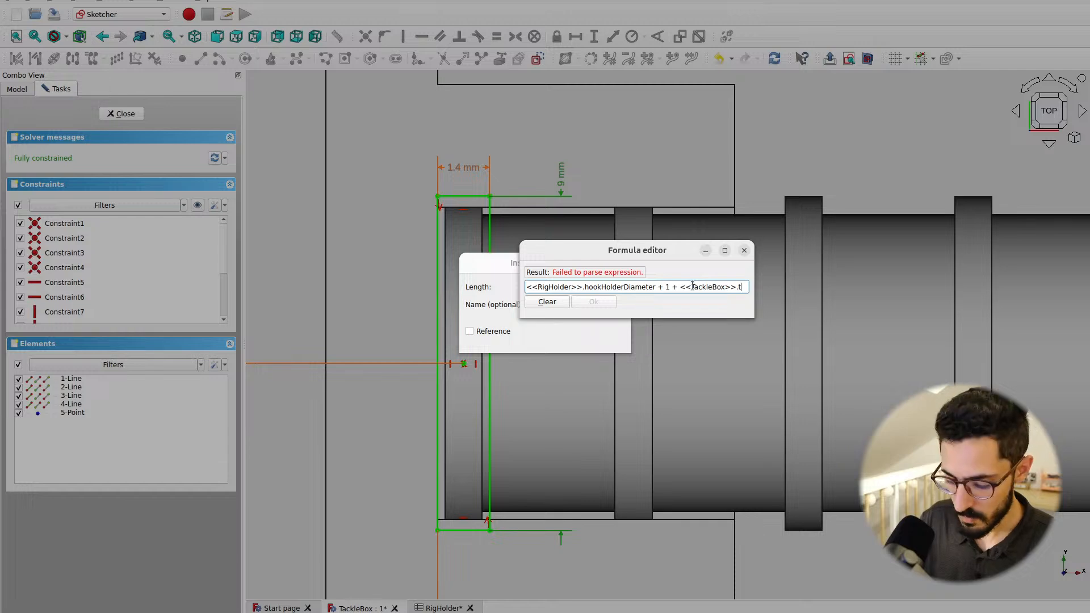
{"action": "type", "text": "olerance *"}
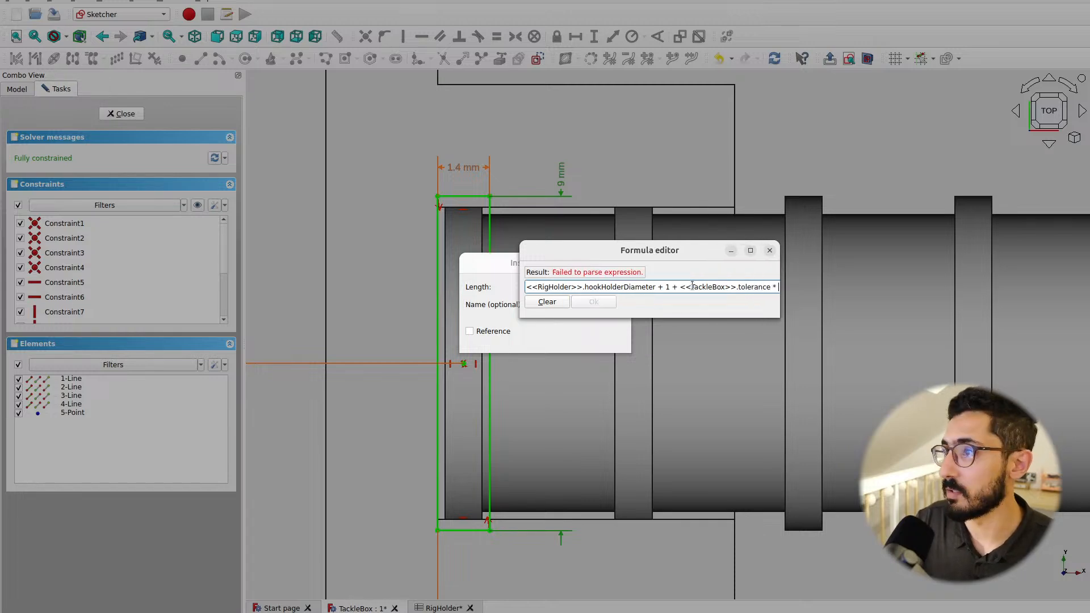
{"action": "key", "text": "Escape"}
{"action": "left_click", "coordinate": [612, 341]}
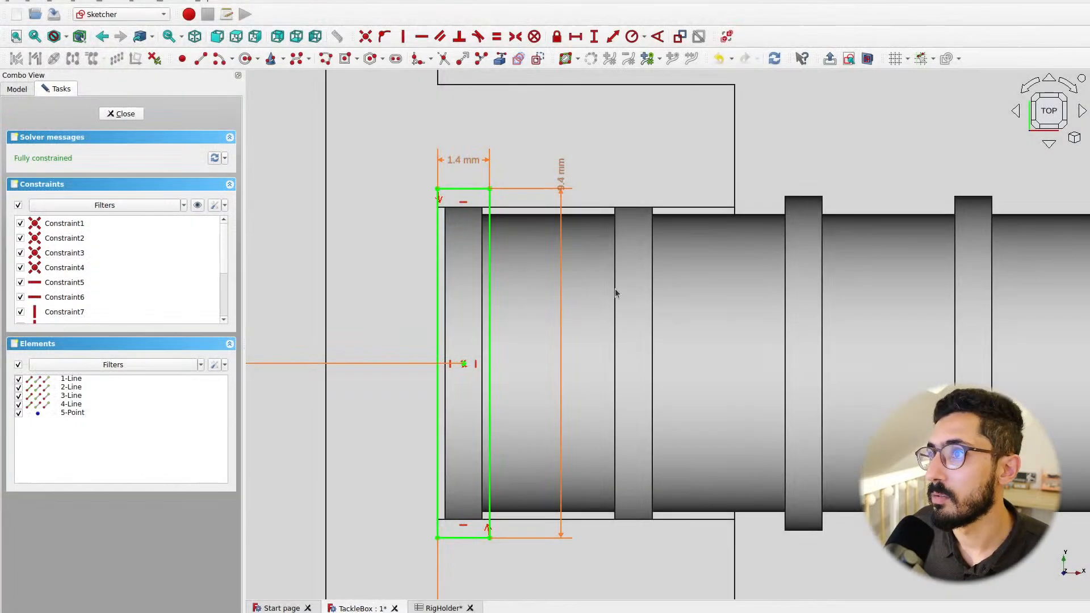
{"action": "left_click", "coordinate": [121, 115]}
Start a Pocket from the fully constrained ridge cutout sketch at the holder's end
{"action": "scroll", "coordinate": [557, 359], "scroll_direction": "up", "scroll_amount": 5}
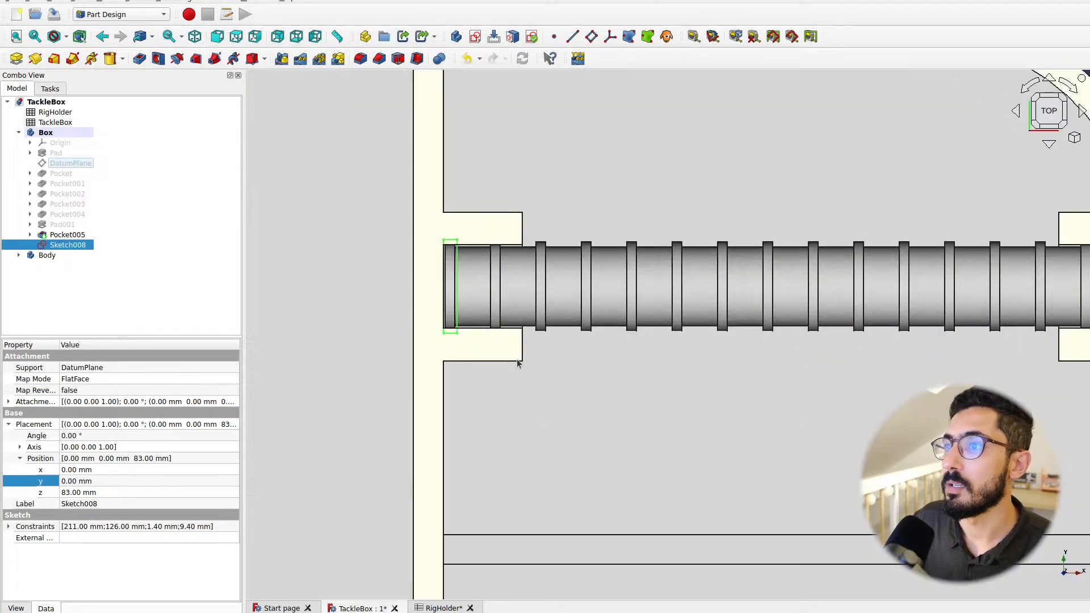
{"action": "middle_click_drag", "start_coordinate": [517, 365], "coordinate": [502, 322]}
{"action": "scroll", "coordinate": [487, 303], "scroll_direction": "up", "scroll_amount": 2}
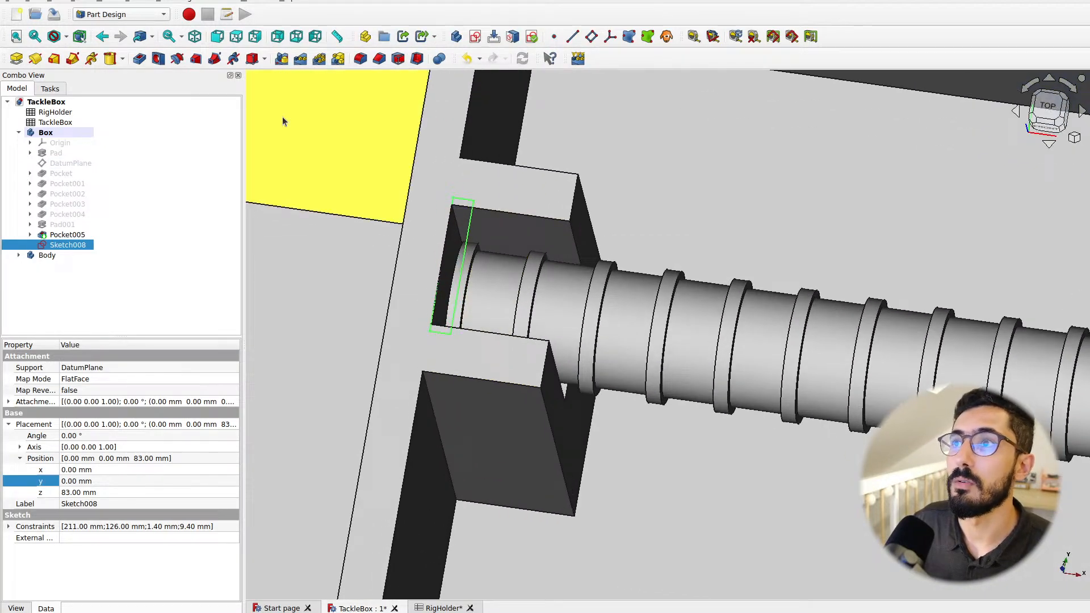
{"action": "left_click", "coordinate": [139, 59]}
{"action": "scroll", "coordinate": [516, 392], "scroll_direction": "down", "scroll_amount": 2}
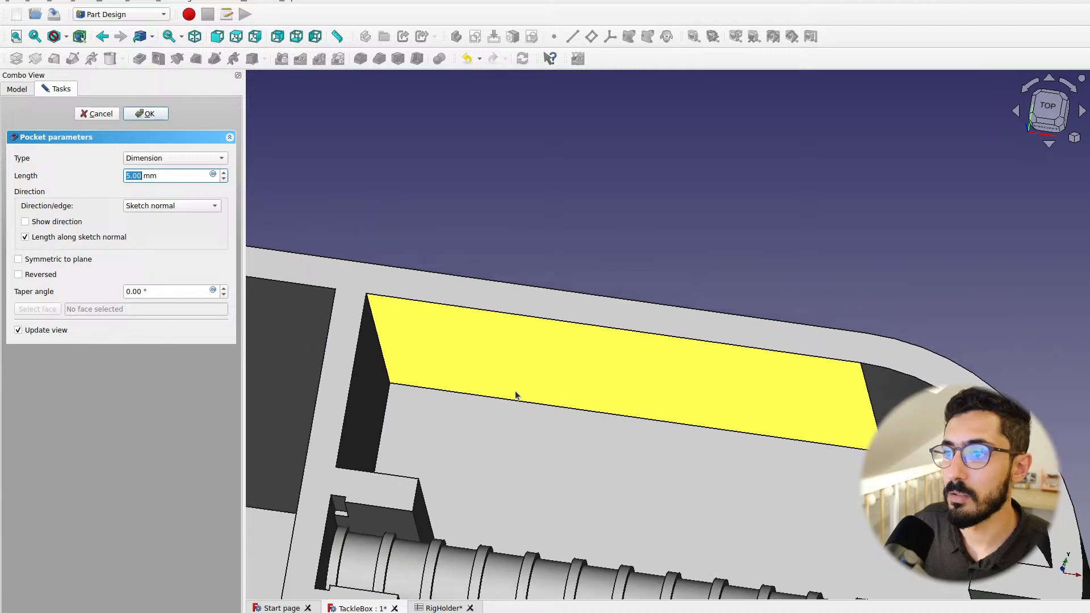
{"action": "middle_click_drag", "start_coordinate": [498, 435], "coordinate": [694, 247]}
{"action": "scroll", "coordinate": [568, 396], "scroll_direction": "up", "scroll_amount": 4}
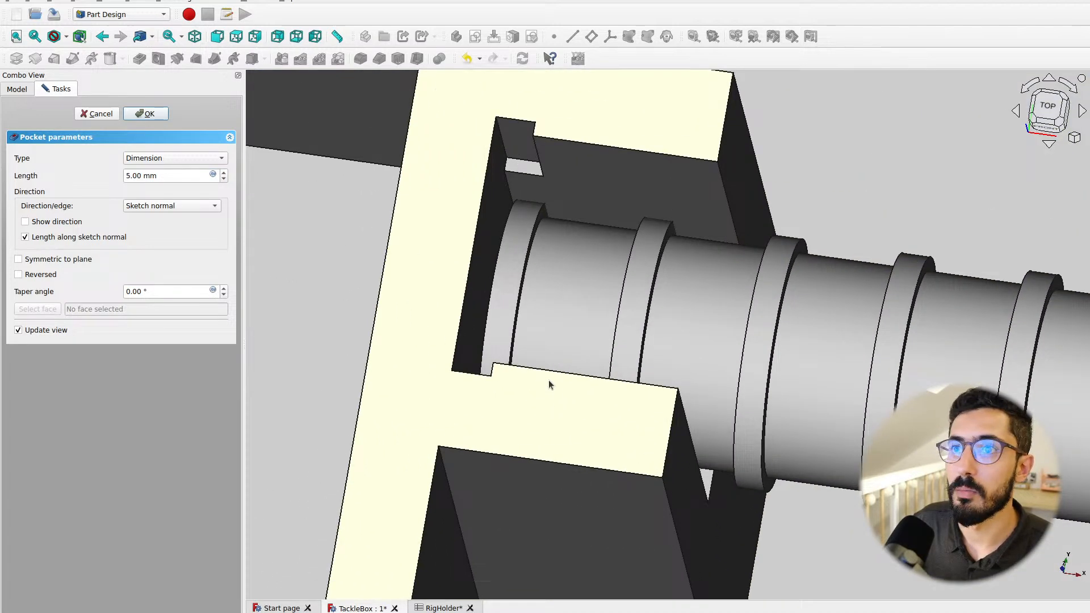
{"action": "scroll", "coordinate": [549, 380], "scroll_direction": "down", "scroll_amount": 1}
Set the pocket's length with the formula <<RigHolder>>.hookHolderZOffset + <<RigHolder>>.hookHolderDiameter / 2 + <<TackleBox>>.tolerance
{"action": "left_click", "coordinate": [213, 175]}
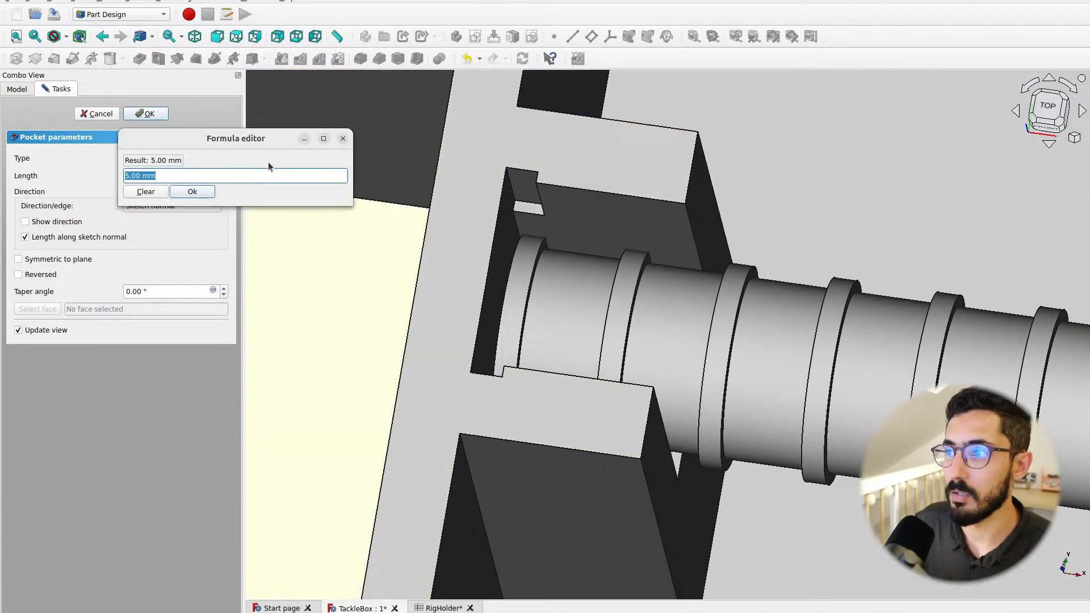
{"action": "type", "text": "<<"}
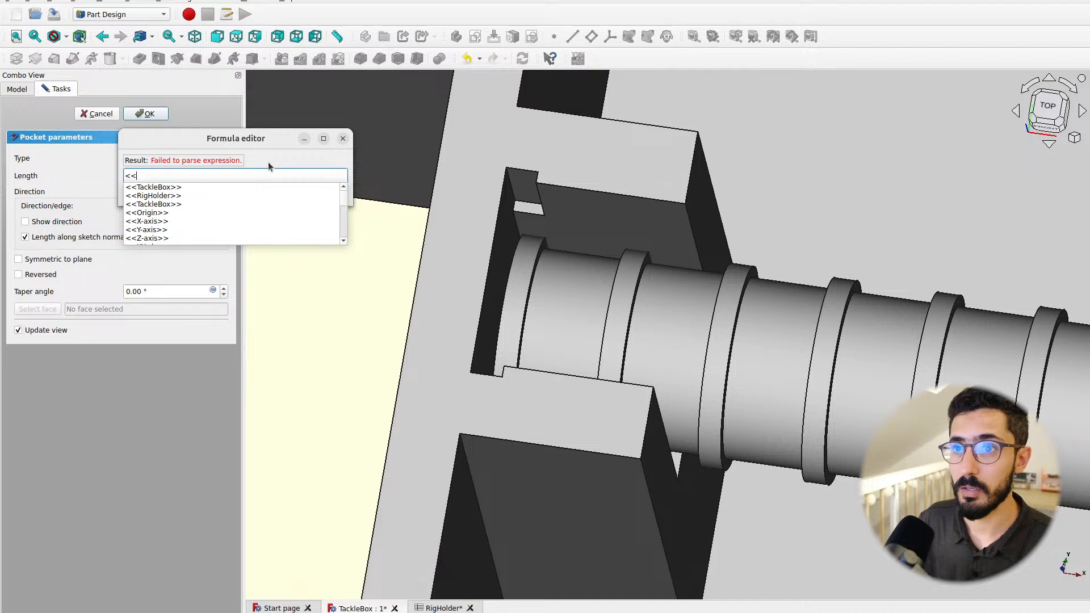
{"action": "type", "text": "RigHolder>>."}
{"action": "key", "text": "Down"}
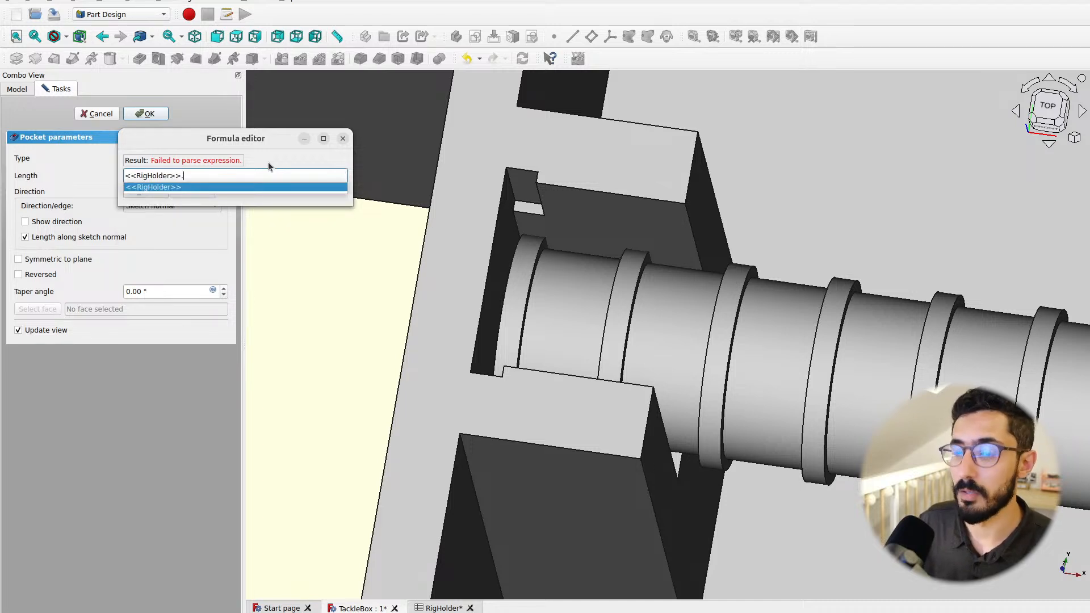
{"action": "type", "text": "hook"}
{"action": "key", "text": "Down"}
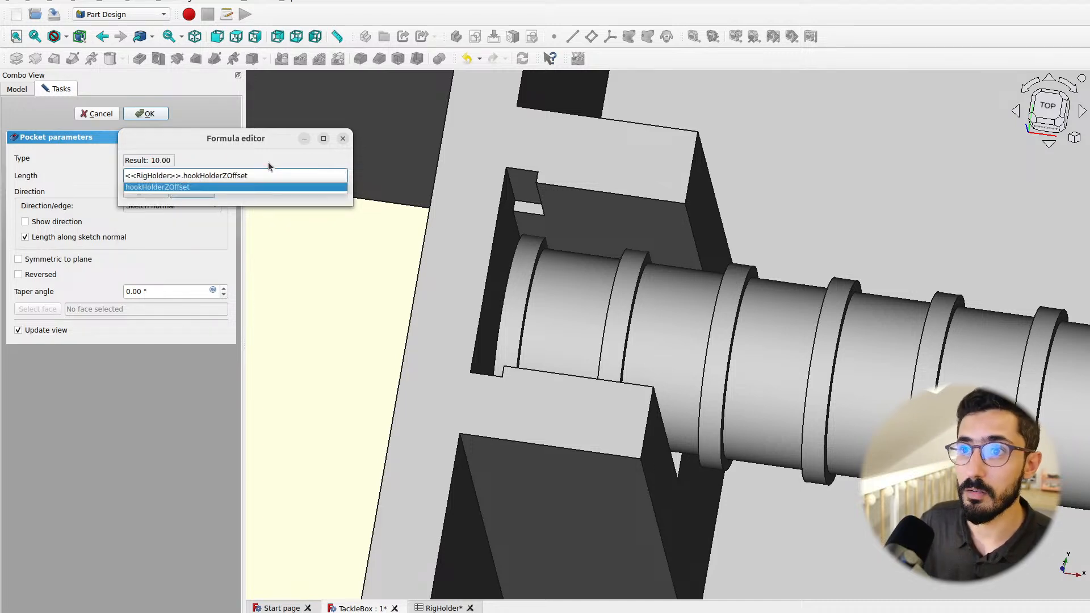
{"action": "key", "text": "Return"}
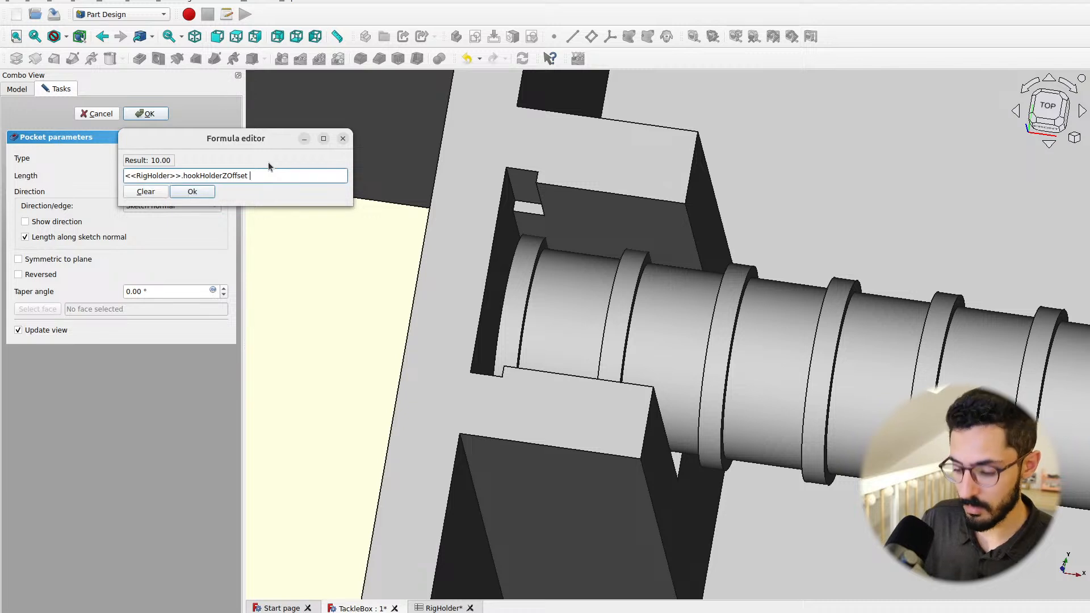
{"action": "type", "text": "+ "}
{"action": "type", "text": "<<RigHolder>>."}
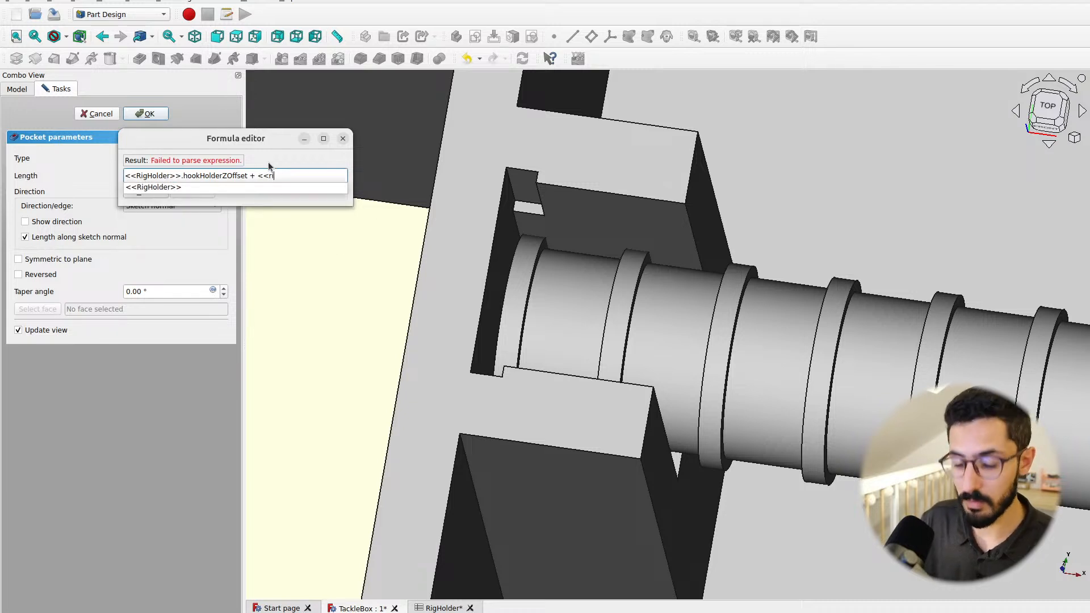
{"action": "key", "text": "Down"}
{"action": "type", "text": "diam"}
{"action": "key", "text": "Down"}
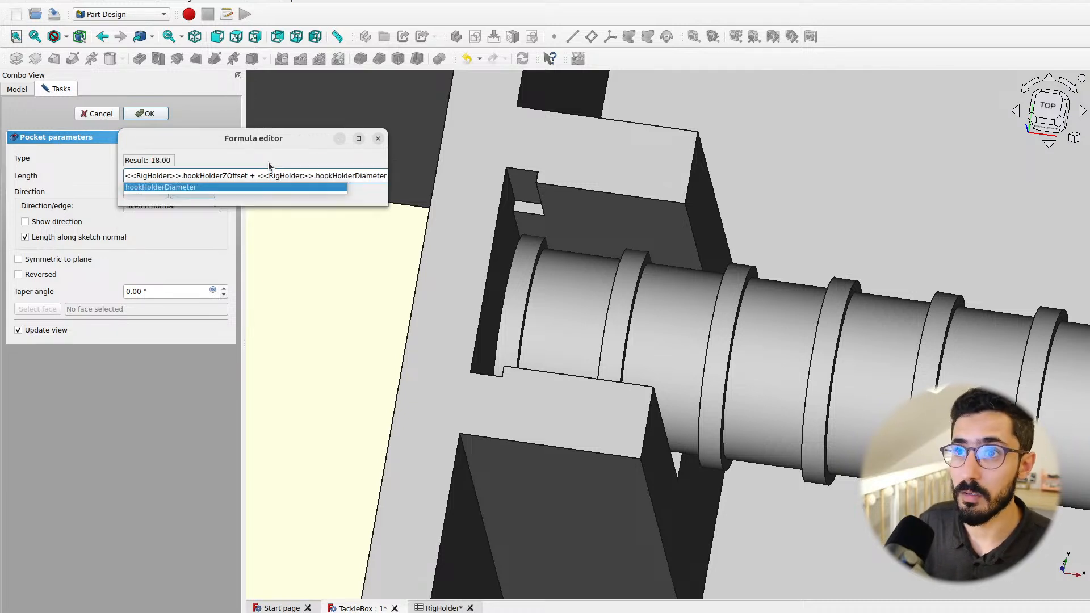
{"action": "key", "text": "Return"}
{"action": "type", "text": "/ "}
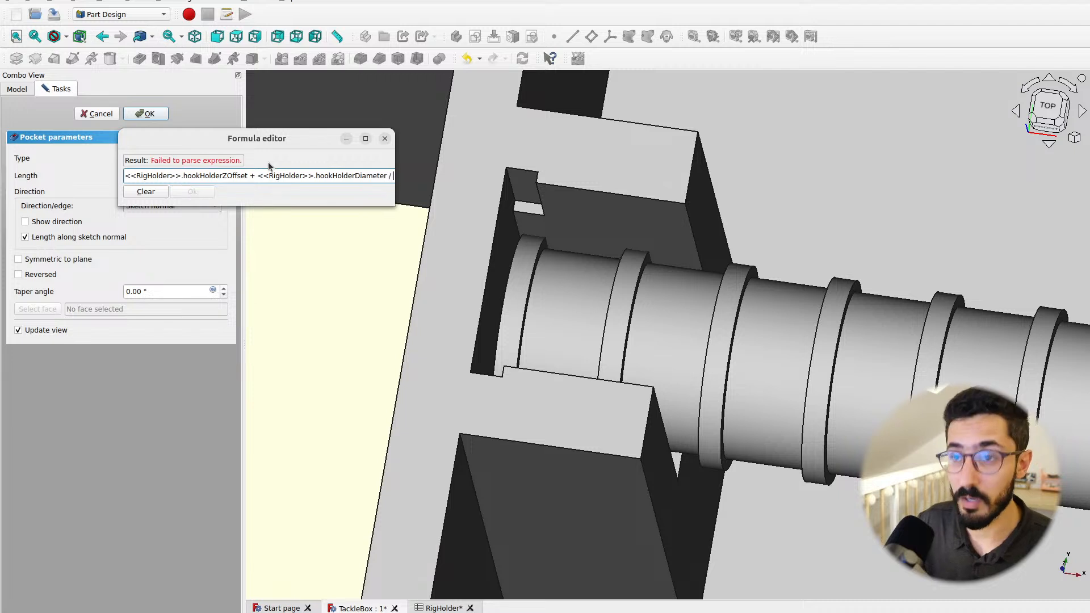
{"action": "type", "text": "2 + <<tack"}
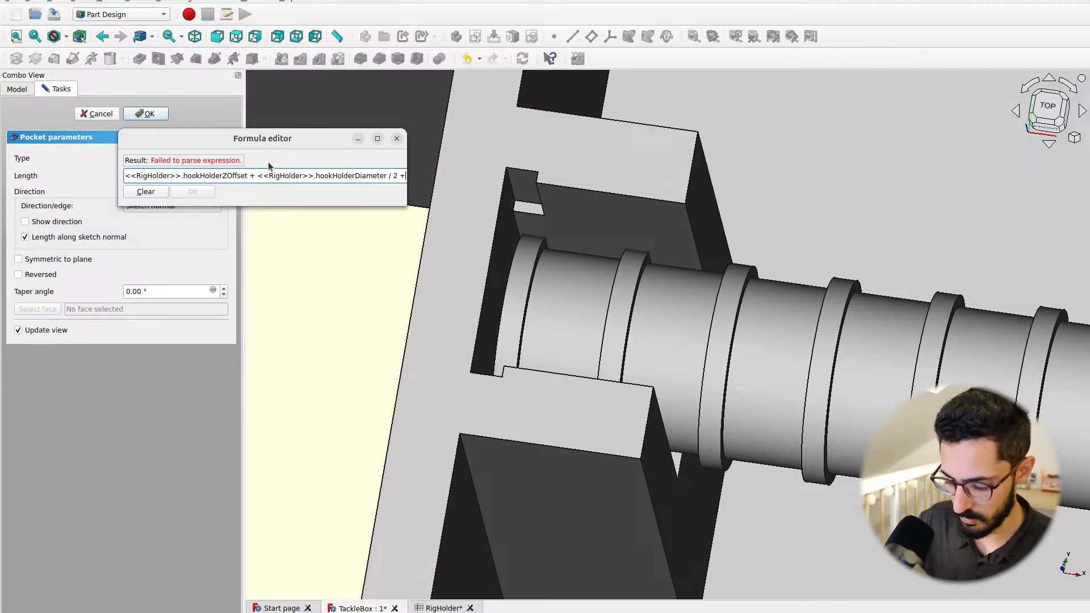
{"action": "key", "text": "Down"}
{"action": "key", "text": "Down"}
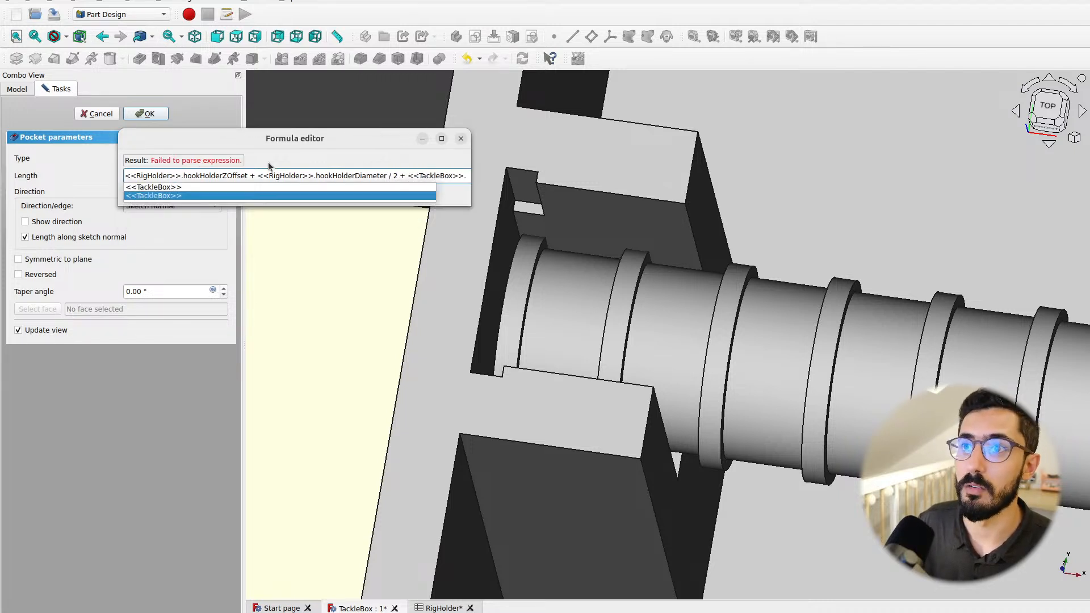
{"action": "type", "text": "tole"}
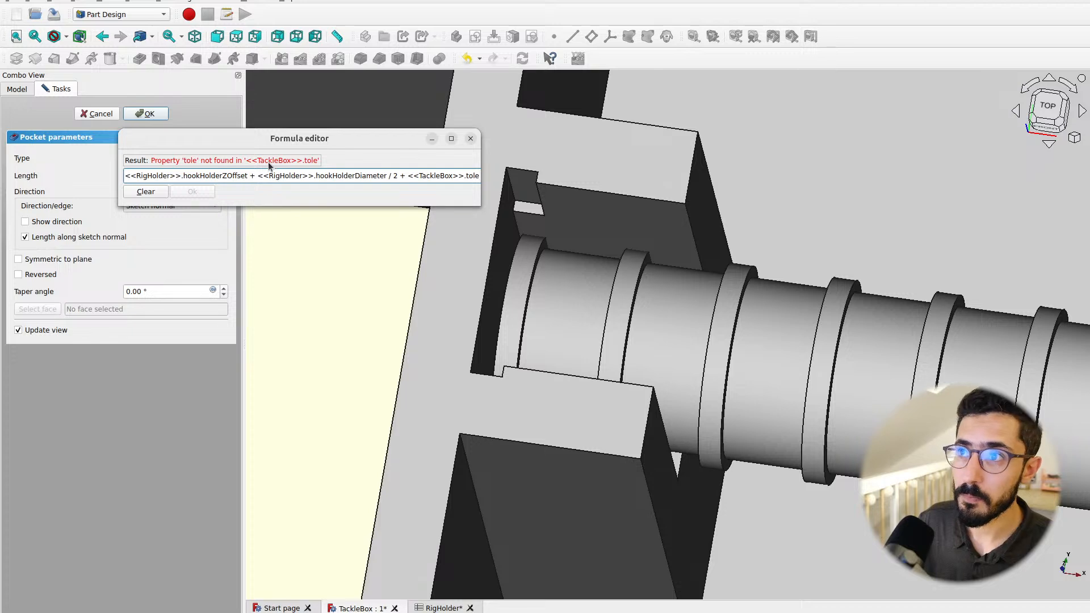
{"action": "type", "text": "rance"}
{"action": "key", "text": "Return"}
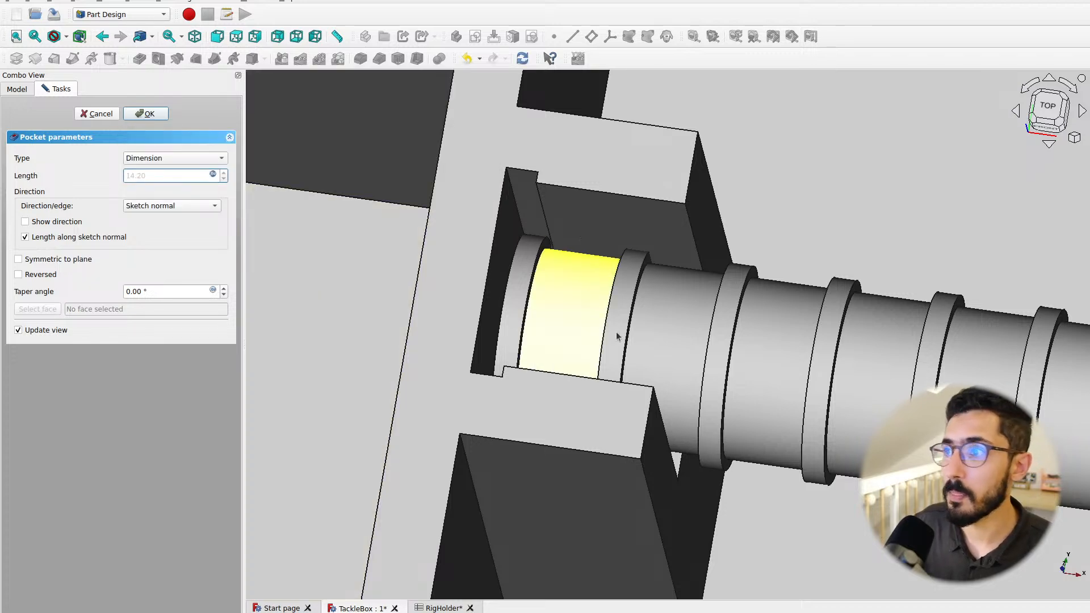
Inspect the clearance around the holder's end ridge from the top view and accept the pocket
{"action": "middle_click_drag", "start_coordinate": [618, 337], "coordinate": [647, 355]}
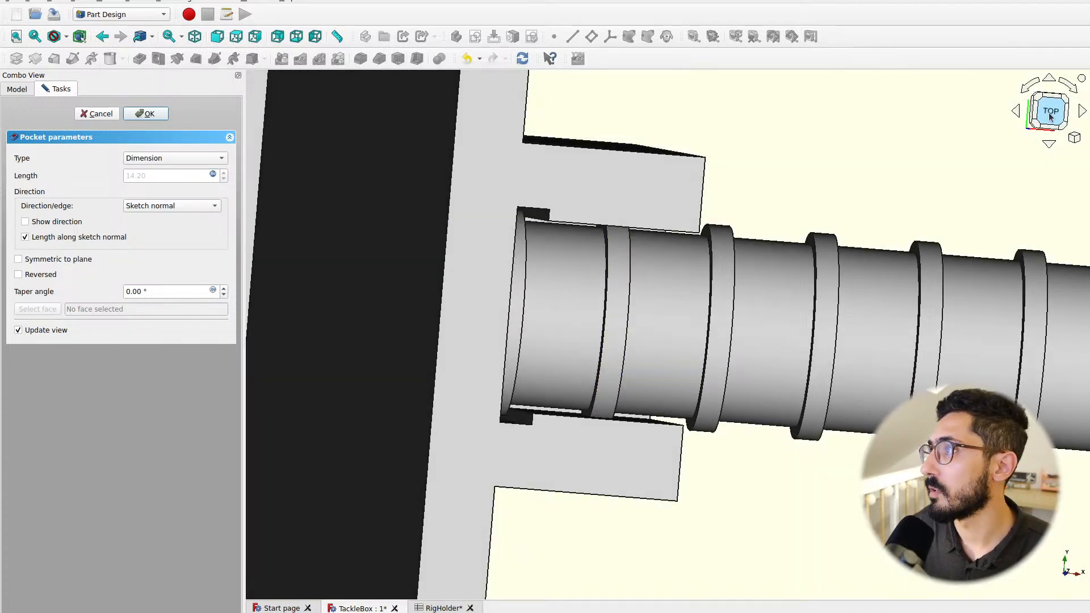
{"action": "left_click", "coordinate": [1051, 117]}
{"action": "scroll", "coordinate": [529, 240], "scroll_direction": "up", "scroll_amount": 6}
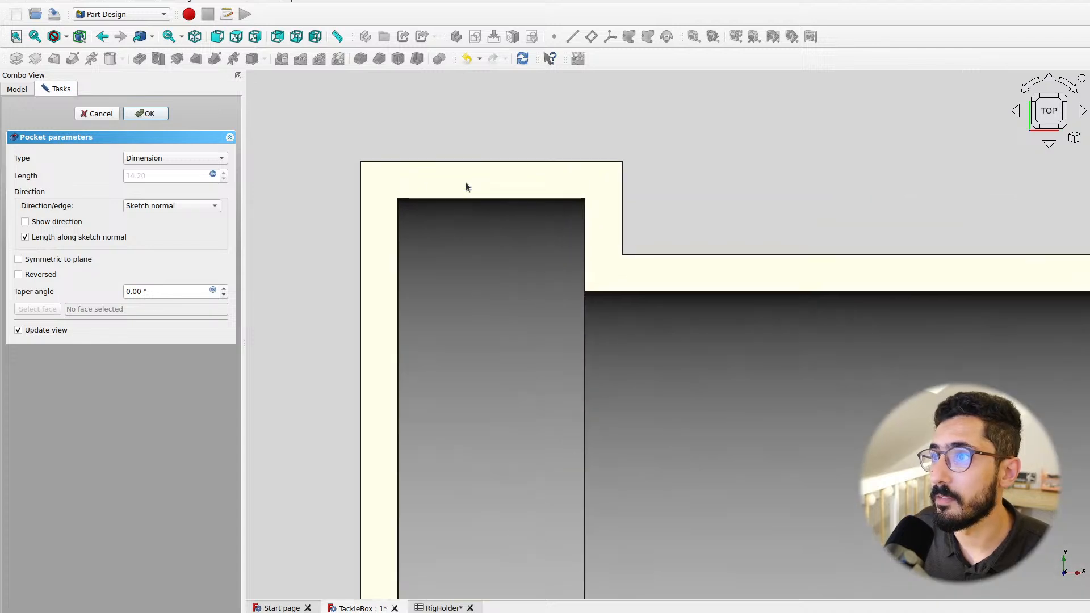
{"action": "scroll", "coordinate": [461, 179], "scroll_direction": "up", "scroll_amount": 1}
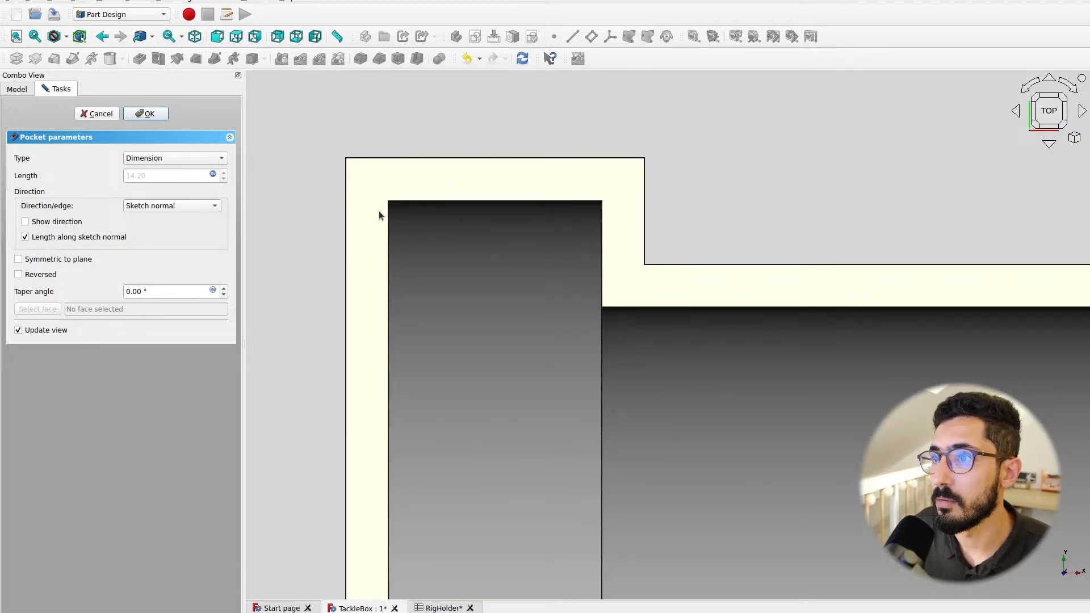
{"action": "scroll", "coordinate": [553, 311], "scroll_direction": "down", "scroll_amount": 5}
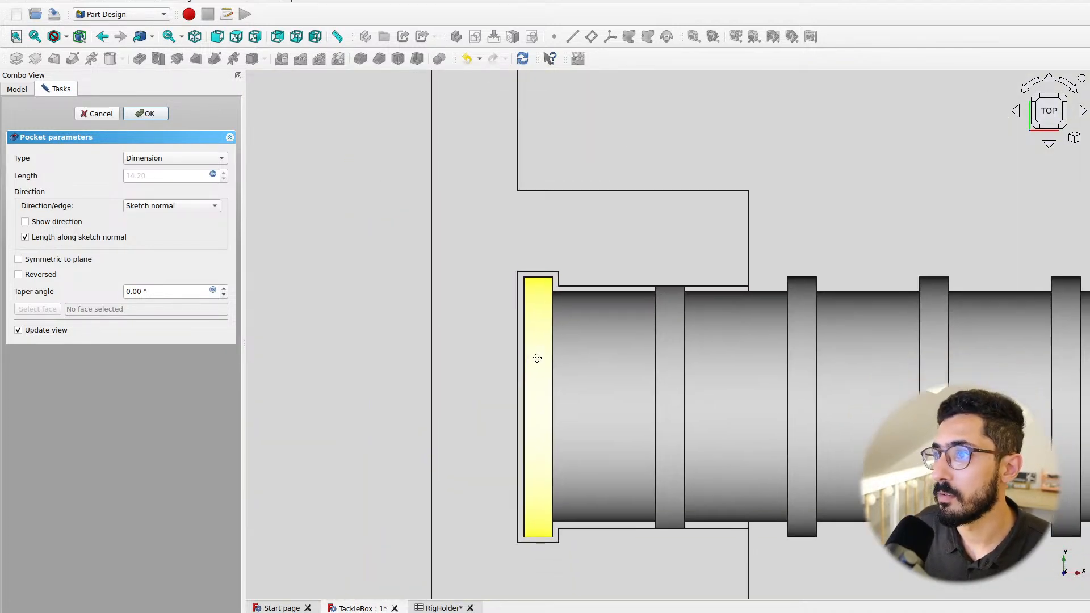
{"action": "scroll", "coordinate": [546, 443], "scroll_direction": "up", "scroll_amount": 3}
{"action": "scroll", "coordinate": [544, 455], "scroll_direction": "down", "scroll_amount": 5}
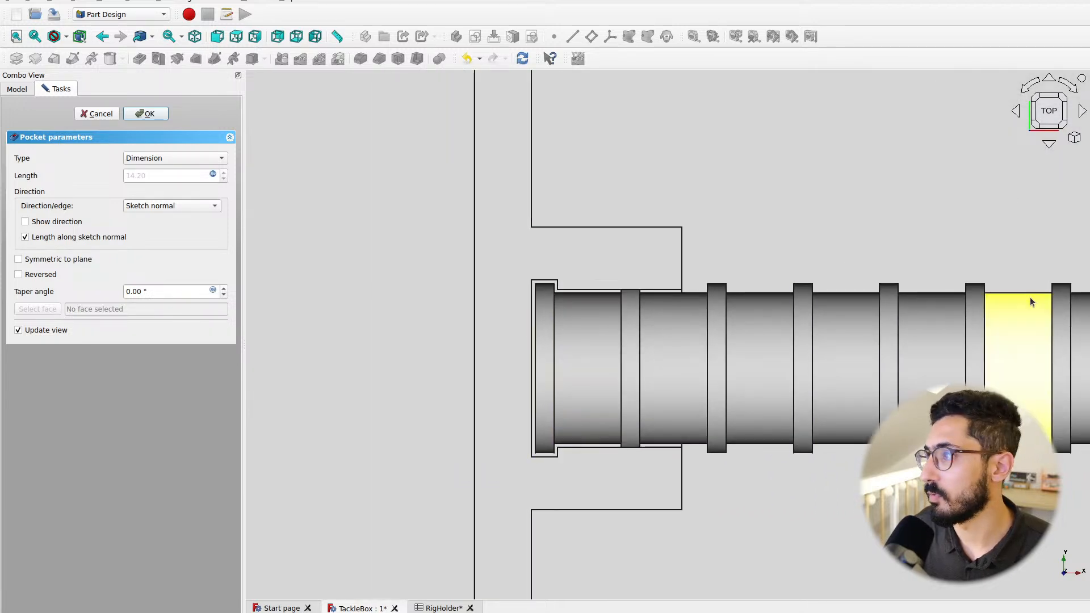
{"action": "scroll", "coordinate": [456, 340], "scroll_direction": "down", "scroll_amount": 5}
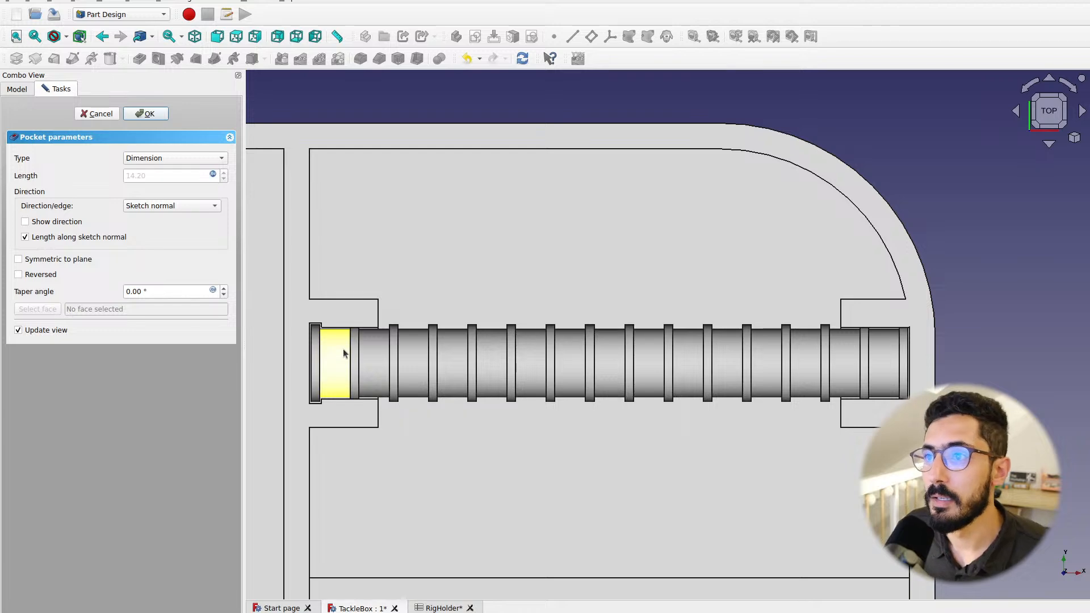
{"action": "scroll", "coordinate": [343, 349], "scroll_direction": "up", "scroll_amount": 1}
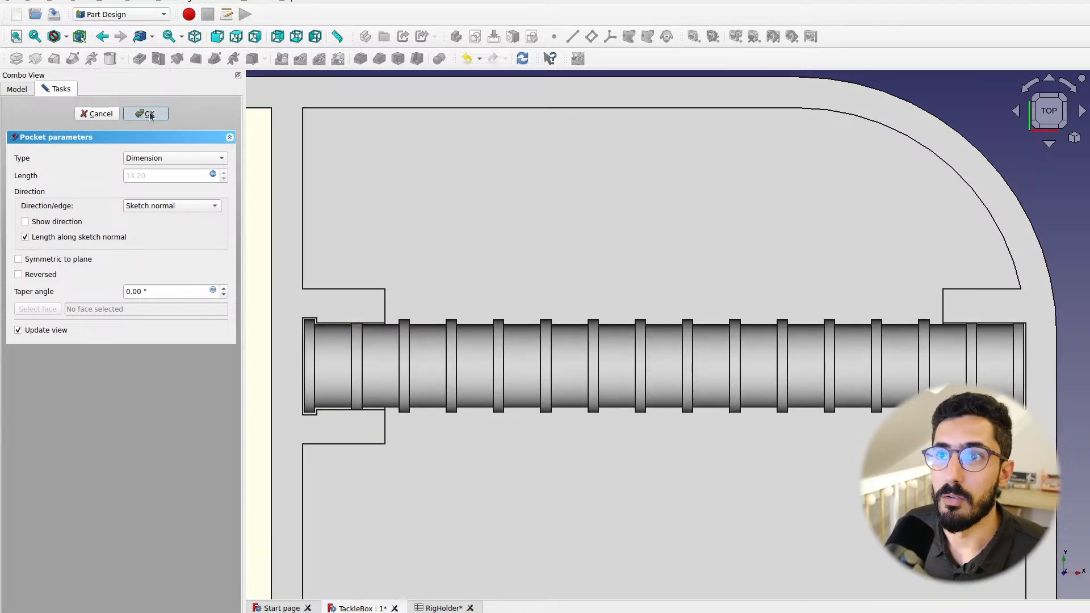
{"action": "left_click", "coordinate": [148, 114]}
Start a linear pattern of the ridge pocket along the horizontal sketch axis with 2 occurrences
{"action": "left_click", "coordinate": [56, 246]}
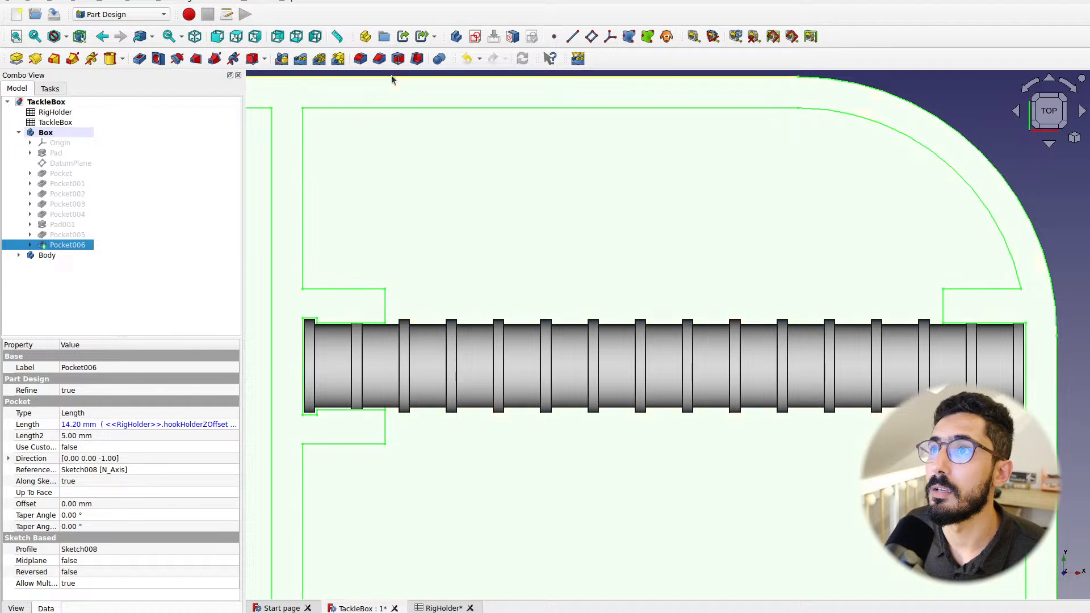
{"action": "left_click", "coordinate": [300, 58]}
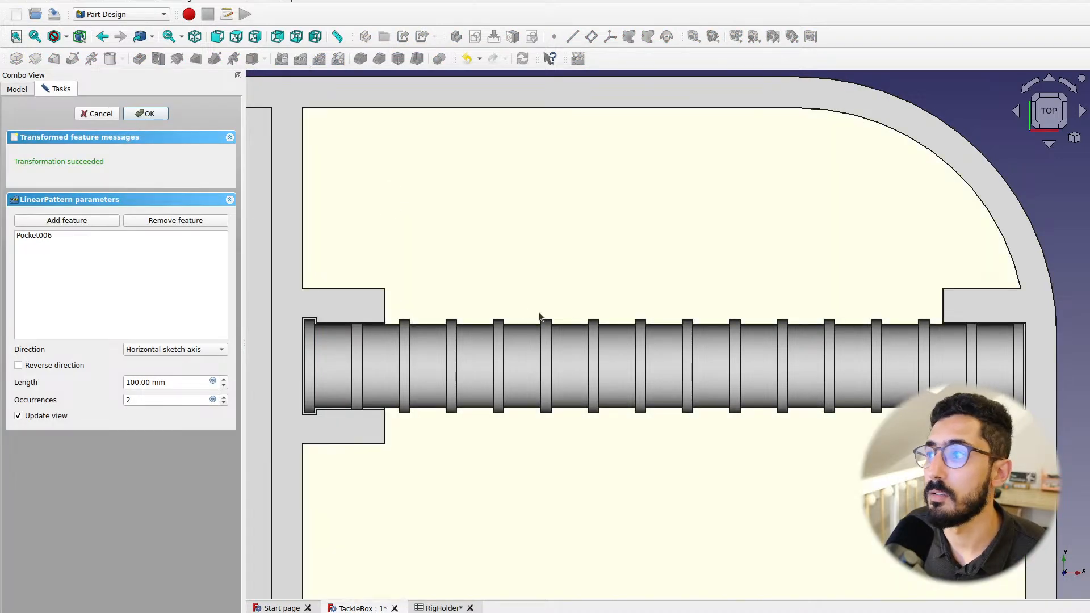
{"action": "scroll", "coordinate": [542, 315], "scroll_direction": "down", "scroll_amount": 5}
{"action": "scroll", "coordinate": [539, 313], "scroll_direction": "down", "scroll_amount": 3}
{"action": "scroll", "coordinate": [531, 307], "scroll_direction": "up", "scroll_amount": 5}
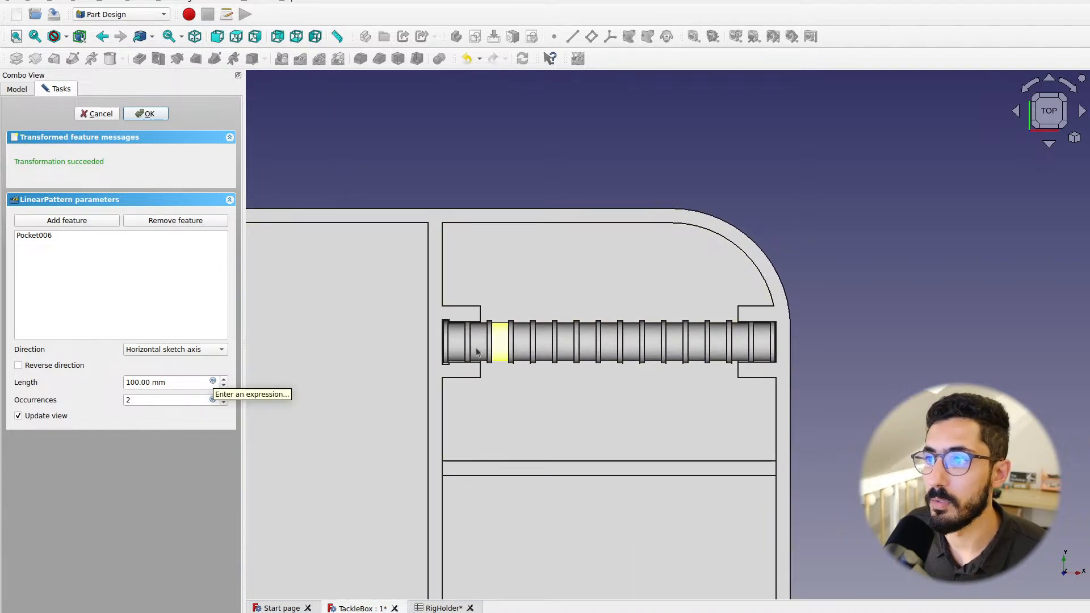
Set the linear pattern's length with the formula <<RigHolder>>.width
{"action": "left_click", "coordinate": [212, 382]}
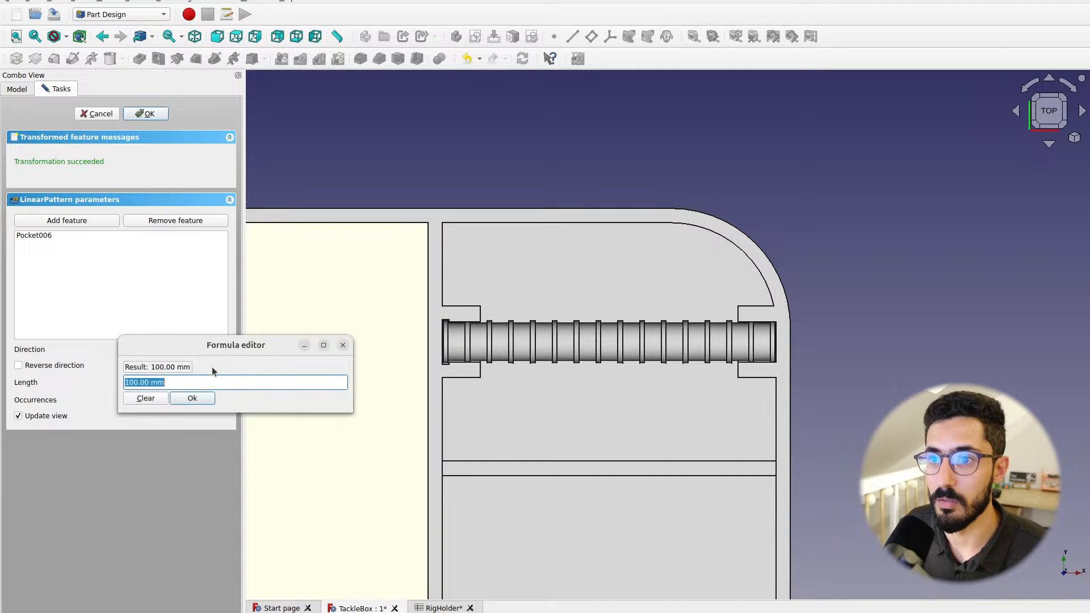
{"action": "type", "text": "<<"}
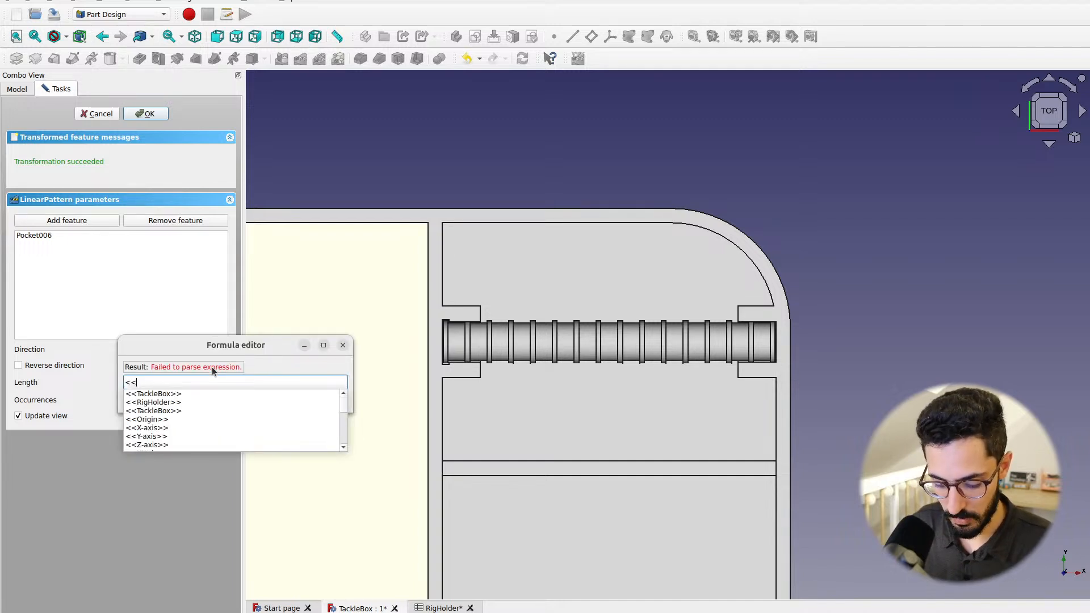
{"action": "type", "text": "RigHolder>>.width"}
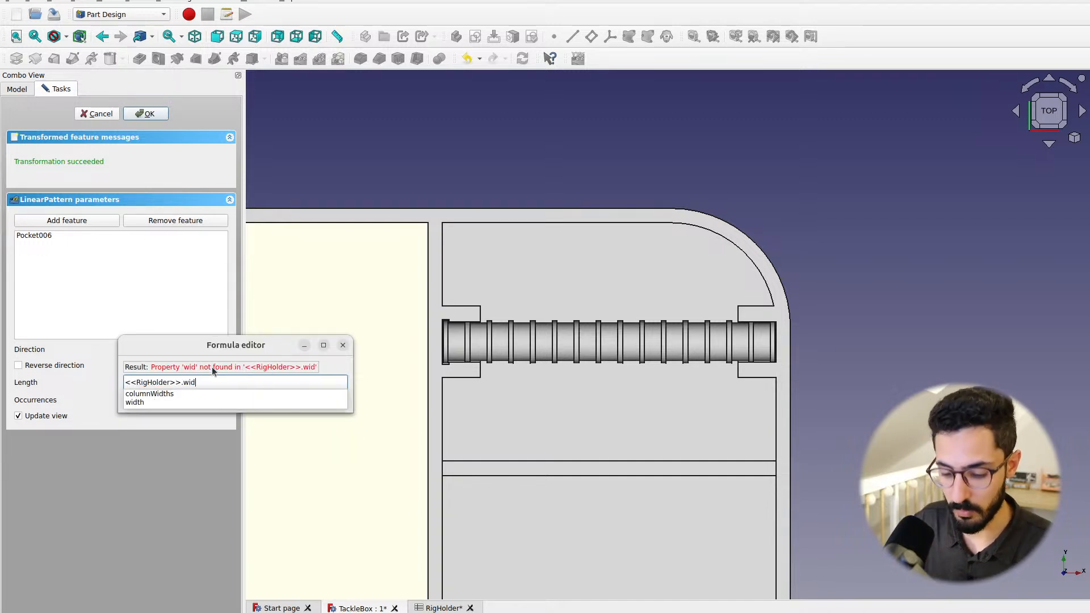
{"action": "key", "text": "Return"}
{"action": "left_click", "coordinate": [190, 400]}
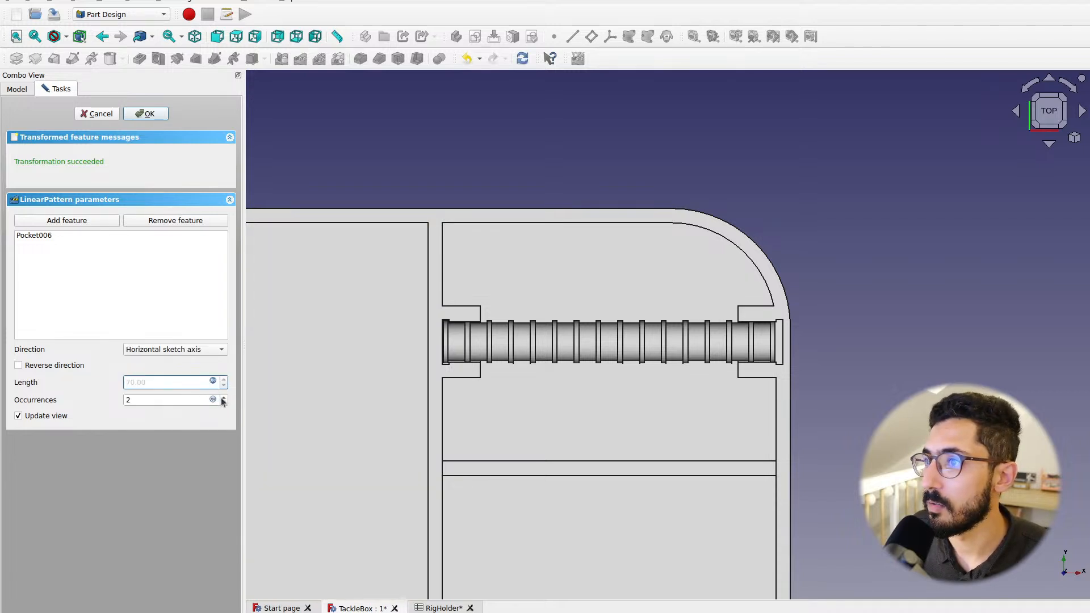
Compare the patterned pocket with the holder's far end and set the pattern length formula to <<RigHolder>>.width - 1
{"action": "scroll", "coordinate": [781, 326], "scroll_direction": "up", "scroll_amount": 4}
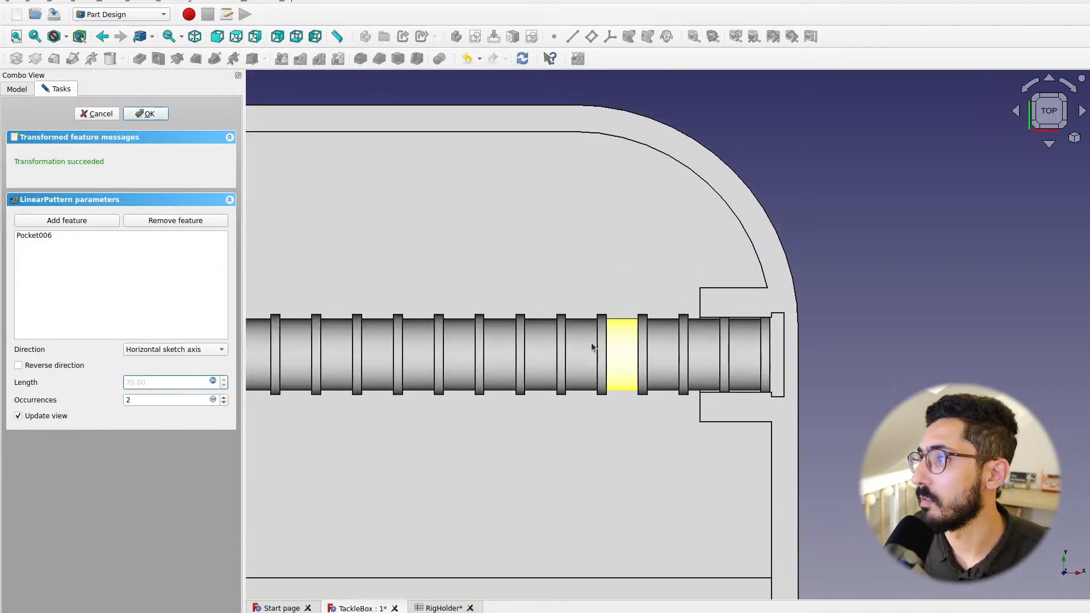
{"action": "scroll", "coordinate": [769, 327], "scroll_direction": "up", "scroll_amount": 4}
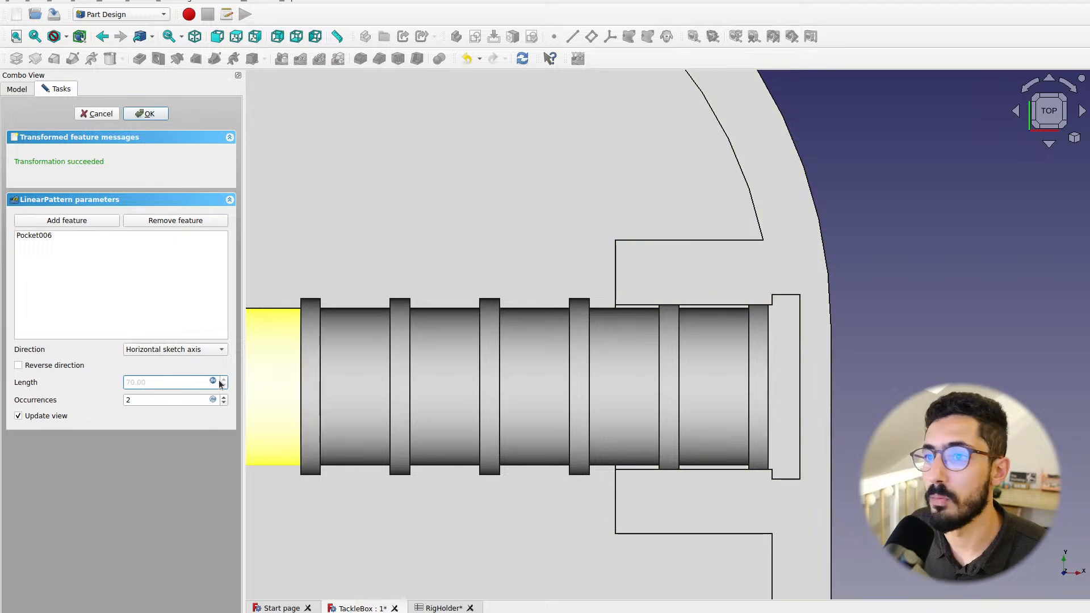
{"action": "scroll", "coordinate": [617, 383], "scroll_direction": "down", "scroll_amount": 4}
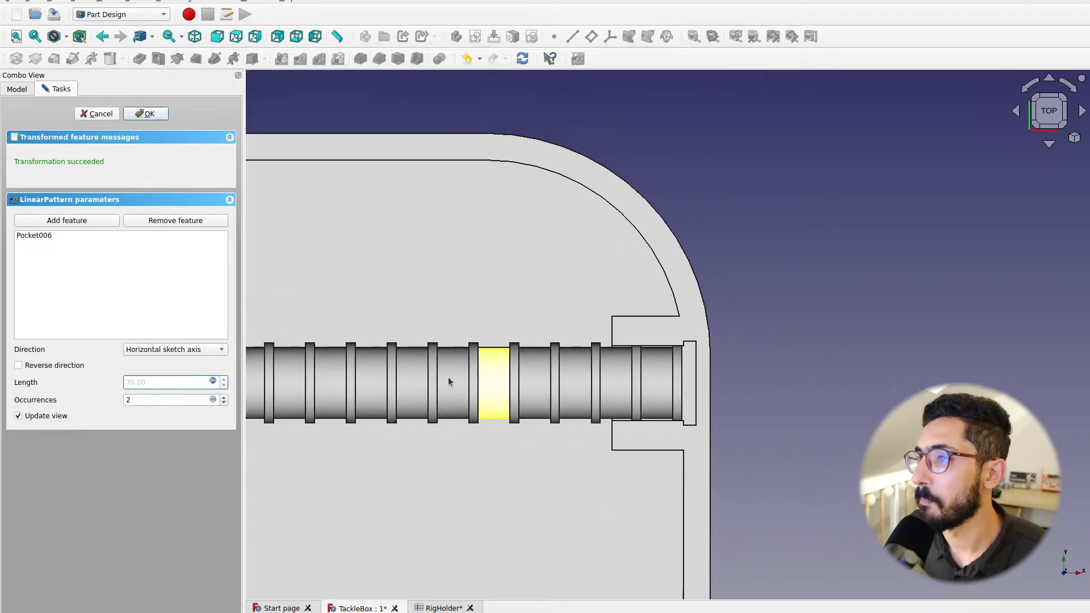
{"action": "middle_click_drag", "start_coordinate": [451, 377], "coordinate": [562, 416]}
{"action": "left_click", "coordinate": [213, 381]}
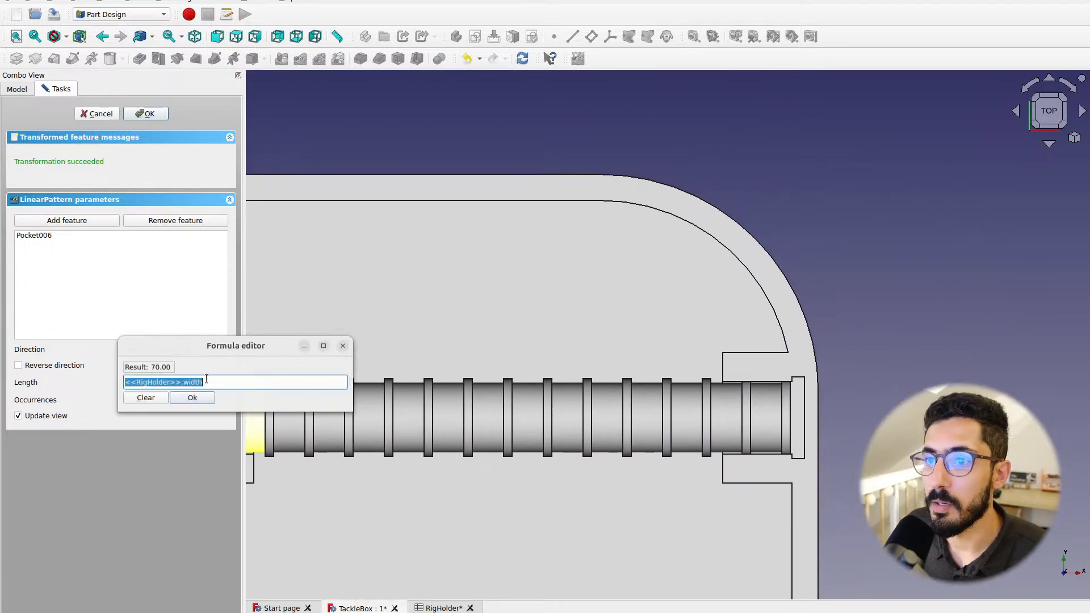
{"action": "left_click", "coordinate": [213, 380]}
{"action": "type", "text": "- 2"}
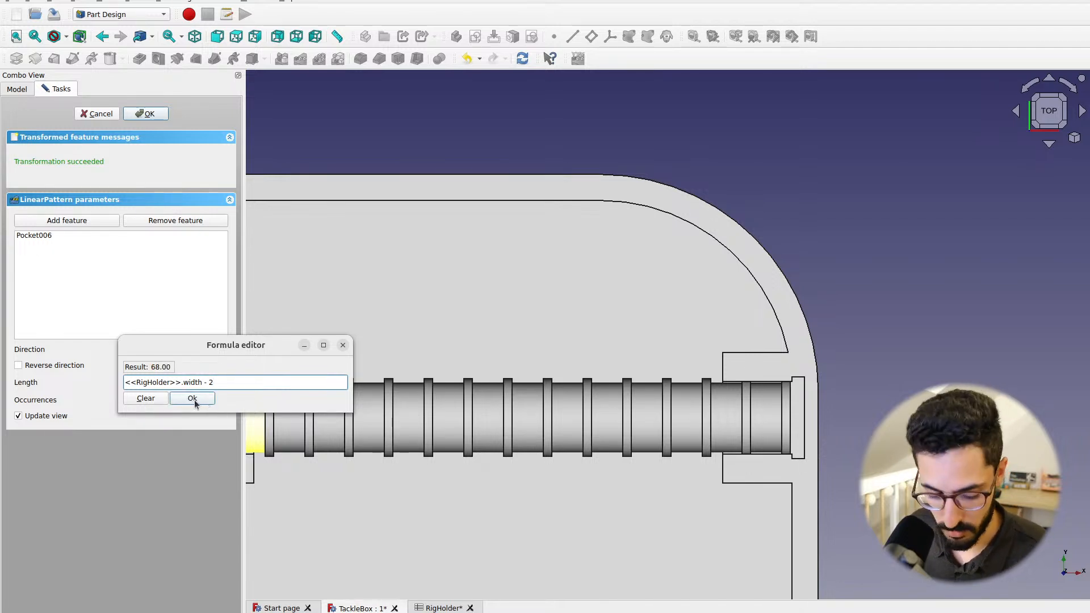
{"action": "key", "text": "BackSpace"}
{"action": "type", "text": "1"}
{"action": "left_click", "coordinate": [193, 399]}
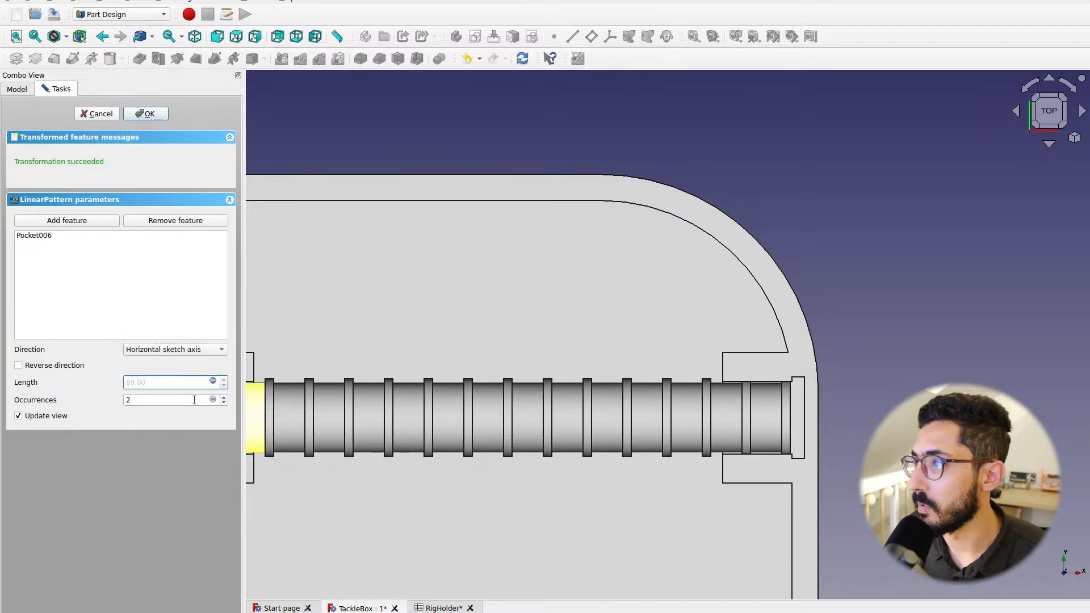
Extend the pattern length formula to <<RigHolder>>.width - 1 - <<TackleBox>>.tolerance * 2
{"action": "scroll", "coordinate": [739, 386], "scroll_direction": "up", "scroll_amount": 5}
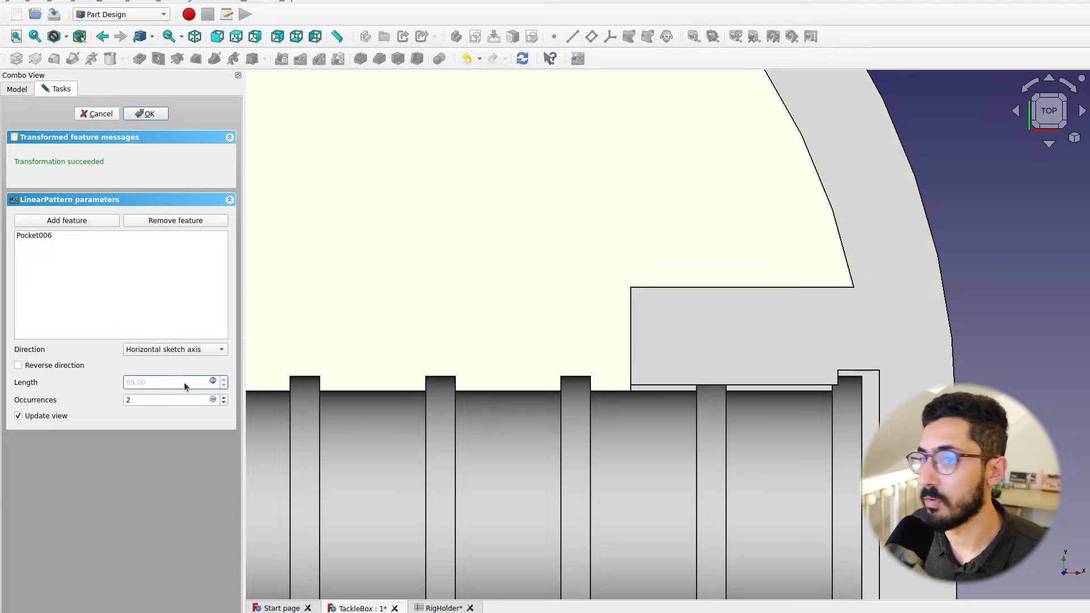
{"action": "left_click", "coordinate": [213, 381]}
{"action": "left_click", "coordinate": [249, 383]}
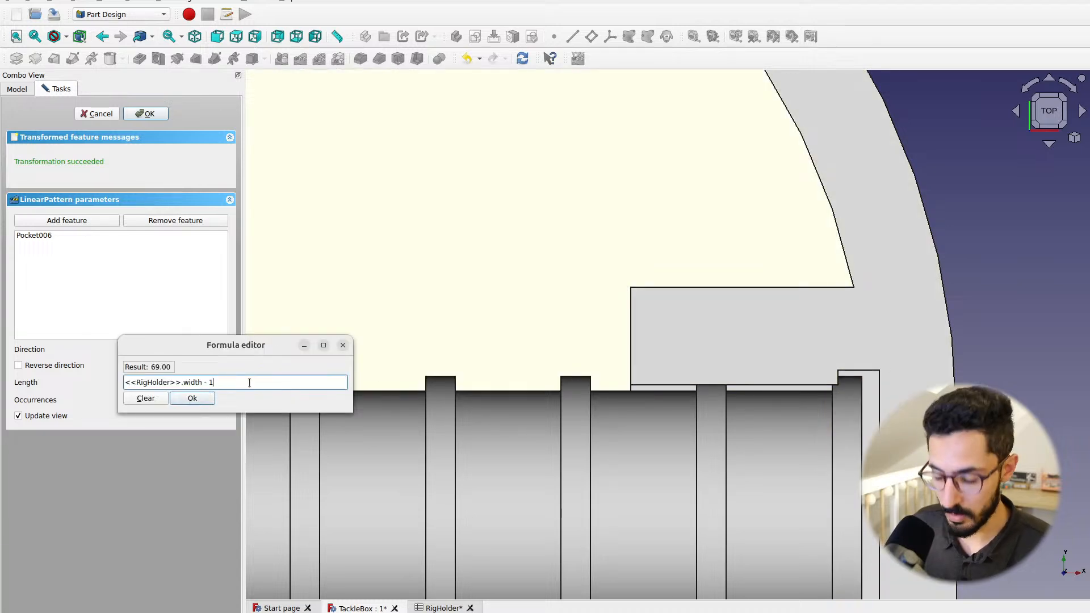
{"action": "type", "text": "- <<"}
{"action": "key", "text": "Down"}
{"action": "key", "text": "Return"}
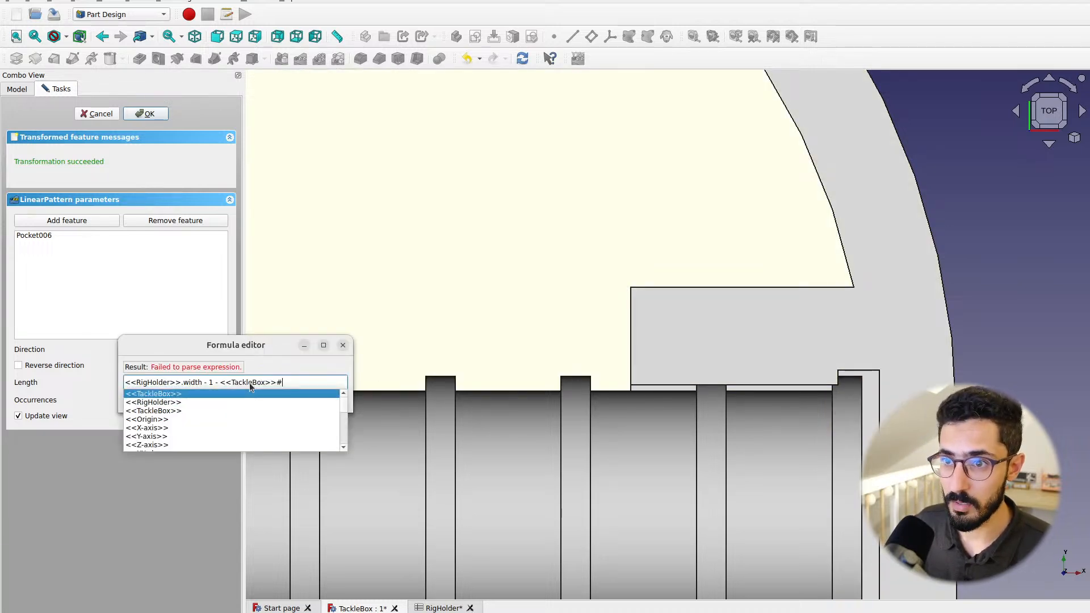
{"action": "type", "text": "tole"}
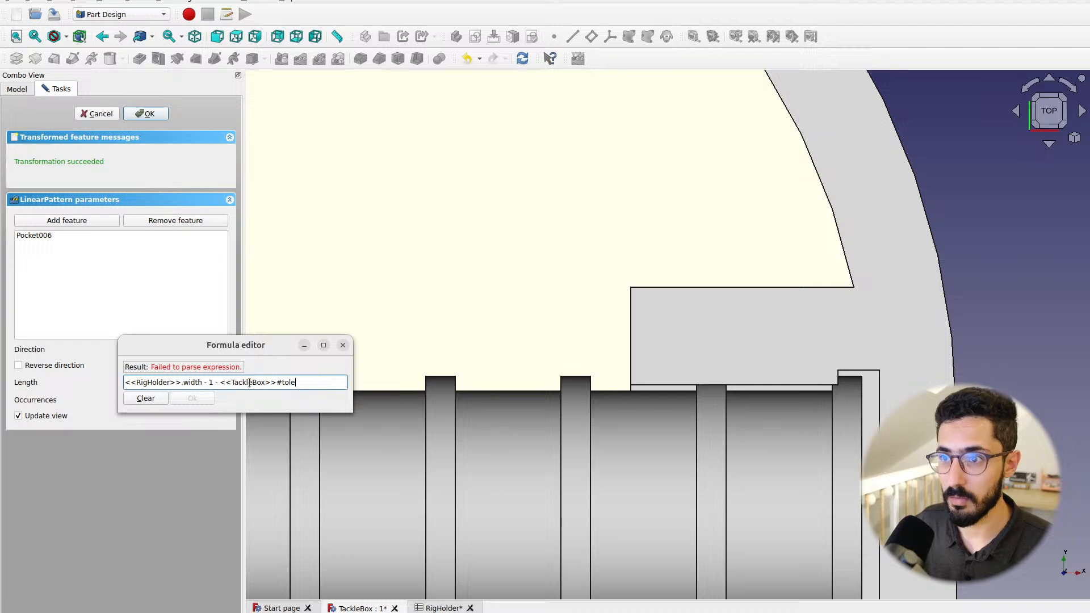
{"action": "key", "text": "BackSpace"}
{"action": "key", "text": "BackSpace"}
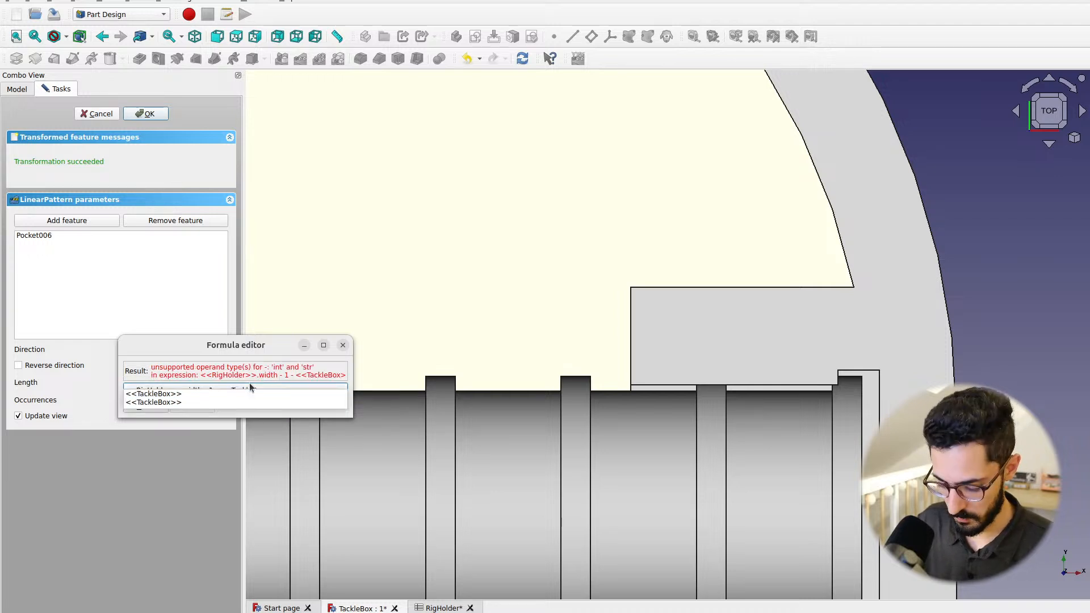
{"action": "type", "text": ".tolerance * 2"}
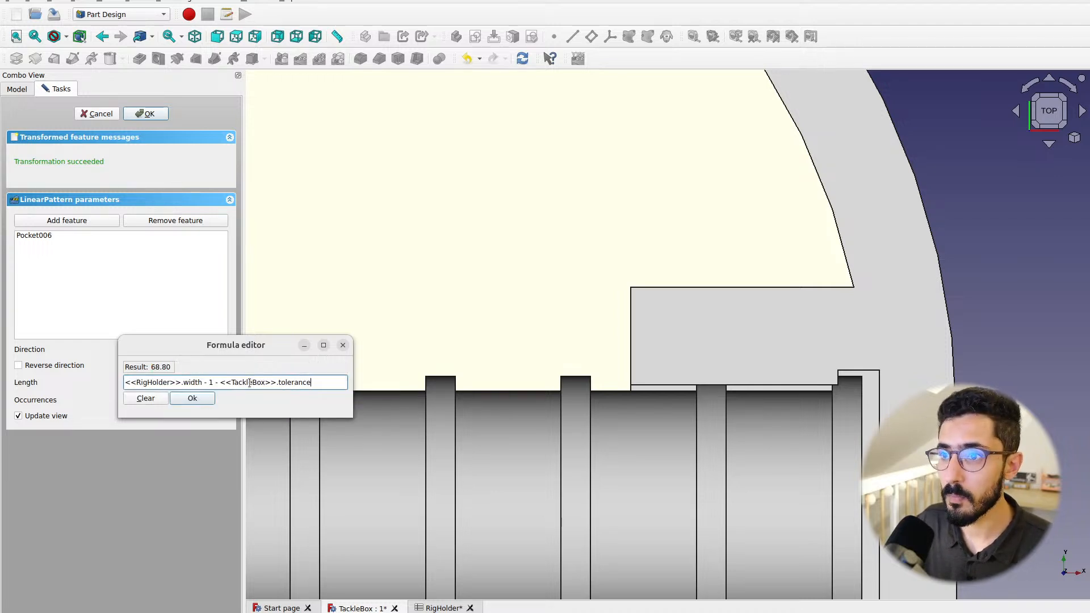
{"action": "left_click", "coordinate": [180, 399]}
Inspect the pocket clearance around the ridges at both ends of the holder and review the pattern's length formula
{"action": "scroll", "coordinate": [847, 385], "scroll_direction": "down", "scroll_amount": 8}
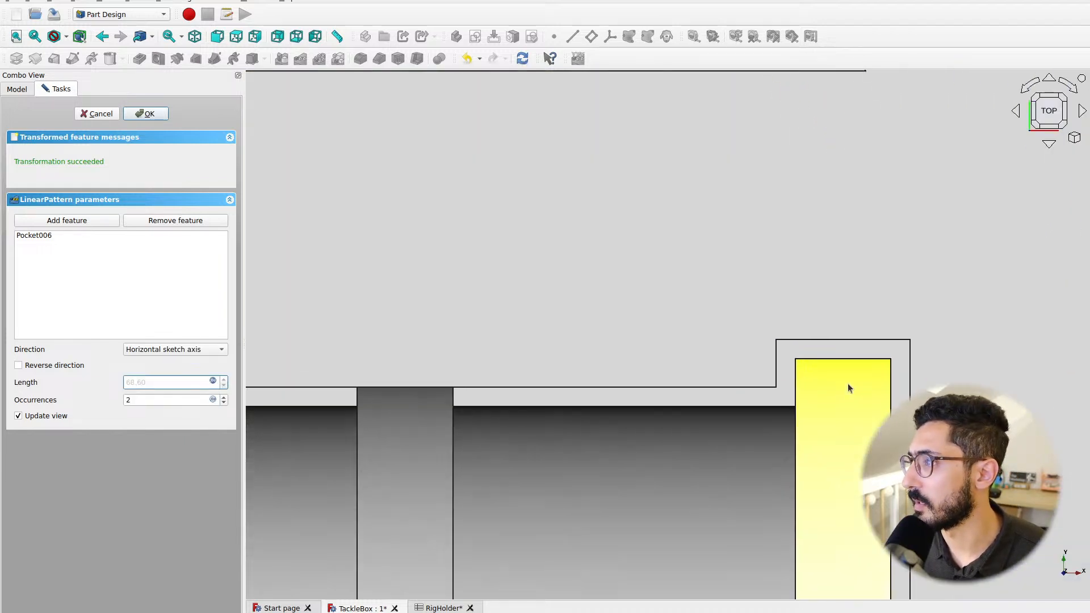
{"action": "scroll", "coordinate": [848, 385], "scroll_direction": "down", "scroll_amount": 2}
{"action": "middle_click_drag", "start_coordinate": [397, 388], "coordinate": [696, 376]}
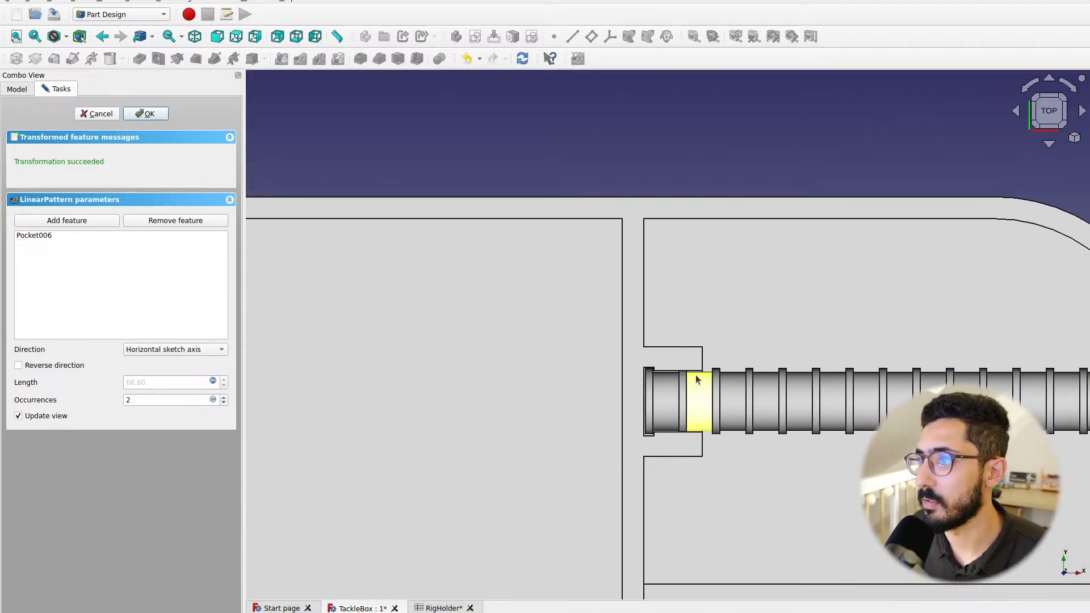
{"action": "scroll", "coordinate": [696, 375], "scroll_direction": "up", "scroll_amount": 7}
{"action": "scroll", "coordinate": [696, 375], "scroll_direction": "down", "scroll_amount": 6}
{"action": "middle_click_drag", "start_coordinate": [692, 338], "coordinate": [271, 342]}
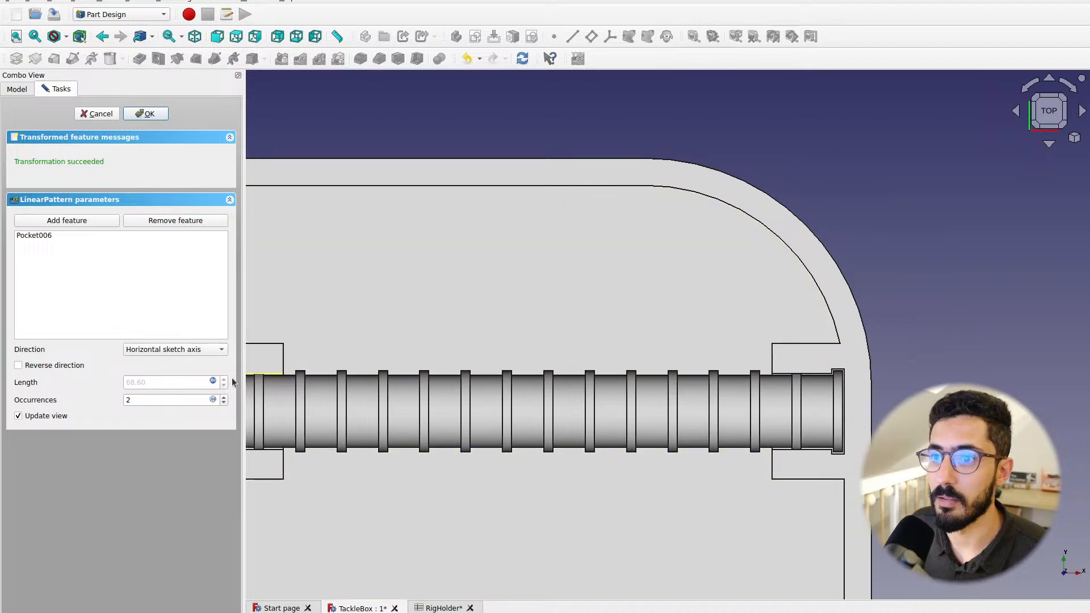
{"action": "left_click", "coordinate": [213, 381]}
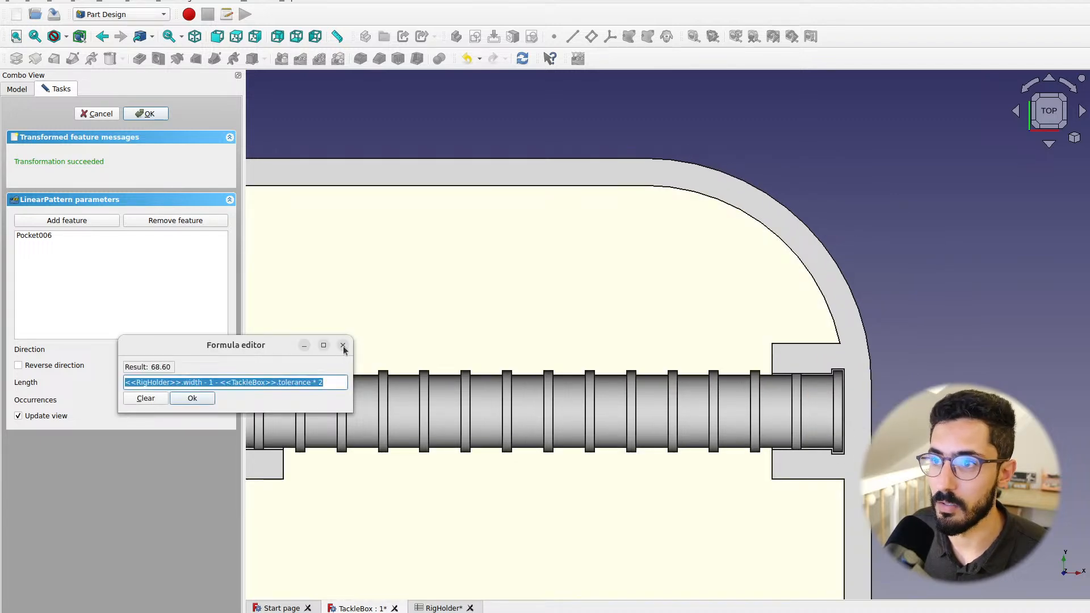
{"action": "left_click", "coordinate": [343, 348]}
Set the pattern's occurrences with the formula <<RigHolder>>.numberOfRidges and accept the linear pattern
{"action": "left_click", "coordinate": [213, 400]}
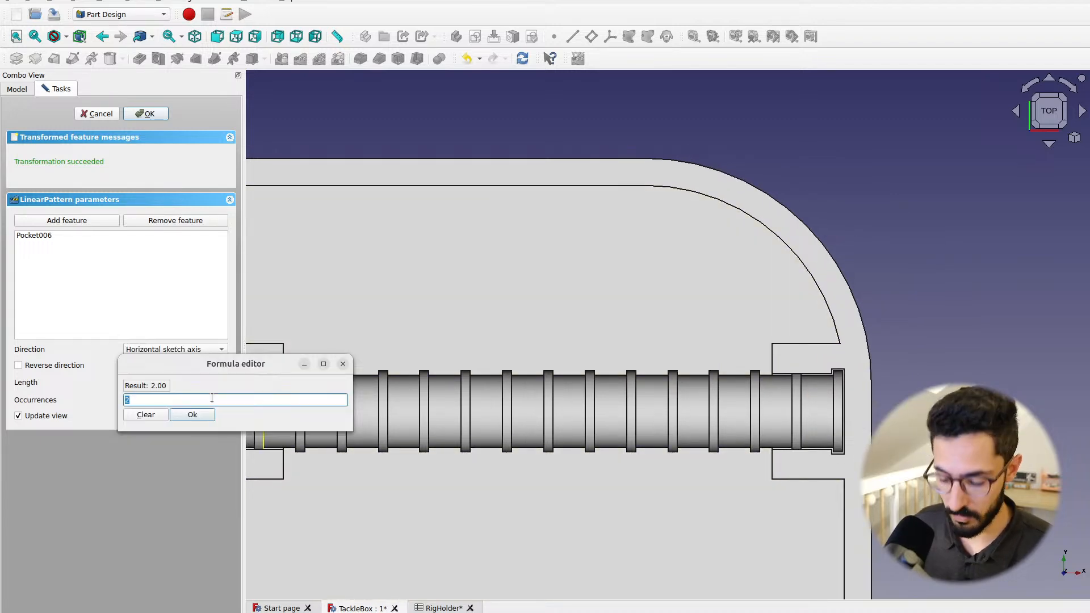
{"action": "type", "text": "<<r"}
{"action": "key", "text": "Down"}
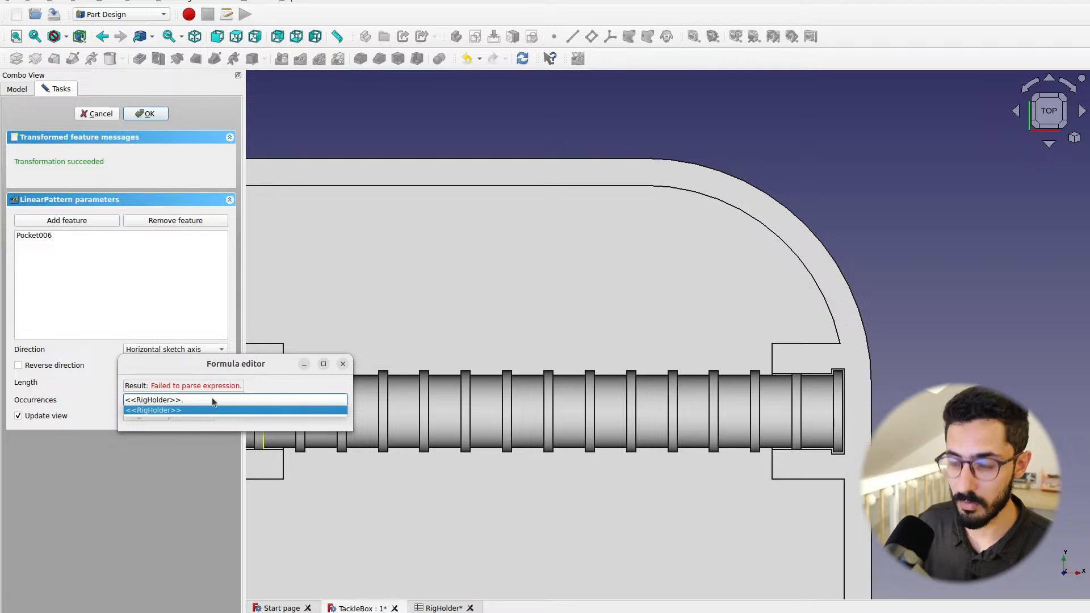
{"action": "type", "text": "nu"}
{"action": "key", "text": "Down"}
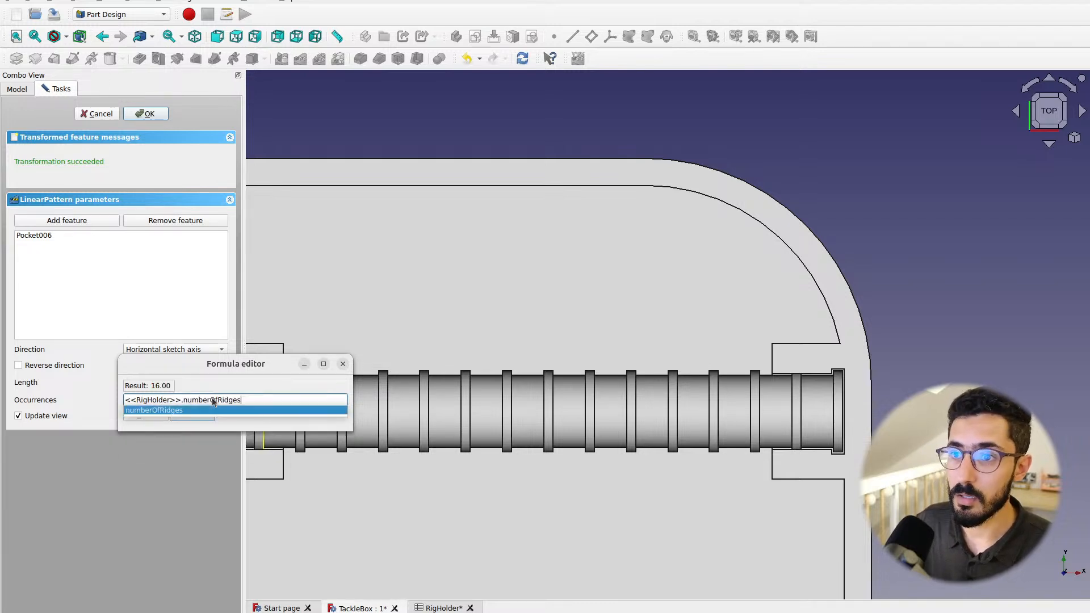
{"action": "key", "text": "Return"}
{"action": "left_click", "coordinate": [192, 415]}
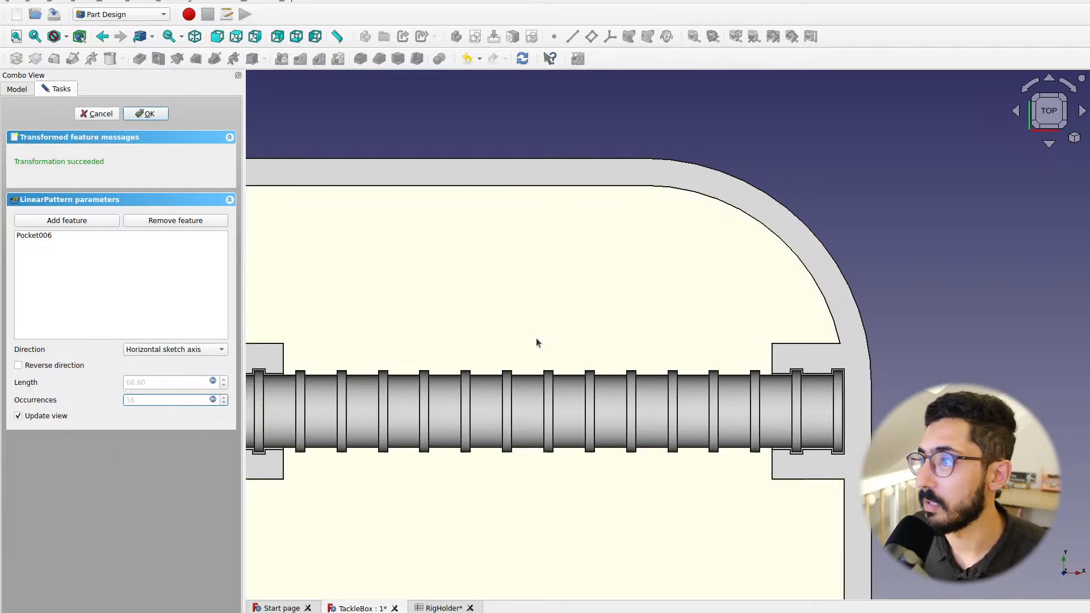
{"action": "scroll", "coordinate": [502, 307], "scroll_direction": "up", "scroll_amount": 3}
{"action": "left_click", "coordinate": [146, 114]}
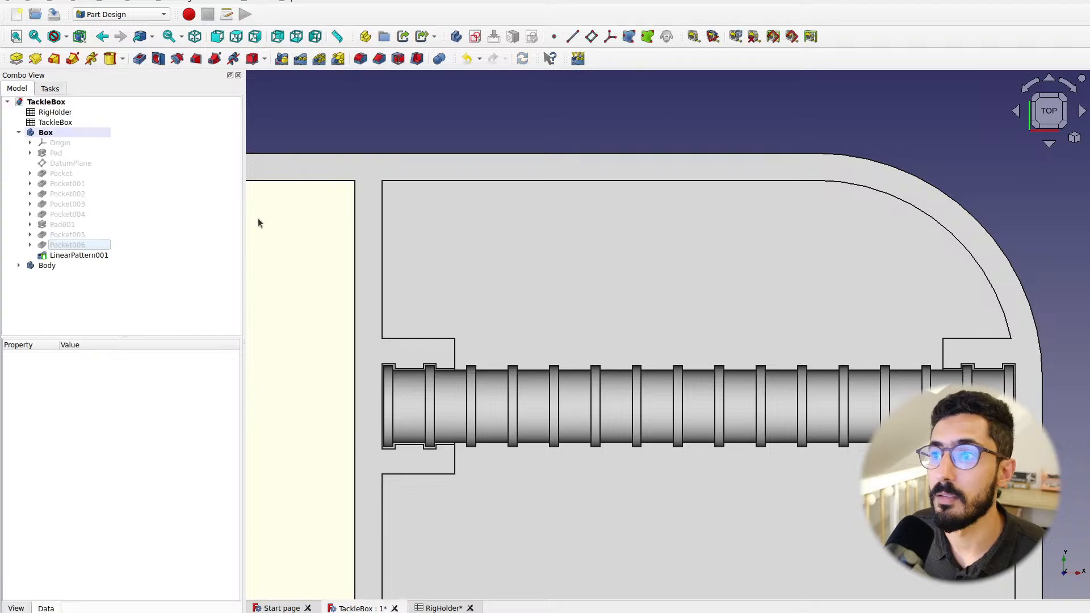
Set numberOfRidges to 20 in the RigHolder spreadsheet and inspect the holder and its ridge pockets in the tackle box
{"action": "middle_click_drag", "start_coordinate": [287, 231], "coordinate": [620, 307]}
{"action": "left_click", "coordinate": [445, 609]}
{"action": "left_click", "coordinate": [327, 272]}
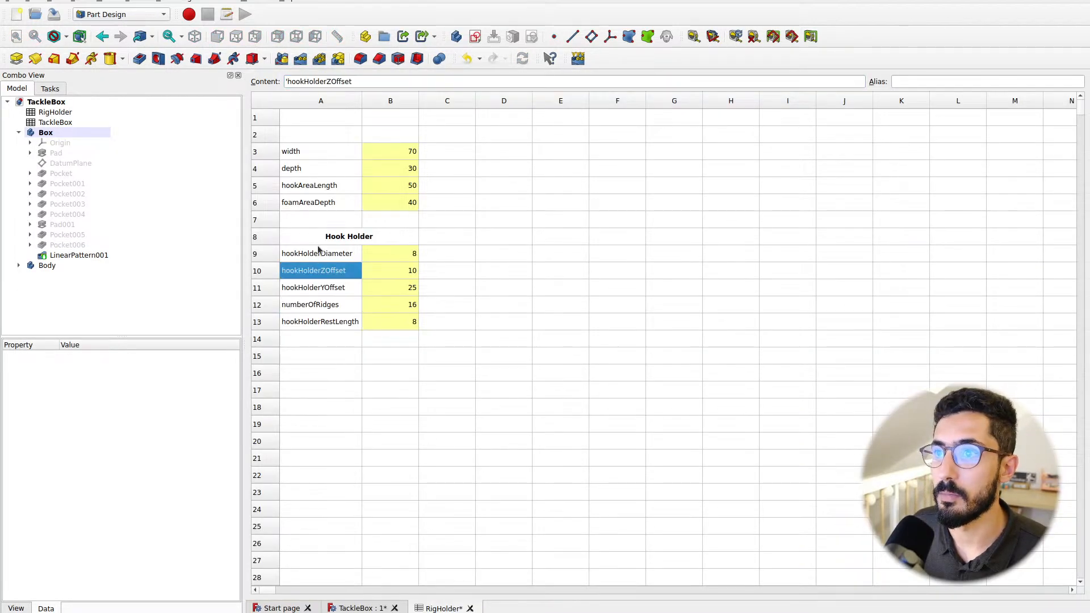
{"action": "left_click", "coordinate": [321, 254]}
{"action": "left_click", "coordinate": [318, 277]}
{"action": "left_click", "coordinate": [335, 290]}
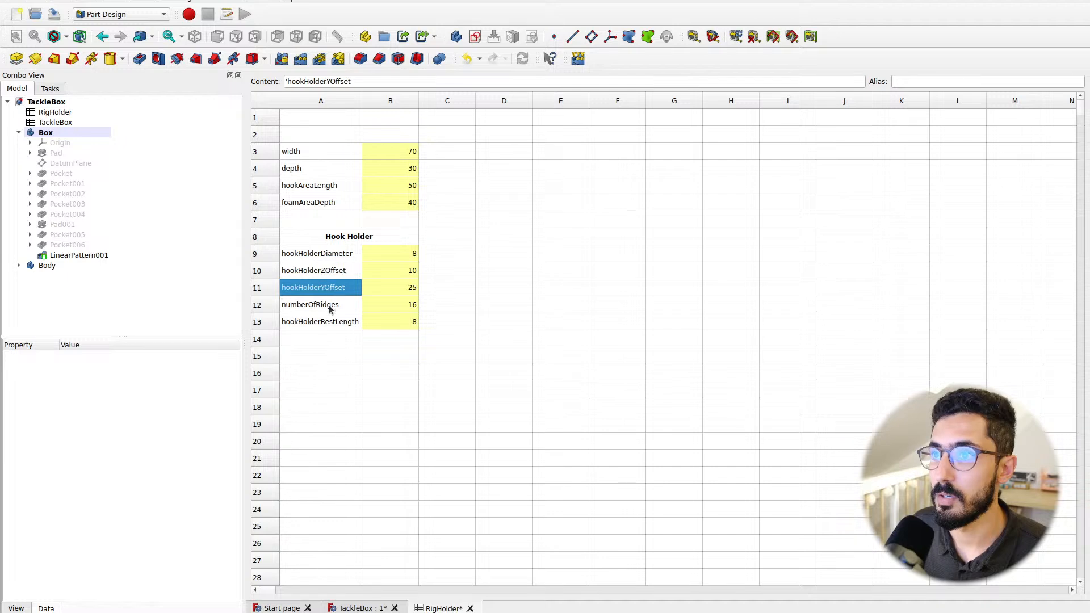
{"action": "left_click", "coordinate": [404, 307]}
{"action": "type", "text": "20"}
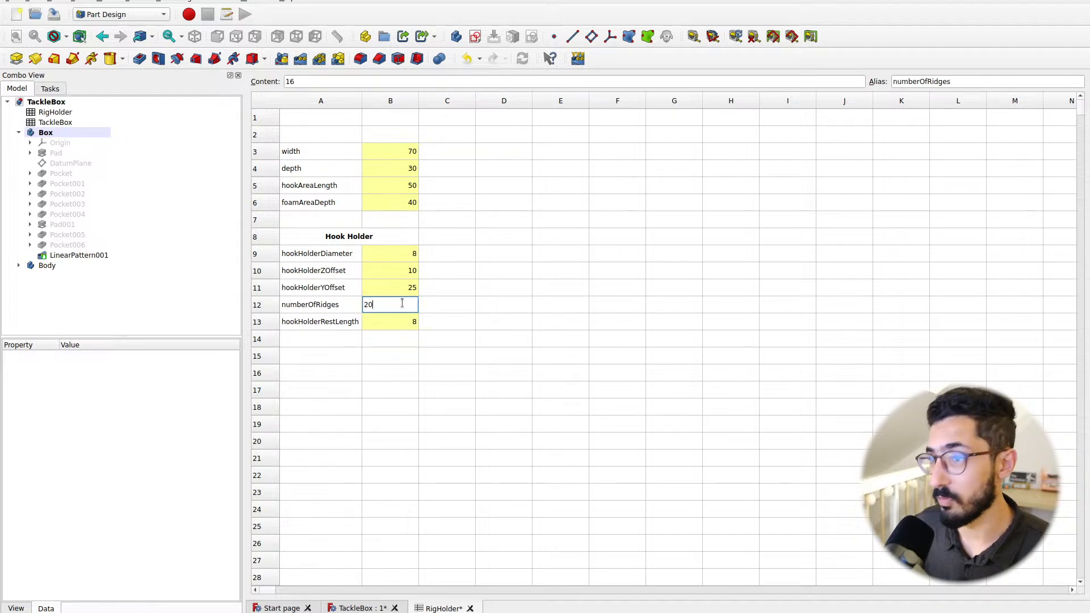
{"action": "key", "text": "Return"}
{"action": "left_click", "coordinate": [359, 608]}
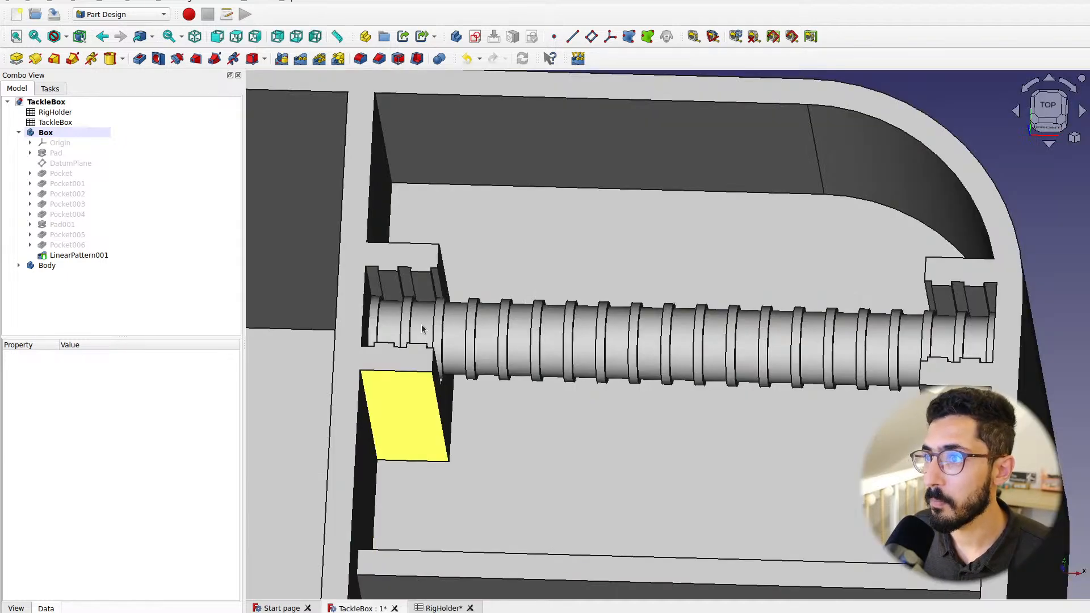
{"action": "scroll", "coordinate": [512, 371], "scroll_direction": "down", "scroll_amount": 10}
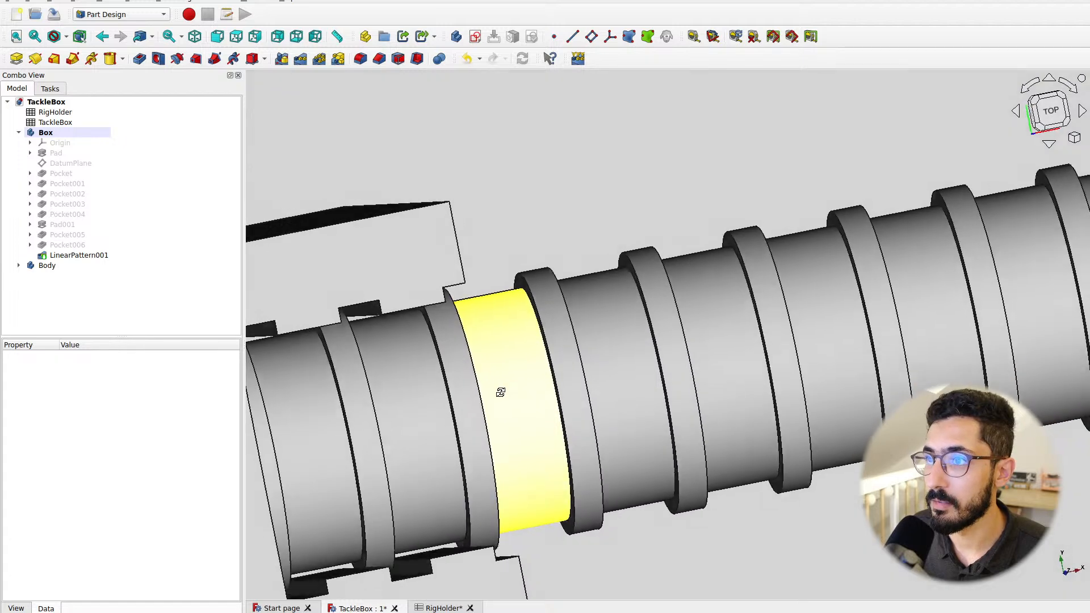
{"action": "scroll", "coordinate": [482, 376], "scroll_direction": "down", "scroll_amount": 6}
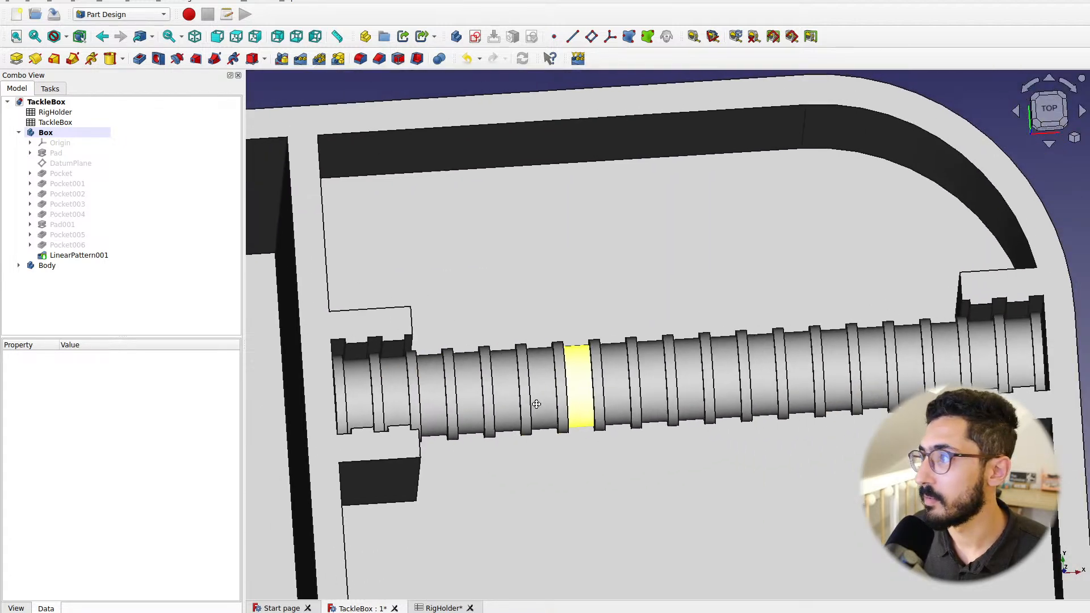
Set hookHolderRestLength to 12 in the RigHolder spreadsheet and inspect the ridge pockets in the holder rests
{"action": "left_click", "coordinate": [444, 609]}
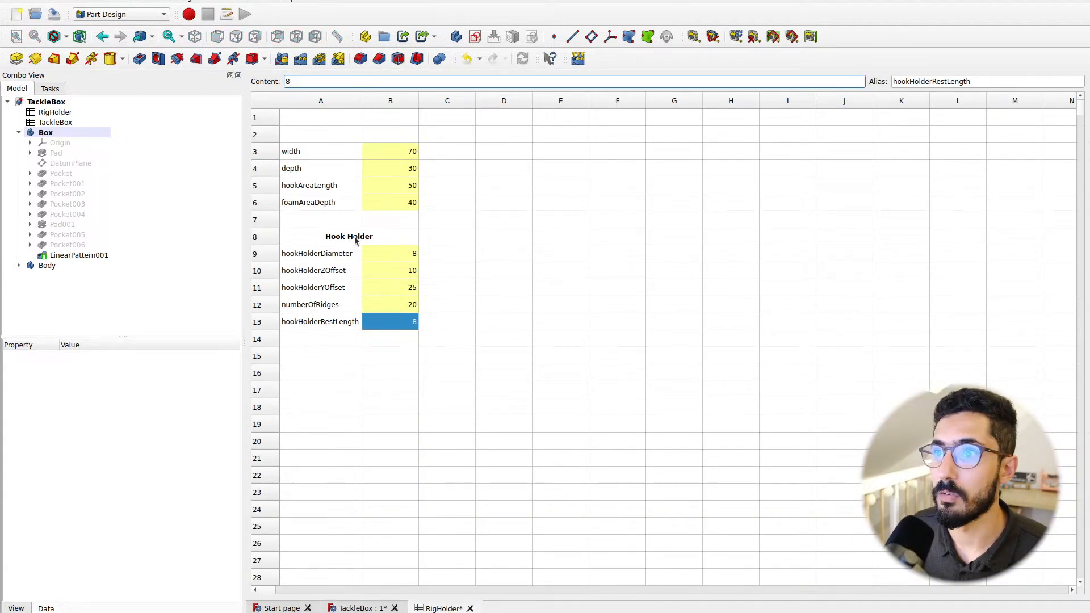
{"action": "left_click", "coordinate": [331, 325]}
{"action": "left_click", "coordinate": [333, 311]}
{"action": "left_click", "coordinate": [392, 325]}
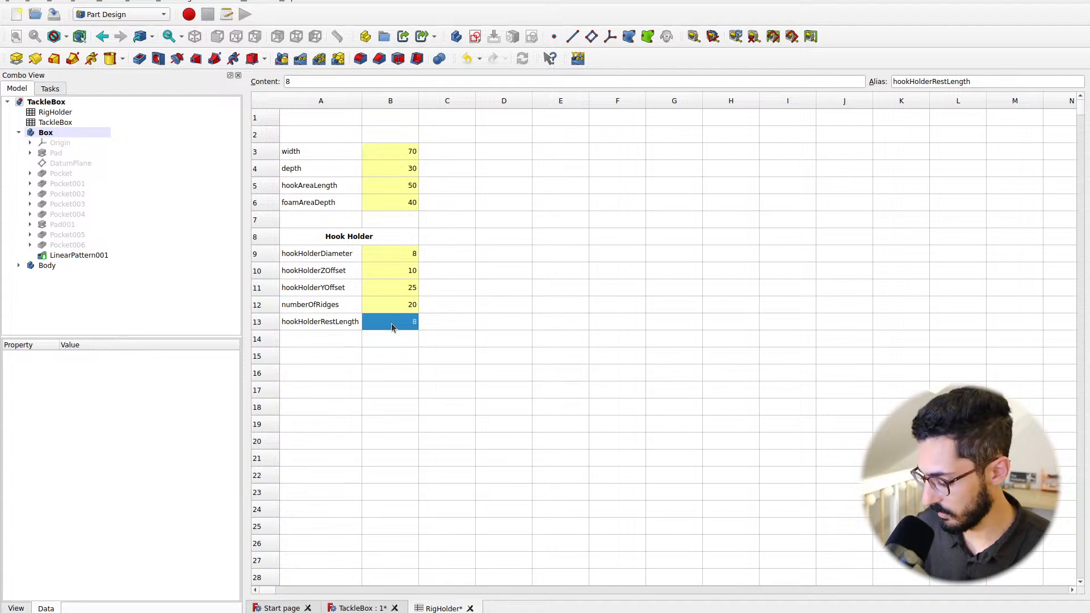
{"action": "type", "text": "12"}
{"action": "key", "text": "Return"}
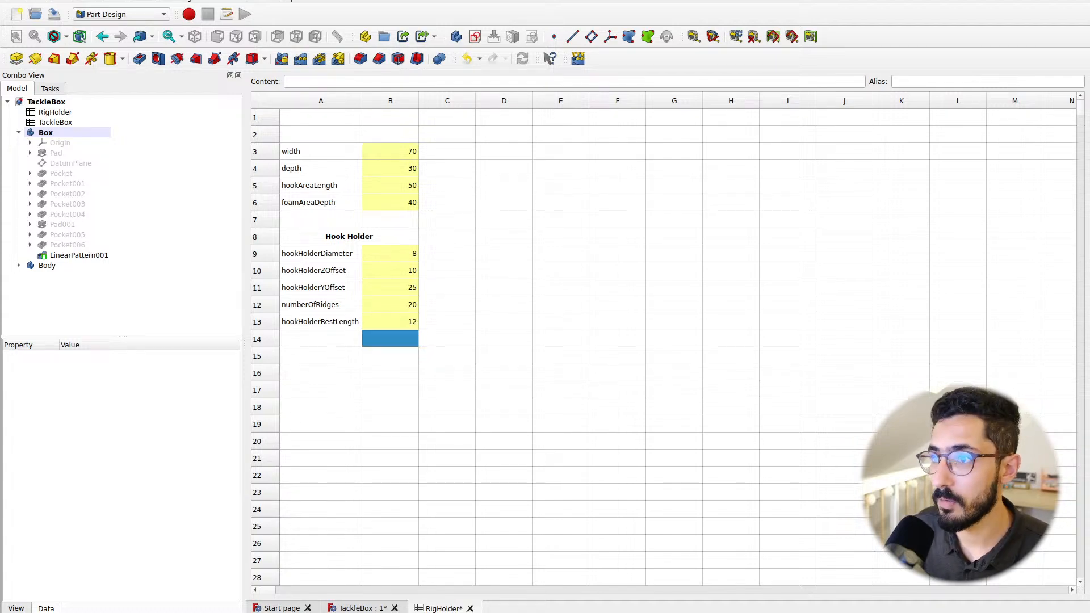
{"action": "left_click", "coordinate": [368, 609]}
{"action": "scroll", "coordinate": [413, 406], "scroll_direction": "up", "scroll_amount": 5}
{"action": "middle_click_drag", "start_coordinate": [432, 488], "coordinate": [425, 514]}
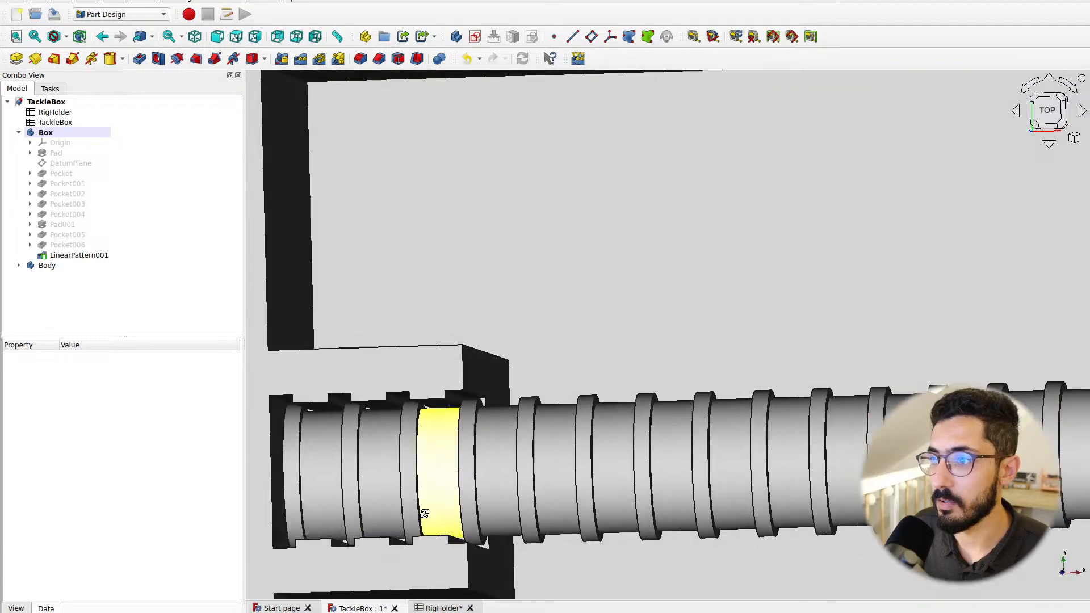
{"action": "scroll", "coordinate": [426, 512], "scroll_direction": "down", "scroll_amount": 4}
{"action": "middle_click_drag", "start_coordinate": [657, 471], "coordinate": [622, 483]}
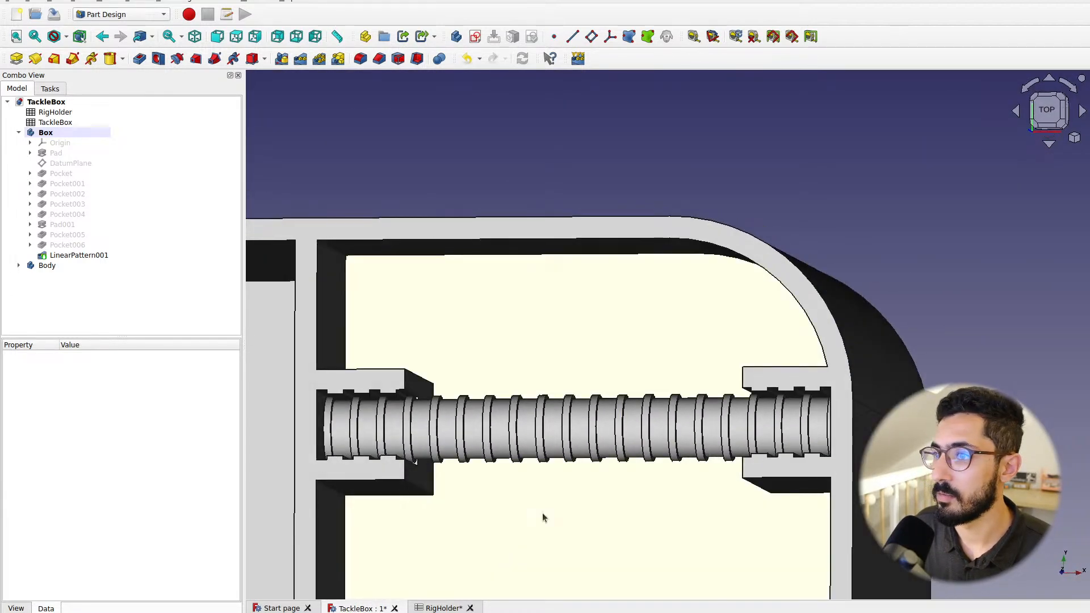
Set hookHolderRestLength to 8 and numberOfRidges to 12 in the RigHolder spreadsheet
{"action": "left_click", "coordinate": [438, 608]}
{"action": "key", "text": "Up"}
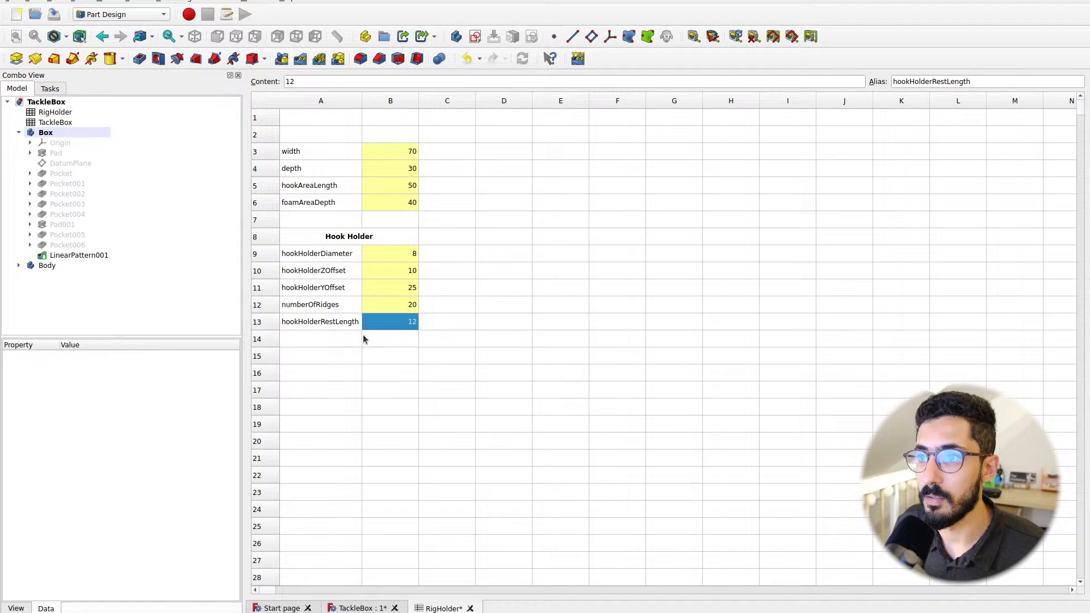
{"action": "type", "text": "8"}
{"action": "key", "text": "Return"}
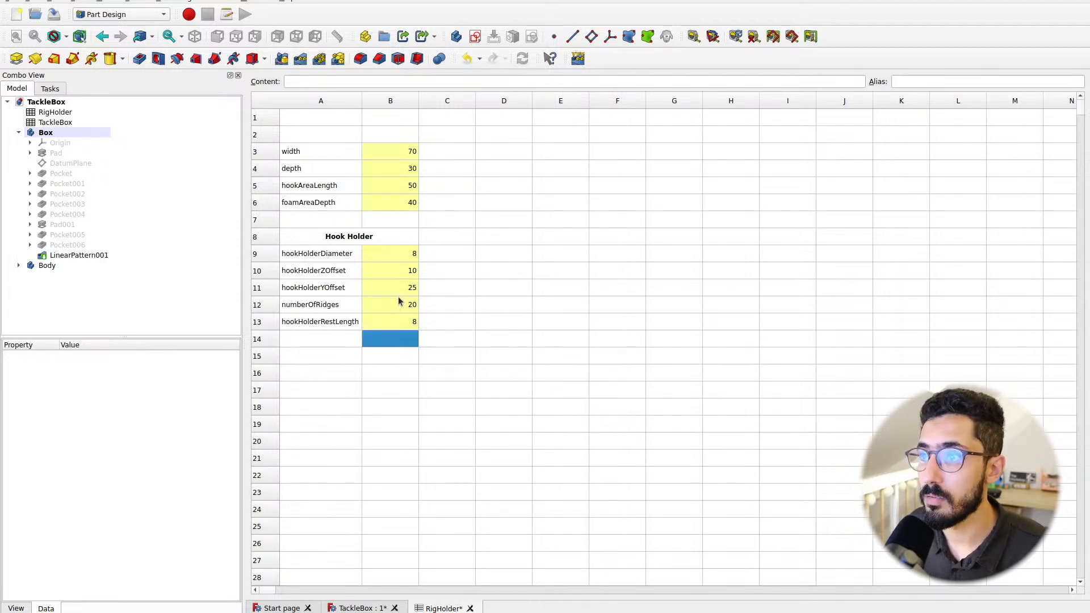
{"action": "left_click", "coordinate": [399, 306]}
{"action": "type", "text": "12"}
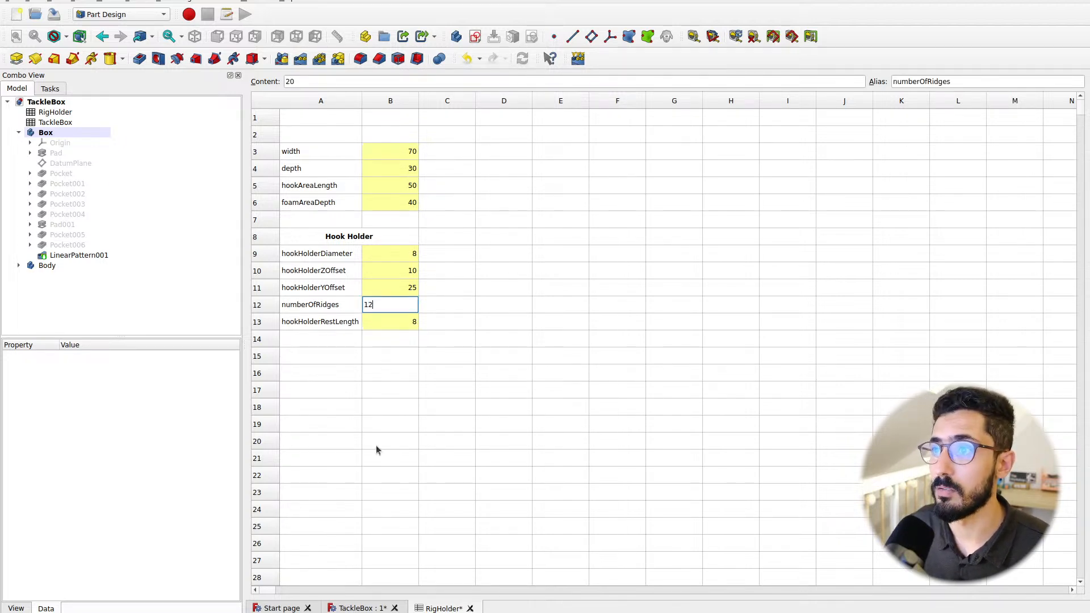
{"action": "key", "text": "Return"}
Check the updated hook holder and its rests in the tackle box model and save the document
{"action": "left_click", "coordinate": [353, 607]}
{"action": "scroll", "coordinate": [424, 430], "scroll_direction": "down", "scroll_amount": 3}
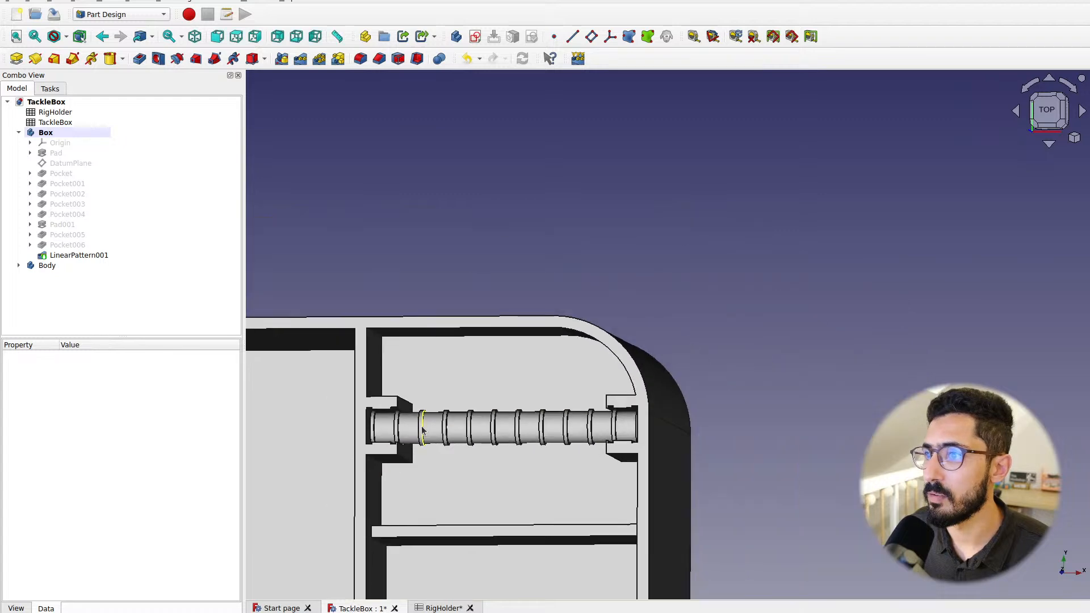
{"action": "mouse_move", "coordinate": [478, 430]}
{"action": "middle_mouse_down"}
{"action": "mouse_move", "coordinate": [551, 415]}
{"action": "mouse_move", "coordinate": [540, 394]}
{"action": "mouse_move", "coordinate": [477, 427]}
{"action": "middle_mouse_up"}
{"action": "scroll", "coordinate": [464, 489], "scroll_direction": "down", "scroll_amount": 8}
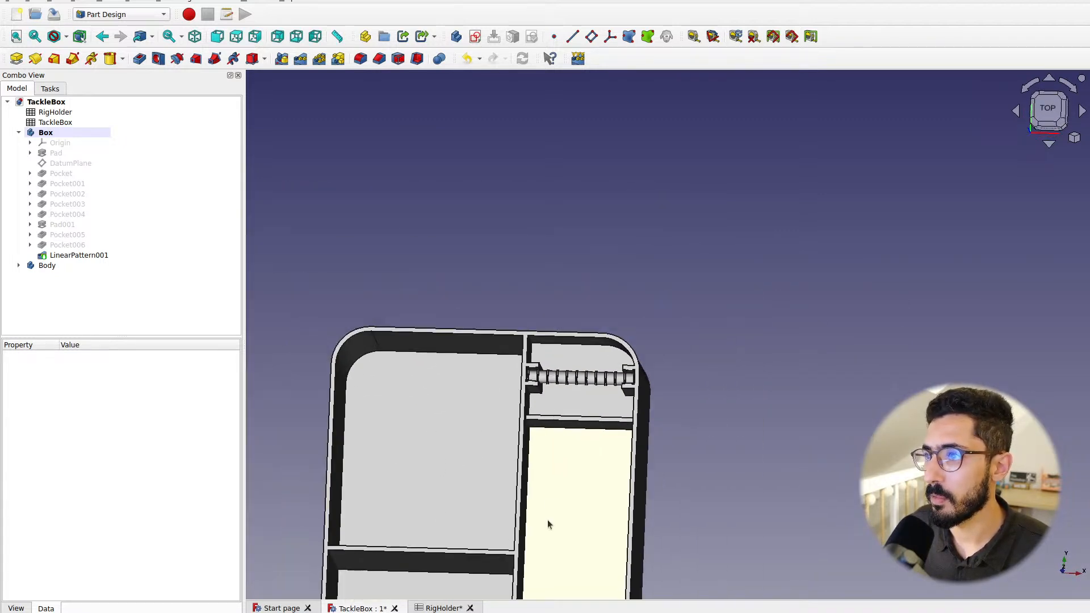
{"action": "key", "text": "ctrl+s"}
{"action": "middle_click_drag", "start_coordinate": [614, 472], "coordinate": [537, 394]}
Review the parameters in the RigHolder and TackleBox spreadsheets, collapse the Box body's feature list, and return to the model
{"action": "double_click", "coordinate": [53, 113]}
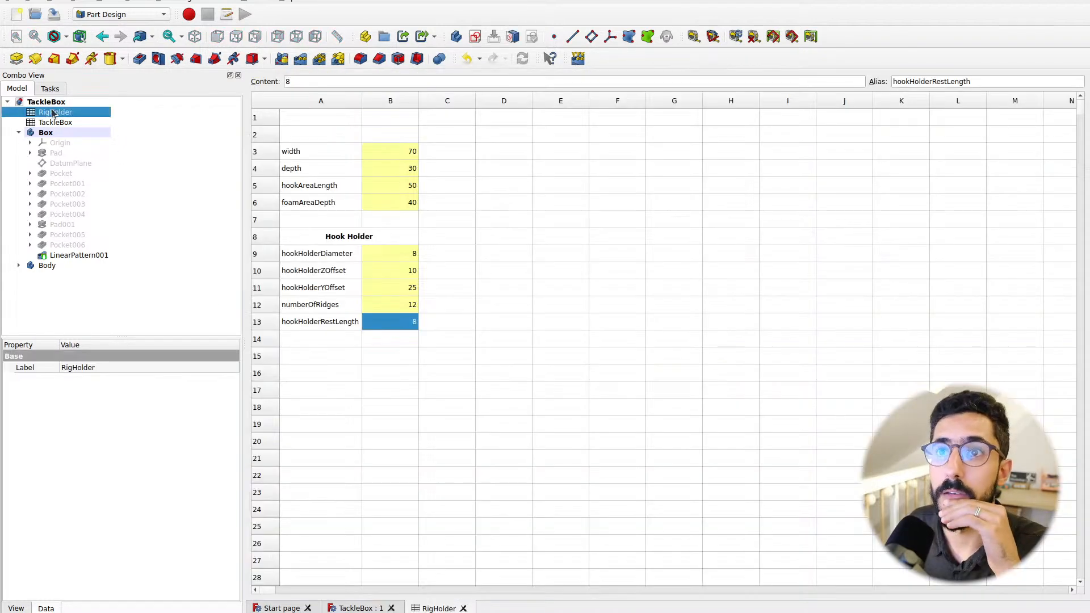
{"action": "left_click", "coordinate": [19, 133]}
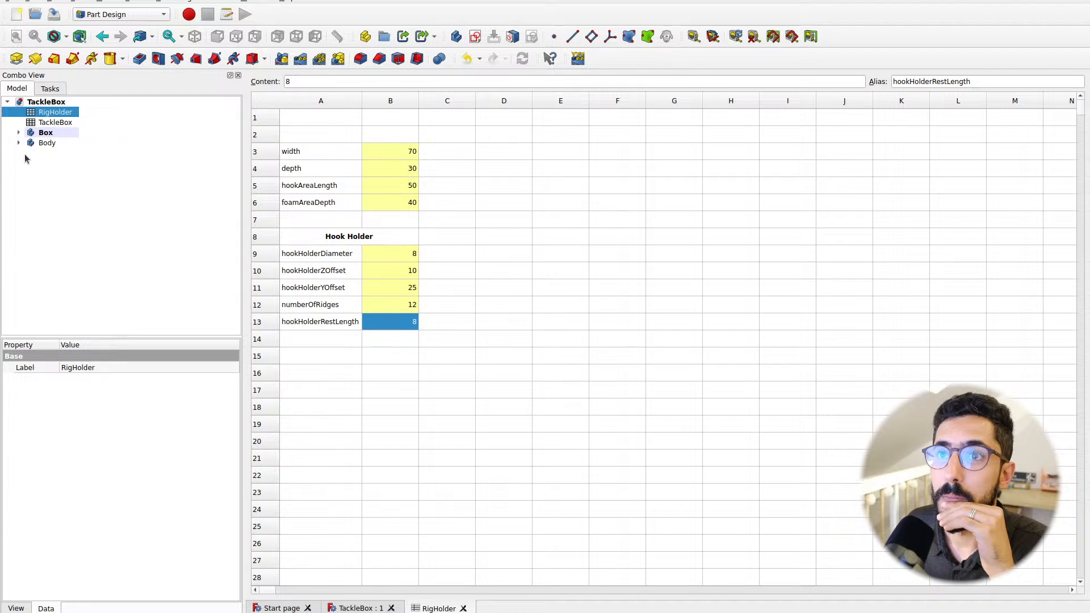
{"action": "double_click", "coordinate": [55, 123]}
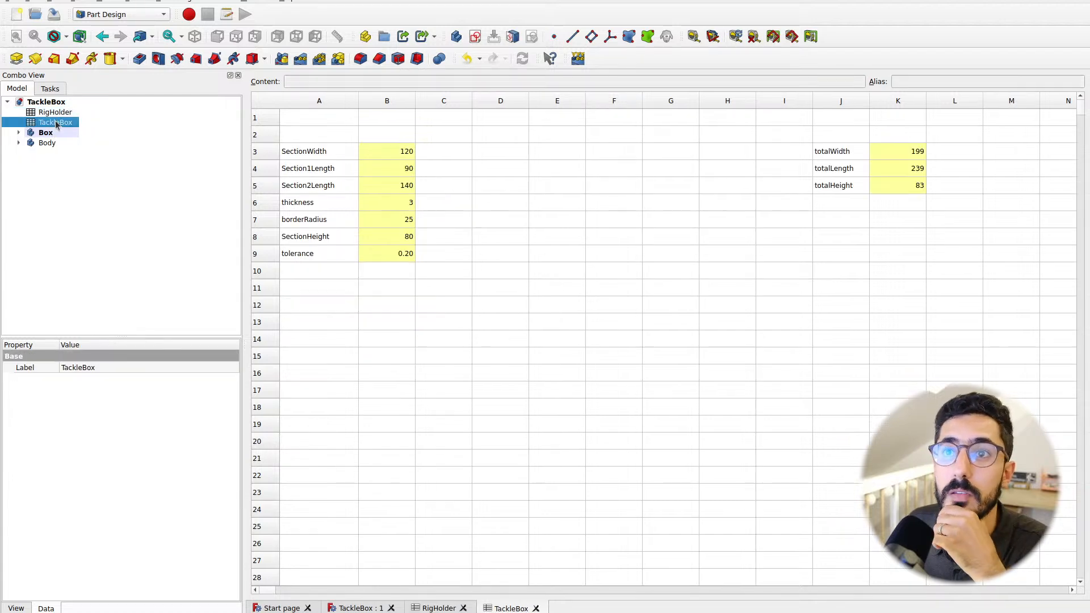
{"action": "left_click", "coordinate": [62, 175]}
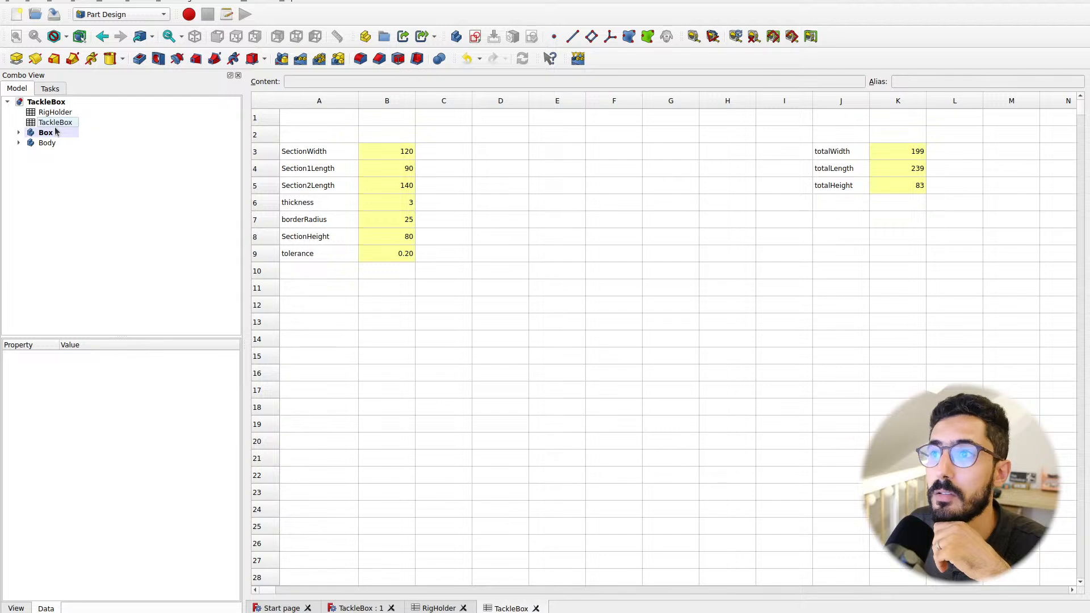
{"action": "left_click", "coordinate": [448, 606]}
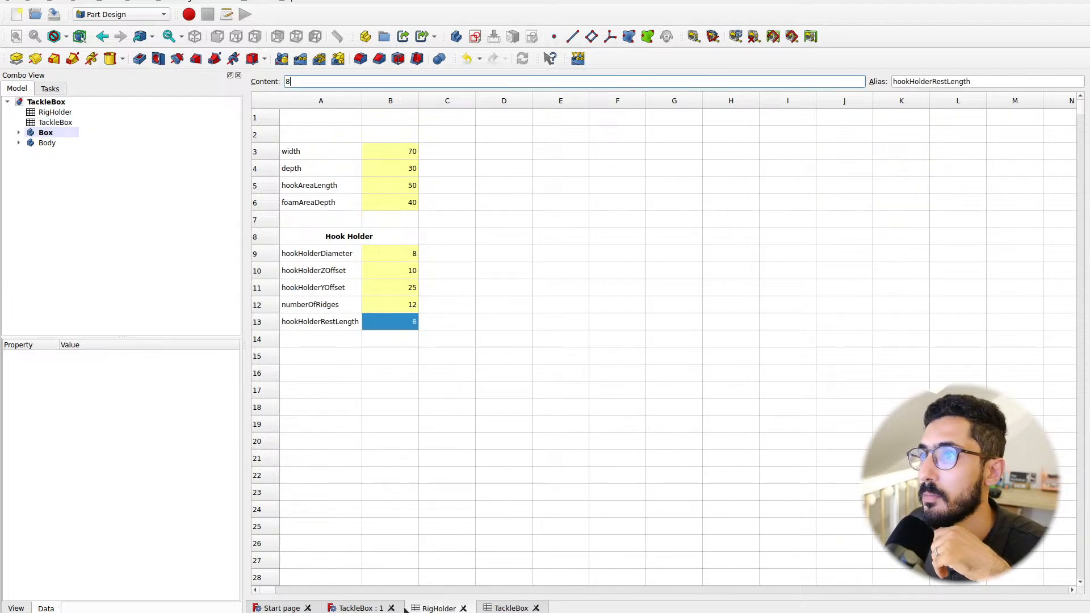
{"action": "left_click", "coordinate": [374, 608]}
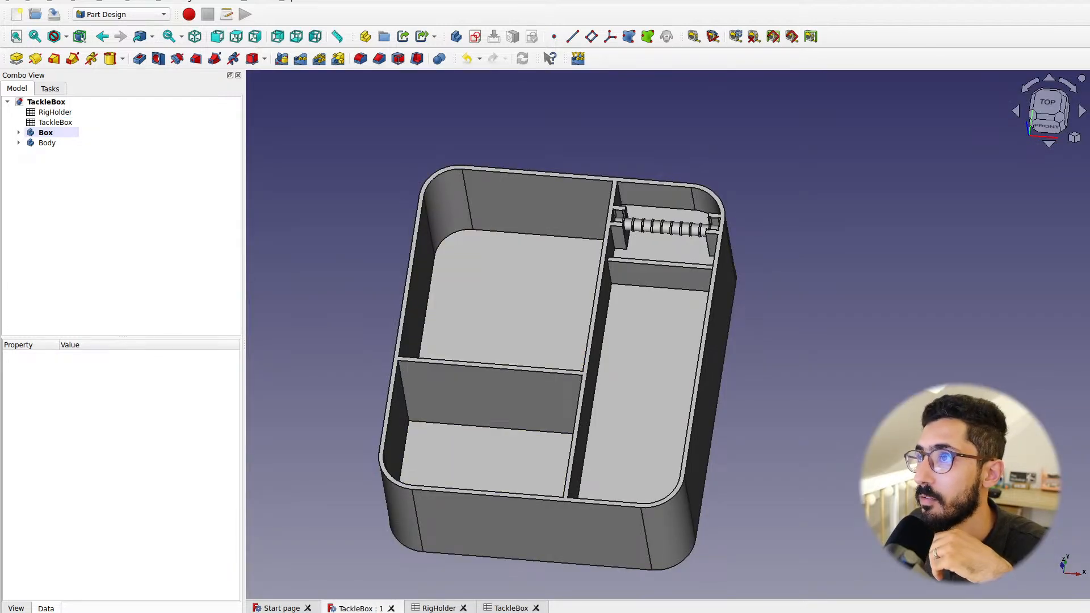
{"action": "middle_click_drag", "start_coordinate": [632, 326], "coordinate": [671, 341]}
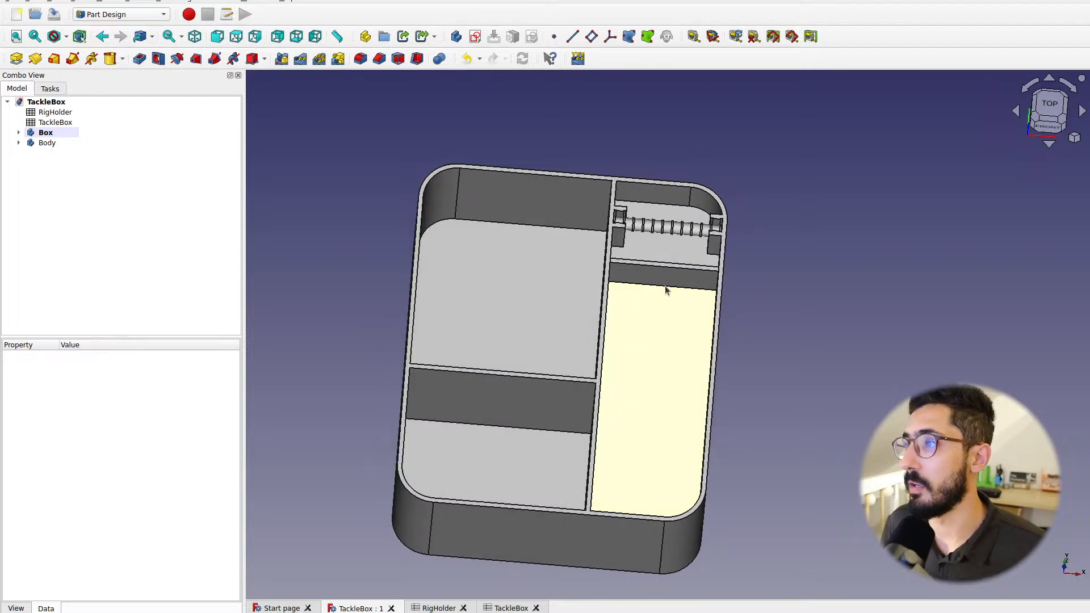
{"action": "middle_click_drag", "start_coordinate": [645, 284], "coordinate": [582, 254]}
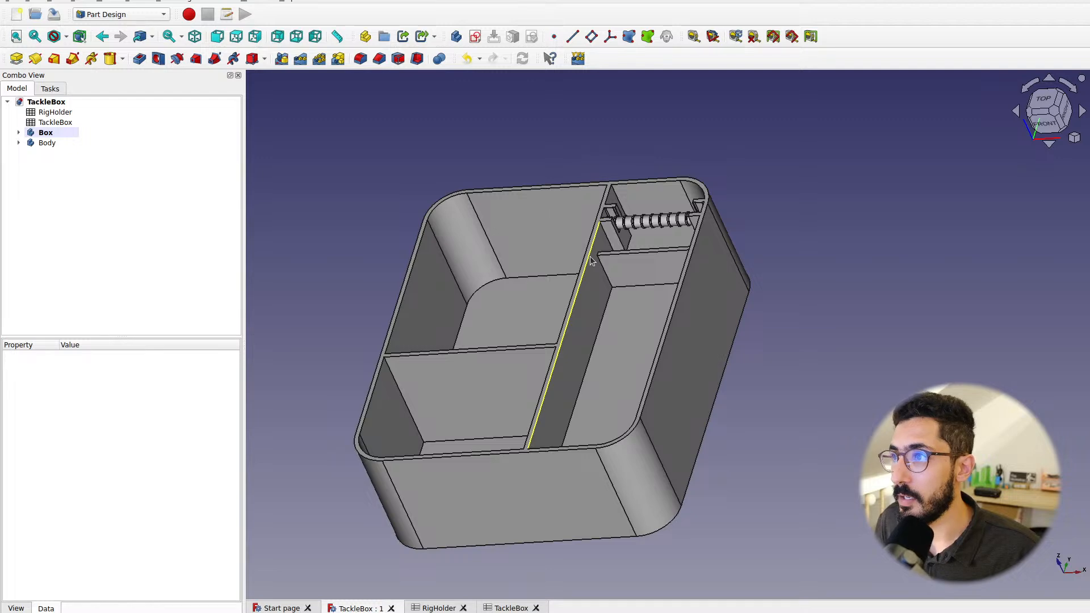
{"action": "middle_click_drag", "start_coordinate": [590, 262], "coordinate": [706, 276]}
{"action": "middle_click_drag", "start_coordinate": [662, 316], "coordinate": [603, 353]}
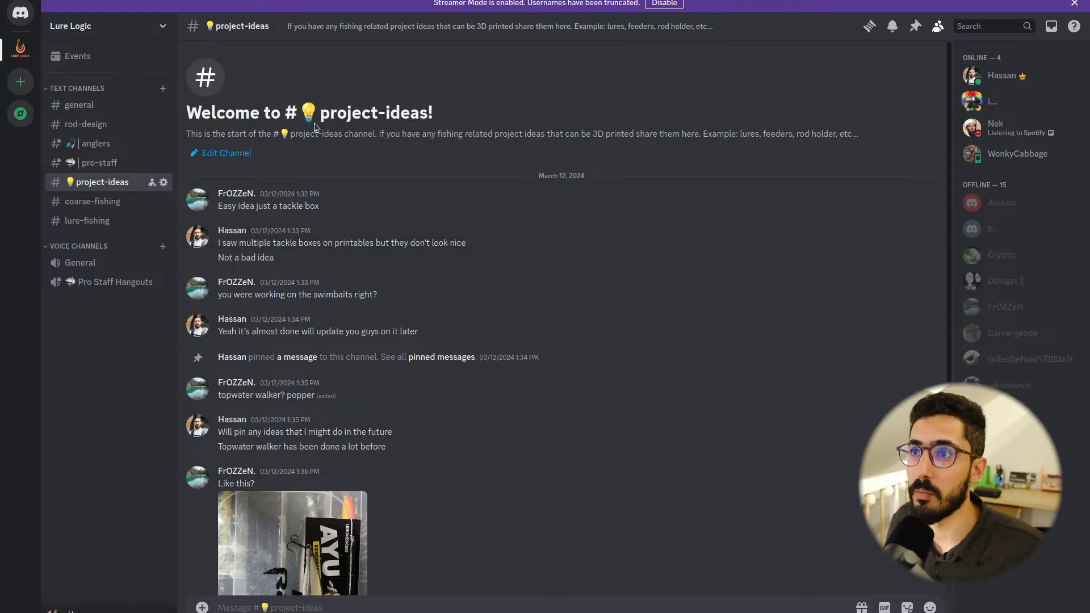
Read through the messages in the Lure Logic server's project-ideas channel on Discord
{"action": "scroll", "coordinate": [319, 323], "scroll_direction": "down", "scroll_amount": 4}
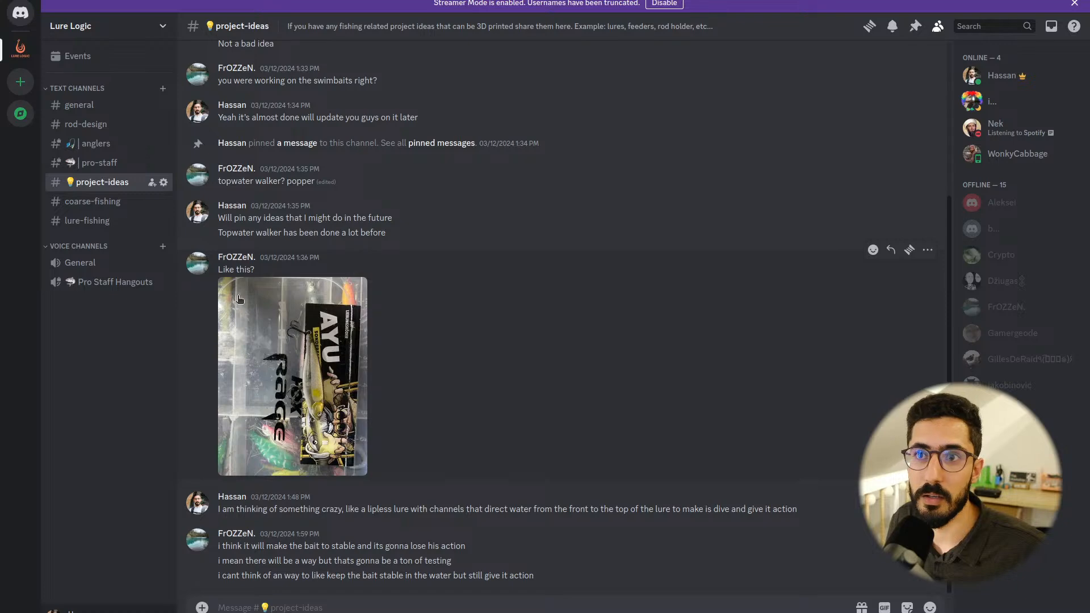
{"action": "scroll", "coordinate": [271, 266], "scroll_direction": "up", "scroll_amount": 4}
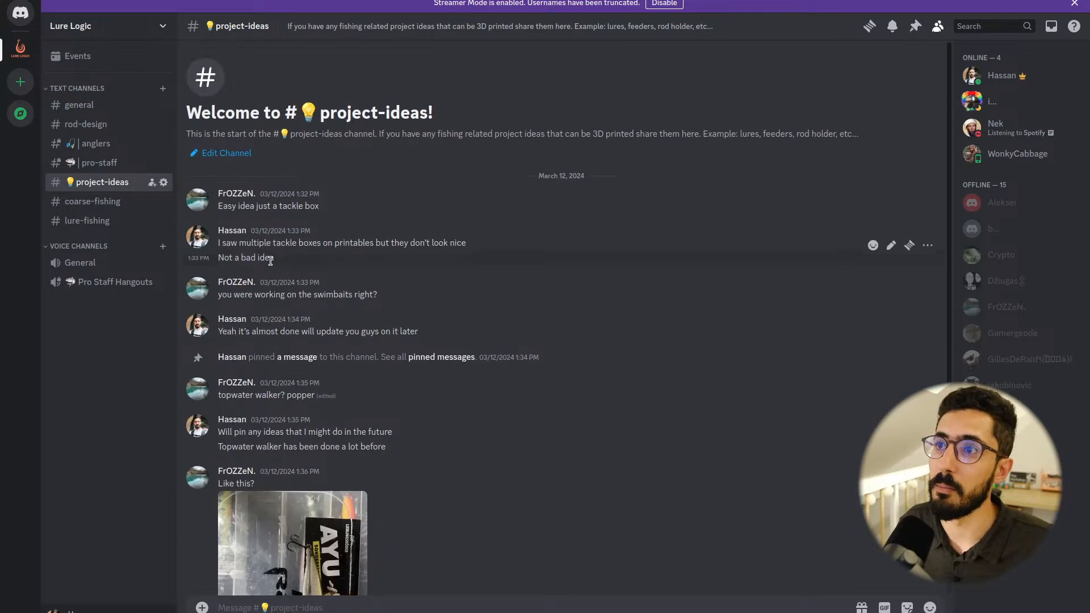
{"action": "scroll", "coordinate": [271, 265], "scroll_direction": "down", "scroll_amount": 4}
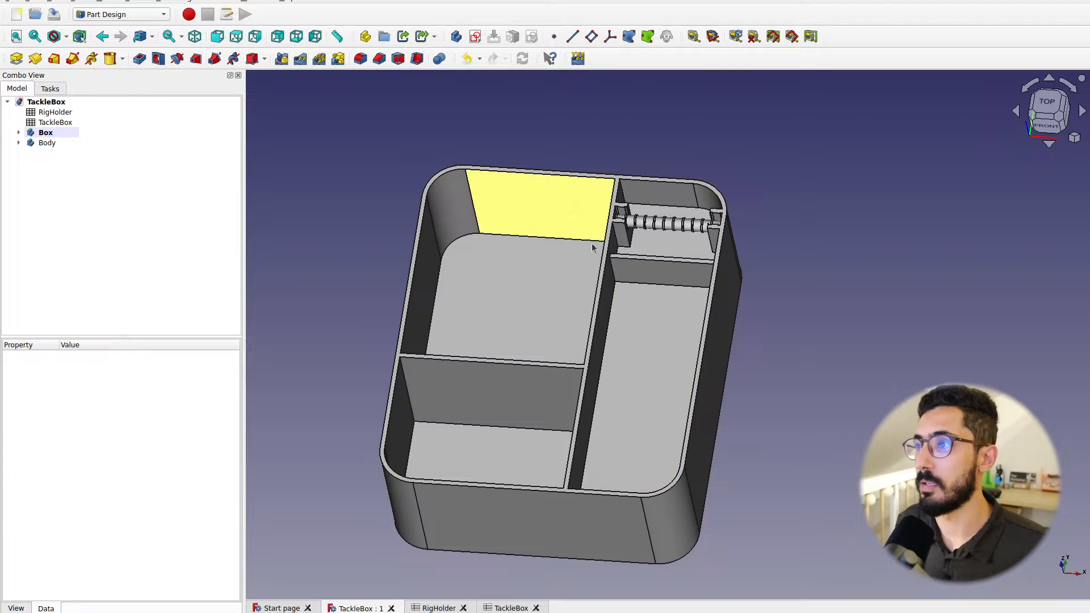
Examine the hook holder, its rests and the surrounding compartment from the top and at an angle
{"action": "middle_click_drag", "start_coordinate": [592, 244], "coordinate": [650, 290]}
{"action": "scroll", "coordinate": [569, 282], "scroll_direction": "down", "scroll_amount": 1}
{"action": "left_click", "coordinate": [1044, 108]}
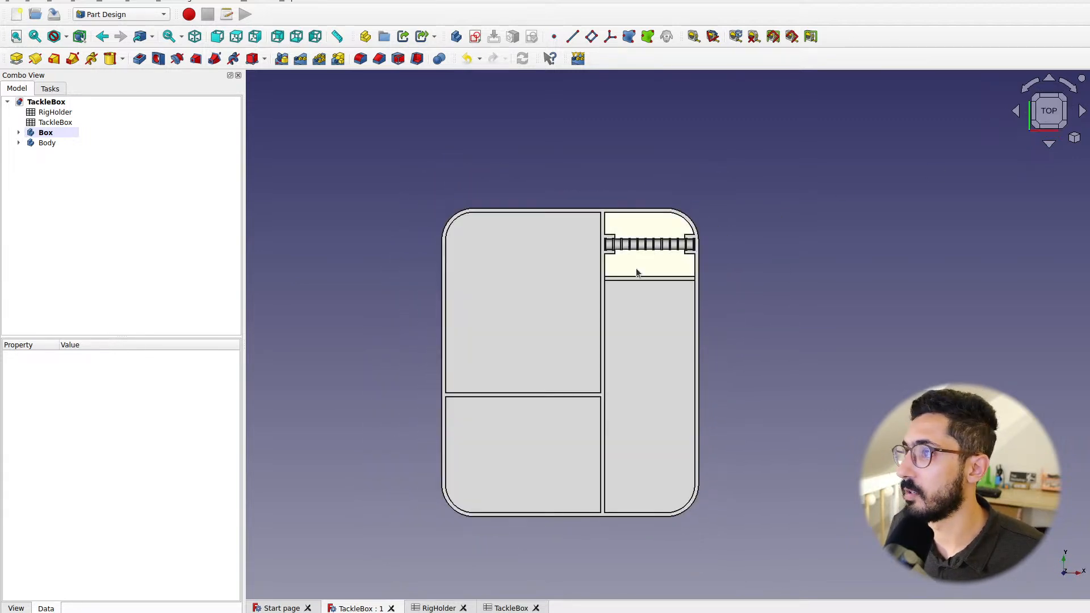
{"action": "scroll", "coordinate": [637, 268], "scroll_direction": "up", "scroll_amount": 5}
{"action": "middle_click_drag", "start_coordinate": [610, 252], "coordinate": [515, 245]}
{"action": "scroll", "coordinate": [549, 268], "scroll_direction": "up", "scroll_amount": 3}
{"action": "scroll", "coordinate": [515, 247], "scroll_direction": "down", "scroll_amount": 5}
{"action": "middle_click_drag", "start_coordinate": [552, 292], "coordinate": [613, 231]}
{"action": "scroll", "coordinate": [611, 234], "scroll_direction": "down", "scroll_amount": 2}
{"action": "scroll", "coordinate": [599, 278], "scroll_direction": "down", "scroll_amount": 1}
{"action": "middle_click_drag", "start_coordinate": [617, 318], "coordinate": [603, 221]}
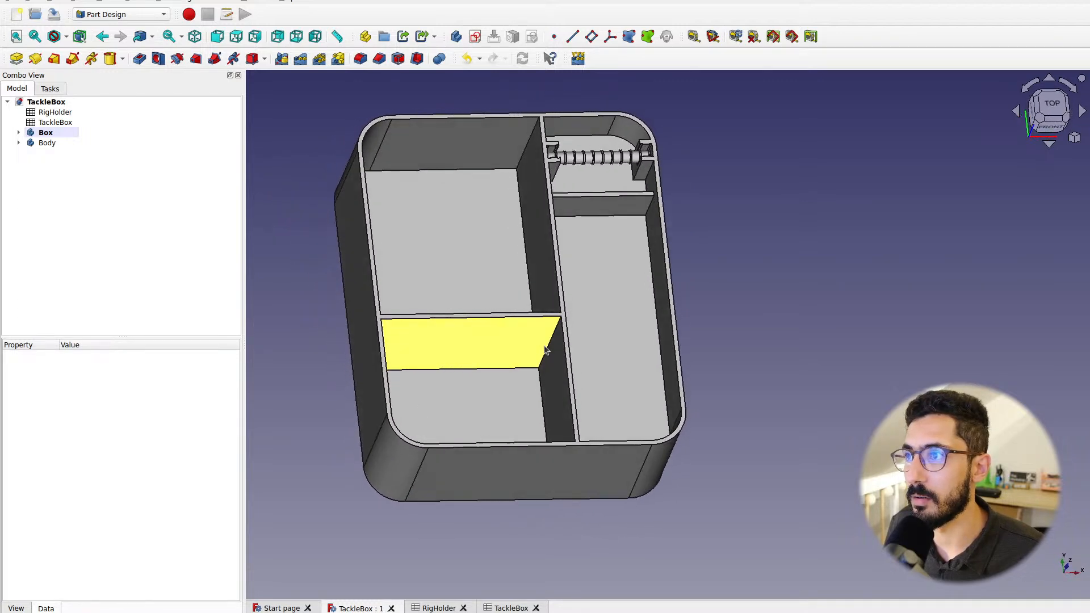
Examine the layout of the tackle box's compartments and dividing walls
{"action": "middle_click_drag", "start_coordinate": [603, 289], "coordinate": [560, 297]}
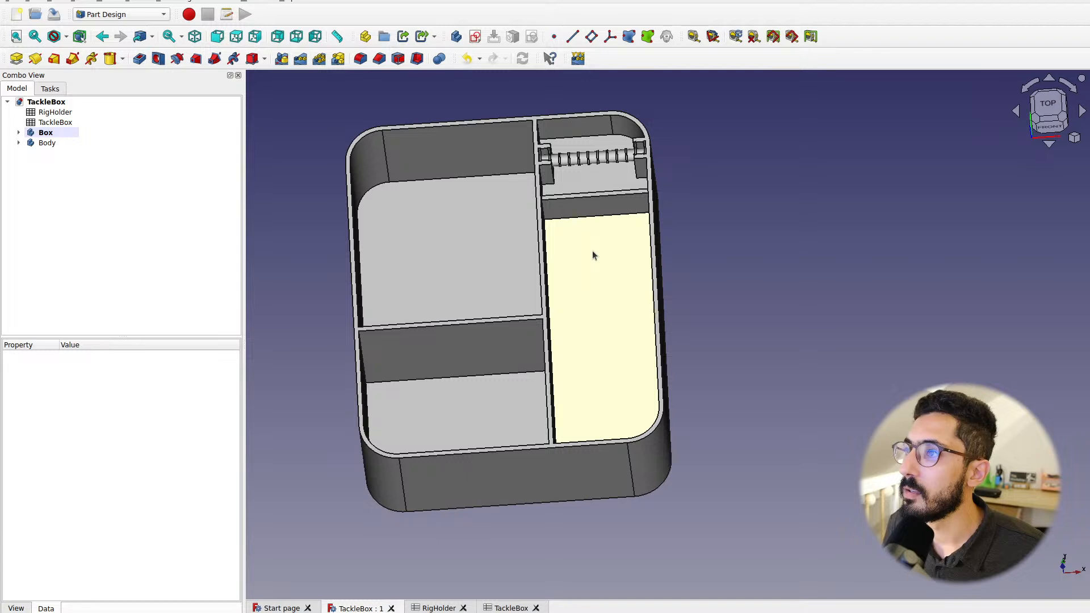
{"action": "scroll", "coordinate": [592, 251], "scroll_direction": "up", "scroll_amount": 3}
{"action": "scroll", "coordinate": [591, 261], "scroll_direction": "down", "scroll_amount": 2}
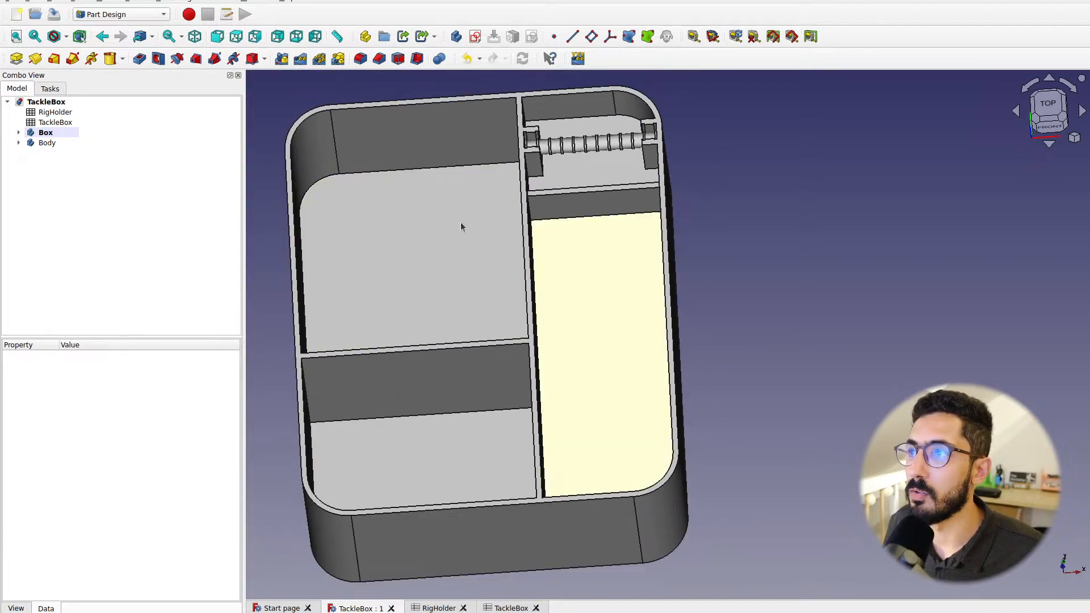
{"action": "middle_click_drag", "start_coordinate": [467, 335], "coordinate": [493, 313]}
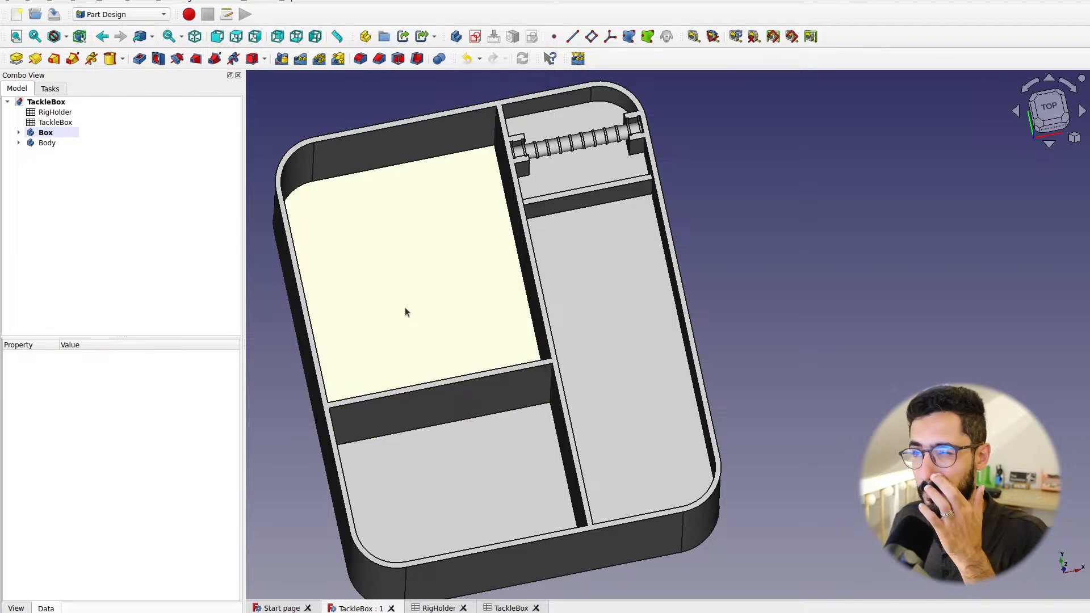
{"action": "middle_click_drag", "start_coordinate": [472, 295], "coordinate": [499, 214]}
{"action": "middle_click_drag", "start_coordinate": [498, 170], "coordinate": [432, 280]}
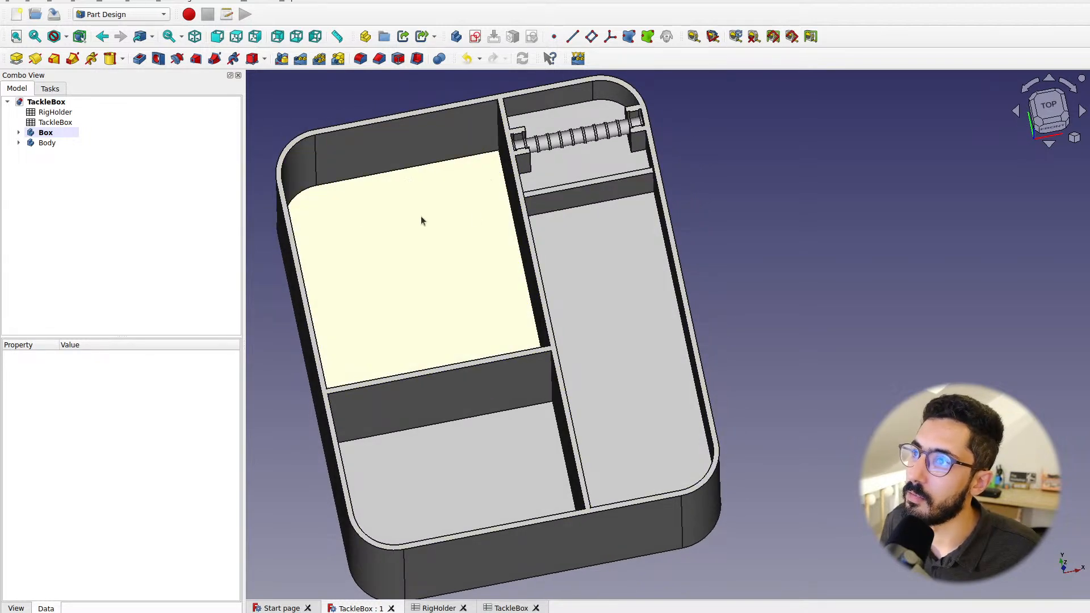
{"action": "middle_click_drag", "start_coordinate": [521, 435], "coordinate": [452, 457]}
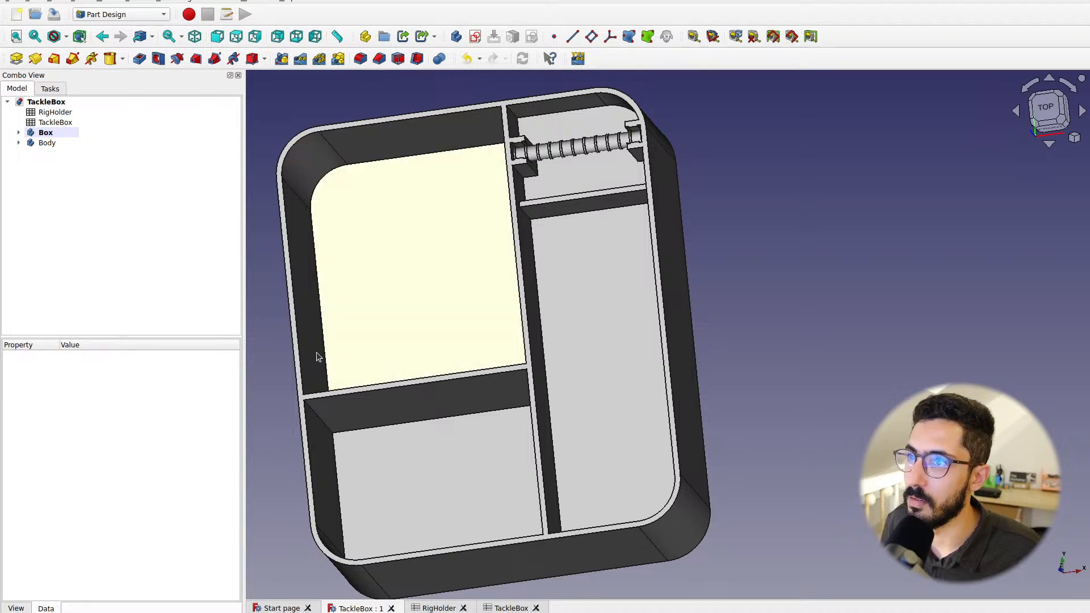
{"action": "middle_click_drag", "start_coordinate": [480, 306], "coordinate": [511, 317]}
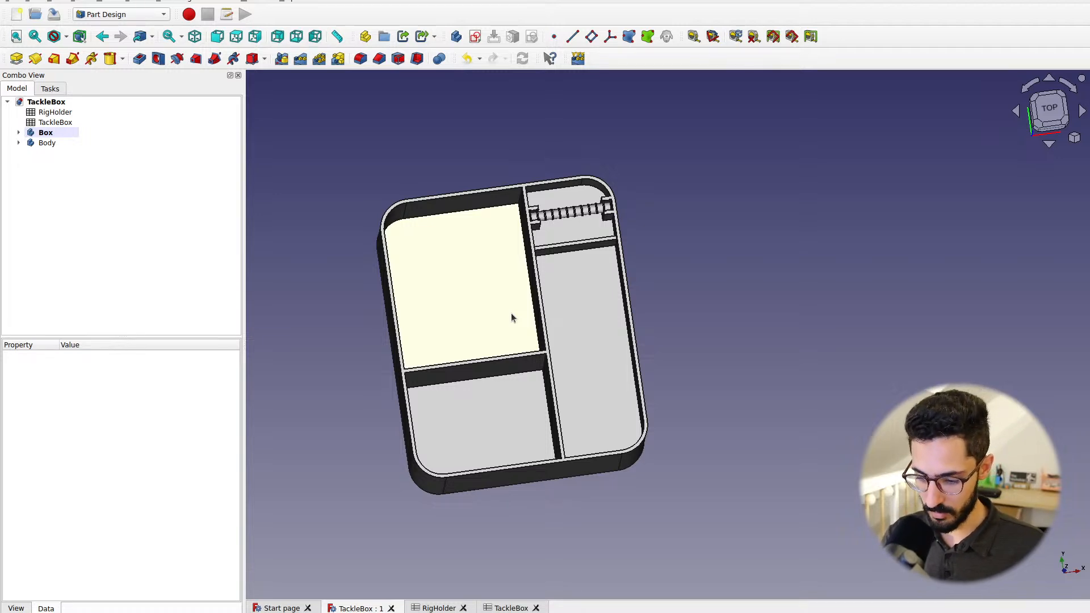
Switch to Discord and look through the general, coarse-fishing, lure-fishing and rod-design channels
{"action": "key", "text": "ctrl+alt+Right"}
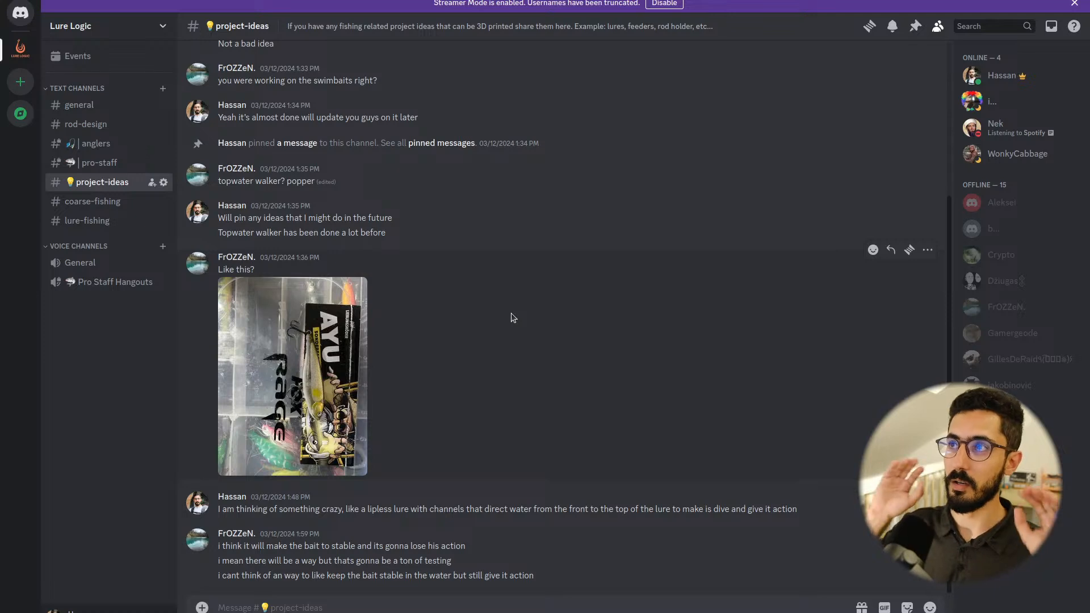
{"action": "left_click", "coordinate": [74, 108]}
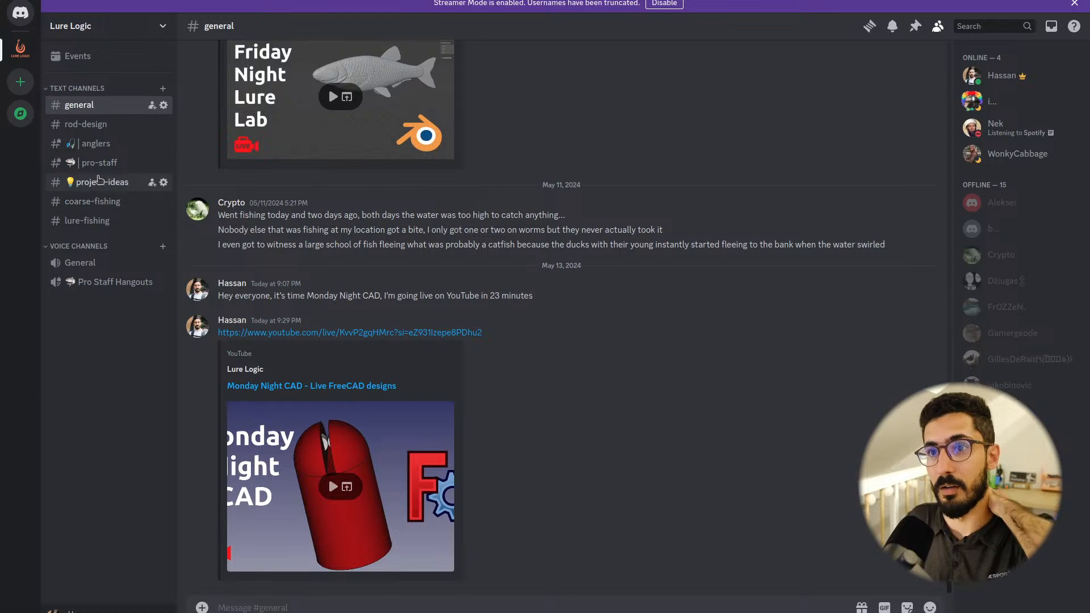
{"action": "left_click", "coordinate": [102, 202]}
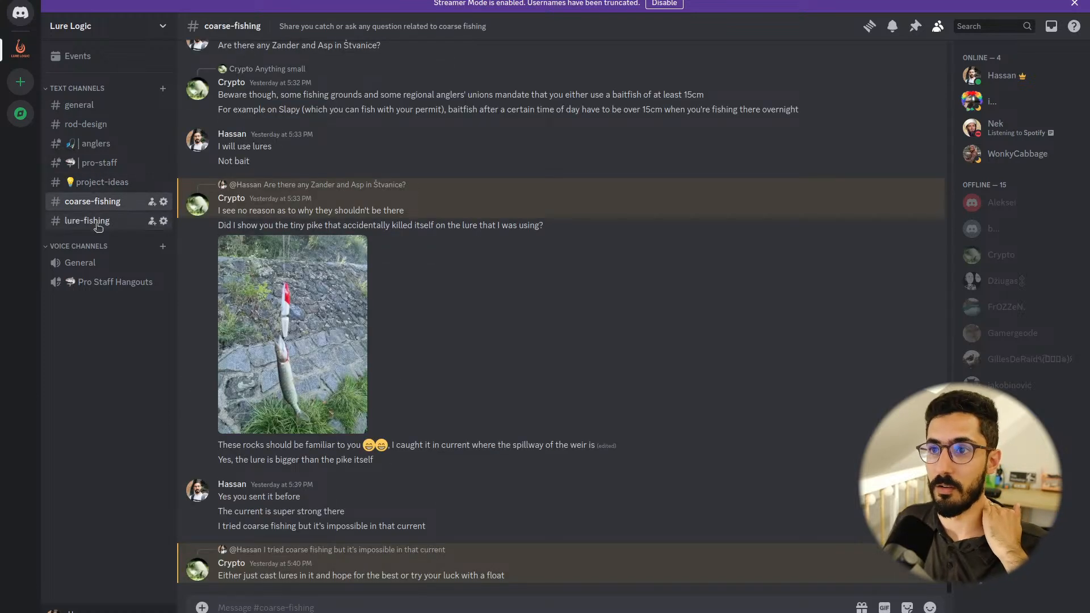
{"action": "left_click", "coordinate": [100, 222]}
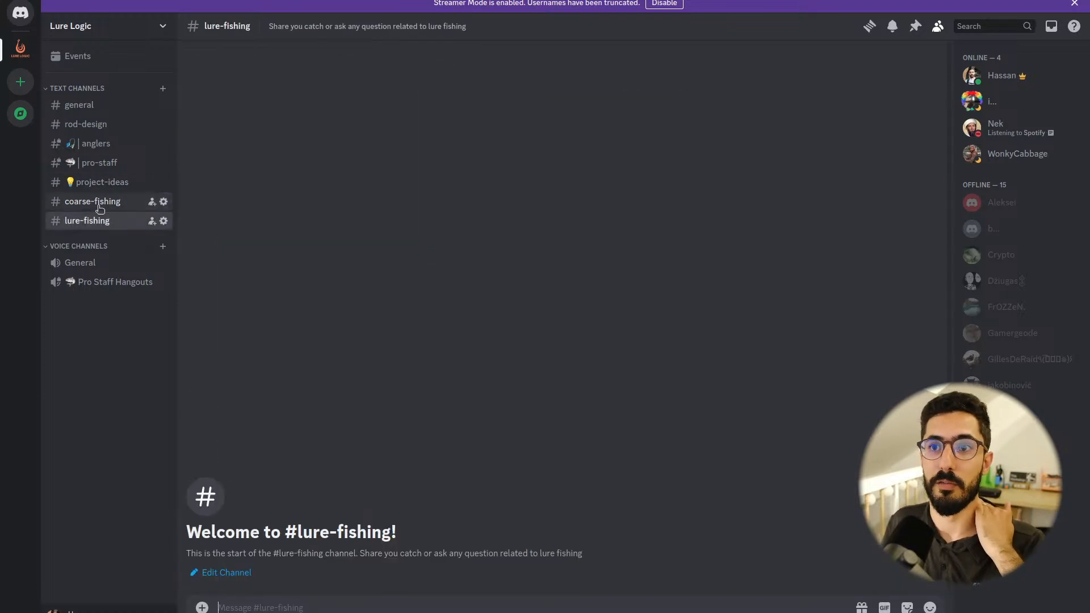
{"action": "left_click", "coordinate": [101, 123]}
{"action": "left_click", "coordinate": [101, 111]}
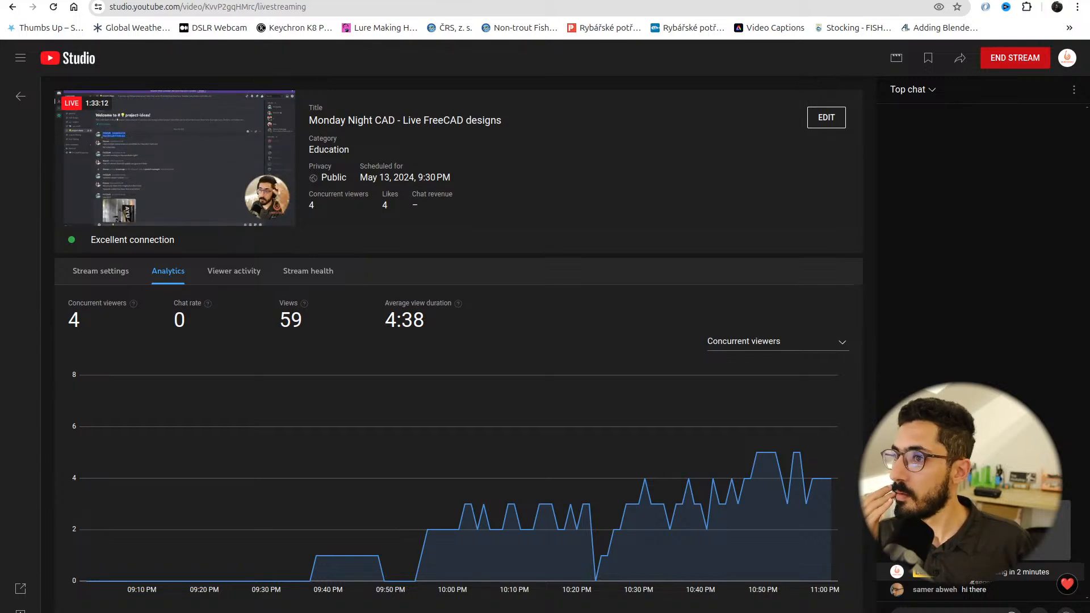
{"action": "key", "text": "ctrl+alt+Left"}
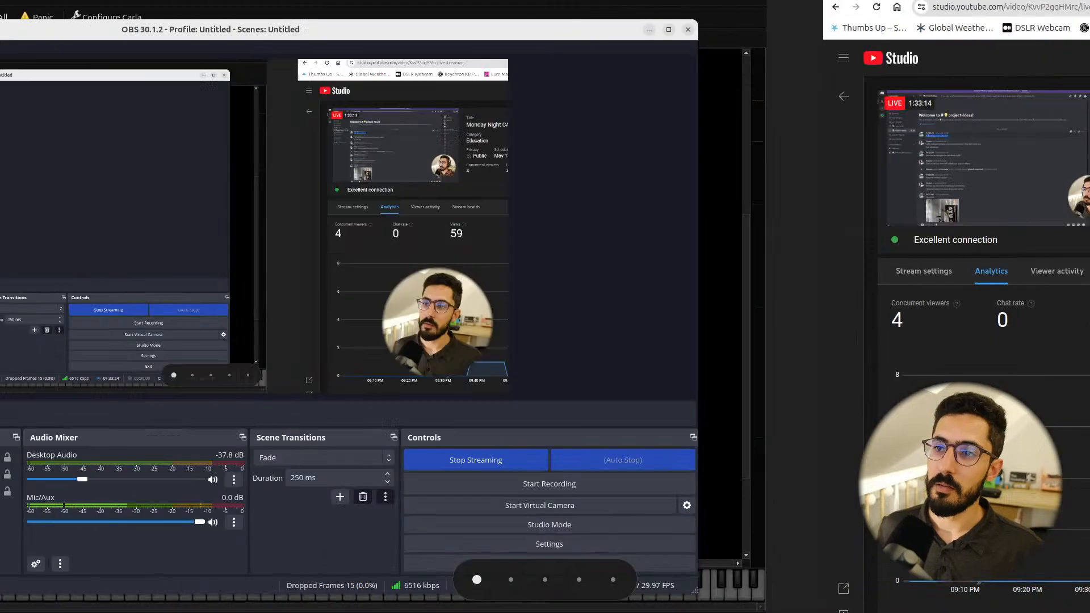